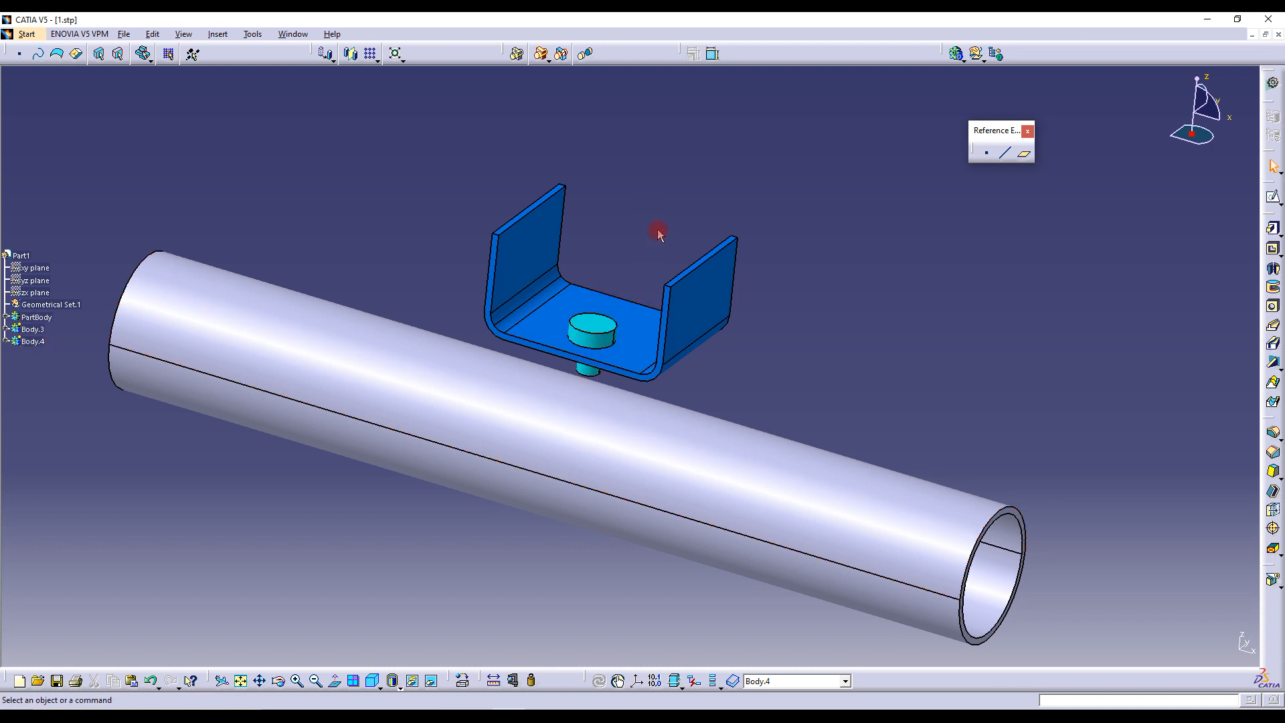
Define Geometrical Set.1 as the in-work object
right_click(75, 308)
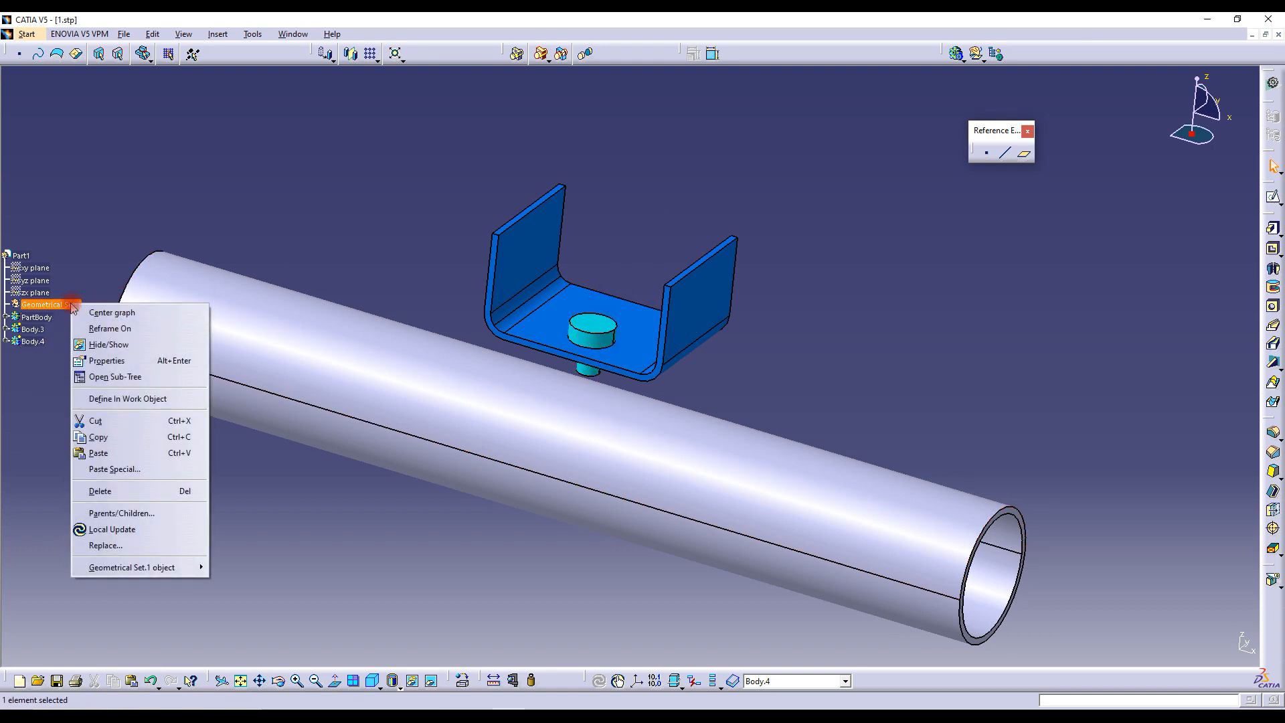
click(153, 399)
click(315, 187)
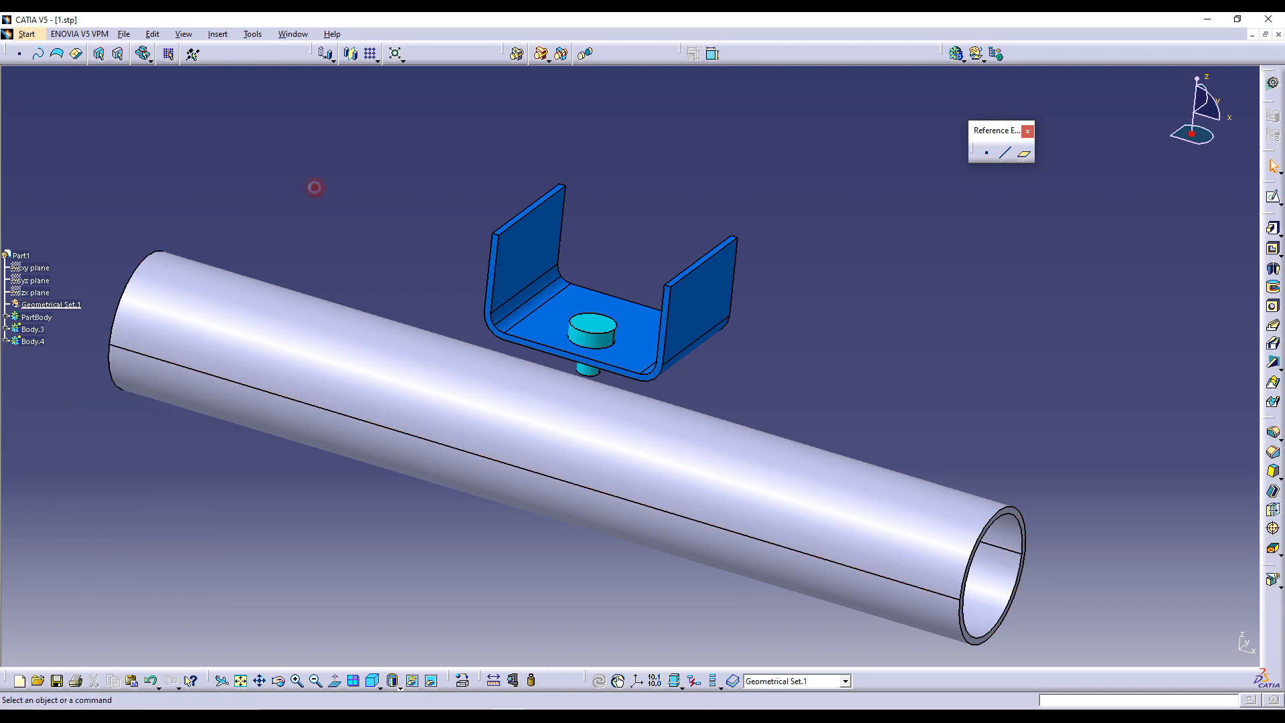
Create an Offset from plane reference plane from the tube's open end face, placed at about -194 mm beneath the bolt
click(1024, 154)
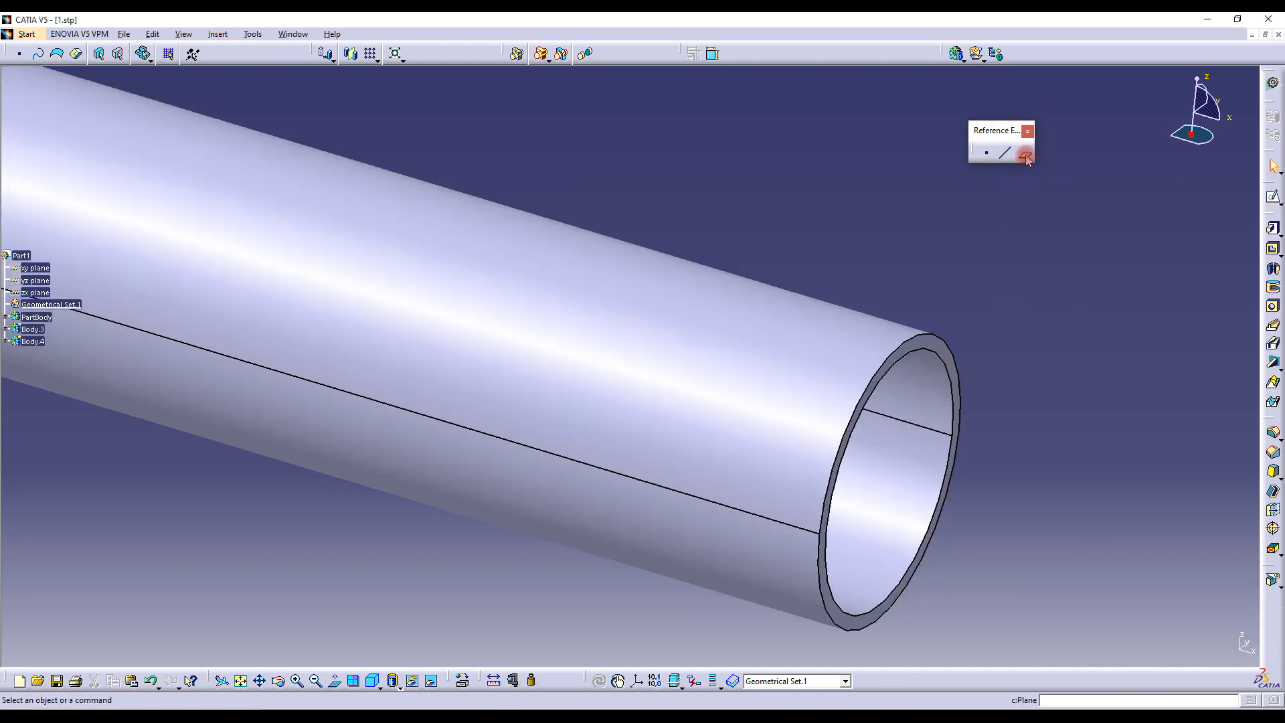
drag(997, 136, 928, 128)
click(953, 141)
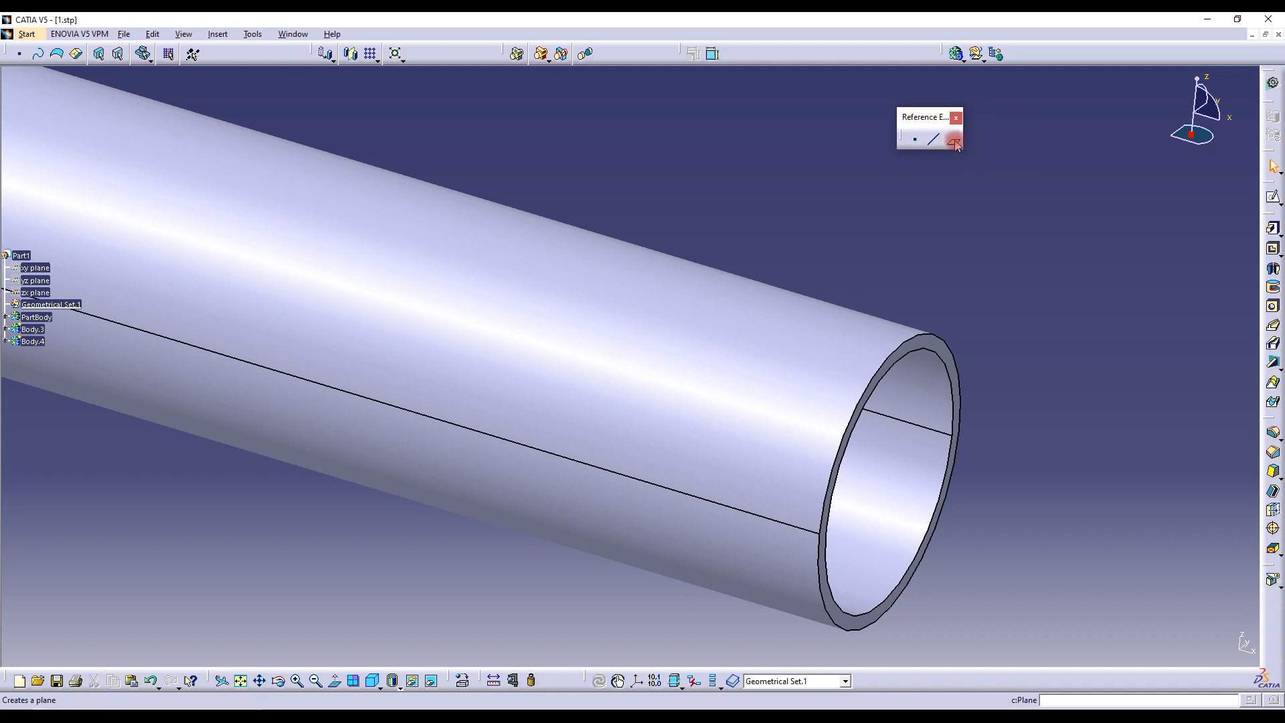
click(954, 142)
middle_drag(781, 238, 887, 343)
middle_drag(694, 231, 721, 281)
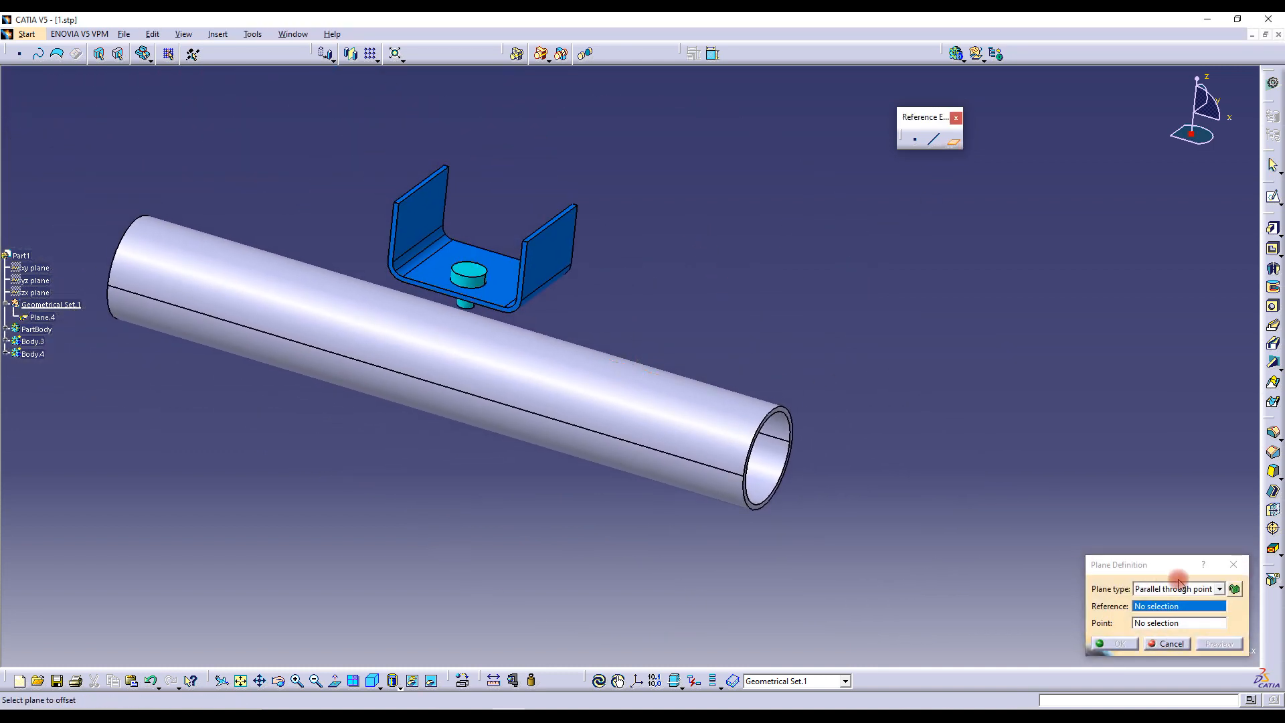
click(1197, 589)
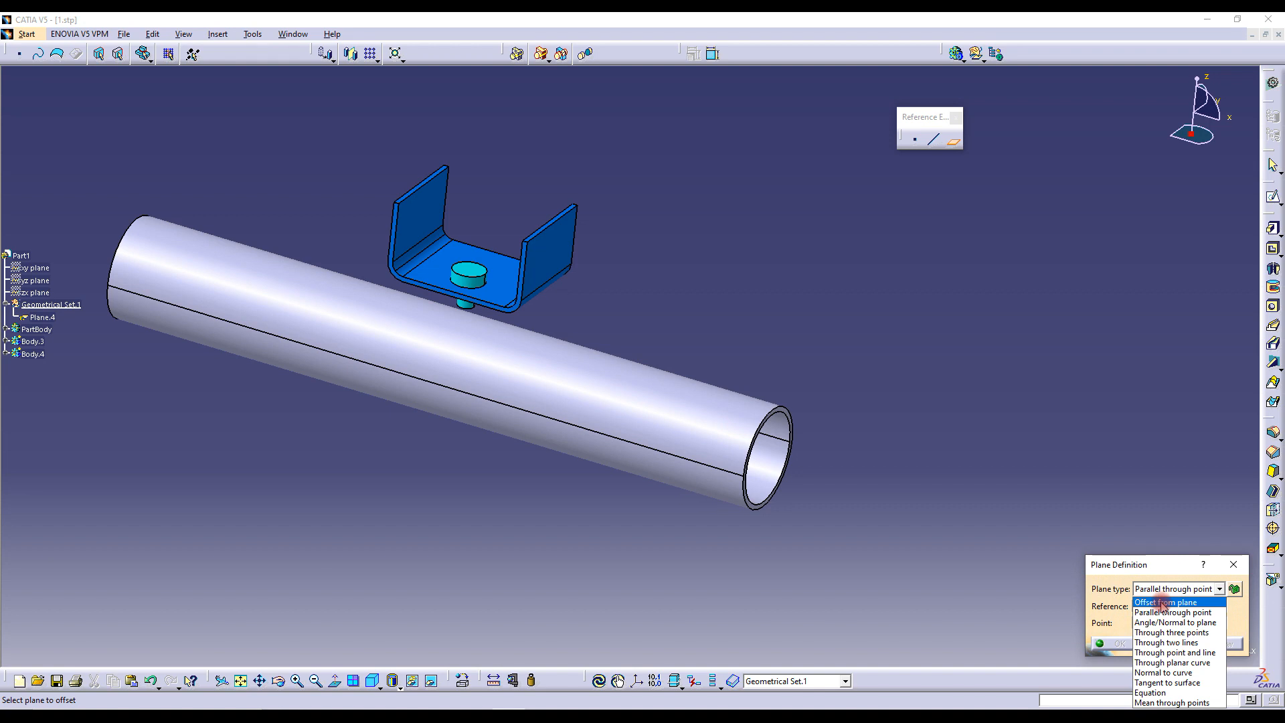
click(1163, 604)
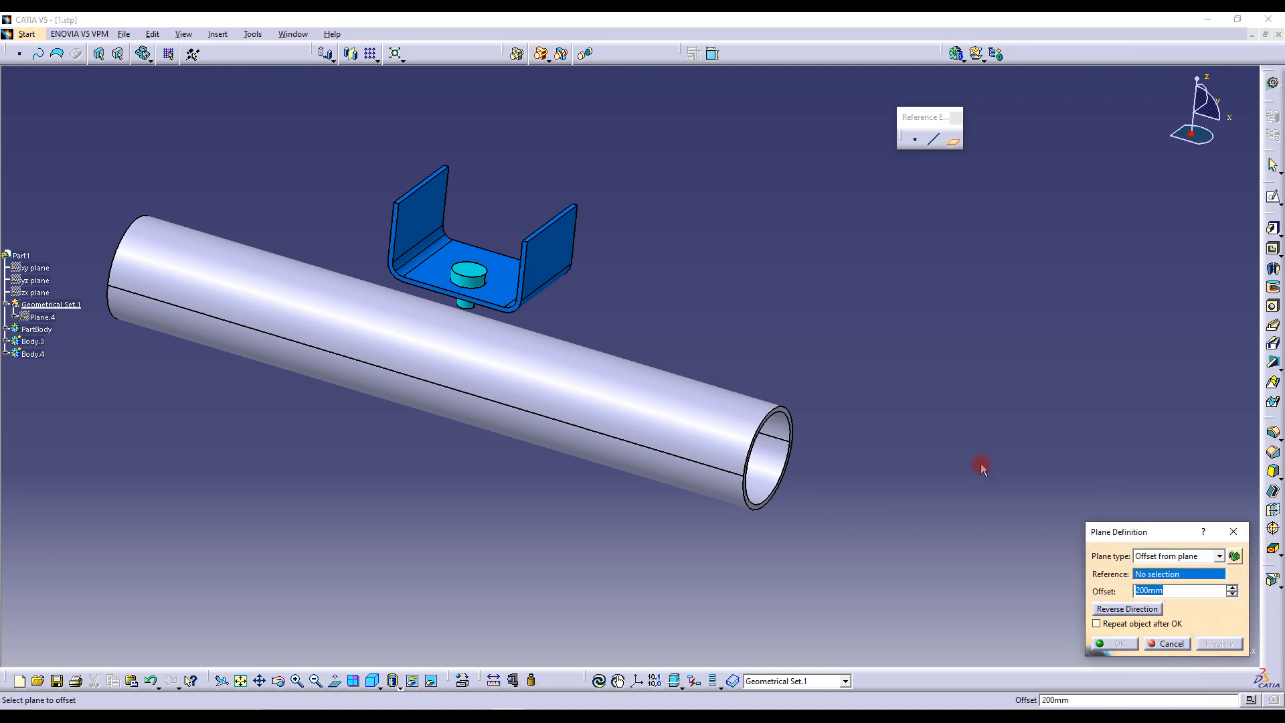
middle_drag(845, 451, 763, 356)
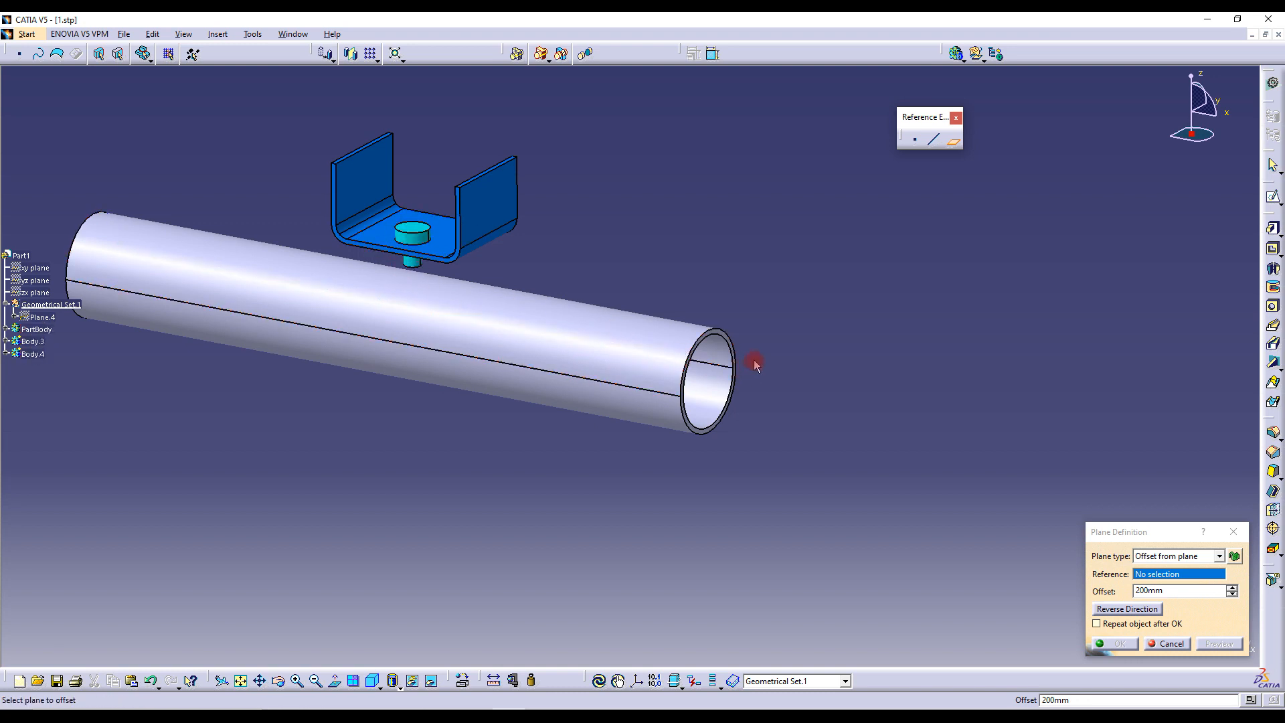
middle_drag(580, 401, 803, 297)
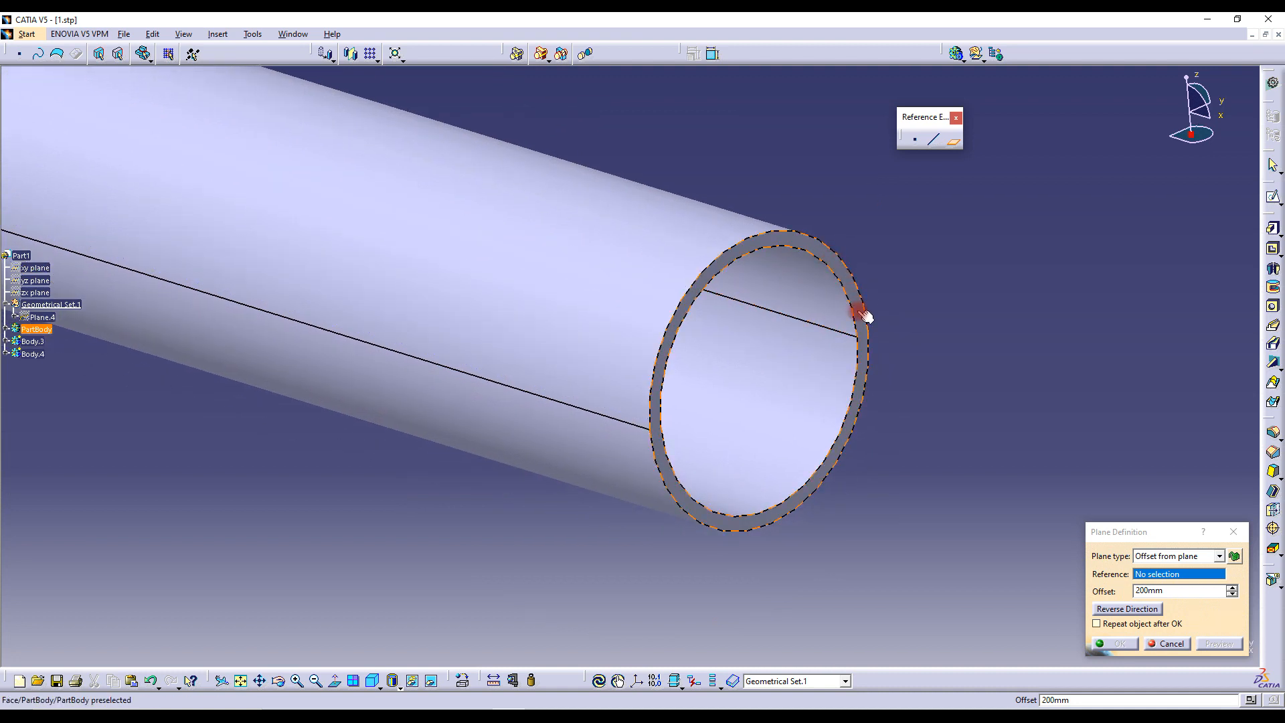
click(667, 459)
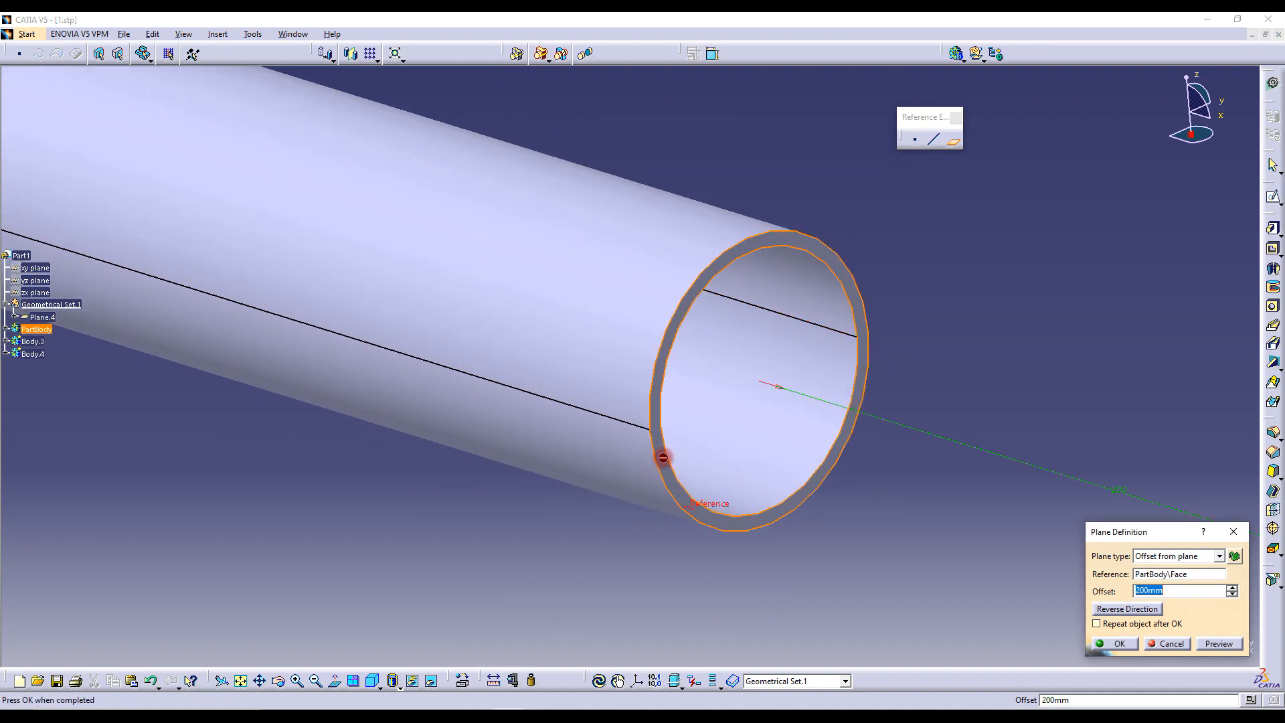
middle_drag(790, 363, 738, 385)
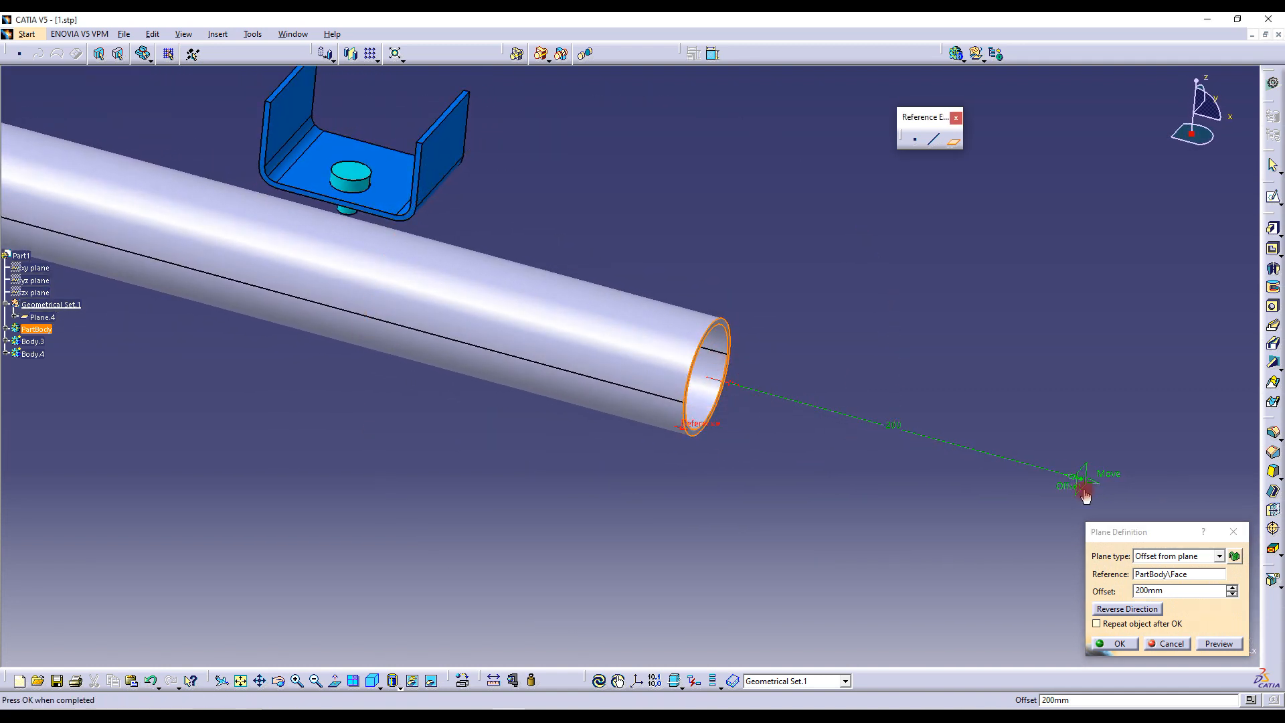
drag(1064, 492, 338, 284)
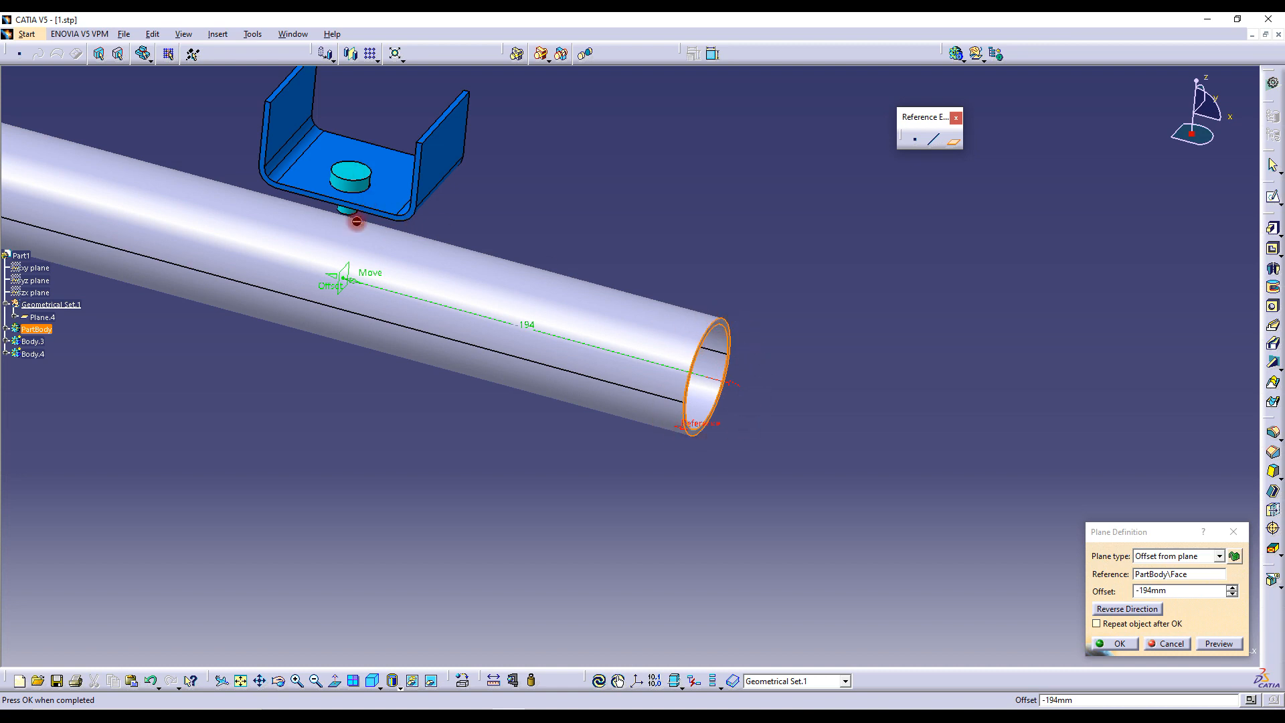
click(1114, 644)
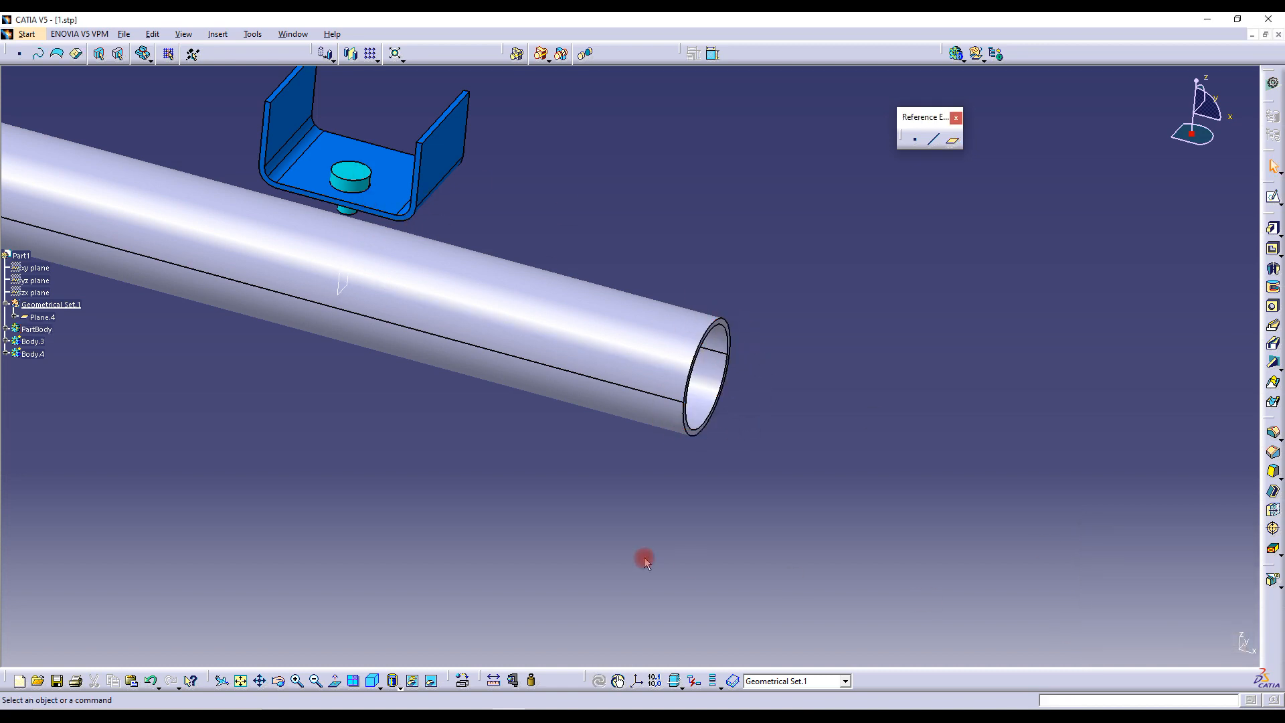
Measure the distance between the tube's end face and the bolt's axis, without keeping the measure
click(495, 680)
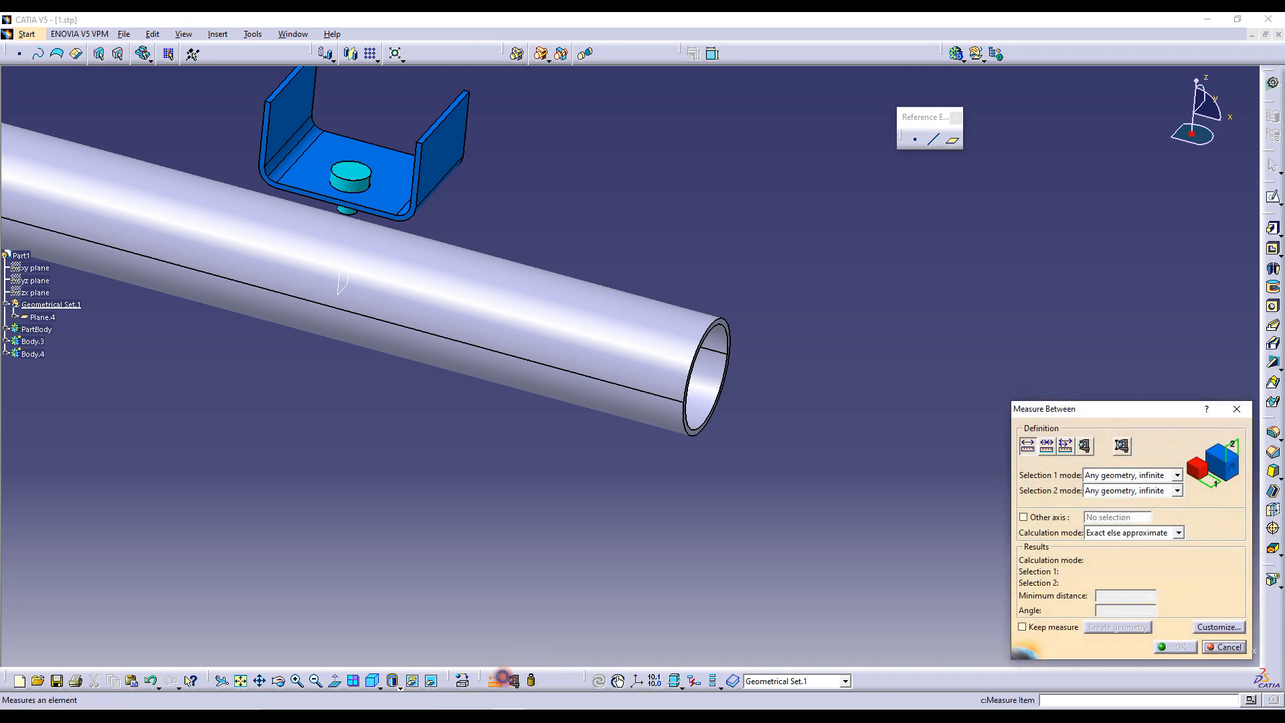
middle_drag(757, 356, 660, 203)
scroll(659, 204, down, 1)
click(591, 190)
middle_drag(499, 306, 553, 432)
middle_drag(257, 221, 372, 350)
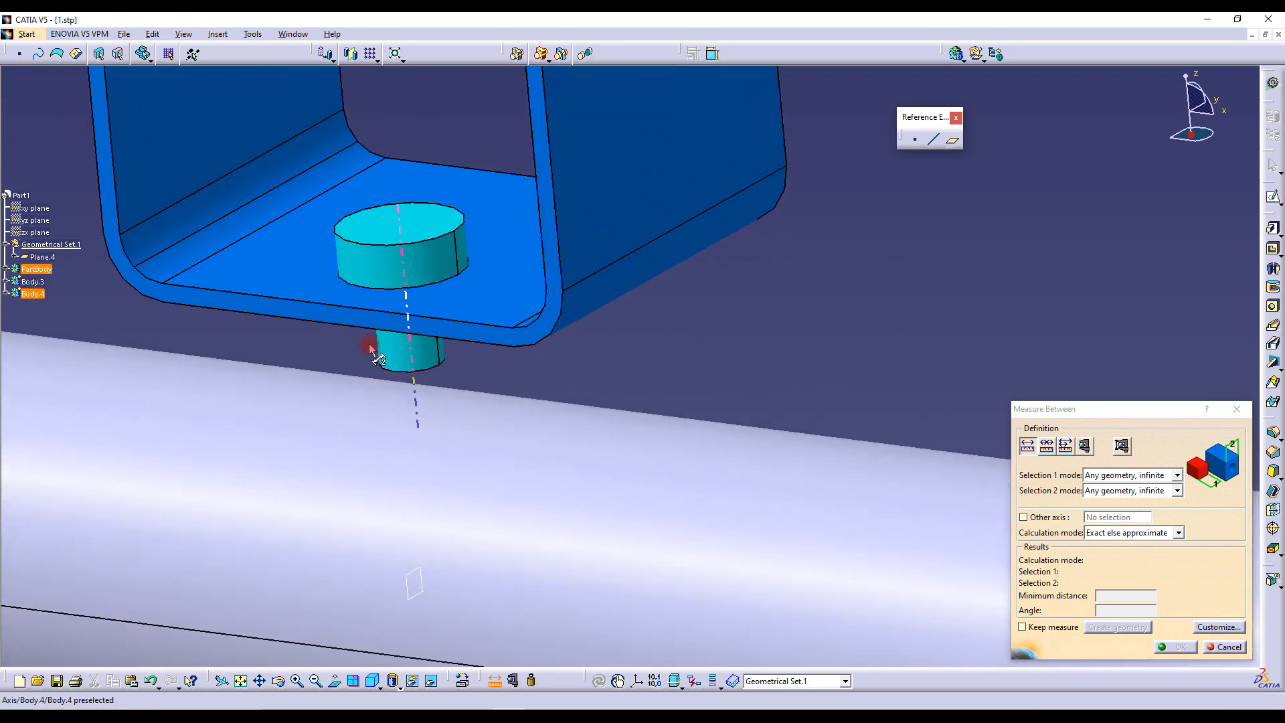
click(400, 351)
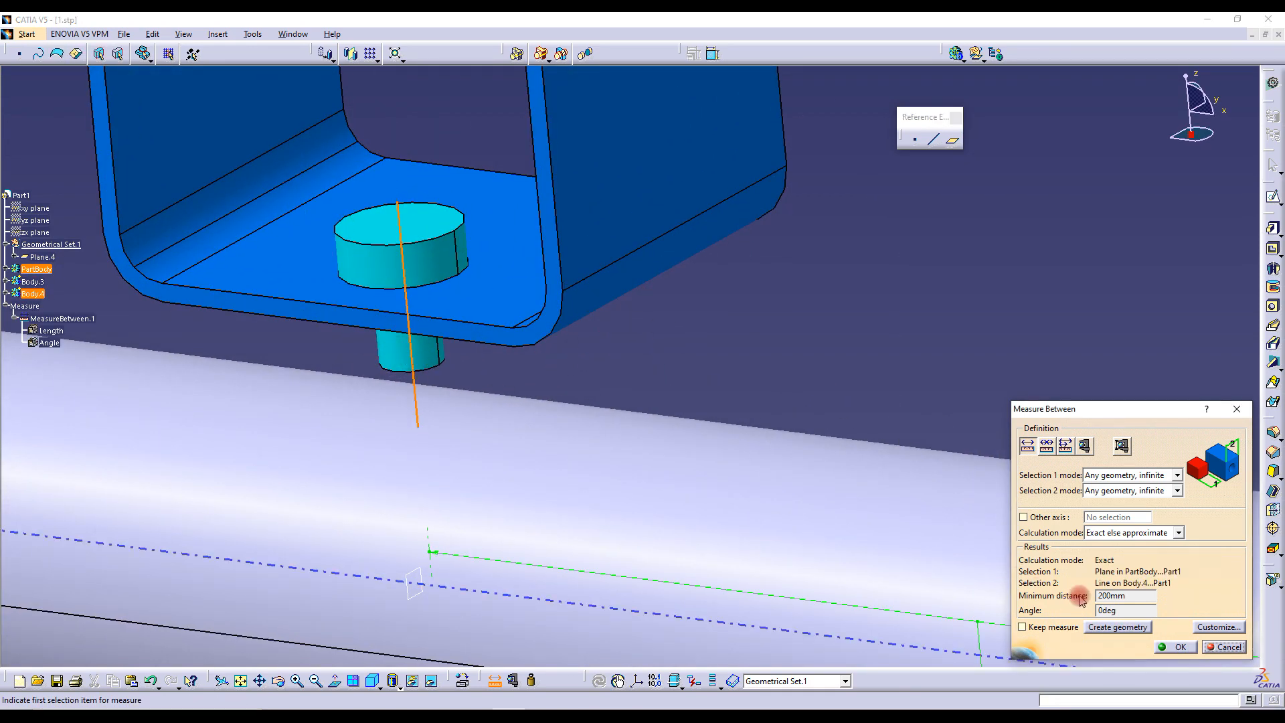
drag(1130, 595, 1097, 596)
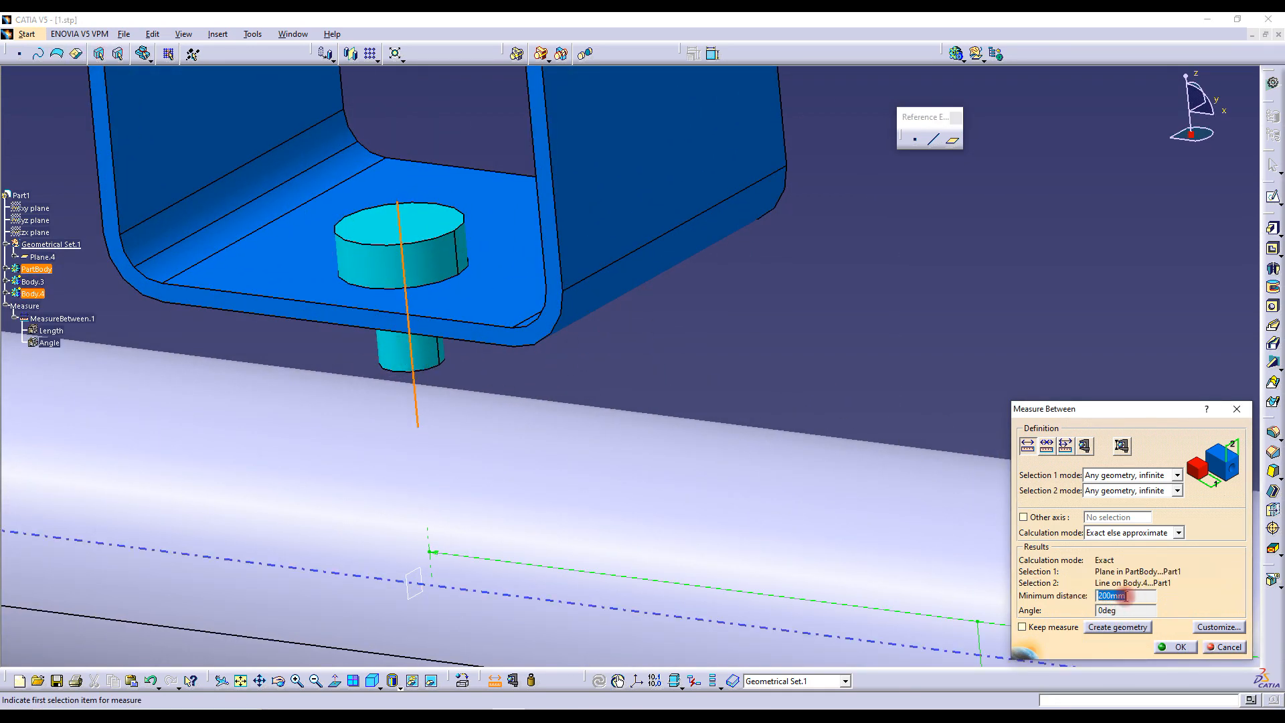
click(1218, 650)
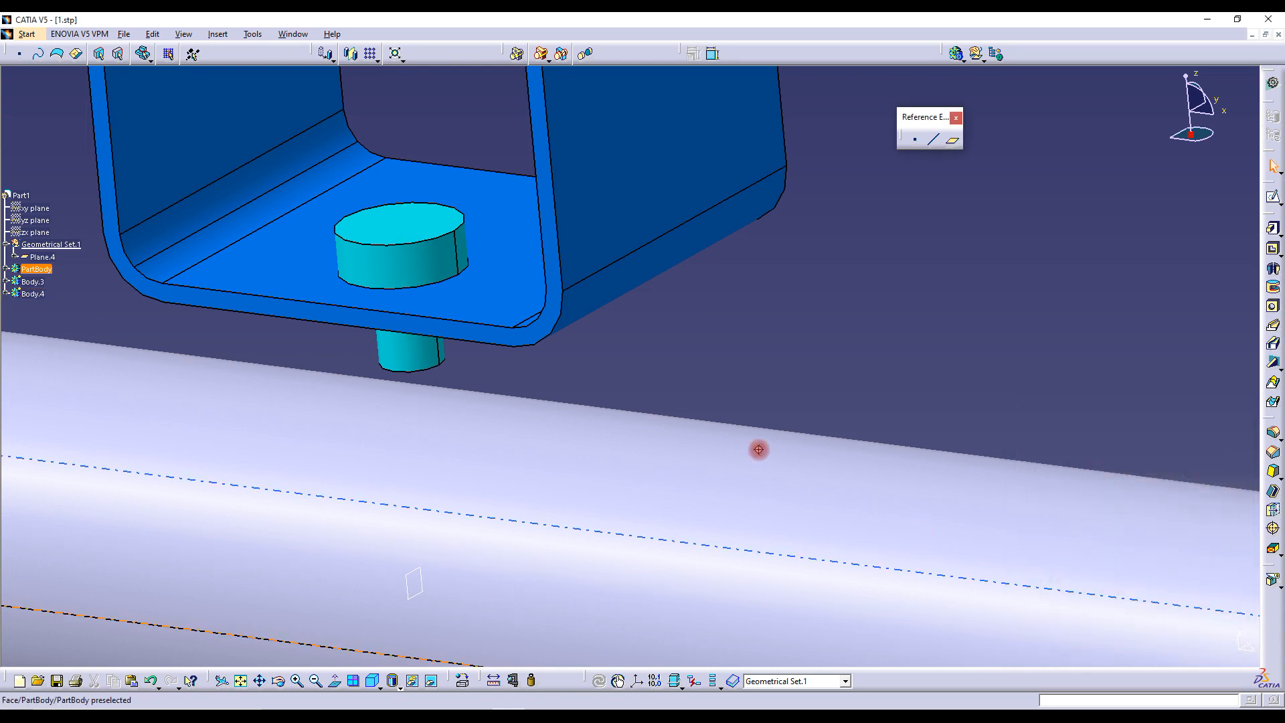
Set the offset plane's distance from the tube's end face to -200 mm
middle_drag(750, 435, 694, 516)
double_click(541, 462)
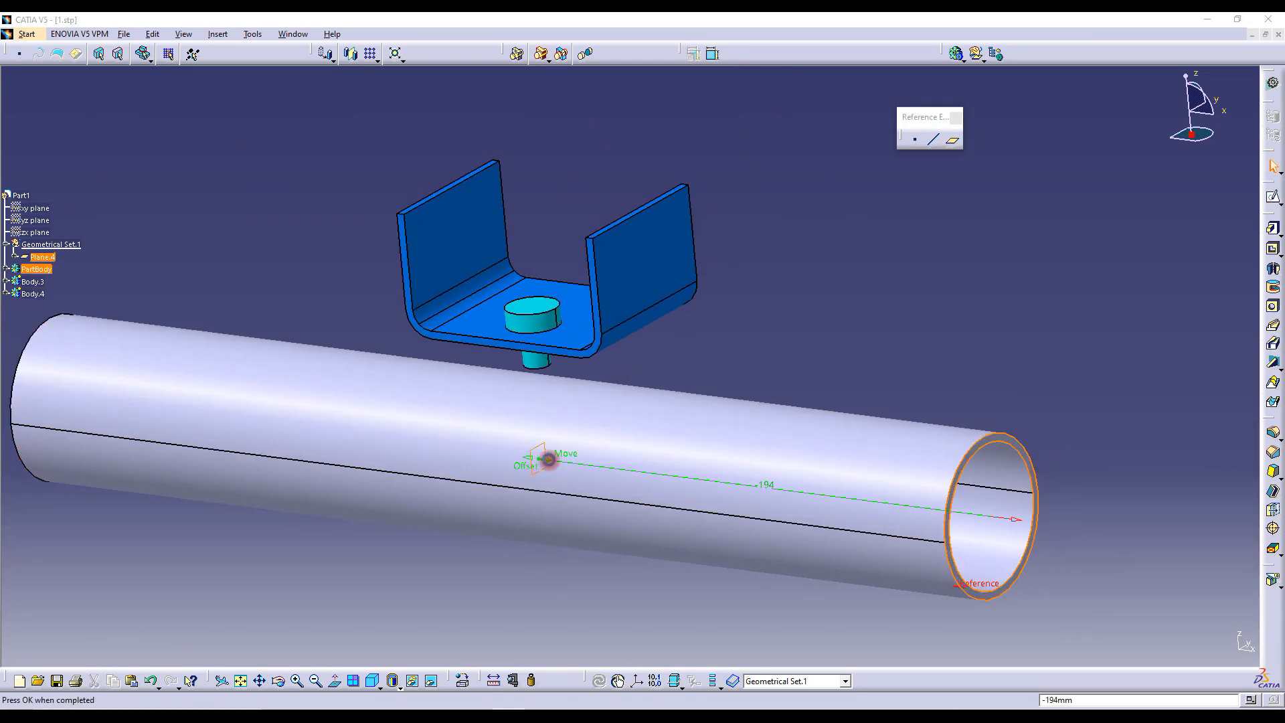
text(-200)
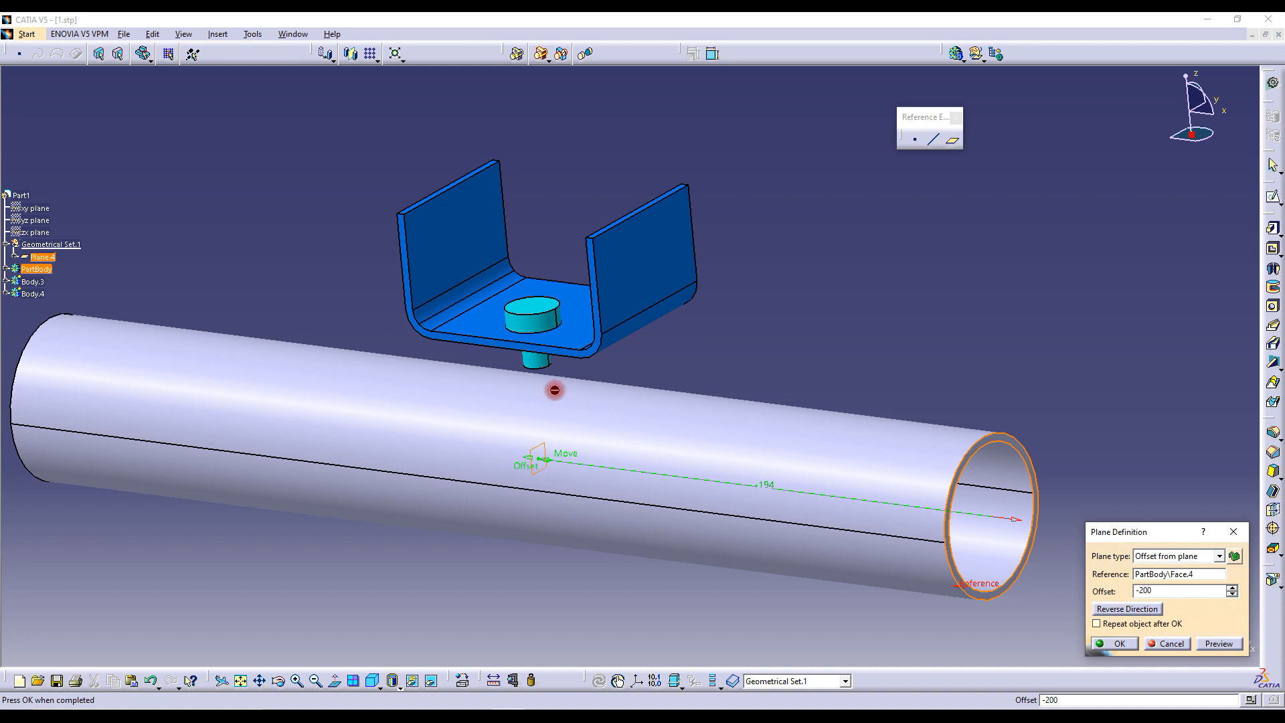
click(1114, 643)
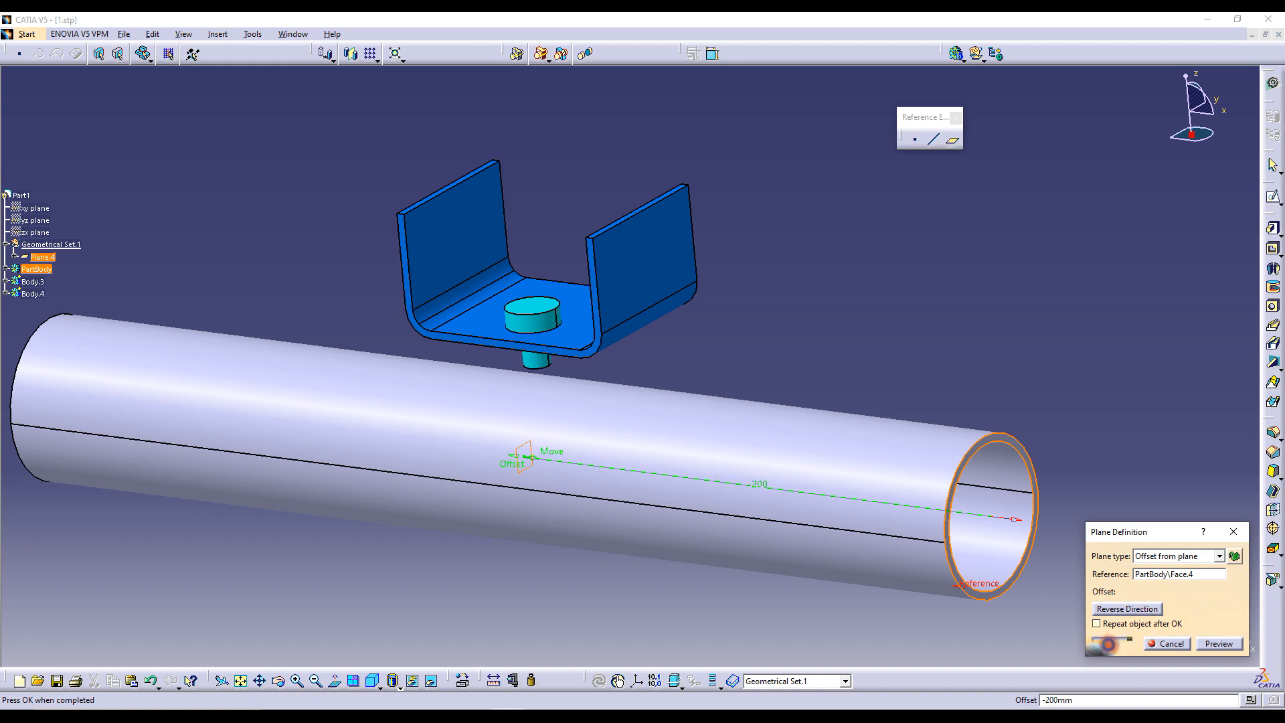
click(543, 447)
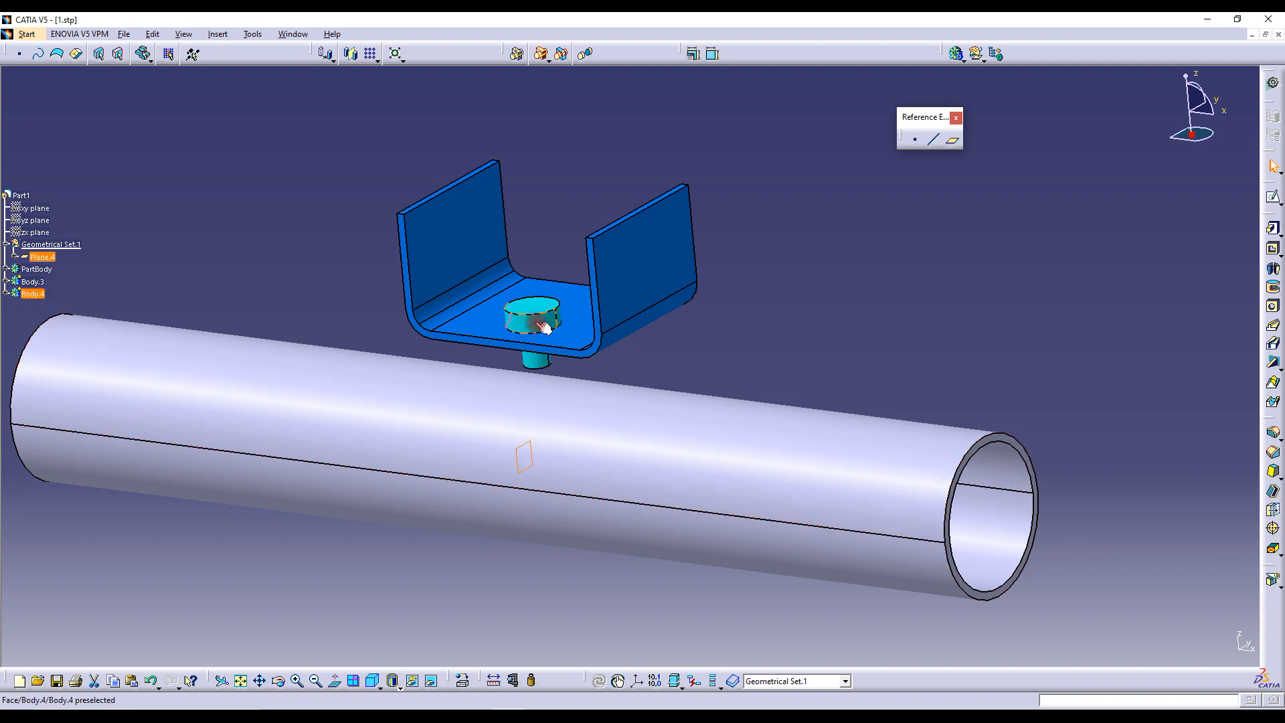
click(864, 296)
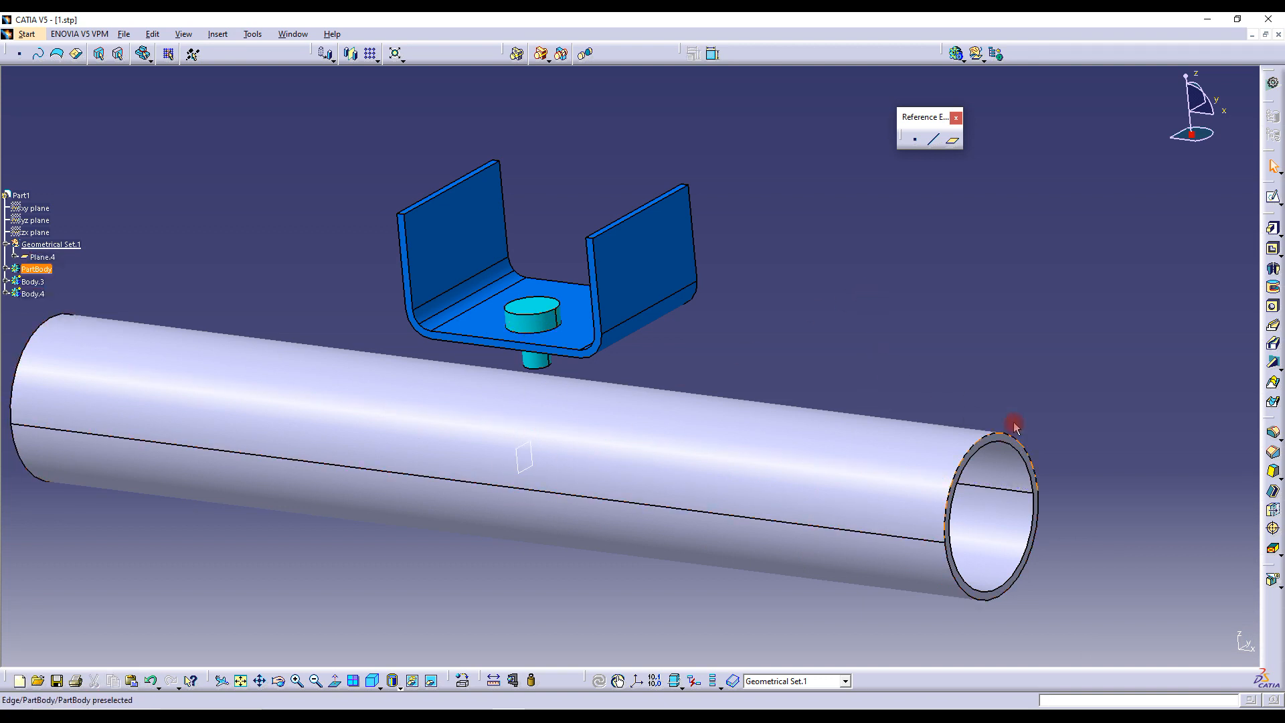
Start a second reference plane of type Parallel through point, with the tube's end face as its reference
click(954, 142)
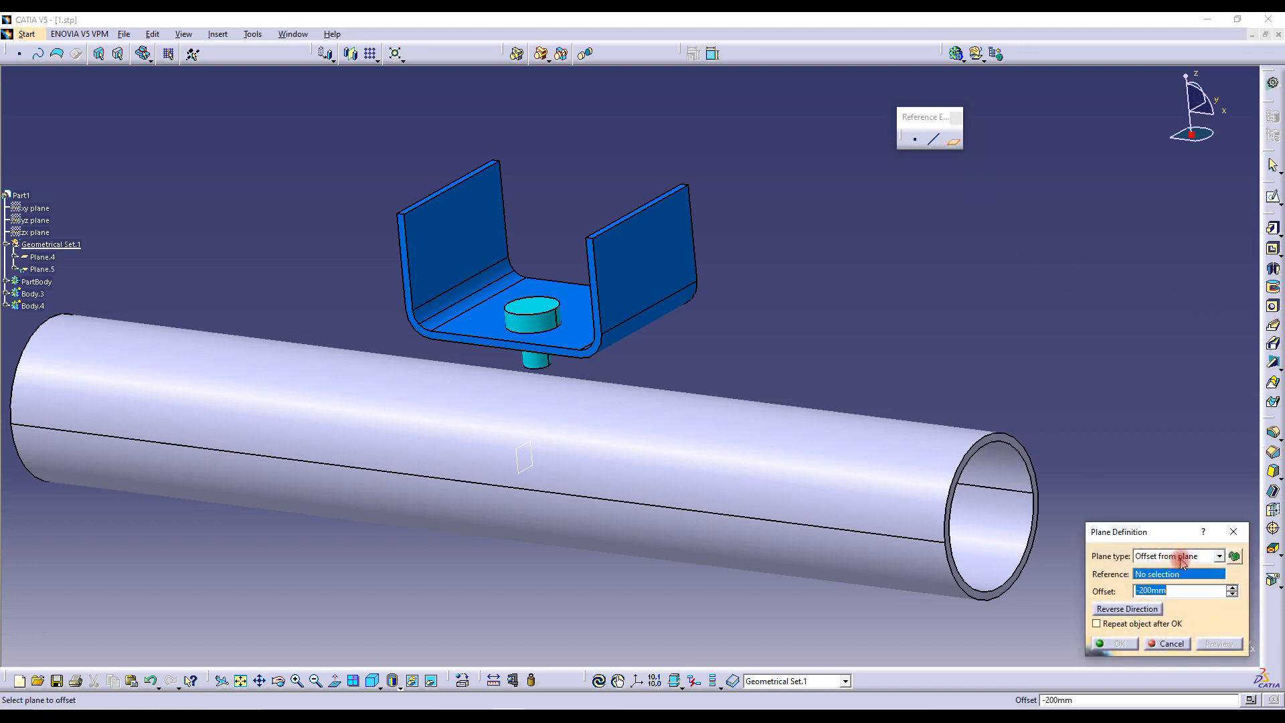
click(1182, 557)
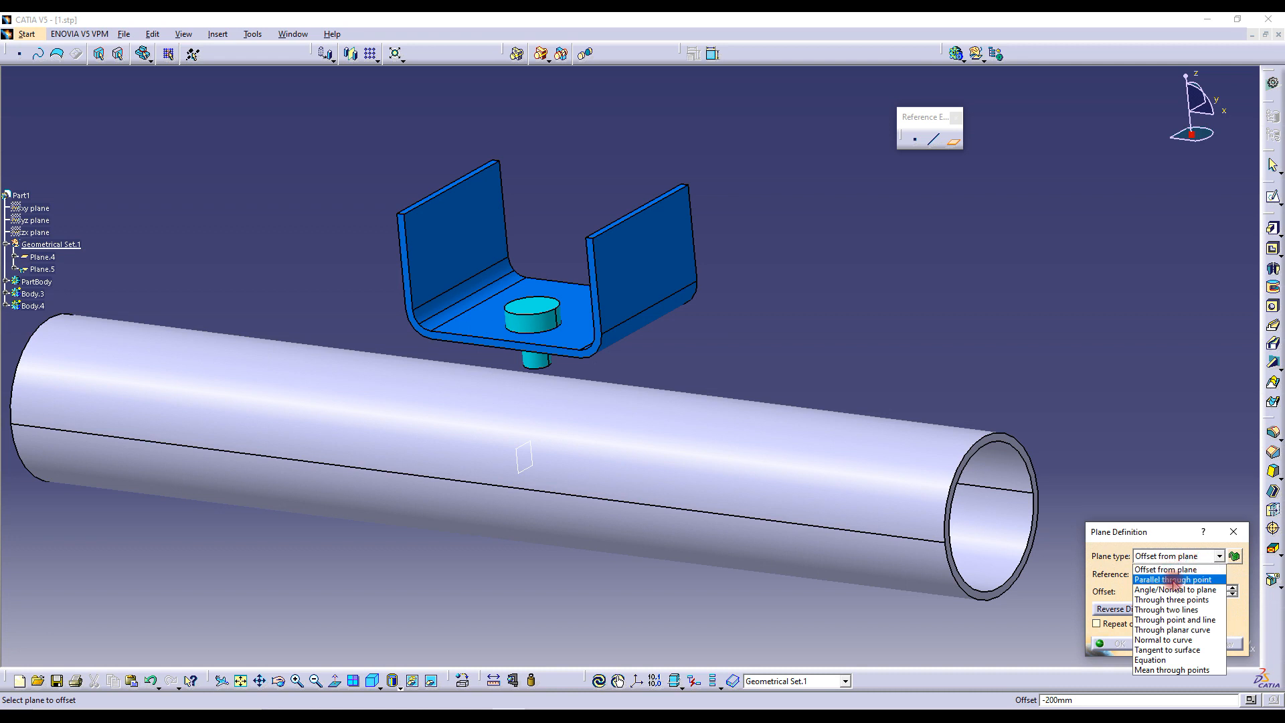
click(1173, 579)
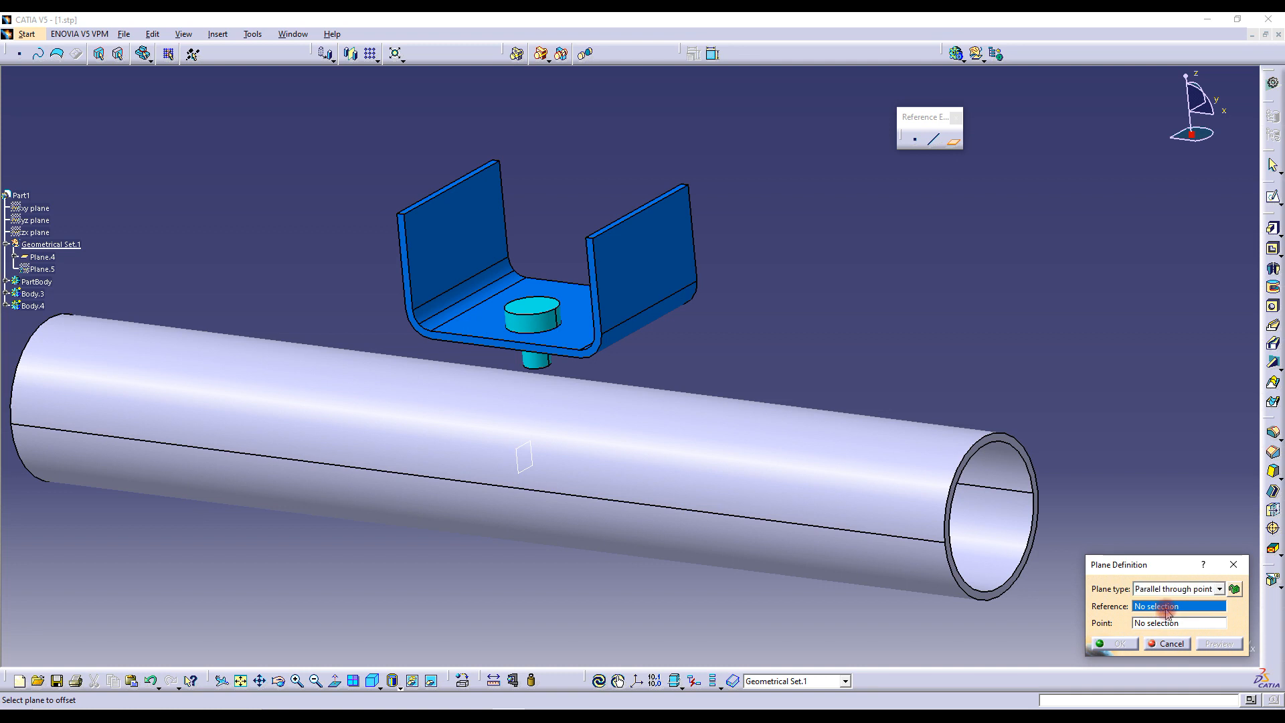
middle_drag(891, 488, 630, 291)
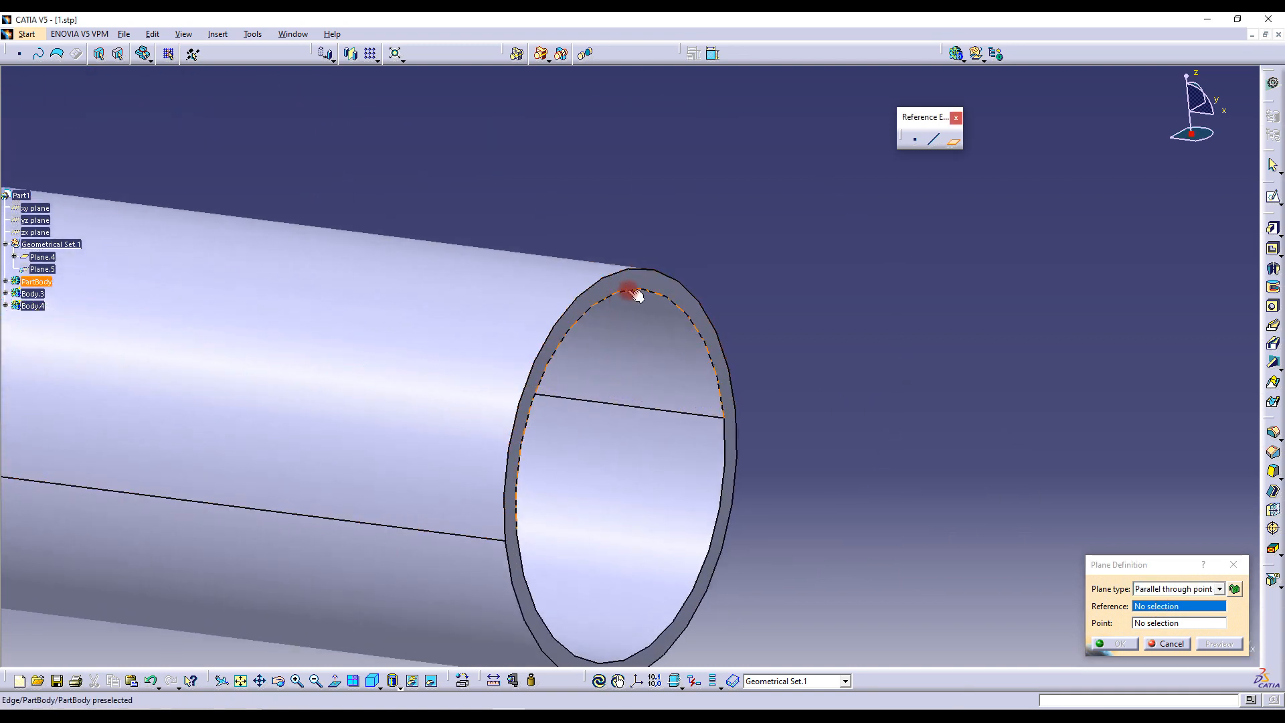
click(676, 292)
middle_drag(777, 419, 994, 537)
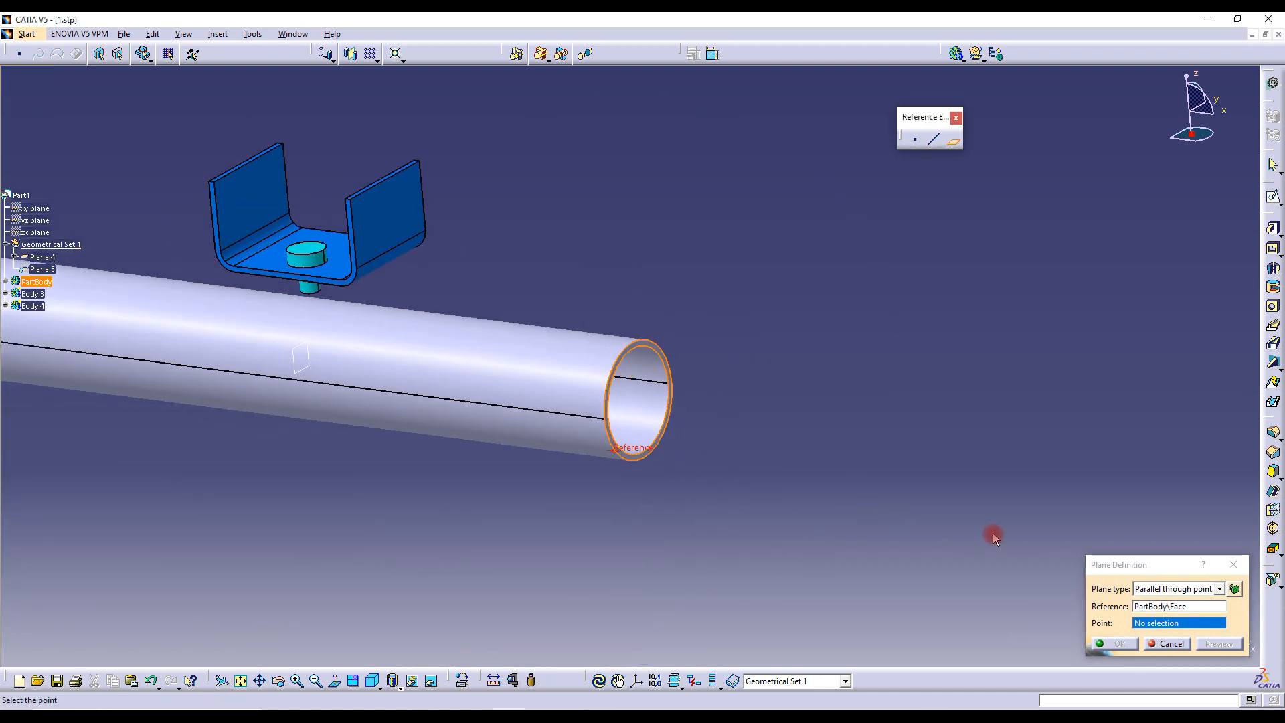
Create the plane's through point as a Circle / Sphere / Ellipse center on the top circular edge of the bolt head
right_click(1192, 622)
click(1205, 534)
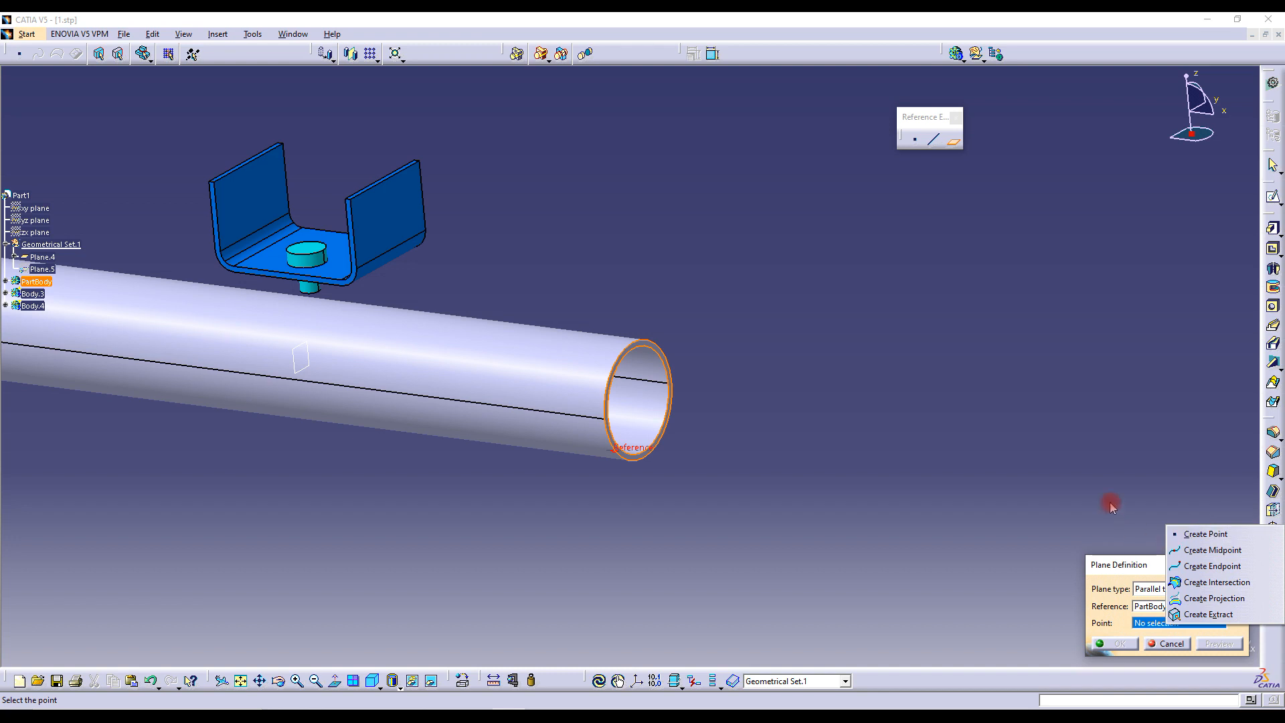
right_click(1165, 624)
click(1198, 531)
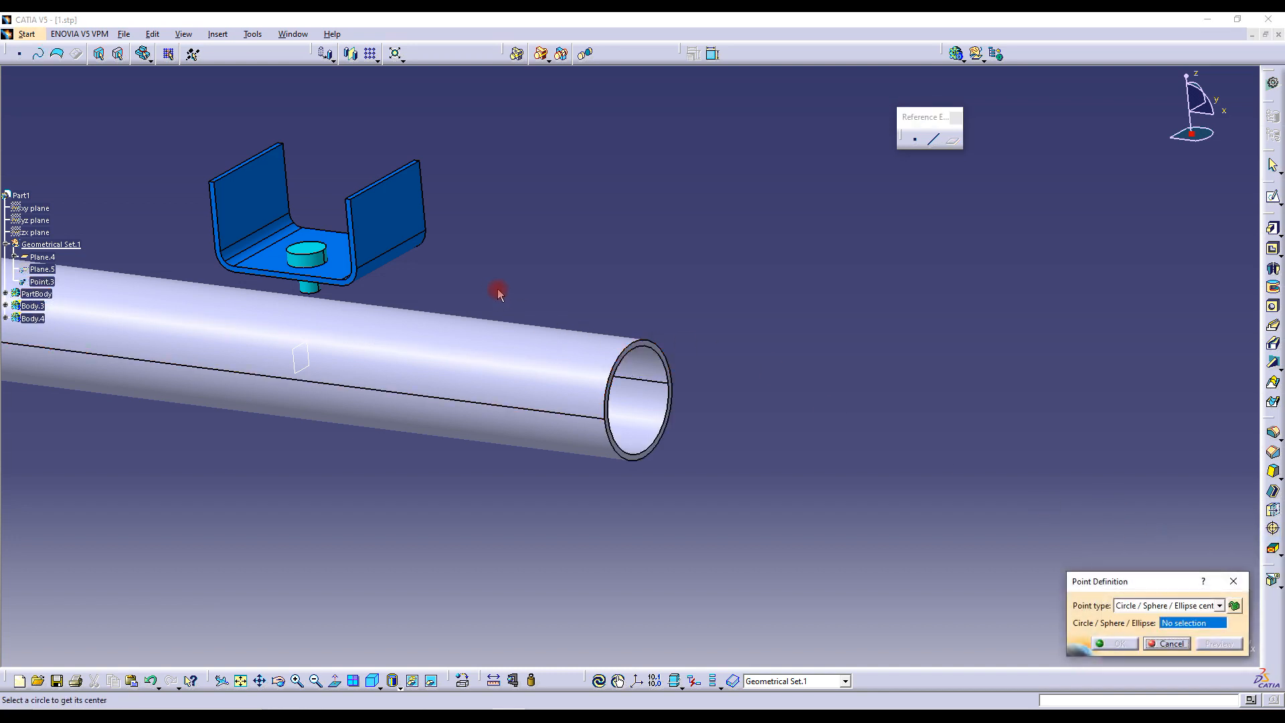
click(1168, 605)
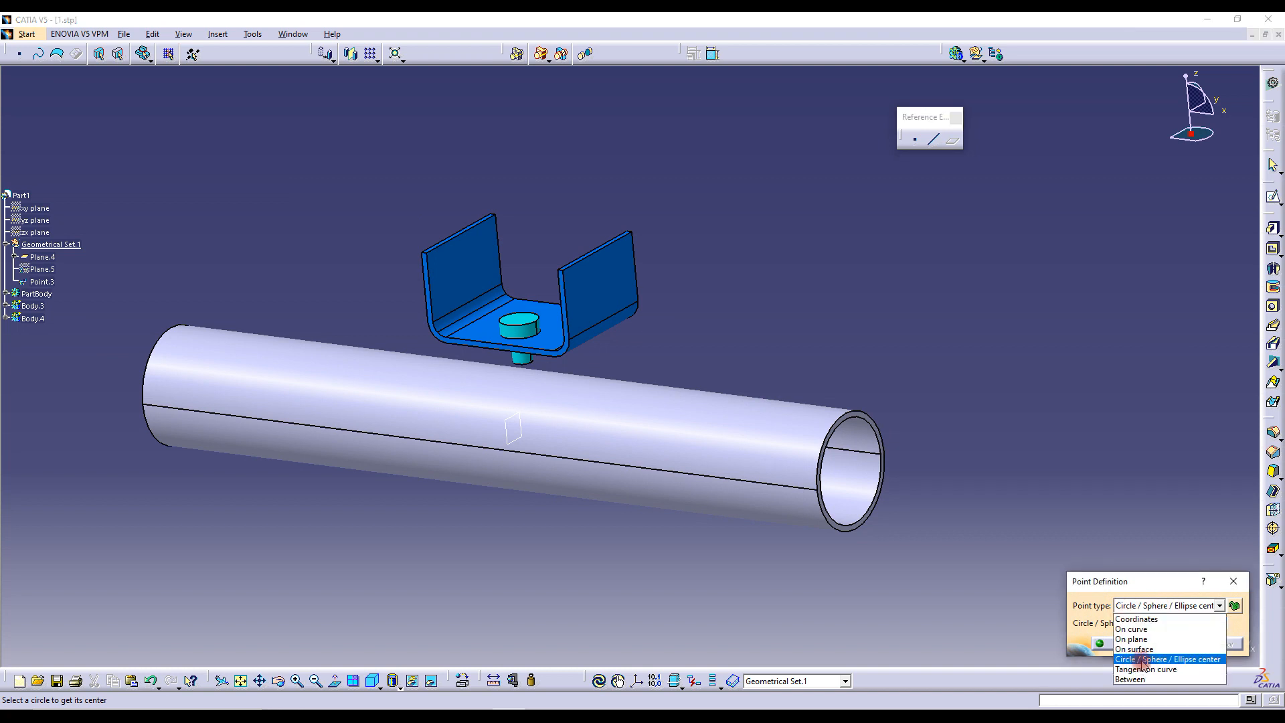
click(1207, 663)
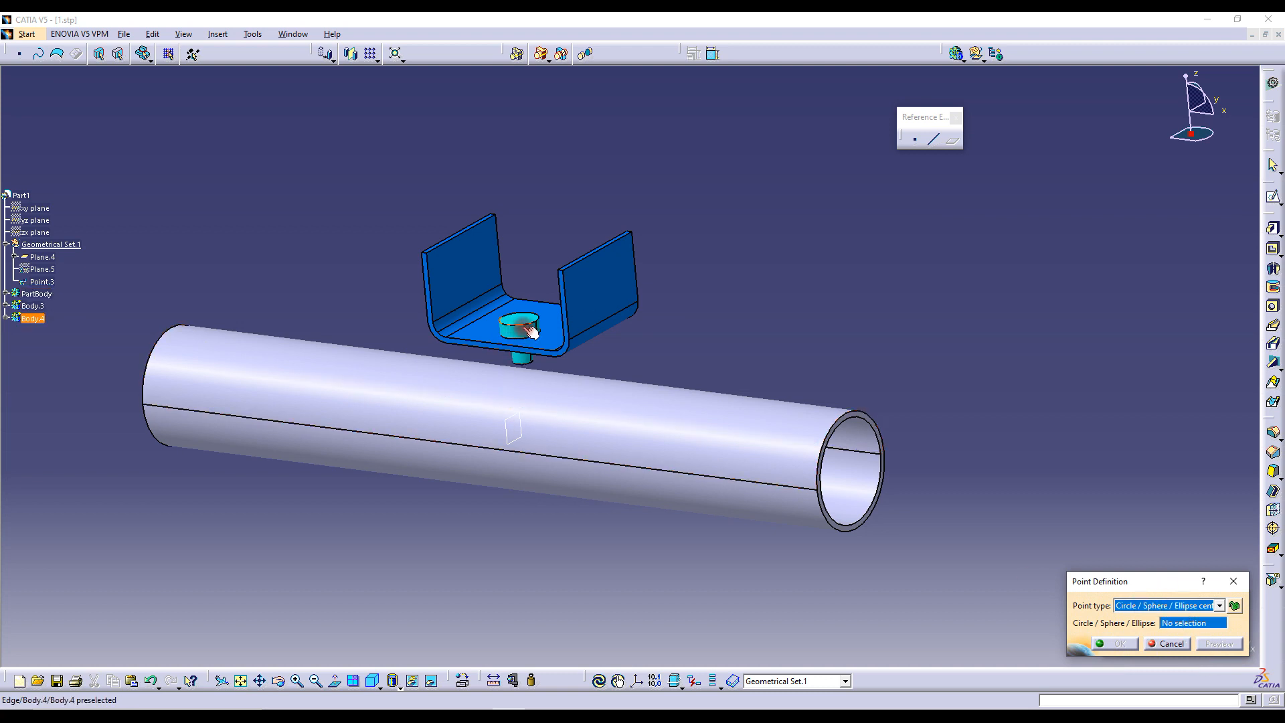
middle_drag(544, 313, 696, 338)
click(536, 305)
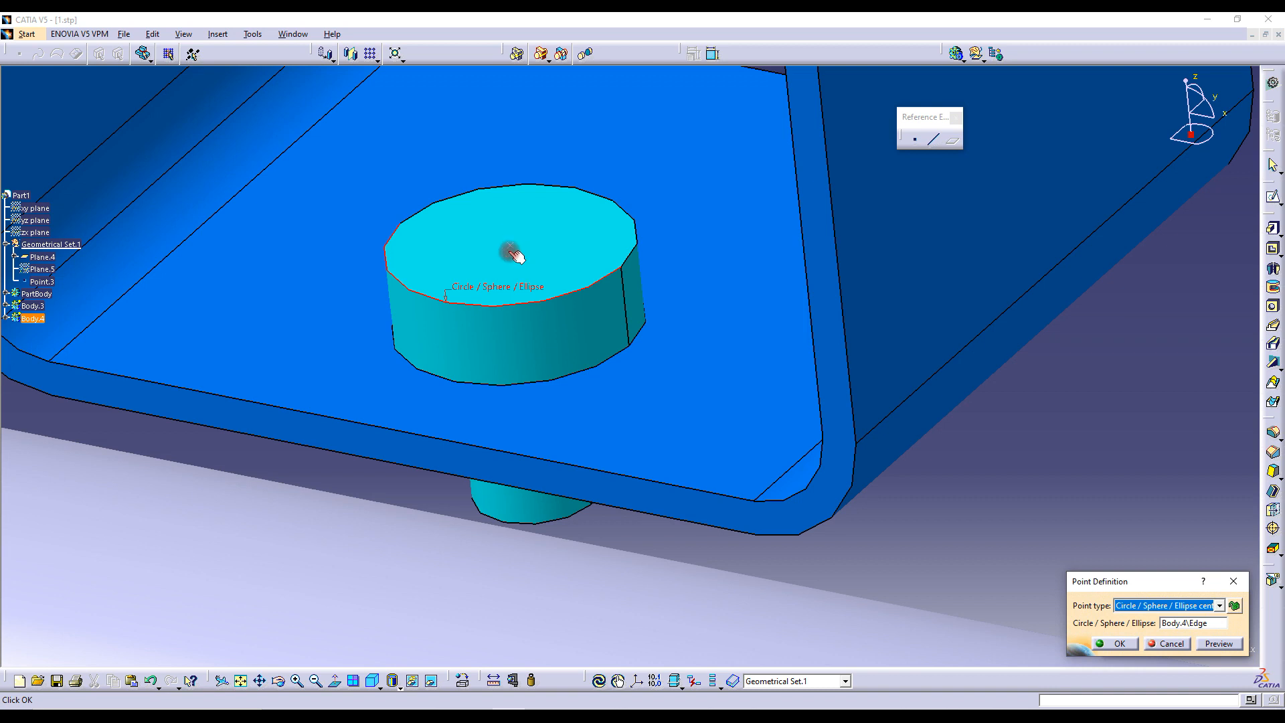
click(1104, 641)
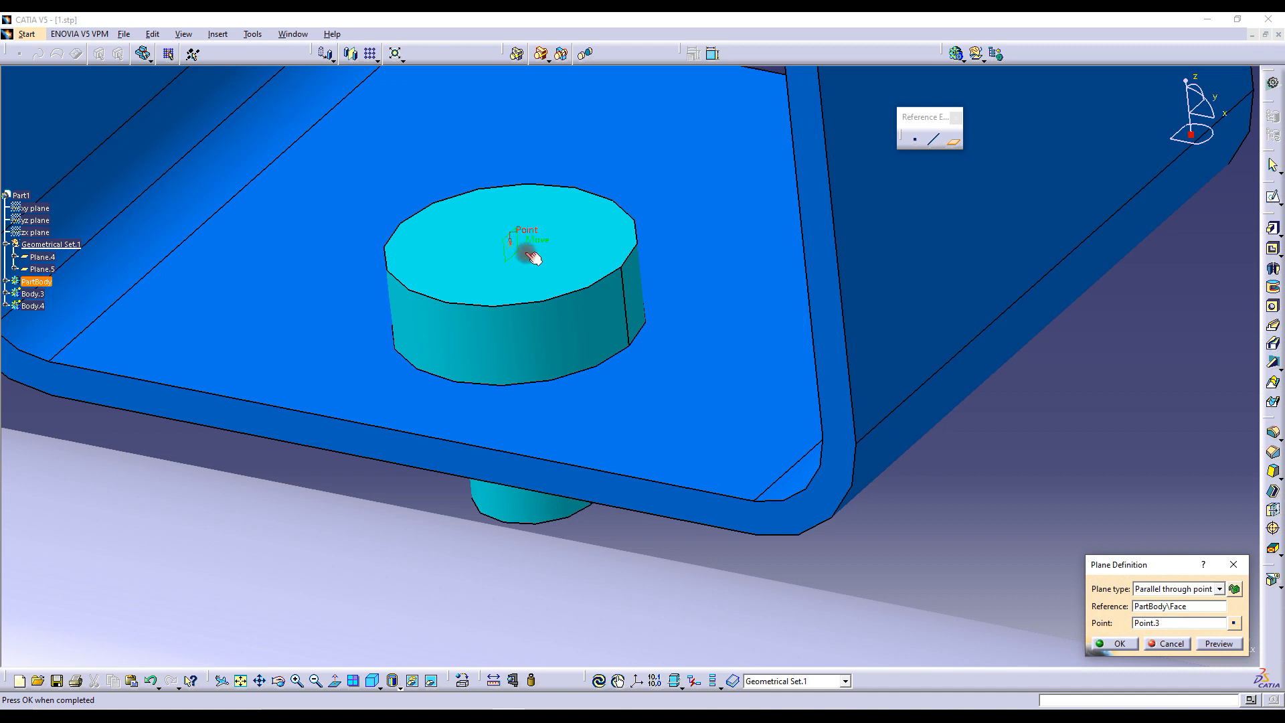
middle_drag(519, 270, 557, 395)
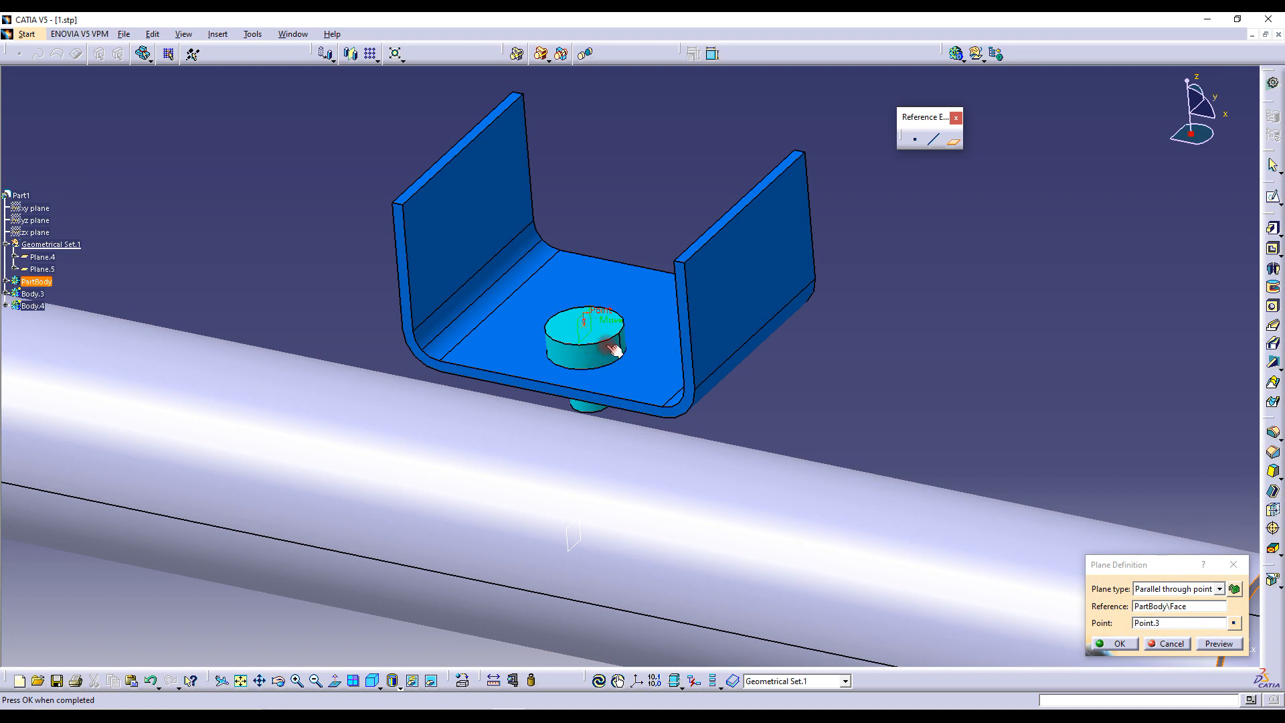
Finish the plane parallel to the tube's end face through the bolt's centre and delete the earlier offset plane inside the tube
click(1105, 644)
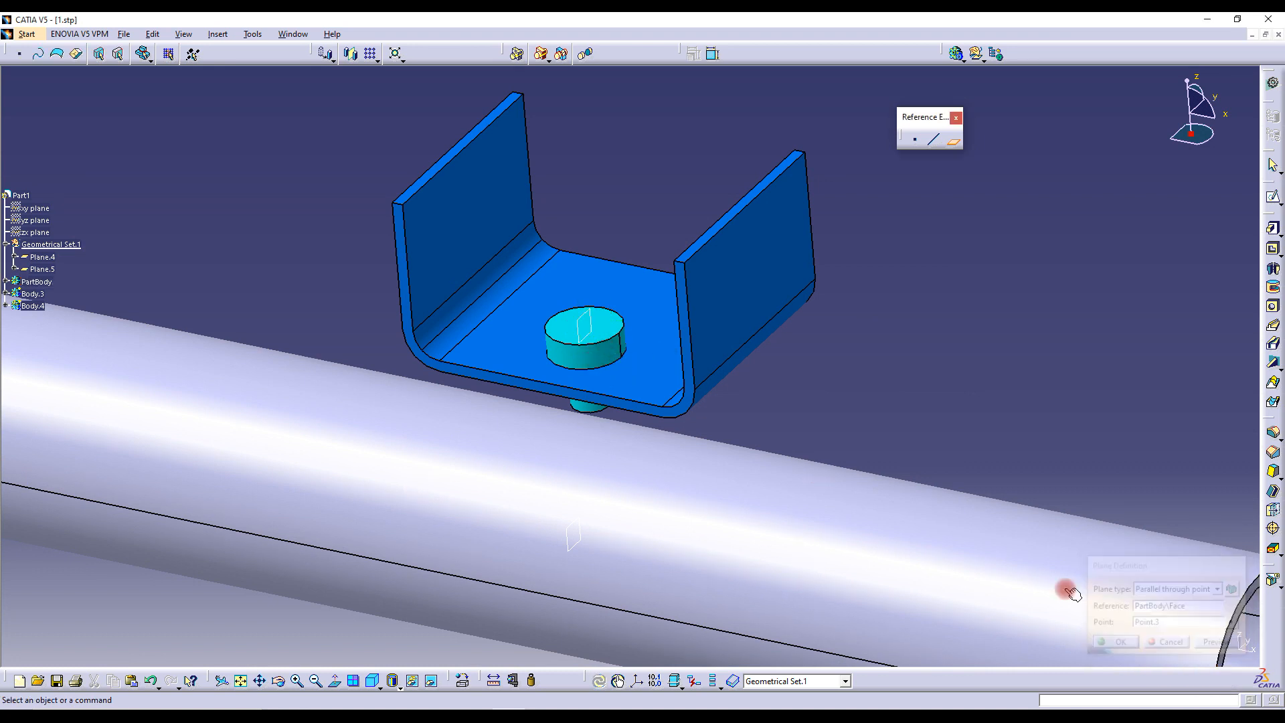
click(573, 541)
click(581, 546)
key(Delete)
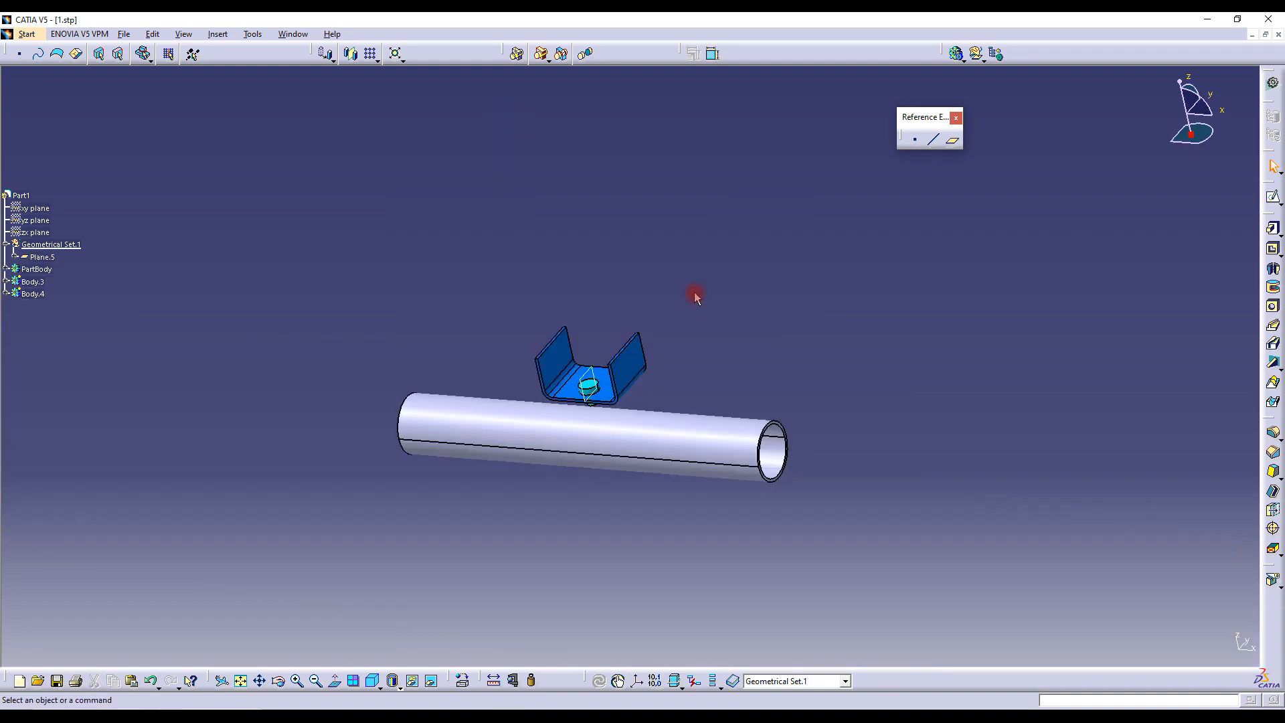
Create an Offset from plane reference plane at -25 mm from the bolt-centre plane
middle_drag(694, 295, 566, 304)
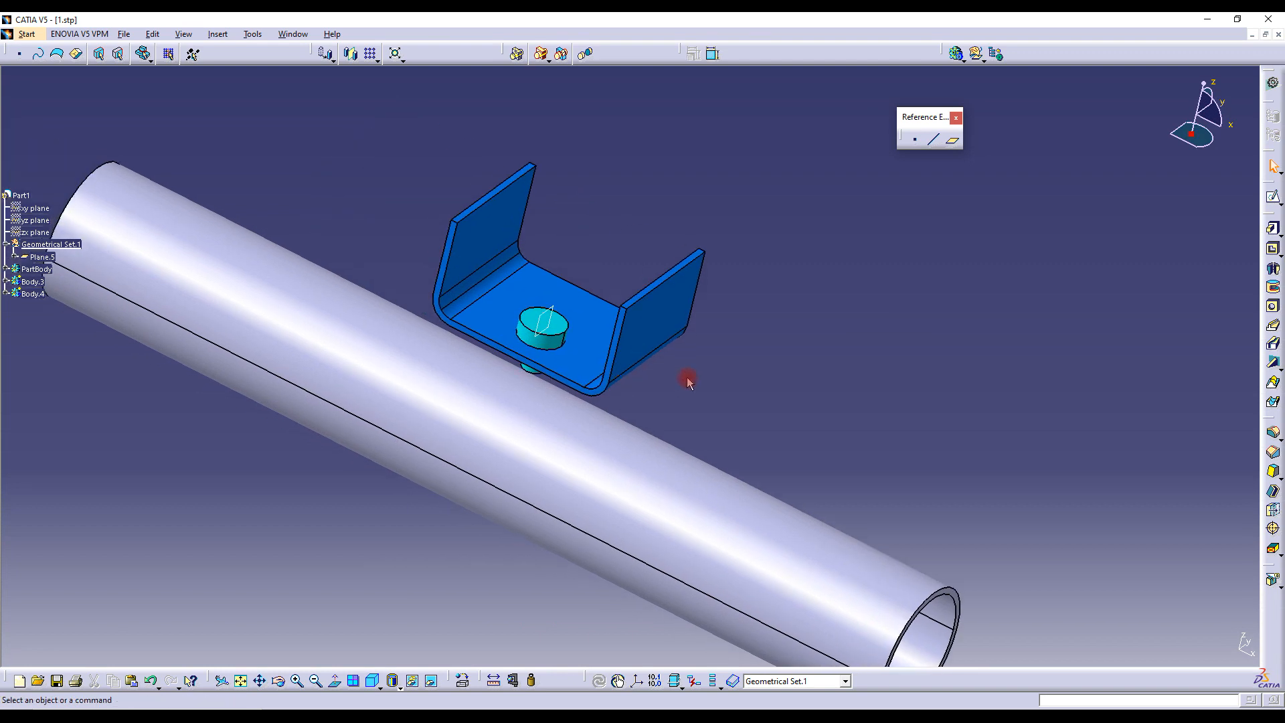
click(954, 142)
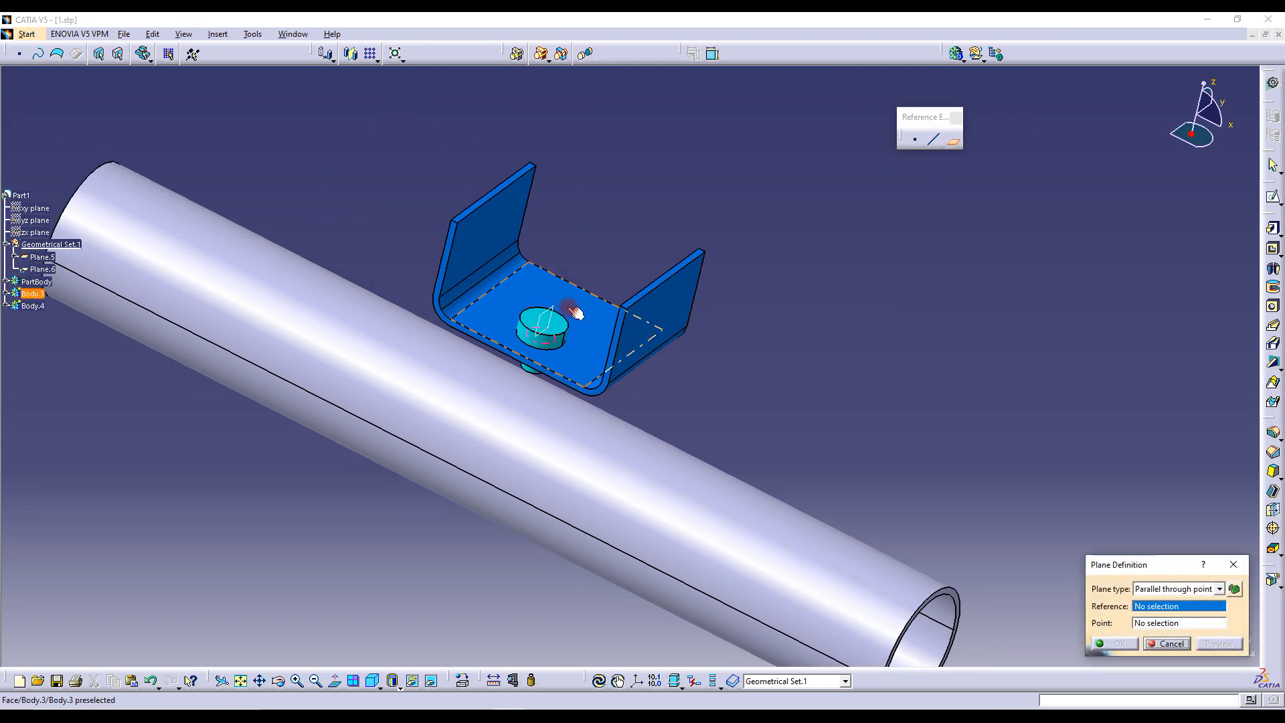
click(1168, 588)
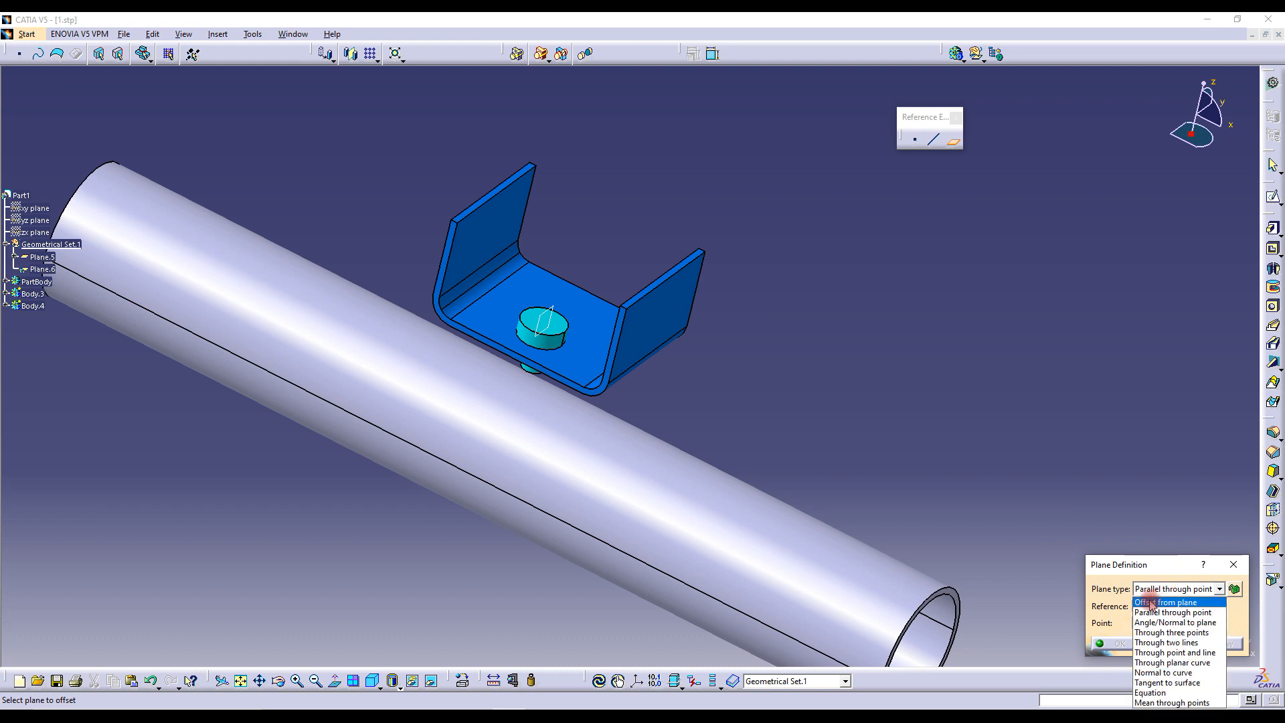
click(1152, 603)
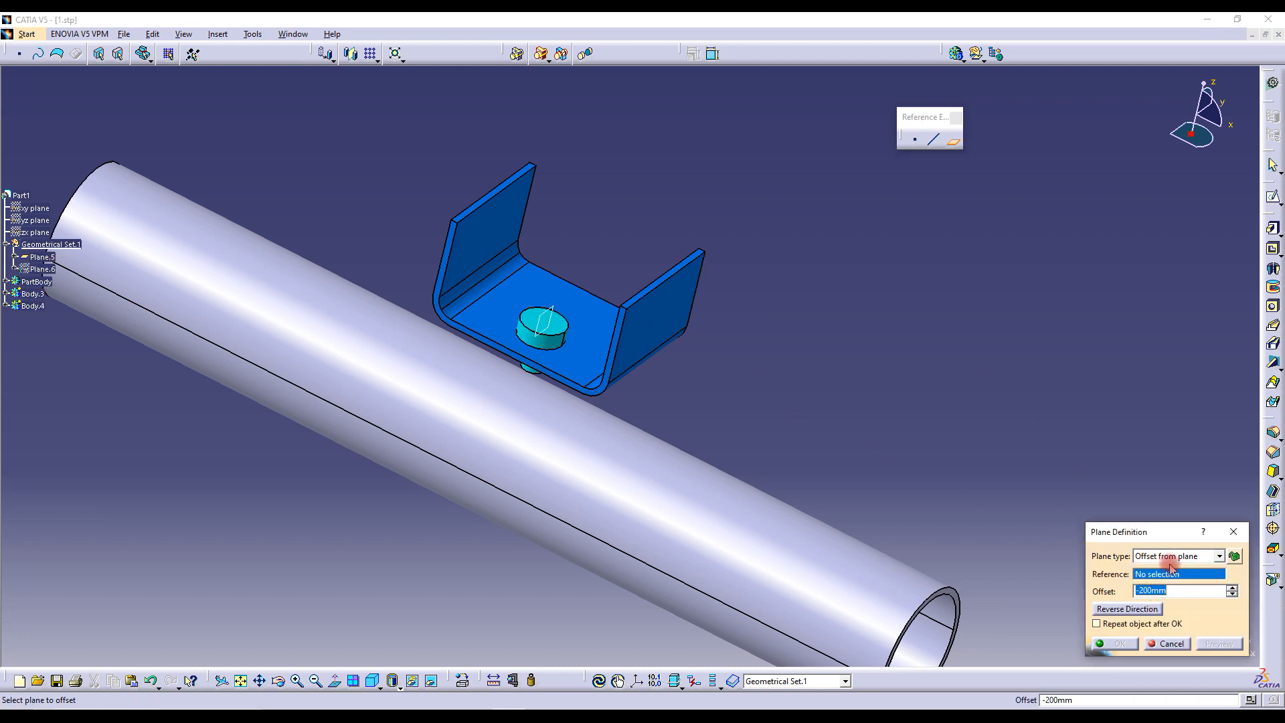
click(553, 317)
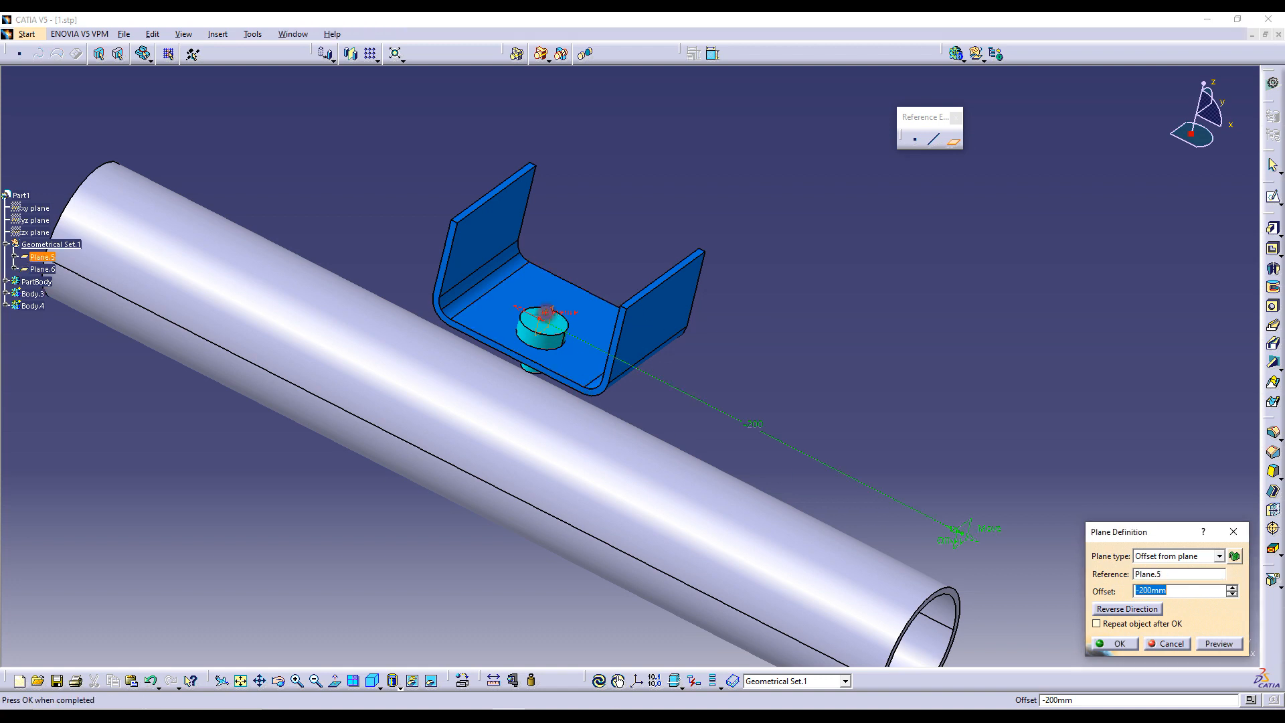
drag(1194, 595, 1095, 593)
text(-25)
click(1115, 644)
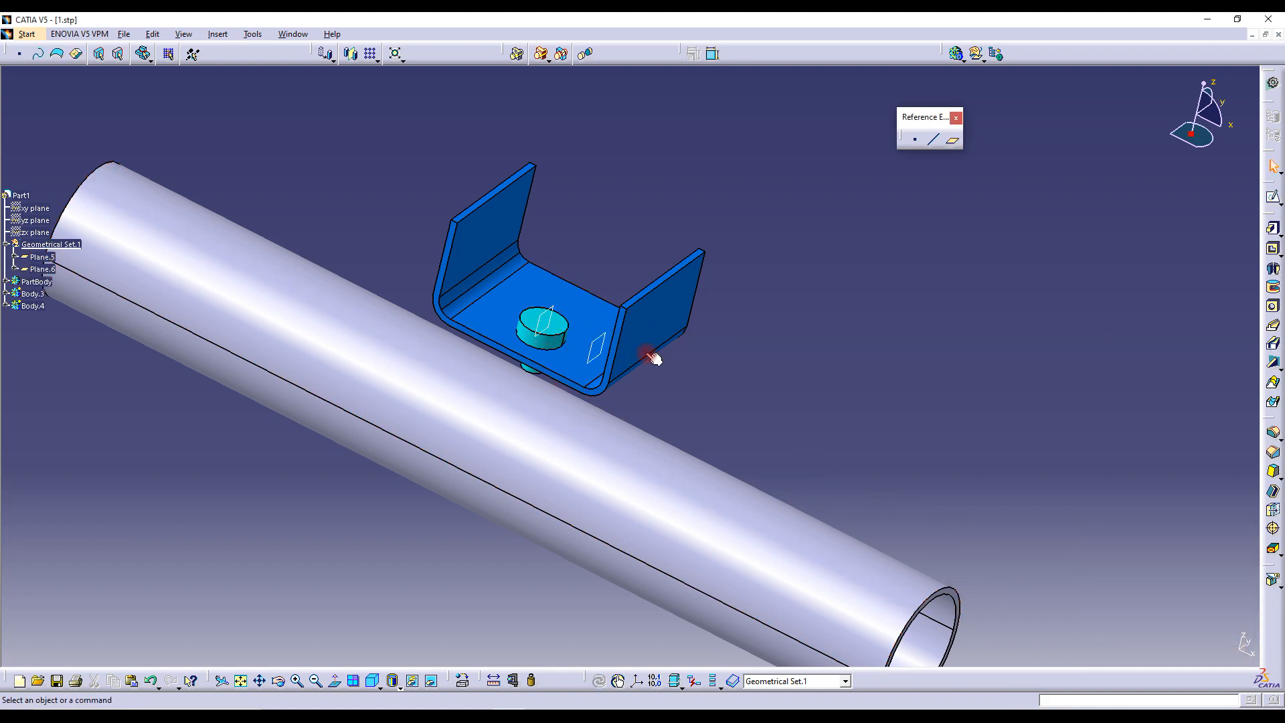
Create another plane offset -25 mm from the bolt-centre plane with its direction reversed, on the bolt's opposite side
click(953, 140)
click(42, 257)
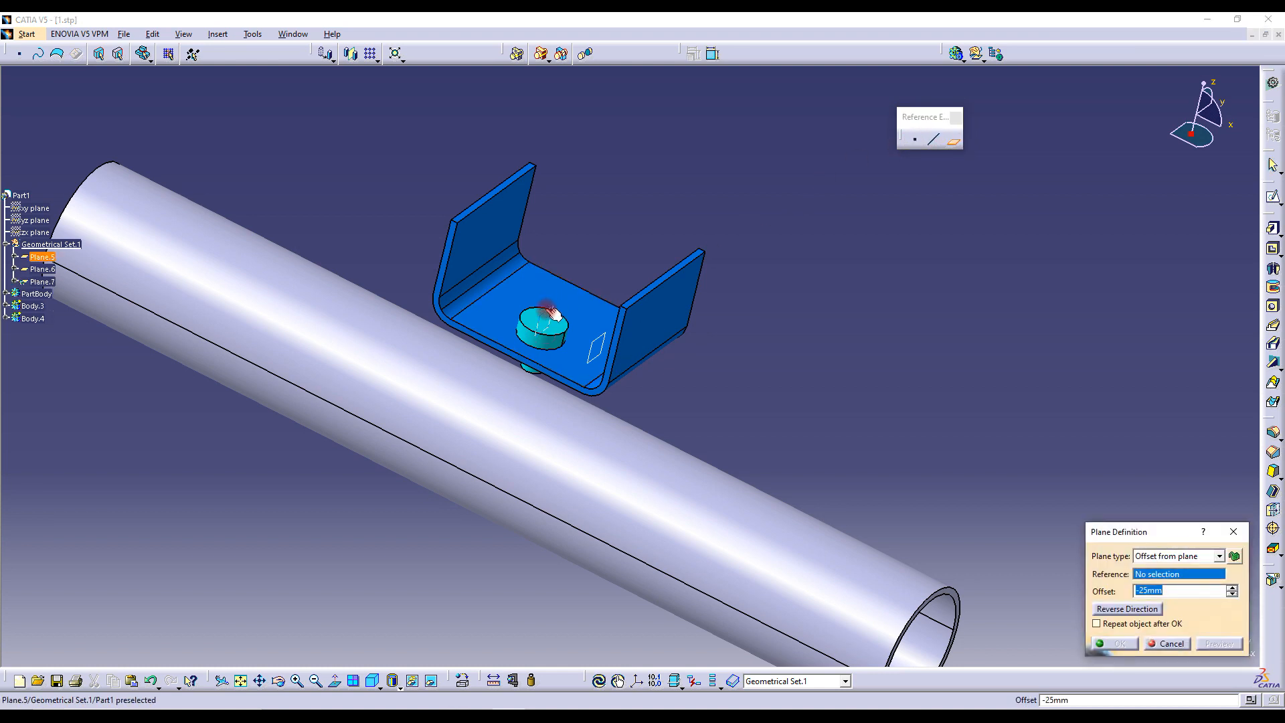
click(1131, 609)
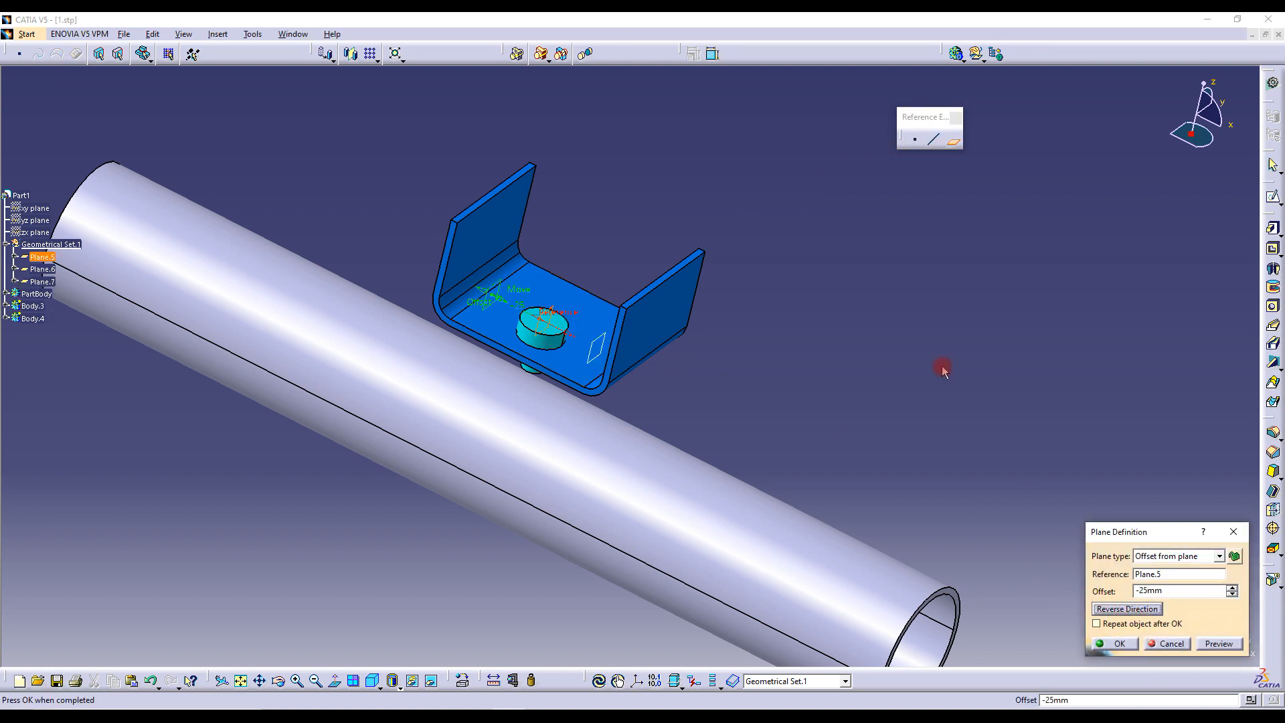
click(1118, 646)
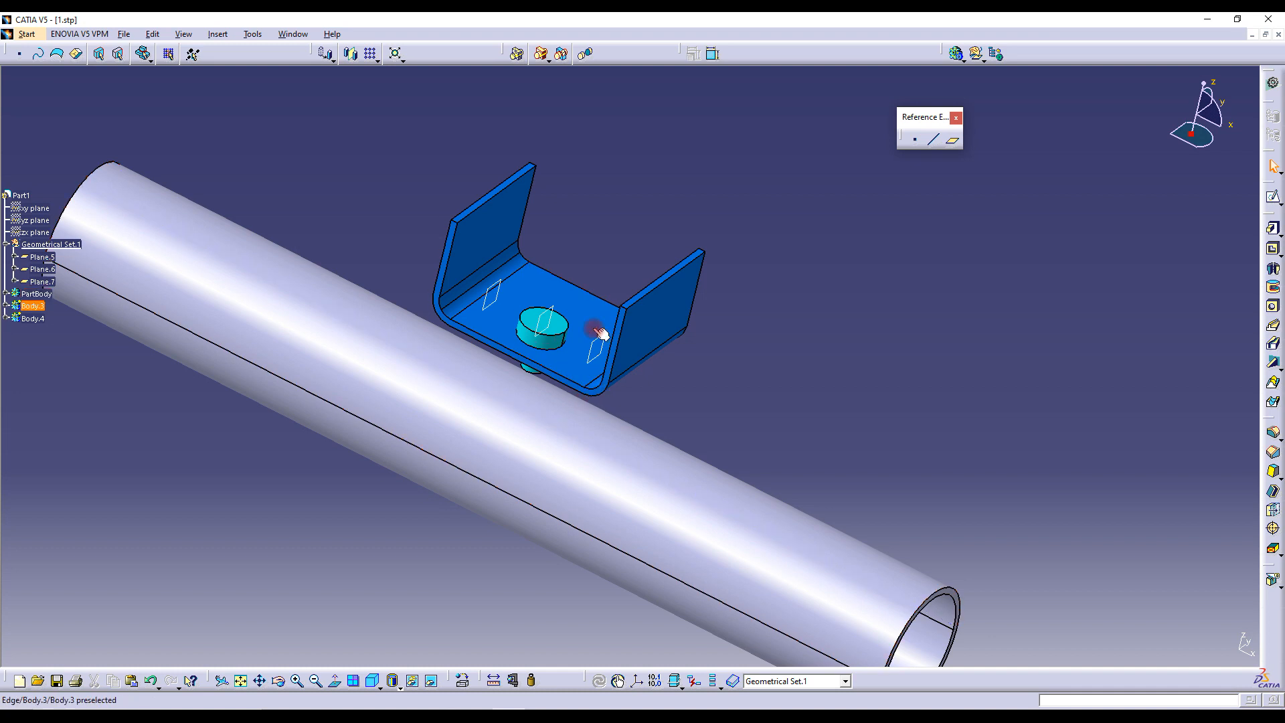
Open a sketch on Plane.6, the offset plane on the bolt's side nearest the tube's open end
mouse_move(700, 339)
middle_down()
mouse_move(665, 307)
mouse_move(639, 329)
mouse_move(689, 361)
middle_up()
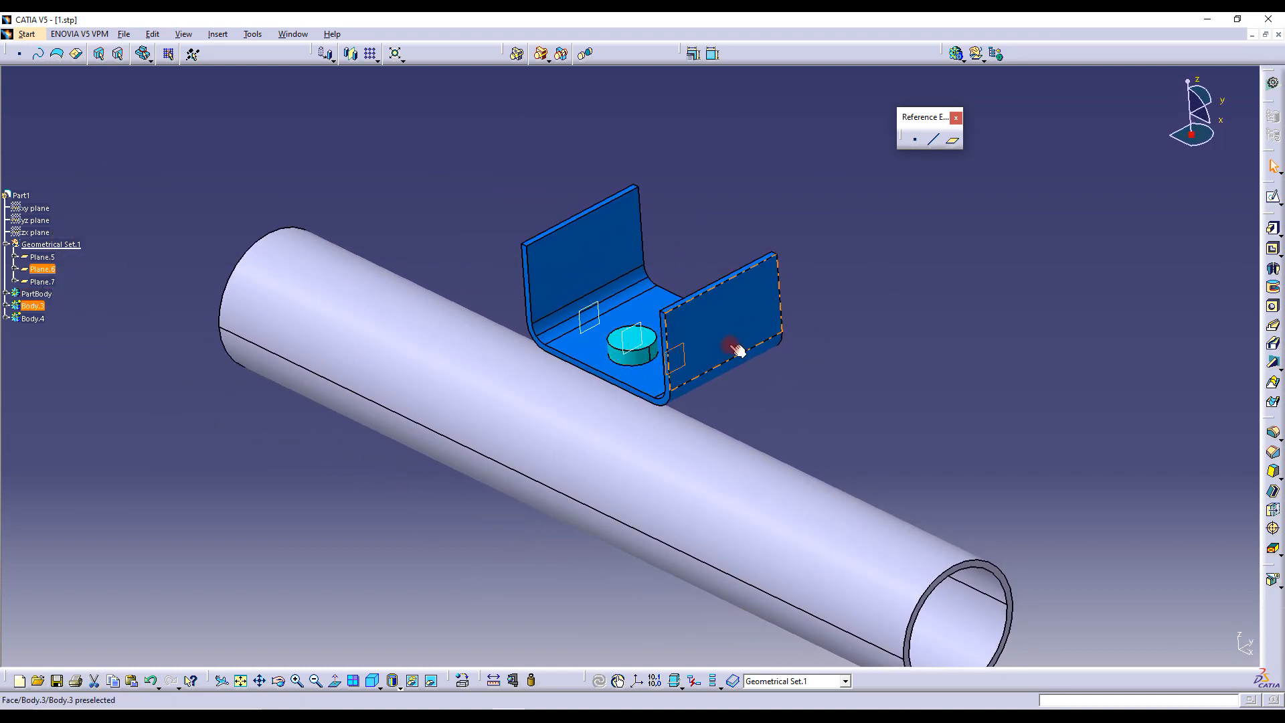
click(1272, 201)
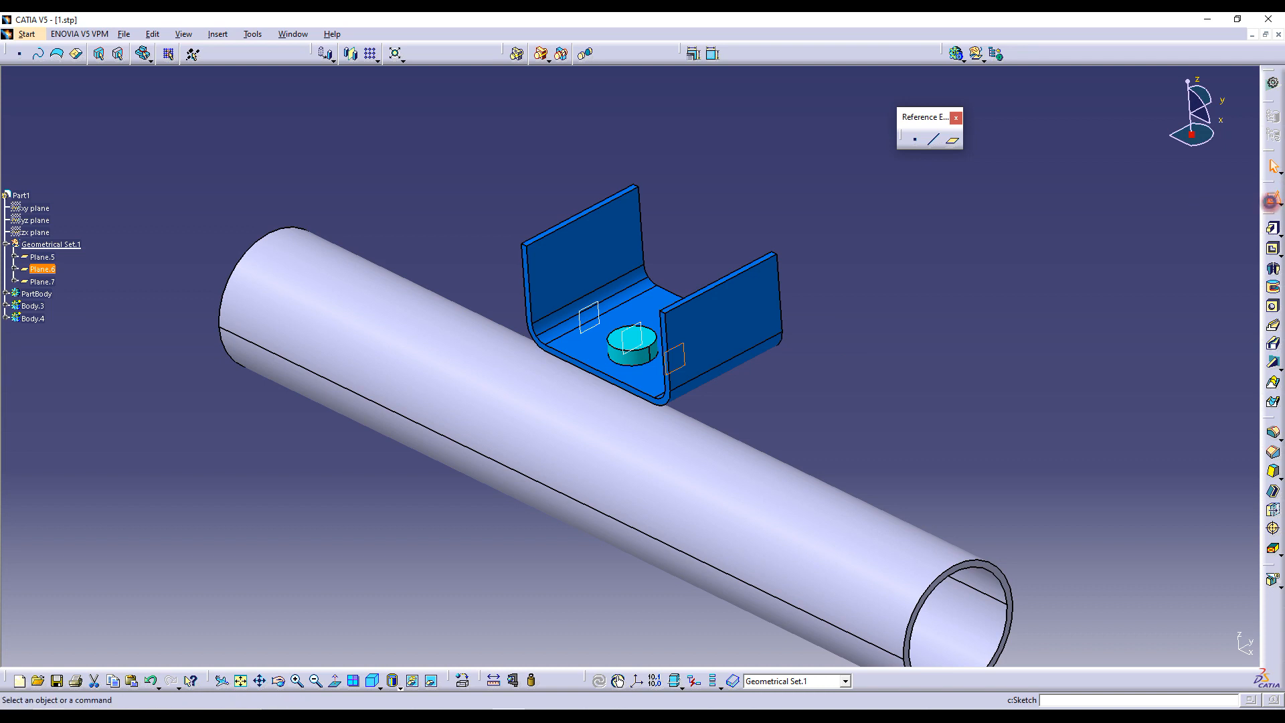
click(42, 269)
middle_drag(900, 293, 912, 204)
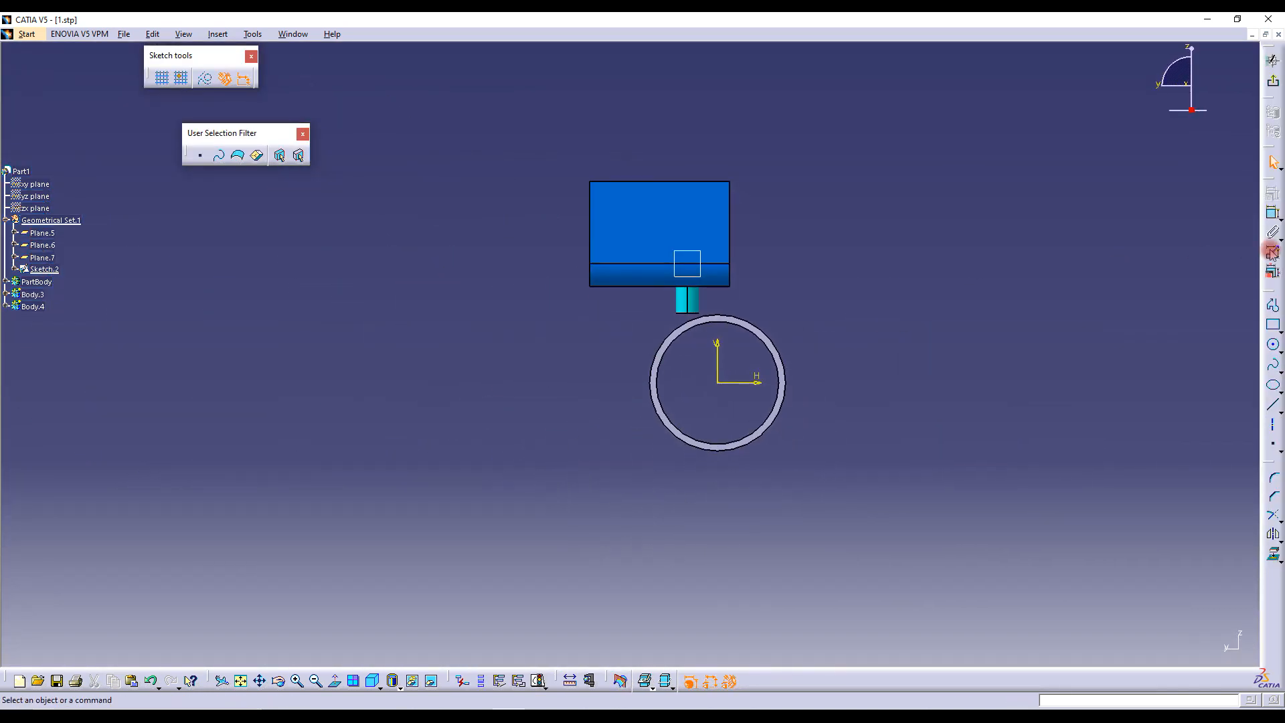
Sketch a closed five-sided profile from the bracket's underside down across the tube, with a horizontal bottom edge about 37 mm long
click(1273, 307)
click(585, 285)
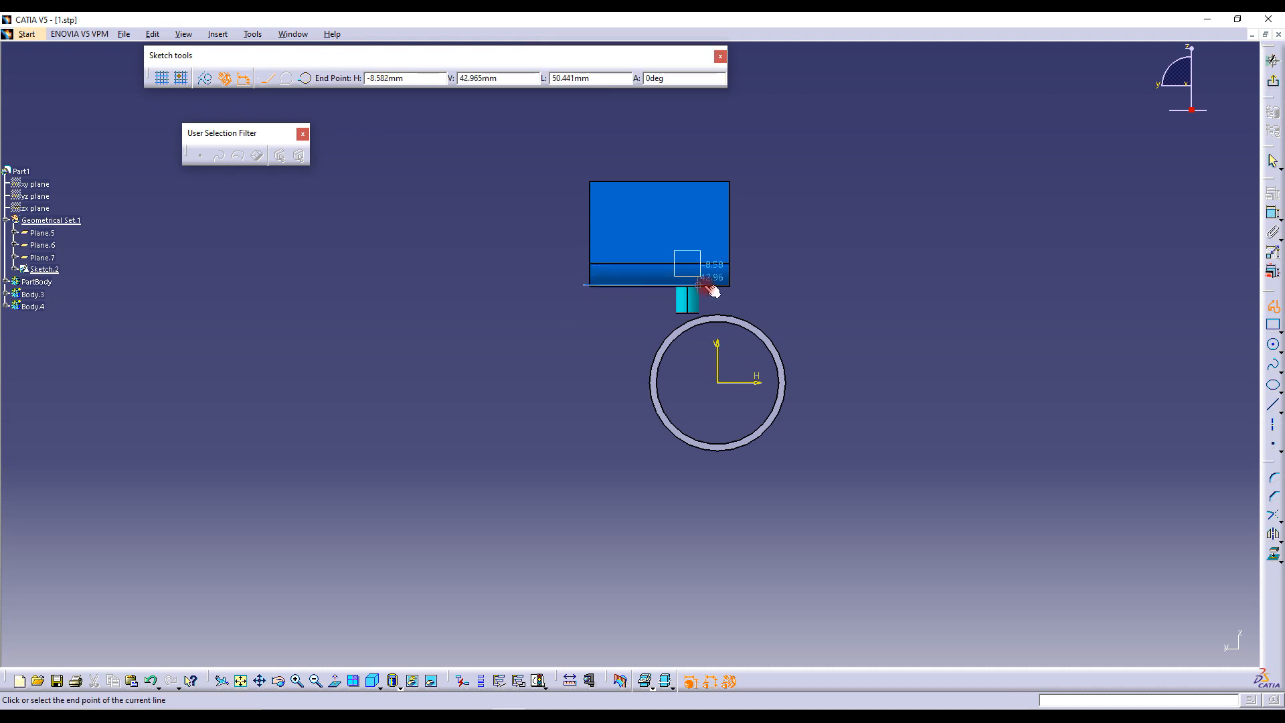
click(736, 286)
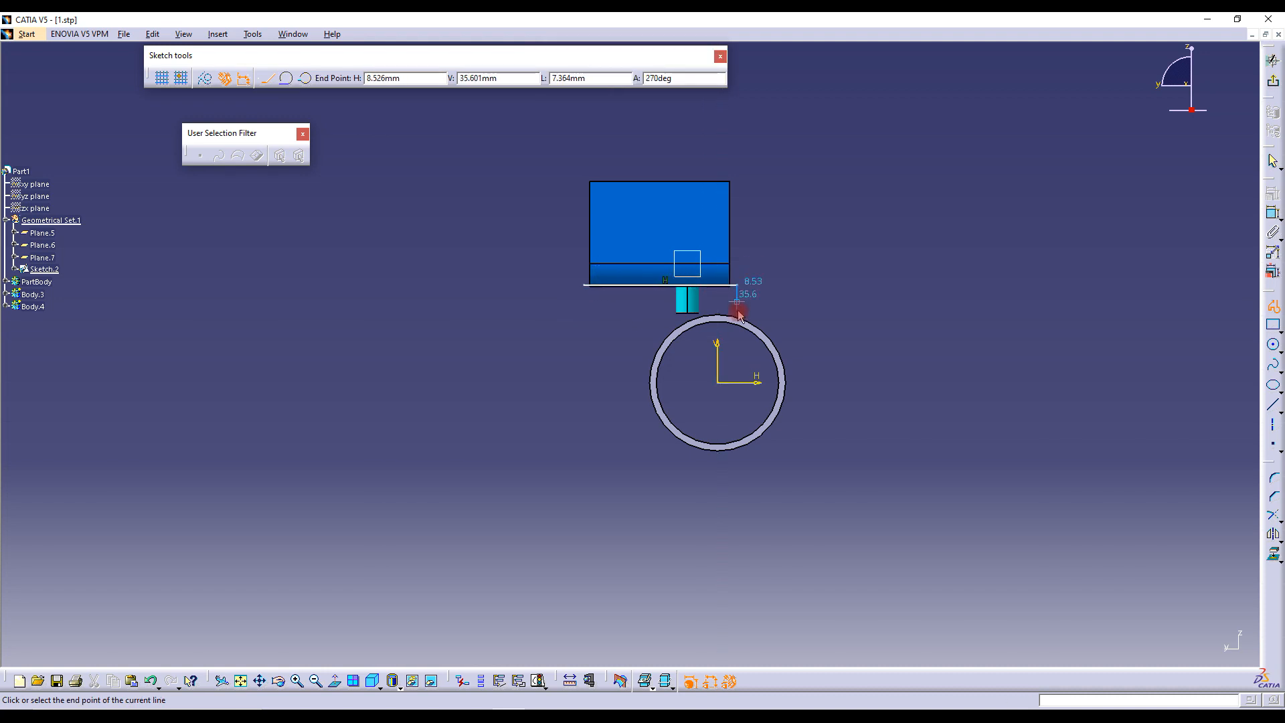
click(736, 348)
click(686, 399)
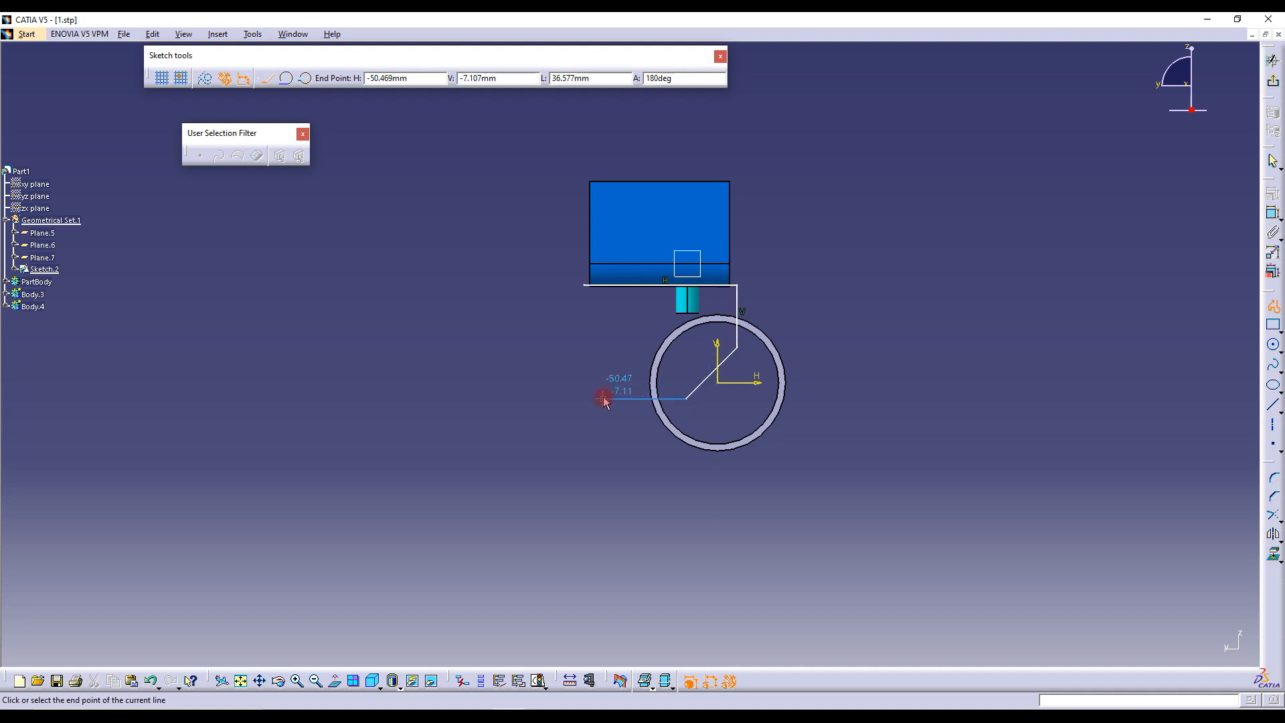
click(603, 399)
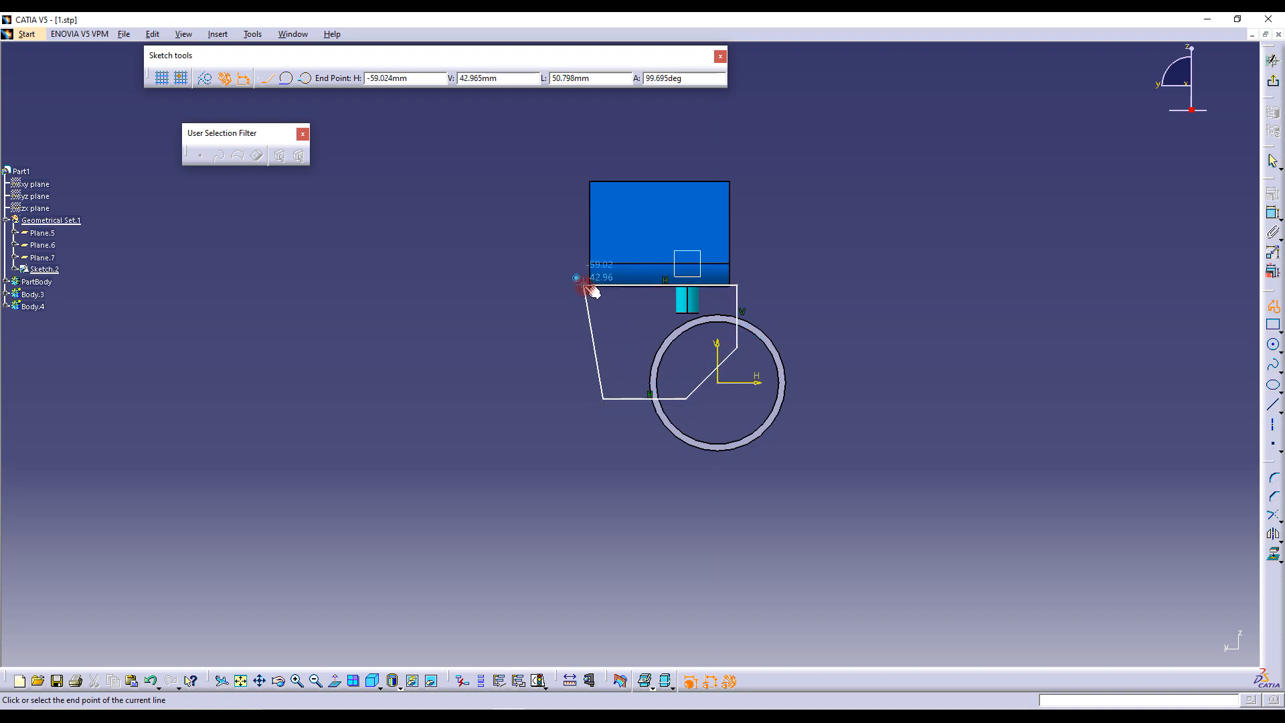
click(586, 287)
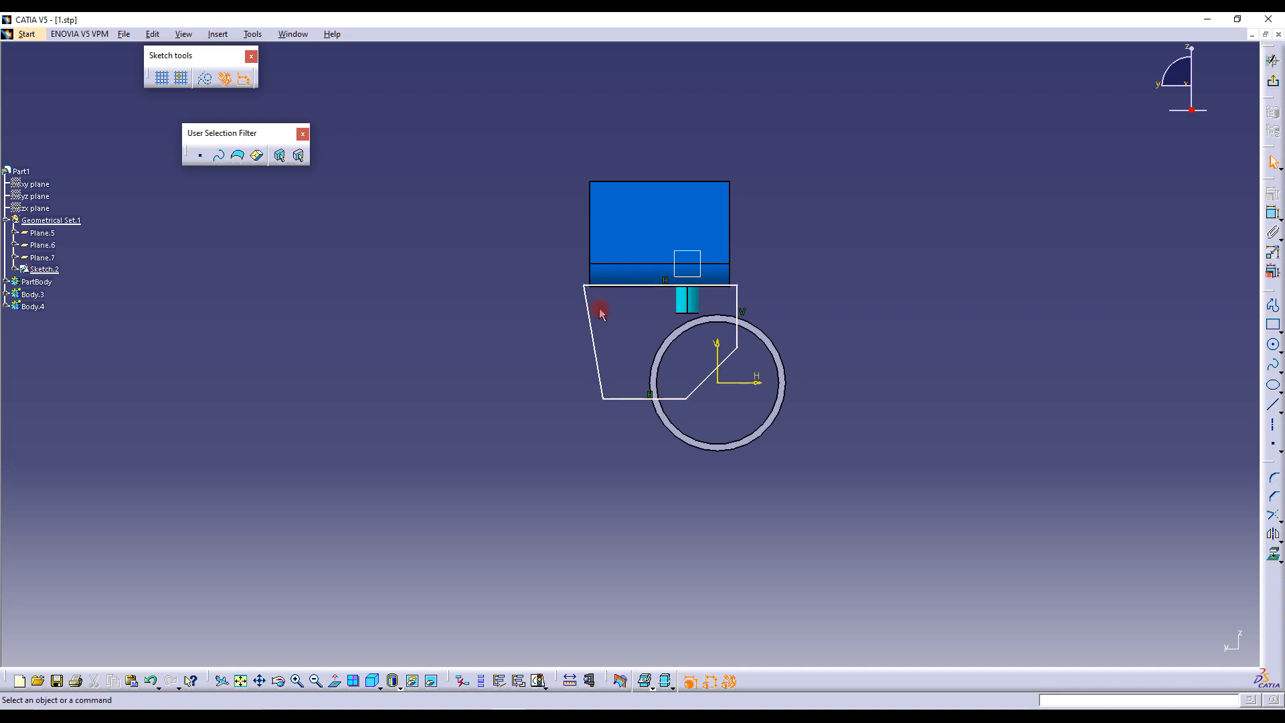
Make the profile's slanted outer closing line vertical
right_click(589, 314)
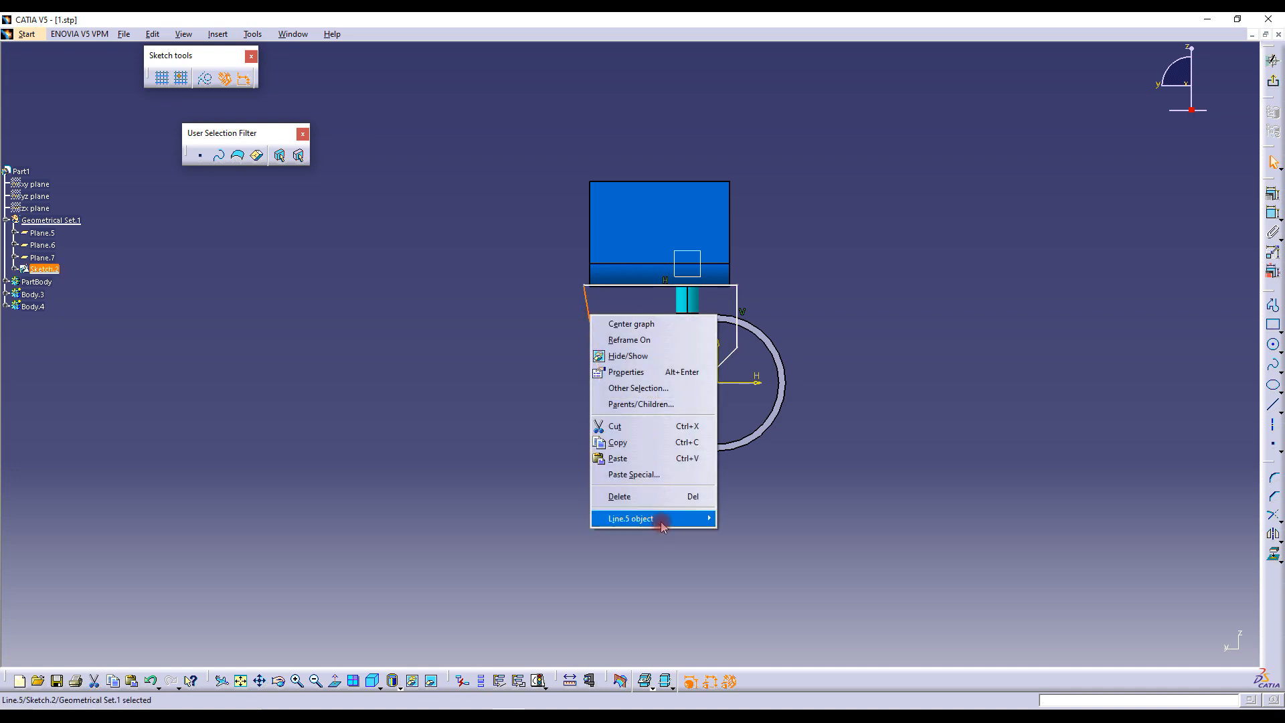
mouse_move(661, 523)
click(748, 573)
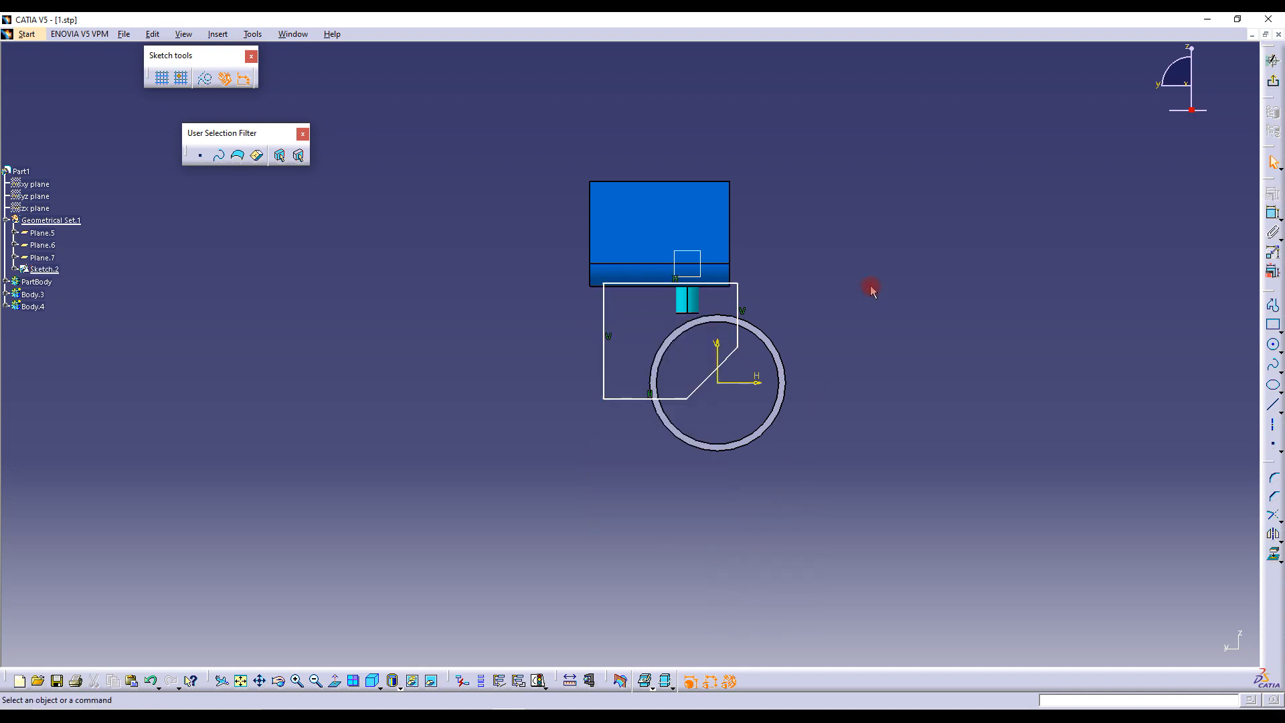
Move the profile's top line below the bracket and constrain it coincident with the bracket's bottom edge
drag(637, 283, 712, 297)
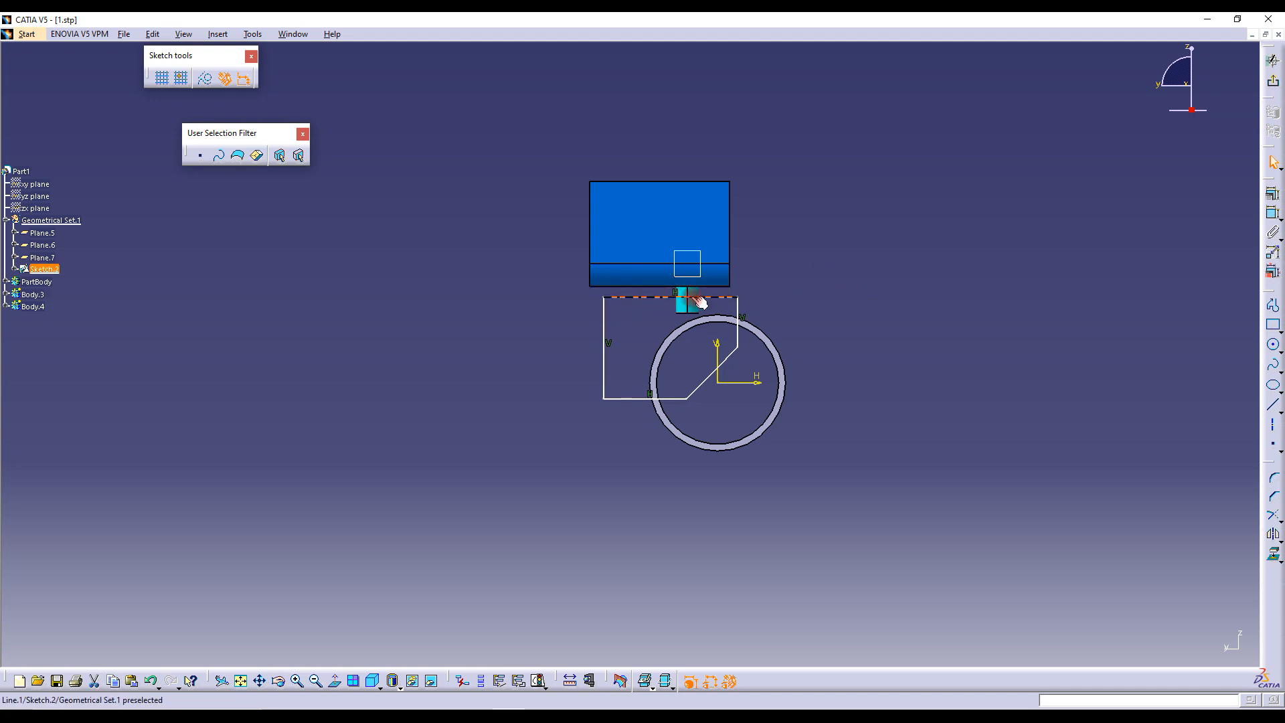
click(710, 287)
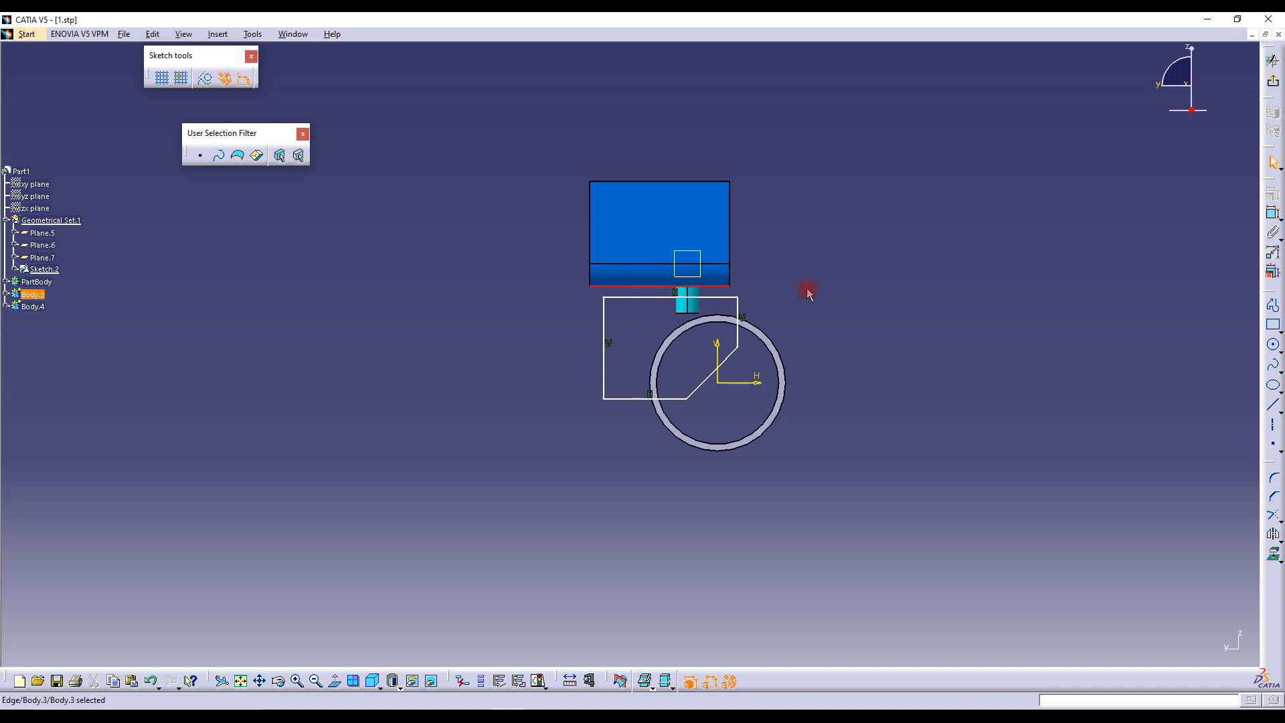
click(740, 303)
click(717, 297)
ctrl+click(724, 287)
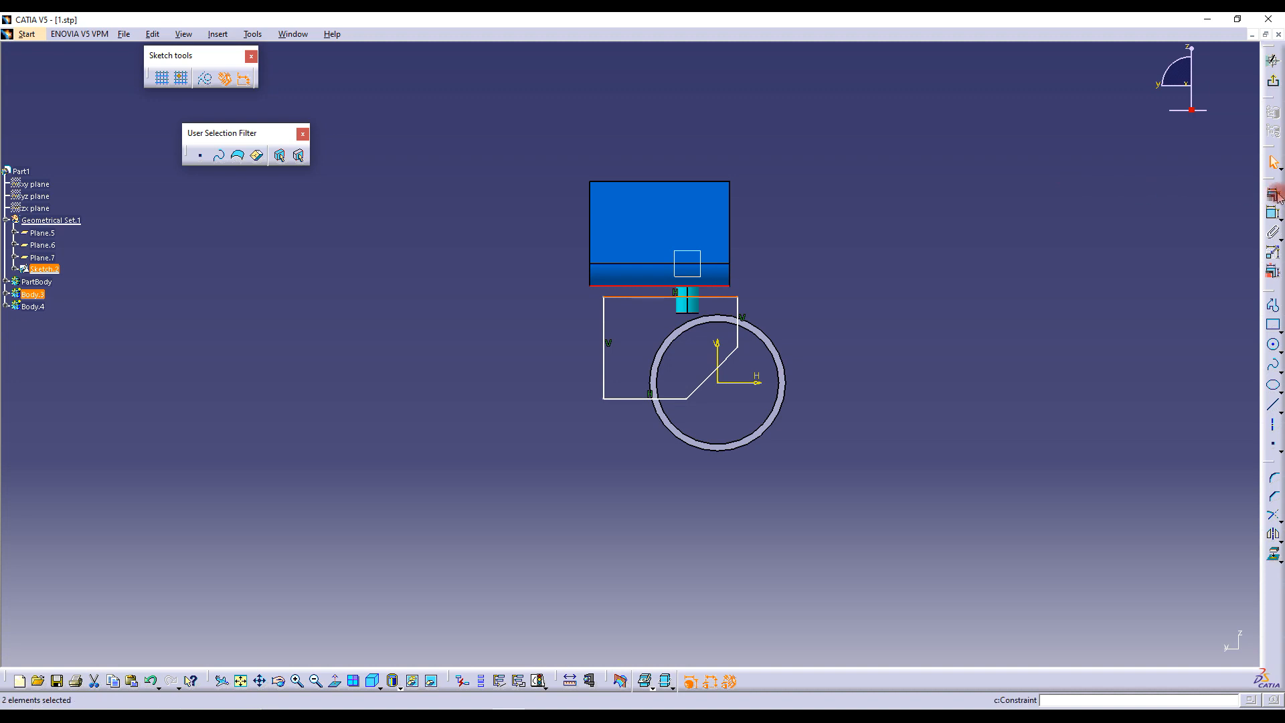
click(1272, 194)
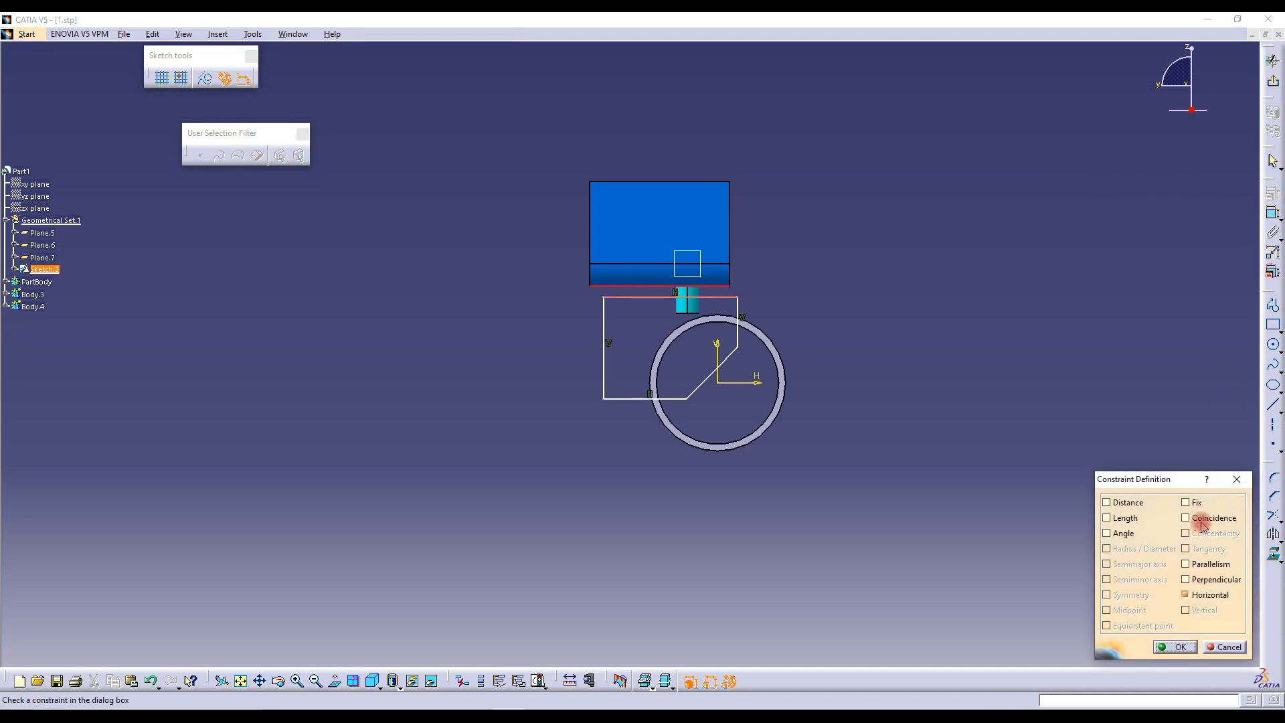
click(1192, 518)
click(1178, 648)
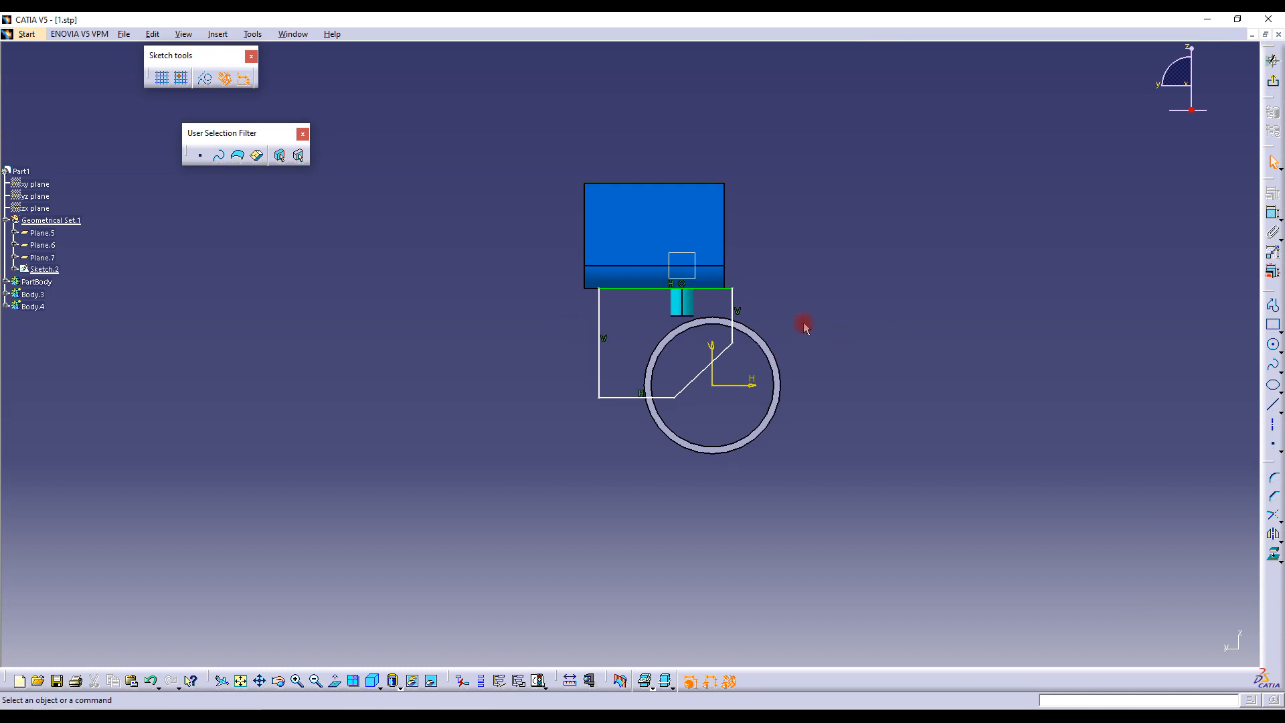
Dimension the vertical distance between the profile's top and bottom lines and set it to 40 mm
middle_drag(805, 327, 748, 322)
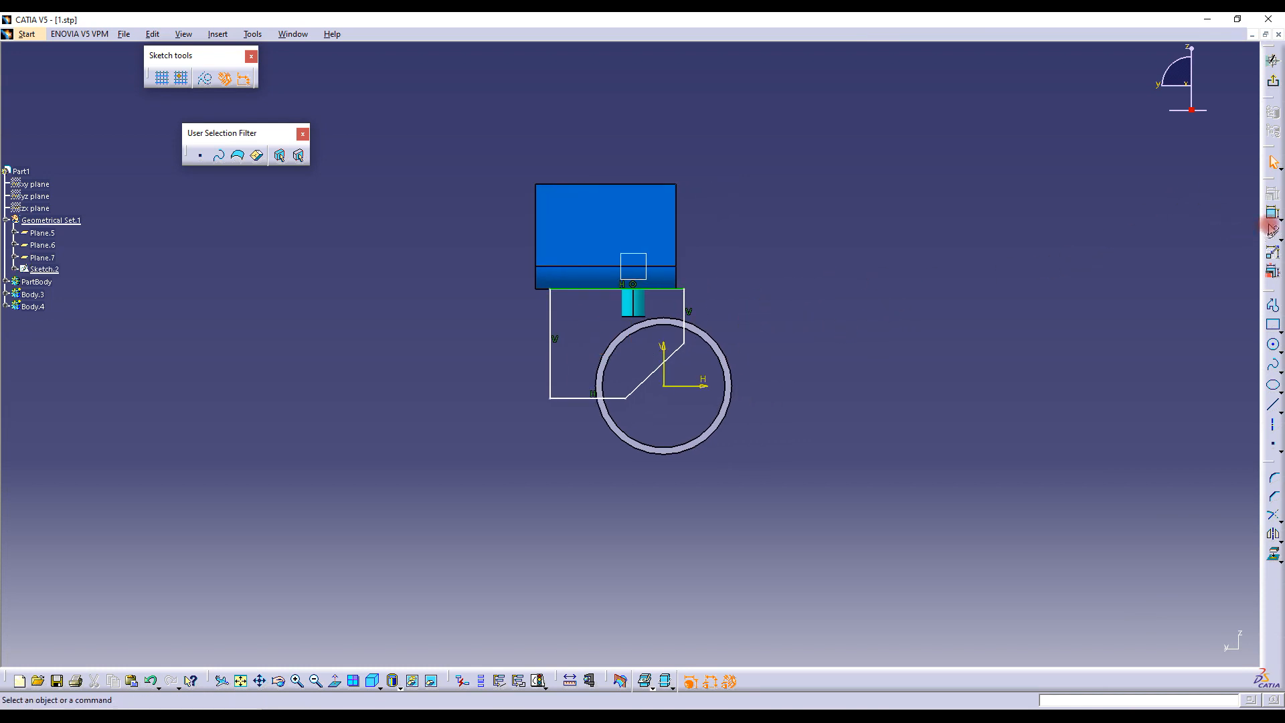
click(1272, 214)
click(562, 294)
click(592, 398)
click(448, 369)
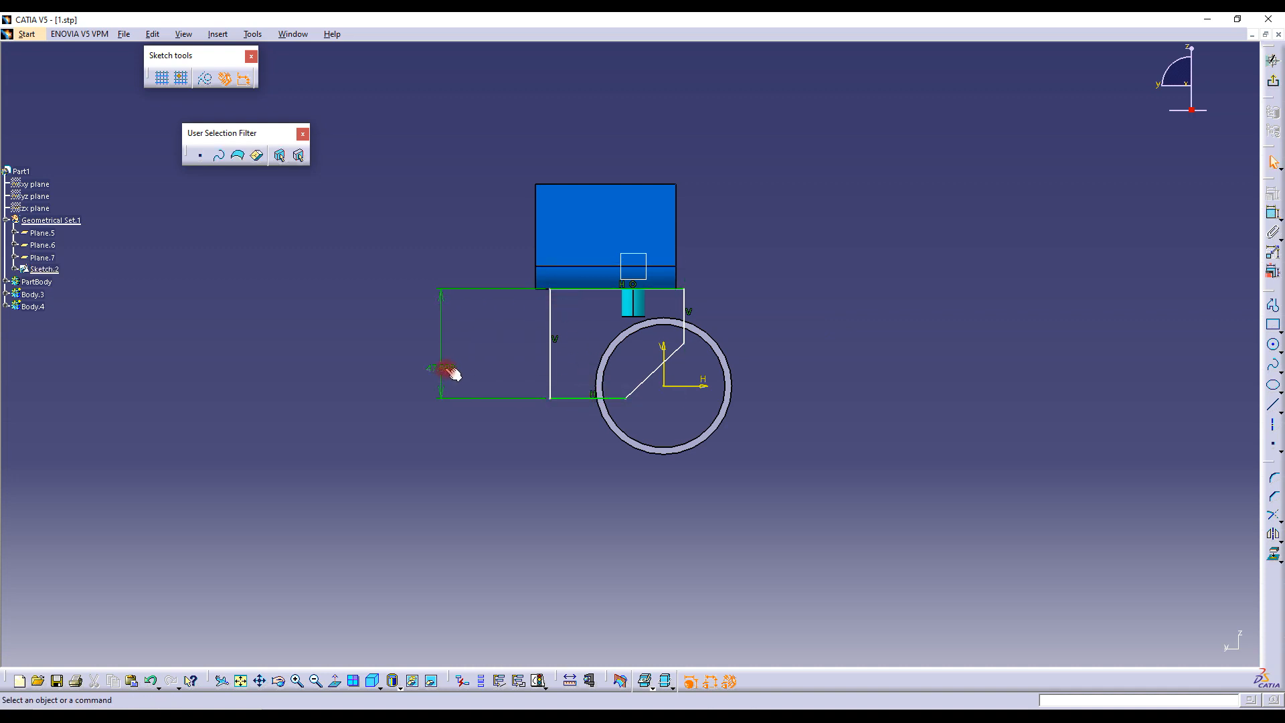
double_click(448, 369)
text(40)
key(Return)
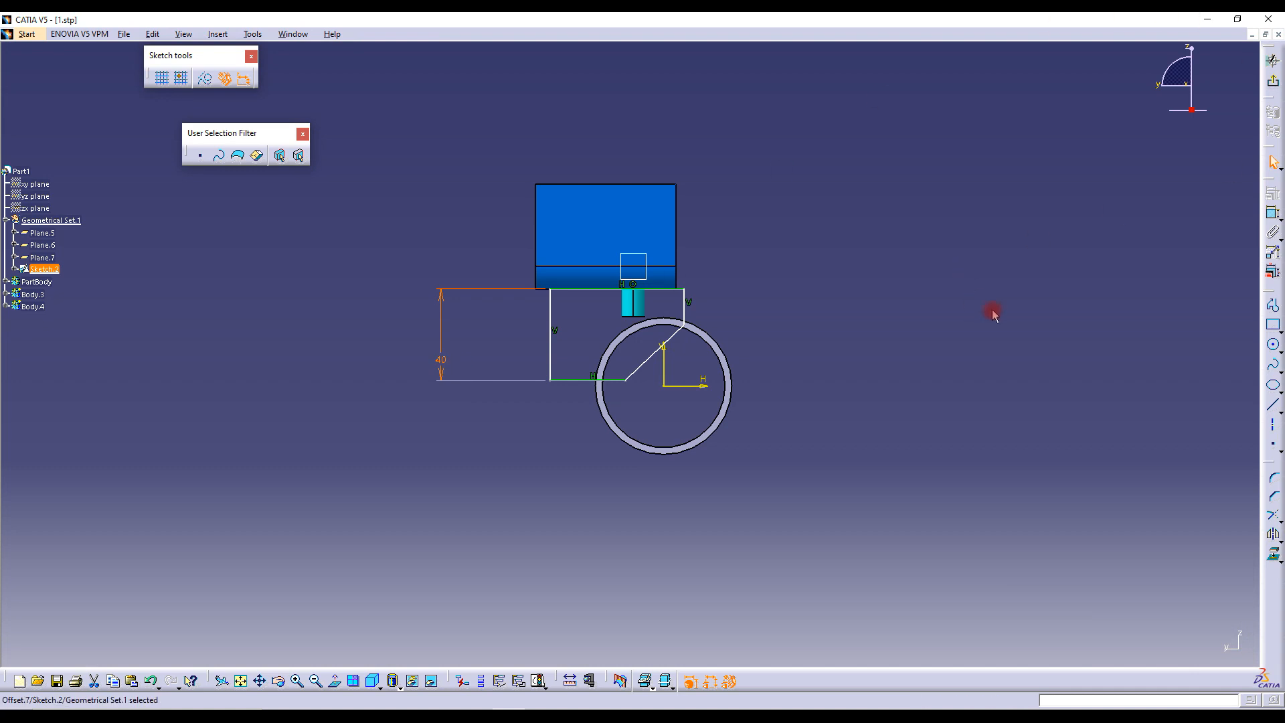
click(1274, 216)
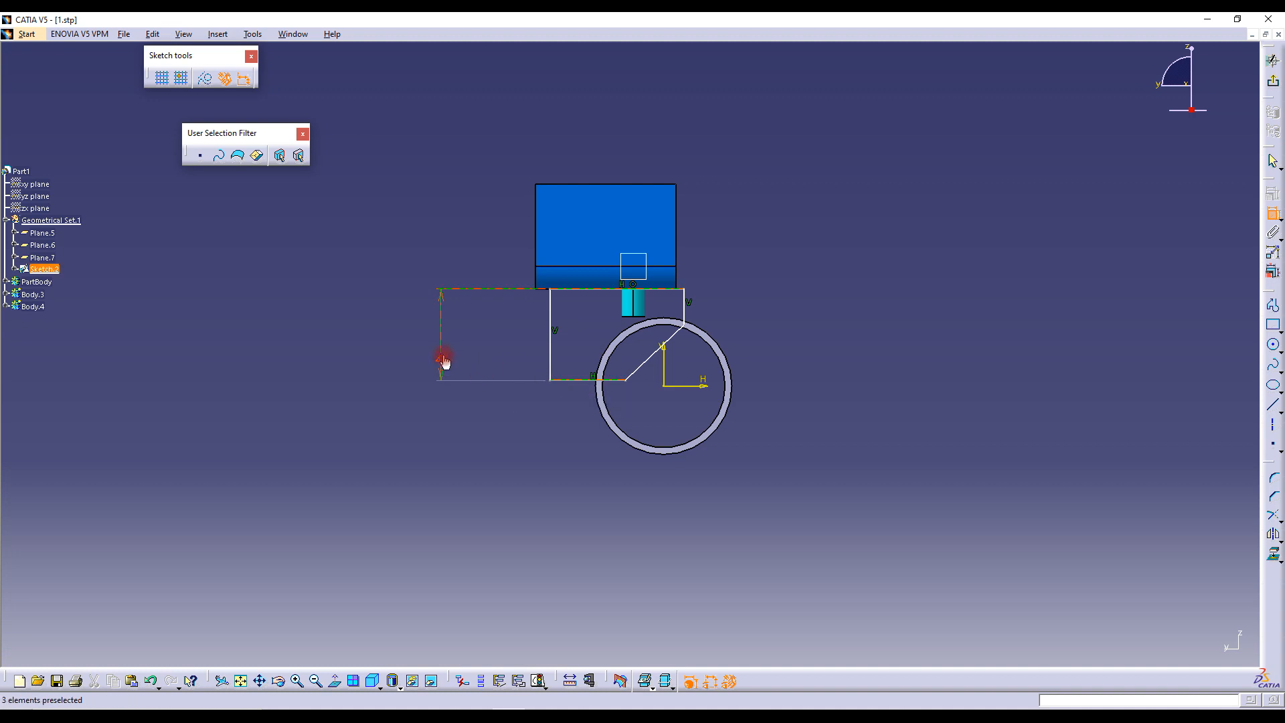
double_click(444, 365)
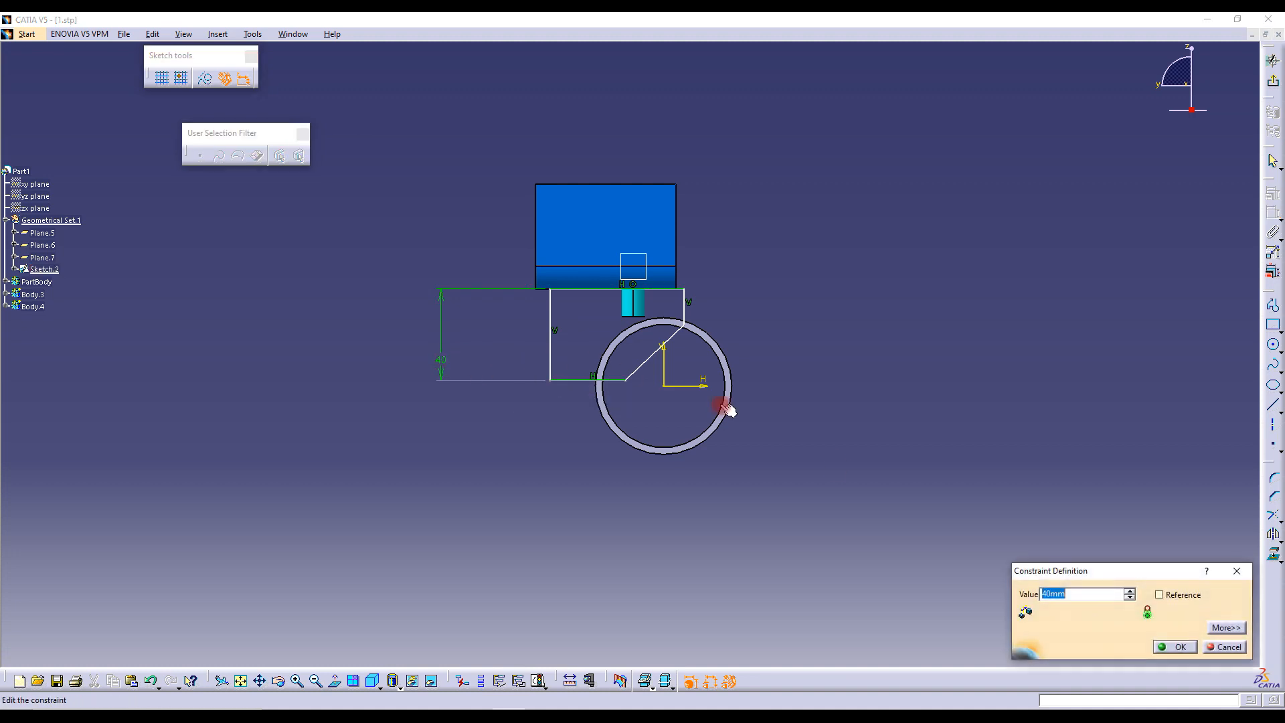
click(1180, 648)
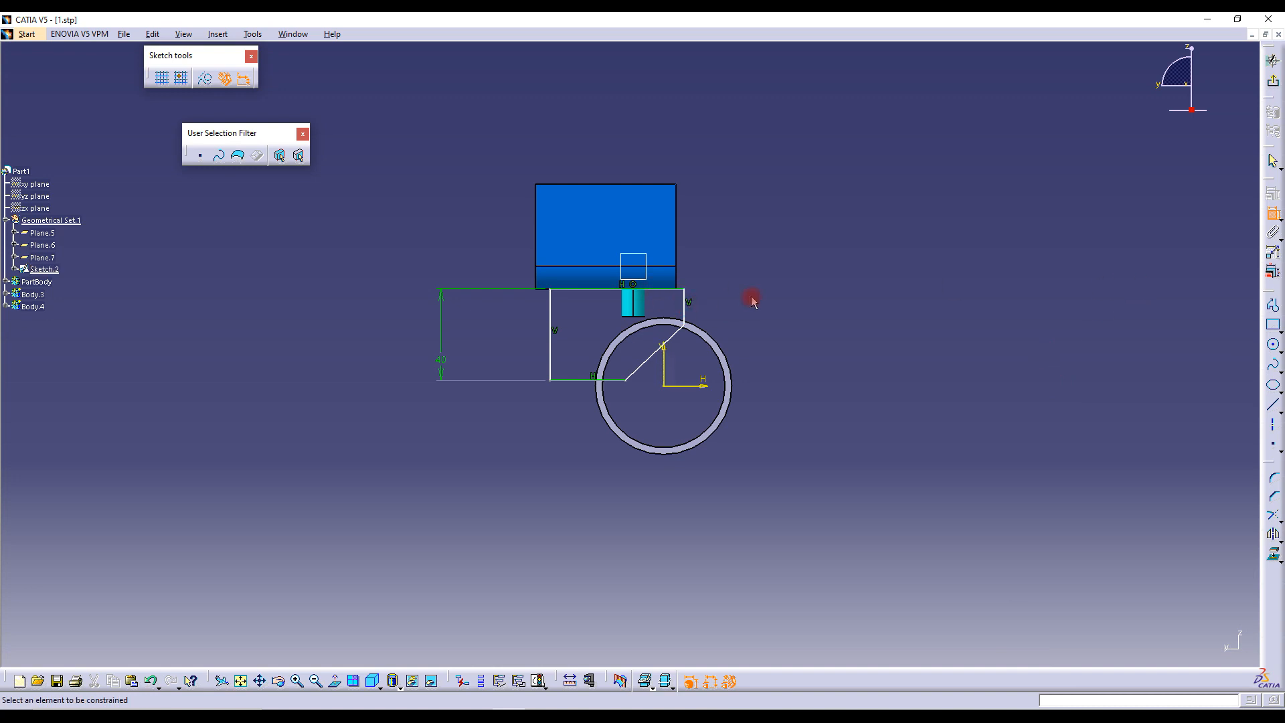
click(685, 306)
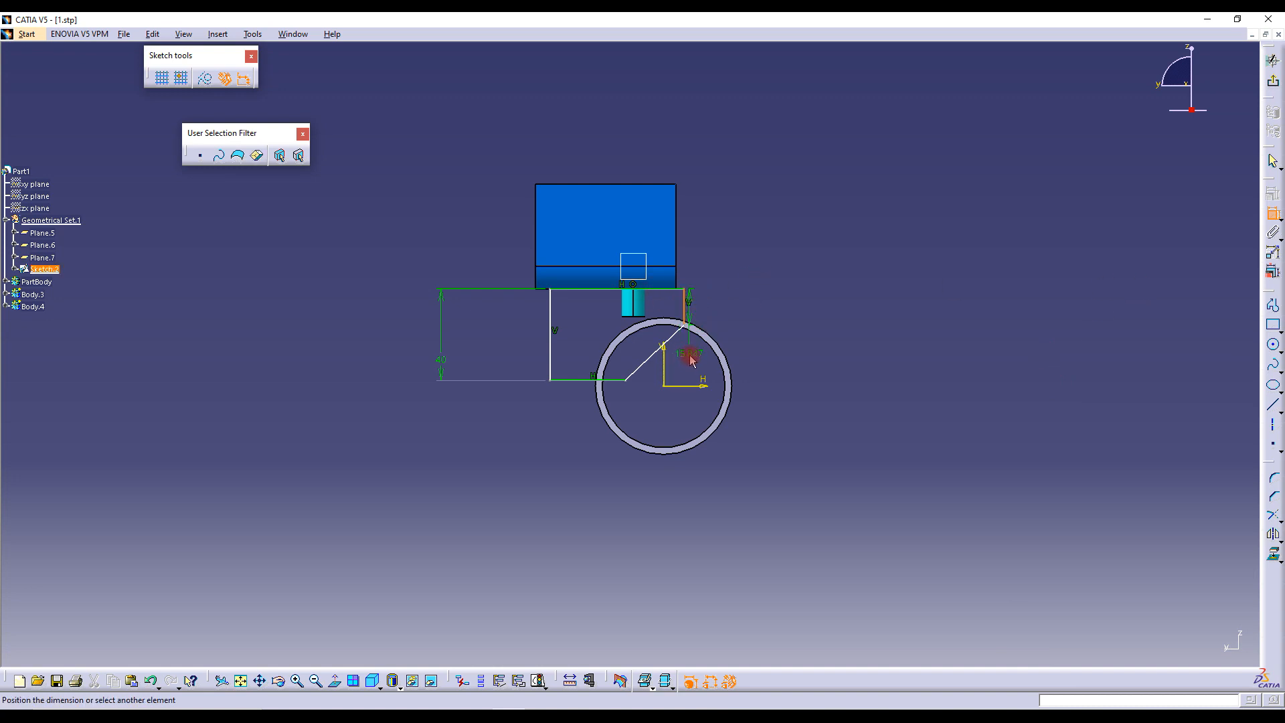
key(Escape)
Constrain the profile's short vertical line above the tube coincident with the sketch's vertical axis
click(685, 305)
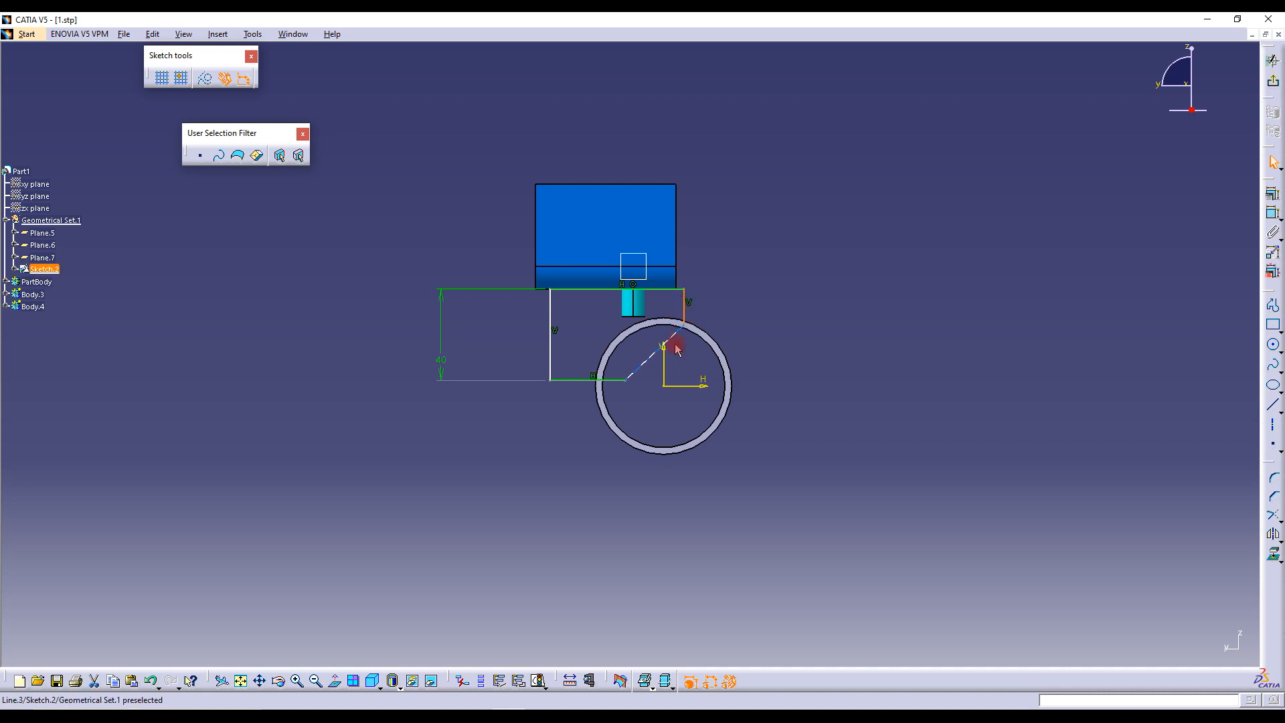
ctrl+click(664, 368)
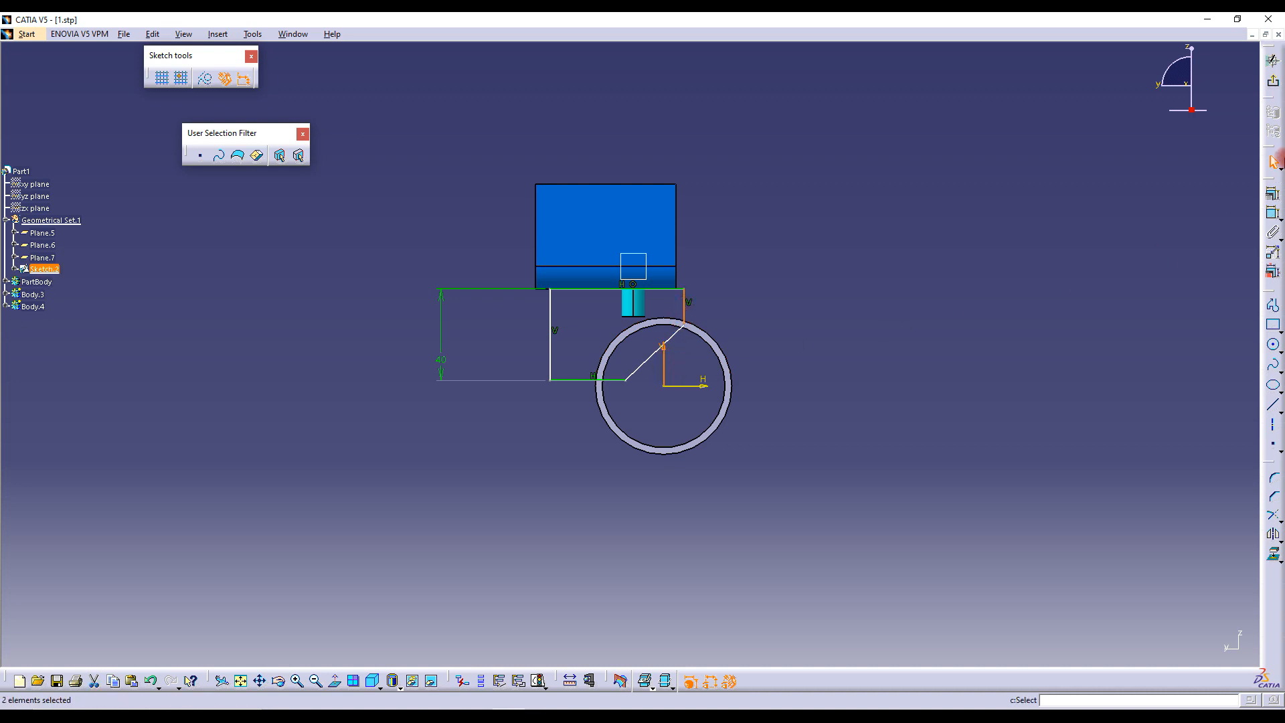
click(1272, 191)
click(1186, 518)
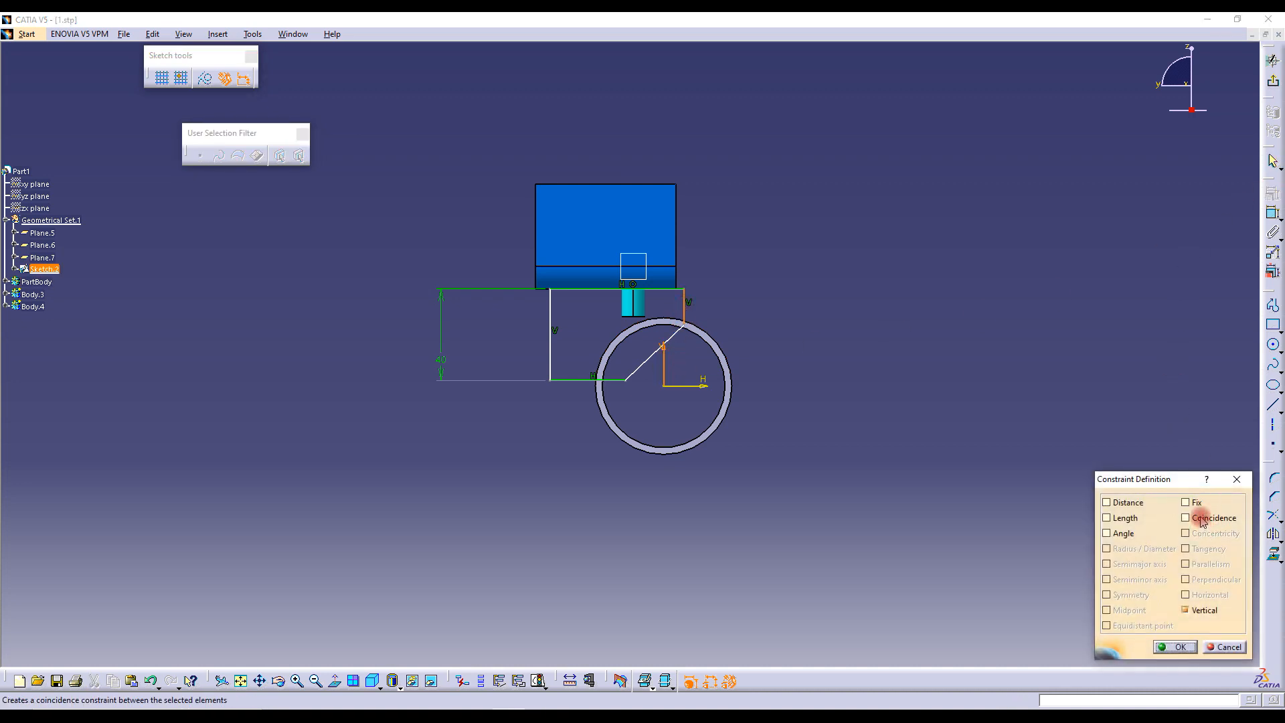
click(1175, 647)
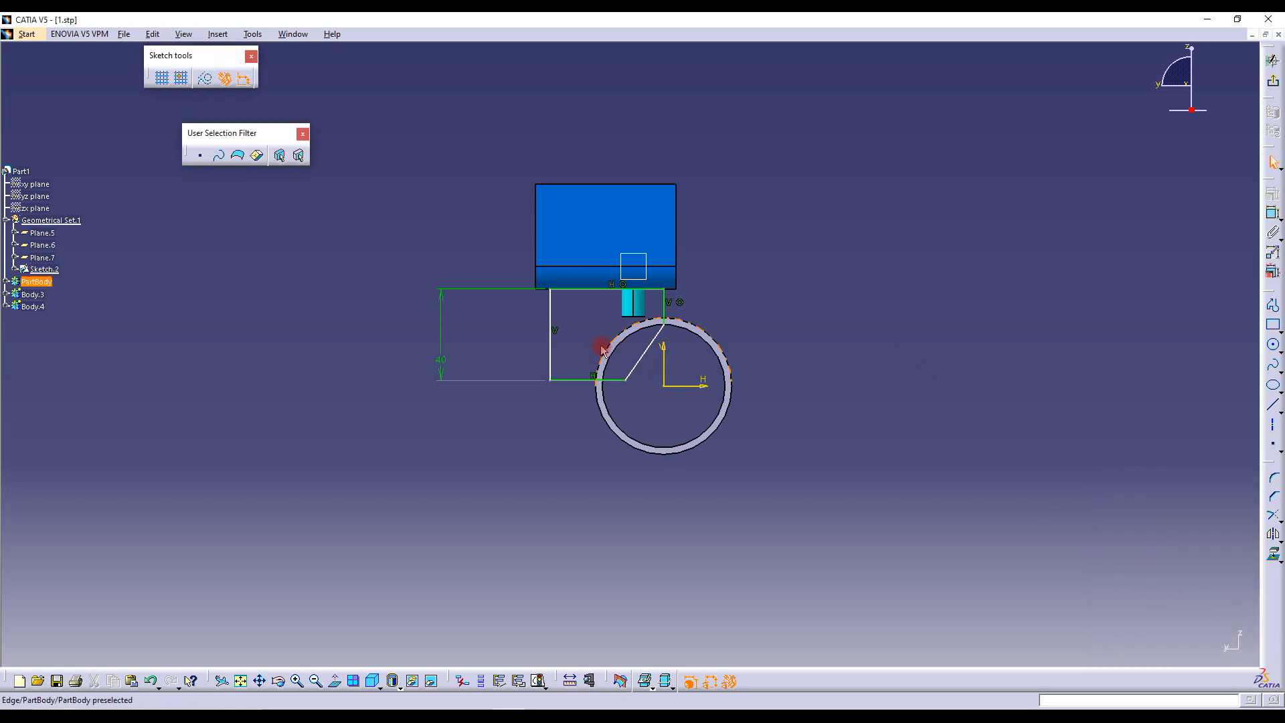
Dimension the horizontal distance between the profile's long vertical line and the vertical axis and set it to 45 mm
click(1272, 213)
click(664, 365)
click(561, 342)
double_click(569, 426)
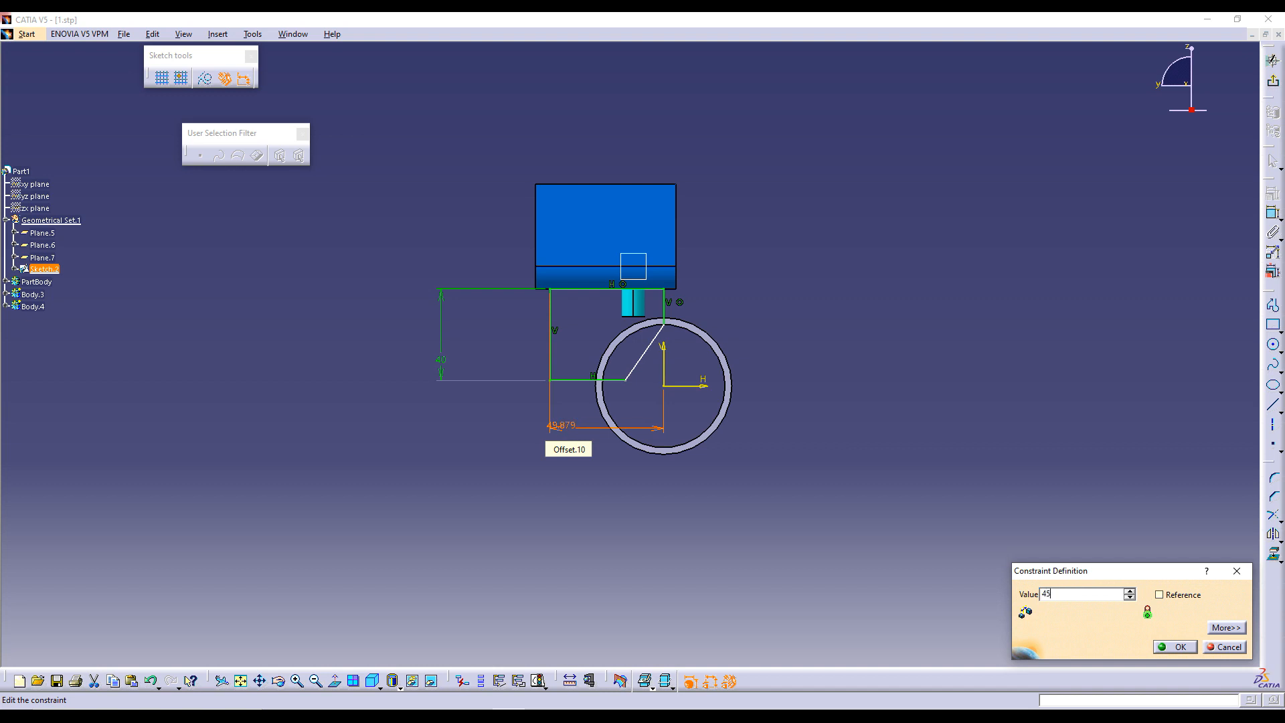
key(Return)
click(787, 268)
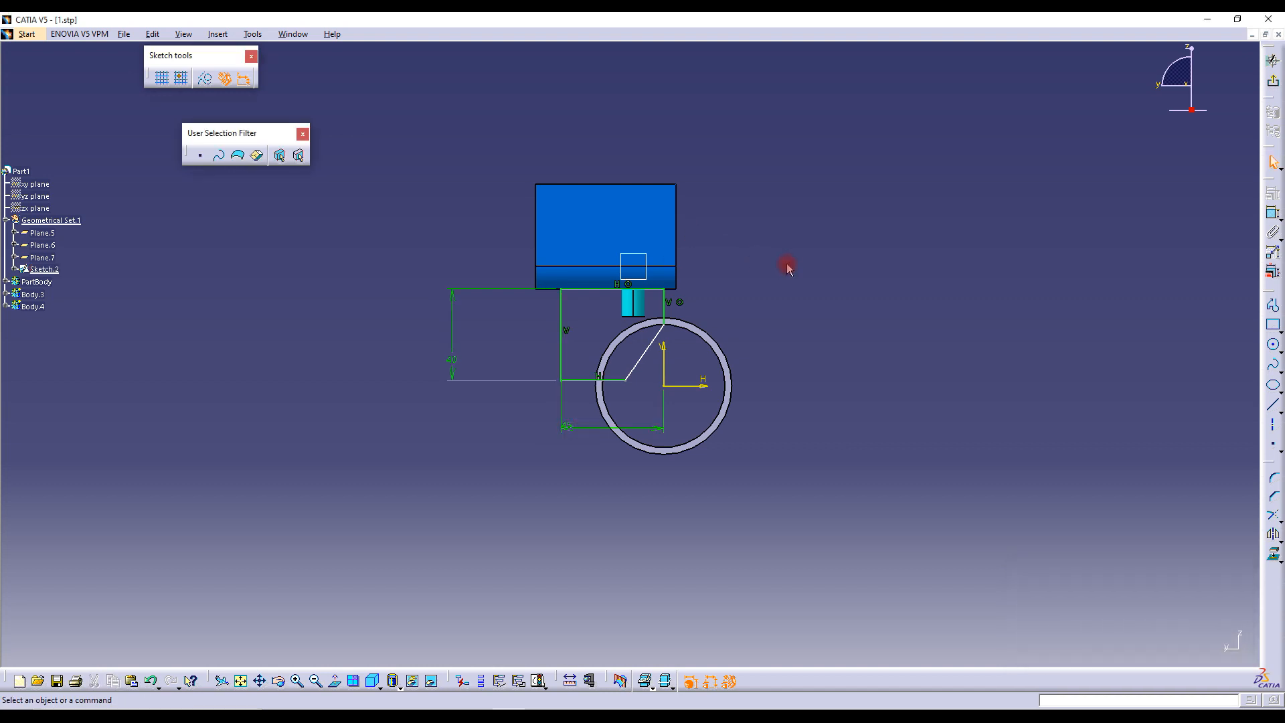
Exit the profile sketch and switch to the Generative Shape Design workbench
click(667, 338)
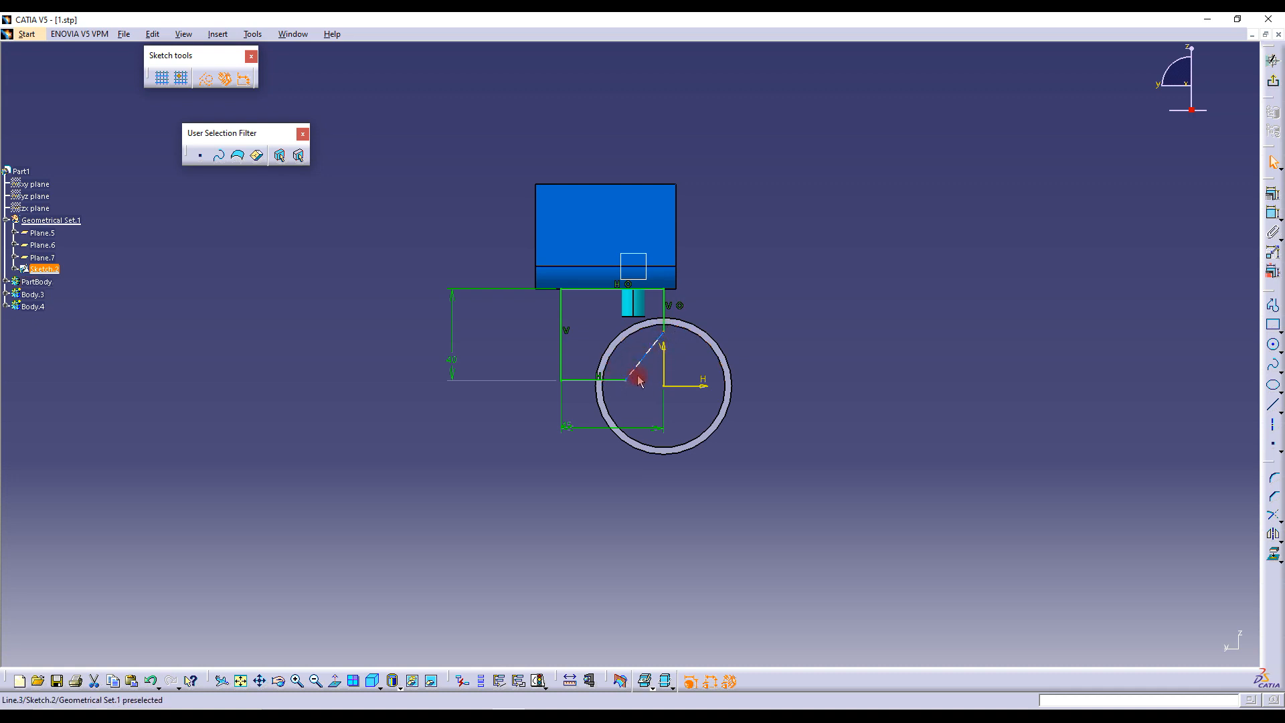
click(936, 201)
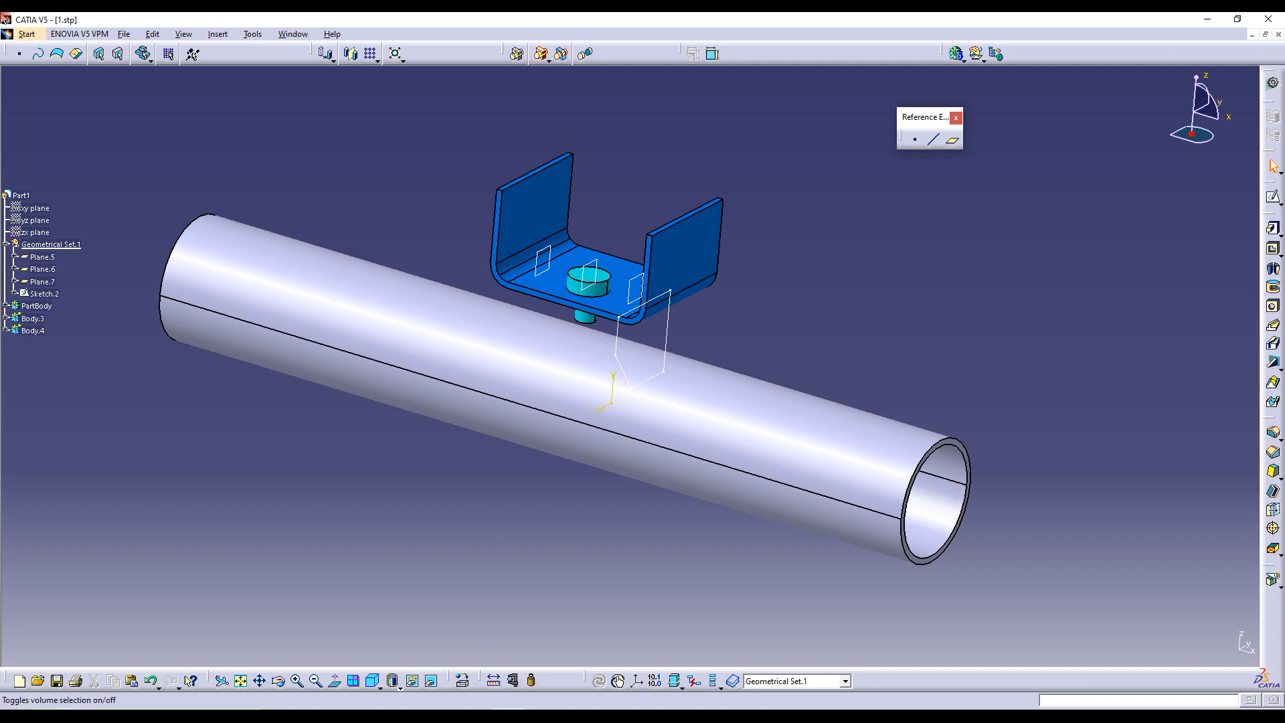
click(26, 34)
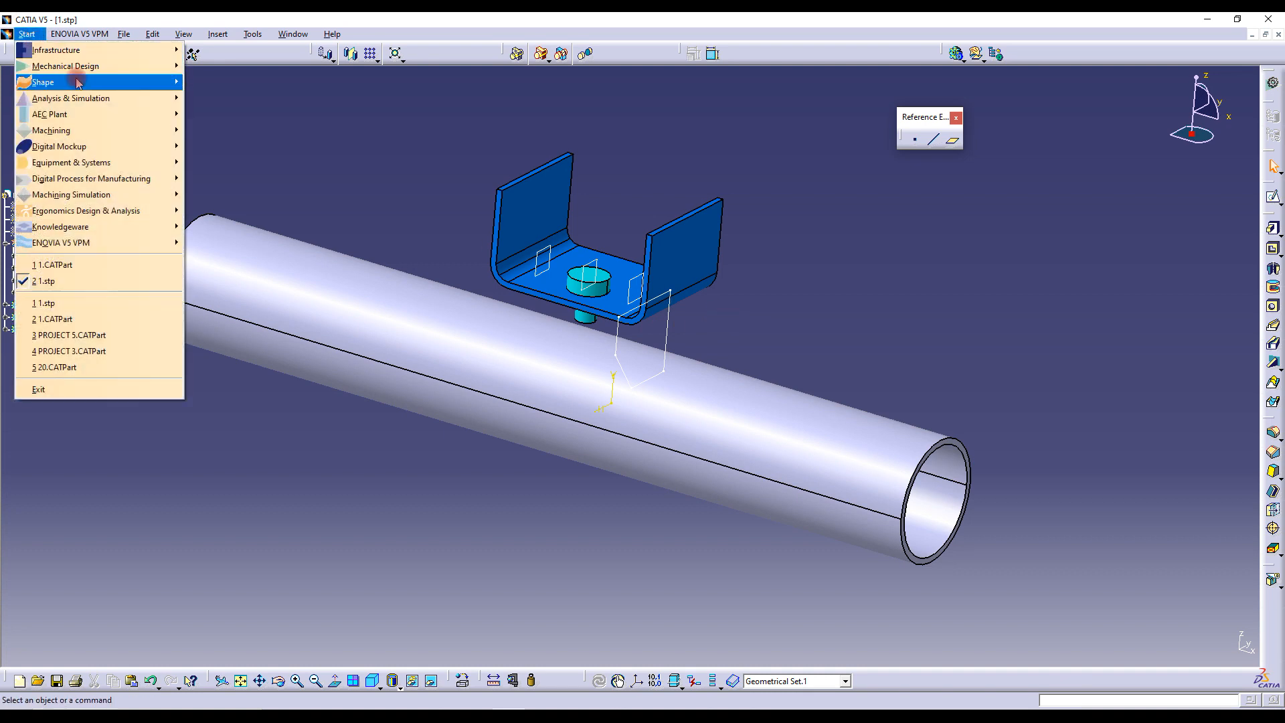
mouse_move(83, 85)
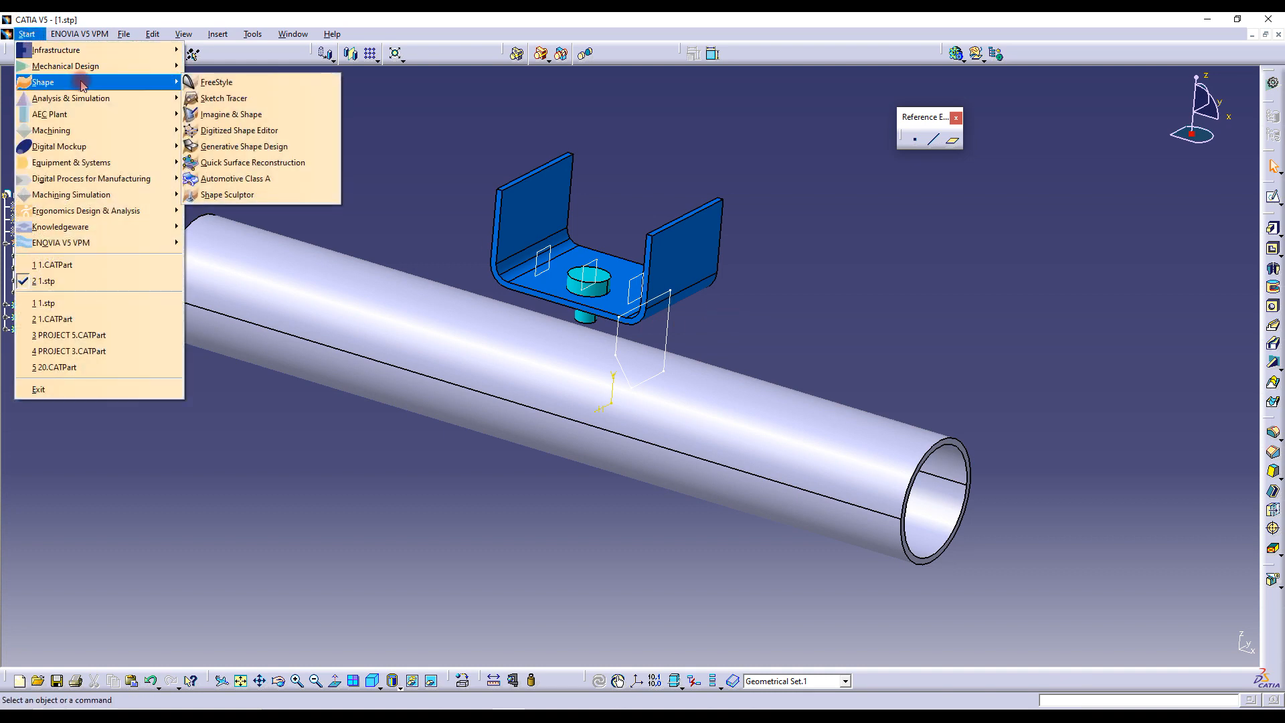
click(266, 152)
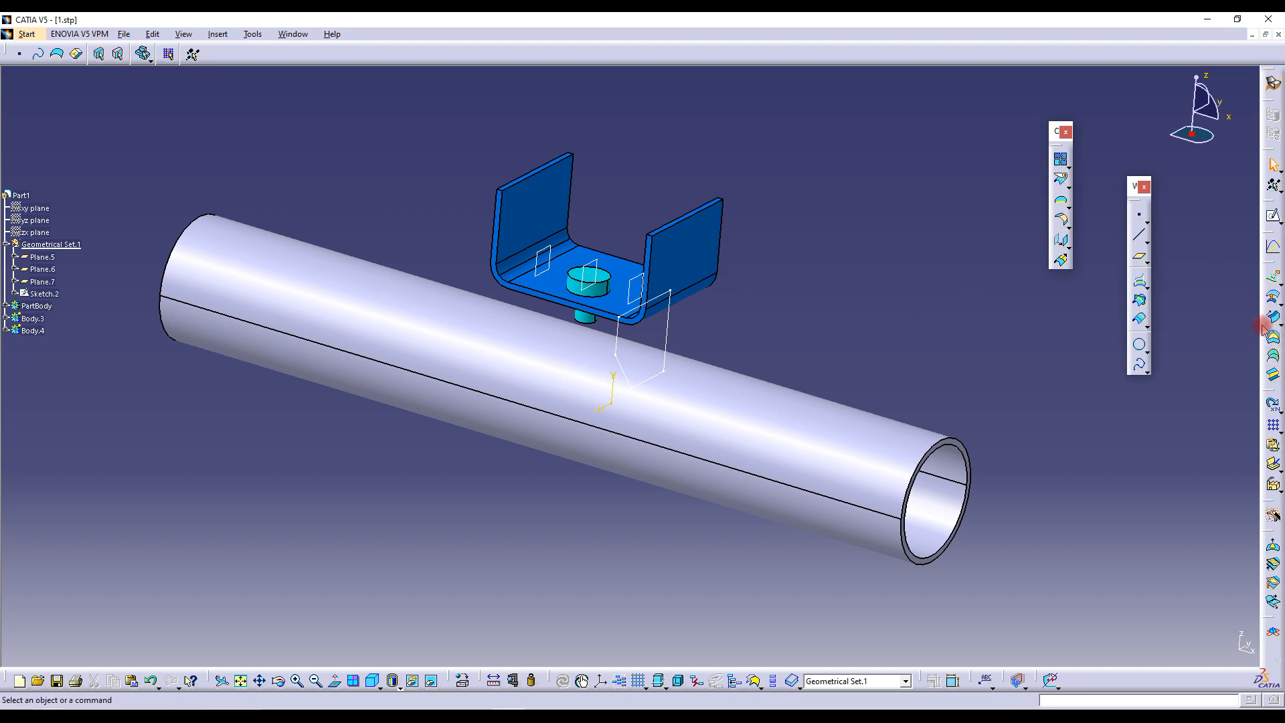
Fill the closed profile sketch under the bracket with a surface
drag(1031, 231, 820, 150)
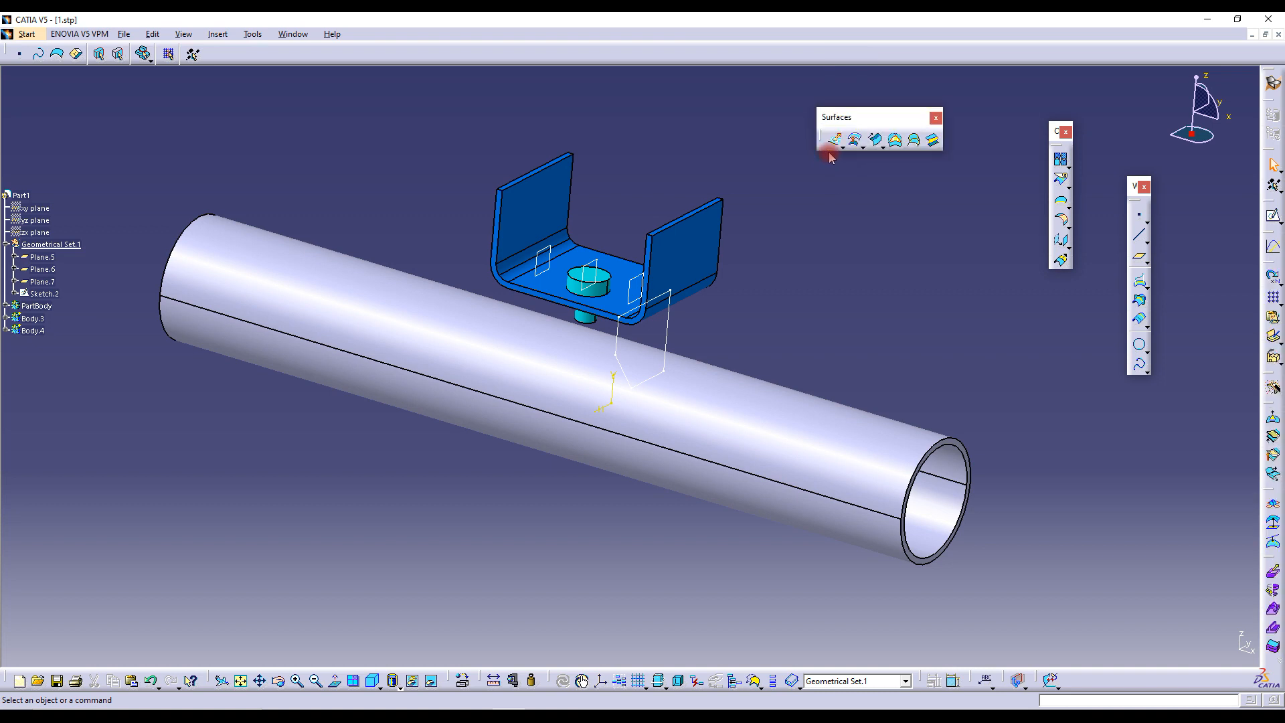
click(898, 144)
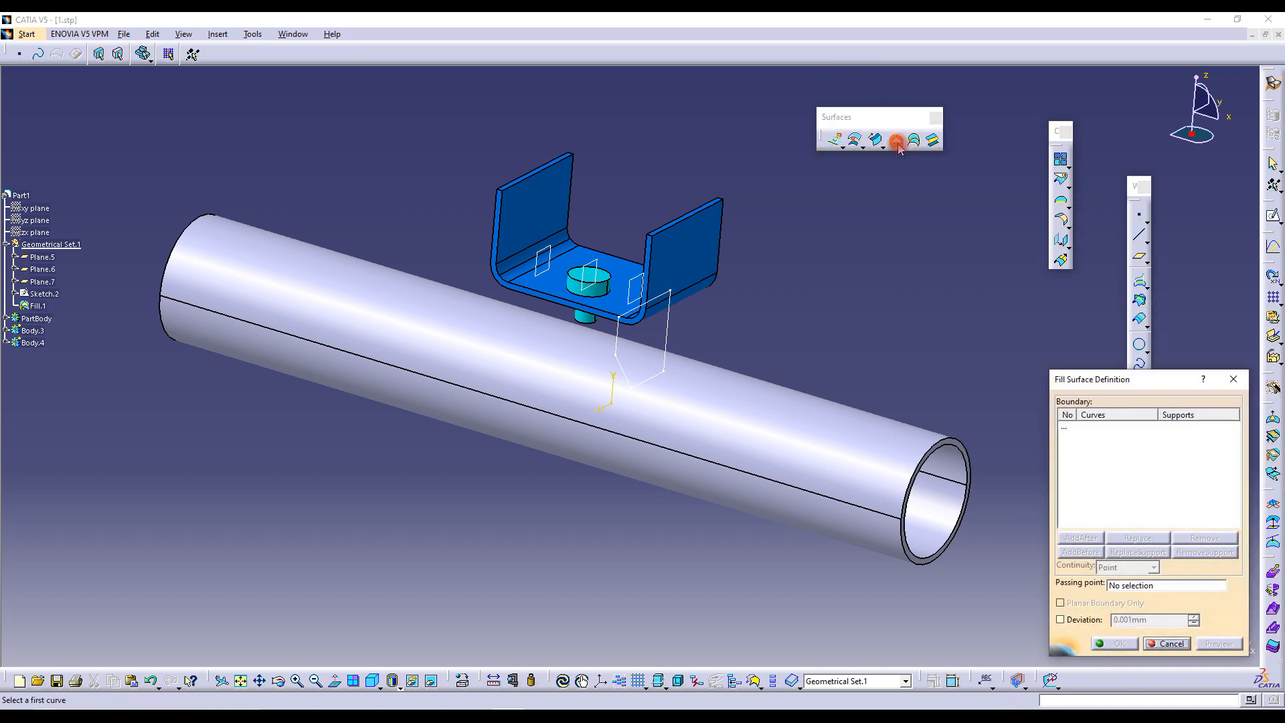
click(668, 320)
click(1115, 644)
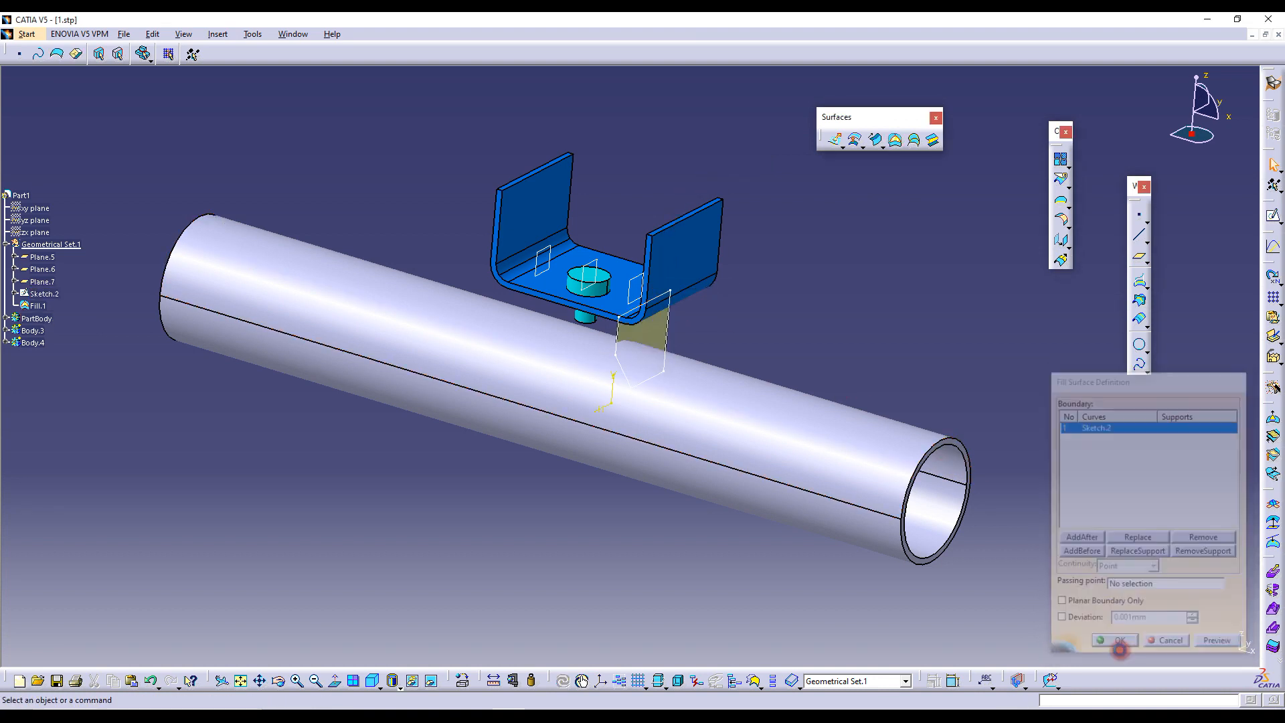
Measure the distance between the two outer offset planes on either side of the bolt
mouse_move(767, 281)
middle_down()
mouse_move(755, 300)
mouse_move(781, 277)
middle_up()
mouse_move(625, 352)
middle_down()
mouse_move(602, 367)
mouse_move(714, 395)
mouse_move(645, 330)
mouse_move(683, 350)
mouse_move(620, 368)
mouse_move(614, 388)
mouse_move(729, 352)
mouse_move(760, 373)
mouse_move(690, 342)
mouse_move(642, 350)
mouse_move(789, 273)
middle_up()
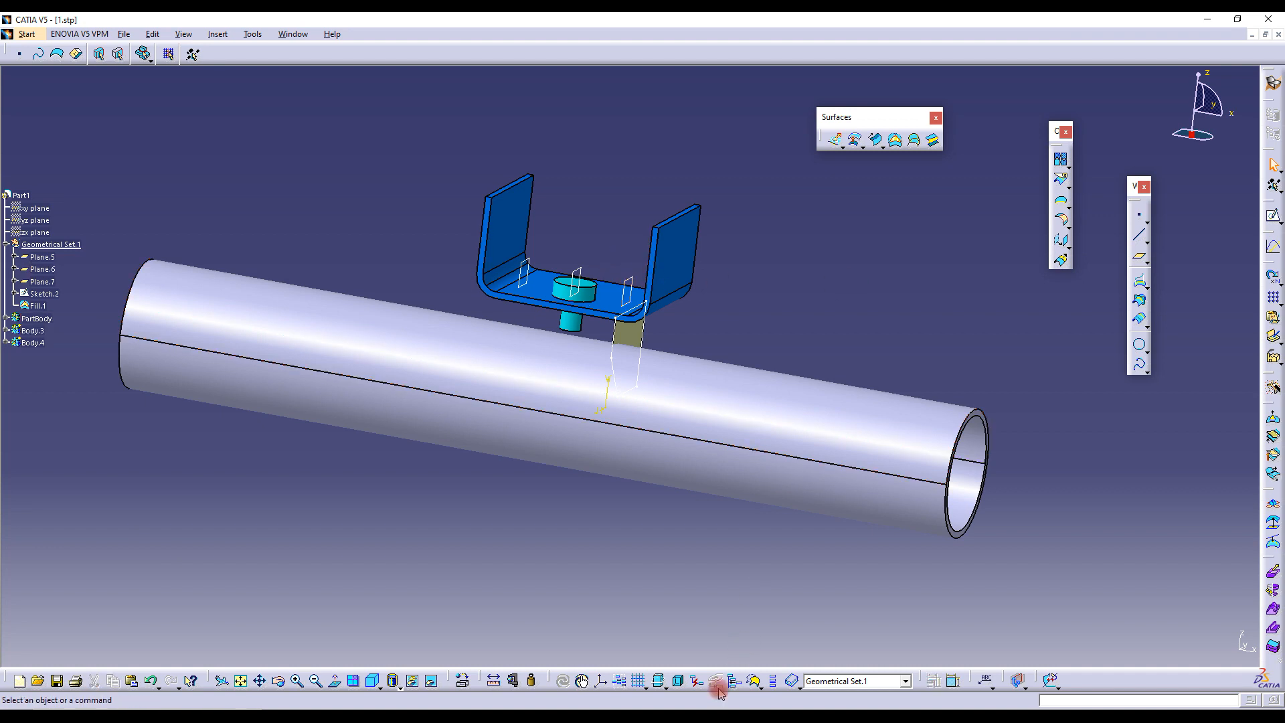
click(495, 680)
click(628, 290)
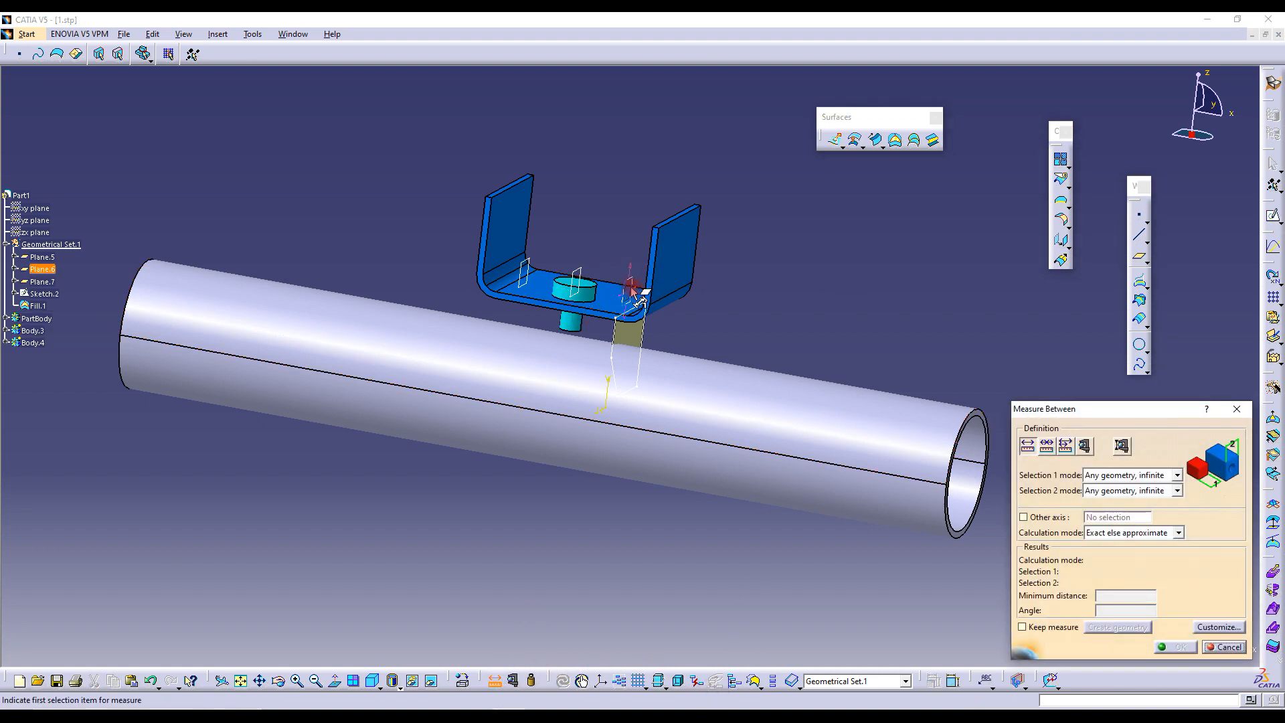
click(529, 263)
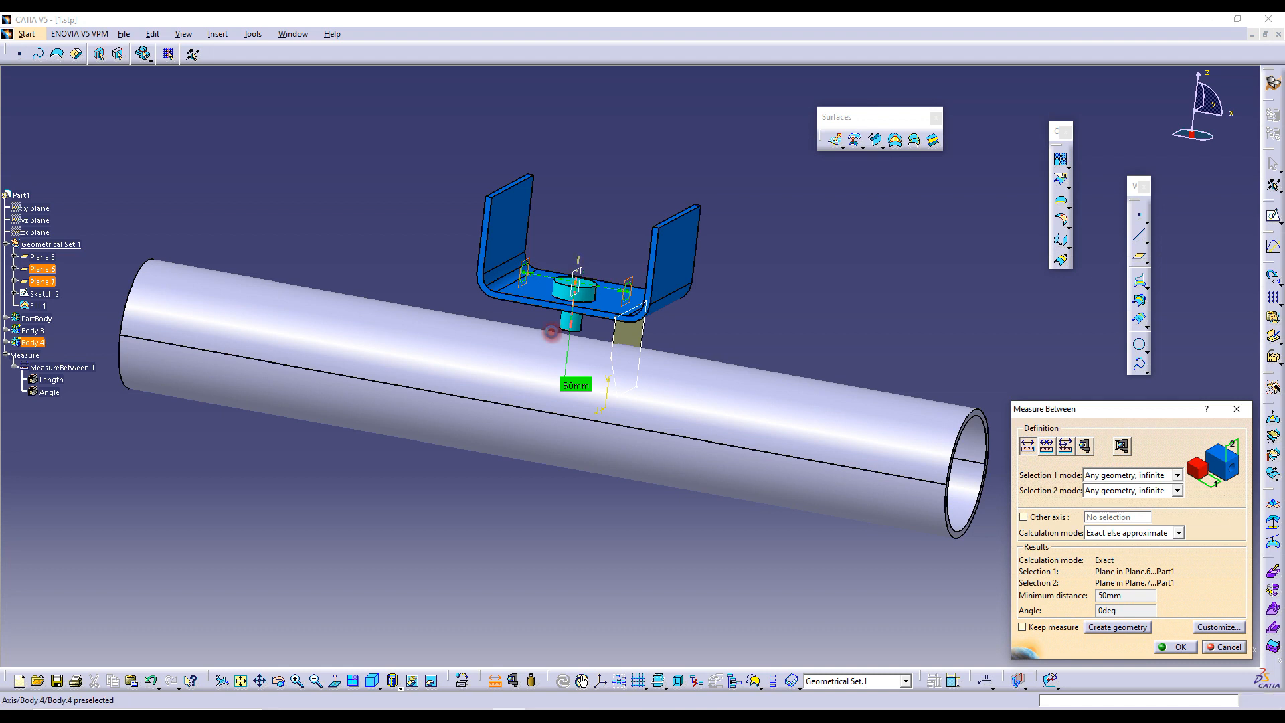
click(1224, 646)
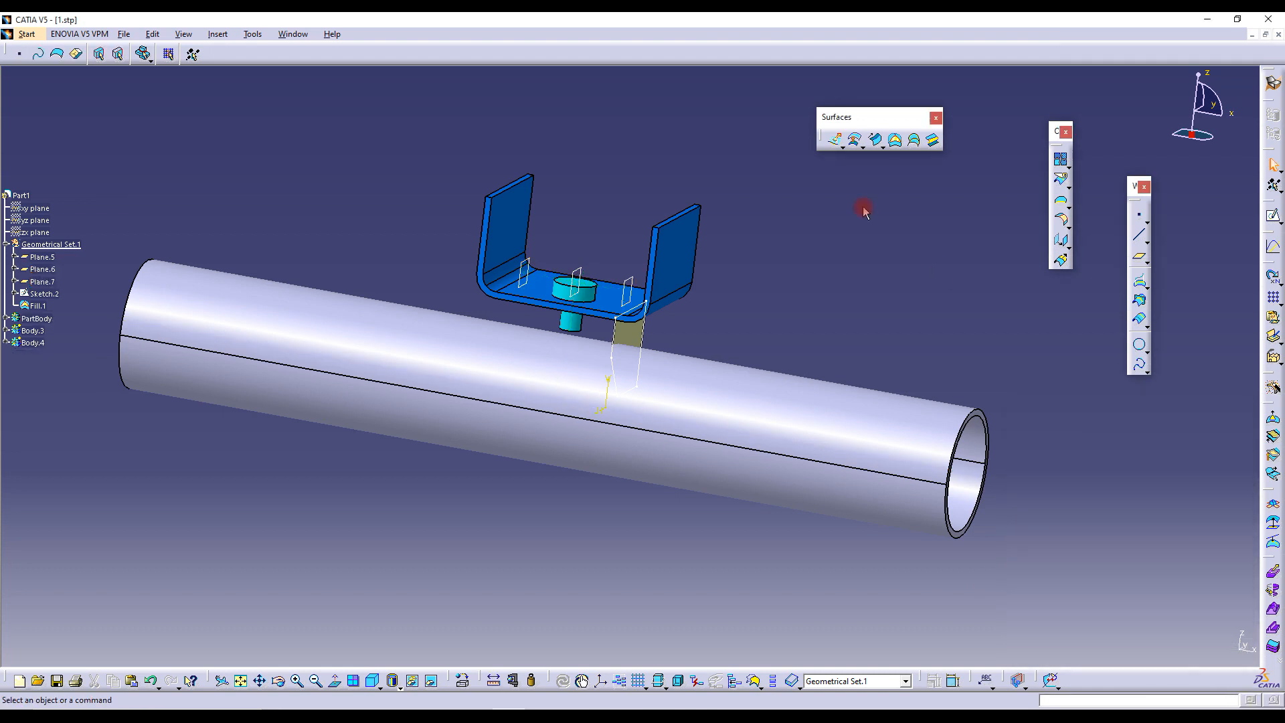
Offset the filled profile surface by 50 mm toward the plane on the bolt's opposite side
click(857, 141)
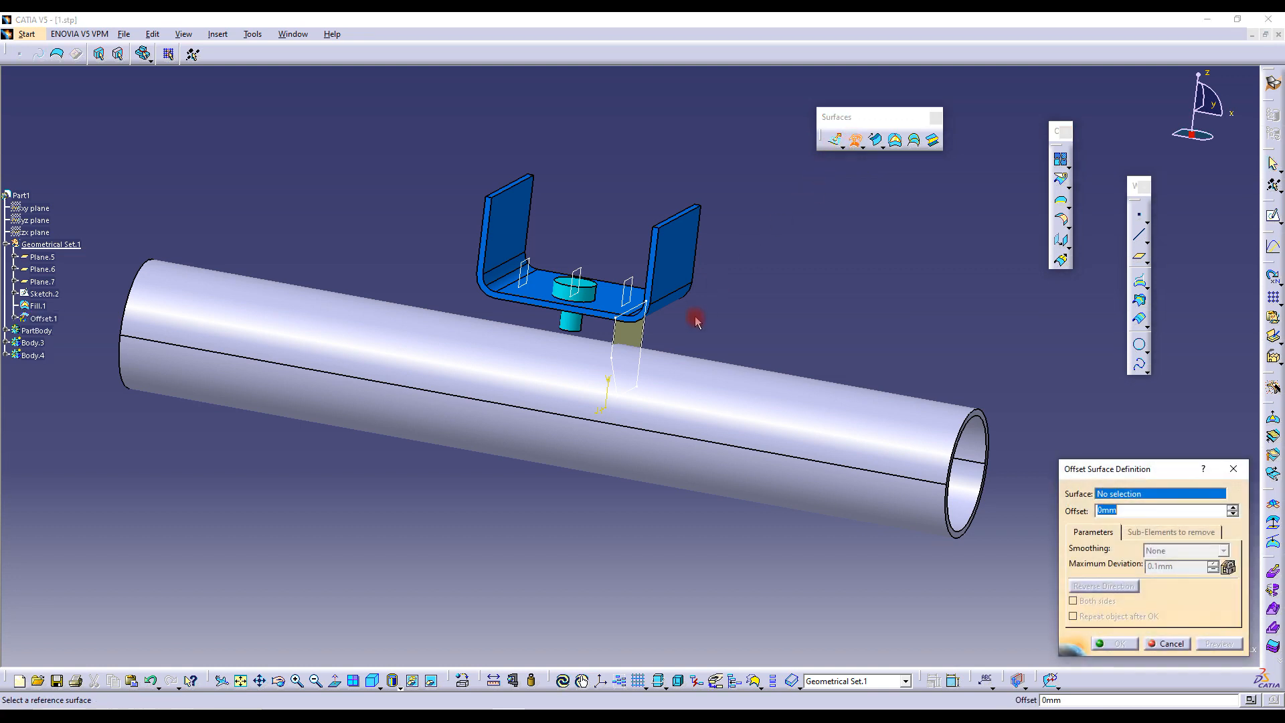
click(634, 342)
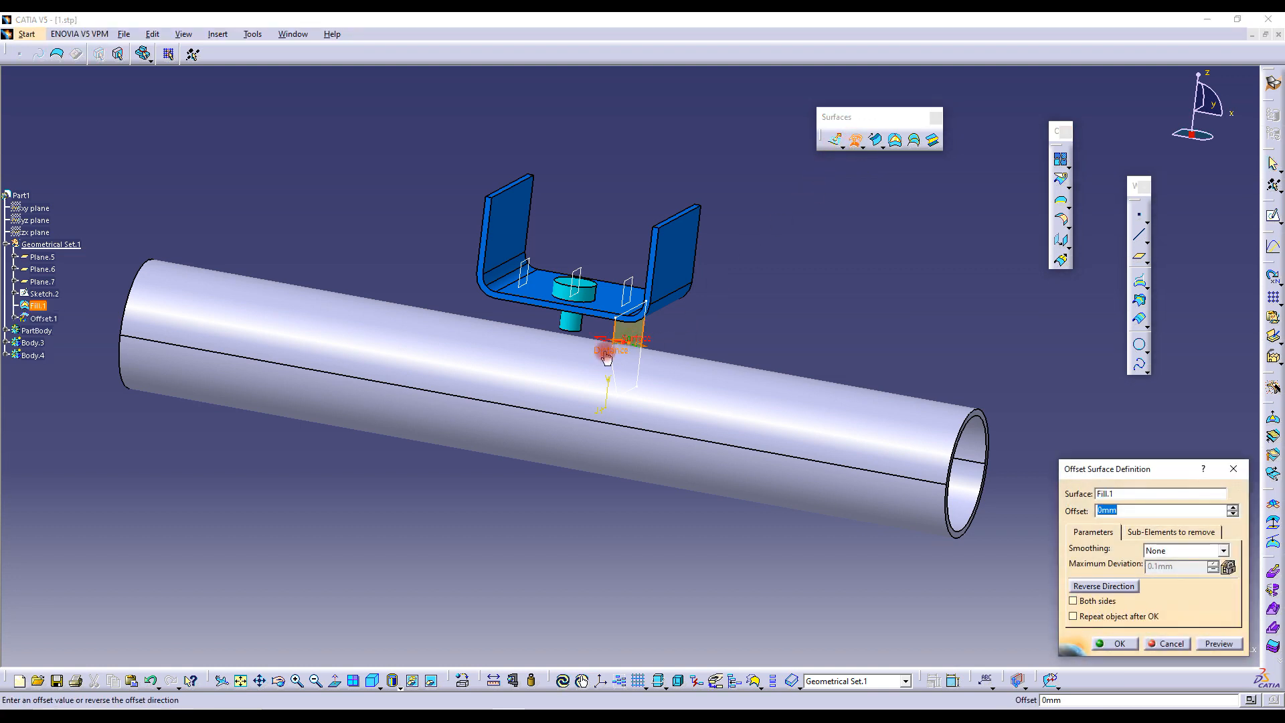
drag(606, 357, 535, 343)
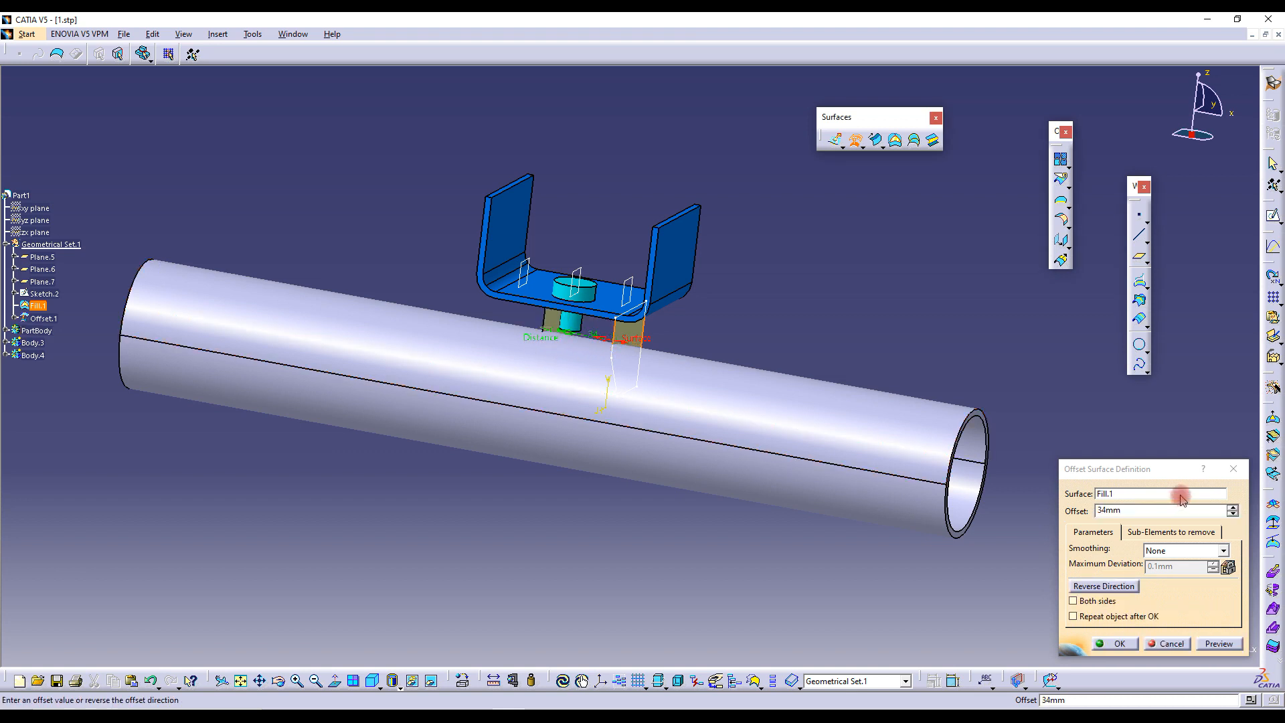
click(1130, 499)
drag(1151, 515, 1049, 511)
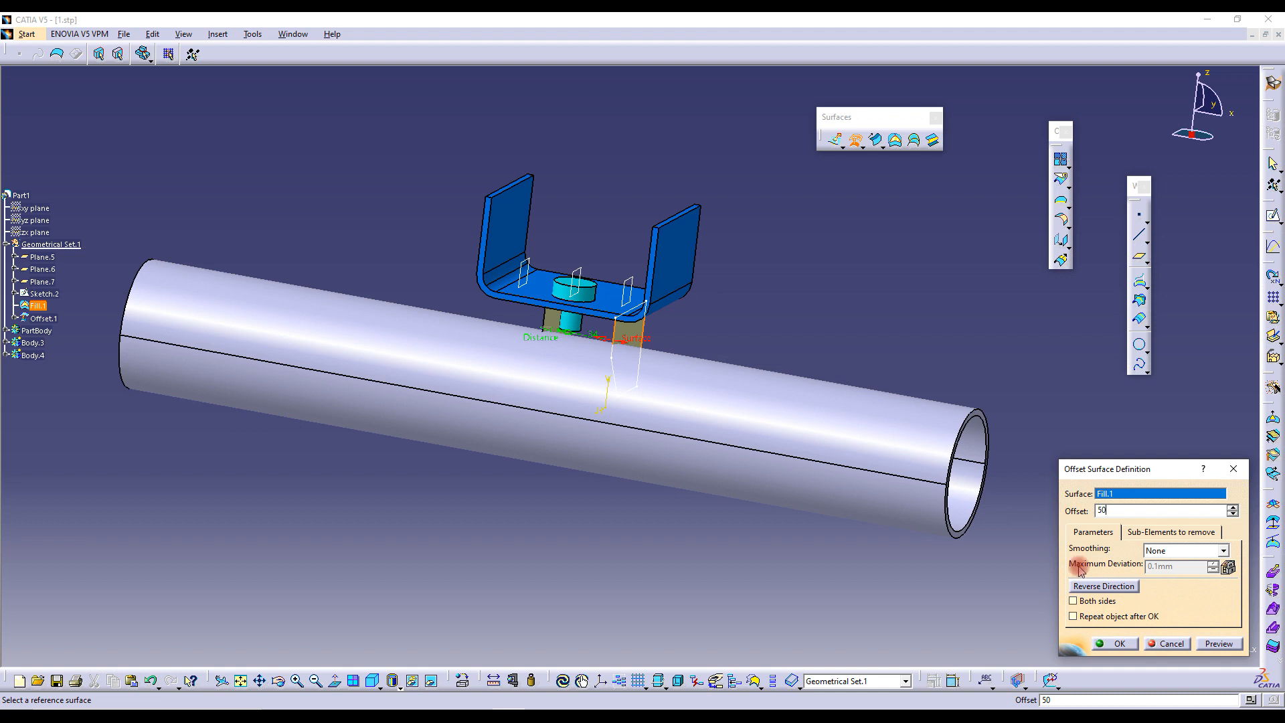
click(1116, 644)
Hide the U-shaped bracket body and the profile sketch so only the two surfaces, bolt and tube are shown
middle_drag(697, 325, 610, 289)
right_click(42, 353)
click(74, 385)
middle_drag(551, 247, 748, 440)
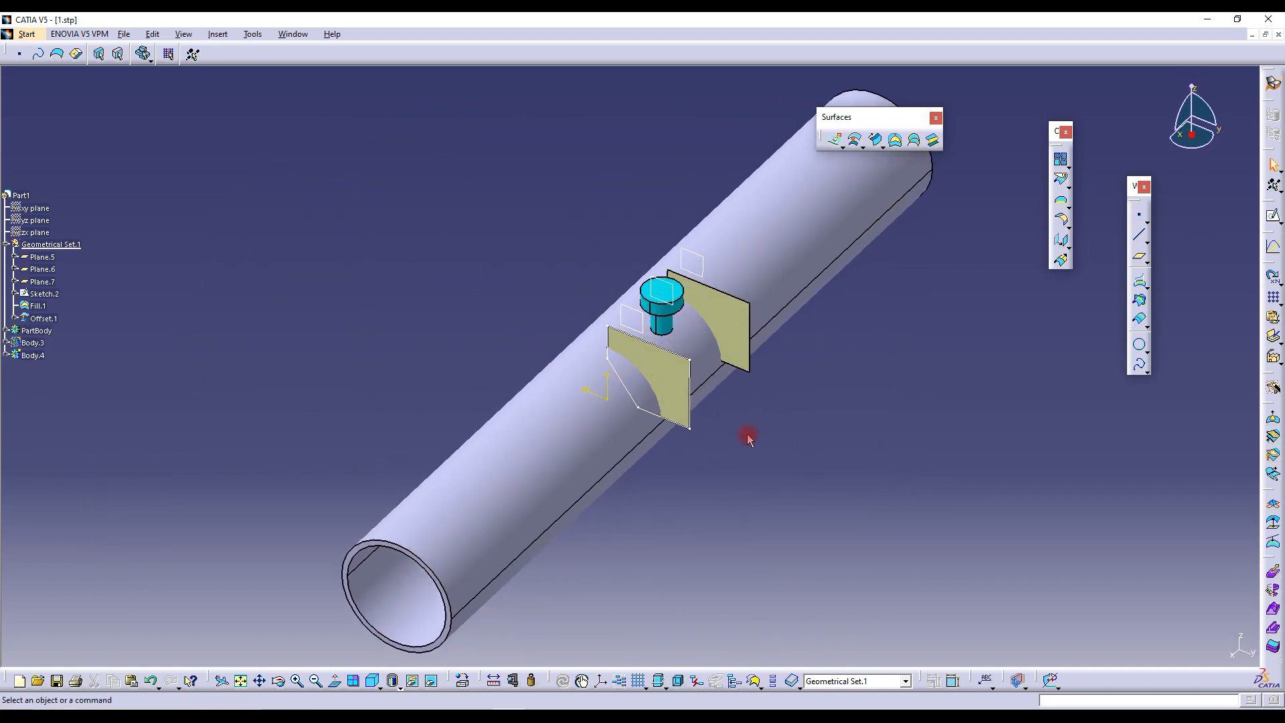
middle_drag(779, 458, 673, 382)
right_click(672, 342)
click(697, 383)
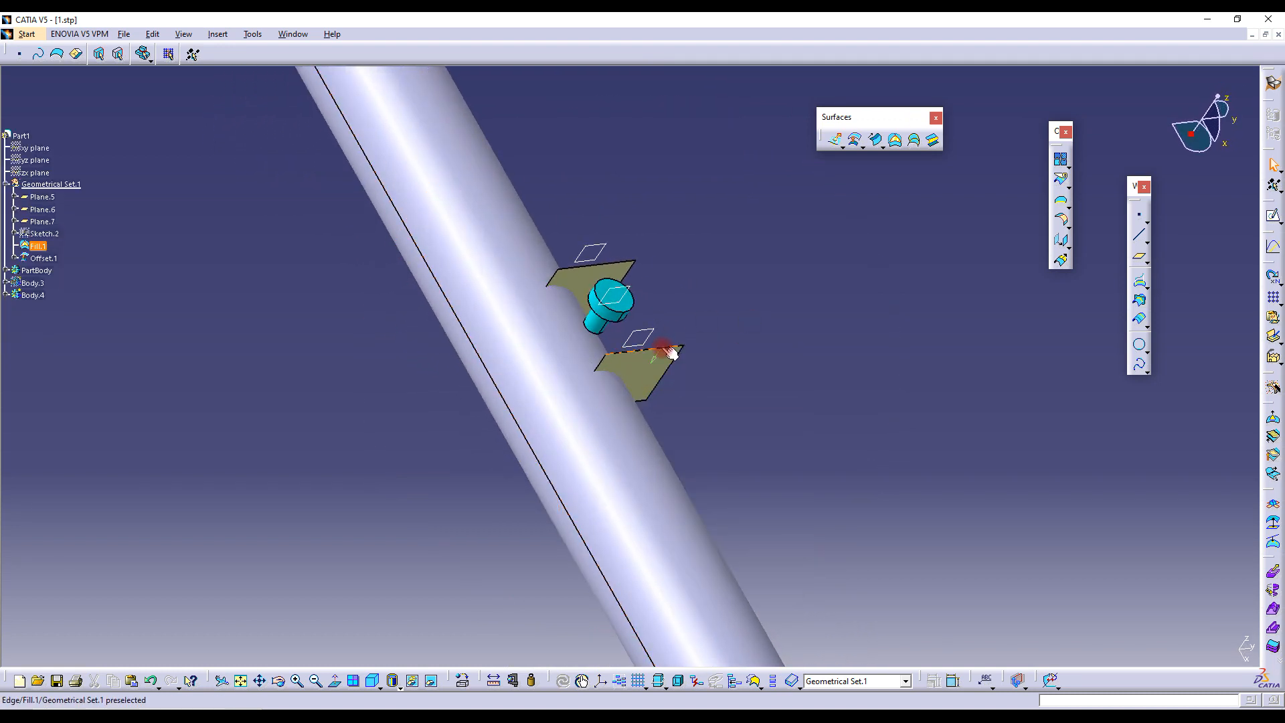
Create a Blend surface between the top edges of the filled surface and its offset copy
middle_drag(752, 316, 683, 379)
middle_drag(663, 302, 721, 352)
middle_drag(794, 267, 676, 346)
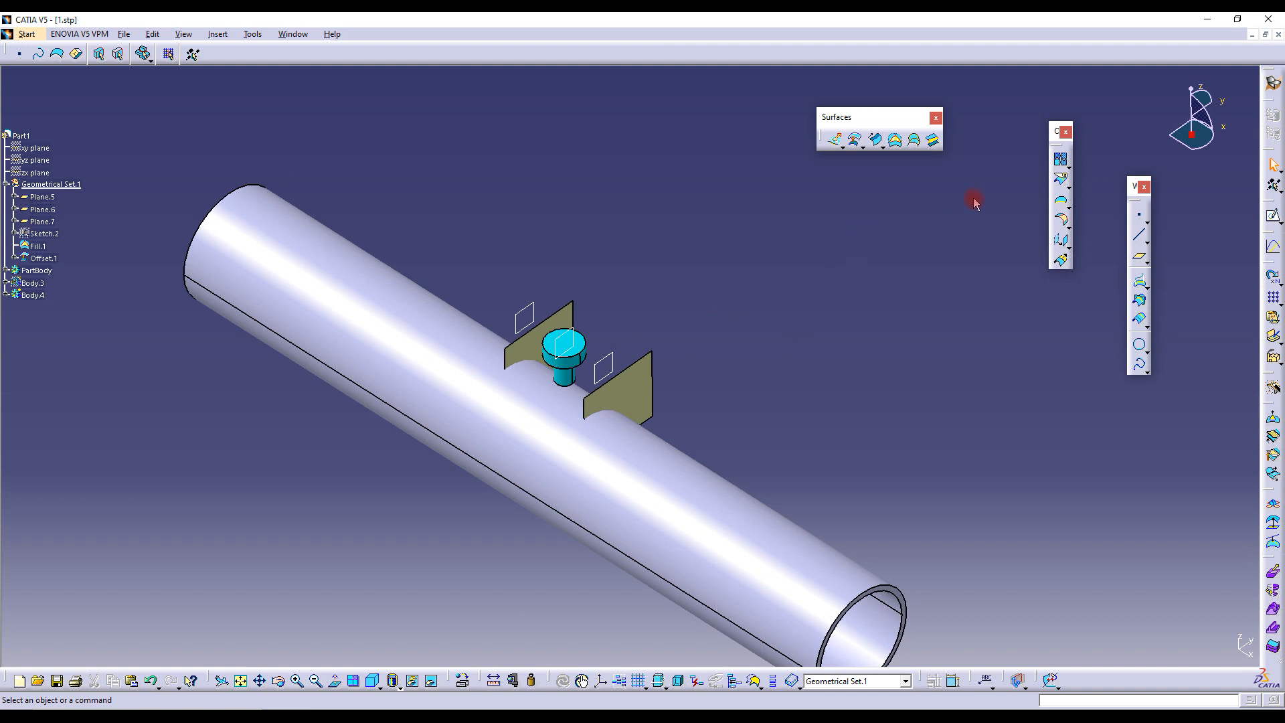
click(934, 141)
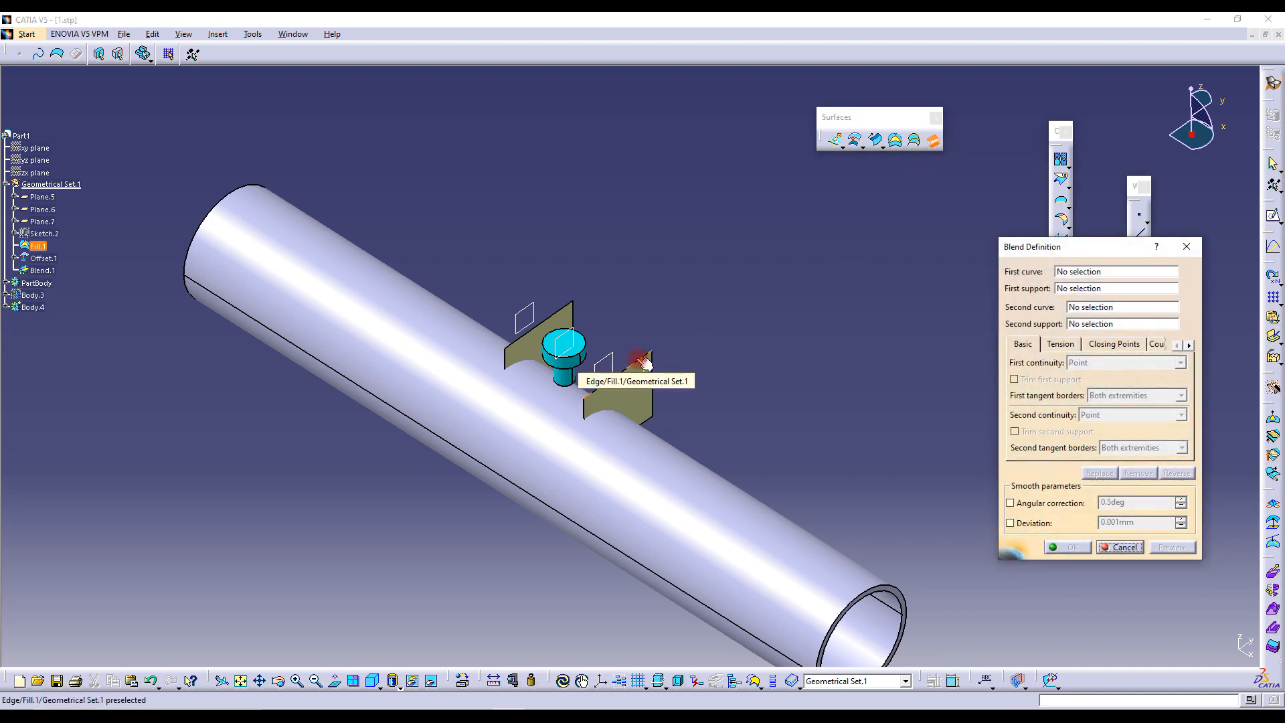
click(637, 358)
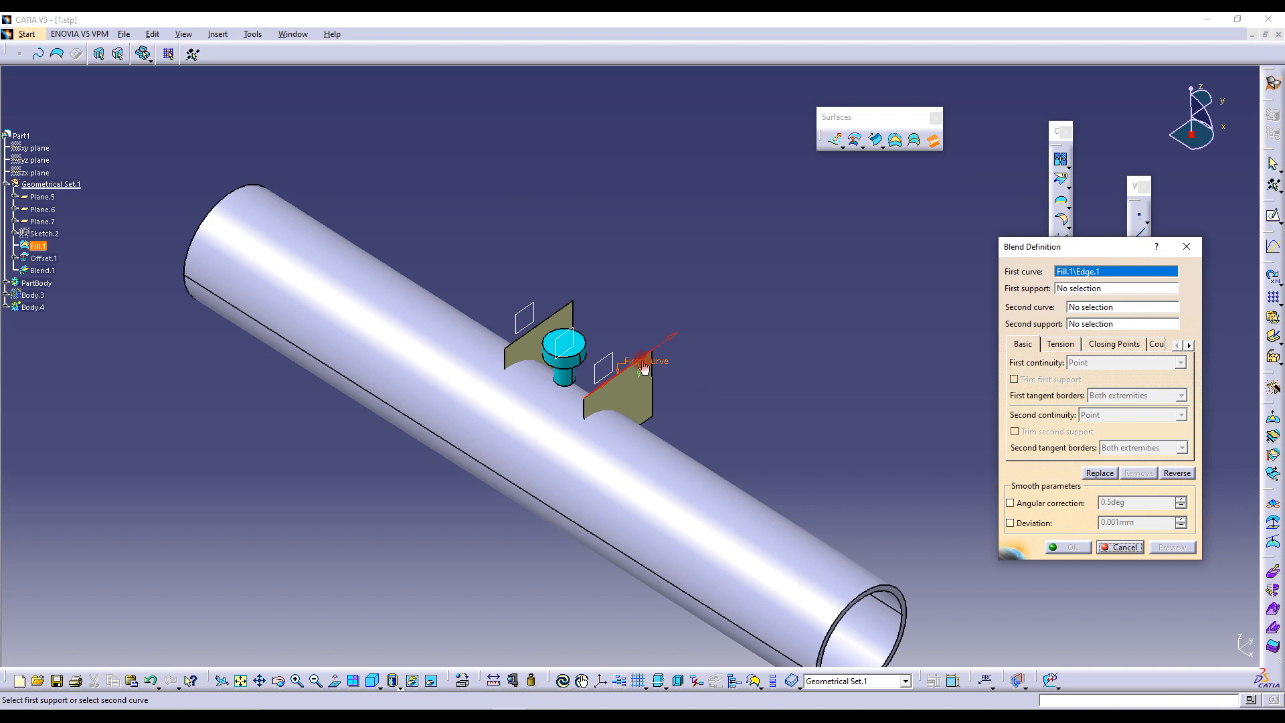
click(1089, 308)
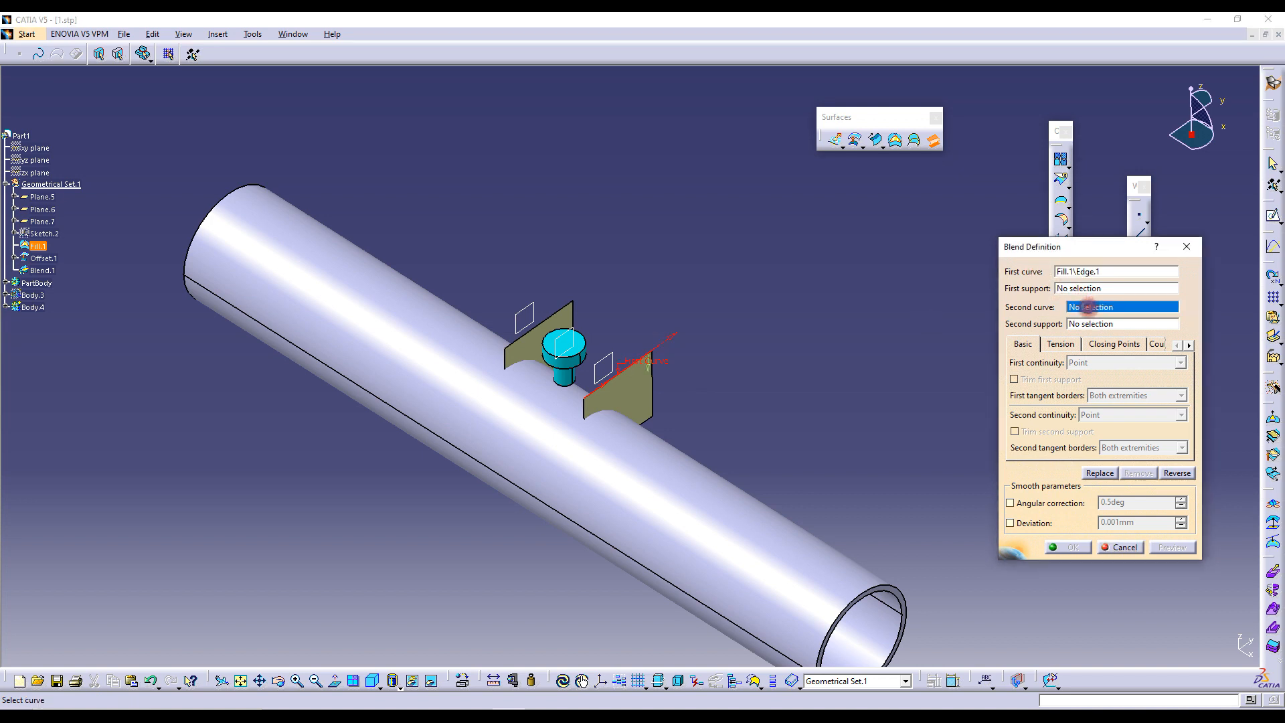
click(564, 316)
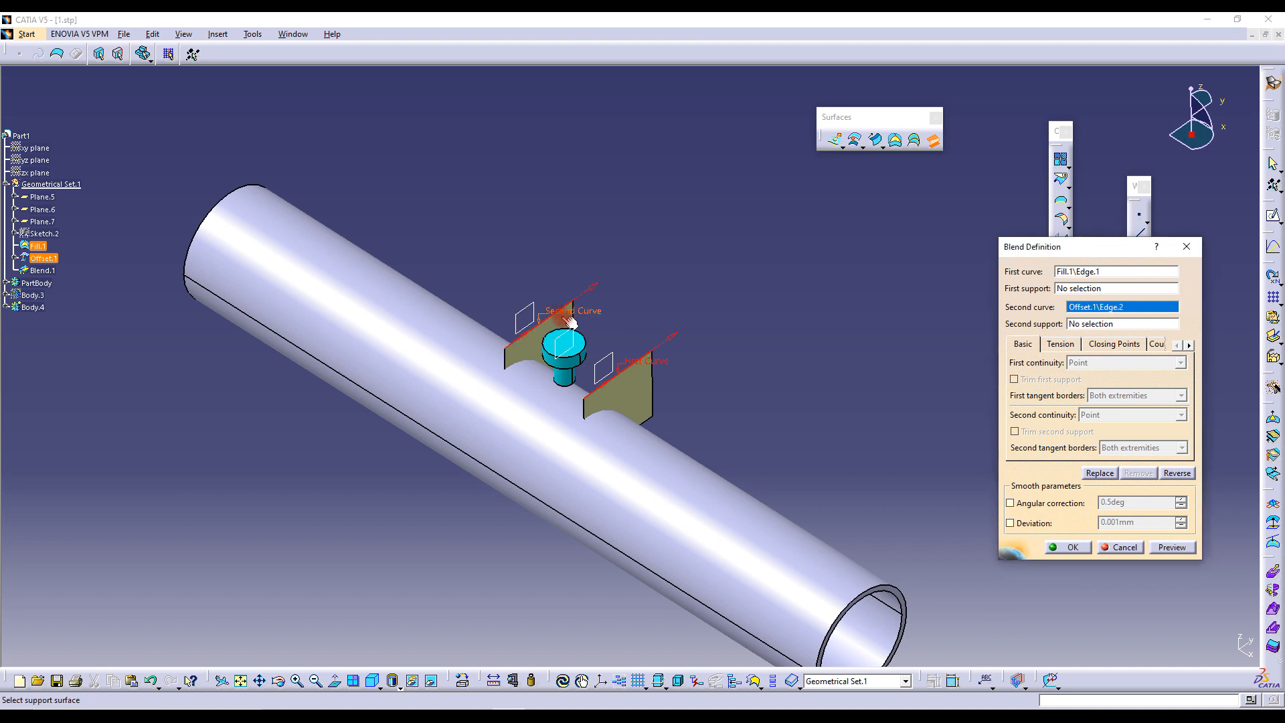
click(1067, 547)
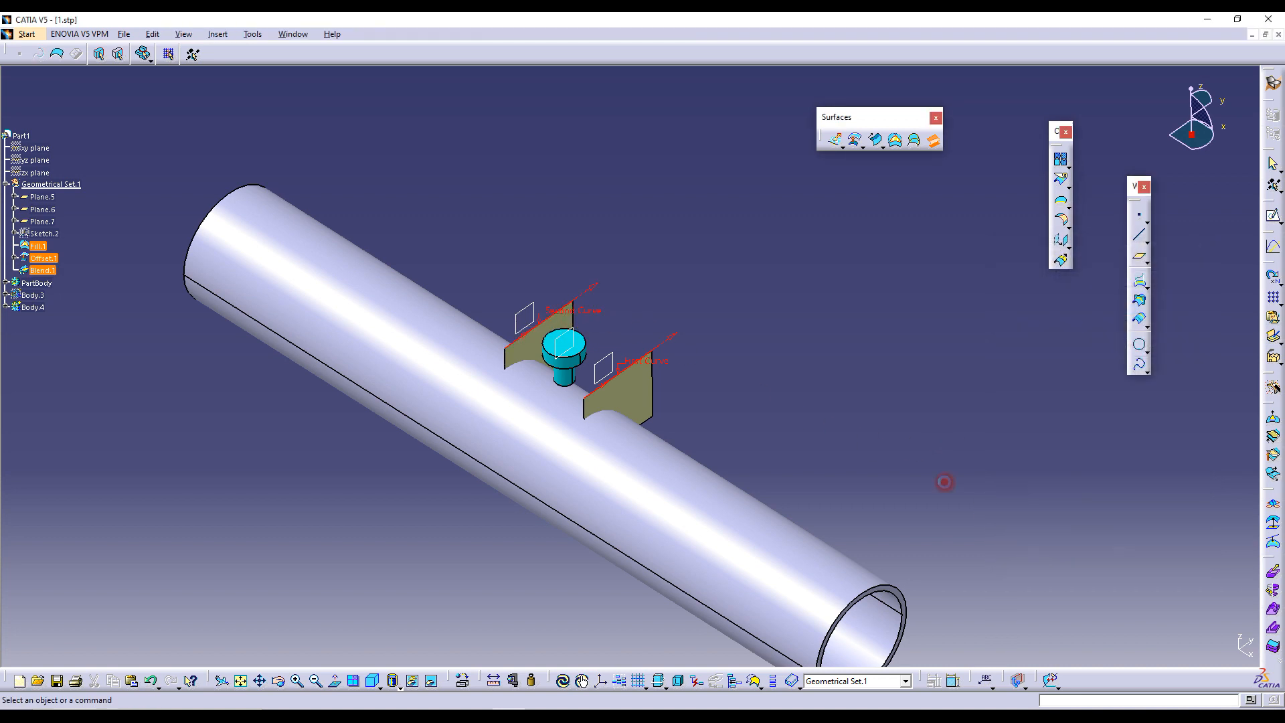
Create a Blend surface between the outer vertical edges of the filled surface and its offset copy
click(934, 141)
middle_drag(745, 367, 707, 356)
click(681, 382)
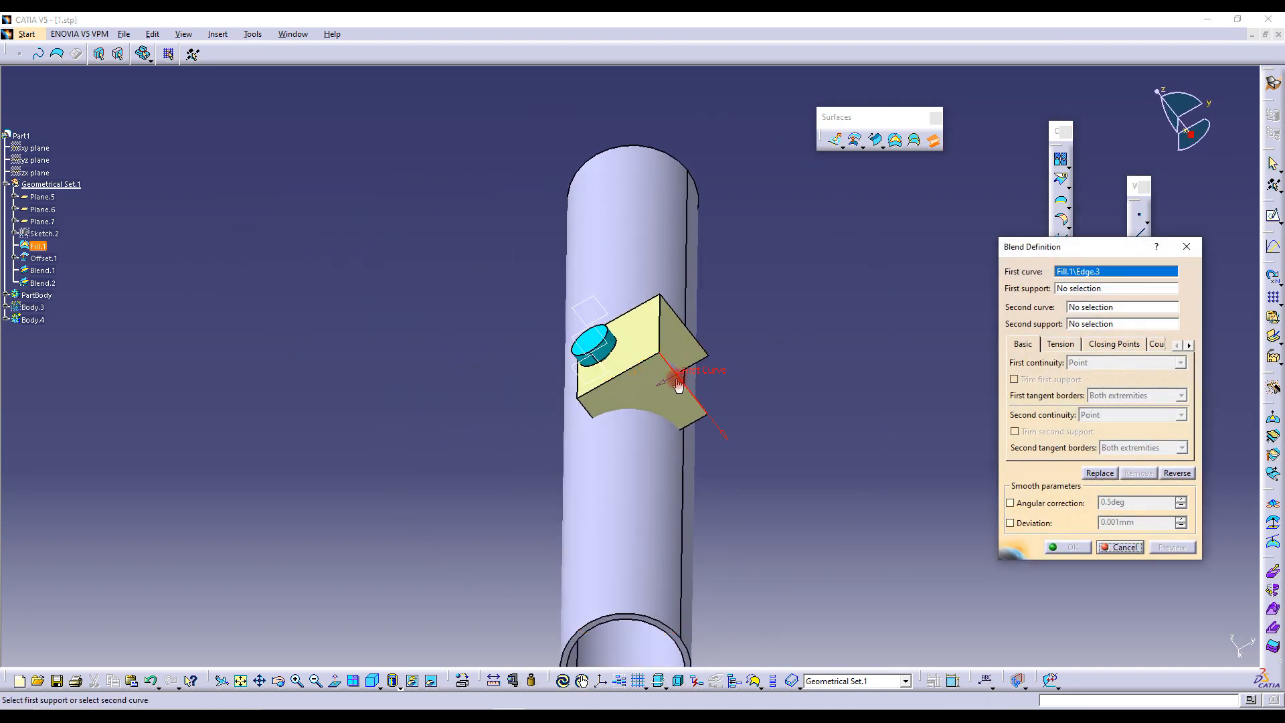
click(1087, 307)
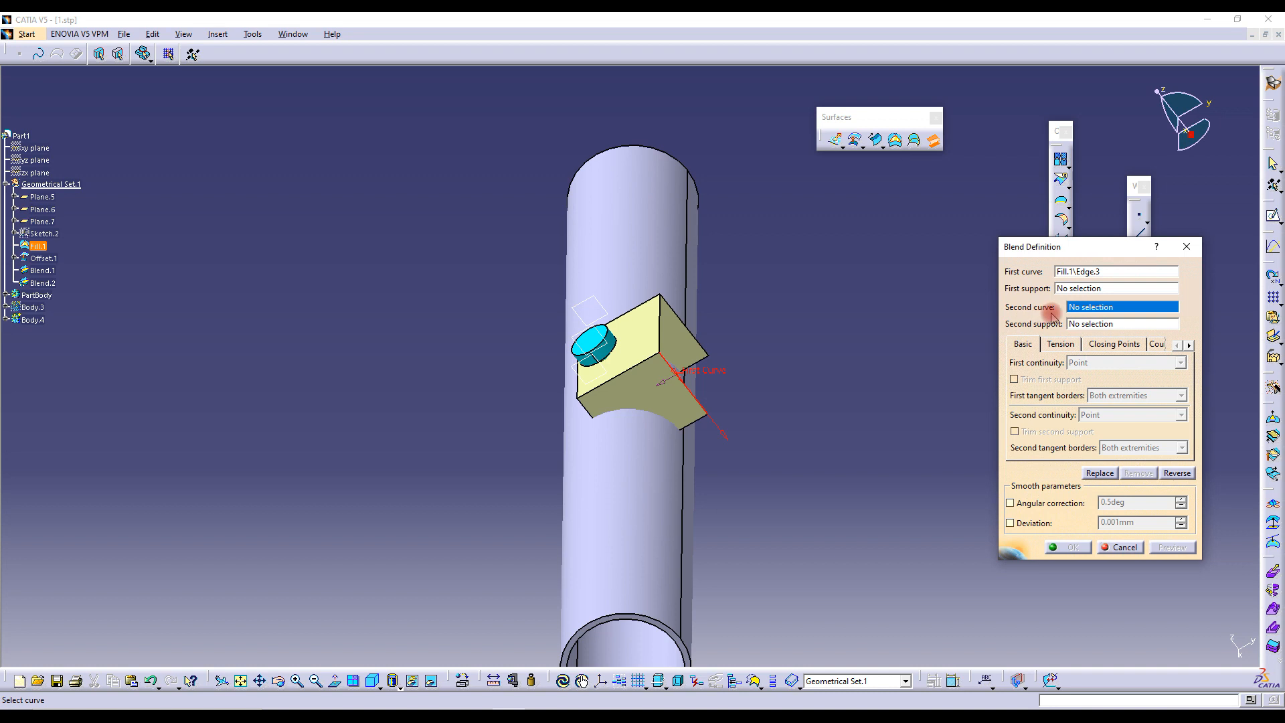
click(690, 331)
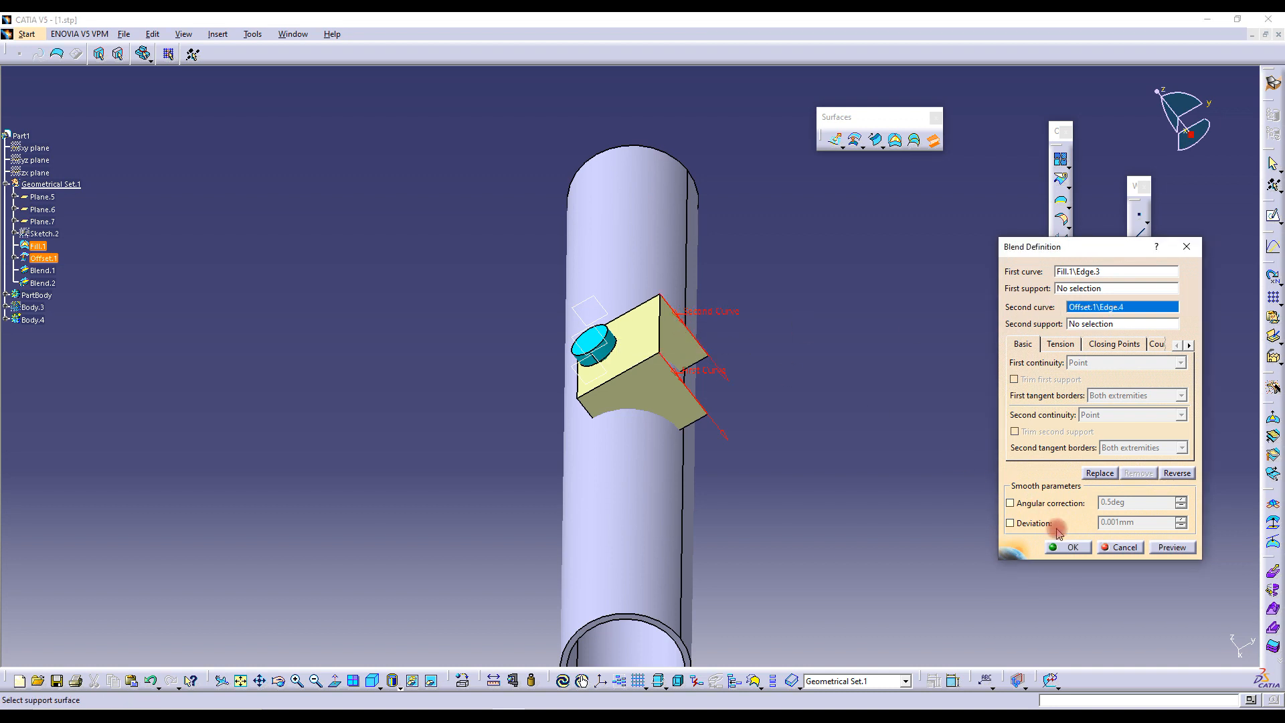
click(1072, 547)
middle_drag(575, 371, 654, 402)
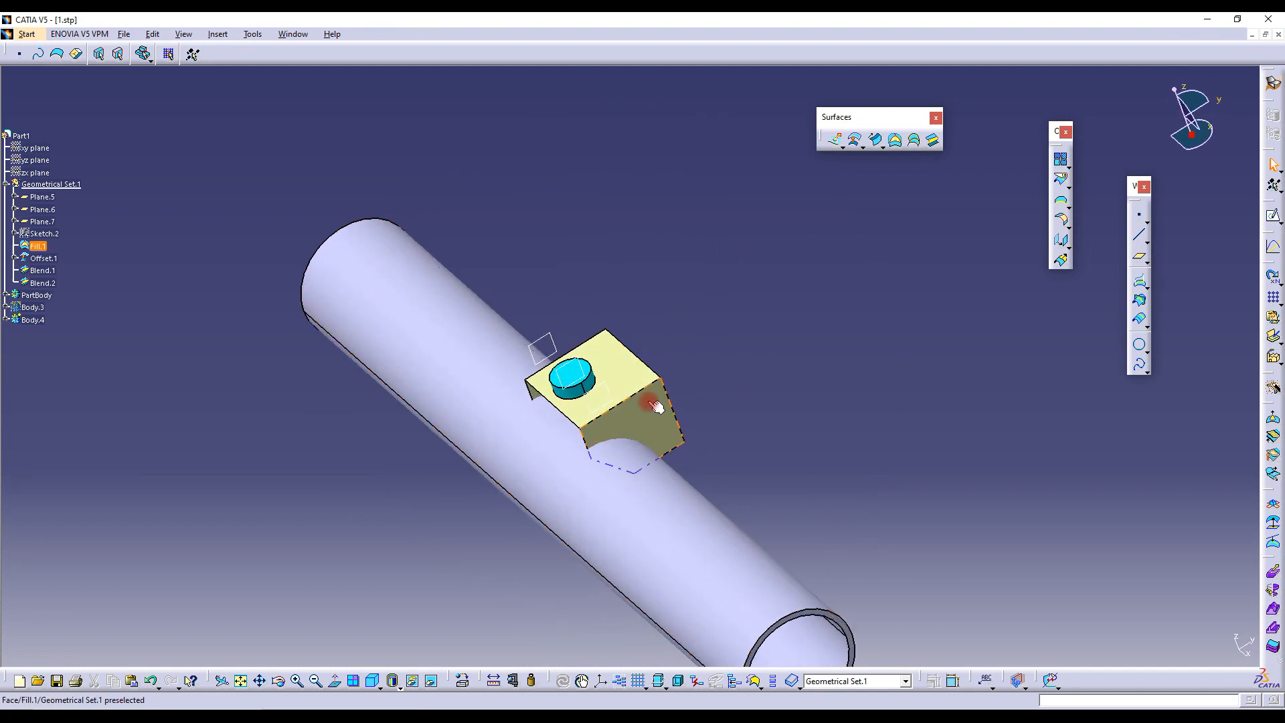
click(642, 392)
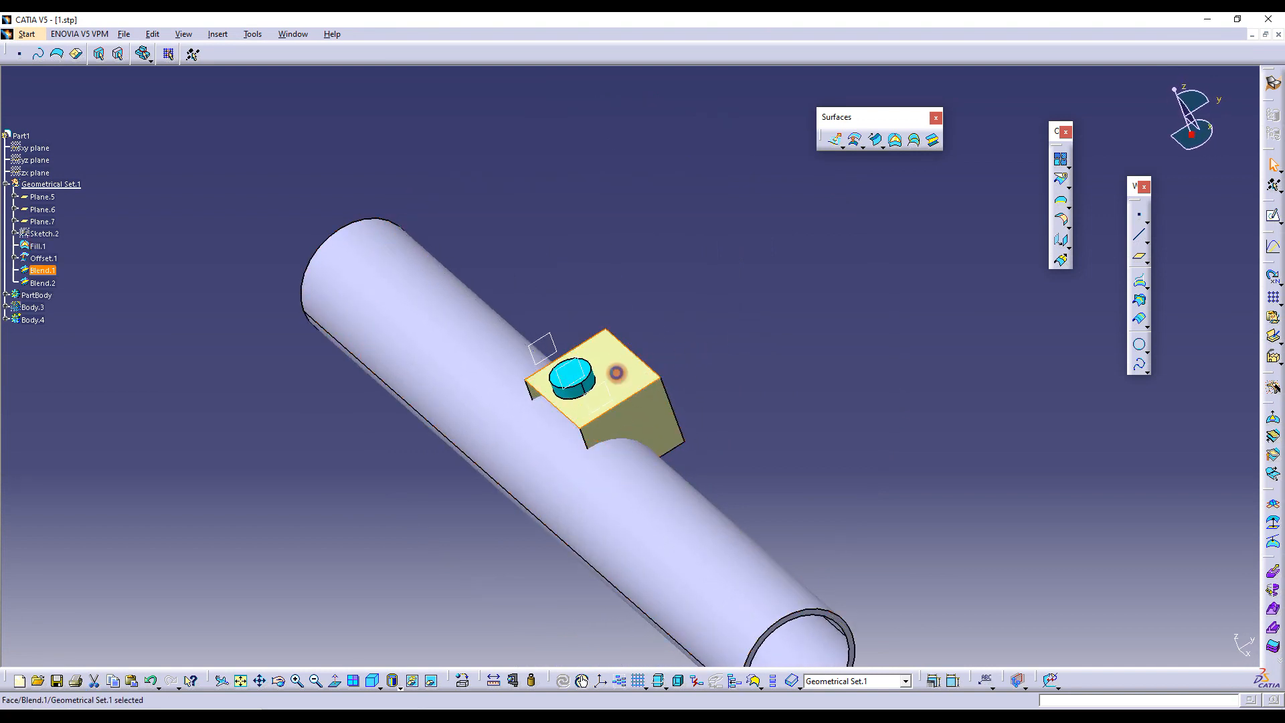
Join the filled surface, its offset copy and the two blend surfaces into one surface
click(37, 246)
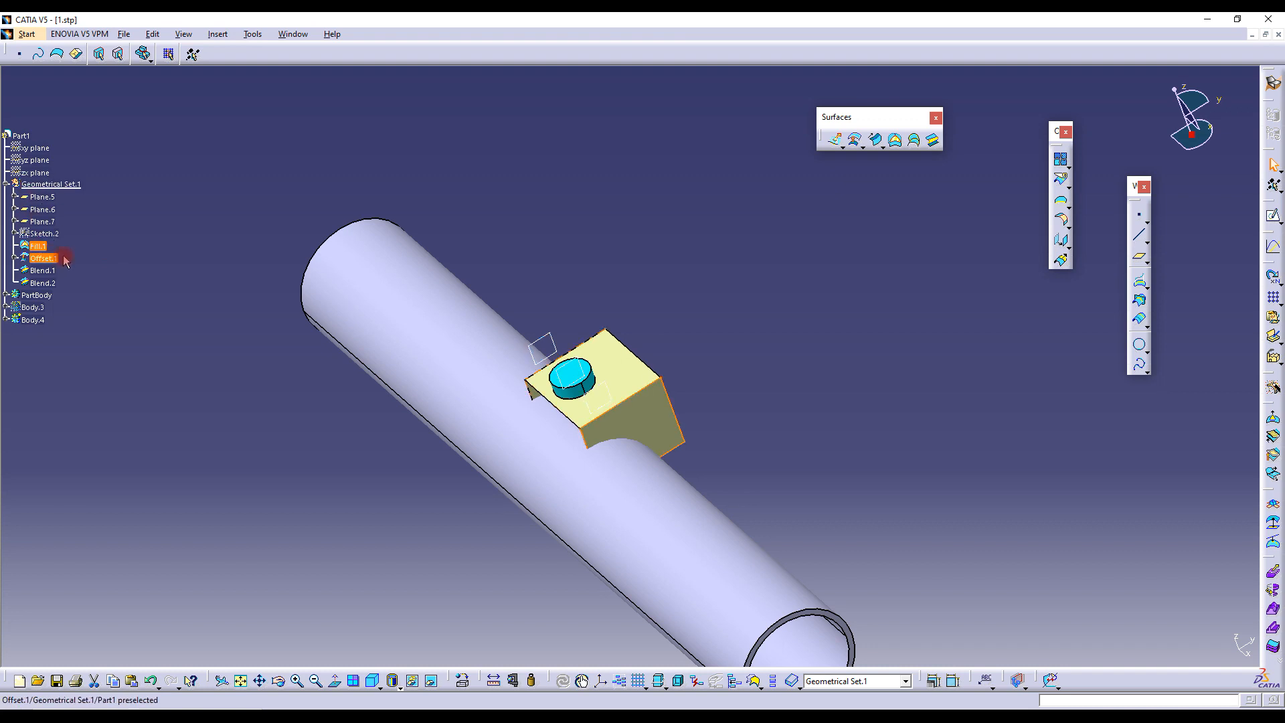
click(42, 271)
click(37, 246)
ctrl+click(47, 259)
ctrl+click(45, 270)
ctrl+click(49, 284)
ctrl+middle_drag(751, 437, 796, 362)
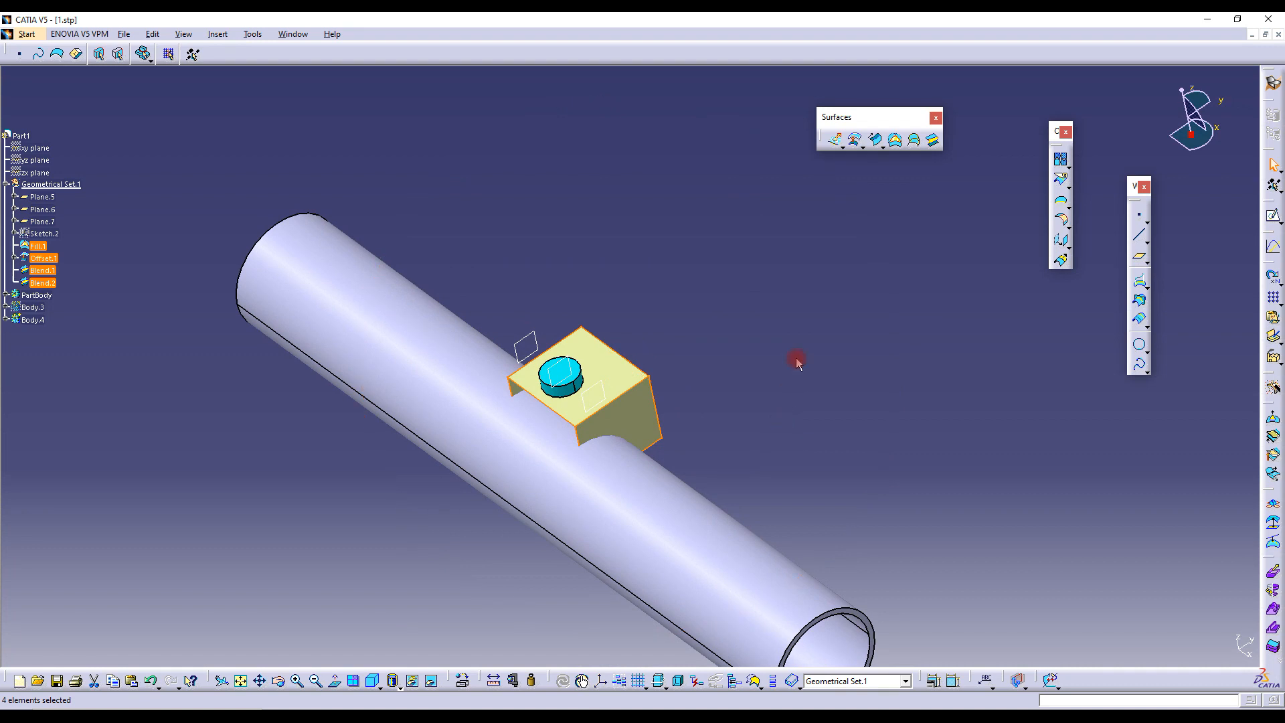
click(1060, 160)
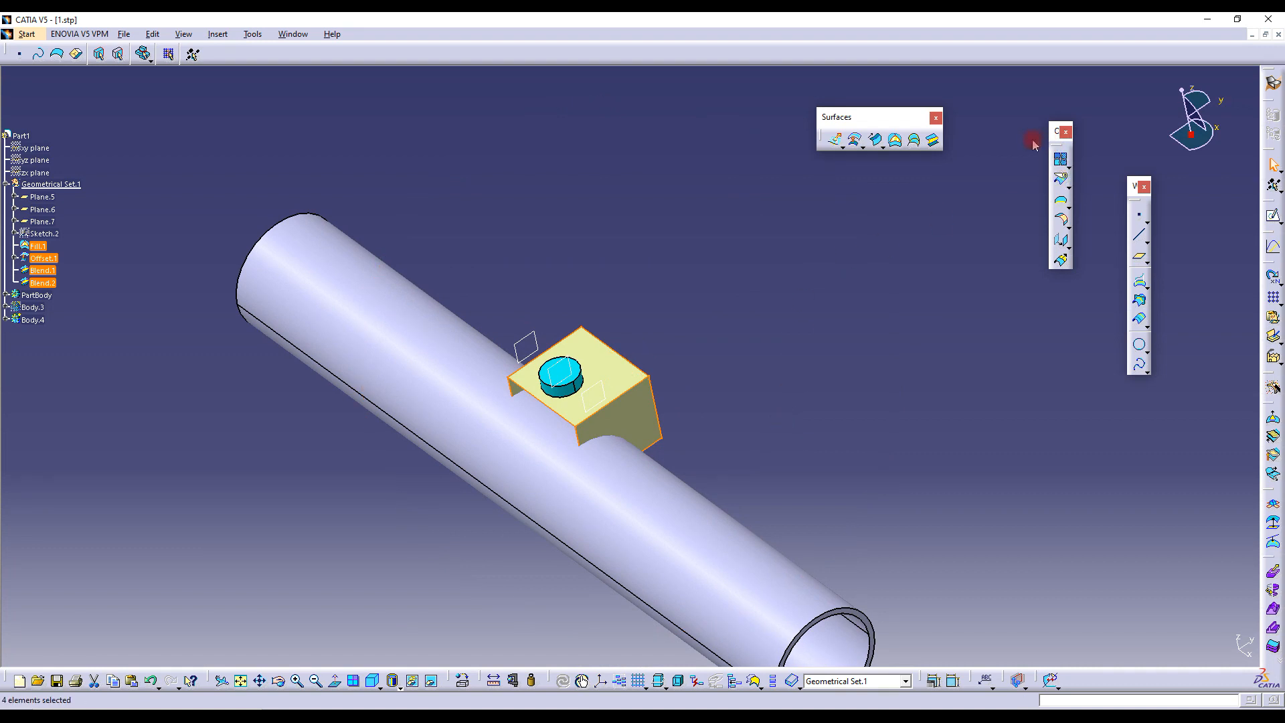
drag(992, 153, 897, 221)
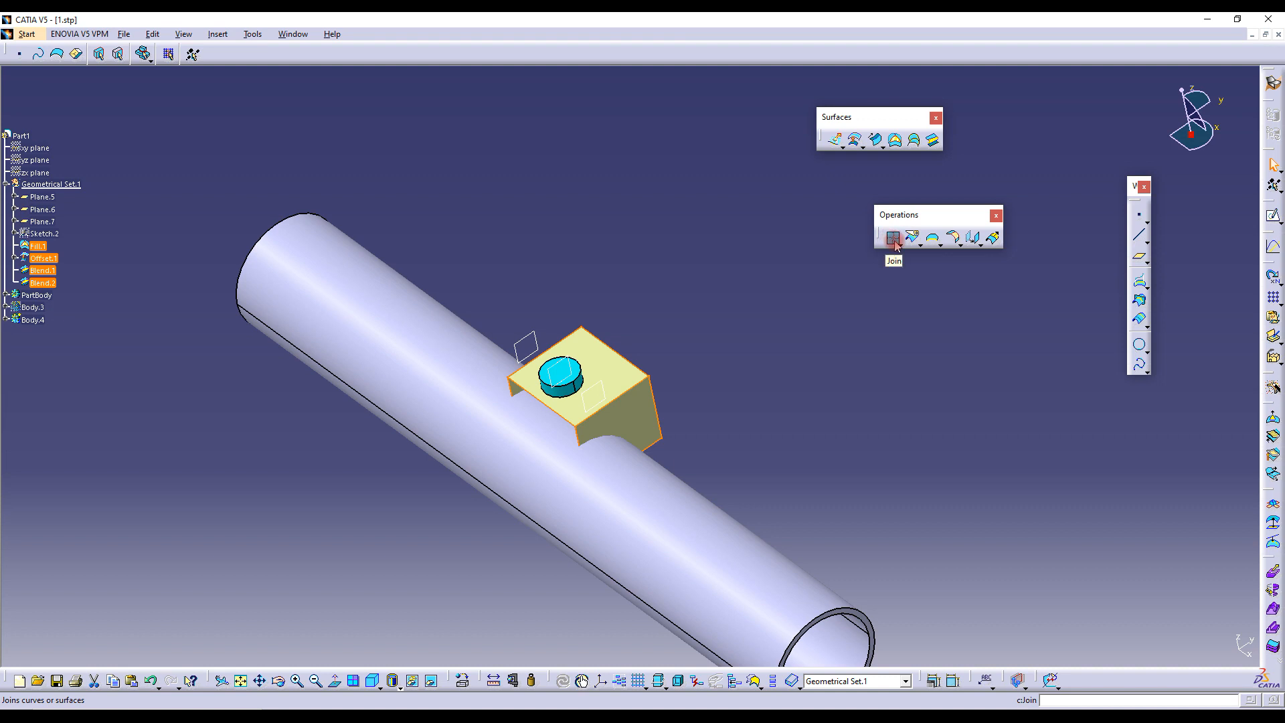
click(893, 239)
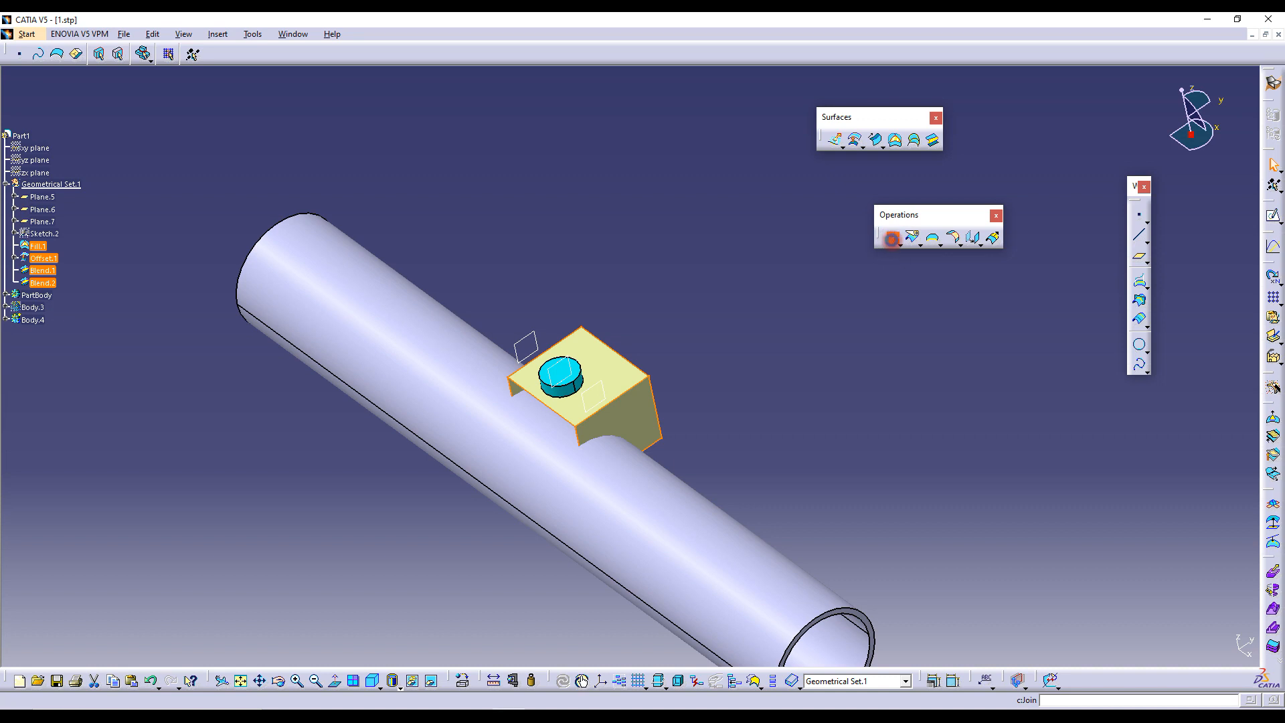
click(1112, 644)
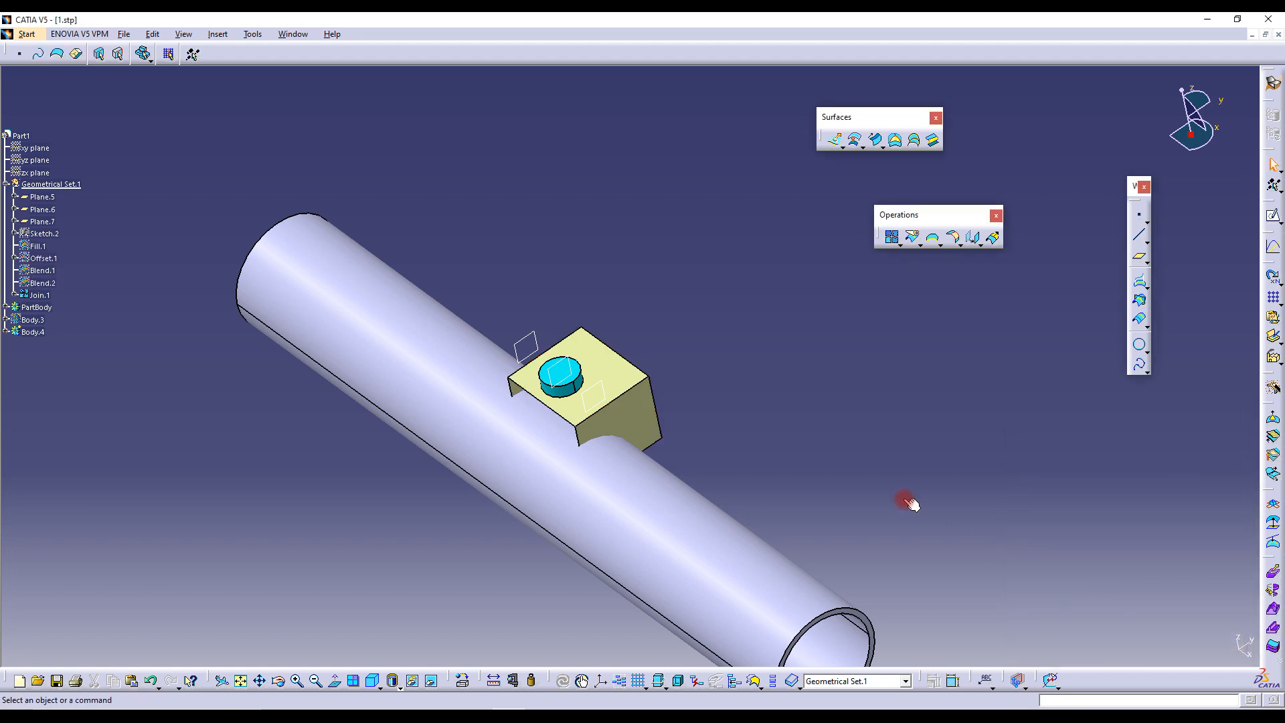
Apply a 15 mm edge fillet to the joined surface's upper outer edge between the two blend surfaces
middle_drag(648, 387, 707, 239)
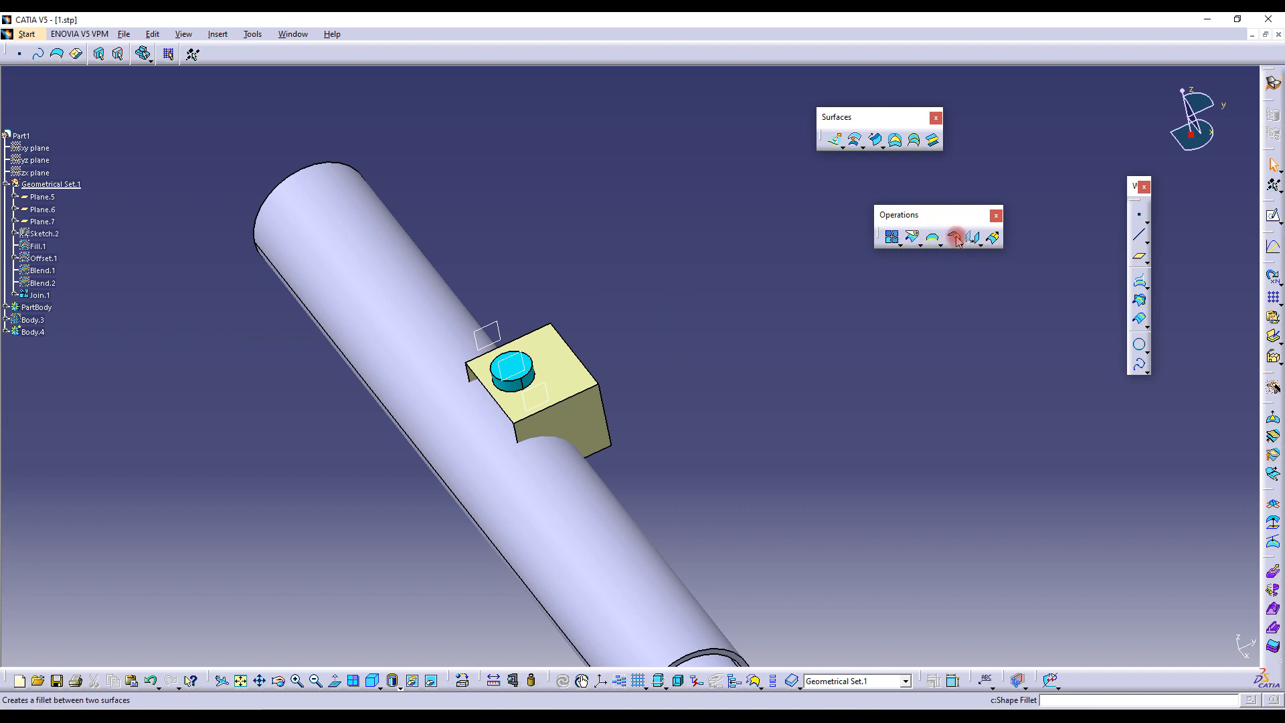
drag(960, 241, 982, 265)
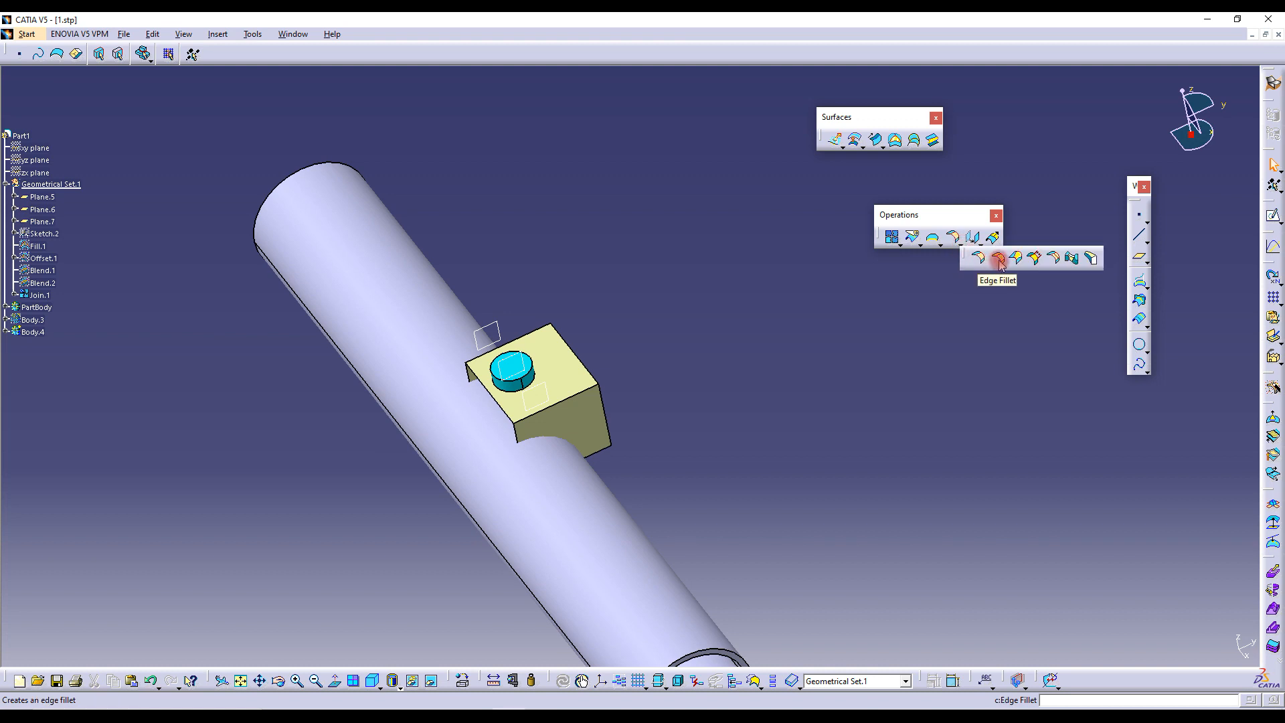
click(1000, 259)
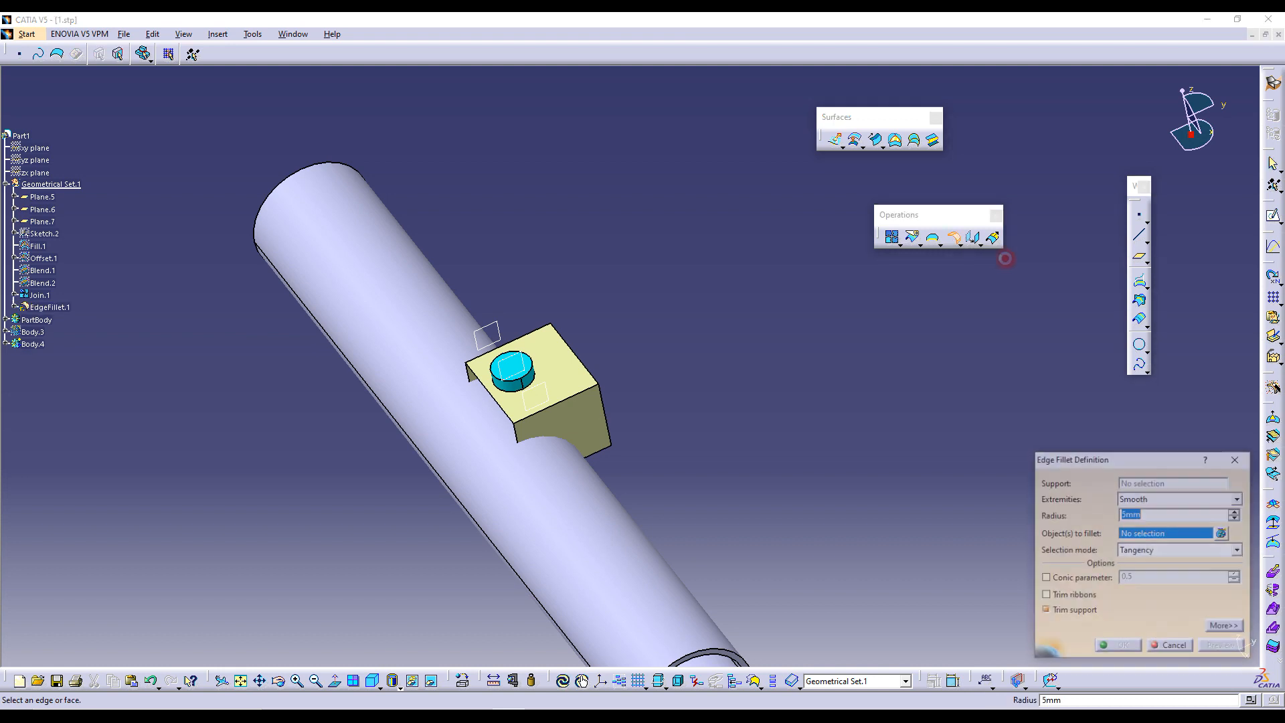
click(574, 349)
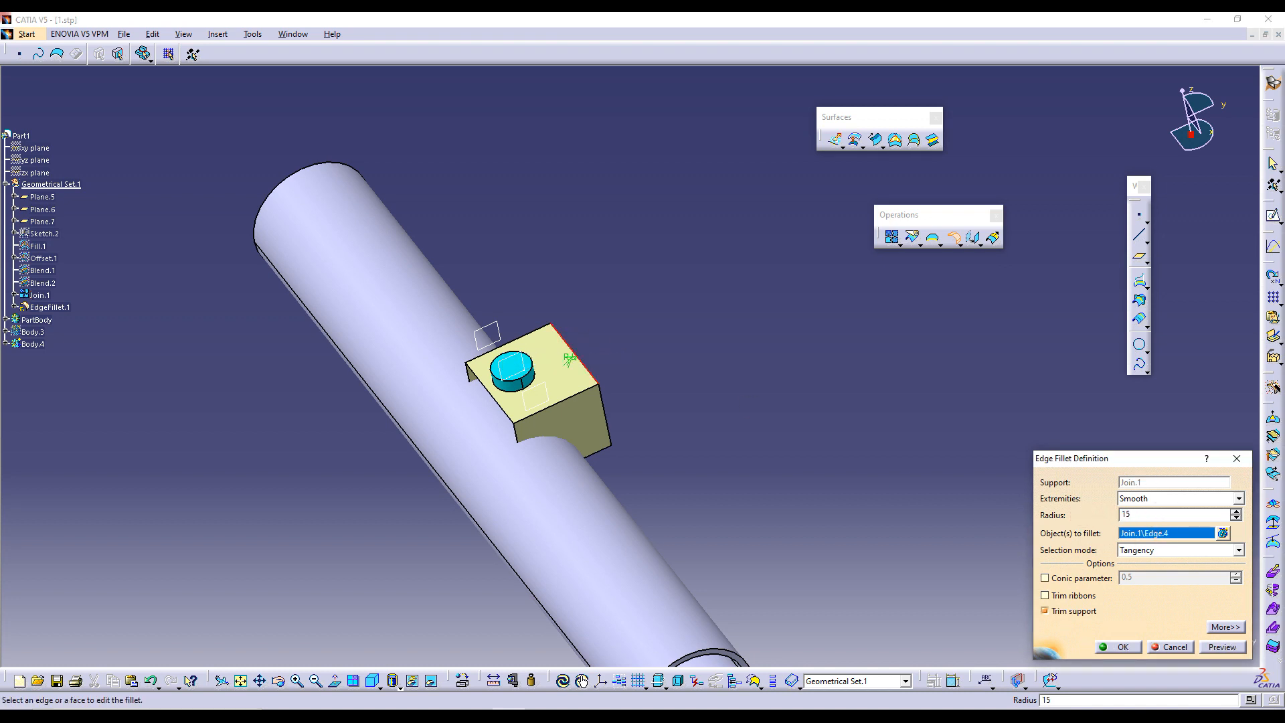
key(Return)
click(707, 279)
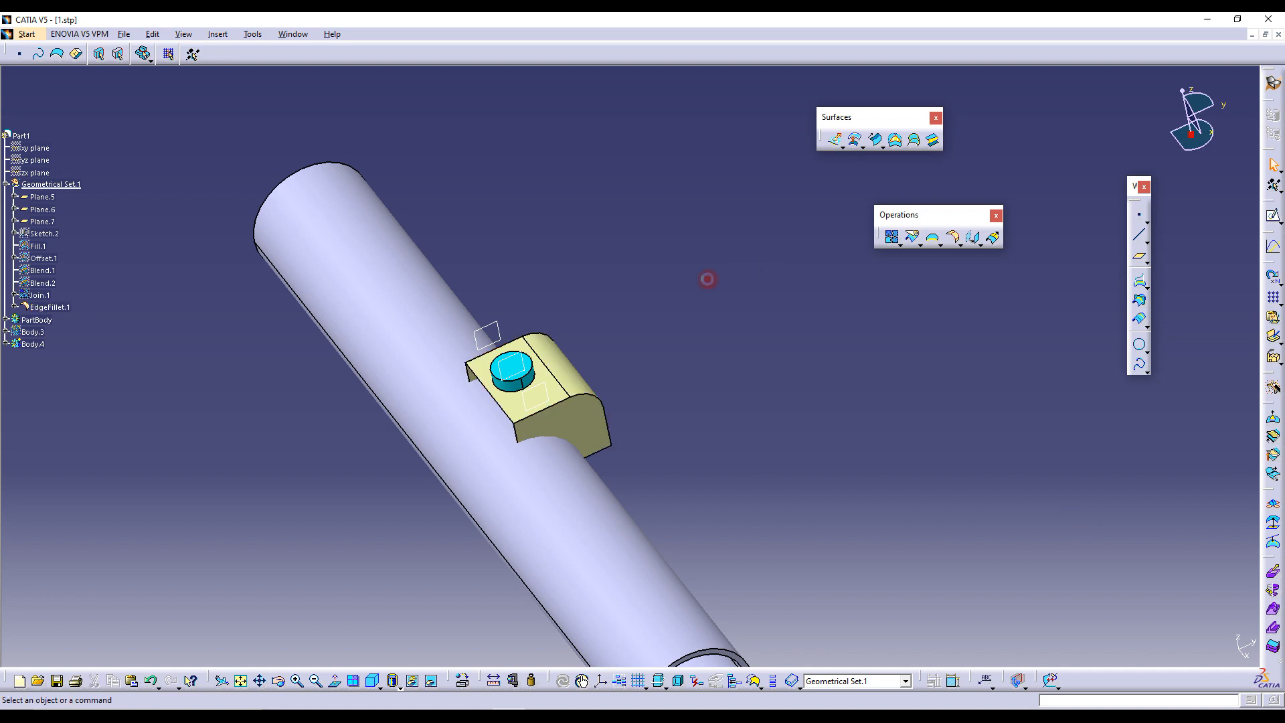
Apply a 6 mm edge fillet to the tangent edge chains bordering both side faces of the support surface
click(953, 237)
click(594, 405)
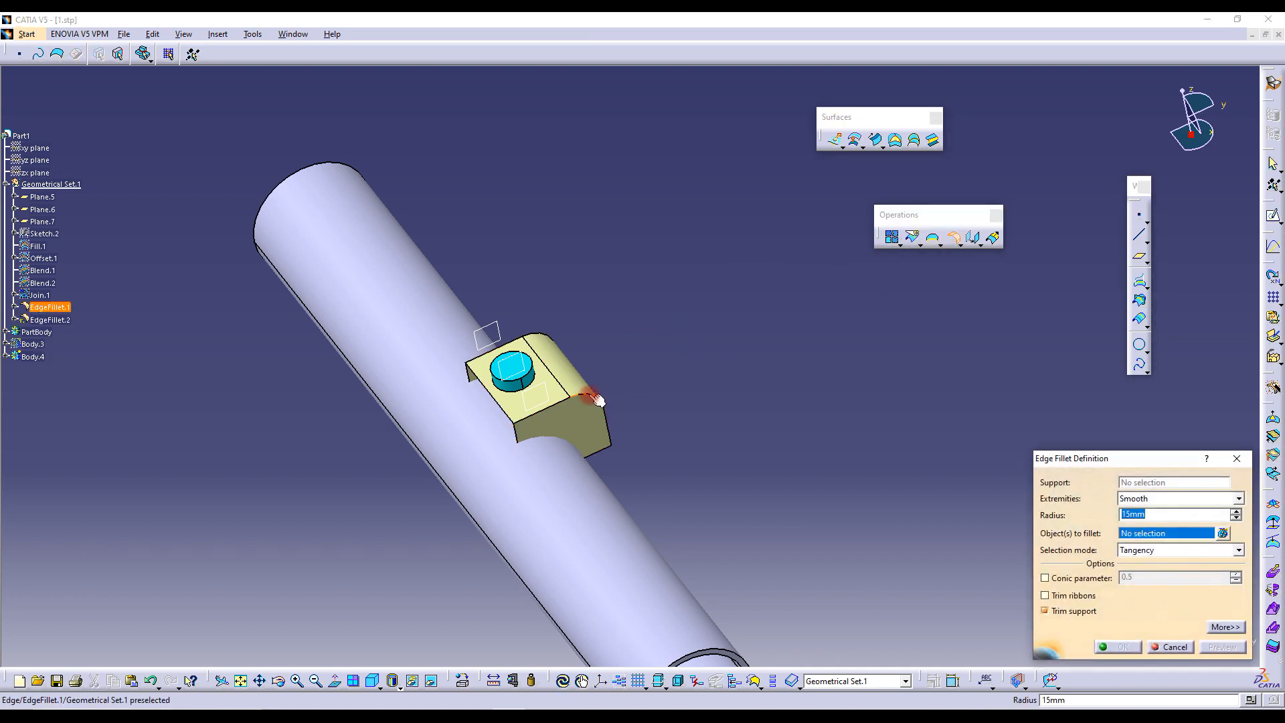
click(543, 337)
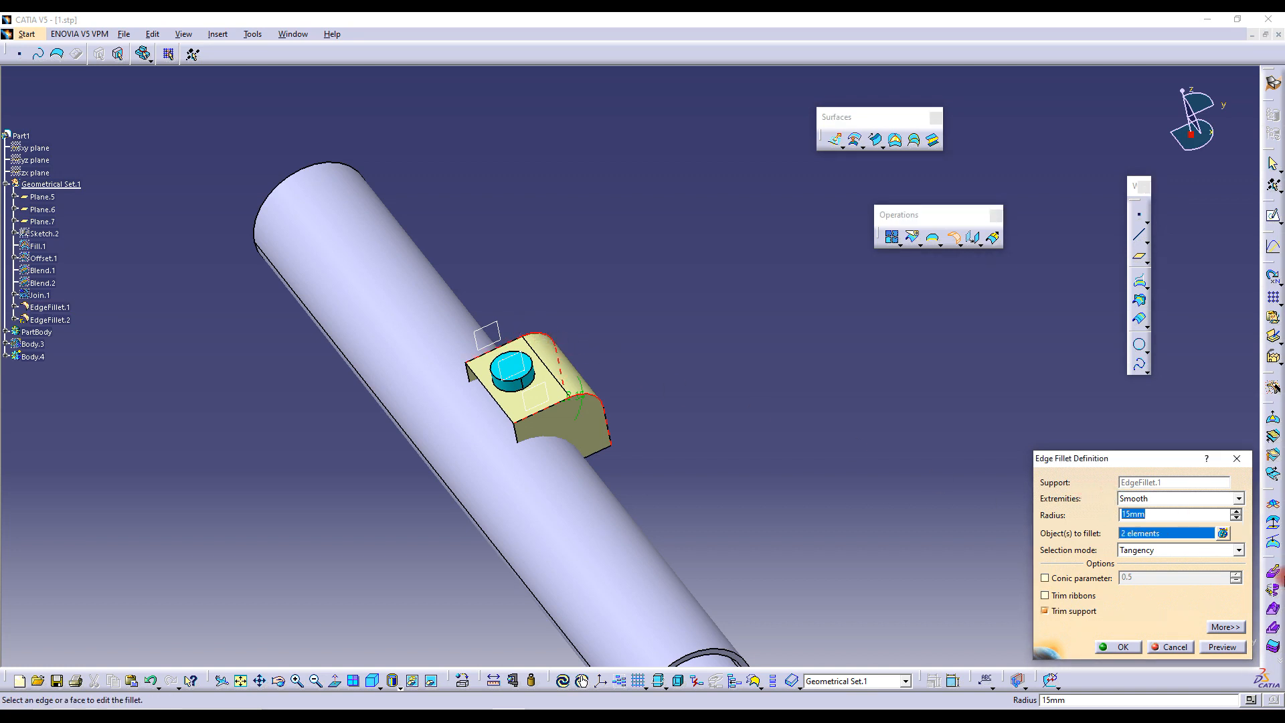
key(Return)
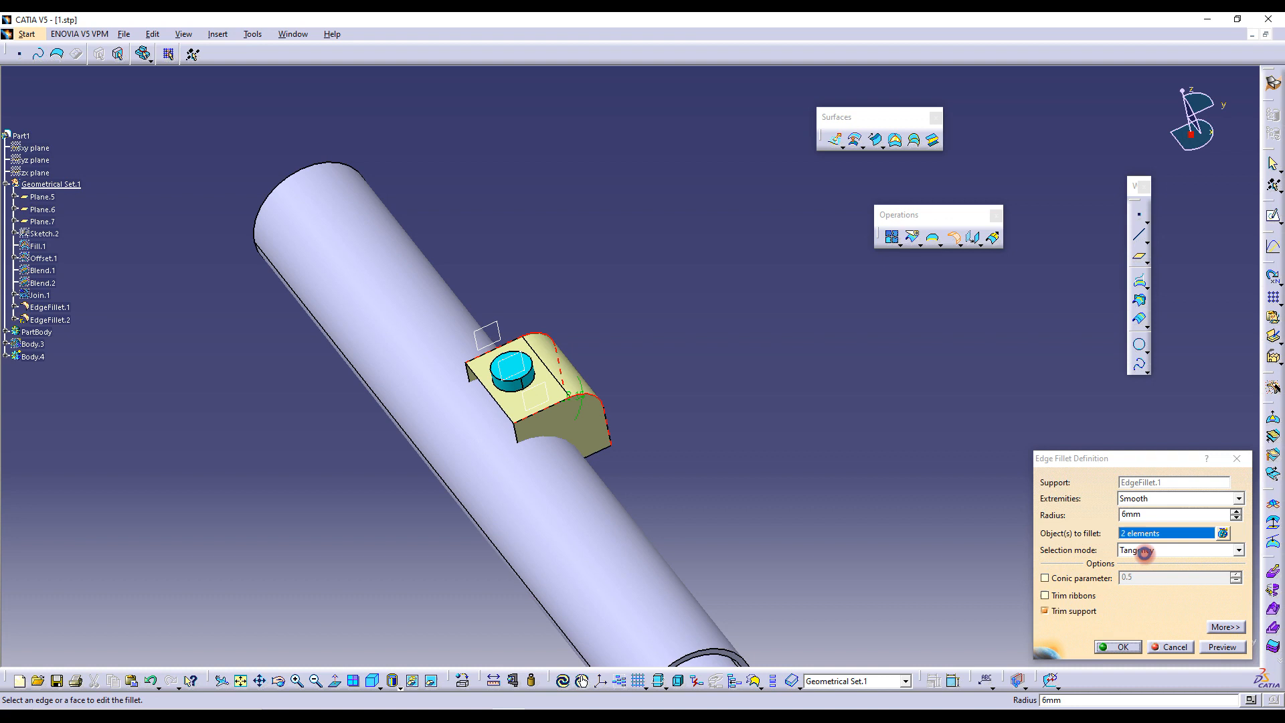
click(716, 469)
Extract the tube's outer face beneath the support as a separate surface with no propagation
middle_drag(677, 396, 603, 391)
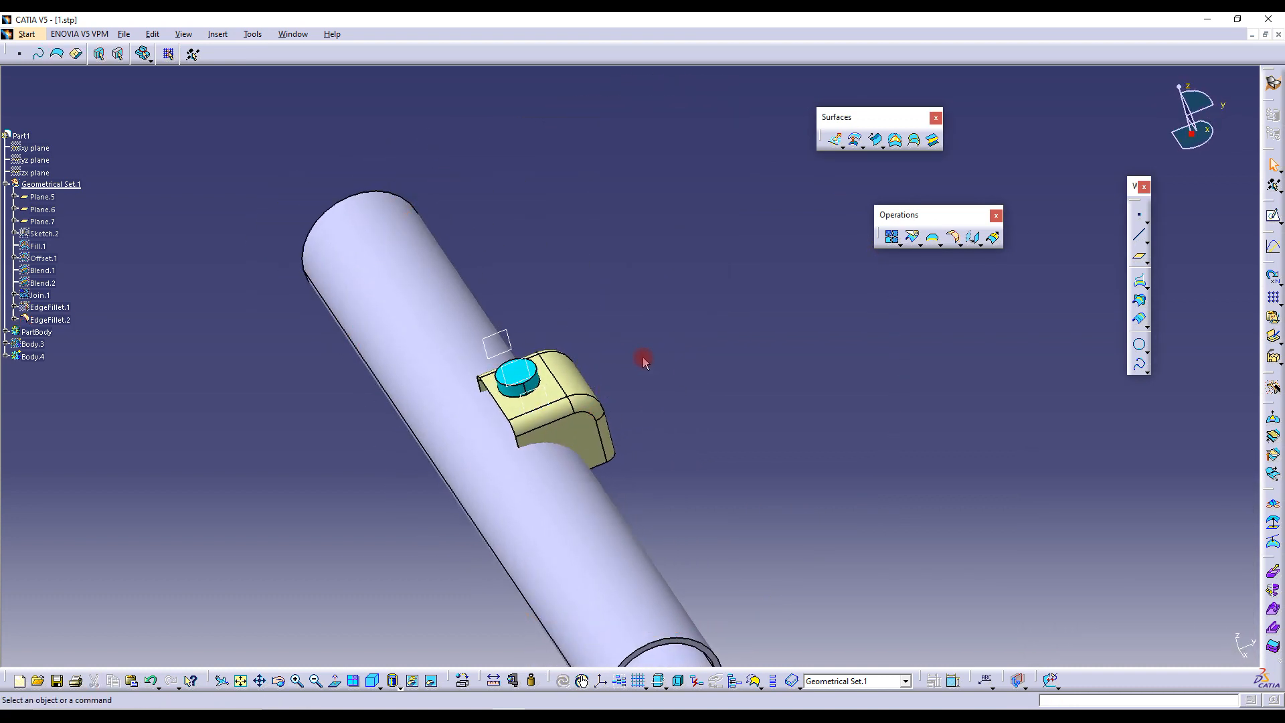
middle_drag(610, 341, 623, 343)
scroll(622, 338, up, 1)
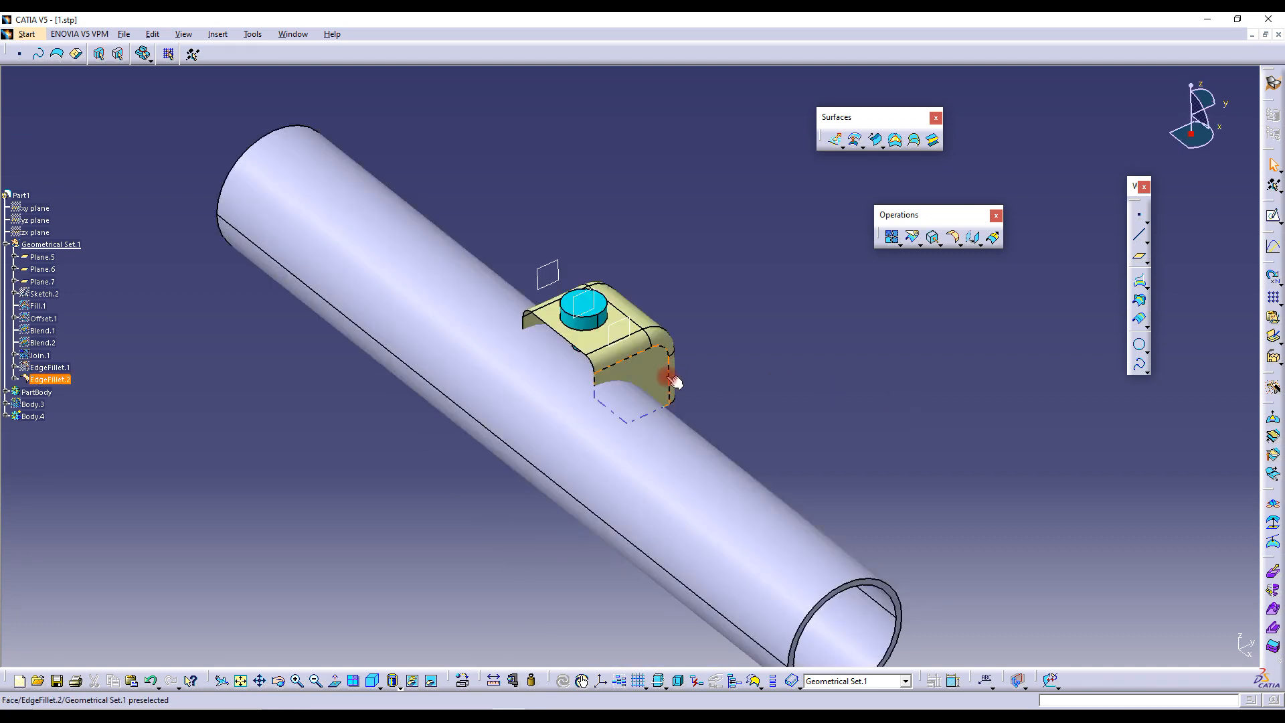
middle_drag(749, 439, 769, 415)
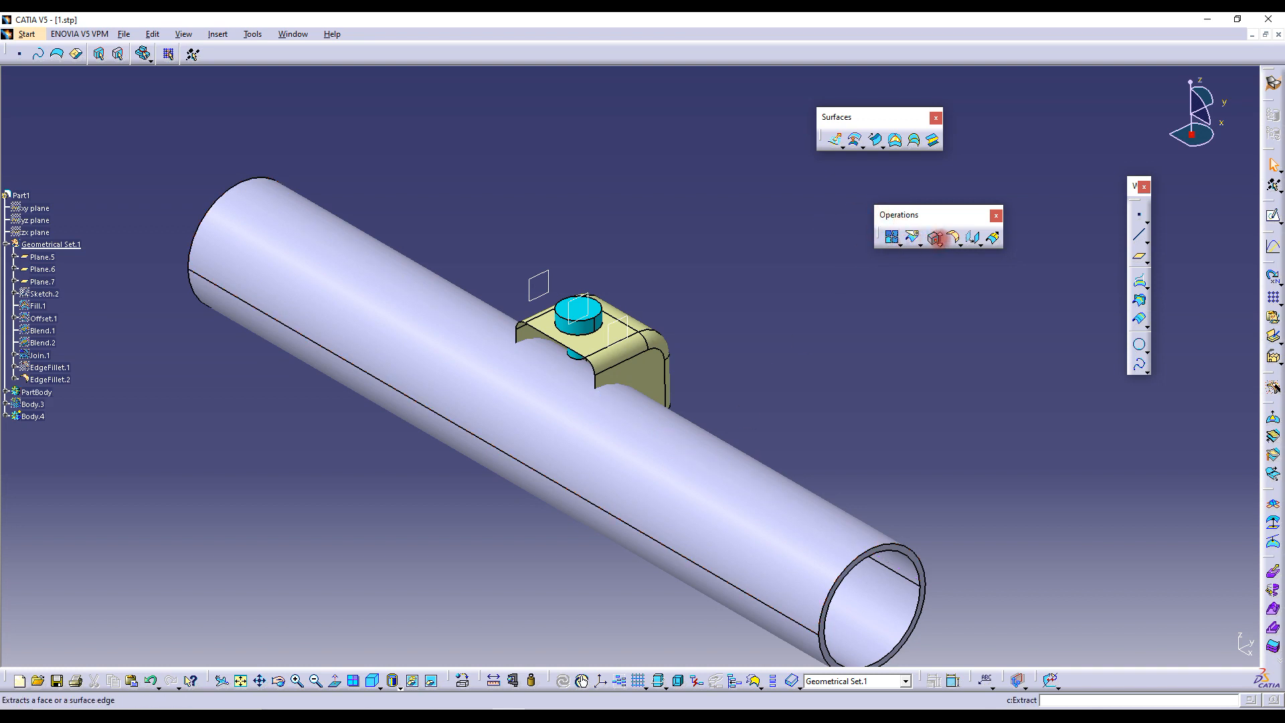
click(939, 242)
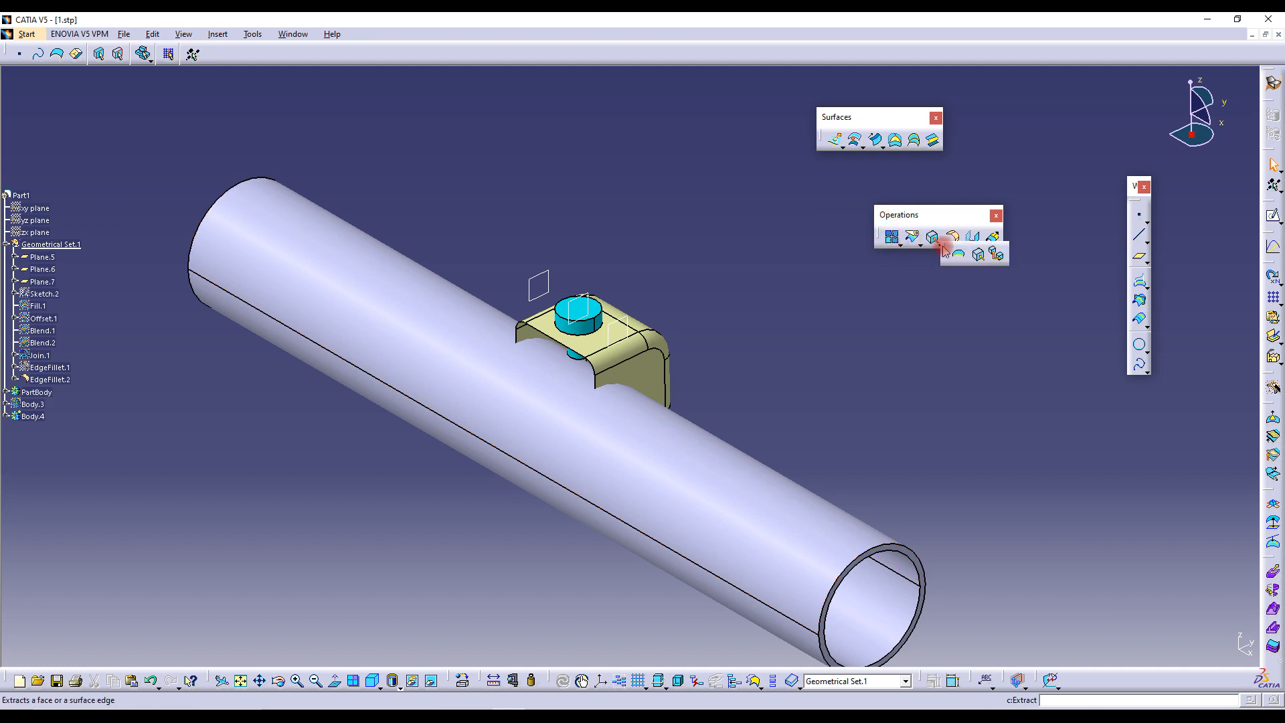
click(979, 256)
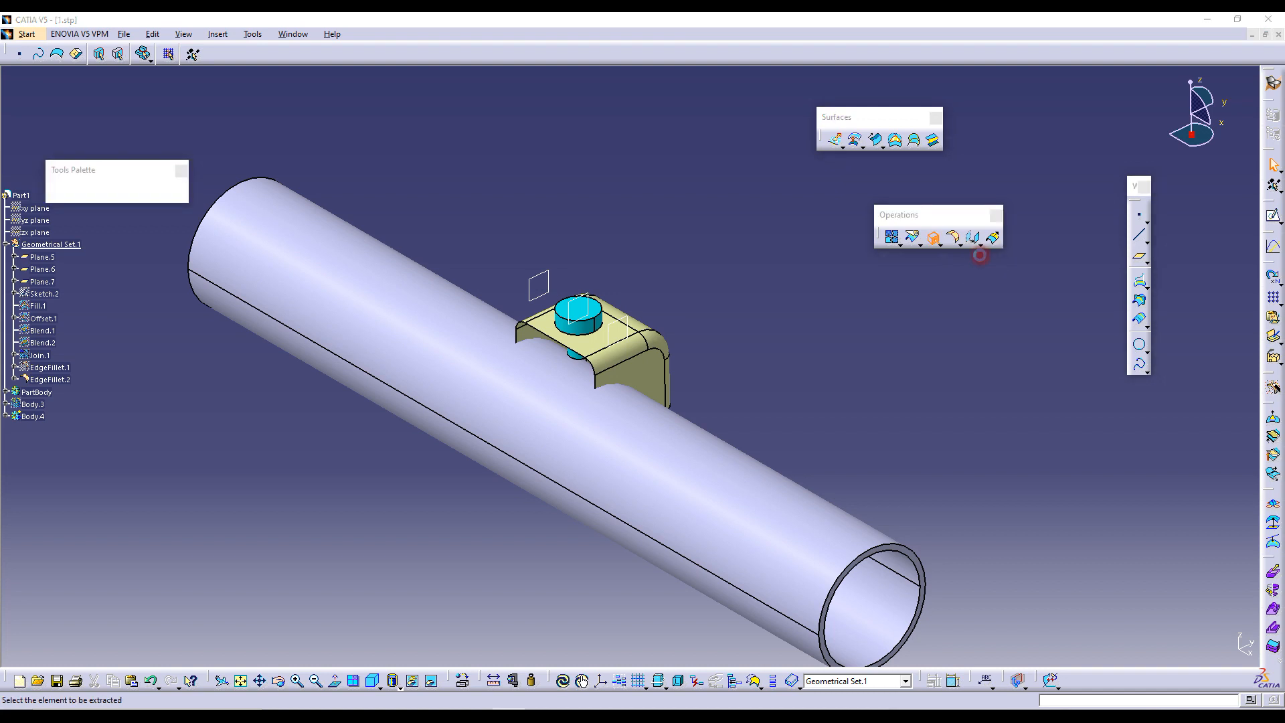
click(682, 460)
middle_drag(717, 407, 949, 478)
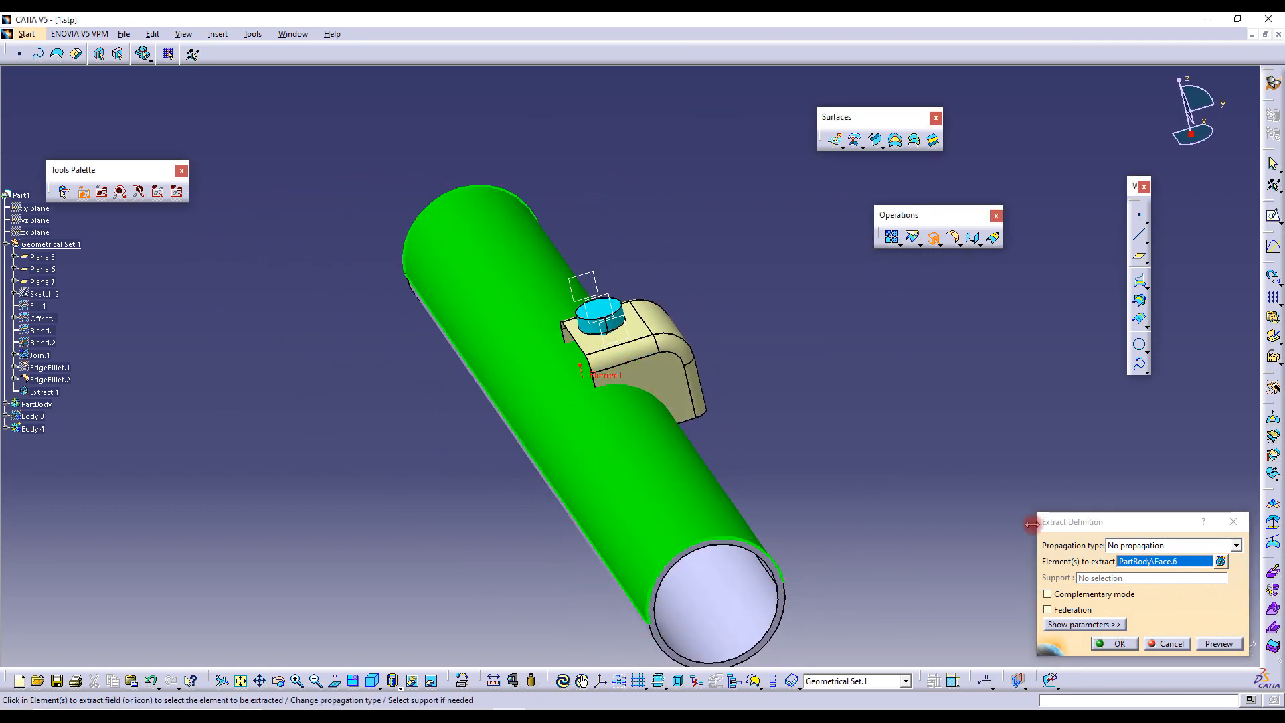
click(1117, 644)
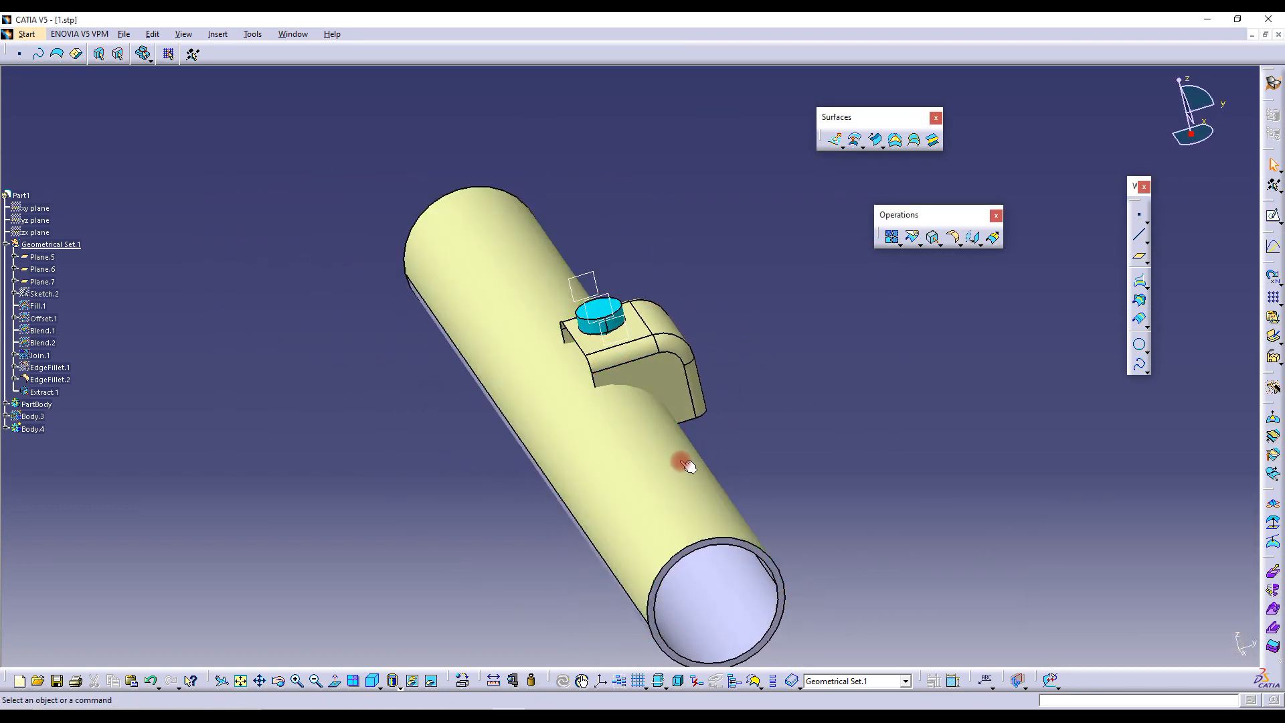
Split the filleted support surface with the extracted tube face, hiding the solid tube body to check the side that is kept
middle_drag(645, 453, 711, 417)
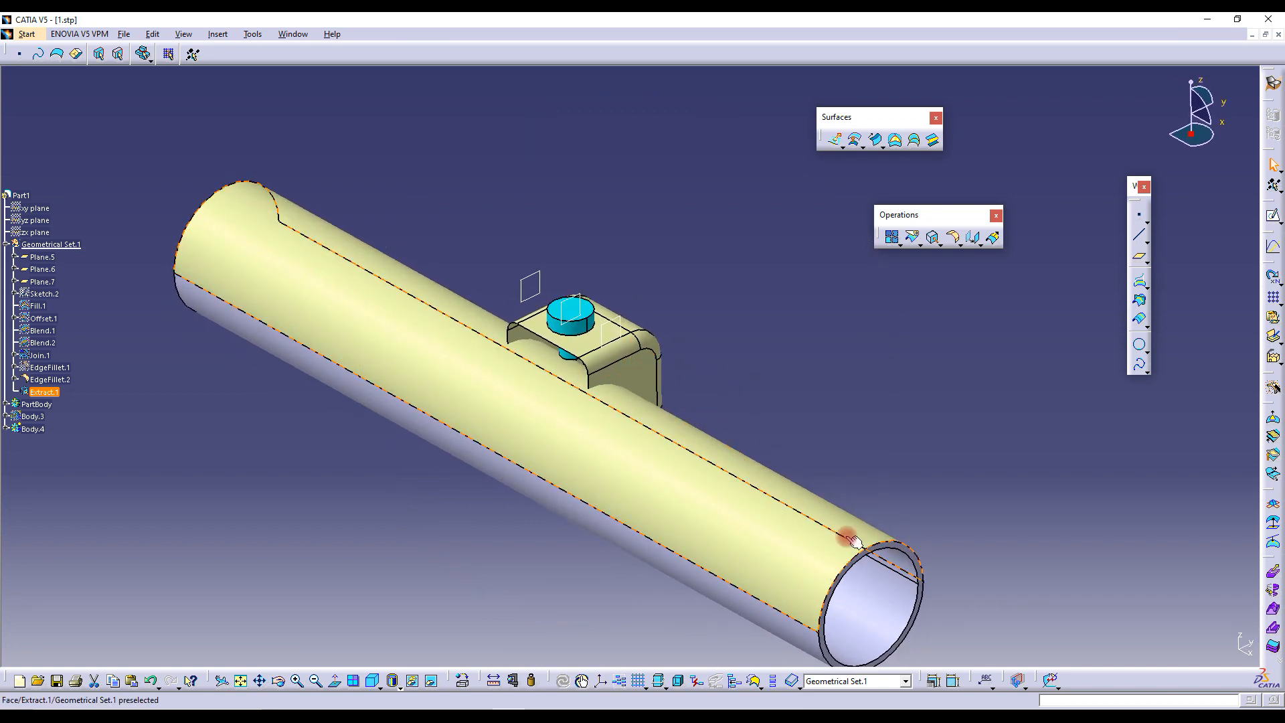
click(807, 349)
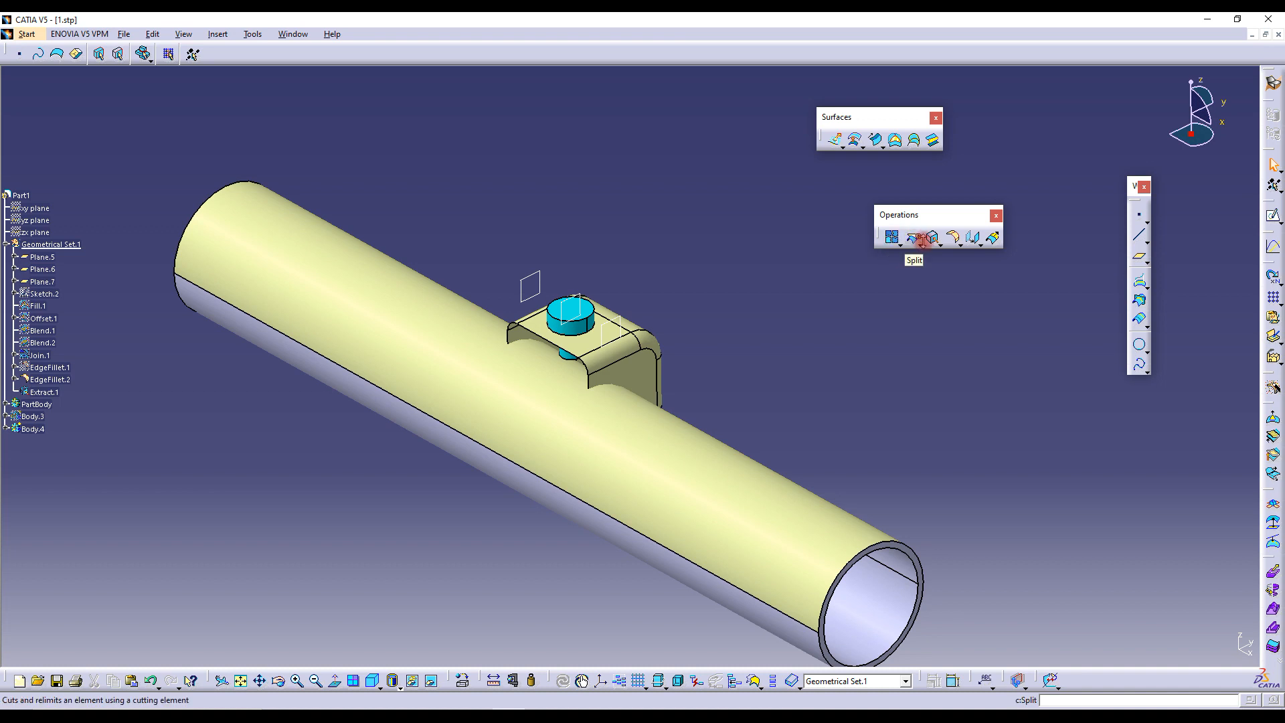
drag(916, 241, 940, 262)
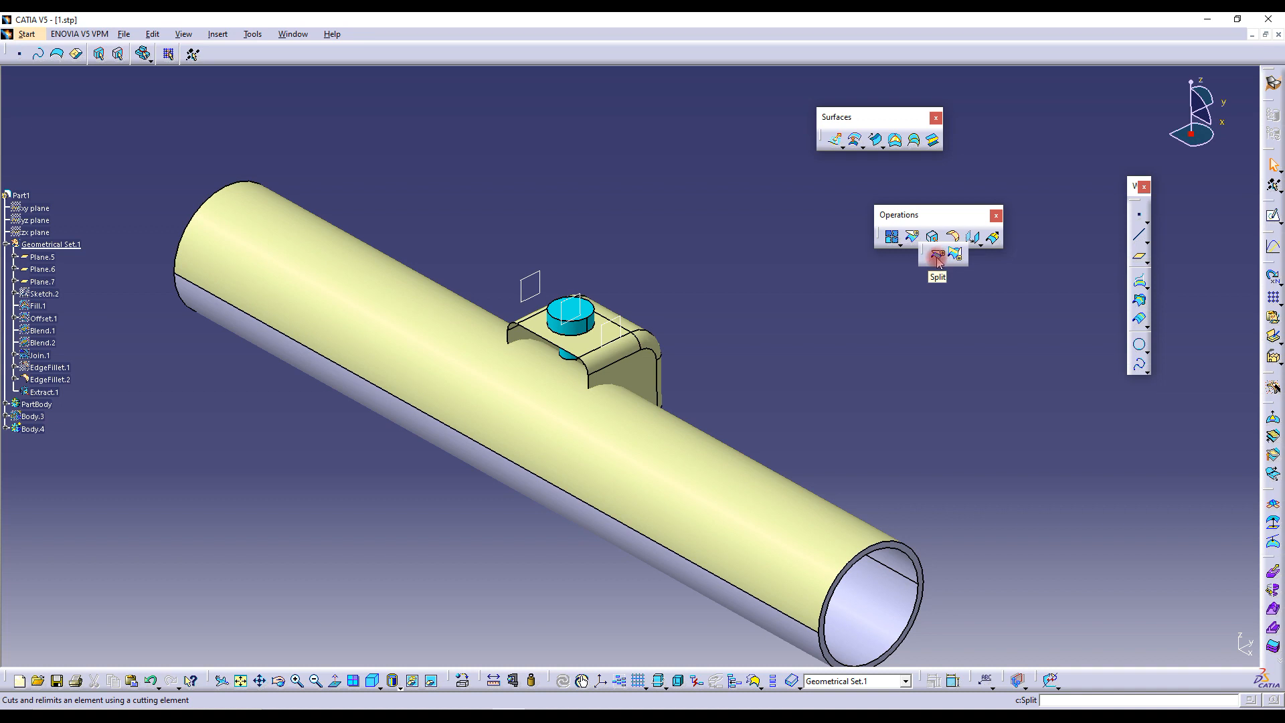
click(937, 260)
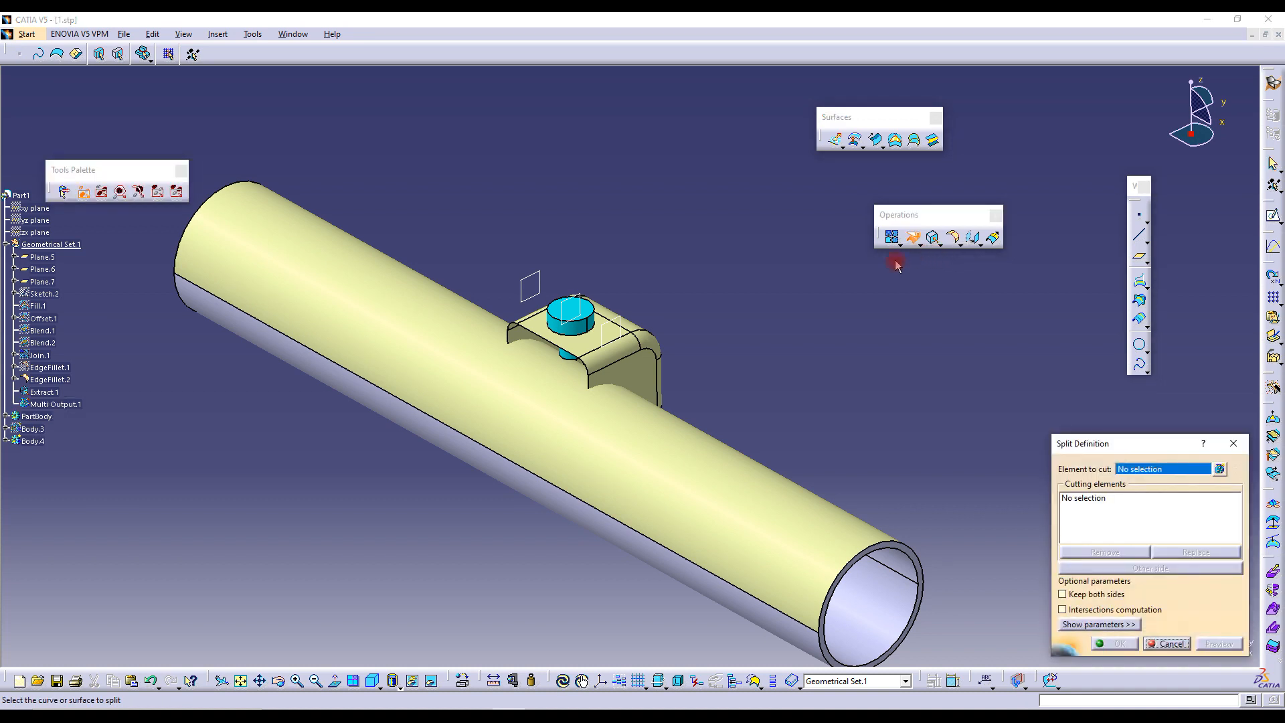
click(630, 370)
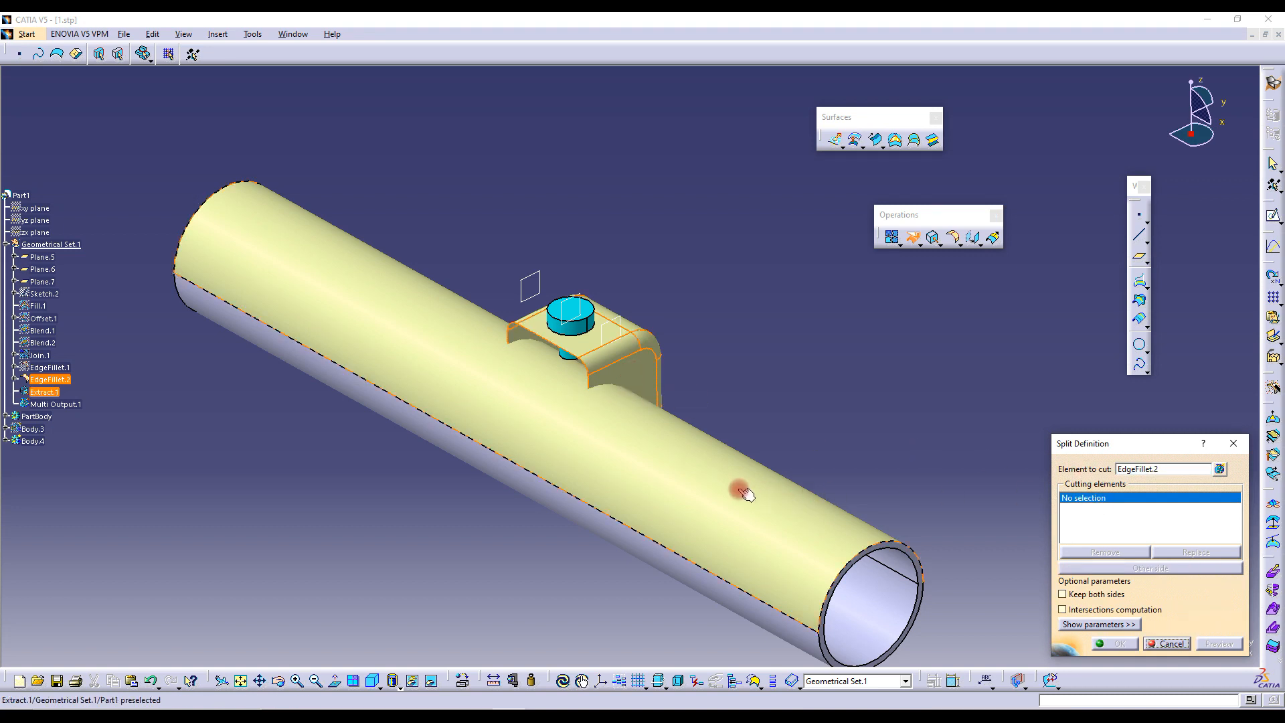
click(696, 461)
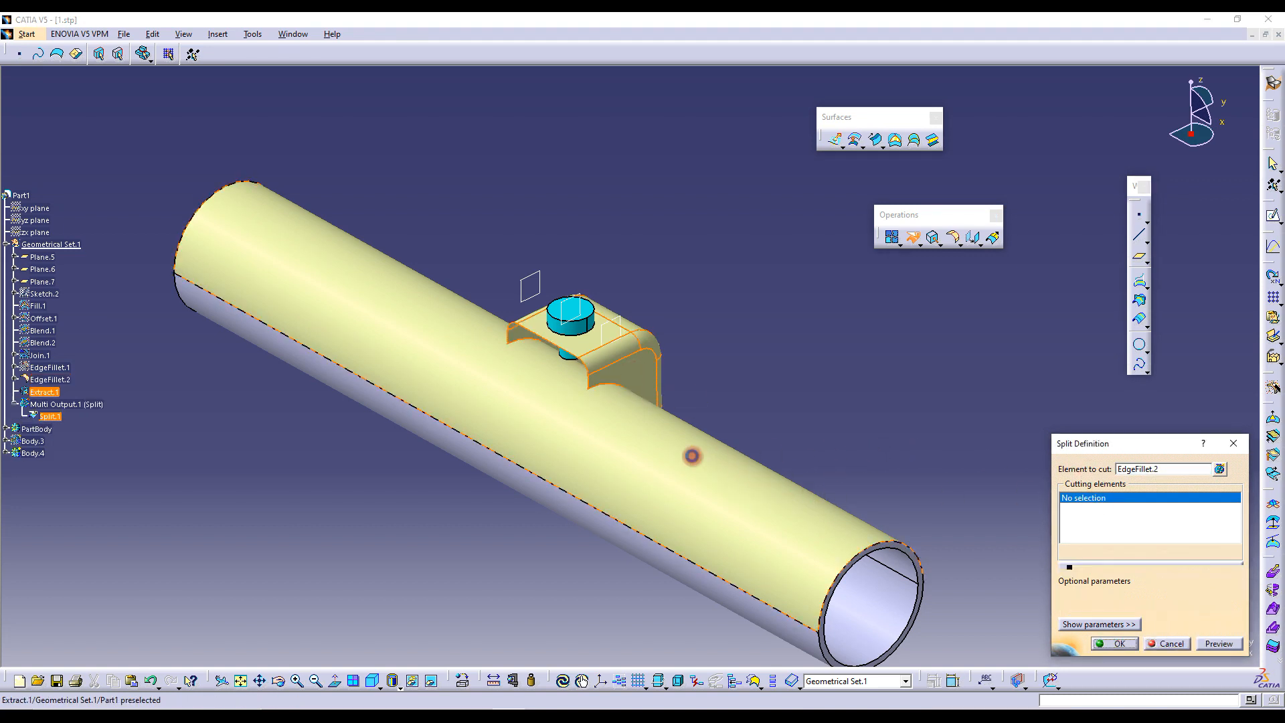
middle_drag(798, 477, 957, 429)
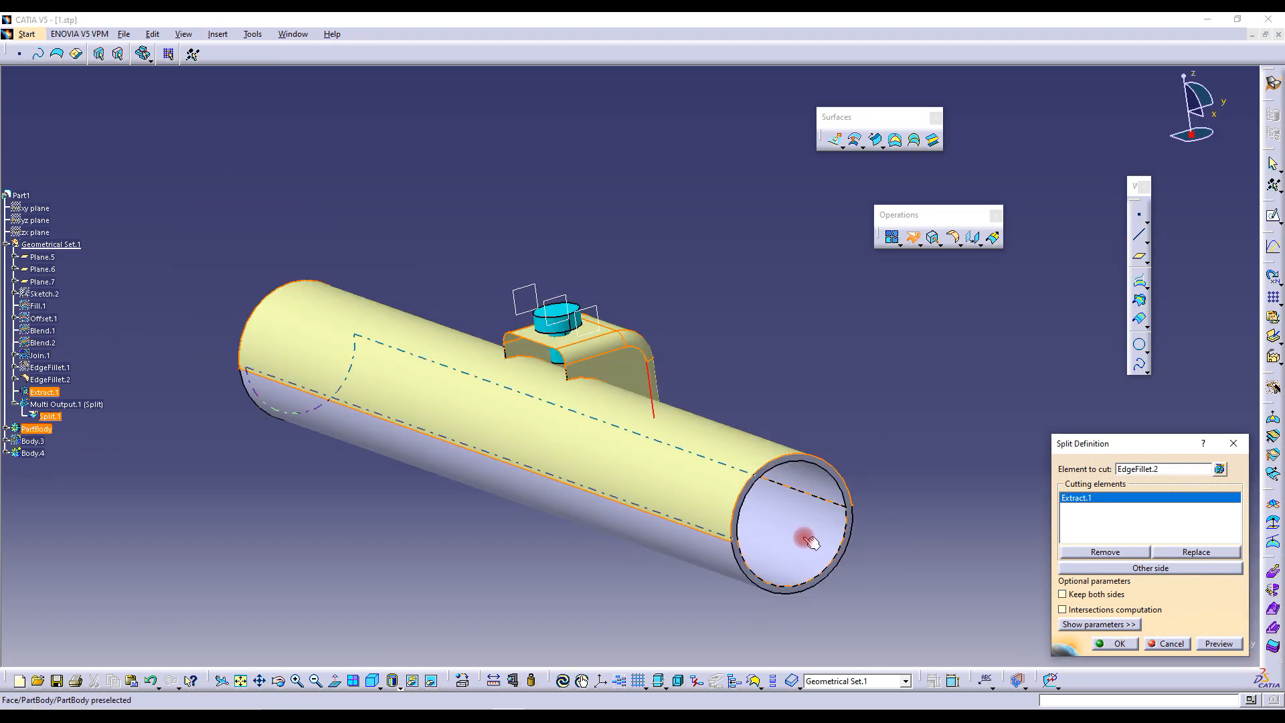
right_click(41, 430)
click(92, 472)
middle_drag(673, 467, 576, 389)
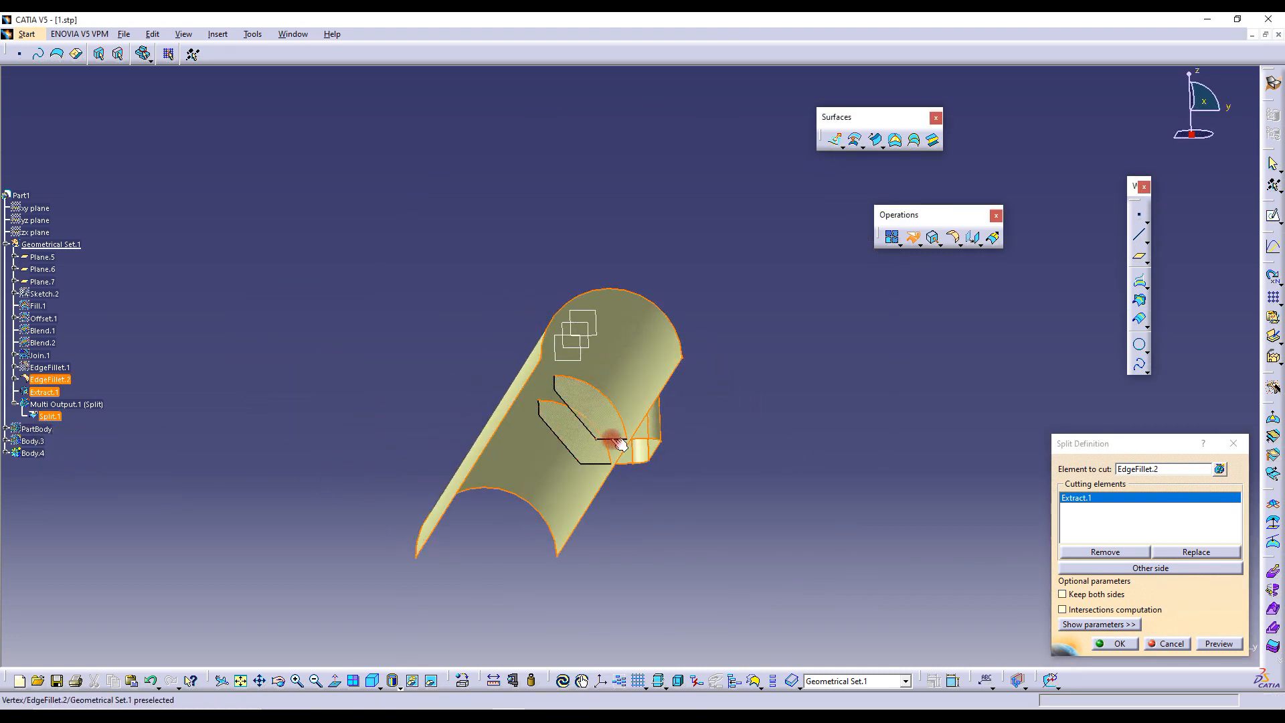
middle_drag(584, 420, 611, 525)
click(1115, 643)
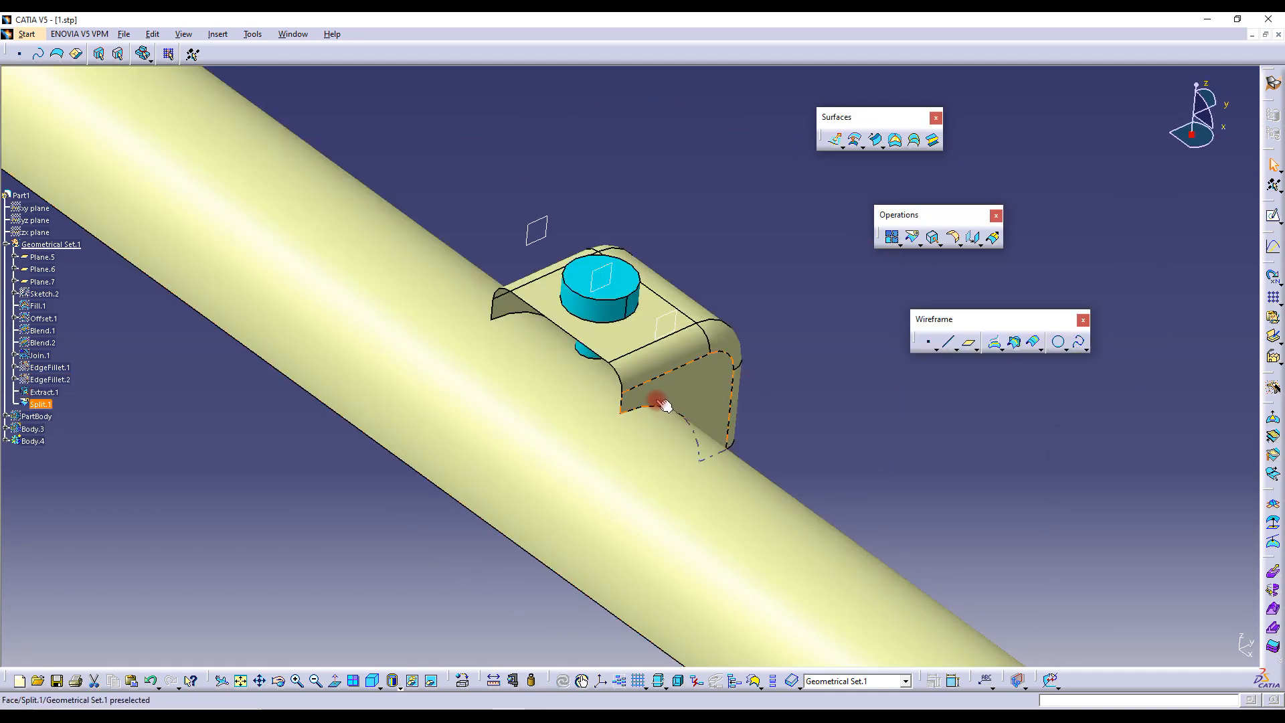
Set up a parallel curve from the split support's curved contact edge, using the extracted tube face as its support surface
middle_drag(631, 425, 661, 418)
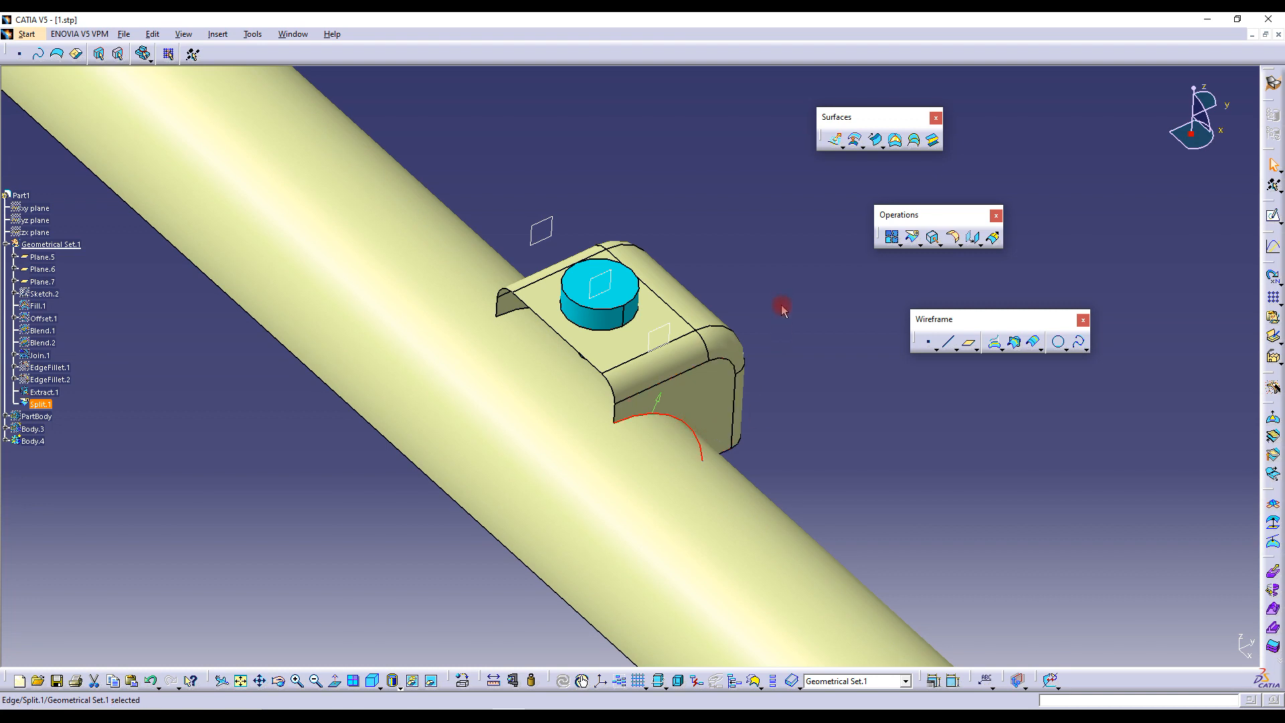
click(774, 276)
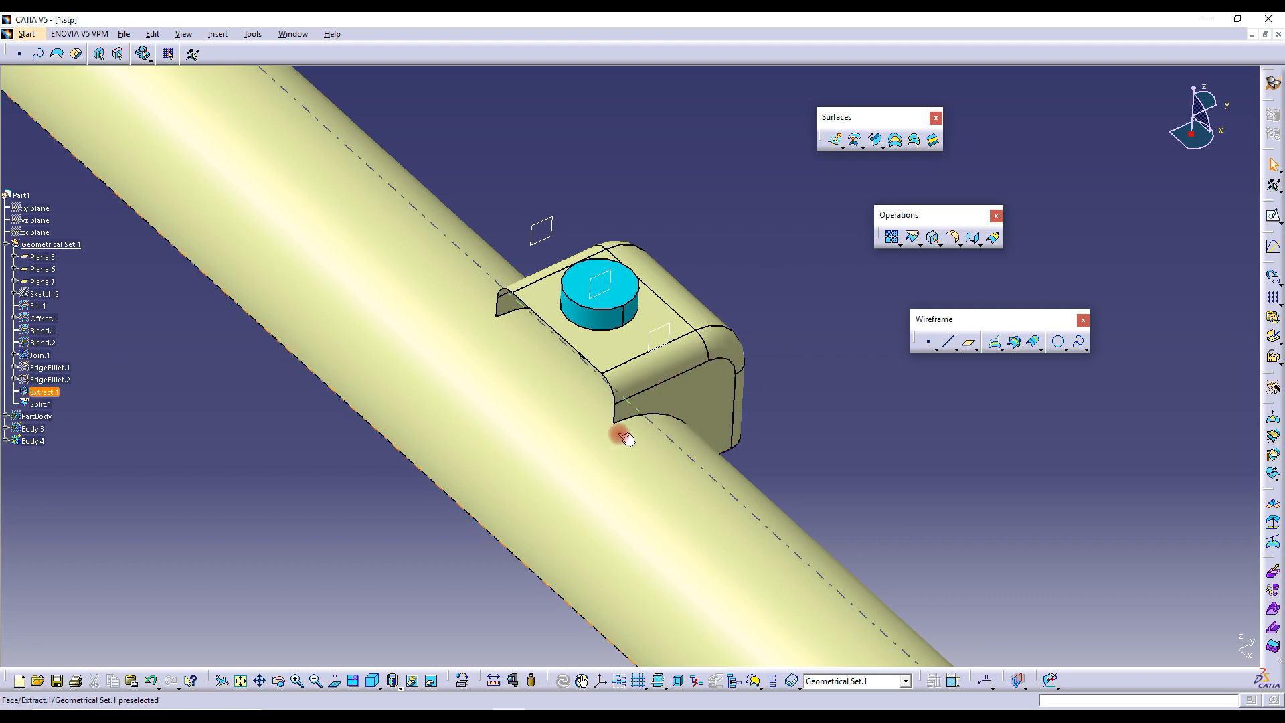
drag(959, 322, 929, 306)
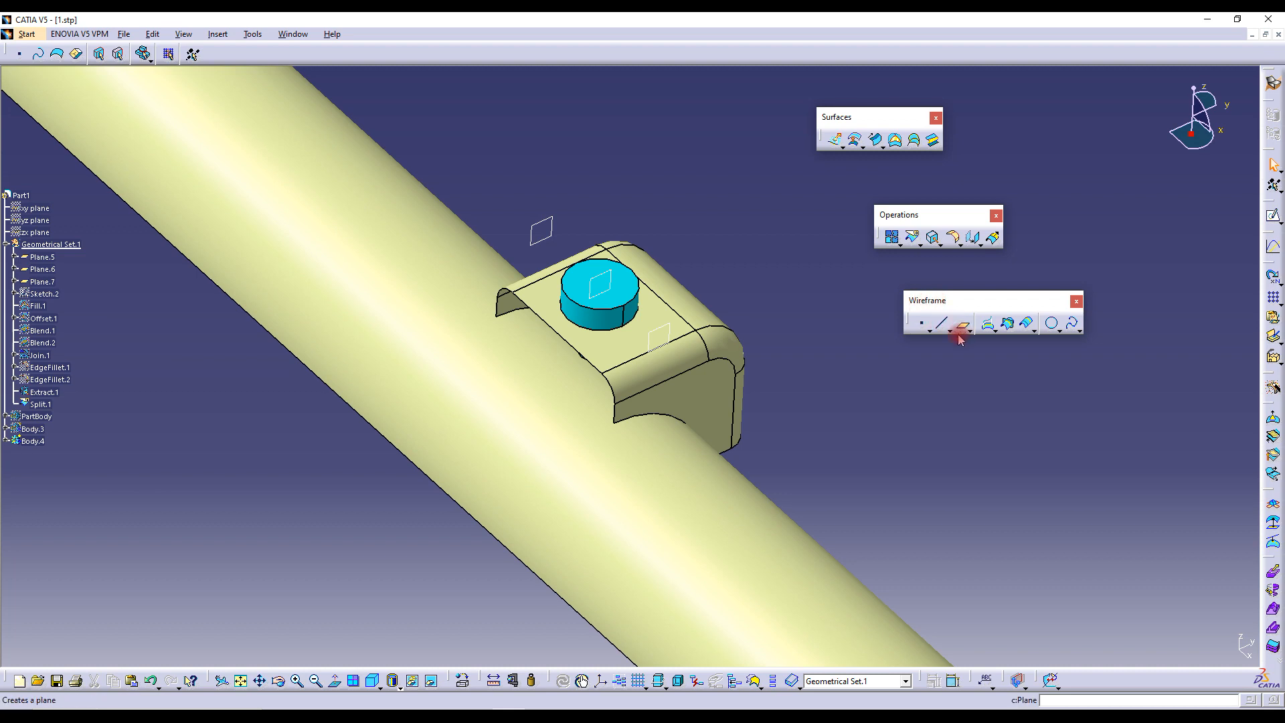
click(1027, 326)
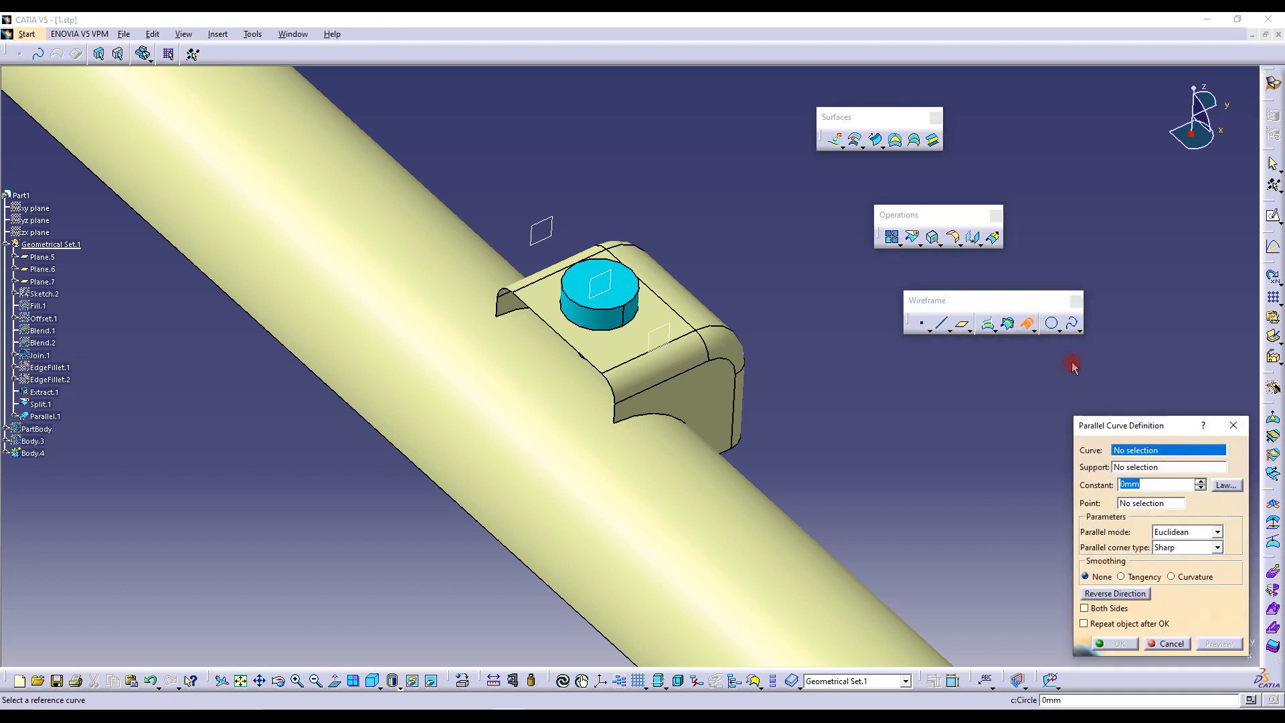
click(1234, 425)
click(1035, 331)
click(1054, 346)
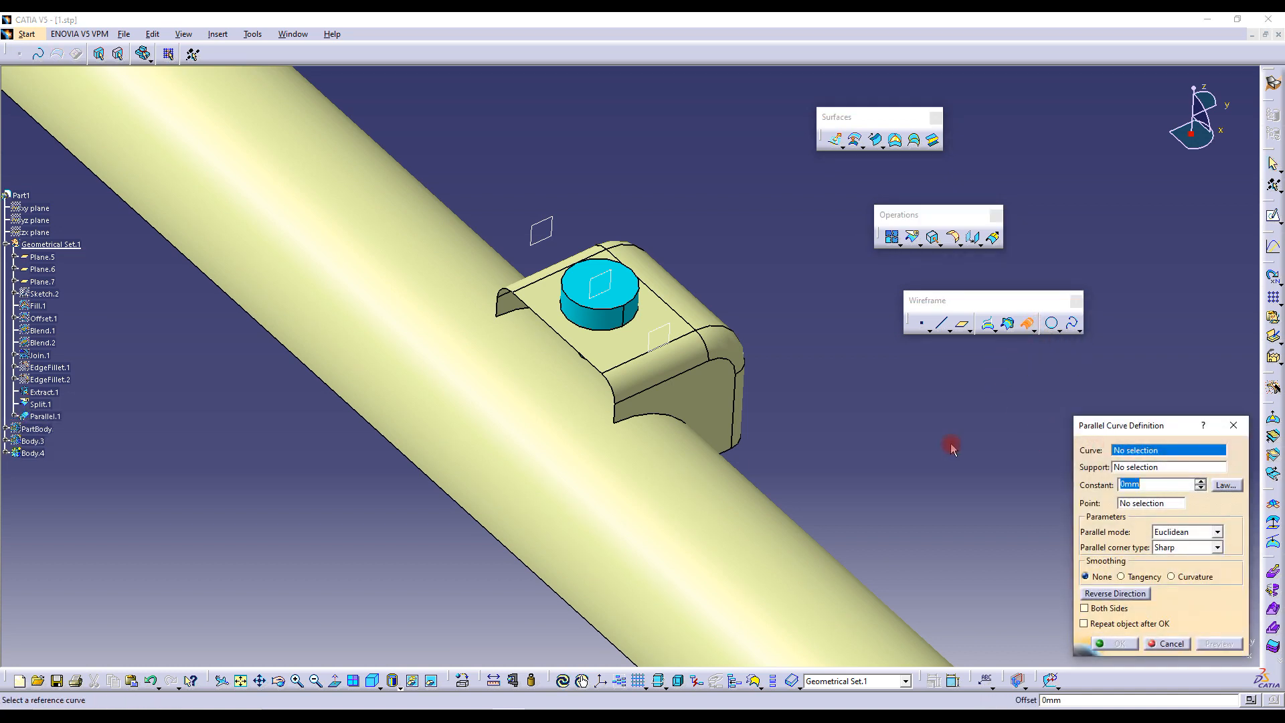
click(653, 420)
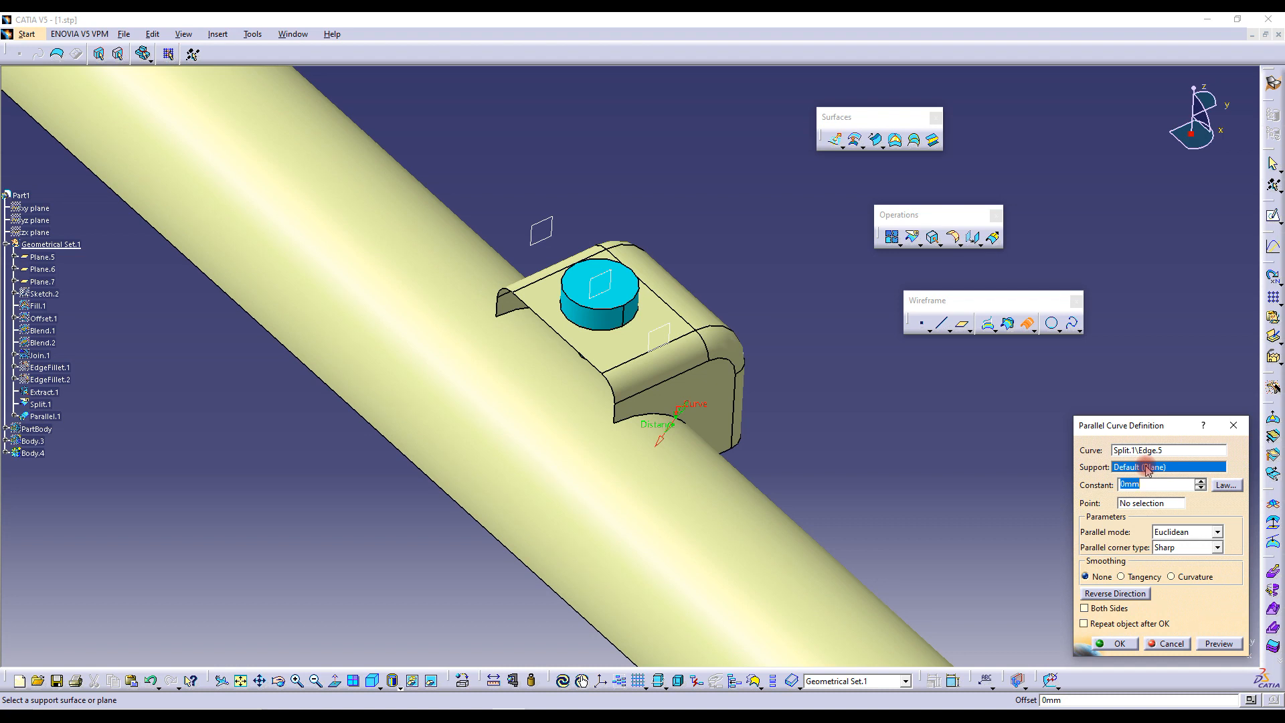
middle_drag(726, 493, 668, 431)
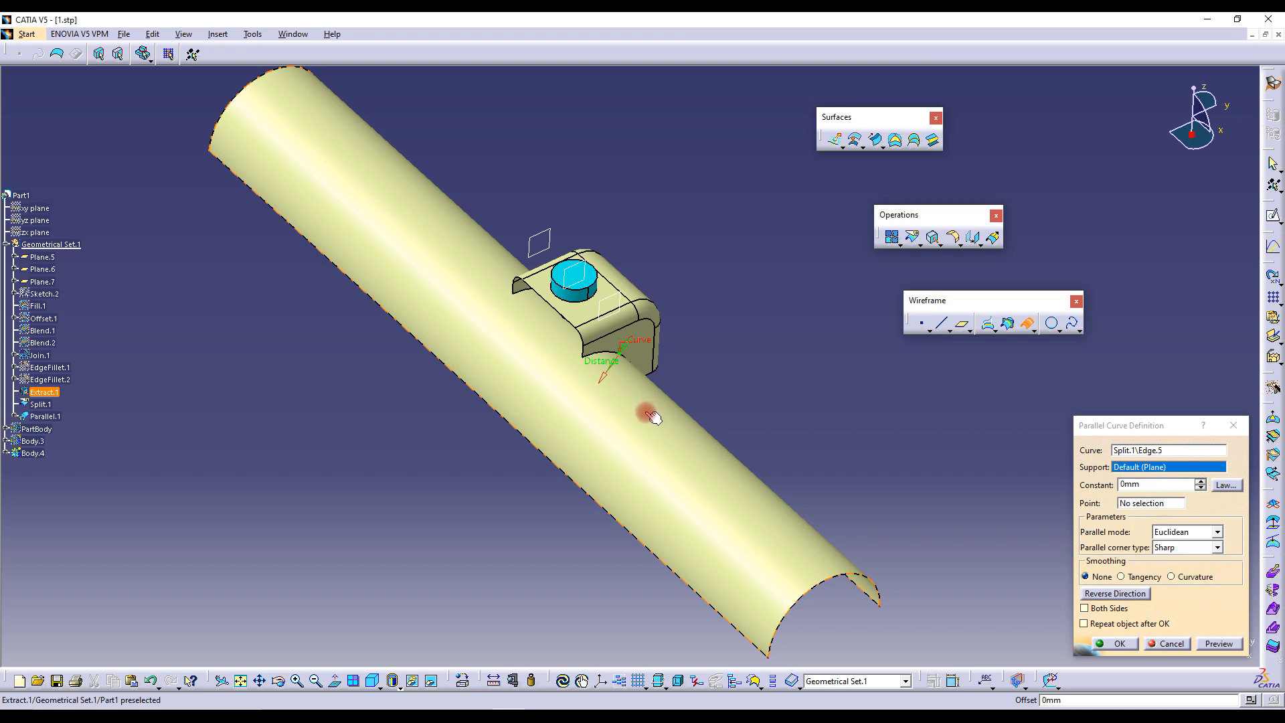
click(653, 417)
Set the parallel curve's constant offset to -8 mm and create it on the tube face
ctrl+middle_drag(620, 401, 643, 380)
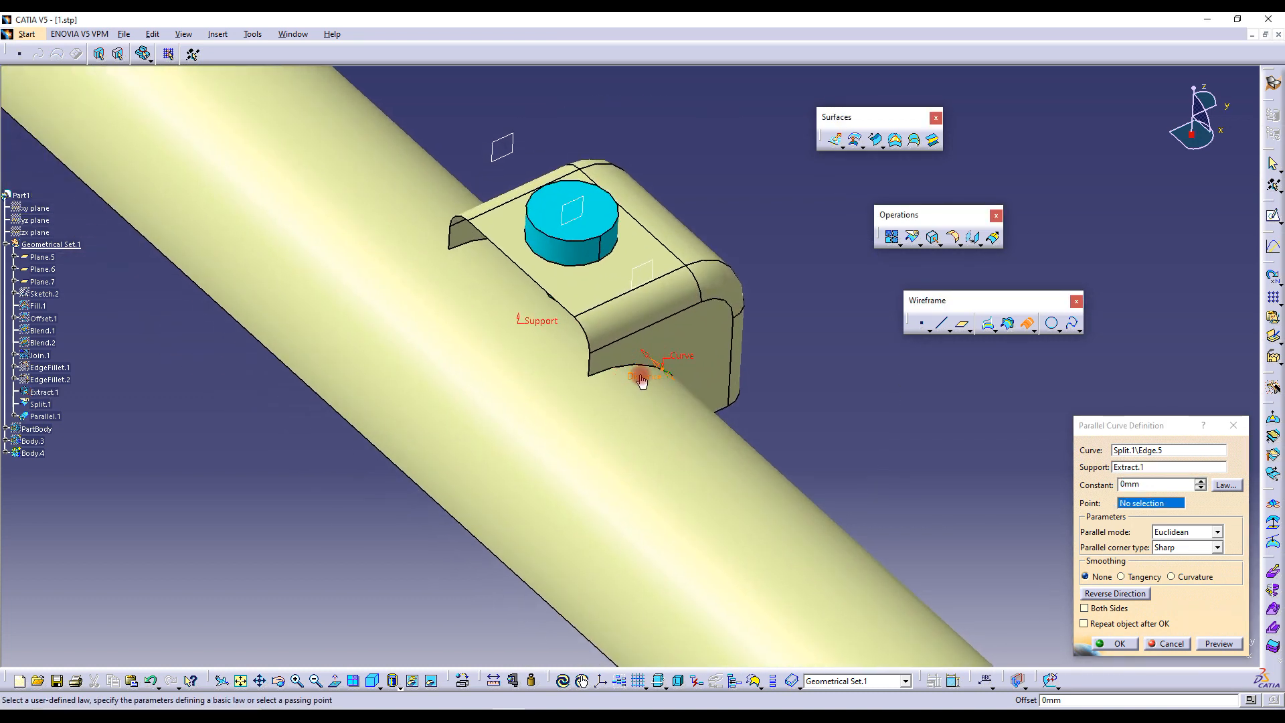
drag(647, 377, 662, 397)
click(1178, 493)
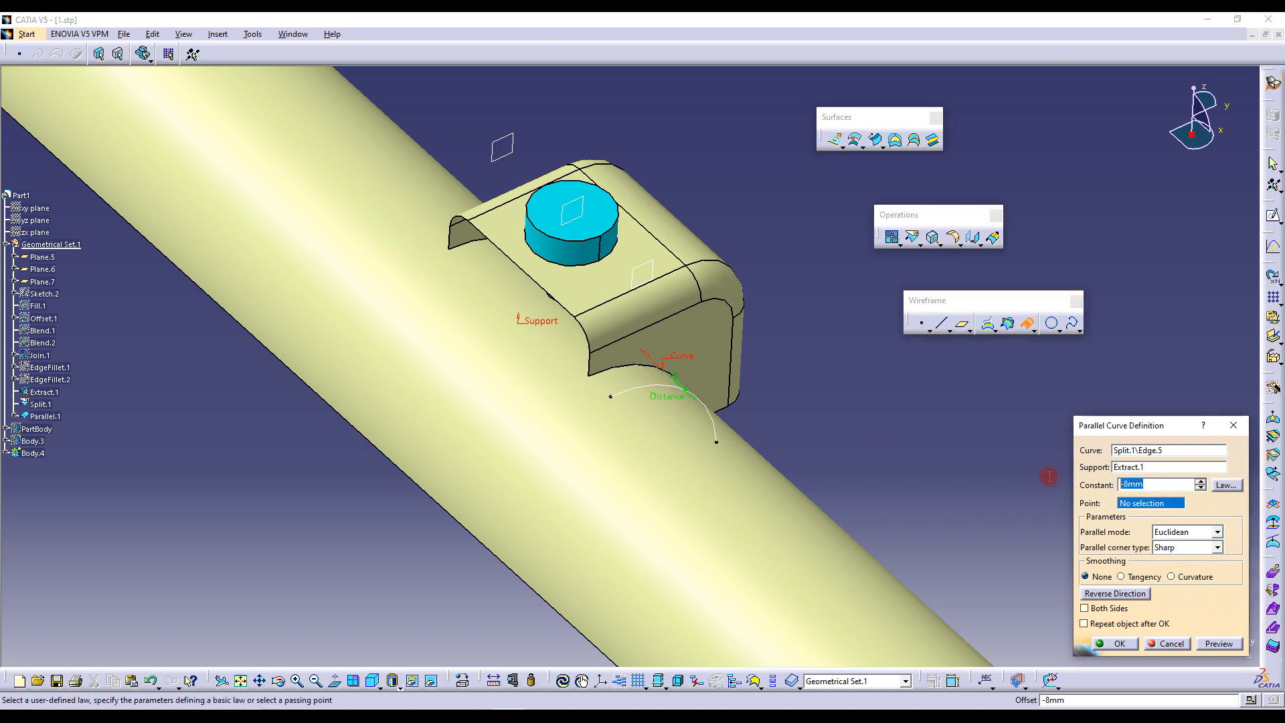
key(BackSpace)
key(BackSpace)
key(Return)
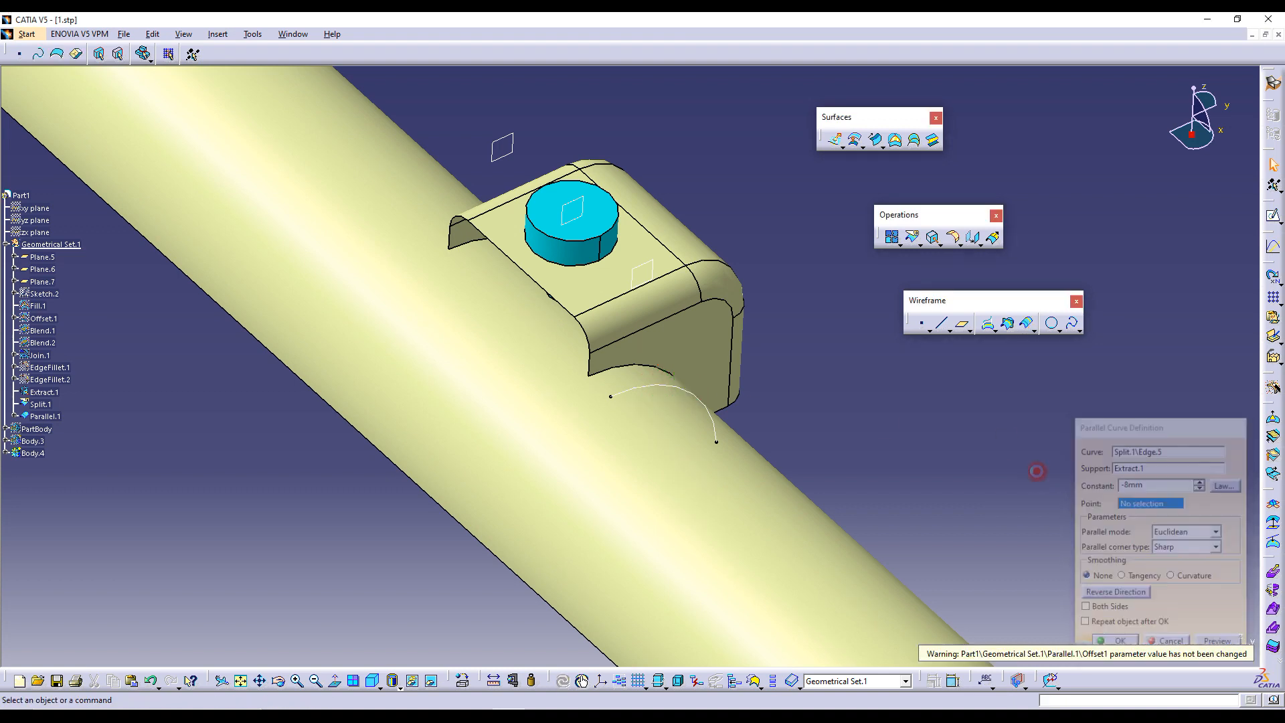
Create a point-point line from the support's front lower corner vertex to the nearest end of the parallel curve
middle_drag(1036, 473, 895, 365)
click(943, 324)
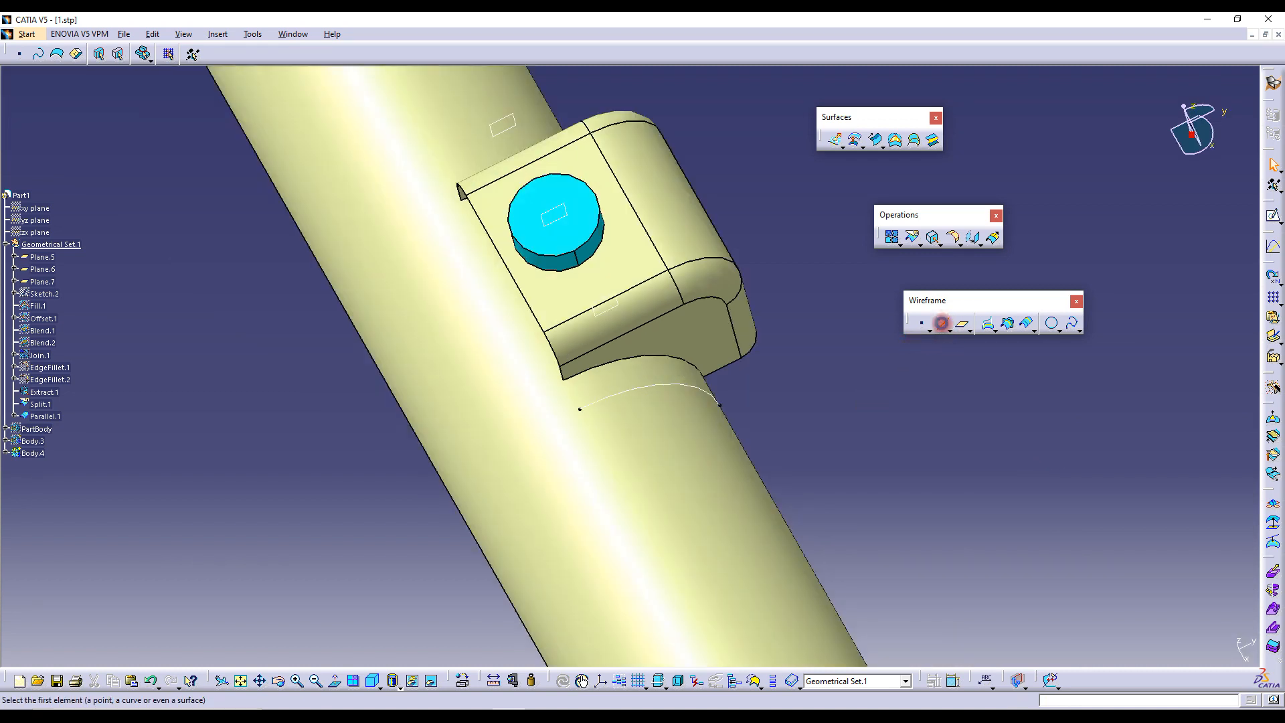
click(942, 324)
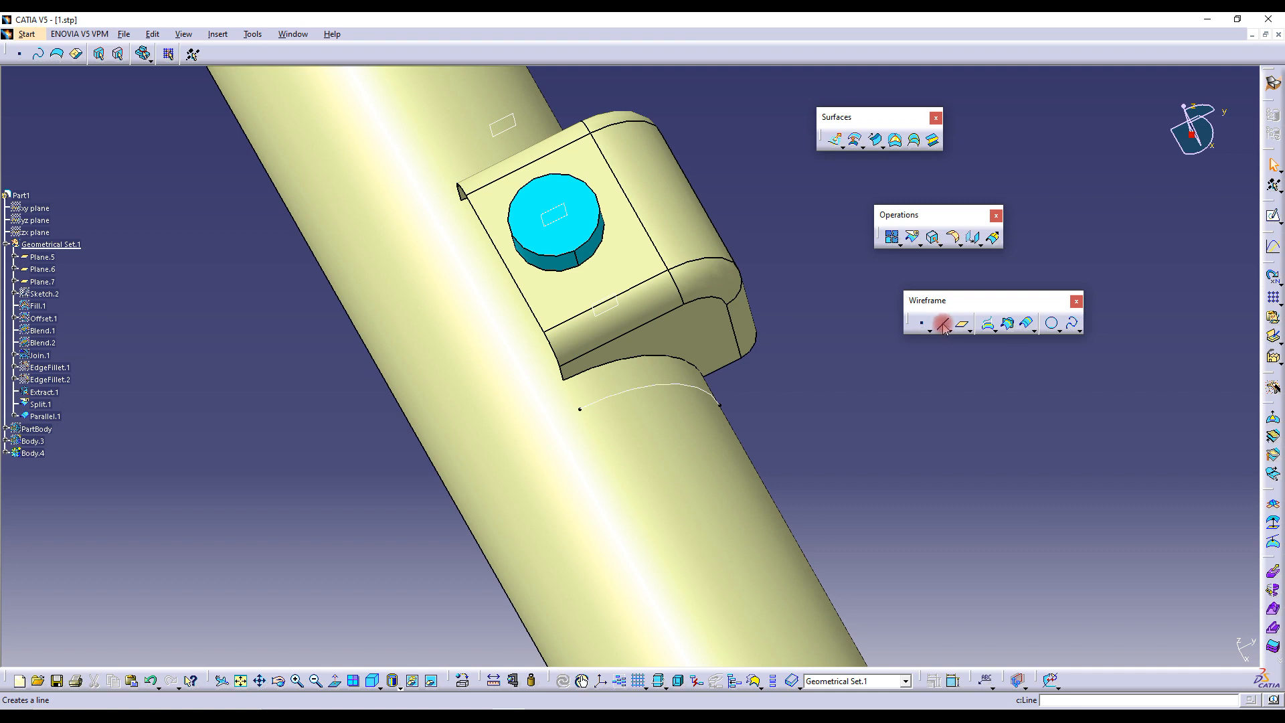
click(944, 326)
middle_drag(565, 419, 562, 393)
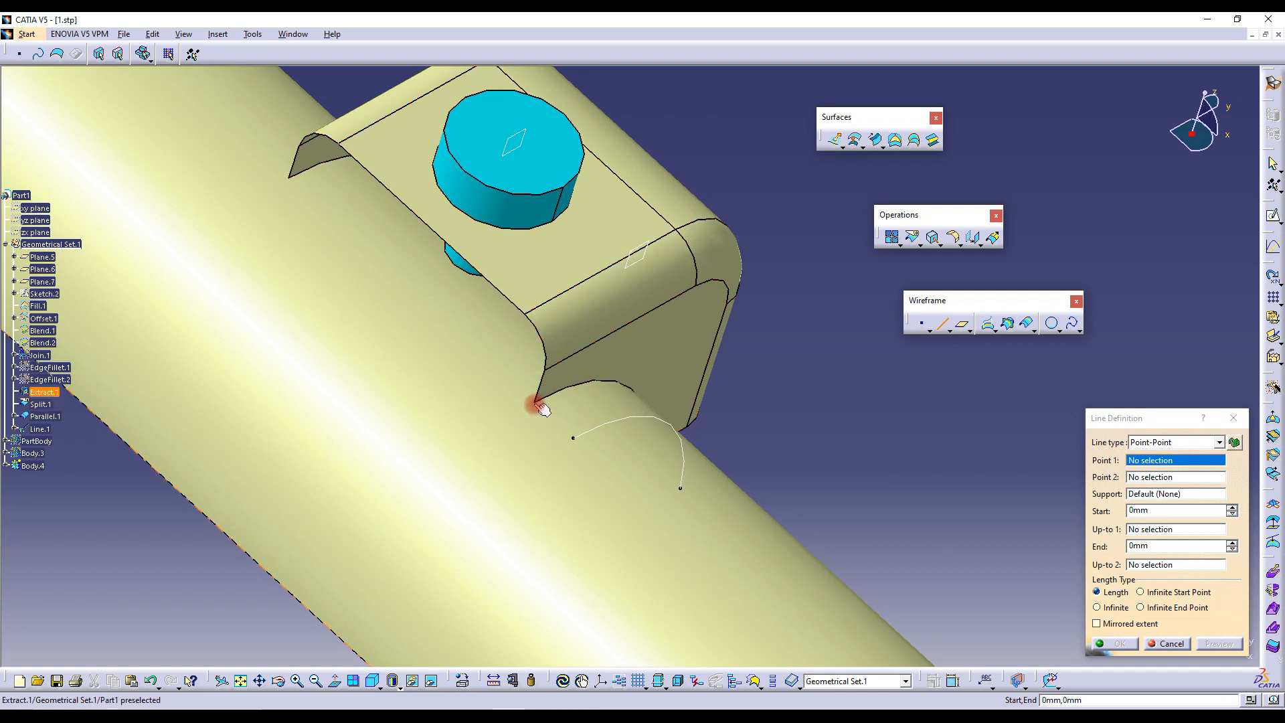
click(540, 403)
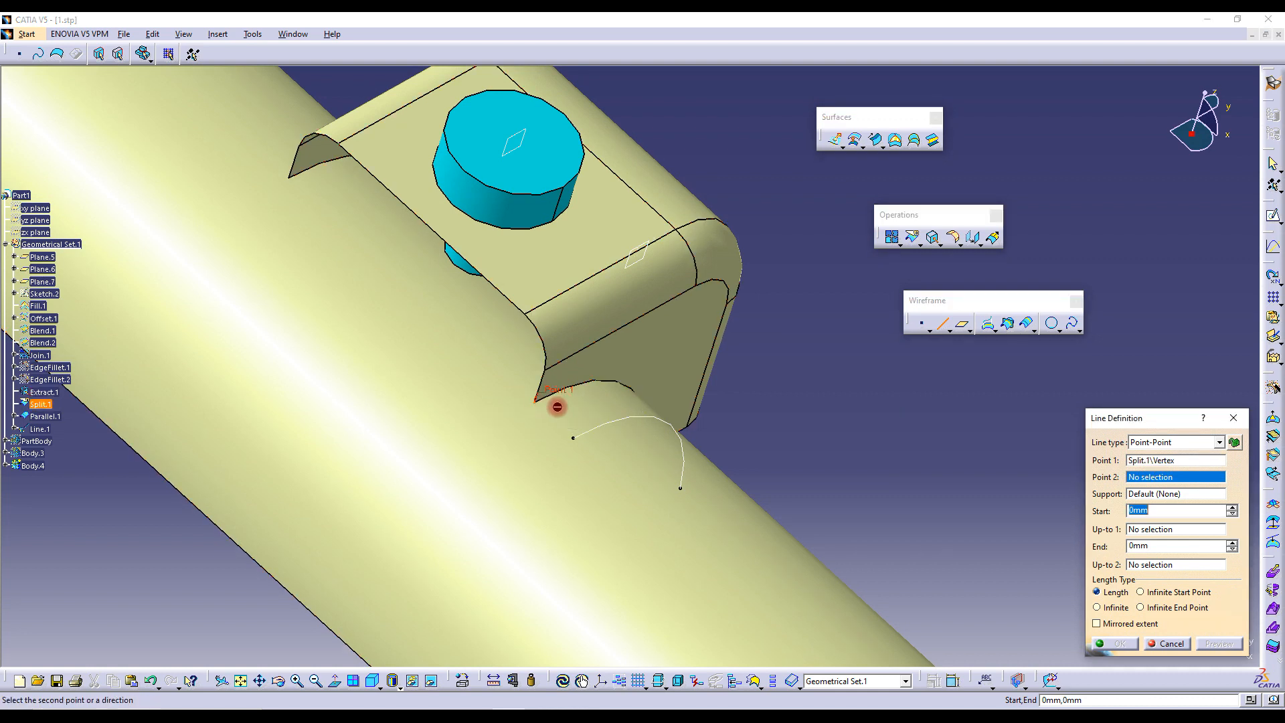
click(574, 437)
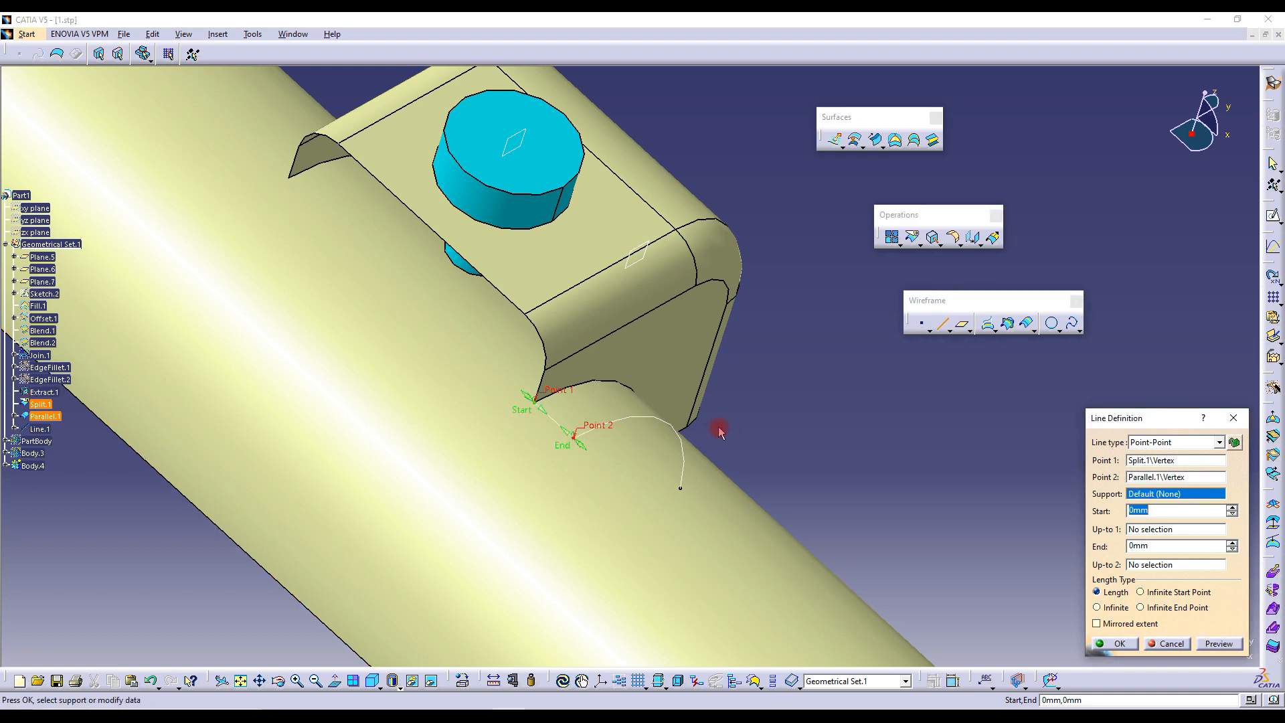
click(1119, 644)
Create a second point-point line joining the contact edge's opposite end vertex to the parallel curve's other end
middle_drag(849, 405, 878, 189)
click(940, 329)
middle_drag(869, 393, 753, 389)
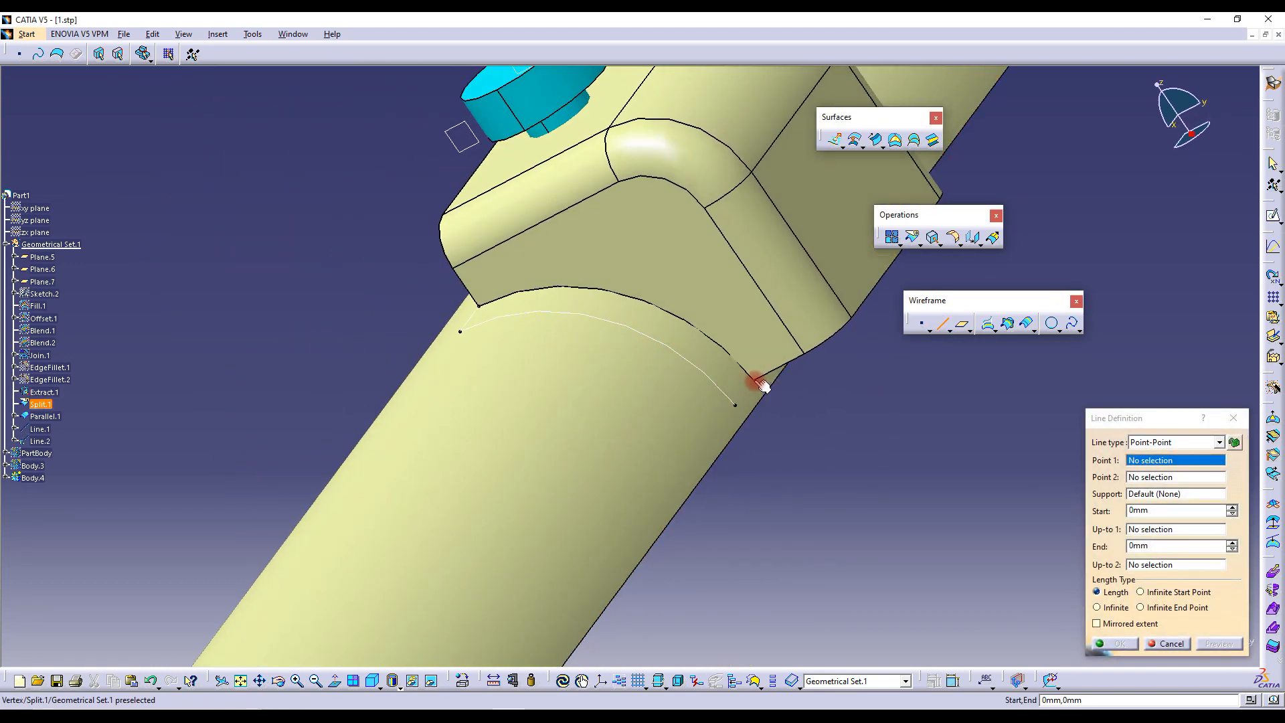
click(752, 380)
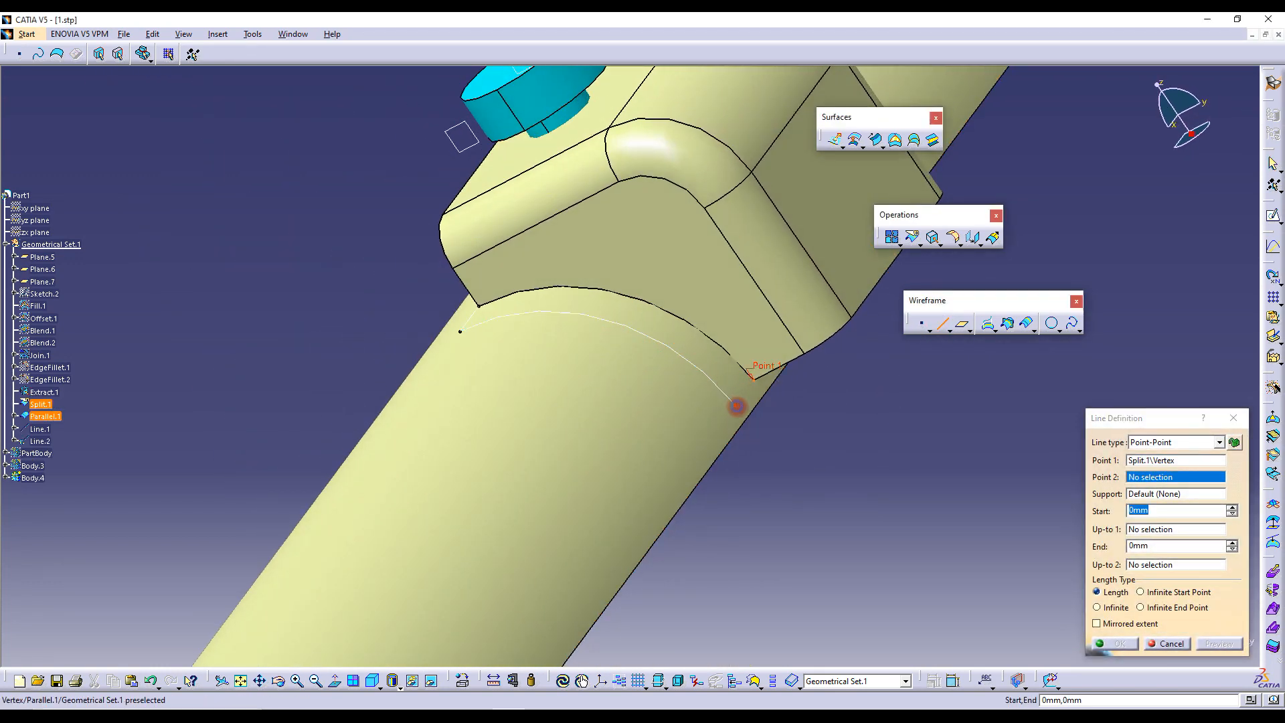
click(738, 406)
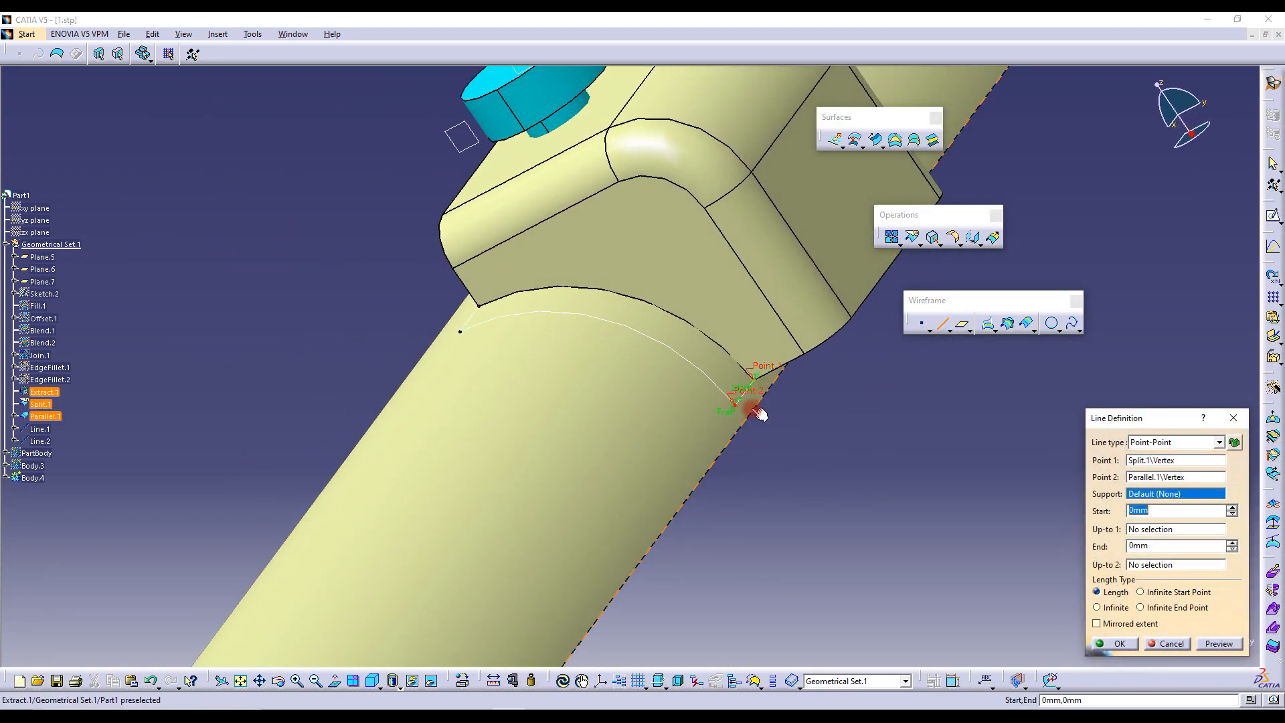
click(1118, 644)
Examine the outline formed by the contact edge, the parallel curve and the two connecting lines on the tube
middle_drag(740, 410, 879, 384)
click(641, 347)
middle_drag(575, 429, 589, 402)
click(795, 383)
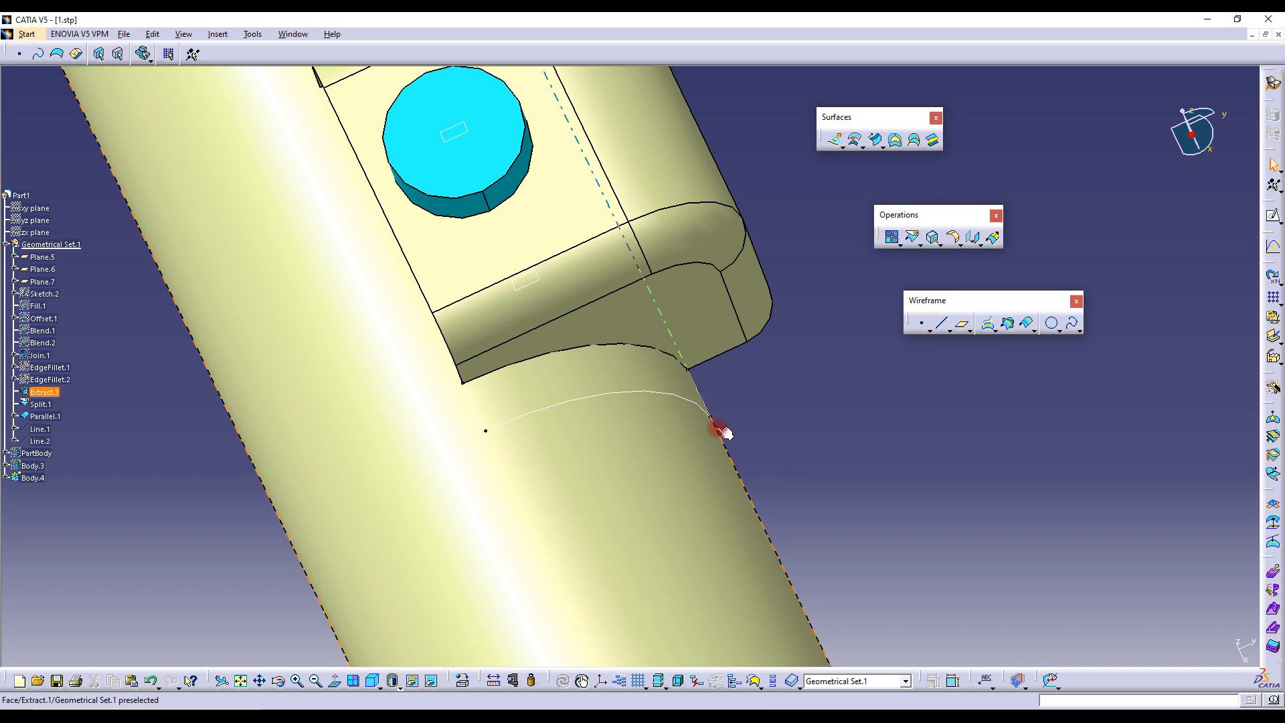
middle_drag(669, 479, 829, 336)
middle_drag(628, 404, 544, 404)
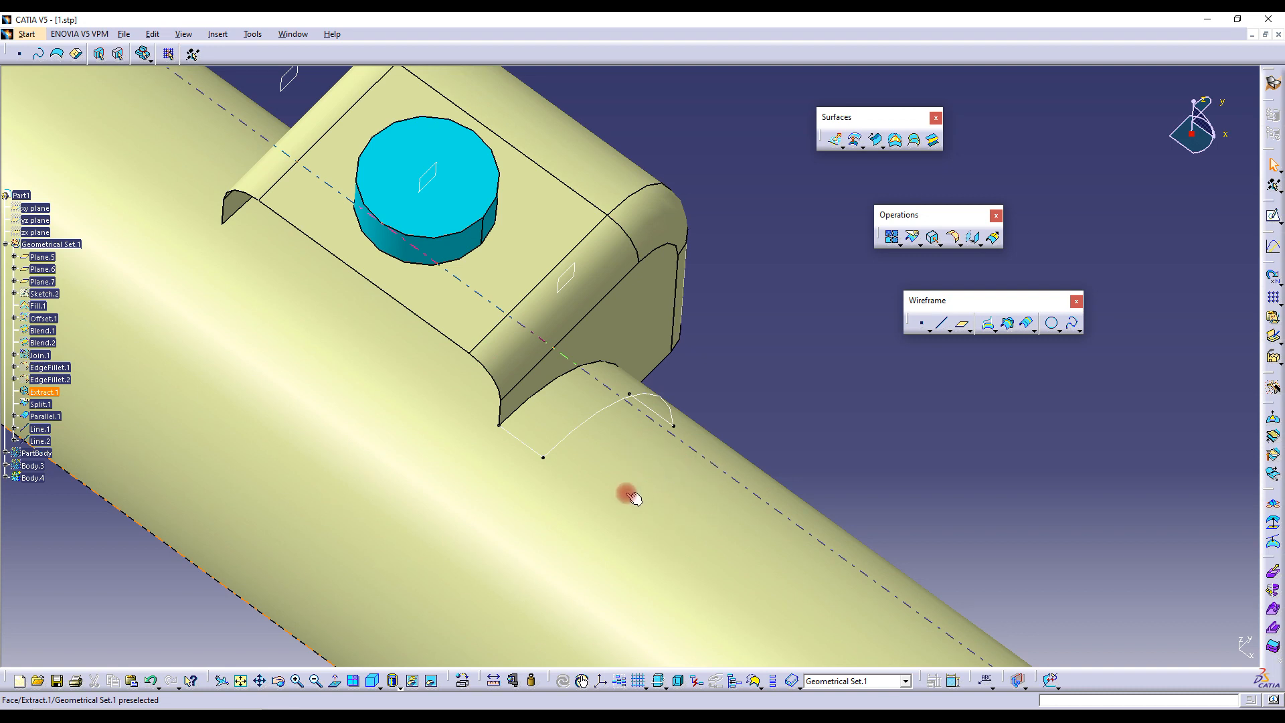
middle_drag(646, 495, 650, 539)
click(658, 466)
click(611, 399)
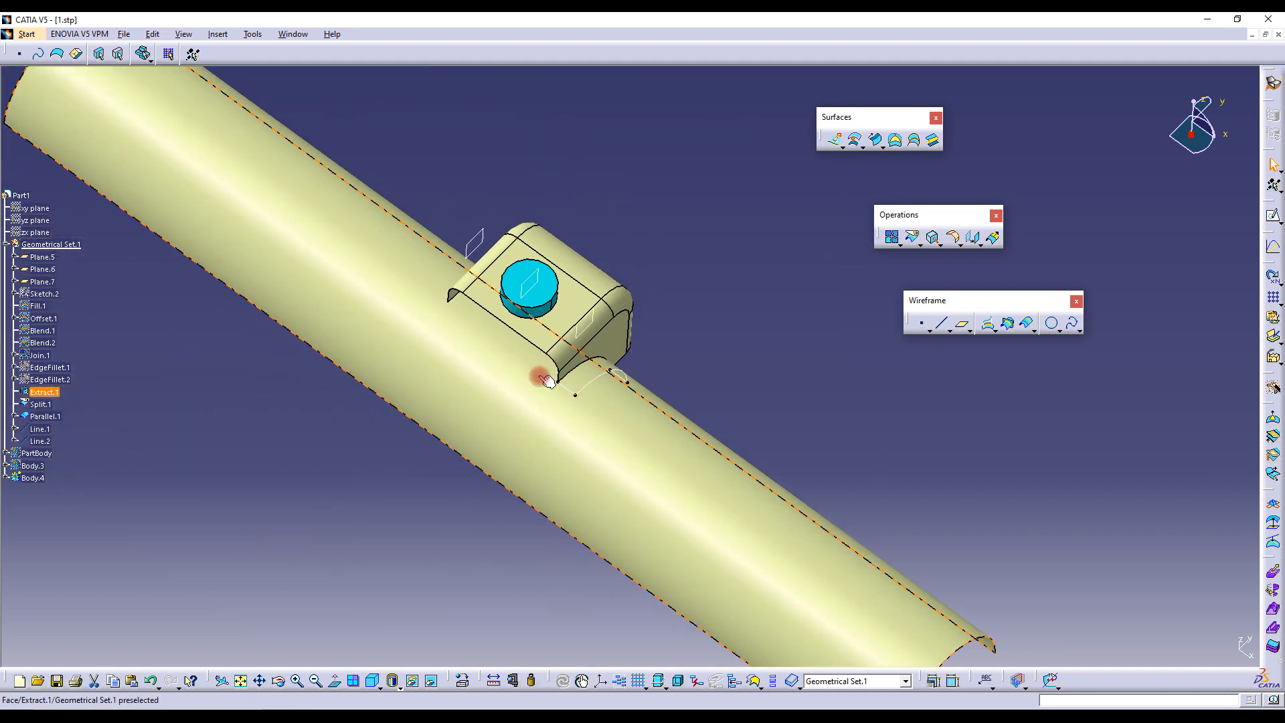
click(727, 332)
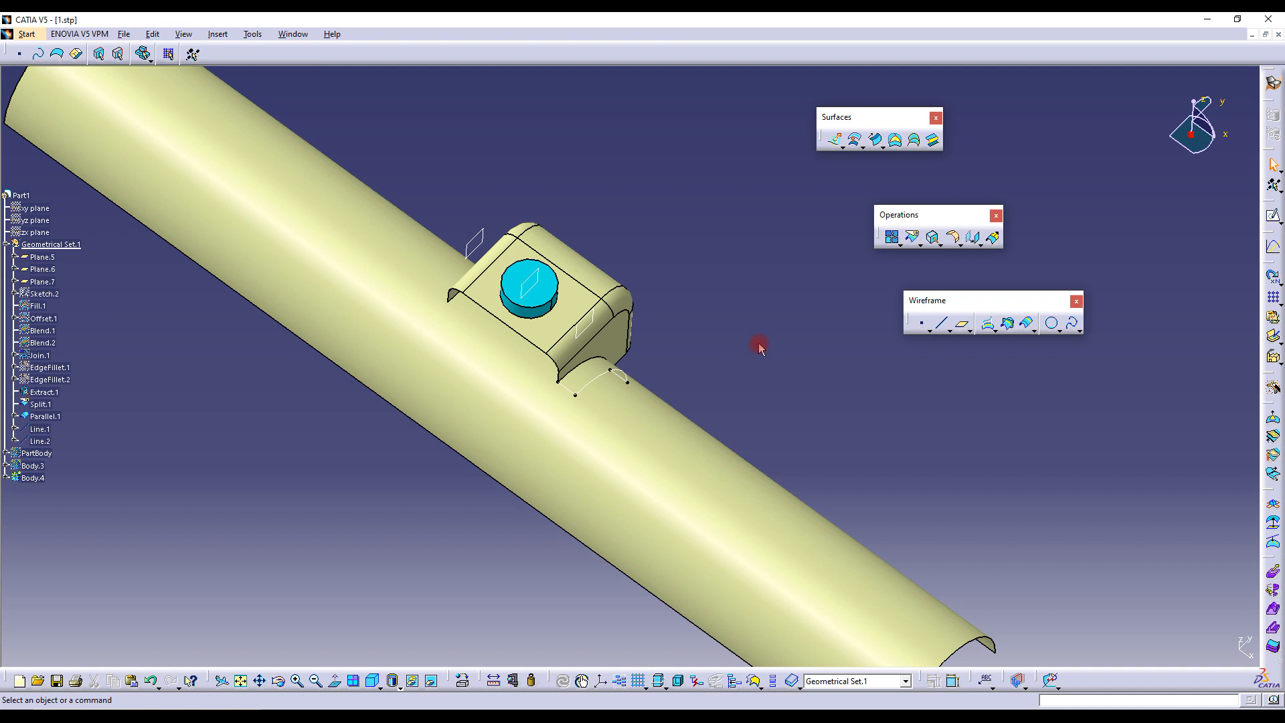
Extract the support's curved contact edge on the tube with no propagation
click(935, 240)
middle_drag(709, 364, 590, 365)
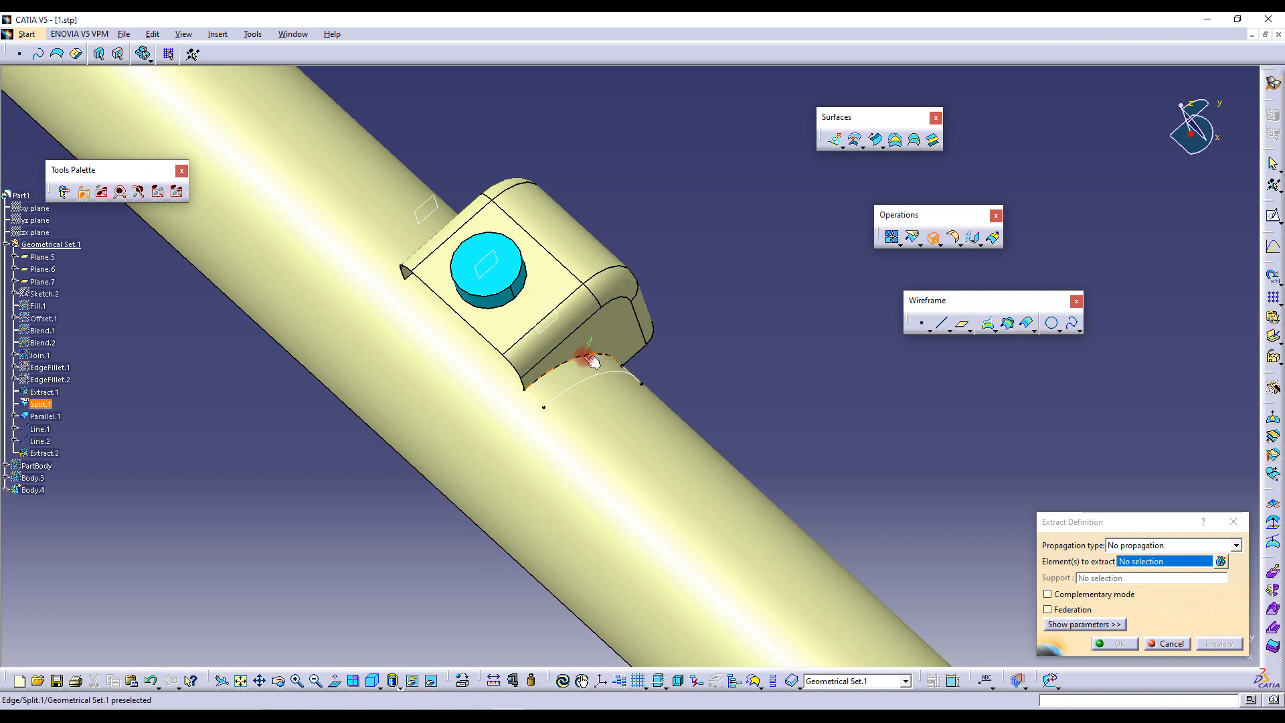
click(593, 362)
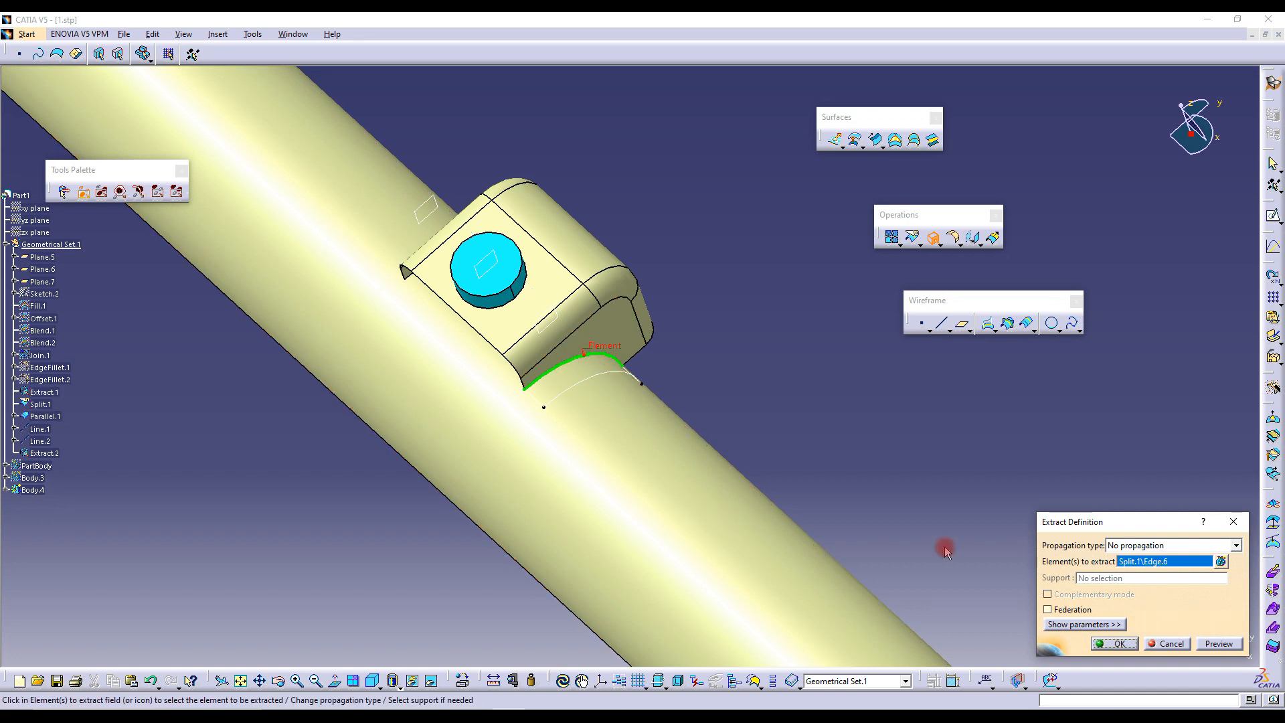
click(1119, 645)
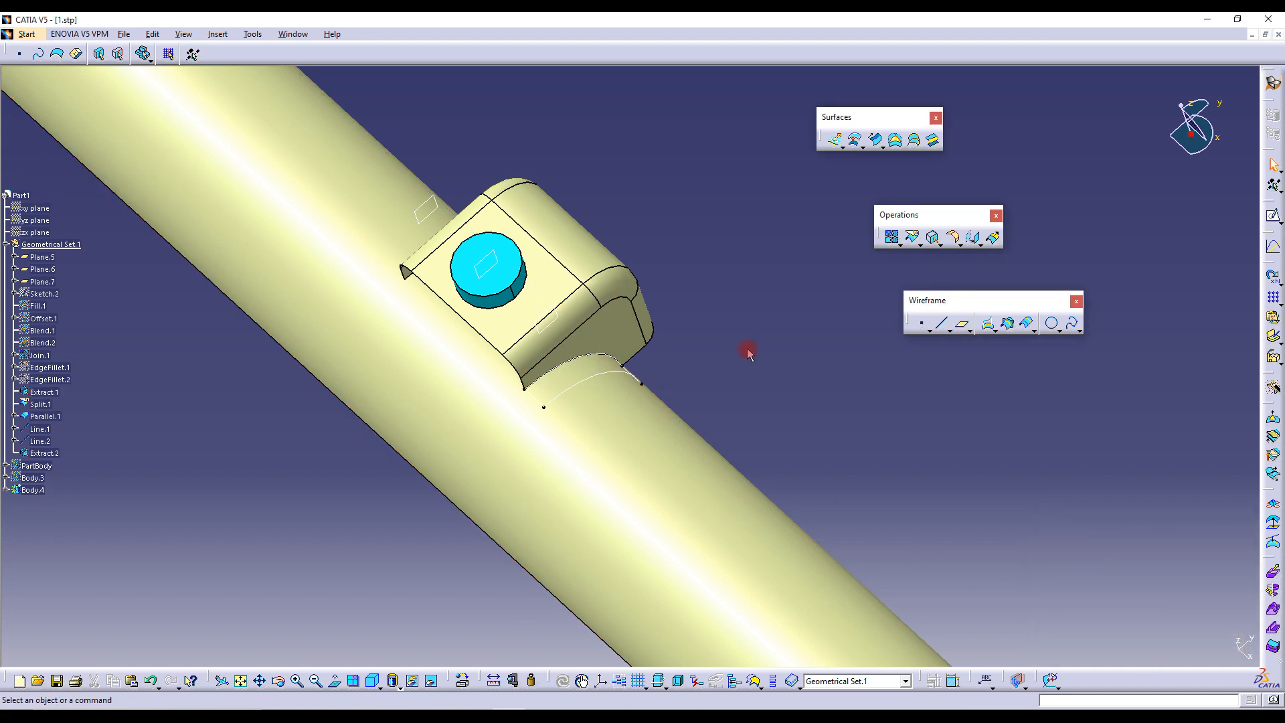
Join the extracted contact edge, both connecting lines and the parallel curve into one closed contour
click(892, 238)
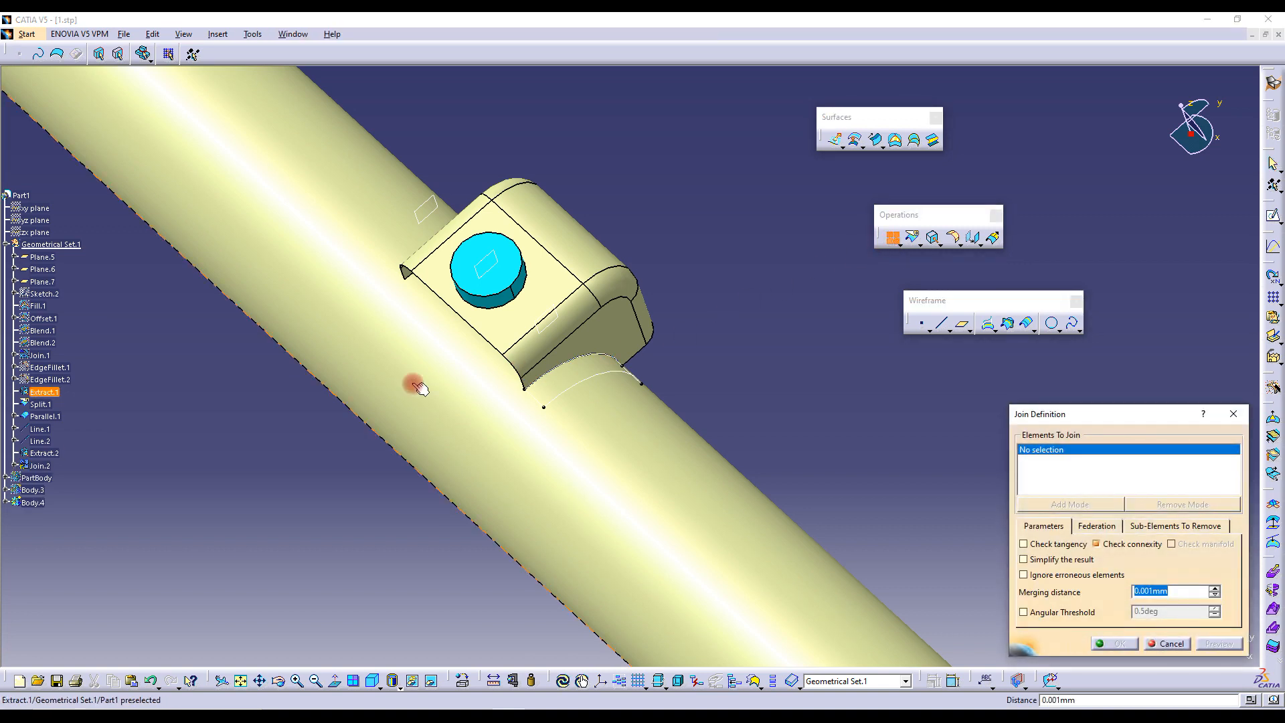
click(53, 455)
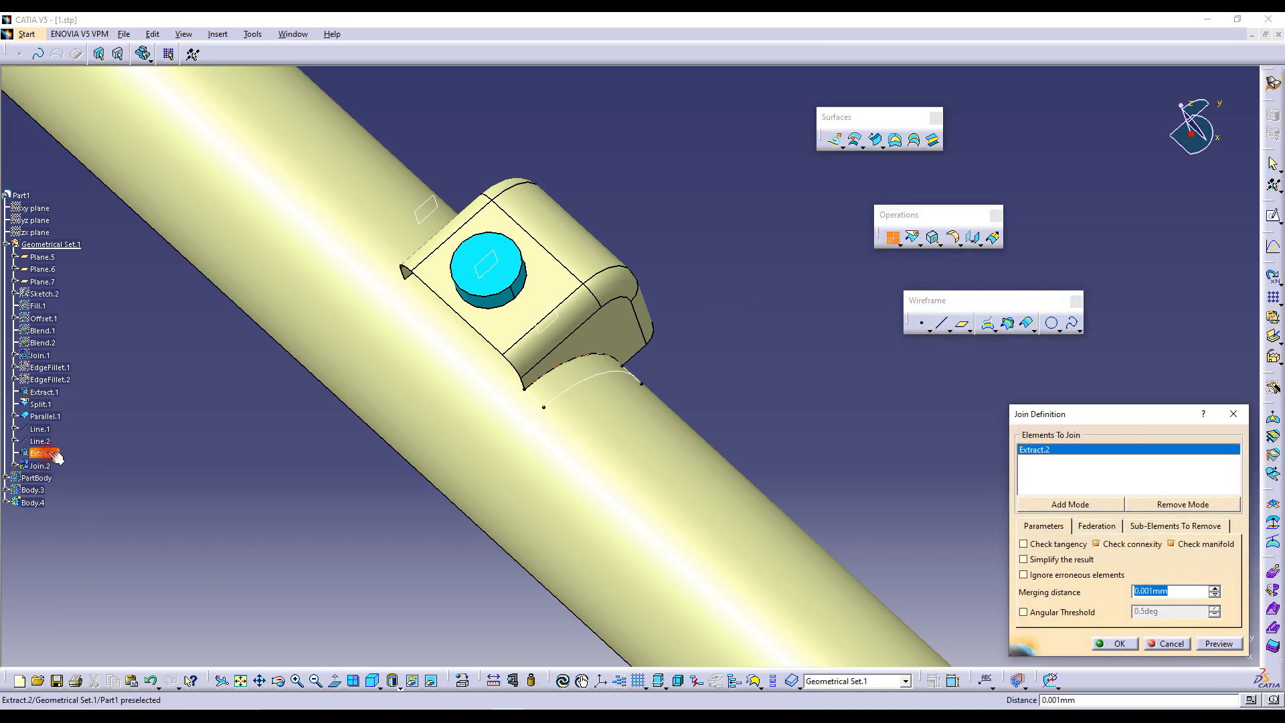
click(41, 441)
click(40, 429)
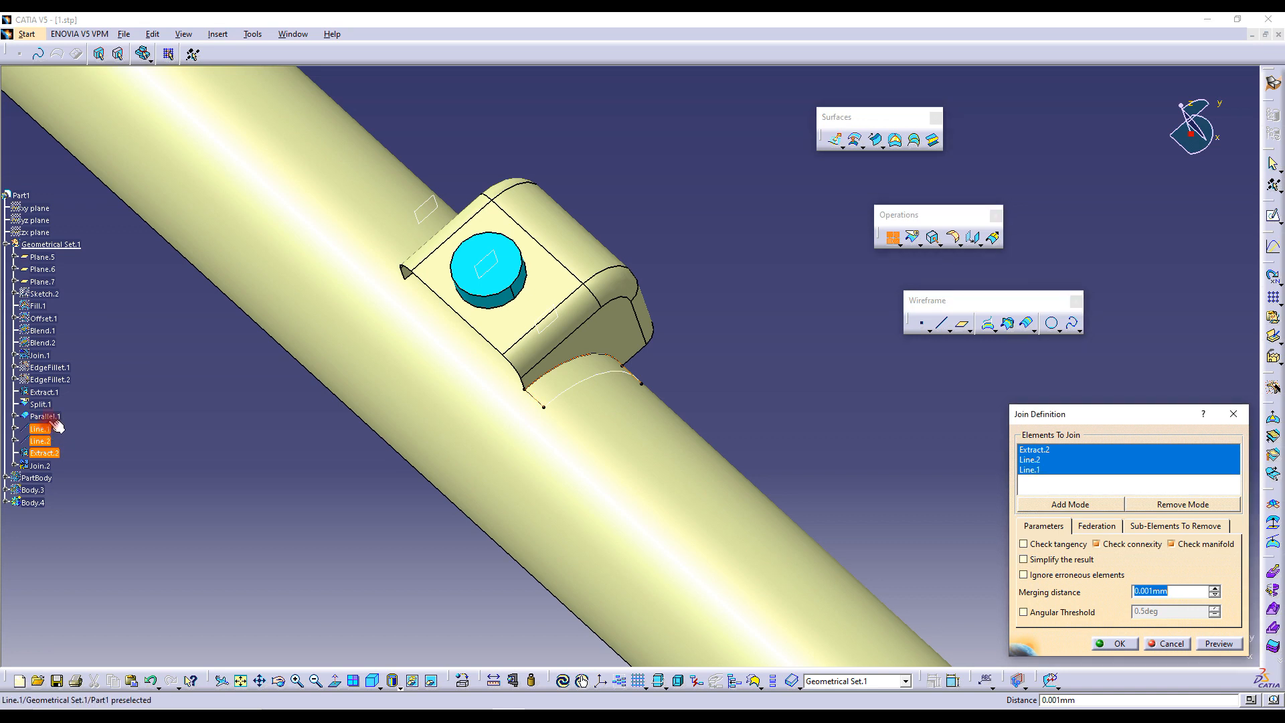
click(46, 416)
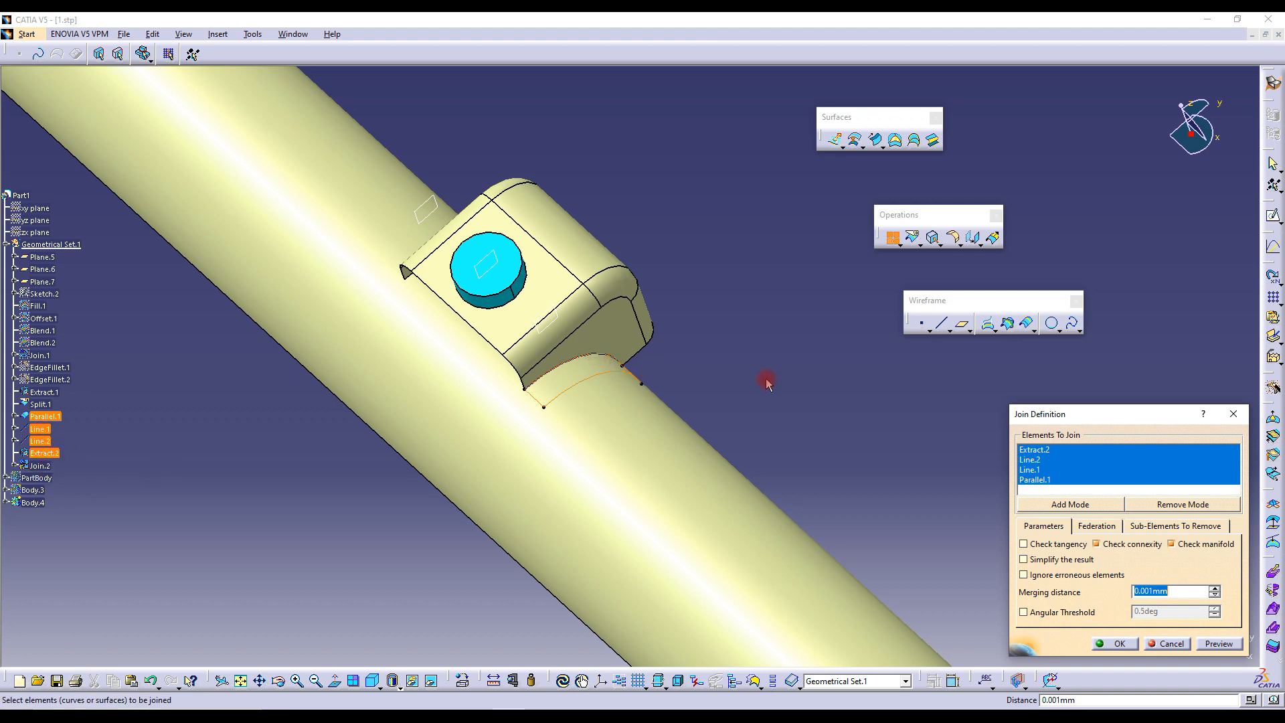
click(1125, 647)
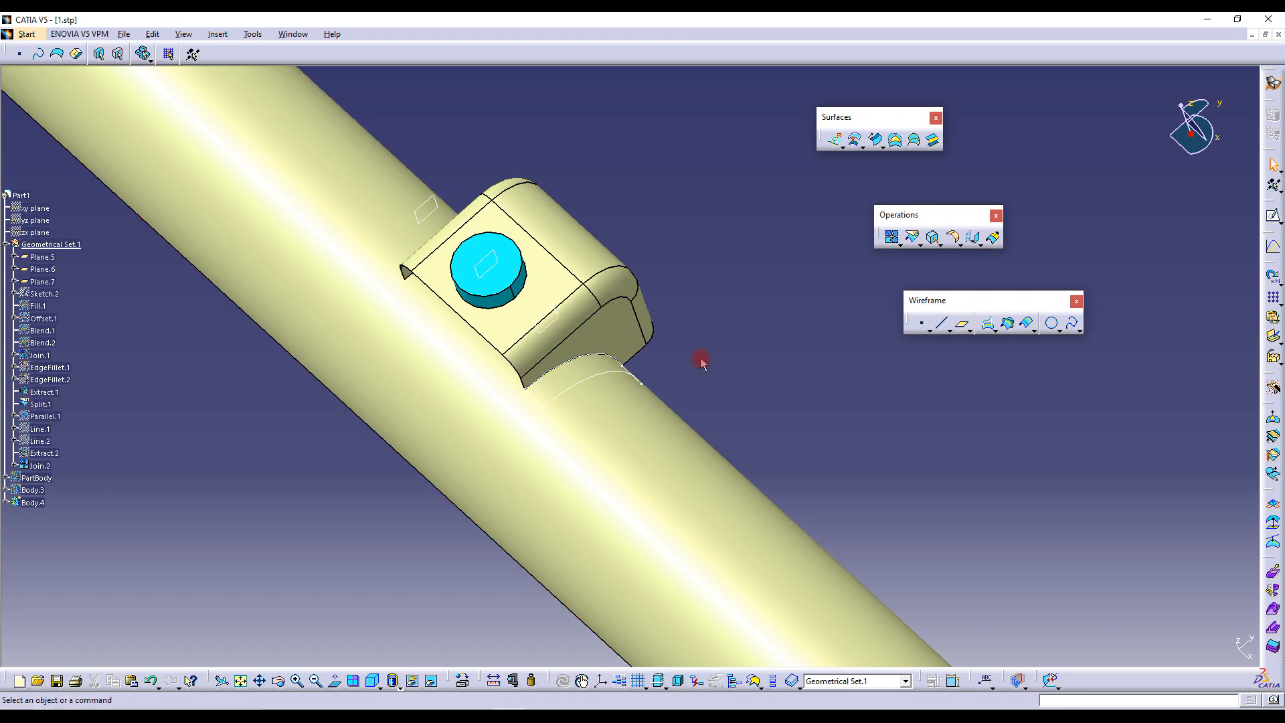
Split the extracted tube face with the joined contour, switching sides to keep only the strip inside it
click(912, 237)
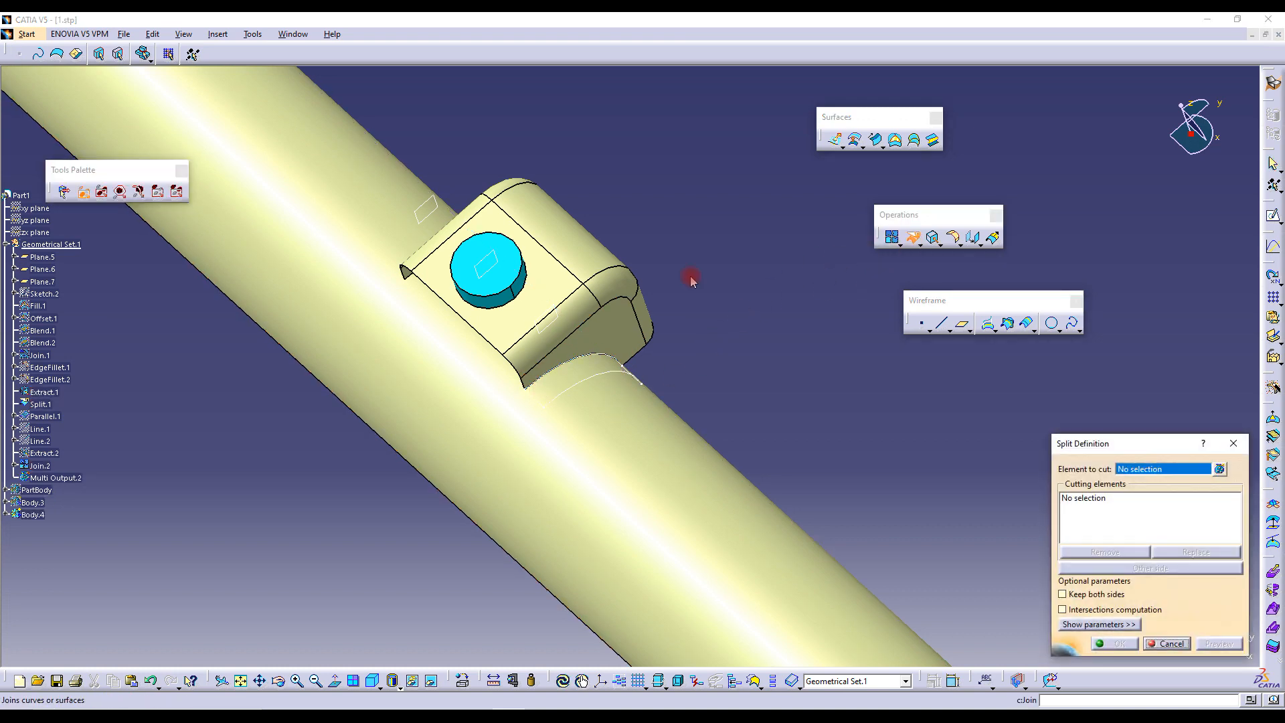
click(622, 461)
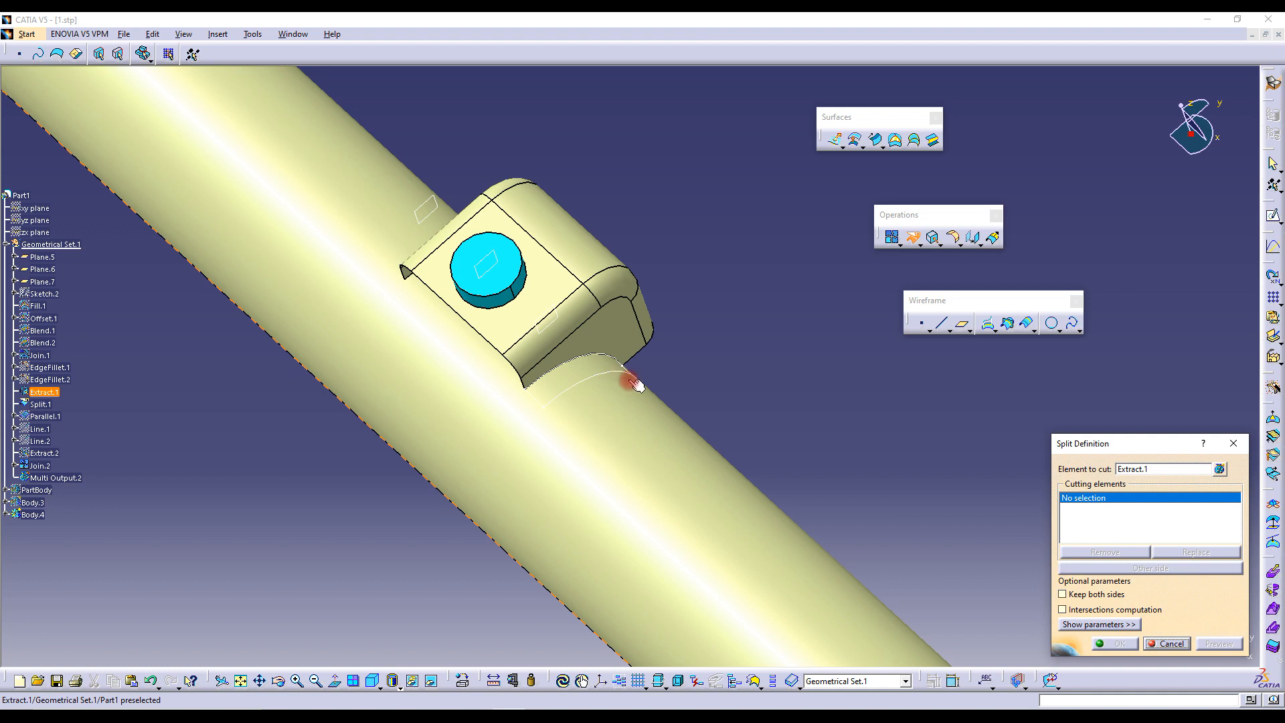
click(592, 374)
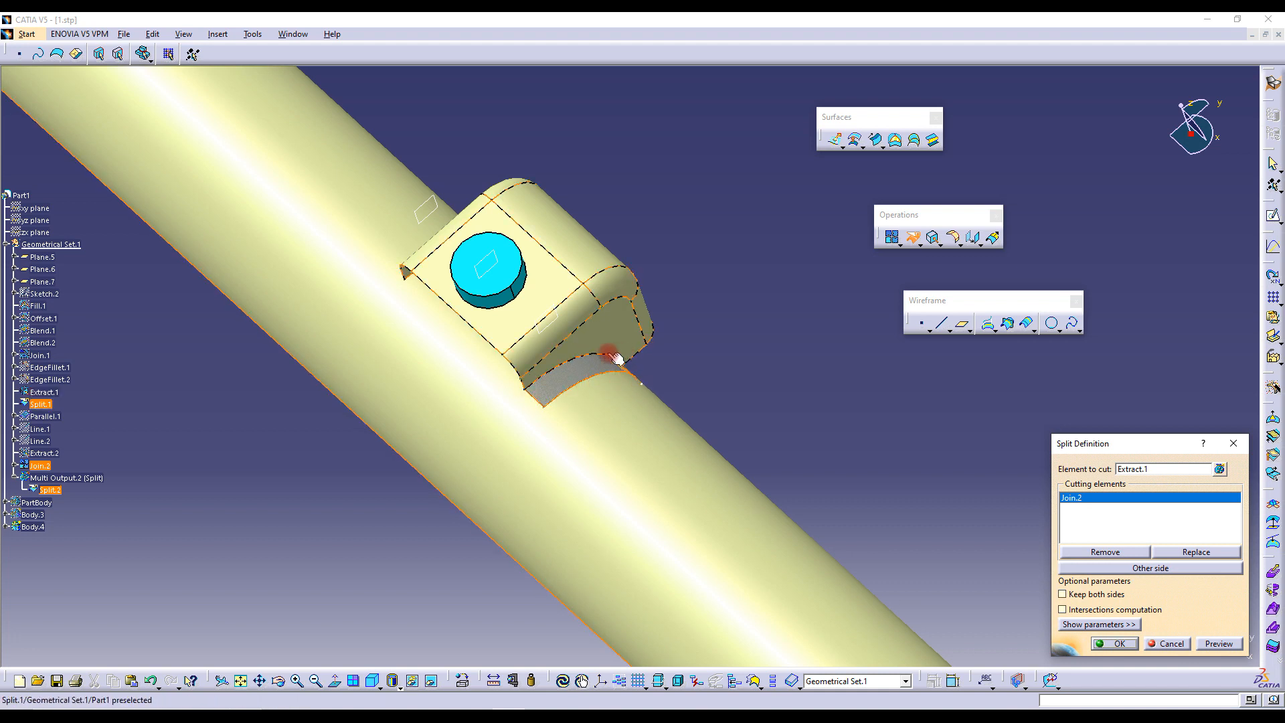
click(1150, 569)
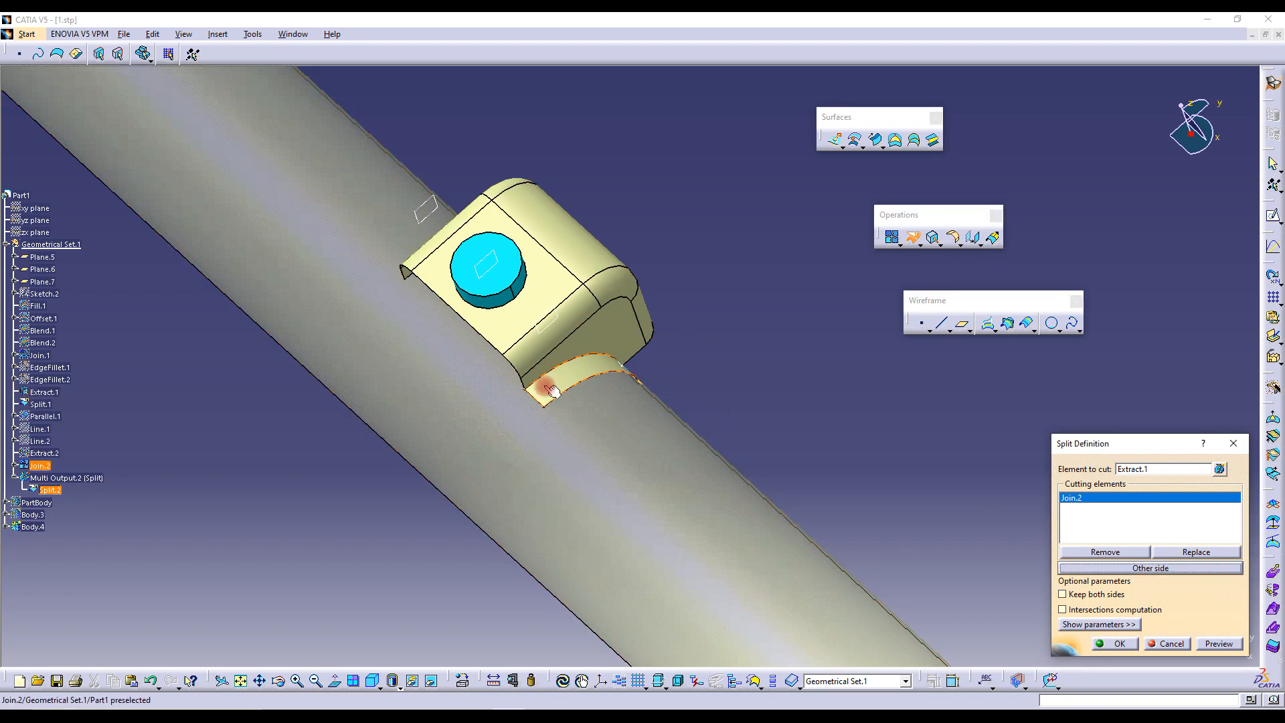
middle_drag(657, 403, 654, 375)
click(1115, 644)
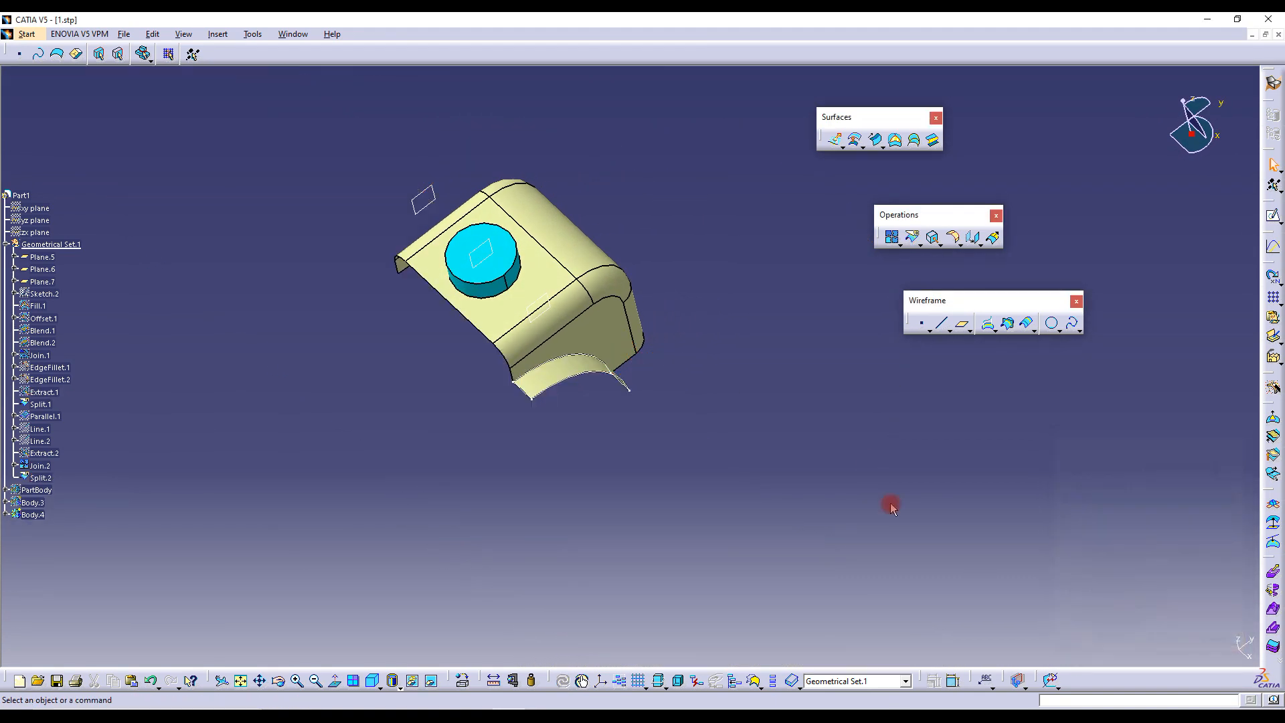
Show the hidden tube body again alongside the support and its contact flange strip
middle_drag(688, 371, 641, 383)
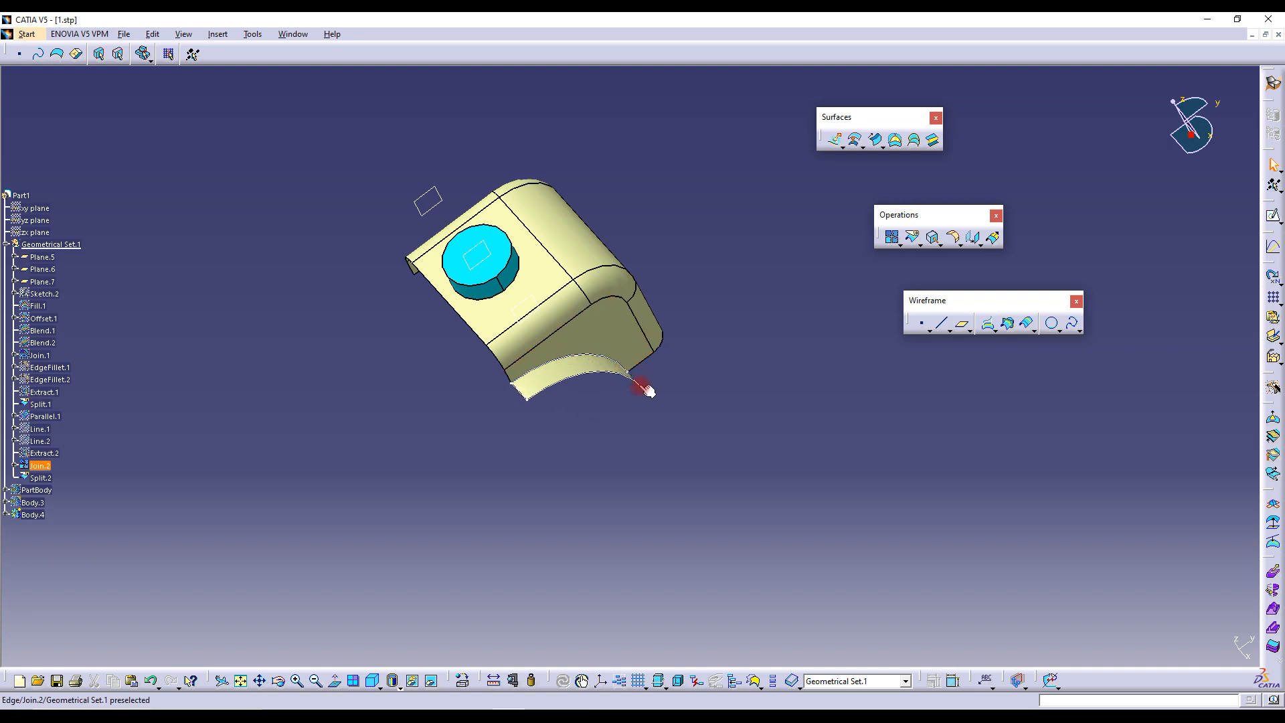
middle_drag(729, 359, 703, 402)
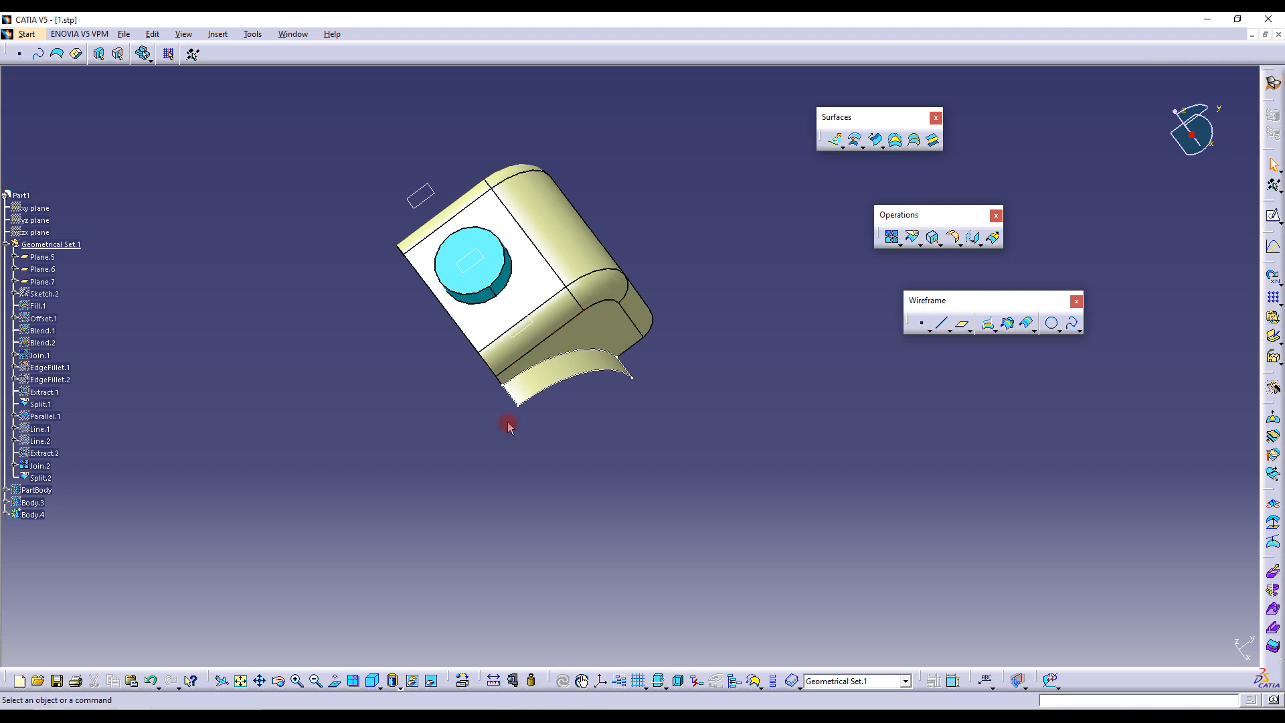
right_click(37, 490)
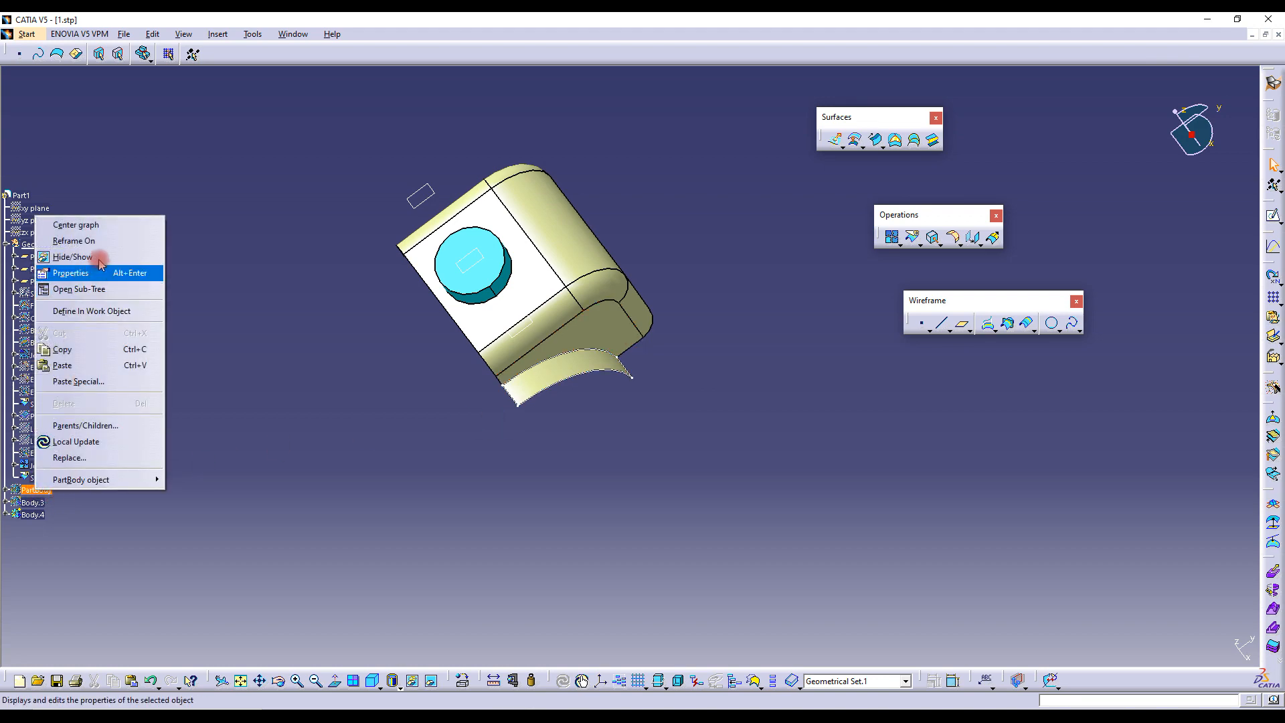
click(67, 257)
middle_drag(614, 393, 532, 472)
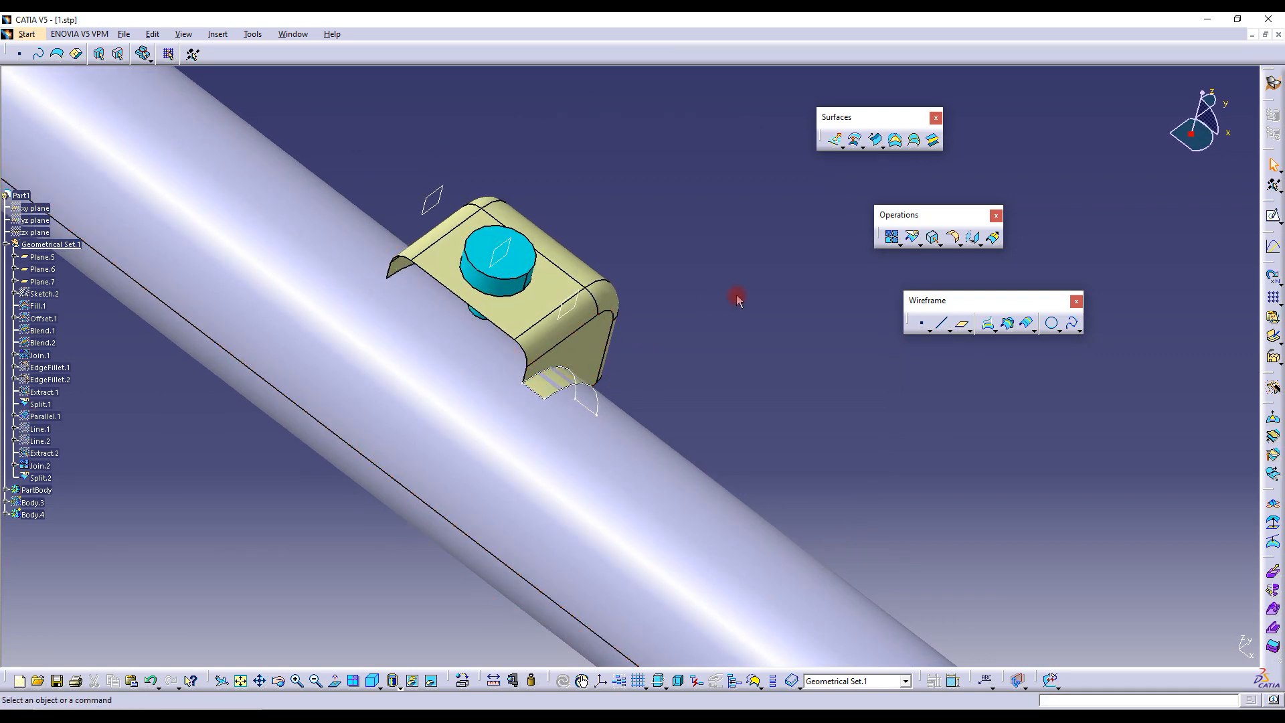
Mirror the flange strip to the support's opposite end with Symmetry, using the middle plane through the bolt as reference
click(978, 243)
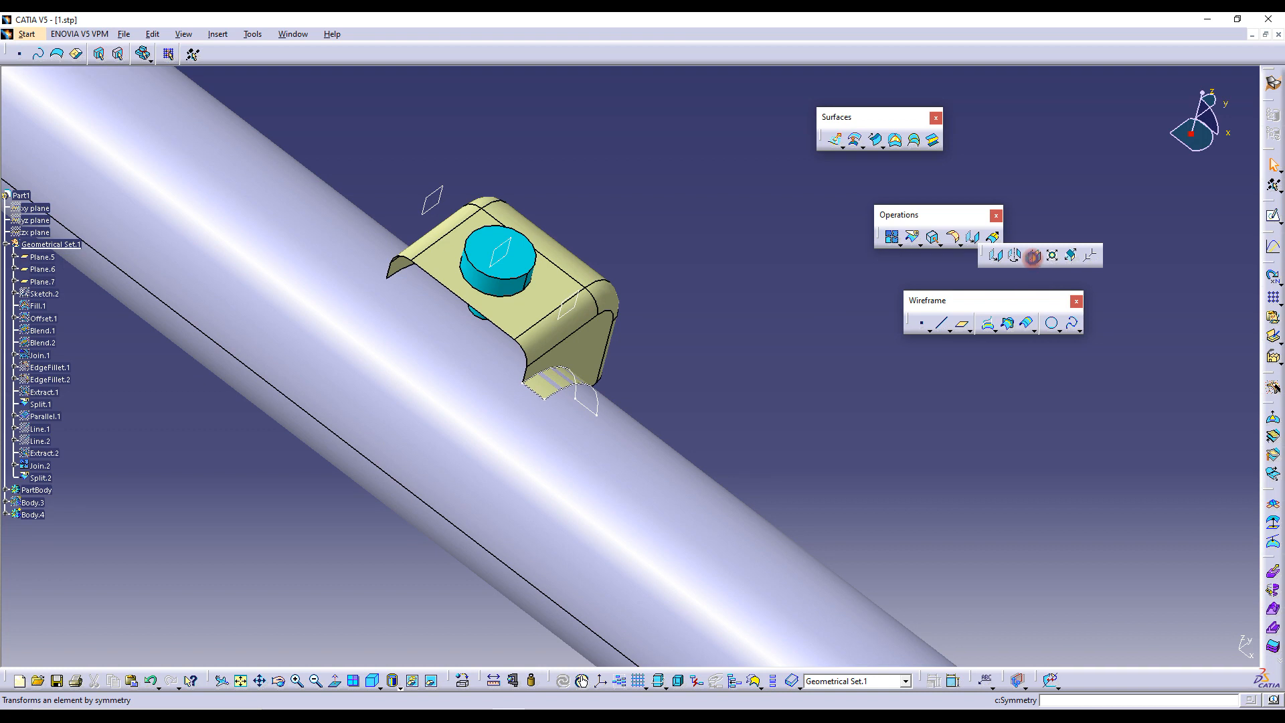
click(1033, 256)
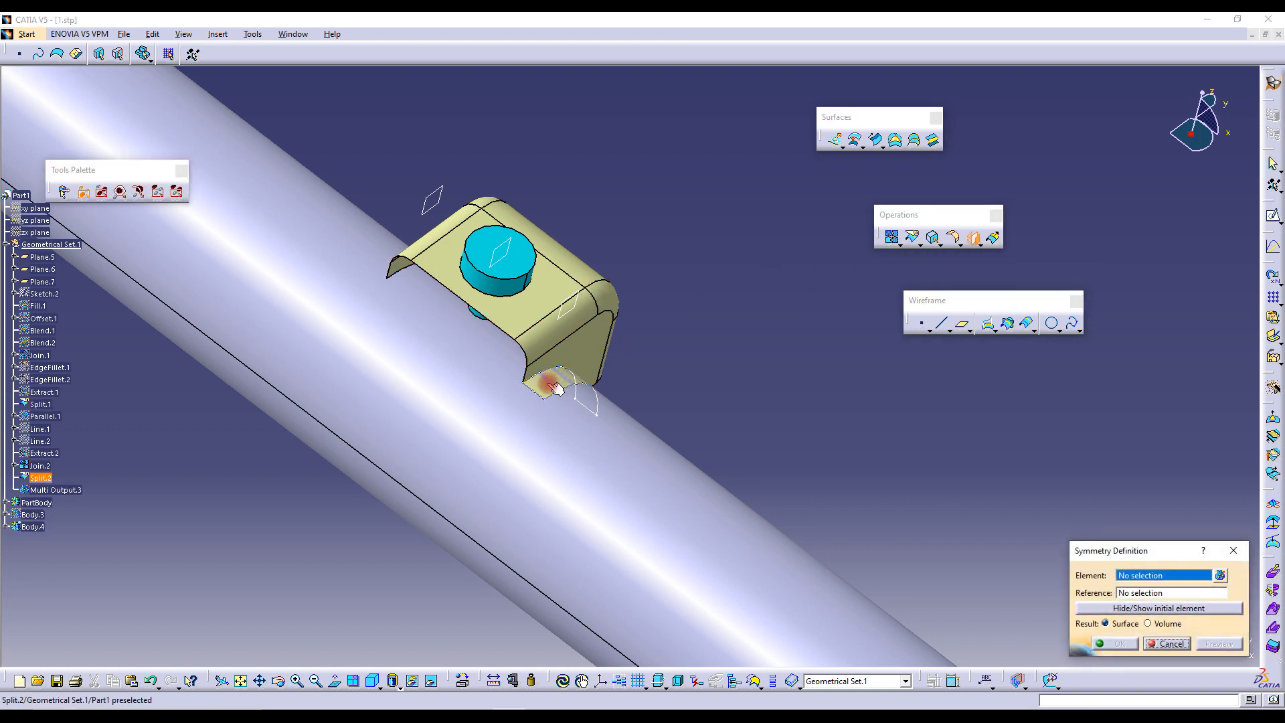
click(41, 480)
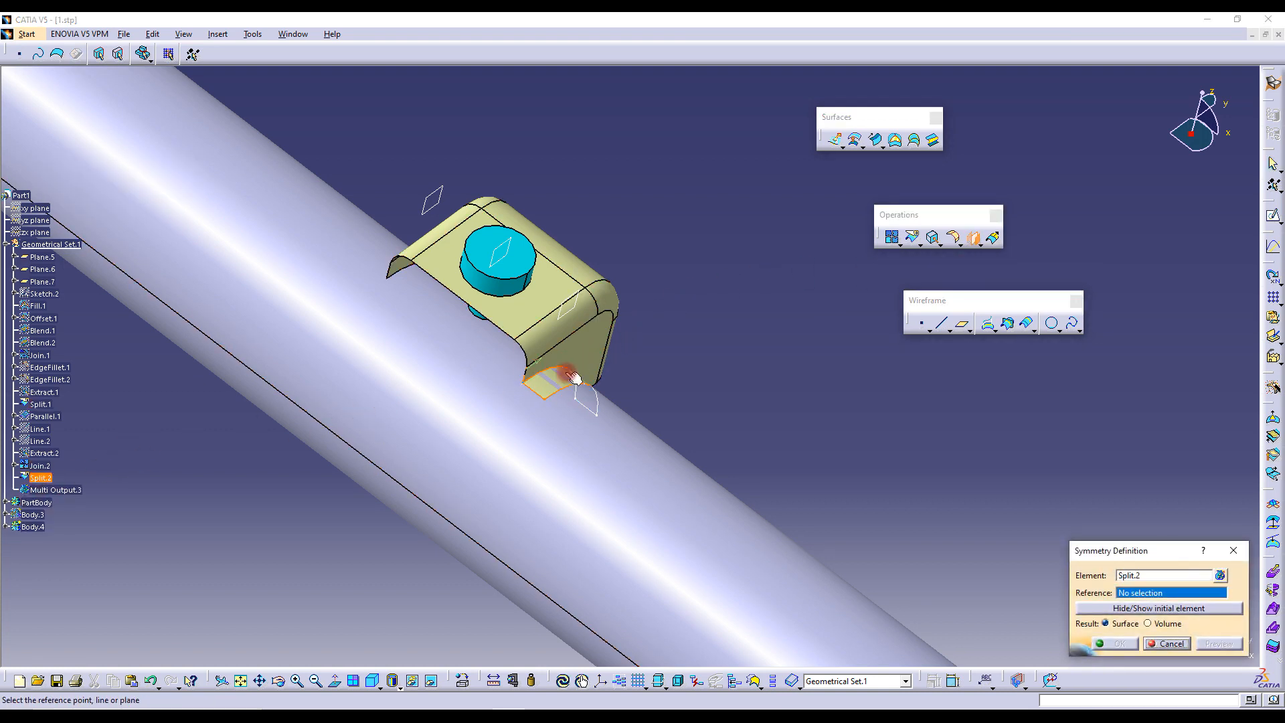
click(1121, 575)
click(503, 252)
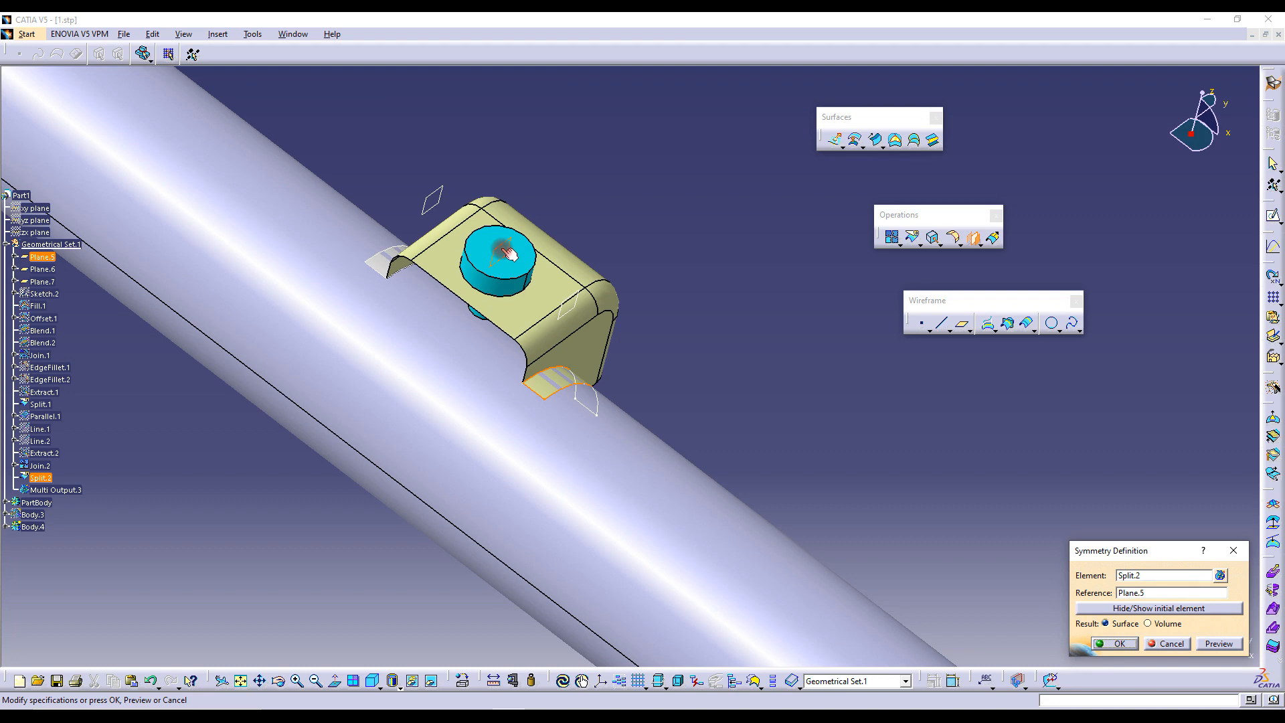
middle_drag(477, 343, 499, 322)
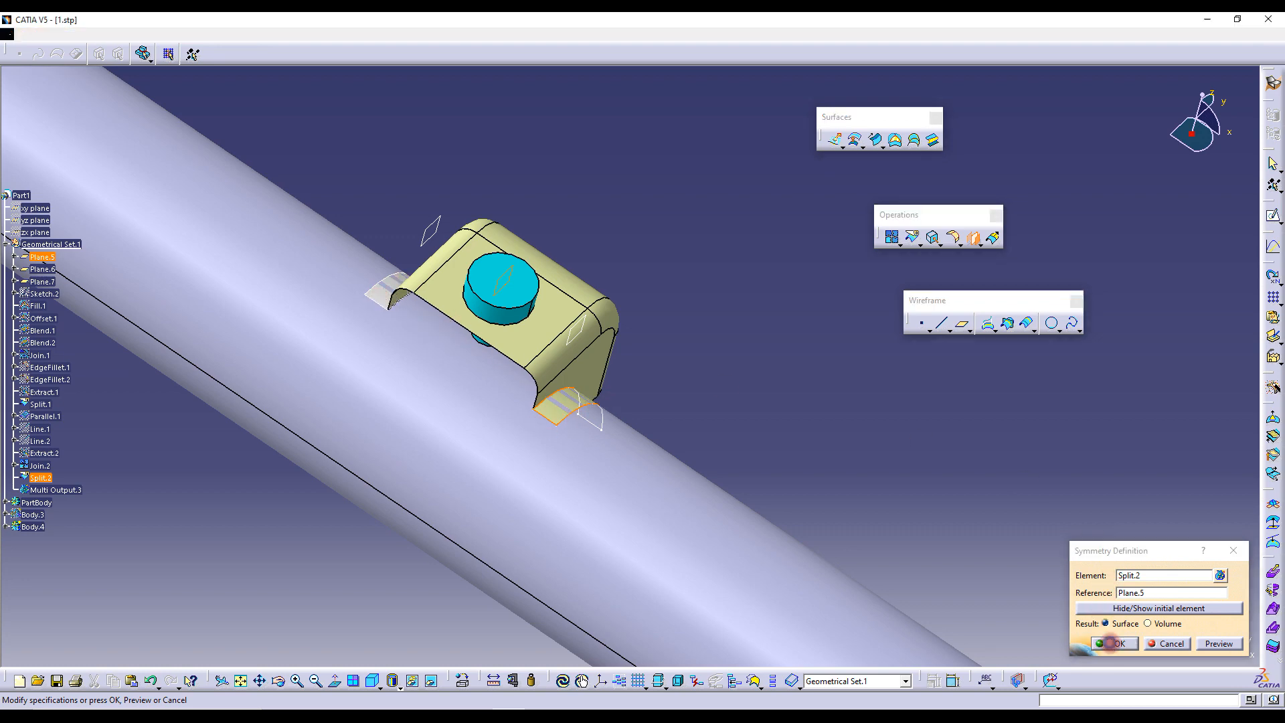
click(1113, 642)
Join the trimmed support surface with the original flange strip and its mirrored copy
middle_drag(552, 295, 443, 273)
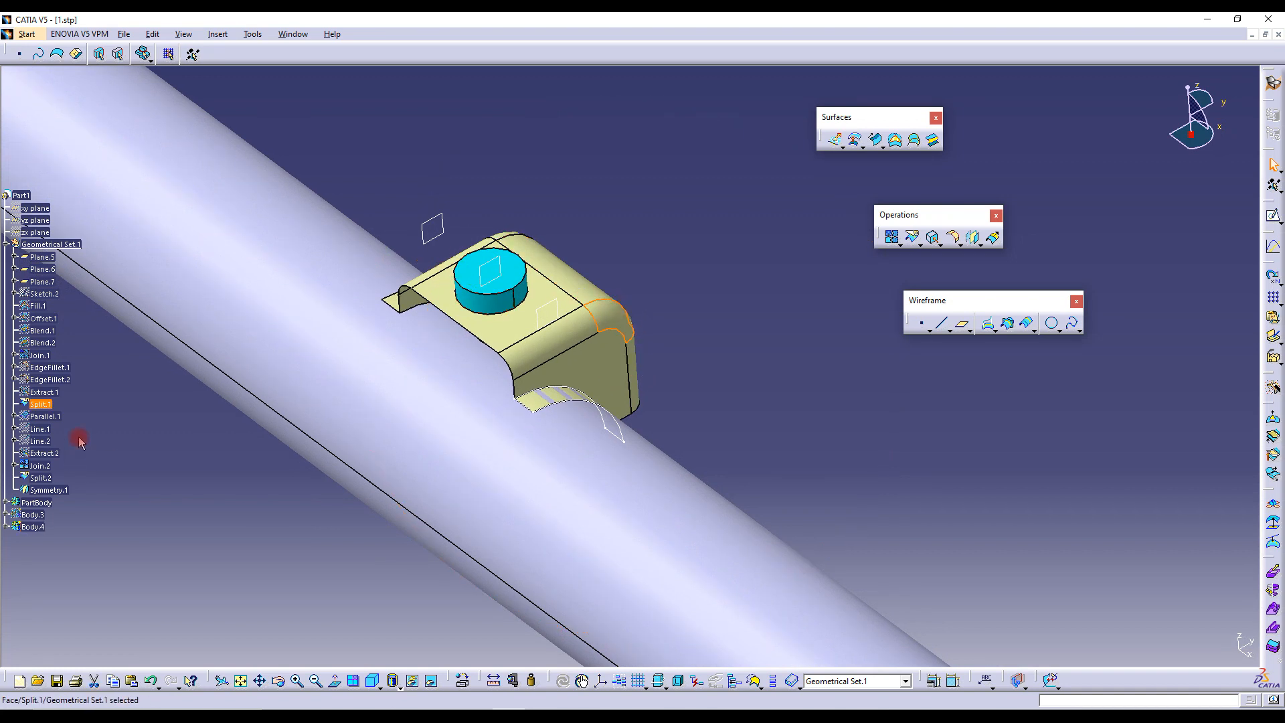
click(40, 405)
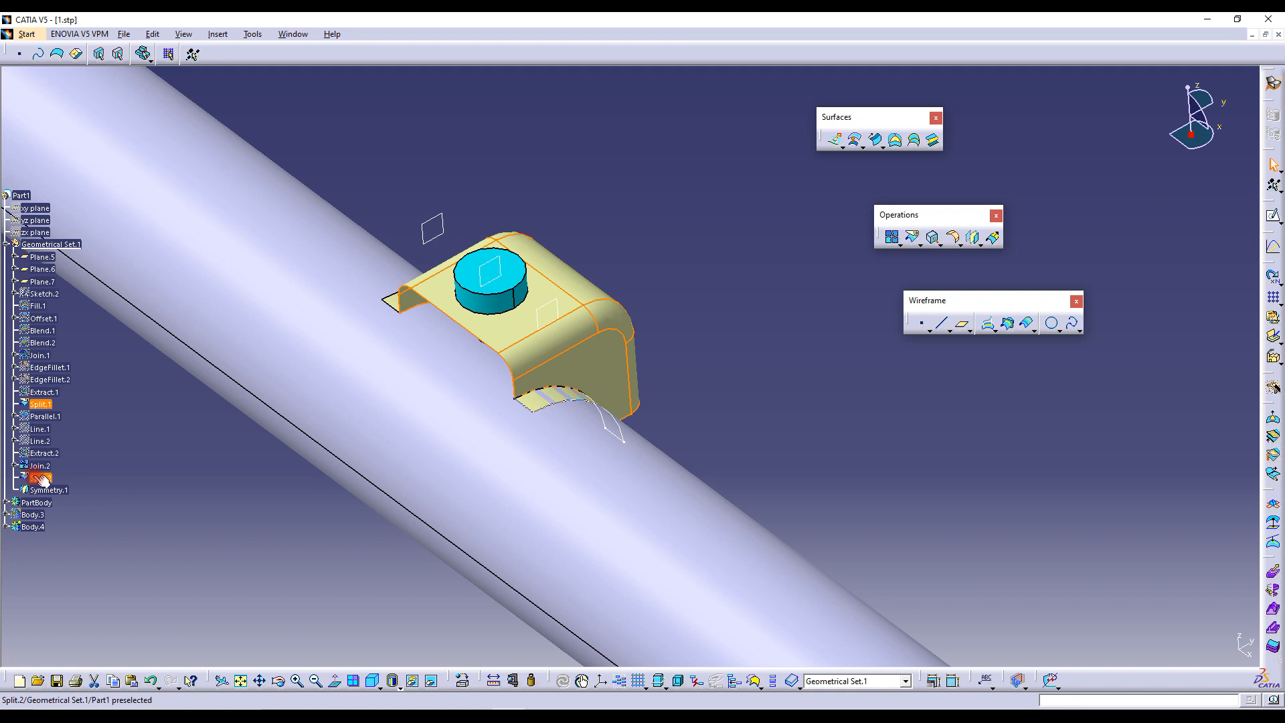
ctrl+click(54, 490)
ctrl+click(40, 478)
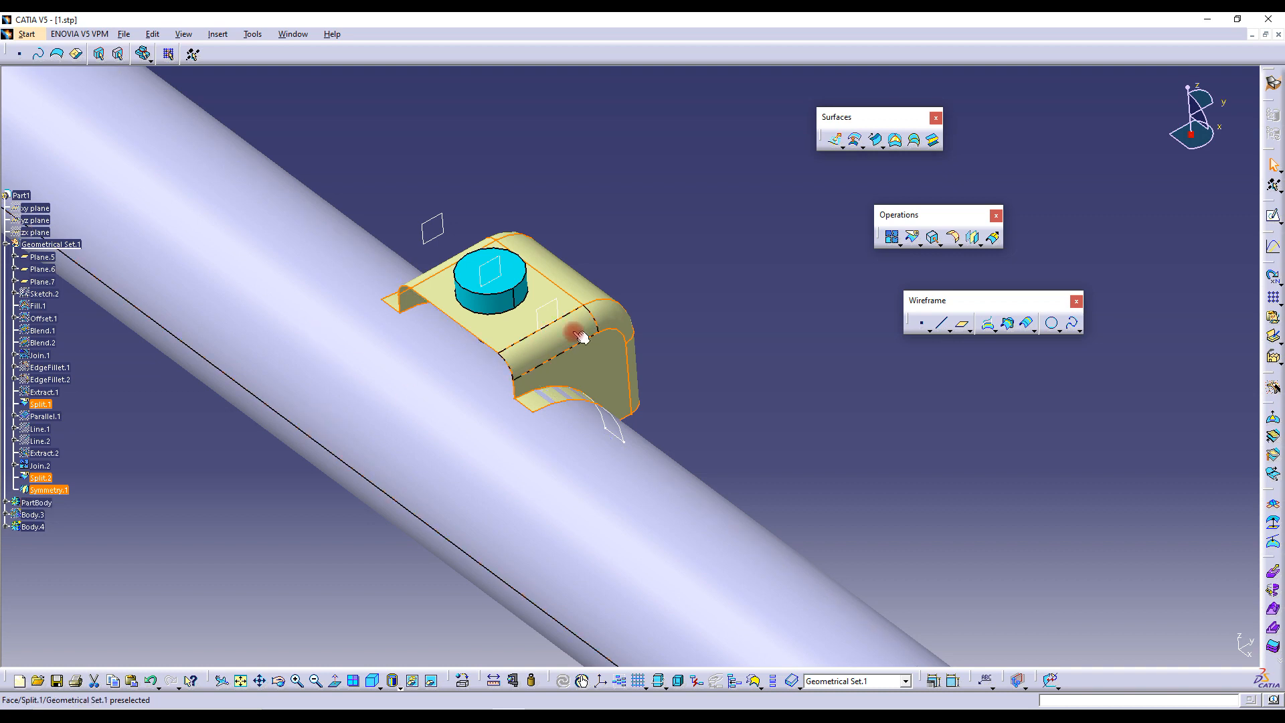
click(891, 238)
click(1116, 644)
middle_drag(692, 328, 711, 381)
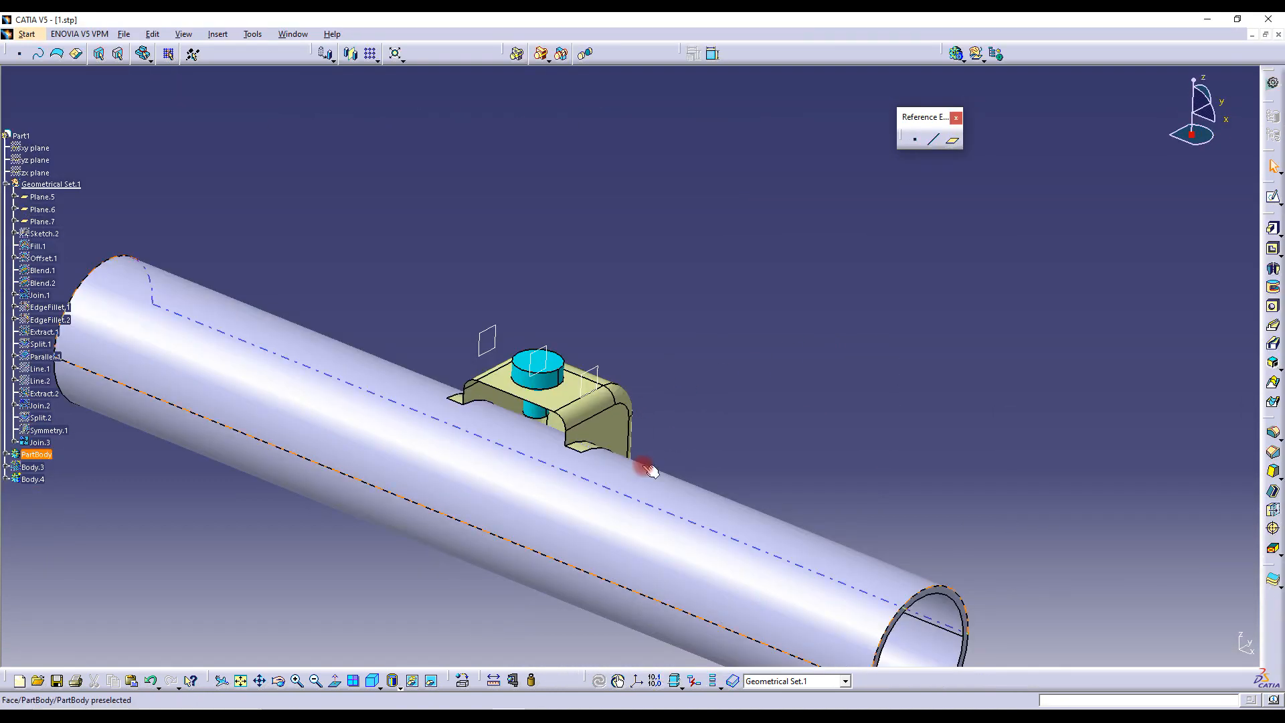
middle_drag(682, 431, 573, 471)
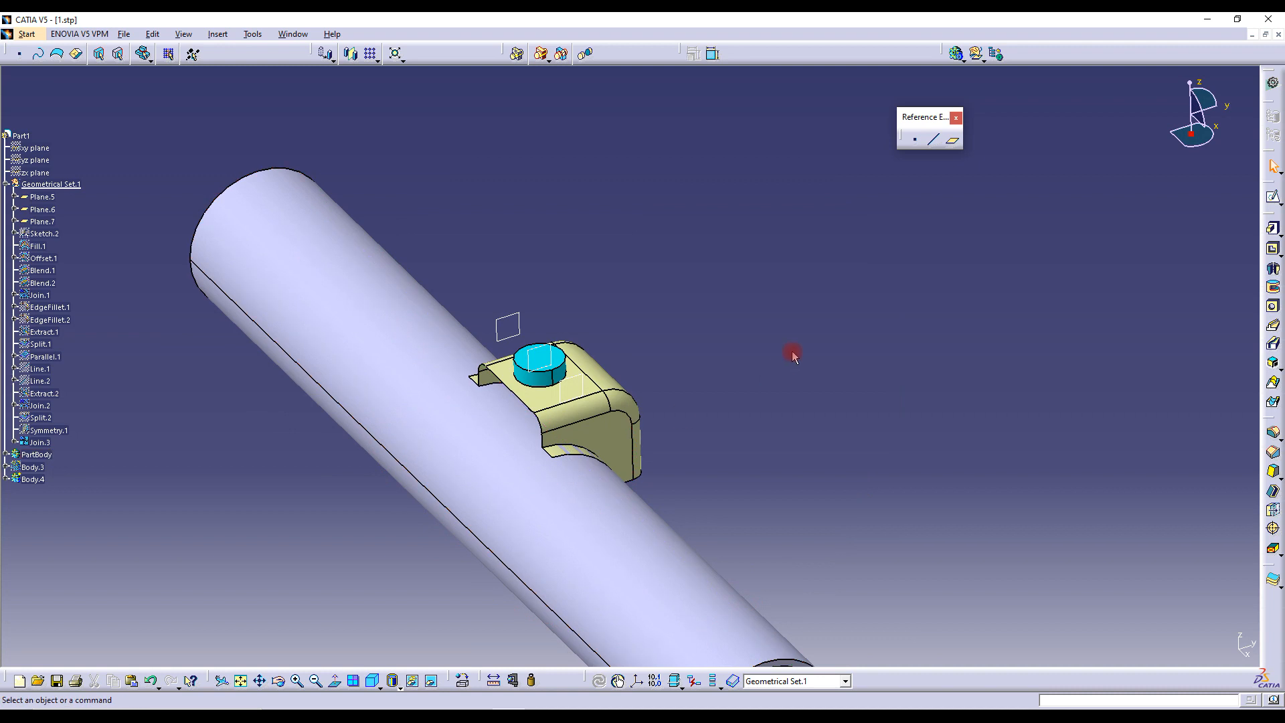
In the Generative Shape Design workbench, fillet both curved edges between the support and its flange strips with a 5 mm radius
click(27, 34)
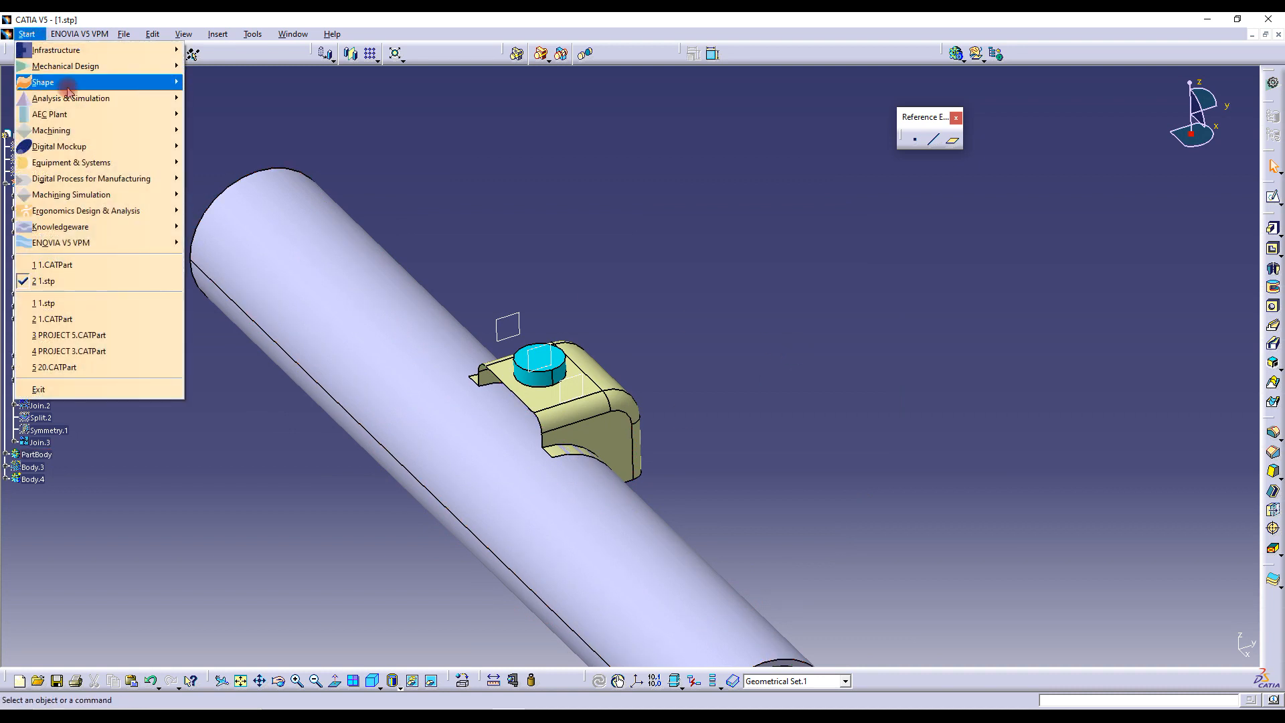
mouse_move(94, 83)
click(244, 146)
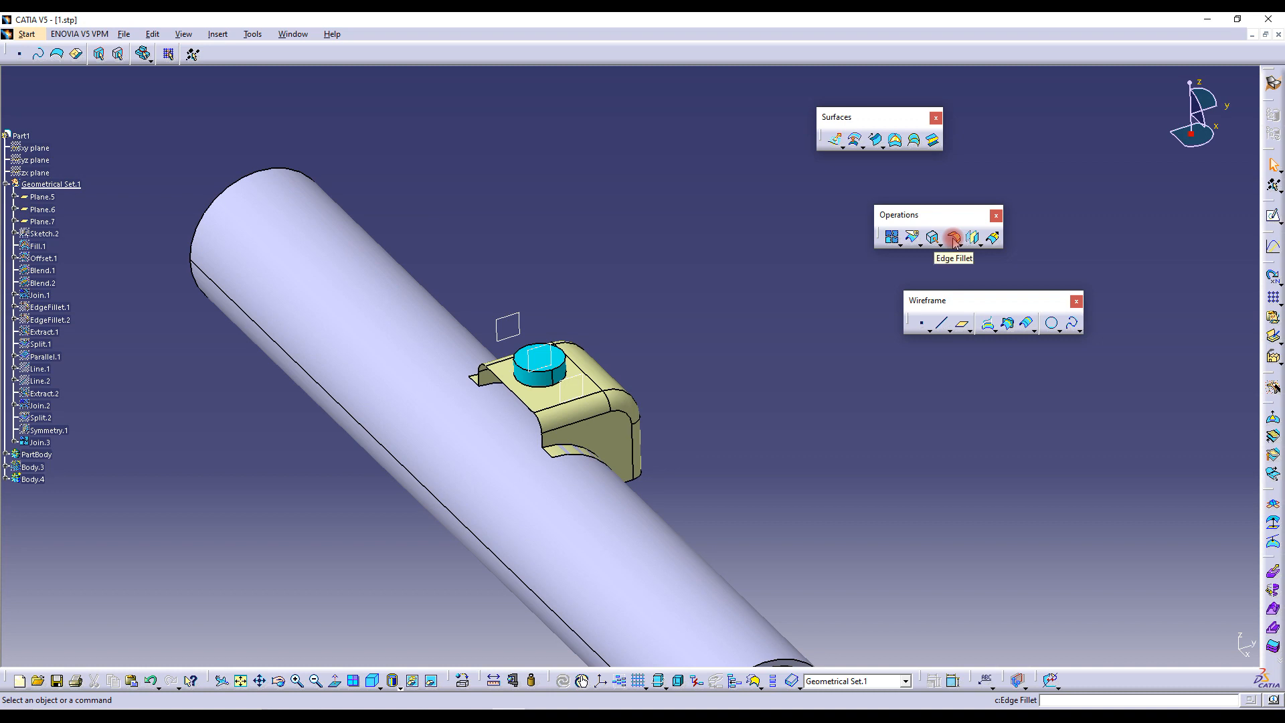
click(954, 236)
middle_drag(549, 453, 604, 434)
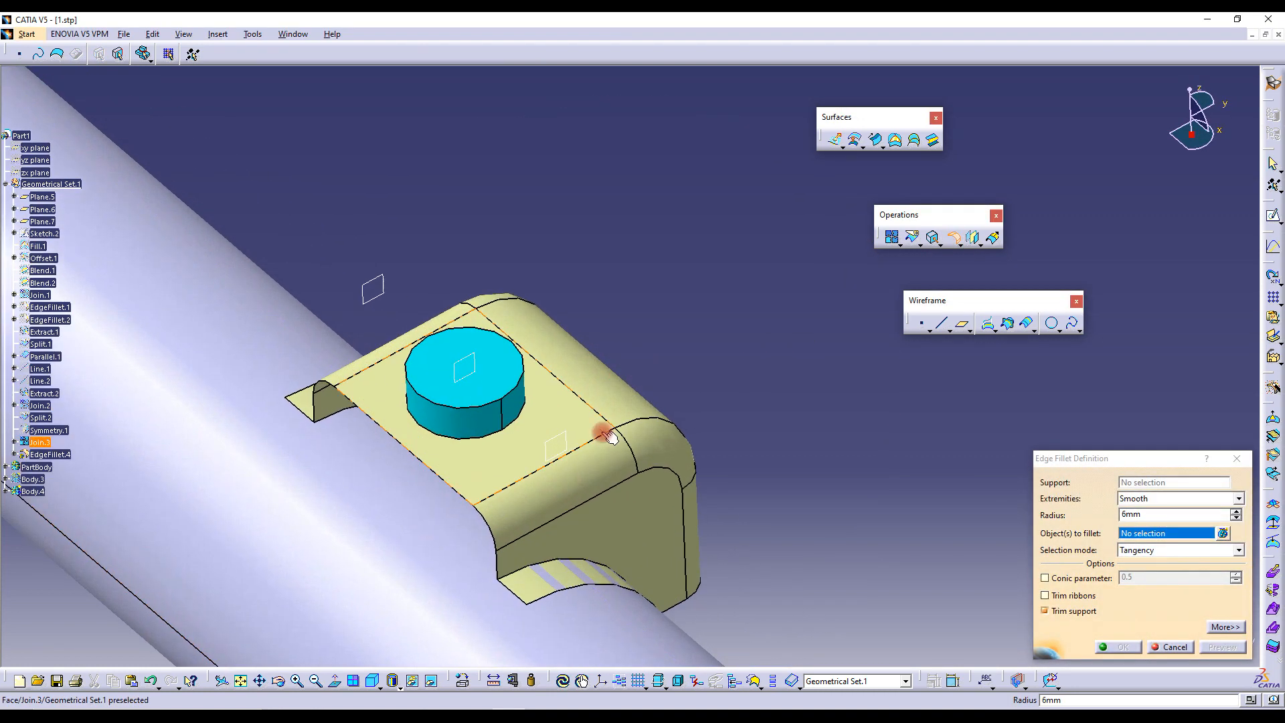
click(522, 567)
middle_drag(312, 409, 580, 385)
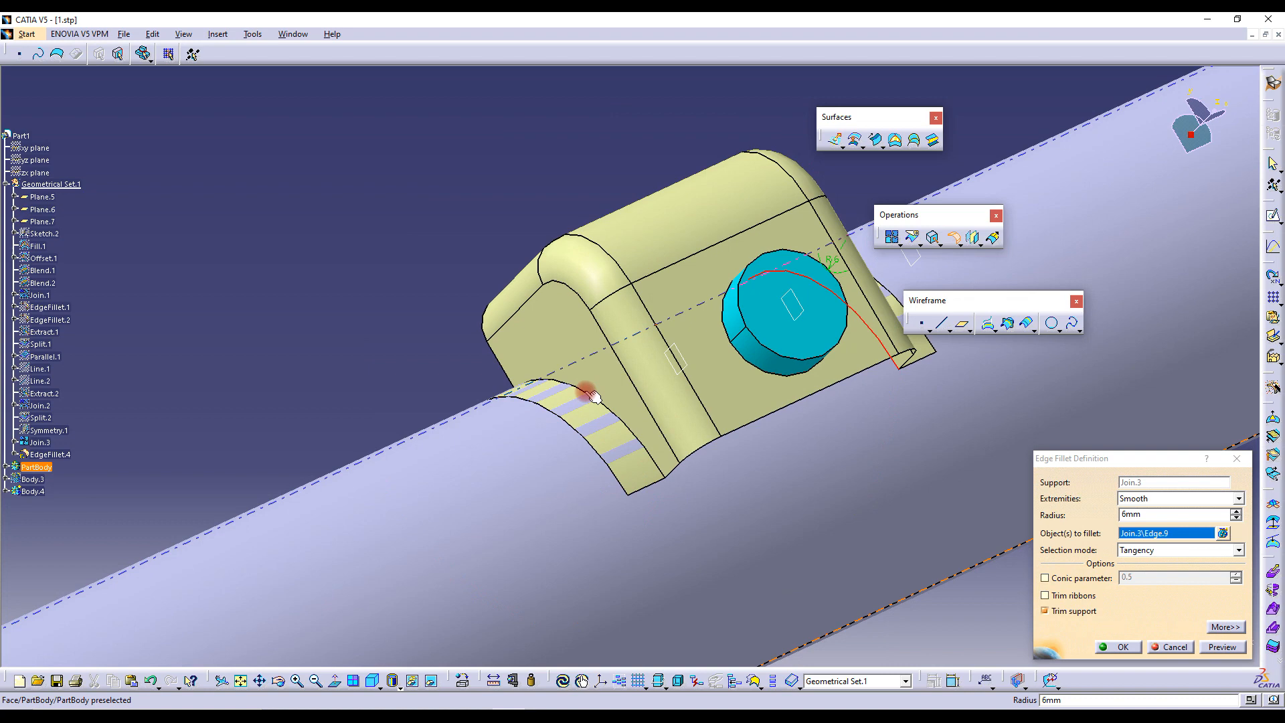
click(580, 387)
middle_drag(713, 429, 760, 345)
double_click(1138, 514)
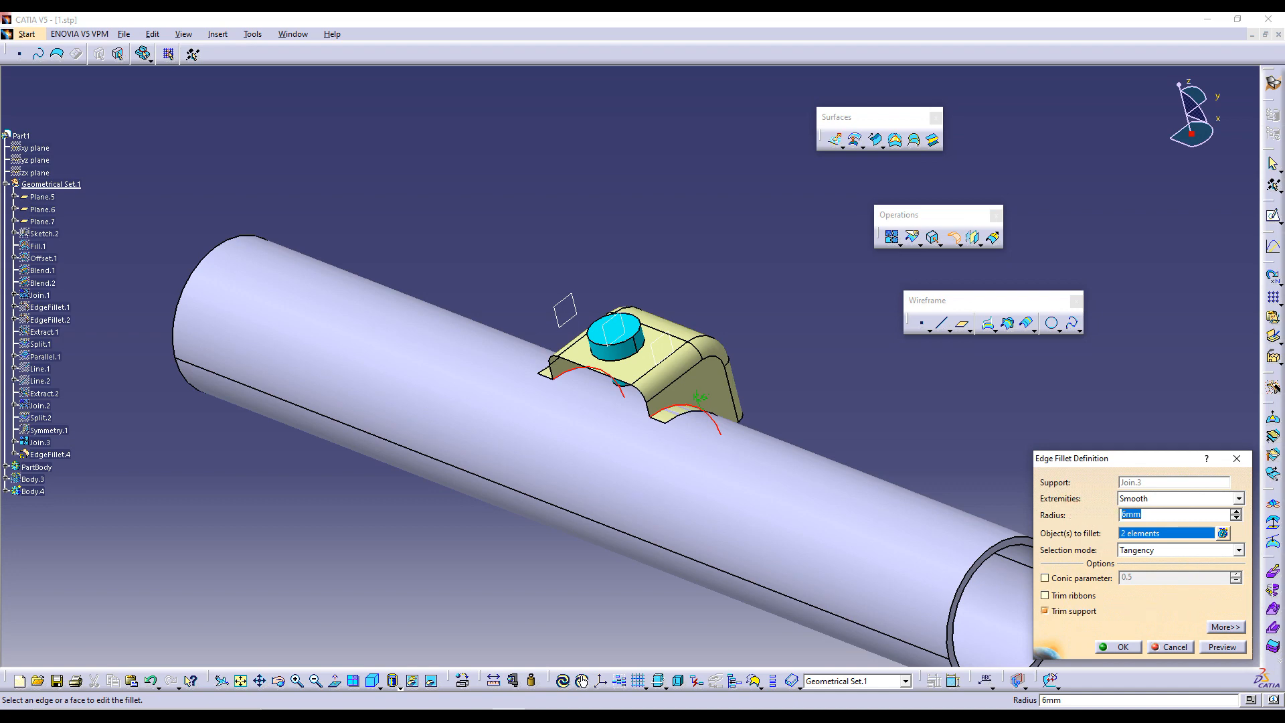
text(5)
key(Return)
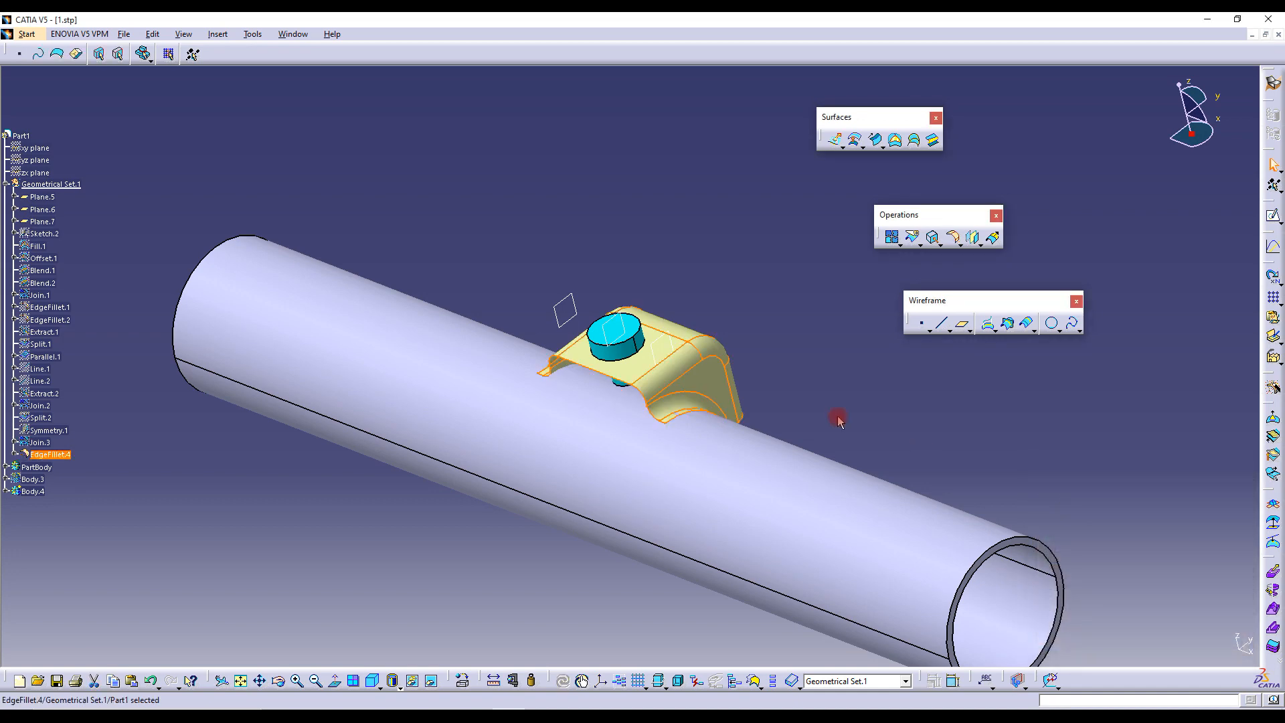
Check the new fillets around the support and switch to the Part Design workbench
middle_drag(690, 392, 596, 446)
middle_drag(486, 369, 582, 393)
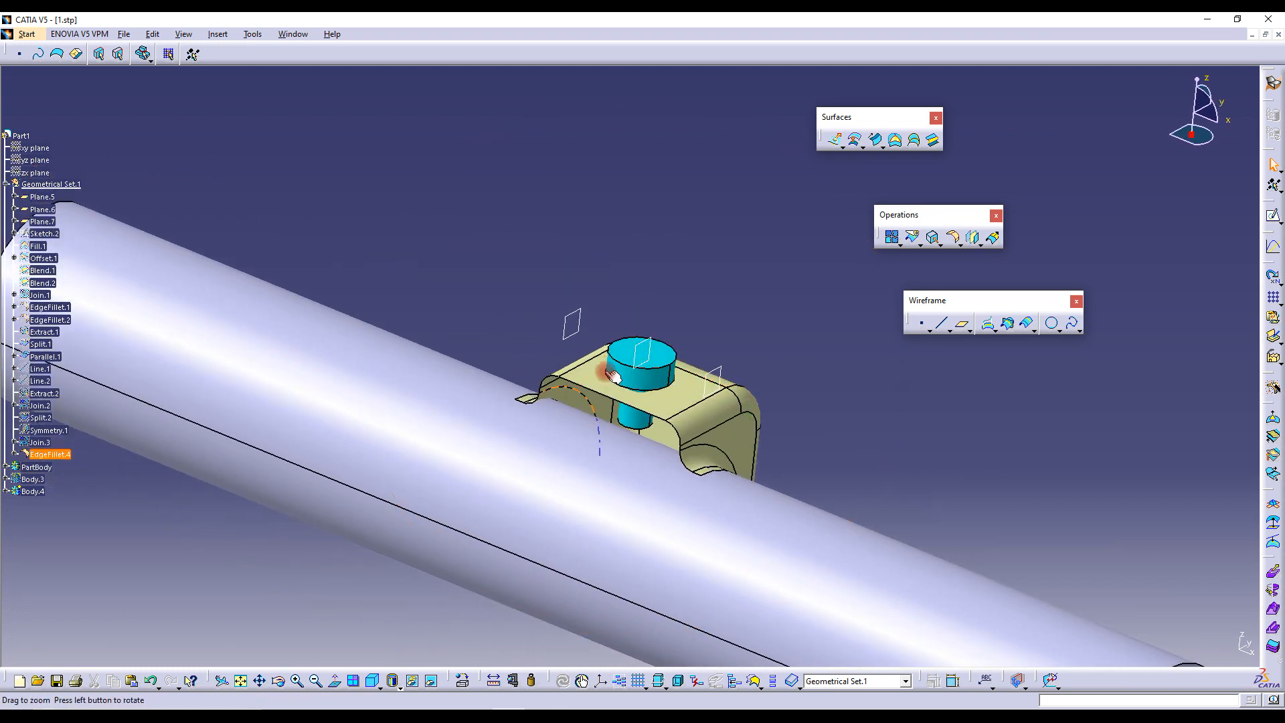
middle_drag(769, 458, 645, 394)
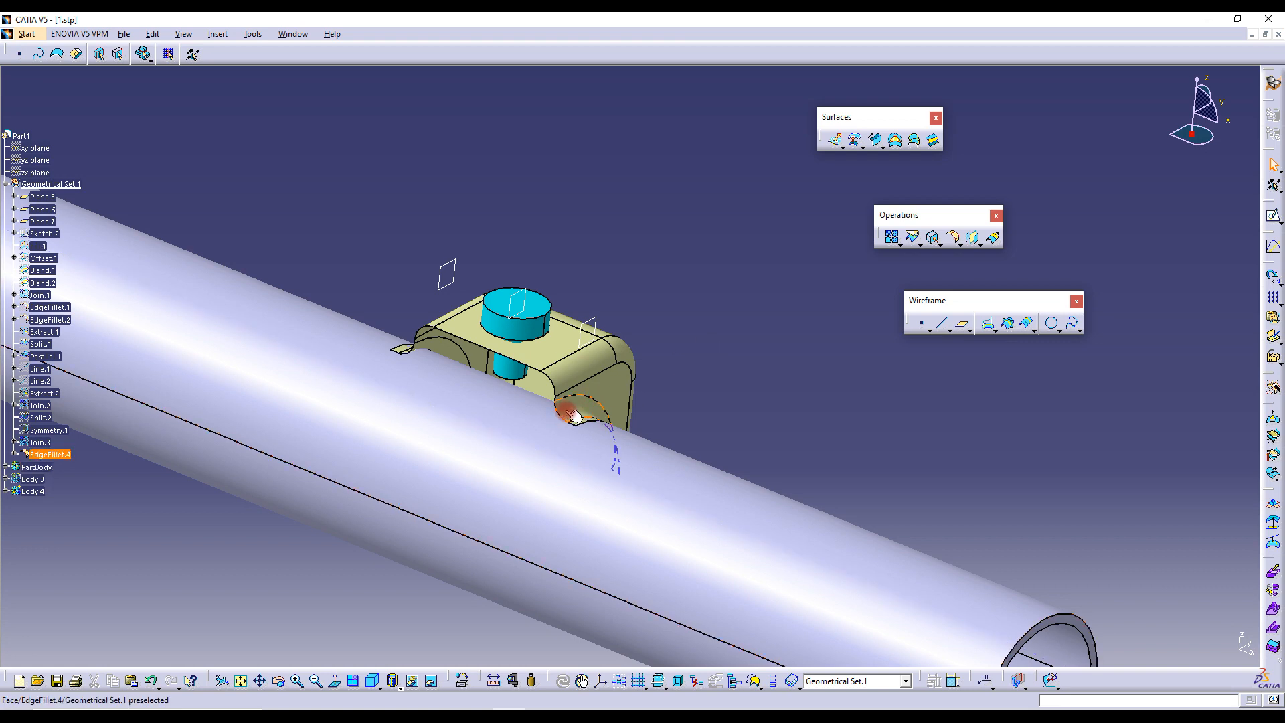
middle_drag(669, 285, 591, 381)
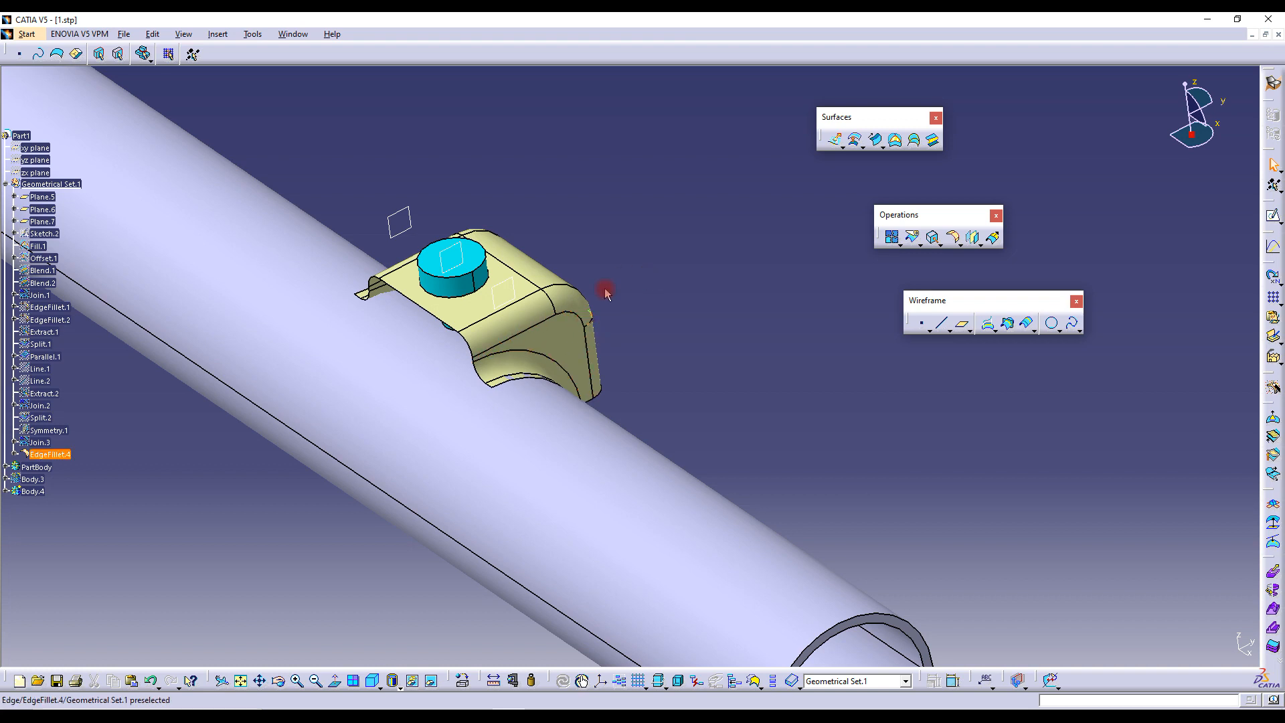
click(26, 33)
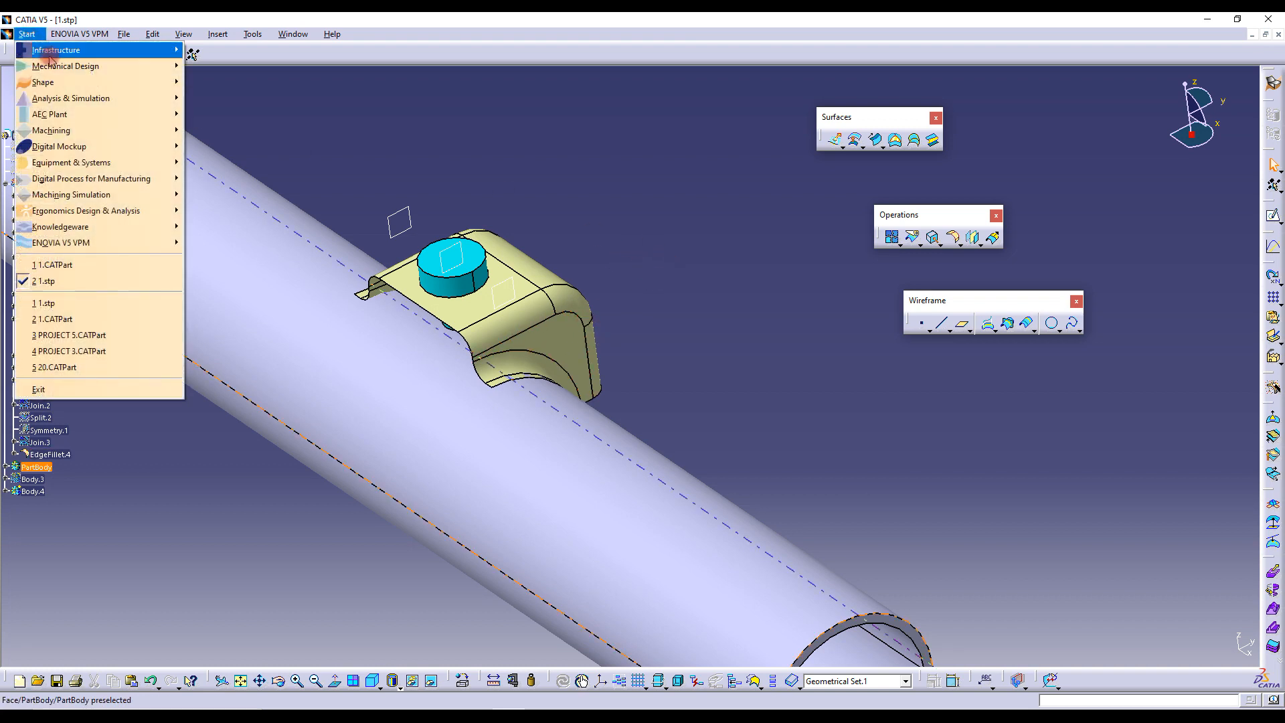
mouse_move(76, 67)
click(213, 54)
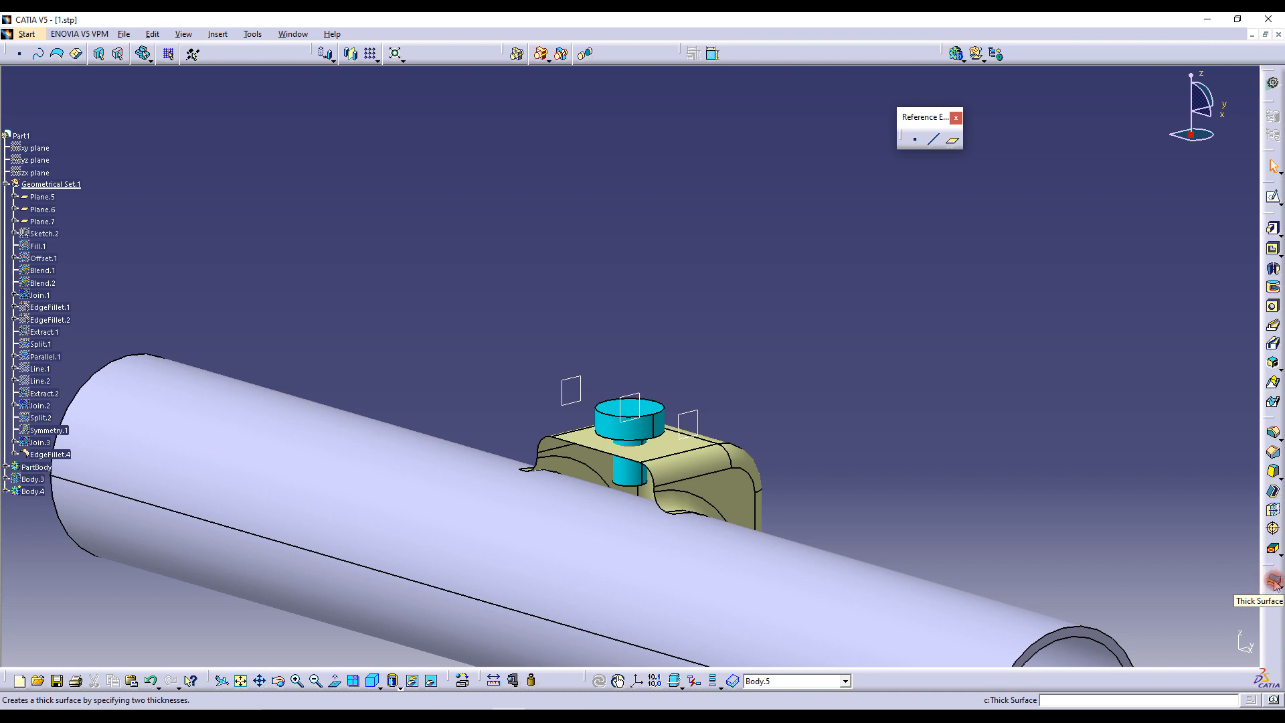
click(1274, 582)
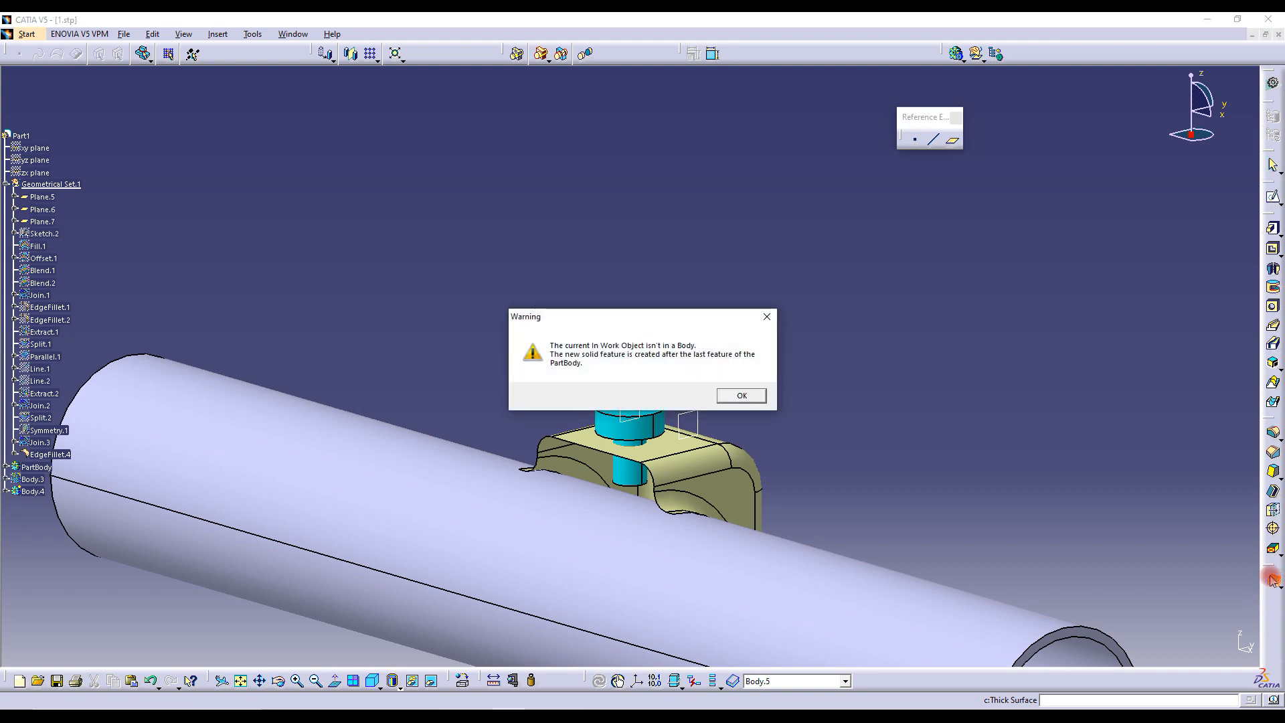
click(759, 401)
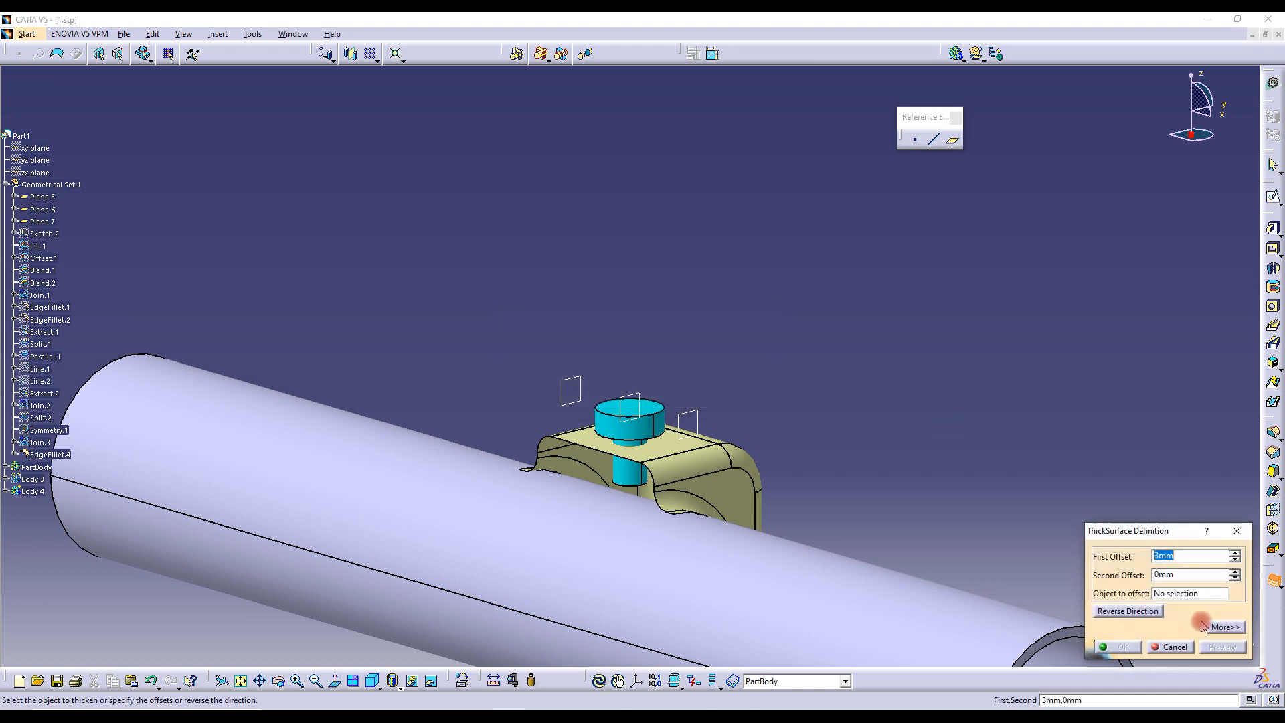
click(1176, 647)
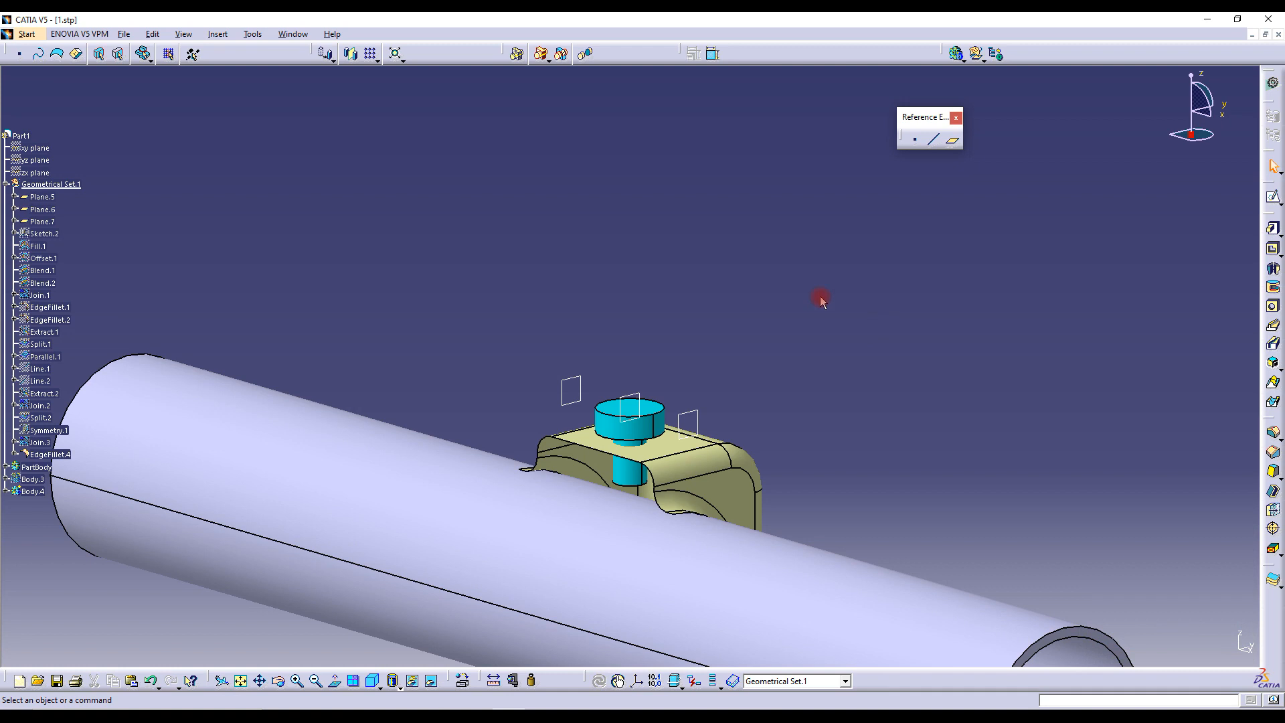
Insert a new body into the part and define it as the in-work object
click(218, 34)
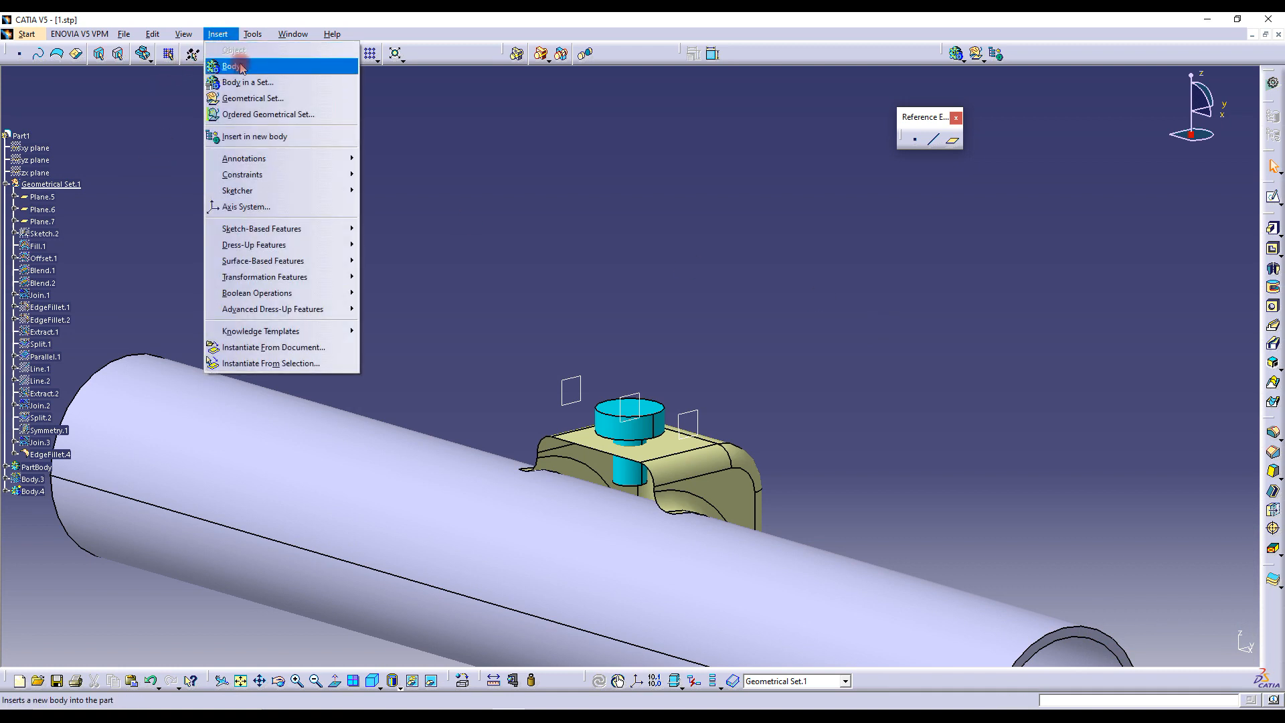
click(239, 65)
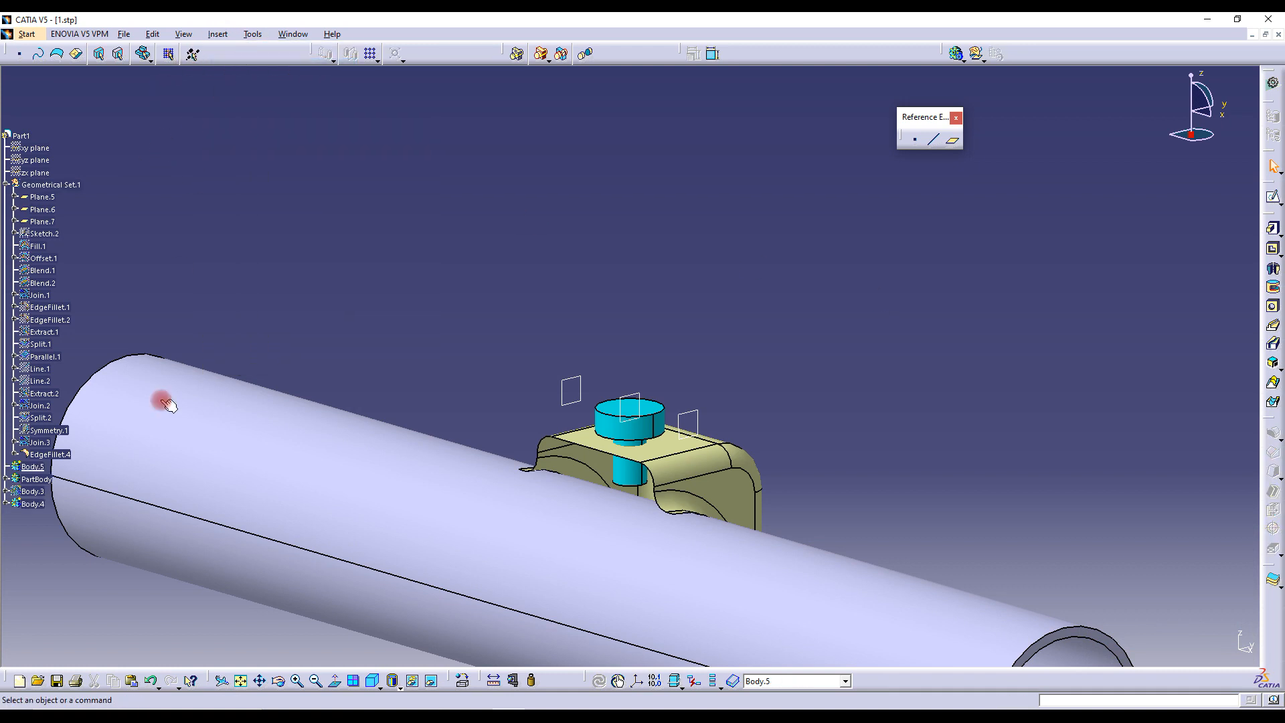
right_click(32, 468)
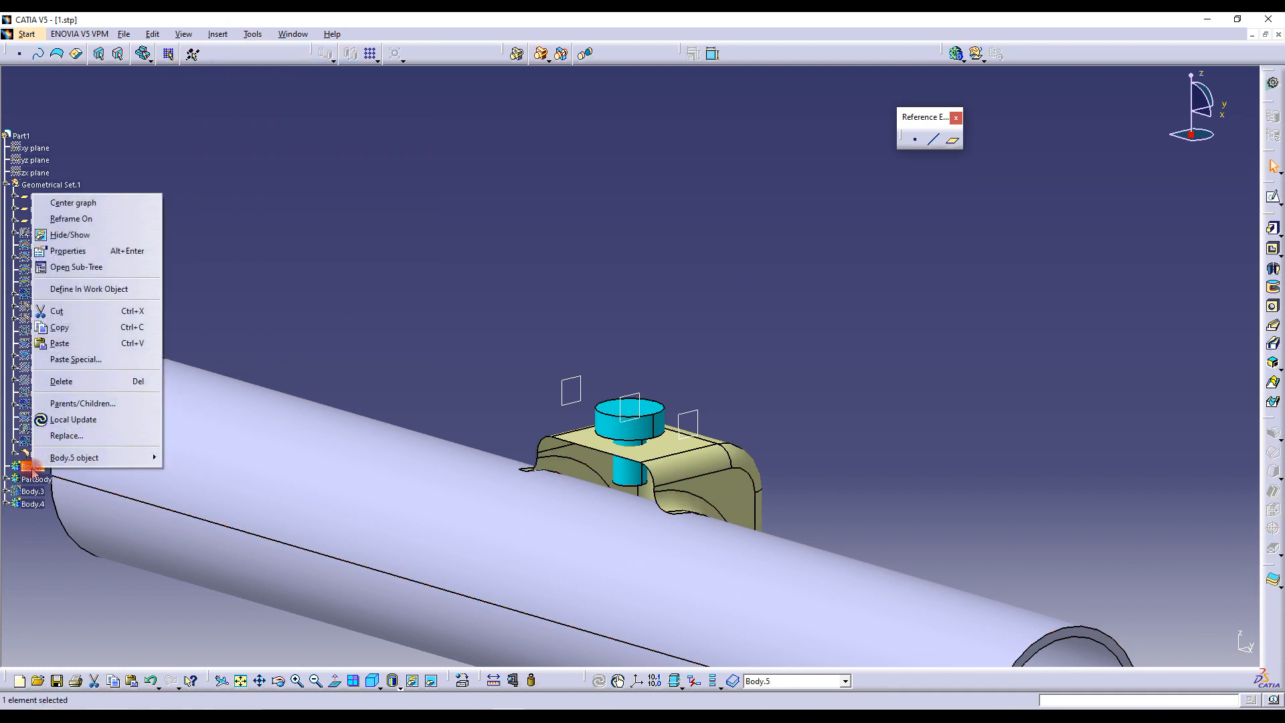
click(107, 290)
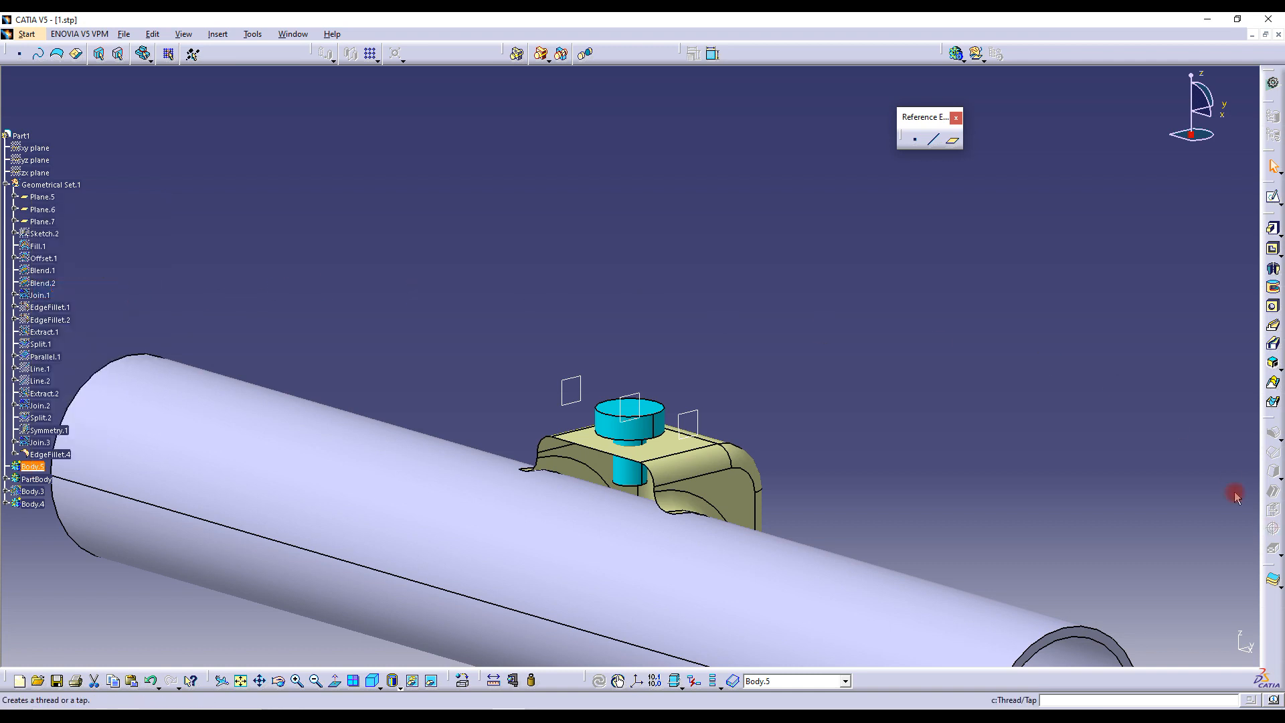
Thicken the filleted support surface into a solid with Thick Surface, offsetting it to the outer side
click(1272, 583)
click(745, 489)
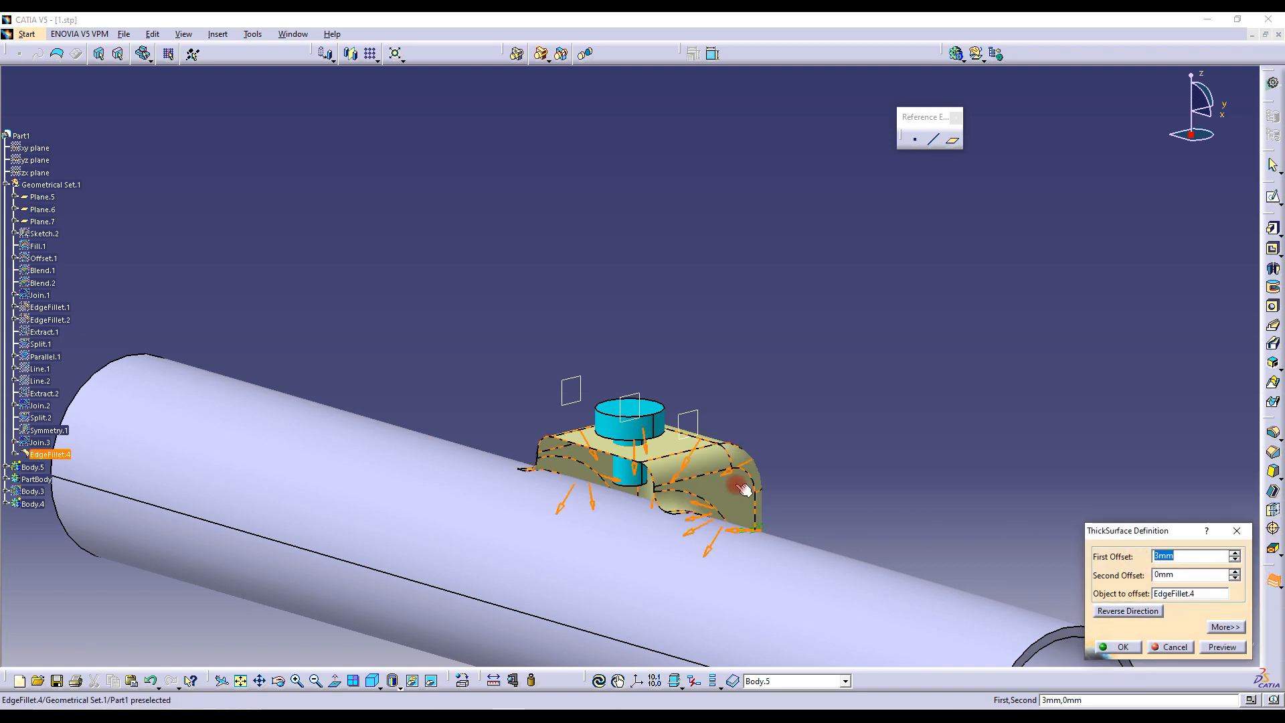
click(687, 466)
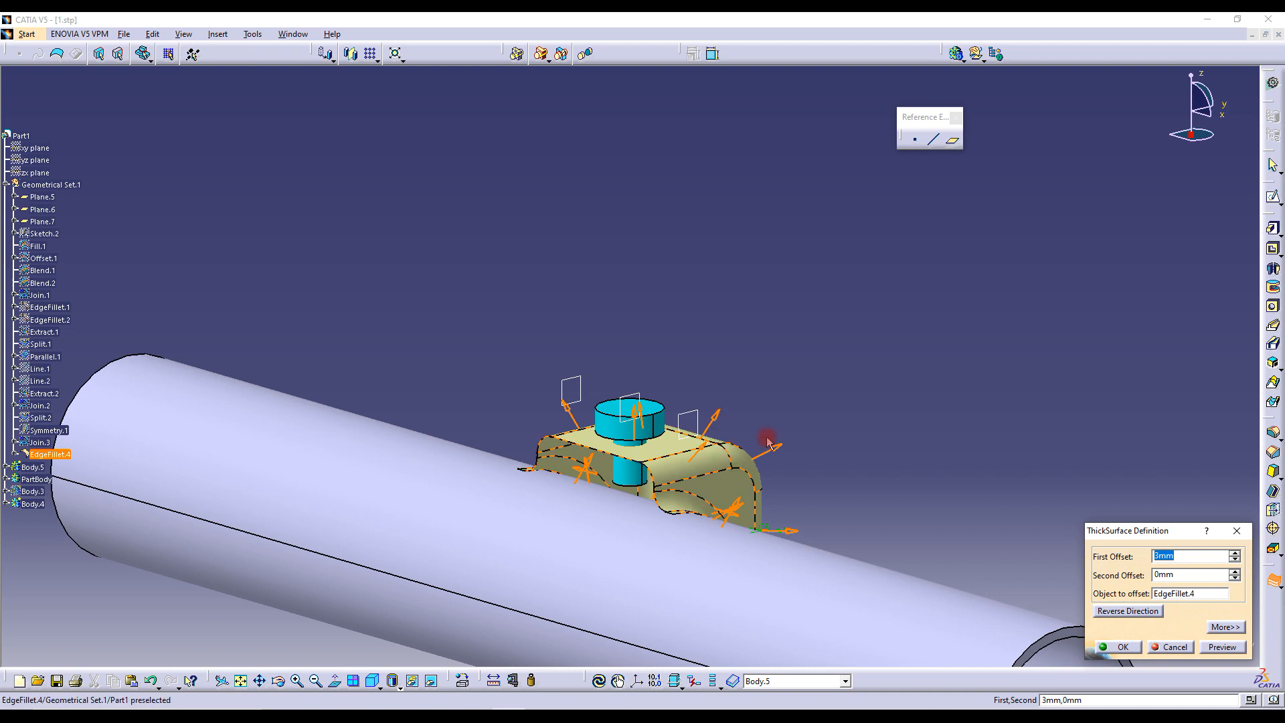
middle_drag(695, 510, 592, 346)
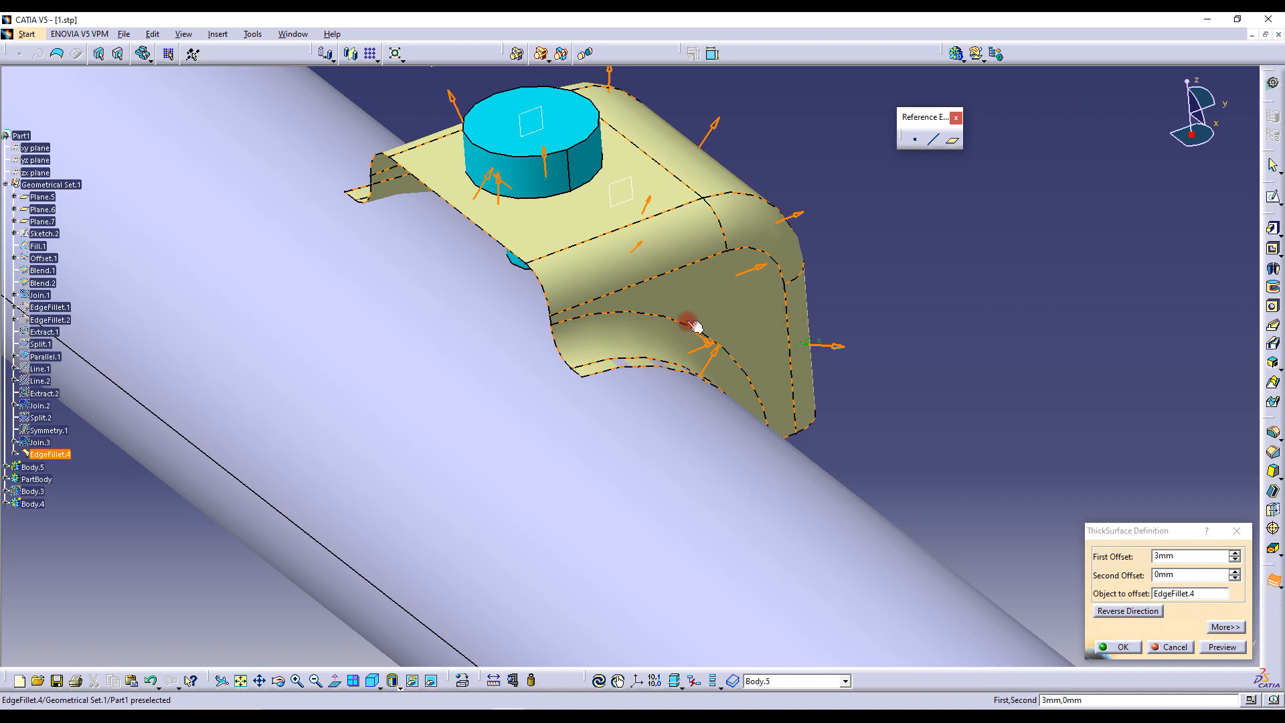
middle_drag(566, 366, 748, 421)
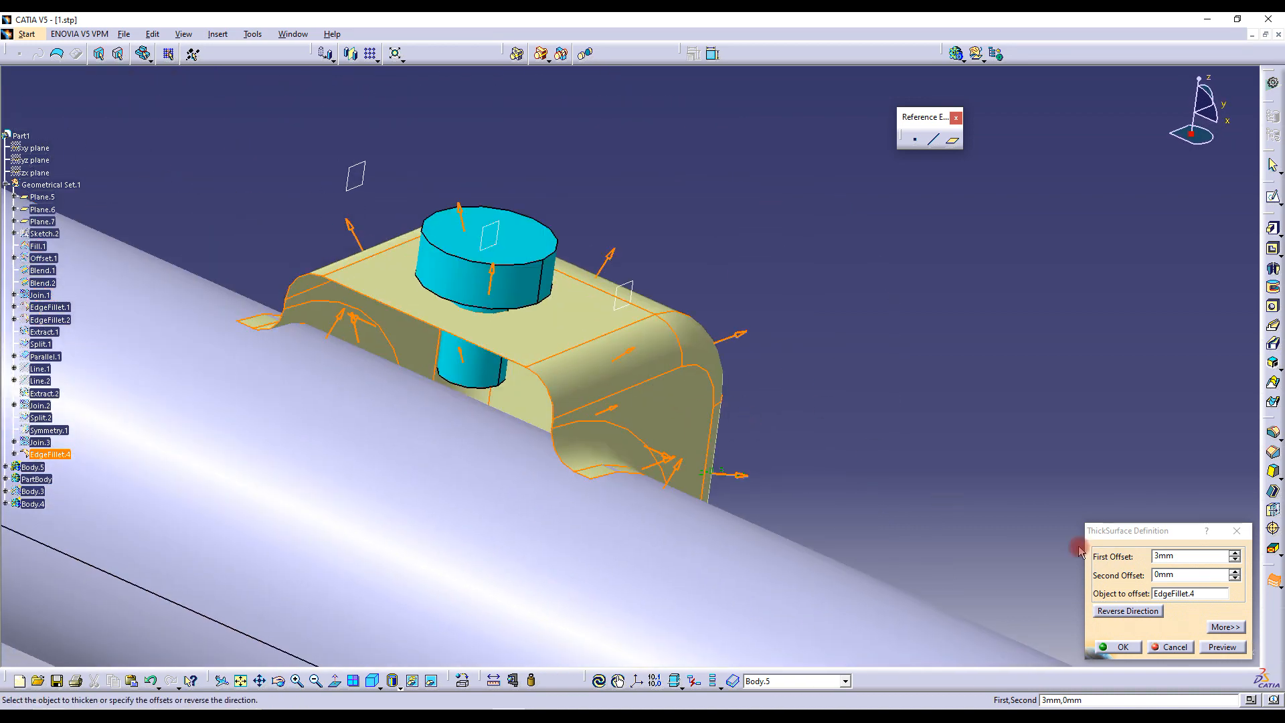
double_click(1181, 557)
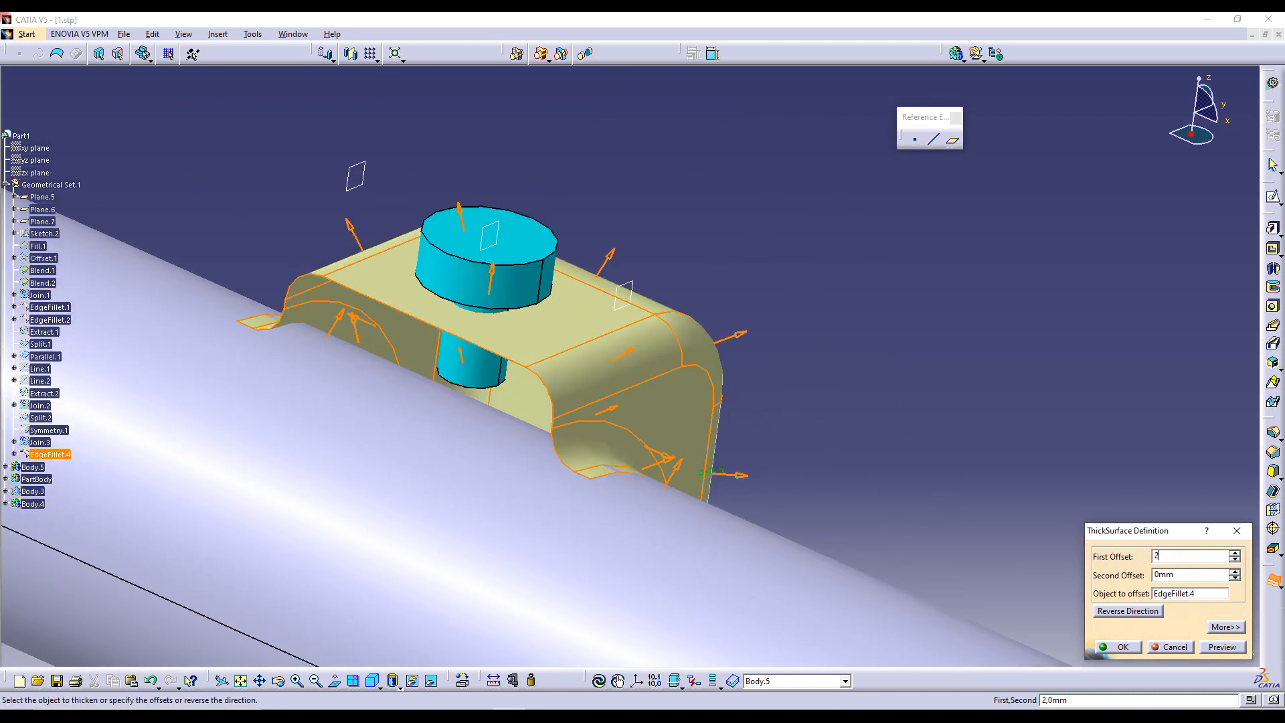
key(Return)
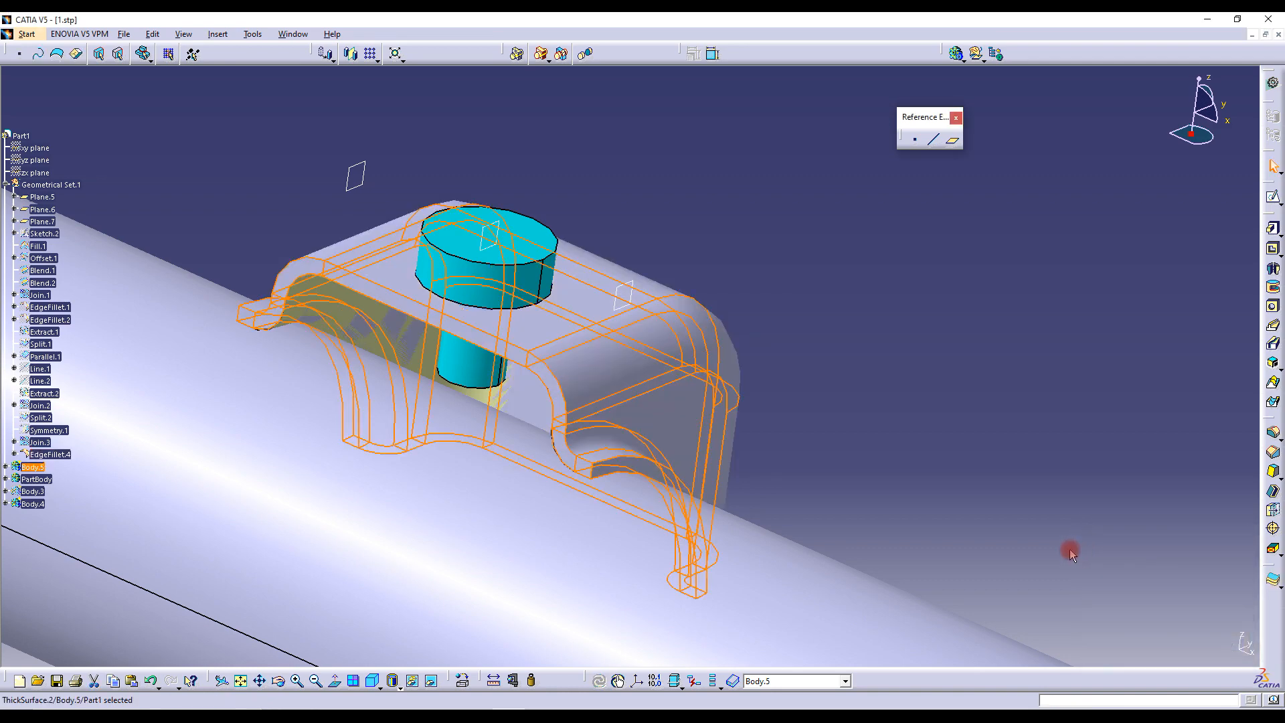
Show the hidden bracket body, Body.3, and check how the thickened support meets its underside
middle_drag(885, 316, 791, 239)
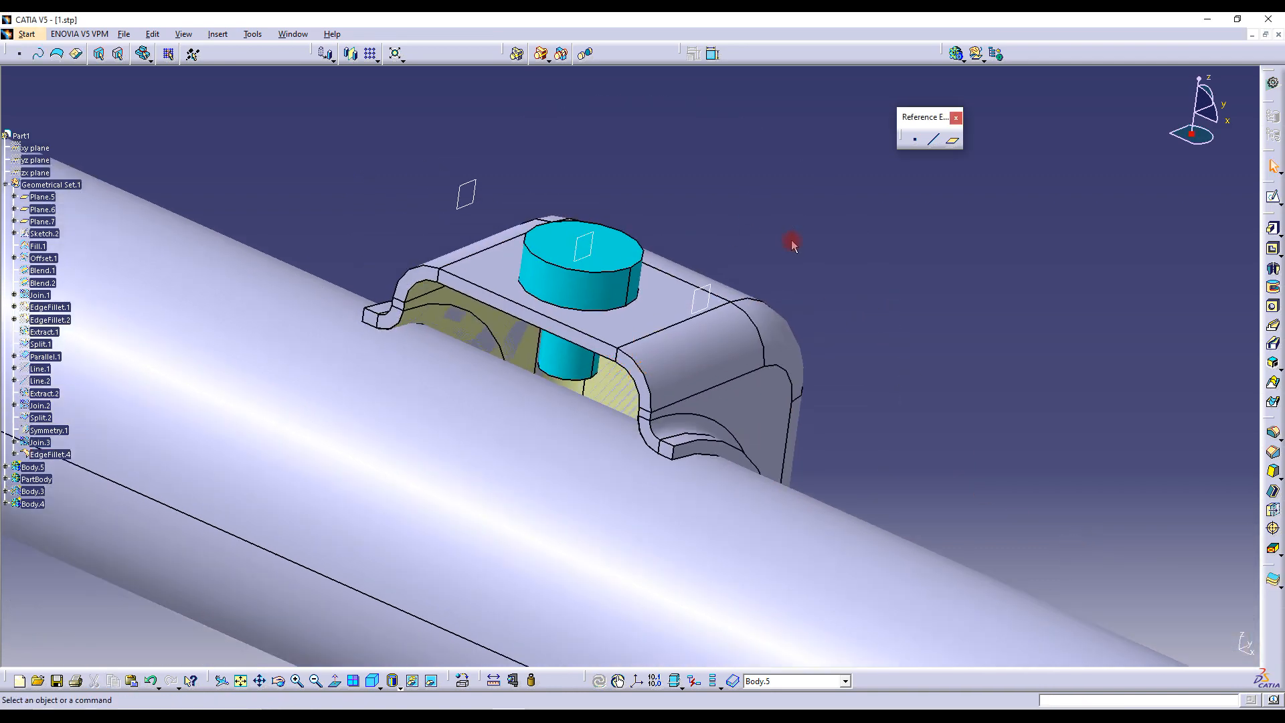
middle_drag(841, 316, 149, 408)
right_click(32, 491)
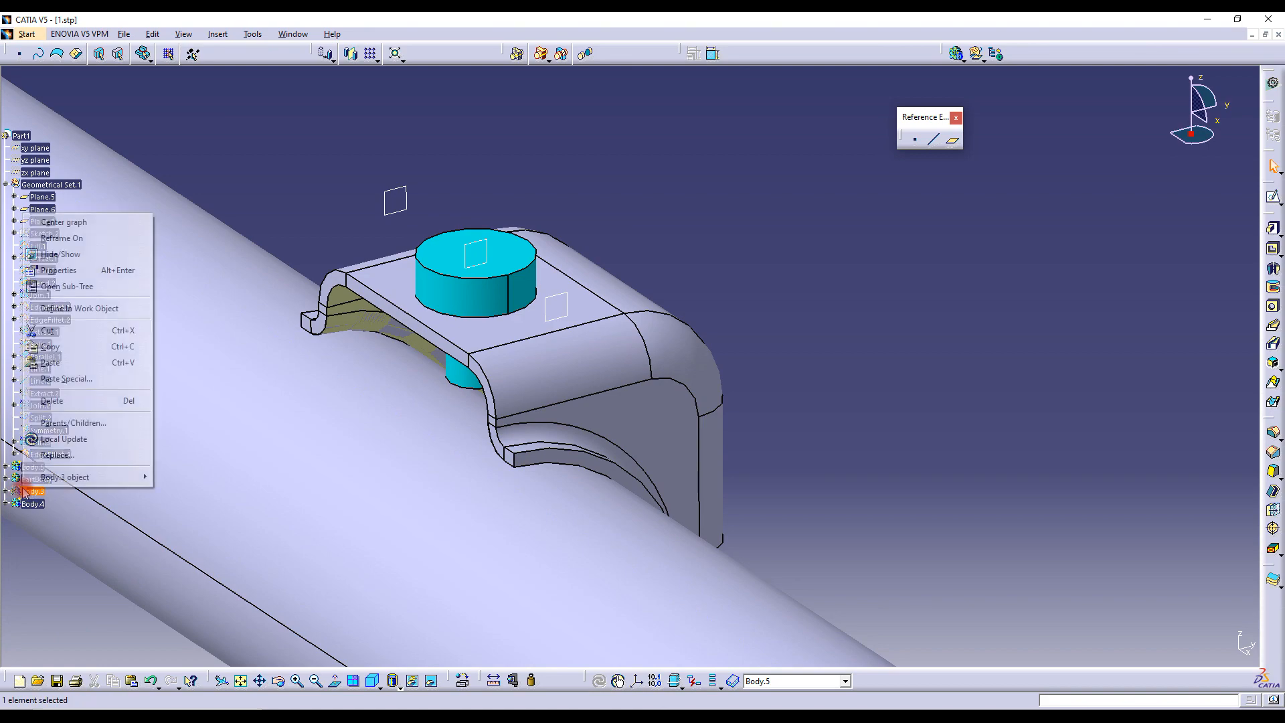
click(80, 254)
middle_drag(450, 376, 585, 371)
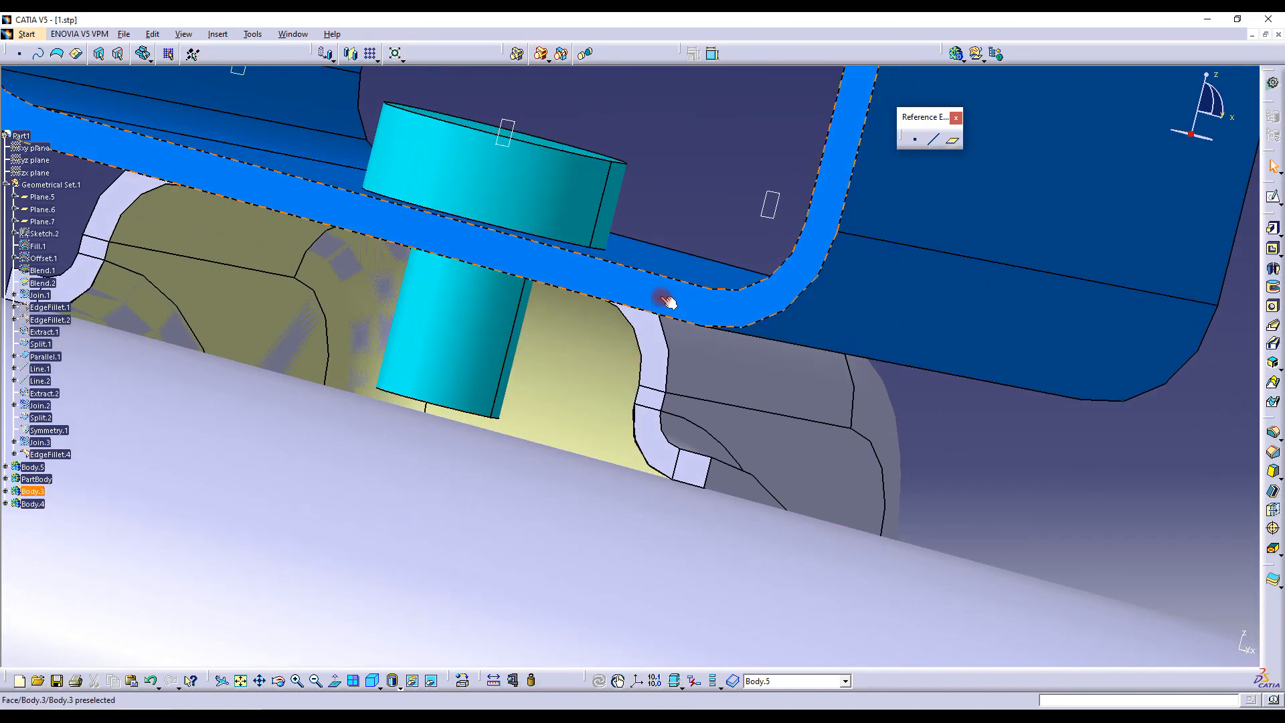
middle_drag(614, 290, 720, 307)
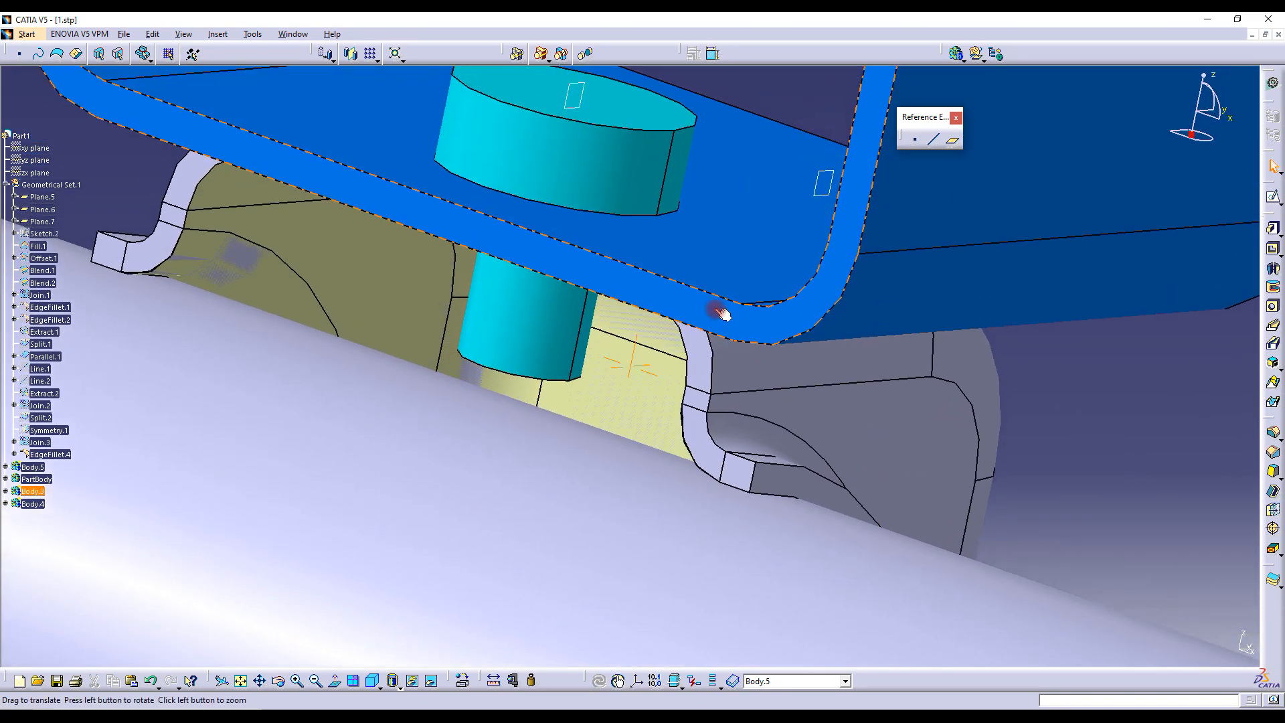
middle_drag(708, 235, 743, 321)
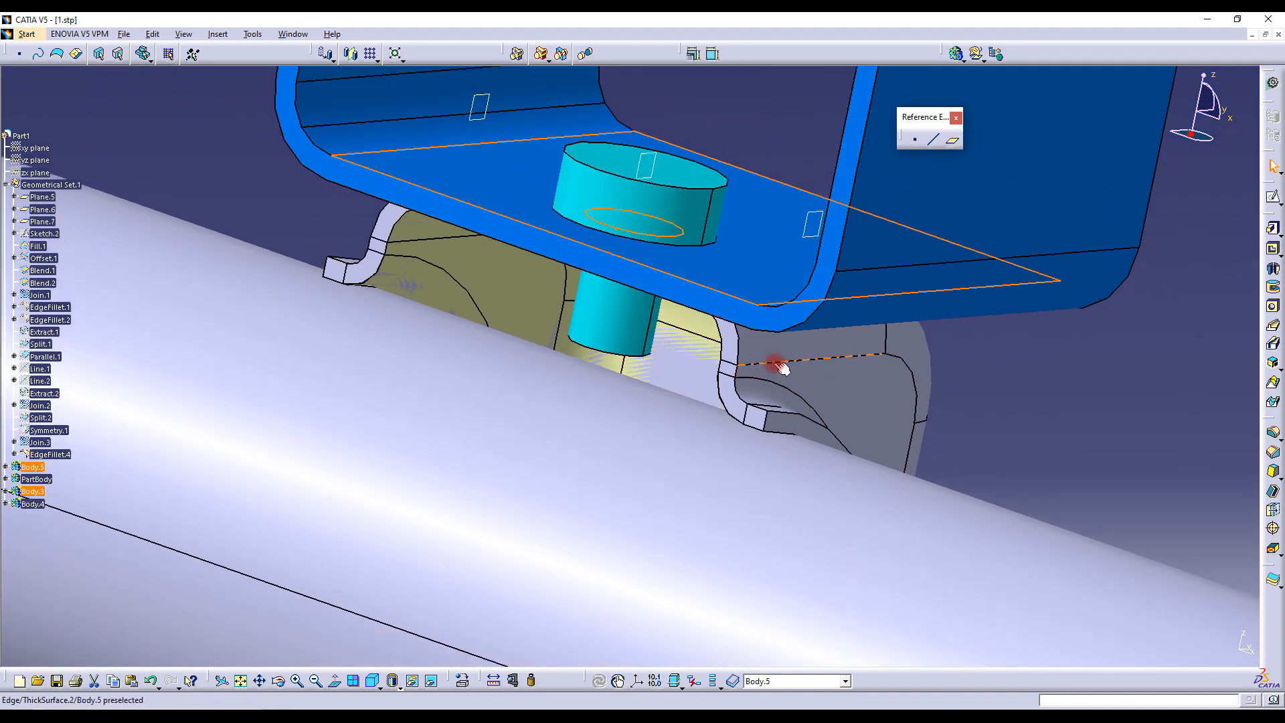
middle_drag(881, 357, 770, 324)
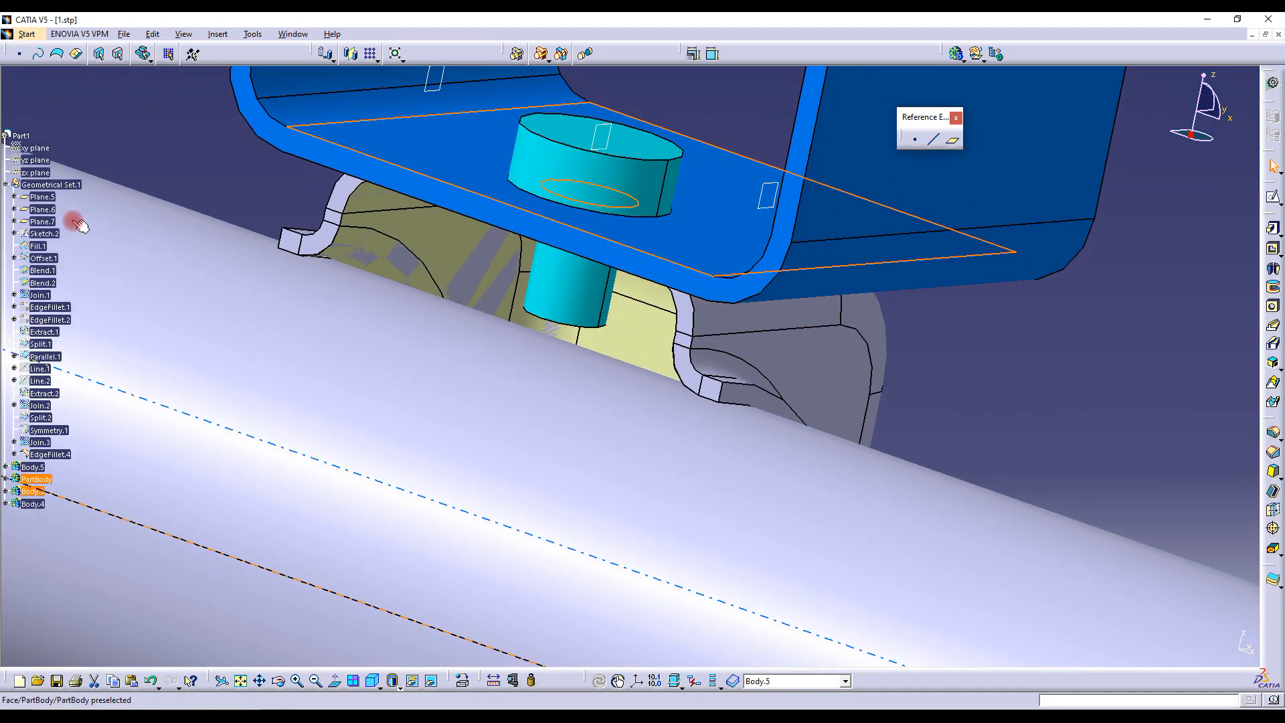
In the support's profile sketch, Sketch.2, delete the top line's coincidence with the bracket and move the line about 3 mm down
double_click(45, 233)
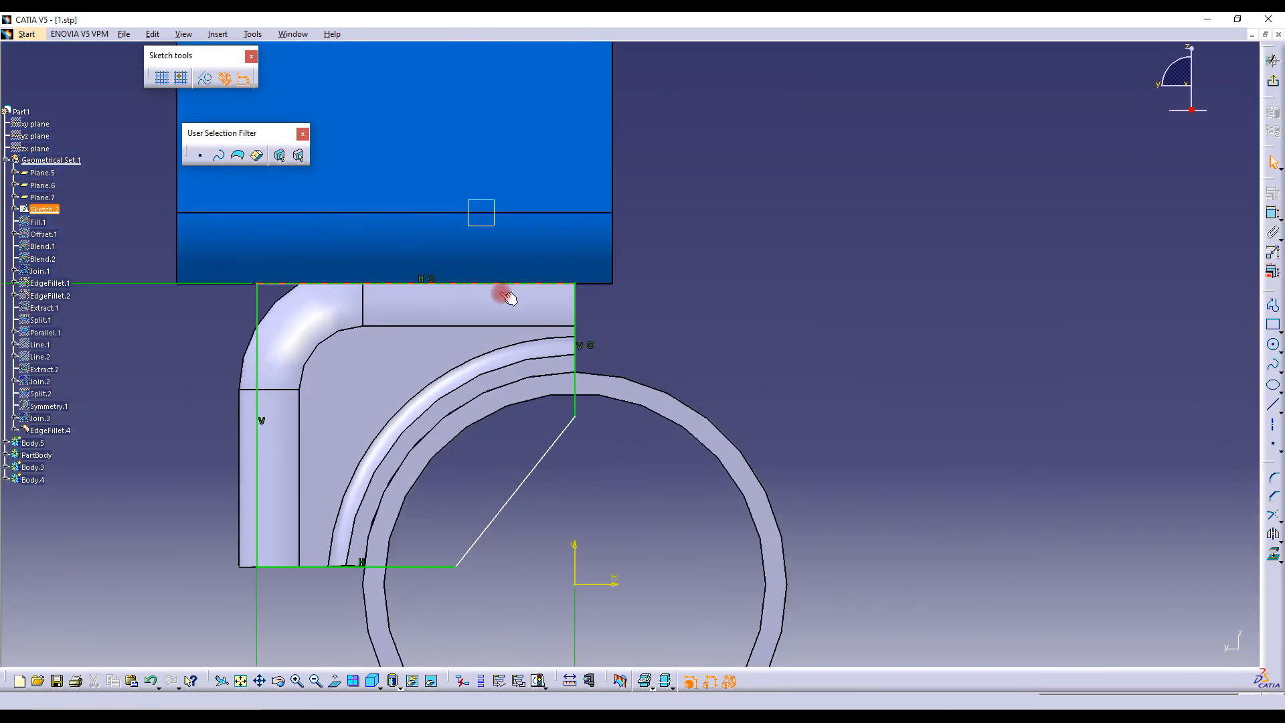
mouse_move(317, 313)
middle_down()
mouse_move(501, 342)
mouse_move(505, 356)
middle_up()
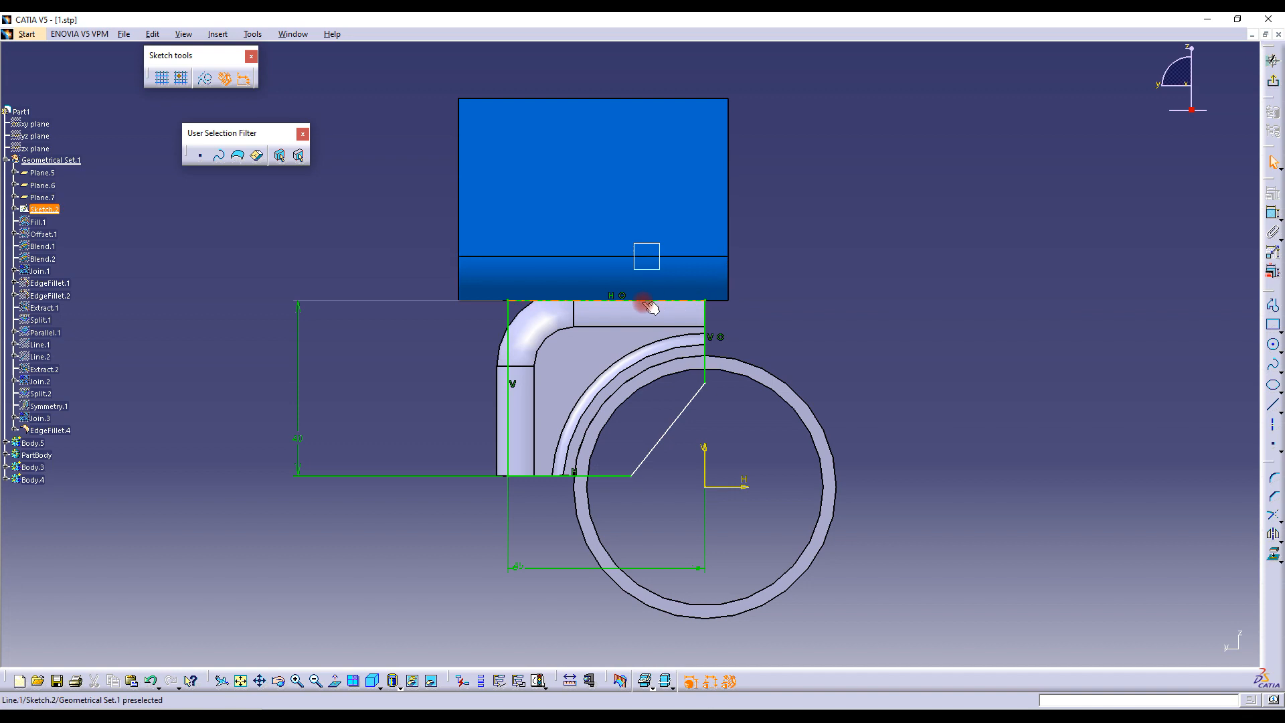
click(622, 297)
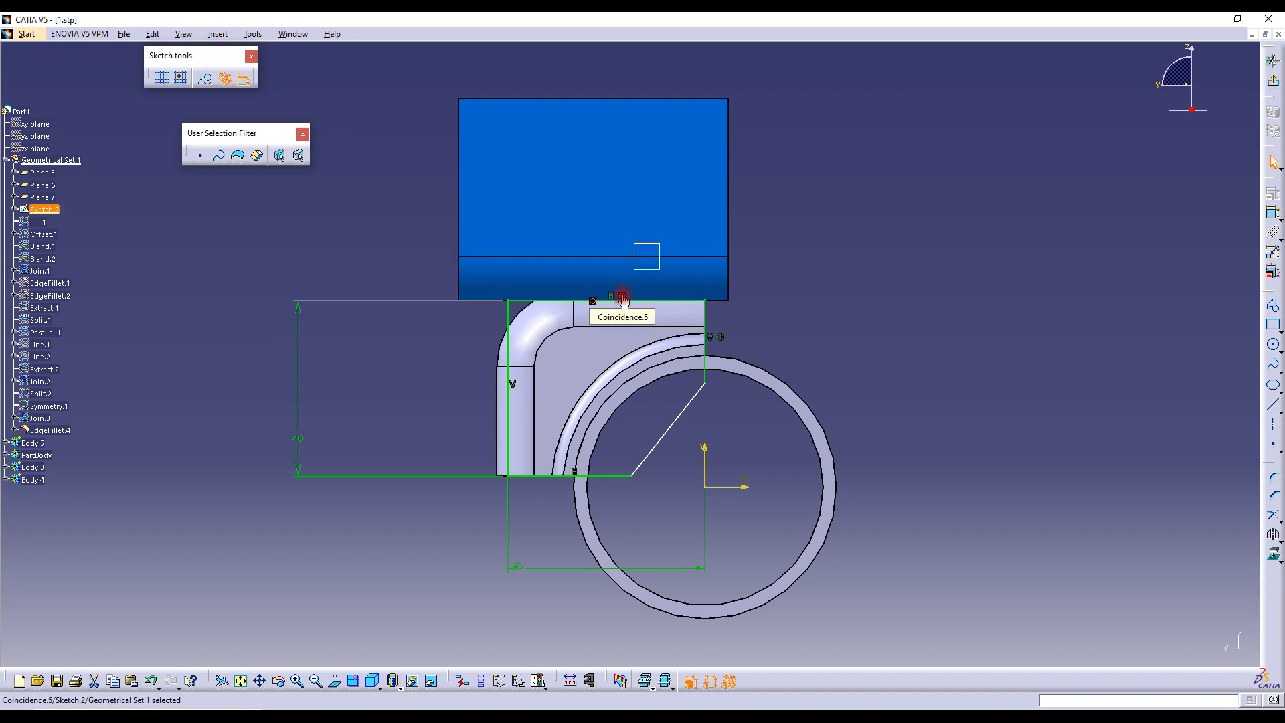
key(Delete)
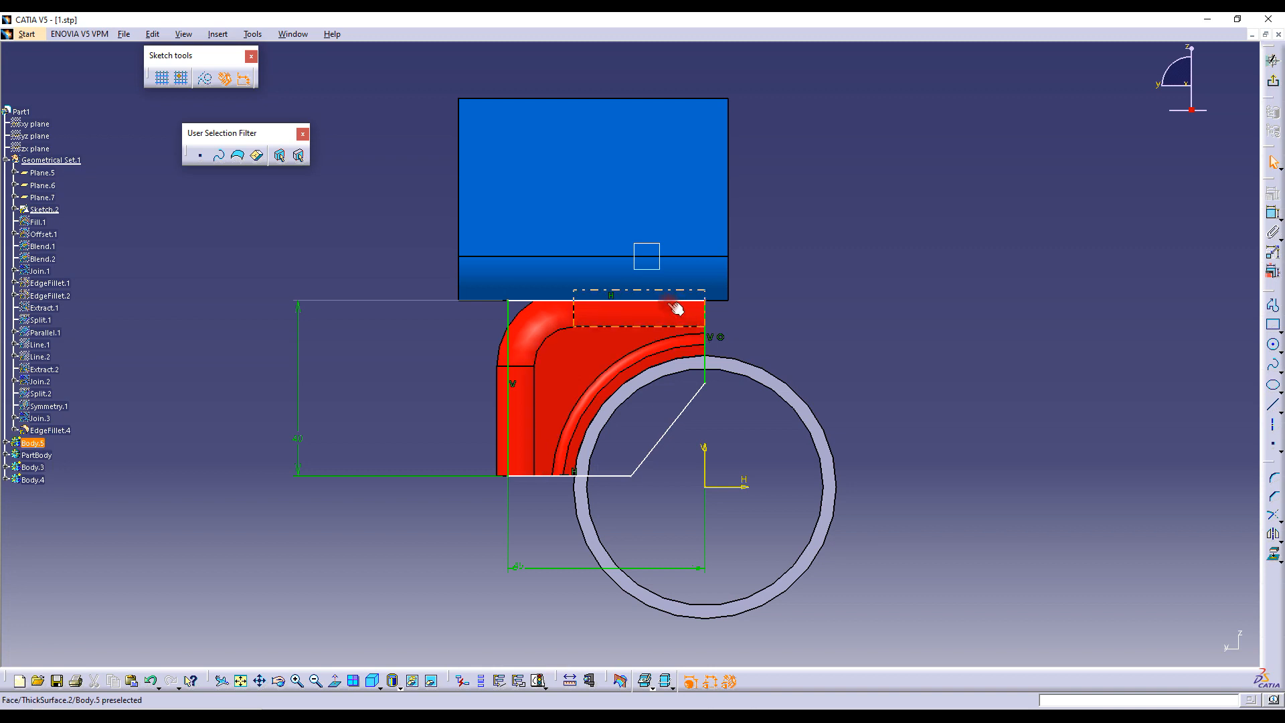
drag(664, 301, 667, 313)
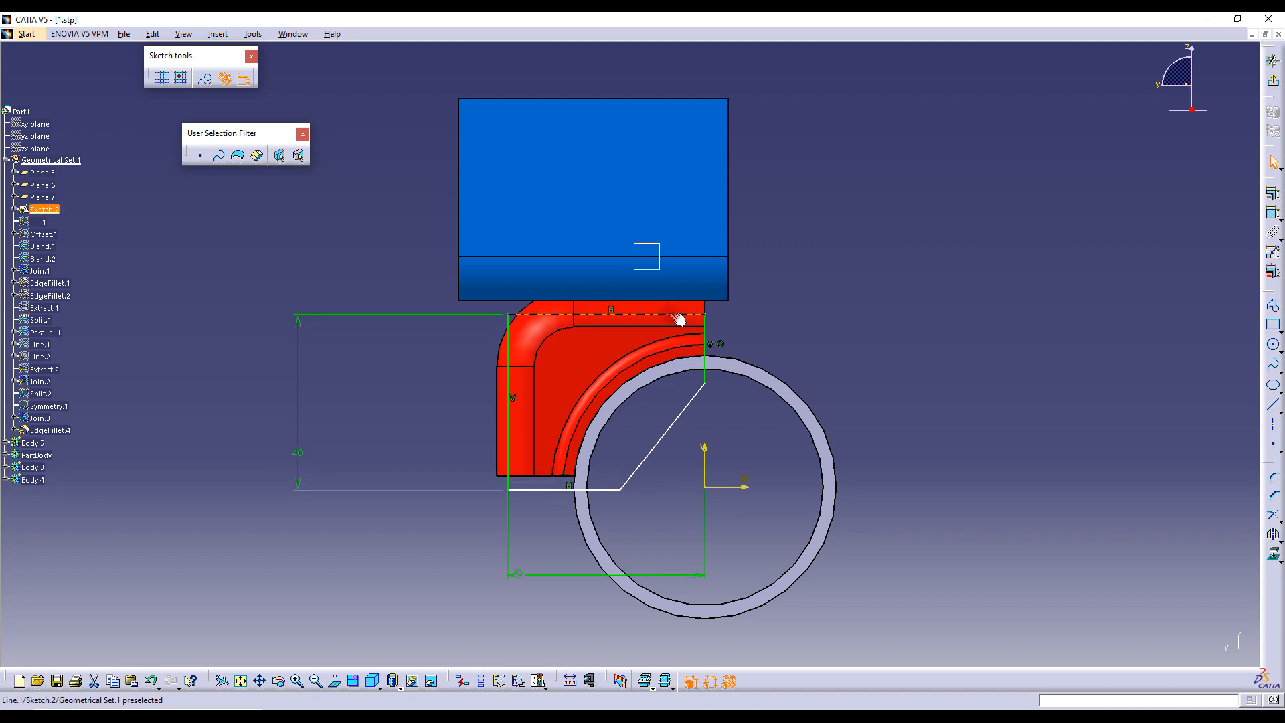
Dimension the gap between the bracket's lower edge and the profile's top line and set it to 2.5 mm
click(1263, 216)
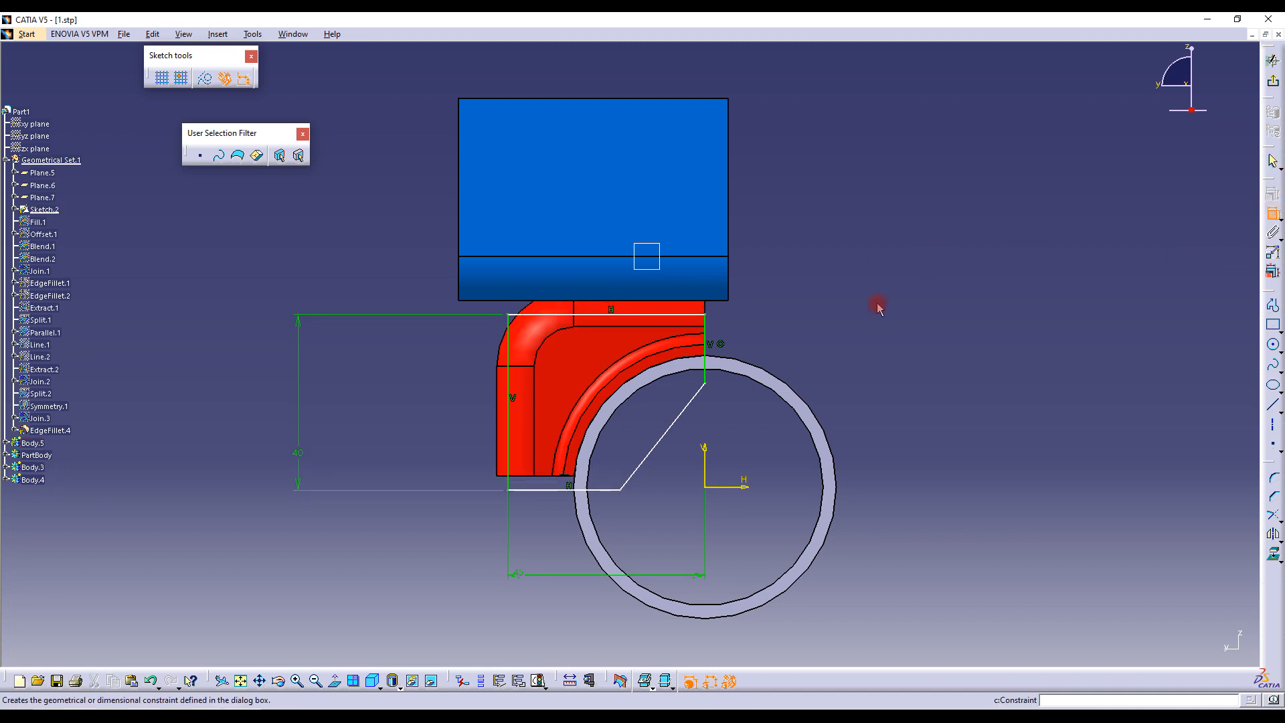
click(726, 305)
click(701, 315)
click(785, 302)
double_click(784, 301)
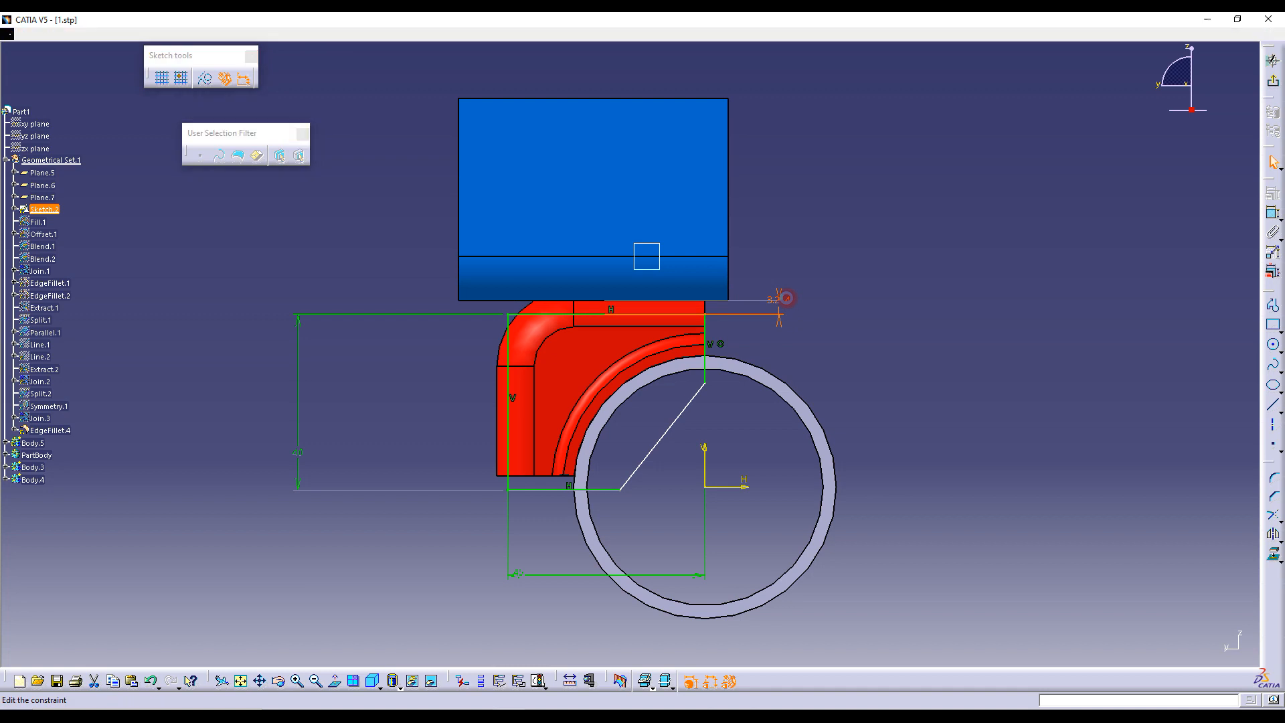
text(5mm)
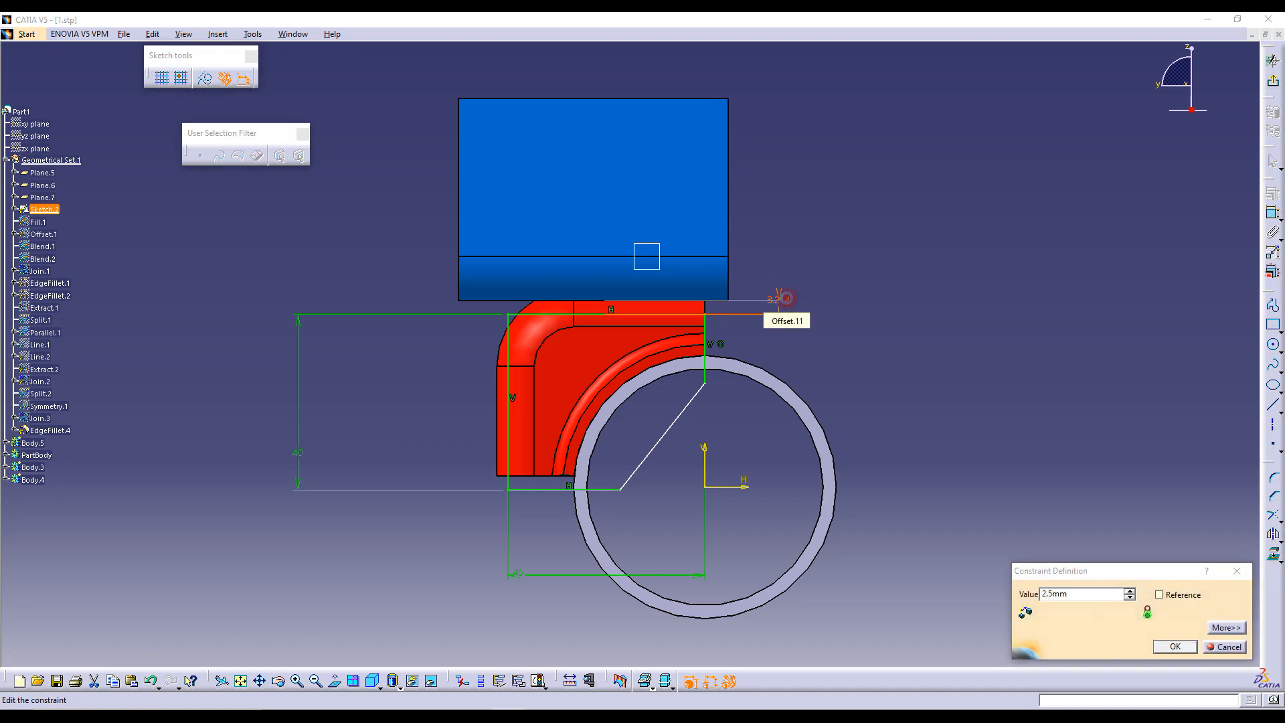
key(Return)
click(853, 241)
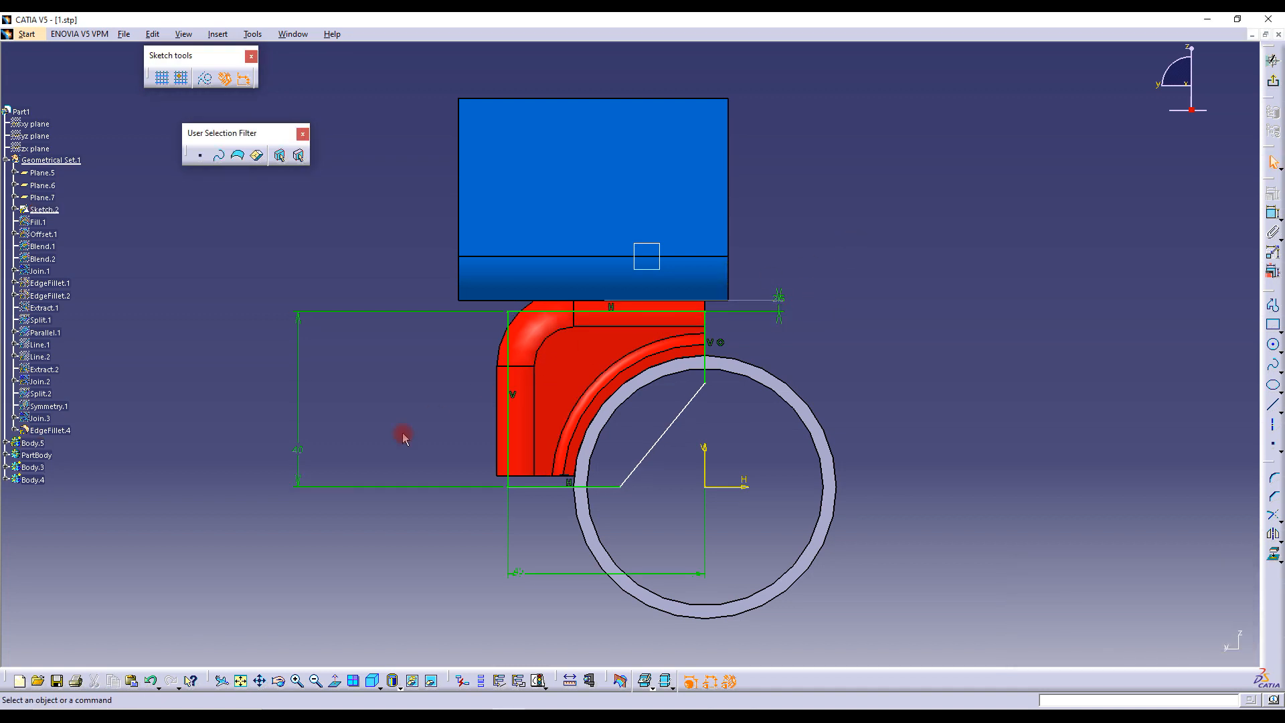
Reduce the profile's 40 mm height by 2.5 mm to 37.5 mm and exit the sketch
double_click(297, 452)
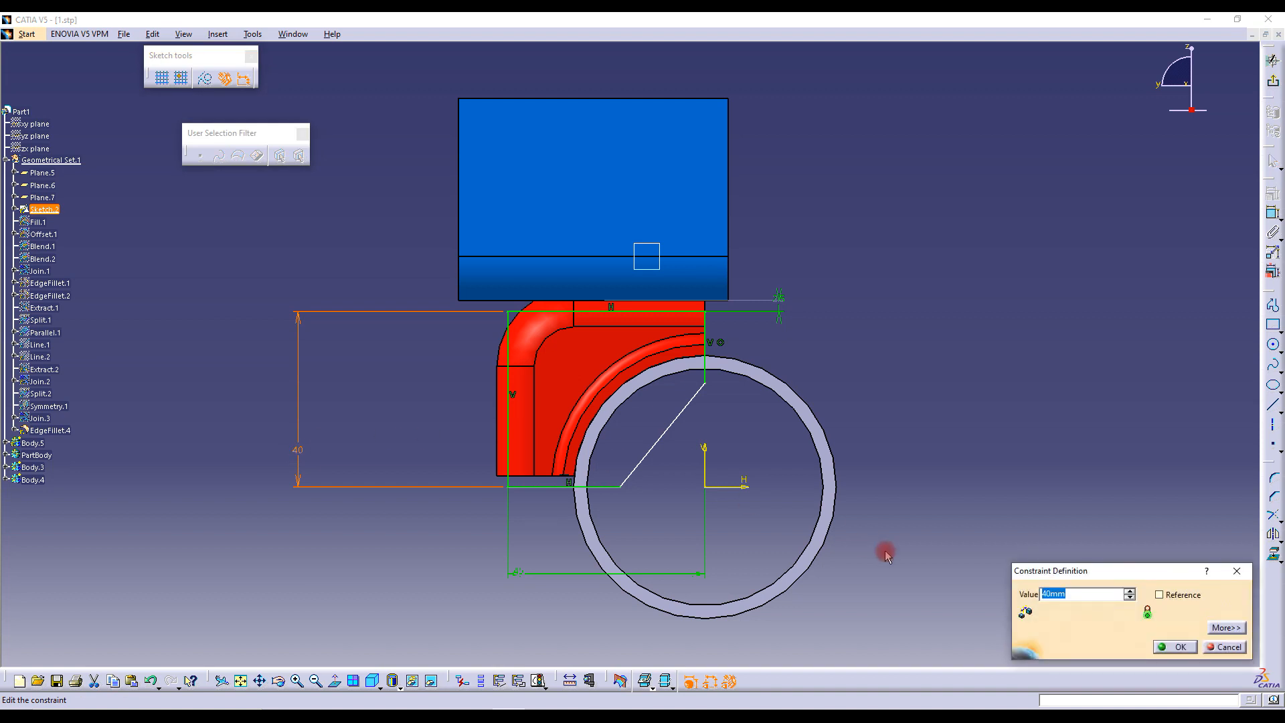
text(-2.5)
key(Return)
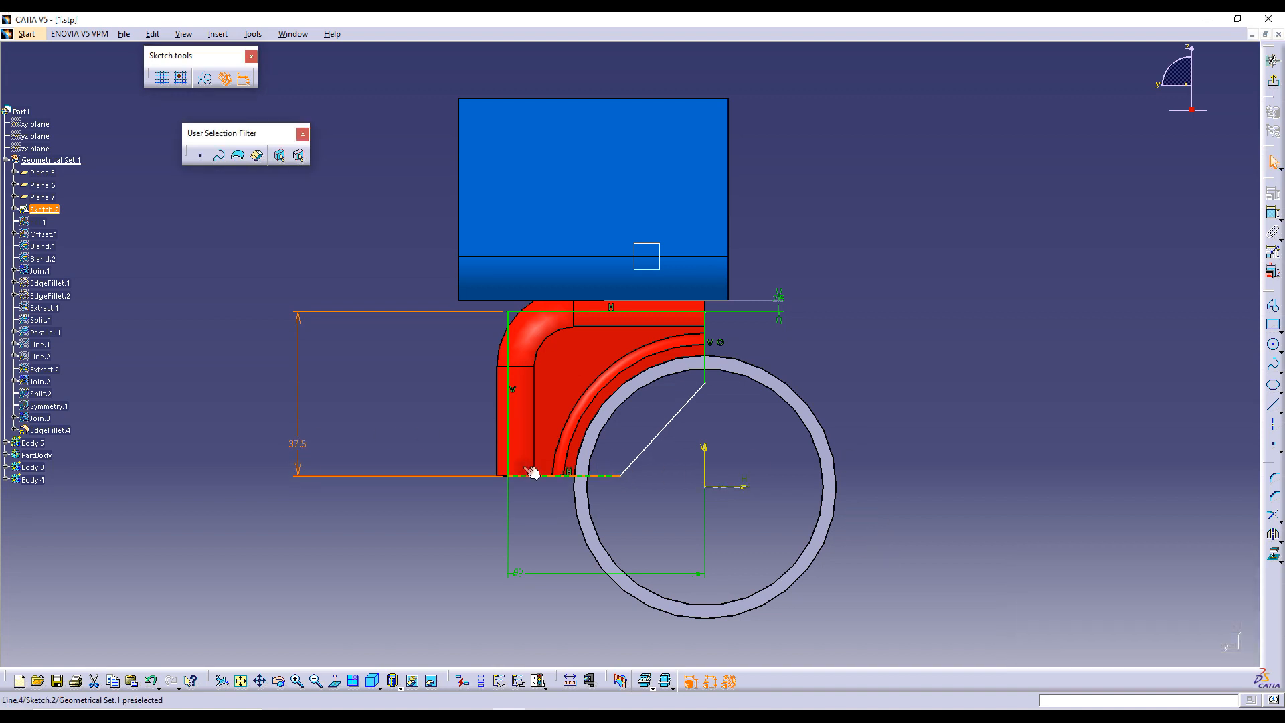
click(1274, 85)
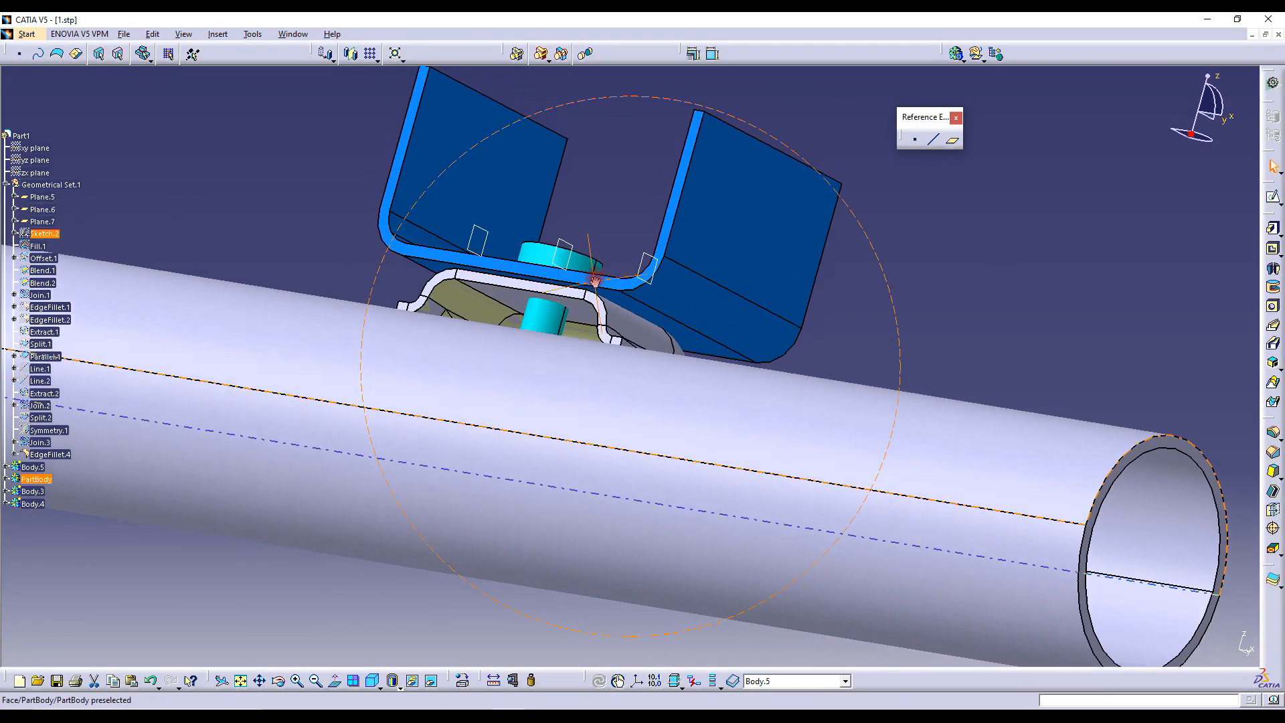
Check the updated support's flanges against the tube and hide the bracket body, Body.3
middle_drag(595, 280, 735, 347)
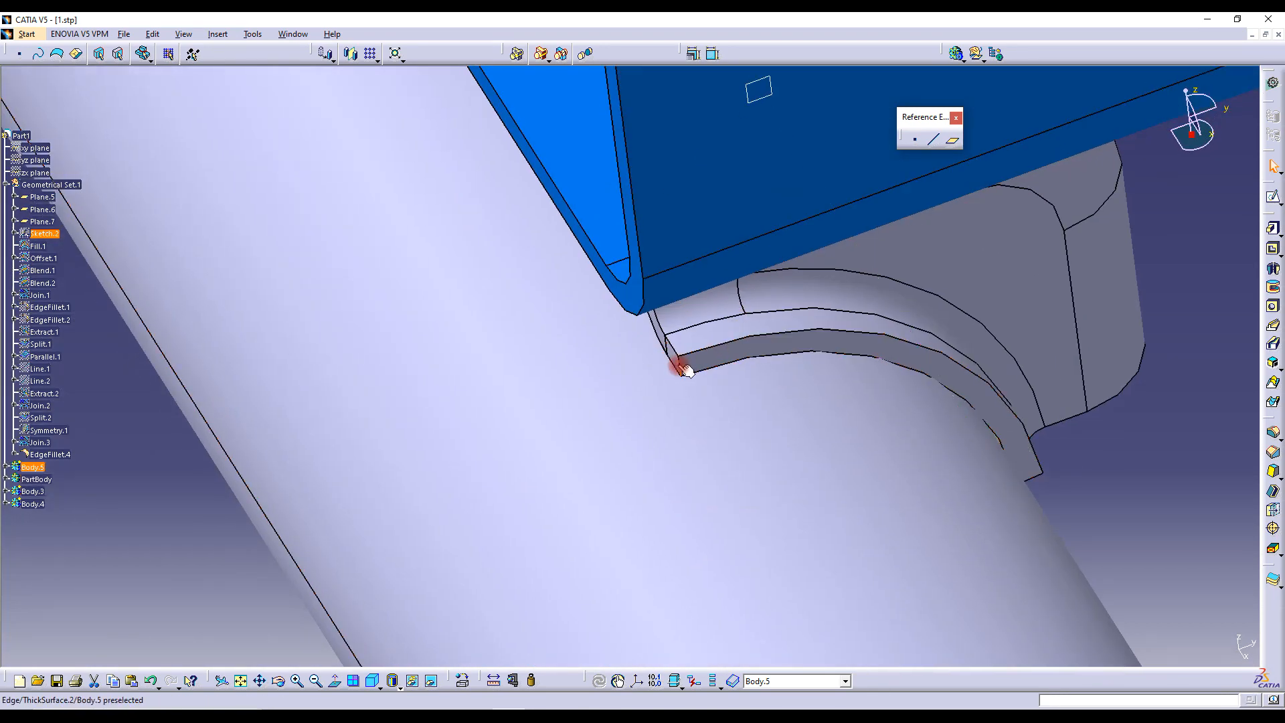
middle_drag(898, 368, 1131, 443)
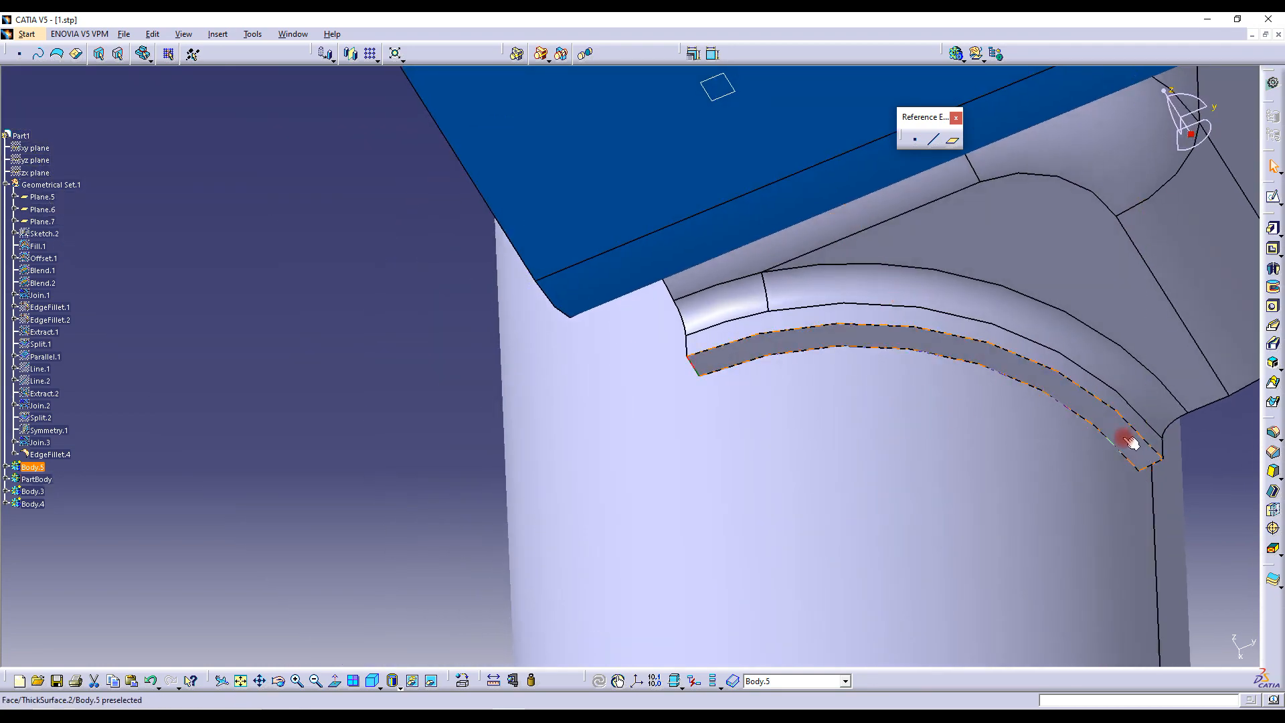
middle_drag(812, 336, 539, 319)
middle_drag(536, 396, 957, 353)
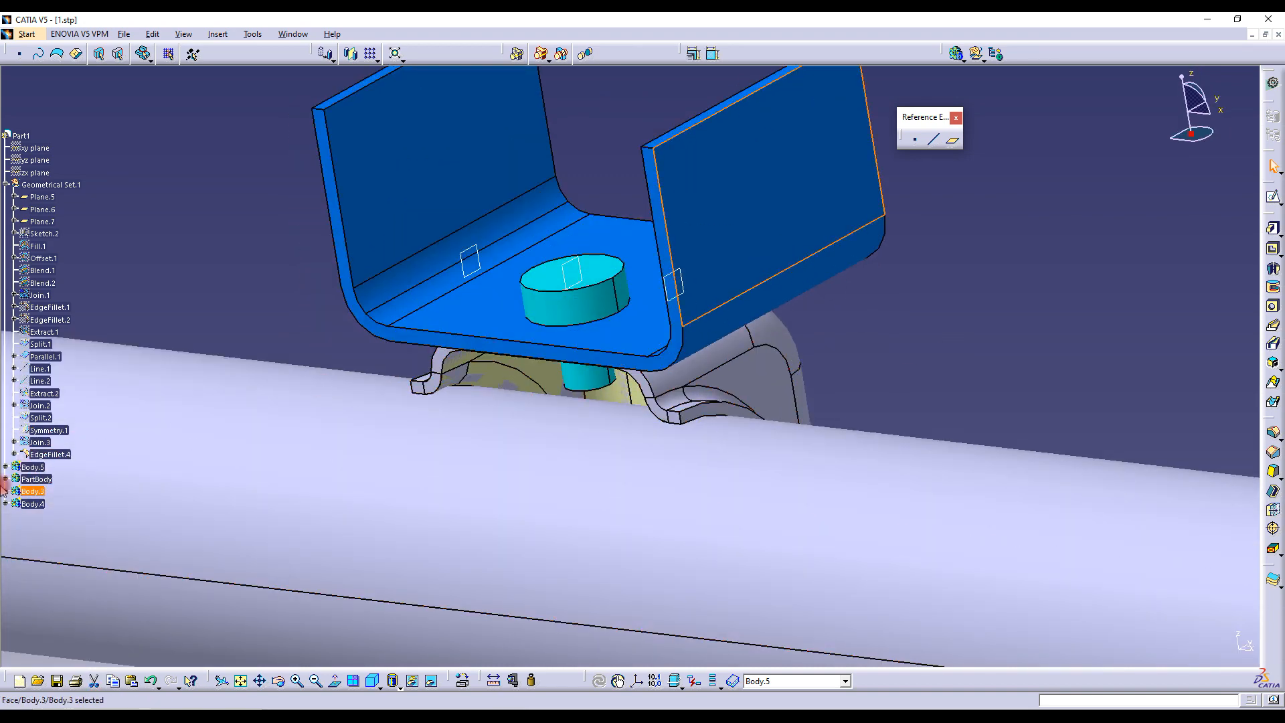
right_click(26, 500)
click(26, 490)
right_click(28, 489)
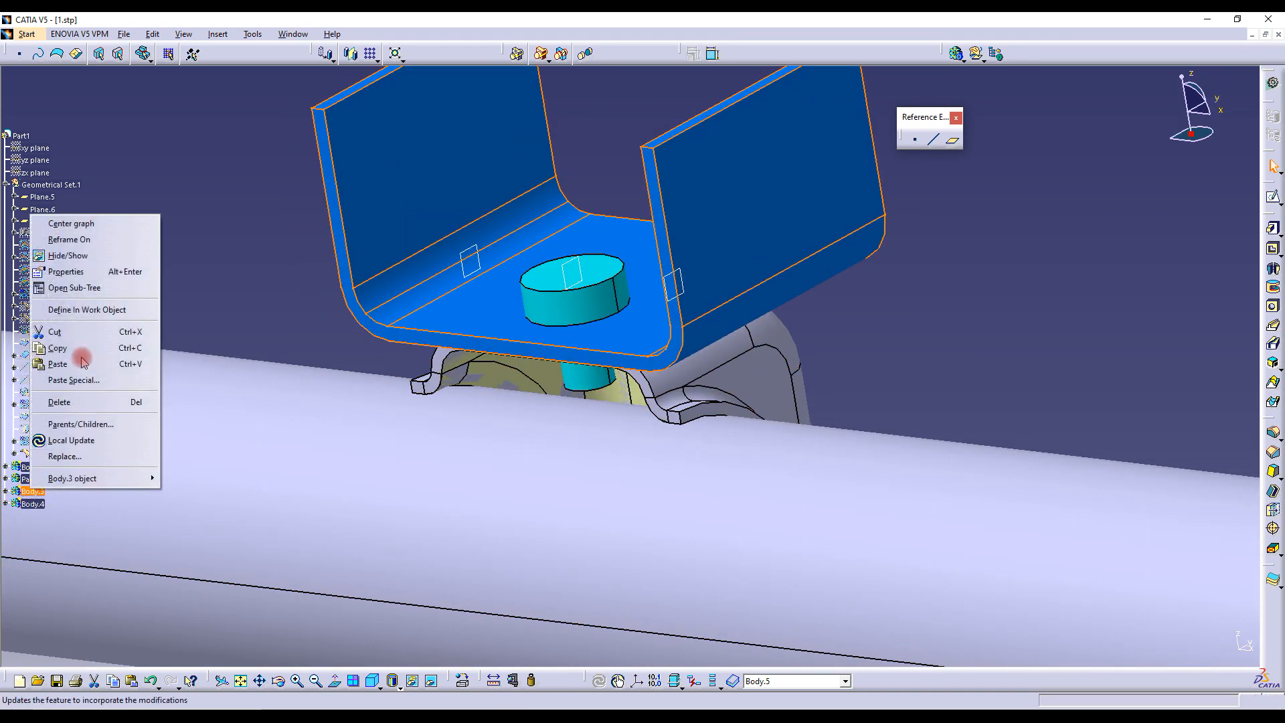
click(80, 252)
middle_drag(535, 382, 611, 324)
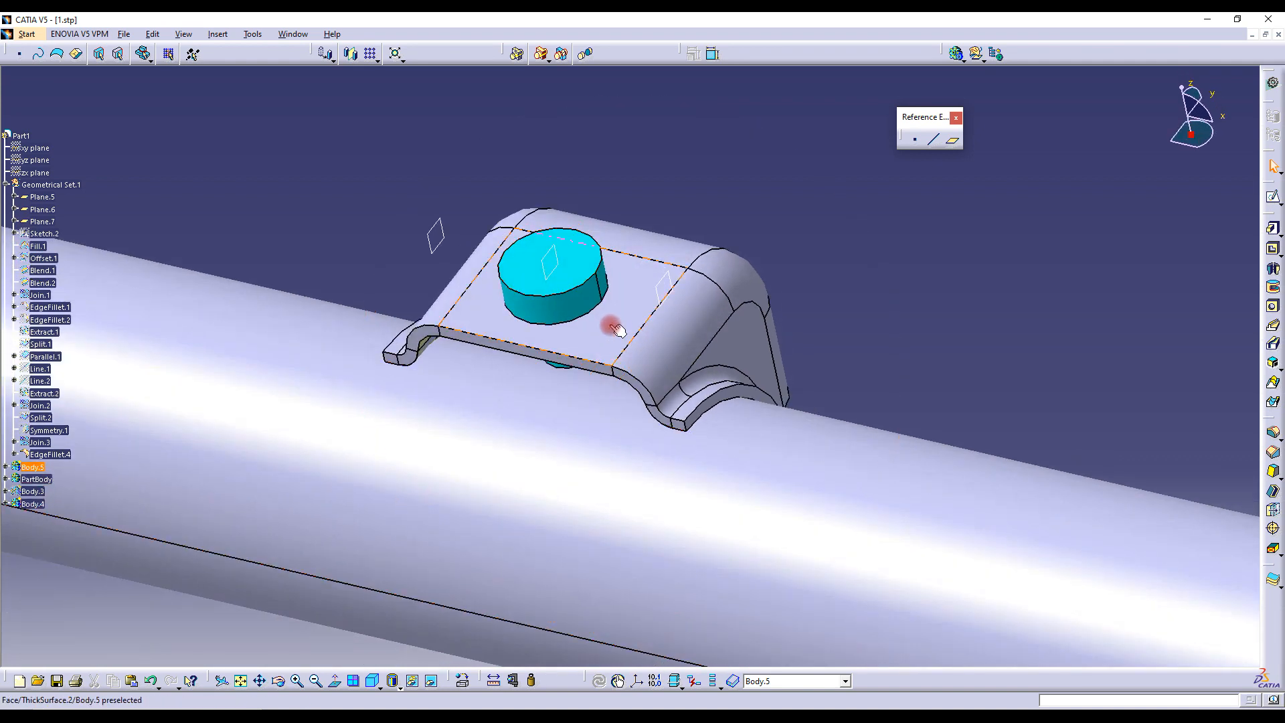
click(1273, 199)
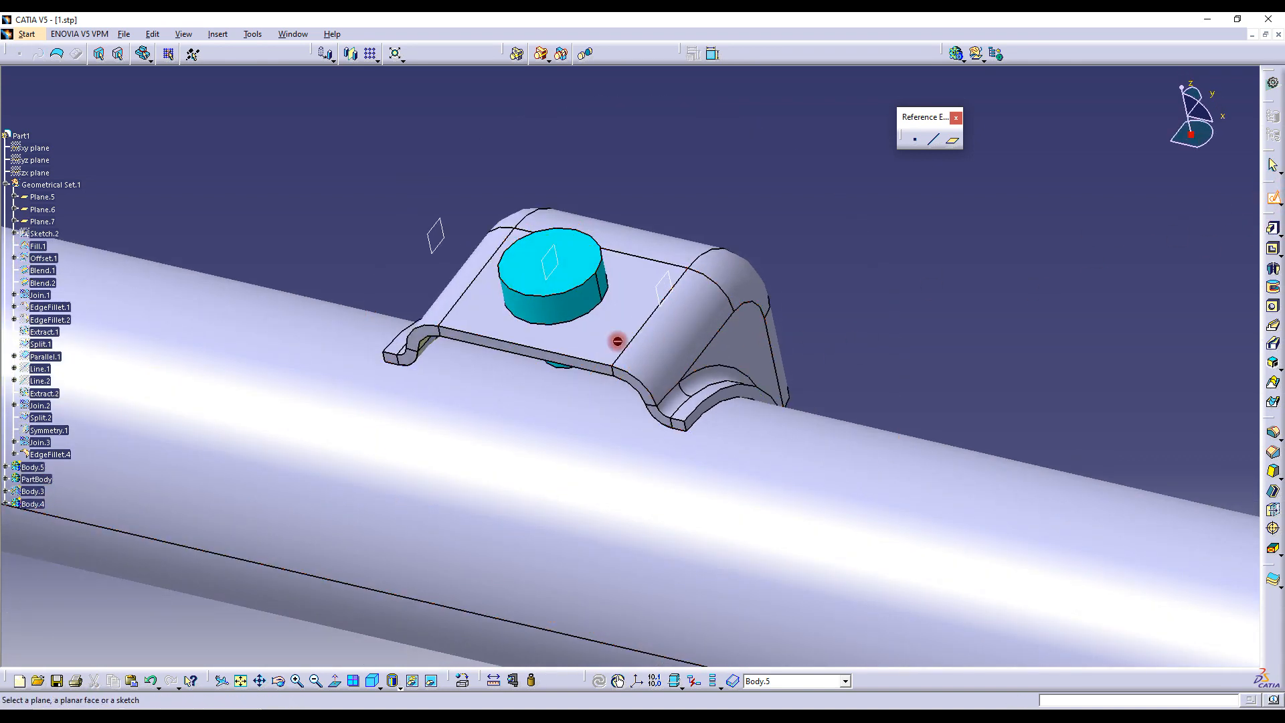
middle_drag(573, 361, 622, 464)
click(1270, 164)
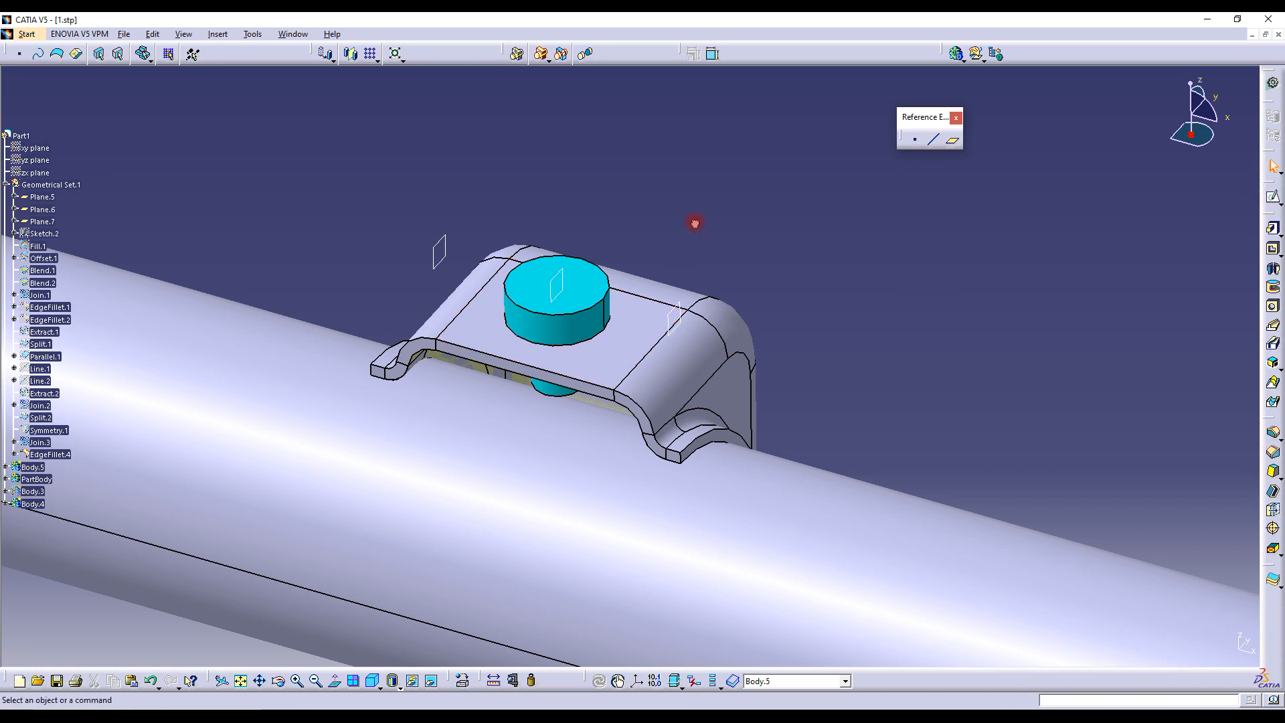
Create a reference plane through two lines, using the two opposite straight edges of the support's flat top face
click(955, 142)
click(1174, 561)
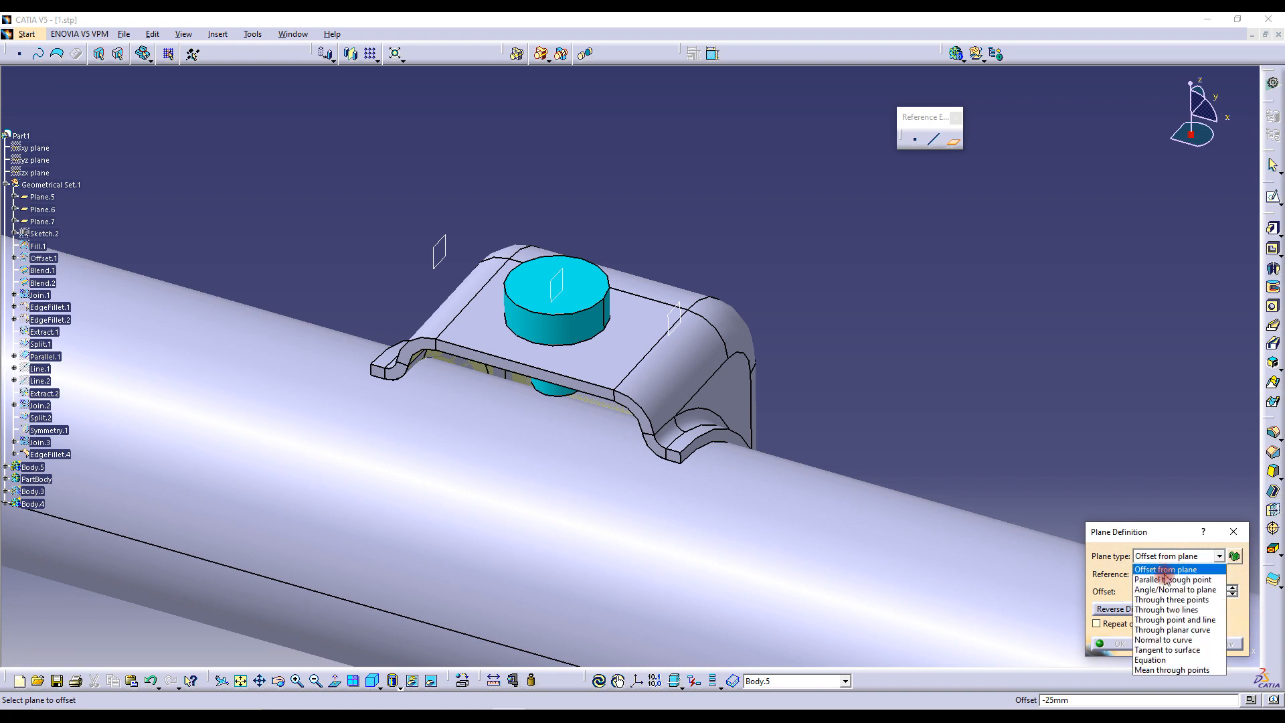
click(1177, 610)
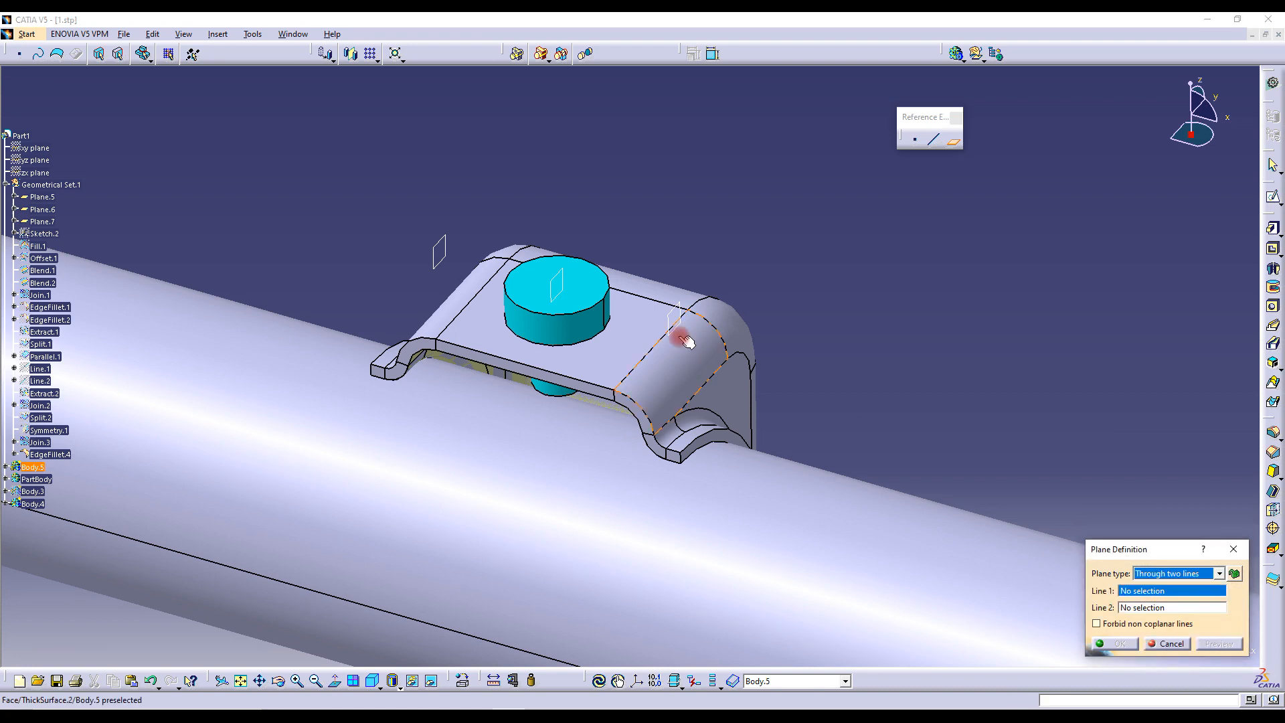
click(643, 302)
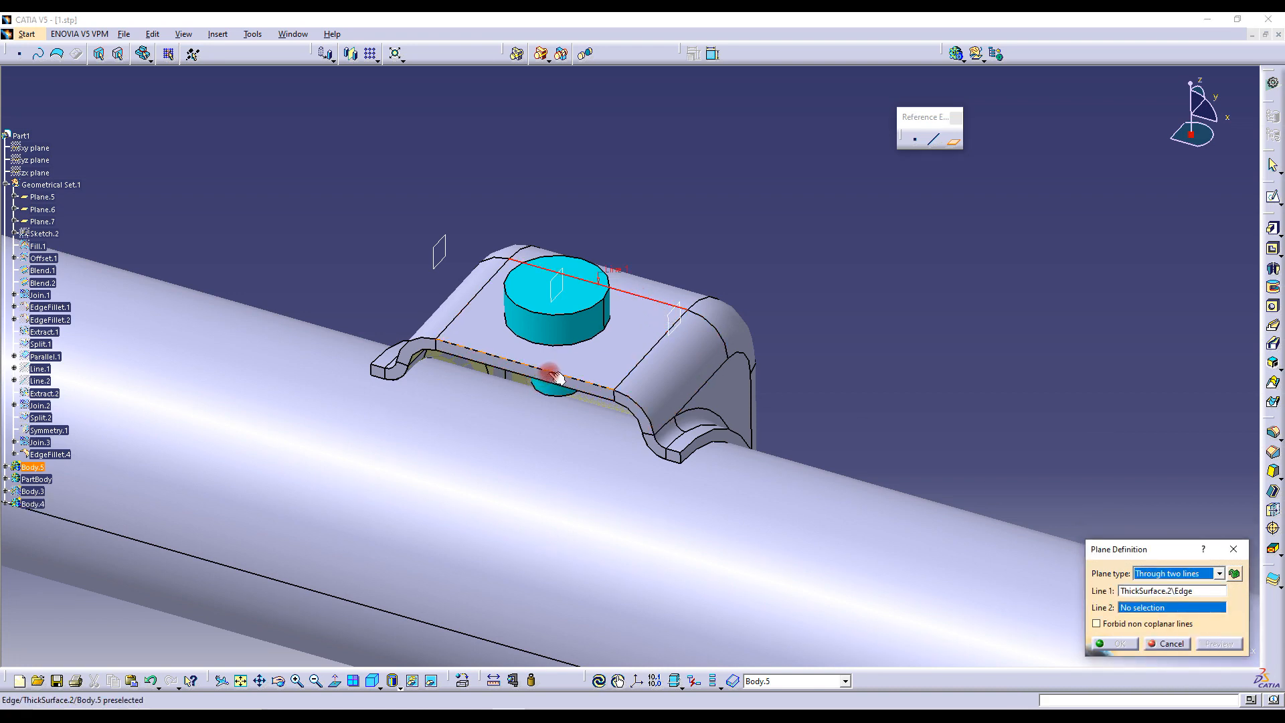
click(554, 377)
click(1119, 644)
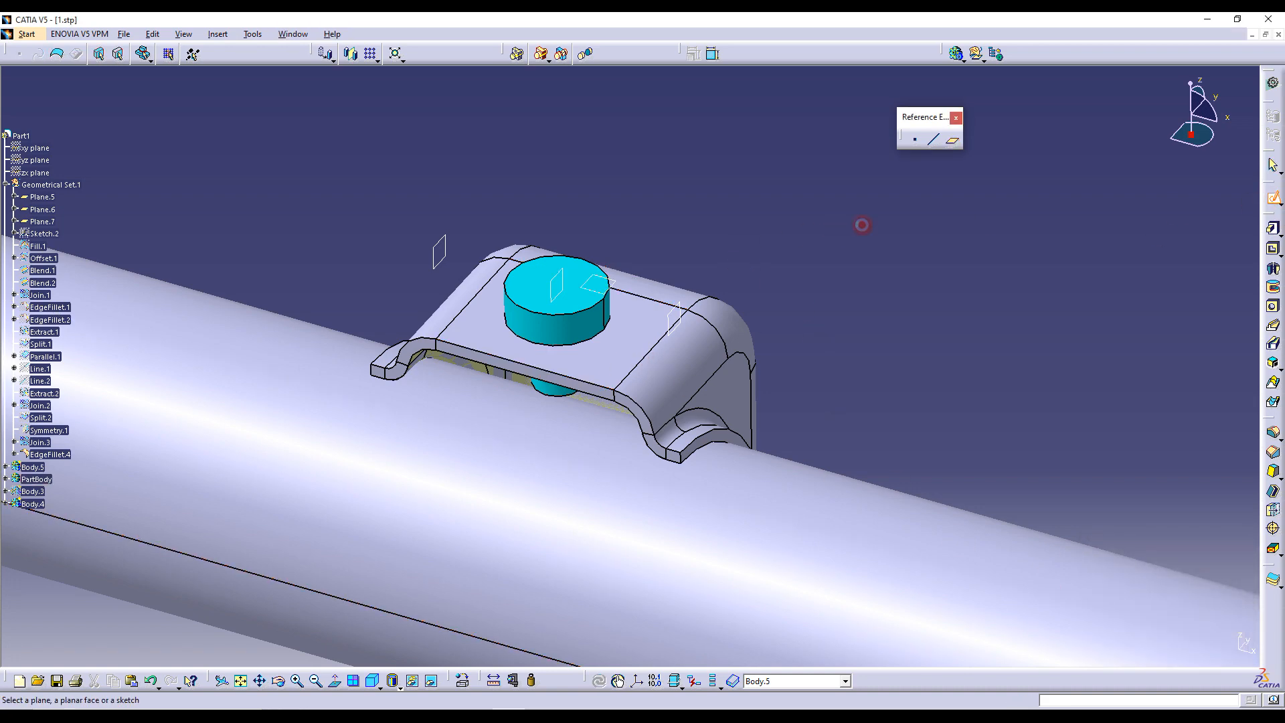
Sketch a circle about 21.7 mm in diameter on the support's top face around the bolt and set its diameter to 10 mm
click(620, 287)
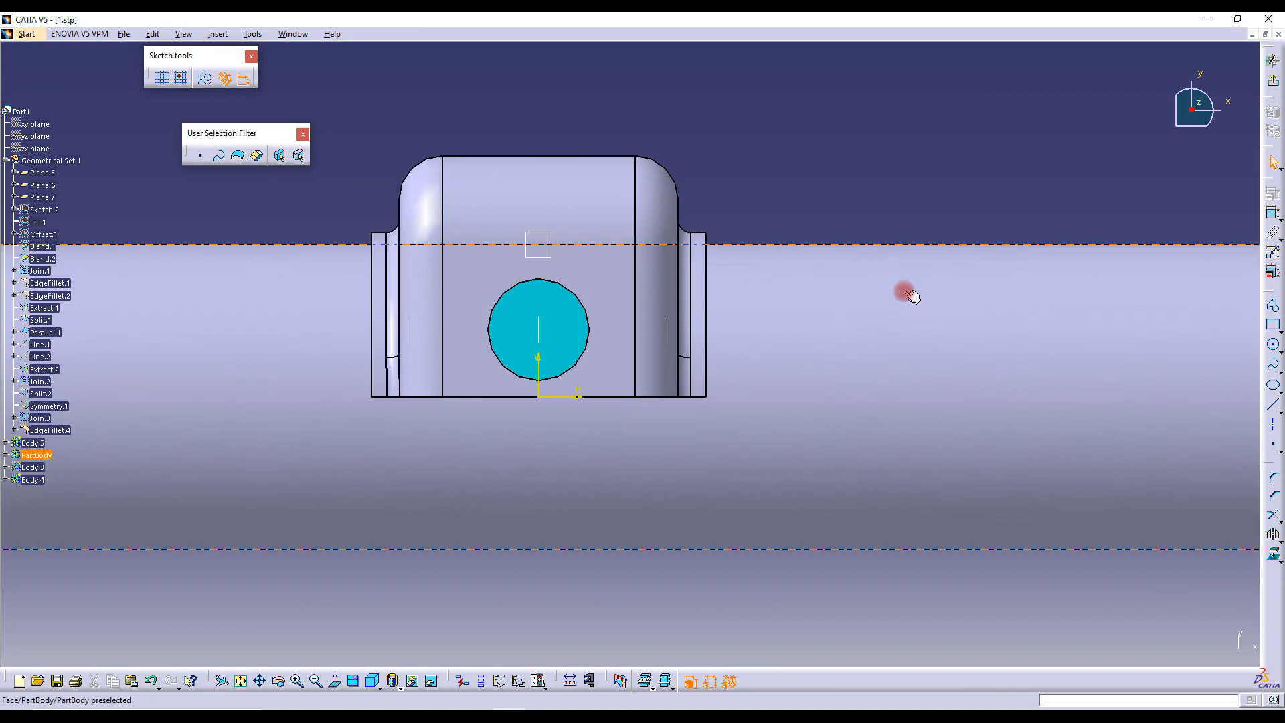
click(1270, 345)
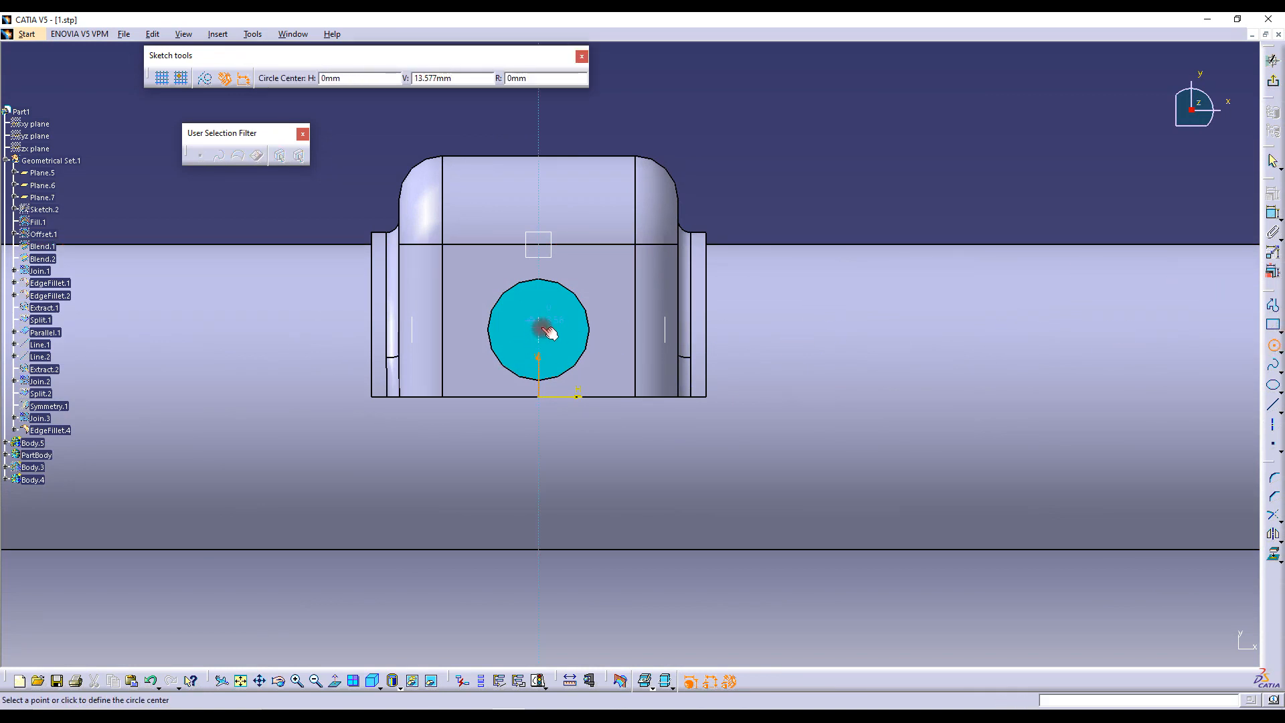
click(581, 366)
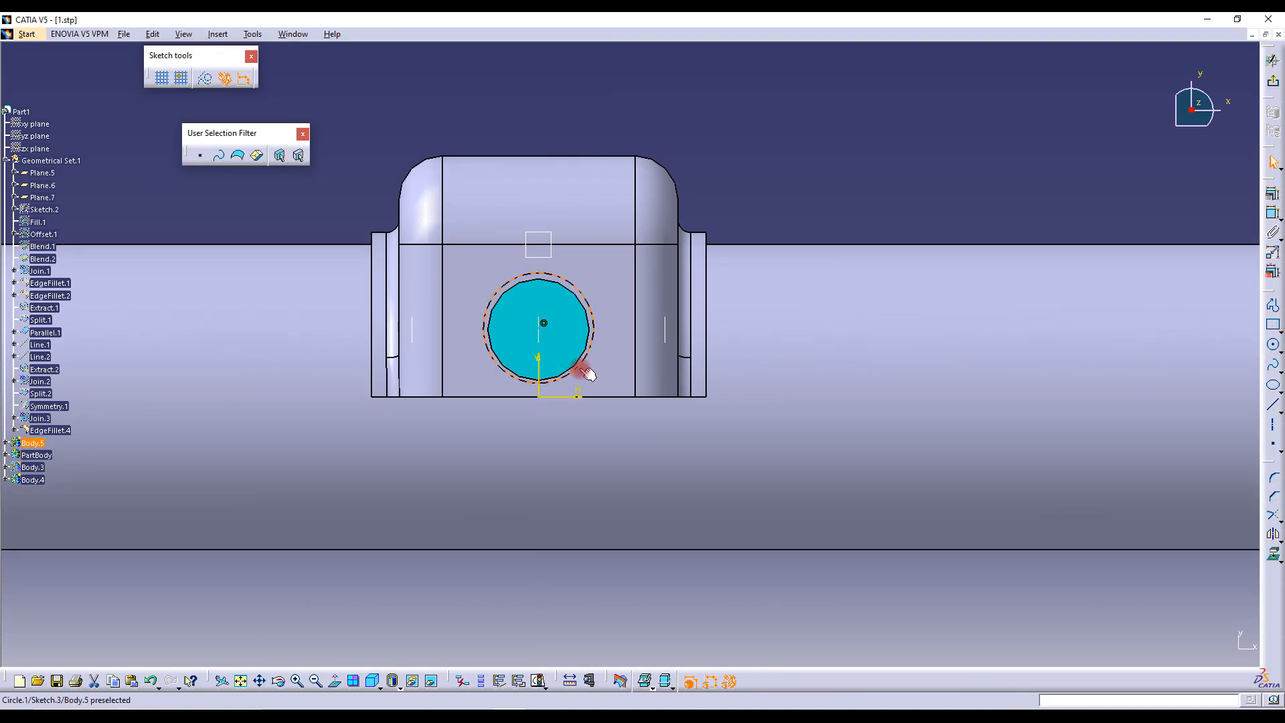
click(1275, 198)
click(745, 192)
double_click(748, 184)
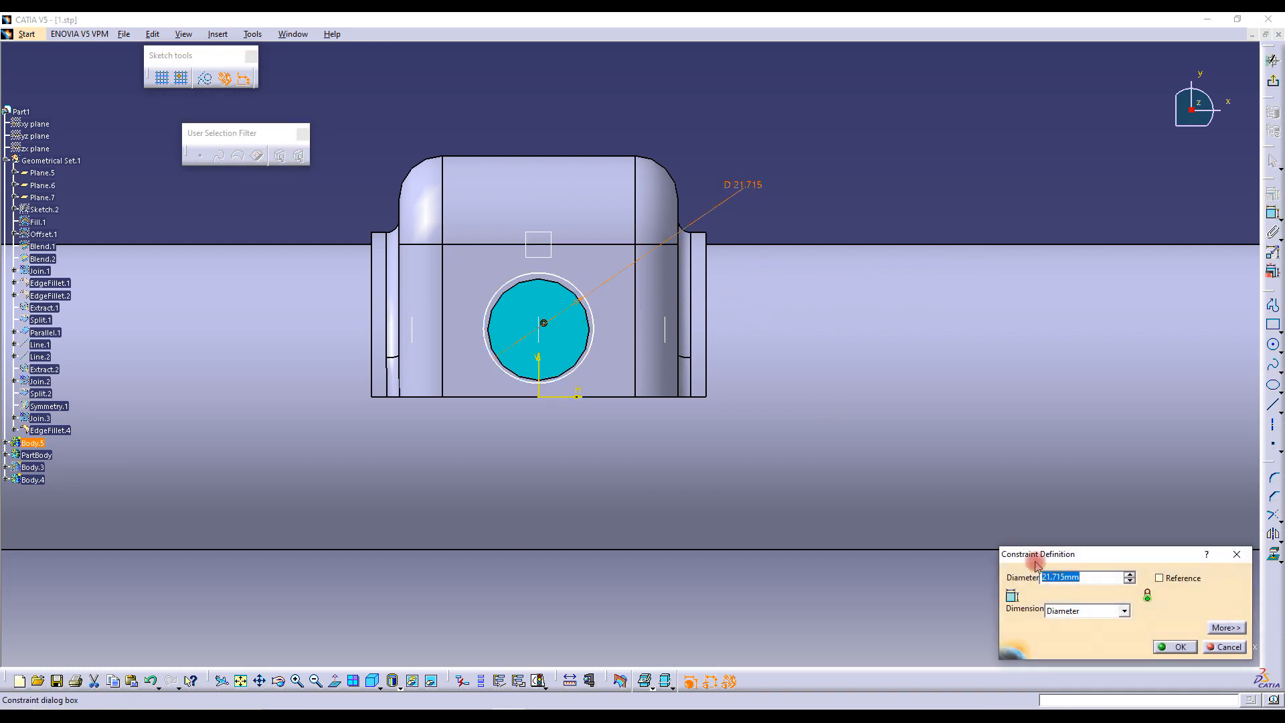
key(Return)
Measure the radius of the bolt shank's bottom edge
middle_drag(622, 405, 701, 171)
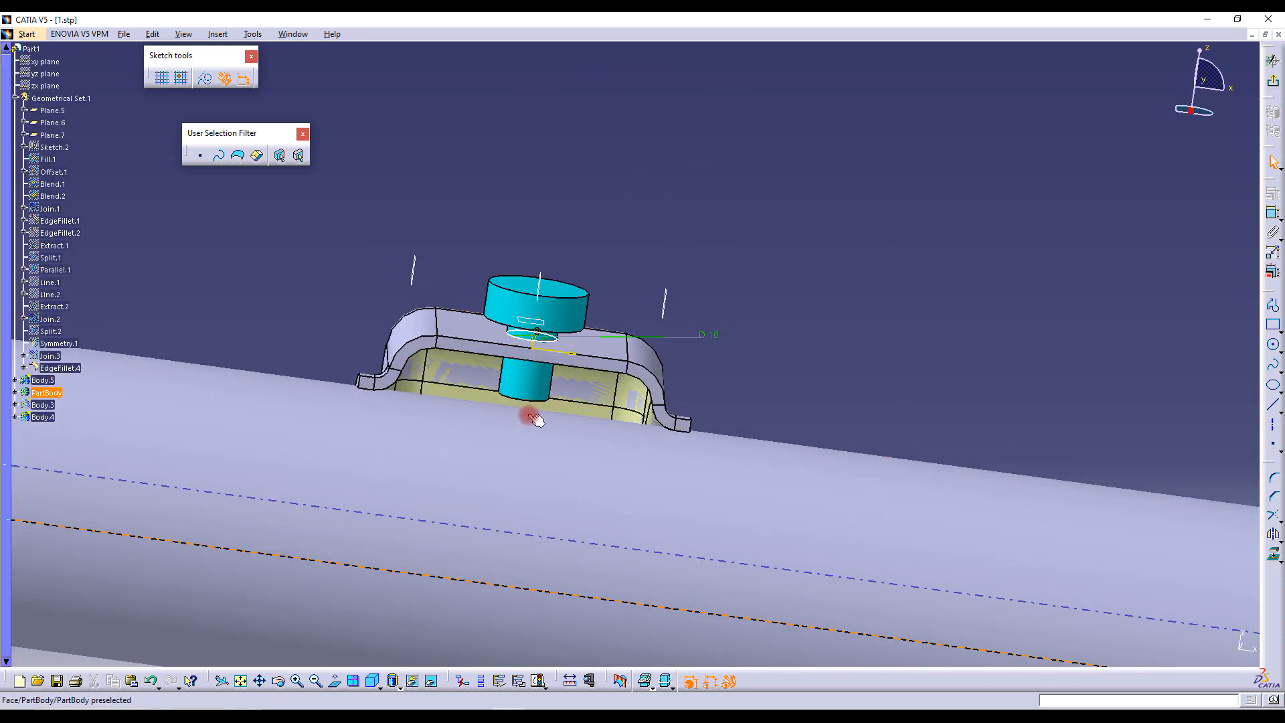
click(594, 681)
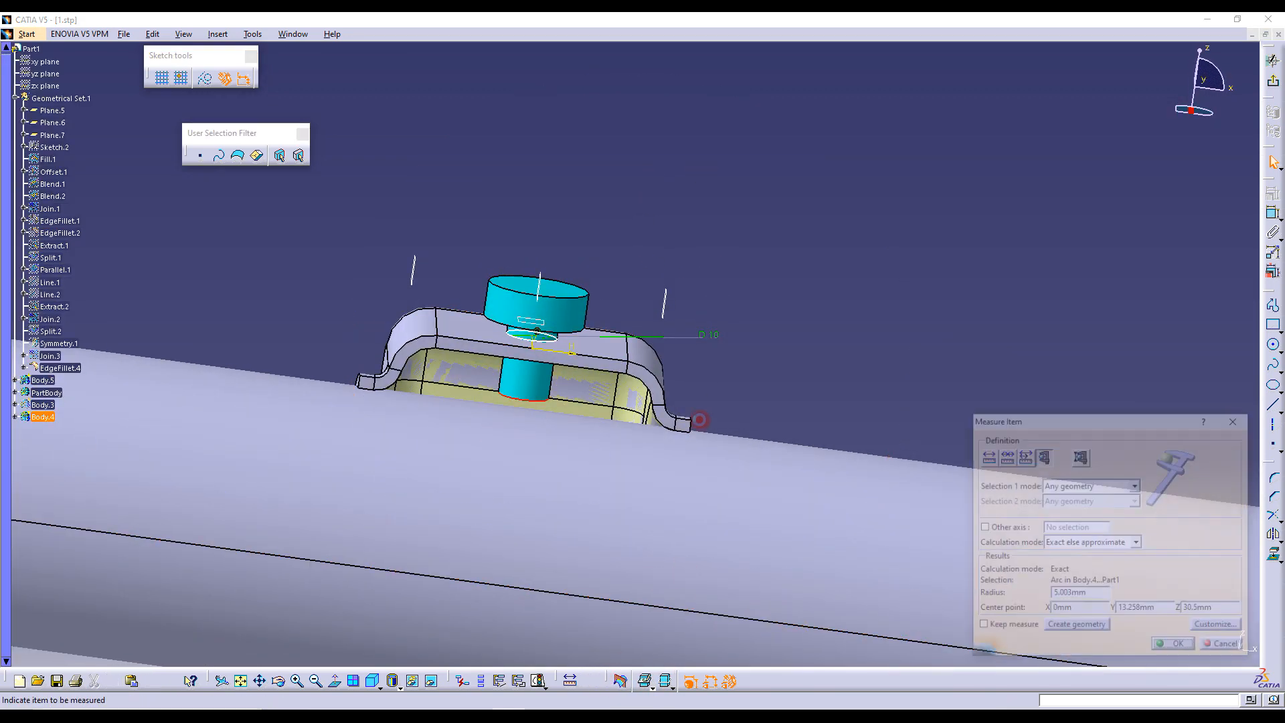
click(529, 399)
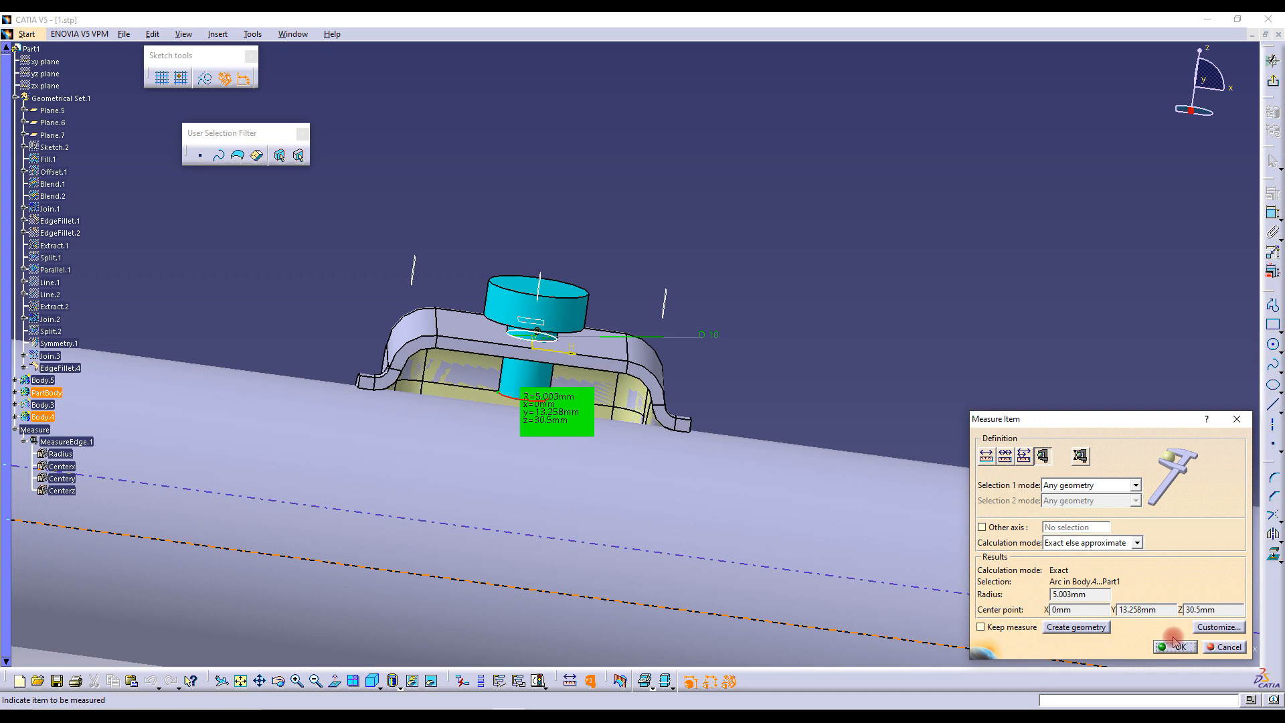
click(1215, 647)
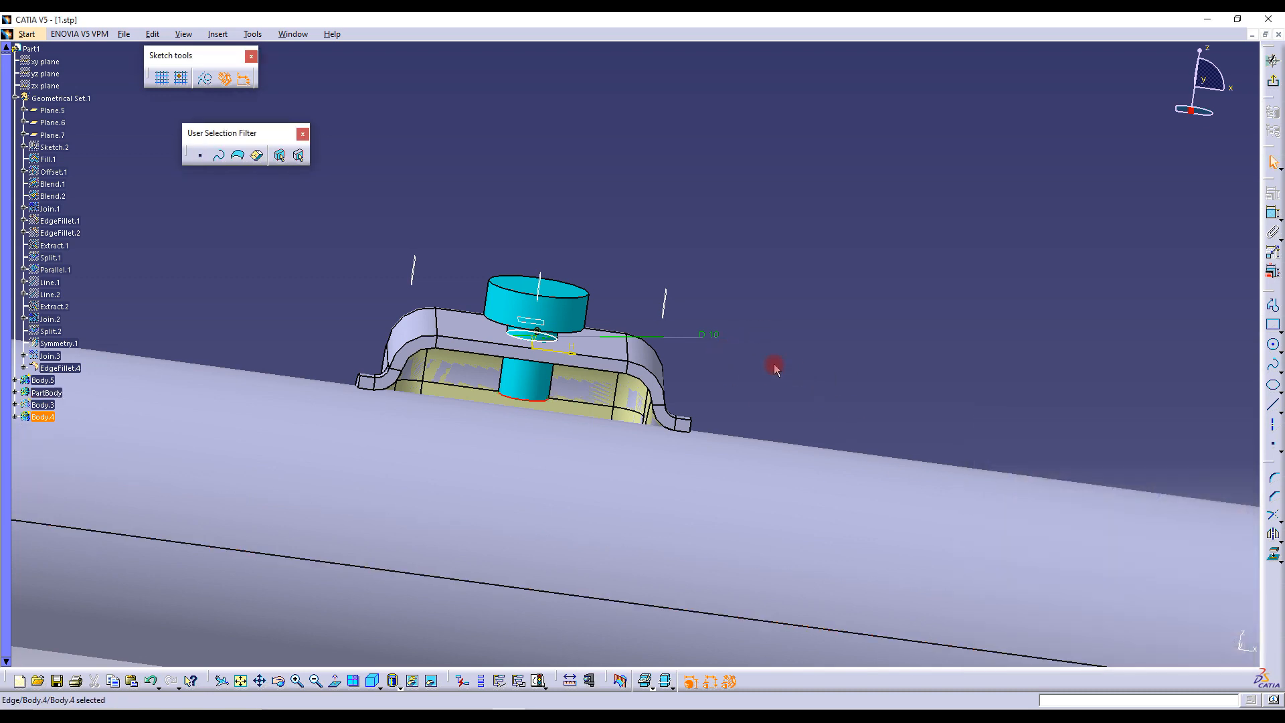
Set the sketched circle's diameter to 10.2 mm
double_click(703, 334)
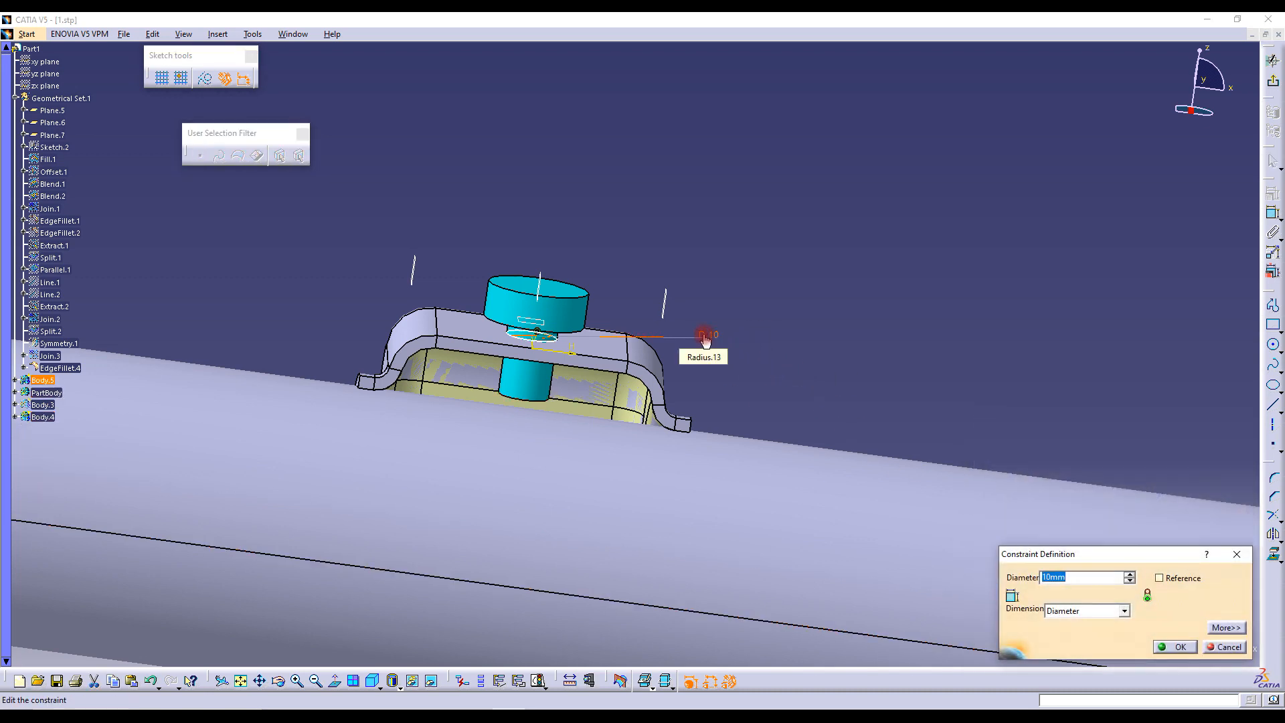
text(10.2)
key(Return)
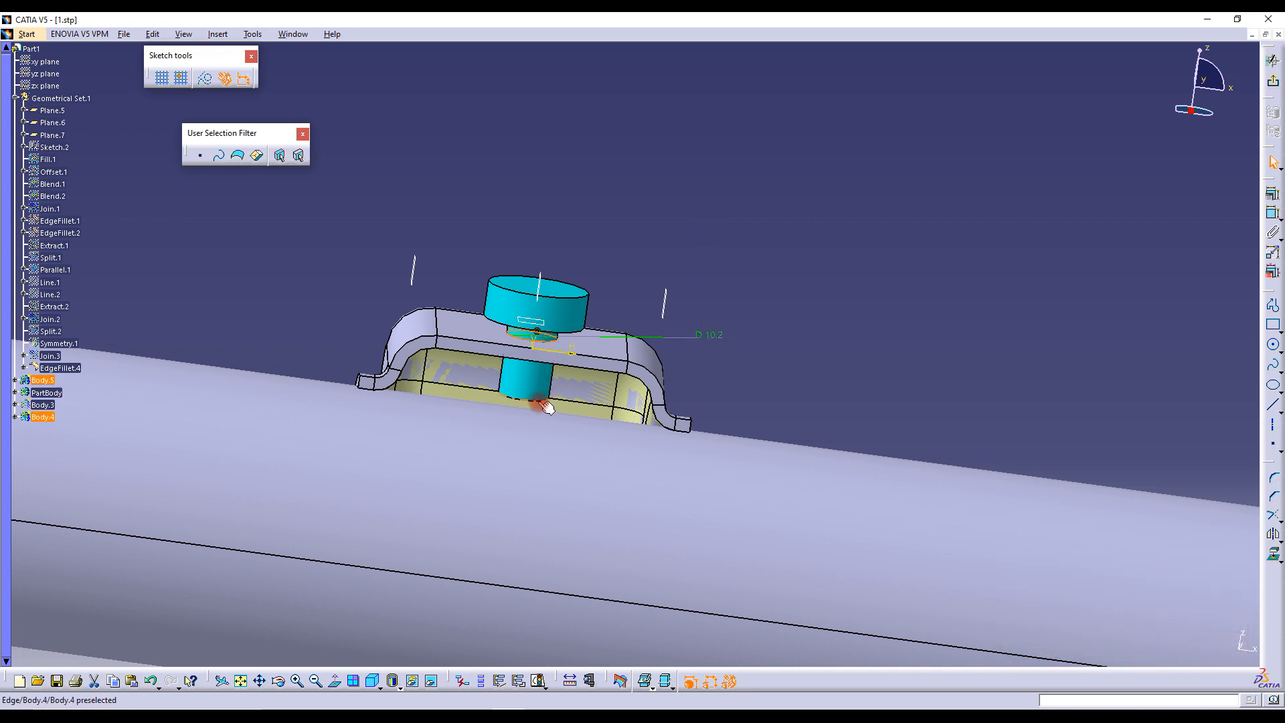
Project the bolt shank's bottom edge into the sketch and convert the projected circle to a construction element
middle_drag(584, 296, 590, 338)
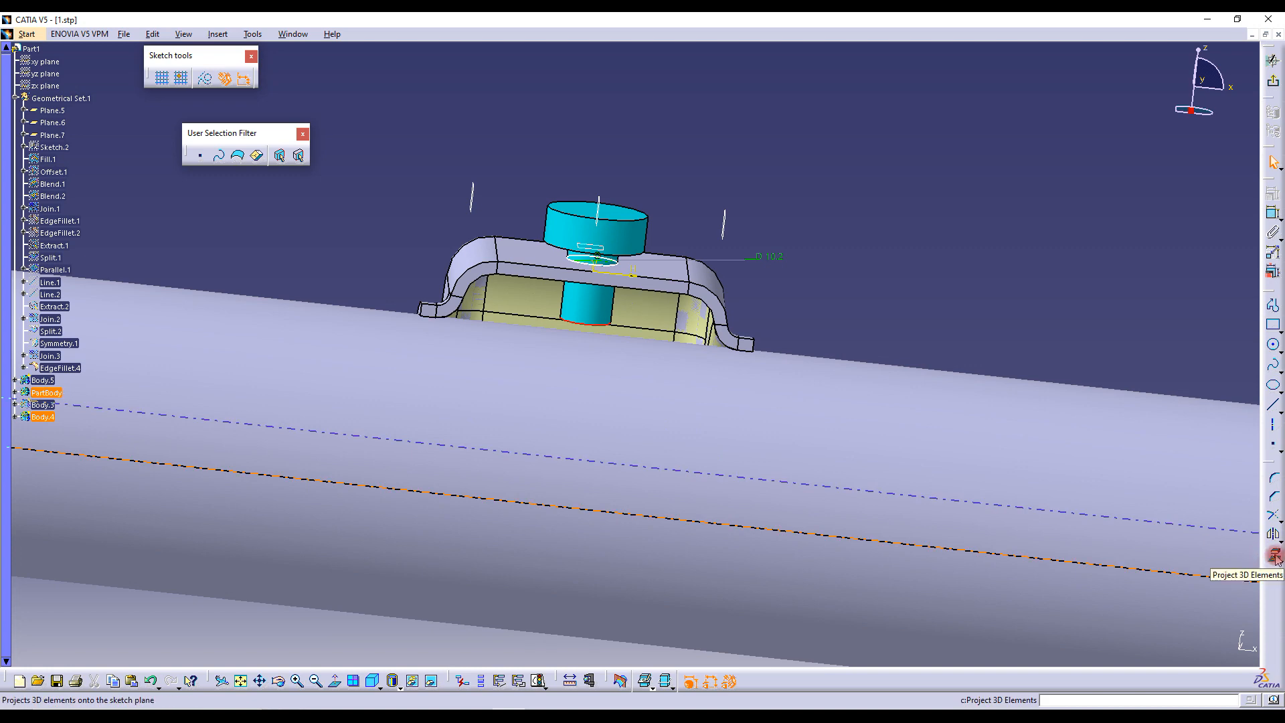
click(672, 268)
mouse_move(672, 268)
middle_down()
mouse_move(643, 434)
mouse_move(687, 366)
mouse_move(710, 383)
middle_up()
click(1104, 266)
click(584, 285)
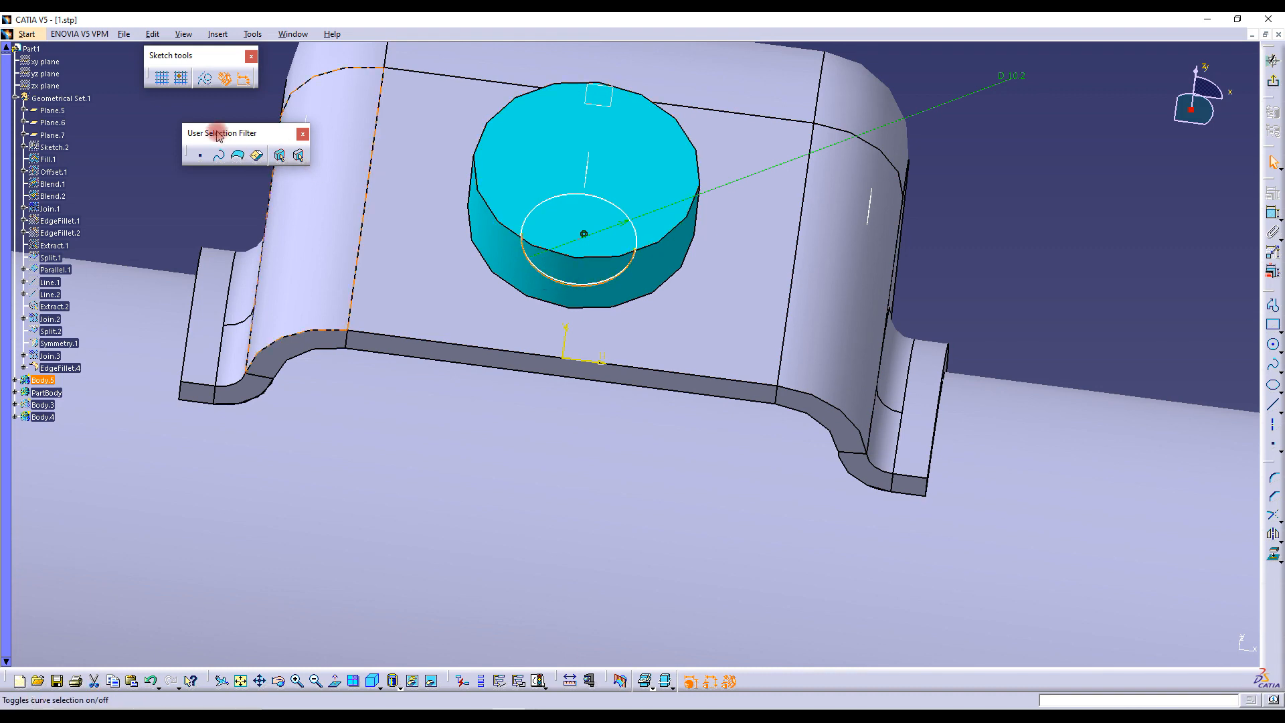
click(204, 81)
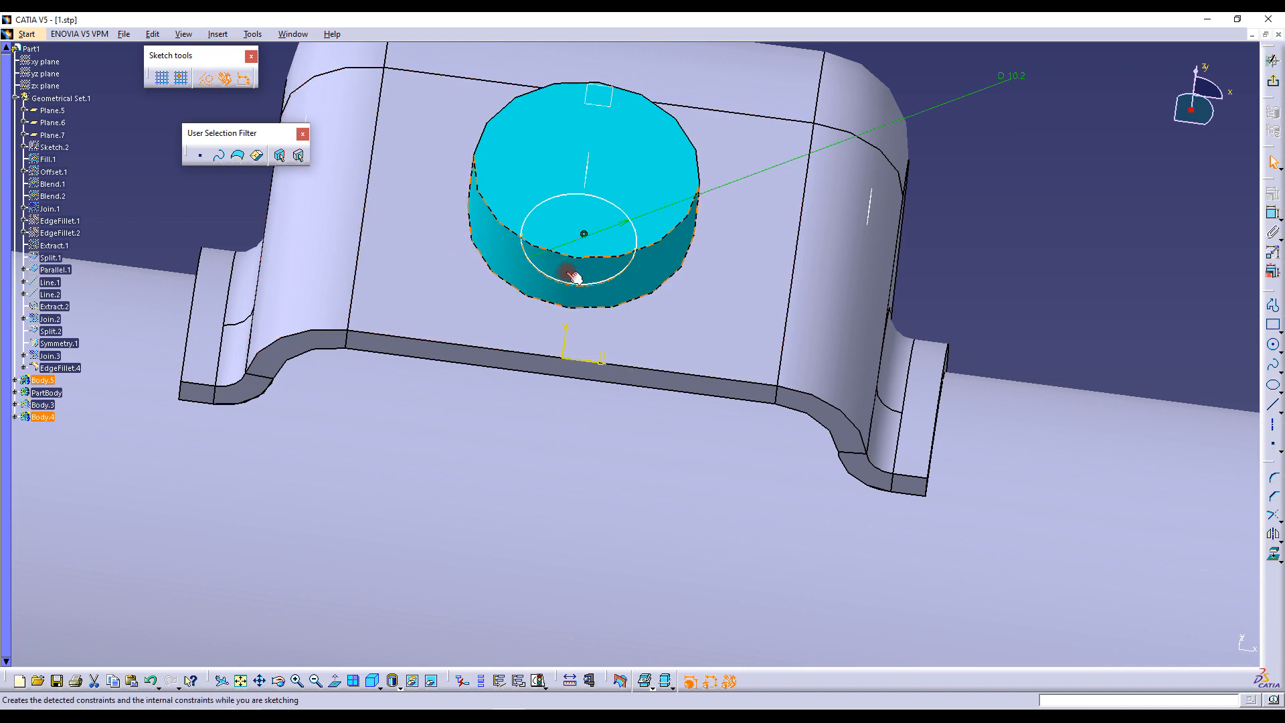
Constrain the 10.2 mm circle concentric with the projected construction circle and exit the sketch
drag(612, 201, 618, 189)
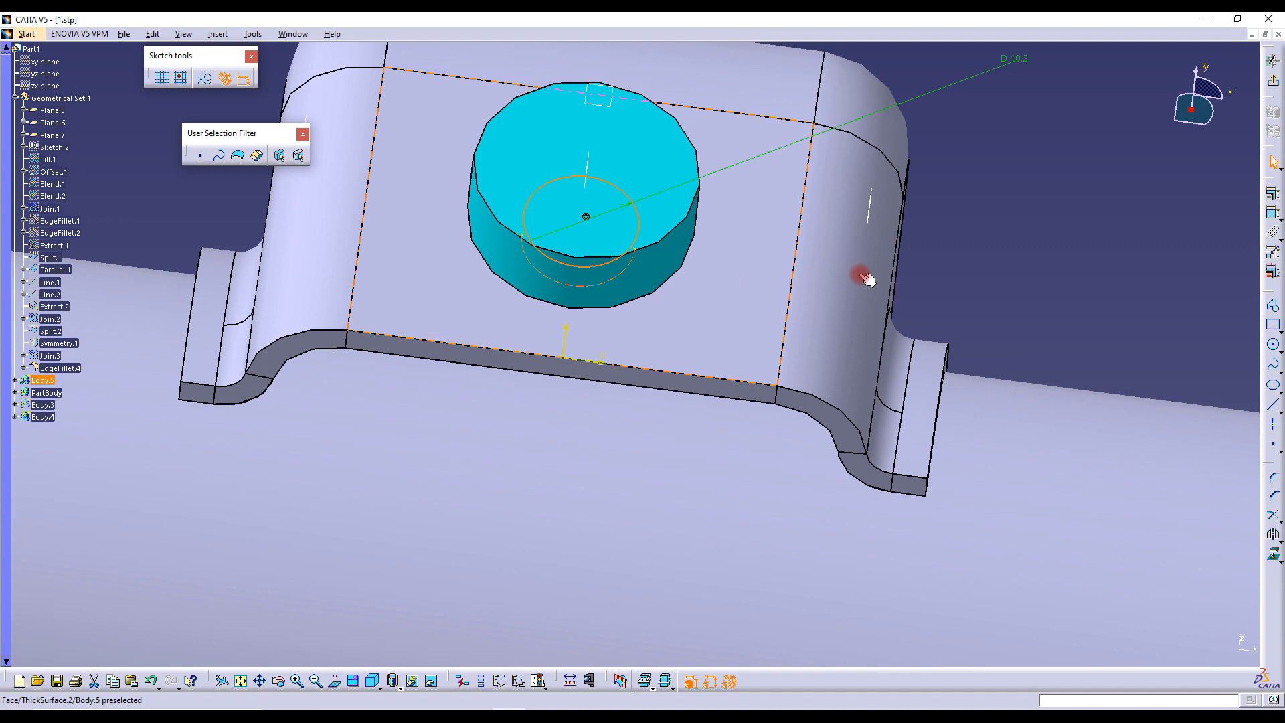
click(1272, 195)
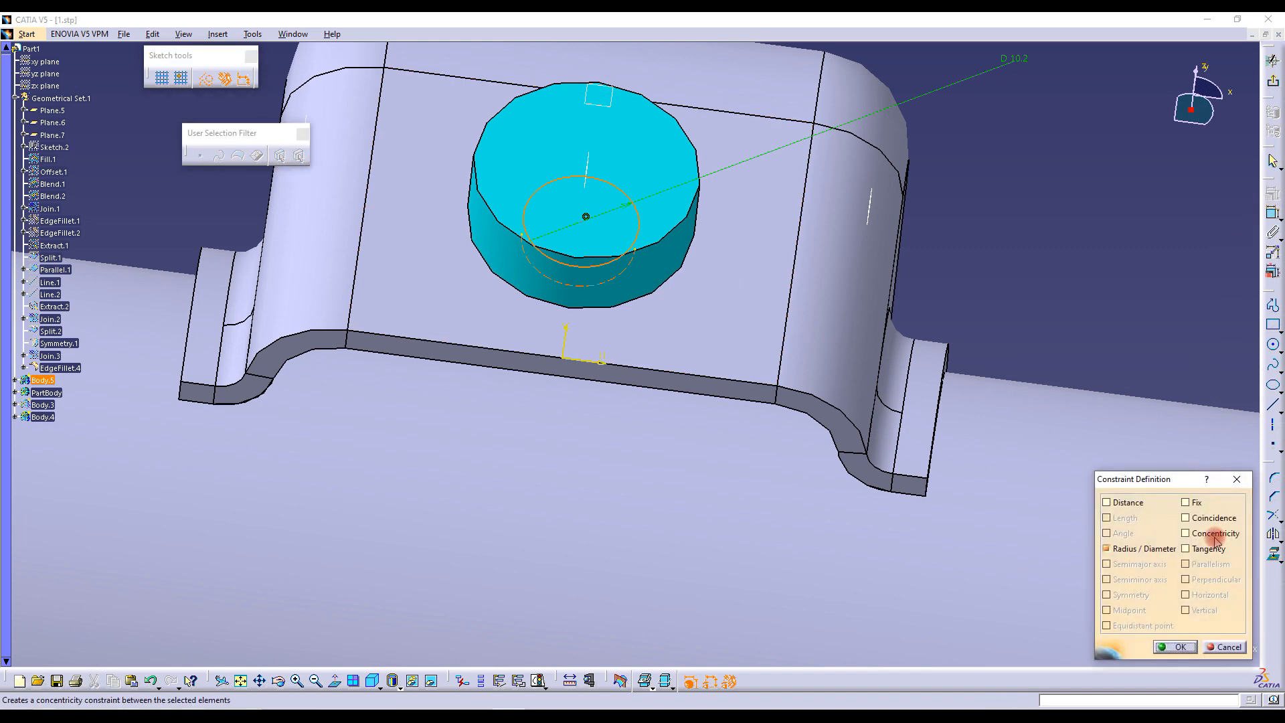
click(1215, 535)
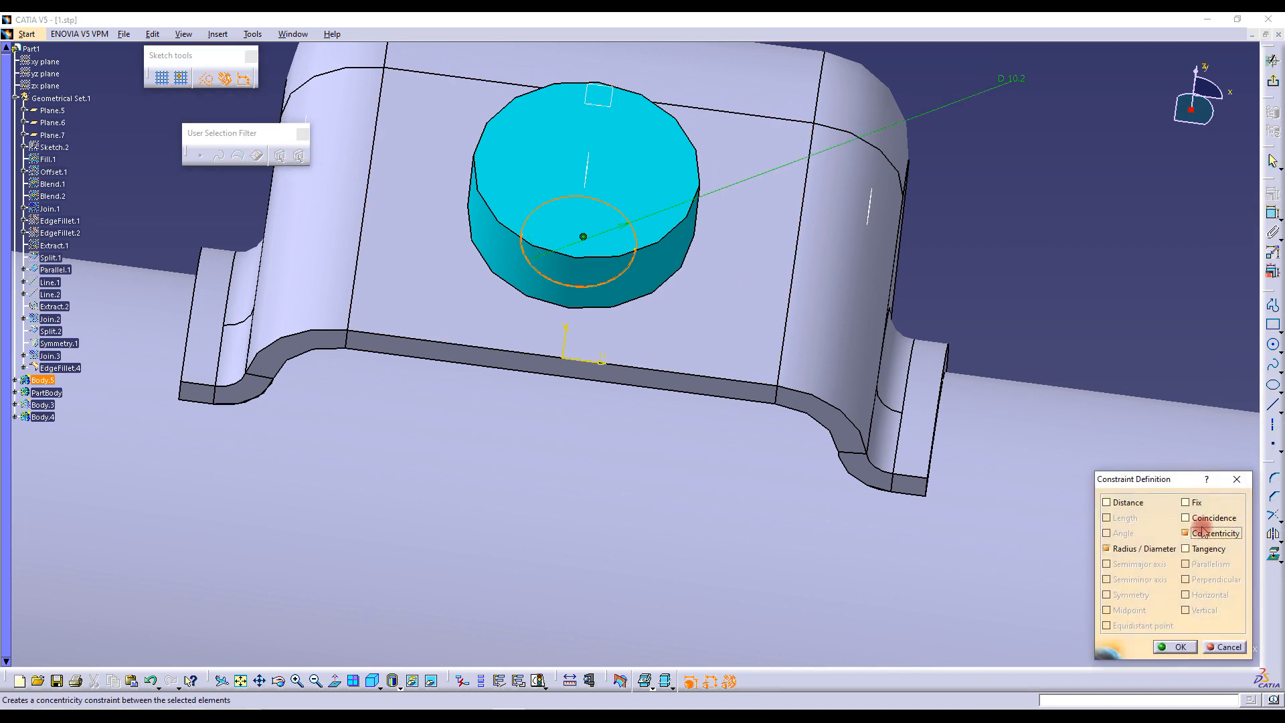
click(1175, 647)
middle_drag(627, 265, 649, 304)
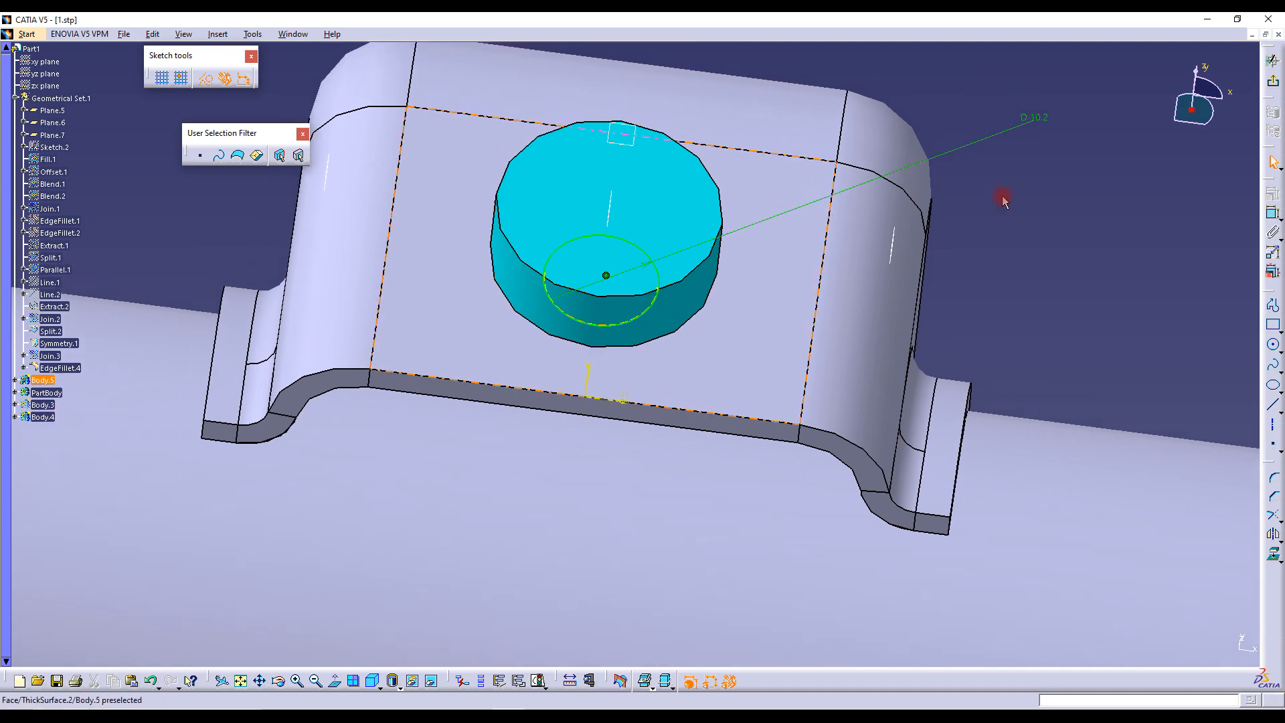
click(1273, 81)
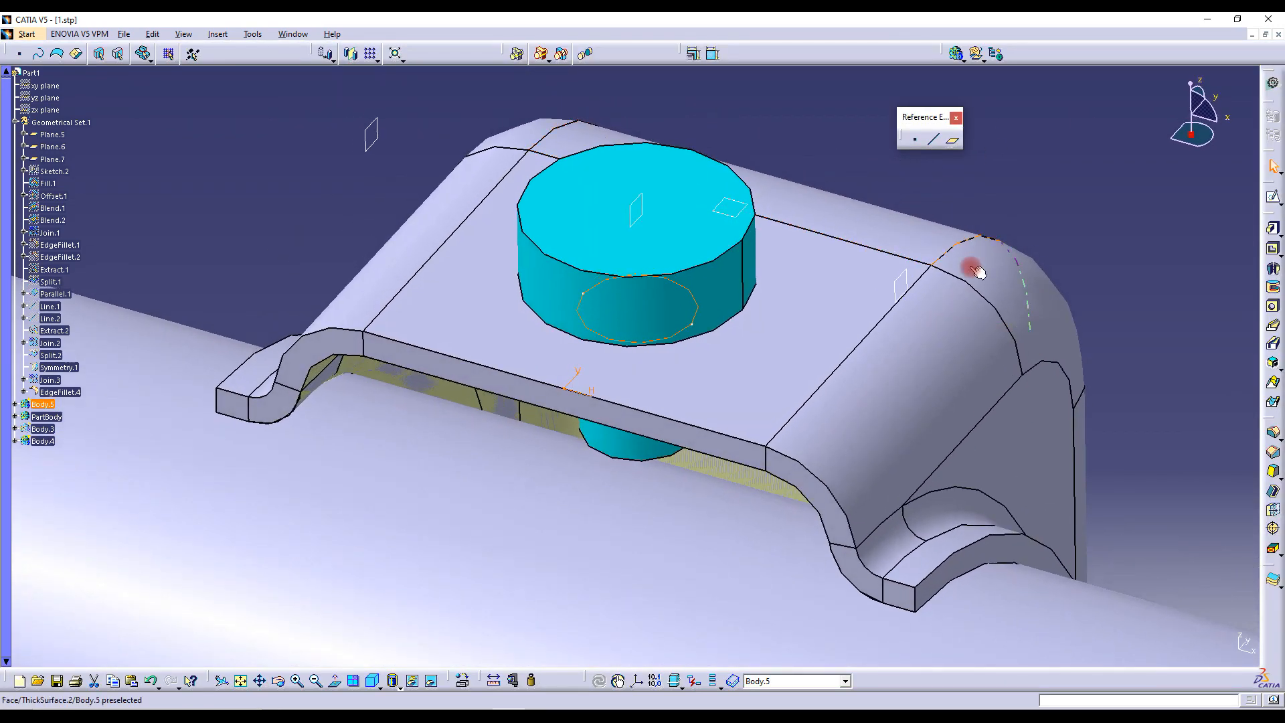
Cut a 20 mm deep pocket through the support's top wall from the circle sketch
click(1273, 251)
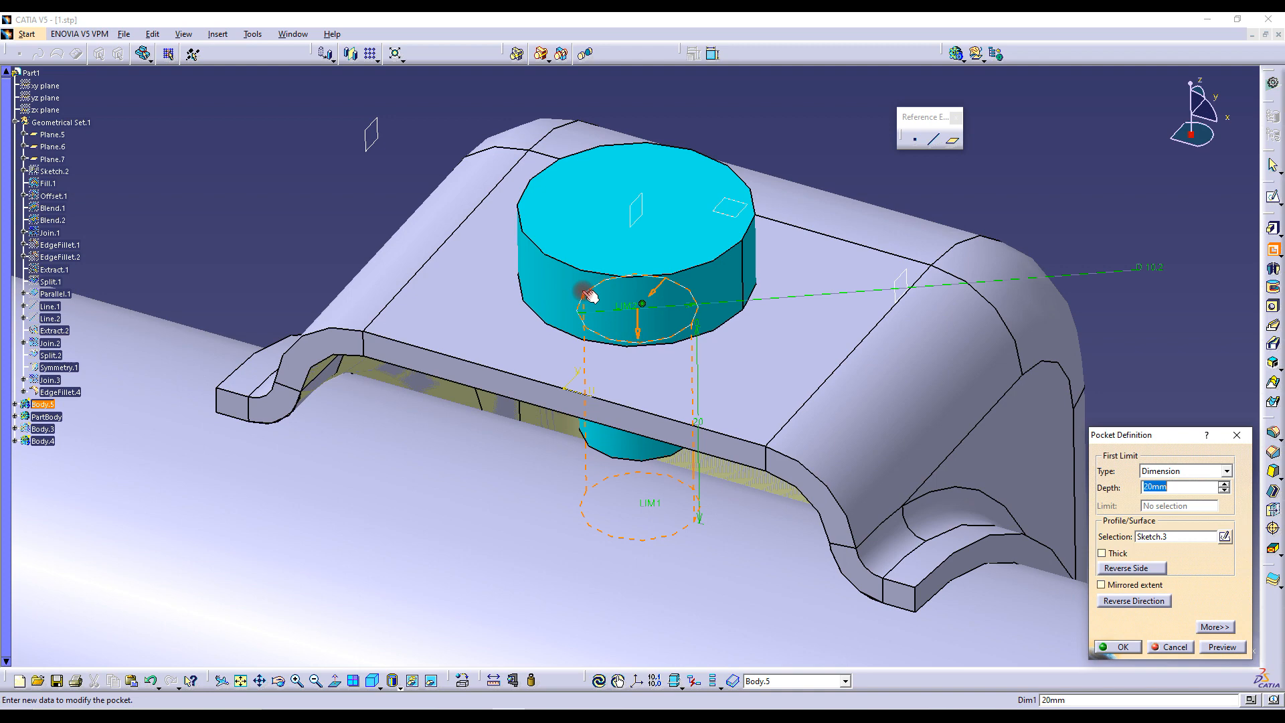
click(1127, 647)
middle_drag(673, 222, 694, 312)
Hide the bolt body, Body.4, to expose the hole in the support's top face
click(692, 312)
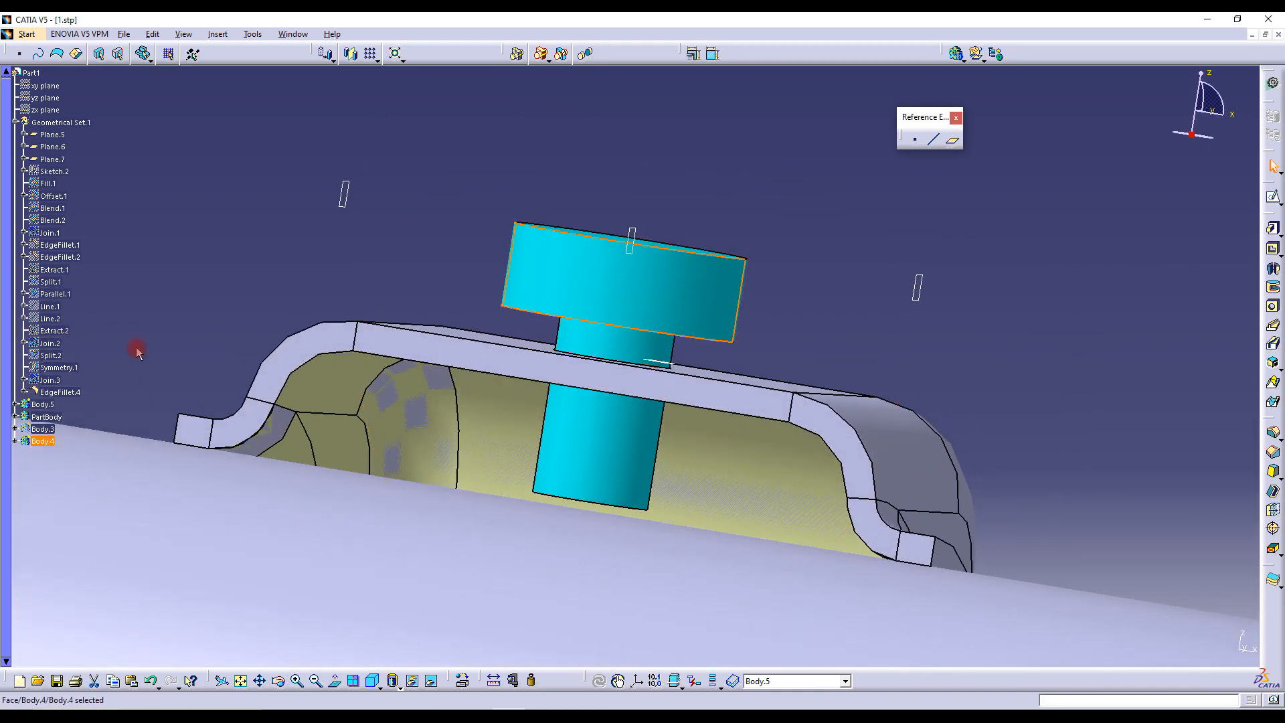
right_click(41, 435)
click(87, 210)
middle_drag(531, 198, 888, 256)
middle_drag(720, 485, 652, 459)
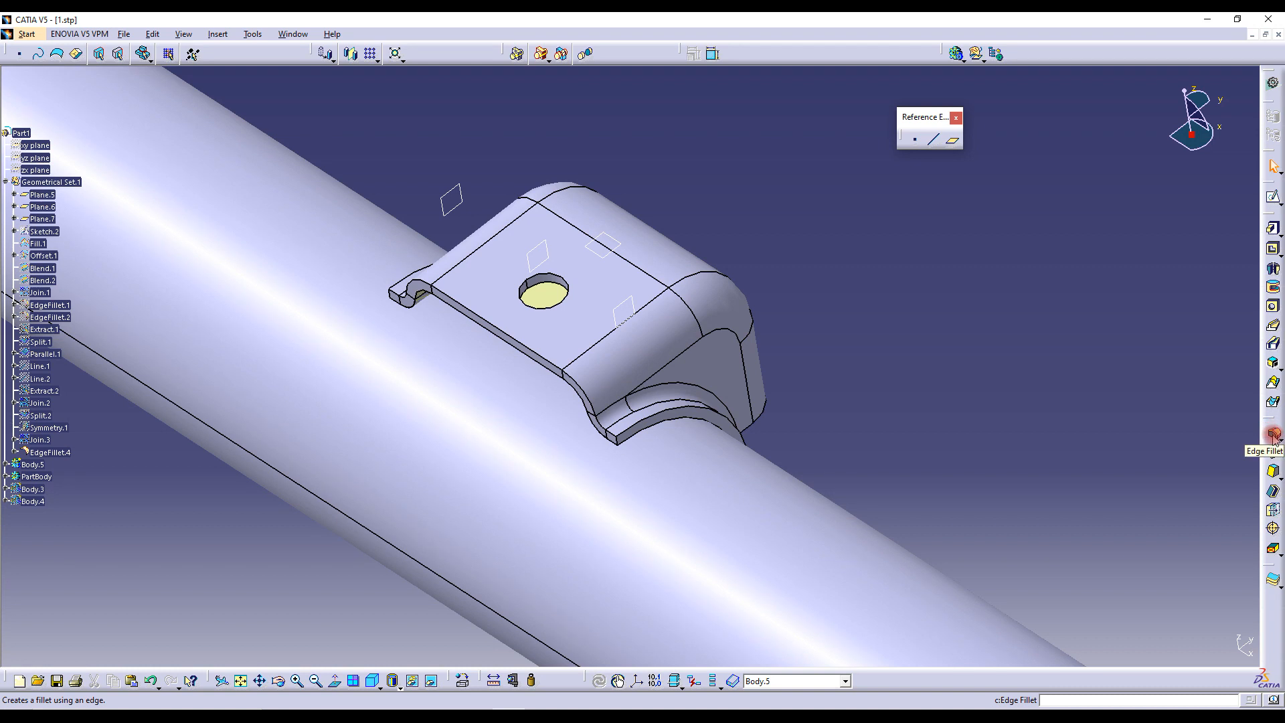
Fillet the four outer corner edges of the support's two contact flanges with a 5 mm radius
click(1273, 434)
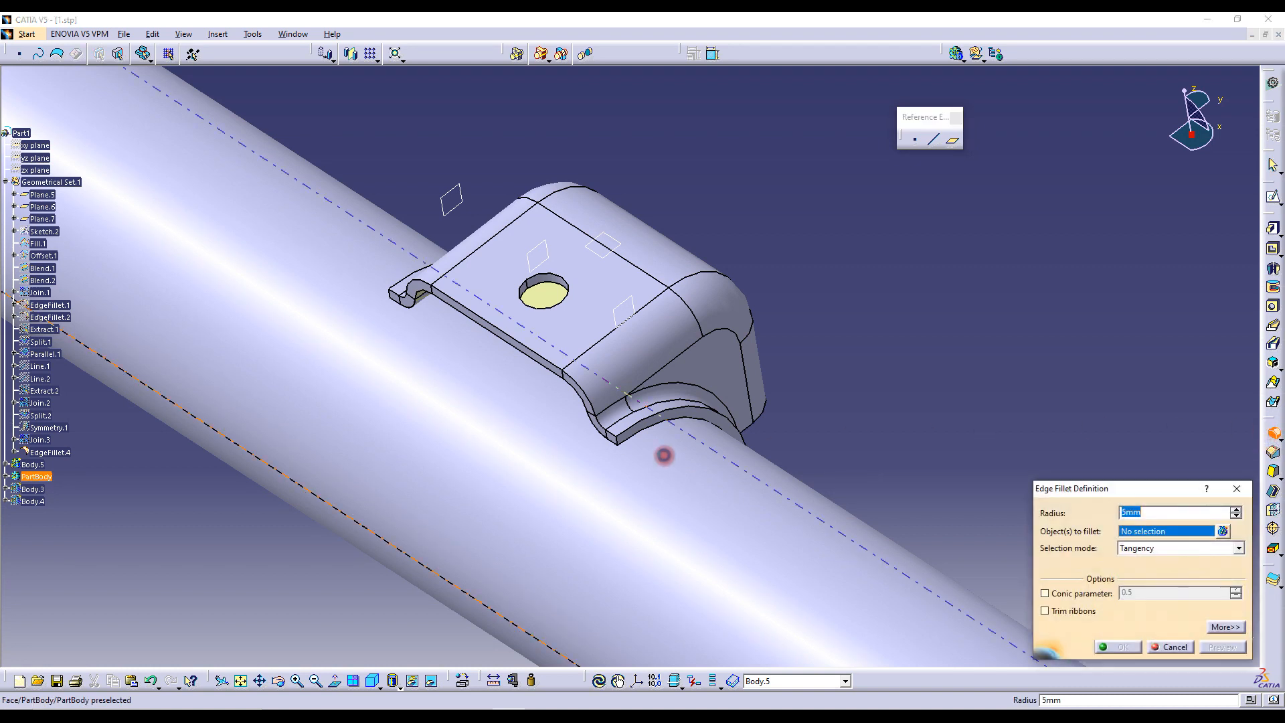
scroll(623, 445, up, 5)
click(654, 392)
middle_drag(810, 384, 751, 461)
click(814, 338)
scroll(751, 461, up, 5)
click(922, 357)
middle_drag(803, 364, 919, 446)
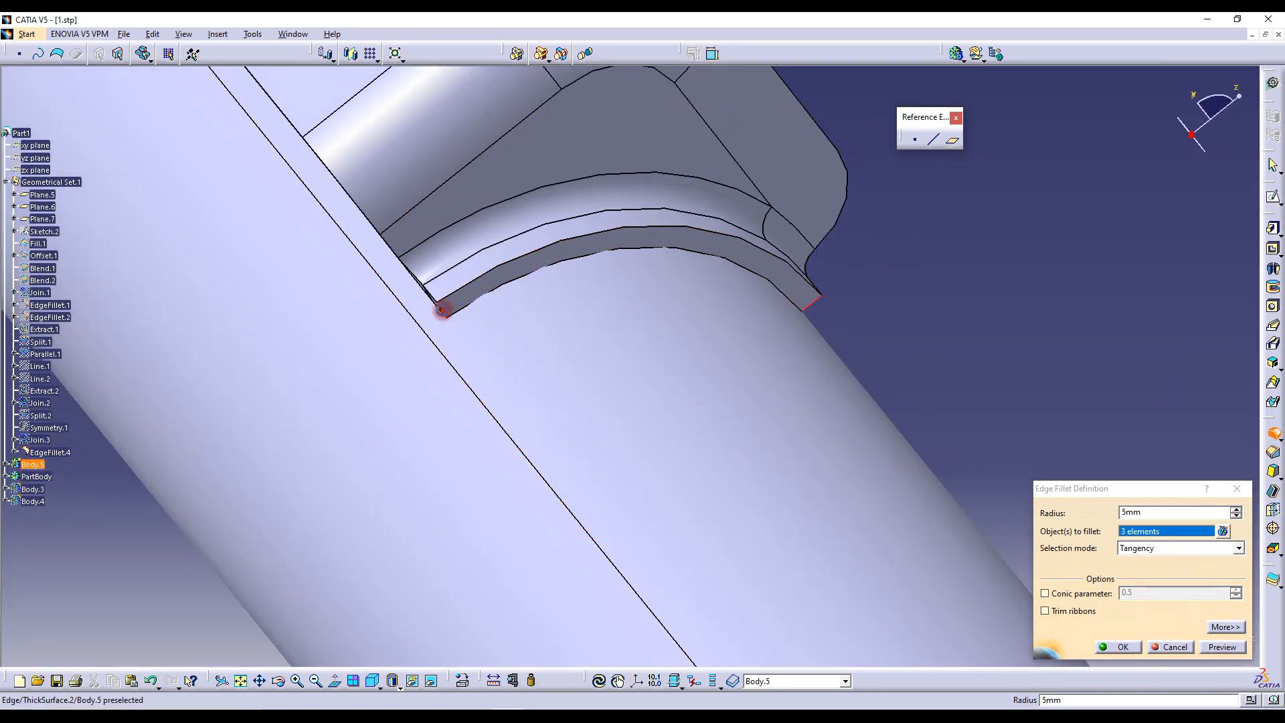
click(450, 315)
double_click(1176, 513)
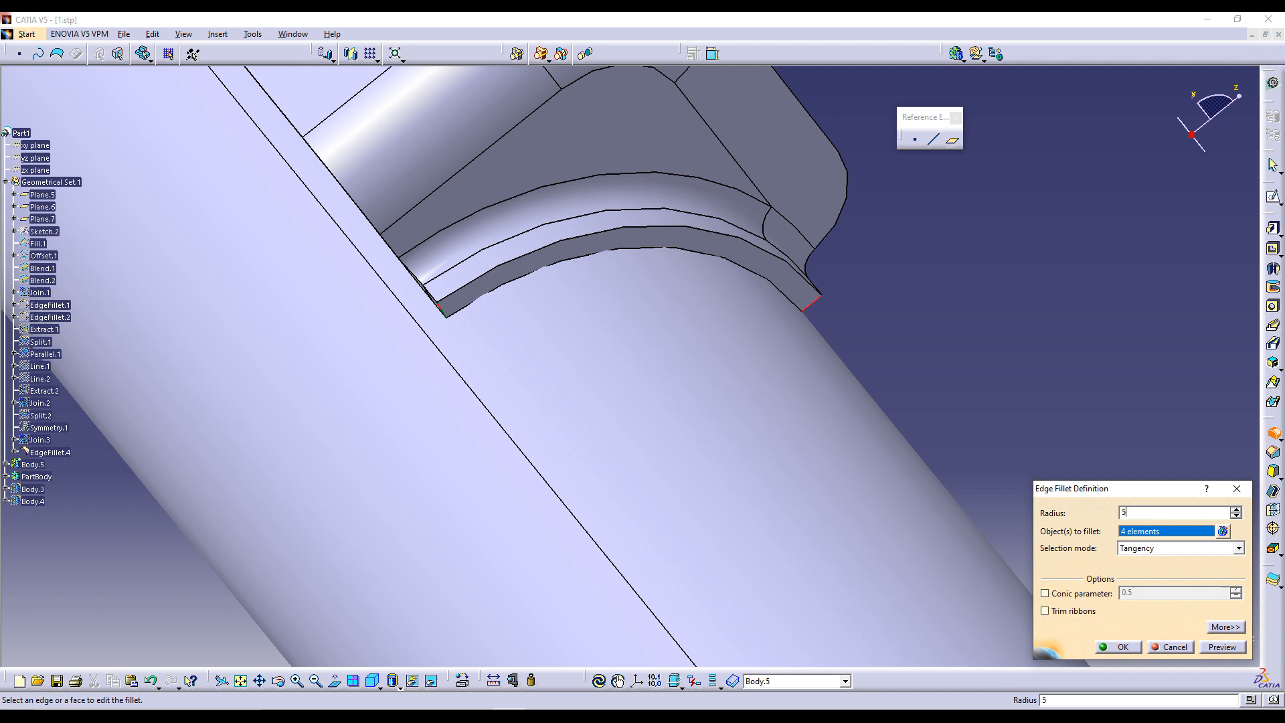
key(Return)
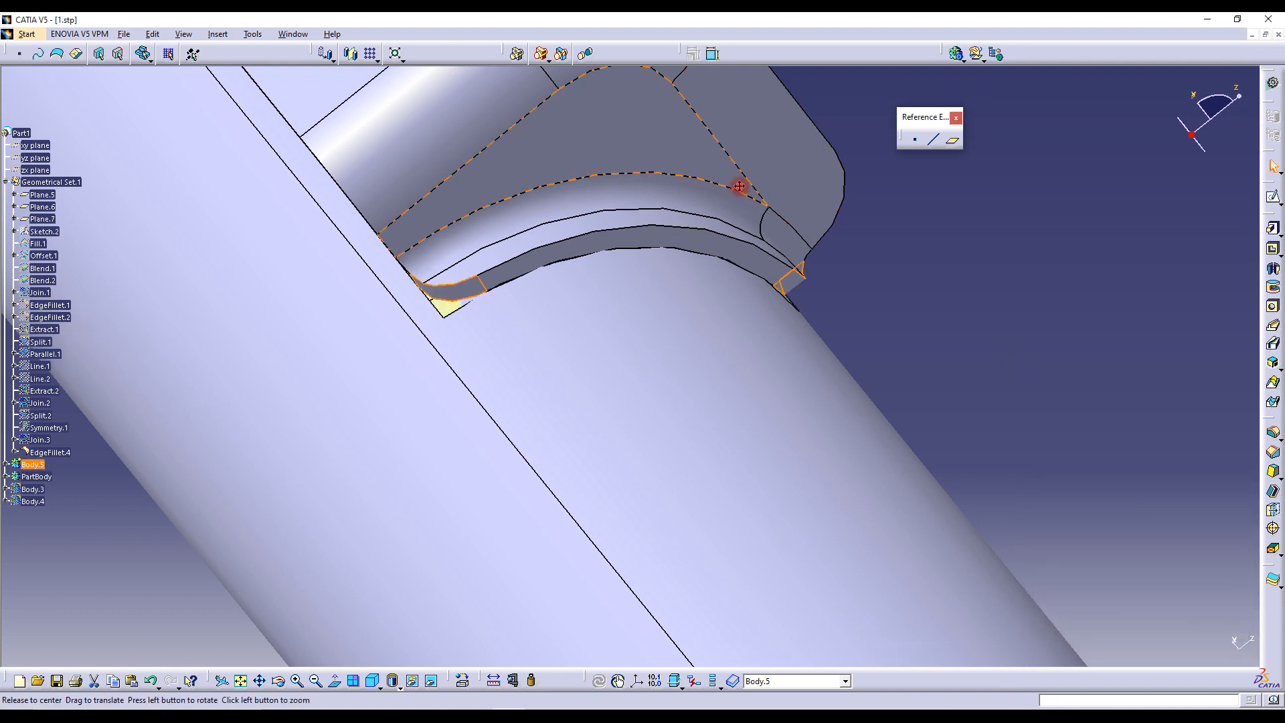
Reduce the flange corner fillet radius to 2.5 mm
middle_drag(741, 181, 465, 359)
double_click(534, 321)
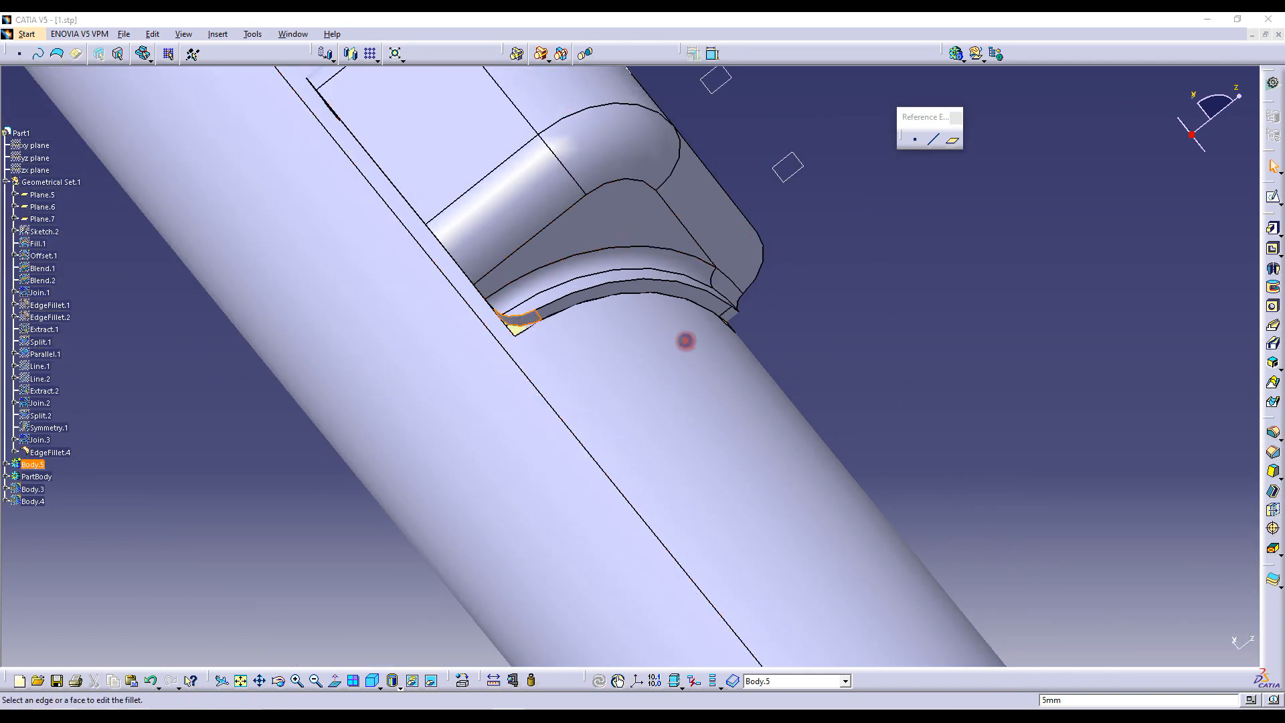
text(2.5)
key(Return)
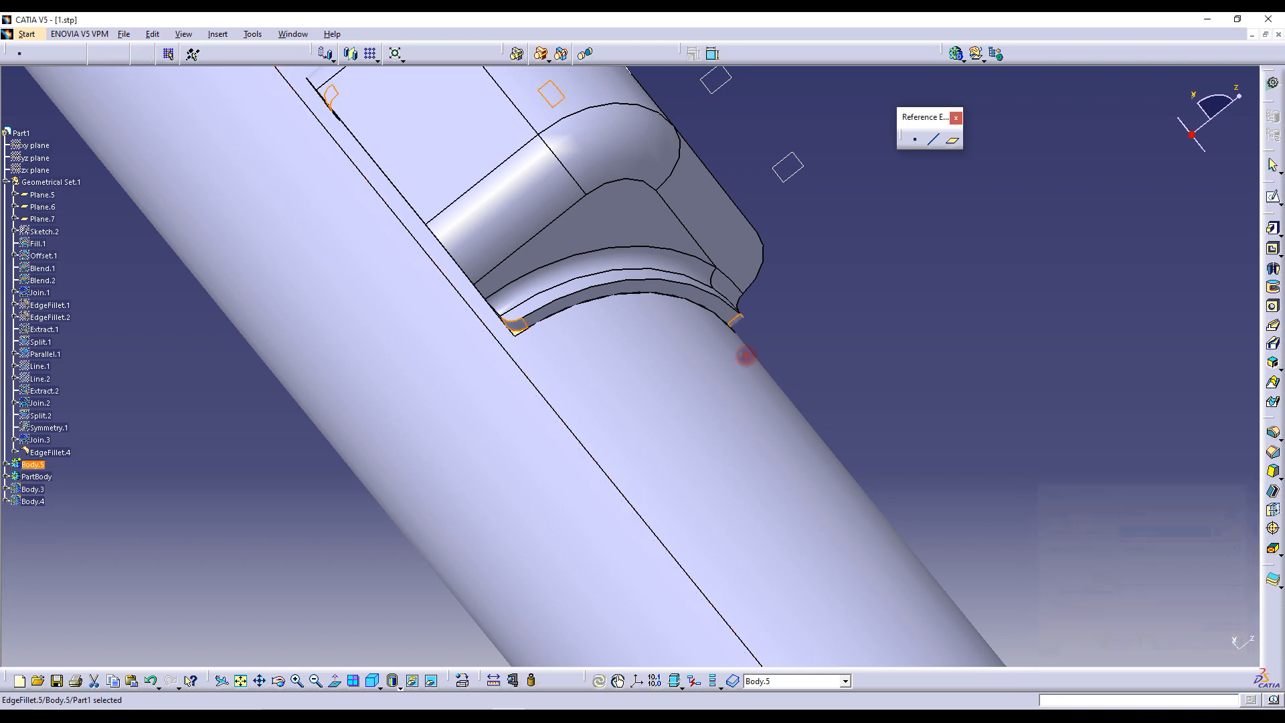
click(864, 264)
Hide Geometrical Set.1 and the remaining reference plane at the support's top face
middle_drag(863, 264, 154, 503)
right_click(59, 187)
click(100, 223)
middle_drag(629, 264, 673, 274)
right_click(716, 313)
click(763, 364)
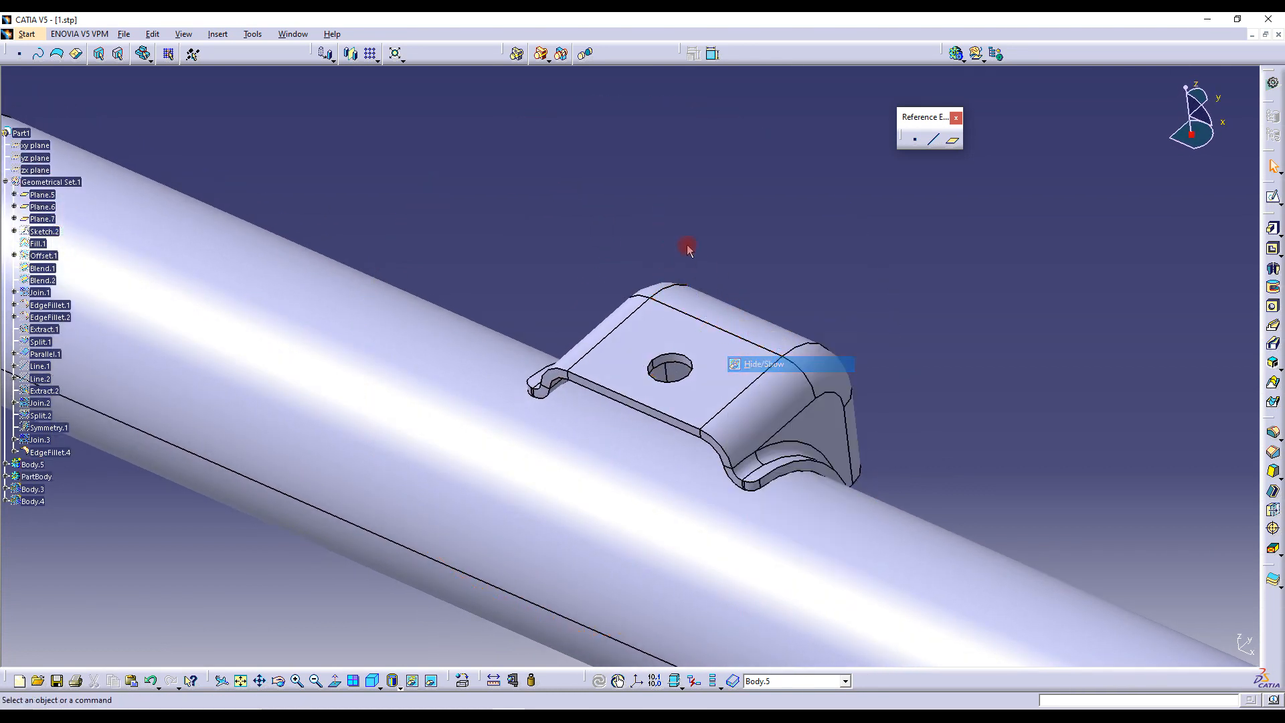
Show the bracket body, Body.3, and the bolt body, Body.4, together with the finished support
middle_drag(740, 444, 181, 372)
right_click(59, 479)
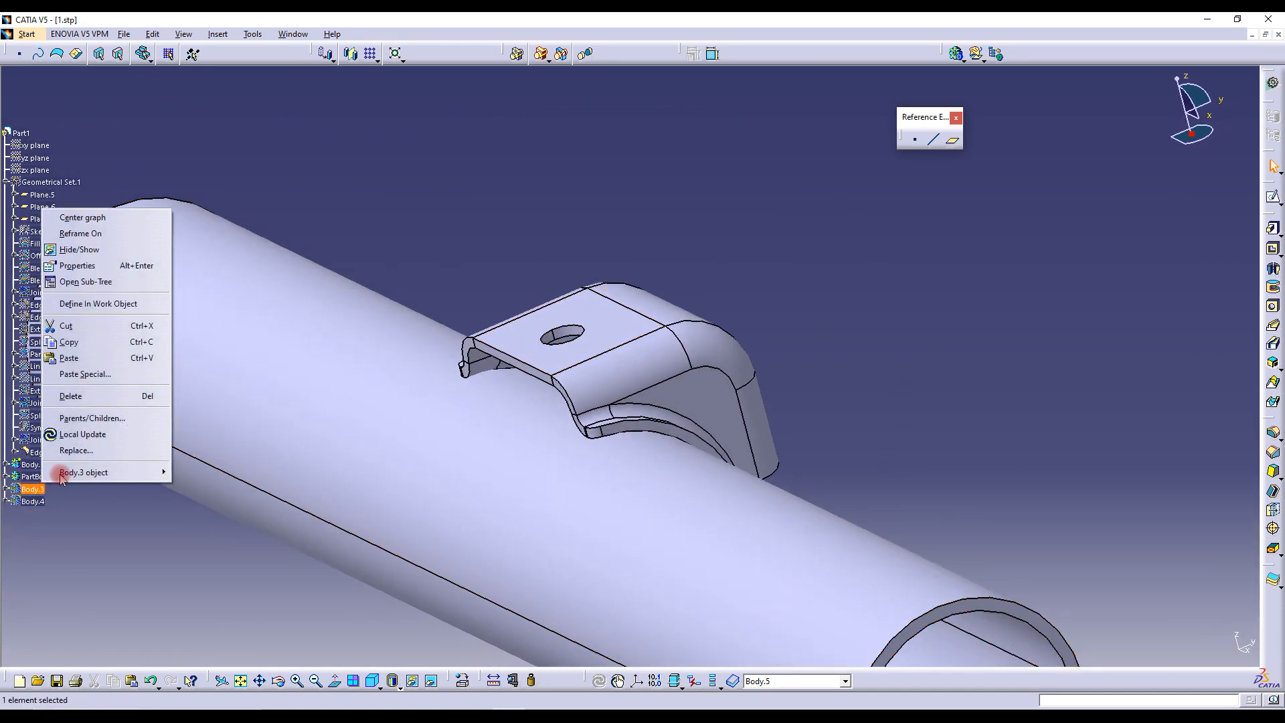
click(79, 249)
right_click(33, 501)
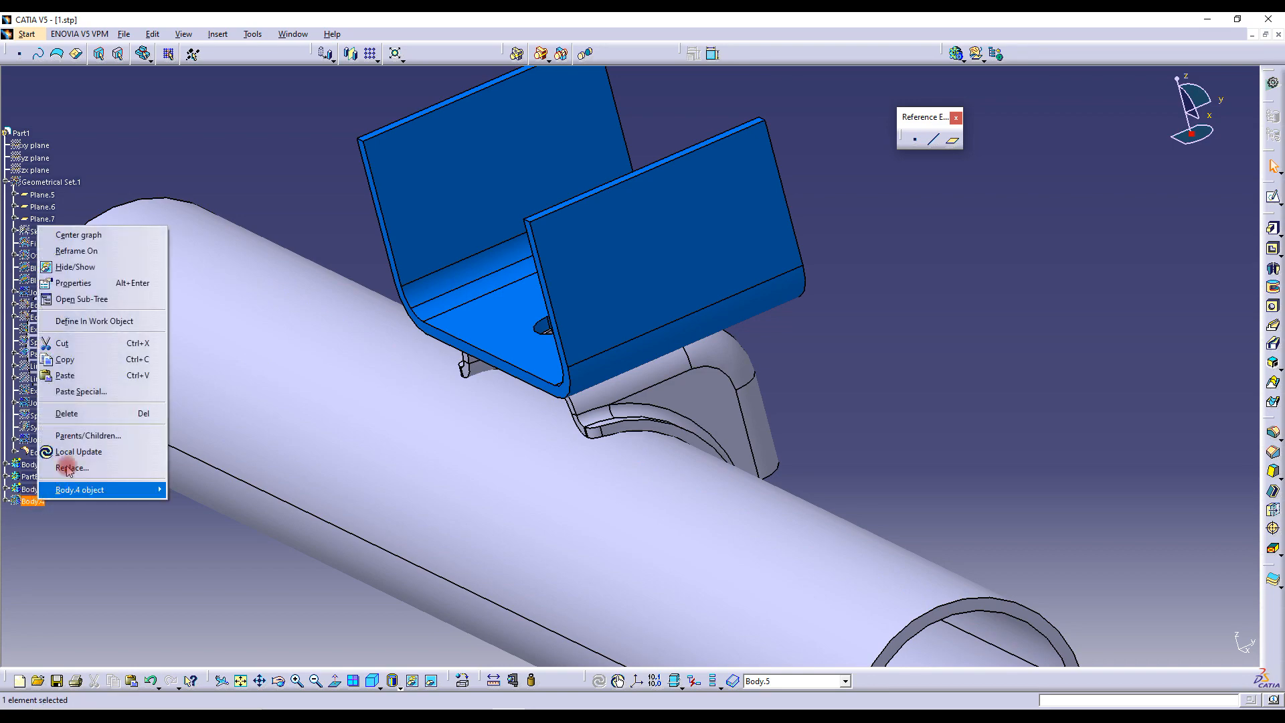
click(75, 266)
middle_drag(656, 348, 569, 422)
middle_drag(688, 411, 581, 362)
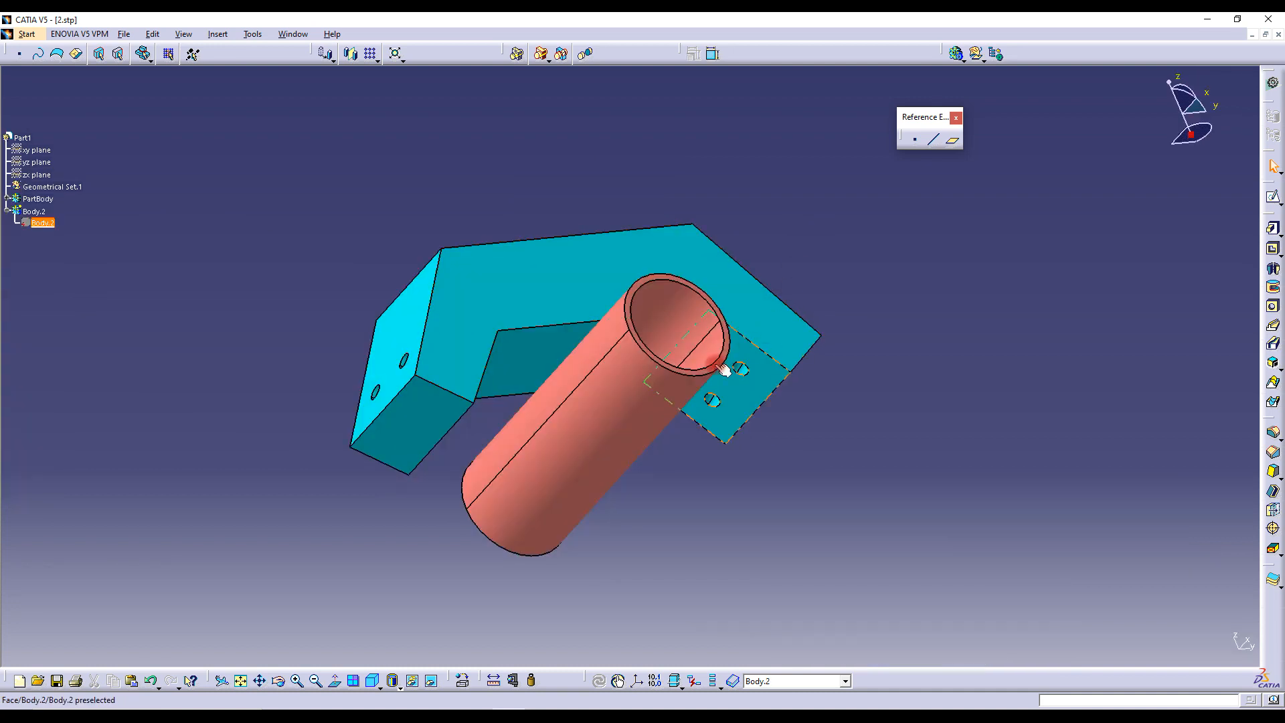
Examine the 2.stp model, checking the angled frame's drilled arm faces and the tube's position between the two arms
middle_drag(734, 368, 569, 367)
middle_drag(792, 385, 697, 450)
click(598, 292)
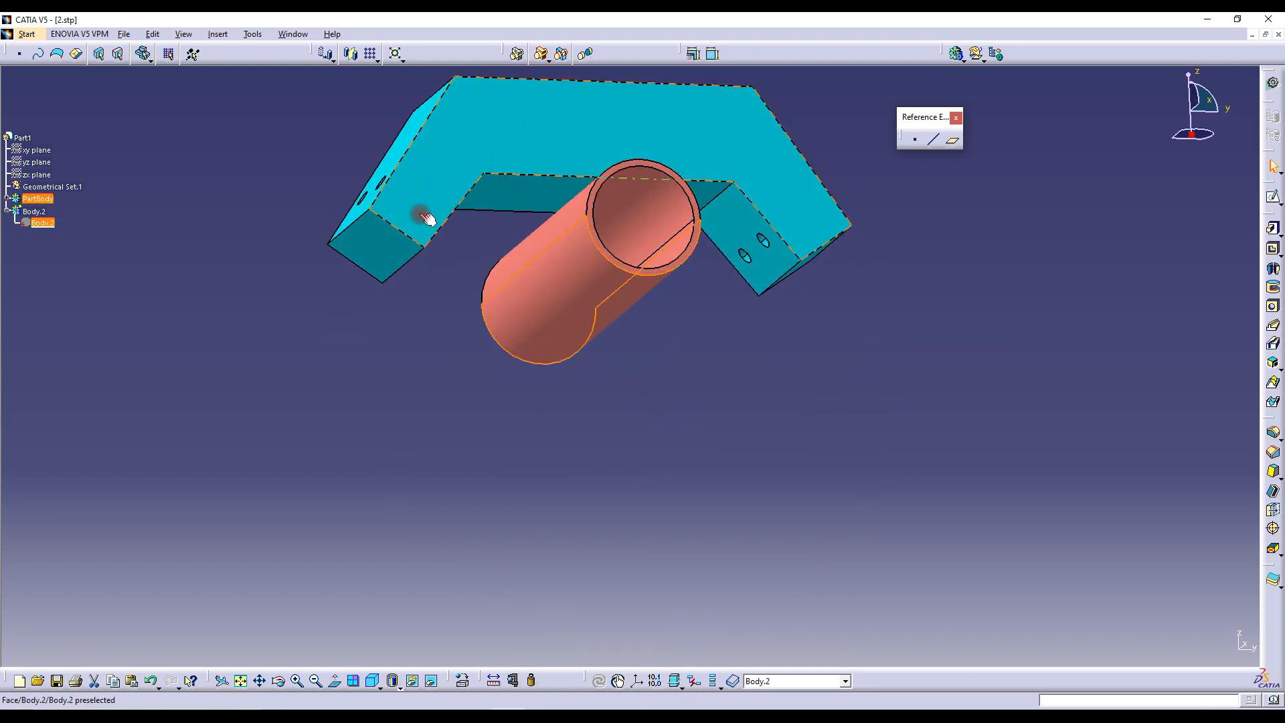
middle_drag(763, 247, 602, 364)
middle_drag(611, 263, 749, 315)
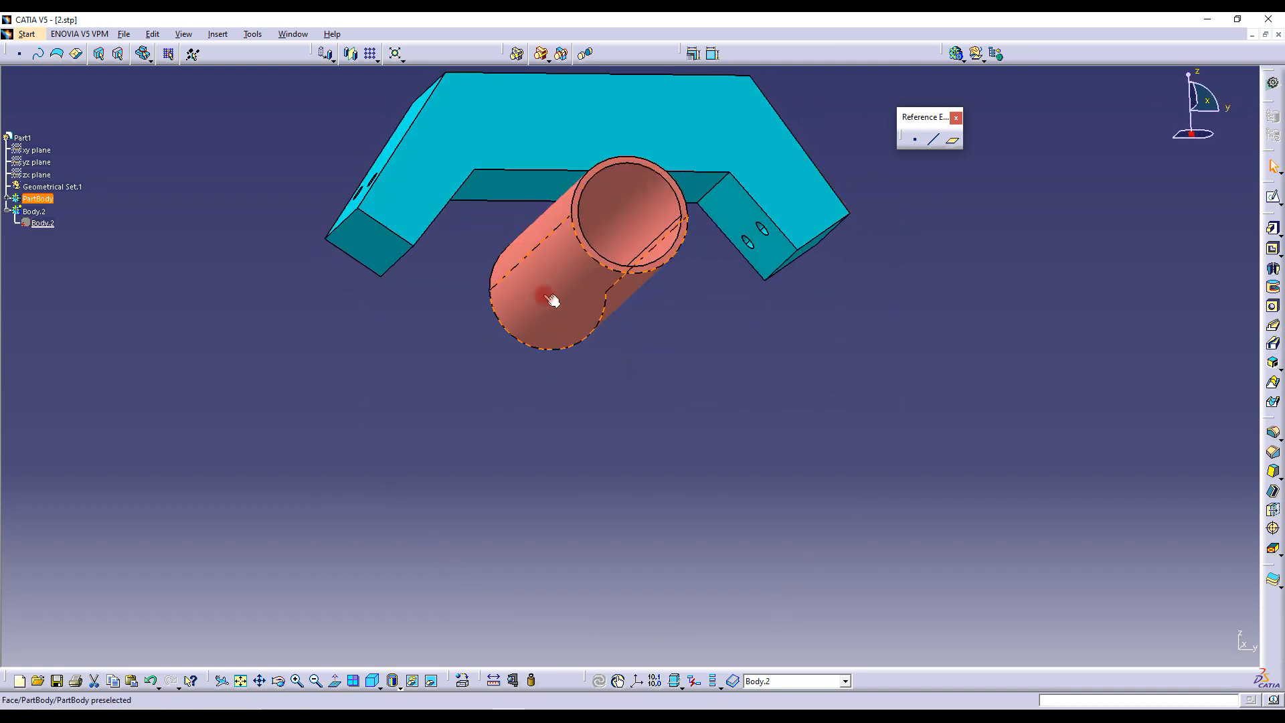
click(571, 240)
click(626, 282)
middle_drag(778, 239, 626, 278)
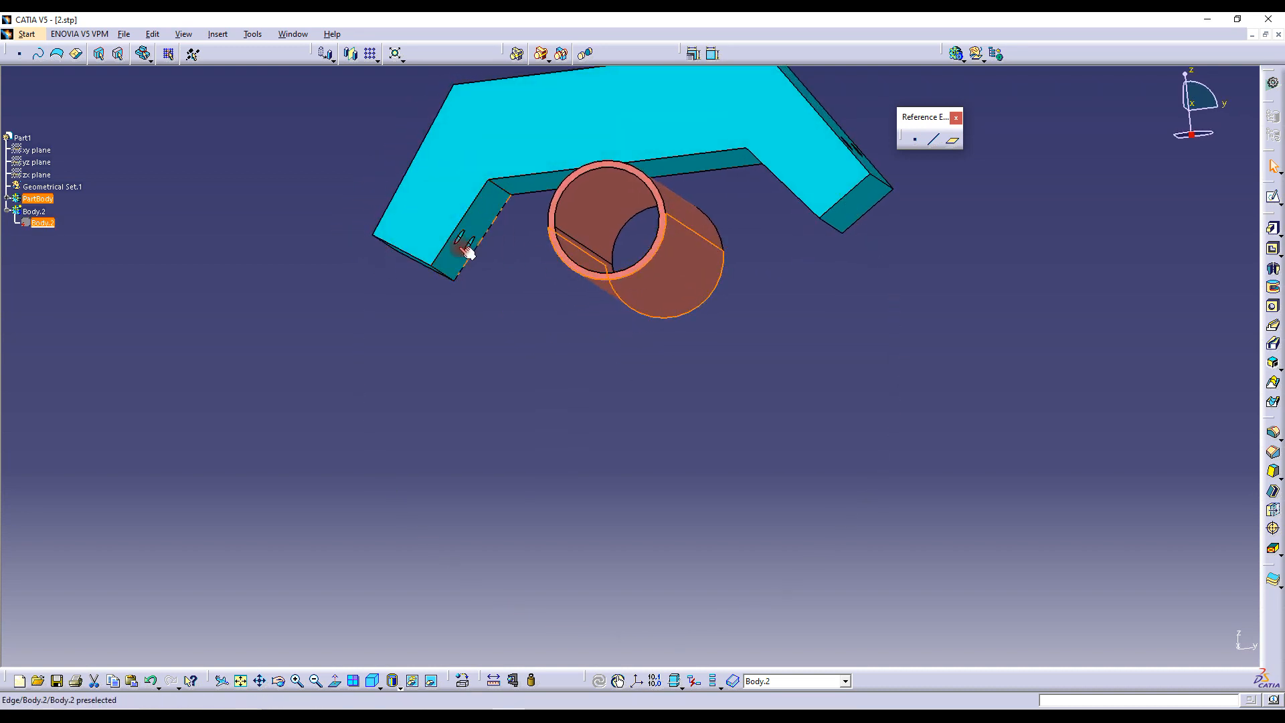
middle_drag(482, 252, 551, 235)
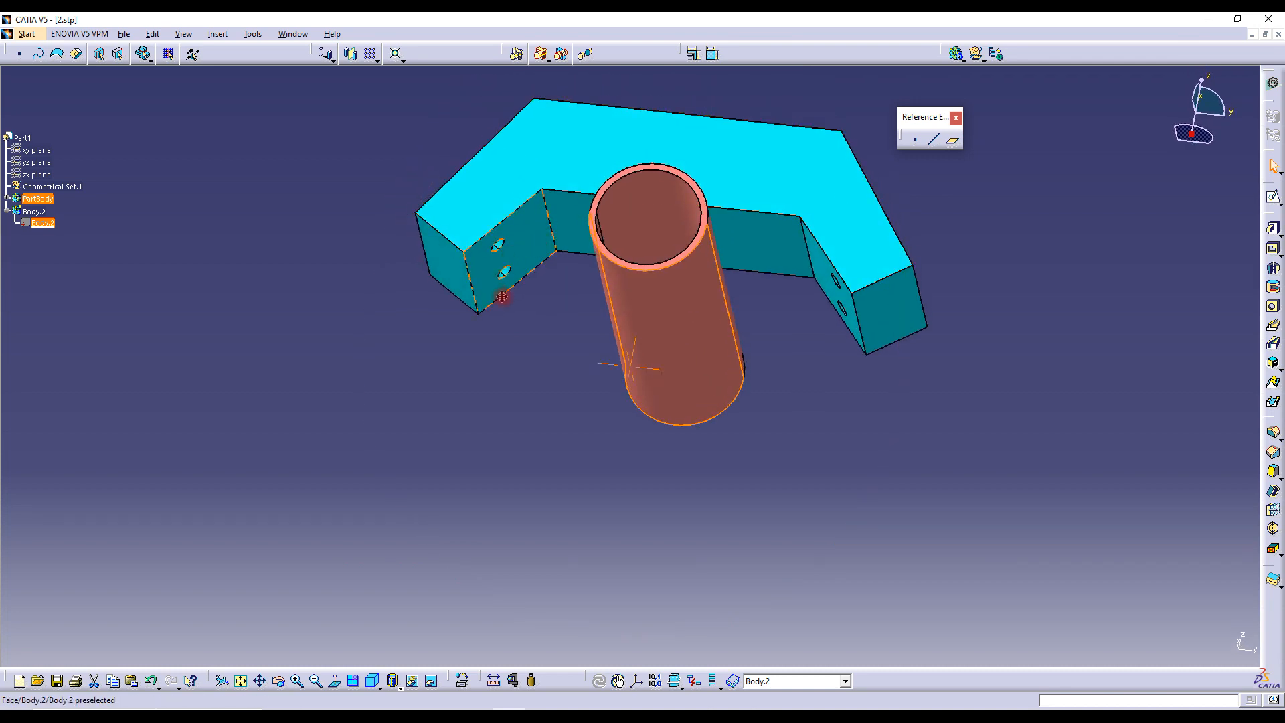
Examine the tube beside the frame's arms from both sides, checking the drilled inner and outer faces and the clearance around the tube
middle_drag(502, 296, 632, 324)
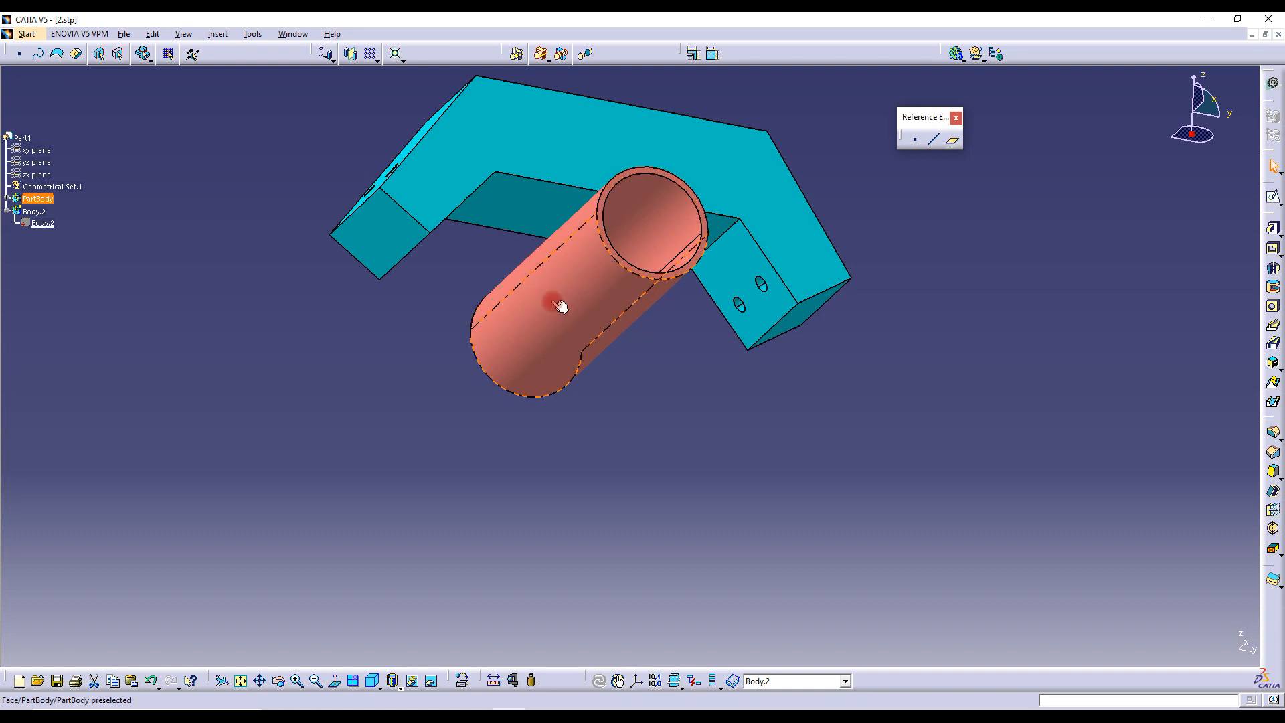
click(592, 298)
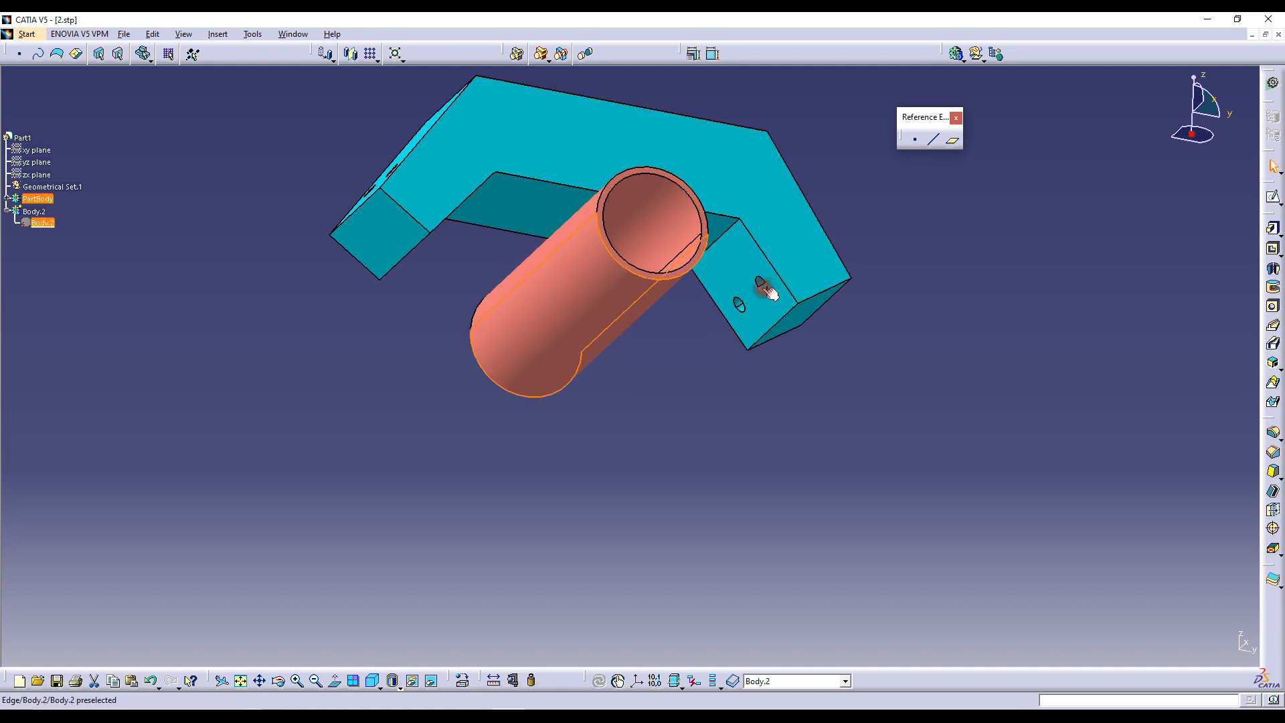
click(751, 256)
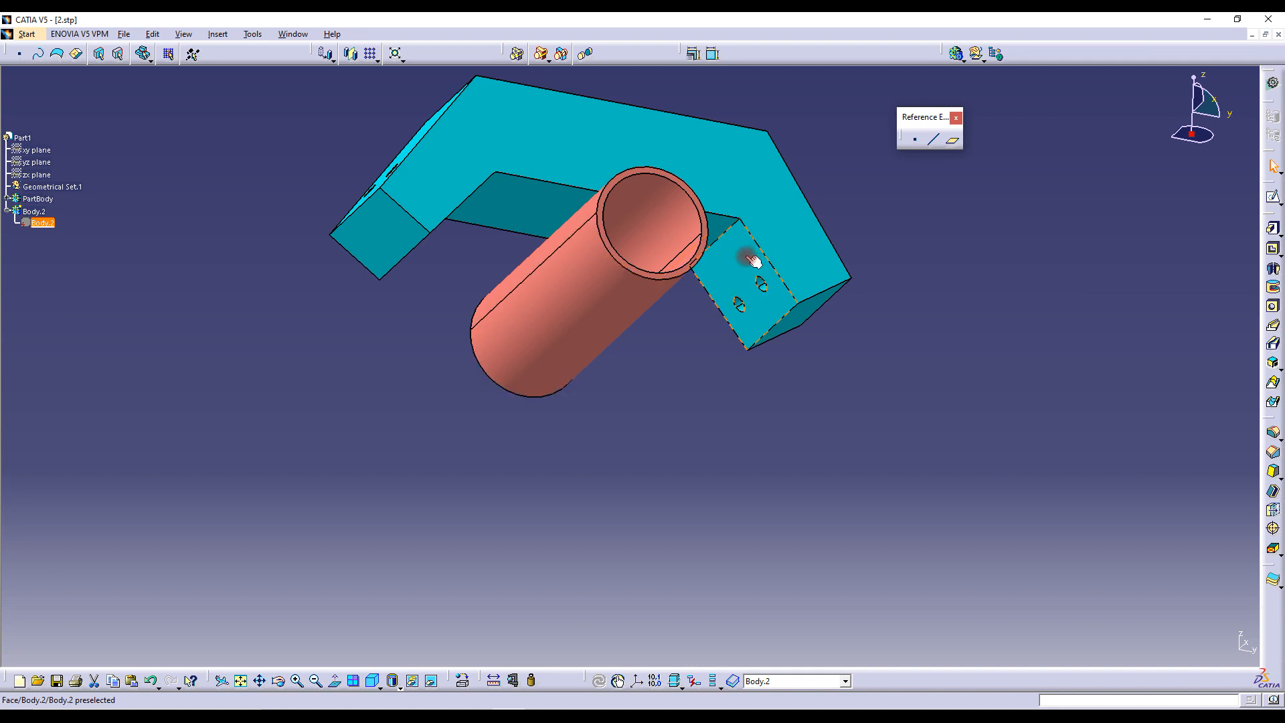
middle_drag(752, 255, 861, 279)
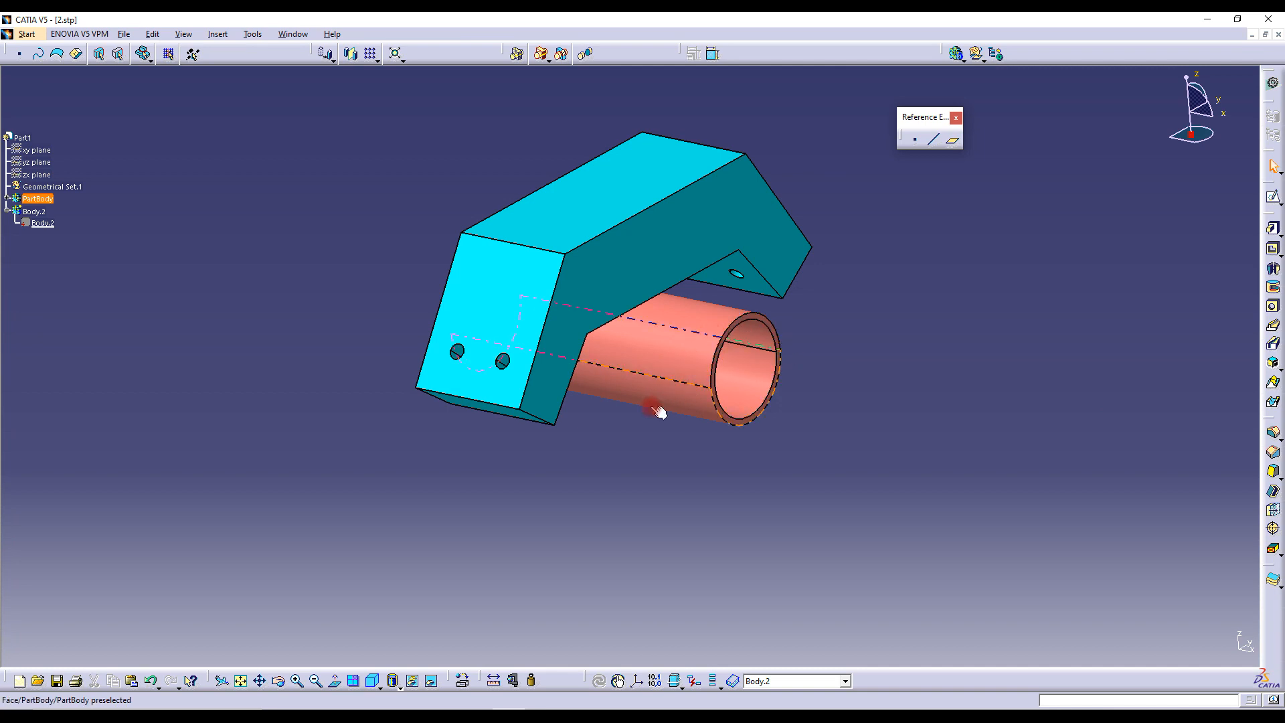
middle_drag(654, 436, 673, 362)
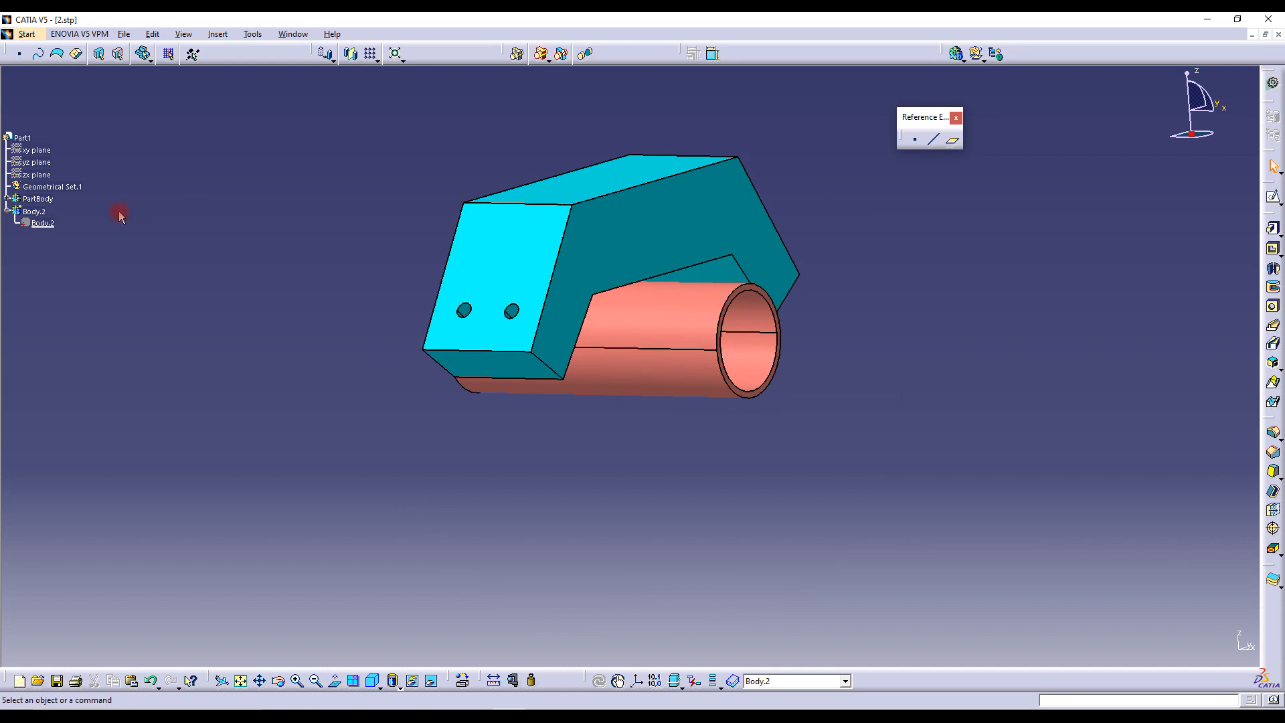
Make Geometrical Set.1 the work object and create a plane offset -70 mm from the tube's annular end face
right_click(71, 187)
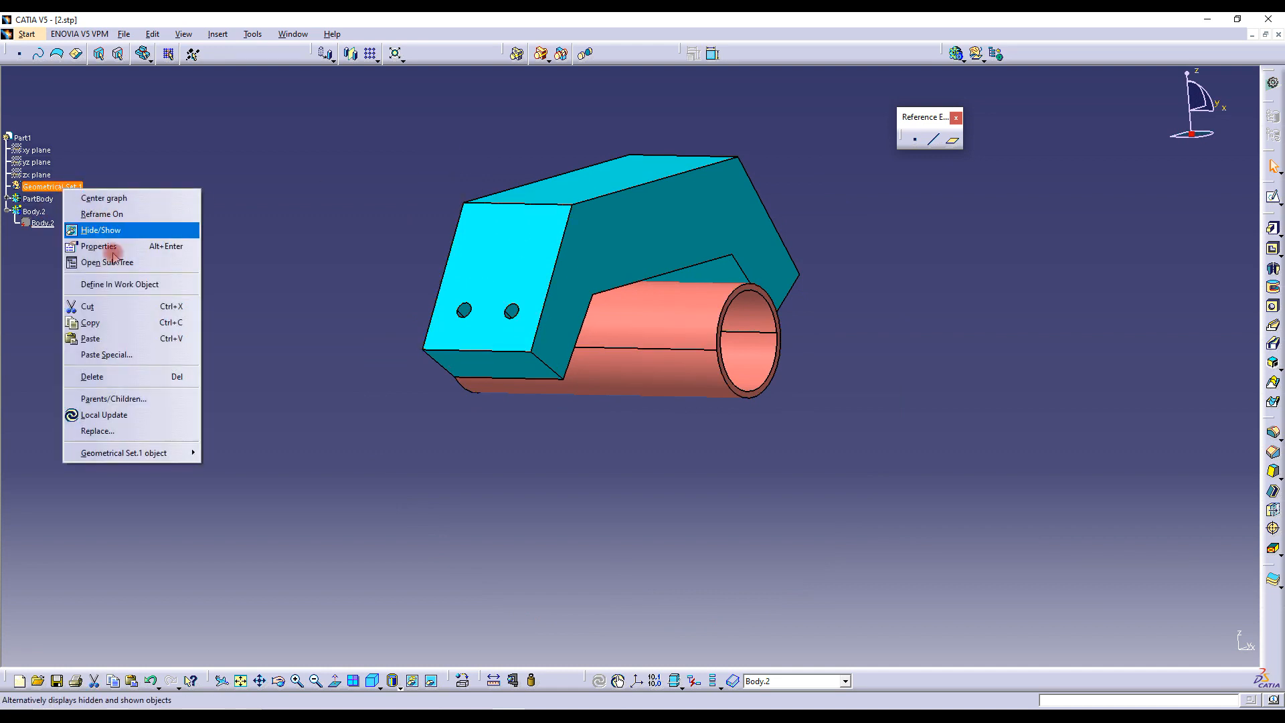
click(127, 286)
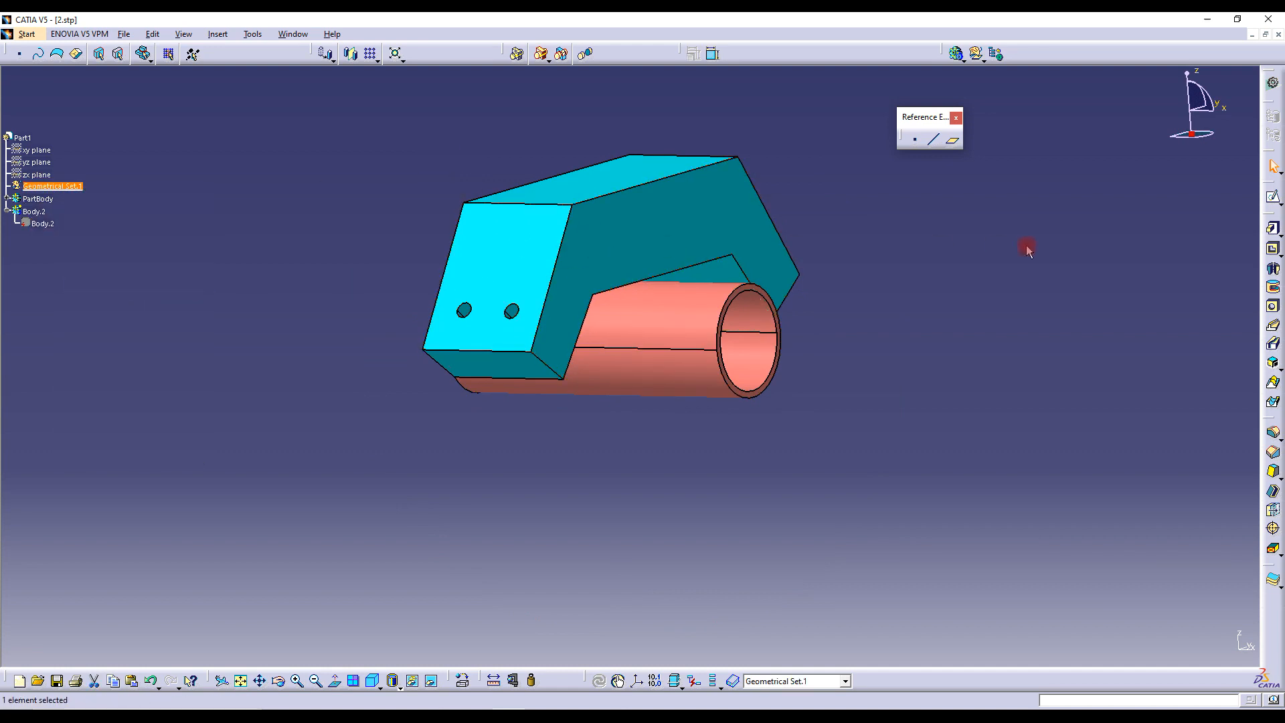
click(954, 143)
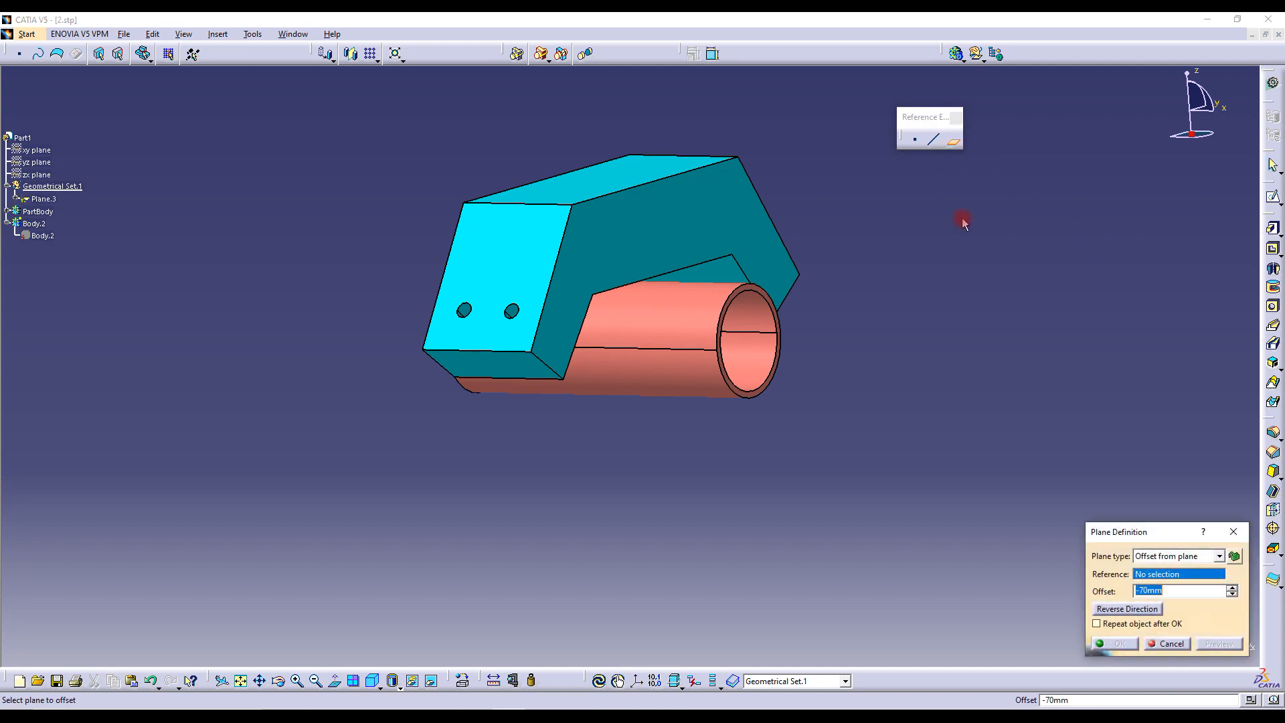
middle_drag(734, 331, 835, 232)
middle_drag(912, 216, 797, 169)
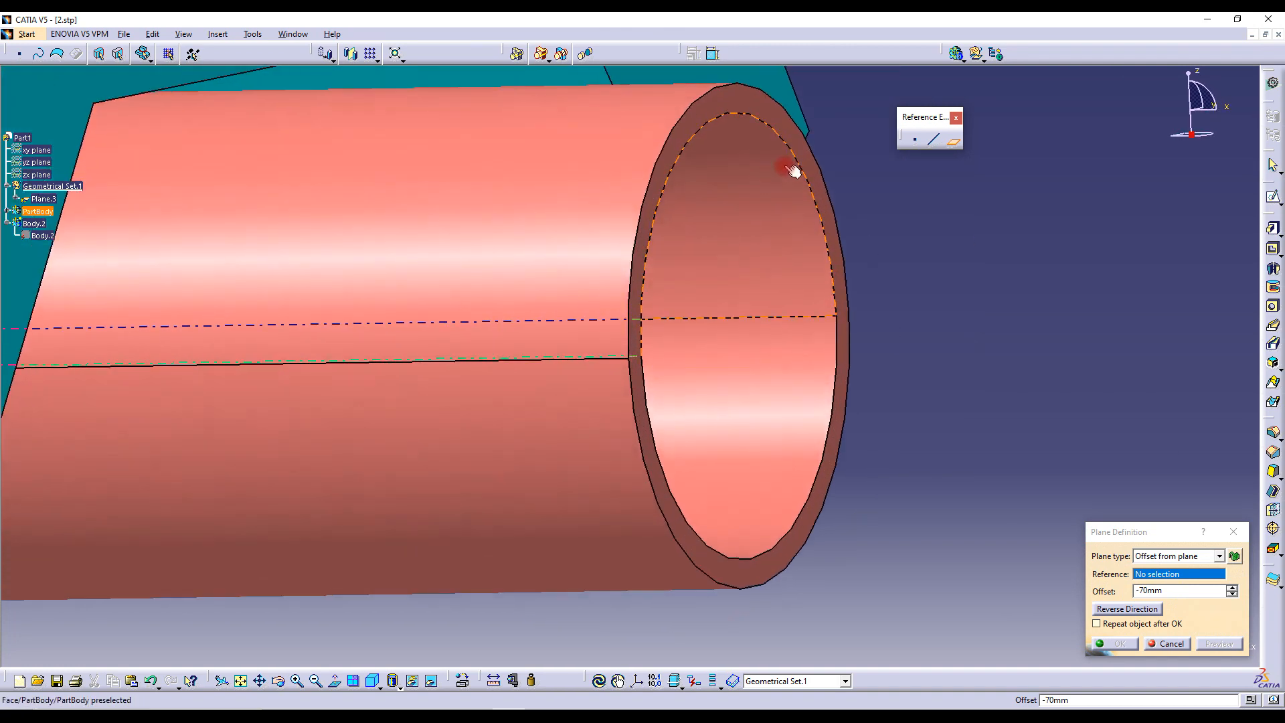
click(790, 130)
mouse_move(703, 275)
middle_down()
mouse_move(732, 300)
mouse_move(702, 338)
mouse_move(696, 257)
mouse_move(689, 268)
middle_up()
drag(533, 352, 488, 348)
double_click(1152, 590)
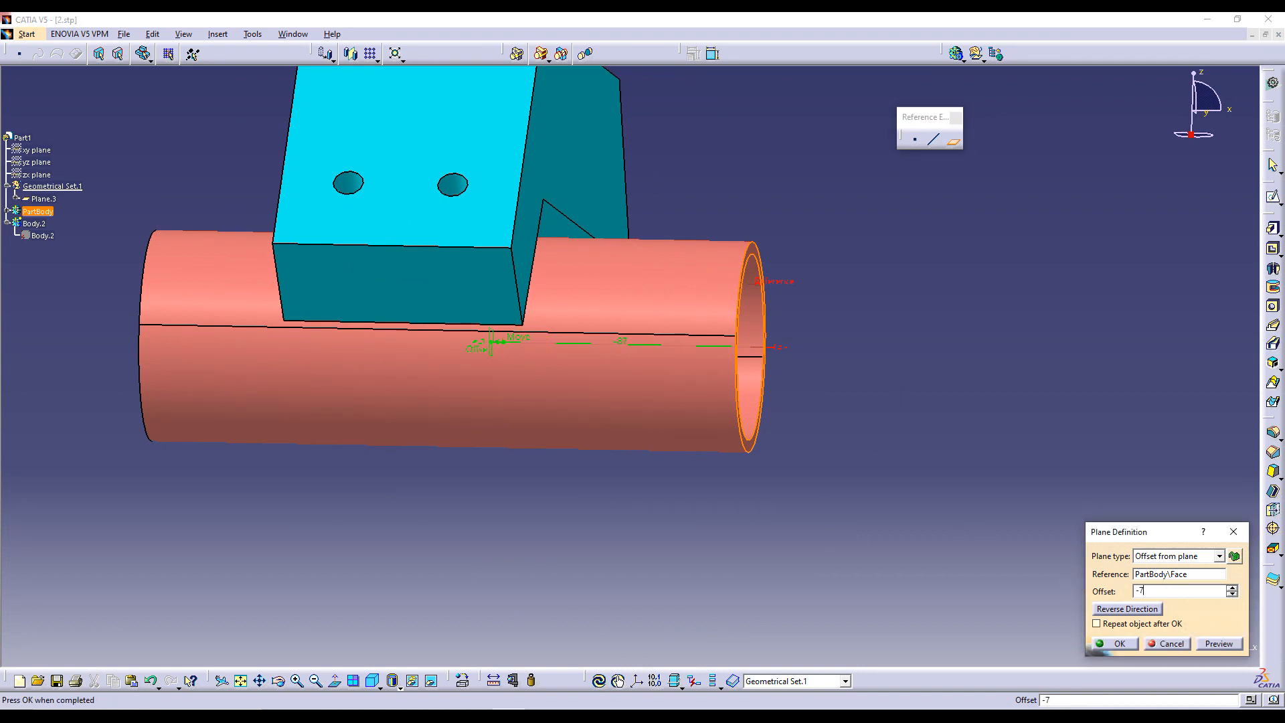
key(Return)
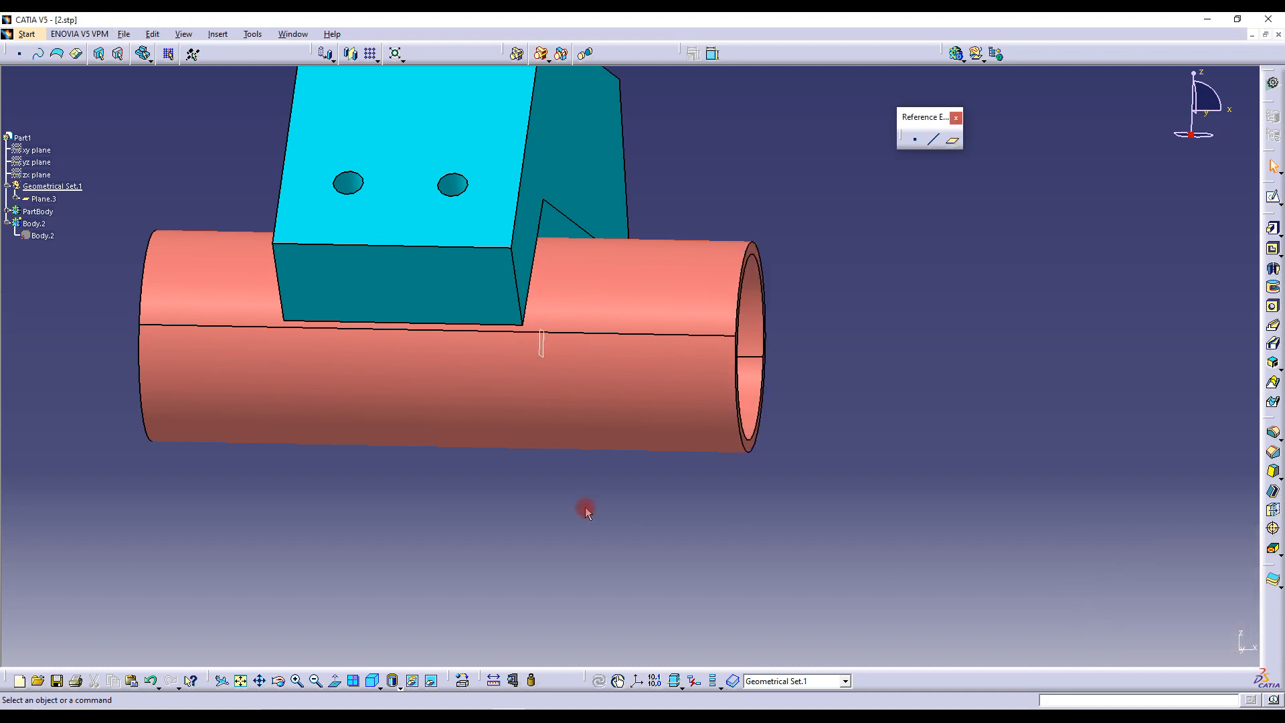
Sketch a closed six-line profile on the new plane, from the tube centre out to the frame arm's inner face and back underneath
middle_drag(542, 352, 505, 376)
click(552, 347)
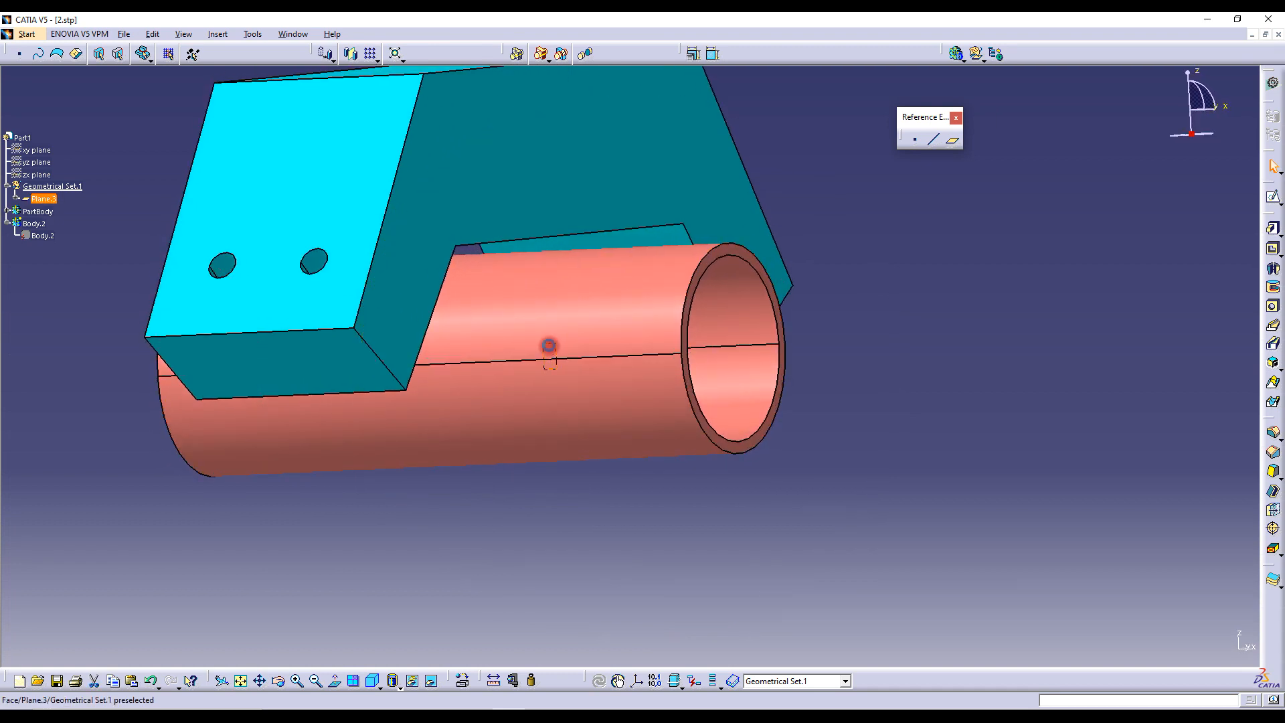
click(1276, 200)
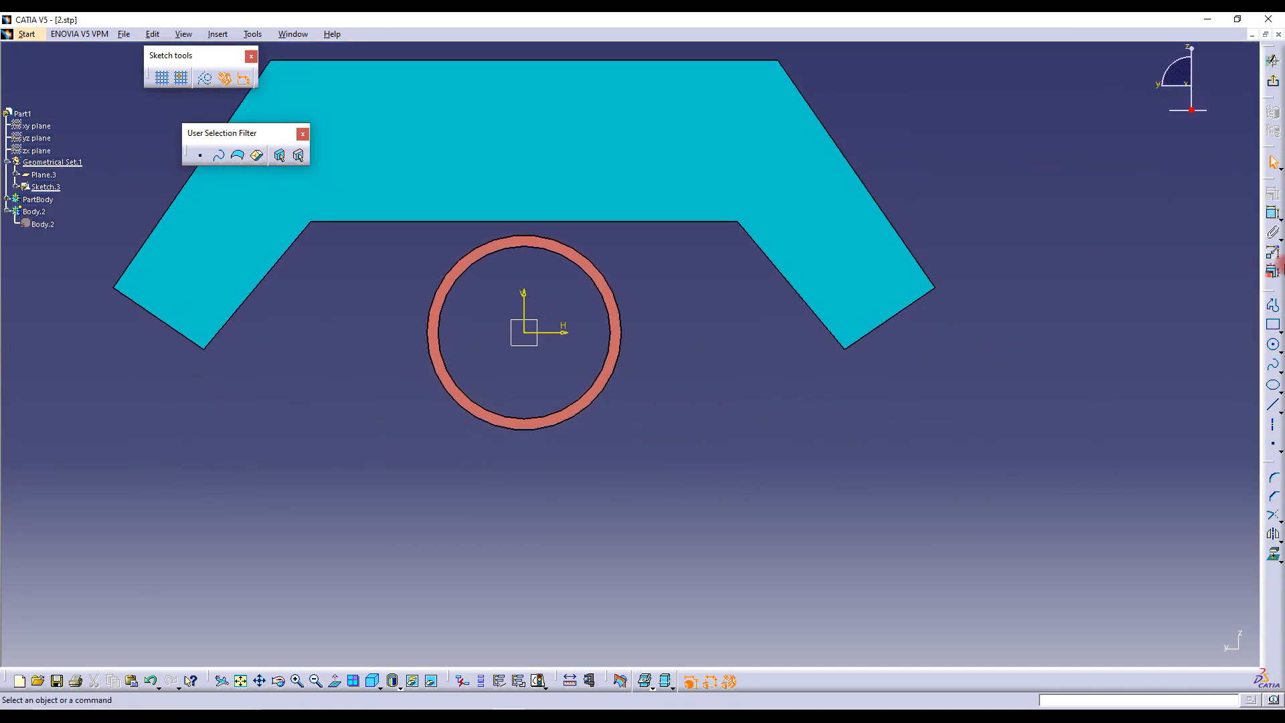
click(1269, 306)
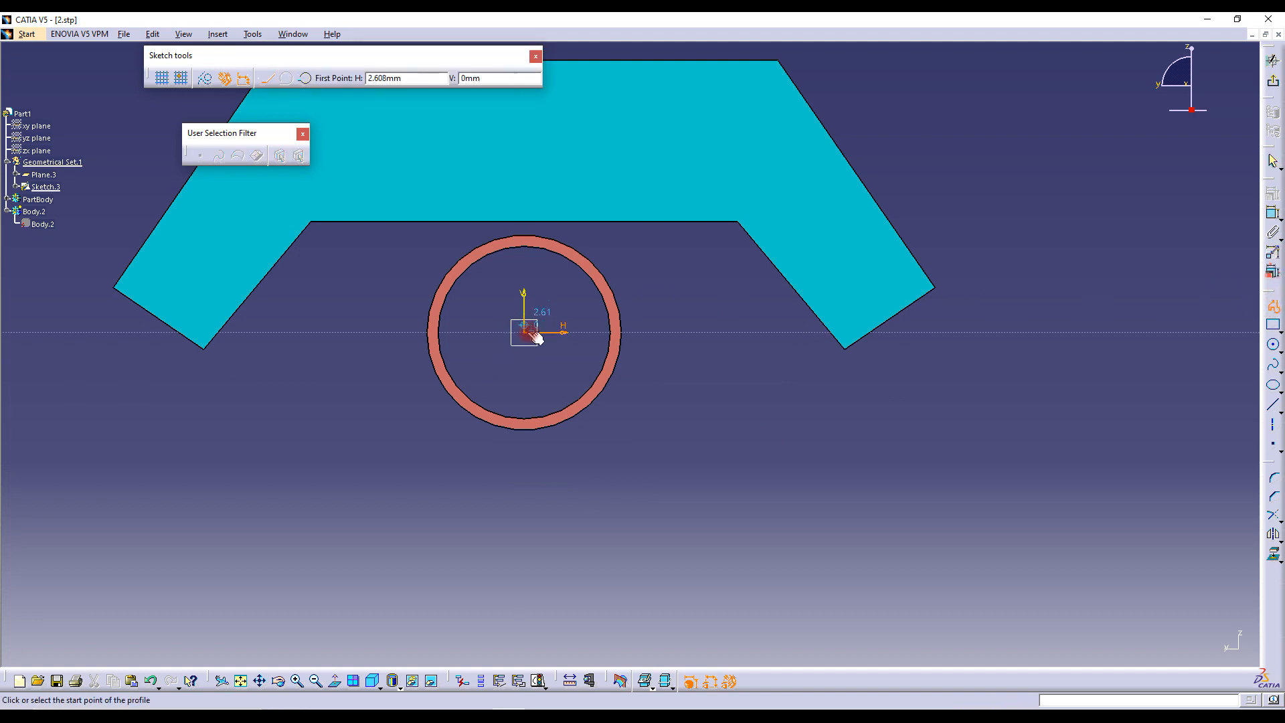
click(526, 333)
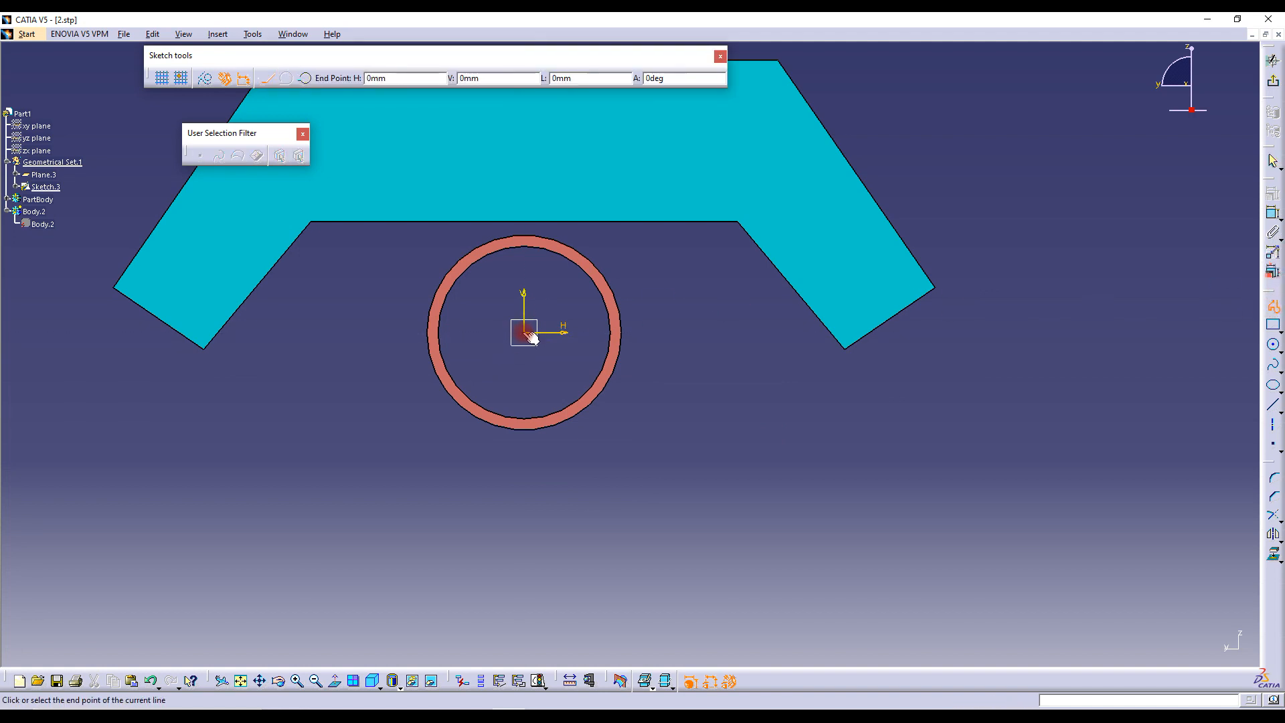
click(653, 333)
click(734, 233)
click(841, 355)
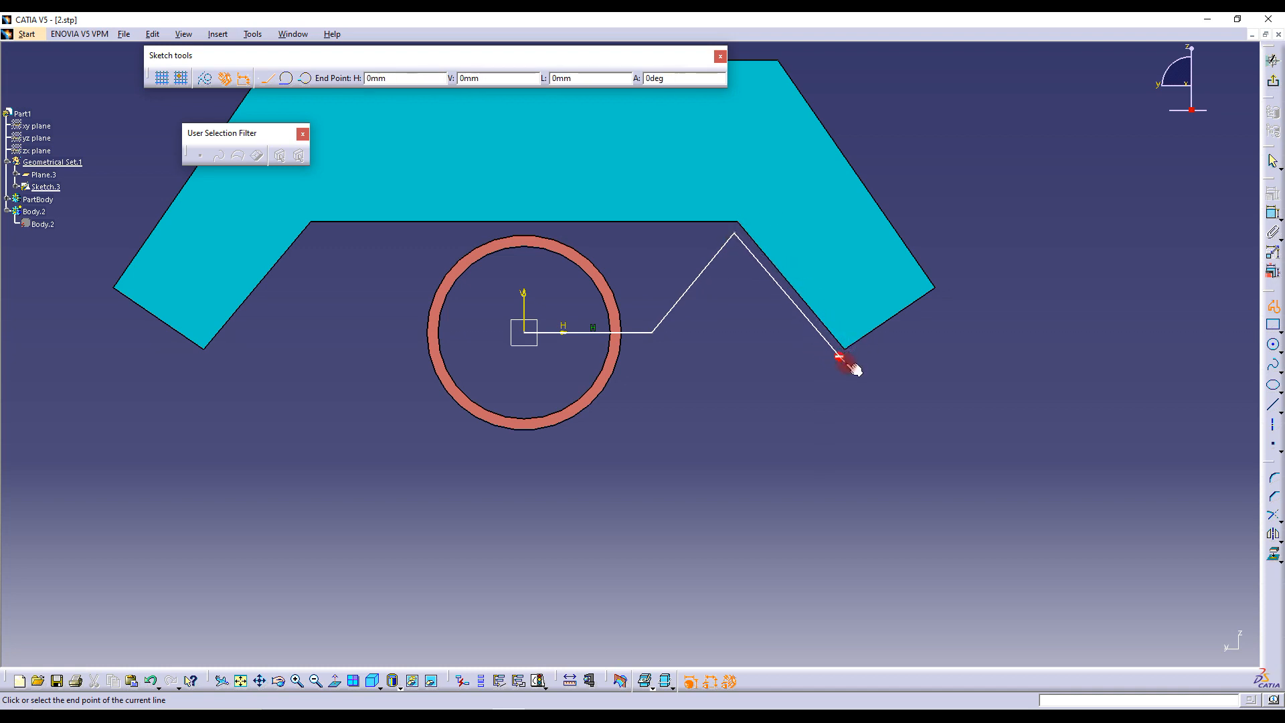
click(746, 480)
click(540, 480)
click(524, 332)
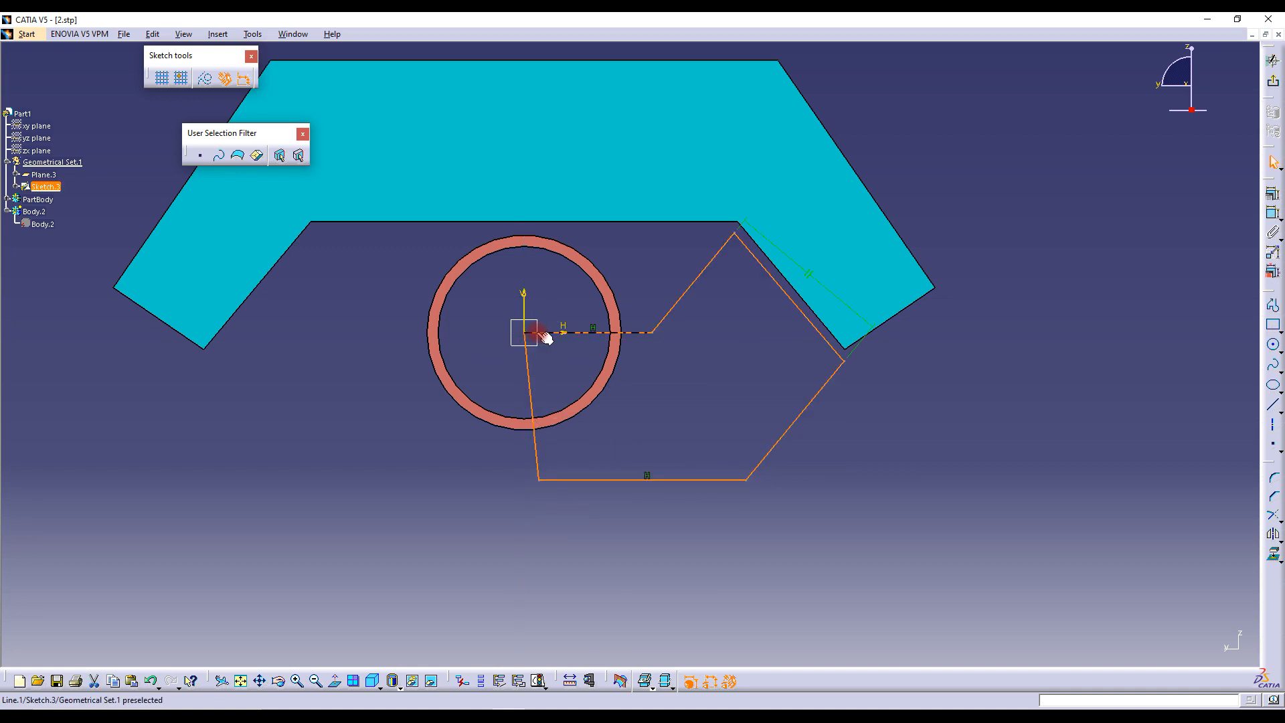
click(835, 415)
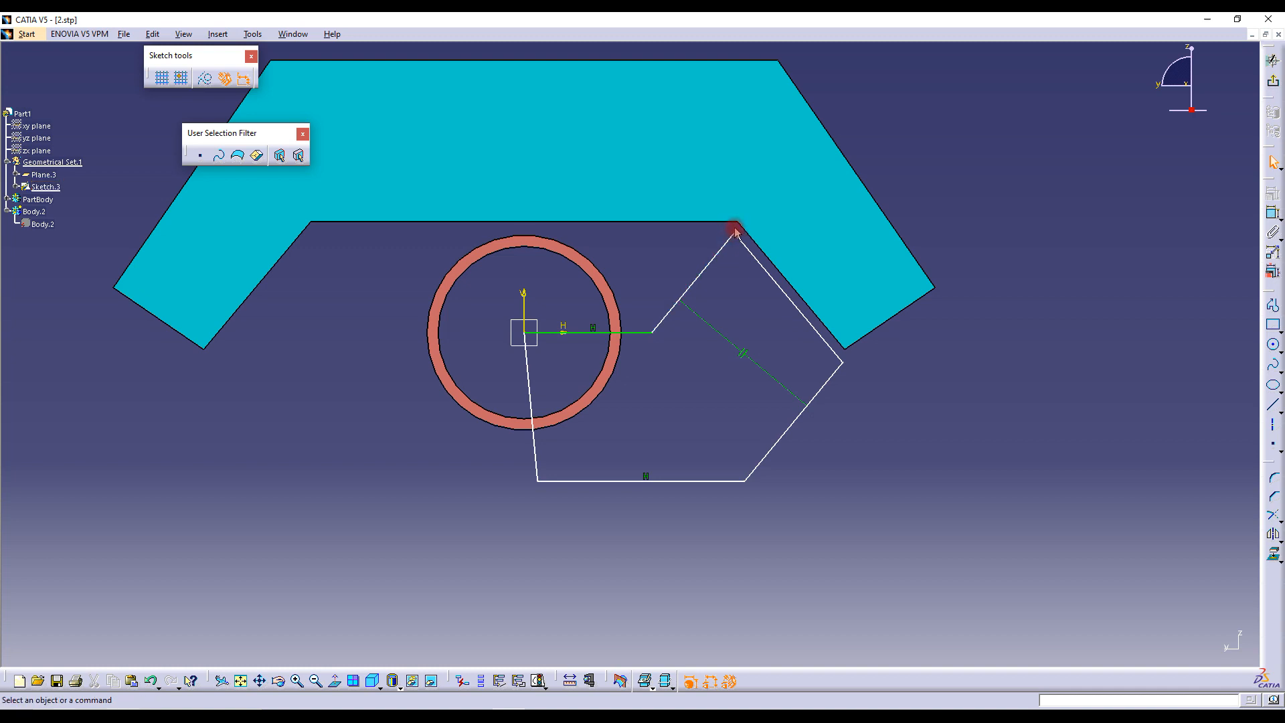
Constrain the profile line beside the frame arm parallel to the arm's inner edge
click(743, 354)
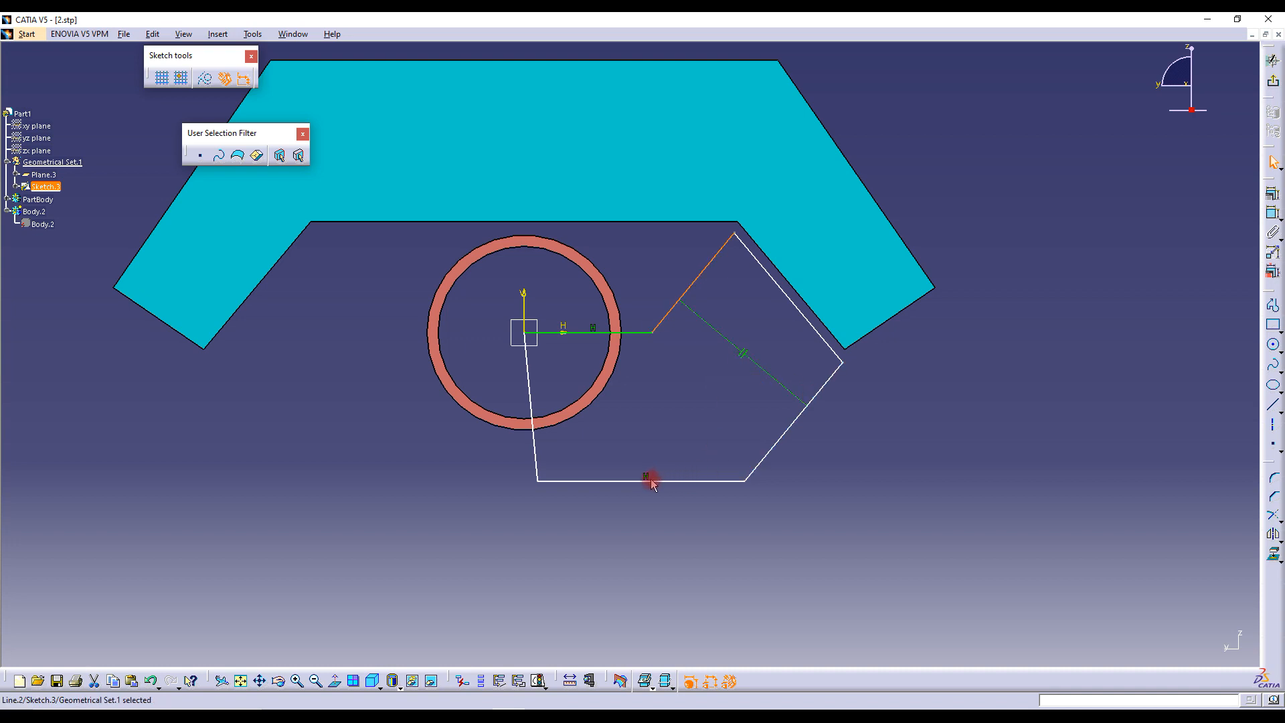
click(656, 481)
click(1042, 326)
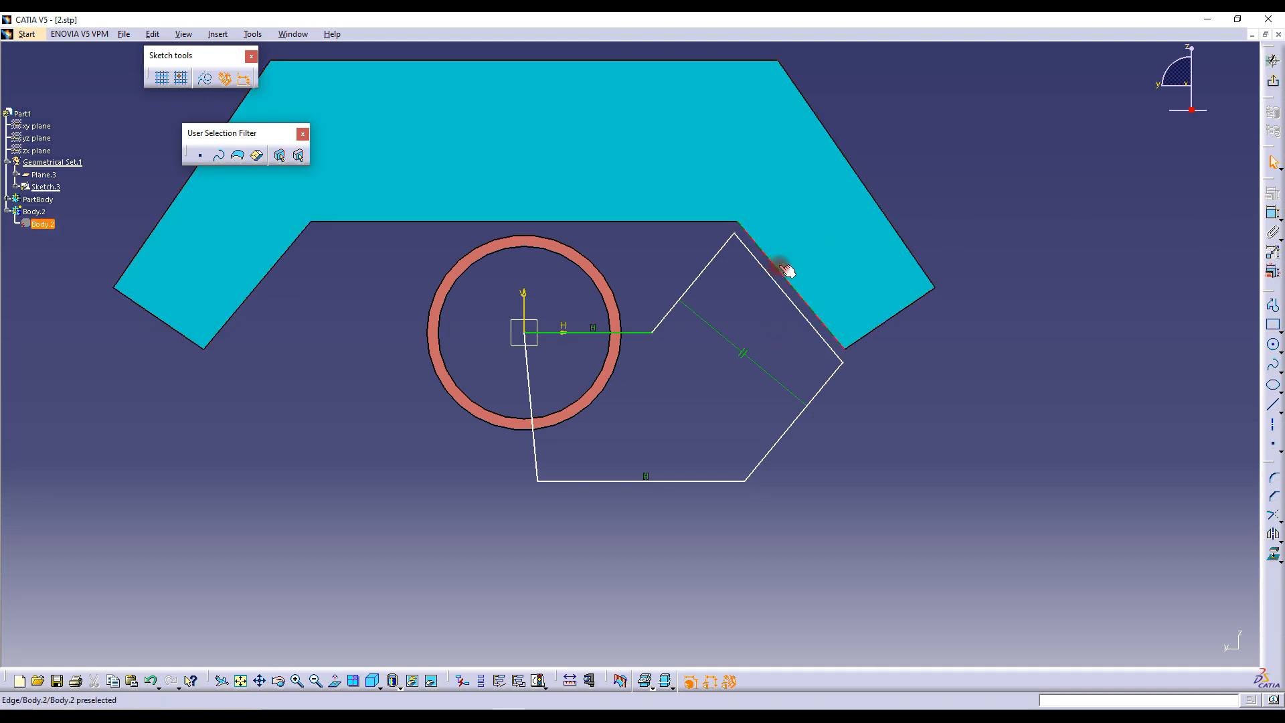
ctrl+click(777, 292)
click(1273, 193)
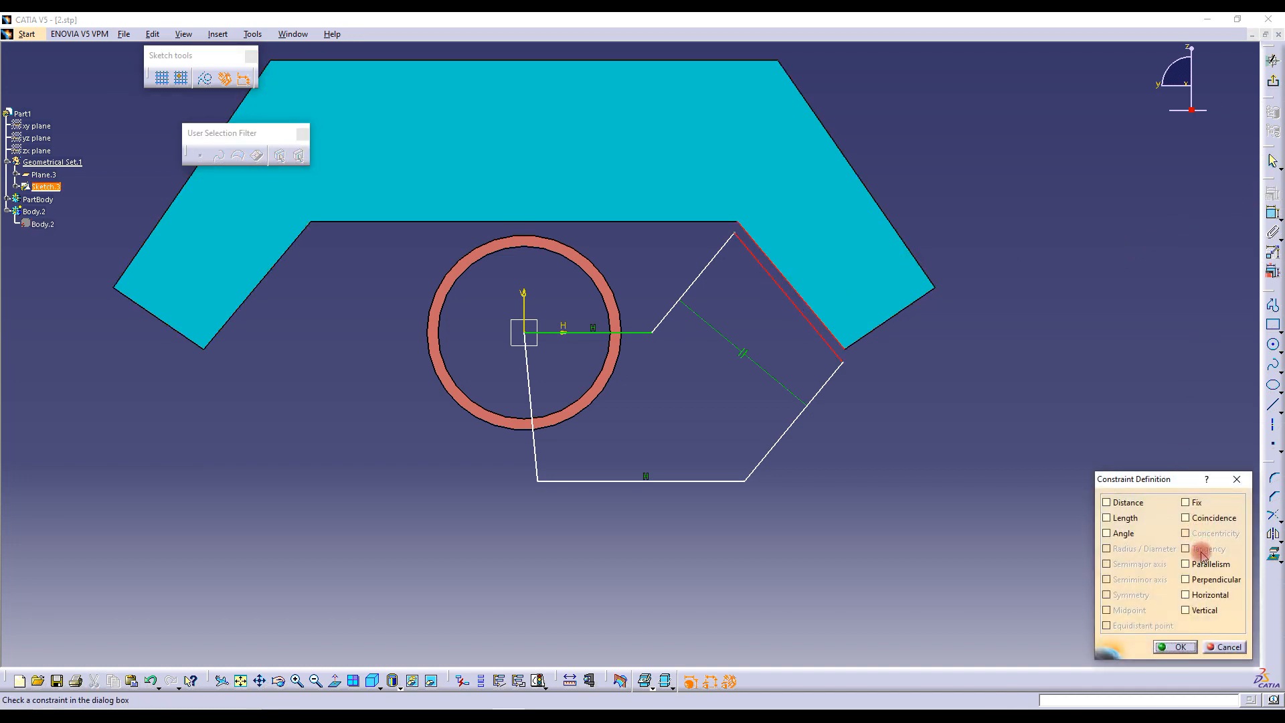
click(1178, 646)
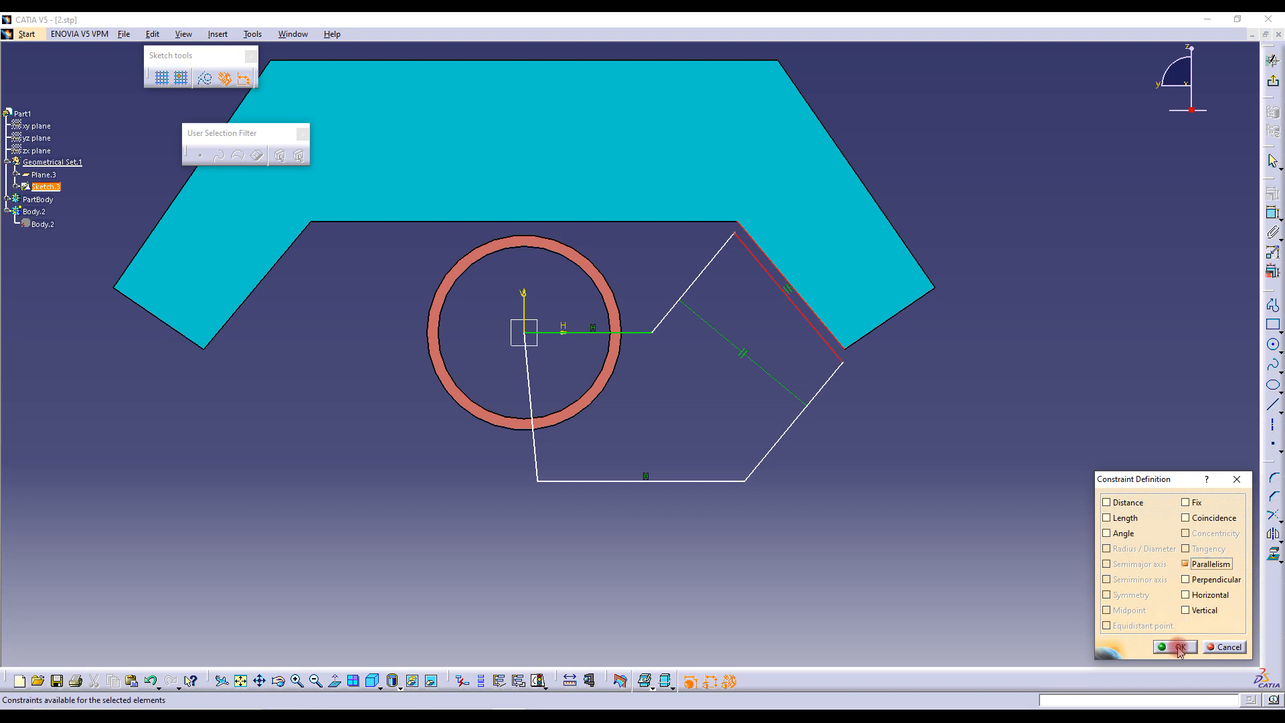
click(1053, 553)
Constrain the profile's lower and upper slanted lines perpendicular to the line beside the frame arm
click(829, 379)
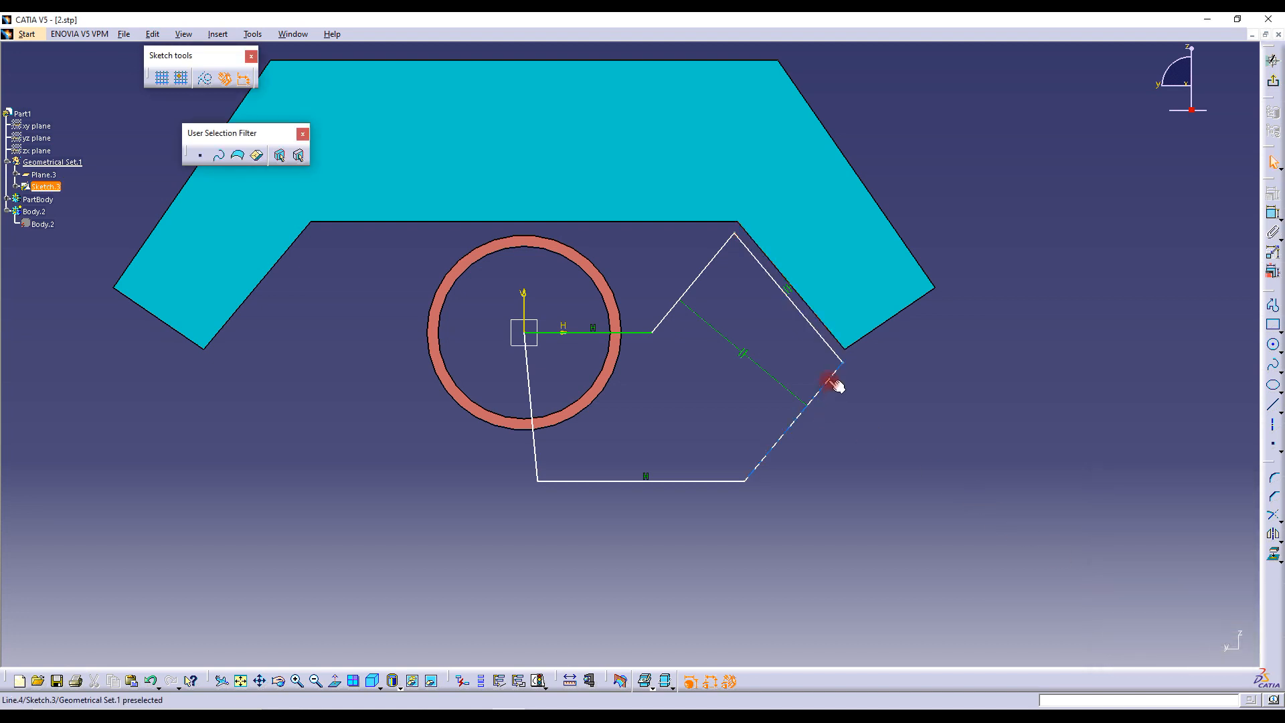
ctrl+click(830, 341)
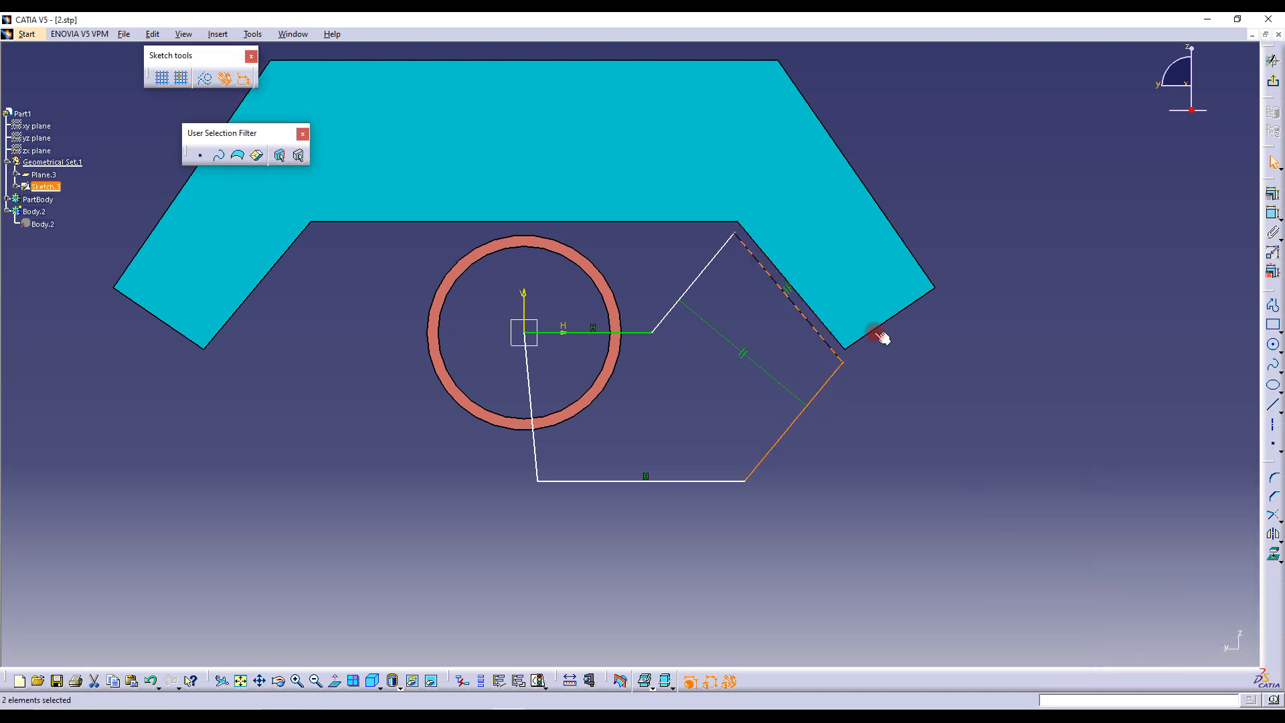
click(1273, 192)
click(1215, 564)
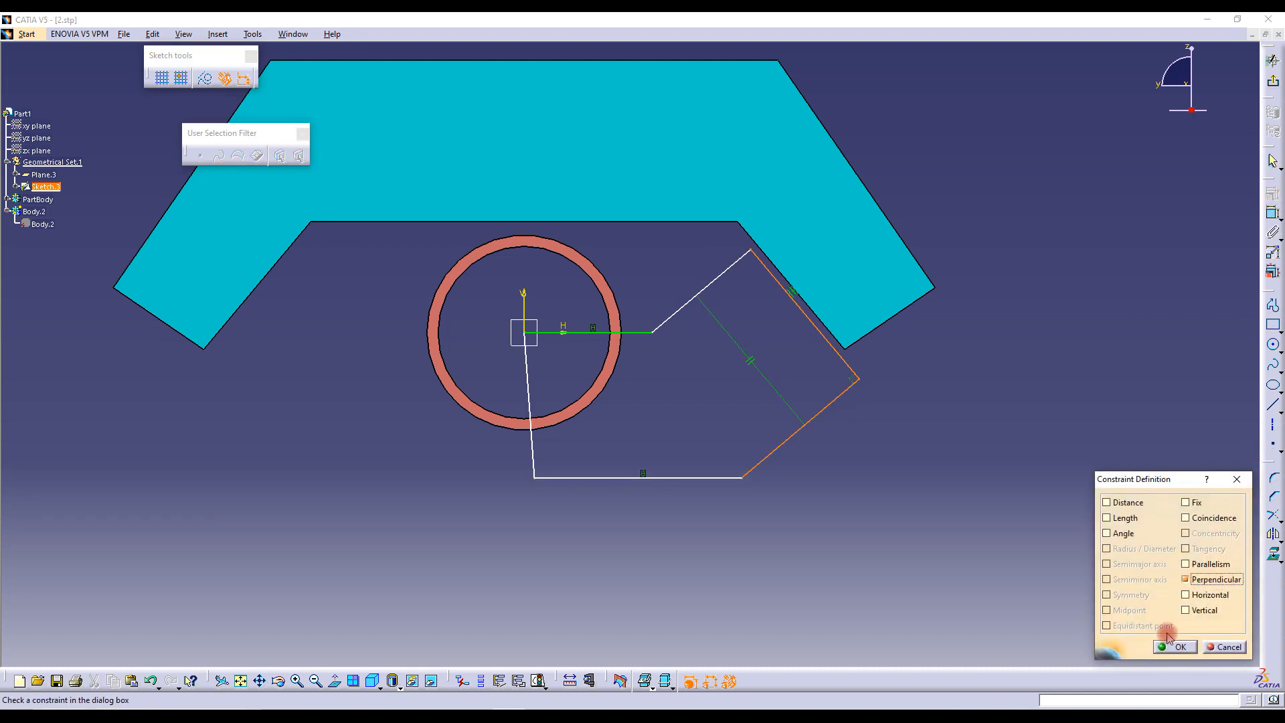
click(1176, 647)
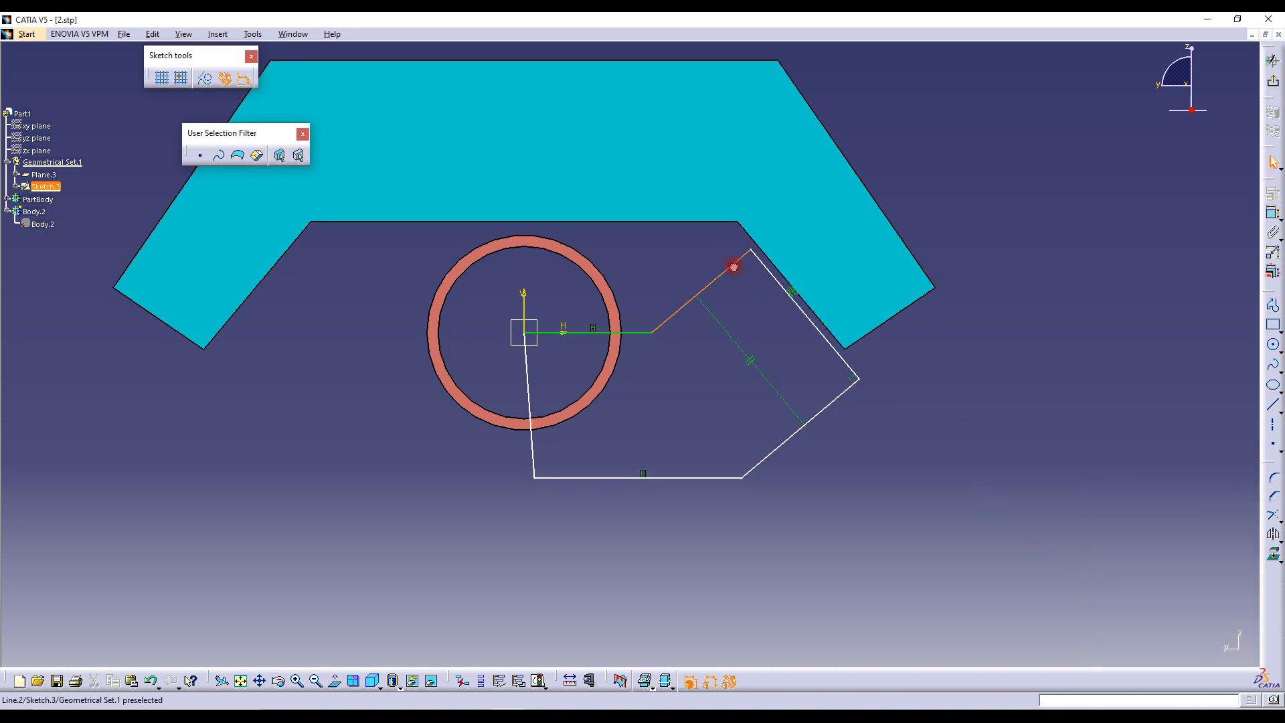
ctrl+click(766, 263)
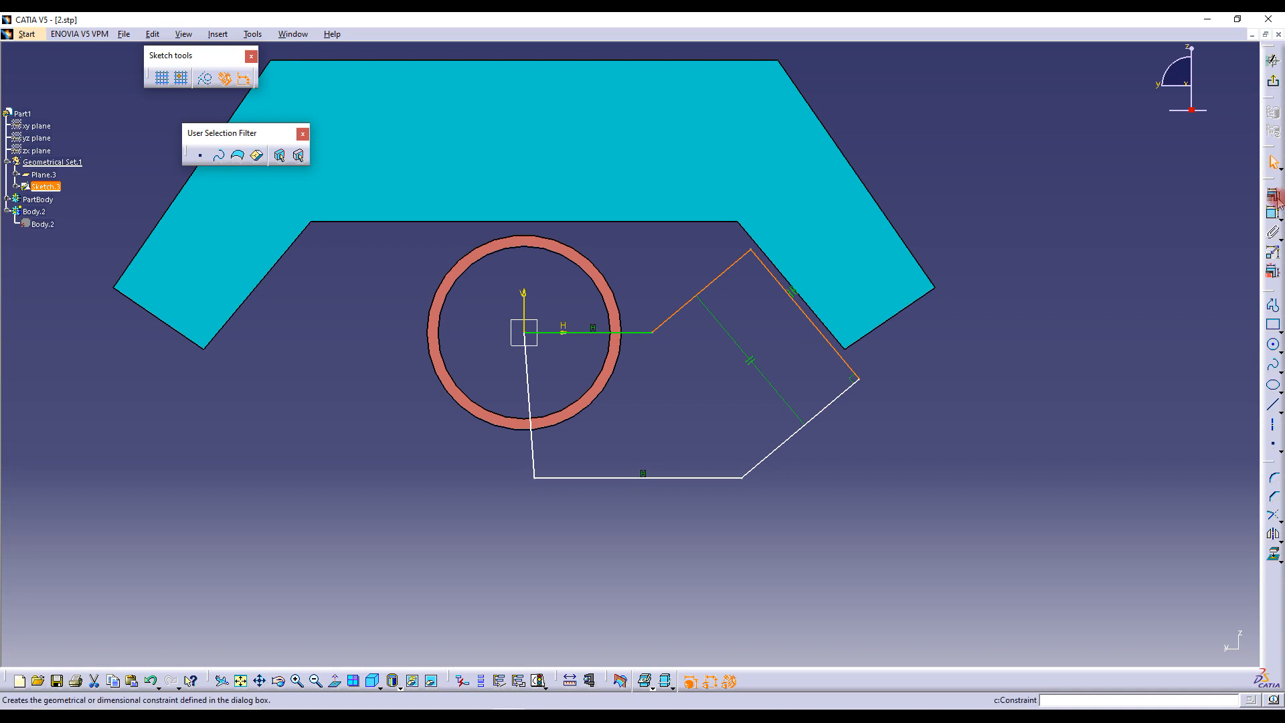
click(1273, 193)
click(1207, 581)
click(1176, 647)
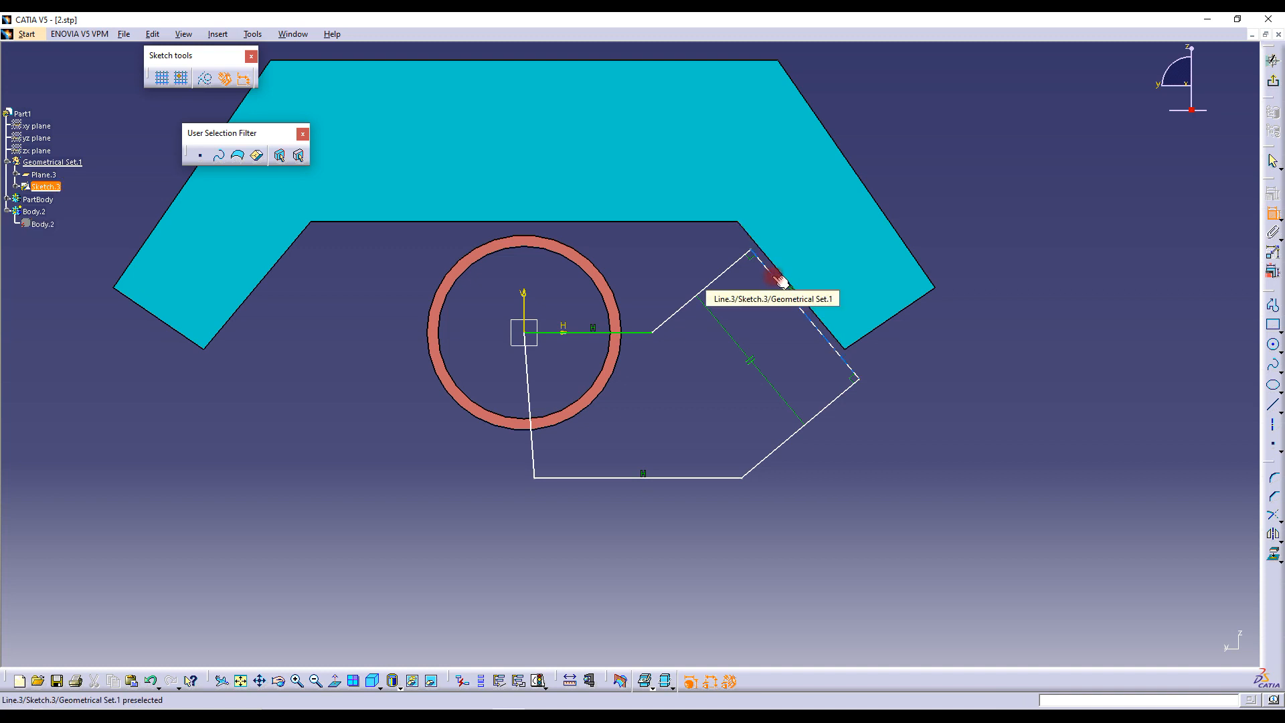
Dimension the gap between the profile's arm-side line and the frame arm's inner edge to 3 mm
click(1271, 214)
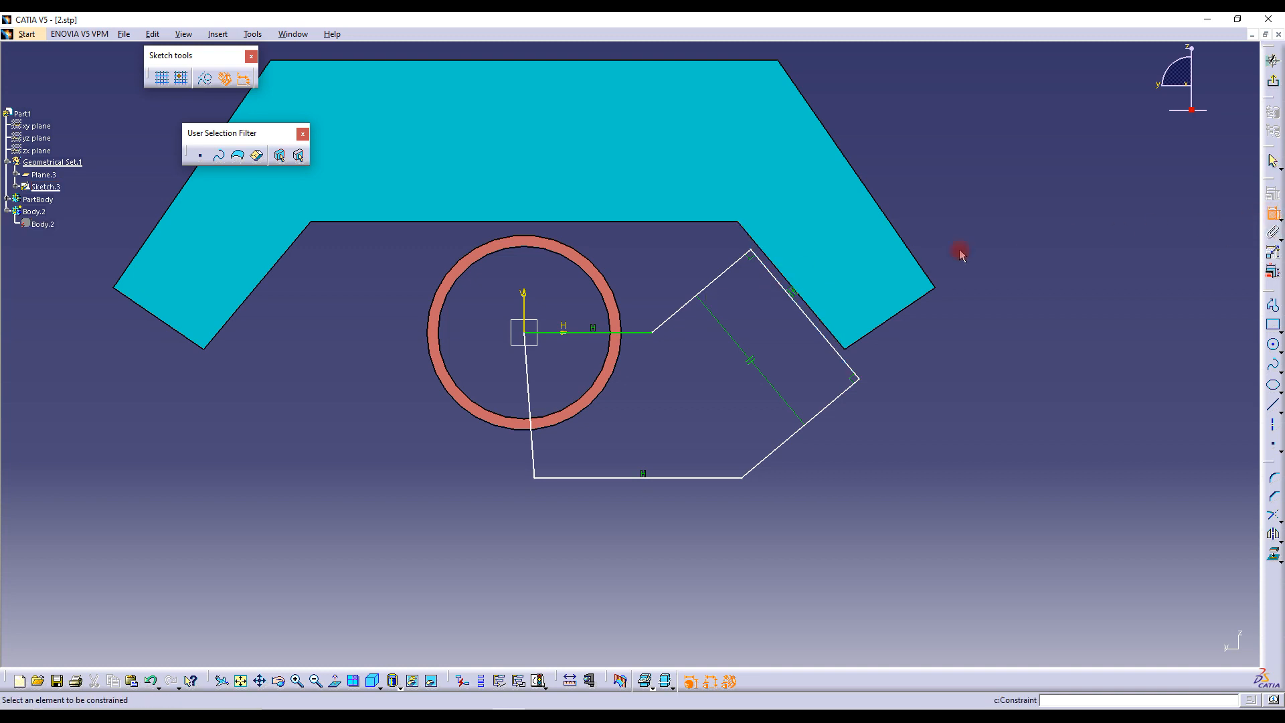
click(775, 278)
click(786, 276)
click(906, 369)
double_click(905, 363)
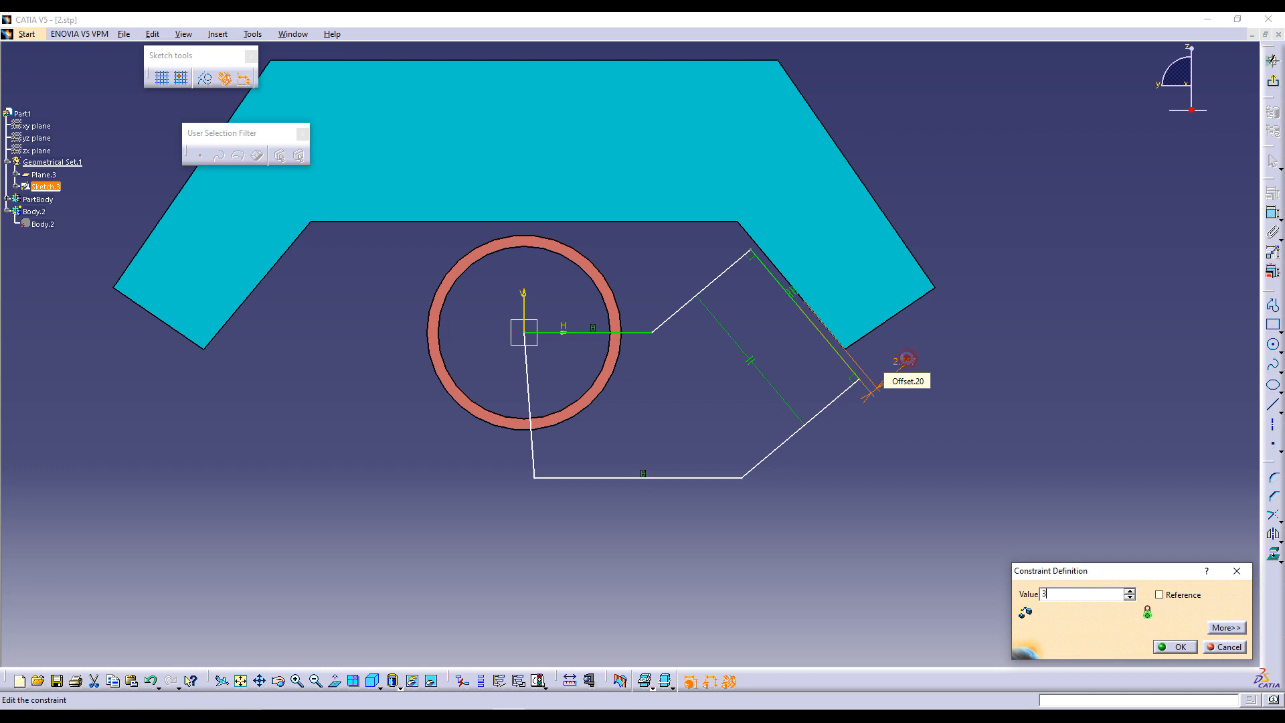
text(3)
key(Return)
click(989, 209)
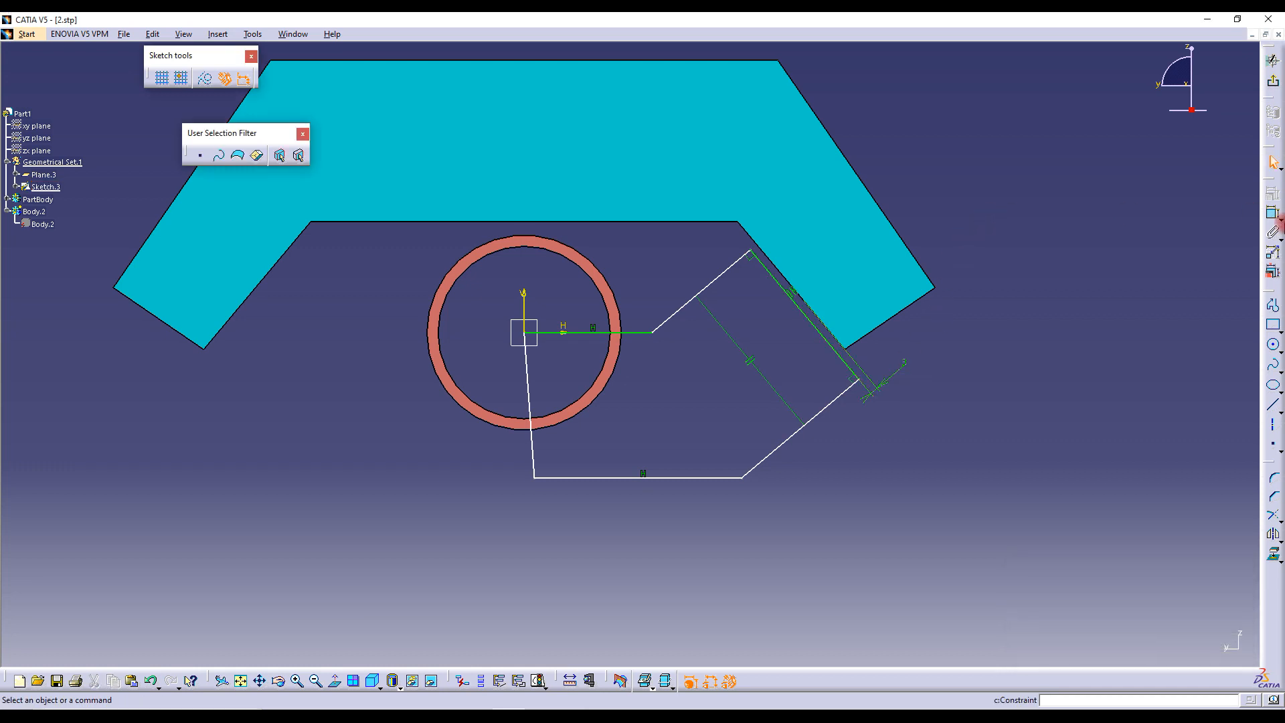
Dimension the distance between the profile's two parallel slanted lines to 42 mm
click(1273, 213)
click(717, 278)
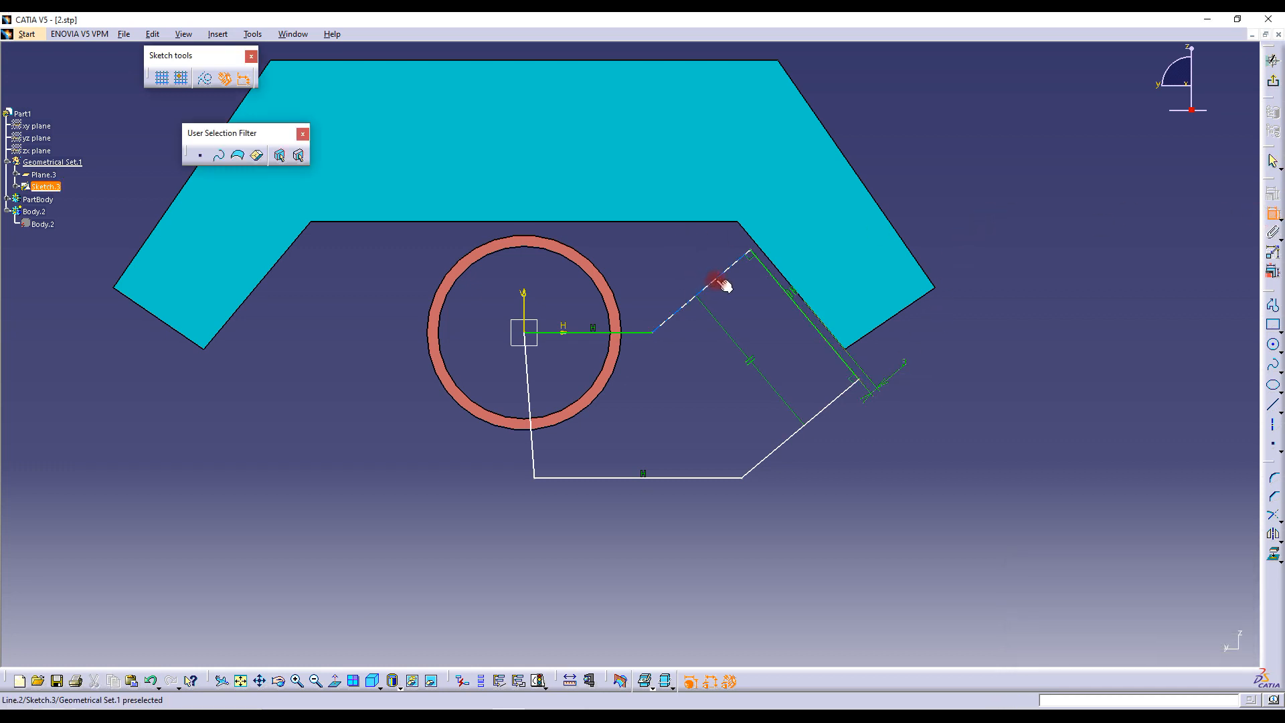
click(831, 405)
click(988, 182)
double_click(987, 183)
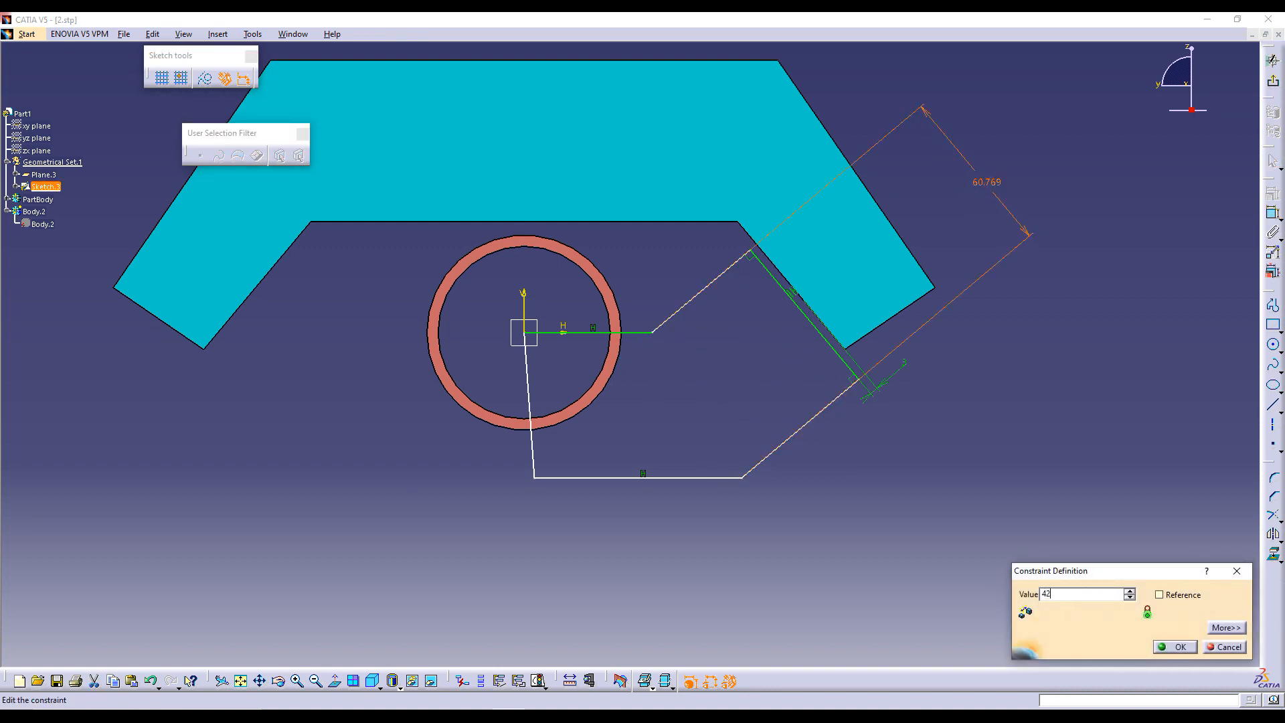
key(Return)
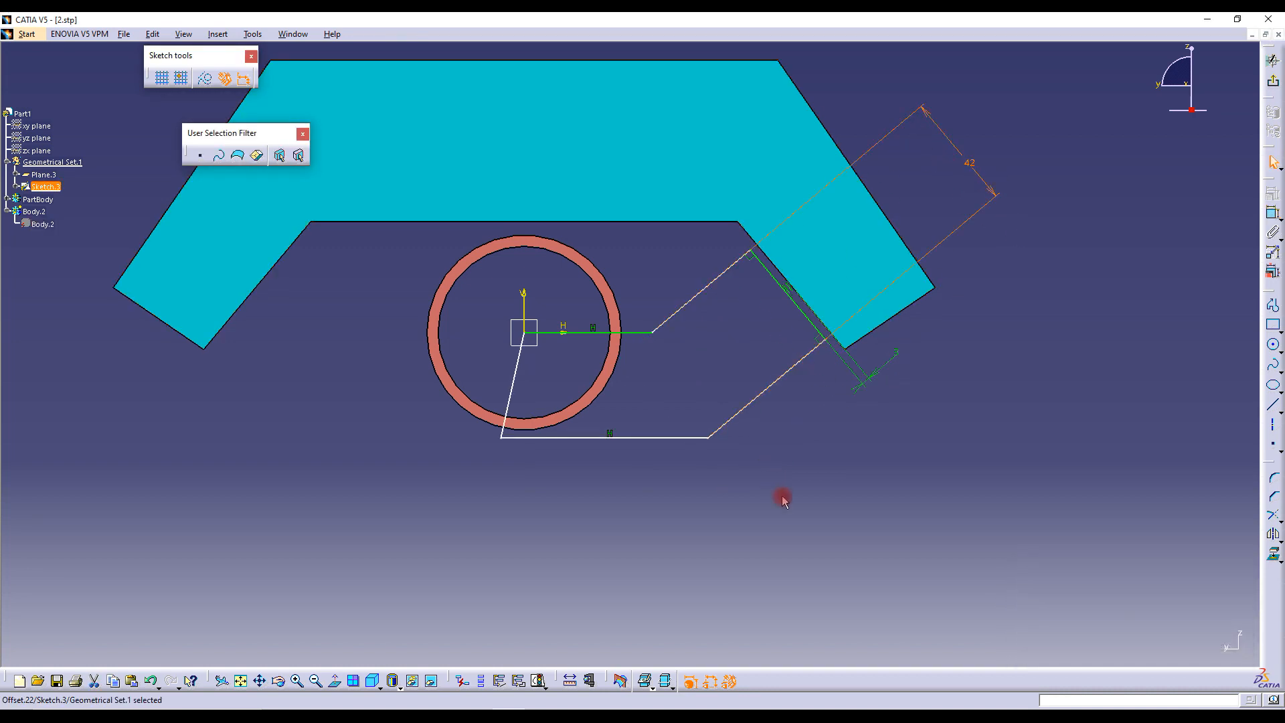
Constrain the slanted profile line that starts at the origin to be vertical
right_click(518, 359)
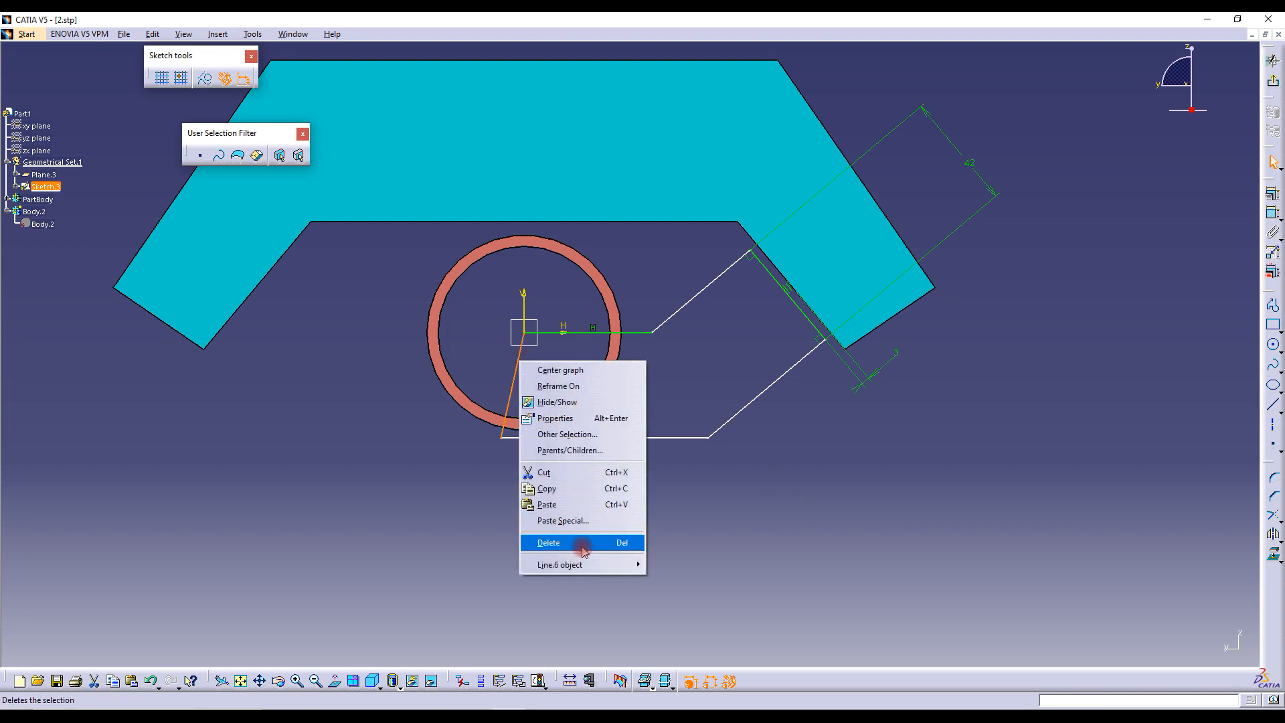
mouse_move(576, 565)
click(673, 616)
Dimension the distance between the profile's upper and lower horizontal lines to 45 mm
click(1273, 213)
click(576, 332)
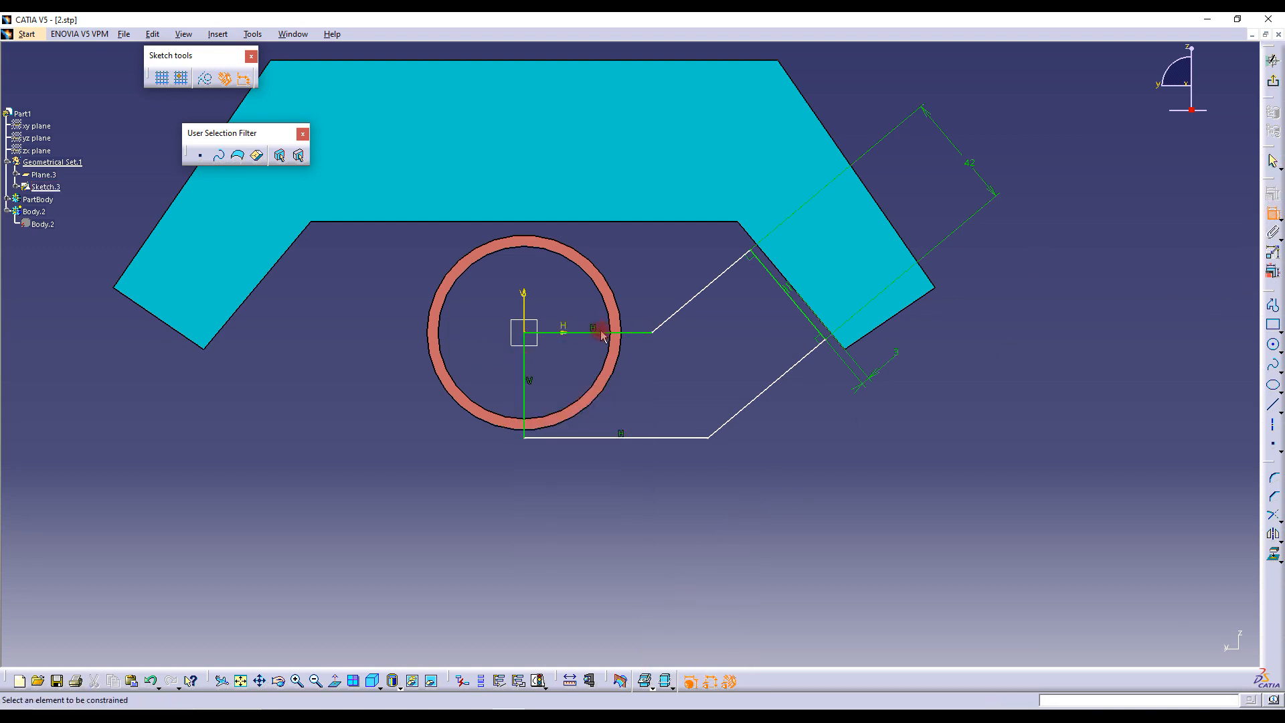
click(606, 438)
double_click(443, 422)
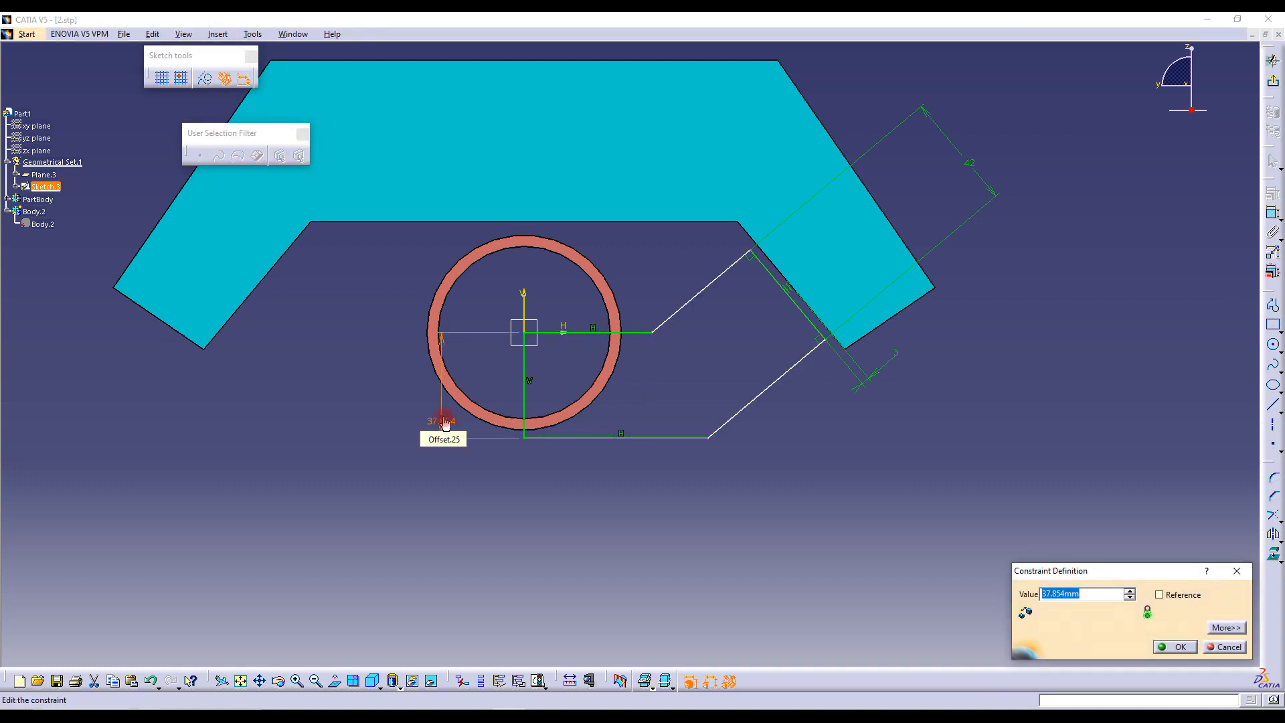
key(Return)
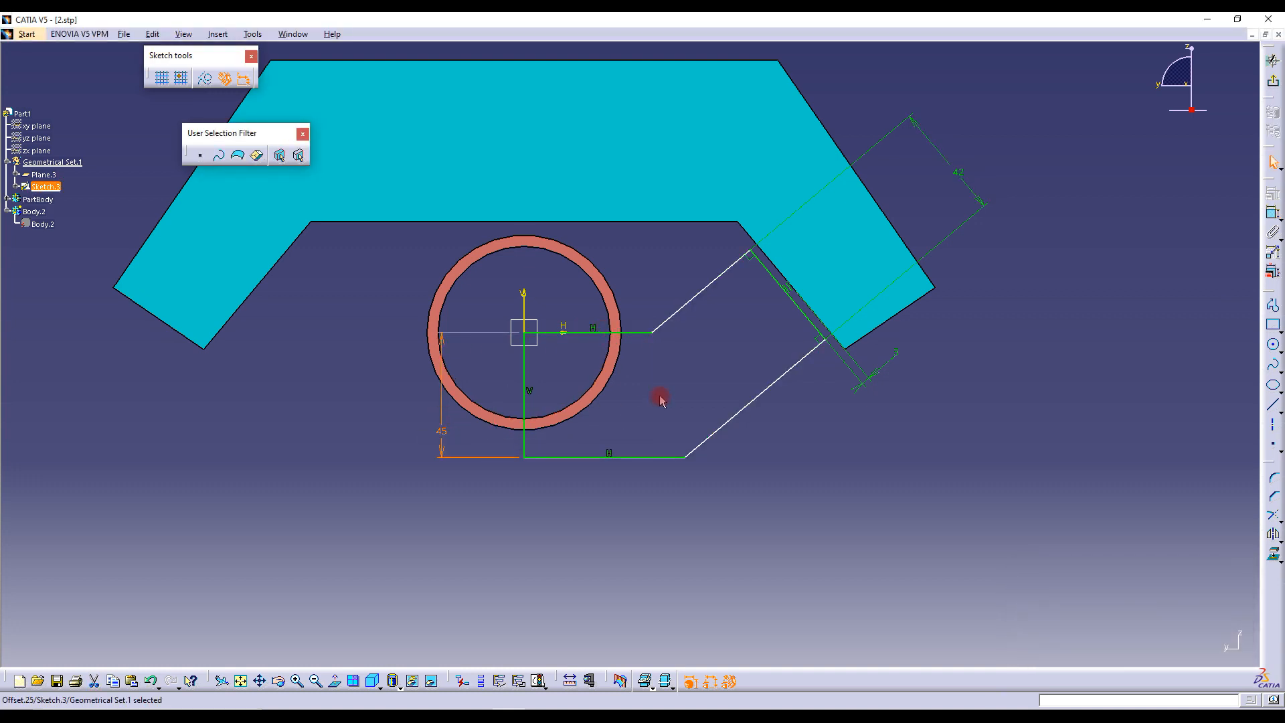
Shift the profile's upper slanted line slightly upward along the frame arm's inner edge
mouse_move(737, 263)
mouse_down()
mouse_move(712, 235)
mouse_move(736, 251)
mouse_up()
click(734, 256)
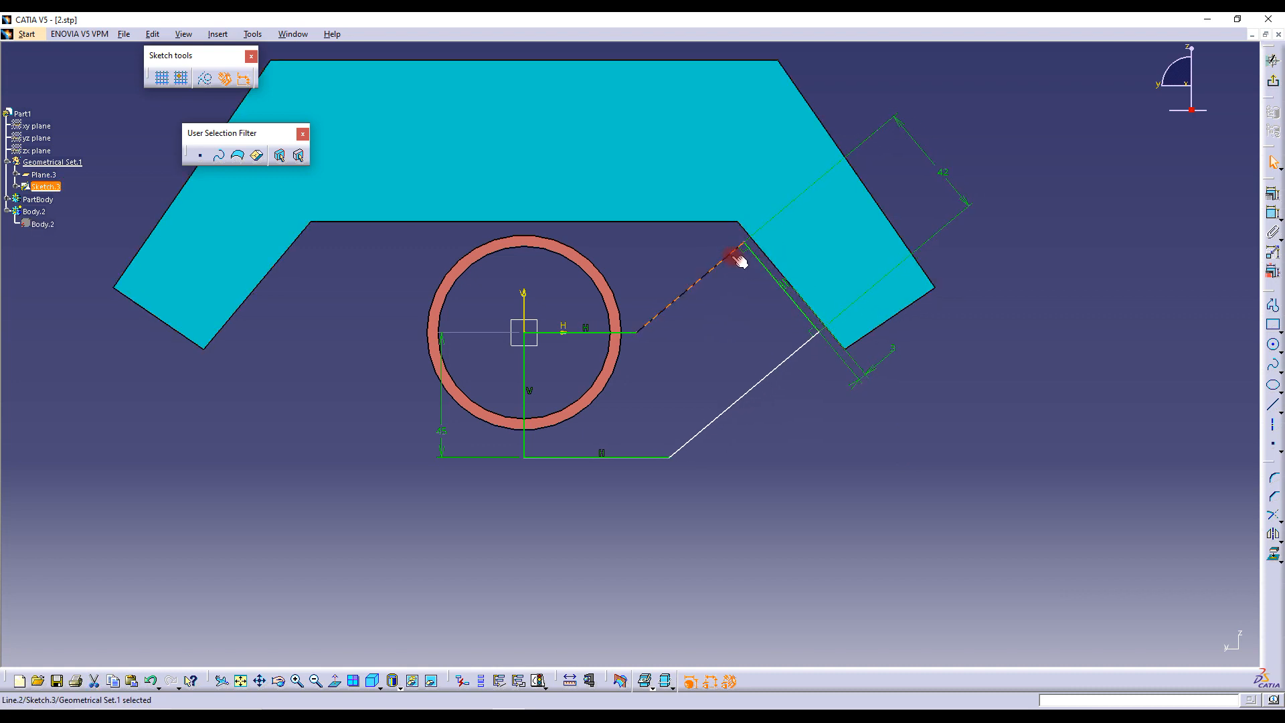
click(854, 417)
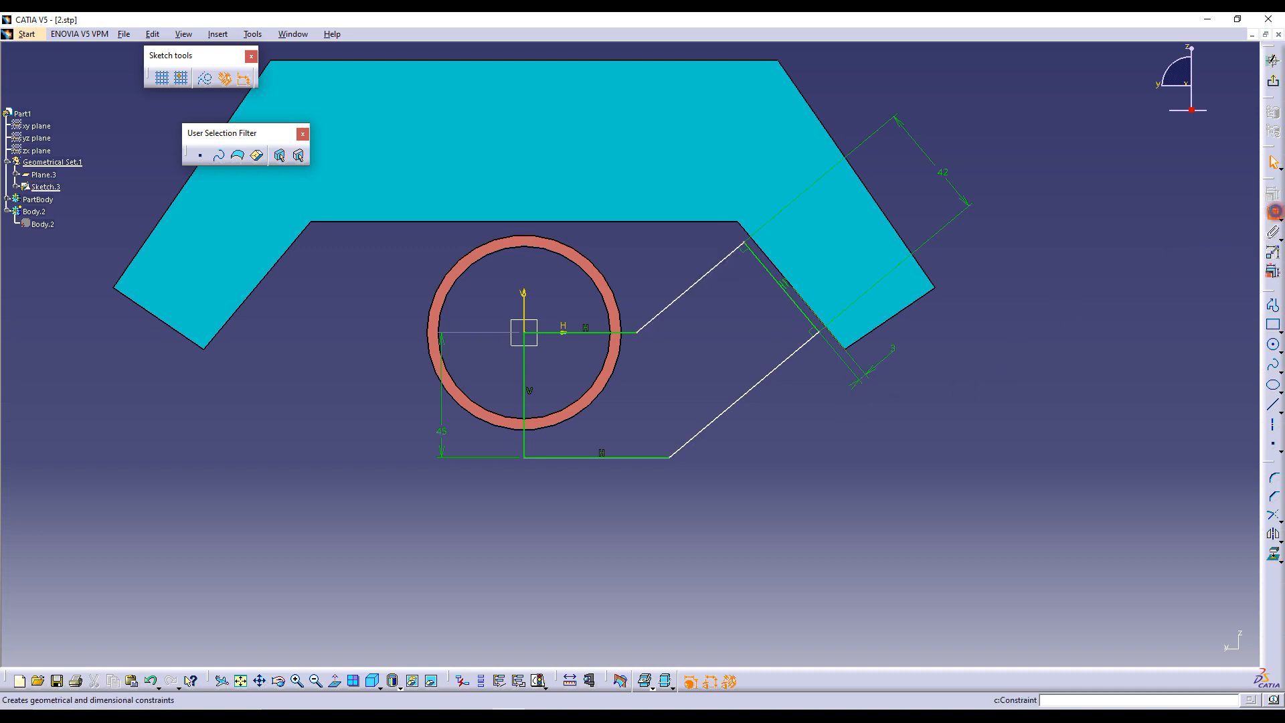
Dimension the distance between the profile's lower slanted line and the frame arm's end edge
click(1274, 214)
click(812, 340)
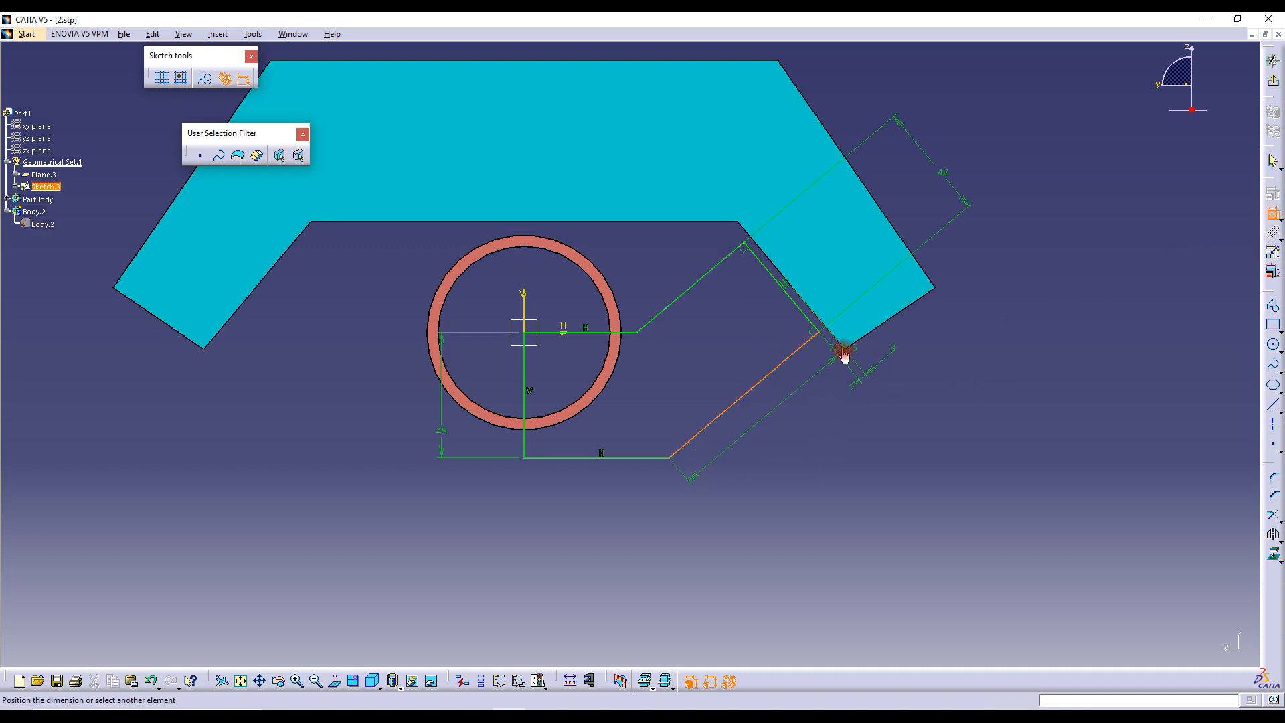
ctrl+middle_drag(854, 355, 780, 261)
click(772, 253)
middle_drag(885, 221, 778, 471)
click(928, 312)
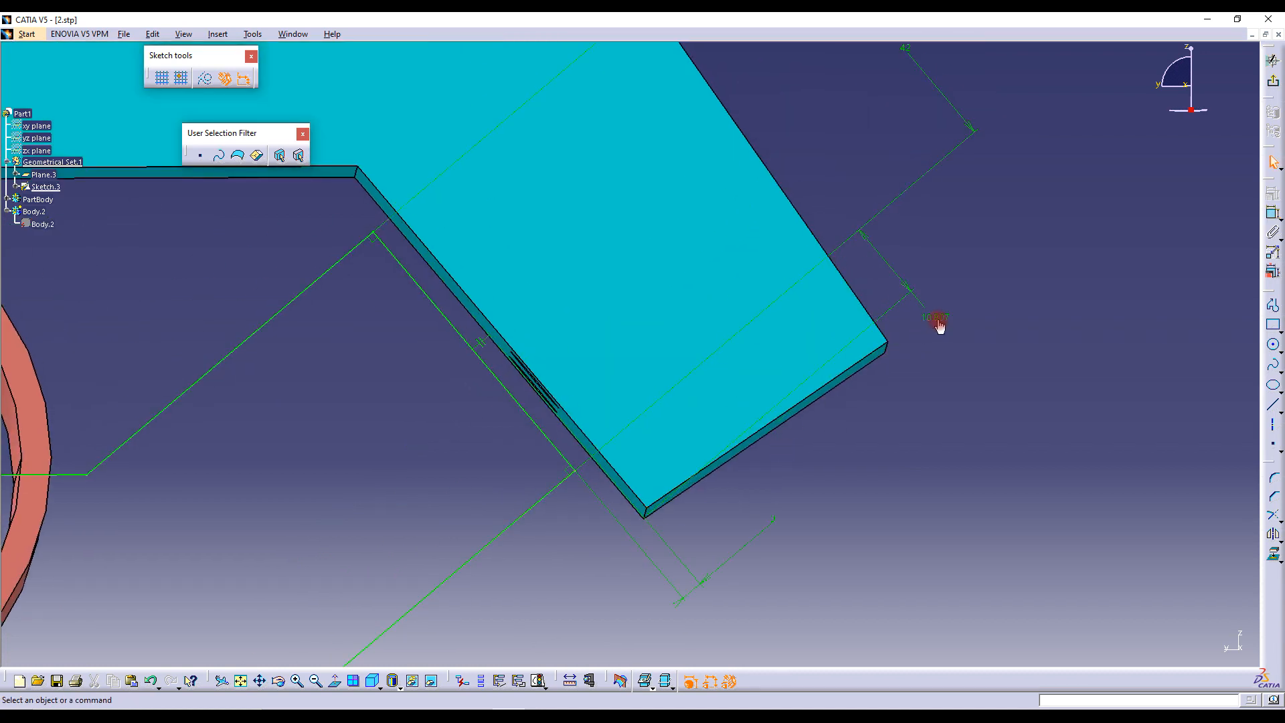
double_click(926, 314)
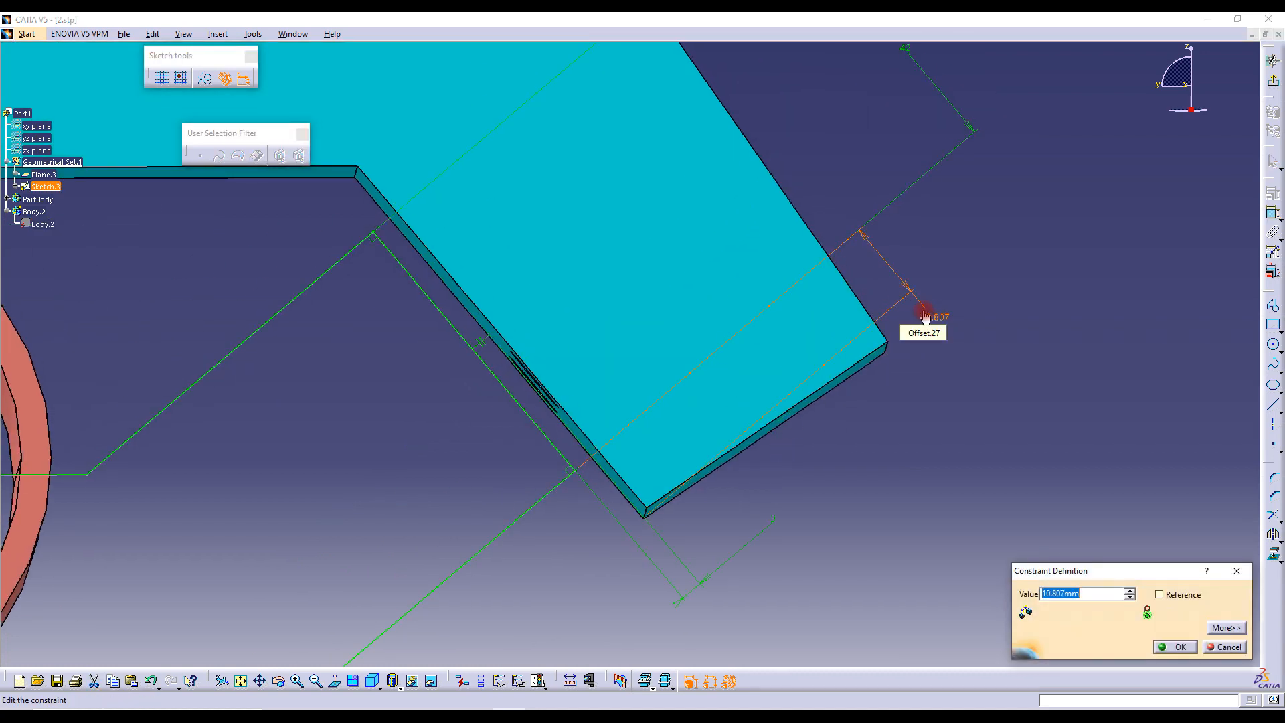
key(Return)
mouse_move(524, 359)
middle_down()
mouse_move(711, 292)
mouse_move(696, 401)
middle_up()
mouse_move(426, 468)
middle_down()
mouse_move(561, 426)
mouse_move(597, 491)
mouse_move(607, 382)
mouse_move(663, 328)
middle_up()
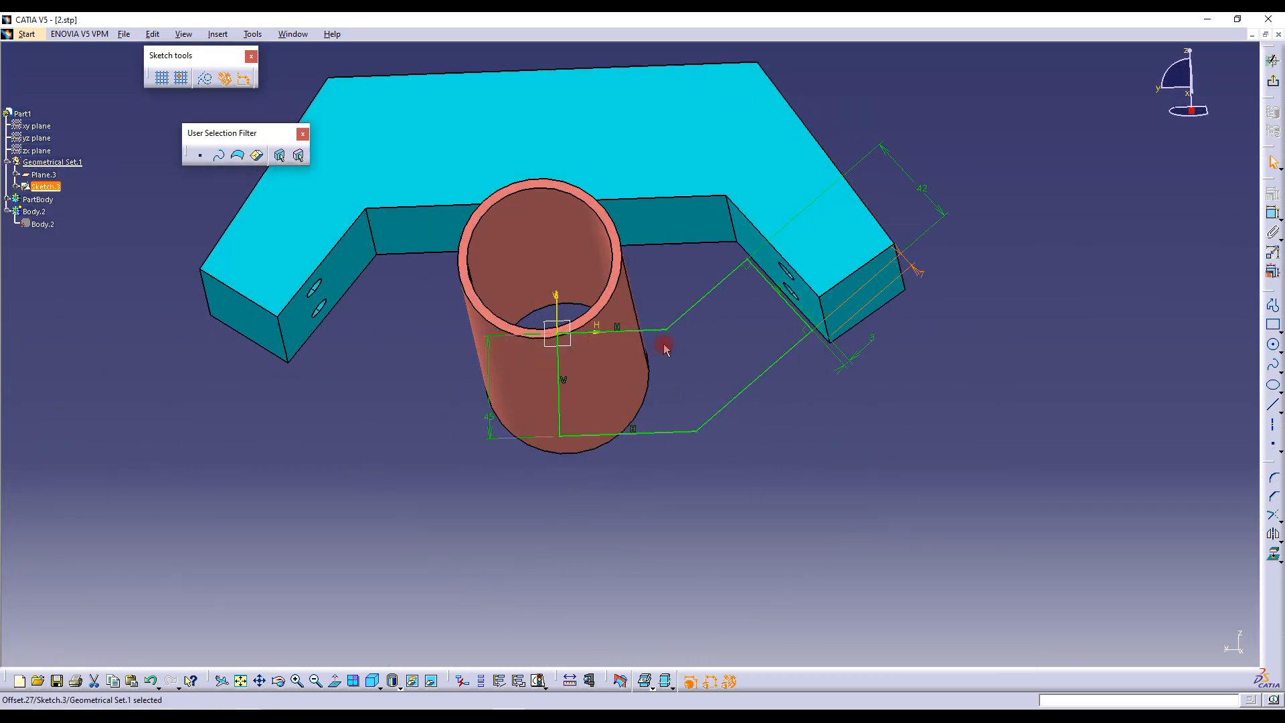
middle_drag(769, 330, 797, 344)
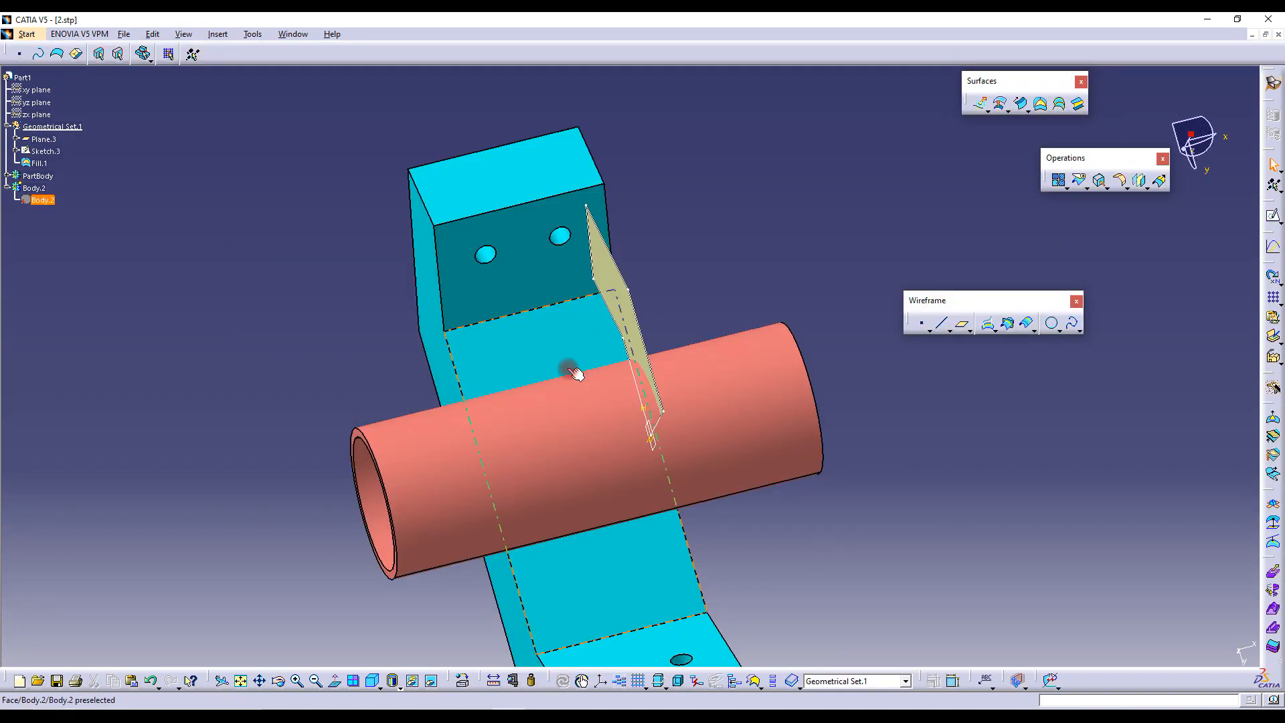
Create a circle-center point on the frame arm's hole nearest the filled profile
middle_drag(574, 372, 660, 358)
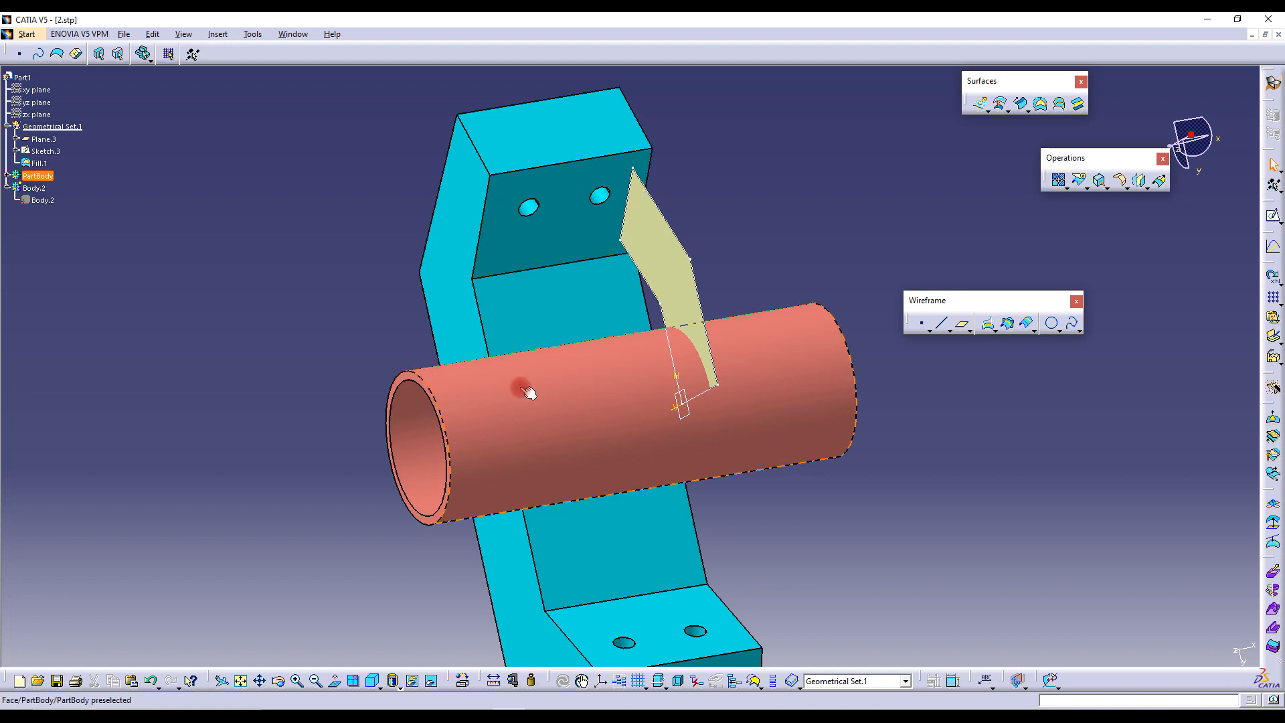
middle_drag(634, 333, 515, 370)
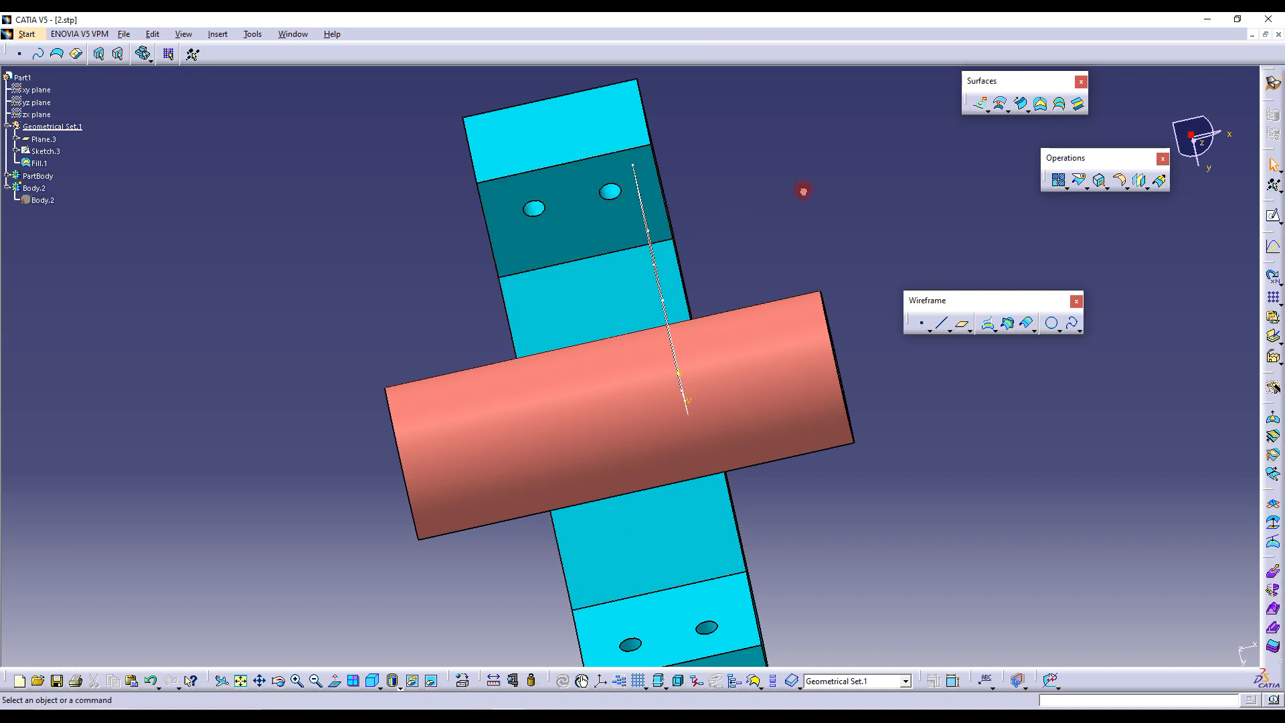
click(923, 326)
middle_drag(605, 358, 668, 321)
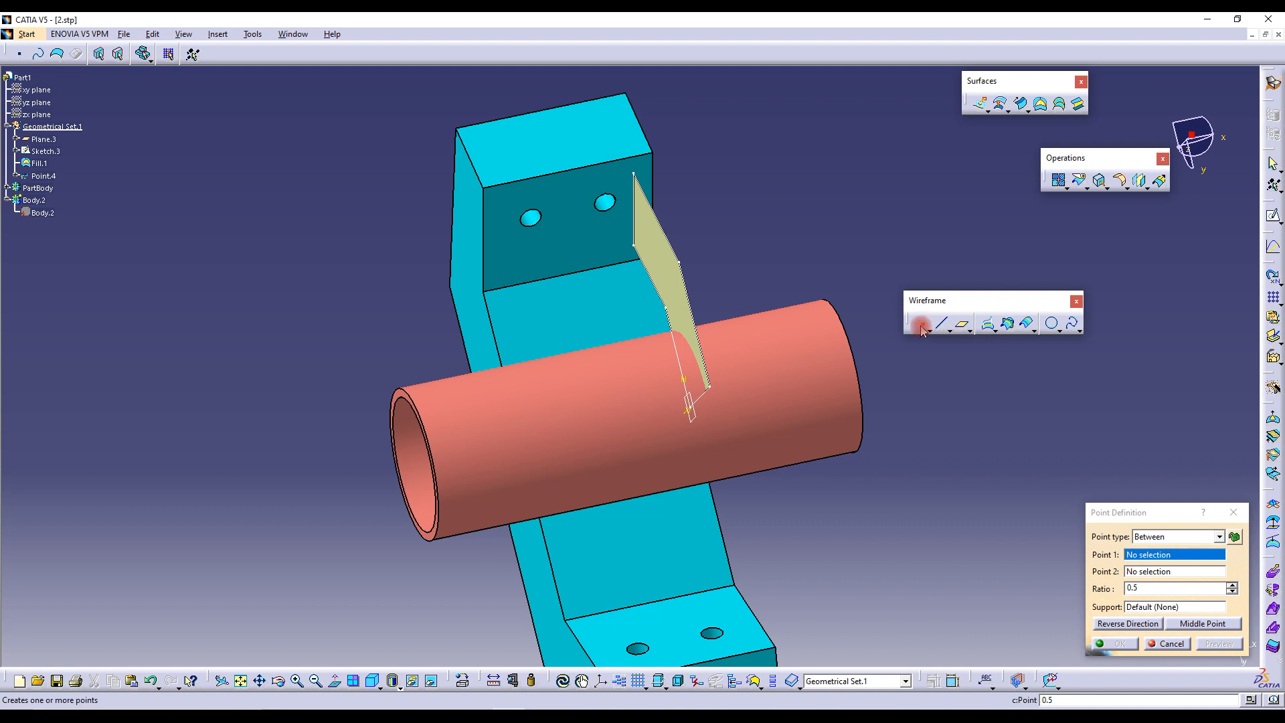
drag(1137, 514, 1075, 437)
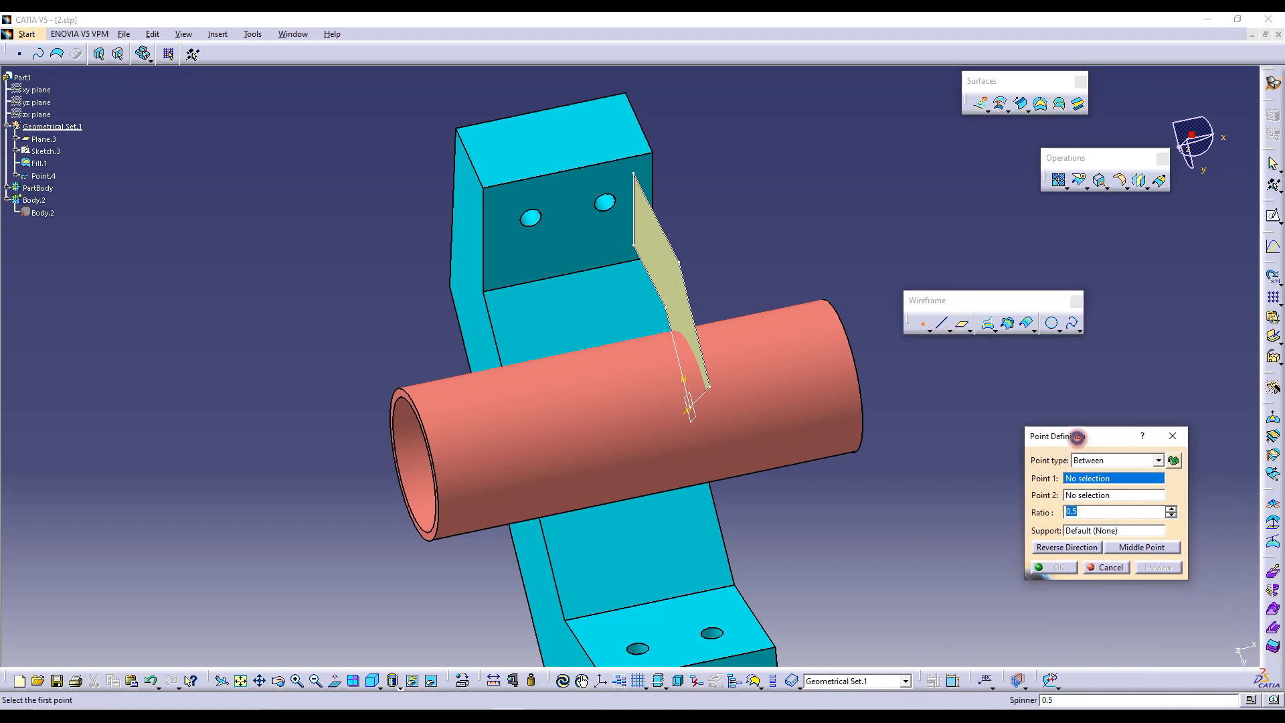
click(1107, 462)
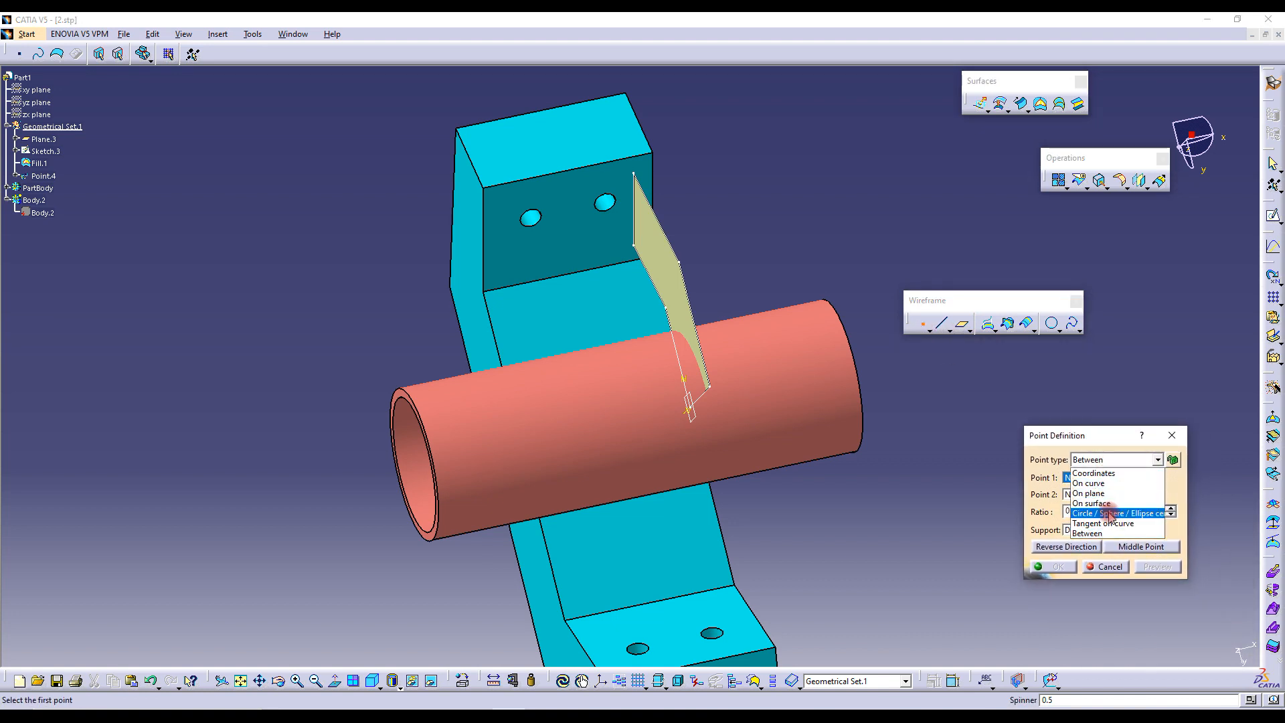
click(1109, 513)
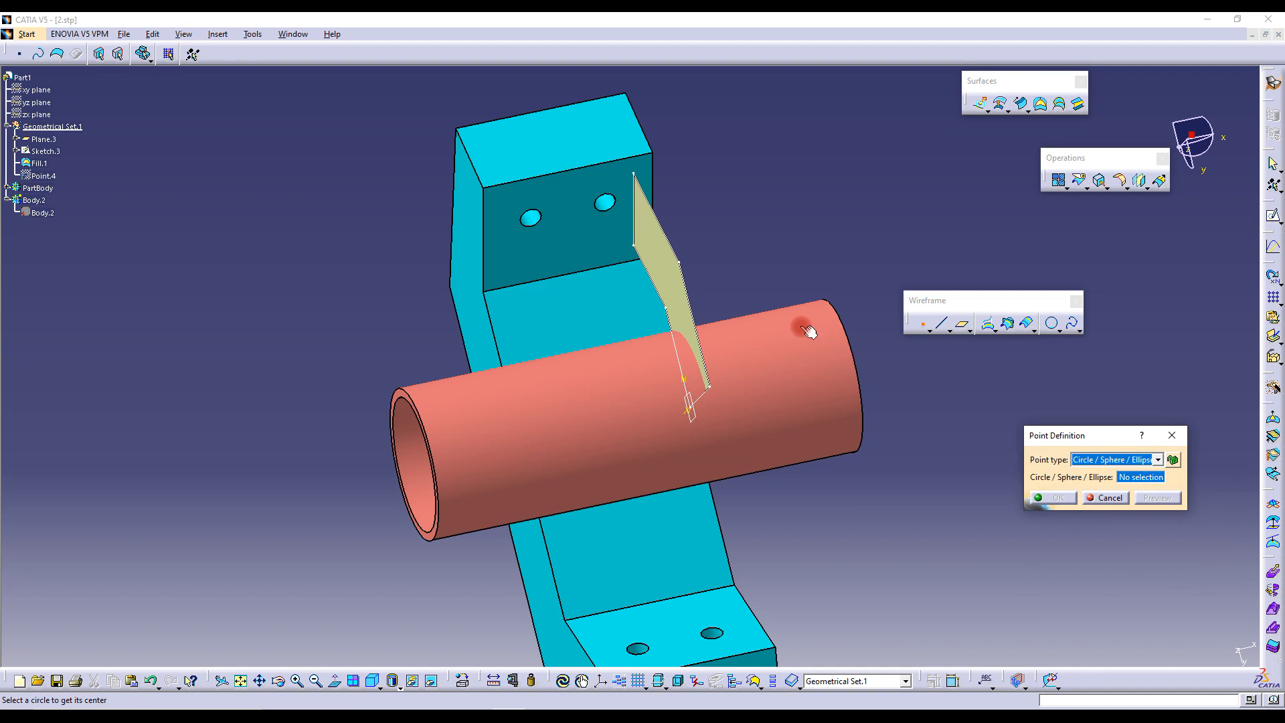
click(604, 214)
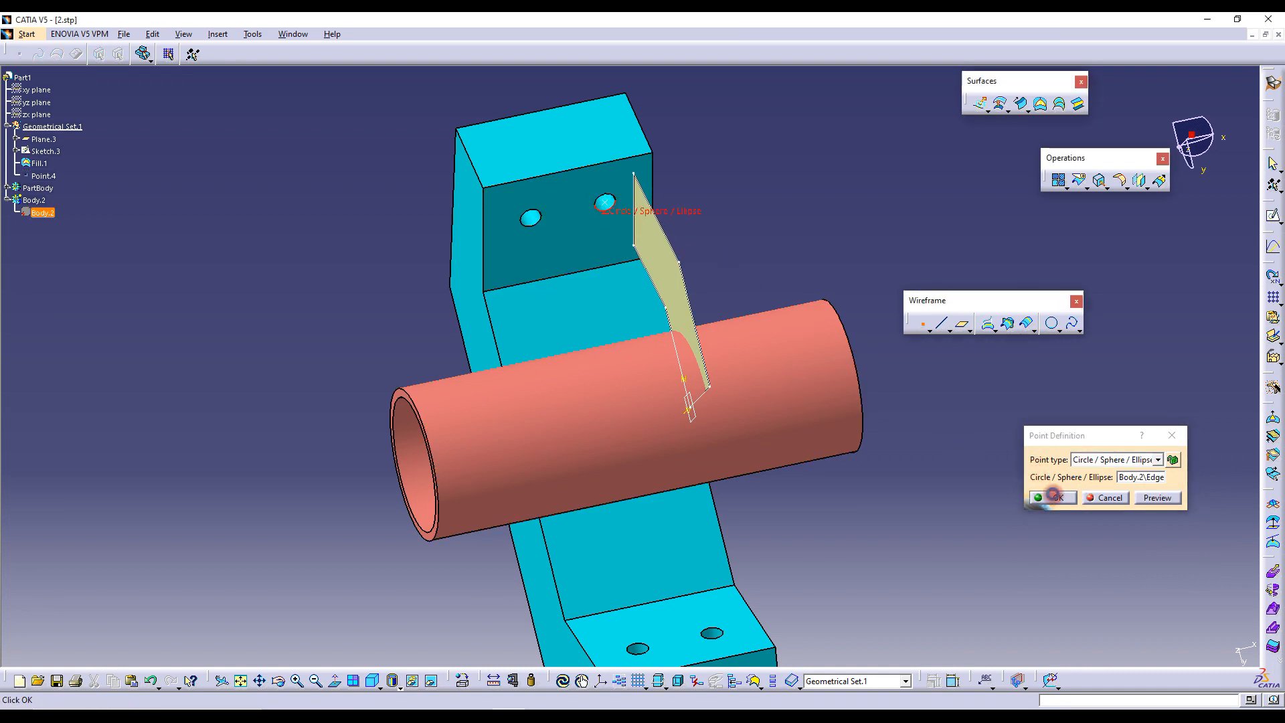
click(1052, 497)
Create a circle-center point on the same arm's hole farther from the filled profile
click(929, 326)
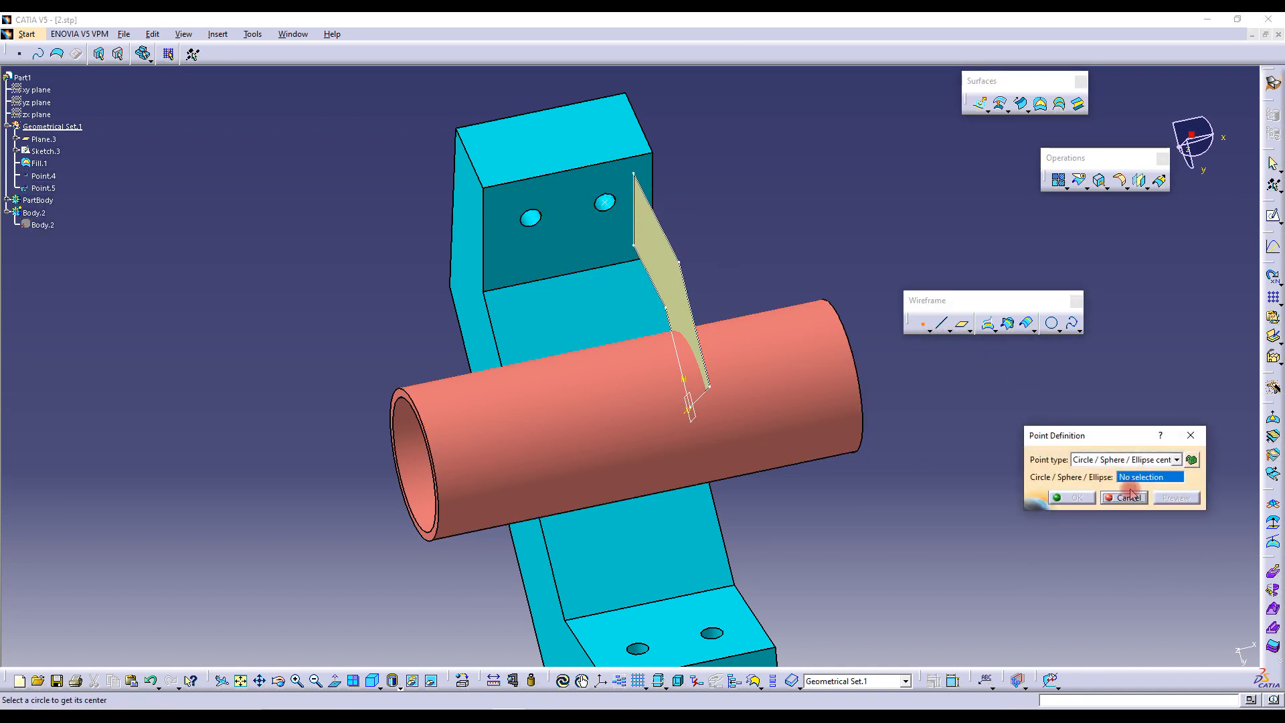
click(533, 220)
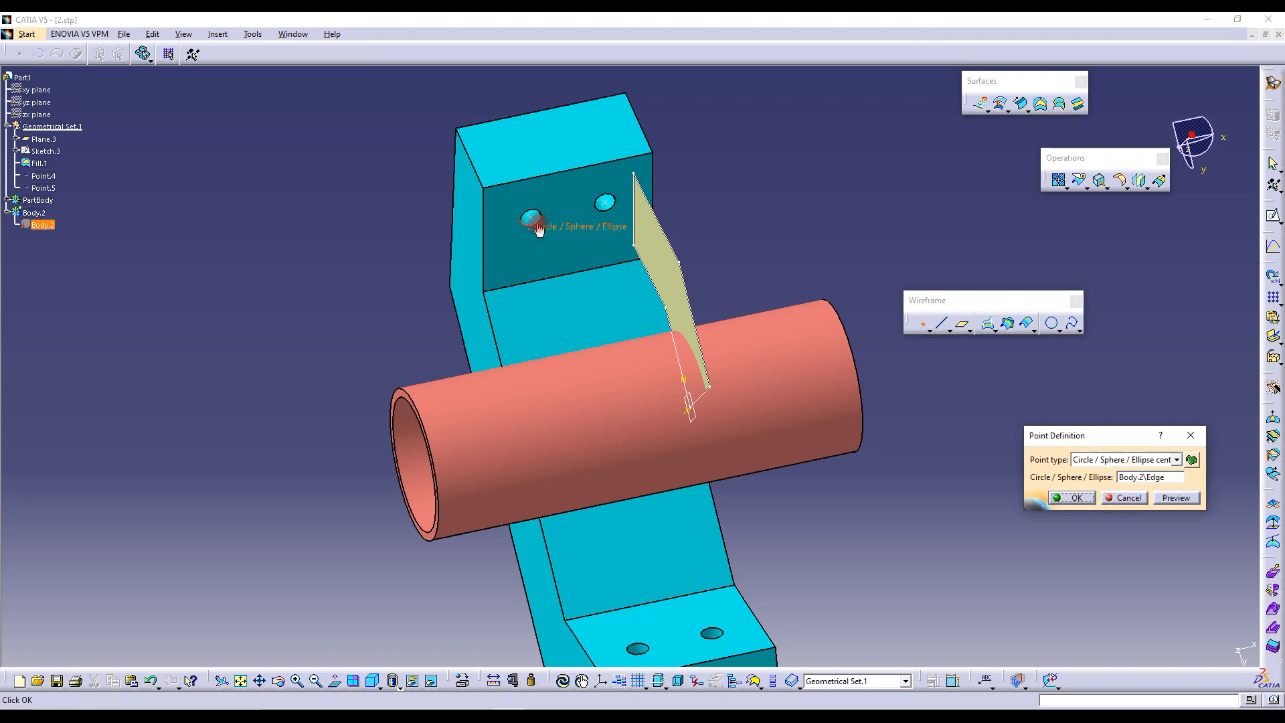
click(1075, 498)
Create a Between point at ratio 0.5 from the two hole center points on the frame arm
click(919, 326)
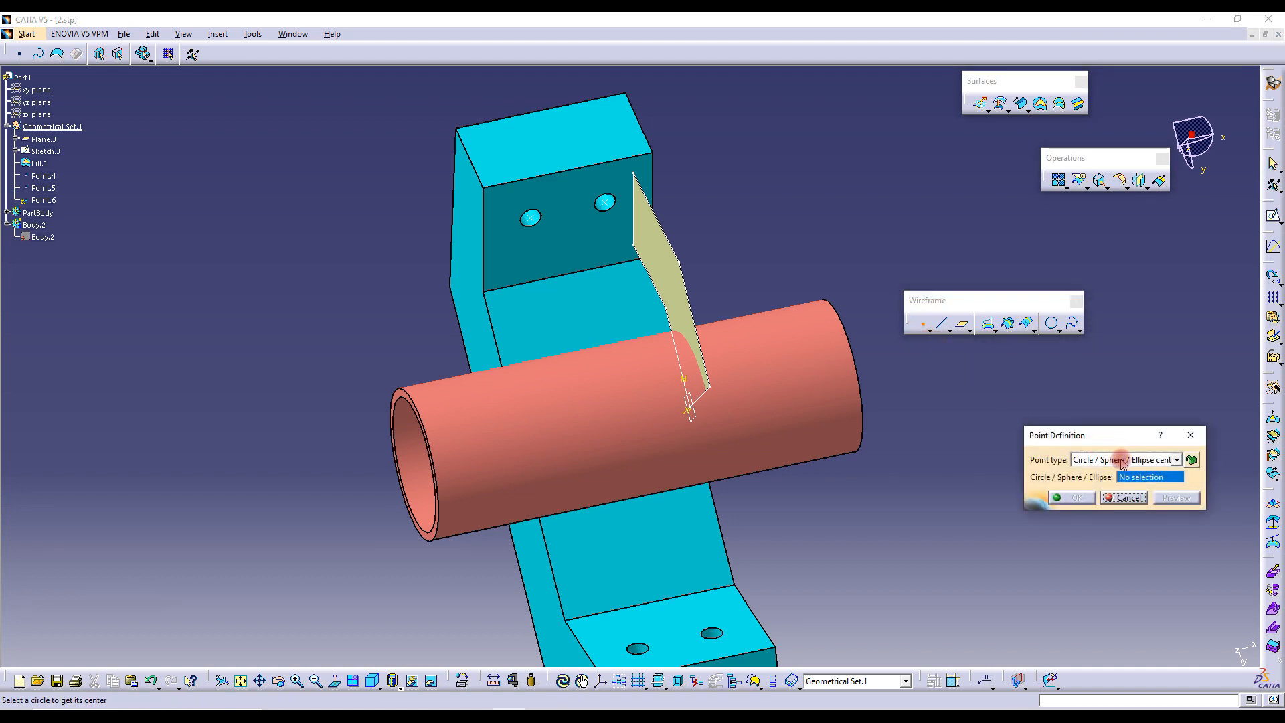
click(1123, 461)
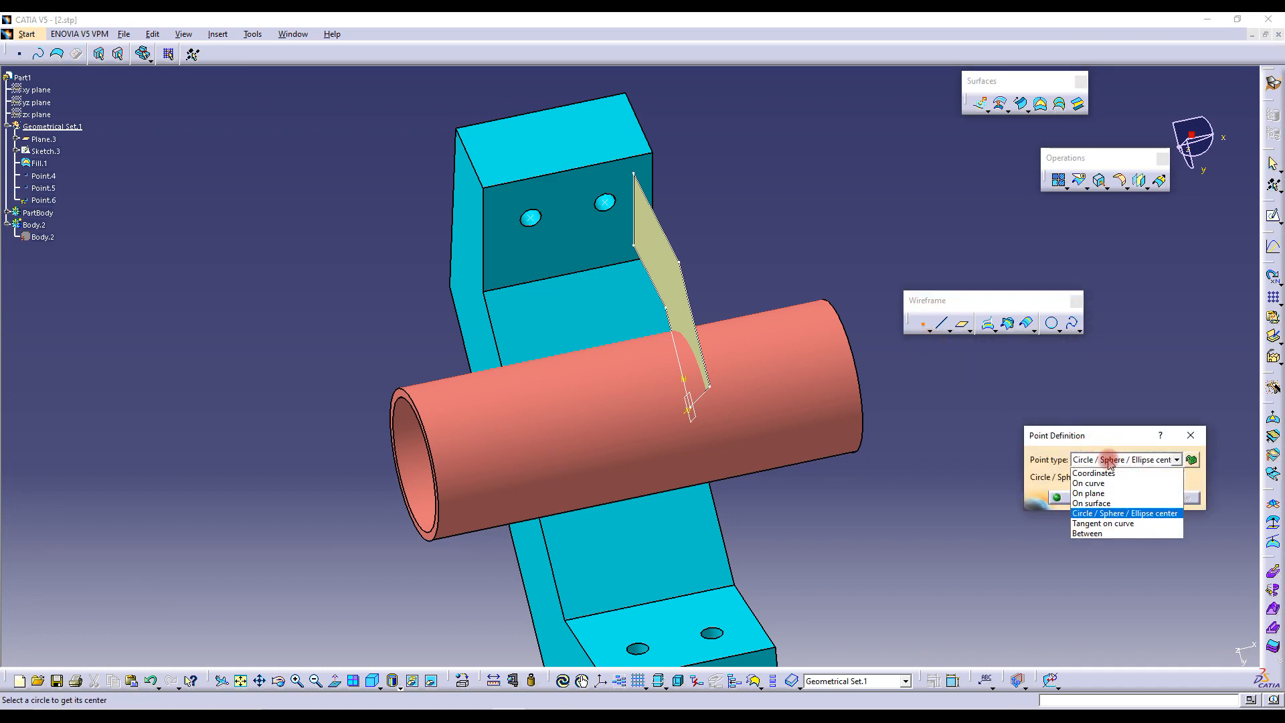
click(1090, 534)
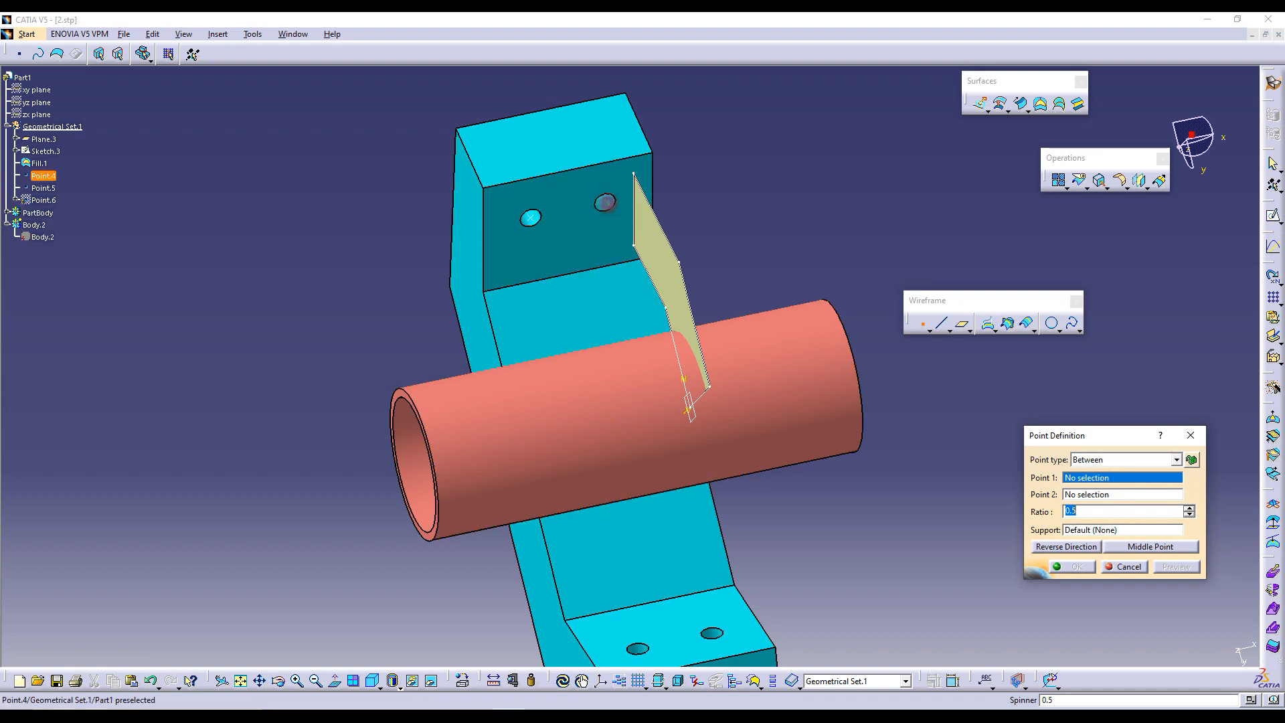
click(605, 202)
click(530, 218)
click(1084, 547)
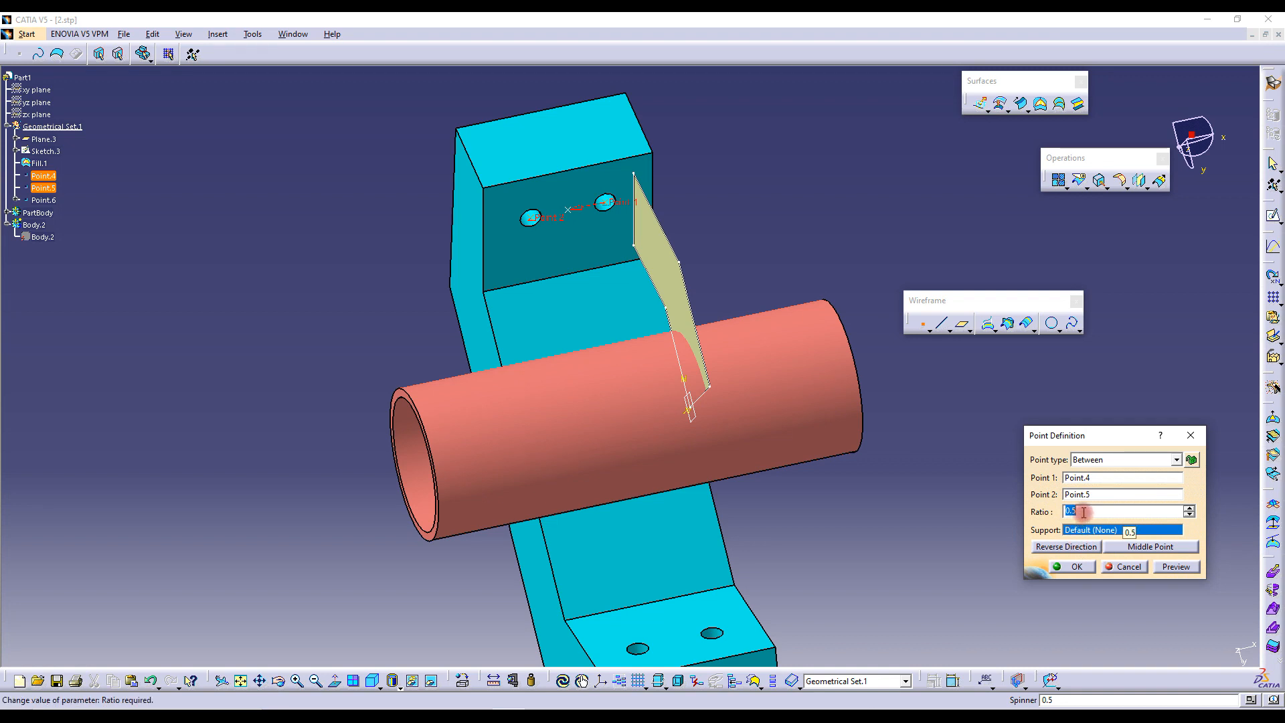
click(1076, 567)
click(572, 214)
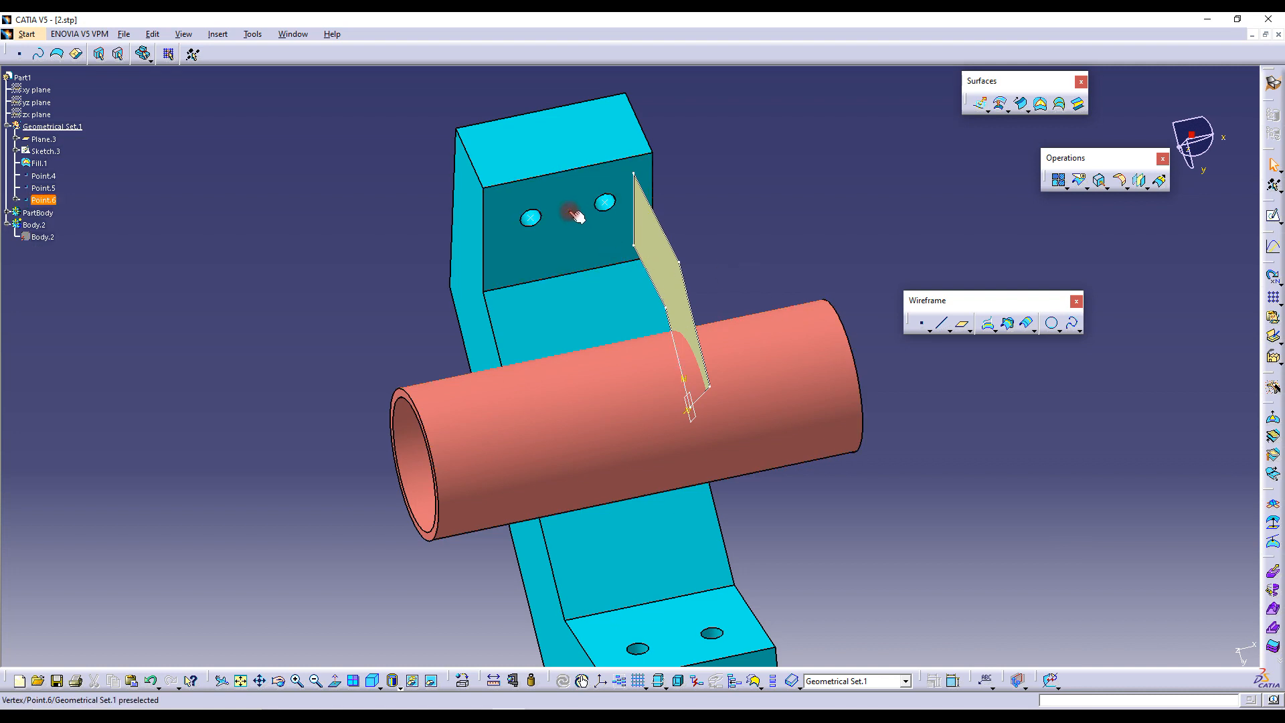
click(532, 217)
click(641, 213)
click(884, 209)
click(970, 326)
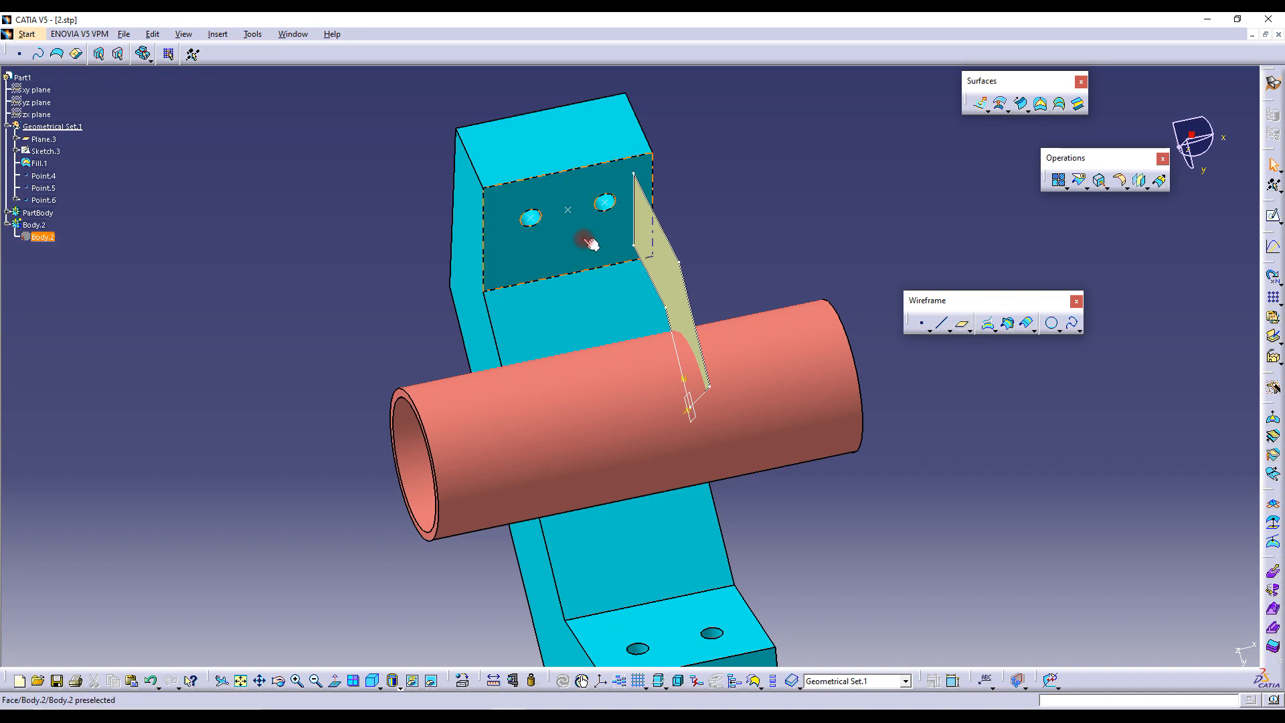
click(574, 215)
click(699, 416)
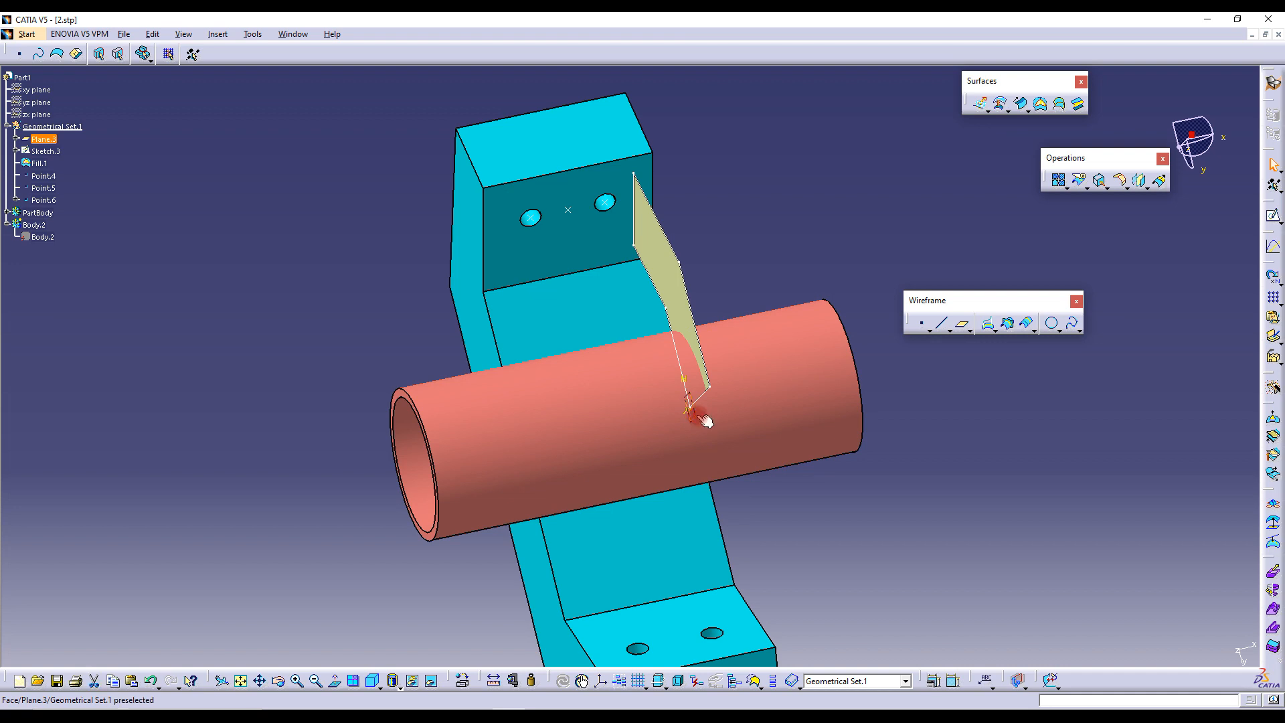
Create a plane parallel to Plane.3 through Point.6, midway between the two bracket holes, using the Parallel through point type
click(962, 326)
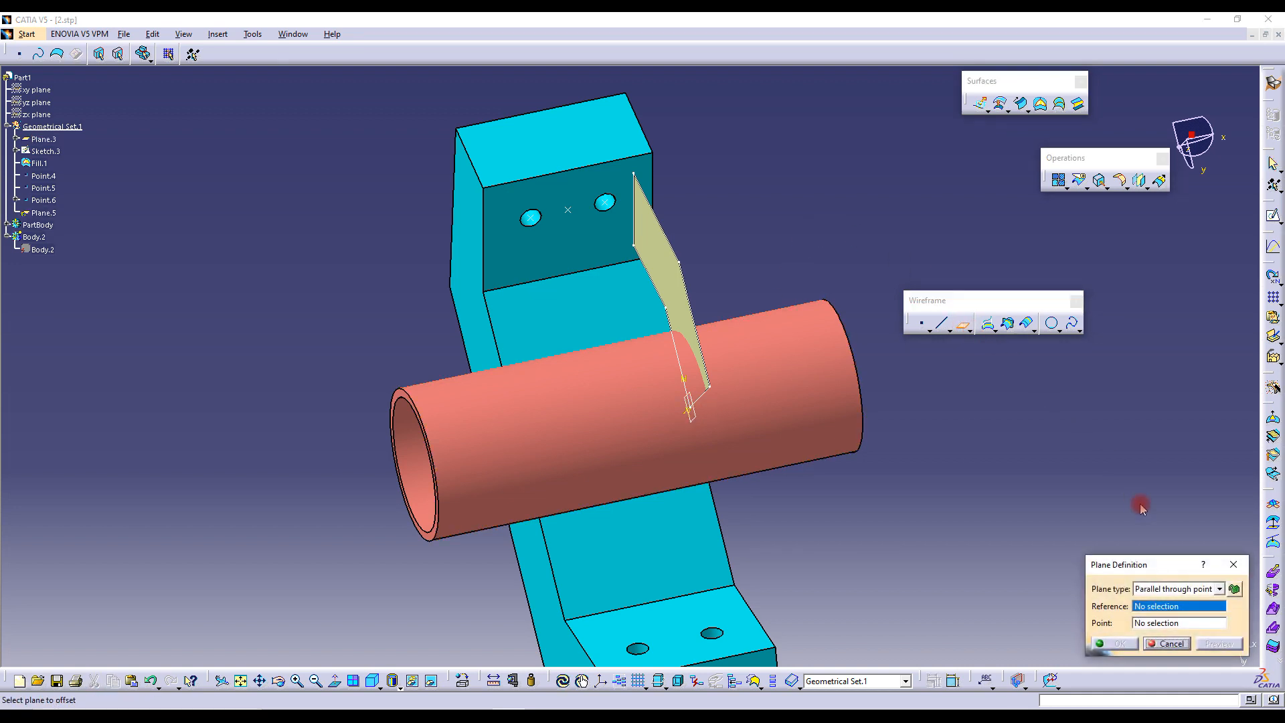
click(1168, 588)
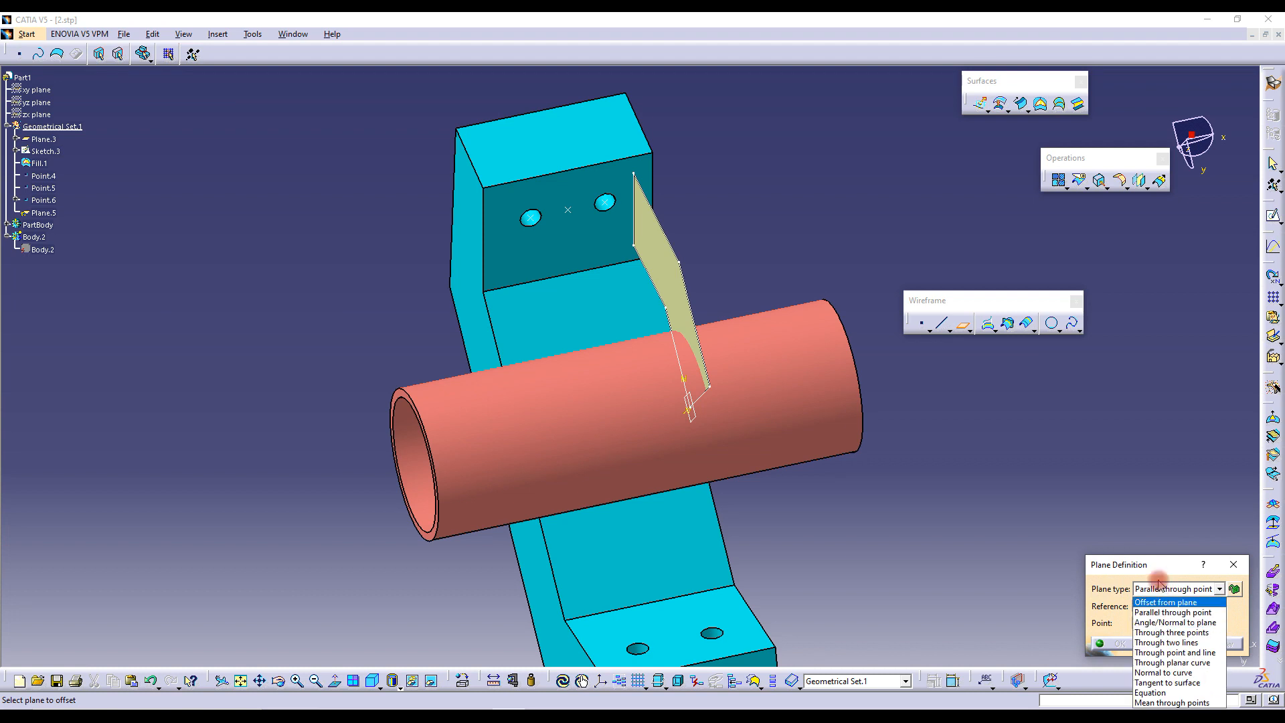
click(1166, 613)
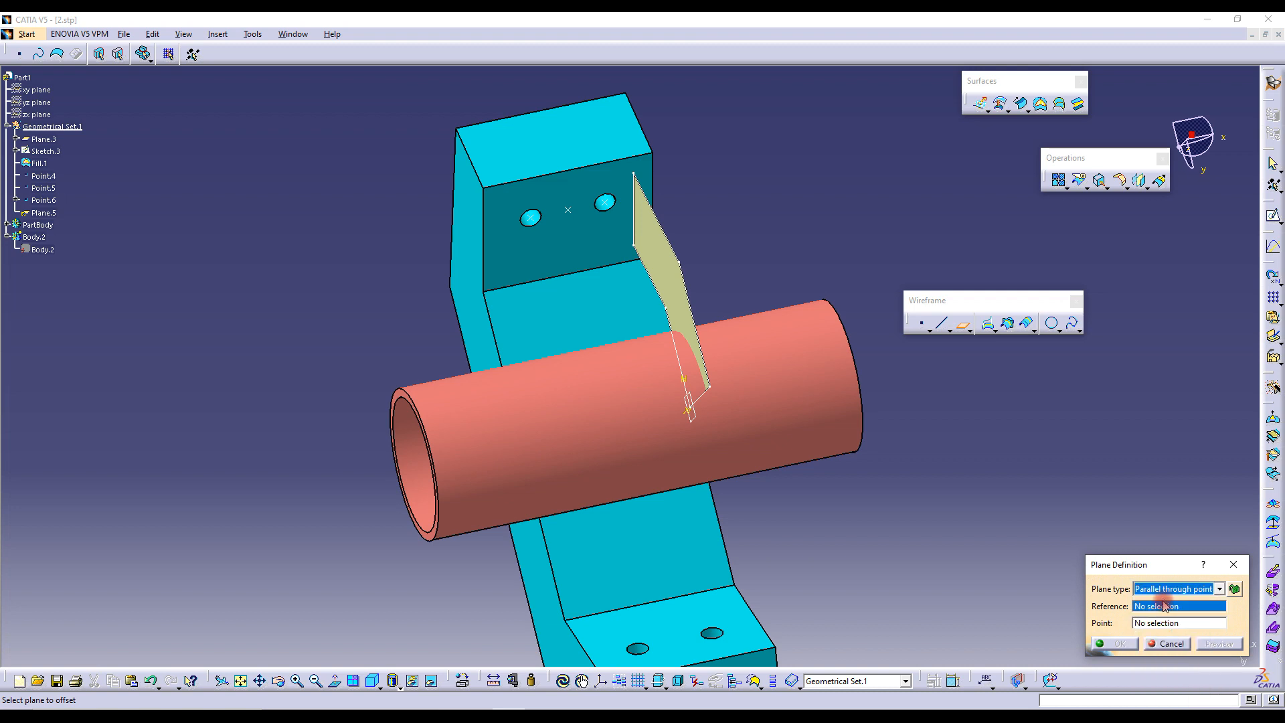
click(693, 414)
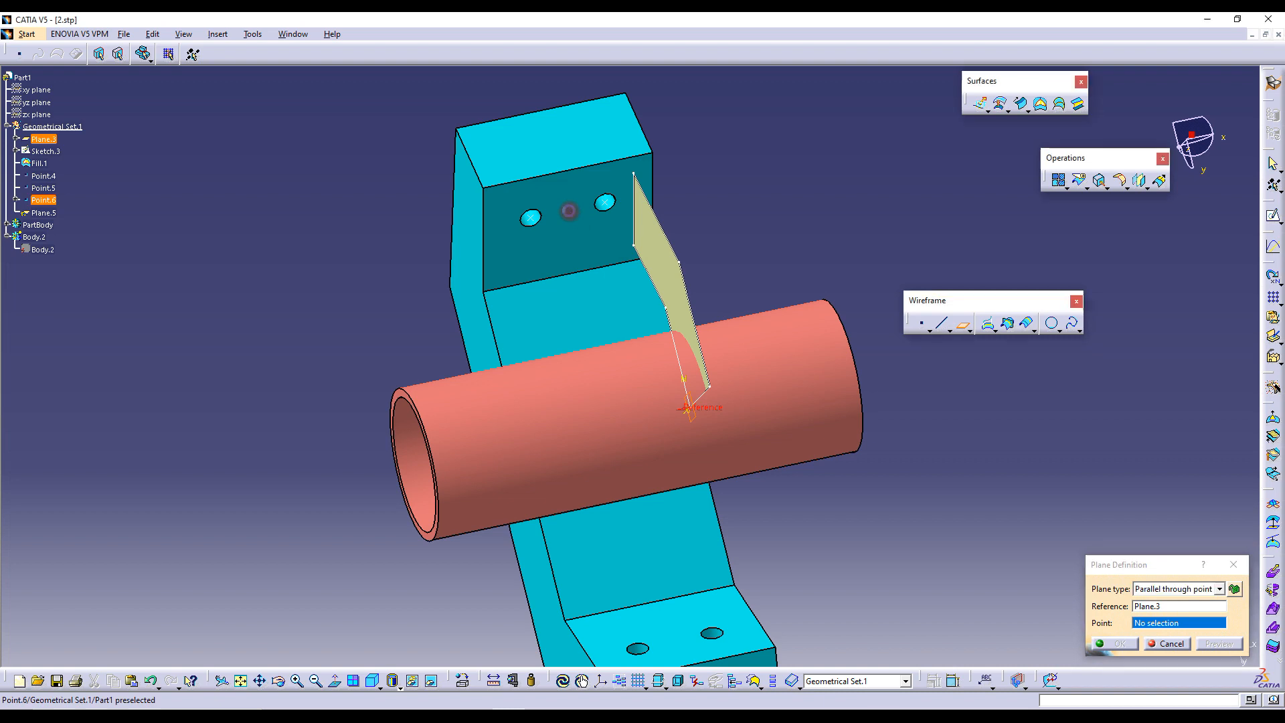
click(566, 197)
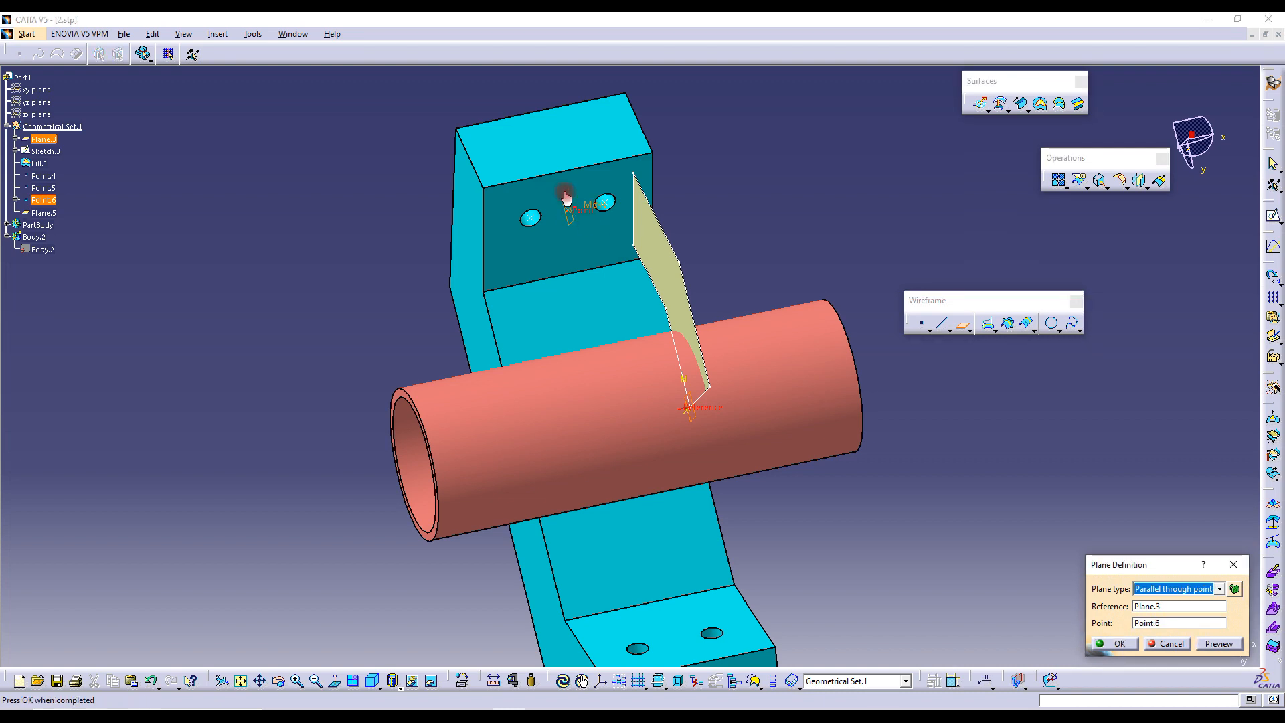
click(1115, 643)
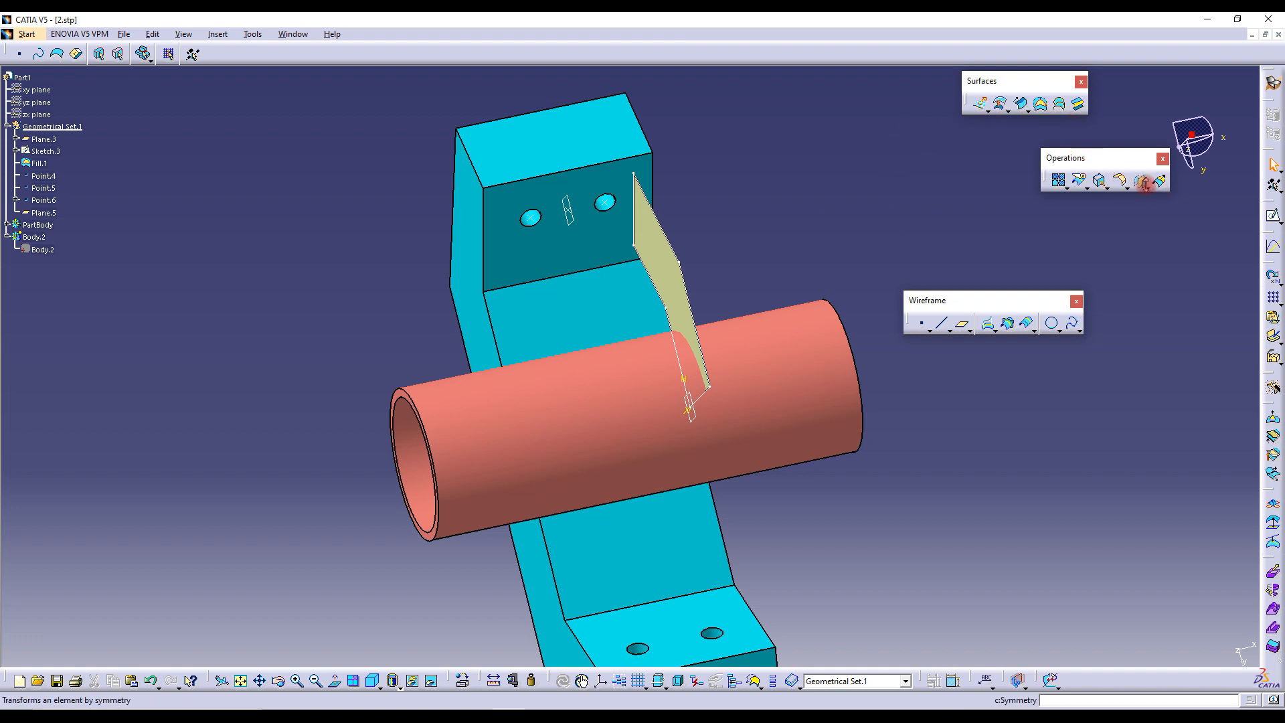
Mirror the Fill.1 side surface about the mid-plane between the holes with Symmetry, keeping a surface result
click(1147, 189)
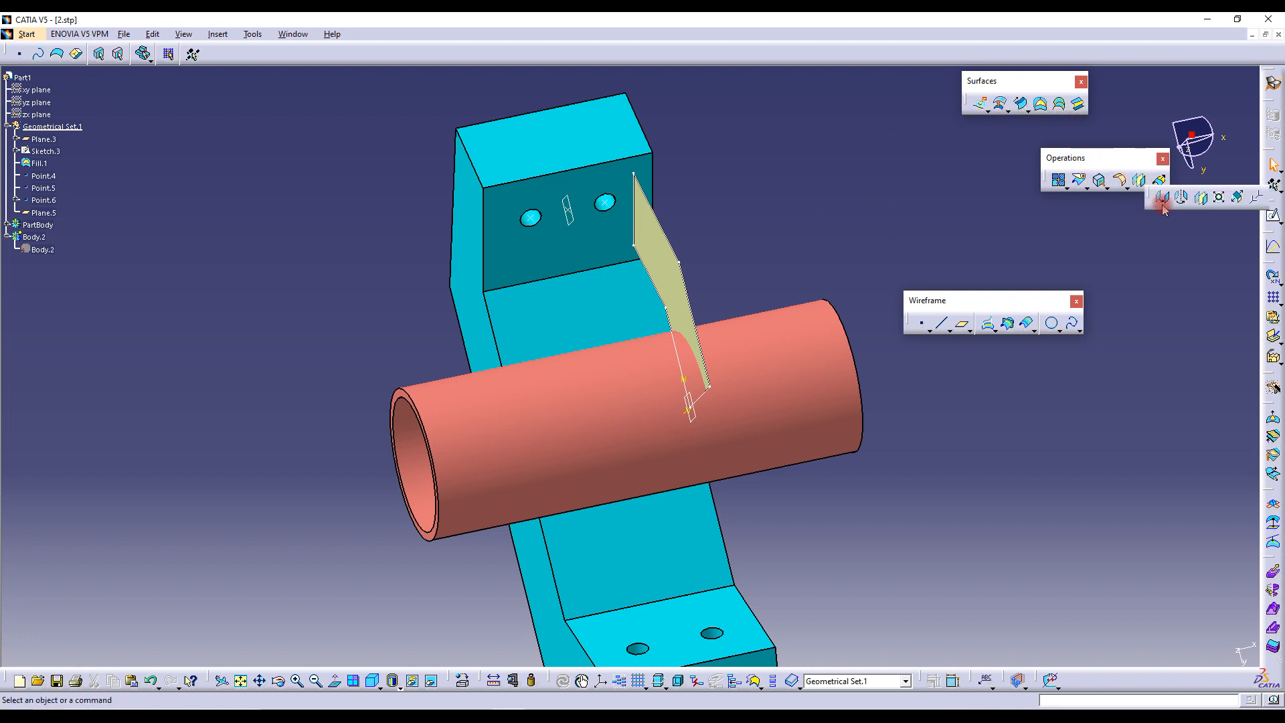
click(1201, 199)
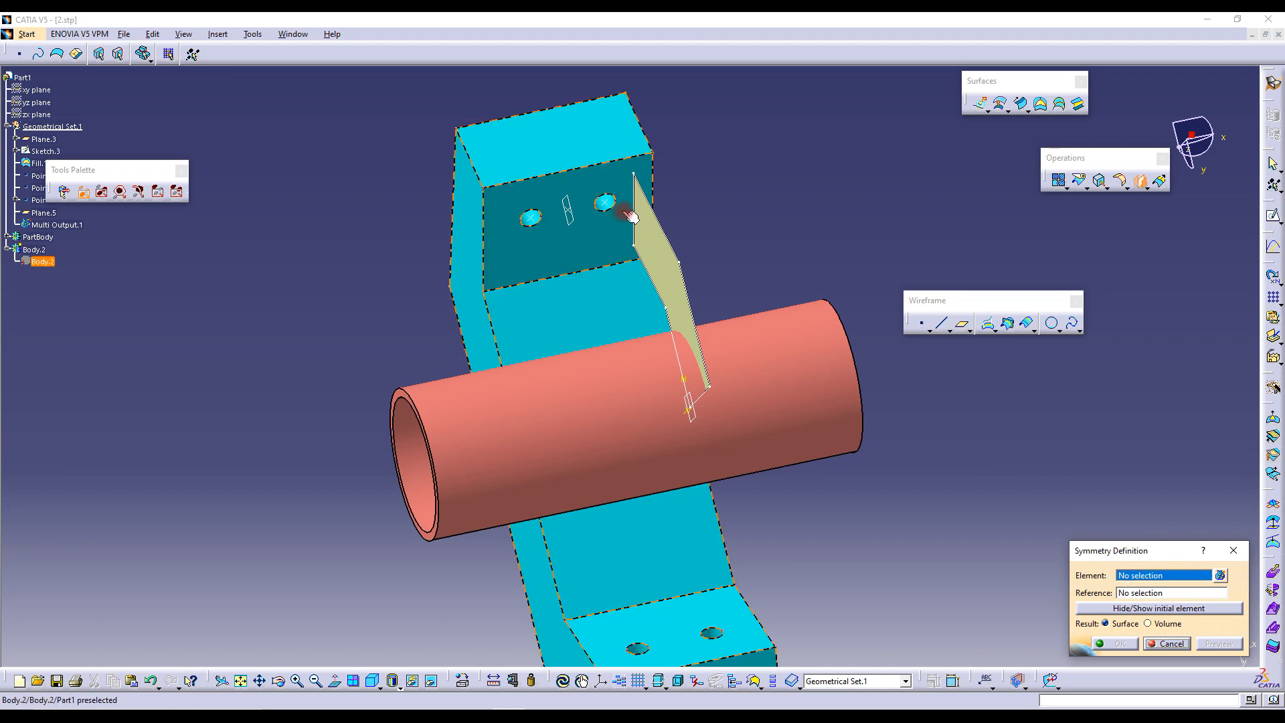
click(660, 250)
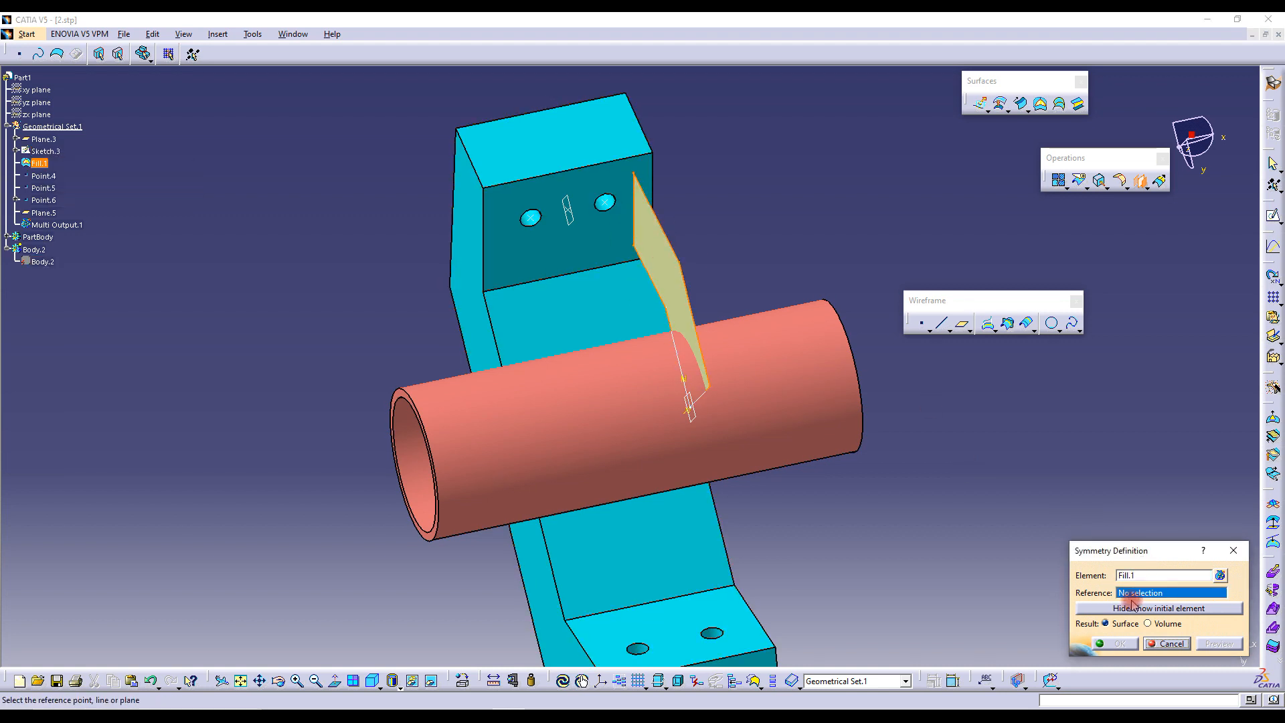
click(570, 216)
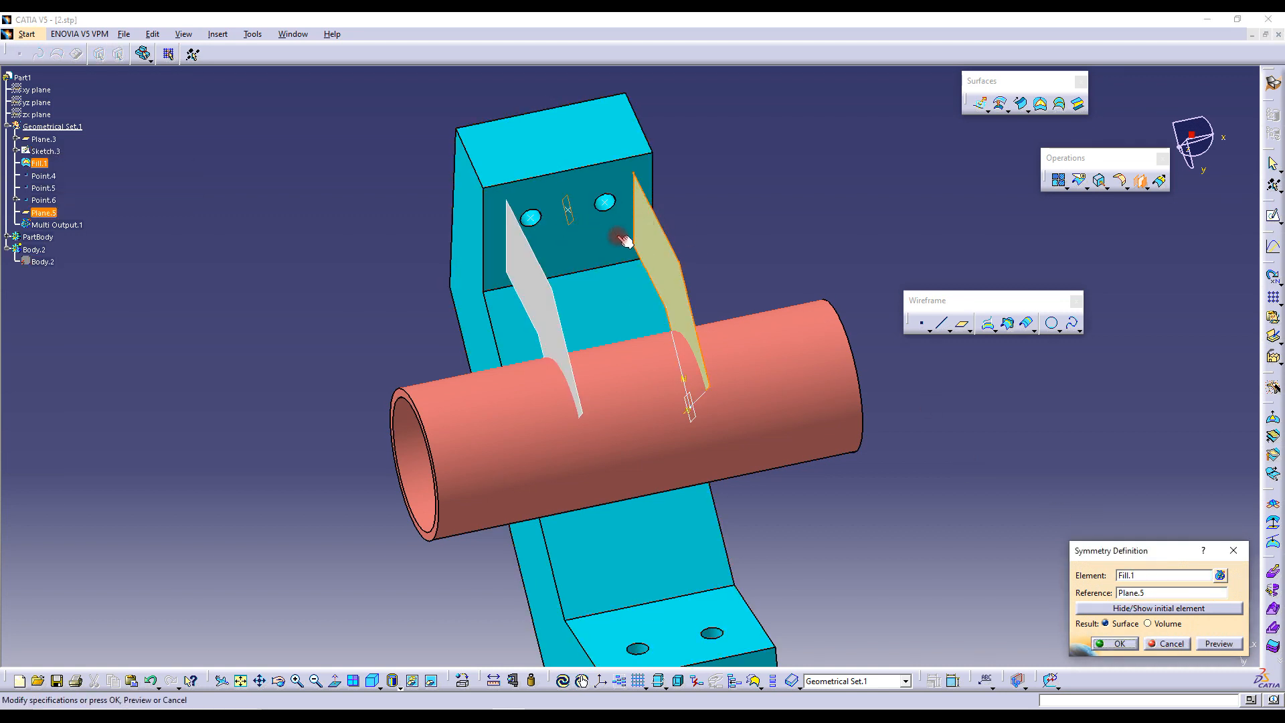
click(1114, 643)
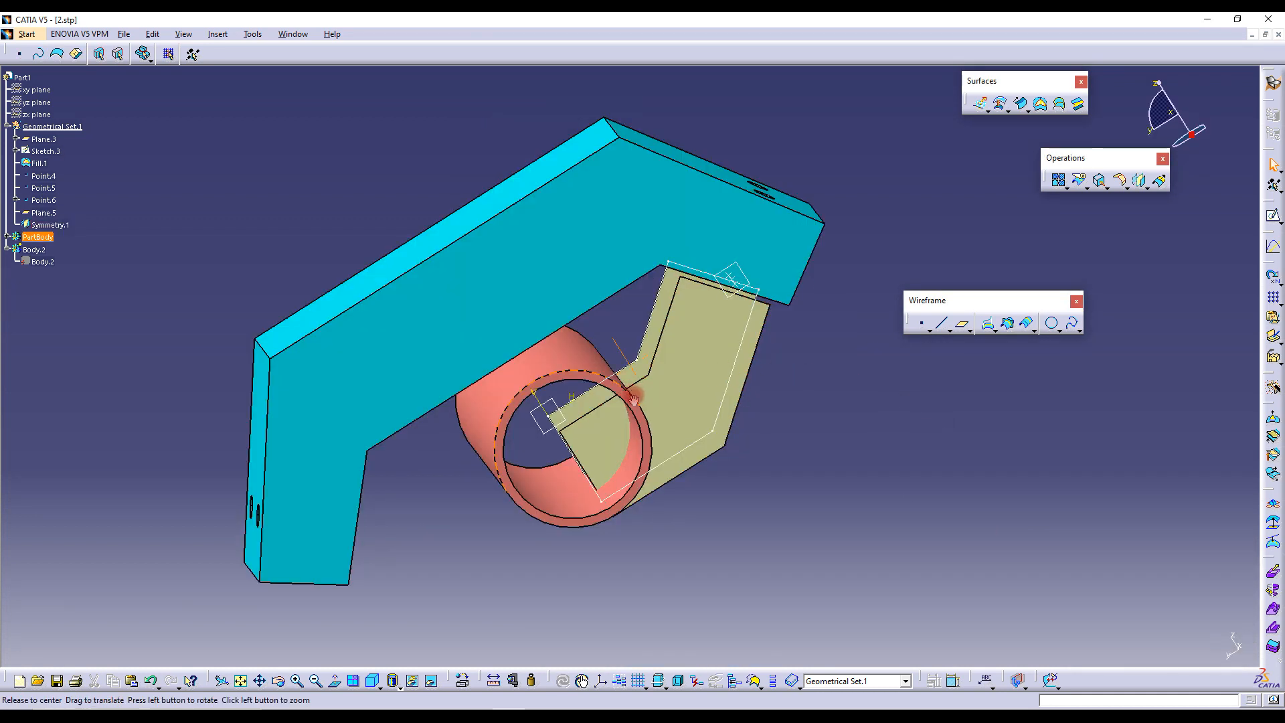
Hide Sketch.3, the profile sketch outlining the original fill surface
mouse_move(636, 391)
middle_down()
mouse_move(722, 386)
mouse_move(636, 407)
middle_up()
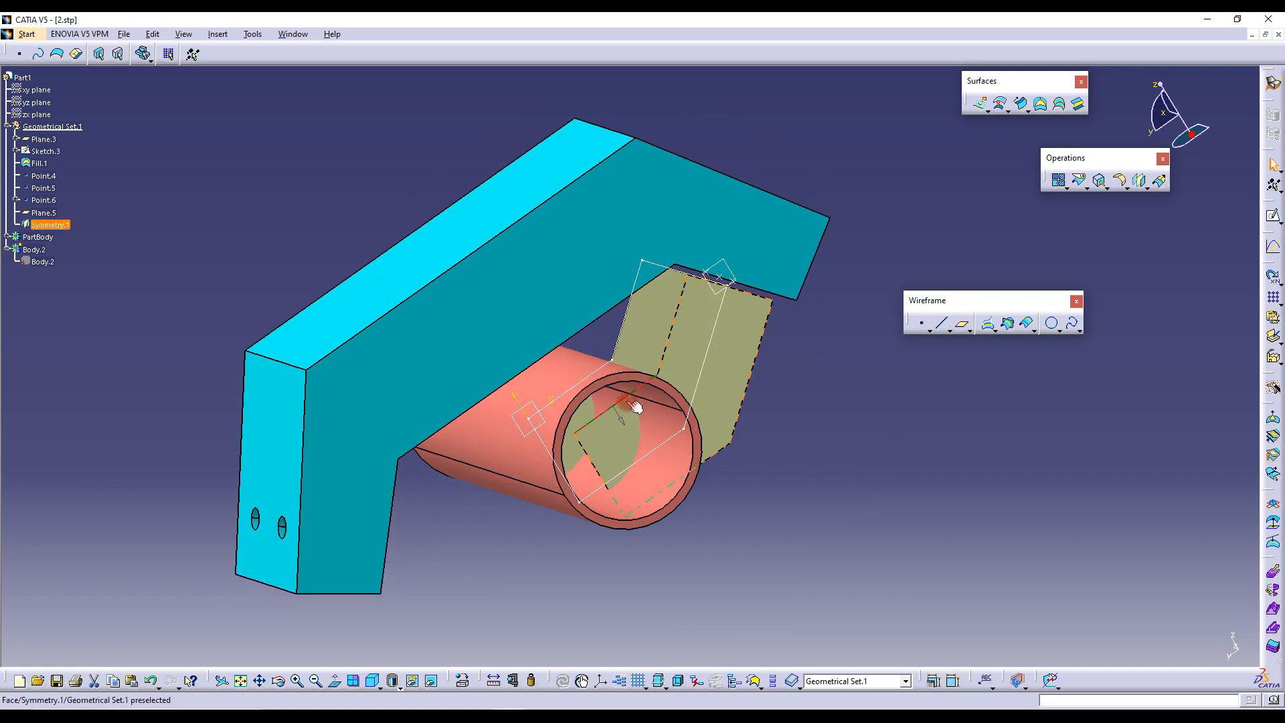
middle_drag(692, 369, 685, 375)
click(670, 342)
click(622, 408)
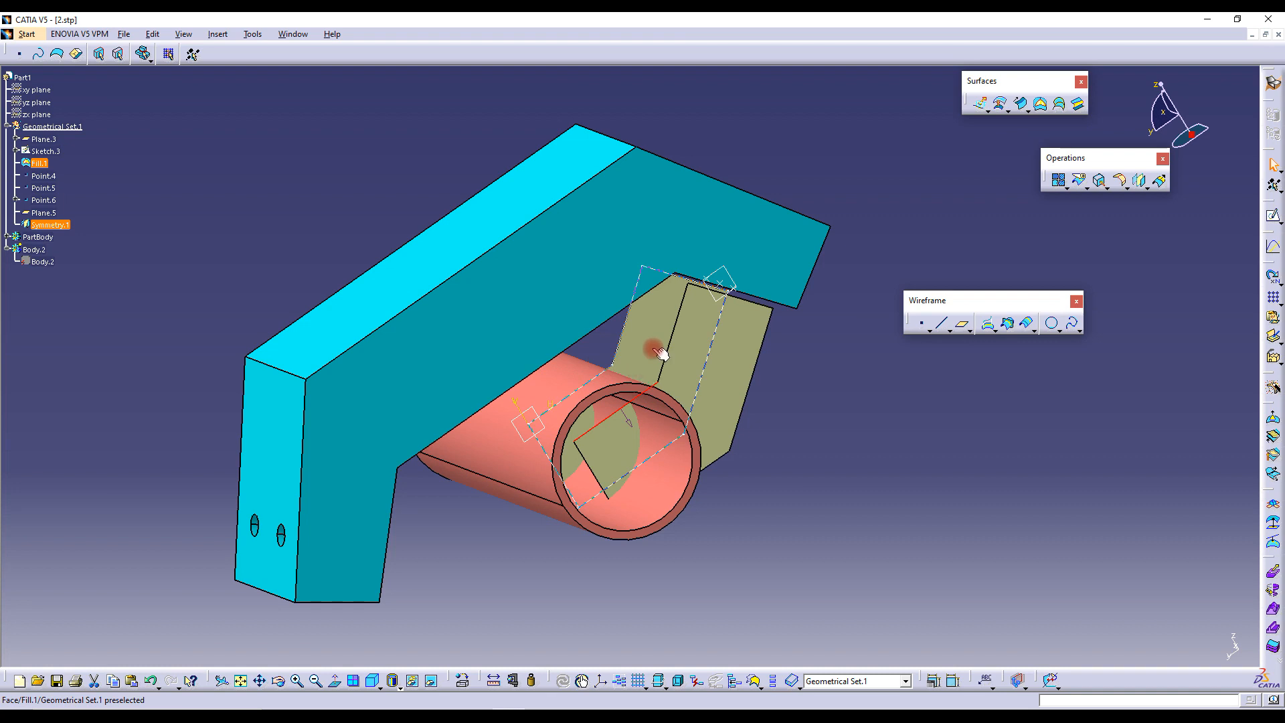
click(592, 378)
mouse_move(679, 423)
middle_down()
mouse_move(573, 459)
mouse_move(643, 407)
mouse_move(620, 344)
mouse_move(664, 344)
mouse_move(649, 336)
middle_up()
right_click(632, 334)
click(672, 372)
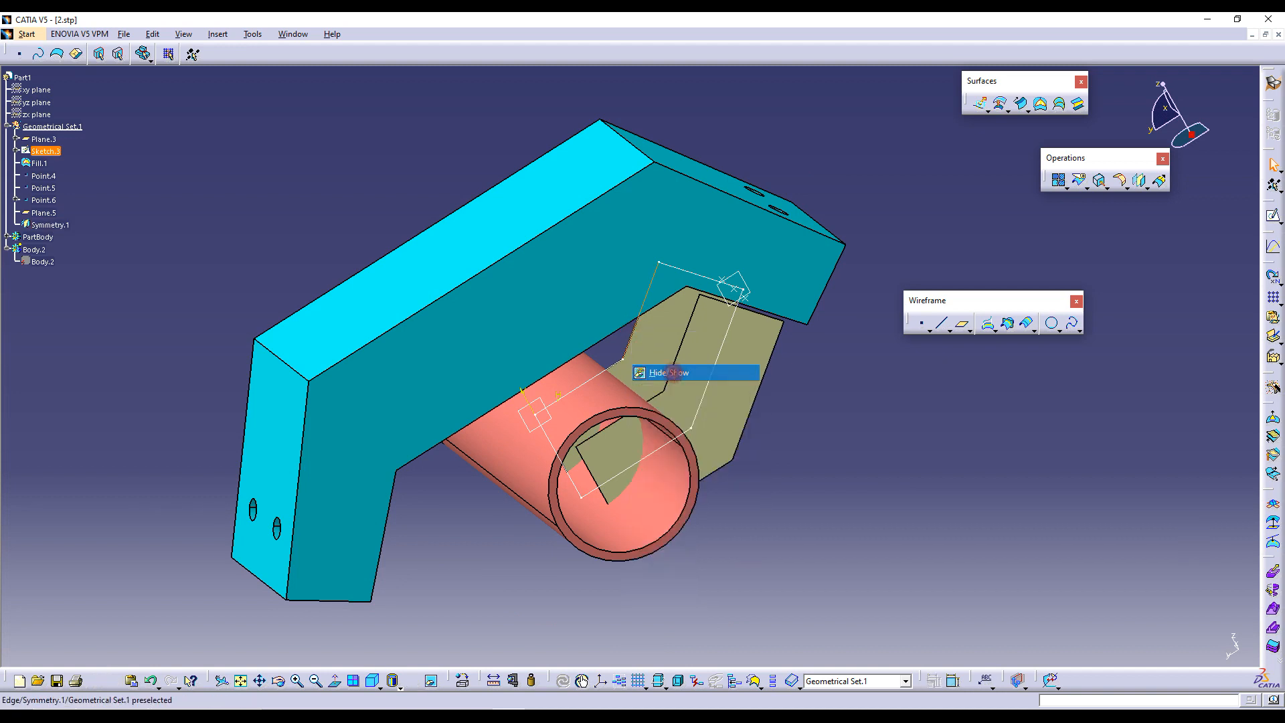
mouse_move(843, 435)
middle_down()
mouse_move(835, 445)
mouse_move(819, 419)
middle_up()
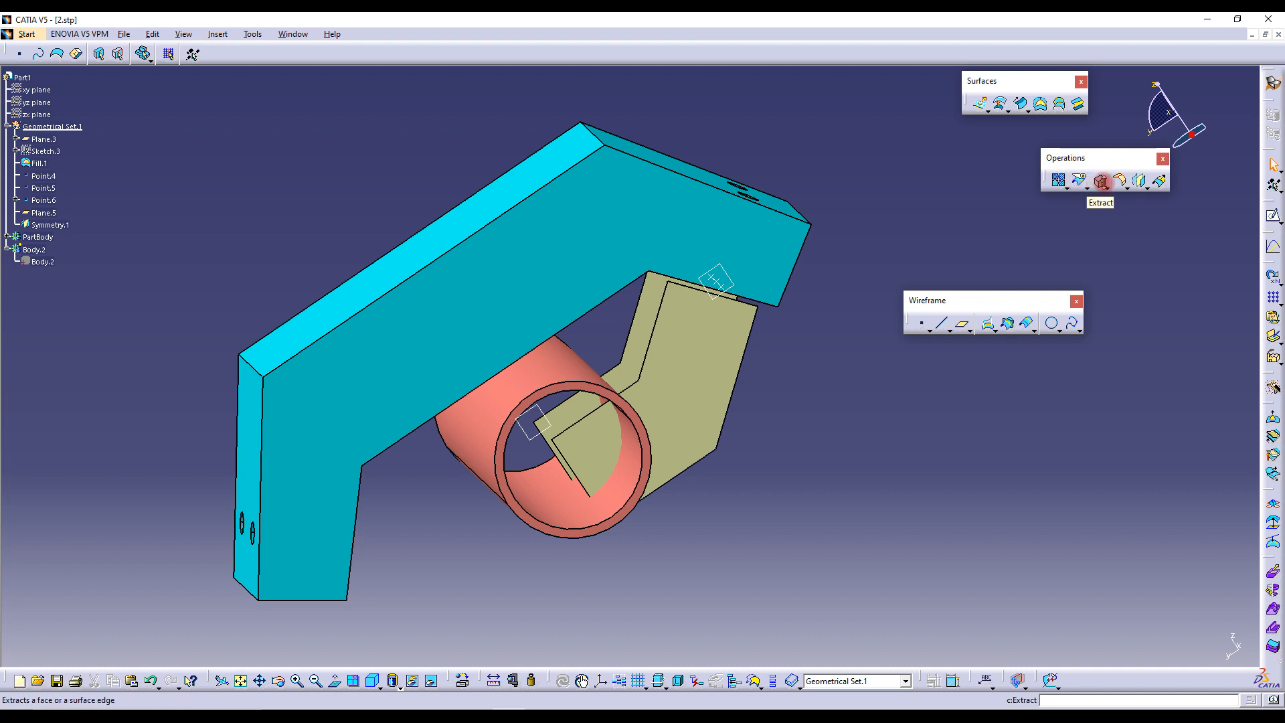
Create a point-continuity boundary along the mirrored surface's two inner edges, limited by the corner at the bracket and the corner inside the tube
click(1104, 185)
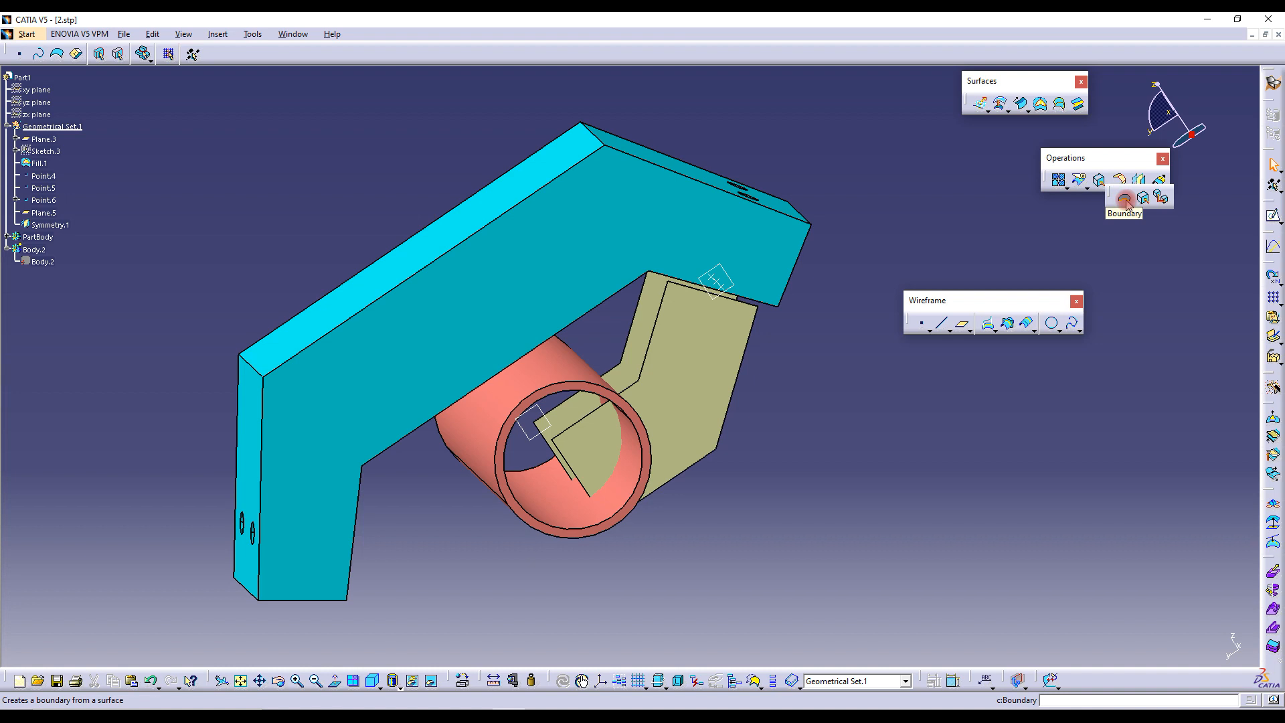
click(1126, 198)
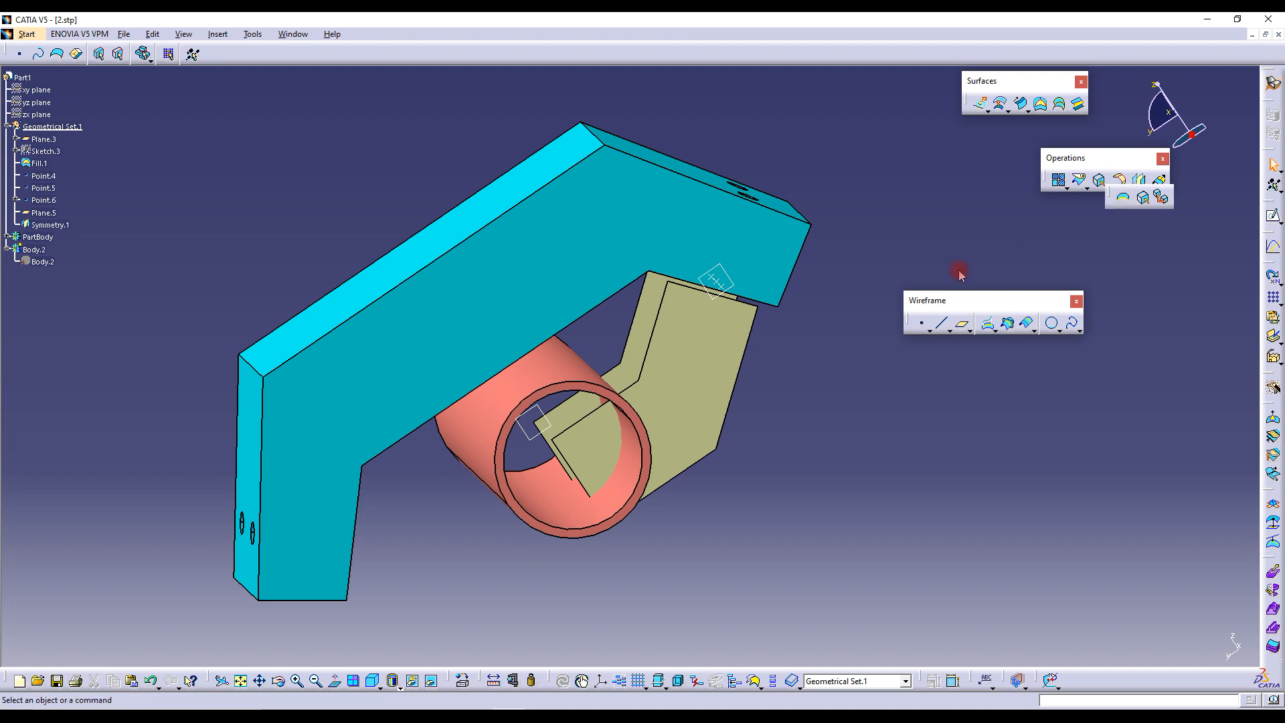
click(661, 334)
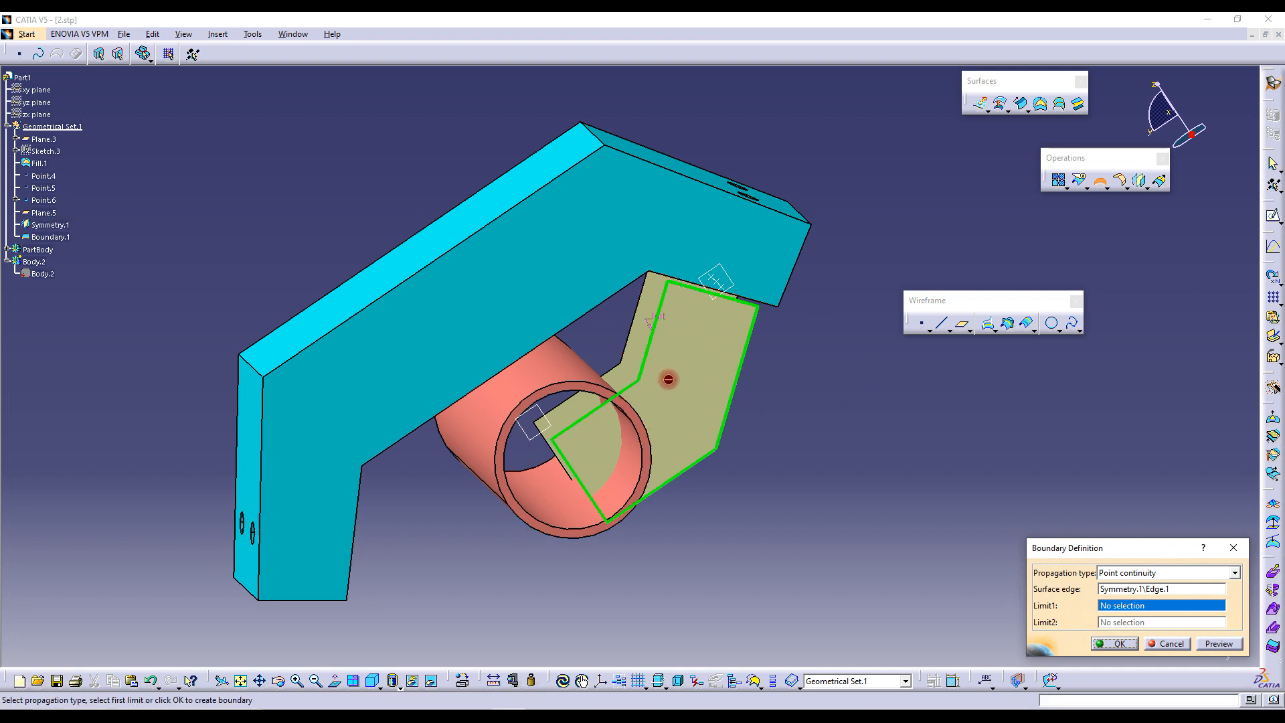
click(674, 287)
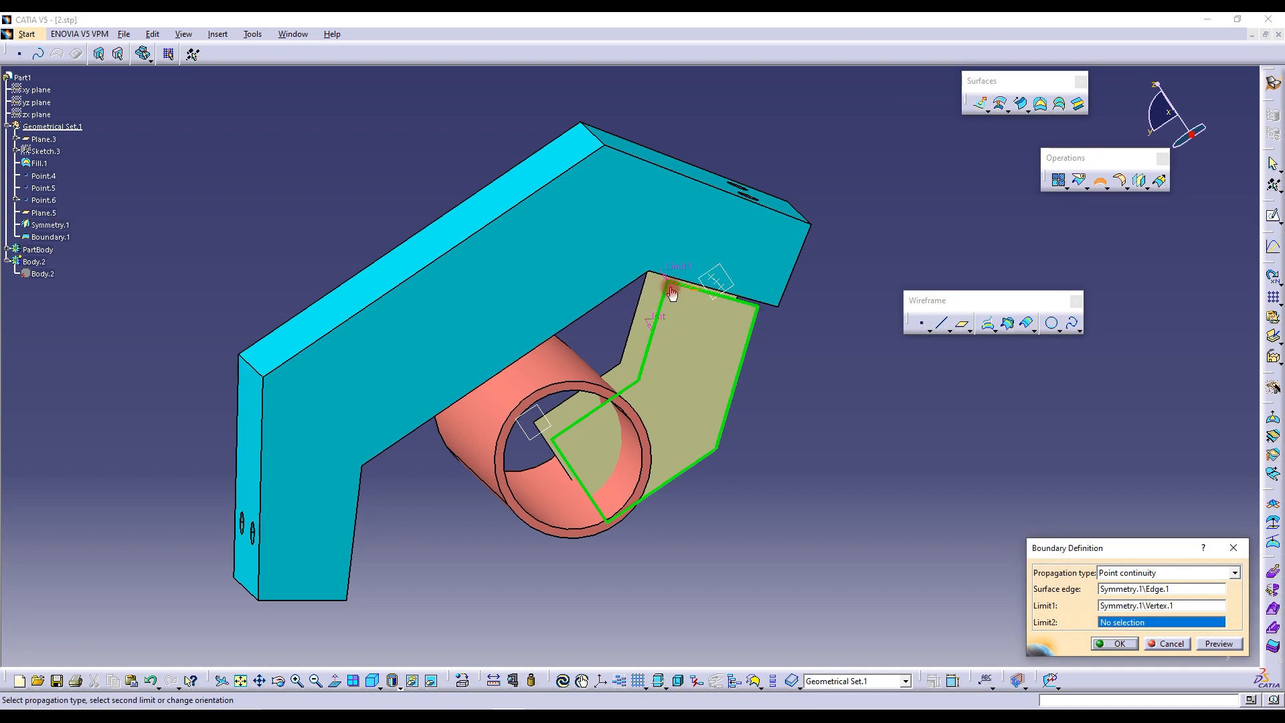
click(559, 442)
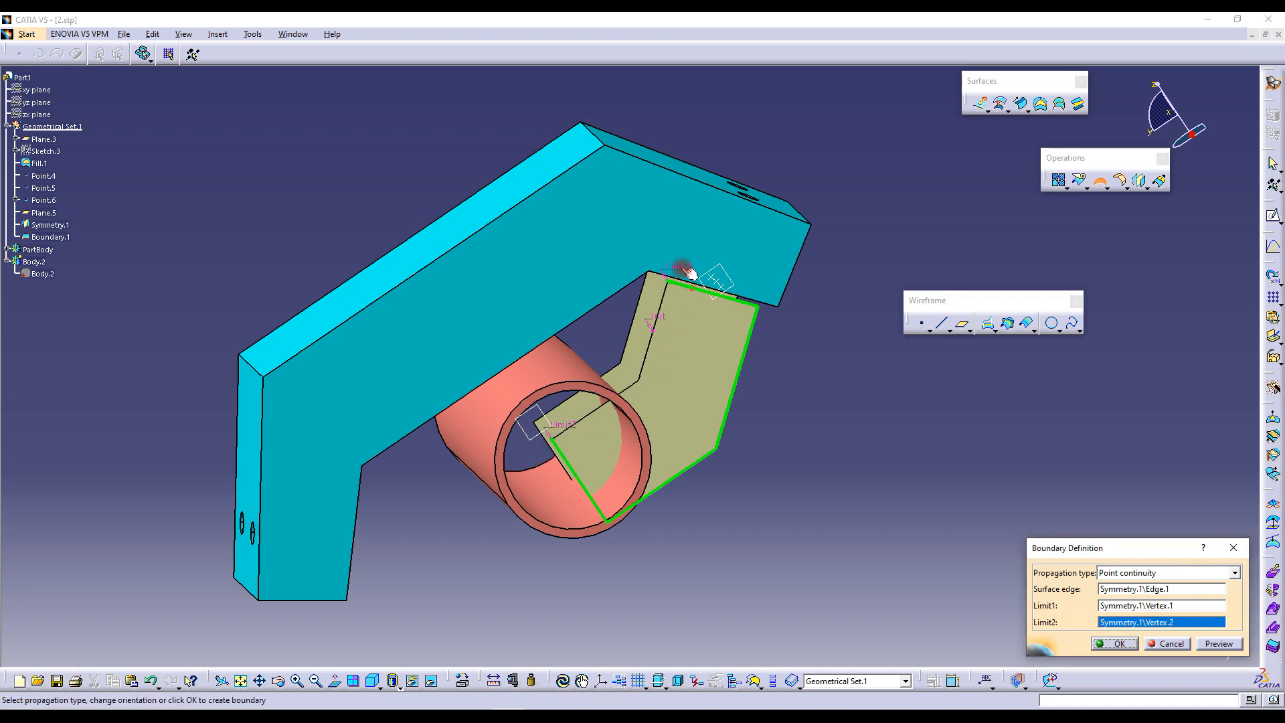
middle_drag(669, 313, 713, 334)
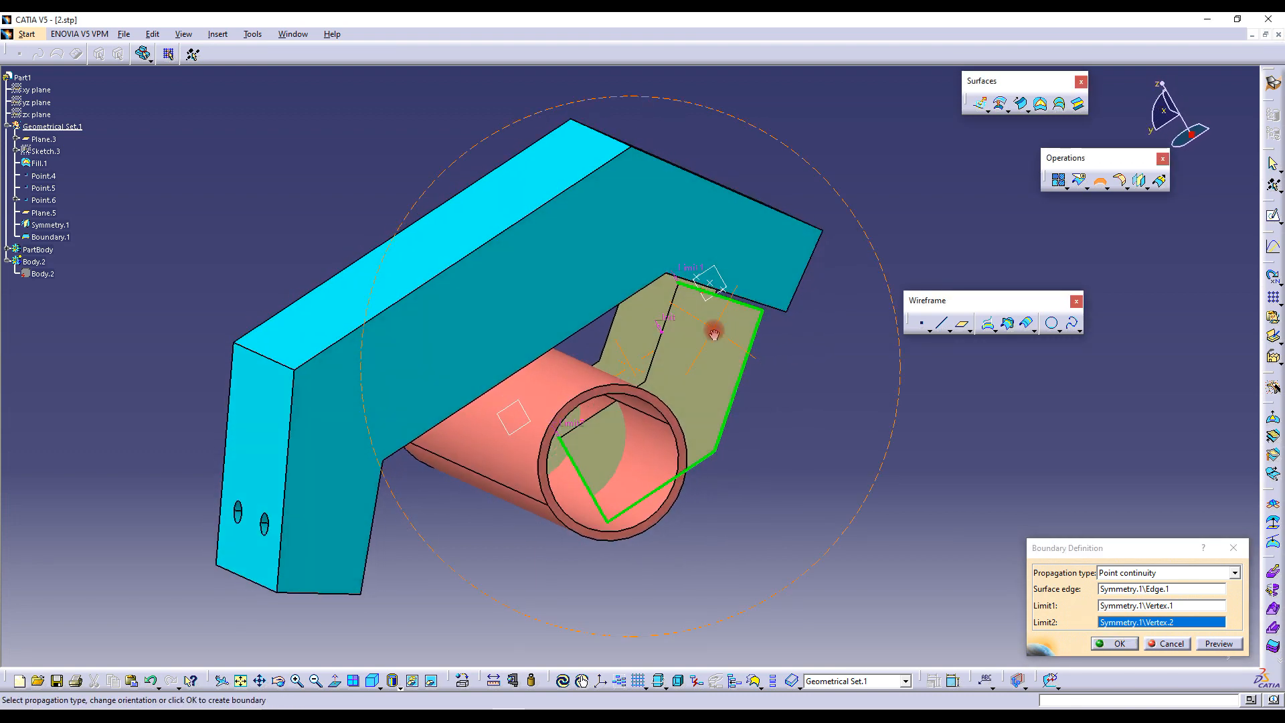
click(694, 295)
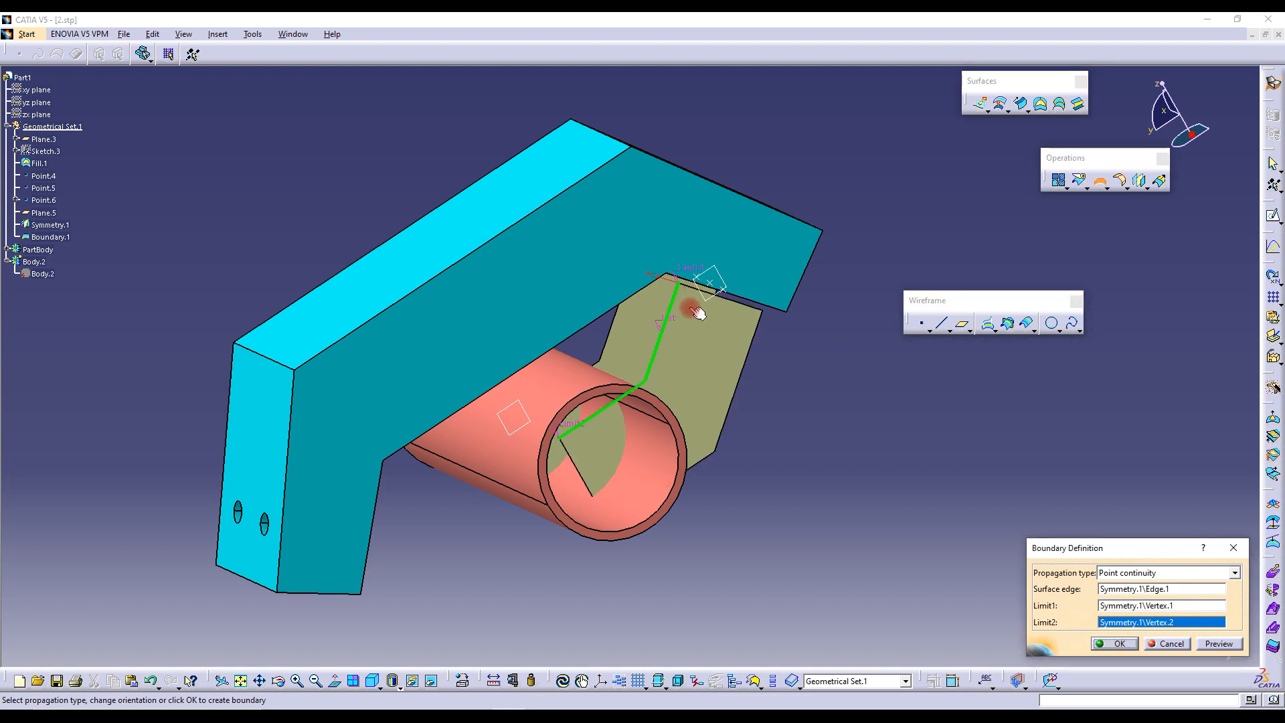
middle_drag(668, 364, 669, 322)
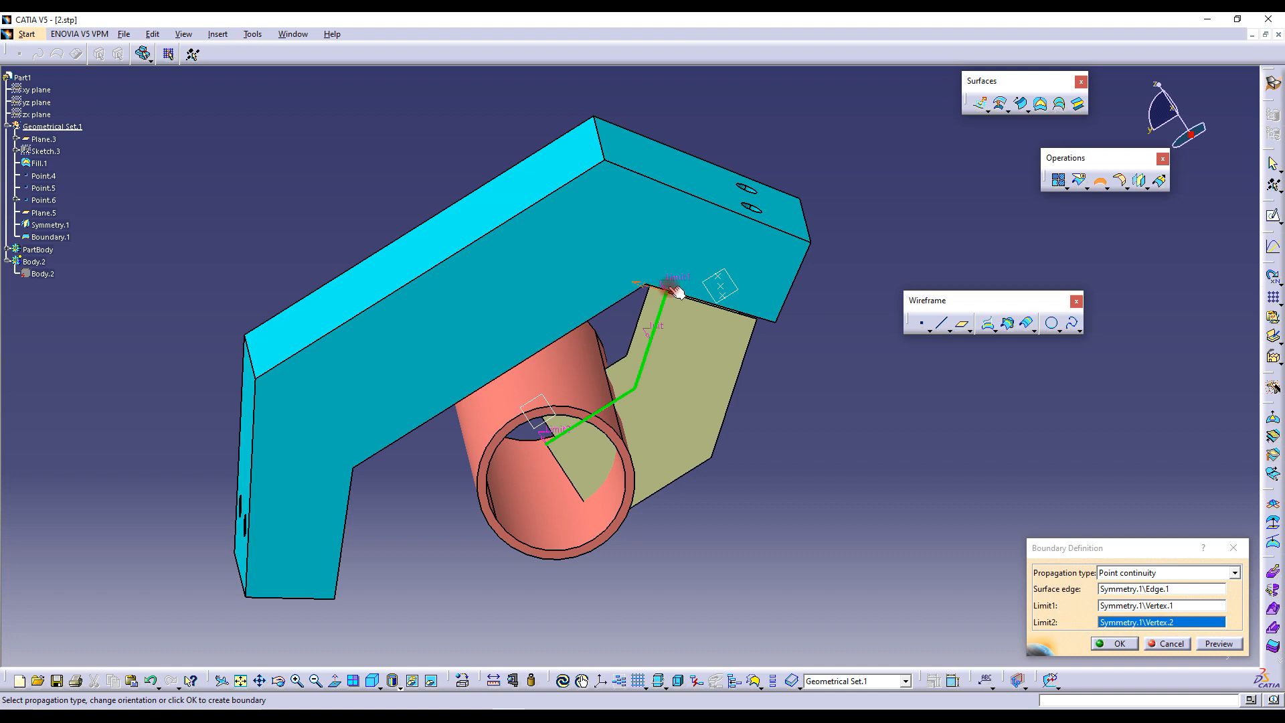
click(1120, 644)
Create a matching point-continuity boundary on Fill.1's two inner edges, from the corner at the bracket to the corner inside the tube
click(1103, 187)
middle_drag(616, 364, 648, 362)
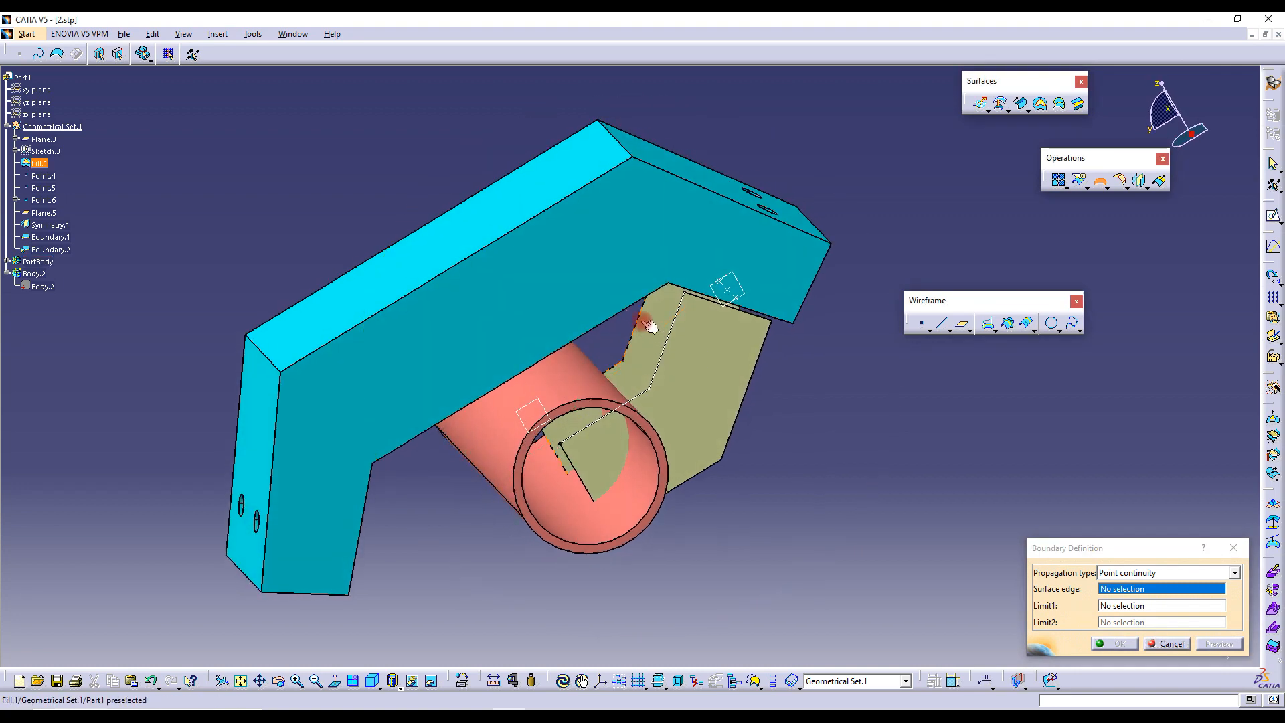
click(648, 327)
middle_drag(653, 298, 518, 368)
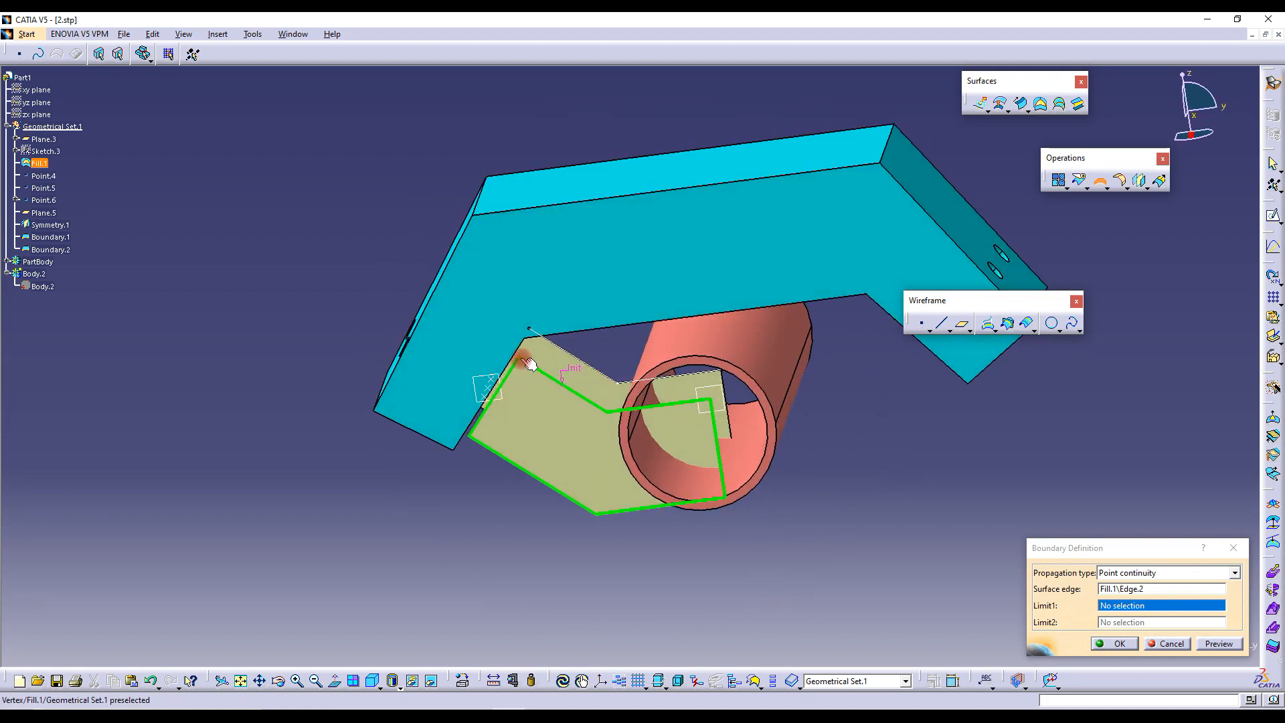
click(528, 363)
middle_drag(528, 363, 749, 390)
click(749, 388)
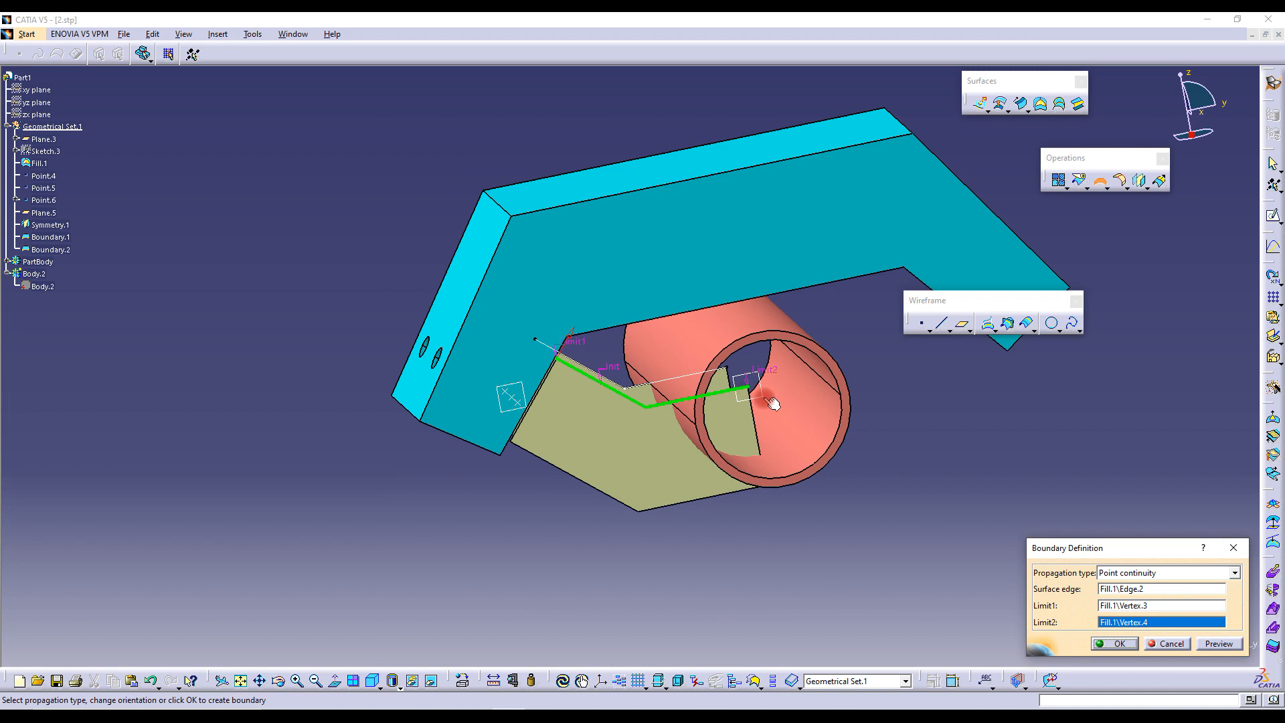
middle_drag(567, 382, 548, 425)
middle_drag(563, 397, 568, 397)
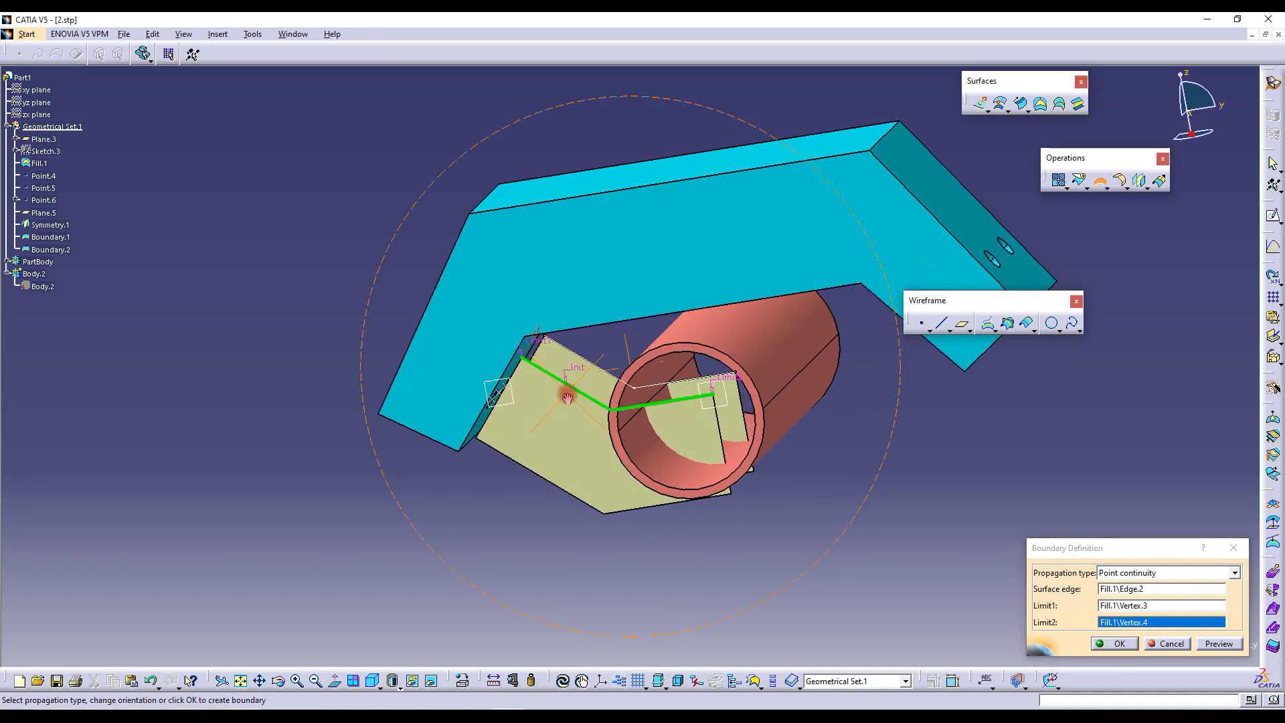
click(1119, 644)
Create a Blend surface between Boundary.1 and Boundary.2 to join the two side surfaces
middle_drag(692, 410, 727, 426)
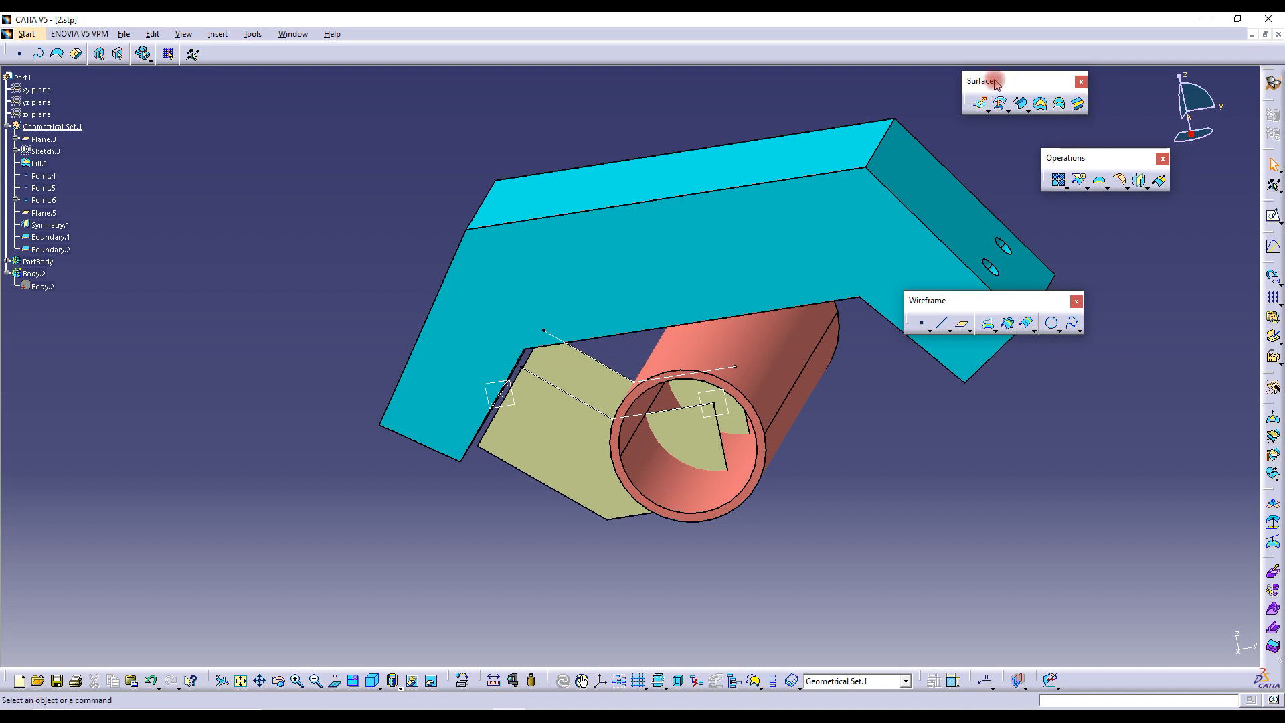
click(1080, 105)
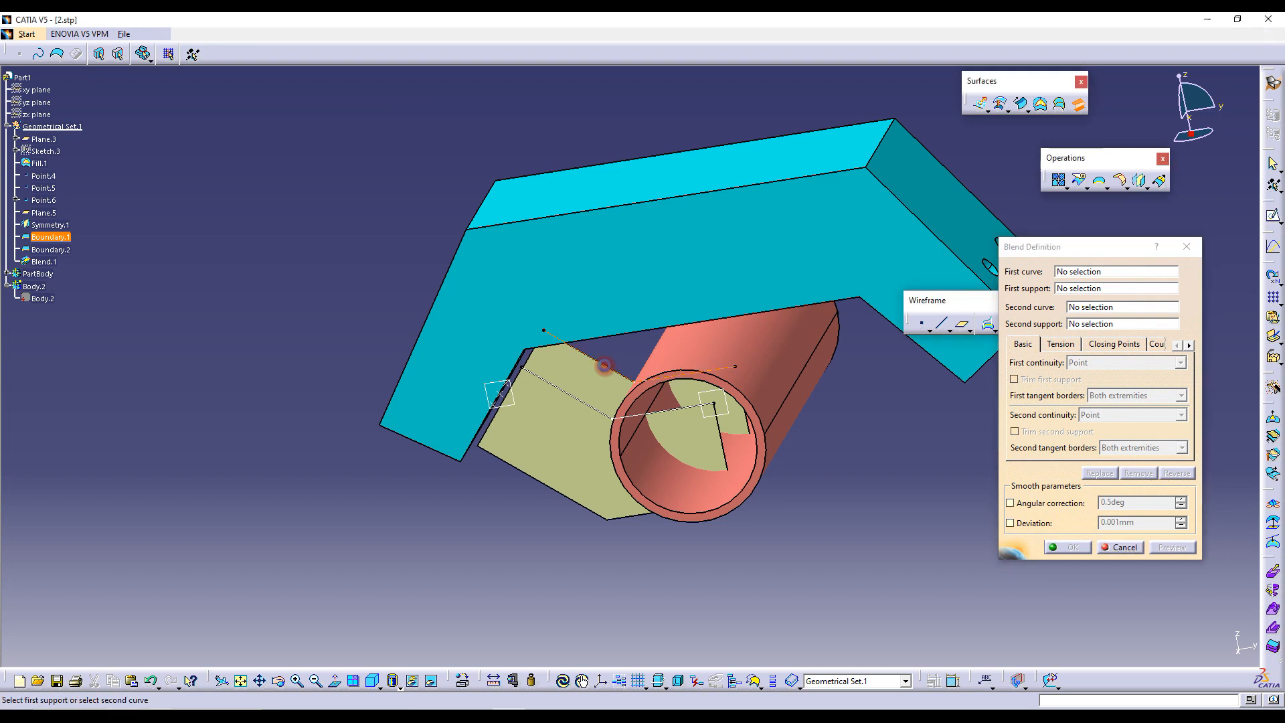
click(604, 364)
click(587, 407)
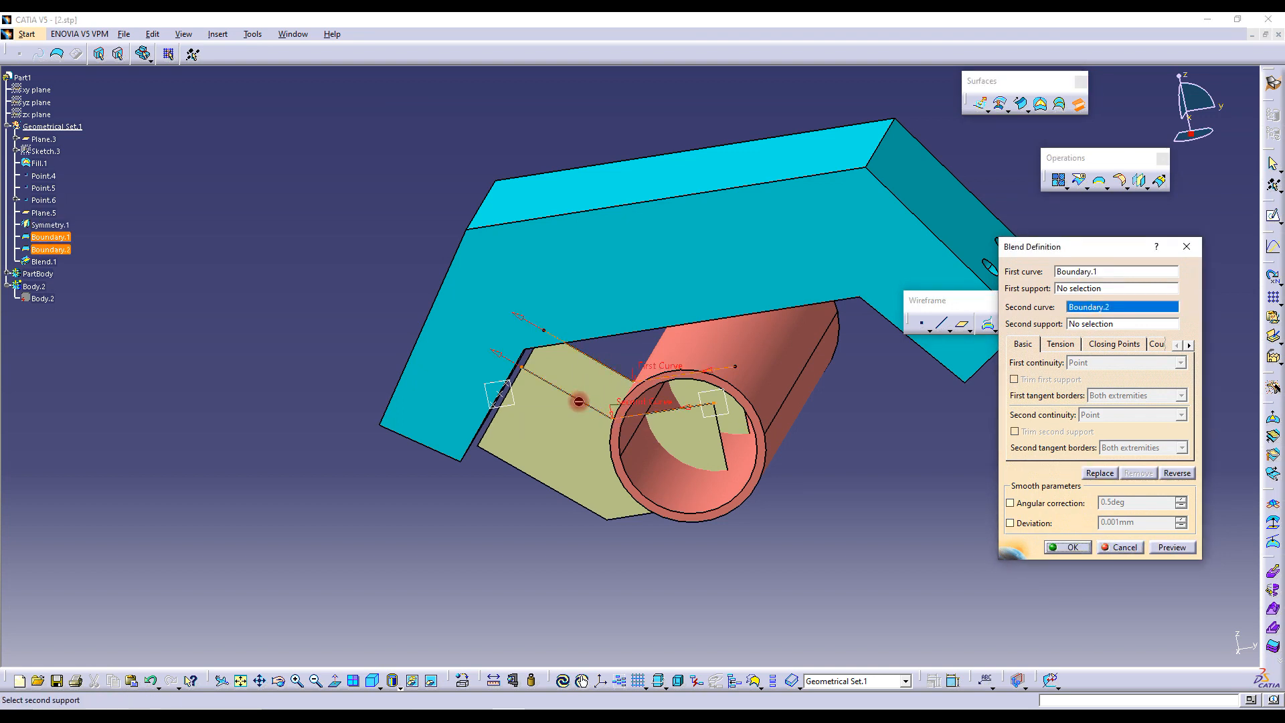
click(1072, 548)
middle_drag(573, 459, 635, 392)
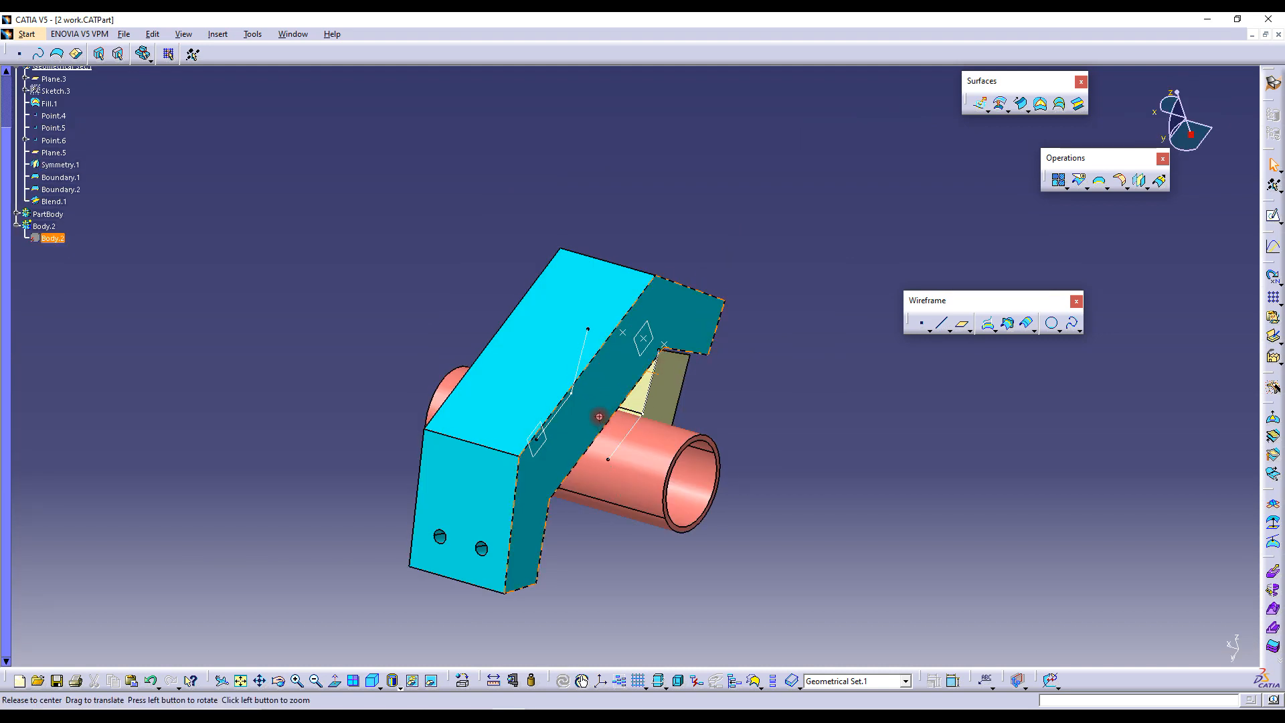
middle_drag(608, 417, 726, 362)
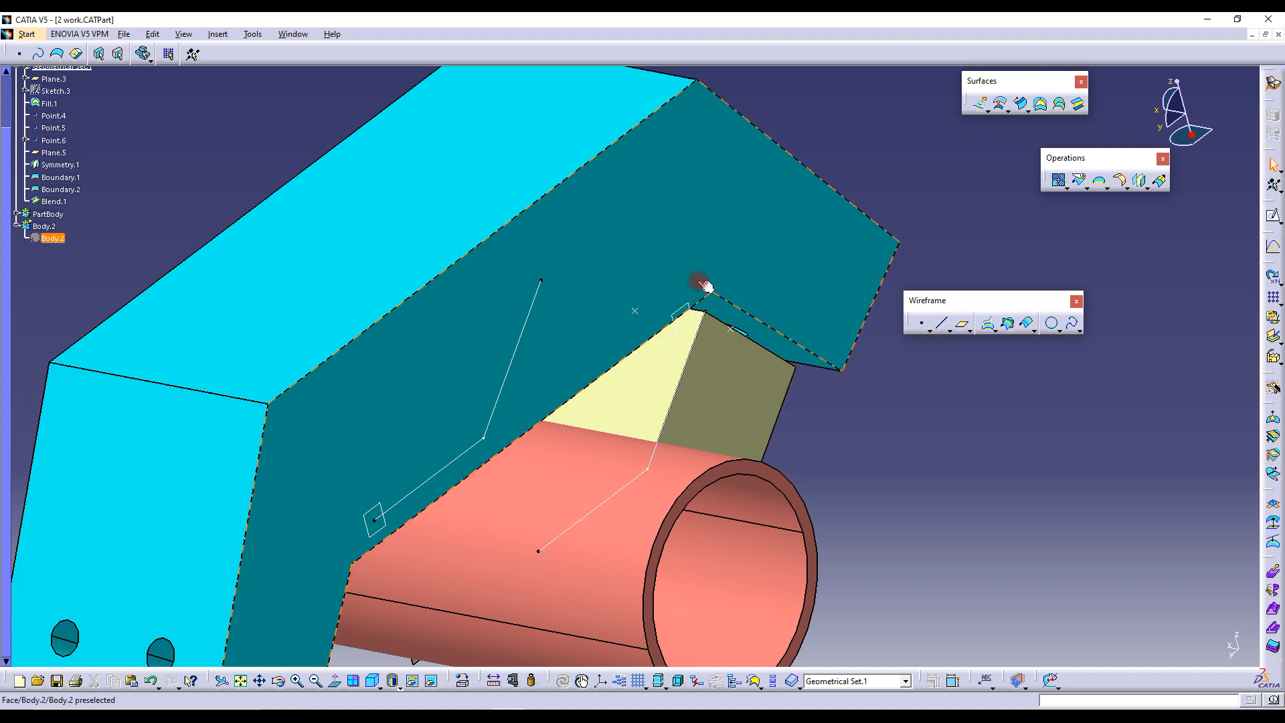
click(668, 358)
middle_drag(651, 388, 612, 387)
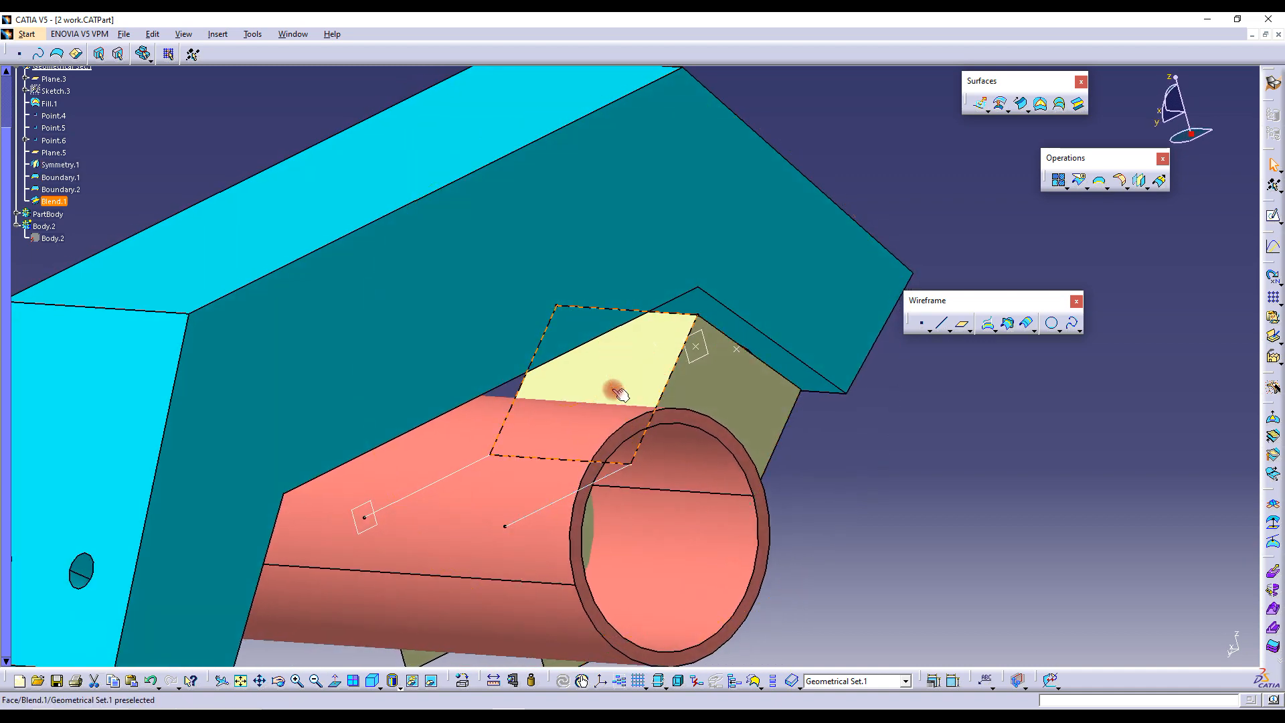
Hide Body.2, the angled bracket, leaving the tube and the support surfaces exposed
click(612, 234)
right_click(53, 237)
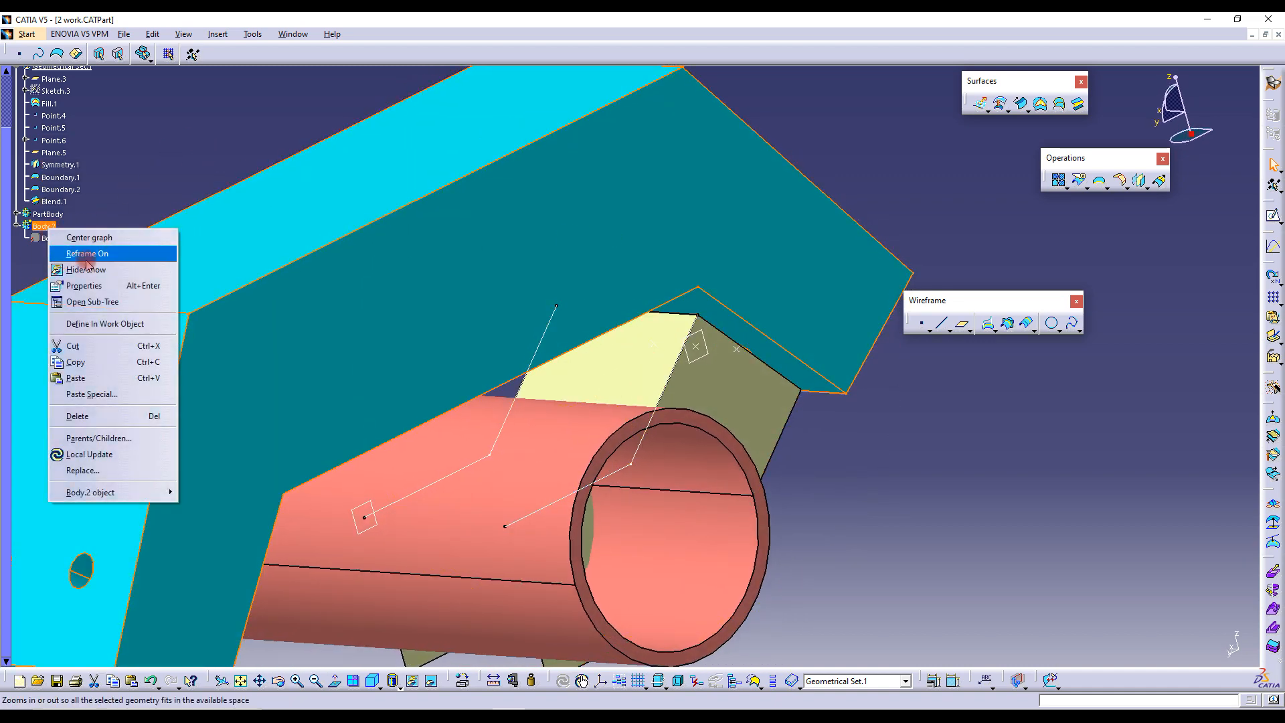
click(75, 254)
click(638, 362)
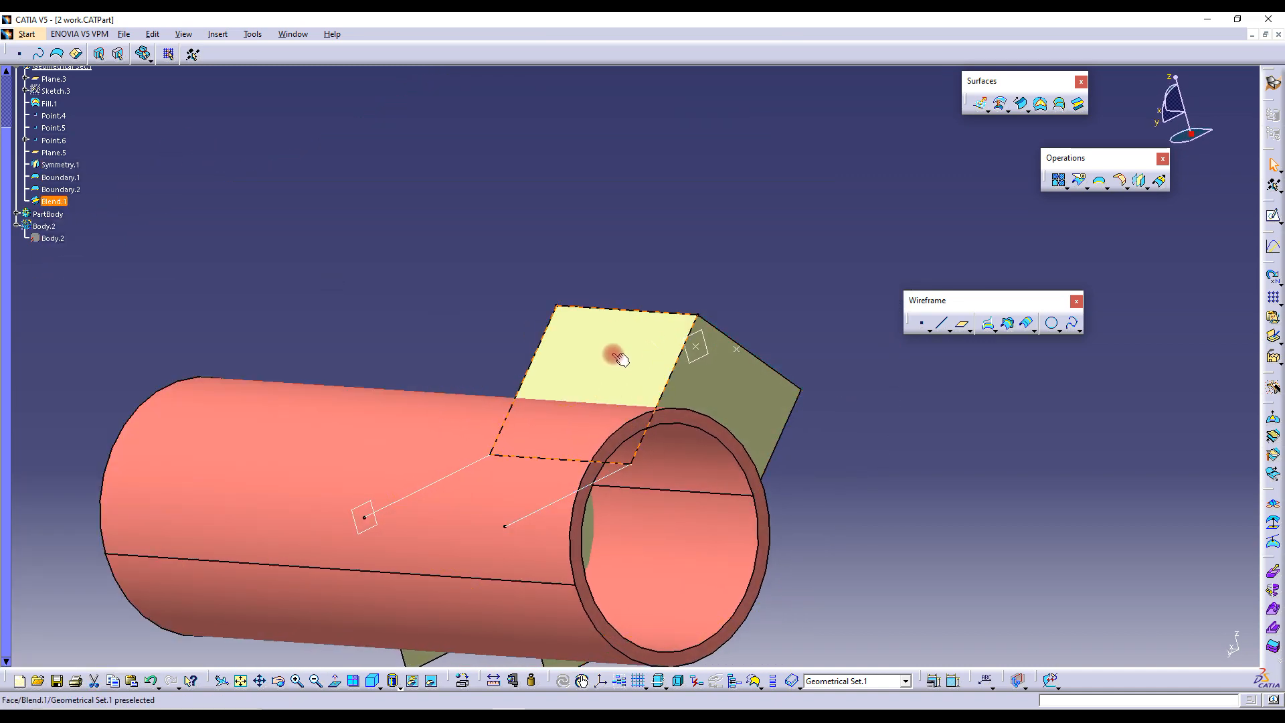
click(661, 194)
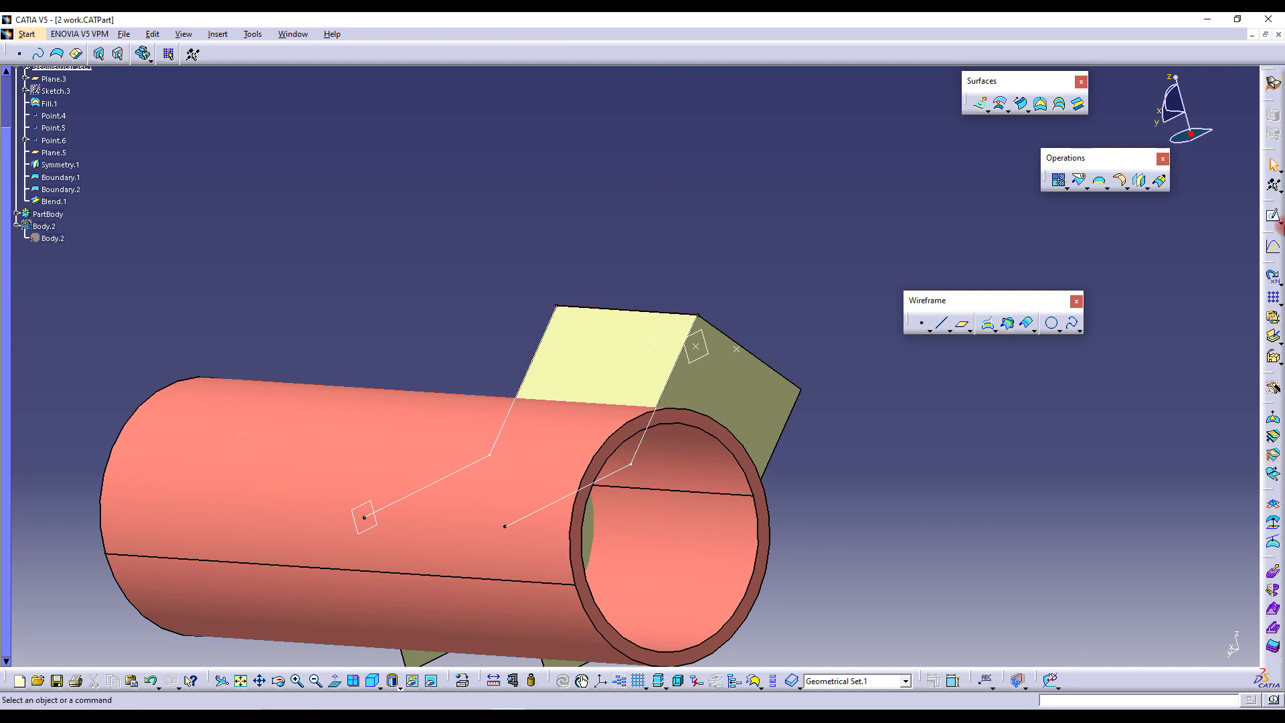
click(1273, 213)
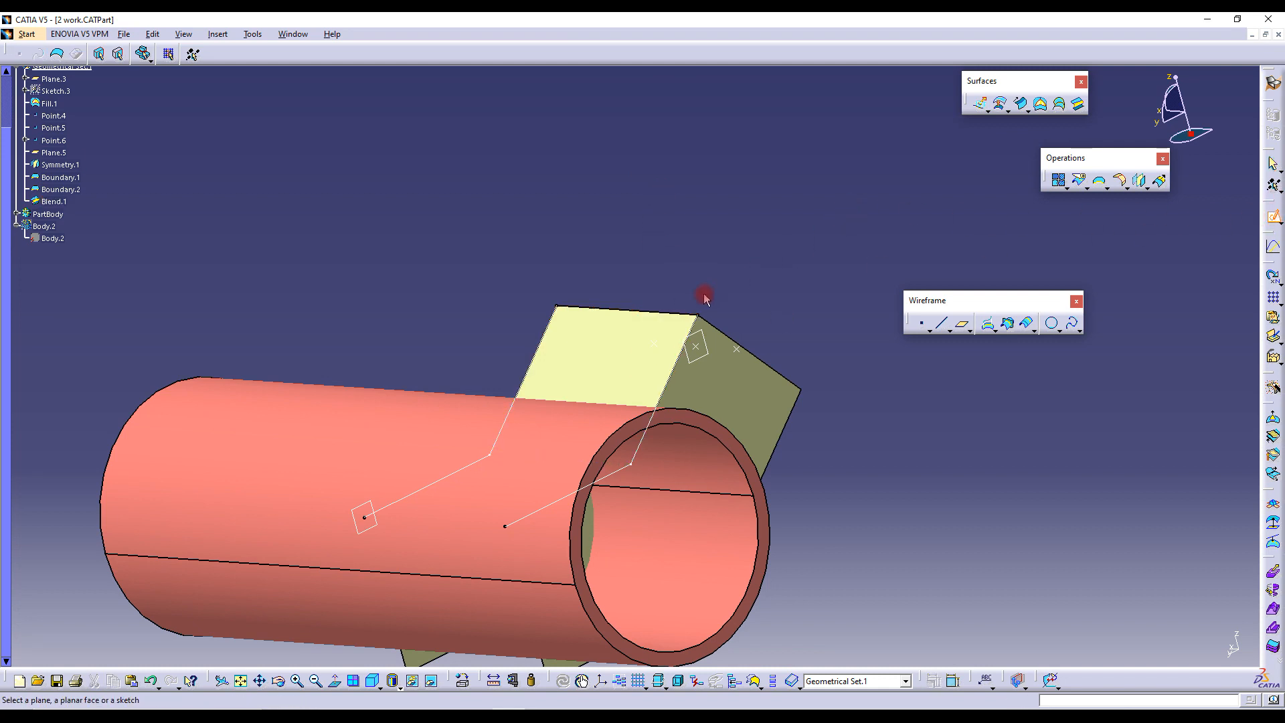
click(1272, 217)
click(659, 347)
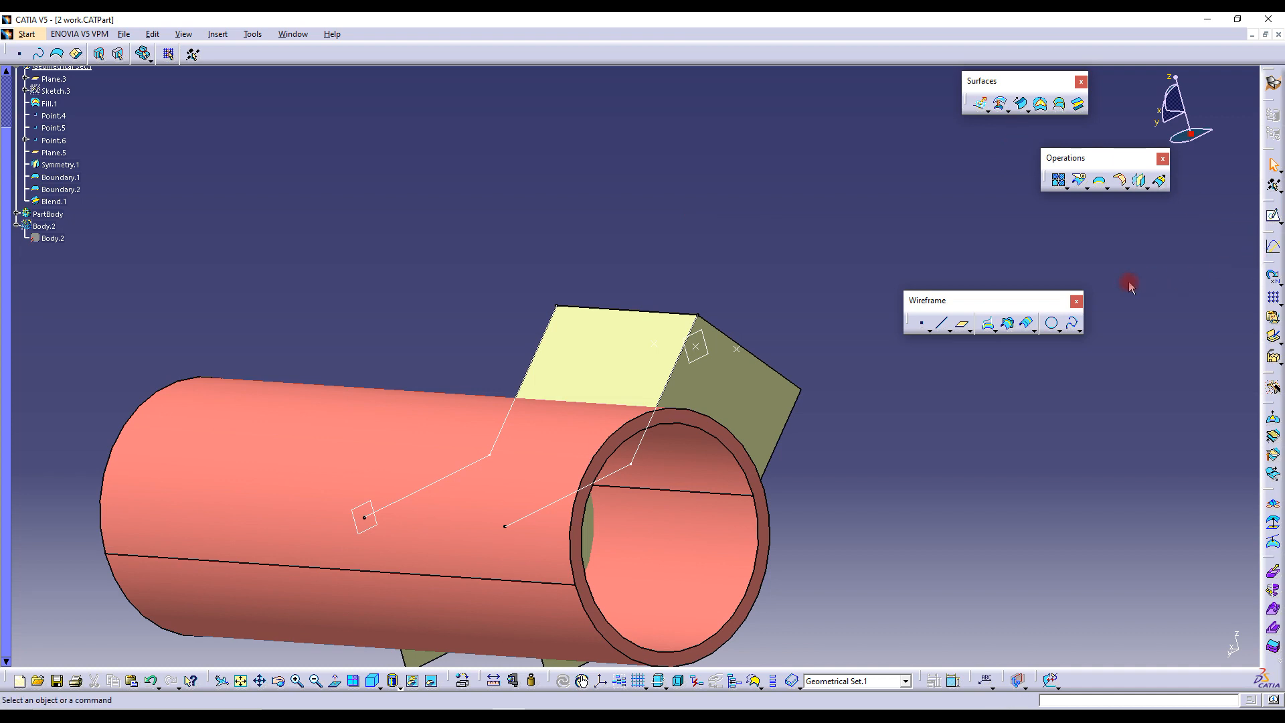
Create a plane through two lines, using the outer side edges of the blend face from Boundary.1 and Boundary.2
click(963, 327)
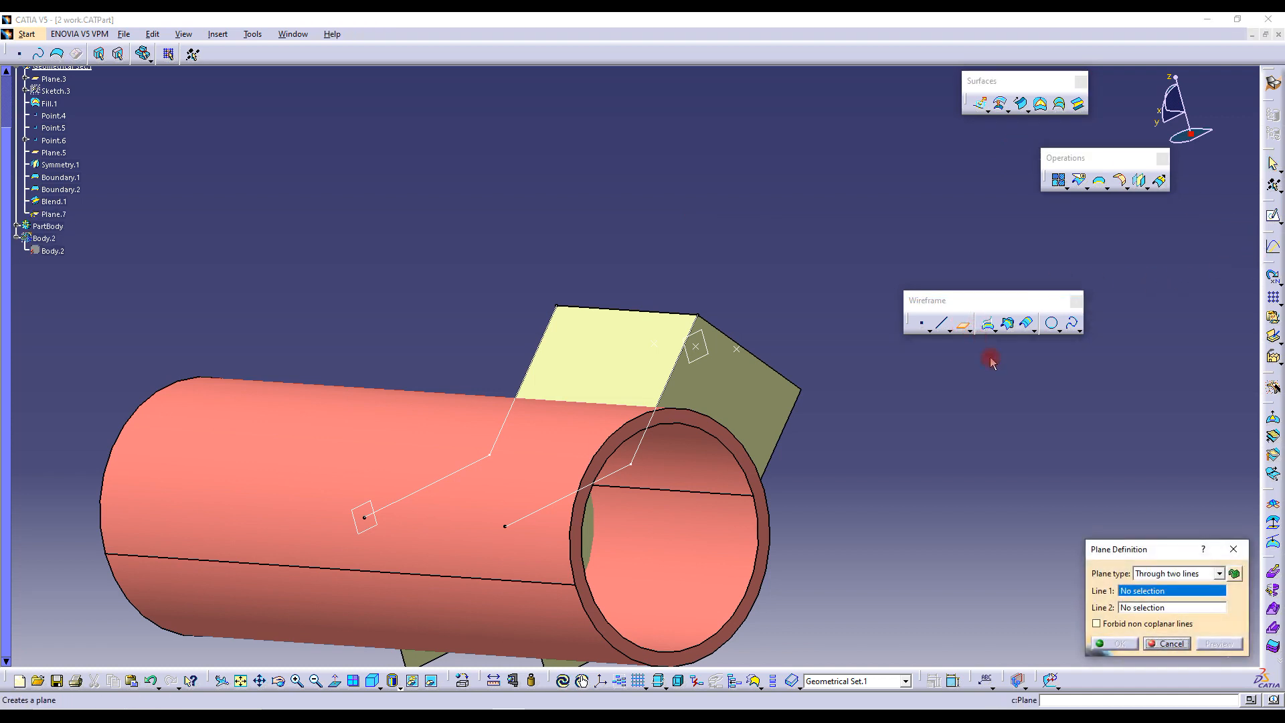
middle_drag(552, 264, 729, 376)
click(701, 378)
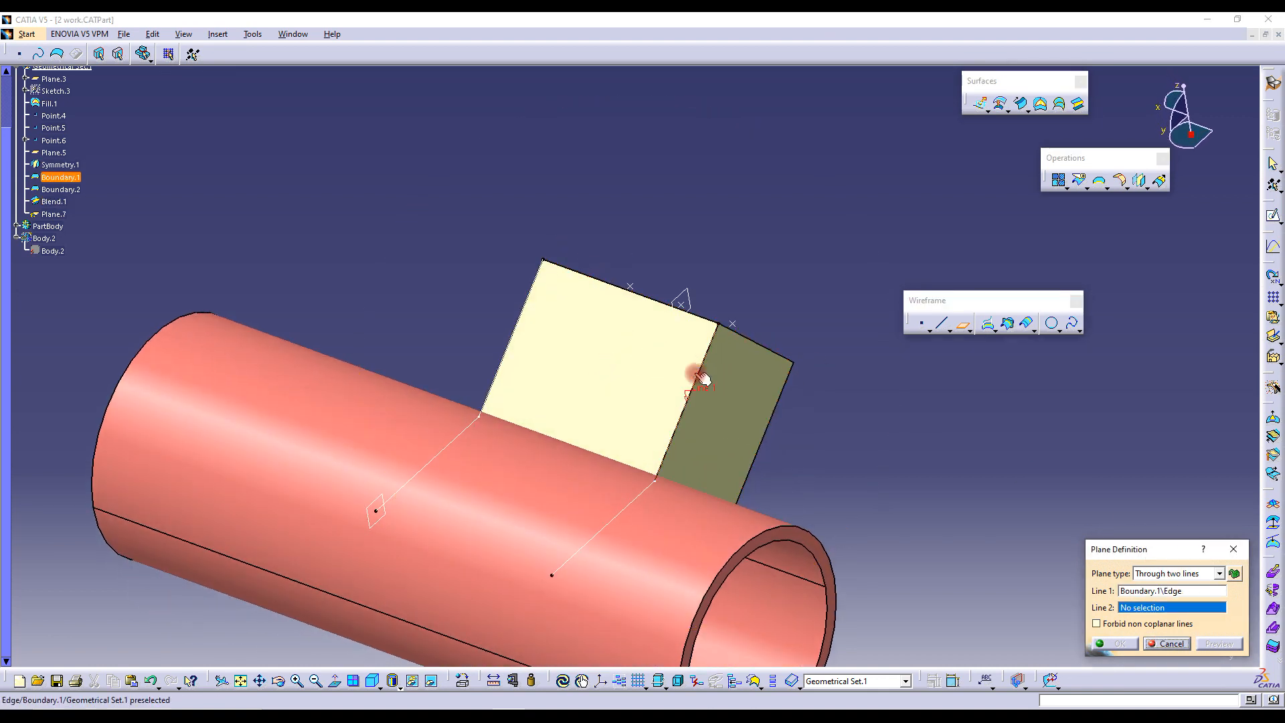
click(520, 305)
mouse_move(626, 388)
middle_down()
mouse_move(583, 359)
mouse_move(646, 391)
middle_up()
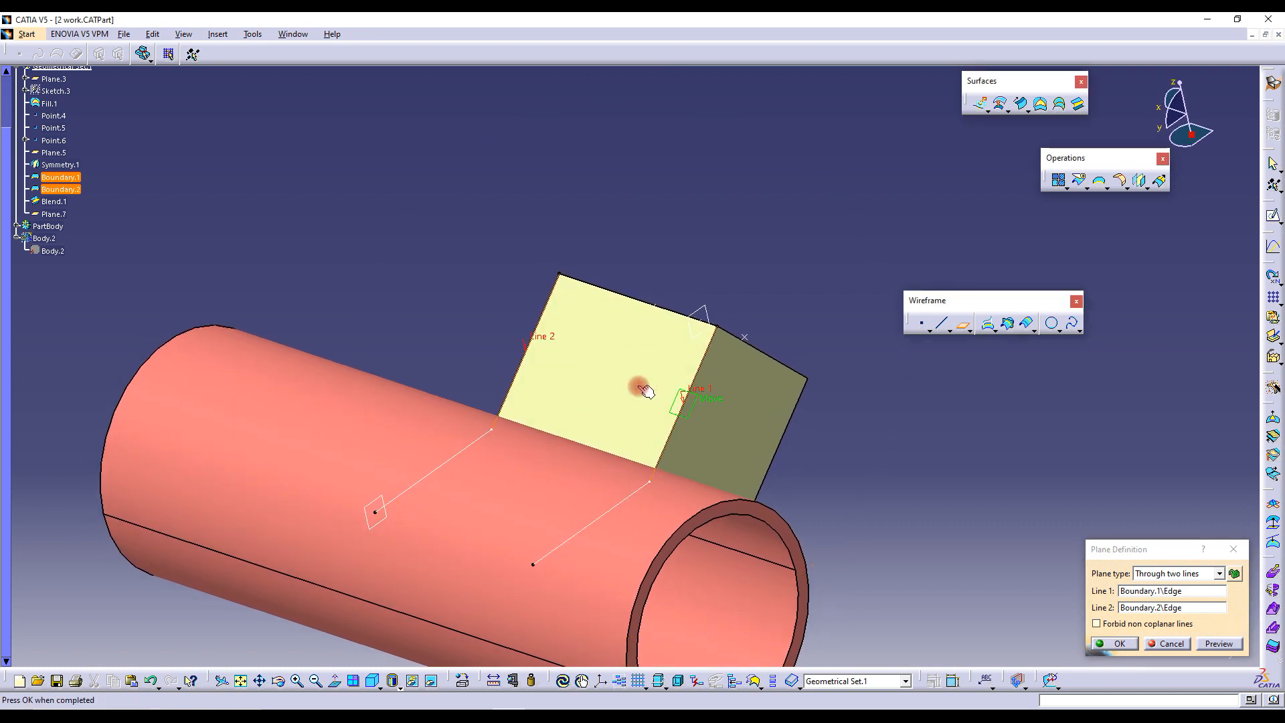
click(1120, 644)
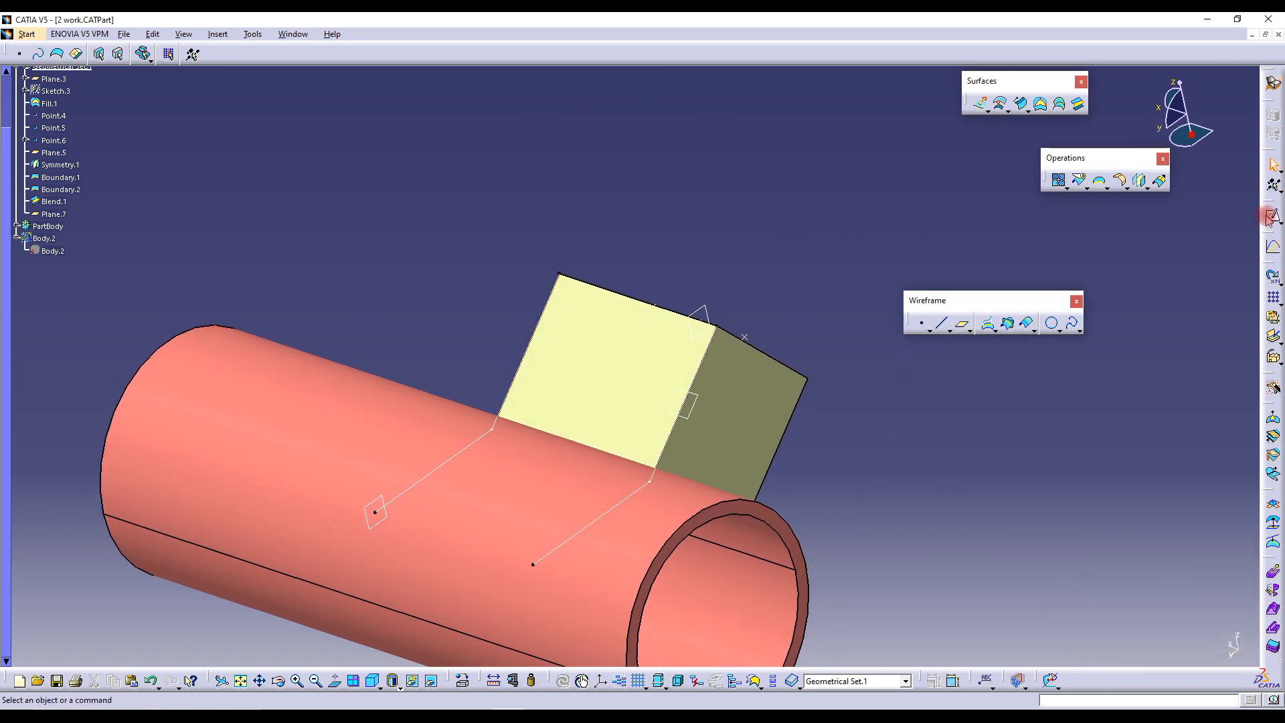
Sketch an L-shaped profile on the new plane around the blend face's upper corner, about 6 mm inside the top and side edges
middle_drag(823, 324, 816, 429)
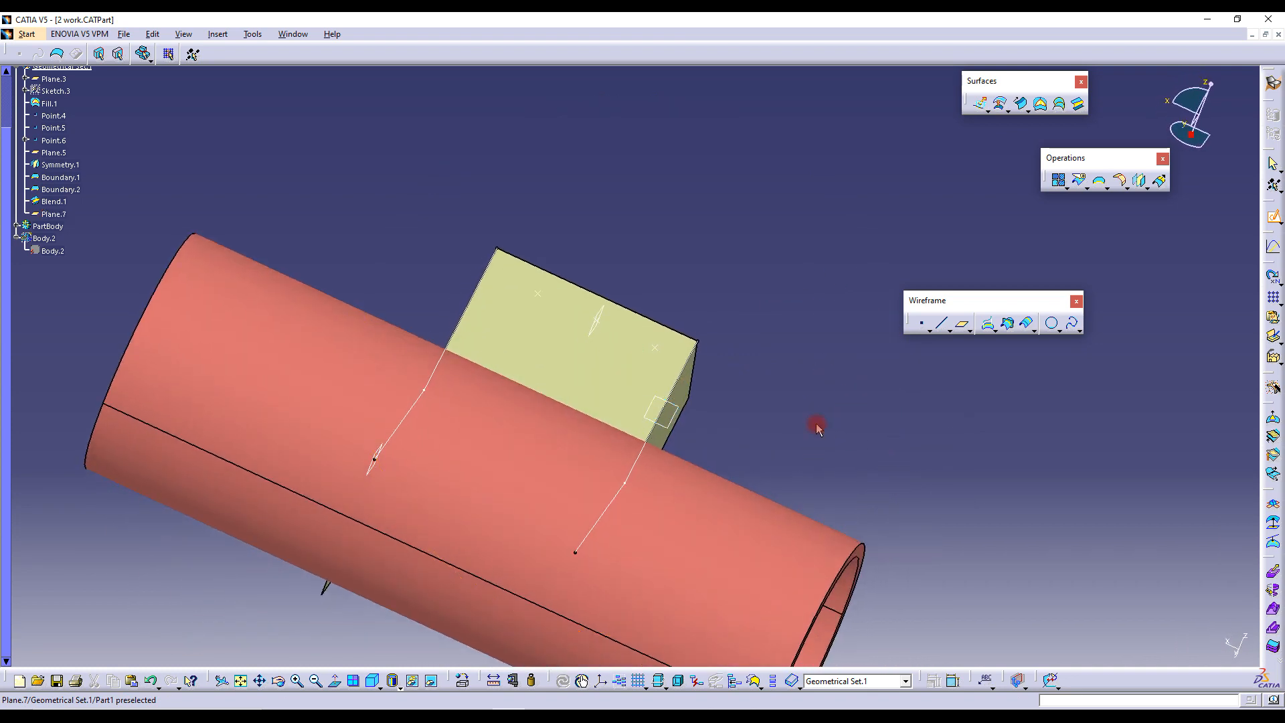
click(670, 422)
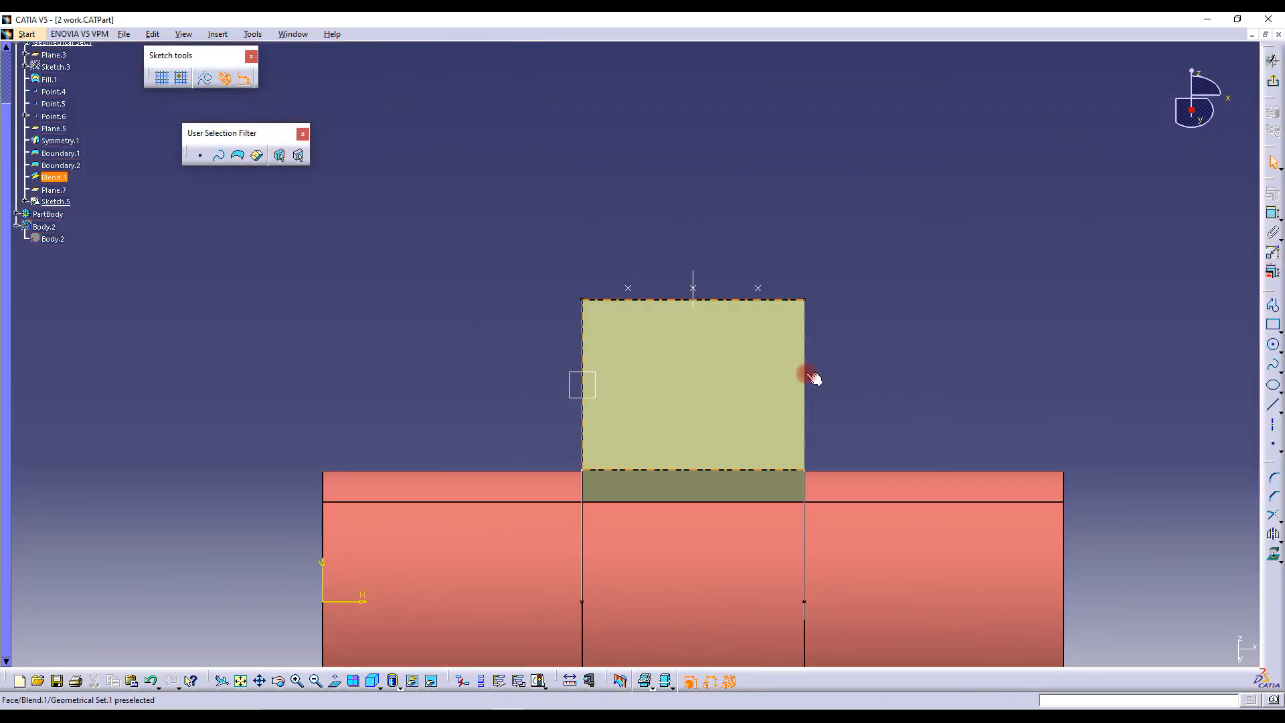
click(336, 681)
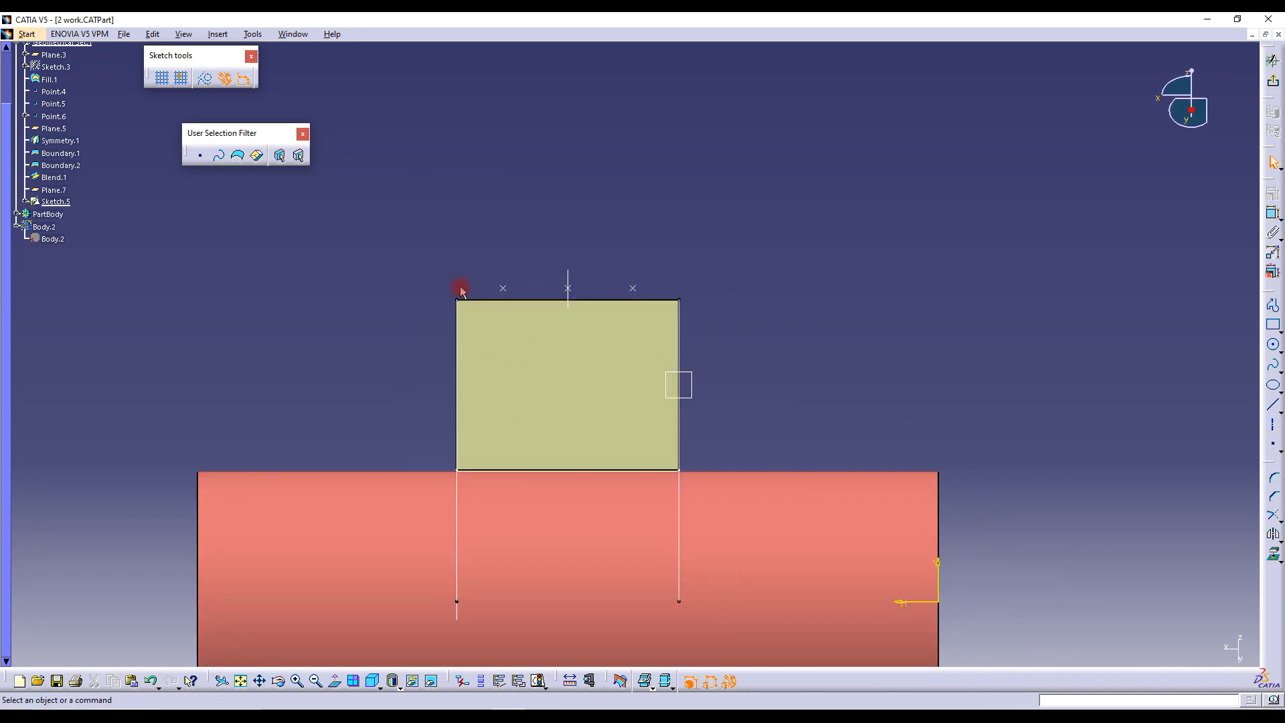
click(1273, 386)
click(1273, 307)
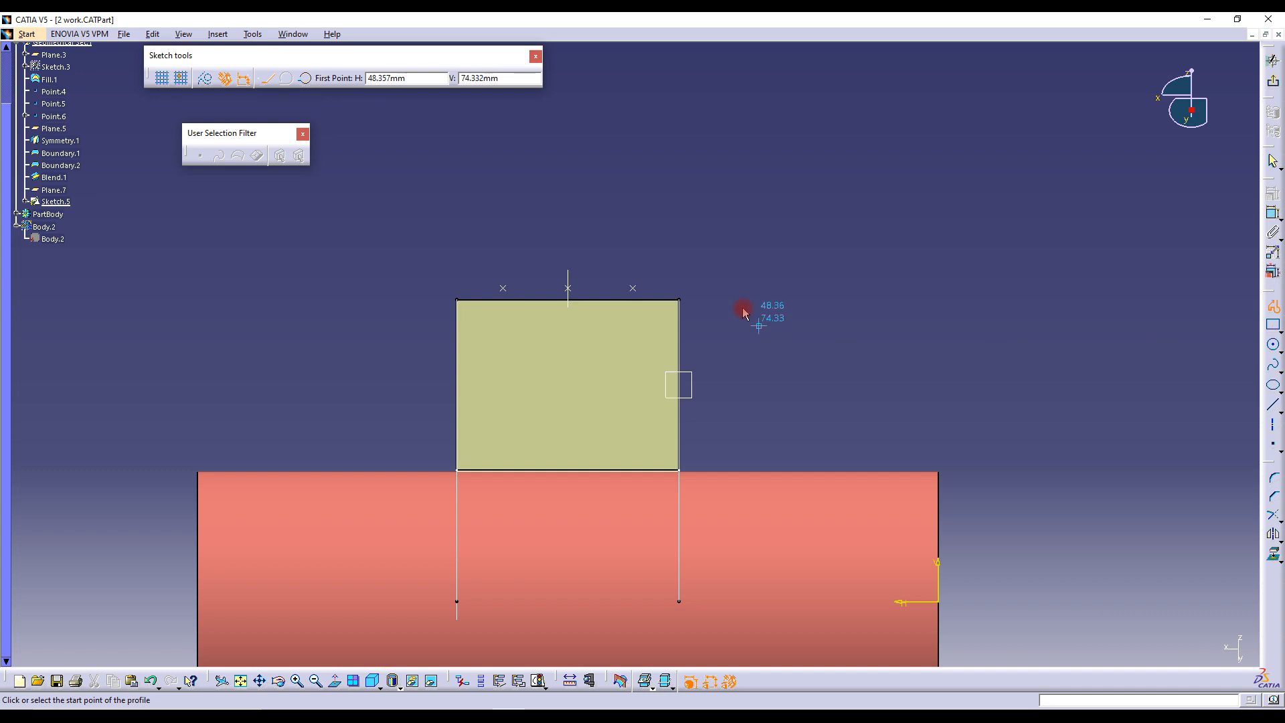
click(655, 298)
click(656, 320)
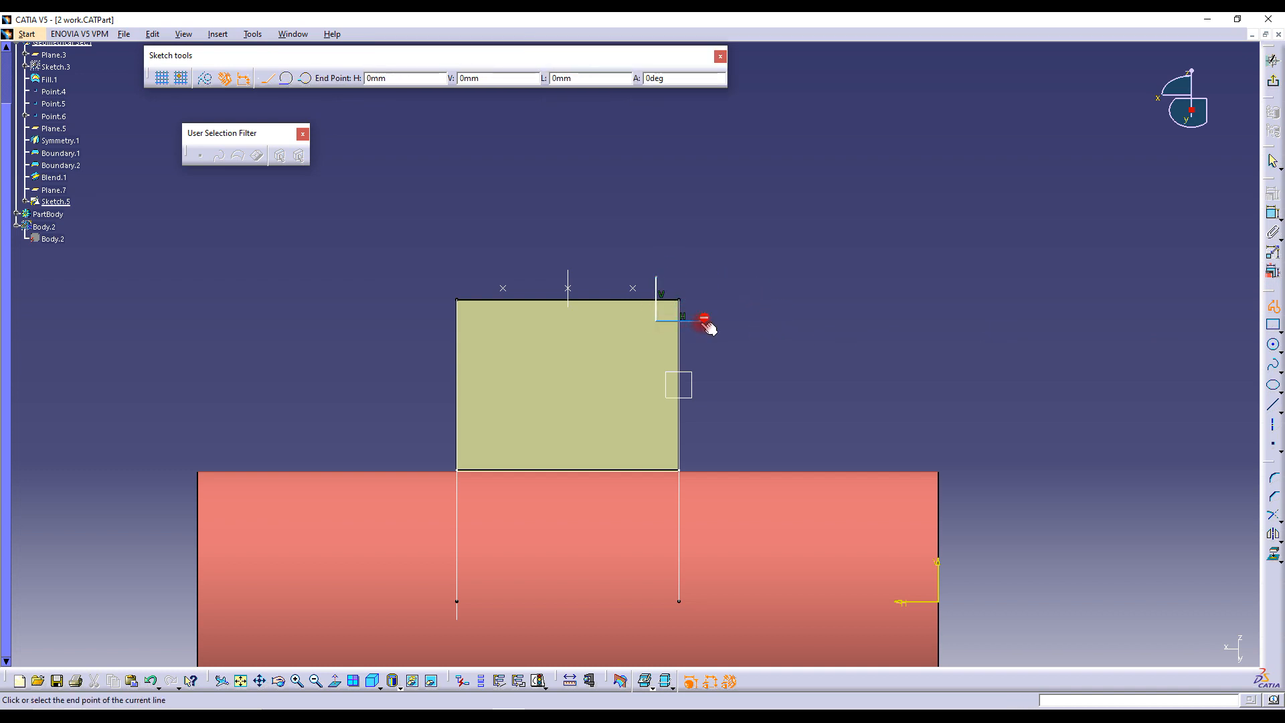
double_click(703, 320)
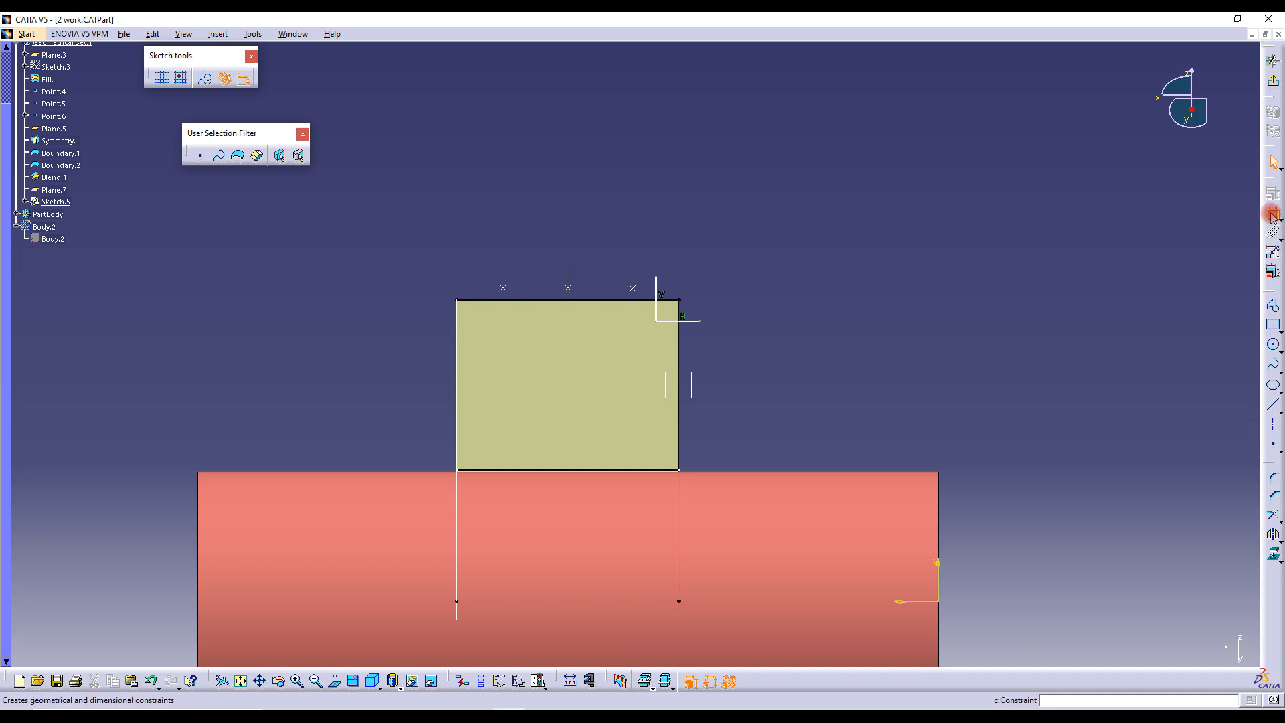
Dimension the profile's horizontal line from the support's top edge and set the offset to 7 mm
click(677, 324)
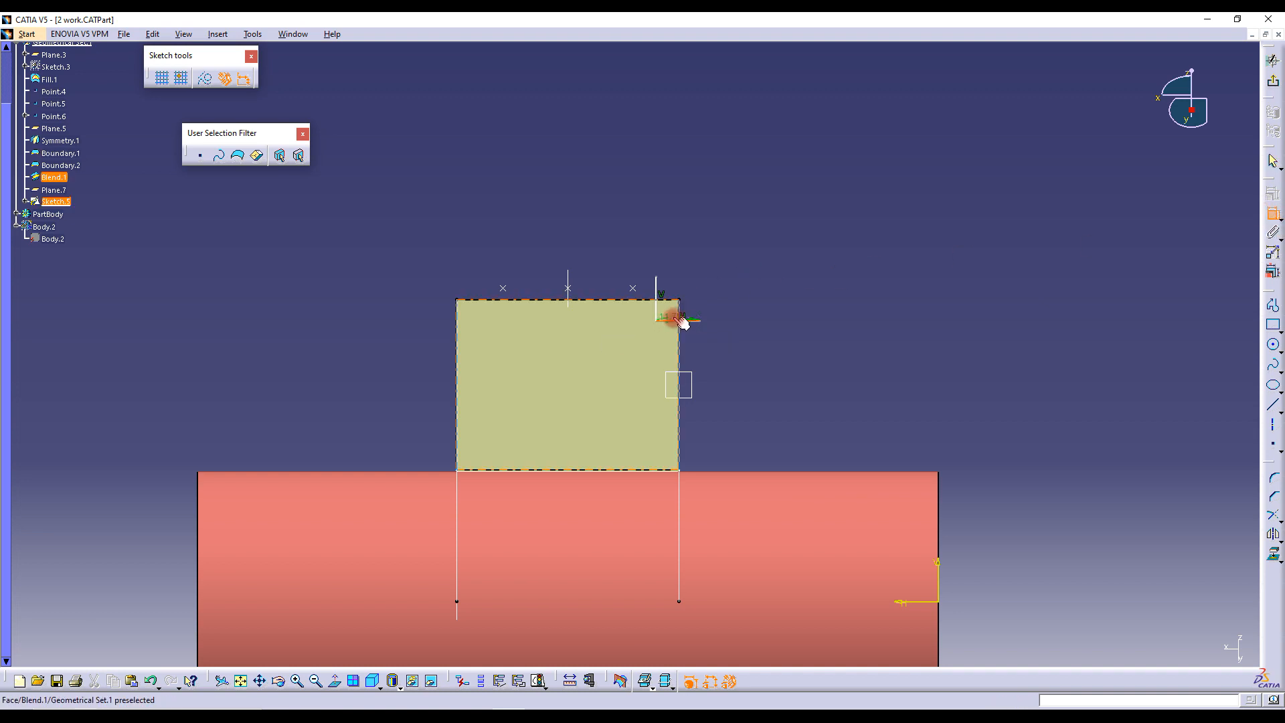
click(733, 292)
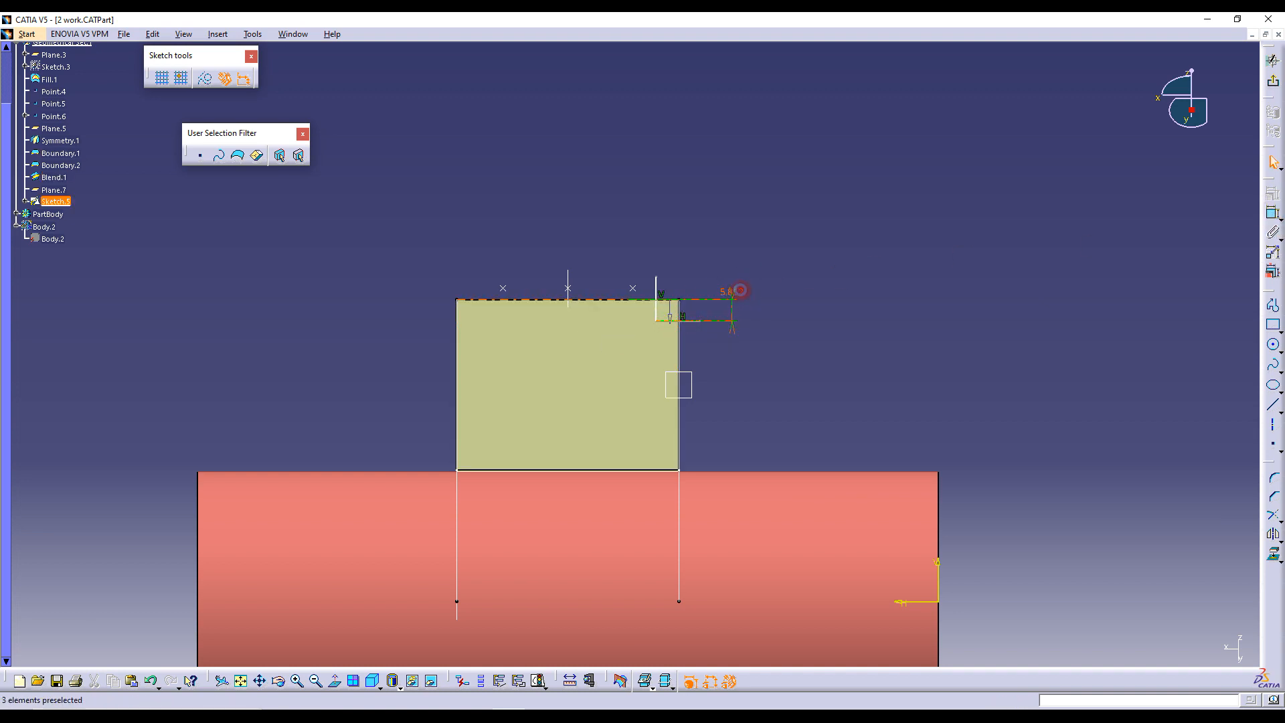
double_click(736, 292)
text(7)
key(Return)
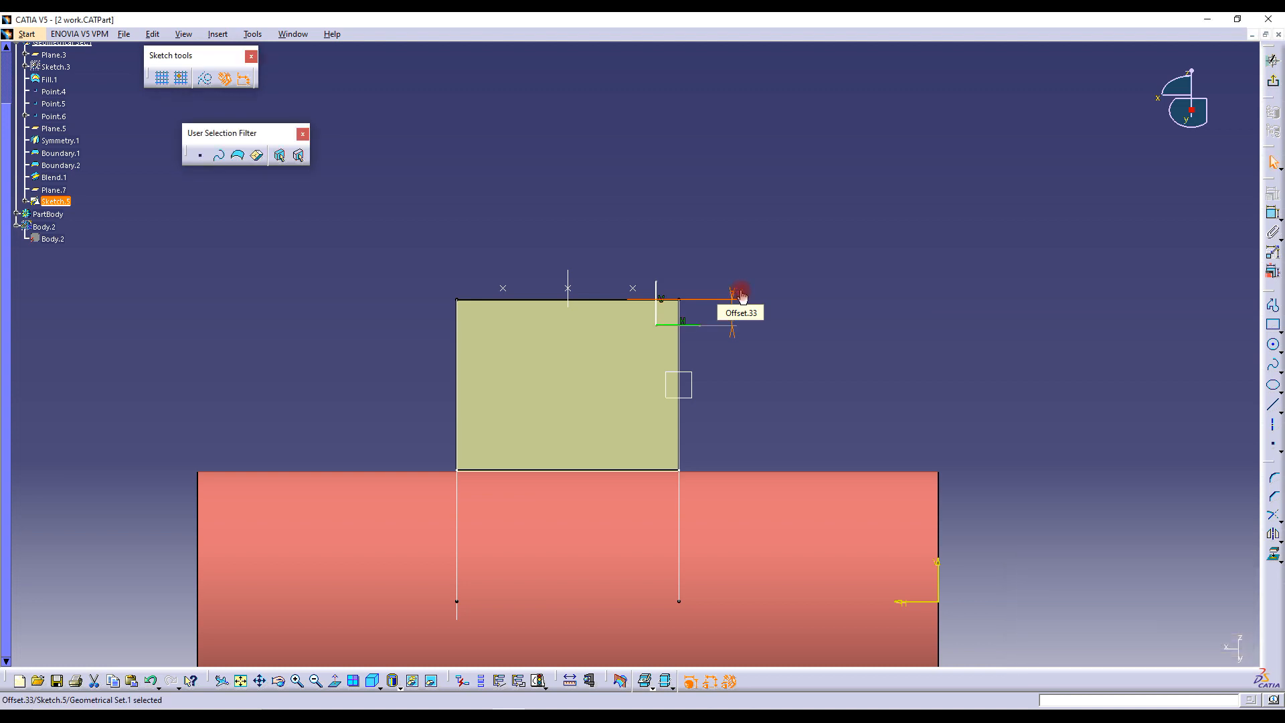
Set the profile's vertical line 7 mm from the support's side edge and exit the sketch
click(1274, 213)
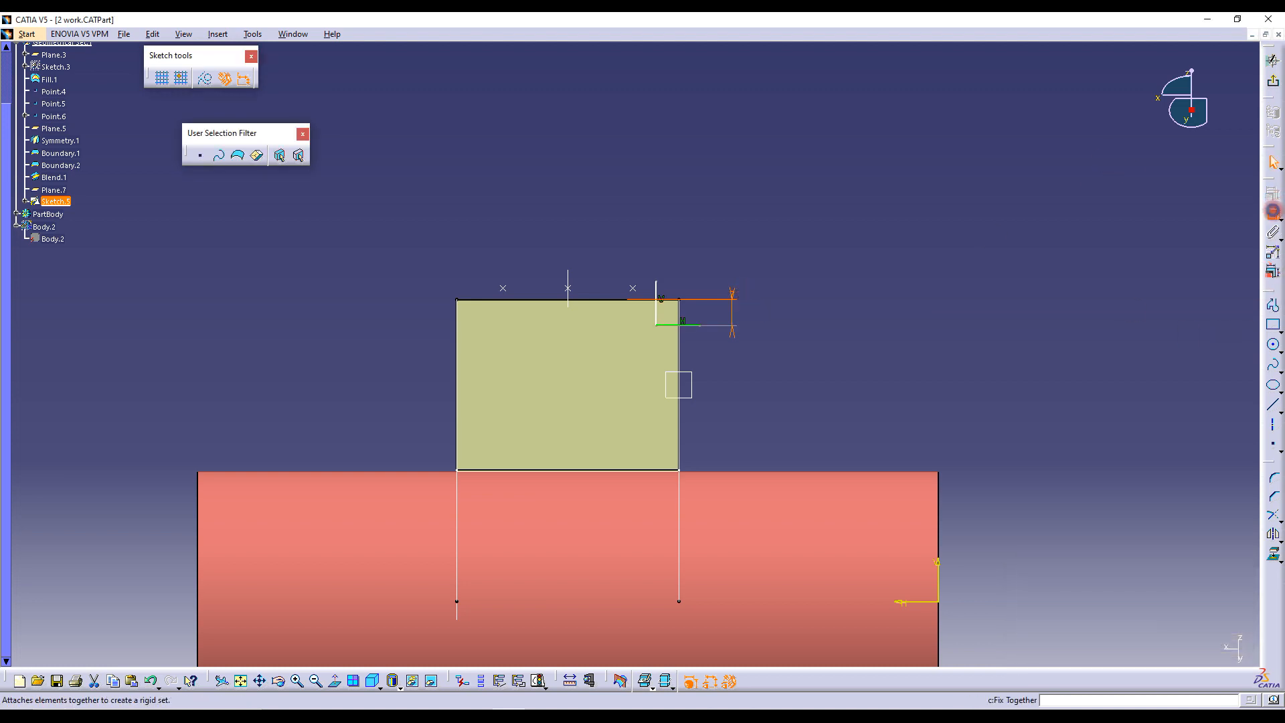
click(660, 306)
click(678, 311)
click(686, 257)
double_click(689, 254)
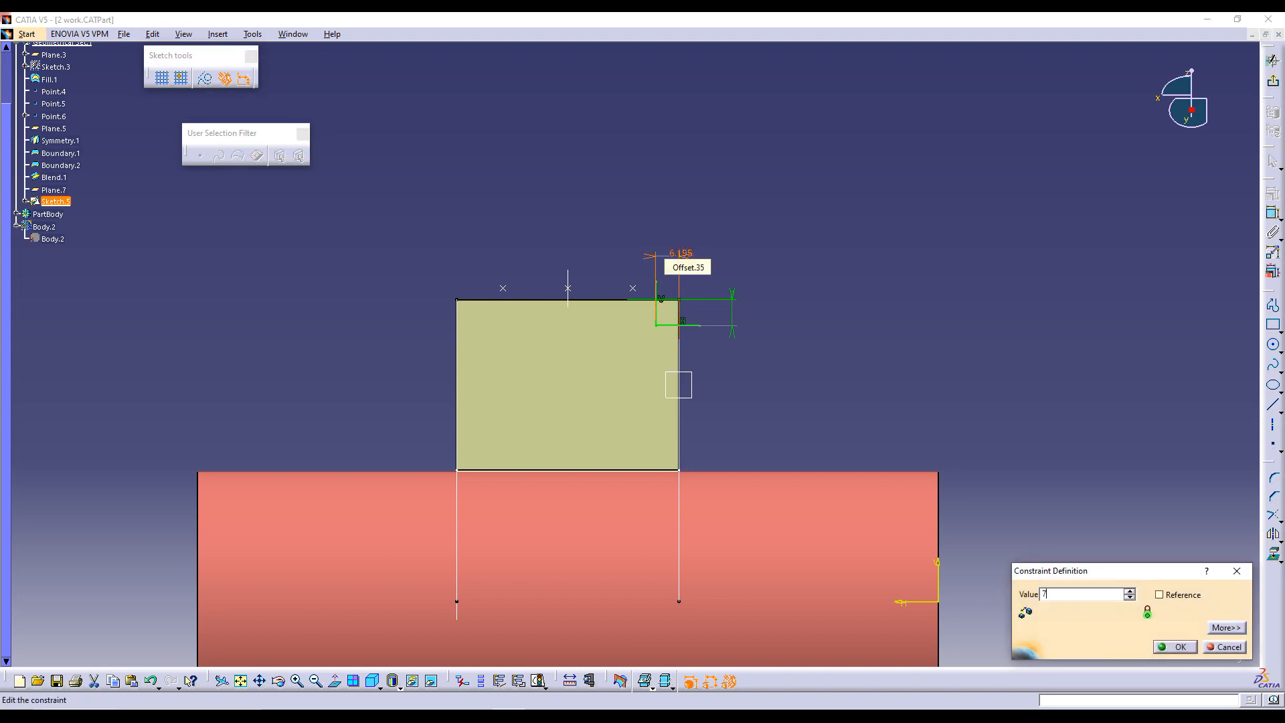
key(Return)
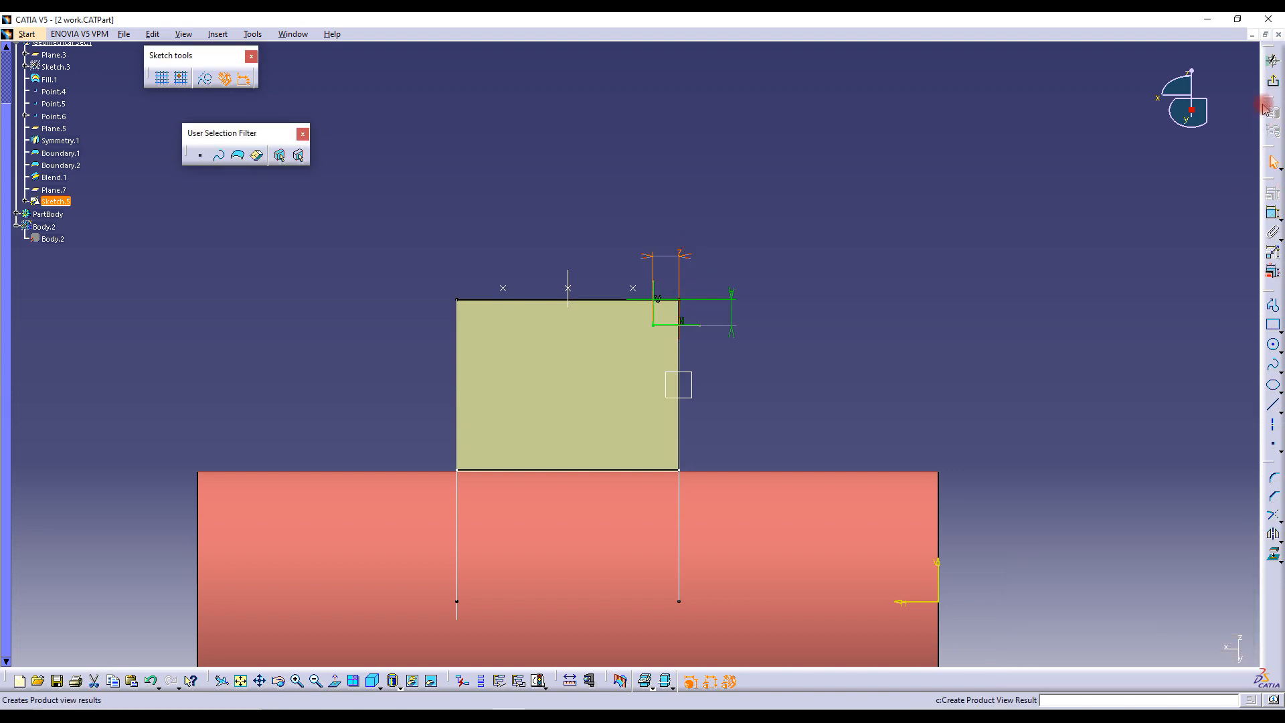
click(1272, 81)
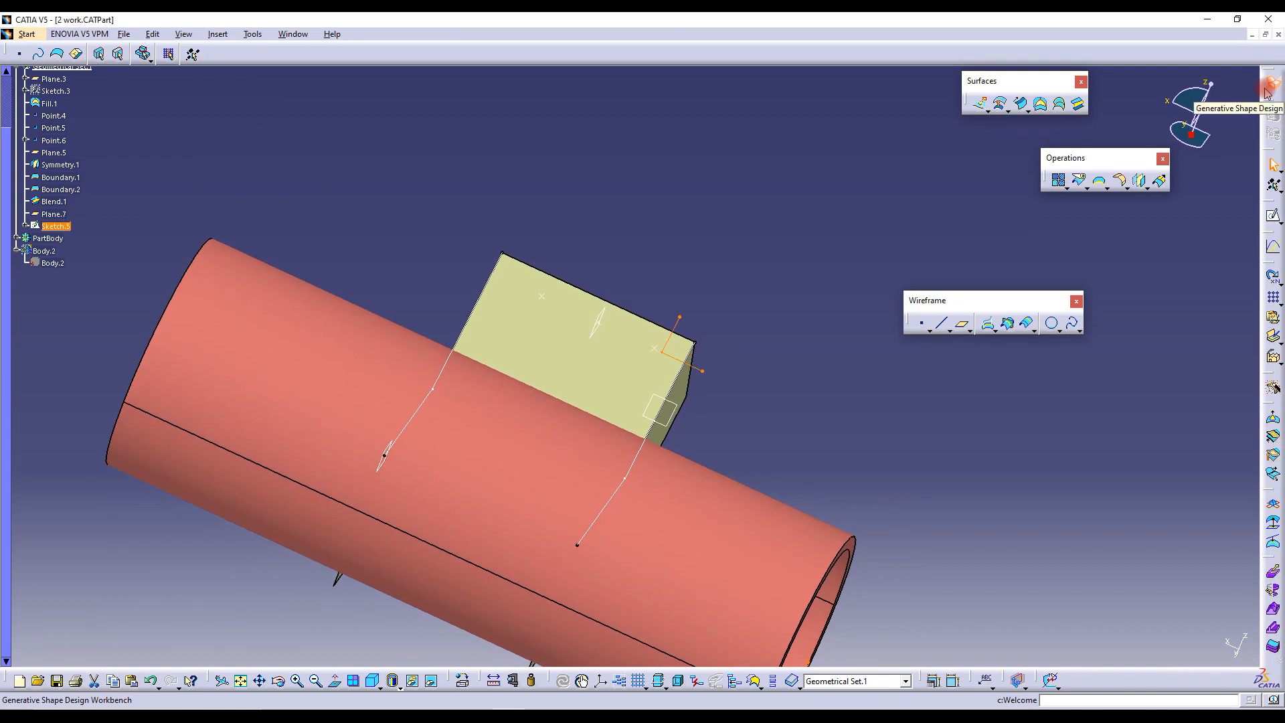
click(721, 226)
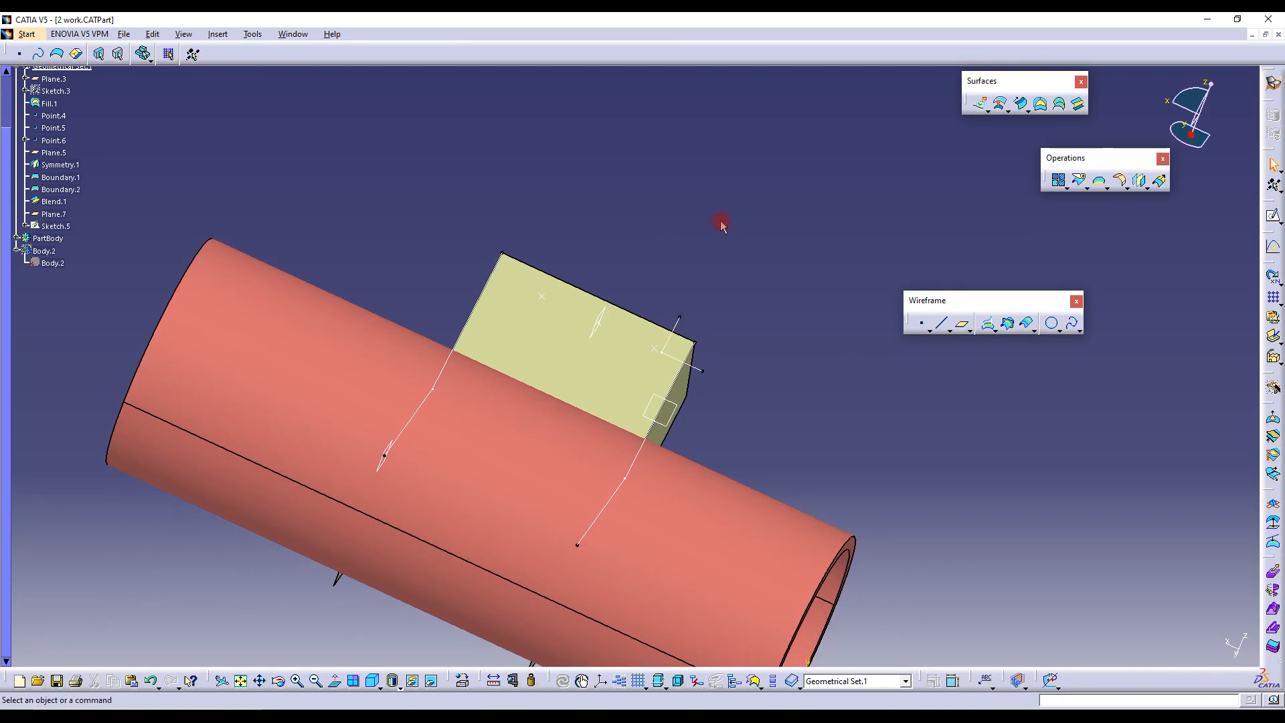
click(979, 103)
mouse_move(745, 373)
middle_down()
mouse_move(643, 395)
mouse_move(688, 324)
mouse_move(826, 412)
middle_up()
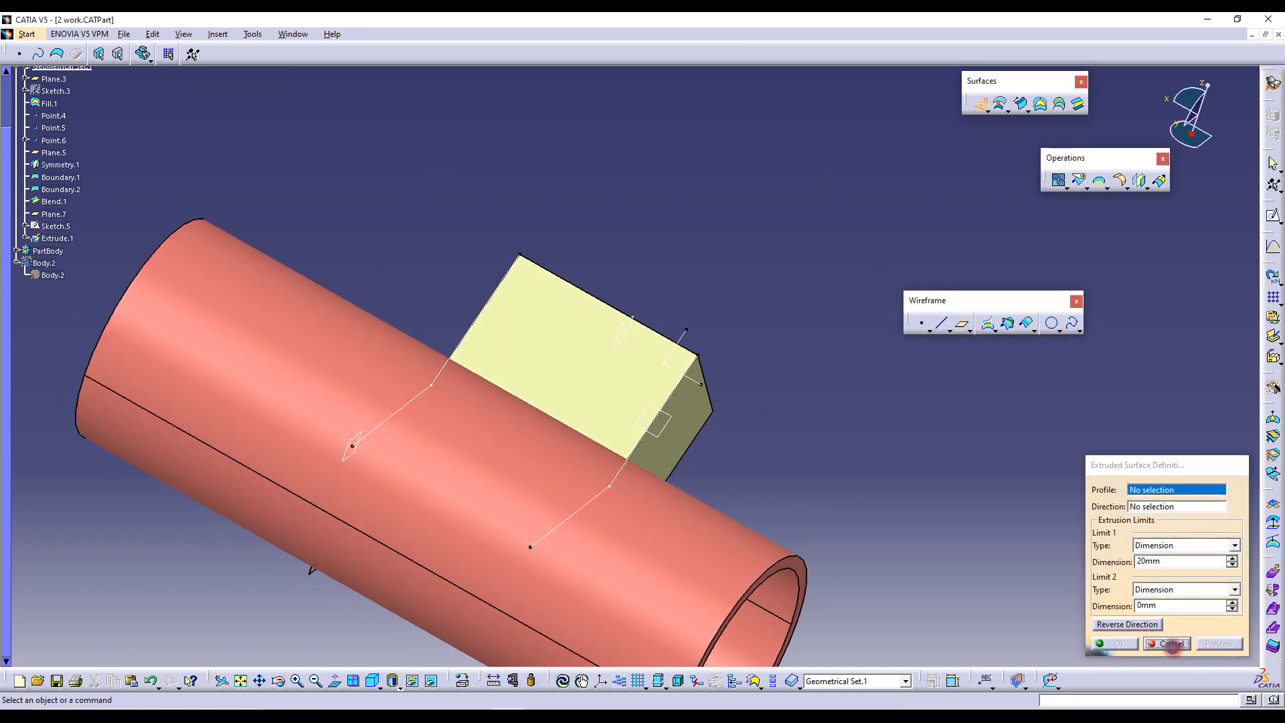
click(1171, 643)
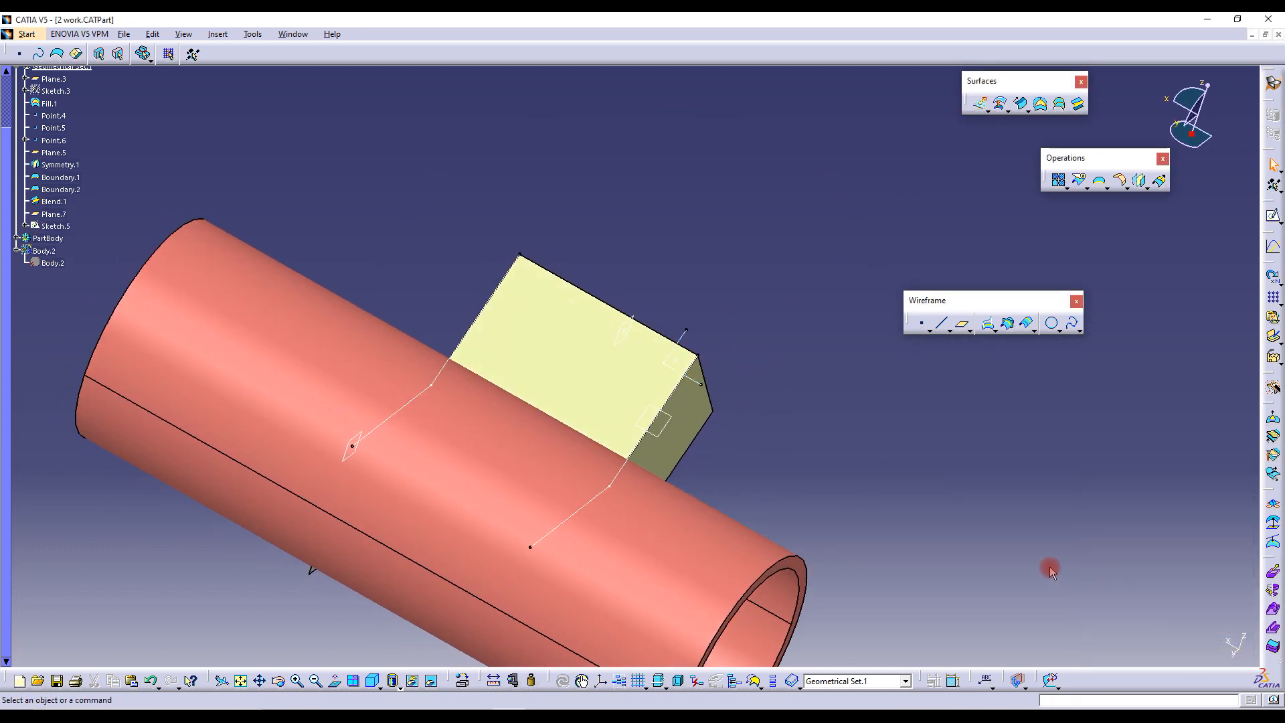
Extrude the L-shaped Sketch.5 as a surface 61 mm along the corner of the support, with 0 mm for the second limit
click(986, 110)
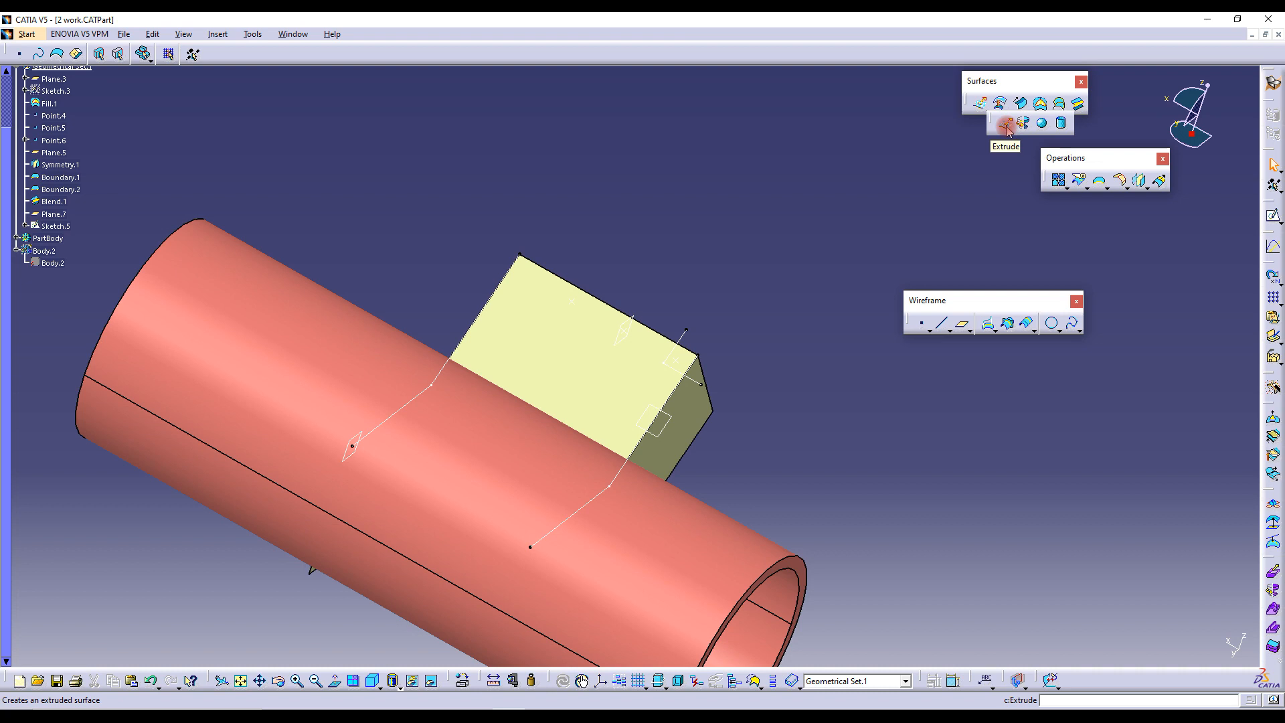
click(680, 341)
middle_drag(683, 359, 699, 398)
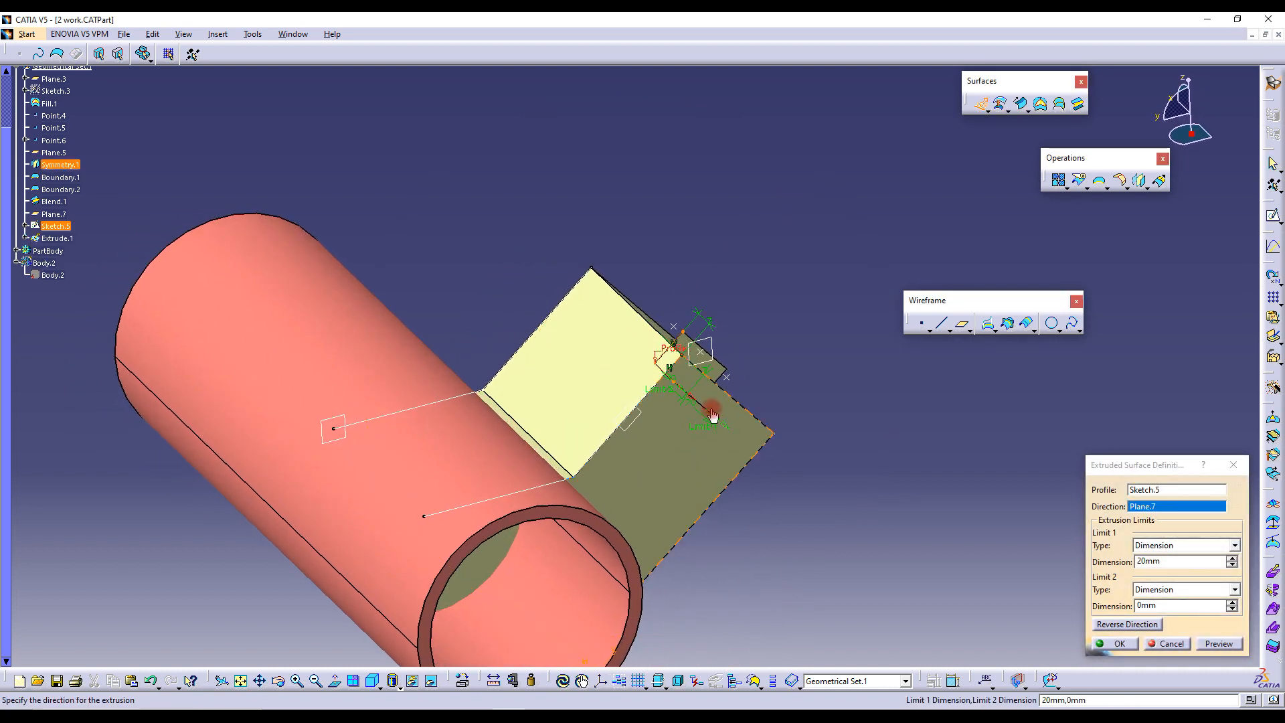
drag(708, 430, 828, 465)
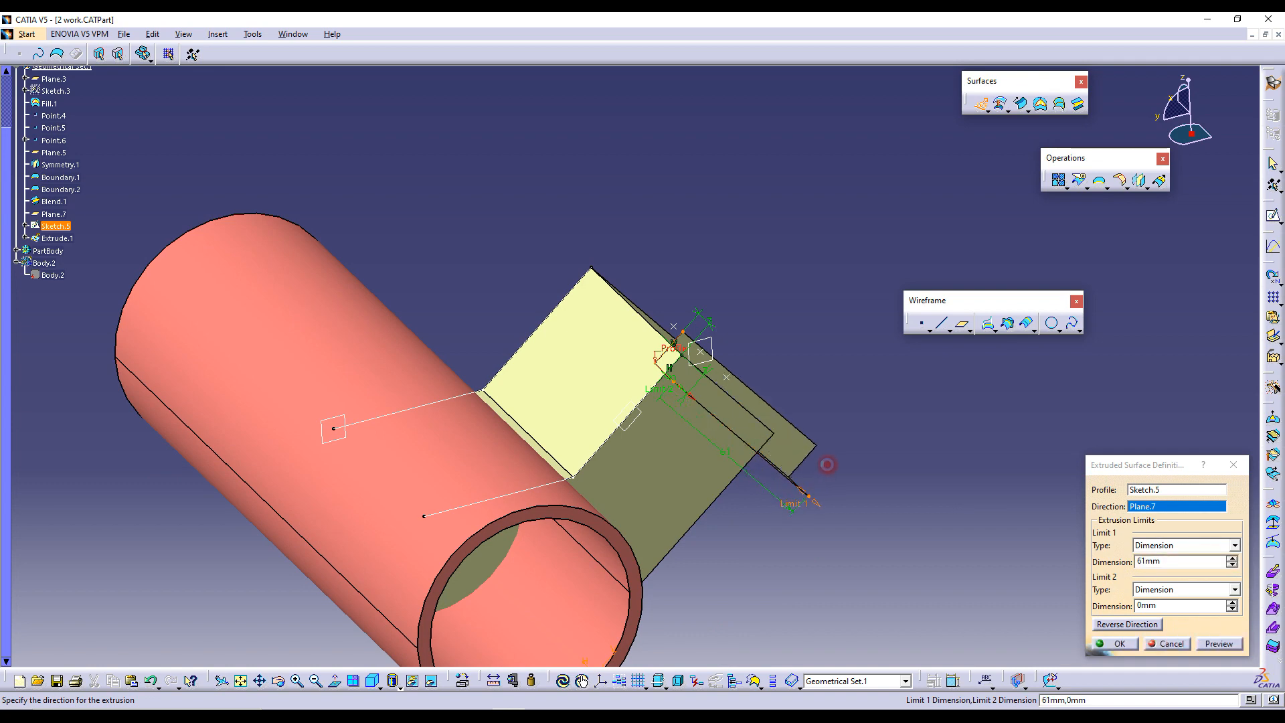
middle_drag(590, 397, 799, 415)
middle_drag(705, 405, 896, 472)
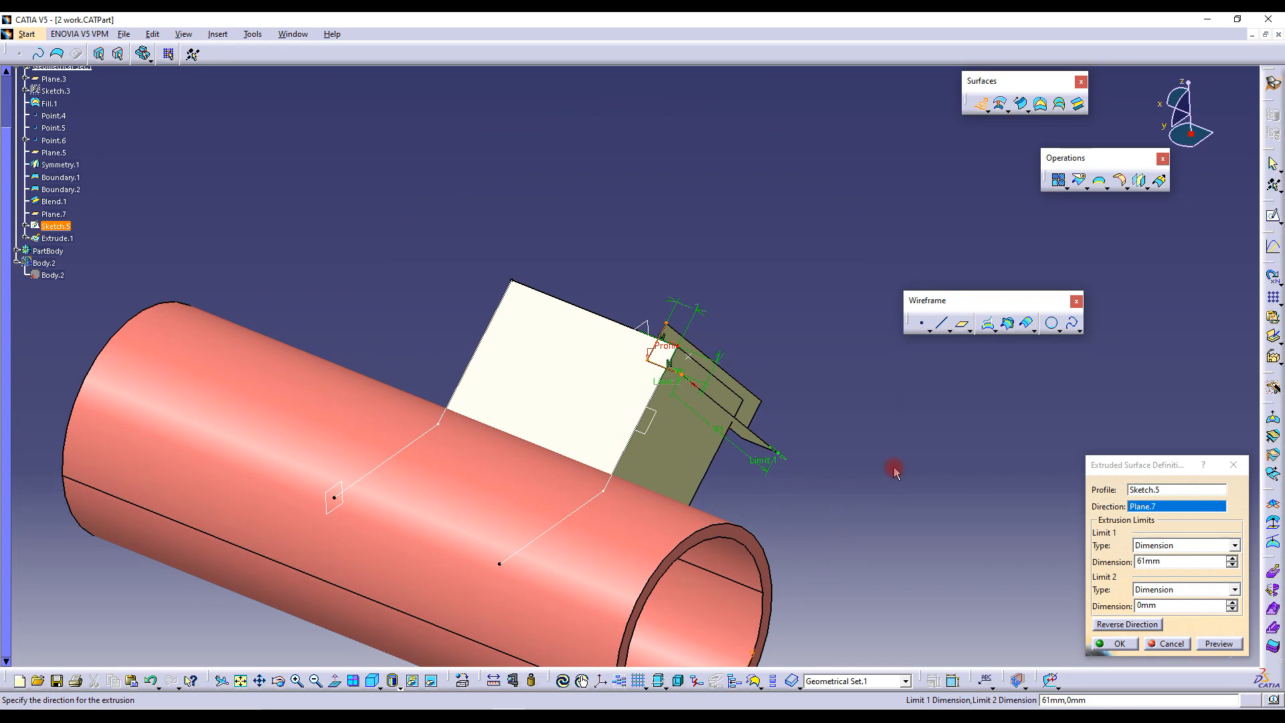
click(1116, 643)
middle_drag(734, 321, 766, 241)
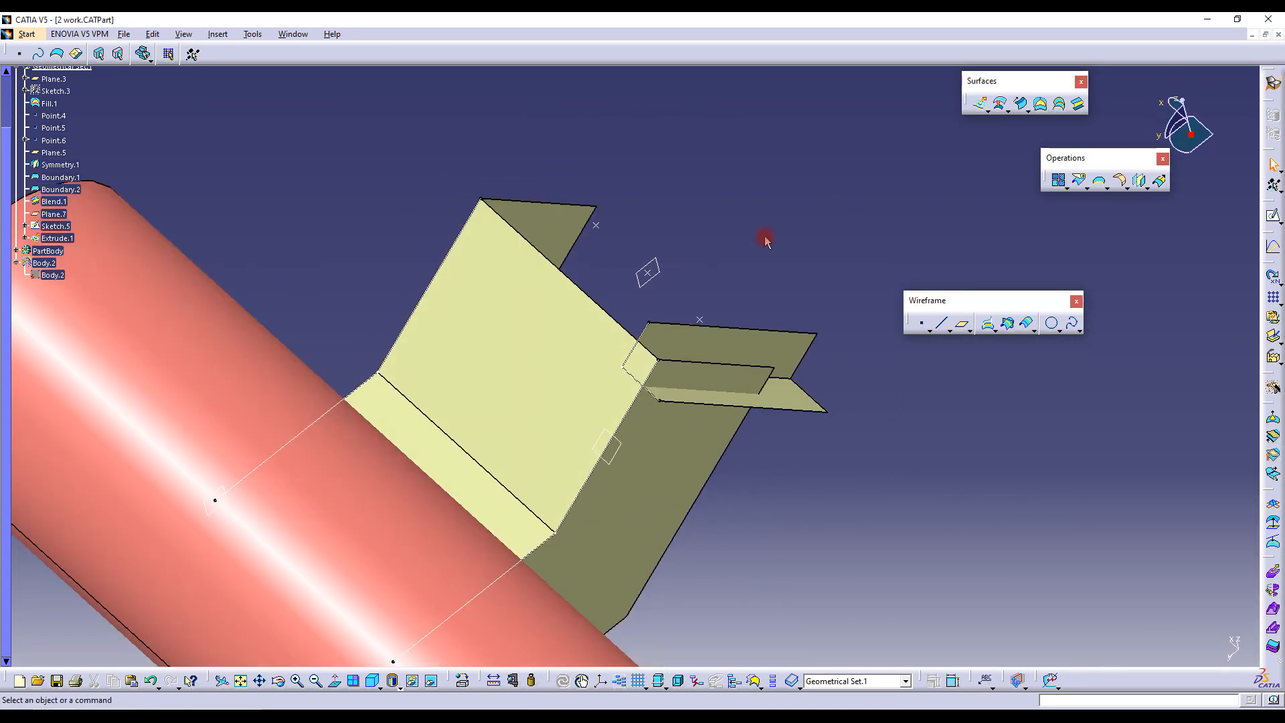
click(1078, 180)
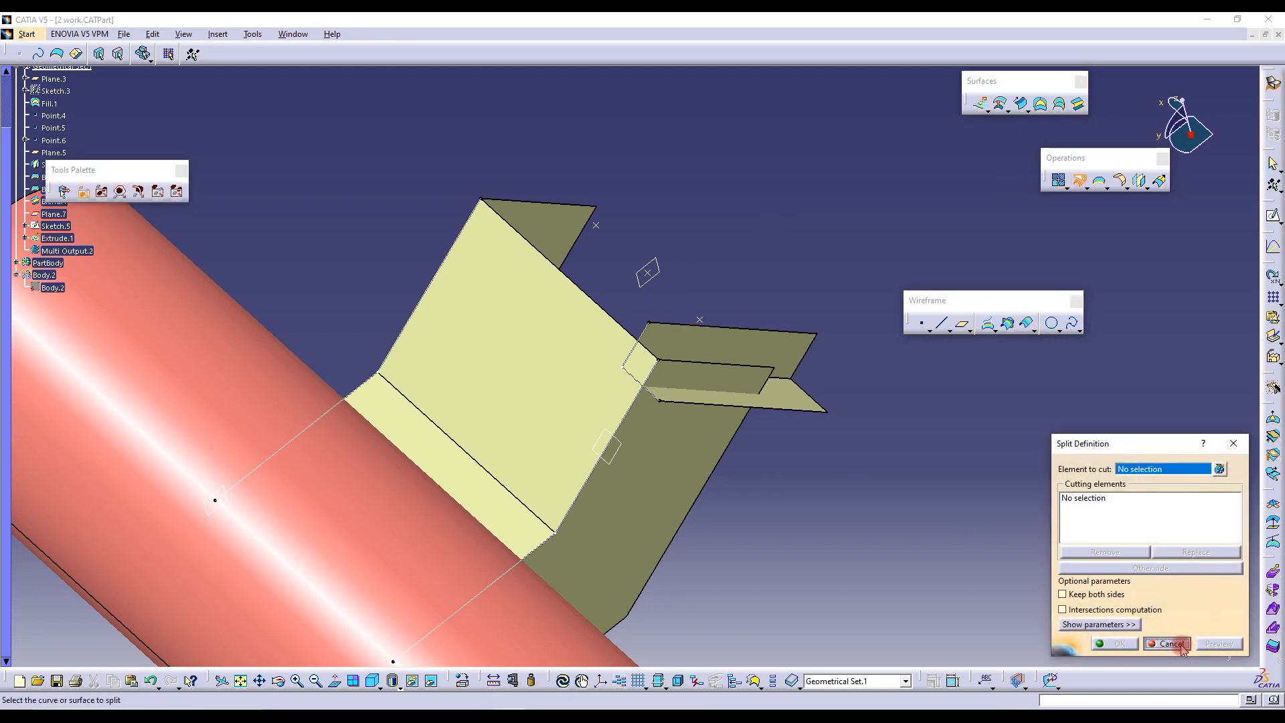
click(1170, 644)
Mirror the L-shaped surface Extrude.1 about Plane.5 with Symmetry, keeping the result as a surface
middle_drag(580, 376, 654, 321)
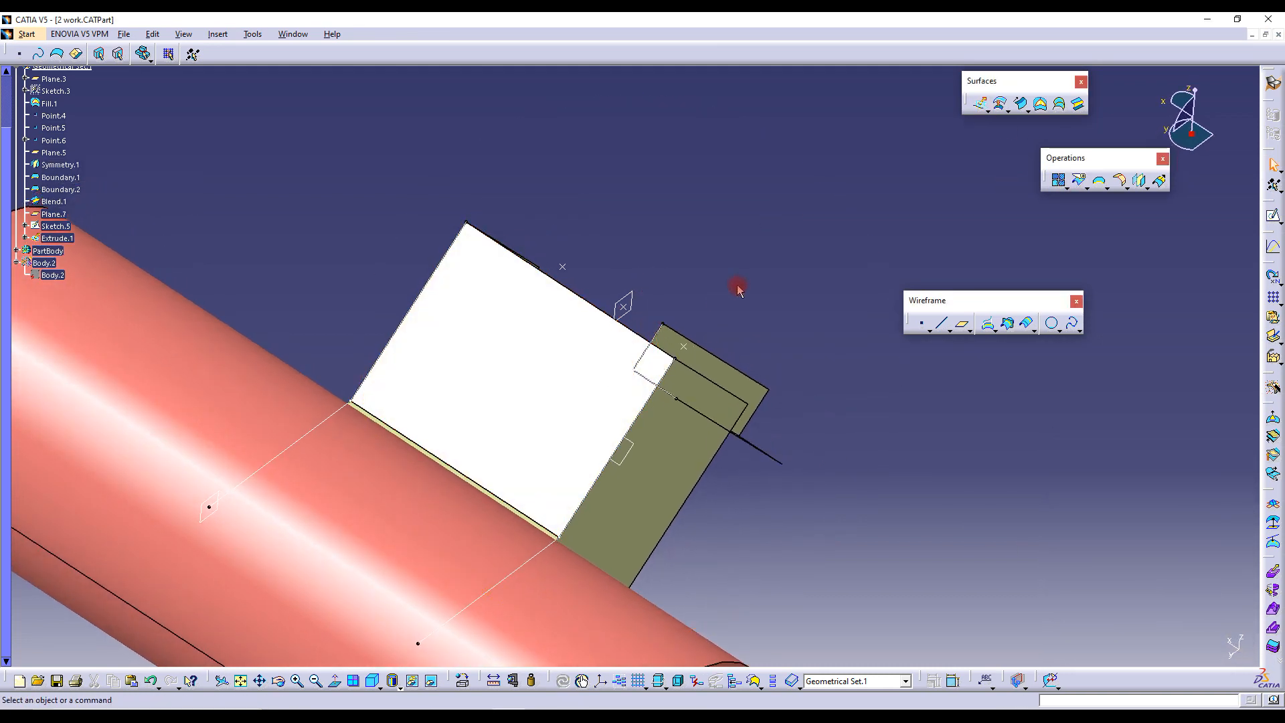
middle_drag(738, 289, 751, 373)
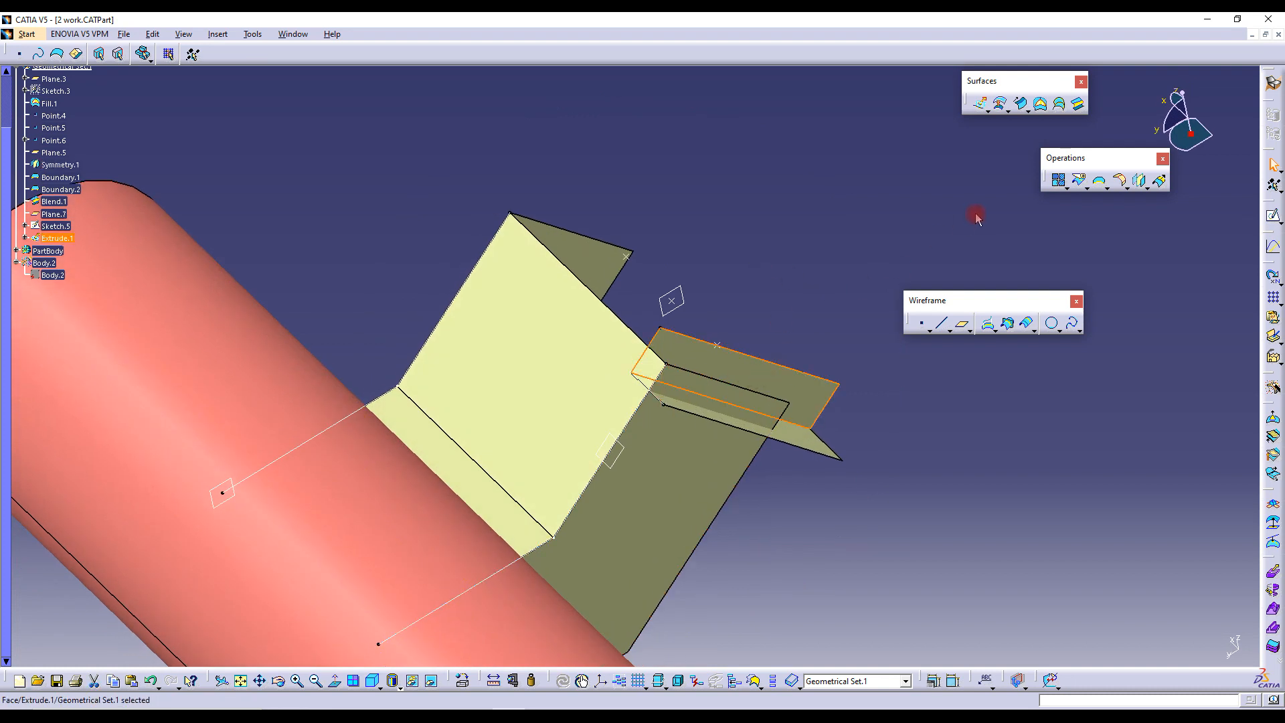
click(1138, 180)
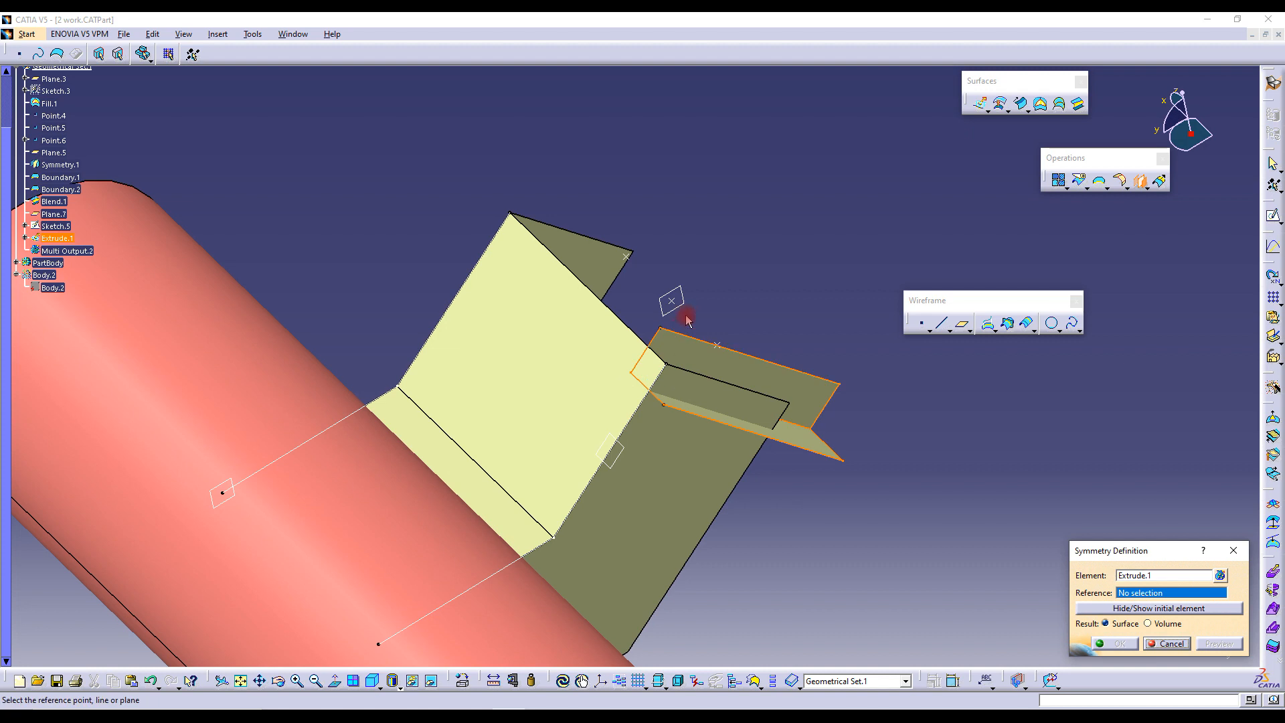
click(673, 300)
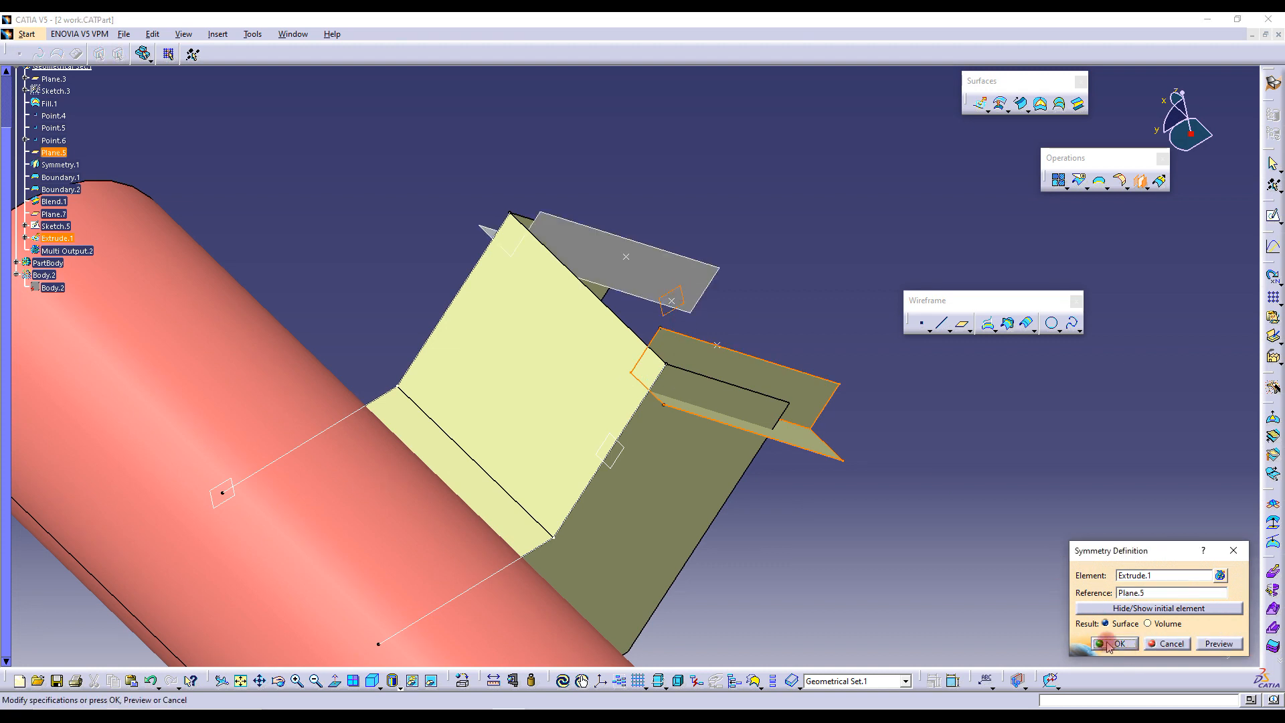
click(1108, 644)
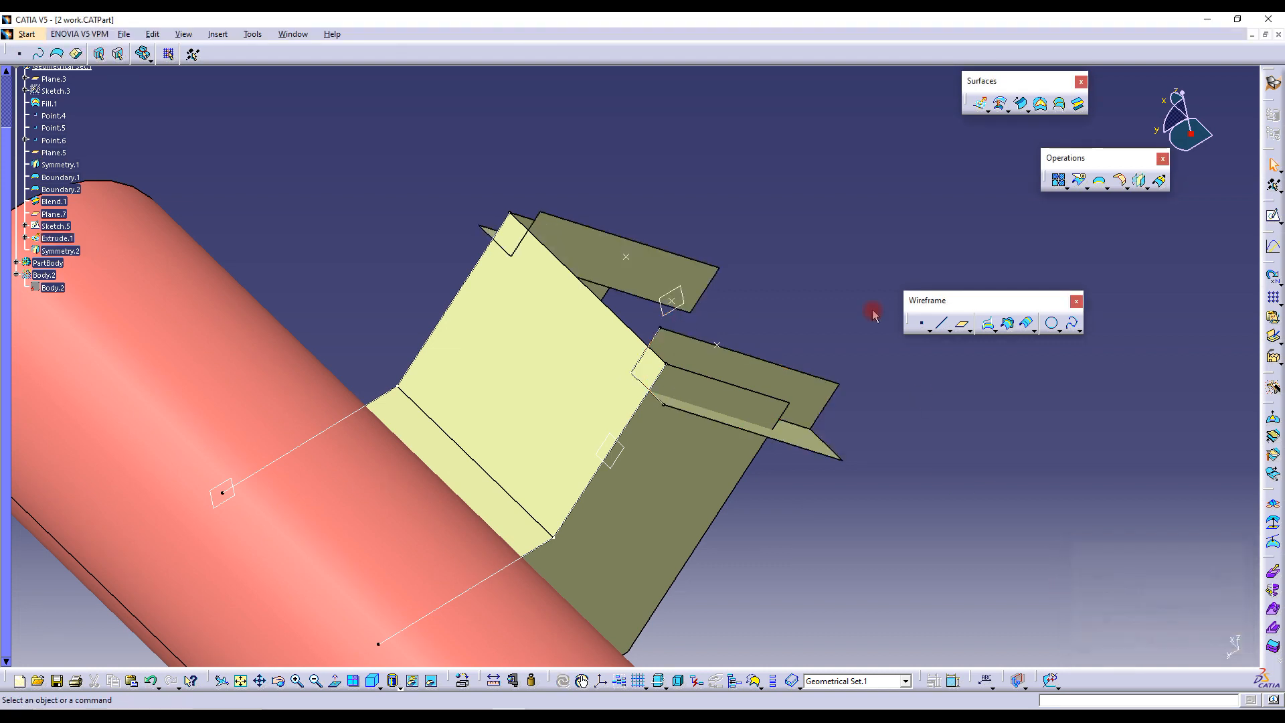
Split the Blend.1 surface with Extrude.1 and its mirrored copy Symmetry.2 as cutting elements, removing both upper corners
click(1080, 182)
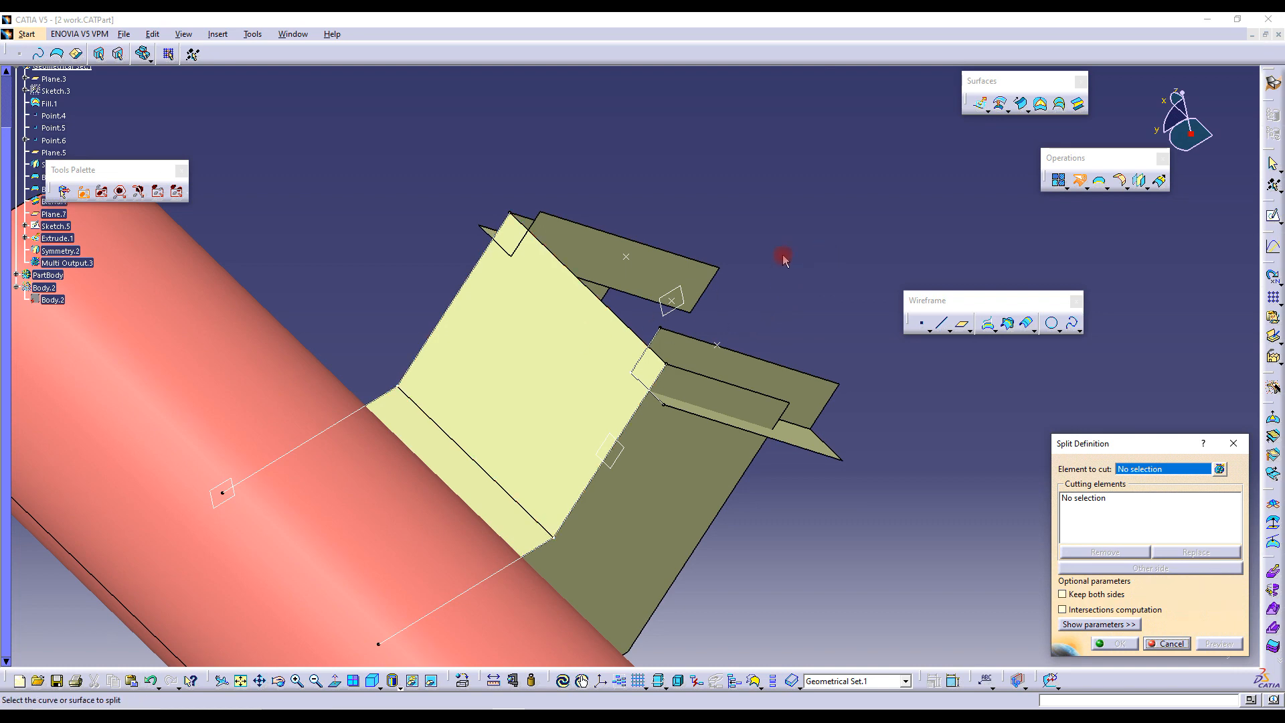
middle_drag(574, 335, 582, 309)
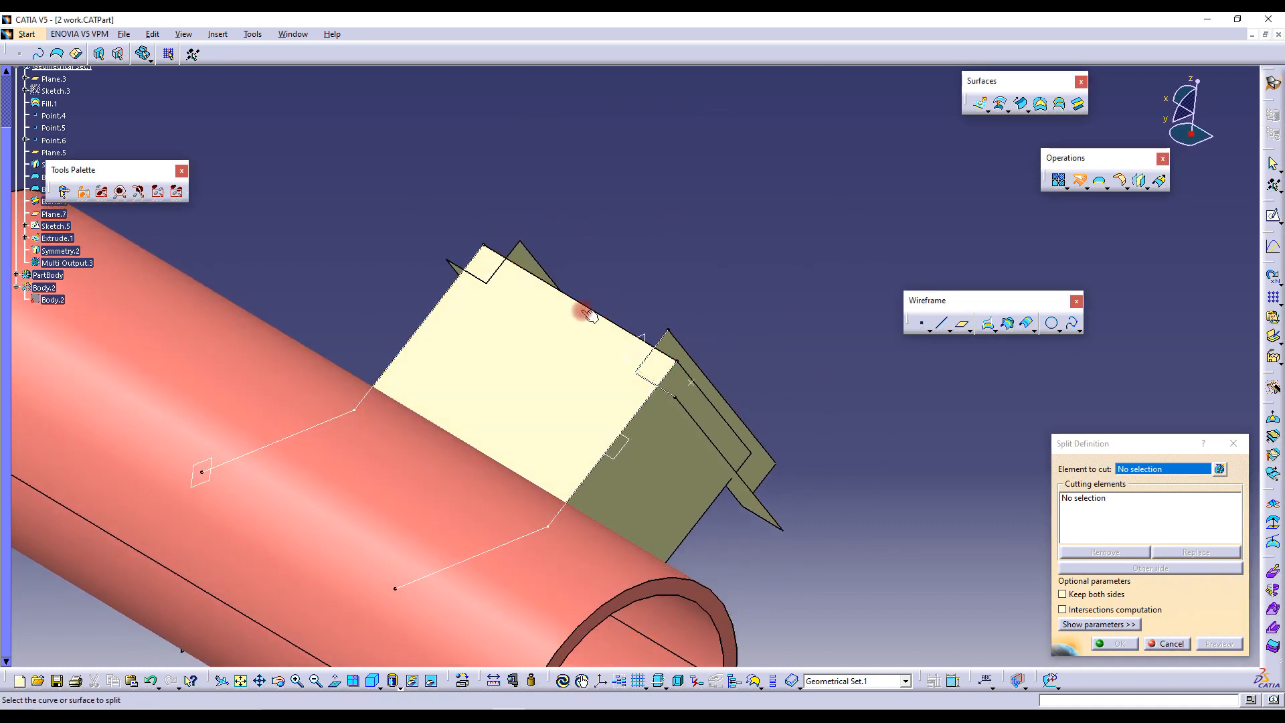
click(557, 354)
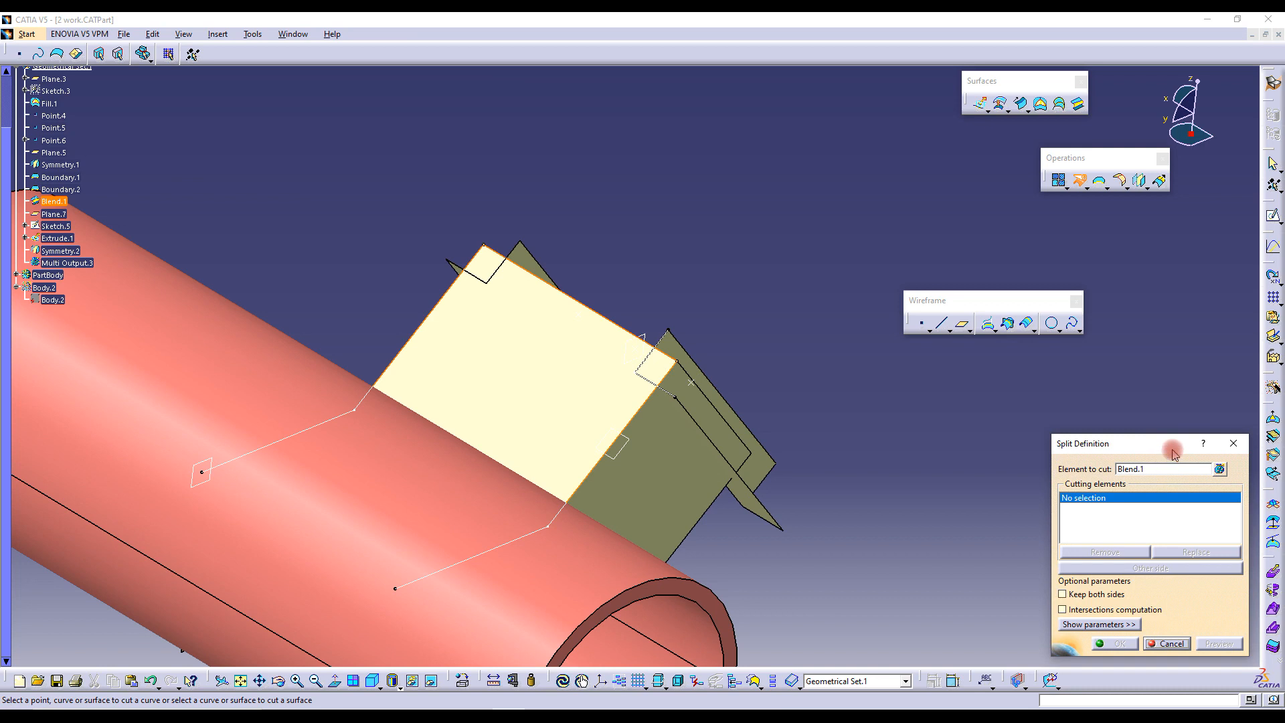
click(1140, 473)
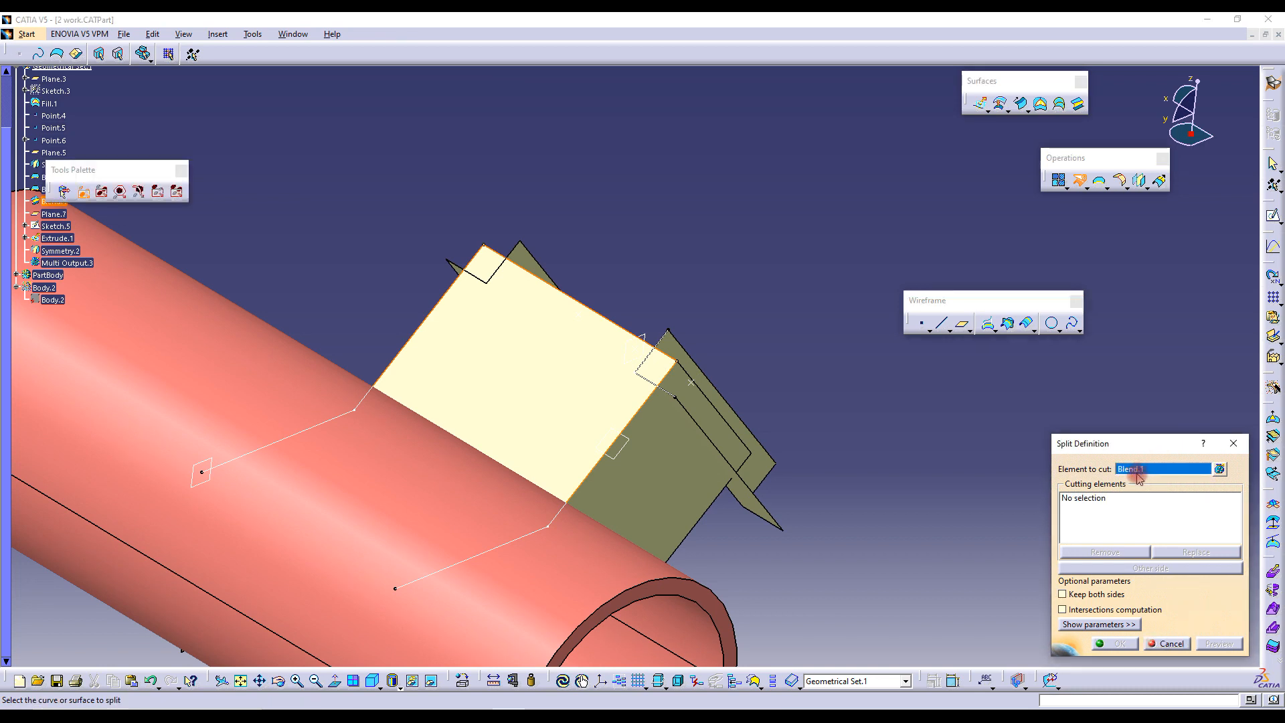
click(1101, 501)
middle_drag(832, 381, 660, 411)
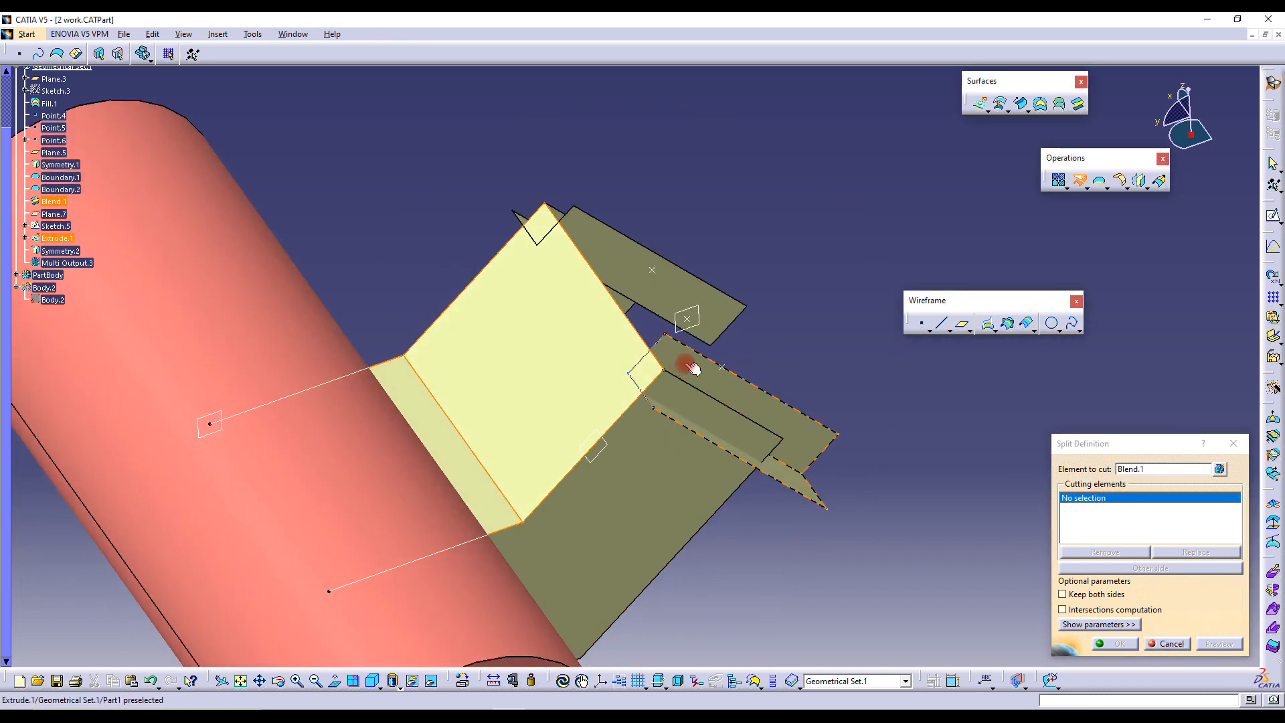
click(629, 264)
click(619, 237)
middle_drag(680, 295, 699, 358)
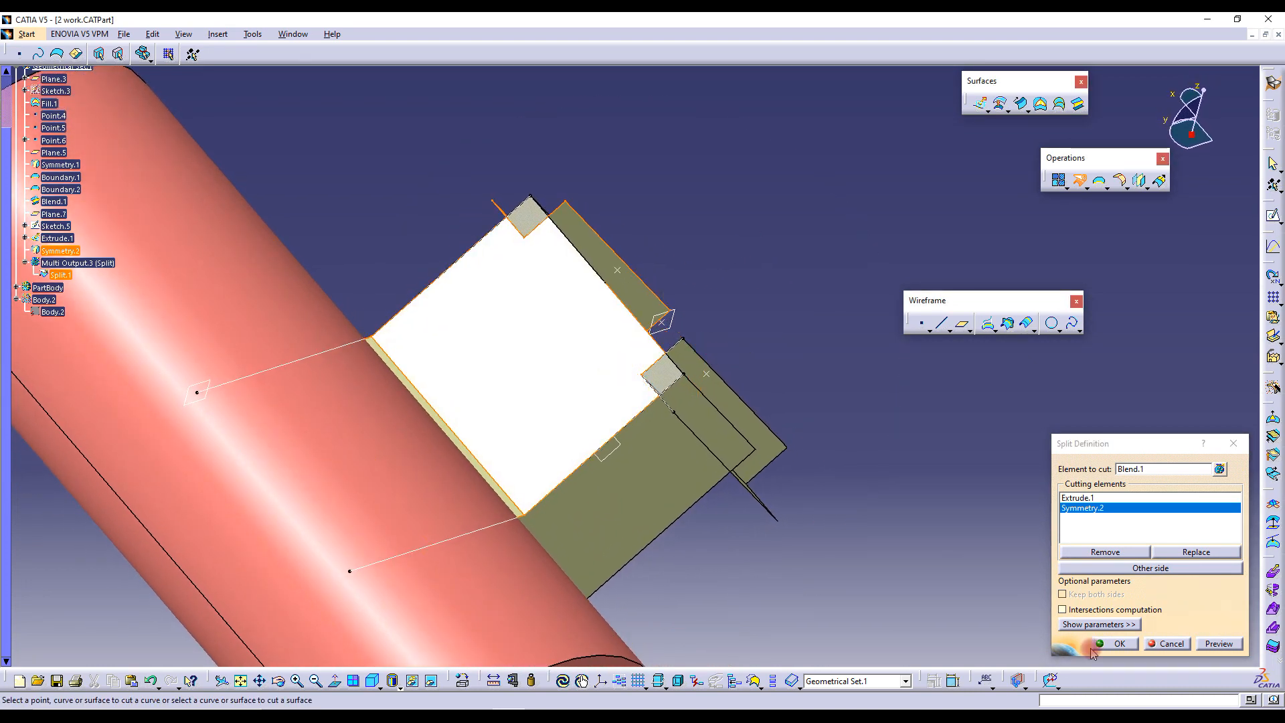
click(1133, 653)
Hide the two L-shaped cutting surfaces Extrude.1 and Symmetry.2
middle_drag(711, 279, 757, 235)
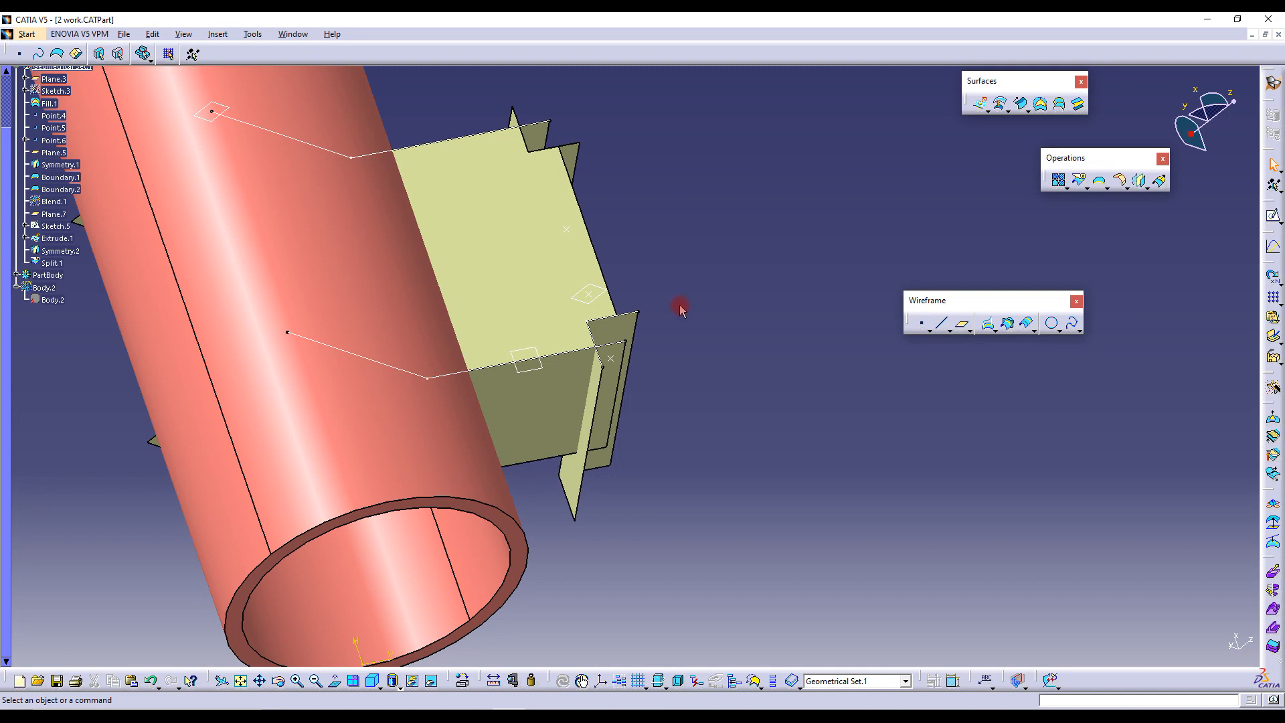
right_click(60, 251)
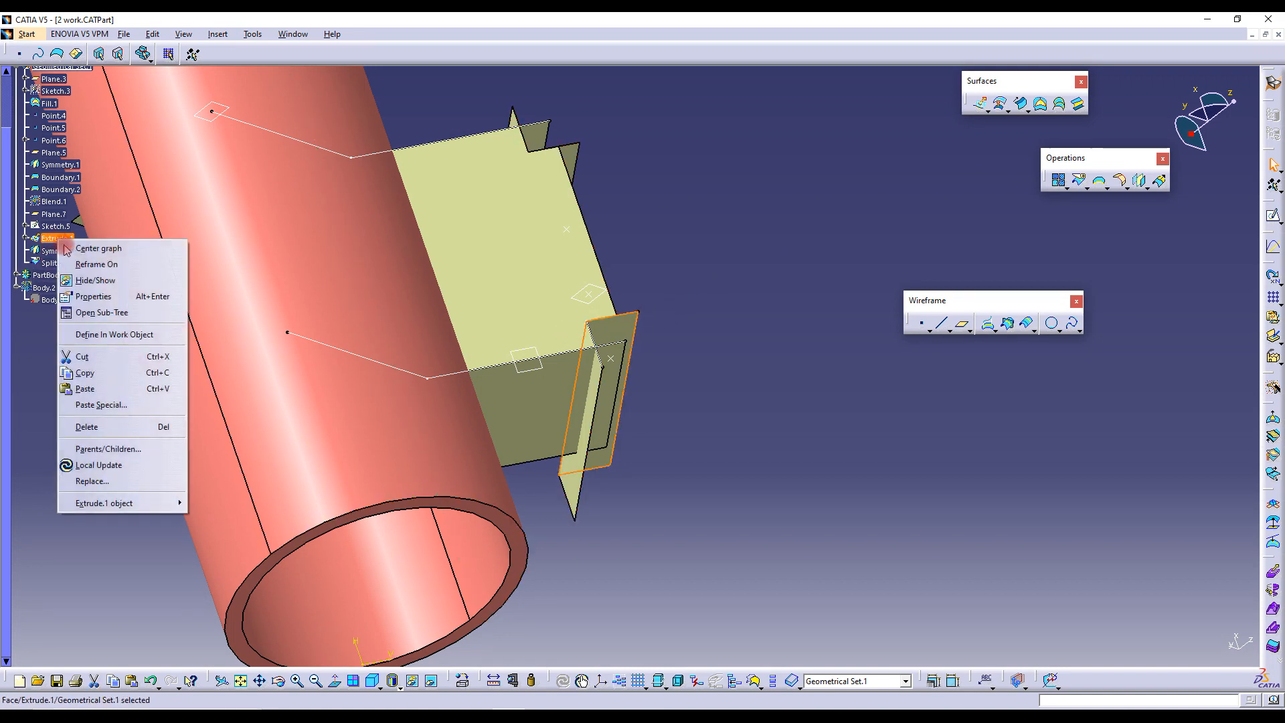
click(90, 278)
right_click(61, 251)
click(90, 276)
Sketch an L-shaped profile with legs about 12 mm long on the Symmetry.1 side face, around its upper corner
click(594, 393)
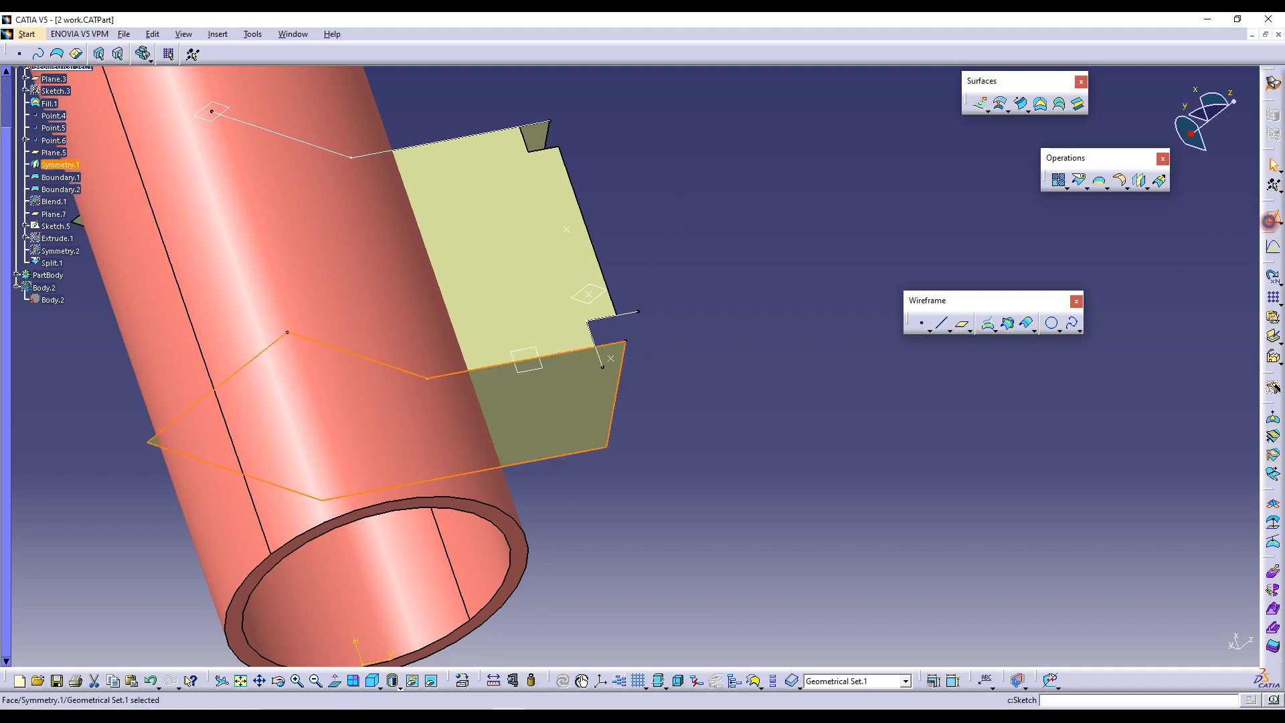
click(1272, 221)
middle_drag(670, 300, 757, 206)
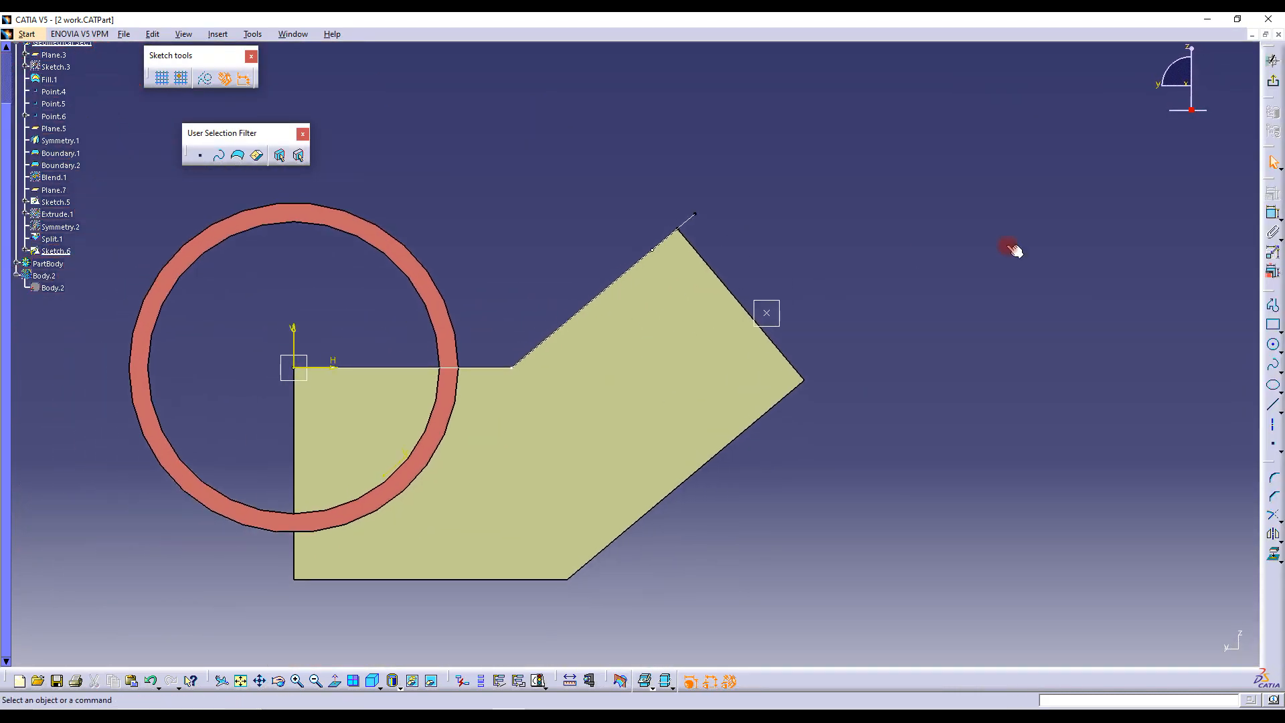
click(1265, 307)
click(622, 233)
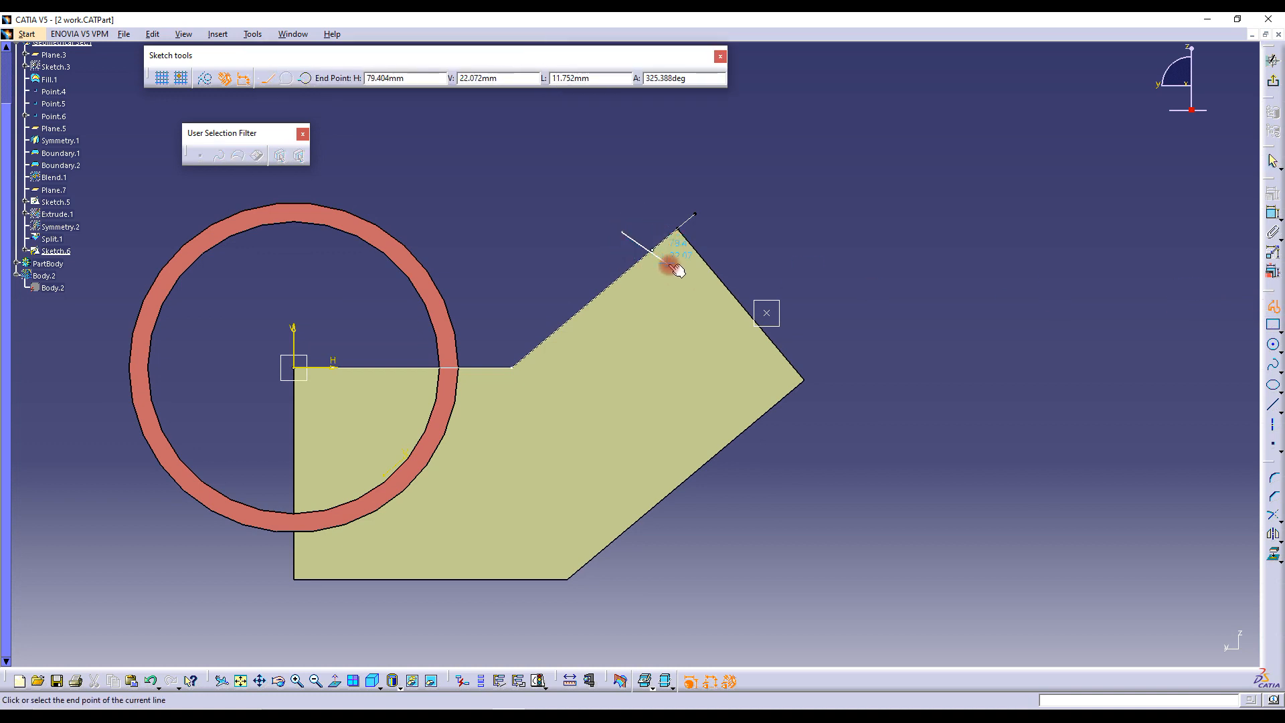
click(662, 271)
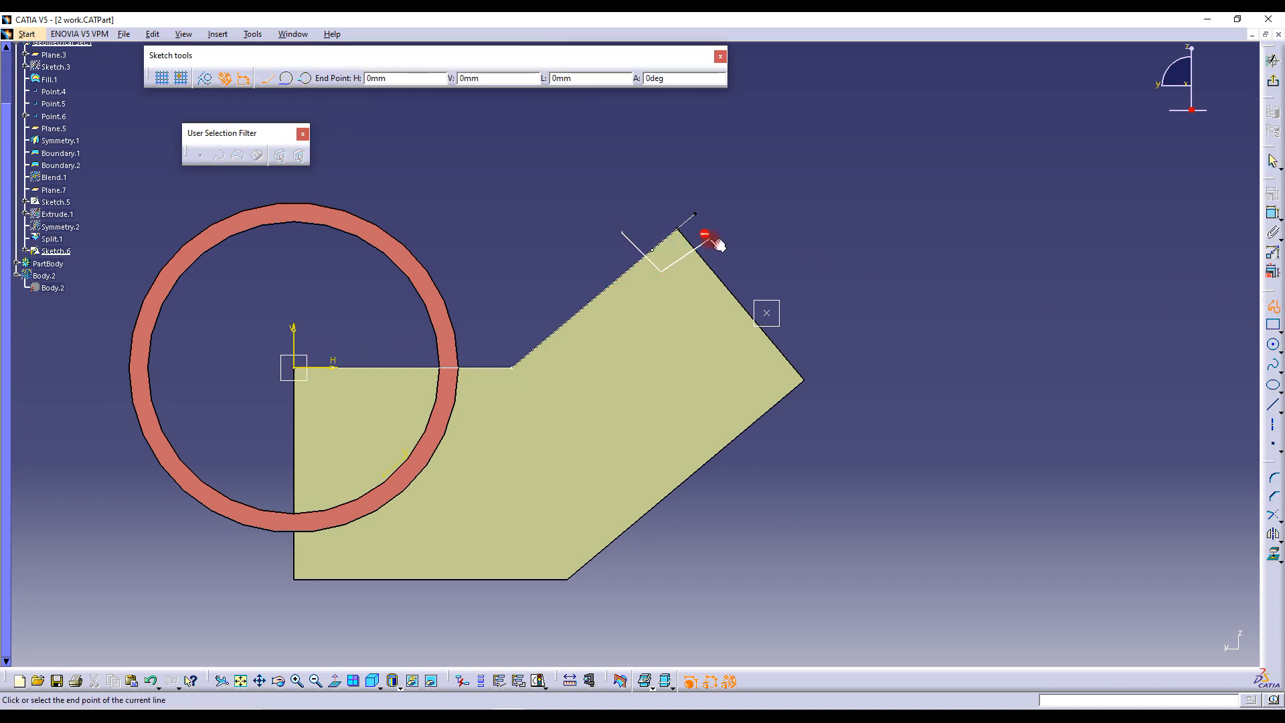
double_click(711, 241)
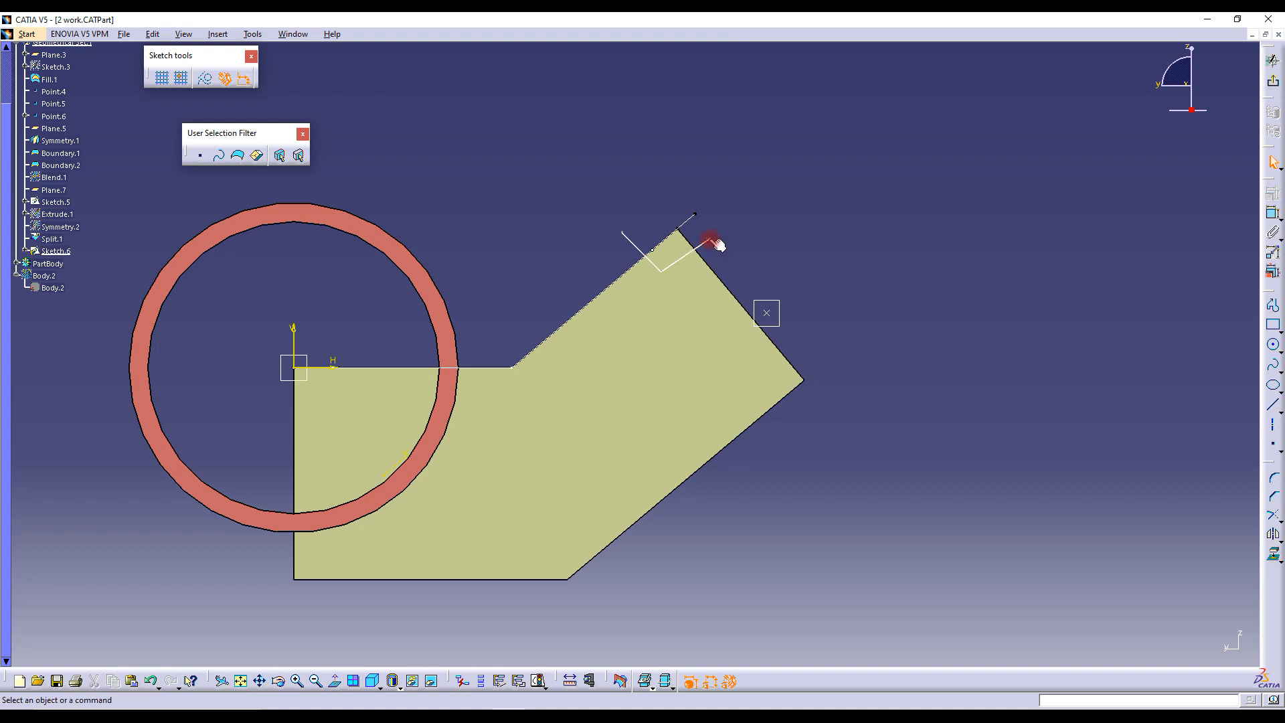
Constrain the two profile lines perpendicular to each other and make one leg parallel to the face's sloped upper edge
click(630, 242)
ctrl+click(689, 254)
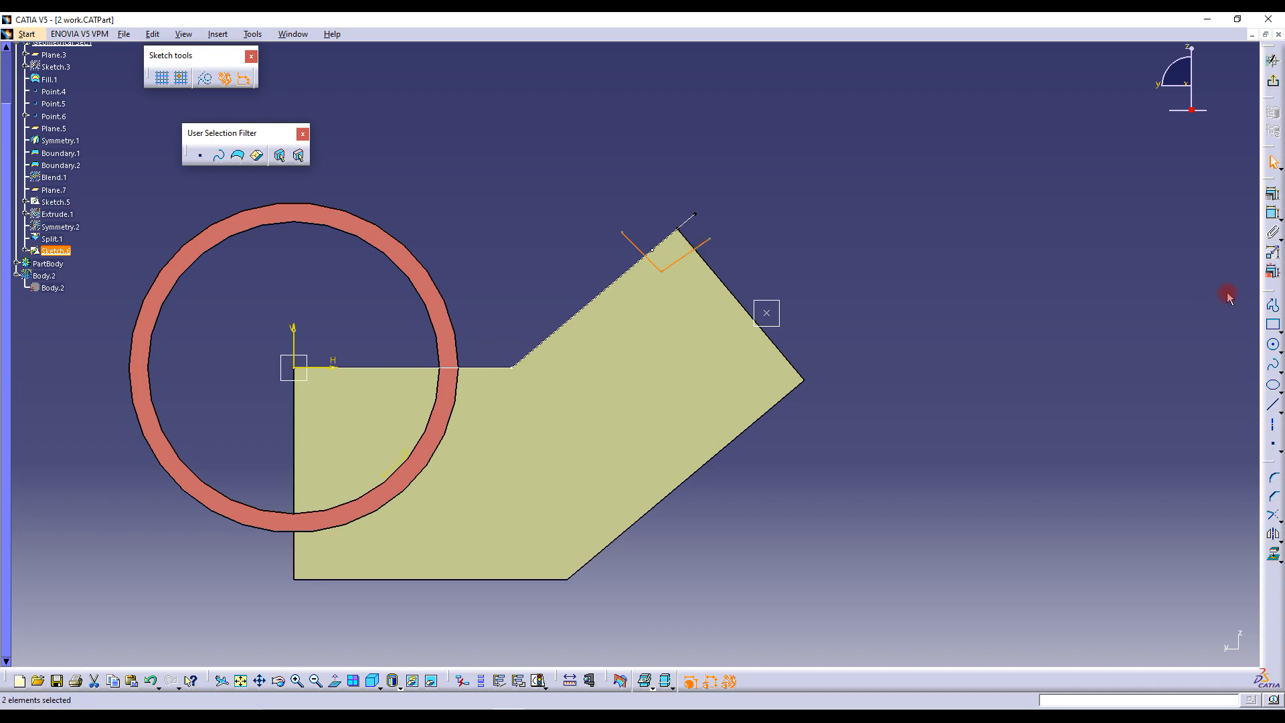
click(1273, 195)
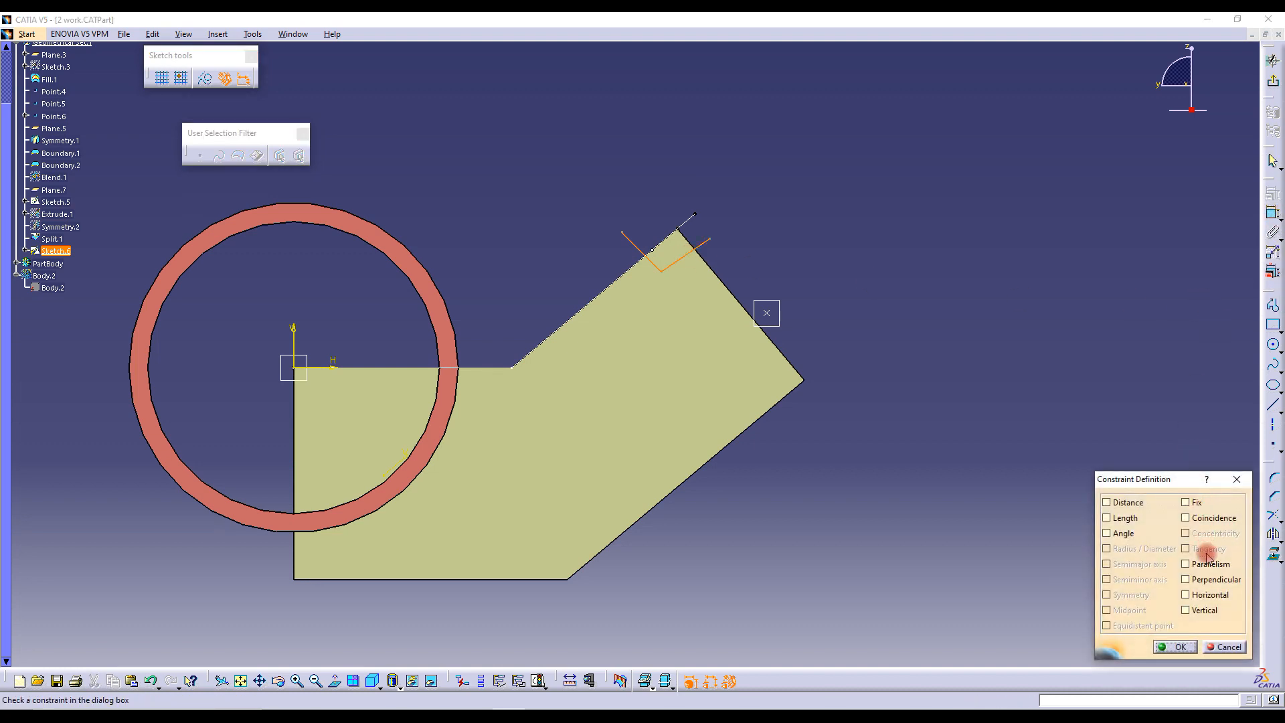
click(1207, 582)
click(1175, 647)
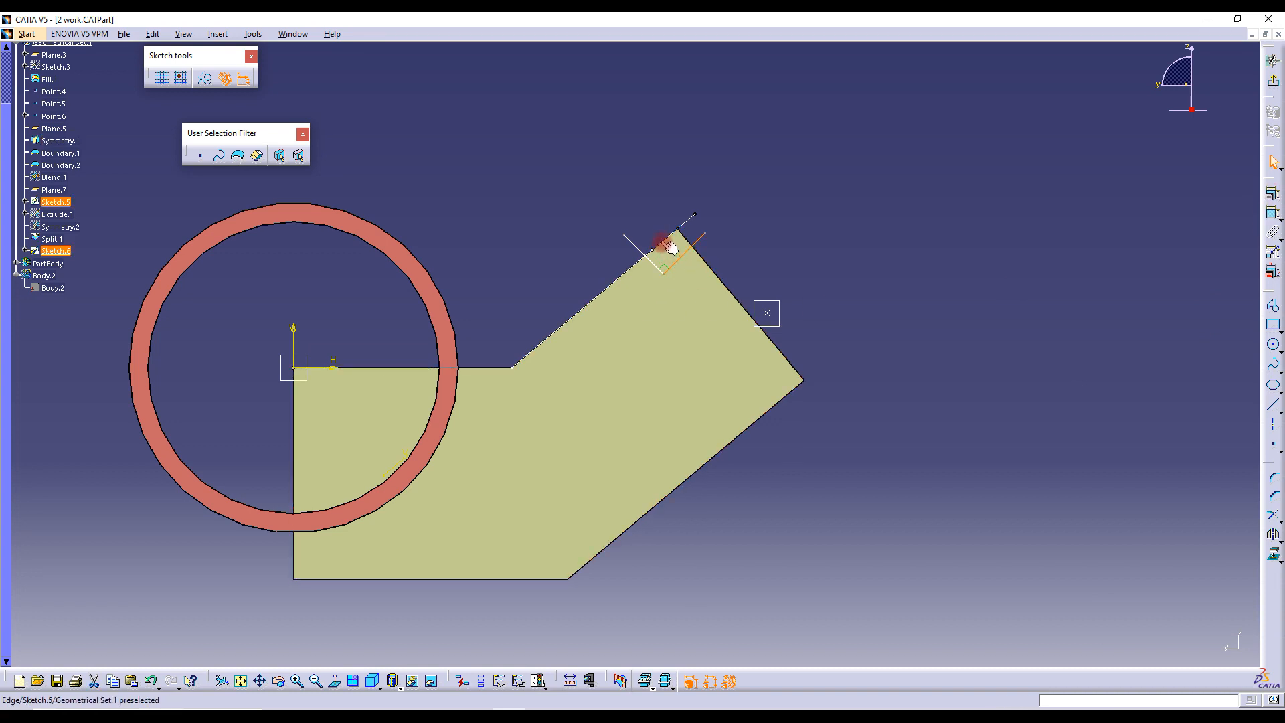
click(1272, 194)
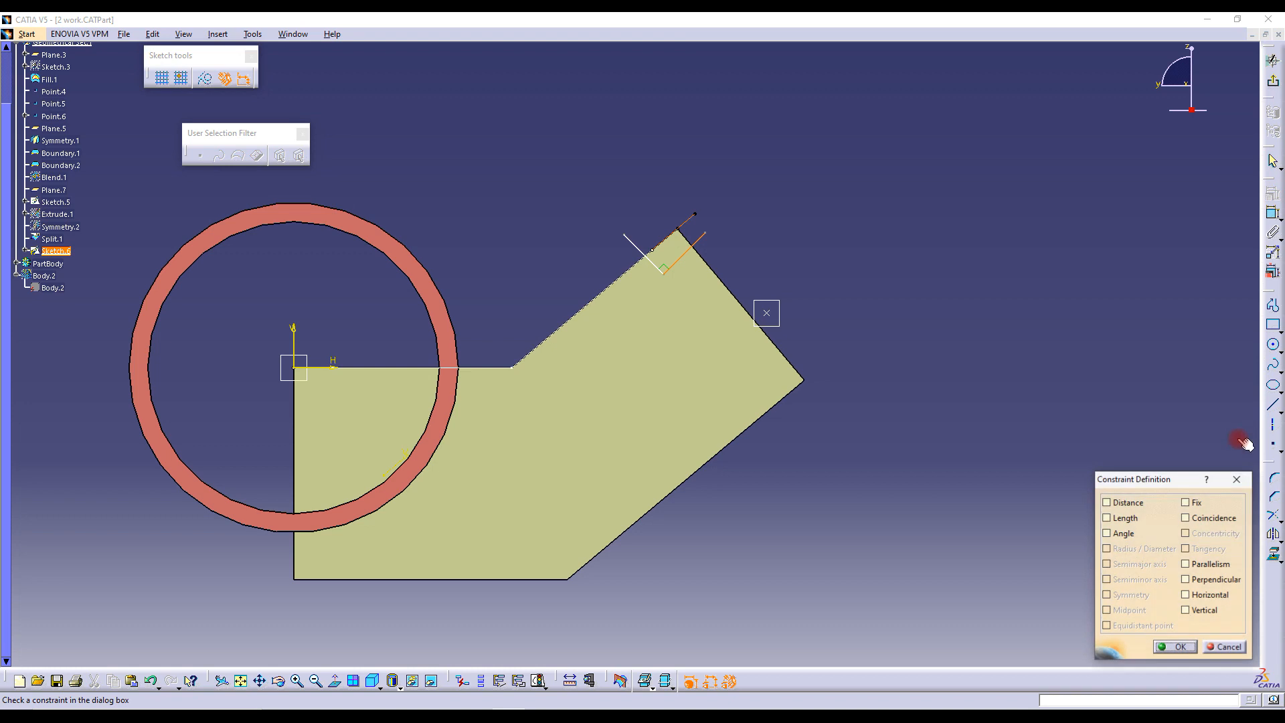
click(1205, 565)
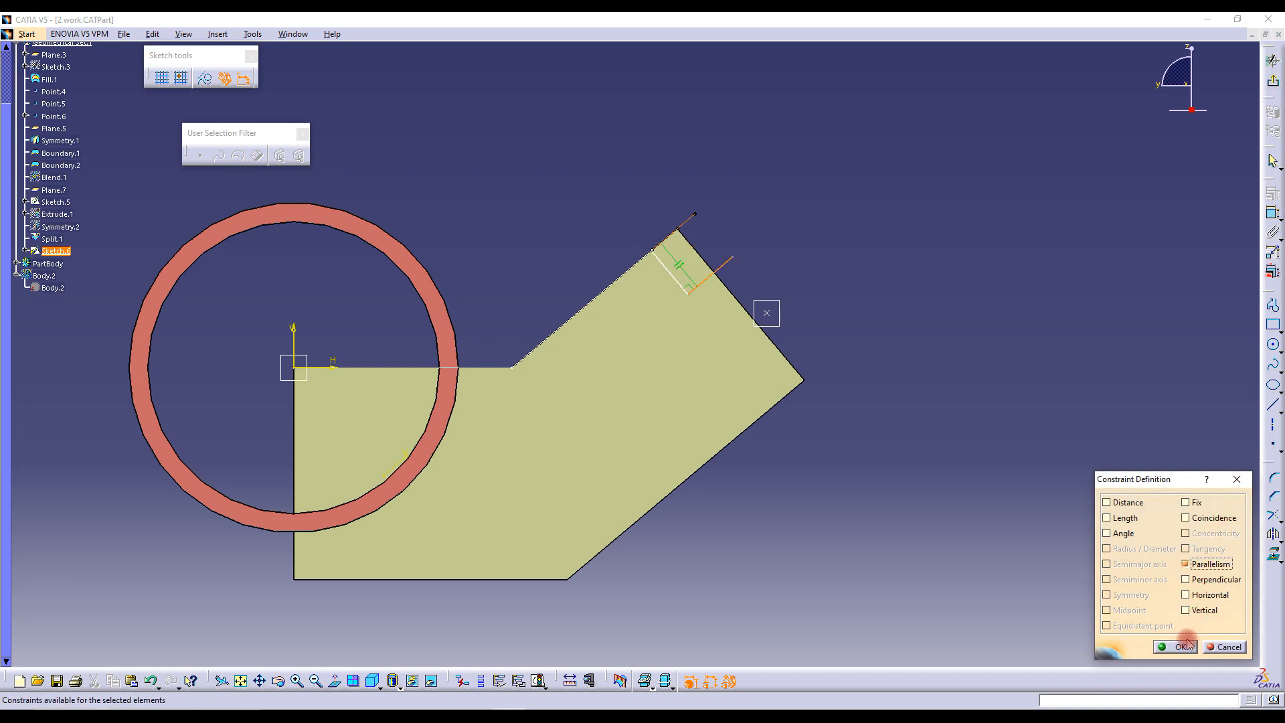
click(1182, 646)
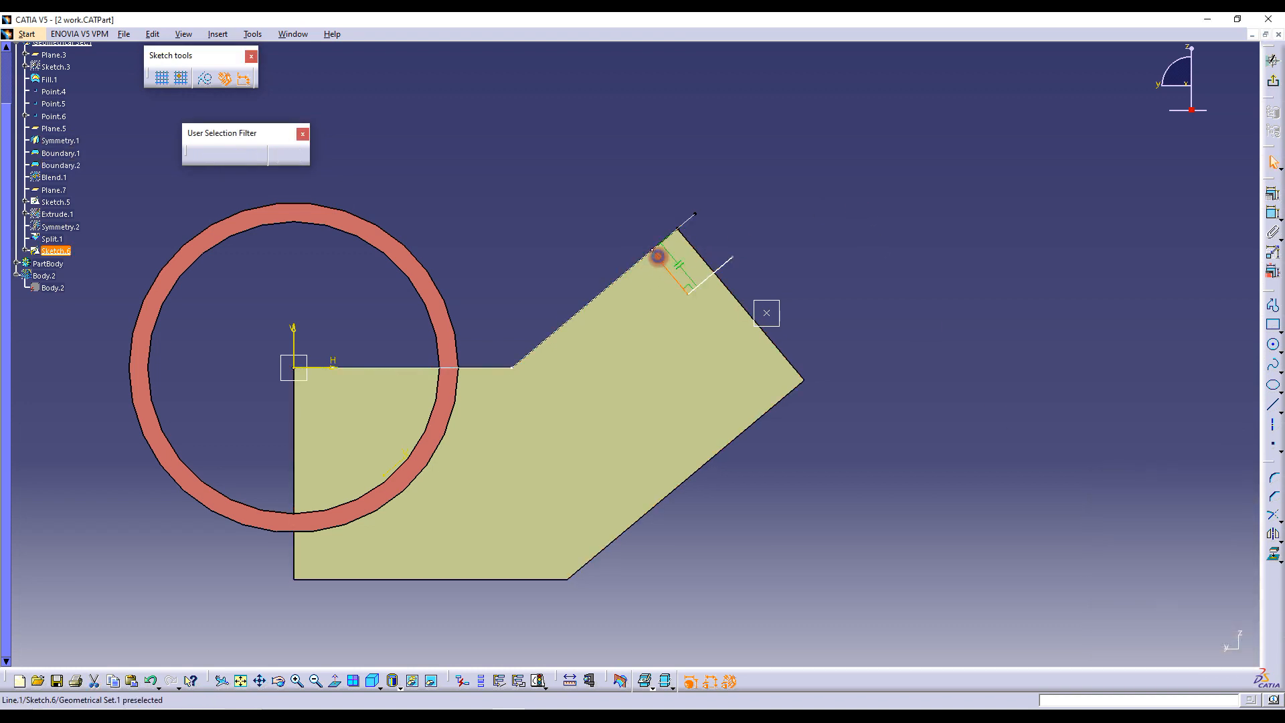
Dimension the profile's other leg from the side face's end edge and set the offset to 7 mm
click(1273, 214)
click(656, 262)
click(694, 249)
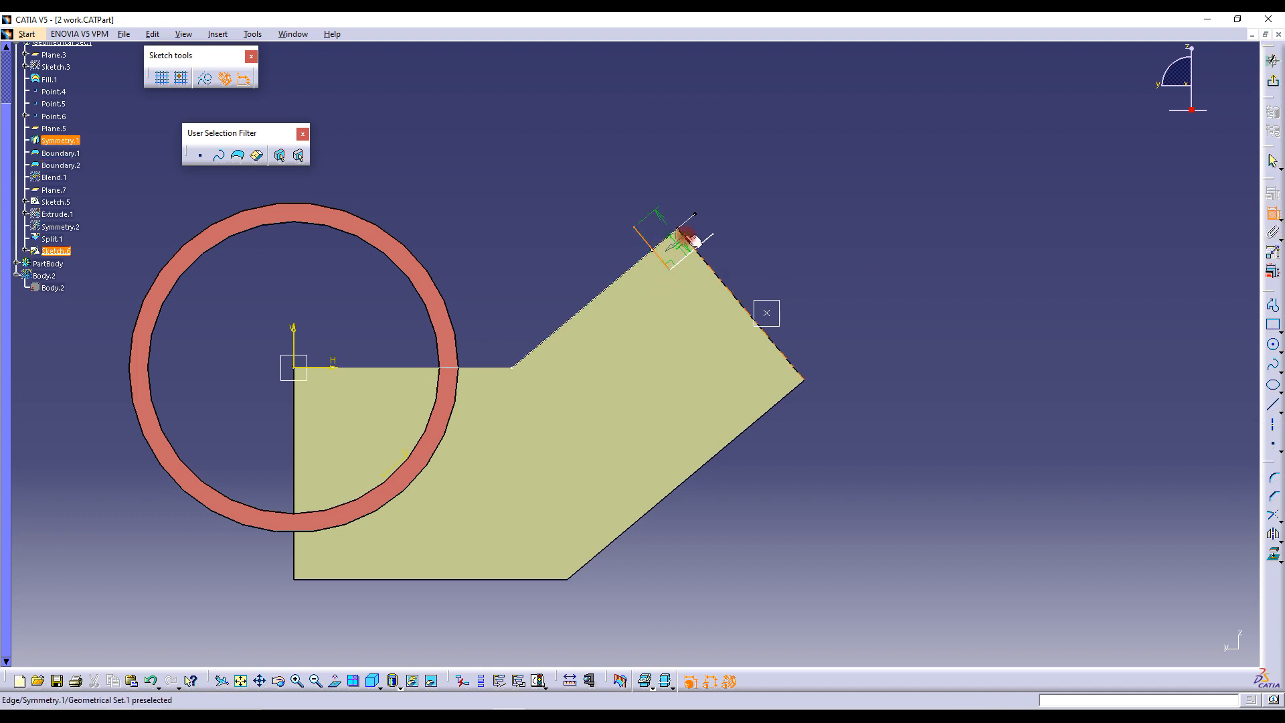
click(637, 195)
double_click(638, 193)
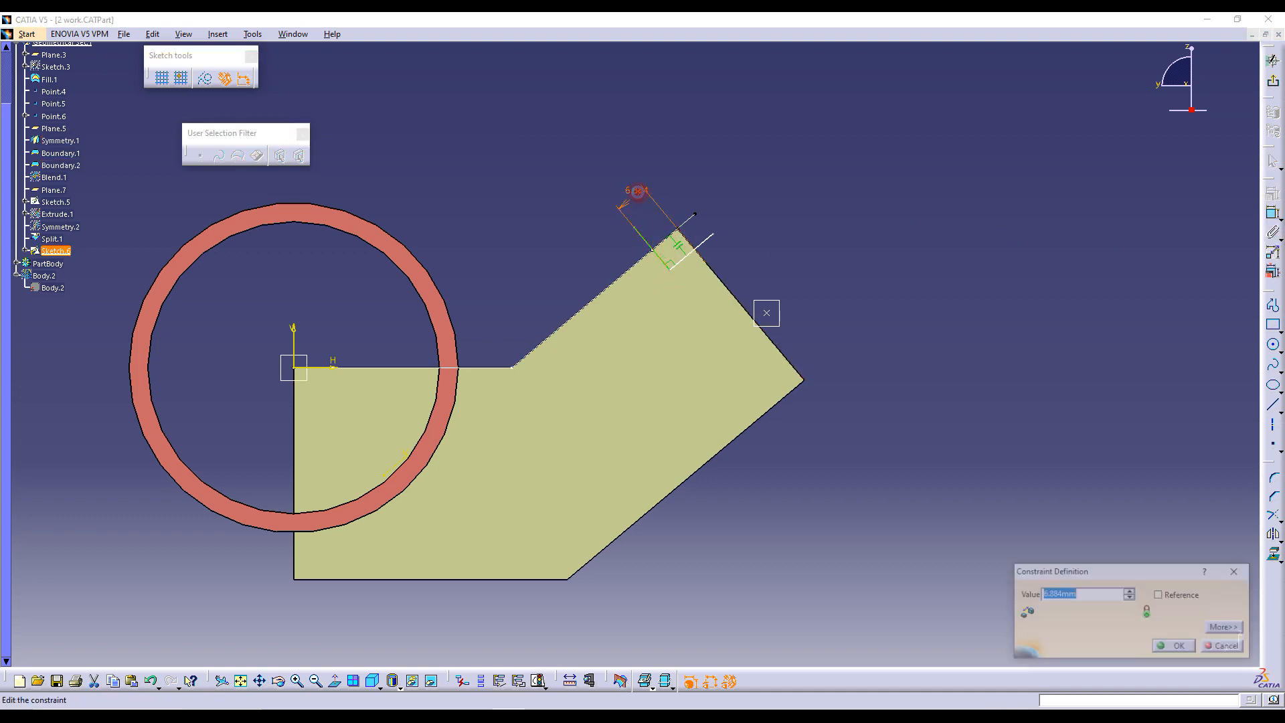
text(7)
key(Return)
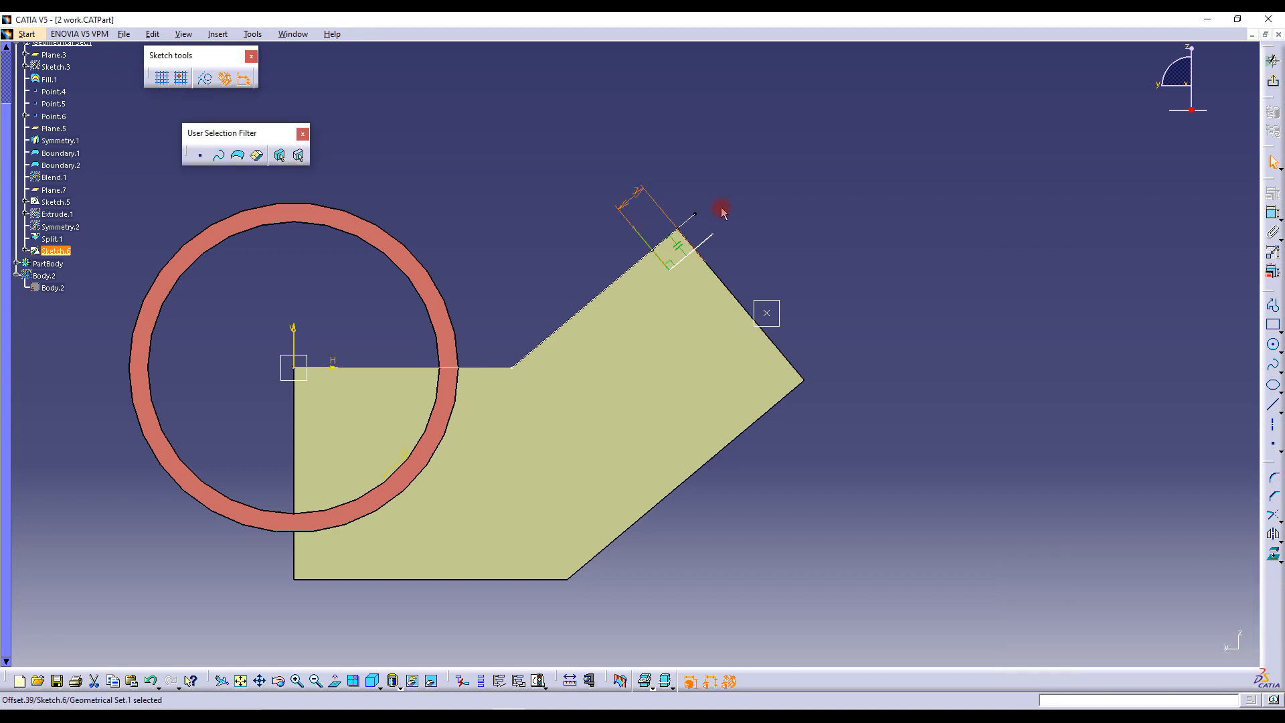
Set the parallel leg's offset from the sloped upper edge to 7 mm and exit the sketch
click(687, 255)
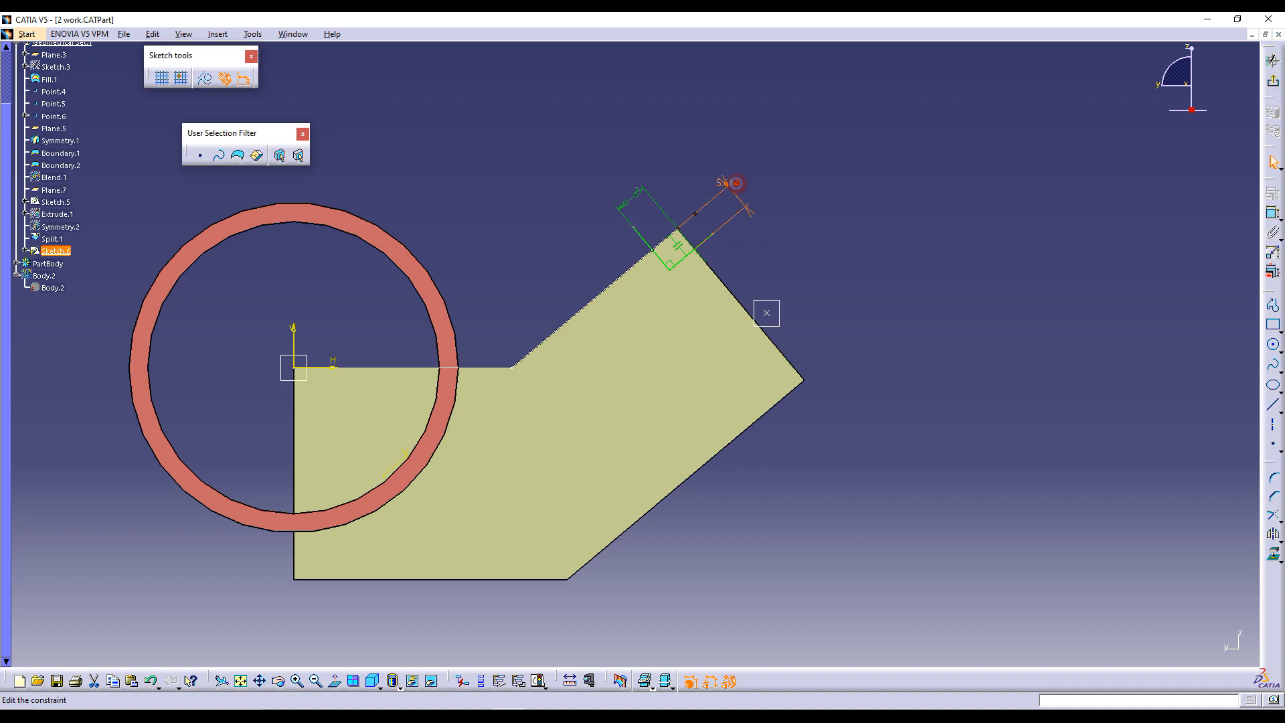
double_click(736, 183)
text(6)
key(Return)
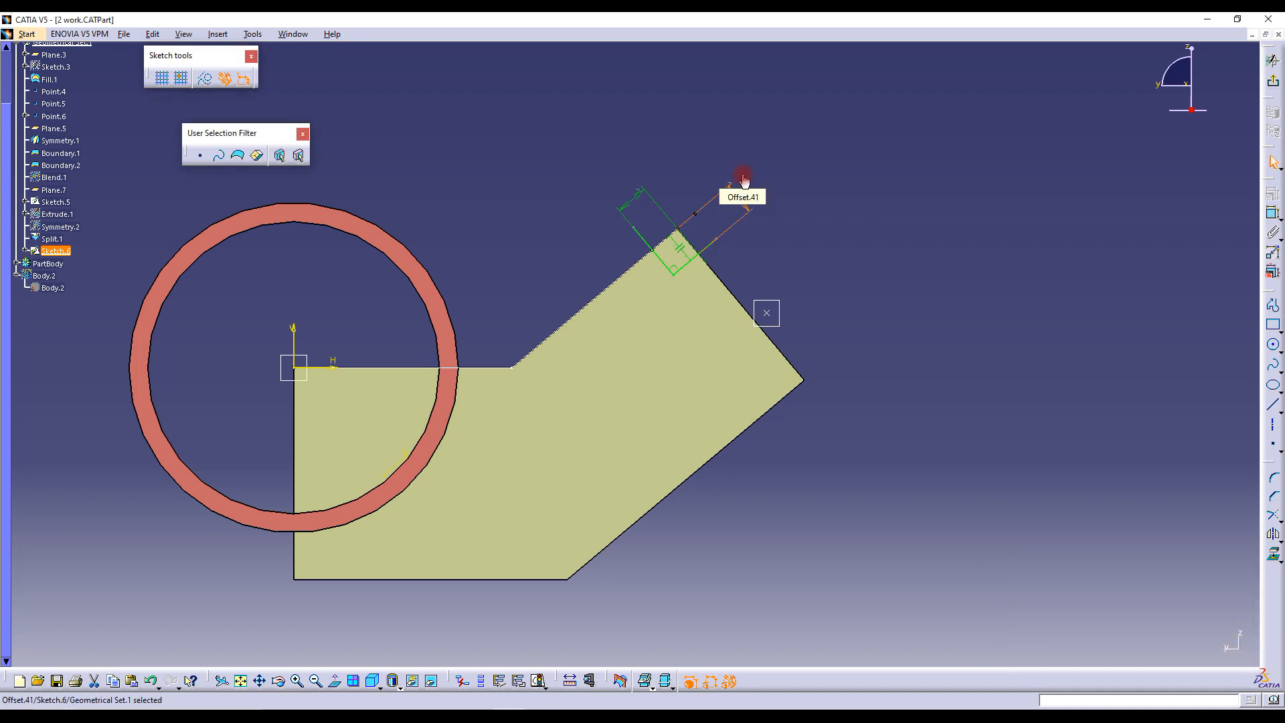
click(1273, 80)
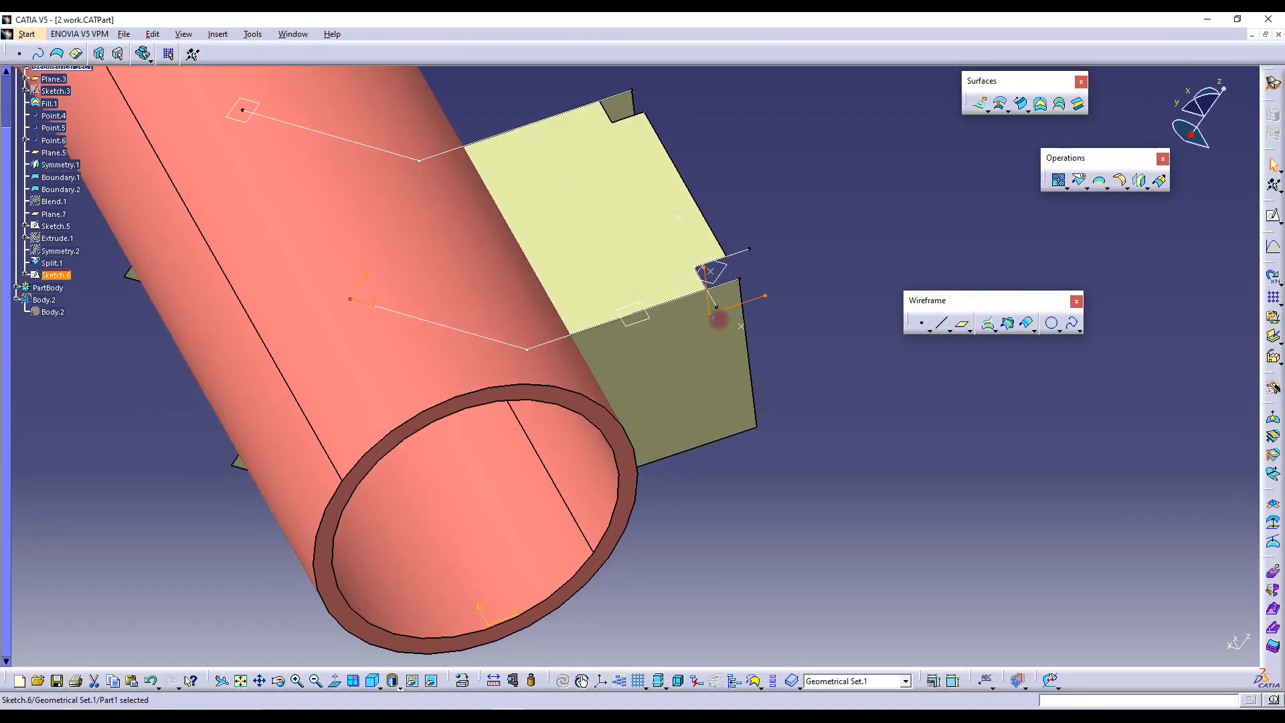
Extrude Sketch.6 as a surface along the sketch normal, with limits of 61 mm and 72 mm
click(833, 311)
click(981, 105)
click(757, 335)
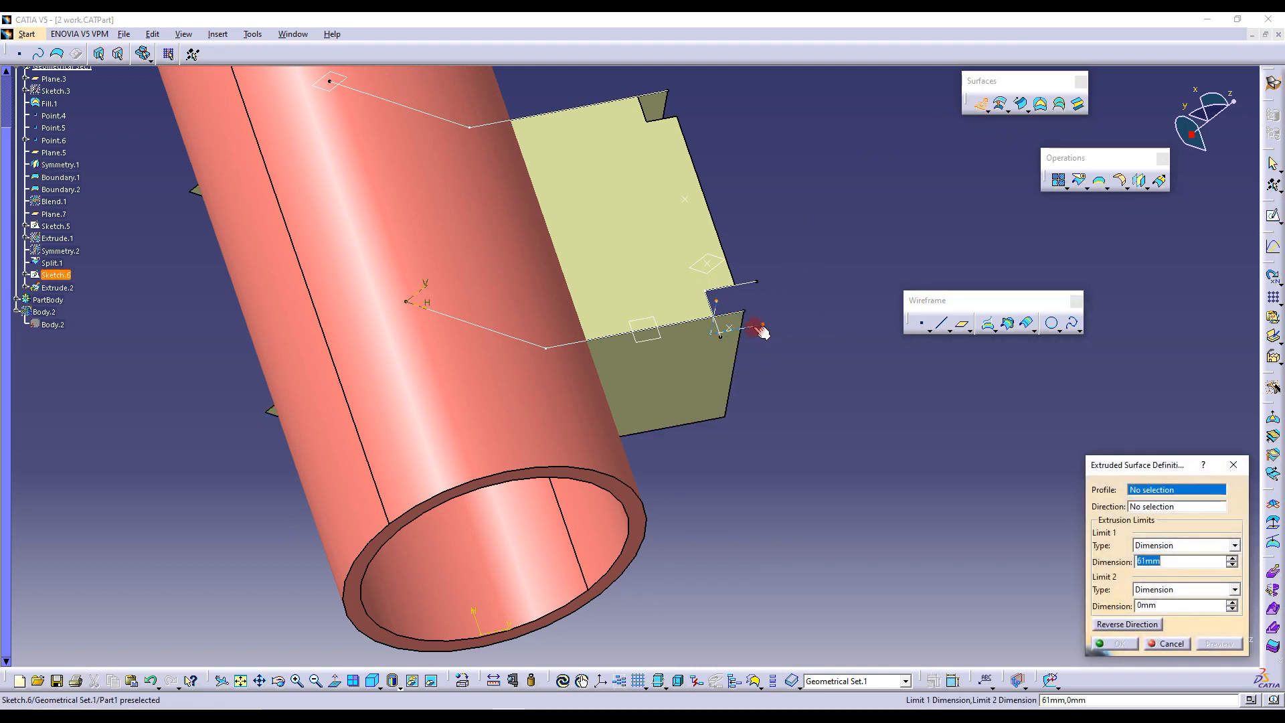
drag(754, 326, 647, 70)
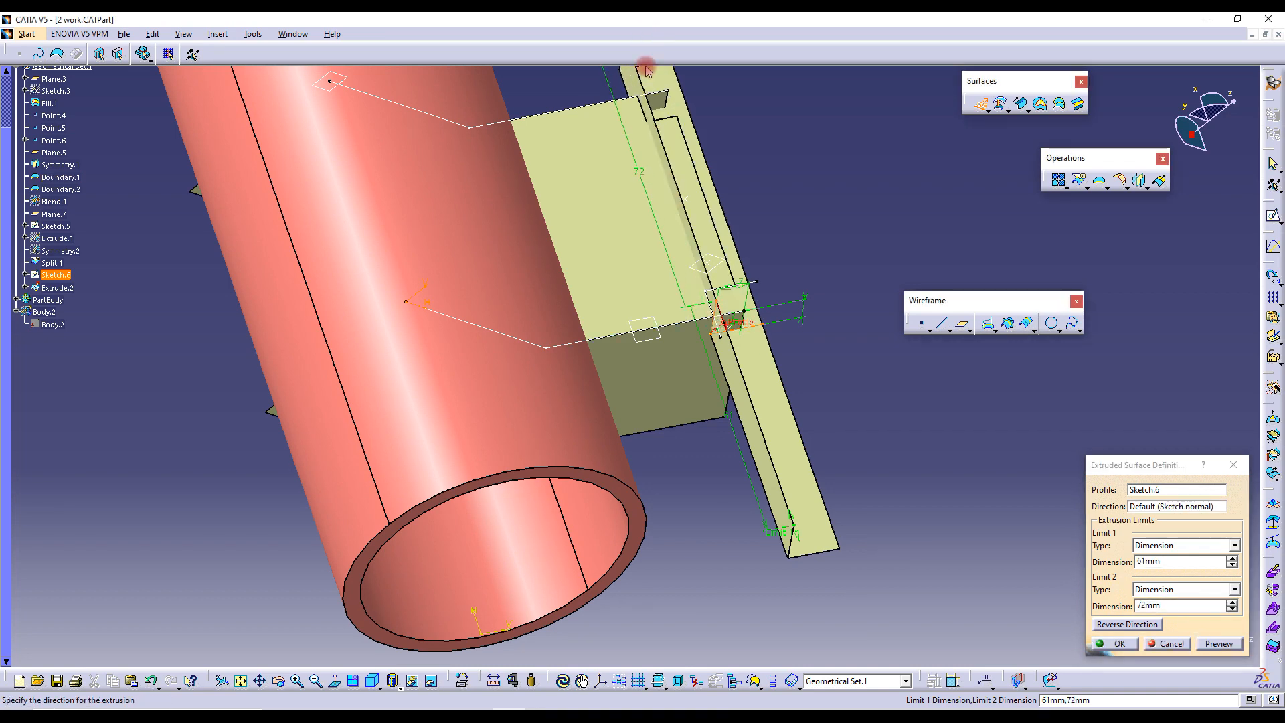
click(1117, 644)
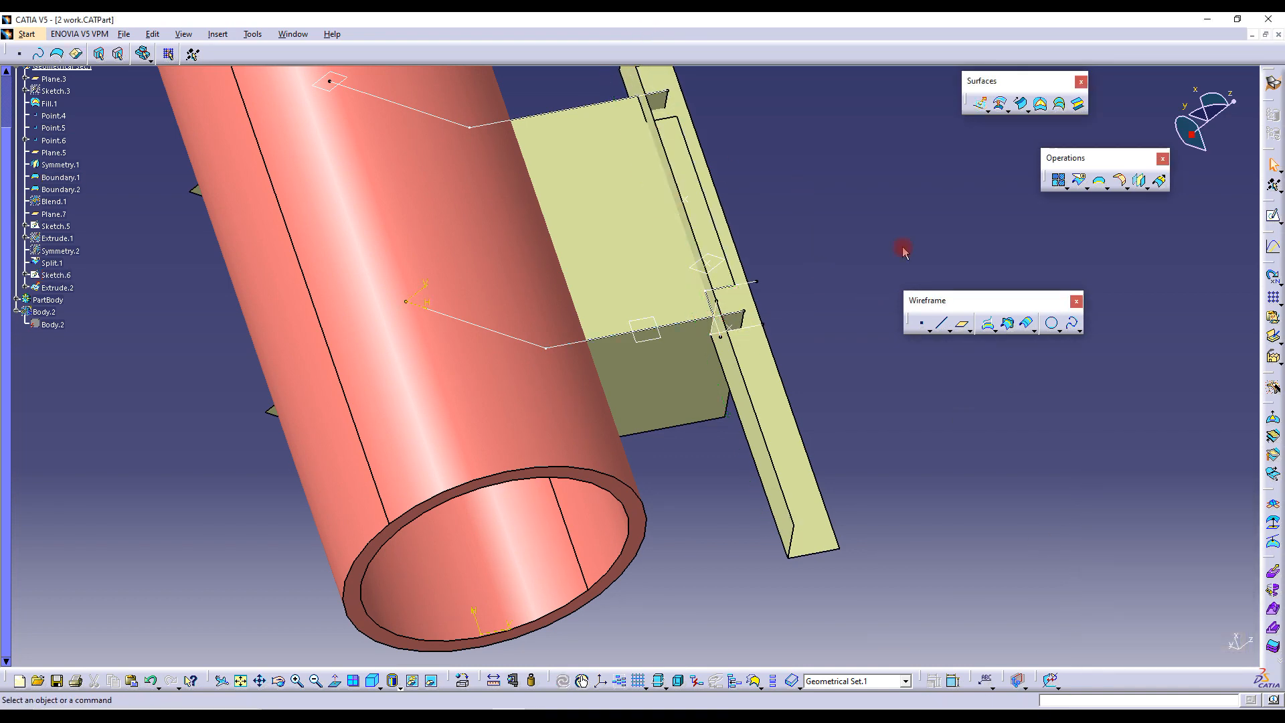
Split the side face Symmetry.1 with the L-shaped surface Extrude.2 to notch its upper corner
middle_drag(790, 245, 836, 153)
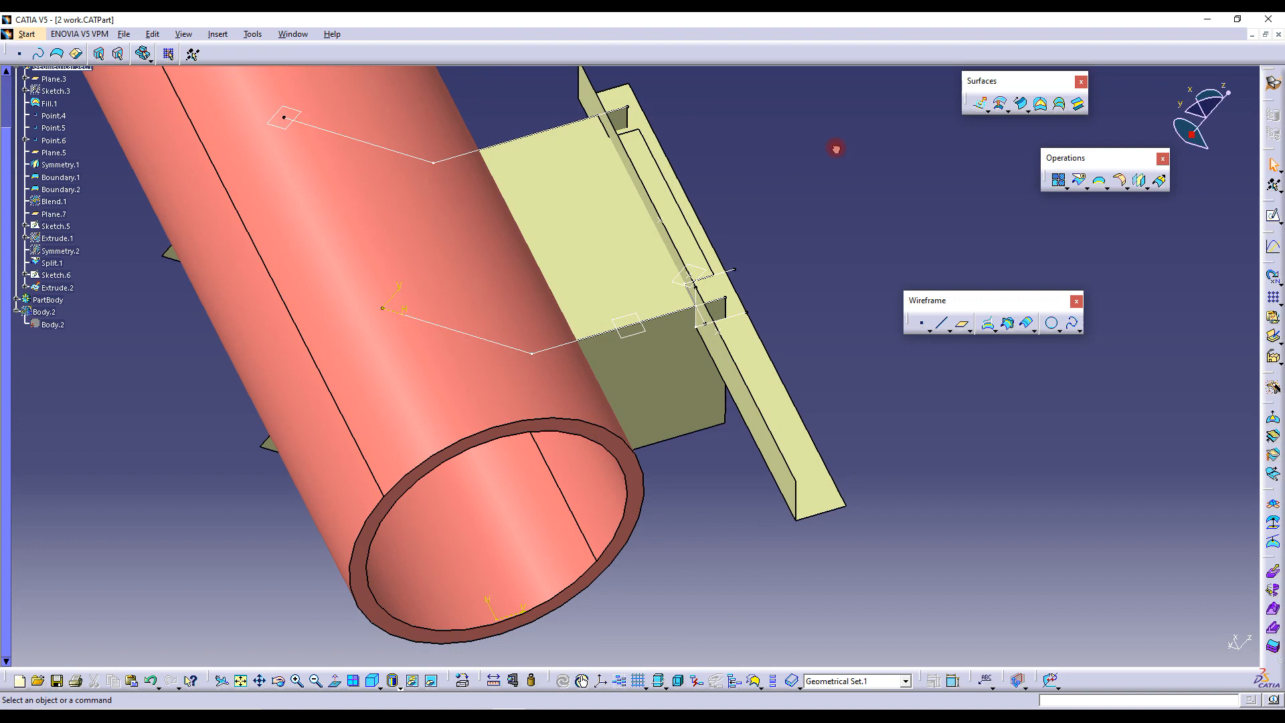
click(1081, 182)
middle_drag(741, 312, 740, 288)
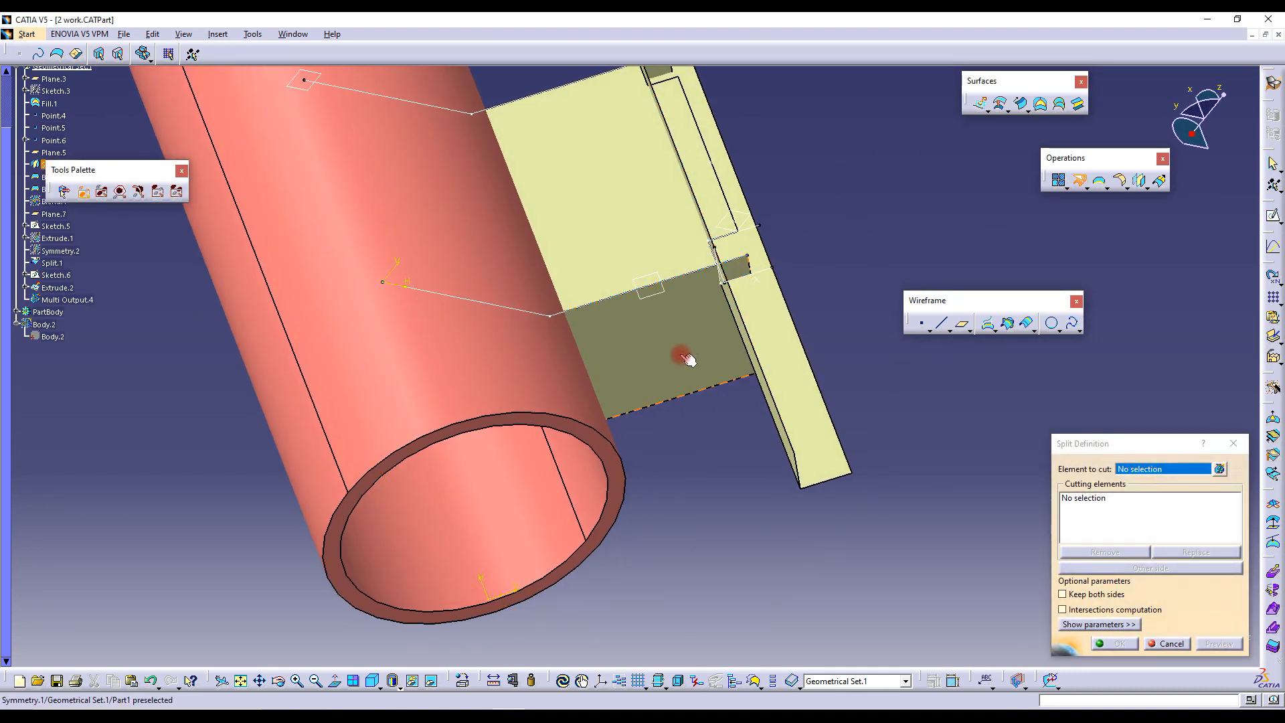
click(703, 356)
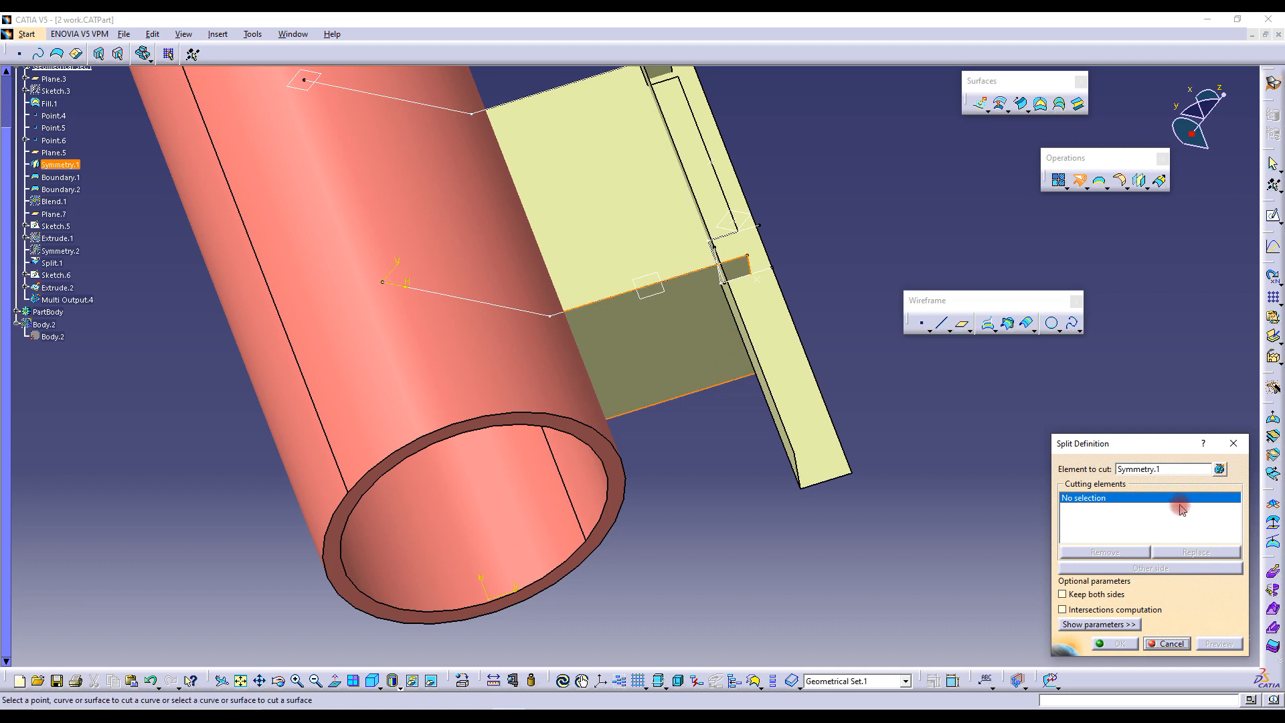
click(767, 317)
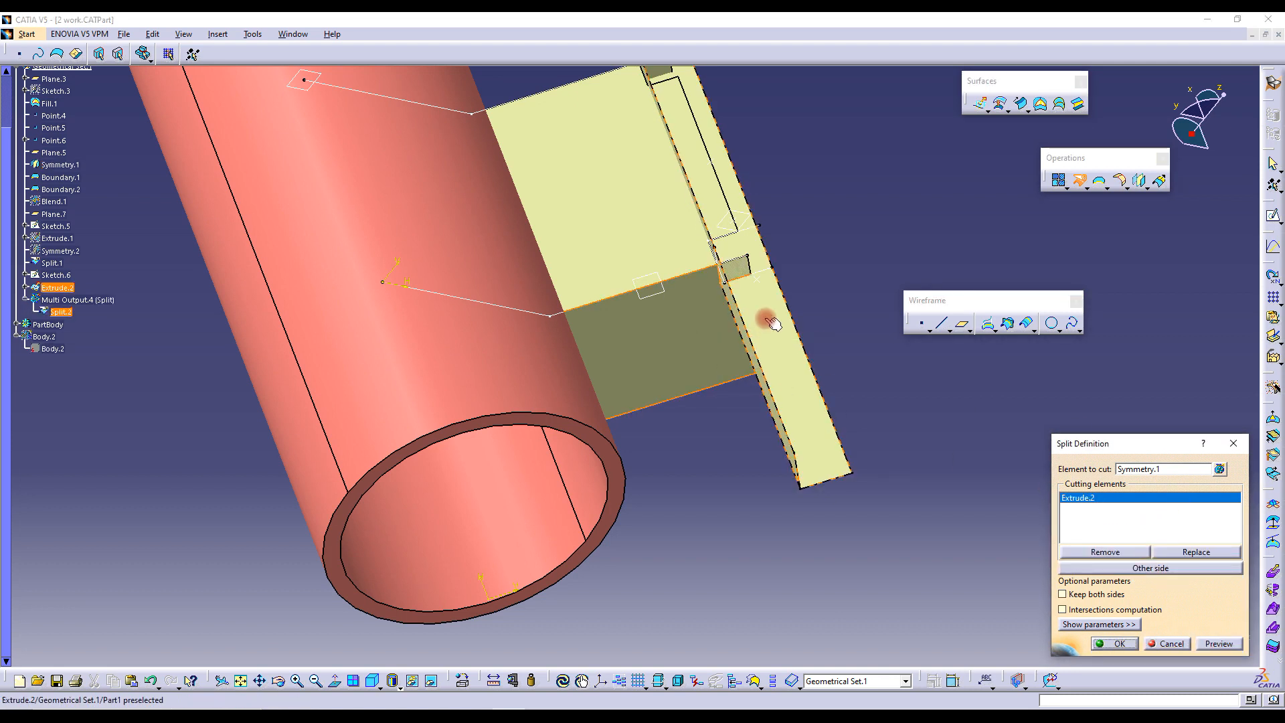
click(1109, 641)
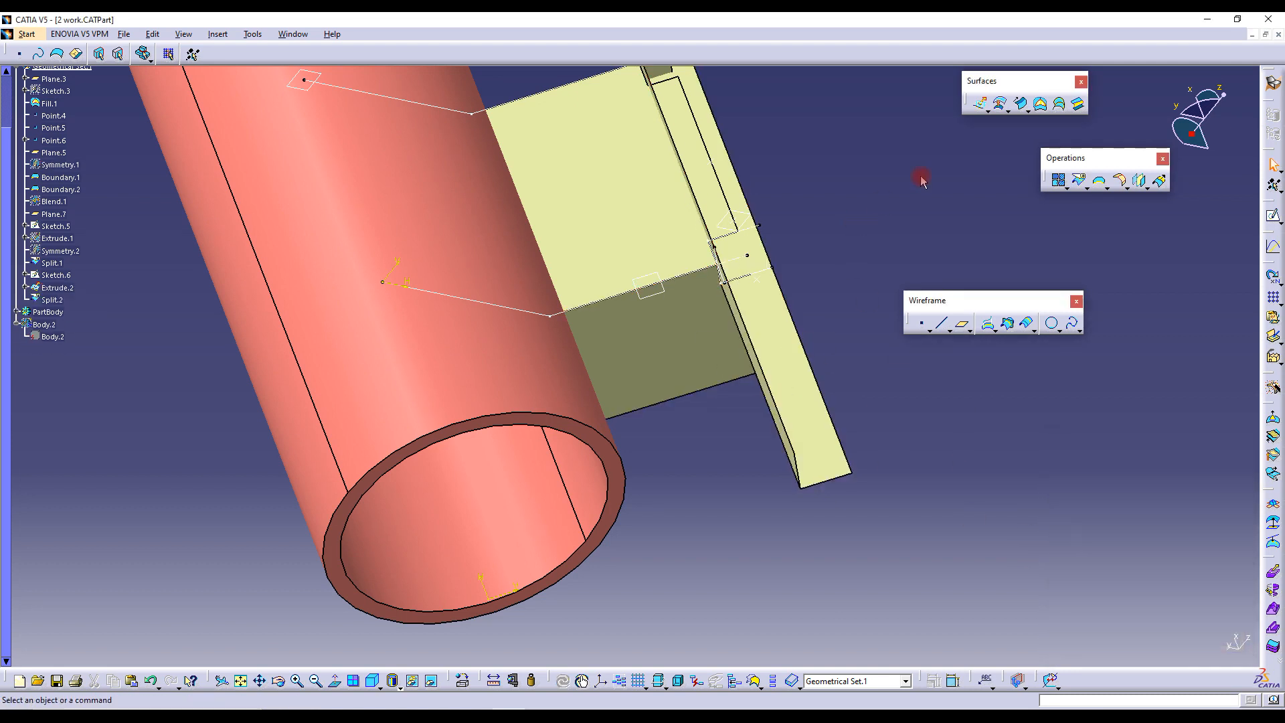
Split the opposite side face Fill.1 with the same Extrude.2 surface to notch its corner
click(1079, 181)
middle_drag(774, 344, 762, 266)
click(762, 266)
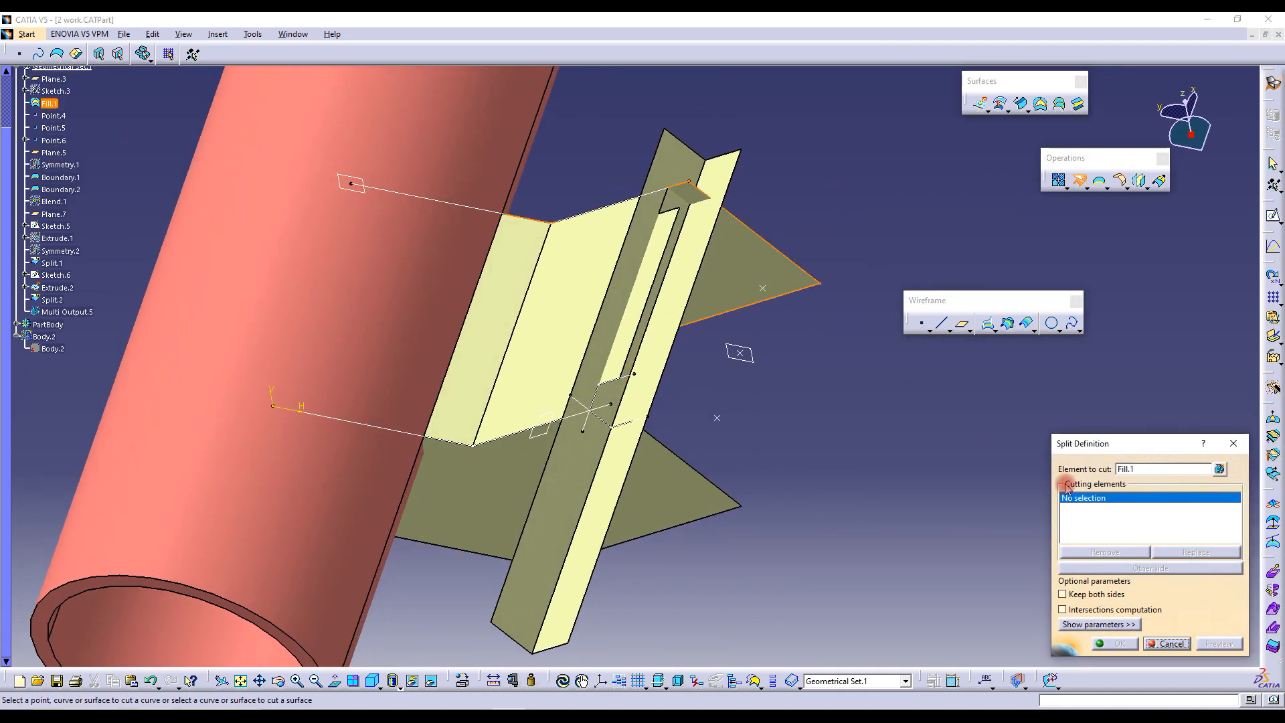
click(689, 159)
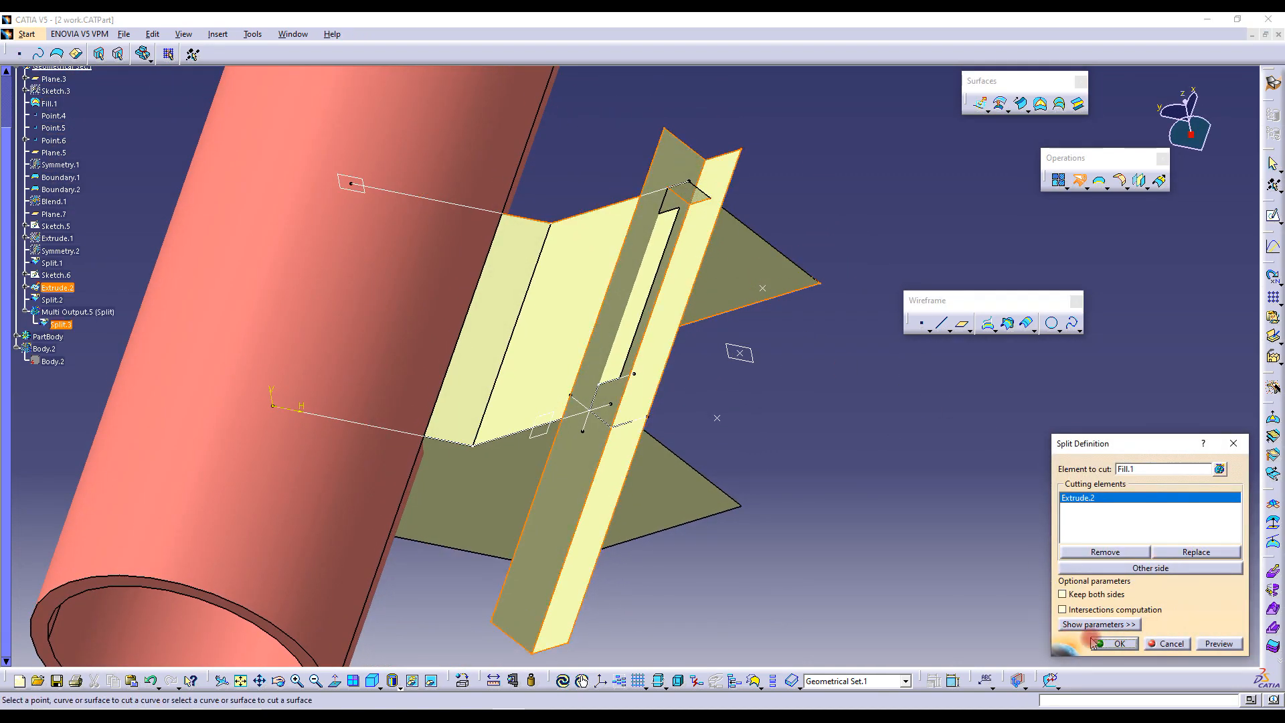
click(1117, 646)
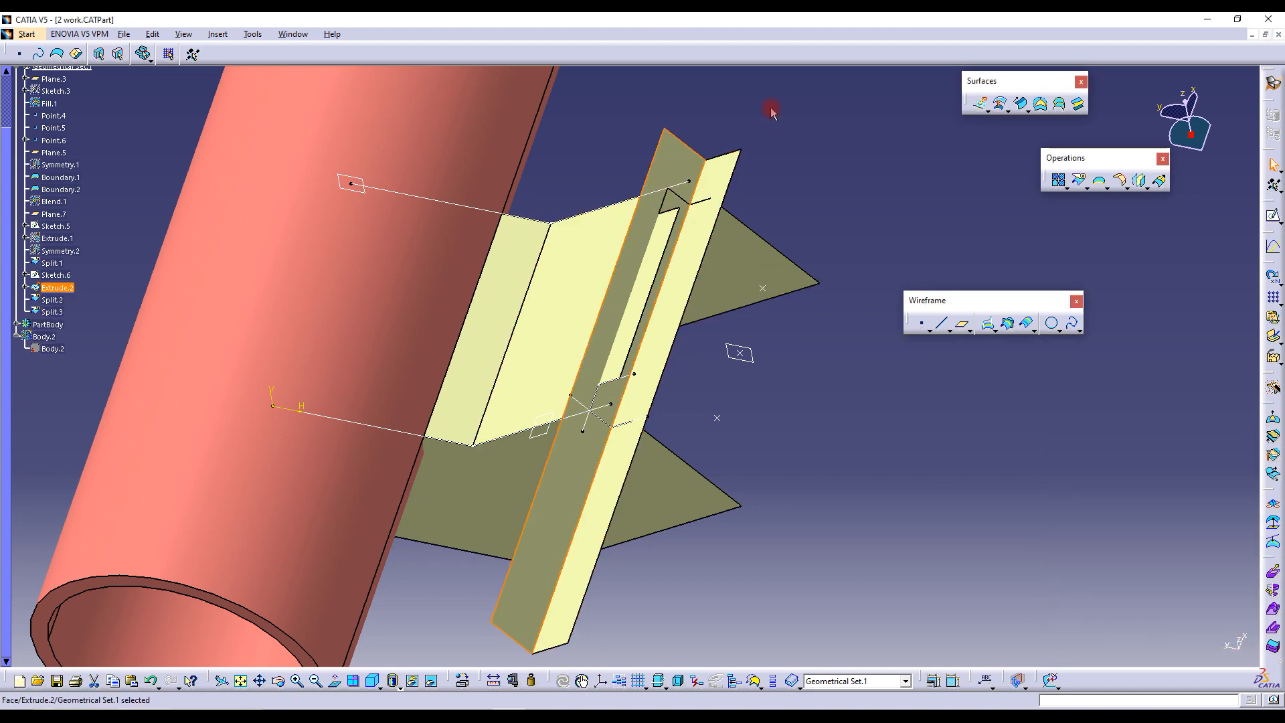
Hide the L-shaped cutting surface Extrude.2
right_click(75, 288)
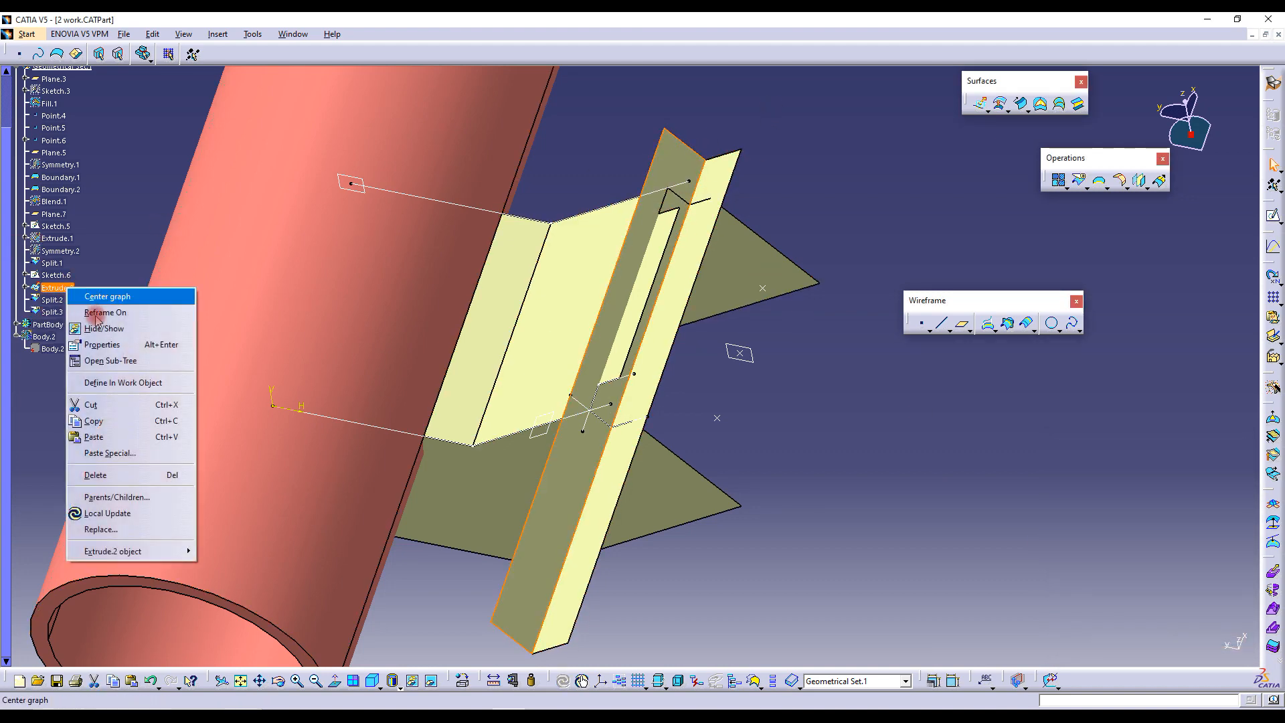
click(99, 314)
right_click(75, 288)
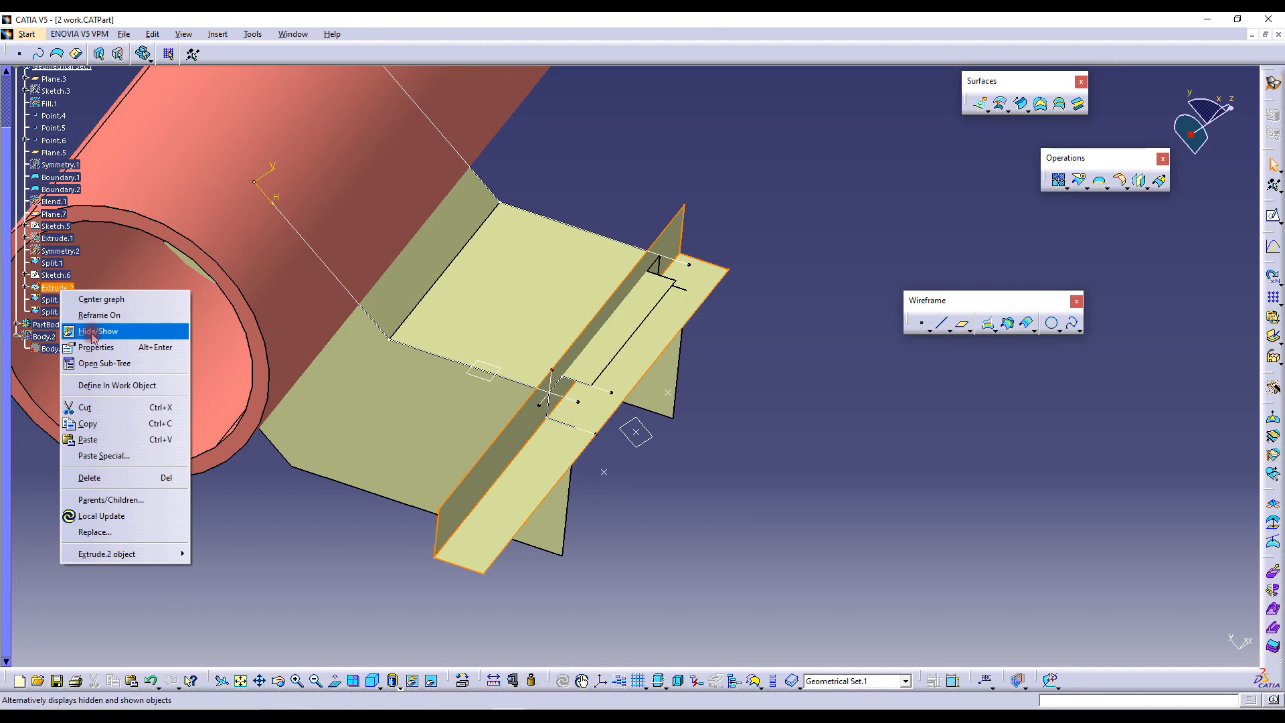
click(94, 331)
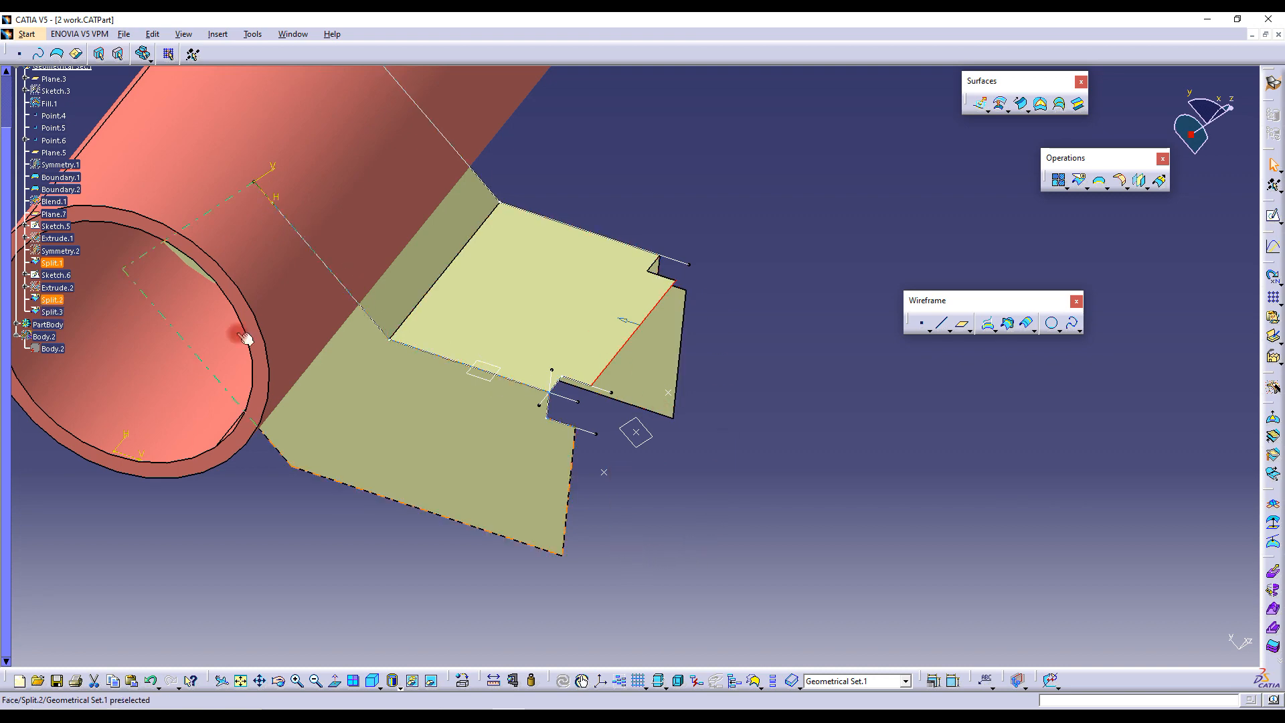
Show Body.2 briefly to check how the notched faces meet the angled bracket, and hide it again
right_click(46, 337)
click(80, 380)
middle_drag(566, 401, 673, 342)
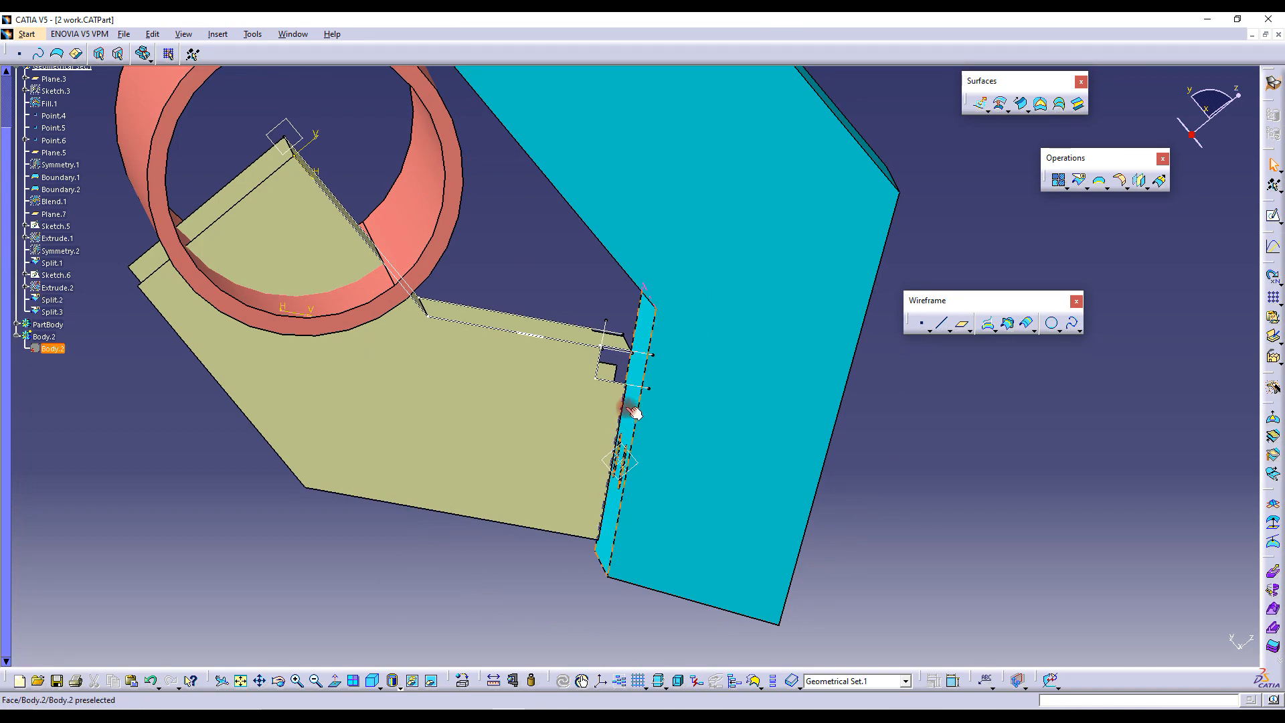
right_click(44, 337)
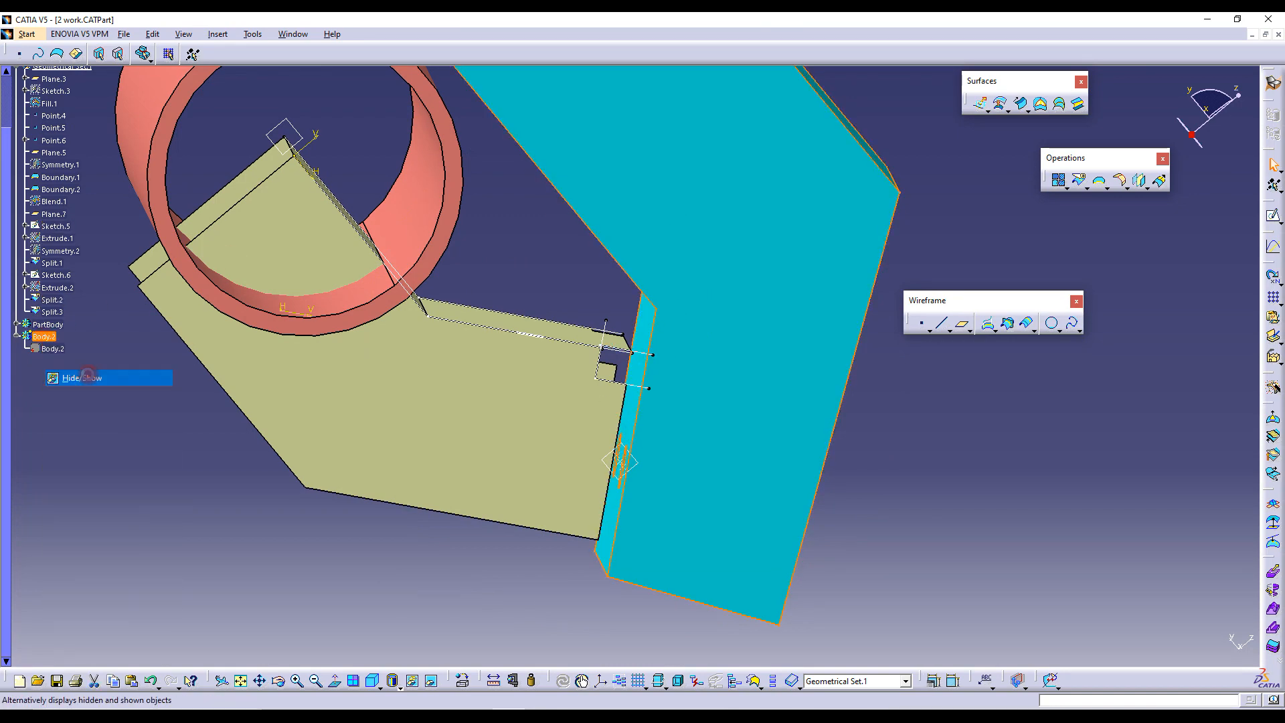
click(81, 378)
middle_drag(709, 346, 525, 454)
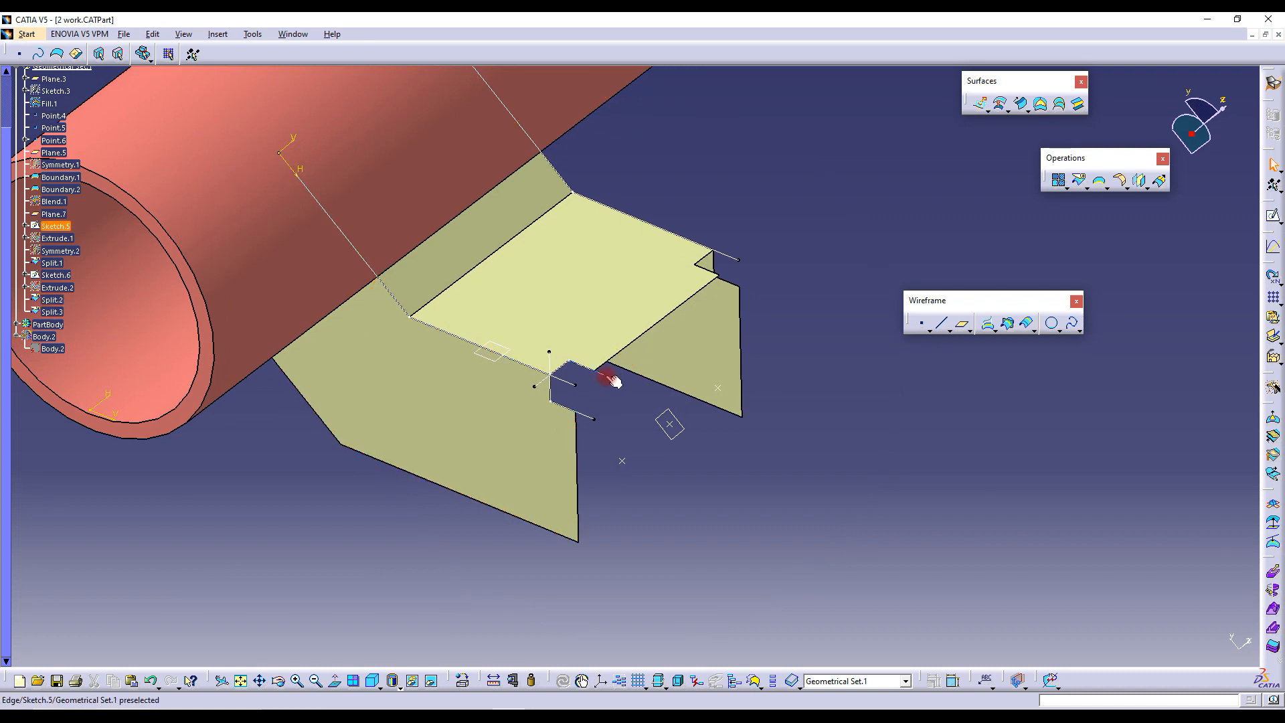
Hide Sketch.5, Sketch.6, Boundary.1 and Boundary.2 to declutter the notched surfaces
right_click(56, 225)
click(81, 267)
click(585, 412)
right_click(57, 278)
click(82, 316)
click(532, 369)
right_click(69, 181)
click(87, 219)
right_click(69, 190)
click(100, 229)
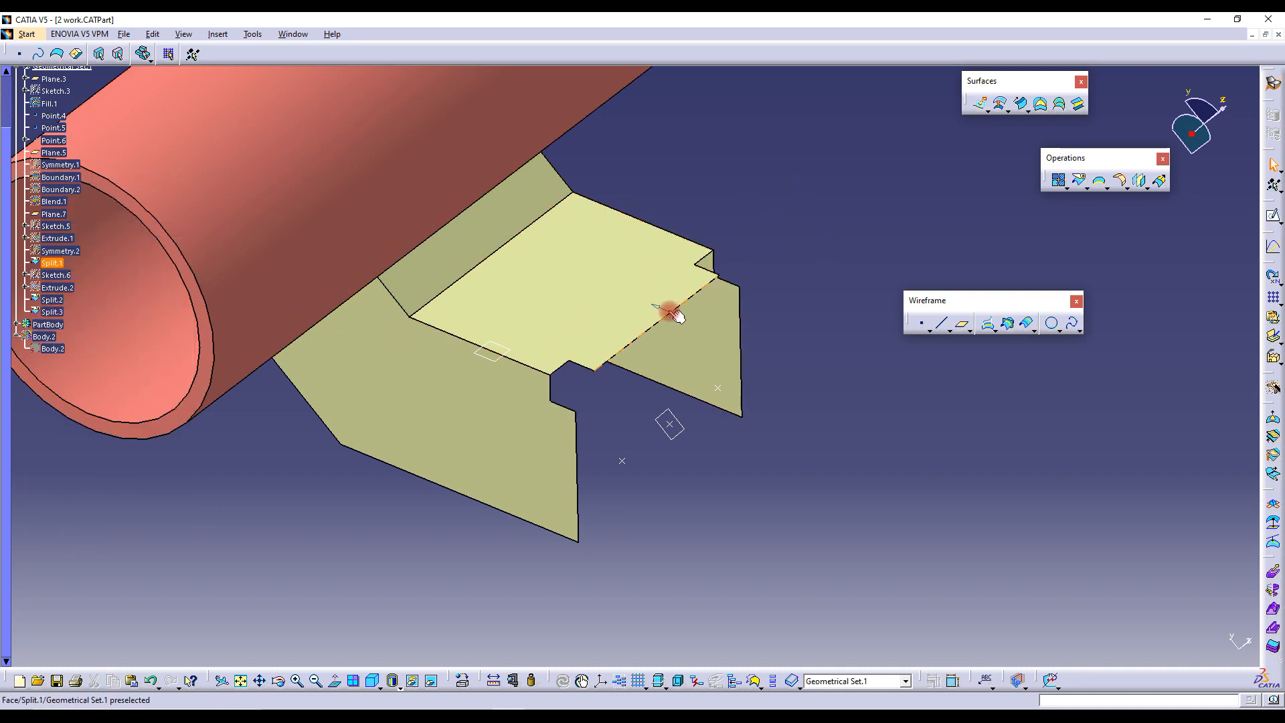
Hide Plane.5 and the three reference points between the side faces
right_click(53, 153)
click(90, 192)
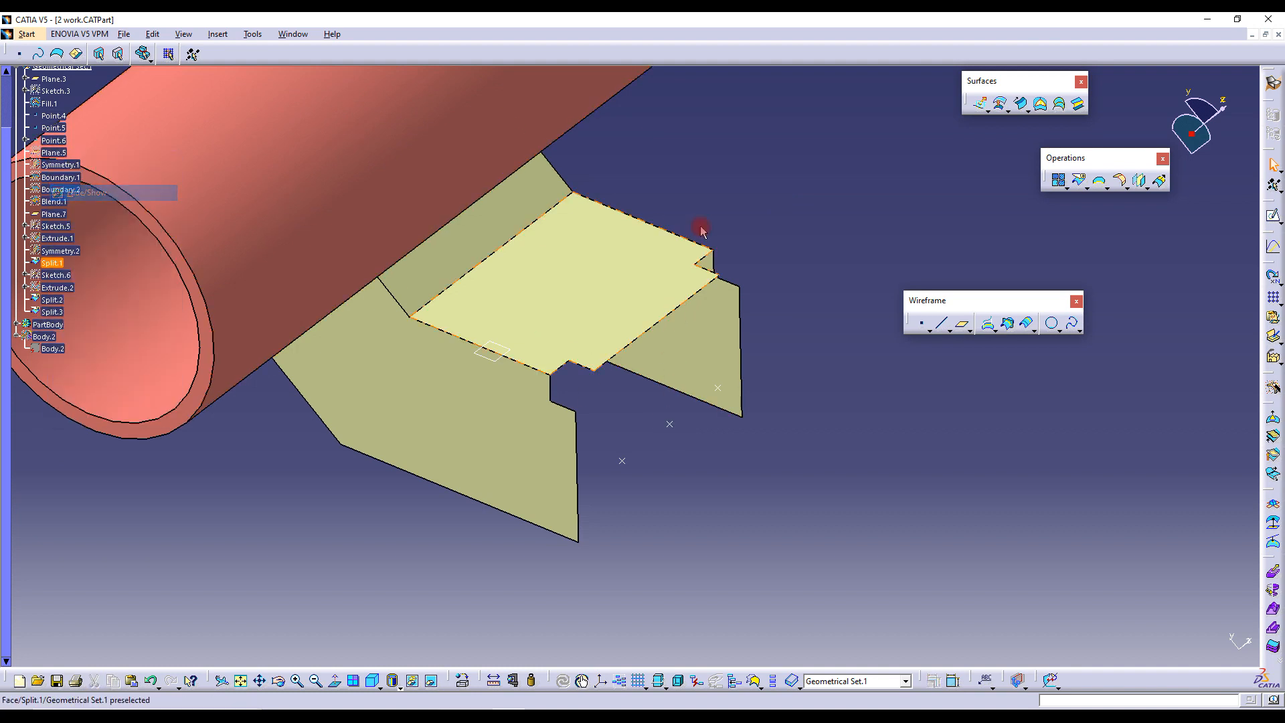
right_click(722, 396)
click(757, 432)
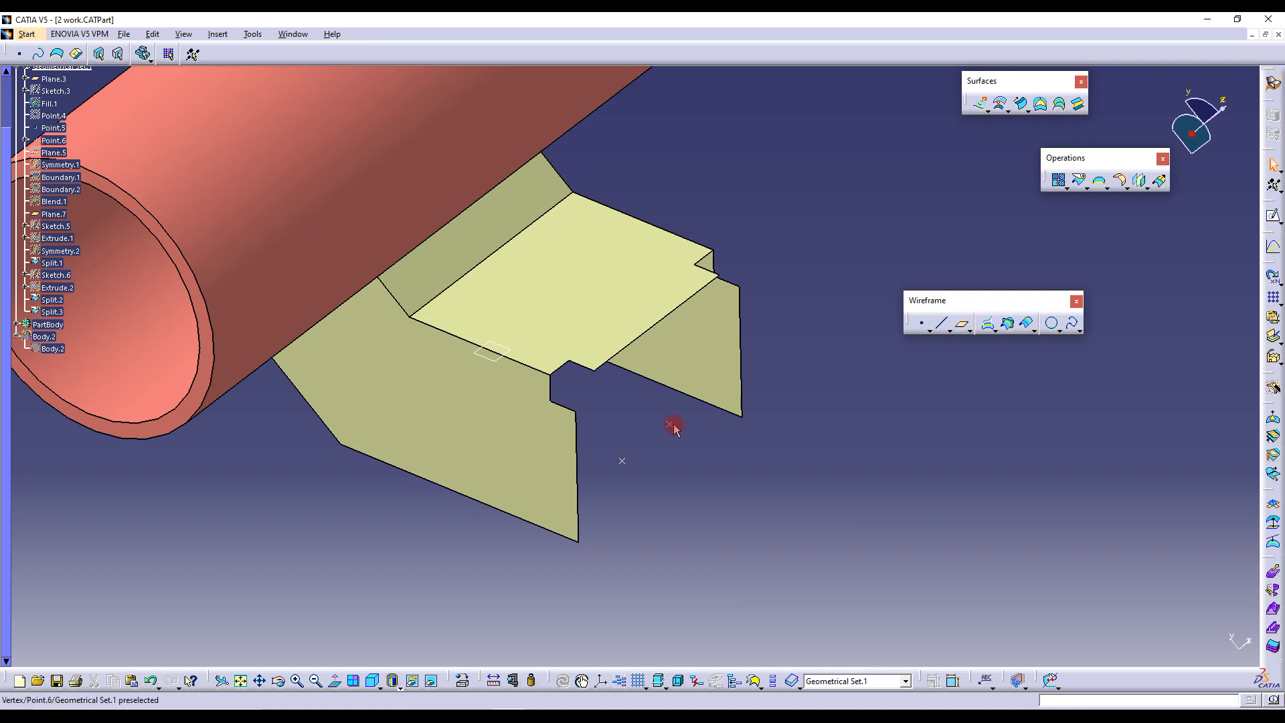
right_click(675, 427)
click(710, 465)
right_click(625, 466)
click(654, 224)
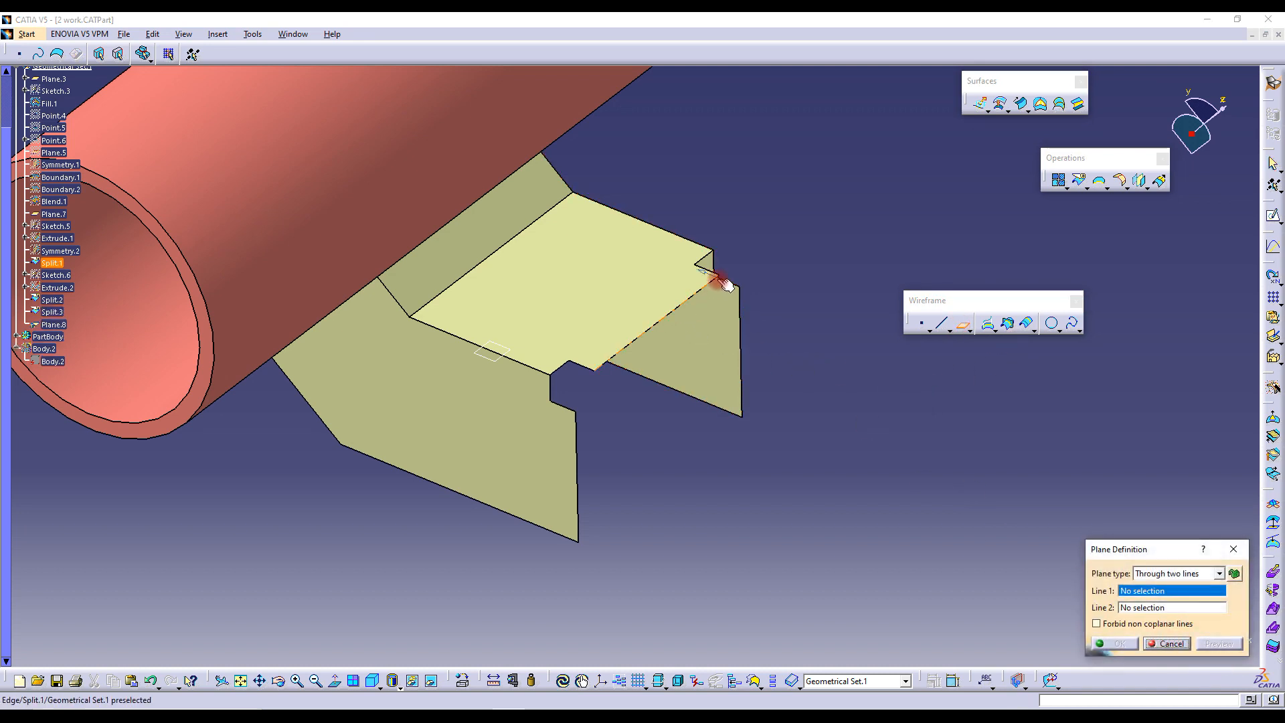
Create a plane normal to the short notch edge of Split.1, passing through that edge's outer vertex
click(586, 368)
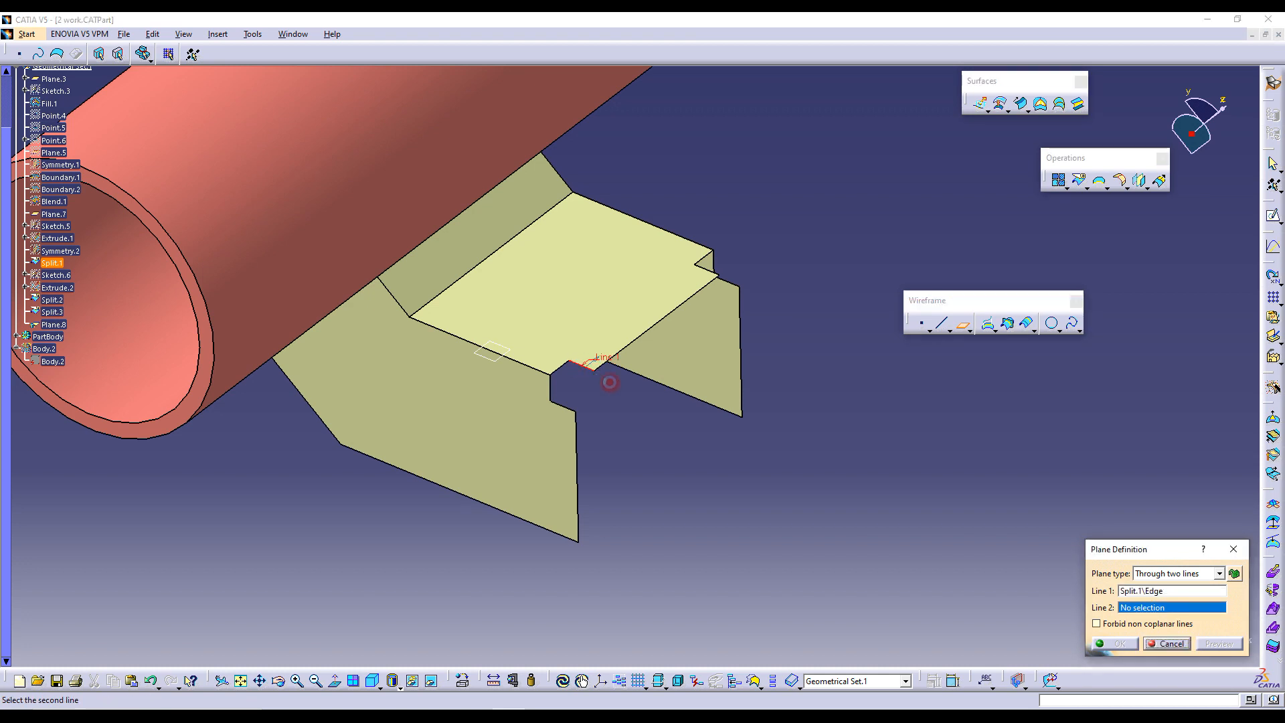
click(1175, 574)
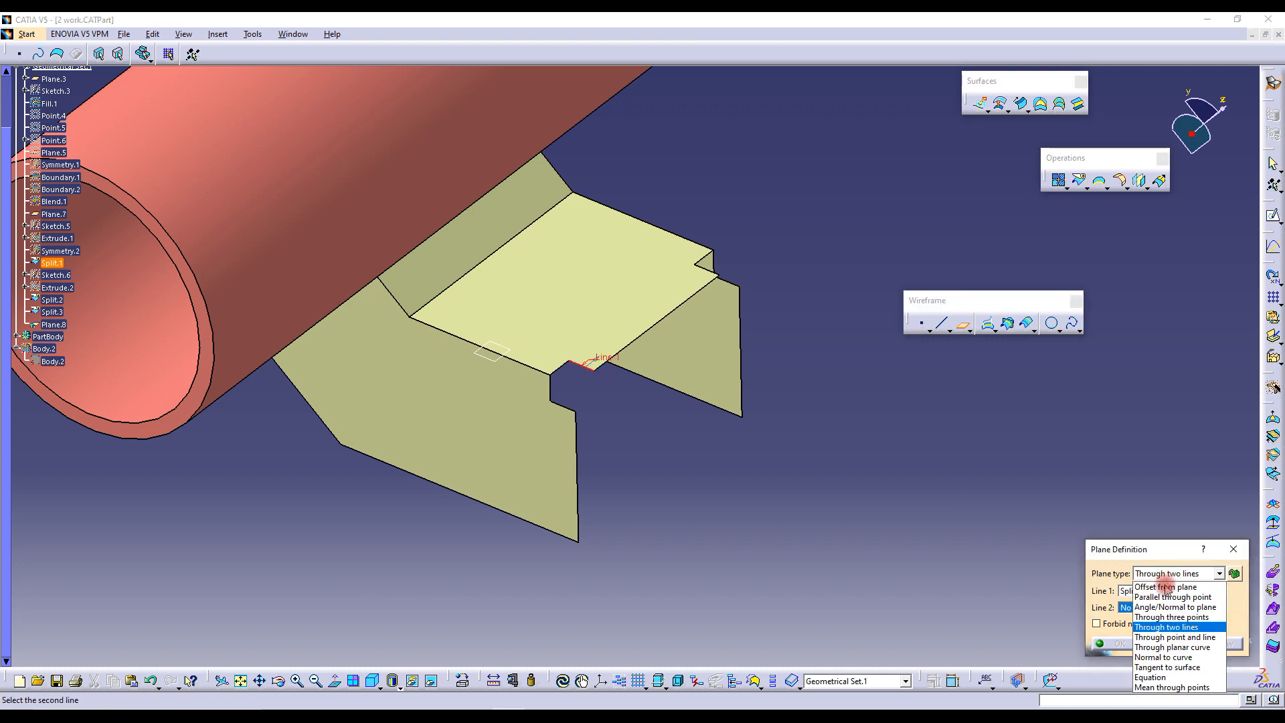
click(1164, 657)
middle_drag(593, 372, 685, 284)
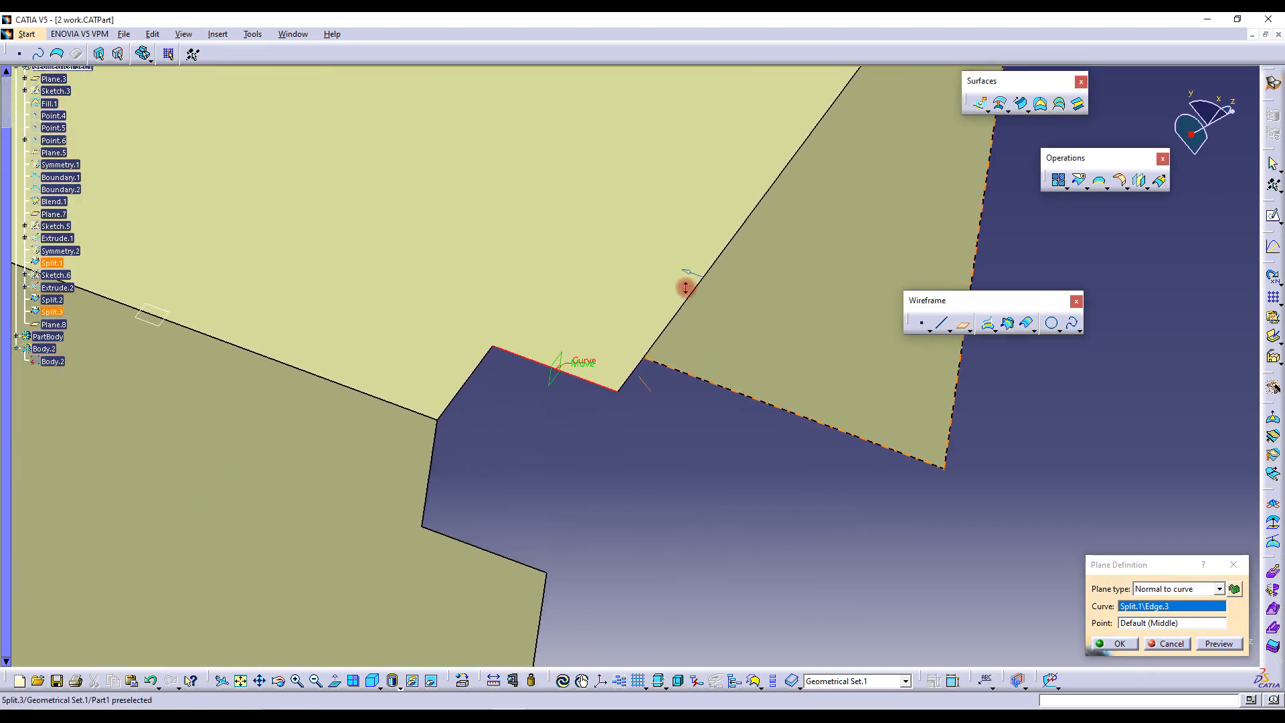
click(1136, 623)
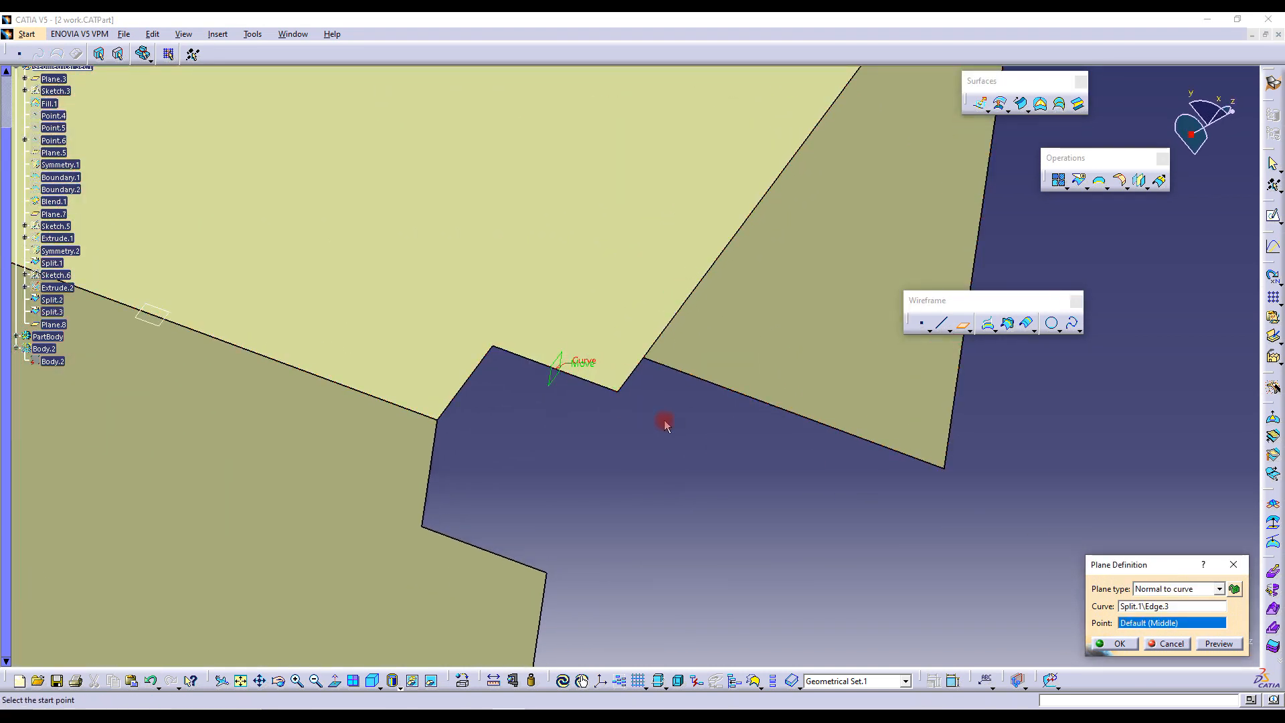
click(618, 396)
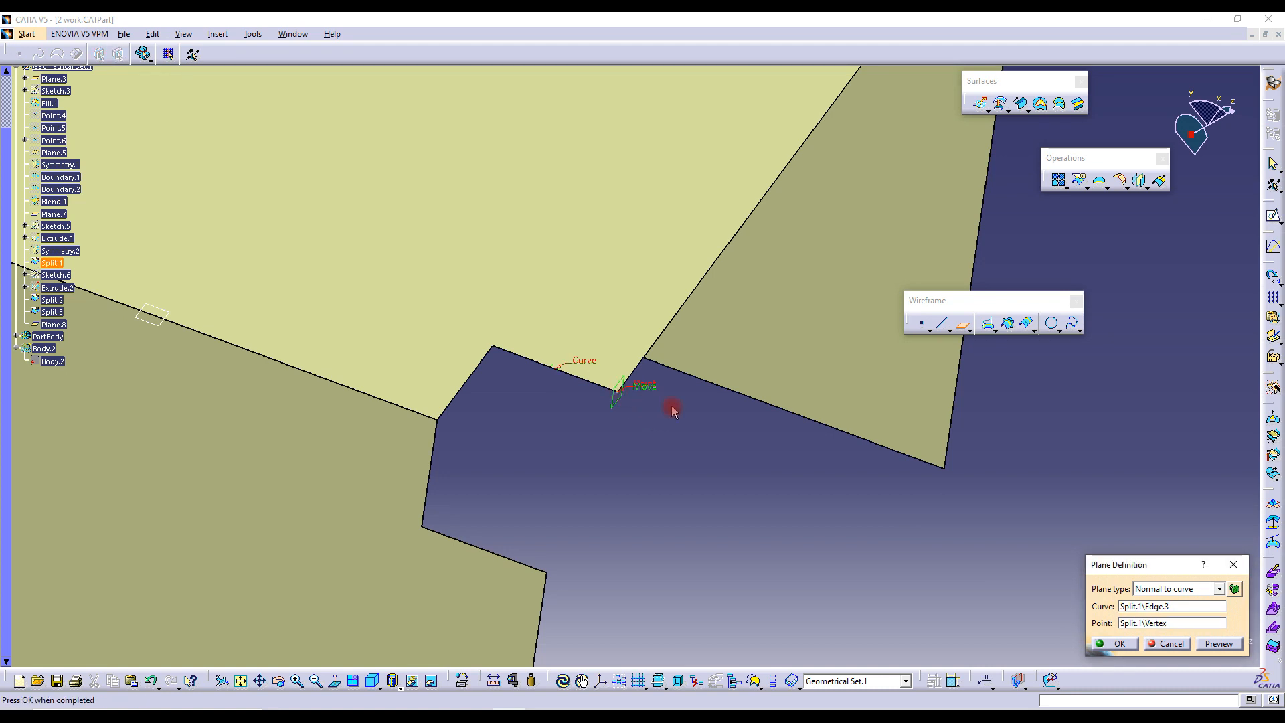
click(1116, 645)
Start a sketch on the new plane and project the long outer edge of Split.1 onto it
middle_drag(636, 399, 587, 394)
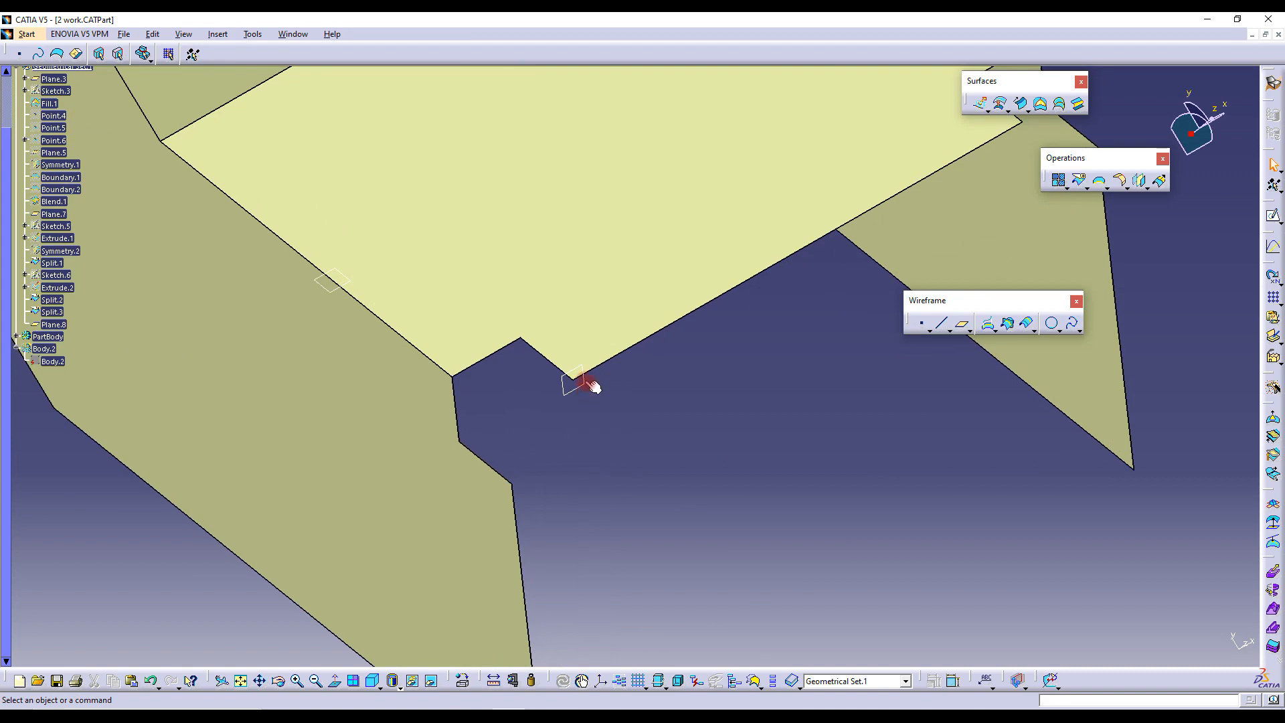
click(1274, 220)
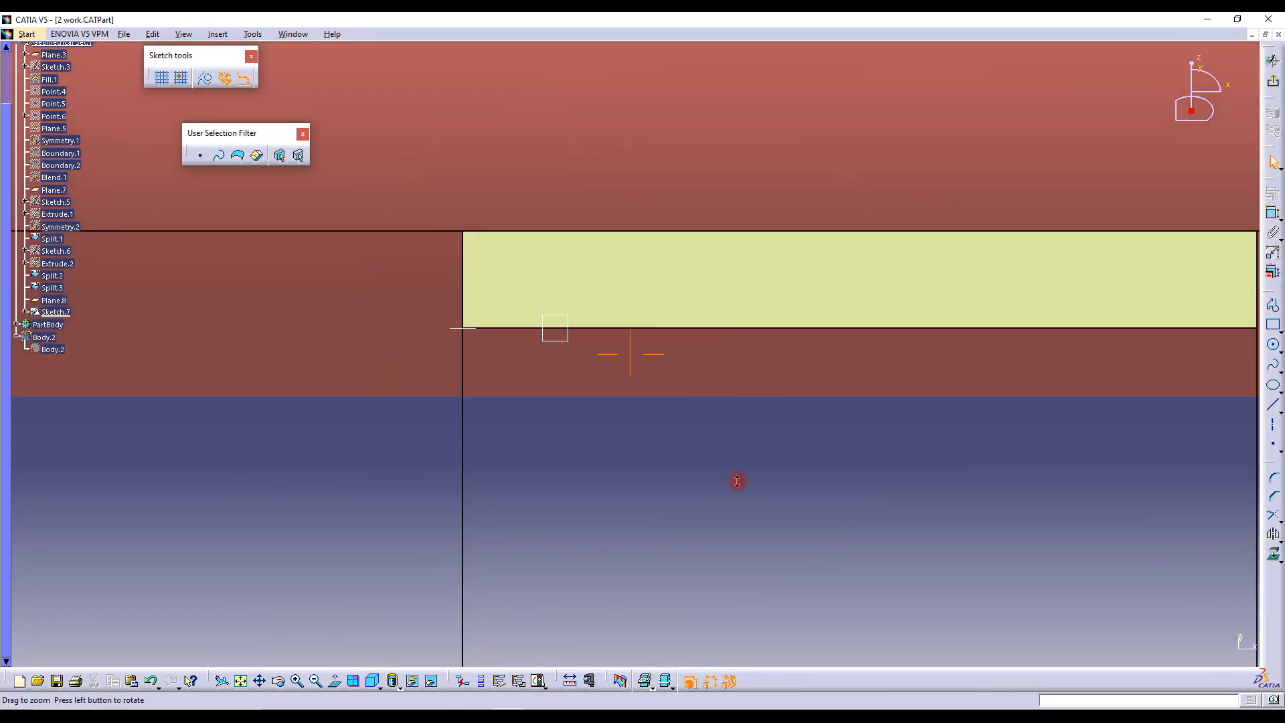
mouse_move(737, 479)
middle_down()
mouse_move(703, 450)
mouse_move(777, 516)
mouse_move(796, 502)
middle_up()
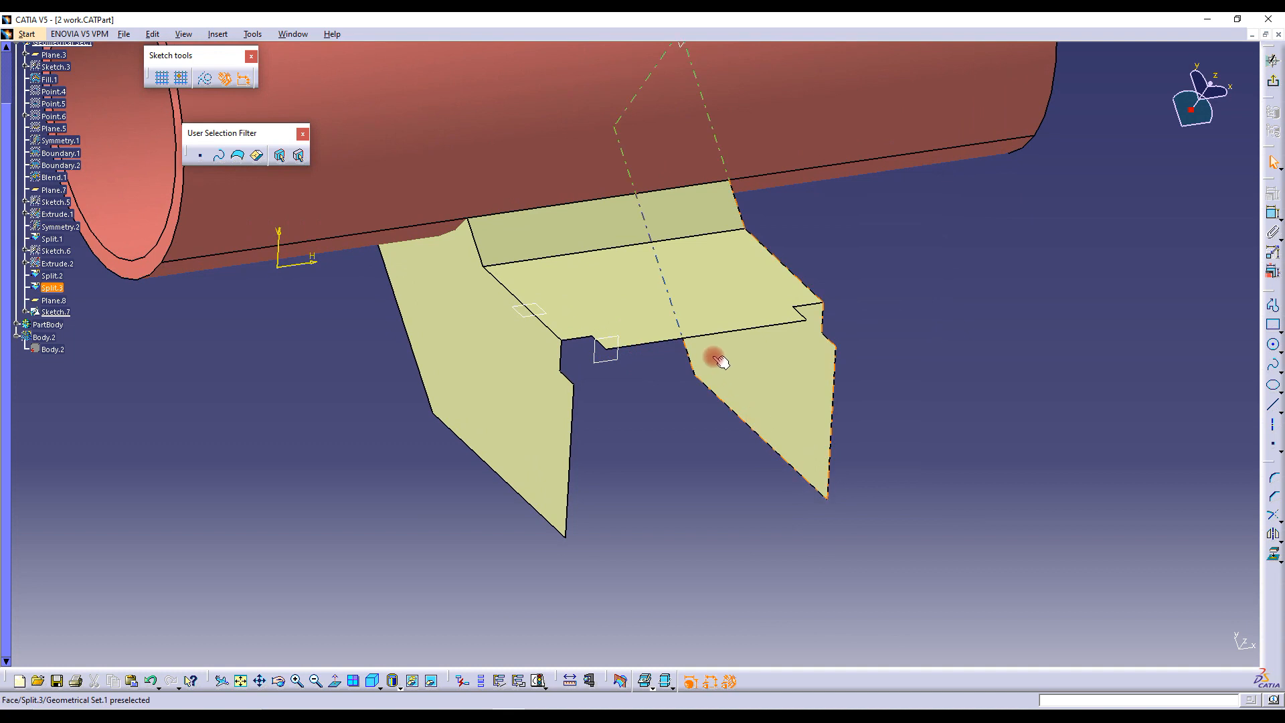
click(749, 335)
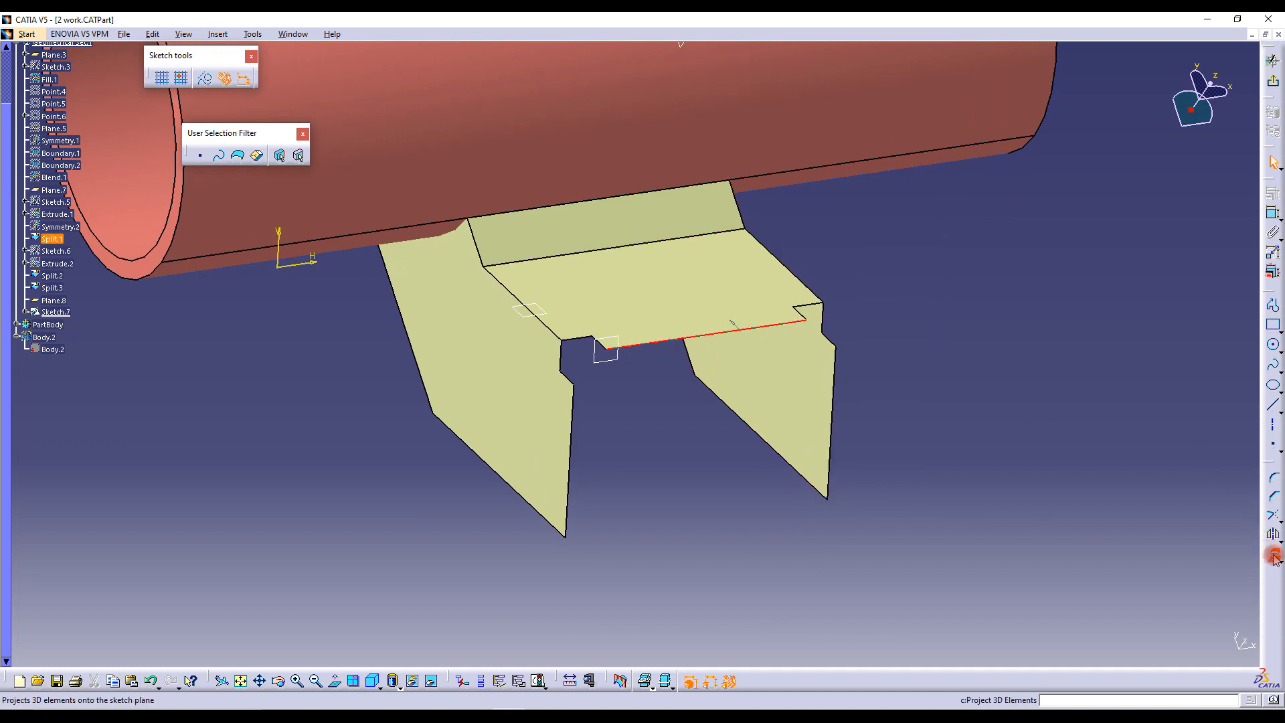
Sketch a stepped profile between the projected edge's two ends, widening past both side faces and closing below with a horizontal line about 78 mm long
click(1273, 305)
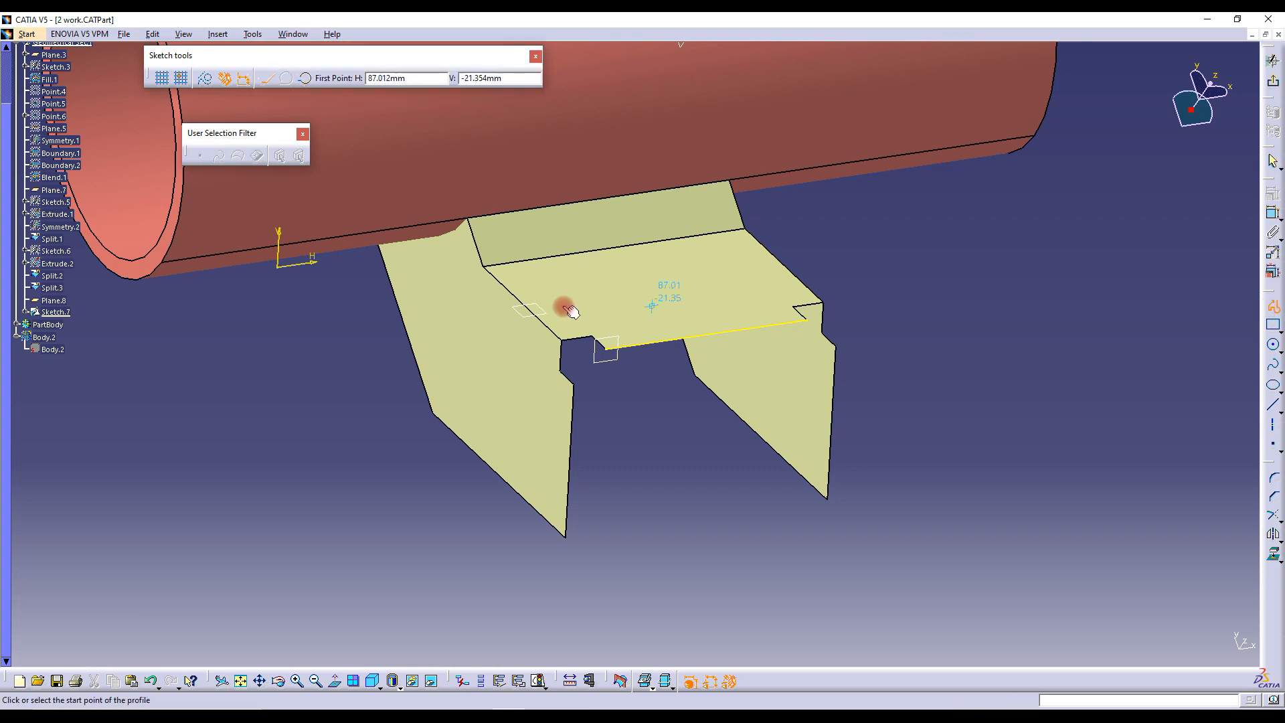
click(611, 353)
click(606, 380)
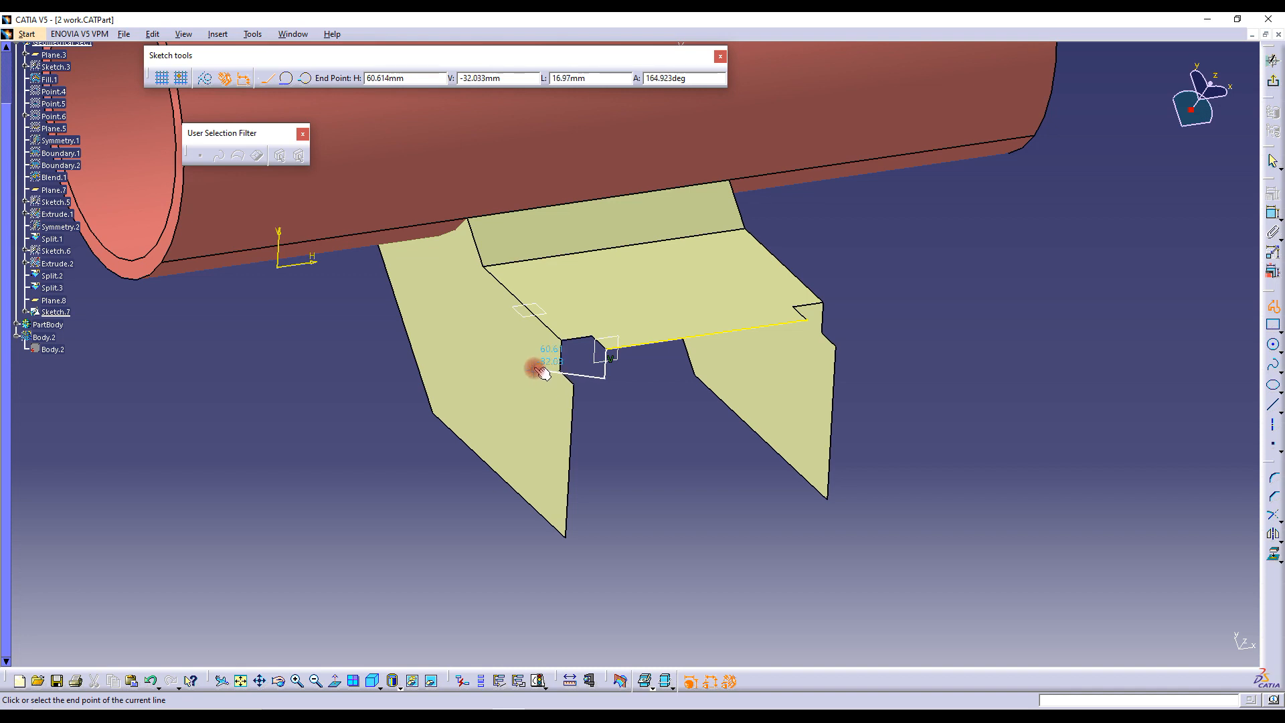
click(533, 373)
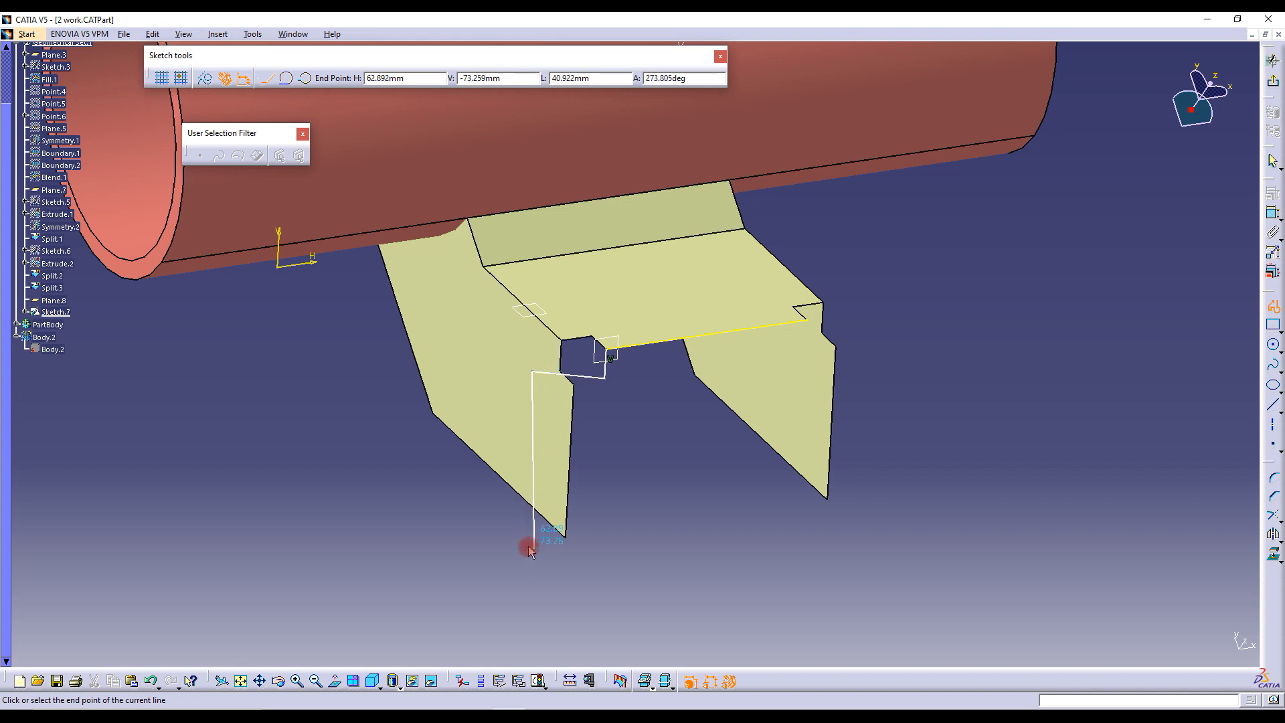
click(522, 539)
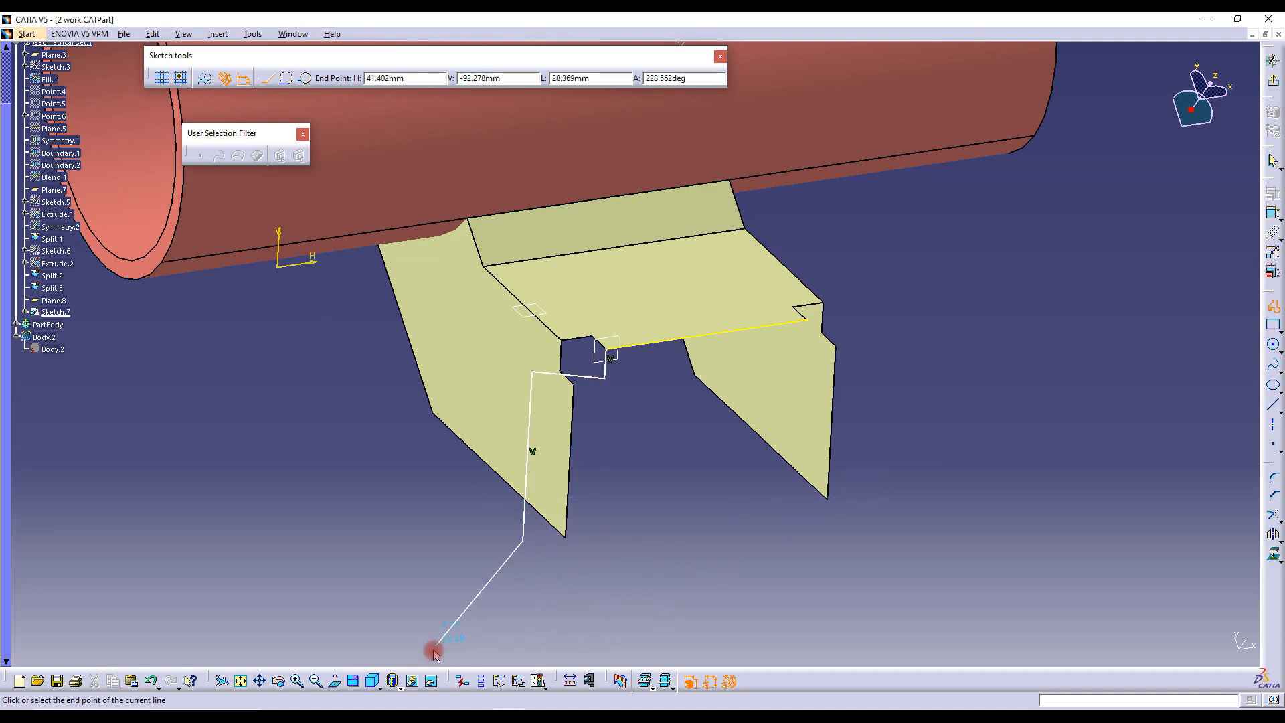
click(336, 682)
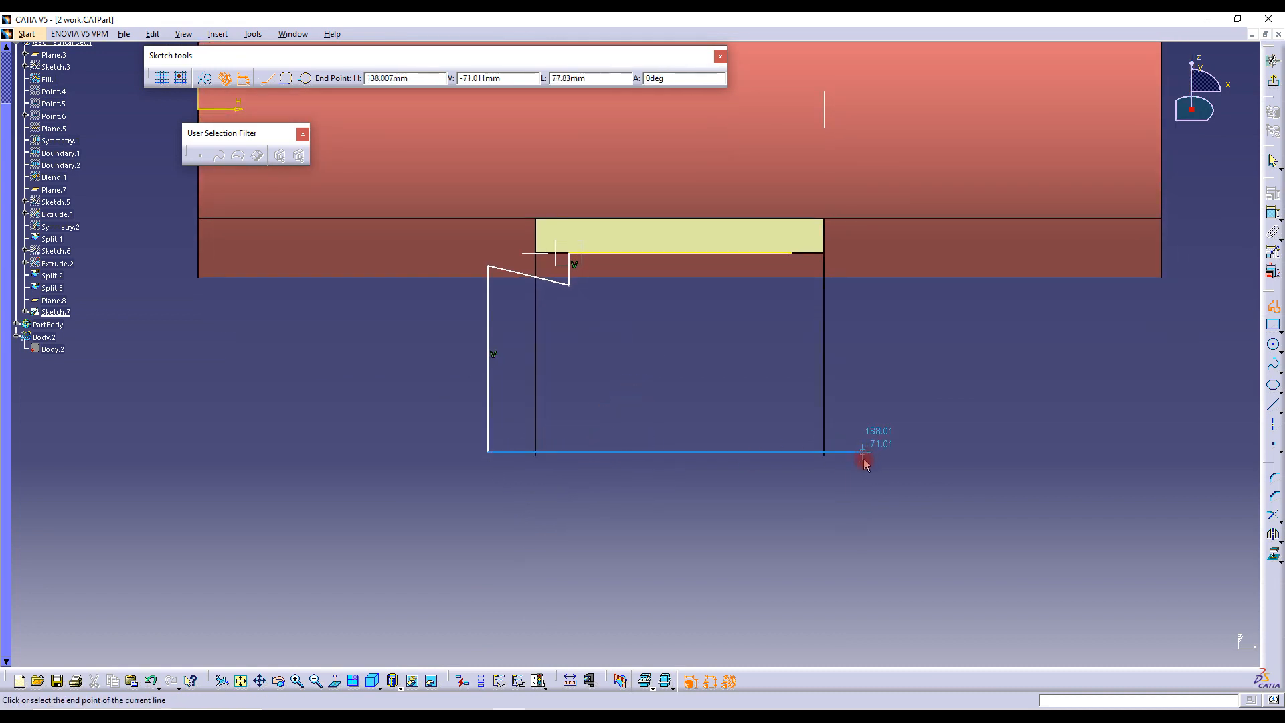
click(863, 453)
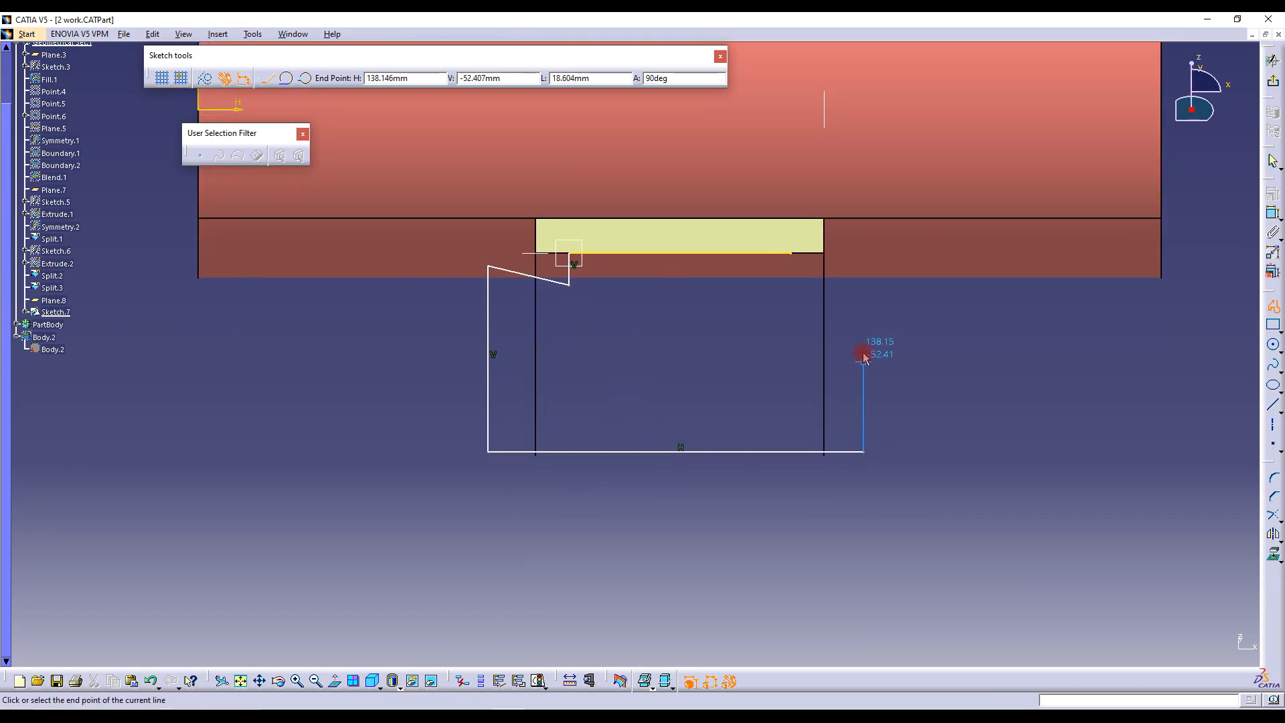
click(863, 286)
click(794, 286)
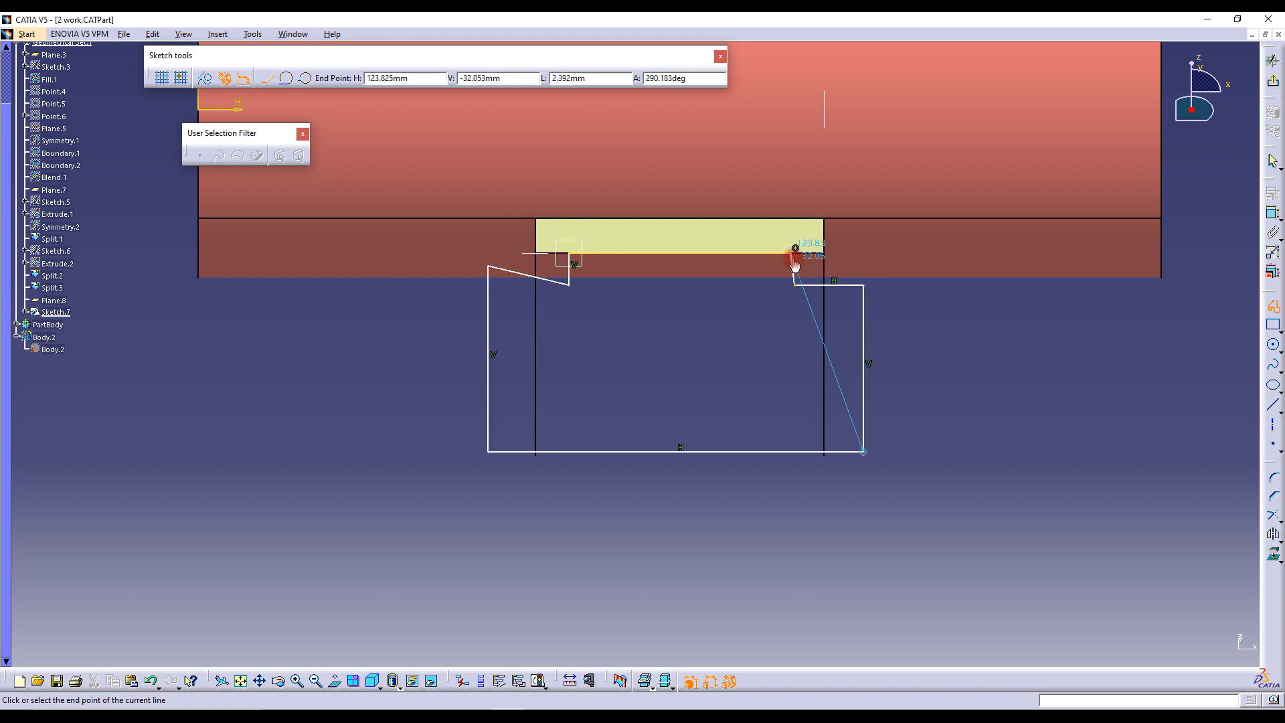
click(794, 261)
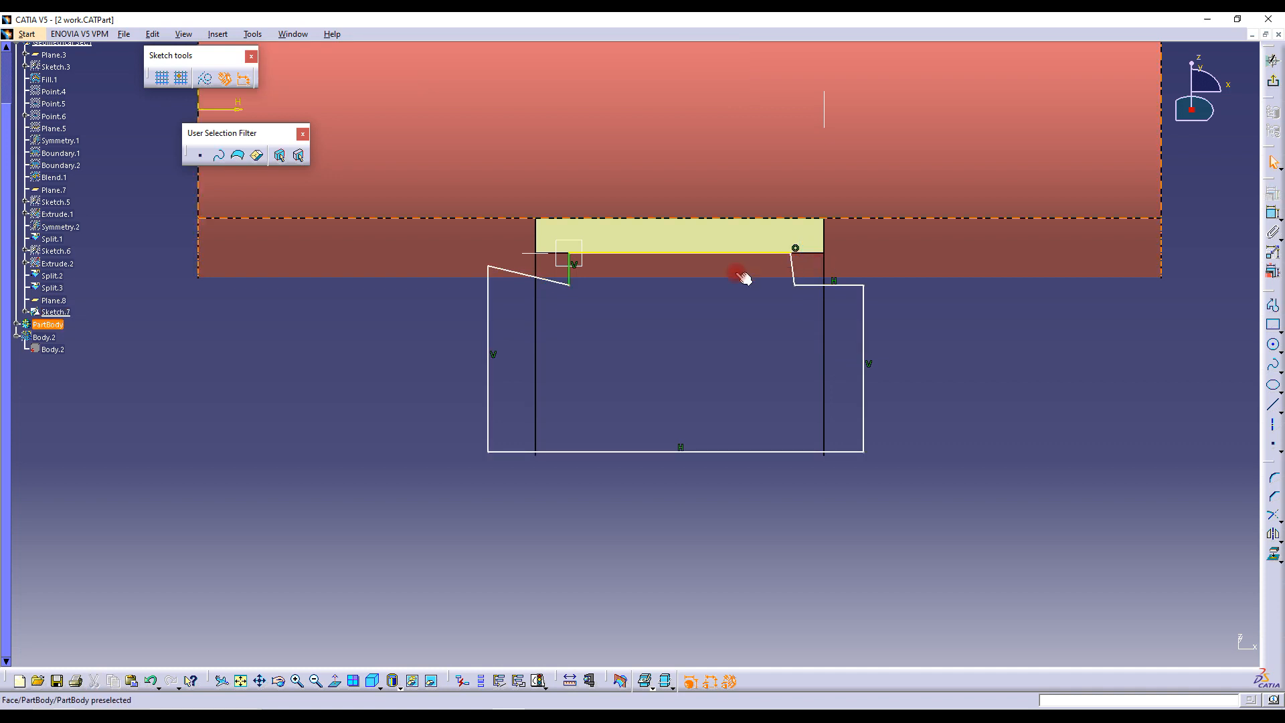
Constrain the profile's sloping shoulder line horizontal and its slanted short notch line vertical
right_click(533, 281)
mouse_move(579, 478)
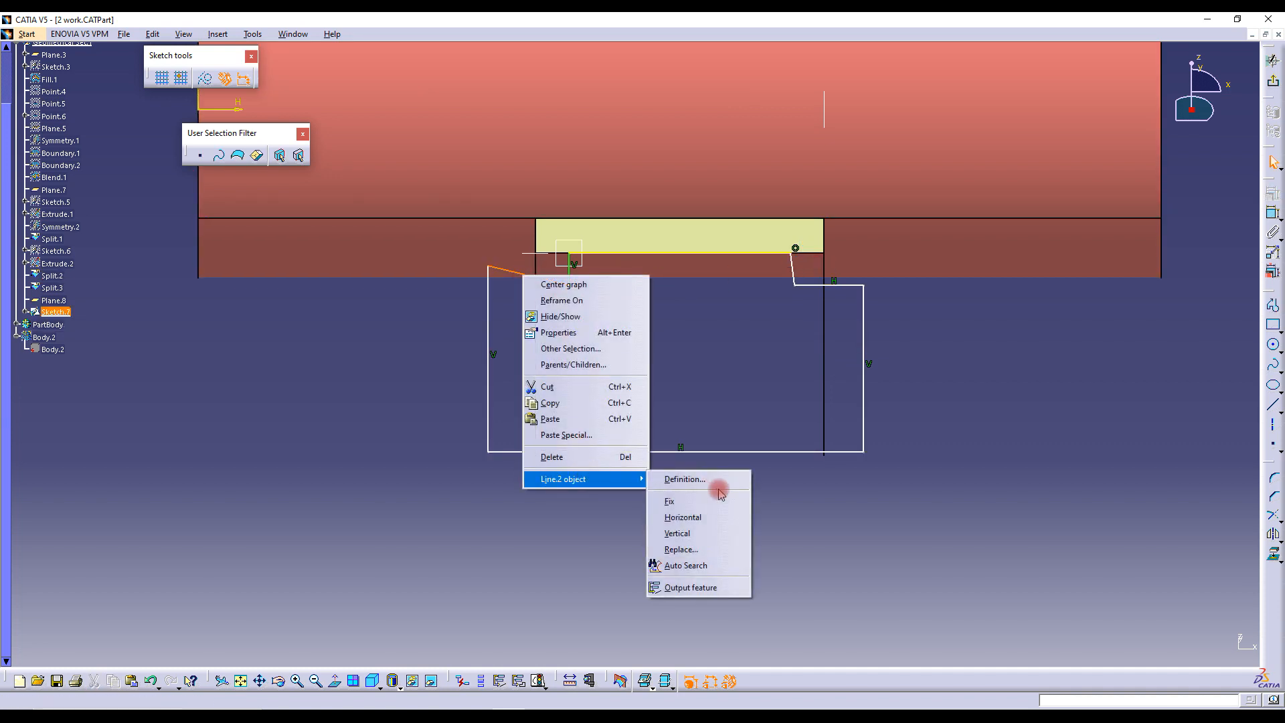
click(696, 525)
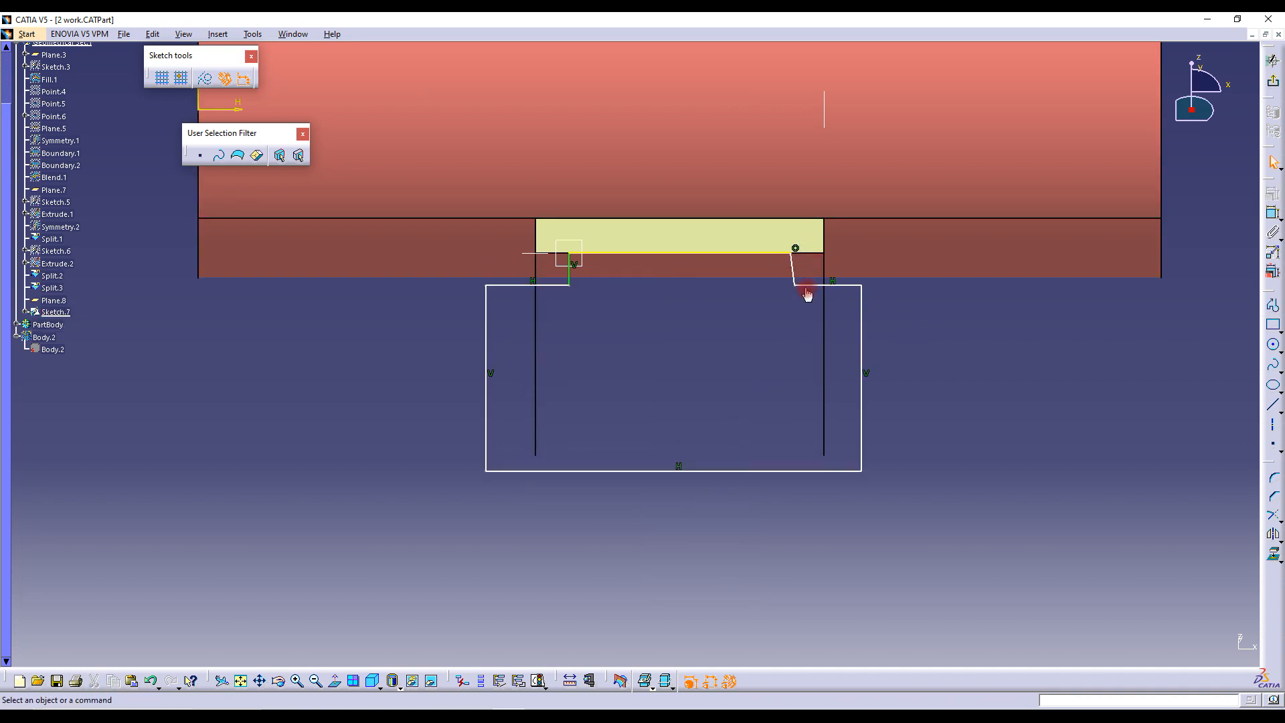
right_click(793, 268)
mouse_move(864, 470)
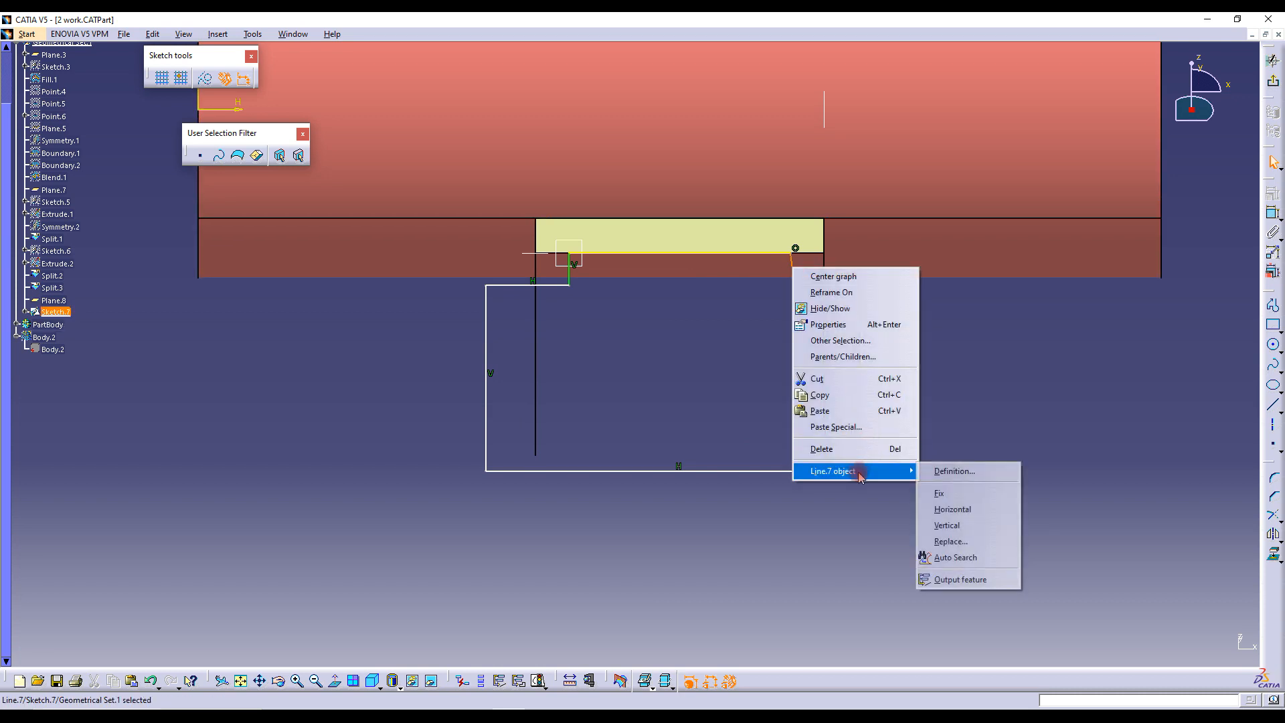
click(968, 525)
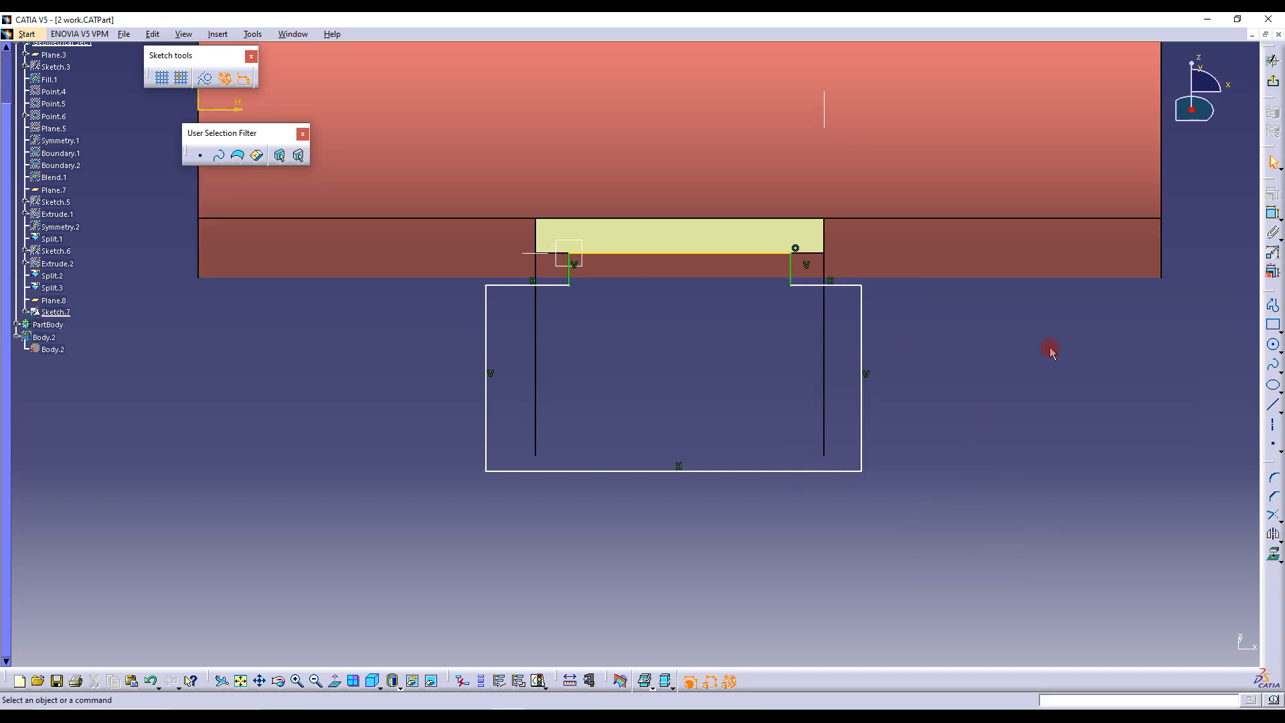
click(1273, 213)
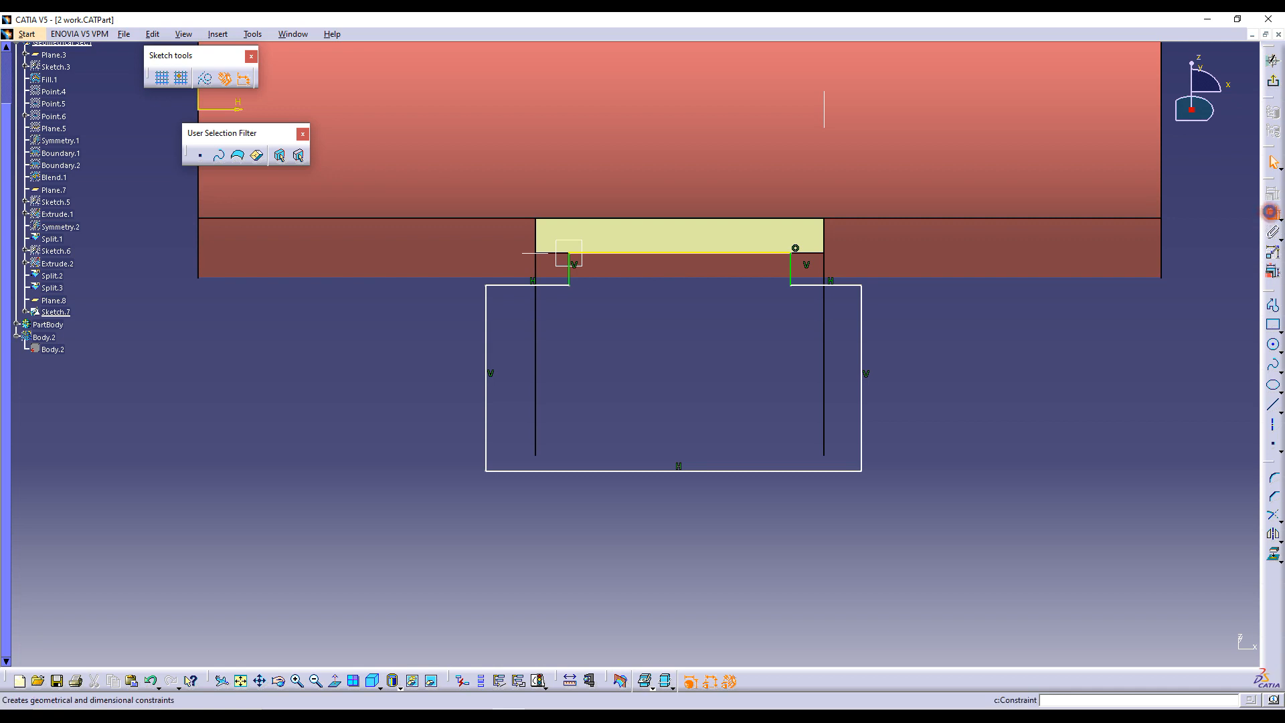
click(816, 288)
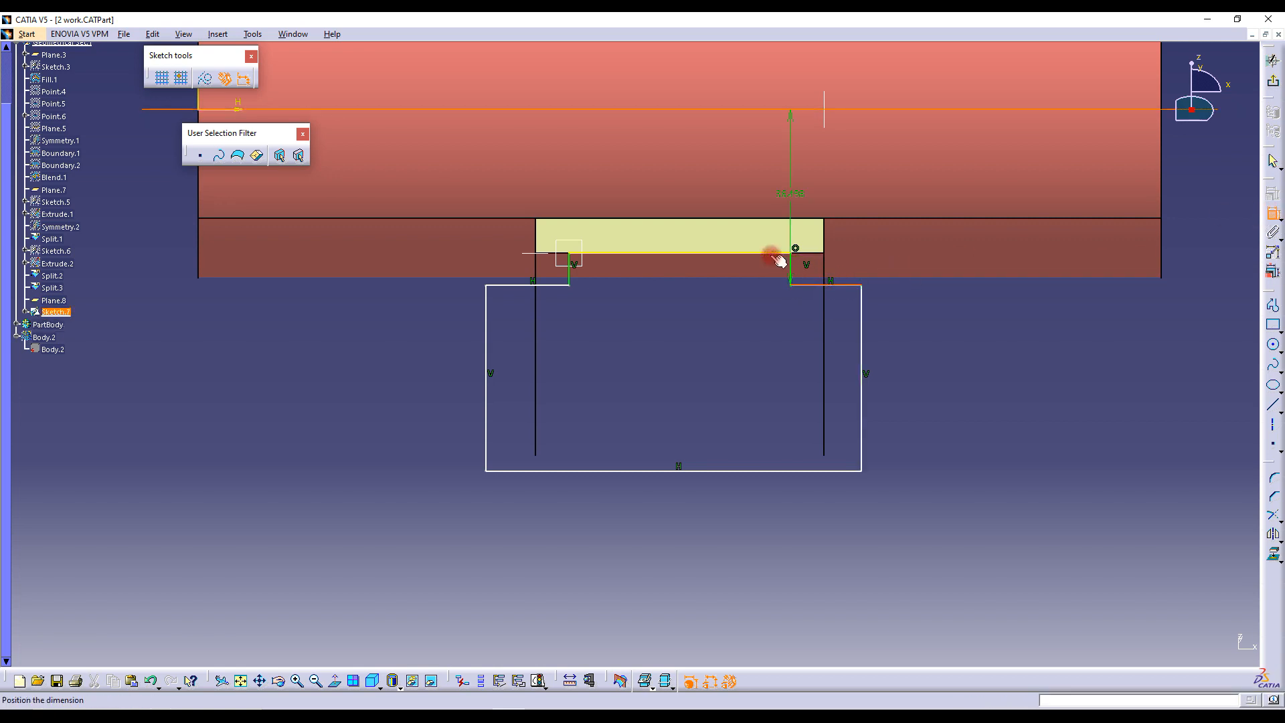
key(Escape)
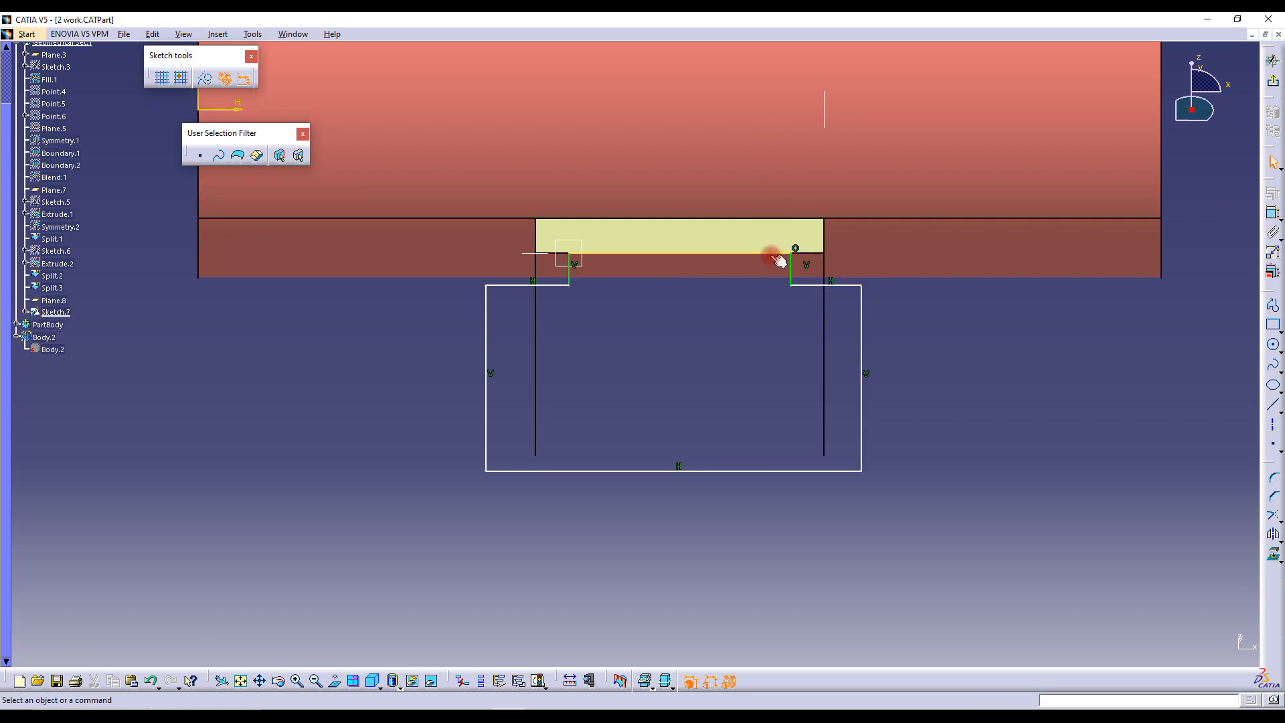
Dimension the shoulder line on the Split.3 side from the projected edge and set the offset to 7 mm
click(1273, 215)
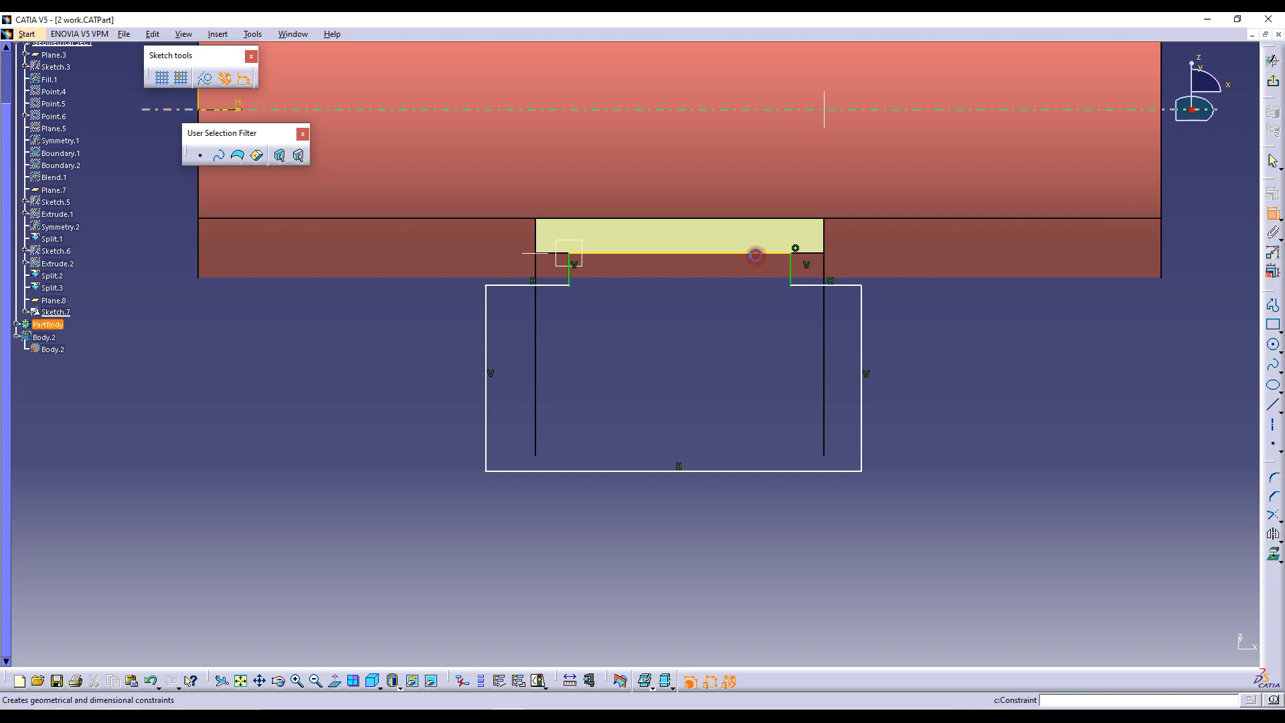
click(820, 287)
click(760, 253)
click(959, 296)
double_click(959, 295)
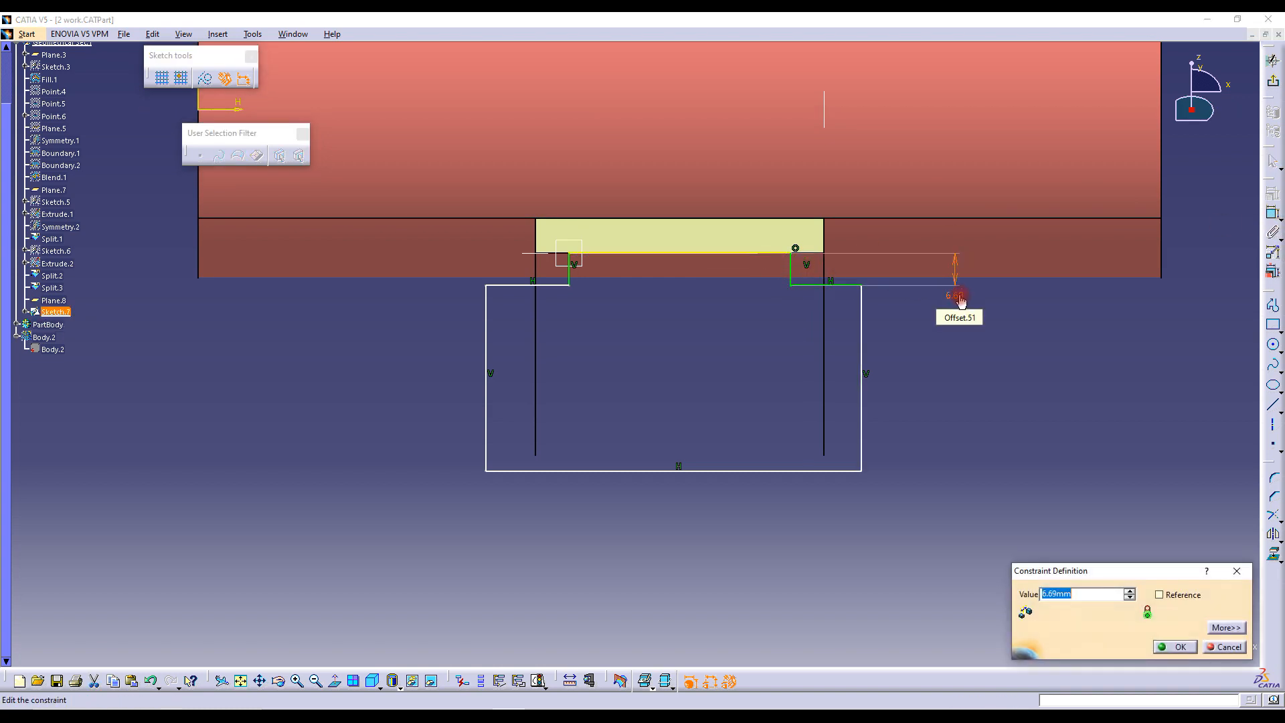
key(Return)
Set the opposite shoulder line, on the Split.2 side, to the same 7 mm offset from the projected edge
click(1273, 214)
click(549, 286)
click(607, 254)
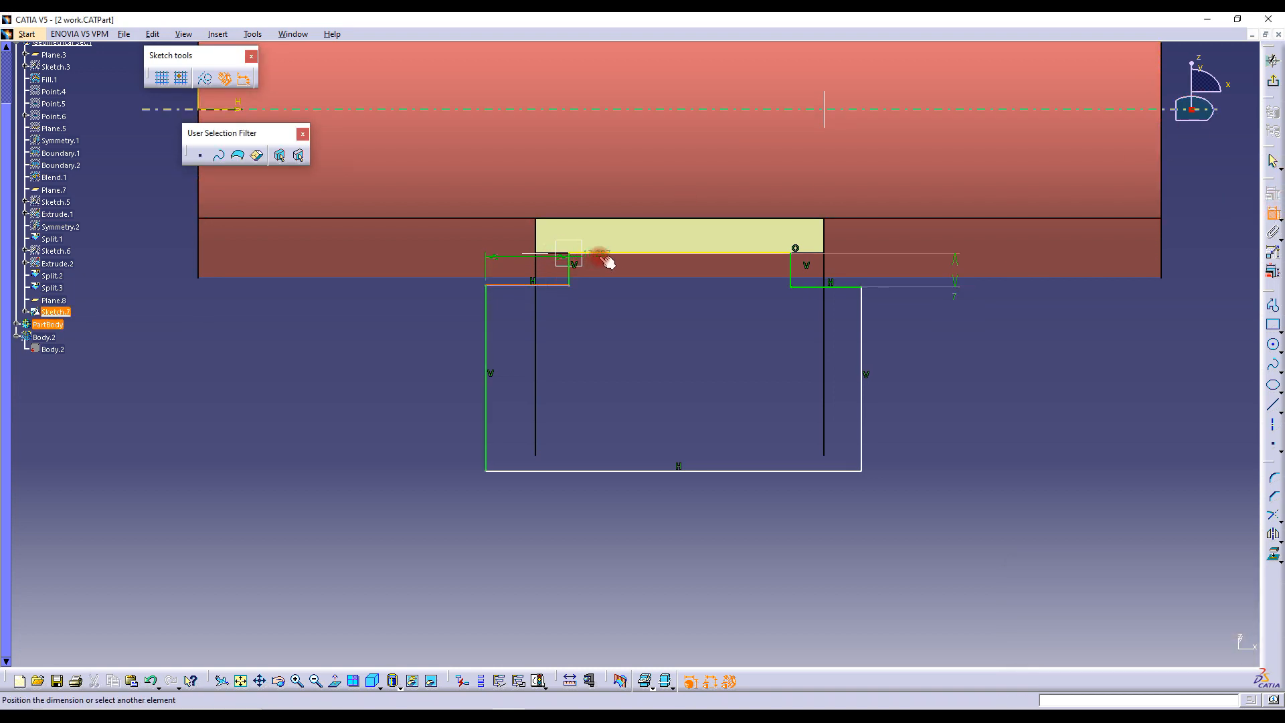
click(434, 276)
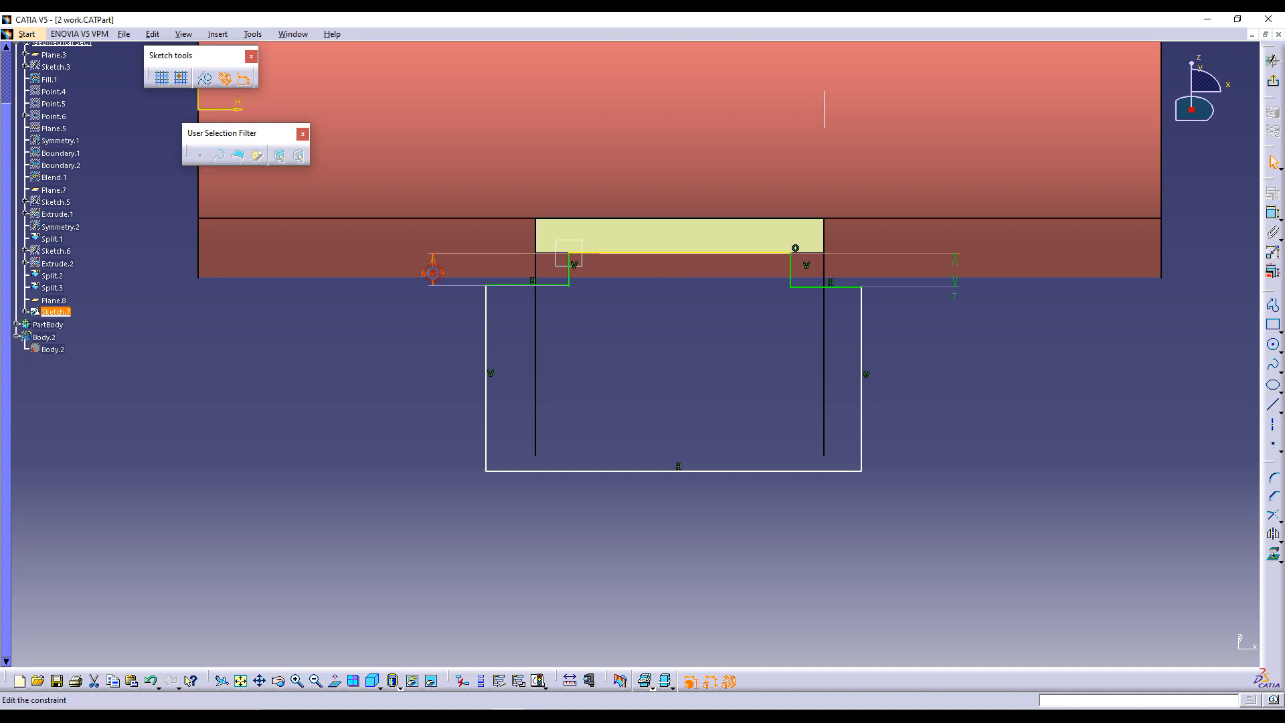
double_click(434, 278)
key(Return)
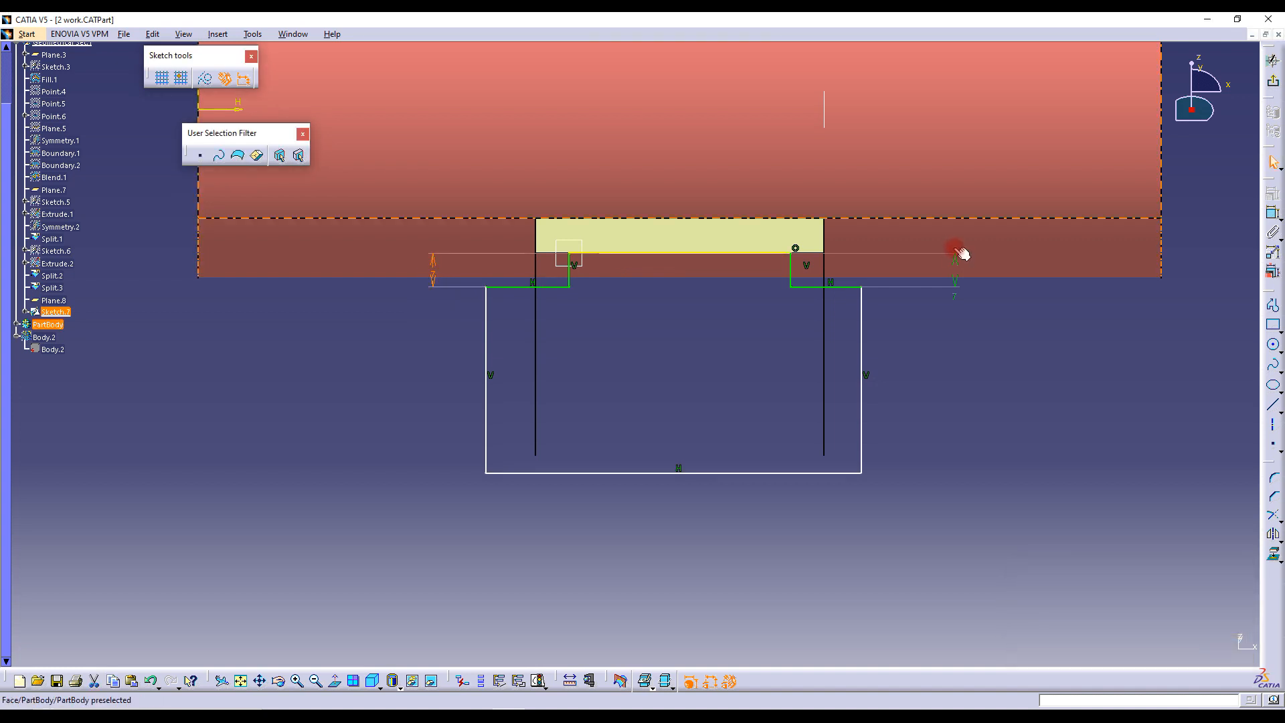
Dimension the profile's vertical line beside the Split.2 side face and set its distance from that face to 11 mm
click(1273, 212)
click(484, 338)
click(537, 329)
click(515, 340)
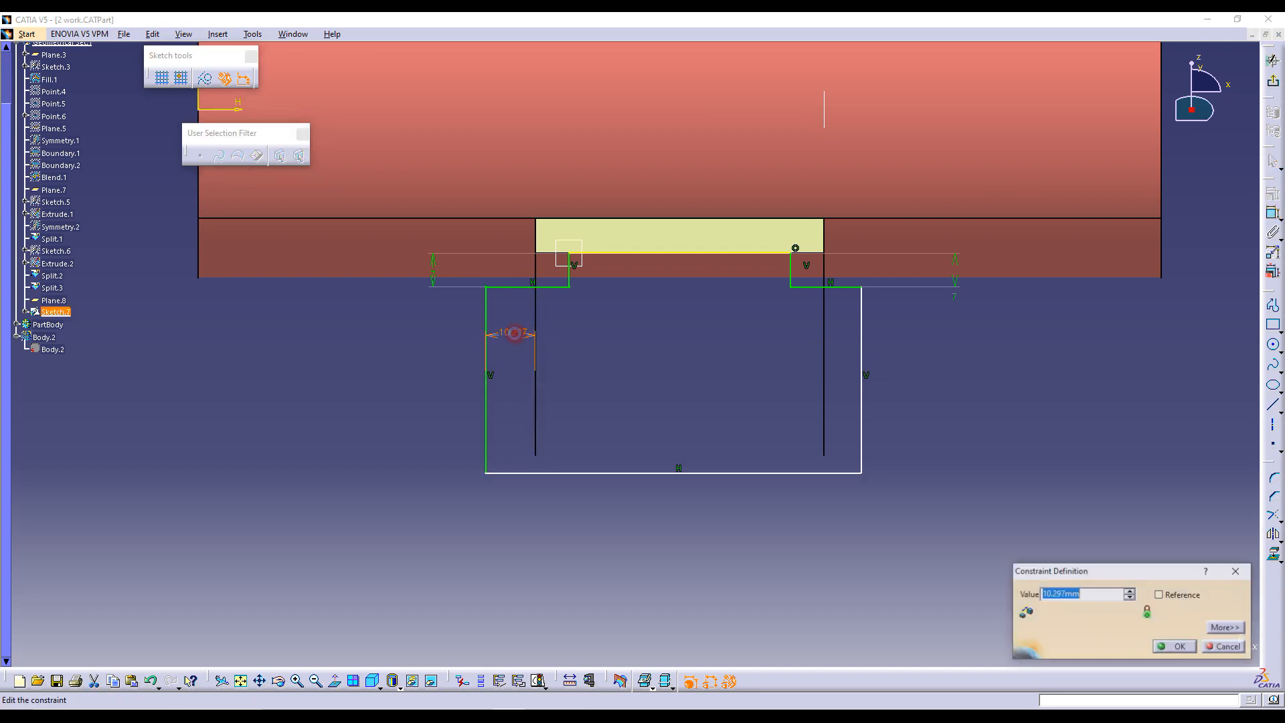
double_click(516, 338)
text(11)
key(Return)
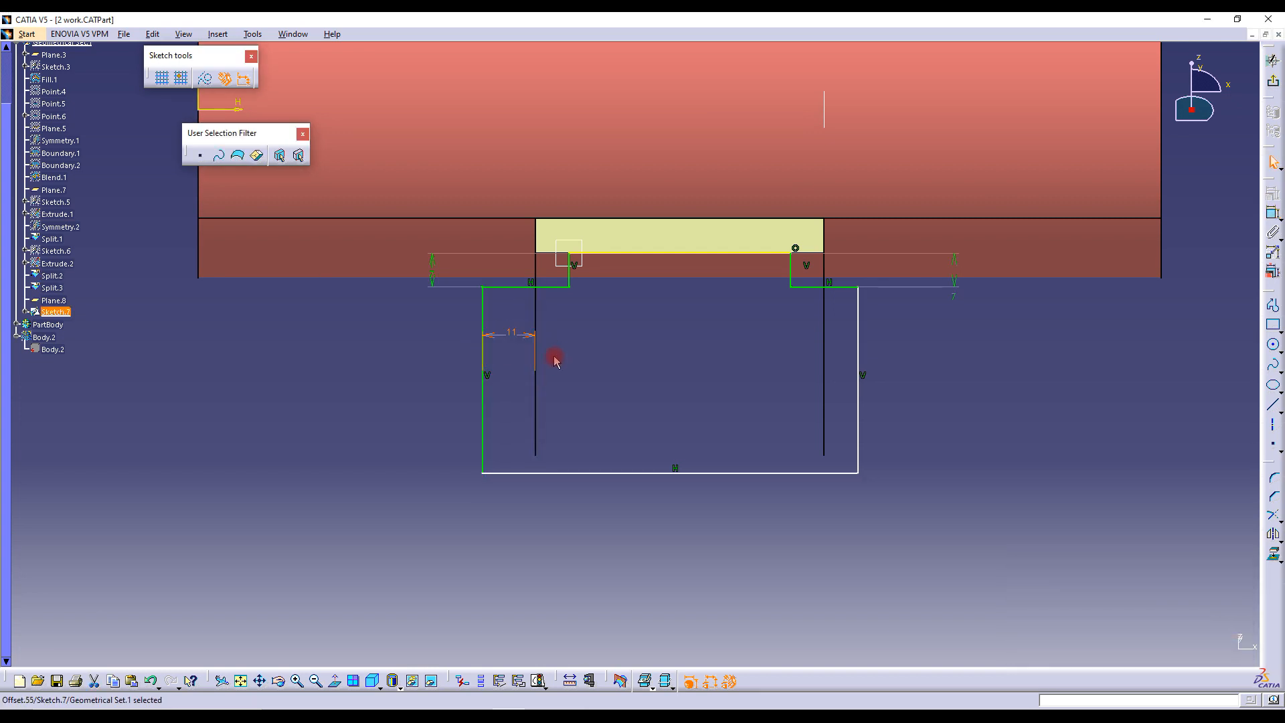
Dimension the profile's other vertical line from the Split.3 side face and set the distance to 11 mm
middle_drag(531, 293, 582, 353)
middle_drag(688, 328, 624, 342)
click(1273, 211)
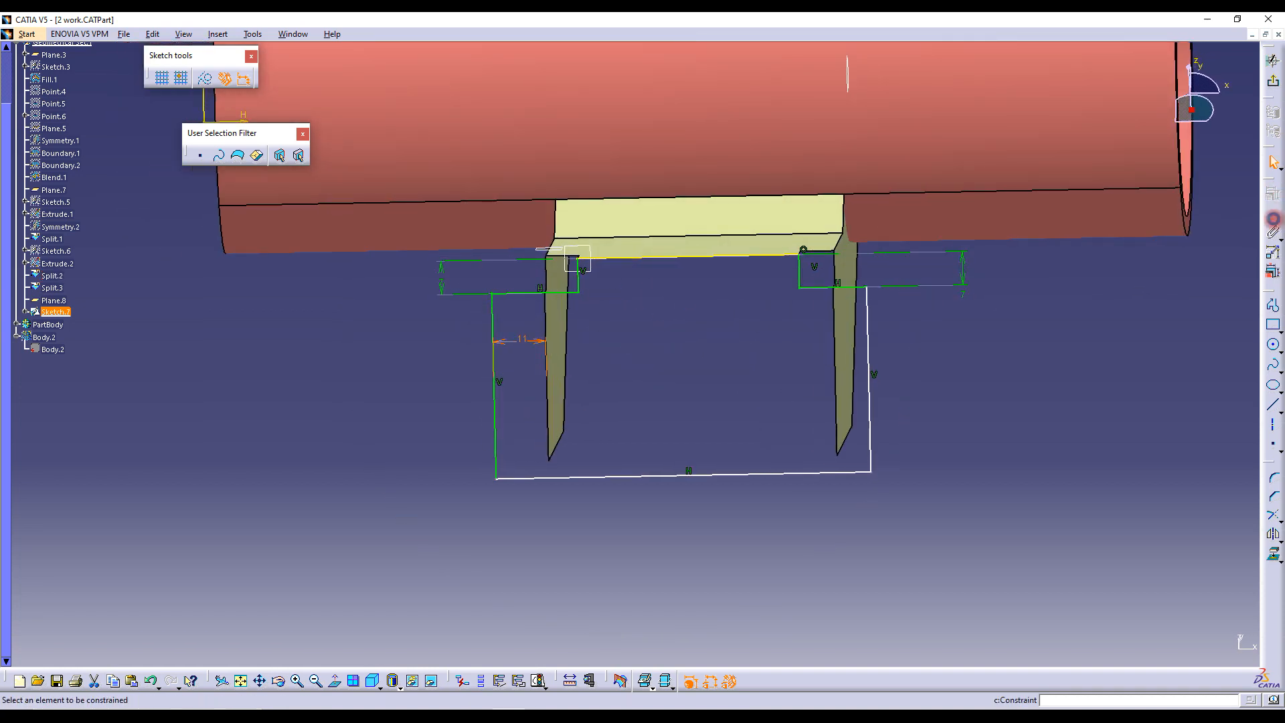
click(870, 337)
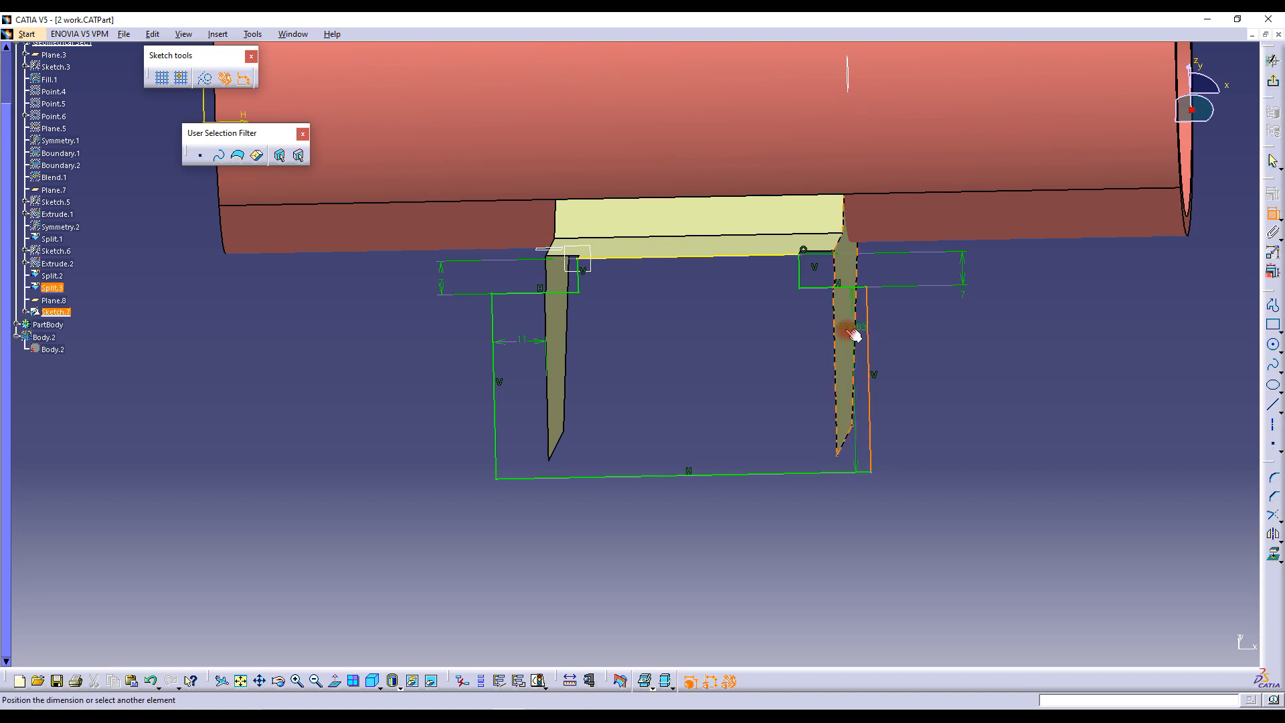
click(841, 330)
click(892, 338)
double_click(897, 342)
key(Return)
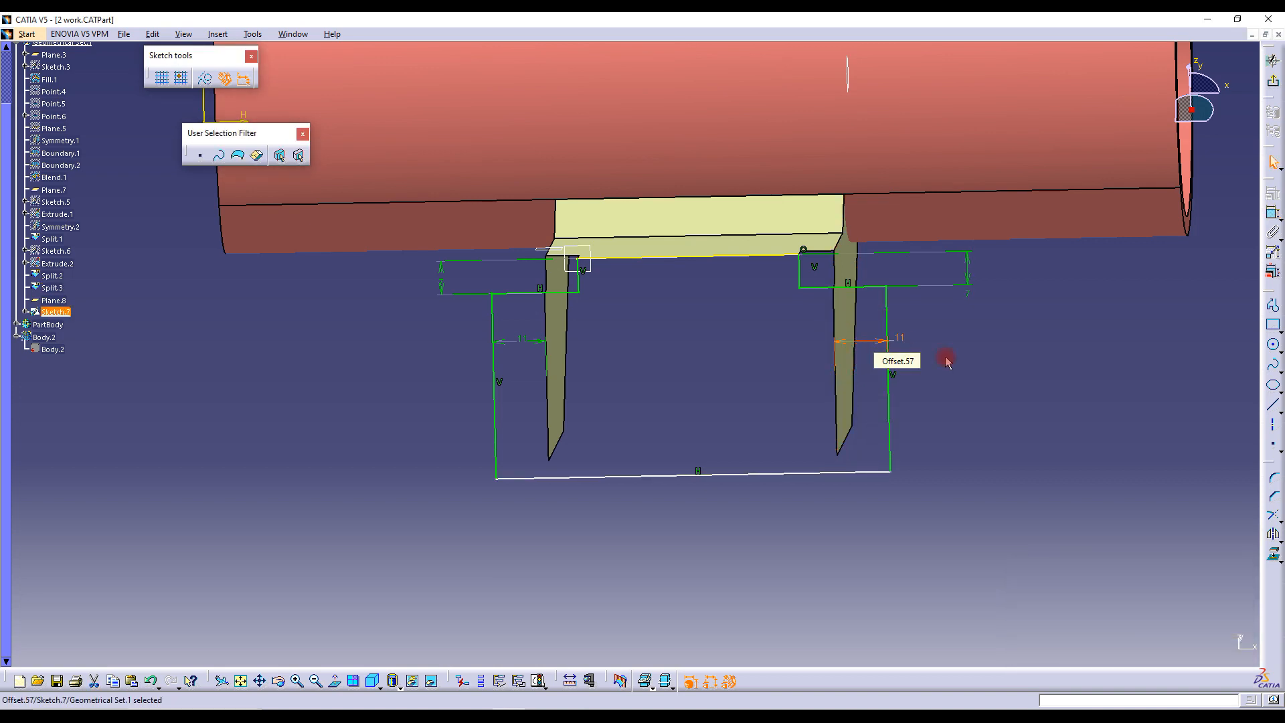
Constrain the profile's closing horizontal line coincident with the lowest vertex of Split.3
click(844, 464)
click(845, 475)
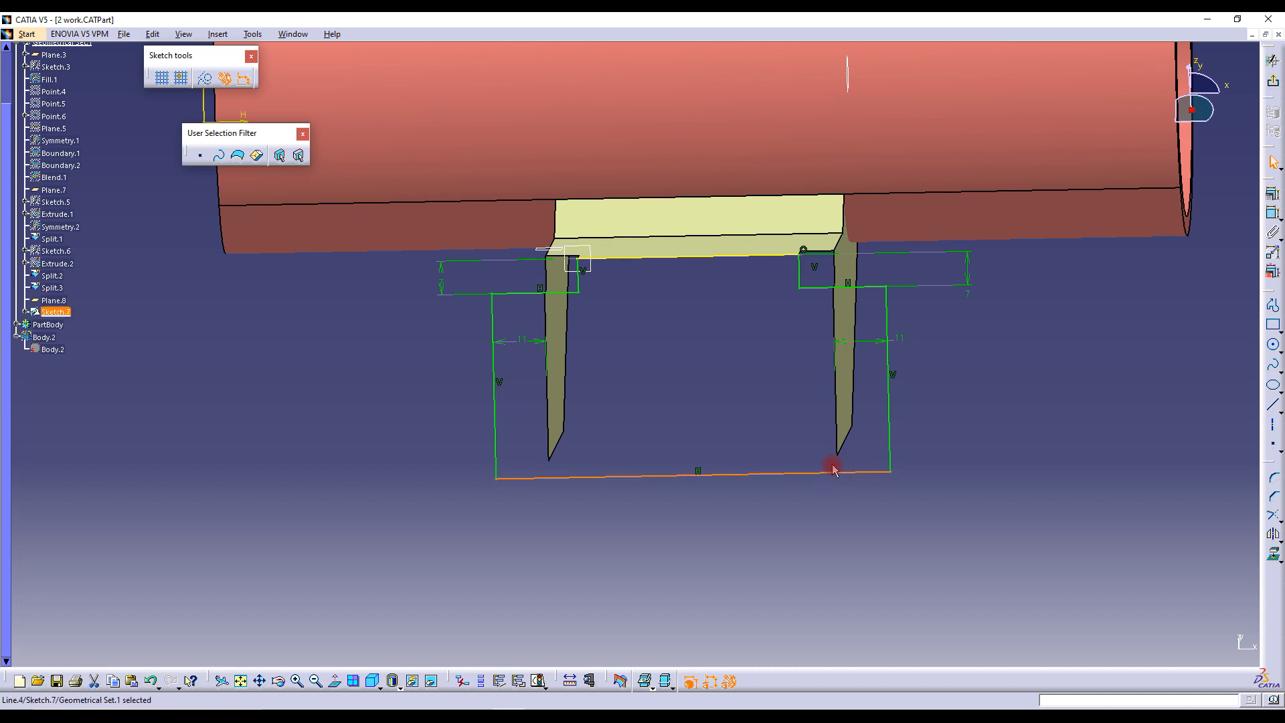
click(842, 459)
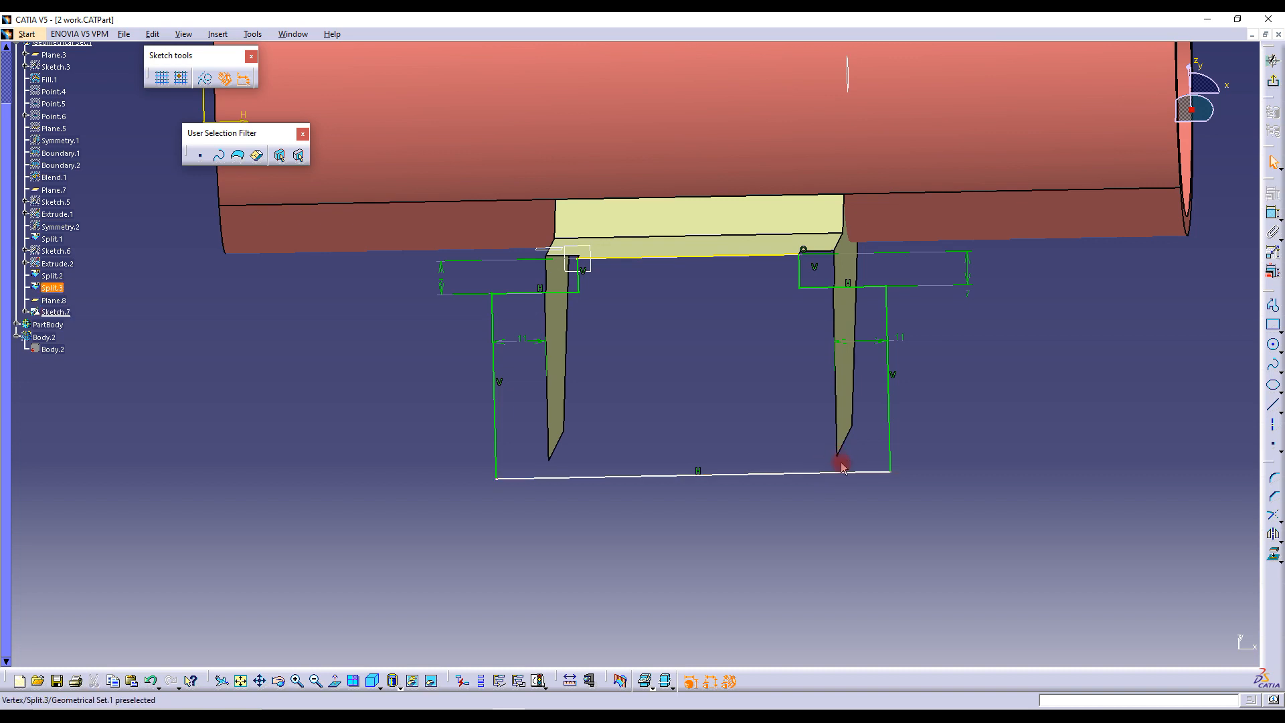
ctrl+click(838, 455)
click(822, 474)
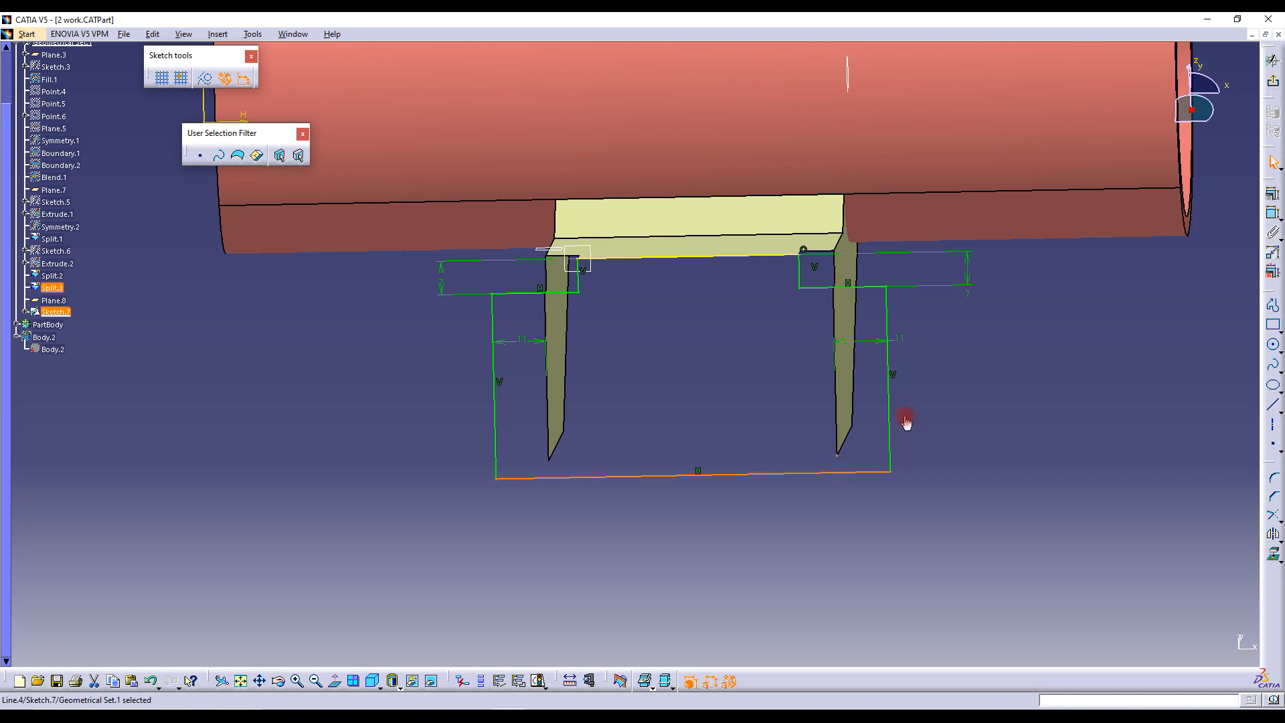
click(1271, 196)
click(838, 473)
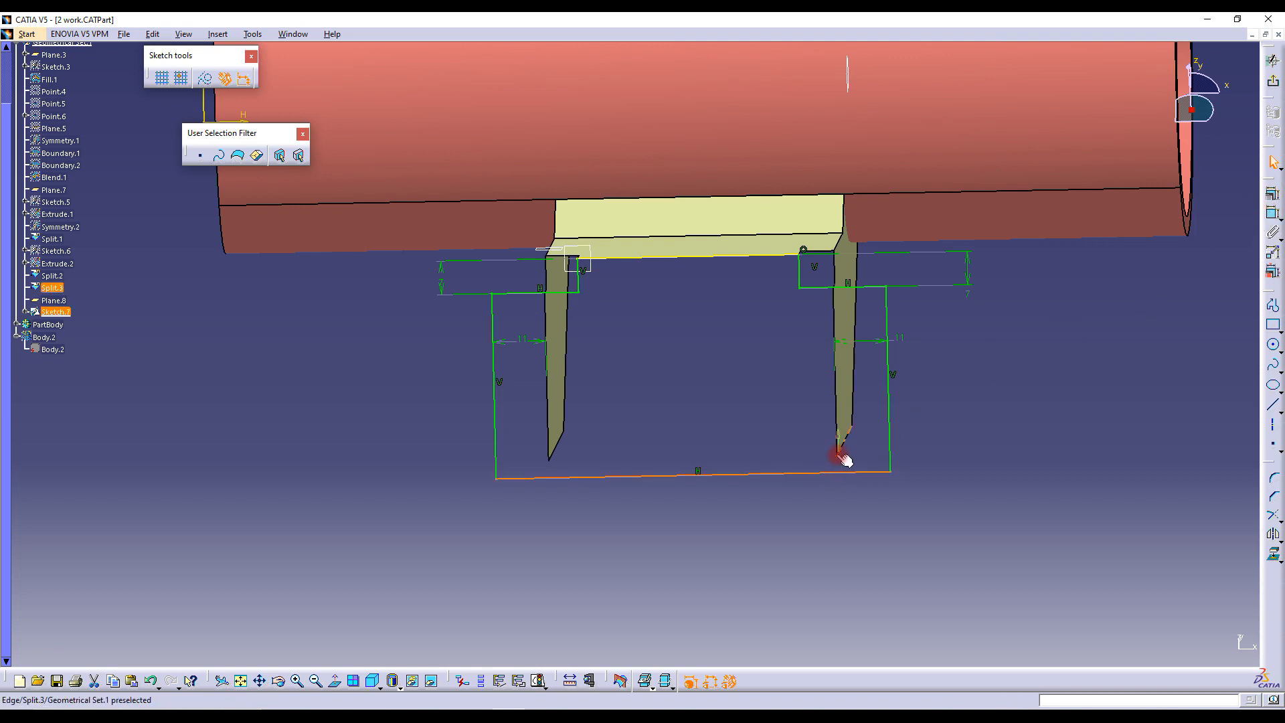
click(1271, 195)
click(1185, 517)
click(1175, 647)
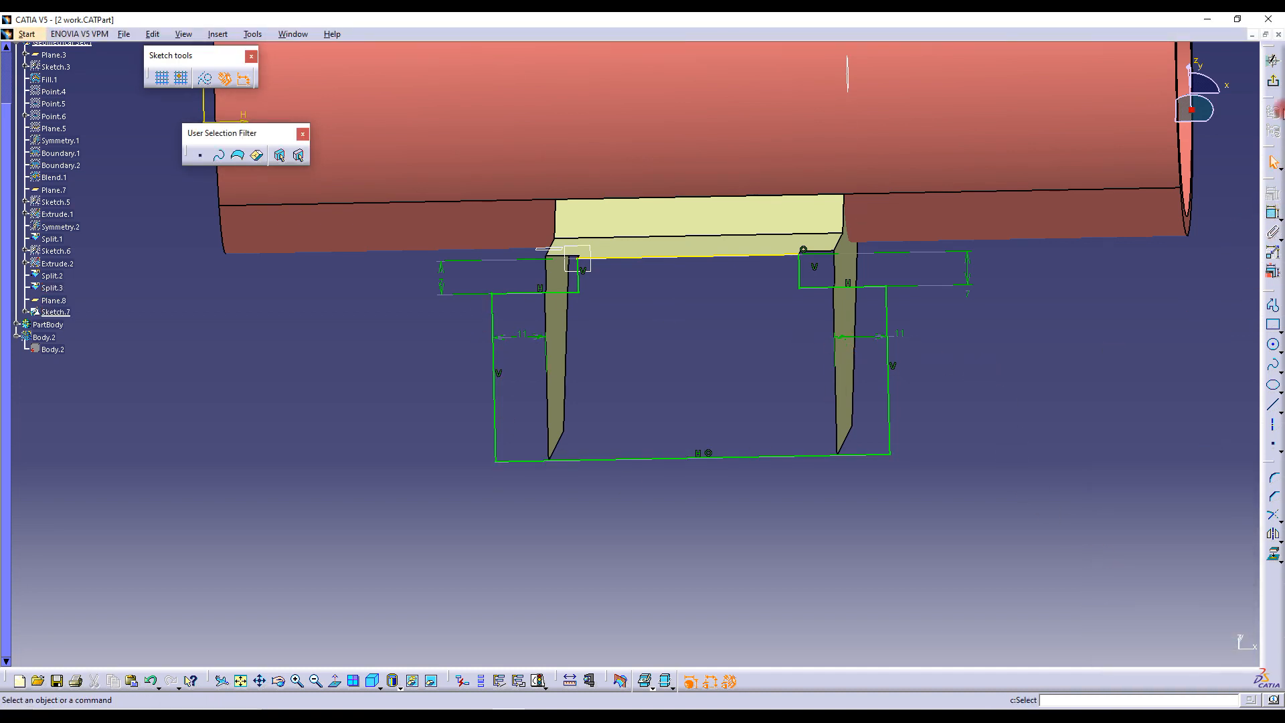
Finish the sketch and create a fill surface bounded by the closed profile Sketch.7
click(1272, 60)
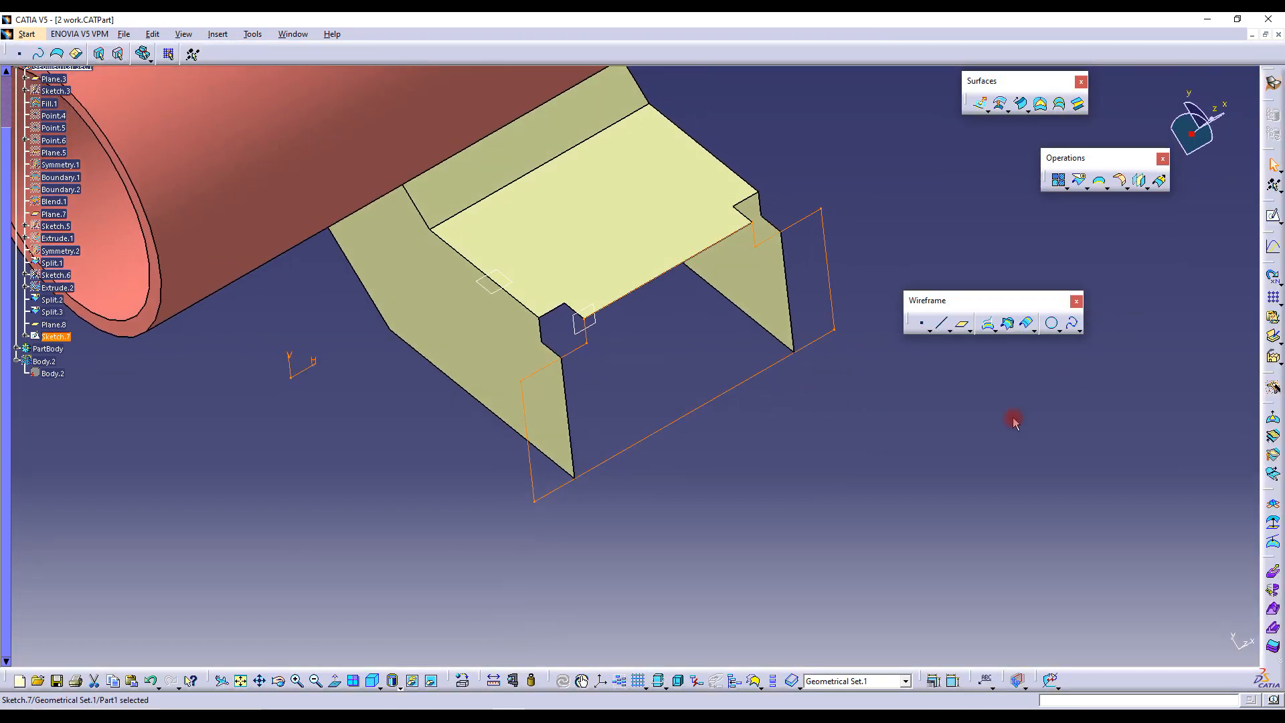
click(994, 427)
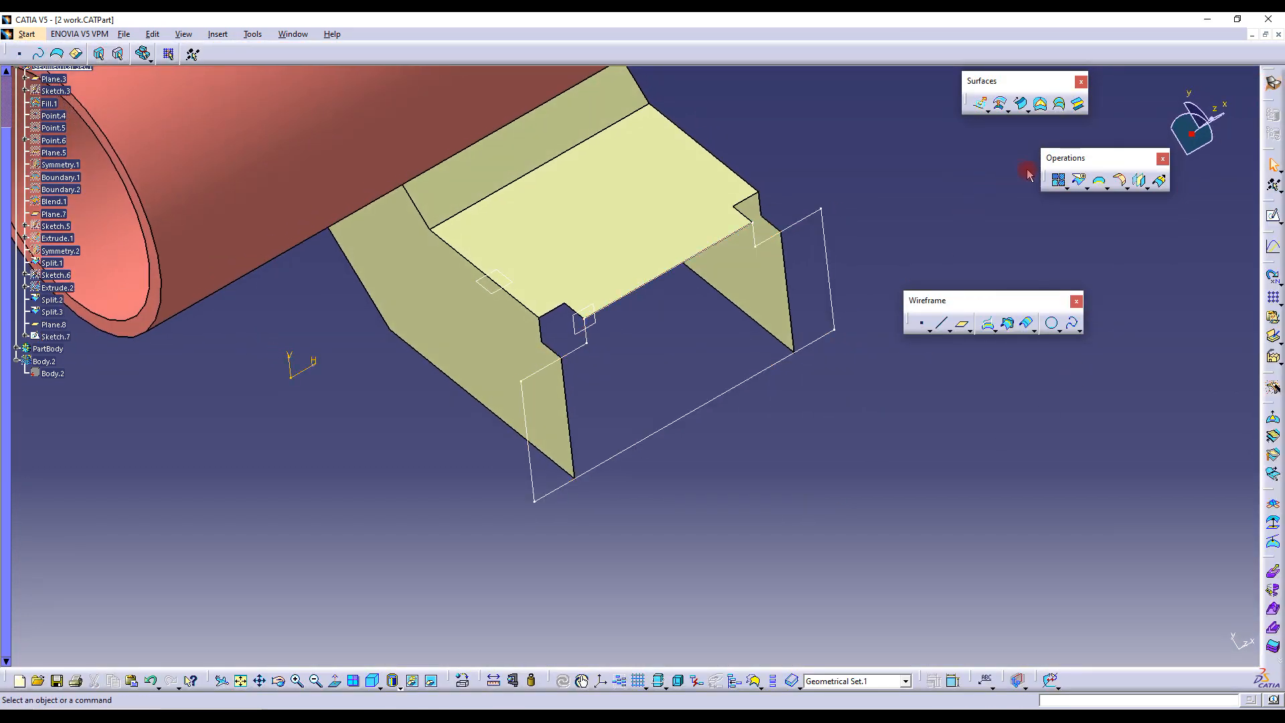
click(1041, 105)
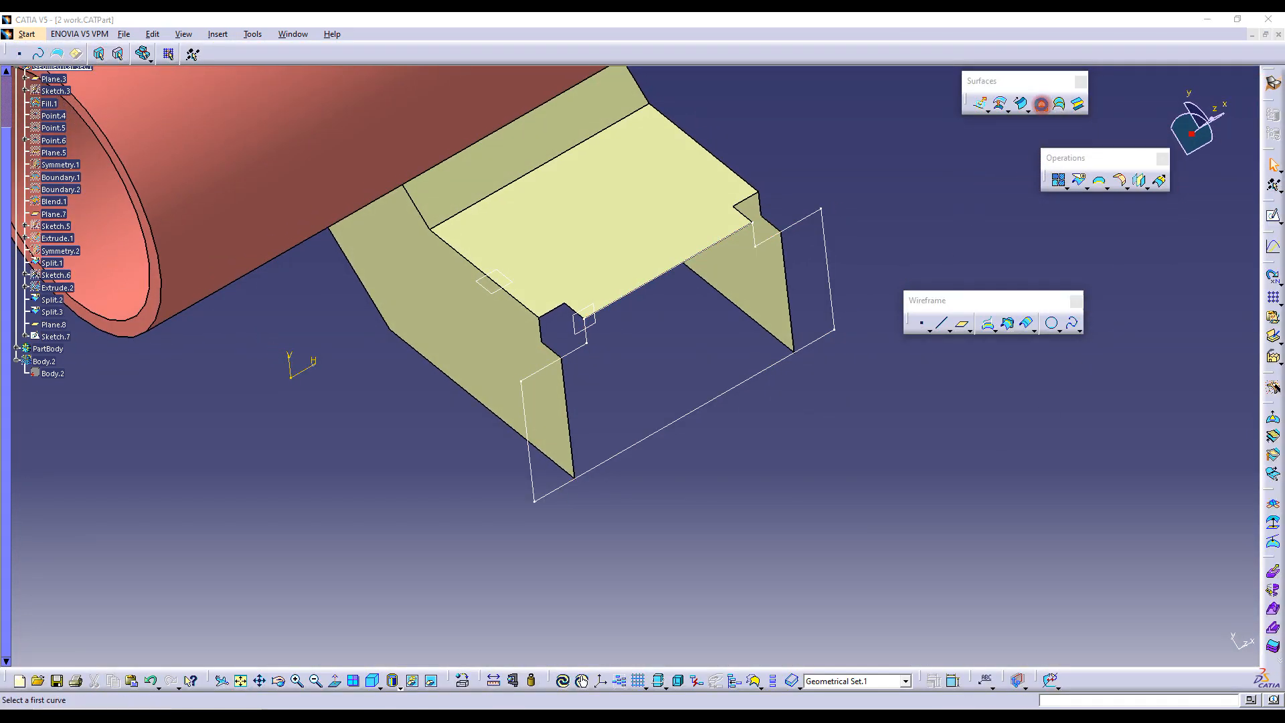
click(795, 228)
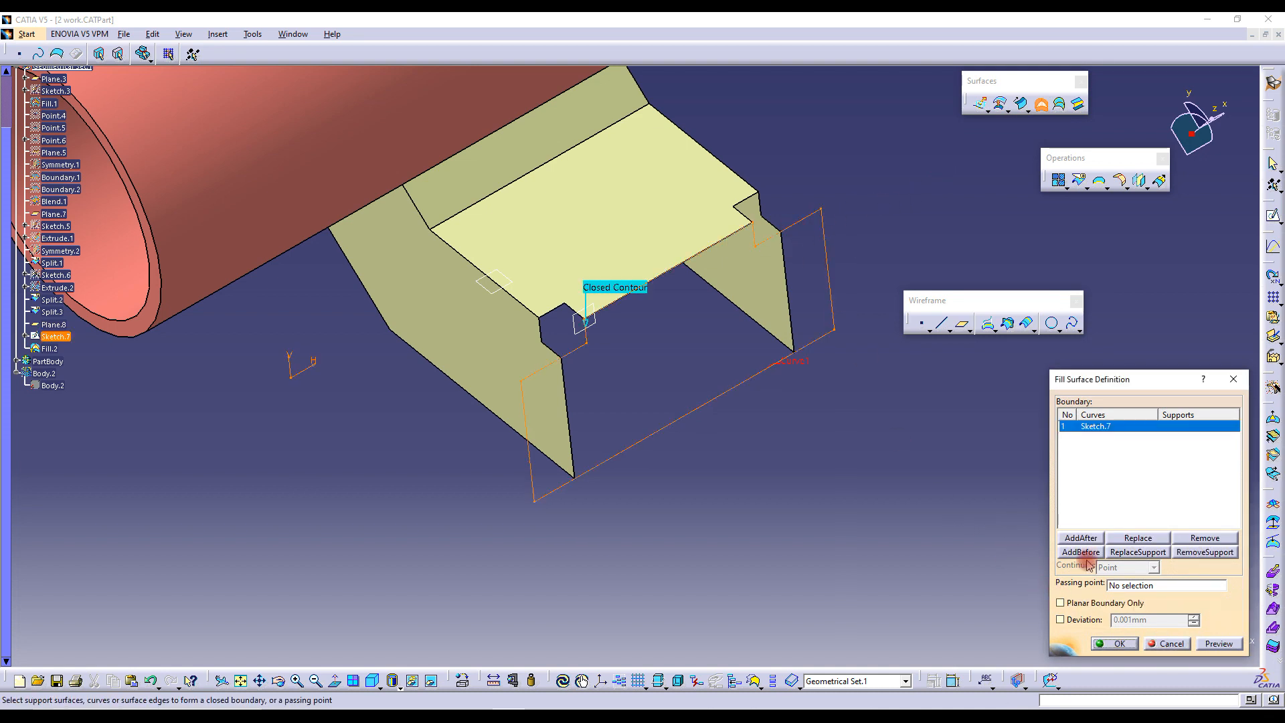
click(1127, 644)
Join Fill.2, Split.3, Split.2 and Split.1 into one surface with a 0.001 mm merging distance
middle_drag(680, 430, 638, 455)
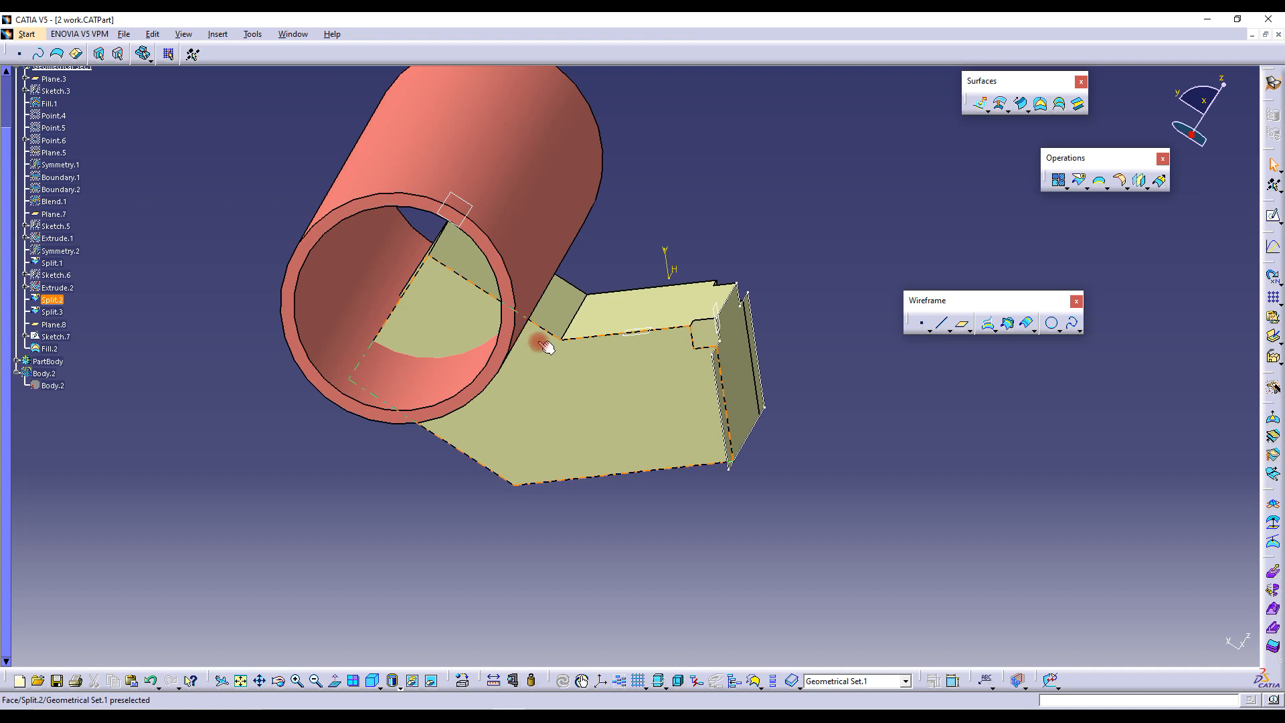
middle_drag(550, 381, 682, 450)
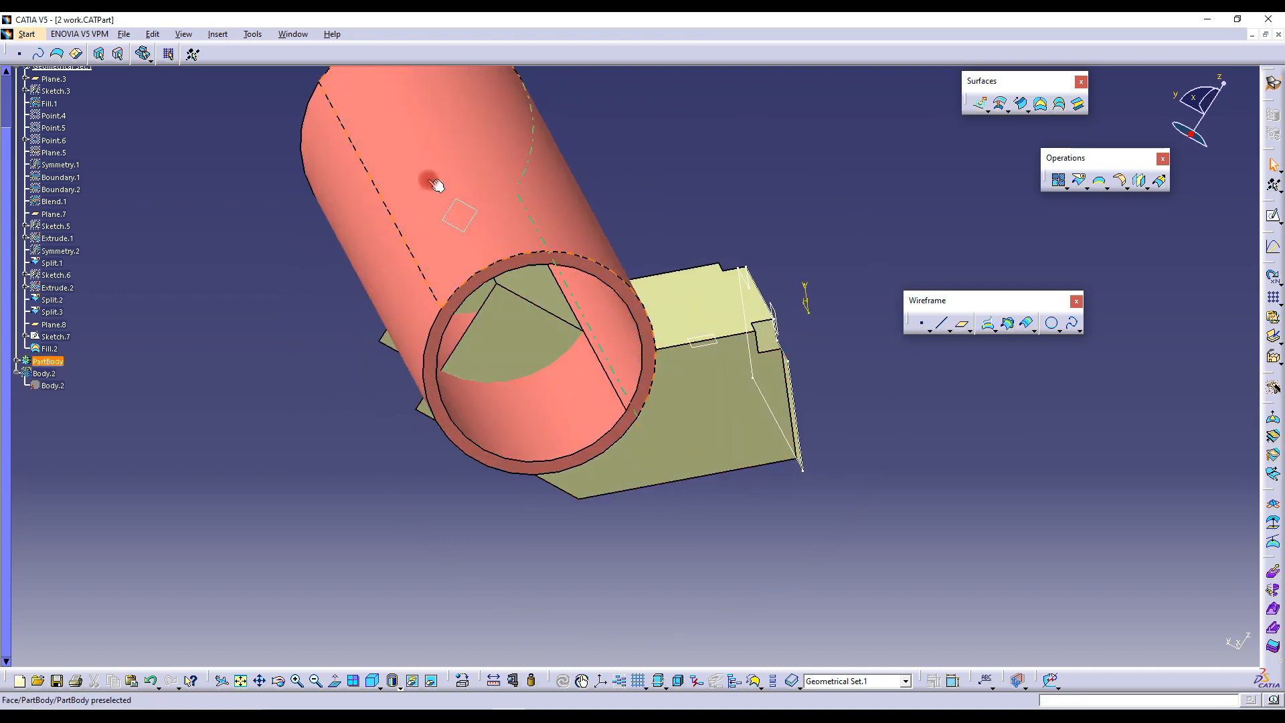
middle_drag(697, 350, 611, 404)
middle_drag(688, 401, 625, 424)
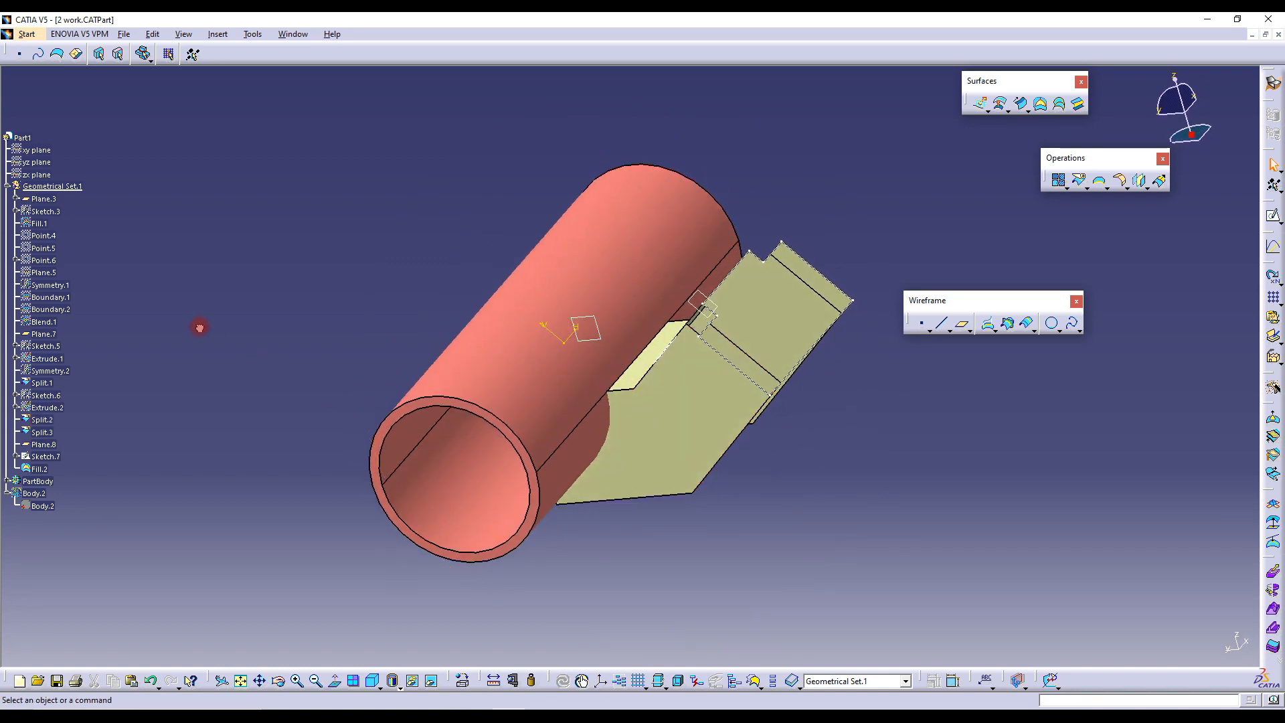
click(41, 470)
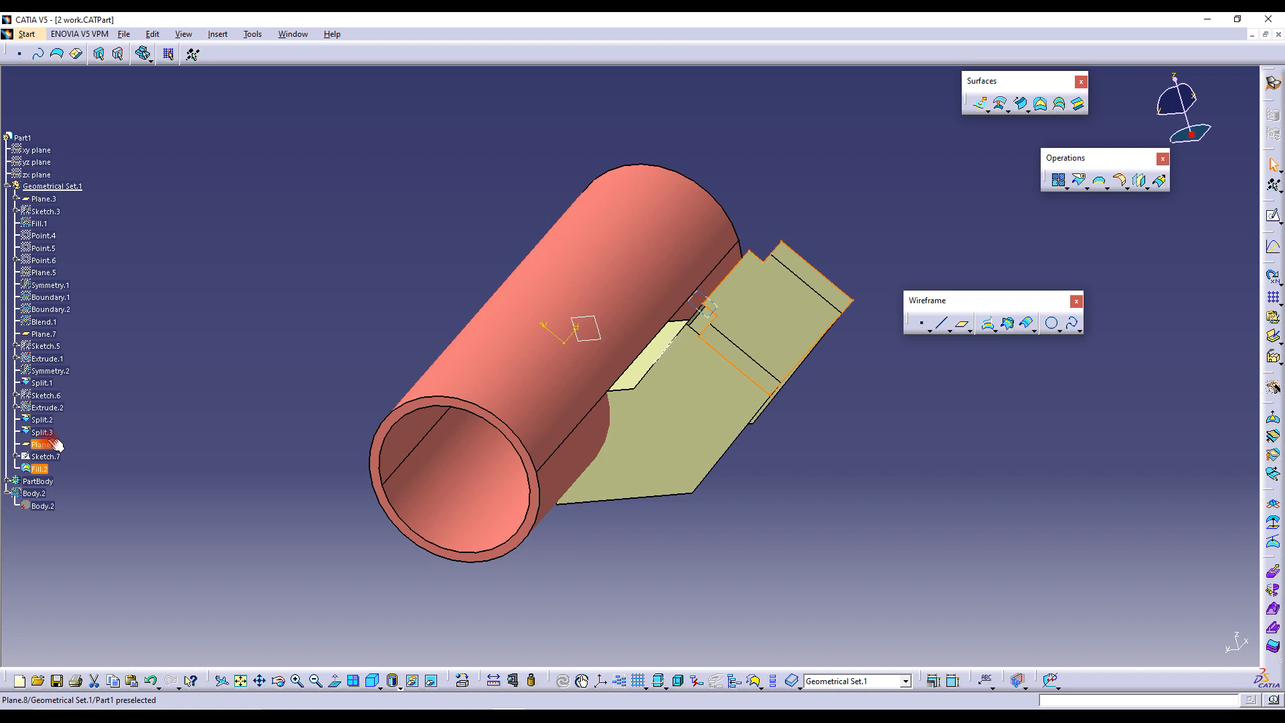
ctrl+click(41, 383)
middle_drag(695, 395, 677, 441)
click(1057, 177)
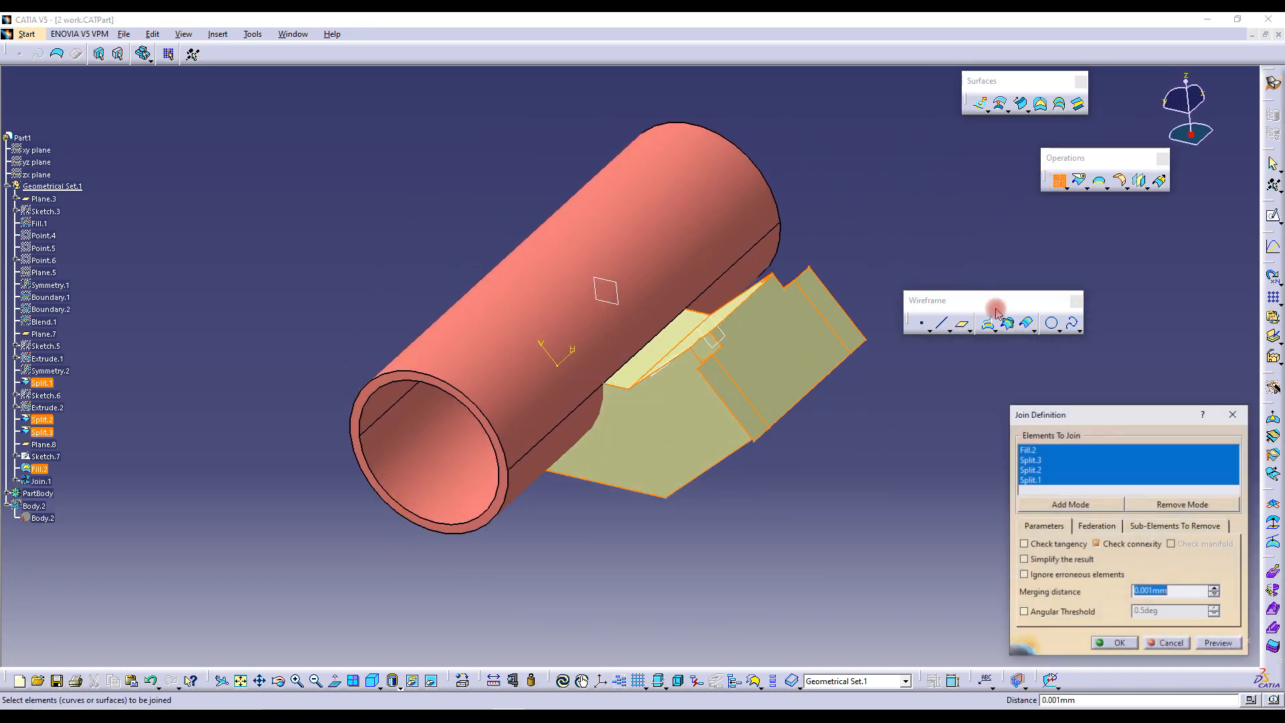
click(1116, 645)
Apply an edge fillet to the bend edge between the two top faces of Join.1, with smooth extremities and tangency selection
middle_drag(723, 350, 772, 236)
middle_drag(761, 373, 786, 375)
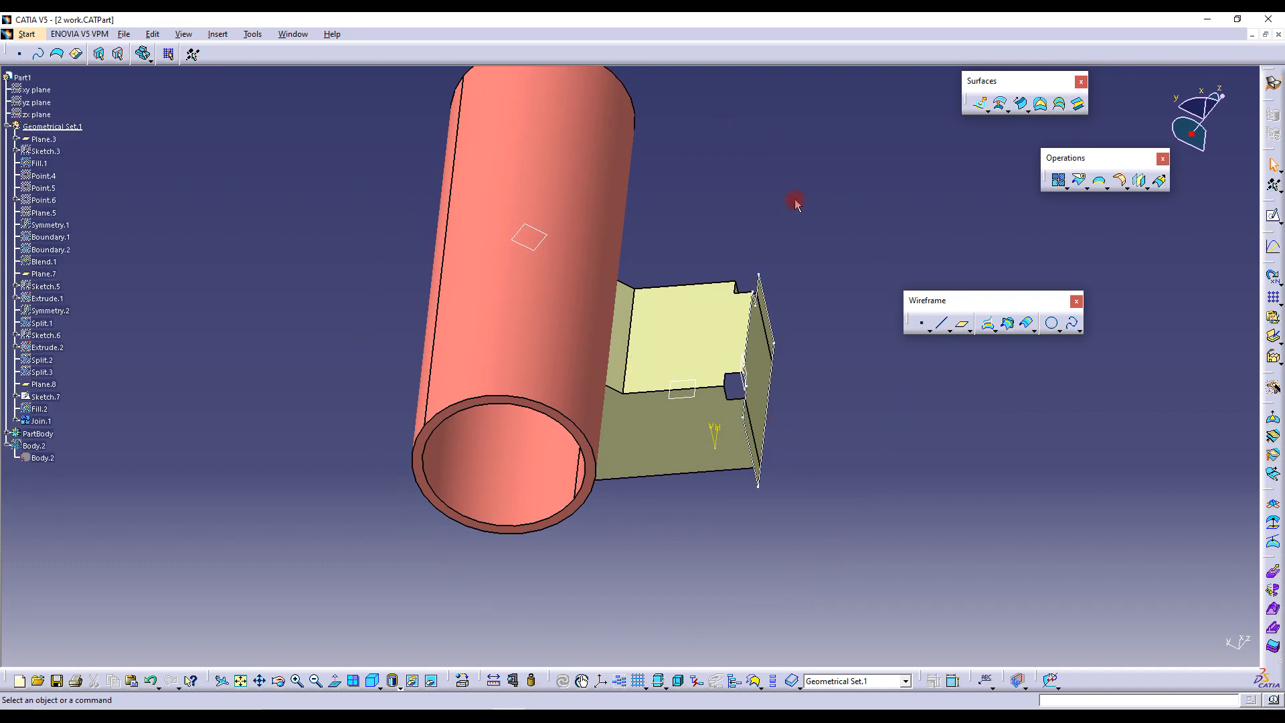
click(1119, 180)
middle_drag(649, 345, 565, 336)
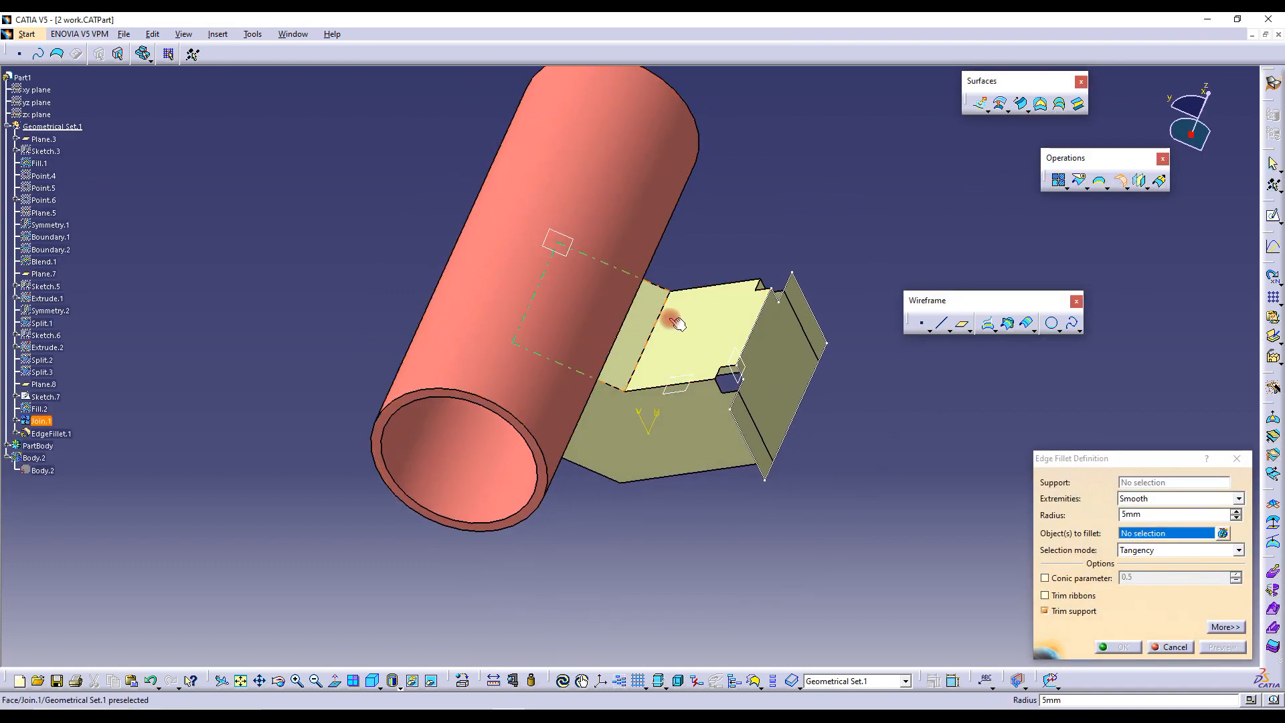
click(657, 336)
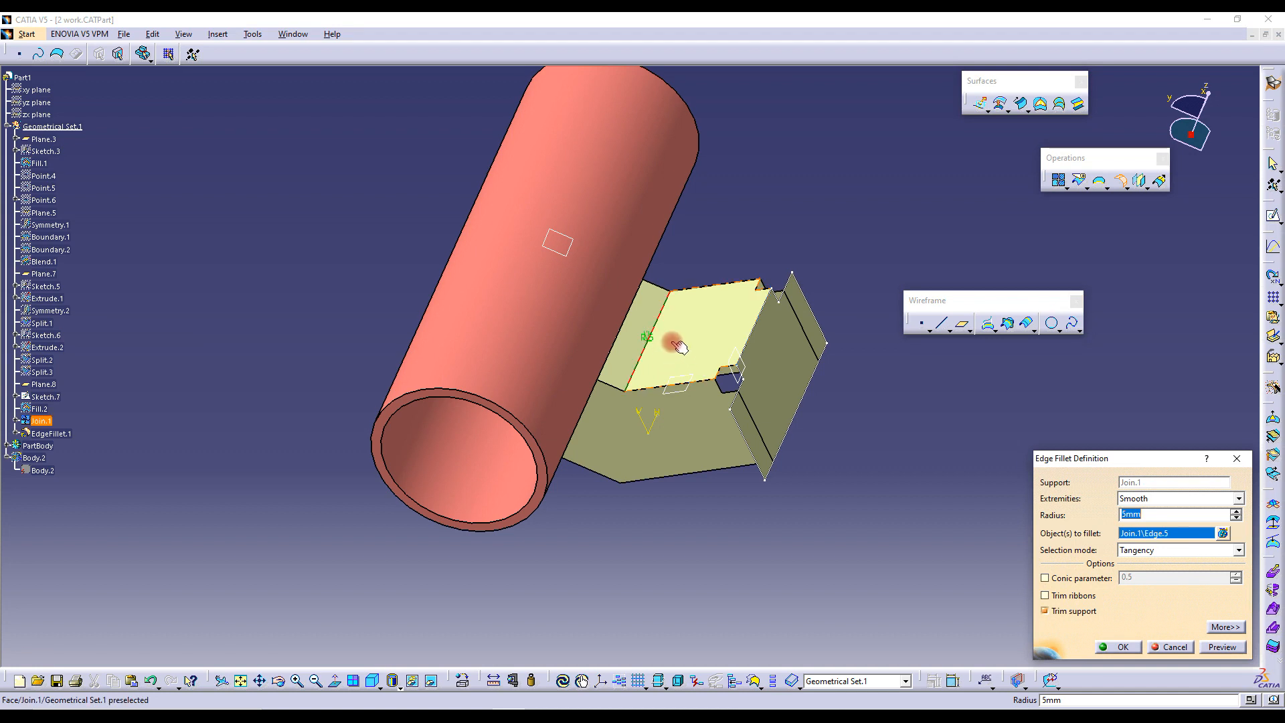
key(Return)
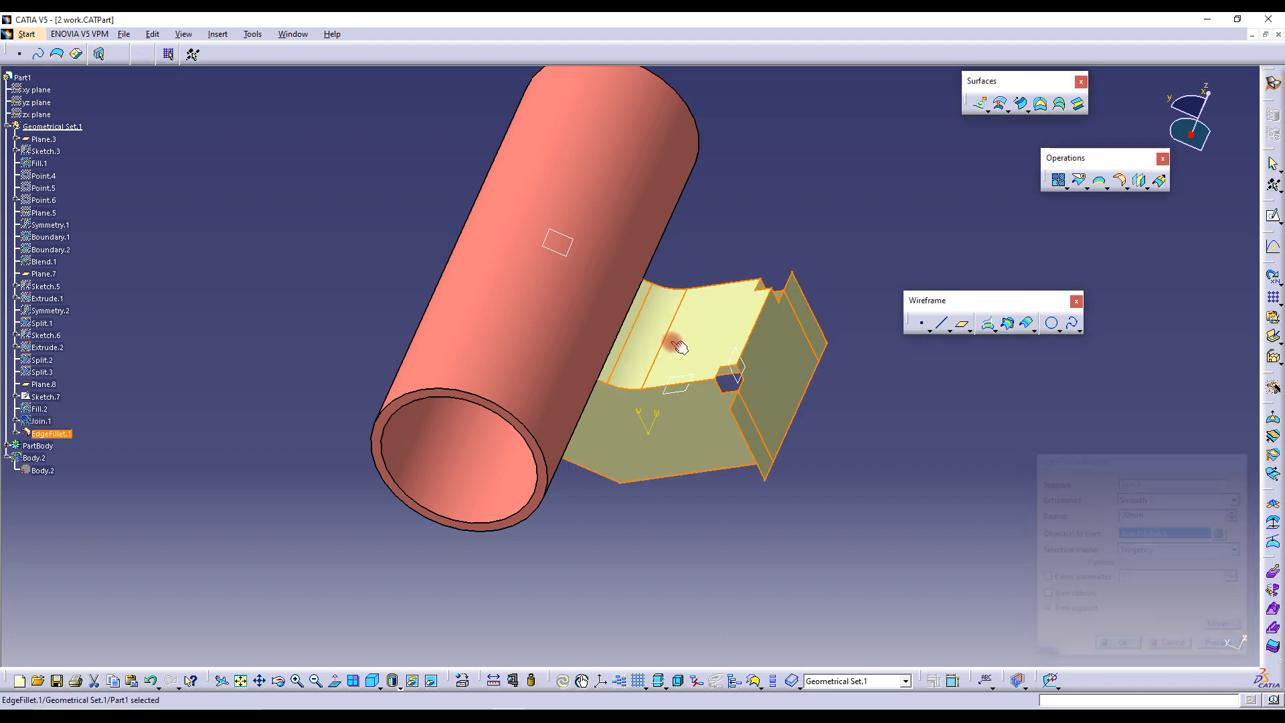
Fillet the two long side edges of the support's top face with a 6 mm radius, smooth extremities and tangency selection
click(767, 171)
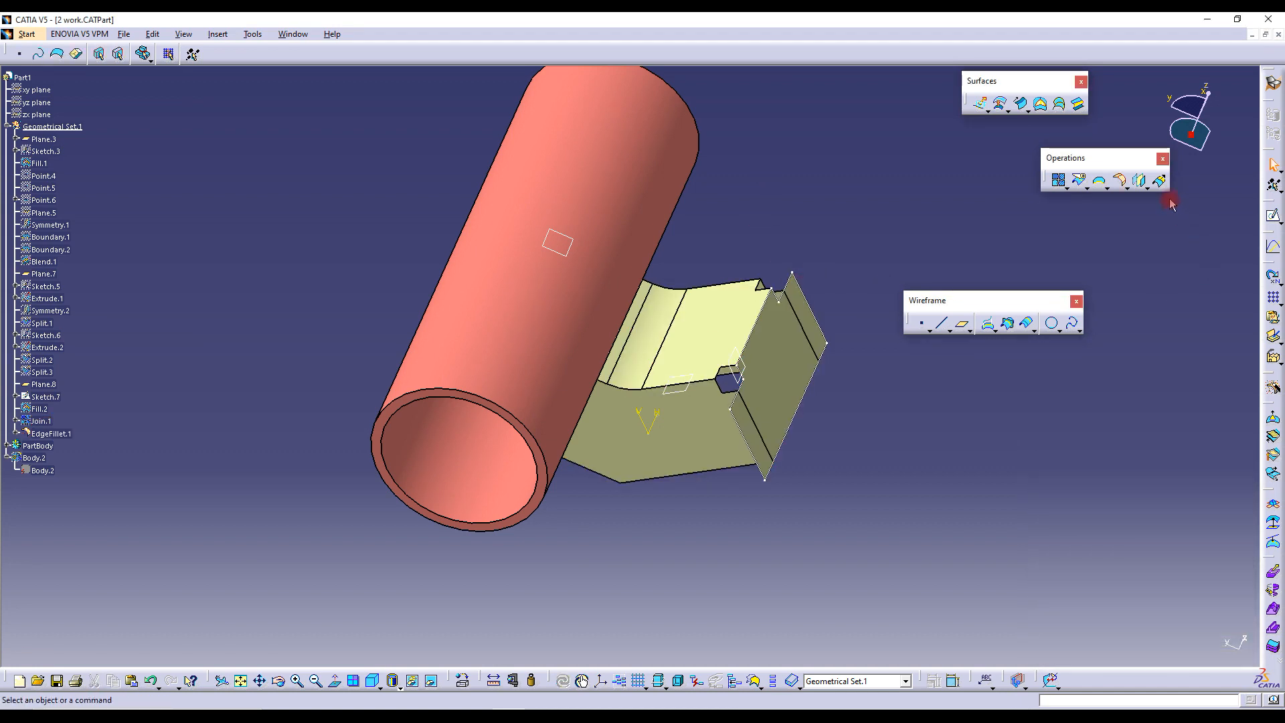
click(1122, 182)
click(702, 385)
click(725, 289)
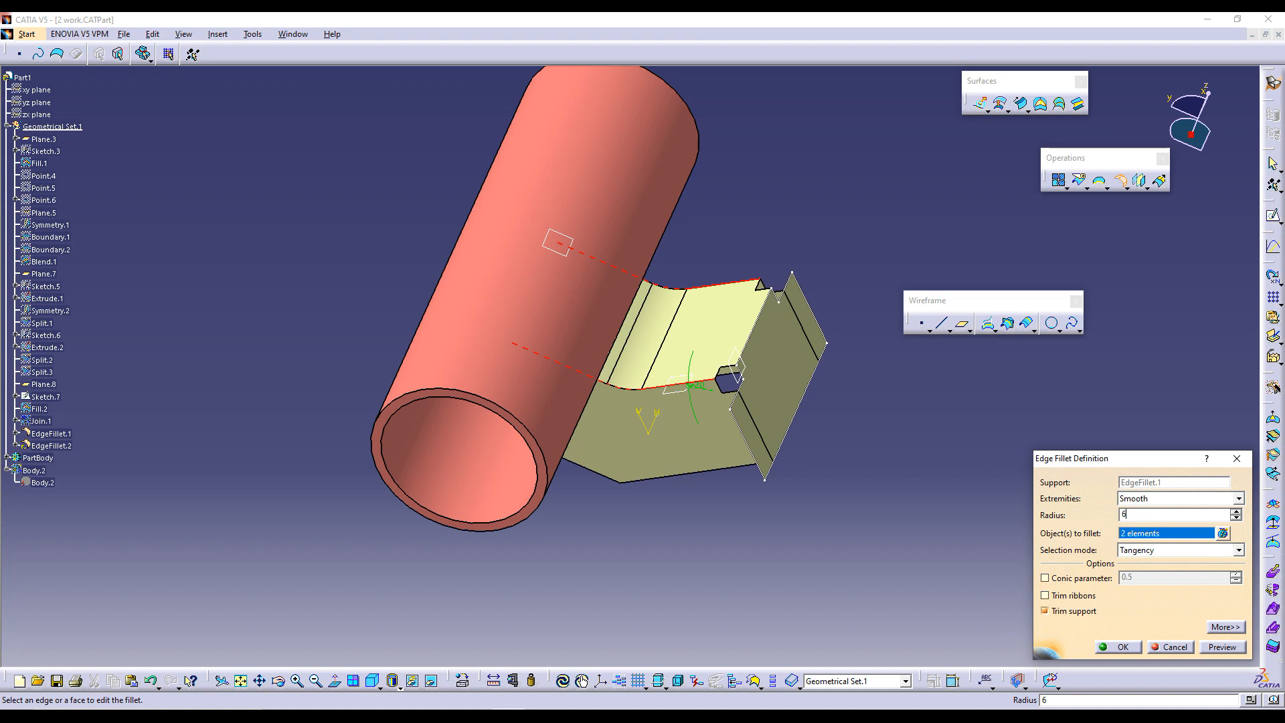
click(1118, 647)
click(885, 380)
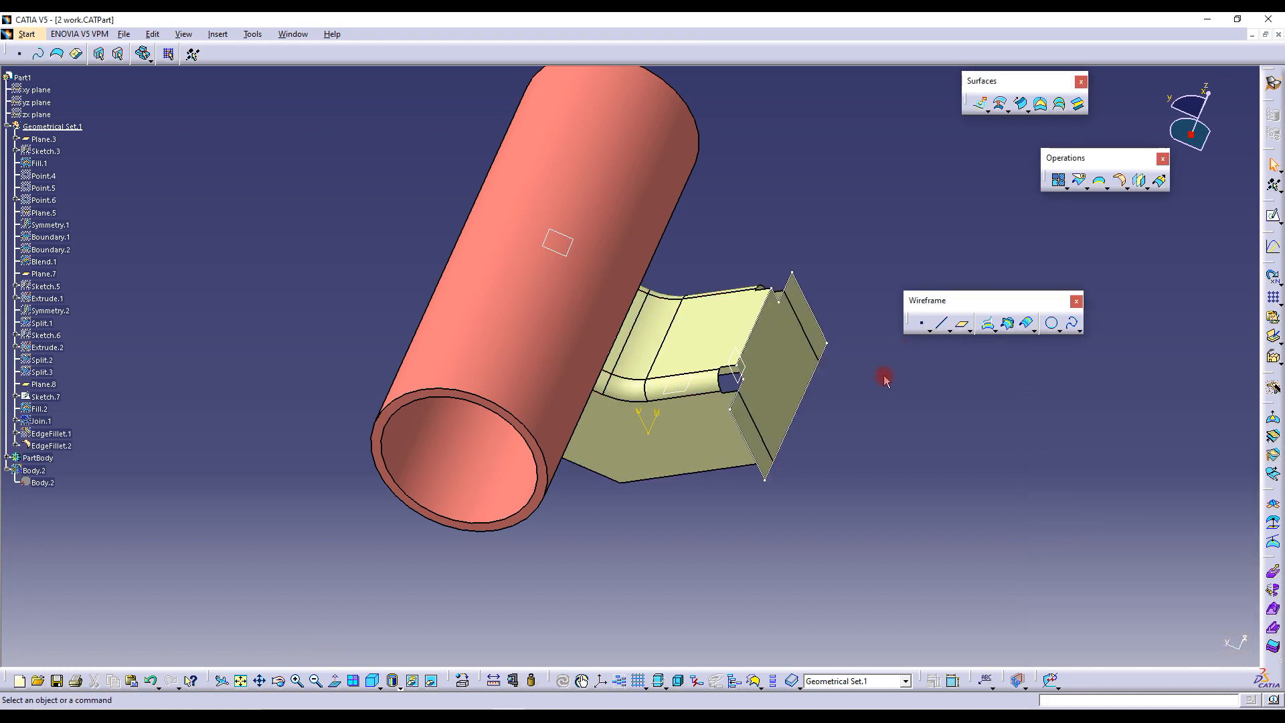
Apply a 6 mm edge fillet to the edge between the support's top face and its angled end face
click(1118, 179)
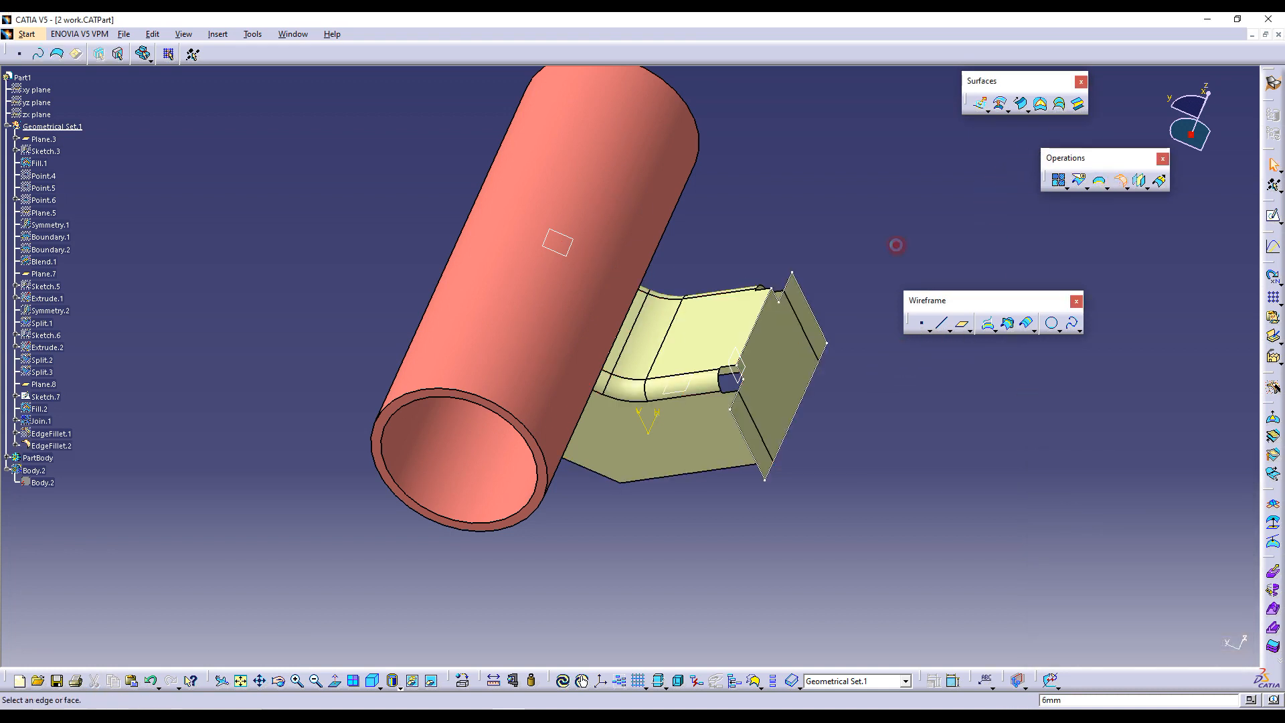
right_click(760, 317)
click(780, 356)
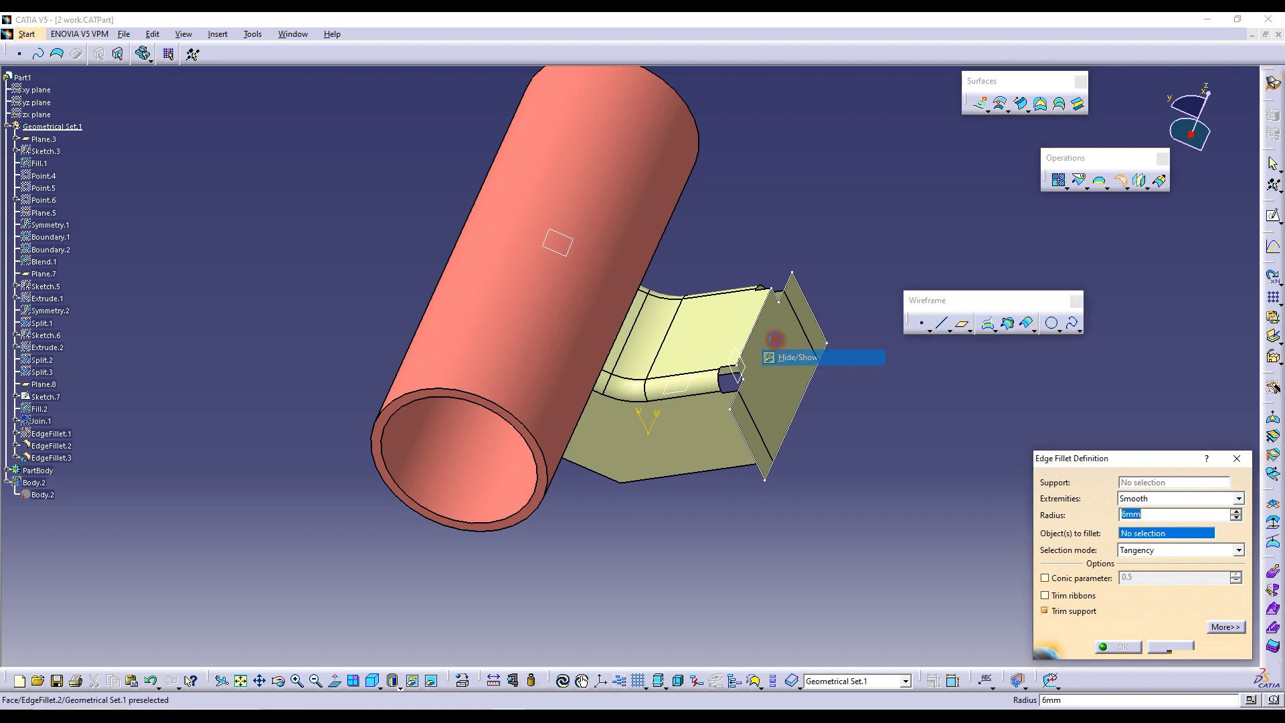
click(757, 316)
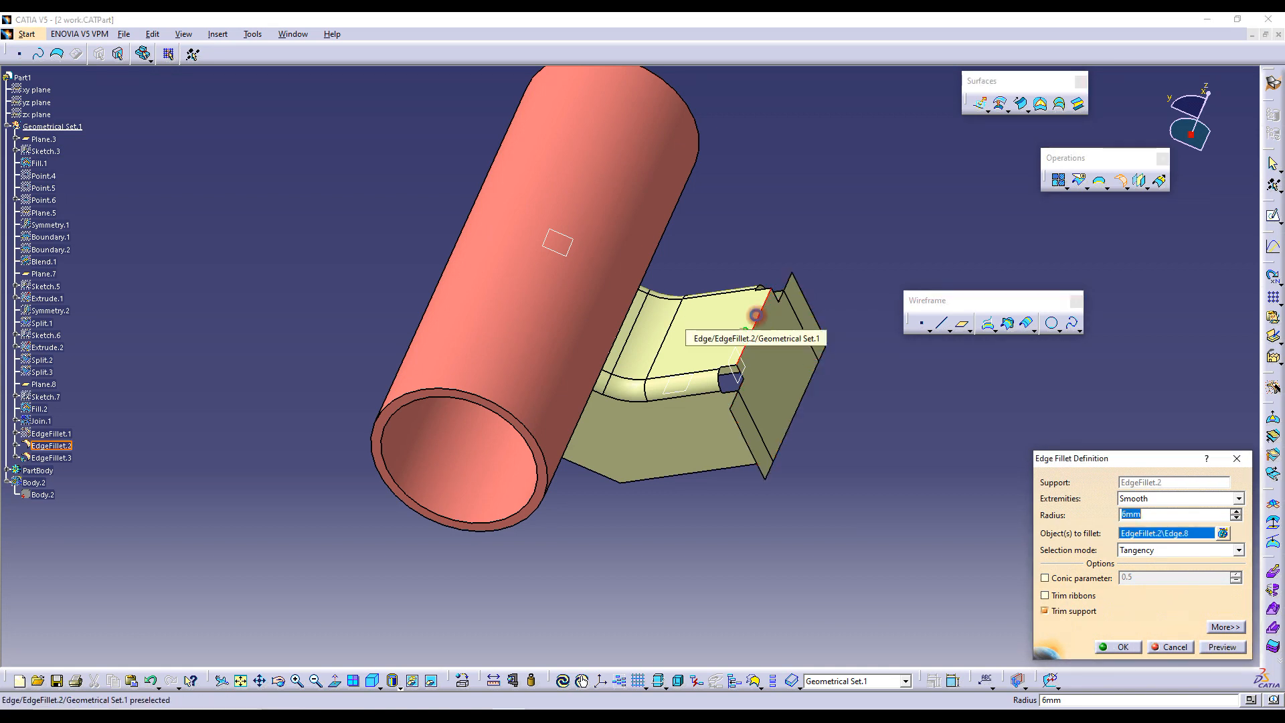
key(Return)
middle_drag(731, 344, 748, 318)
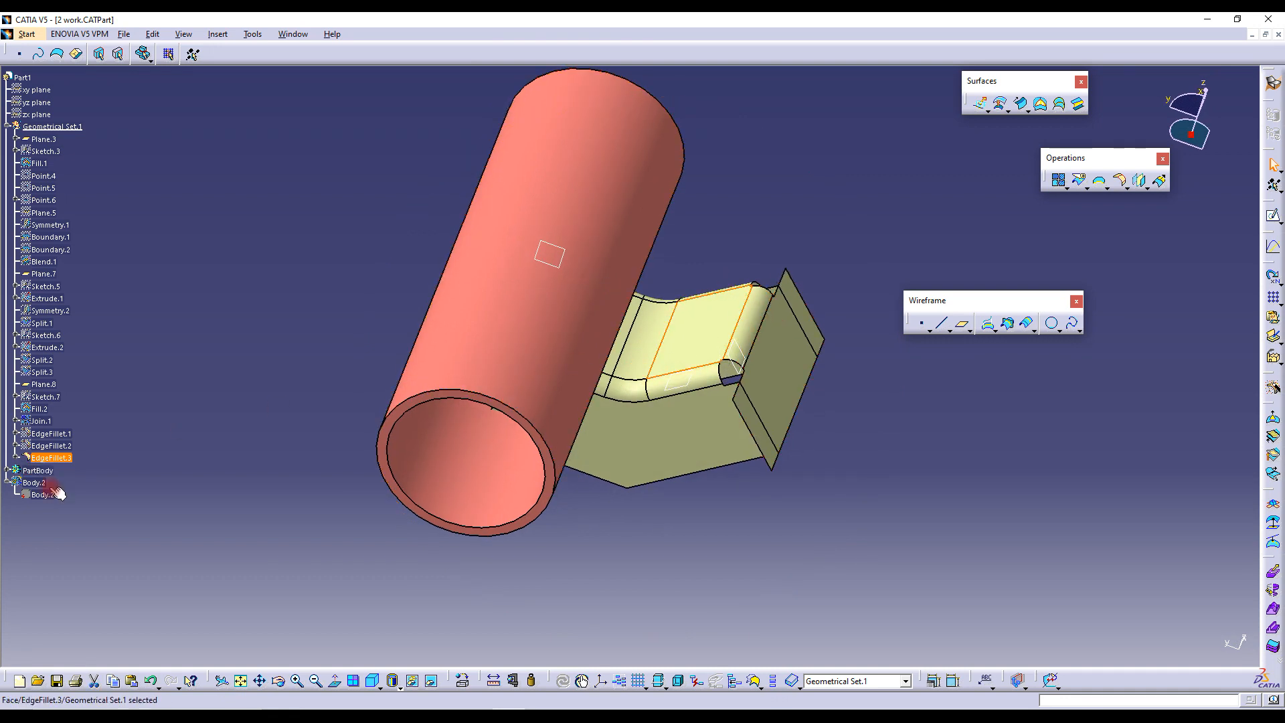
Show the xy, yz and zx planes while setting up a symmetry of the filleted surface EdgeFillet.3
click(38, 470)
middle_drag(854, 350, 828, 277)
middle_drag(790, 379, 812, 354)
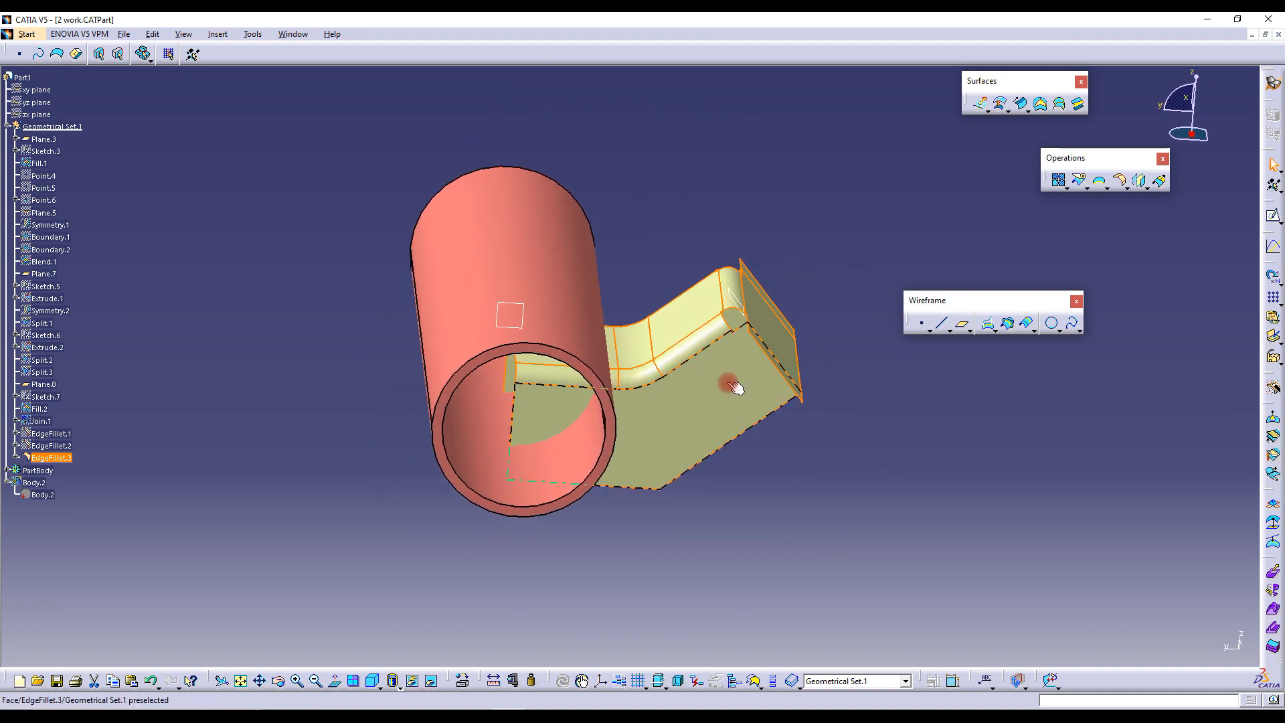
click(654, 444)
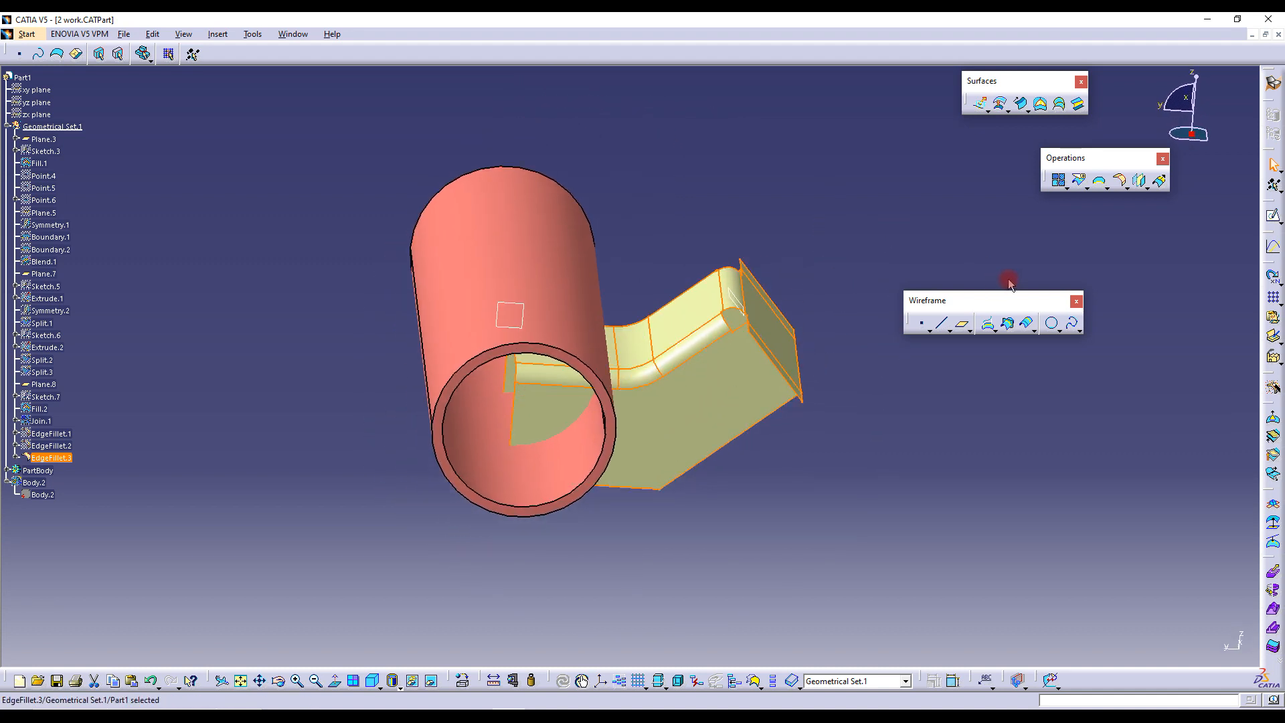
click(1140, 182)
middle_drag(519, 382, 557, 401)
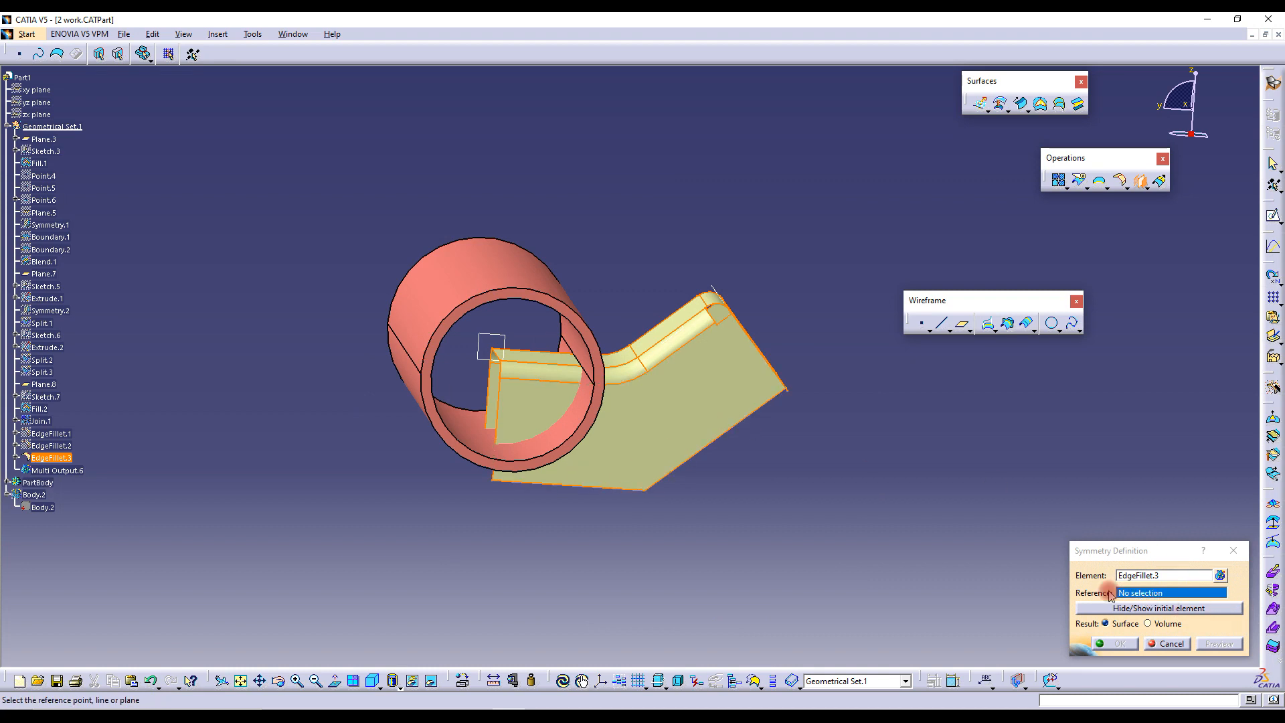
middle_drag(574, 332, 512, 336)
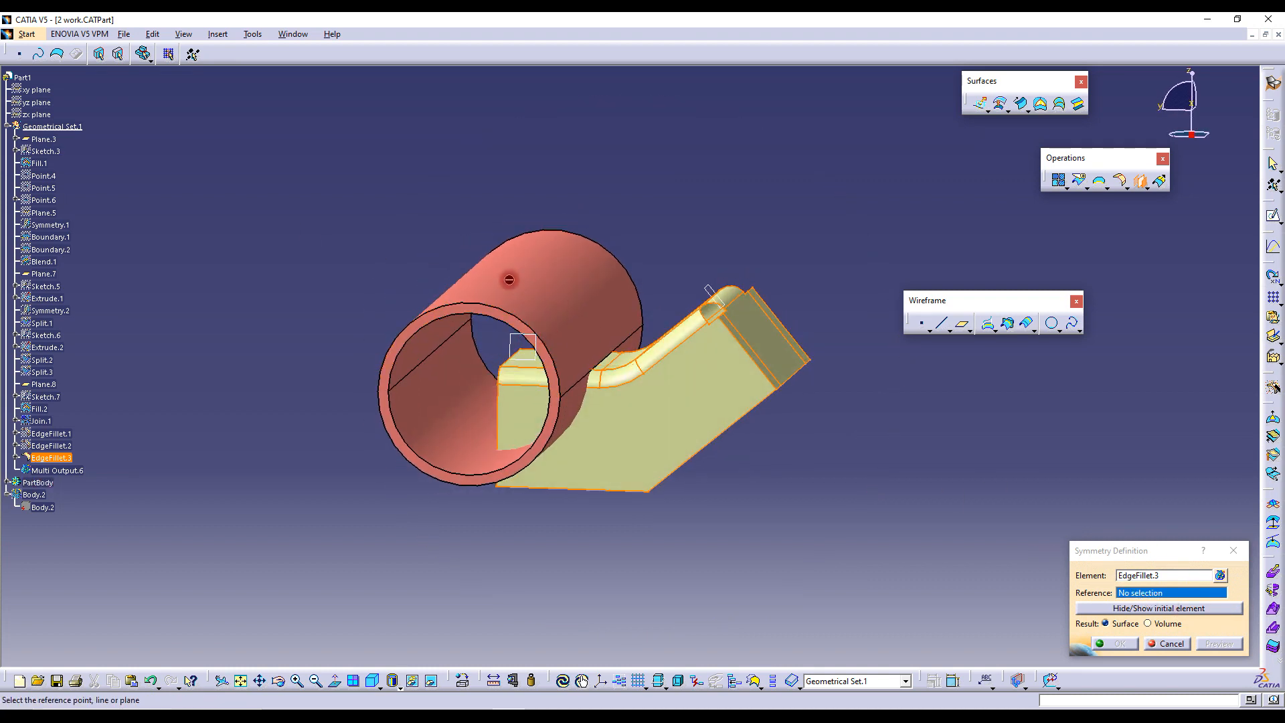
right_click(41, 89)
click(131, 133)
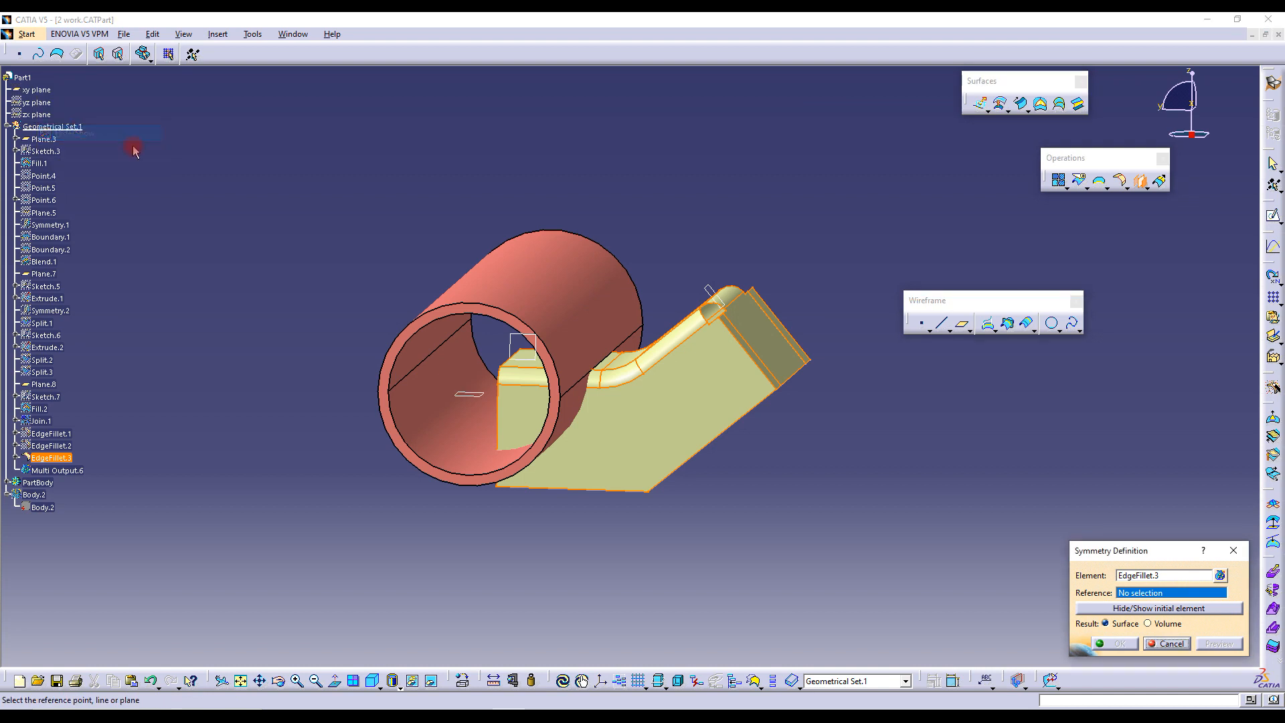
right_click(41, 102)
click(66, 144)
right_click(40, 115)
click(73, 158)
Mirror the filleted surface EdgeFillet.3 about the zx plane, keeping the result as a surface
middle_drag(395, 281, 420, 423)
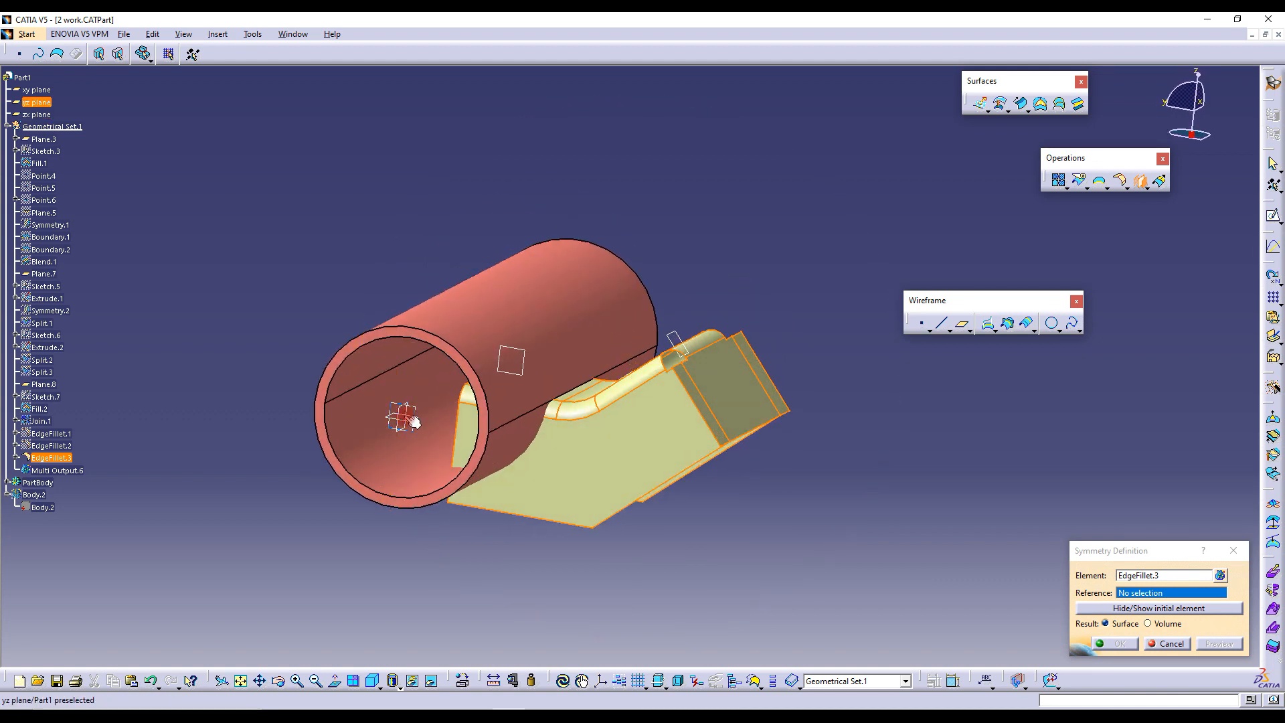
click(408, 414)
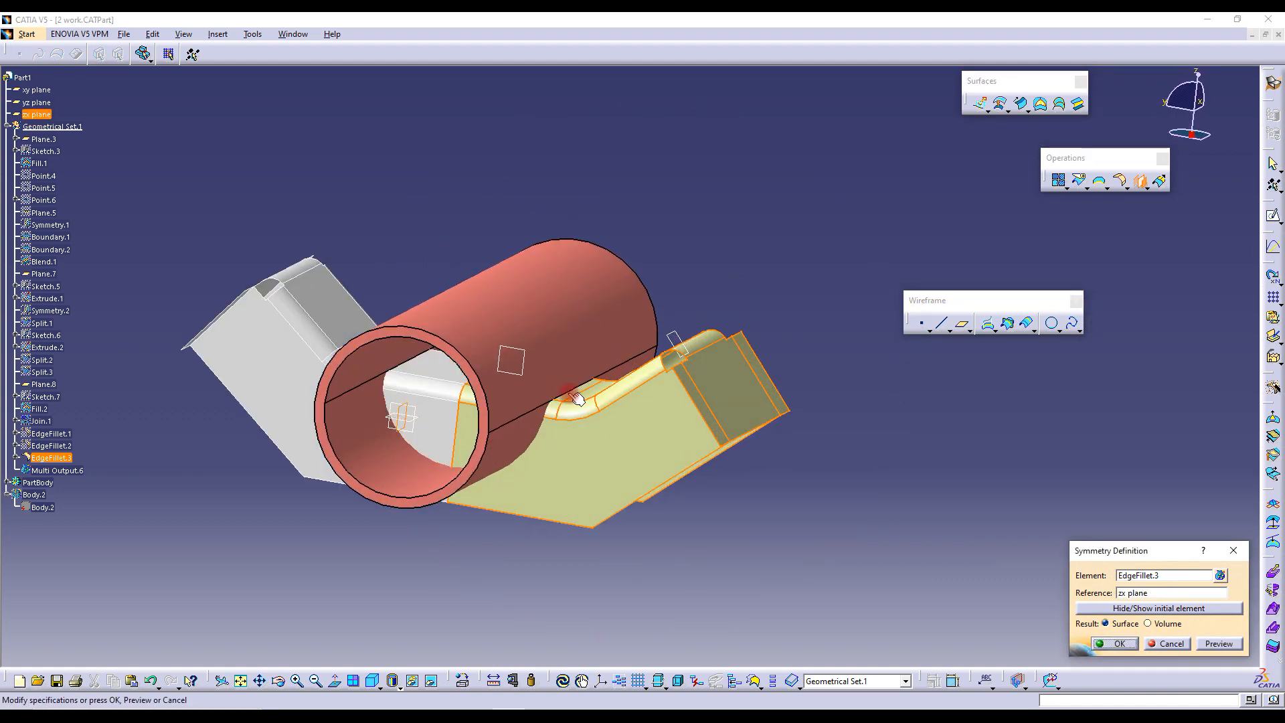
middle_drag(415, 442, 482, 453)
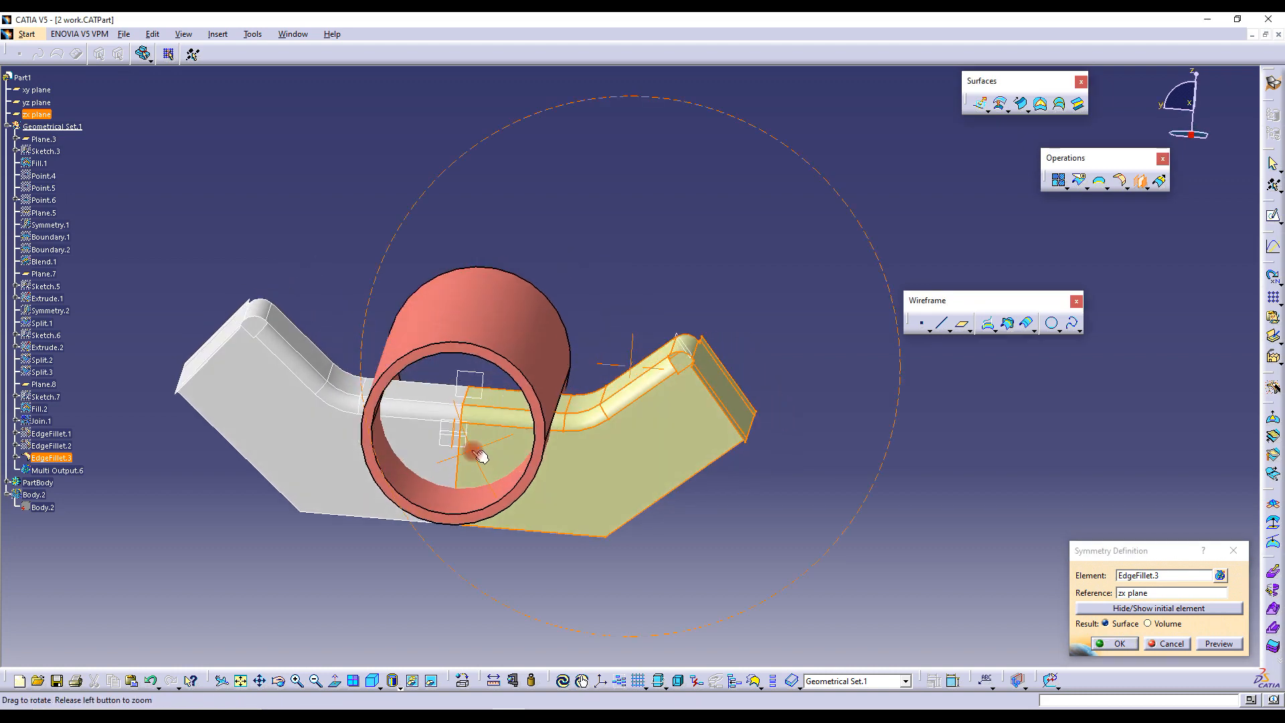
click(1120, 644)
middle_drag(453, 396, 697, 285)
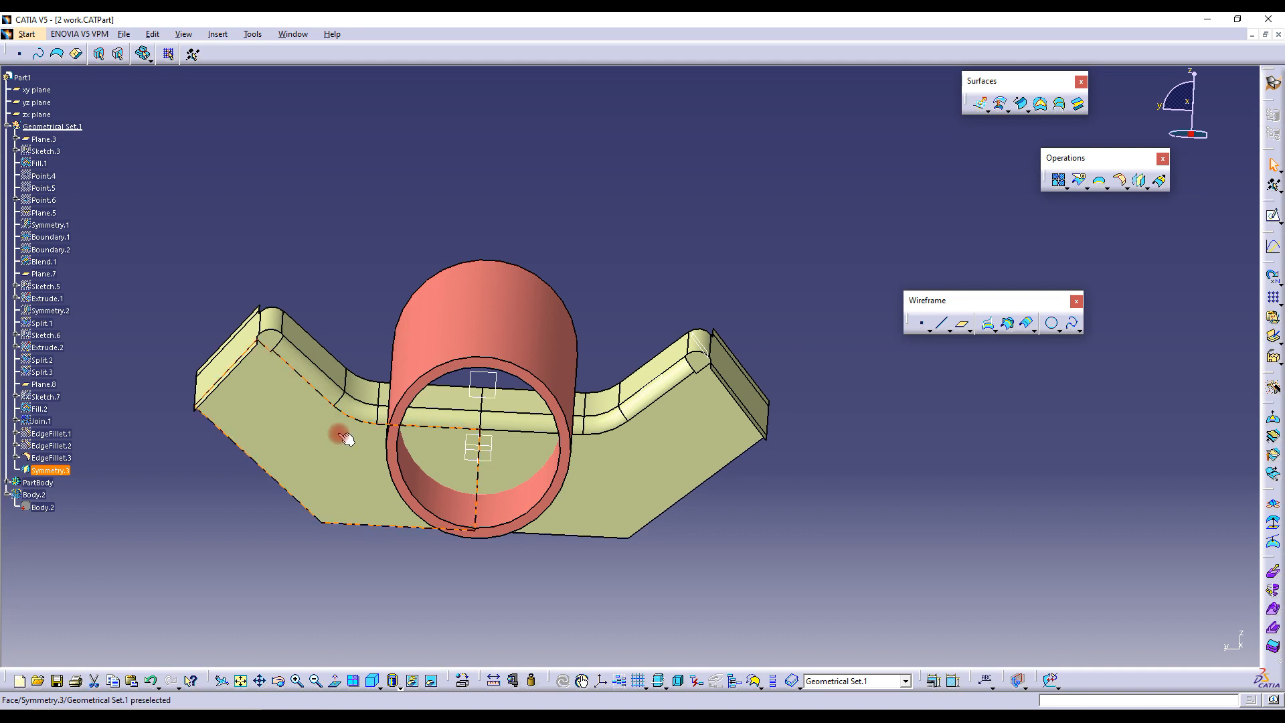
Join EdgeFillet.3 and its mirrored copy Symmetry.3 into one surface
click(61, 458)
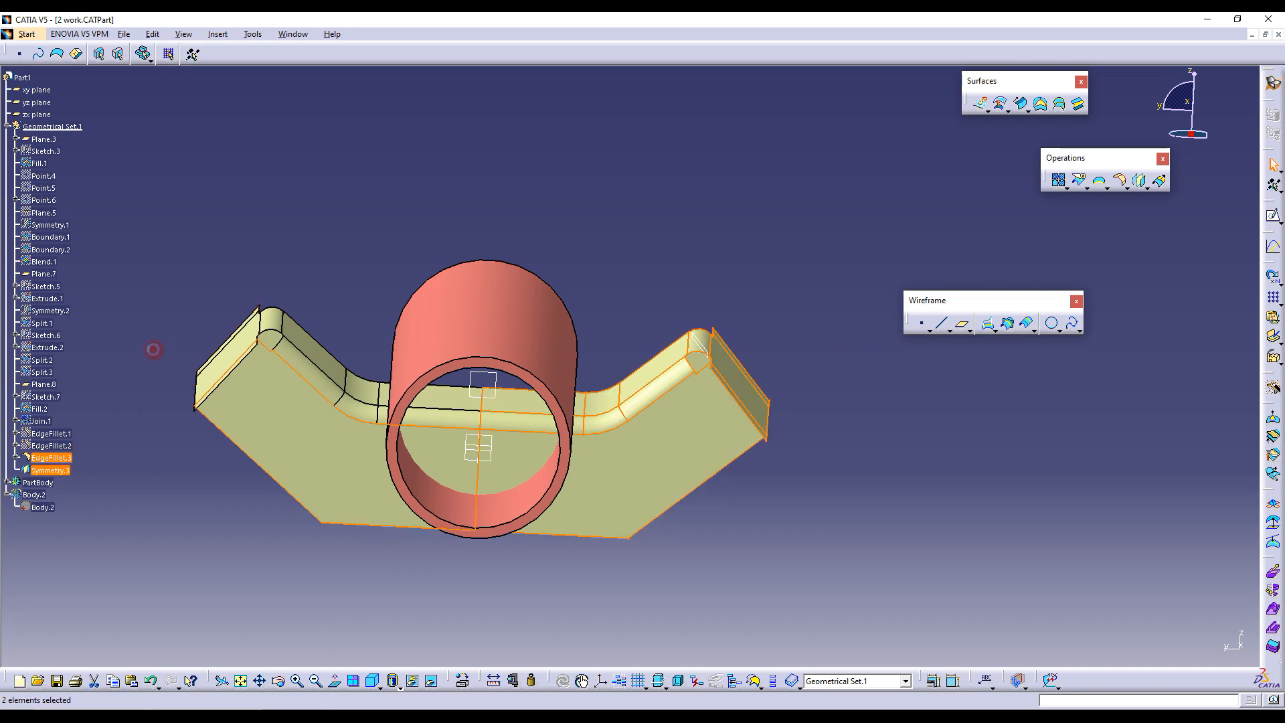
ctrl+click(64, 471)
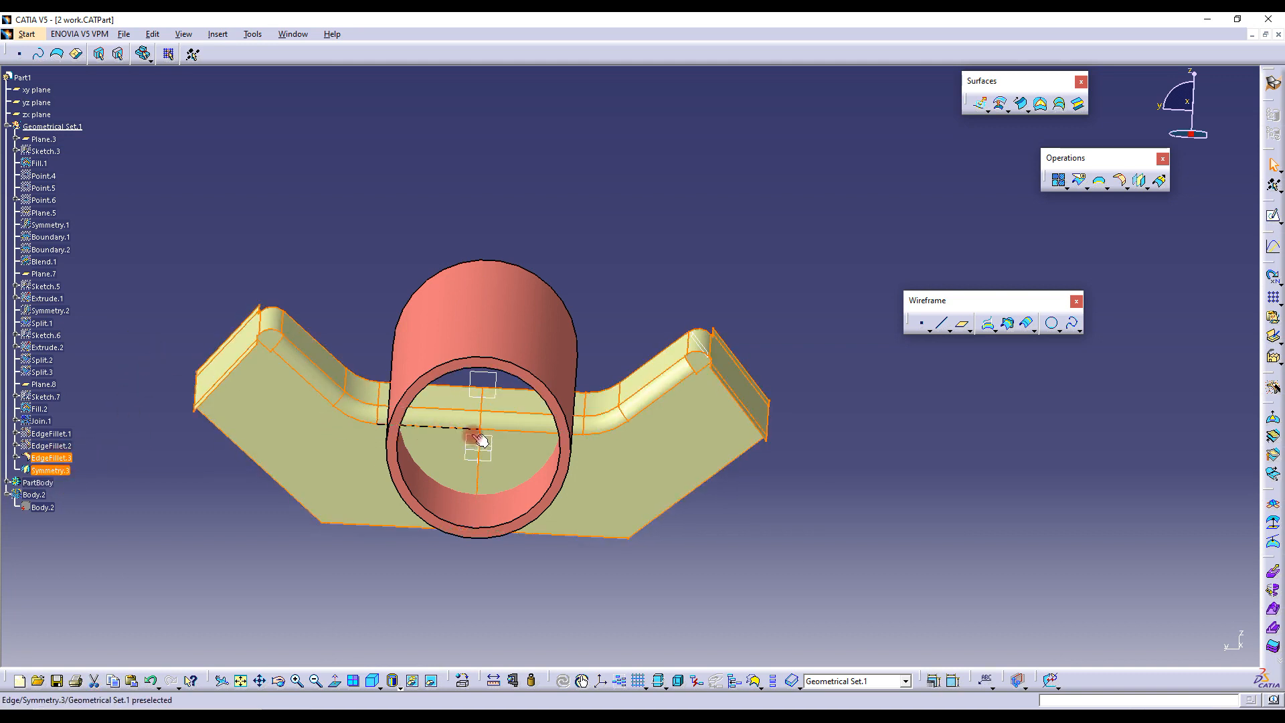
click(1060, 181)
click(1100, 643)
middle_drag(666, 266, 696, 349)
click(105, 458)
click(42, 481)
Extract the lower half of the tube's outer cylindrical face without propagation
middle_drag(522, 410, 732, 238)
middle_drag(679, 323, 468, 422)
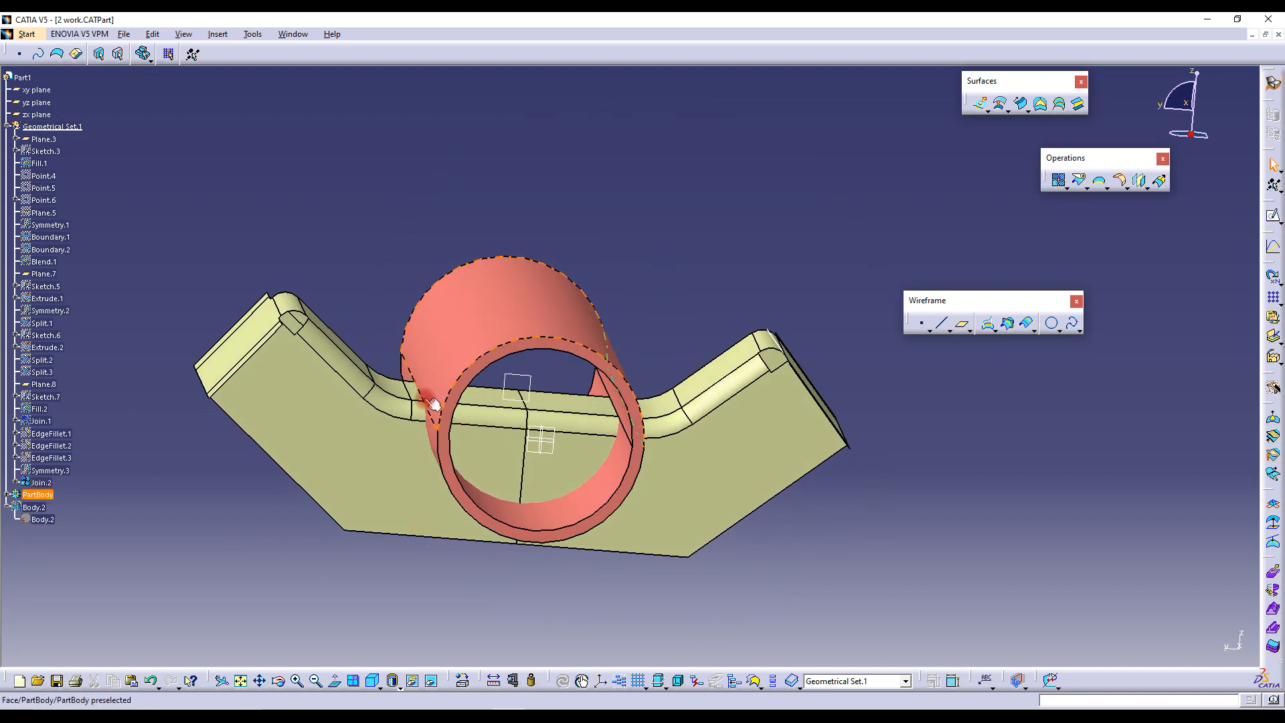
click(429, 421)
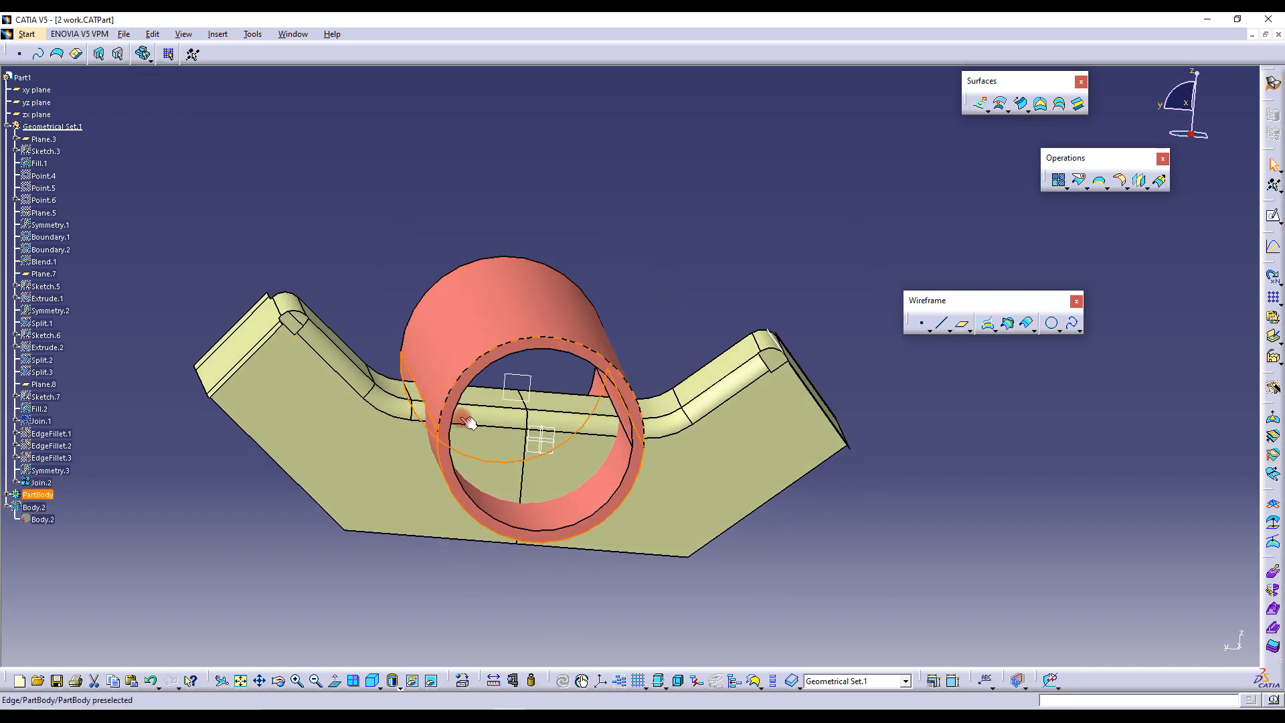
click(714, 275)
middle_drag(714, 275, 580, 423)
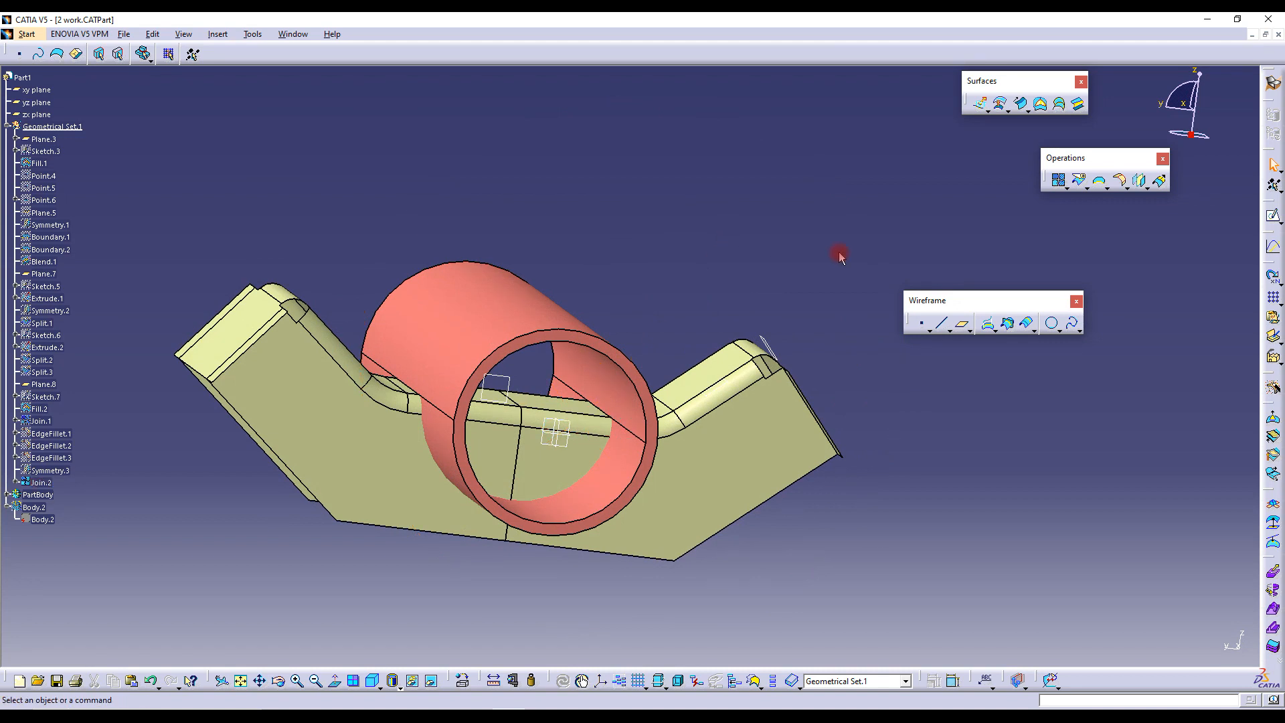
click(1102, 184)
click(1142, 196)
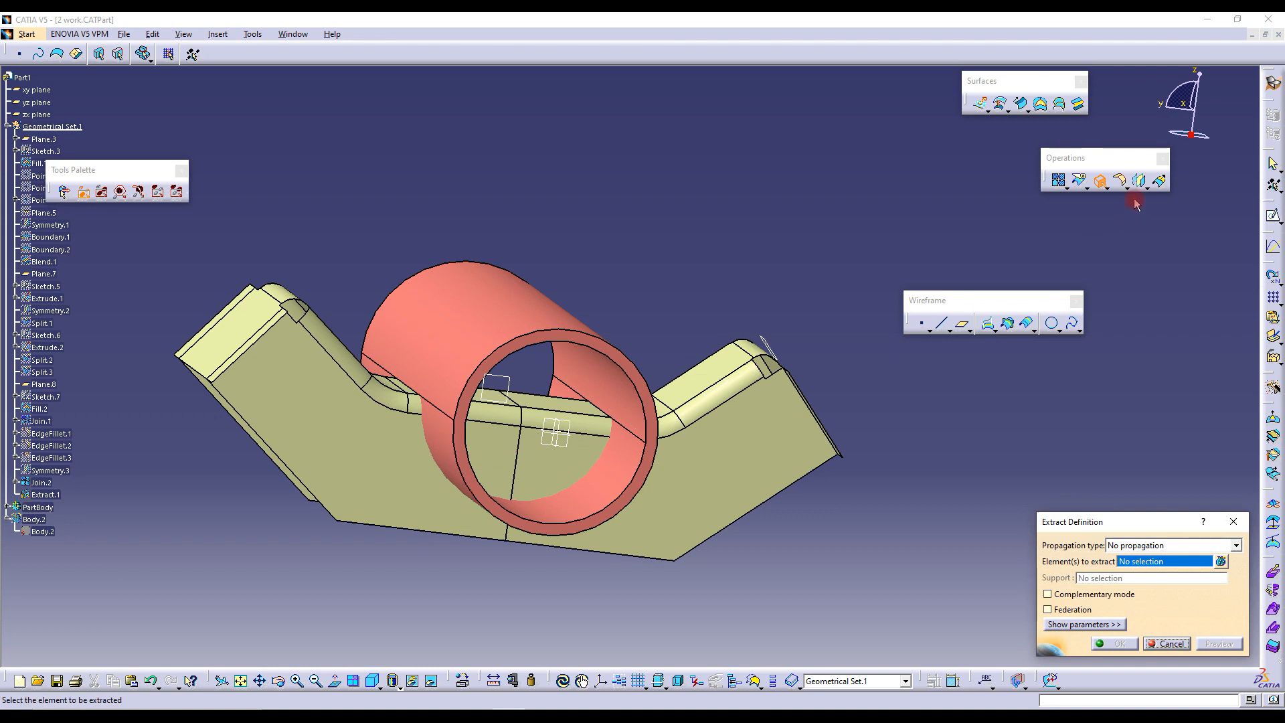
click(448, 447)
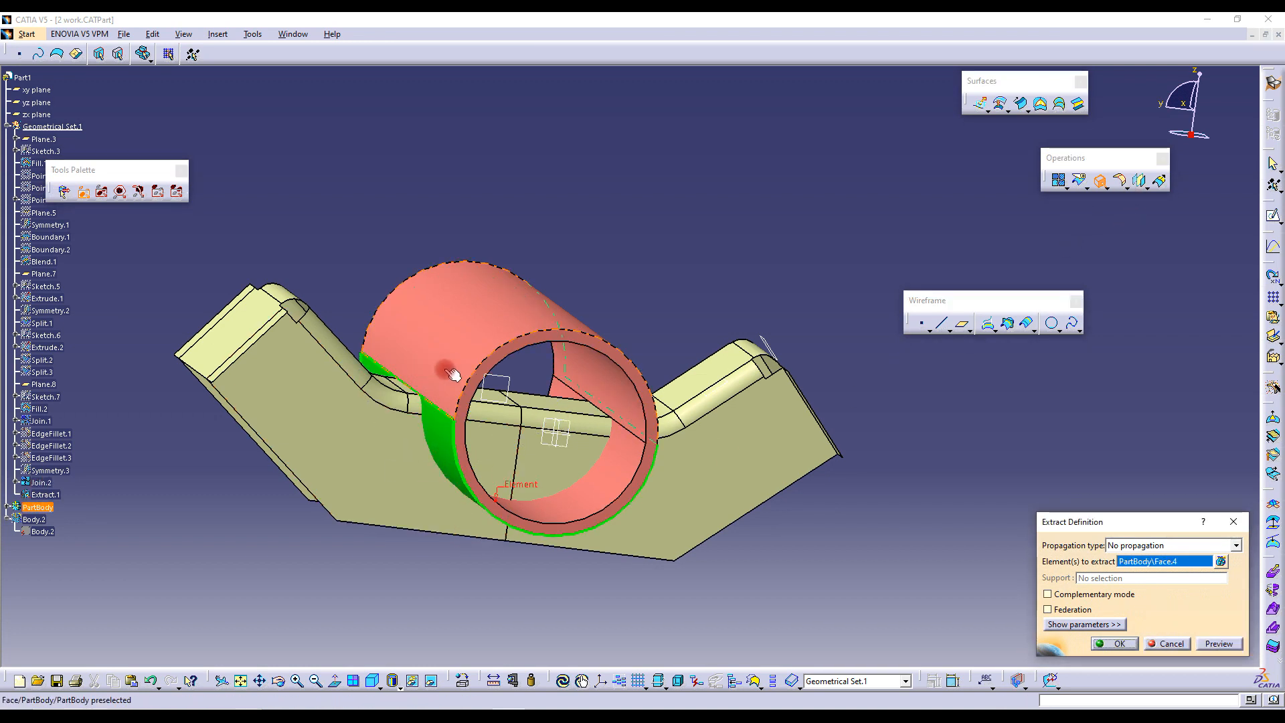
click(1115, 643)
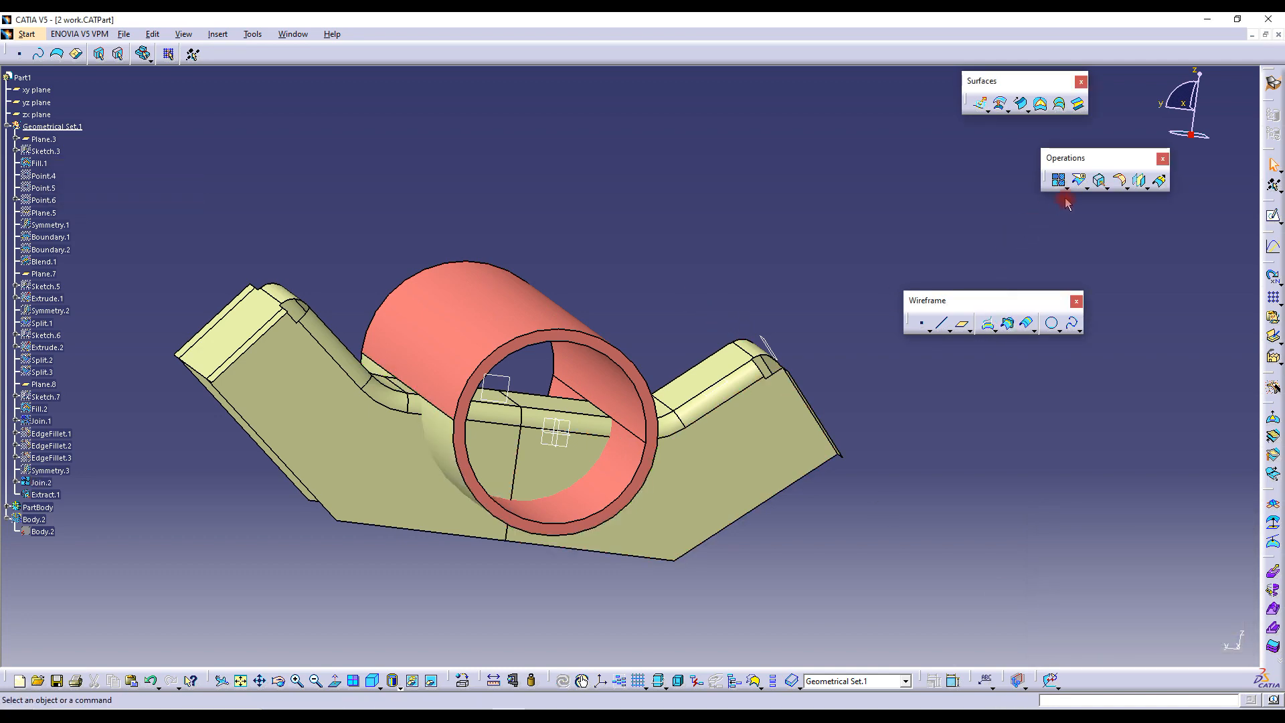
Split the joined support Join.2 with the extracted tube face, removing the portion inside the tube, and hide the extracted face
click(1079, 182)
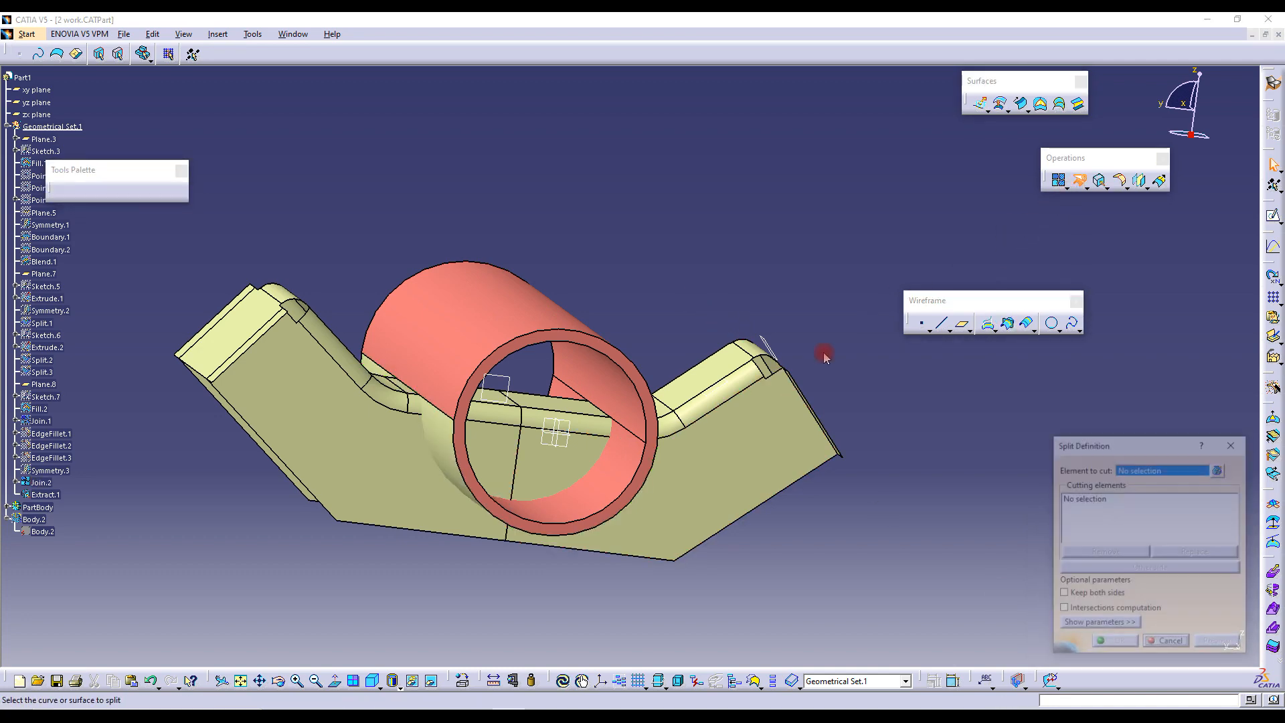
click(405, 463)
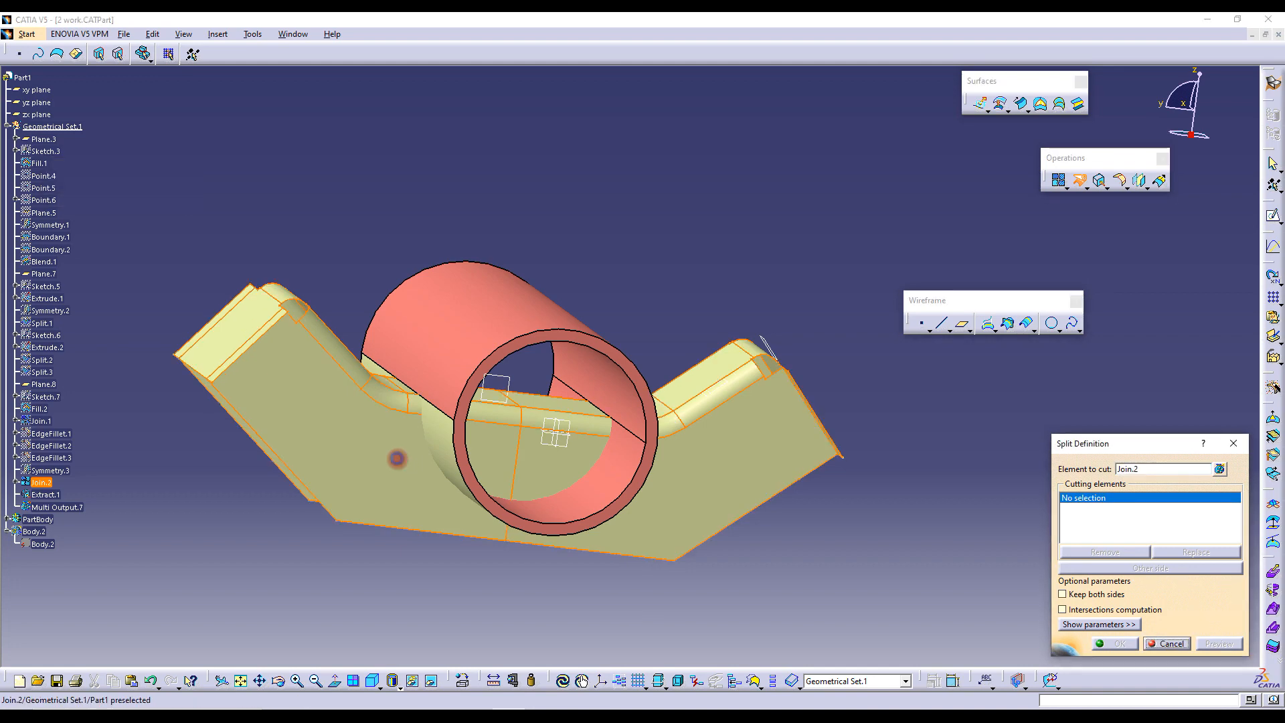
click(448, 434)
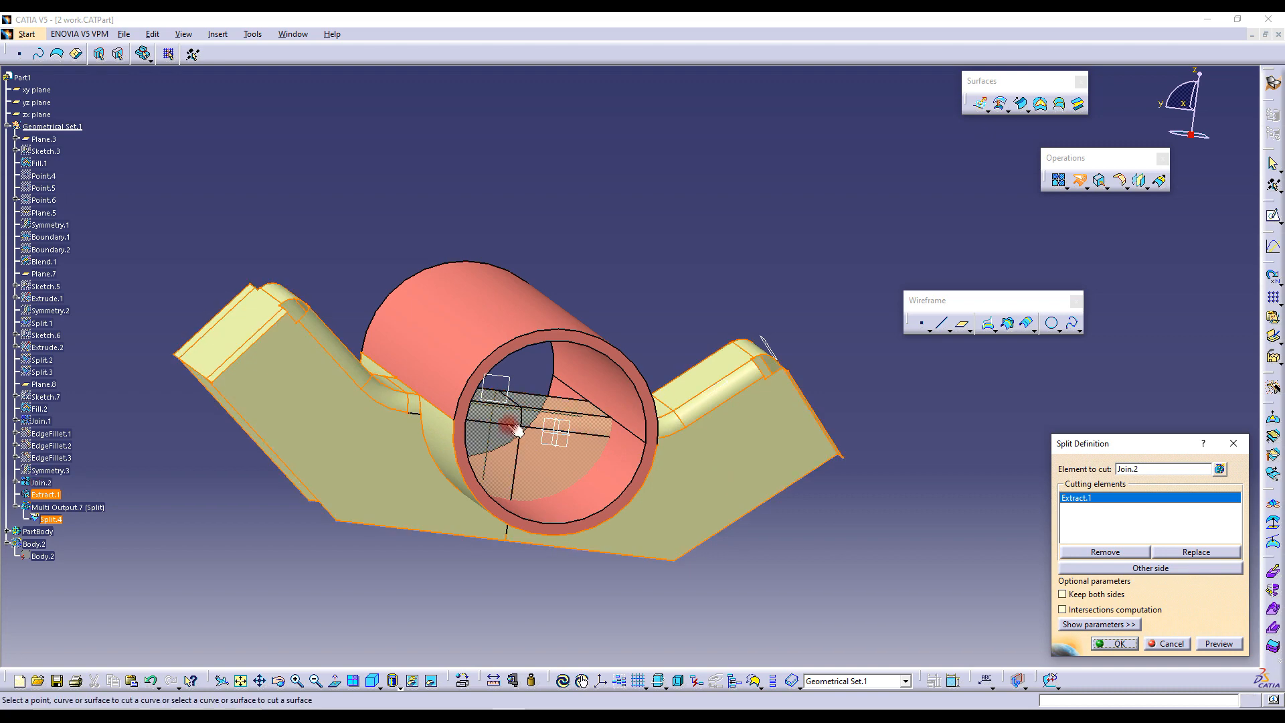
click(1120, 645)
middle_drag(729, 281, 450, 421)
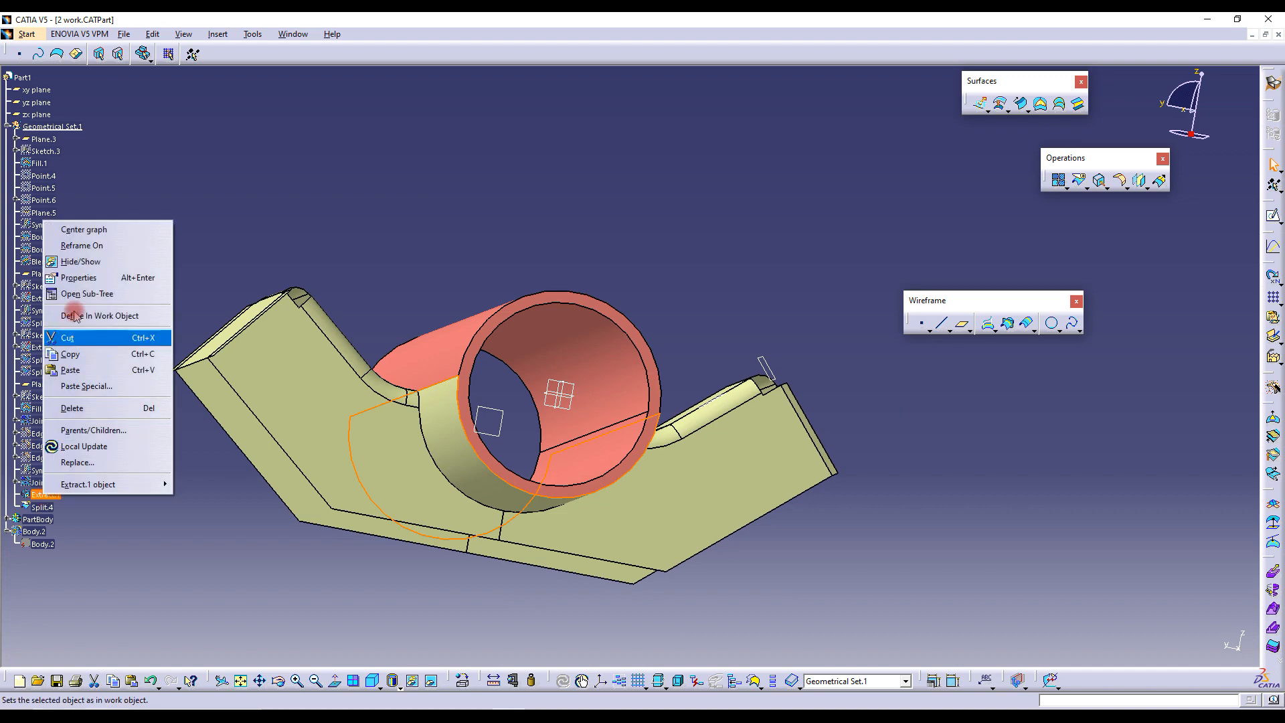
click(93, 264)
middle_drag(580, 265, 632, 161)
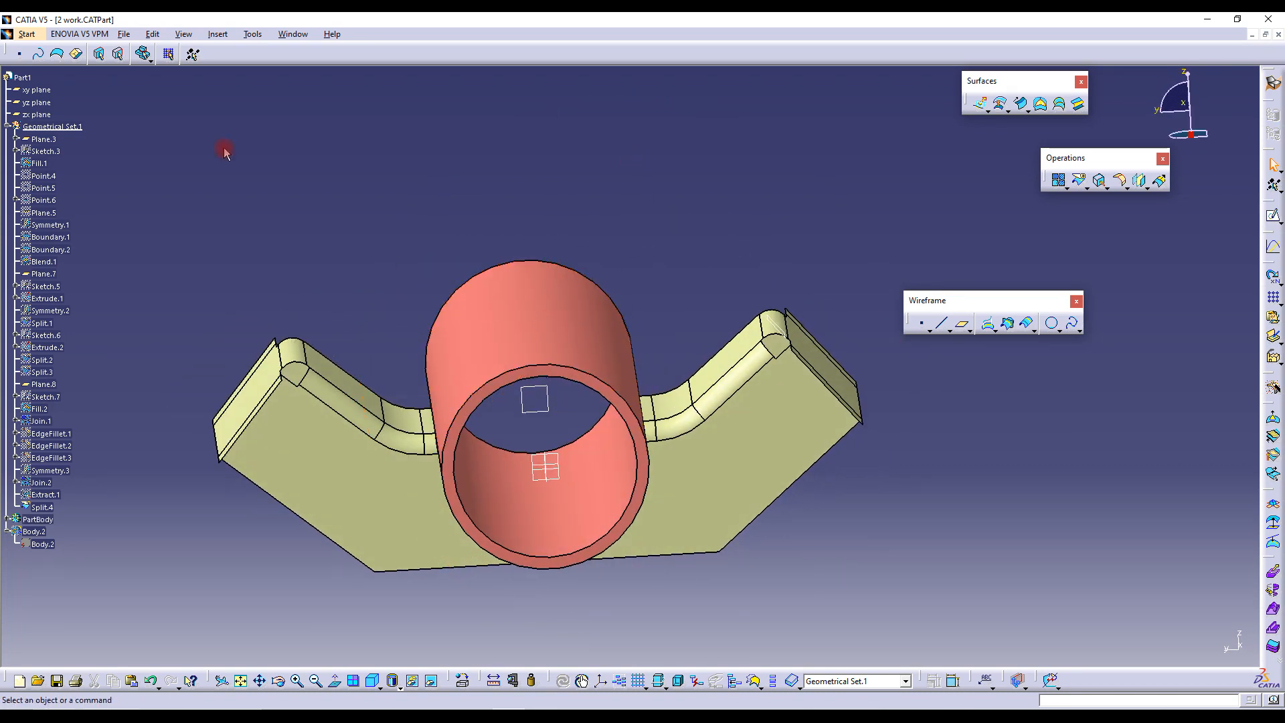
Insert a new body, make it the in-work object, and collapse Geometrical Set.1 in the tree
click(41, 38)
click(146, 57)
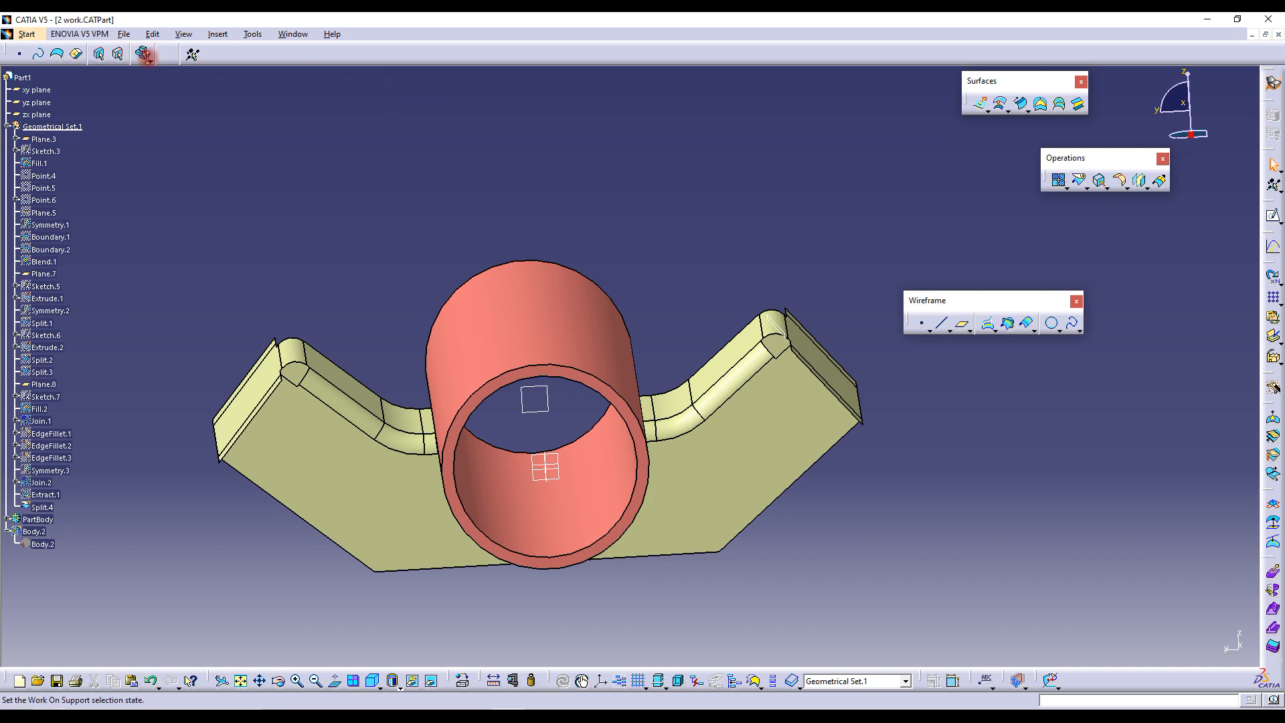
click(217, 35)
click(231, 65)
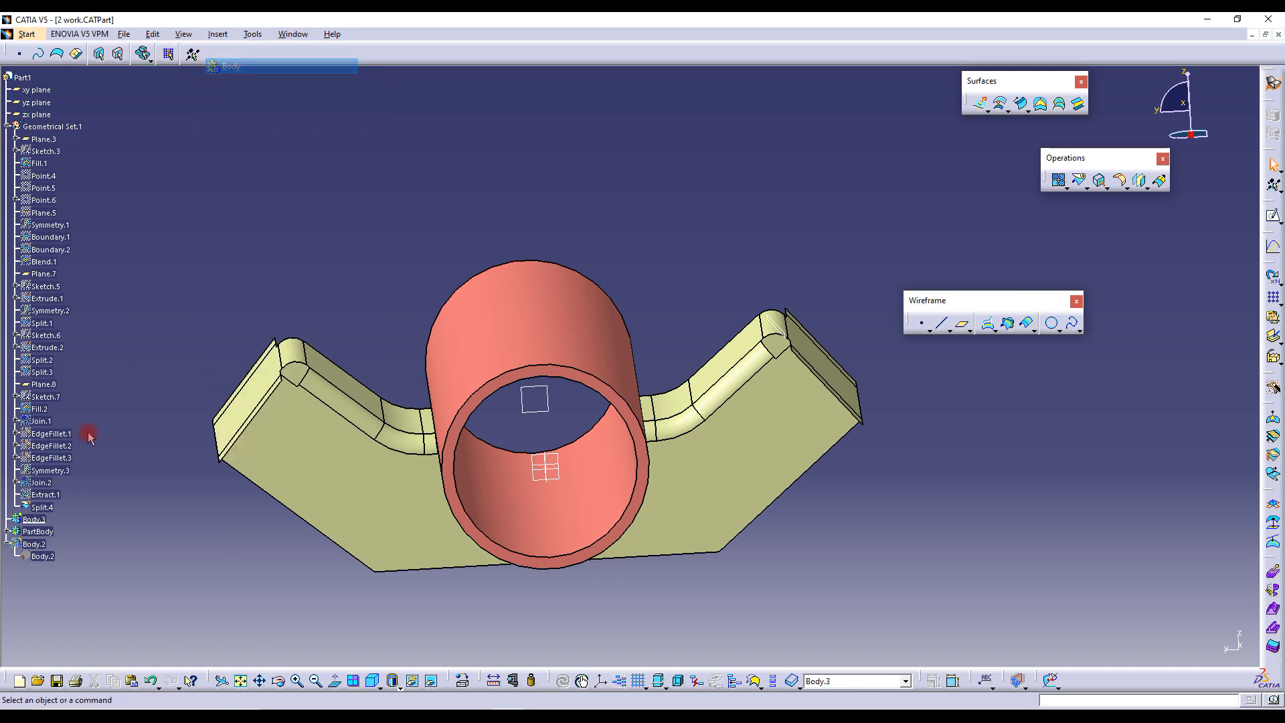
right_click(50, 515)
click(89, 339)
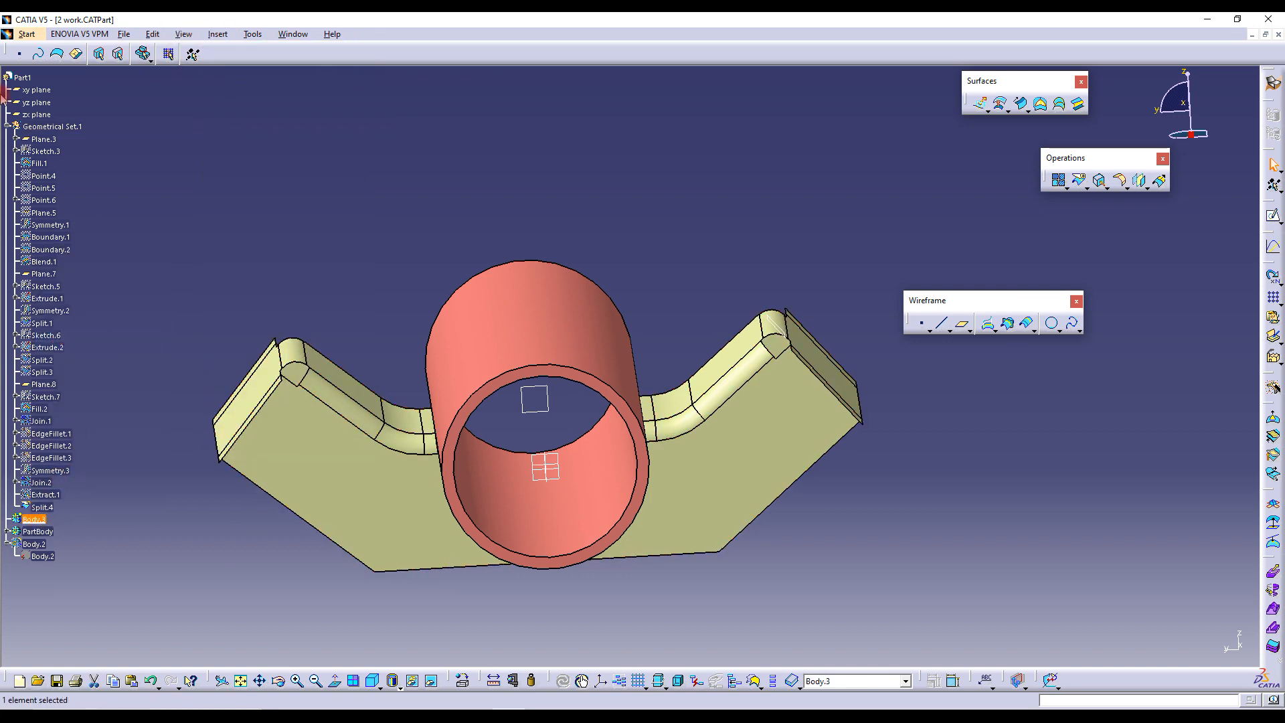
click(10, 127)
right_click(33, 138)
click(98, 236)
click(489, 143)
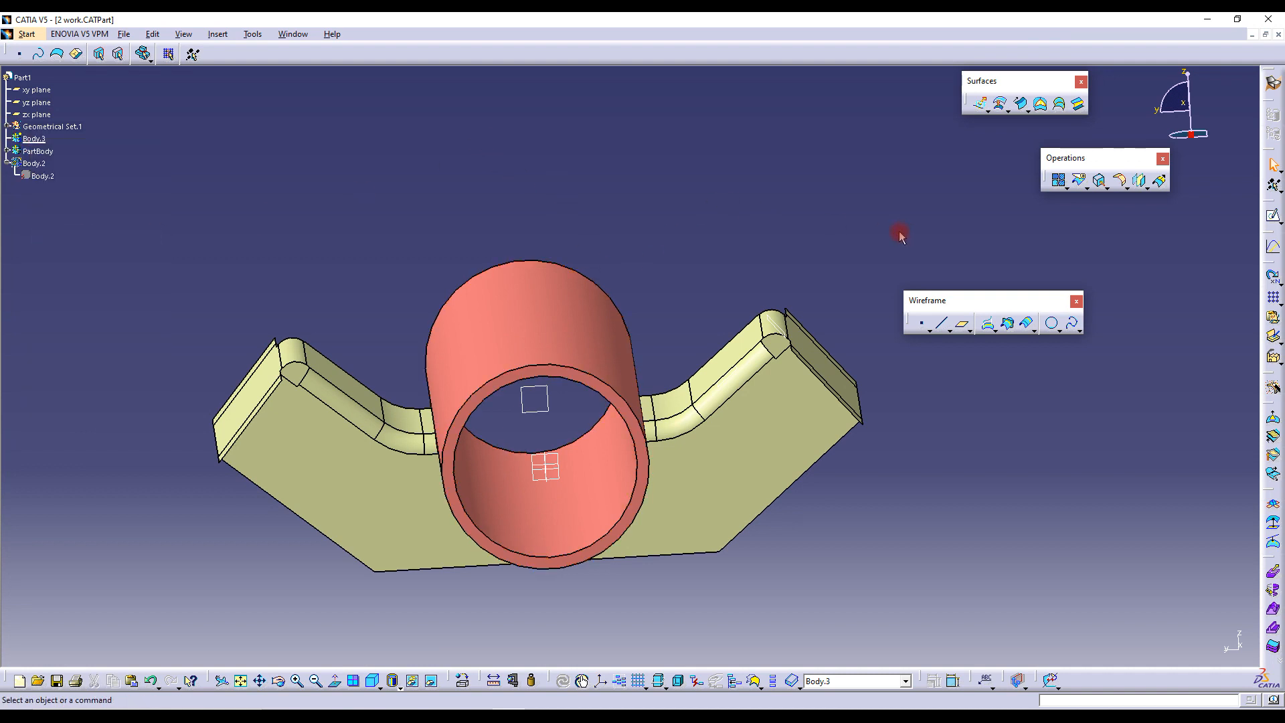
Switch to Part Design and thicken the trimmed support surface Split.4 with a first offset of 3 mm
click(27, 34)
mouse_move(109, 69)
click(265, 69)
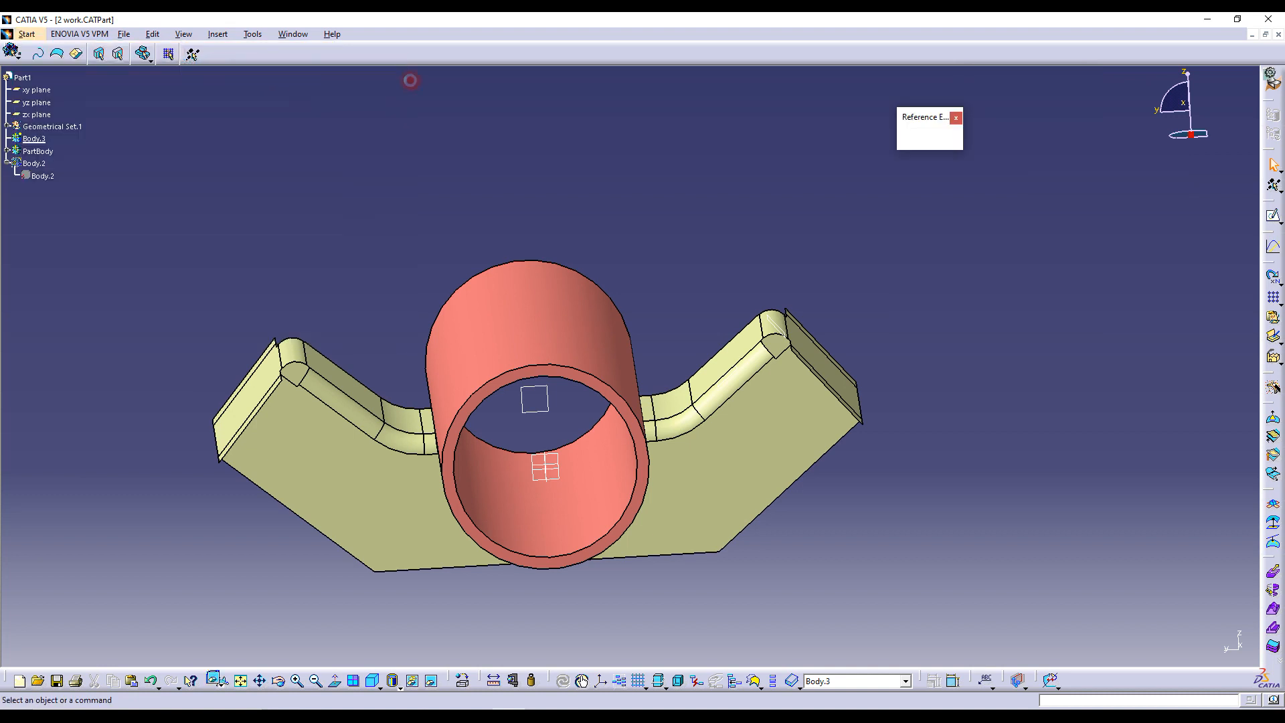
click(1272, 580)
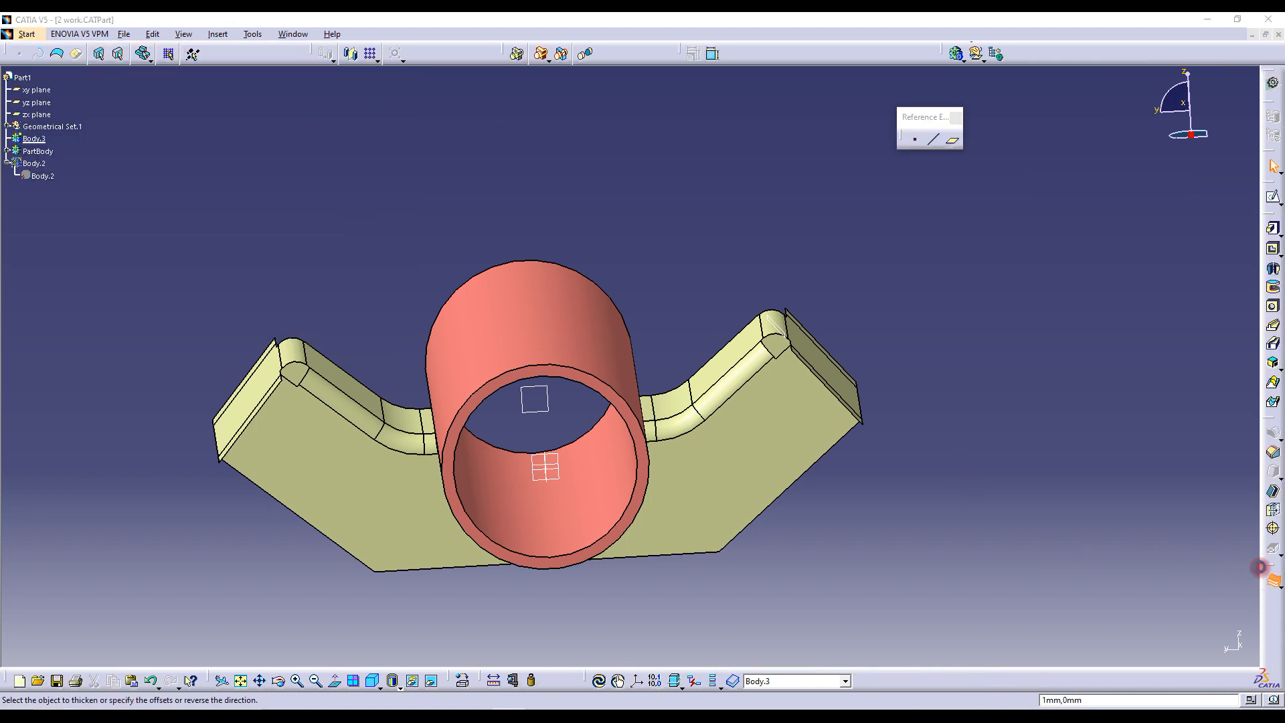
click(773, 443)
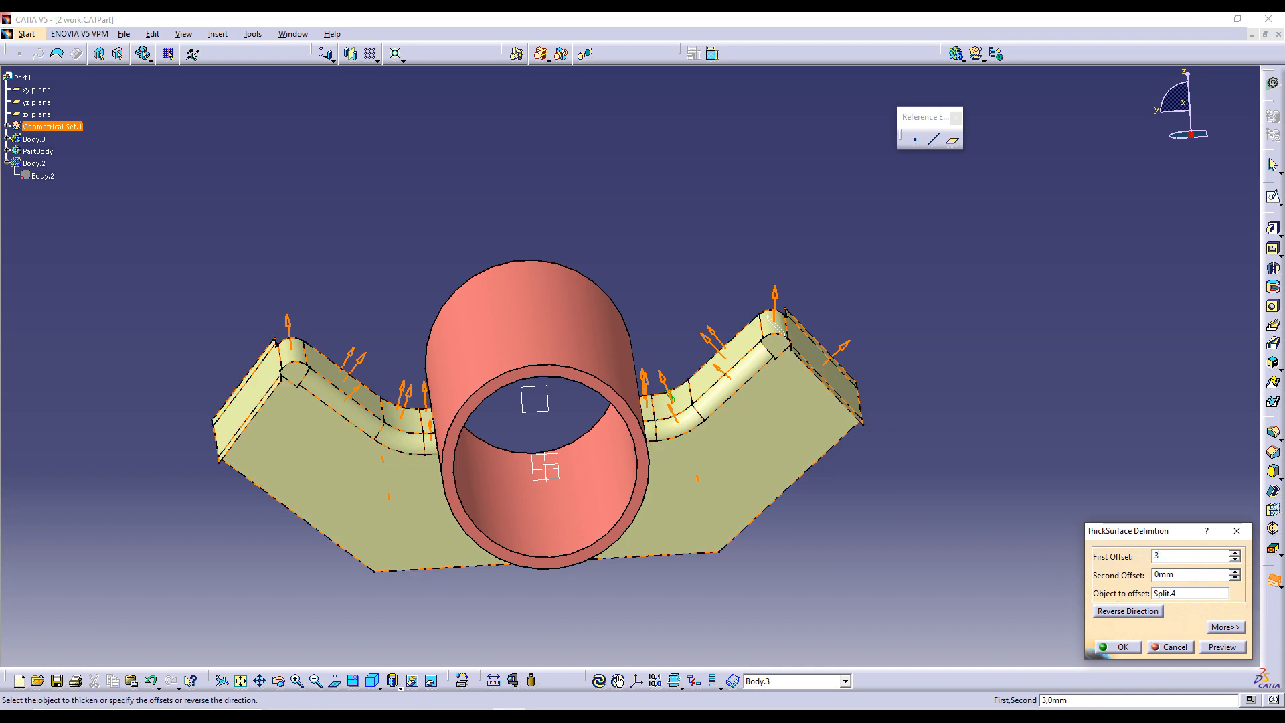
click(1118, 646)
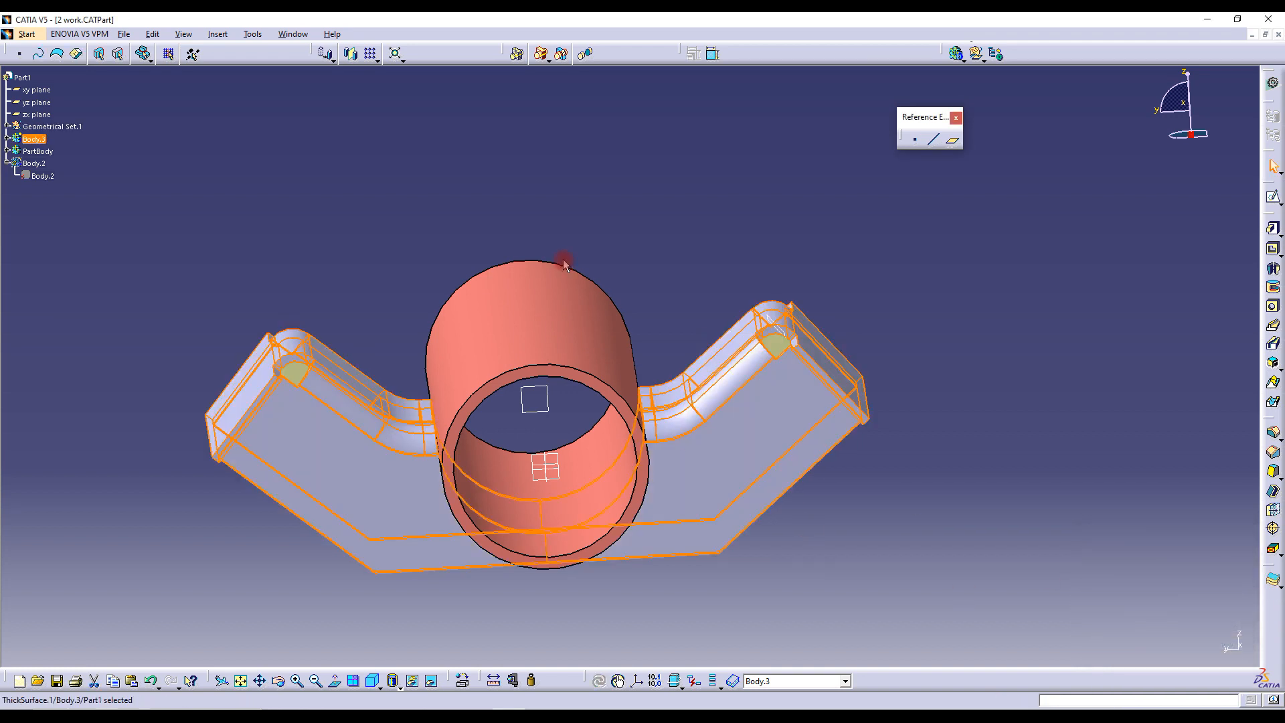
Hide Geometrical Set.1 and show Body.2 alongside the thickened support
middle_drag(488, 307, 347, 314)
right_click(41, 176)
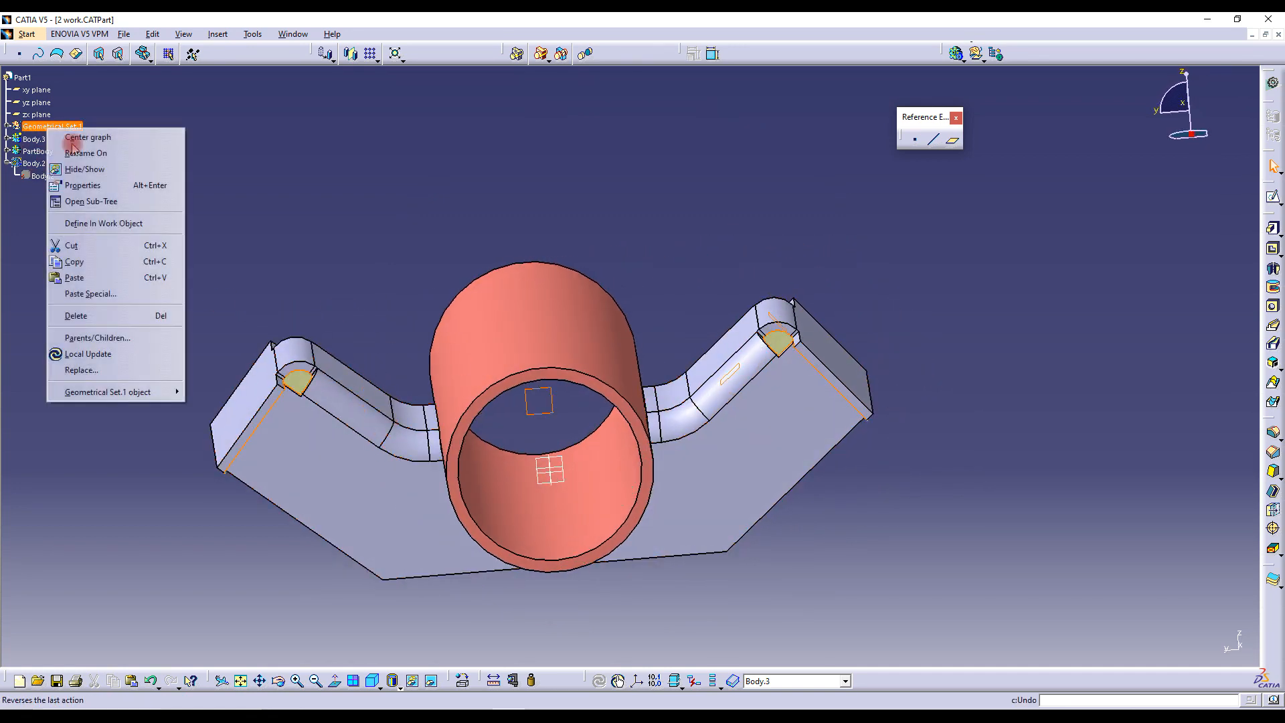
click(85, 169)
middle_drag(411, 287, 622, 261)
right_click(36, 168)
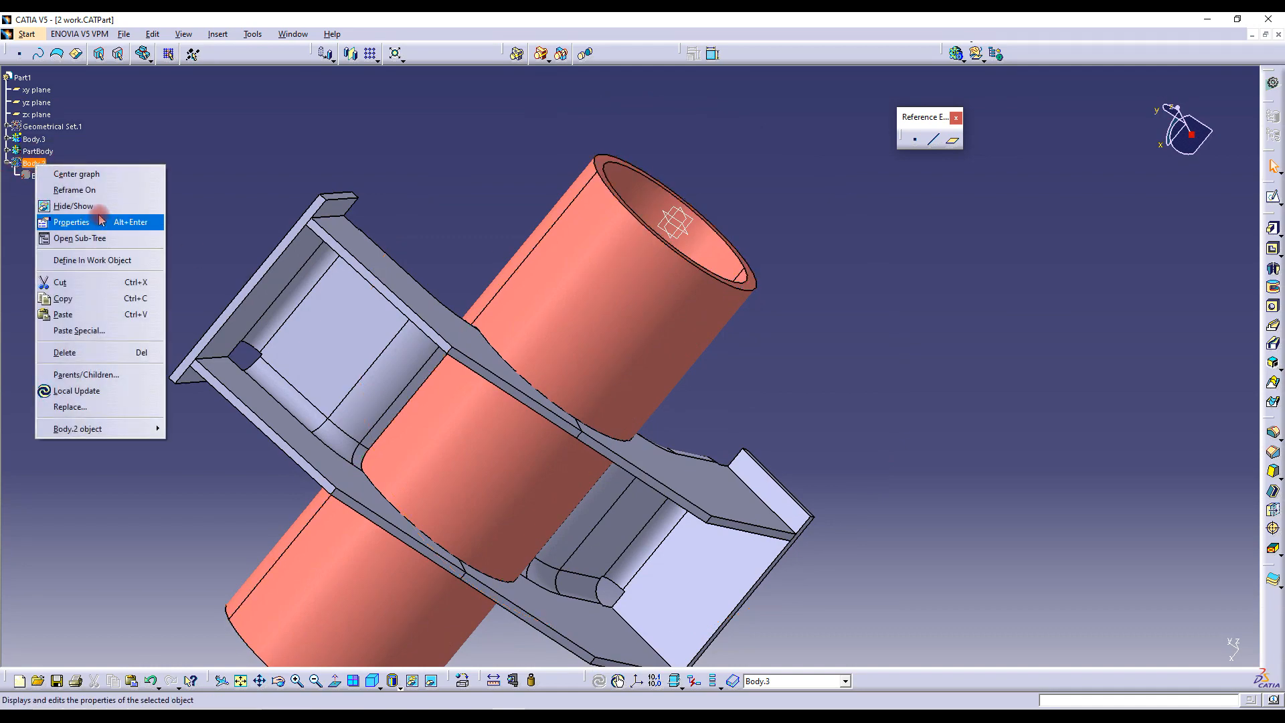
click(99, 208)
Examine the thickened support's fit around the tube and against the inner faces and holes of Body.2
middle_drag(521, 297, 371, 251)
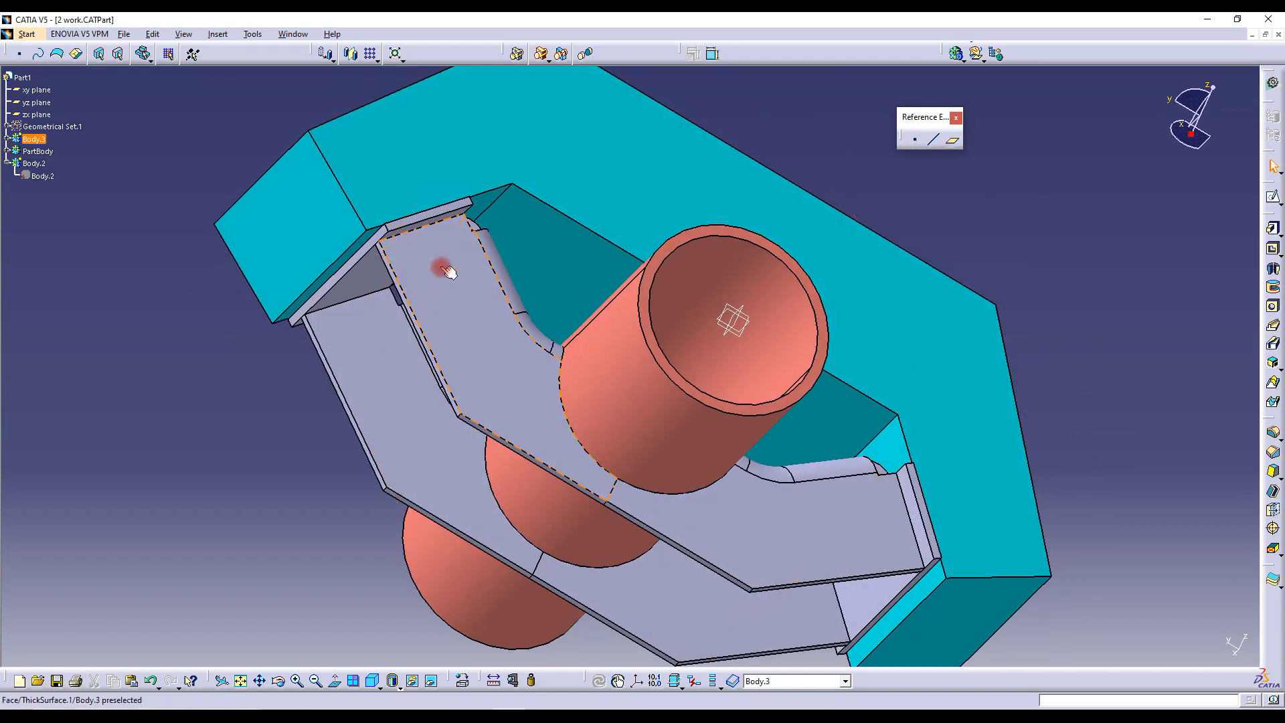
middle_drag(798, 453, 499, 546)
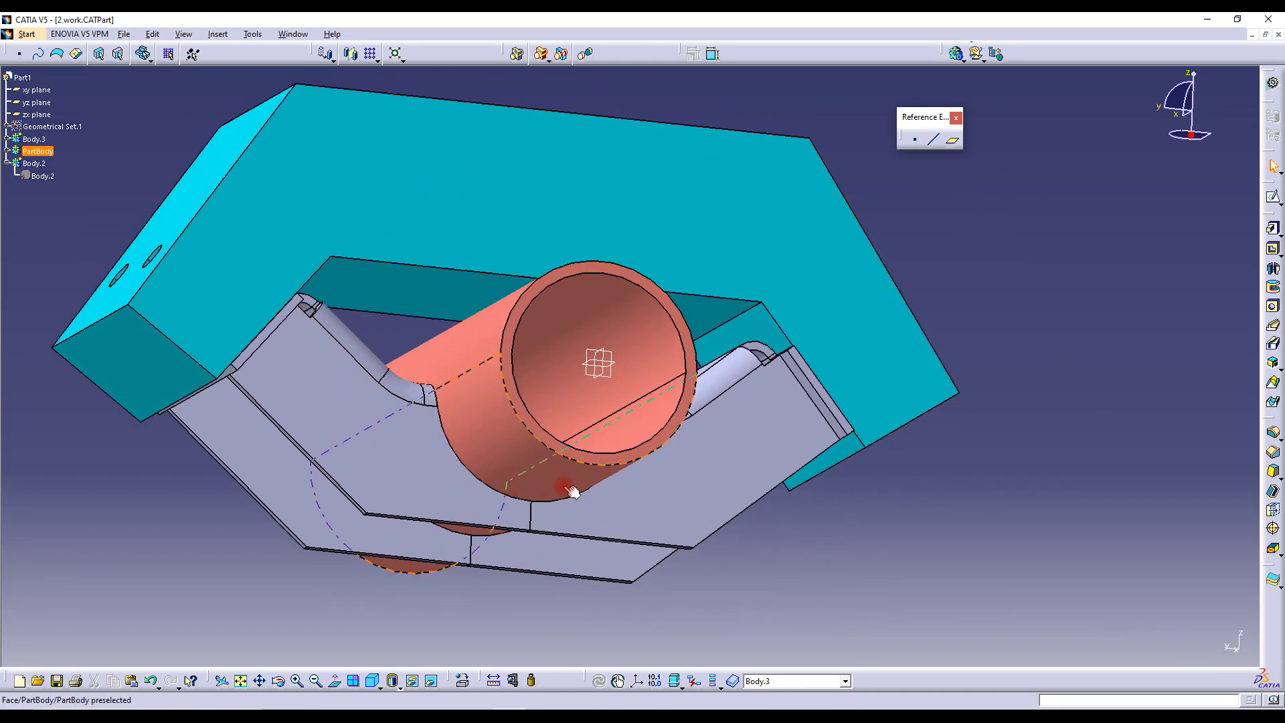
middle_drag(630, 406, 434, 400)
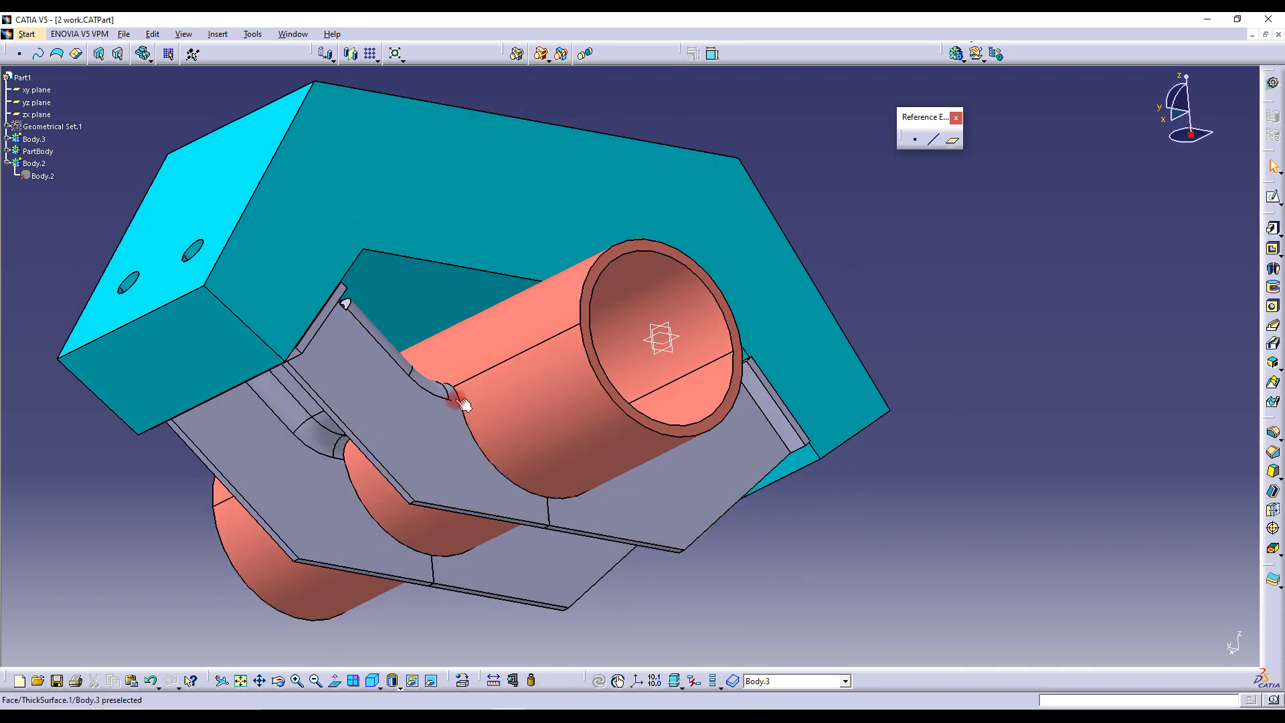
middle_drag(326, 424, 637, 393)
middle_drag(641, 461, 509, 298)
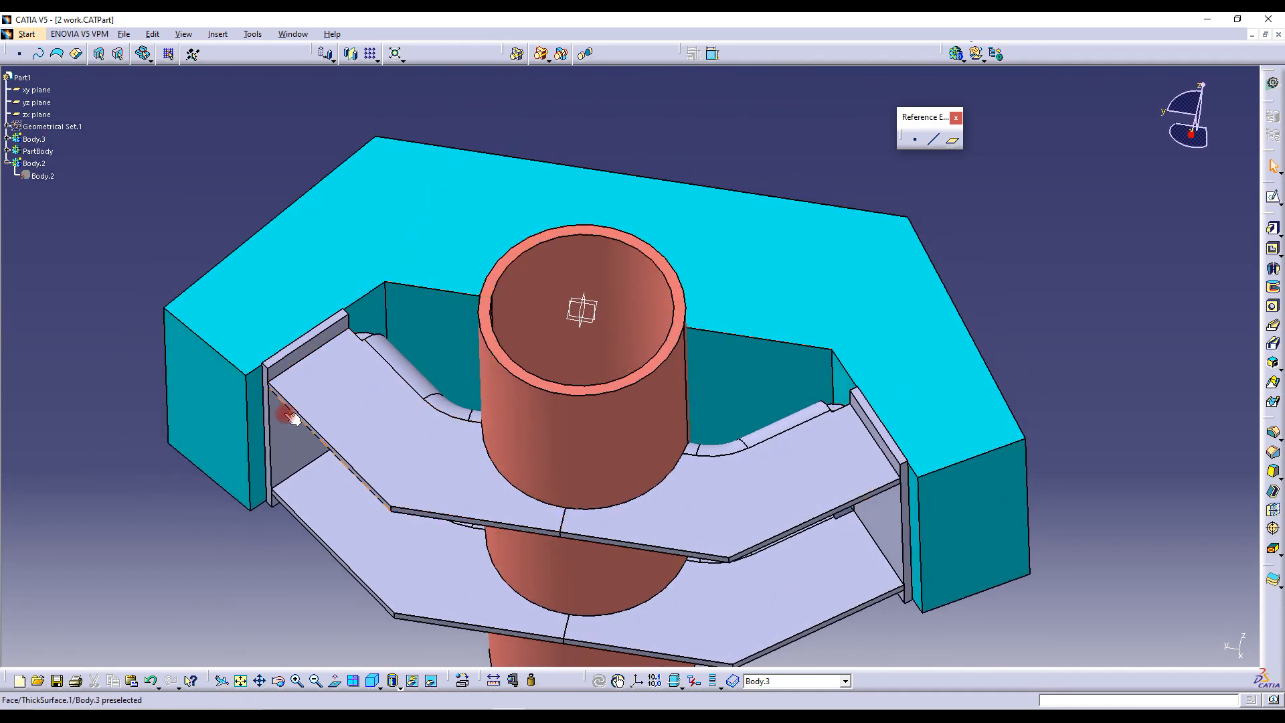
middle_drag(780, 464, 649, 525)
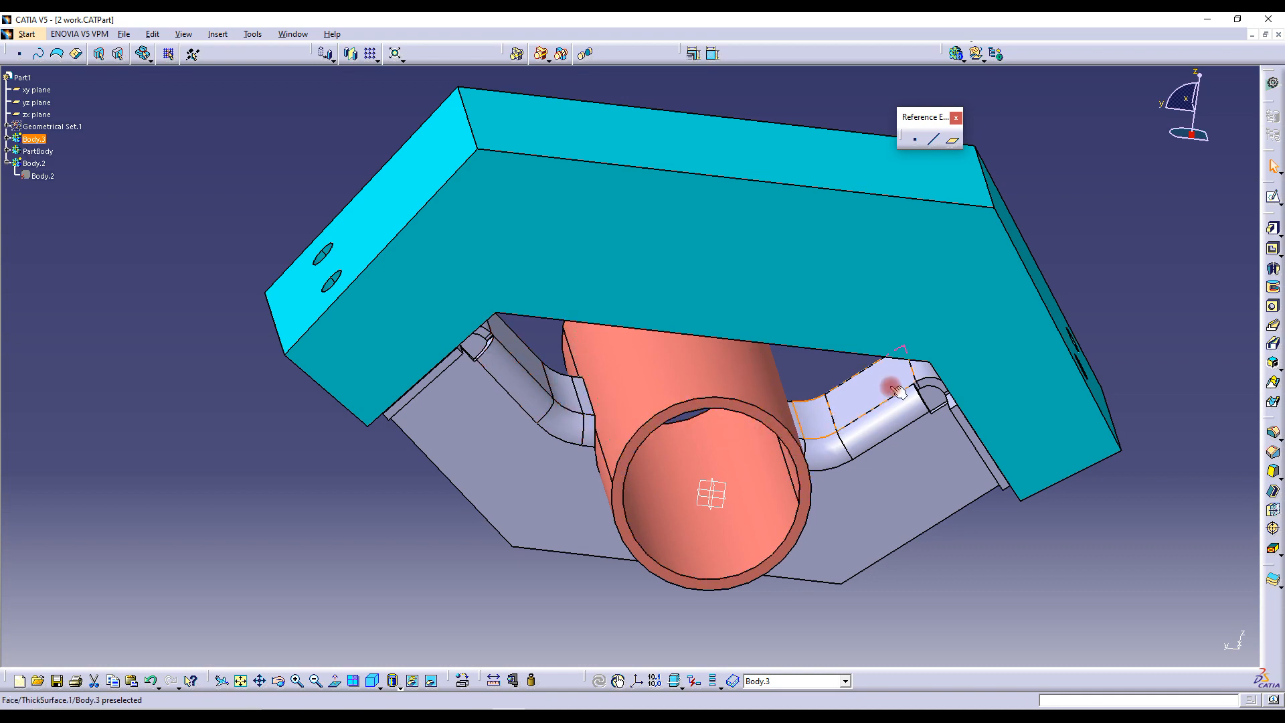
middle_drag(531, 410, 483, 330)
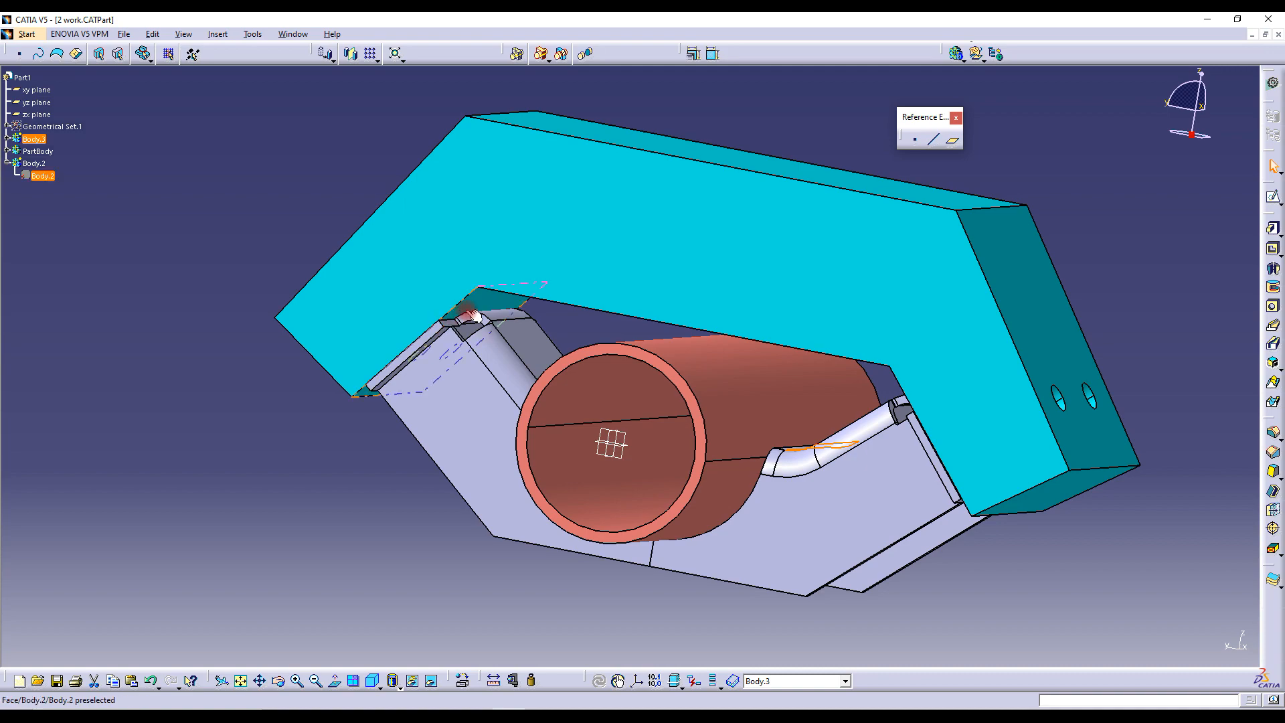
middle_drag(605, 435, 689, 453)
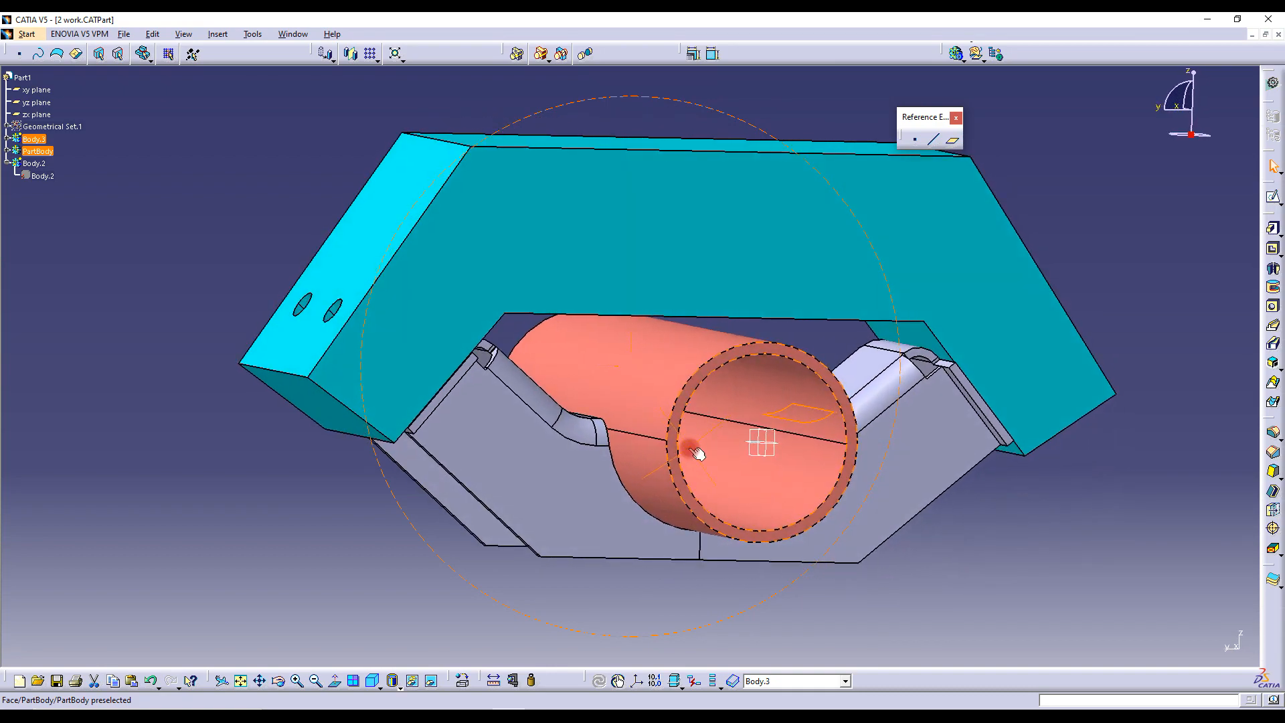
middle_drag(485, 383, 646, 300)
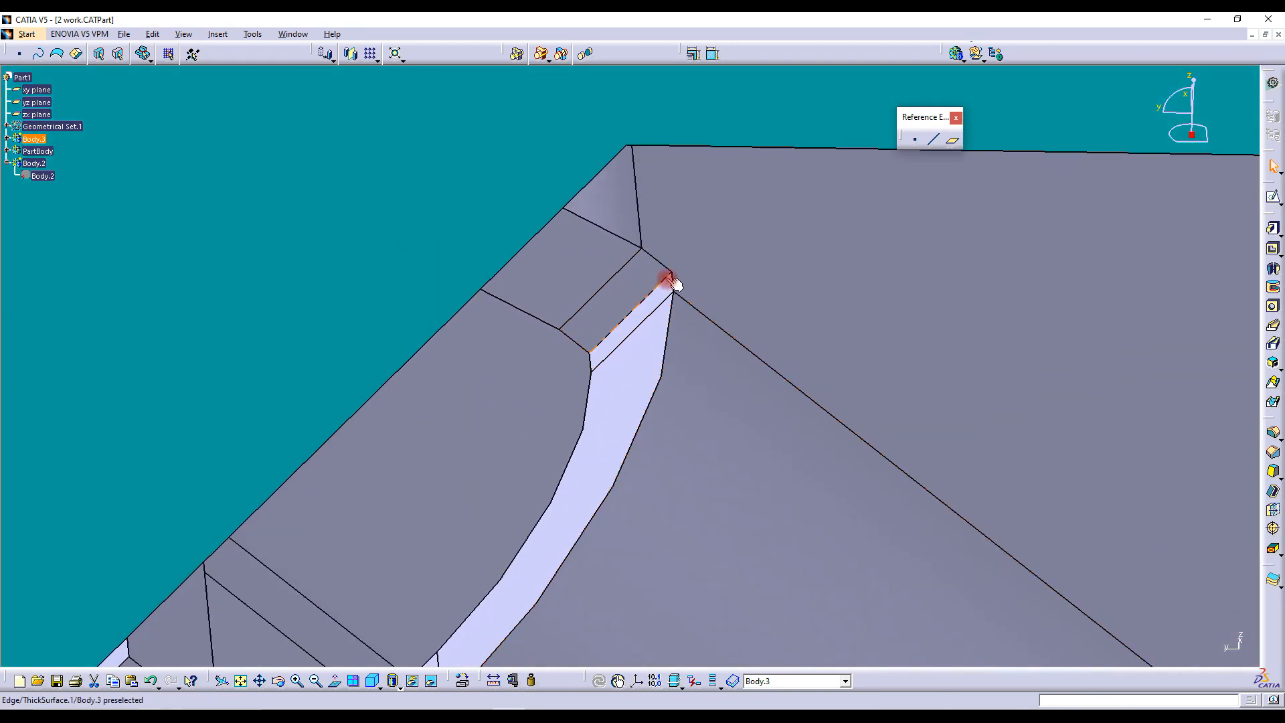
middle_drag(654, 282, 656, 356)
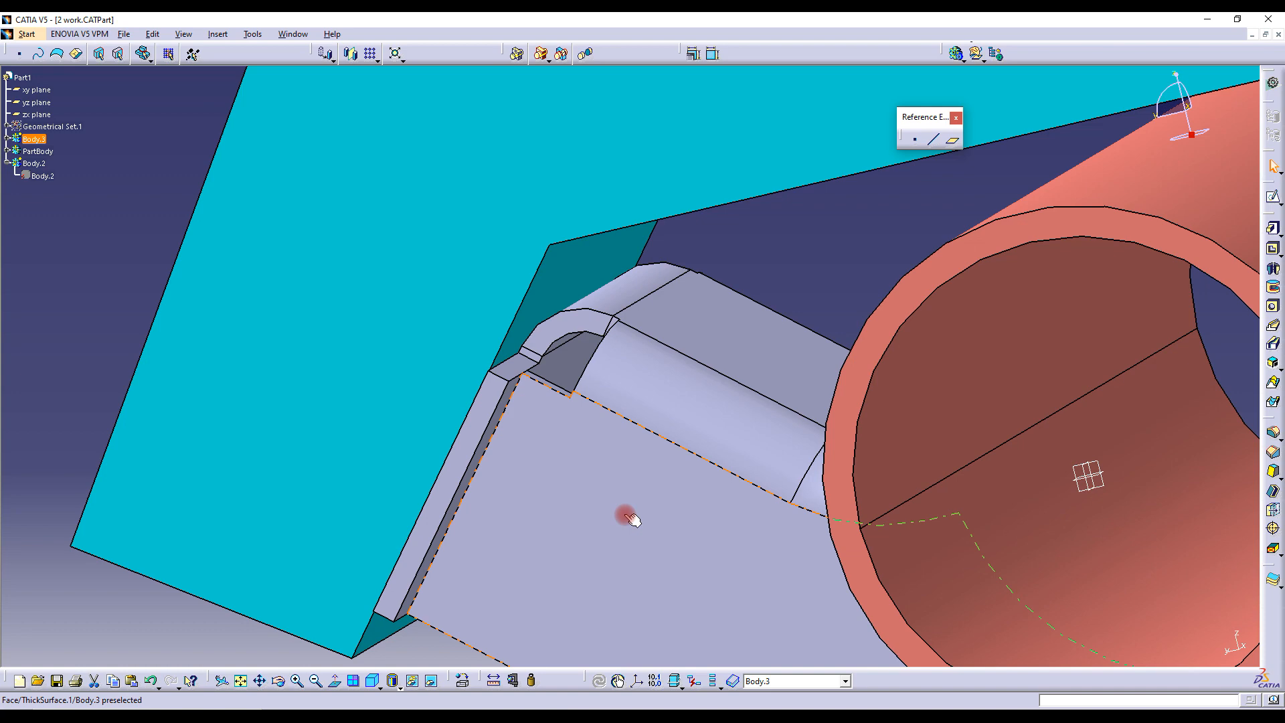
mouse_move(668, 322)
middle_down()
mouse_move(697, 310)
mouse_move(649, 376)
mouse_move(664, 431)
mouse_move(596, 393)
mouse_move(588, 332)
middle_up()
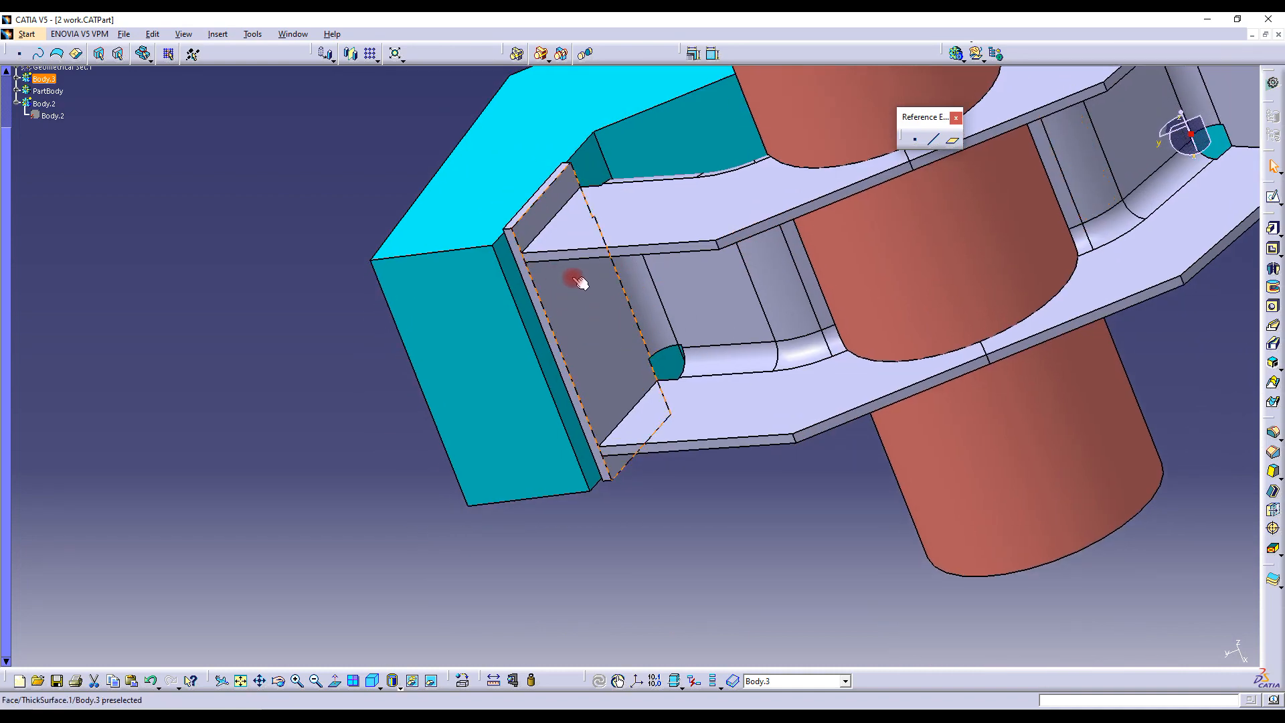
middle_drag(903, 330, 522, 459)
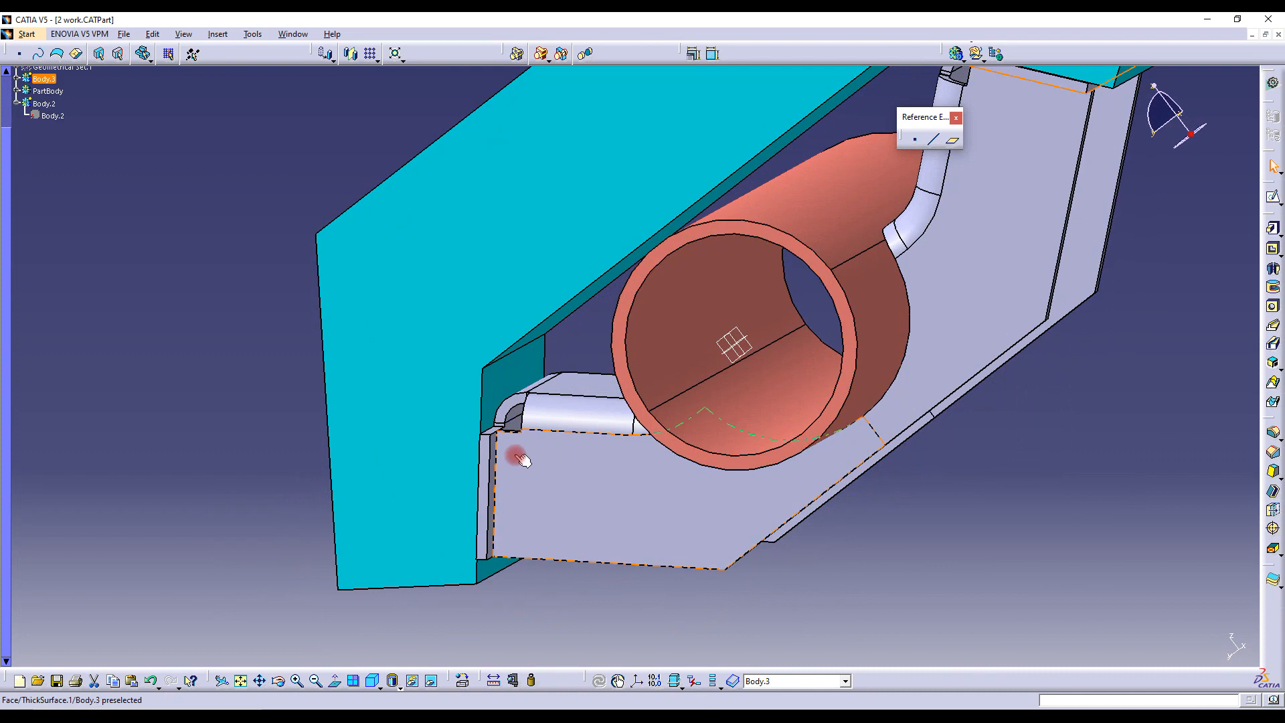
mouse_move(582, 430)
middle_down()
mouse_move(566, 443)
mouse_move(571, 290)
middle_up()
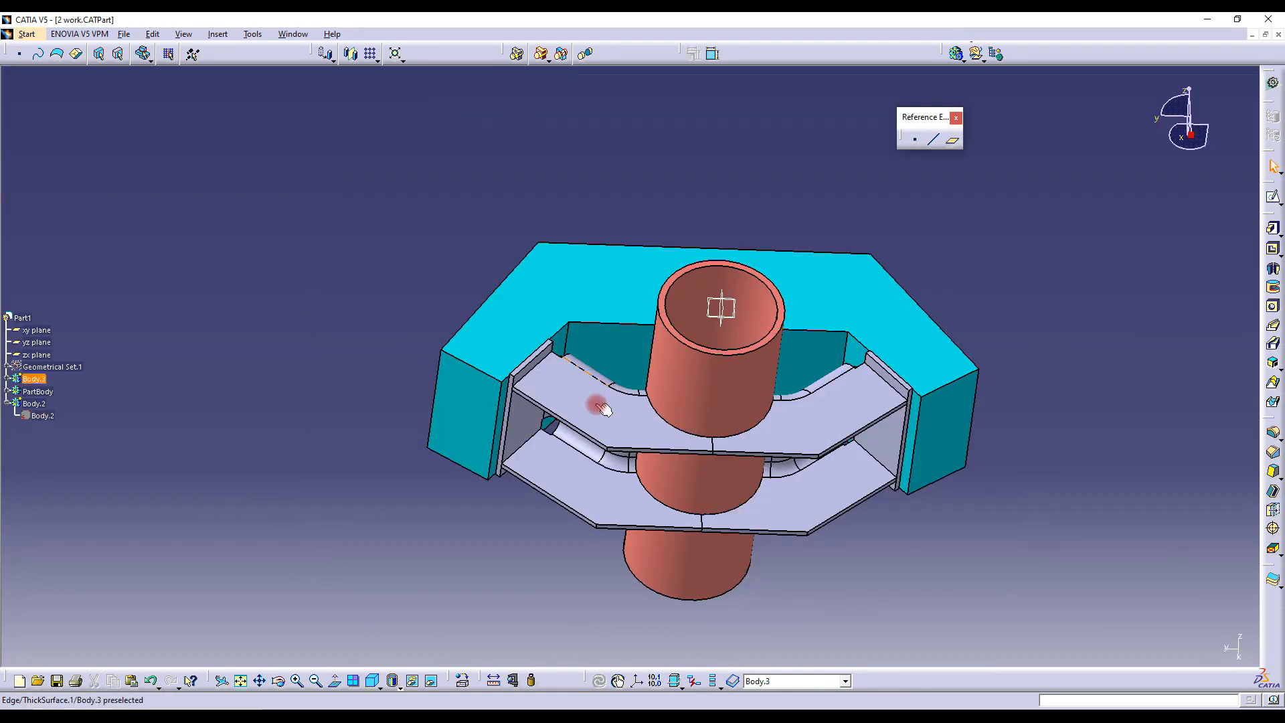
Sketch on the support's left flange, temporarily hiding Body.3 to project the two hole edges of Body.2, and exit the sketch
middle_drag(596, 405, 497, 292)
click(480, 351)
click(1263, 204)
mouse_move(617, 356)
middle_down()
mouse_move(734, 324)
mouse_move(869, 332)
middle_up()
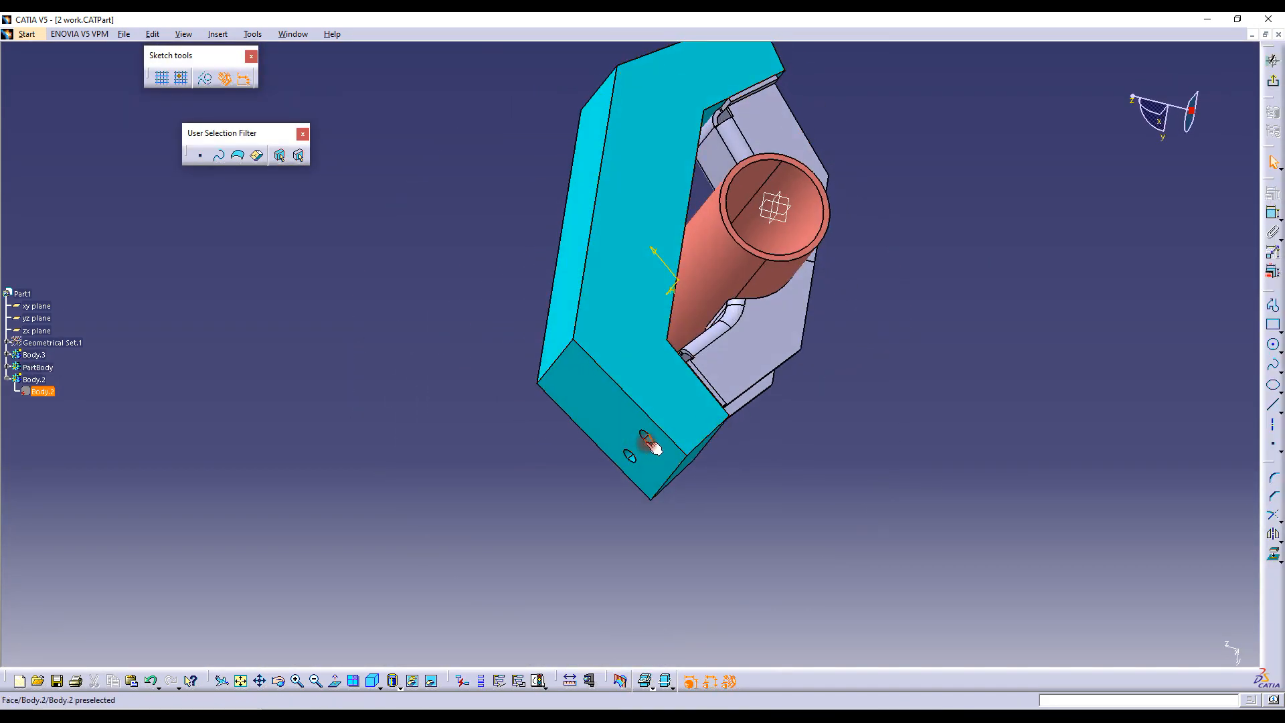
middle_drag(725, 401, 454, 344)
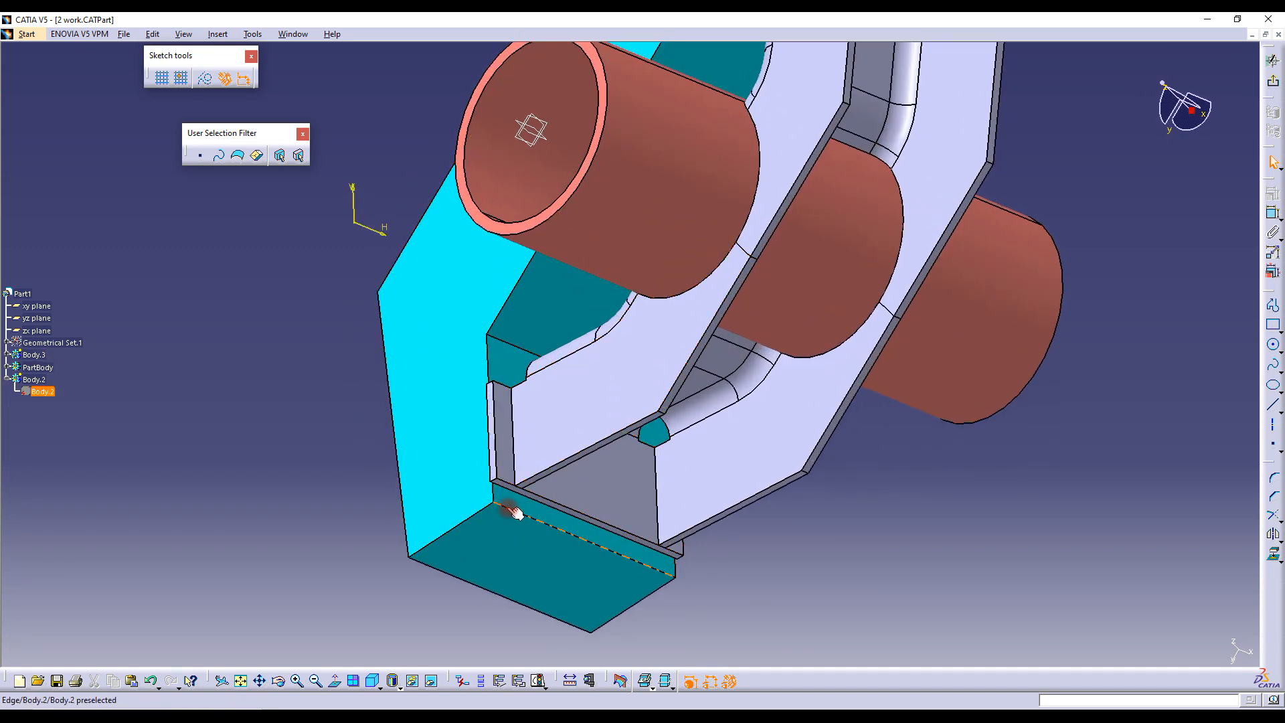
right_click(37, 356)
click(54, 396)
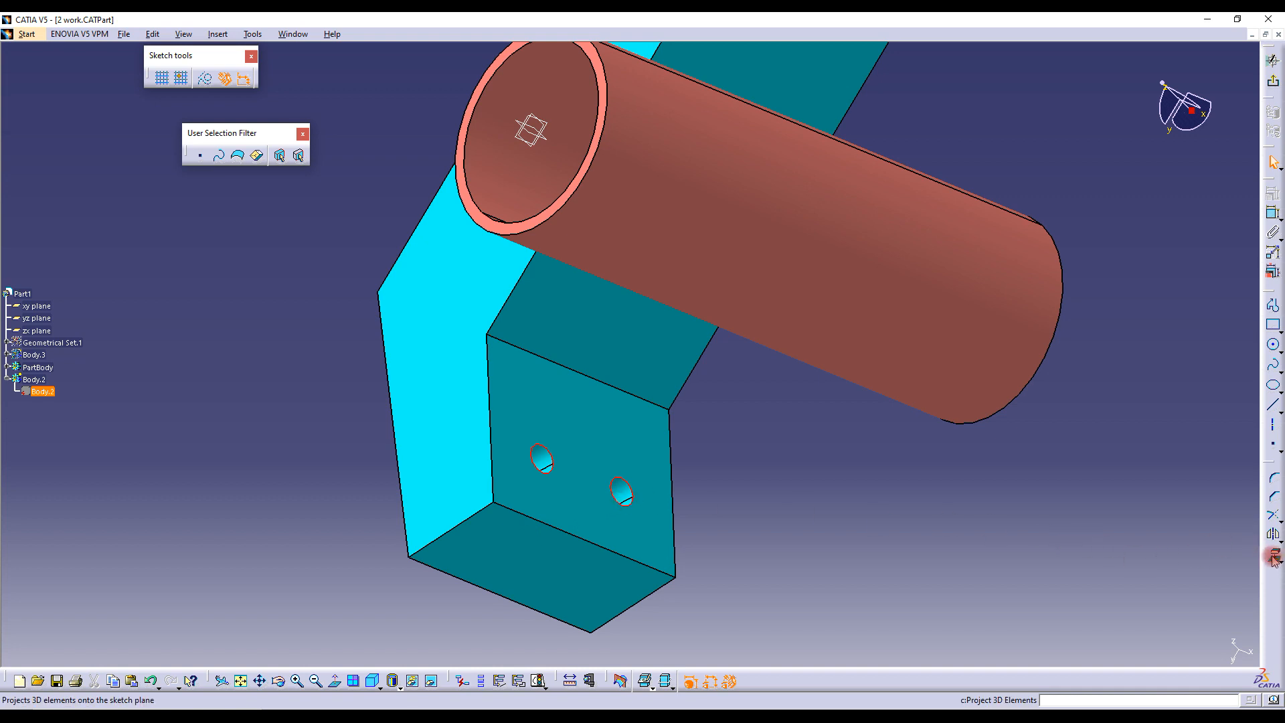
right_click(33, 361)
click(60, 399)
middle_drag(670, 415, 603, 388)
click(1274, 84)
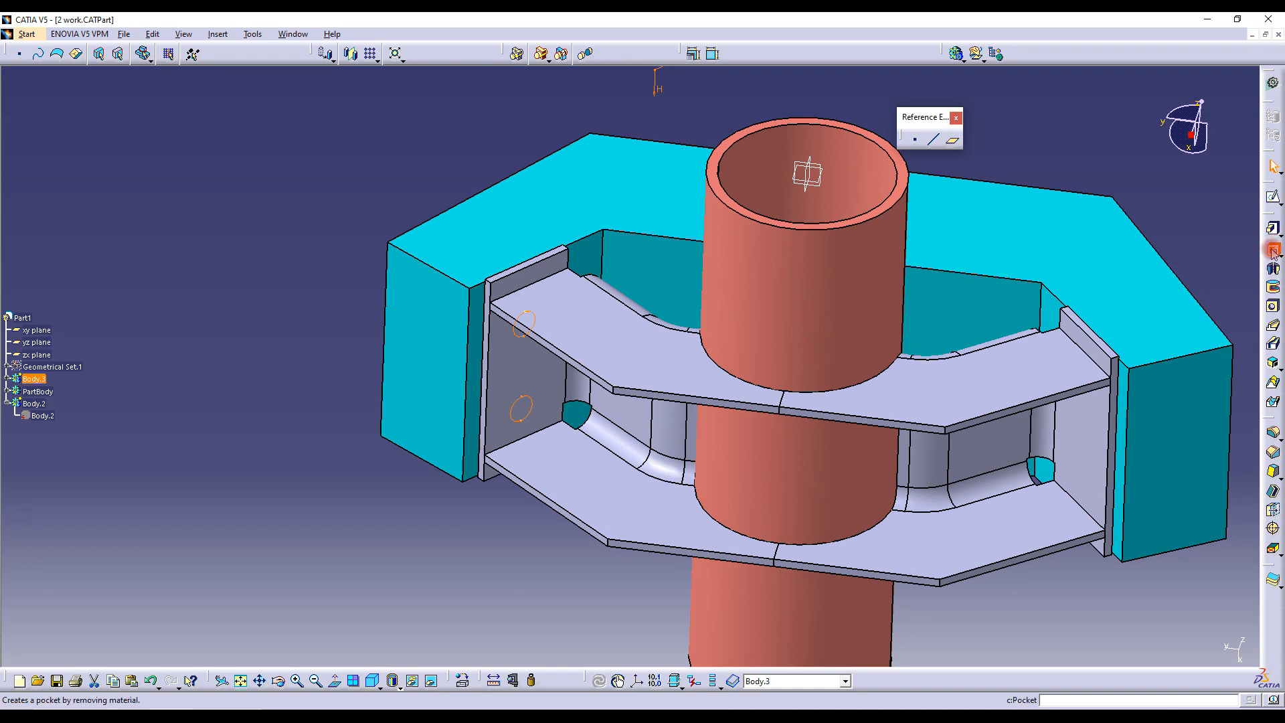
Cut the two projected circles through the support's left flange with a 20 mm deep pocket
click(1274, 250)
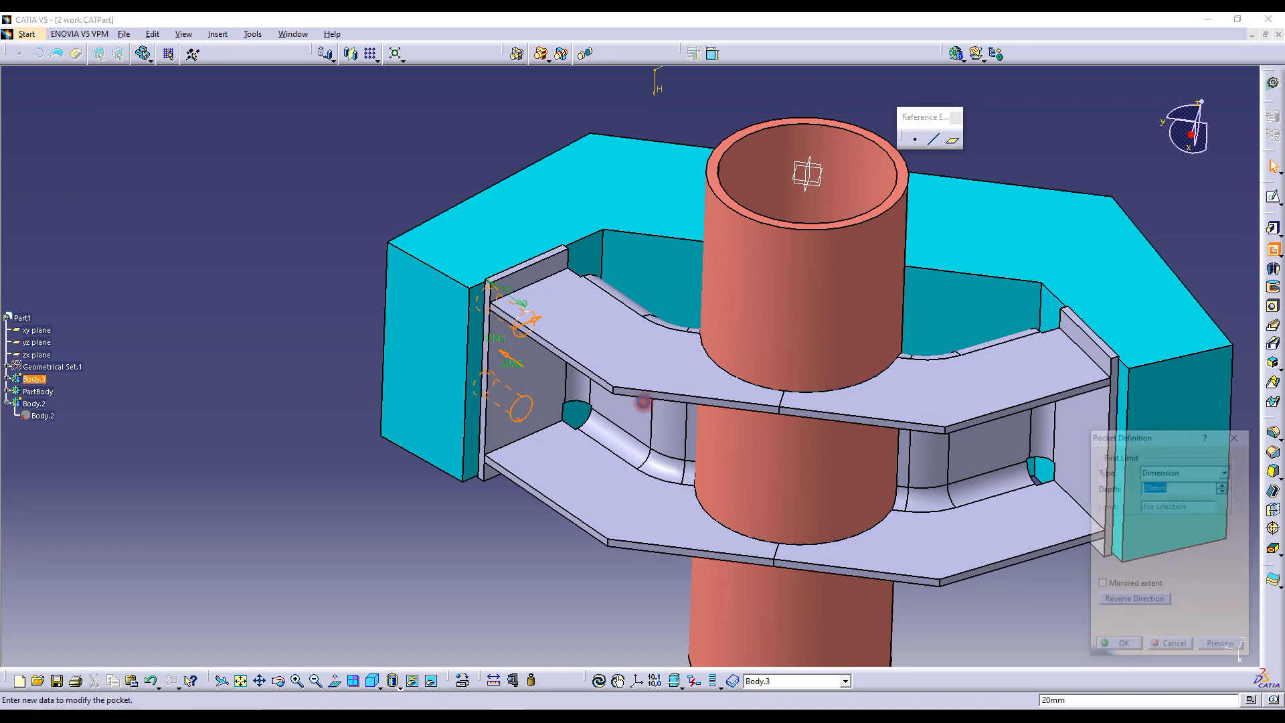
click(1121, 647)
middle_drag(635, 384, 528, 349)
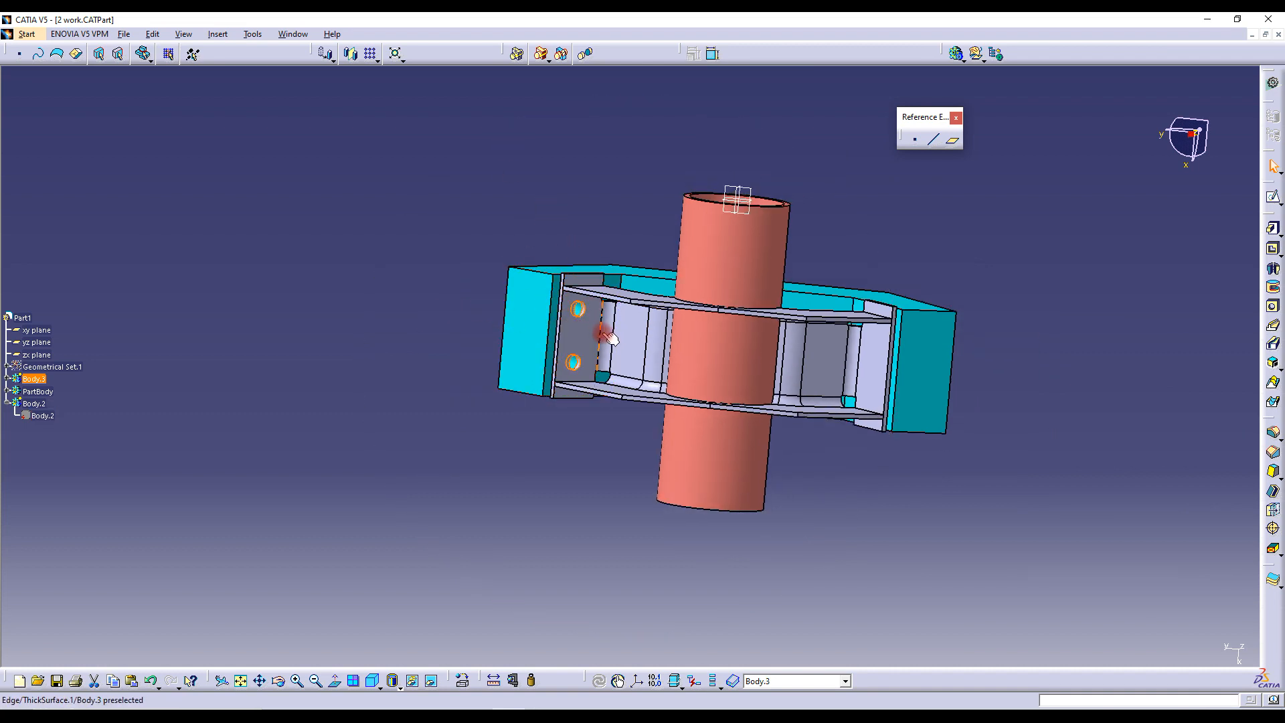
middle_drag(608, 338, 617, 195)
ctrl+click(515, 263)
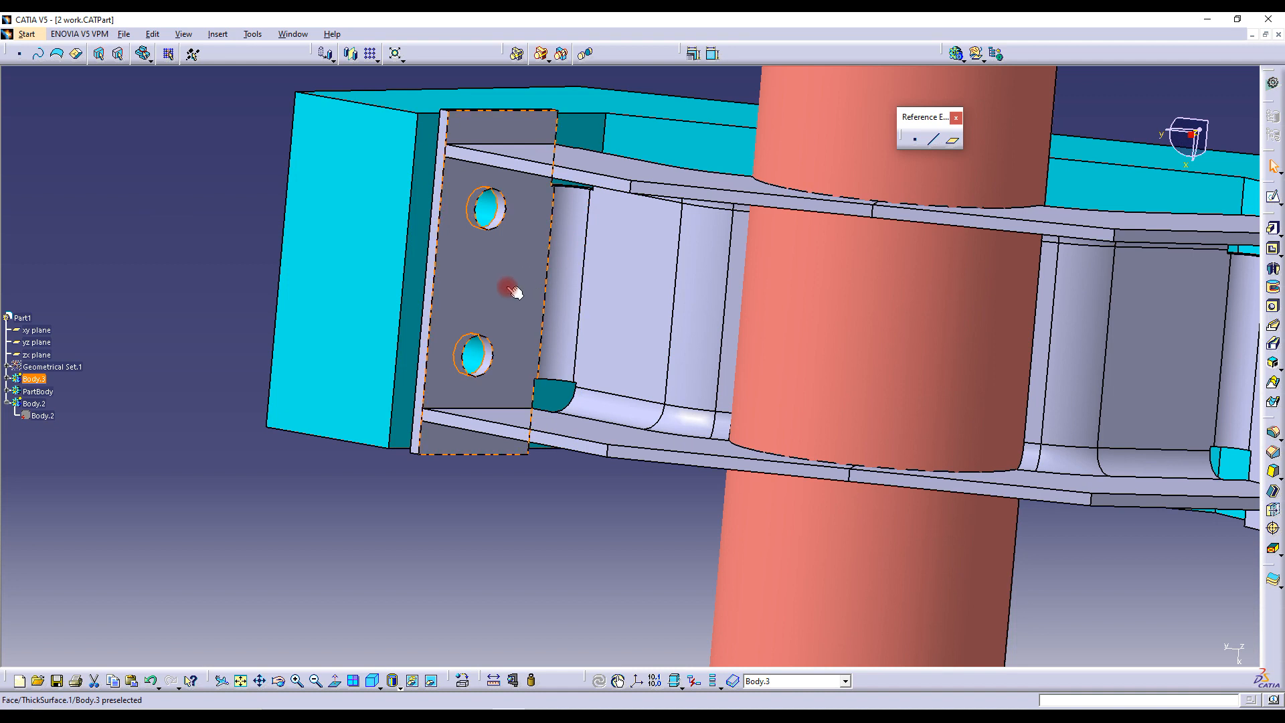
key(super)
key(super)
click(494, 348)
middle_drag(616, 306, 617, 529)
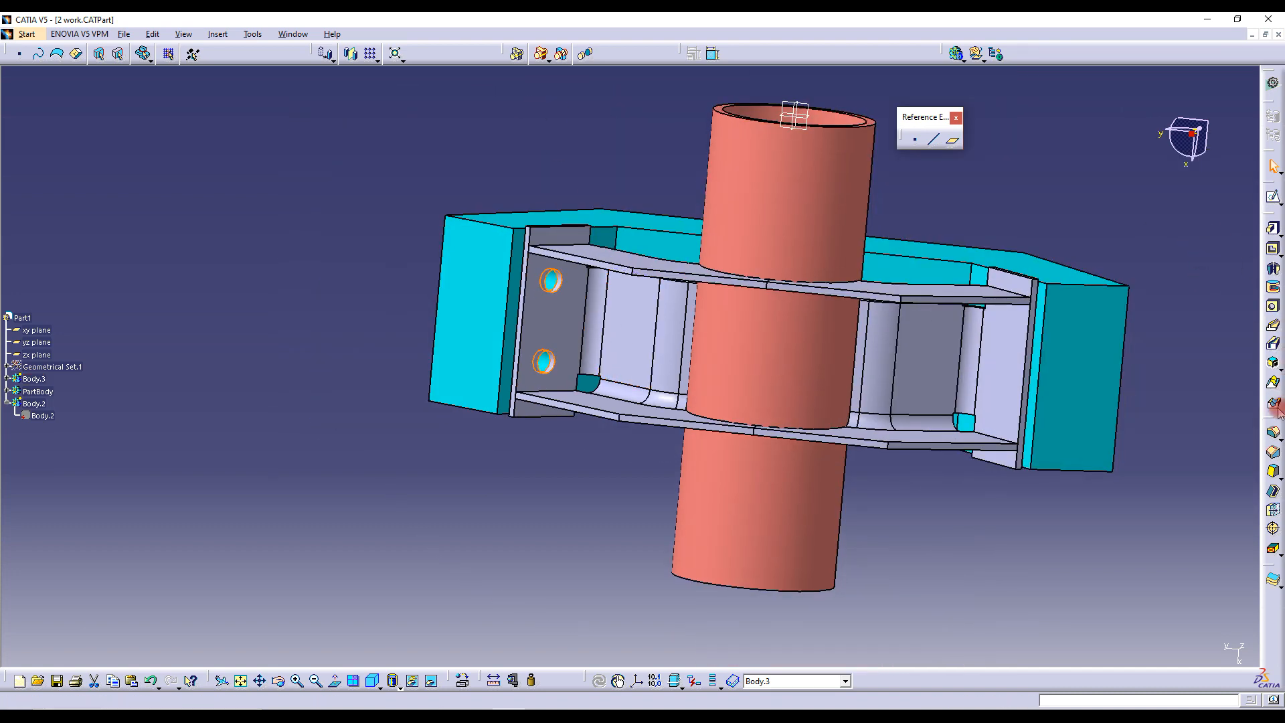
Fillet the four corner edges of the drilled flange with a 10 mm radius, and reduce the fillet radius slightly
click(1272, 431)
middle_drag(546, 240, 604, 248)
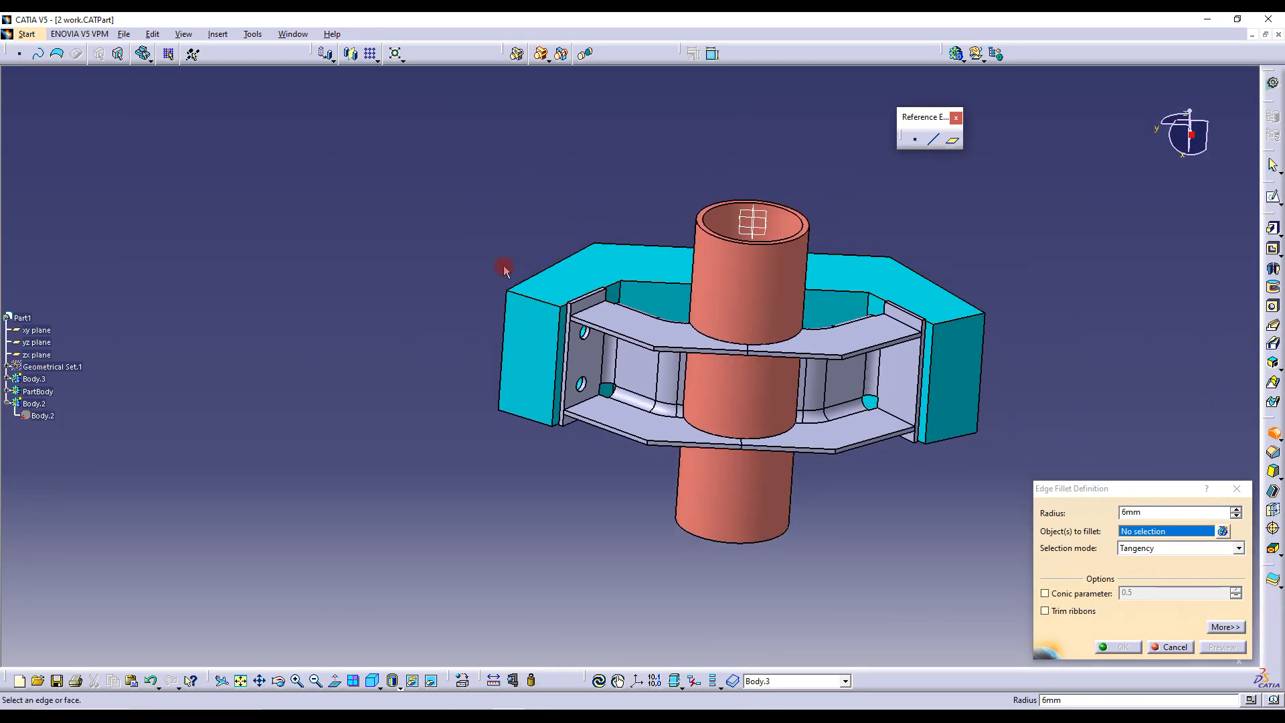
middle_drag(488, 336, 511, 215)
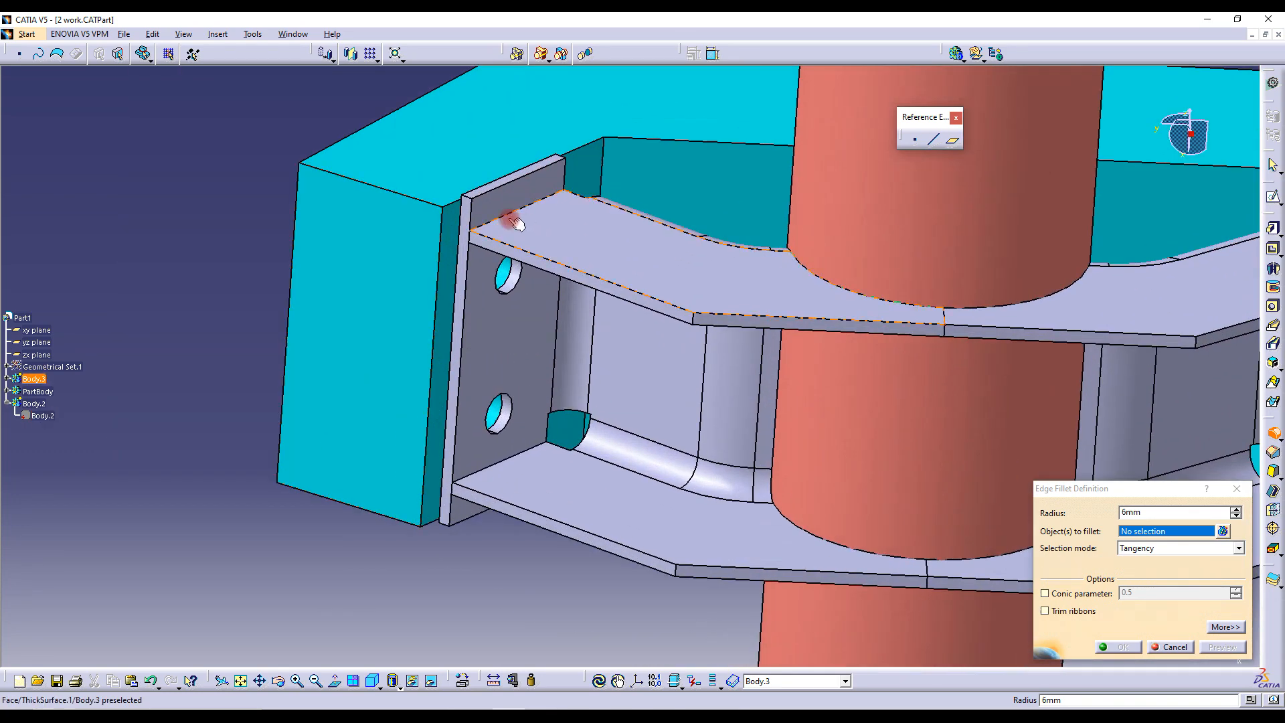
click(469, 196)
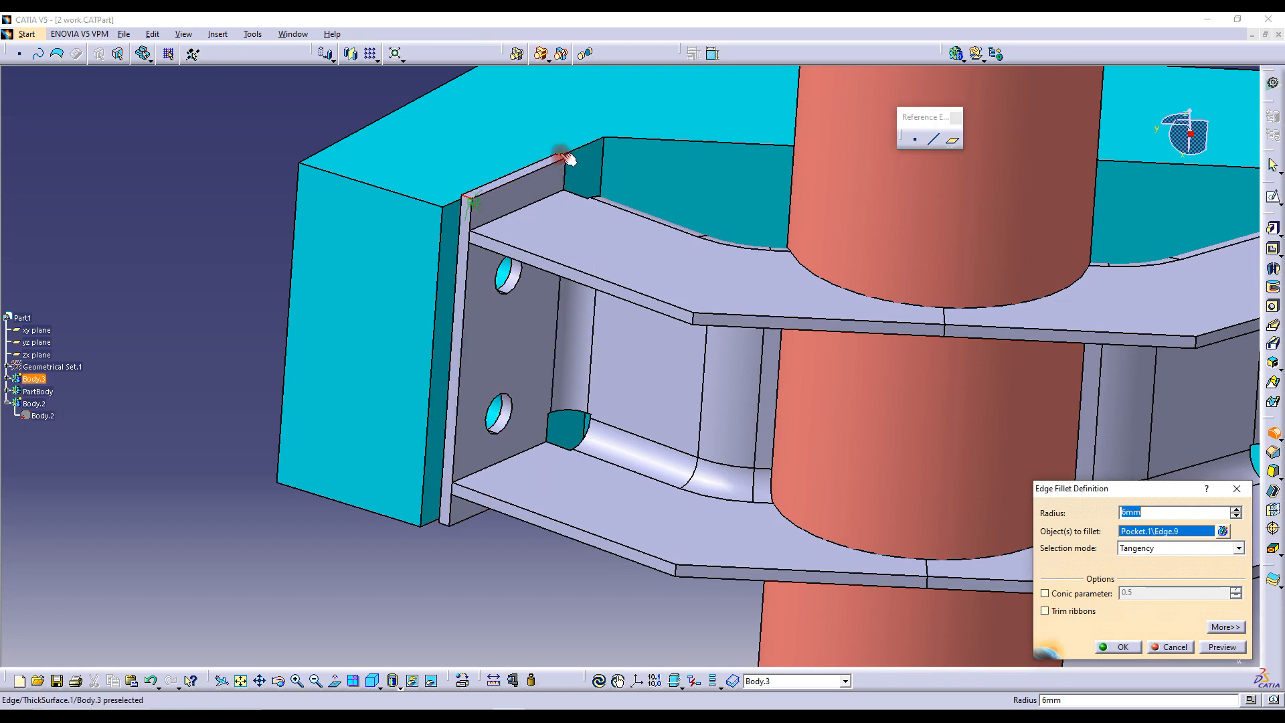
middle_drag(555, 164, 441, 445)
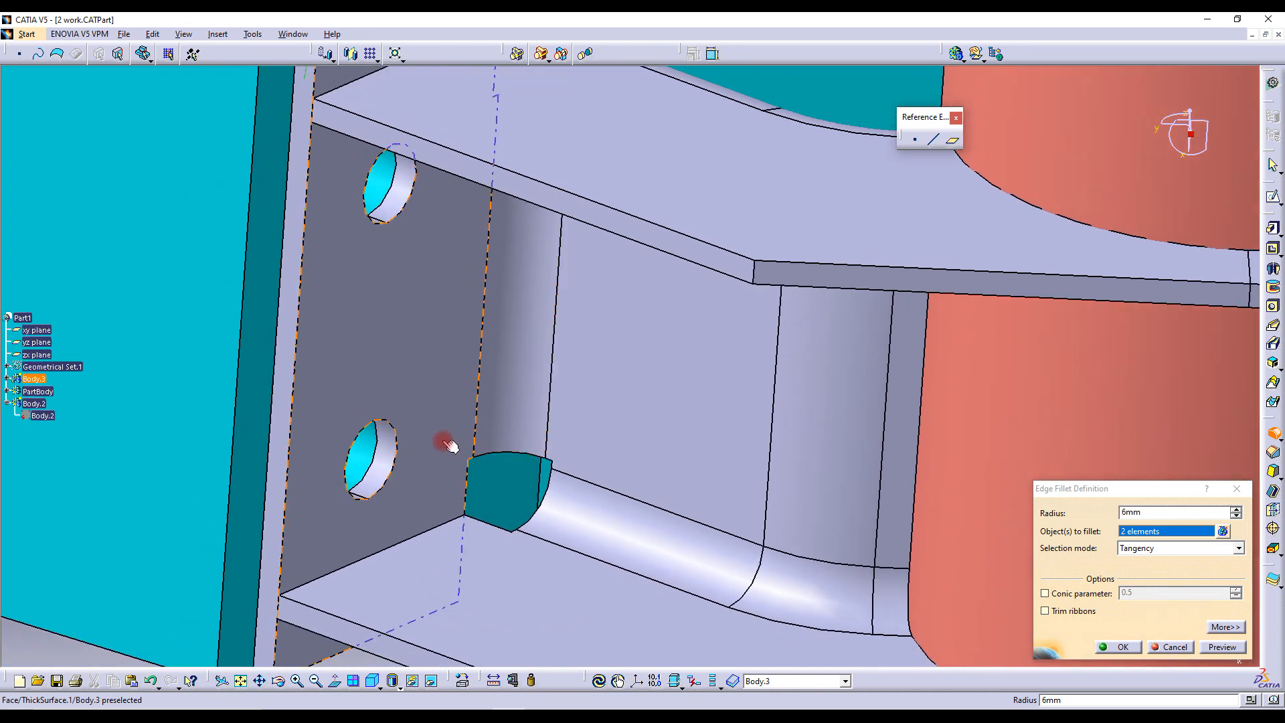
middle_drag(439, 430, 604, 167)
click(506, 319)
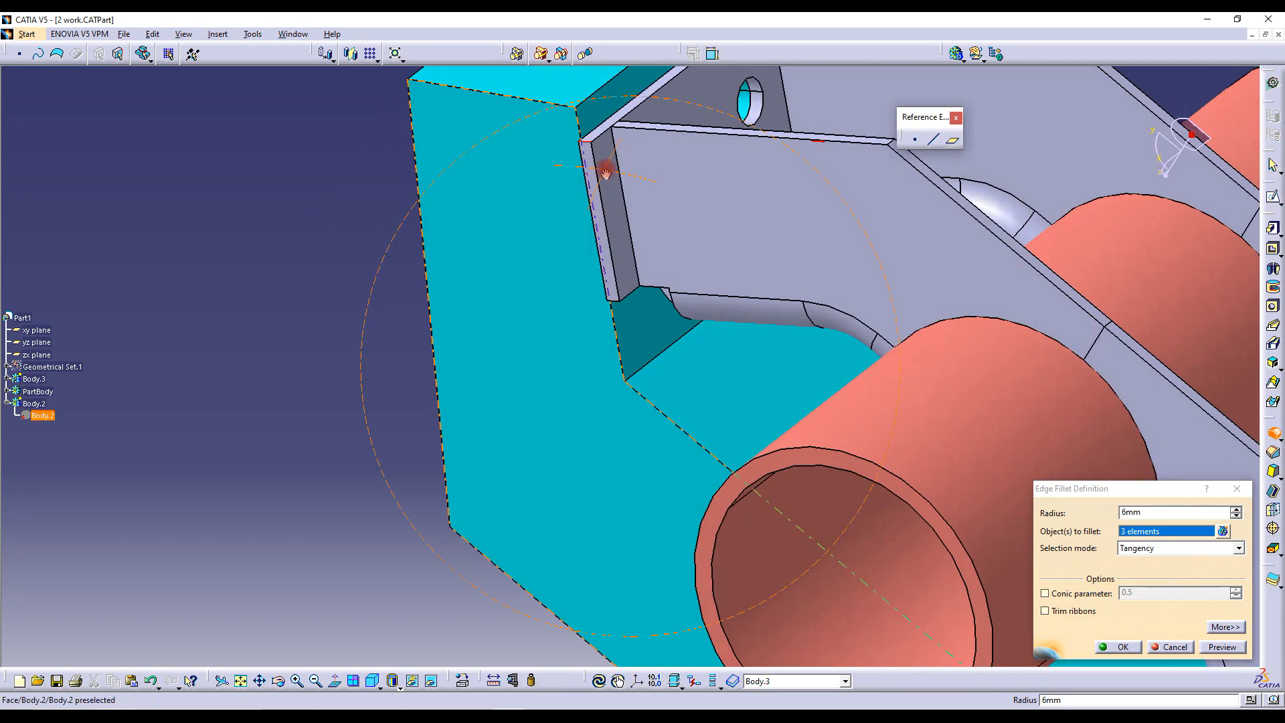
click(625, 310)
middle_drag(669, 207, 589, 348)
double_click(1153, 512)
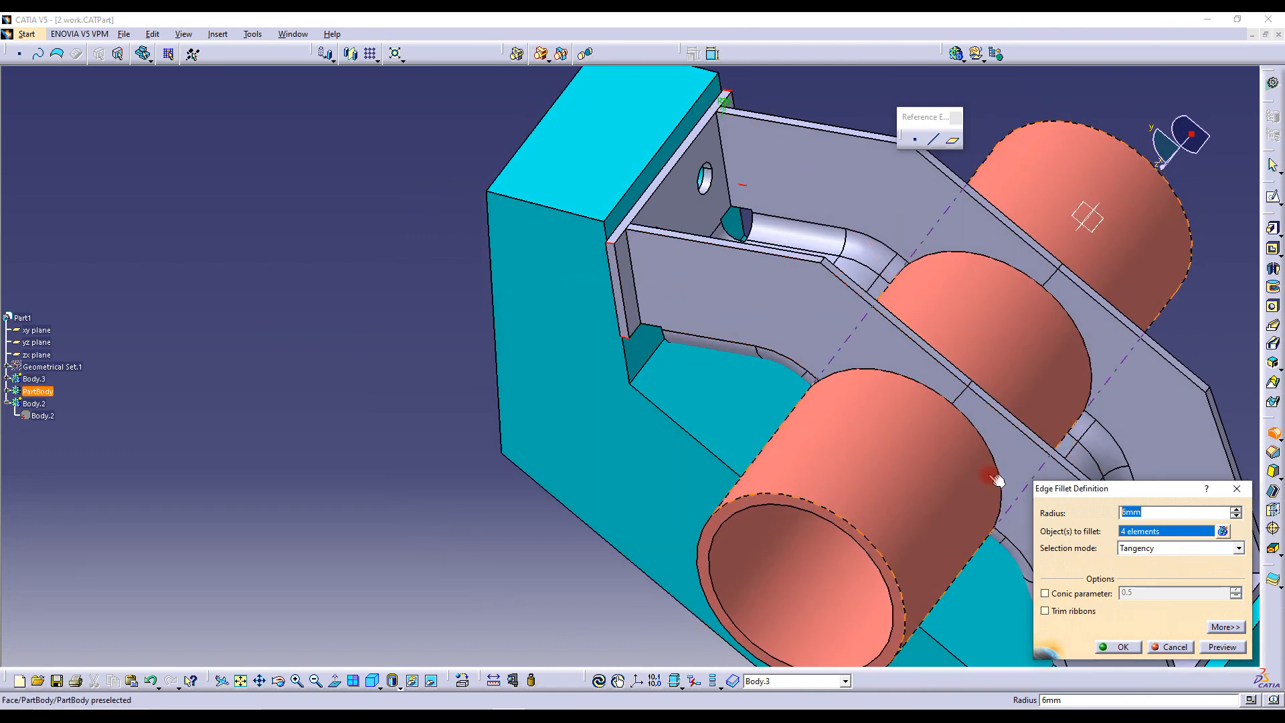
key(Return)
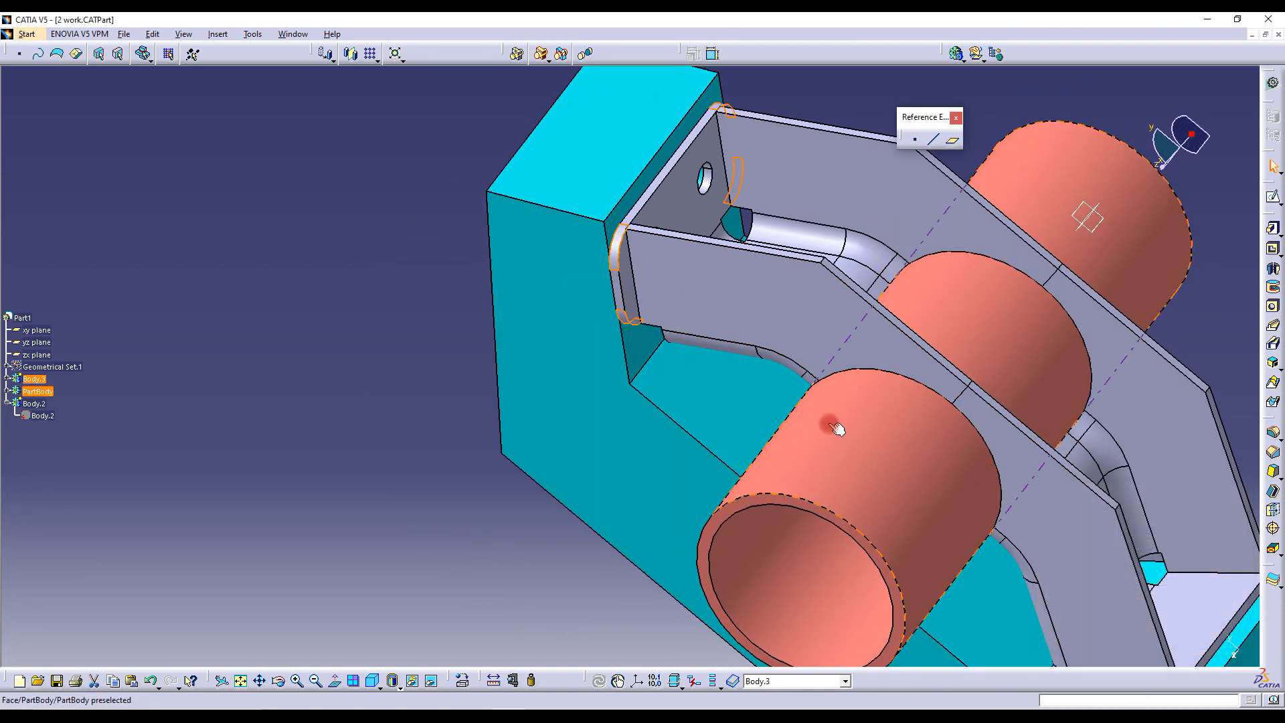
double_click(626, 263)
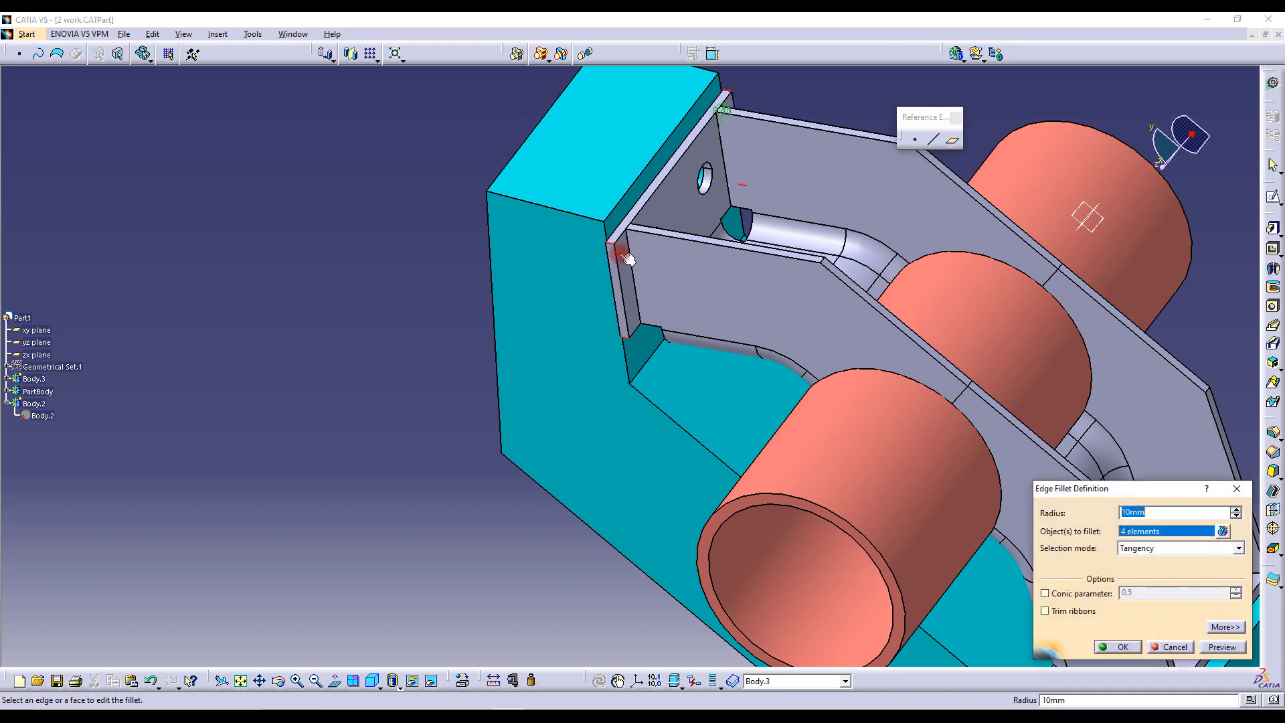
key(Return)
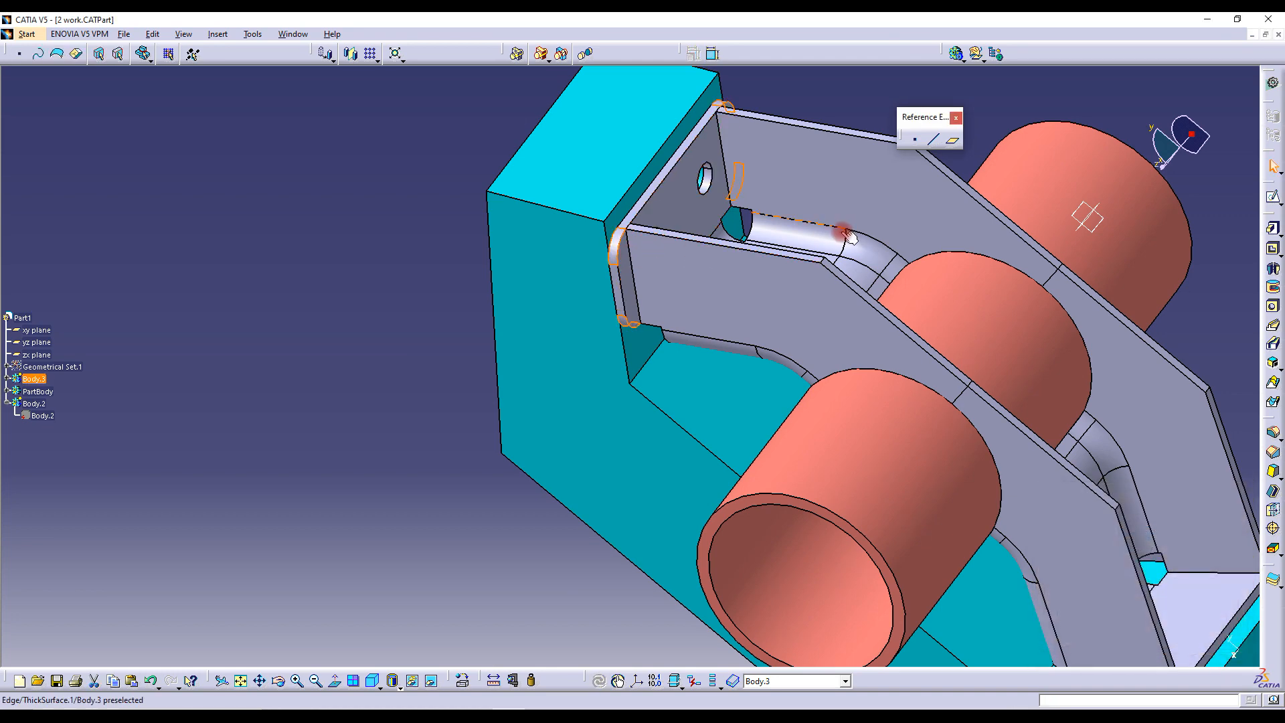
Add the four corner edges of the support's opposite, undrilled flange to the existing 8 mm edge fillet
middle_drag(955, 298, 580, 174)
middle_drag(743, 324, 678, 328)
middle_drag(380, 428, 608, 481)
click(50, 395)
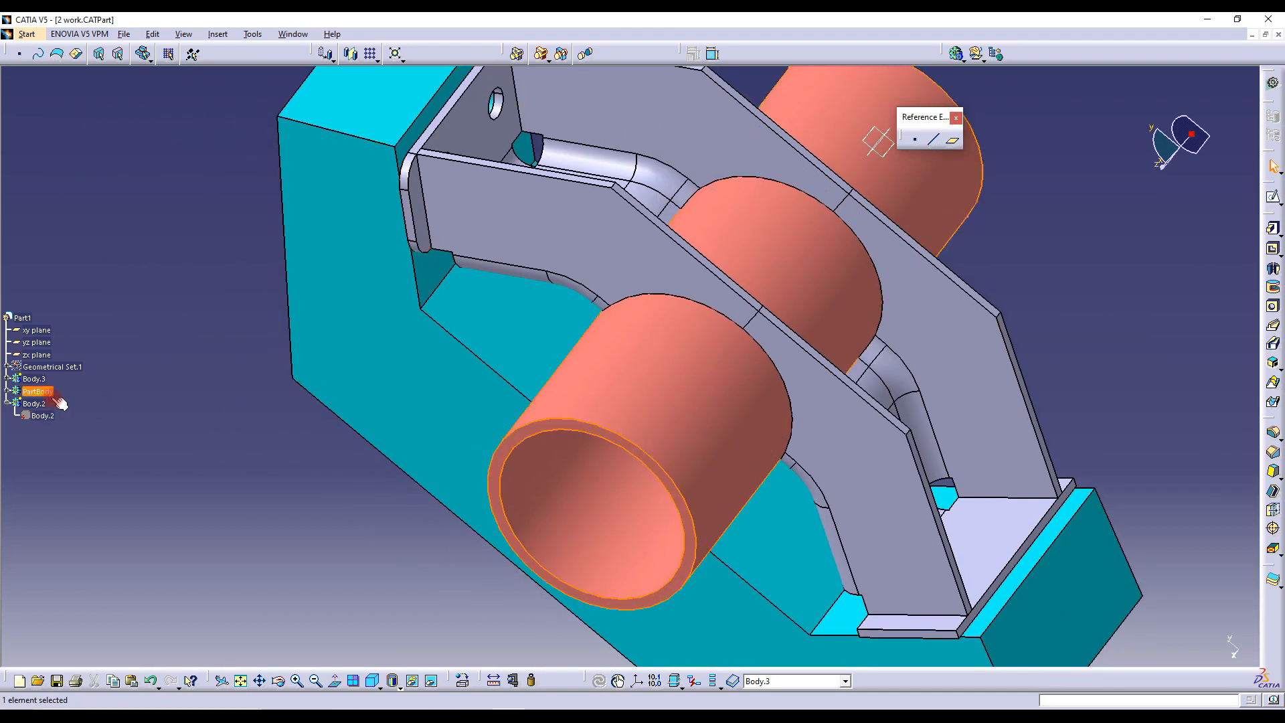
double_click(407, 171)
middle_drag(825, 420, 789, 331)
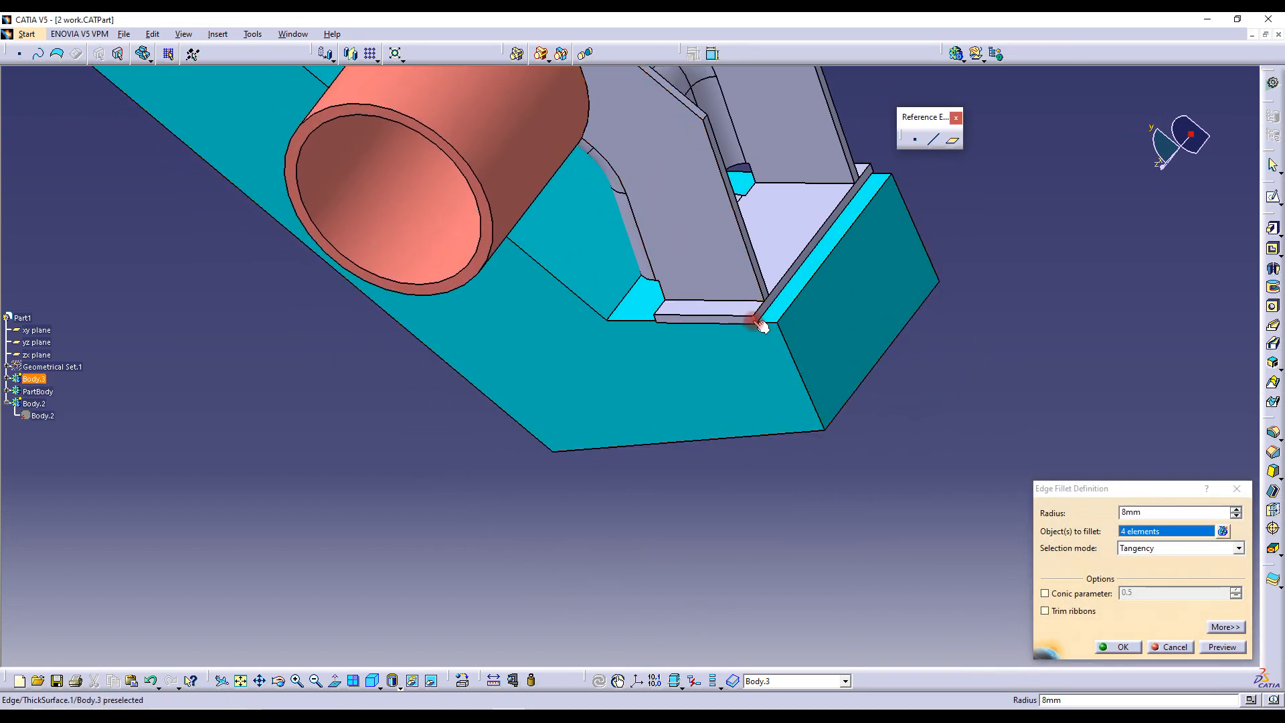
click(760, 324)
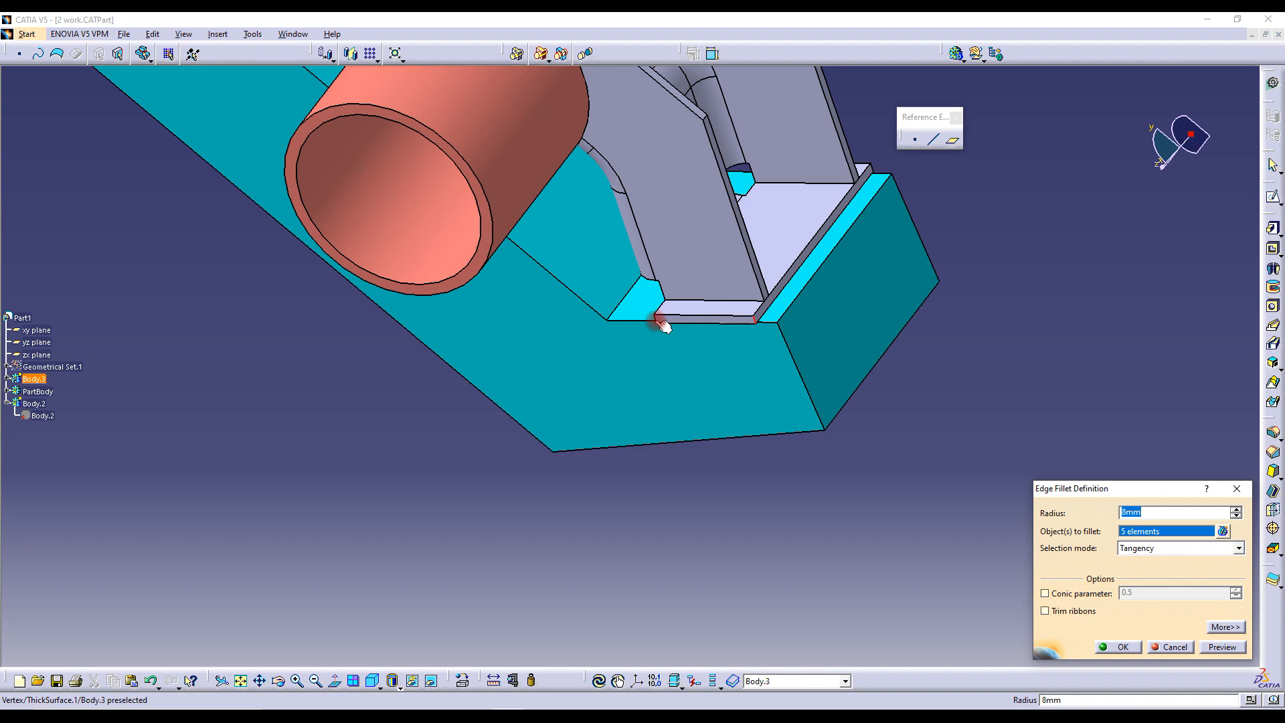
middle_drag(680, 331, 701, 215)
click(751, 204)
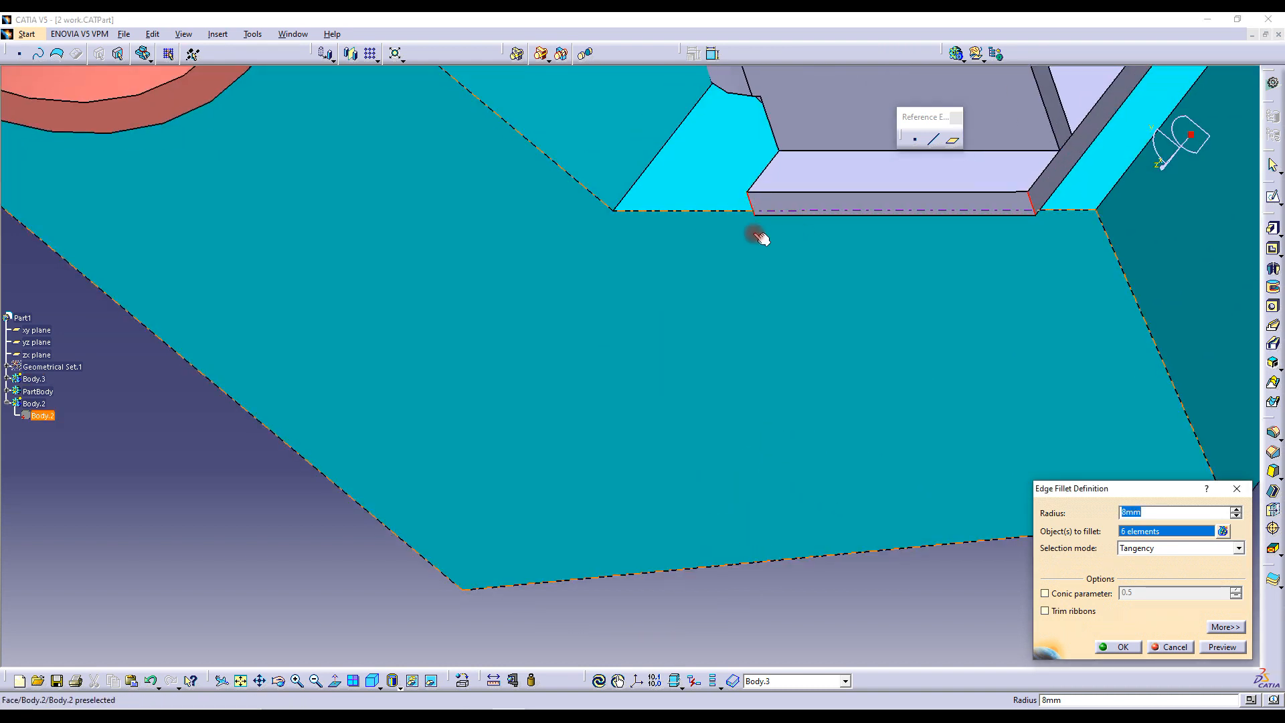
middle_drag(770, 231, 769, 327)
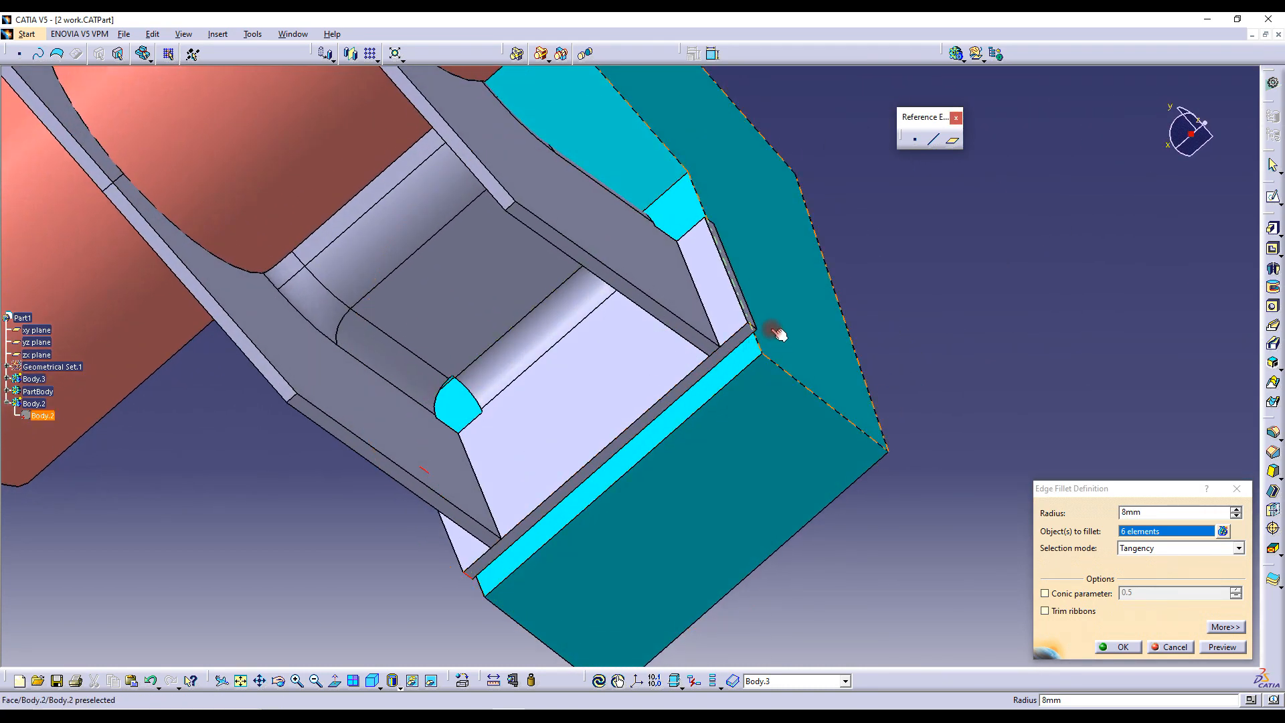
click(758, 328)
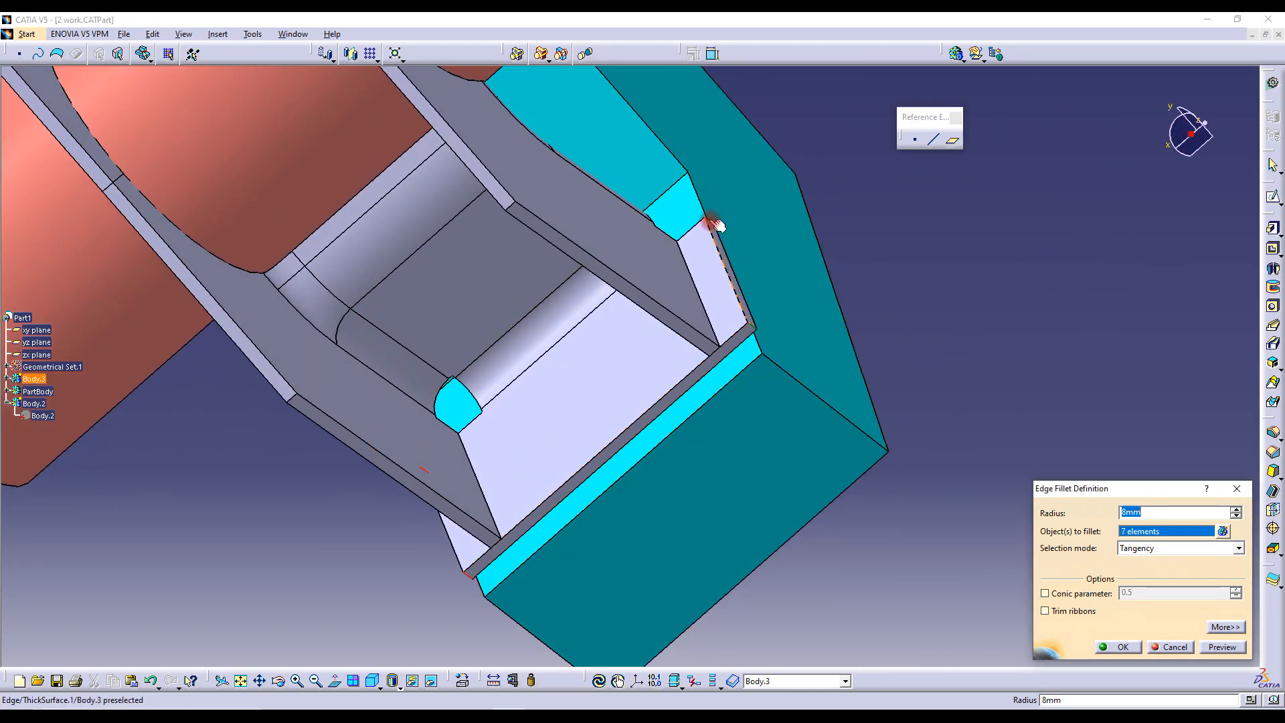
mouse_move(712, 231)
middle_down()
mouse_move(695, 312)
mouse_move(712, 248)
middle_up()
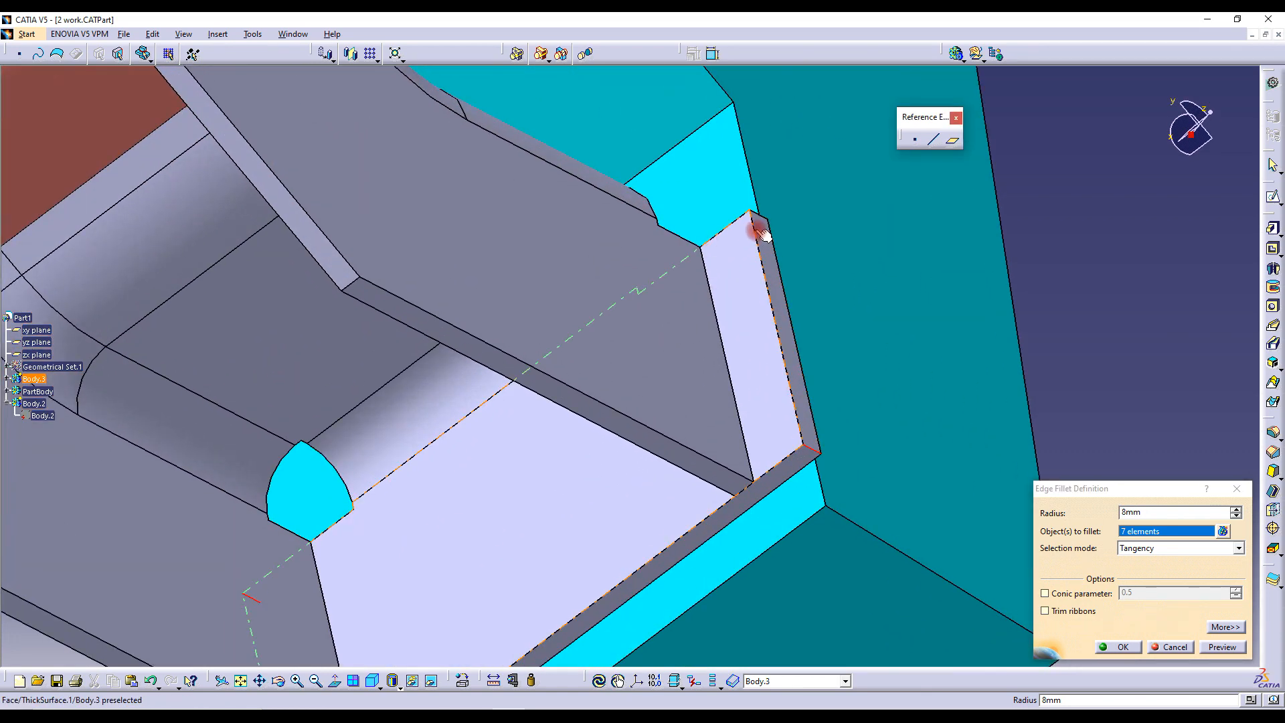
click(765, 218)
click(1114, 642)
Define Body.3 as the in-work object
middle_drag(835, 316, 522, 287)
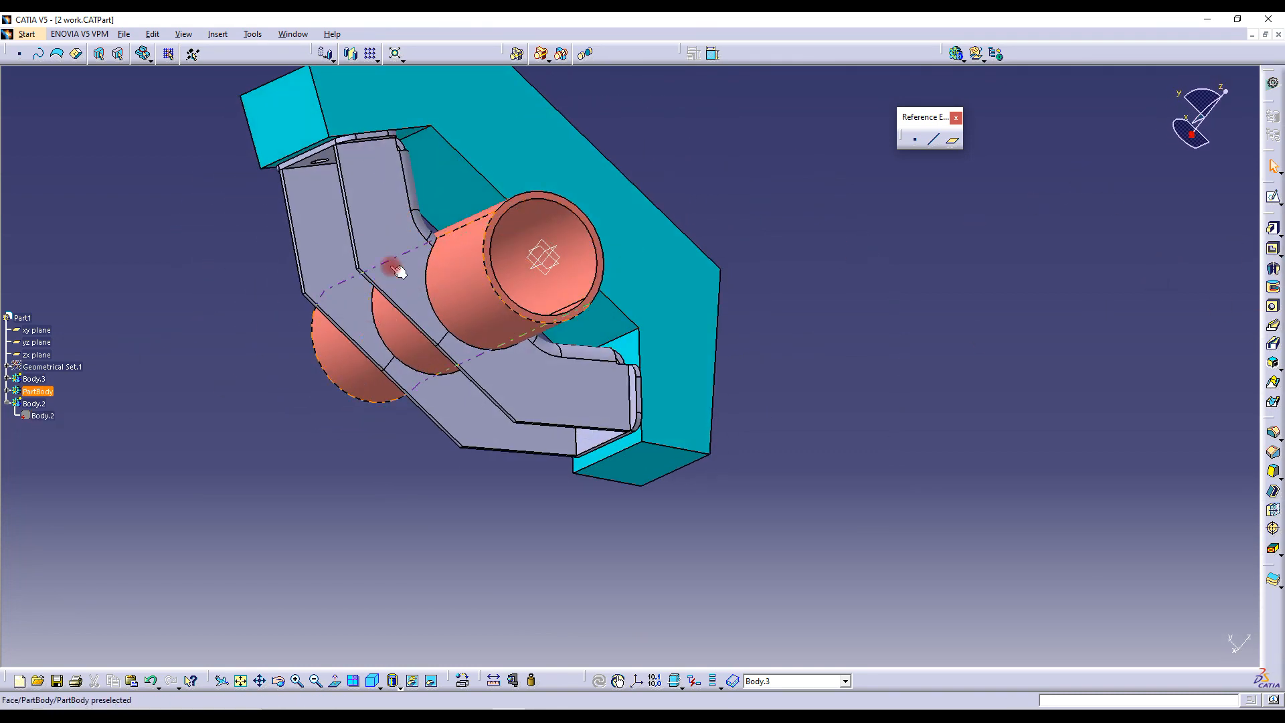
right_click(33, 379)
click(93, 477)
middle_drag(330, 418, 455, 450)
right_click(33, 379)
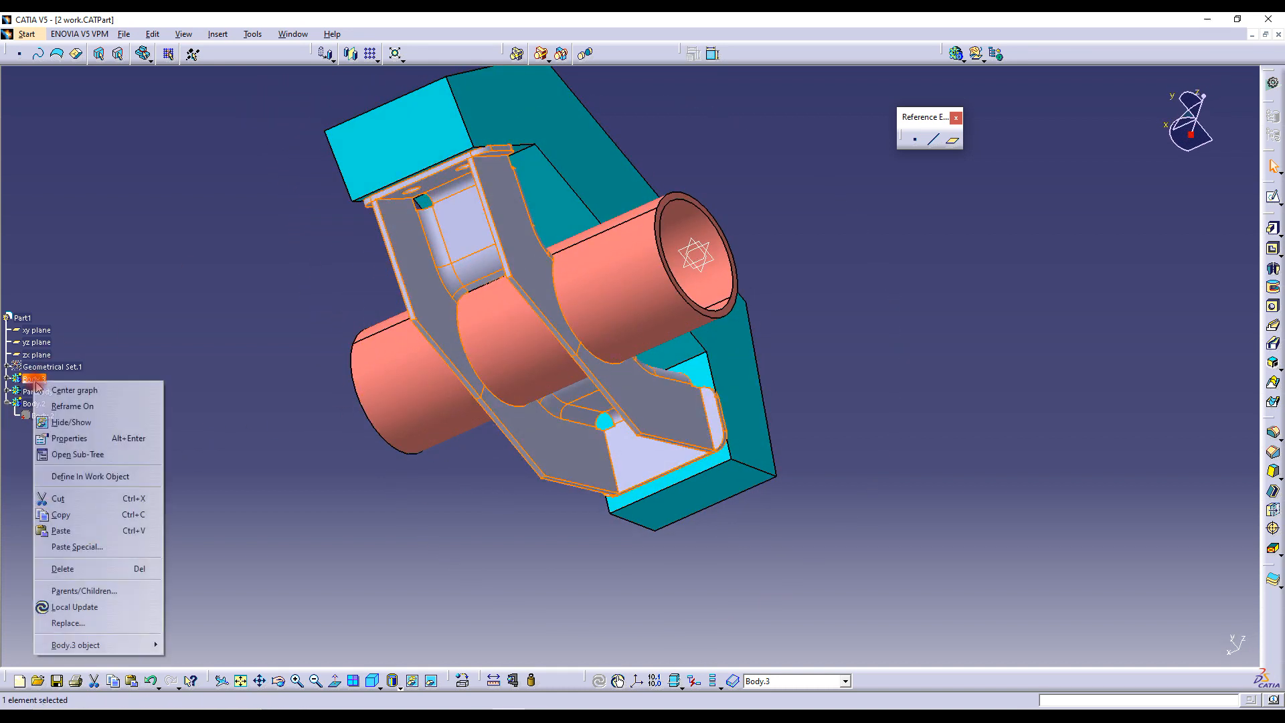
click(134, 476)
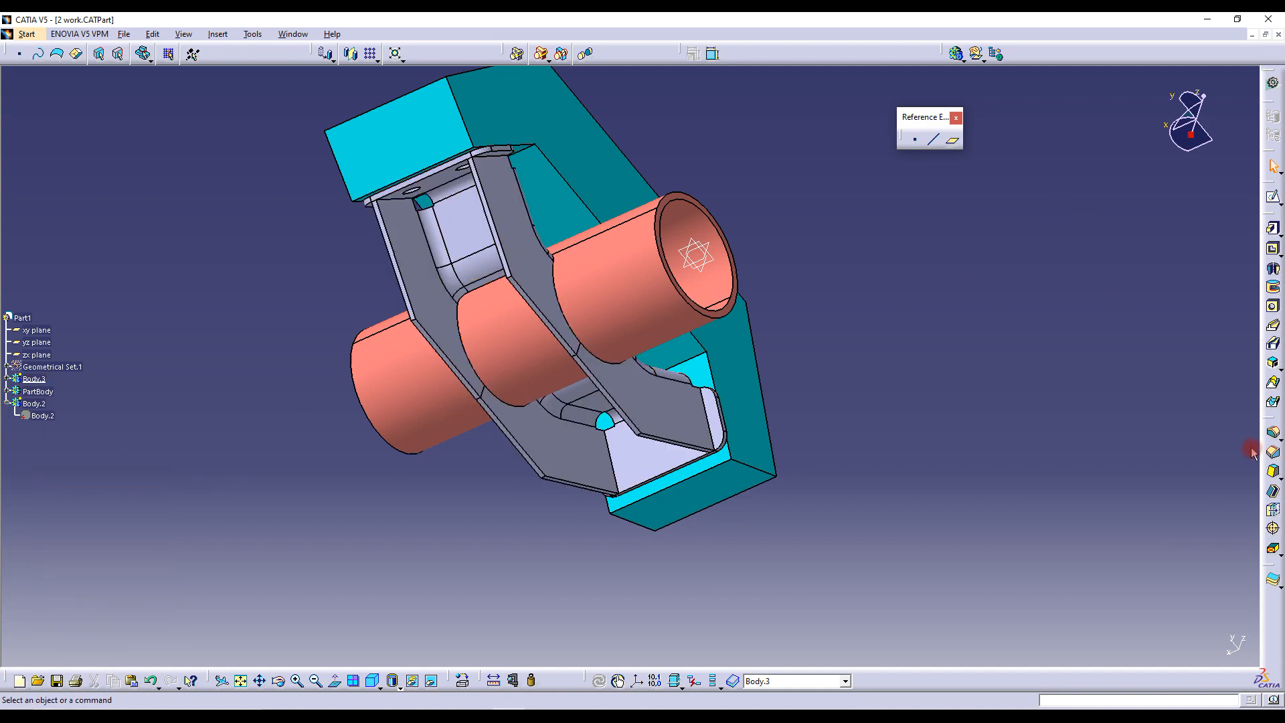
Fillet the four outer corner edges of the support's two side walls with an 8 mm radius
click(1271, 441)
middle_drag(467, 295, 504, 205)
click(419, 118)
middle_drag(583, 221, 1009, 189)
click(445, 251)
middle_drag(690, 455, 433, 91)
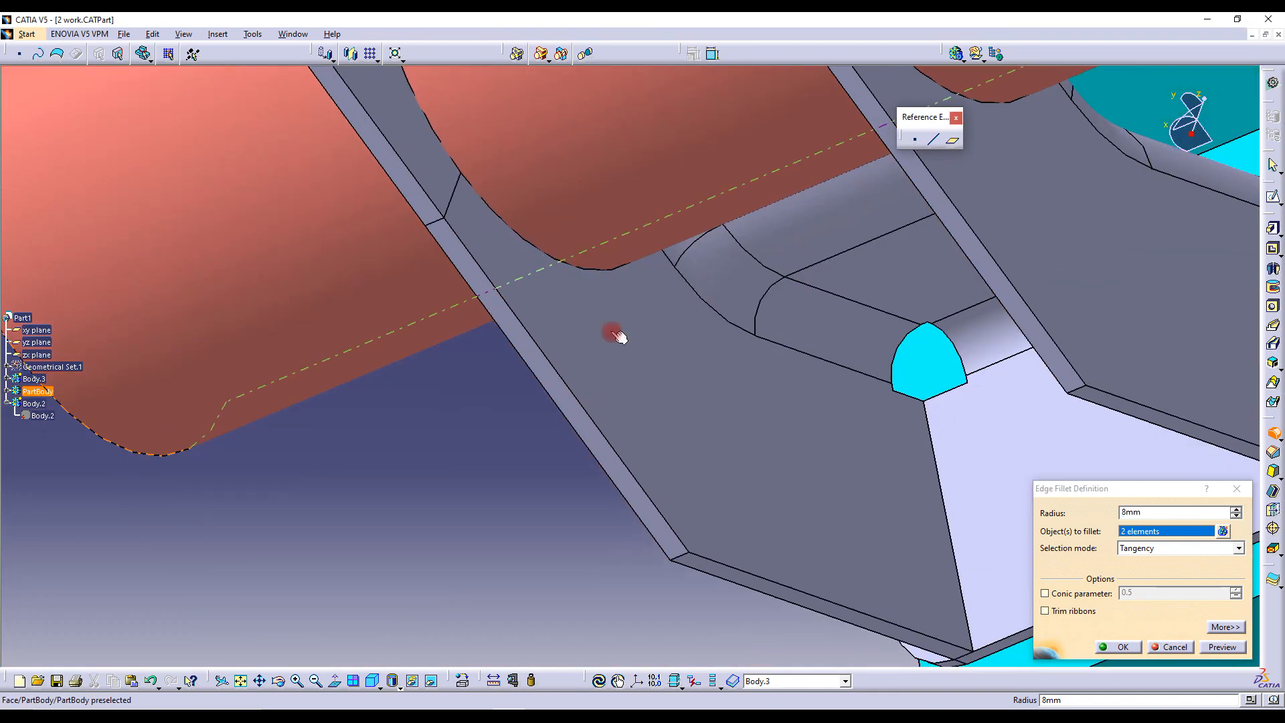
click(680, 555)
middle_drag(654, 419, 353, 470)
click(773, 438)
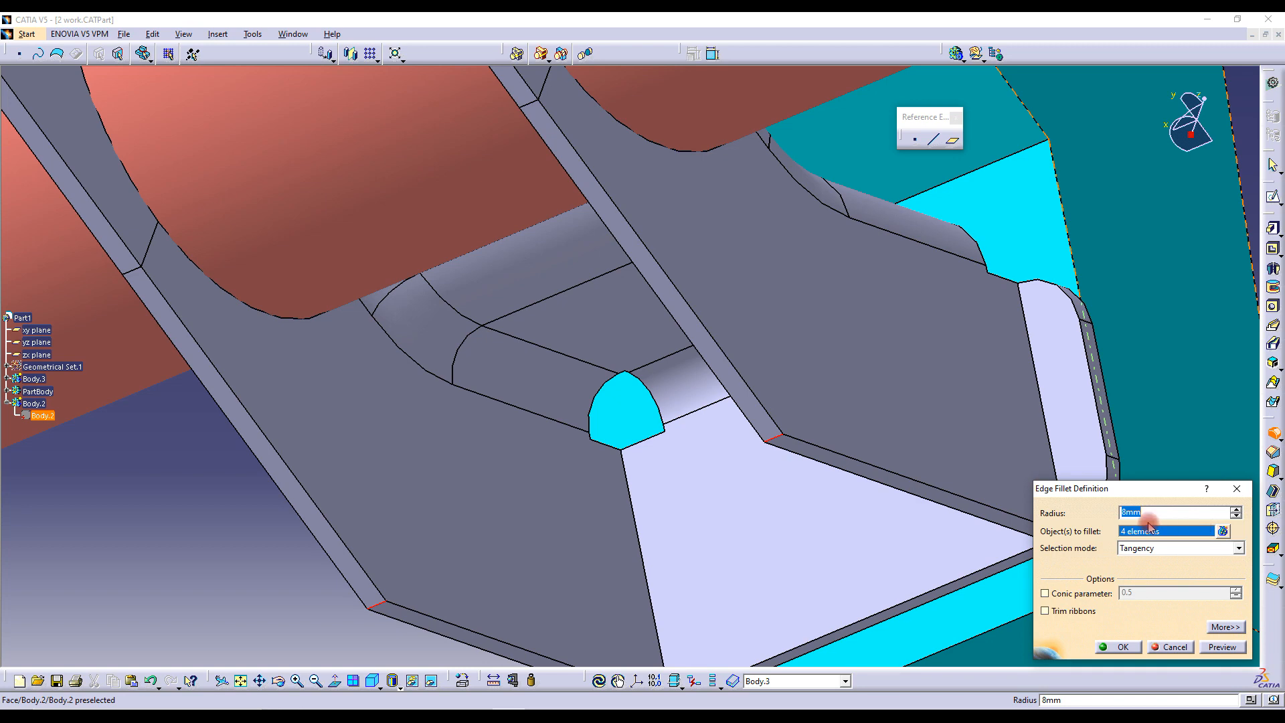
key(Return)
middle_drag(747, 250, 579, 266)
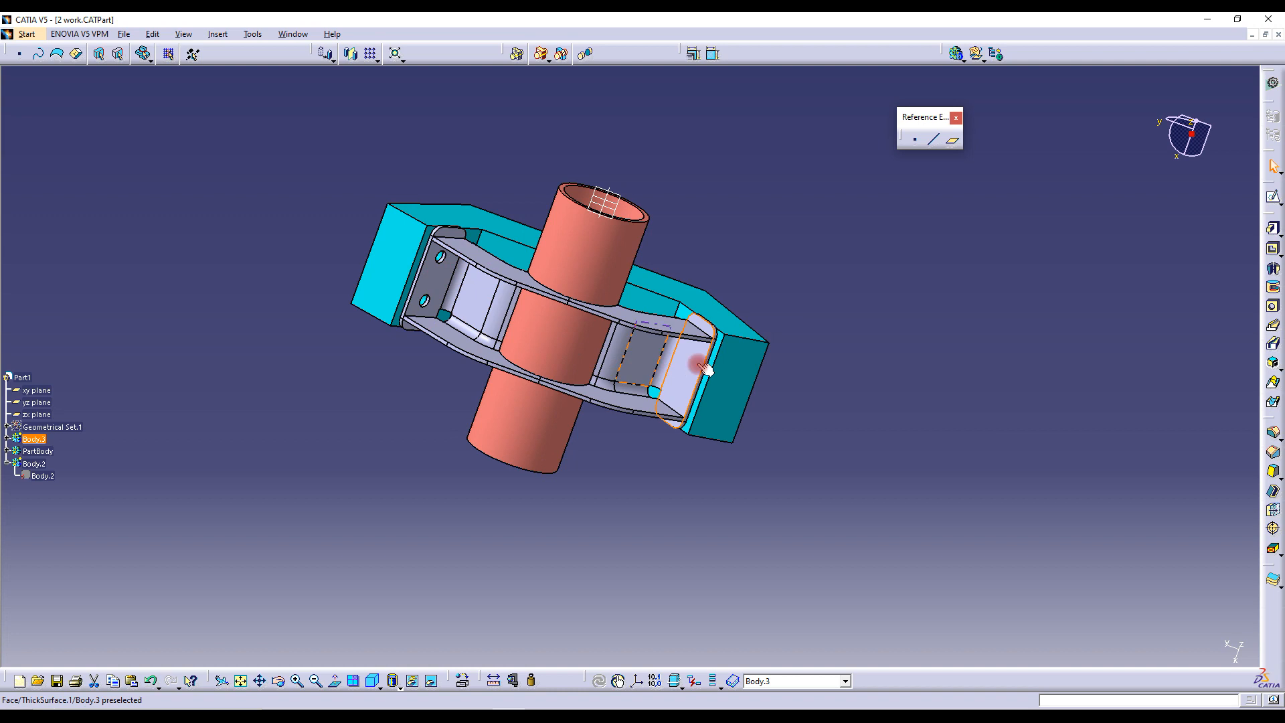
click(731, 212)
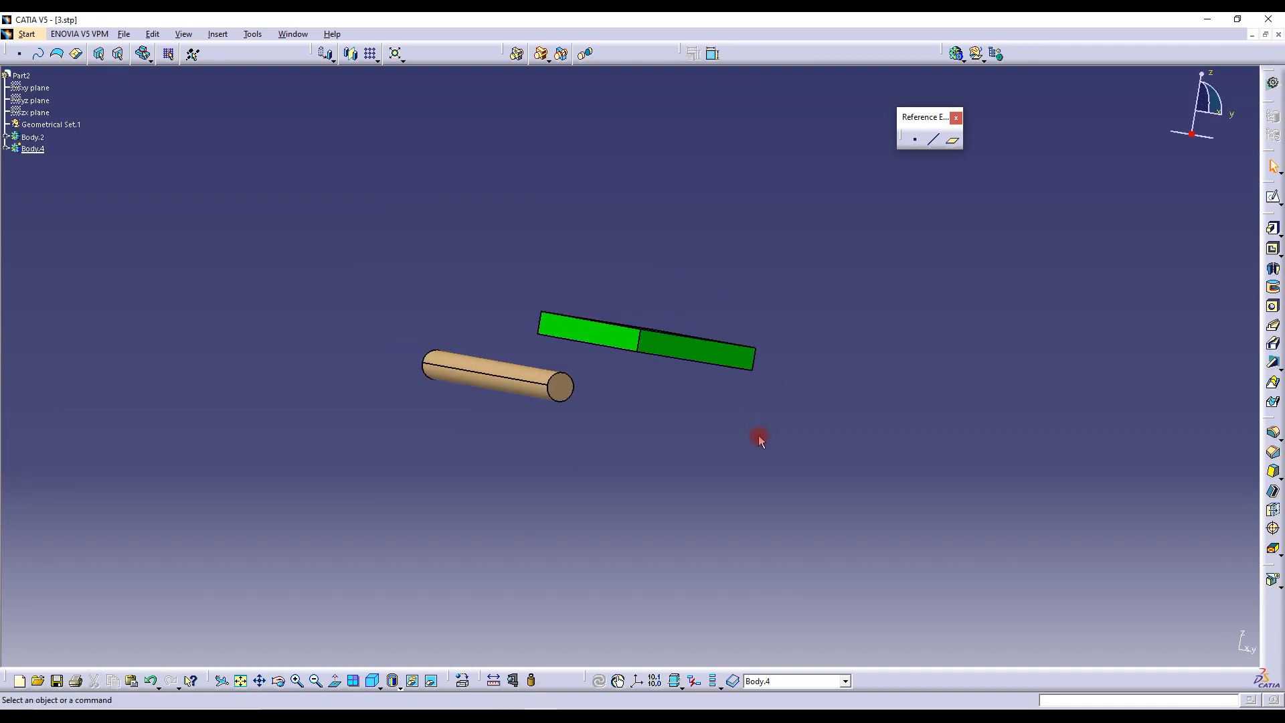
Examine the plate's recess and four holes and the position of the cylinder beside it in the 3.stp part
middle_drag(749, 419, 722, 510)
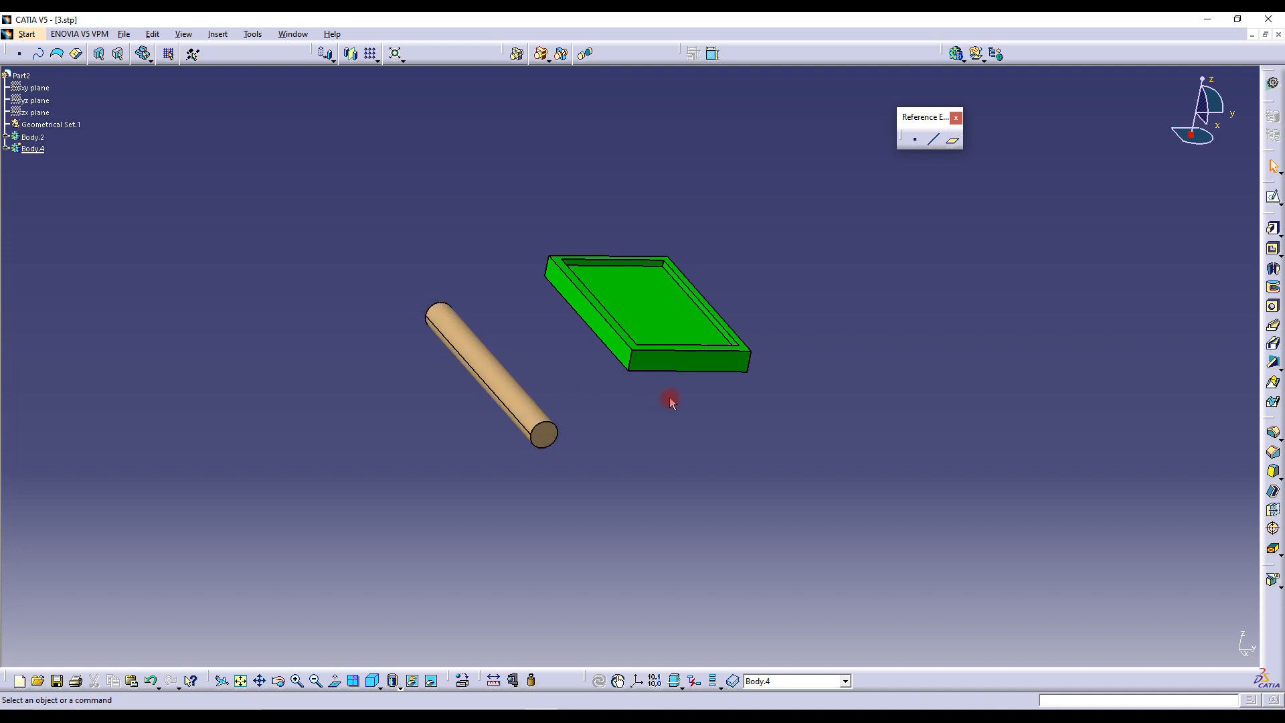
middle_drag(665, 422, 534, 409)
middle_drag(611, 387, 654, 338)
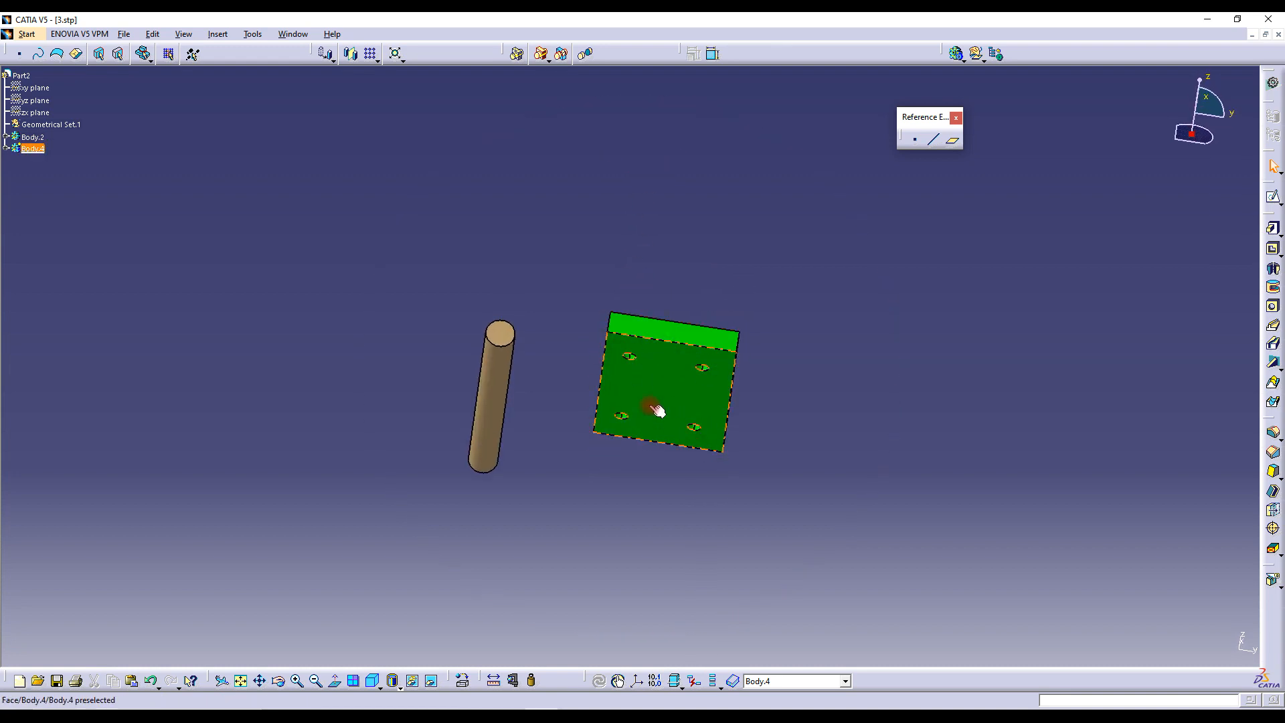
middle_drag(585, 338, 648, 293)
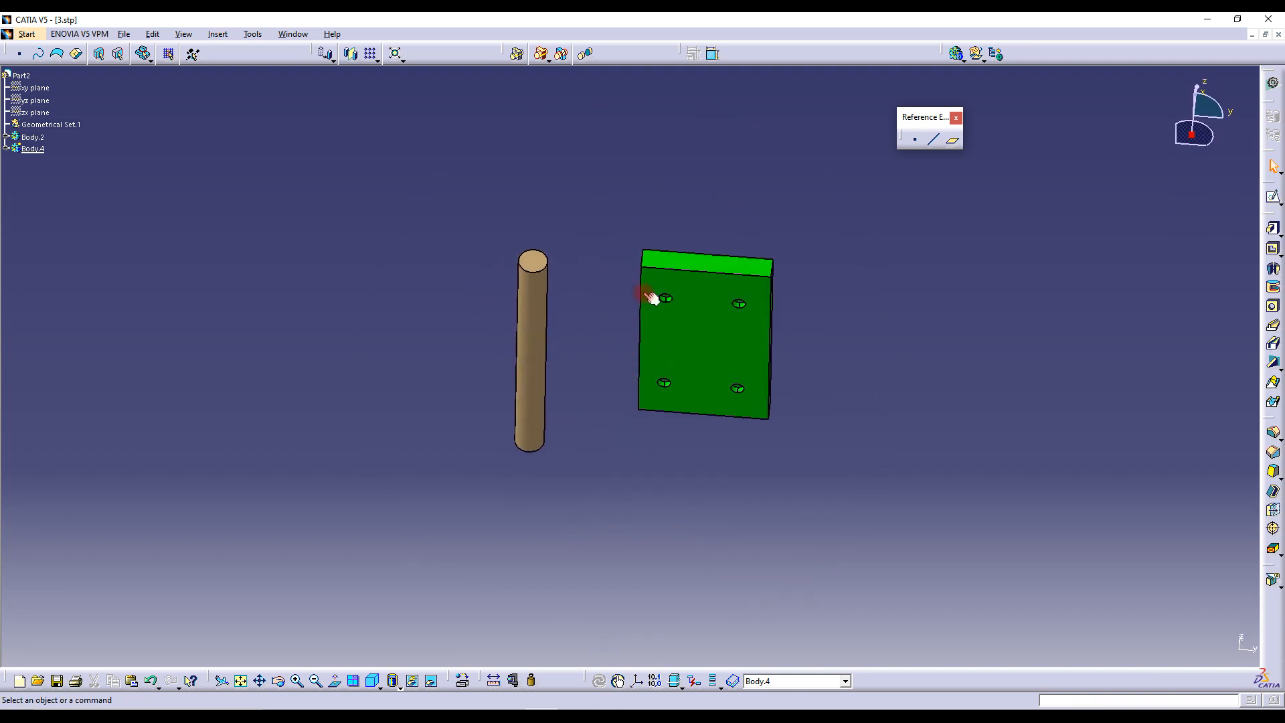
middle_drag(620, 215, 650, 484)
middle_drag(651, 360, 665, 301)
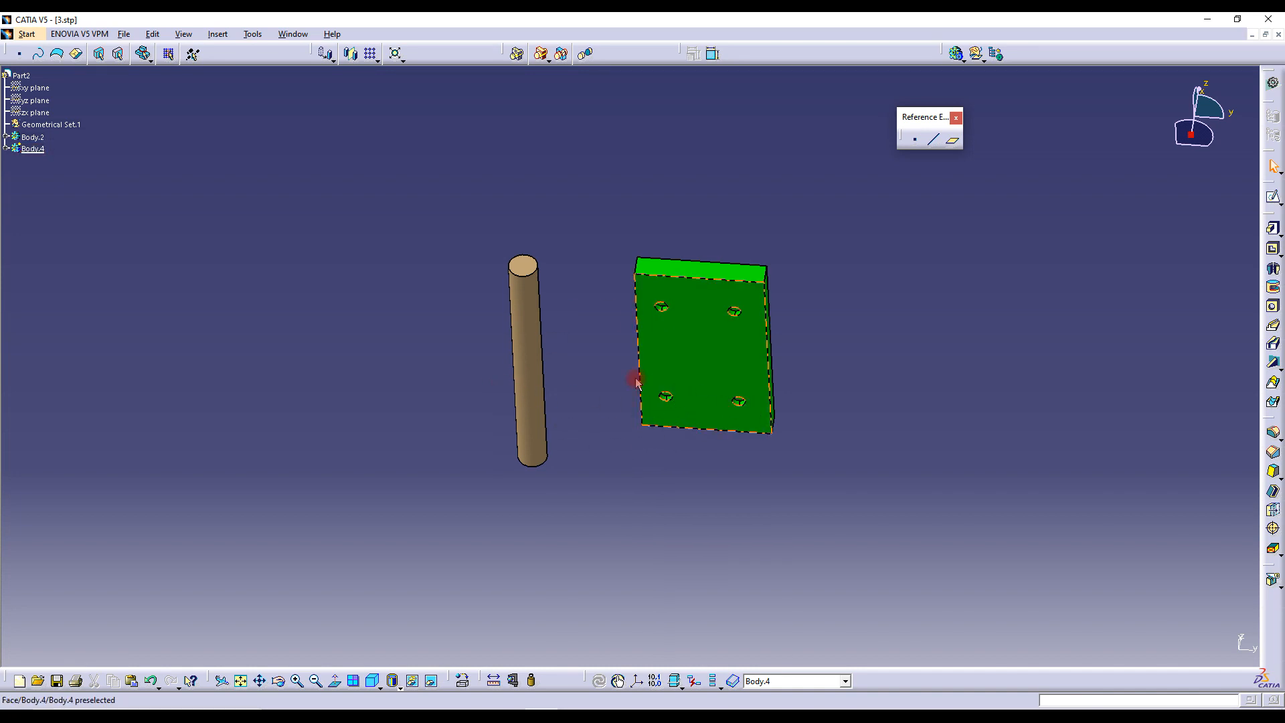
middle_drag(601, 254, 652, 547)
middle_drag(675, 363, 620, 181)
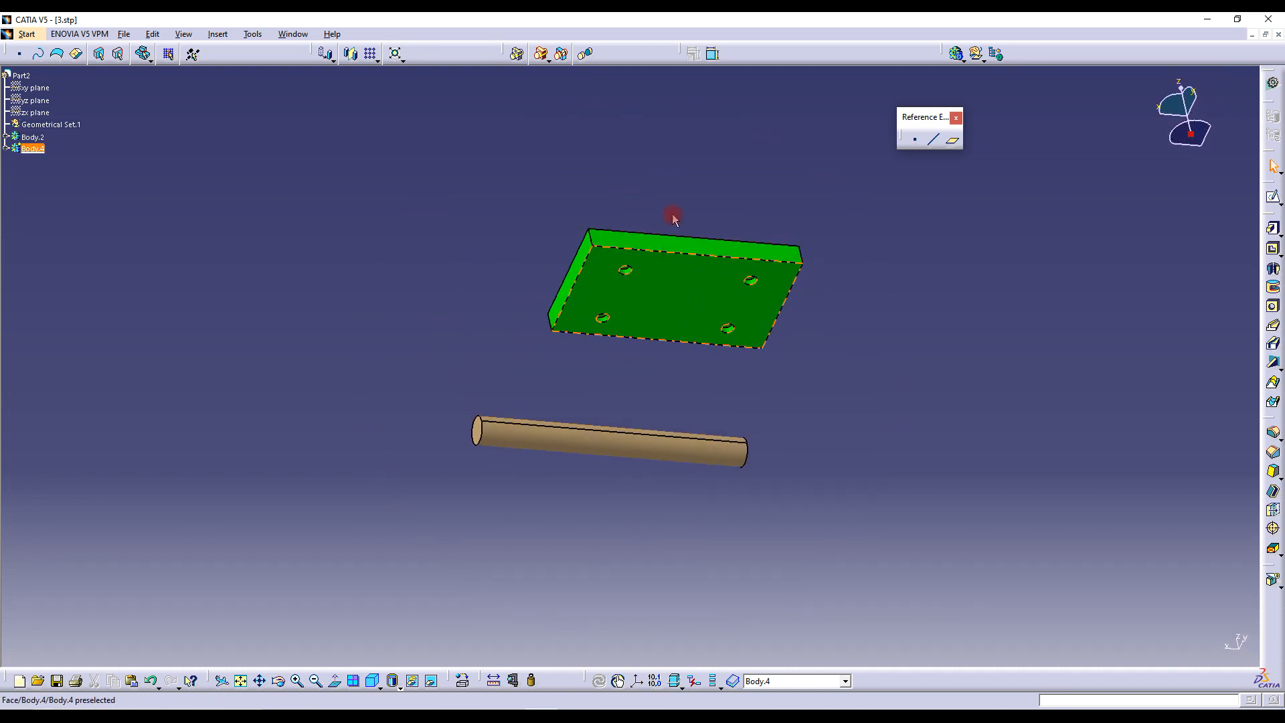
Make Geometrical Set.1 the in-work object and start a sketch on the plate's flat face with the four holes
right_click(47, 124)
click(122, 222)
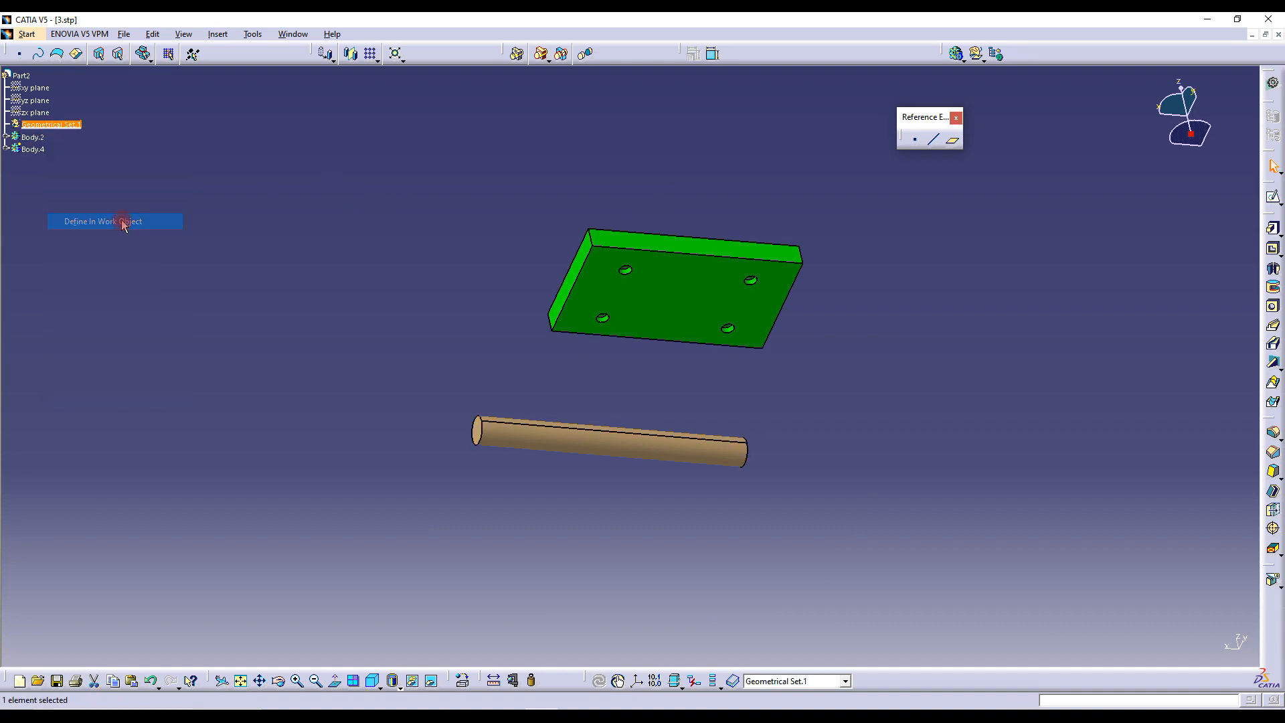
click(694, 291)
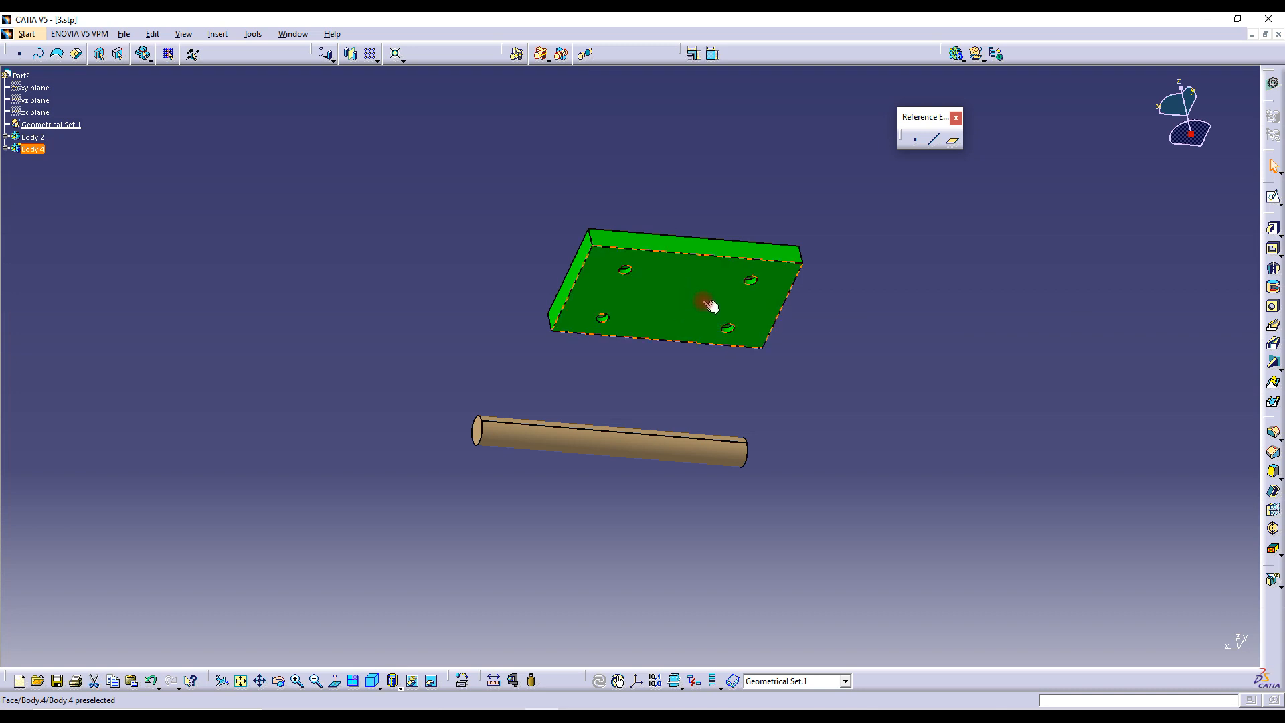
click(1274, 199)
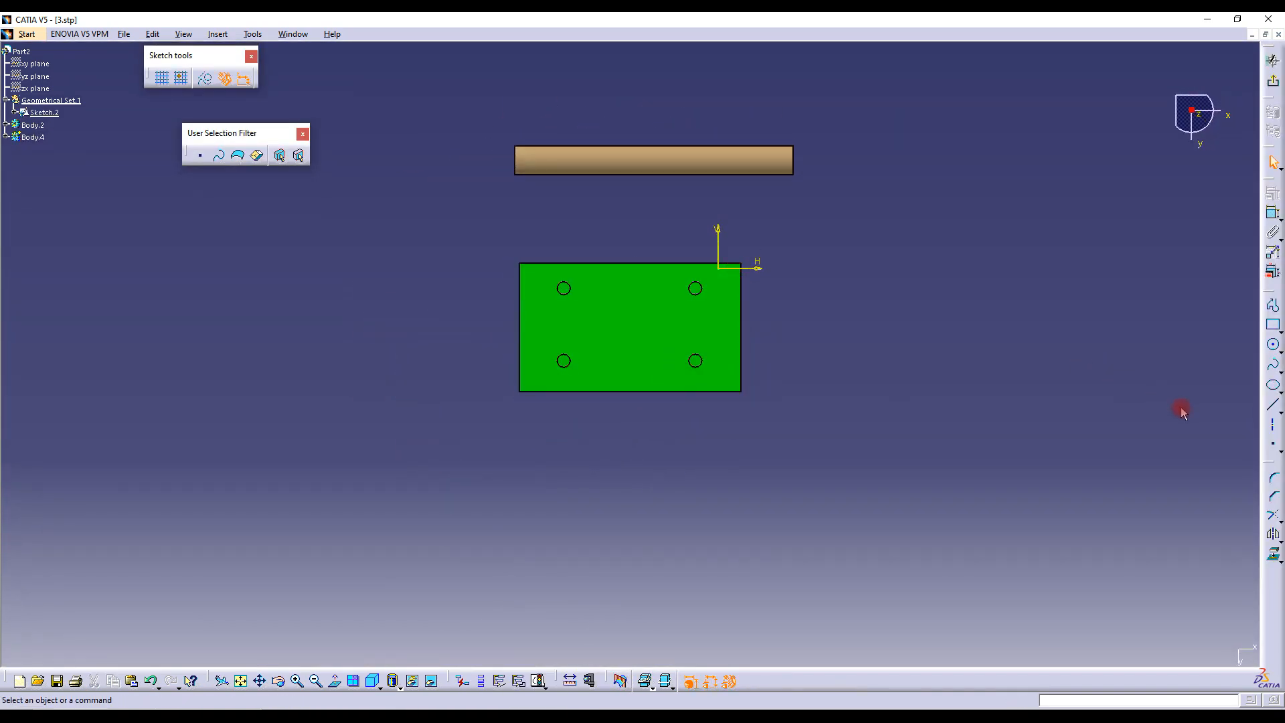
Project the edges of the two holes at the plate's left end into the sketch and convert them to construction elements
click(569, 288)
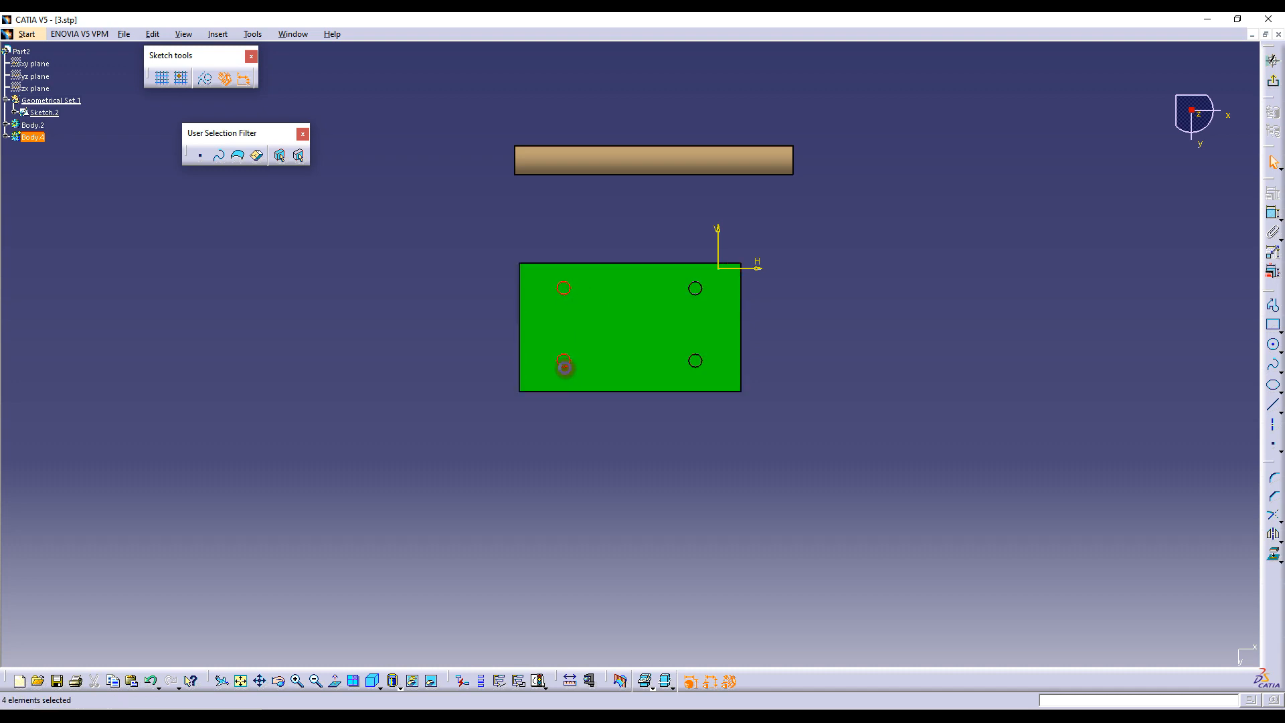
click(1273, 557)
click(1028, 356)
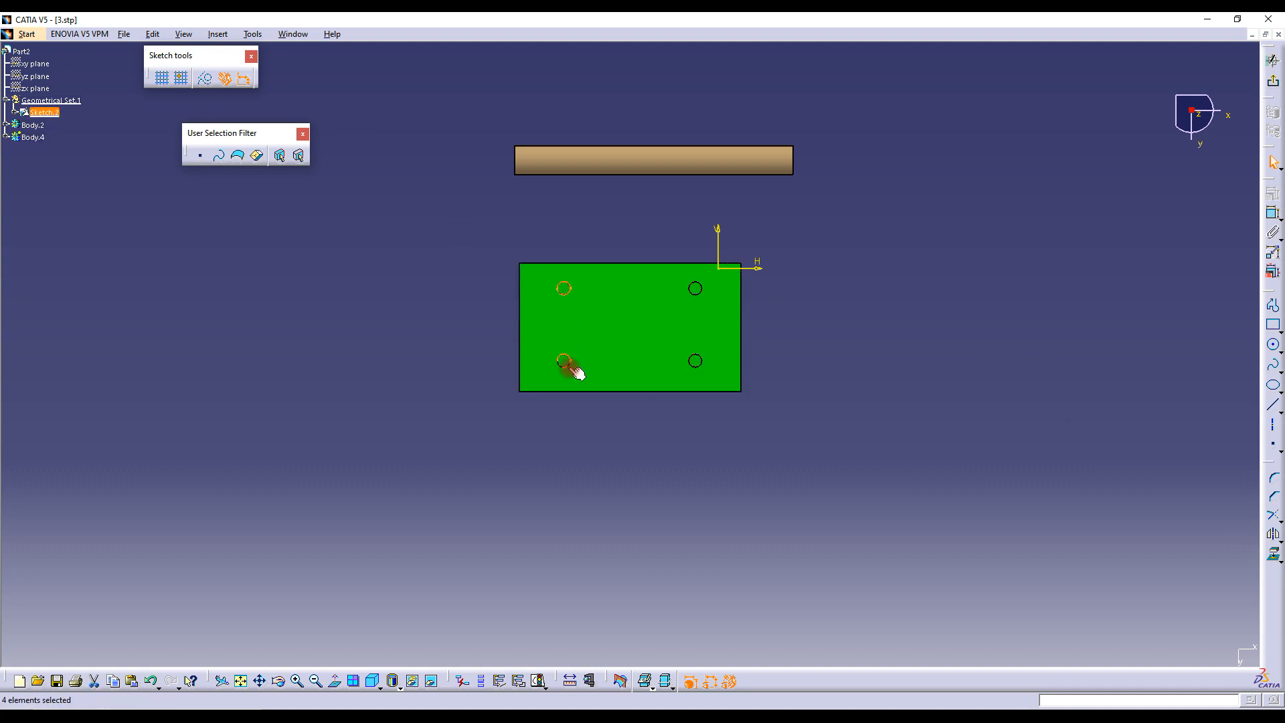
click(206, 80)
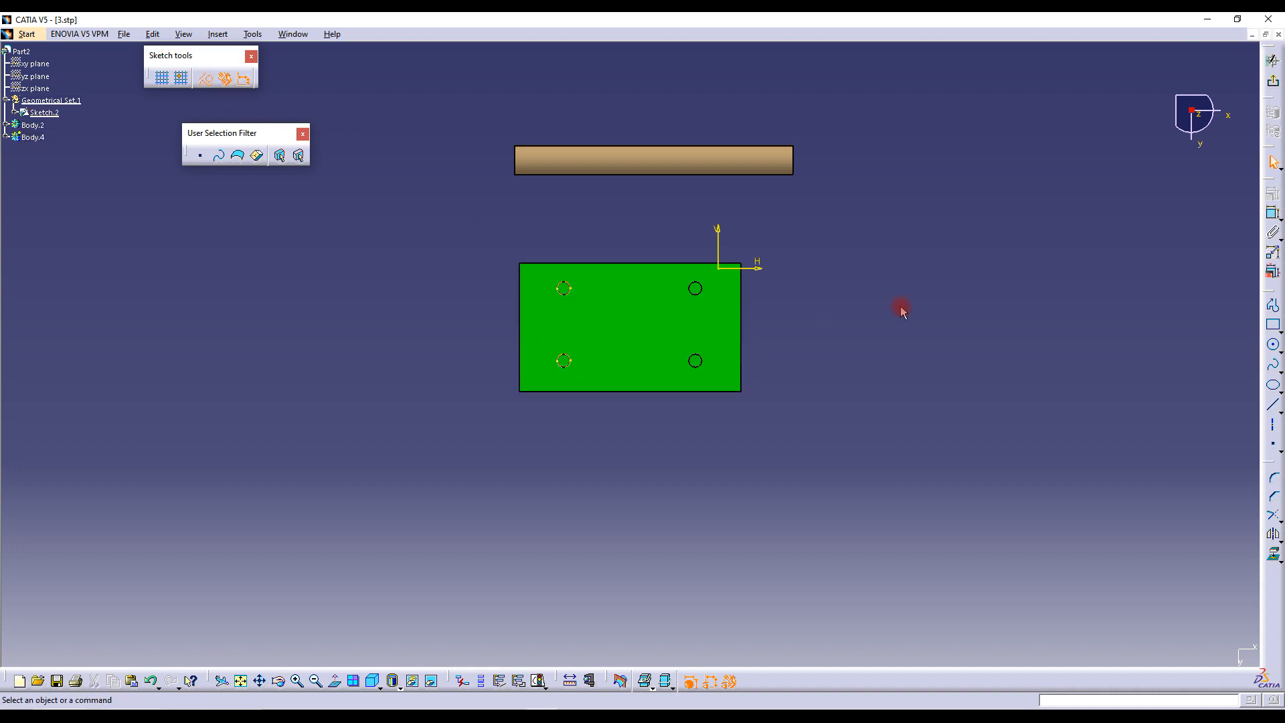
Sketch a tall rectangle around the two projected holes and convert its lines to standard elements
click(1273, 324)
click(1274, 324)
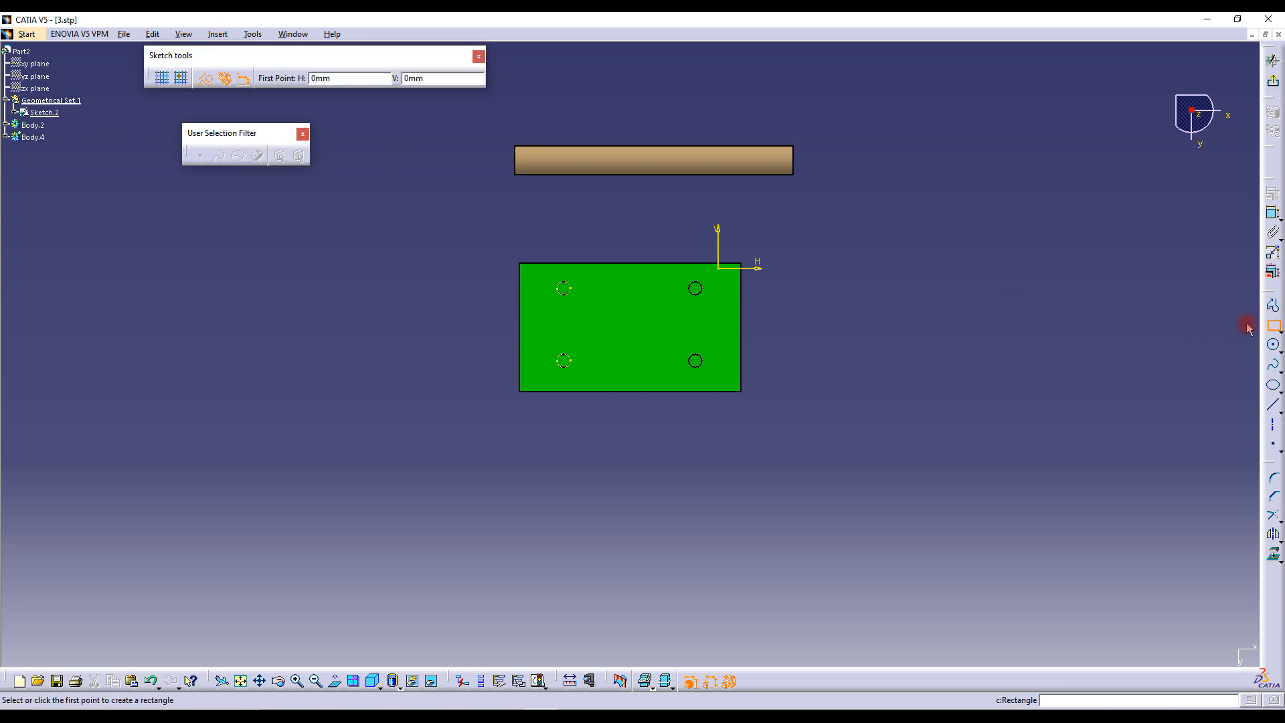
click(542, 274)
click(592, 378)
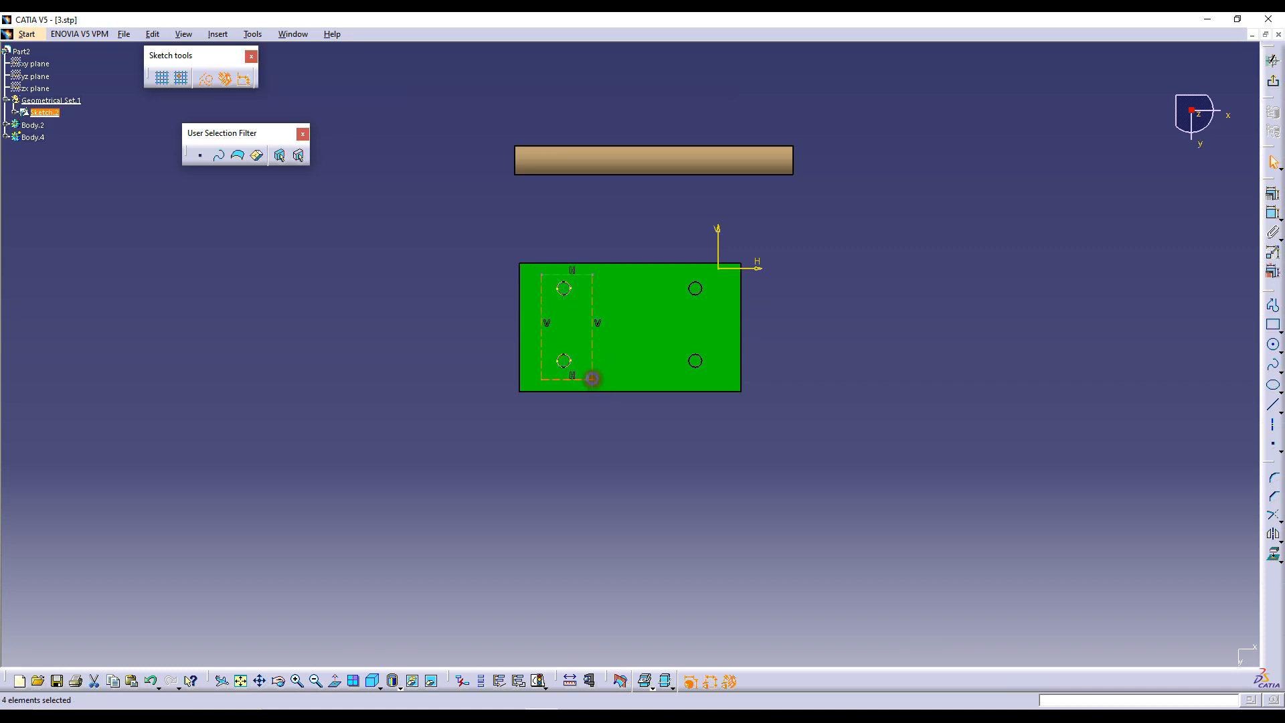
click(206, 79)
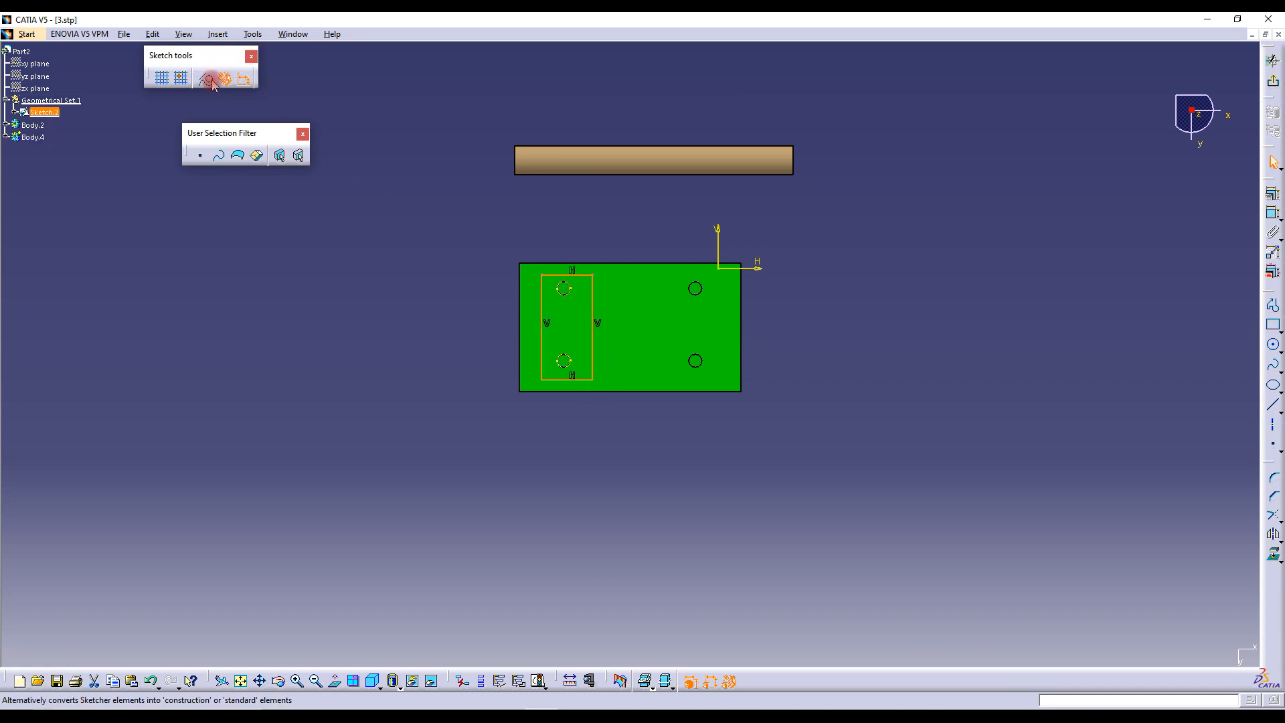
click(932, 334)
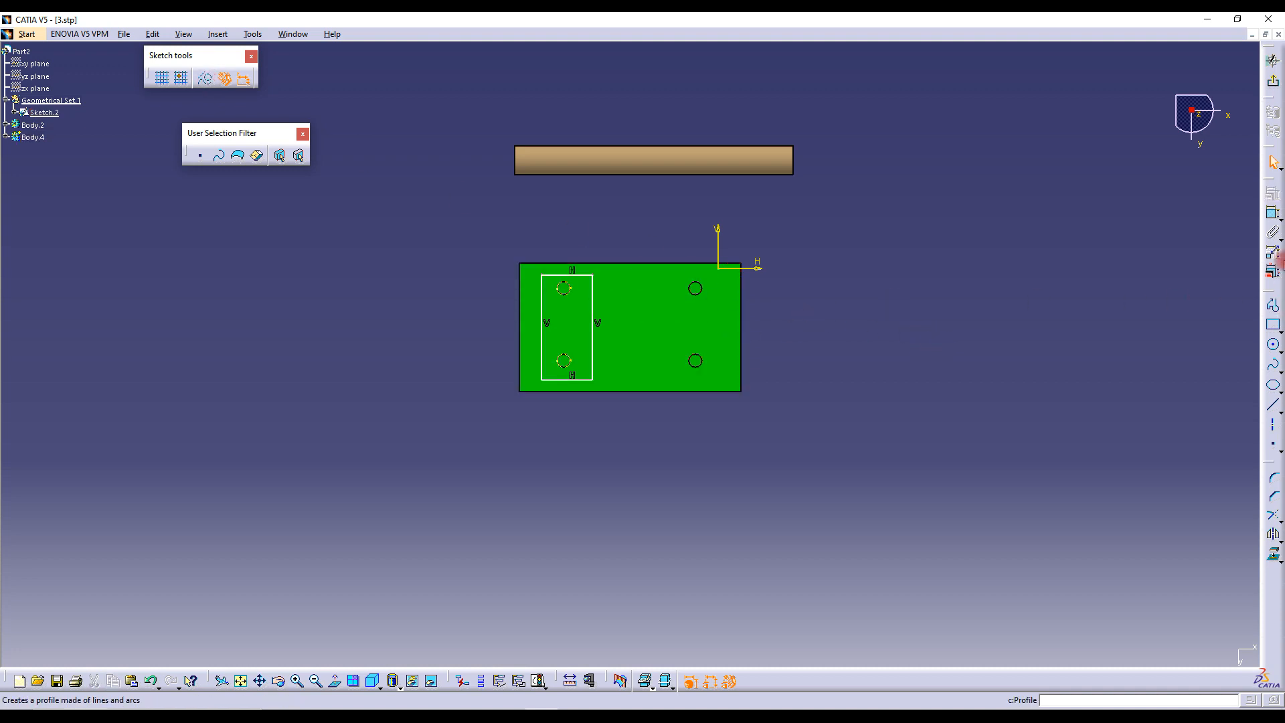
click(566, 294)
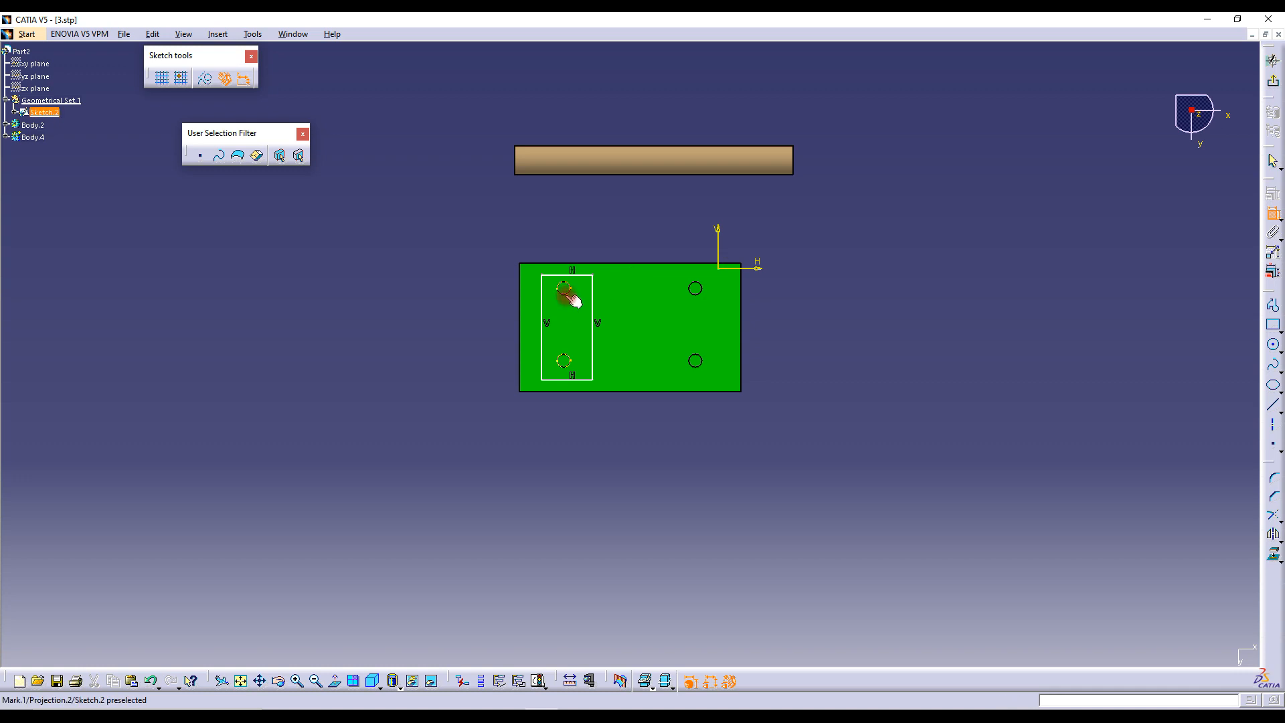
click(569, 284)
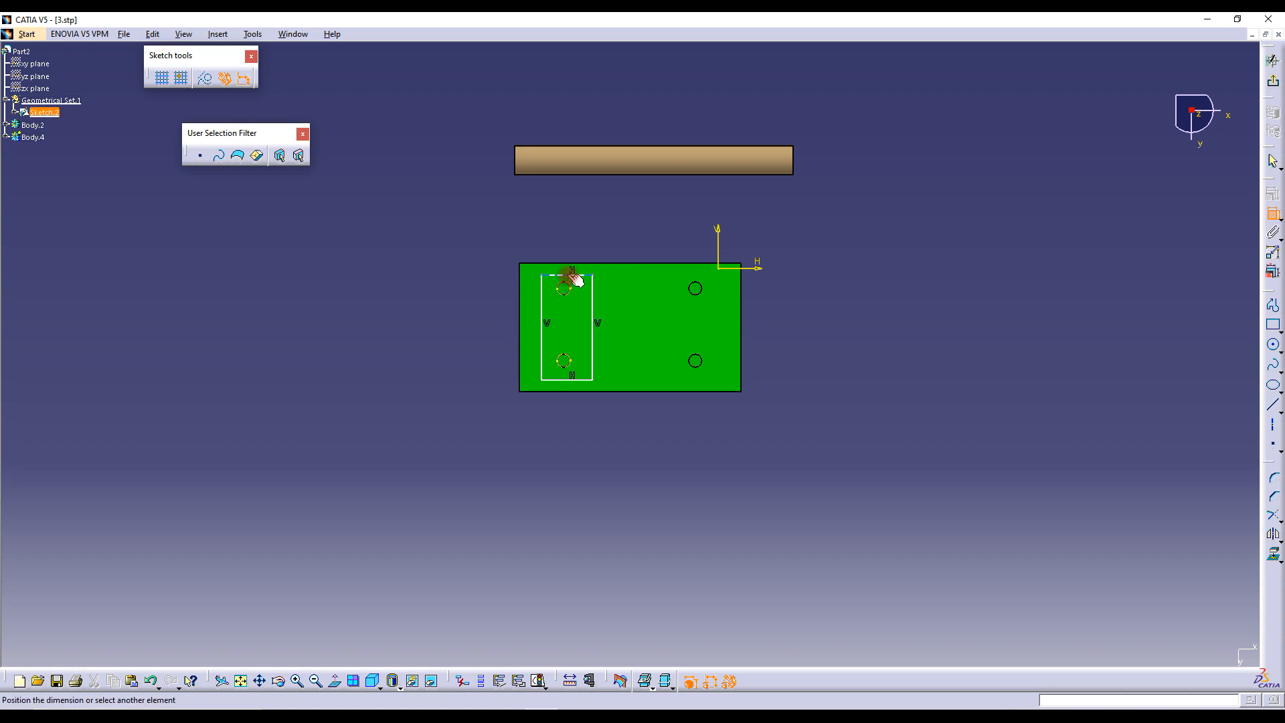
click(575, 276)
right_click(485, 277)
click(1172, 276)
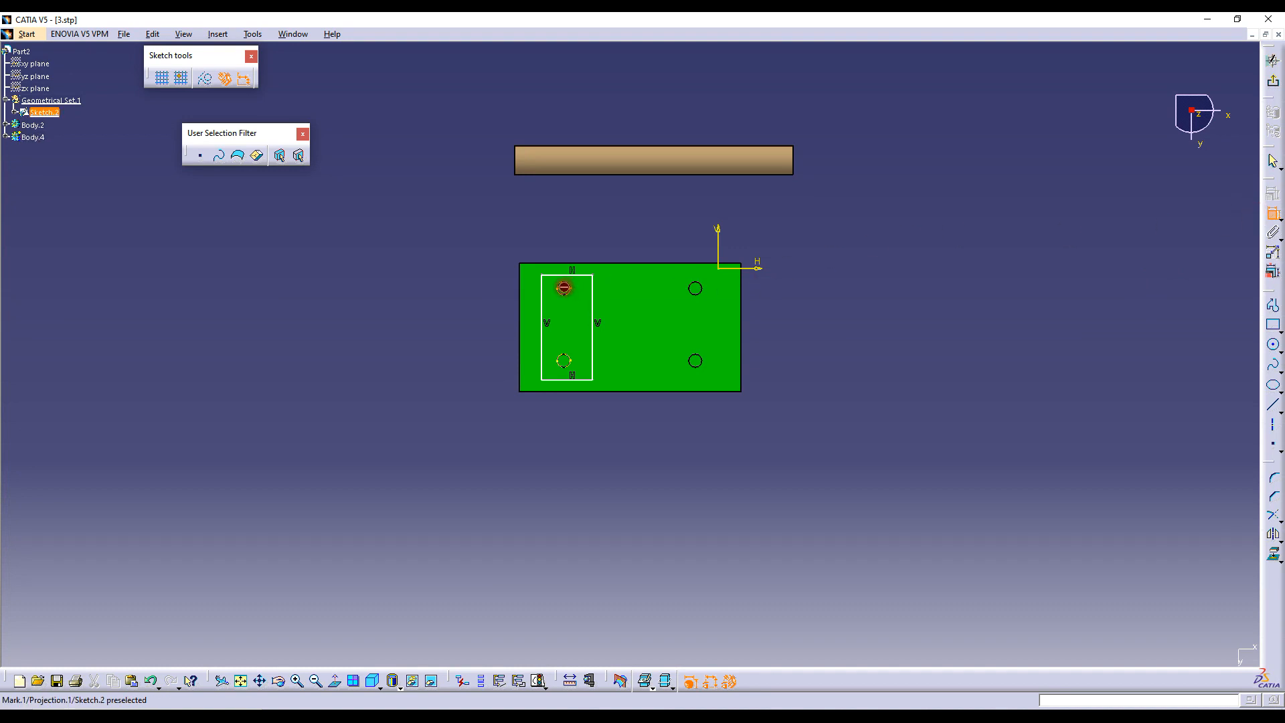
Dimension the gap between the upper projected hole's edge and the rectangle's top line, and set it to 8 mm
mouse_move(598, 289)
middle_down()
mouse_move(602, 250)
mouse_move(588, 229)
mouse_move(709, 299)
mouse_move(622, 212)
middle_up()
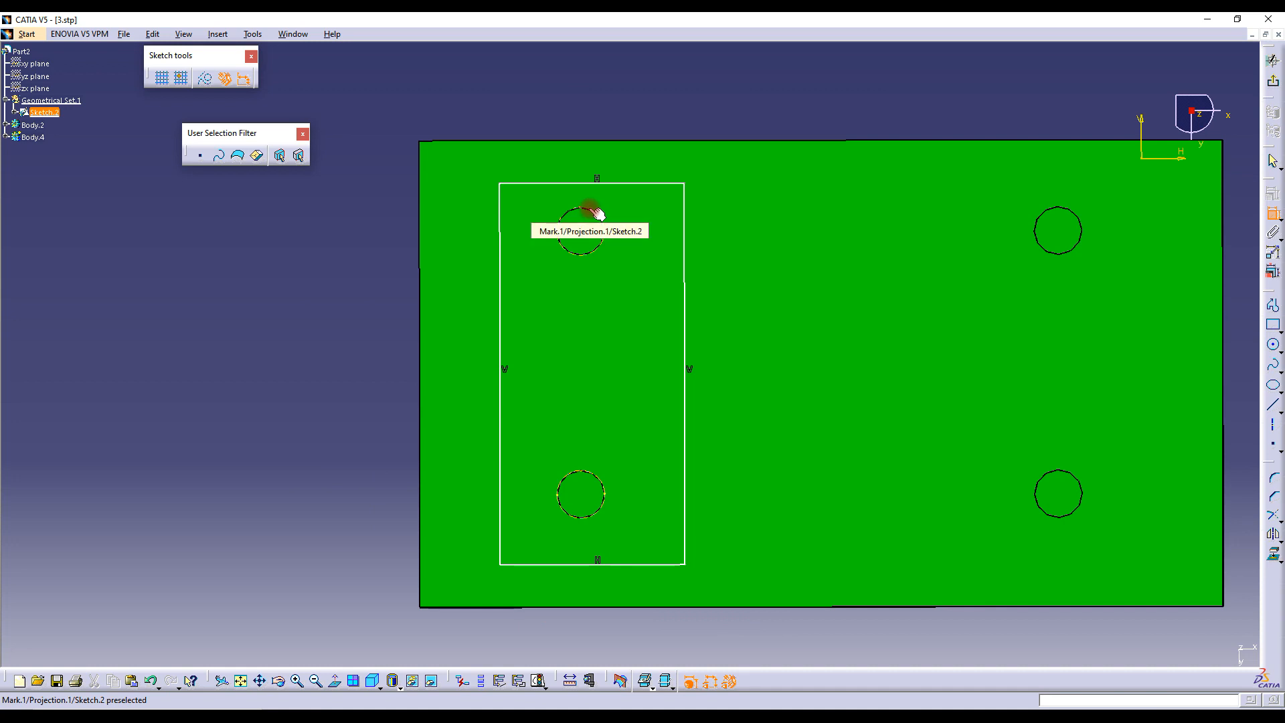
click(612, 184)
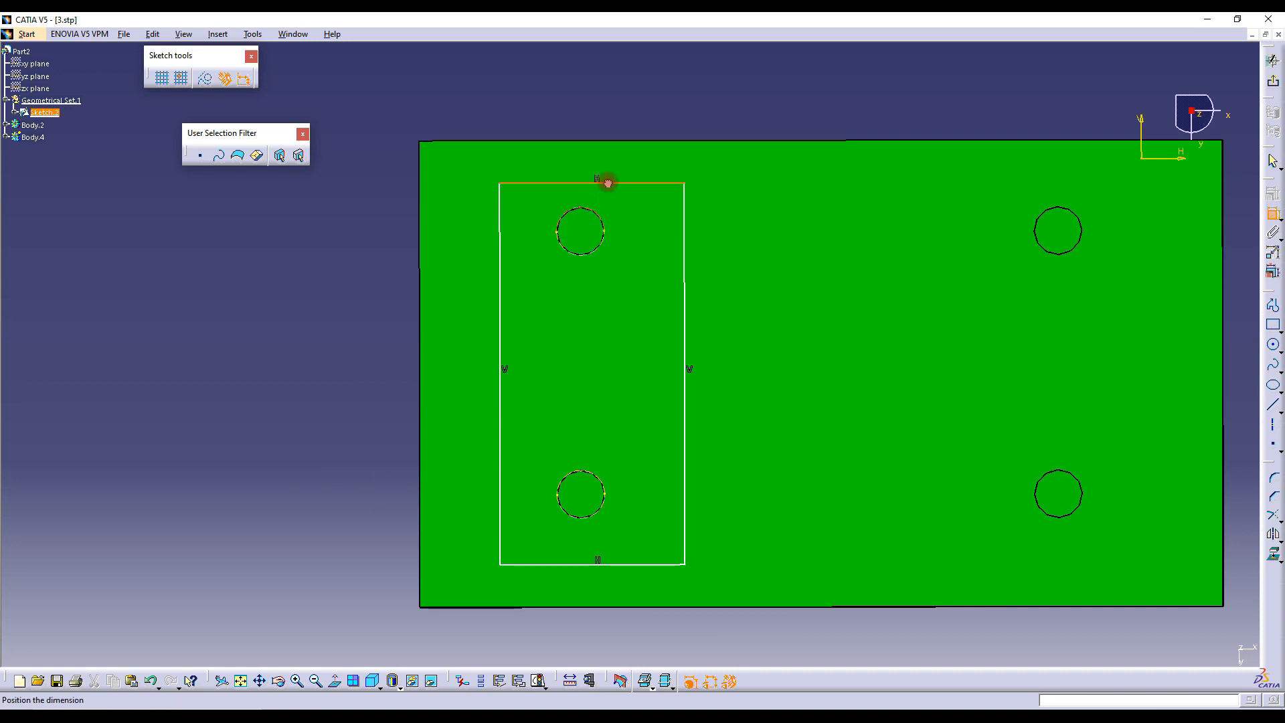
click(362, 202)
double_click(363, 204)
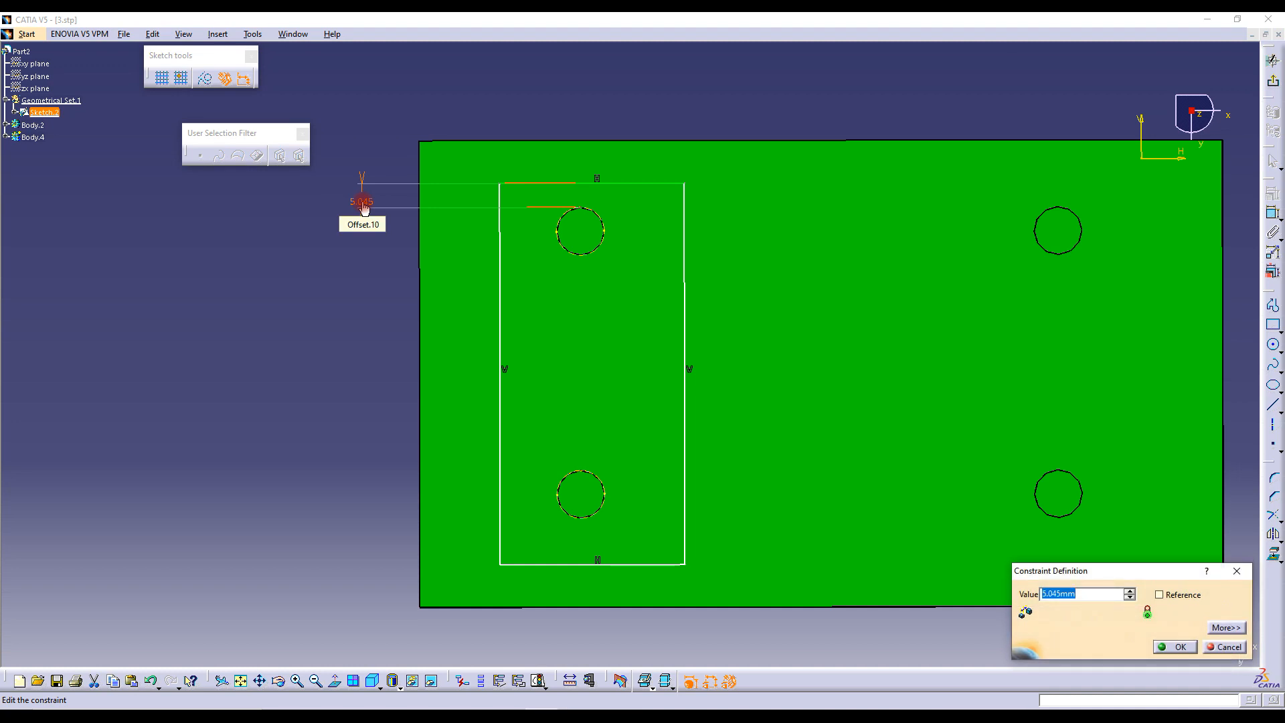
text(8)
key(Return)
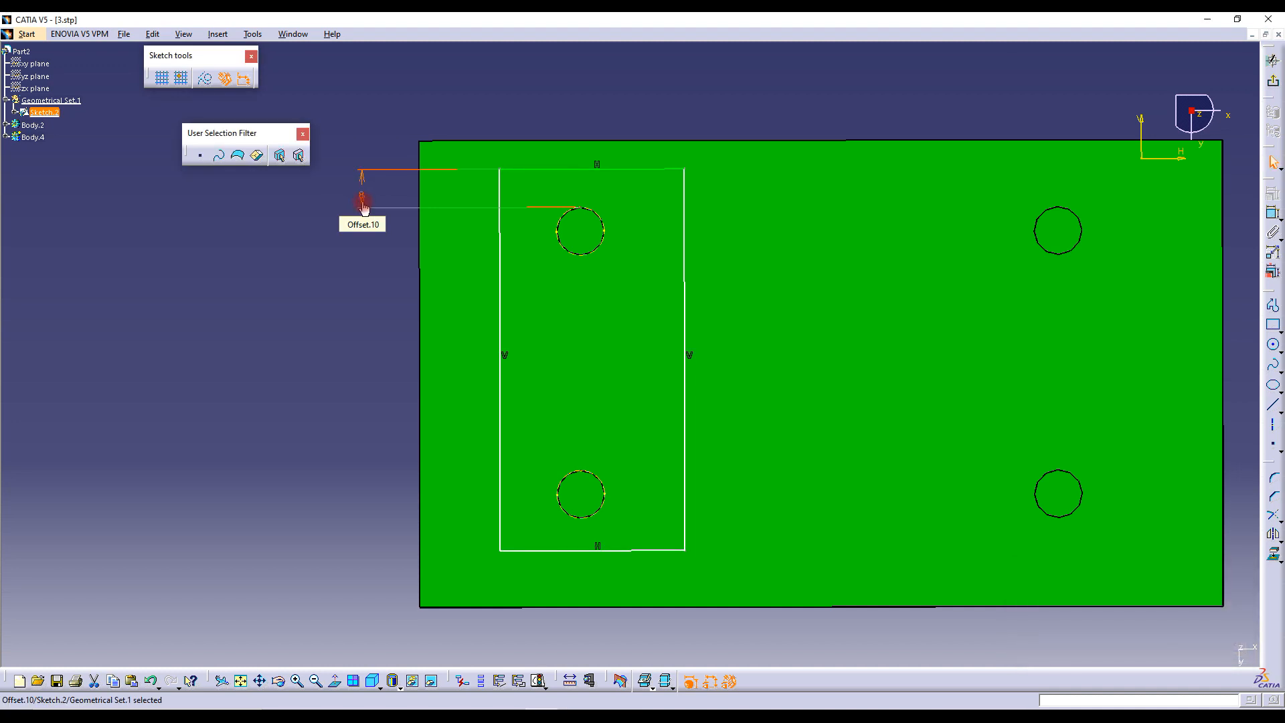
Constrain the distance from the lower projected hole's edge to the rectangle's bottom line to 8 mm
middle_drag(833, 278, 809, 181)
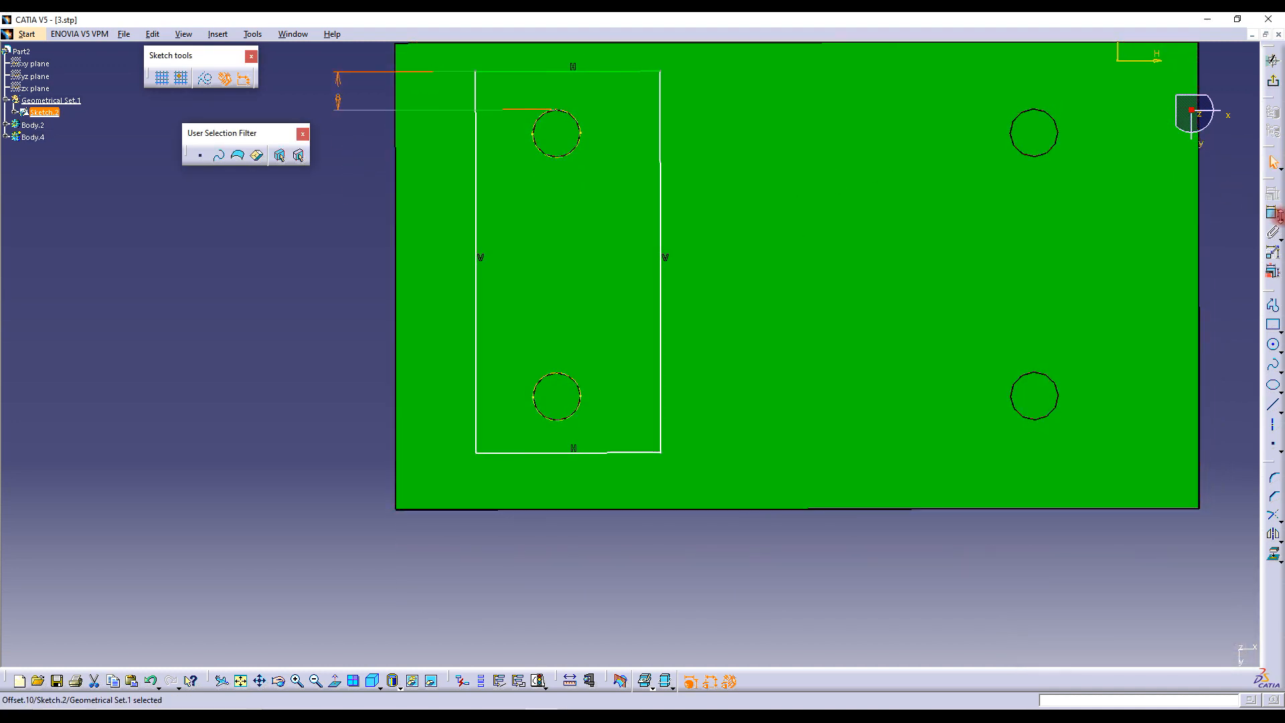
click(1273, 214)
click(558, 418)
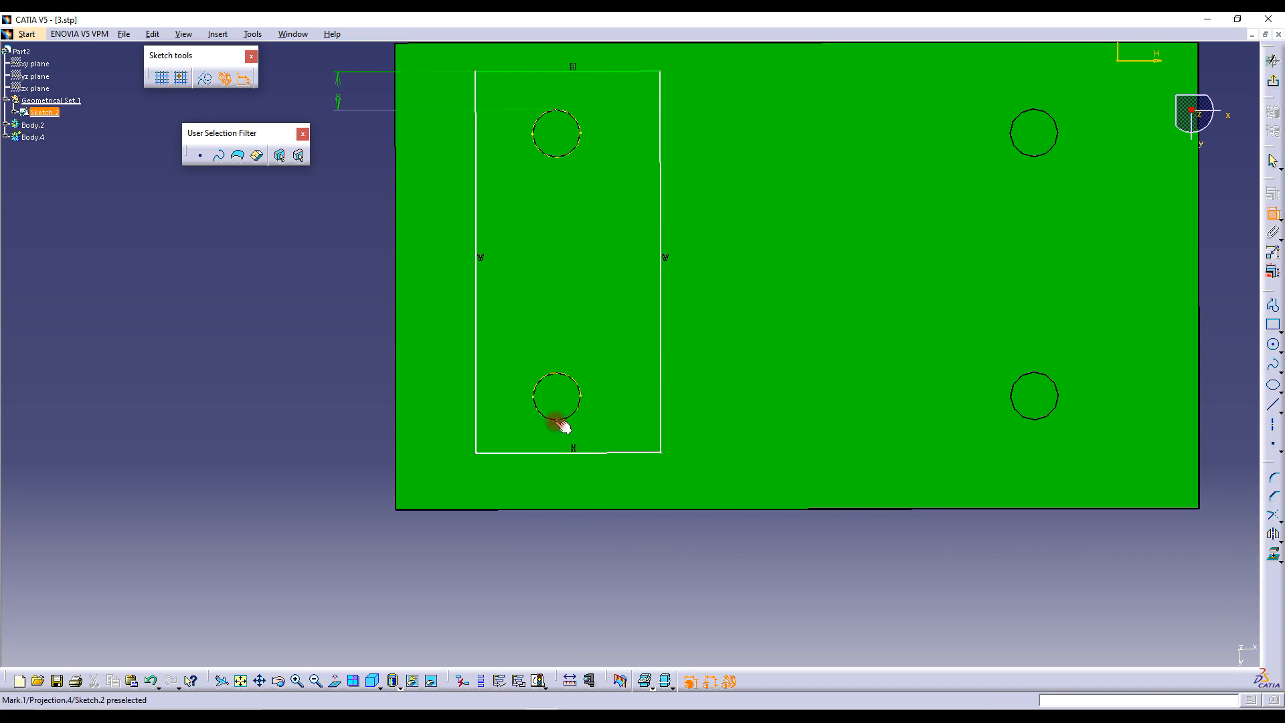
click(571, 453)
click(354, 432)
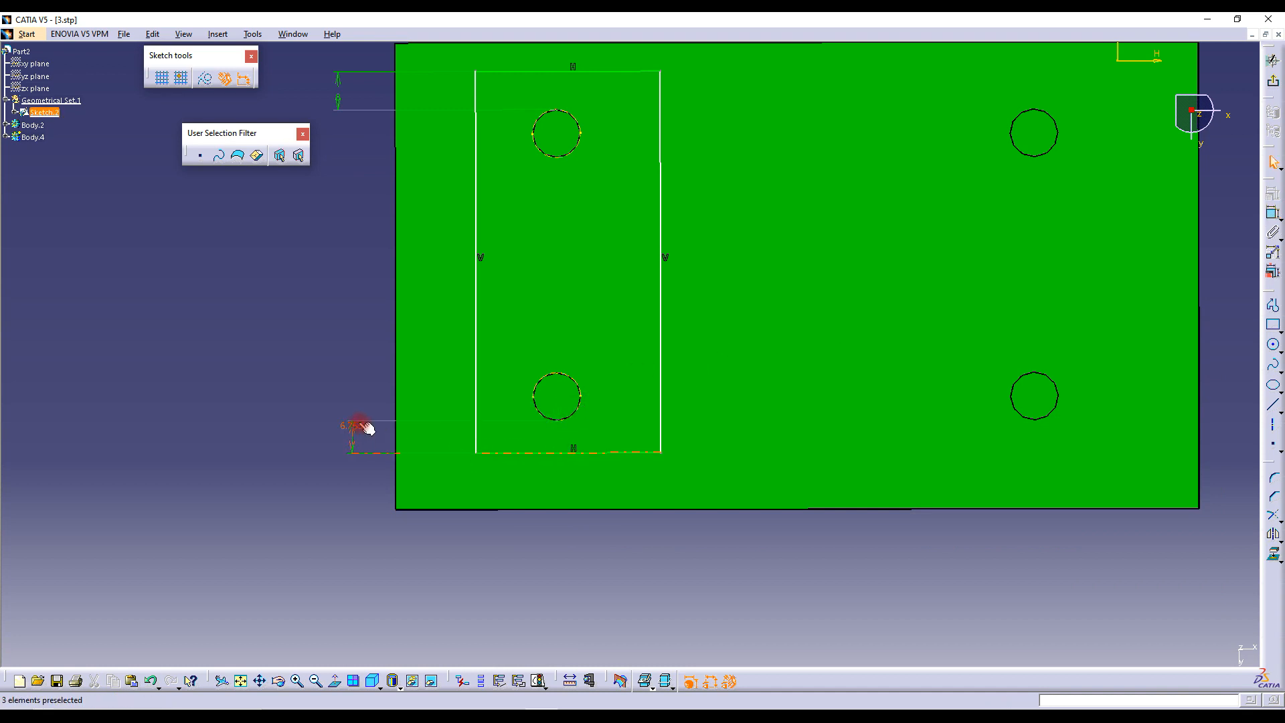
double_click(358, 427)
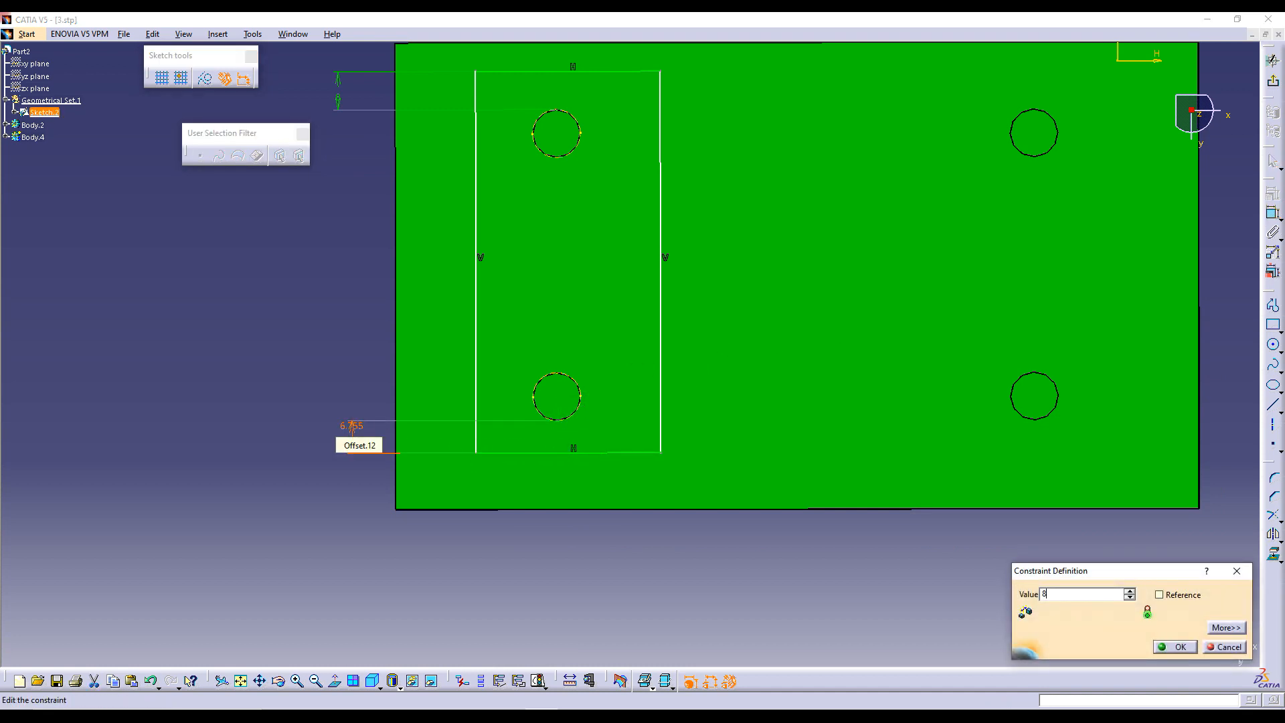
key(Return)
Dimension the upper hole's left edge to the rectangle's left line and set the distance to 13 mm
click(1276, 217)
click(1253, 229)
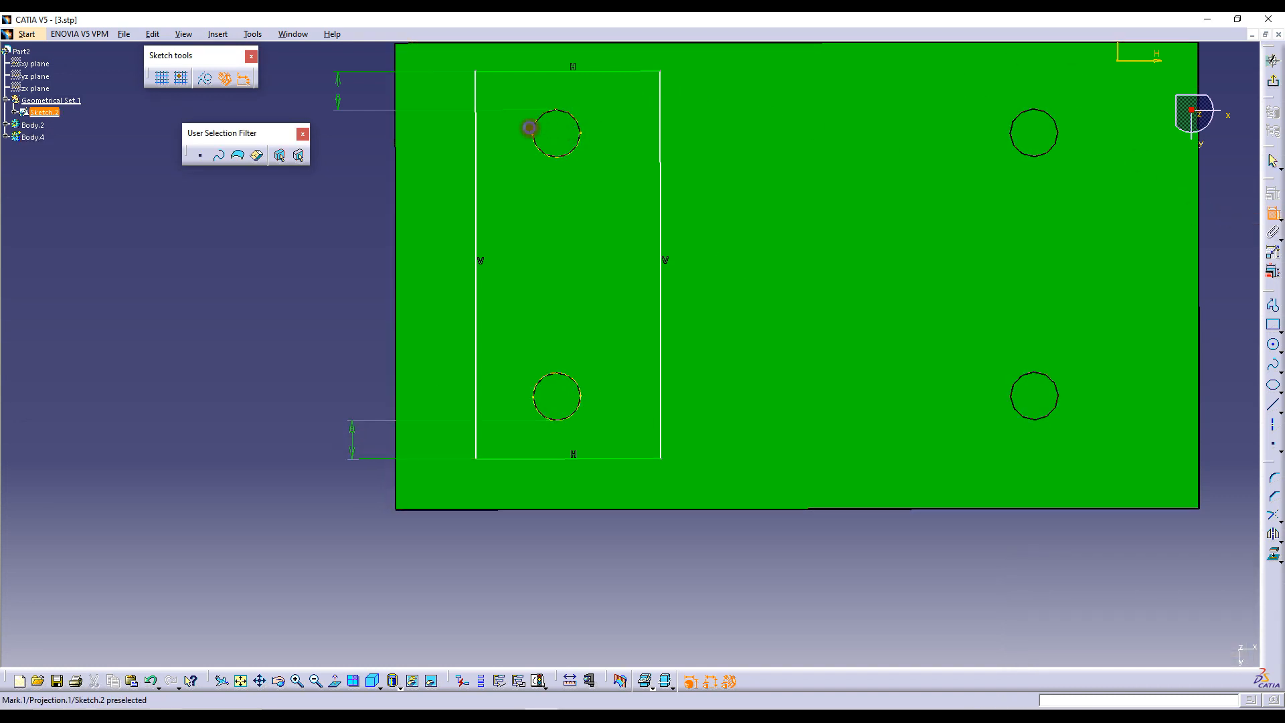
click(476, 129)
double_click(344, 175)
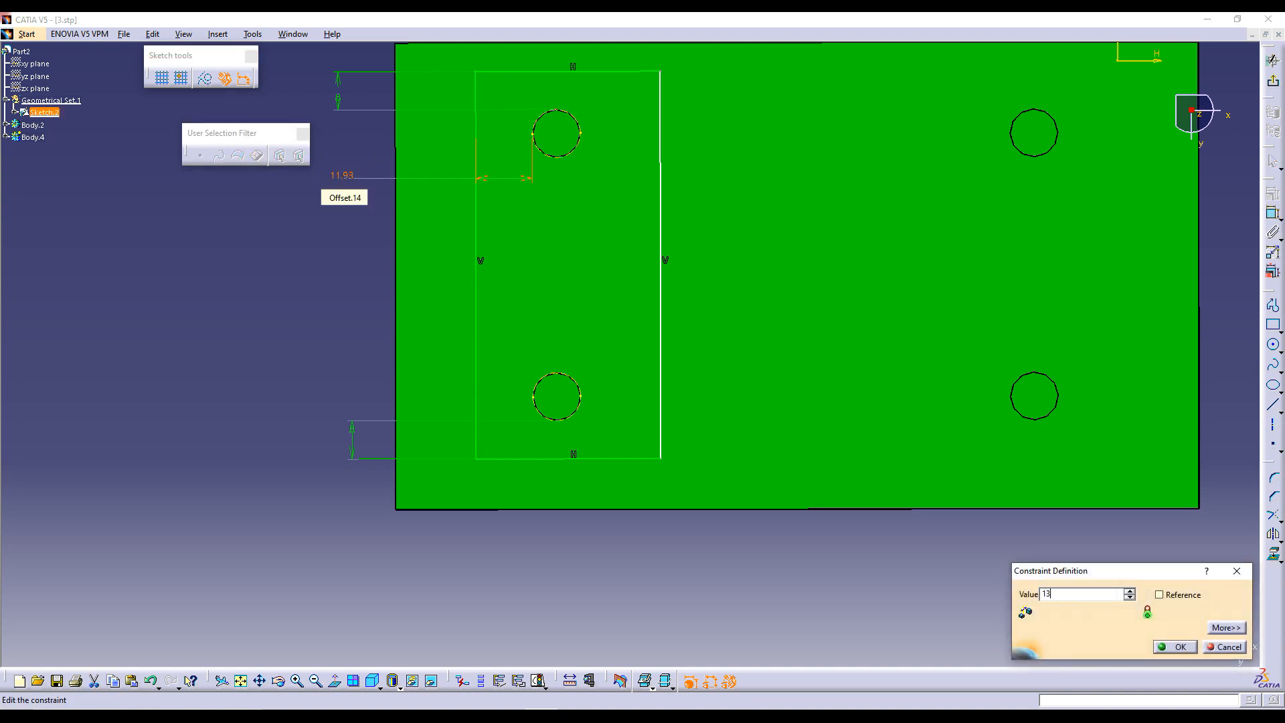
key(Return)
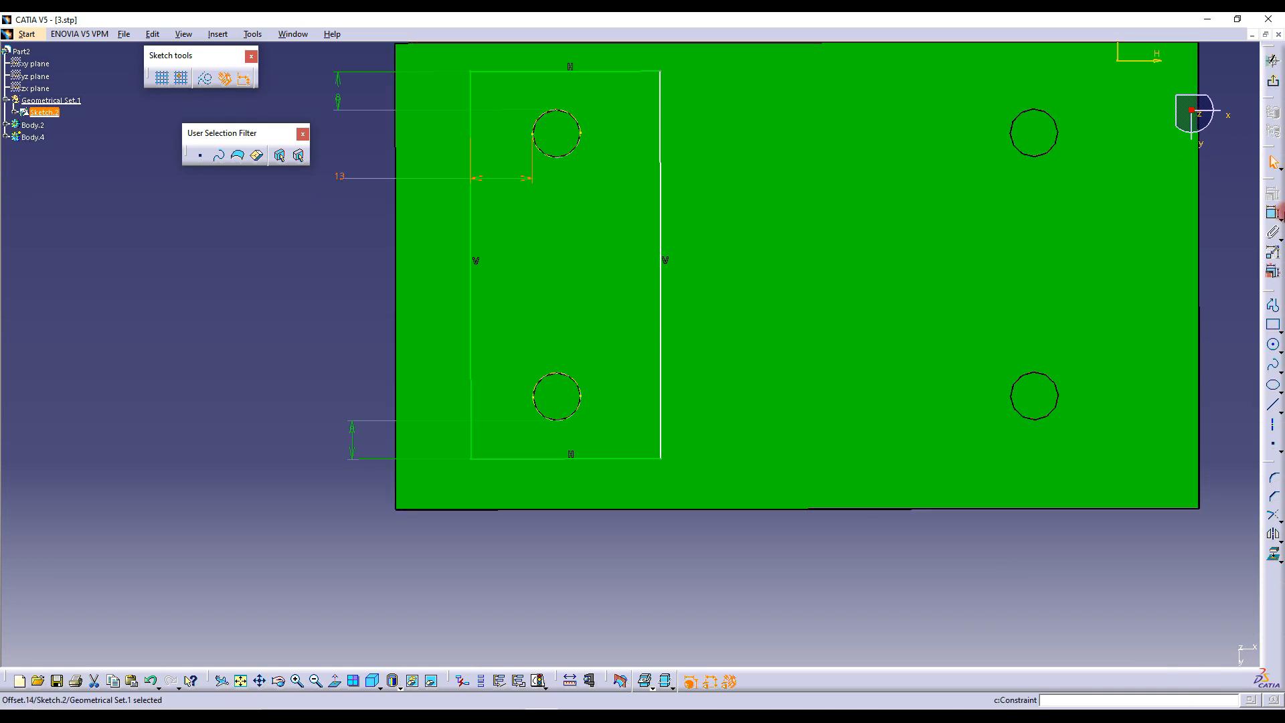
Dimension the upper hole's right edge to the rectangle's right line and set the distance to 12 mm
click(1273, 214)
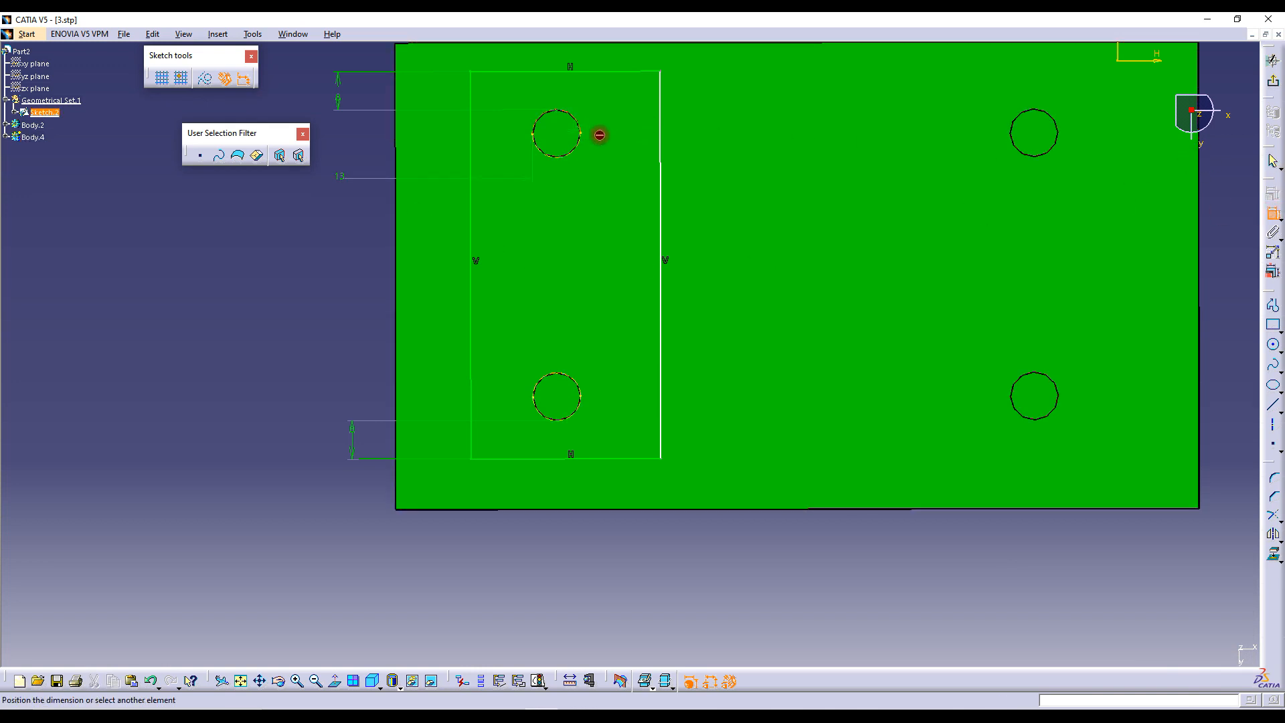
click(663, 139)
click(676, 64)
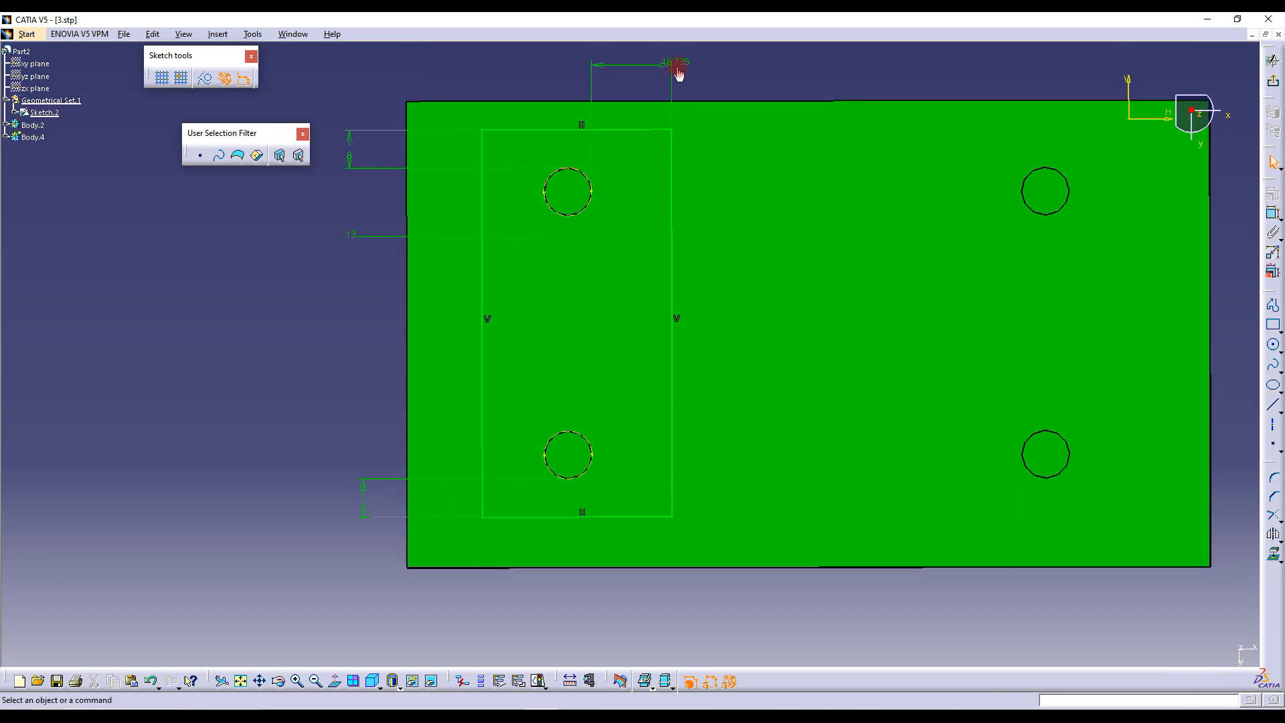
double_click(680, 63)
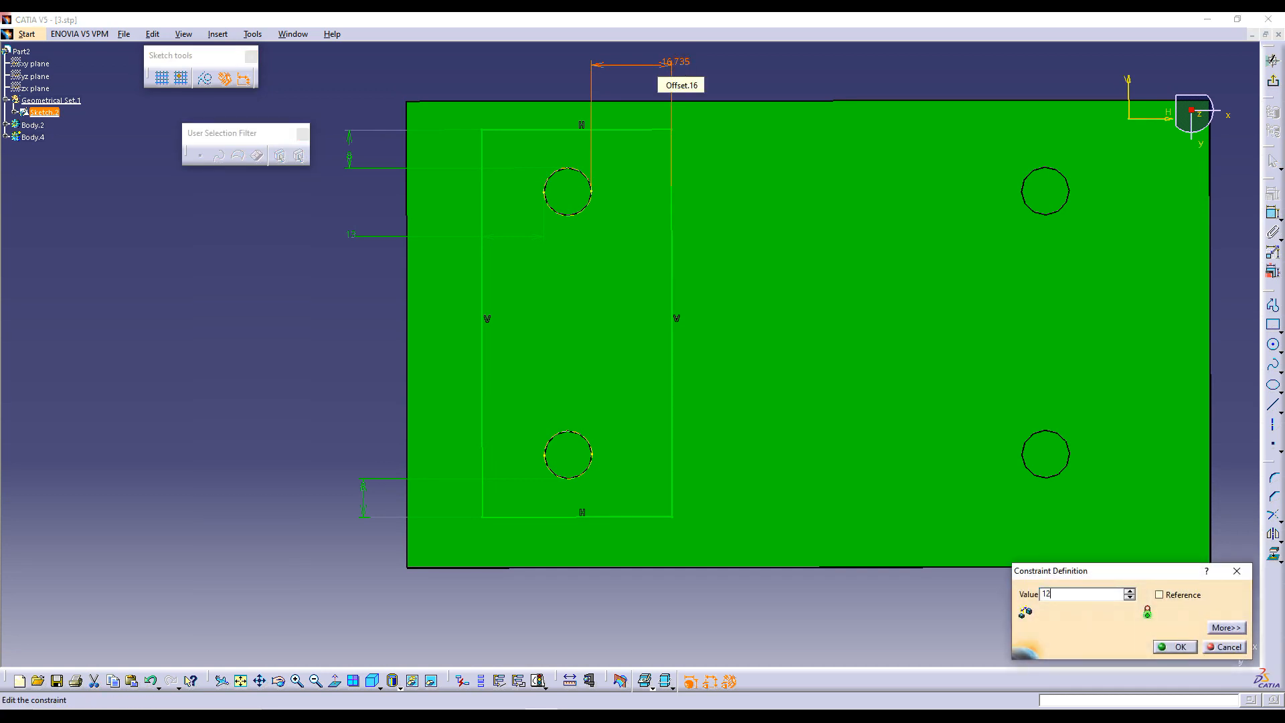
text(12)
key(Return)
Change the offset between the upper hole and the rectangle's left line to 12 mm and exit the sketch
click(349, 235)
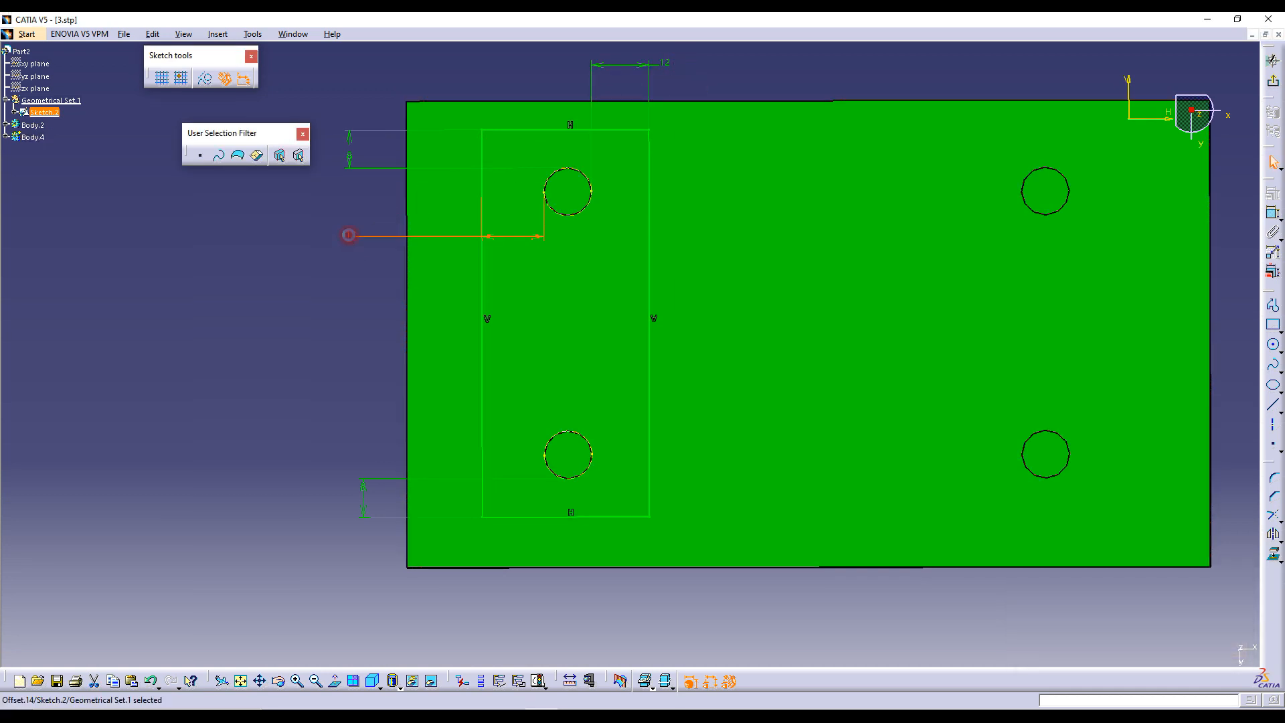
double_click(349, 235)
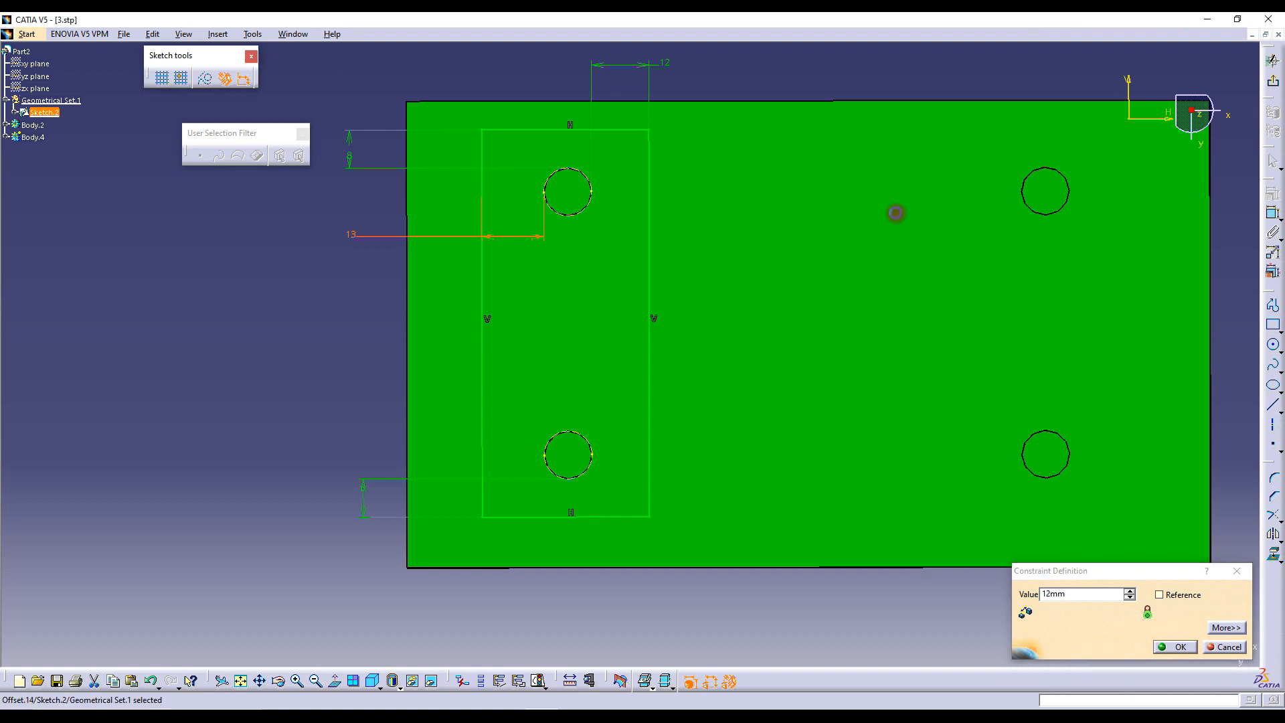
key(Return)
click(771, 74)
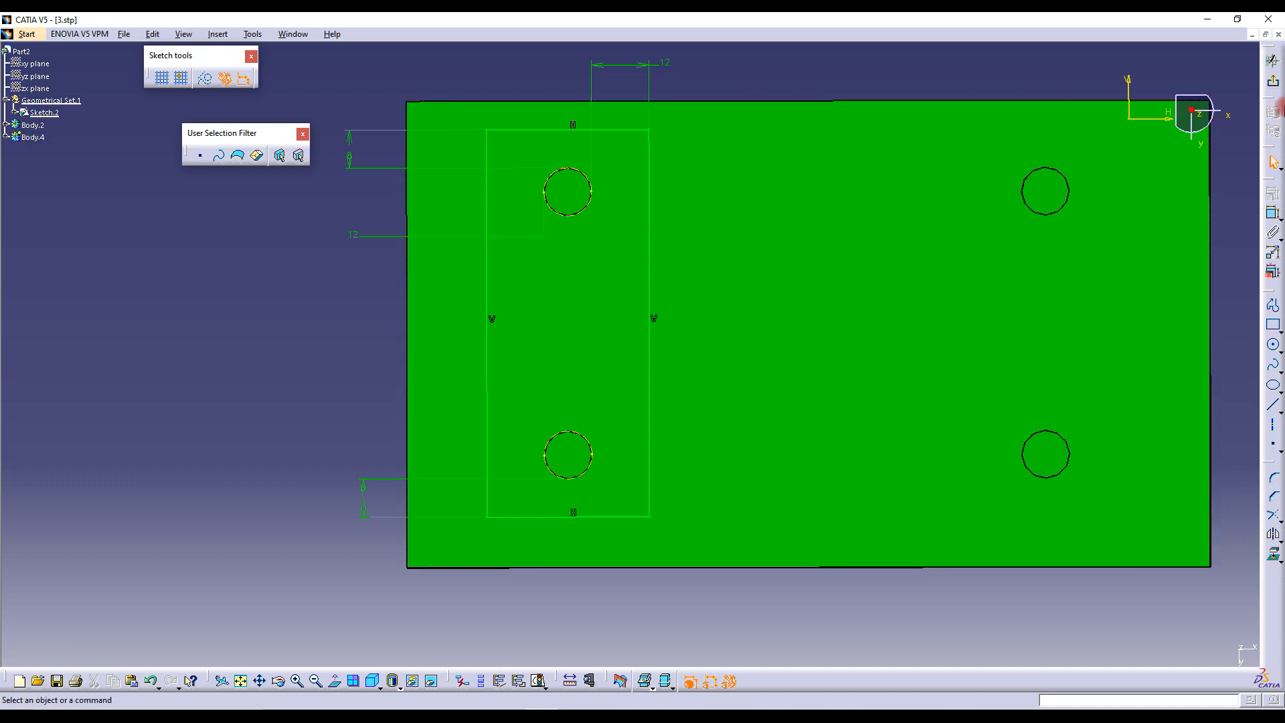
click(1272, 61)
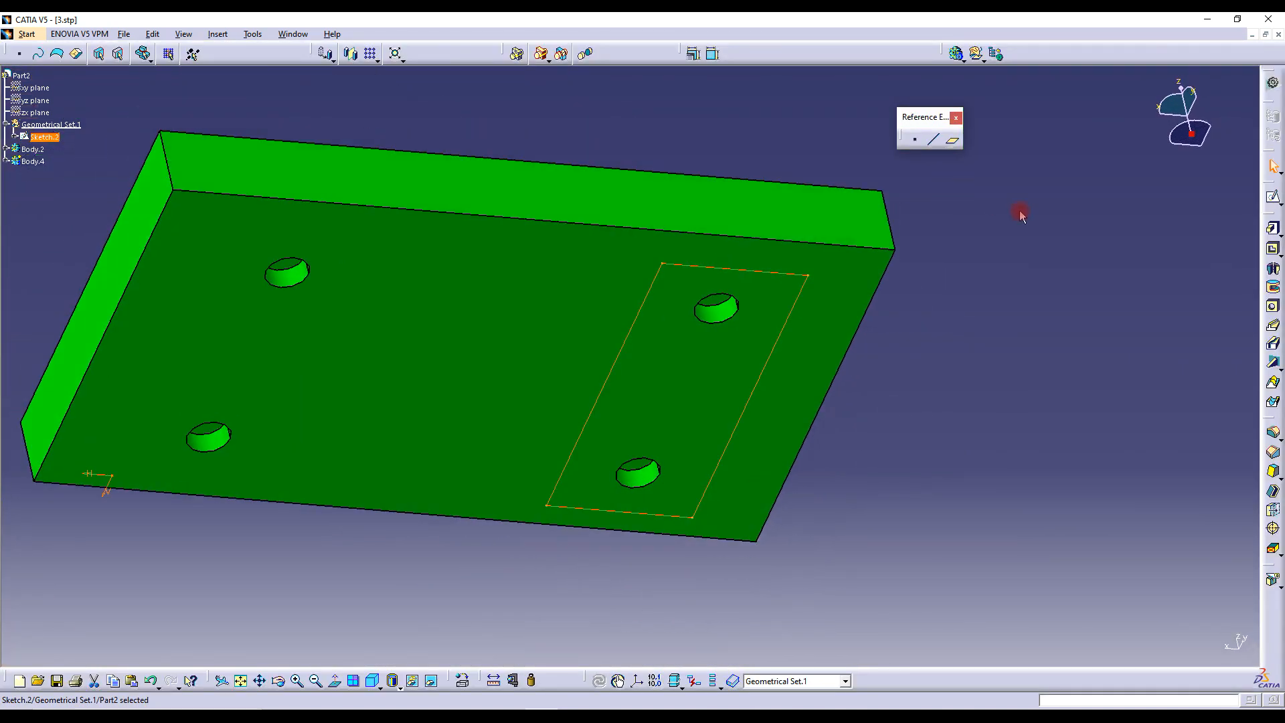
Switch to the Generative Shape Design workbench and create a Fill surface from the closed contour of Sketch.2
click(34, 34)
mouse_move(67, 82)
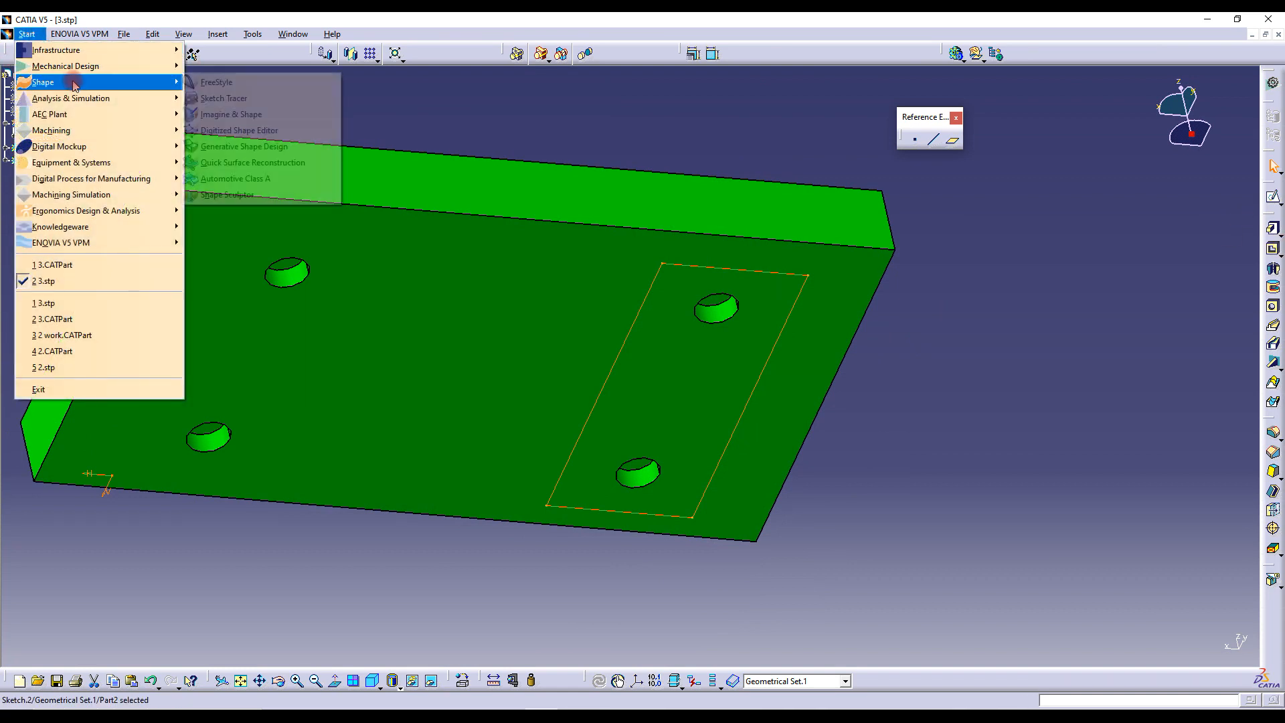
click(251, 148)
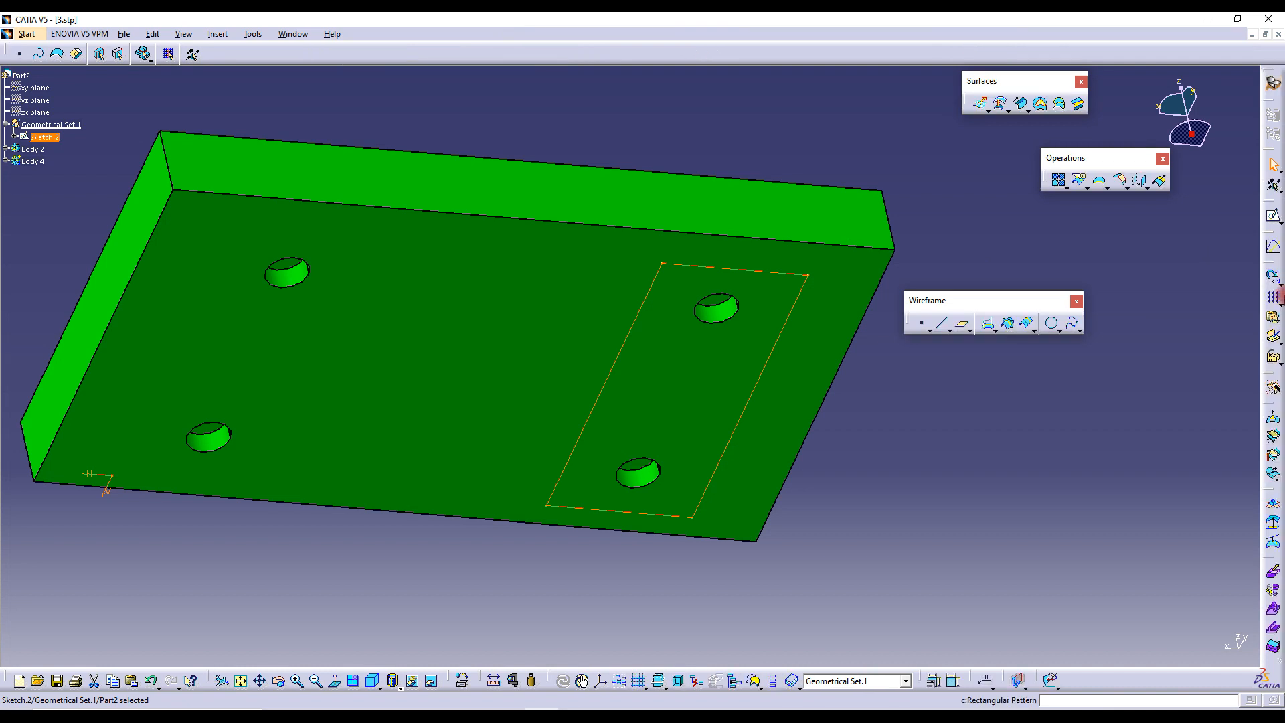
click(1041, 107)
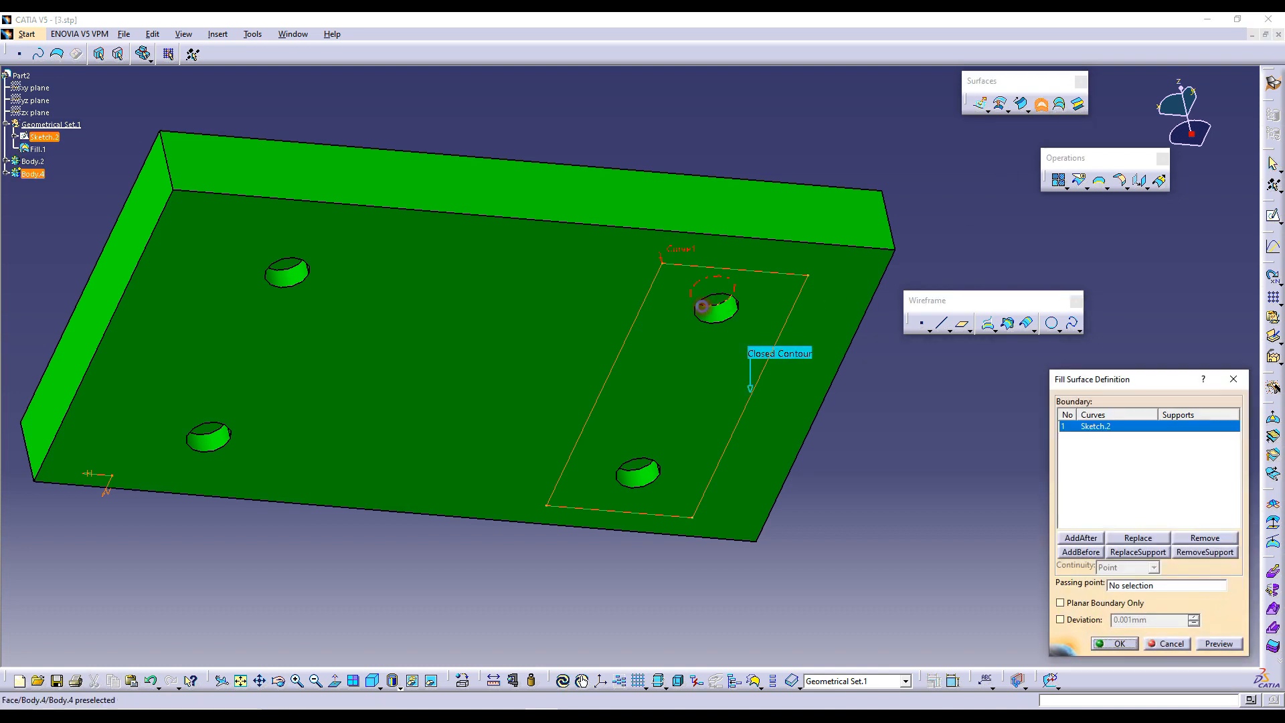
click(1116, 643)
Hide the rectangle sketch lying around the filled surface on the plate's underside
middle_drag(787, 359, 802, 469)
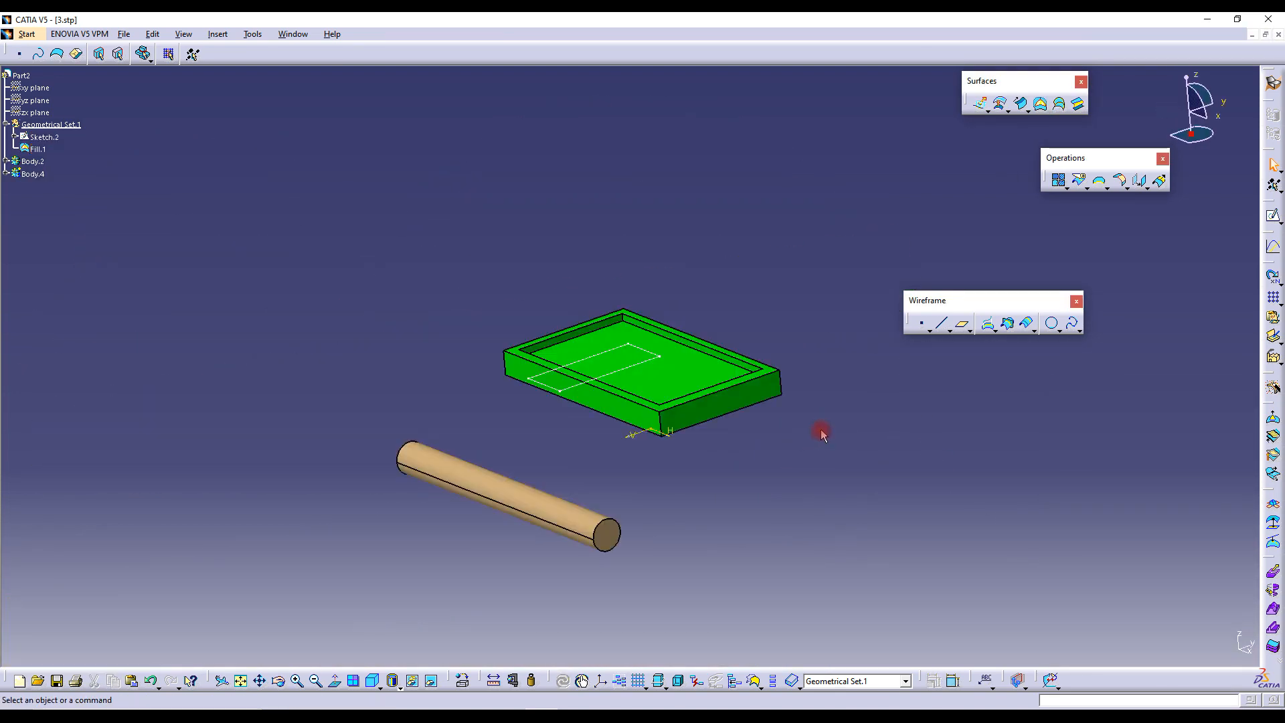
mouse_move(789, 438)
middle_down()
mouse_move(654, 391)
mouse_move(557, 393)
mouse_move(717, 480)
mouse_move(631, 399)
mouse_move(612, 316)
mouse_move(654, 290)
middle_up()
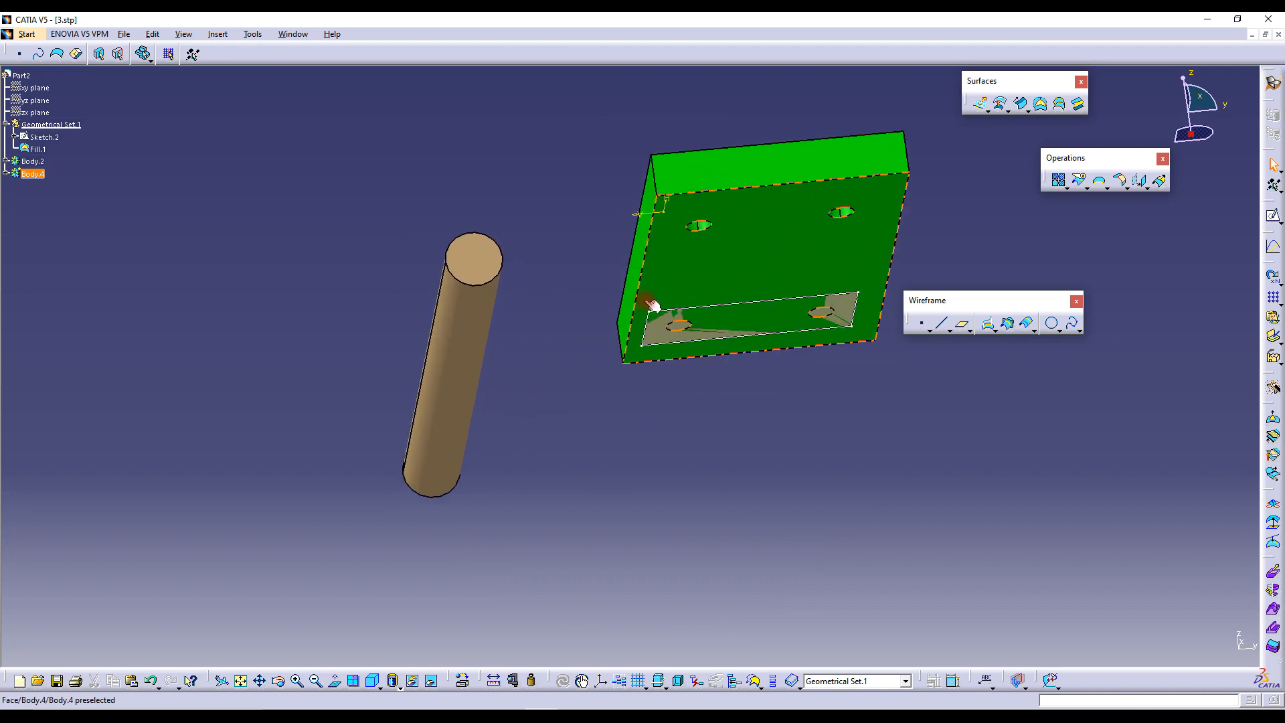
right_click(668, 312)
click(701, 352)
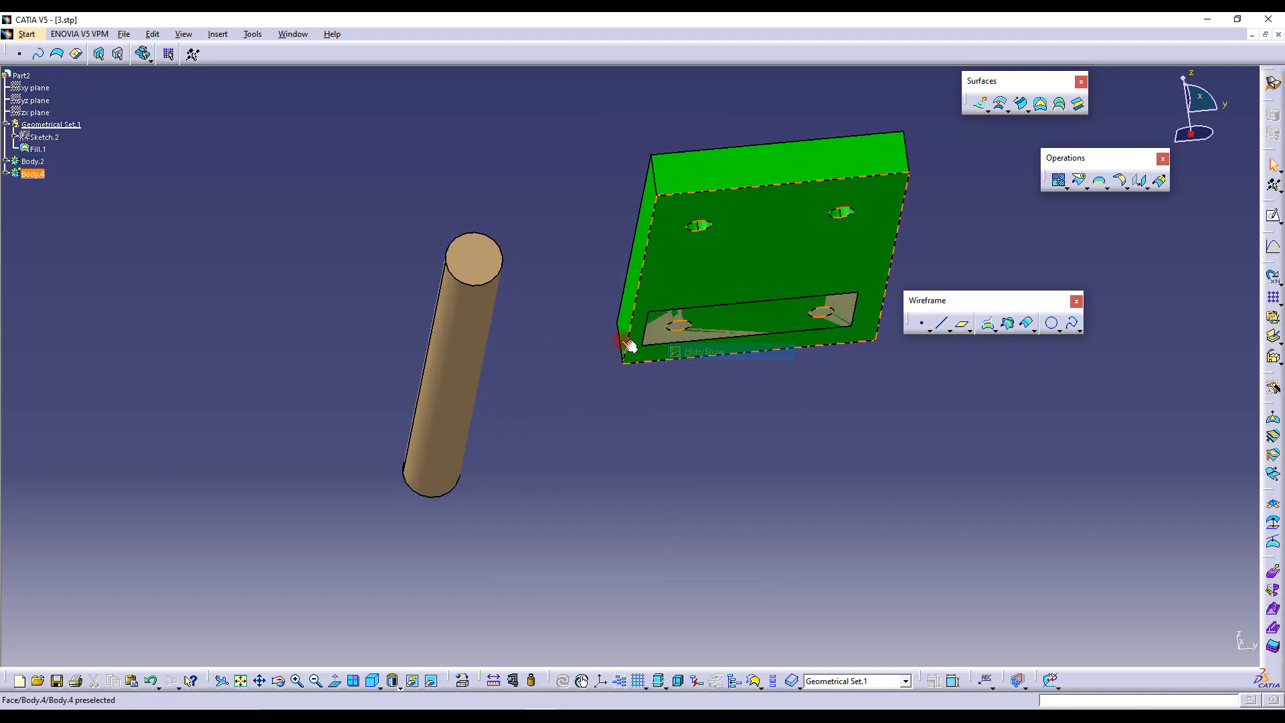
Create a plane normal to the fill's short edge facing the cylinder, through that edge's end vertex nearer the plate's middle
click(652, 319)
mouse_move(652, 318)
middle_down()
mouse_move(659, 219)
mouse_move(697, 241)
middle_up()
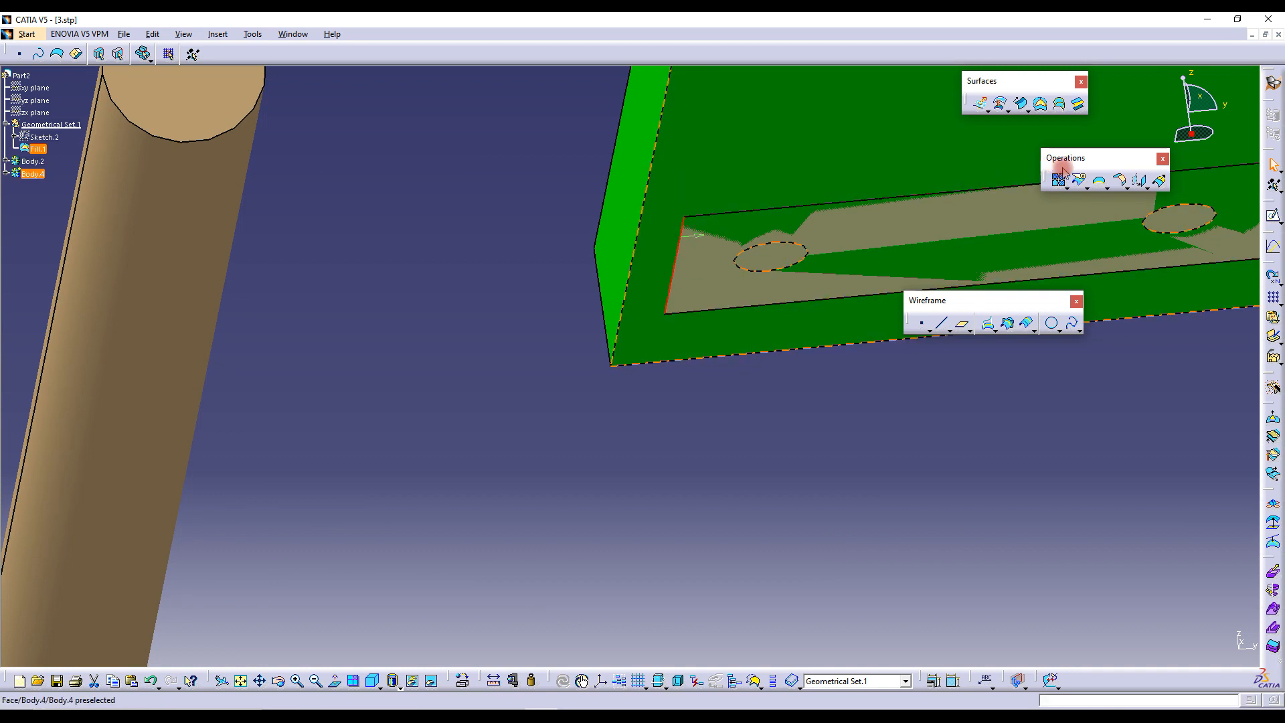
click(962, 324)
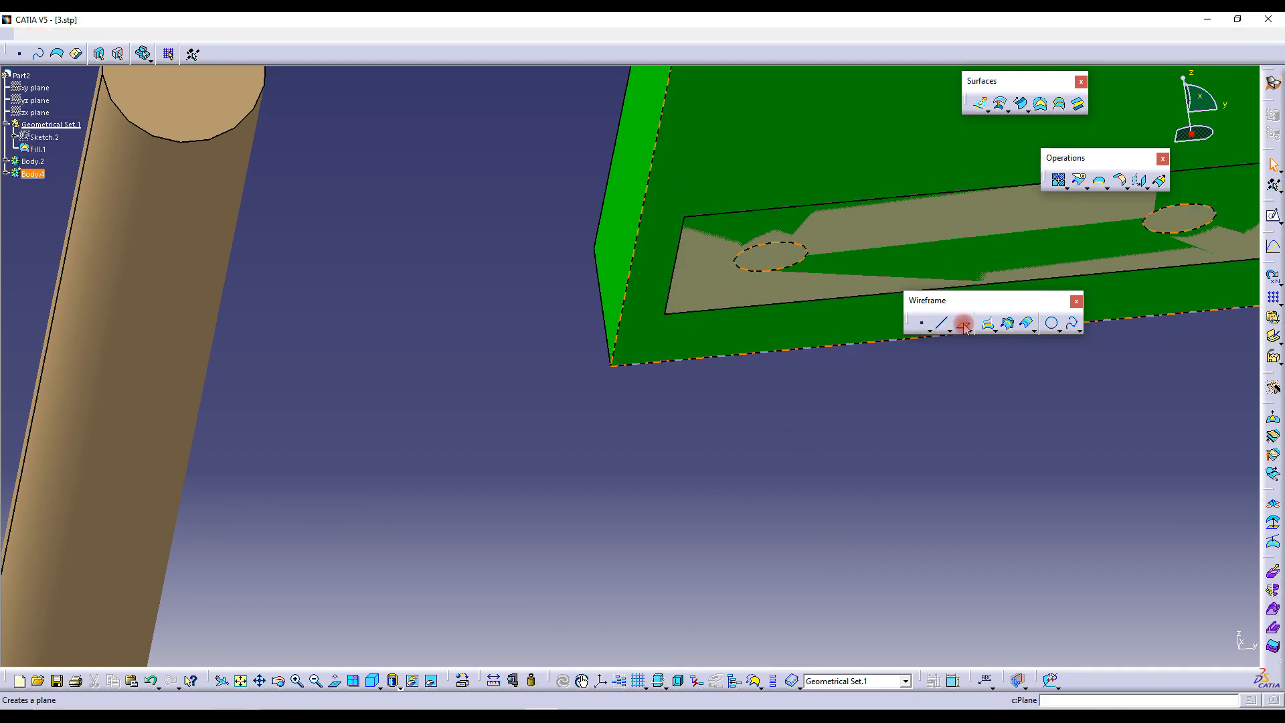
click(1175, 558)
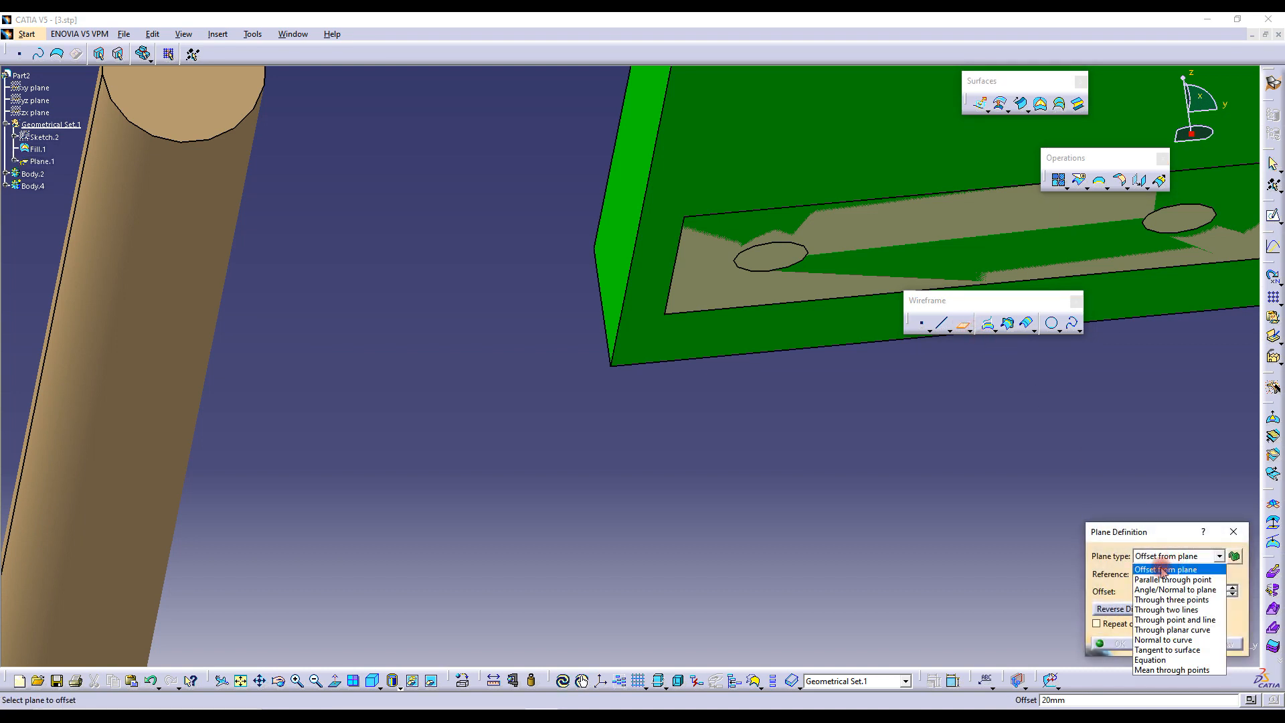
click(1170, 641)
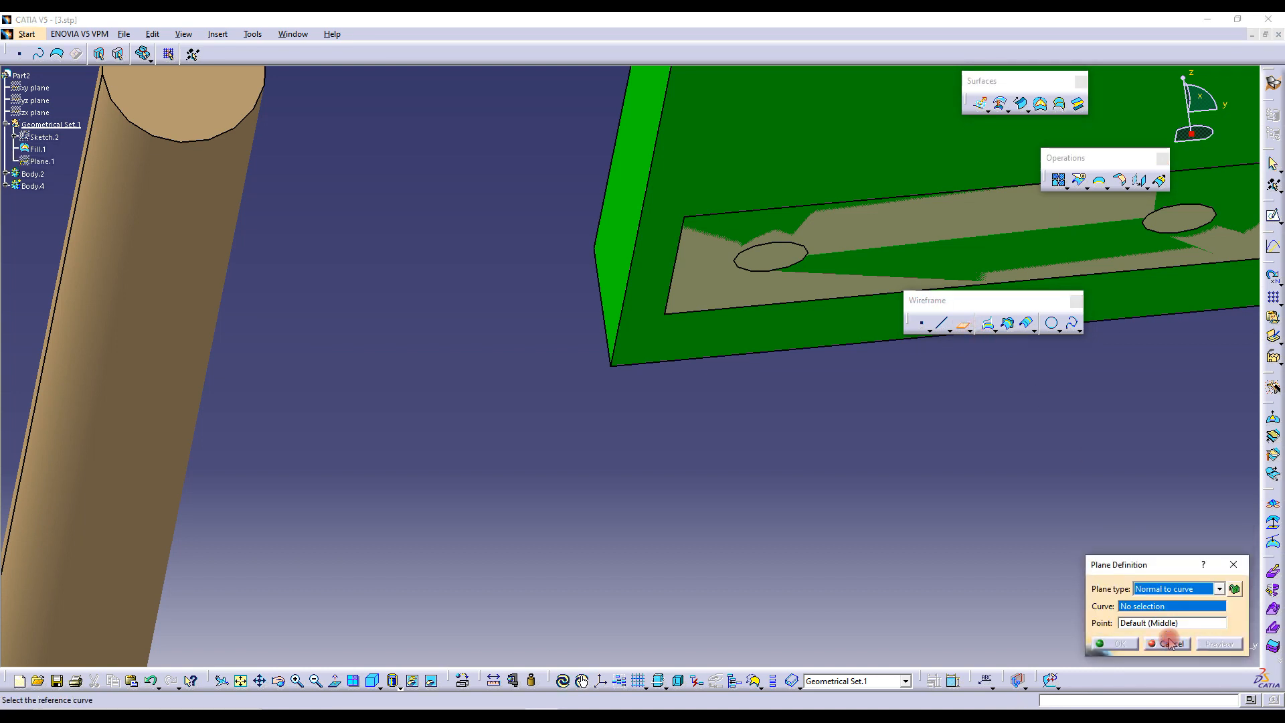
click(1174, 591)
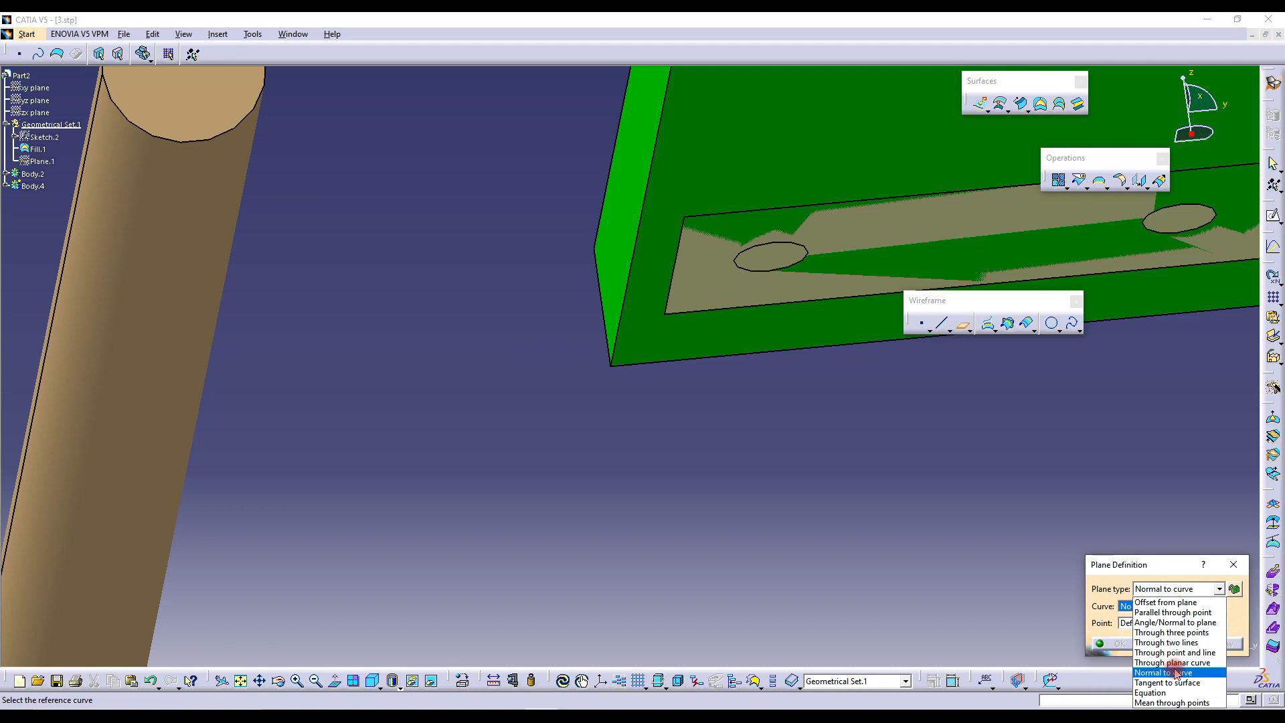
click(1177, 671)
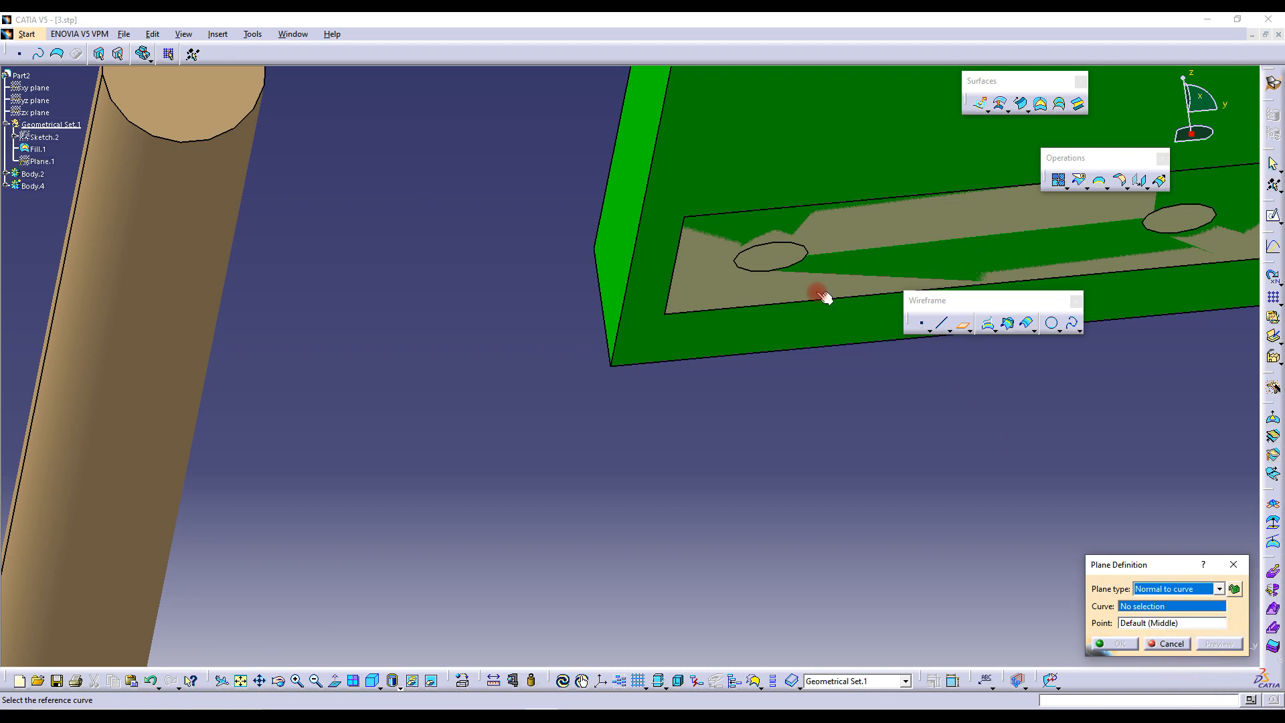
click(687, 238)
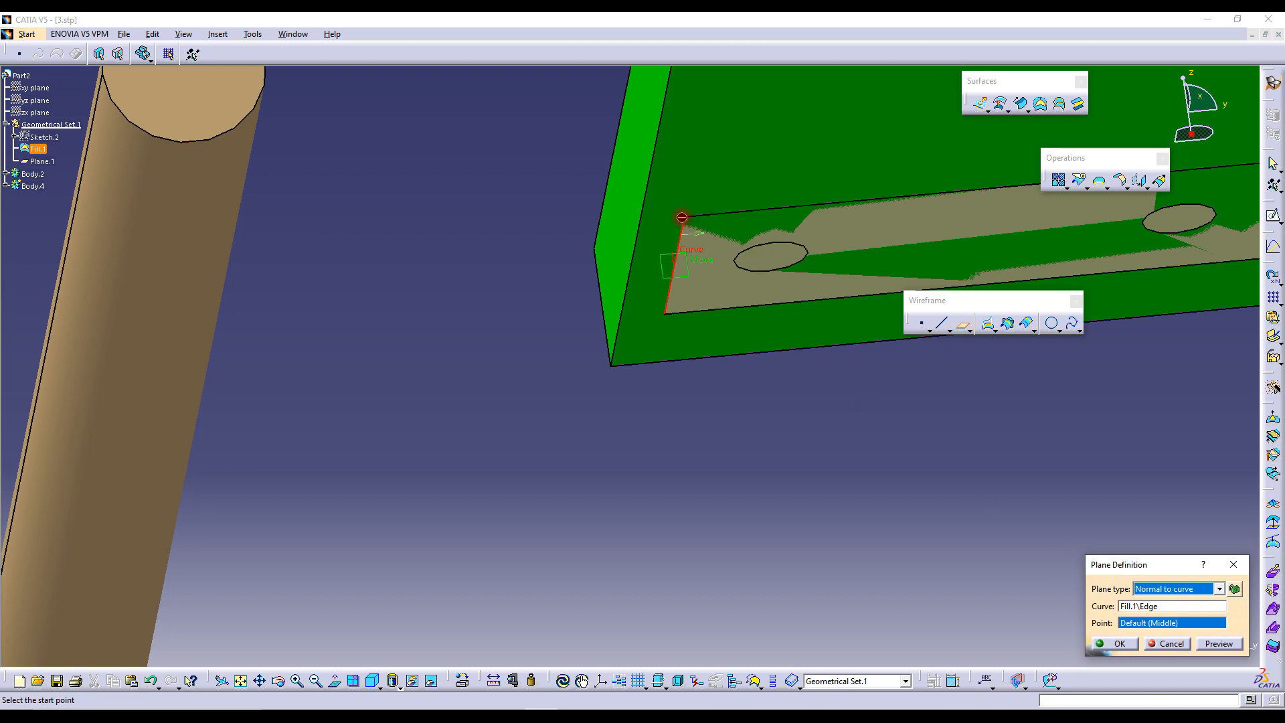
middle_drag(674, 258, 632, 221)
middle_drag(536, 231, 580, 235)
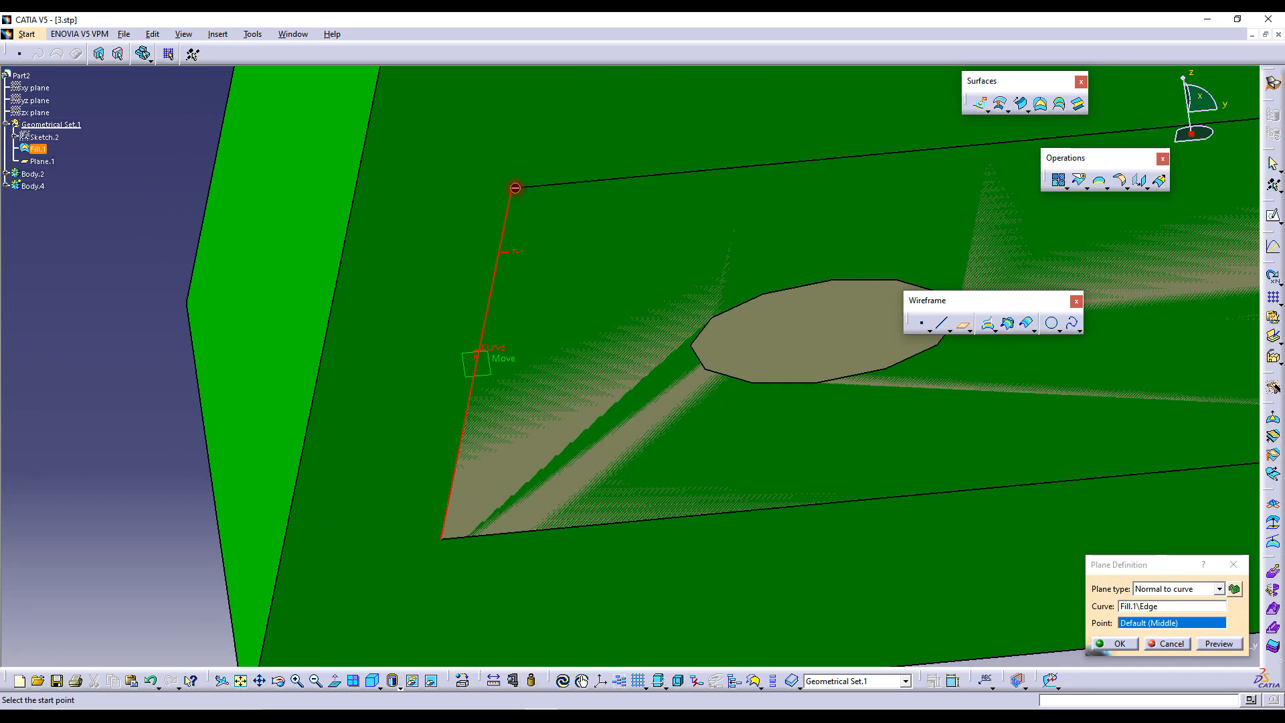
click(515, 194)
middle_drag(574, 271, 766, 393)
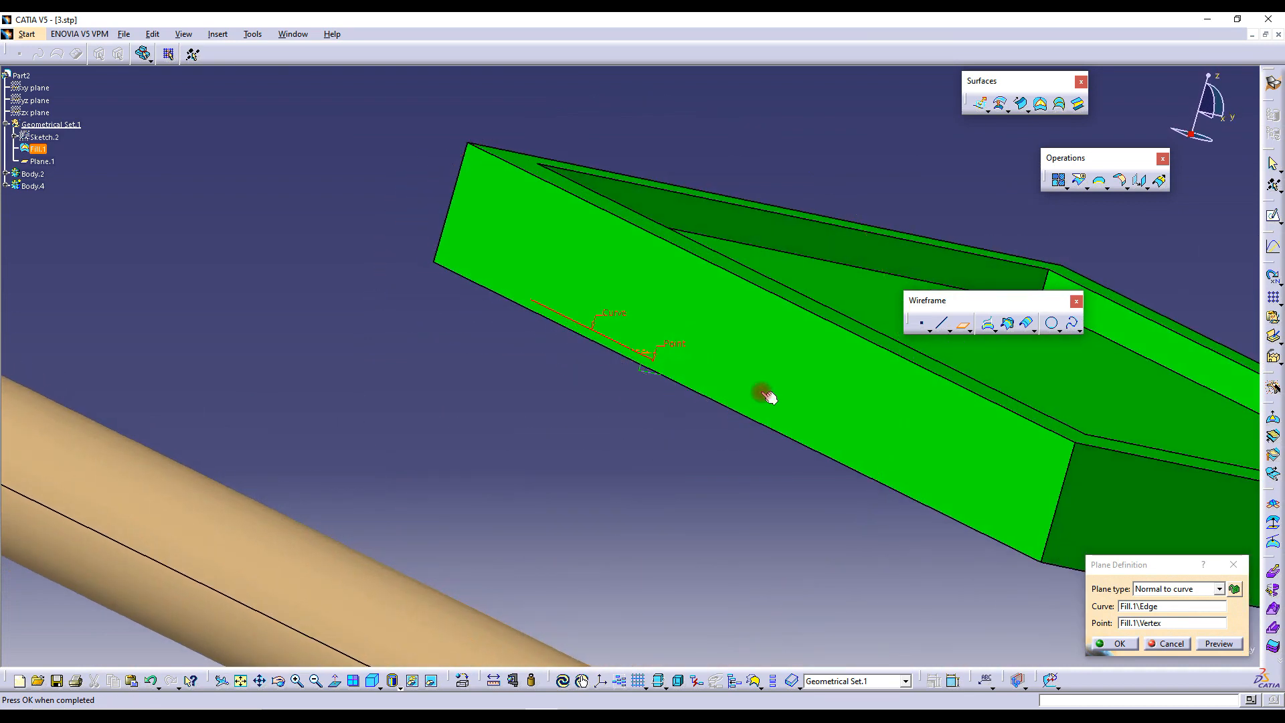
click(1107, 639)
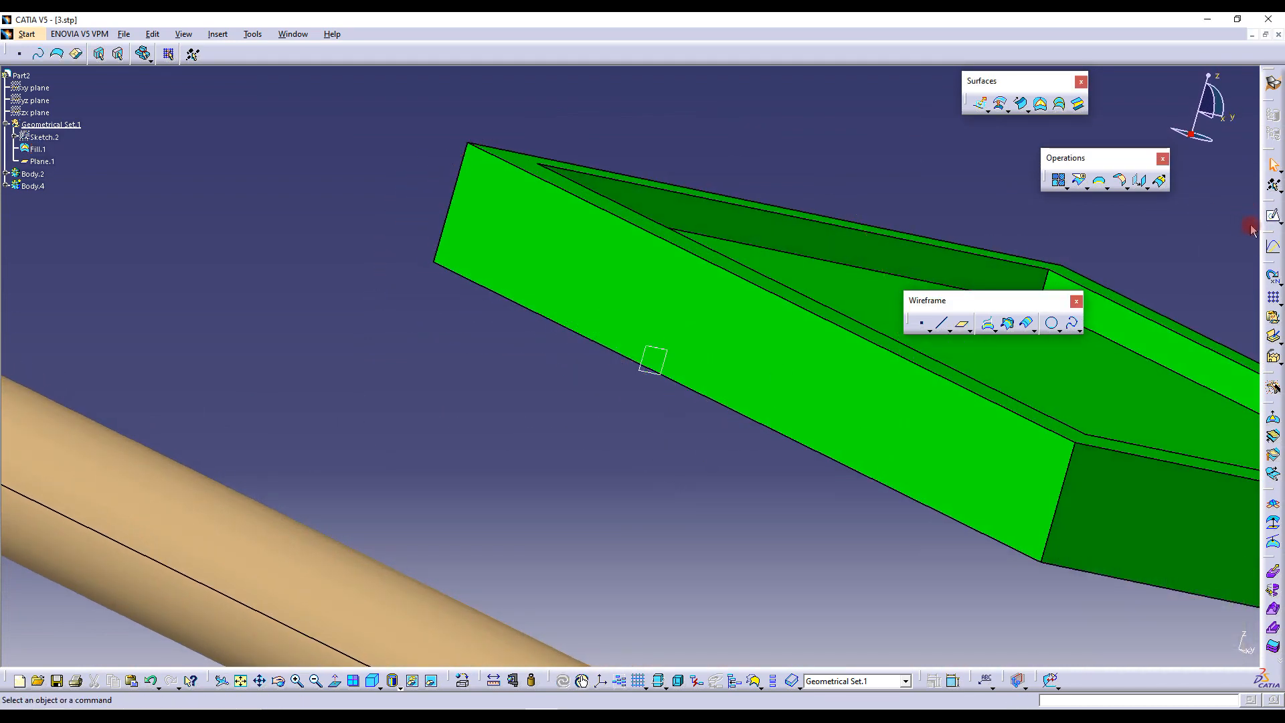
Start a sketch on the plane normal to the fill's short edge, hide the green plate body and view the sketch plane straight on
click(1274, 216)
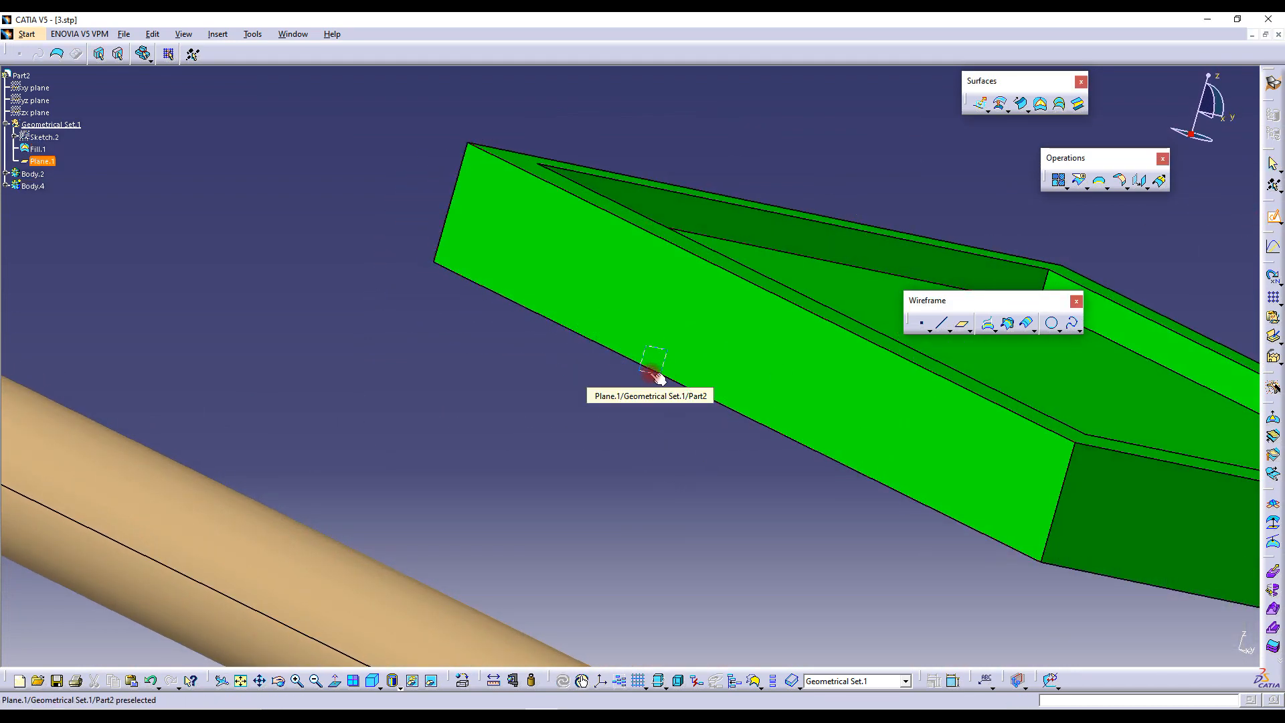
click(655, 376)
mouse_move(685, 282)
middle_down()
mouse_move(706, 398)
mouse_move(718, 363)
mouse_move(594, 380)
mouse_move(351, 336)
mouse_move(844, 352)
mouse_move(500, 372)
mouse_move(666, 362)
middle_up()
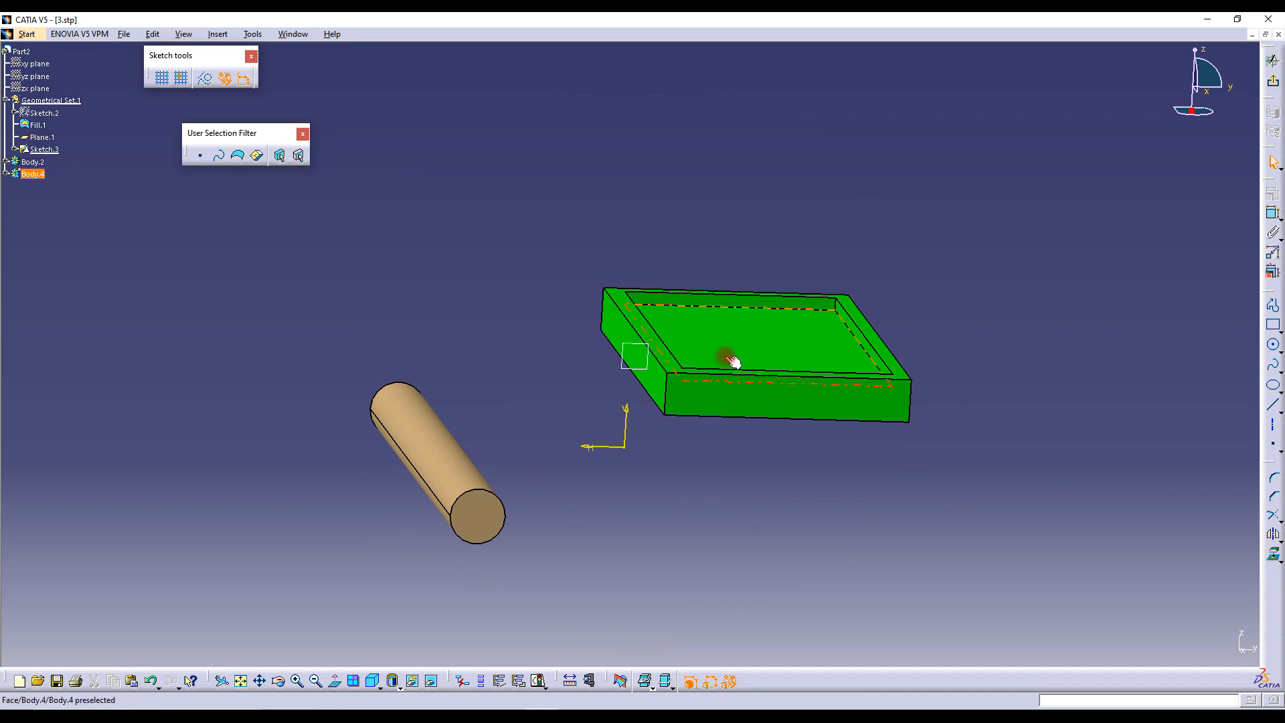
right_click(50, 176)
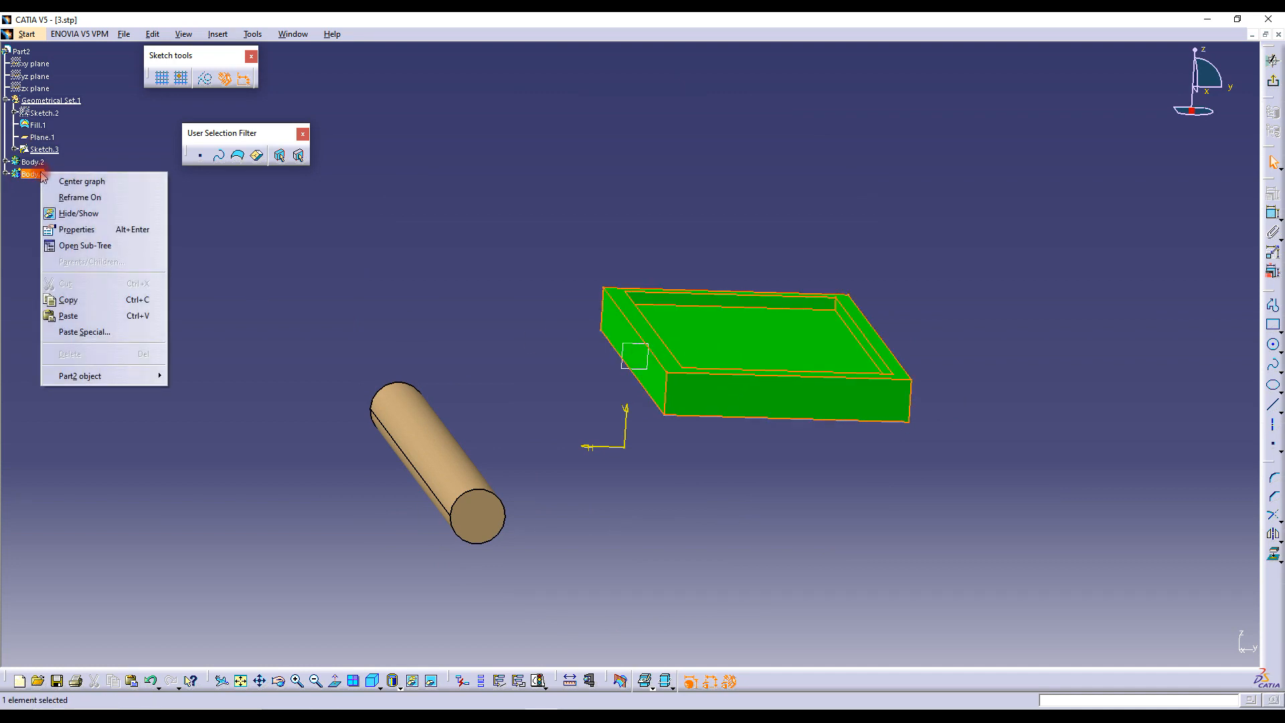
click(75, 212)
middle_drag(634, 370, 620, 298)
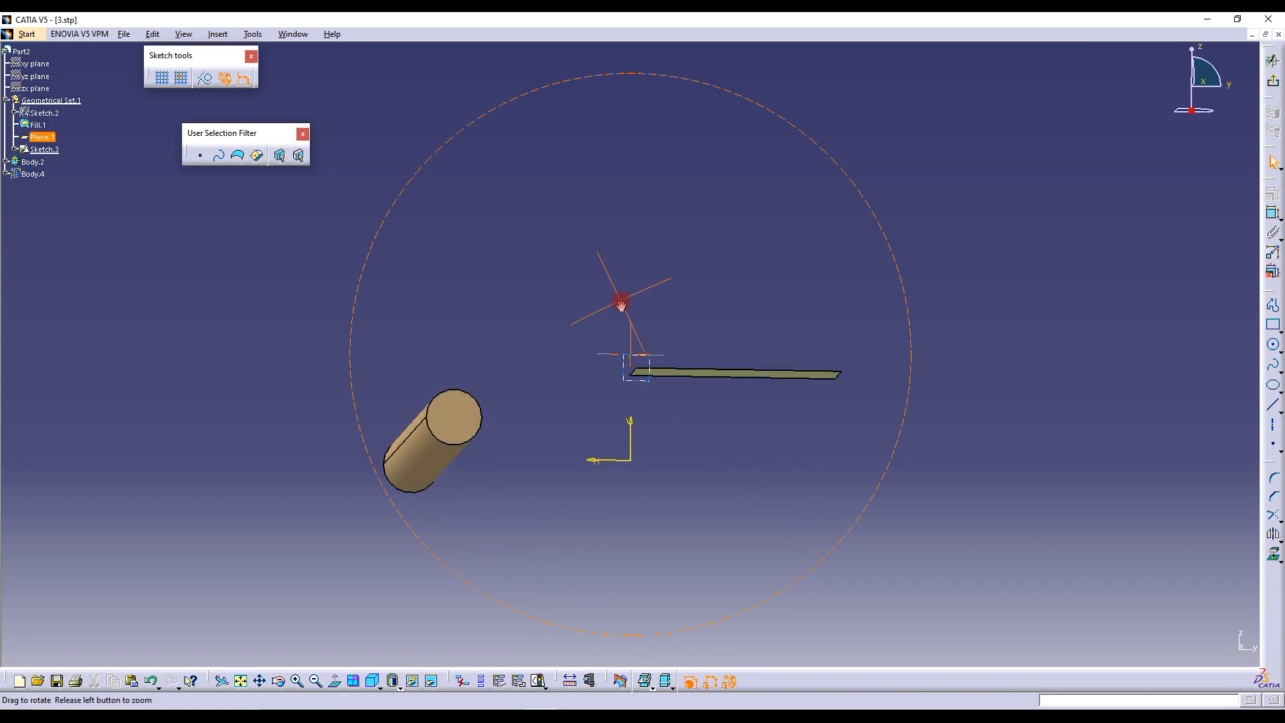
click(335, 681)
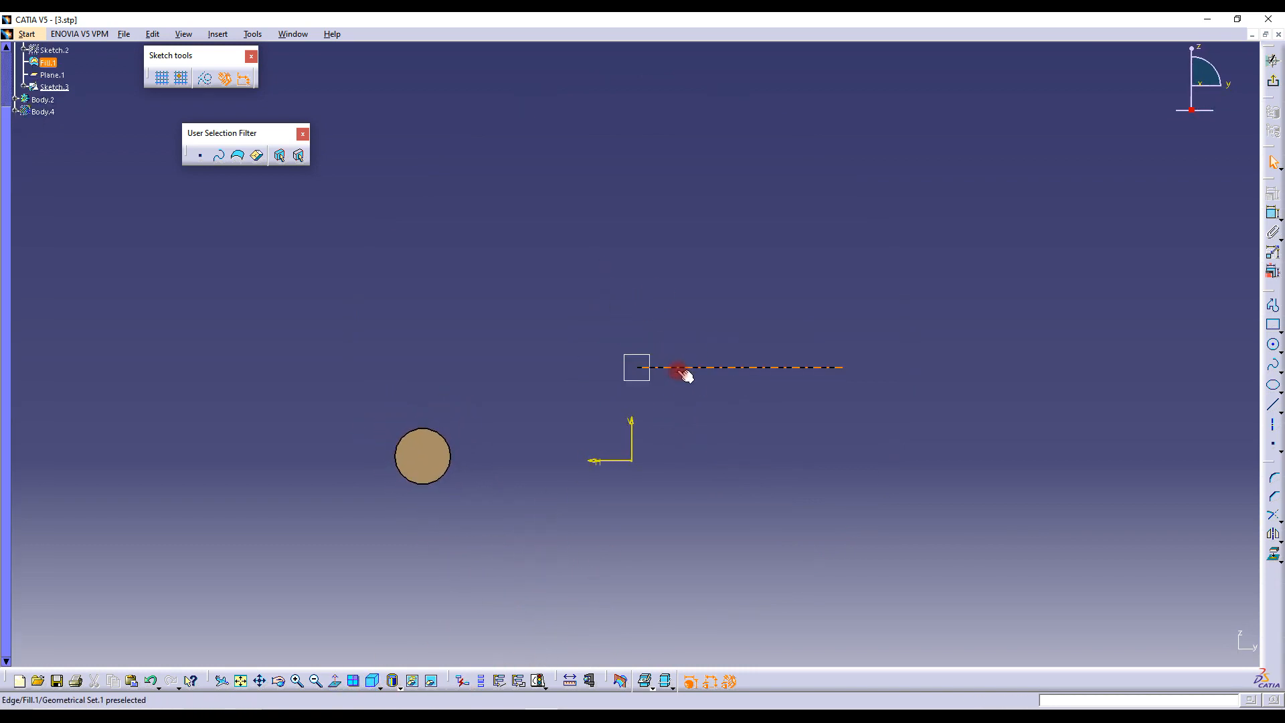
Sketch an open profile from the fill's end nearest the cylinder: a short vertical line down, then a sloping line towards the cylinder's upper side
click(1273, 306)
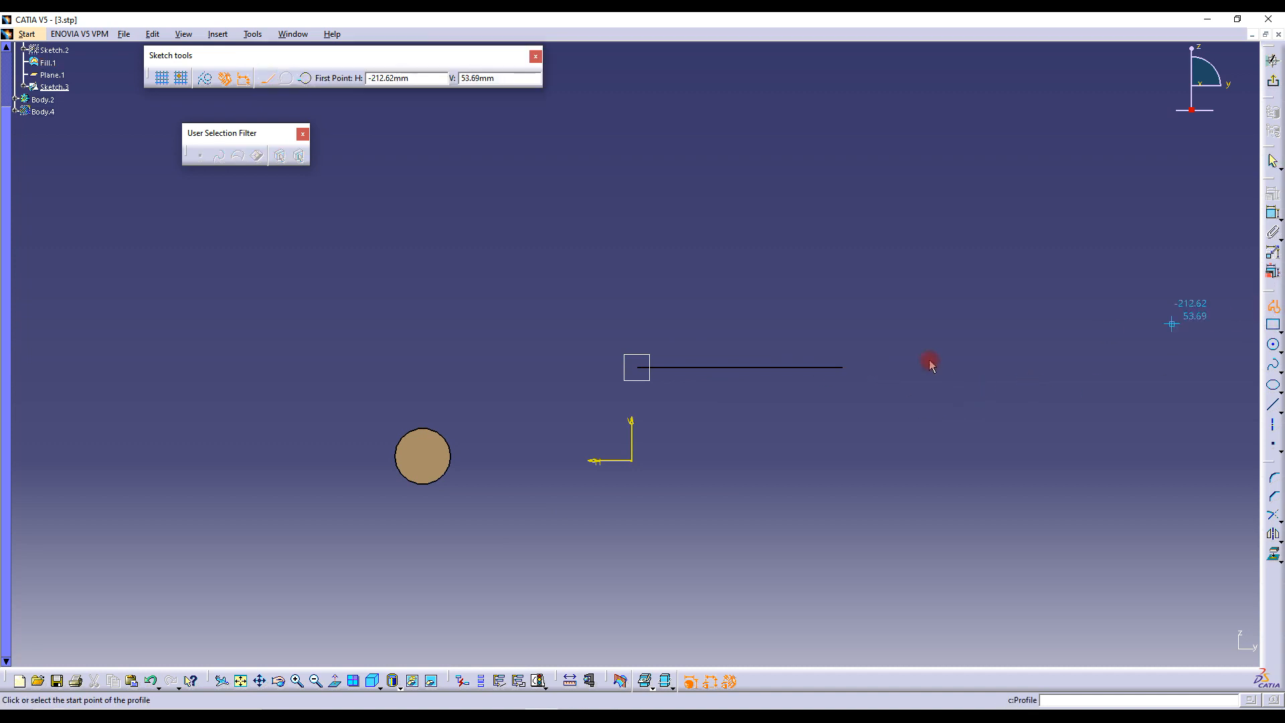
click(637, 367)
click(638, 395)
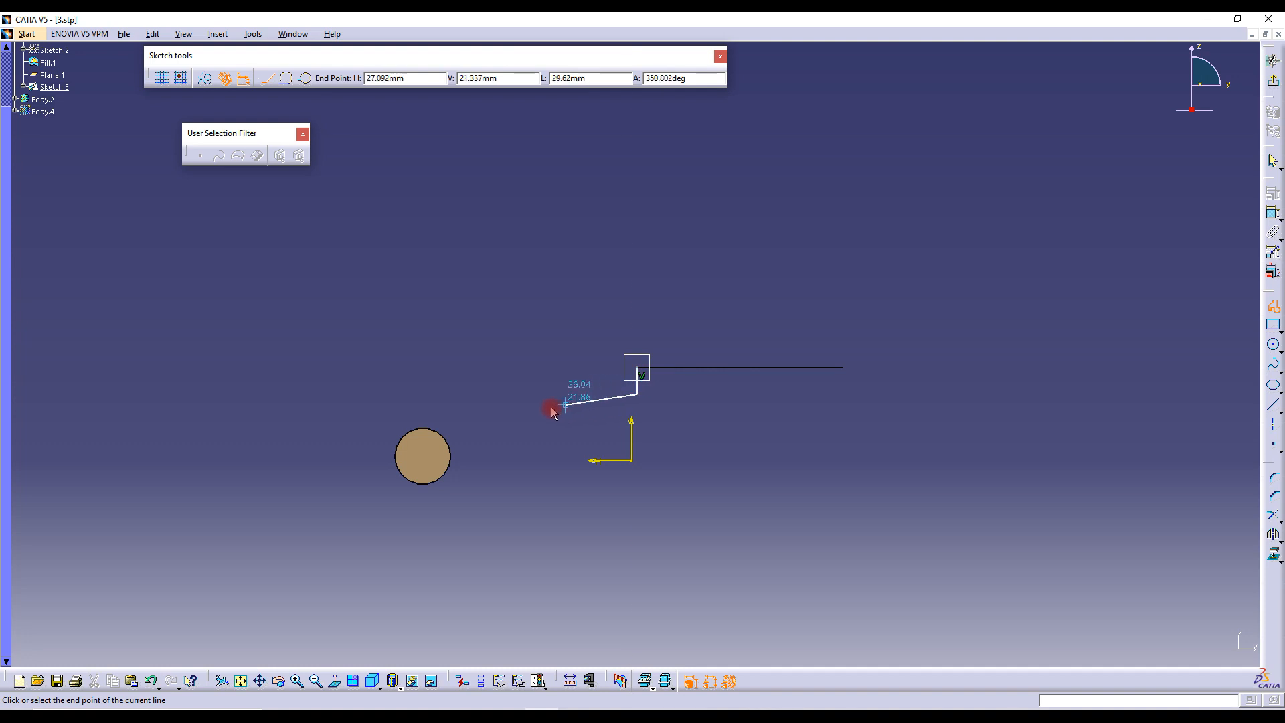
click(469, 428)
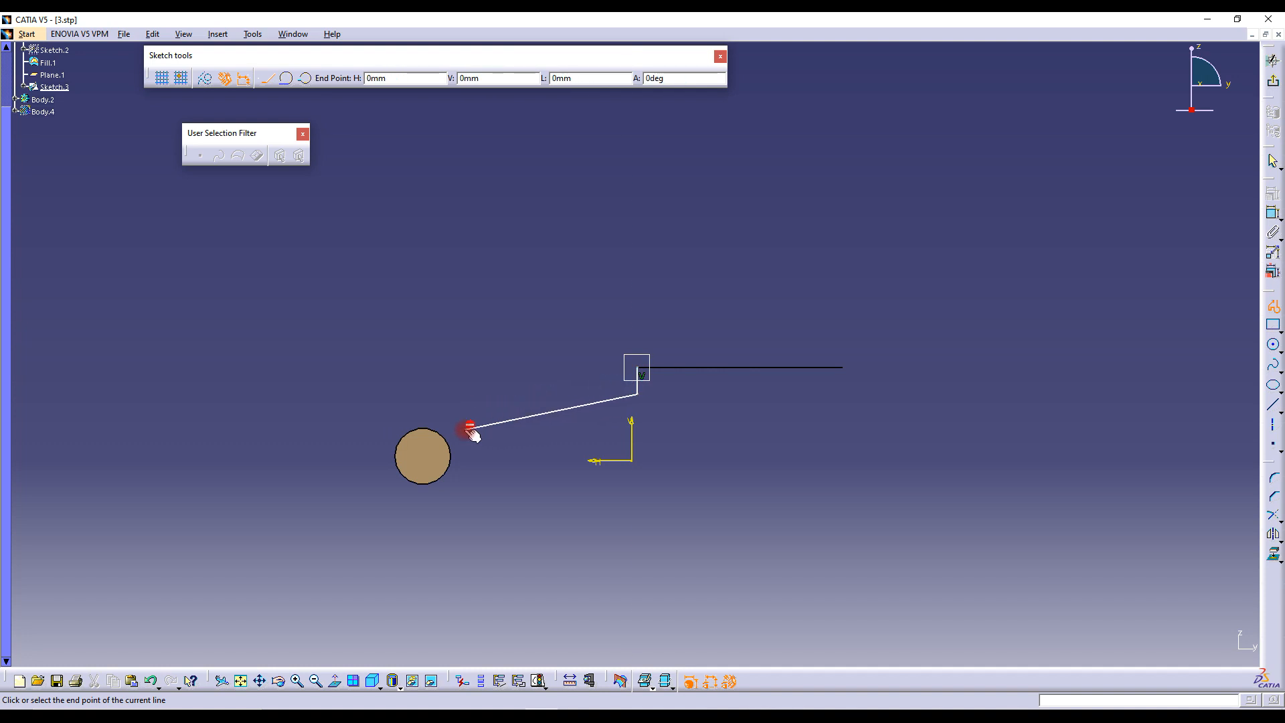
click(470, 429)
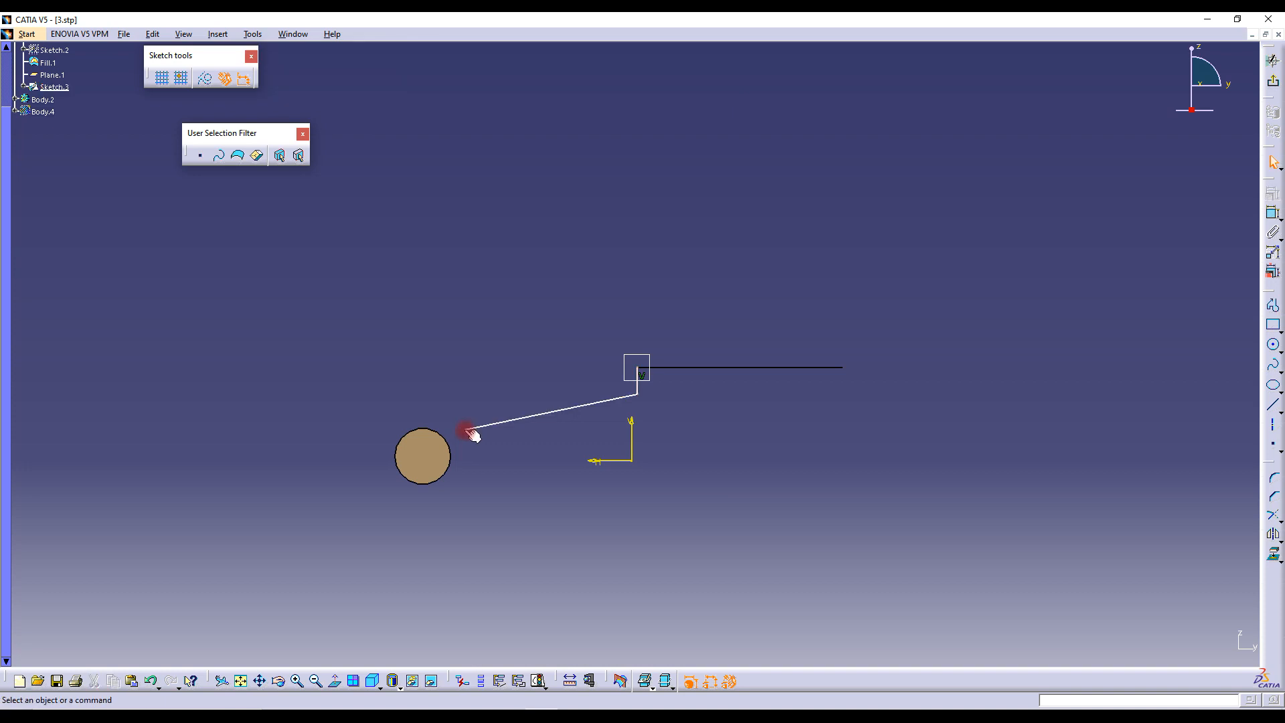
Sketch a lower profile from below the cylinder to a bend, on with an about 72 mm line to below the fill's far end, and up to it
click(1273, 304)
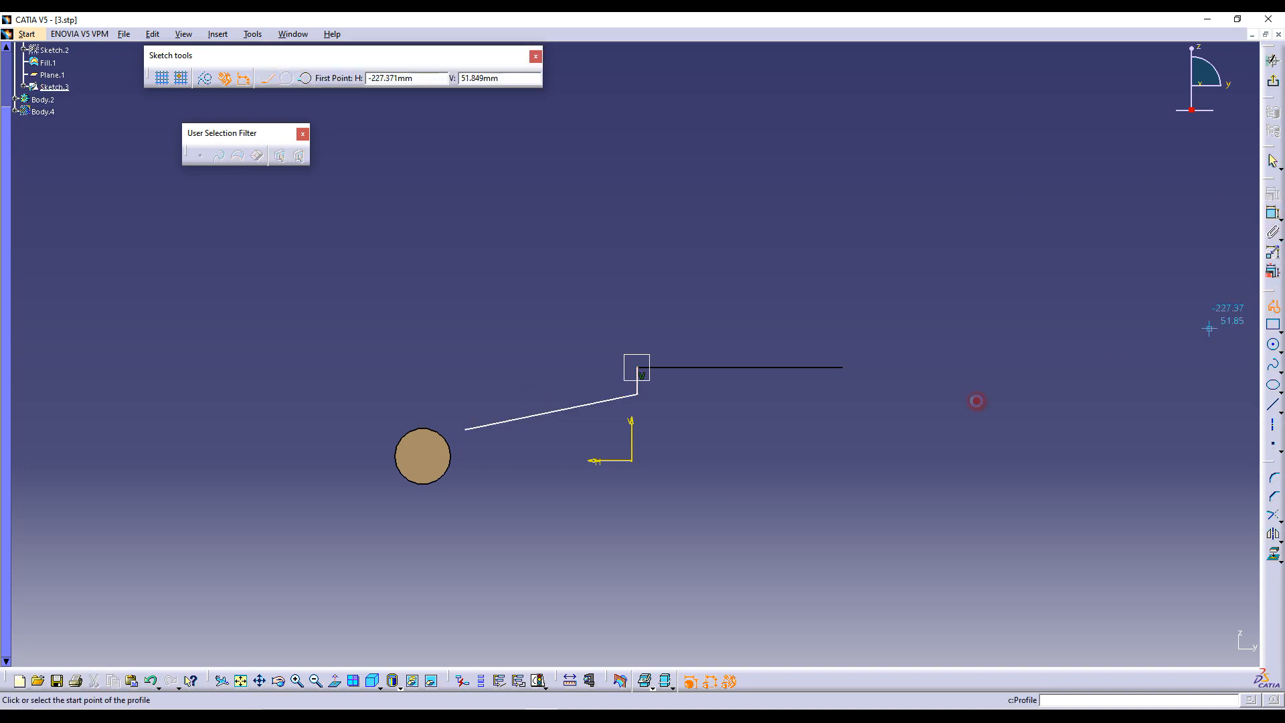
click(458, 498)
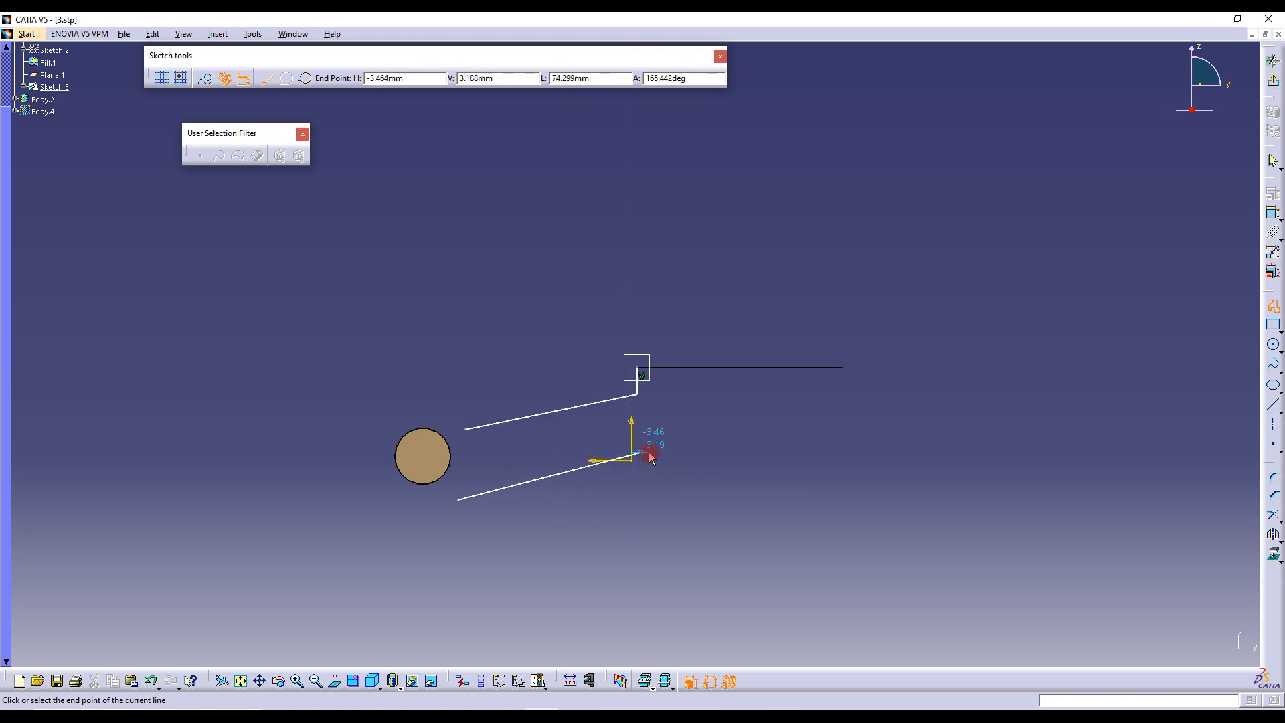
click(679, 451)
click(850, 394)
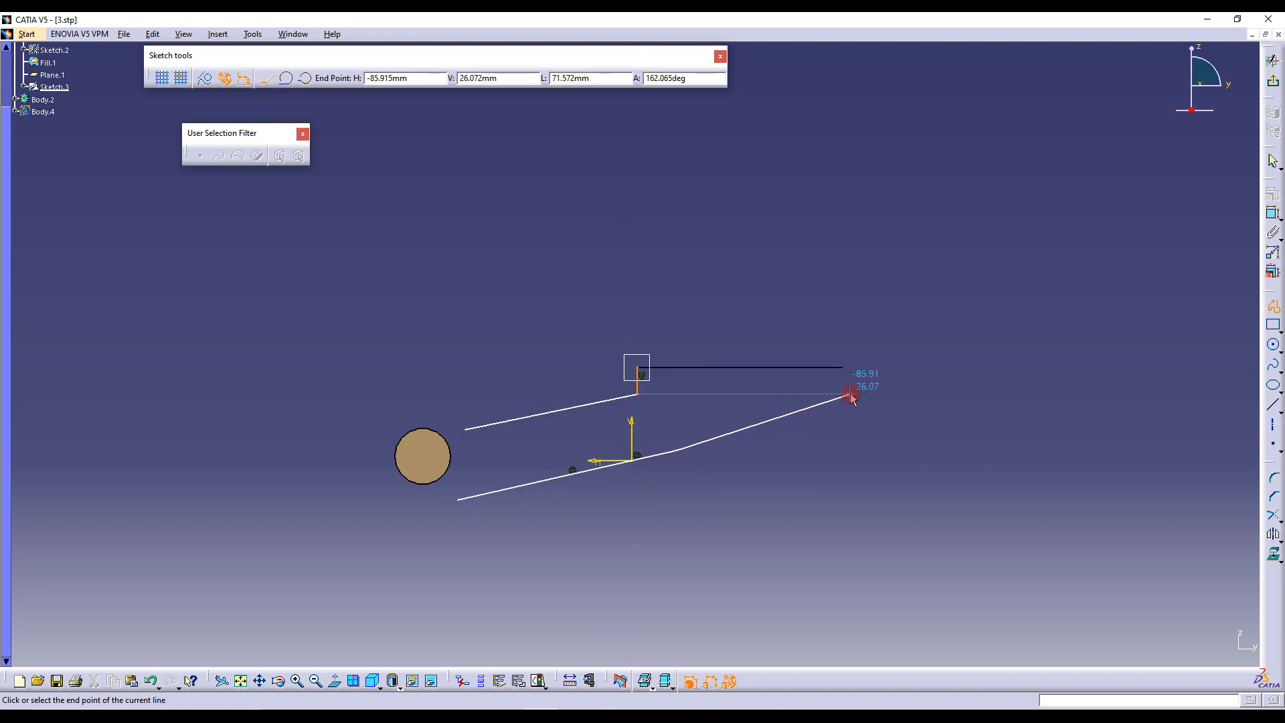
click(842, 367)
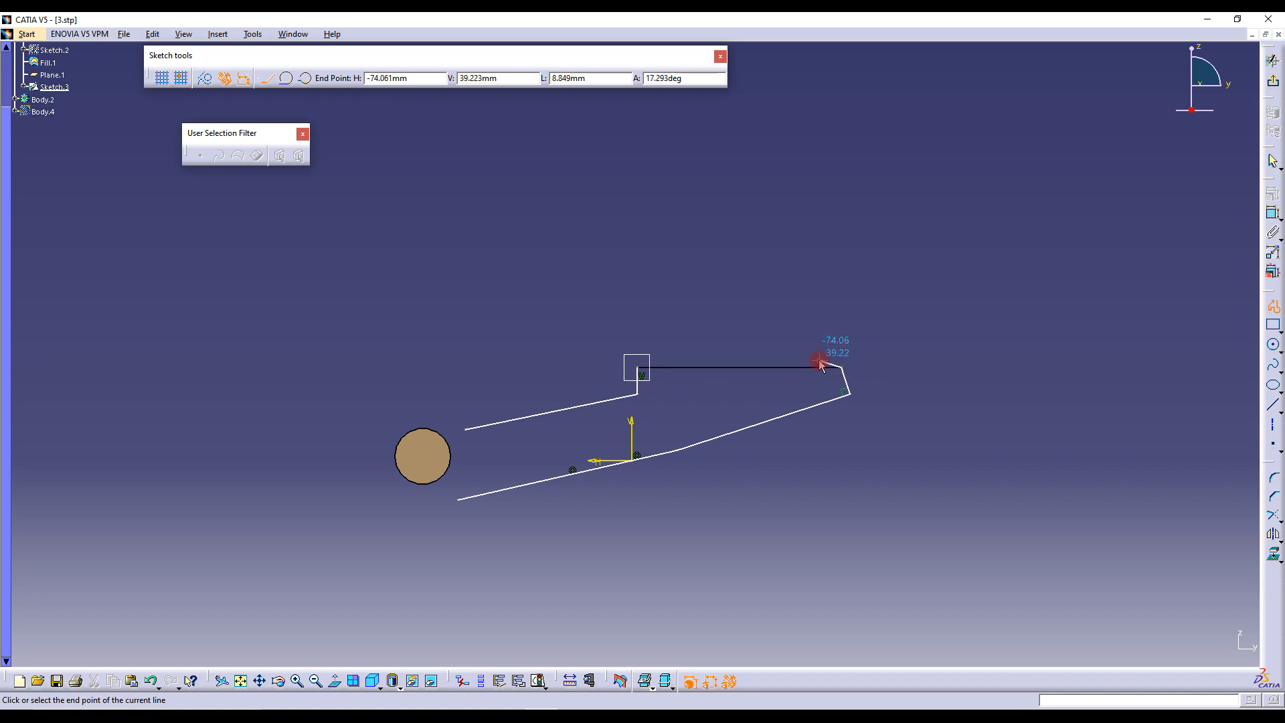
double_click(819, 363)
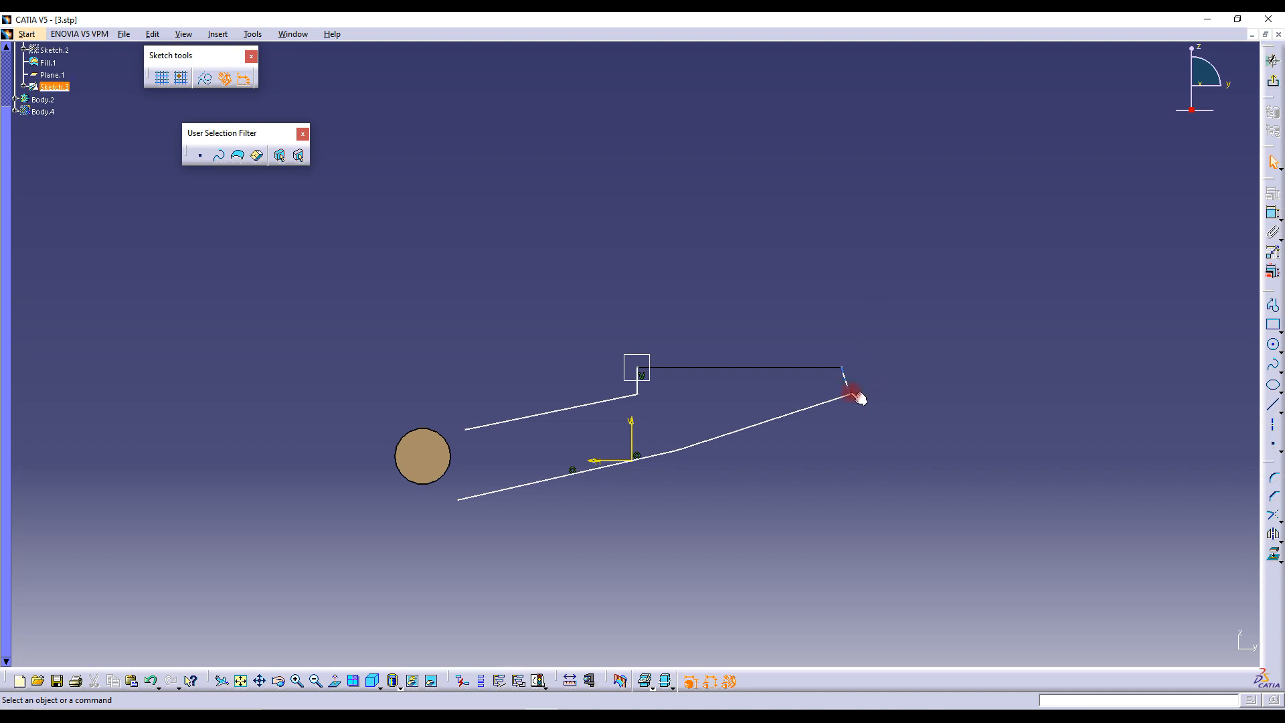
Make the short line at the fill's far end vertical and constrain its upper endpoint coincident with the end of the fill
right_click(849, 389)
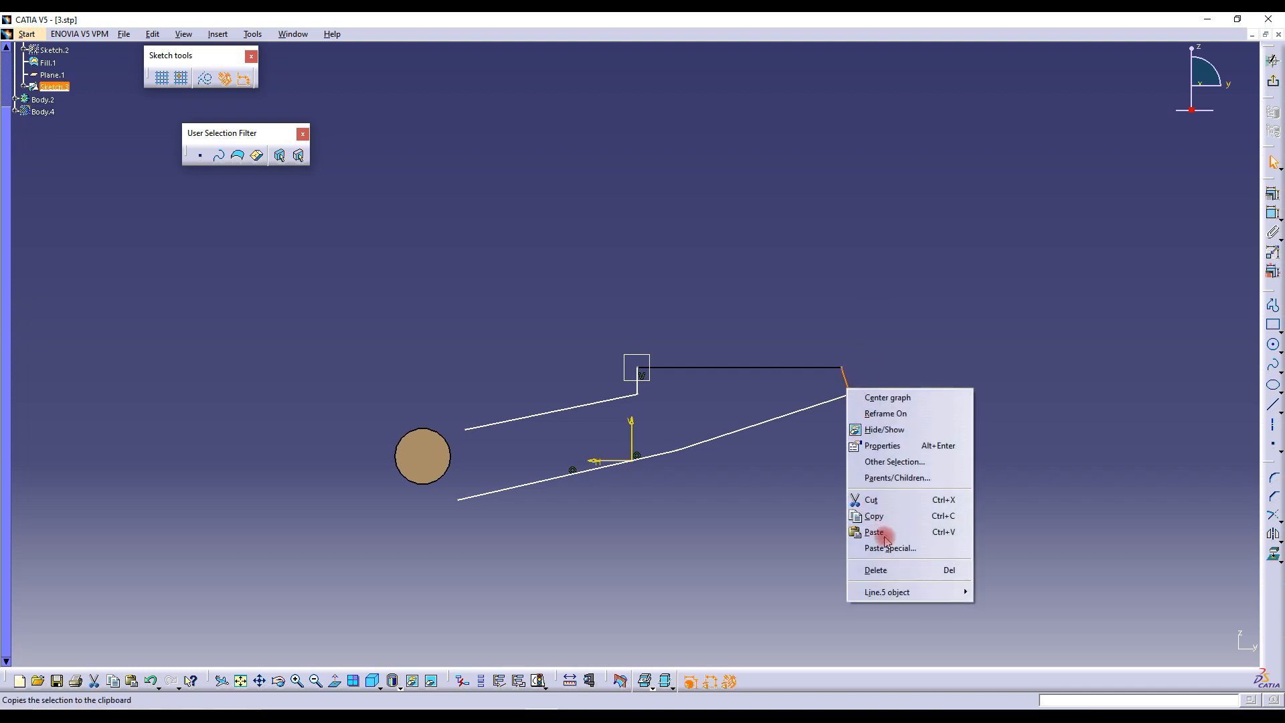
mouse_move(897, 591)
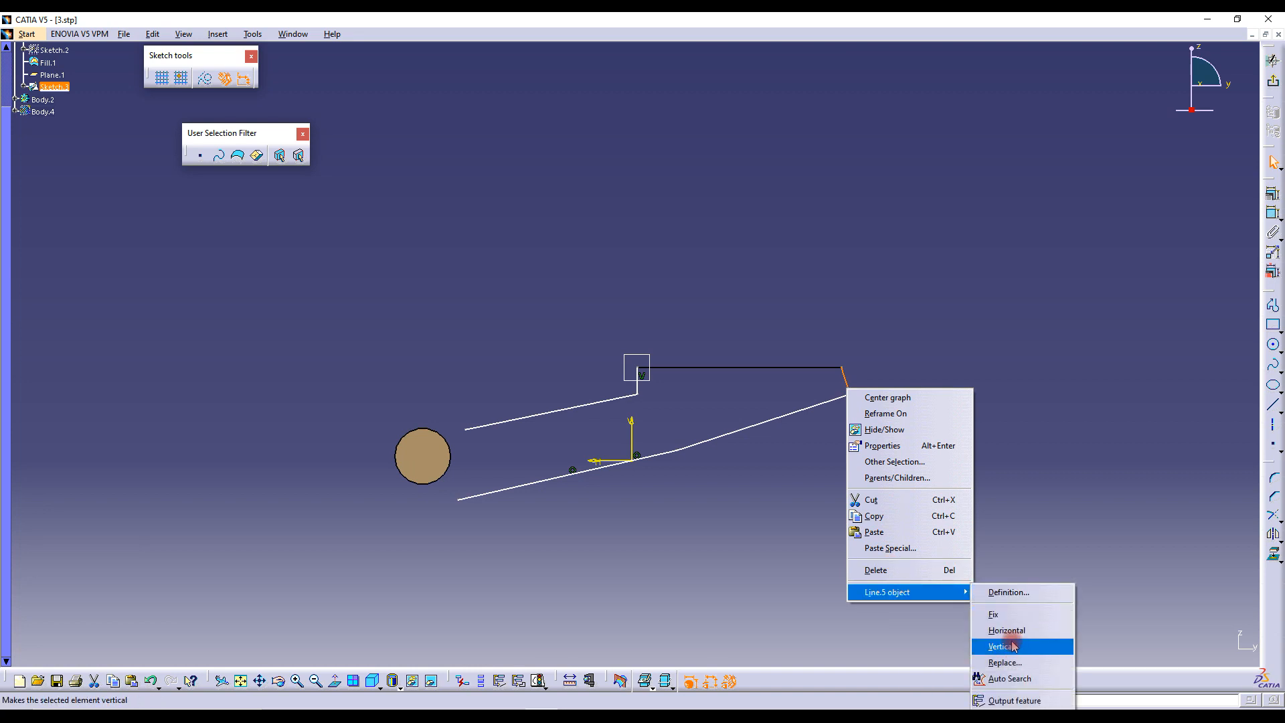
click(1008, 631)
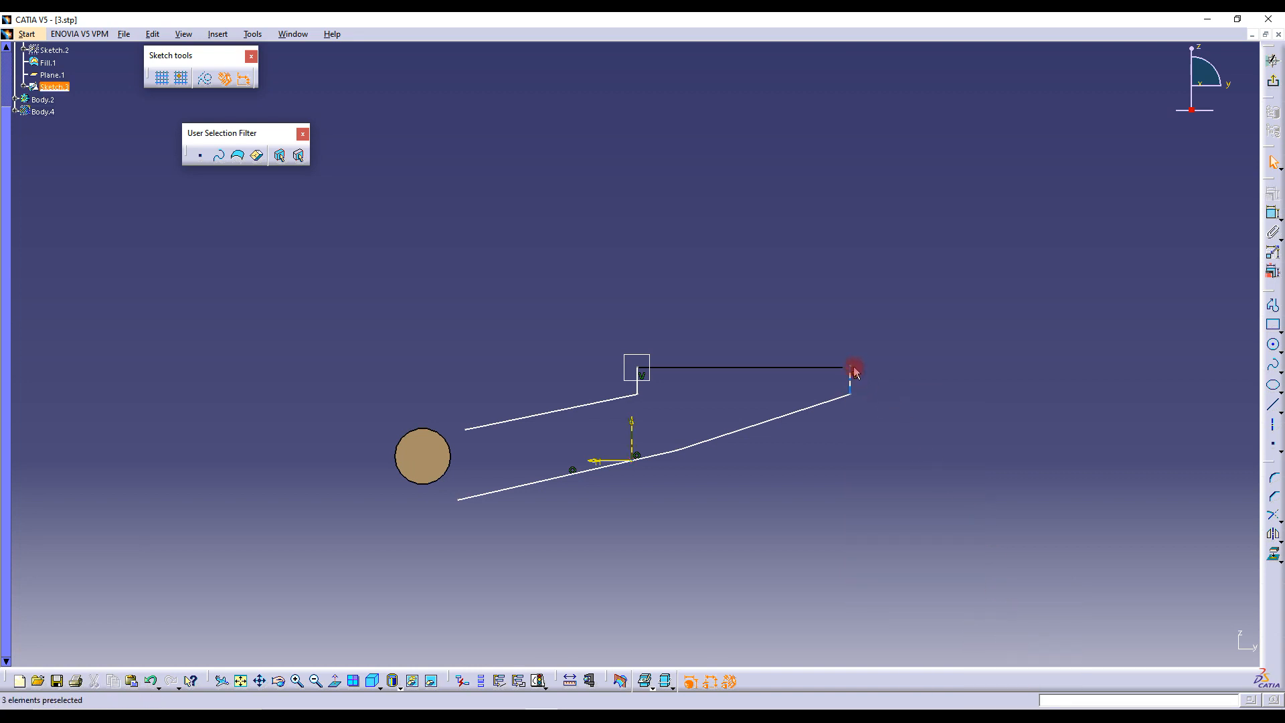
click(850, 367)
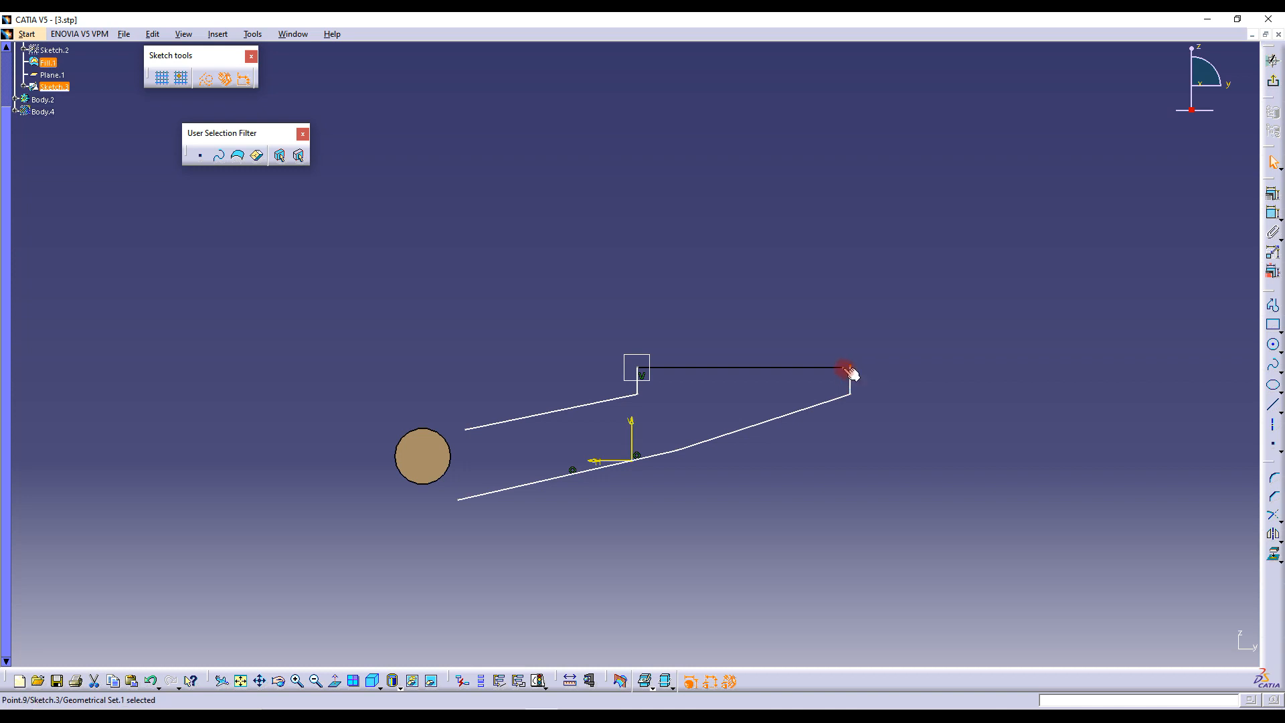
click(1272, 196)
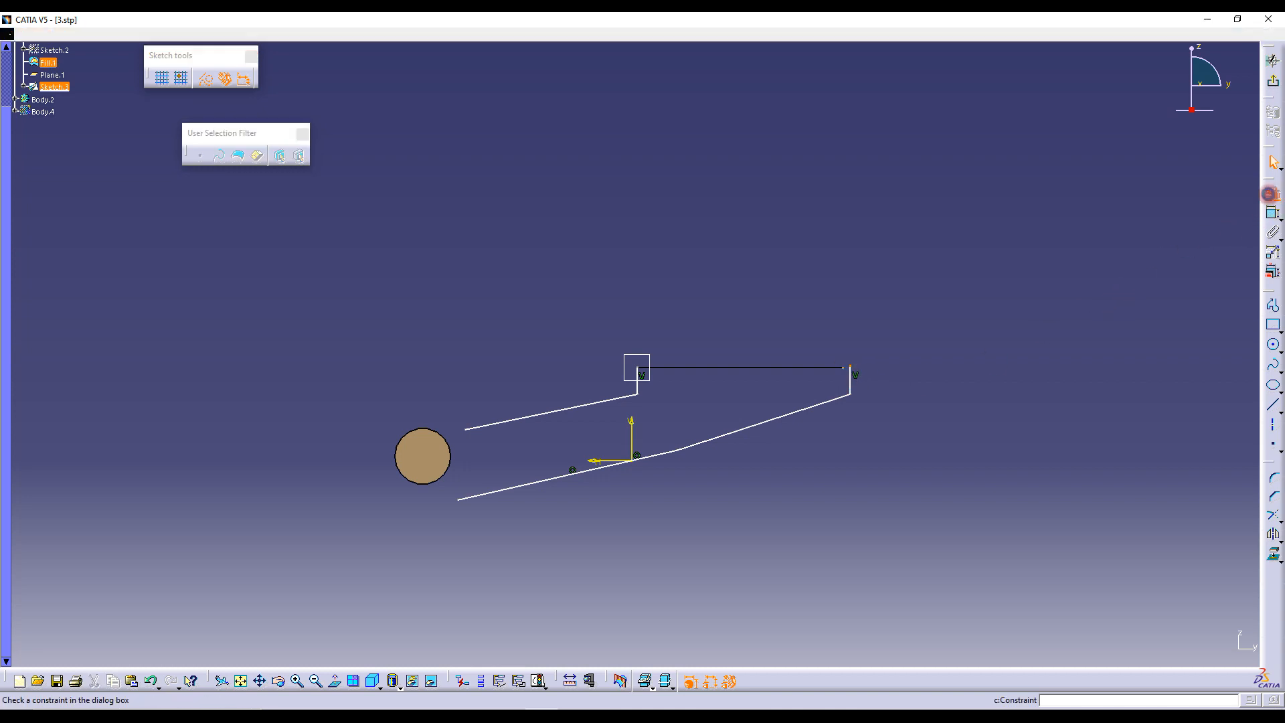
click(1198, 521)
click(1173, 646)
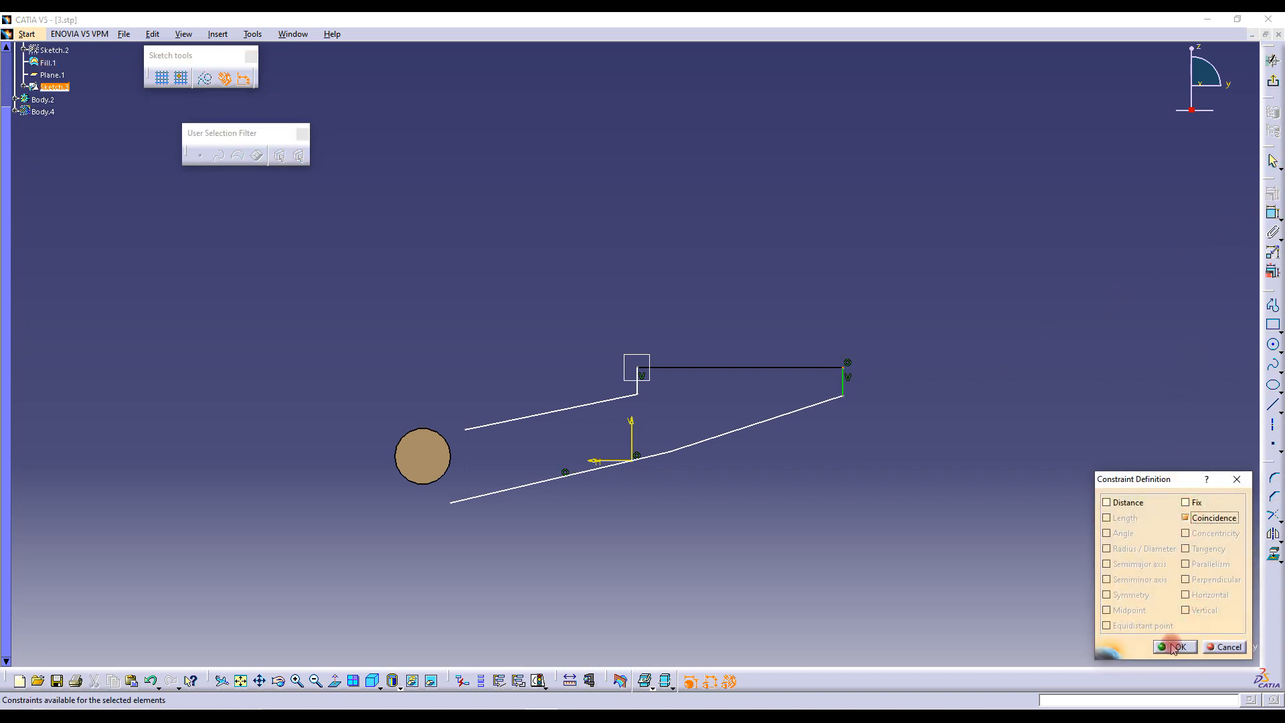
click(762, 526)
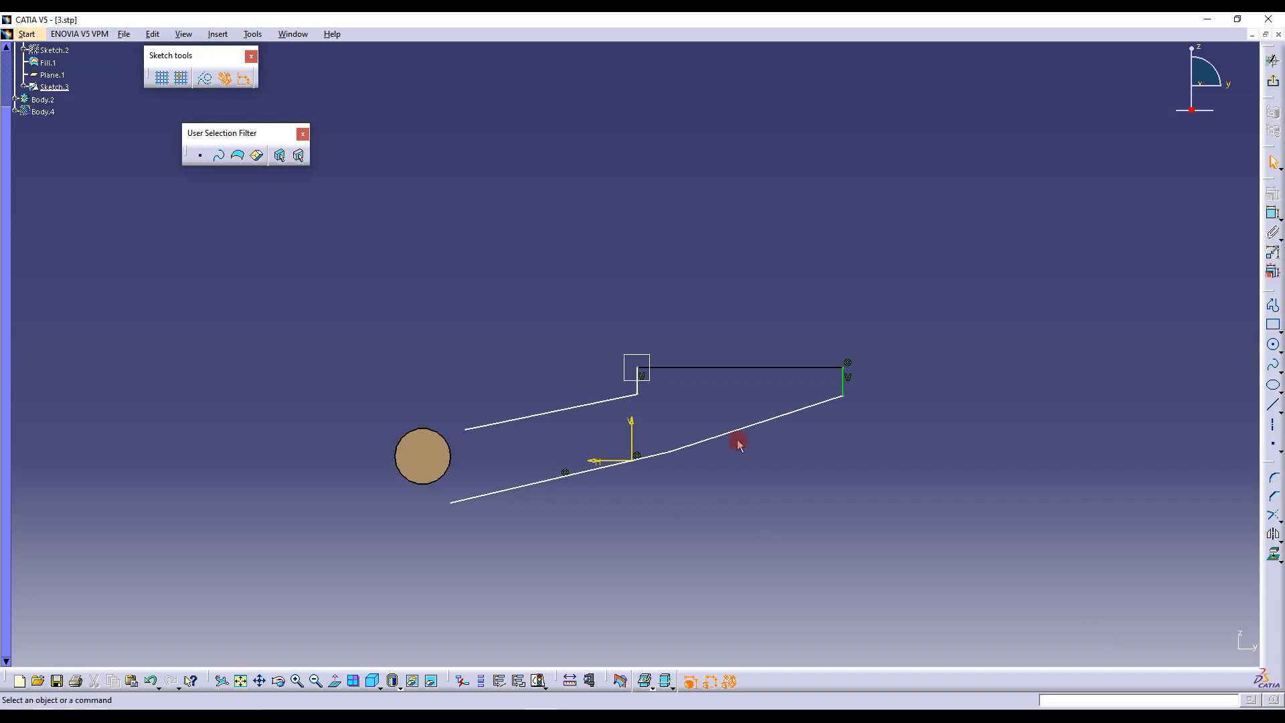
Draw a circle around the cylinder's end, reaching the lower line's free end, and constrain it concentric with the cylinder's circular edge
click(1274, 345)
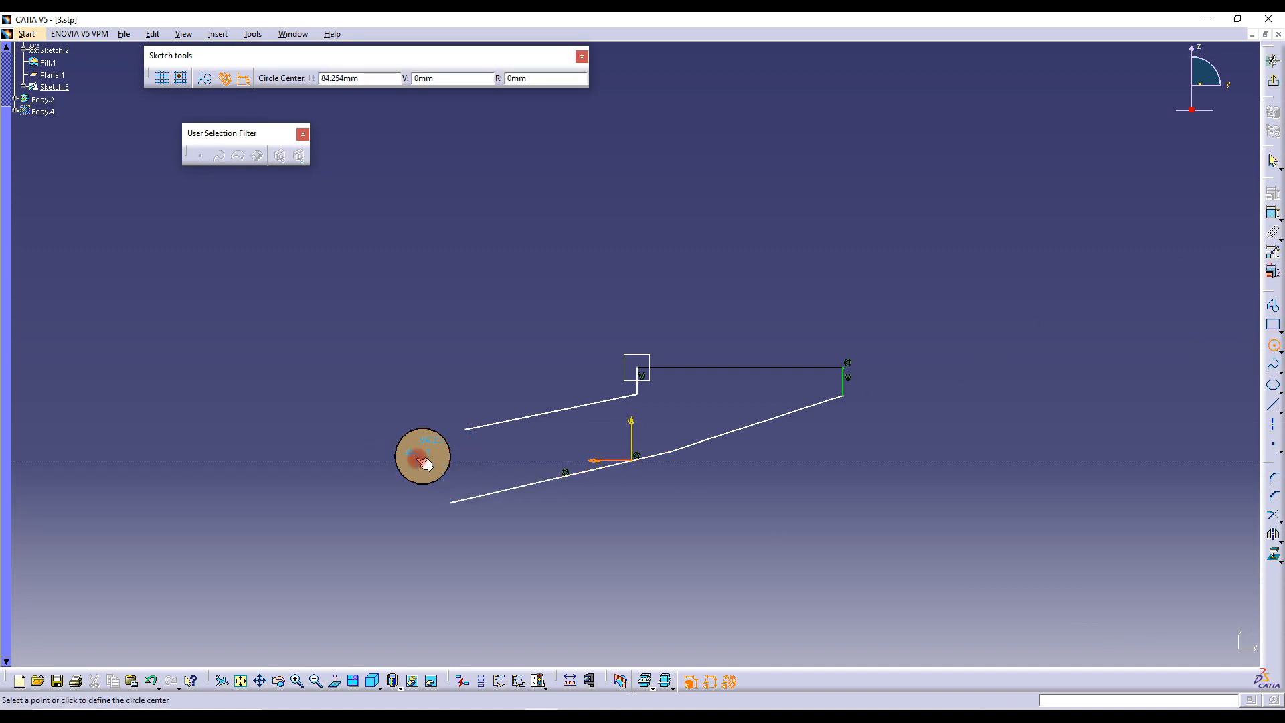
click(427, 456)
click(451, 502)
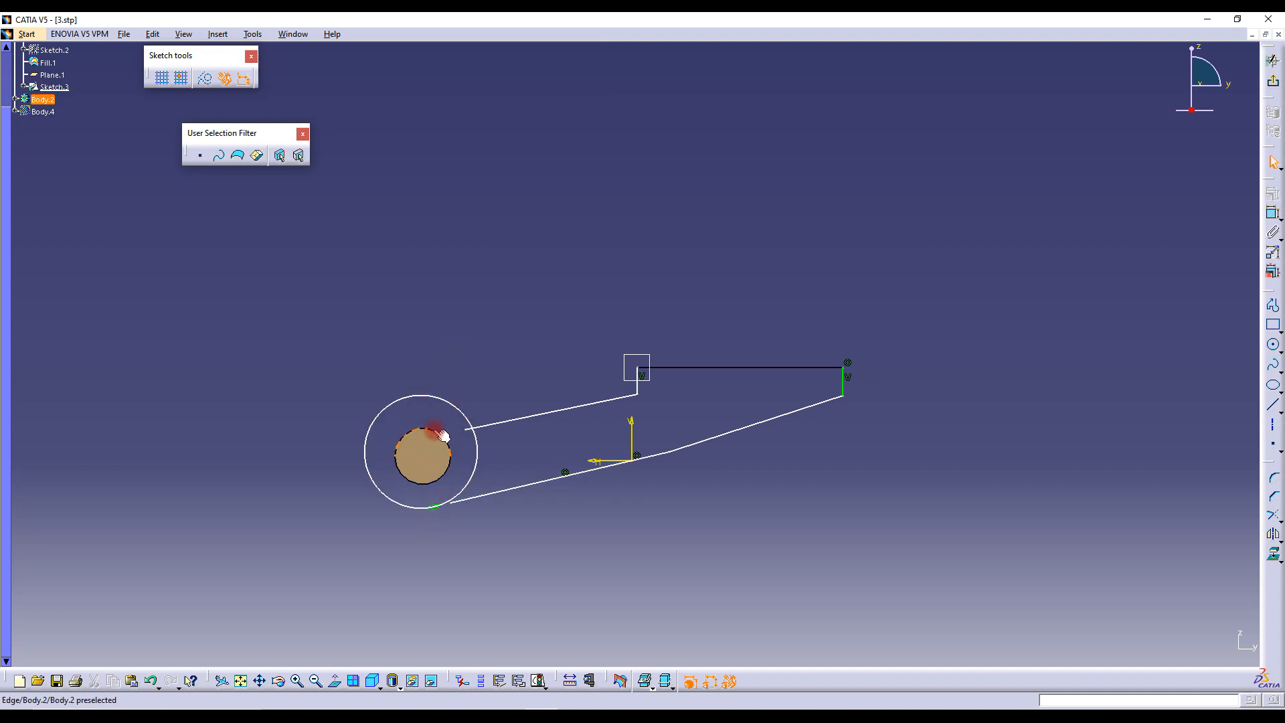
ctrl+click(440, 407)
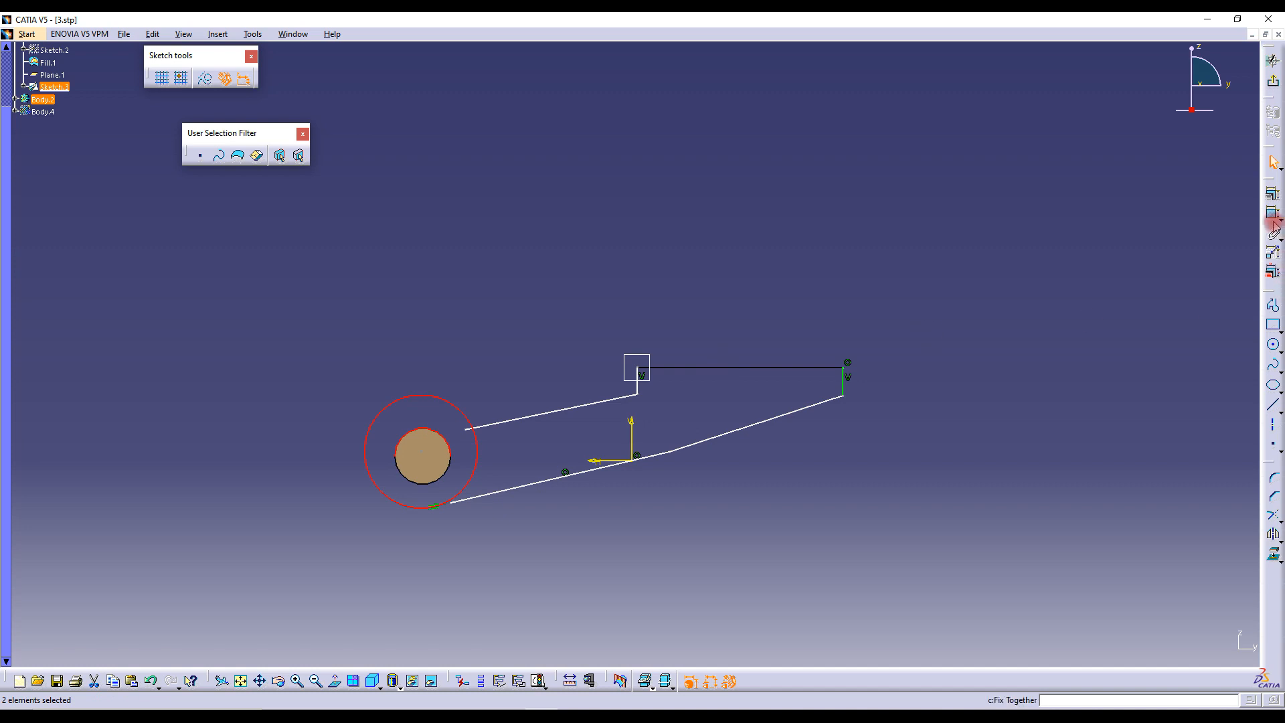
click(1272, 305)
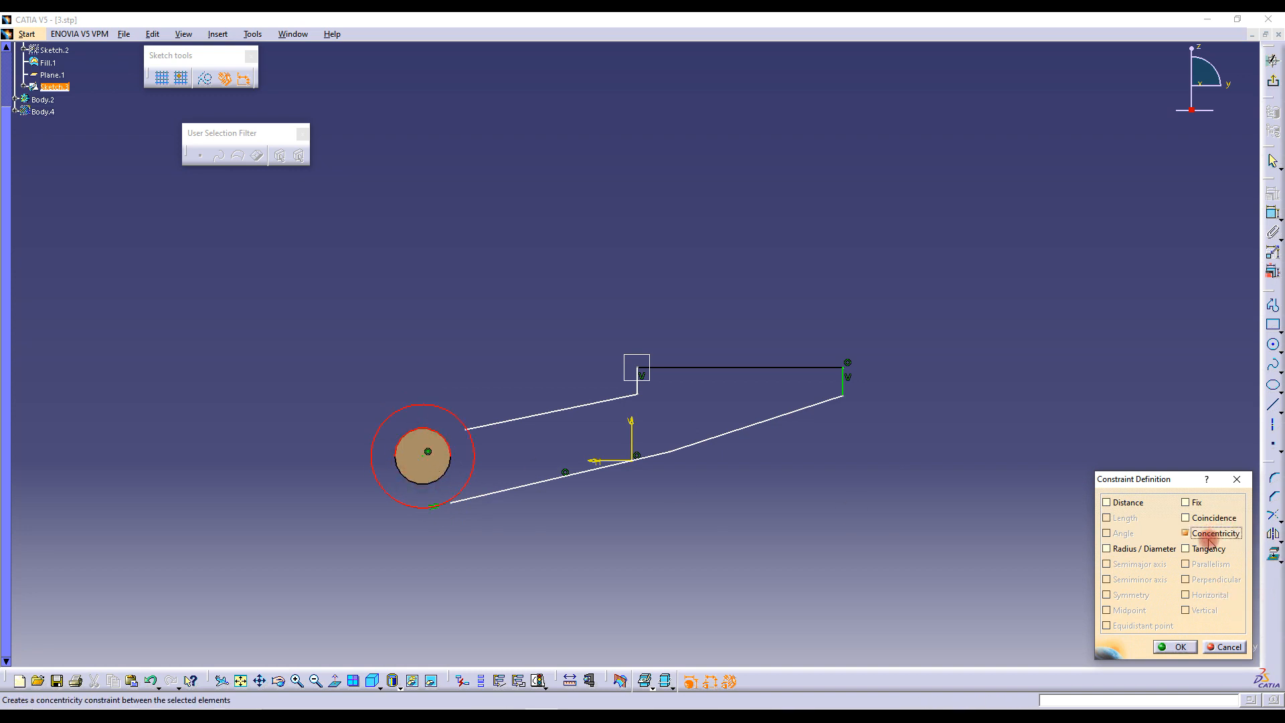
click(1174, 646)
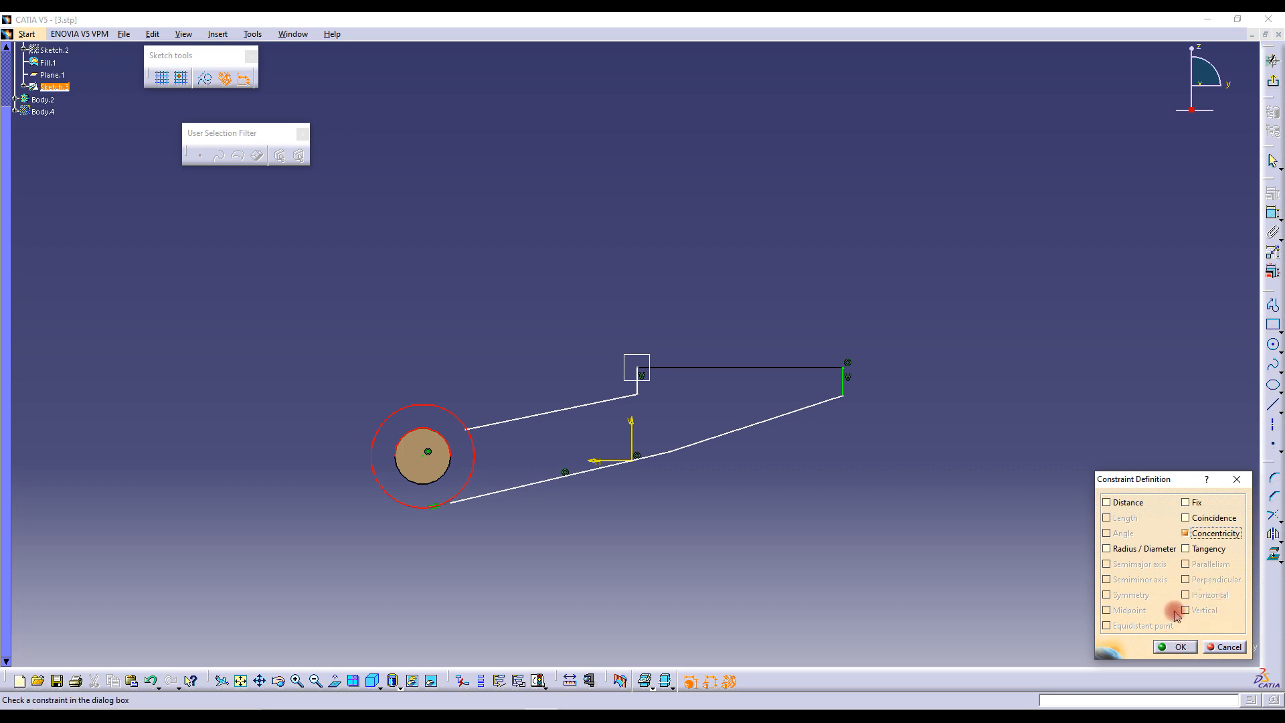
Make the outer circle concentric with the cylinder and set its diameter to 35 mm
click(1175, 646)
click(1272, 213)
click(432, 404)
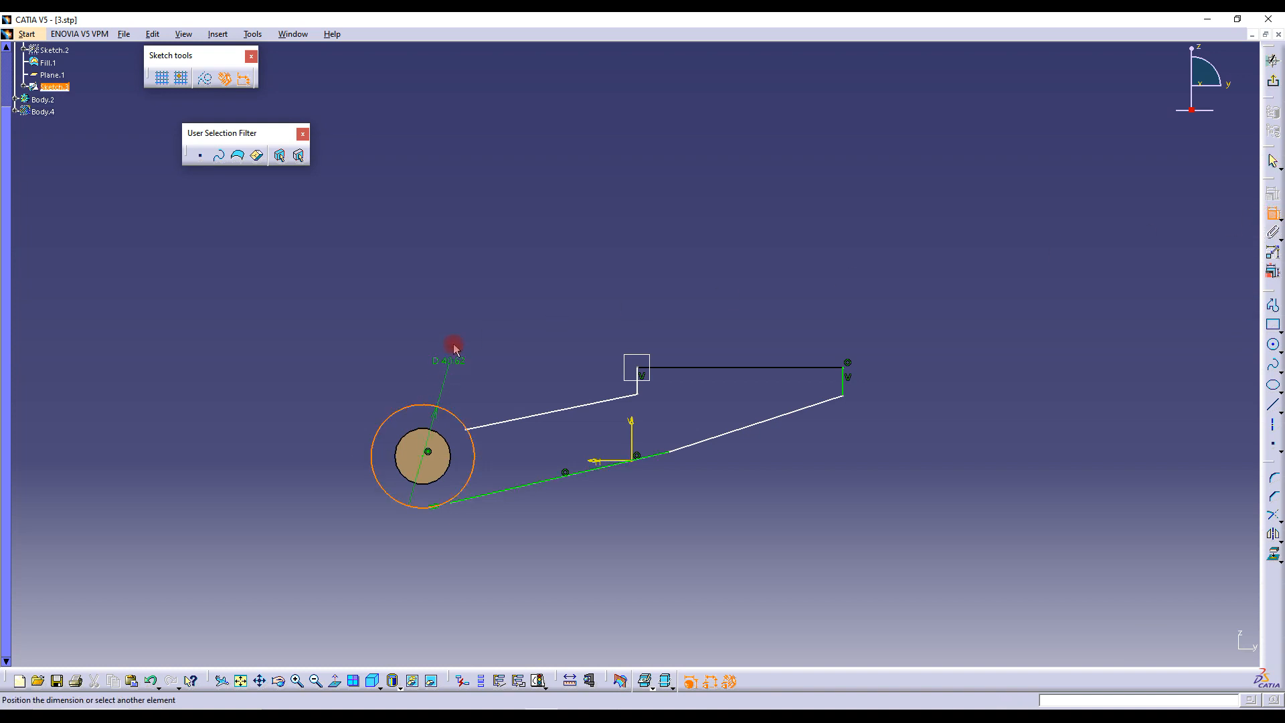
double_click(459, 338)
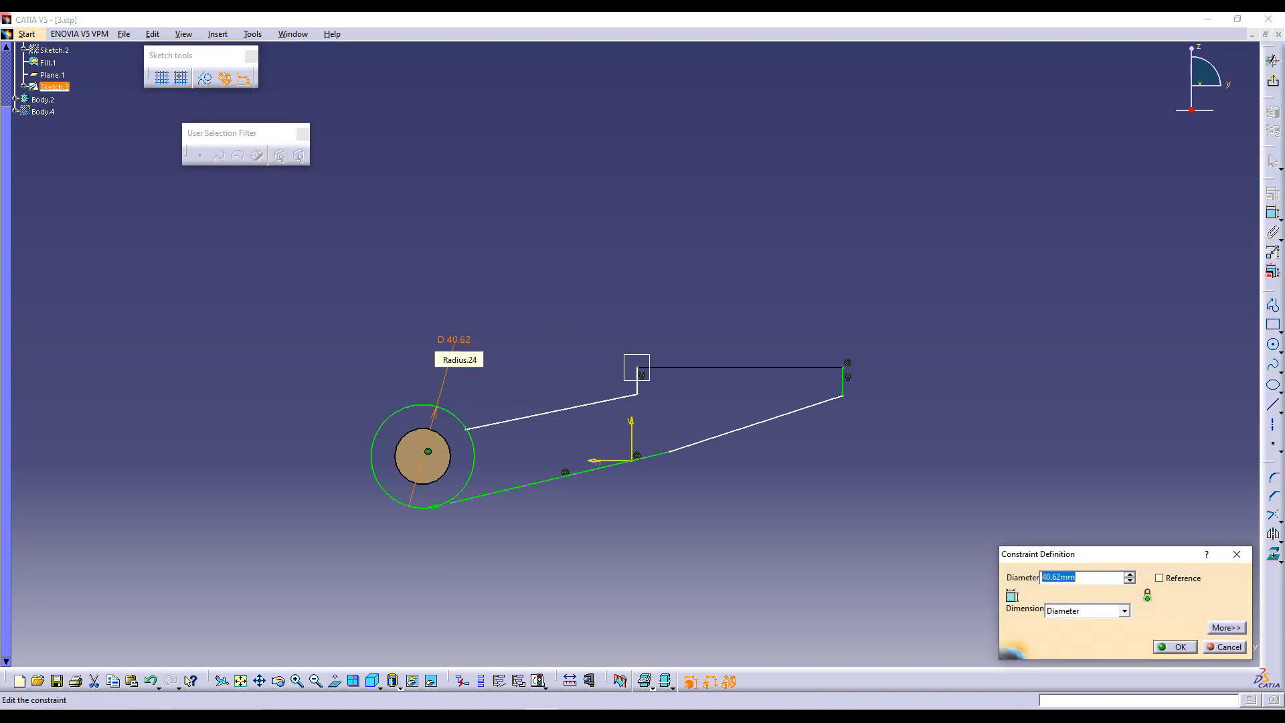
key(Return)
click(588, 438)
Delete the tangency constraint between the circle and the lower sloping line
click(468, 499)
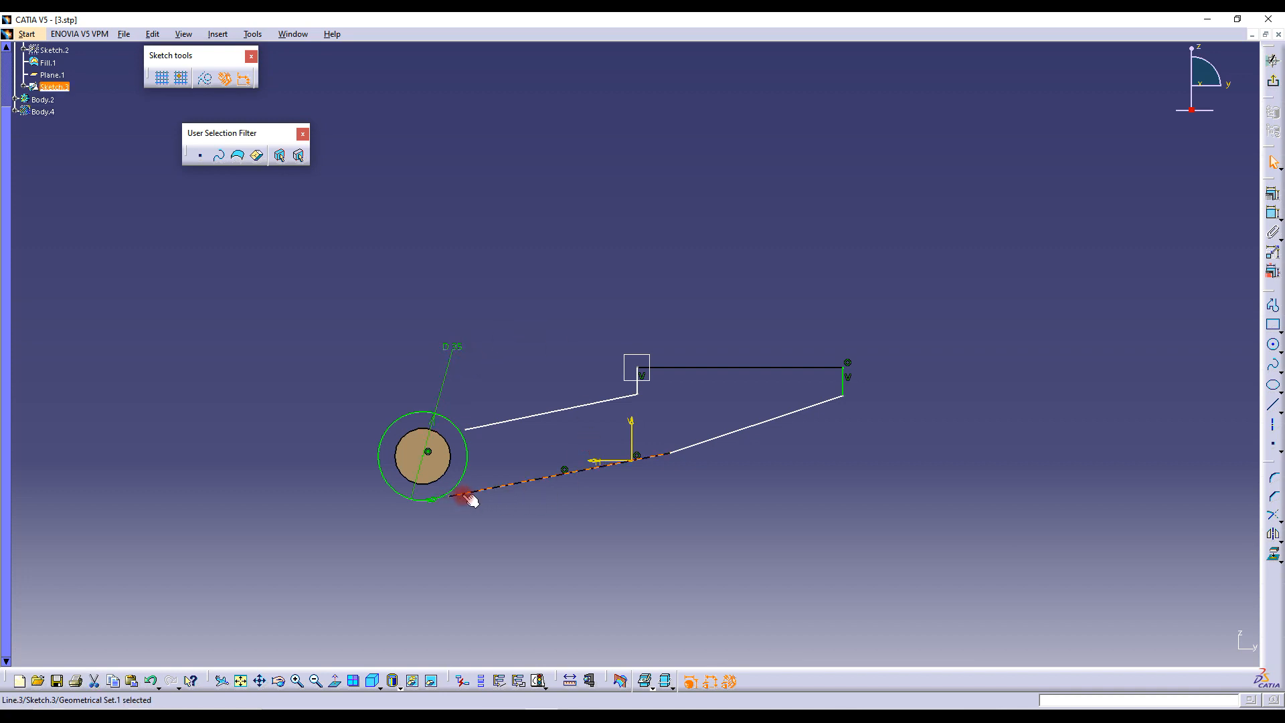
mouse_move(520, 456)
middle_down()
mouse_move(573, 419)
mouse_move(637, 284)
middle_up()
click(632, 358)
middle_drag(387, 503, 703, 367)
mouse_move(639, 430)
middle_down()
mouse_move(592, 378)
mouse_move(586, 343)
middle_up()
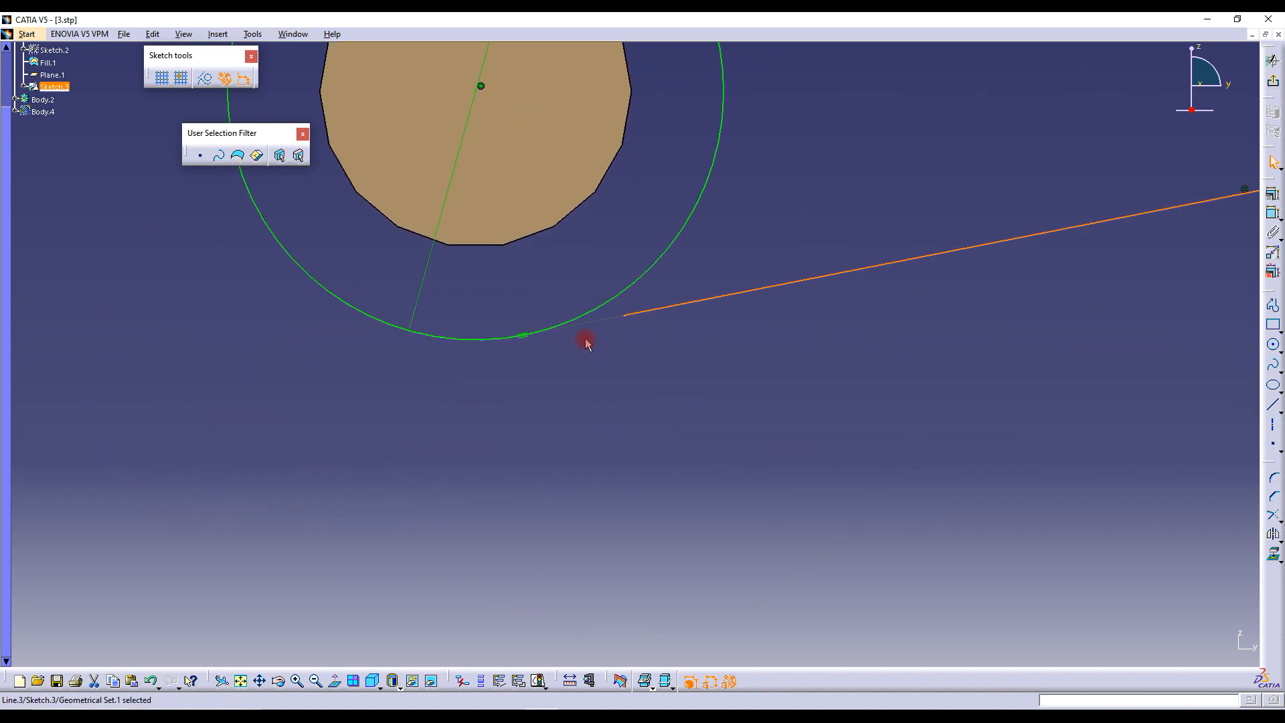
click(516, 340)
click(525, 344)
key(Delete)
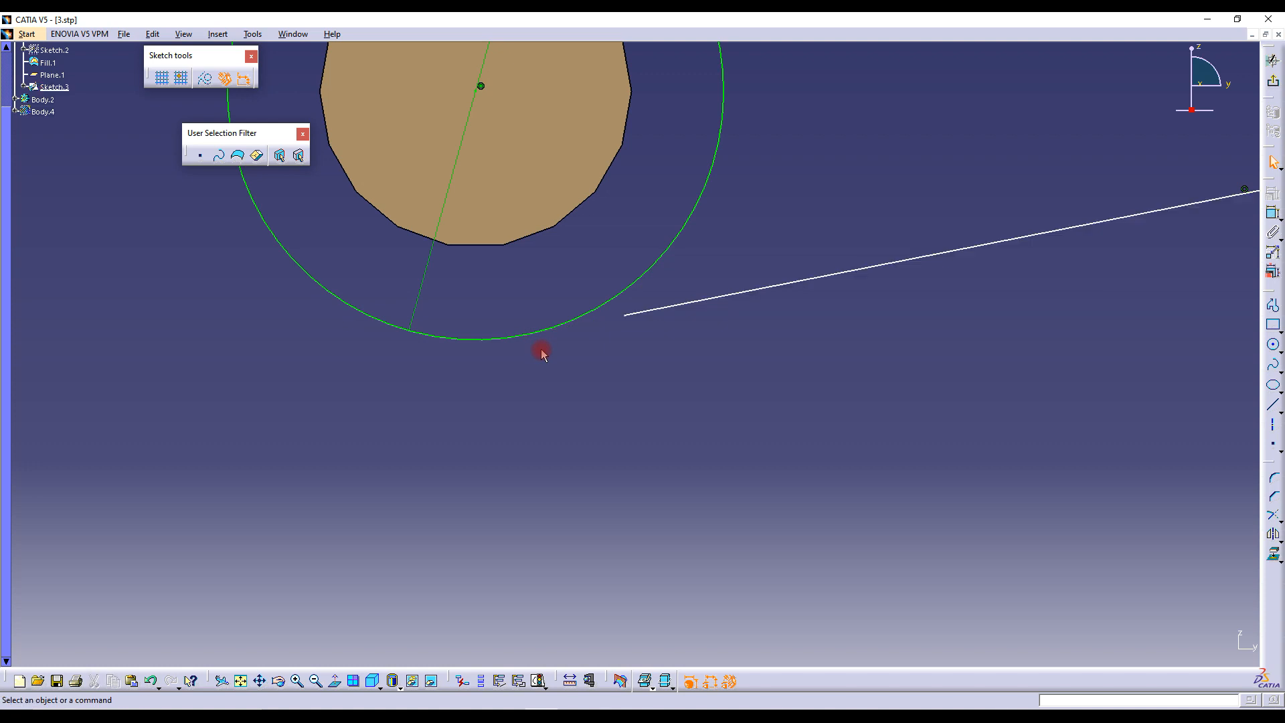
Pull the free end of the upper sloping line towards the circle and constrain it coincident with the circle
mouse_move(619, 231)
middle_down()
mouse_move(654, 314)
mouse_move(614, 343)
middle_up()
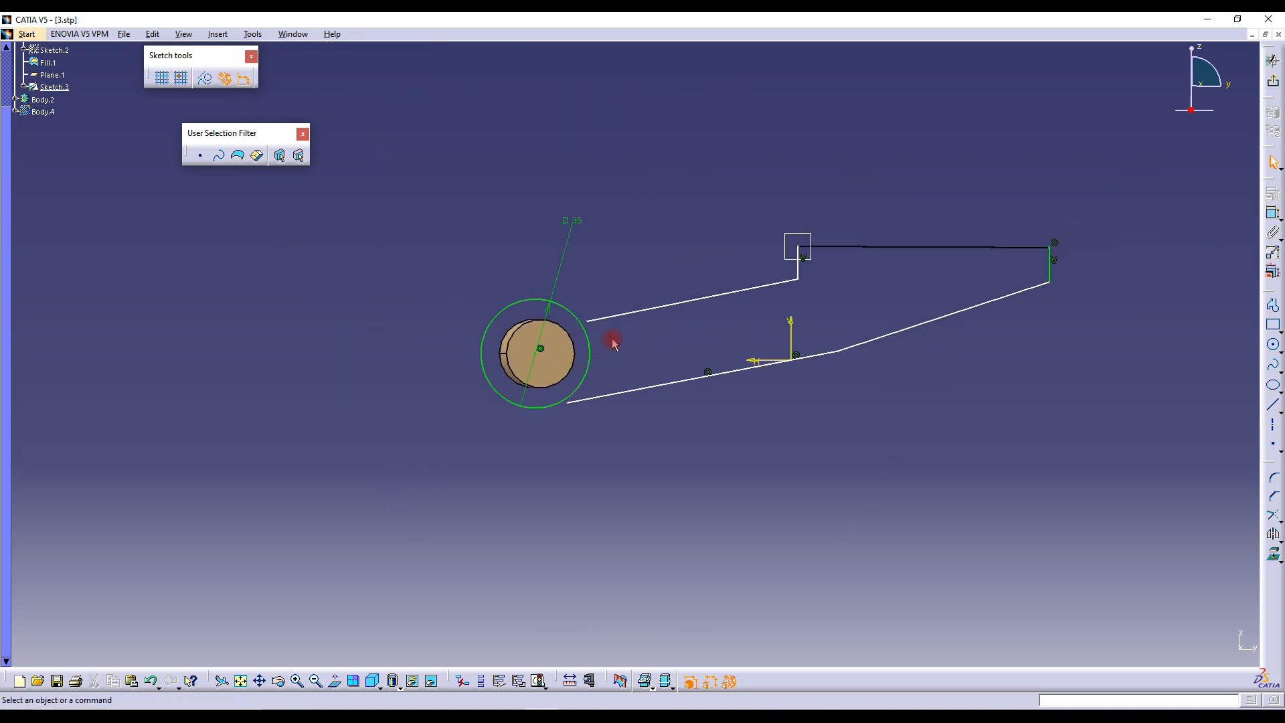
click(599, 320)
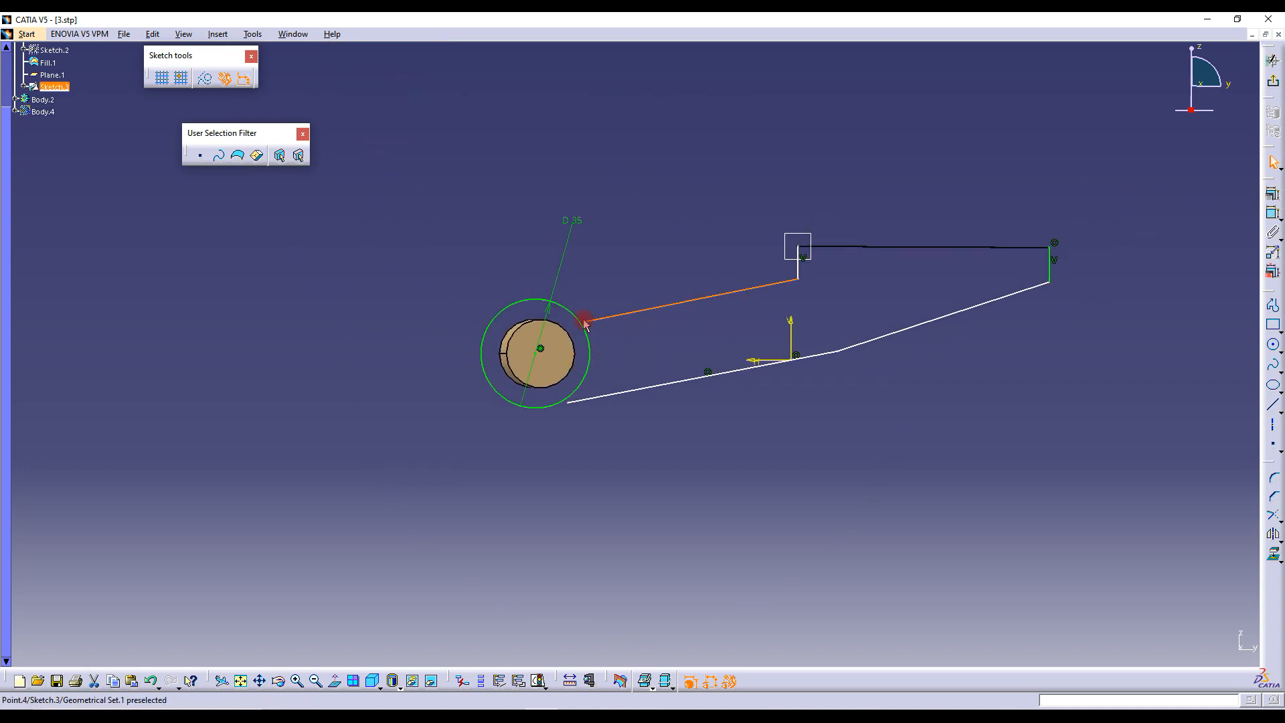
drag(590, 320, 586, 309)
click(563, 307)
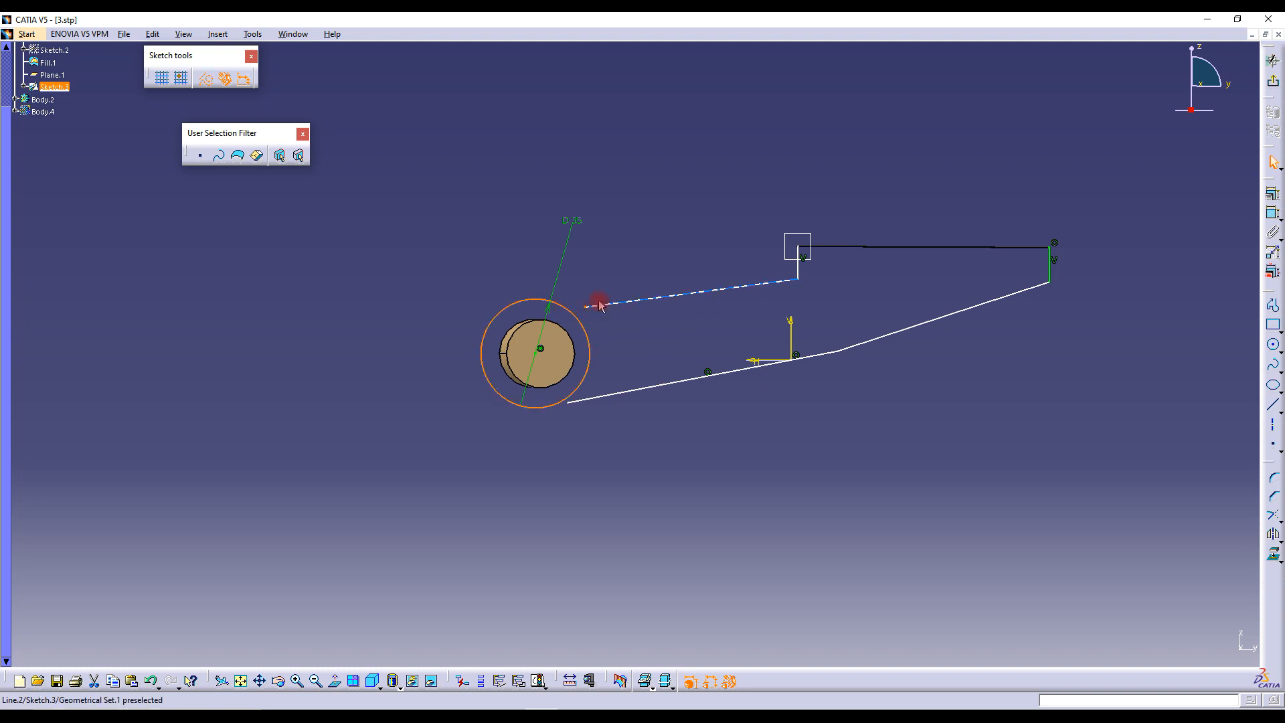
click(587, 308)
click(1272, 194)
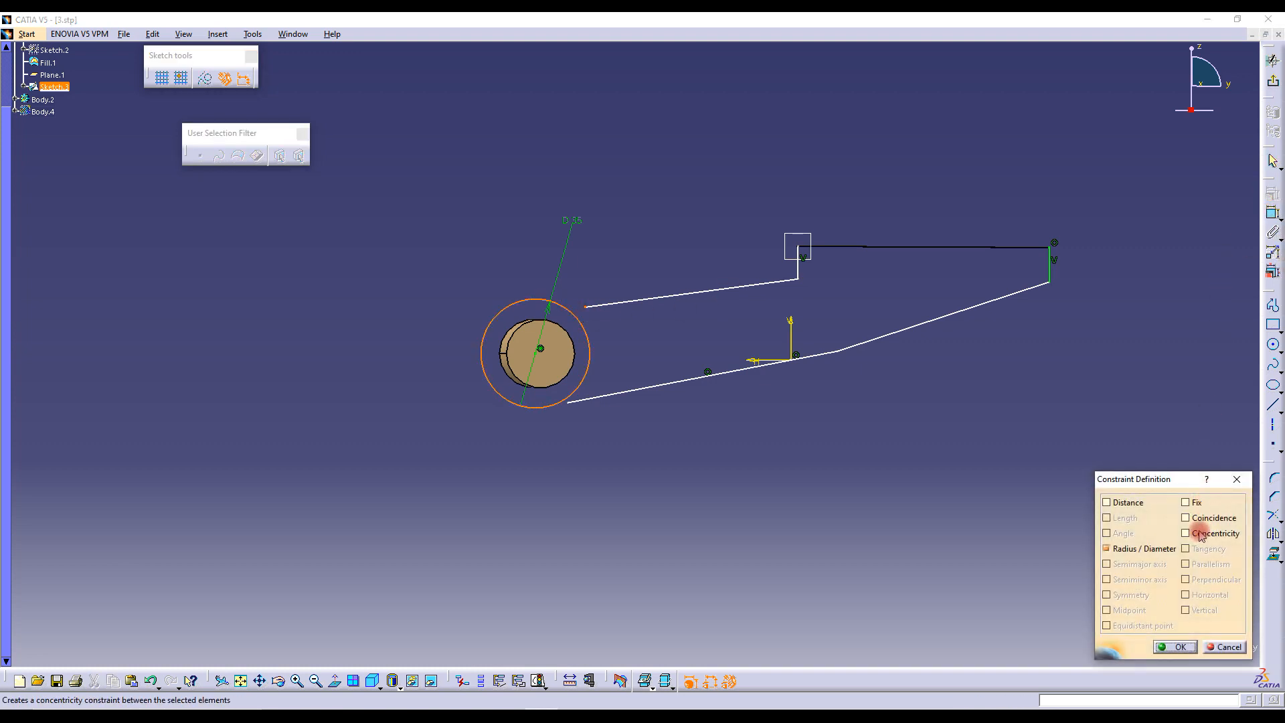
click(1202, 520)
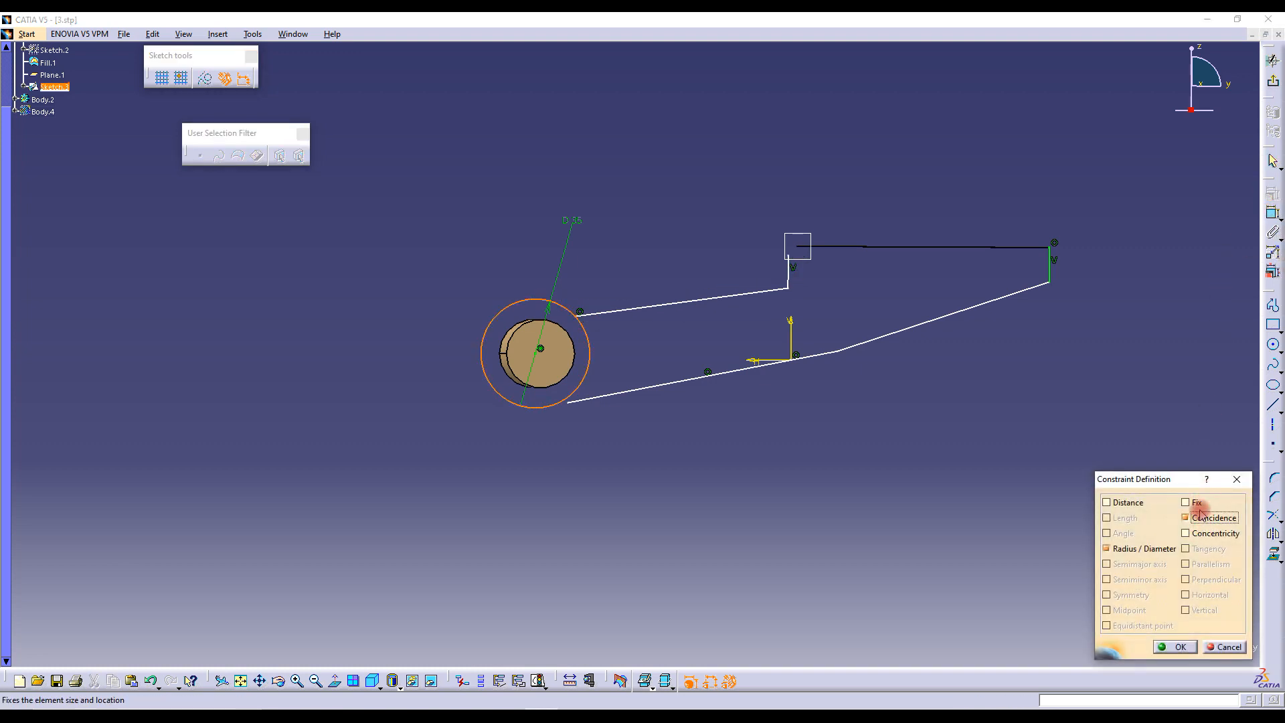
click(1179, 647)
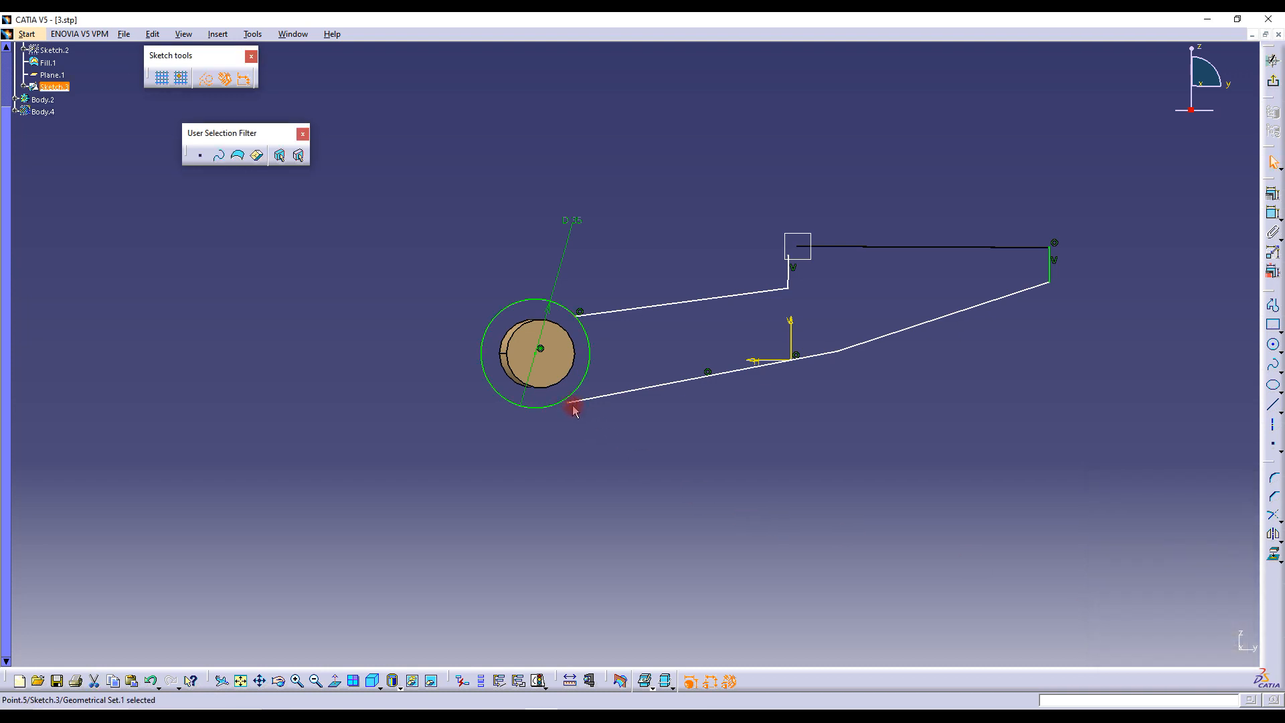
Constrain the free end of the lower sloping line coincident with the circle
click(1273, 195)
click(1202, 517)
click(1171, 647)
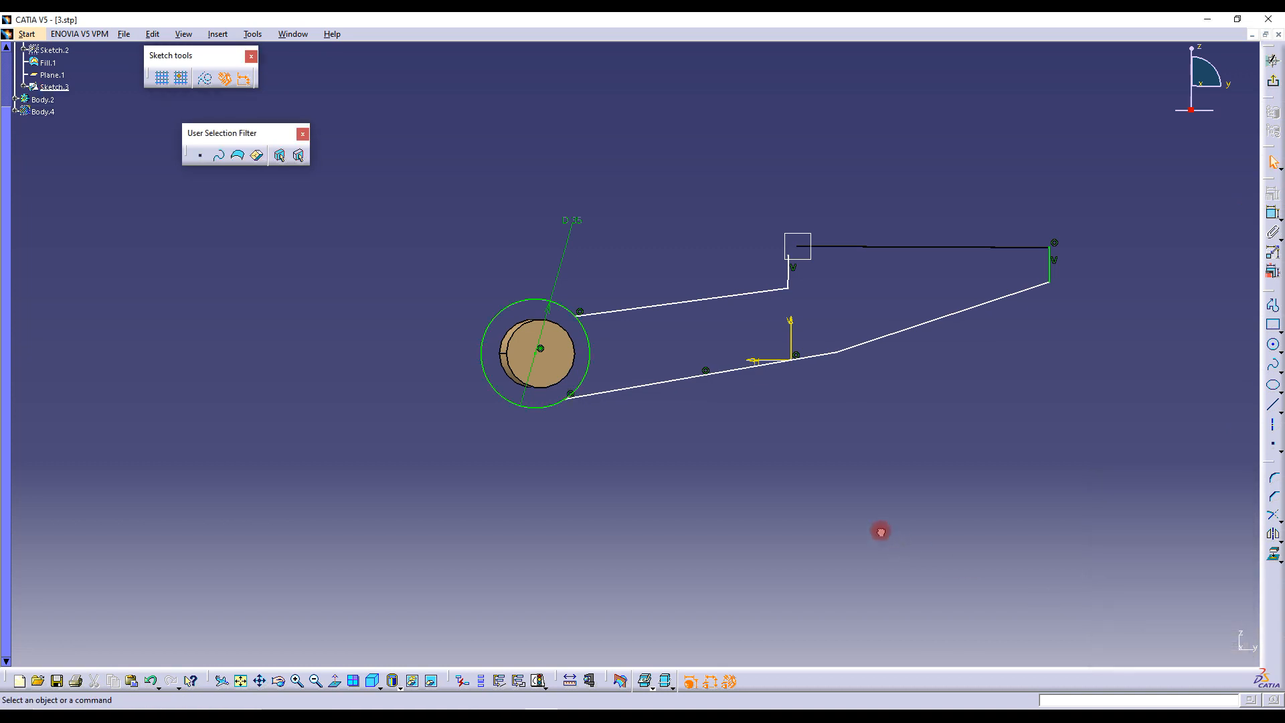
Make the upper end of the short vertical line near the origin coincident with the nearest corner of the fill surface
middle_drag(864, 280, 766, 330)
mouse_move(735, 282)
middle_down()
mouse_move(683, 313)
mouse_move(727, 233)
mouse_move(790, 284)
mouse_move(820, 359)
mouse_move(805, 340)
mouse_move(643, 408)
mouse_move(630, 428)
middle_up()
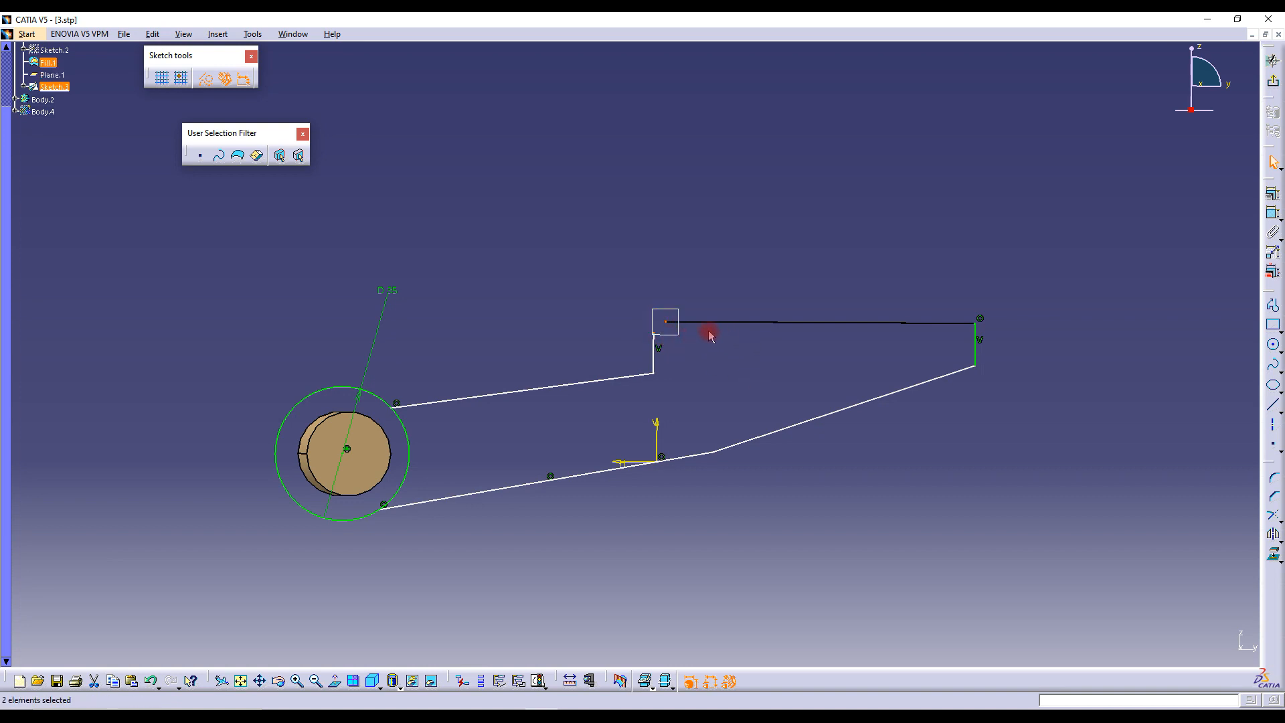
middle_drag(698, 350, 751, 275)
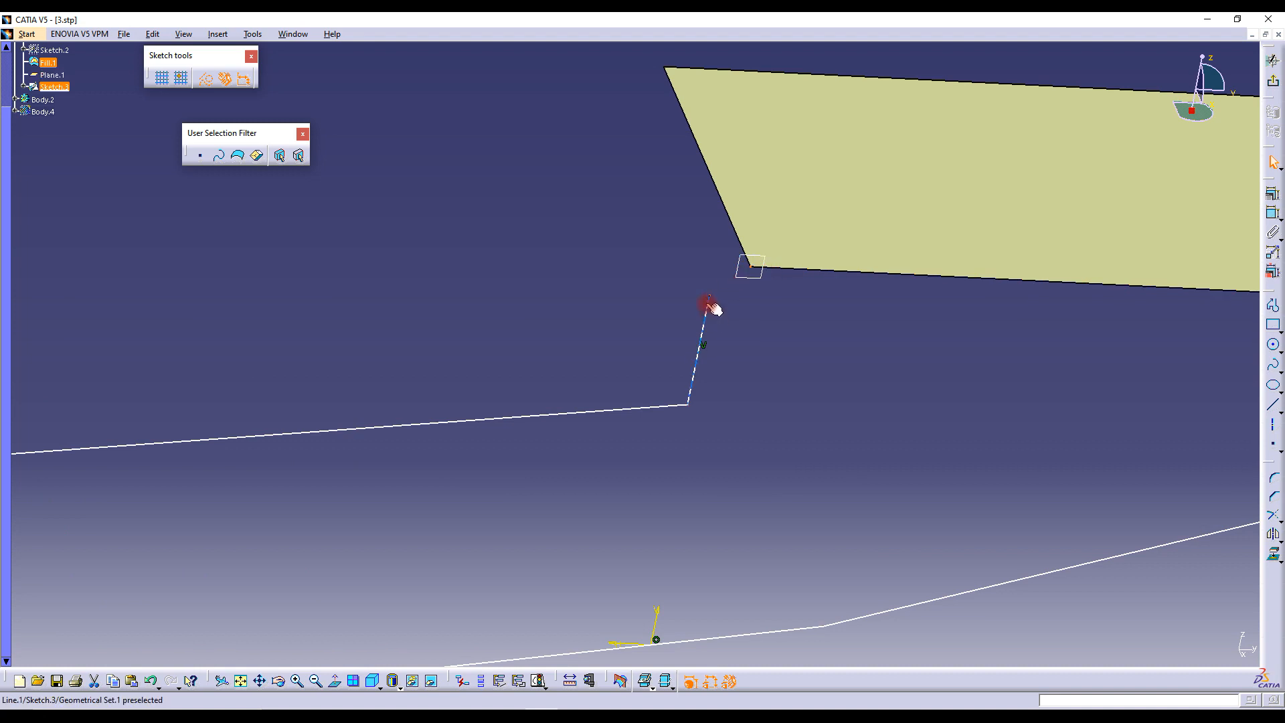
mouse_move(740, 281)
middle_down()
mouse_move(792, 449)
mouse_move(753, 385)
middle_up()
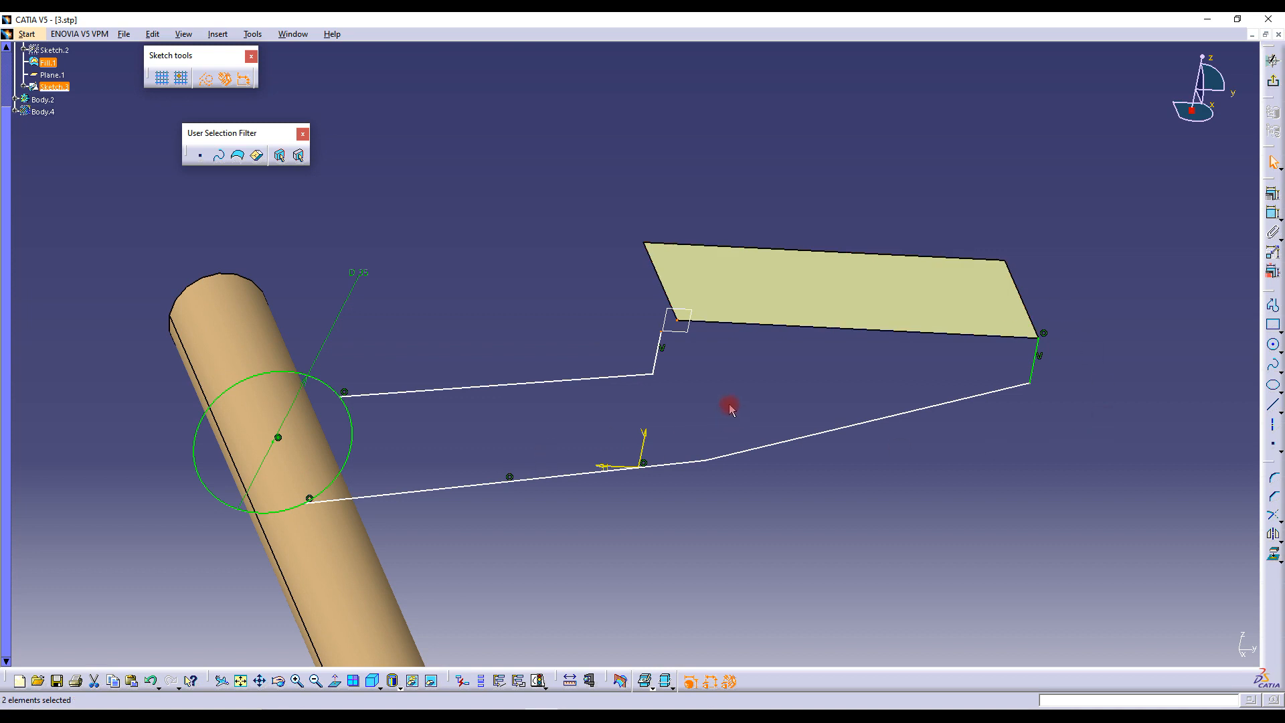
middle_drag(766, 385, 698, 381)
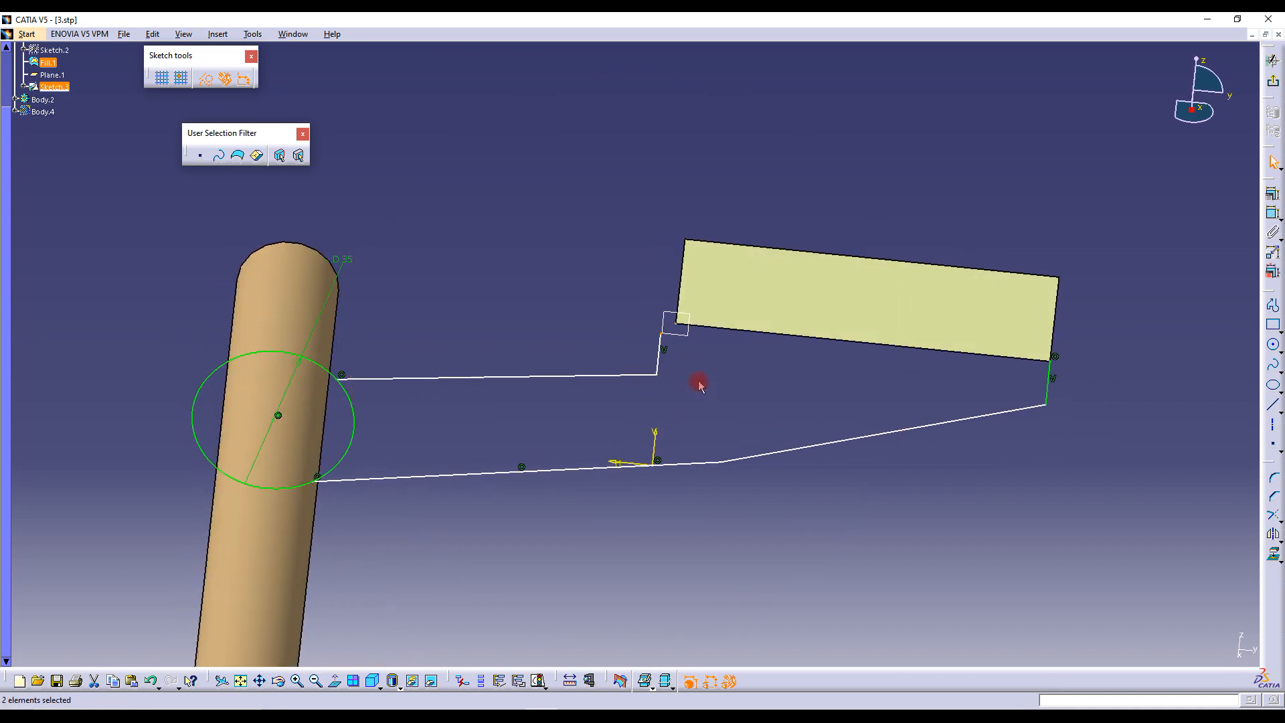
click(1274, 197)
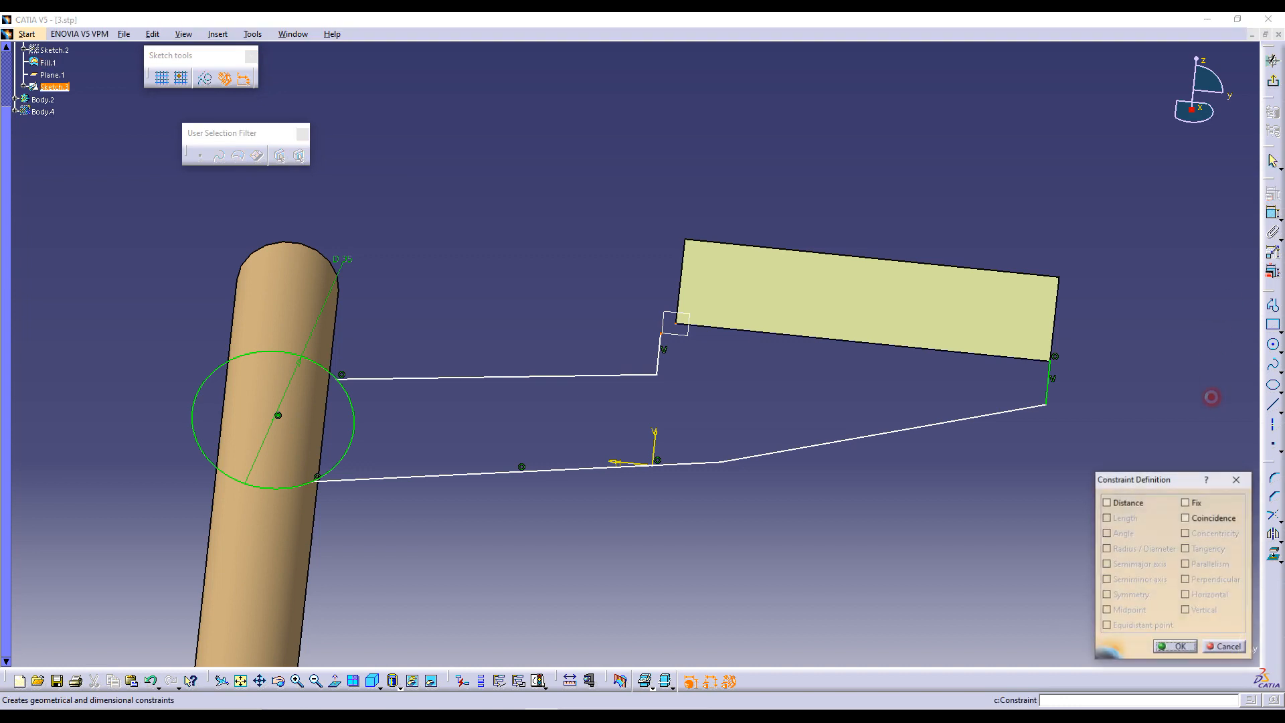
click(1205, 521)
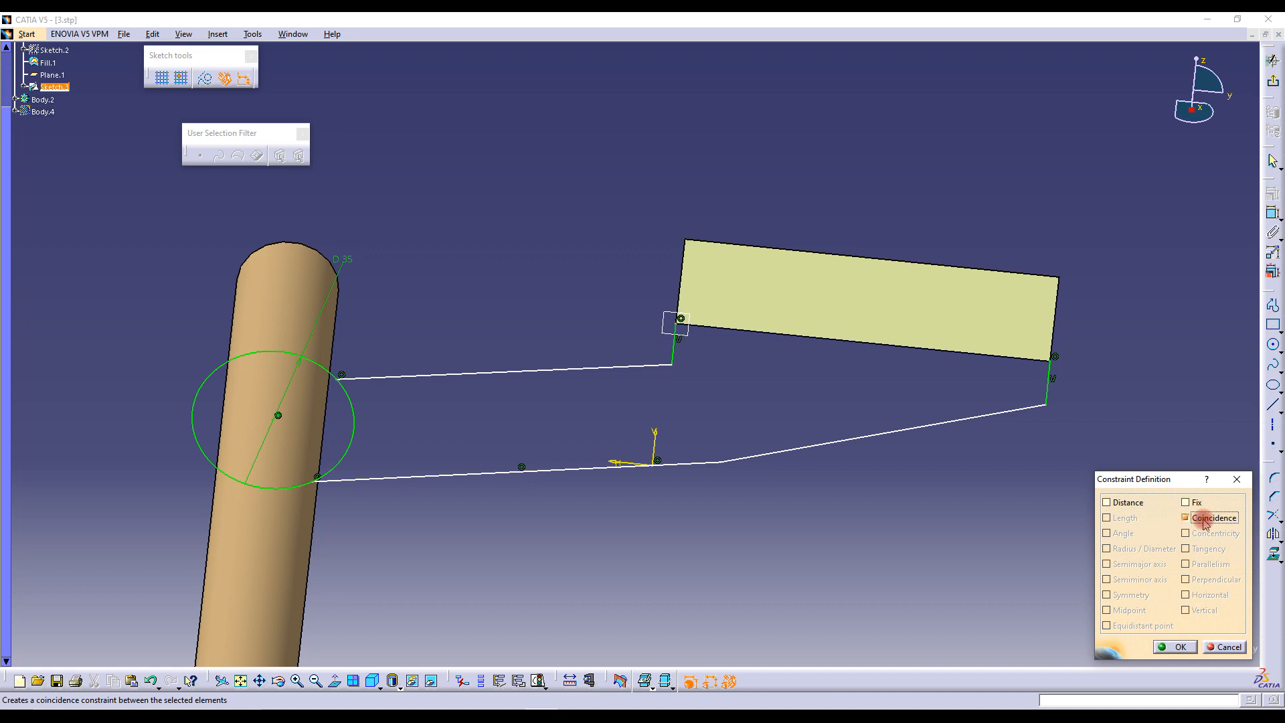
click(1176, 646)
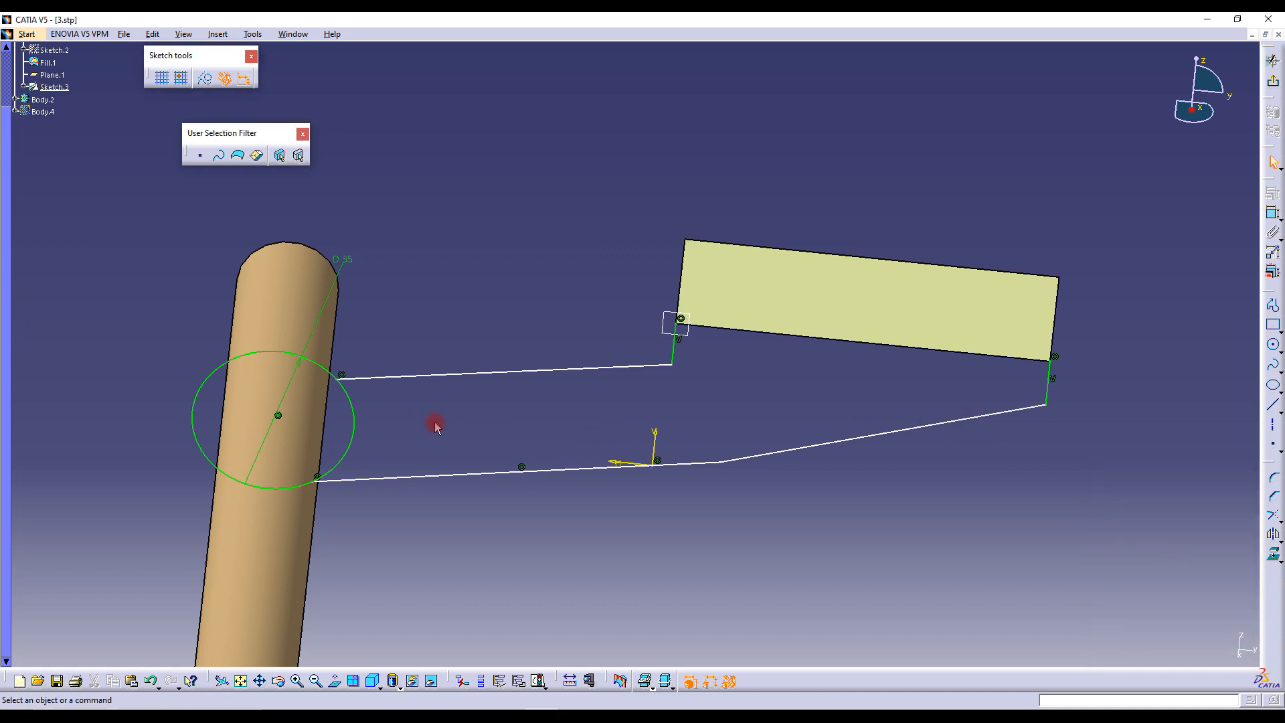
Quick-trim the circle's arc between the two sloping lines so the circle opens into the arm outline
ctrl+middle_drag(424, 422, 553, 403)
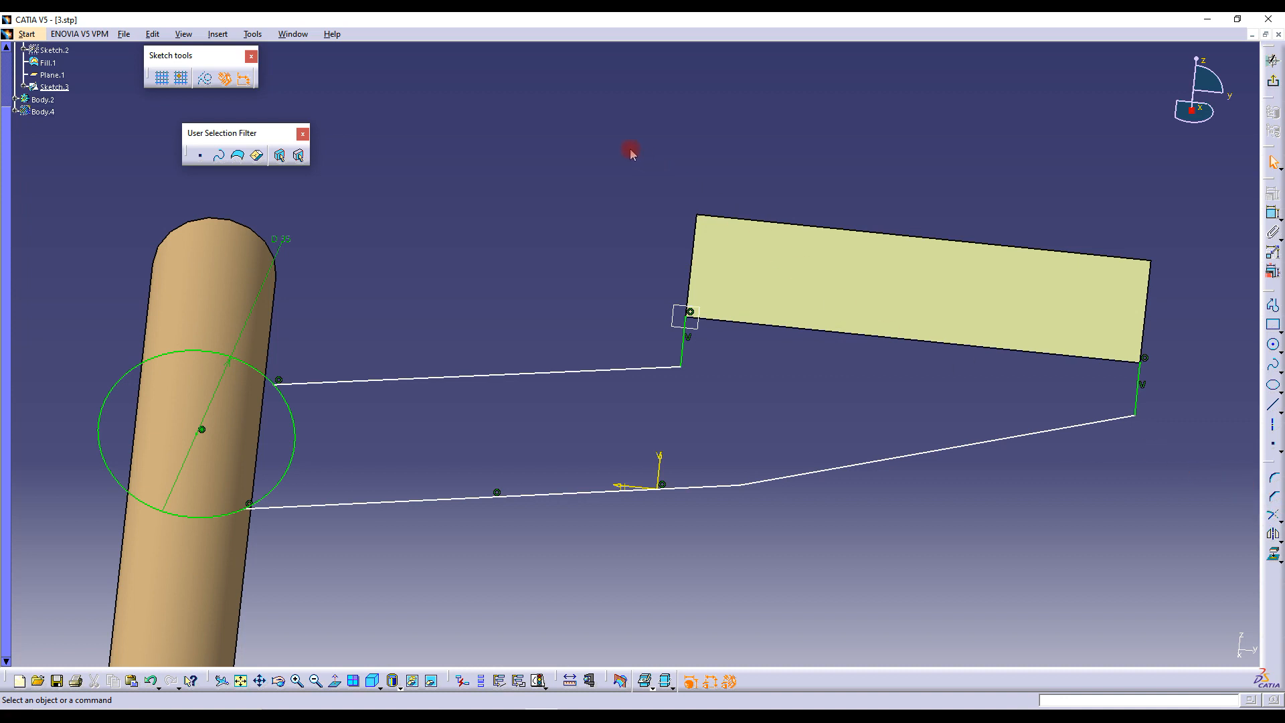
drag(630, 153, 454, 78)
click(470, 94)
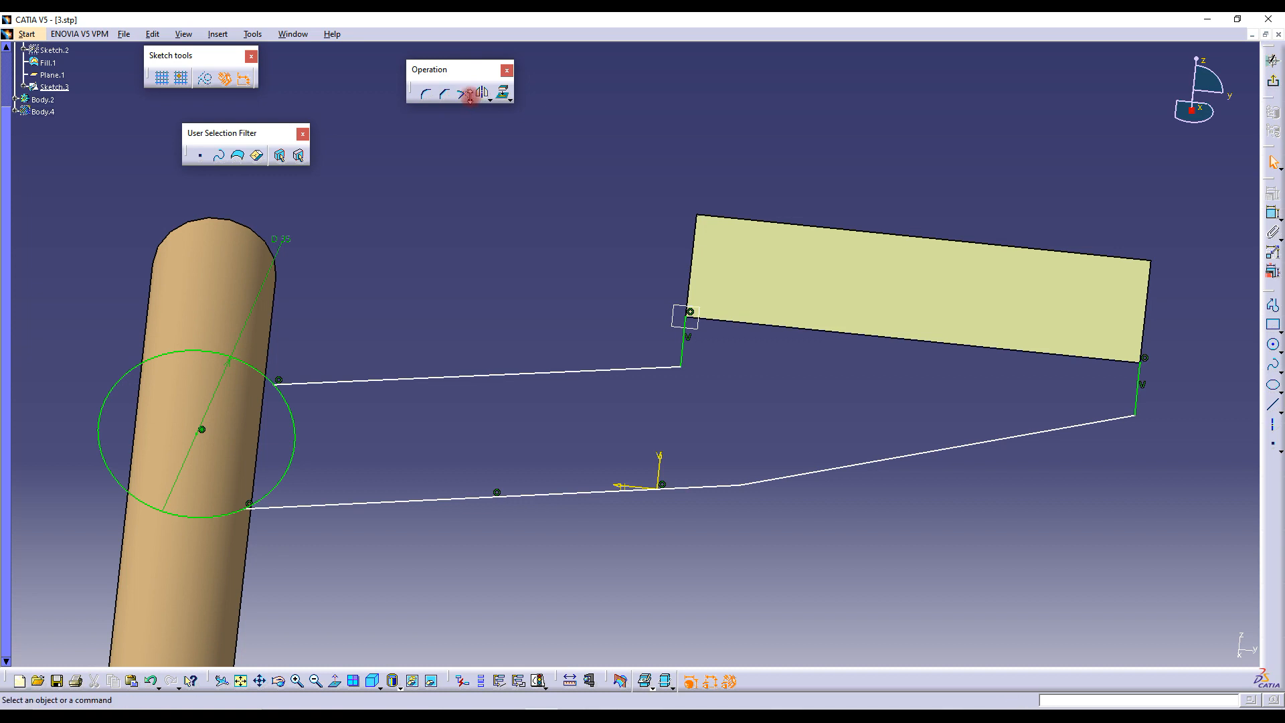
drag(470, 96, 527, 115)
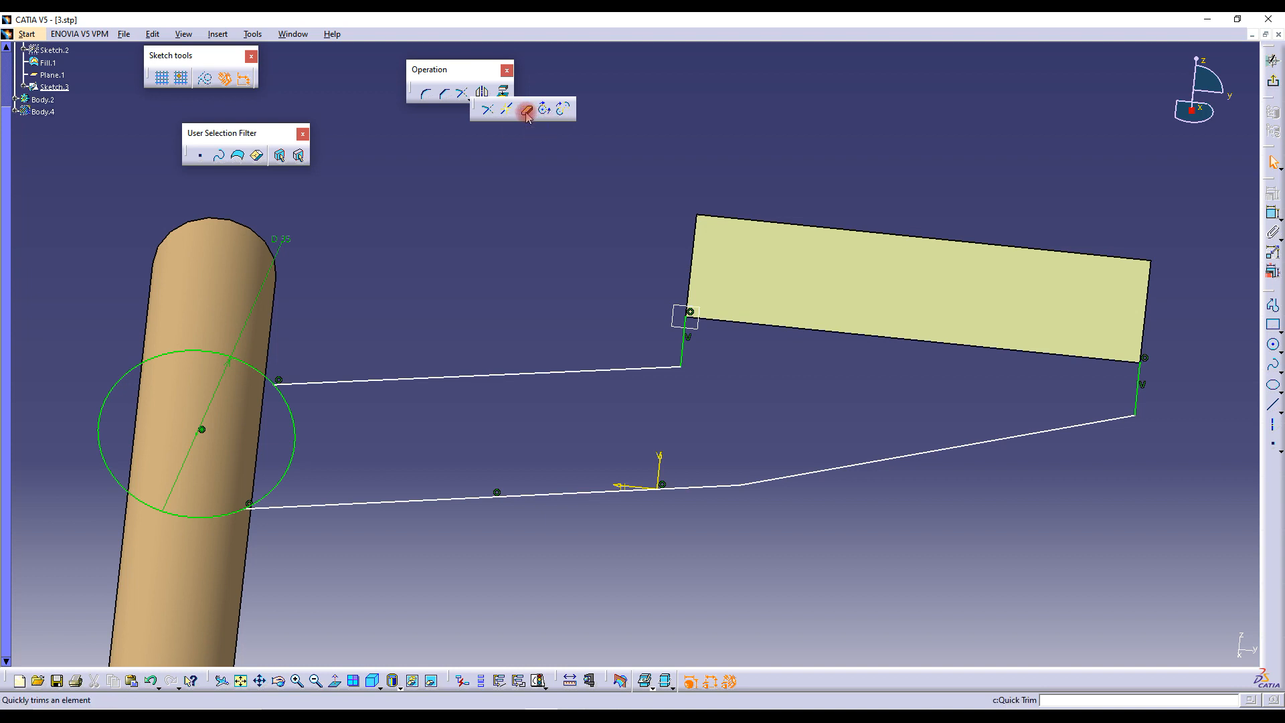
click(527, 112)
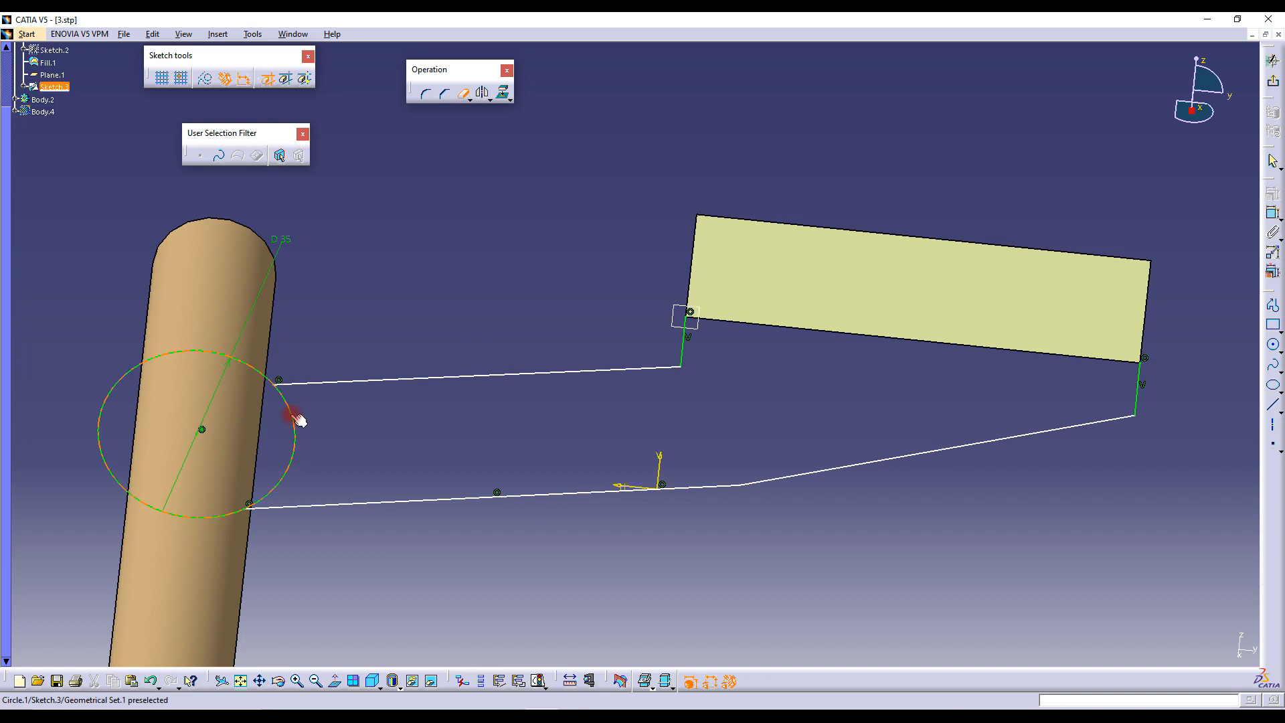
click(463, 93)
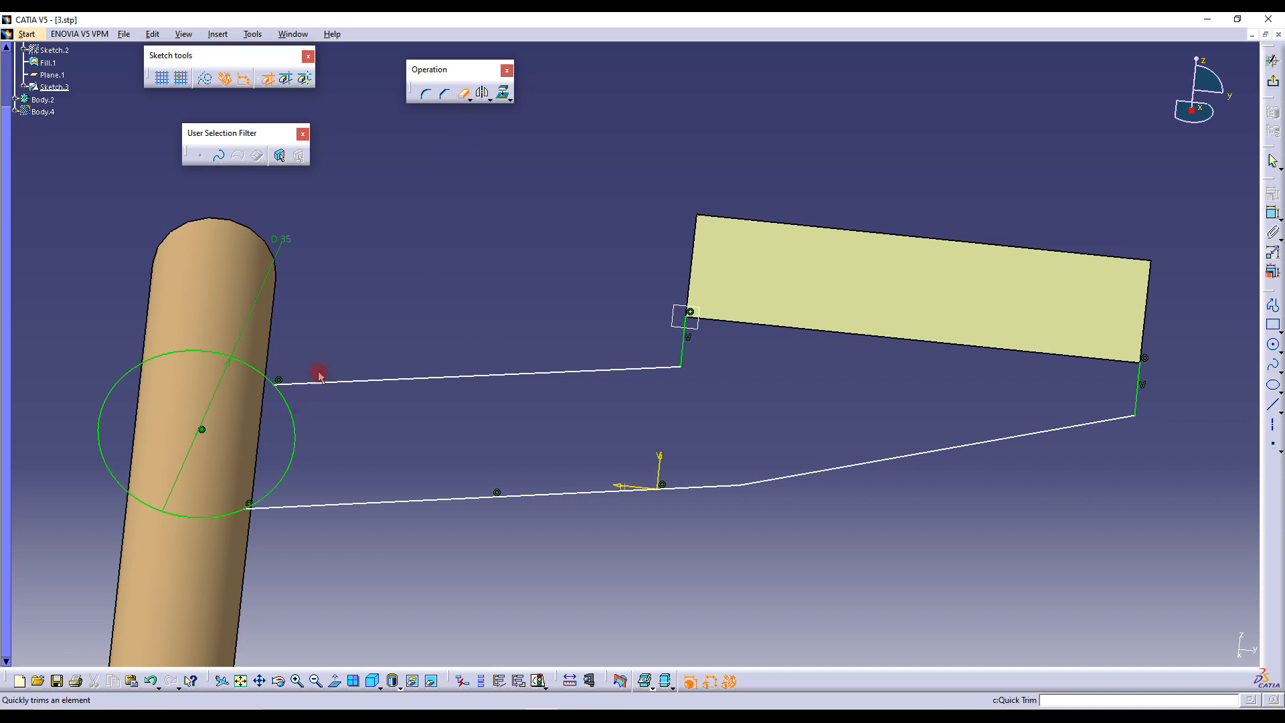
click(298, 425)
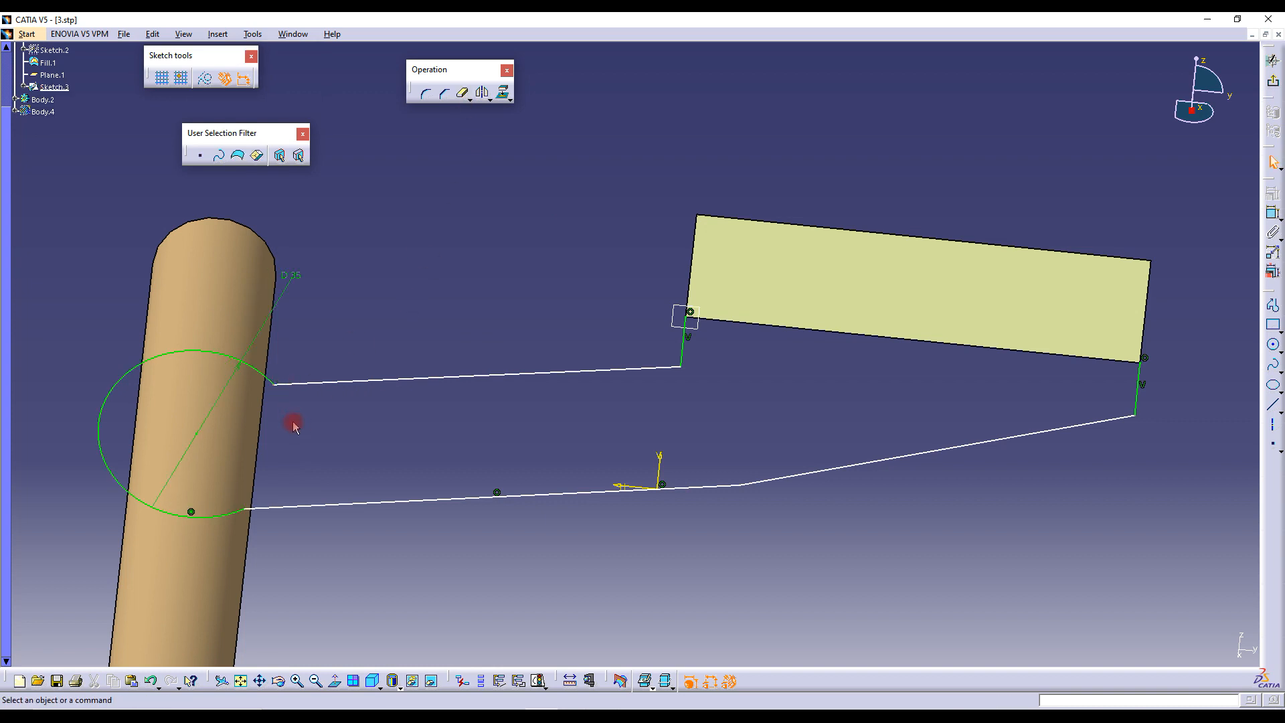
Draw a horizontal profile line along the fill surface's lower edge, joining the tops of the two short vertical lines
mouse_move(394, 320)
middle_down()
mouse_move(453, 330)
mouse_move(473, 195)
mouse_move(368, 440)
mouse_move(405, 492)
middle_up()
mouse_move(445, 399)
middle_down()
mouse_move(431, 465)
mouse_move(444, 425)
middle_up()
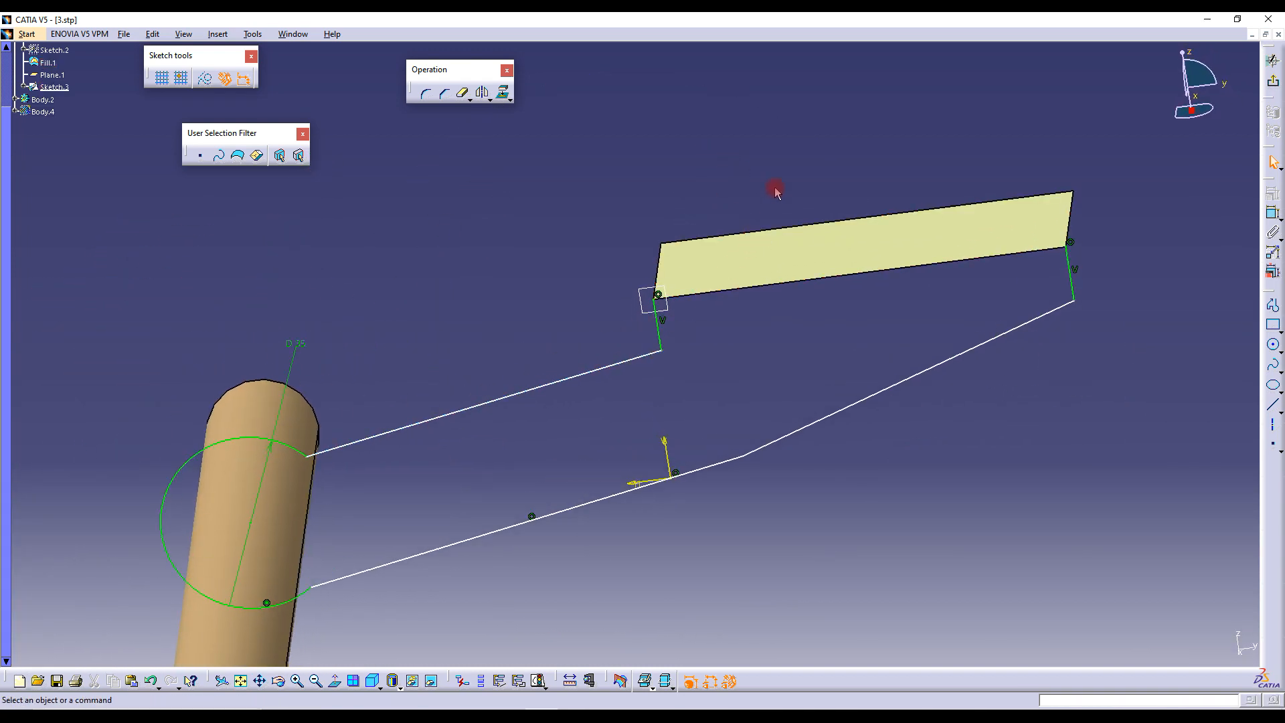
middle_drag(787, 233, 708, 259)
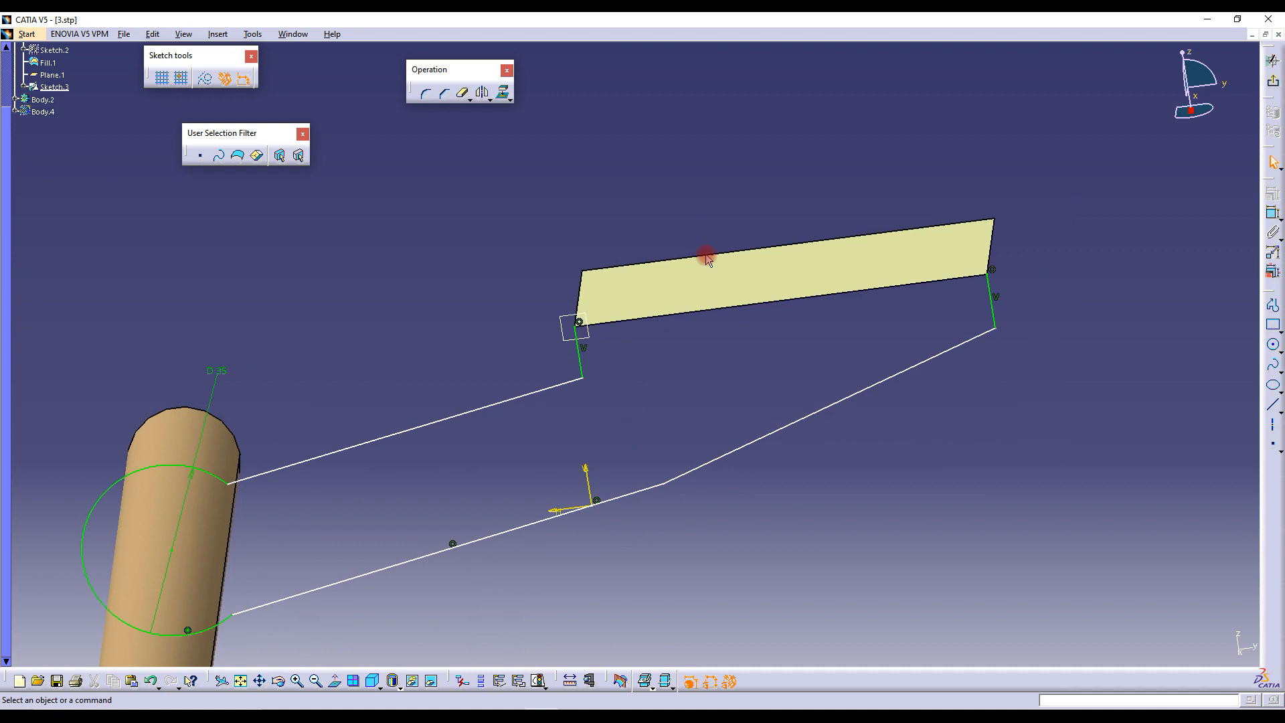
click(1273, 304)
click(579, 322)
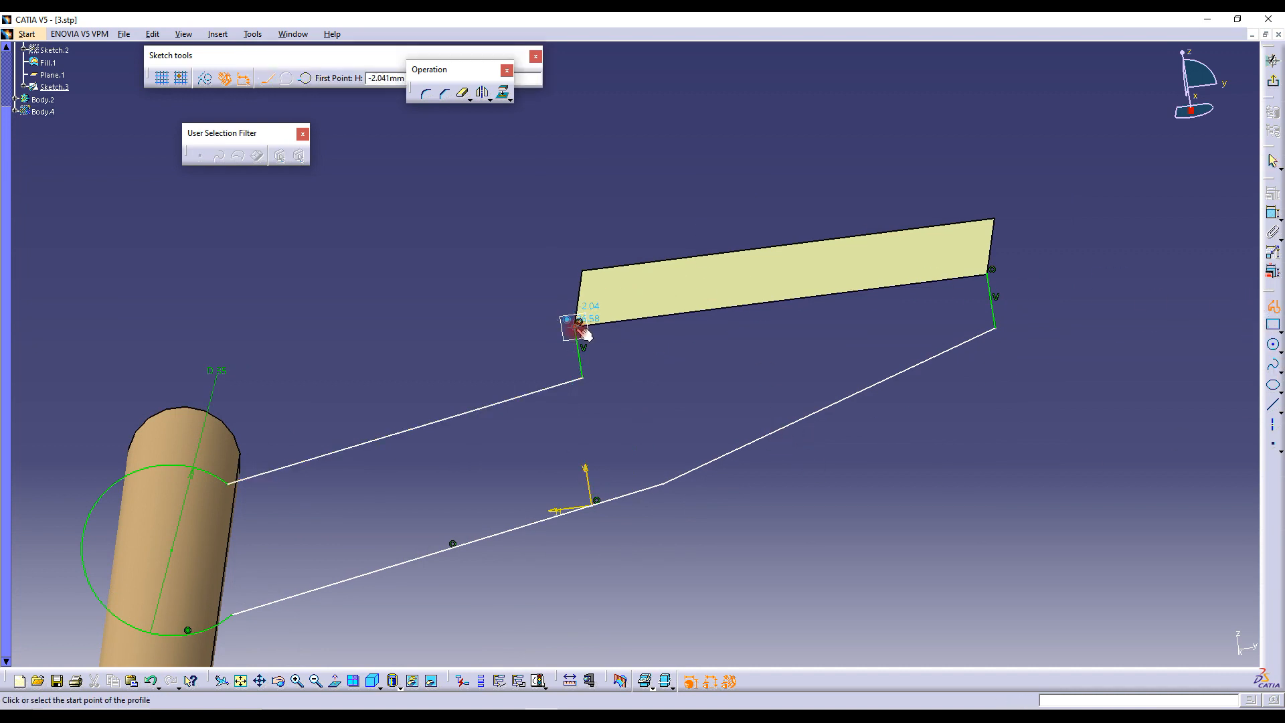
click(991, 270)
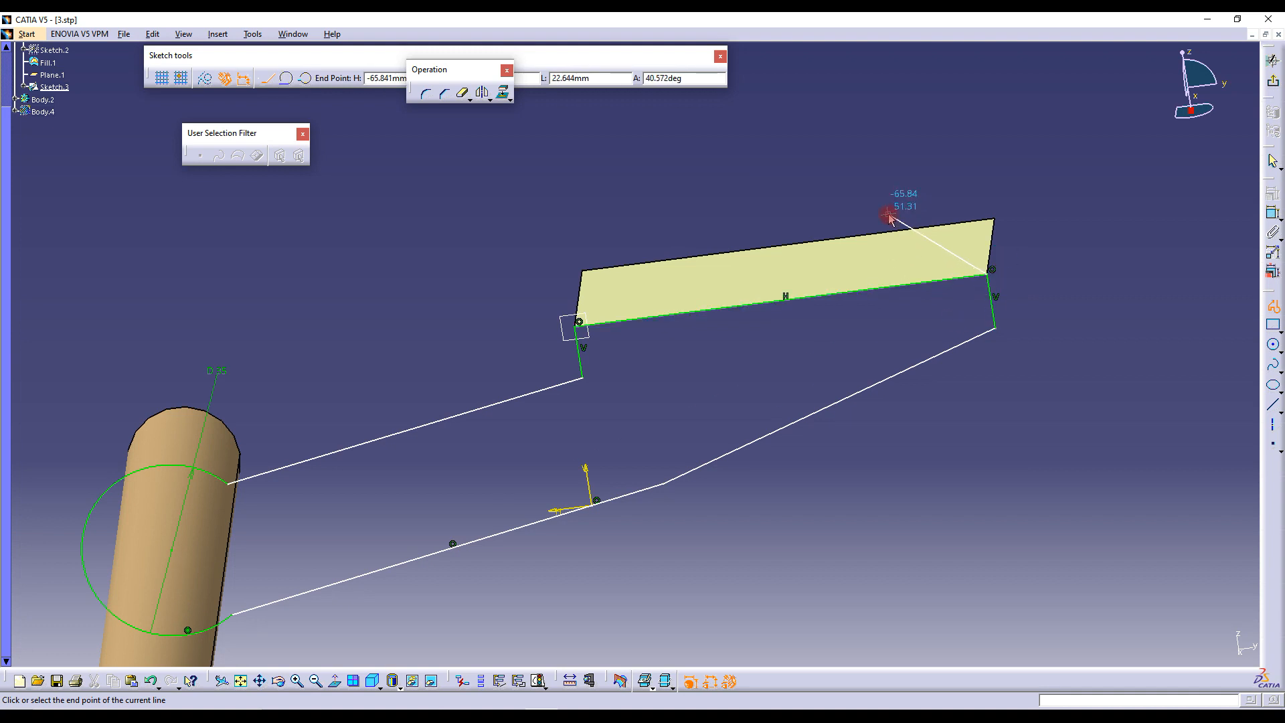
key(Escape)
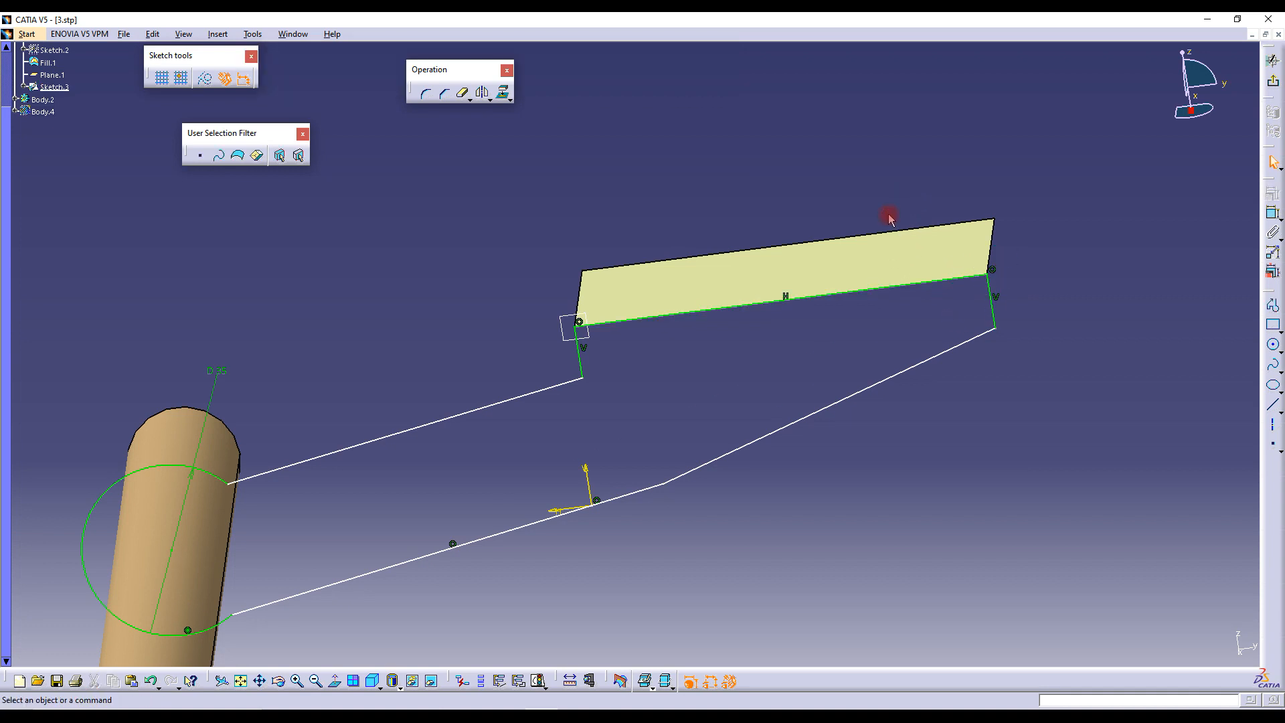
Exit the sketch and create a fill surface from its closed outline
mouse_move(626, 340)
middle_down()
mouse_move(700, 327)
mouse_move(714, 373)
mouse_move(588, 465)
mouse_move(611, 427)
mouse_move(723, 367)
middle_up()
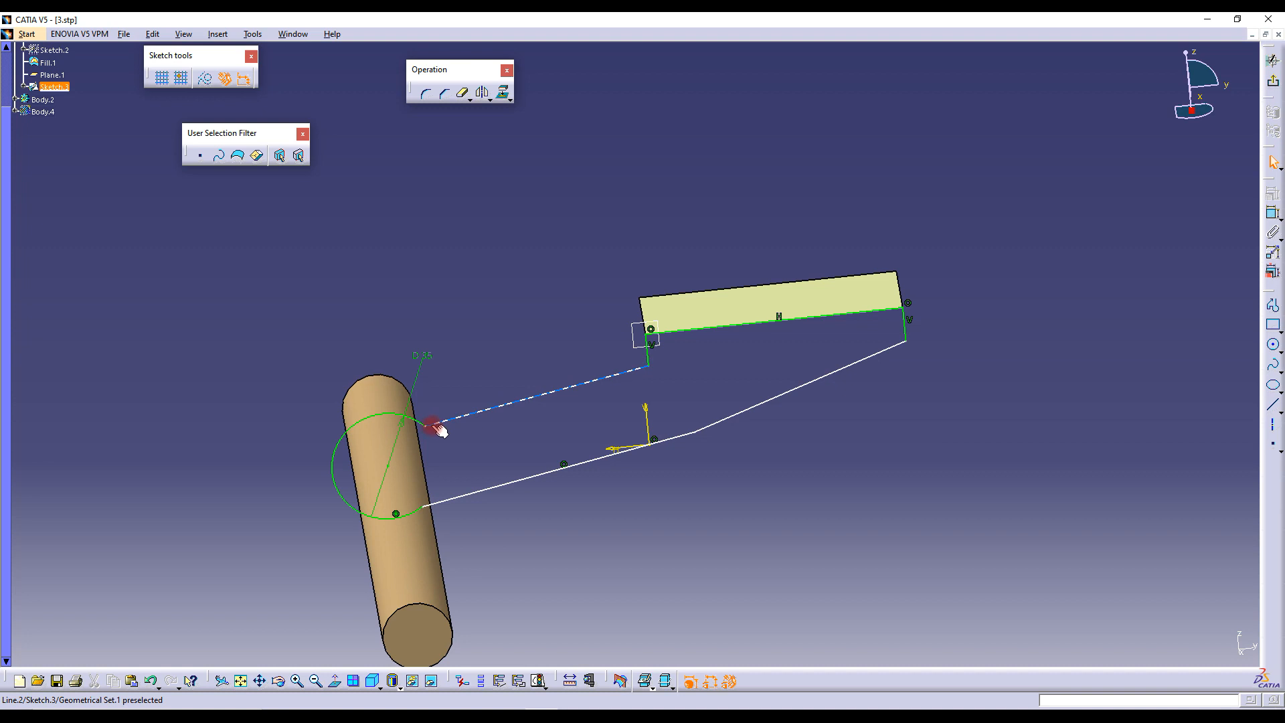
mouse_move(540, 331)
middle_down()
mouse_move(589, 370)
mouse_move(603, 410)
mouse_move(588, 327)
mouse_move(633, 455)
mouse_move(565, 473)
mouse_move(583, 399)
mouse_move(605, 439)
mouse_move(651, 416)
mouse_move(637, 414)
middle_up()
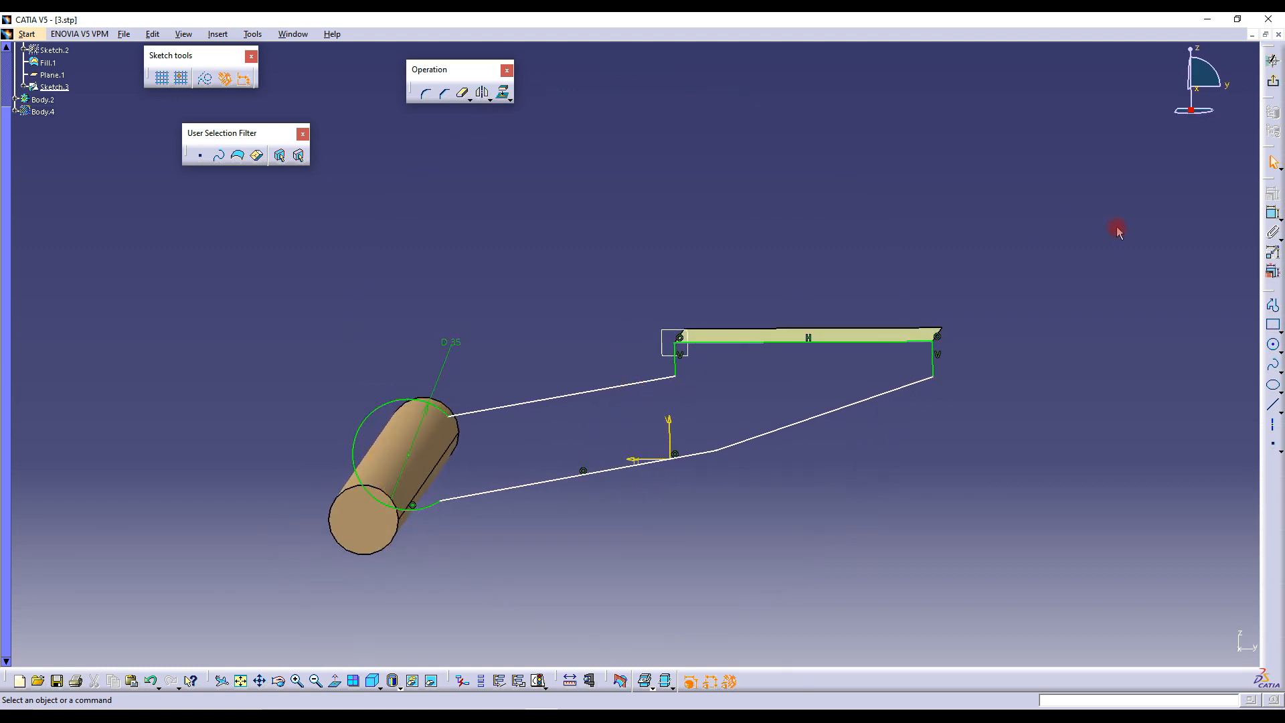
click(1273, 81)
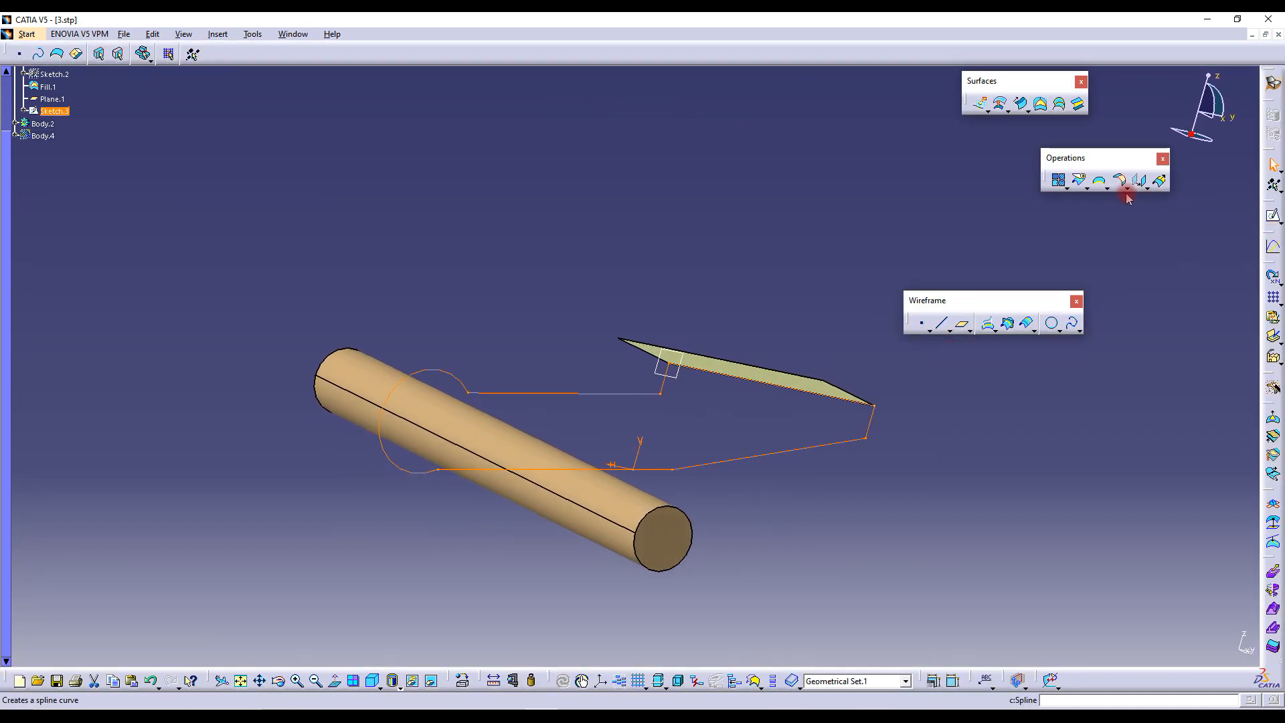
click(1042, 104)
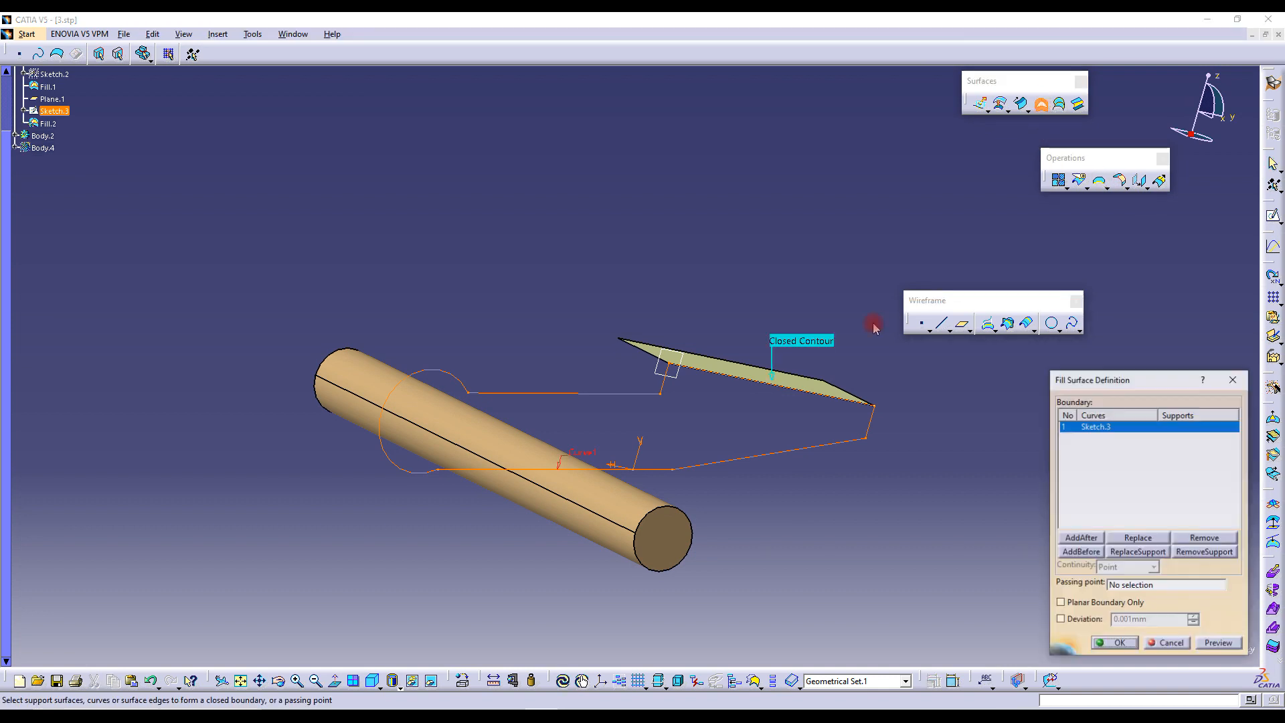
click(1116, 644)
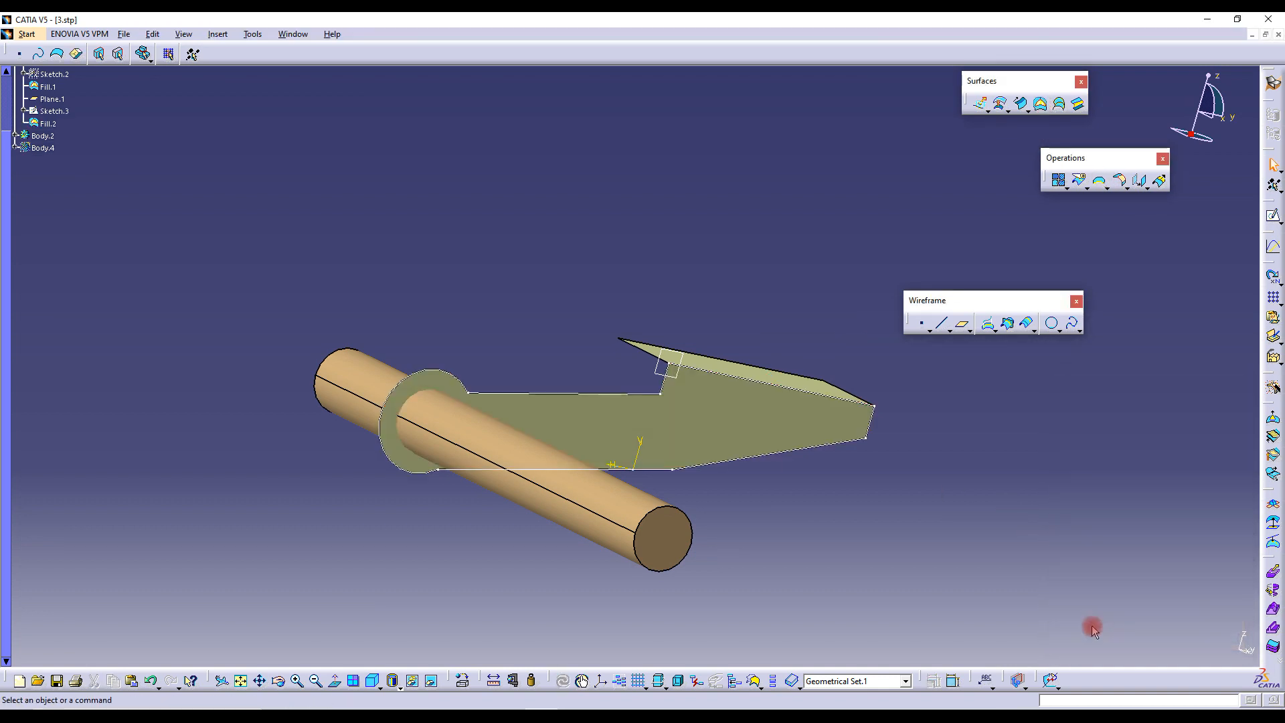
middle_drag(573, 261, 625, 368)
click(584, 380)
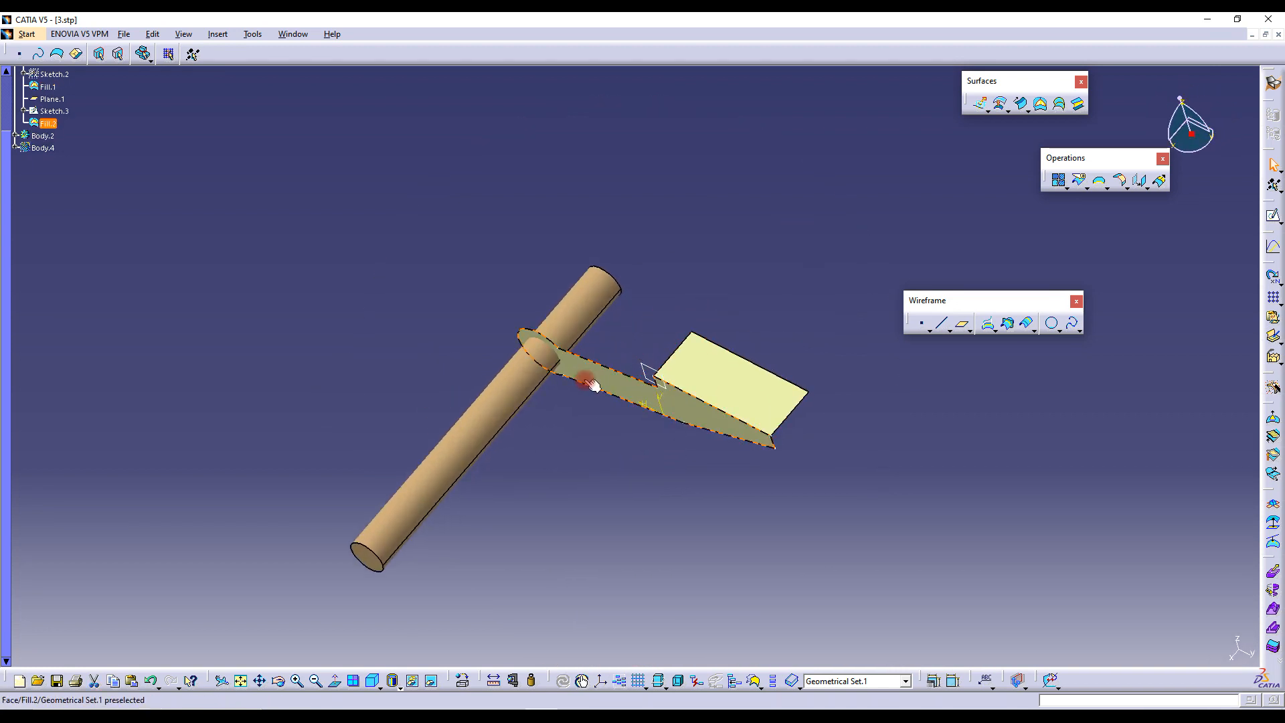
click(747, 273)
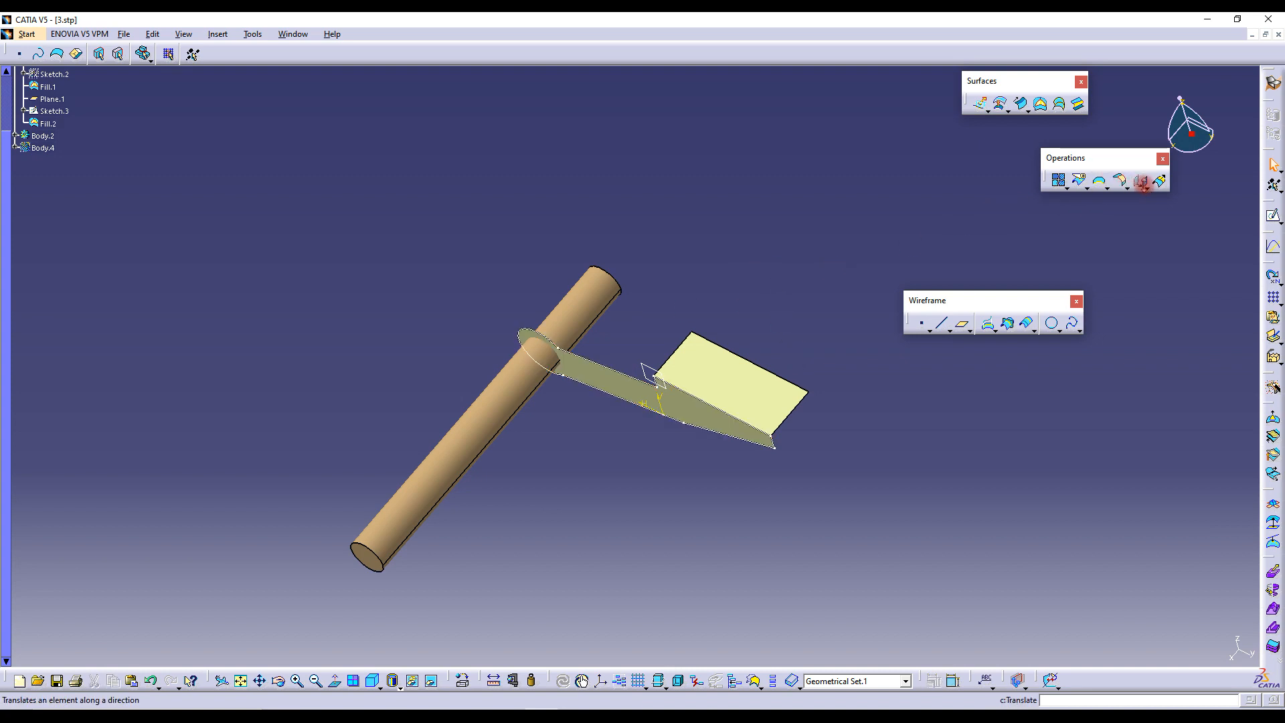
click(1142, 184)
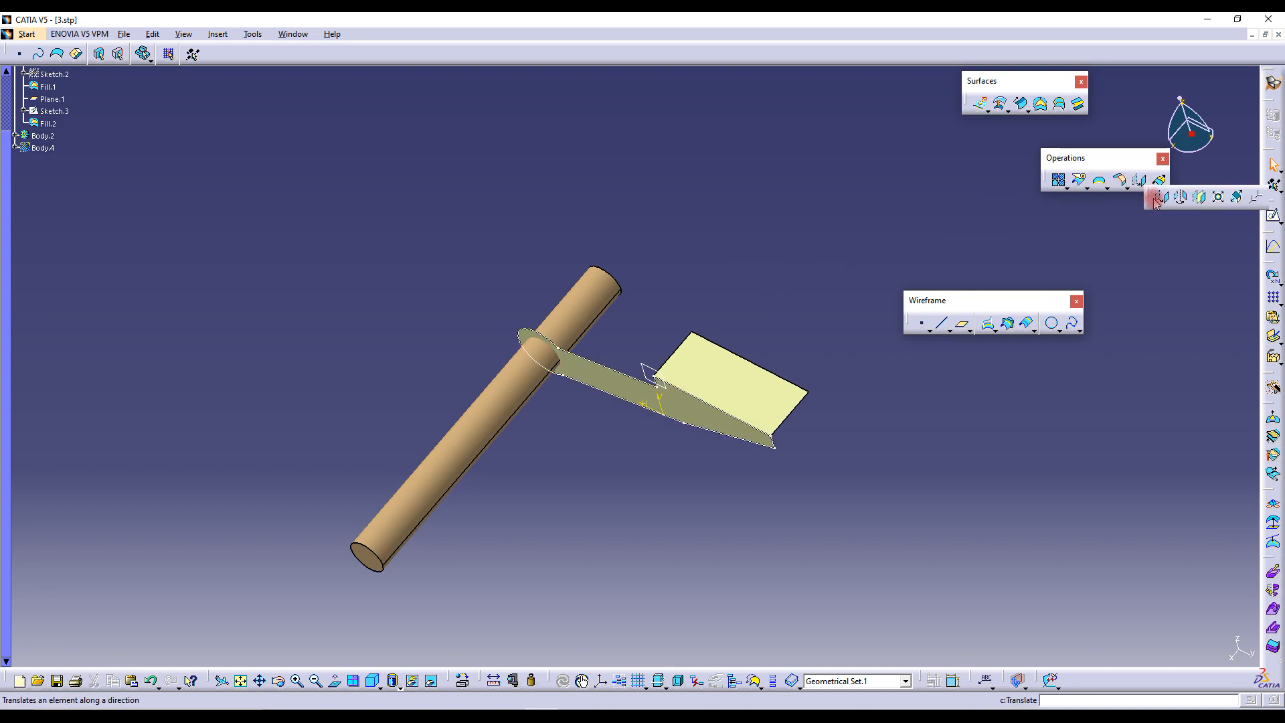
click(1200, 198)
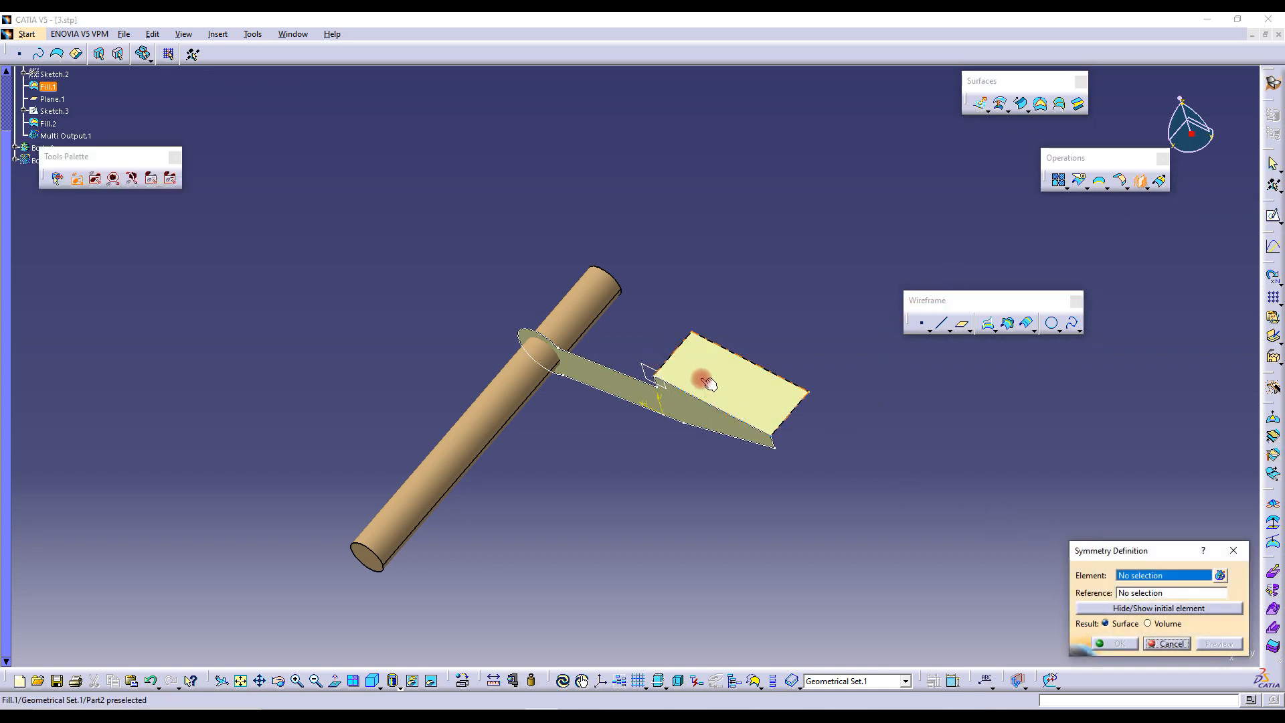
click(676, 351)
click(1132, 576)
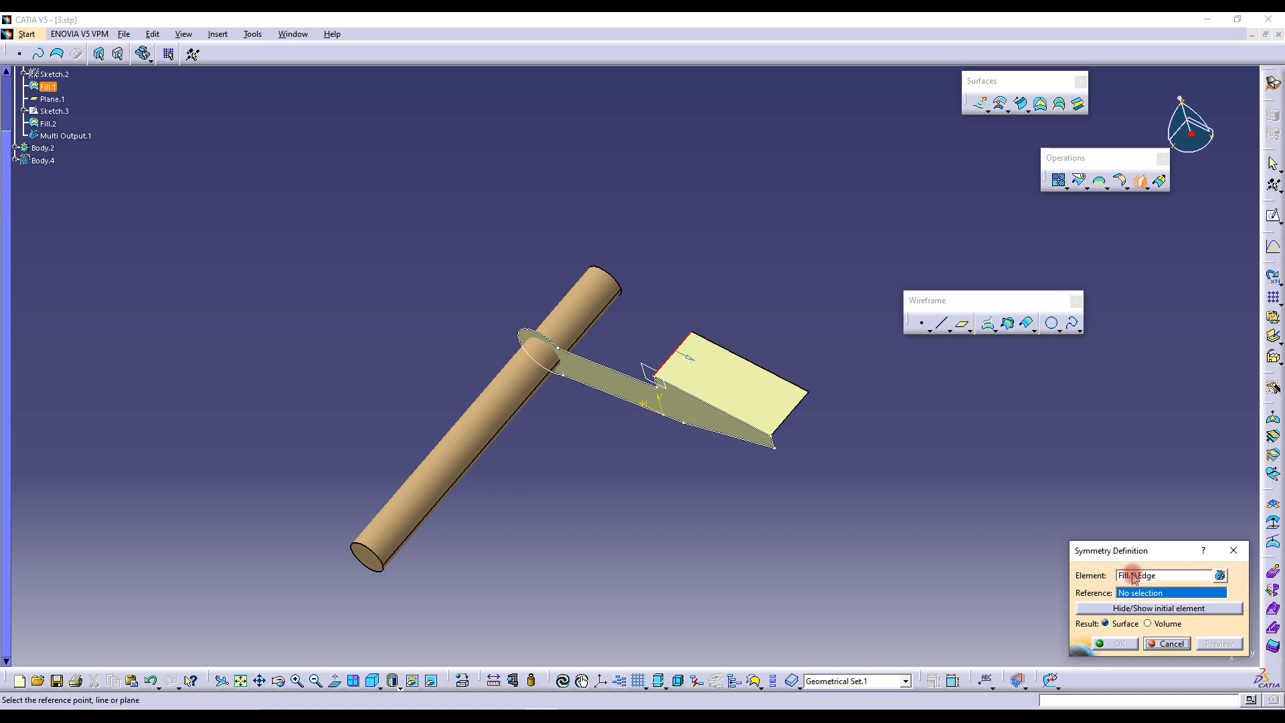
click(1170, 644)
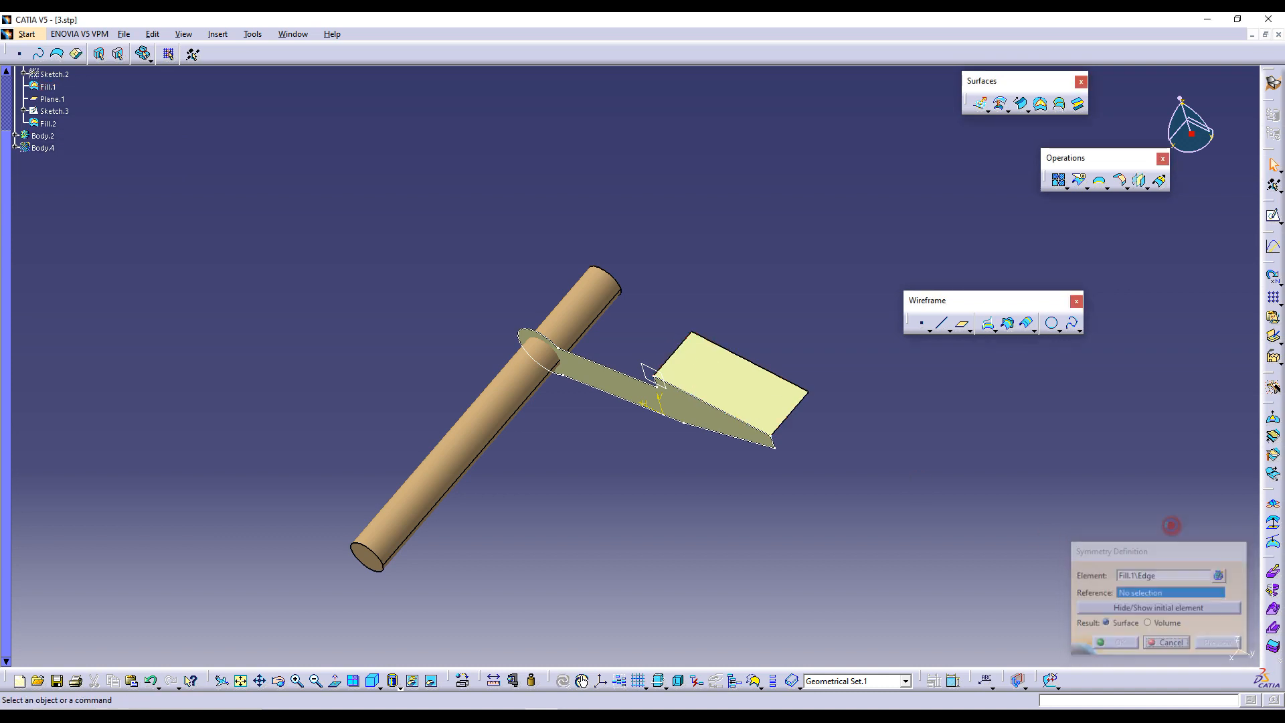
Create a plane normal to the flat plate fill's short edge nearest the rod, at the edge's default middle point
click(964, 325)
click(1156, 594)
click(1164, 593)
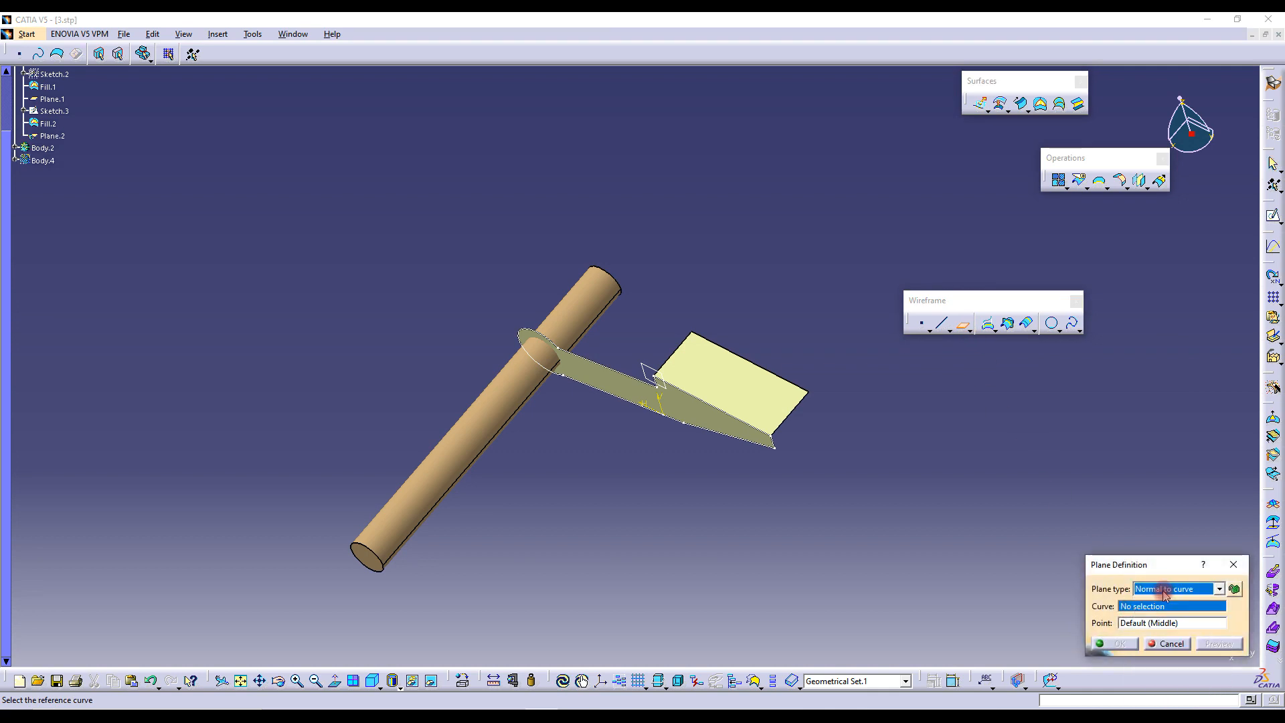
click(678, 356)
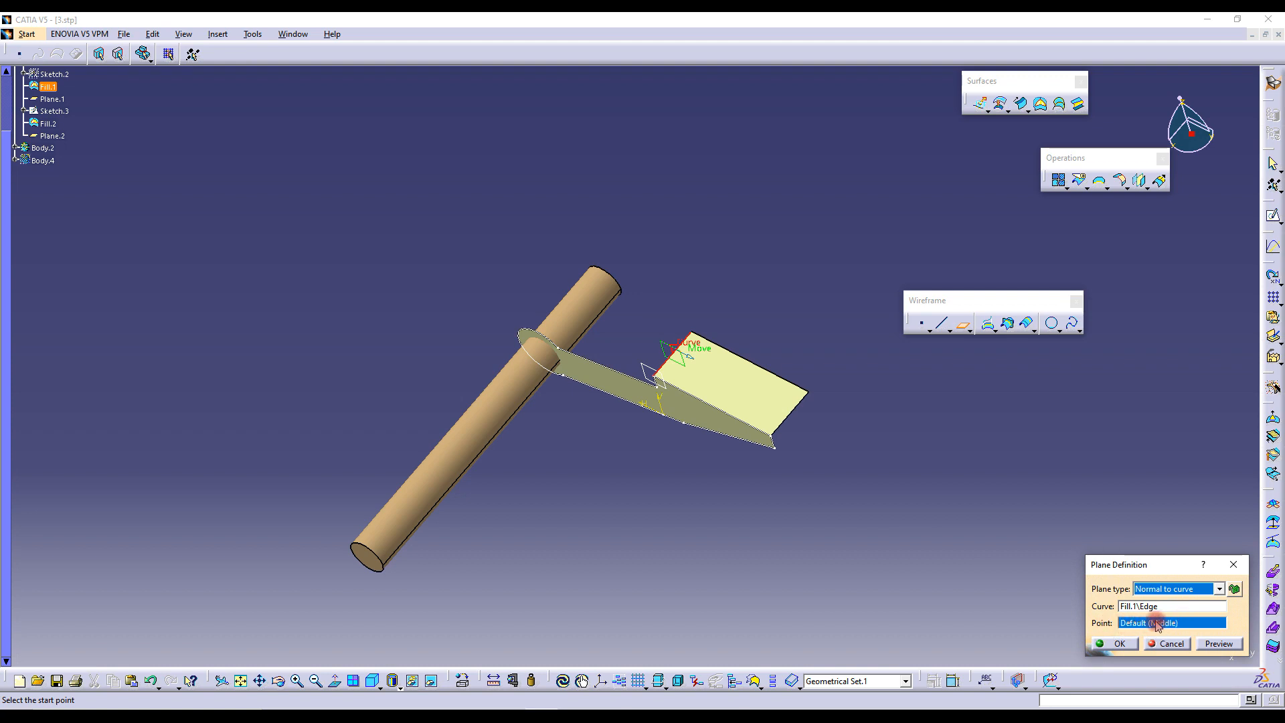
click(1120, 644)
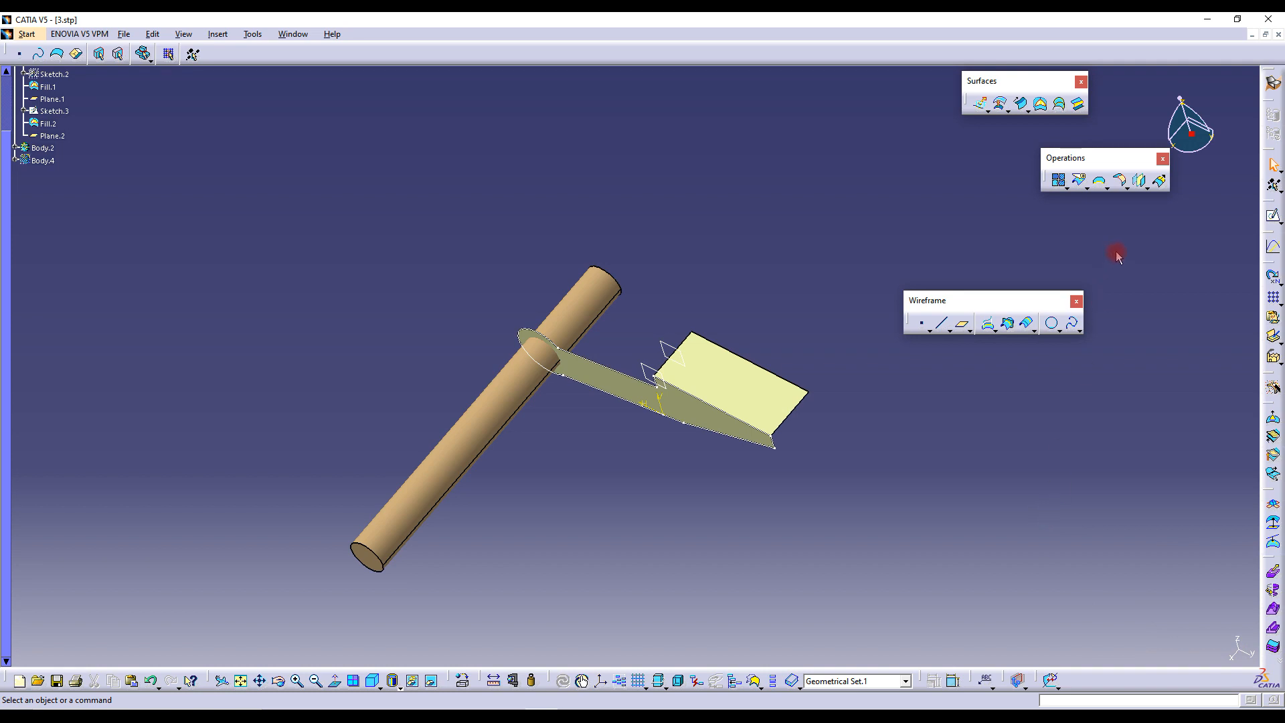
Mirror the arm's fill surface about the new mid-plane with Symmetry, keeping the result as a surface
click(1140, 181)
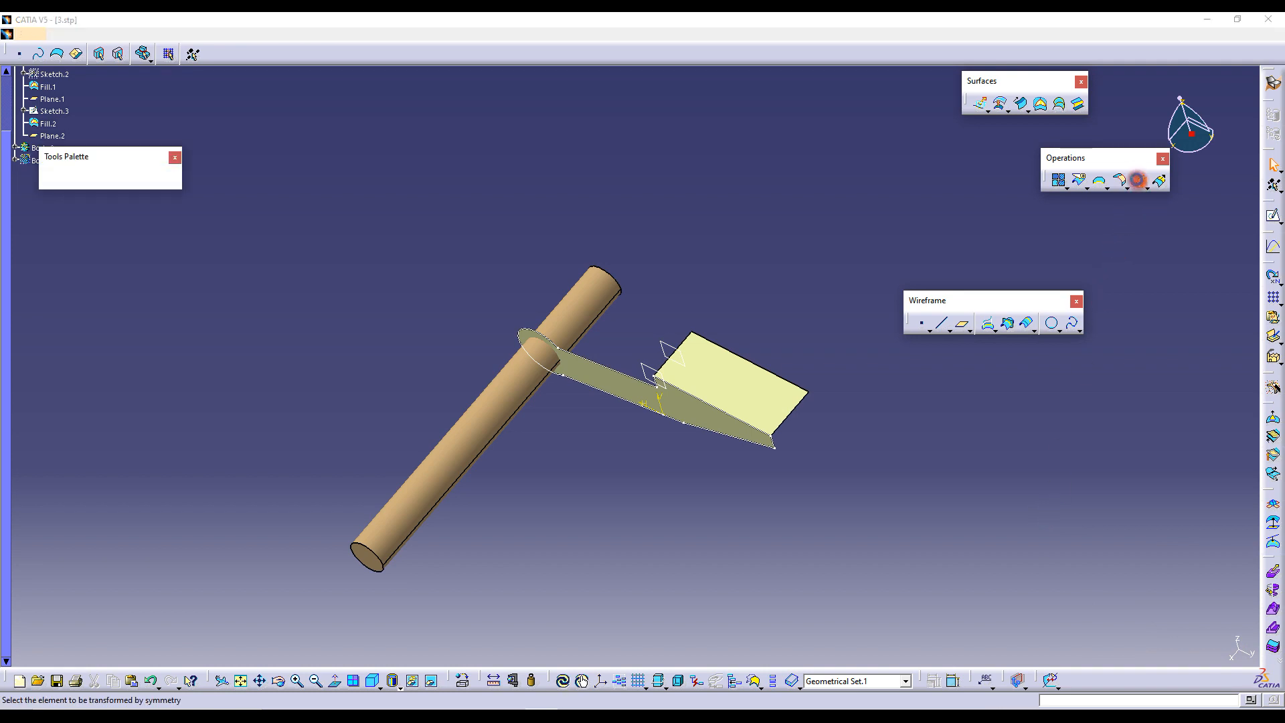
click(602, 380)
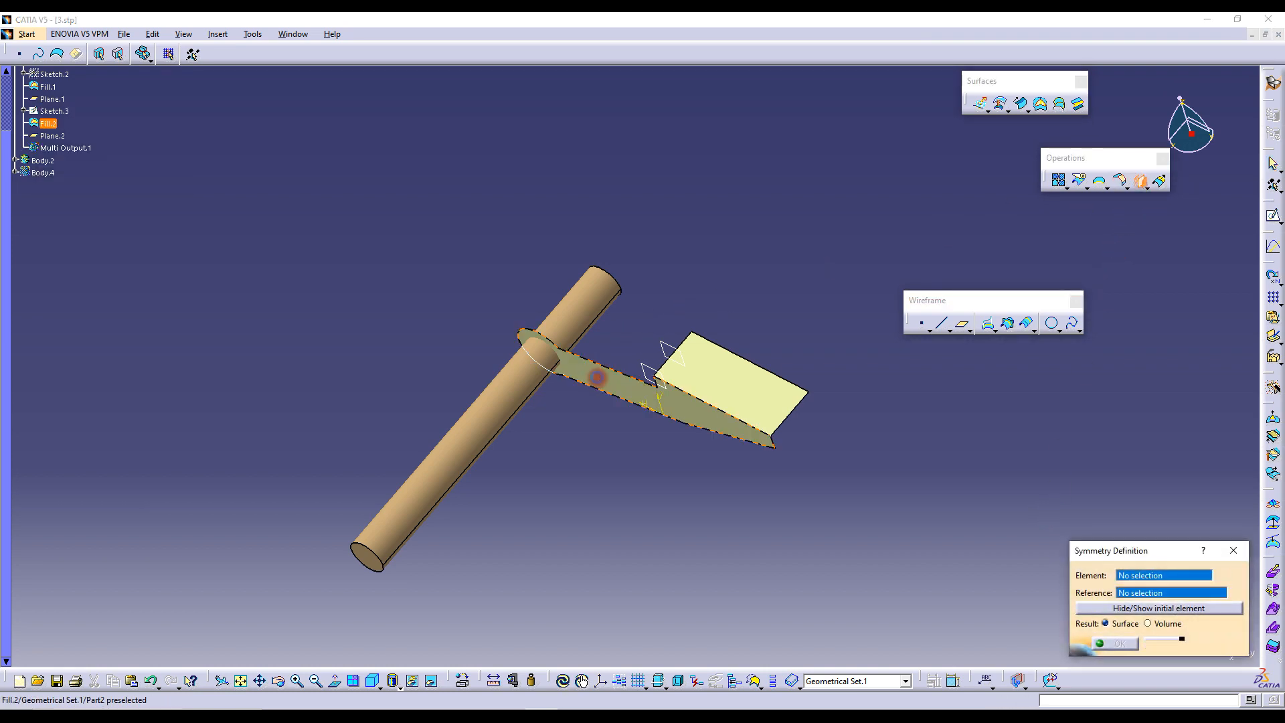
click(669, 351)
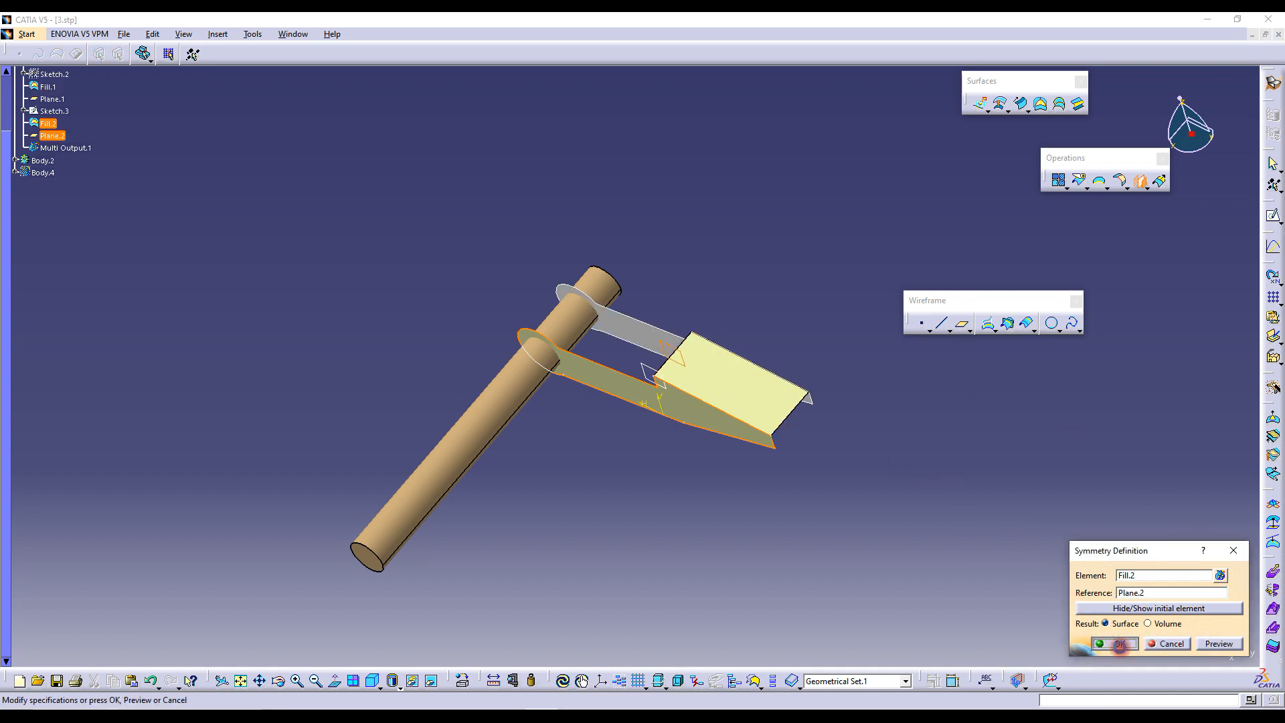
click(1115, 643)
Join the plate fill, the arm fill and the mirrored arm with a 0.001 mm merging distance, and hide the arm's profile sketch
middle_drag(703, 192, 692, 259)
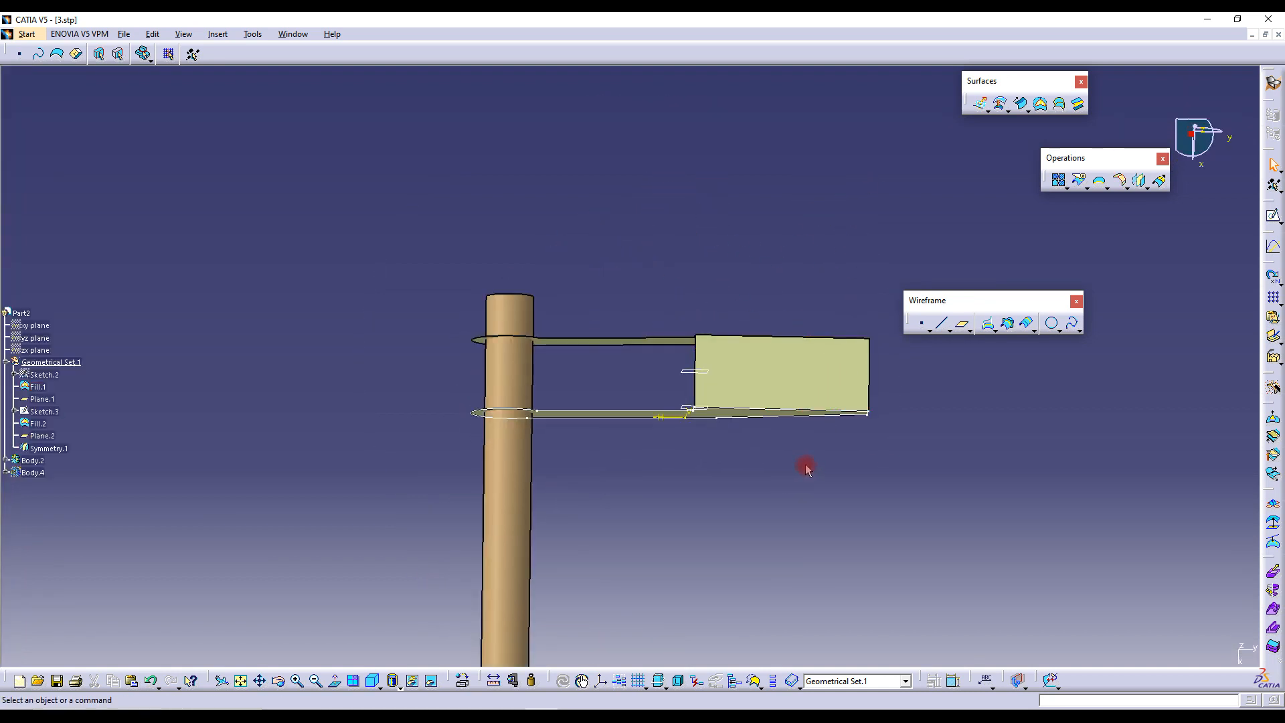
middle_drag(805, 463, 632, 355)
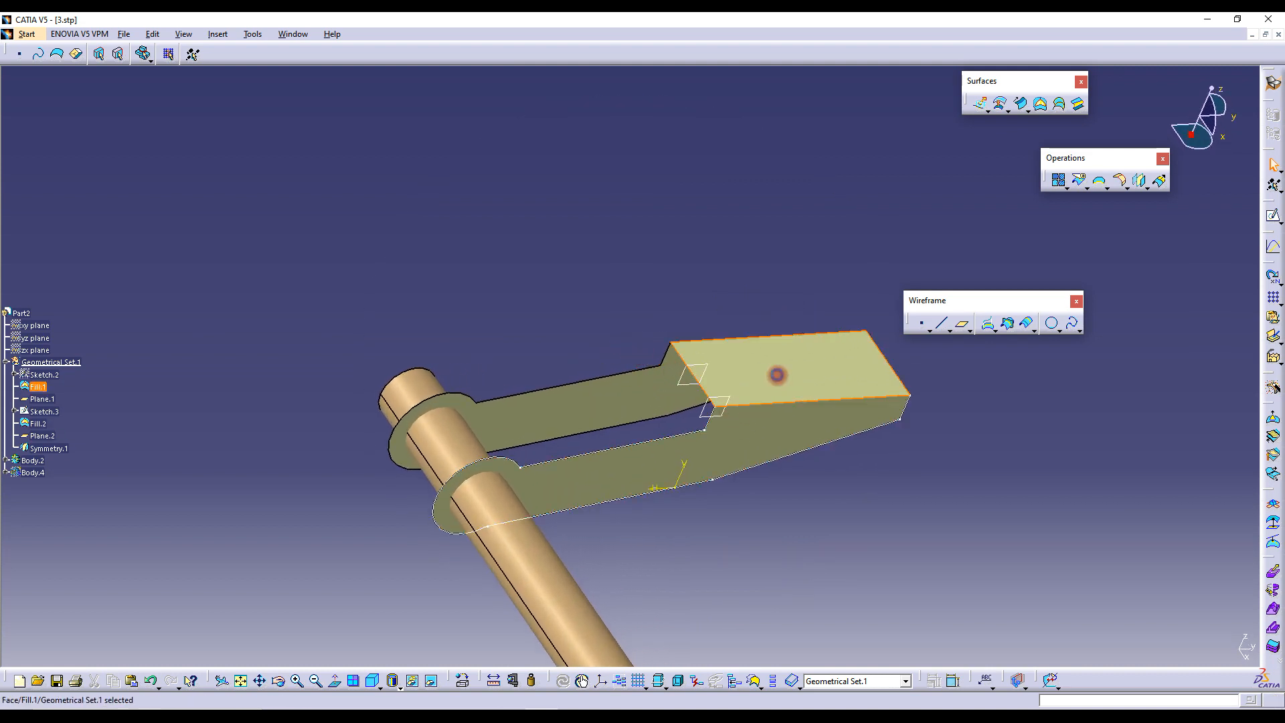
click(779, 432)
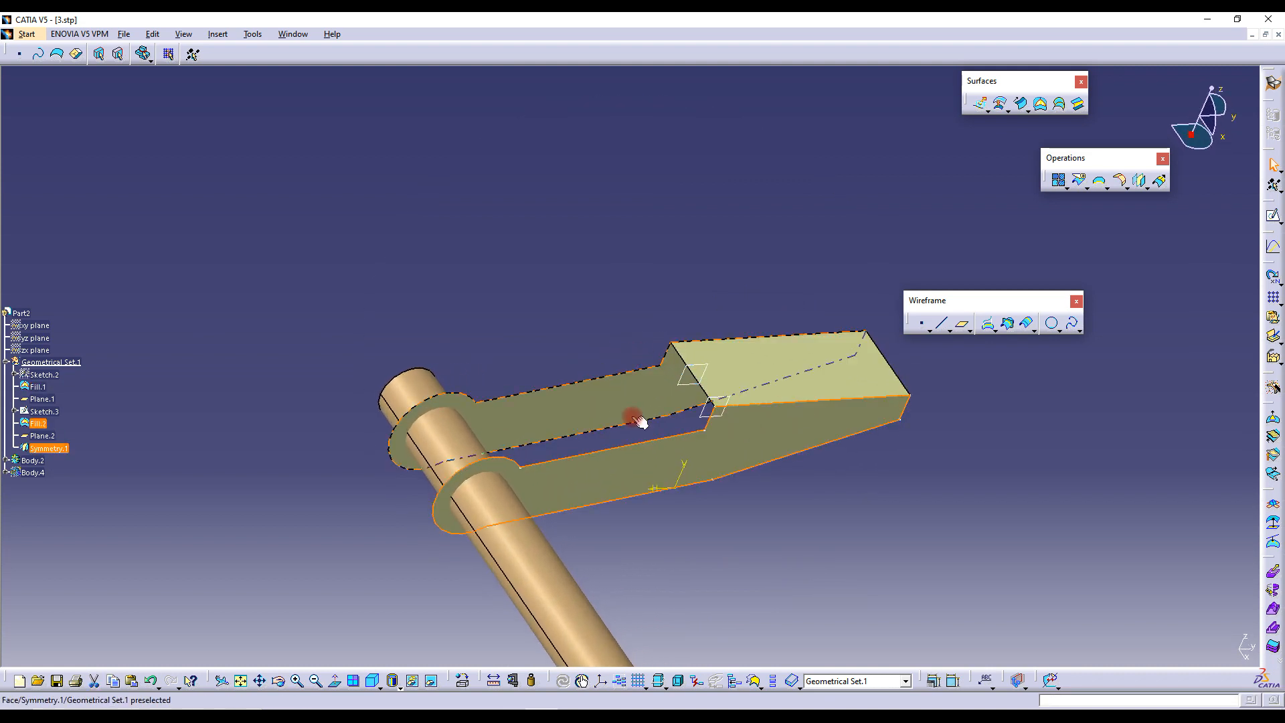
click(367, 322)
click(40, 410)
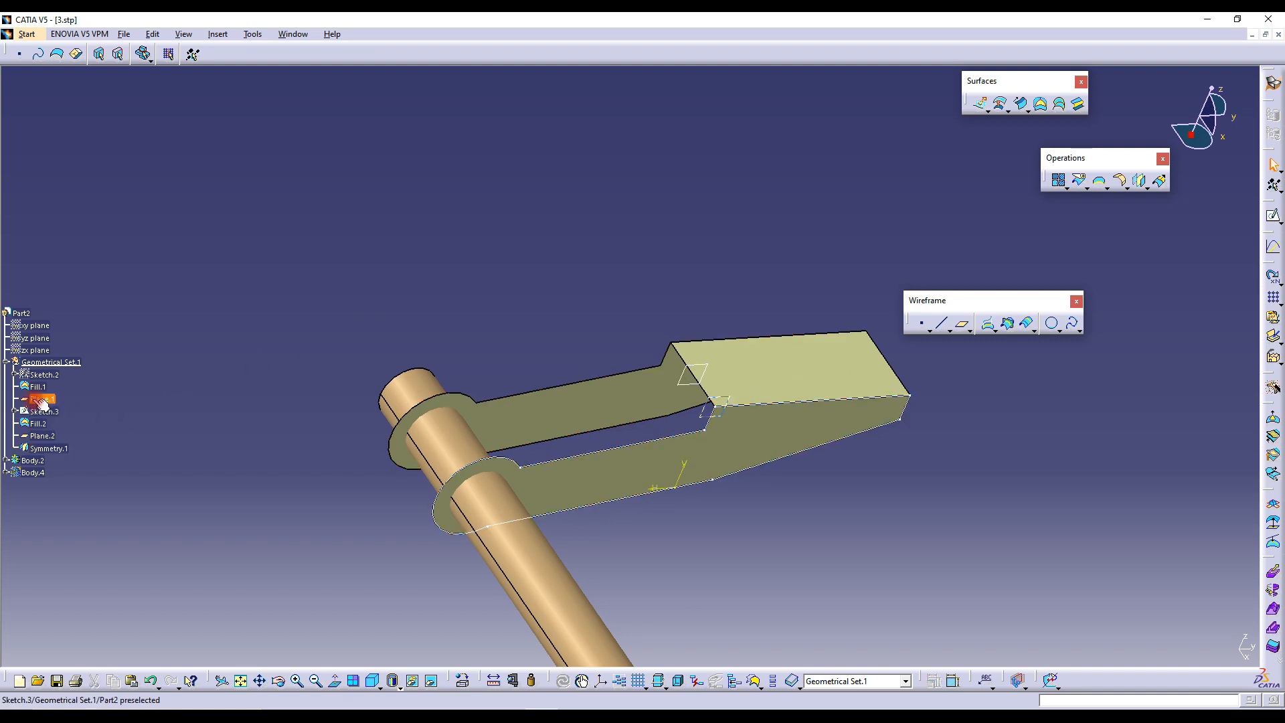
click(37, 387)
ctrl+click(38, 424)
ctrl+click(48, 448)
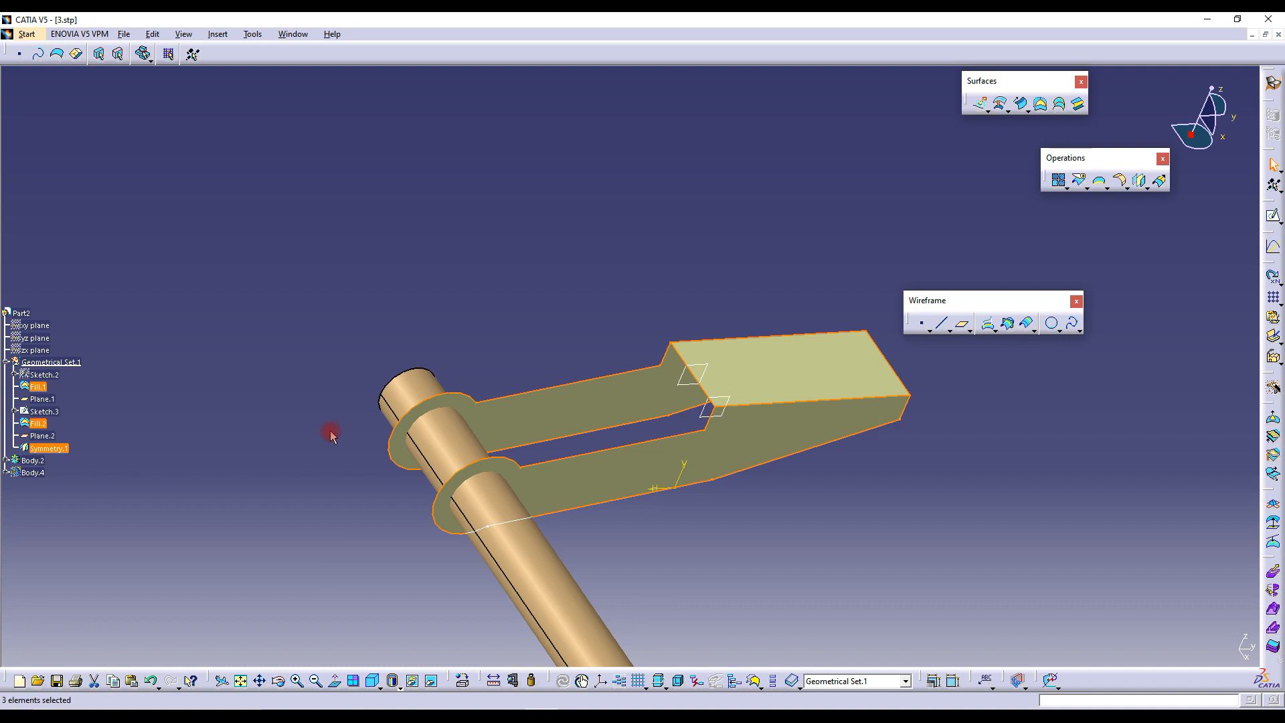
click(1059, 182)
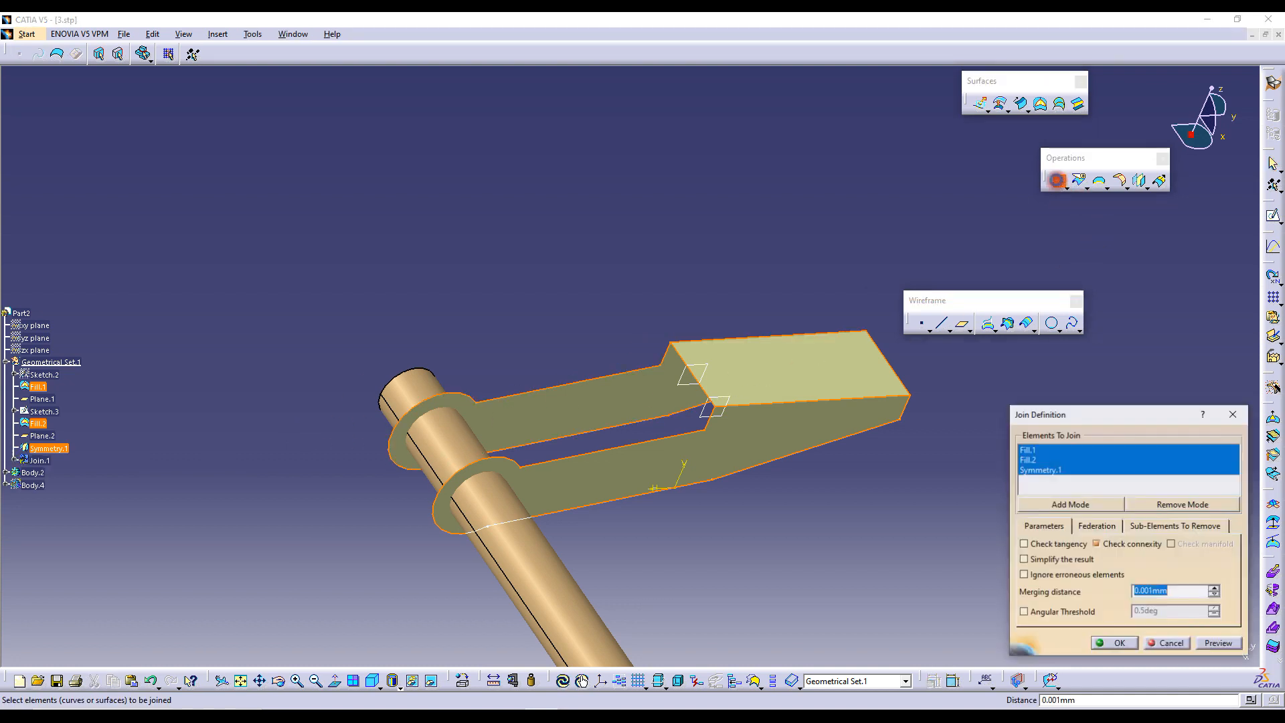
click(1115, 644)
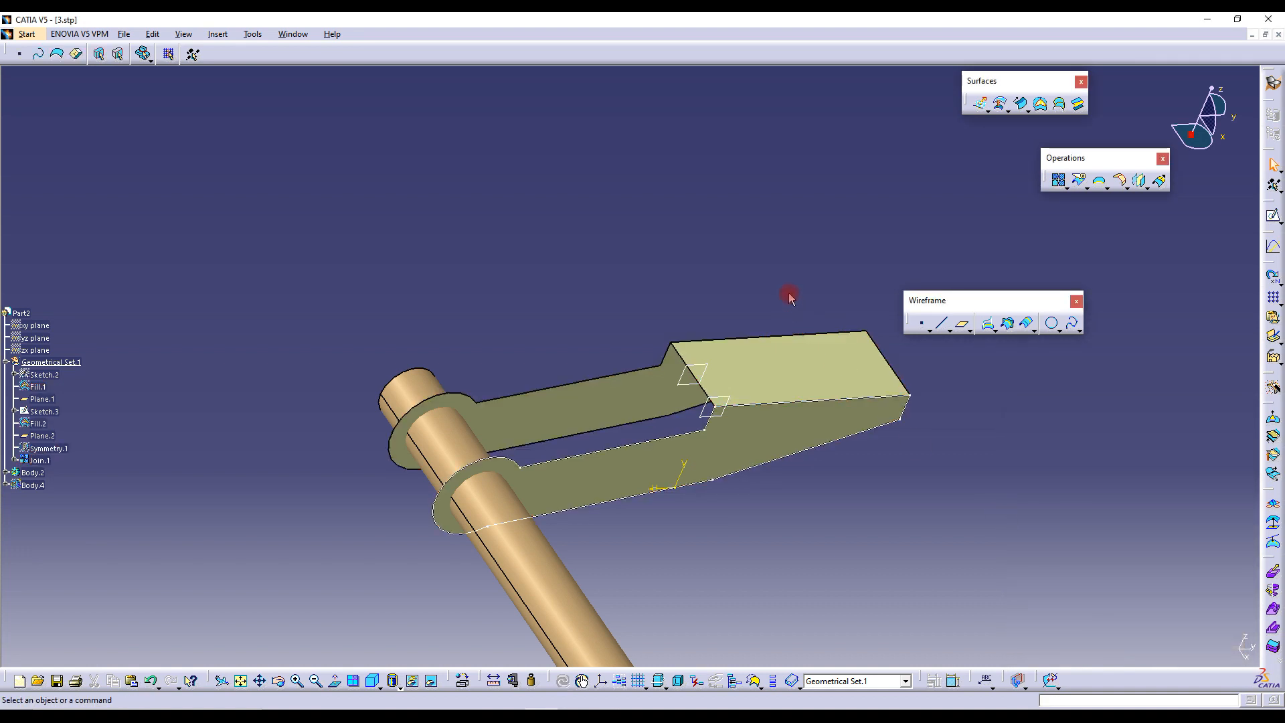
right_click(830, 403)
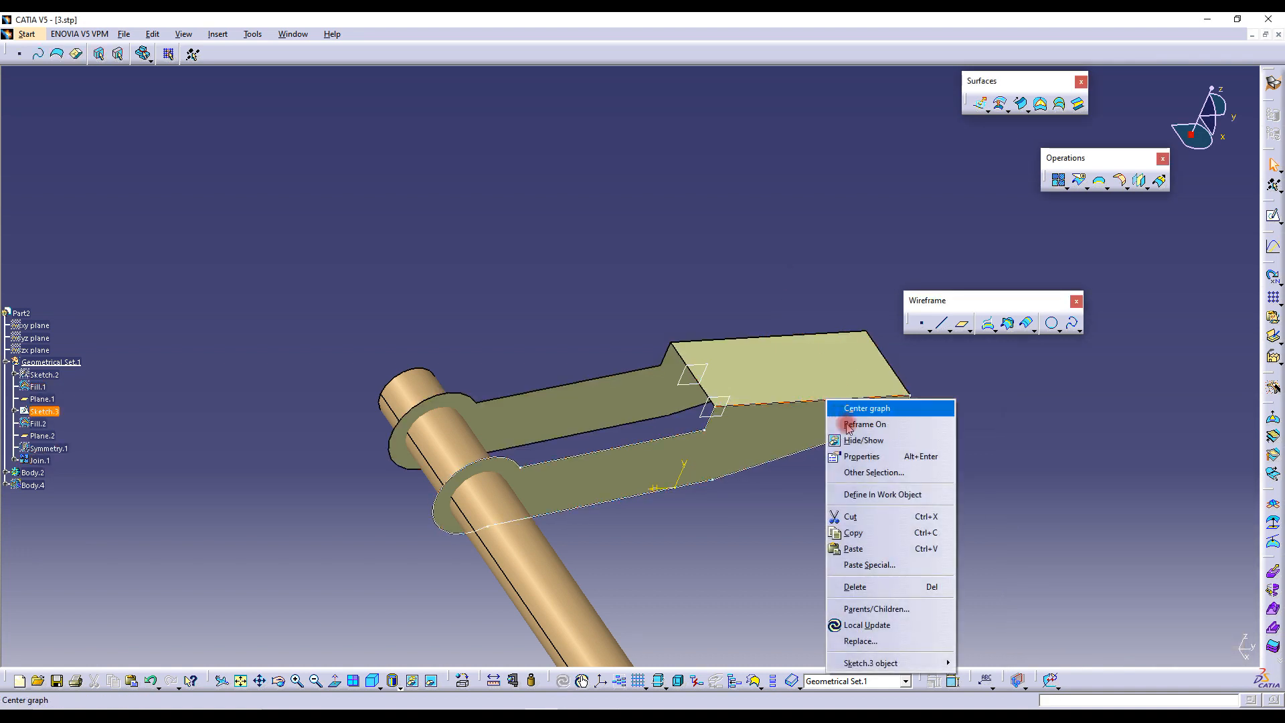
click(857, 433)
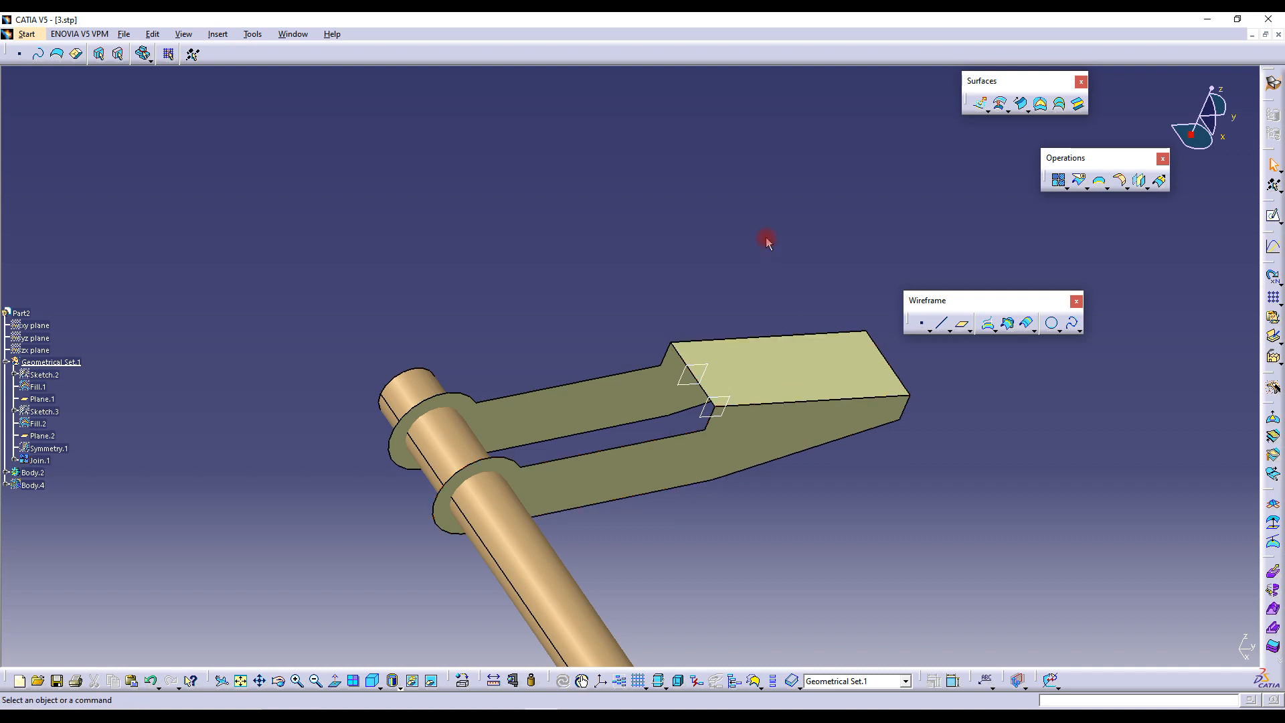
click(1120, 181)
click(798, 400)
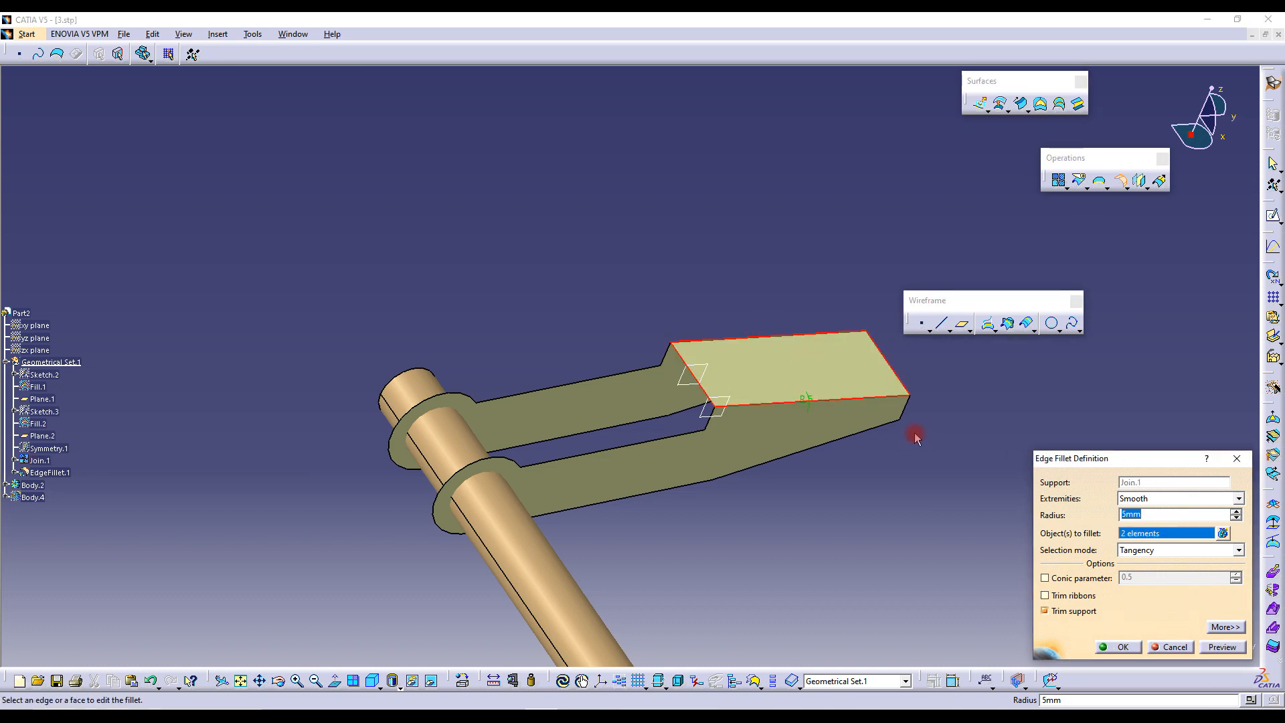
click(1171, 646)
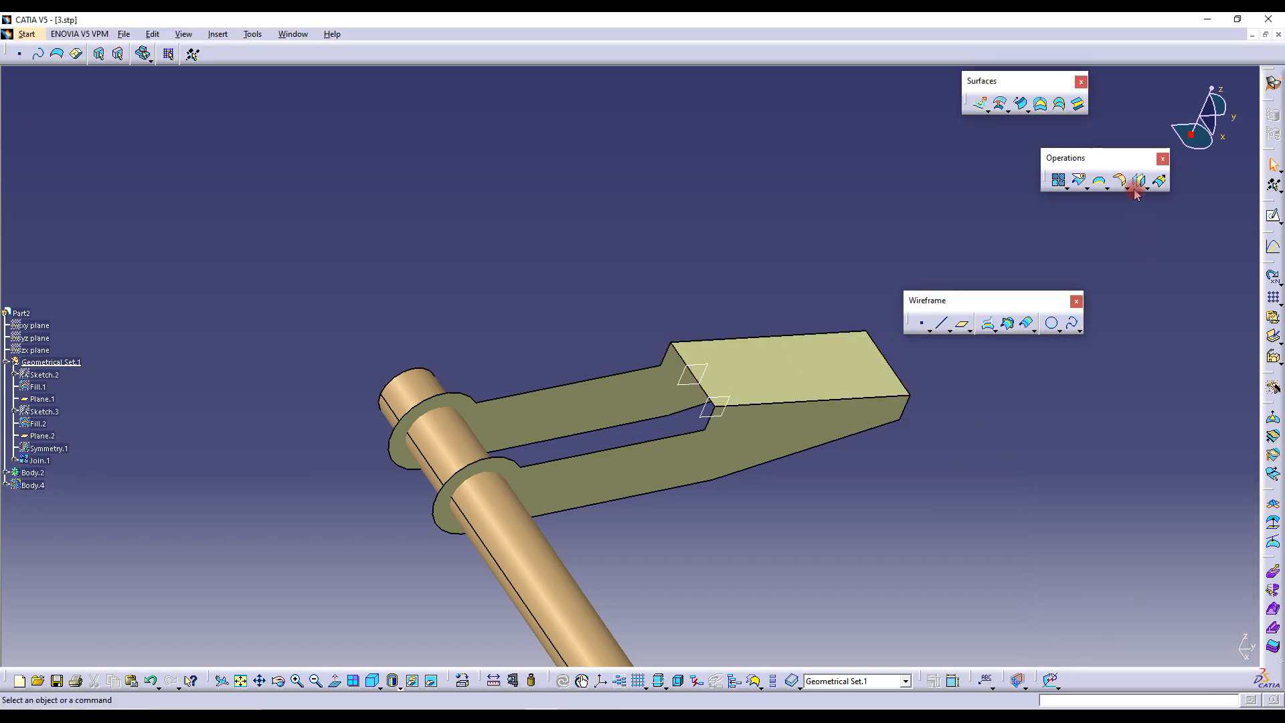
Apply a 5 mm edge fillet to the two long edges where the plate meets the arms, with tangency selection and trimmed support
click(1120, 178)
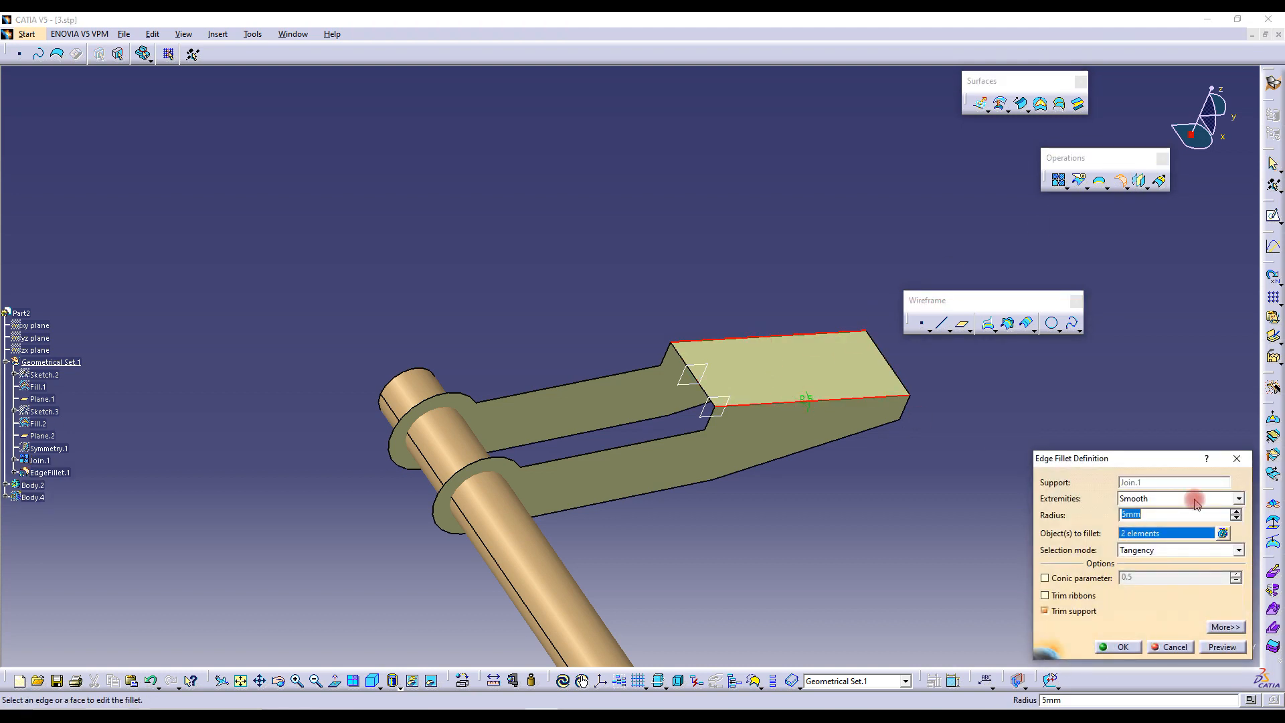
key(Return)
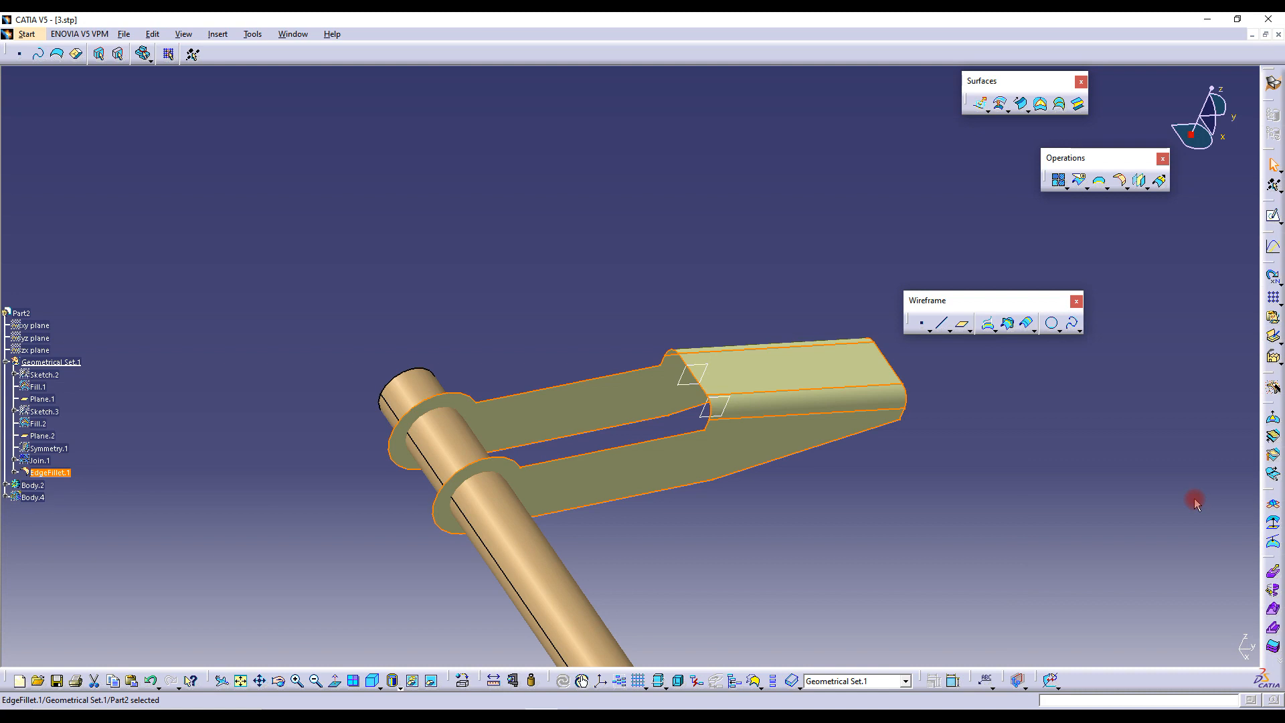
click(660, 247)
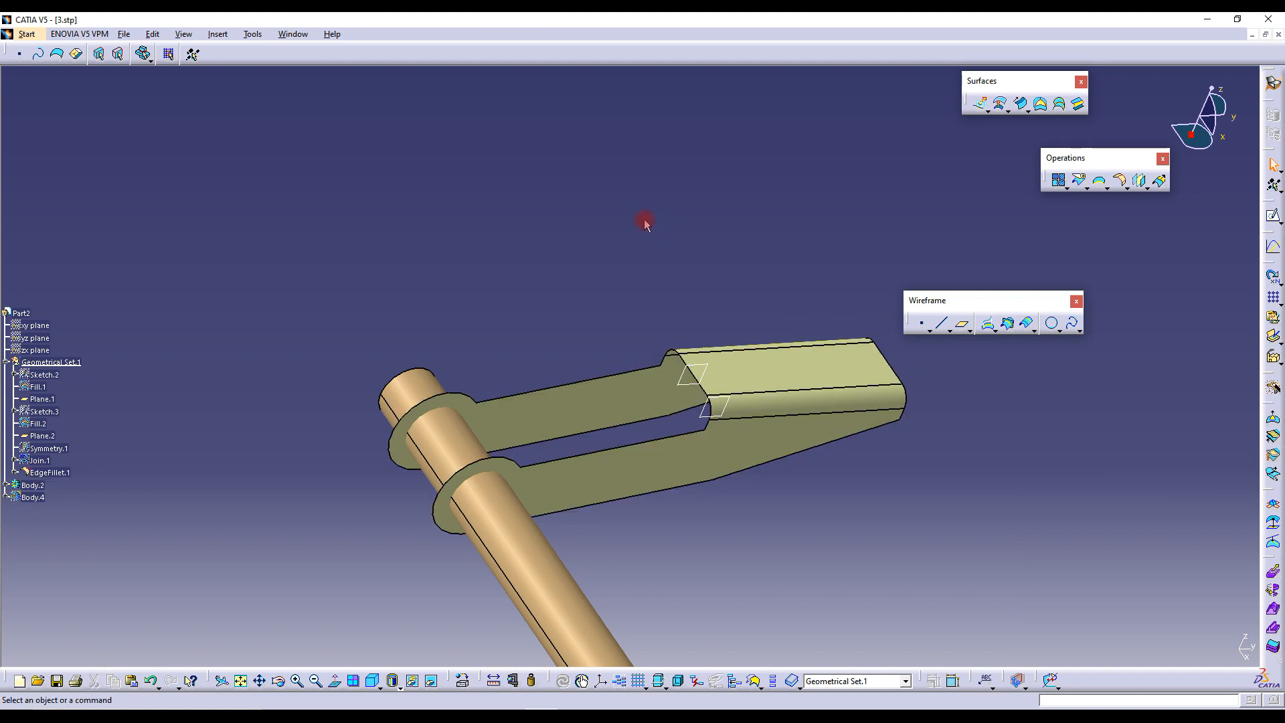
Hide the cylindrical rod and show the hidden green tray body to view it against the bracket
middle_drag(700, 258, 686, 181)
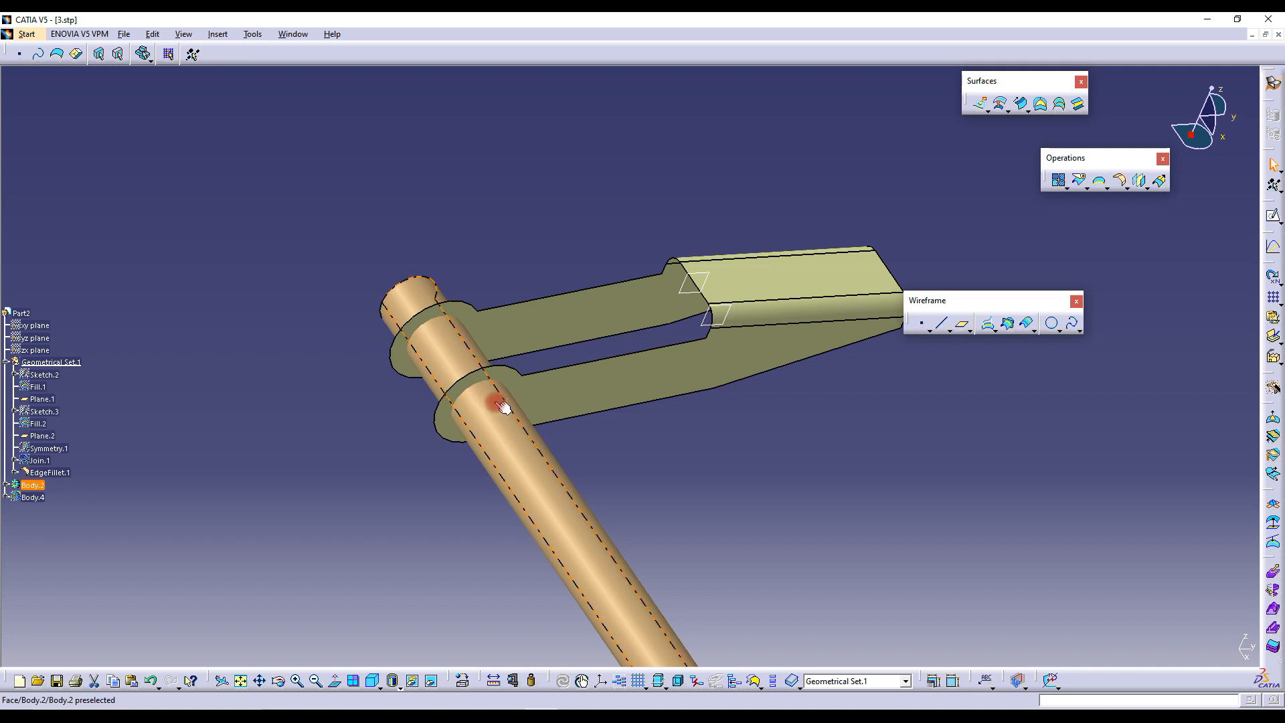
right_click(510, 421)
click(546, 464)
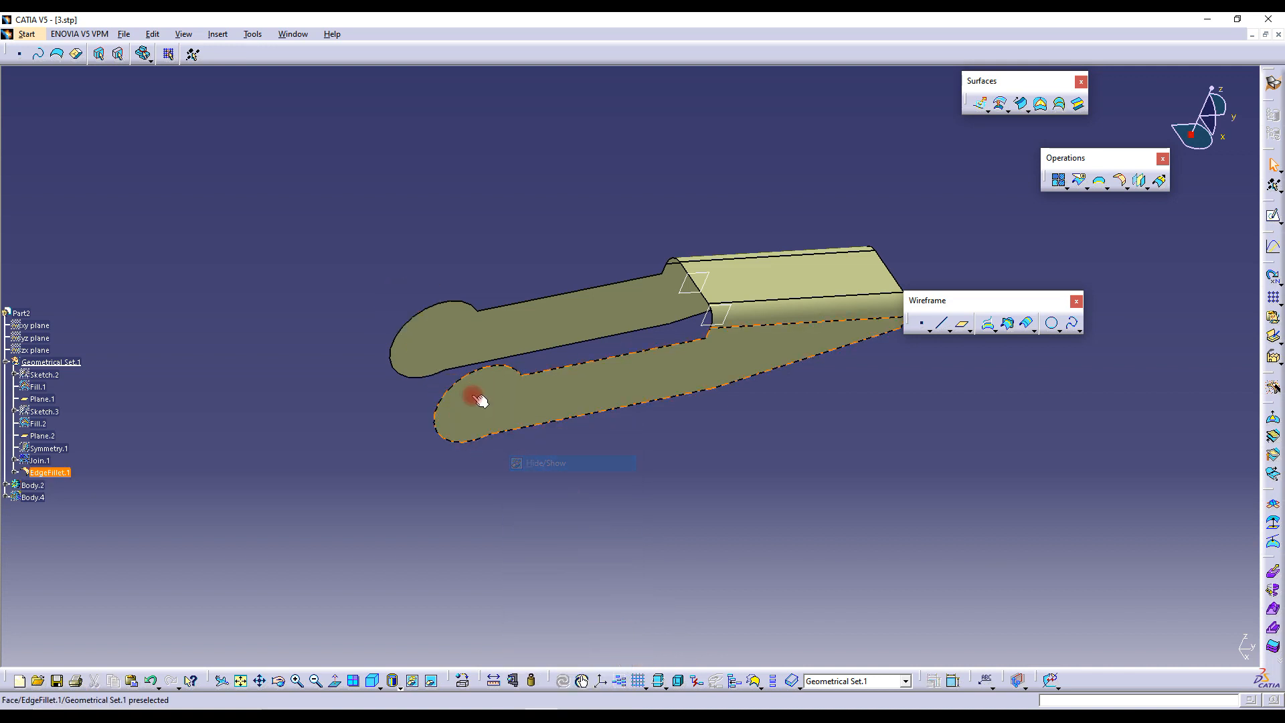
right_click(51, 489)
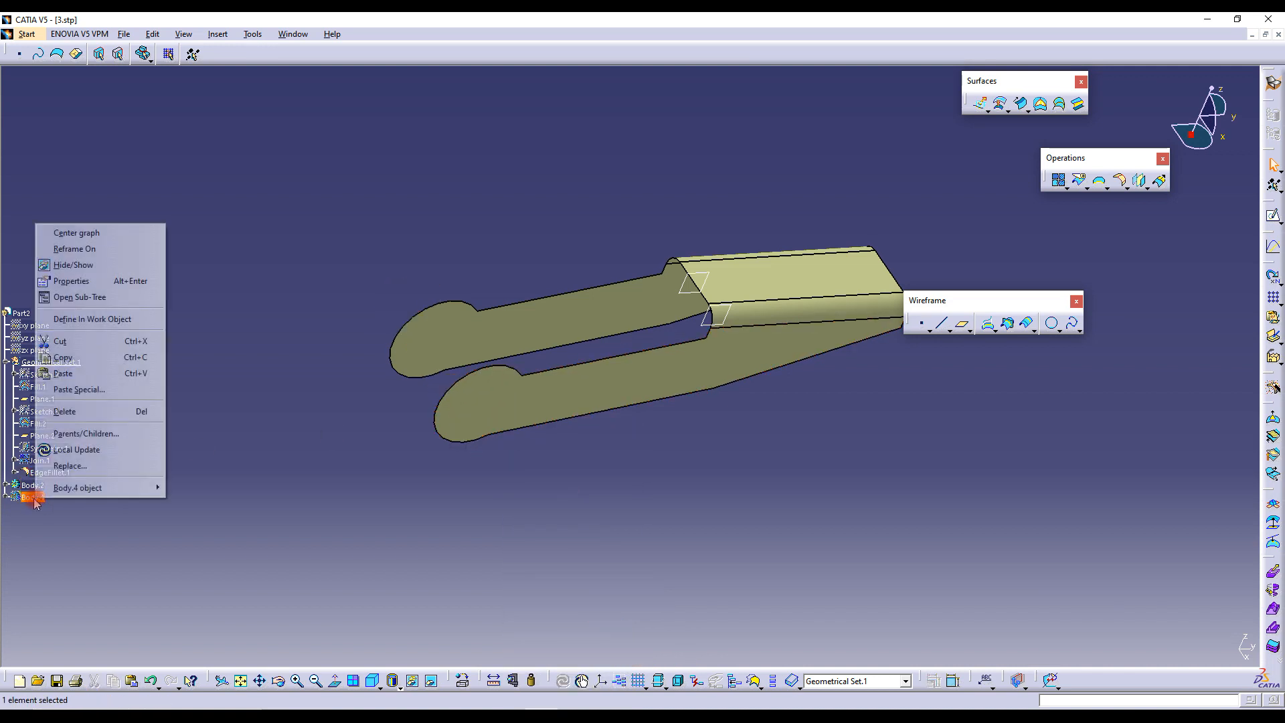
click(67, 251)
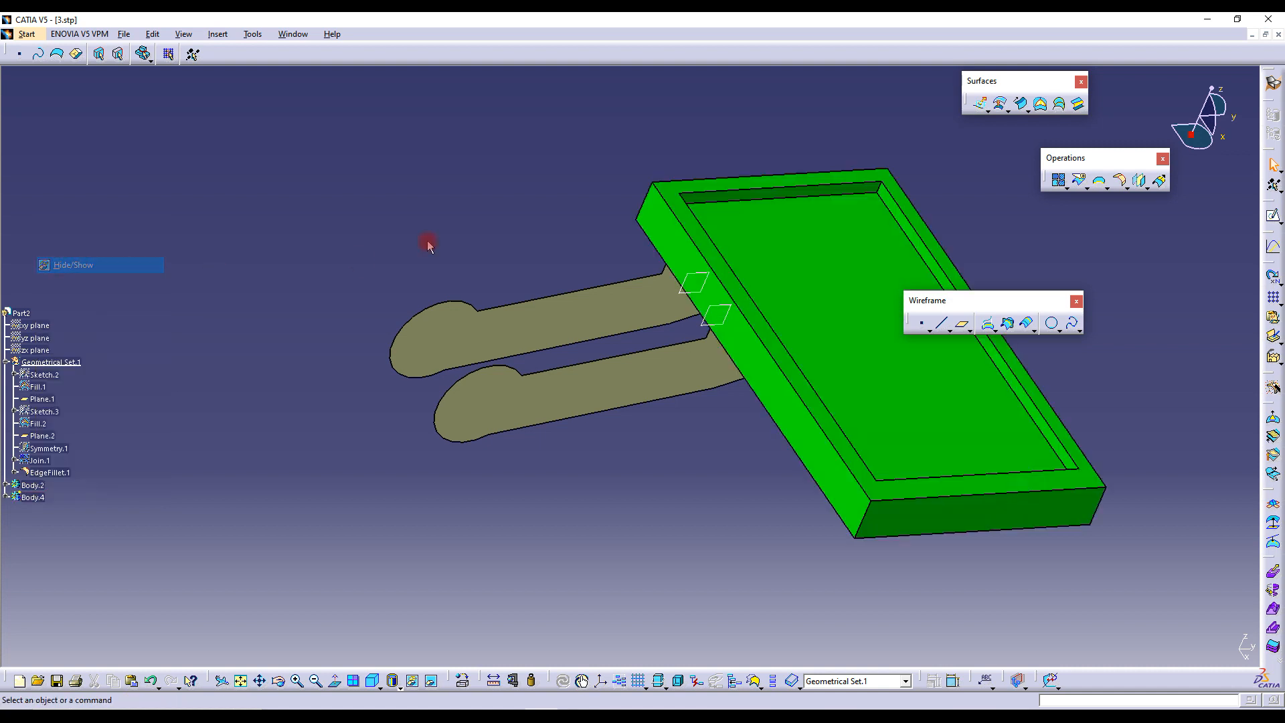
Show the cylindrical rod again and hide the green tray body
right_click(35, 496)
key(Escape)
right_click(43, 498)
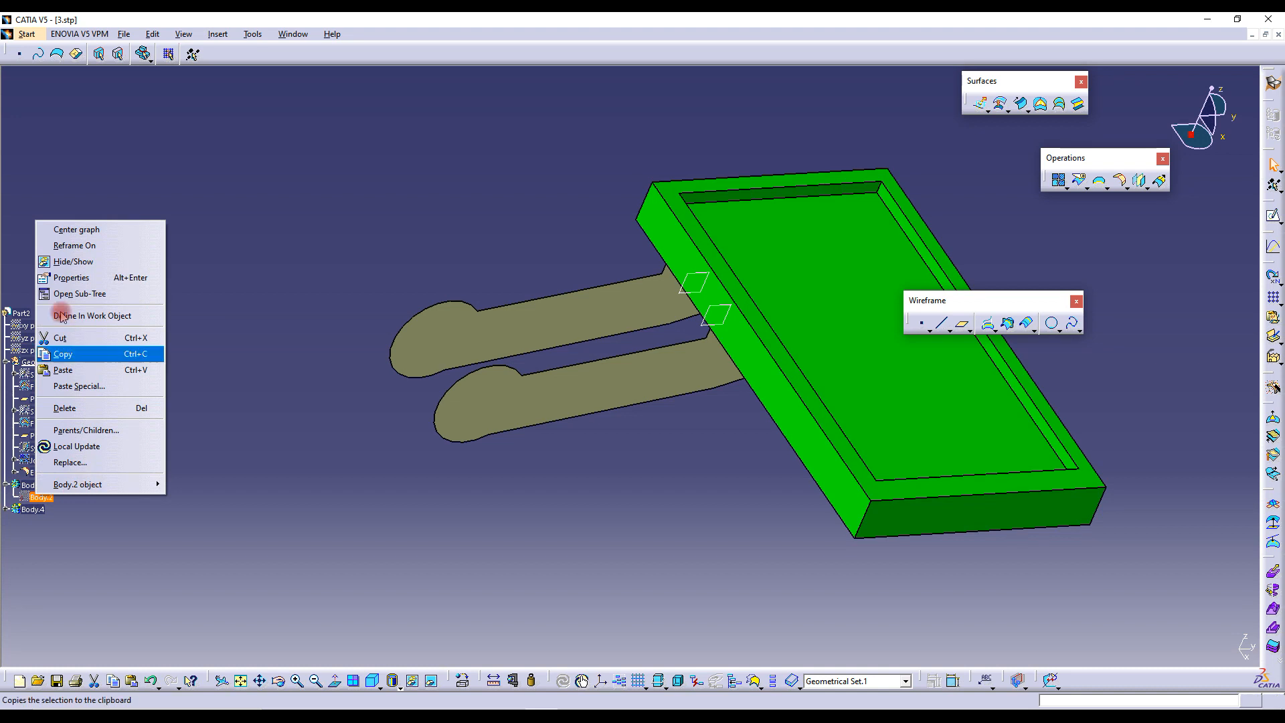
click(67, 261)
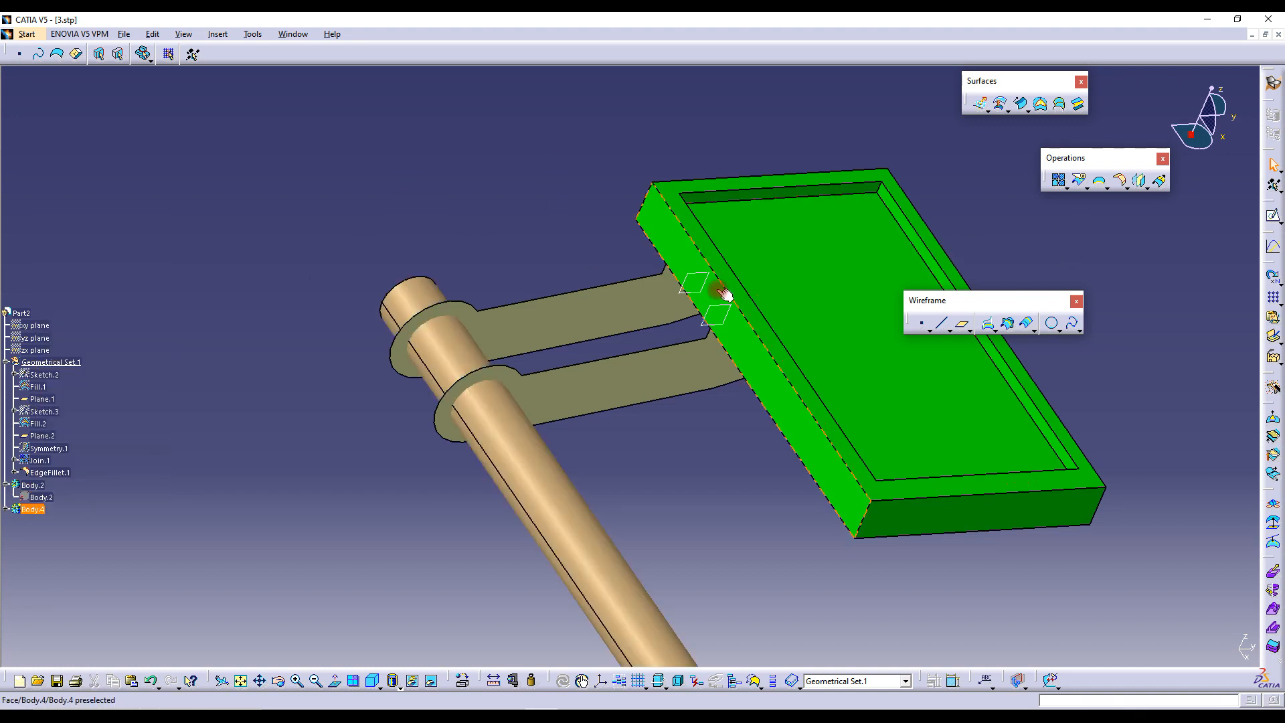
right_click(31, 508)
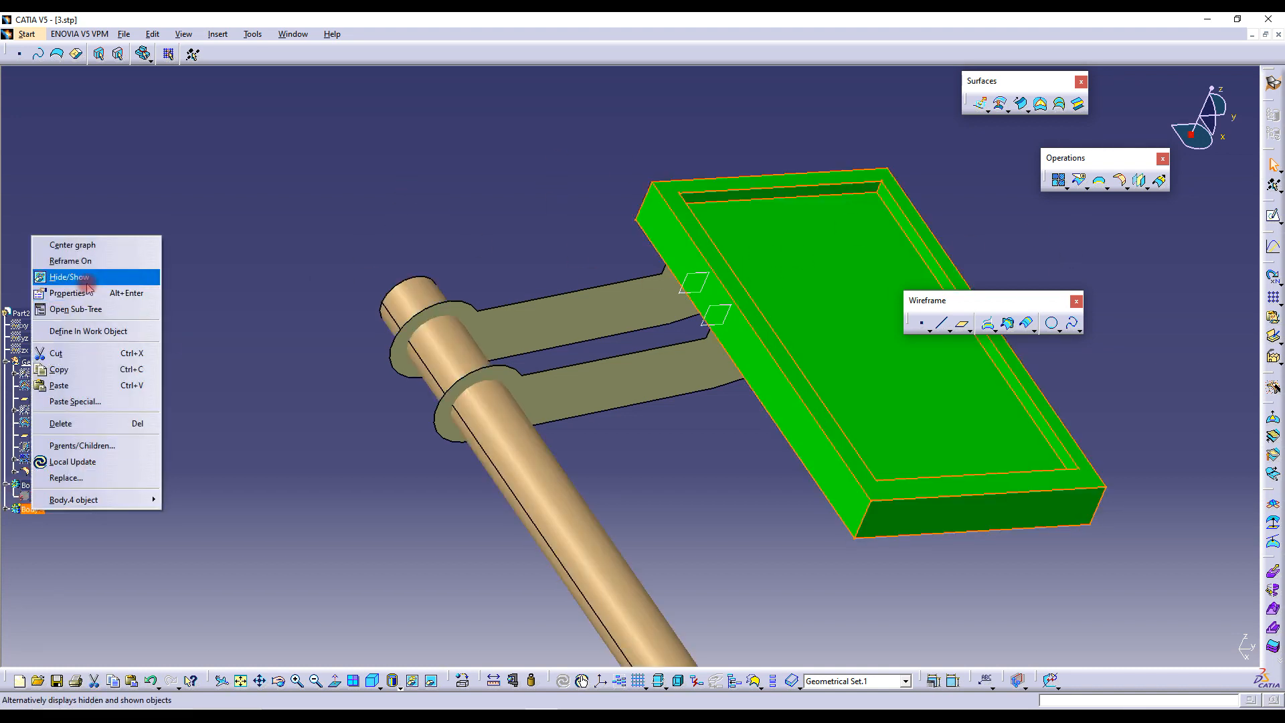
click(84, 277)
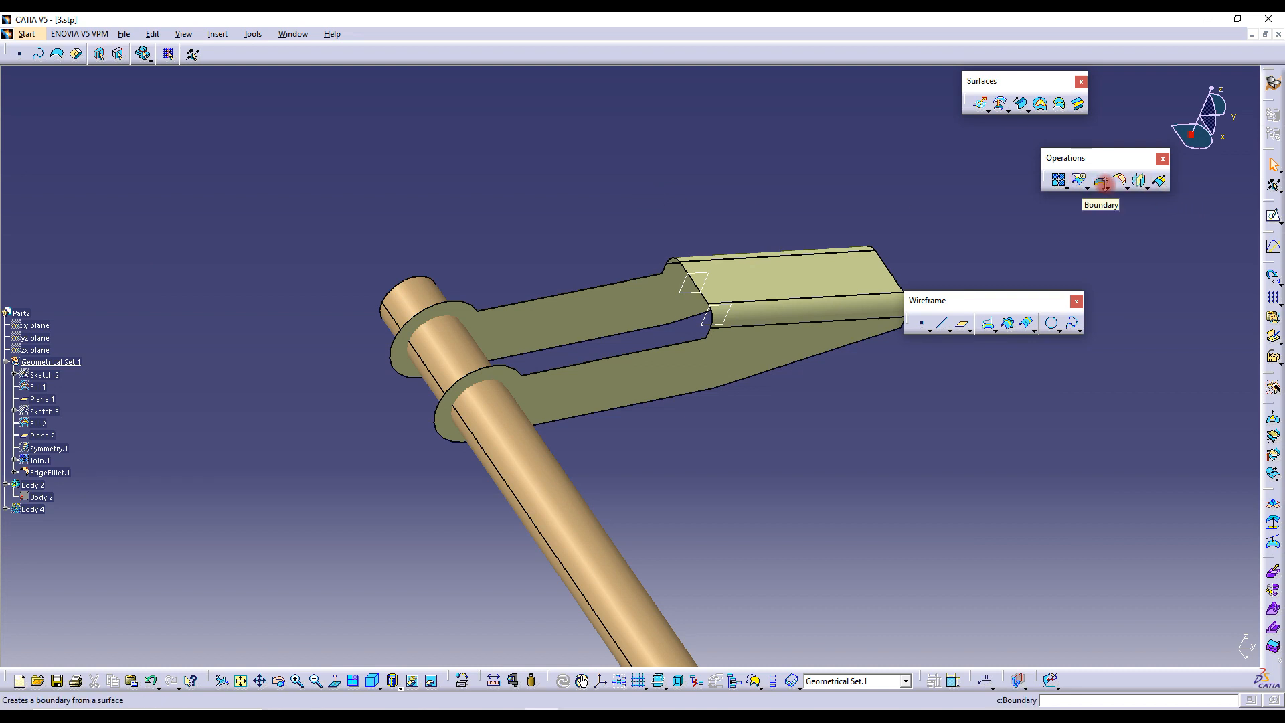
Extract the cylindrical rod's outer face as a surface using tangent continuity propagation
click(1106, 186)
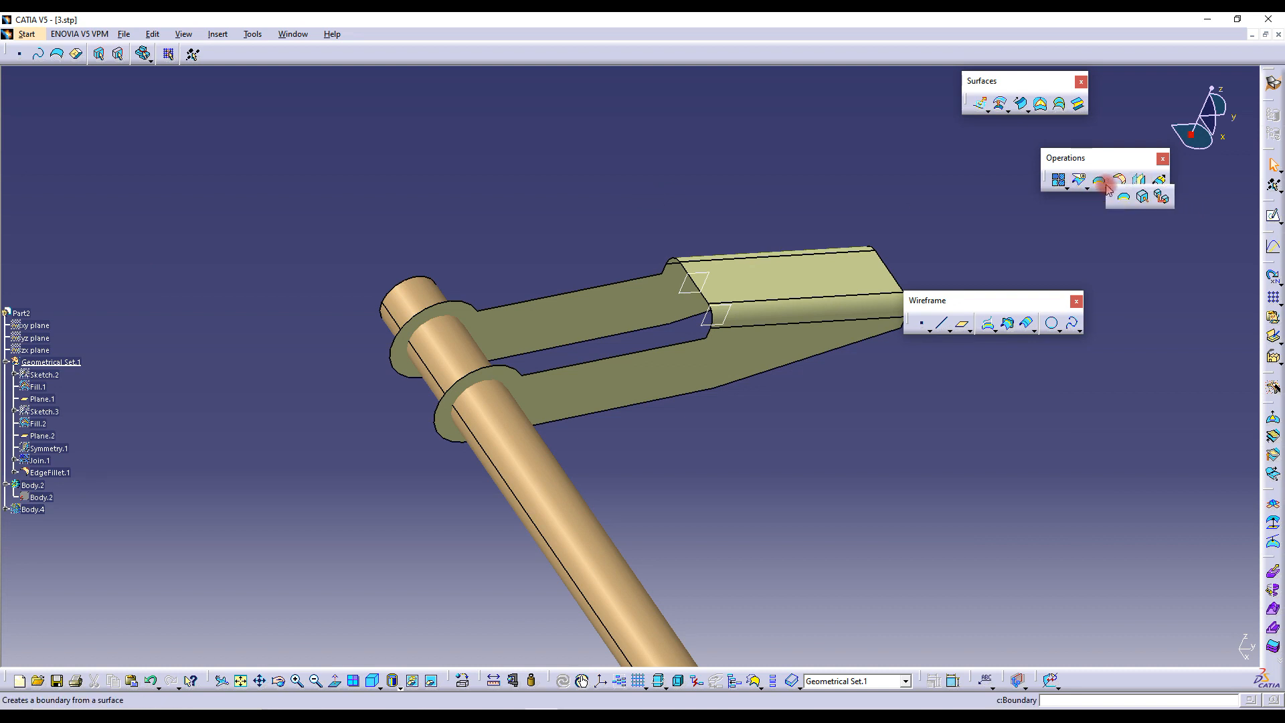
click(1144, 198)
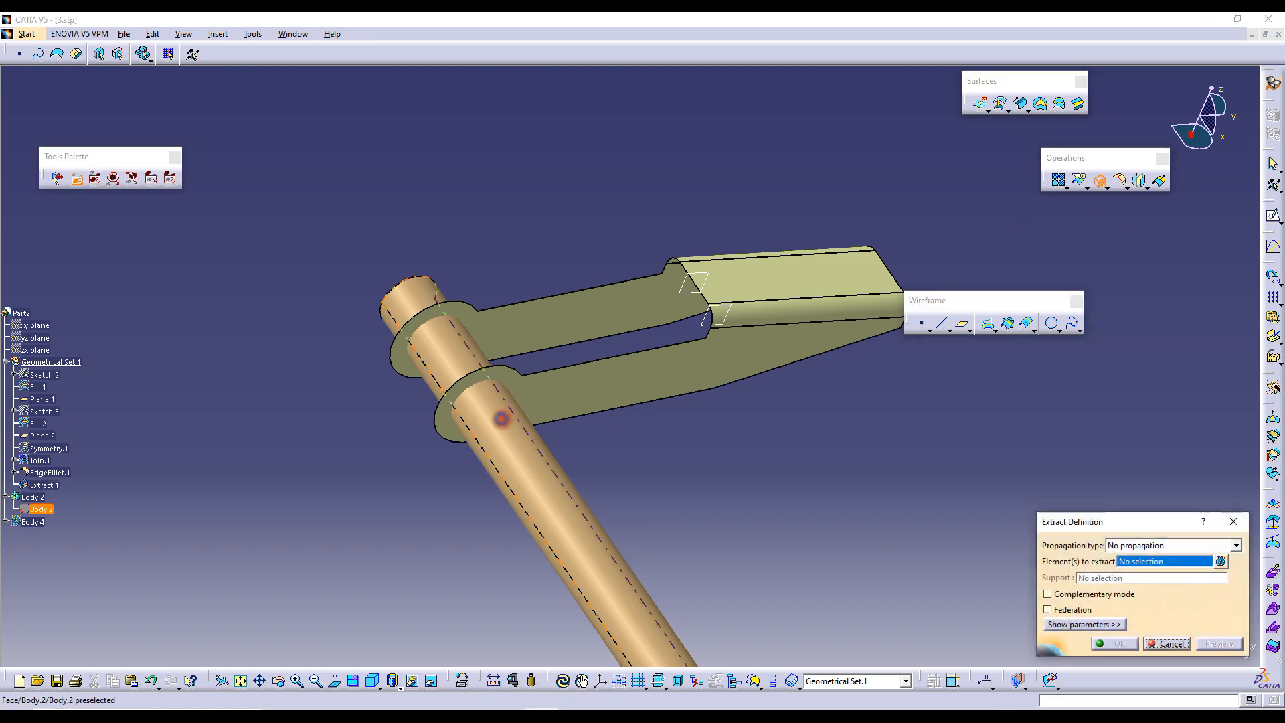
click(508, 425)
click(1152, 548)
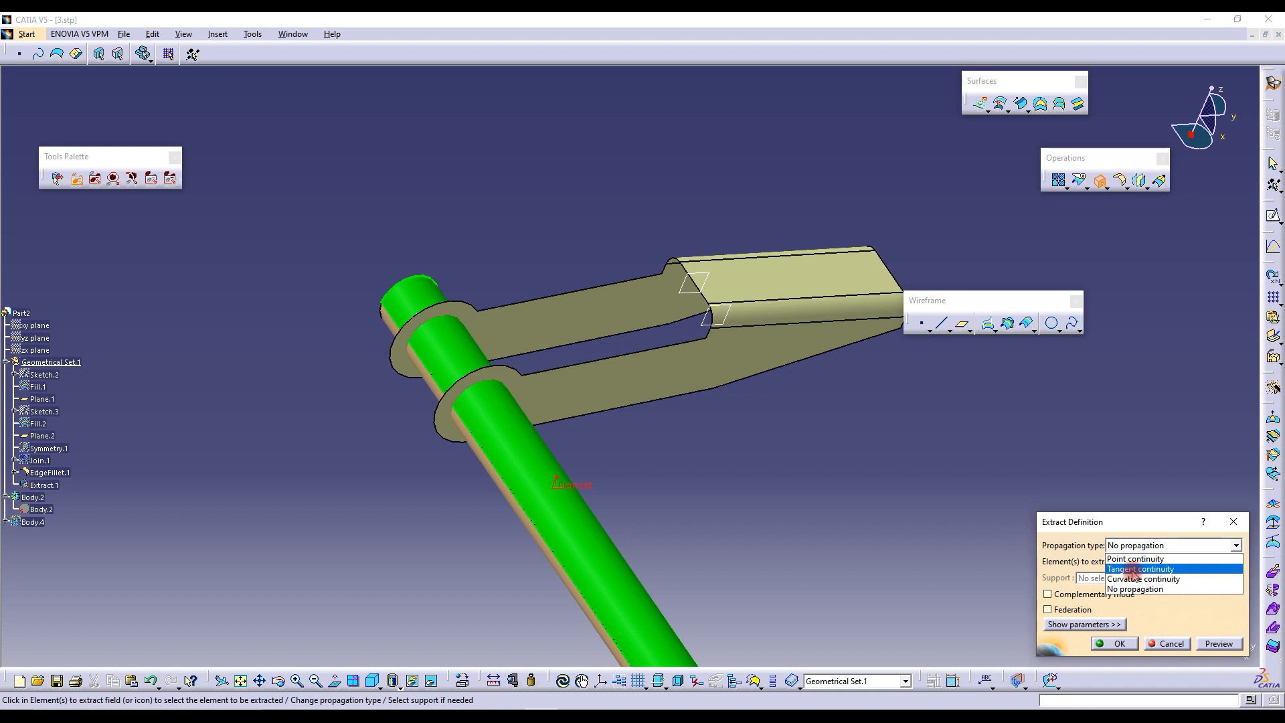
click(1133, 569)
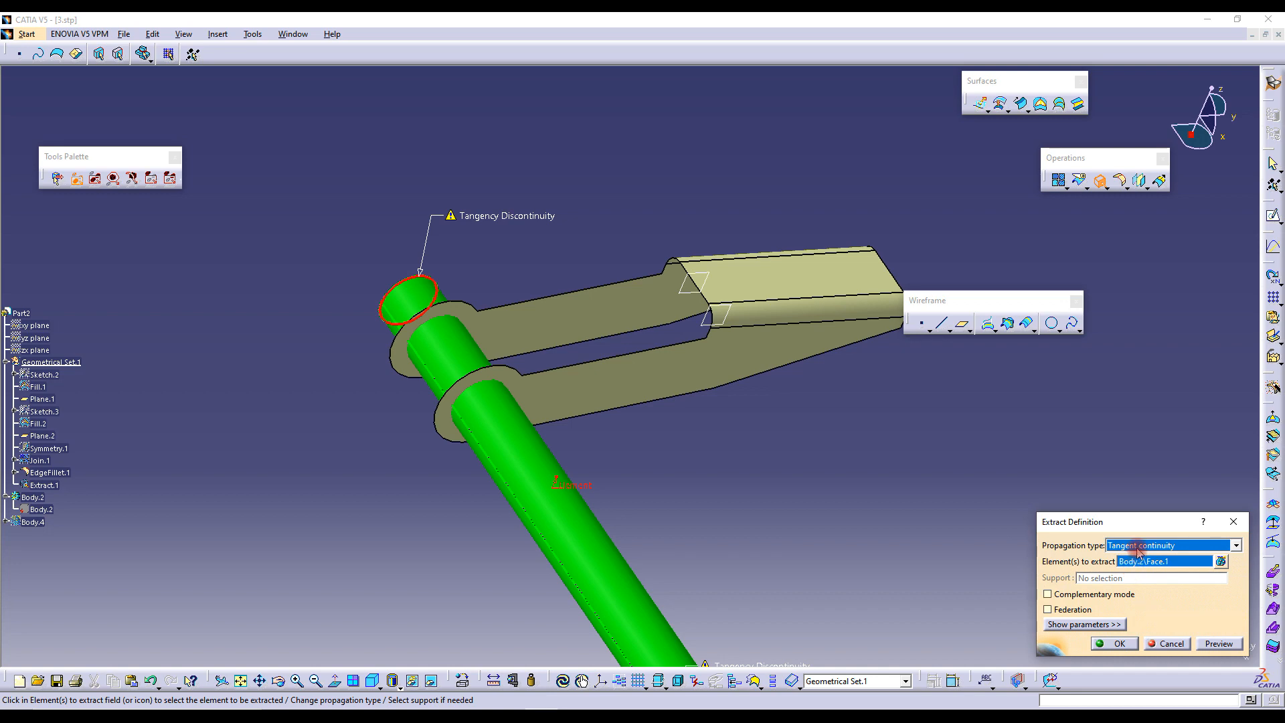
middle_drag(574, 439, 669, 381)
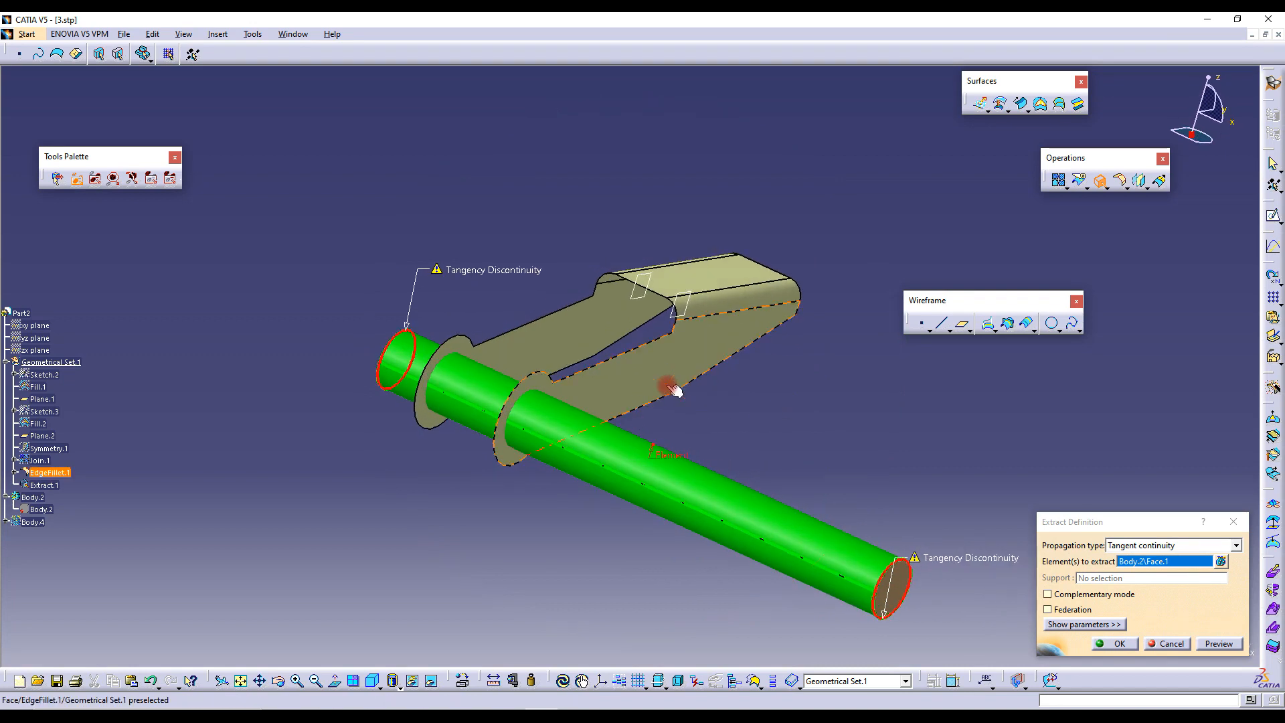
click(1120, 644)
Split the filleted bracket surface with the extracted rod surface, keeping the bracket portion outside the rod
middle_drag(505, 387, 506, 422)
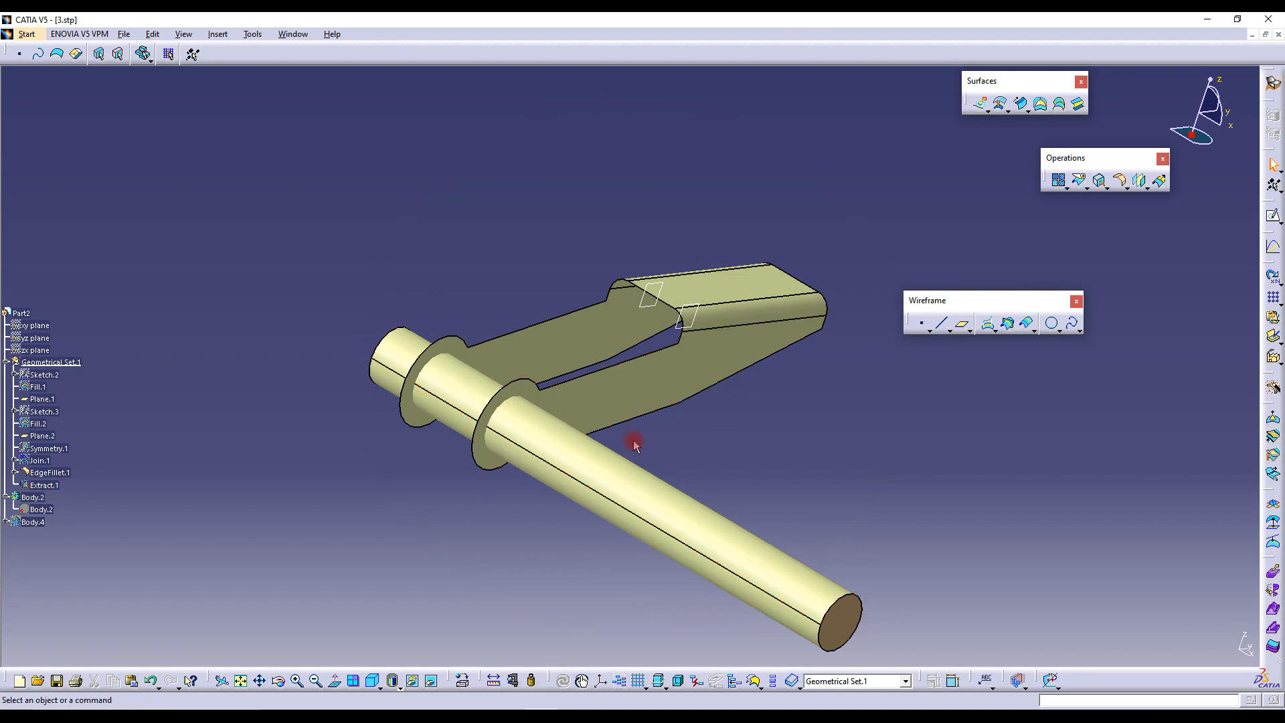
click(1078, 180)
middle_drag(636, 421, 559, 436)
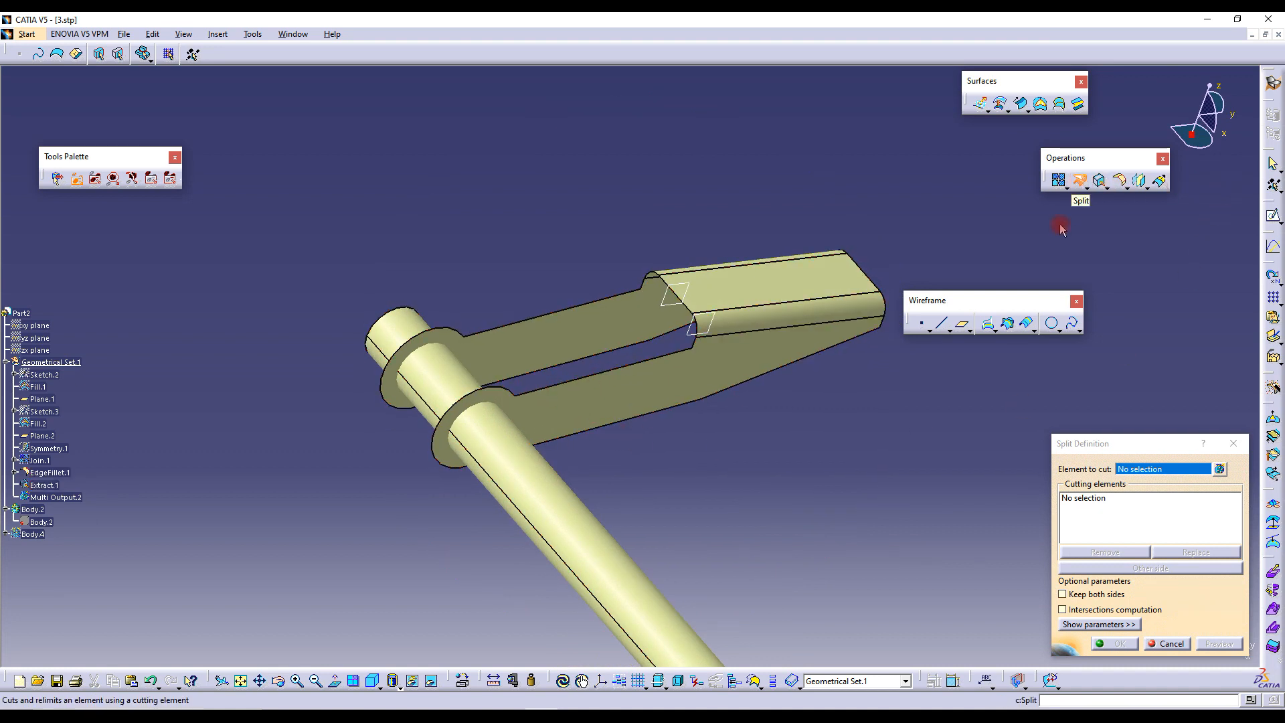
click(611, 412)
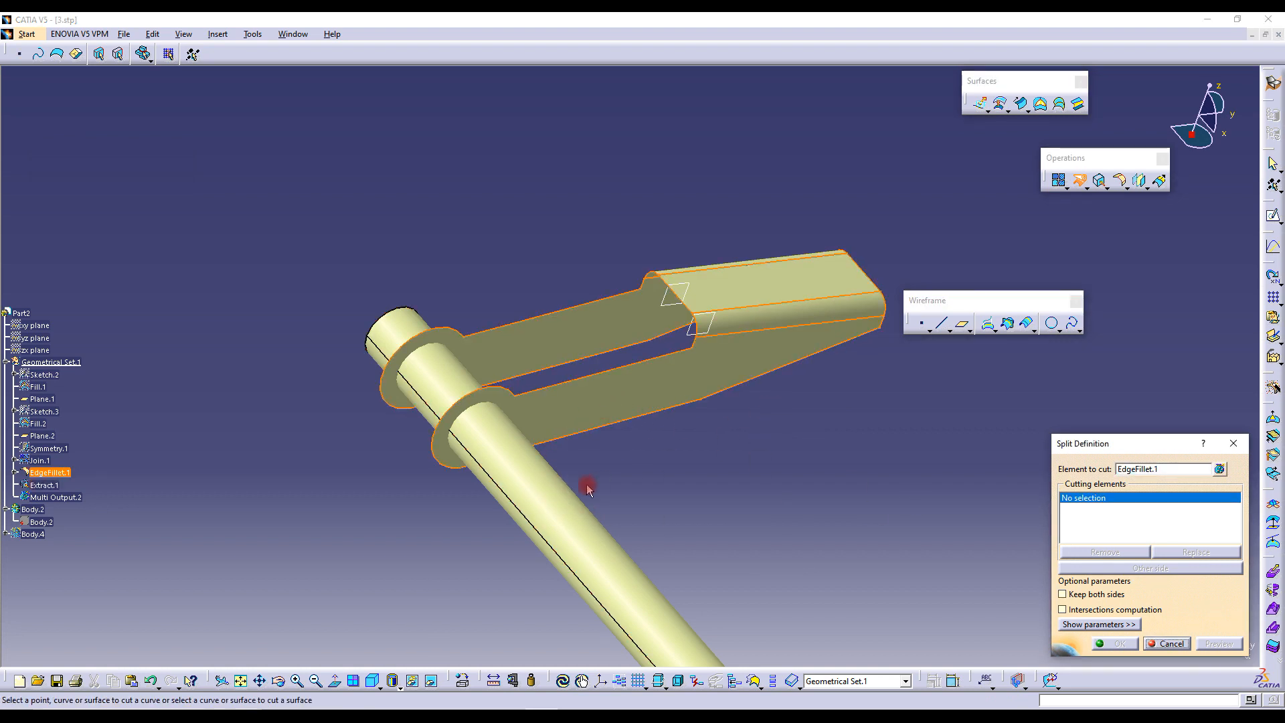
click(561, 491)
click(1198, 569)
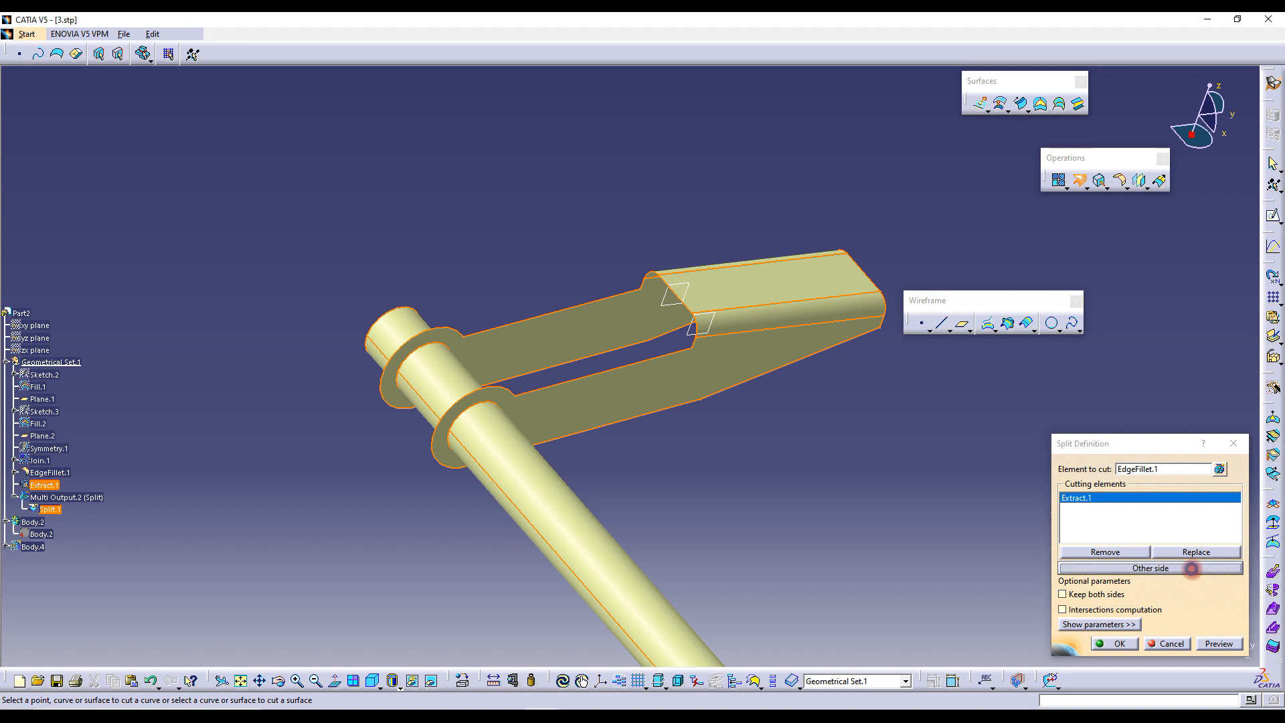
click(1168, 569)
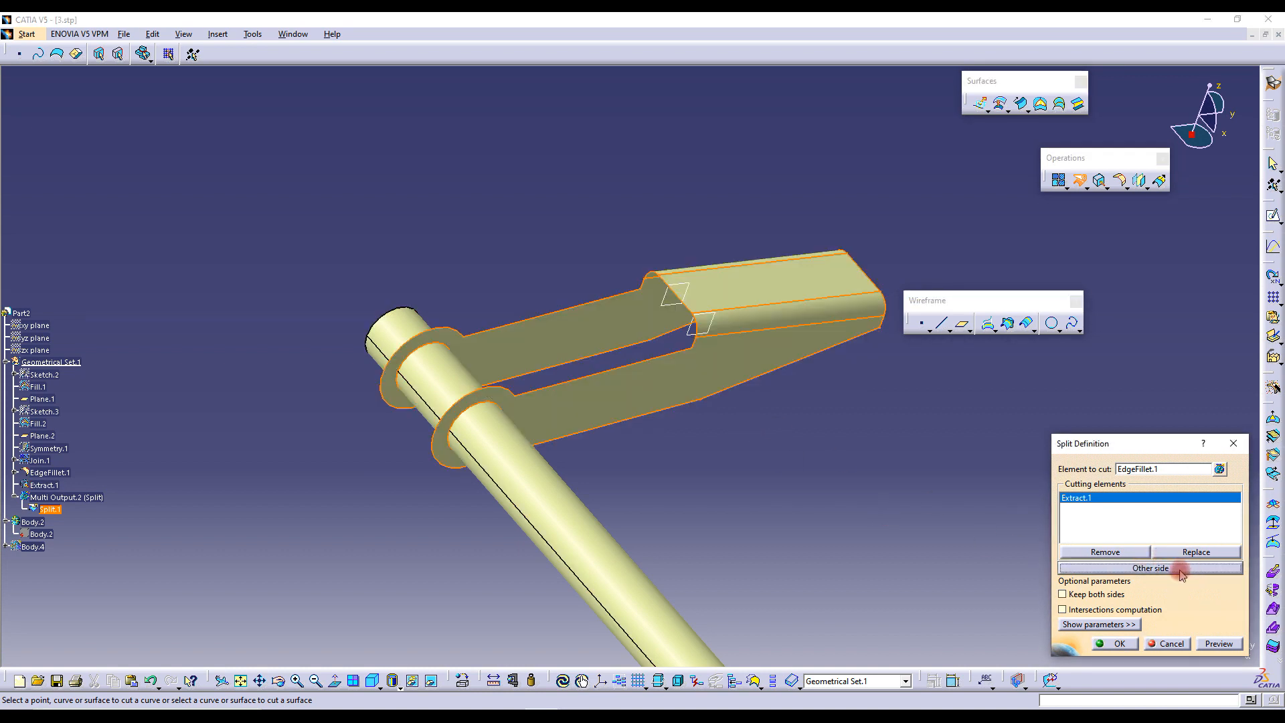
click(1168, 568)
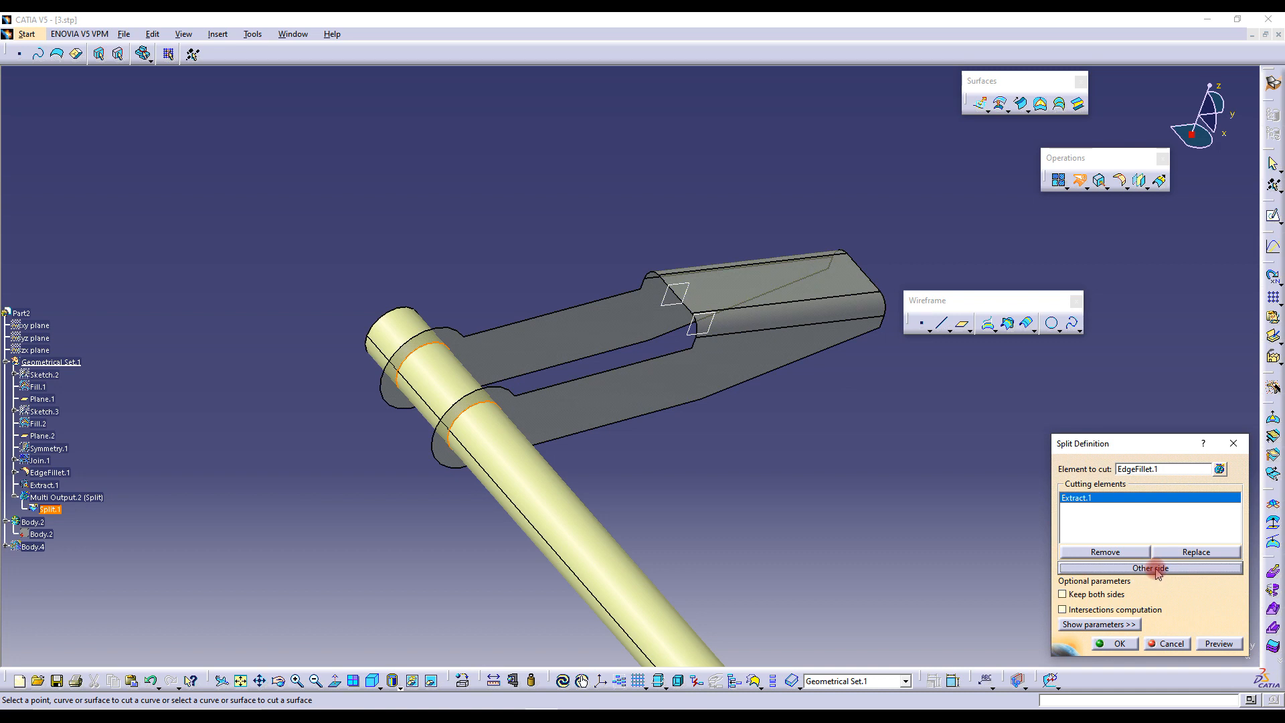
click(1156, 569)
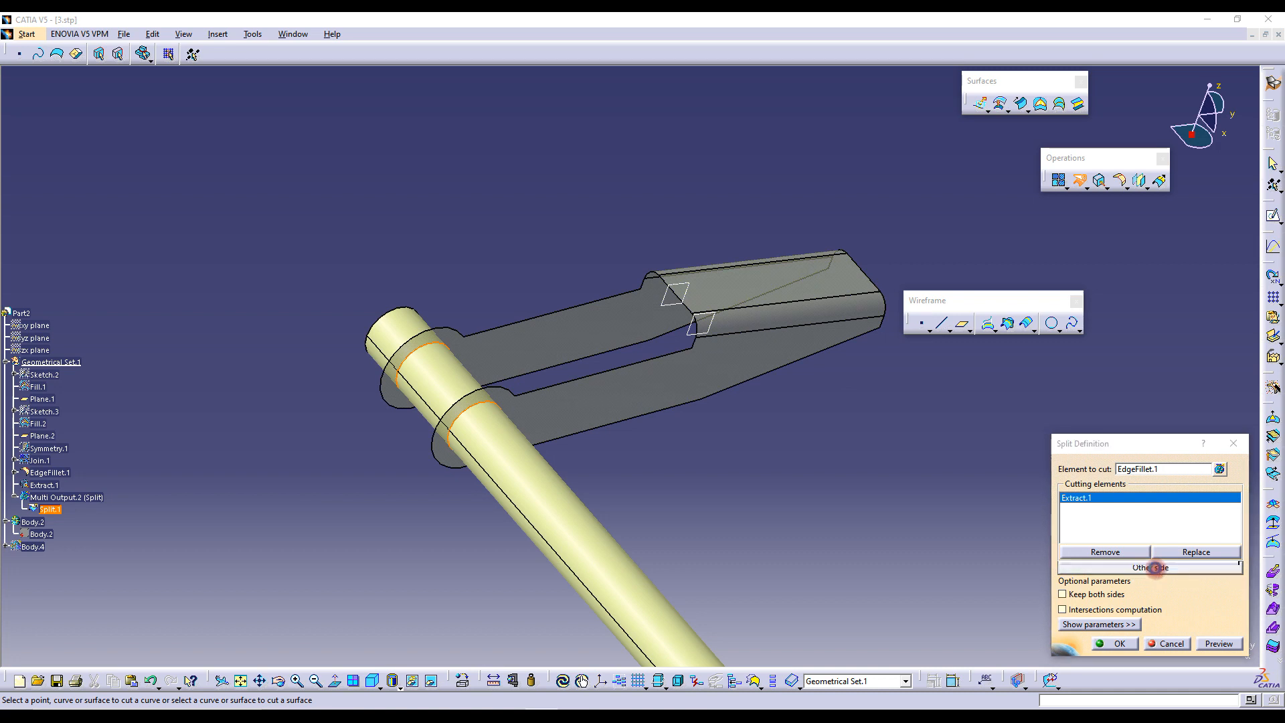
click(1112, 644)
Hide the extracted rod surface and show the green tray body
middle_drag(797, 489, 589, 419)
middle_drag(636, 458, 562, 387)
right_click(46, 486)
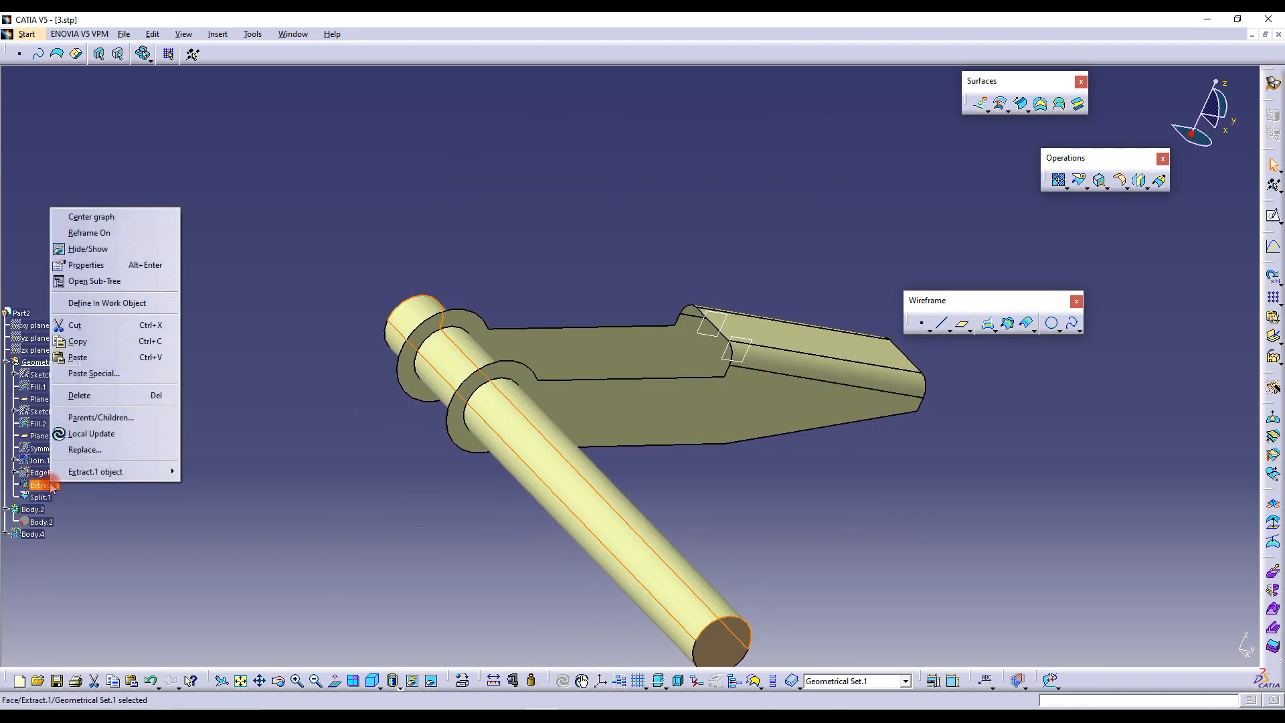
click(88, 249)
middle_drag(381, 343, 444, 335)
right_click(40, 536)
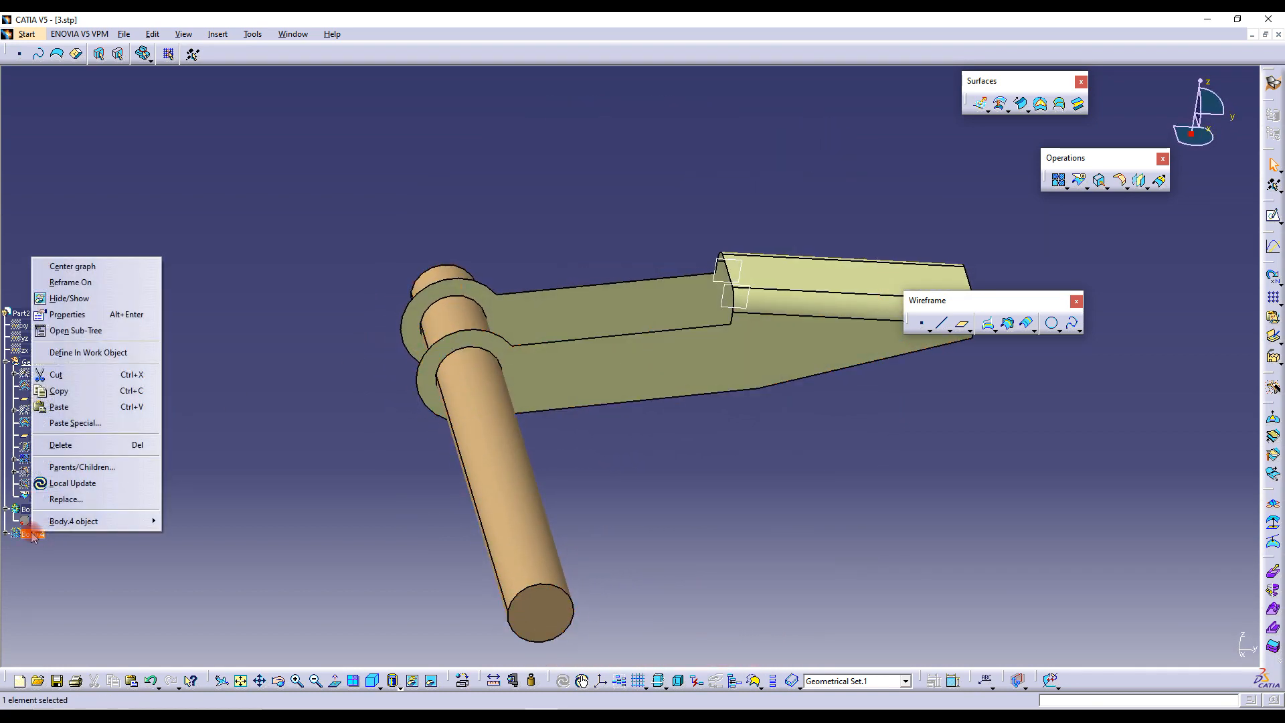
click(84, 295)
middle_drag(623, 321, 589, 415)
Insert a new body in the part, define it as the work object and switch to the Part Design workbench
click(22, 315)
click(219, 34)
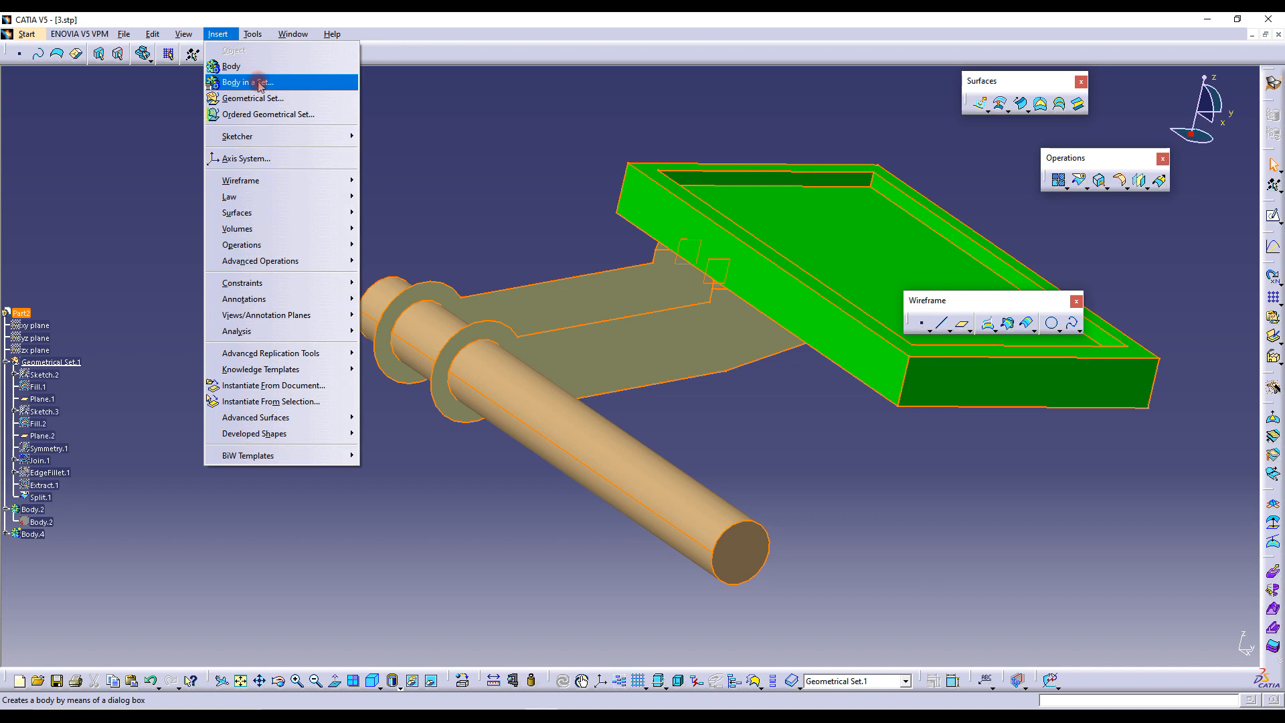
click(247, 63)
right_click(50, 510)
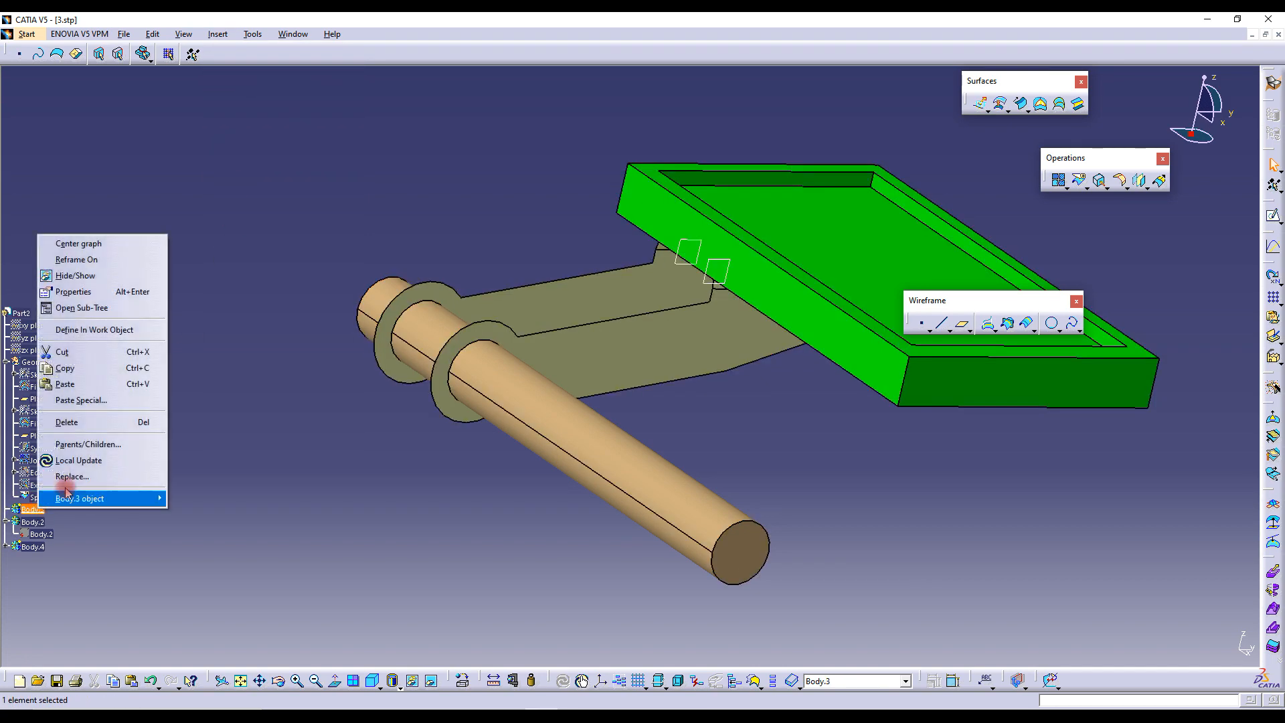
click(94, 325)
click(28, 34)
mouse_move(67, 65)
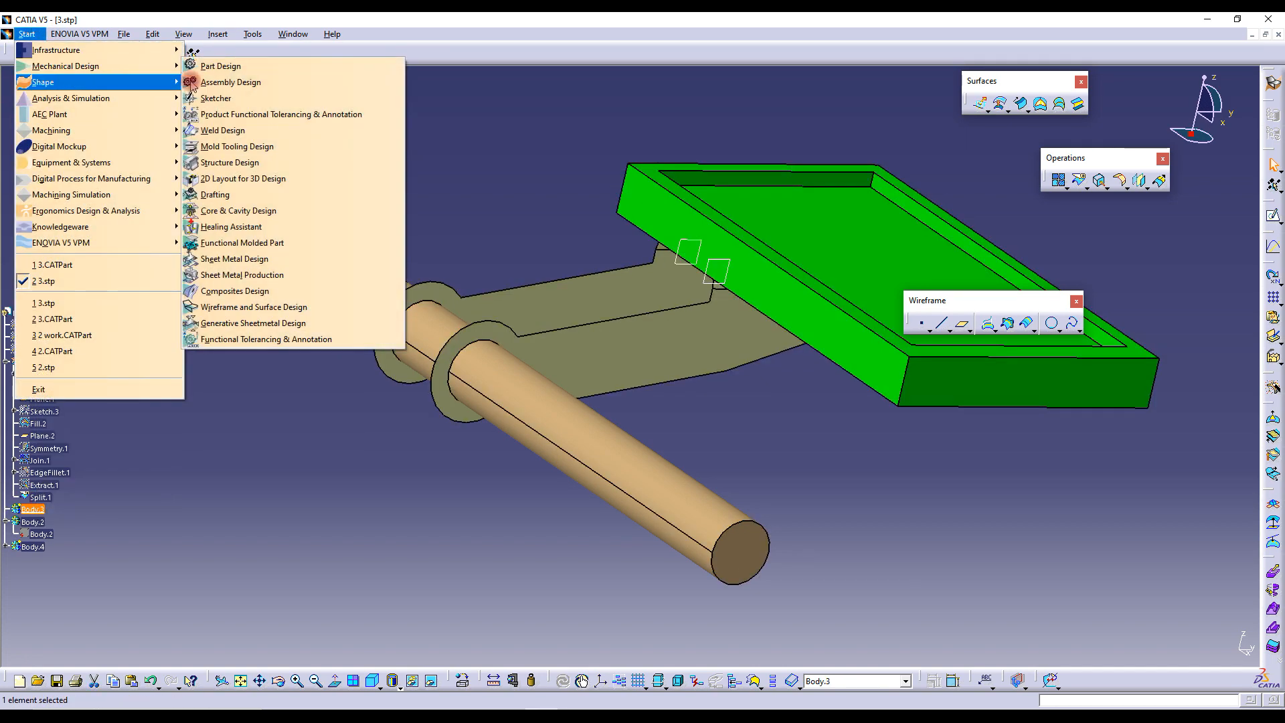
click(243, 63)
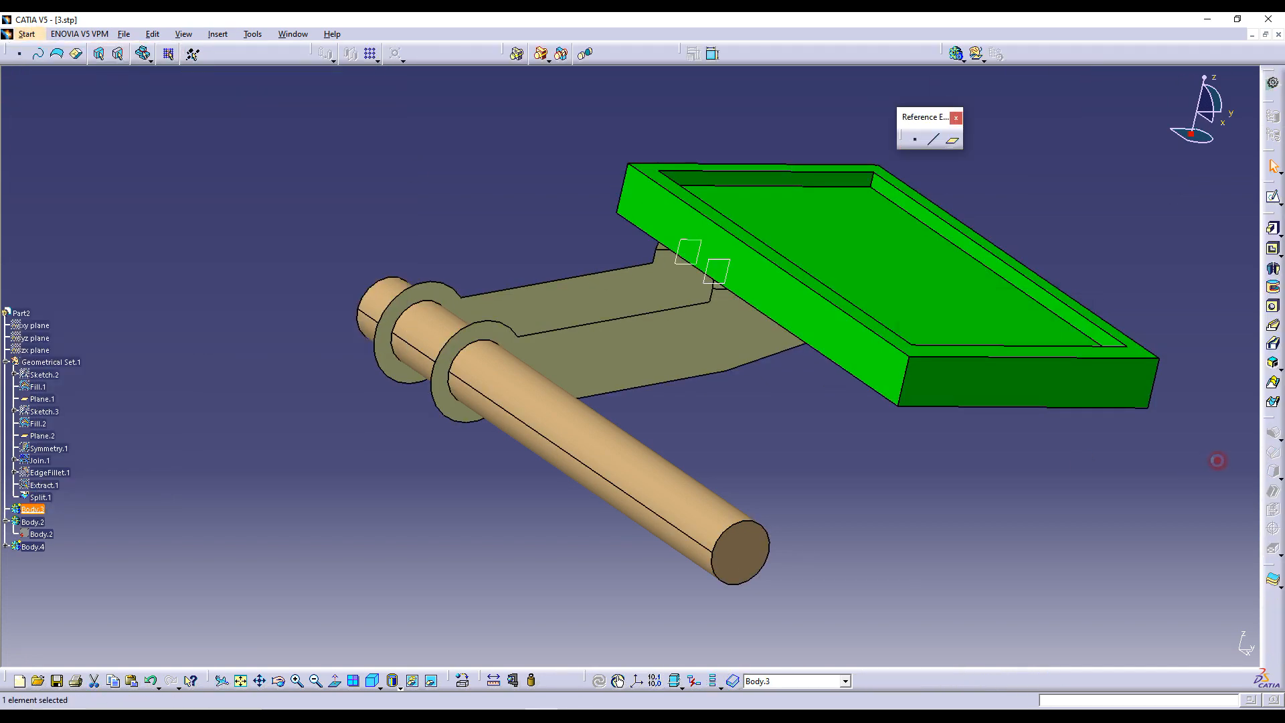
Thicken the split bracket surface with a reversed direction, a first offset of 2.5 mm and a second offset of 0 mm
click(1272, 580)
click(671, 342)
middle_drag(792, 364, 857, 341)
click(1157, 611)
click(1111, 557)
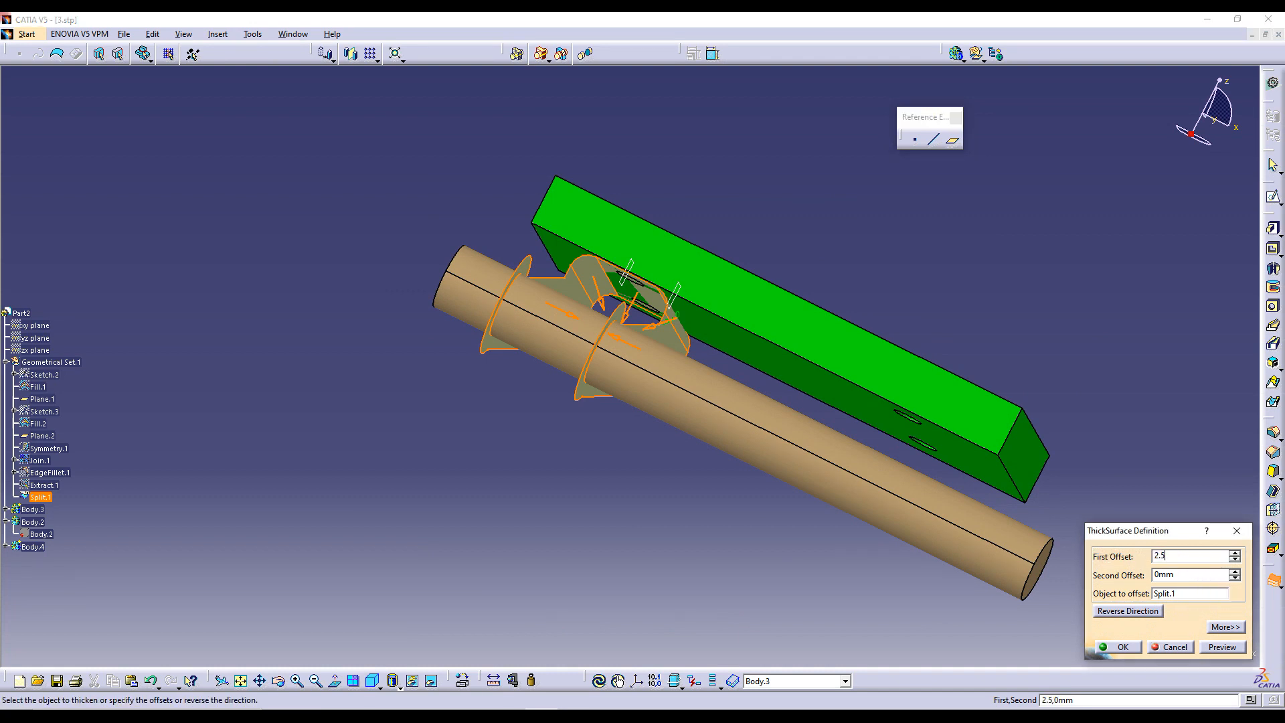
key(Return)
middle_drag(530, 246, 540, 292)
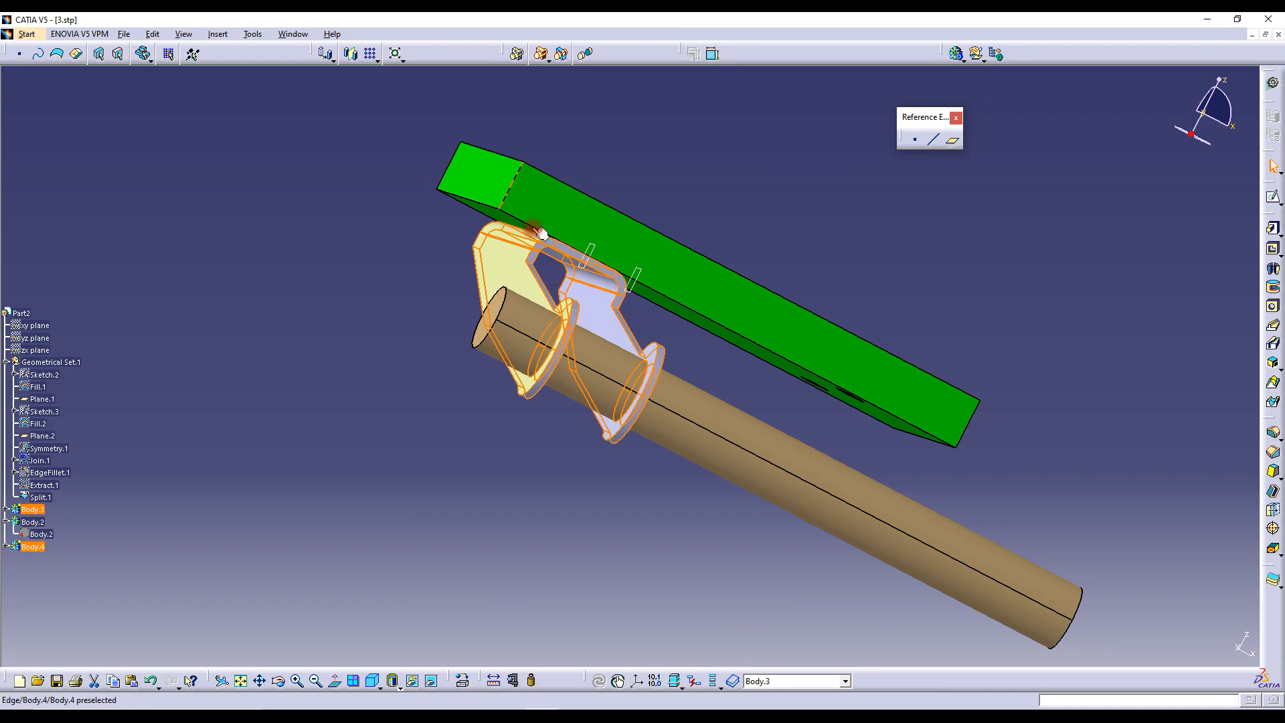
click(414, 316)
middle_drag(414, 316, 682, 197)
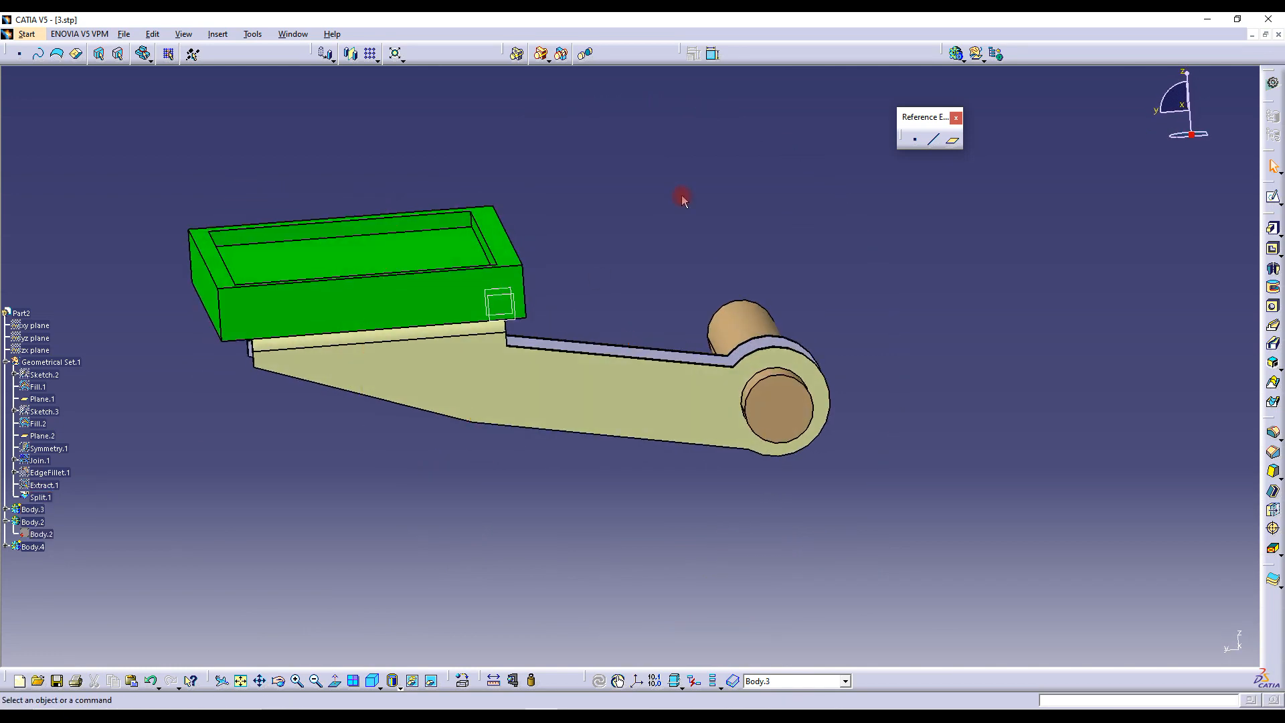
middle_drag(725, 375, 521, 313)
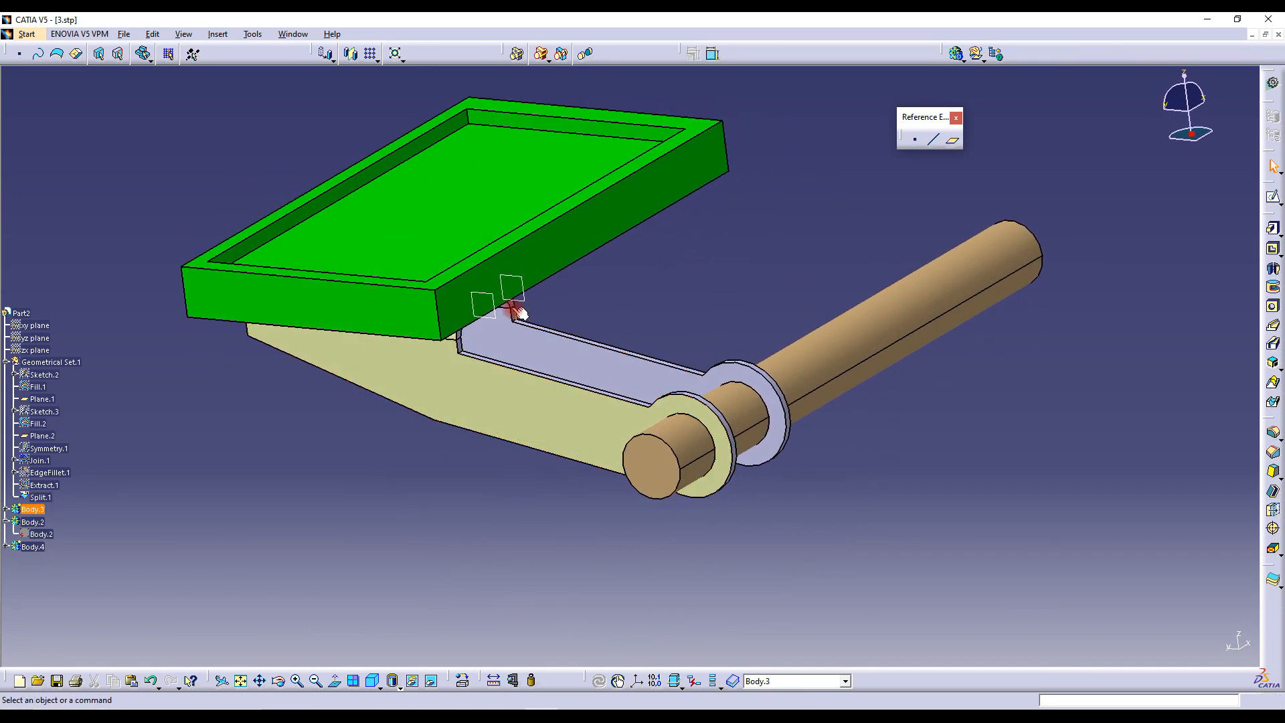
middle_drag(593, 329, 561, 351)
middle_drag(664, 242, 626, 201)
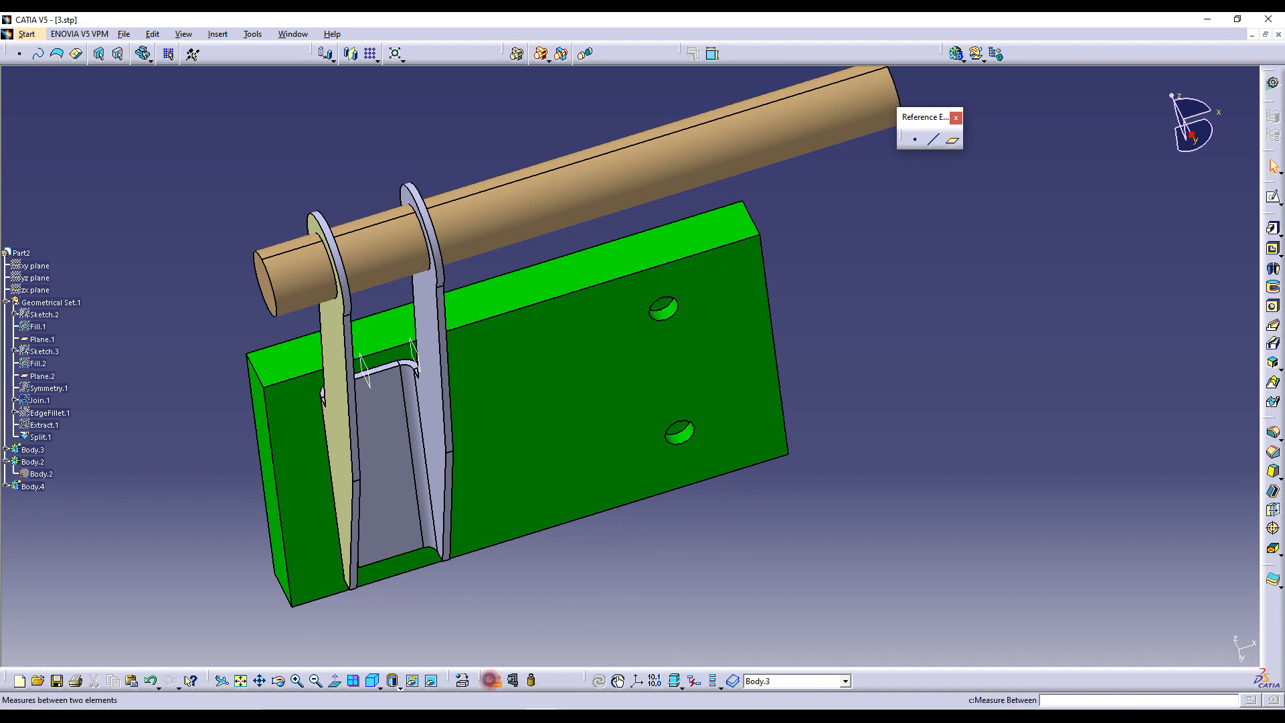
click(493, 681)
click(672, 323)
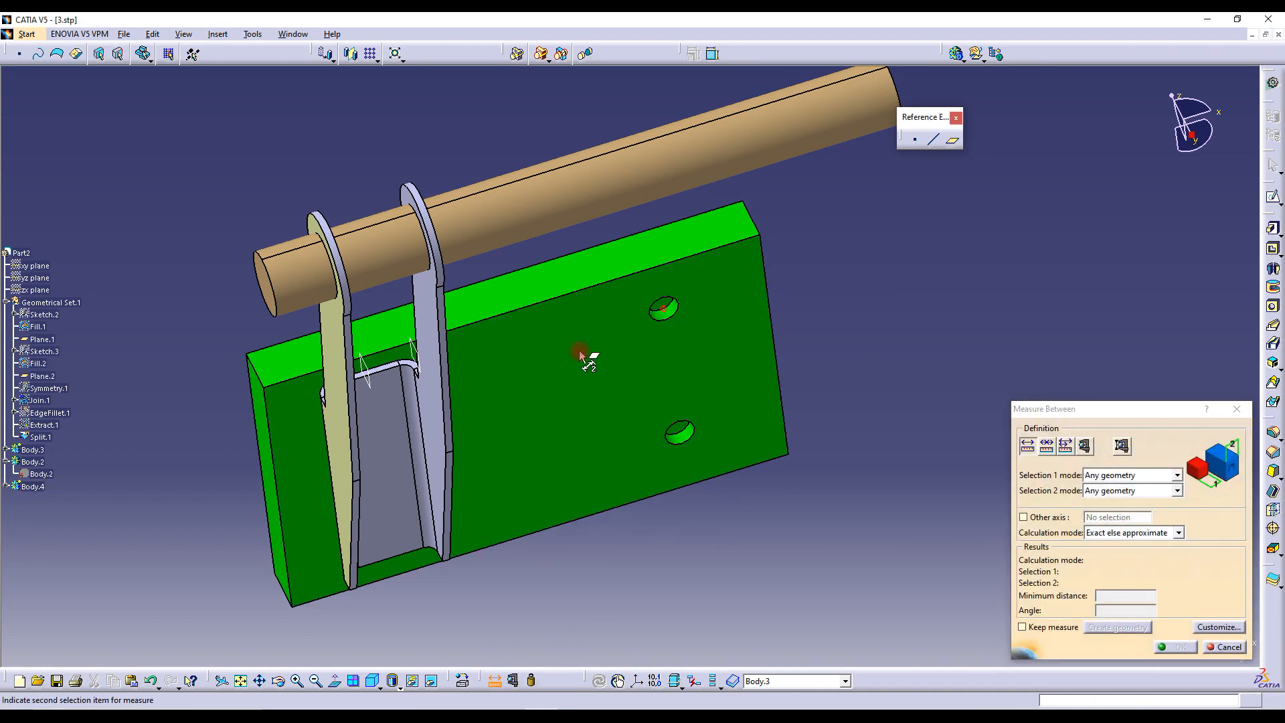
right_click(51, 462)
click(80, 522)
right_click(30, 487)
click(67, 528)
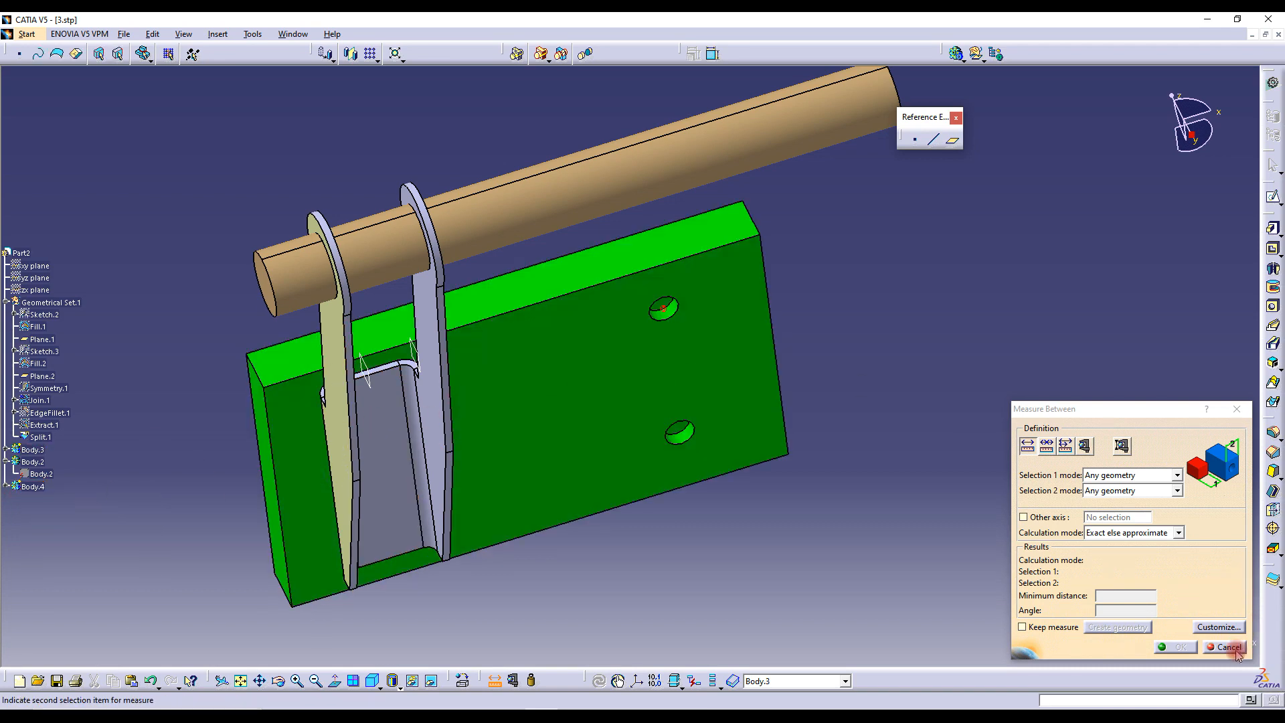
click(1228, 647)
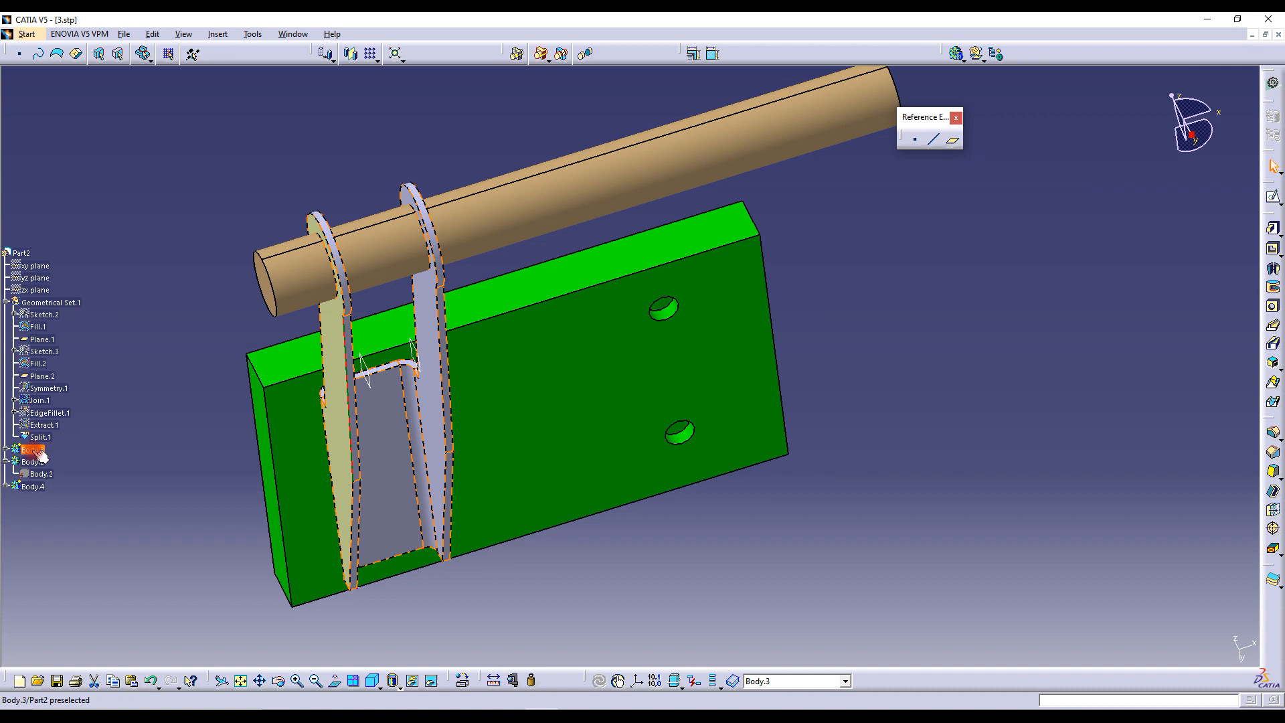
Hide the thickened bracket body and measure the distance between an exposed tray hole and the matching hole inside the bracket area
right_click(33, 487)
click(69, 217)
click(927, 364)
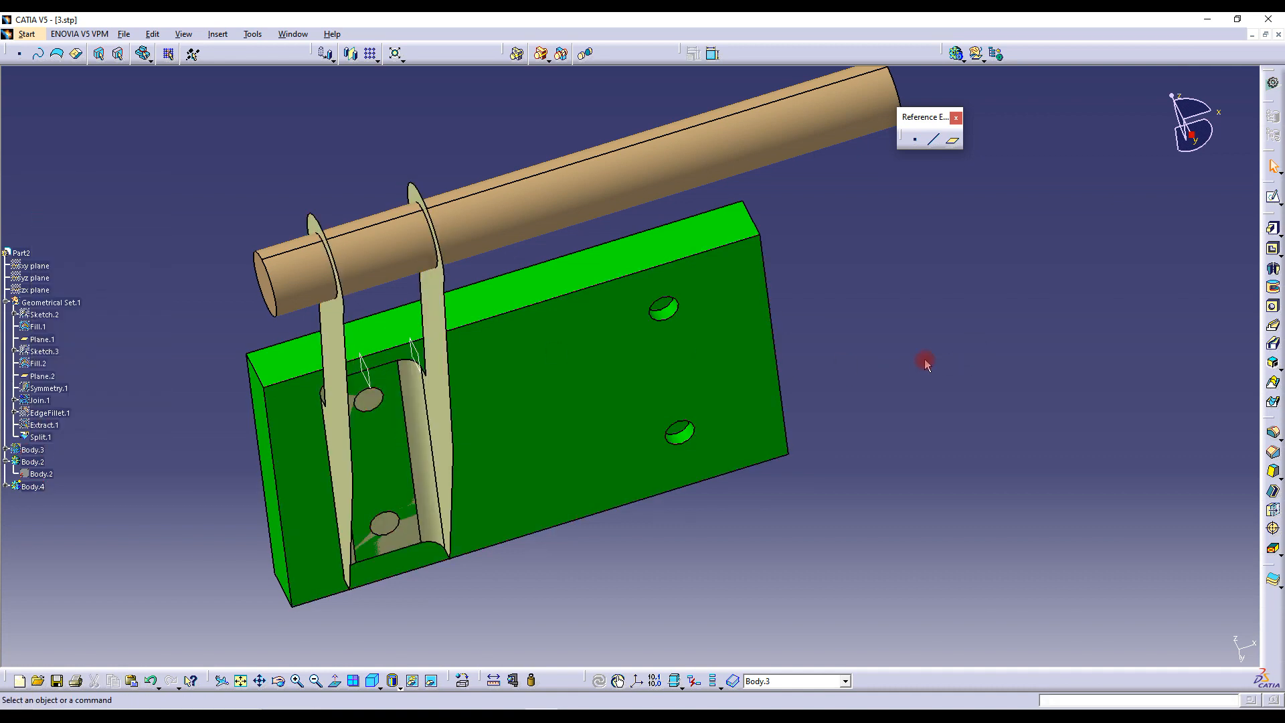
click(494, 680)
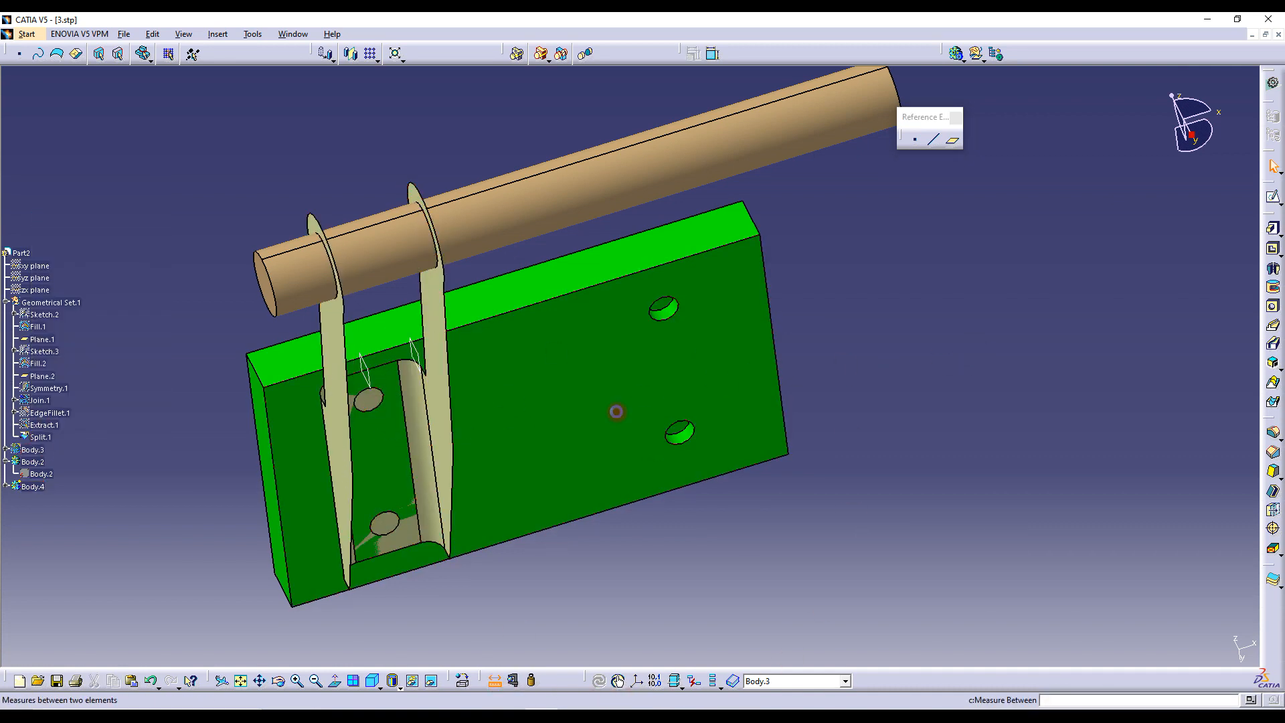
click(380, 410)
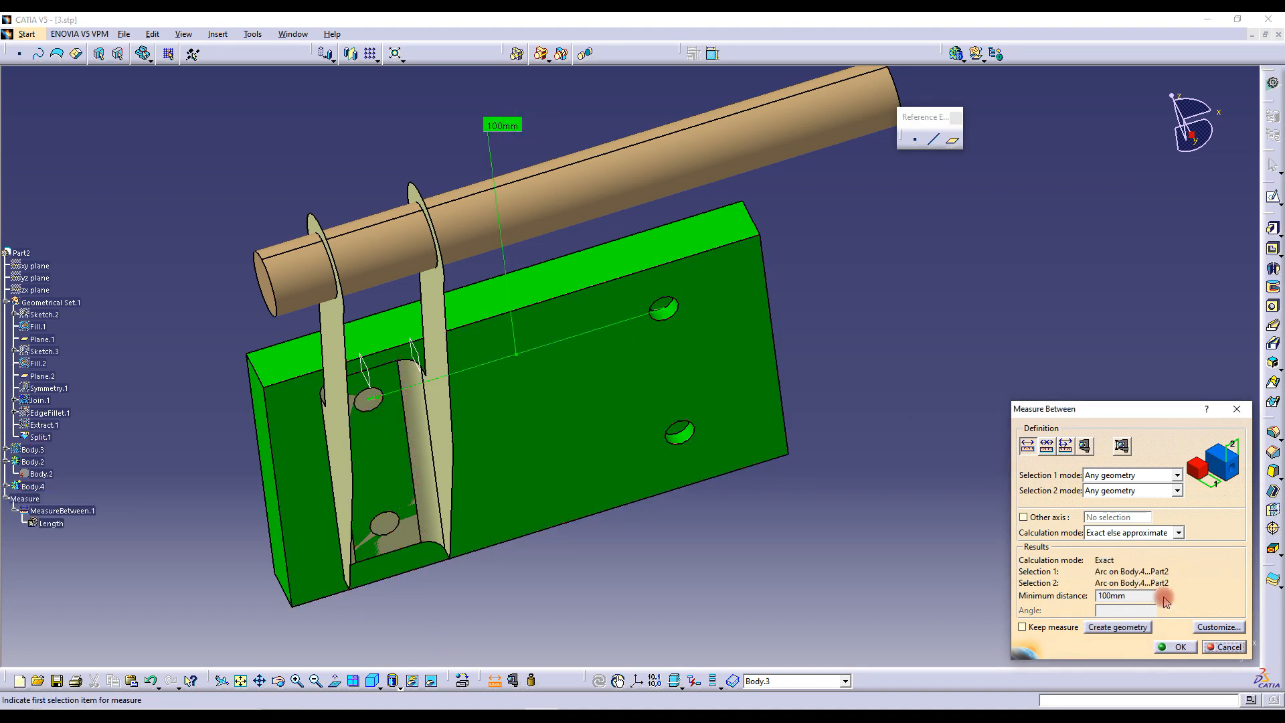
click(1232, 648)
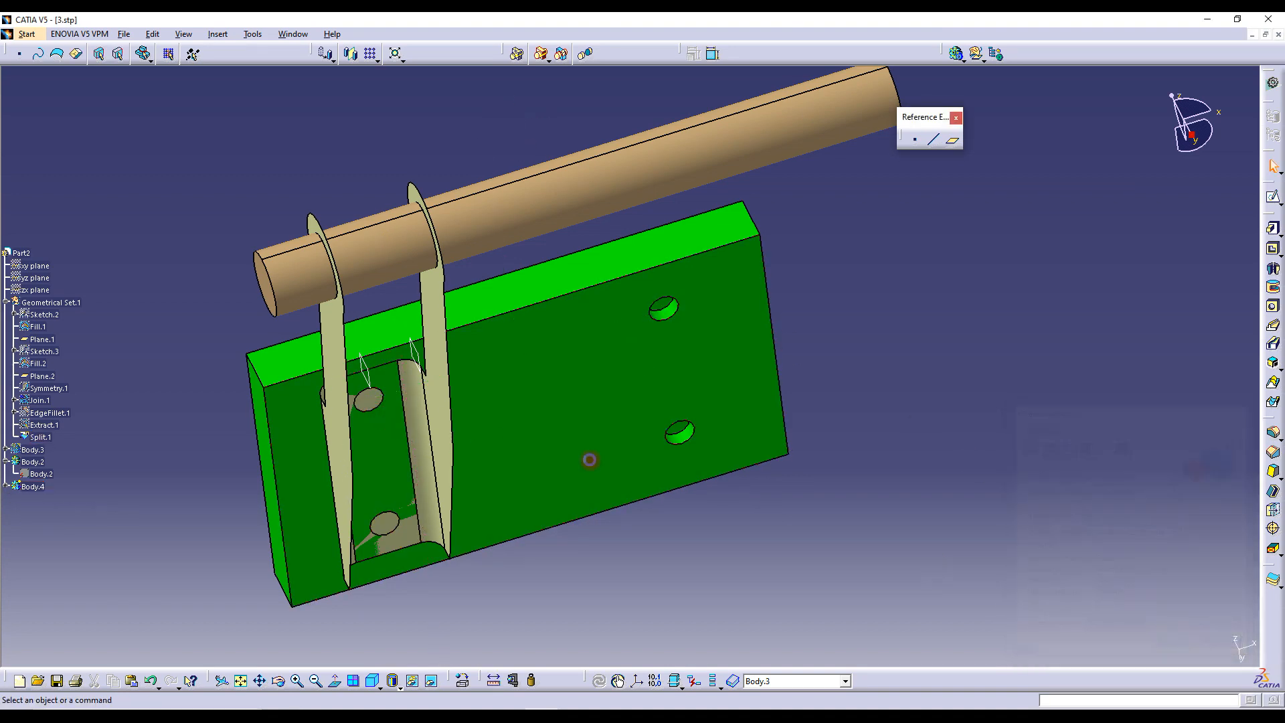
Show the thickened bracket body again and examine its fit against the tray and the rod
right_click(37, 461)
click(80, 211)
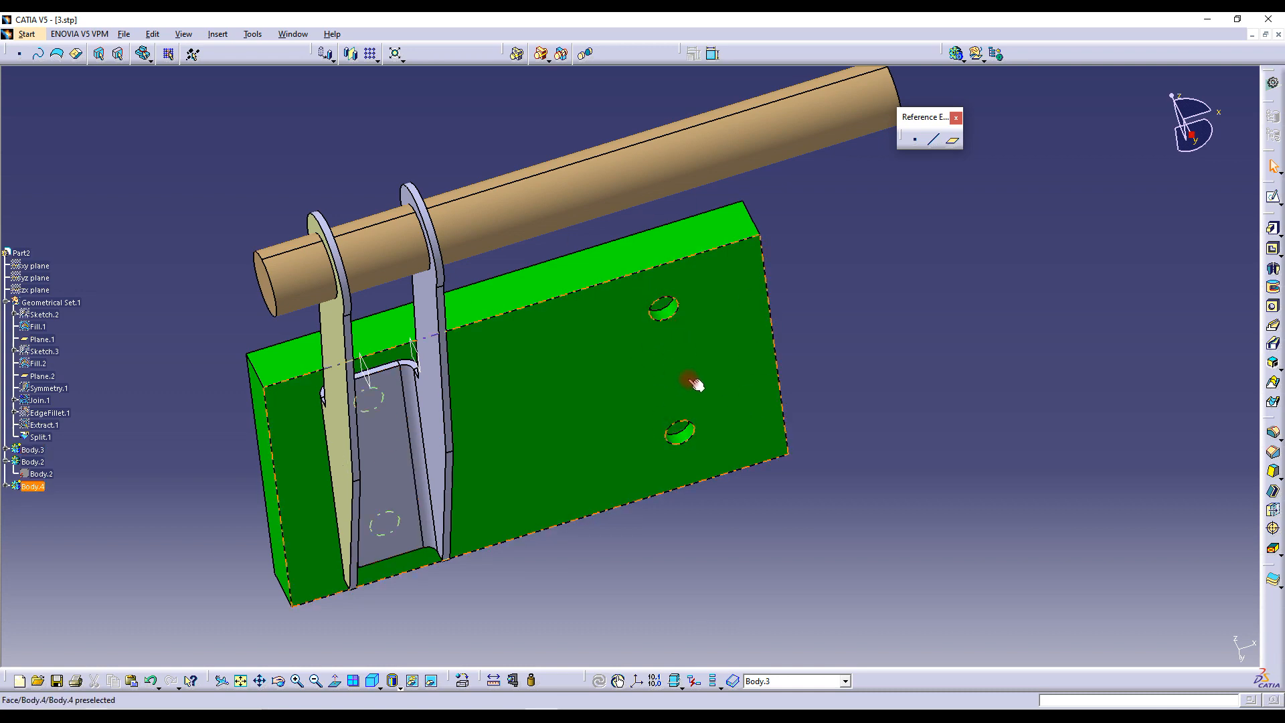
middle_drag(453, 368, 511, 395)
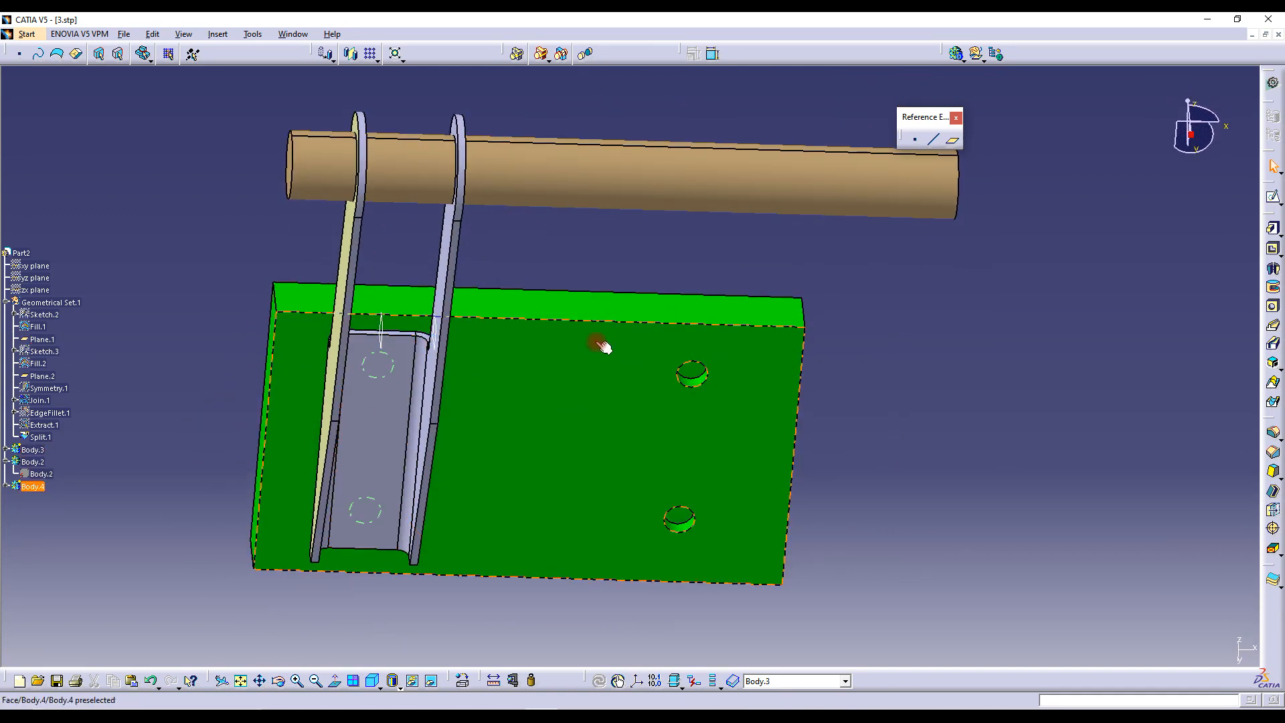
middle_drag(468, 368, 741, 423)
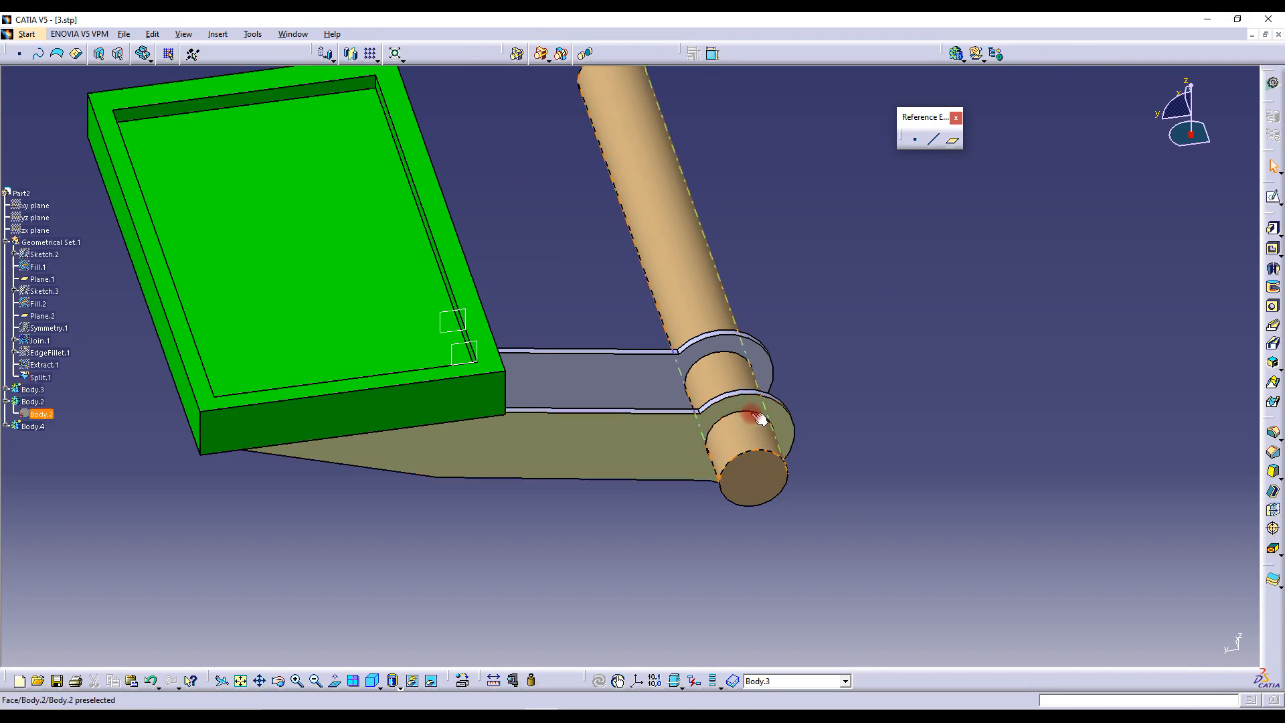
middle_drag(759, 360, 736, 567)
click(678, 426)
middle_drag(678, 425, 616, 247)
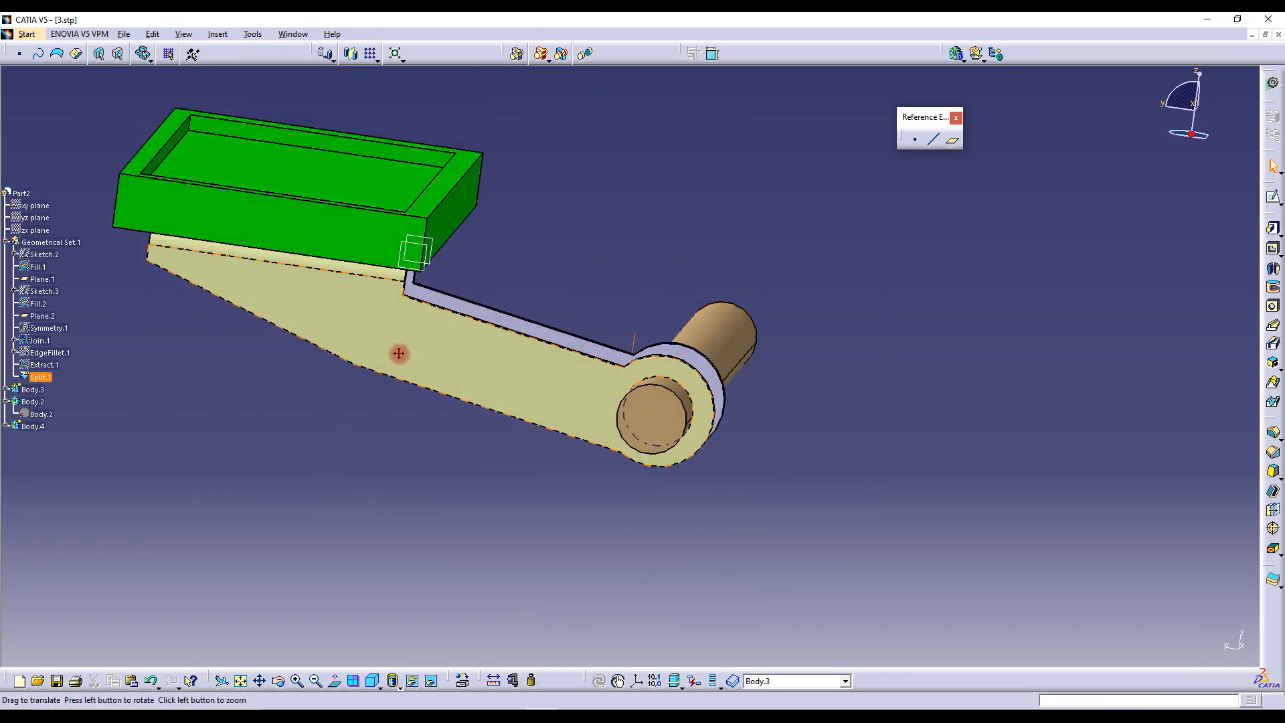
middle_drag(399, 353, 640, 348)
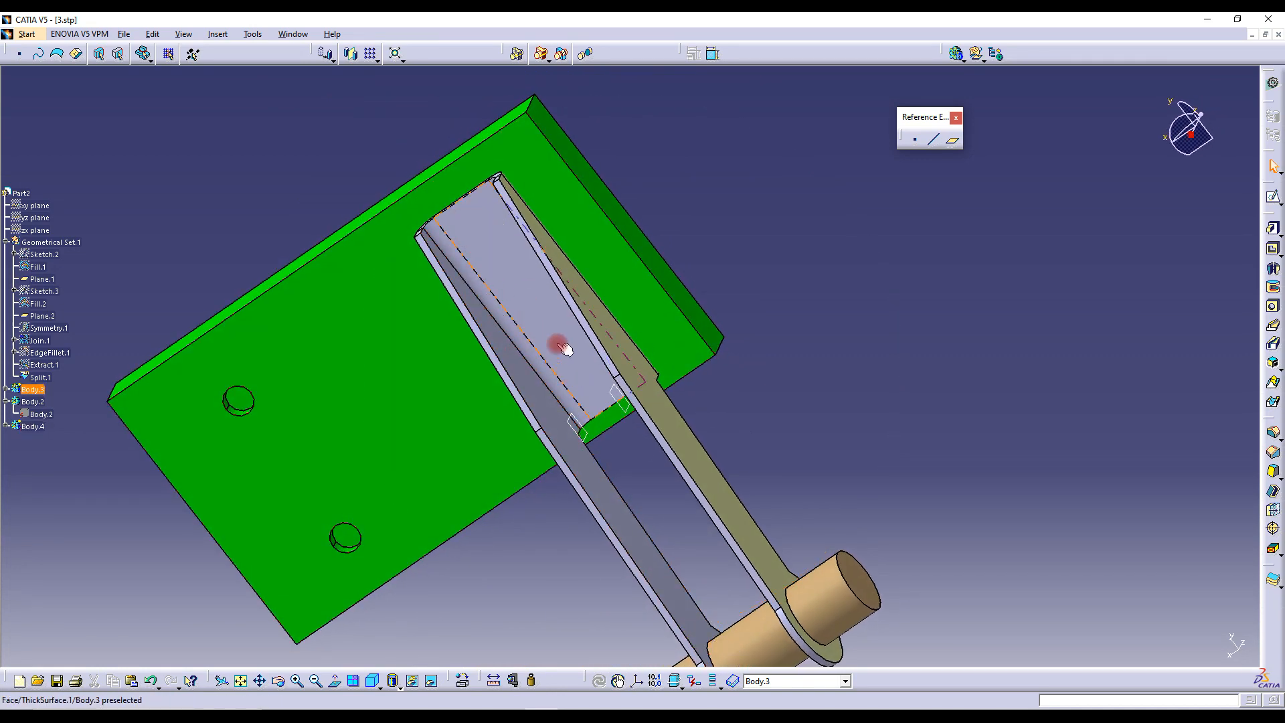
Define the thickened bracket body as the work object and start a sketch on the bracket's flat base face
middle_drag(489, 349, 555, 421)
click(499, 369)
middle_drag(611, 316, 750, 375)
right_click(32, 389)
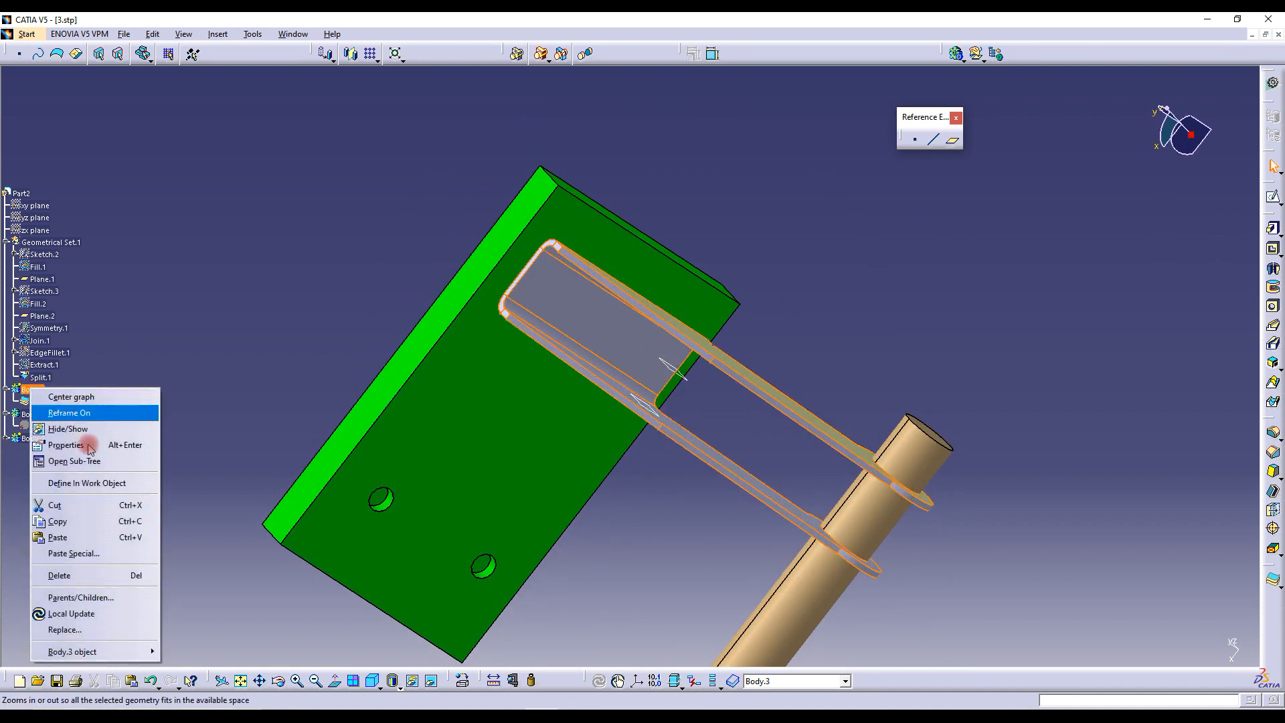
click(67, 483)
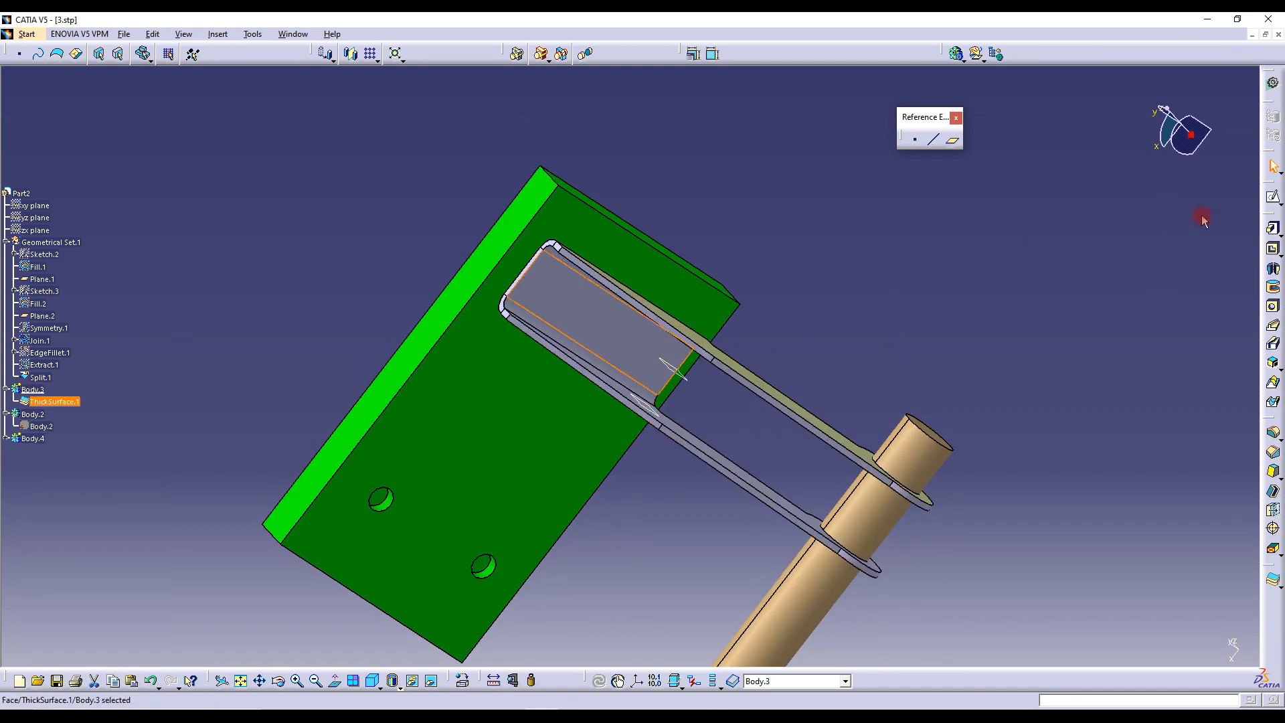
click(1273, 196)
Hide the thickened bracket and project the edges of the two tray holes beneath it into the sketch
mouse_move(670, 355)
middle_down()
mouse_move(662, 307)
mouse_move(593, 328)
mouse_move(714, 324)
mouse_move(651, 350)
middle_up()
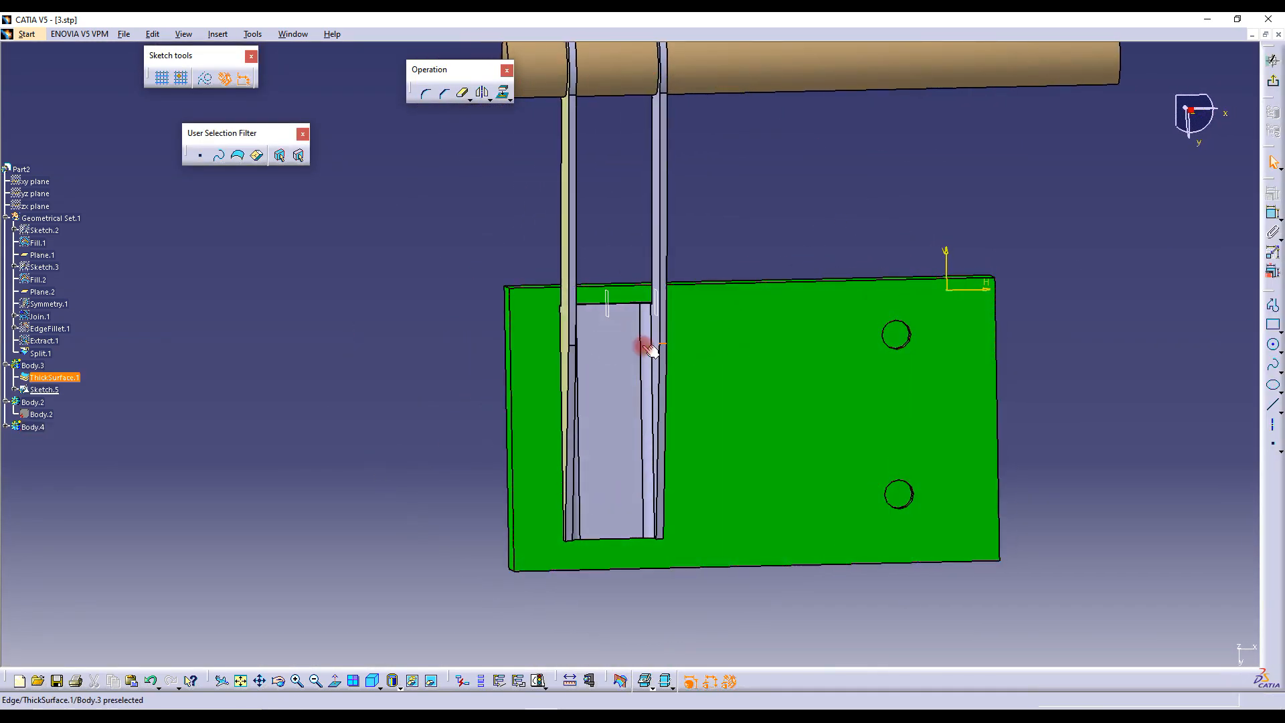
middle_drag(510, 328, 667, 371)
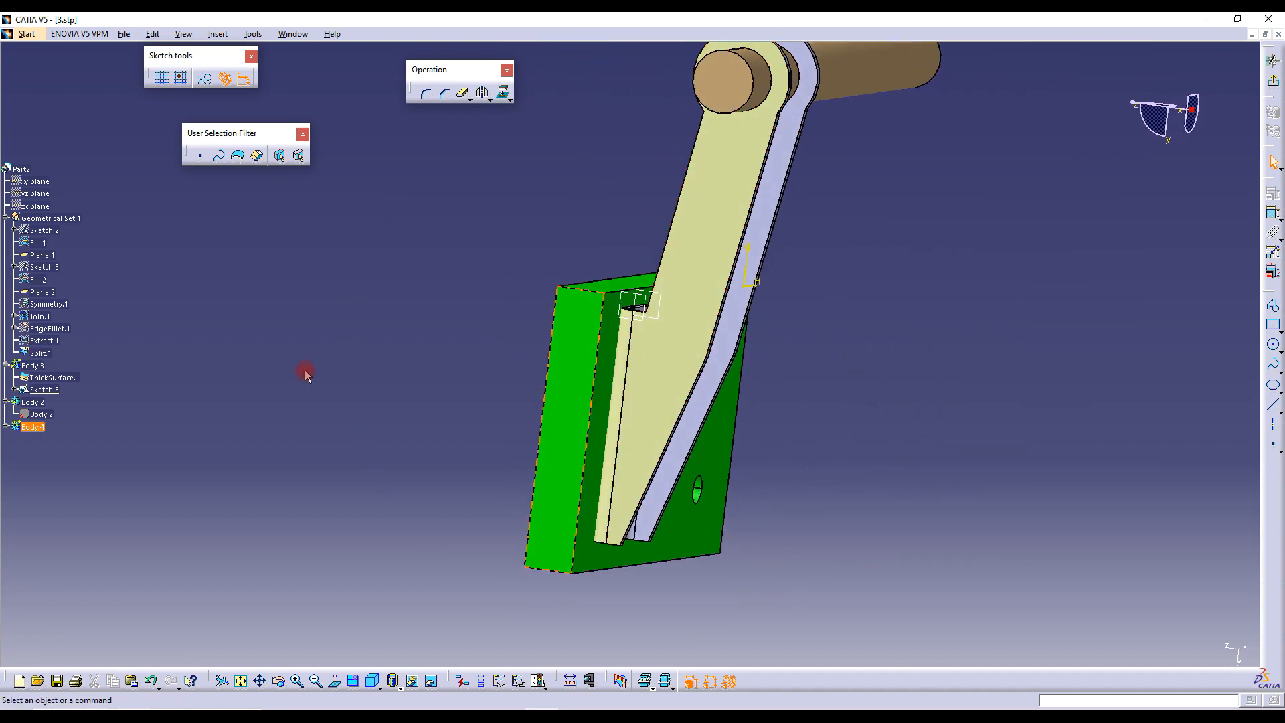
right_click(46, 377)
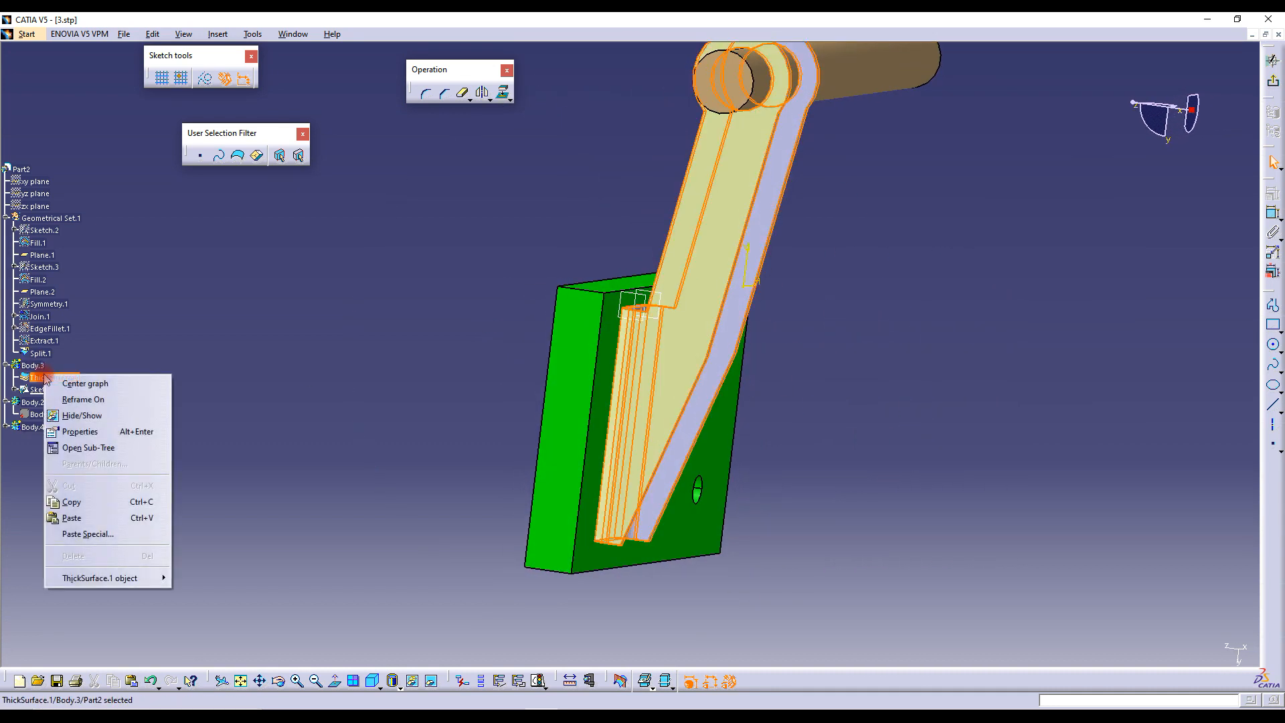
click(82, 416)
middle_drag(444, 341, 653, 306)
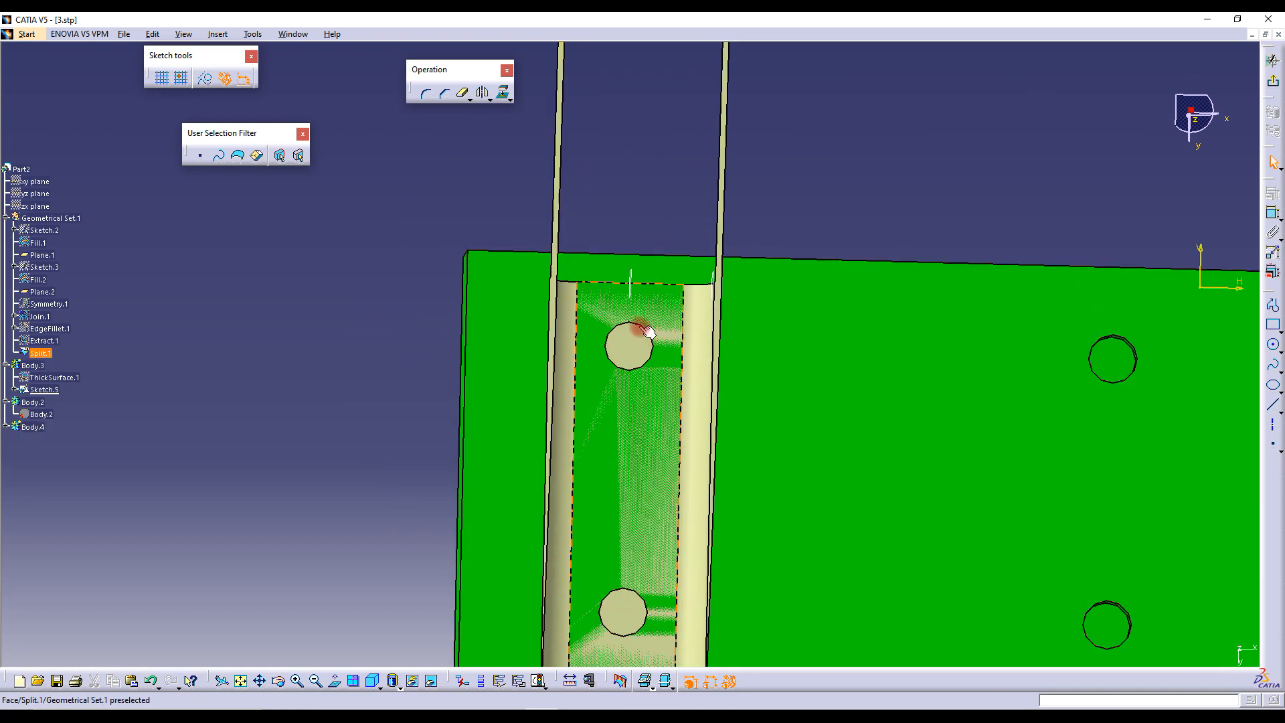
middle_drag(668, 397, 719, 206)
middle_drag(711, 378, 756, 238)
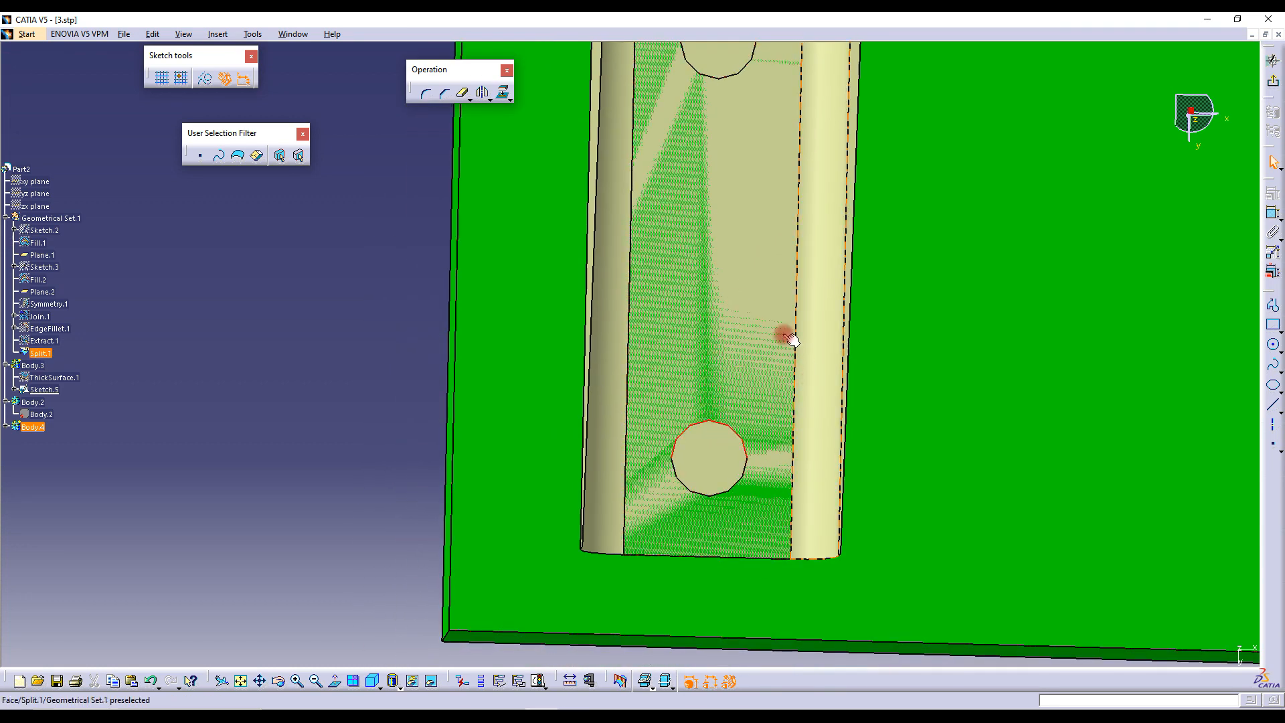
middle_drag(737, 313, 743, 357)
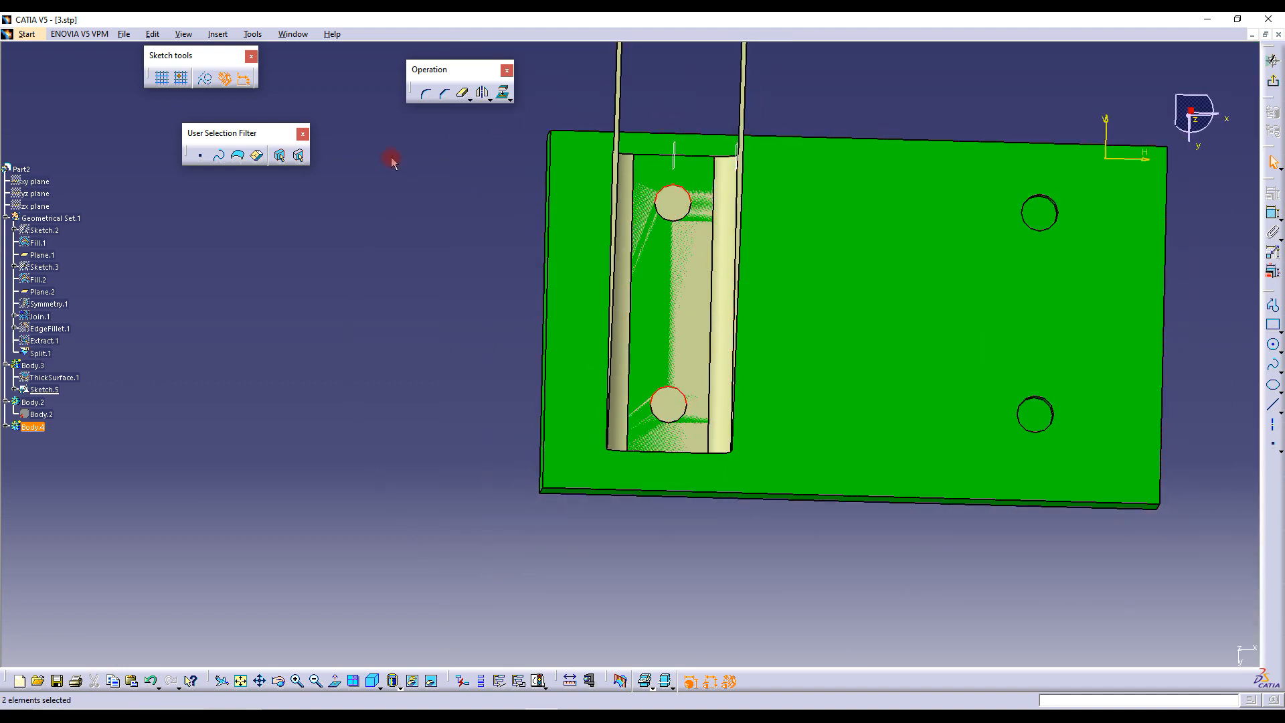
click(504, 93)
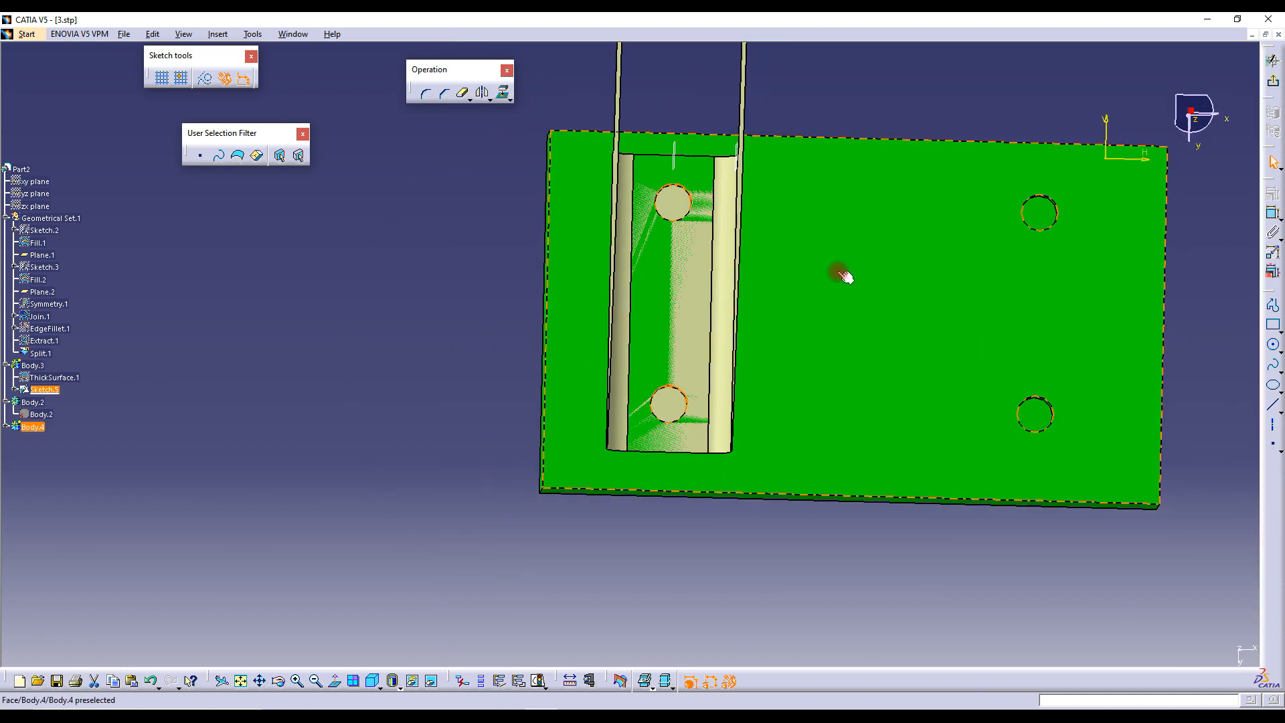
Convert the projected hole edges to construction geometry and show the thickened bracket again
click(203, 81)
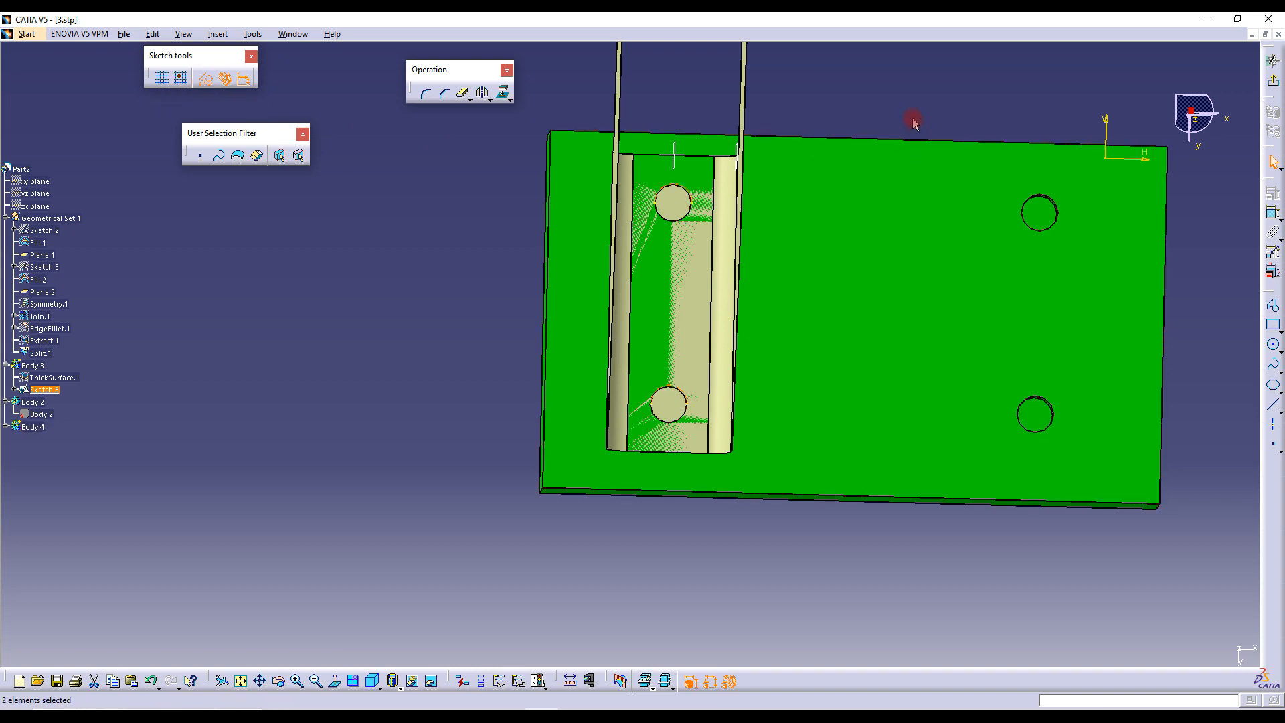
right_click(45, 379)
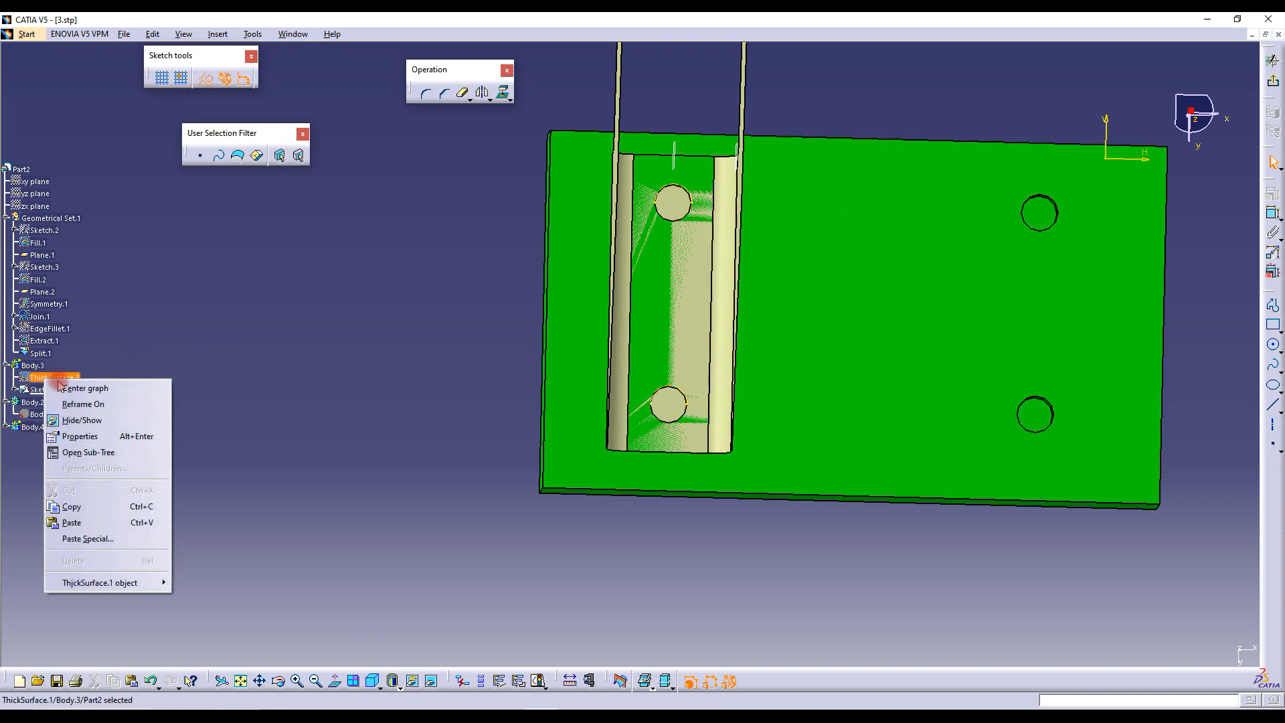
click(87, 421)
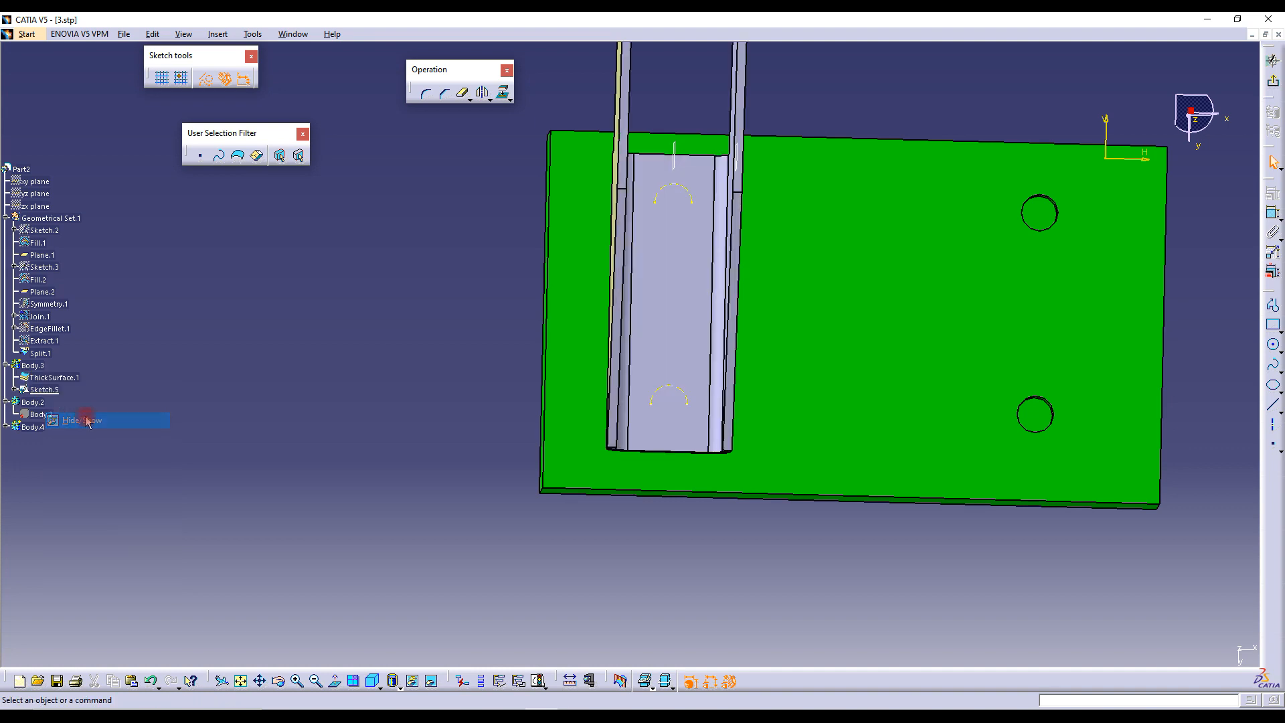
Sketch a circle of about 6.8 mm radius concentric with the projected hole nearer the rod and make it standard geometry
click(1274, 344)
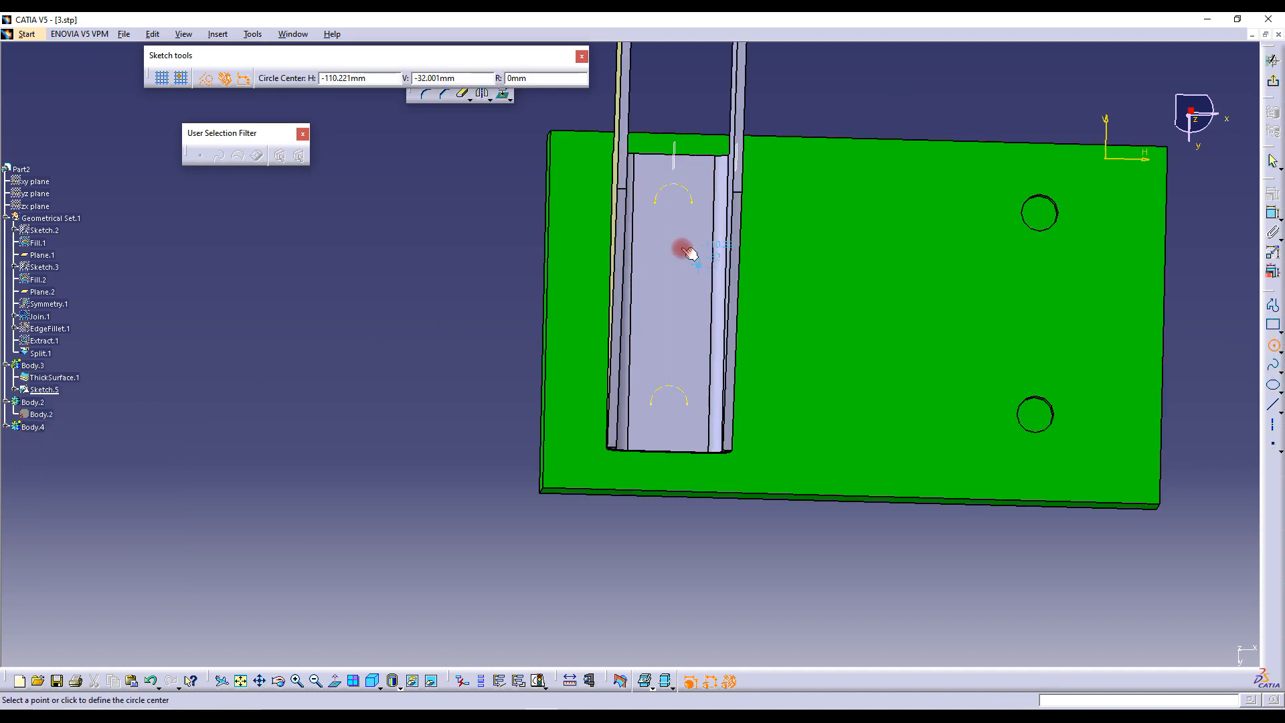
right_click(678, 188)
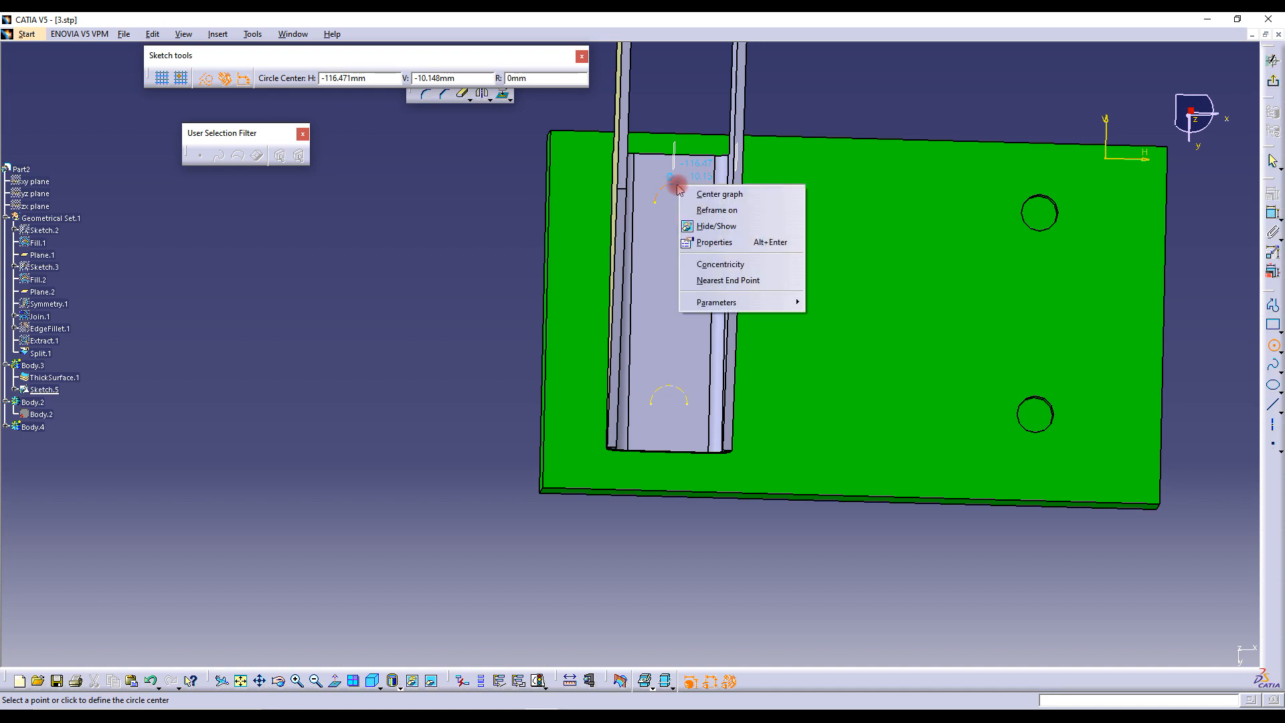
click(726, 265)
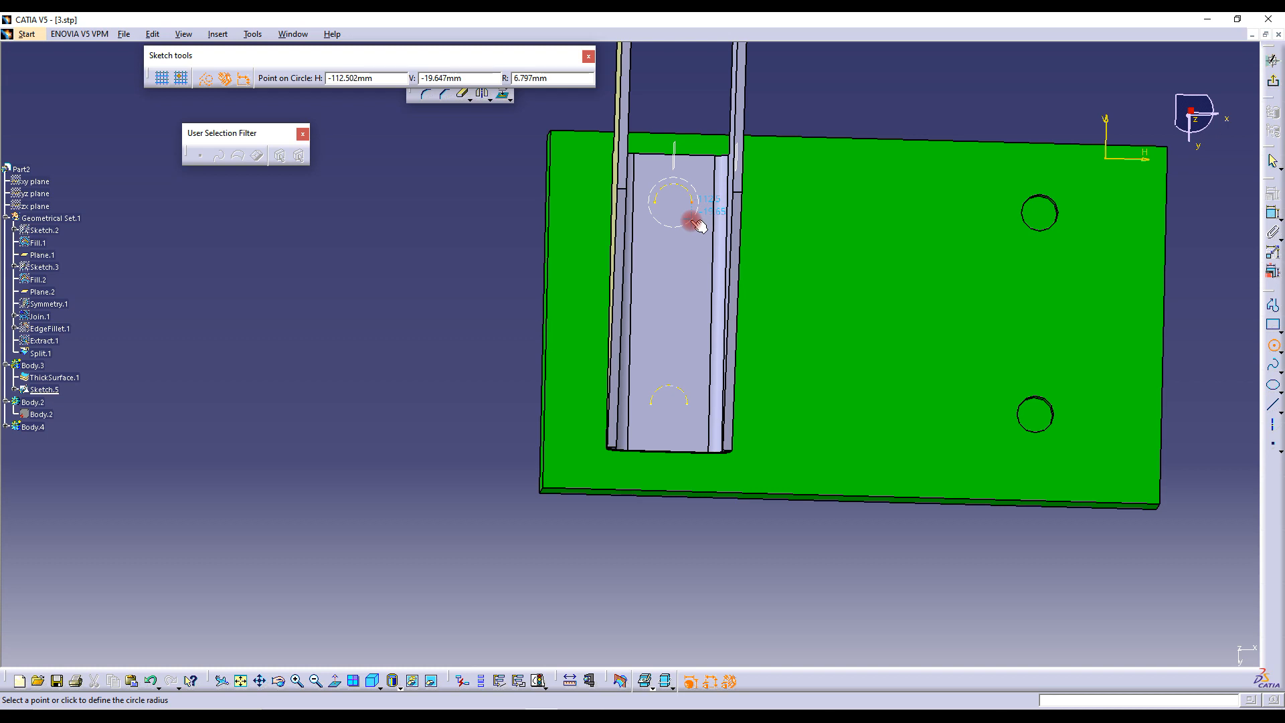
click(698, 226)
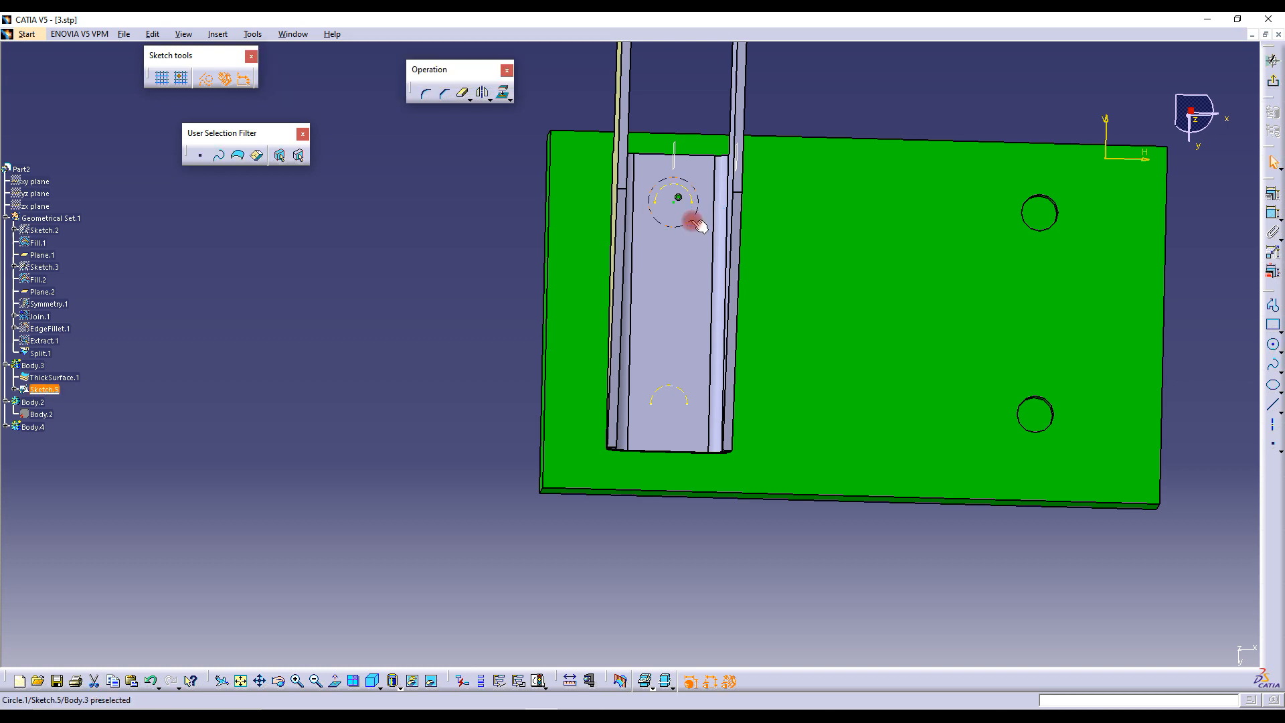
click(206, 79)
Dimension the circle nearer the rod and set its diameter to 10.5 mm
click(1273, 213)
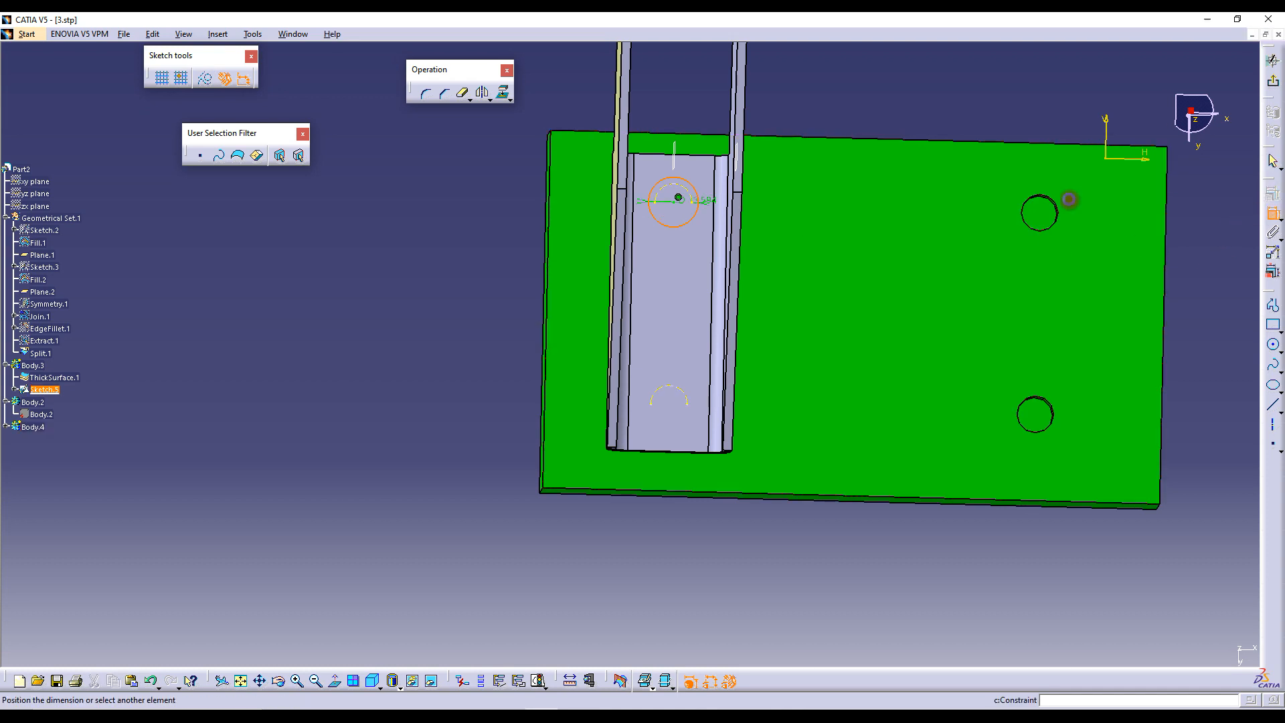
click(769, 117)
double_click(776, 115)
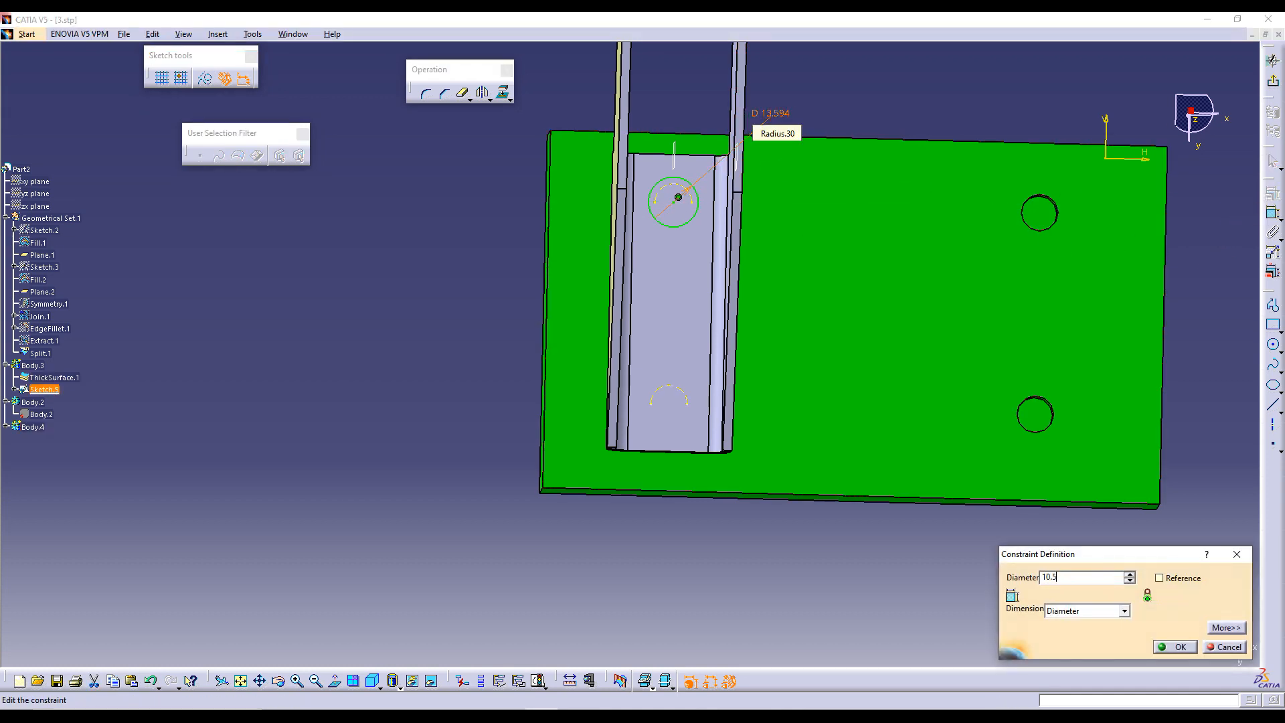
text(10.5)
key(Return)
click(825, 109)
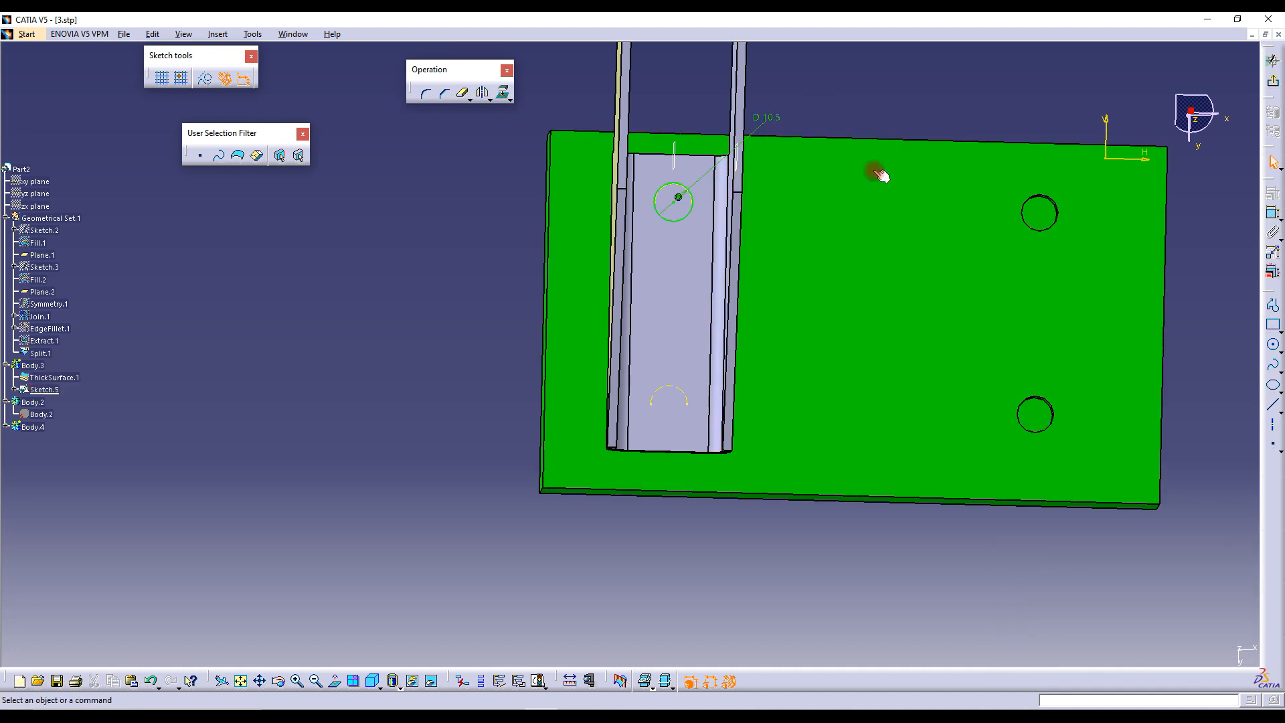
Sketch a second circle of about 7.2 mm radius concentric with the projected hole farther from the rod
click(1273, 344)
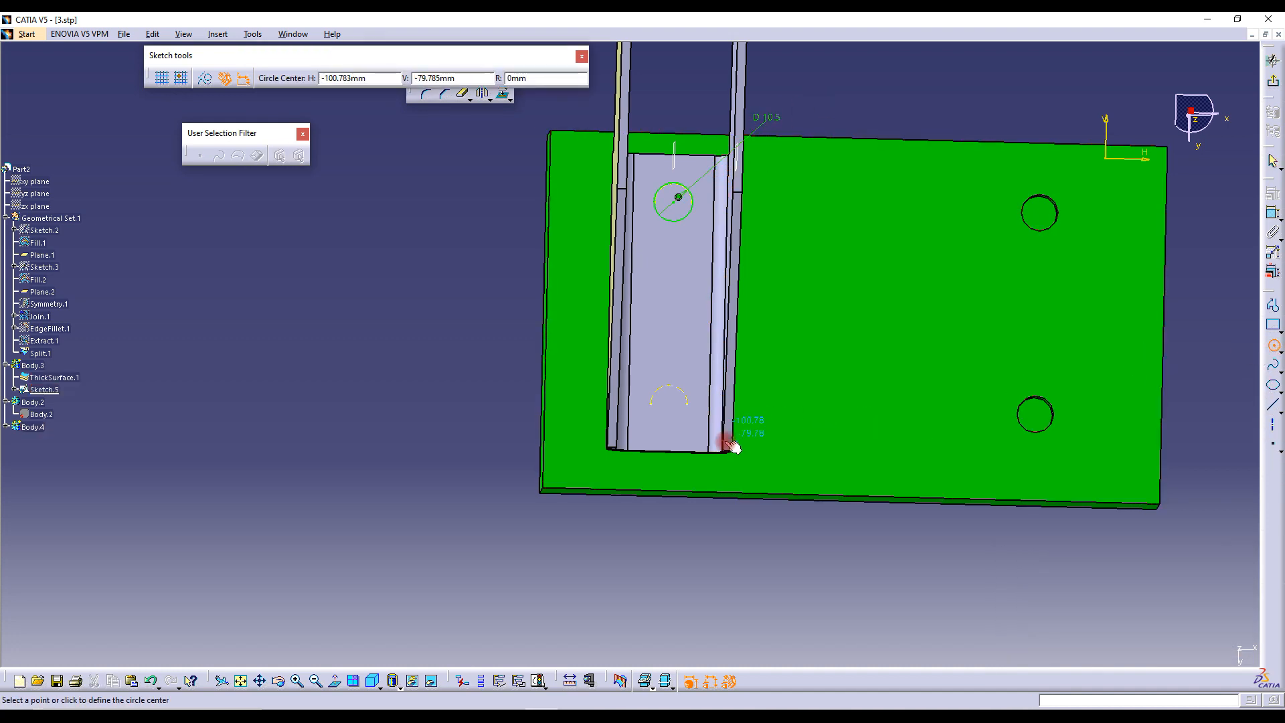
right_click(678, 390)
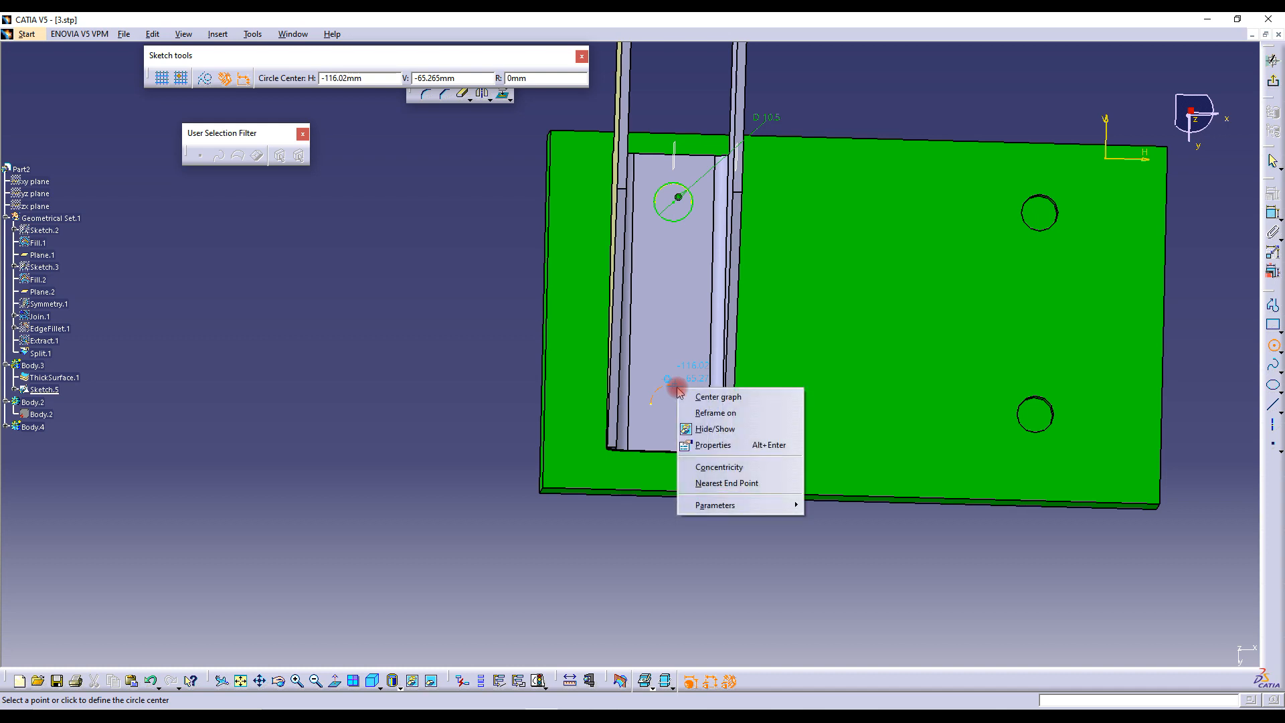
click(1274, 345)
click(1274, 346)
click(1273, 346)
right_click(679, 389)
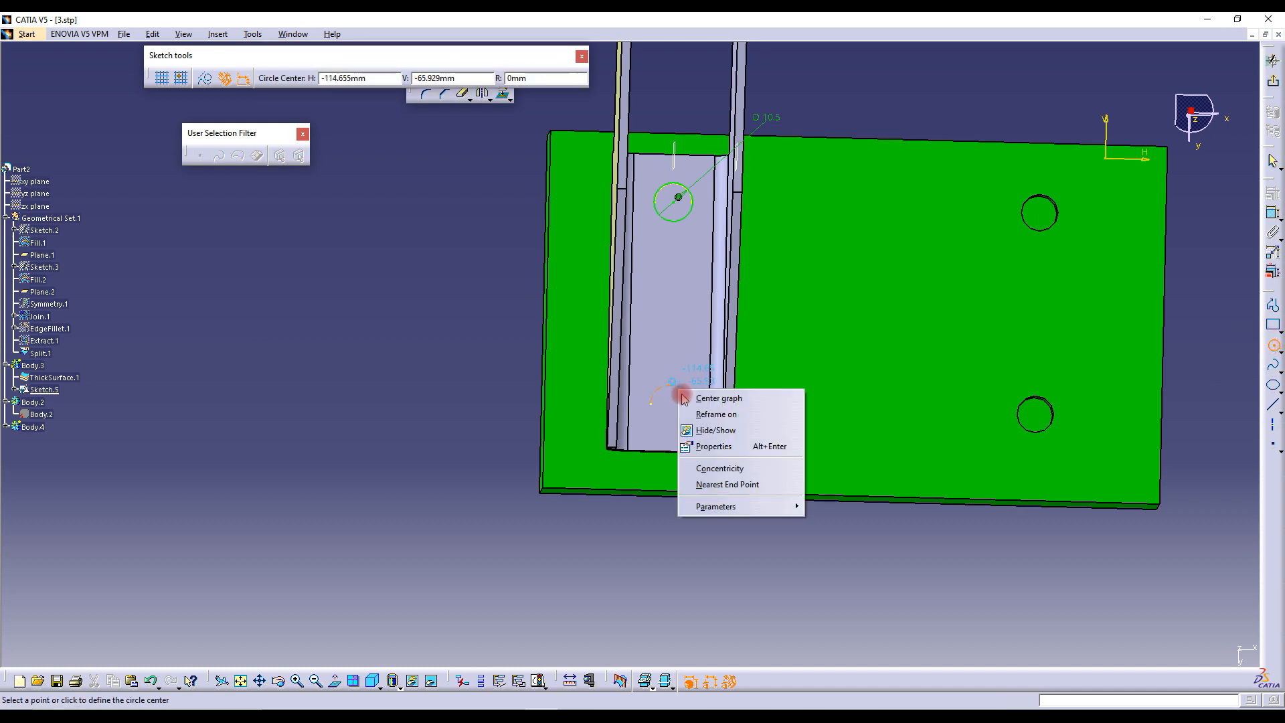
click(706, 467)
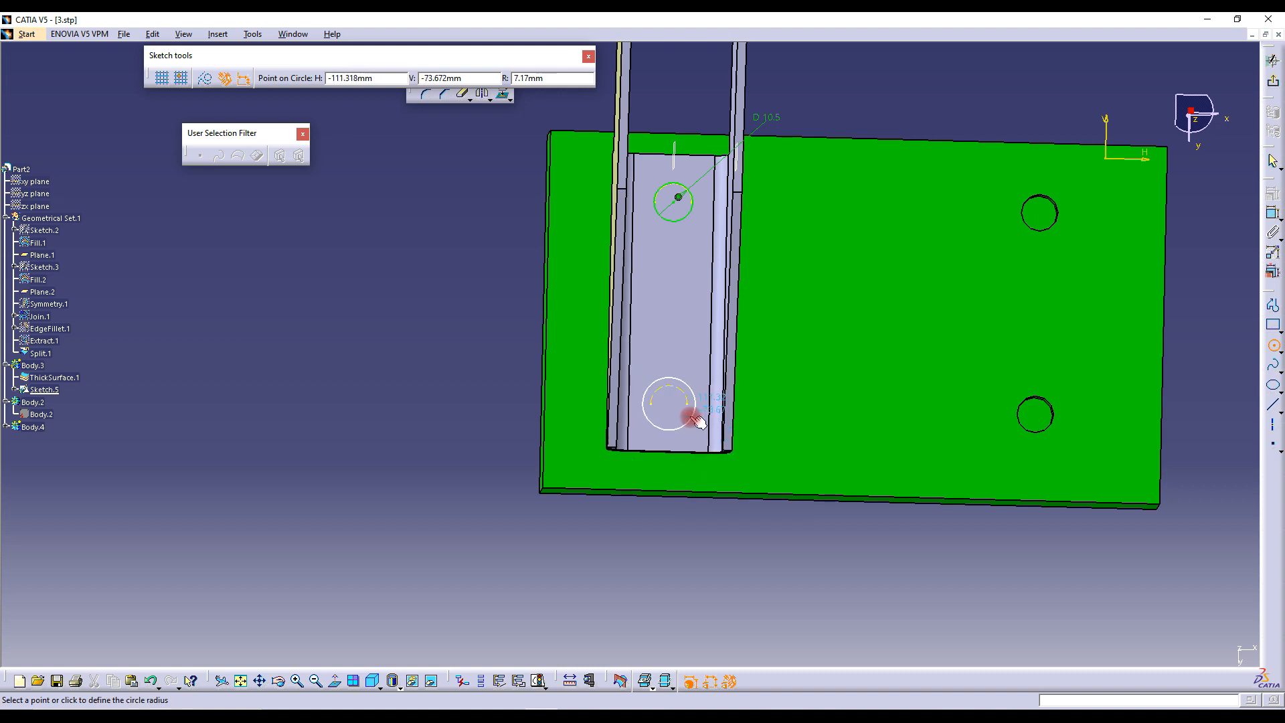
click(691, 416)
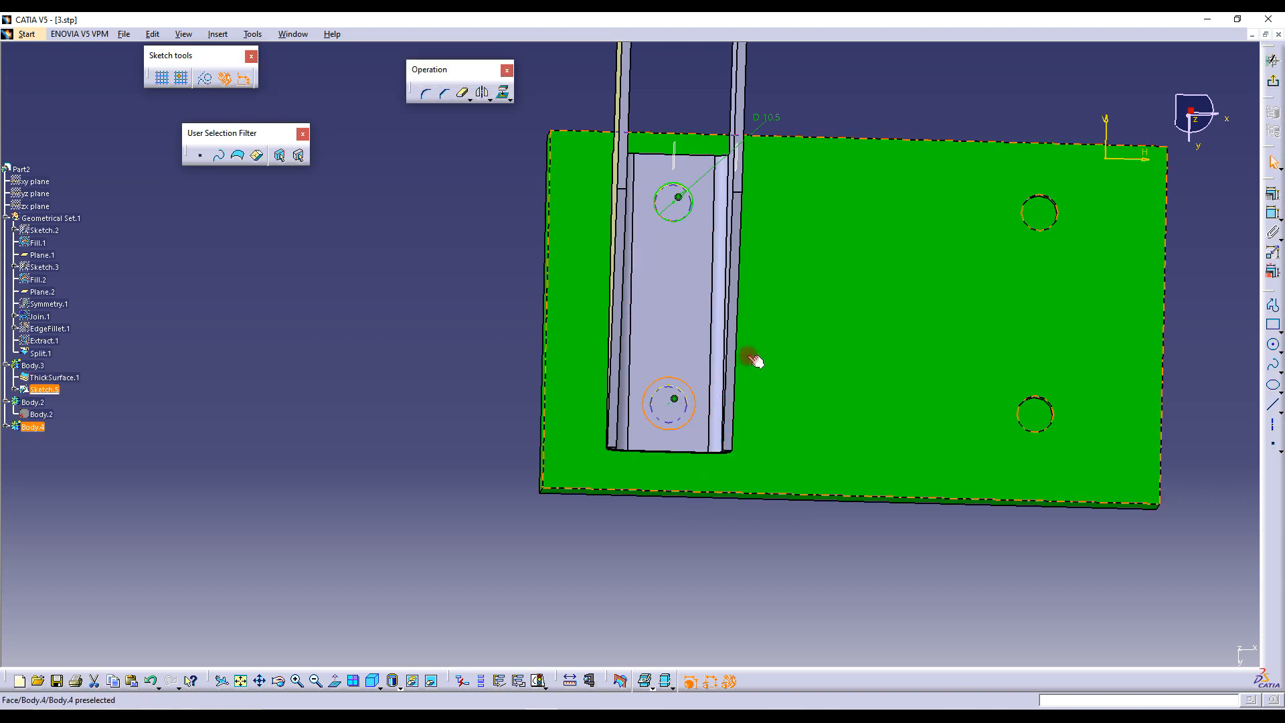
Dimension the circle farther from the rod and set its diameter to 10.5 mm
click(1274, 215)
click(889, 124)
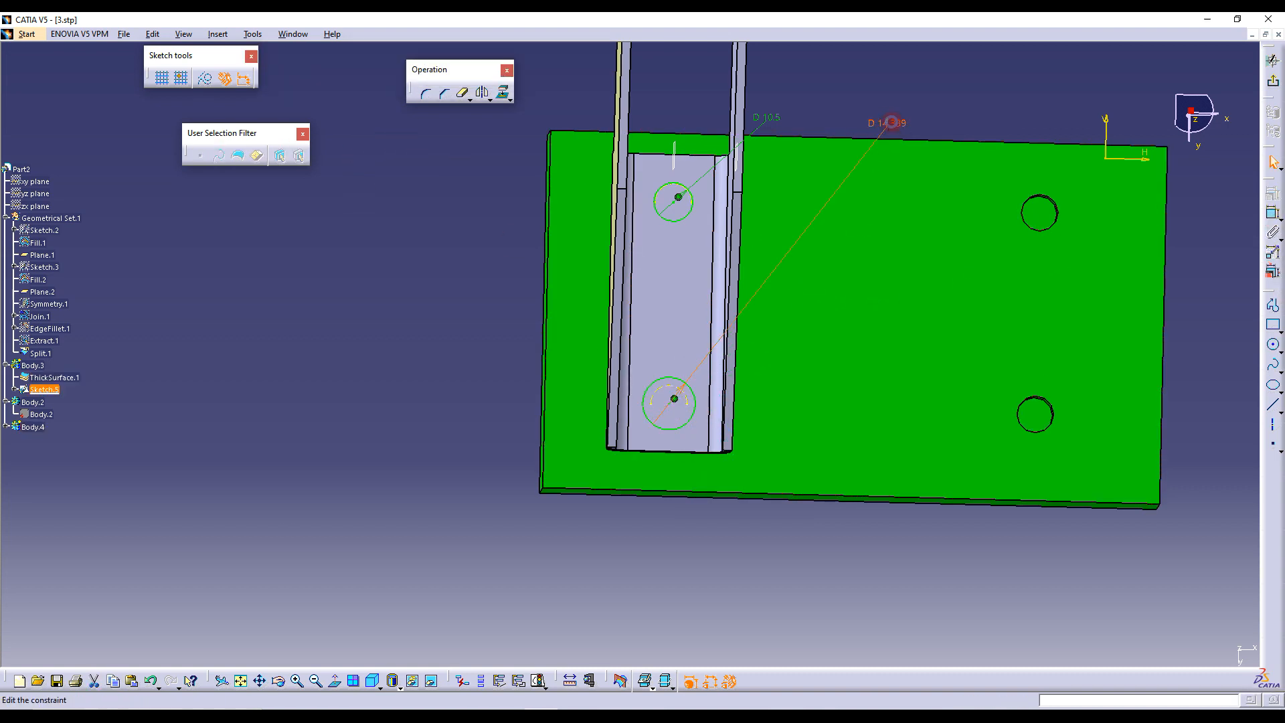
double_click(893, 126)
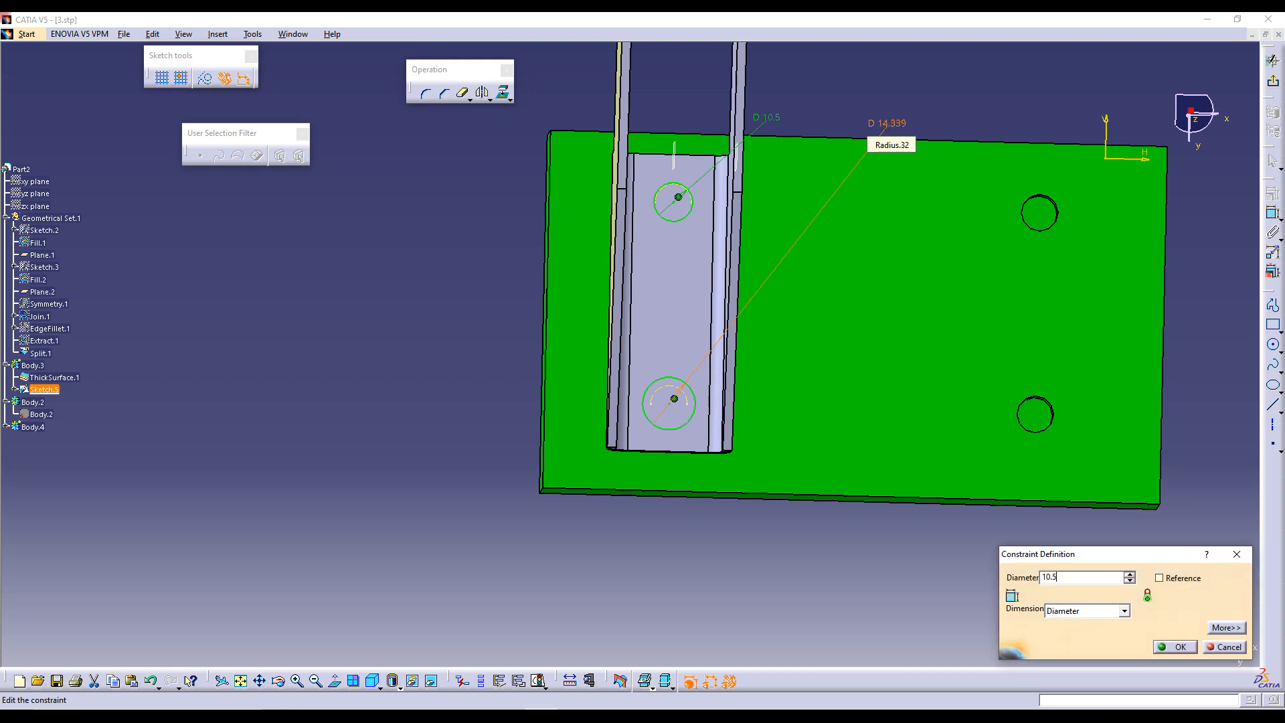
key(Return)
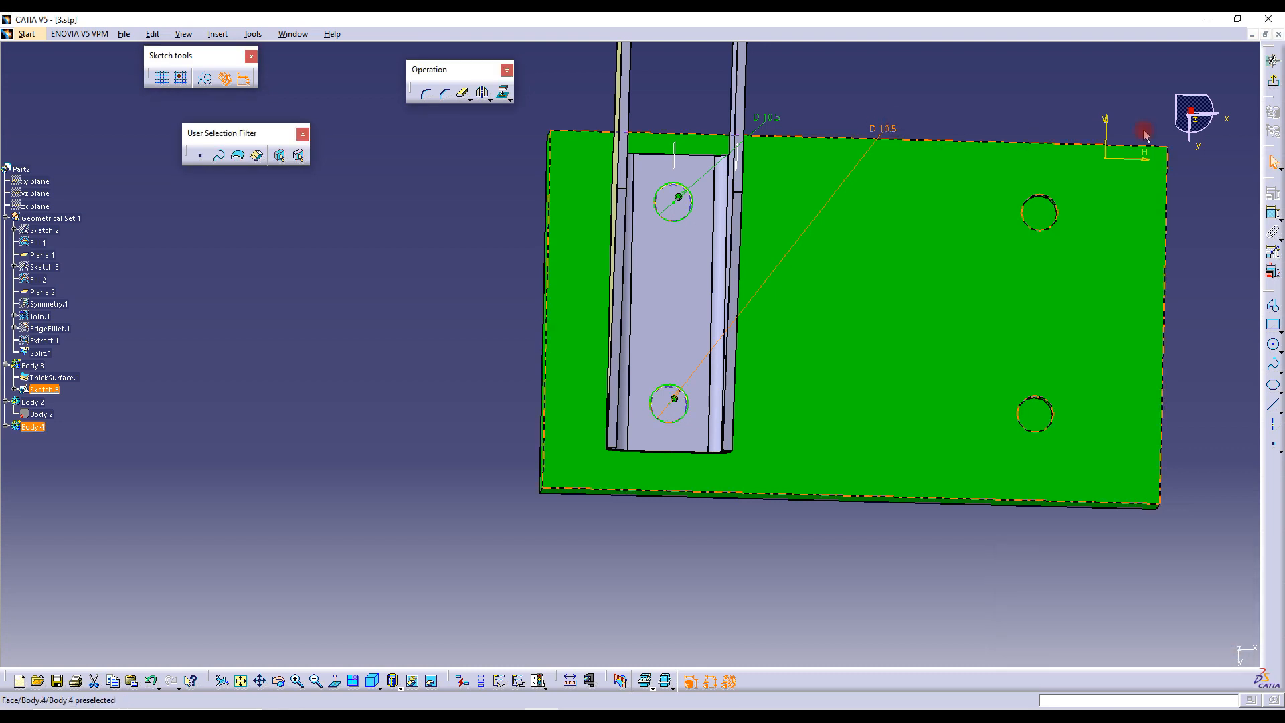
Exit the sketch and cut both circles through the bracket base with a 20 mm deep pocket
click(1275, 83)
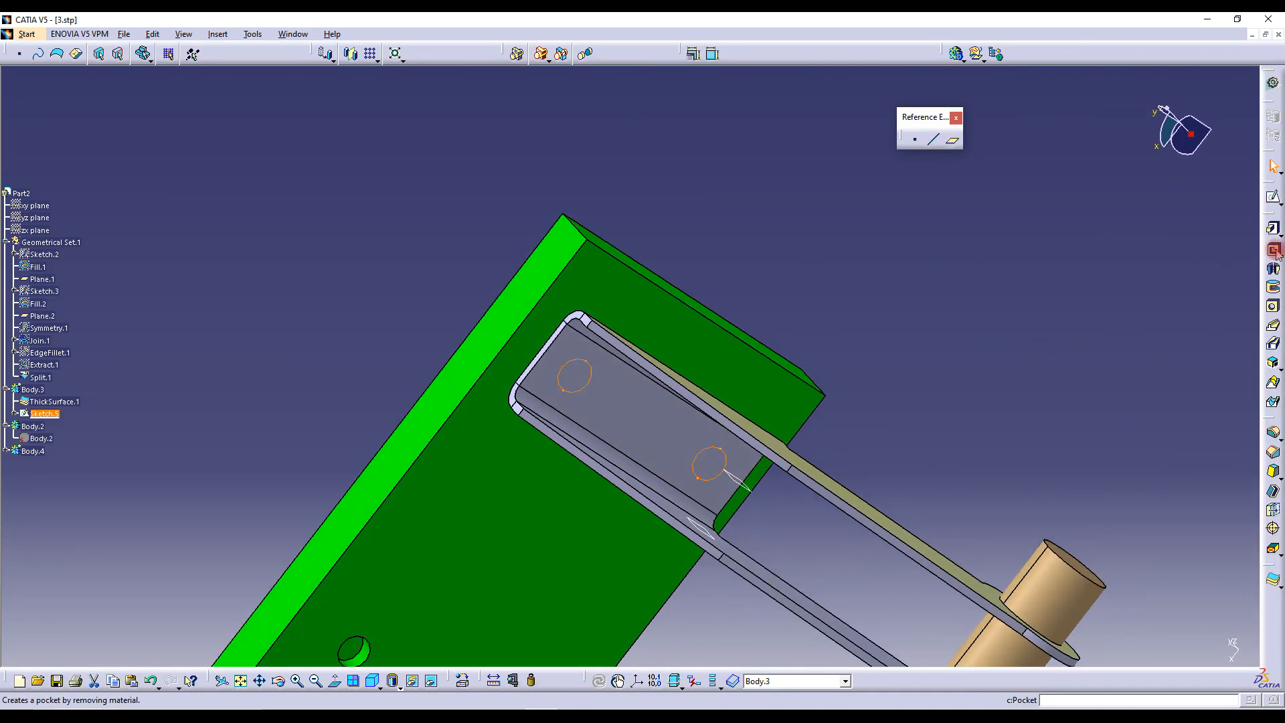
click(1271, 249)
middle_drag(738, 296, 733, 459)
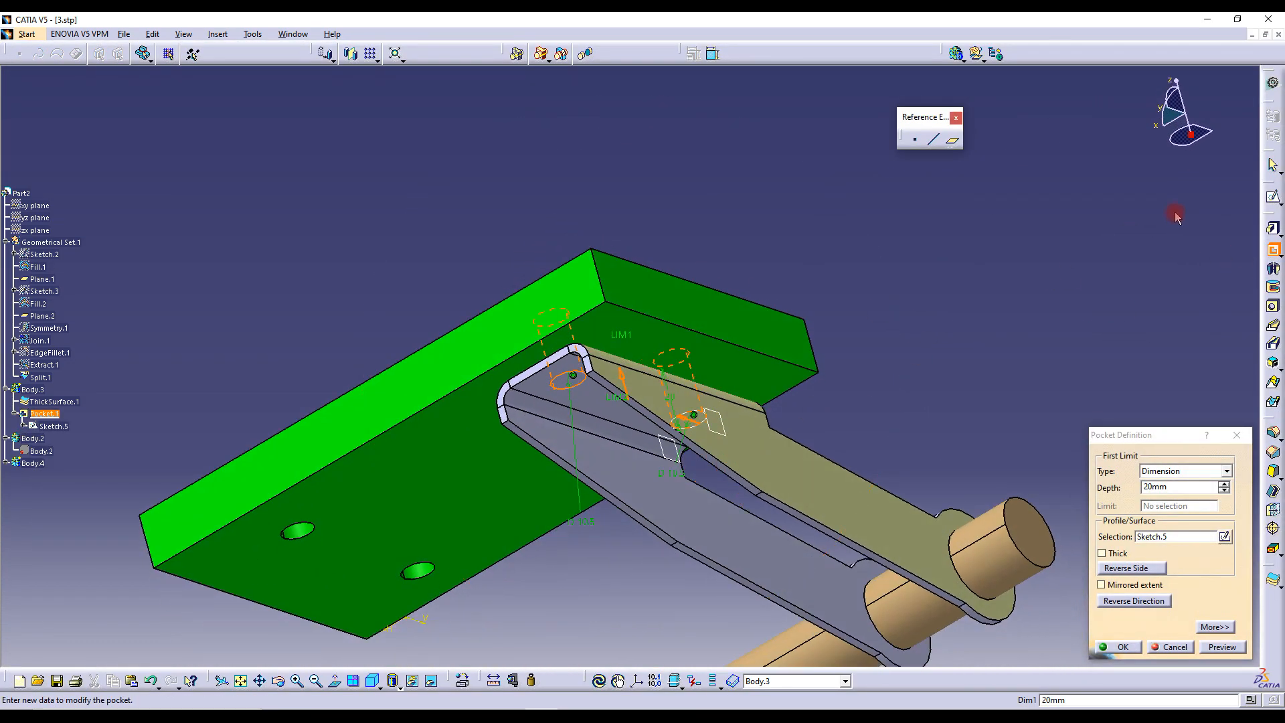
click(1123, 647)
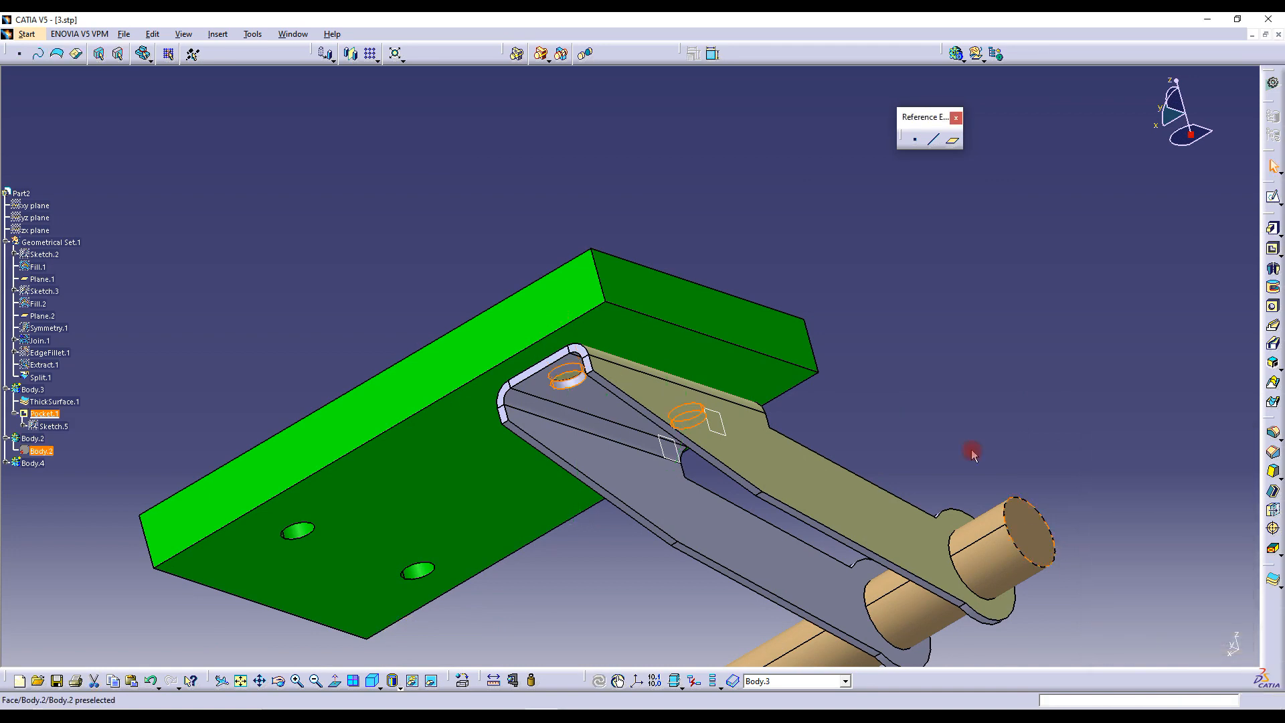
Fillet the end corner edges of both bracket arms at the tray end with a 6 mm radius
middle_drag(809, 373, 736, 275)
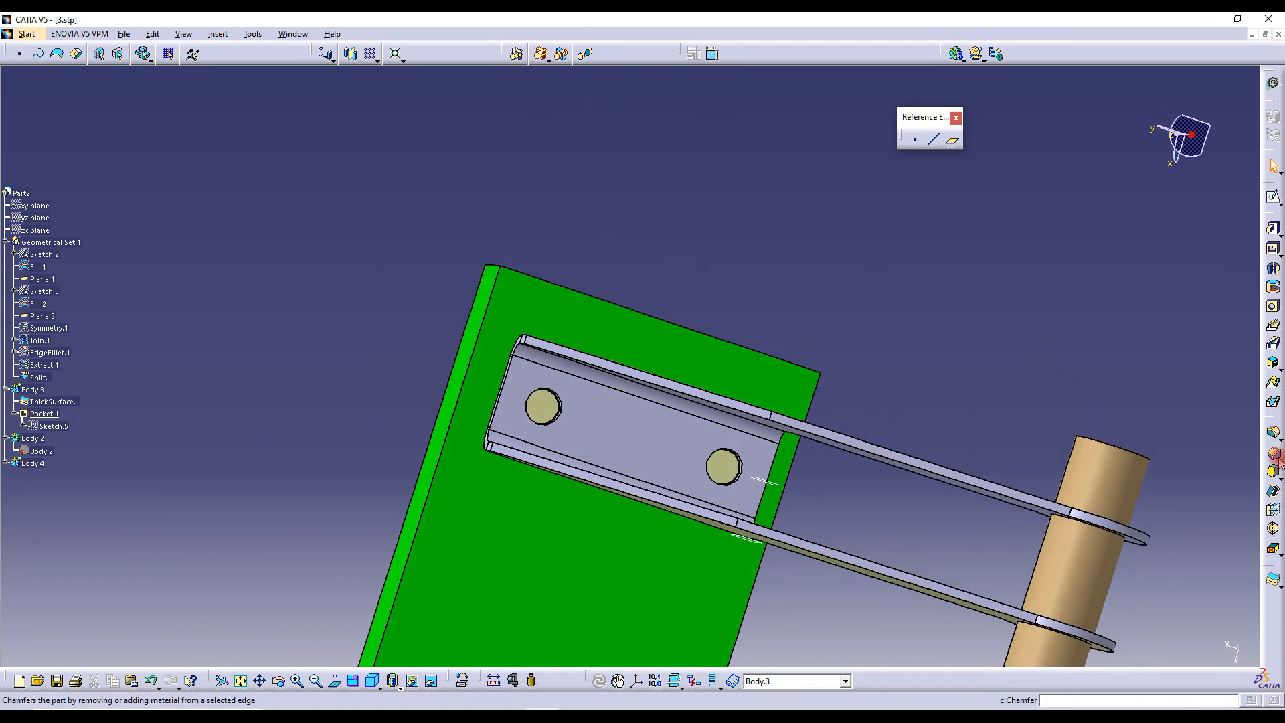
click(1273, 433)
middle_drag(582, 396, 683, 267)
click(594, 196)
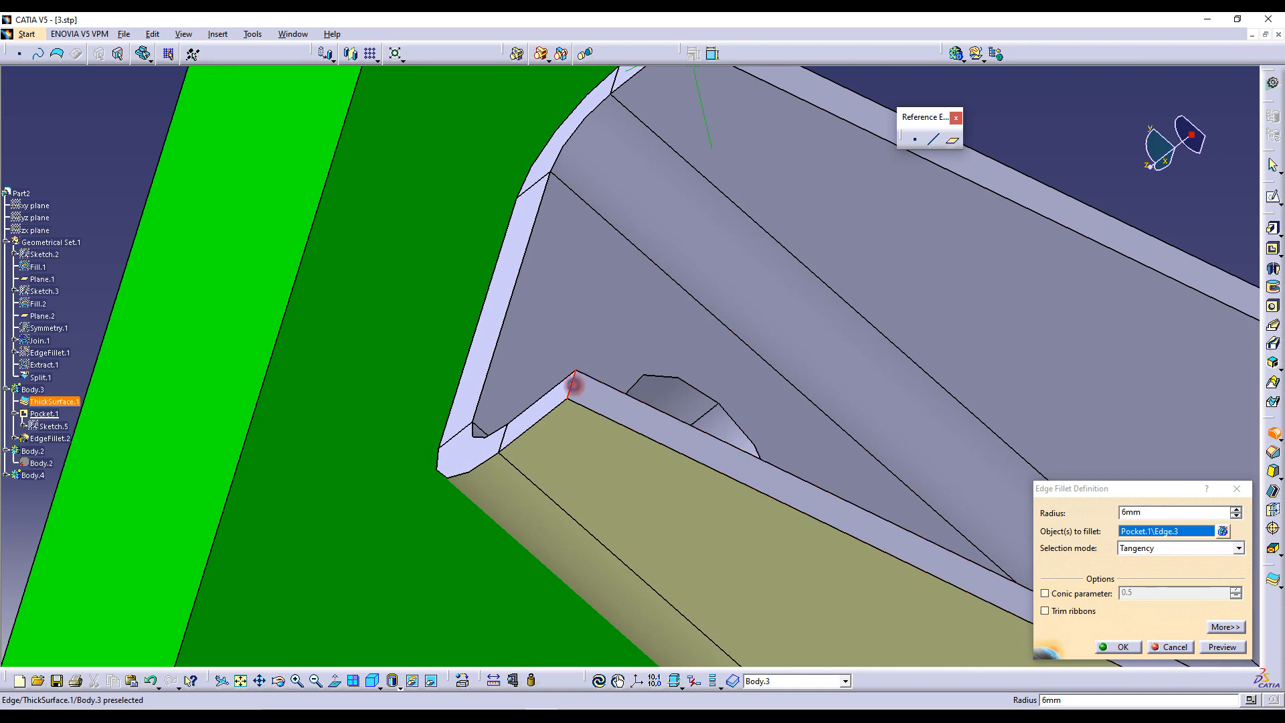
click(573, 384)
click(1122, 648)
Fillet the bend edges midway along both bracket arms with a 50 mm radius and enlarge that fillet's radius
middle_drag(732, 379, 829, 387)
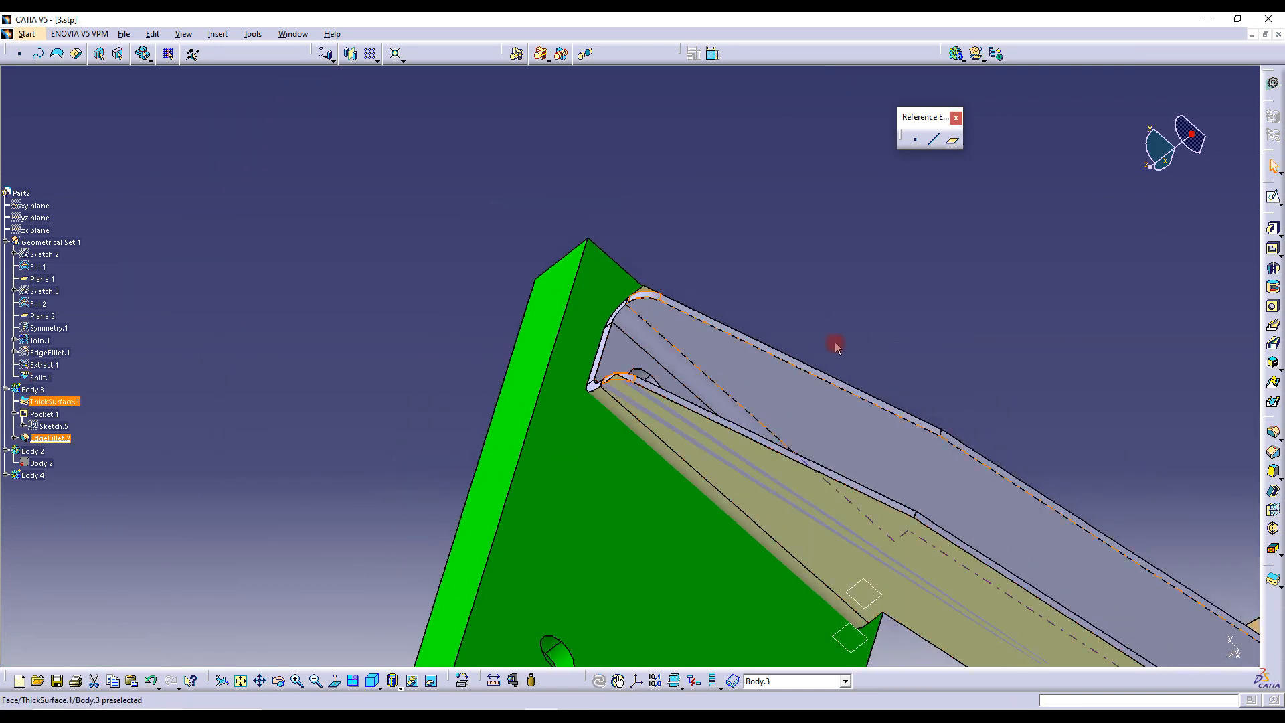
click(1276, 439)
middle_drag(1142, 451, 768, 251)
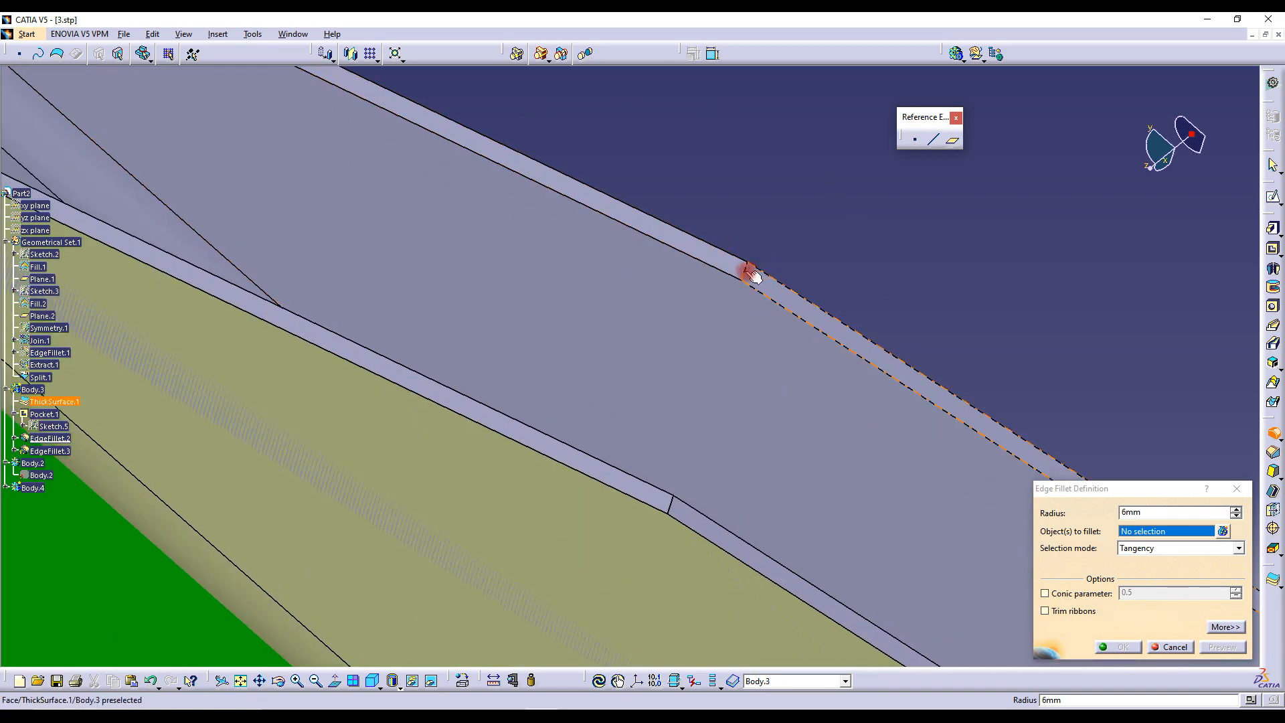
click(752, 274)
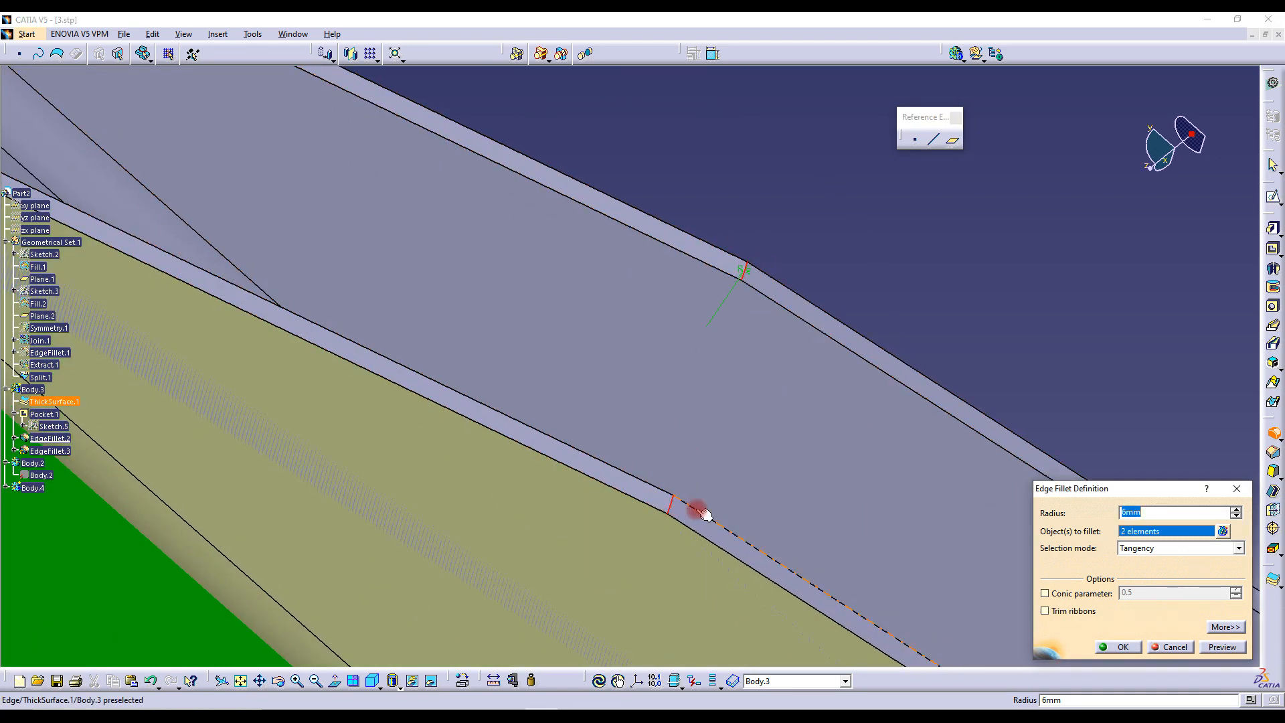
key(Return)
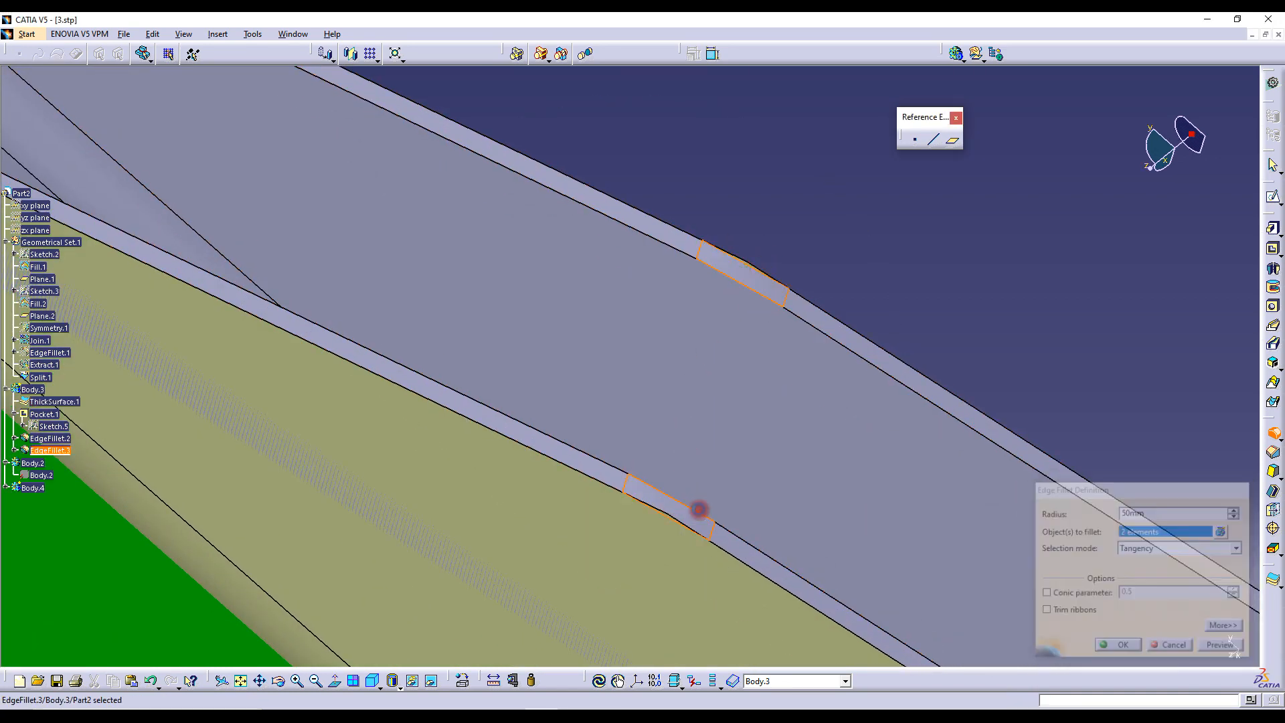
click(744, 275)
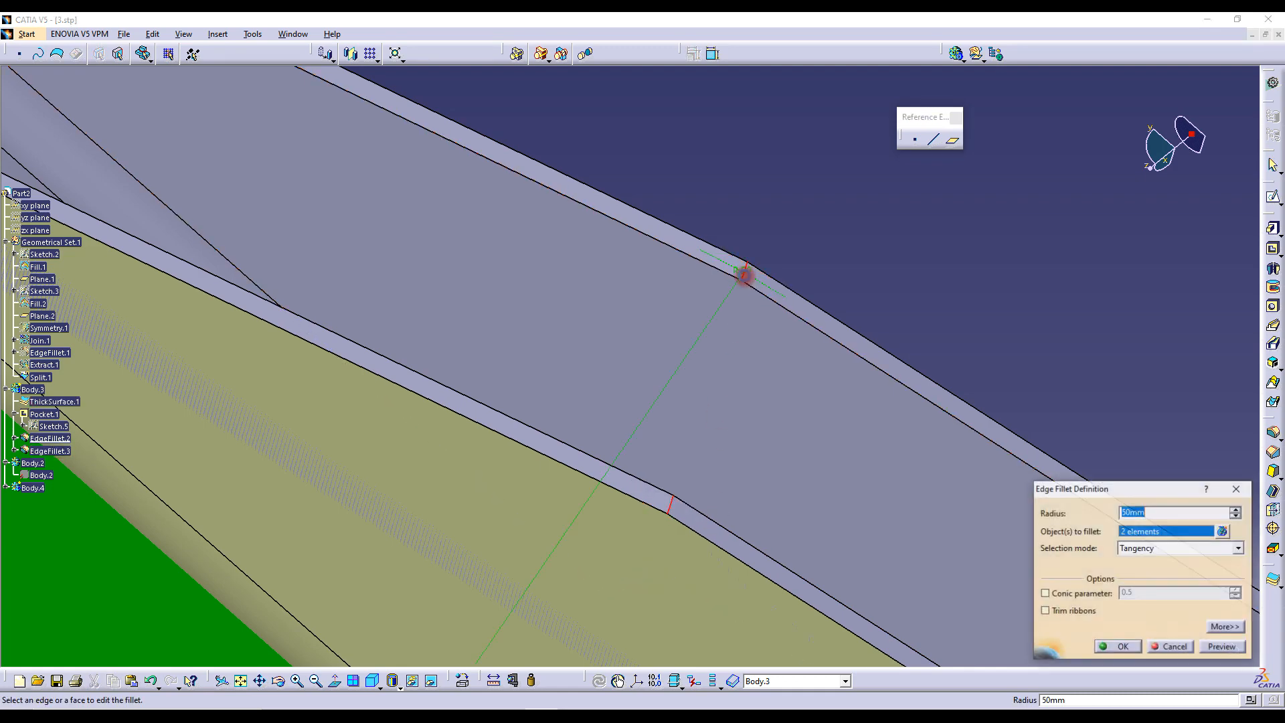
key(Return)
Fillet the four edges where the bracket arms meet the rings around the rod with a 20 mm radius
middle_drag(750, 280, 600, 287)
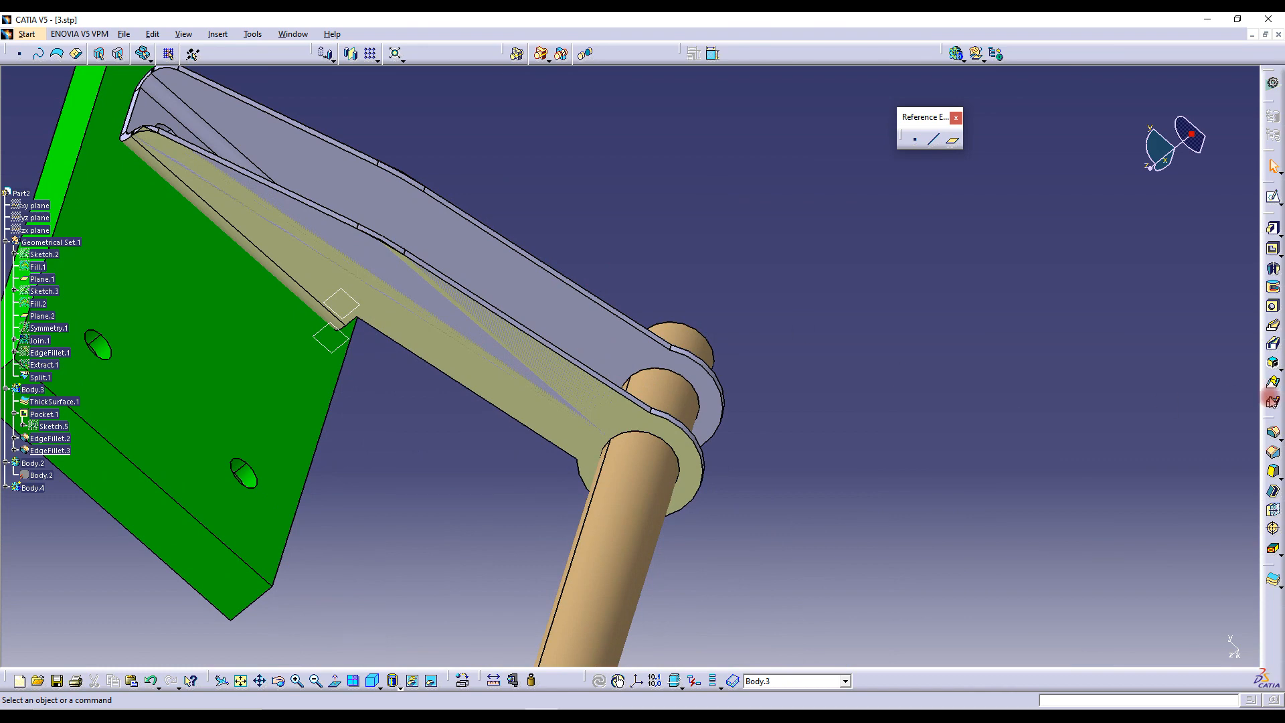
click(1273, 433)
middle_drag(646, 372, 591, 296)
click(530, 278)
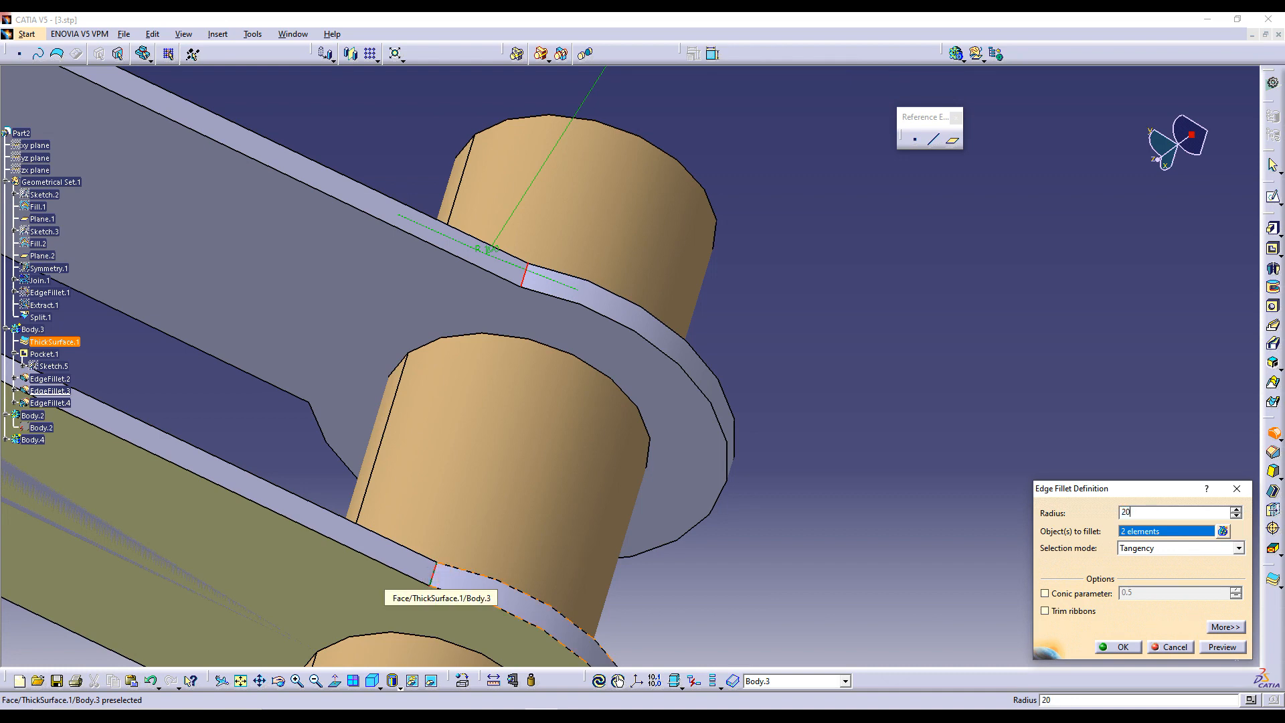
middle_drag(295, 441, 640, 413)
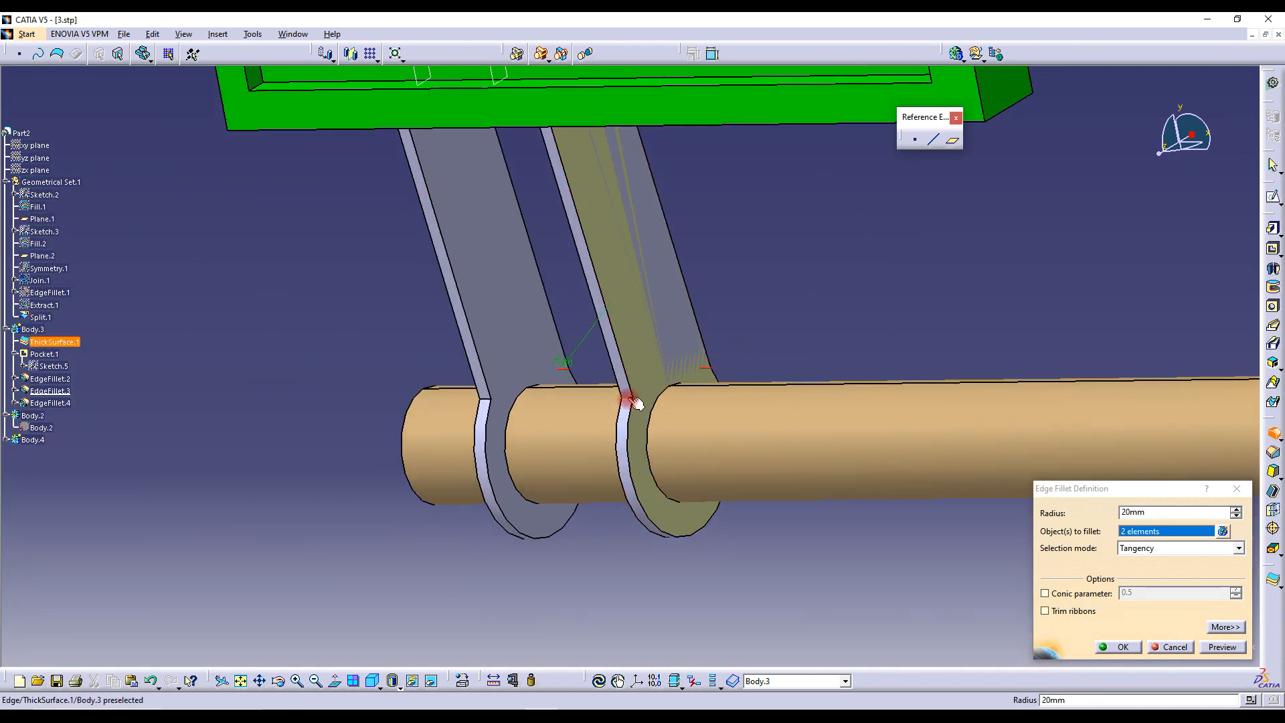
click(635, 402)
click(490, 403)
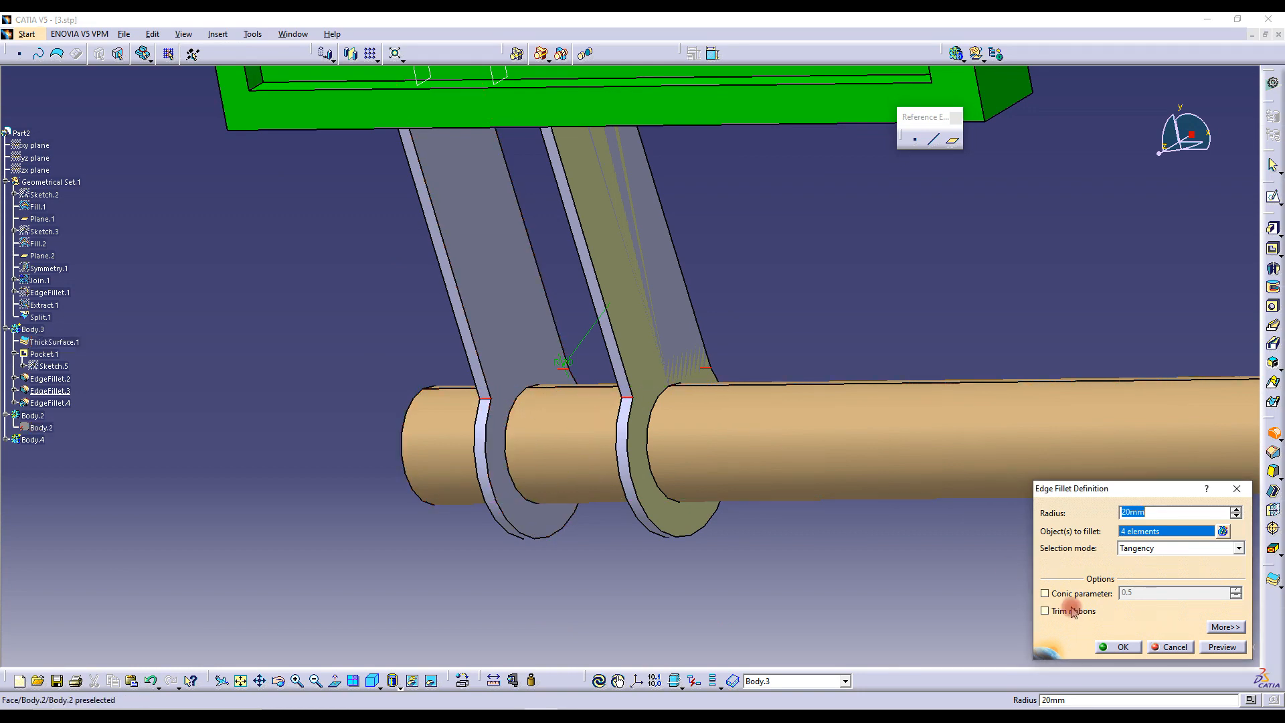
click(1118, 647)
Try to fillet the arm corner edges beside the tray's long edge on both bracket arms with a 10 mm radius
middle_drag(685, 252, 654, 282)
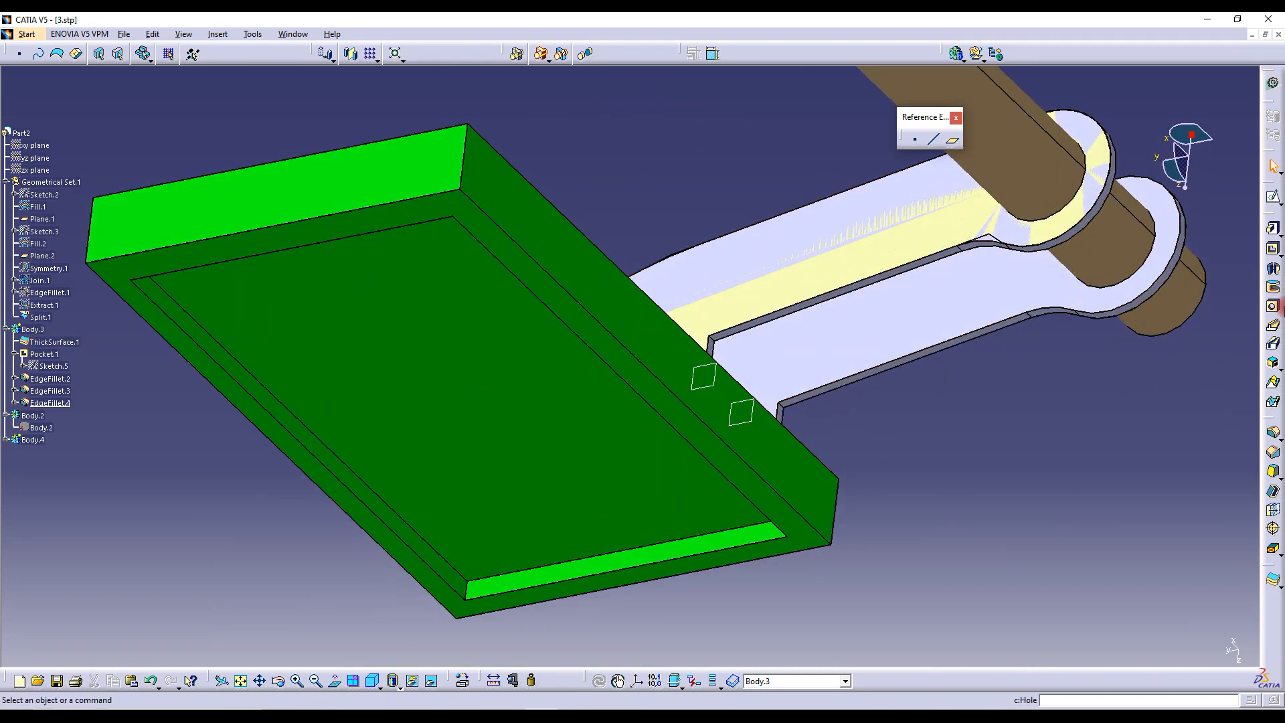
click(1274, 432)
middle_drag(829, 411, 806, 284)
click(791, 287)
middle_drag(795, 338, 533, 184)
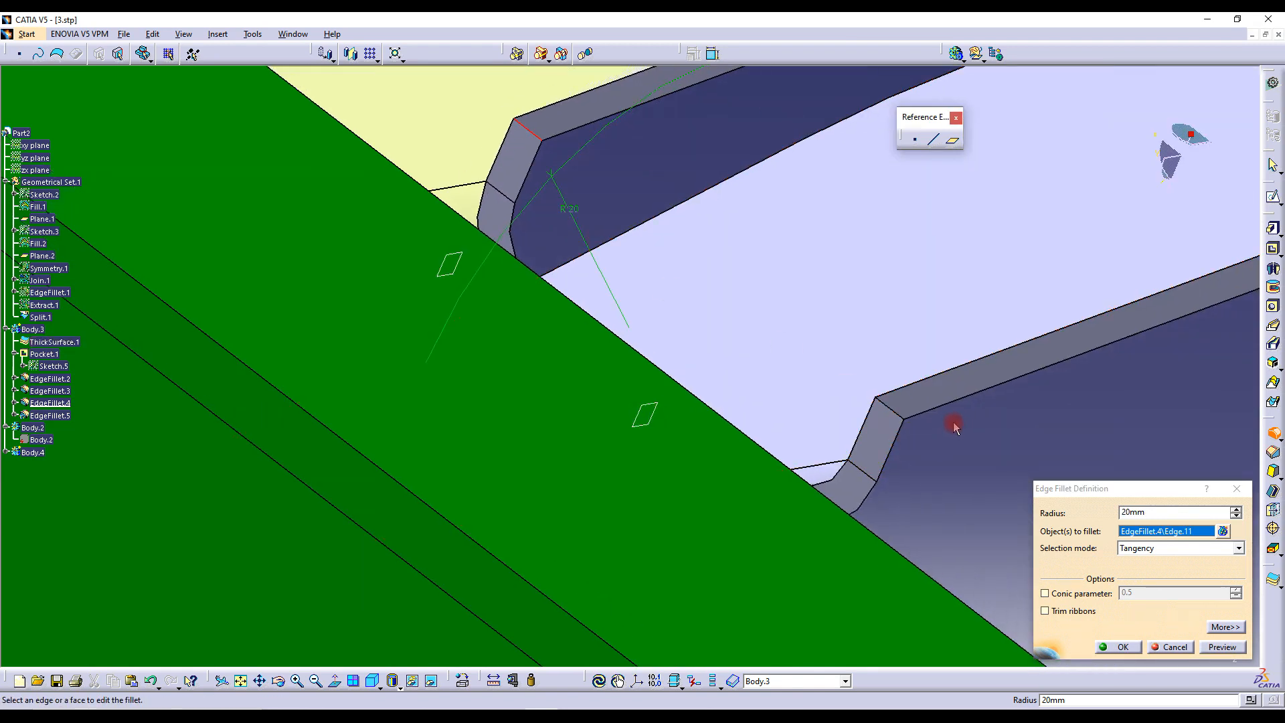
click(888, 409)
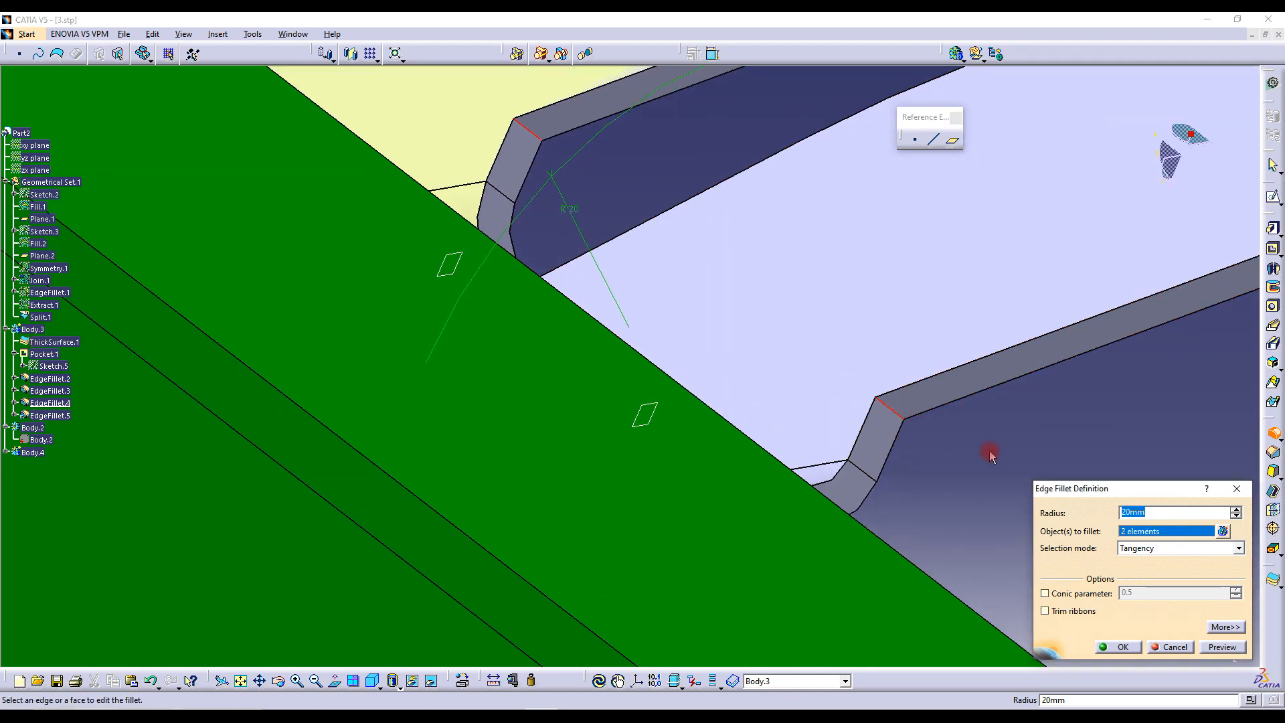
text(0)
key(Return)
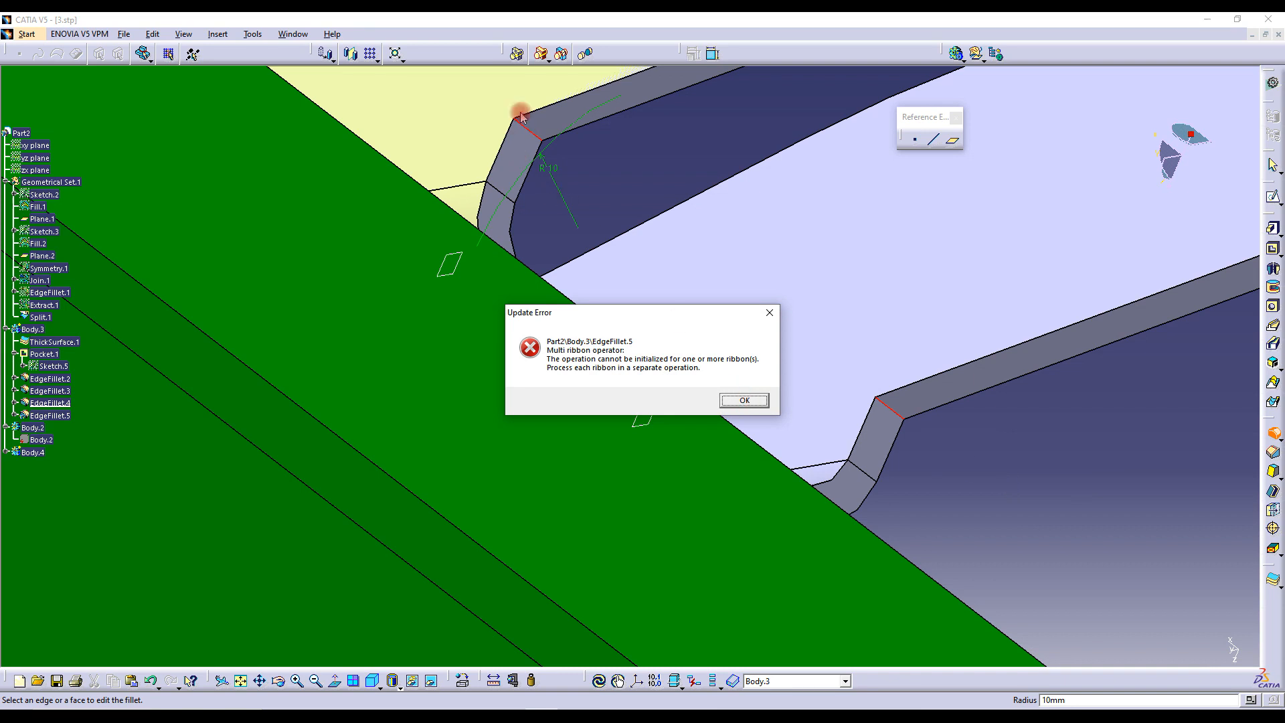
click(757, 405)
click(729, 405)
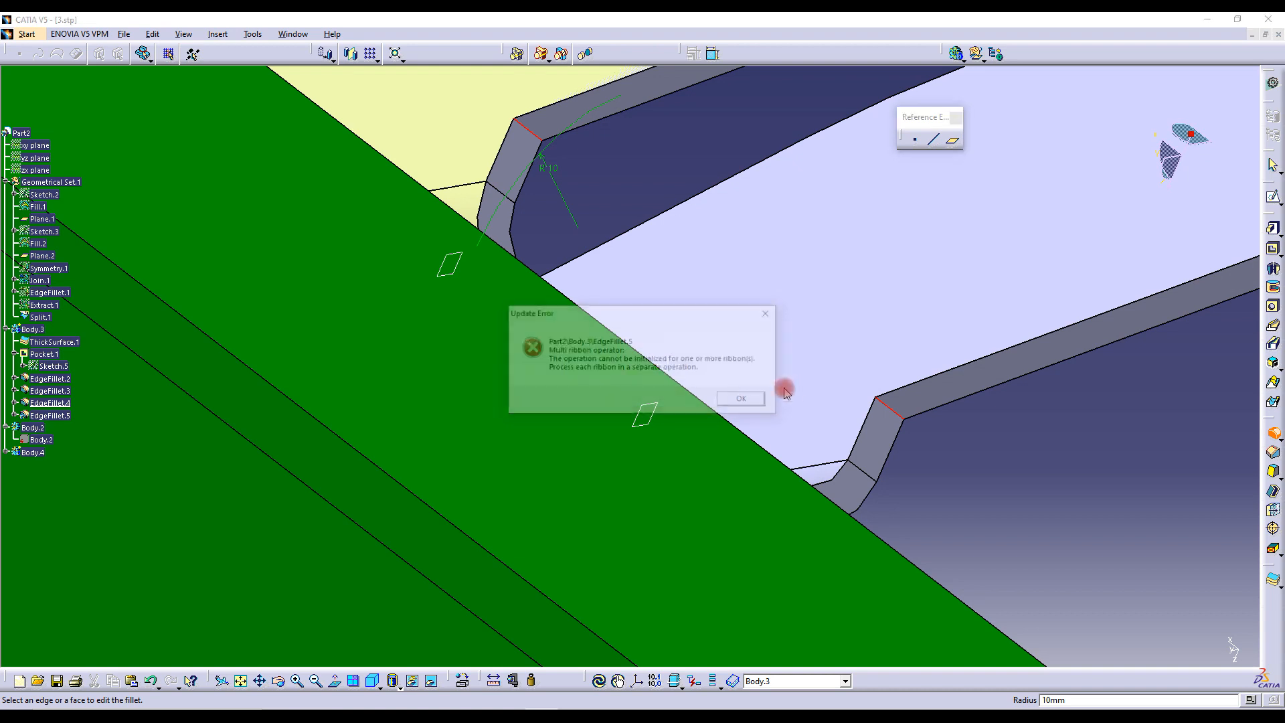
click(755, 403)
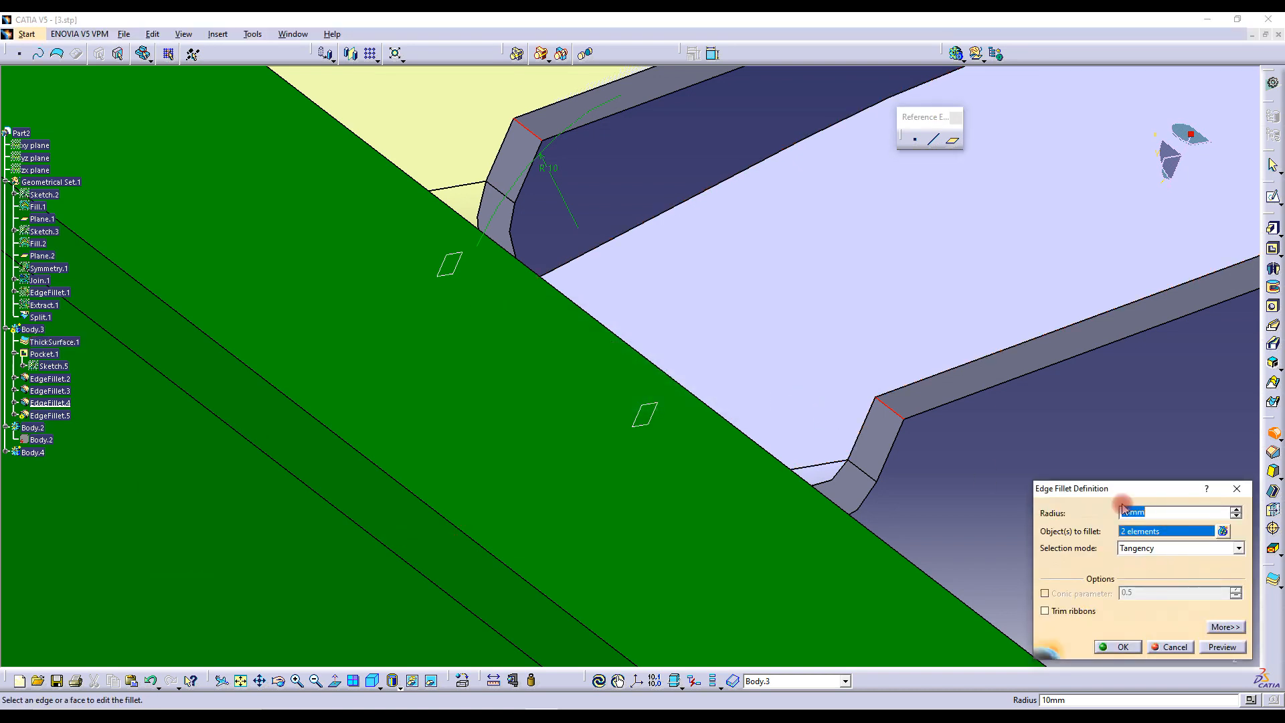
Apply the tray-side corner fillet at 5 mm and reduce its radius to 3 mm, keeping automatic cliff edge mode
text(5)
key(Return)
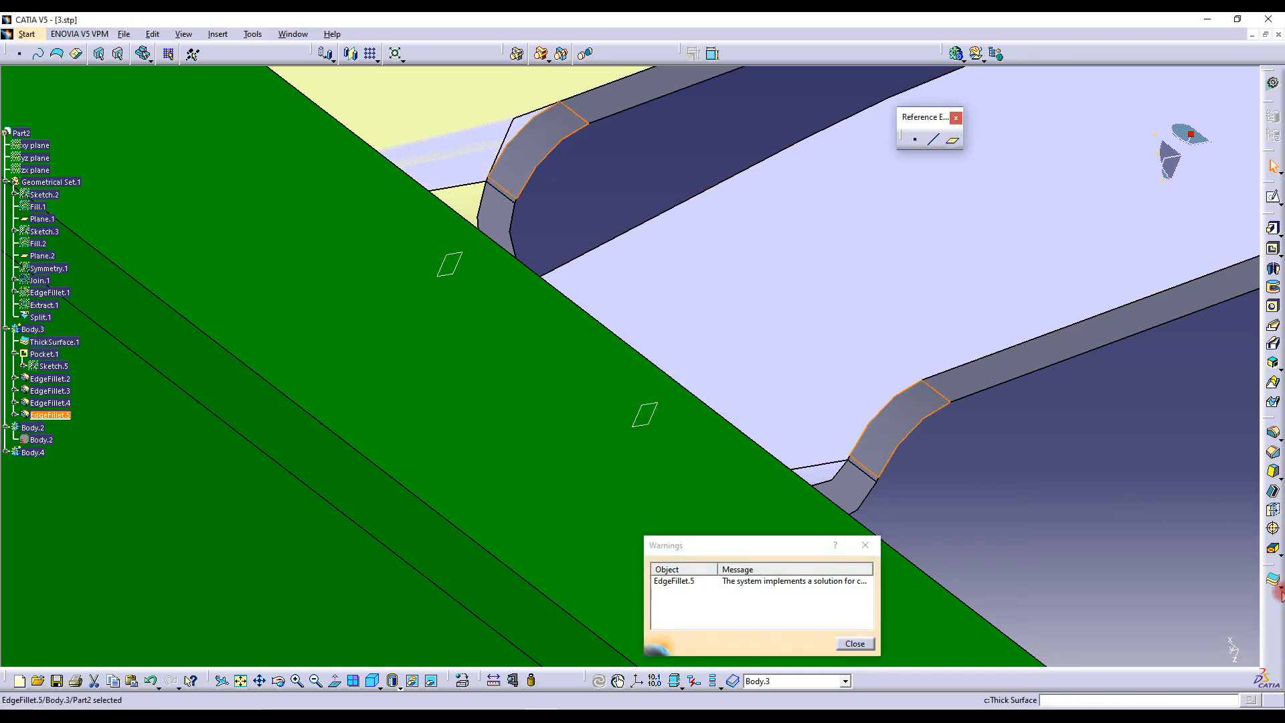
click(854, 644)
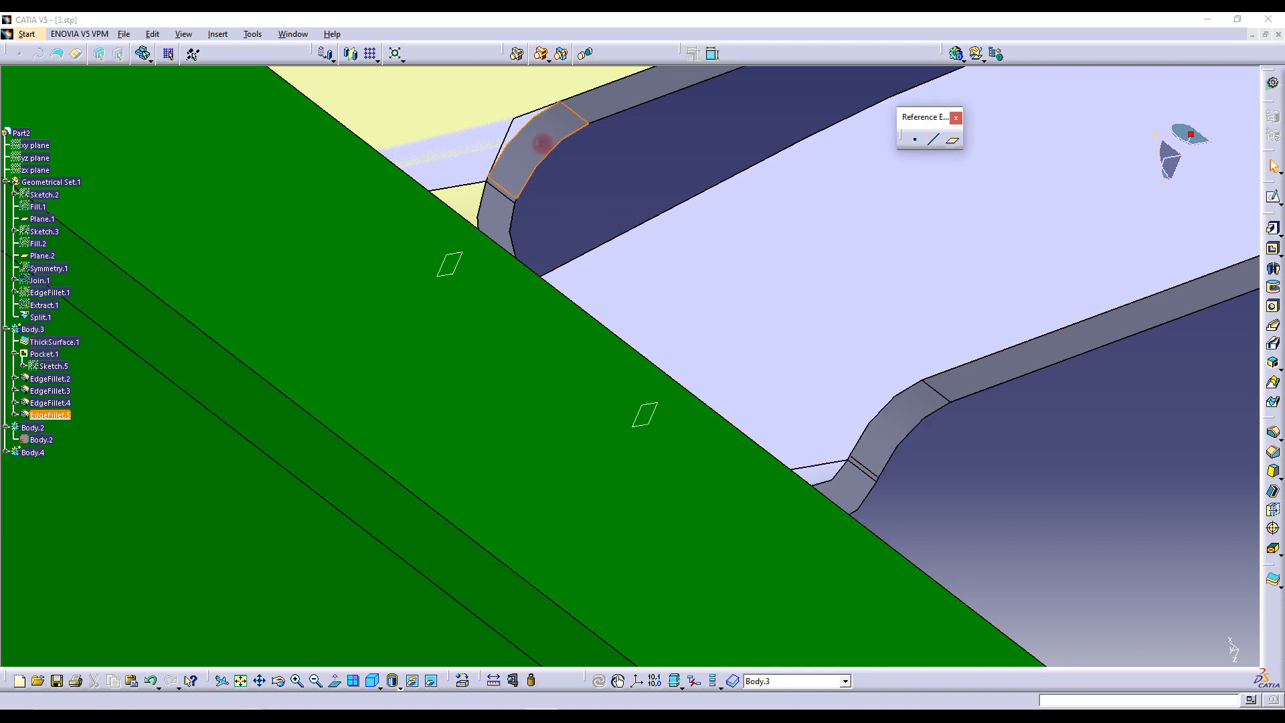
double_click(542, 142)
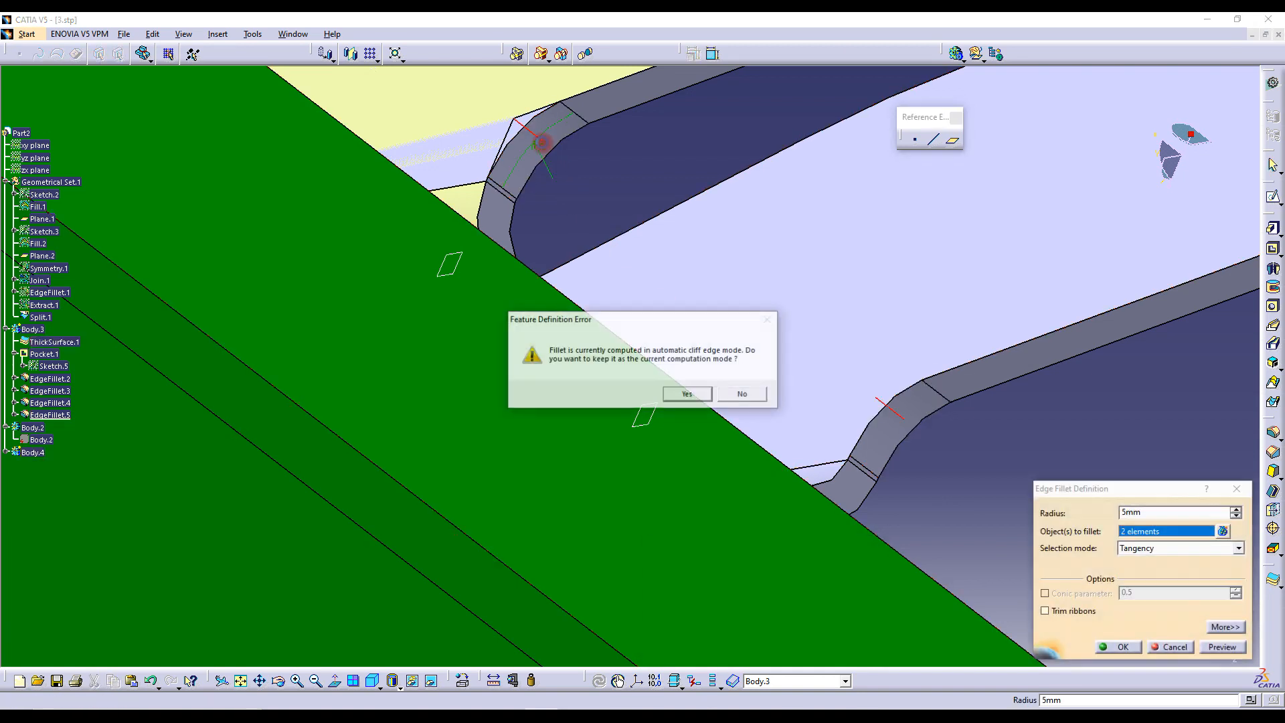
click(689, 395)
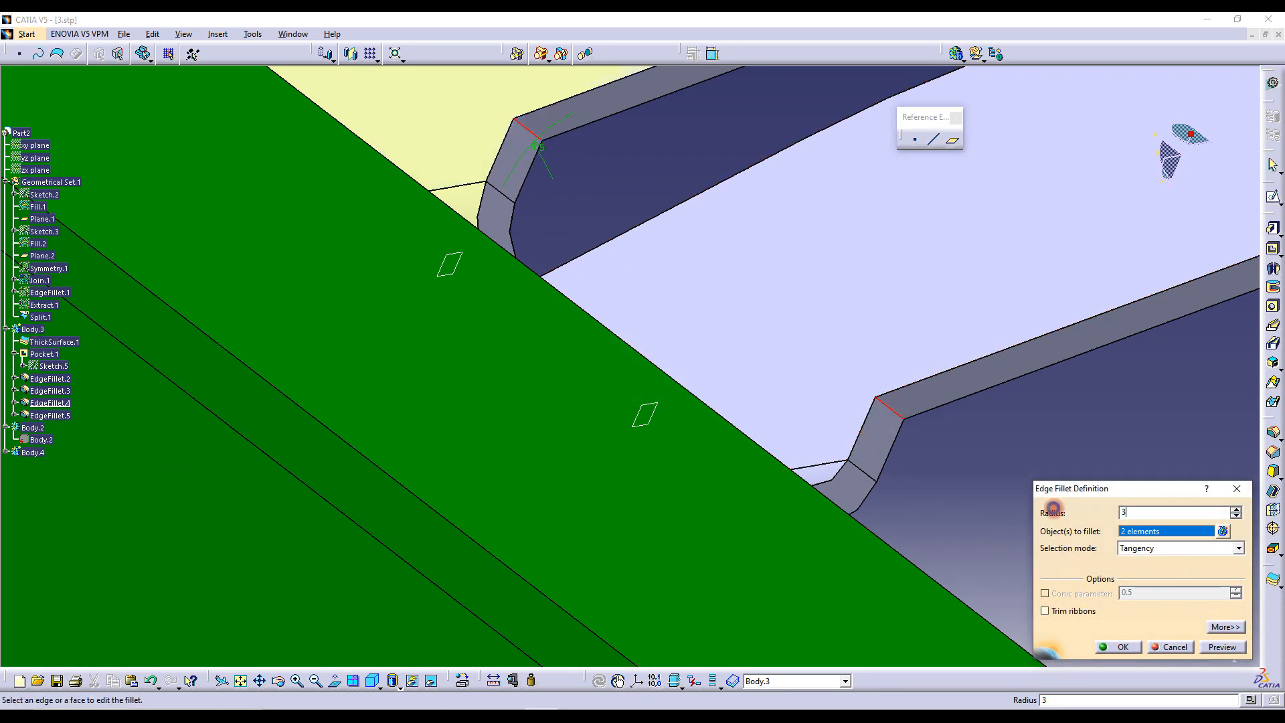
key(Return)
Hide Geometrical Set.1 with the construction sketches and surfaces, and close the fillet warnings
middle_drag(657, 158, 572, 401)
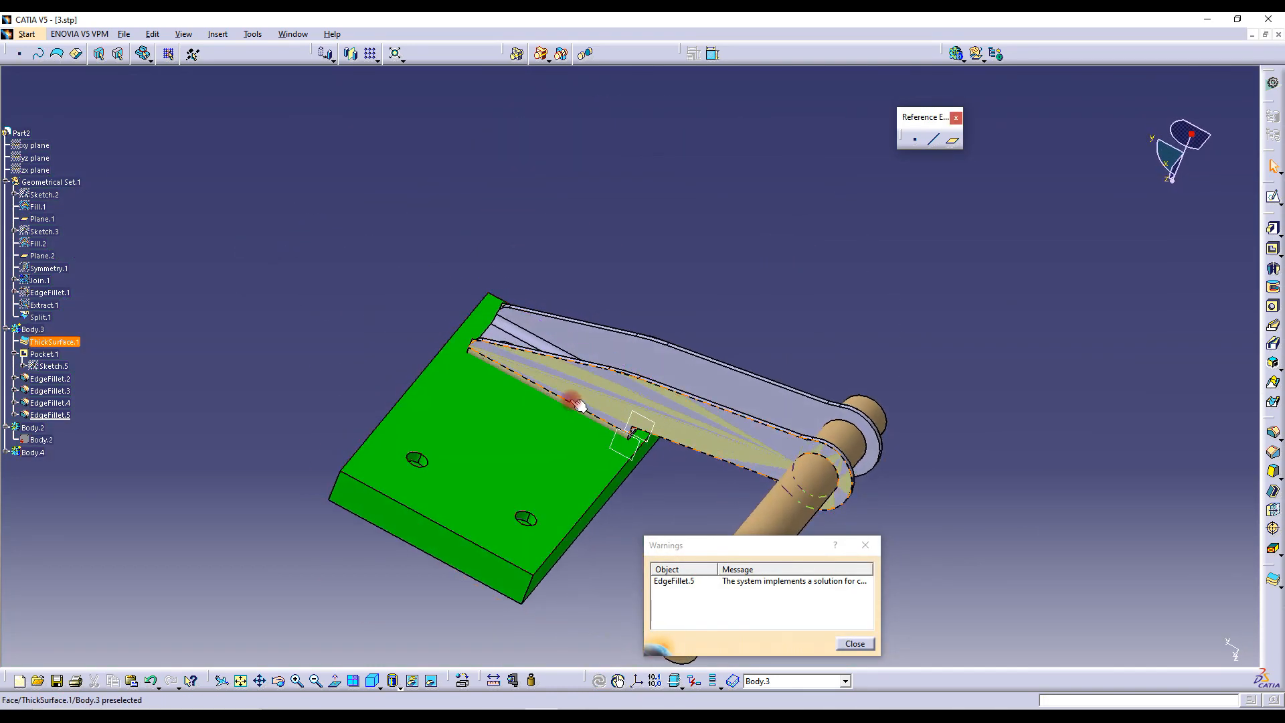
right_click(58, 182)
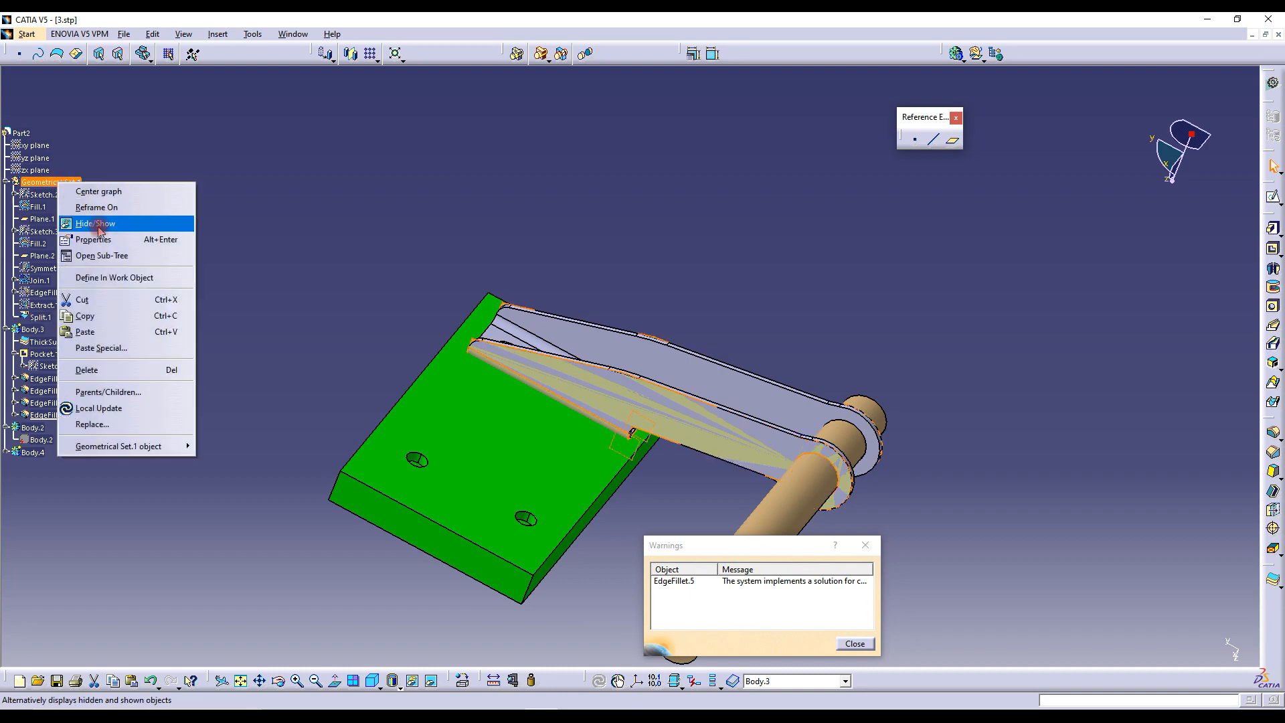
click(97, 224)
middle_drag(801, 404, 737, 551)
click(869, 649)
Copy the bracket body Body.3 and paste it into Part2 as a second body
middle_drag(686, 375, 586, 410)
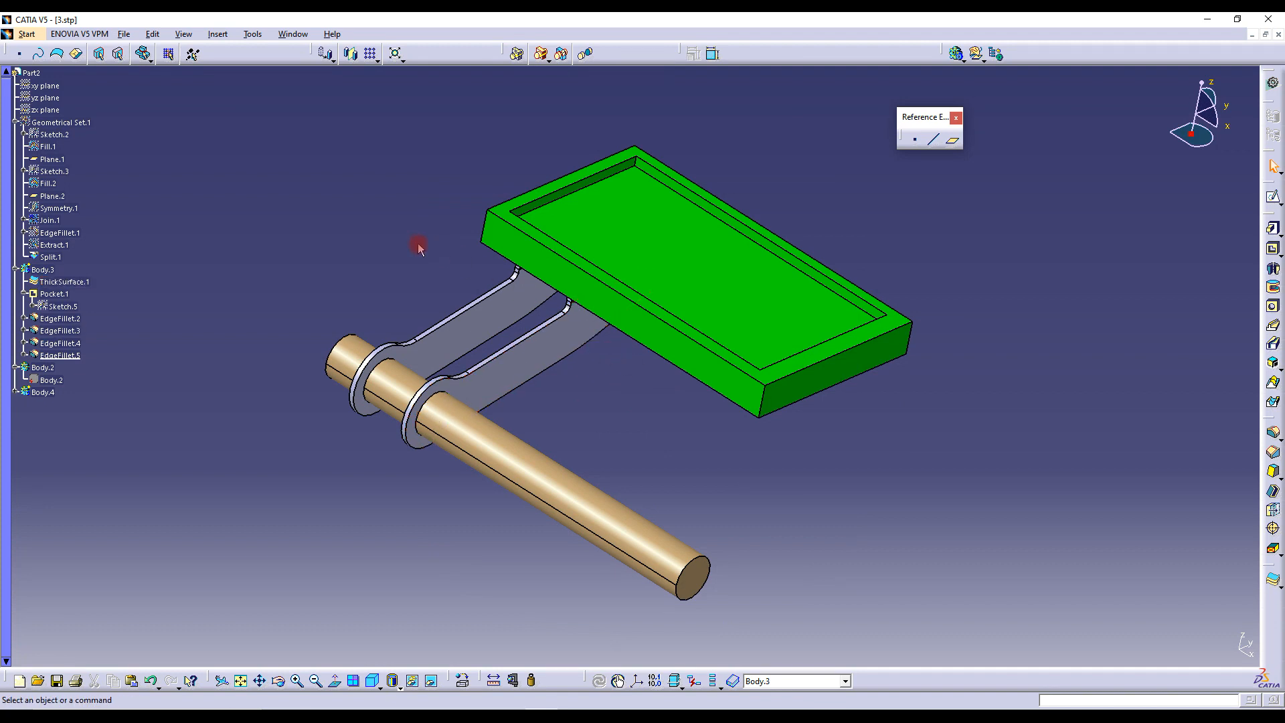
middle_drag(531, 350, 549, 301)
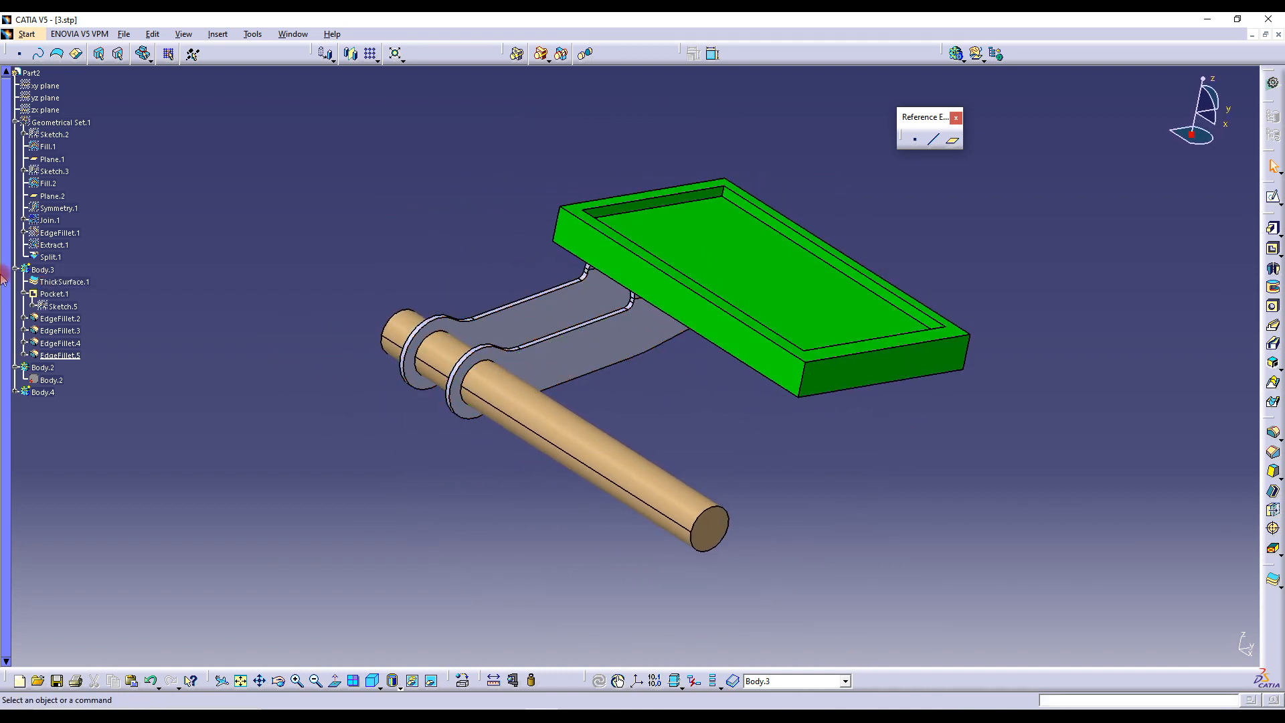
right_click(47, 271)
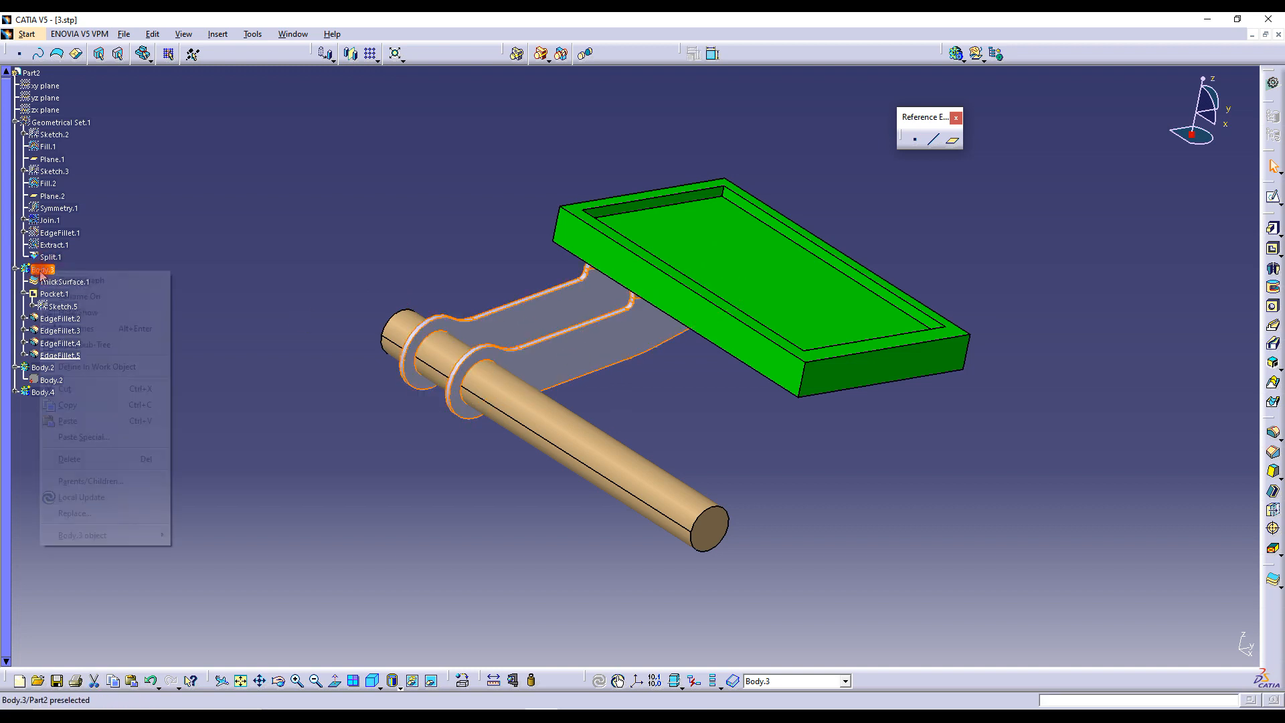
click(85, 406)
right_click(34, 74)
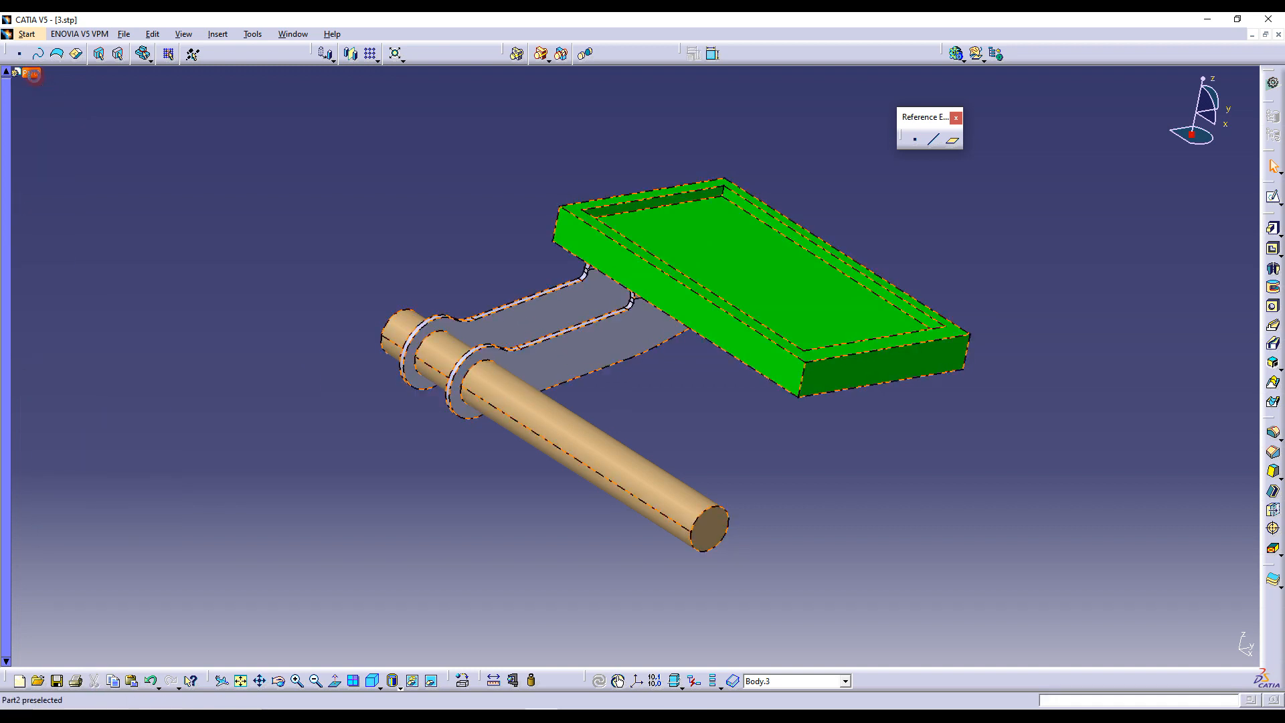
click(62, 227)
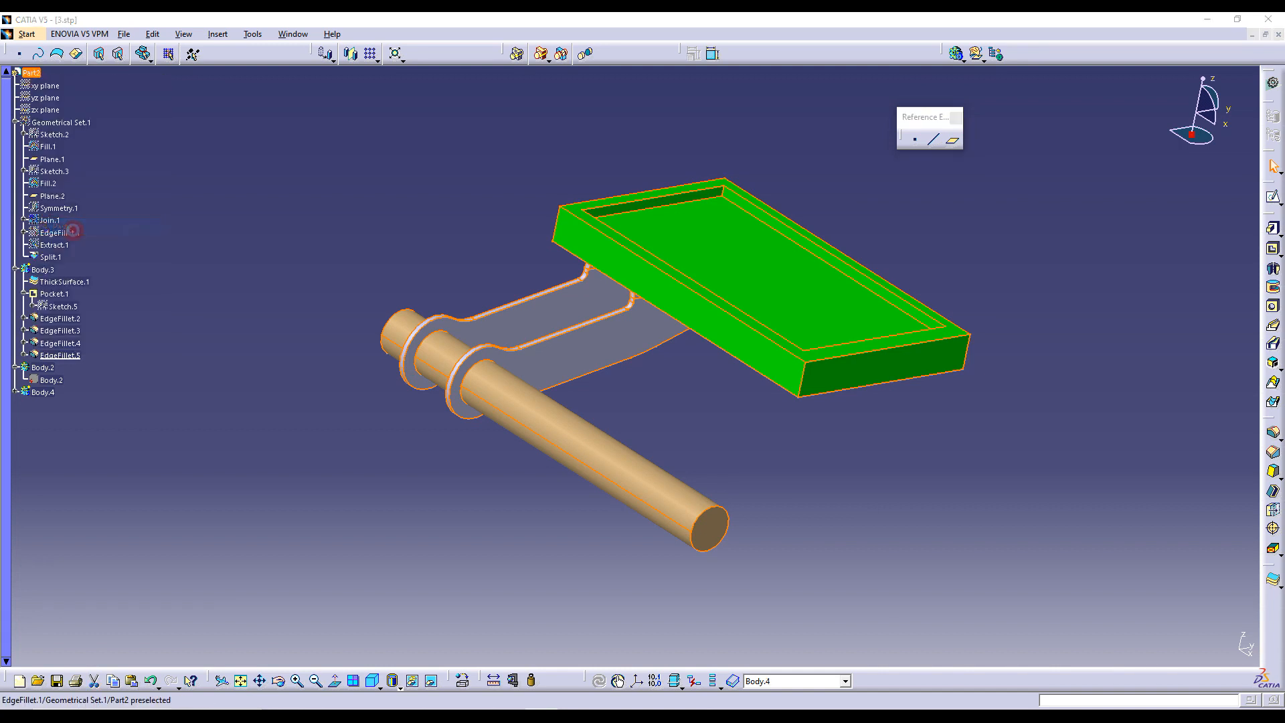
click(855, 644)
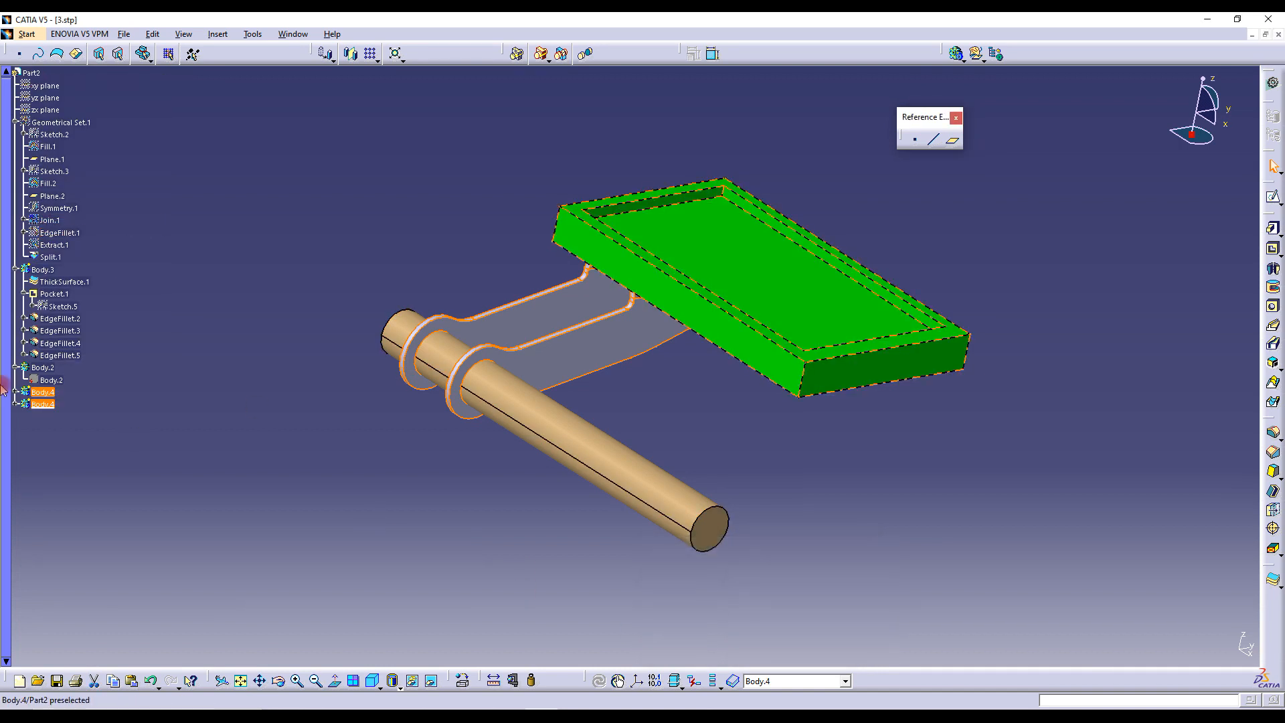
Expand the pasted bracket body in the tree and define it as the work object
click(15, 405)
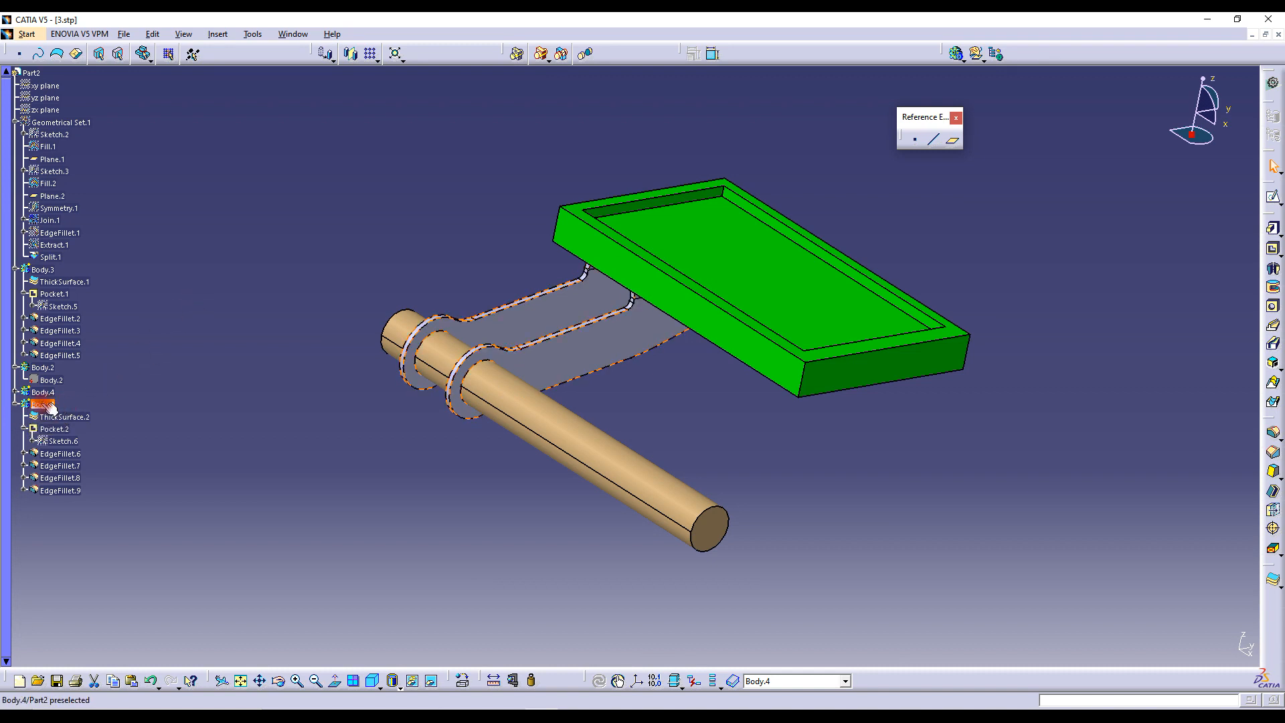
right_click(42, 406)
click(122, 499)
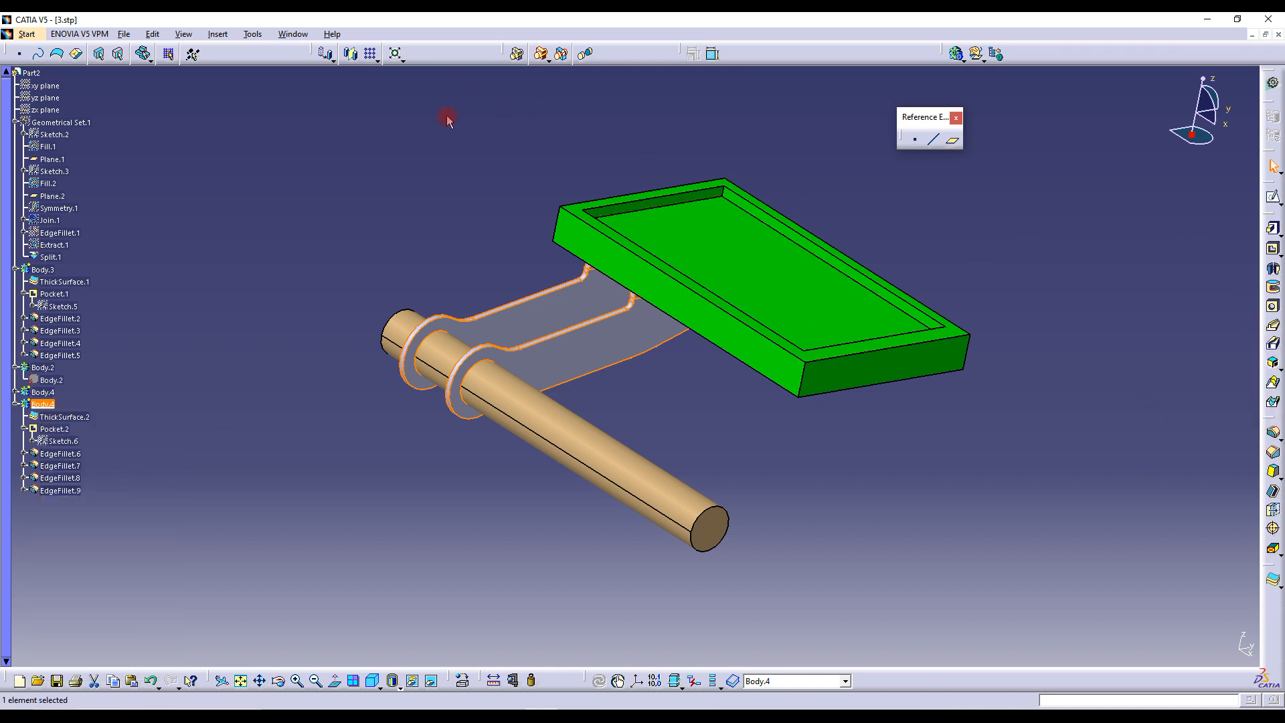
Translate the pasted bracket body by -100 mm along the tray's long lower edge, keeping the transformation specifications
drag(307, 113, 261, 134)
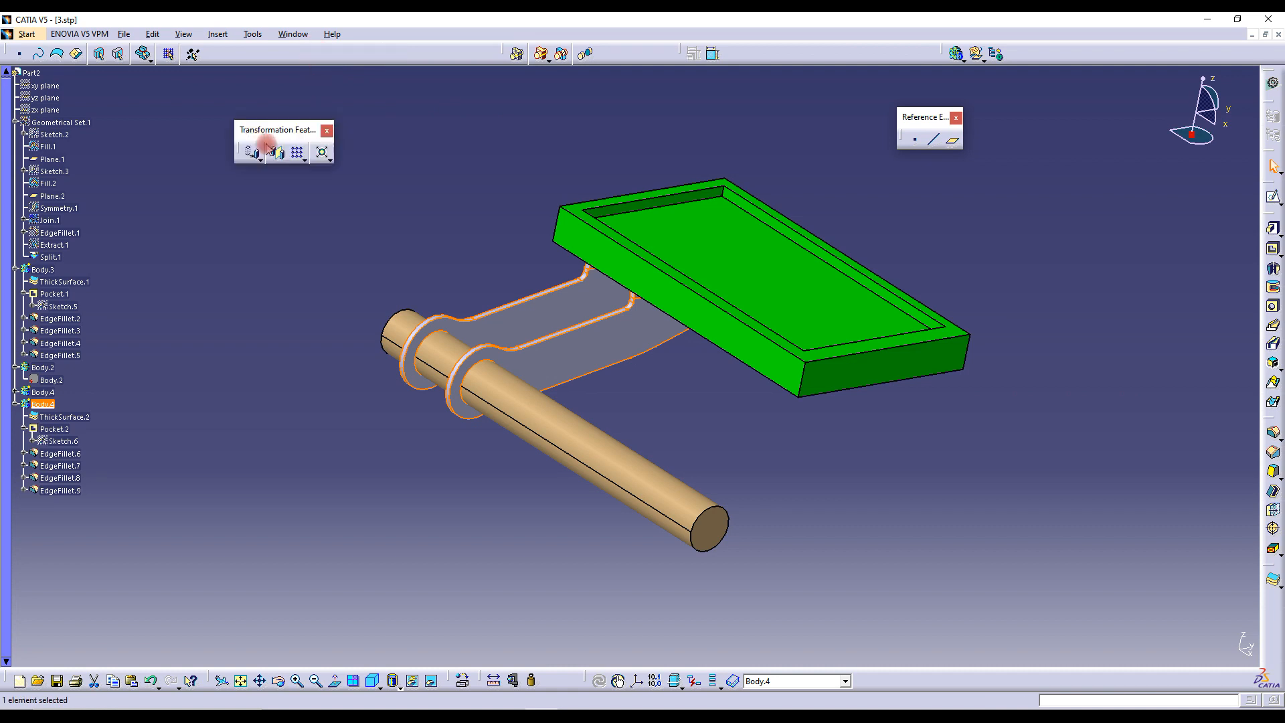
click(255, 154)
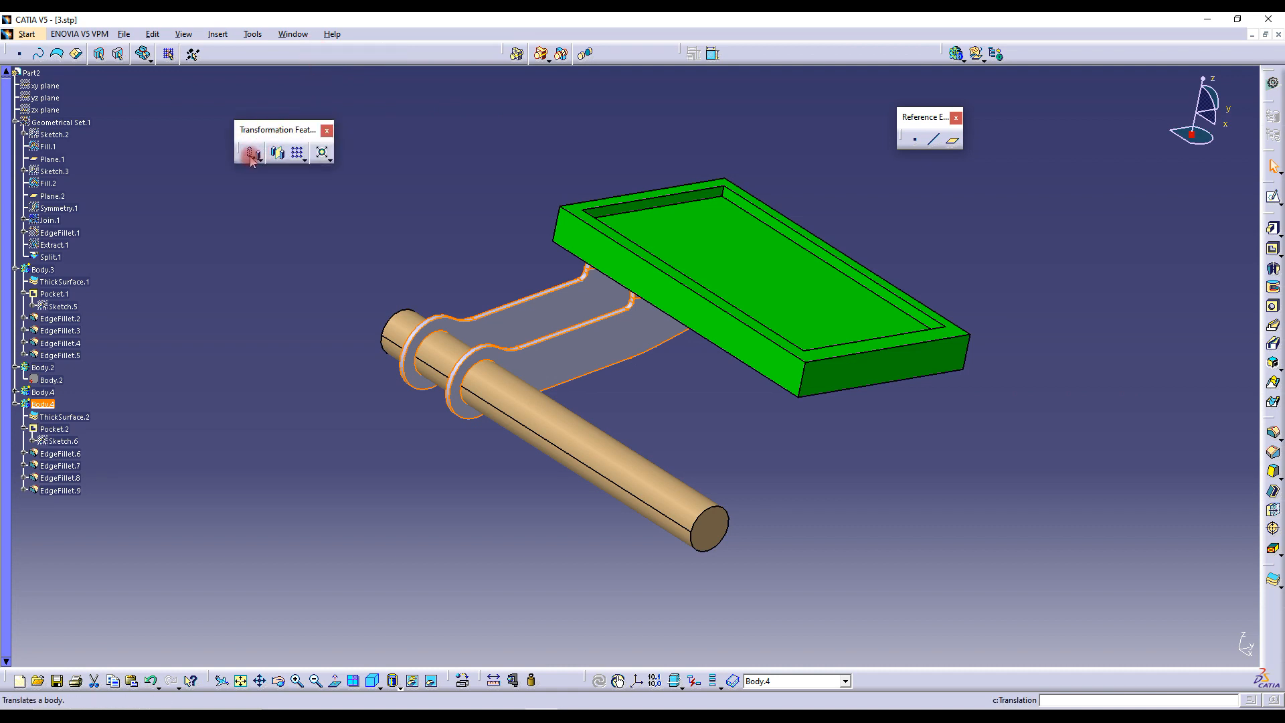
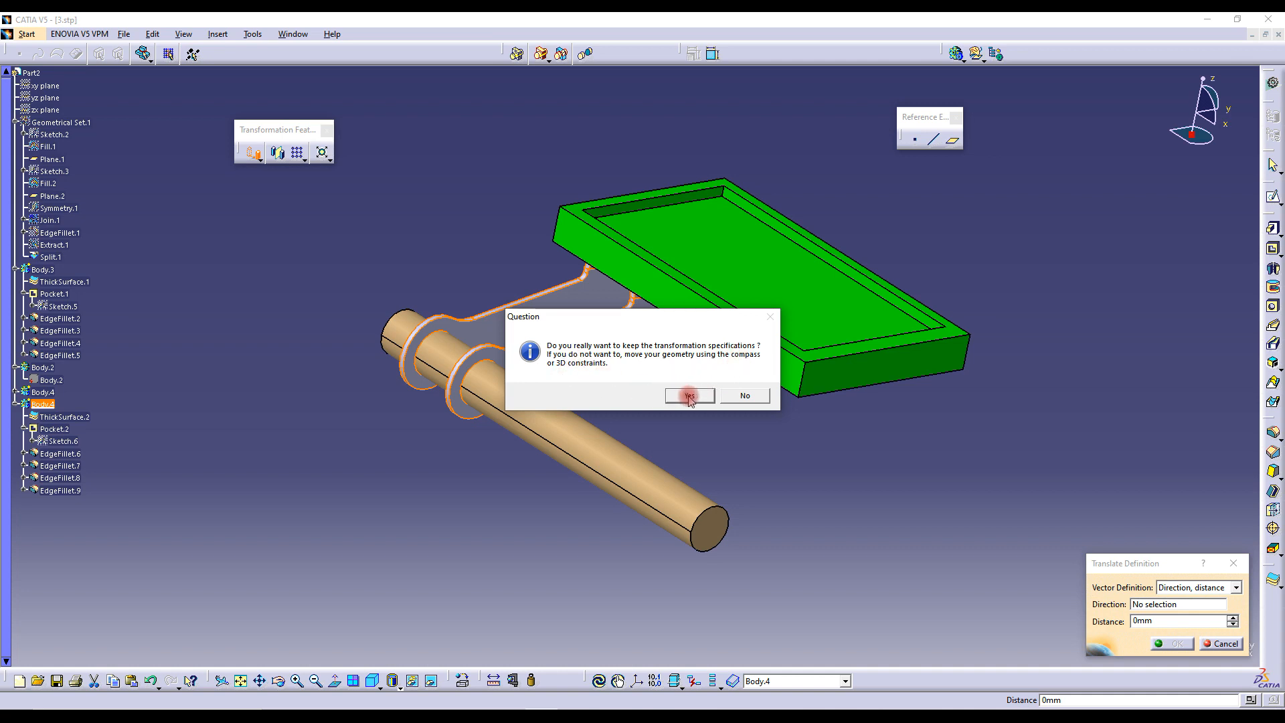
click(689, 396)
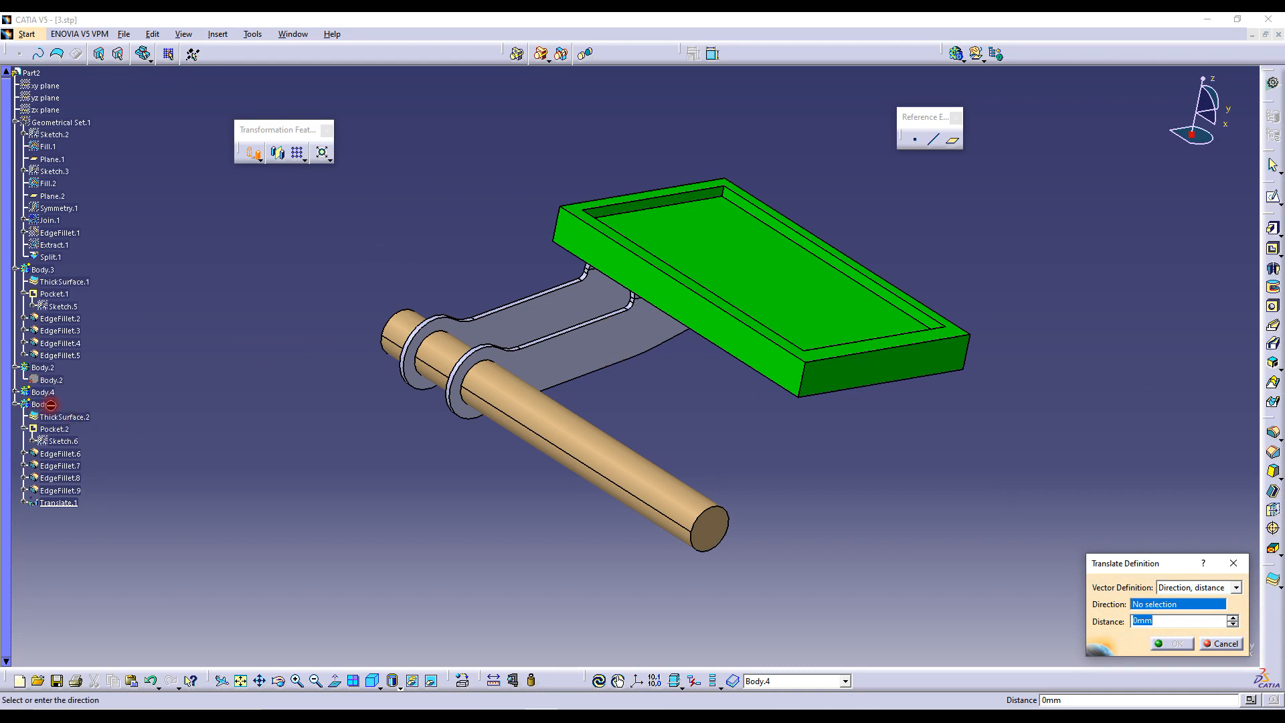
click(1161, 624)
click(1093, 619)
click(690, 326)
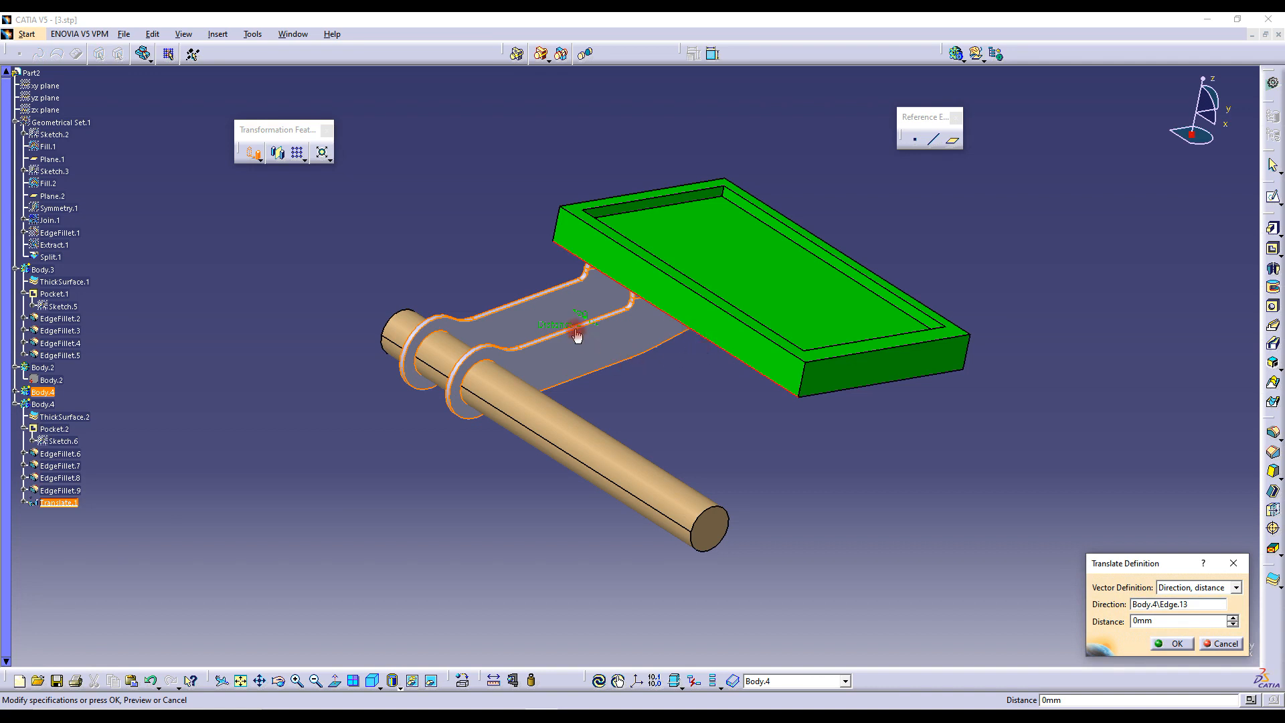
drag(581, 321, 703, 416)
click(1165, 620)
drag(1168, 621, 1091, 613)
text(-100)
key(Return)
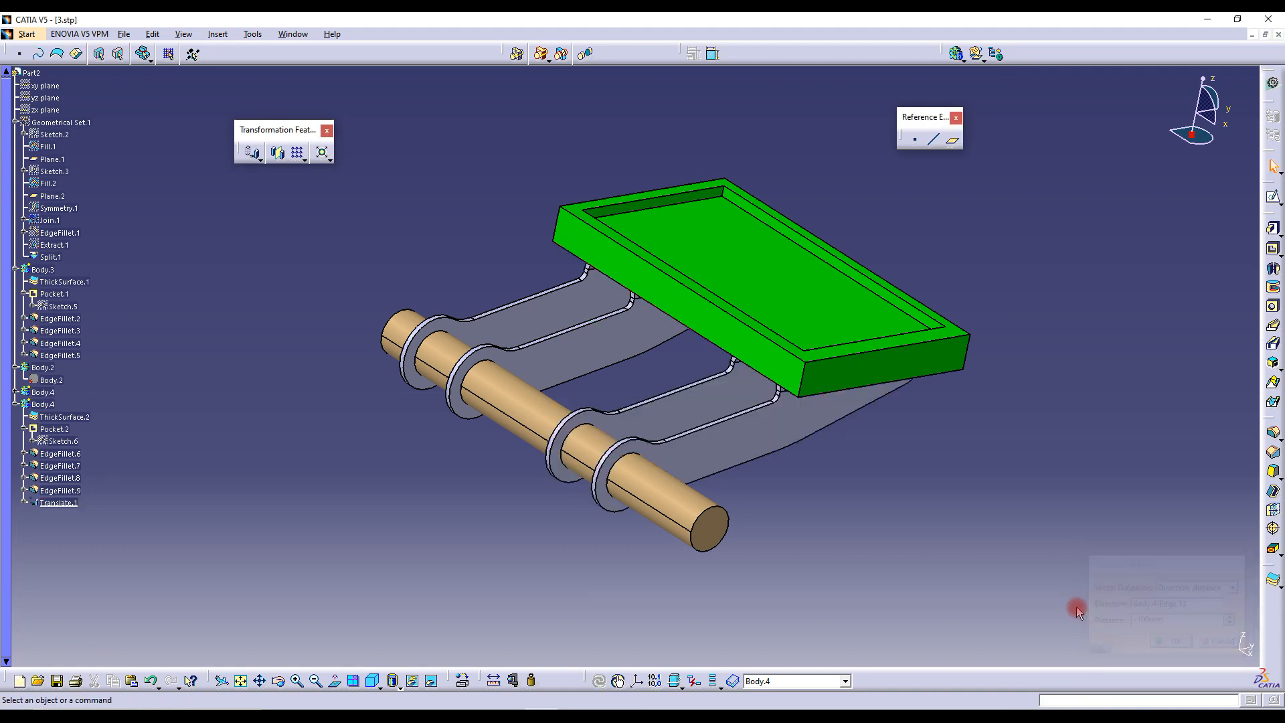
Examine the curved blue rectangular tube and the nearby grey cylinder with its two-hole flange from several angles
middle_drag(673, 297, 749, 252)
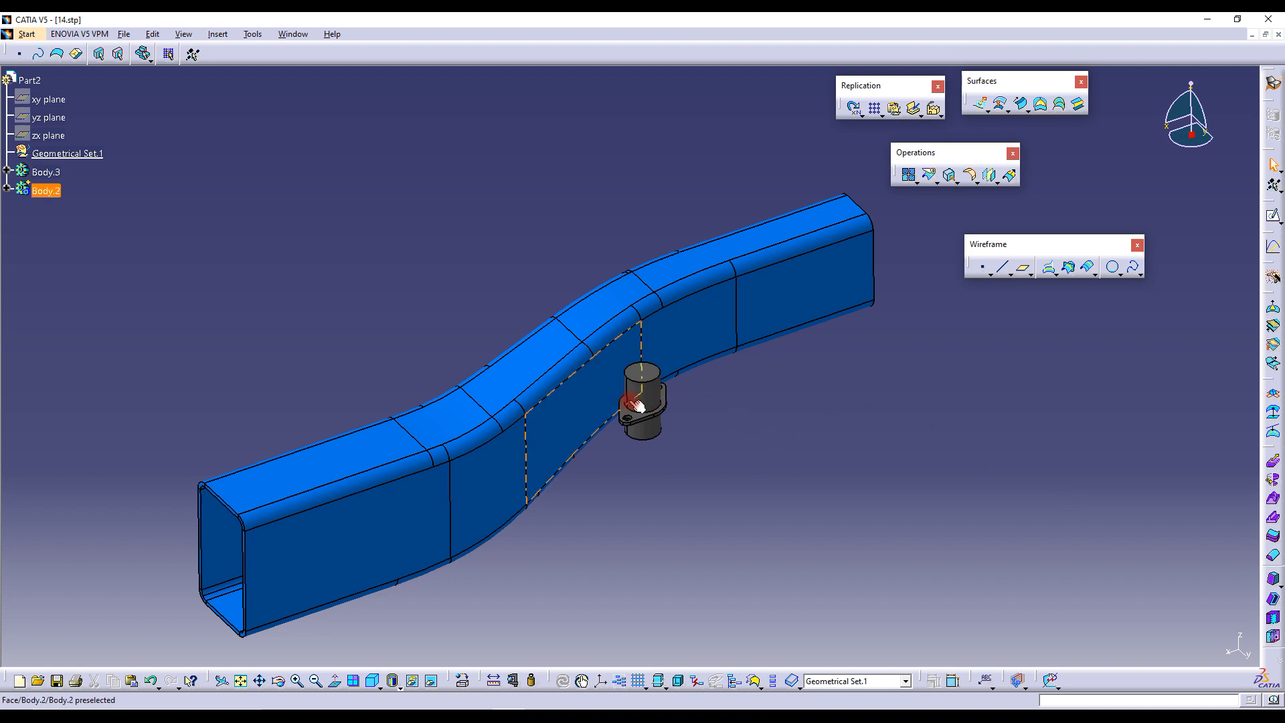
middle_drag(598, 420, 675, 397)
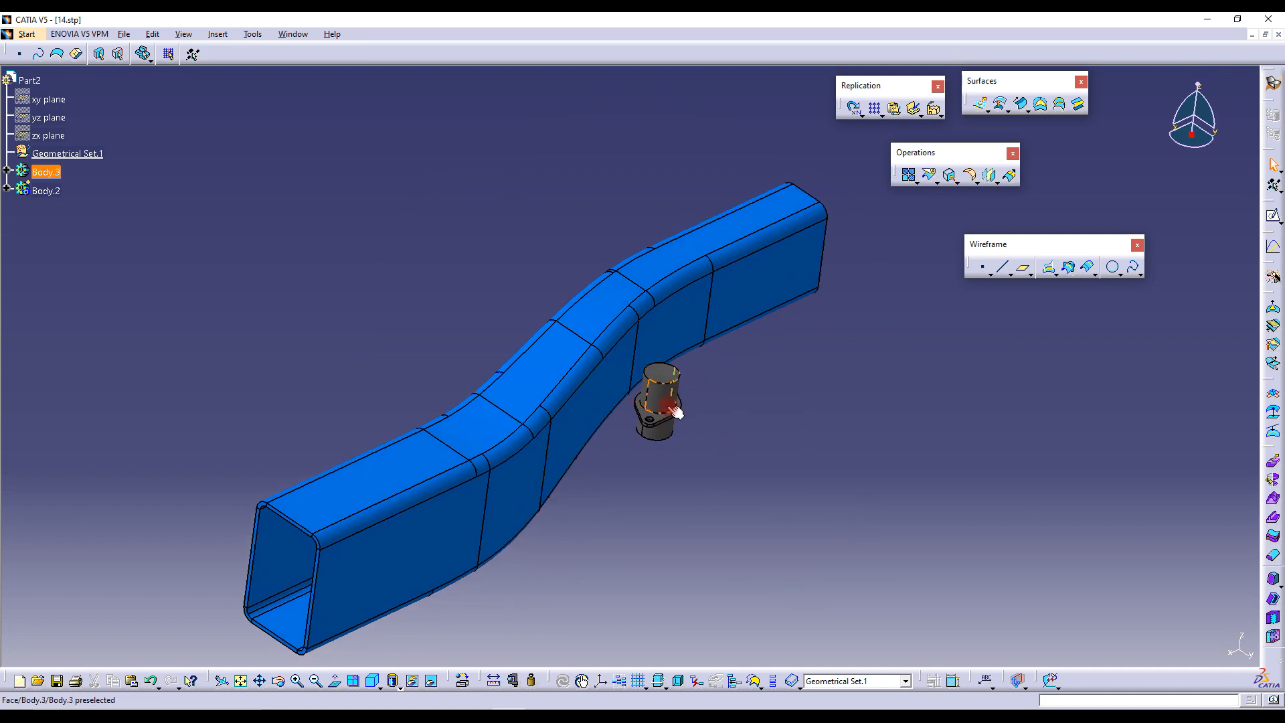
mouse_move(690, 410)
middle_down()
mouse_move(757, 397)
mouse_move(686, 424)
mouse_move(683, 410)
middle_up()
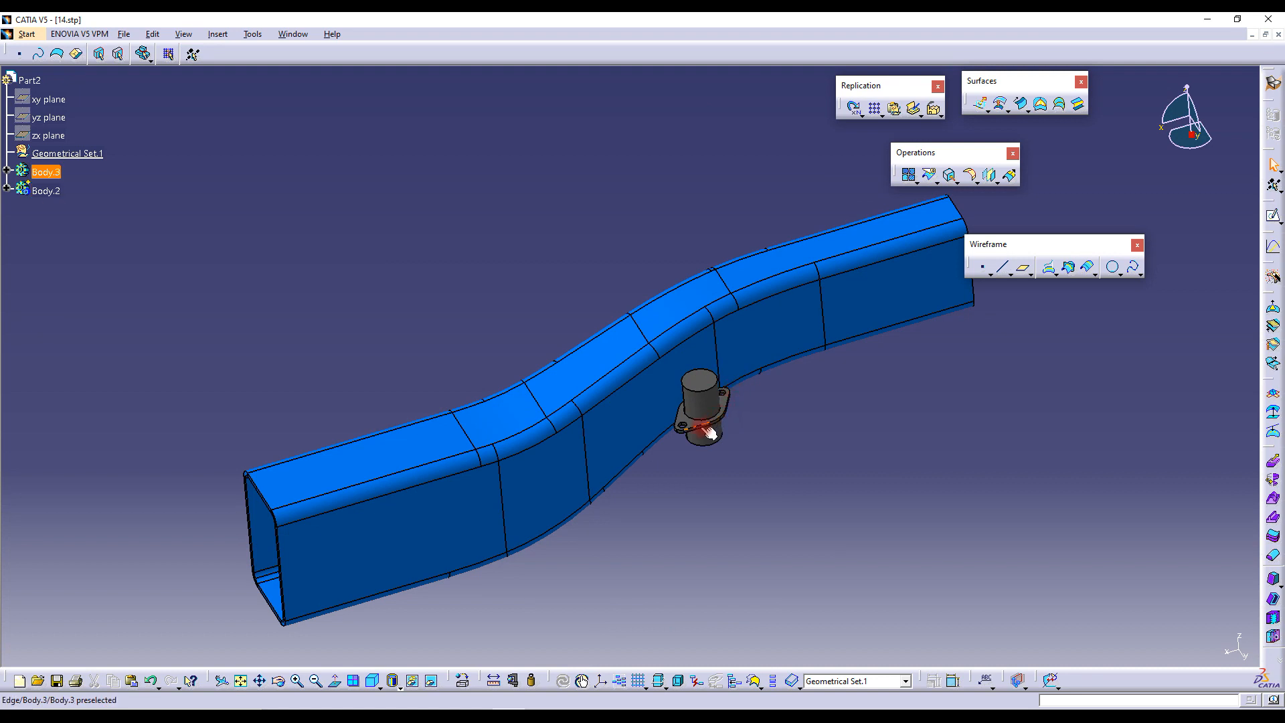
ctrl+middle_drag(694, 428, 740, 378)
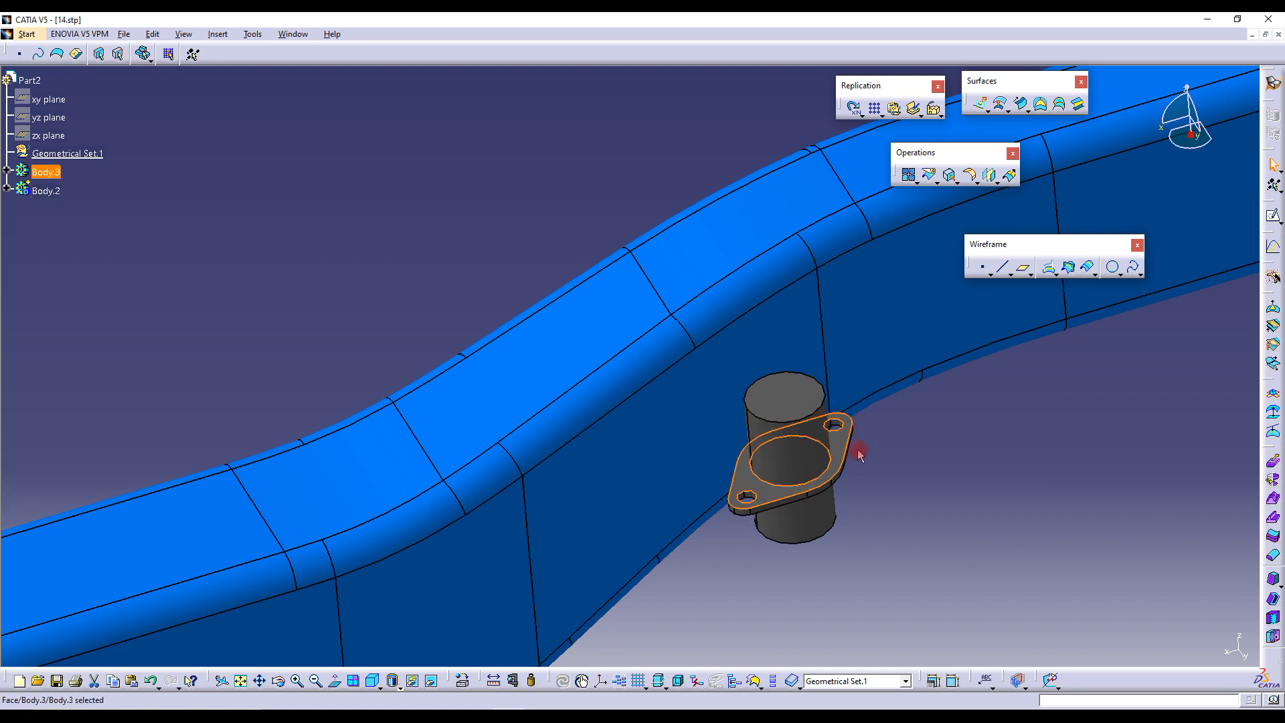
middle_drag(763, 415, 716, 421)
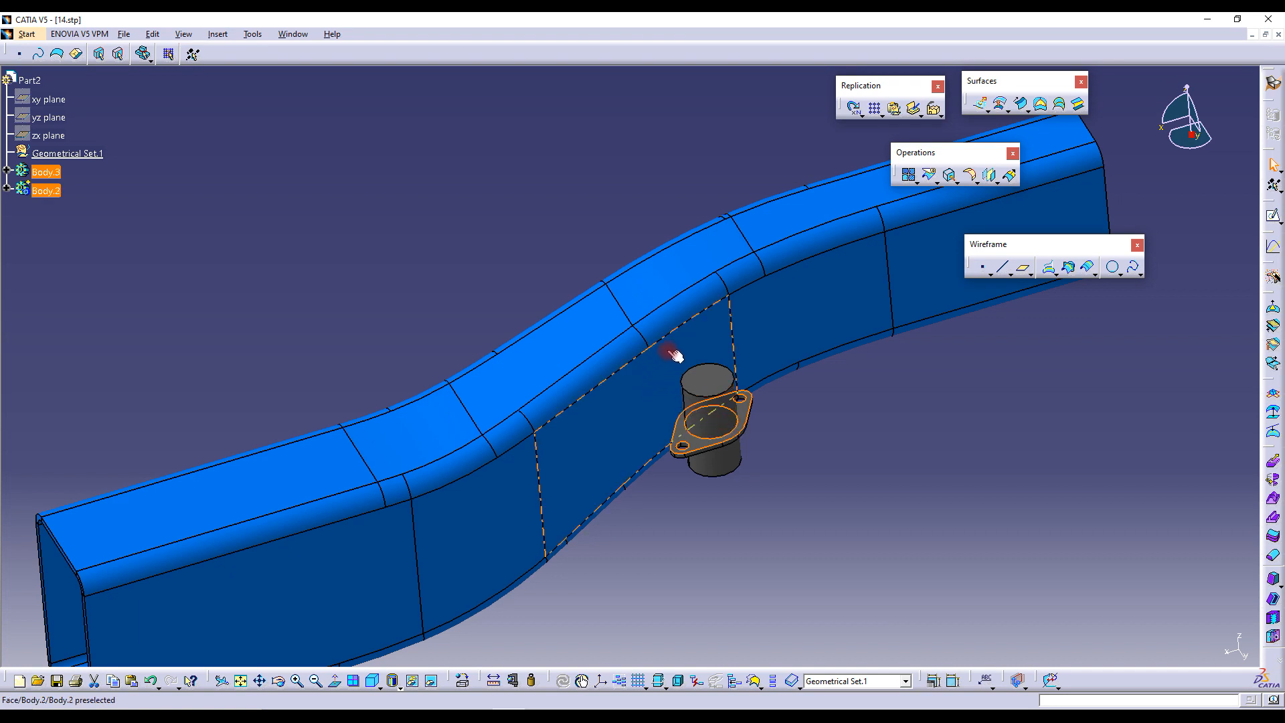
middle_drag(674, 355, 660, 382)
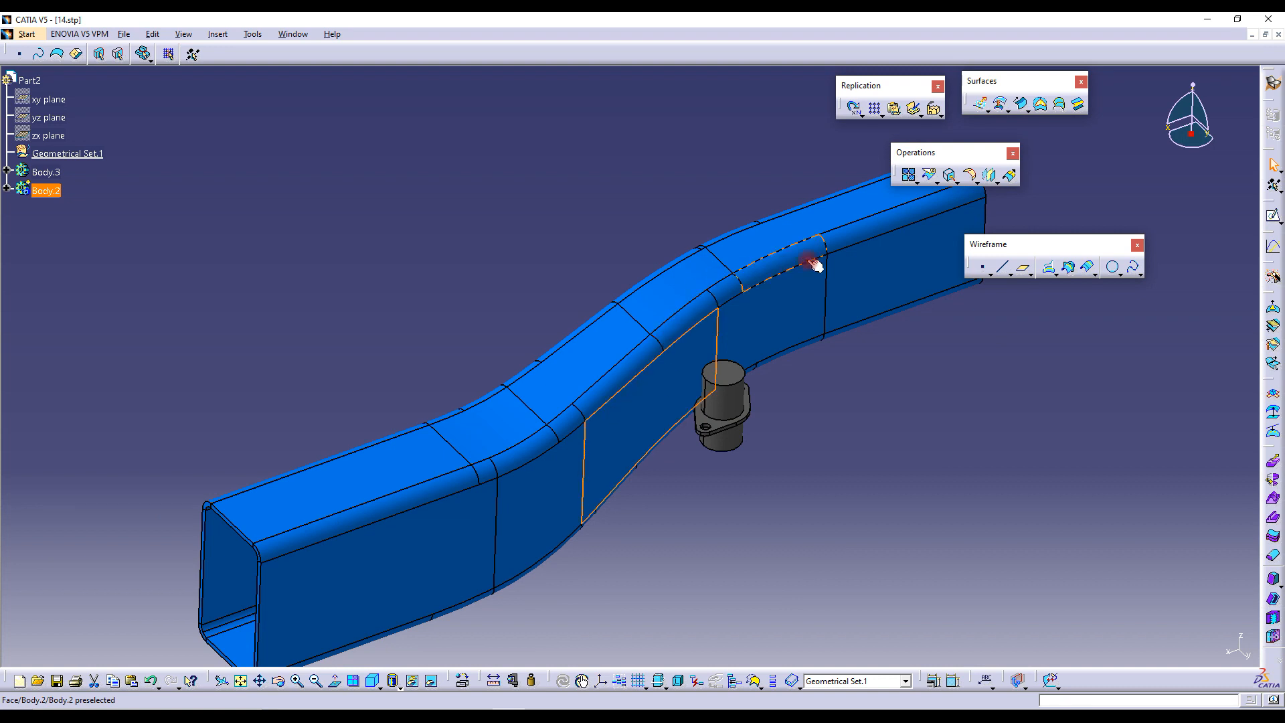
middle_drag(709, 368, 653, 422)
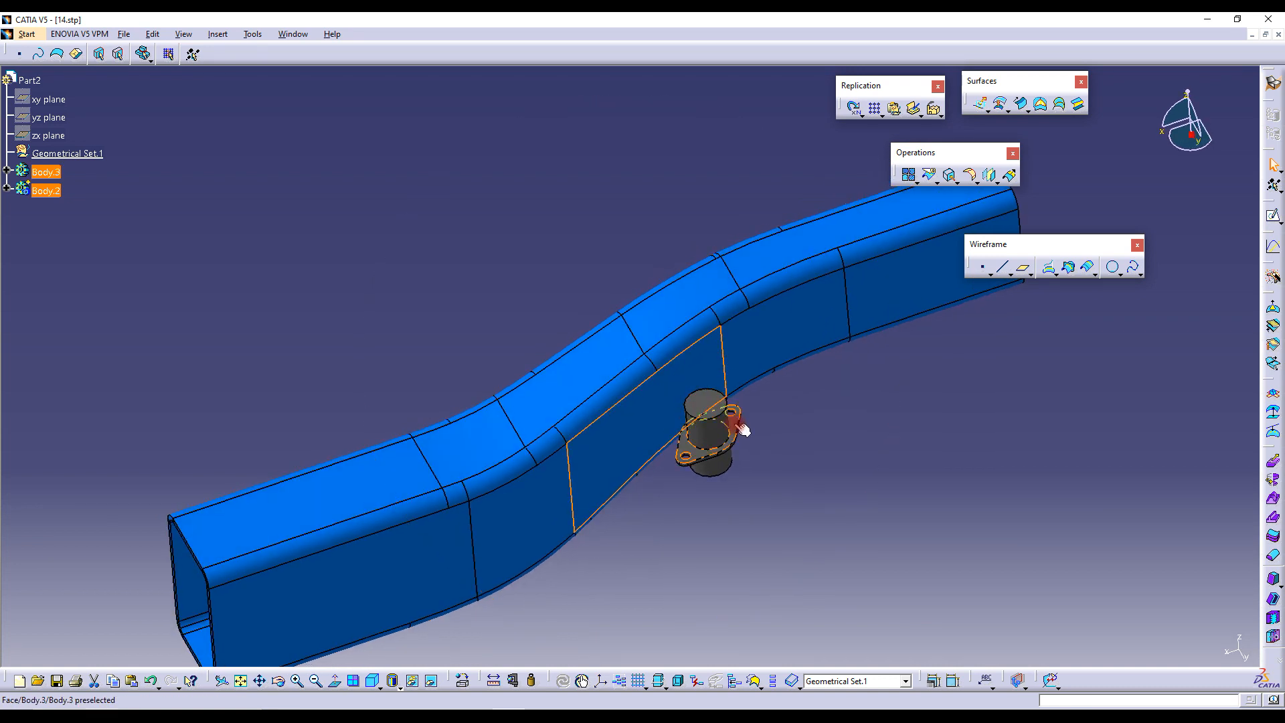
click(846, 443)
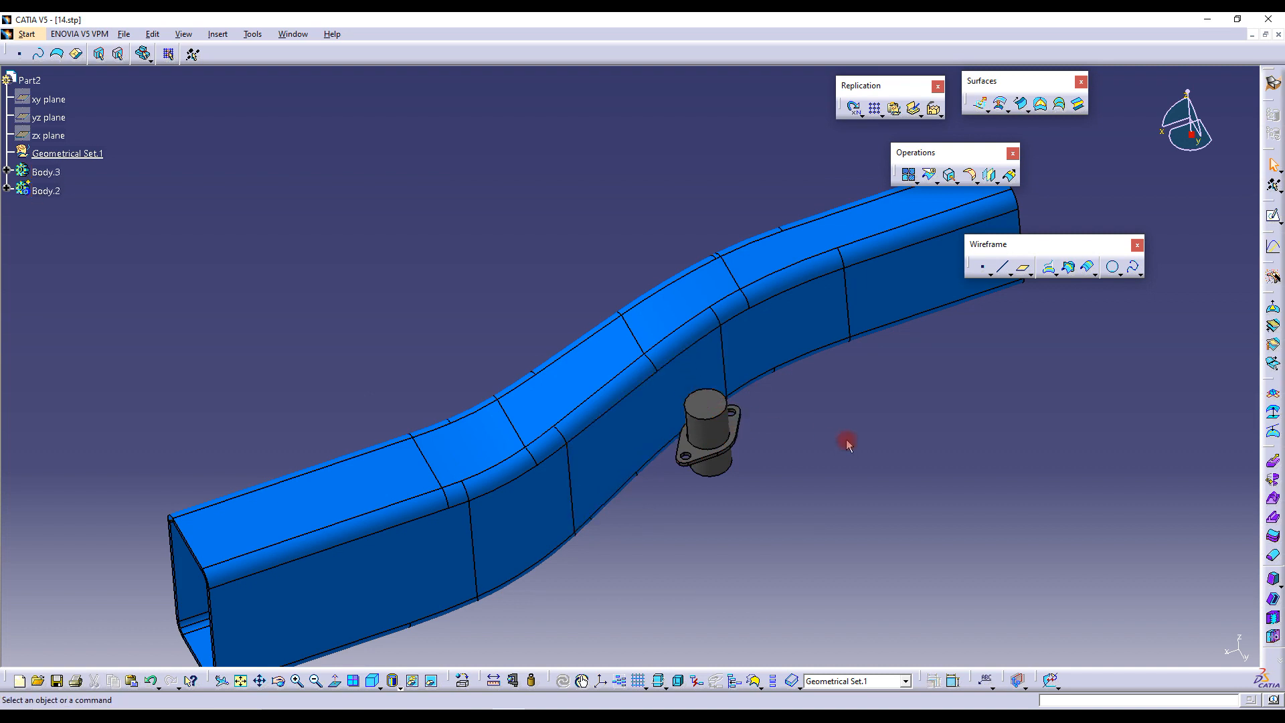
middle_drag(846, 441, 743, 453)
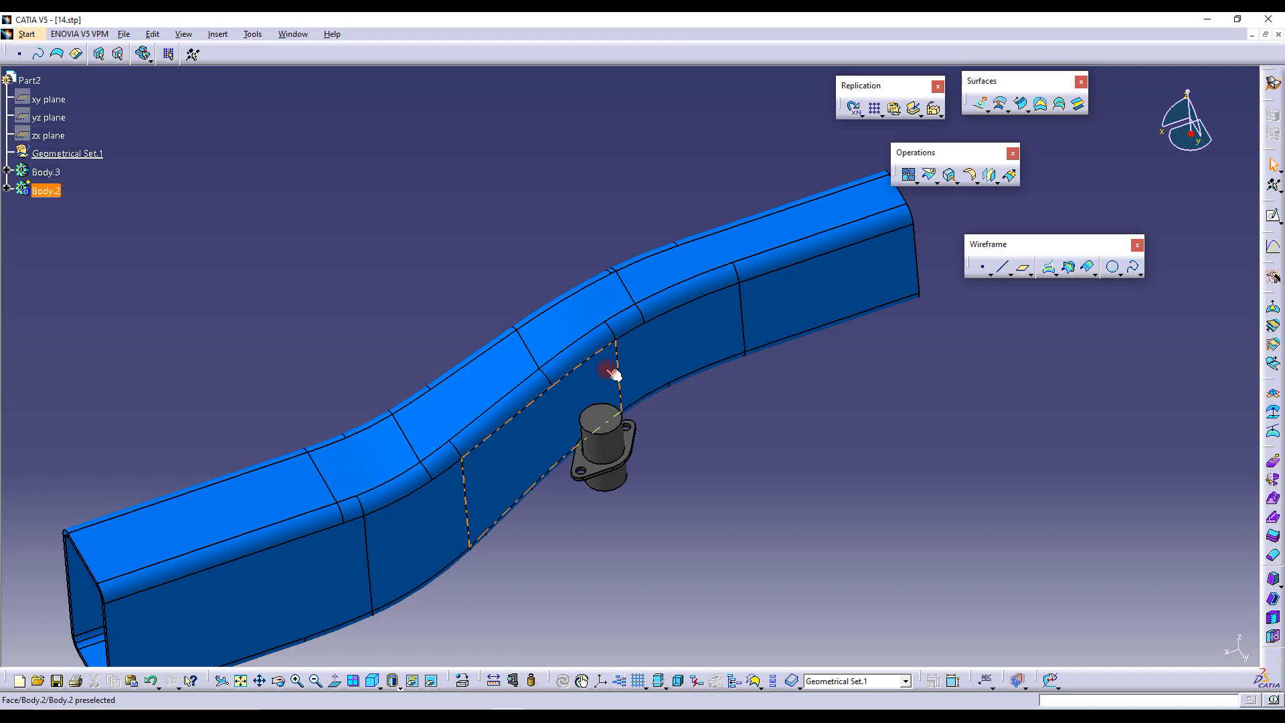
middle_drag(603, 359, 557, 180)
Define Geometrical Set.1 as the work object
right_click(67, 153)
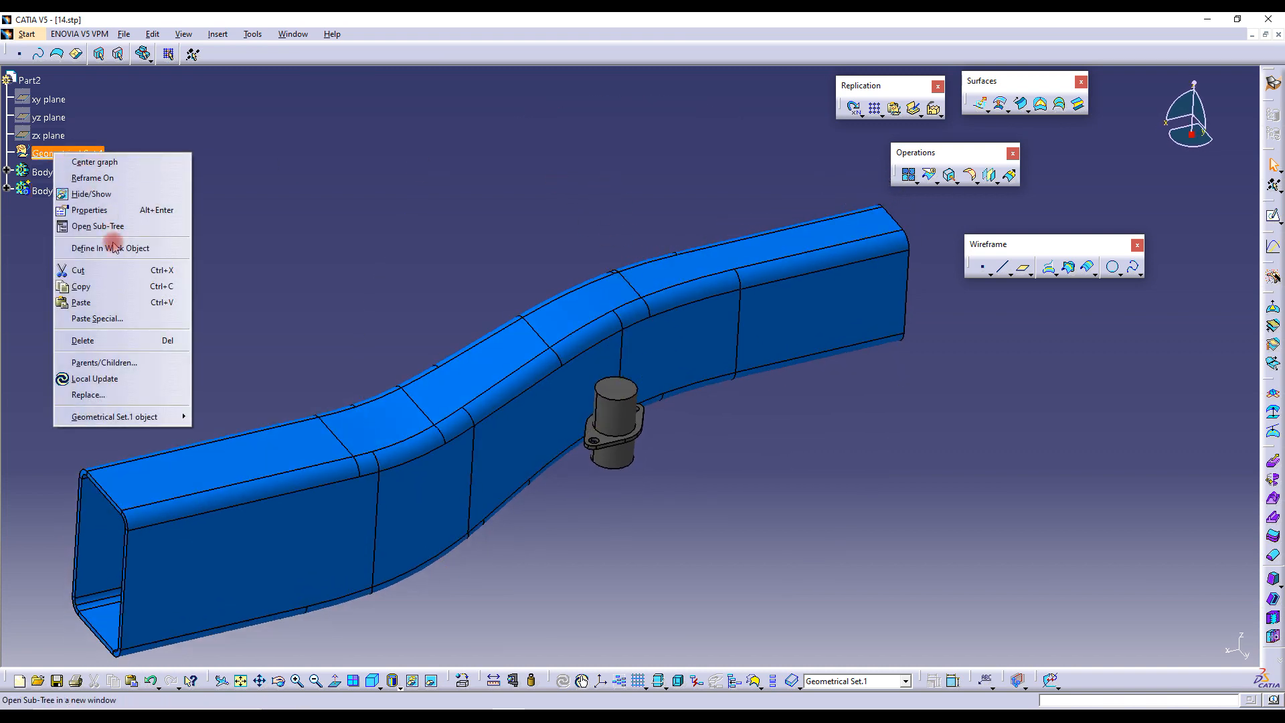
click(202, 112)
right_click(84, 157)
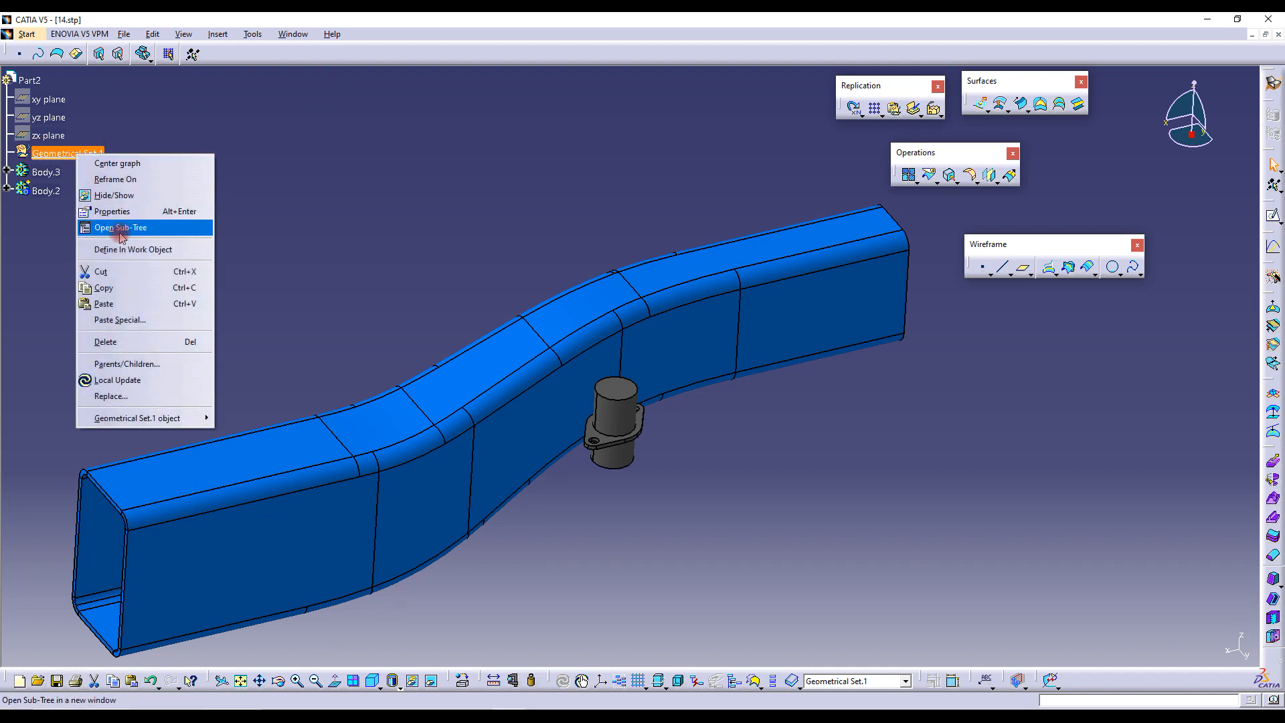
click(132, 247)
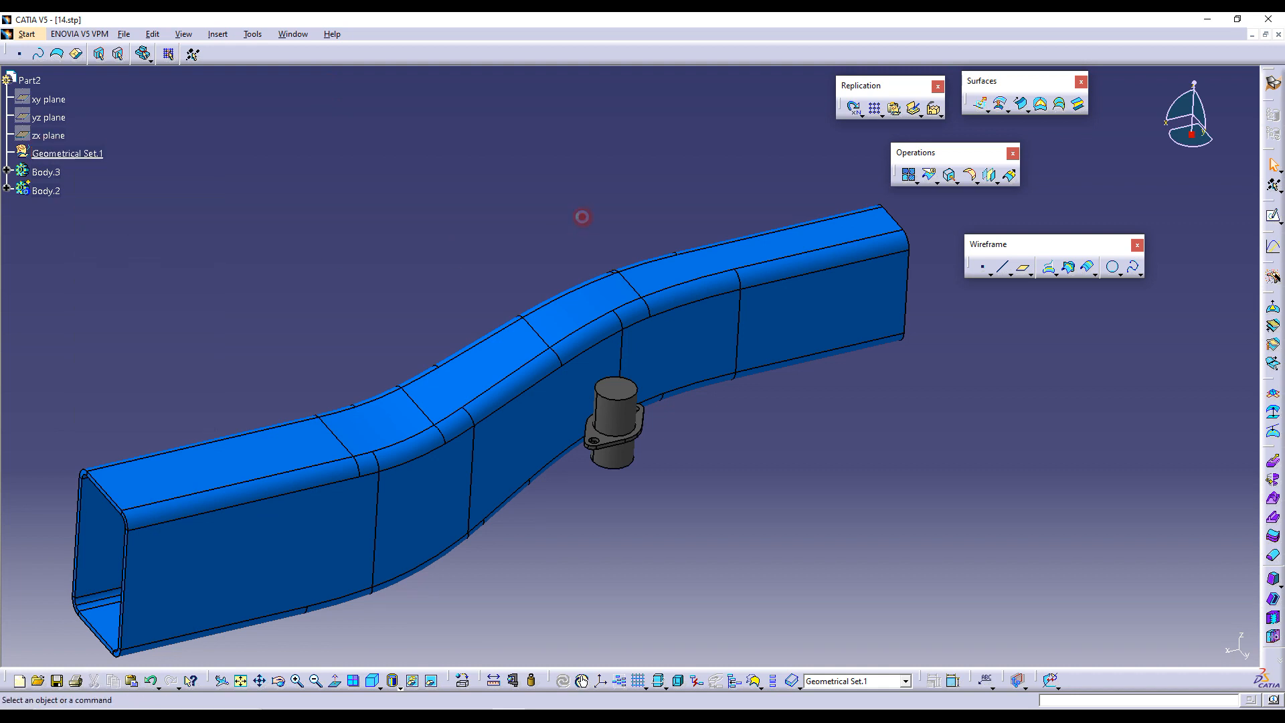
Extract the underside face of the two-hole flange on Body.3 with Tangent continuity propagation
click(950, 175)
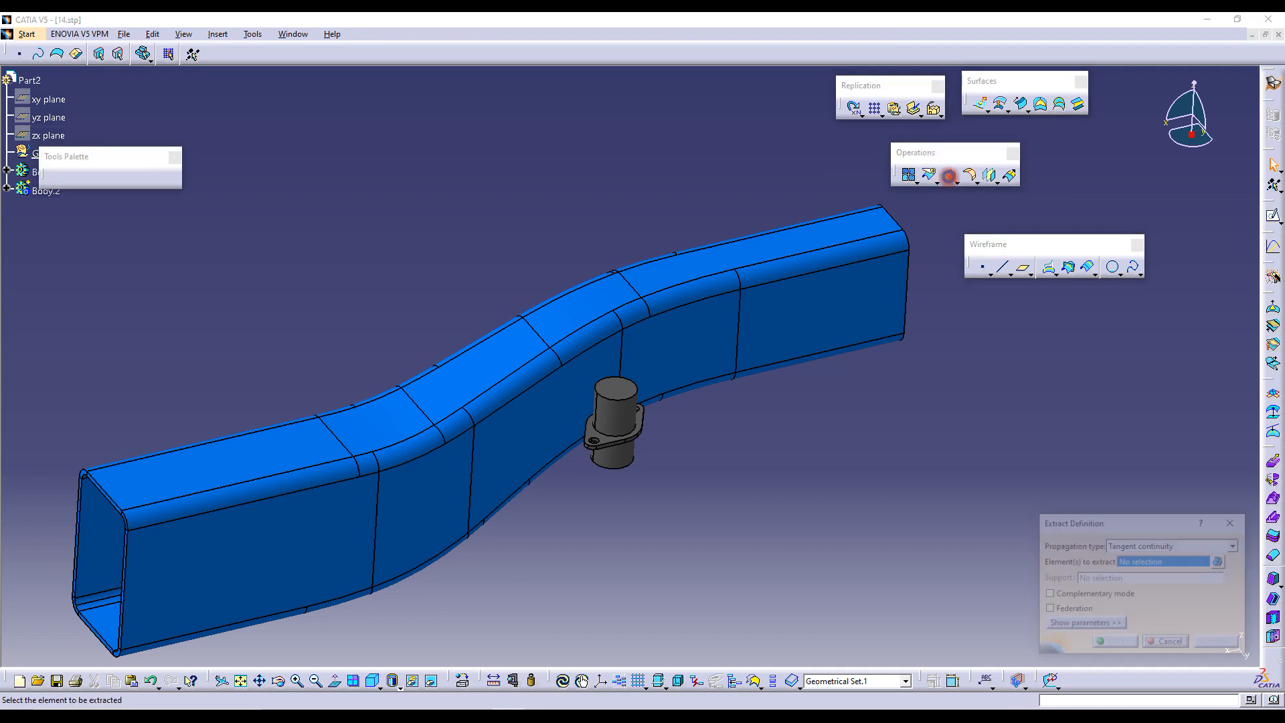
middle_drag(689, 402, 522, 201)
click(380, 176)
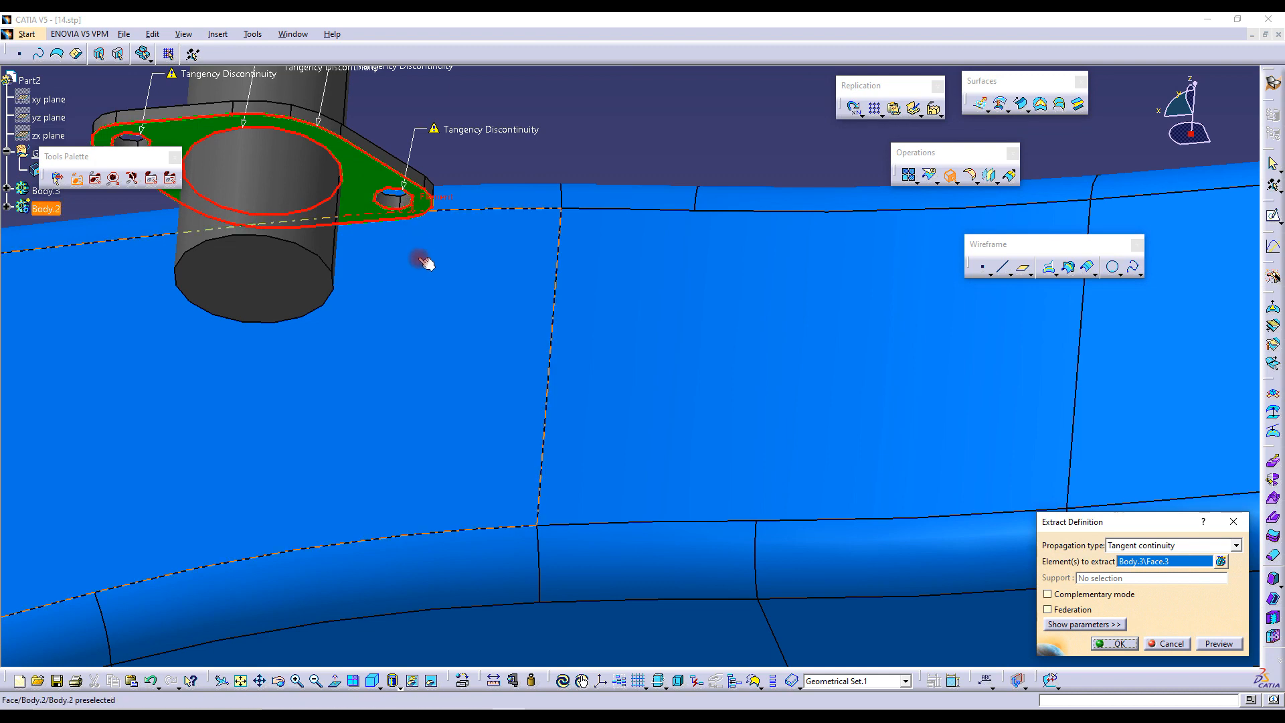
middle_drag(399, 193, 548, 304)
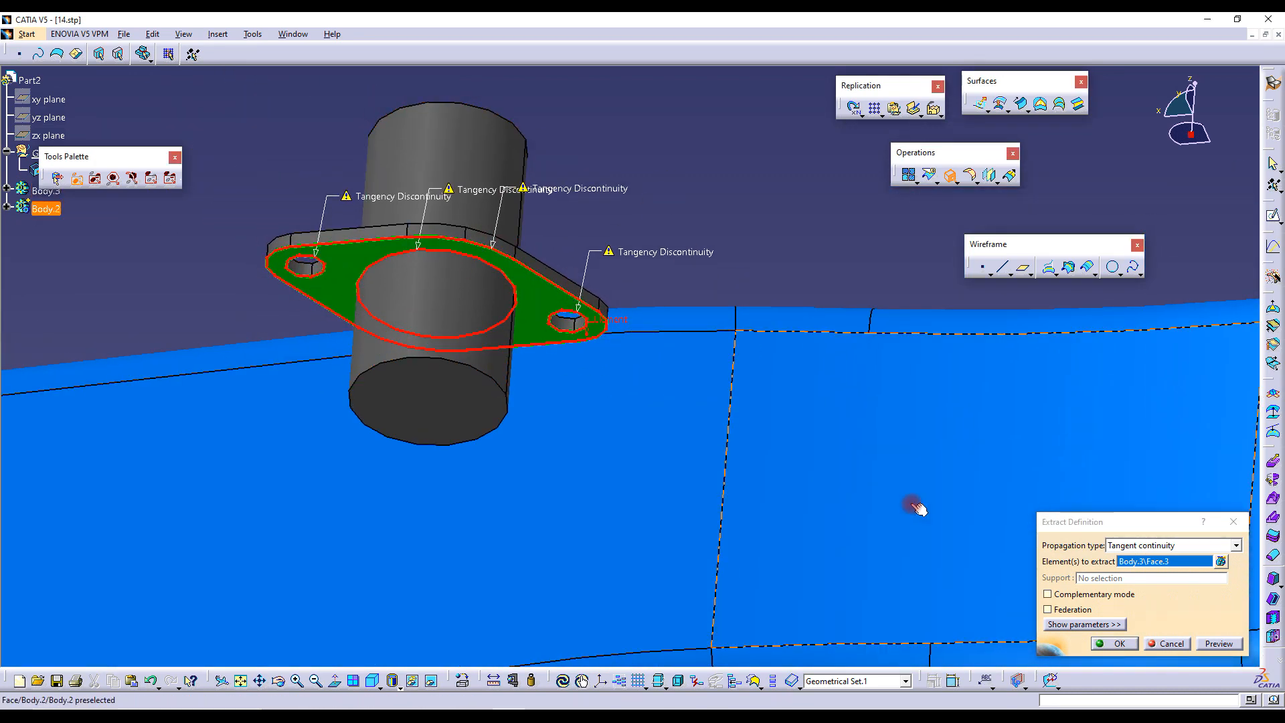
click(1114, 643)
Extract the outer surface of the curved tube from its middle side face, using Tangent continuity propagation
middle_drag(606, 313, 640, 479)
click(951, 175)
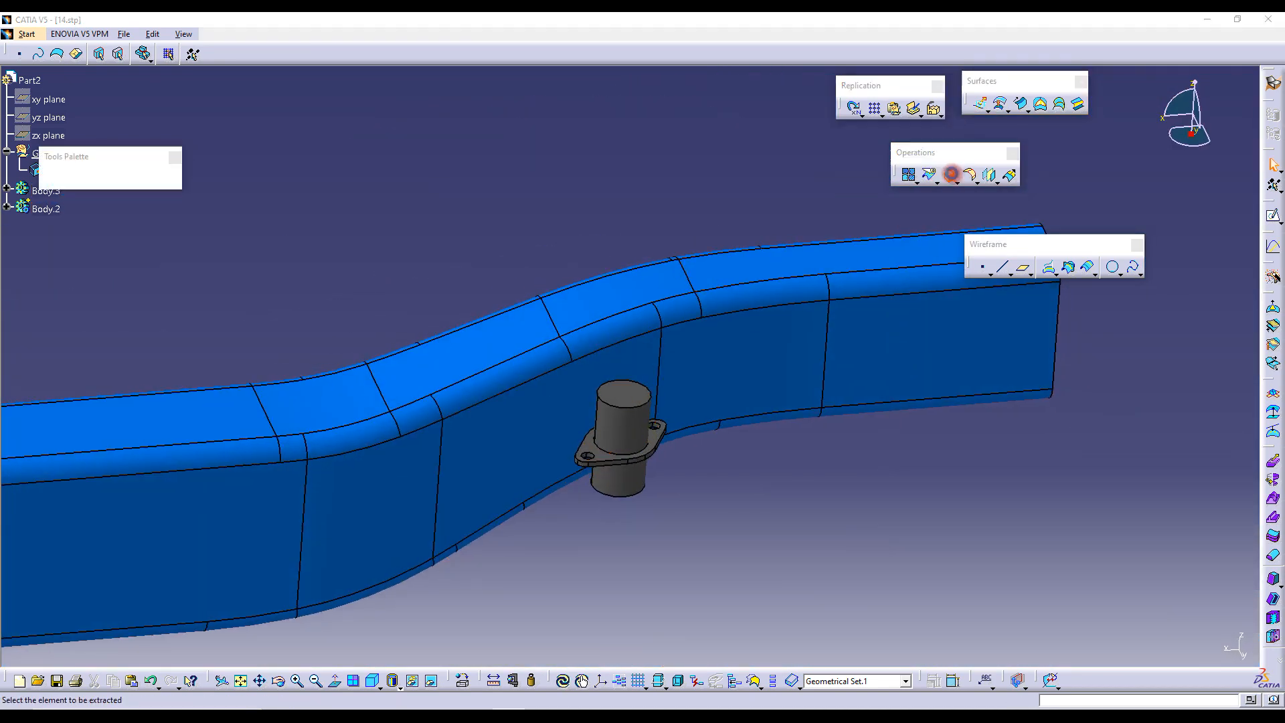
click(529, 389)
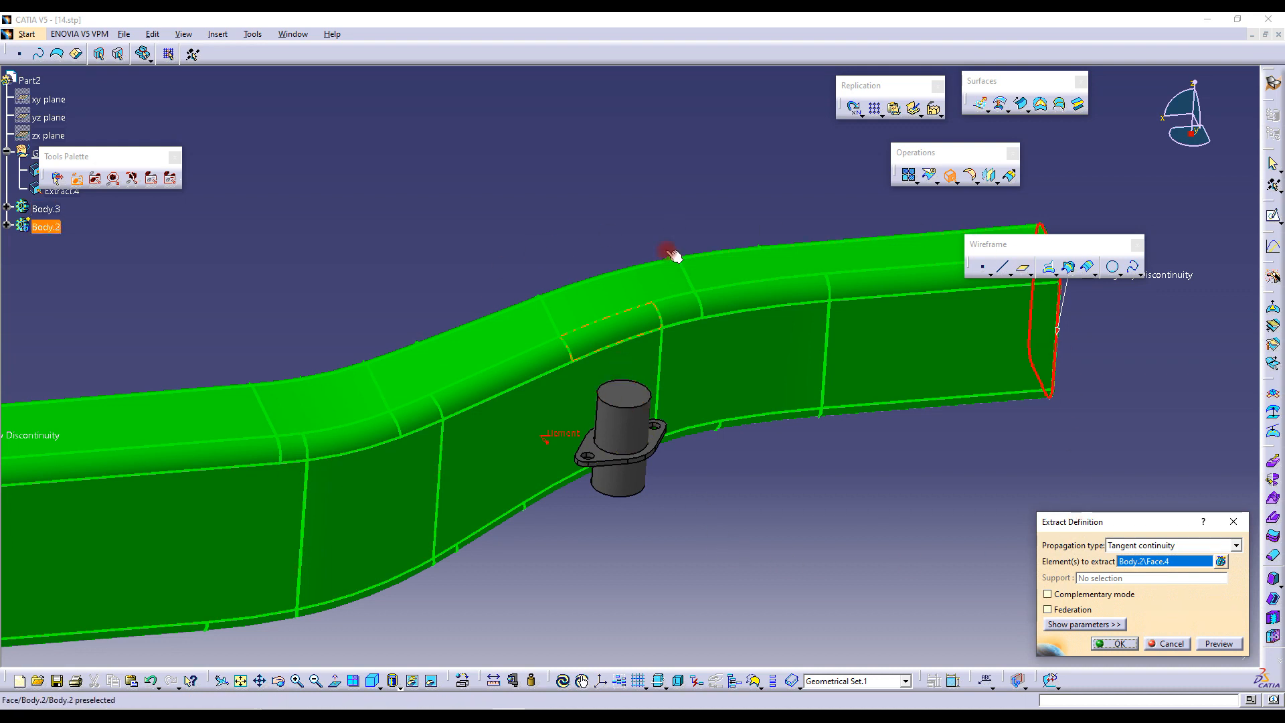
mouse_move(806, 356)
middle_down()
mouse_move(826, 330)
mouse_move(830, 361)
middle_up()
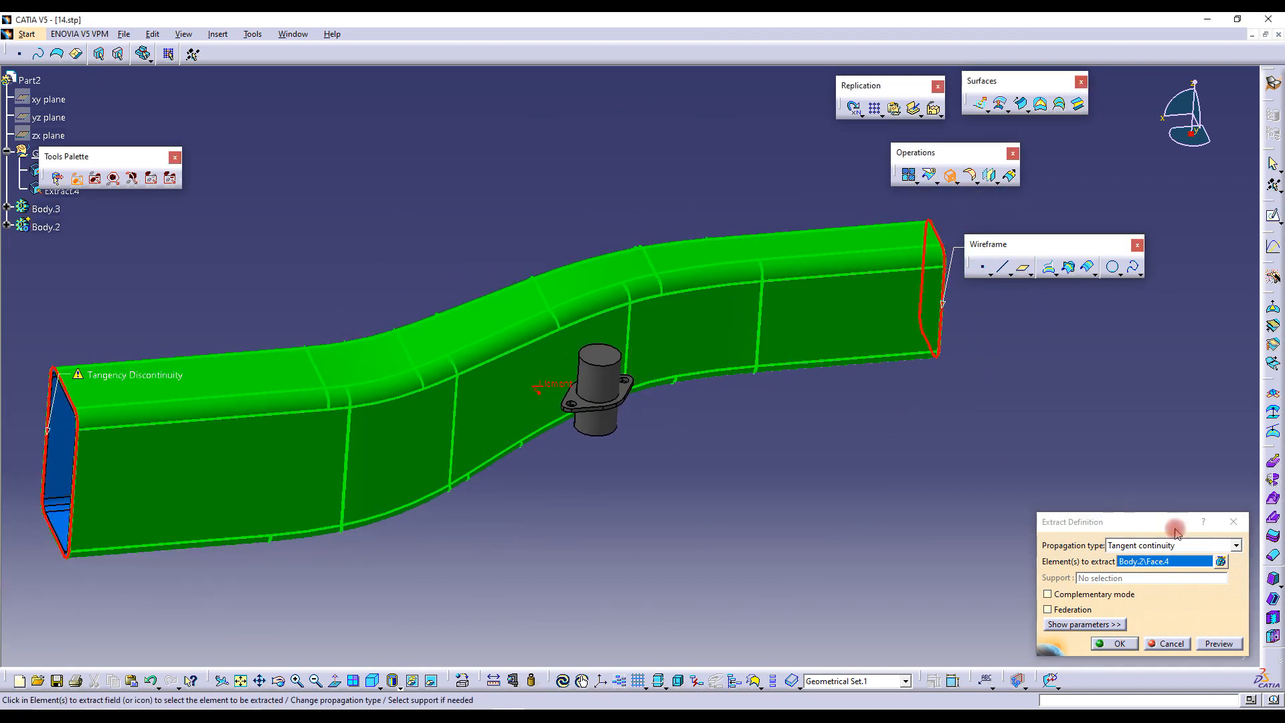
click(1126, 548)
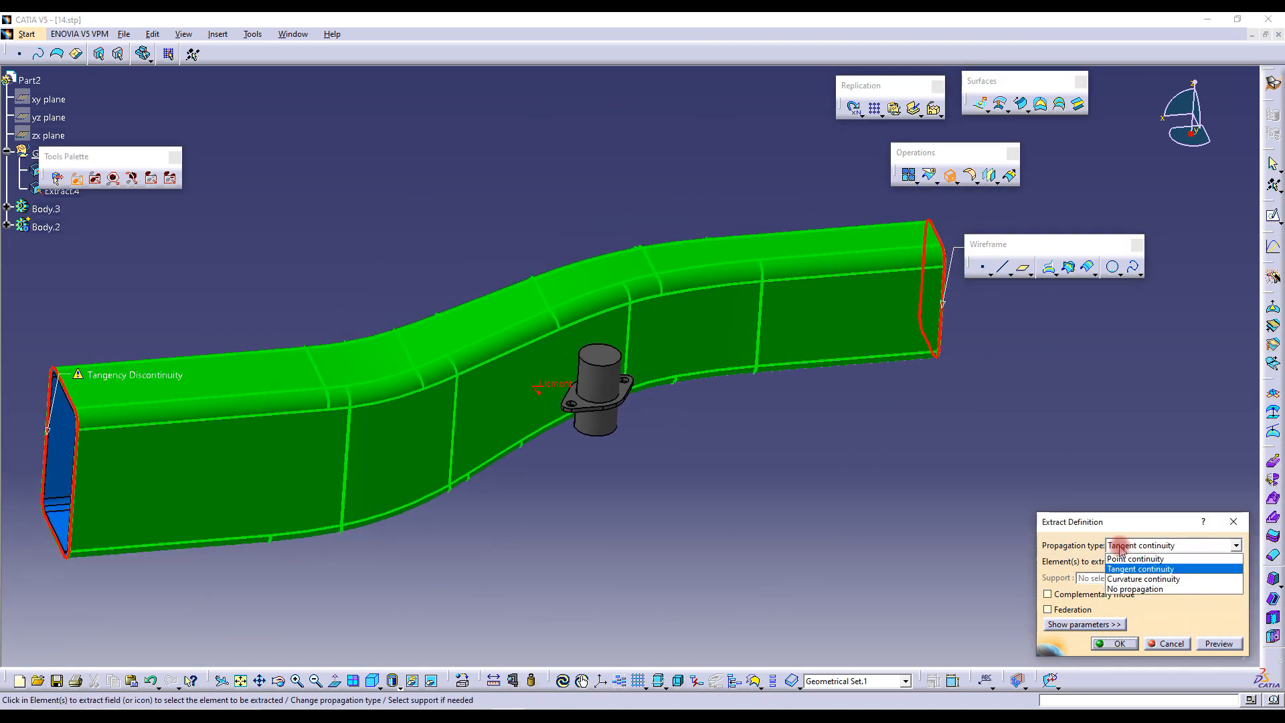
click(1129, 589)
click(1141, 545)
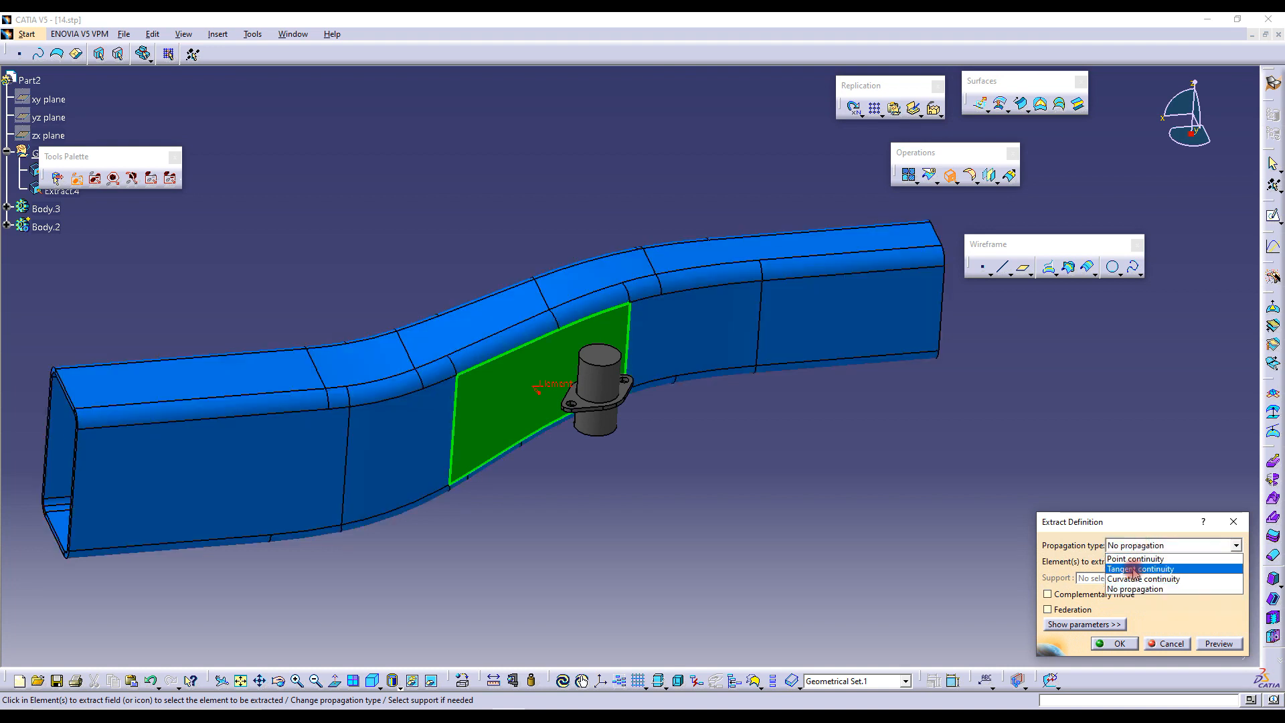
click(1133, 569)
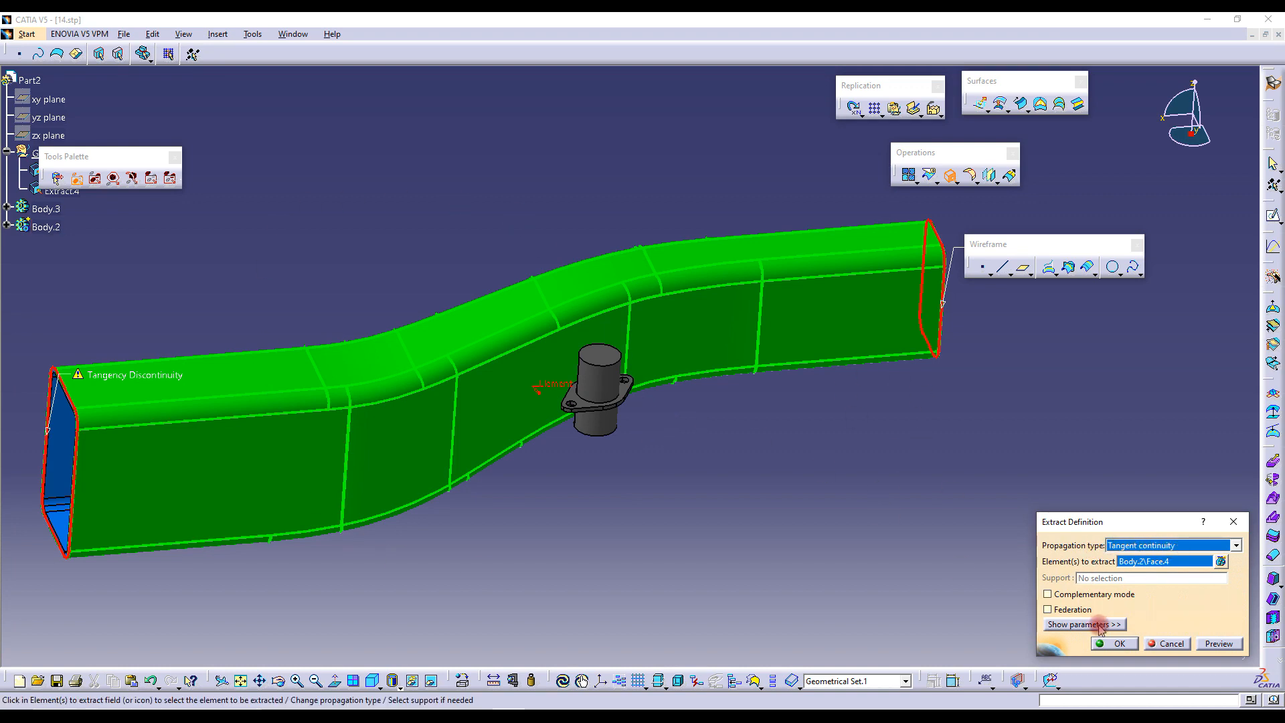
click(1117, 644)
Hide the solid bodies Body.3 and Body.2 so only the extracted surfaces remain
mouse_move(642, 356)
middle_down()
mouse_move(528, 339)
mouse_move(672, 391)
mouse_move(643, 367)
middle_up()
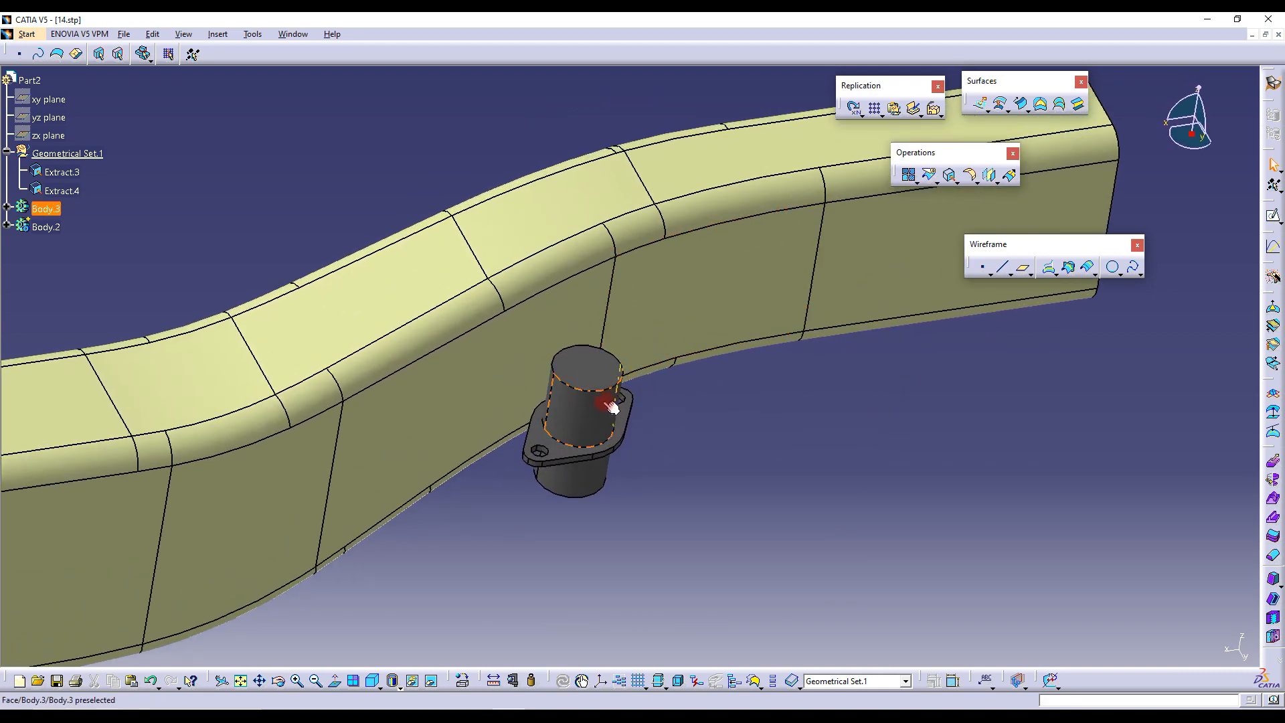
mouse_move(618, 409)
middle_down()
mouse_move(606, 378)
mouse_move(598, 402)
middle_up()
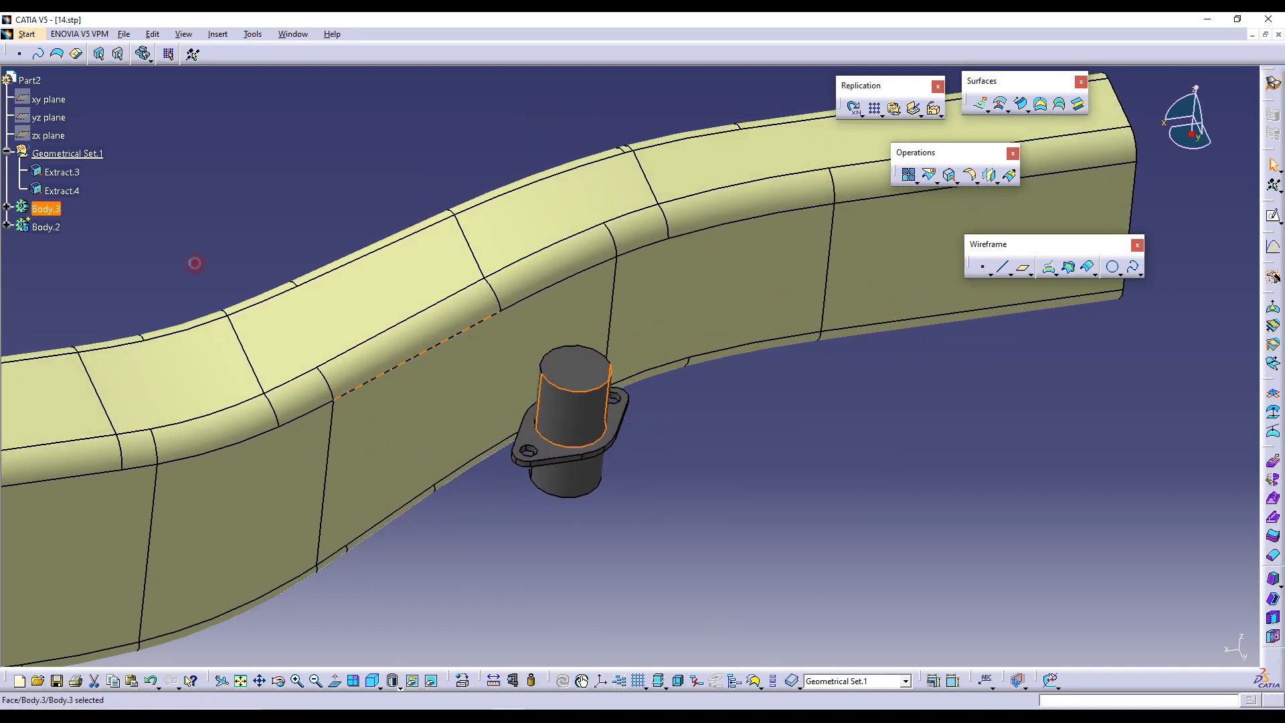
right_click(45, 211)
click(87, 253)
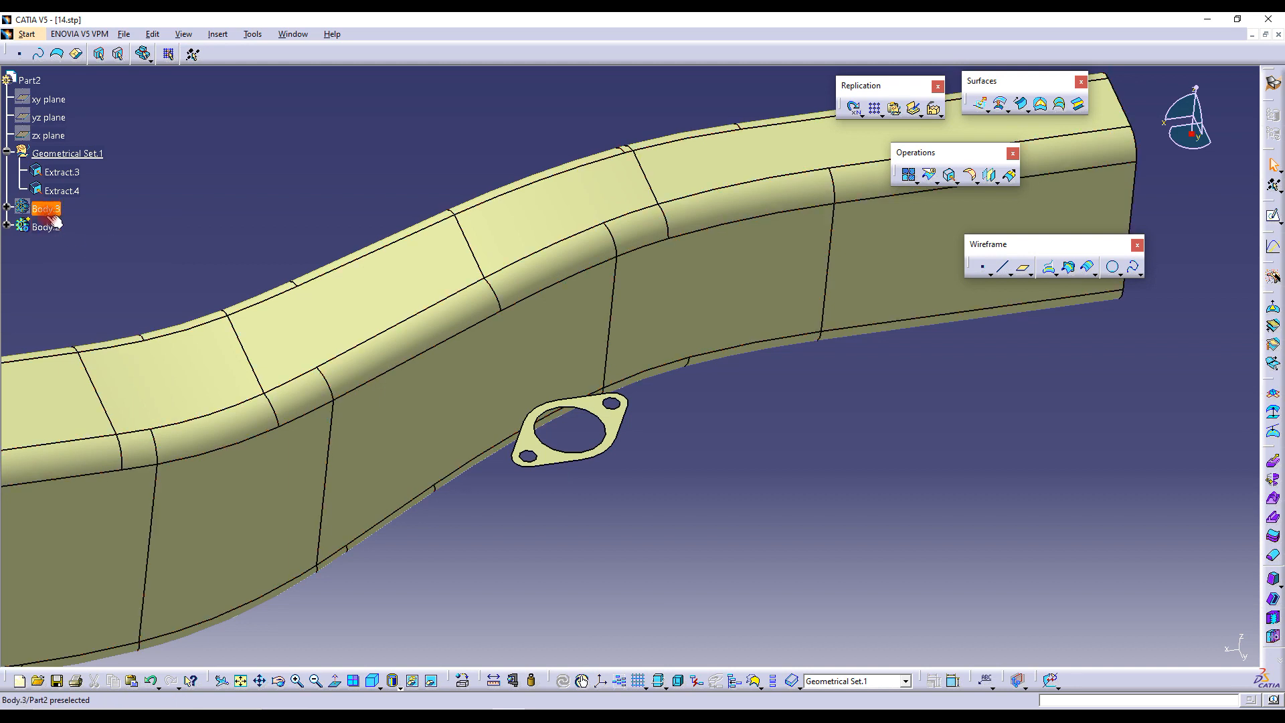
right_click(48, 229)
click(87, 271)
Create a plane of type Through planar curve on the circular central hole edge of the extracted flange face
middle_drag(493, 254, 509, 276)
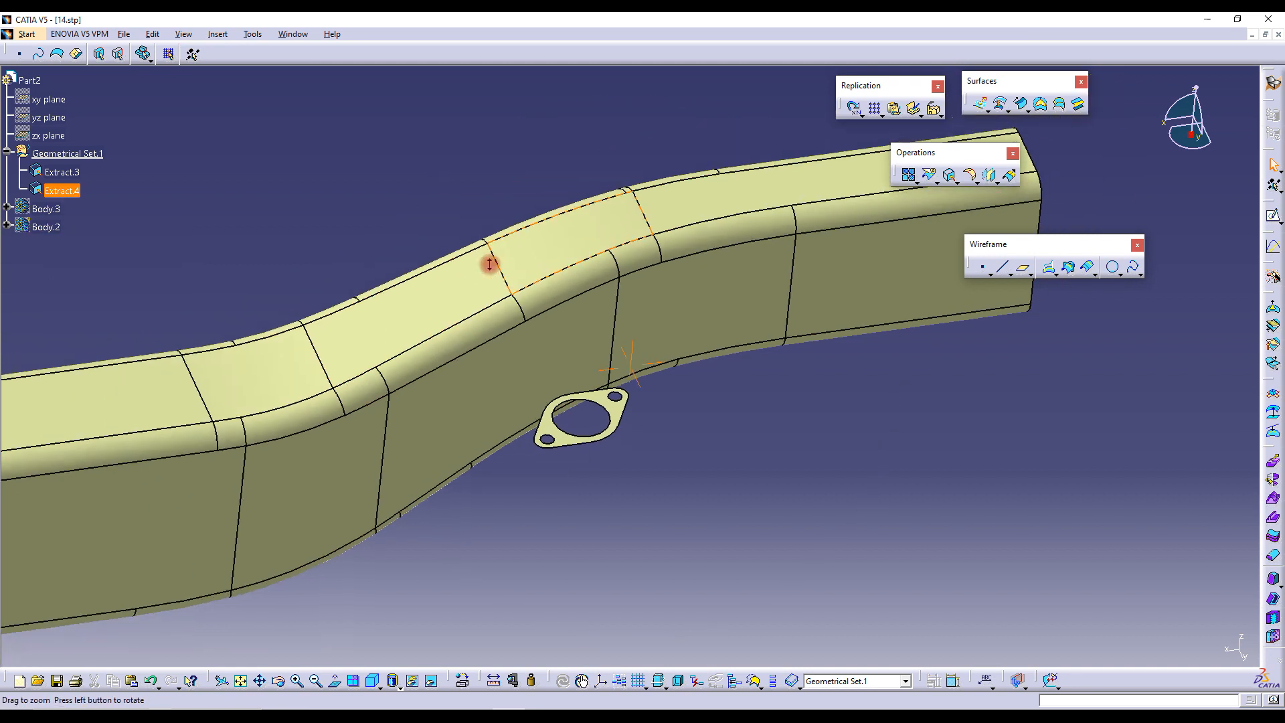
middle_drag(615, 367, 927, 368)
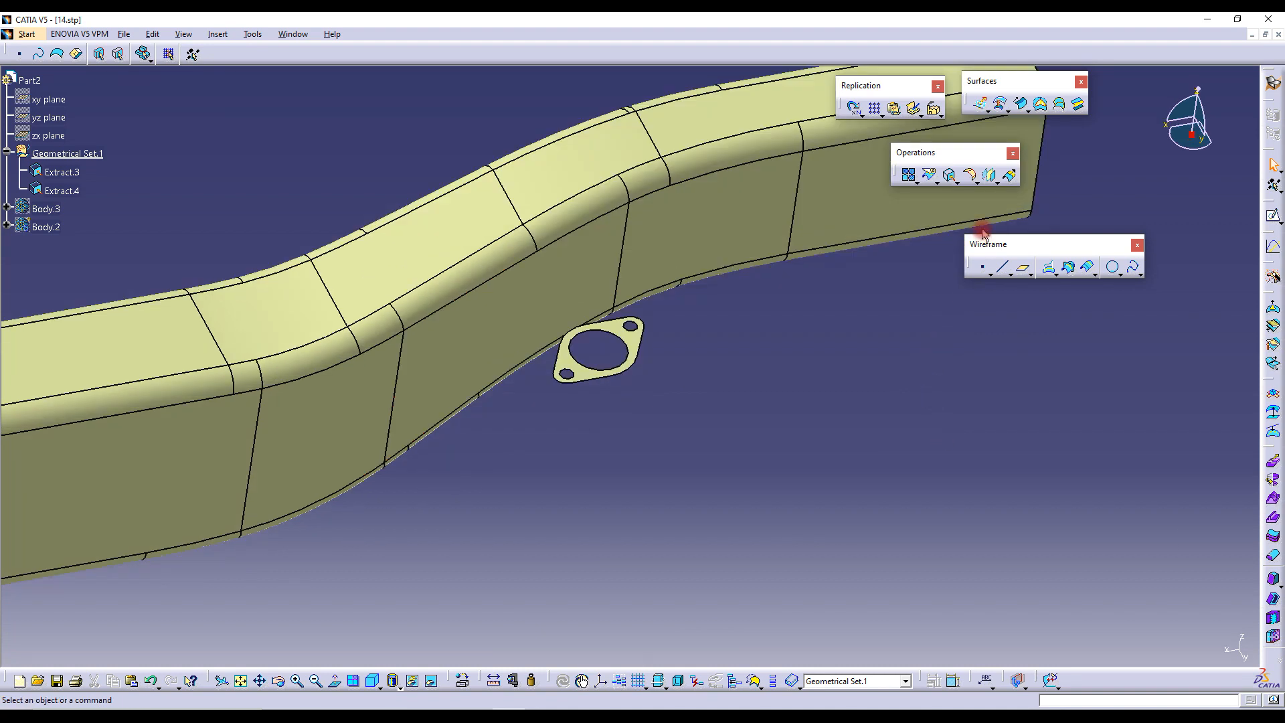
click(1024, 269)
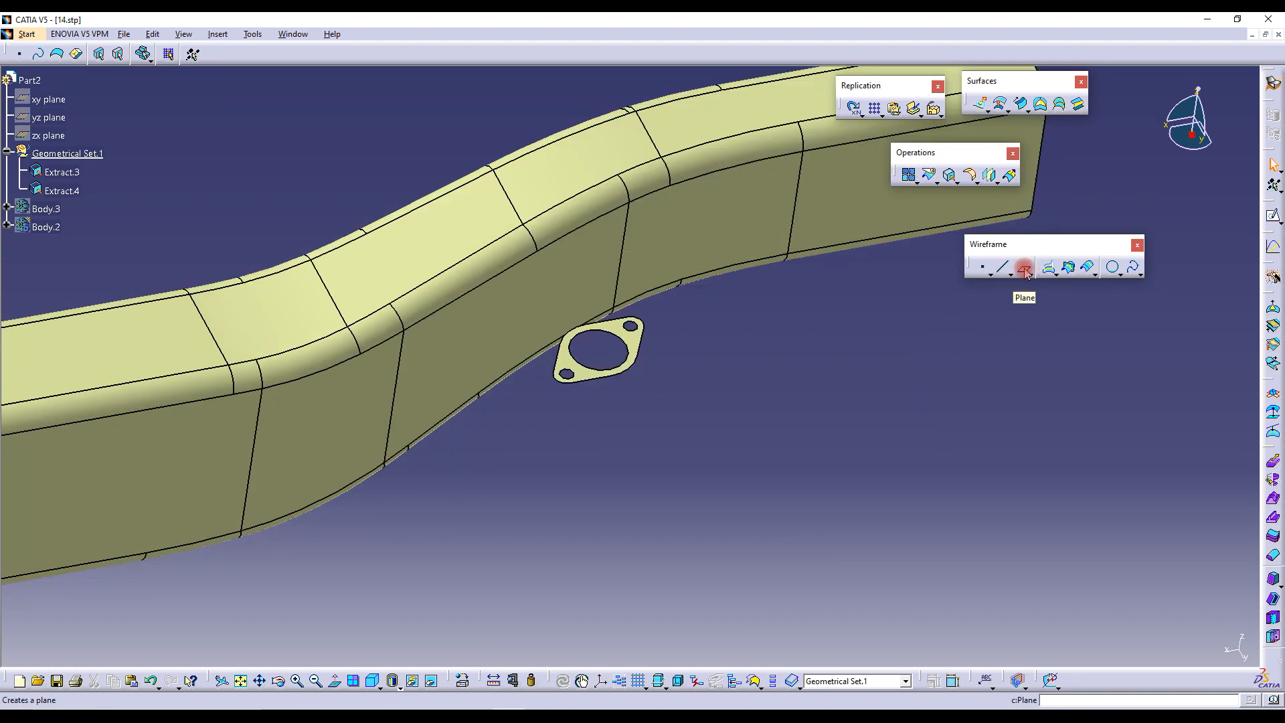
click(1025, 270)
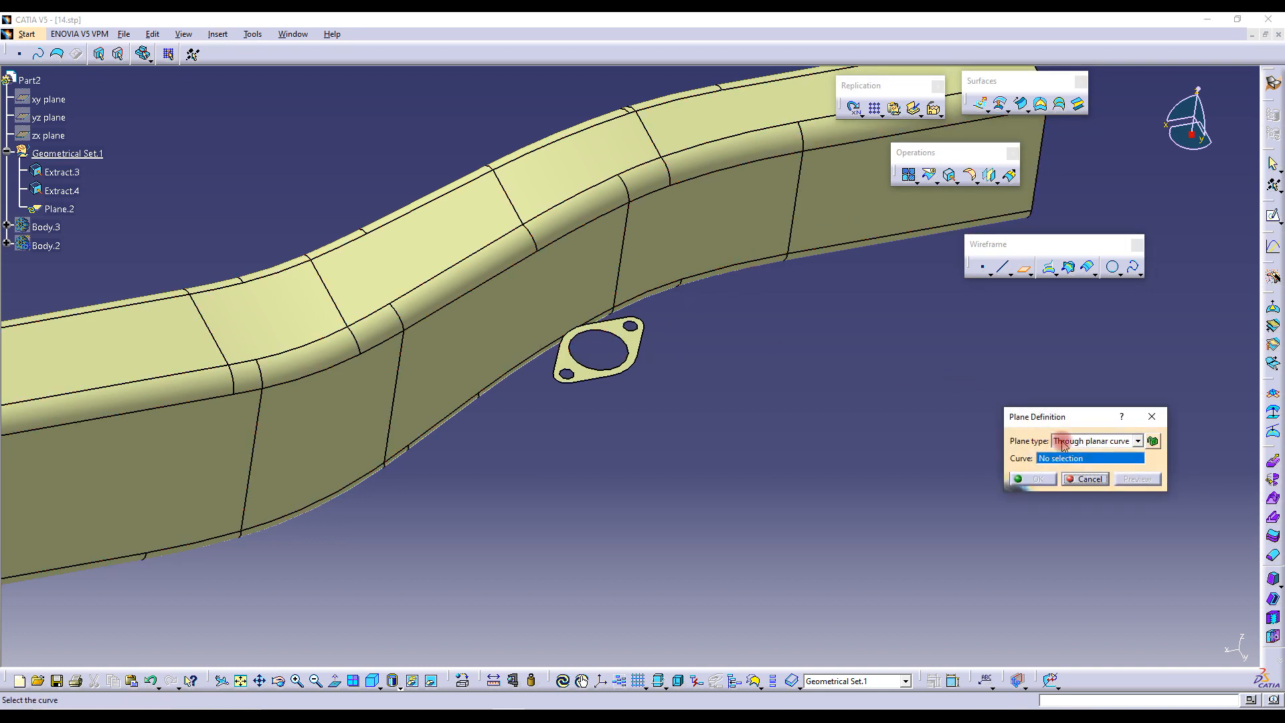
click(1084, 444)
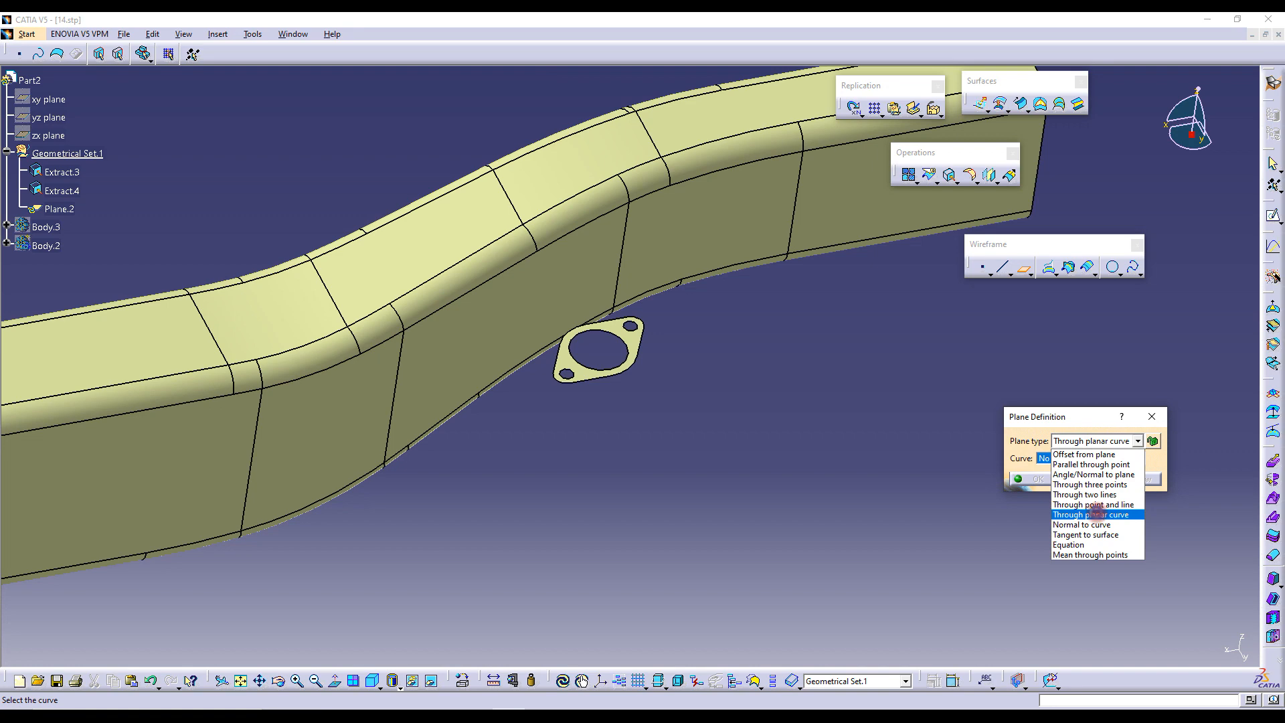
click(1092, 508)
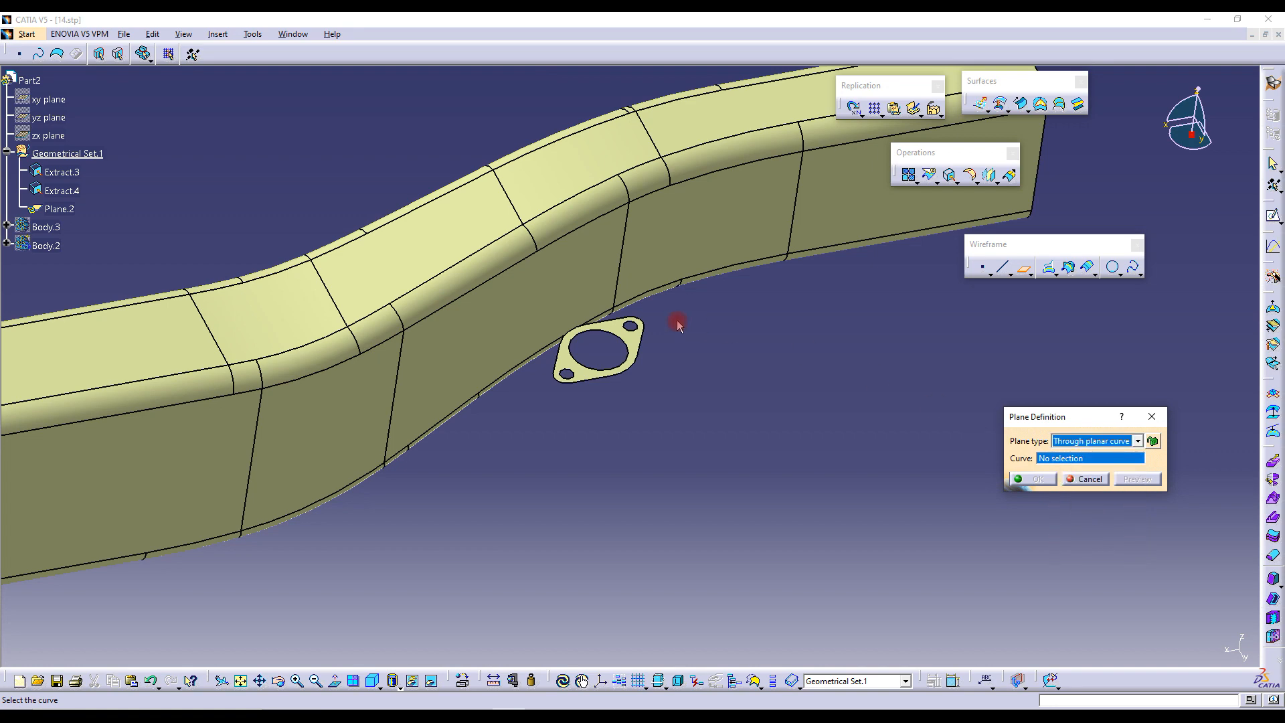
click(625, 338)
middle_drag(654, 381, 637, 344)
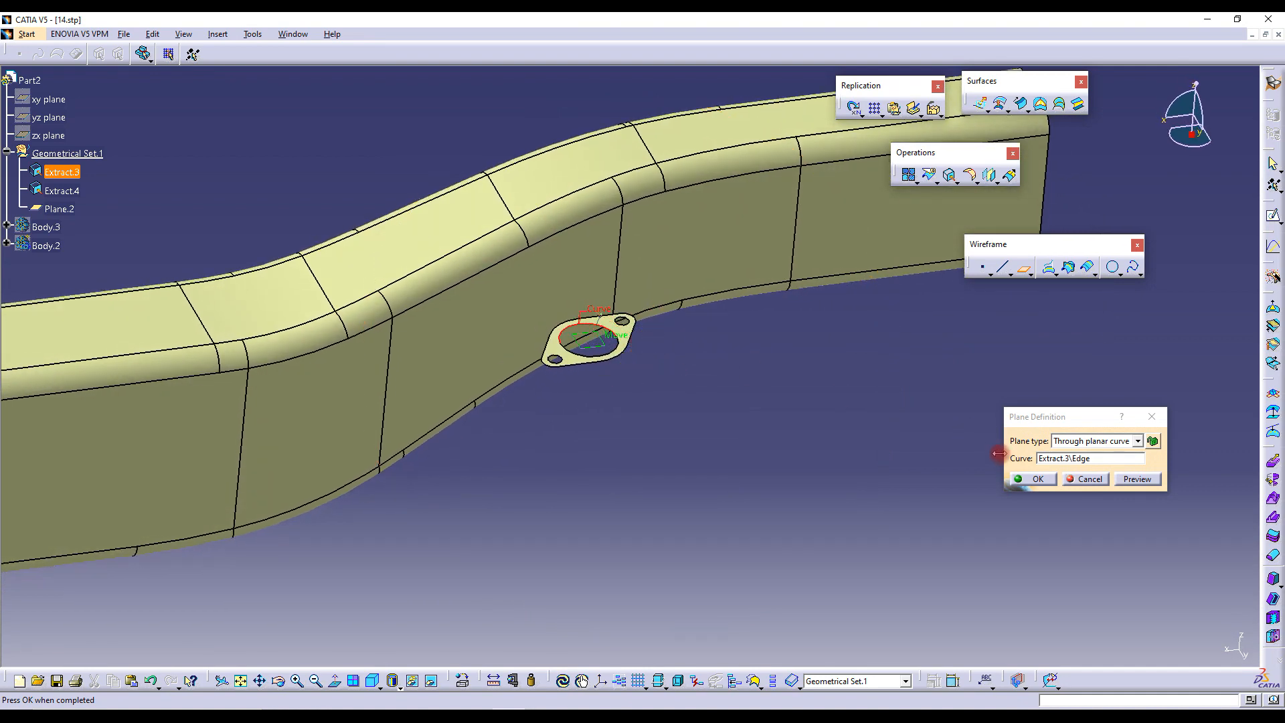
click(1037, 479)
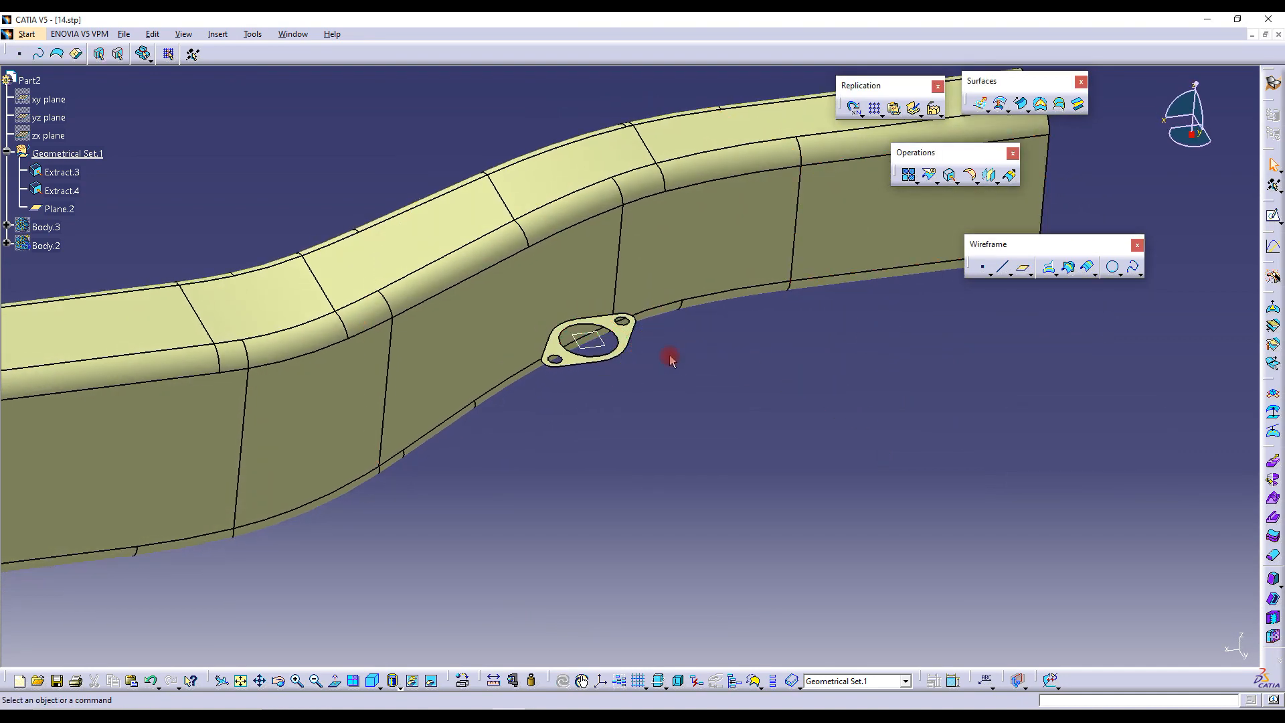
Sketch a closed five-sided profile on the flange plane, enclosing the two-hole flange and overlapping the curved tube
click(1274, 221)
click(600, 345)
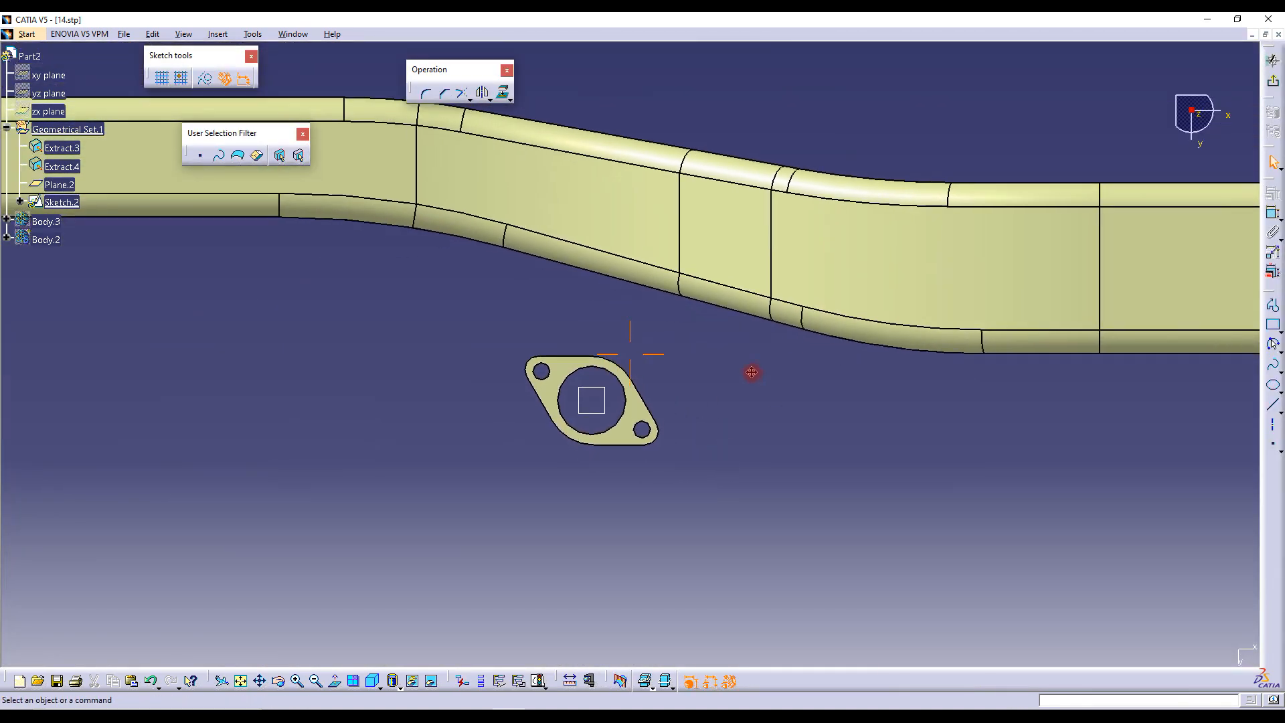
click(1273, 305)
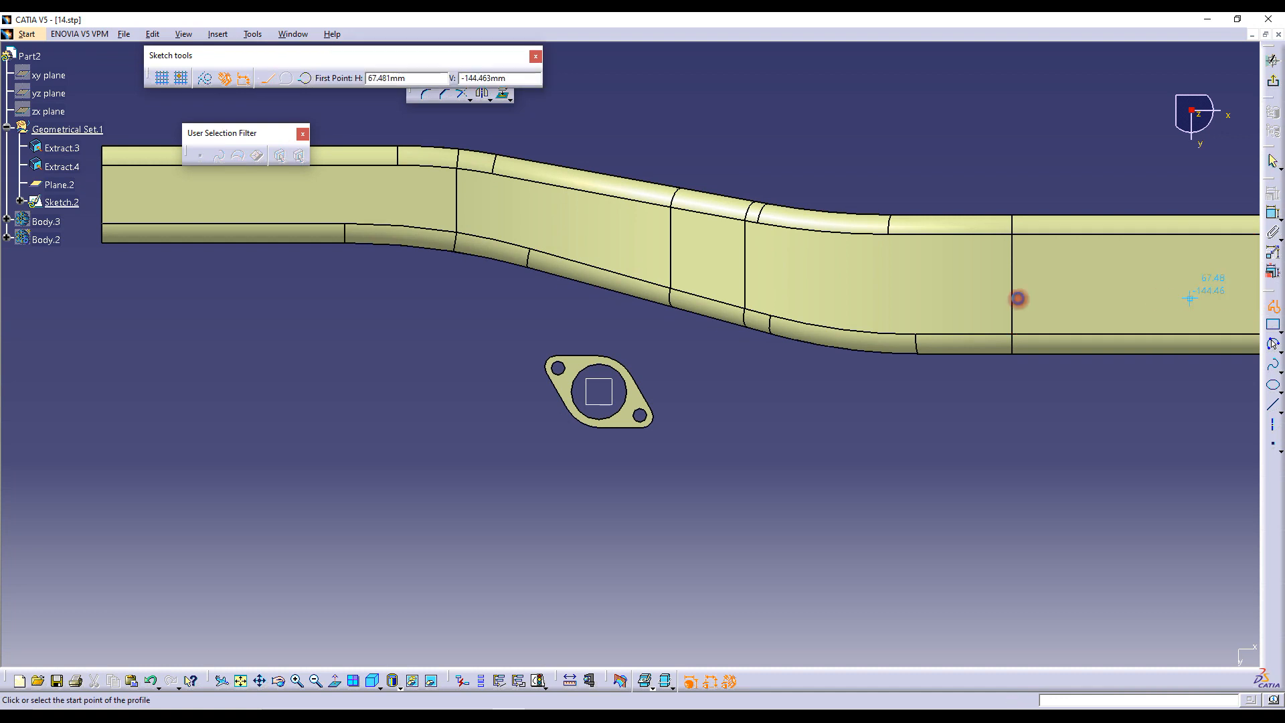
click(547, 232)
click(512, 369)
click(592, 463)
click(693, 442)
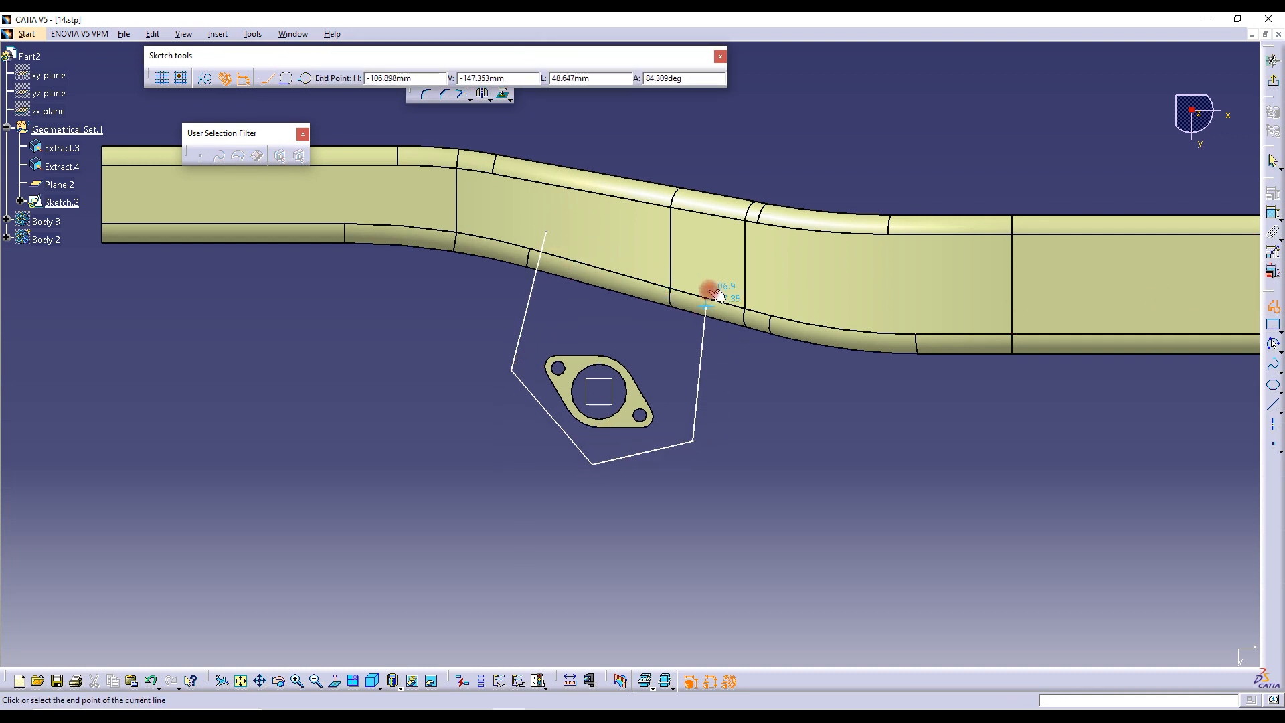
click(708, 262)
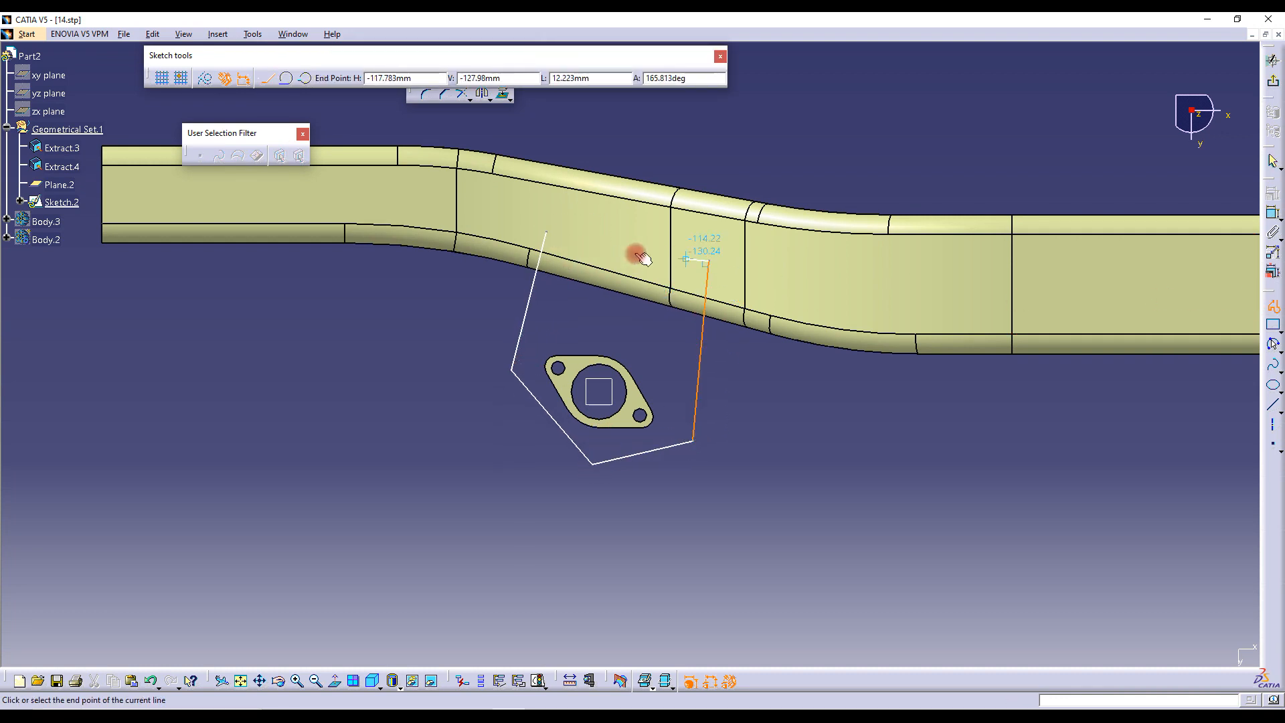
click(547, 234)
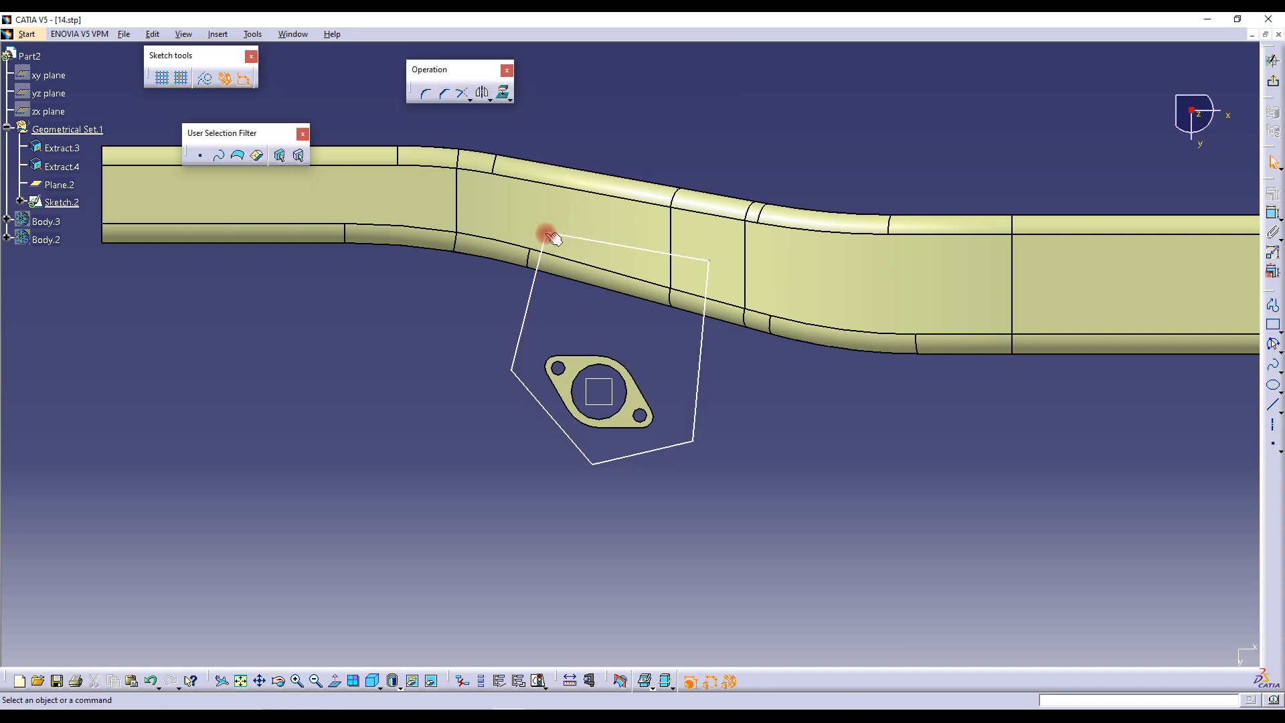
Project the two tube edge segments crossed by the profile into the sketch and convert them to construction elements
middle_drag(594, 299, 593, 269)
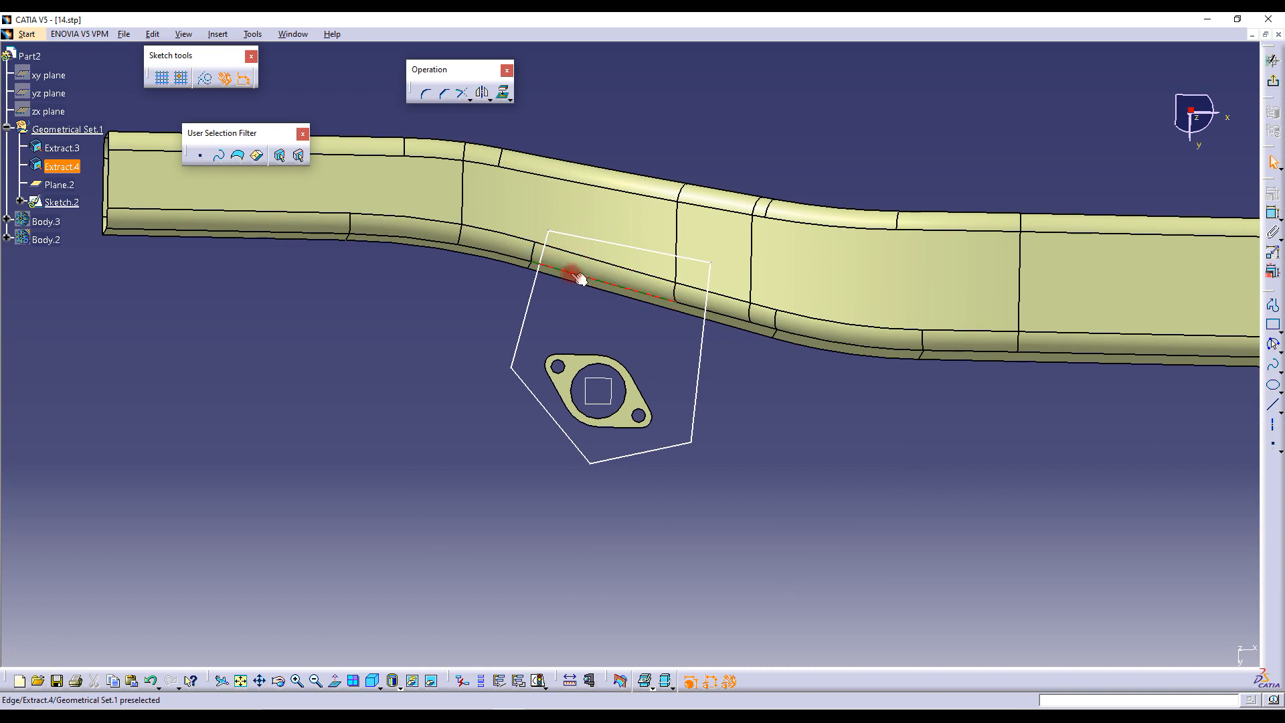
click(582, 280)
click(700, 312)
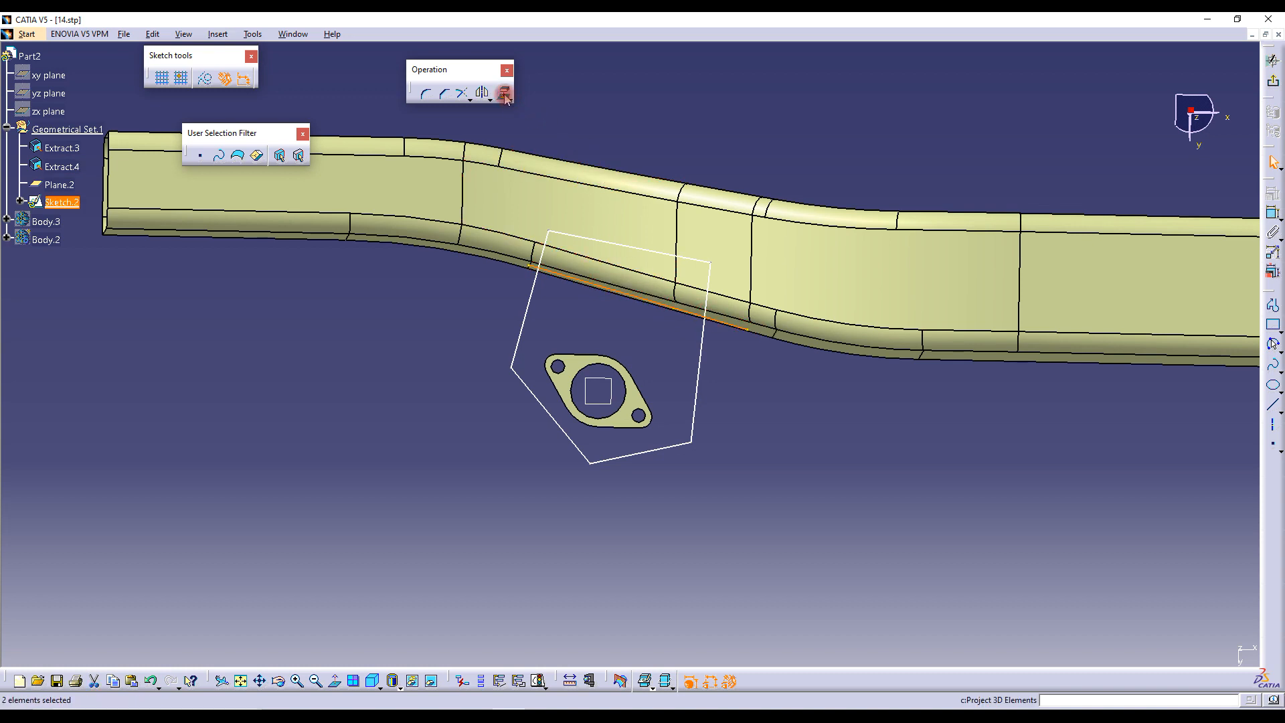
click(204, 82)
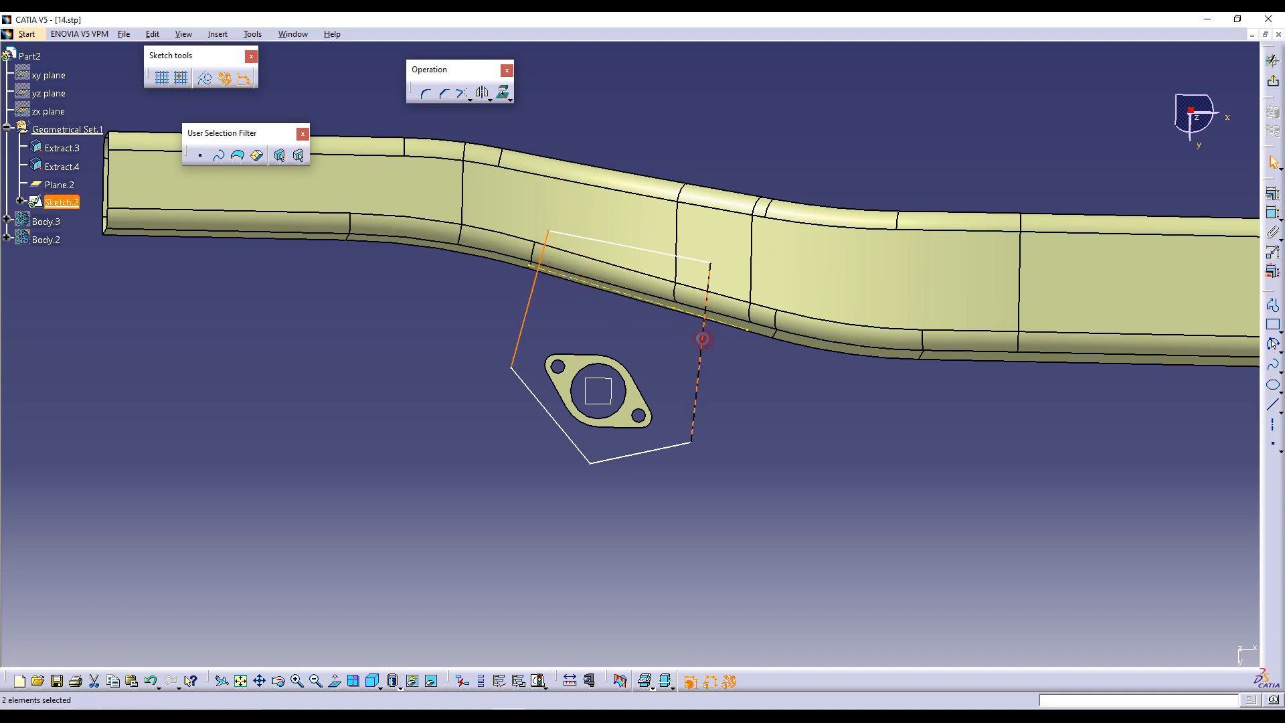
Constrain both long side lines of the profile perpendicular to the projected tube edge
click(611, 316)
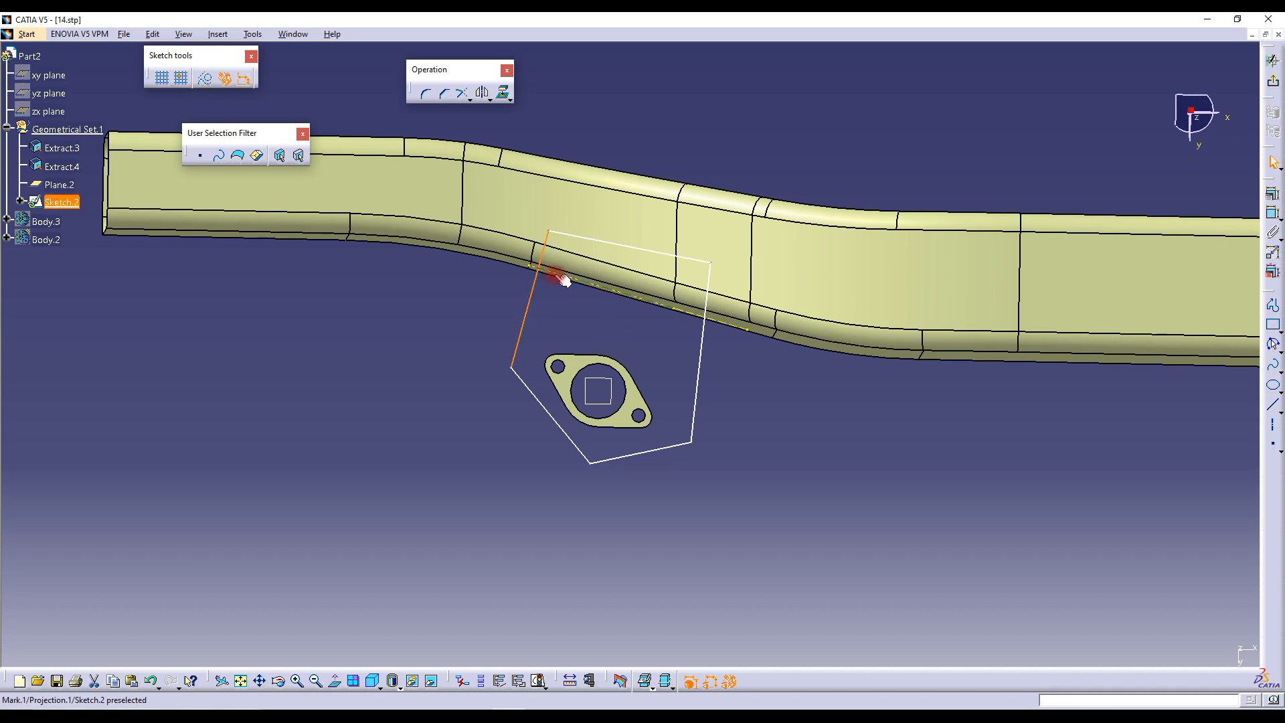
click(1272, 193)
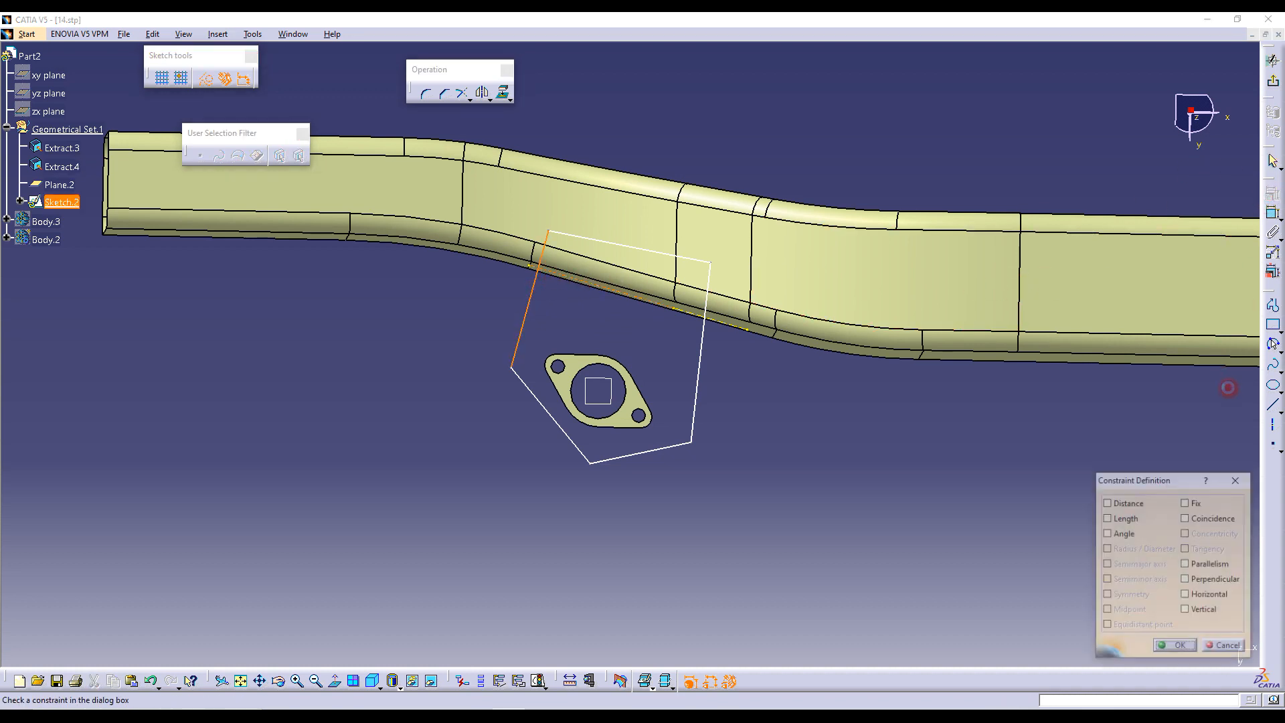
click(1205, 580)
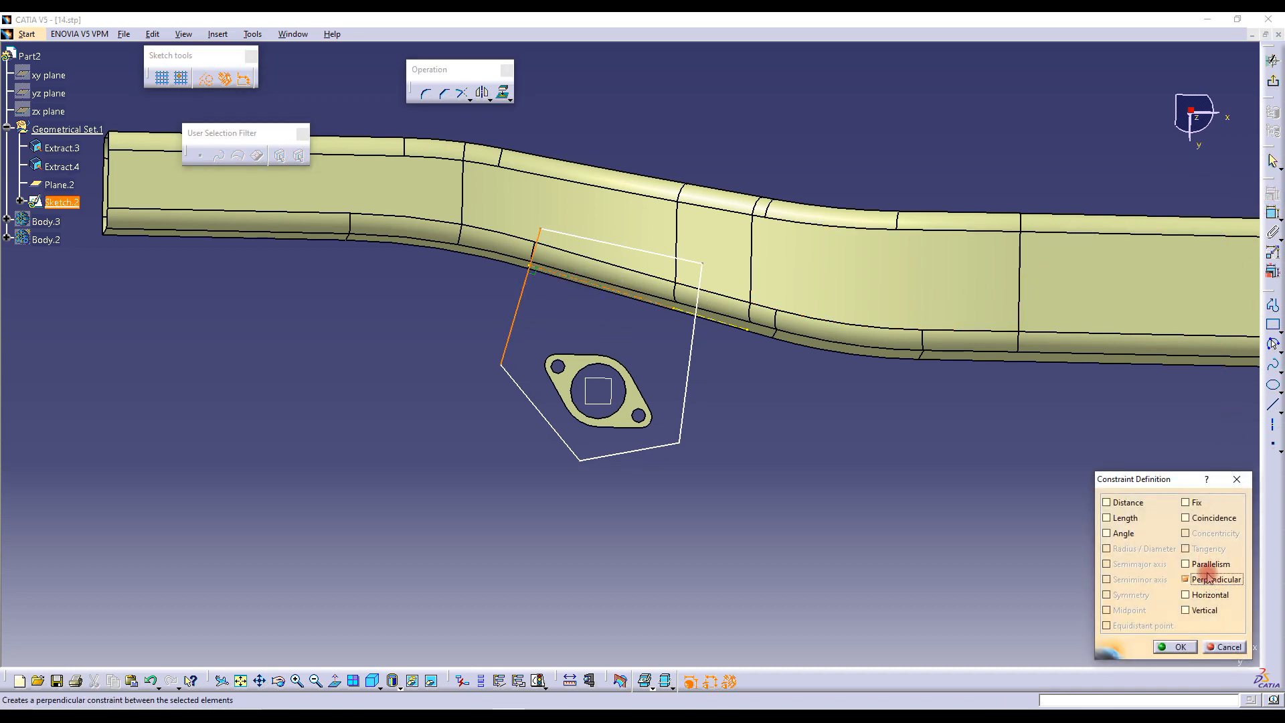
click(1179, 647)
click(694, 319)
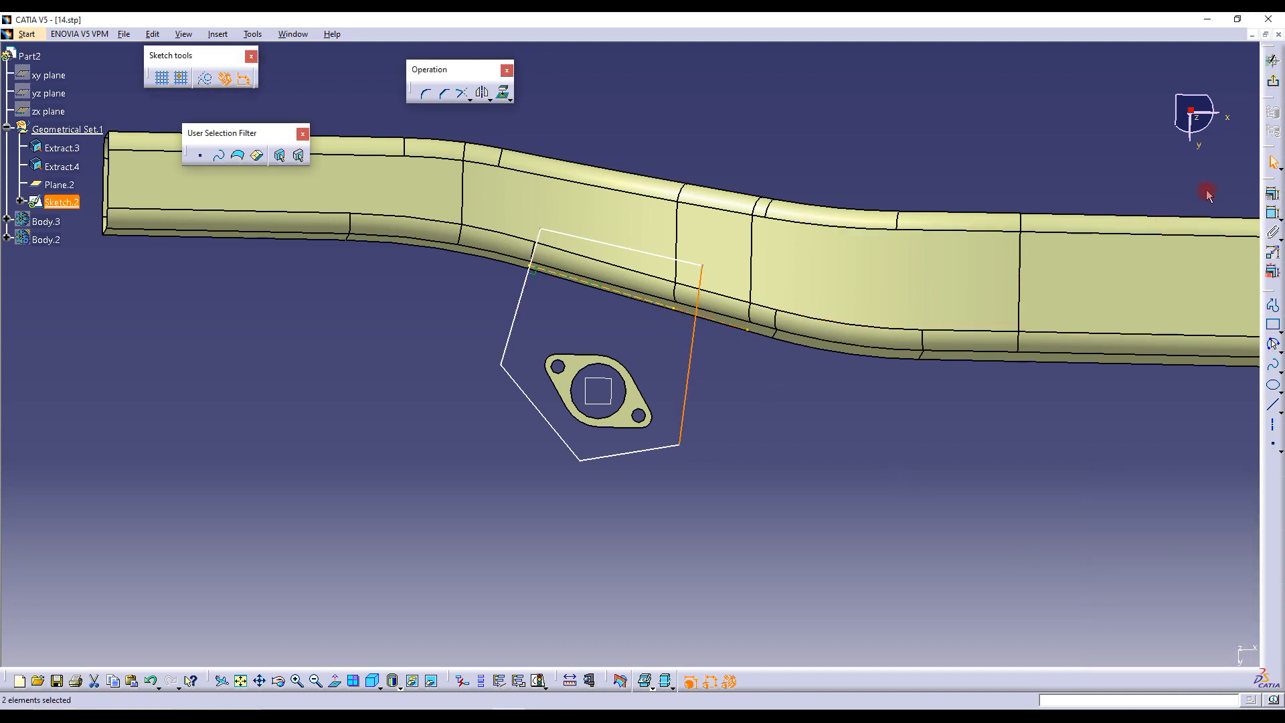
click(1274, 196)
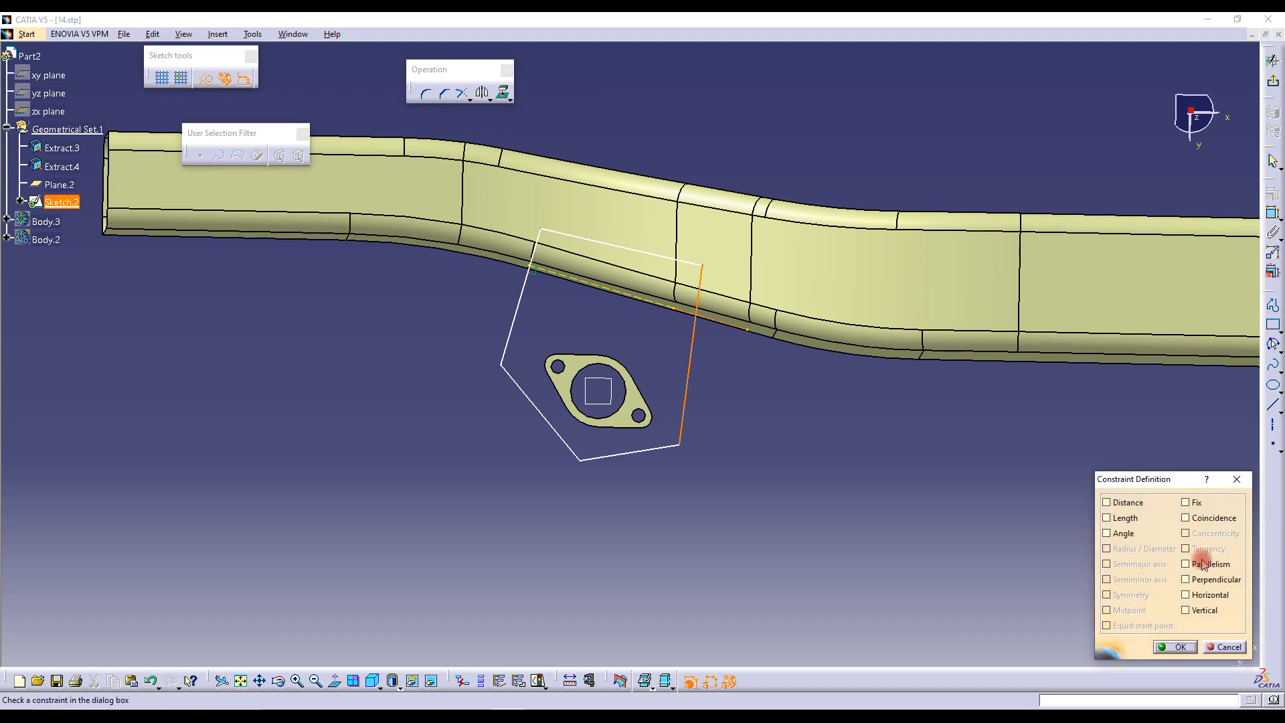
click(1186, 580)
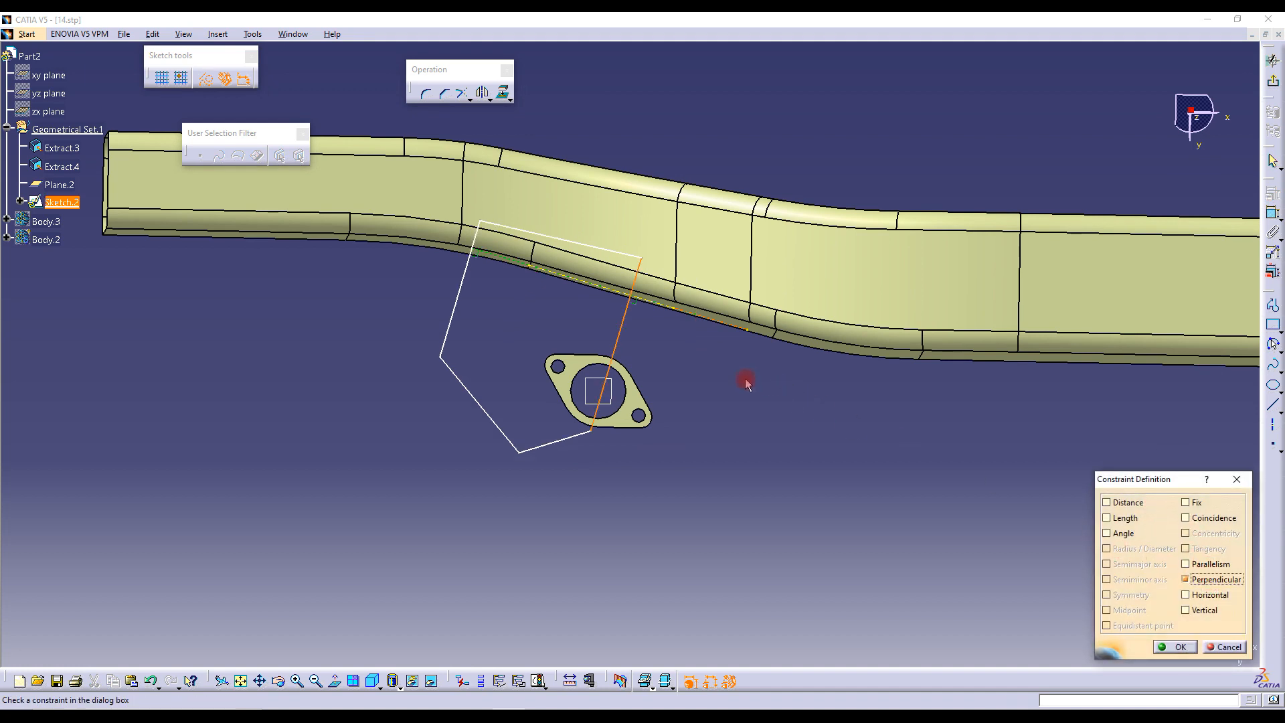
click(1176, 646)
Reposition the profile's side lines, outer corners and inner line so the outline surrounds the flange and reaches into the tube
drag(636, 338, 684, 355)
mouse_move(468, 278)
mouse_down()
mouse_move(536, 310)
mouse_move(550, 294)
mouse_up()
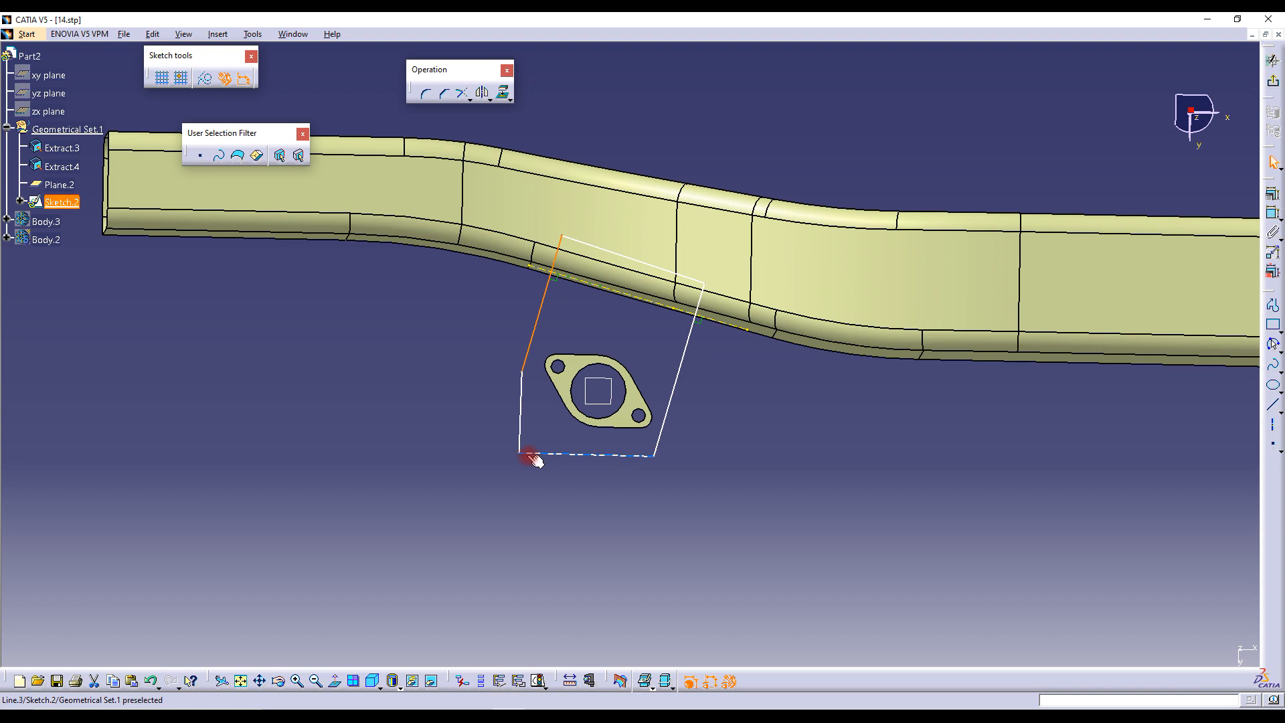
drag(525, 456, 579, 459)
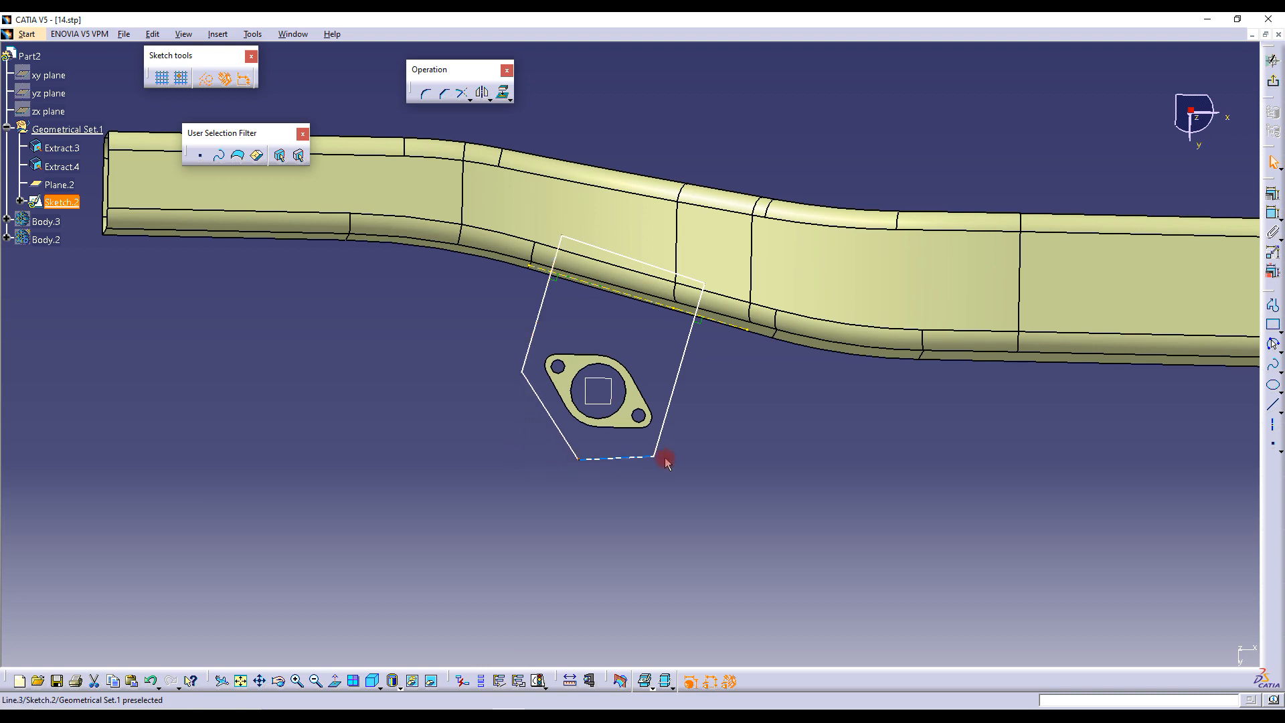
drag(661, 462, 668, 463)
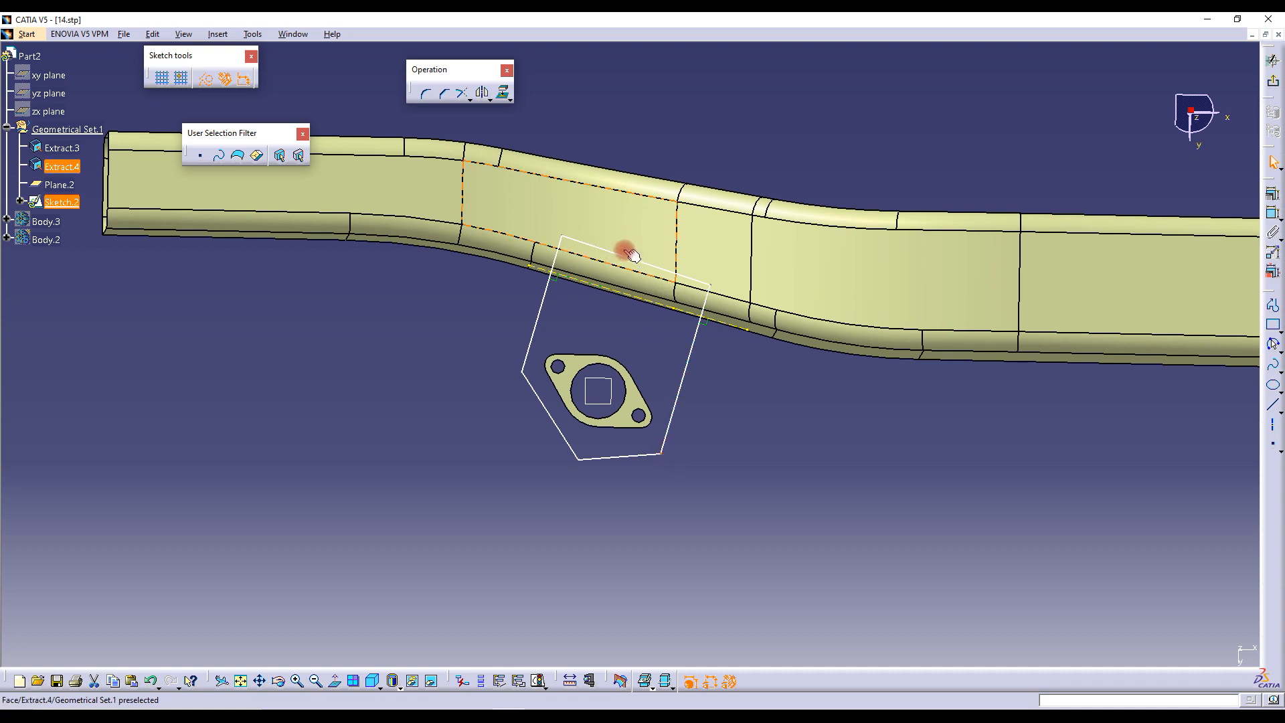
drag(622, 254, 631, 237)
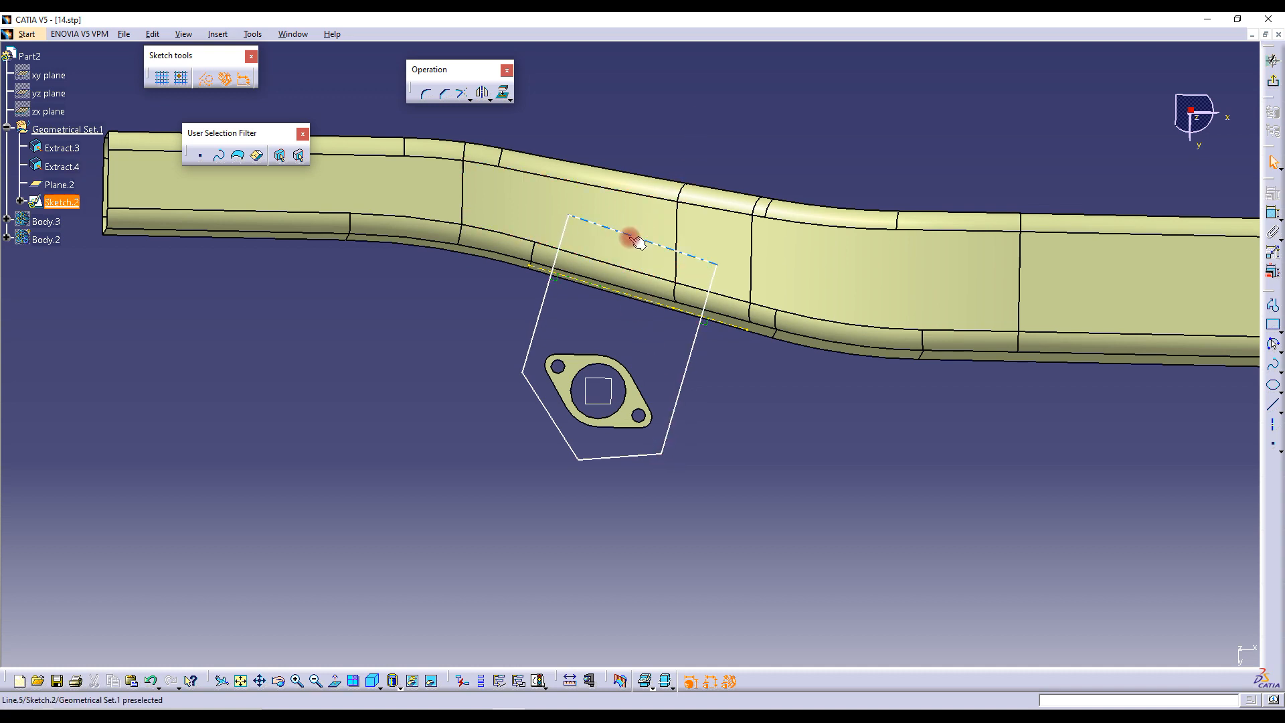
Constrain the profile line inside the tube parallel to the projected tube edge and exit the sketch
ctrl+click(626, 295)
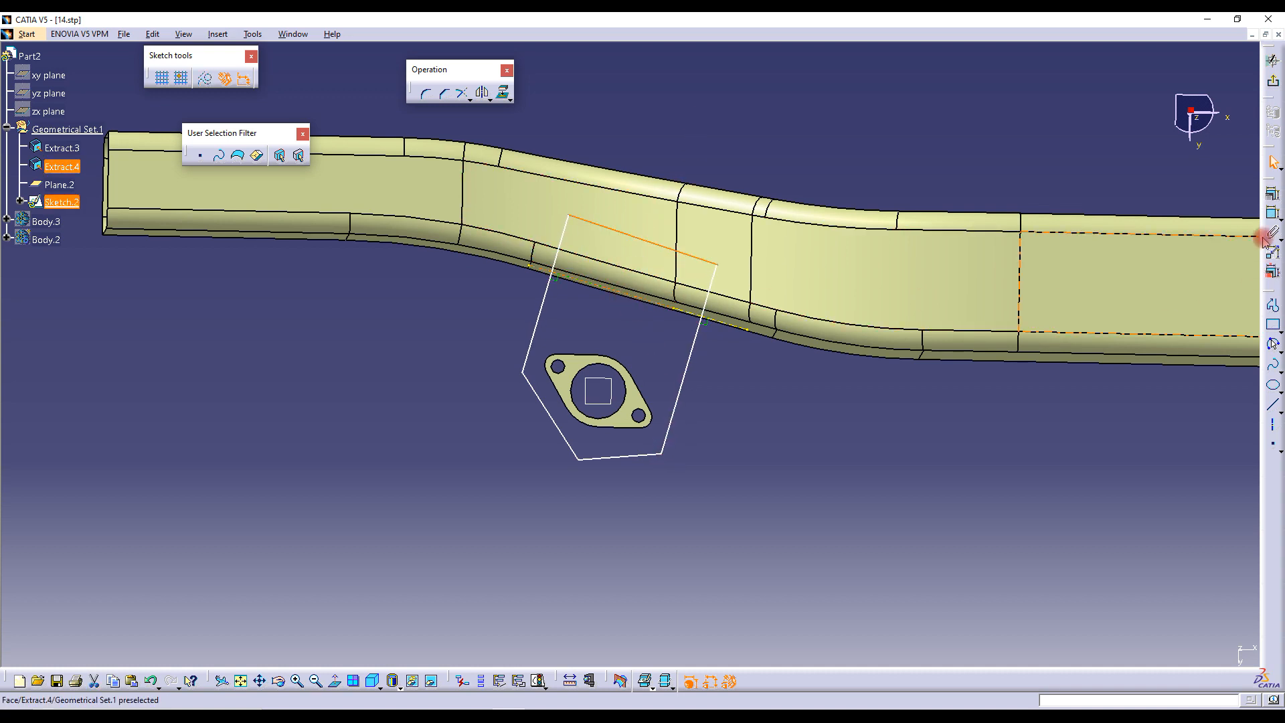
click(1272, 194)
click(1186, 564)
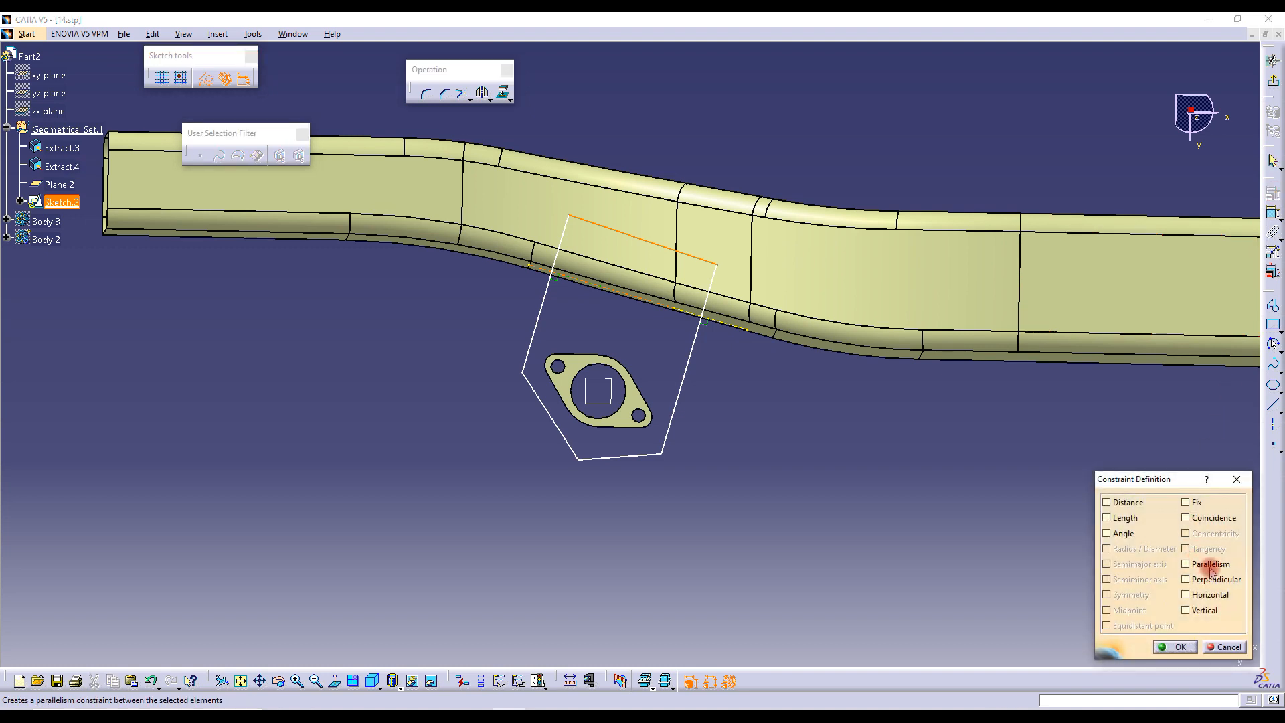
click(1180, 647)
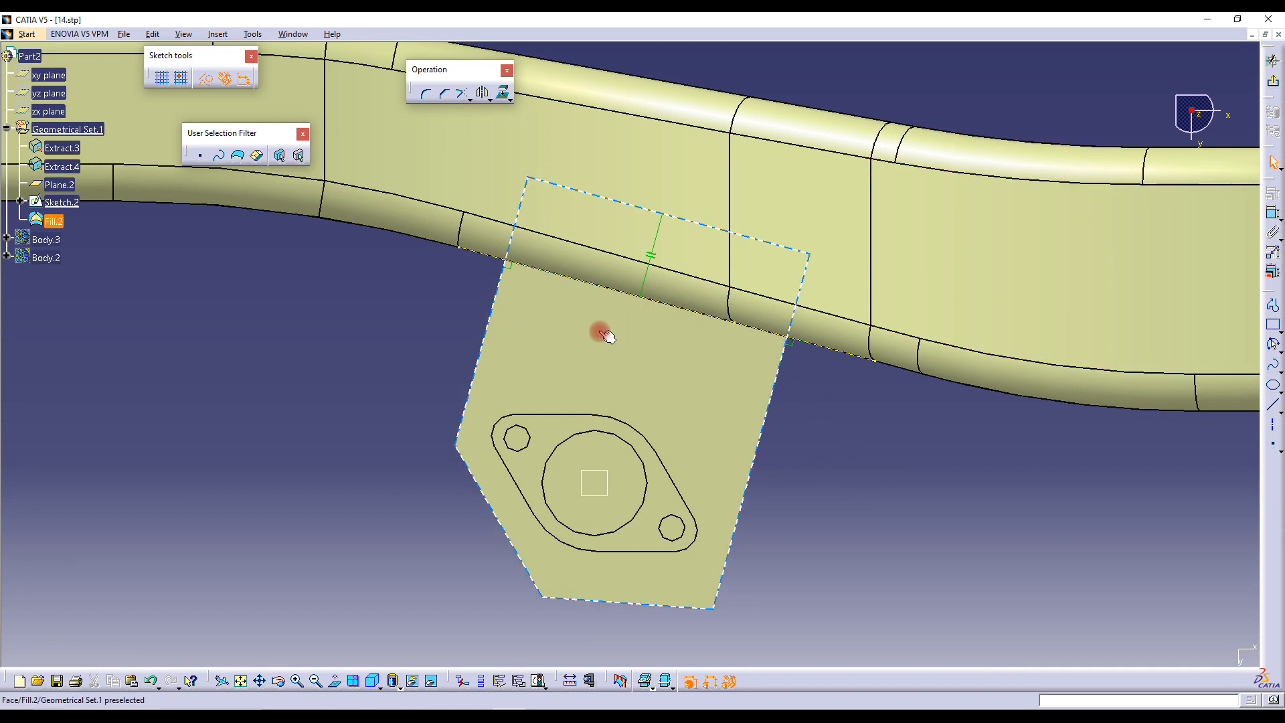
click(1272, 80)
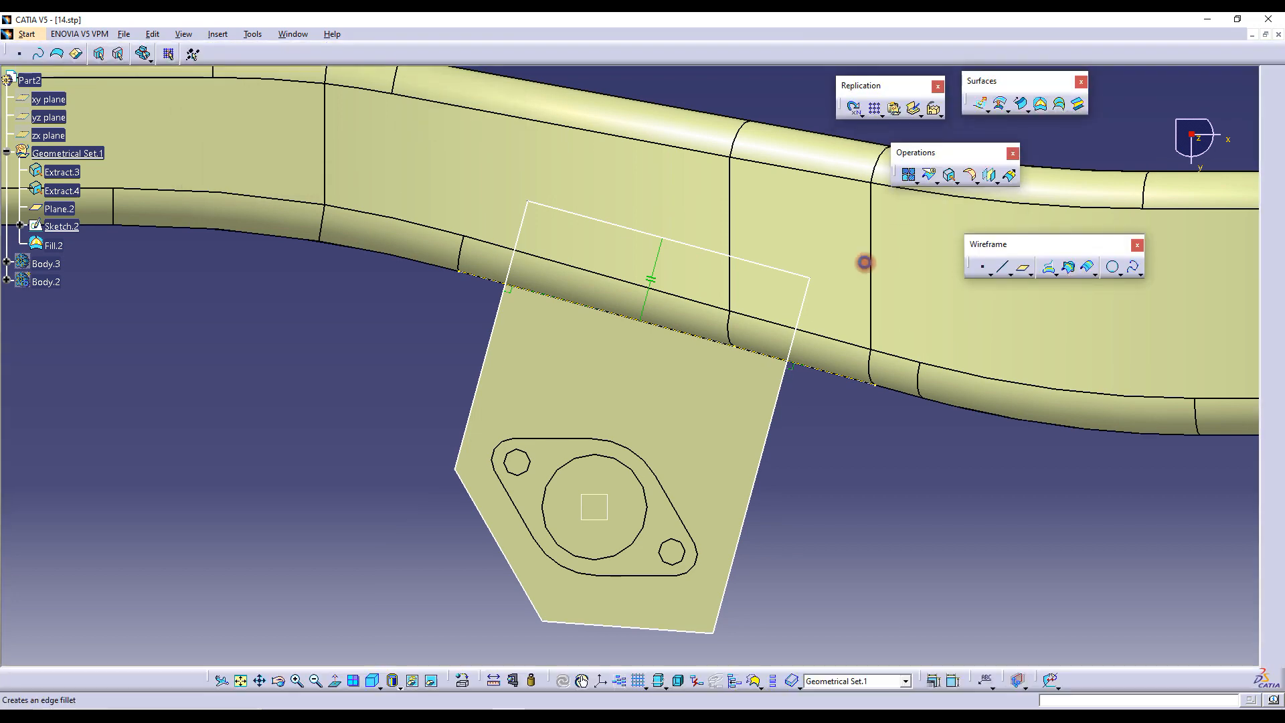
mouse_move(642, 290)
middle_down()
mouse_move(591, 321)
mouse_move(620, 271)
mouse_move(605, 279)
middle_up()
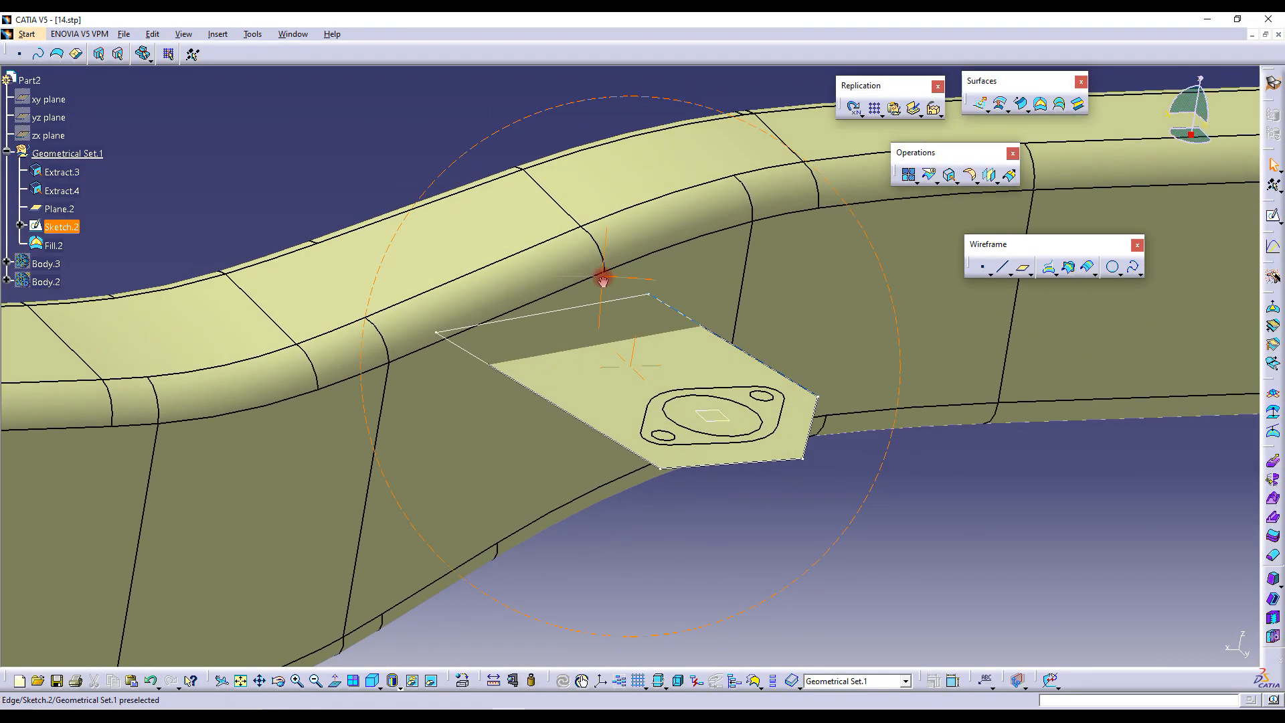
mouse_move(637, 350)
middle_down()
mouse_move(513, 391)
mouse_move(545, 324)
mouse_move(571, 333)
middle_up()
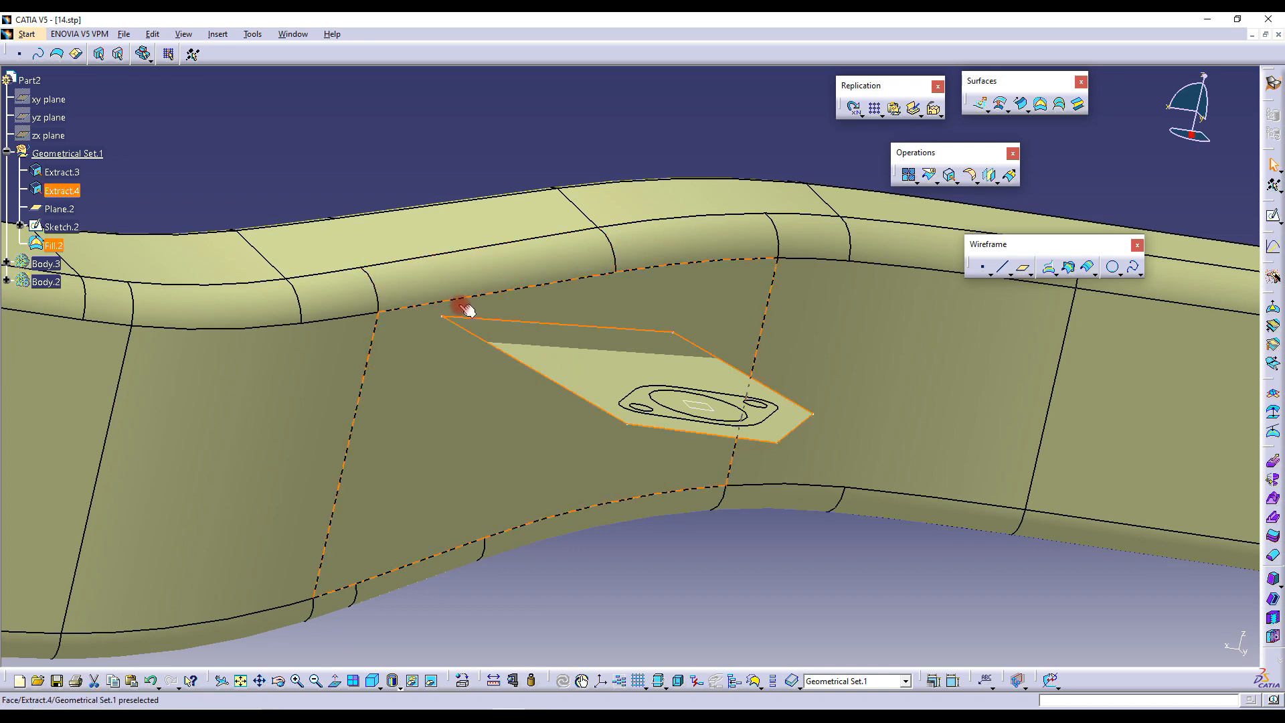
middle_drag(585, 375, 529, 410)
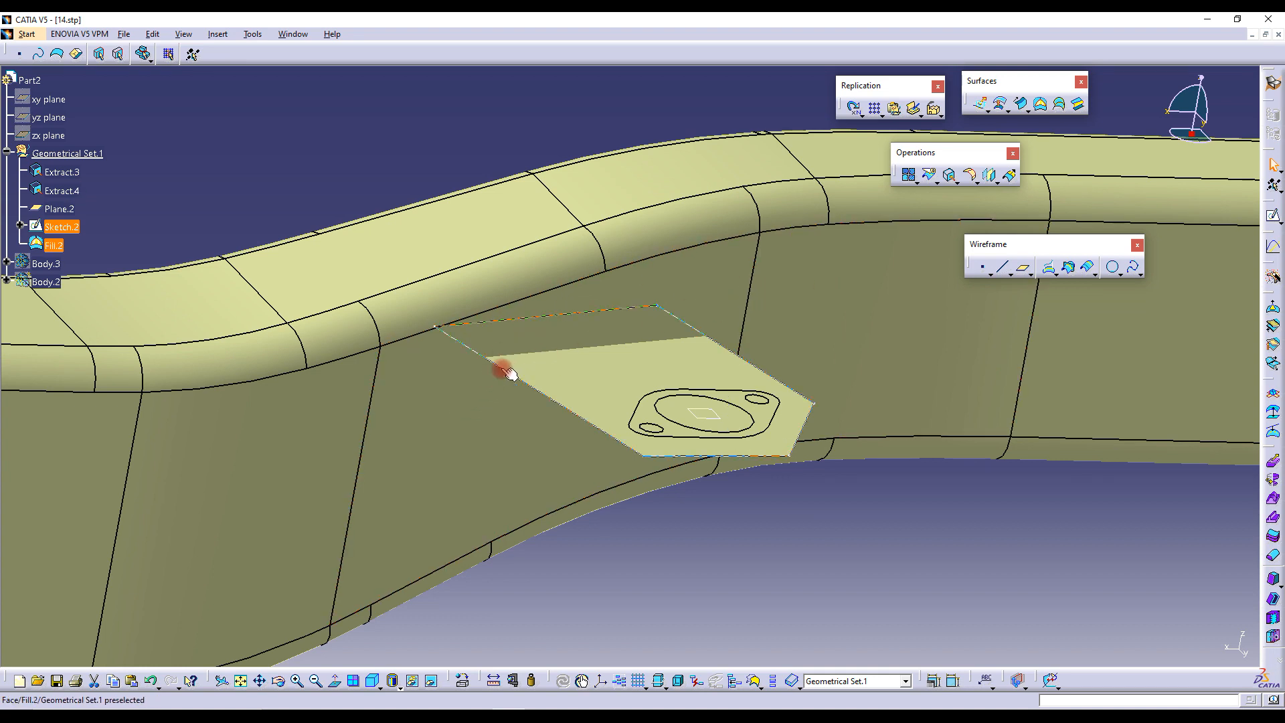
click(747, 490)
middle_drag(747, 491, 790, 544)
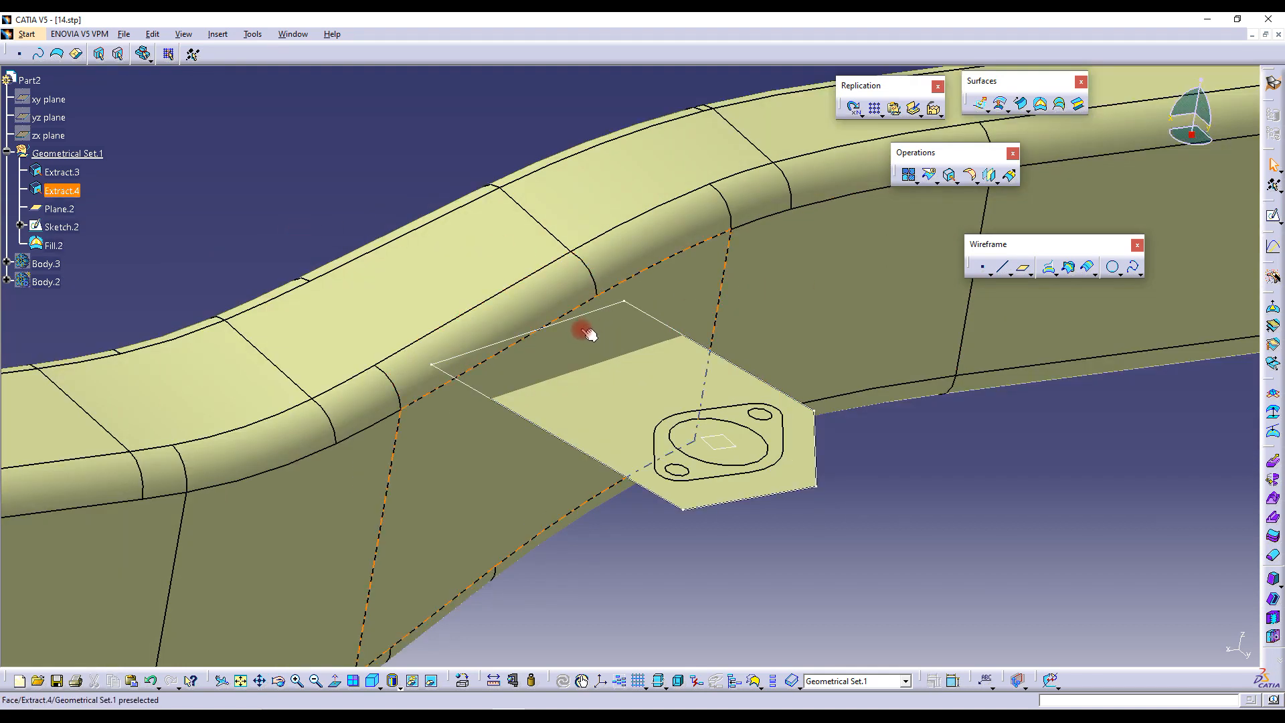
Hide the profile sketch Sketch.2 and the extracted tube surface Extract.4 so the fill and flange surfaces remain
right_click(59, 228)
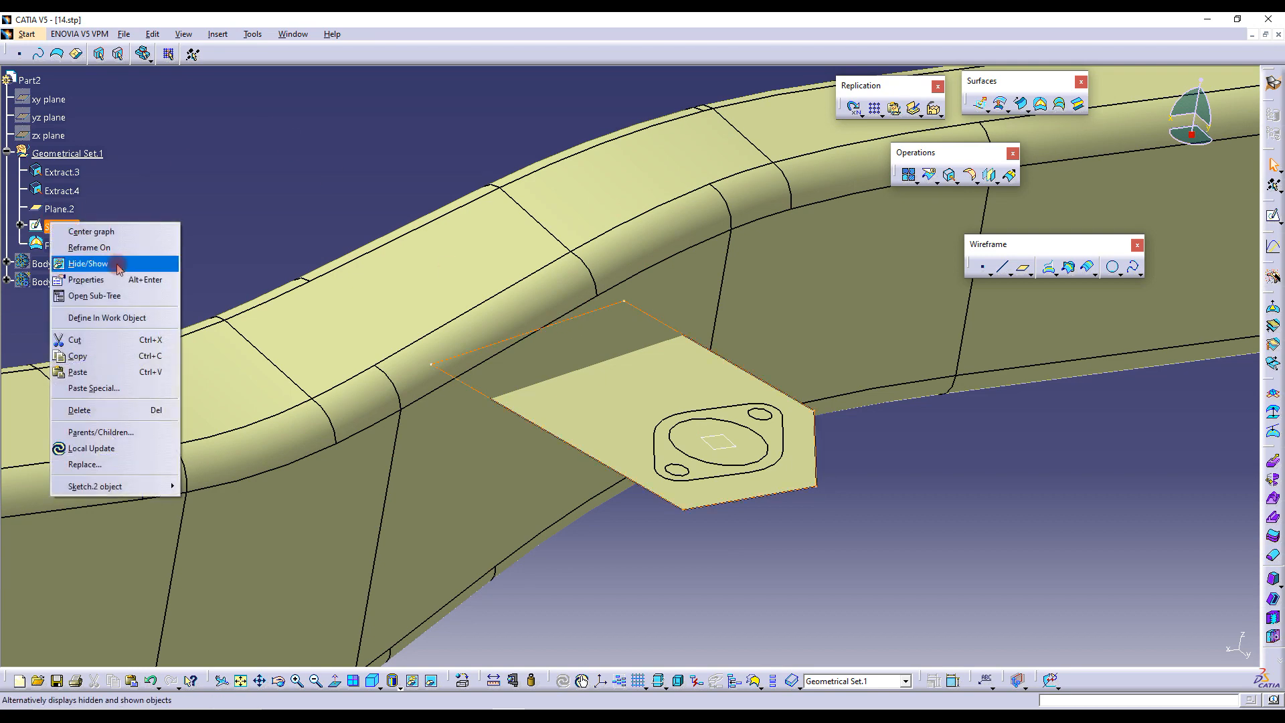
click(115, 263)
middle_drag(554, 410, 525, 315)
click(527, 311)
right_click(62, 190)
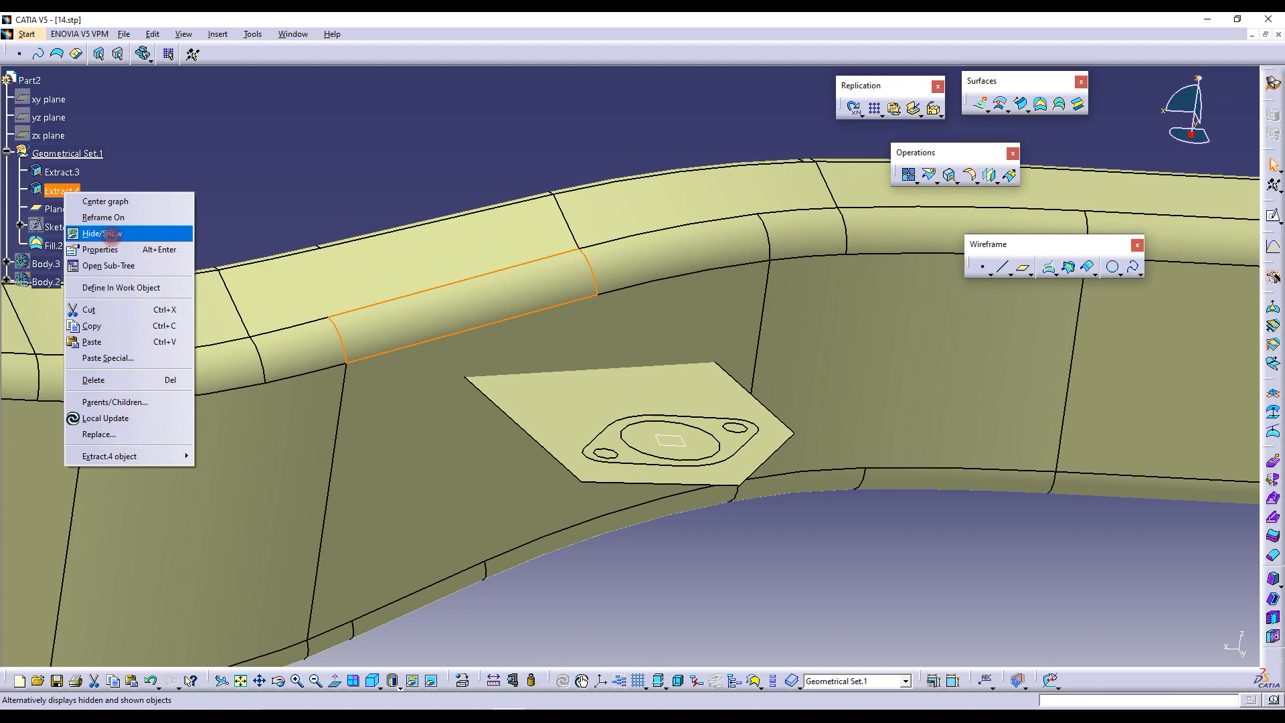
click(107, 235)
middle_drag(556, 363, 491, 355)
click(514, 362)
middle_drag(762, 490, 730, 328)
click(719, 273)
Create a plane of type Normal to curve at the default middle point of the fill surface's tube-side end edge
click(1023, 269)
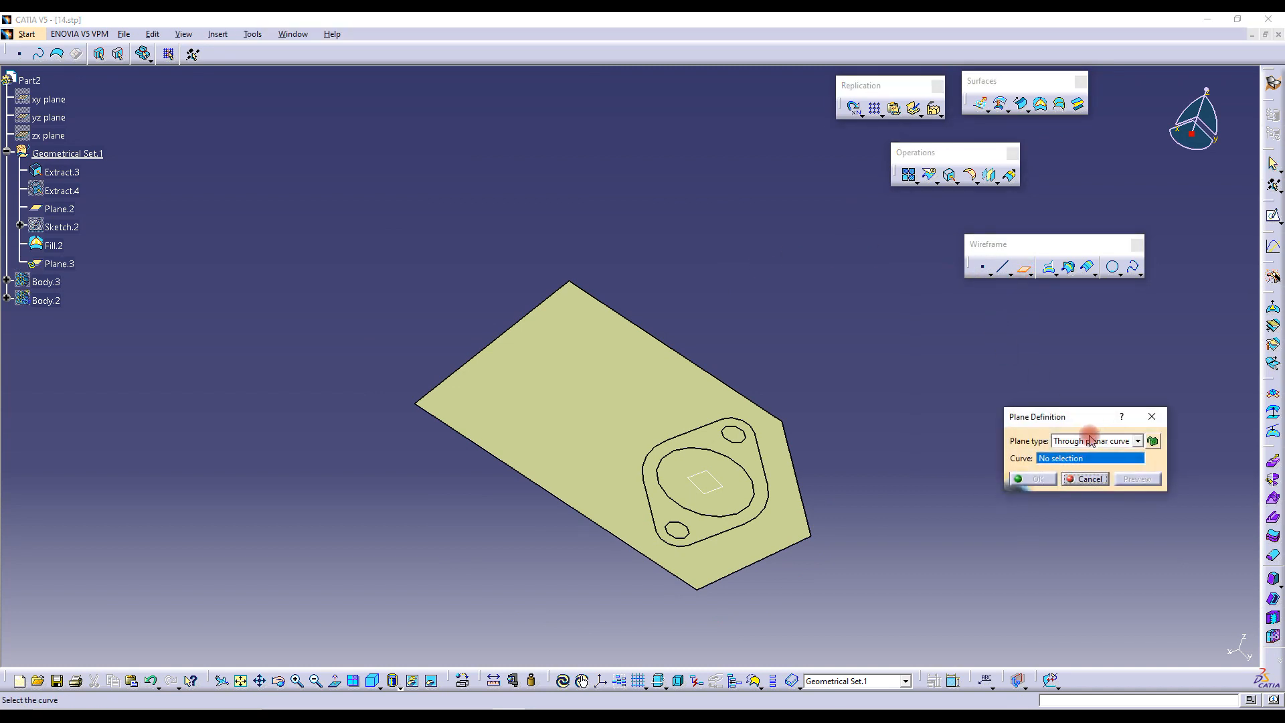
click(1089, 440)
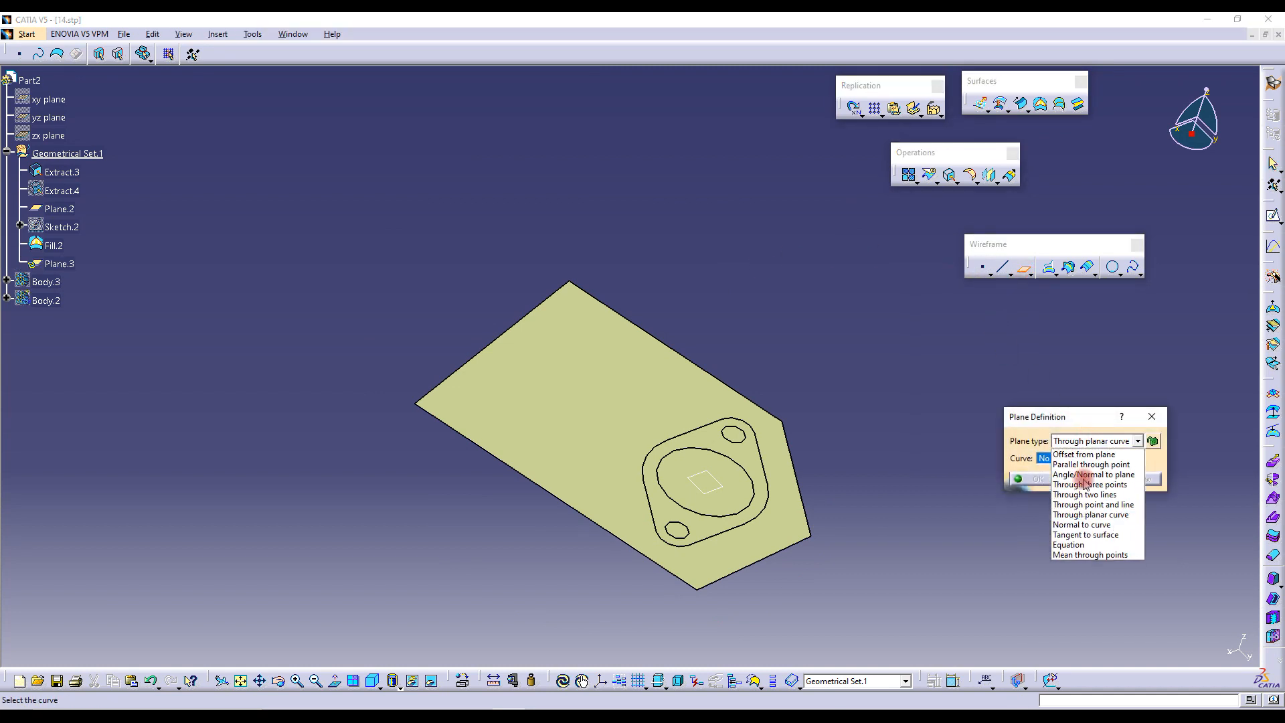
click(1082, 525)
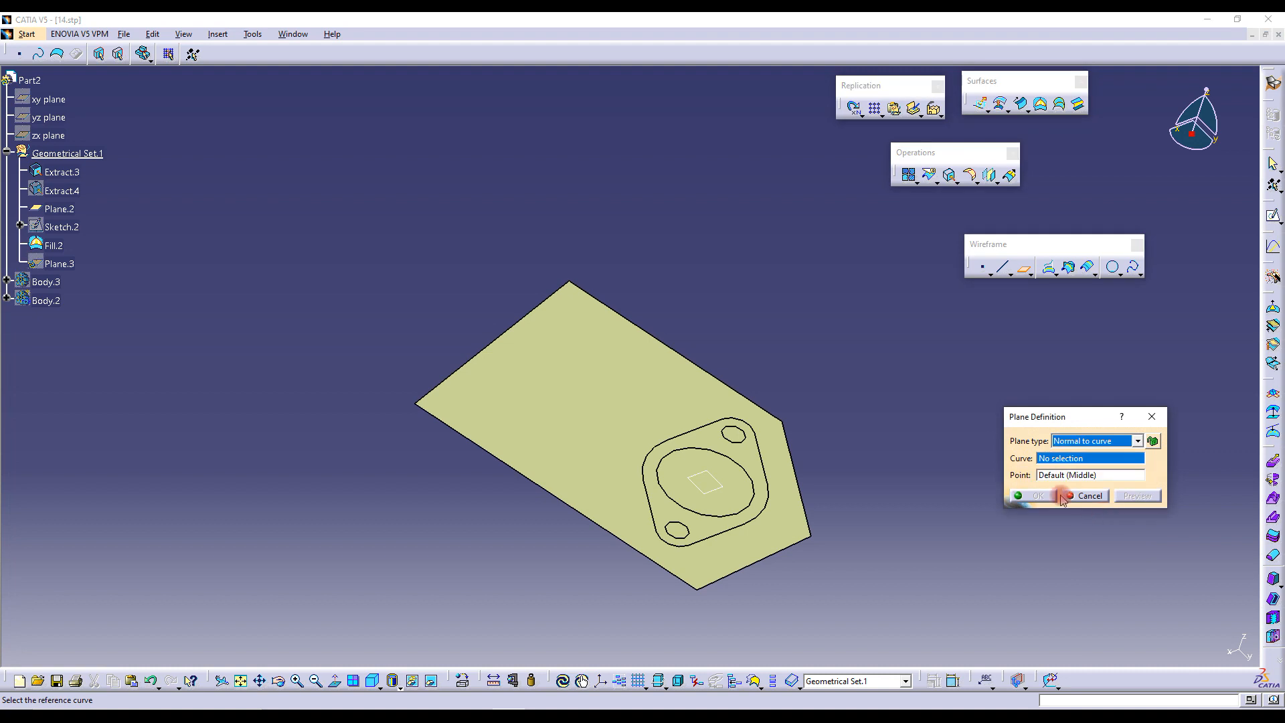
click(511, 335)
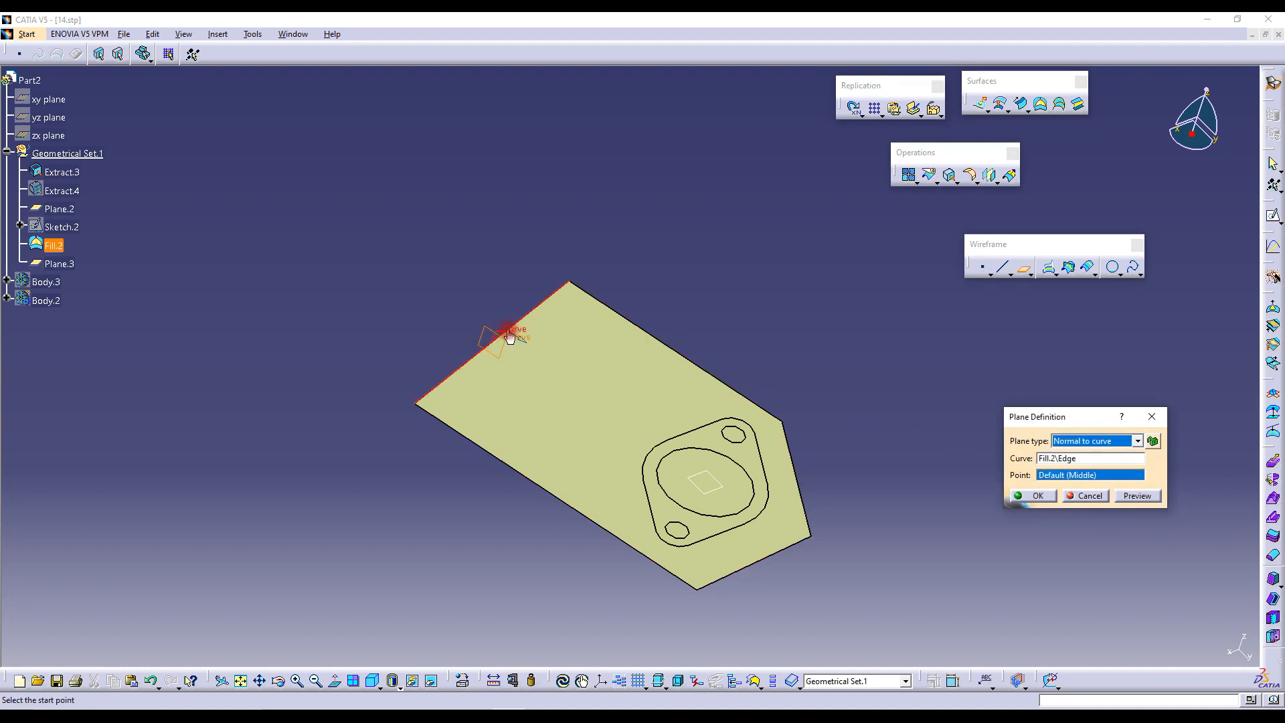
click(1039, 496)
Create a Normal to curve plane on the fill surface's tube-side edge at one of its end vertices
click(1034, 268)
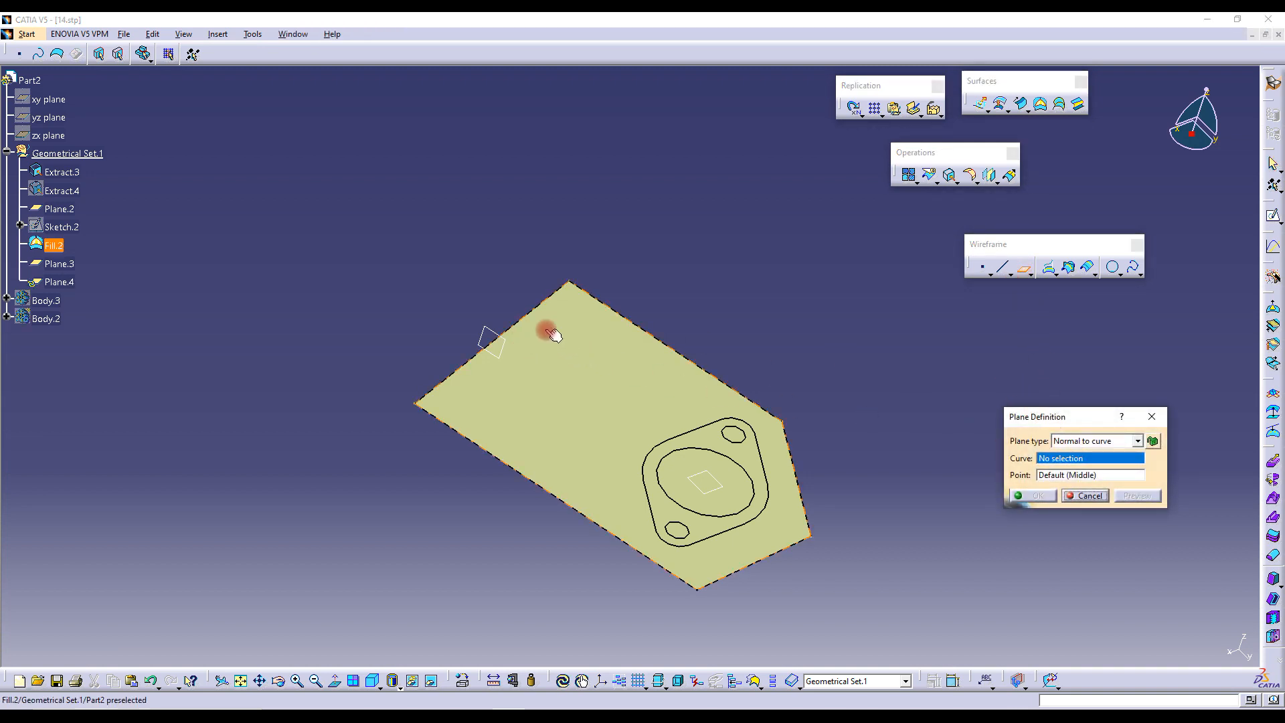
click(520, 318)
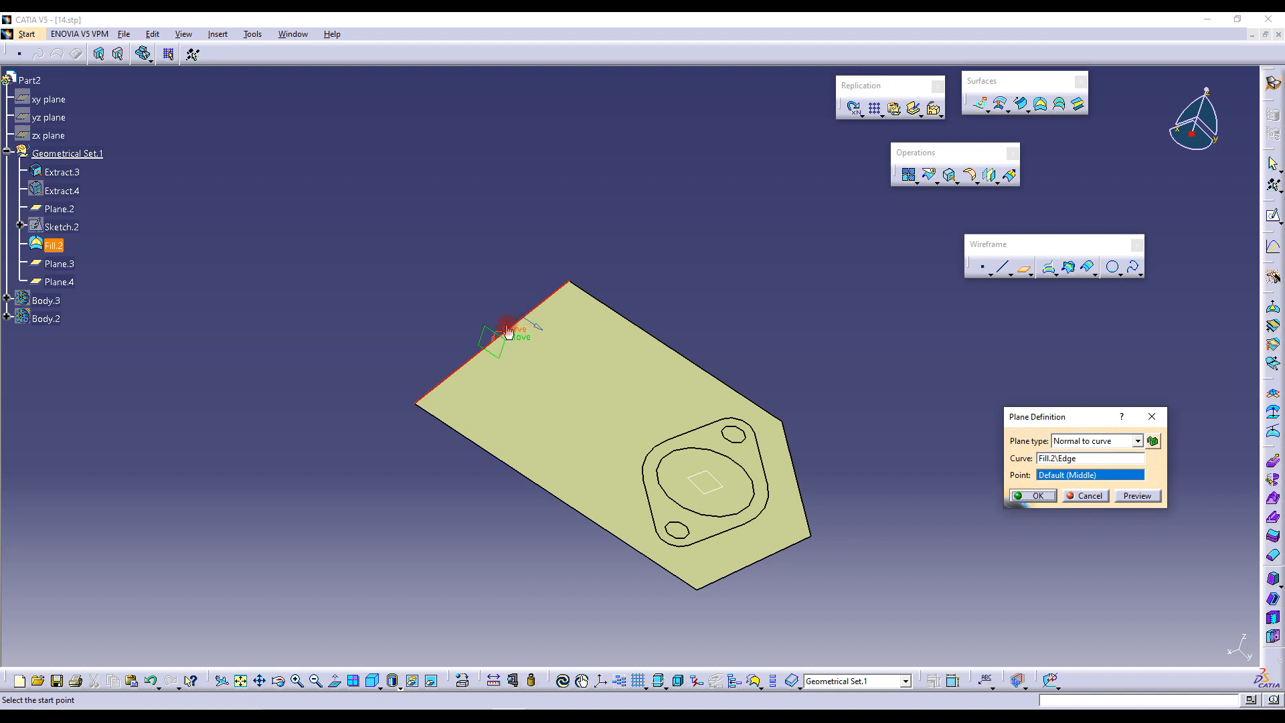
click(570, 287)
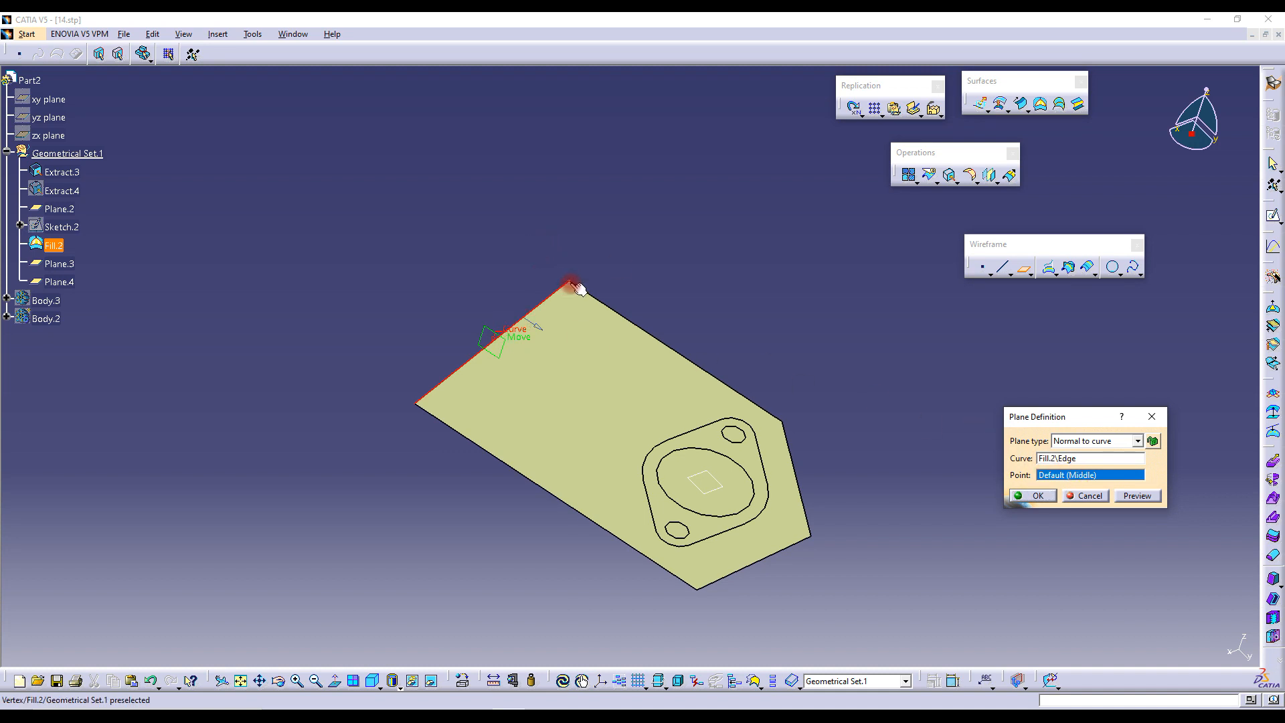
click(1028, 499)
Create another Normal to curve plane on the tube-side edge of the fill surface at its opposite end vertex
click(1024, 268)
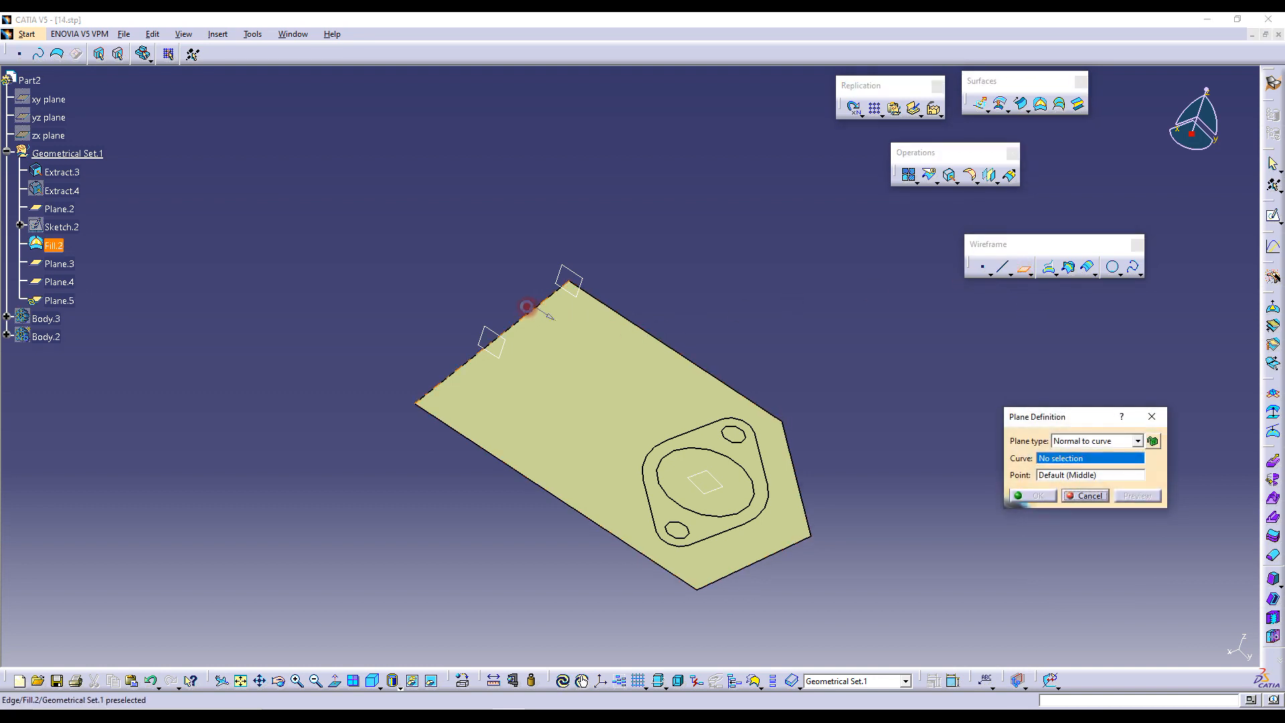
click(536, 316)
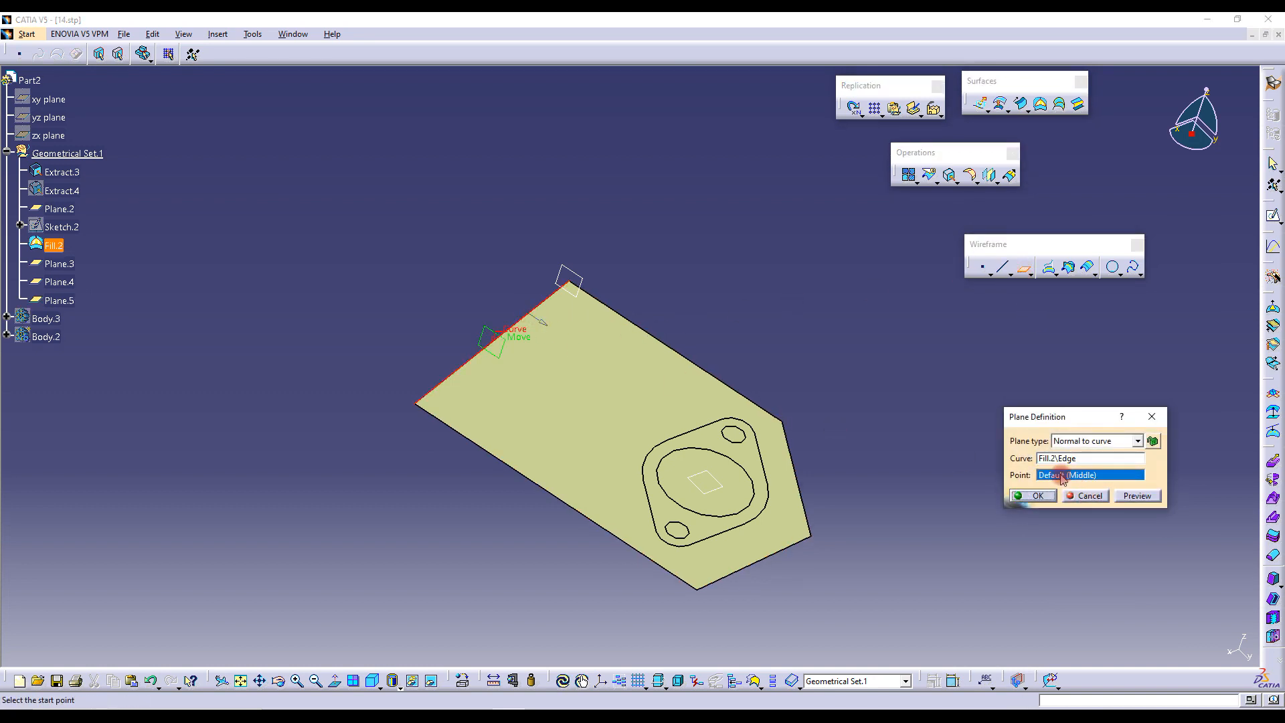
click(420, 403)
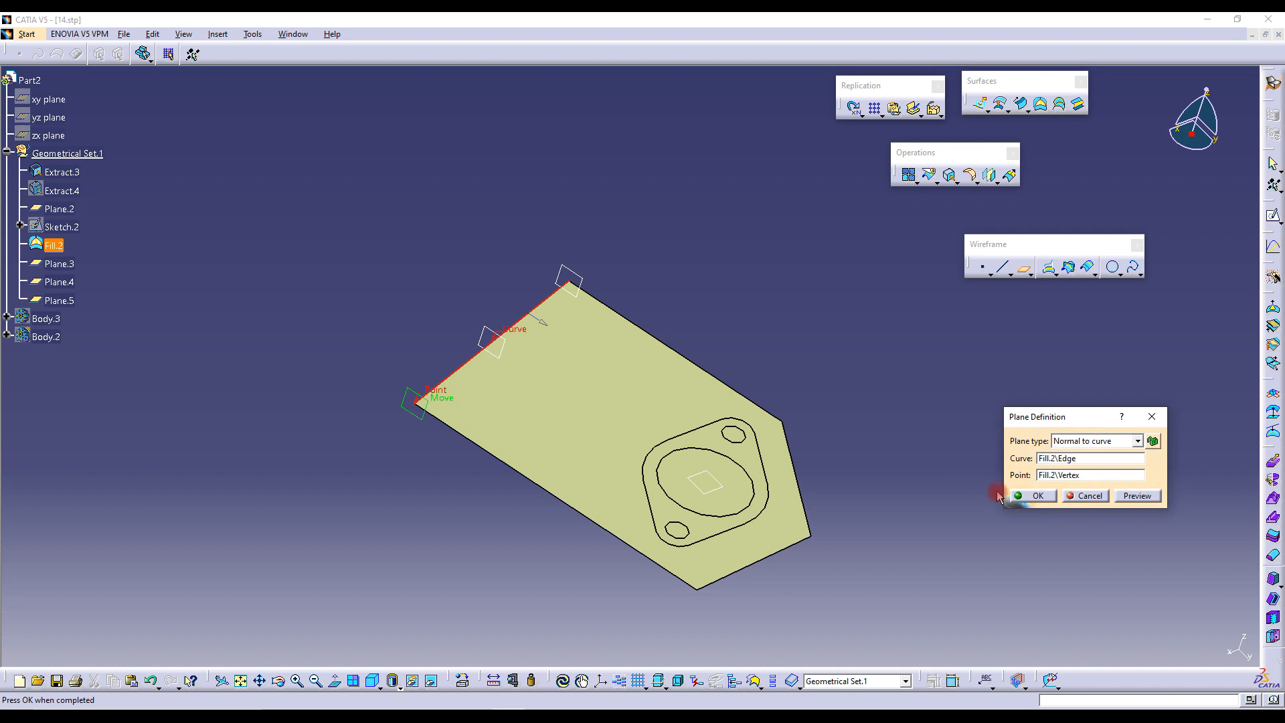
click(1035, 498)
click(660, 291)
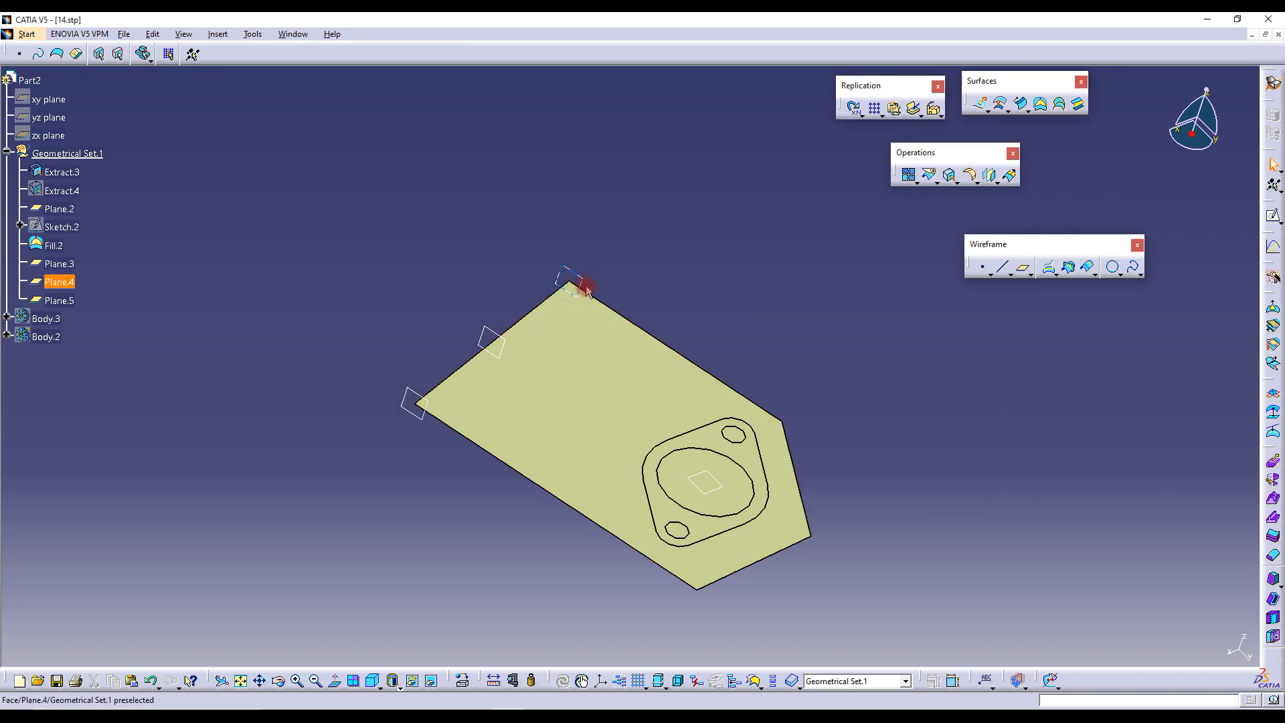
Show the extracted tube surface Extract.4 around the fill surface again
mouse_move(737, 347)
middle_down()
mouse_move(602, 282)
mouse_move(661, 310)
middle_up()
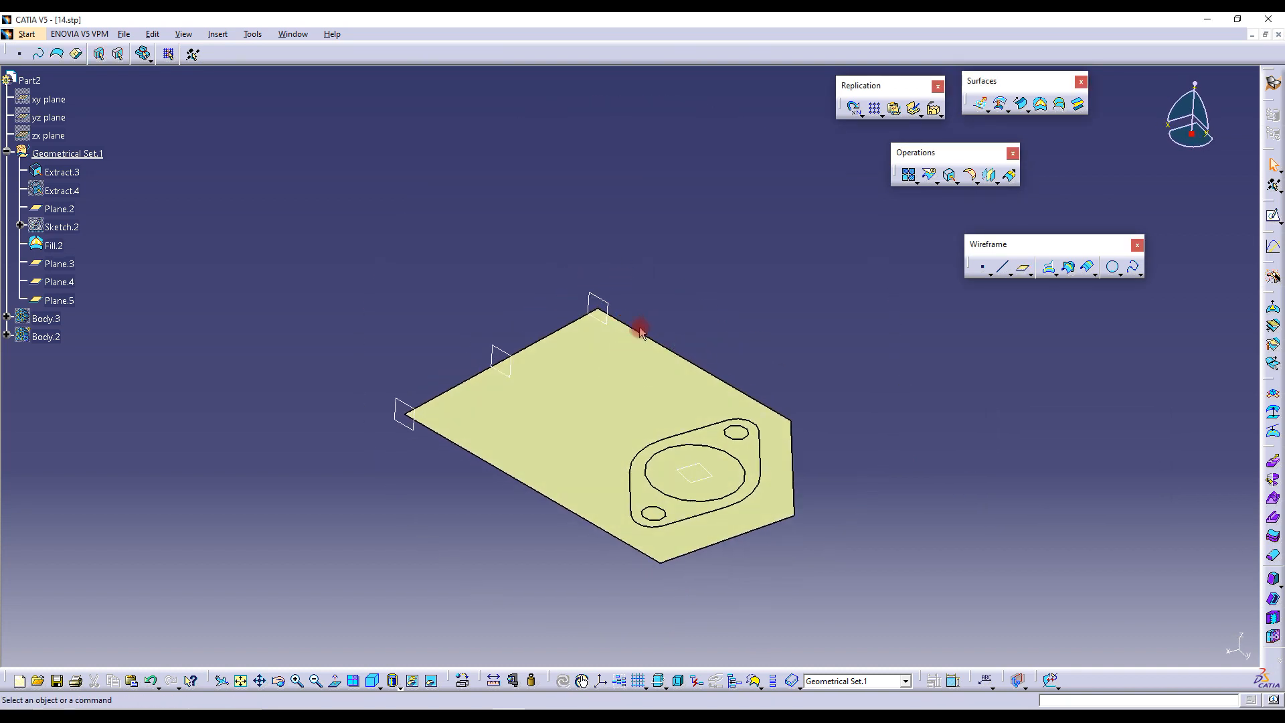
right_click(71, 196)
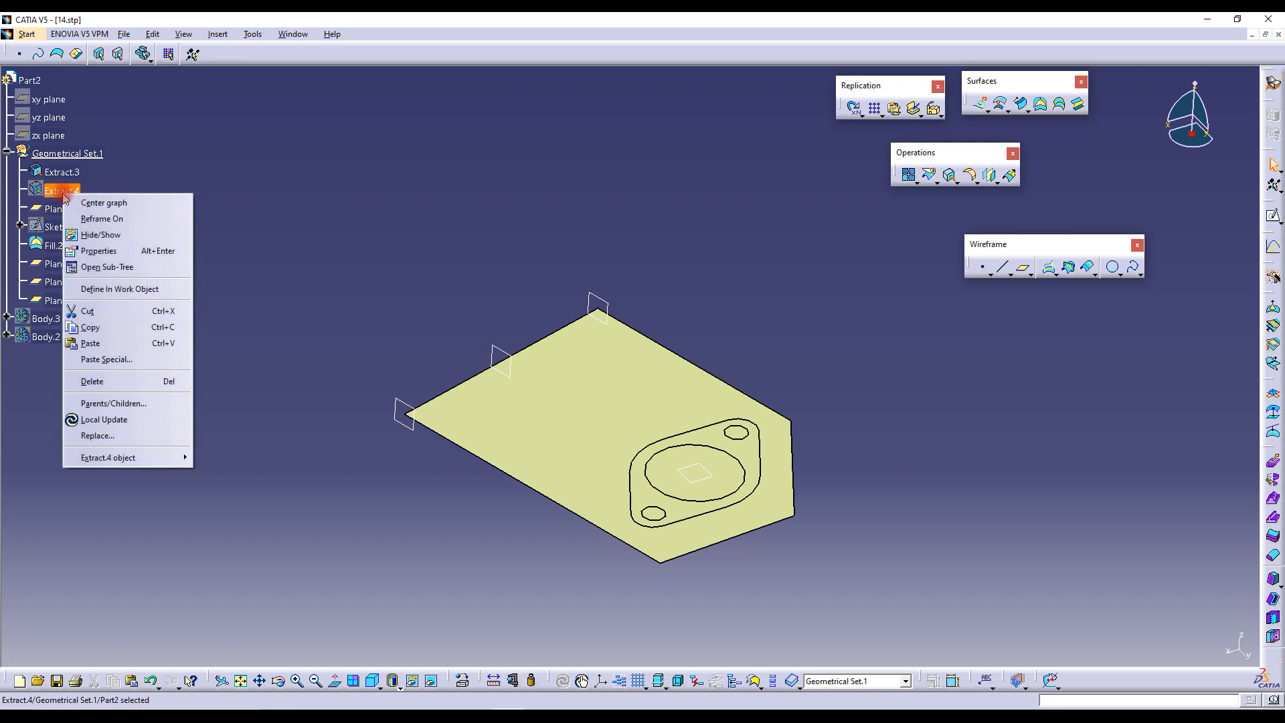
click(100, 233)
middle_drag(569, 307, 502, 347)
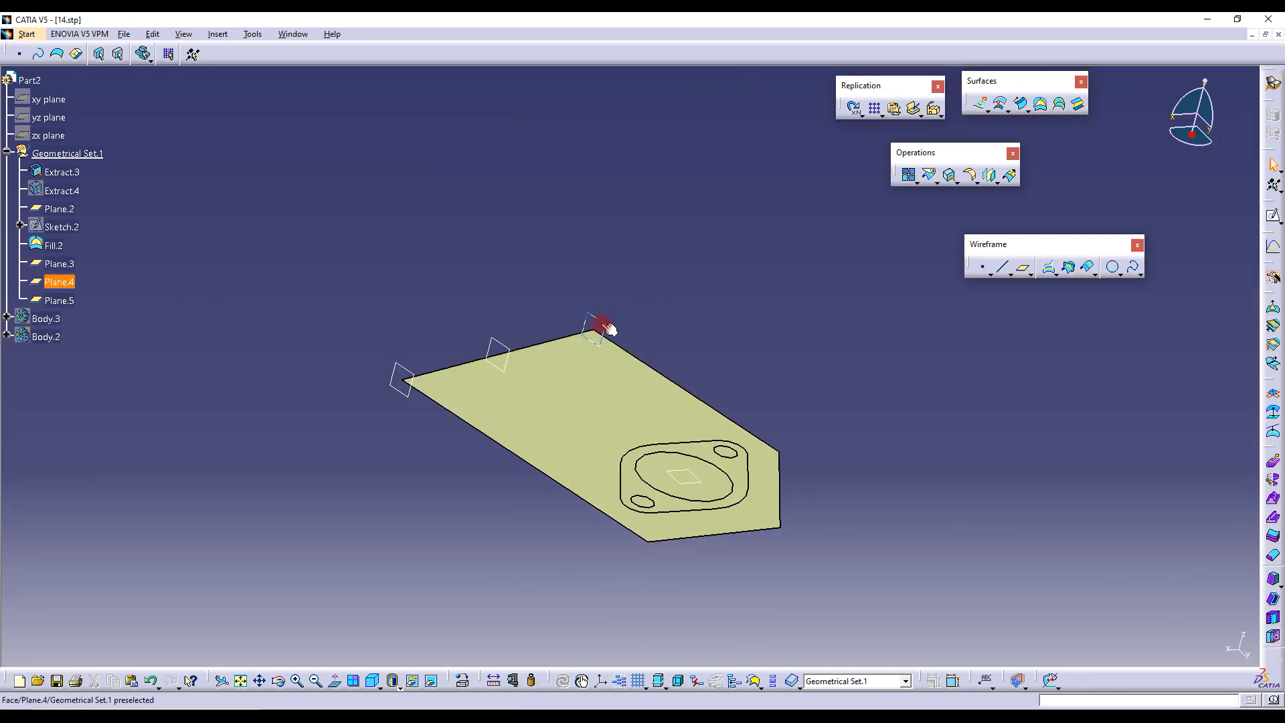
right_click(62, 191)
click(129, 233)
middle_drag(573, 393, 494, 323)
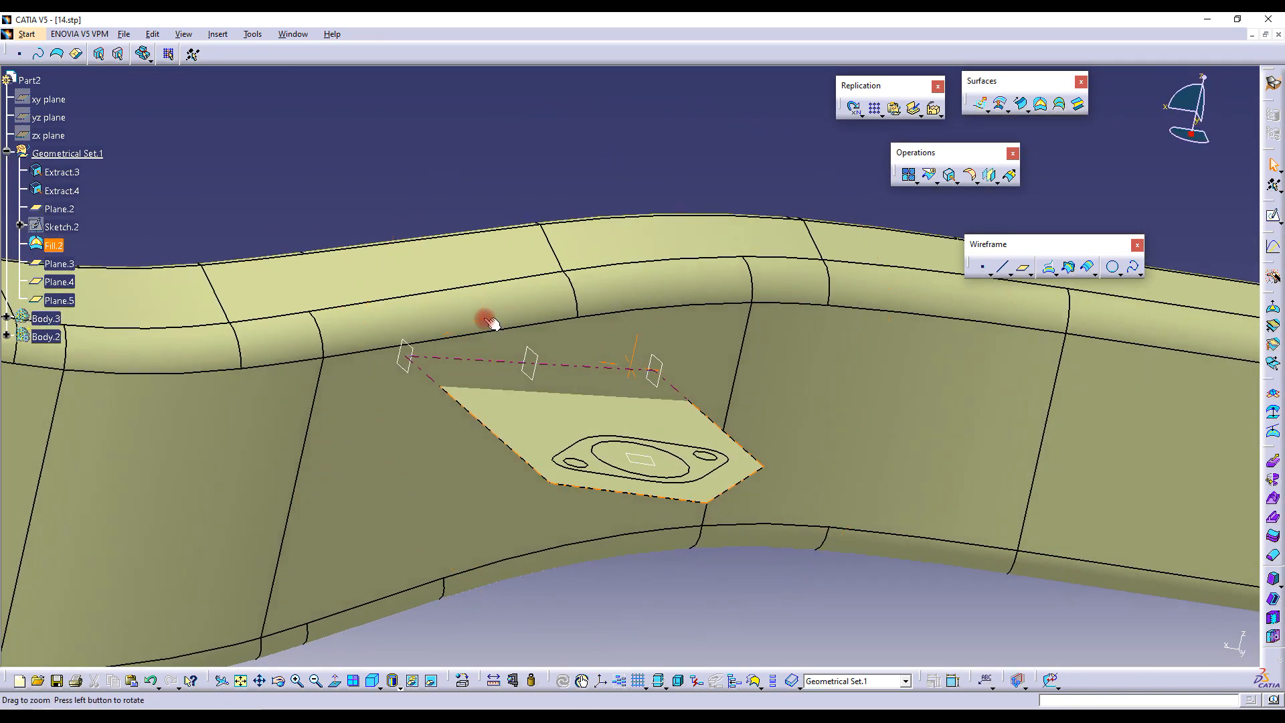
Start a sketch on the end plane Plane.5, flip its normal view, and cut the part by the sketch plane
click(408, 358)
click(1273, 218)
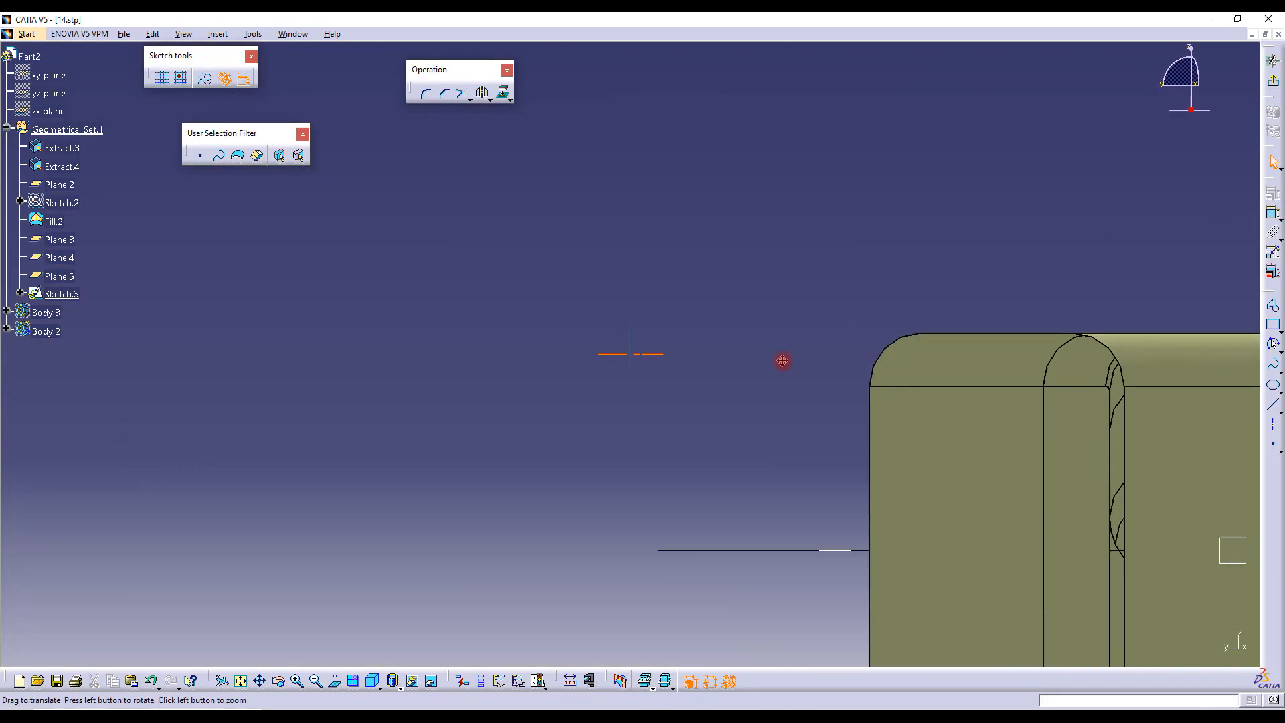
mouse_move(783, 361)
middle_down()
mouse_move(686, 476)
mouse_move(680, 396)
mouse_move(821, 399)
mouse_move(628, 450)
middle_up()
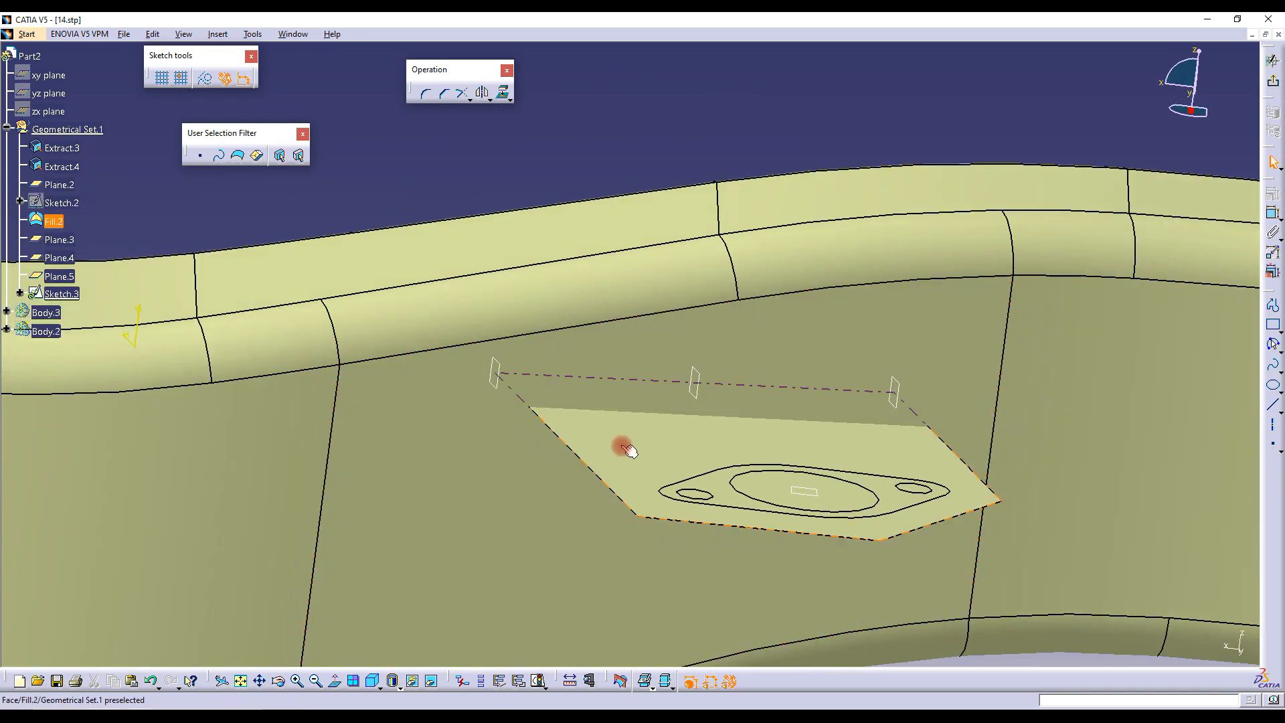
click(336, 681)
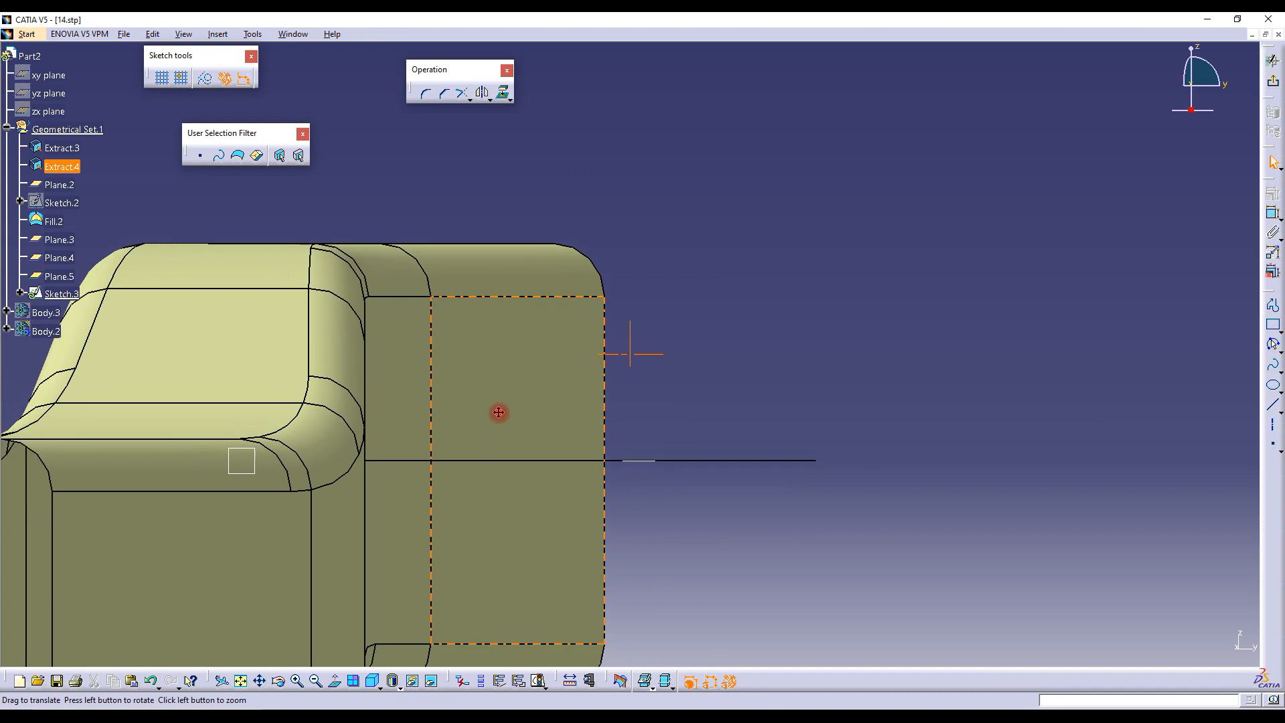
middle_drag(499, 412, 536, 358)
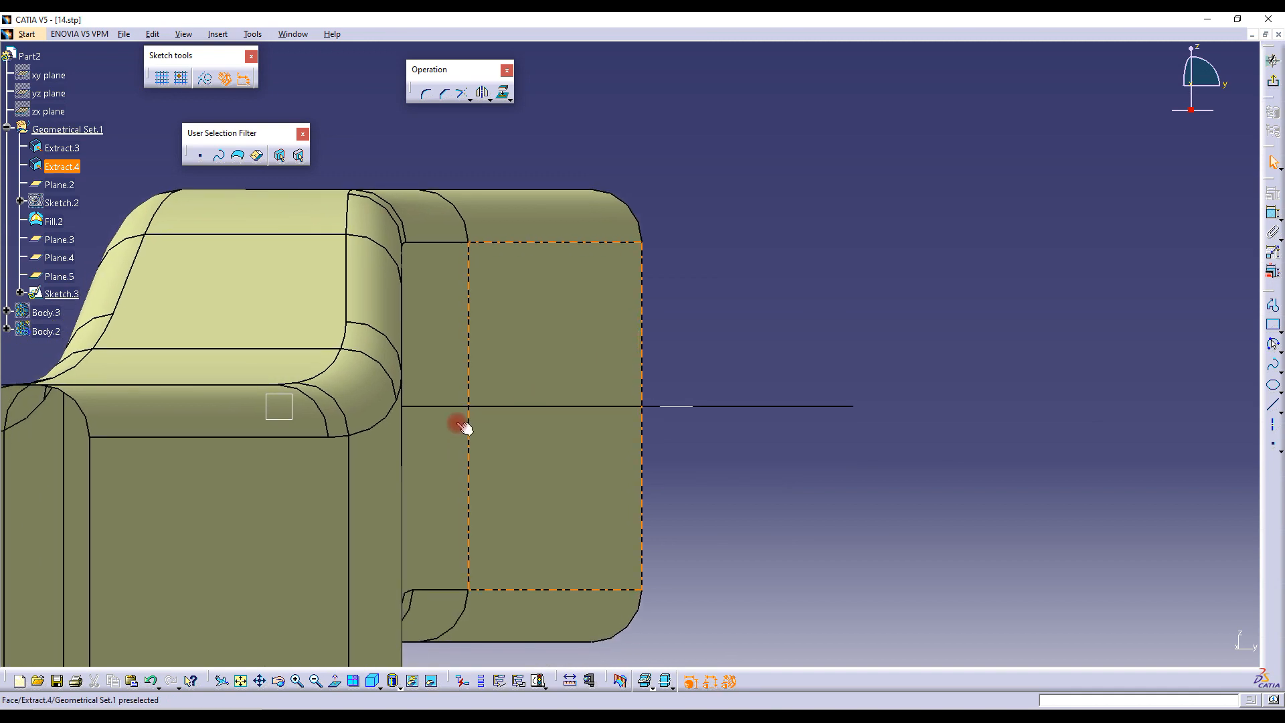
click(621, 681)
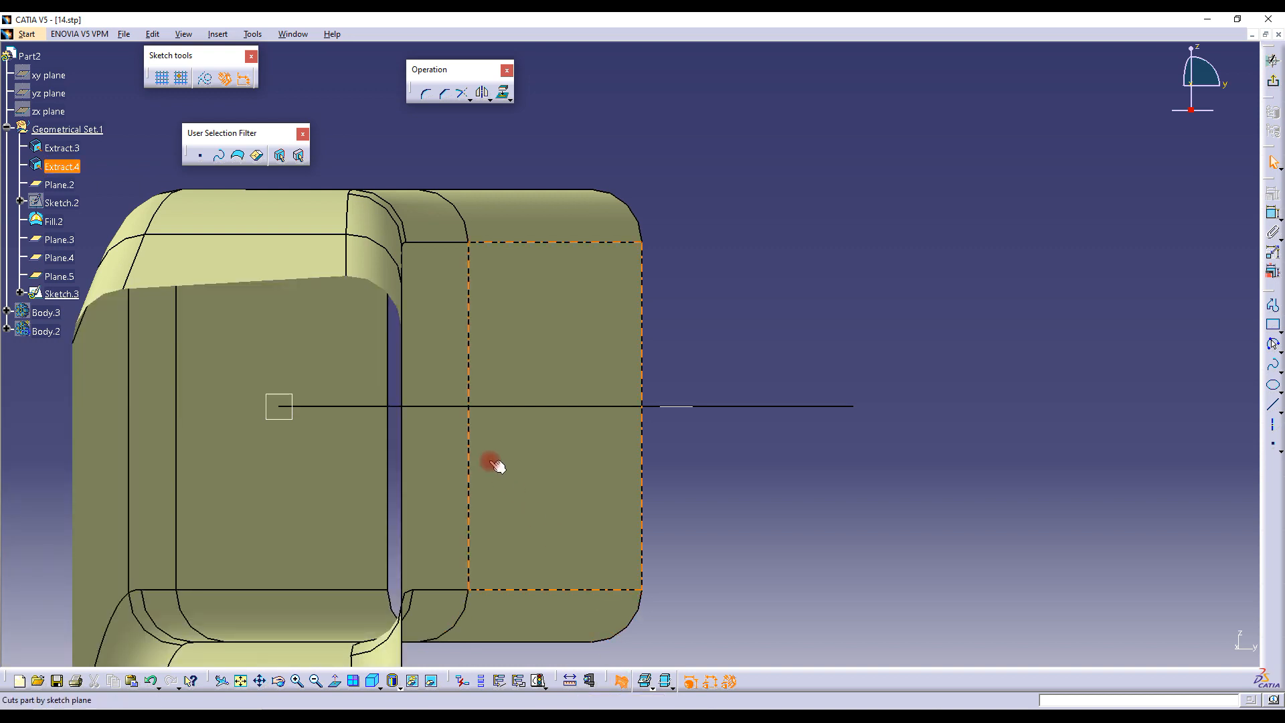
middle_drag(378, 355, 544, 350)
click(467, 167)
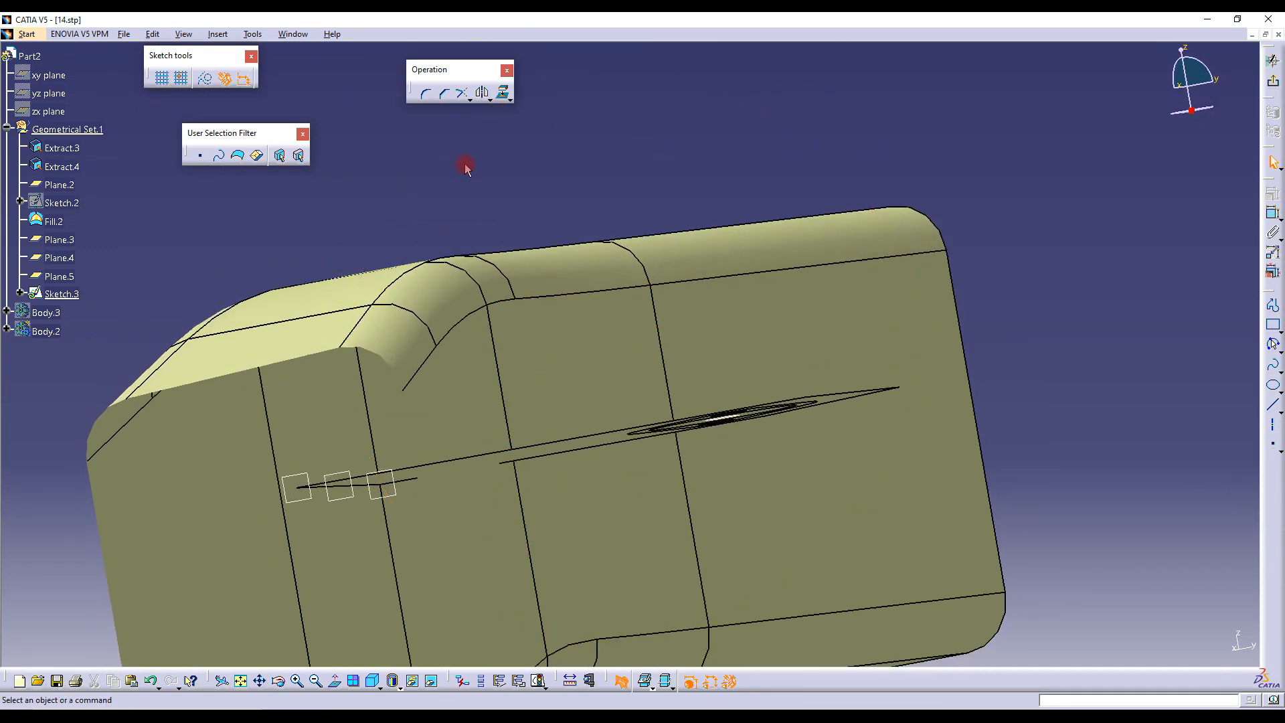
Sketch a profile of a horizontal line about 22 mm long above the fill surface and a line sloping down to it
click(1272, 305)
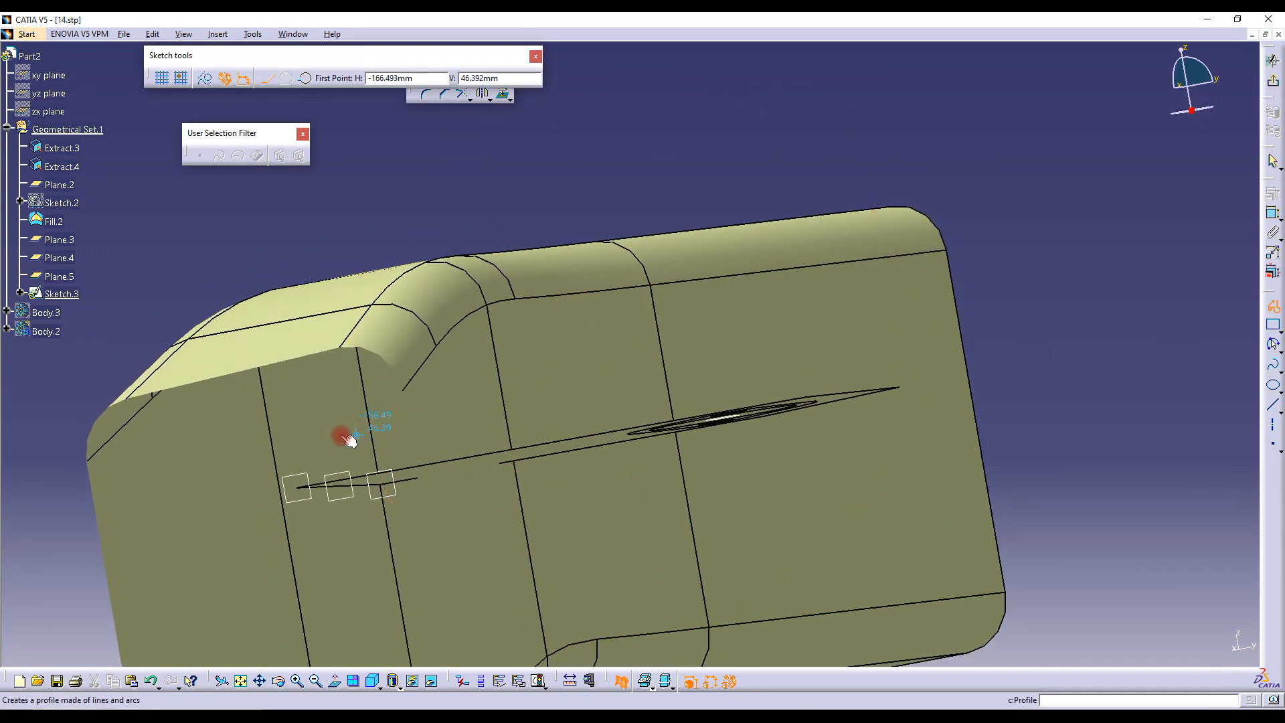
click(288, 432)
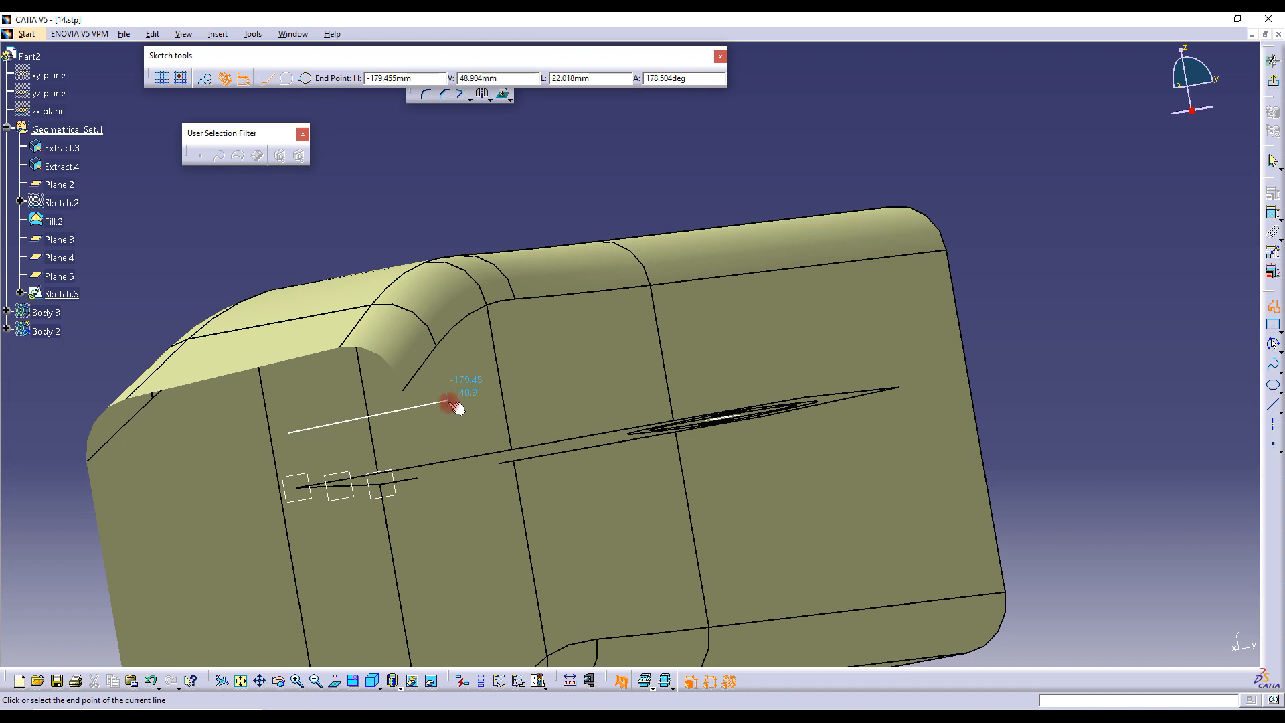
click(449, 405)
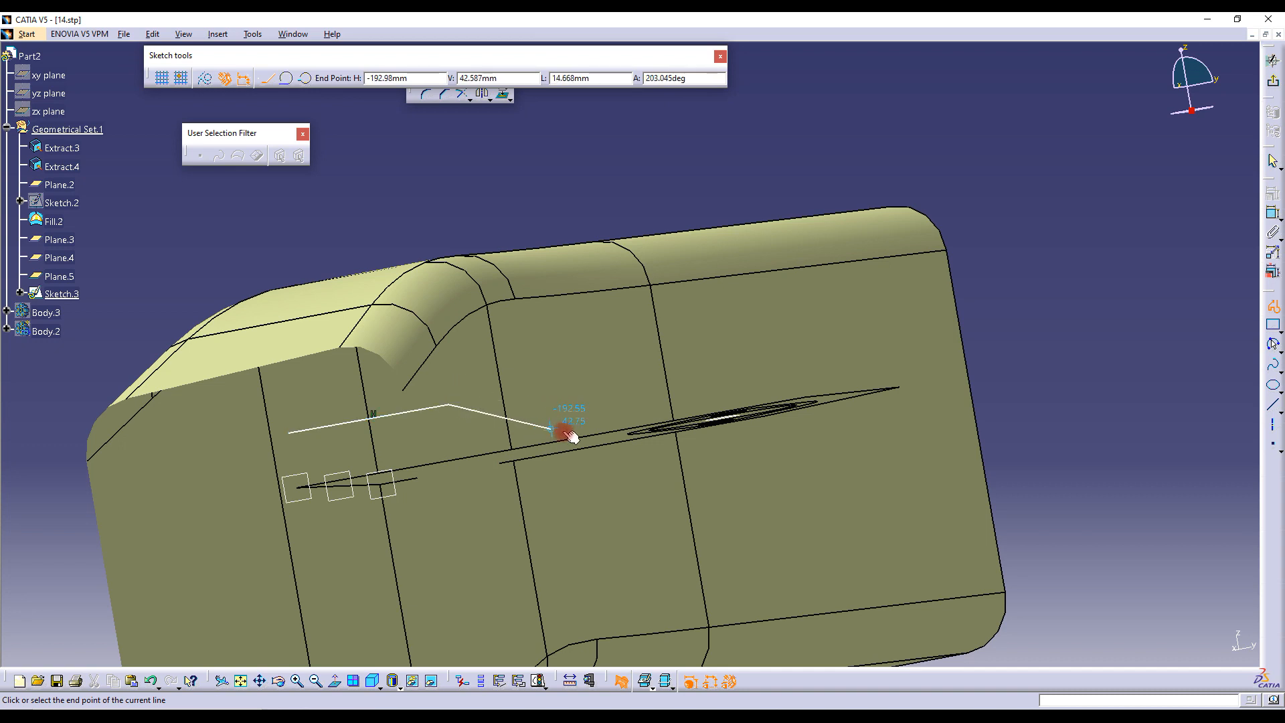
click(590, 436)
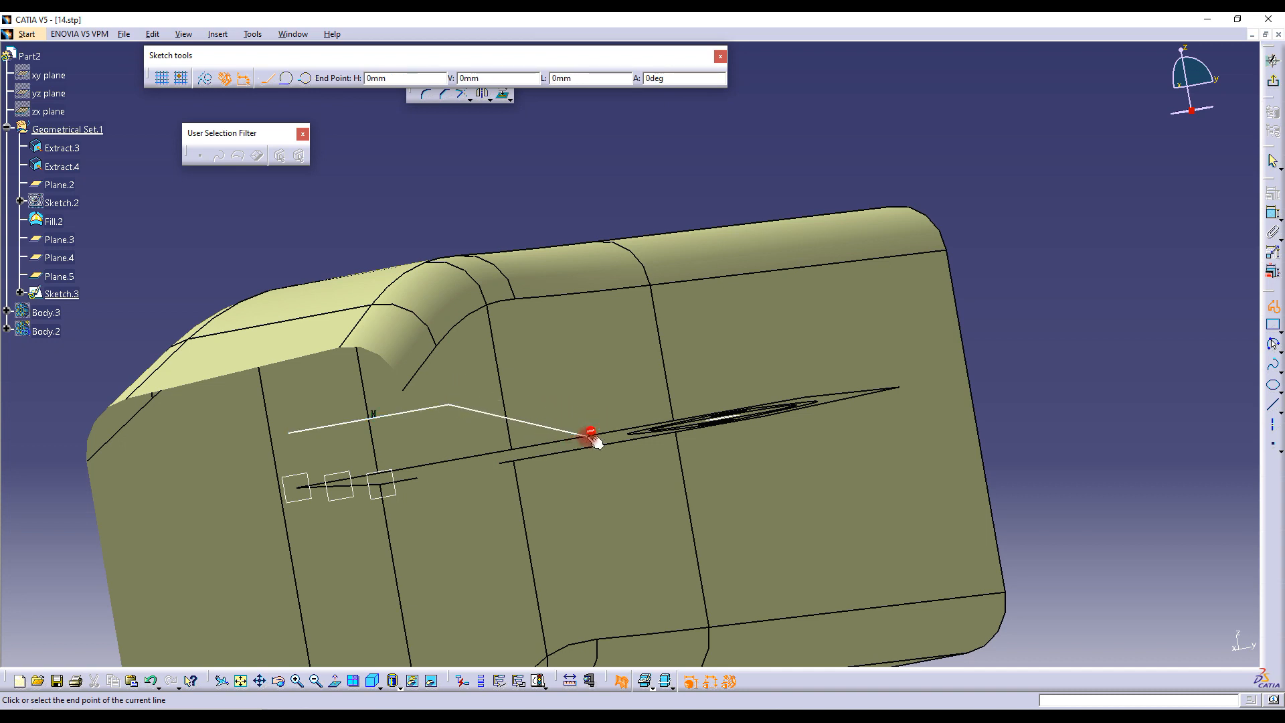
key(Escape)
key(Escape)
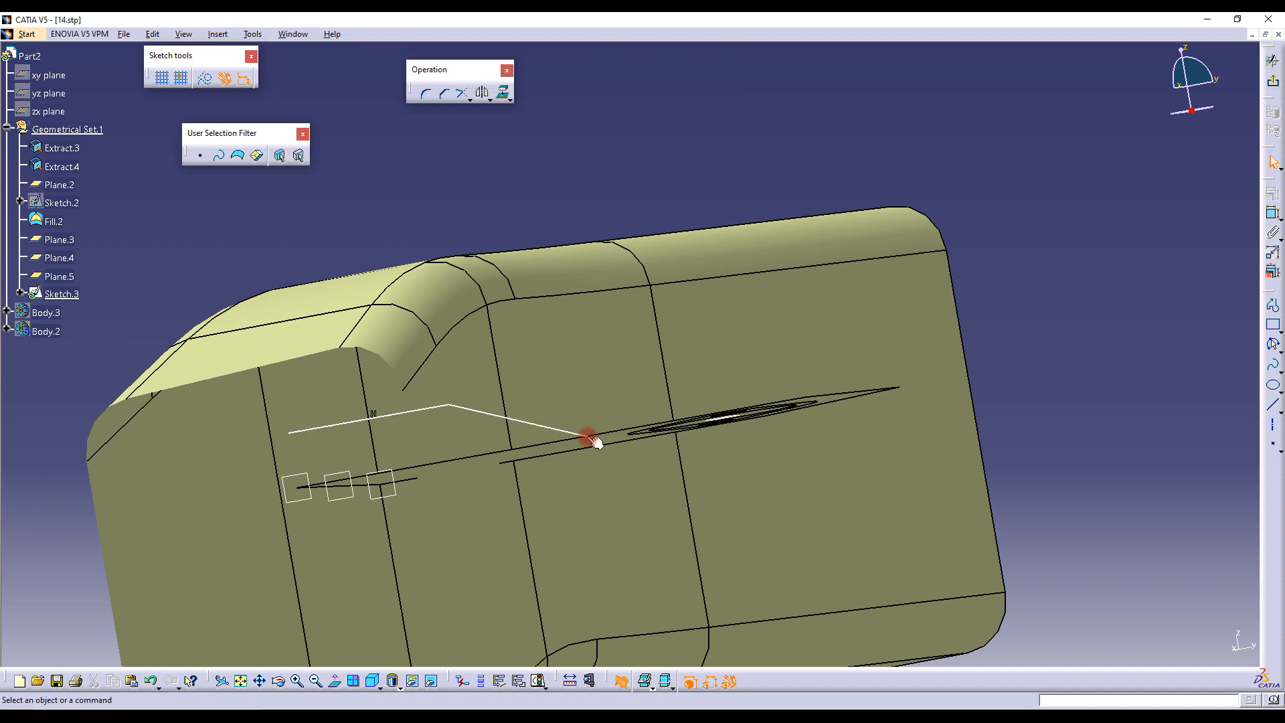
Reposition the profile's horizontal line and constrain the sloping line's lower endpoint coincident with the fill surface
click(334, 681)
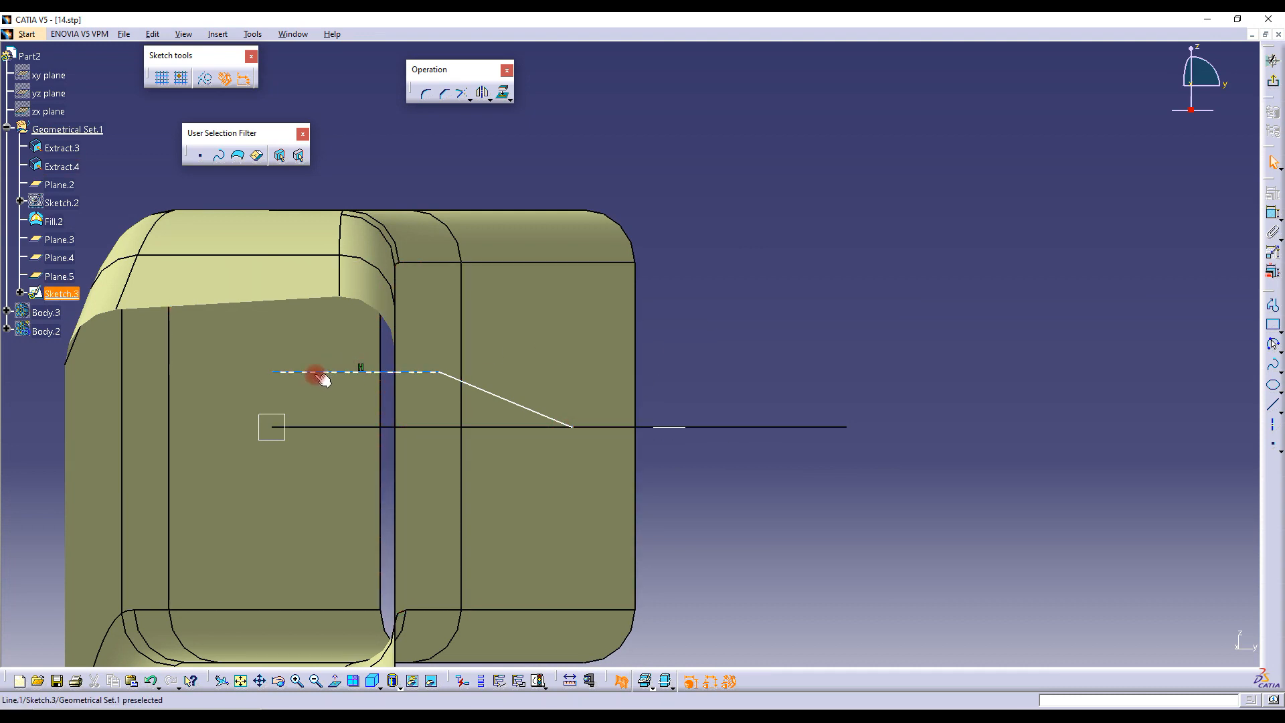
mouse_move(349, 380)
mouse_down()
mouse_move(425, 367)
mouse_move(386, 365)
mouse_up()
click(504, 392)
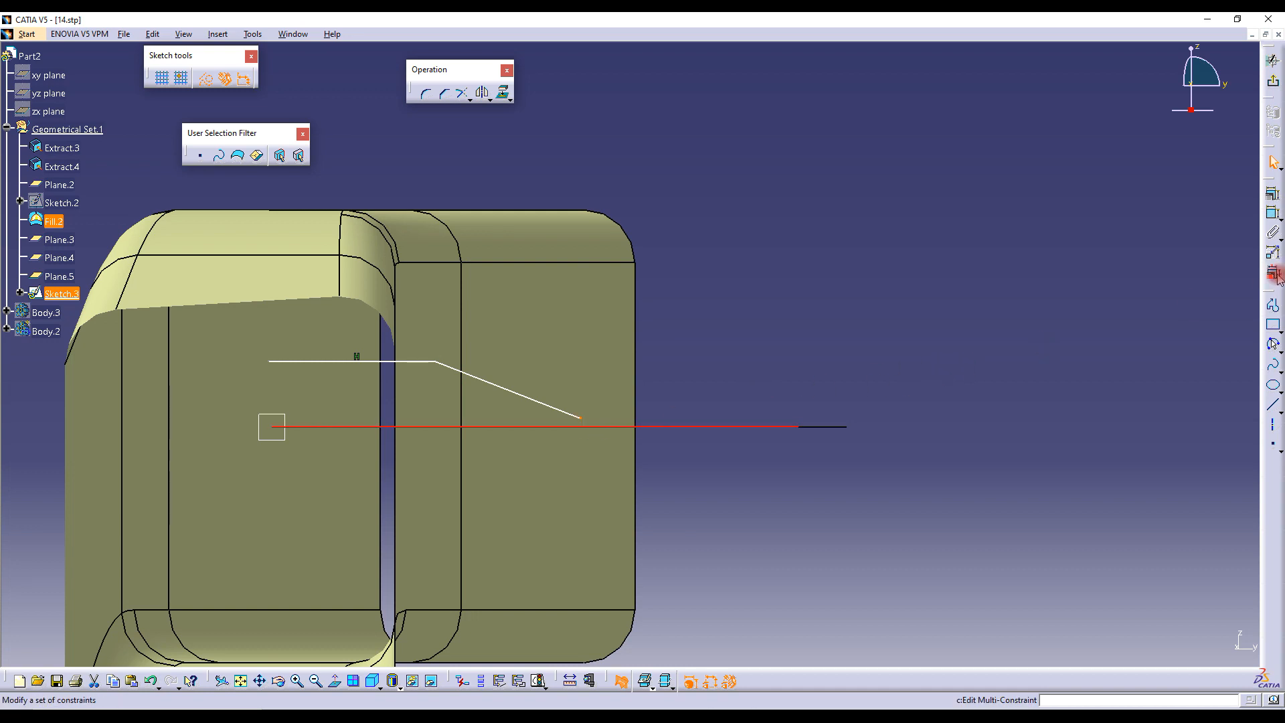
click(1274, 212)
click(1200, 518)
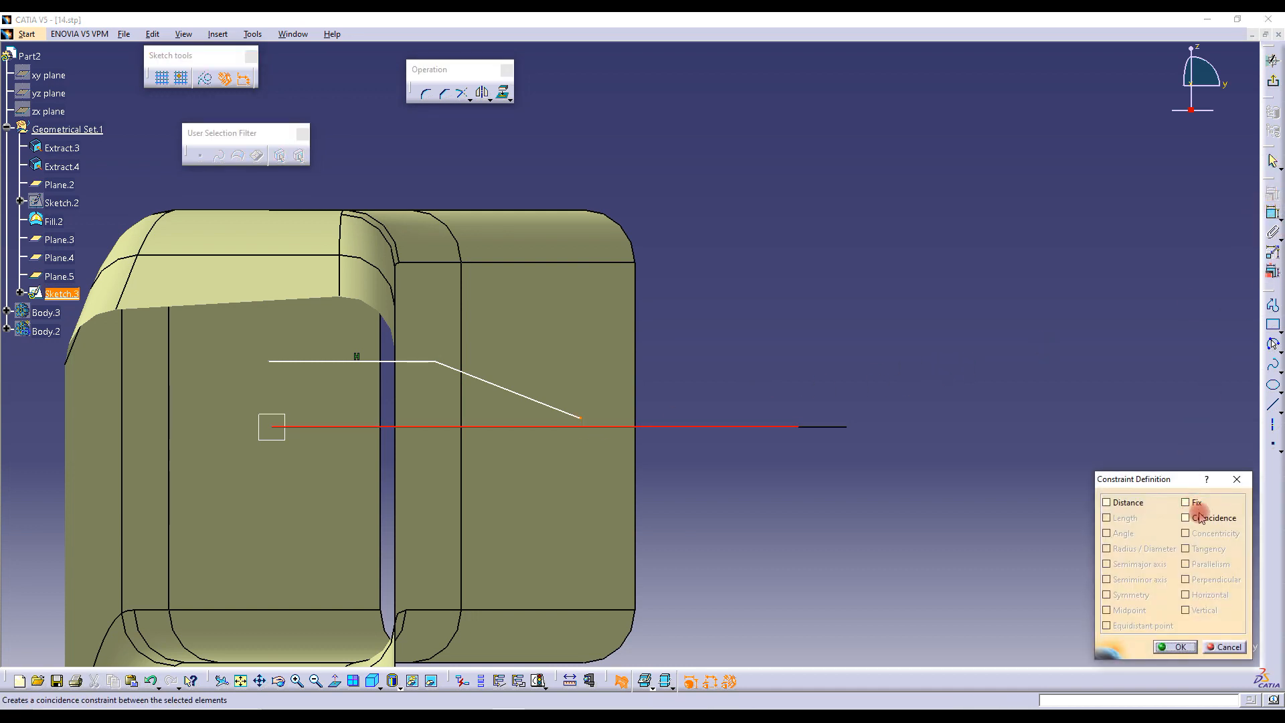
click(1181, 648)
Dimension the horizontal line's offset from the fill surface, set it to 8 mm, and exit the sketch
click(1274, 213)
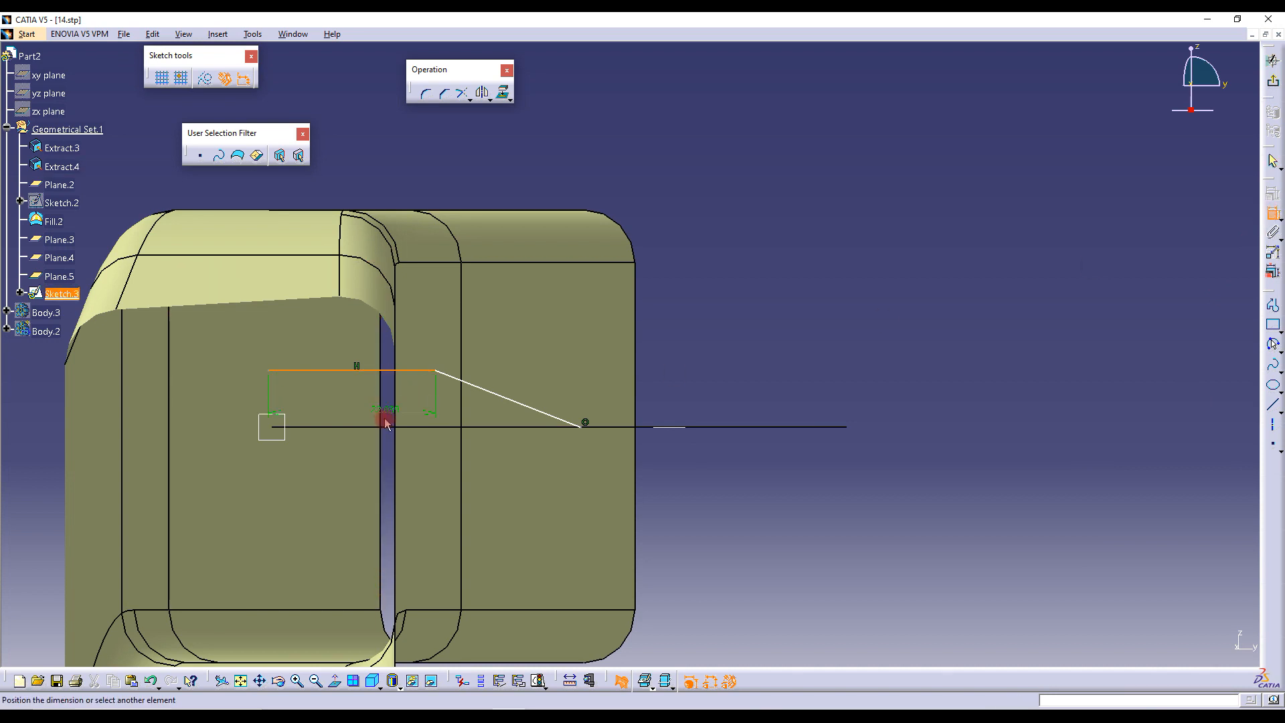
click(387, 428)
click(53, 402)
double_click(53, 400)
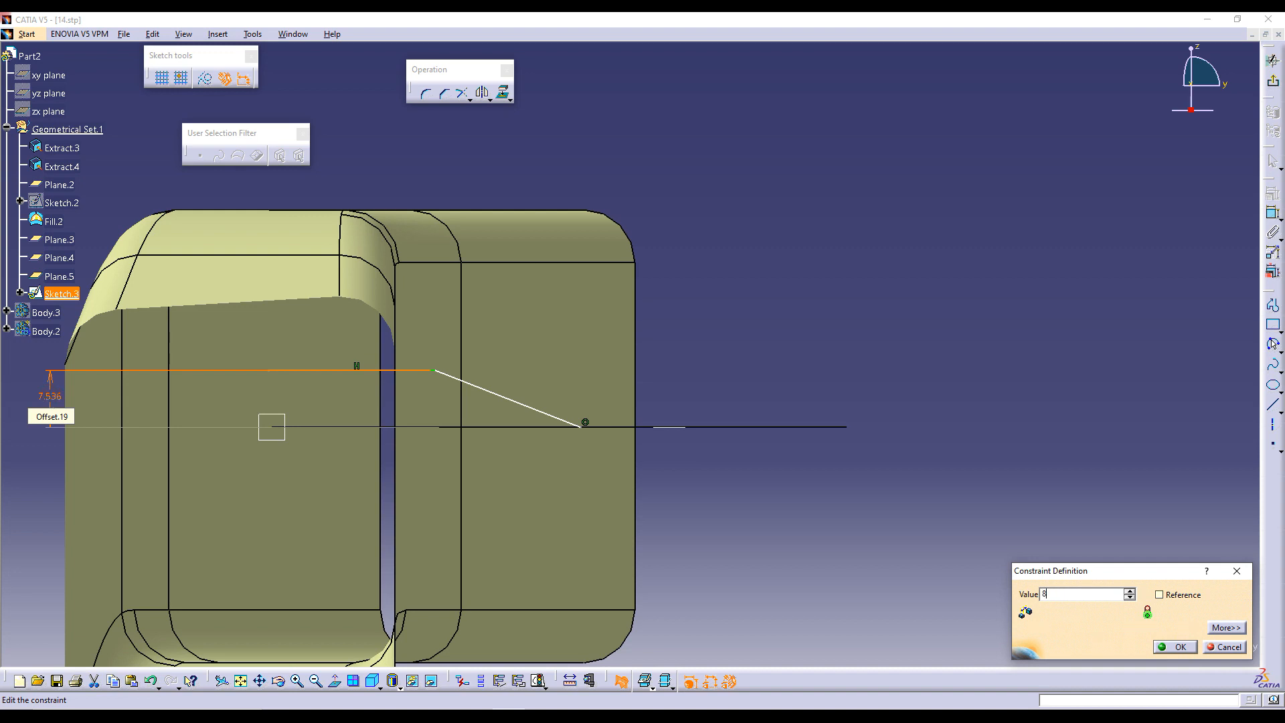
text(8)
key(Return)
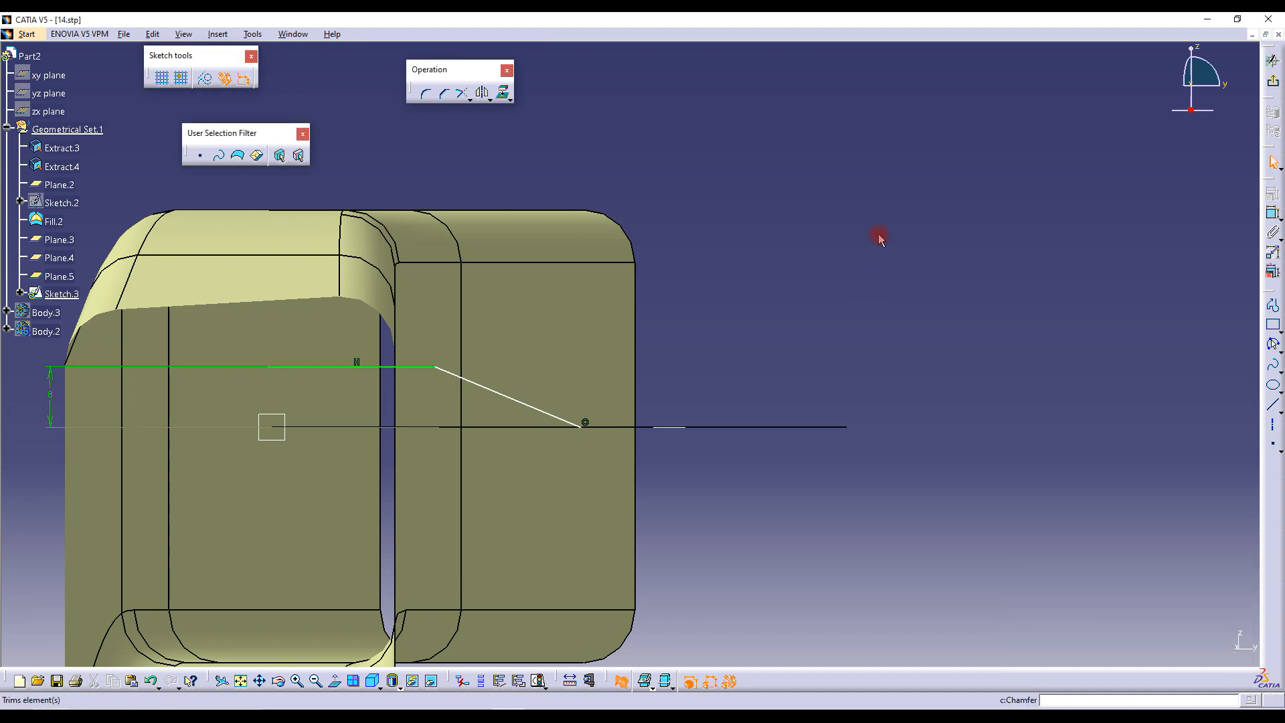
click(1275, 79)
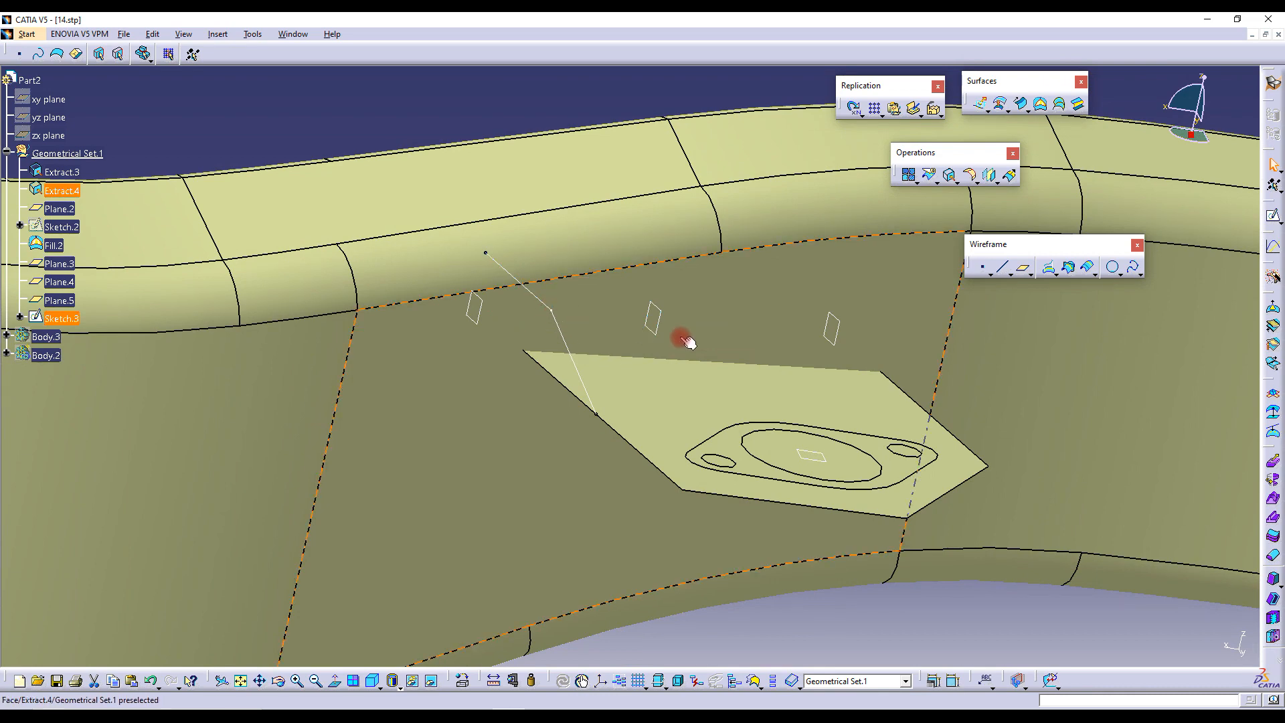
middle_drag(721, 349, 550, 372)
click(1272, 215)
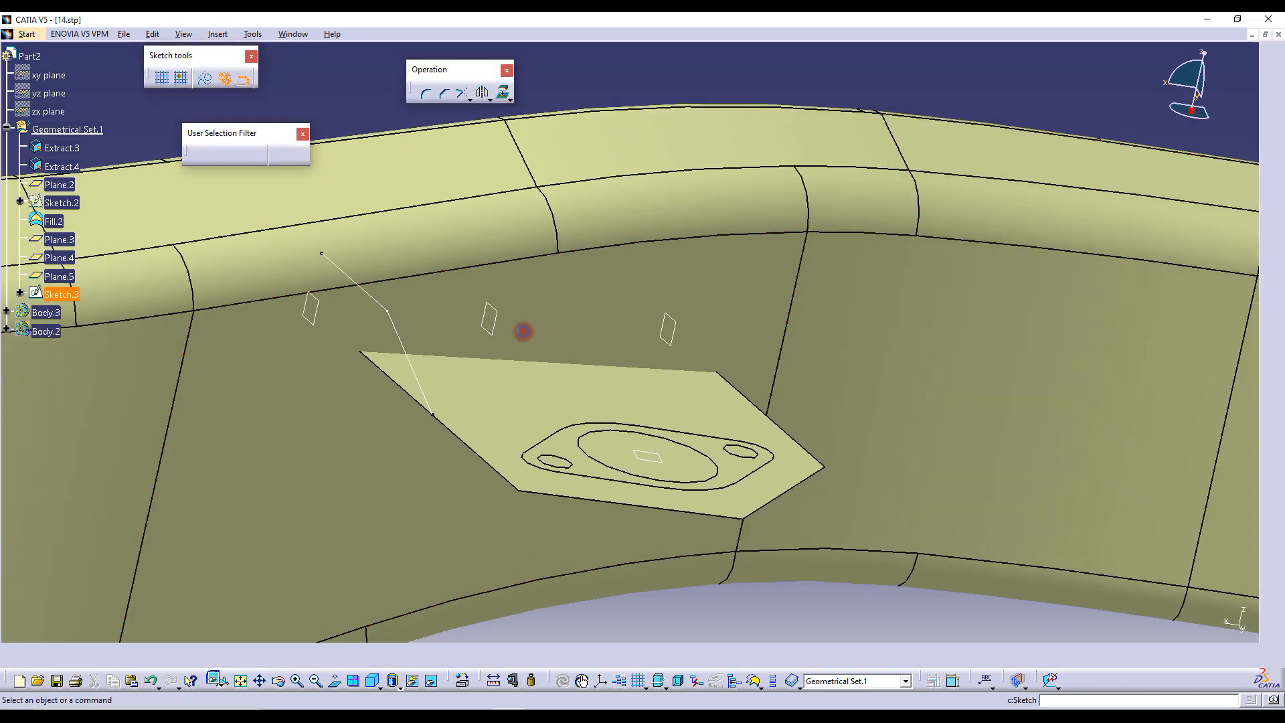
click(1272, 80)
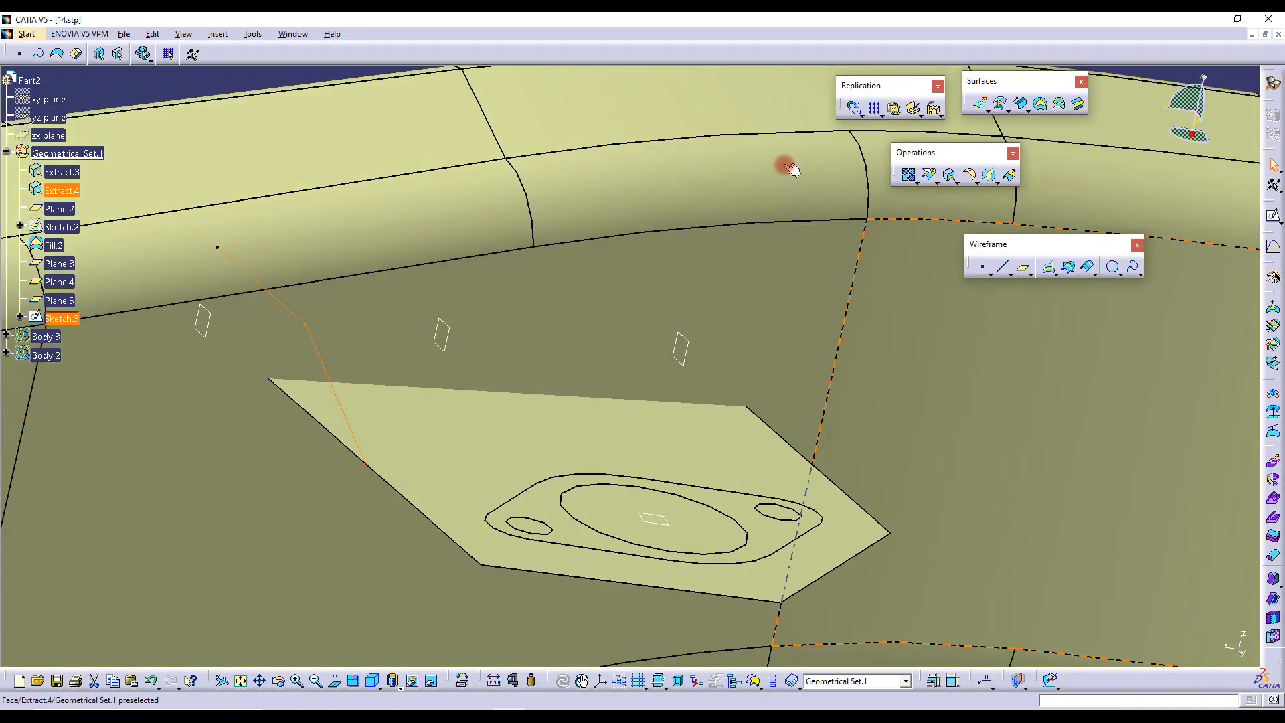
Start a sketch on the middle normal plane Plane.3 and cut the part by the sketch plane
click(255, 72)
click(1272, 215)
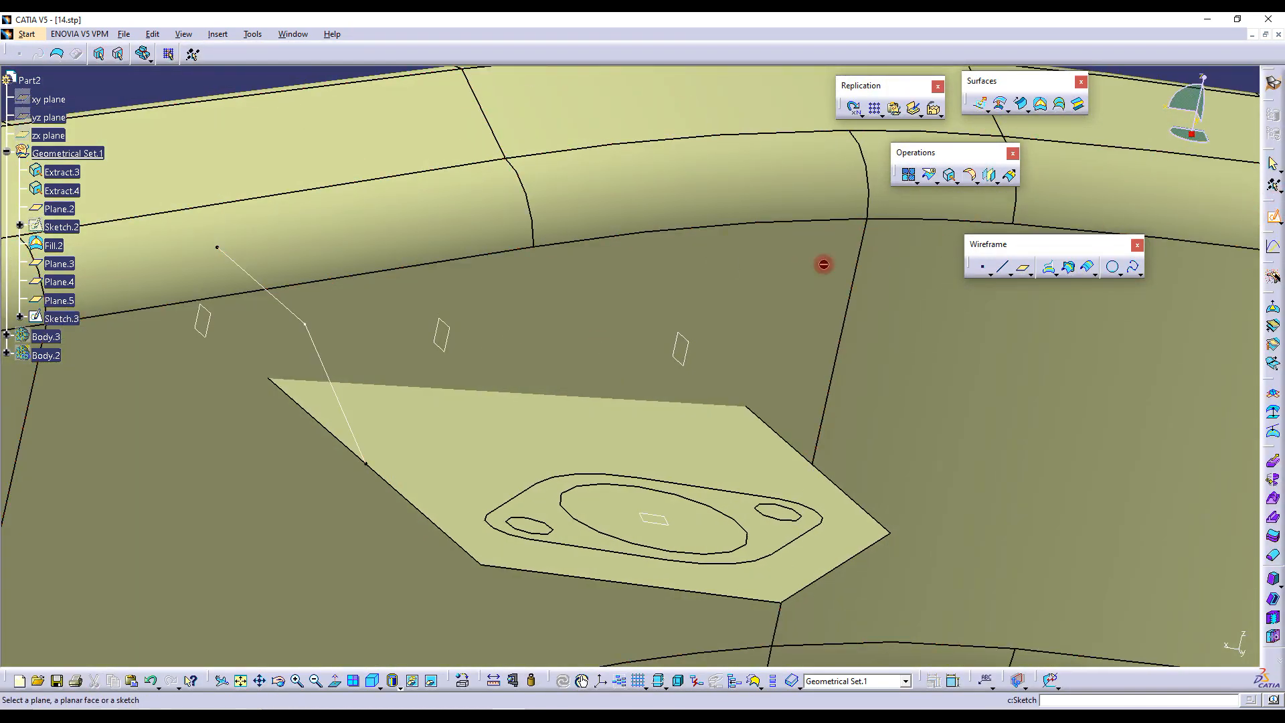
click(455, 334)
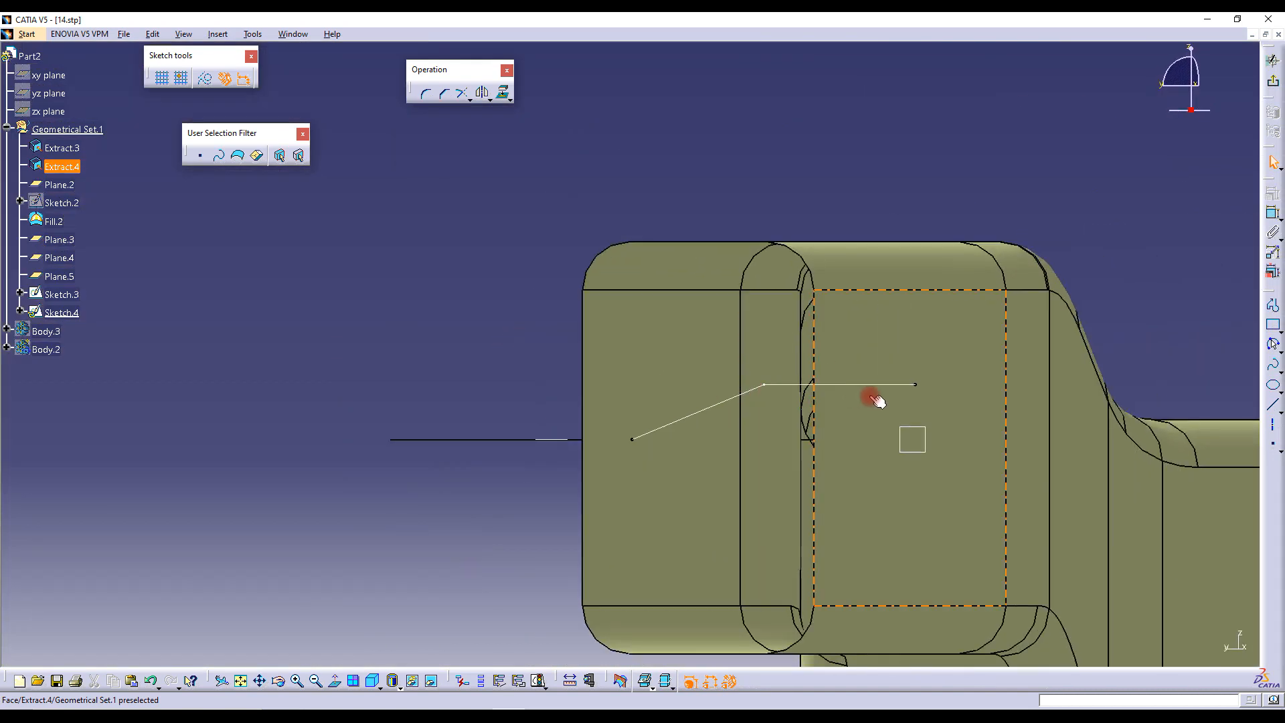
click(620, 680)
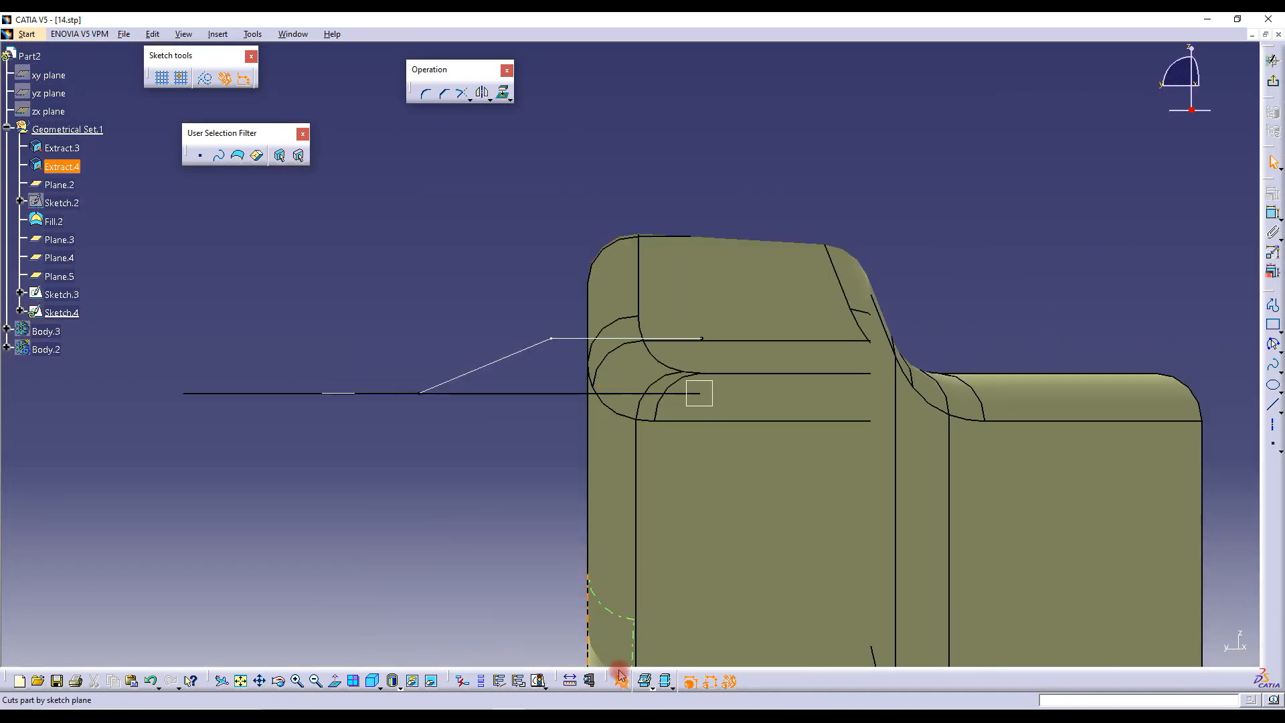
middle_drag(504, 409, 881, 400)
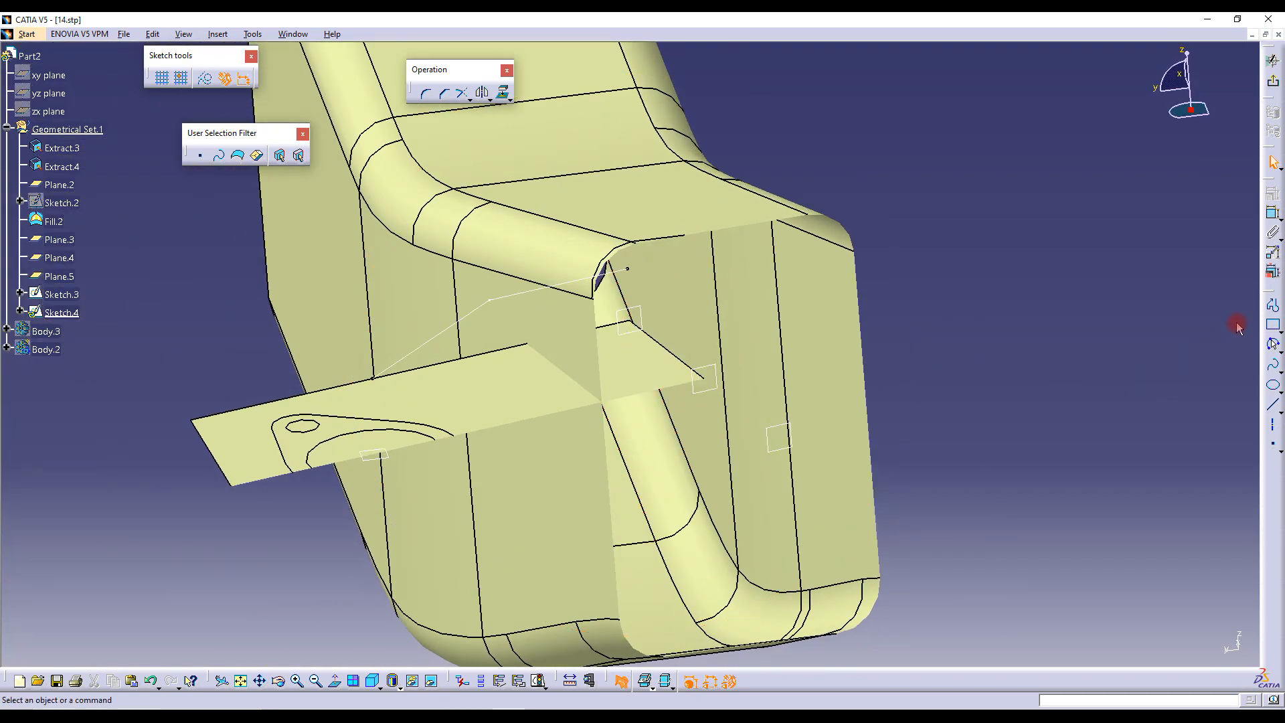
Sketch a two-line profile with one line sloping up from the fill surface and a second line continuing inward toward the tube
click(1274, 306)
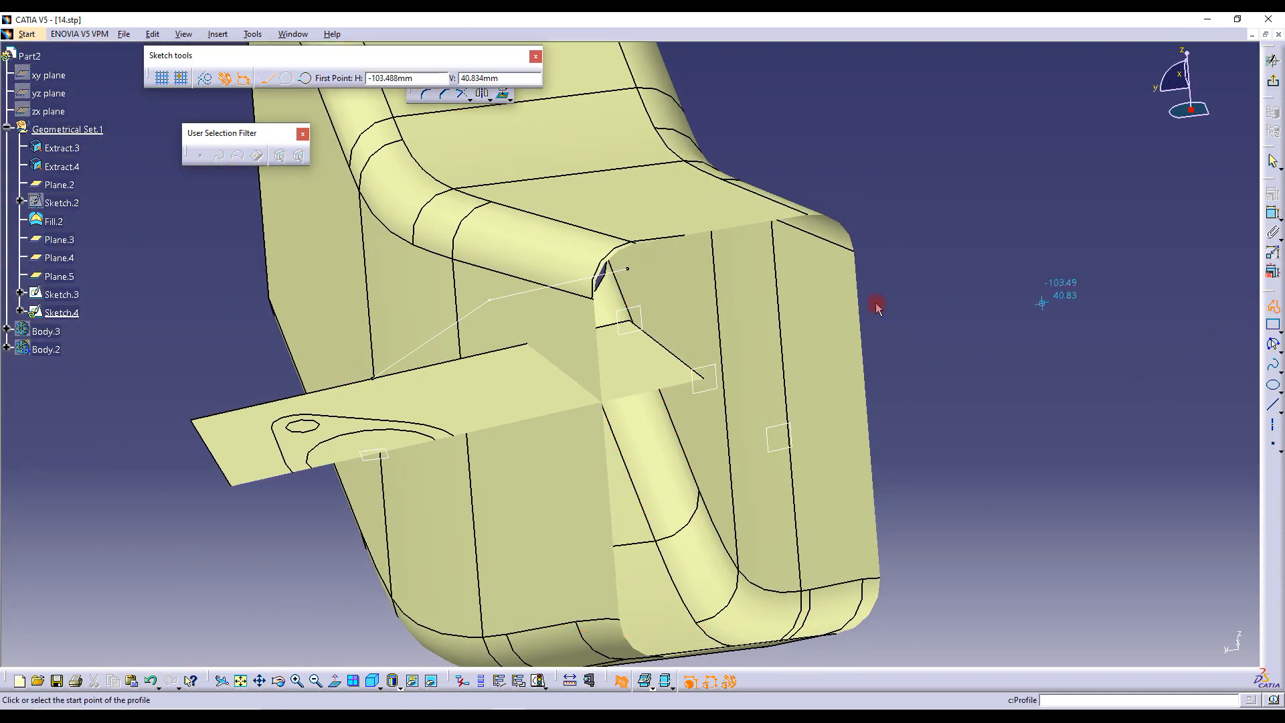
click(507, 423)
click(580, 358)
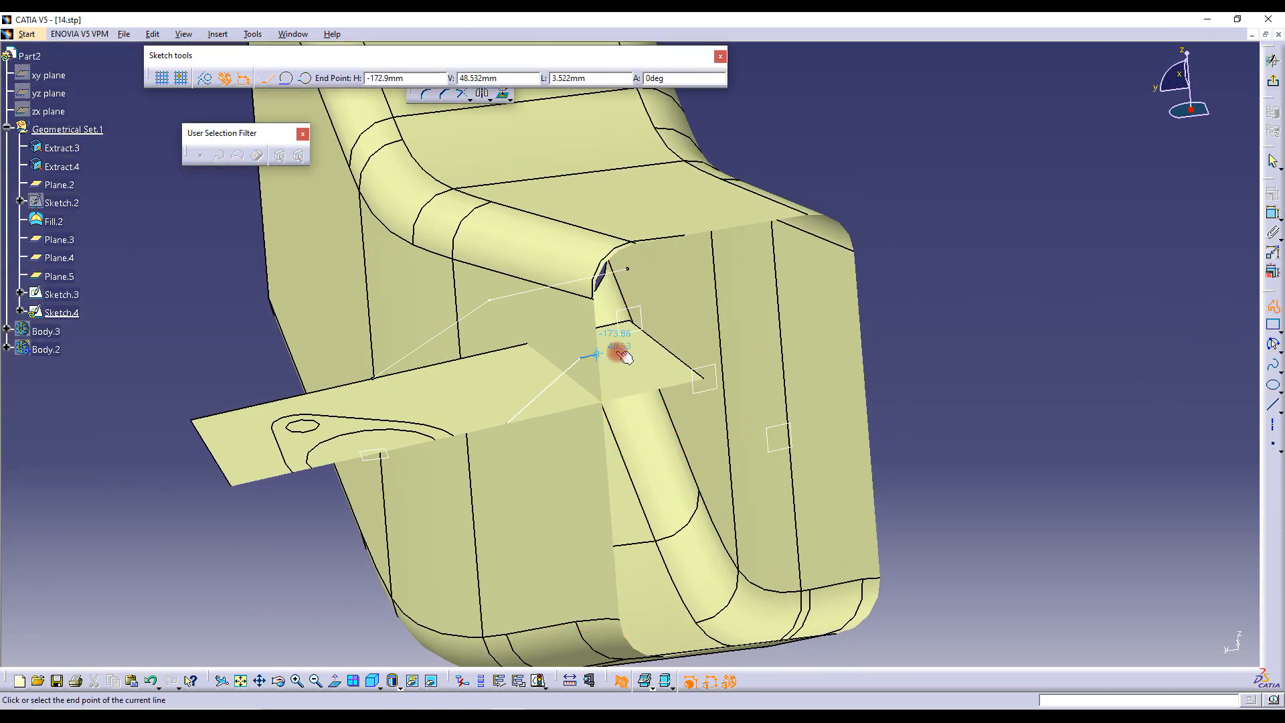
click(692, 342)
key(Escape)
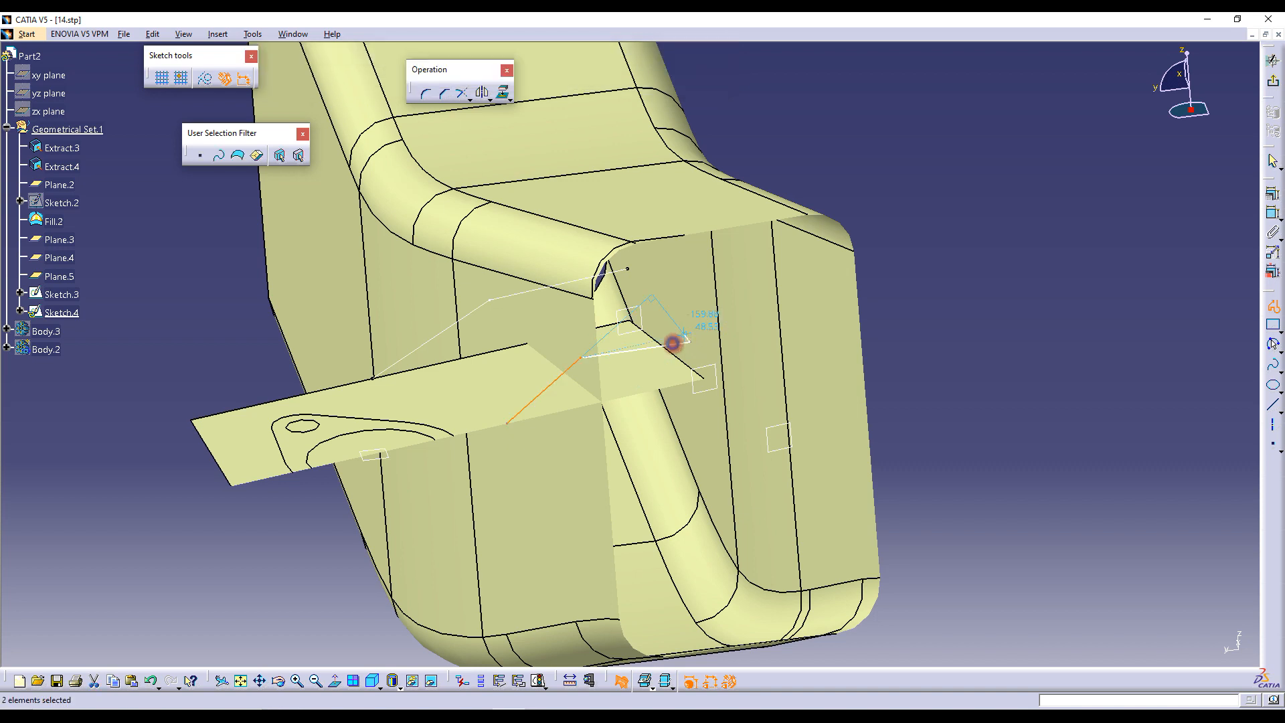
Apply a horizontal constraint to the profile's upper line
click(652, 349)
right_click(653, 351)
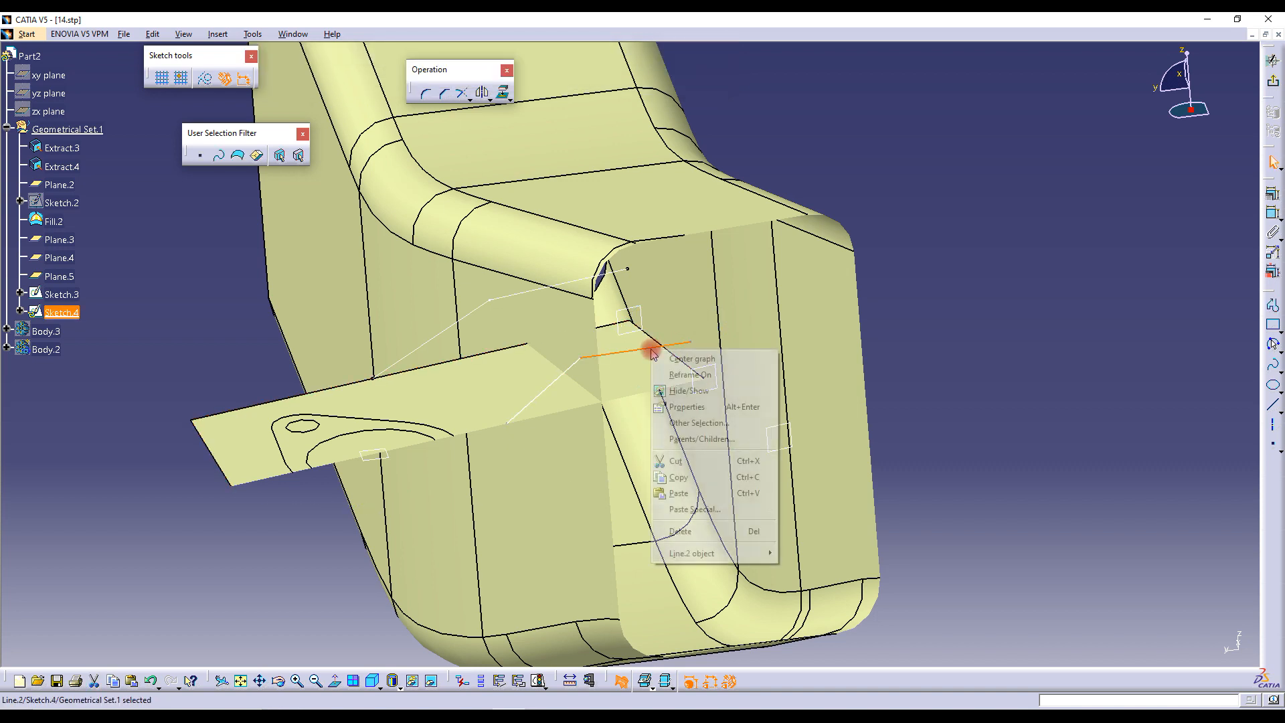
mouse_move(696, 553)
click(811, 587)
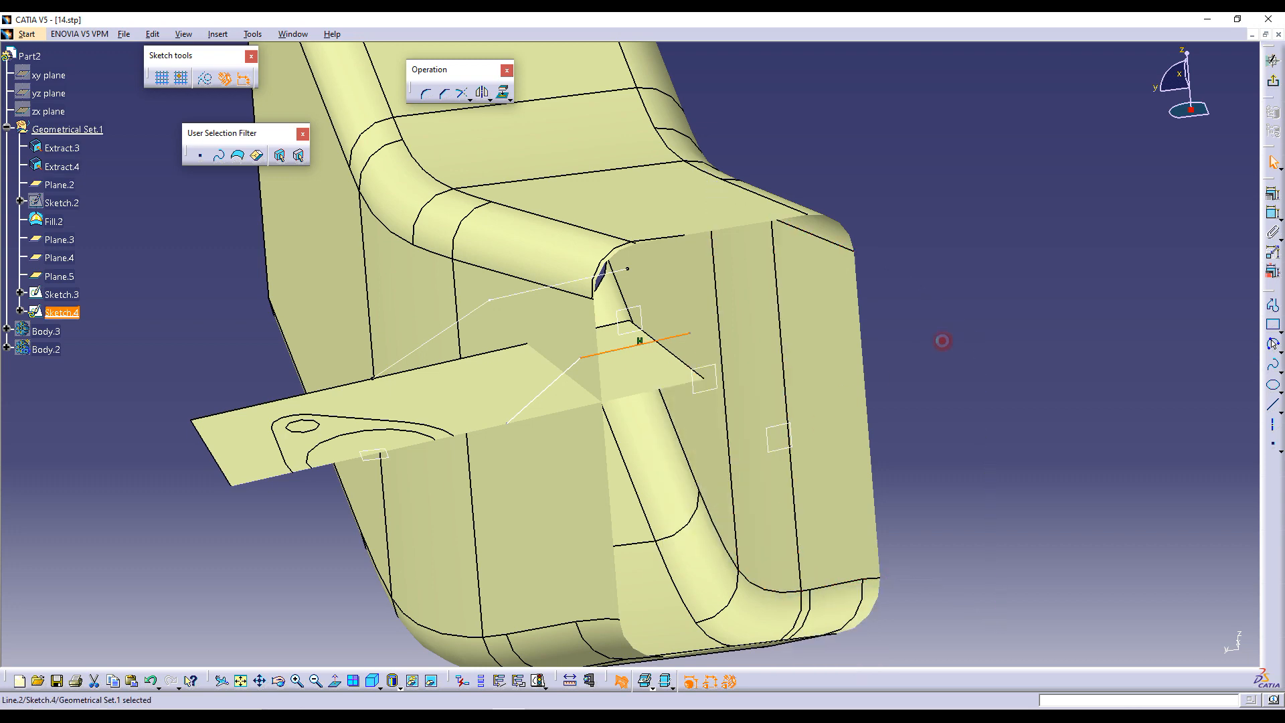
click(976, 321)
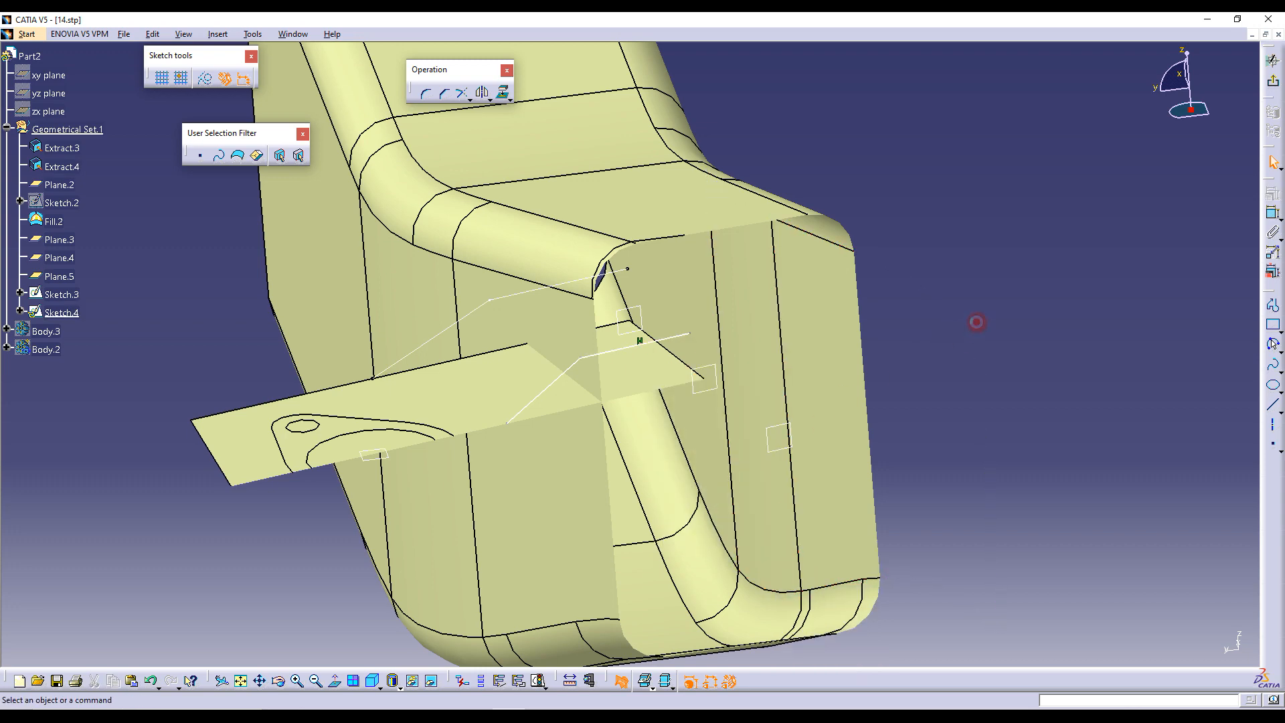
Reposition the sloping line's lower endpoint farther outward and constrain it coincident with the fill surface
click(335, 682)
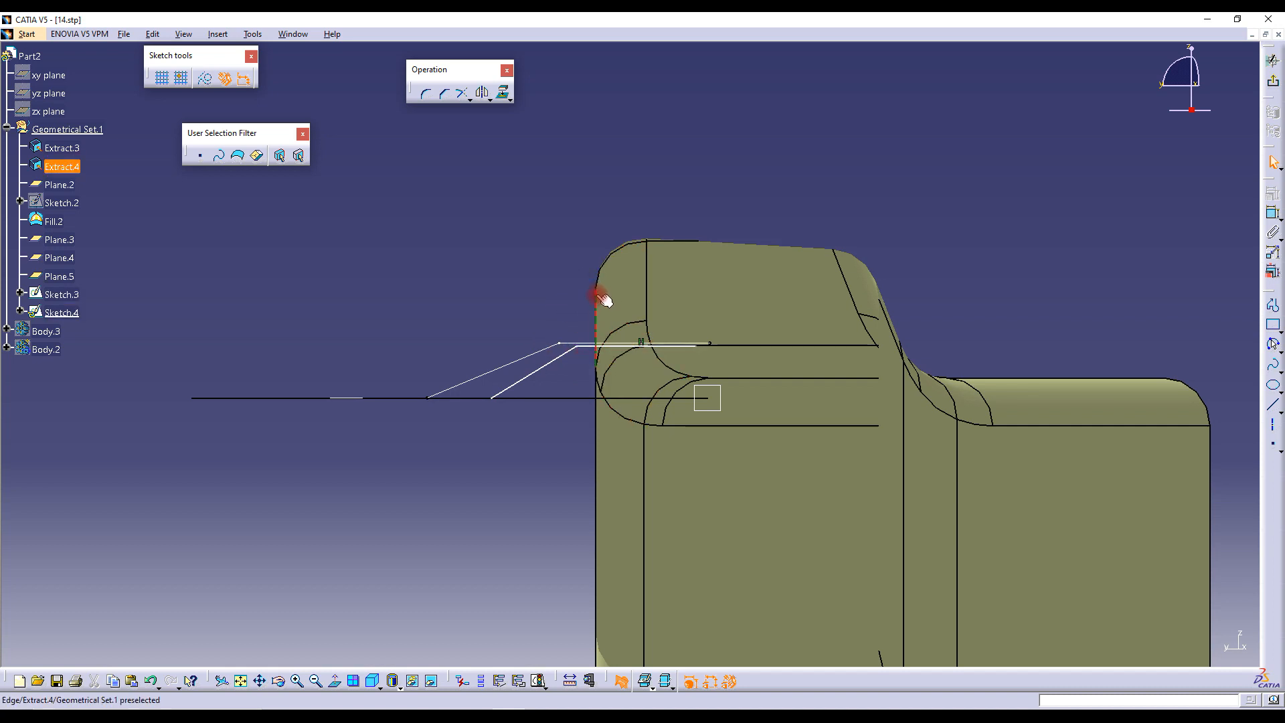
middle_drag(585, 308, 631, 339)
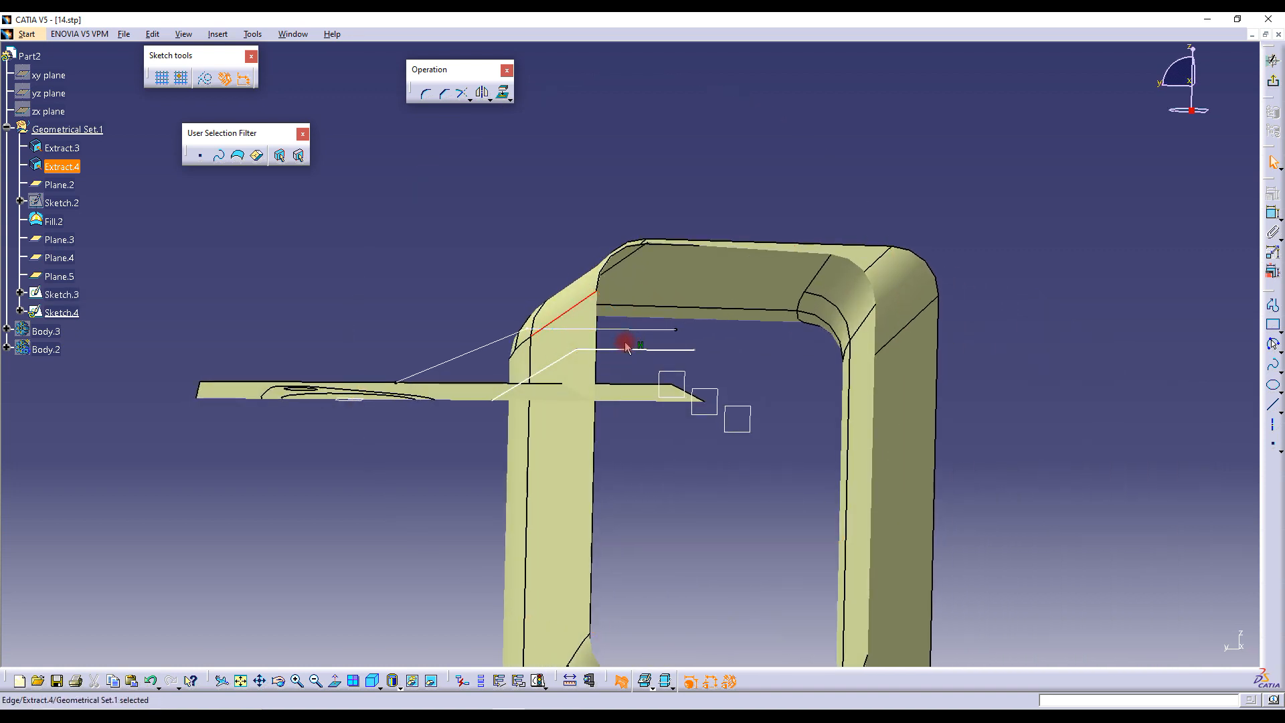
click(615, 318)
mouse_move(476, 395)
middle_down()
mouse_move(493, 411)
mouse_move(470, 430)
middle_up()
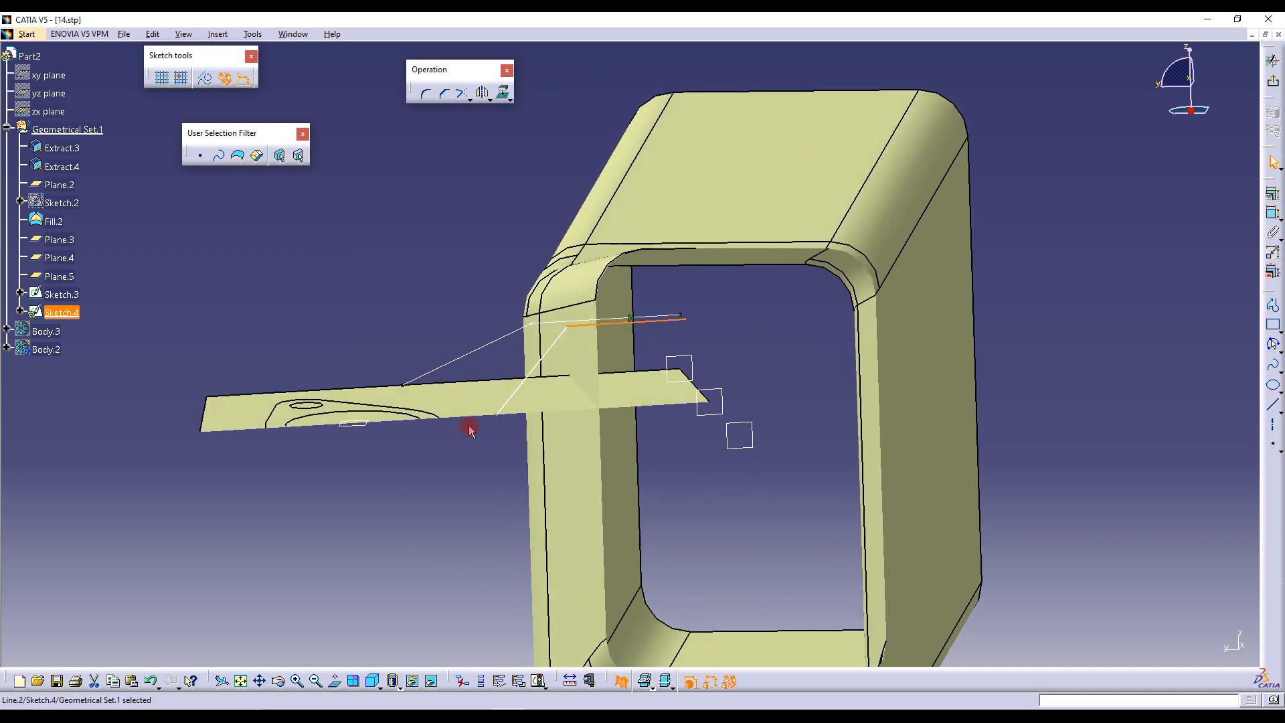
click(445, 423)
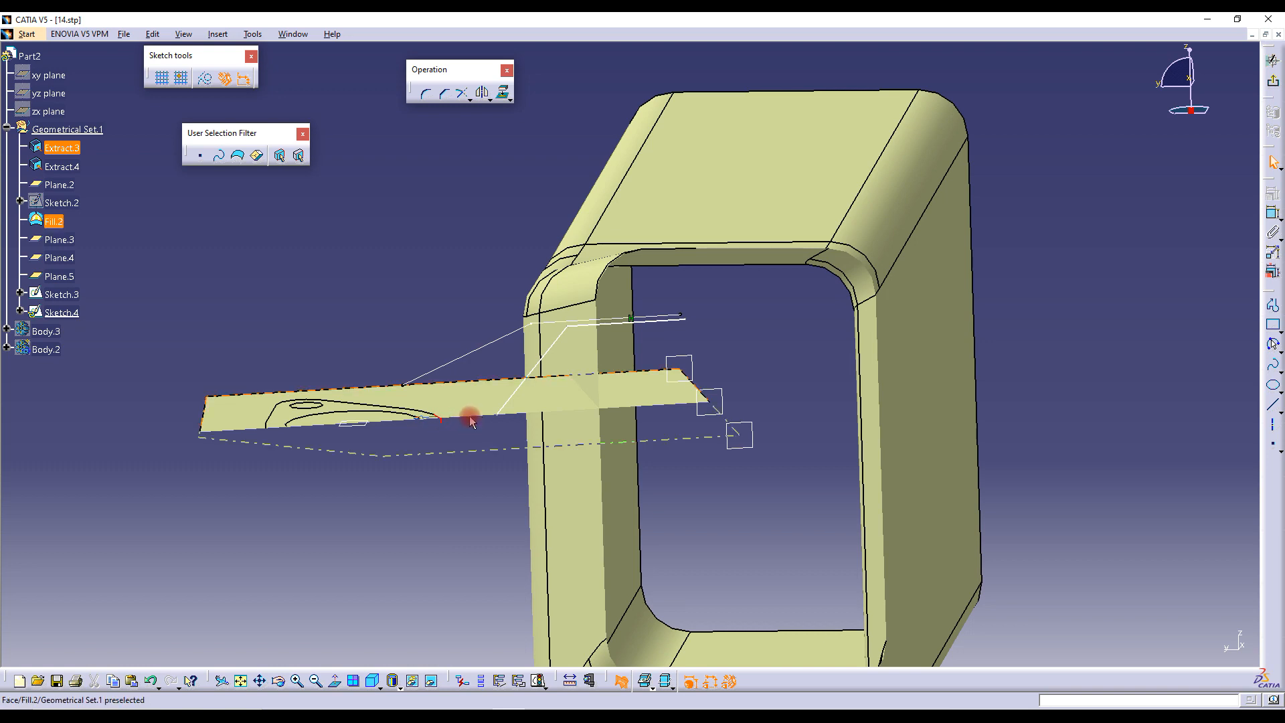
click(507, 412)
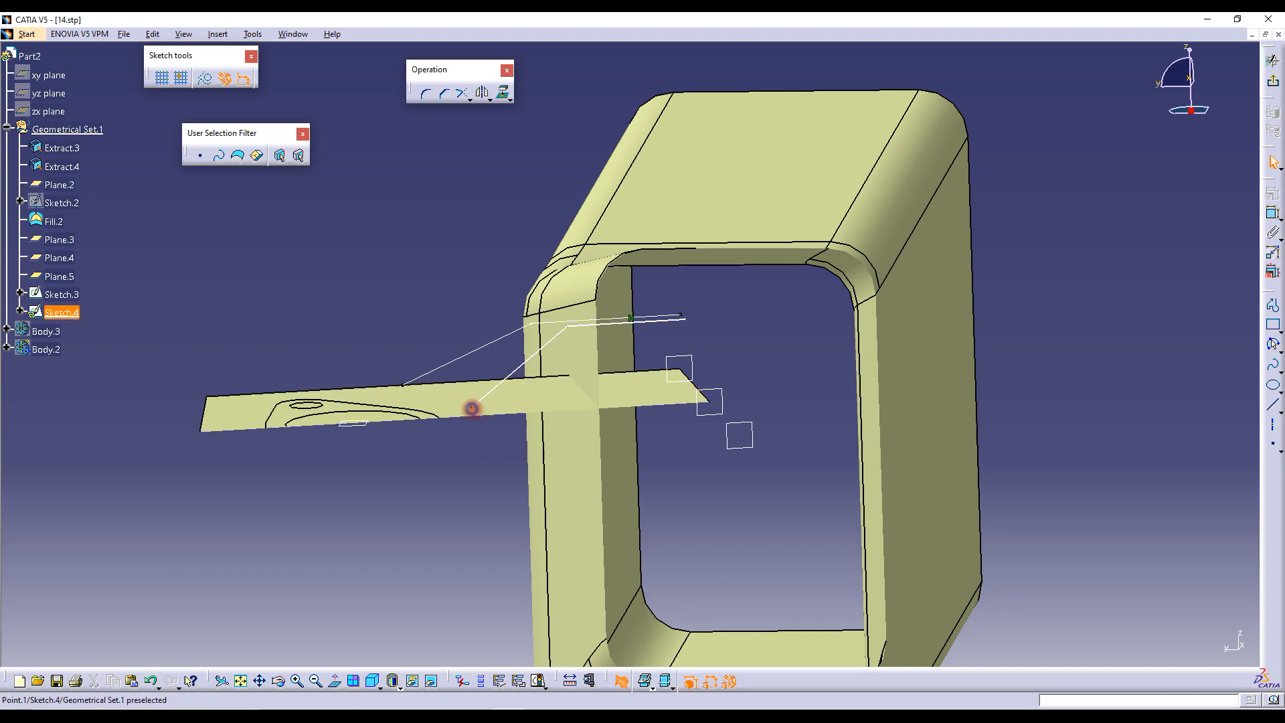
click(457, 408)
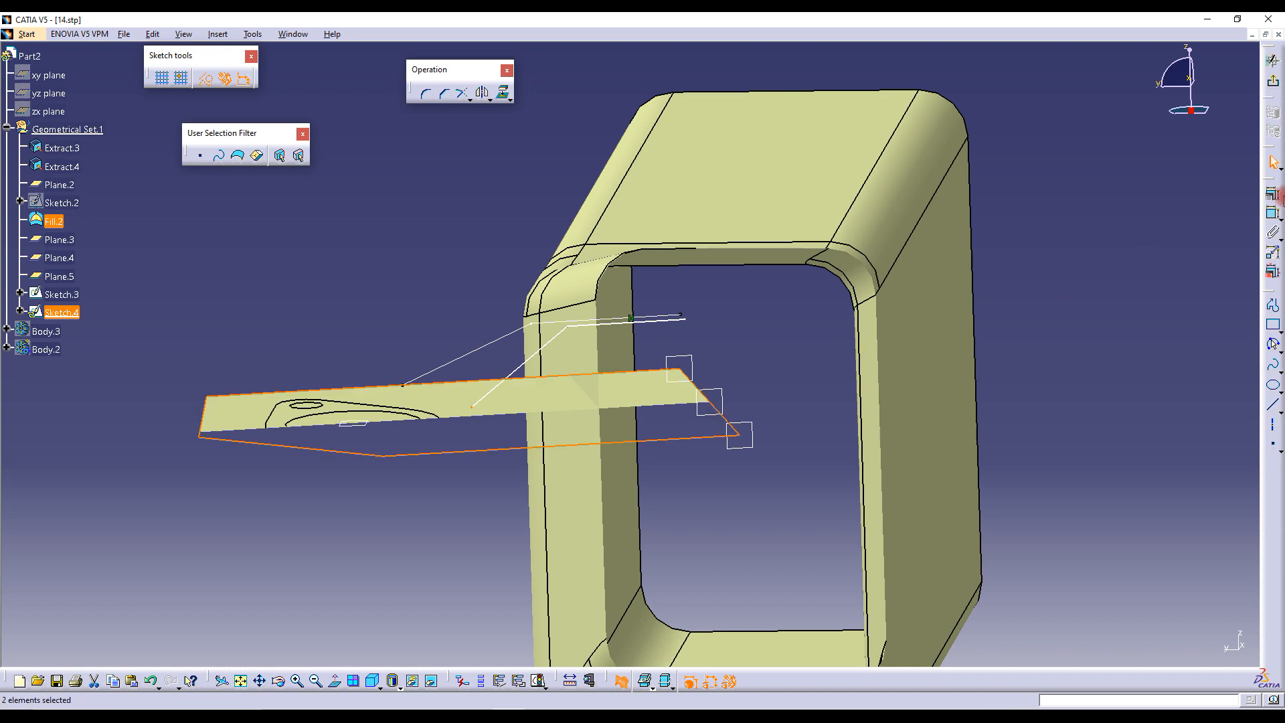
click(1273, 194)
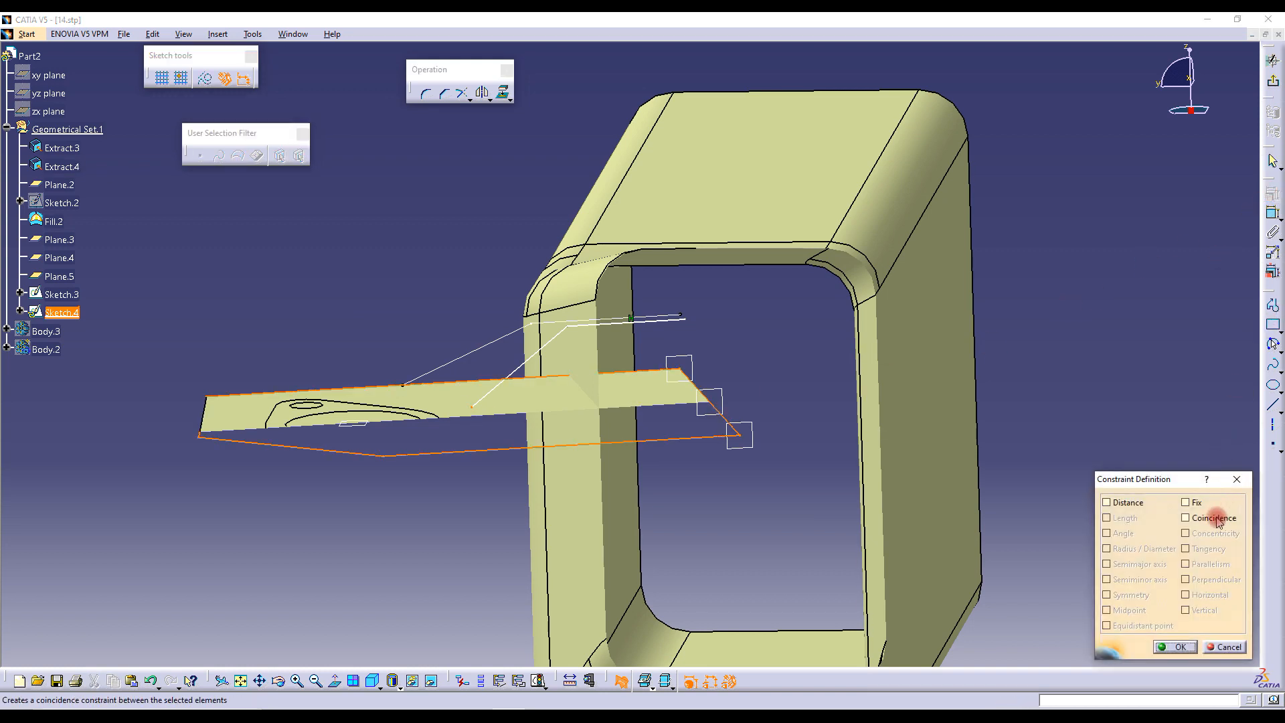
click(1186, 518)
click(1176, 647)
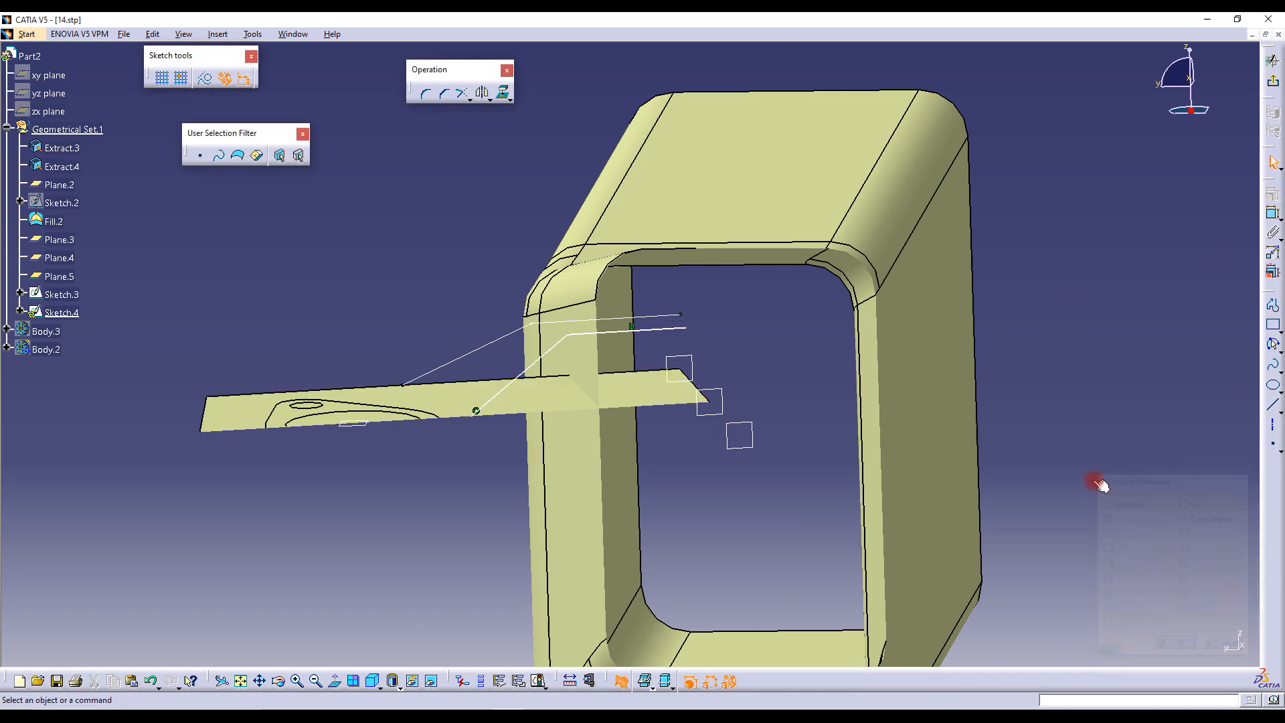
Dimension the horizontal line's offset from the fill surface, set it to 12 mm, and exit the sketch
click(1273, 213)
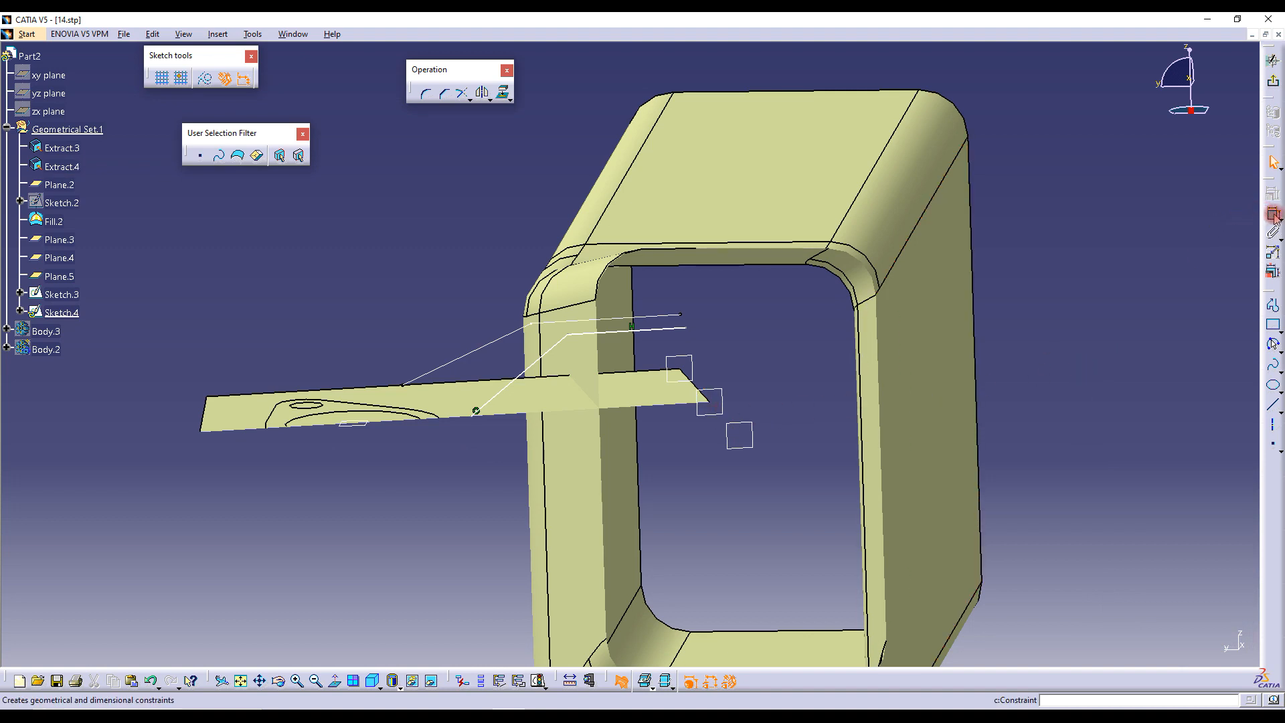
click(648, 330)
click(663, 398)
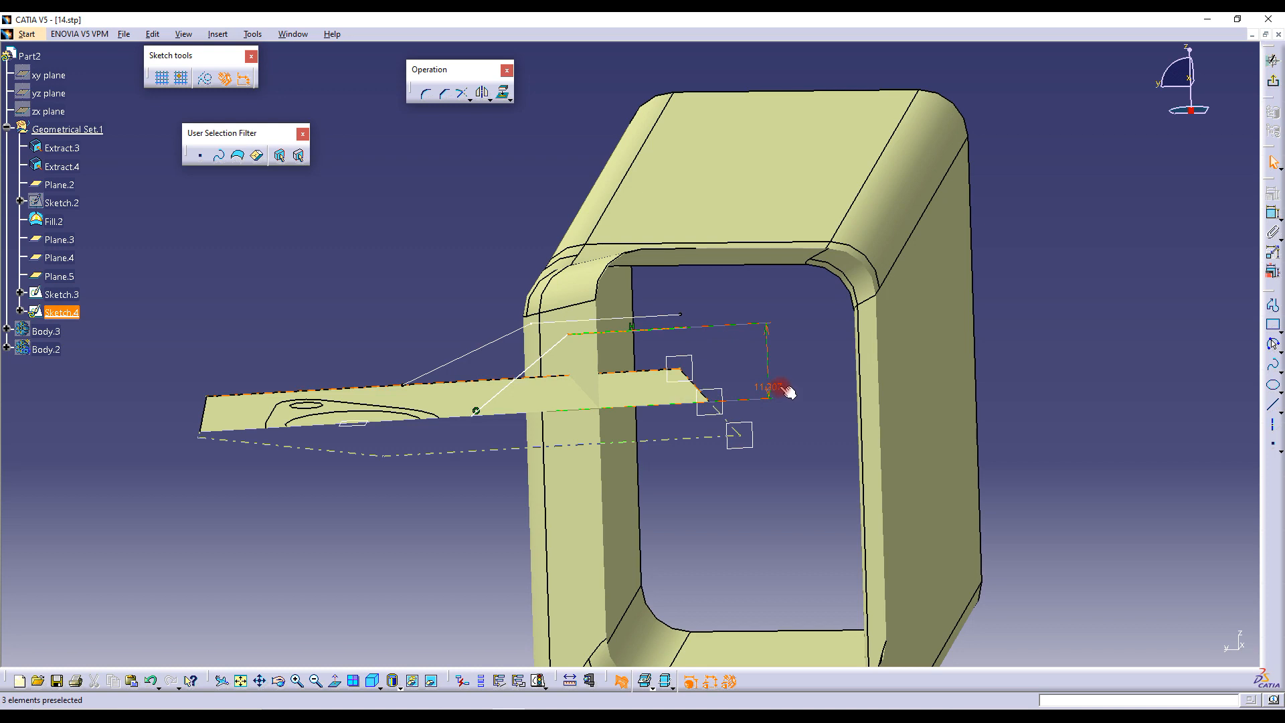
double_click(777, 391)
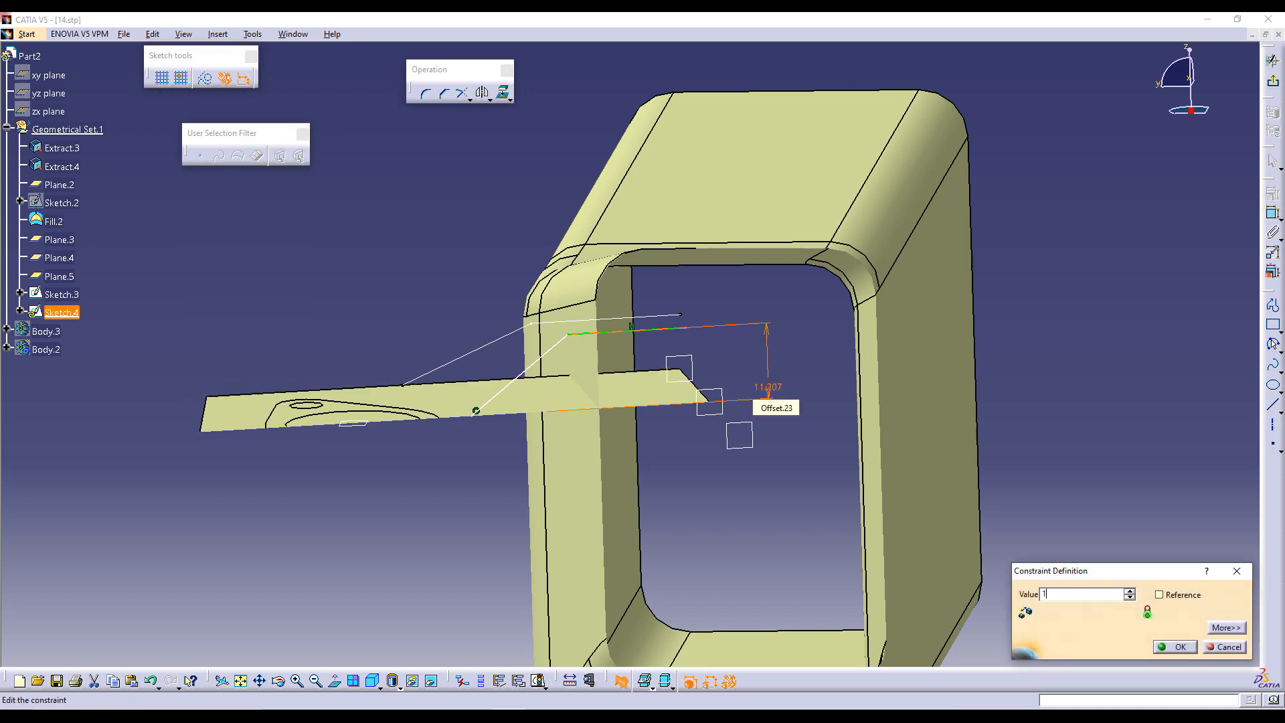
text(12)
key(Return)
mouse_move(728, 355)
middle_down()
mouse_move(656, 315)
mouse_move(746, 310)
mouse_move(669, 330)
mouse_move(817, 307)
mouse_move(634, 422)
mouse_move(627, 444)
mouse_move(547, 372)
mouse_move(596, 456)
middle_up()
click(1276, 84)
key(Escape)
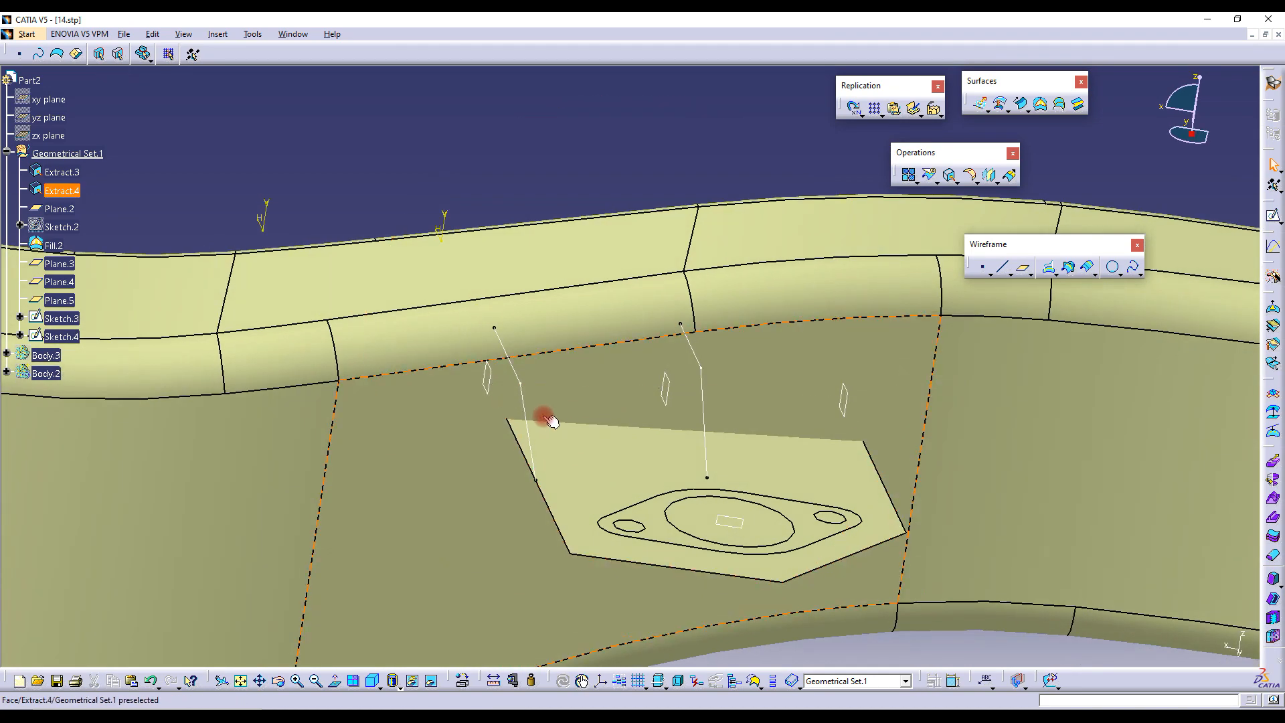
Reopen Sketch.3, reposition its sloping line's lower endpoint farther outward along the fill surface, and exit the sketch
double_click(529, 409)
mouse_move(841, 433)
middle_down()
mouse_move(696, 434)
mouse_move(654, 307)
mouse_move(711, 439)
mouse_move(812, 364)
mouse_move(666, 387)
mouse_move(660, 359)
mouse_move(777, 303)
middle_up()
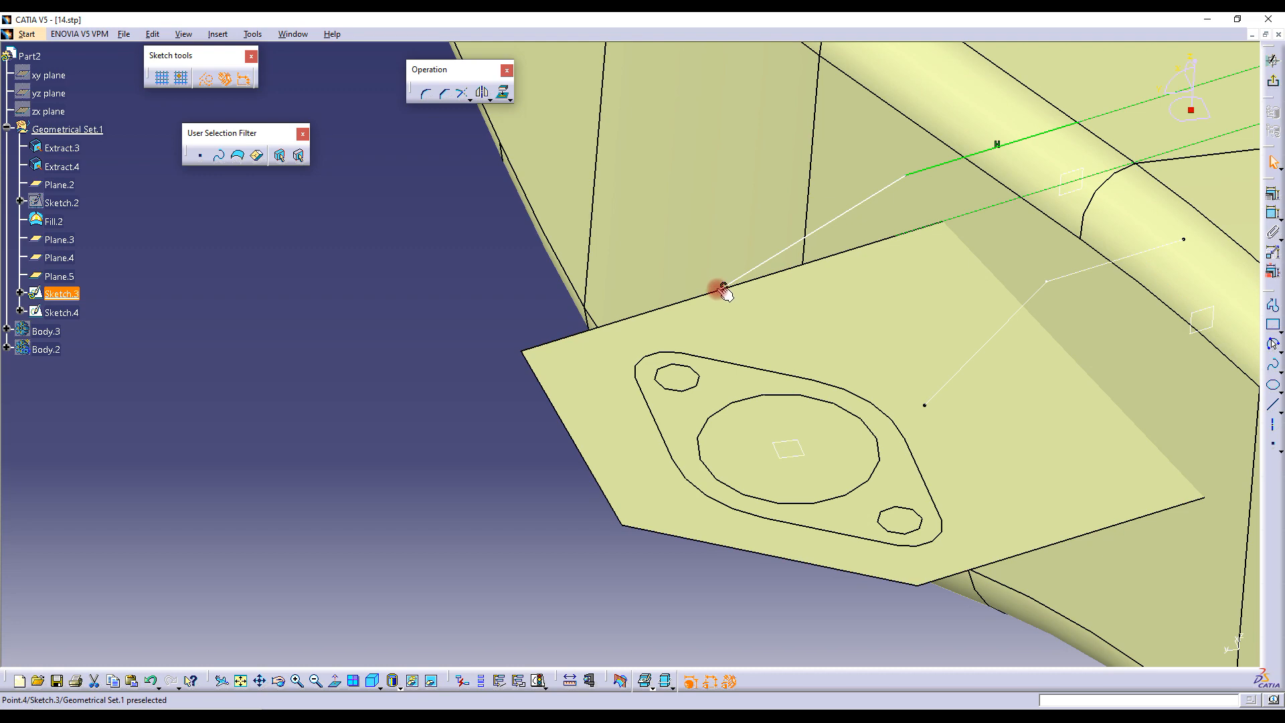
click(1273, 81)
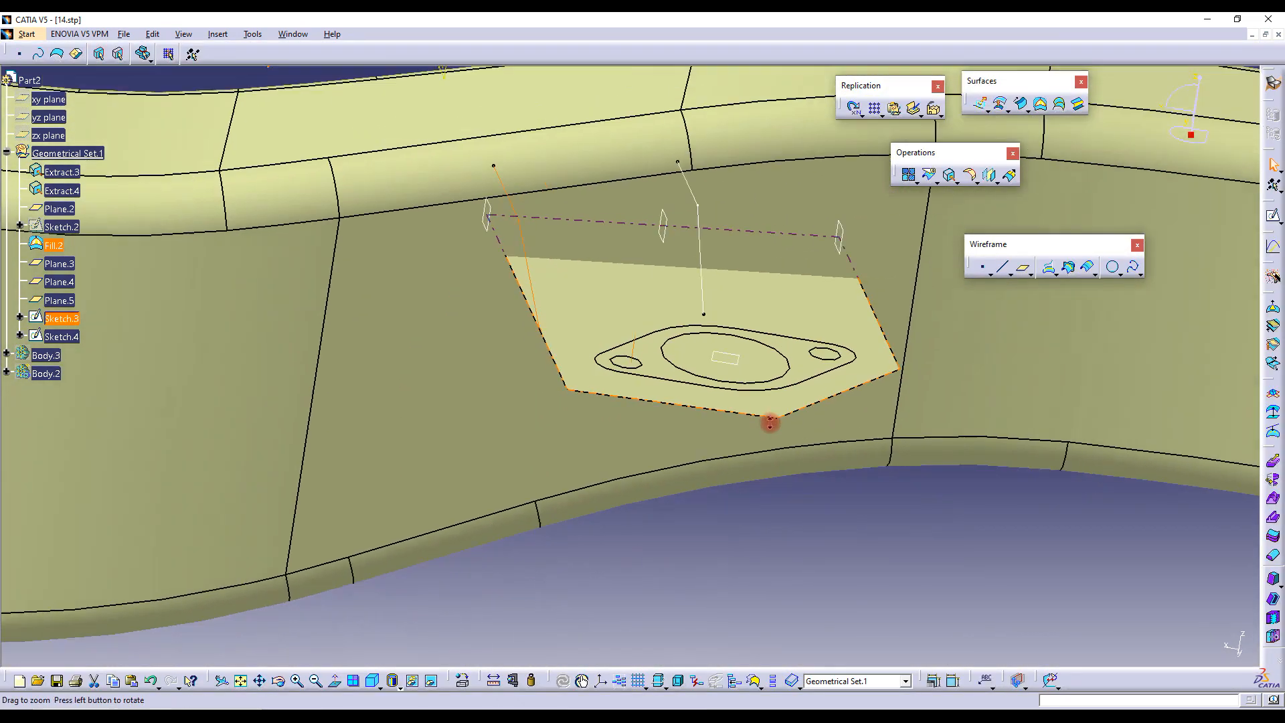
Start a sketch on the remaining normal plane at the fill edge's far end and cut the part by the sketch plane
click(822, 246)
click(1272, 216)
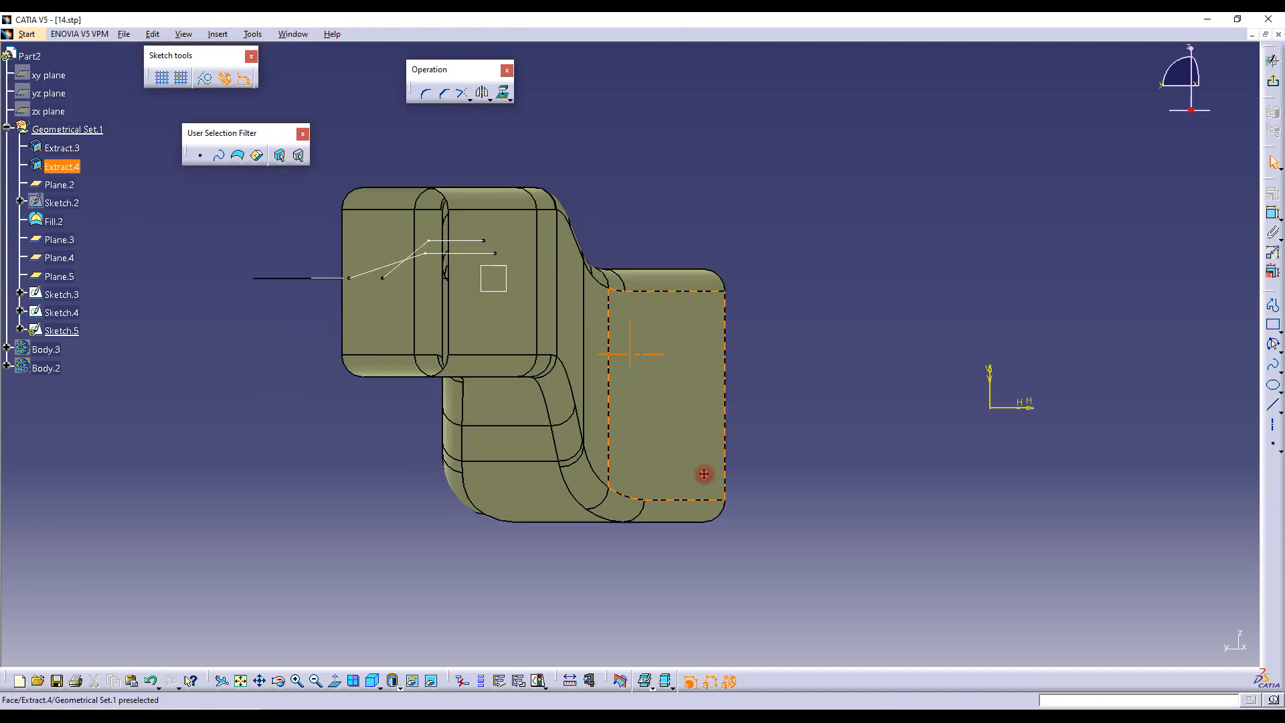
click(621, 682)
mouse_move(516, 258)
middle_down()
mouse_move(574, 364)
mouse_move(714, 391)
mouse_move(654, 419)
mouse_move(677, 396)
mouse_move(630, 338)
mouse_move(697, 364)
mouse_move(637, 289)
mouse_move(697, 207)
middle_up()
middle_drag(626, 258, 659, 299)
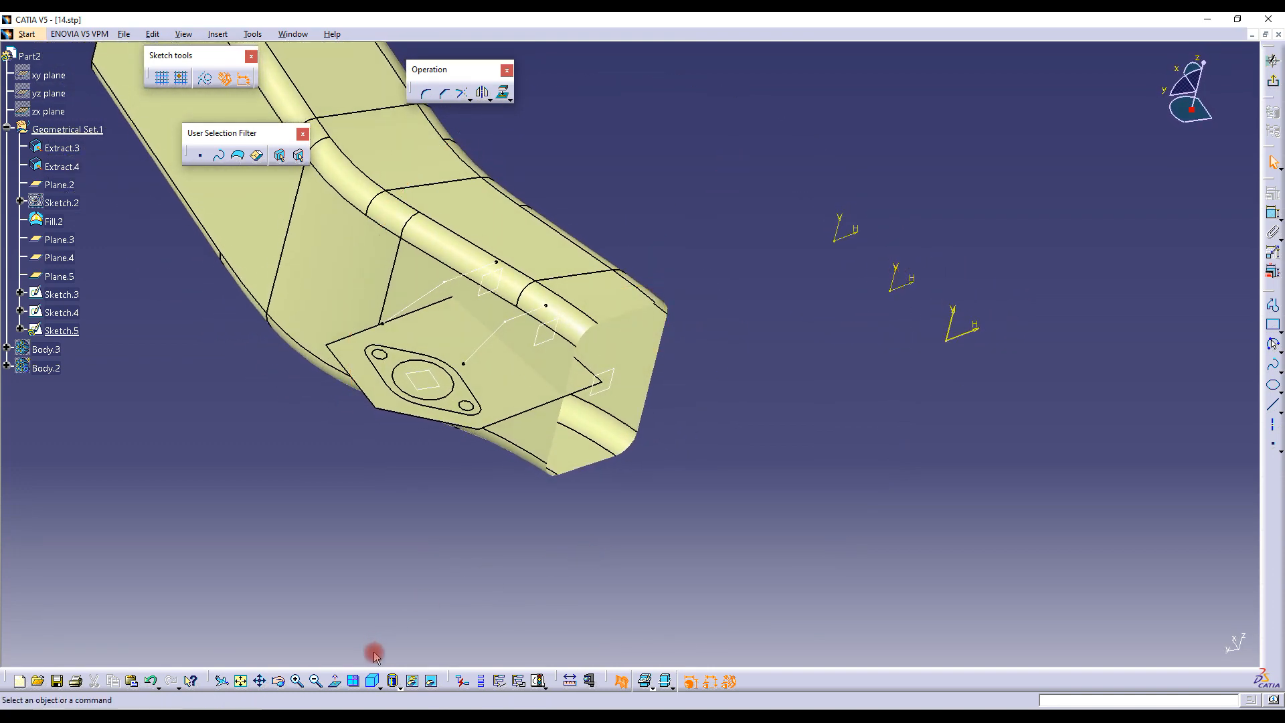
Sketch a profile of a horizontal line about 21 mm long above the fill surface and a line sloping down to the surface
click(334, 680)
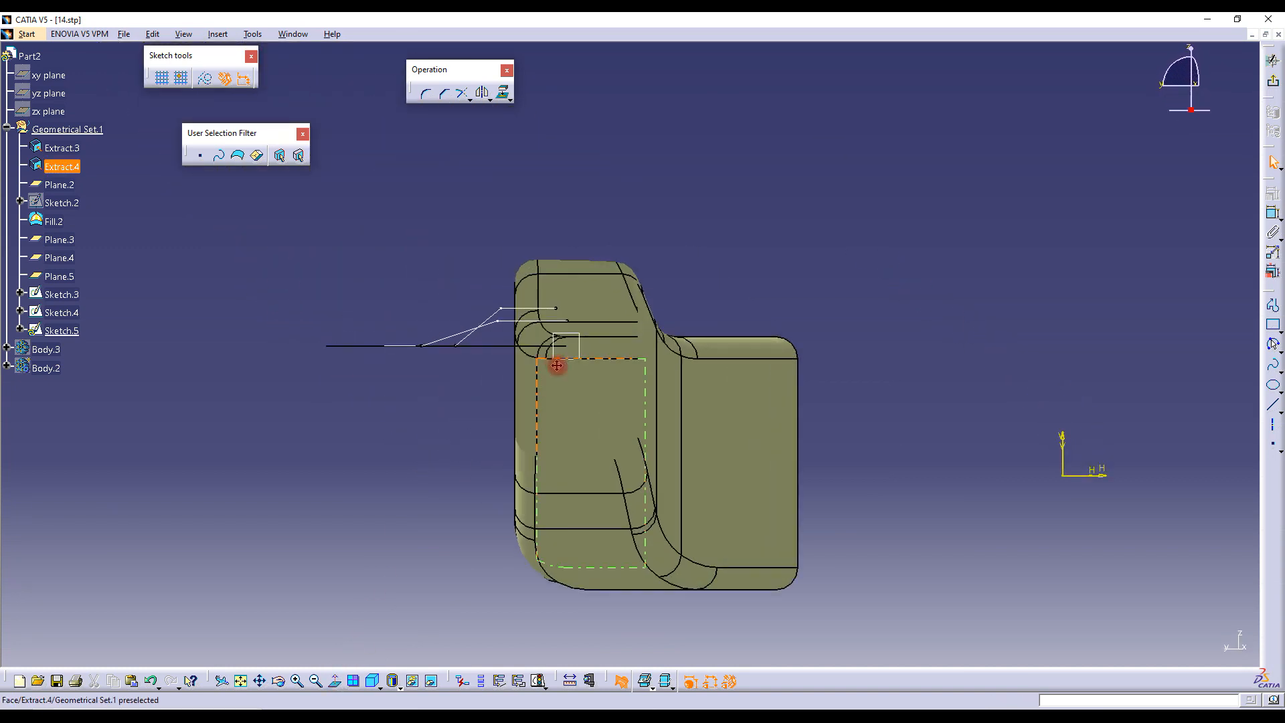
middle_drag(557, 365, 818, 261)
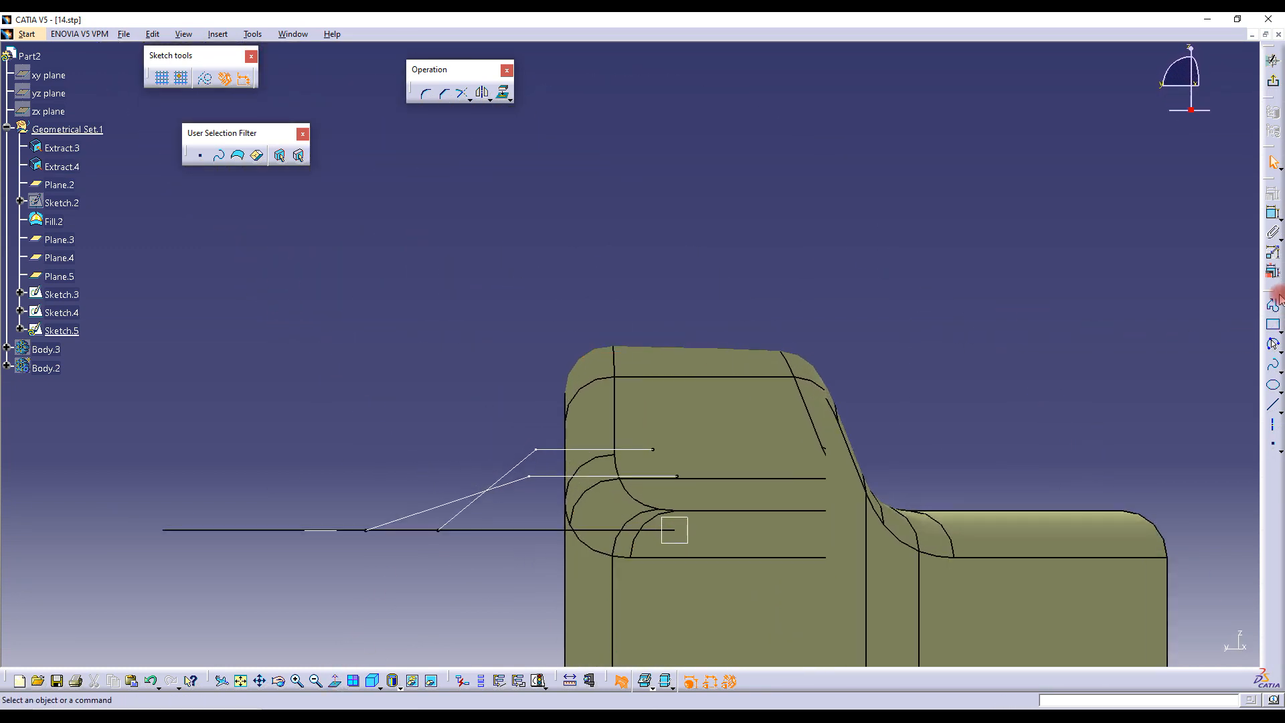
click(644, 443)
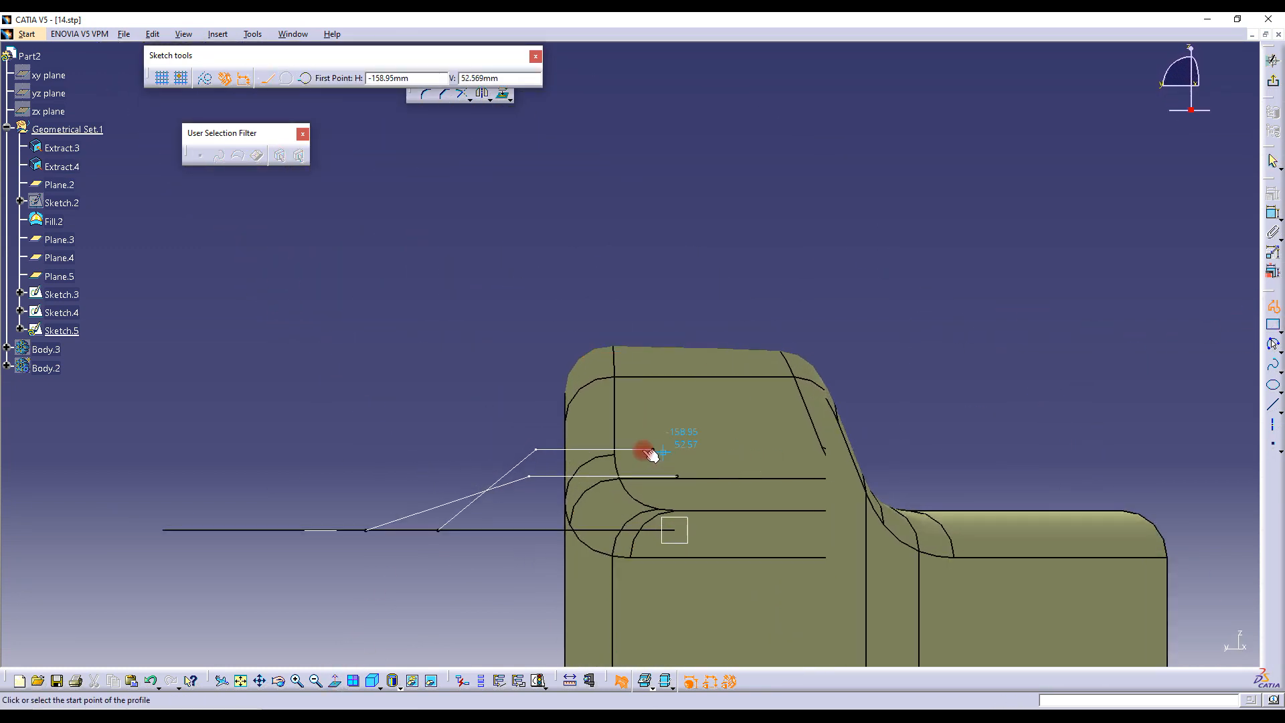
click(502, 443)
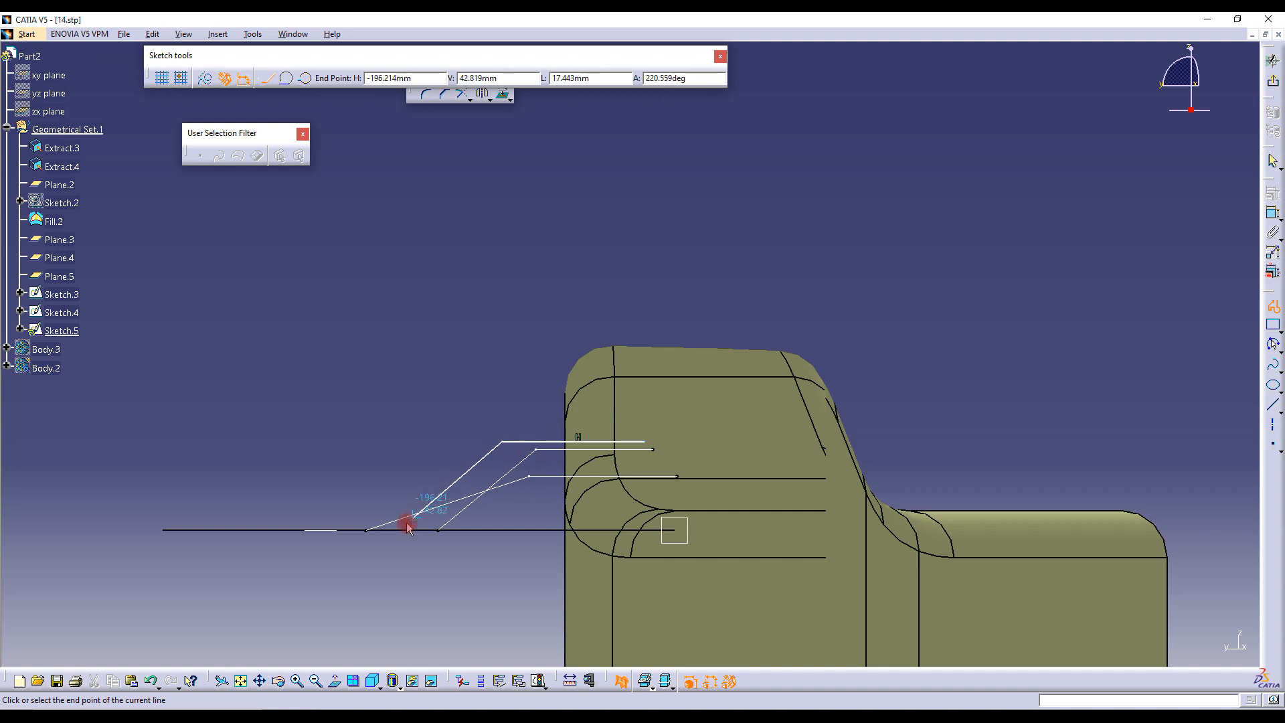
click(385, 530)
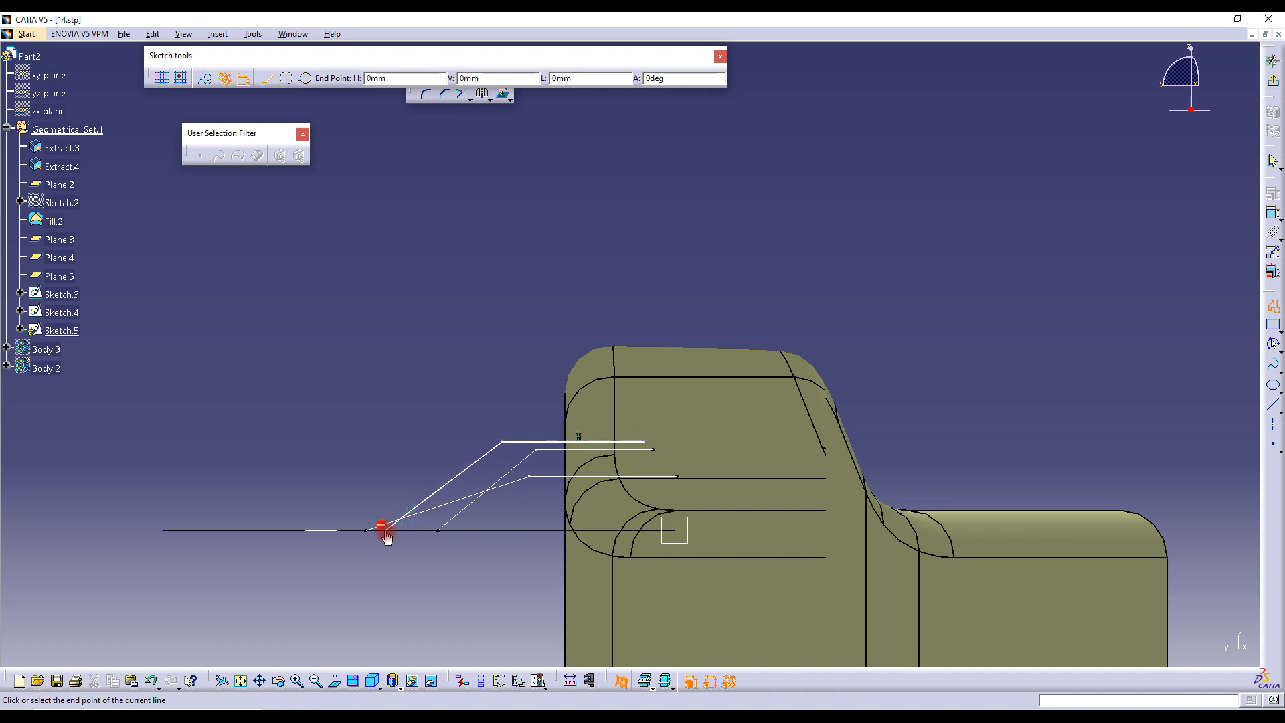
key(Escape)
key(Escape)
Constrain the new sloping line's lower endpoint coincident with the fill surface's edge
mouse_move(454, 411)
middle_down()
mouse_move(470, 400)
mouse_move(499, 477)
mouse_move(532, 513)
middle_up()
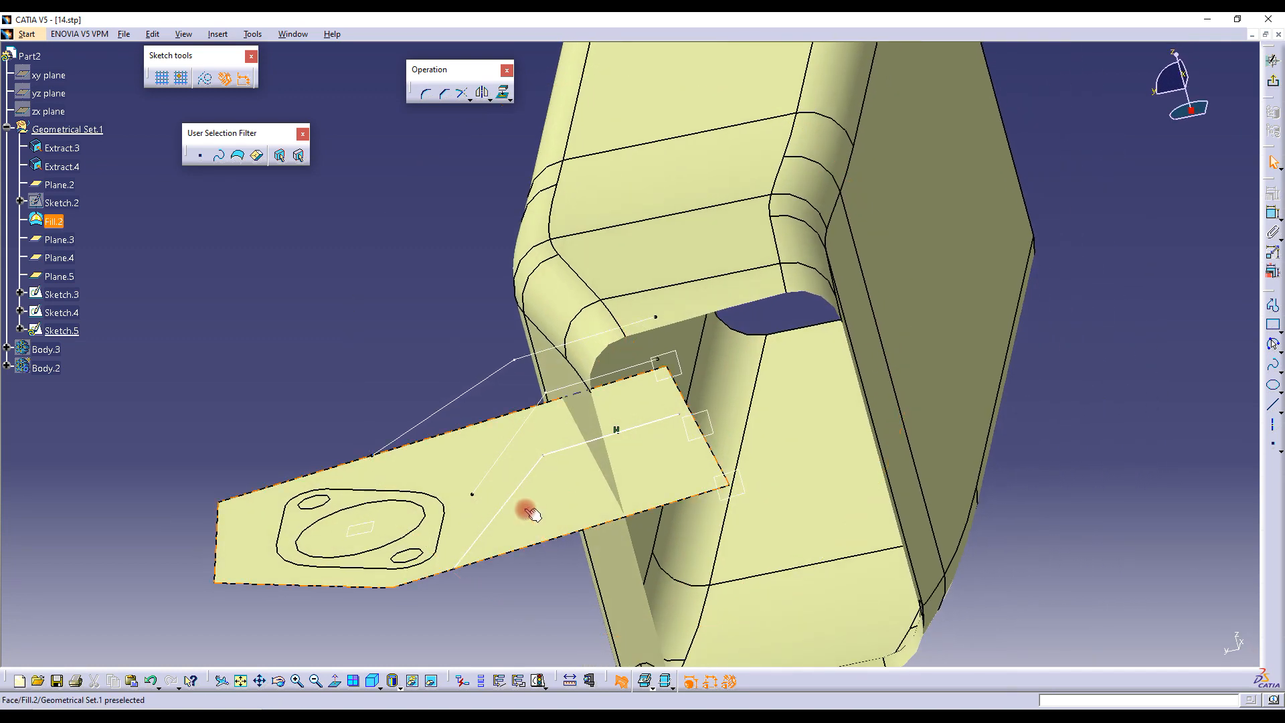
click(455, 571)
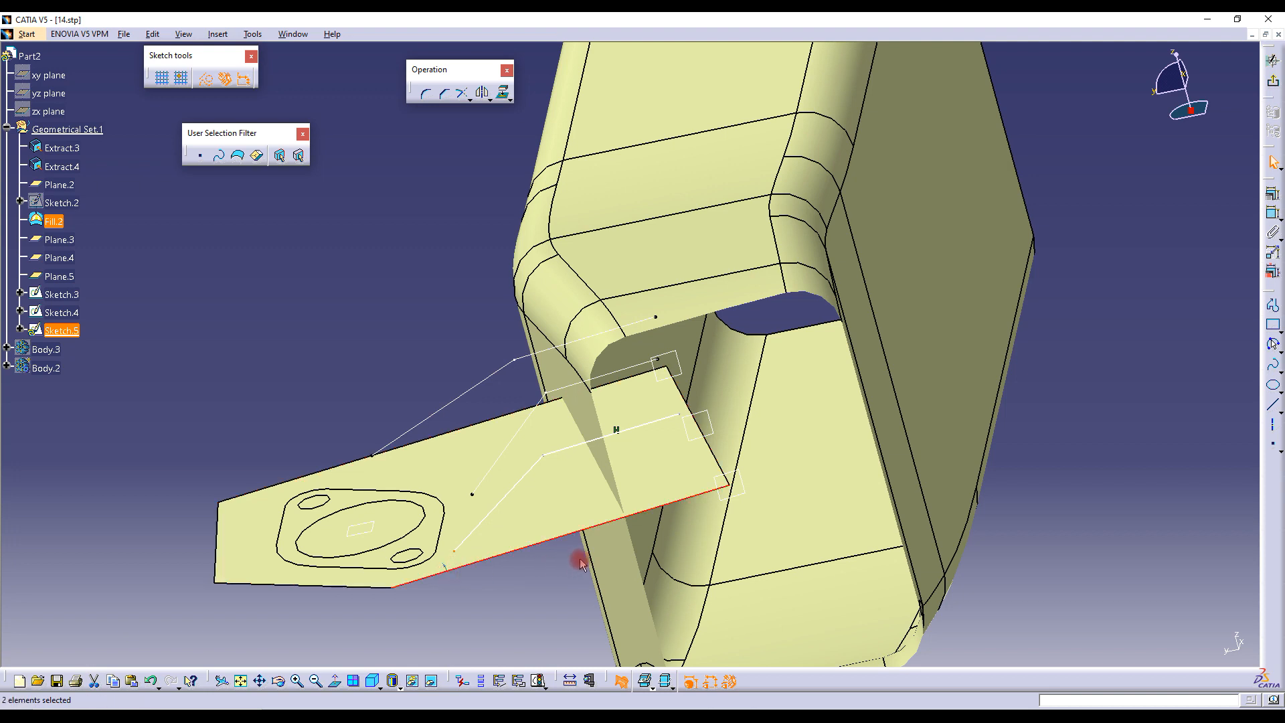
click(1262, 213)
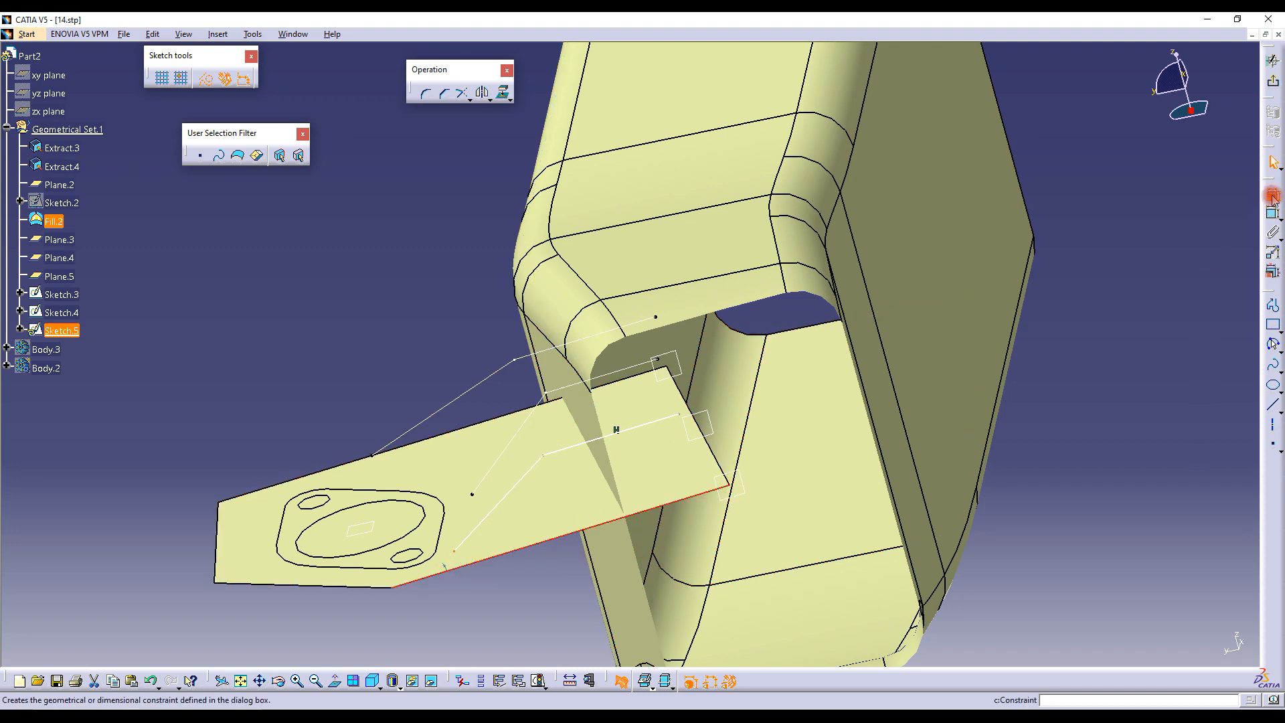
click(1186, 517)
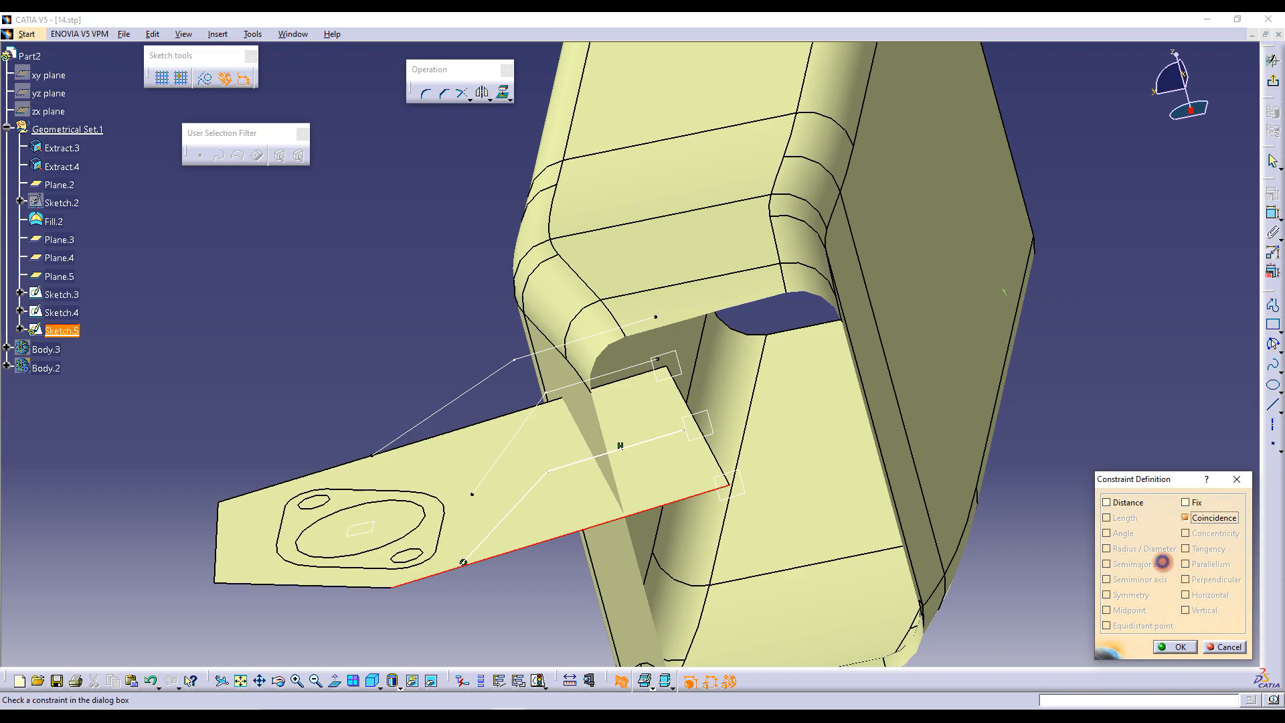
click(1175, 646)
Constrain the offset between the horizontal profile line in Sketch.5 and the fill surface's edge to 15 mm
mouse_move(520, 451)
middle_down()
mouse_move(556, 426)
mouse_move(577, 430)
mouse_move(565, 453)
mouse_move(568, 405)
mouse_move(583, 450)
mouse_move(563, 400)
mouse_move(626, 453)
middle_up()
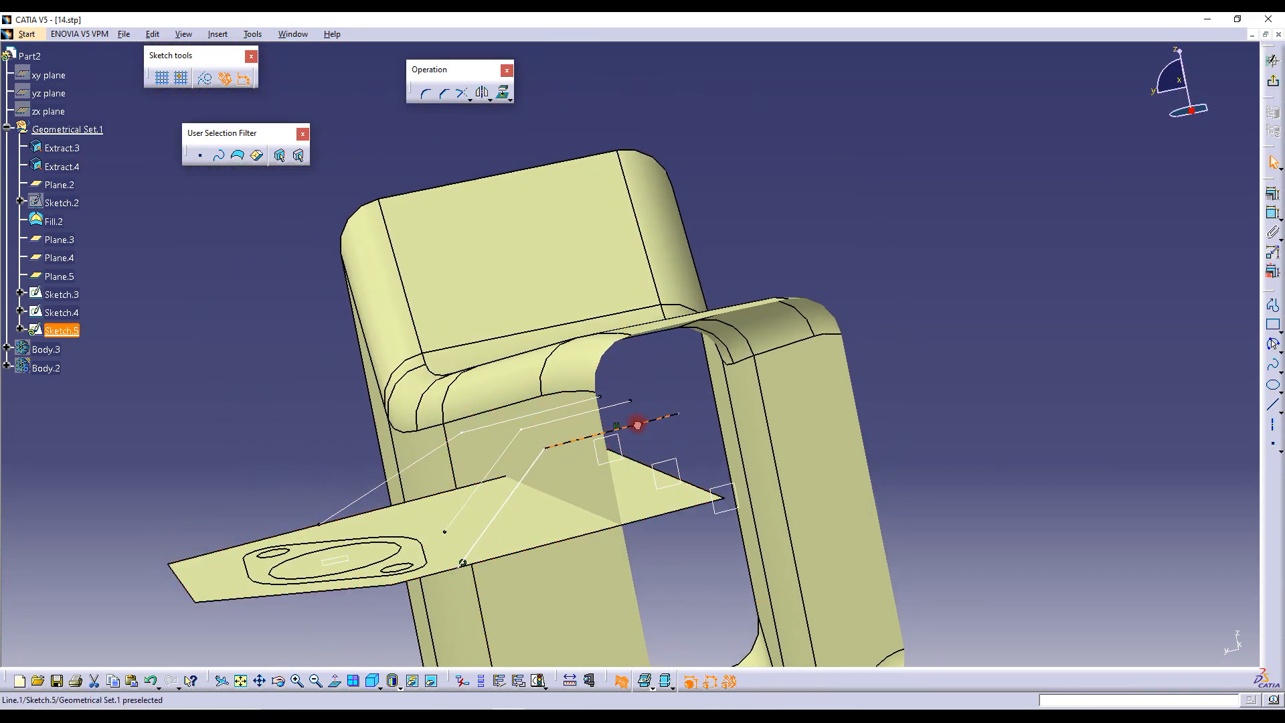
mouse_move(592, 378)
middle_down()
mouse_move(646, 358)
mouse_move(677, 373)
middle_up()
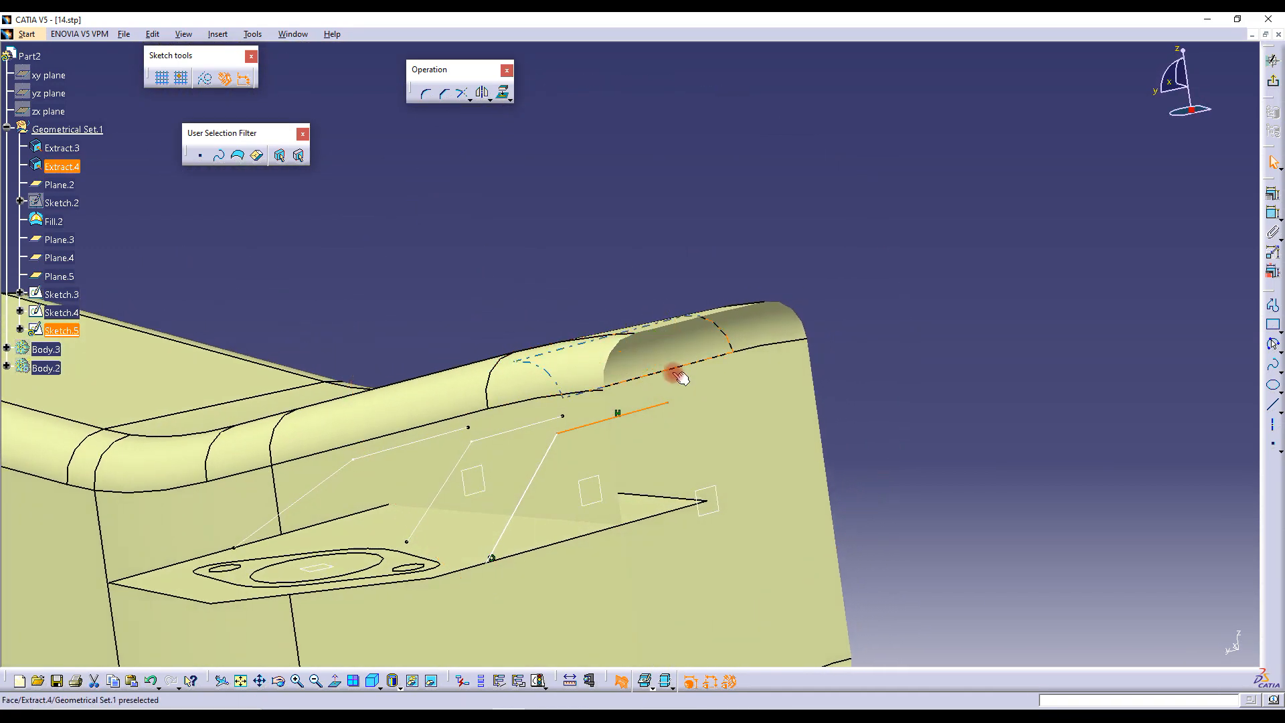
click(1031, 310)
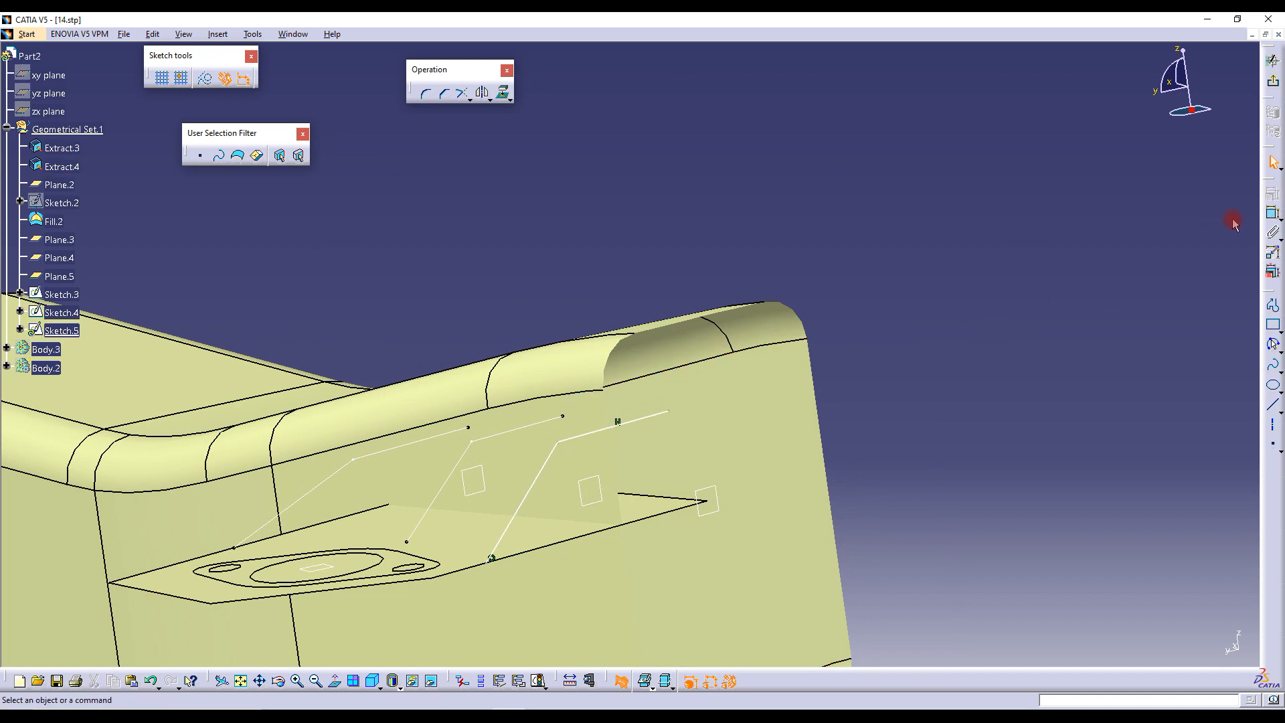
click(598, 431)
click(617, 529)
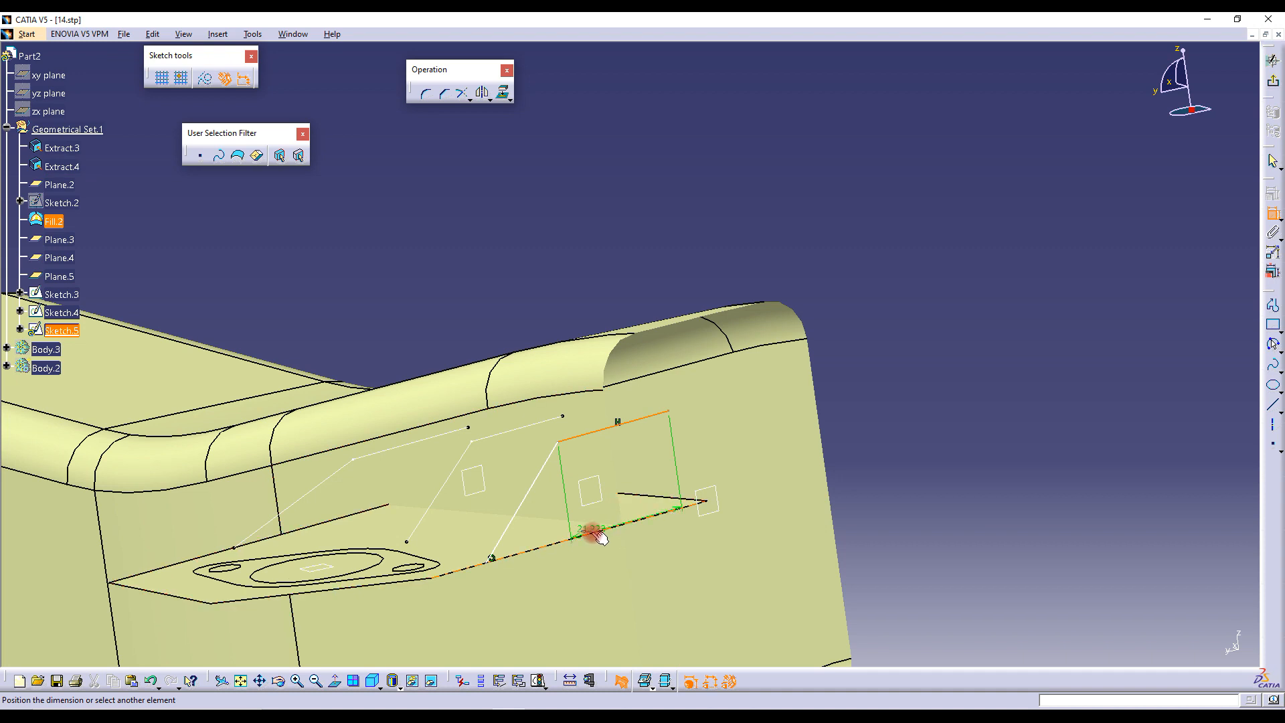
click(931, 454)
double_click(931, 467)
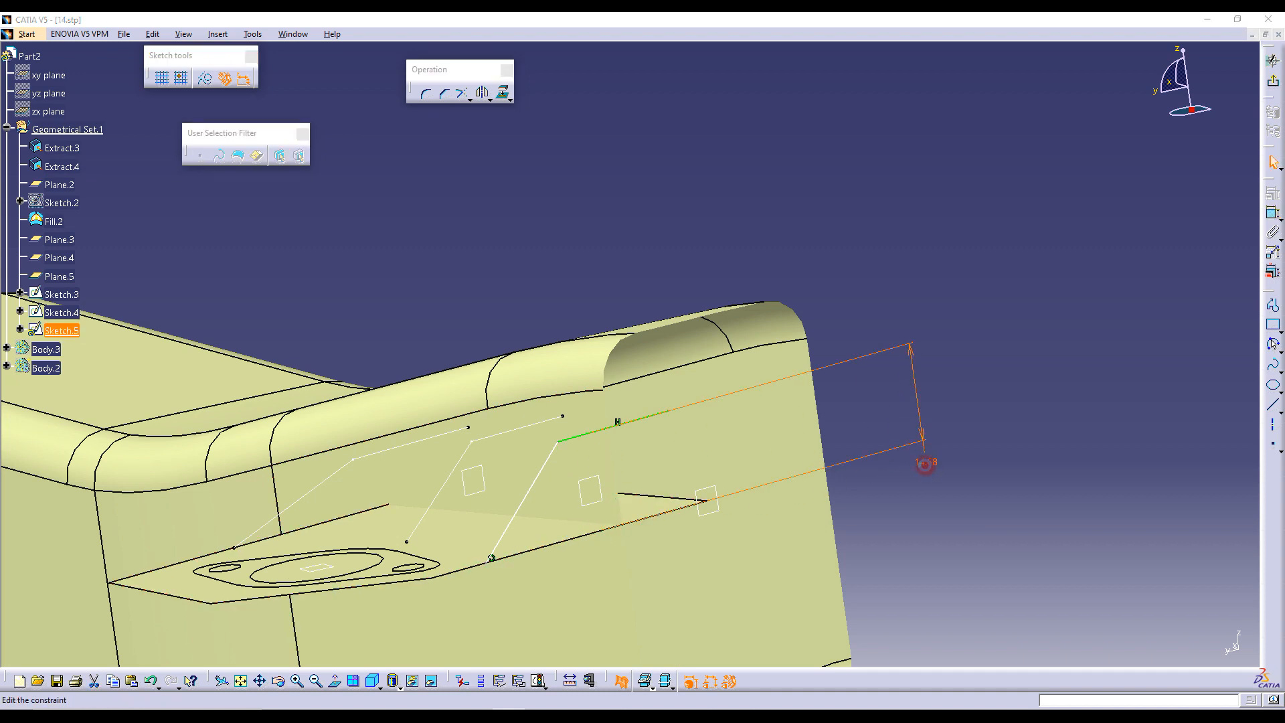
text(15mm)
key(Return)
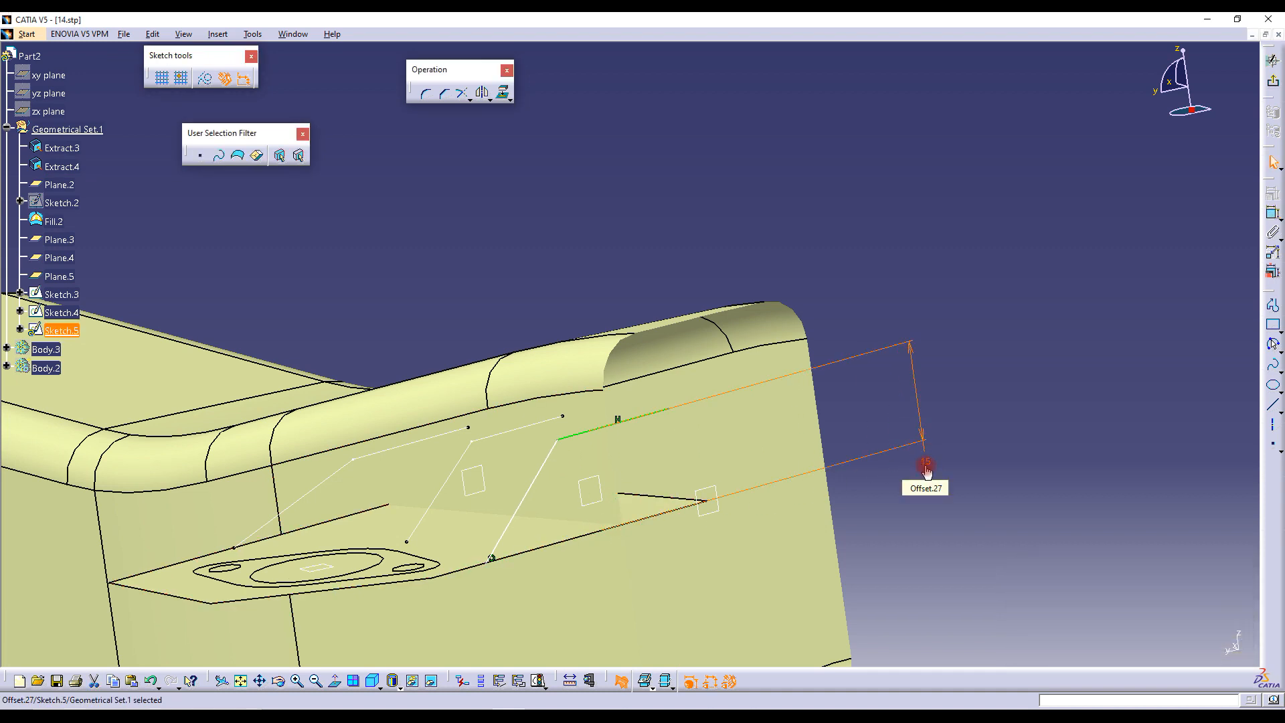
Check the Sketch.5 profile against the other two section profiles square to the sketch plane, and exit the sketch
middle_drag(675, 219, 424, 614)
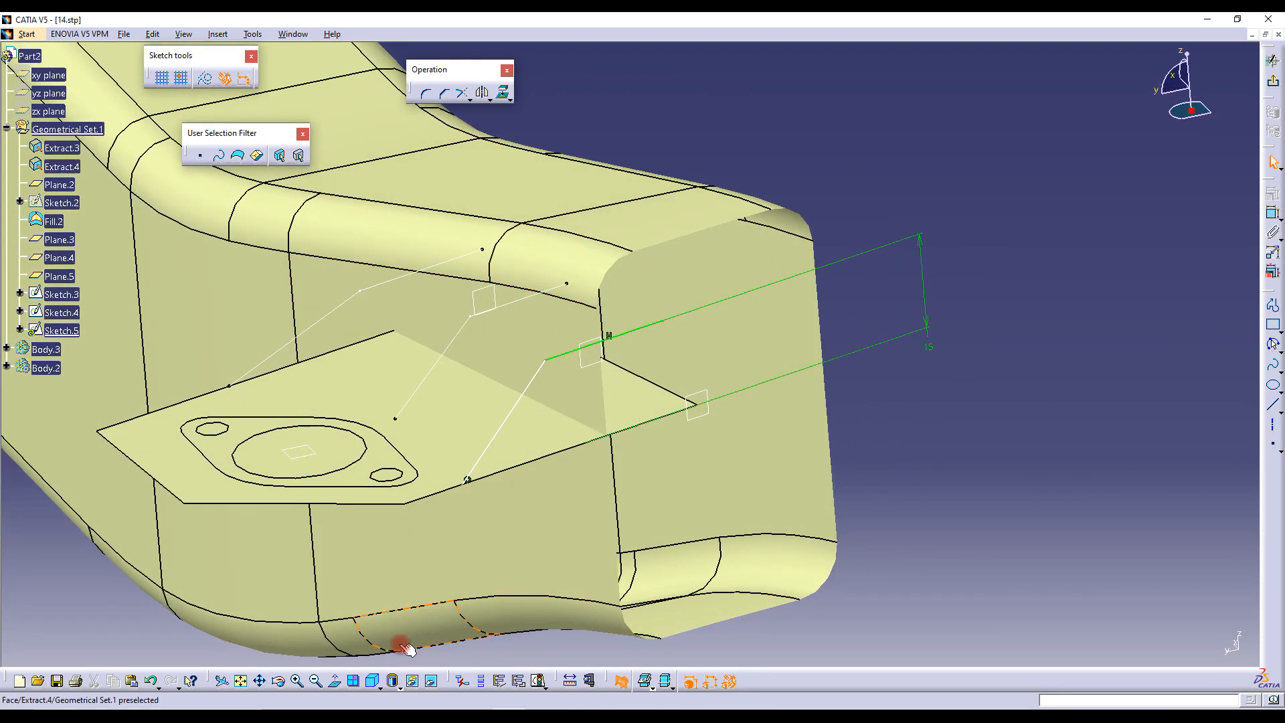
click(332, 681)
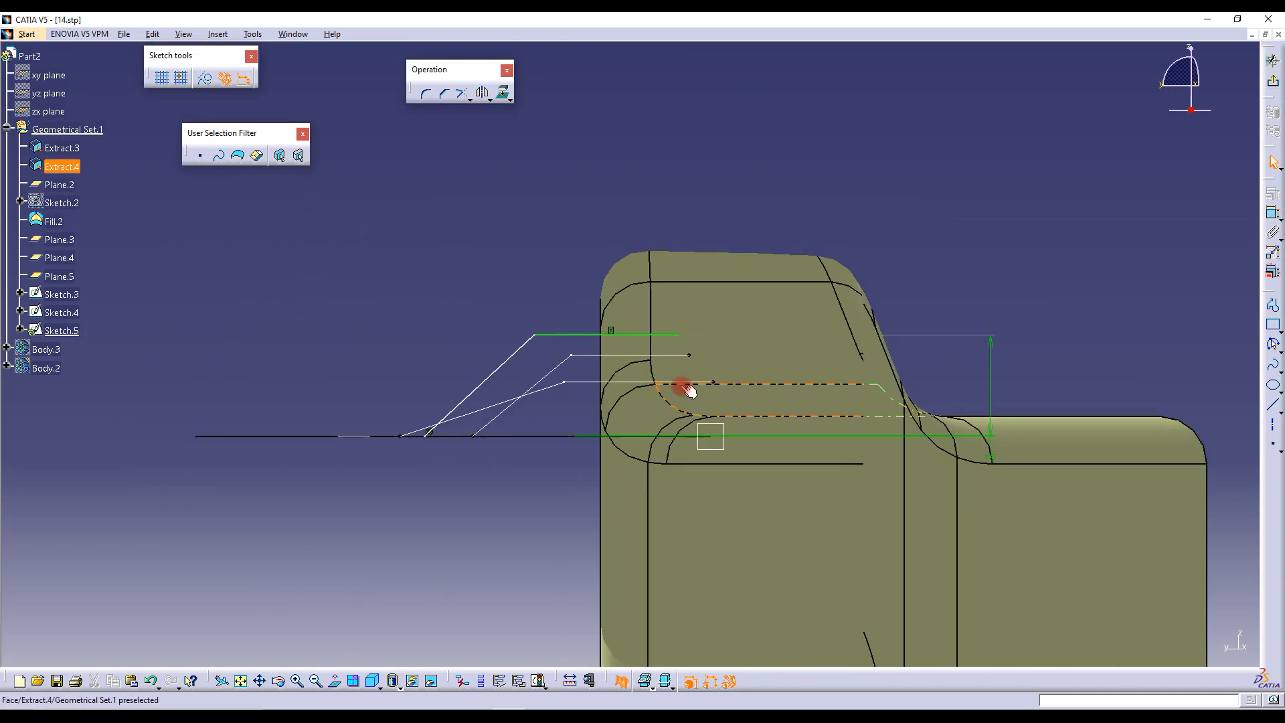
click(1277, 84)
mouse_move(700, 345)
middle_down()
mouse_move(525, 367)
mouse_move(545, 419)
mouse_move(677, 404)
mouse_move(697, 415)
mouse_move(807, 338)
middle_up()
click(594, 86)
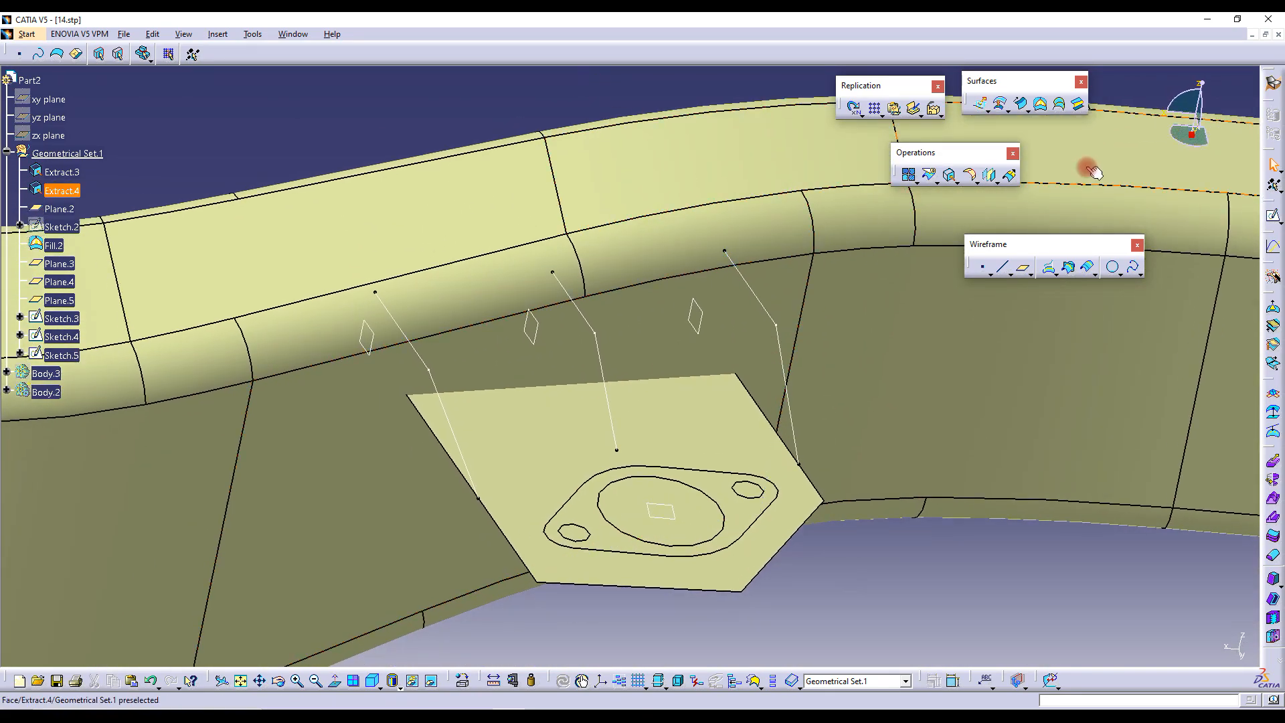
Create a multi-sections surface through the three section profiles Sketch.3, Sketch.4 and Sketch.5
click(1061, 105)
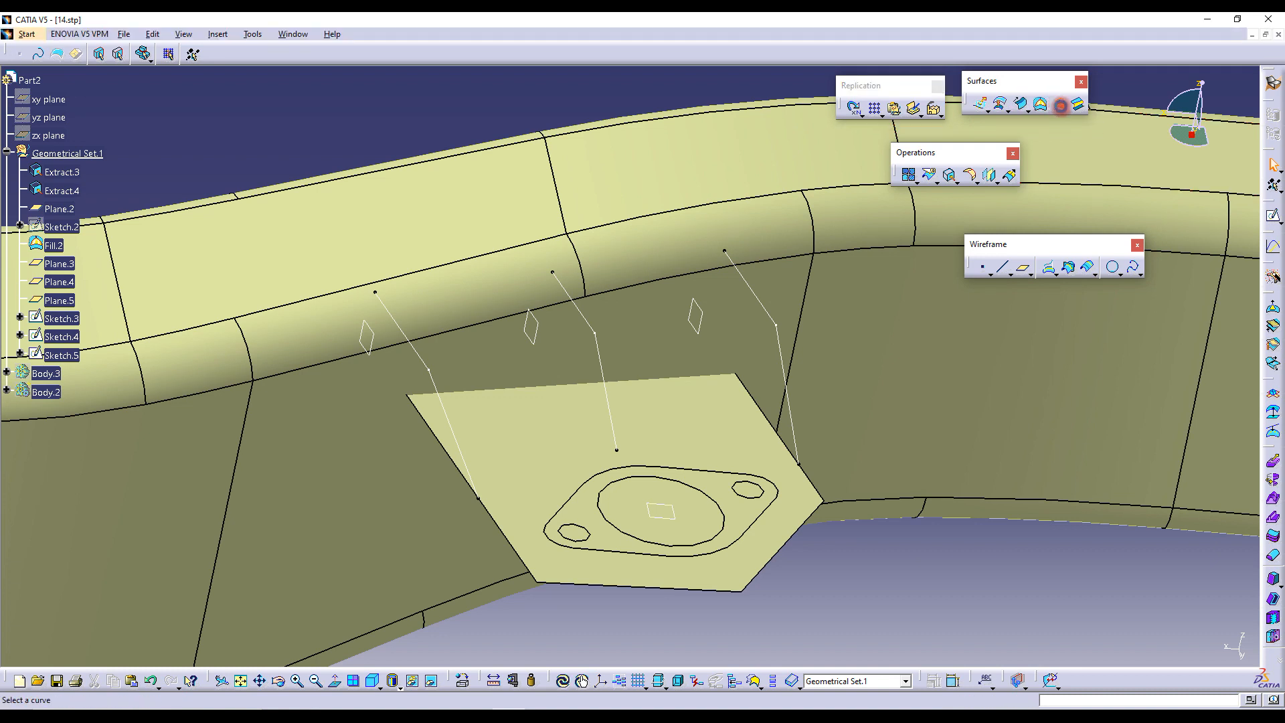
click(412, 342)
click(588, 317)
click(753, 295)
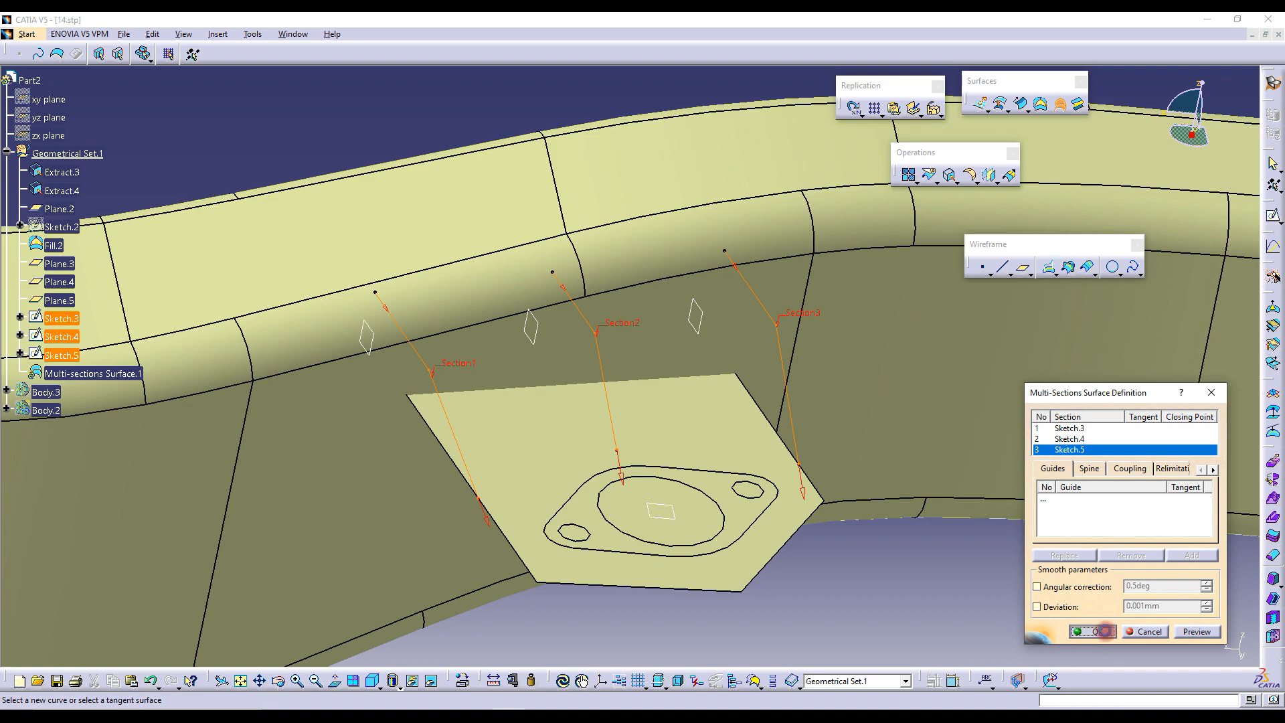
click(1104, 631)
middle_drag(877, 406, 649, 404)
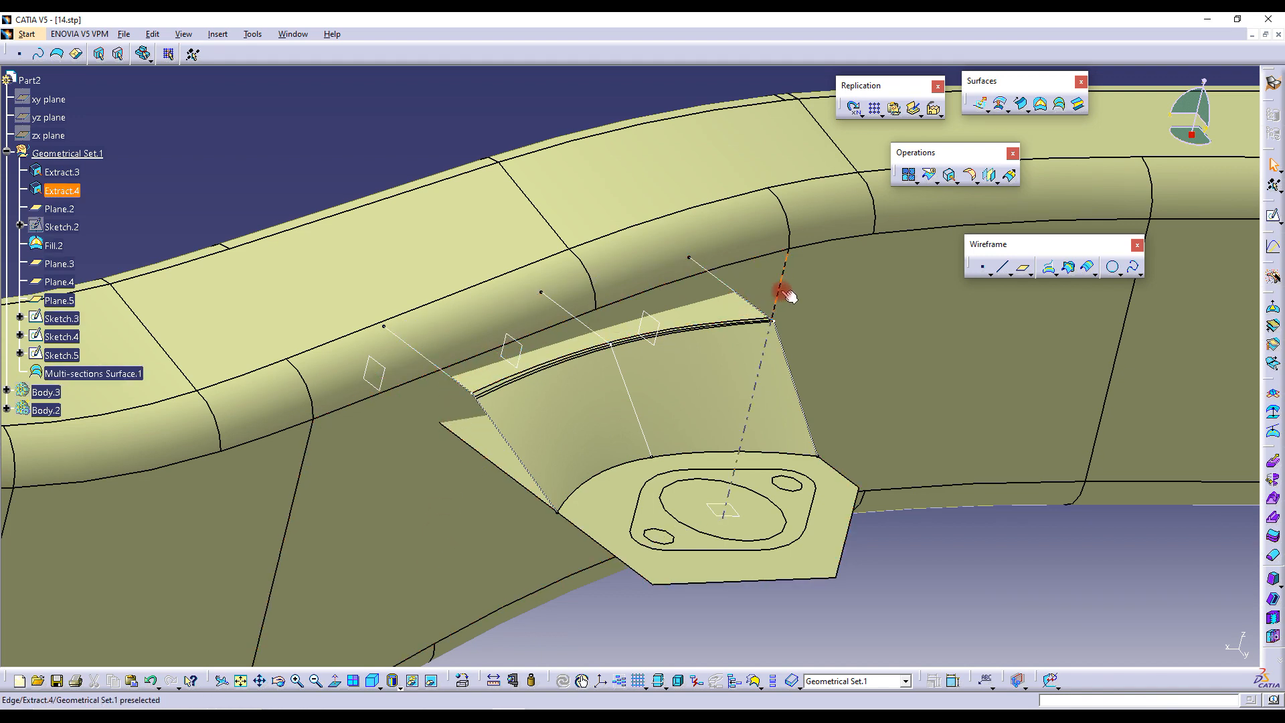
middle_drag(600, 428, 700, 452)
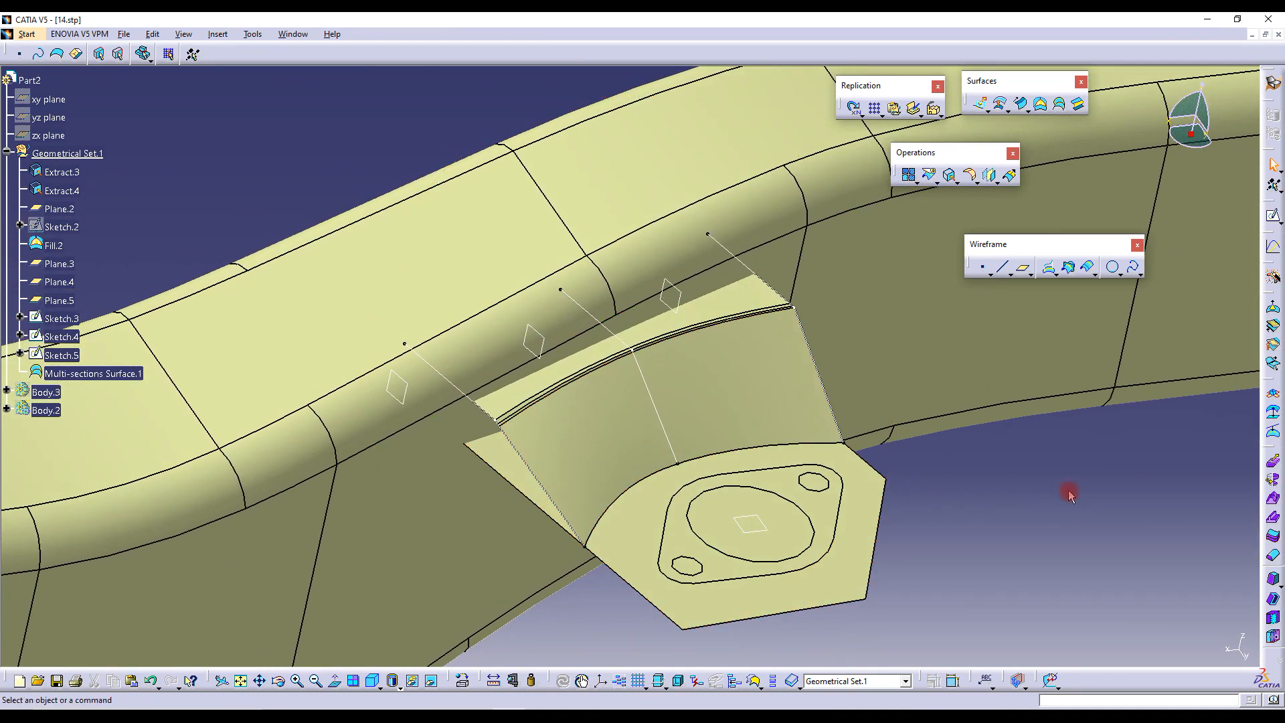
Edit the multi-sections surface and add a Ratio coupling through the bend vertices of Sketch.3, Sketch.4 and Sketch.5
double_click(692, 378)
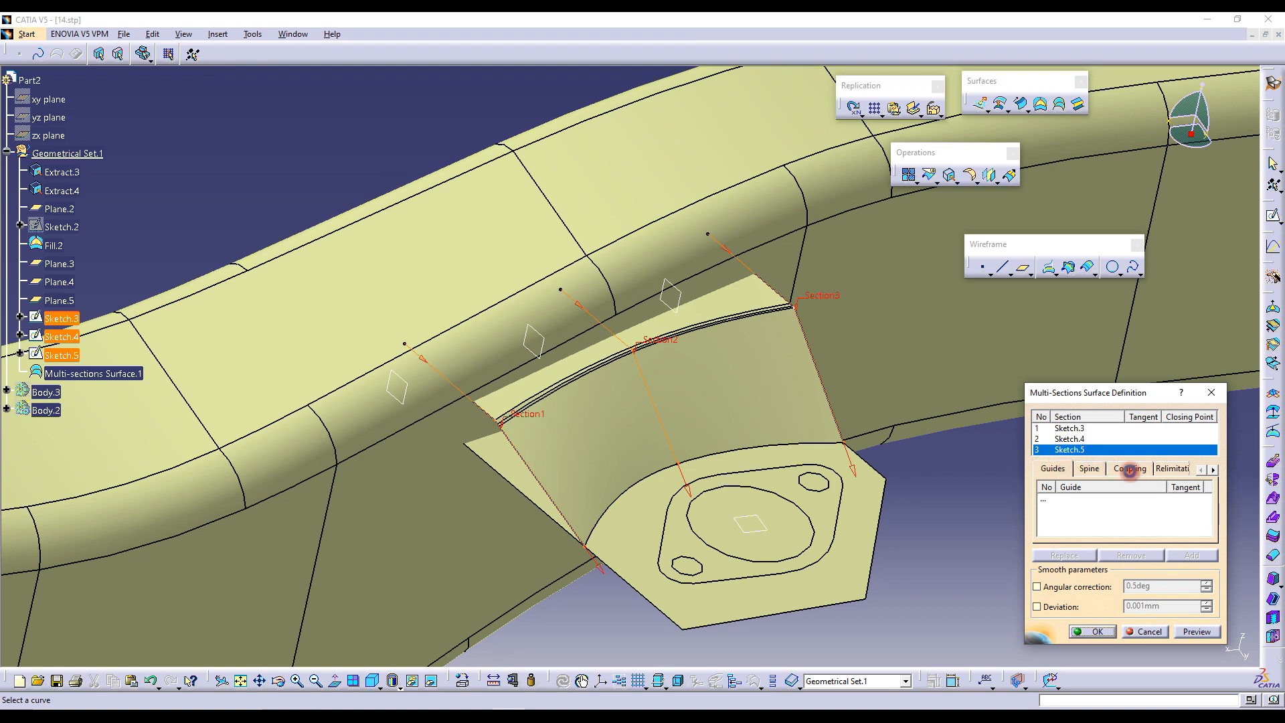
click(1130, 469)
click(1046, 517)
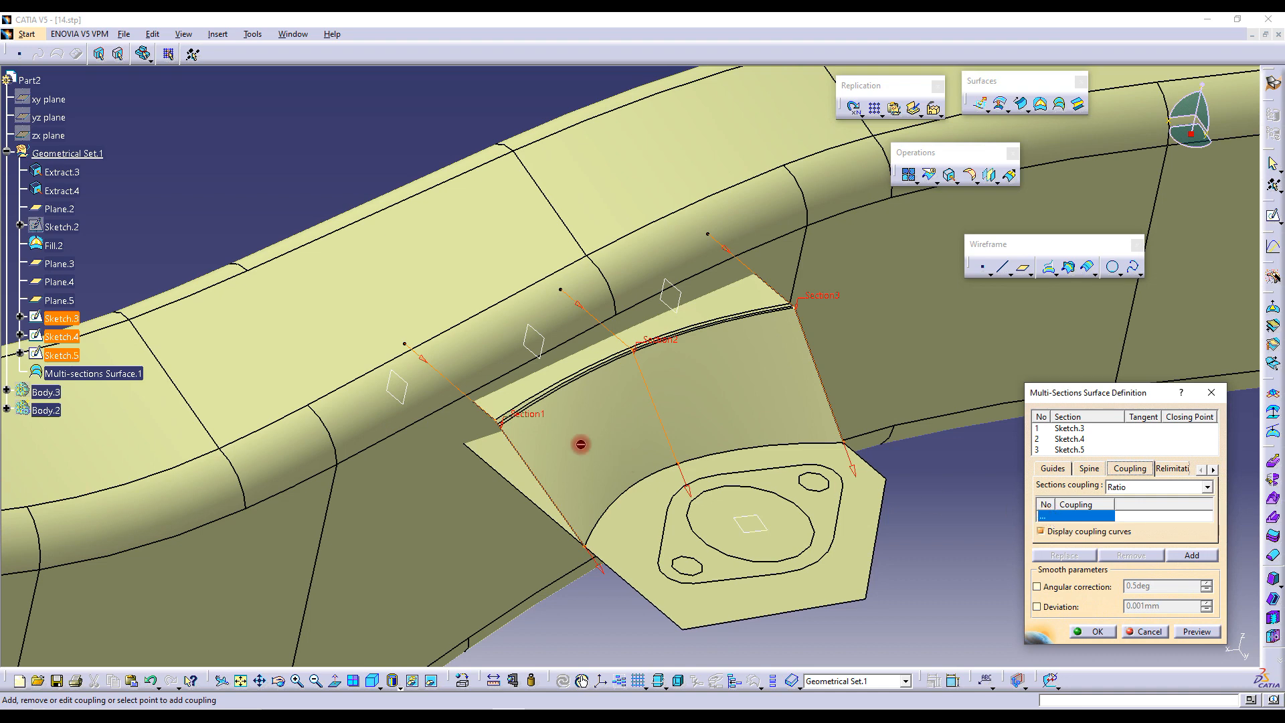
middle_drag(504, 425, 525, 266)
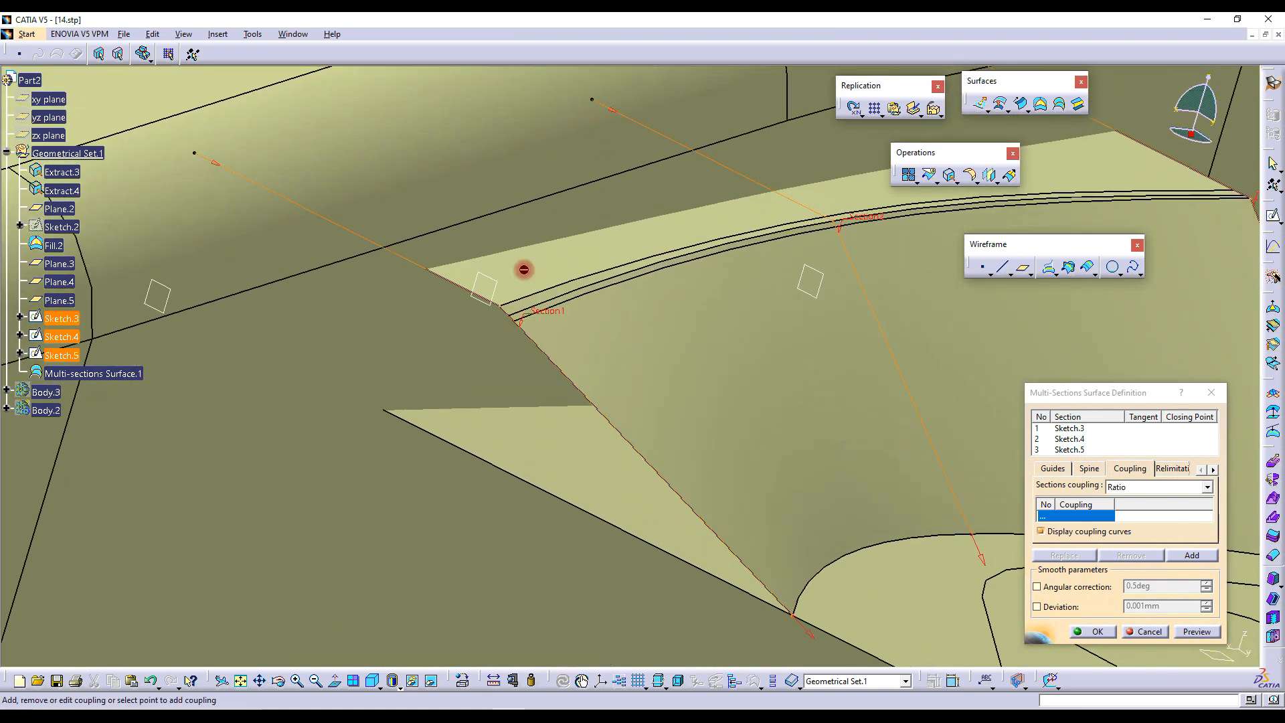
click(507, 311)
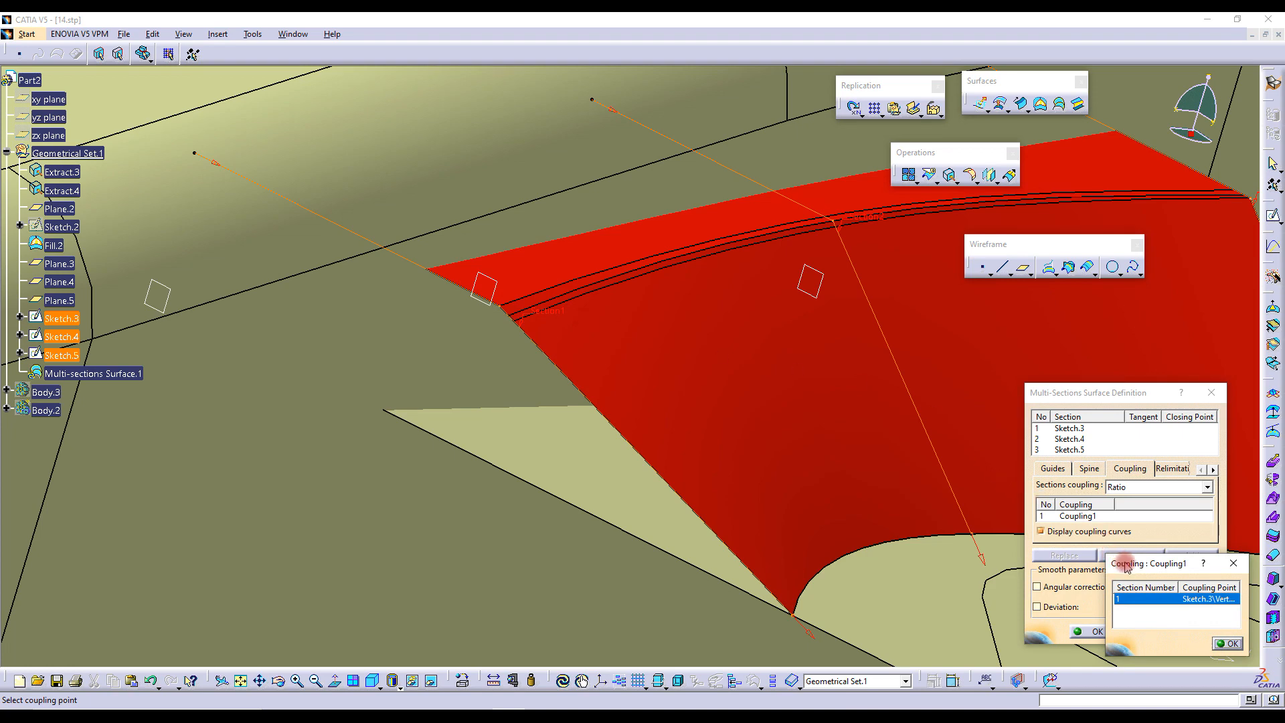
middle_drag(818, 344, 656, 372)
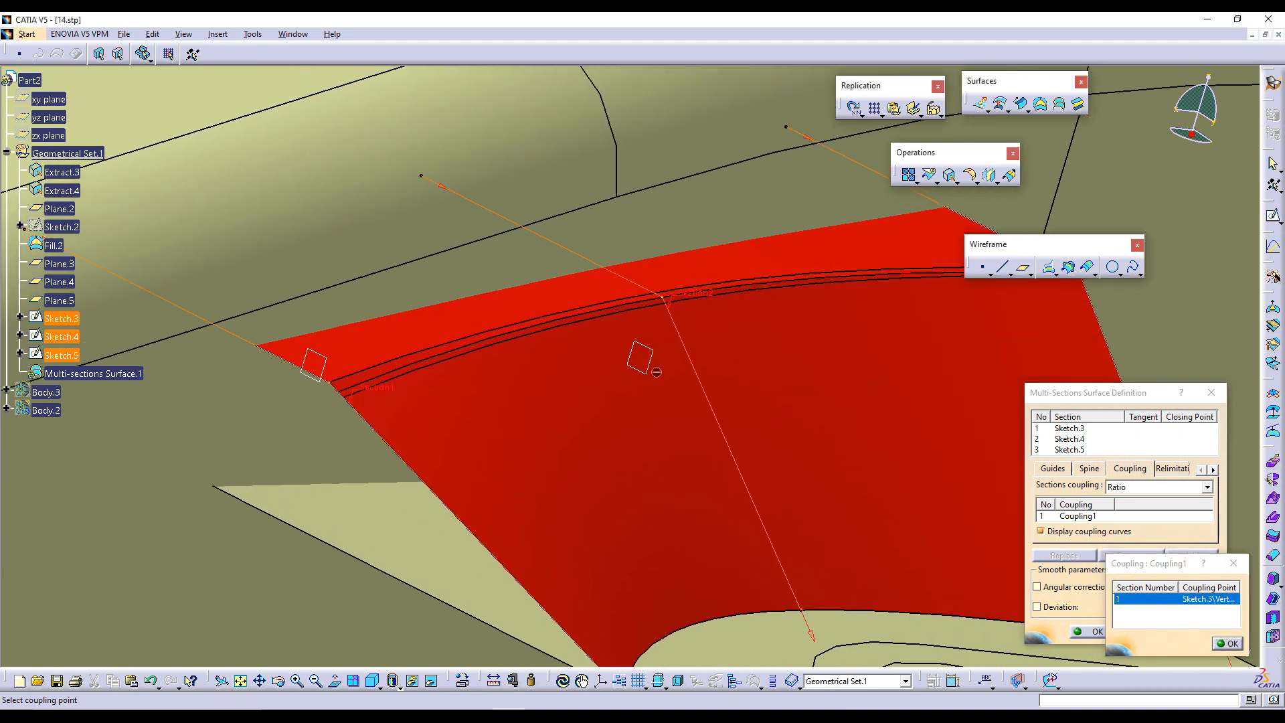
click(673, 302)
middle_drag(769, 368, 687, 370)
click(842, 329)
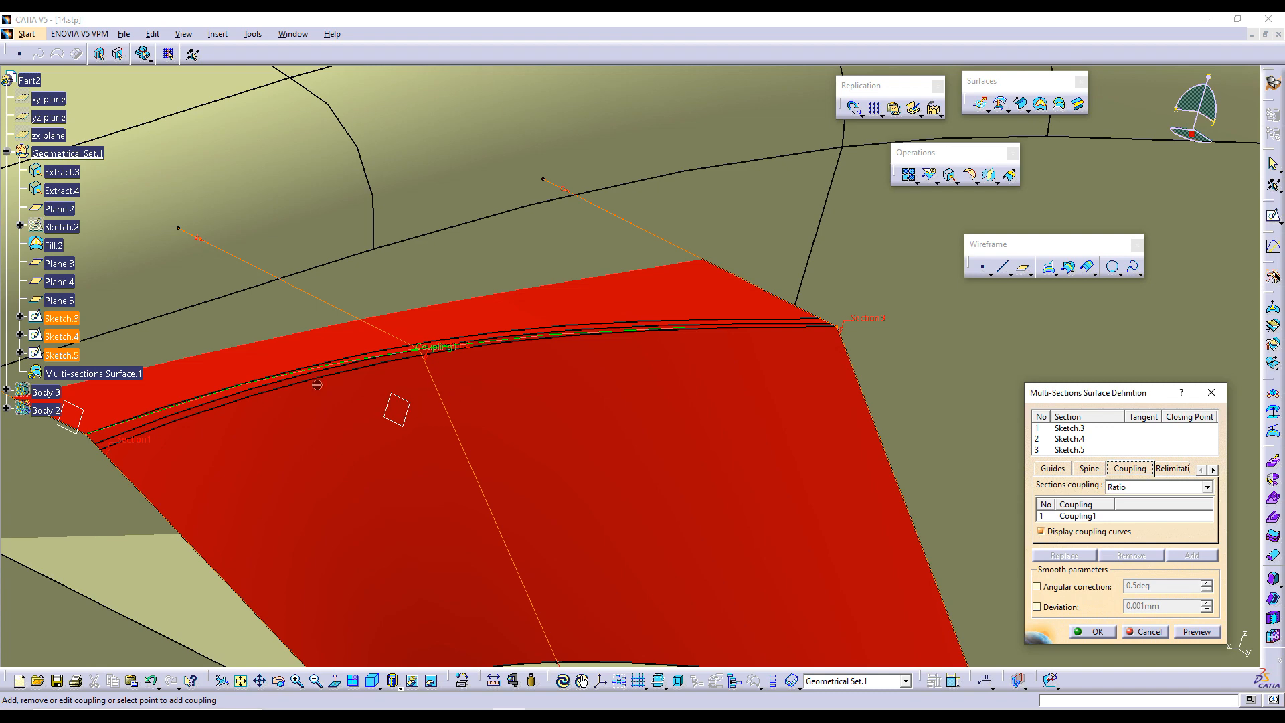
click(1098, 632)
Split Fill.2 with Multi-sections Surface.1, keeping the outer side that carries the two-hole flange outline
scroll(473, 375, down, 5)
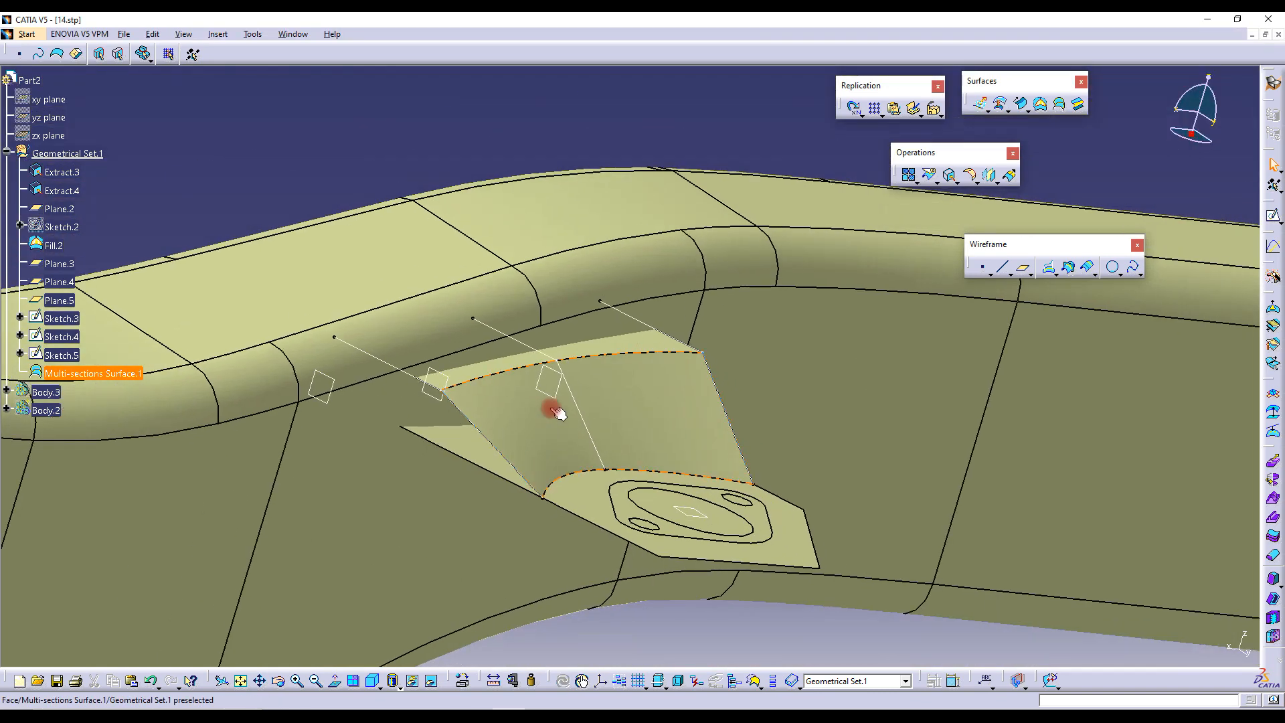
middle_drag(731, 488, 549, 412)
click(325, 407)
middle_drag(672, 419, 820, 463)
click(819, 463)
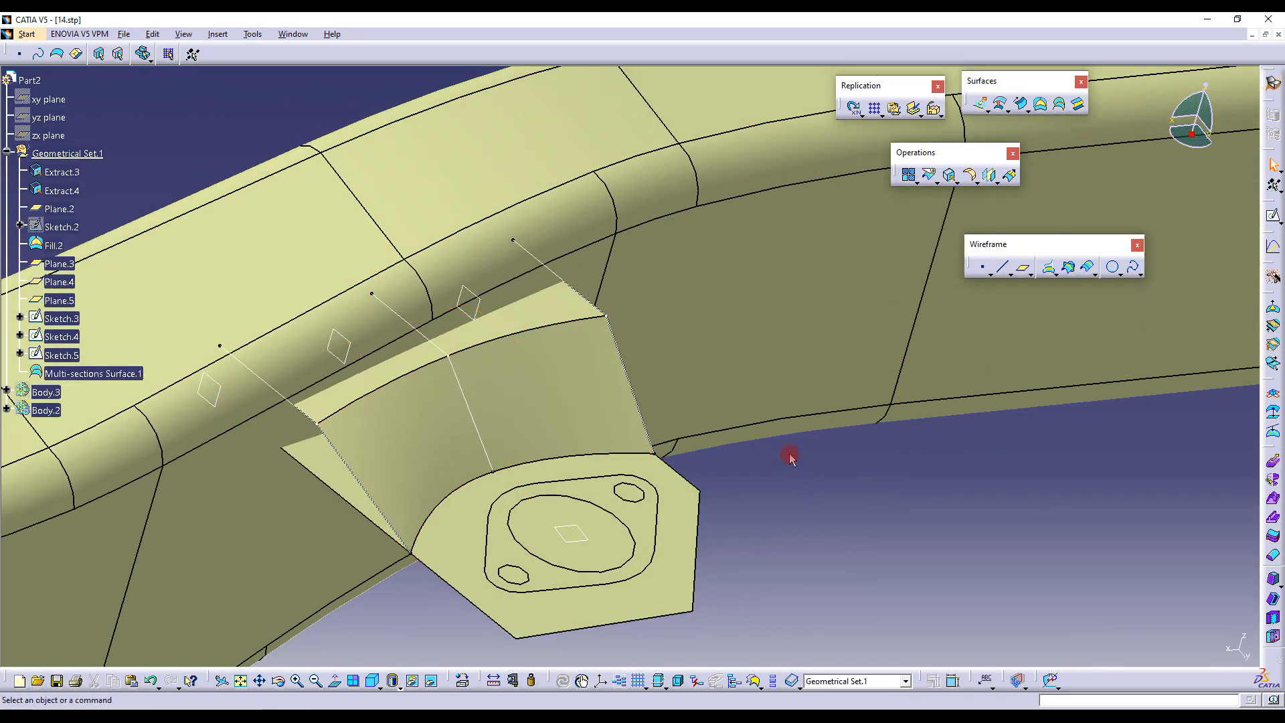
click(932, 174)
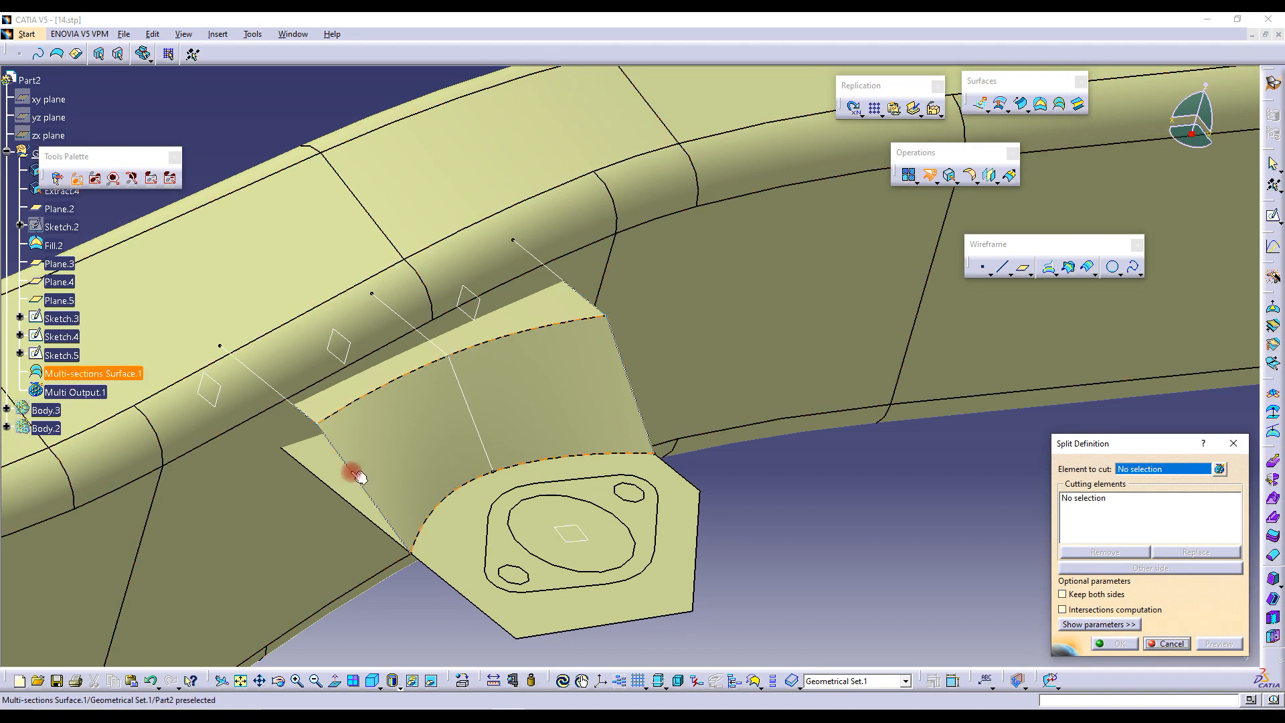
click(326, 471)
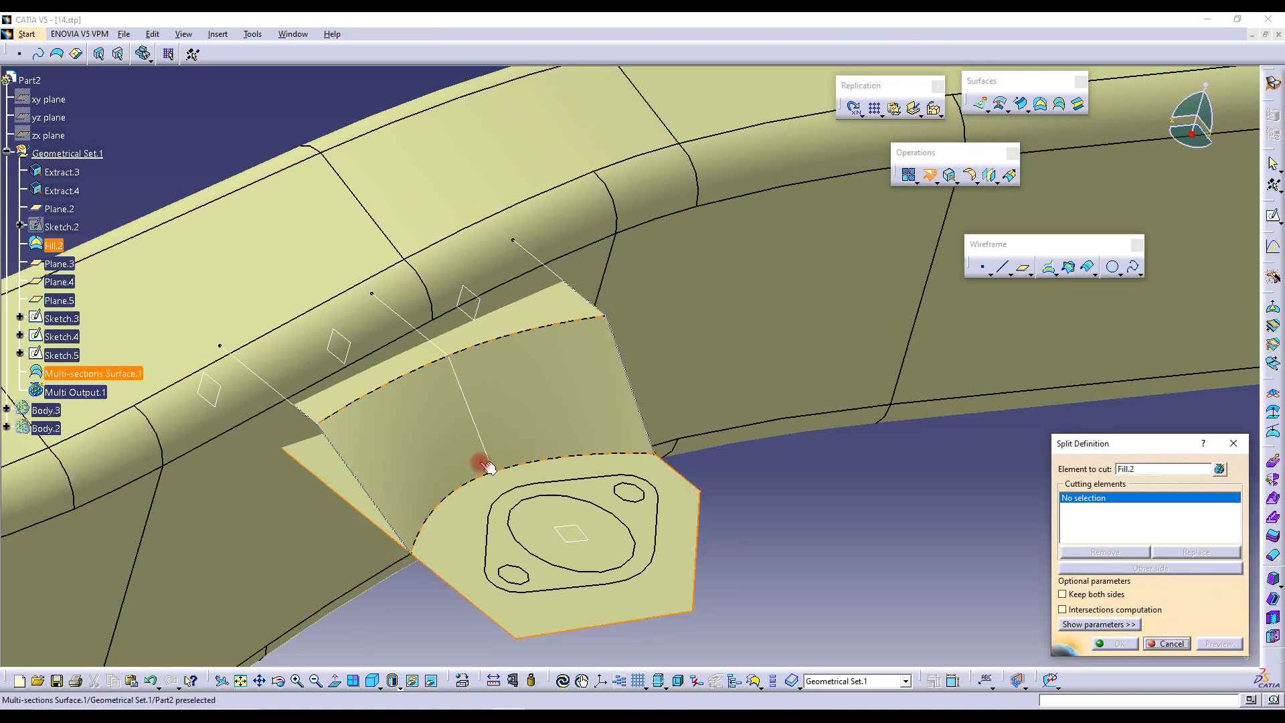
click(429, 415)
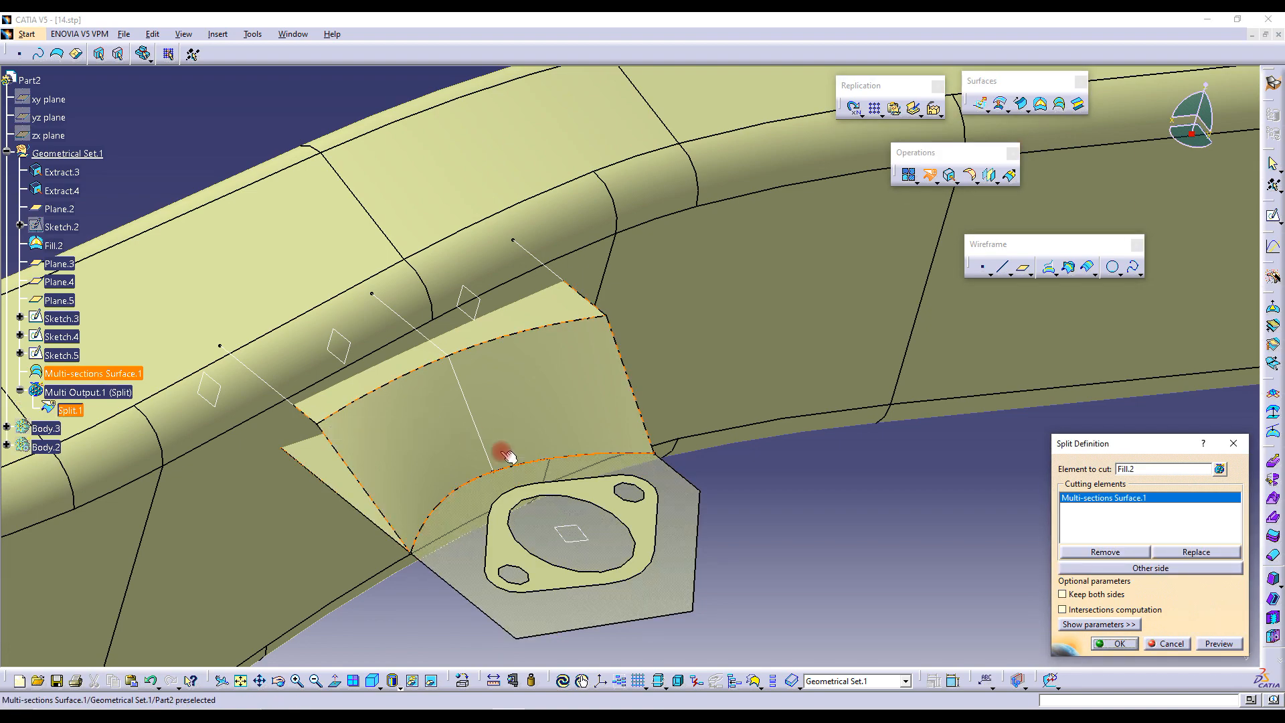
middle_drag(384, 522, 428, 479)
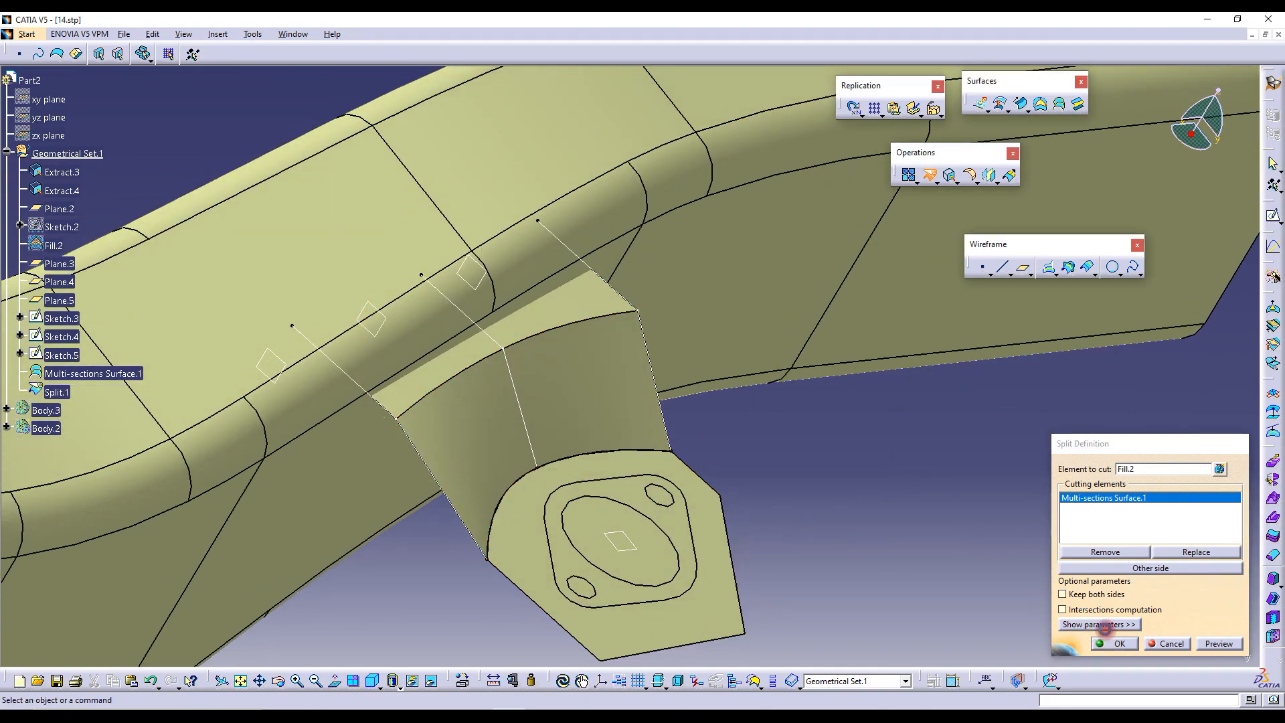
click(1114, 643)
middle_drag(620, 460, 547, 359)
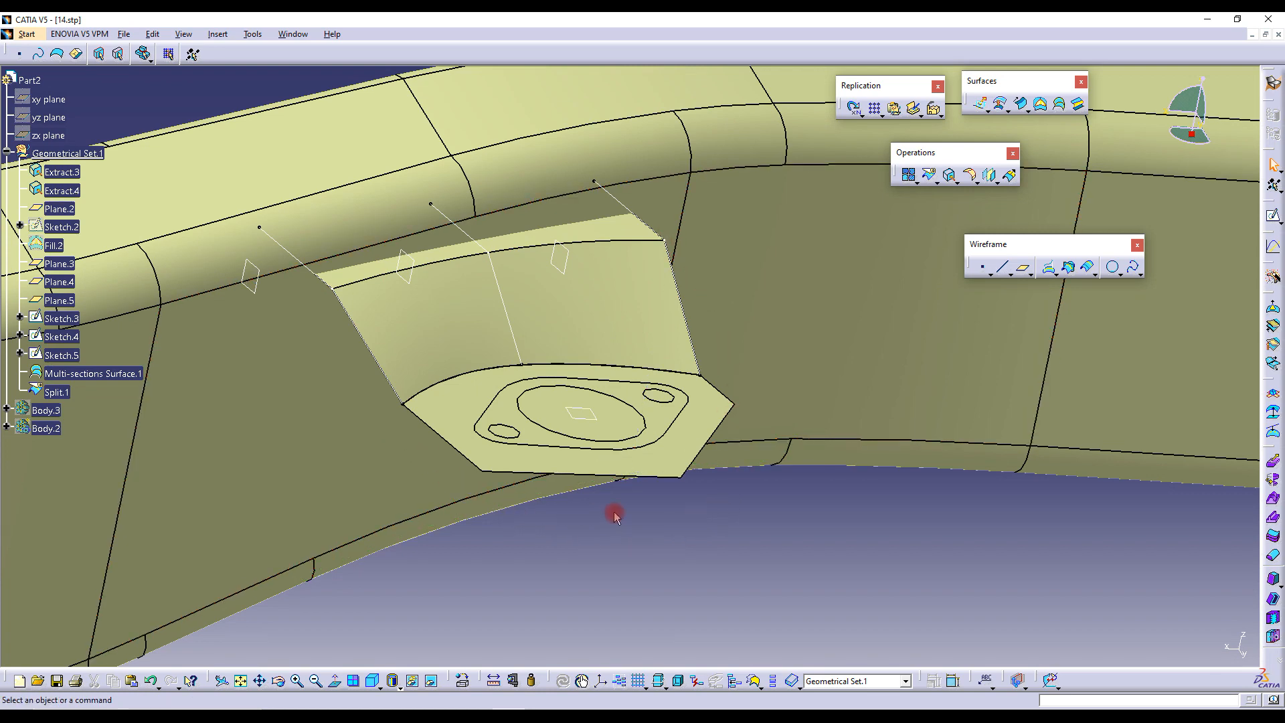
middle_drag(438, 378, 494, 362)
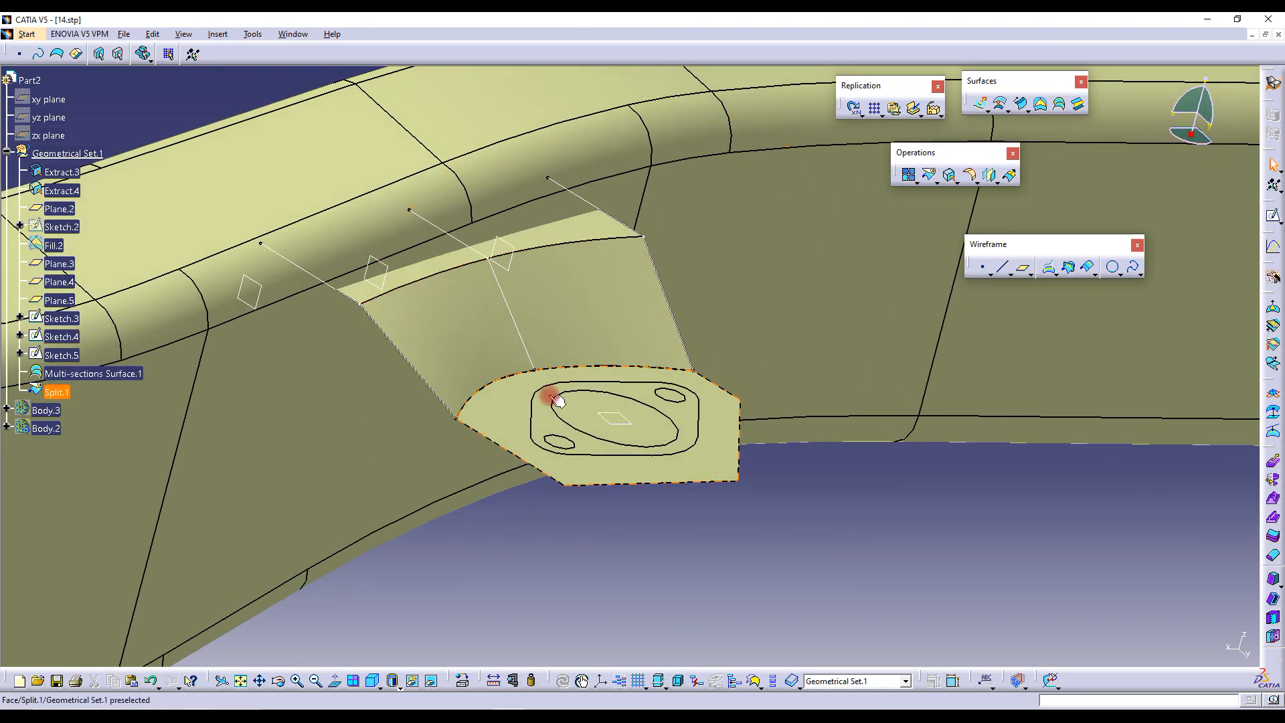
Show Sketch.2, the hidden outline sketch around the flat mounting face
right_click(85, 254)
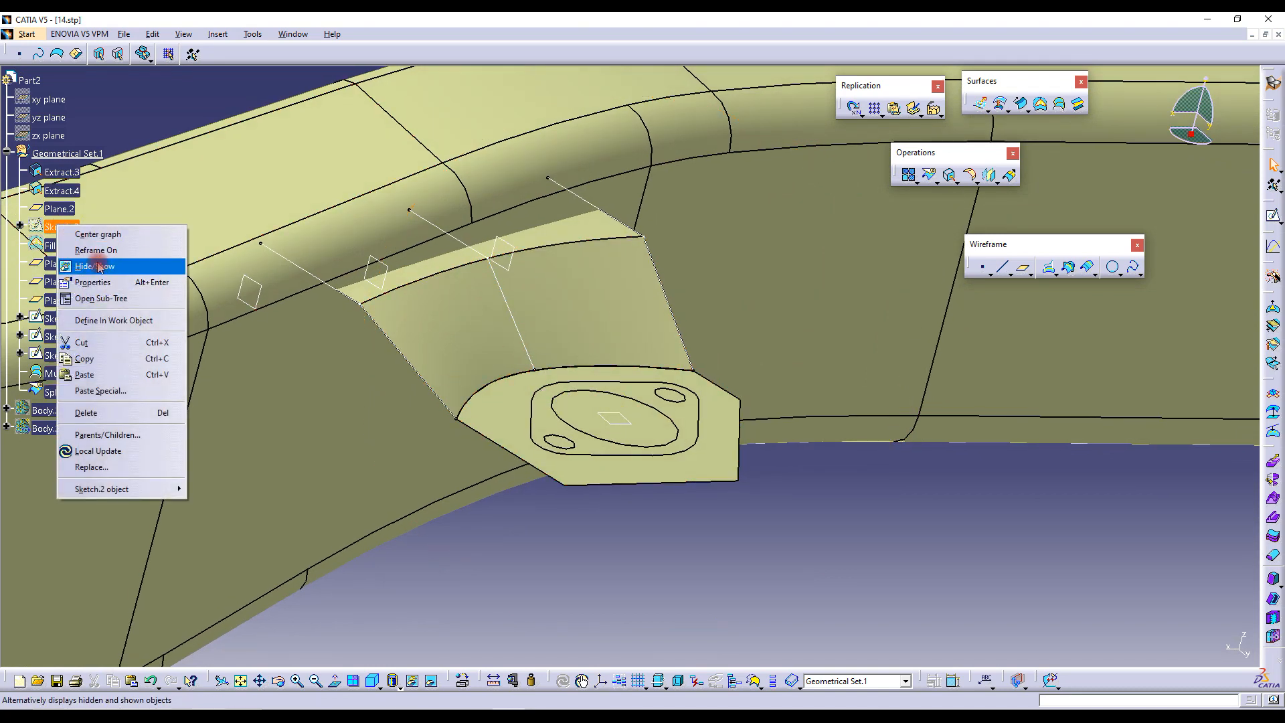
click(101, 267)
middle_drag(555, 331, 565, 421)
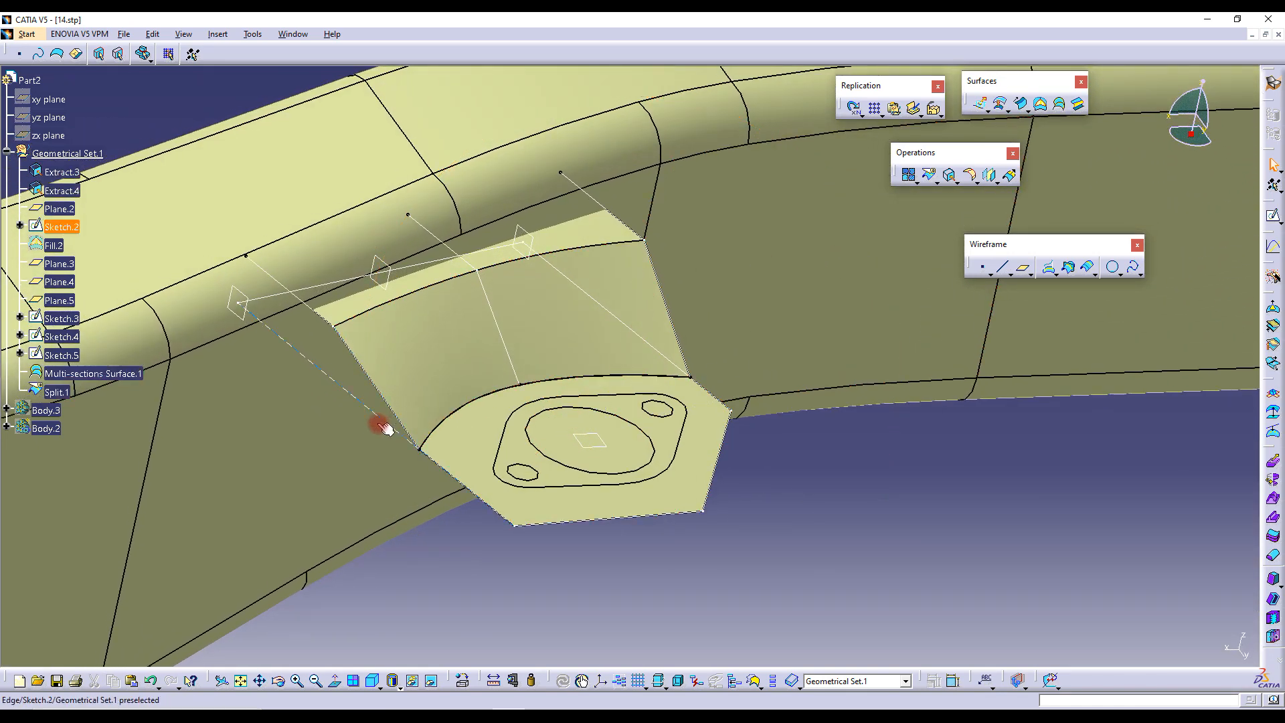
Define a draft-direction line sweep with Sketch.2 as guide curve, Plane.2 as draft direction, a 10deg angle and a 100 mm length
click(1022, 105)
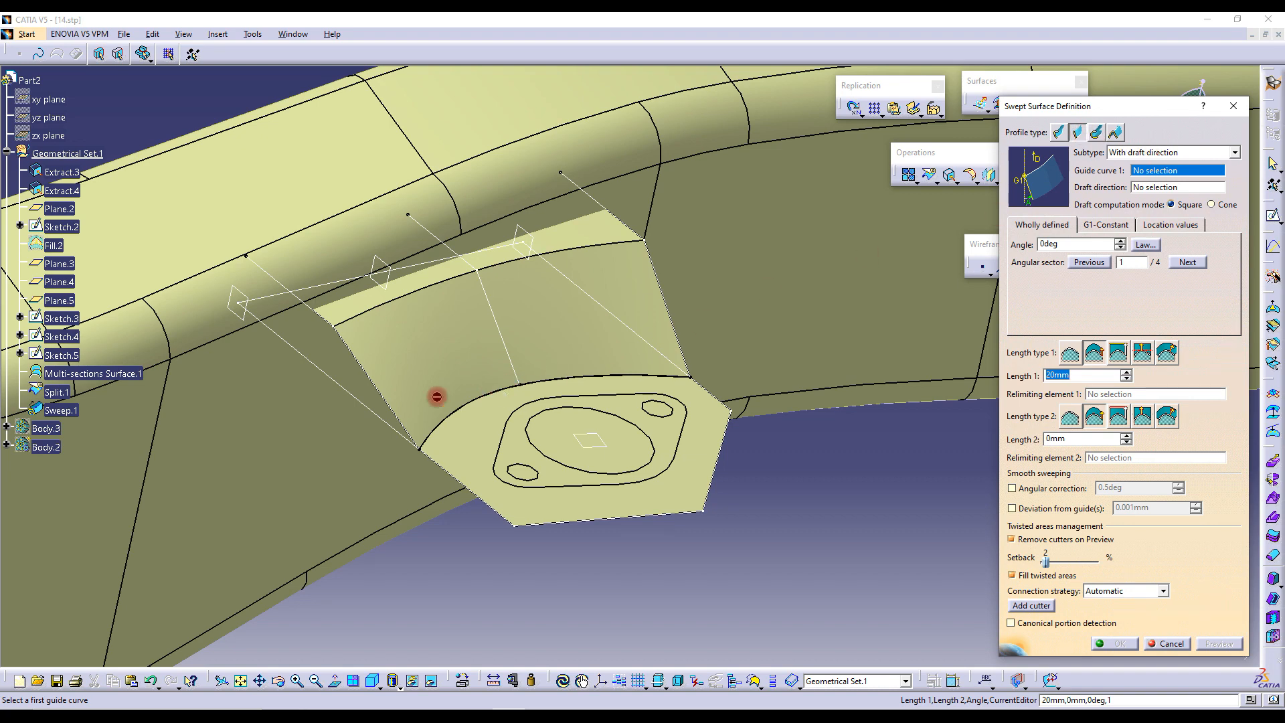
click(361, 404)
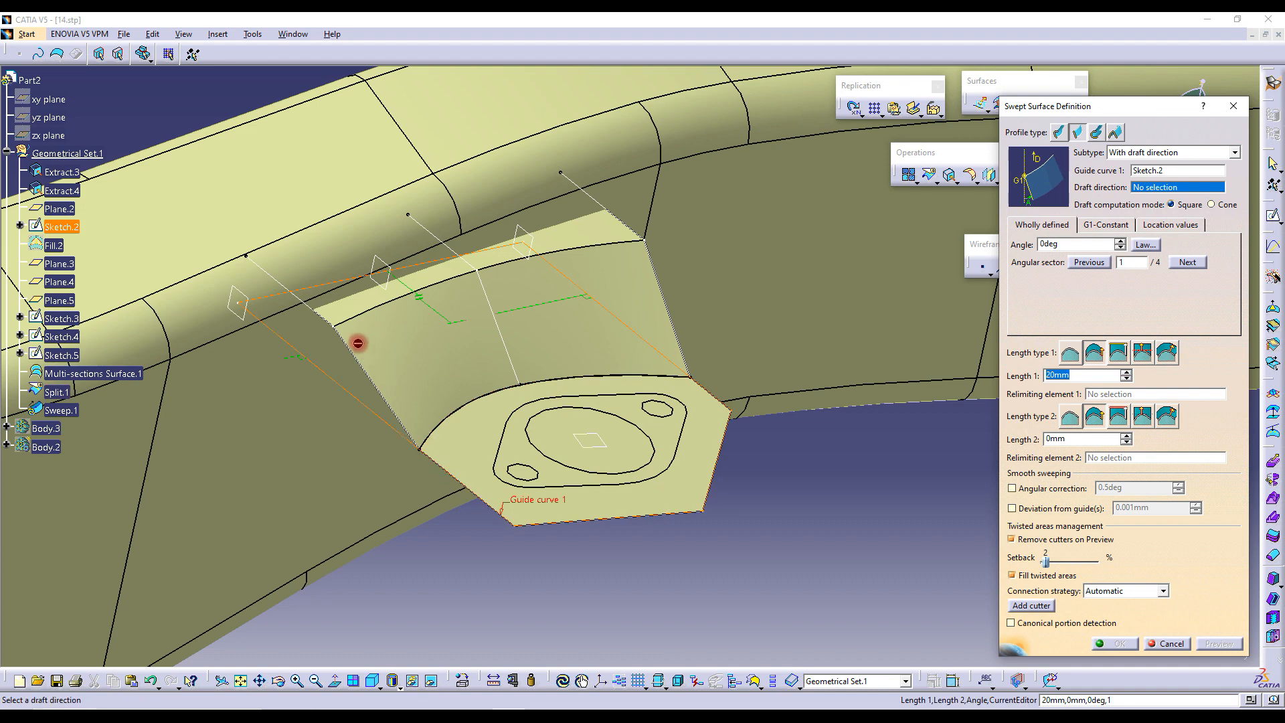
click(591, 445)
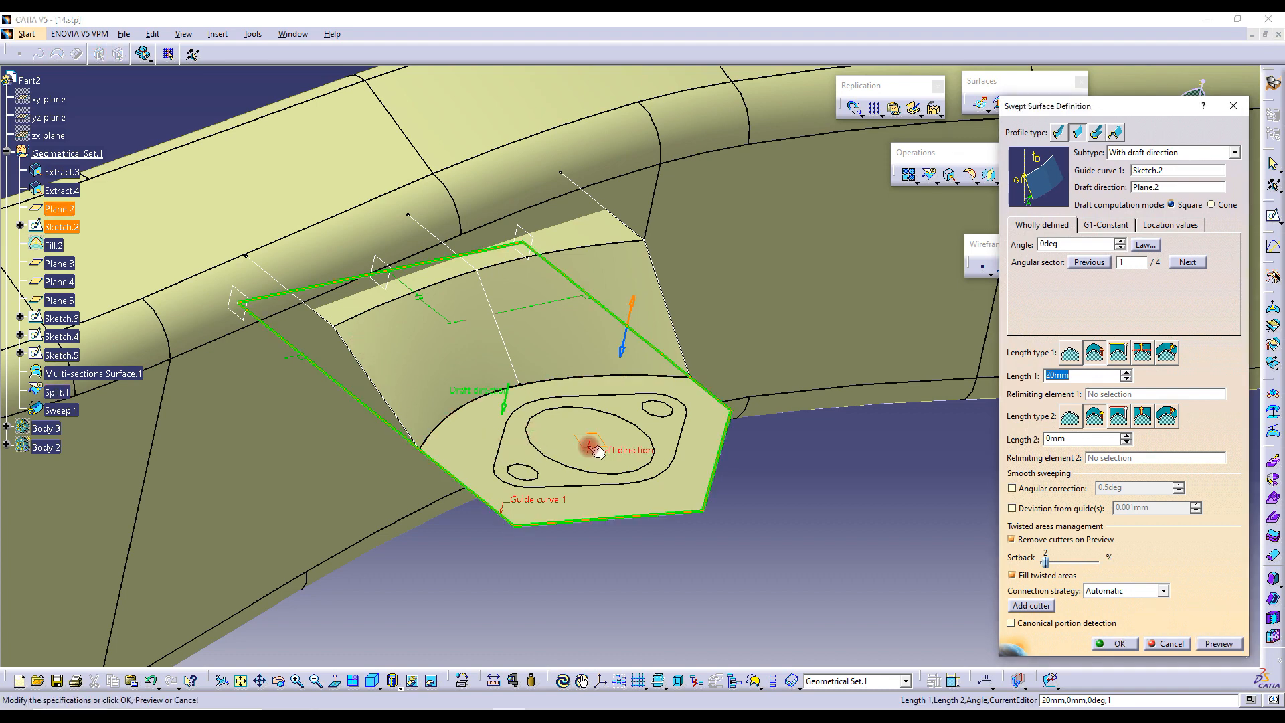
double_click(1054, 244)
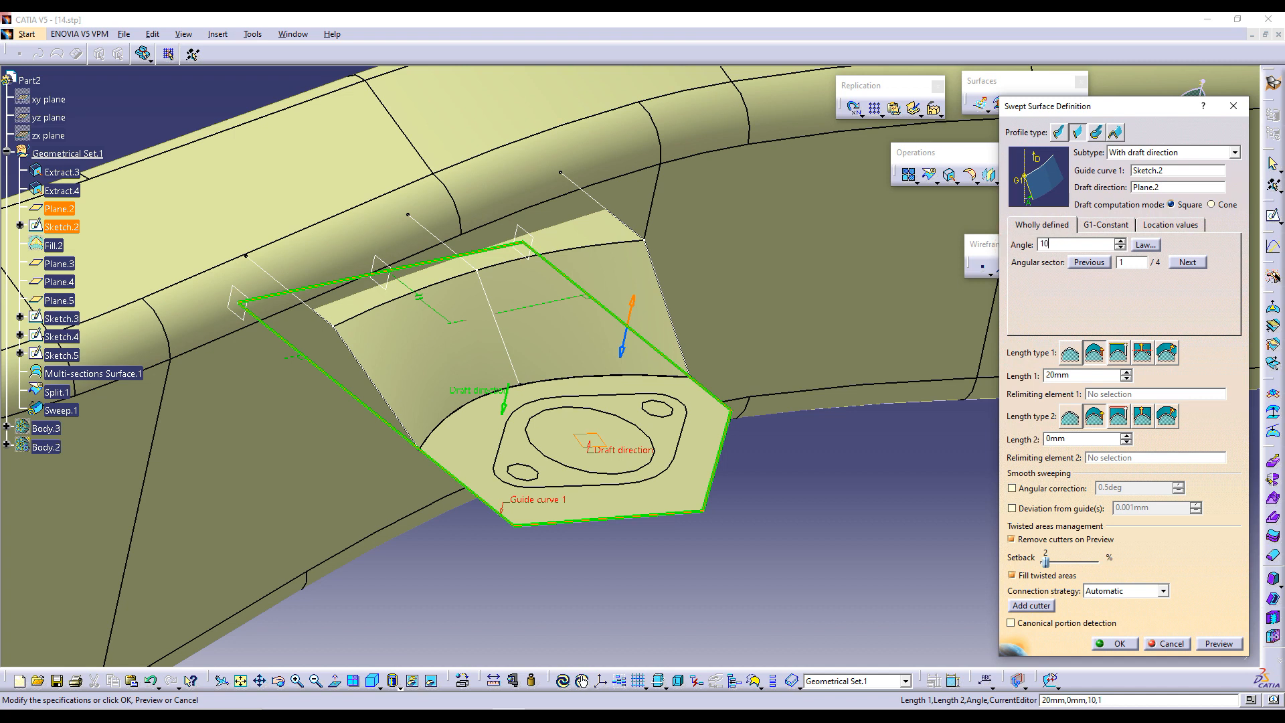
text(10)
click(1090, 376)
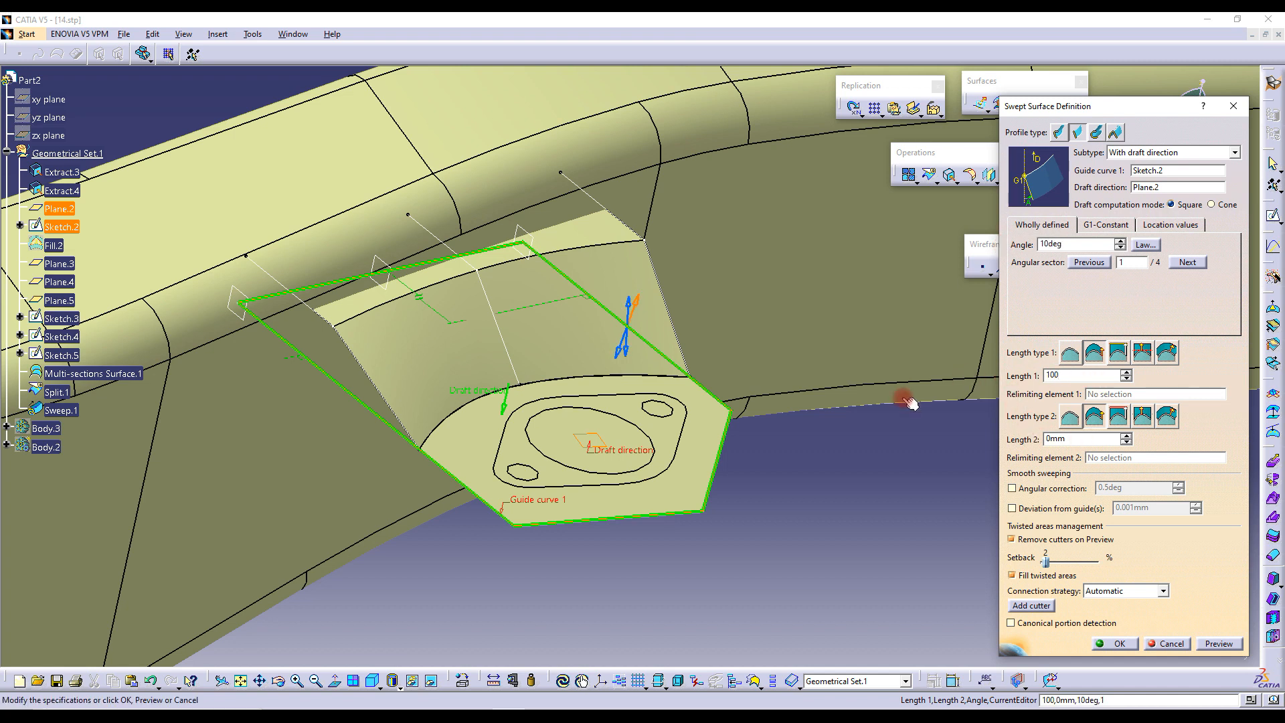
Choose angular sector 4 so the swept walls flare outward below the mounting face, and create the sweep
click(628, 354)
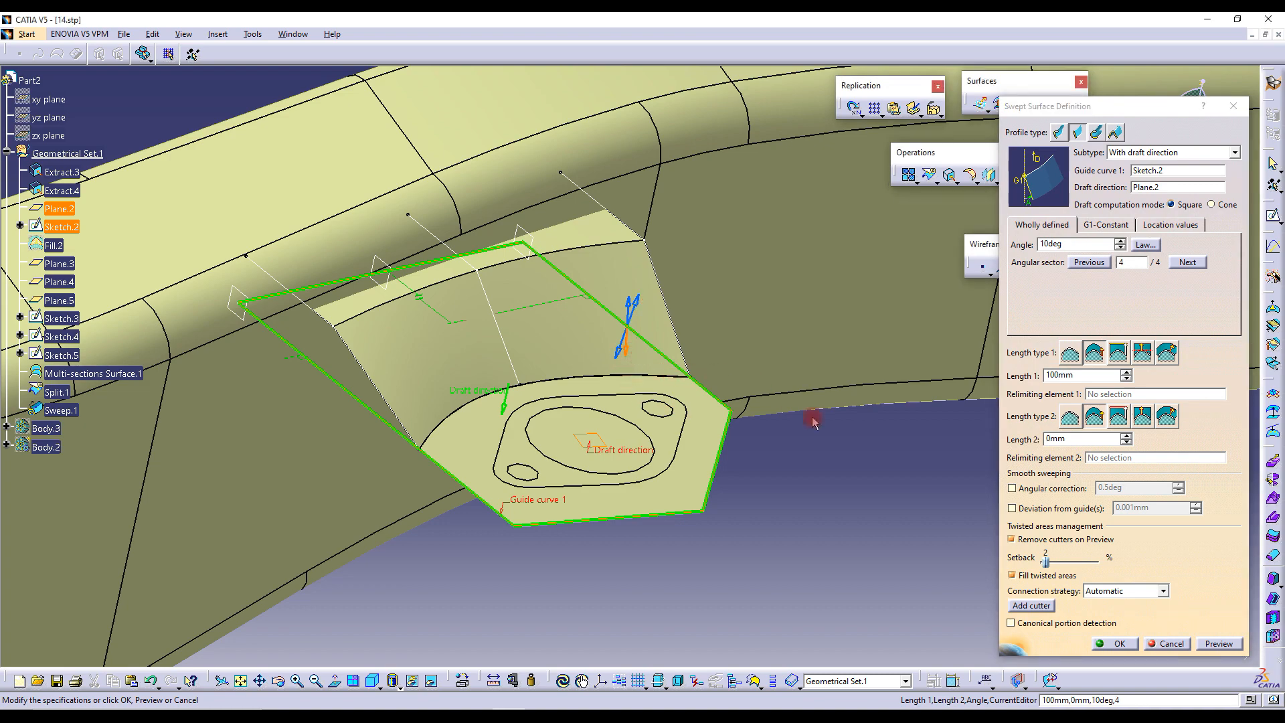
middle_drag(666, 310, 476, 319)
click(576, 421)
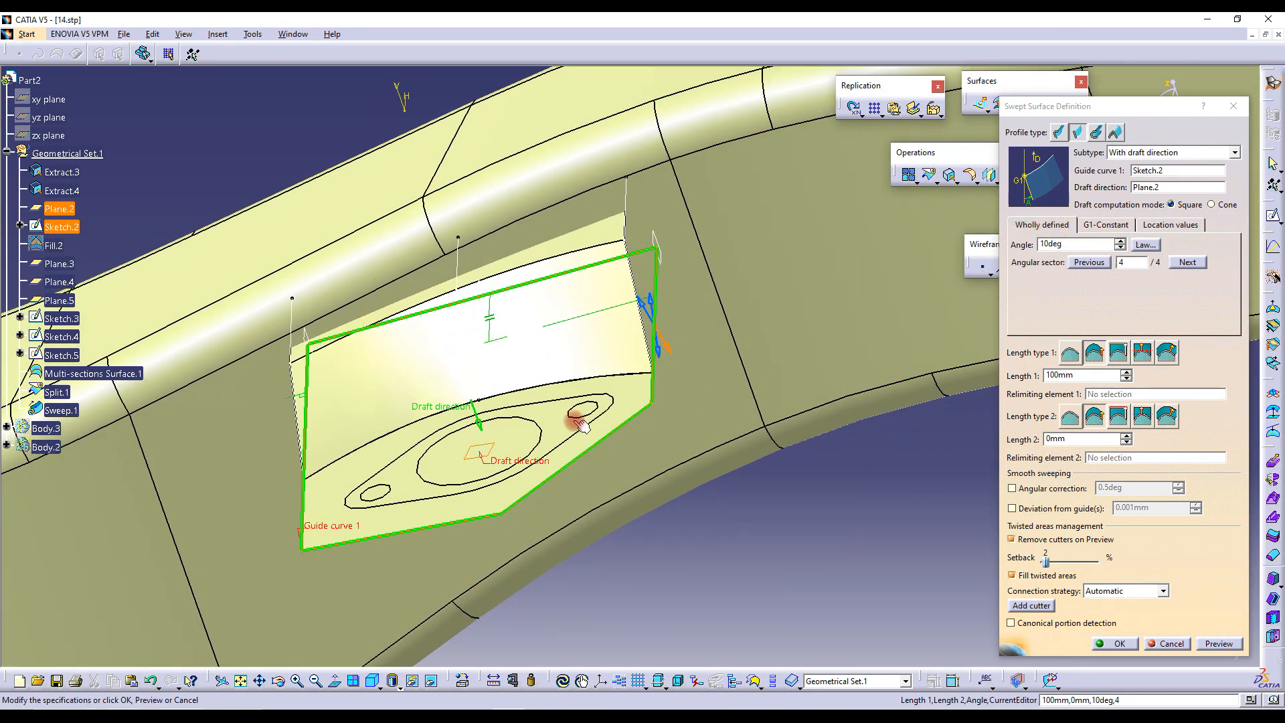
middle_drag(648, 382, 875, 466)
click(1118, 644)
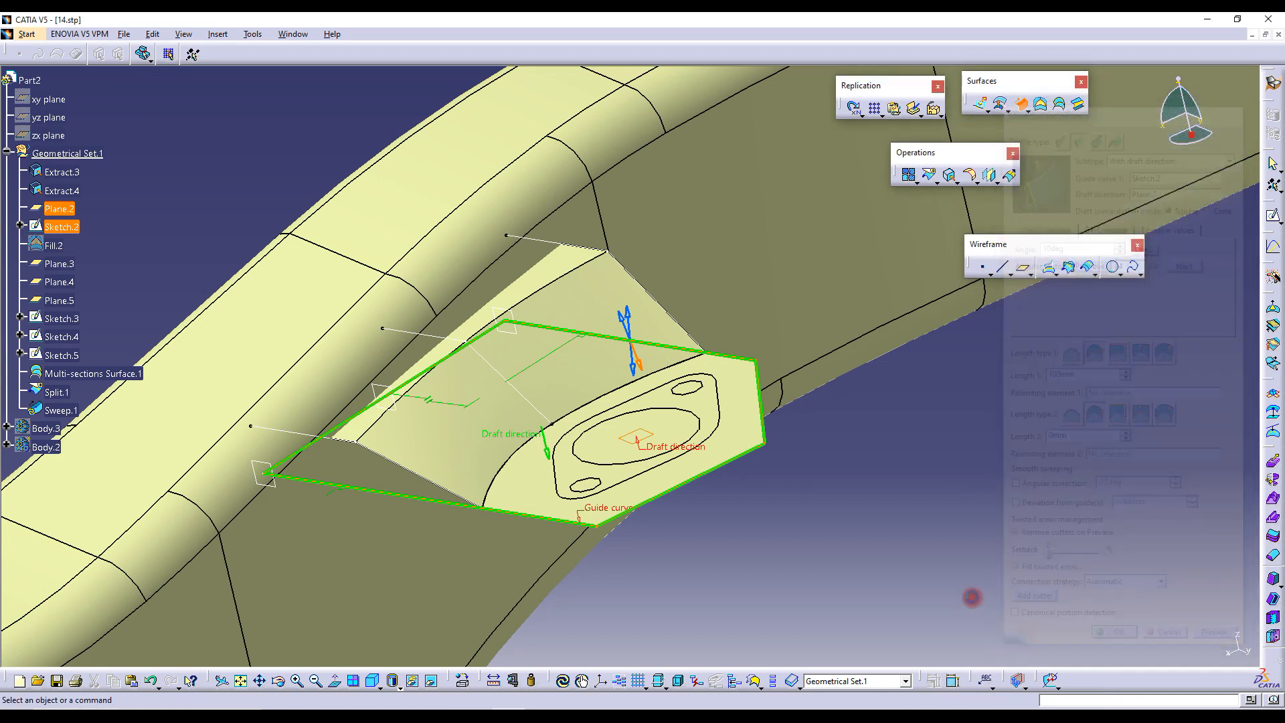
mouse_move(589, 465)
middle_down()
mouse_move(588, 396)
mouse_move(478, 373)
mouse_move(493, 395)
middle_up()
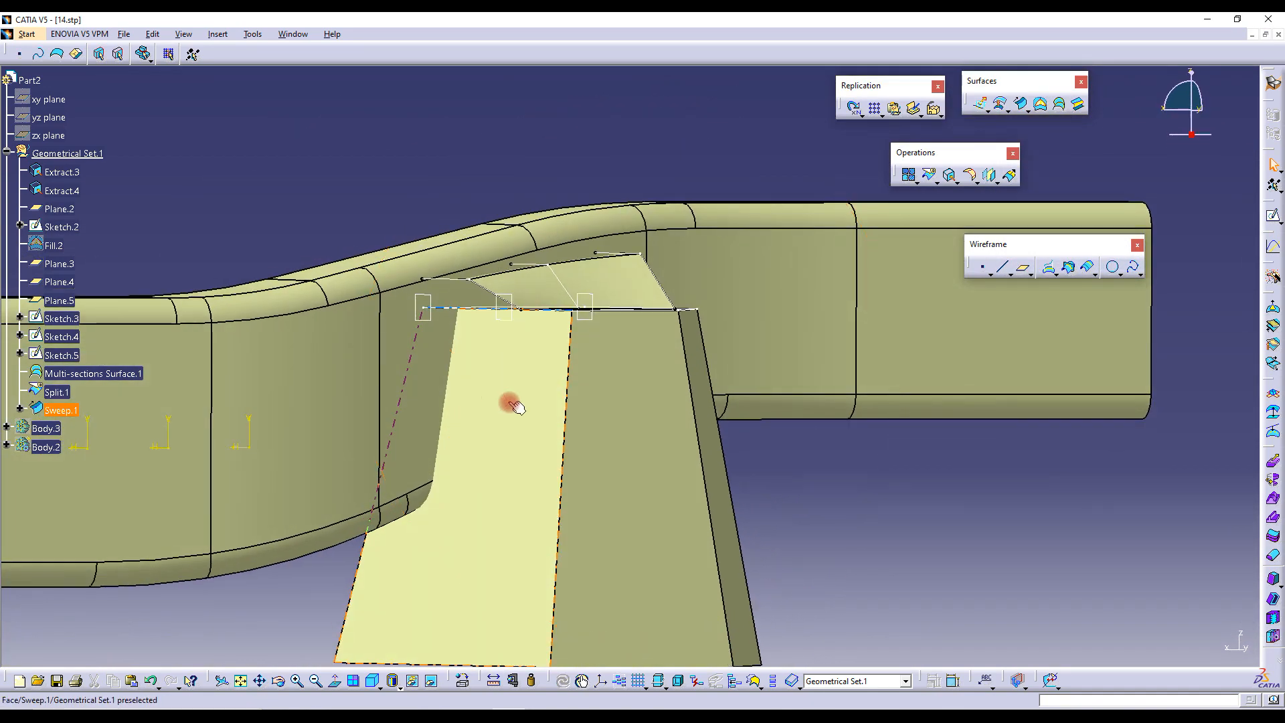
Set Length 1 of the swept surface Sweep.1 to 50 mm
double_click(603, 398)
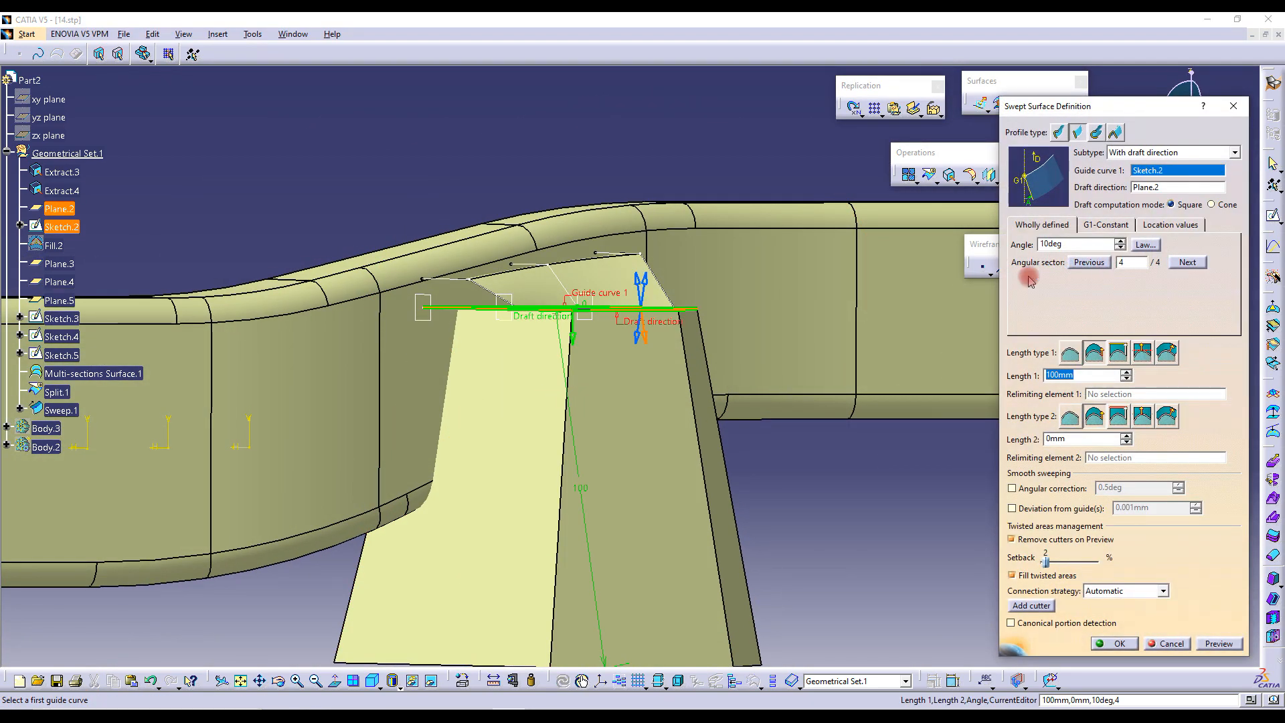
click(1076, 378)
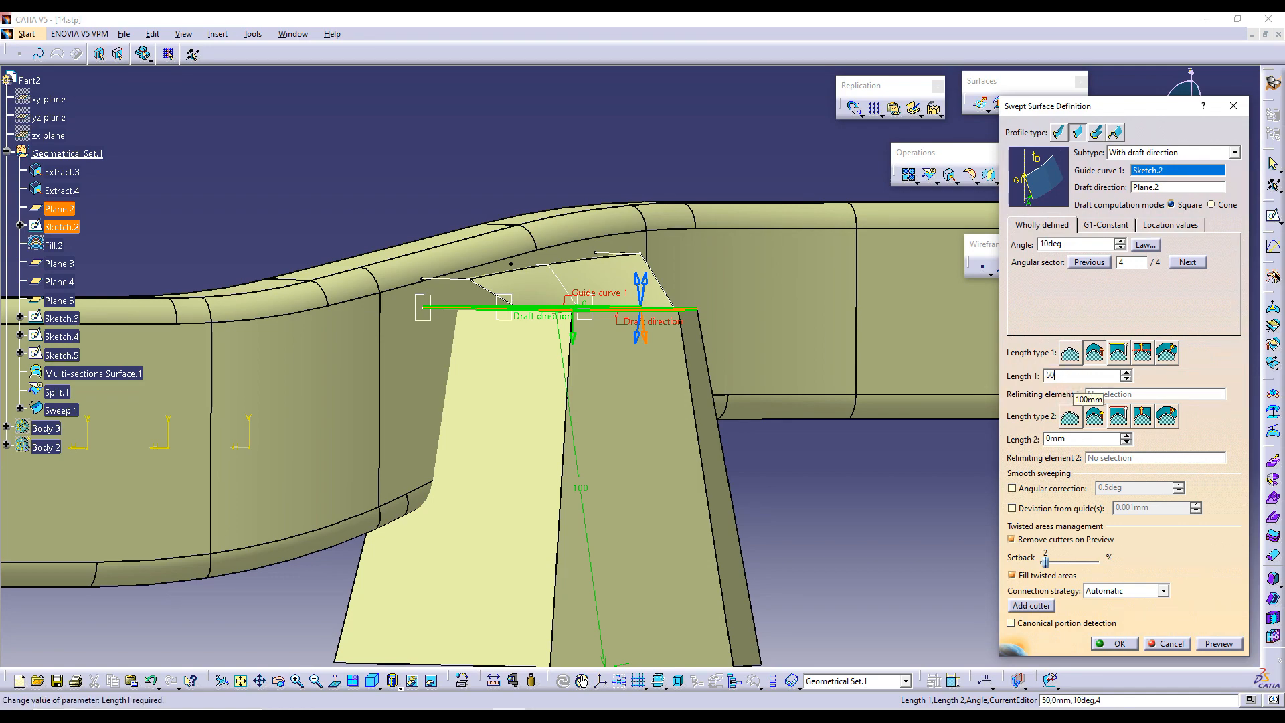
text(50)
key(Return)
middle_drag(654, 396, 505, 442)
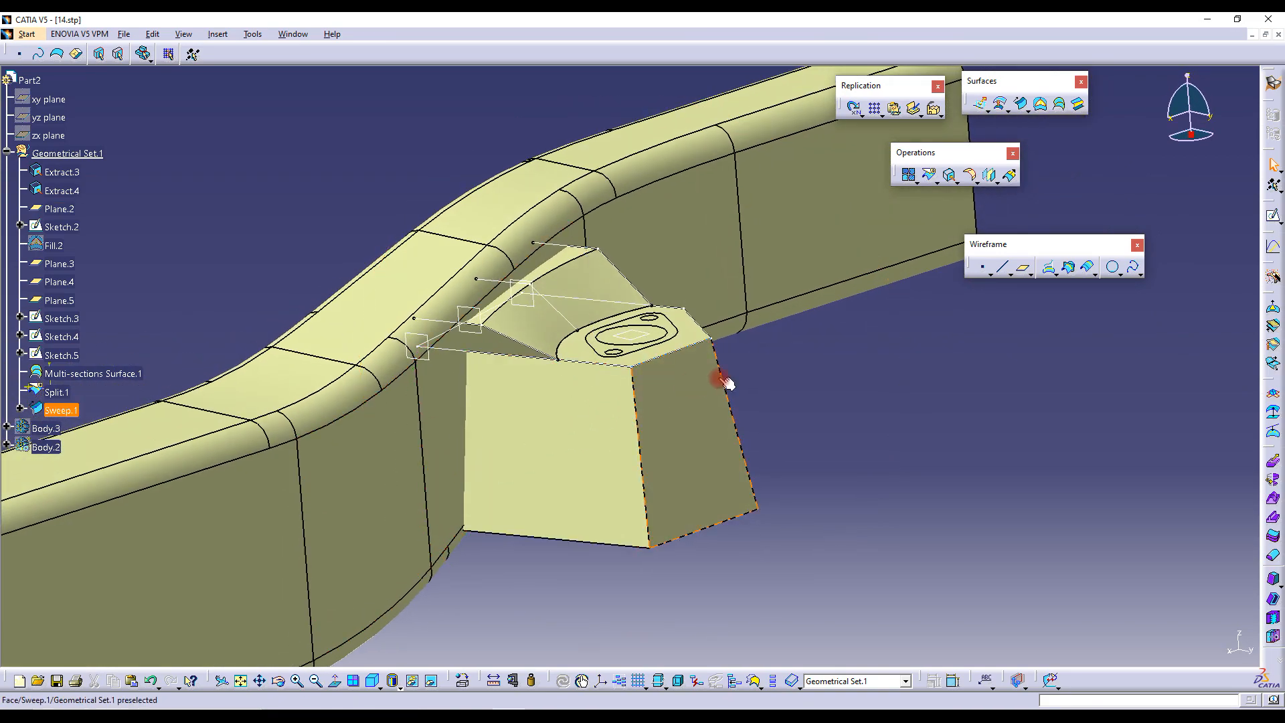
mouse_move(741, 424)
middle_down()
mouse_move(582, 451)
mouse_move(594, 484)
mouse_move(436, 405)
mouse_move(585, 287)
middle_up()
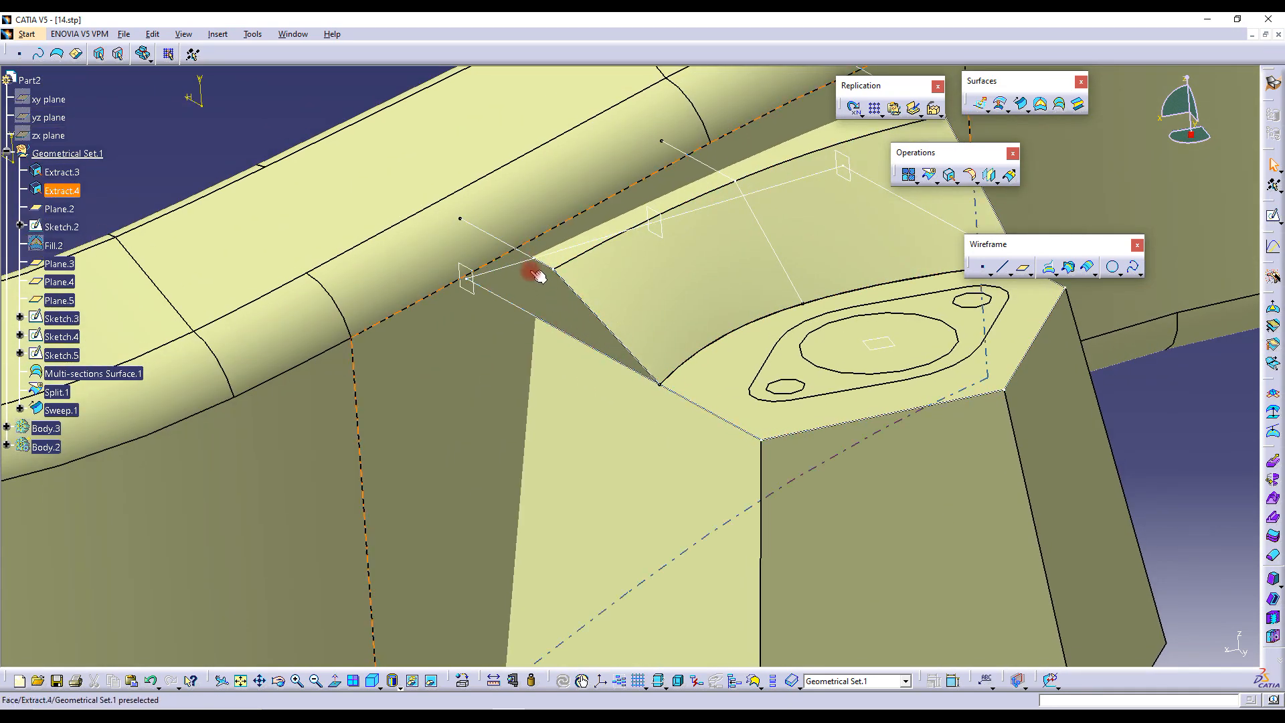
middle_drag(689, 393, 512, 461)
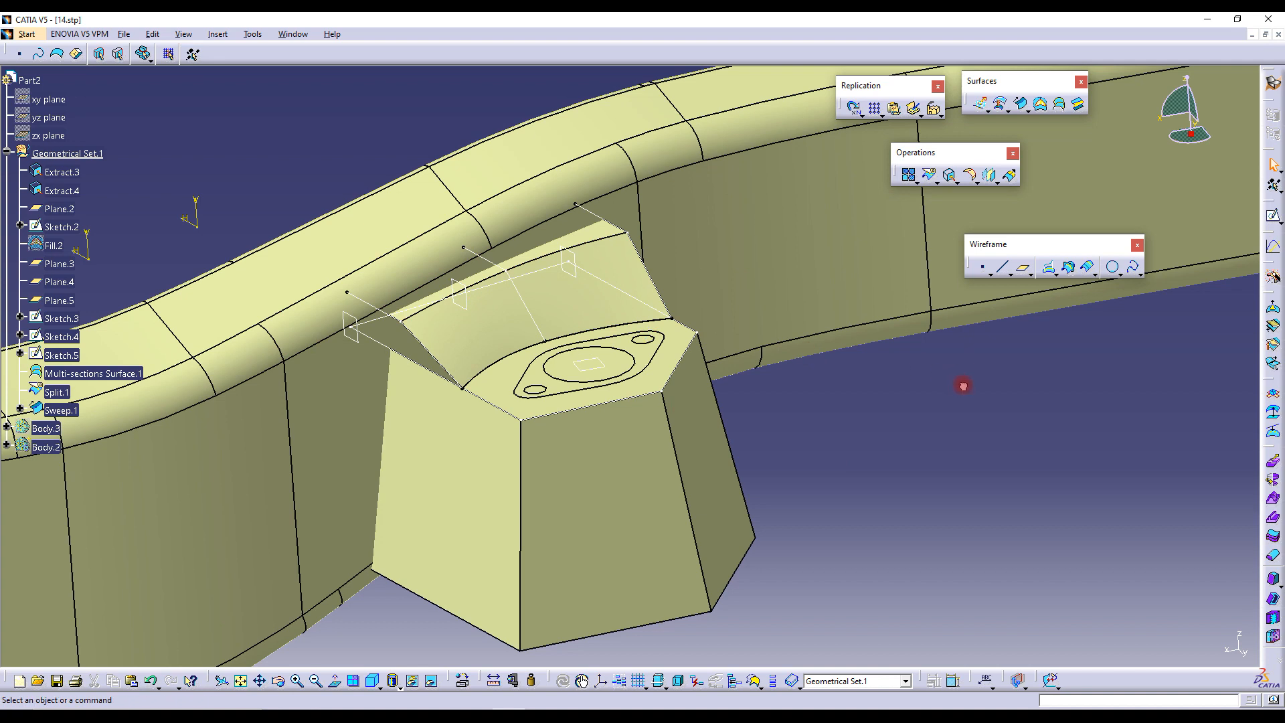
click(1011, 178)
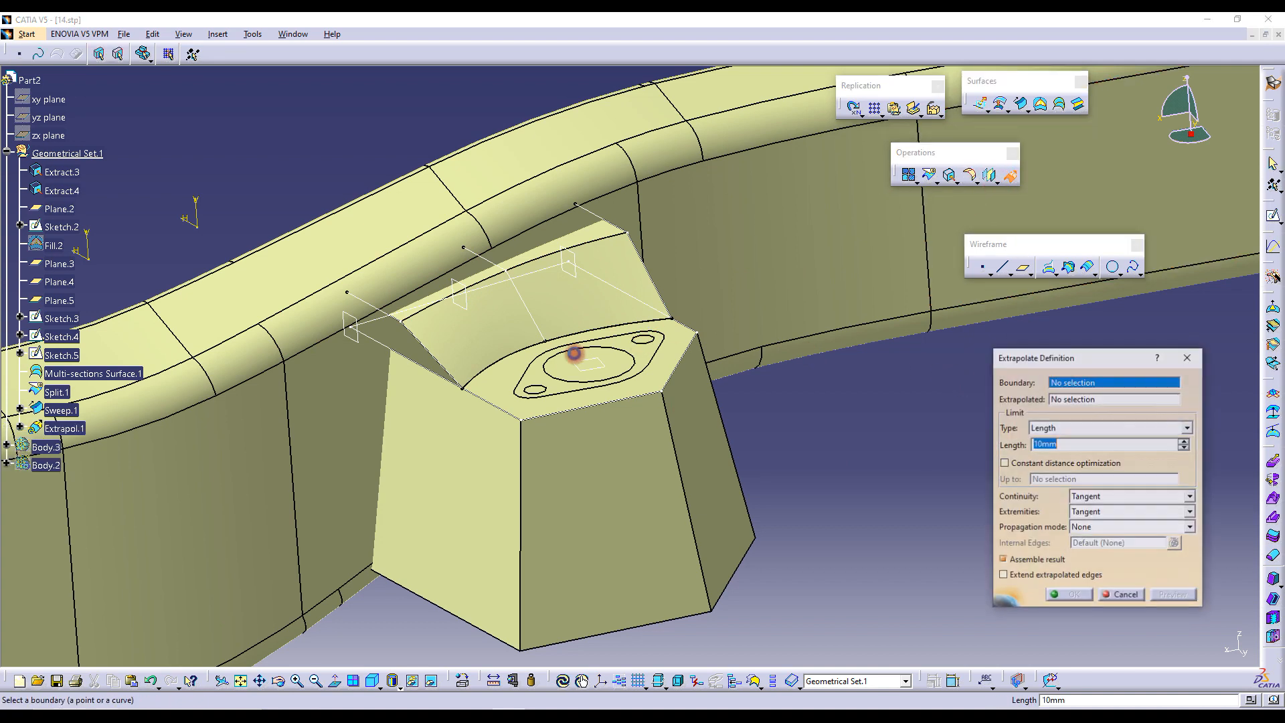
click(442, 377)
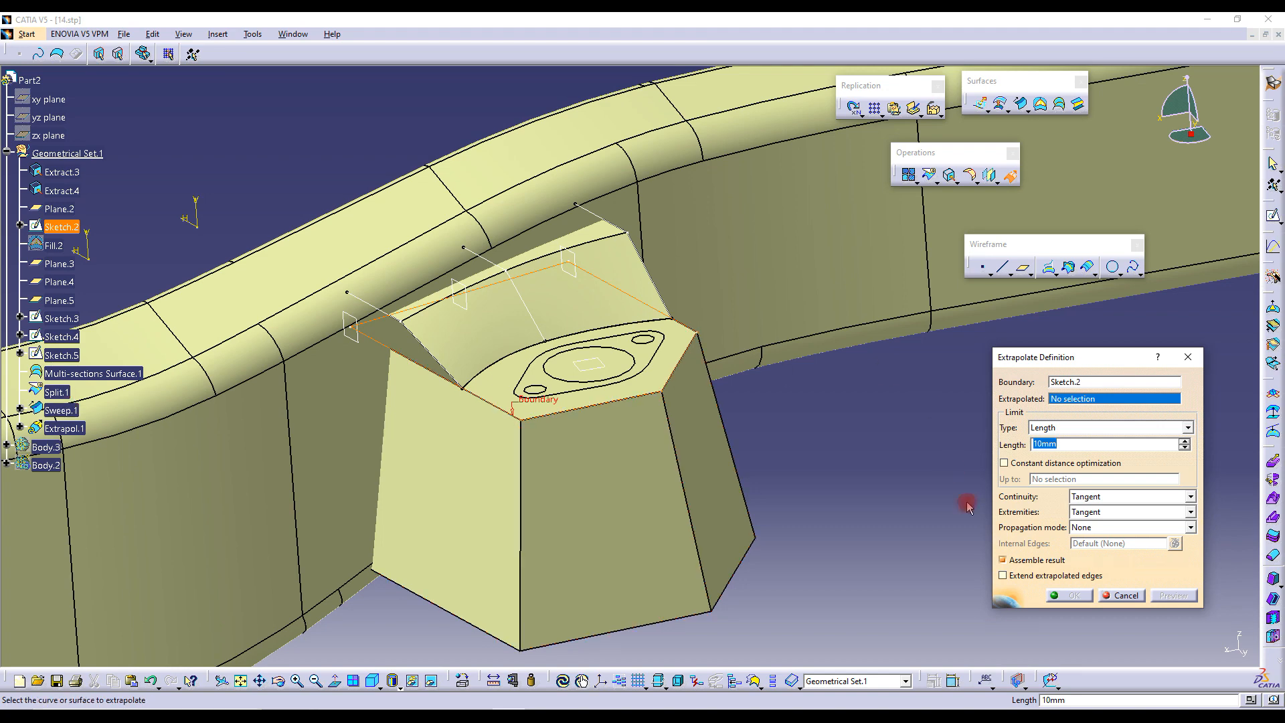
click(1121, 595)
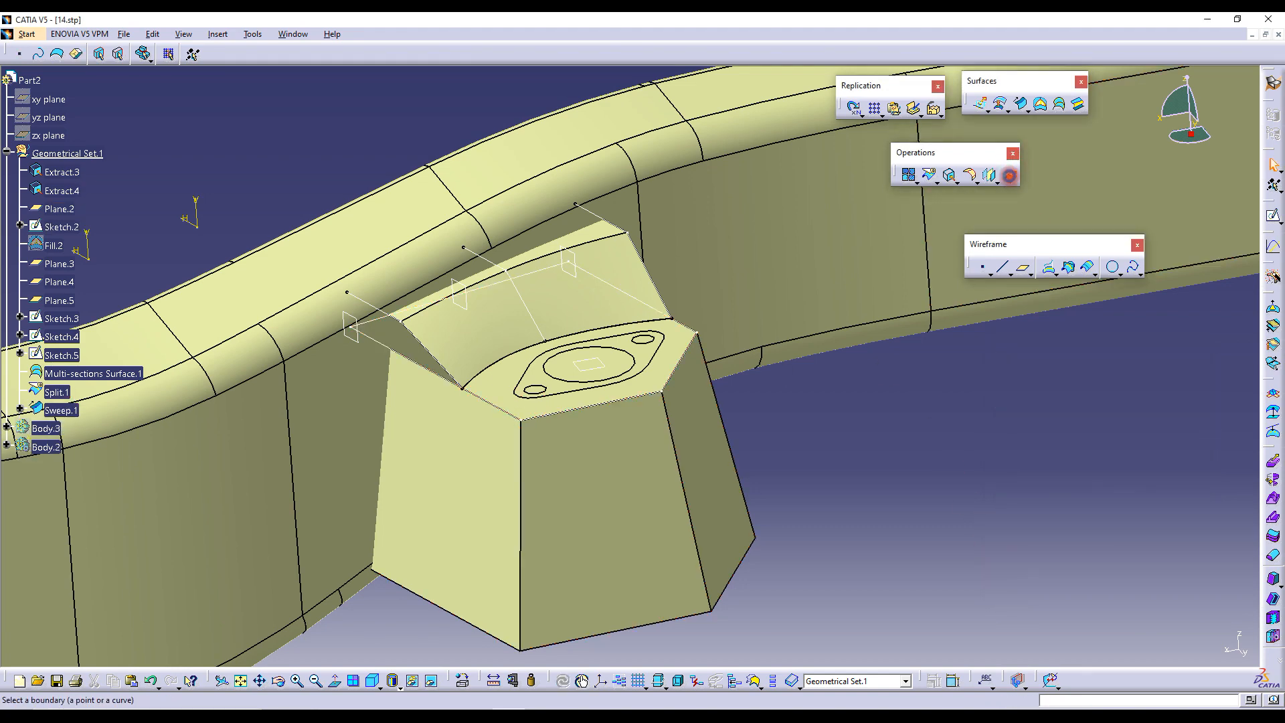
Extrapolate Sweep.1 from its Sketch.2 boundary with curvature continuity, lengthening it until the walls extend past the curved multi-sections surface
click(1010, 176)
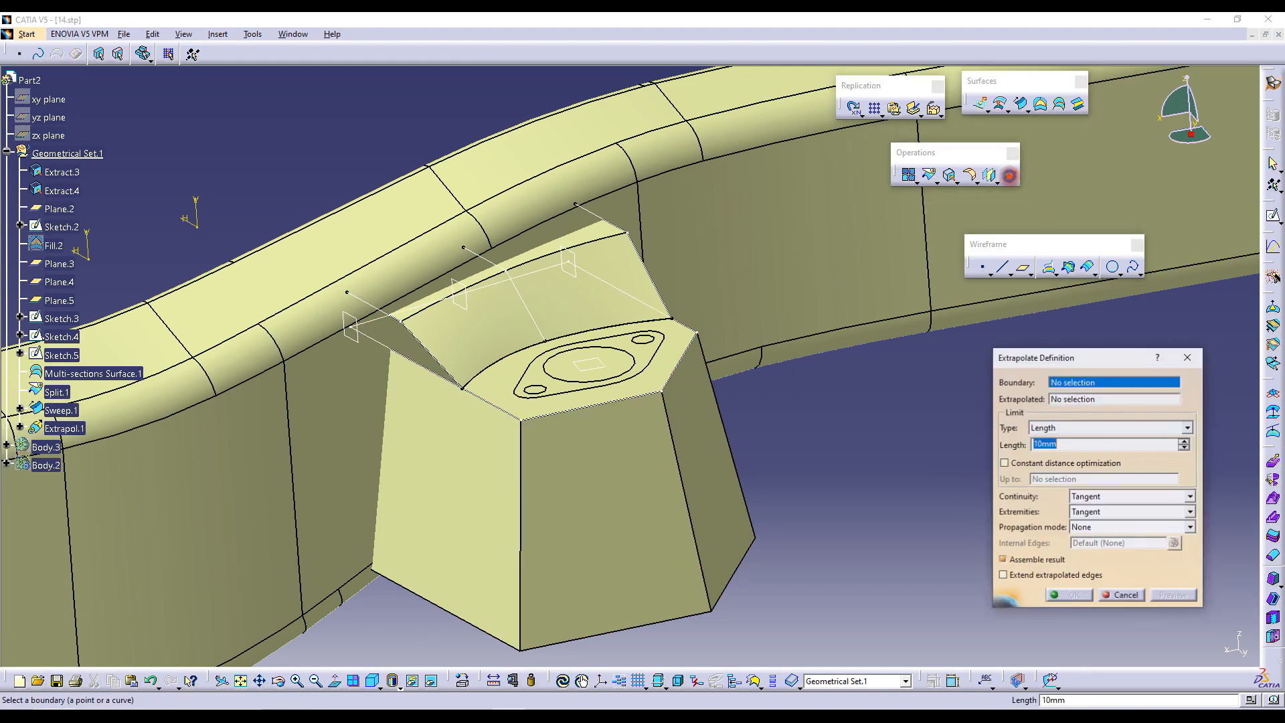
click(424, 367)
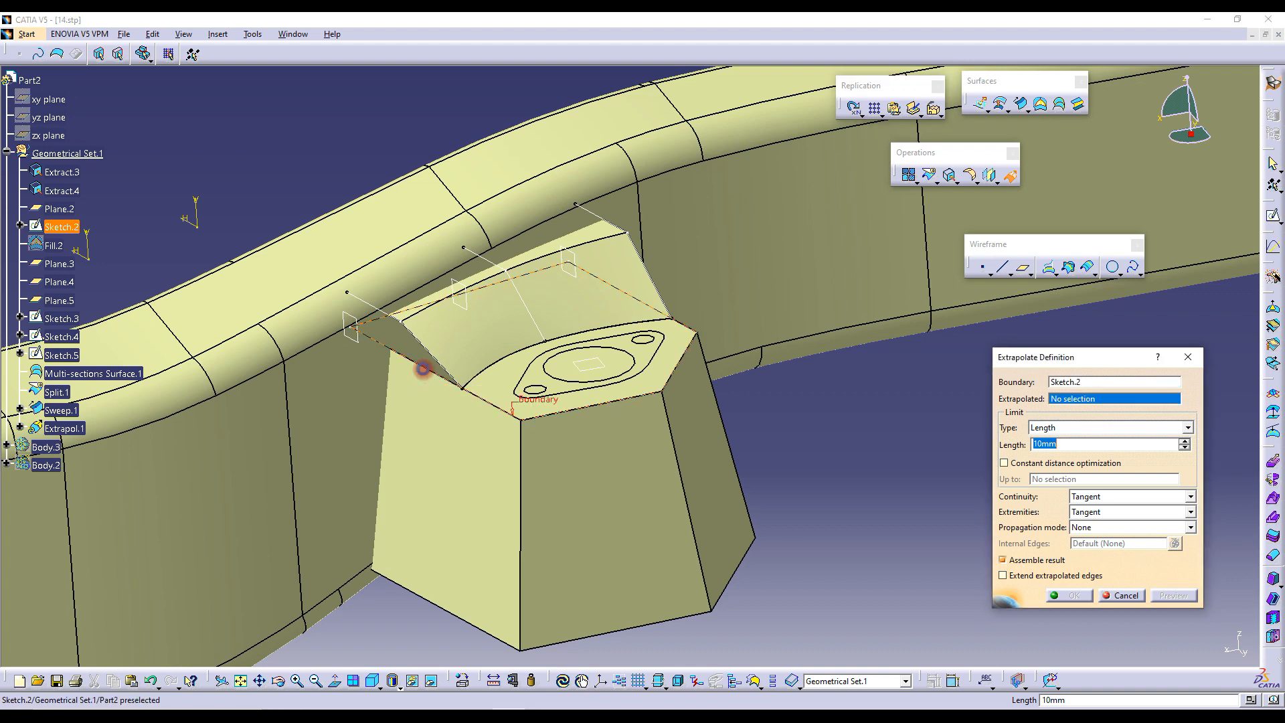
click(465, 411)
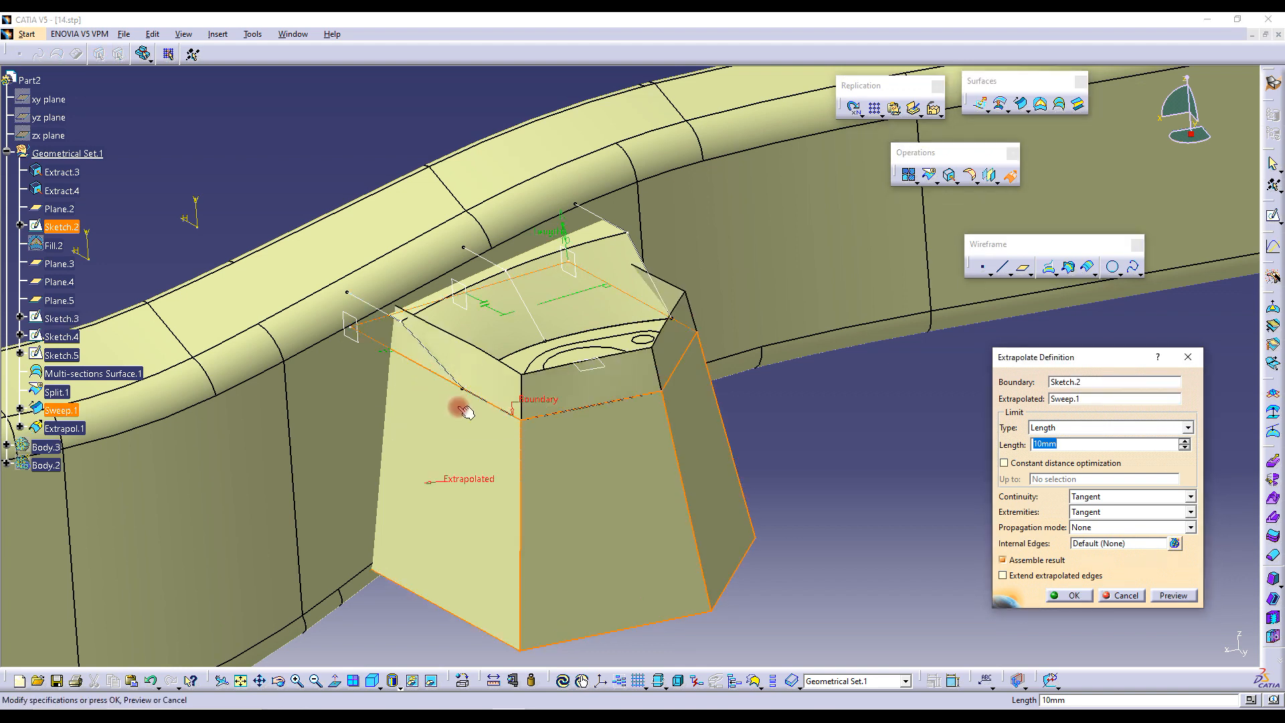
drag(555, 233, 565, 218)
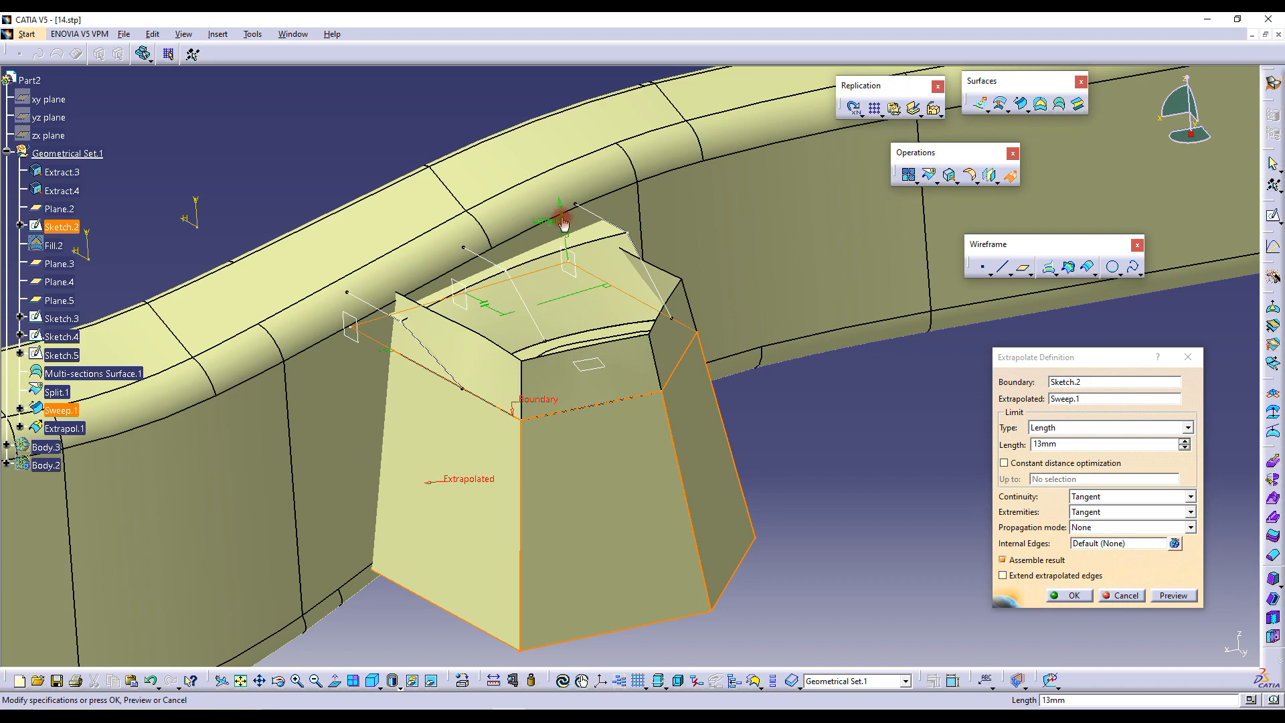
click(1123, 496)
click(1108, 519)
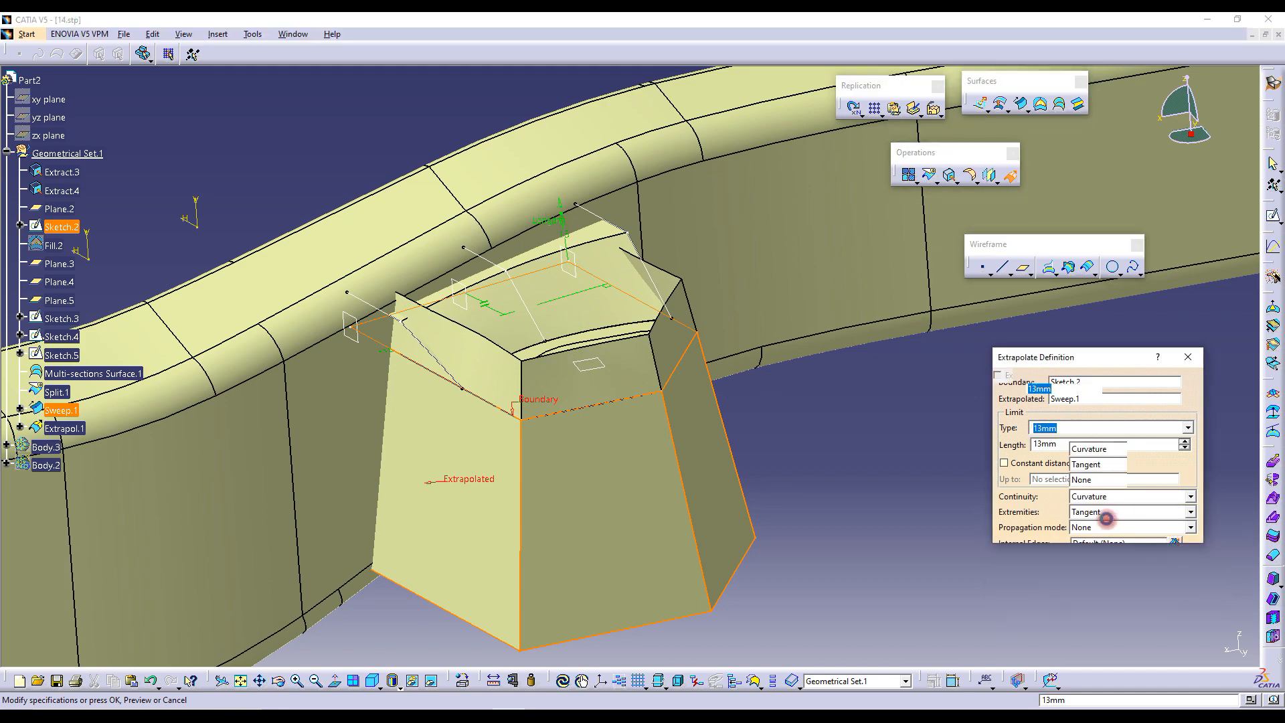
middle_drag(449, 307, 448, 359)
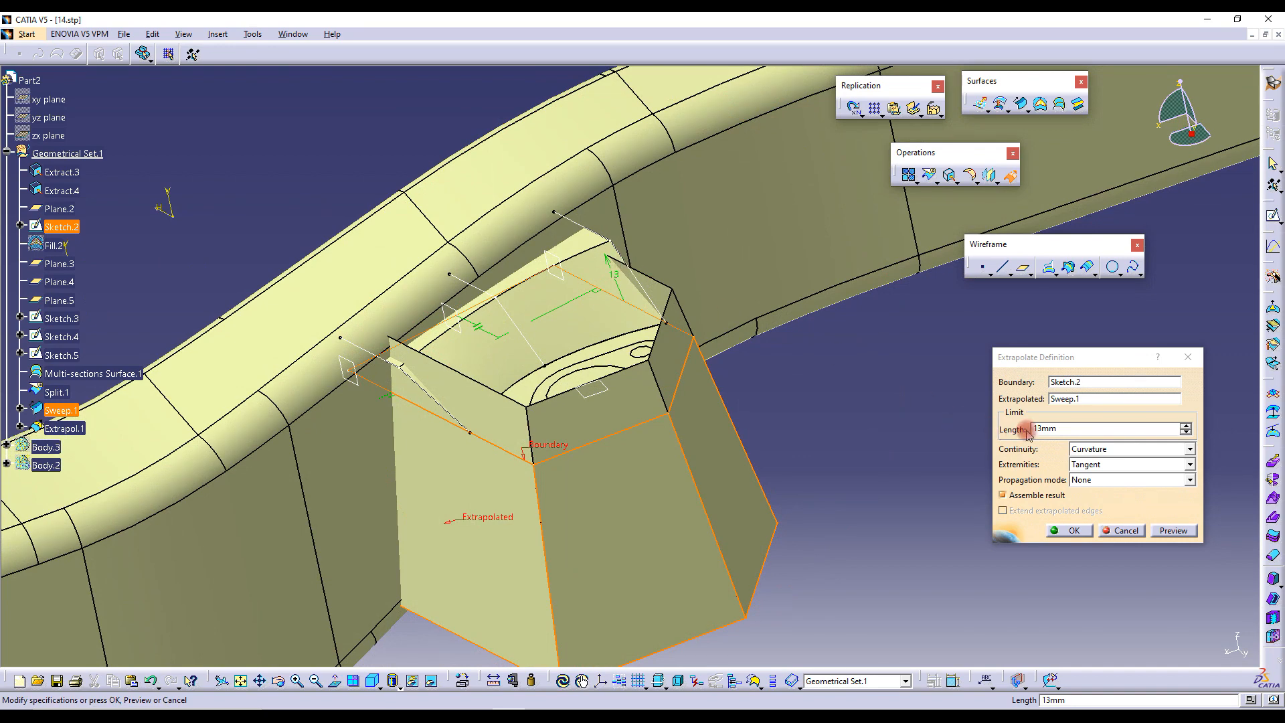
middle_drag(609, 252, 528, 176)
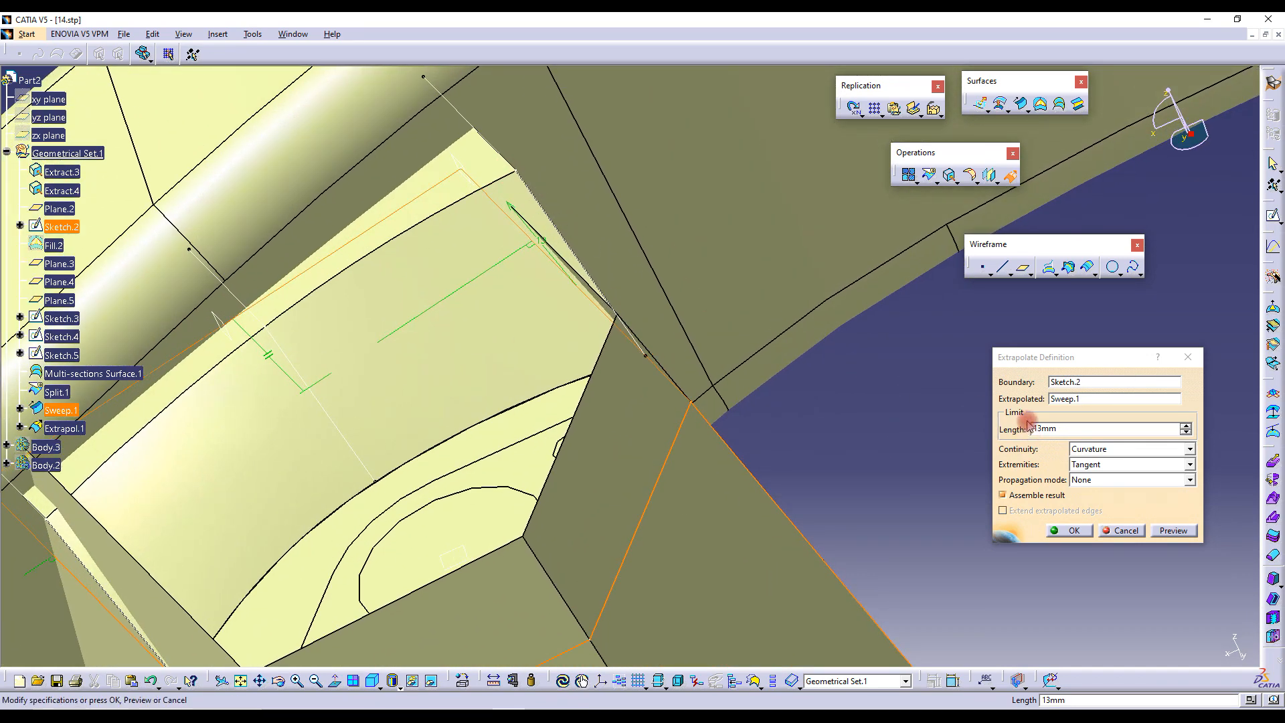
drag(1068, 427, 996, 420)
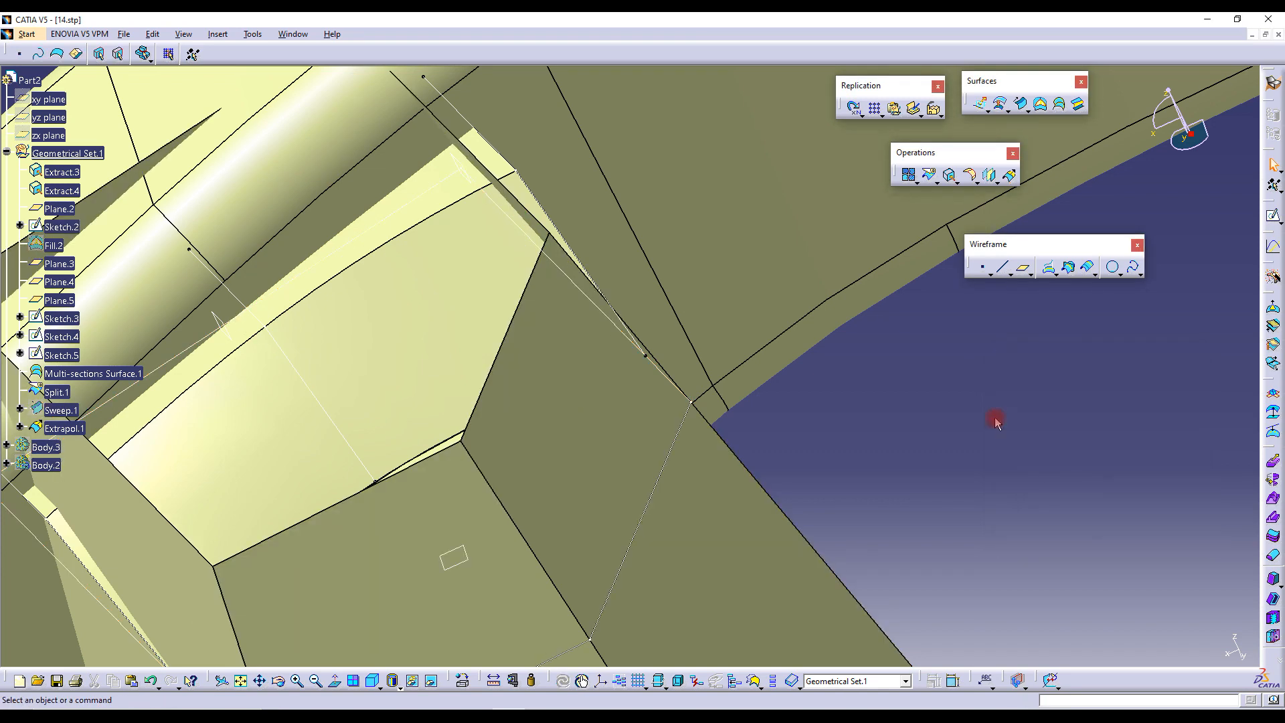
middle_drag(373, 362, 706, 437)
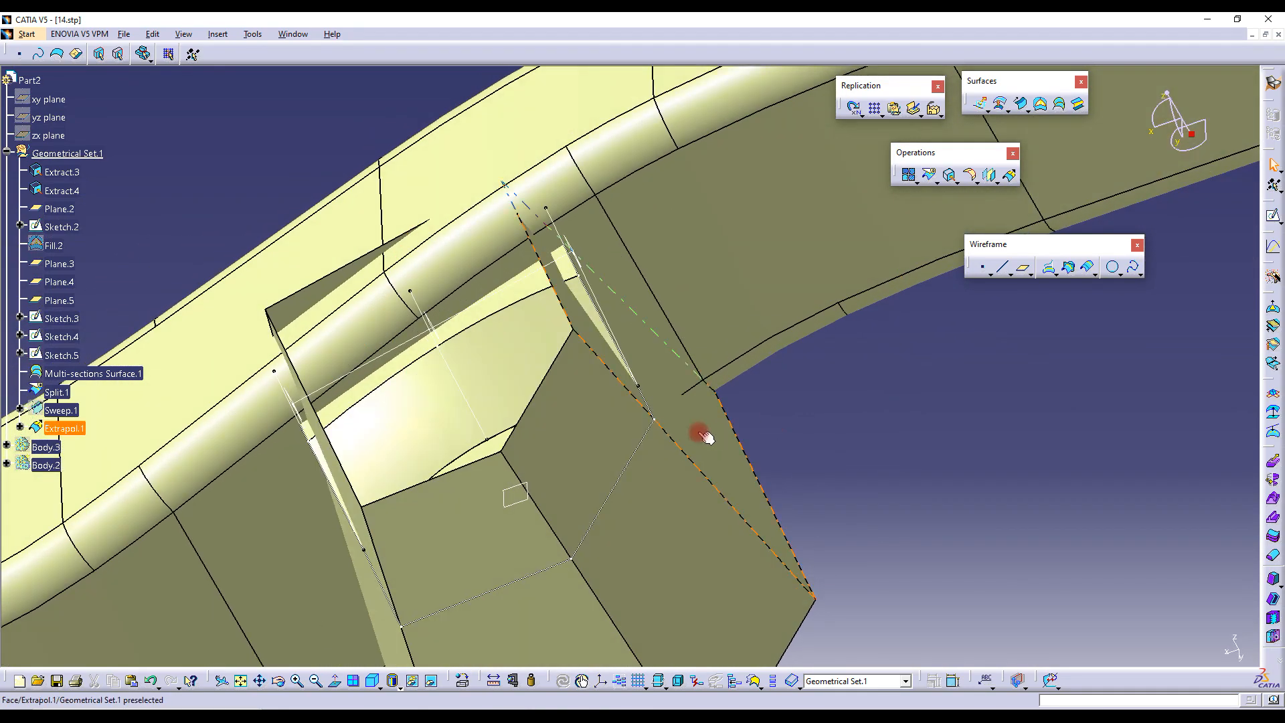
middle_drag(665, 407, 777, 333)
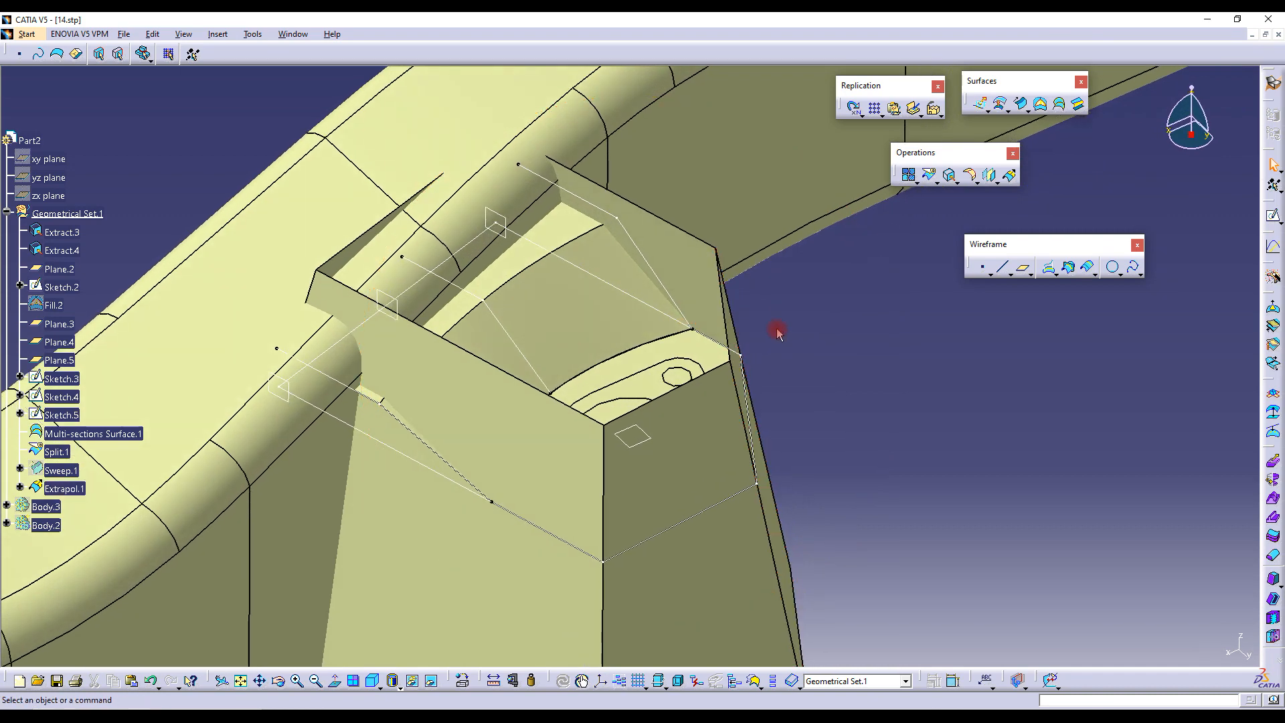
click(931, 177)
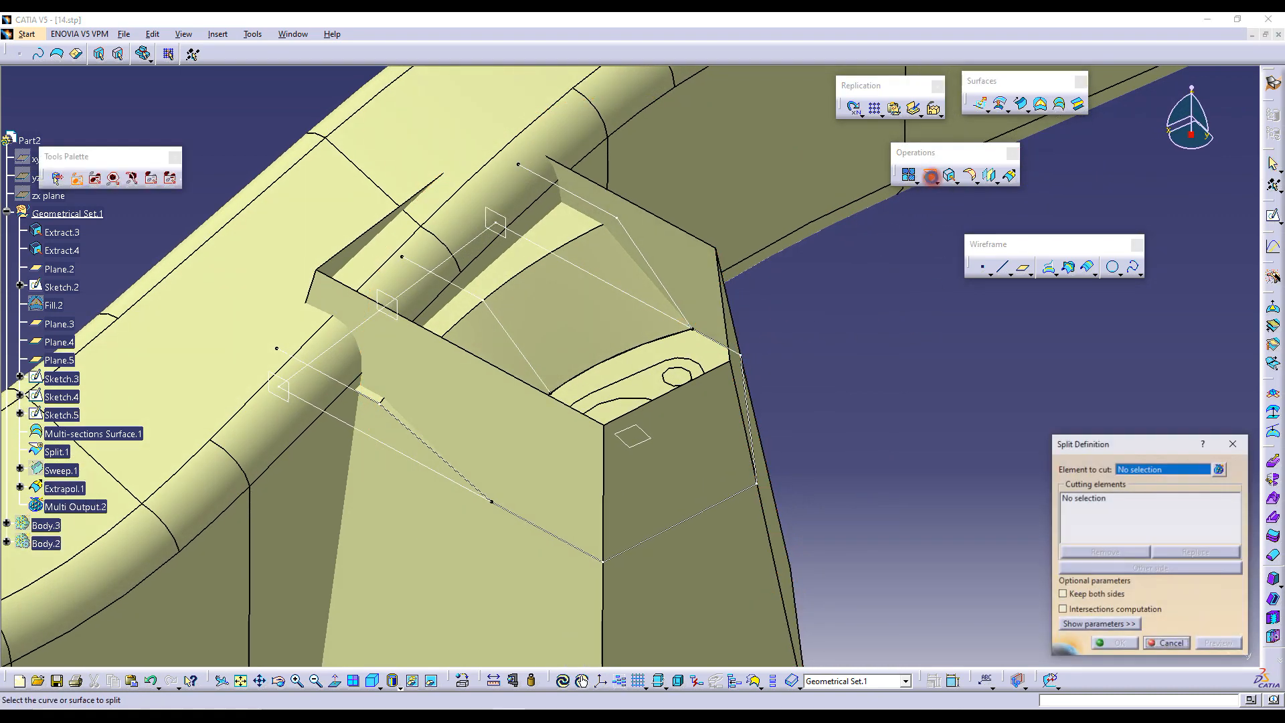
click(561, 444)
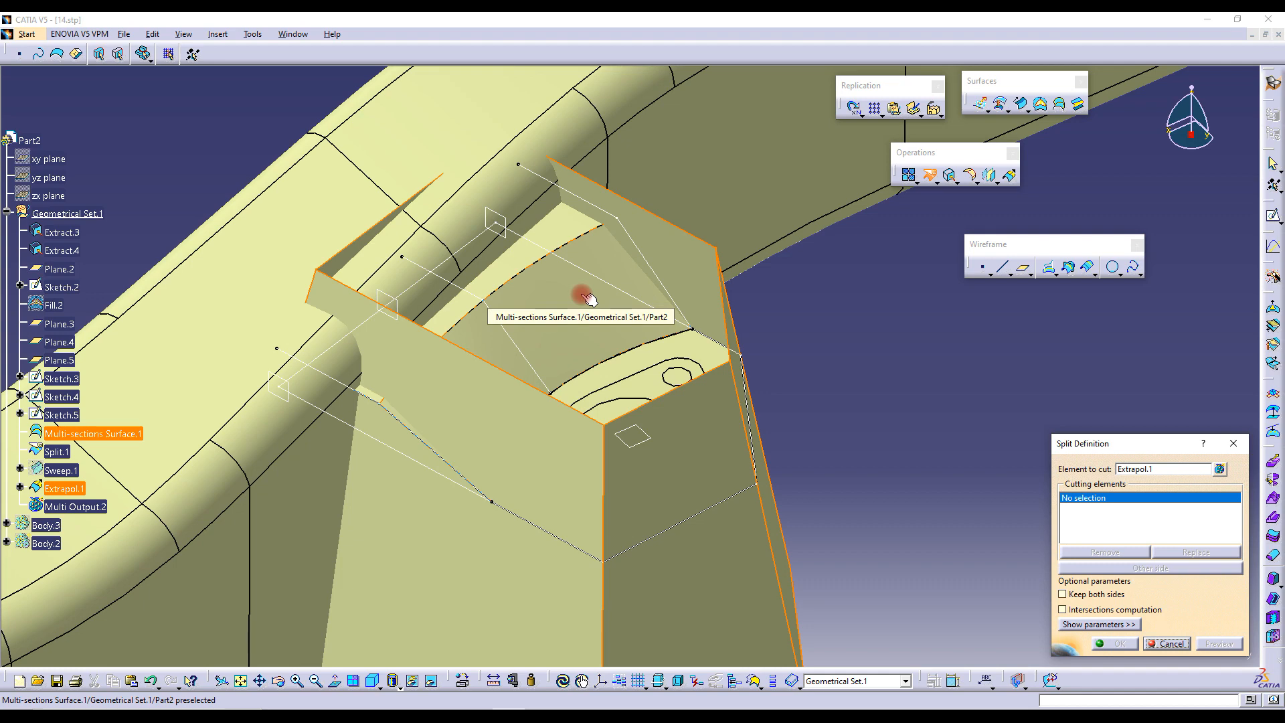
click(1179, 644)
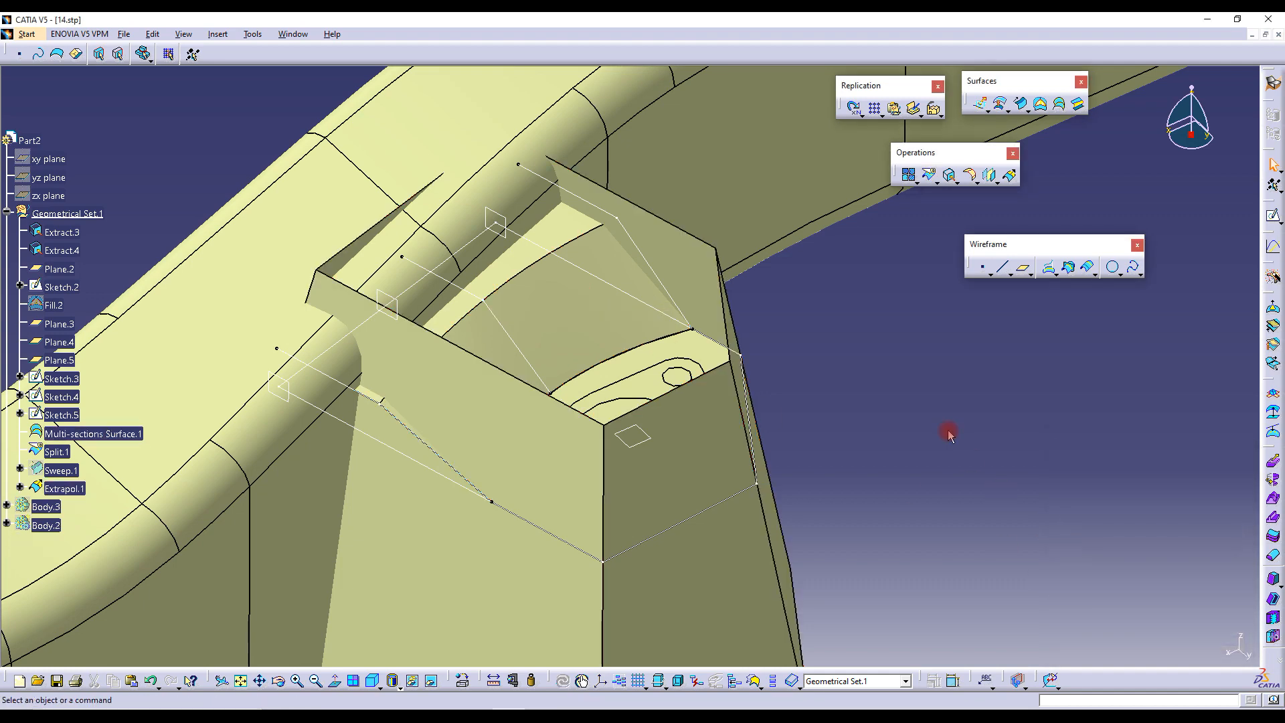
Hide the Extract.3 and Extract.4 surfaces to isolate the bracket surfaces
click(692, 368)
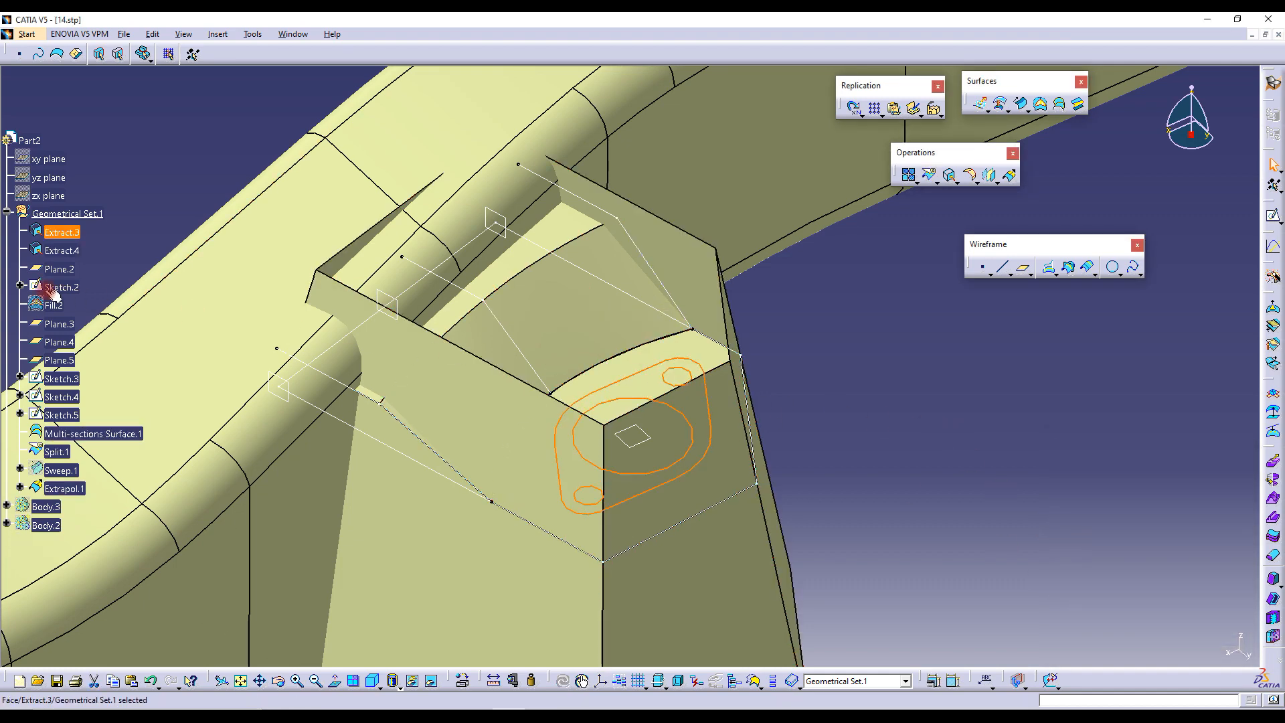
right_click(59, 232)
click(92, 272)
right_click(59, 250)
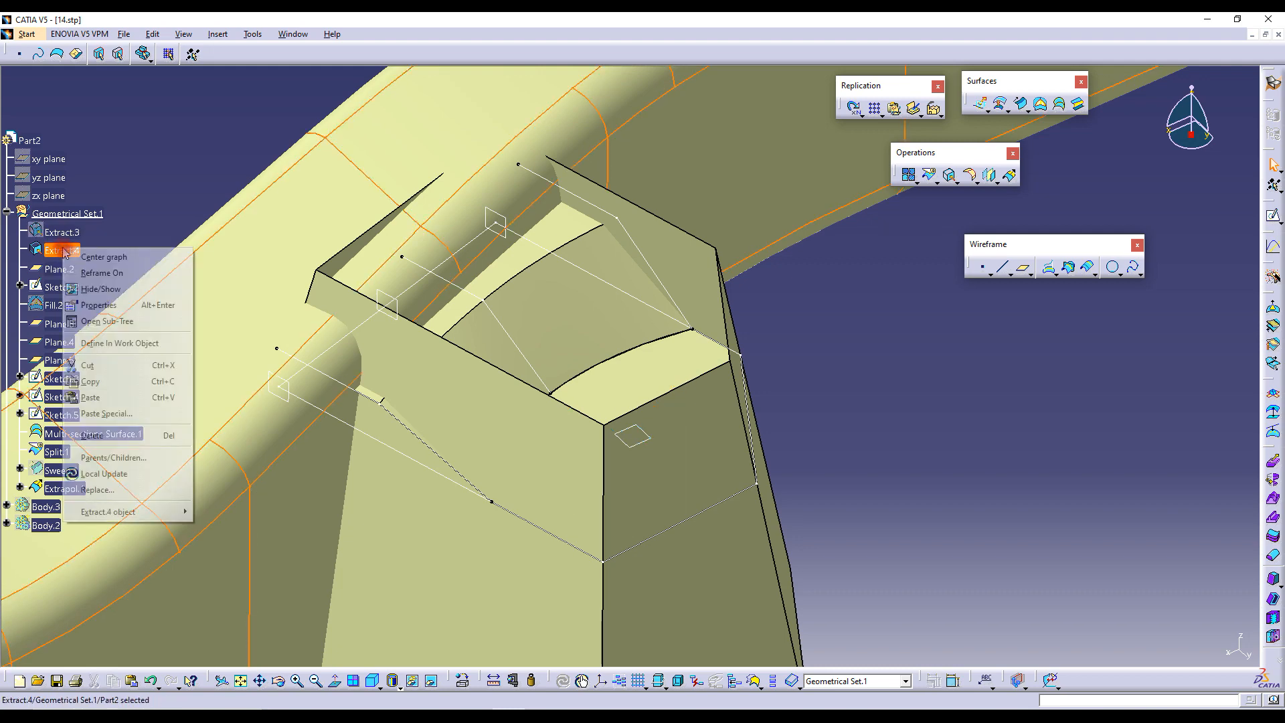
click(101, 291)
middle_drag(608, 299, 602, 365)
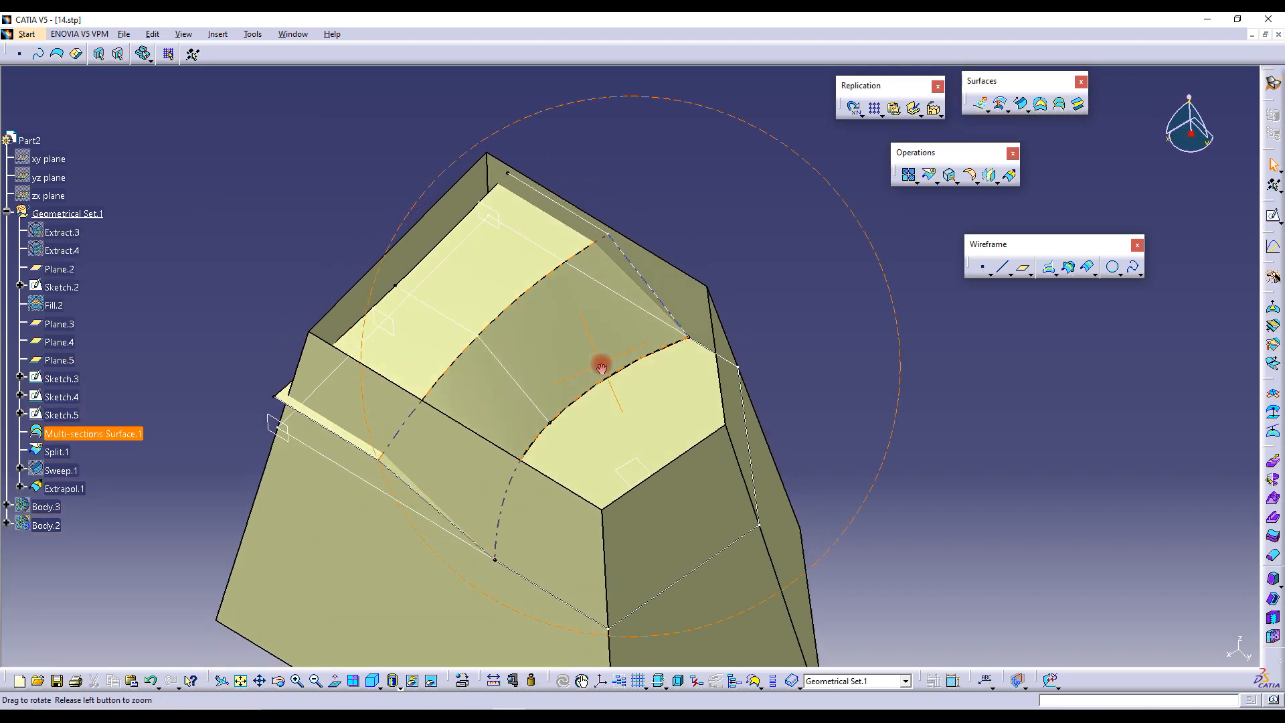
Join Multi-sections Surface.1 and Split.1 into a single surface
click(643, 388)
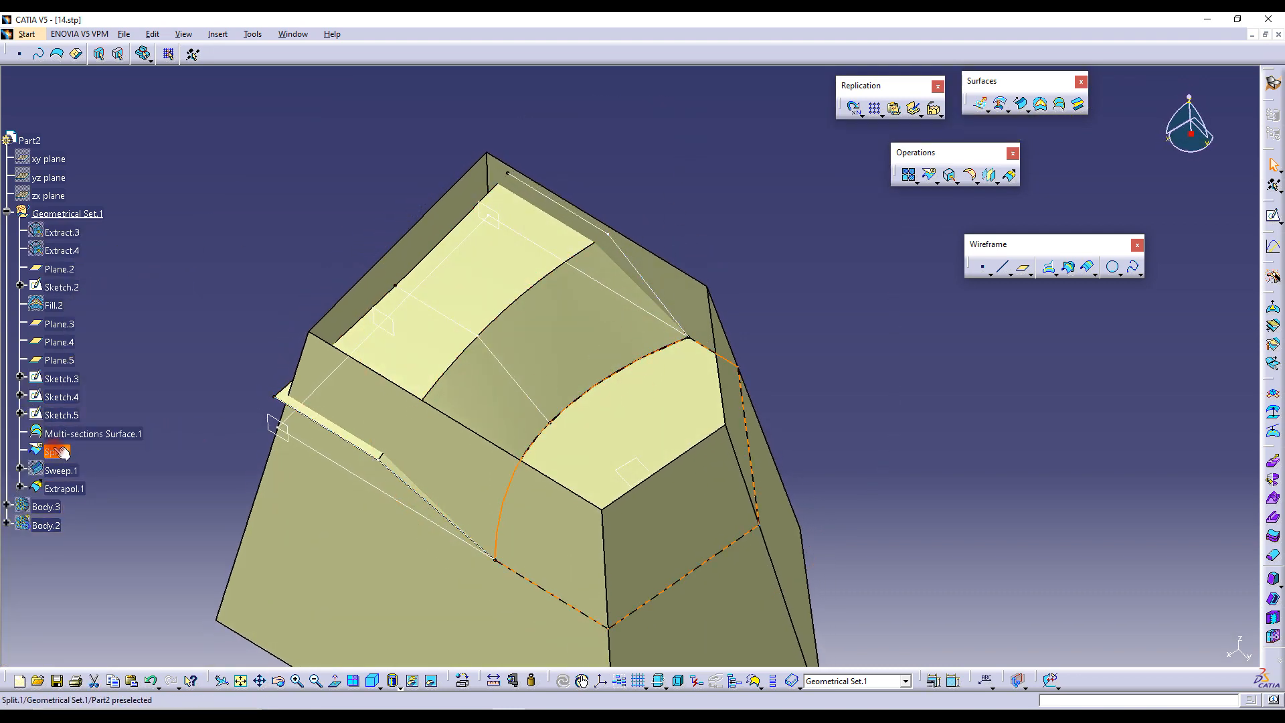
click(603, 335)
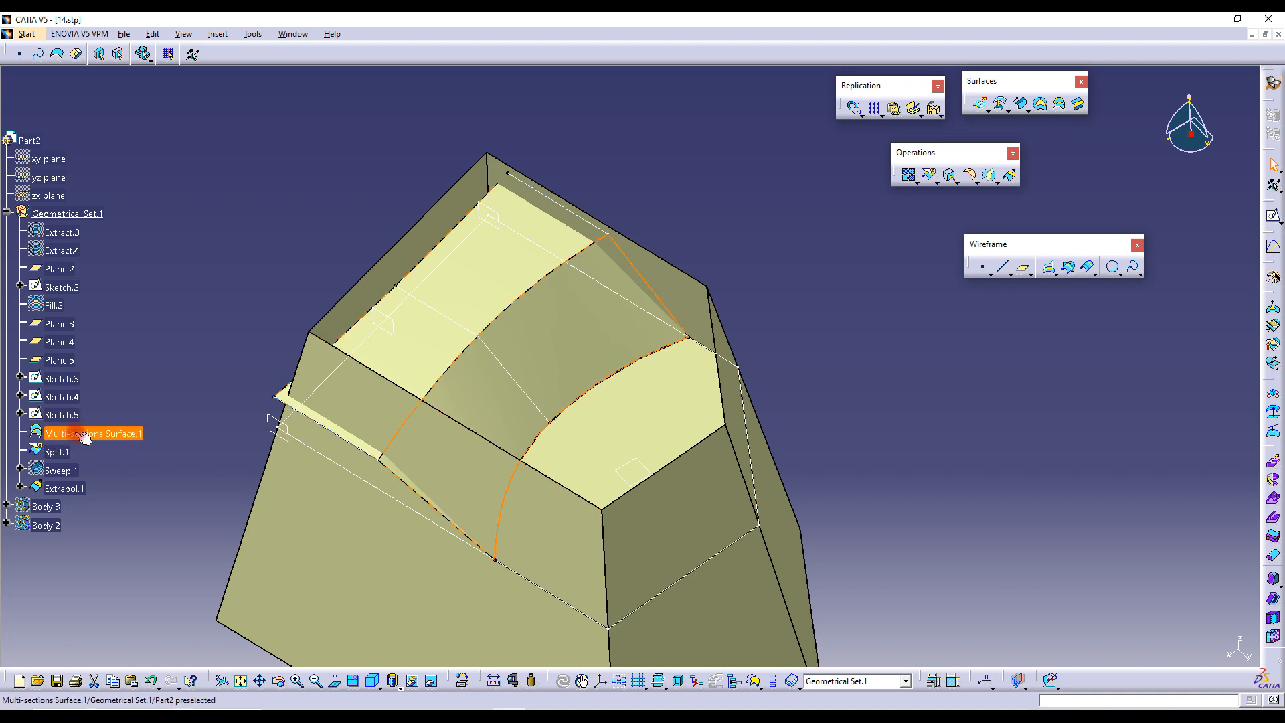
ctrl+click(58, 452)
click(908, 175)
click(1106, 647)
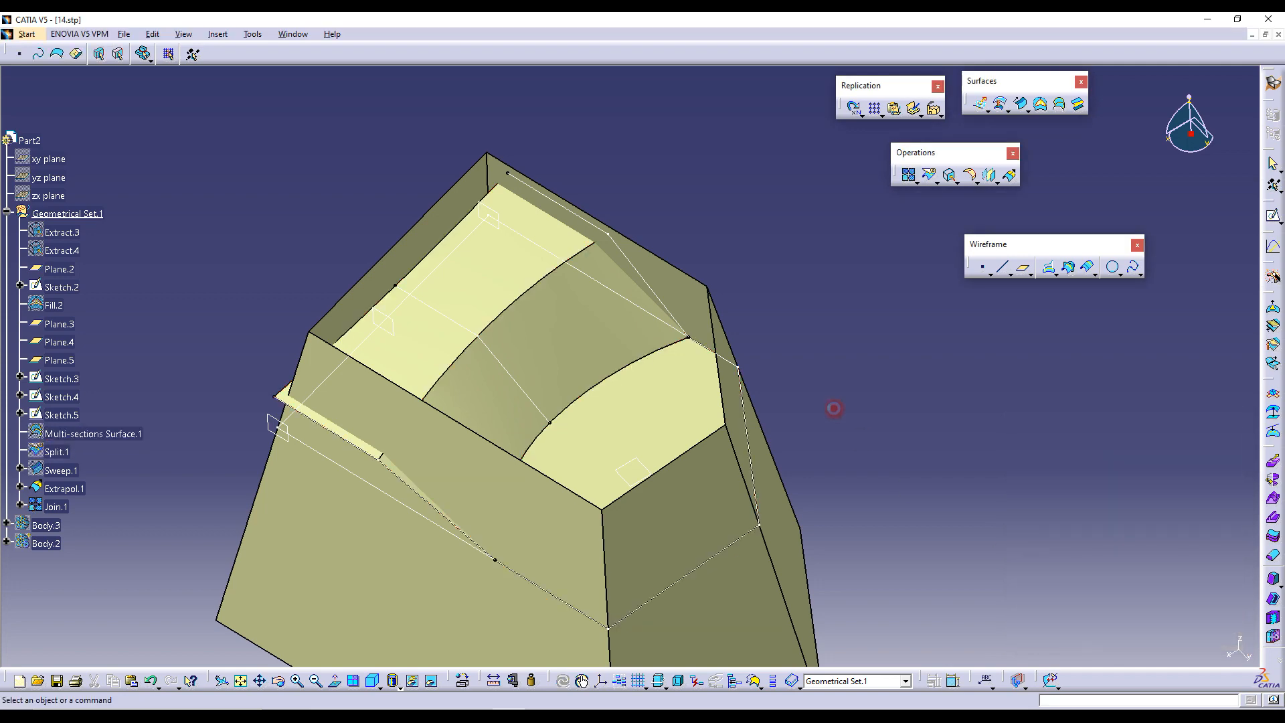
Try to split the extrapolated side walls Extrapol.1 using Join.1 as the cutting element
middle_drag(759, 245, 702, 193)
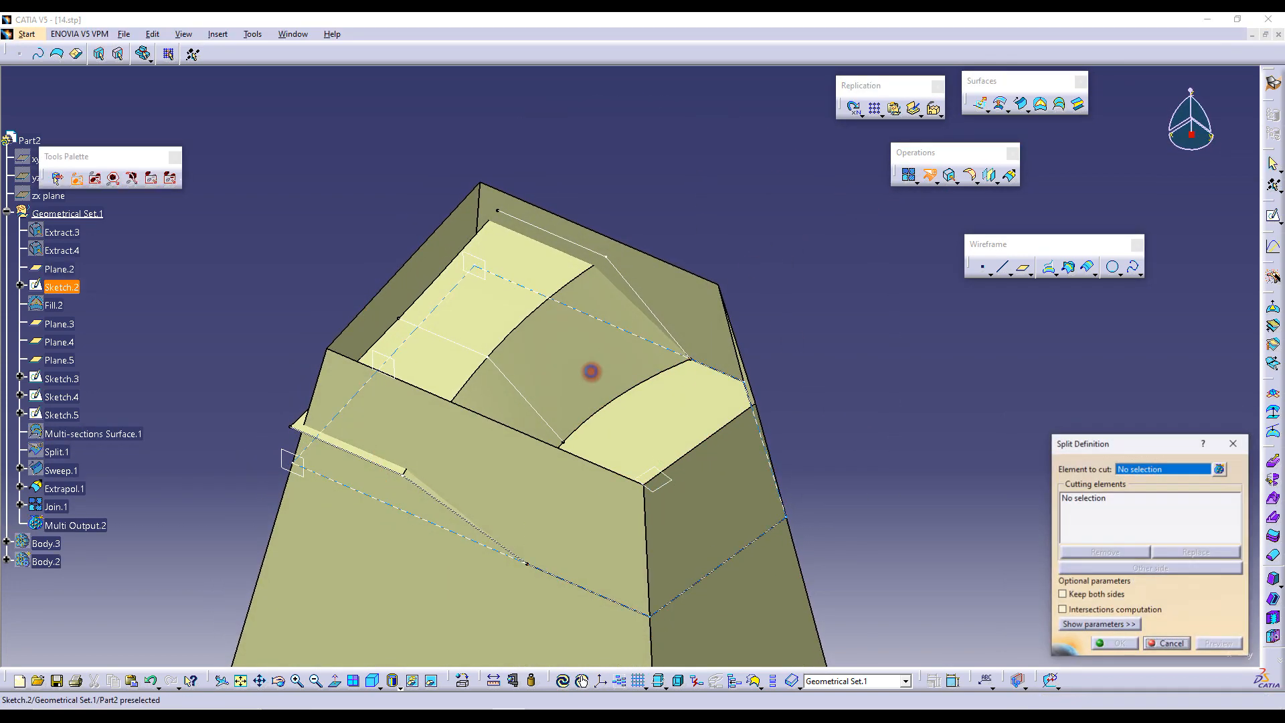
click(488, 441)
click(472, 365)
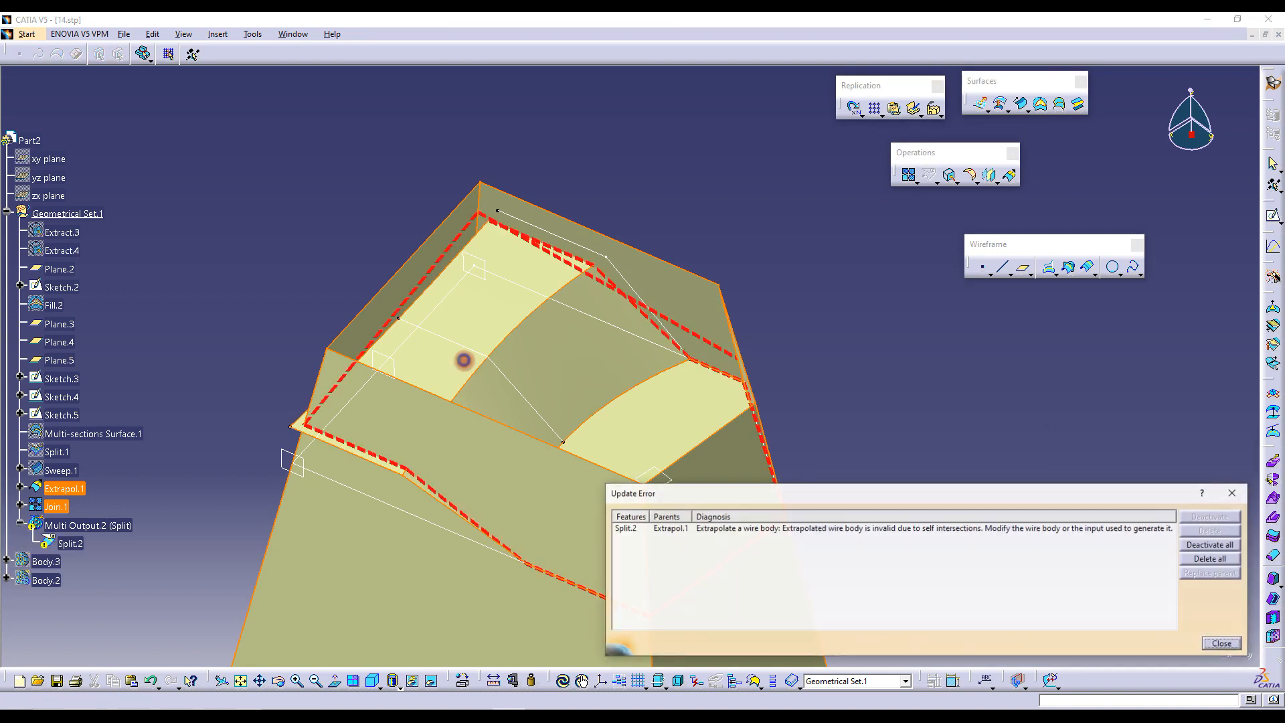
middle_drag(462, 361, 592, 361)
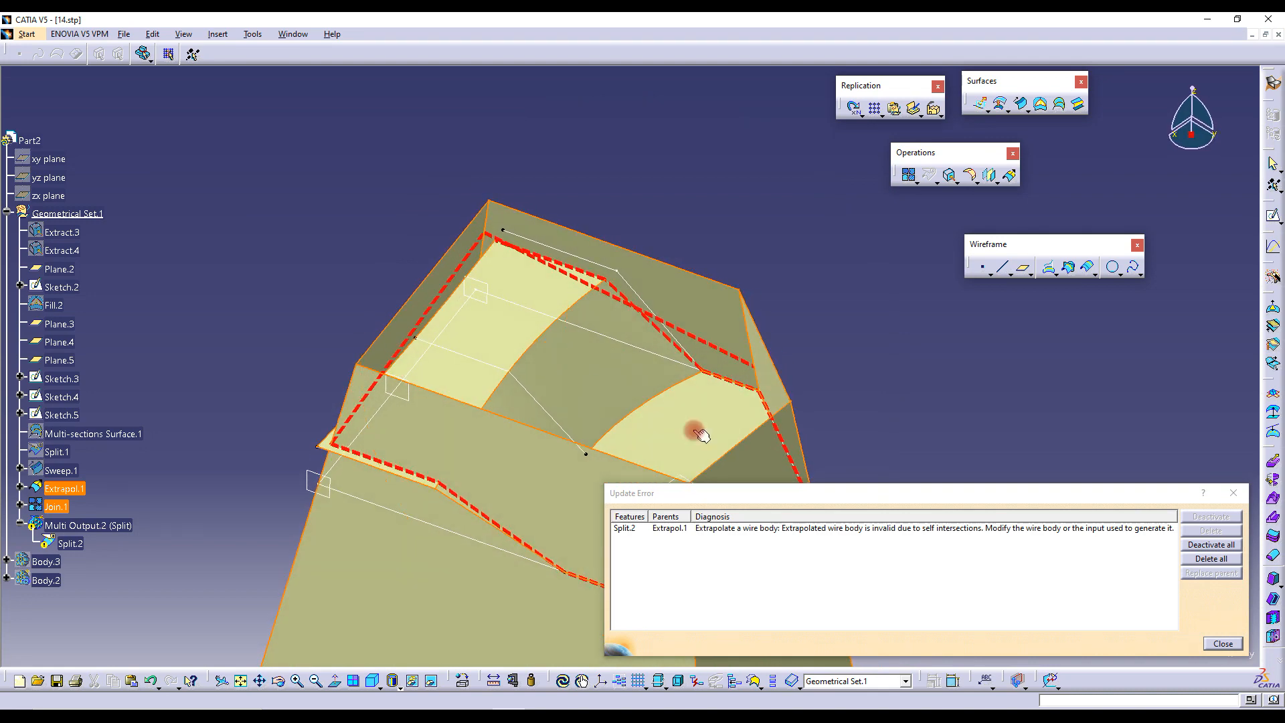
middle_drag(455, 367, 626, 352)
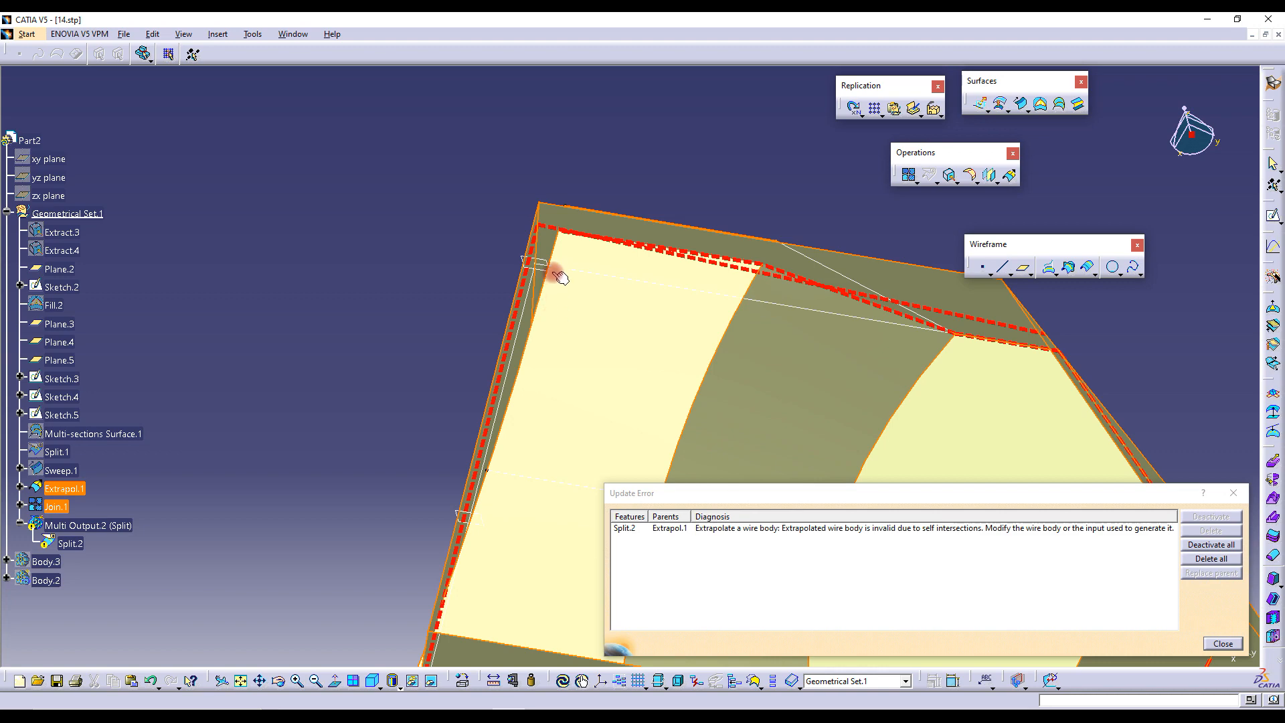
middle_drag(571, 359, 579, 389)
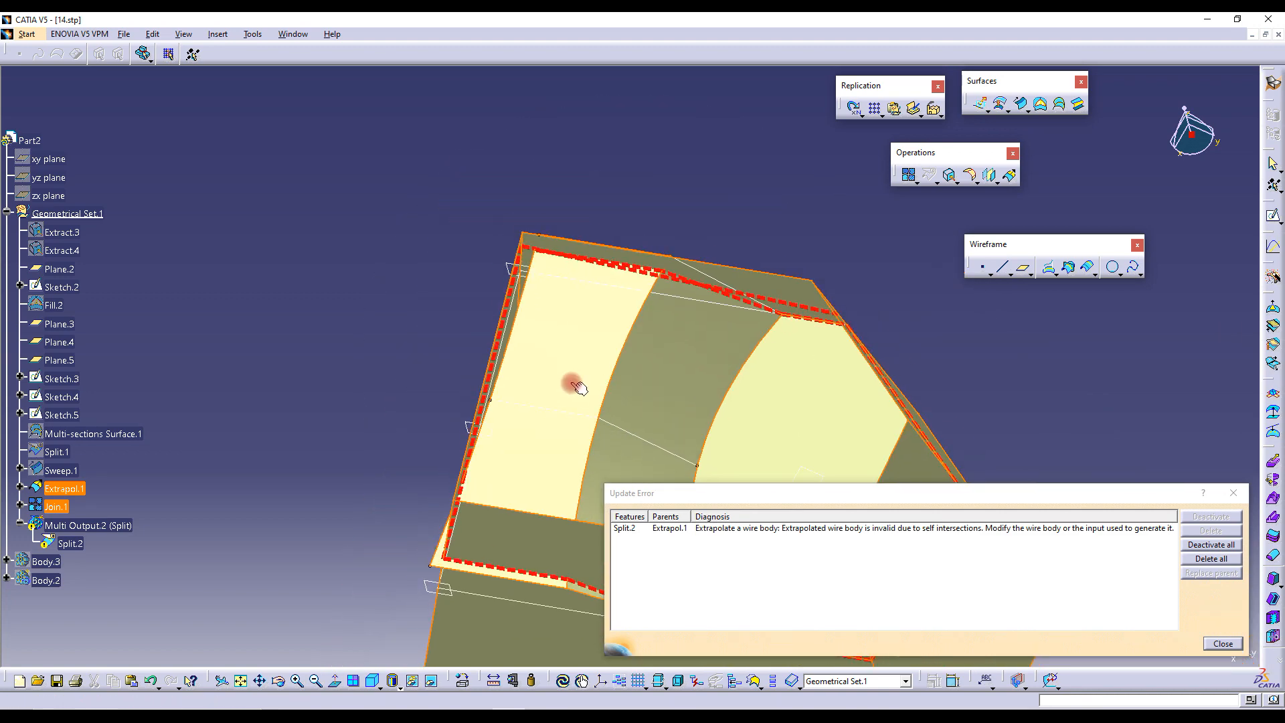
click(1223, 643)
middle_drag(726, 410, 680, 333)
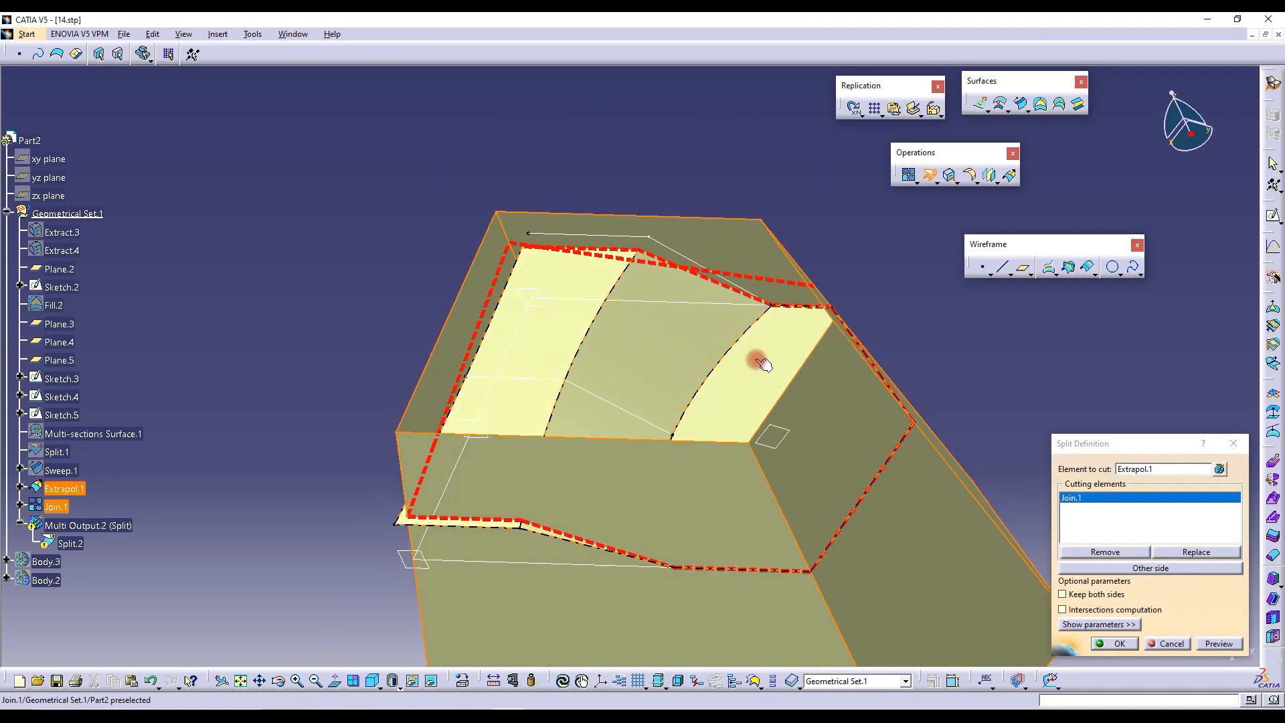
click(1172, 643)
Lengthen the upper horizontal lines of Sketch.4 and Sketch.5 so the multi-sections surface reaches past the swept walls
double_click(503, 376)
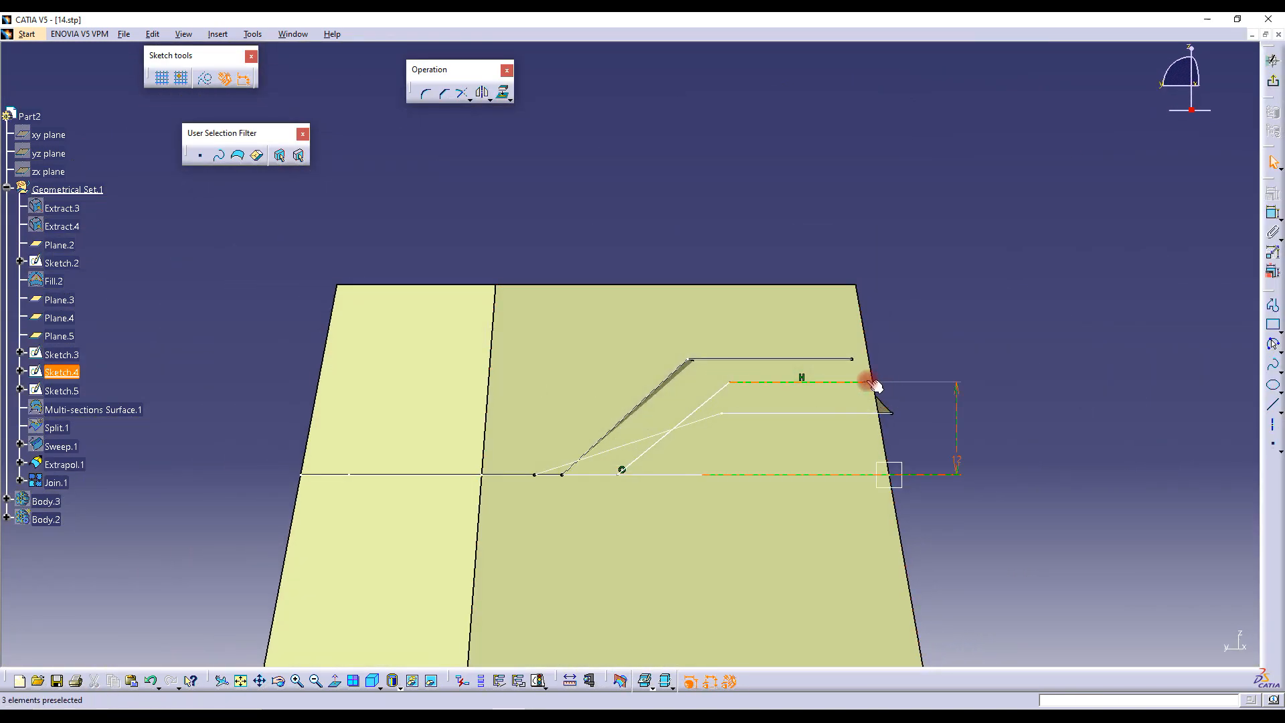
click(1276, 90)
double_click(532, 218)
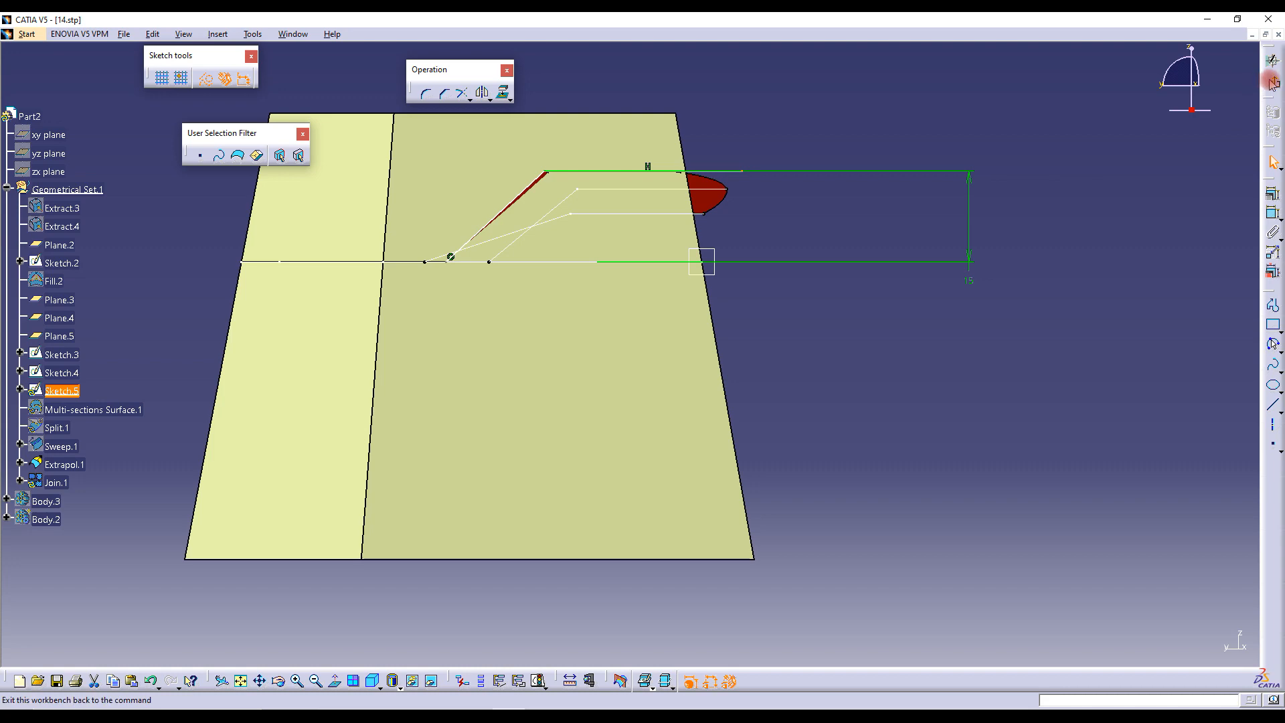
click(1273, 80)
Split Extrapol.1 with Join.1, switching to the other side to keep the walls below the joined surface
mouse_move(610, 377)
middle_down()
mouse_move(520, 402)
mouse_move(602, 470)
mouse_move(582, 410)
mouse_move(547, 434)
mouse_move(476, 525)
mouse_move(574, 339)
mouse_move(593, 370)
middle_up()
mouse_move(649, 479)
middle_down()
mouse_move(557, 367)
mouse_move(662, 476)
mouse_move(609, 424)
mouse_move(650, 475)
middle_up()
click(929, 175)
middle_drag(535, 404, 595, 344)
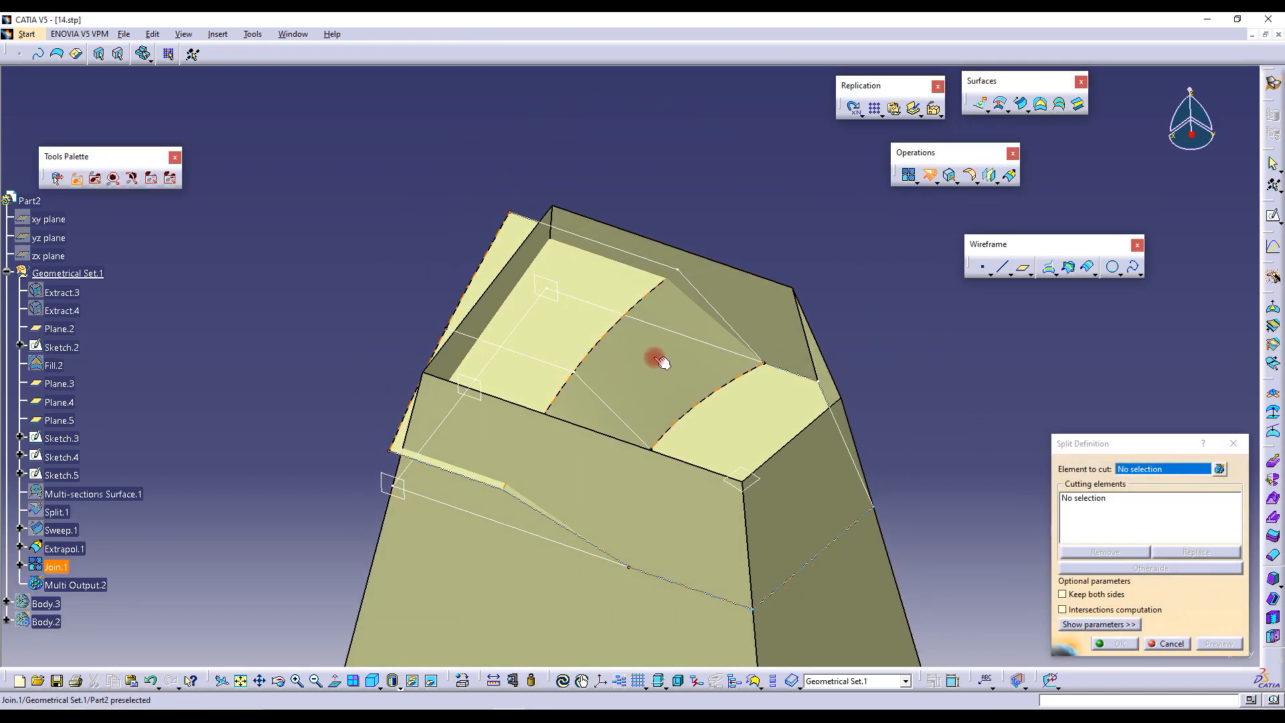
click(633, 462)
click(633, 349)
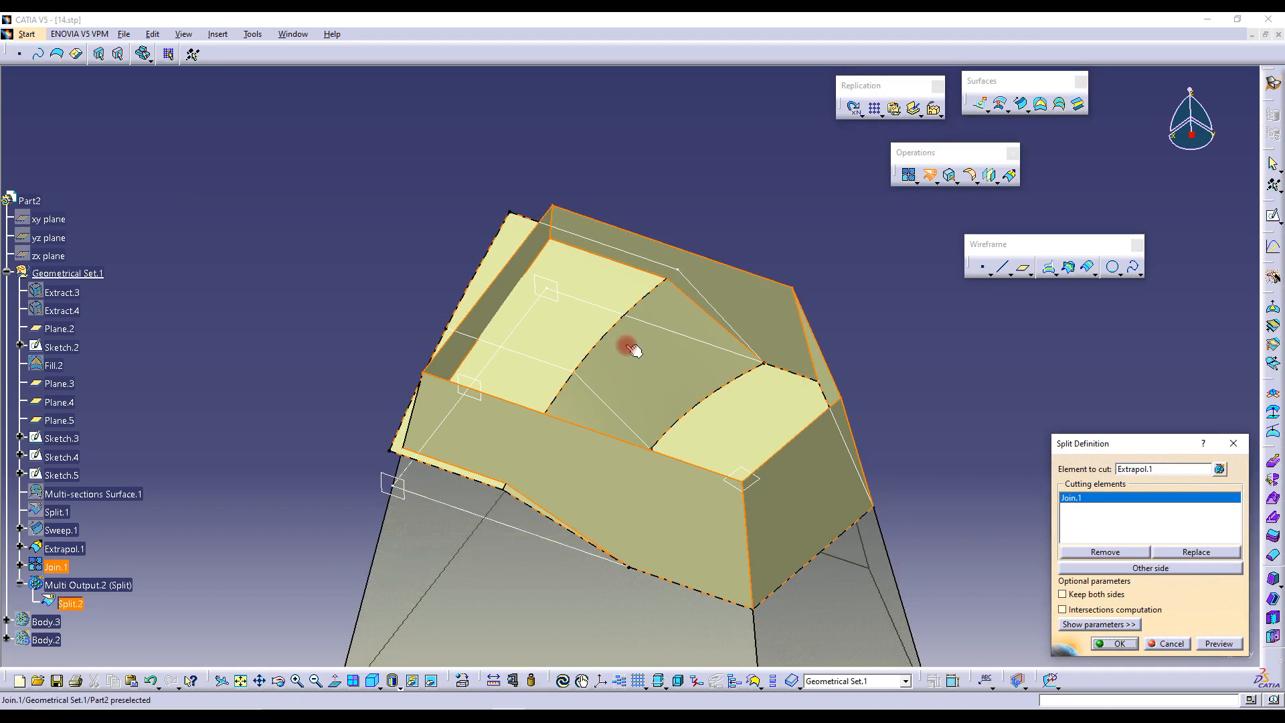
click(1115, 568)
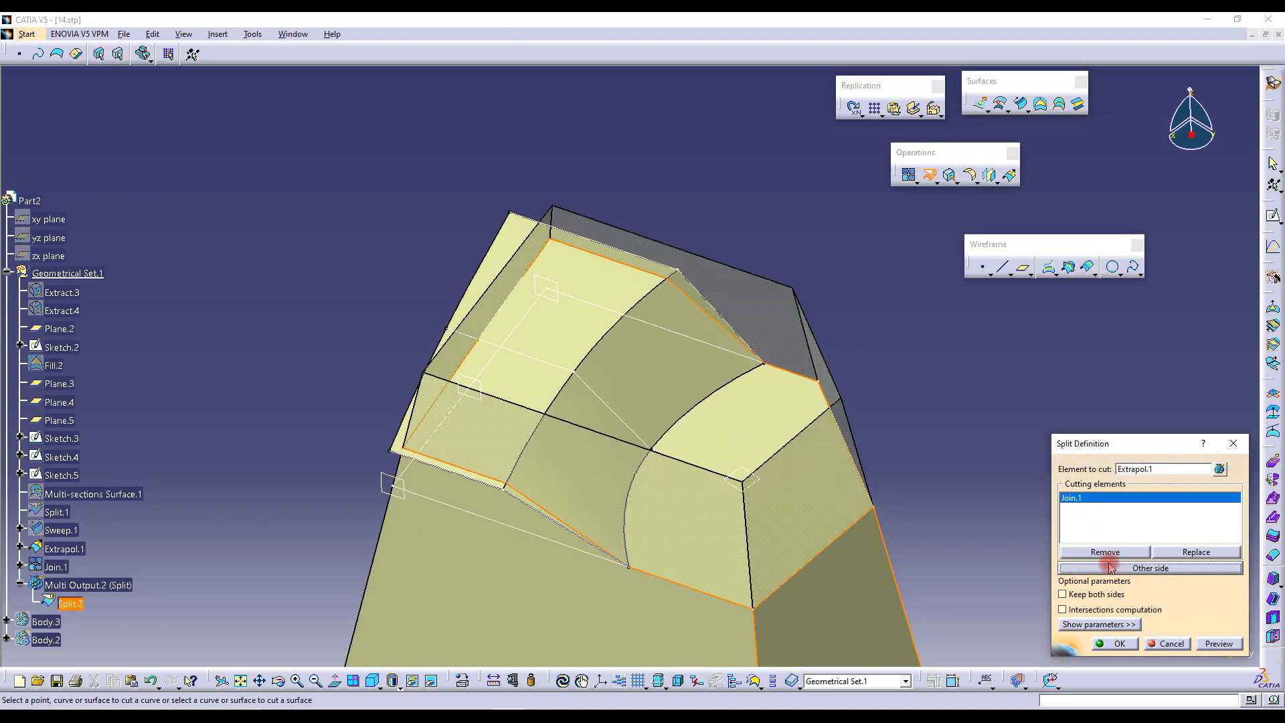
middle_drag(792, 451, 689, 395)
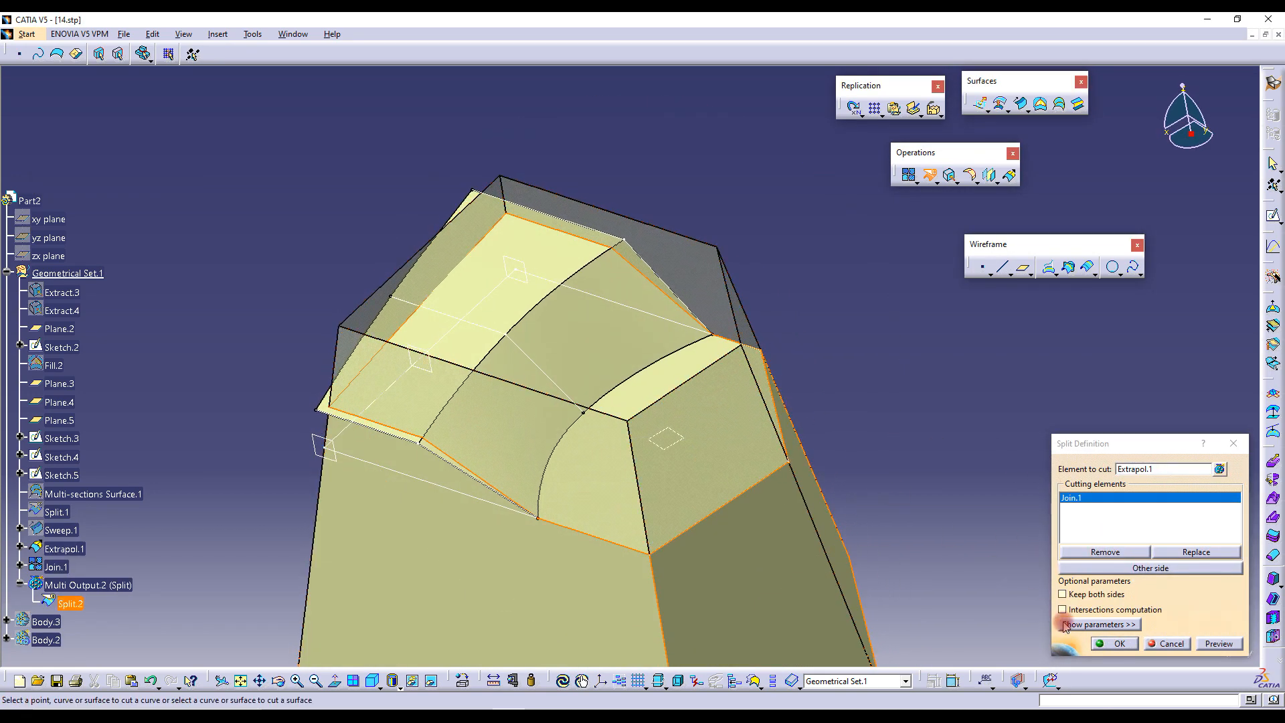
click(1116, 645)
middle_click(611, 421)
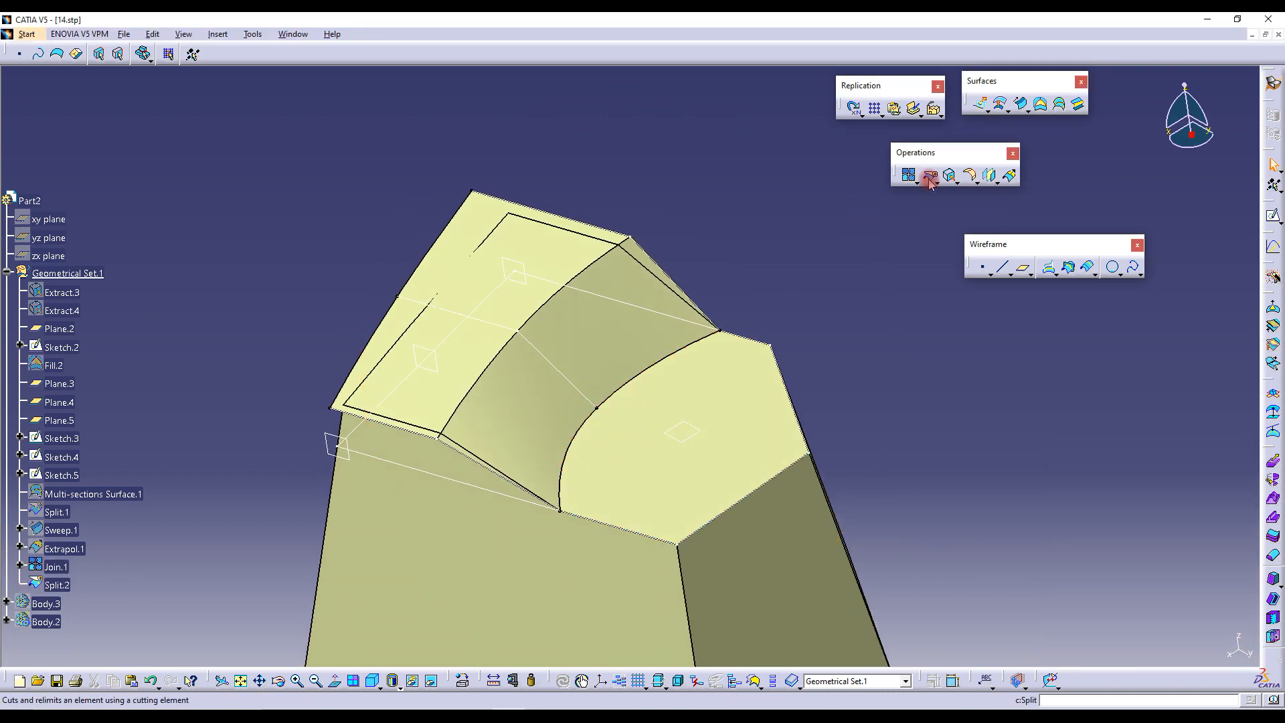
middle_drag(502, 364, 522, 323)
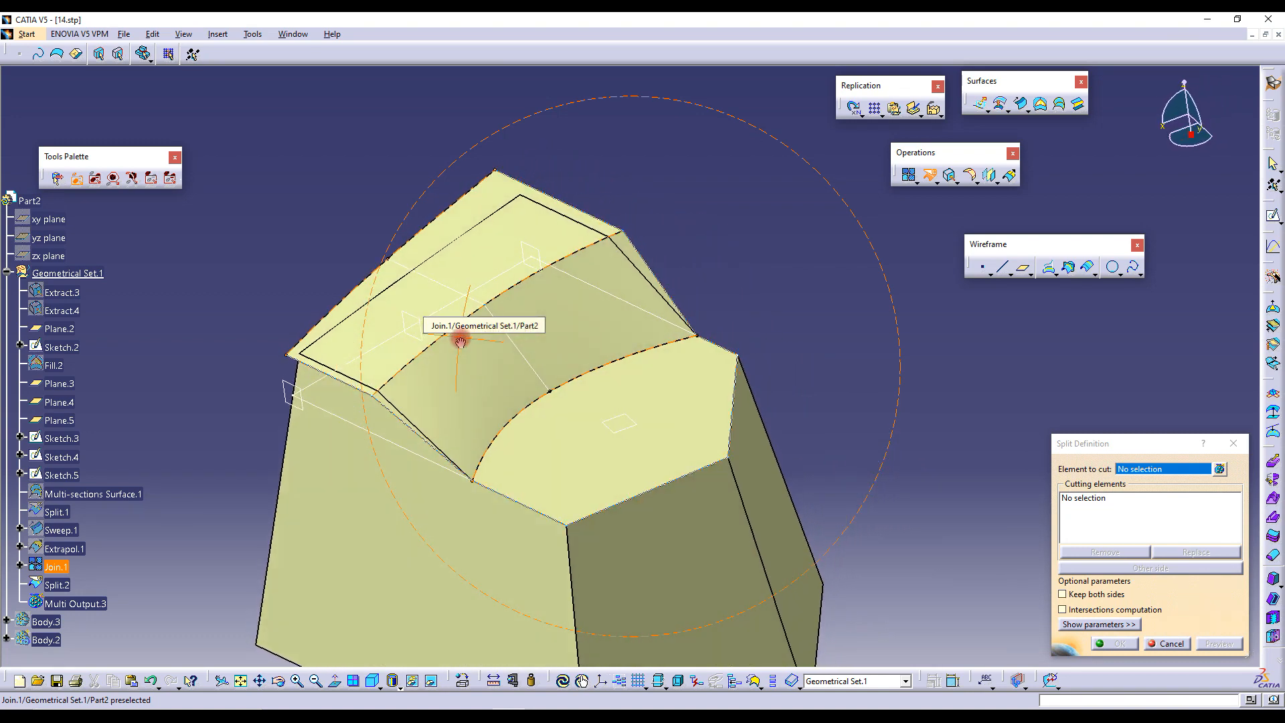
click(1167, 643)
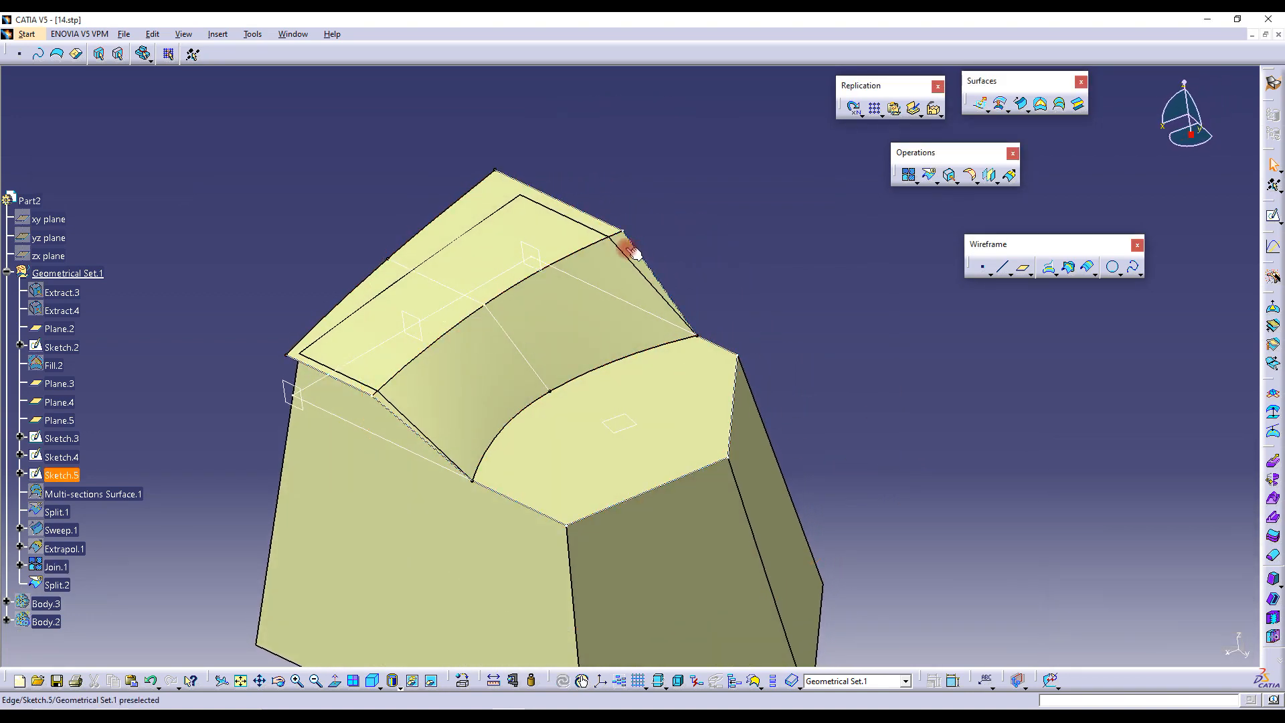
Split Join.1 with the trimmed walls Split.2, keeping the portion enclosed by the walls
middle_drag(598, 236, 816, 215)
click(925, 181)
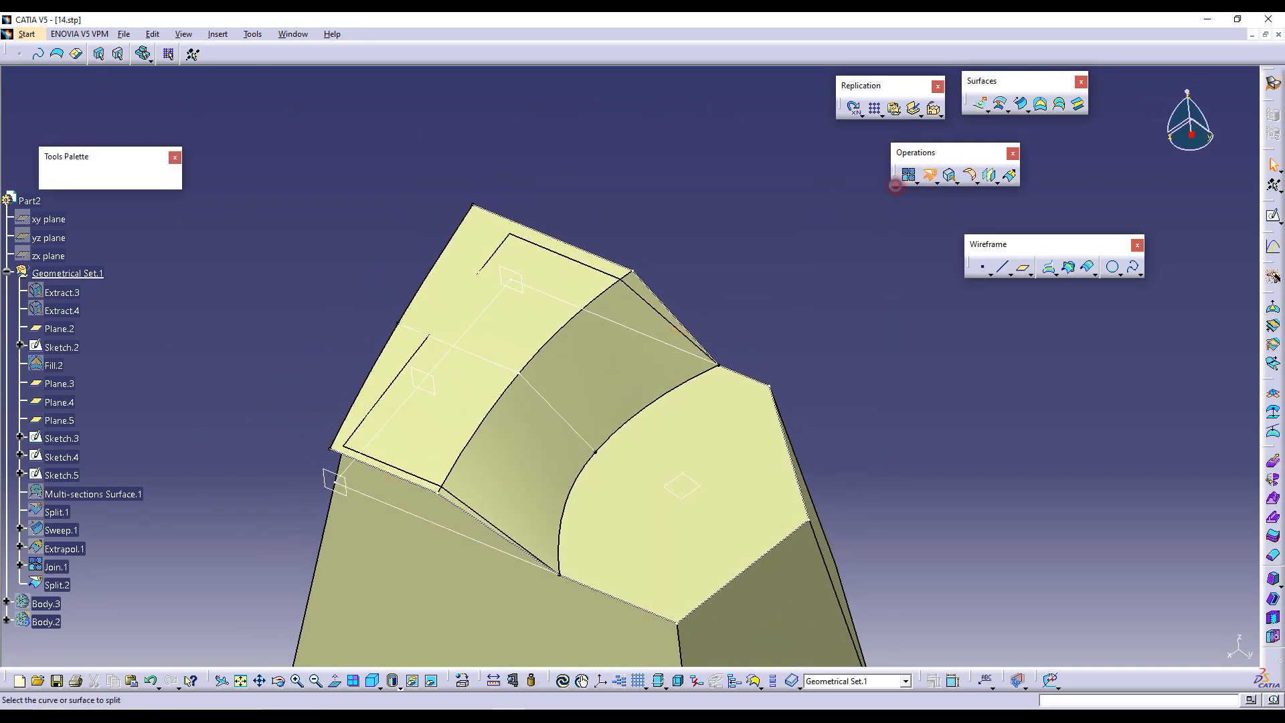
middle_drag(577, 402, 647, 300)
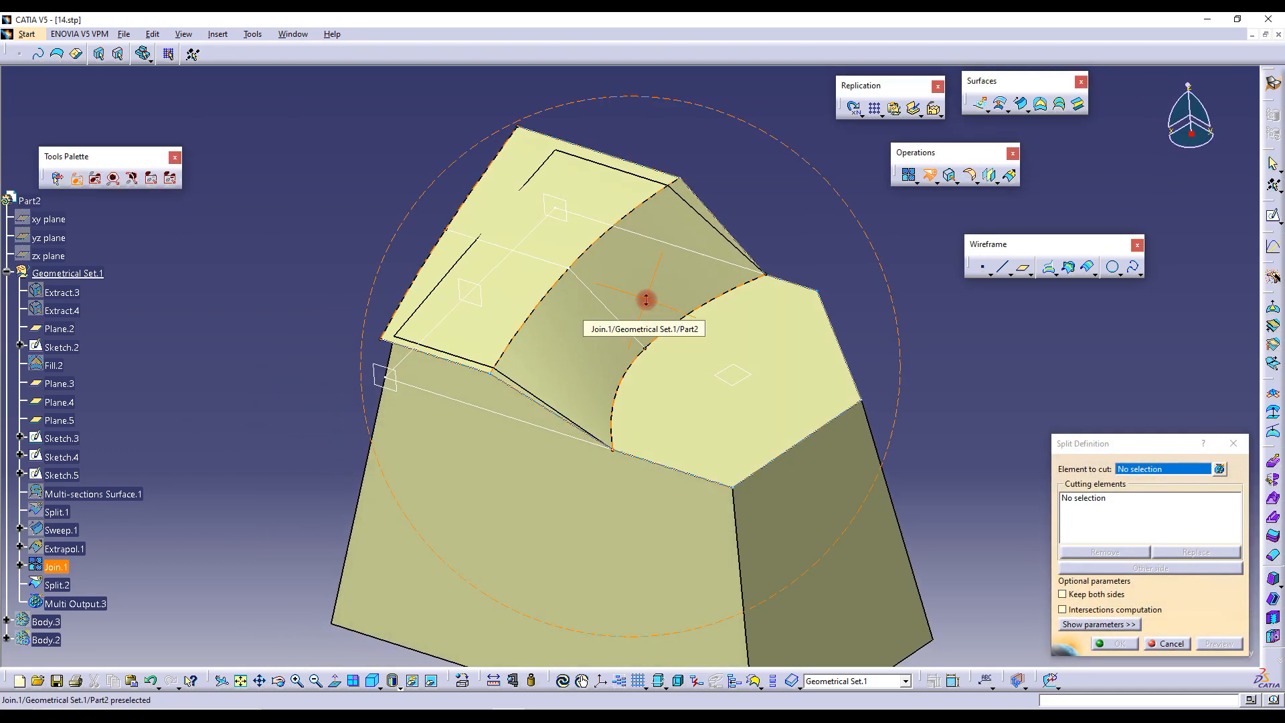
click(690, 367)
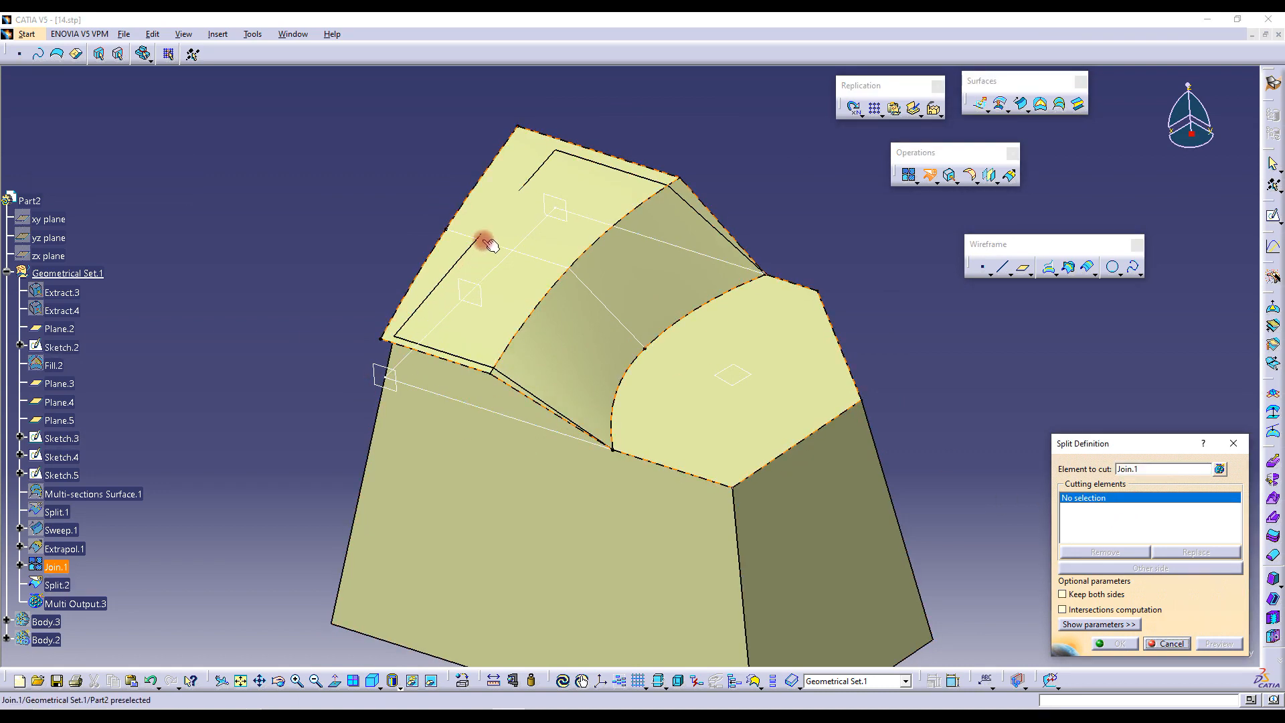
click(456, 533)
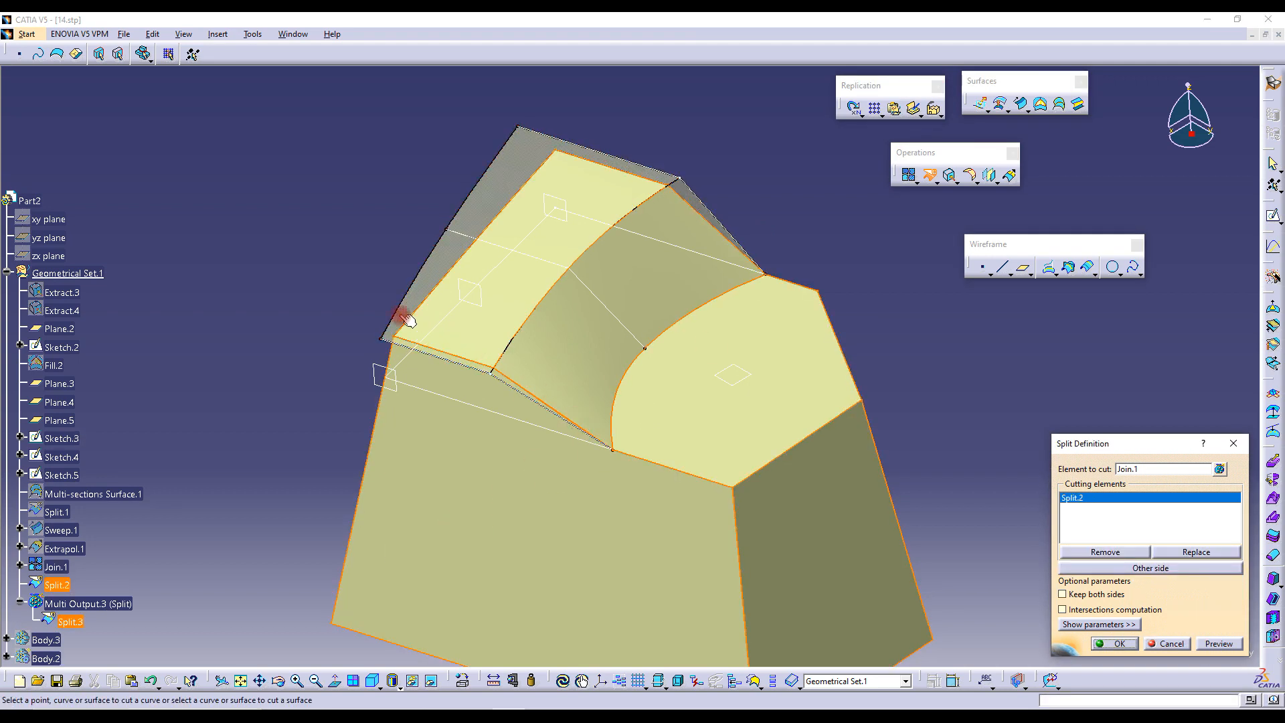
click(1104, 642)
Show the hidden Extract.3 and Extract.4 surfaces again
middle_drag(659, 401, 534, 413)
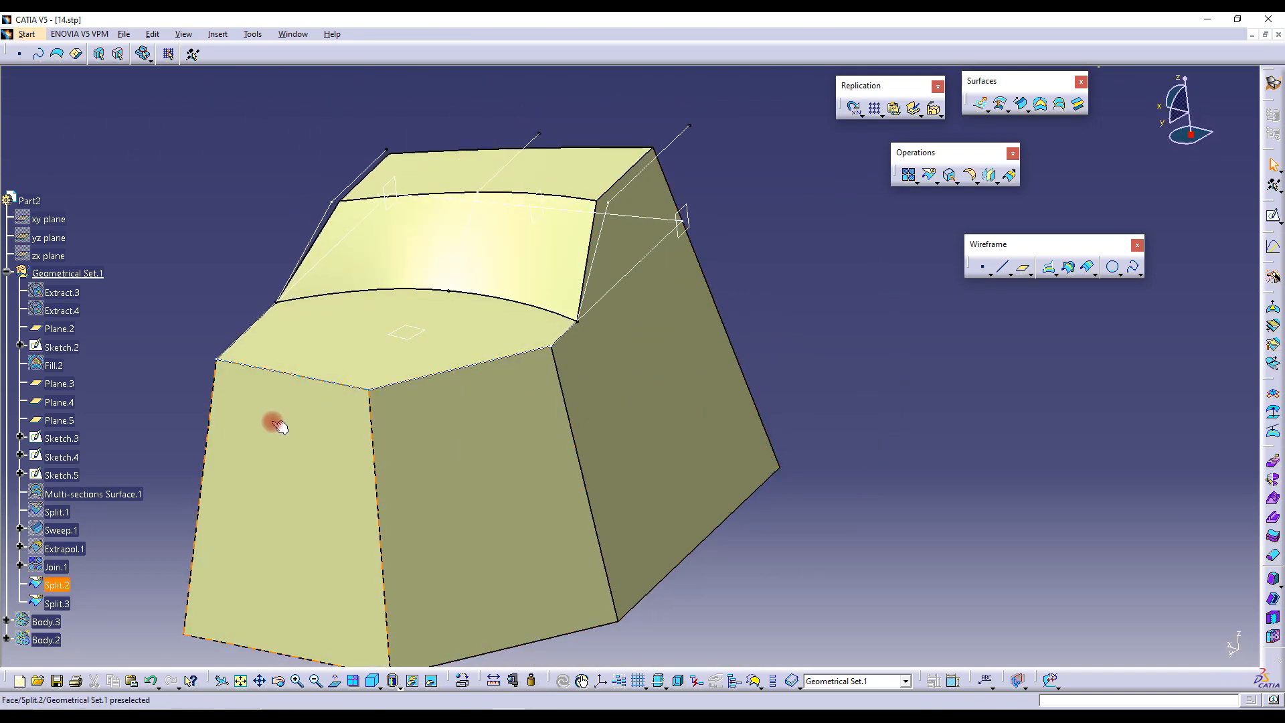
middle_drag(561, 427, 632, 449)
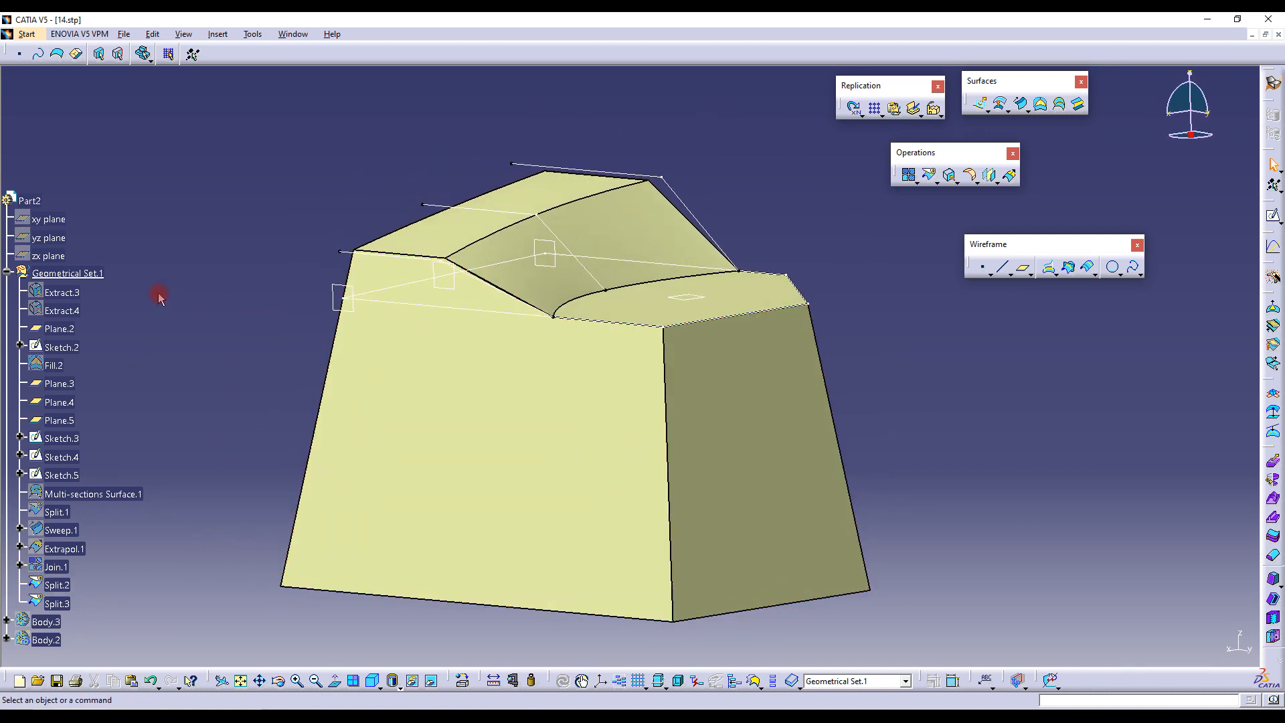
right_click(63, 292)
click(93, 328)
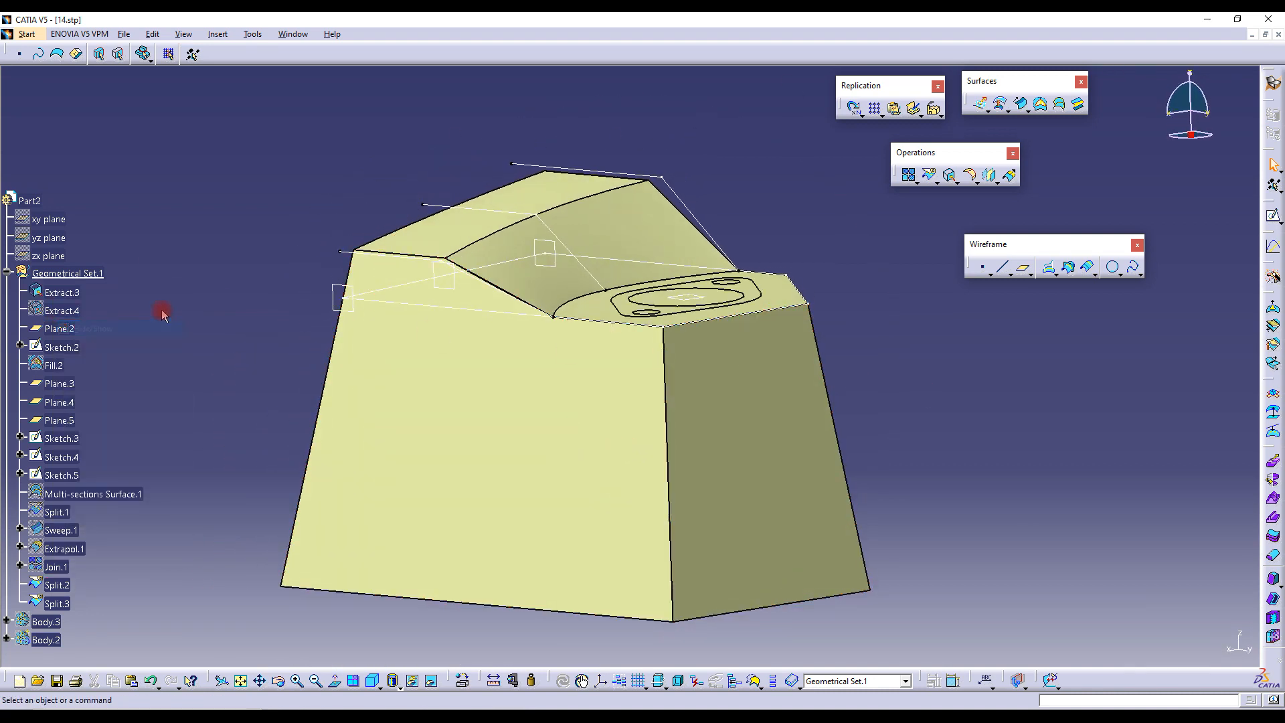
right_click(69, 307)
click(93, 348)
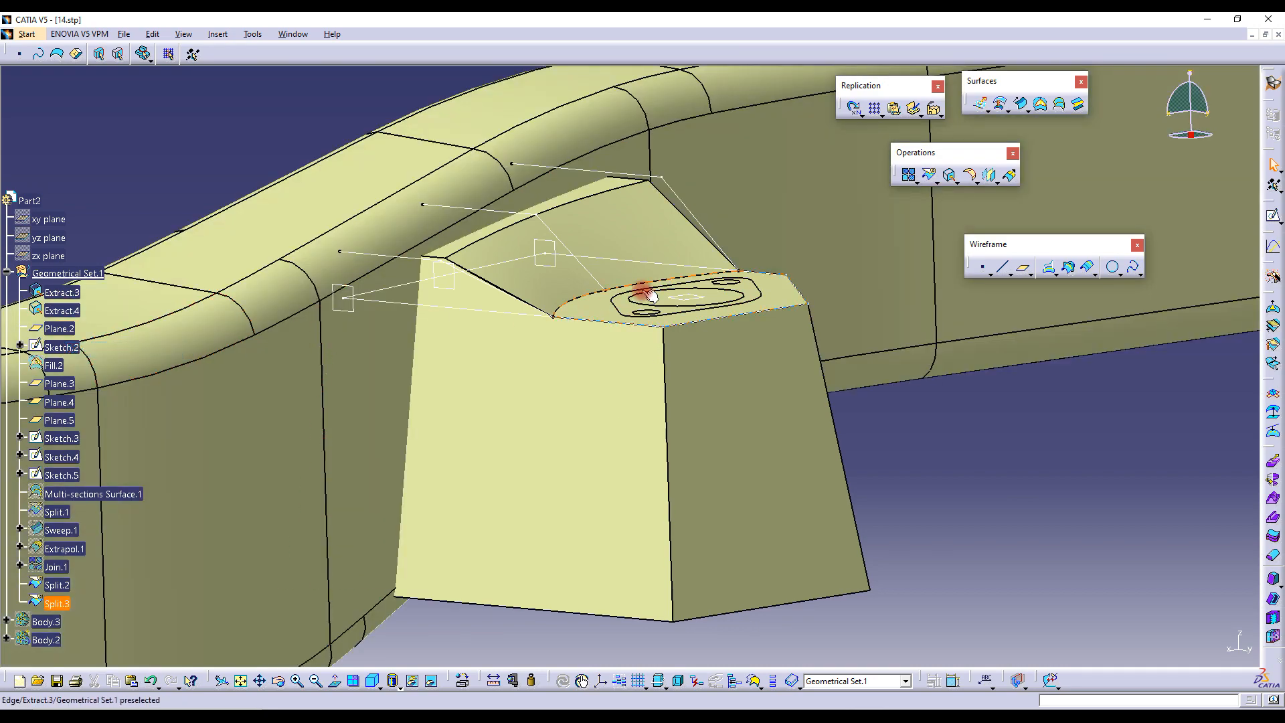
Examine how the trimmed bracket walls and mounting face meet the rail from several angles
mouse_move(614, 305)
middle_down()
mouse_move(517, 355)
mouse_move(339, 397)
mouse_move(569, 370)
mouse_move(560, 299)
mouse_move(450, 347)
mouse_move(382, 413)
mouse_move(379, 442)
mouse_move(714, 267)
mouse_move(737, 384)
mouse_move(636, 294)
middle_up()
click(644, 317)
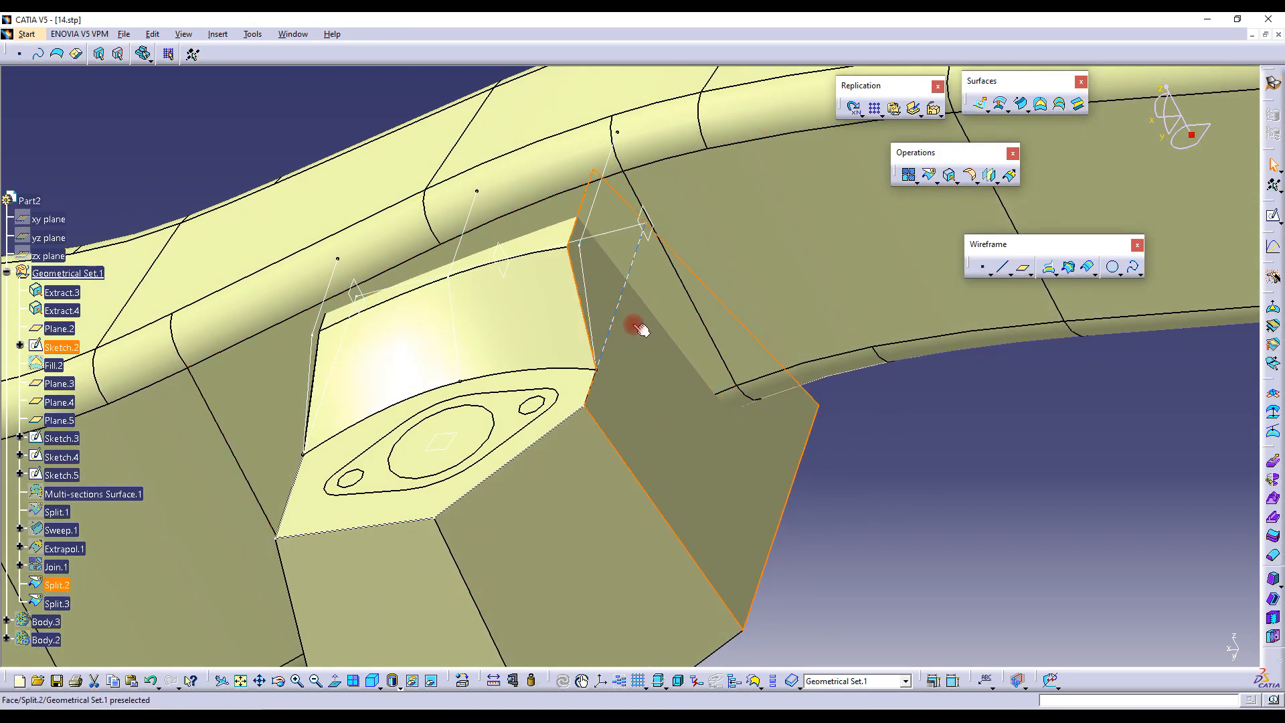
middle_drag(562, 285, 770, 425)
click(831, 434)
middle_drag(629, 438, 661, 400)
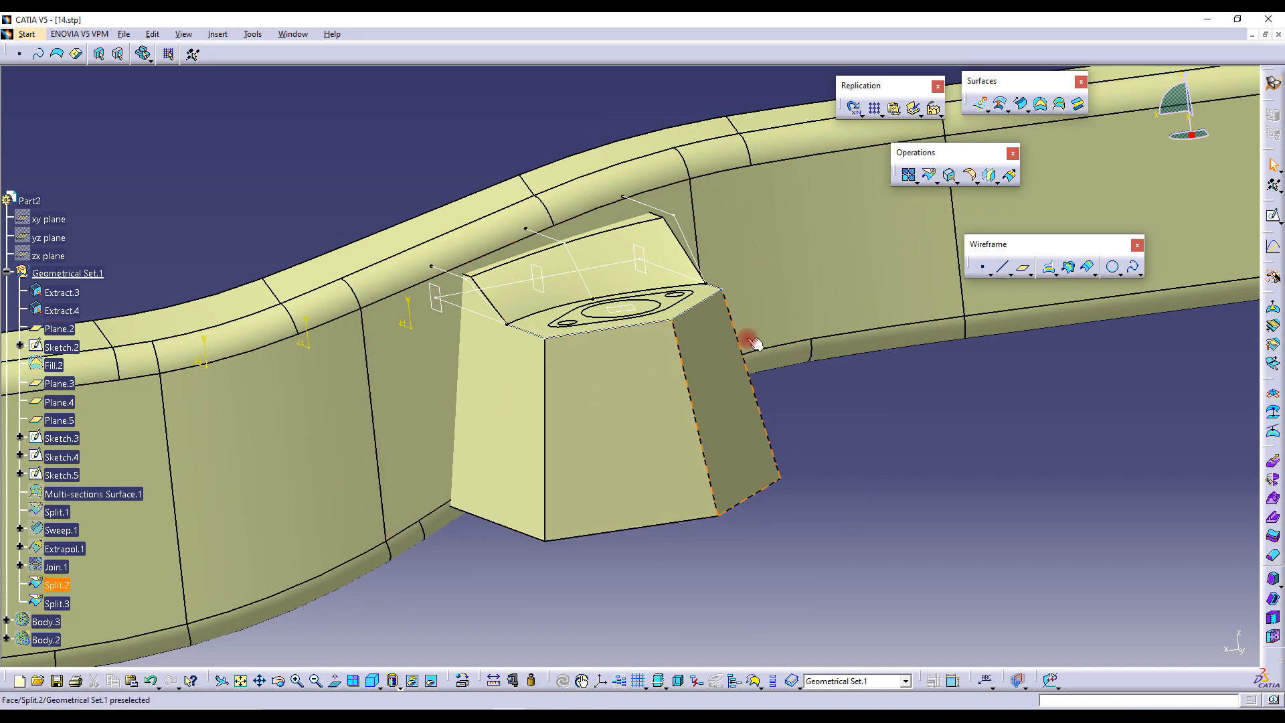
mouse_move(566, 388)
middle_down()
mouse_move(588, 407)
mouse_move(585, 439)
mouse_move(563, 410)
middle_up()
click(438, 305)
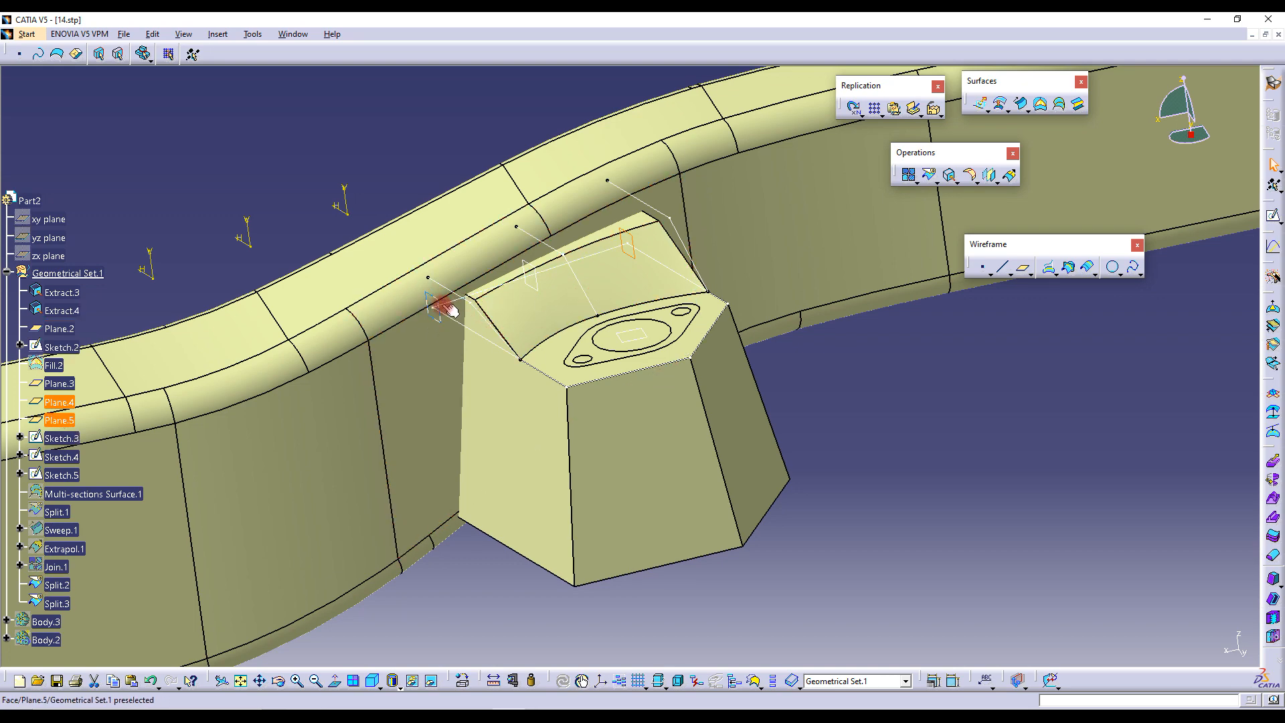
mouse_move(604, 417)
middle_down()
mouse_move(490, 355)
mouse_move(462, 310)
mouse_move(565, 356)
mouse_move(617, 400)
middle_up()
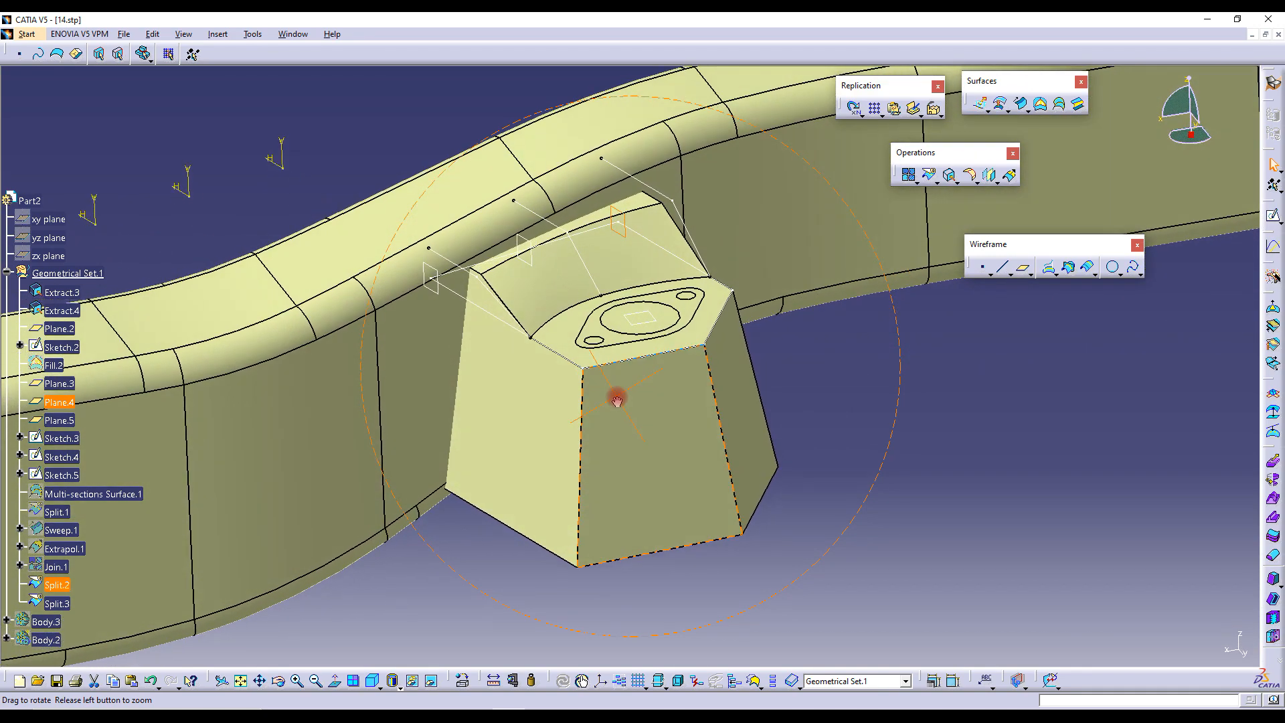
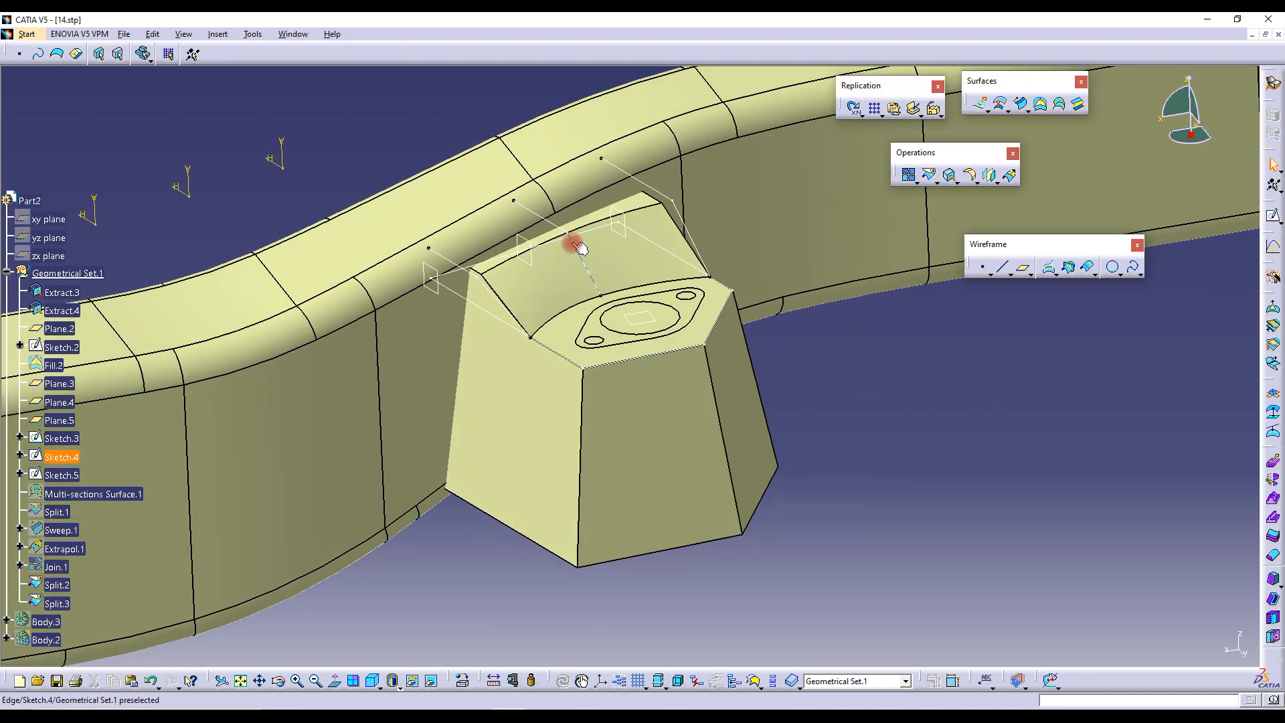
Hide Sketch.3, Sketch.4, Sketch.5, Sketch.2 and the middle plane Plane.3
right_click(72, 443)
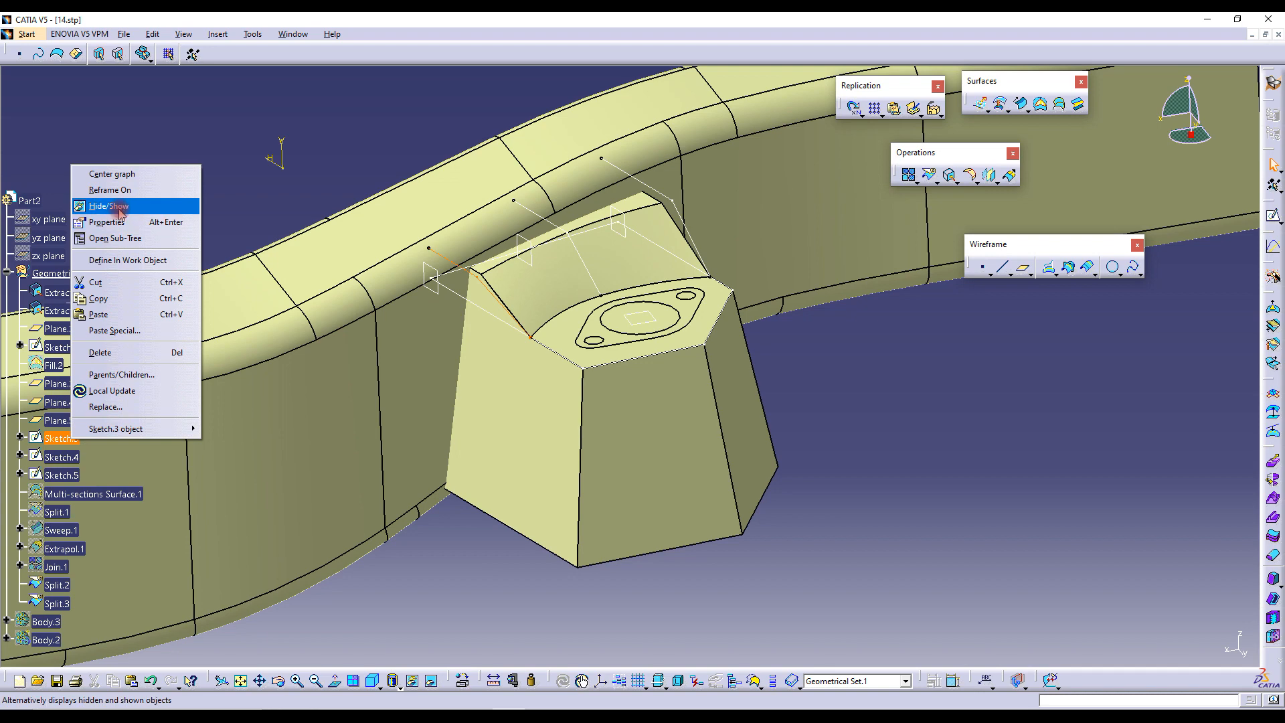
click(94, 203)
right_click(64, 457)
click(100, 217)
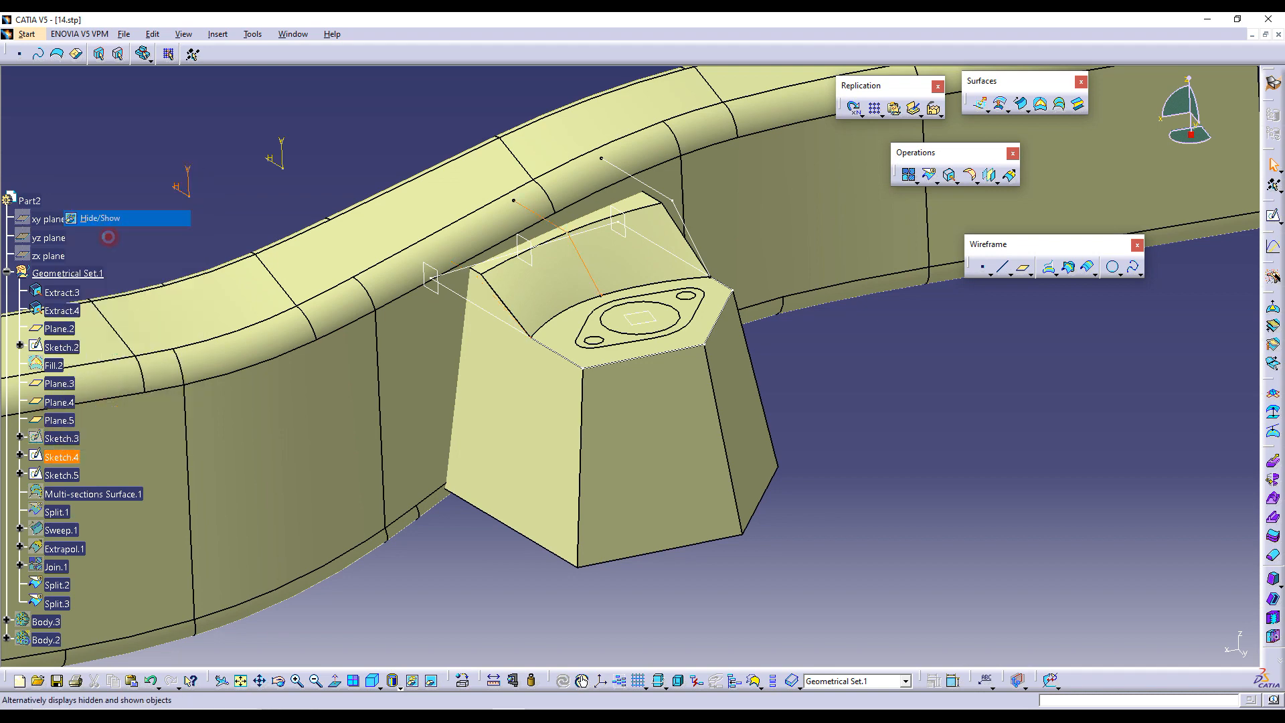
right_click(60, 474)
click(93, 237)
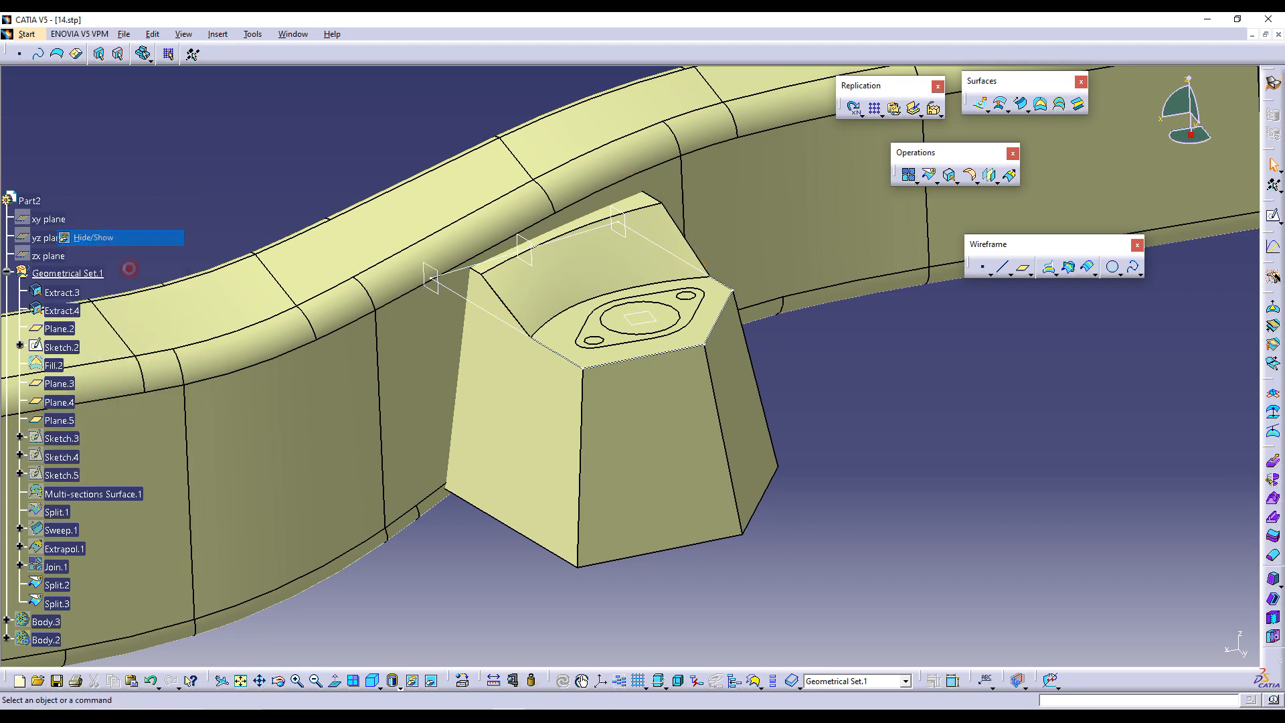
right_click(60, 346)
click(93, 385)
right_click(534, 251)
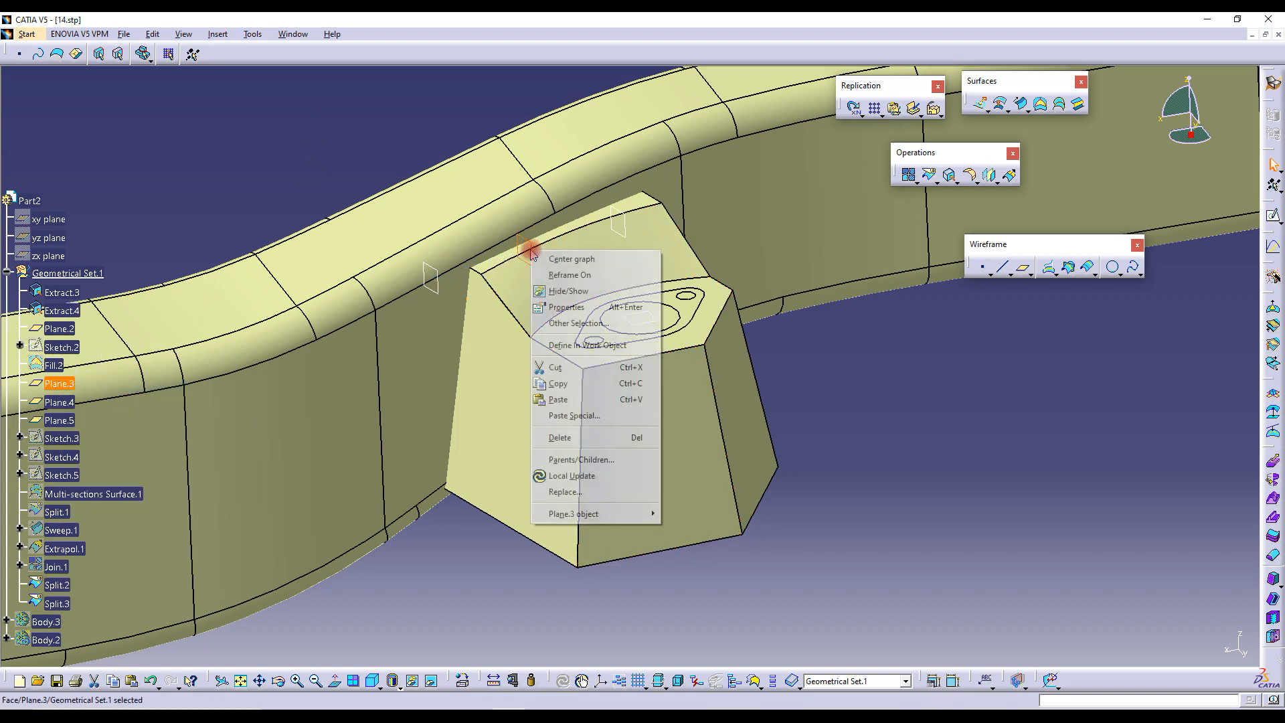
click(565, 290)
Start a sketch on Plane.5 and cut the part by the sketch plane
middle_drag(587, 327, 531, 315)
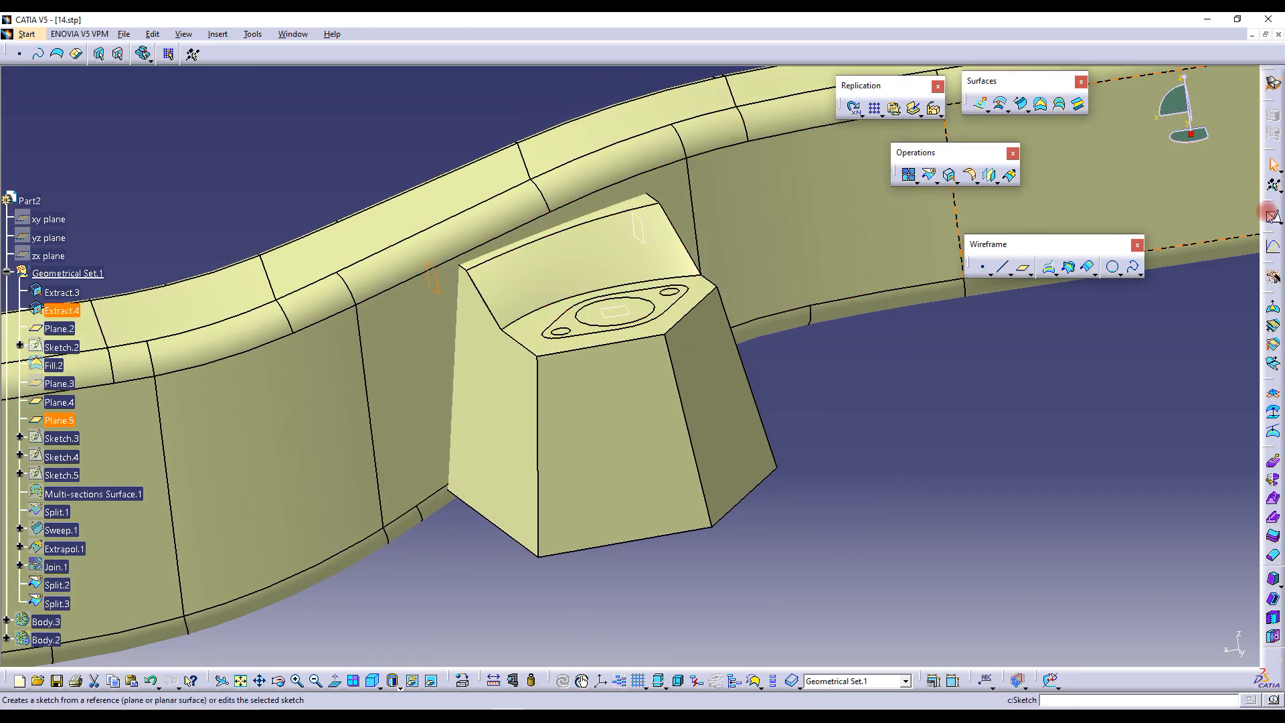
click(1272, 215)
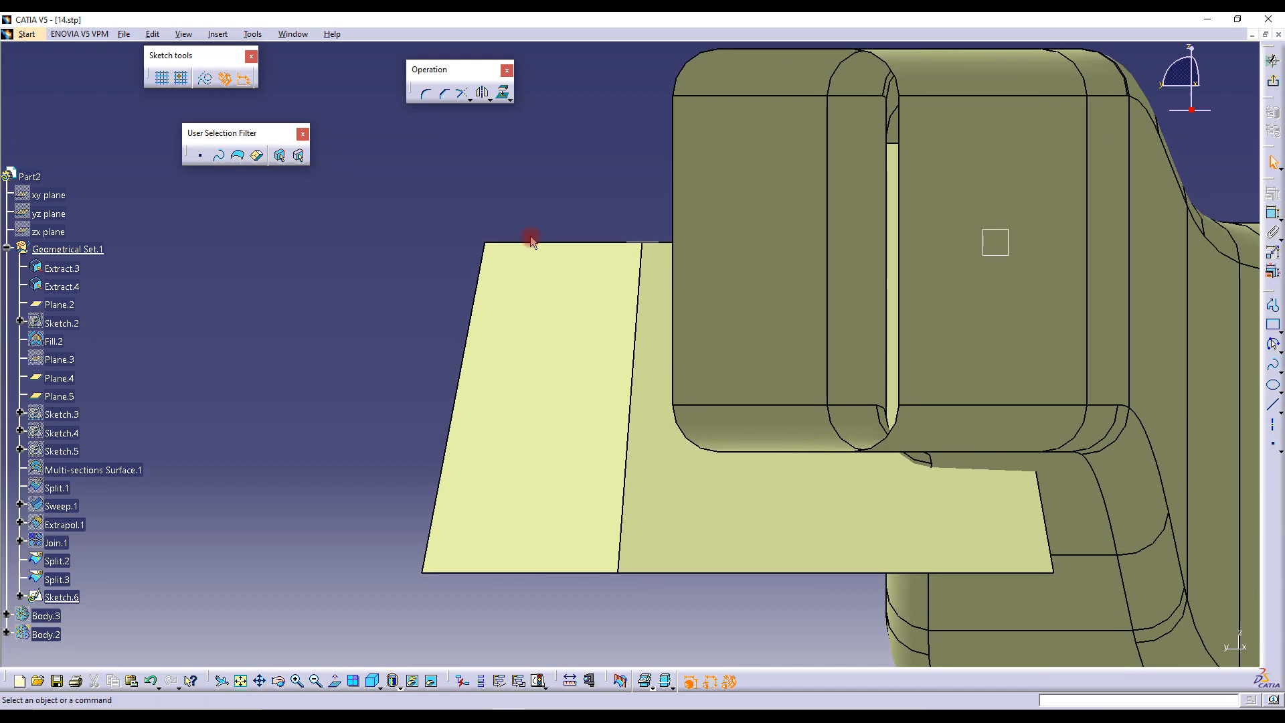
mouse_move(691, 285)
middle_down()
mouse_move(465, 230)
mouse_move(505, 259)
middle_up()
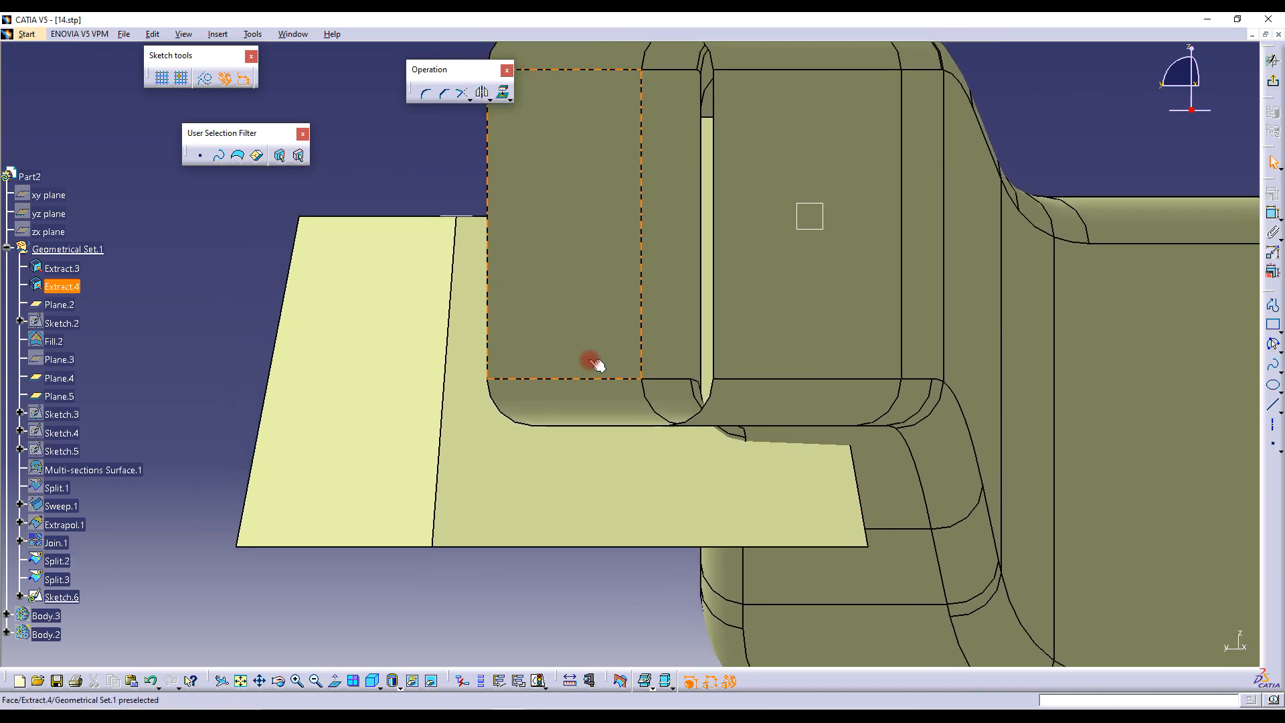
click(622, 682)
middle_drag(787, 381, 552, 380)
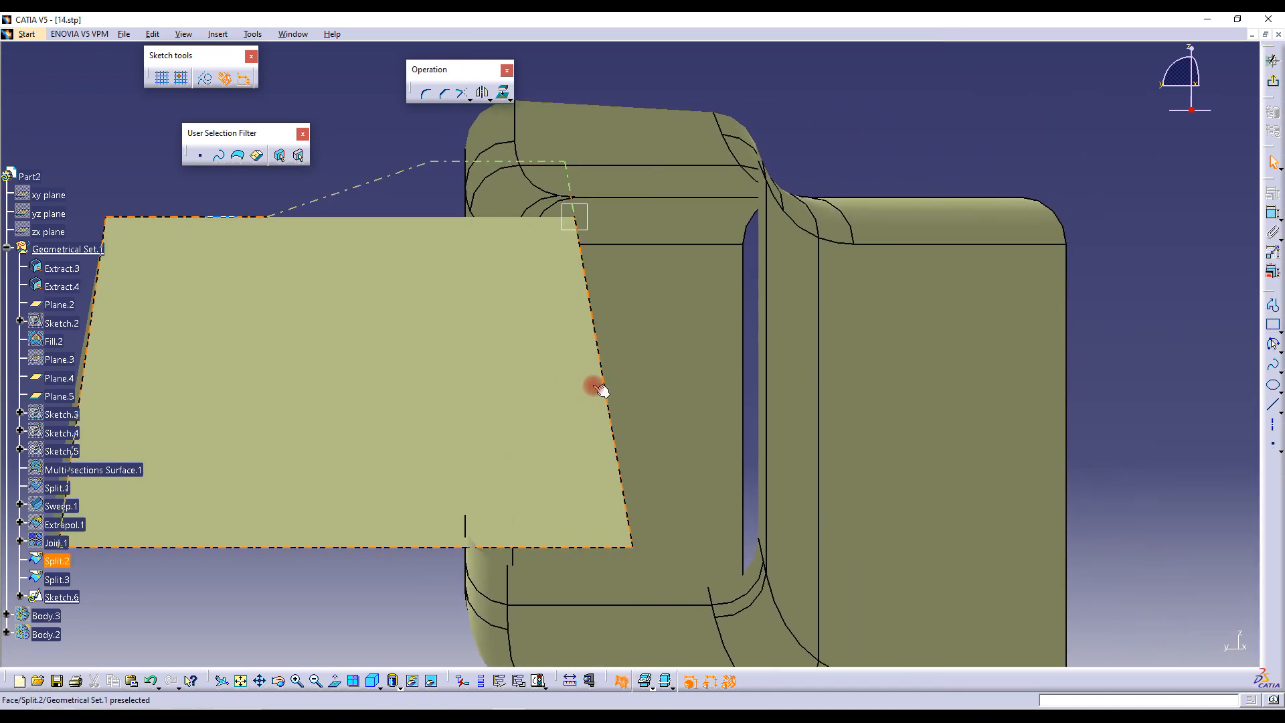
mouse_move(650, 389)
middle_down()
mouse_move(723, 399)
mouse_move(735, 424)
middle_up()
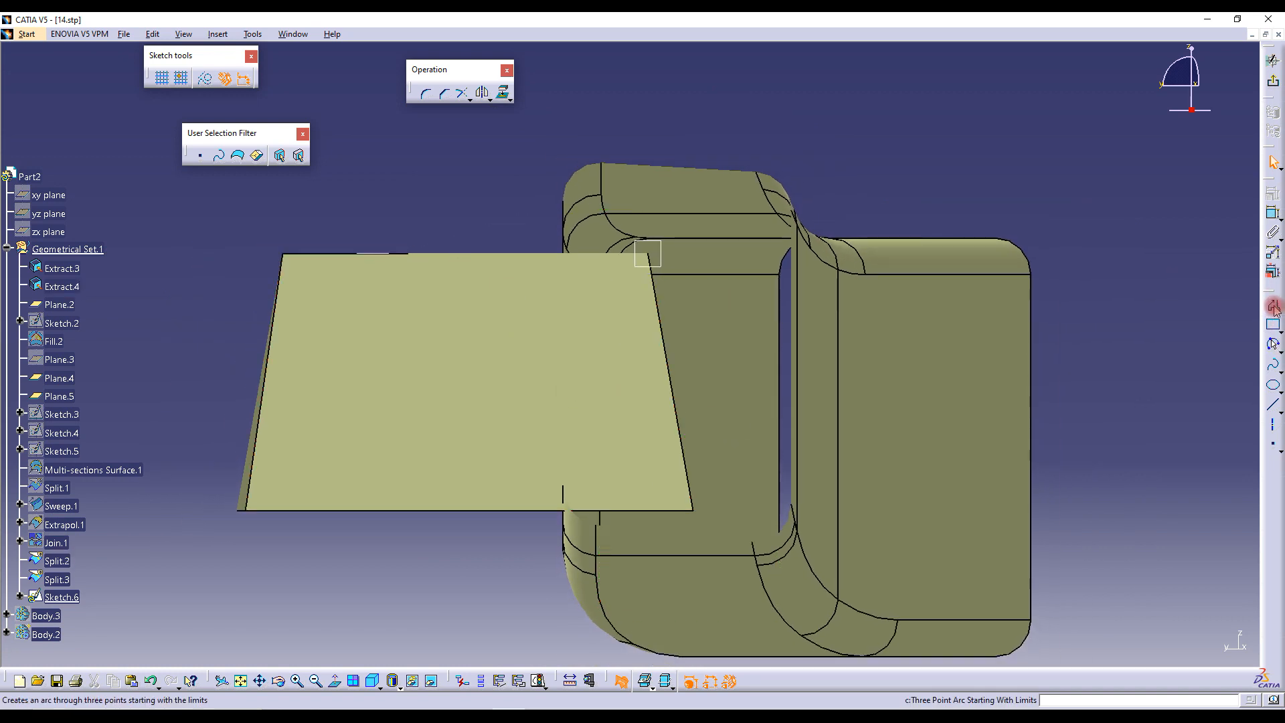
Sketch an open three-line profile across the bracket: horizontal low near the rail, steeply rising, then shallowly rising past the outer wall
click(1274, 307)
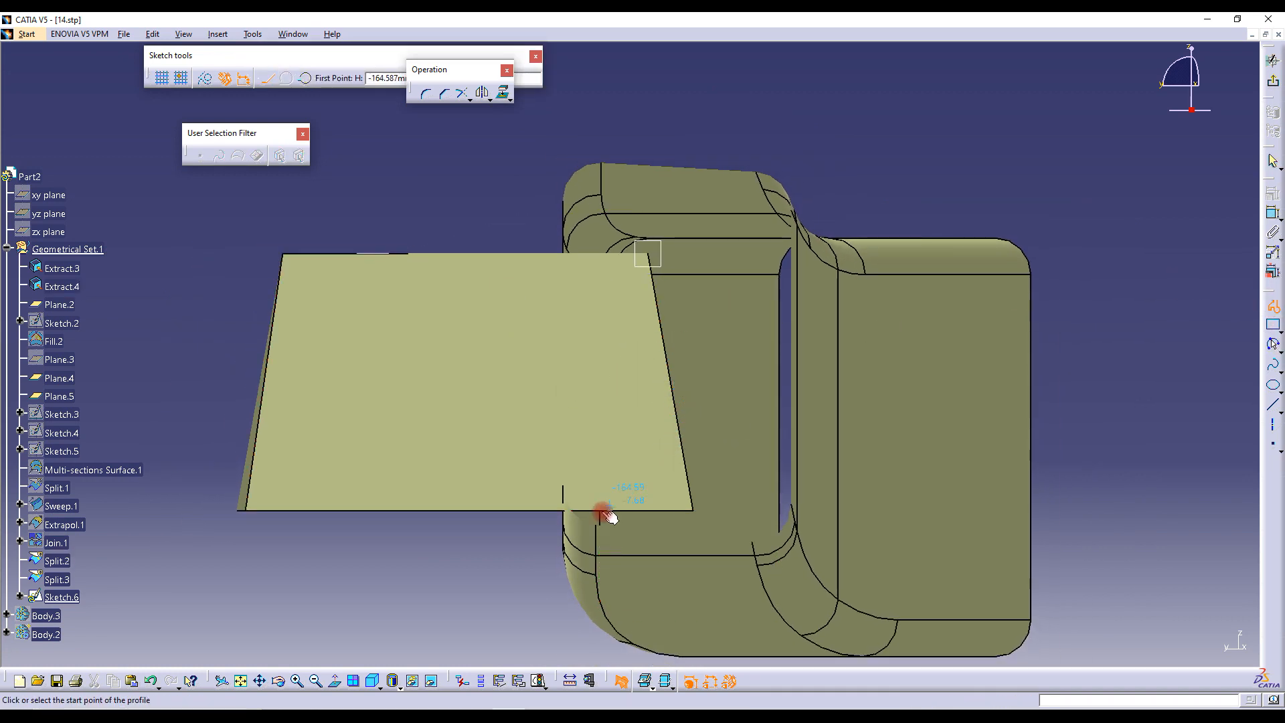
click(668, 442)
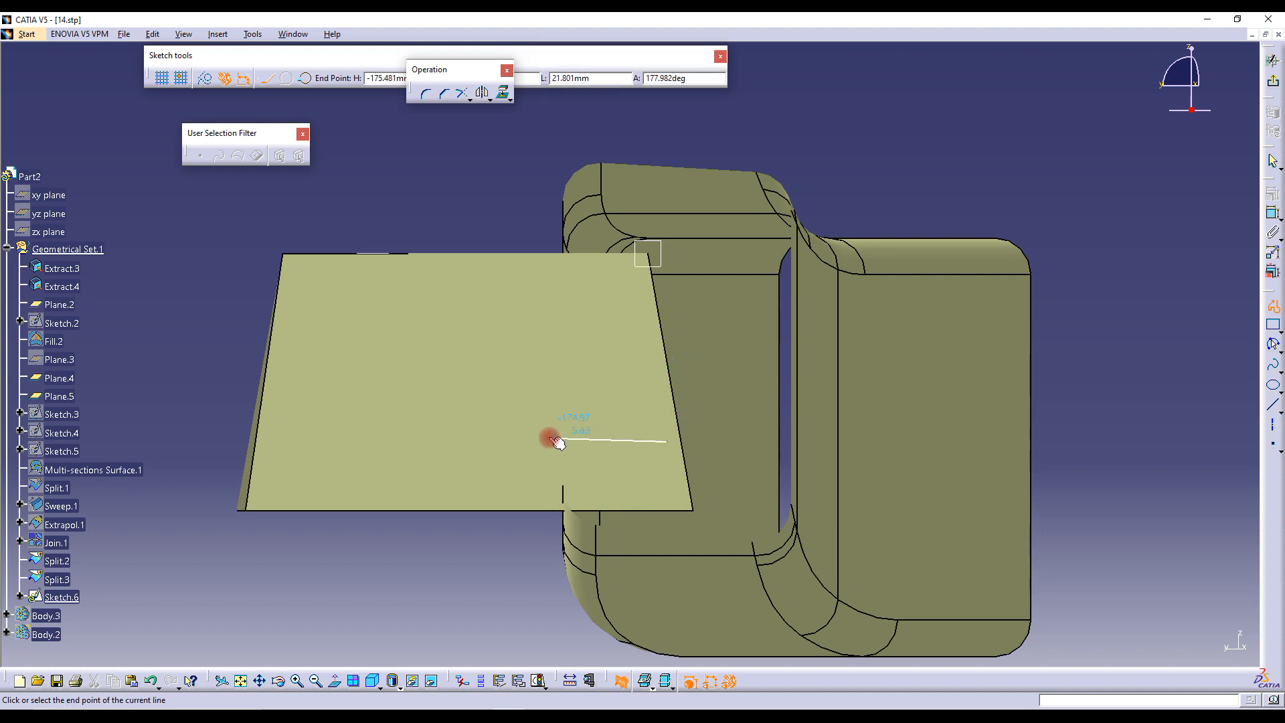
click(525, 442)
click(378, 317)
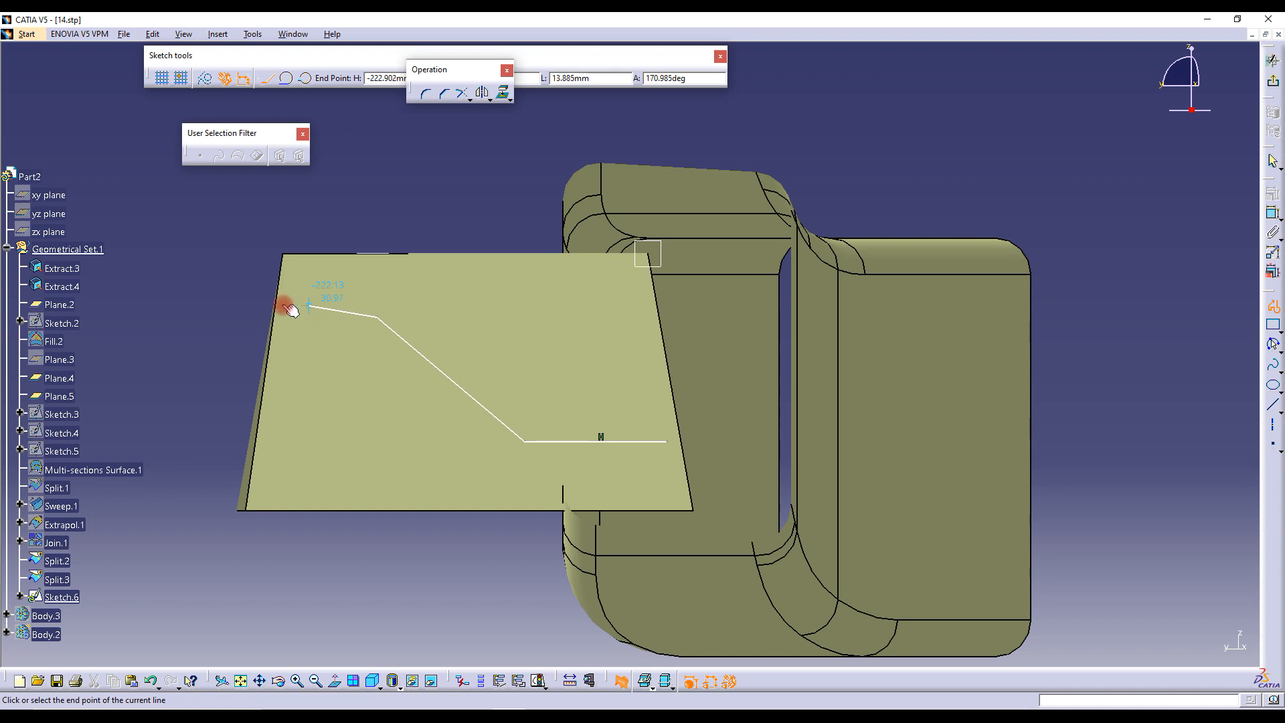
double_click(249, 288)
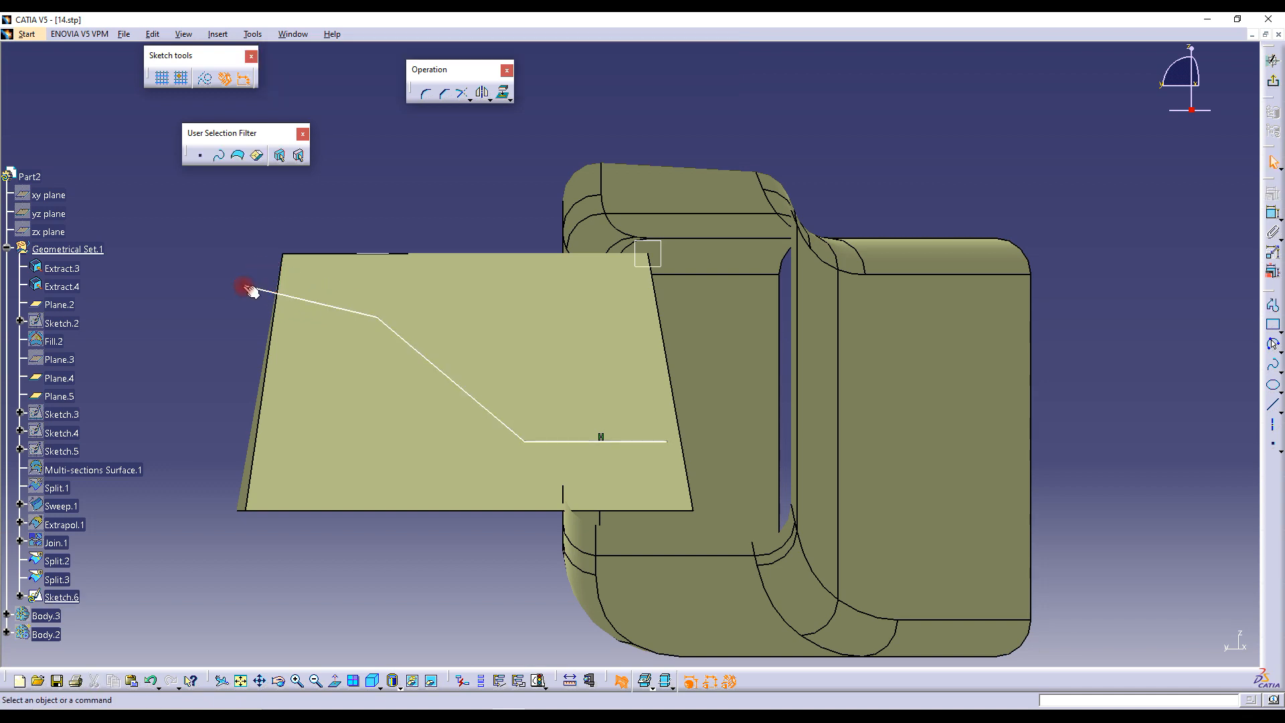
click(549, 388)
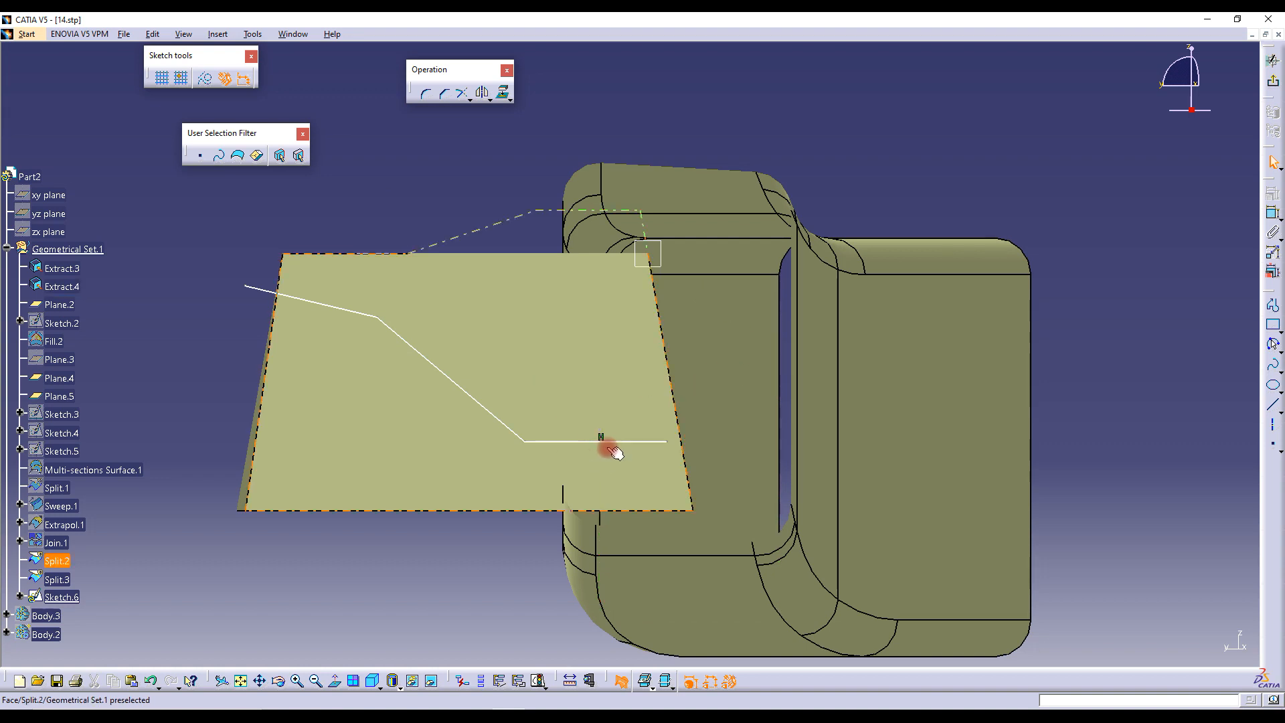
Round the upper bend of the profile with a 35 mm radius corner
click(423, 100)
click(383, 325)
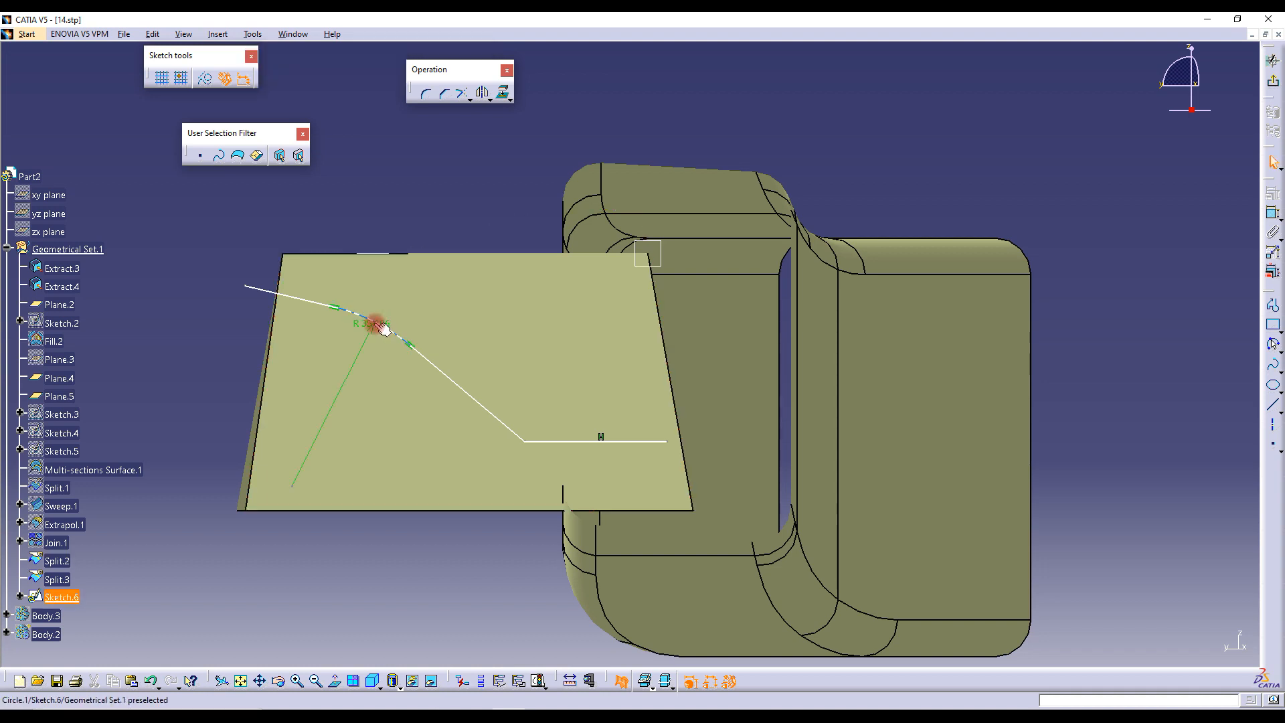
double_click(371, 326)
text(3)
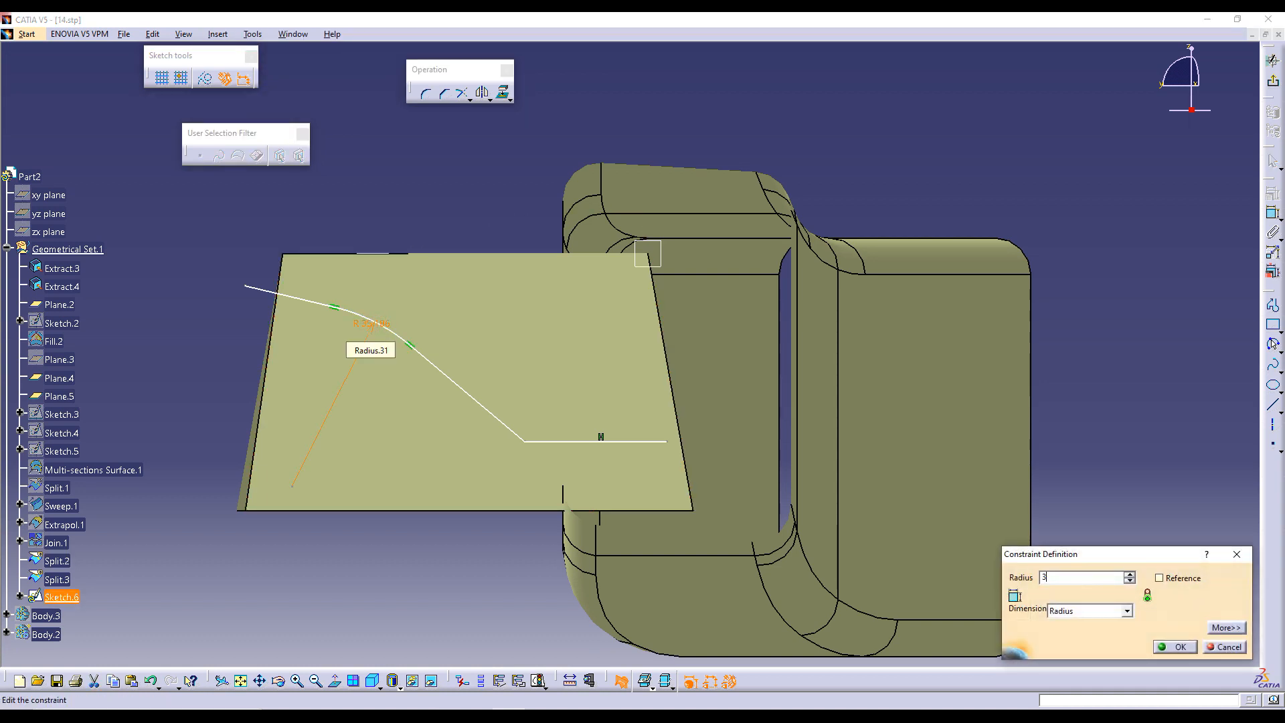
text(5mm)
key(Return)
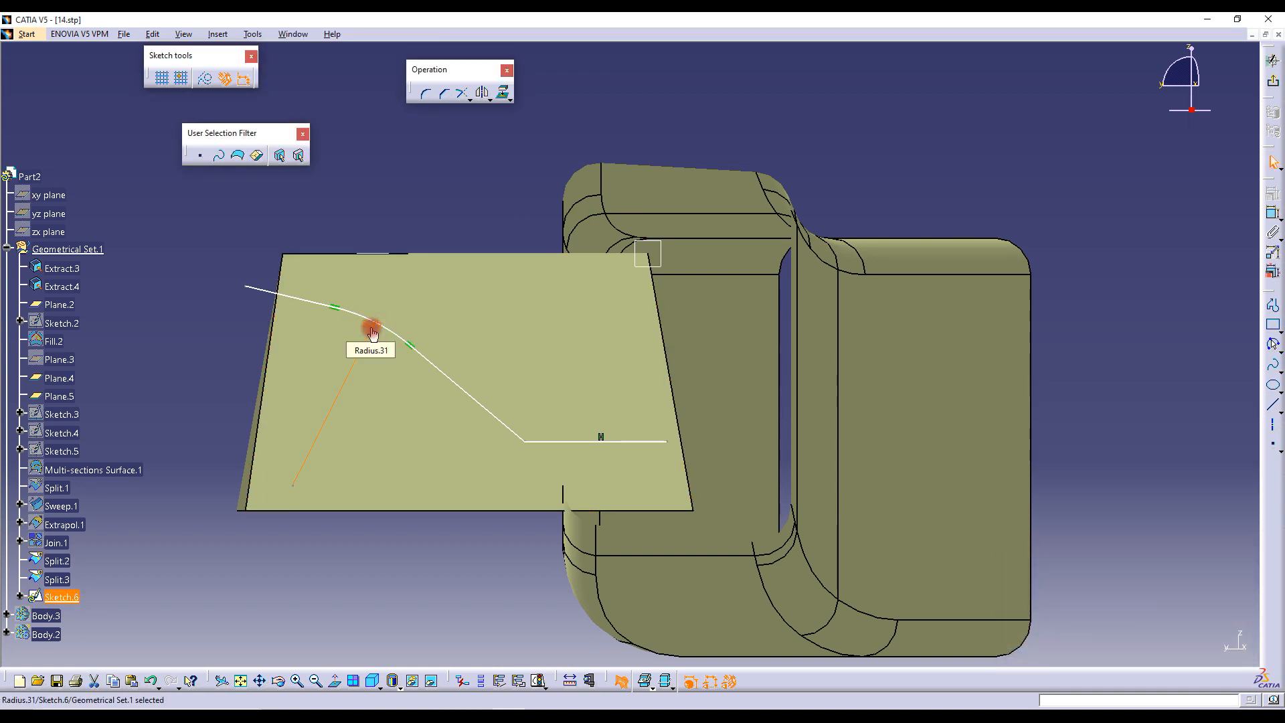
Round the lower bend of the profile with a 20 mm radius corner and finish the sketch
click(424, 93)
click(524, 440)
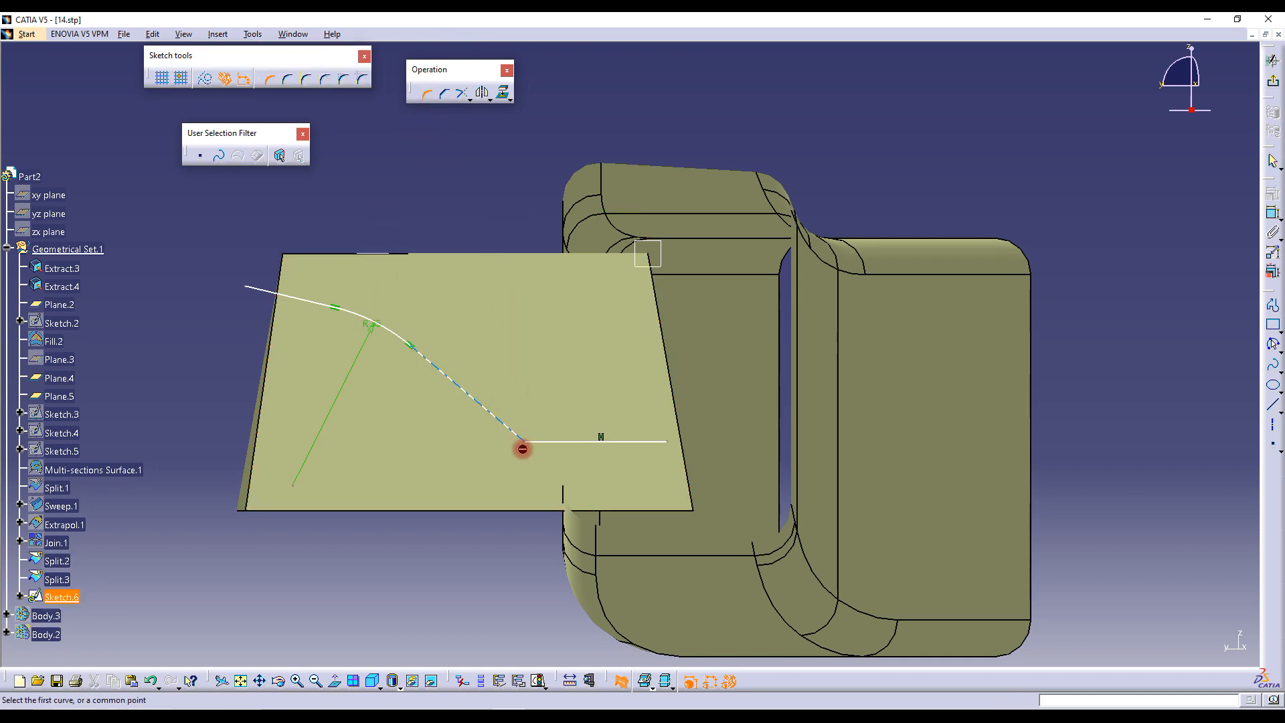
click(527, 437)
click(538, 444)
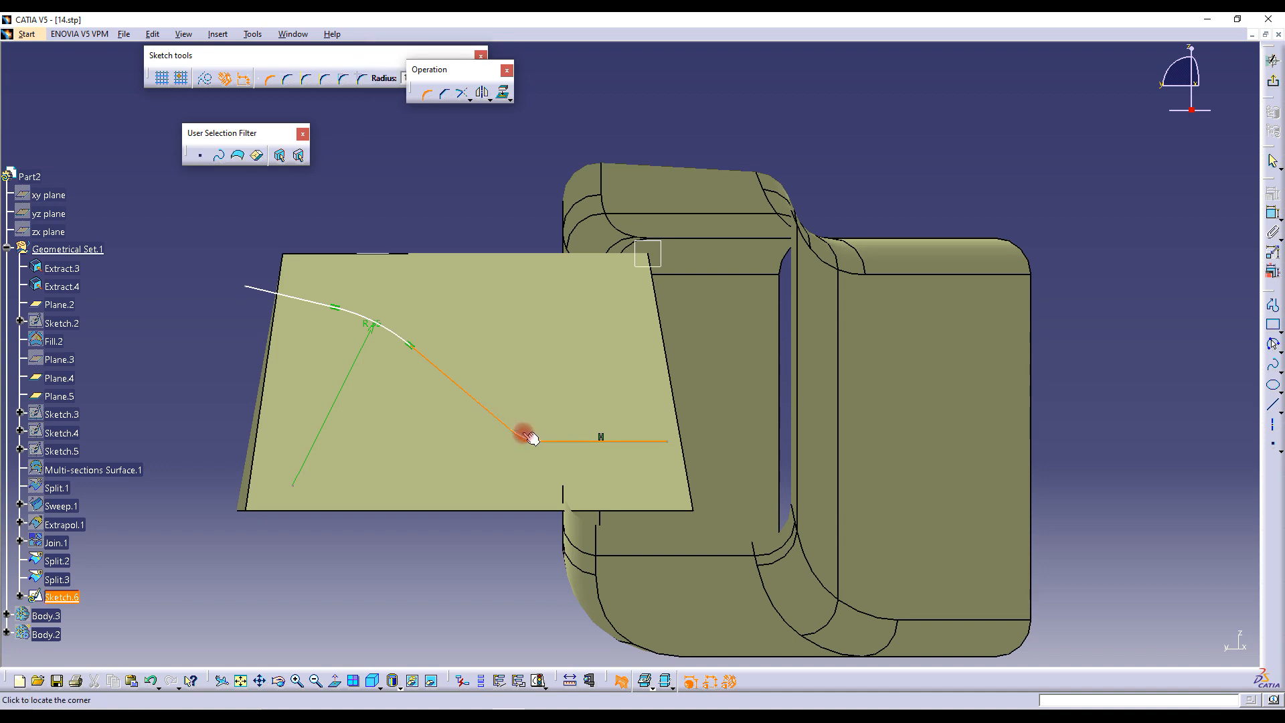
click(523, 432)
double_click(529, 428)
text(20)
key(Return)
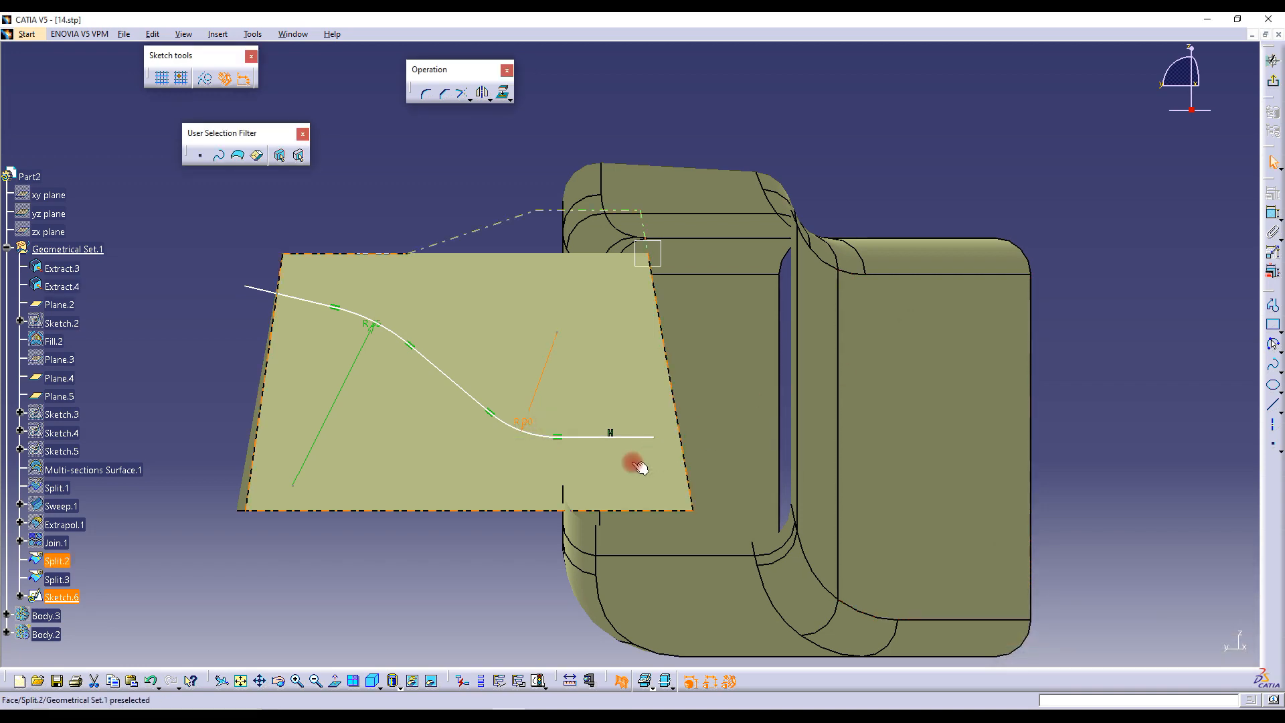
click(616, 434)
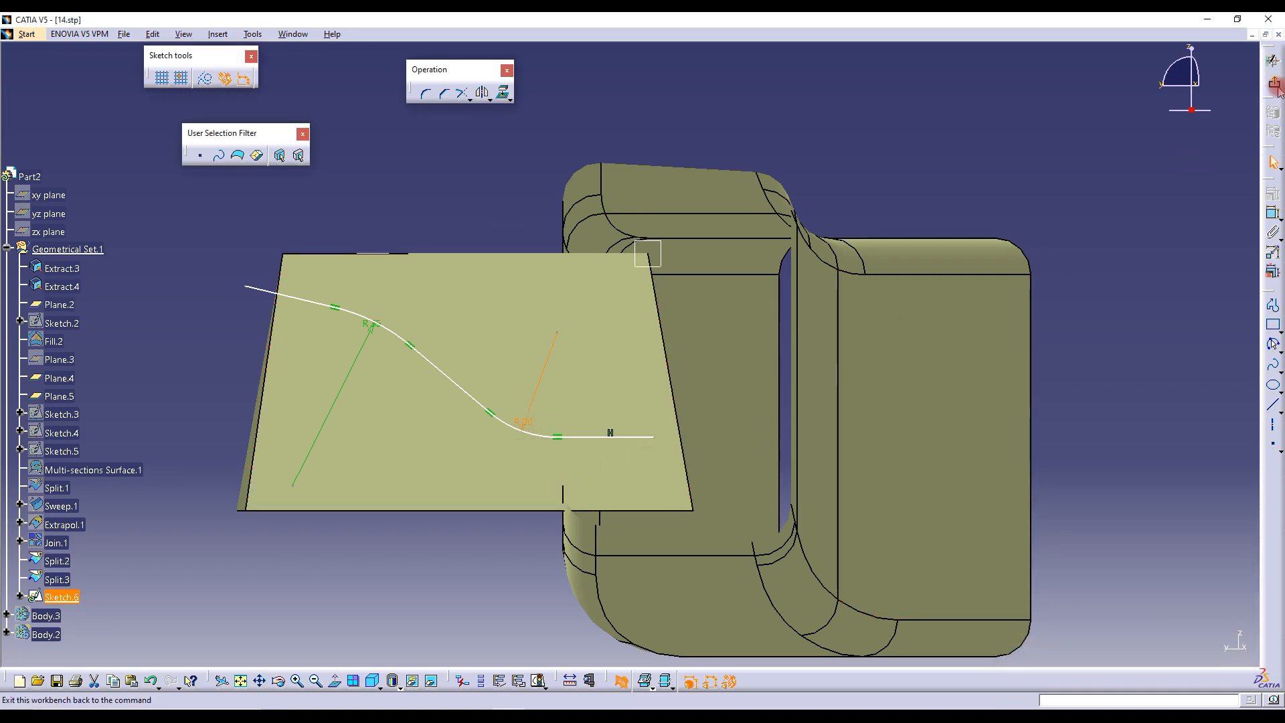
click(1275, 85)
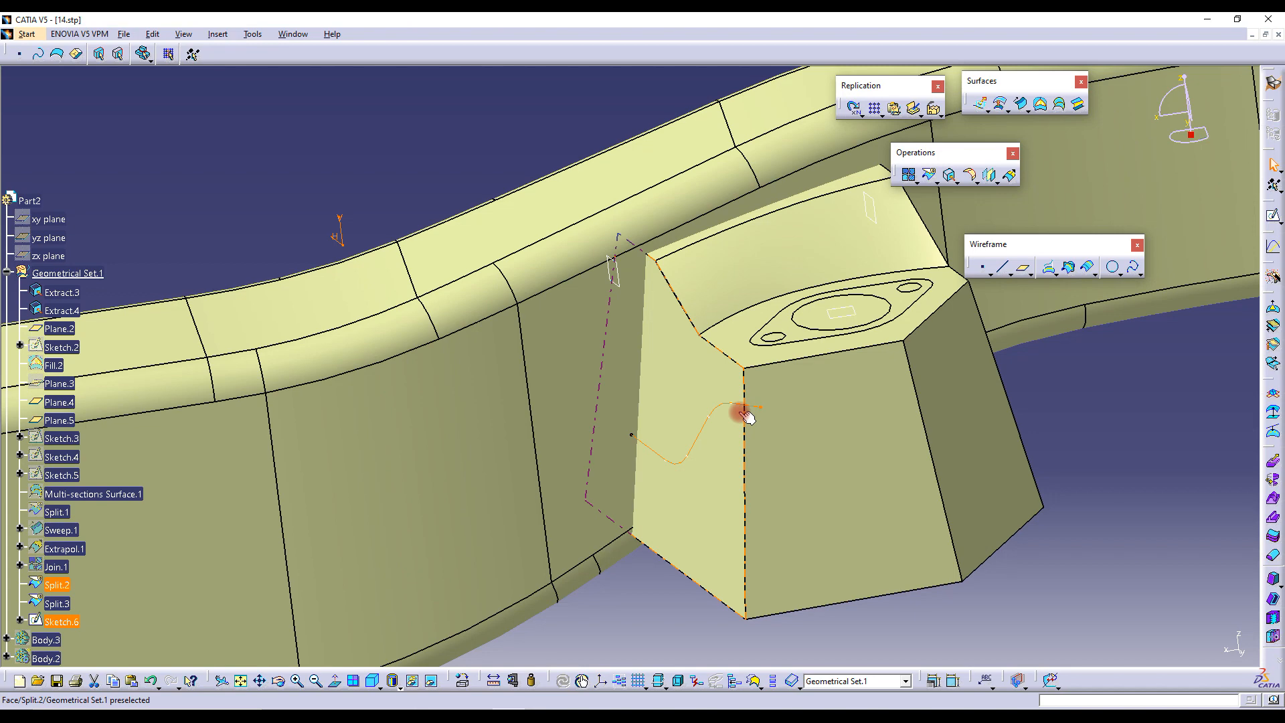
Start a sketch on the opposite plane, Plane.4, with the part cut by the sketch plane and viewed square-on
middle_drag(852, 373, 685, 218)
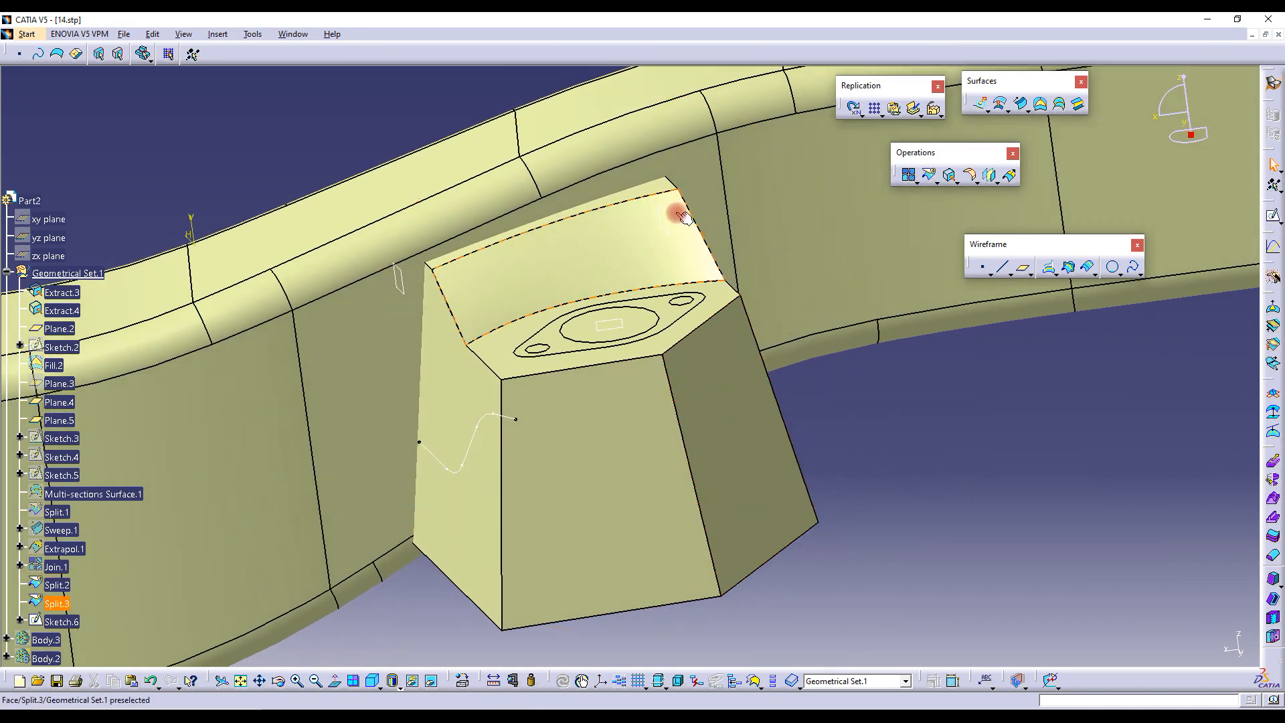
click(668, 215)
click(1273, 216)
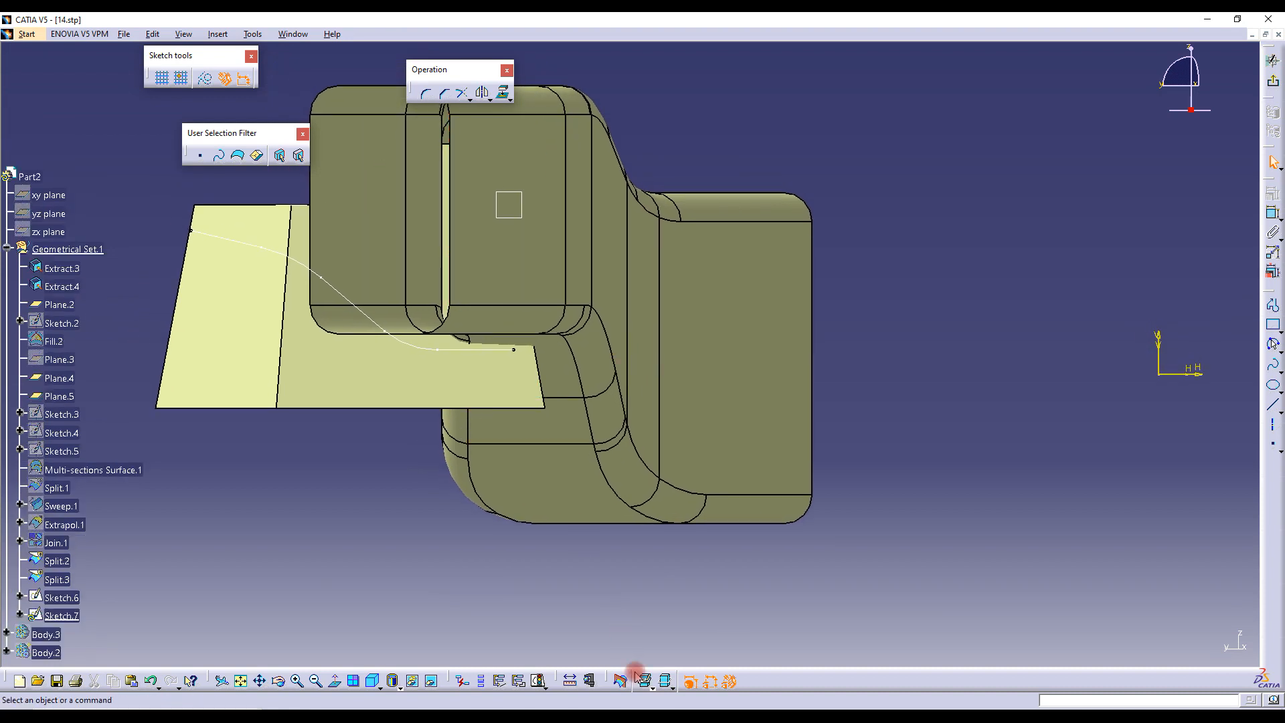
click(620, 681)
middle_drag(493, 304, 545, 342)
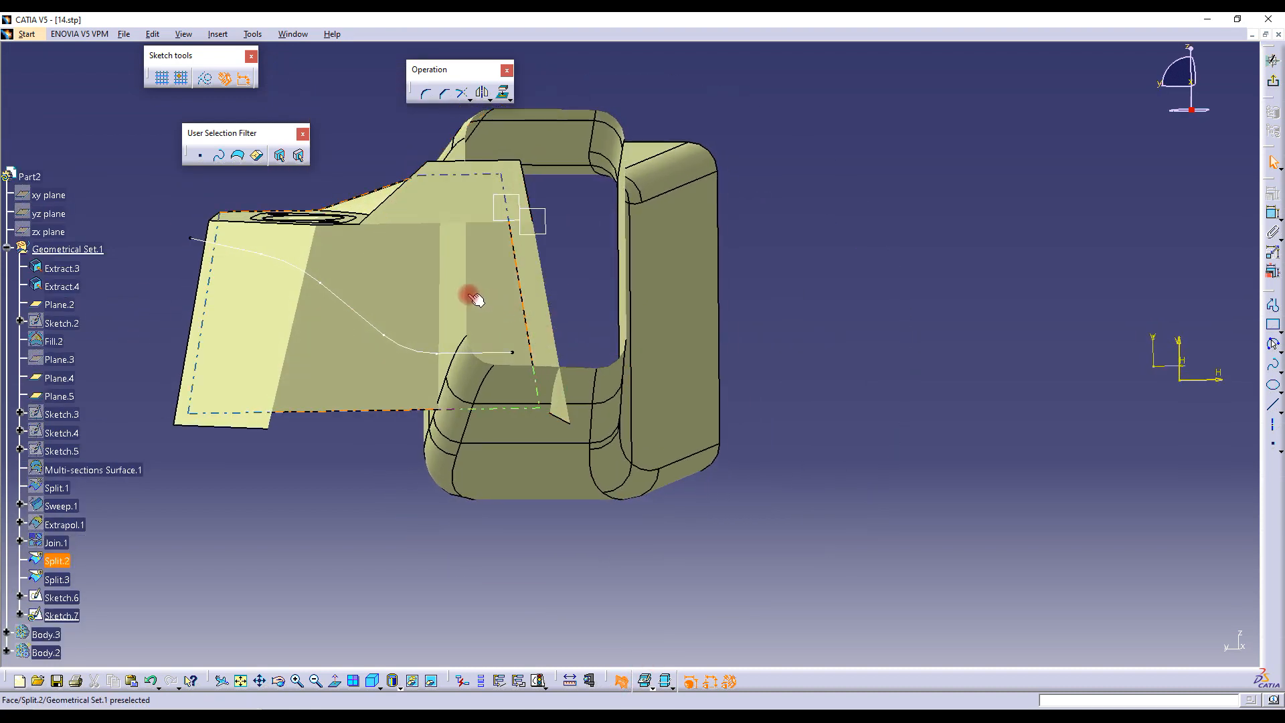
middle_drag(496, 295, 553, 350)
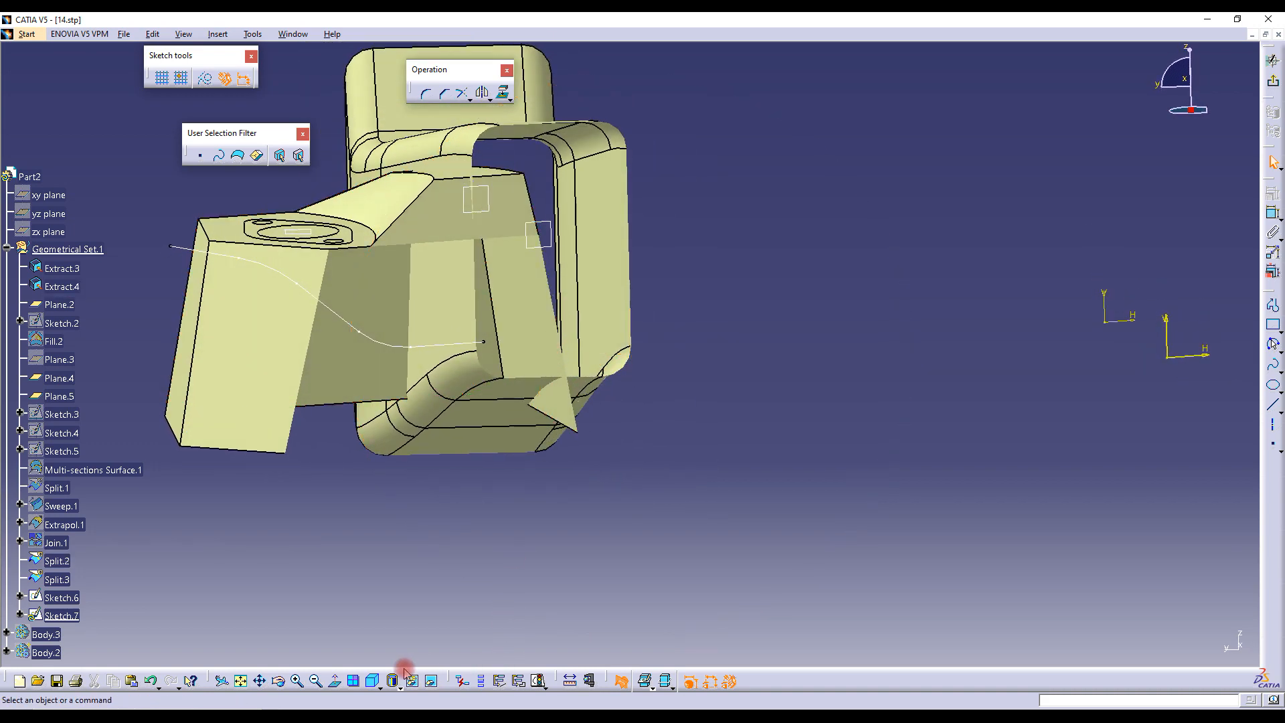
click(334, 683)
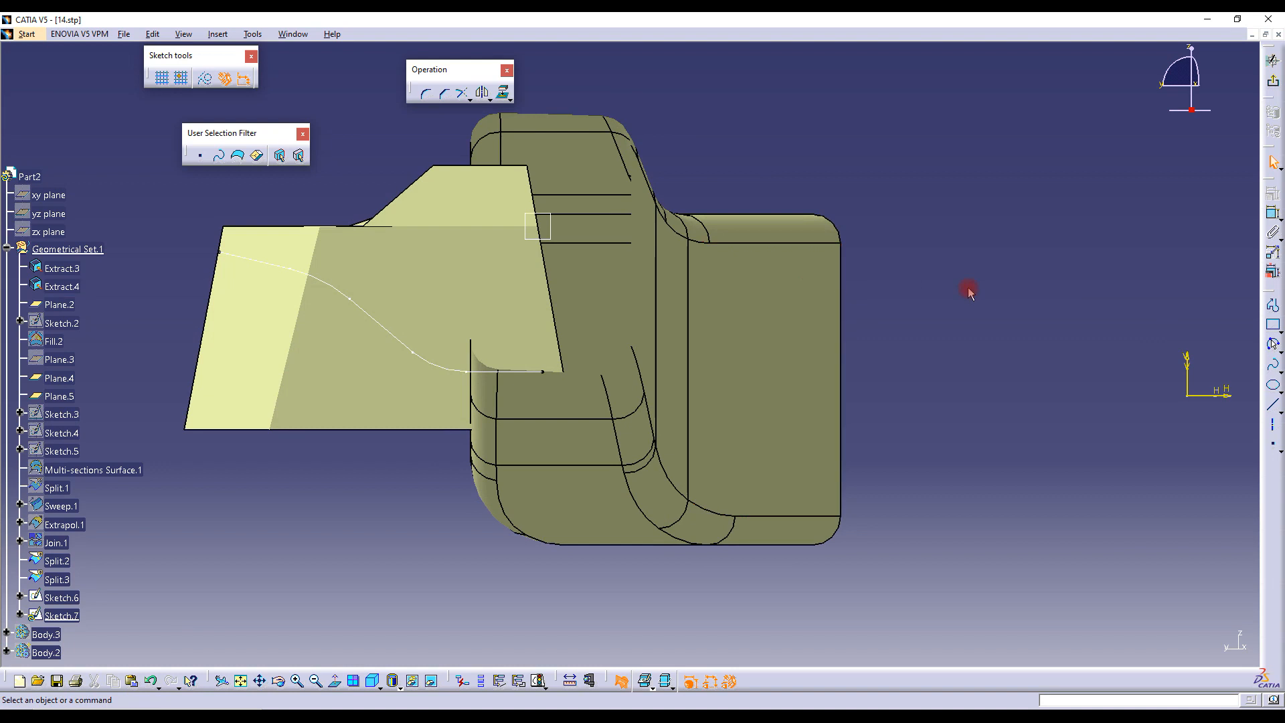
Sketch an open three-line profile above the first curve: about 22 mm horizontal, about 33 mm rising, then a shallow line past the outer wall
click(1273, 306)
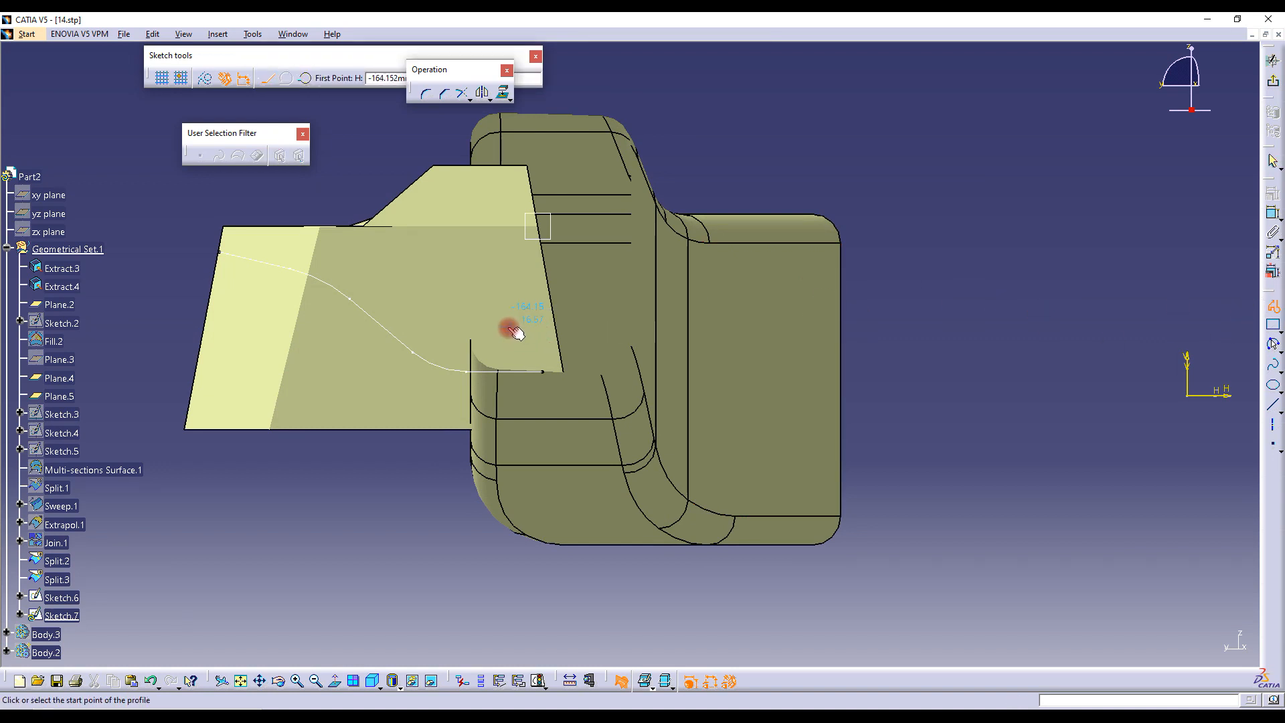
click(511, 327)
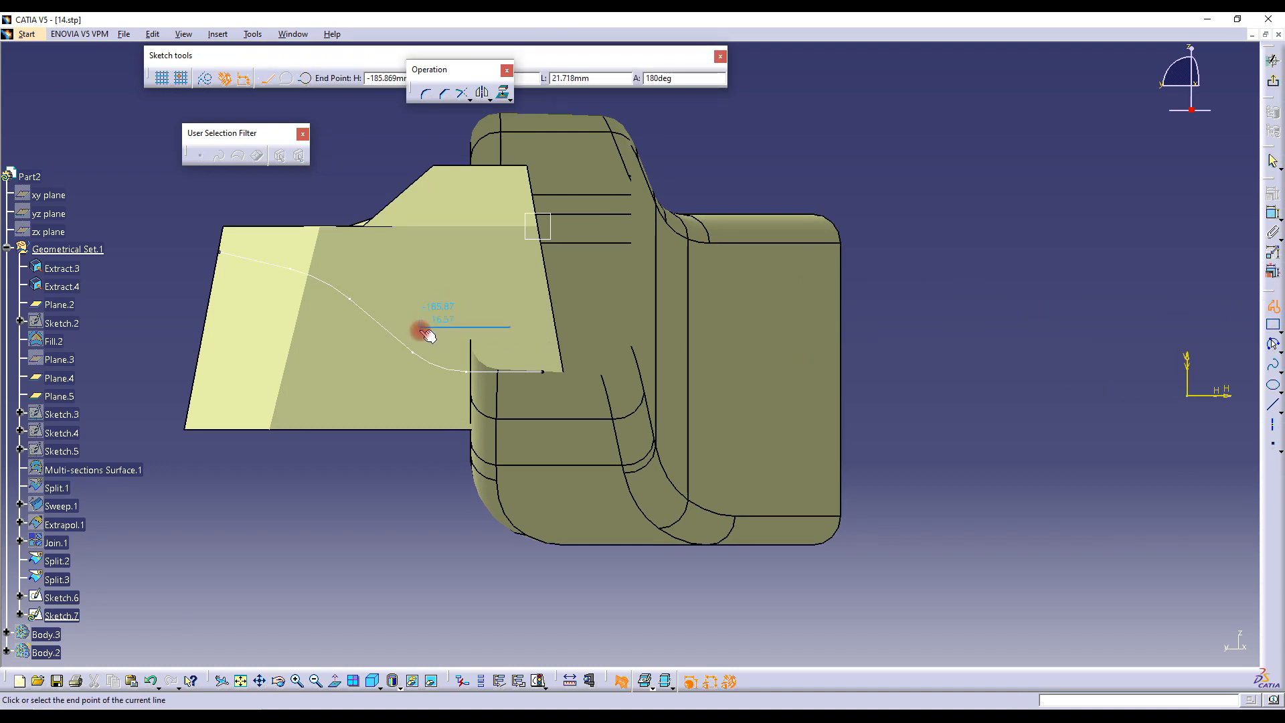
click(420, 328)
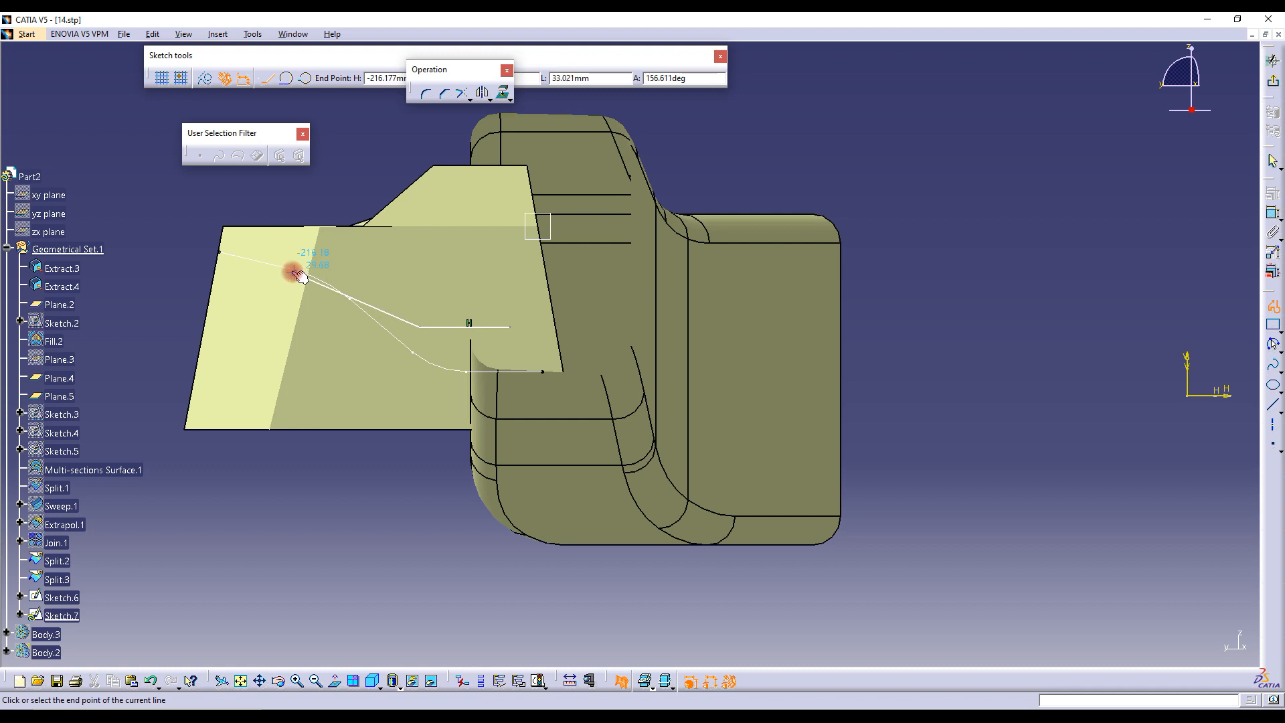
click(292, 271)
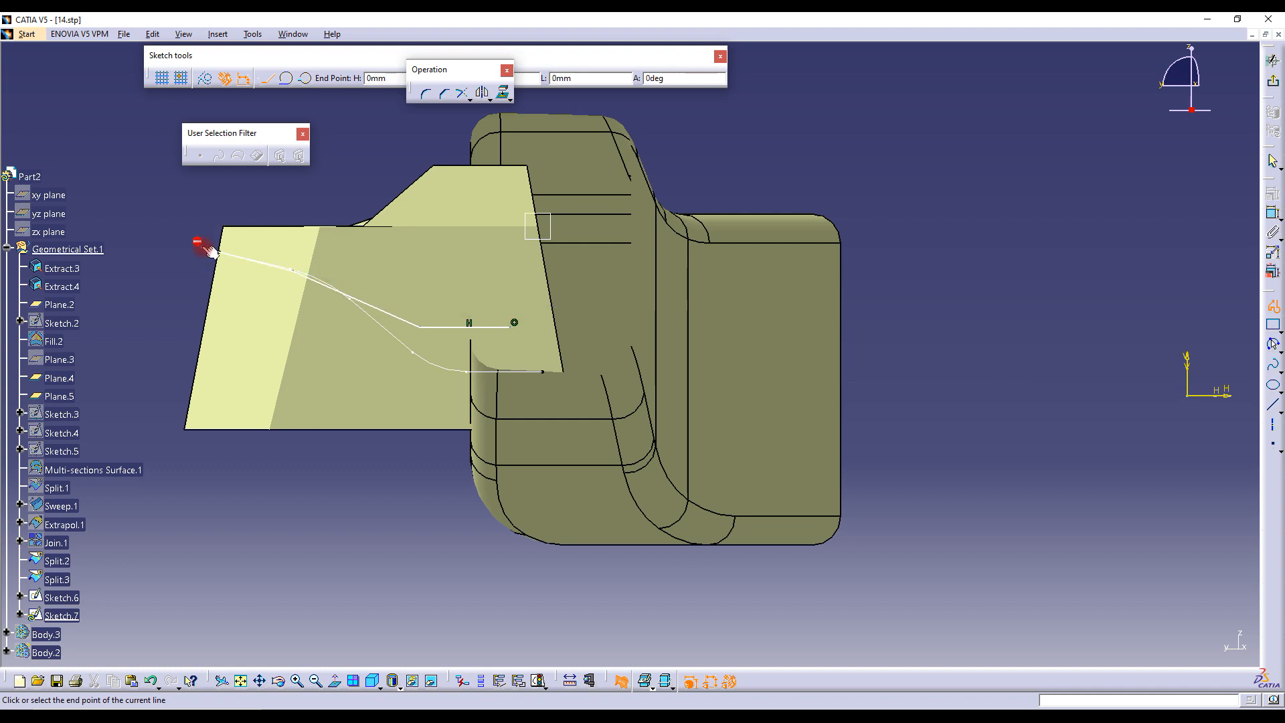
double_click(210, 250)
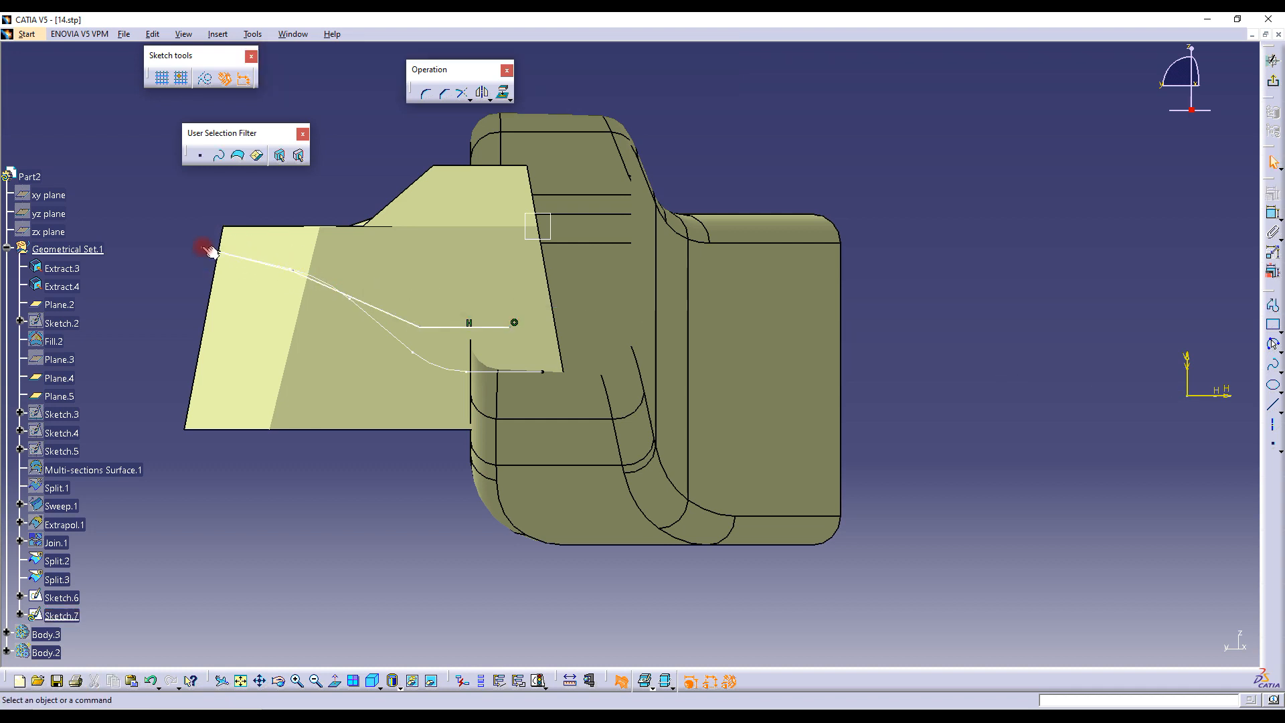
Hide Sketch.6 so that only the new profile remains in view inside the bracket
middle_drag(255, 287, 379, 358)
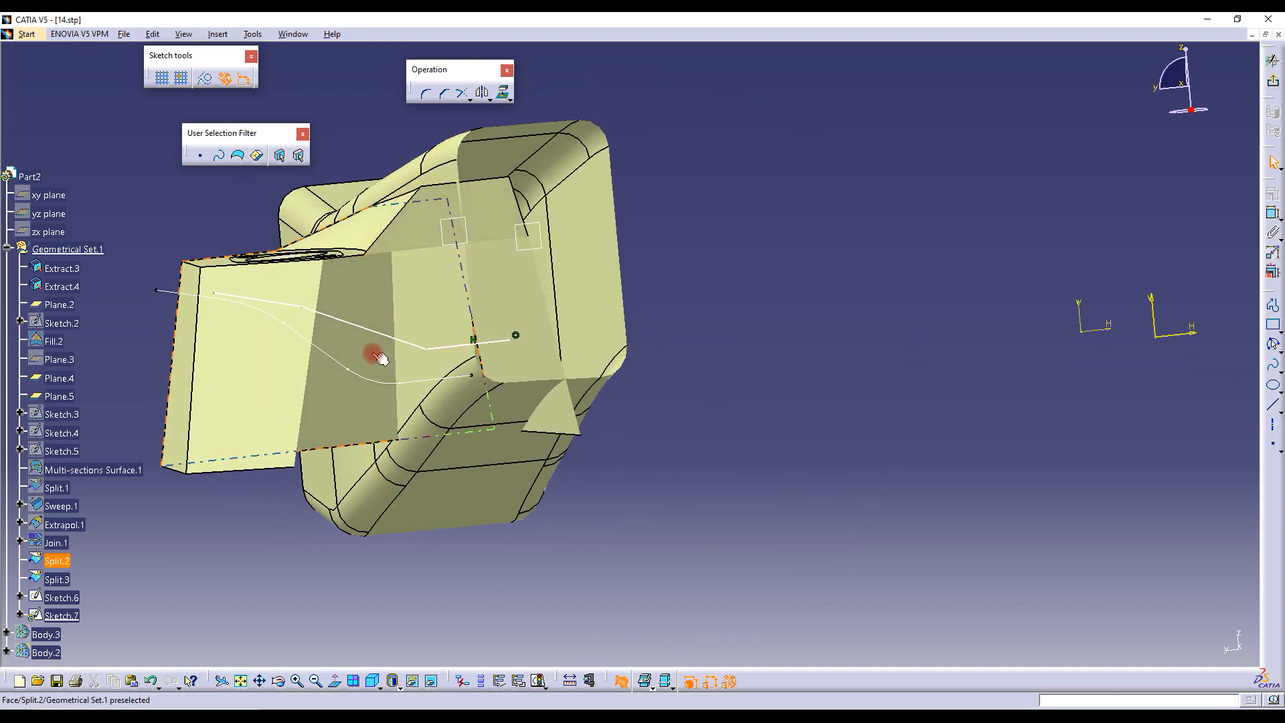
click(61, 598)
right_click(61, 598)
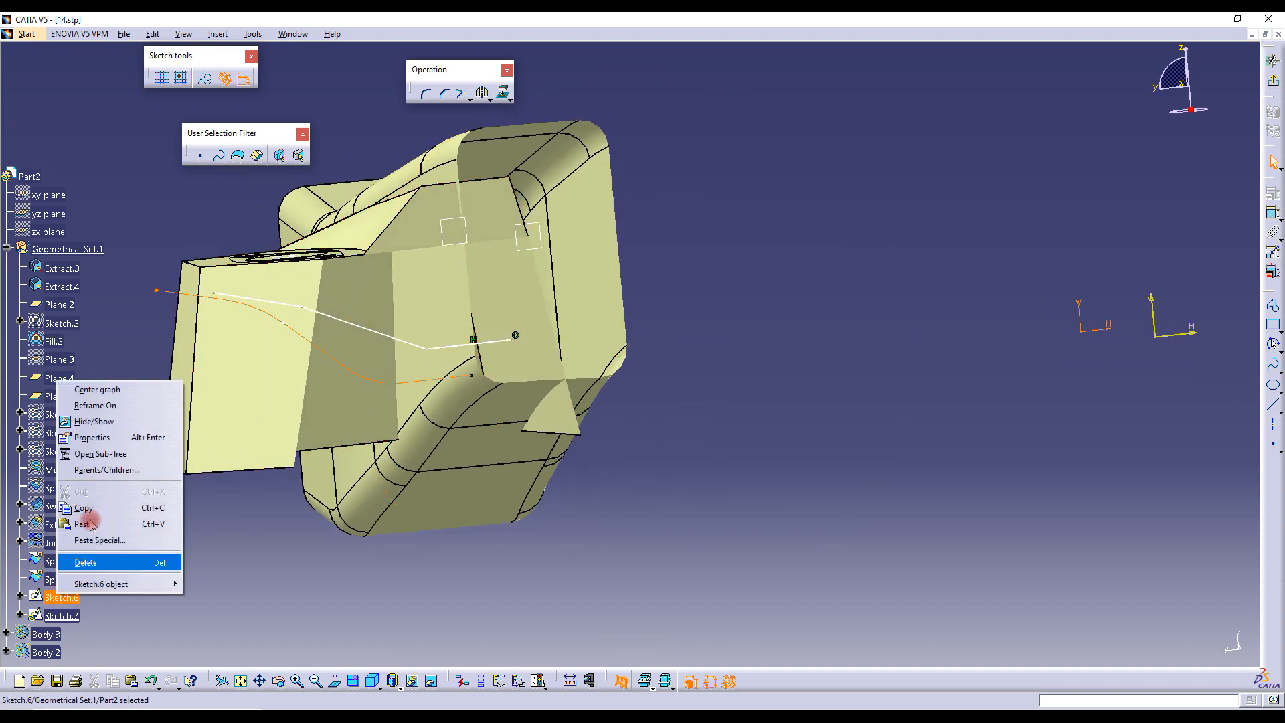
click(101, 428)
middle_drag(347, 315, 459, 315)
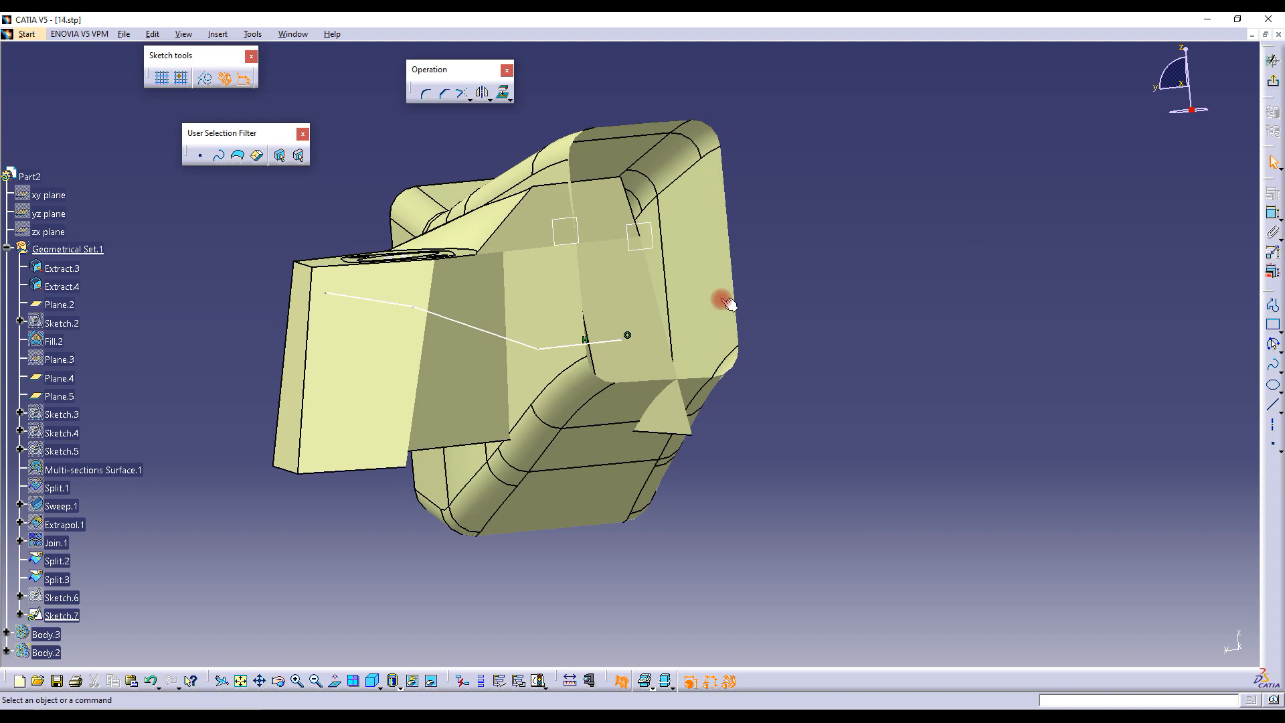
Round the upper bend of the Sketch.7 profile, near the outer wall, with a 90 mm radius corner
click(334, 681)
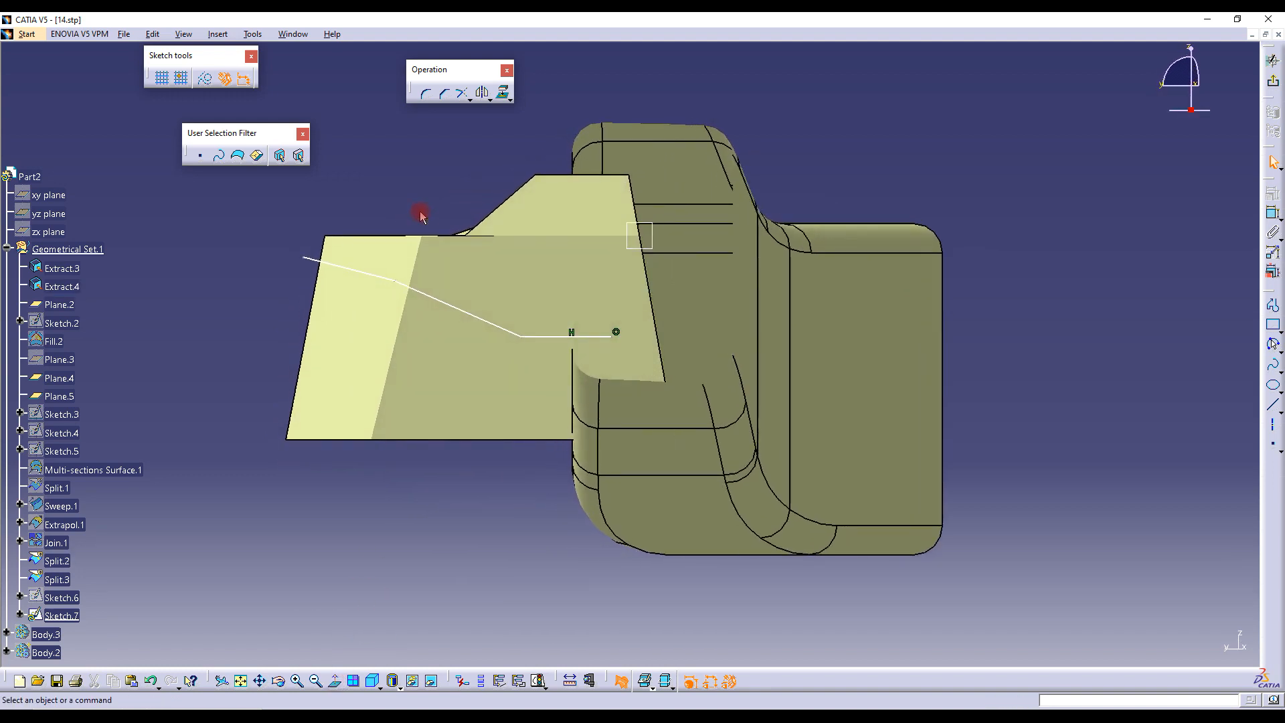
click(427, 95)
click(395, 281)
mouse_move(397, 281)
middle_down()
mouse_move(430, 284)
mouse_move(443, 189)
mouse_move(703, 347)
middle_up()
click(504, 299)
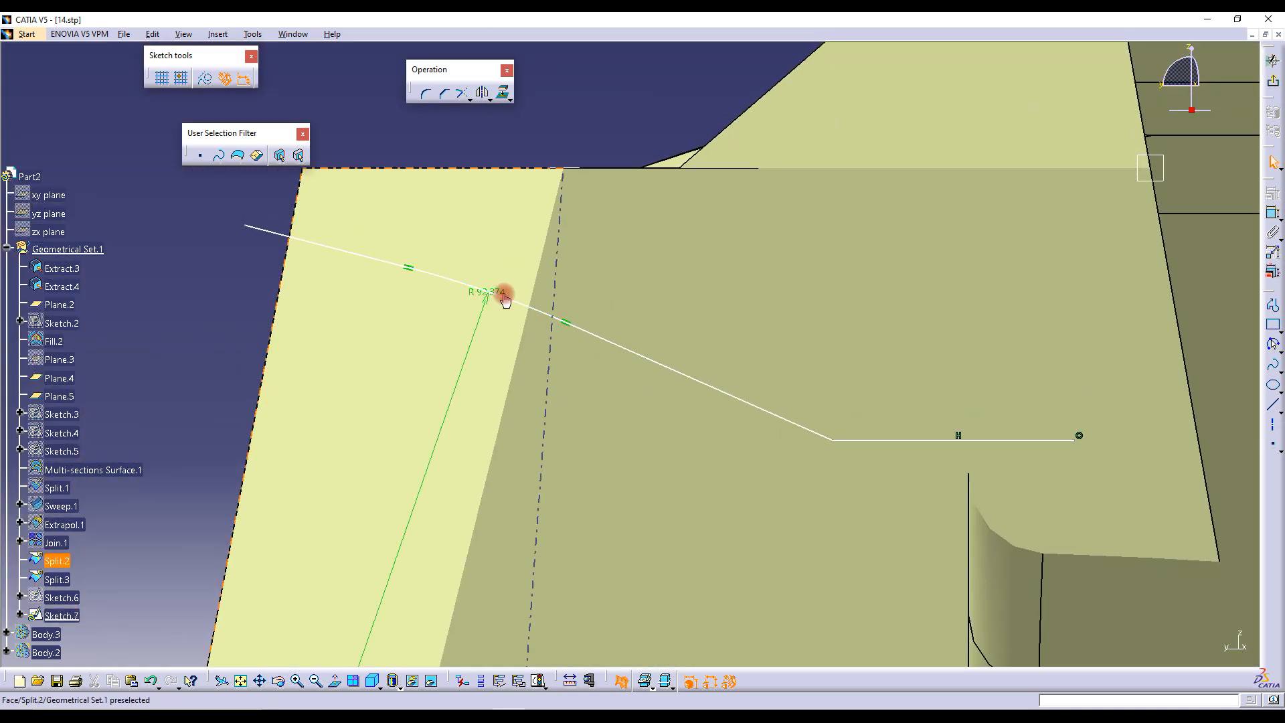
double_click(497, 294)
text(9)
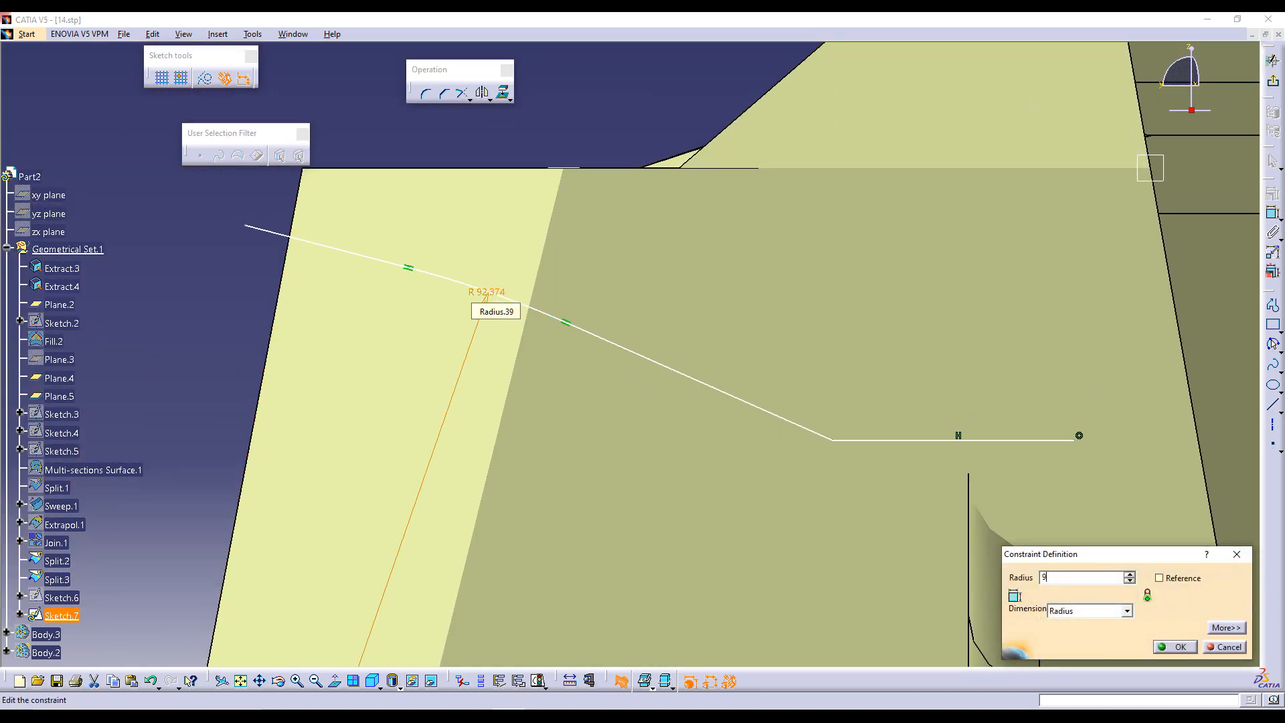
text(0)
key(Return)
Round the lower bend of the profile, where it meets the horizontal line, with a 25 mm radius corner
mouse_move(732, 287)
middle_down()
mouse_move(562, 301)
mouse_move(562, 318)
middle_up()
click(426, 93)
click(673, 432)
click(671, 422)
double_click(670, 409)
text(25)
key(Return)
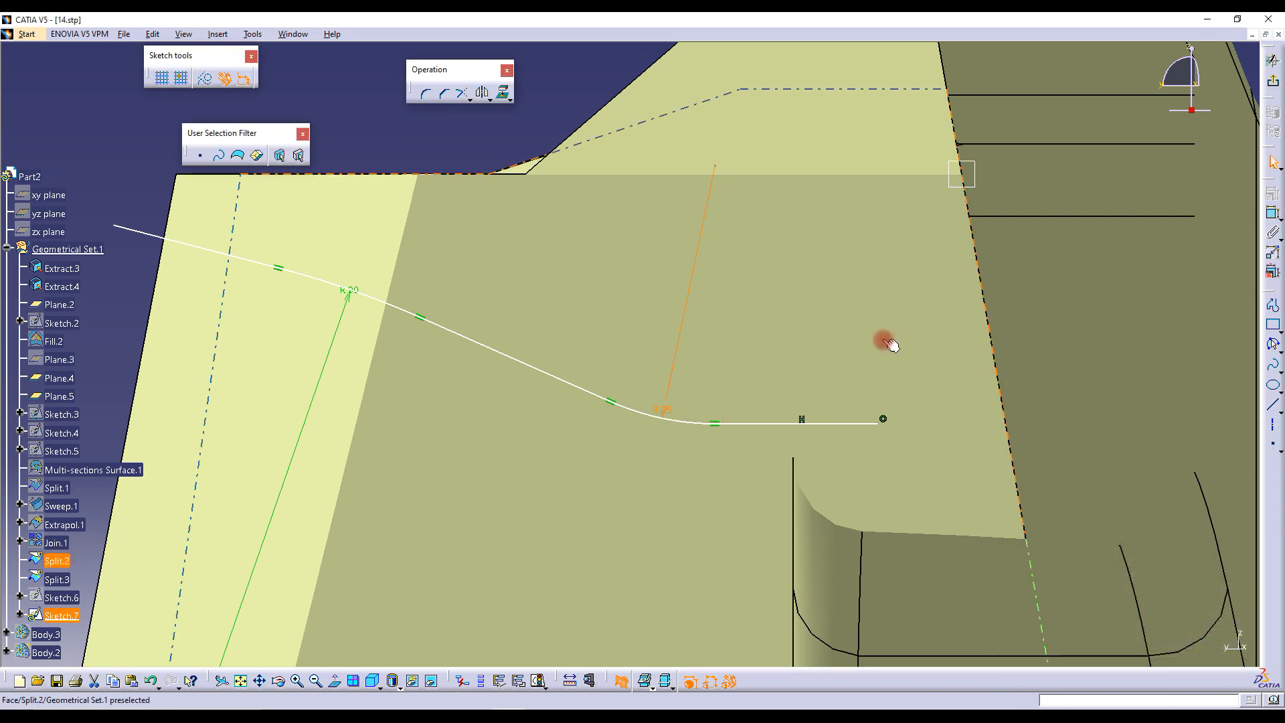
Stretch the free end of the horizontal line well past the bracket's rail-side edge and finish the sketch
ctrl+middle_drag(786, 306, 801, 418)
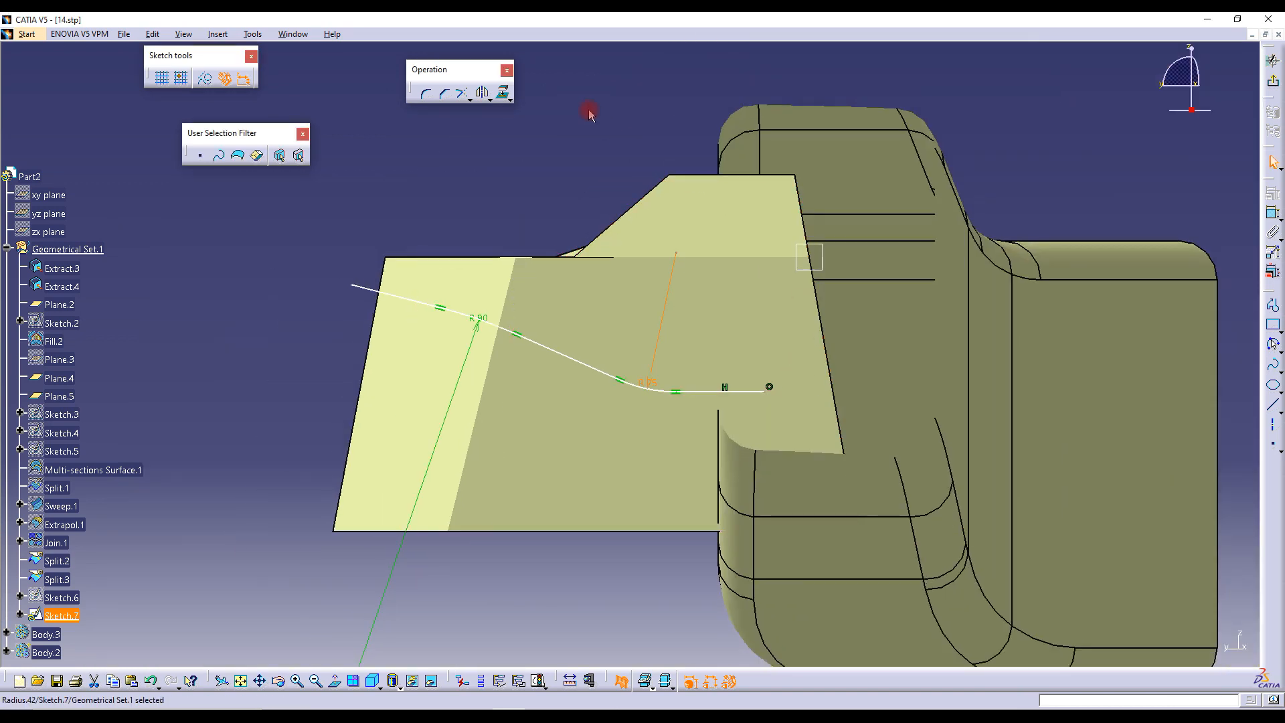
drag(769, 387, 944, 395)
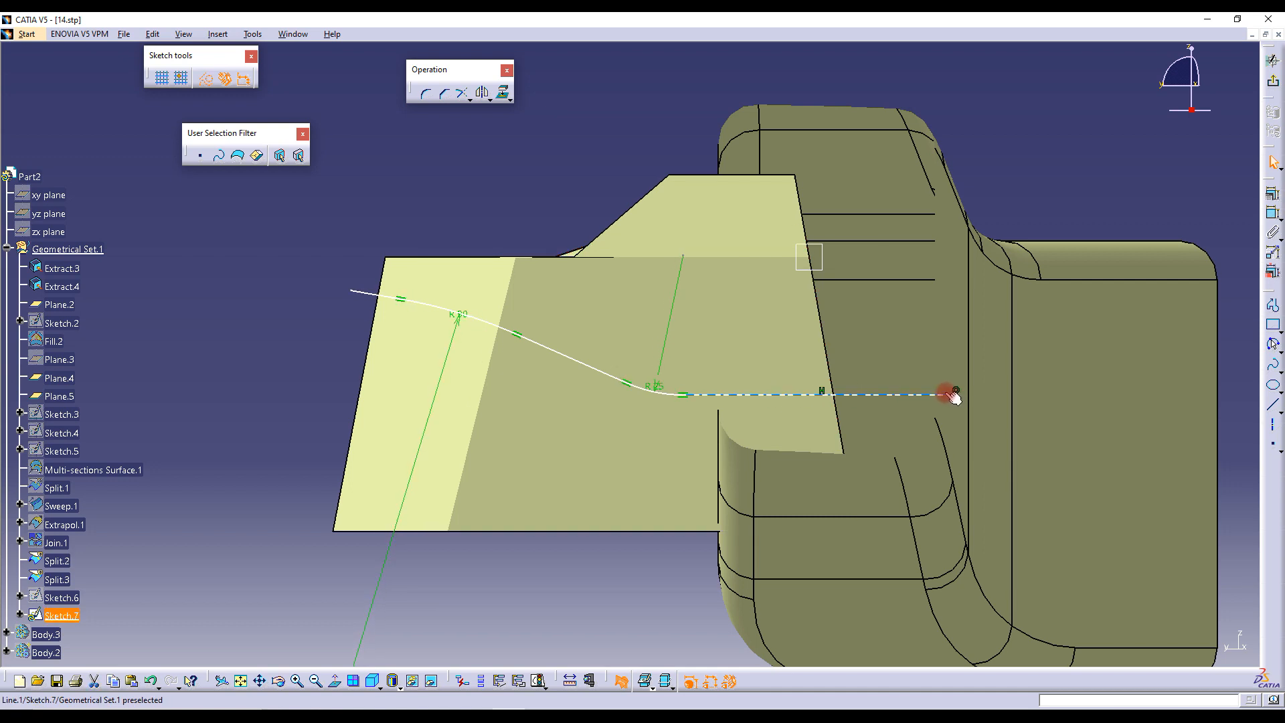
click(1275, 83)
Show the hidden Sketch.6 again so both side profiles are displayed
mouse_move(812, 350)
middle_down()
mouse_move(642, 353)
mouse_move(676, 369)
middle_up()
right_click(71, 622)
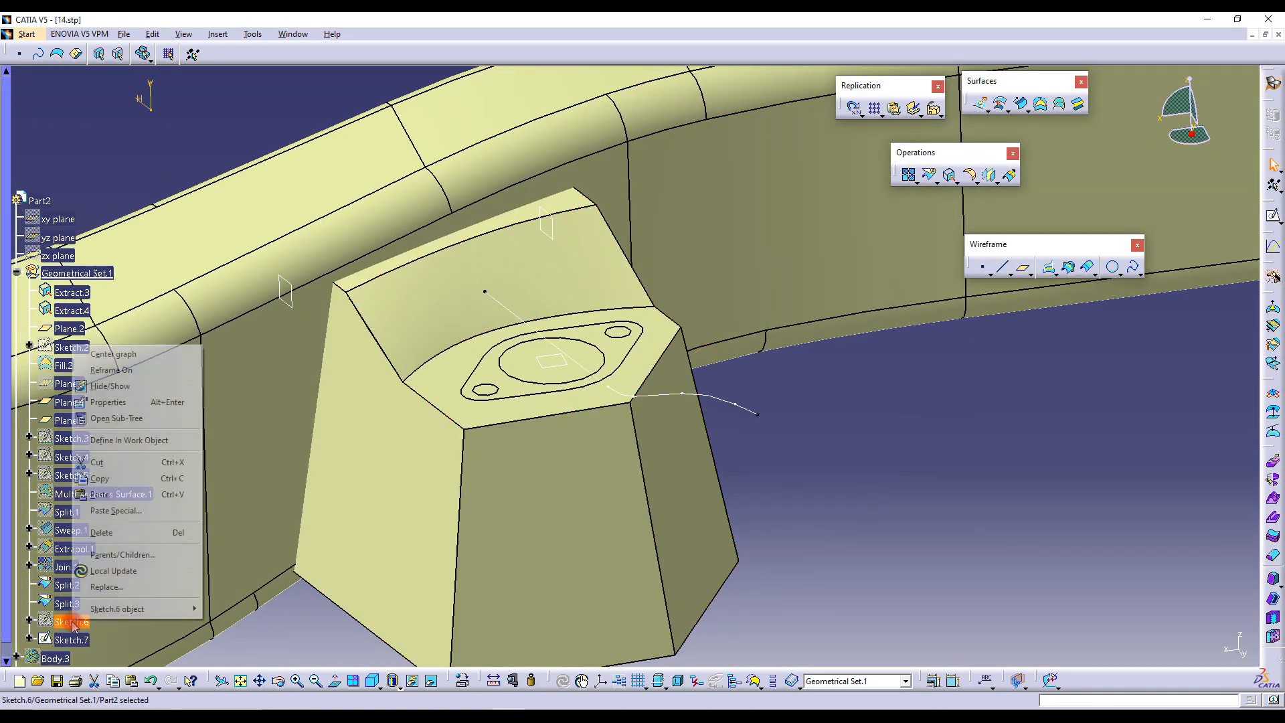
click(109, 387)
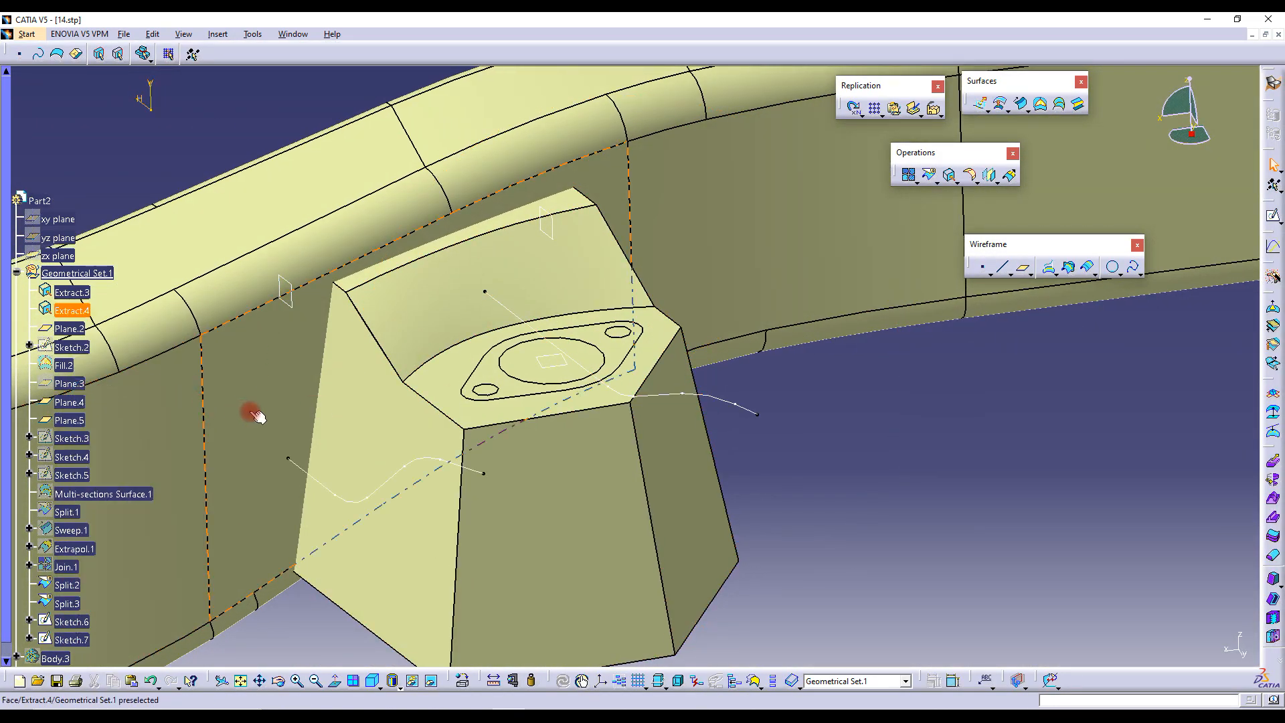
click(304, 466)
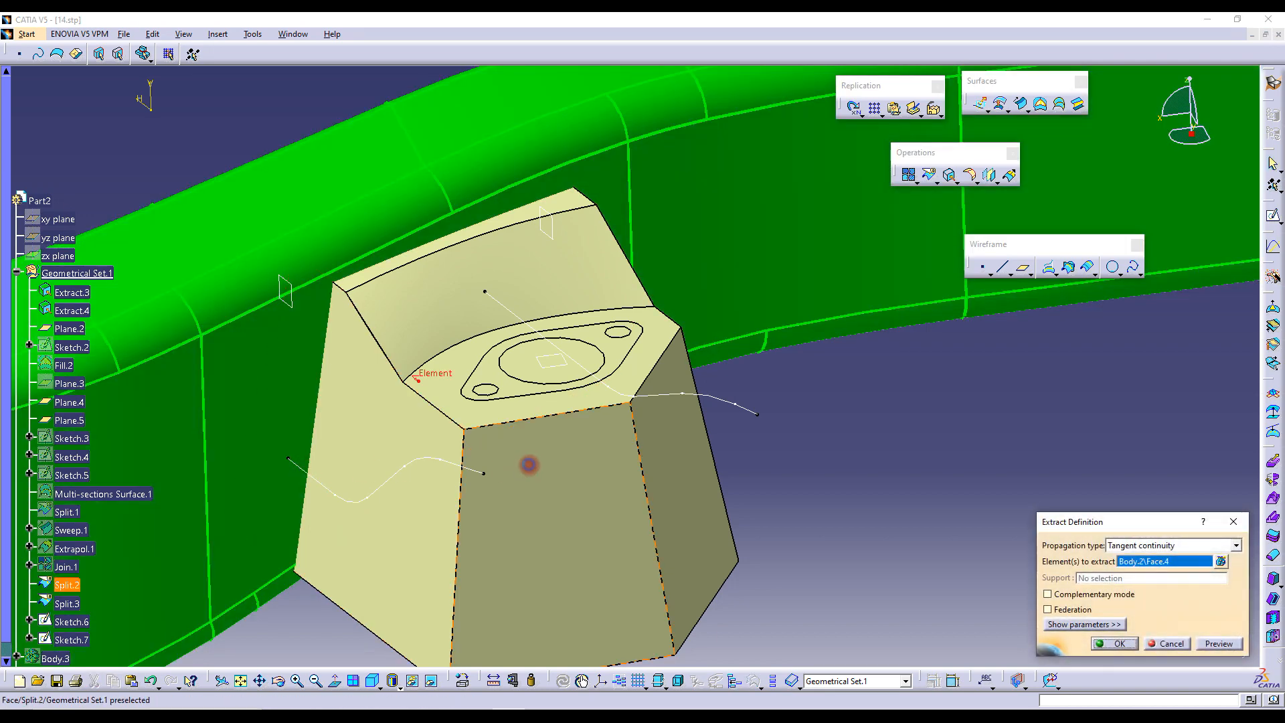
click(1170, 643)
Reopen Sketch.6, lengthen its horizontal line past the bracket's rail-side edge, and finish the sketch
double_click(295, 459)
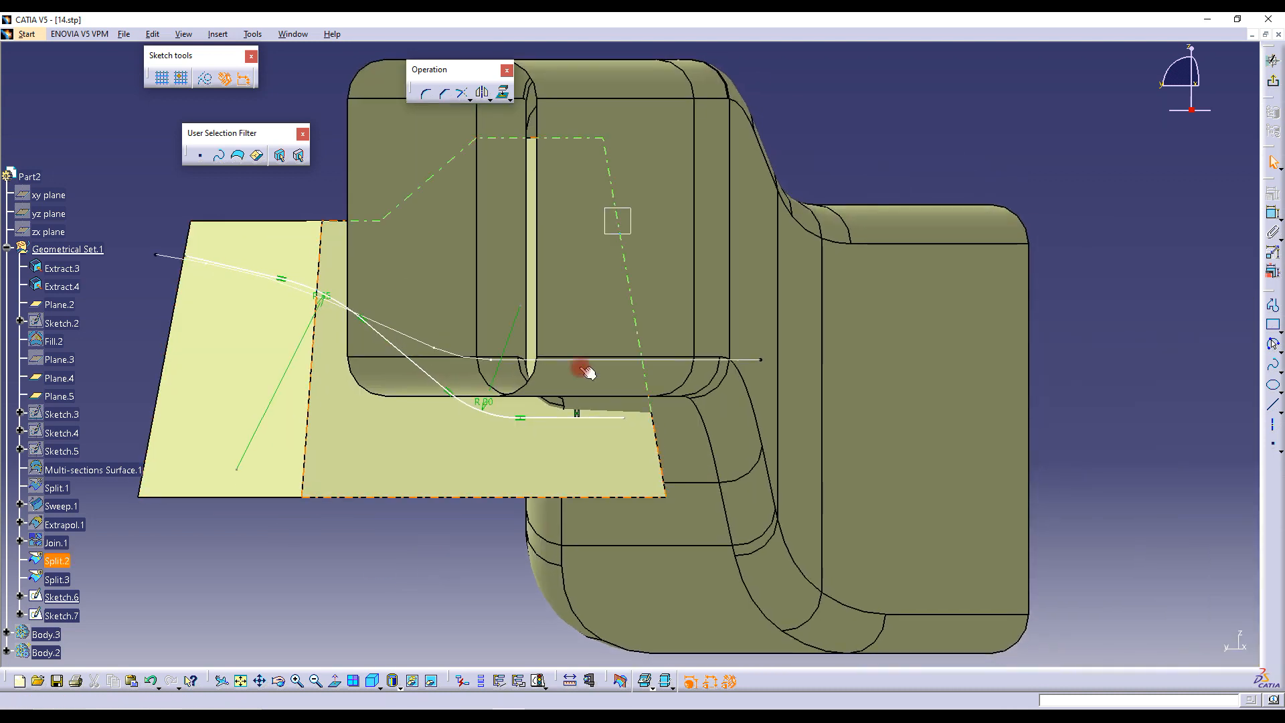
drag(629, 419, 806, 417)
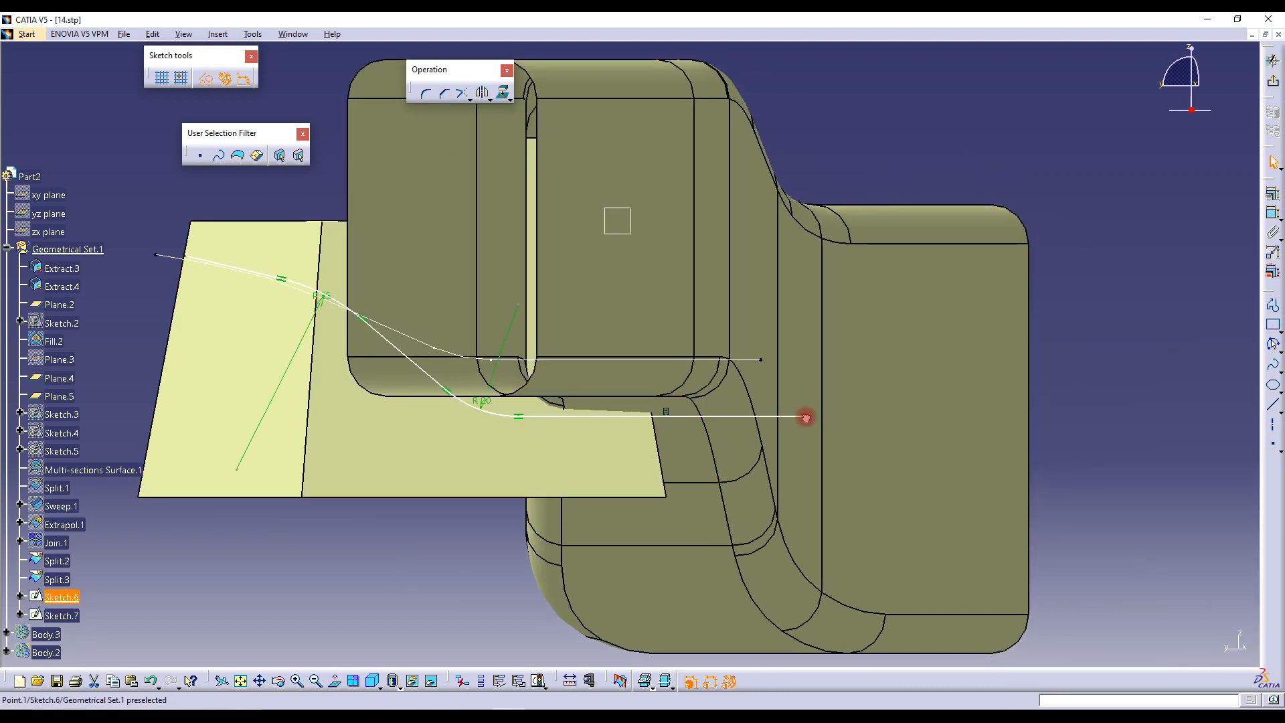
middle_drag(573, 359, 594, 344)
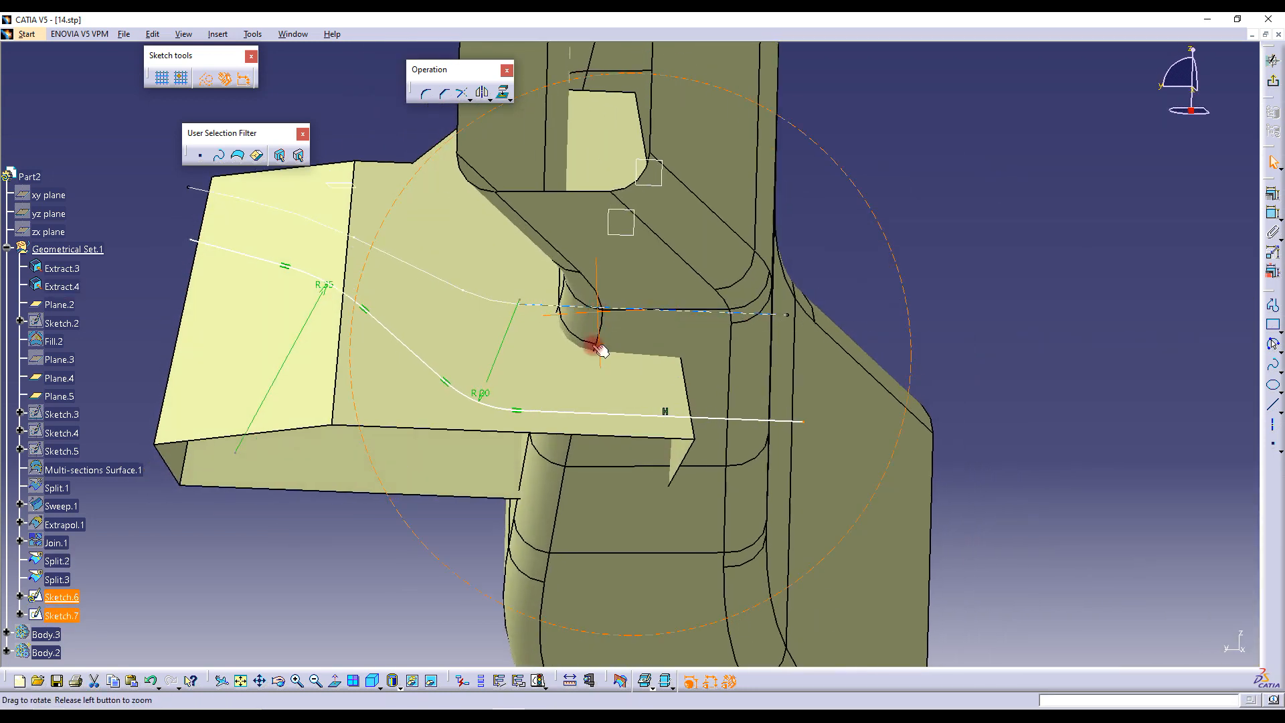
middle_drag(606, 630, 597, 421)
drag(598, 422, 583, 426)
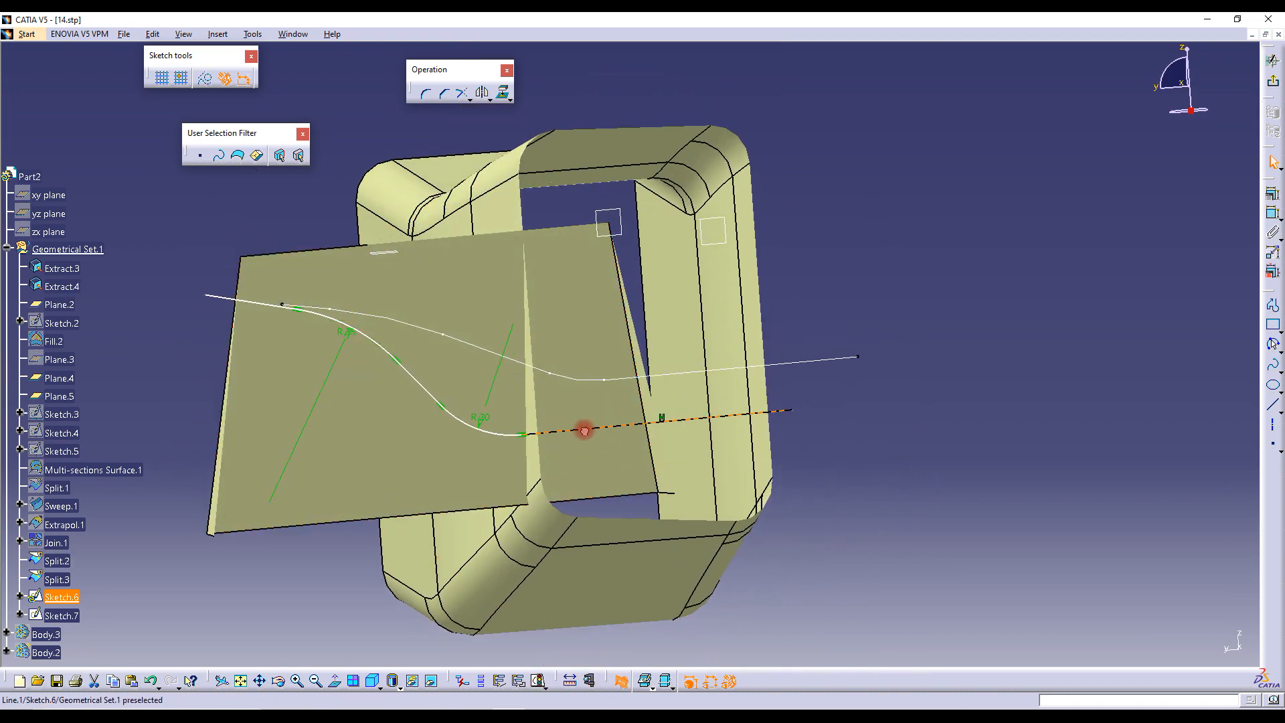
click(1274, 85)
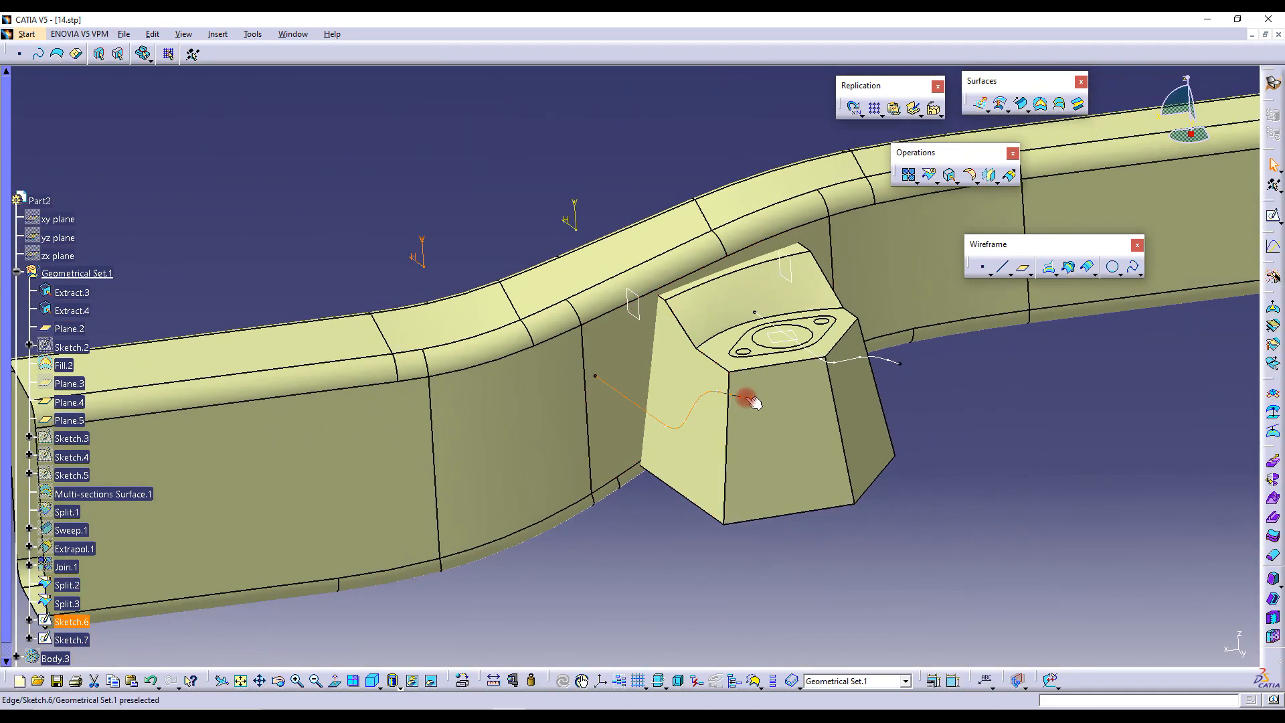
Create a multi-sections surface through the two side profiles, Sketch.7 and Sketch.6
middle_drag(748, 399, 789, 433)
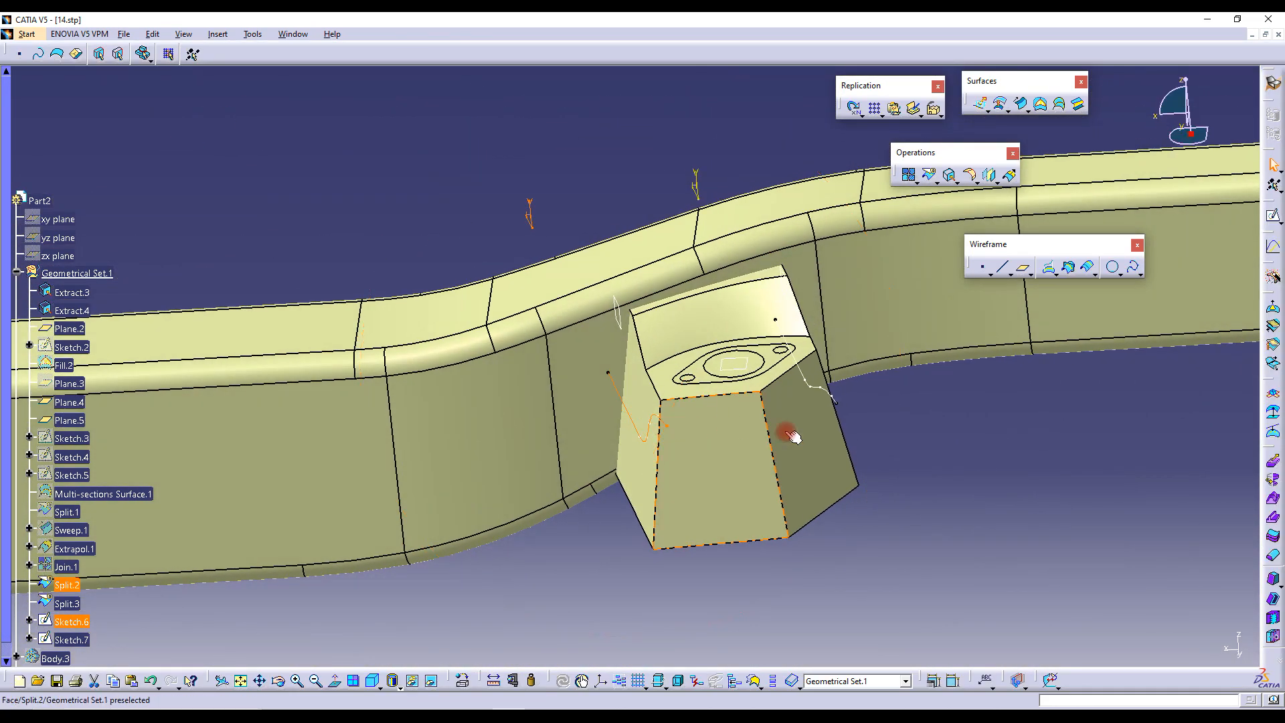
click(967, 482)
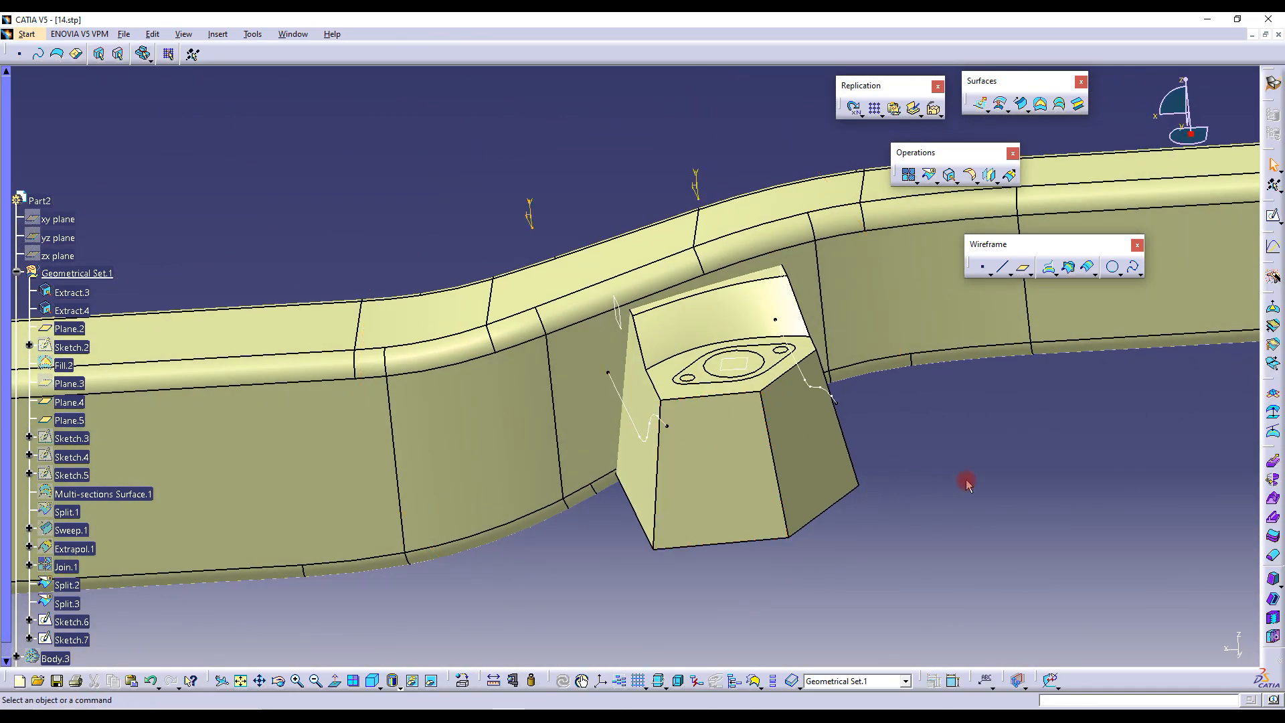
click(1061, 105)
click(819, 389)
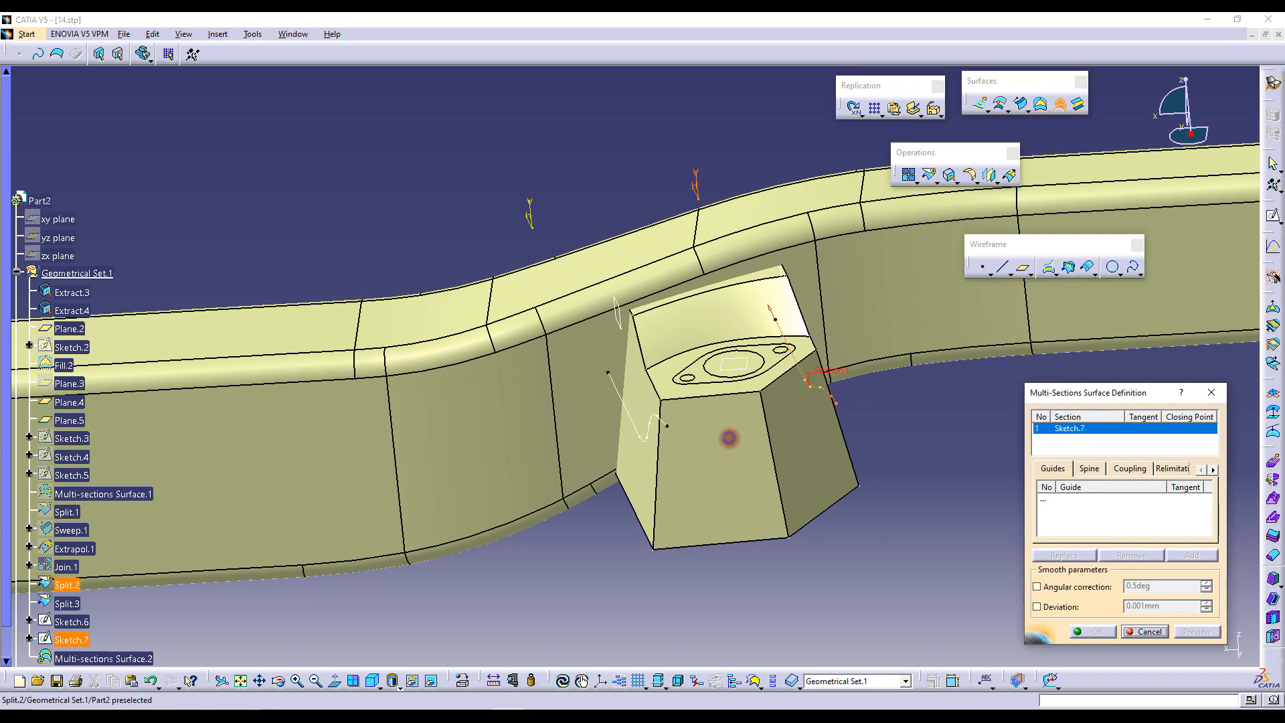
click(656, 424)
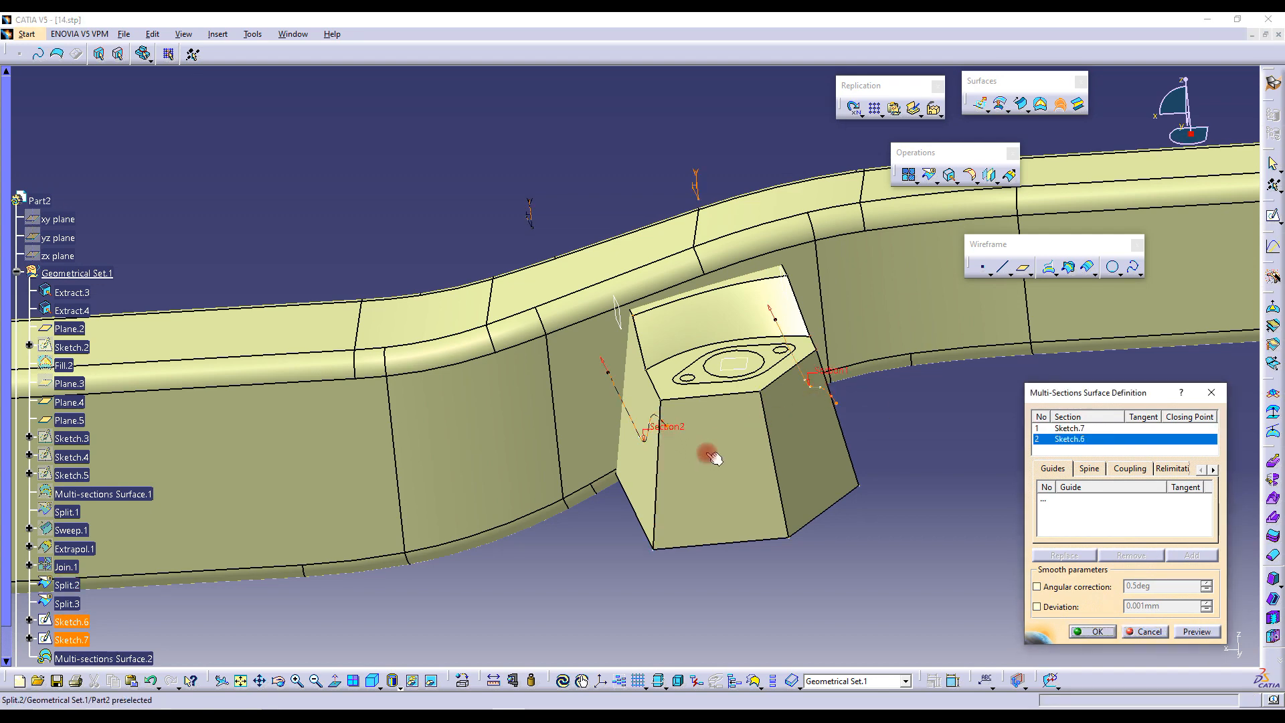
click(1096, 632)
Extrapolate the new multi-sections surface 25 mm outward at its Sketch.6 boundary with curvature continuity
middle_drag(815, 444, 649, 462)
middle_drag(751, 508, 725, 432)
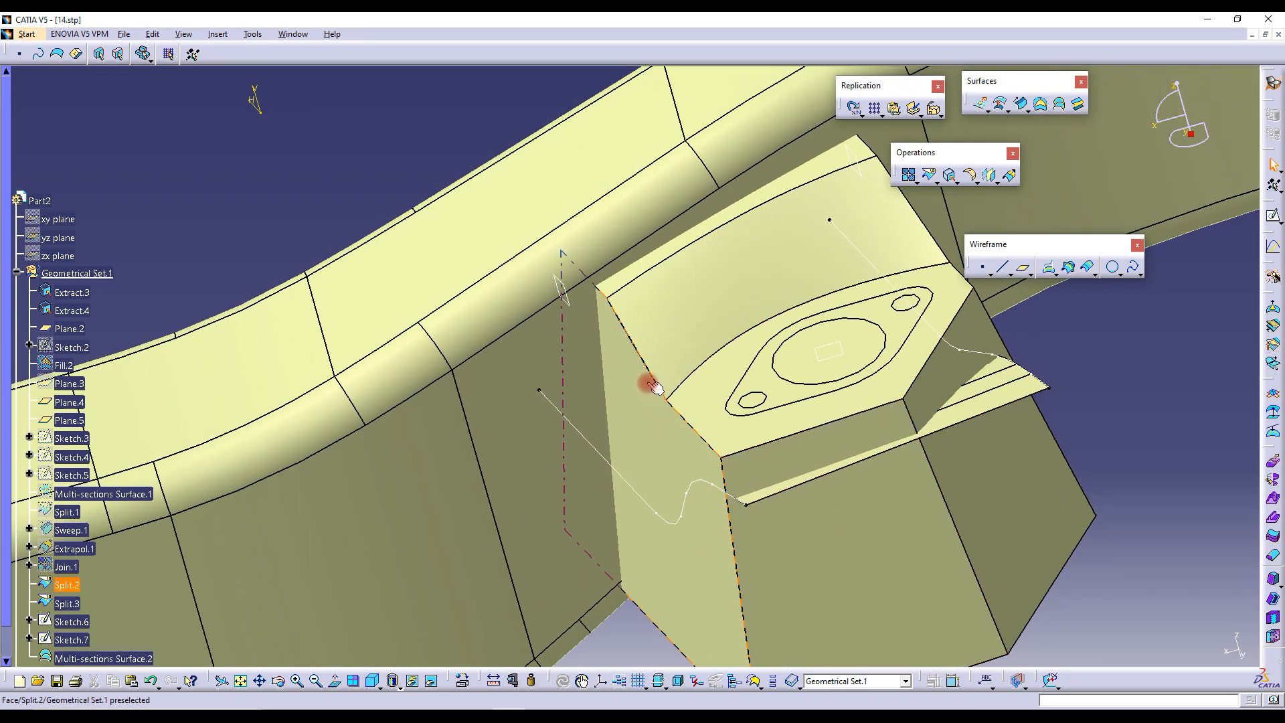
middle_drag(873, 640, 773, 455)
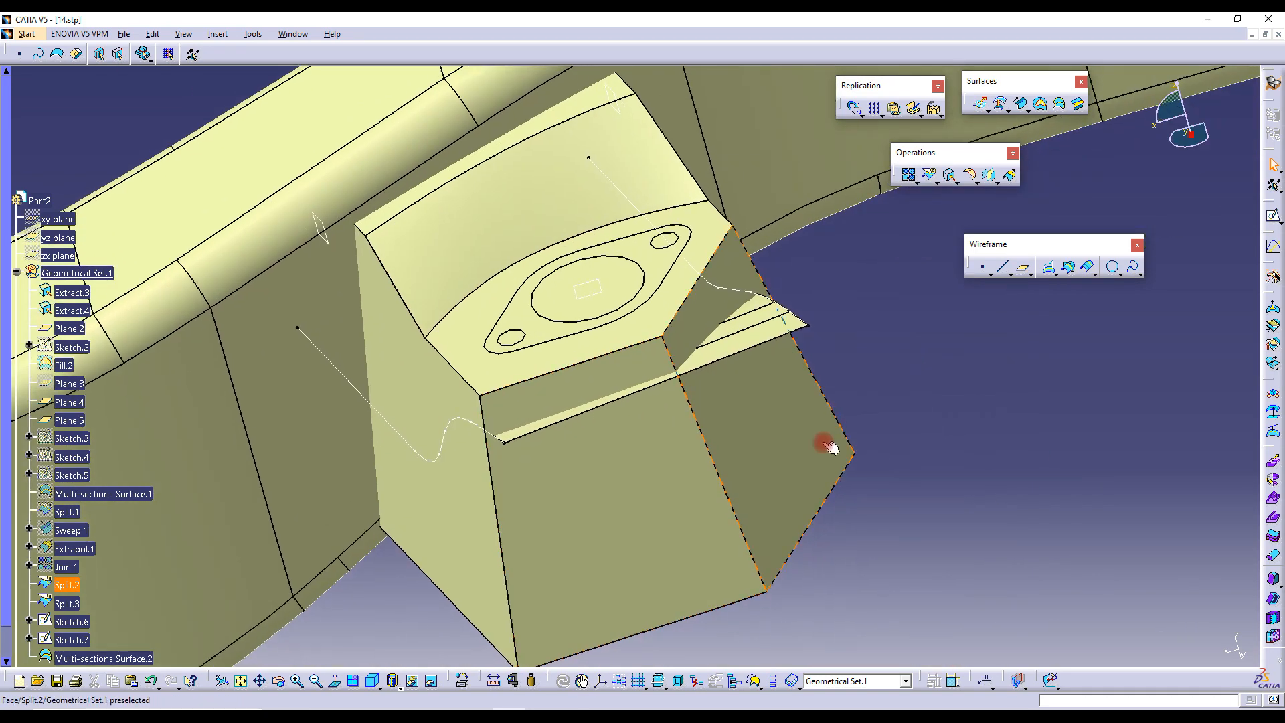
click(1013, 177)
click(494, 431)
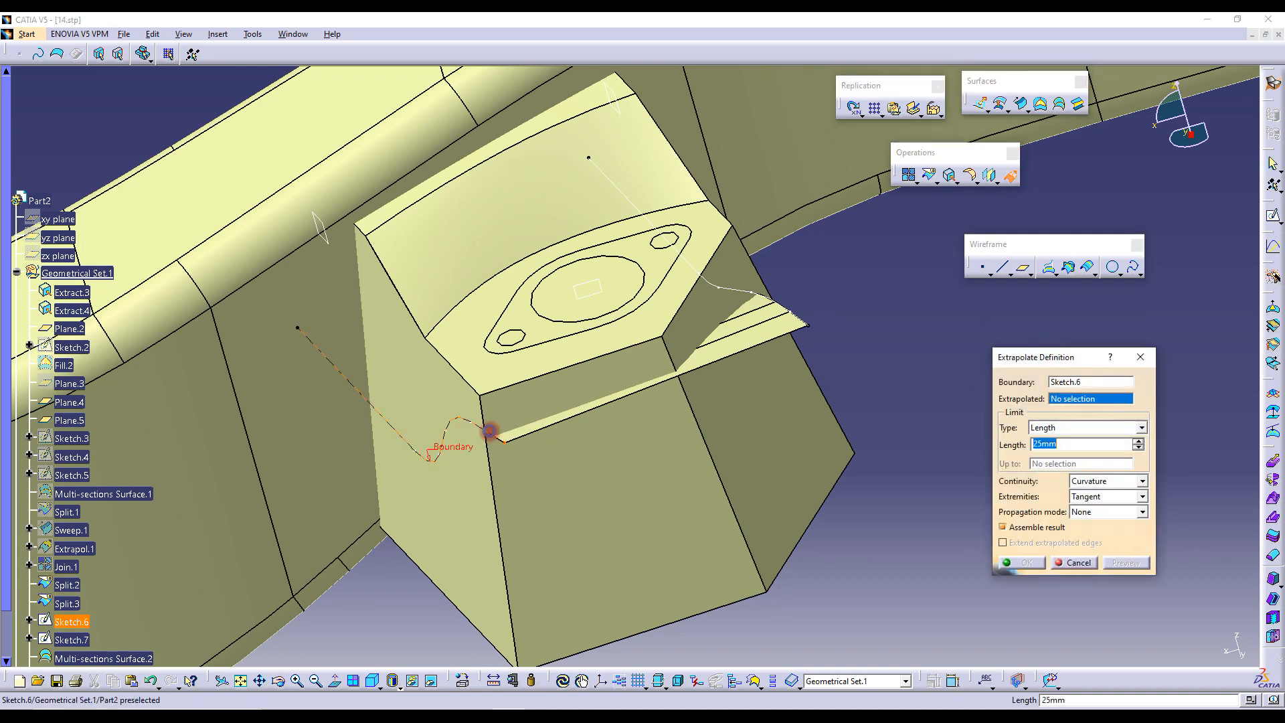
click(743, 336)
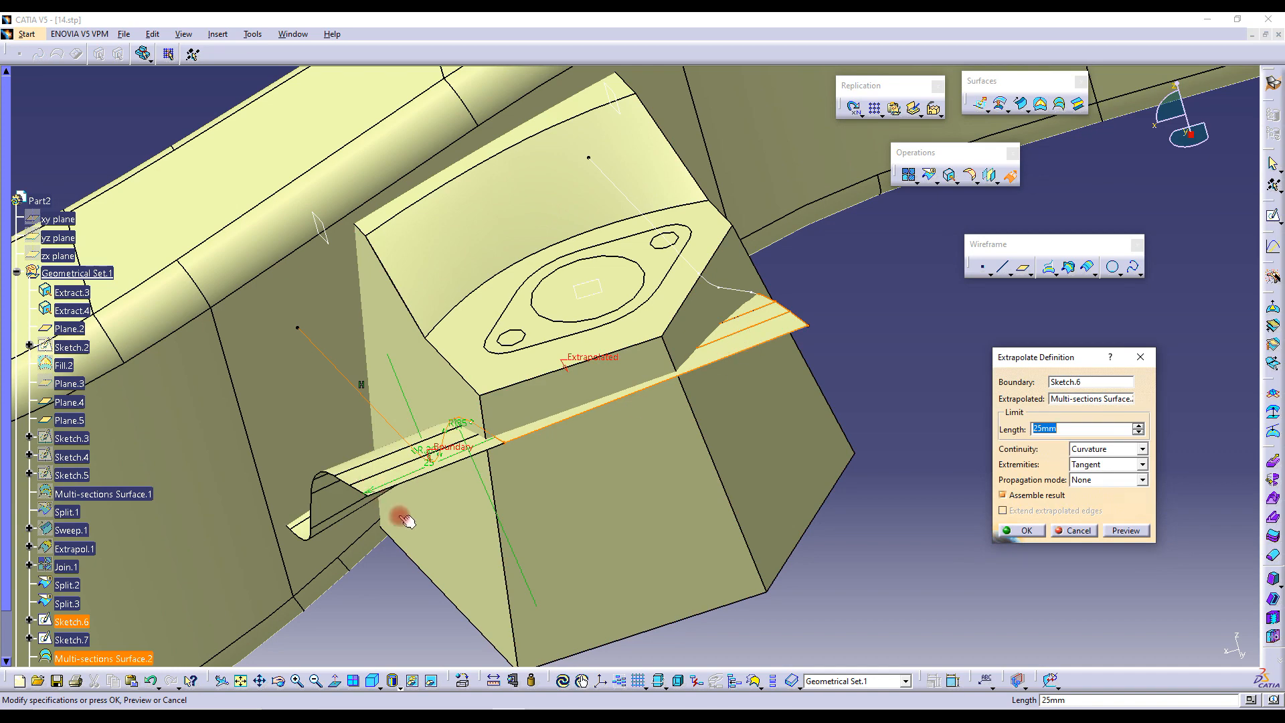
click(1027, 530)
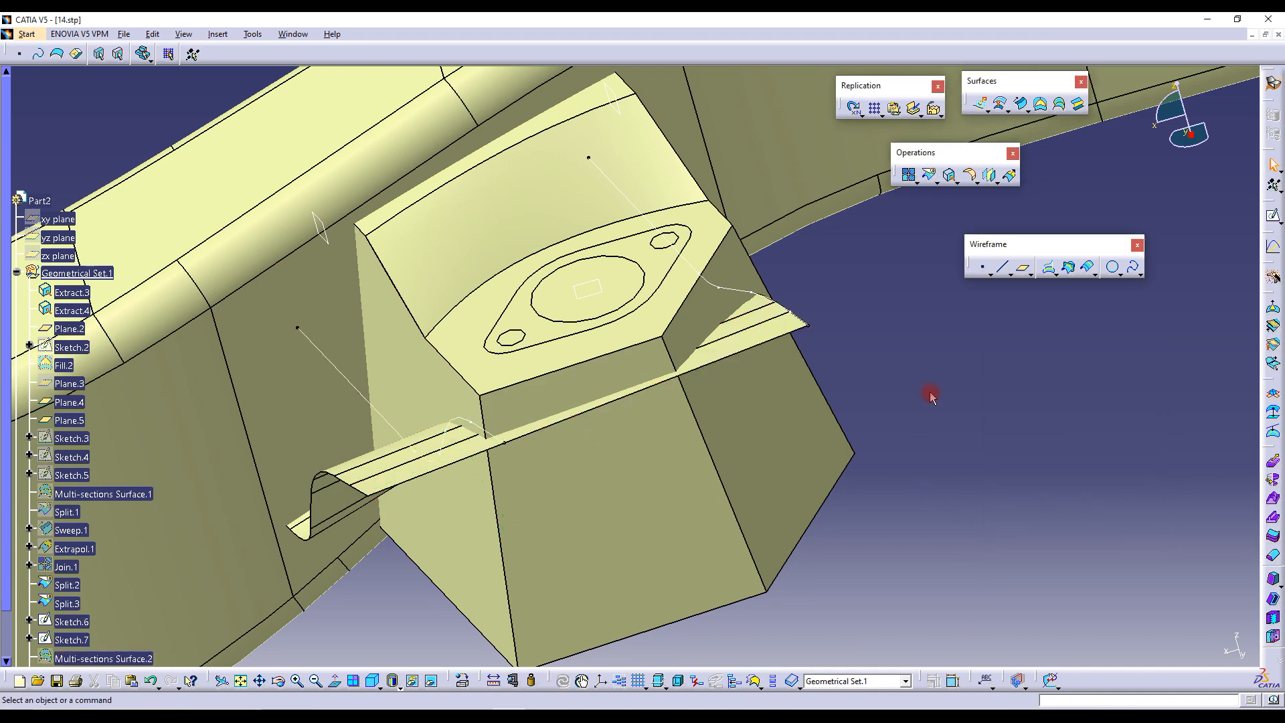
Extrapolate the extended surface 25 mm outward at its opposite boundary, Sketch.7, with curvature continuity
click(1011, 176)
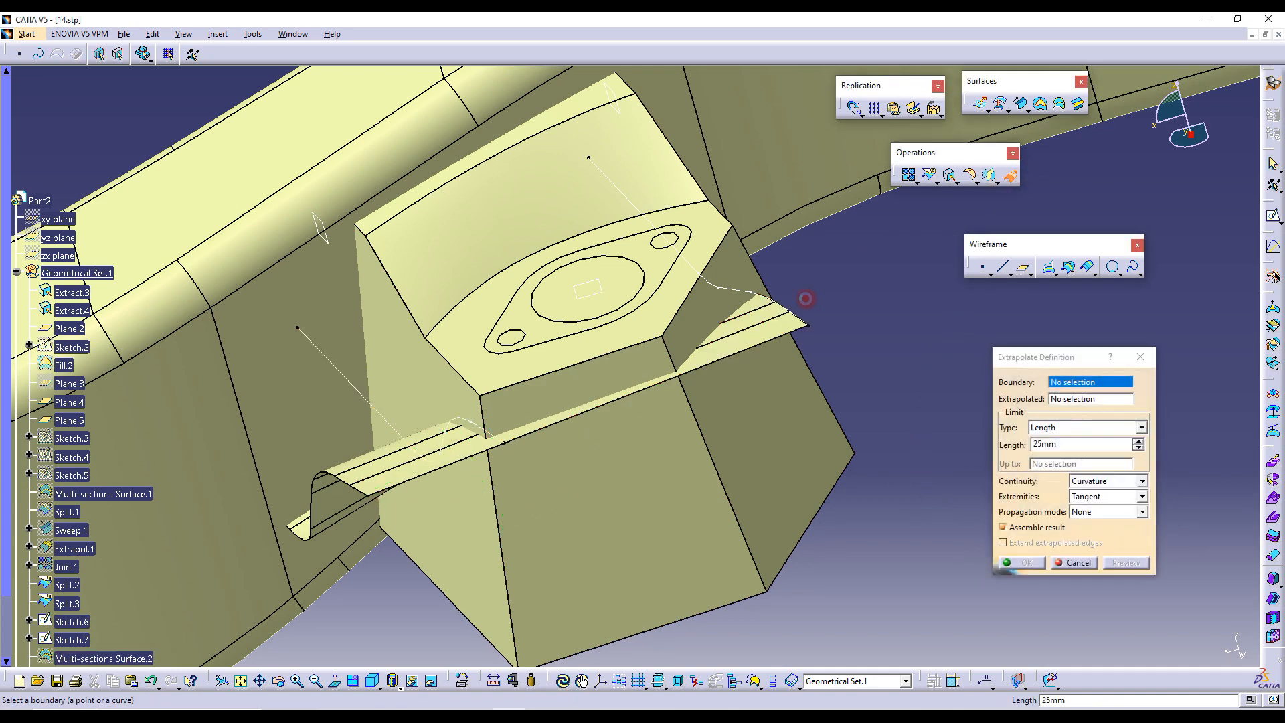
click(780, 311)
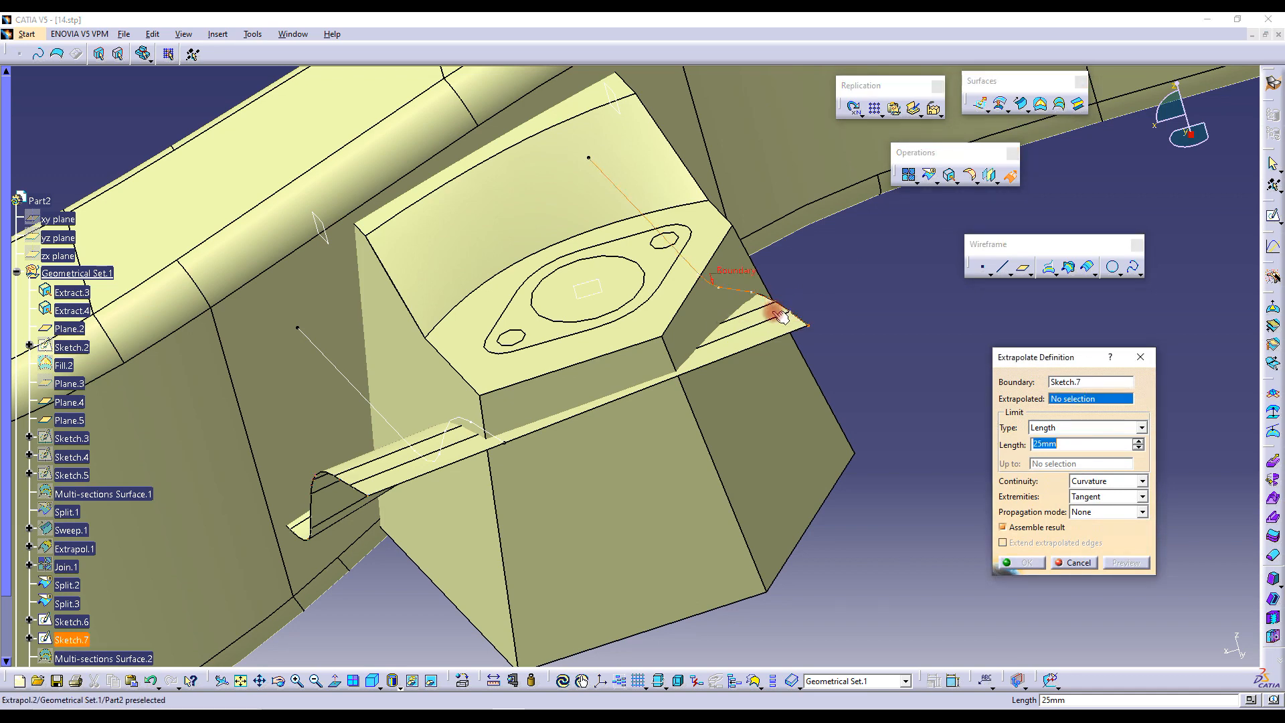
click(773, 320)
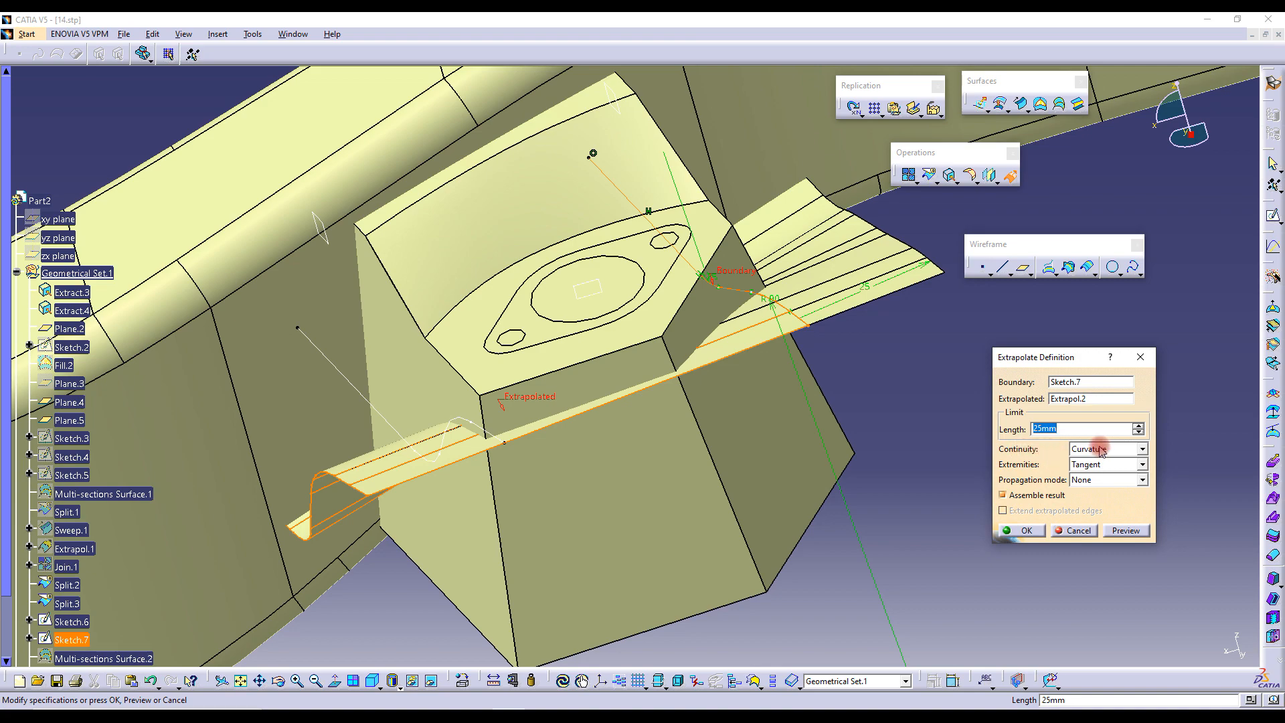
click(1027, 530)
Split the bracket's wall surface, Split.2, with the extrapolated surface Extrapol.3, keeping the portion above it
middle_drag(717, 468, 595, 496)
click(929, 175)
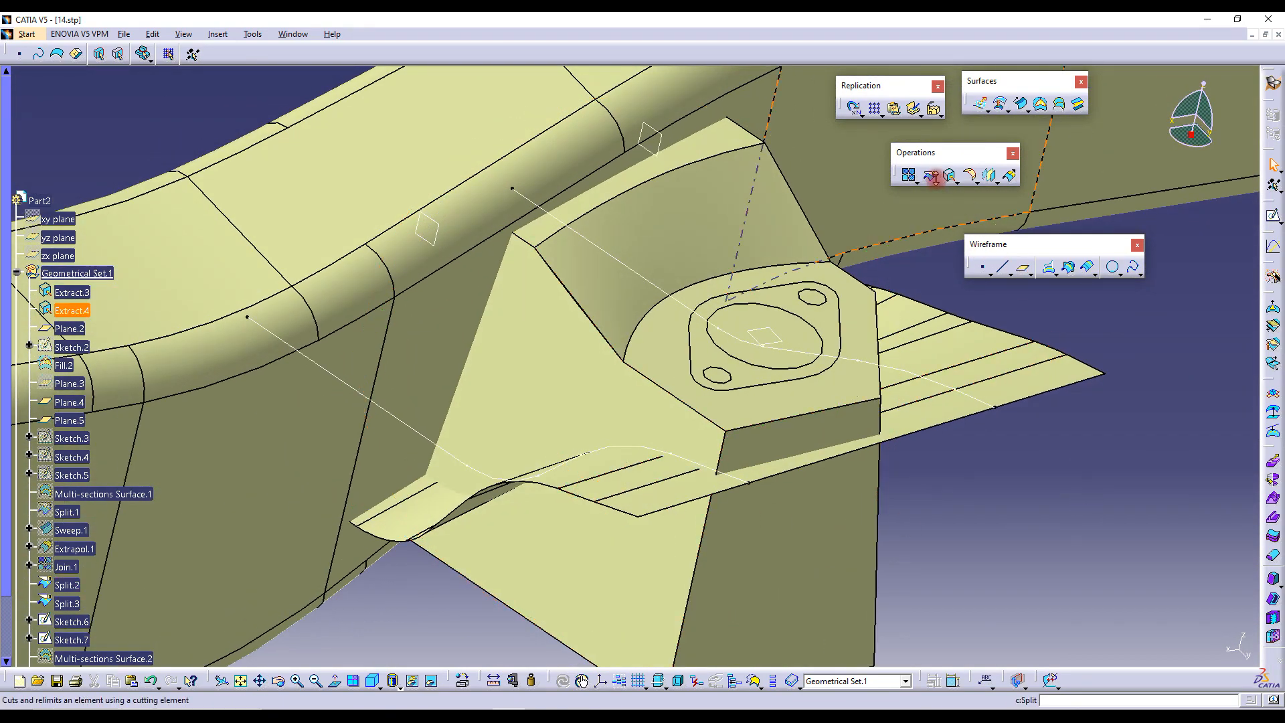
click(610, 400)
middle_drag(600, 423, 623, 479)
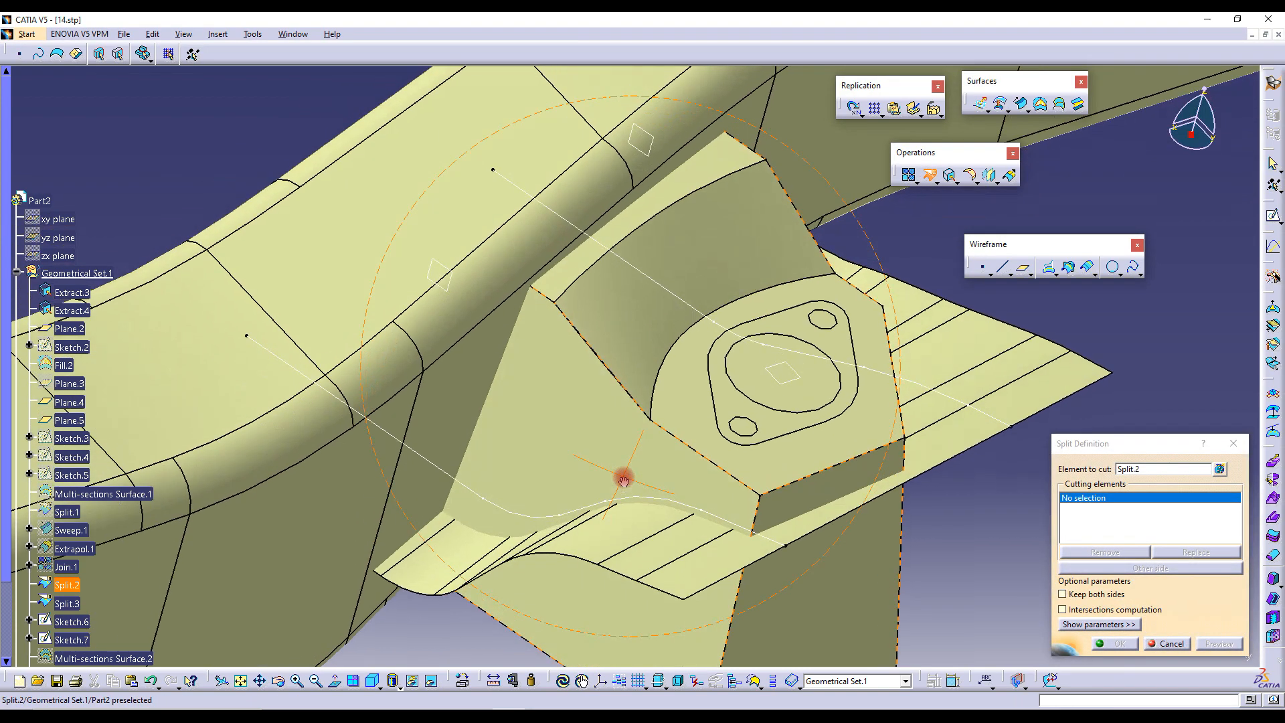
click(630, 534)
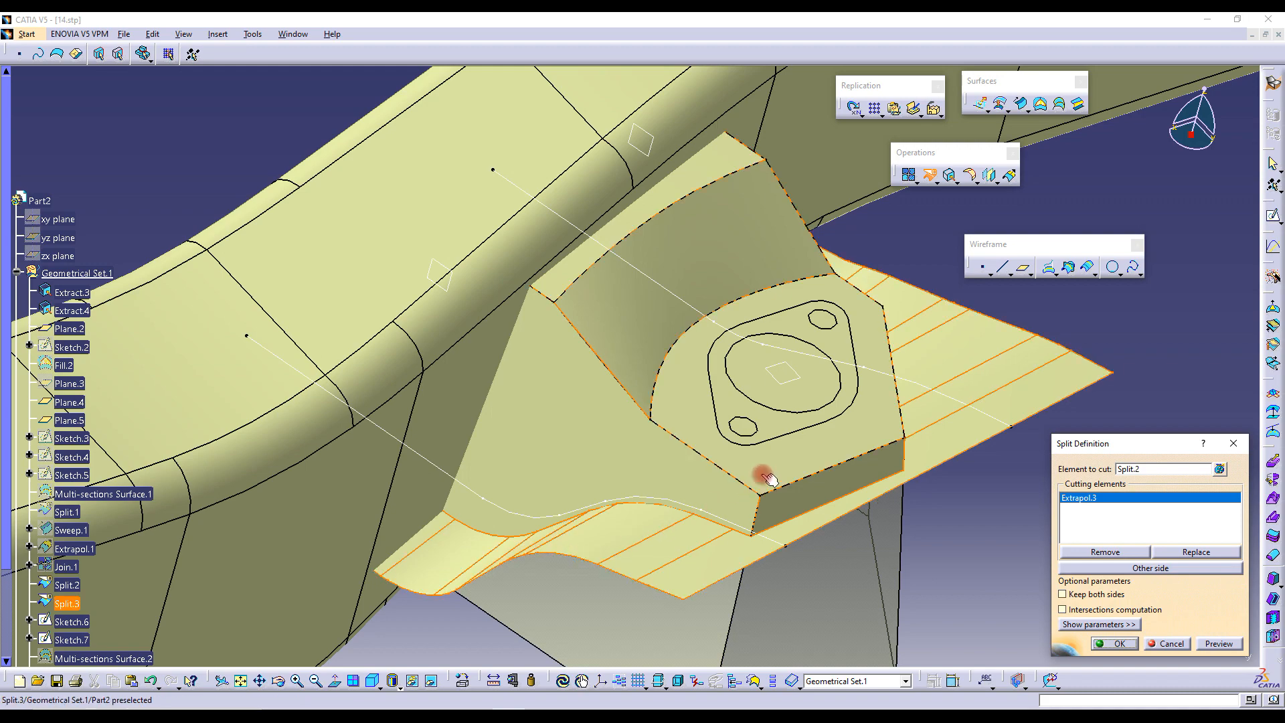
middle_drag(861, 536, 787, 364)
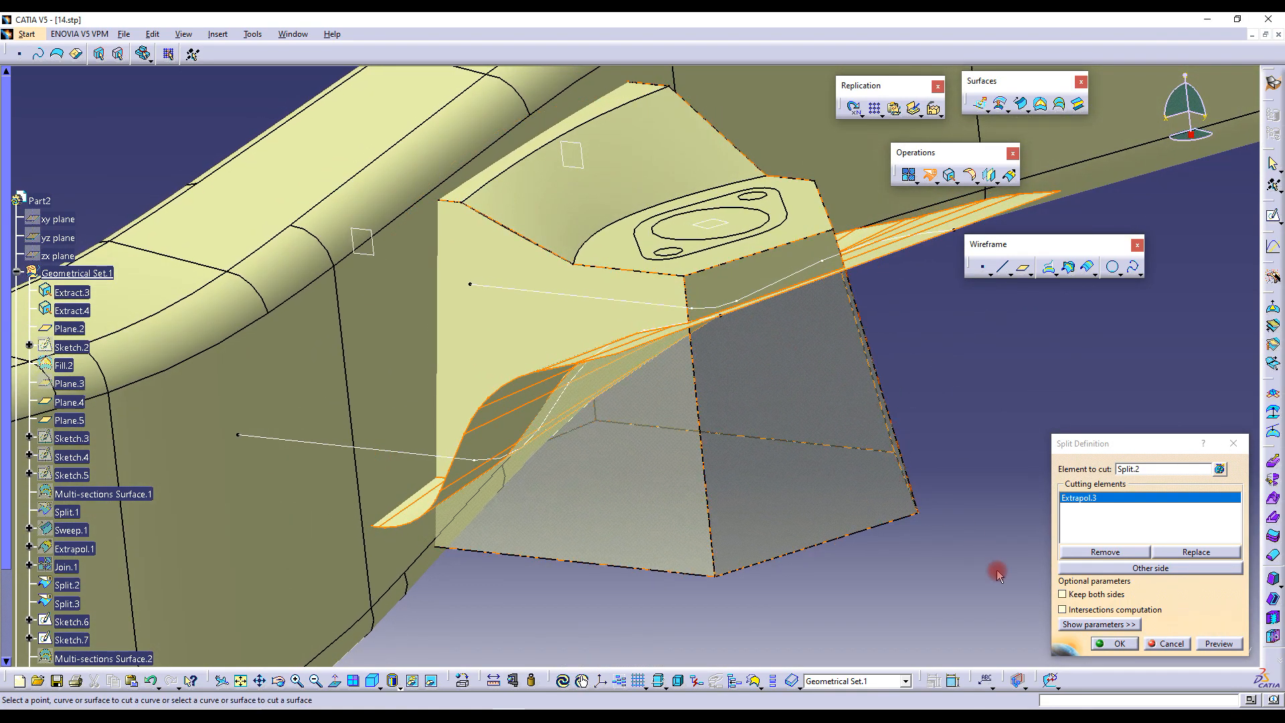
click(1111, 641)
Hide the cutting surface Extrapol.3 and inspect the trimmed bracket walls from below
middle_drag(559, 352, 581, 291)
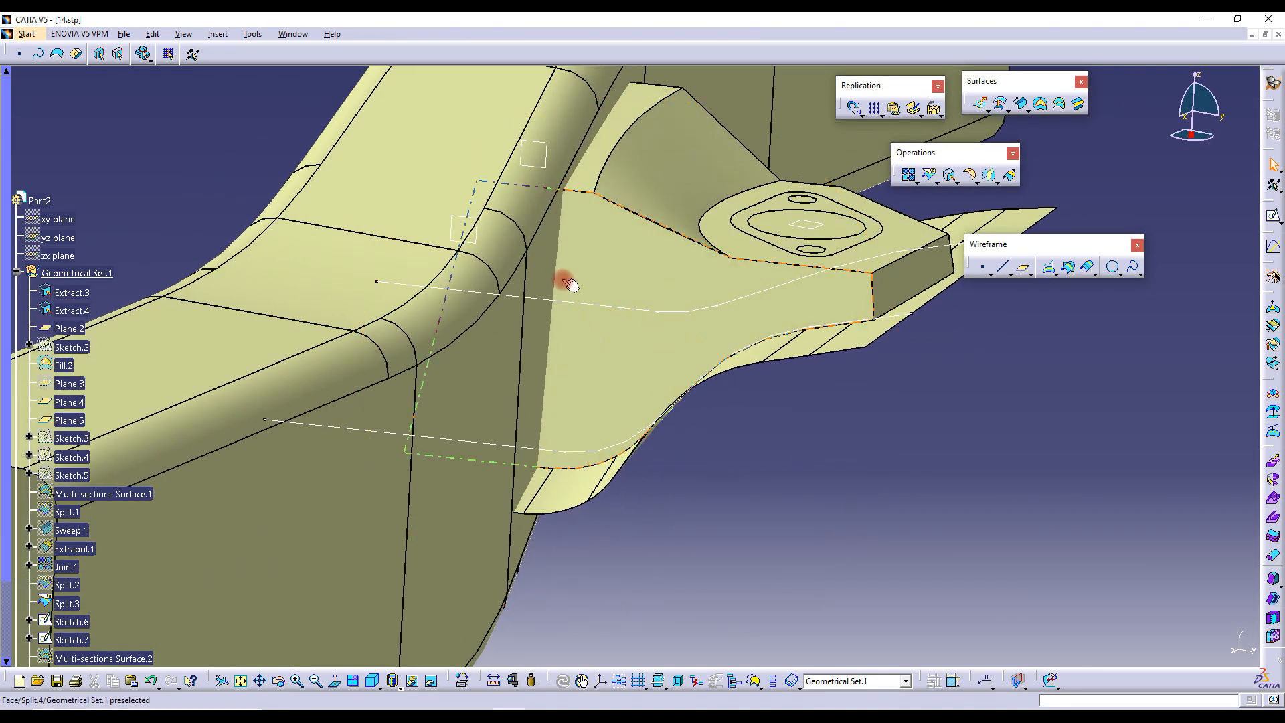
click(568, 483)
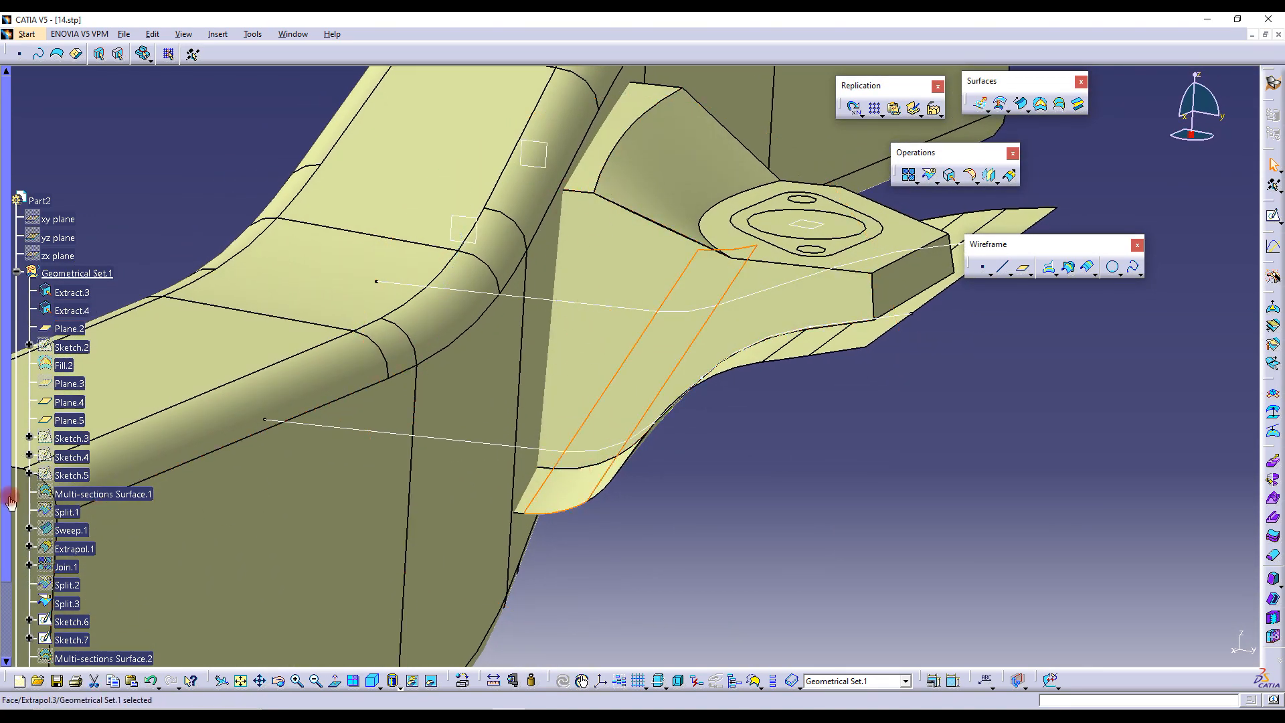
right_click(79, 394)
click(115, 433)
middle_drag(812, 304, 548, 350)
click(445, 250)
middle_drag(447, 462, 589, 172)
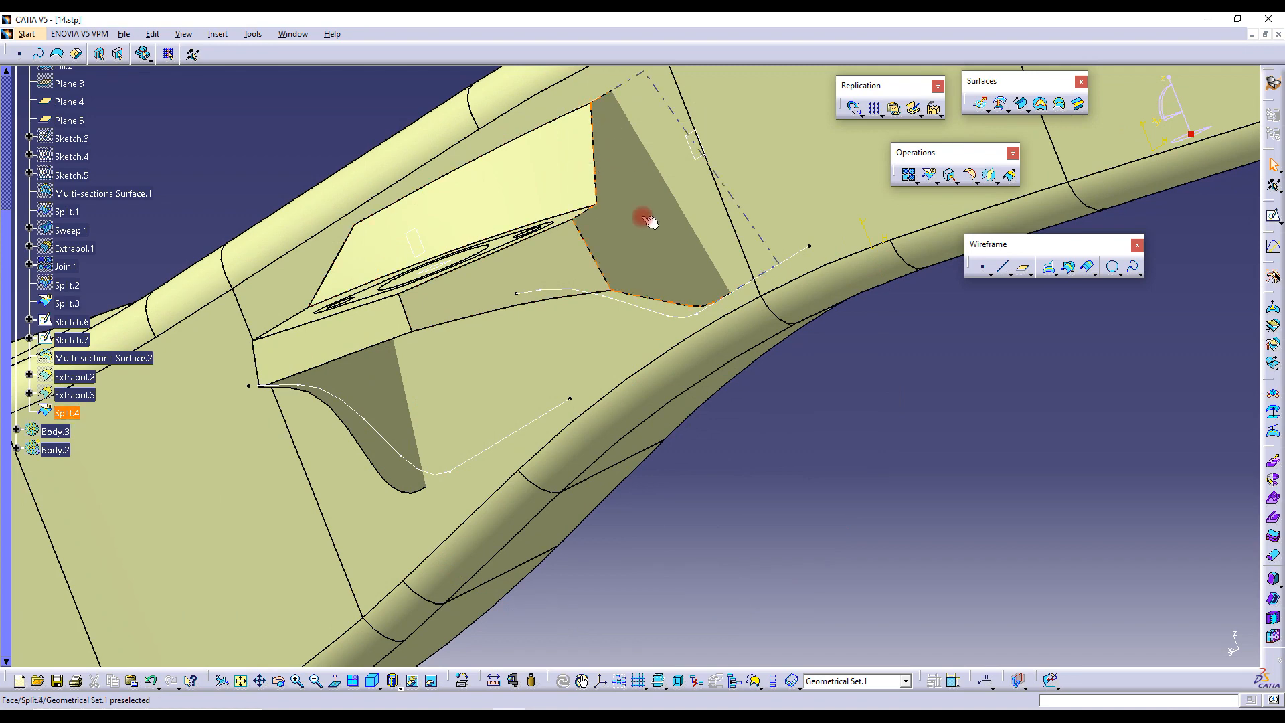
middle_drag(710, 267, 776, 300)
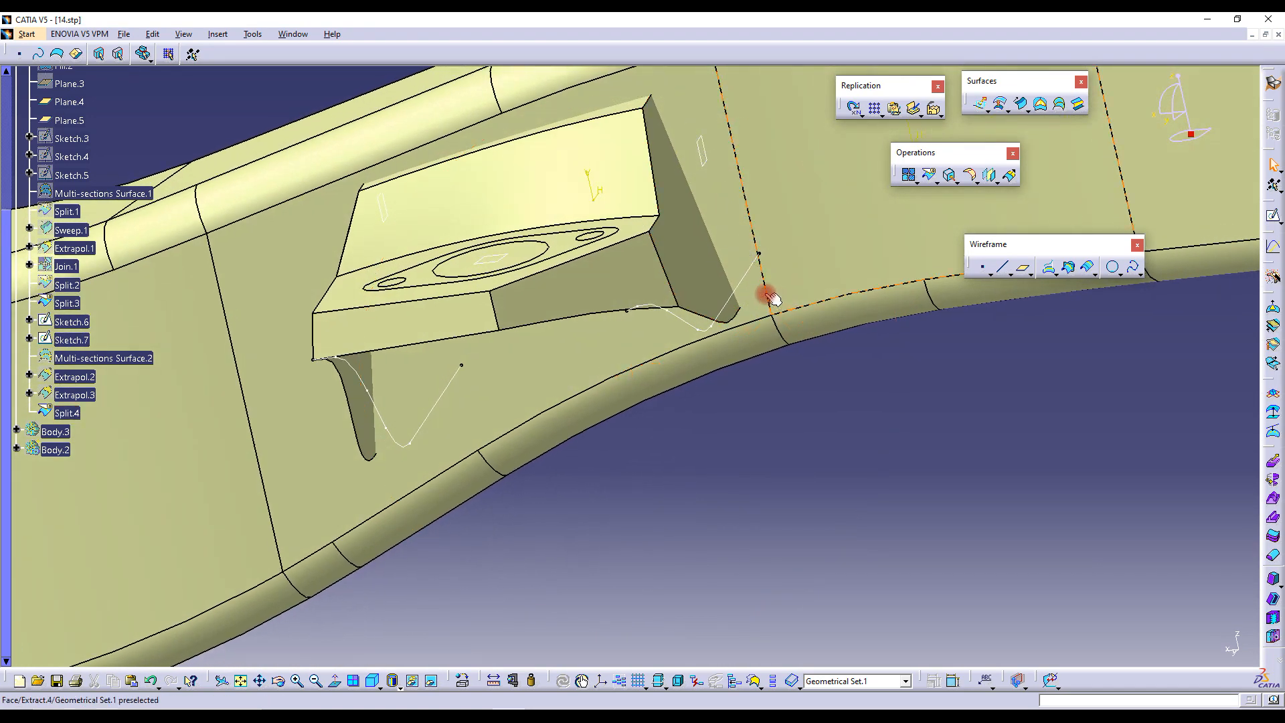
mouse_move(690, 230)
middle_down()
mouse_move(697, 290)
mouse_move(726, 249)
mouse_move(666, 221)
middle_up()
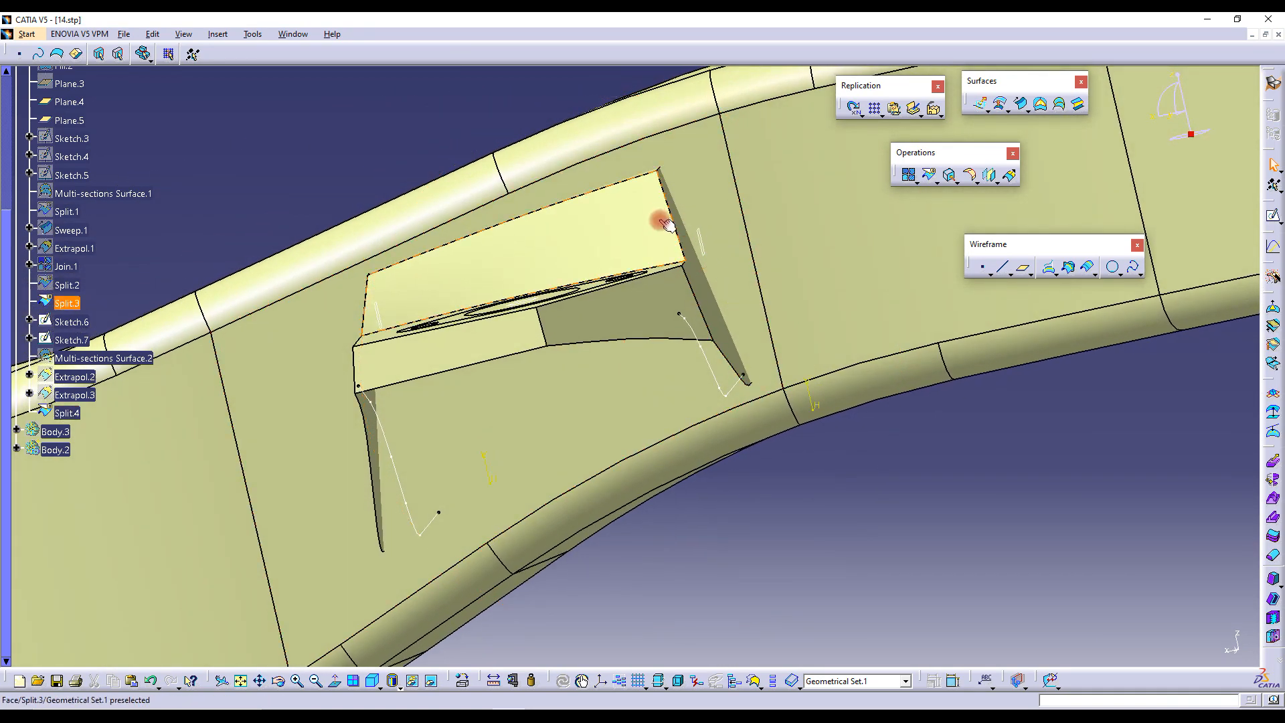
Join the trimmed wall surface Split.4 and the curved back surface Split.3 into one surface with a 0.001 mm merging distance
middle_drag(633, 317, 669, 295)
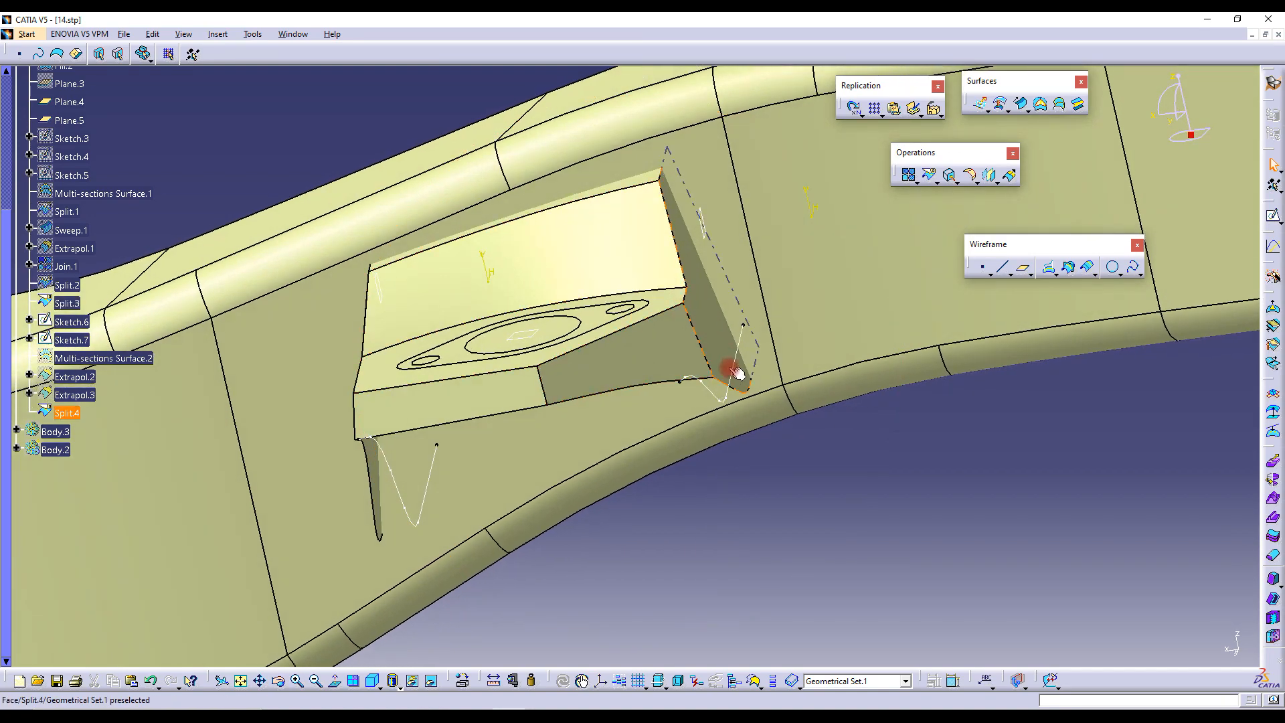
mouse_move(705, 382)
middle_down()
mouse_move(831, 356)
mouse_move(636, 379)
mouse_move(851, 348)
mouse_move(769, 353)
mouse_move(832, 359)
mouse_move(822, 421)
middle_up()
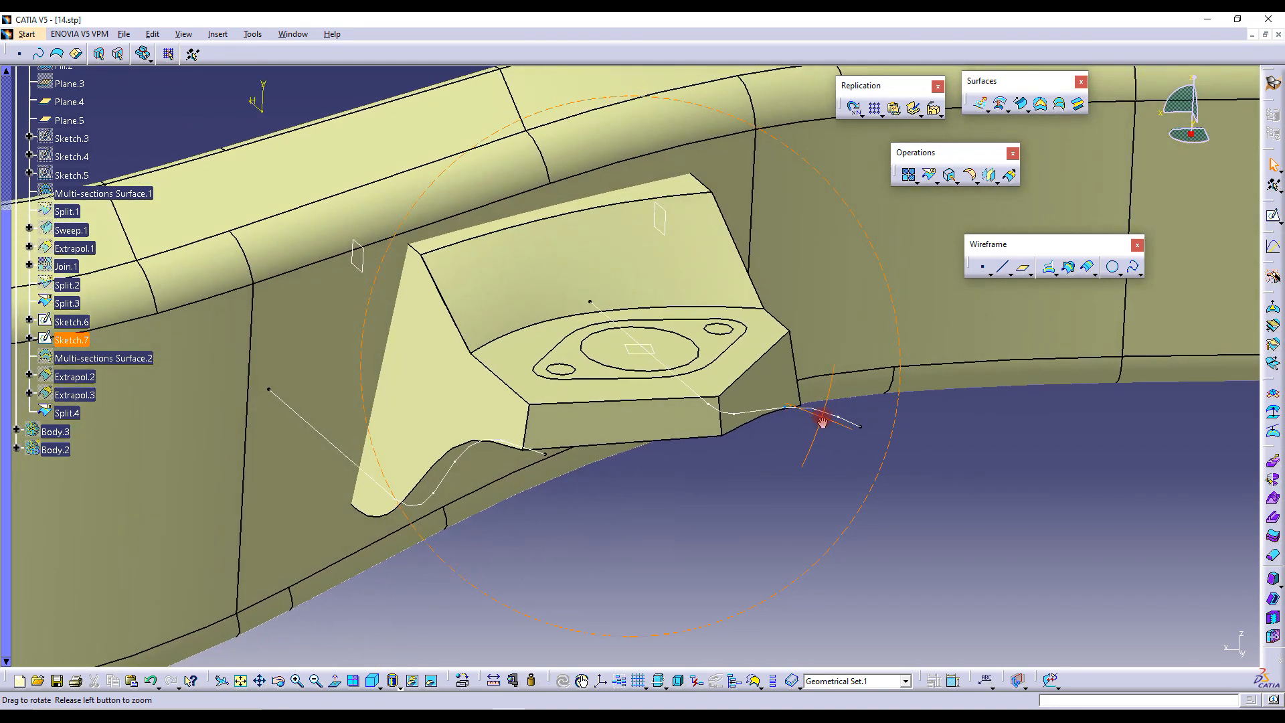
middle_drag(491, 359, 519, 395)
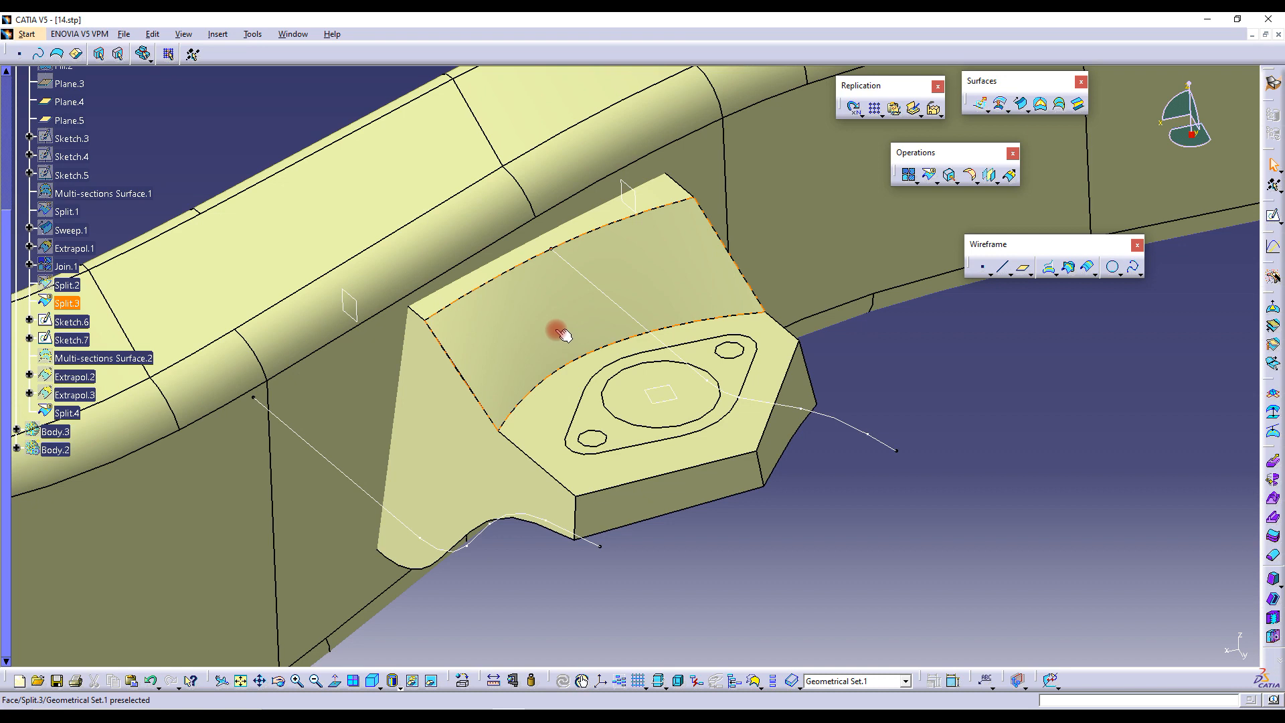
click(68, 413)
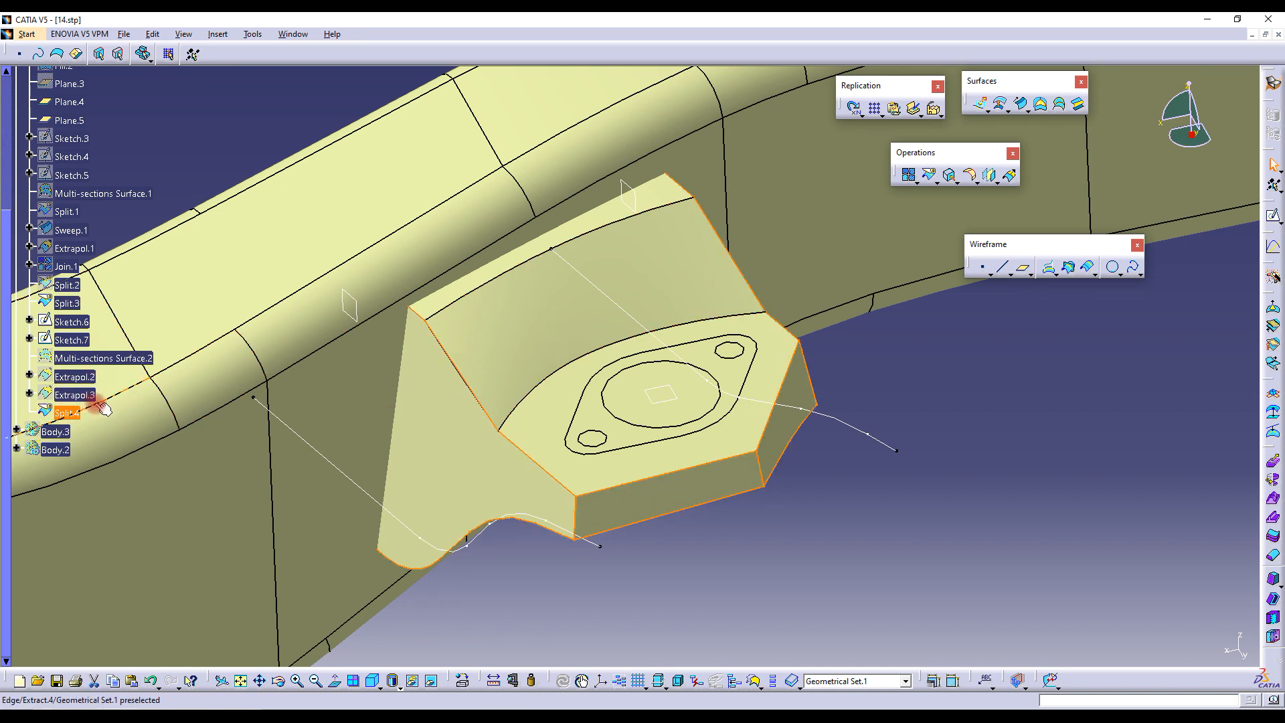
ctrl+click(70, 305)
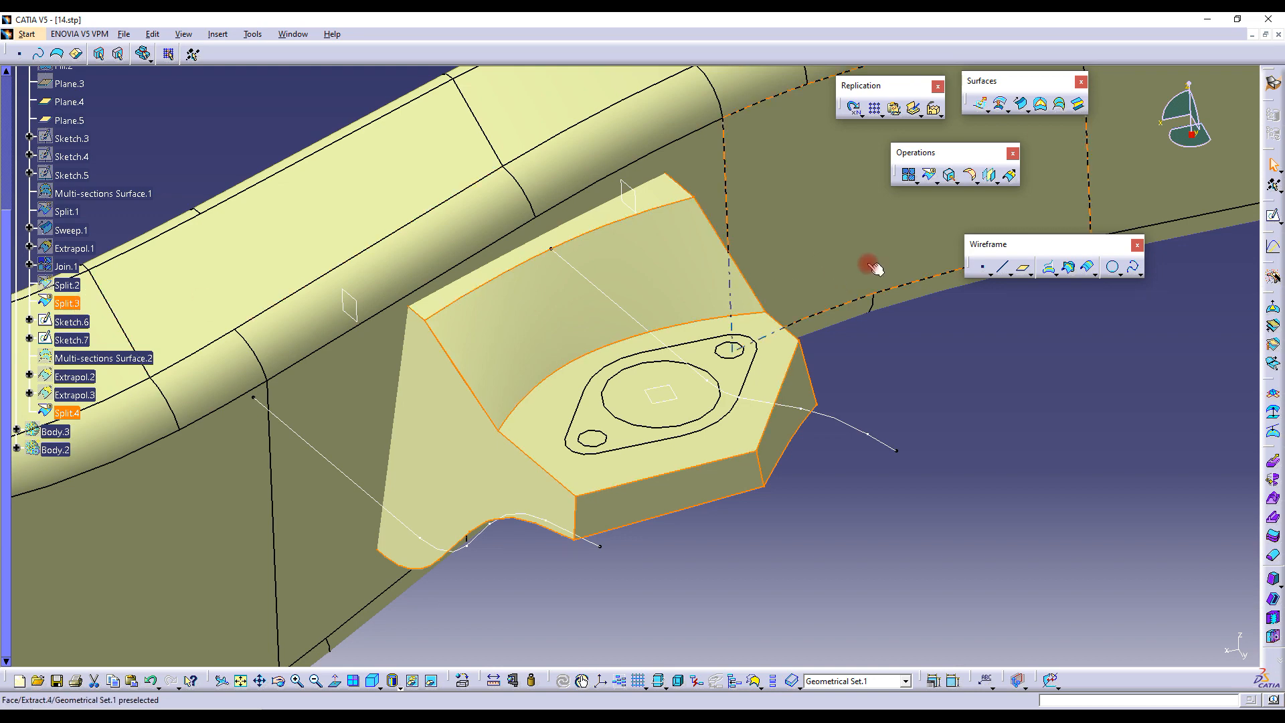
click(909, 176)
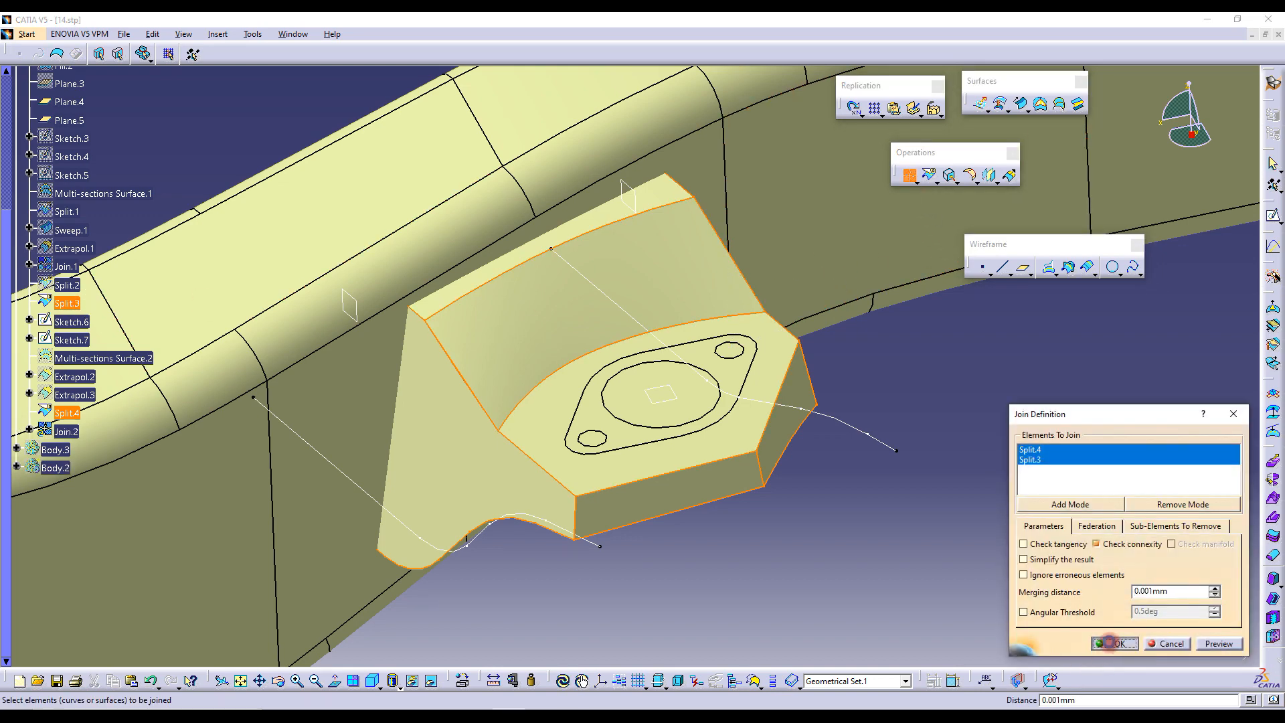
click(1111, 643)
Hide Extract.3 with the mounting-face outlines, keeping the rail surface Extract.4 shown
scroll(145, 347, up, 3)
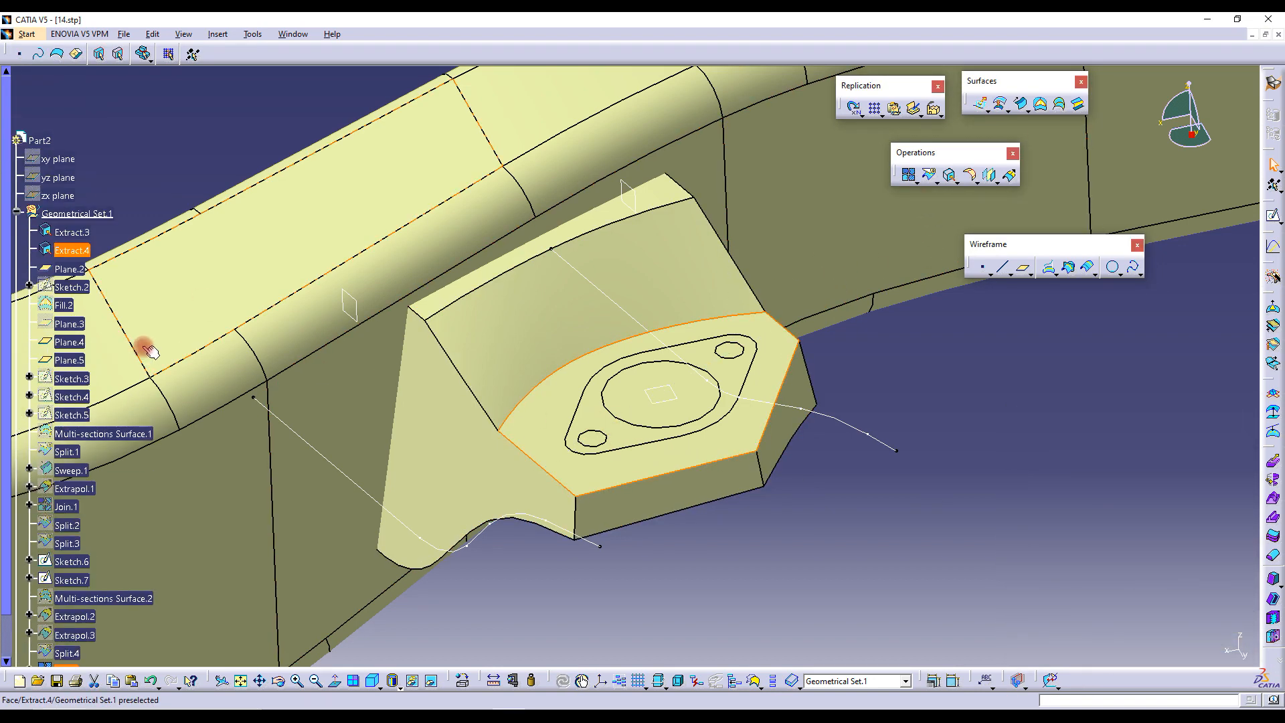
right_click(81, 249)
click(122, 286)
right_click(78, 237)
click(104, 275)
click(72, 250)
right_click(72, 250)
click(124, 294)
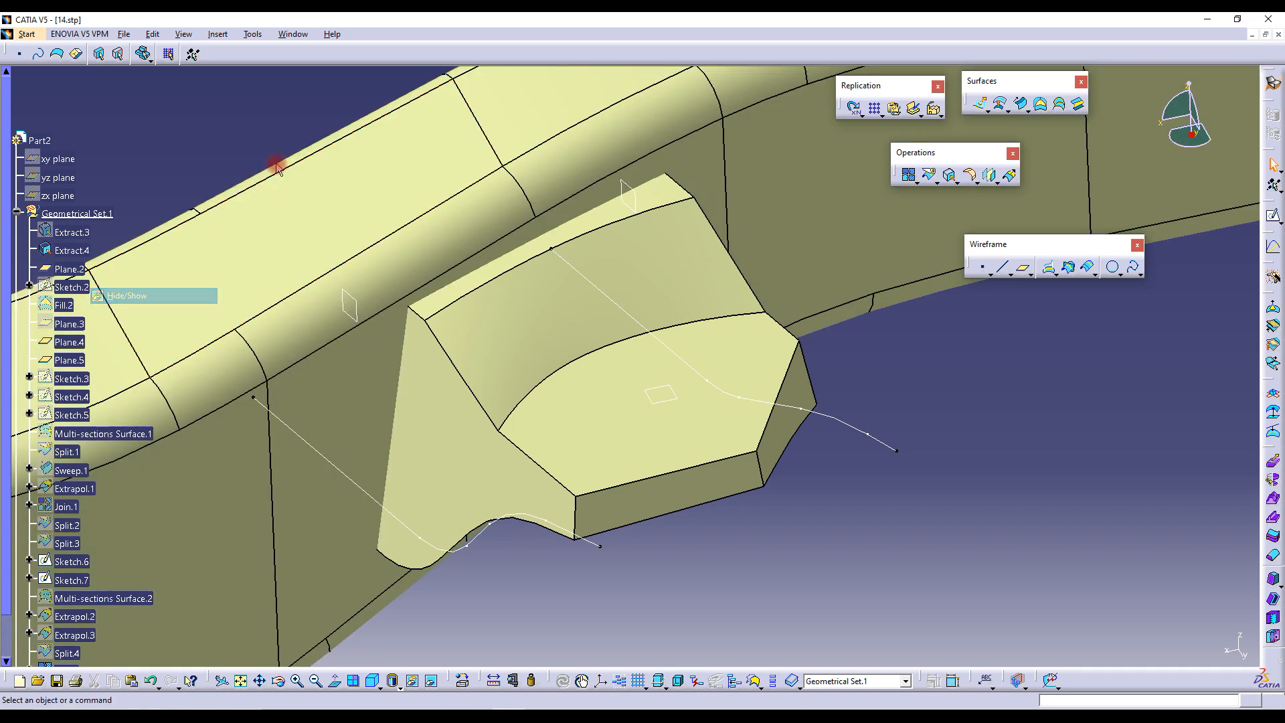
Split the joined bracket surface Join.2 with the rail surface Extract.4, keeping the portion outside the rail
middle_drag(560, 388, 773, 416)
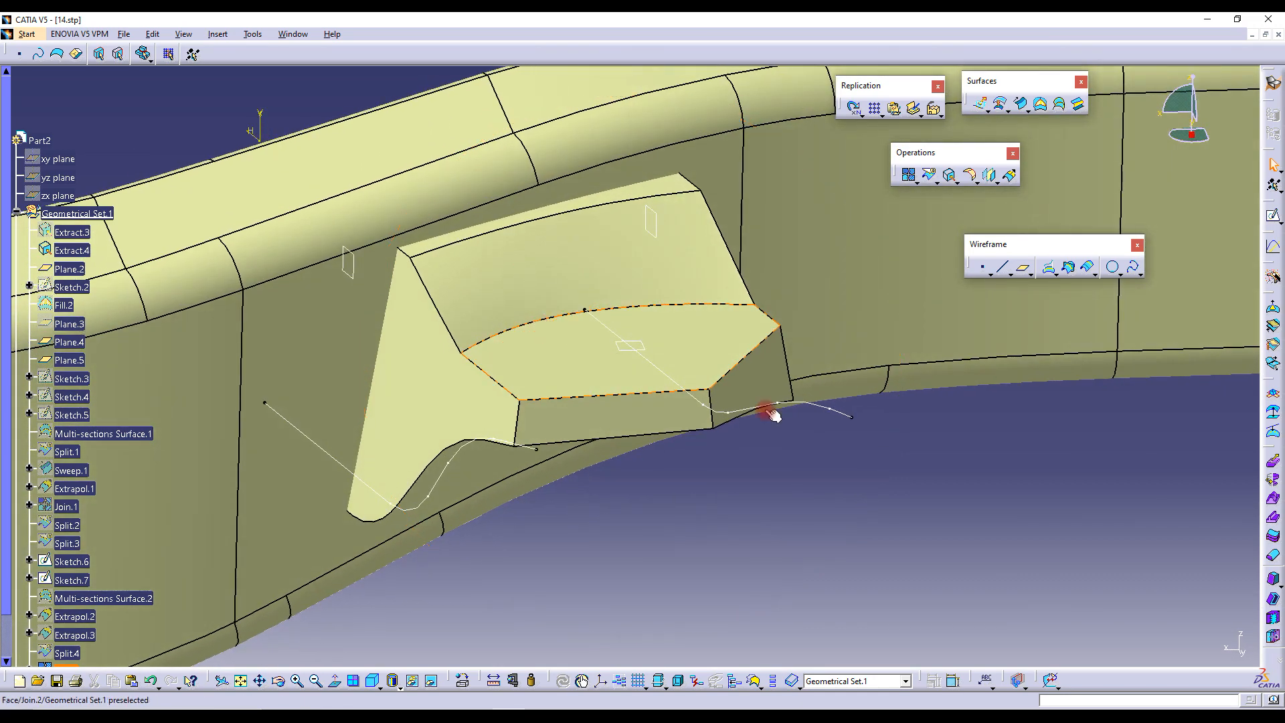
click(523, 374)
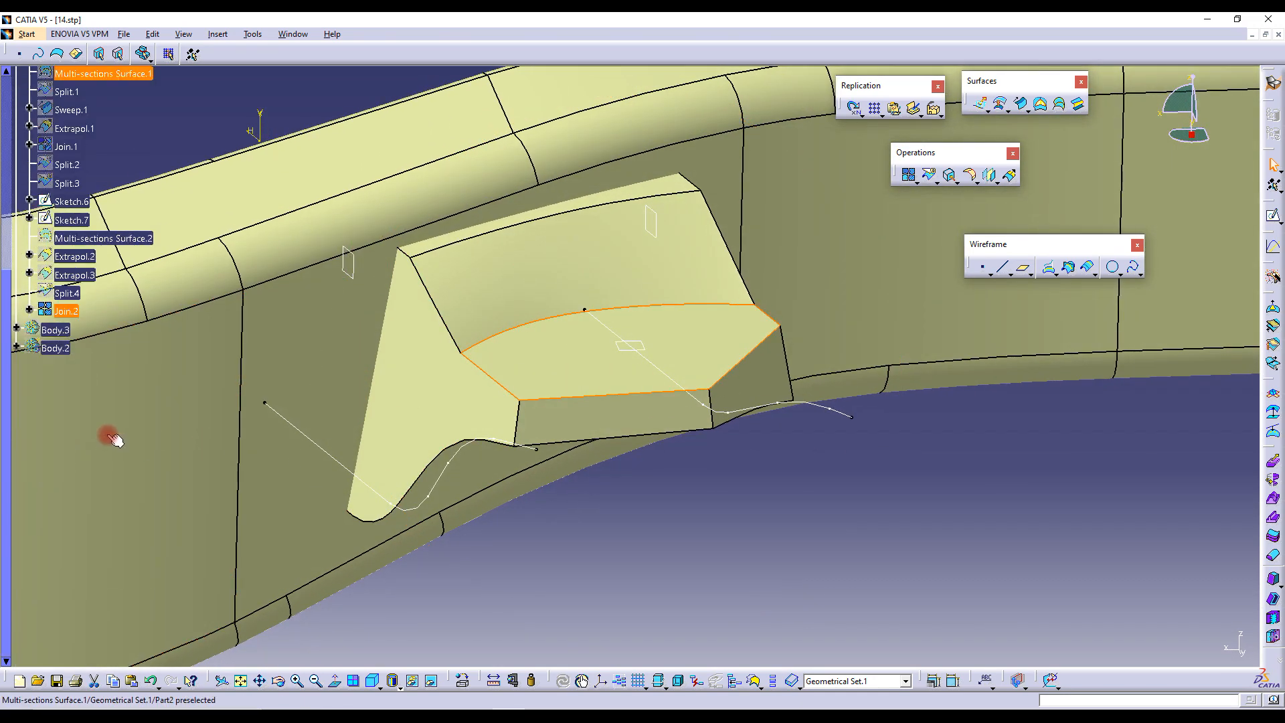
mouse_move(525, 382)
middle_down()
mouse_move(459, 384)
mouse_move(545, 384)
mouse_move(519, 373)
middle_up()
click(1045, 514)
click(929, 176)
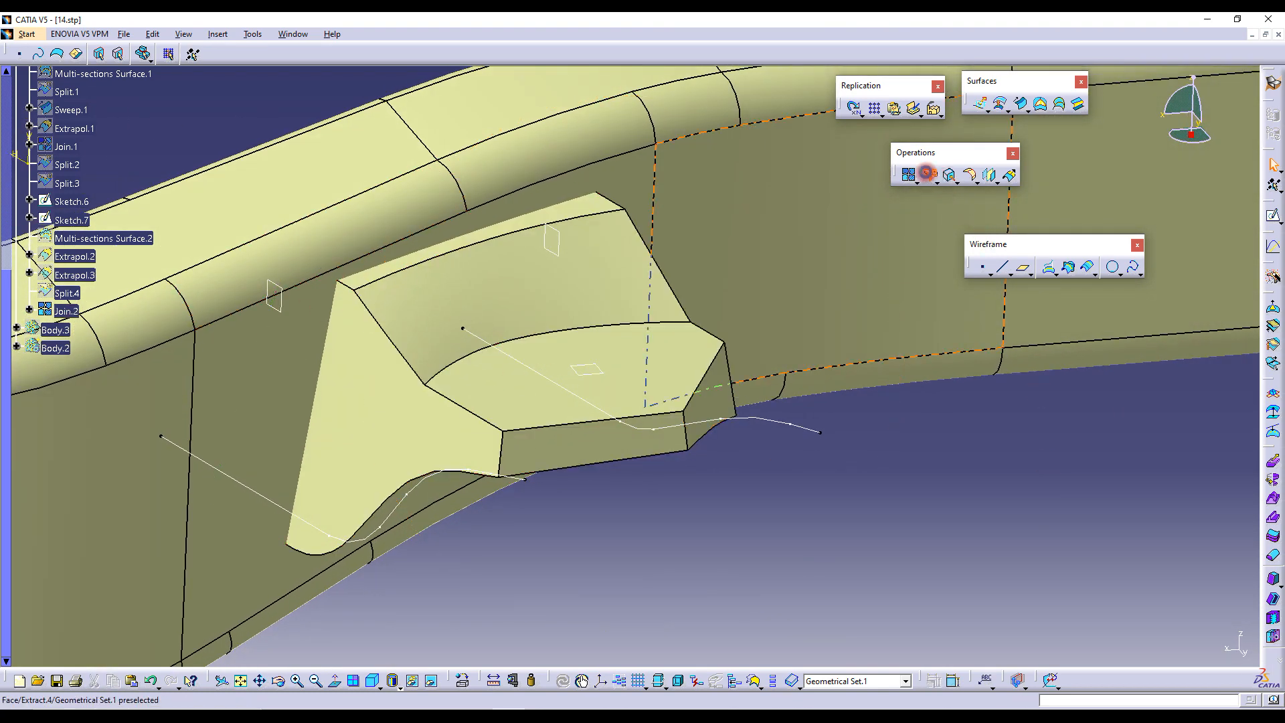
click(874, 300)
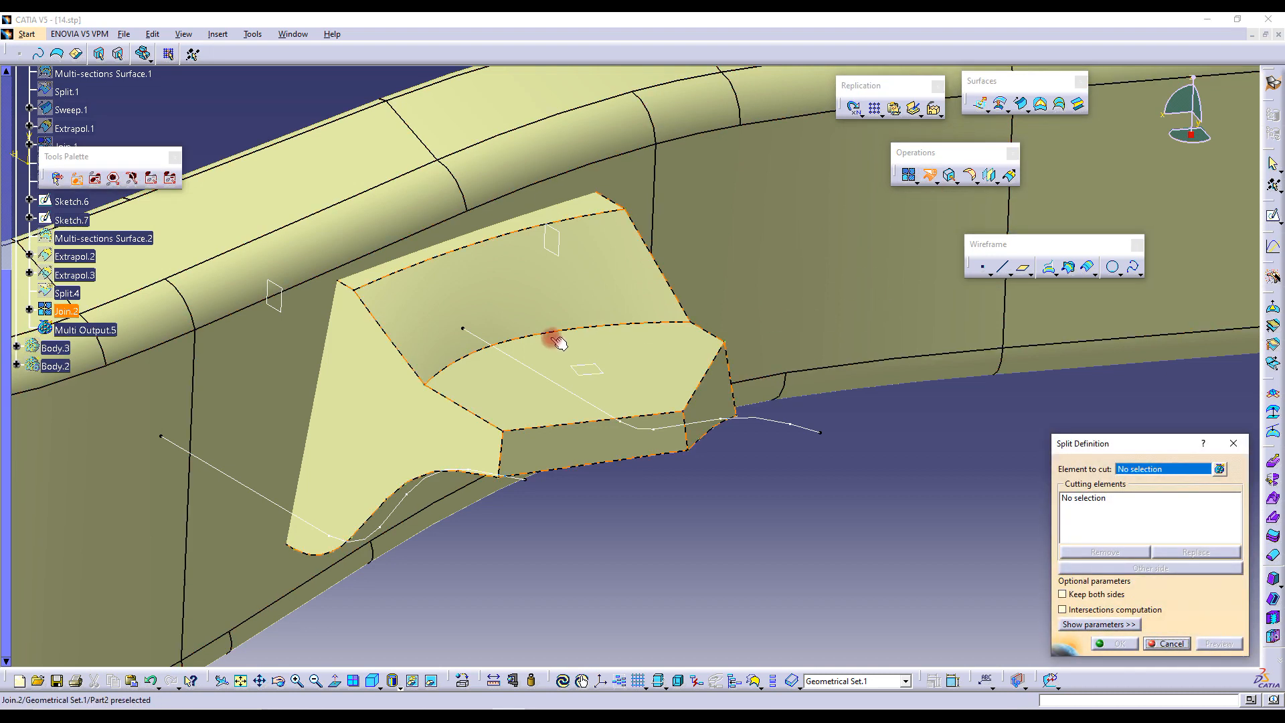
click(357, 345)
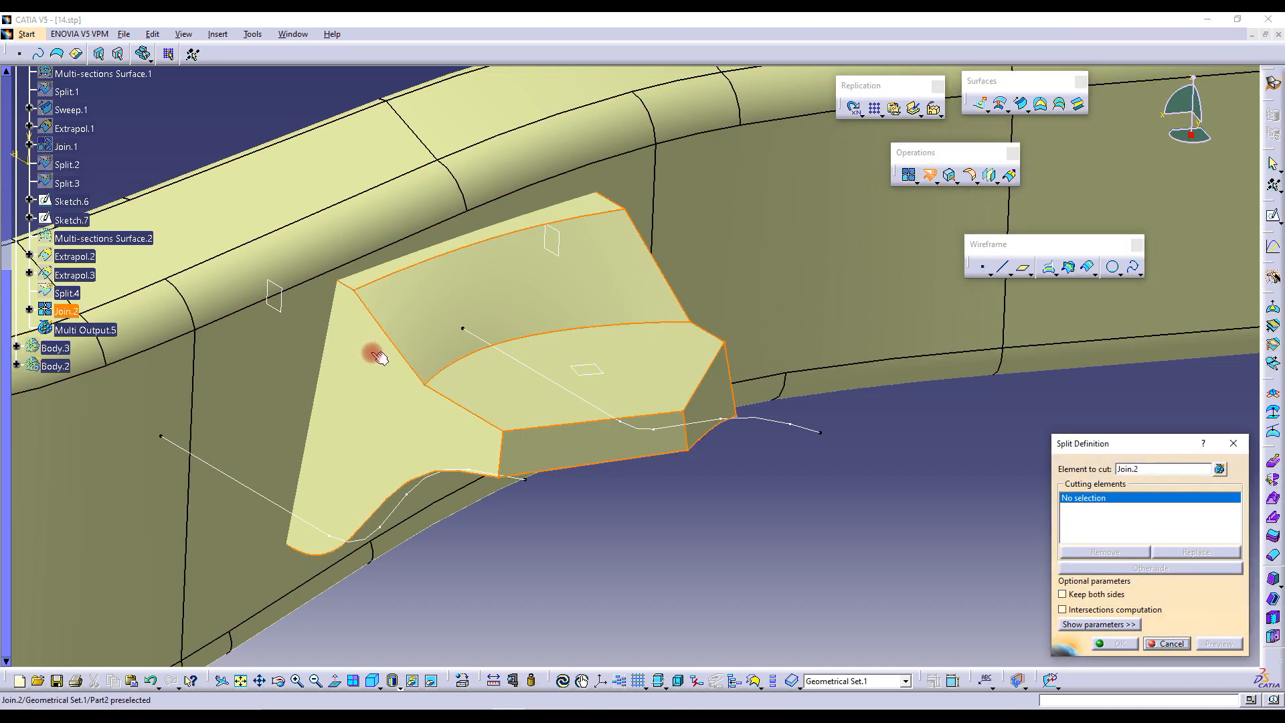
click(1138, 509)
click(339, 250)
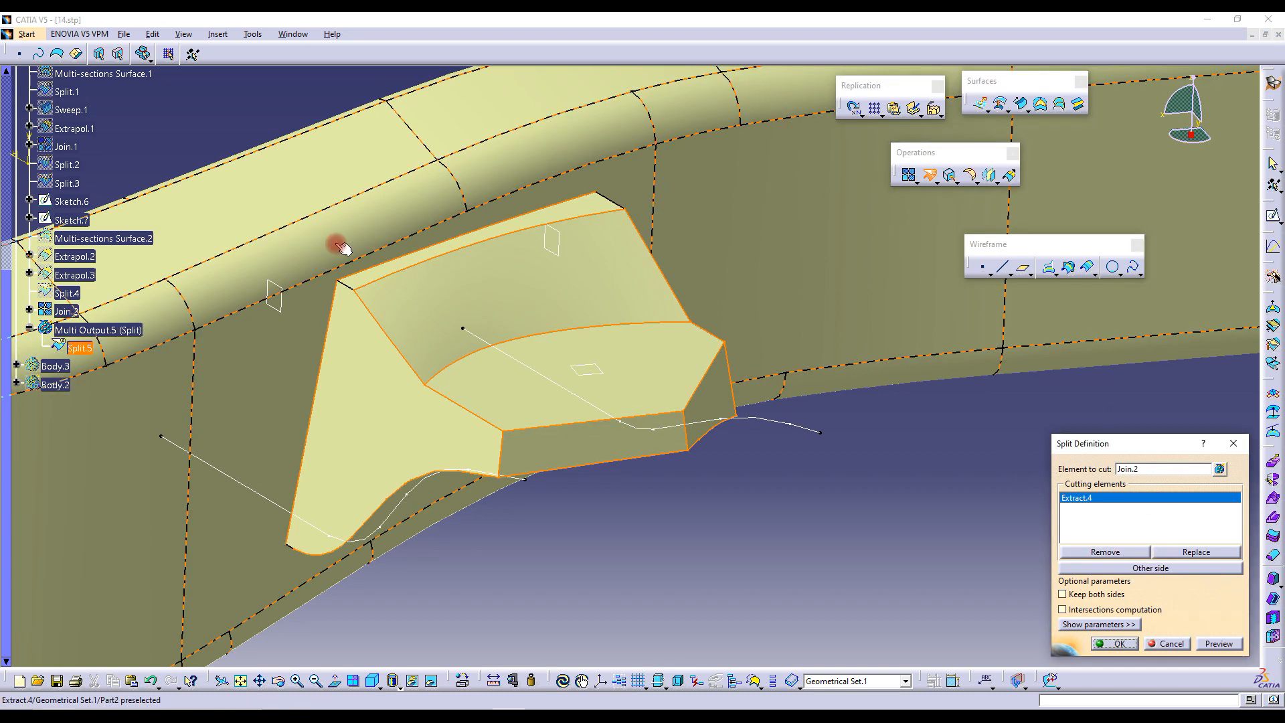
click(1106, 644)
Add a 25 mm edge fillet to the vertical corner edge between the bracket's near side wall and front wall
middle_drag(522, 267, 973, 307)
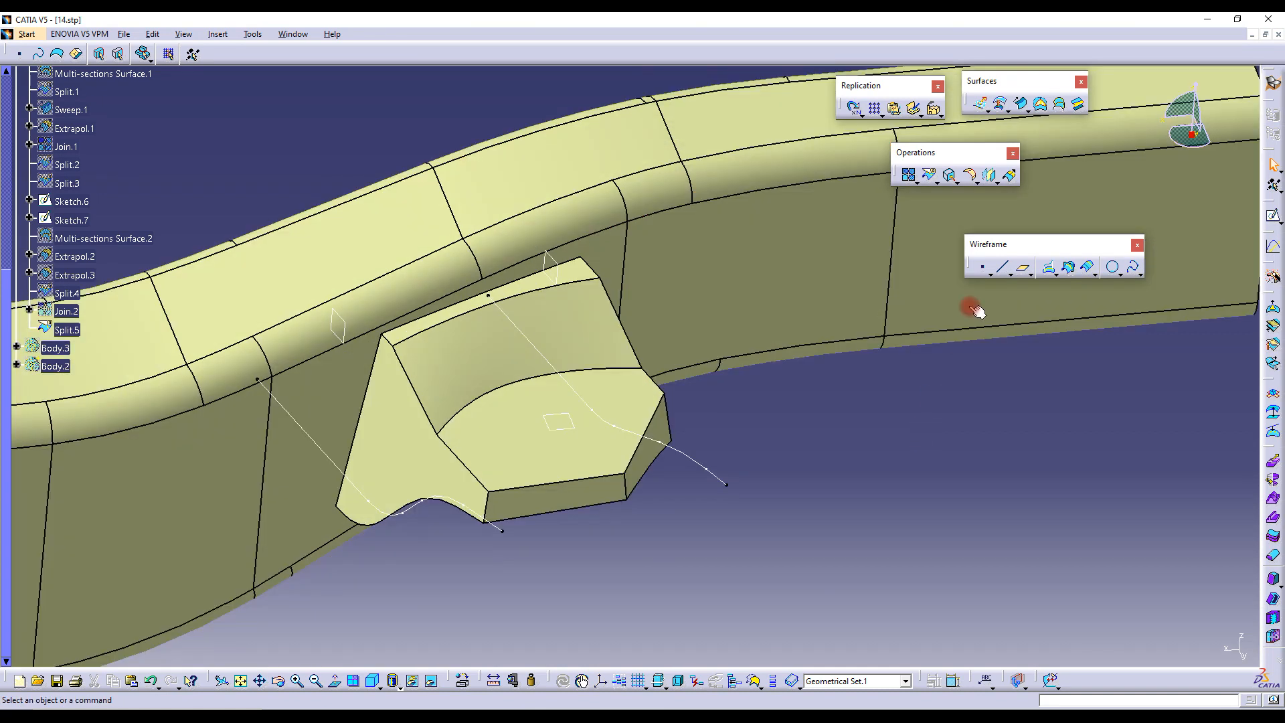
click(971, 176)
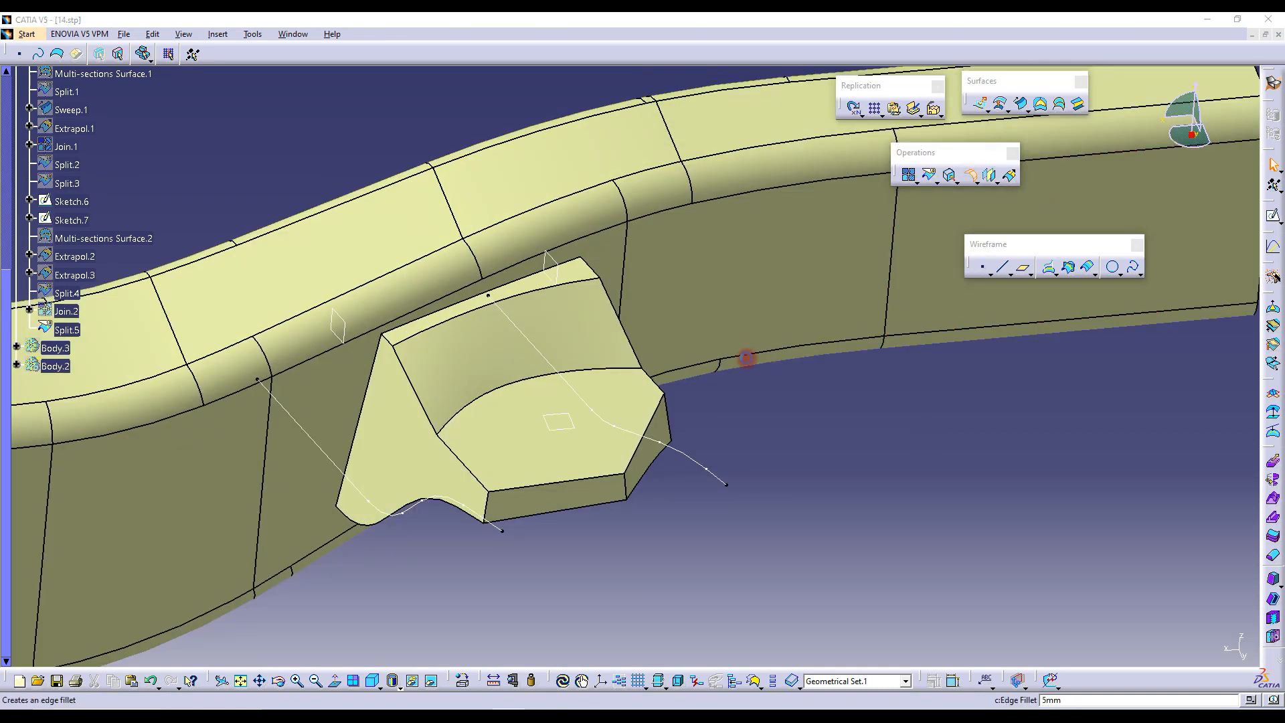
click(491, 507)
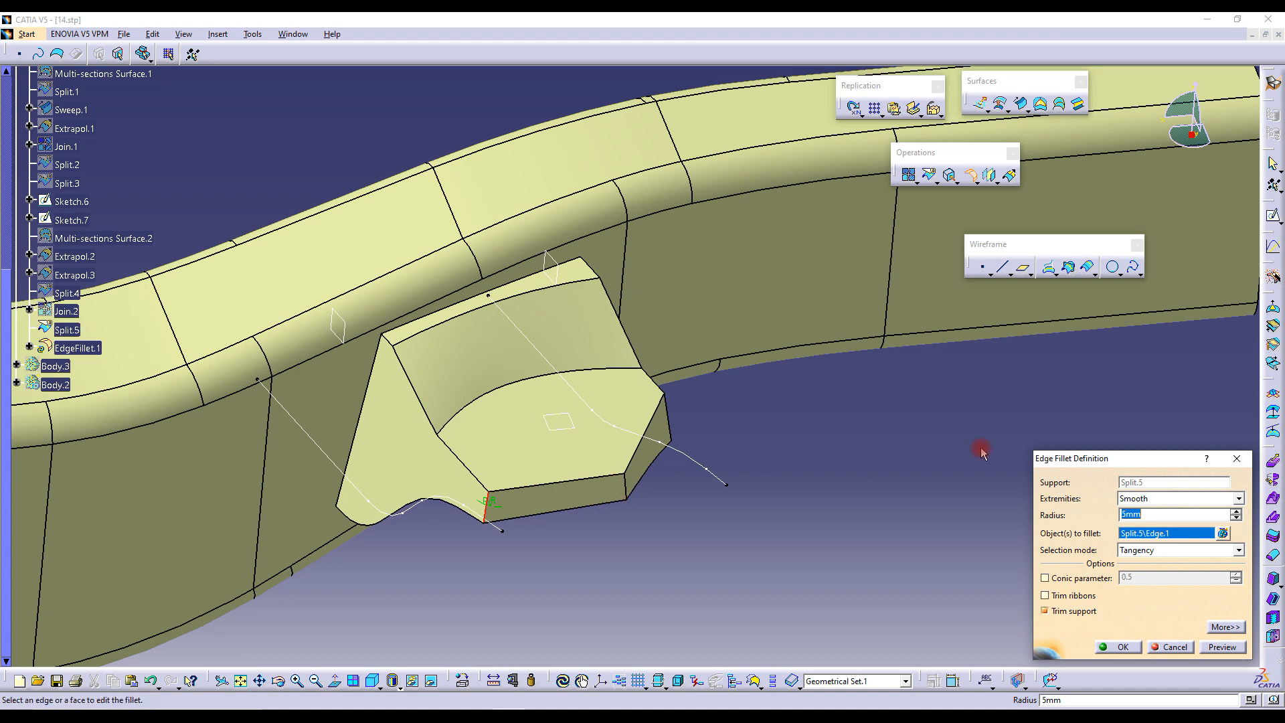
key(Return)
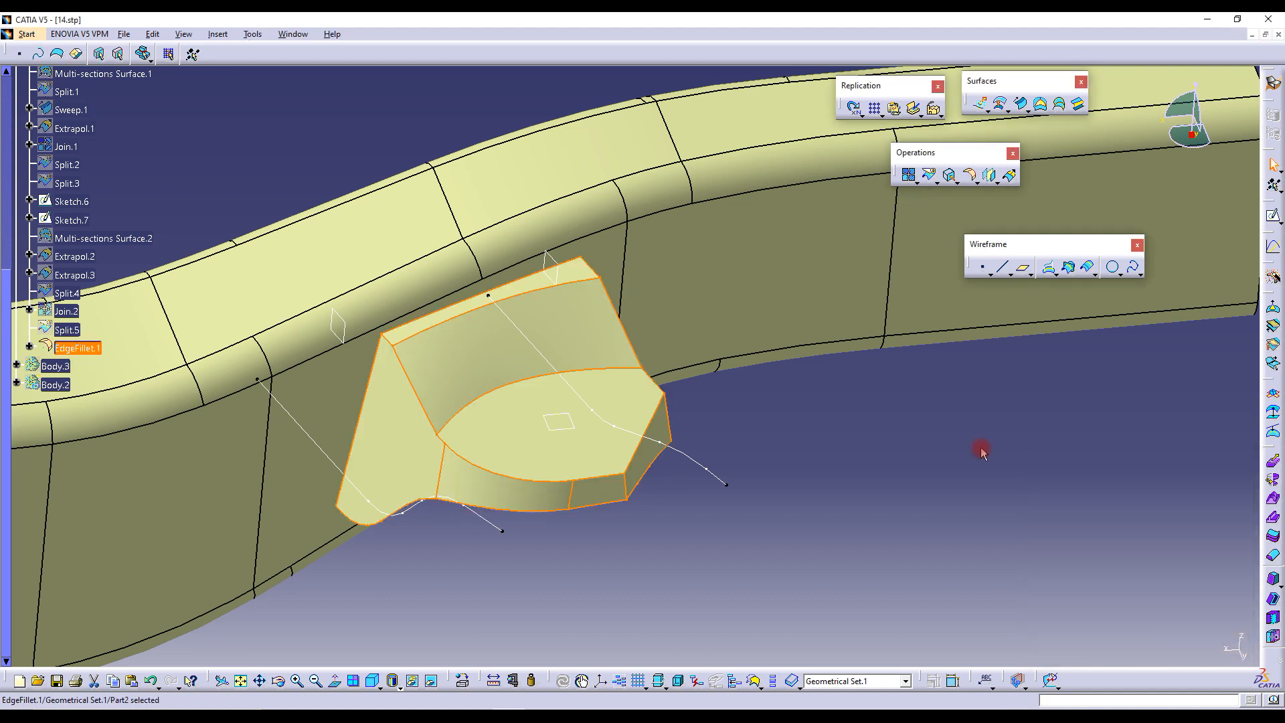
Show Extract.3 again to bring back the mounting-face outlines
scroll(67, 267, up, 5)
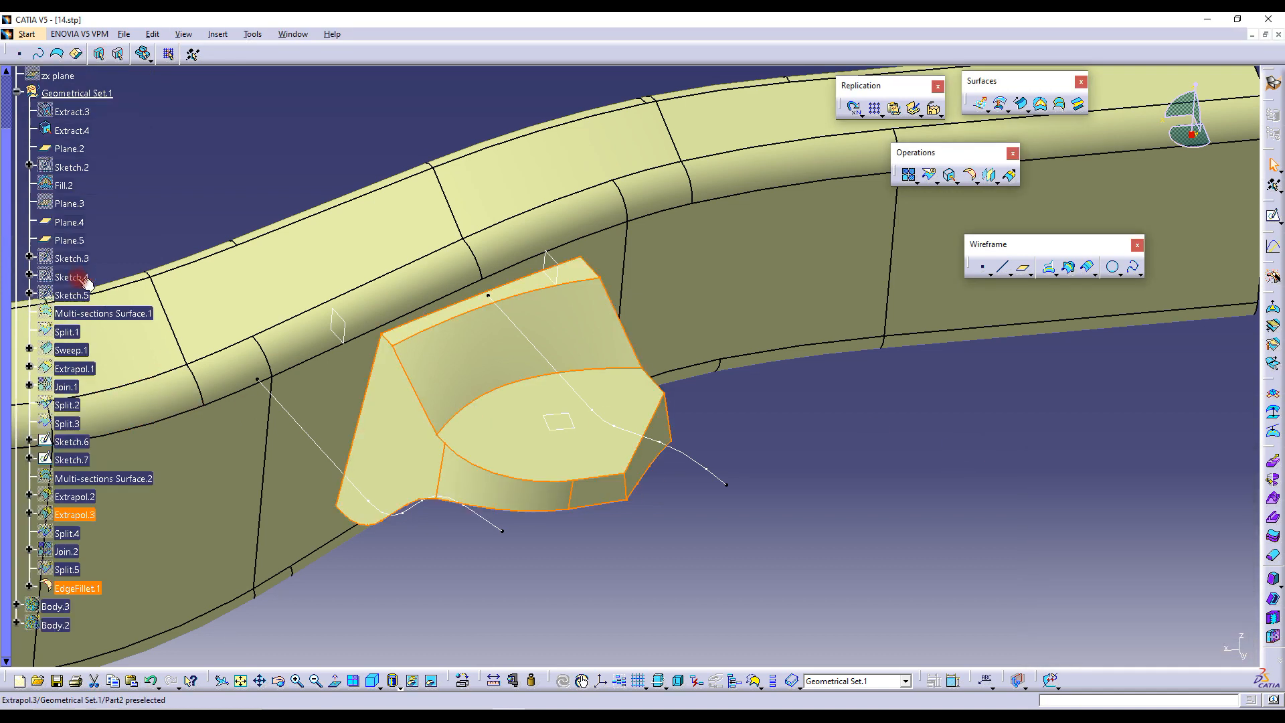
scroll(65, 160, up, 2)
right_click(72, 234)
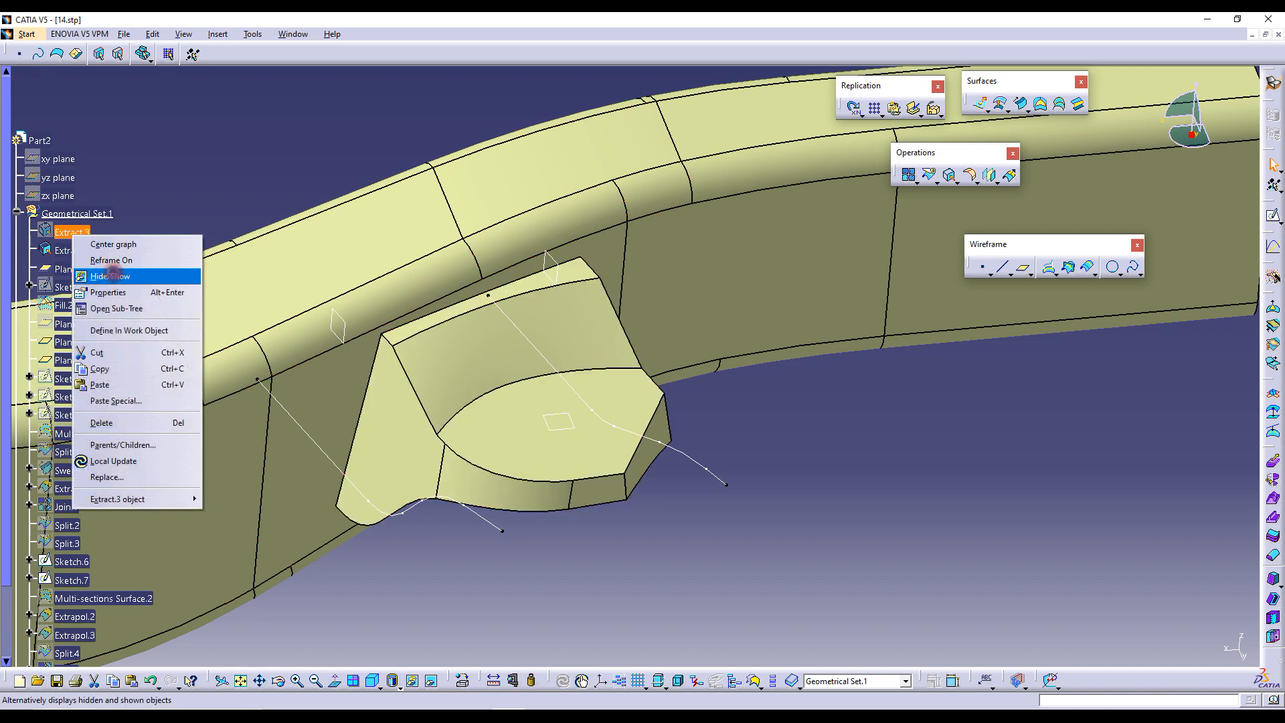
click(107, 276)
Compare the corner fillet with the mounting-face outline and reduce the fillet's radius
middle_drag(505, 468, 532, 440)
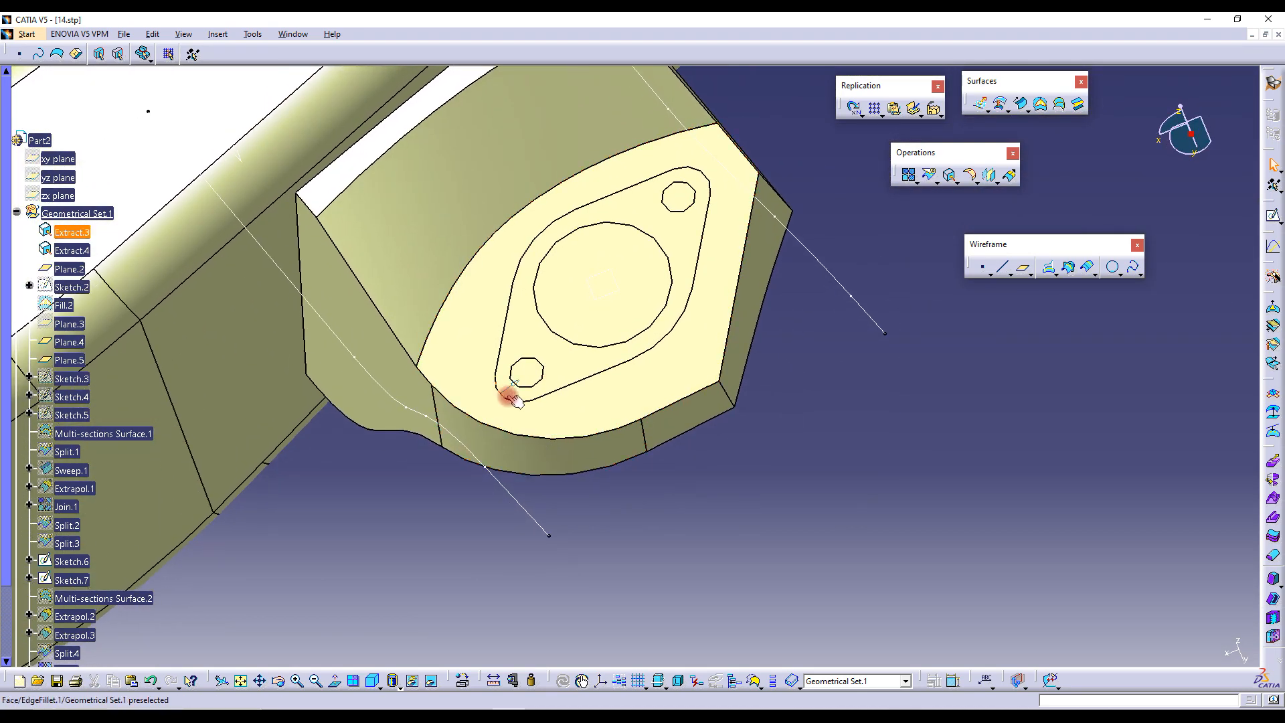
mouse_move(528, 390)
middle_down()
mouse_move(511, 439)
mouse_move(542, 336)
mouse_move(625, 384)
mouse_move(535, 400)
middle_up()
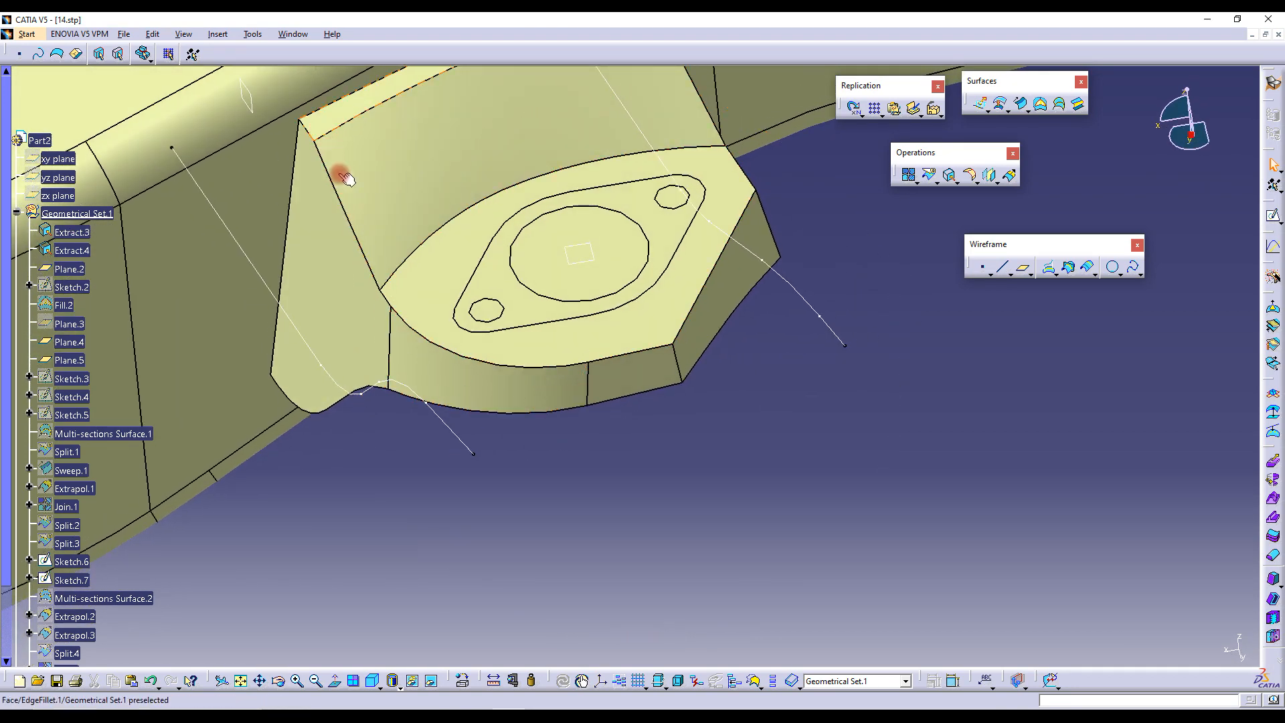
middle_drag(536, 375, 565, 376)
double_click(565, 375)
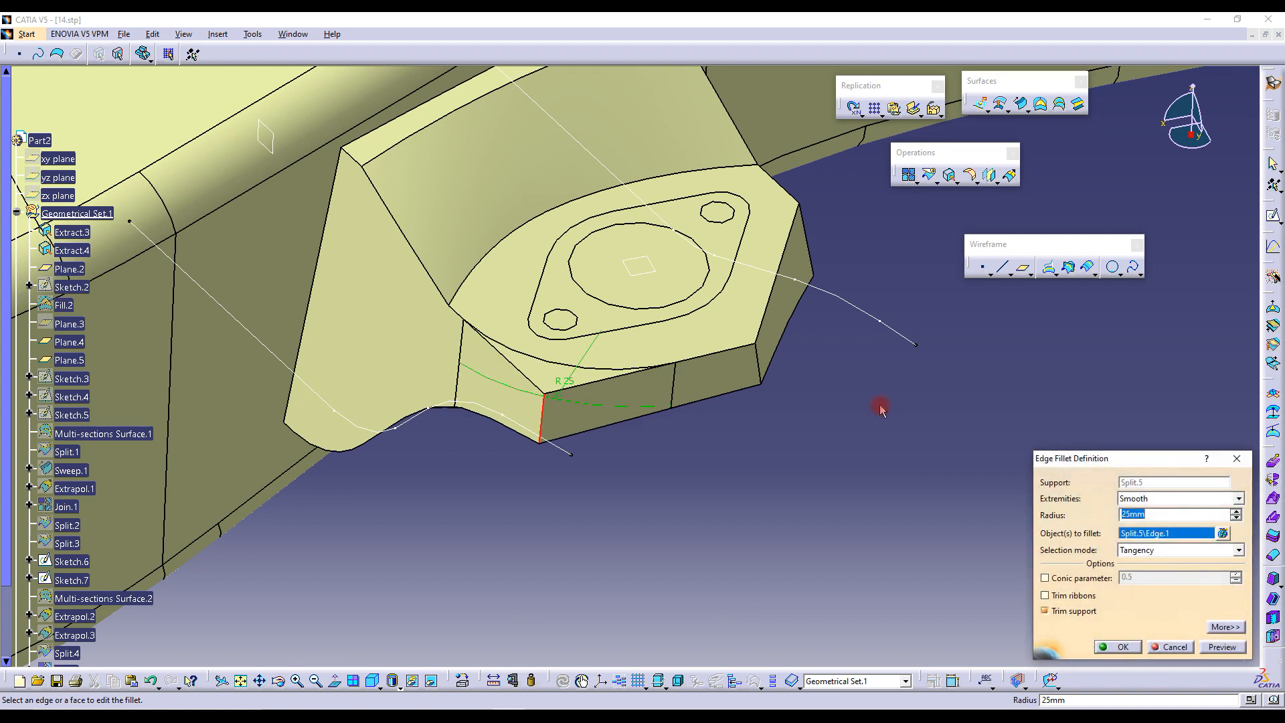
text(2)
key(Return)
click(951, 399)
Add a 30 mm edge fillet to the second vertical corner edge, at the far end of the bracket's front wall
click(970, 174)
click(762, 363)
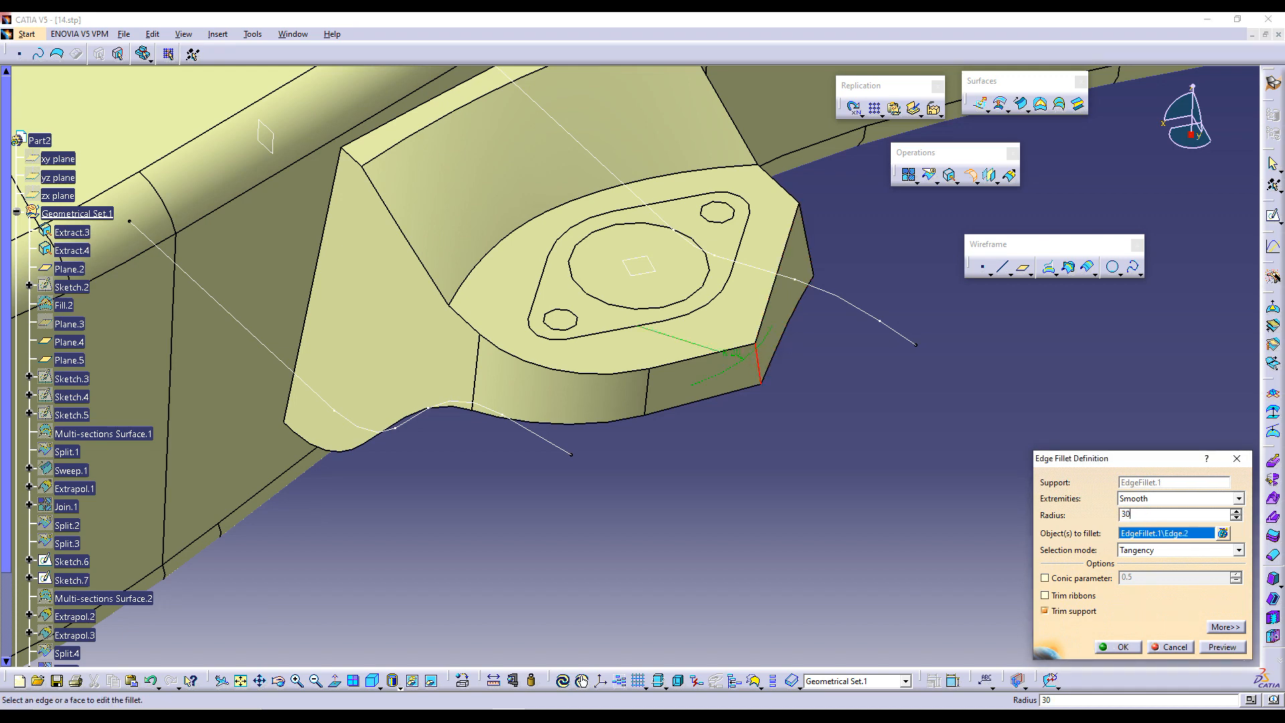
text(30)
key(Return)
click(822, 365)
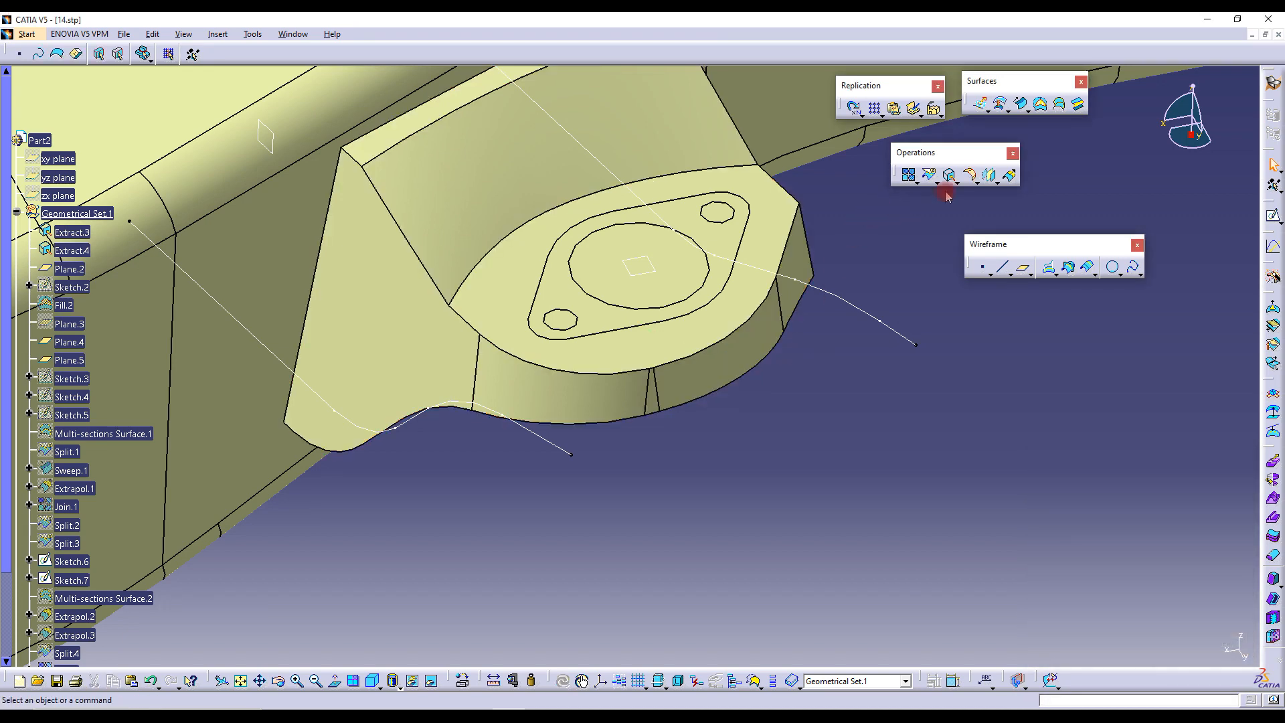
Add a 20 mm edge fillet to the remaining vertical corner edge on the bracket's far side
click(969, 174)
middle_drag(803, 268, 717, 287)
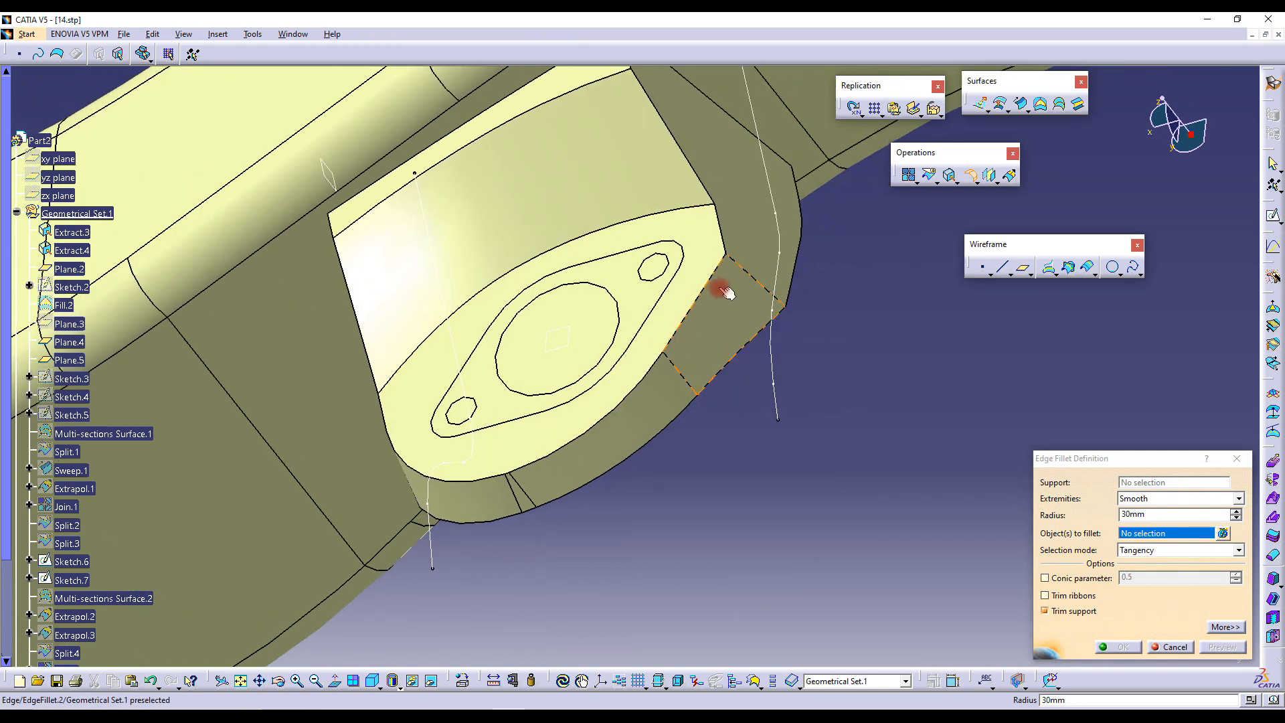
click(746, 268)
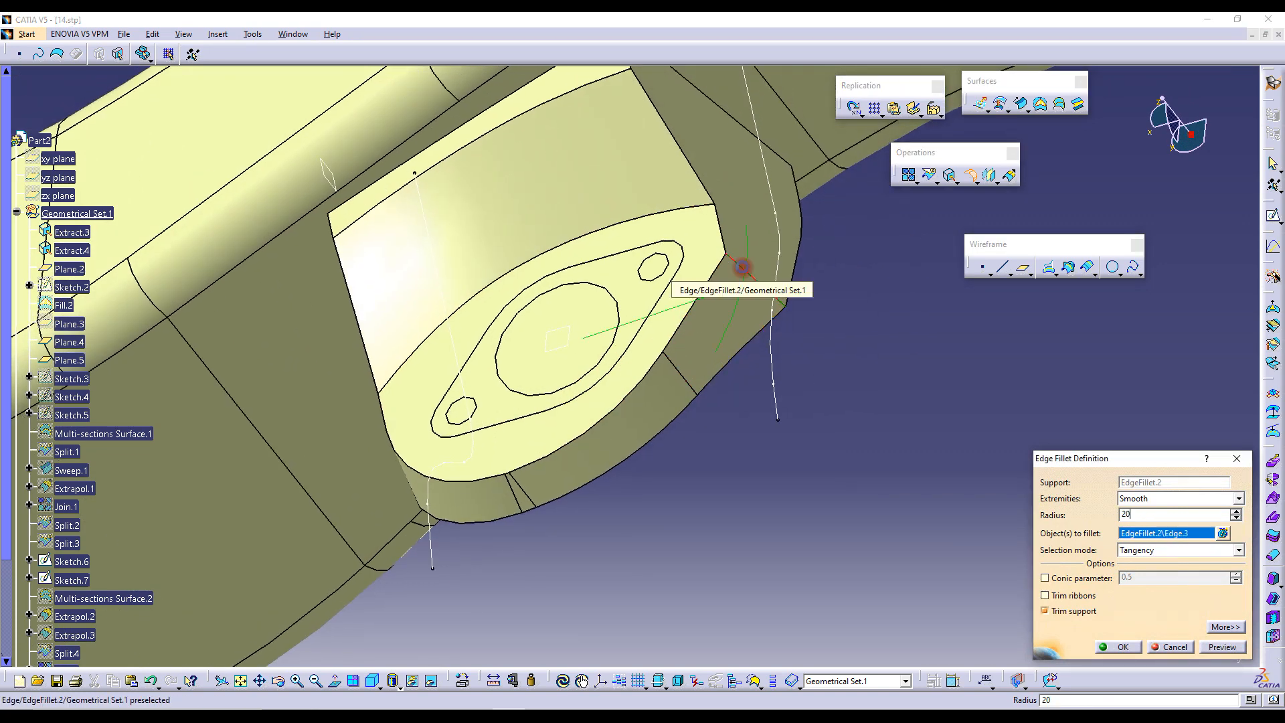
text(20)
key(Return)
Fillet the curved inner edge where the bracket's back surface meets the flat mounting face
middle_drag(712, 241, 765, 382)
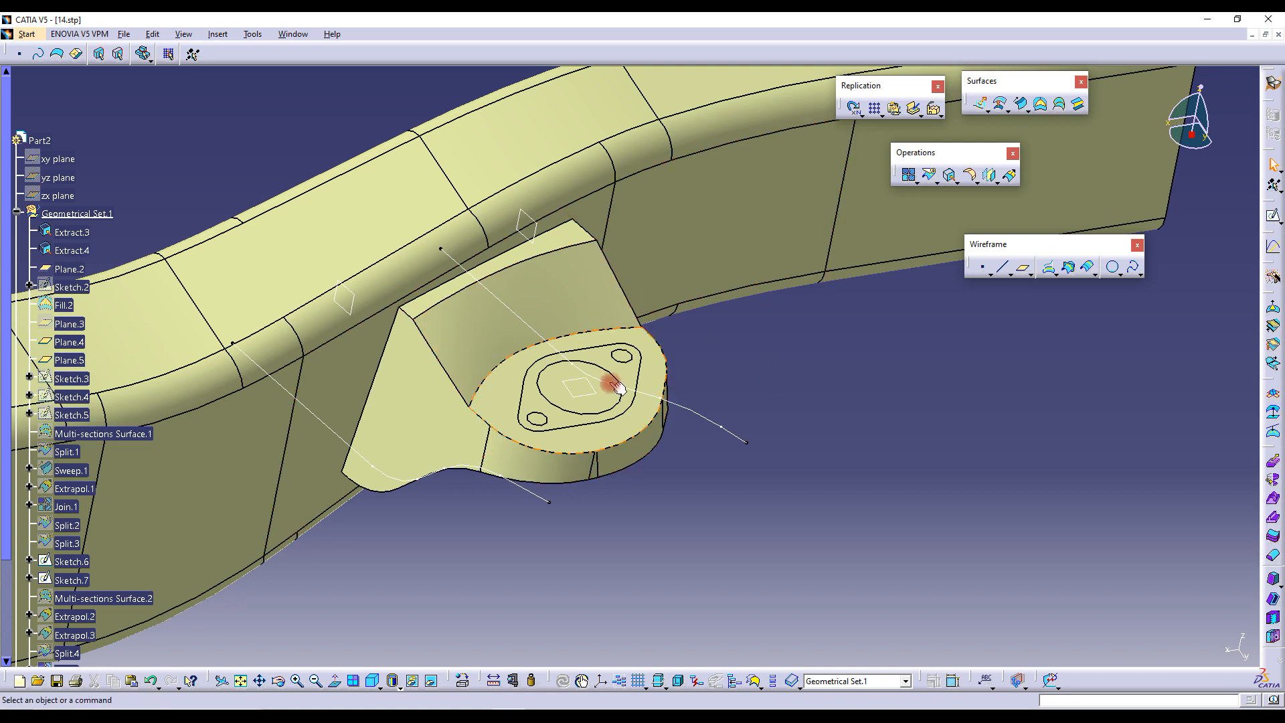
middle_drag(573, 377, 648, 370)
click(666, 328)
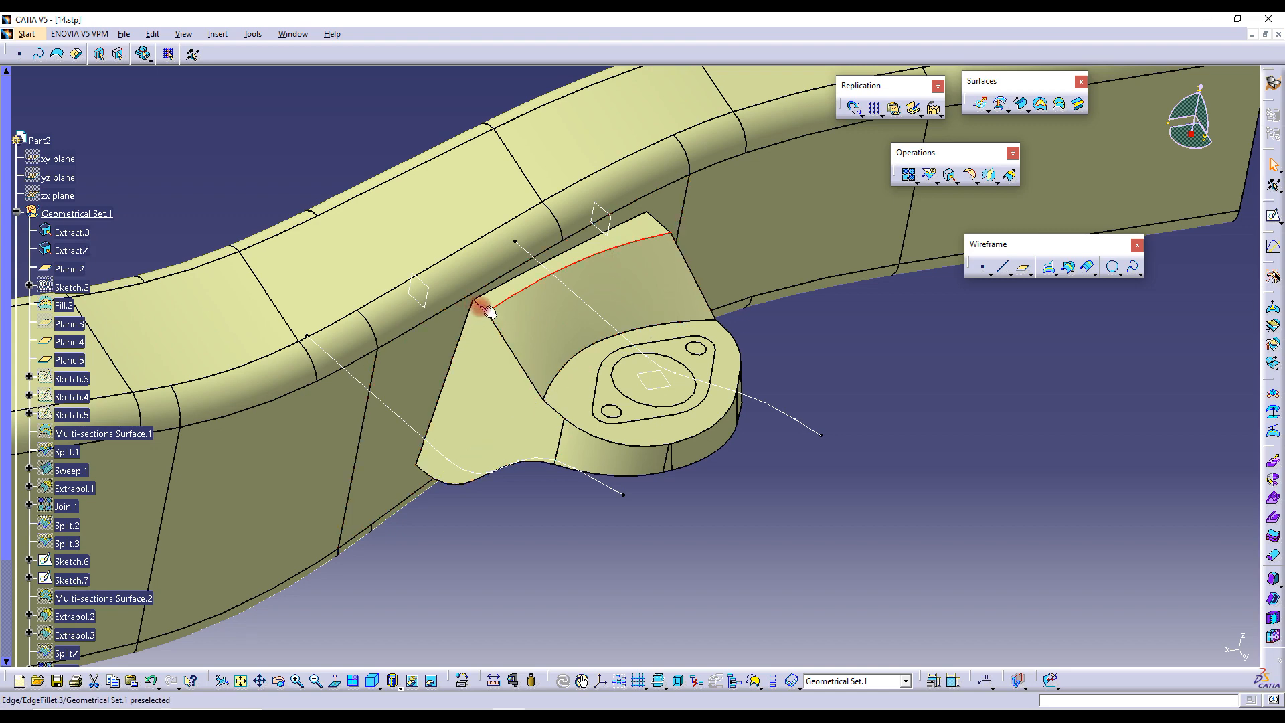
middle_drag(846, 370, 666, 402)
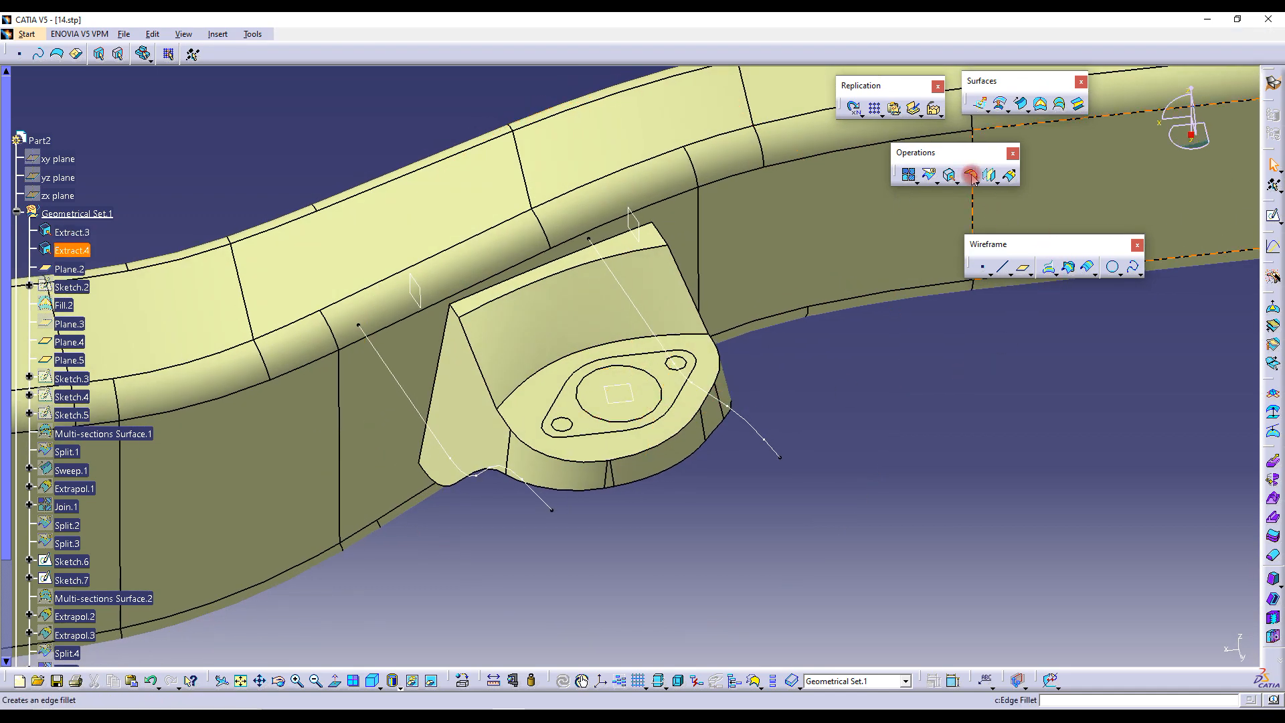
click(968, 175)
click(676, 333)
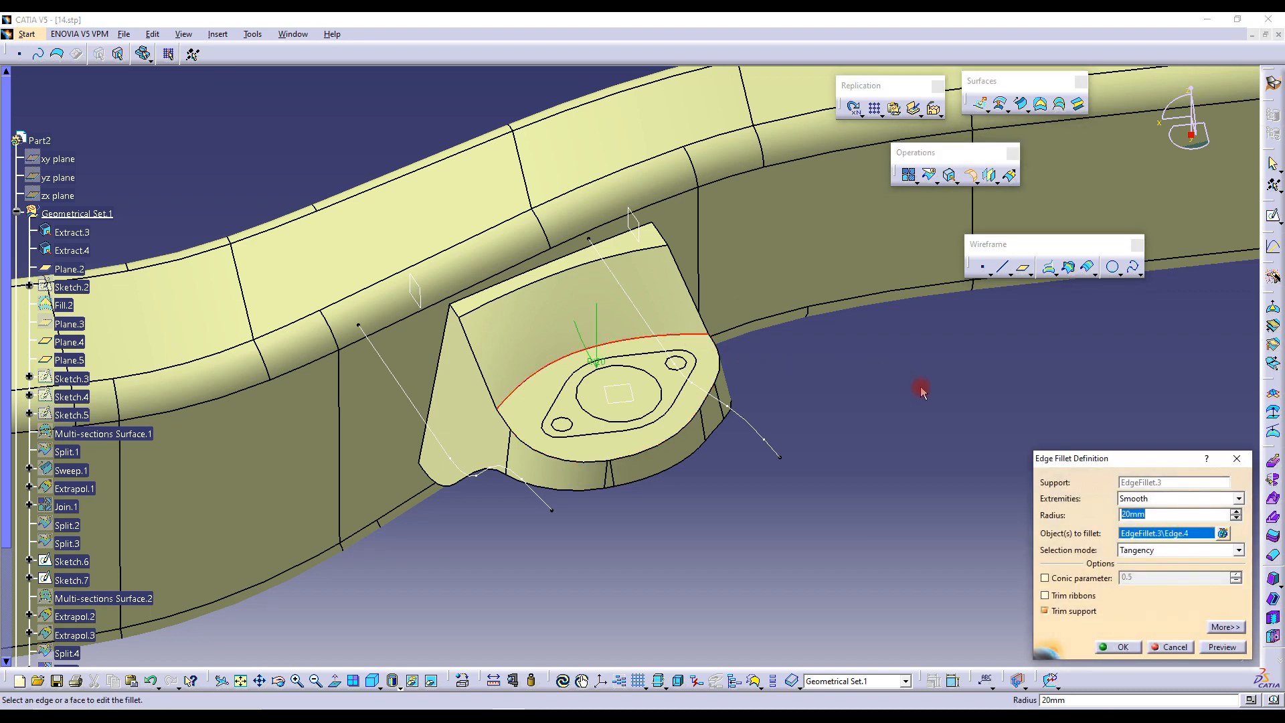
key(Return)
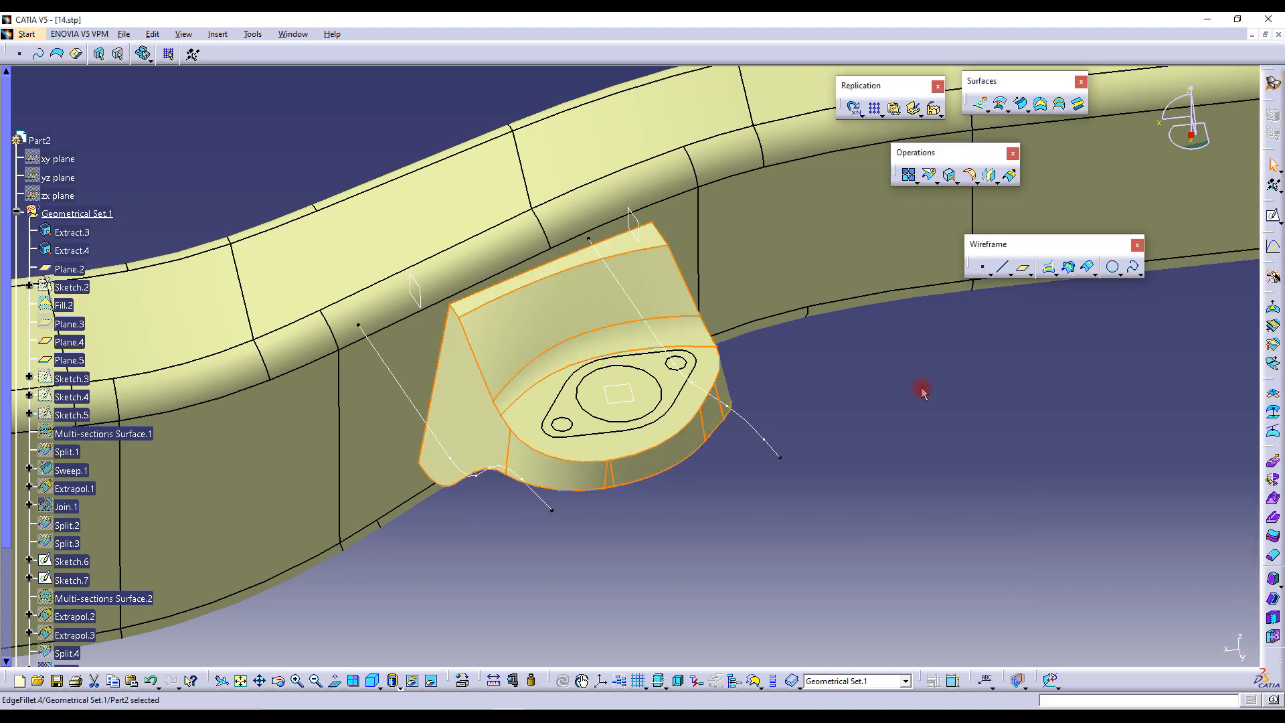
Add an 8 mm edge fillet along the upper edge of the bracket's curved back surface
click(966, 175)
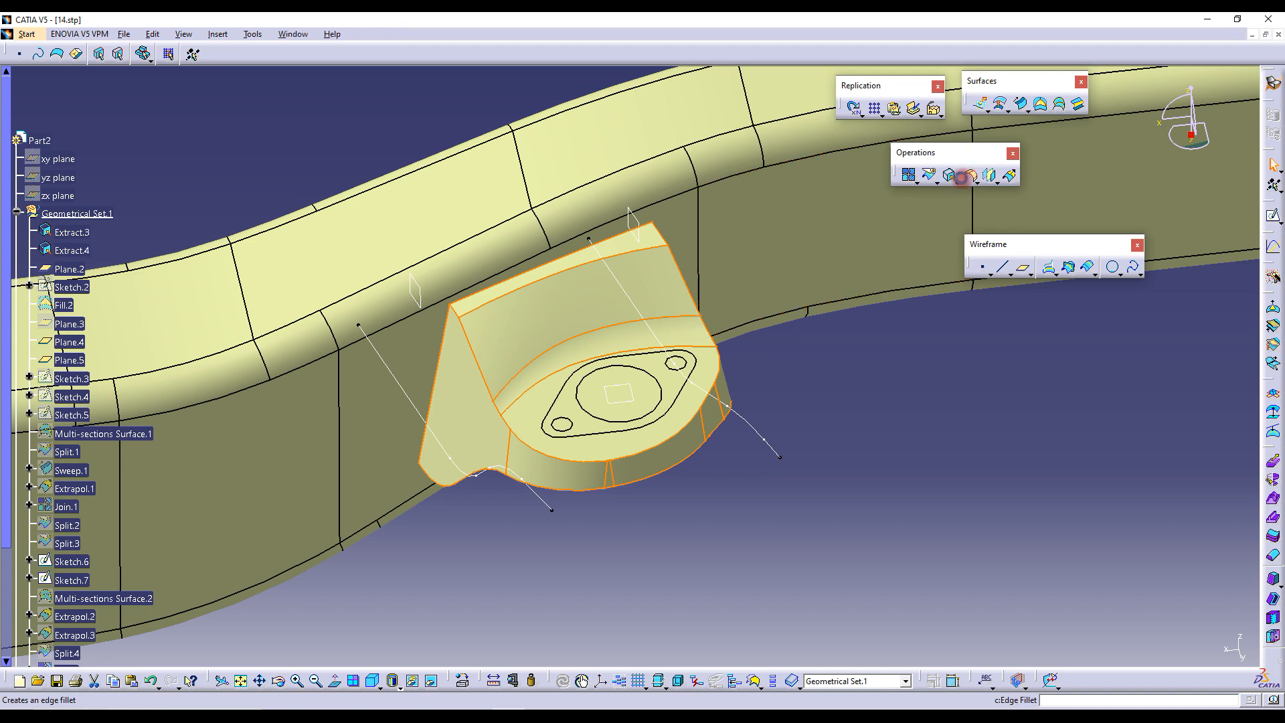
click(628, 253)
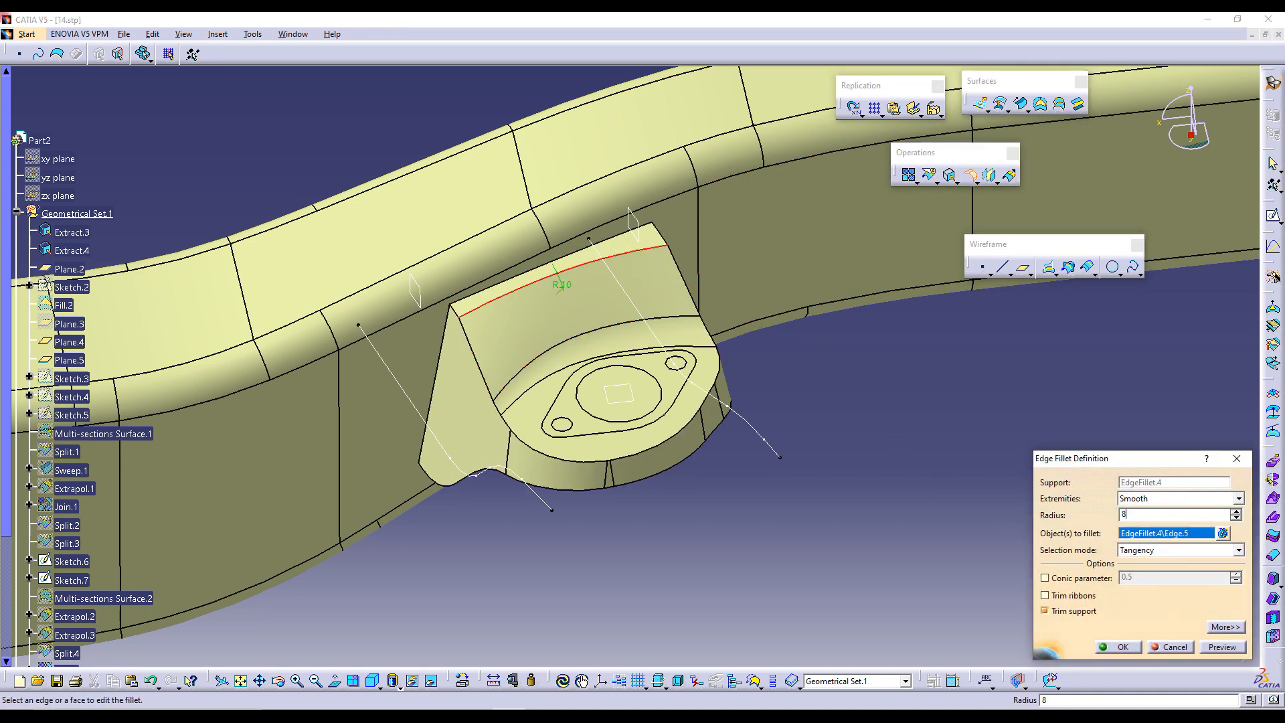
key(Return)
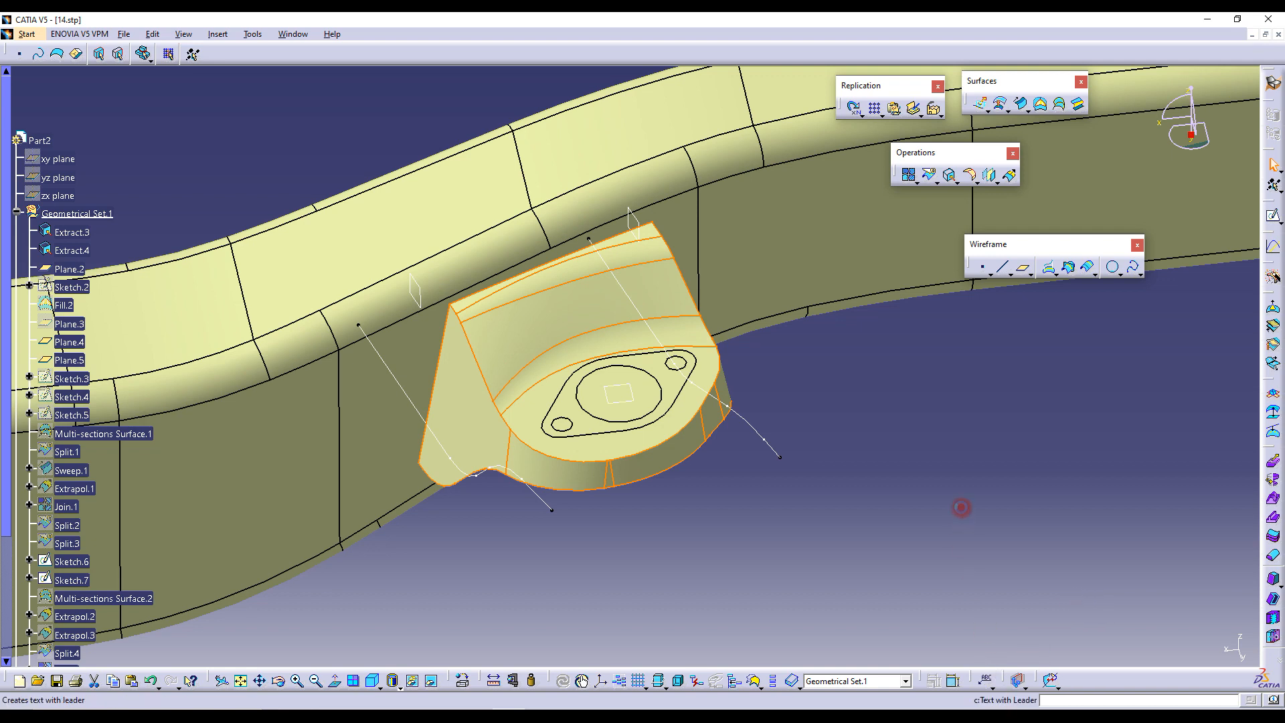
Add a 7 mm edge fillet along the tangent rim edge running down the bracket's sides and around the mounting face
click(970, 462)
click(953, 175)
click(970, 176)
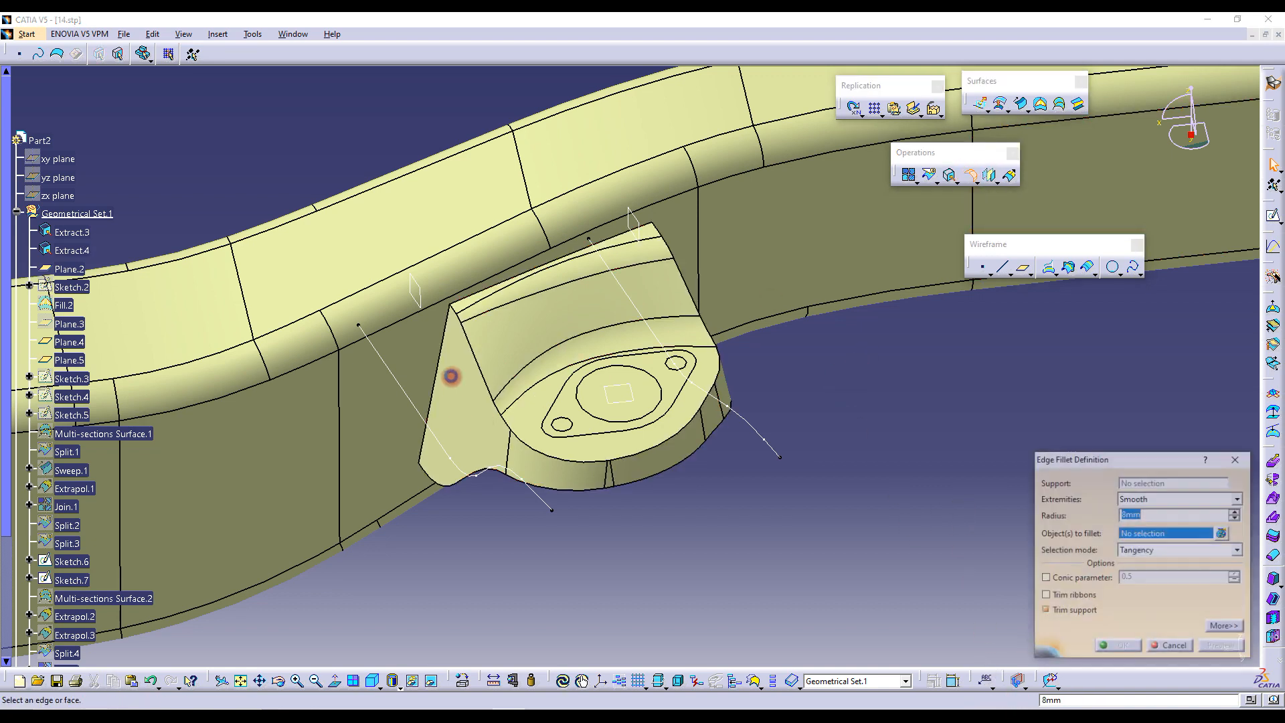
click(468, 338)
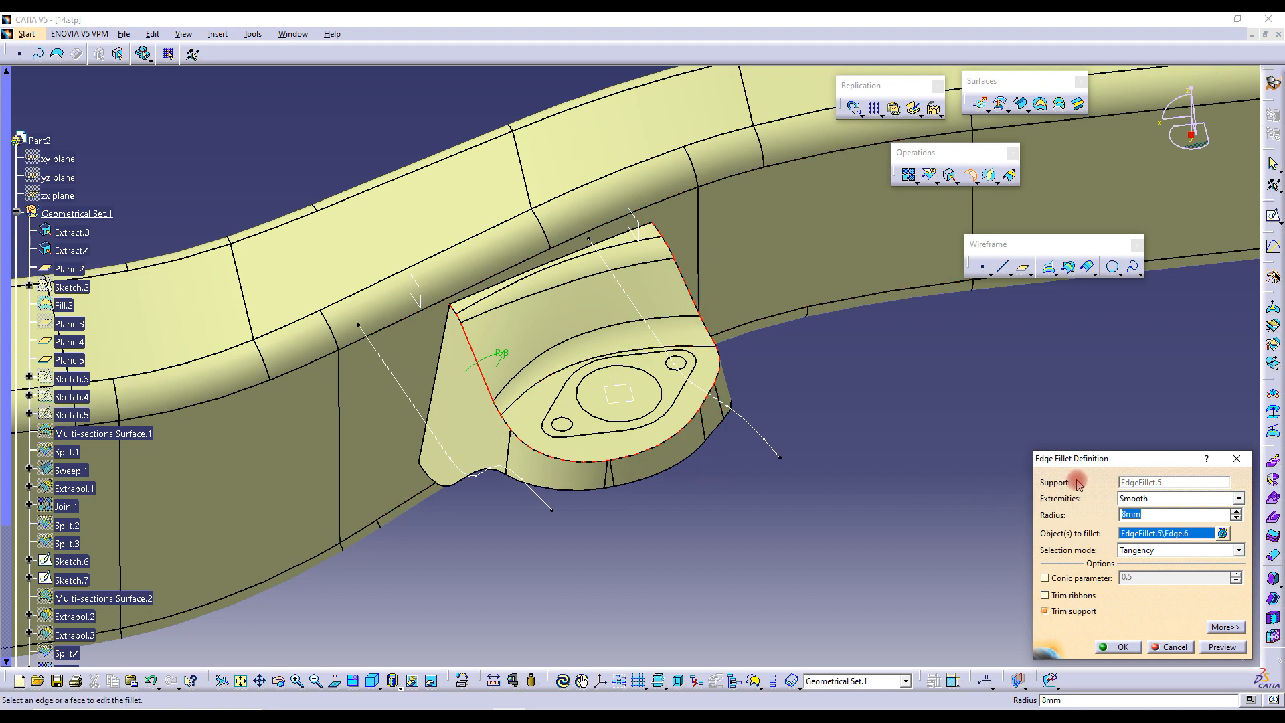
text(7)
key(Return)
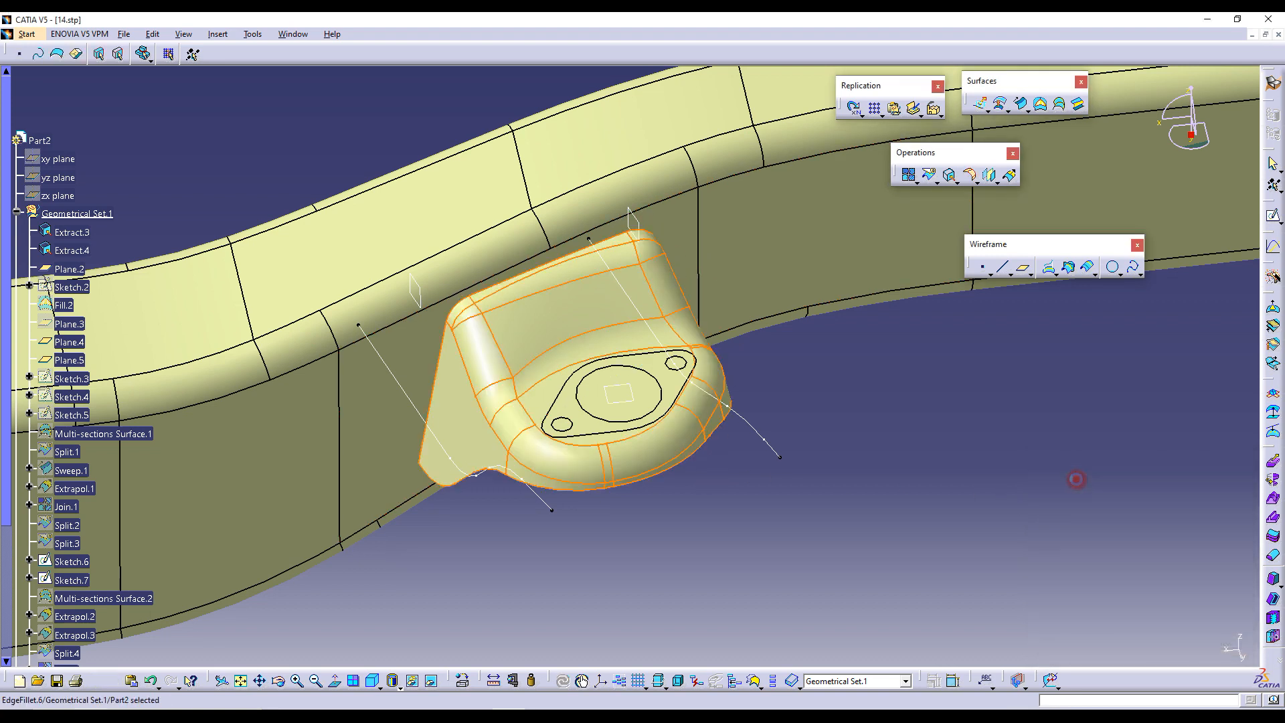
Examine the rounded rim near the mounting face, the base outline in Sketch.2, and the rim fillet's definition
middle_drag(725, 411, 628, 295)
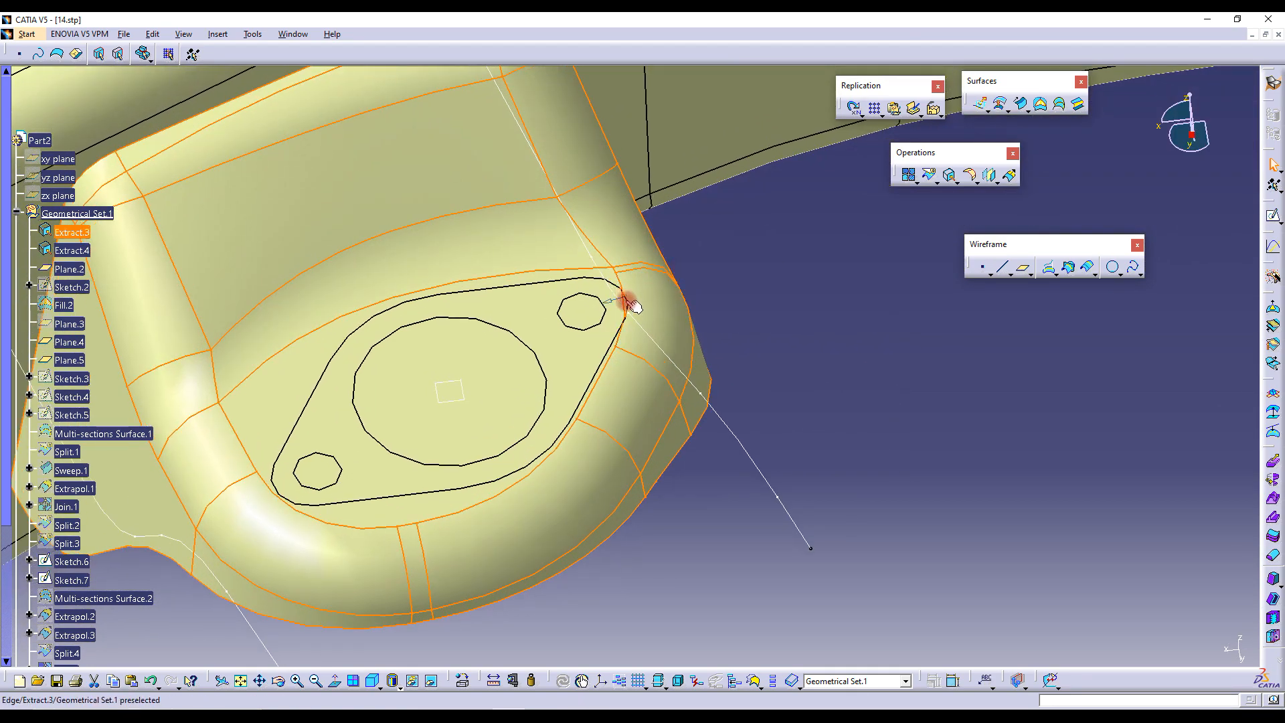
middle_drag(665, 313, 678, 413)
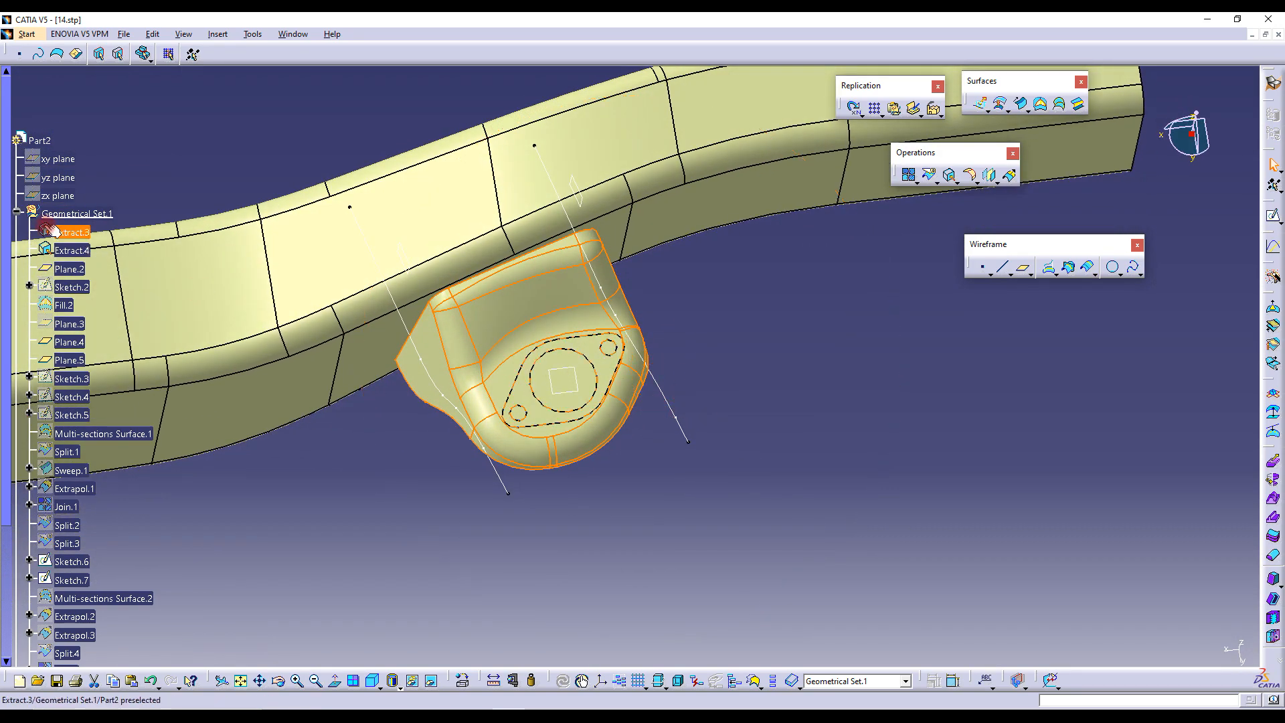
double_click(72, 287)
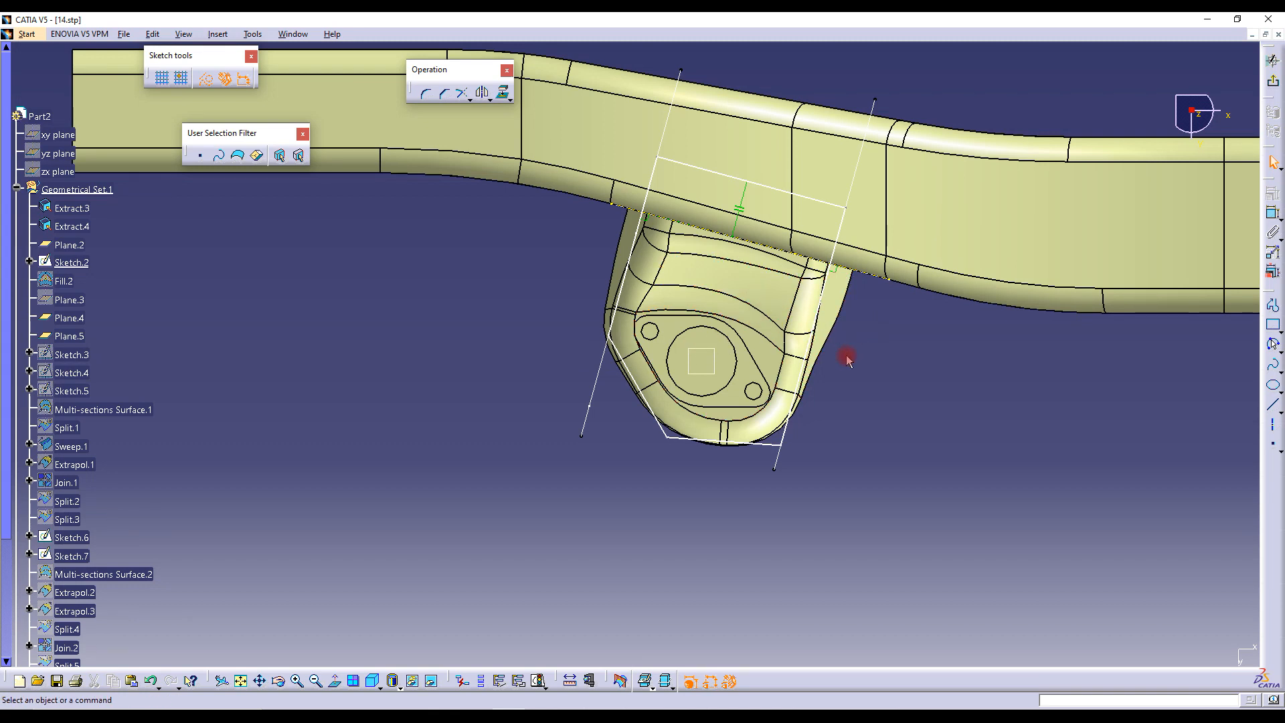
middle_drag(846, 355, 787, 333)
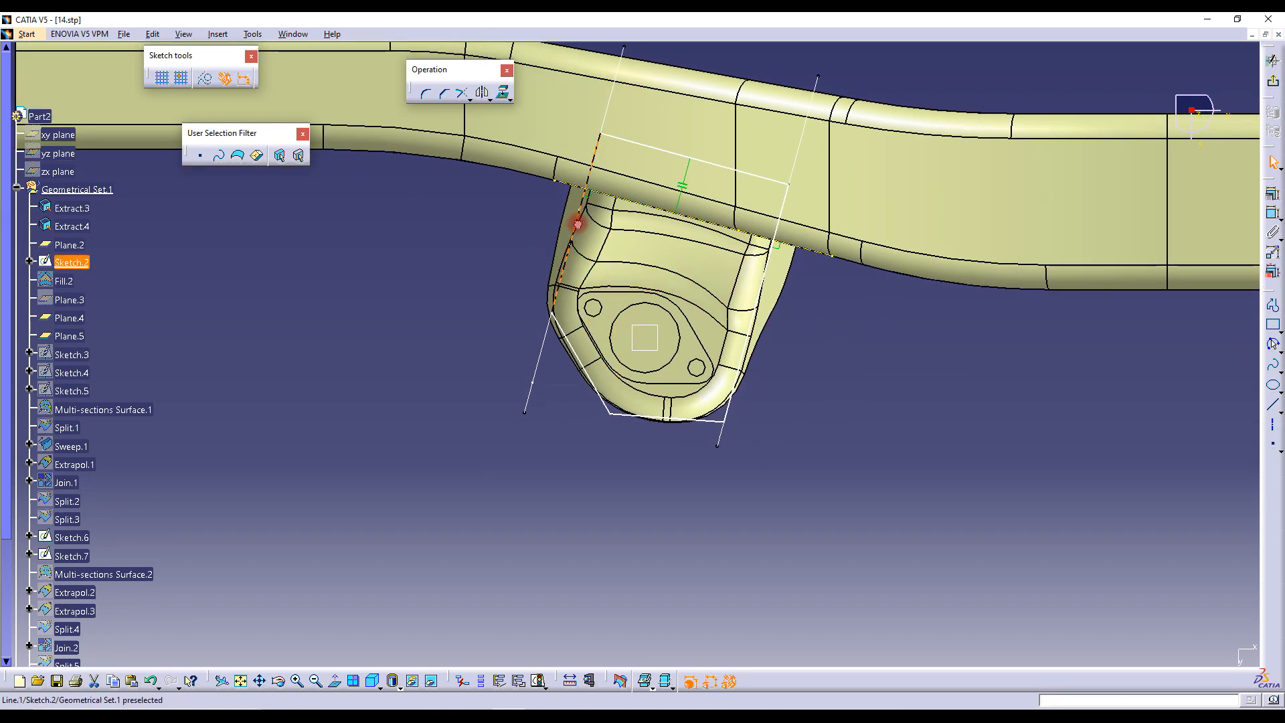
drag(575, 223, 570, 223)
click(1273, 81)
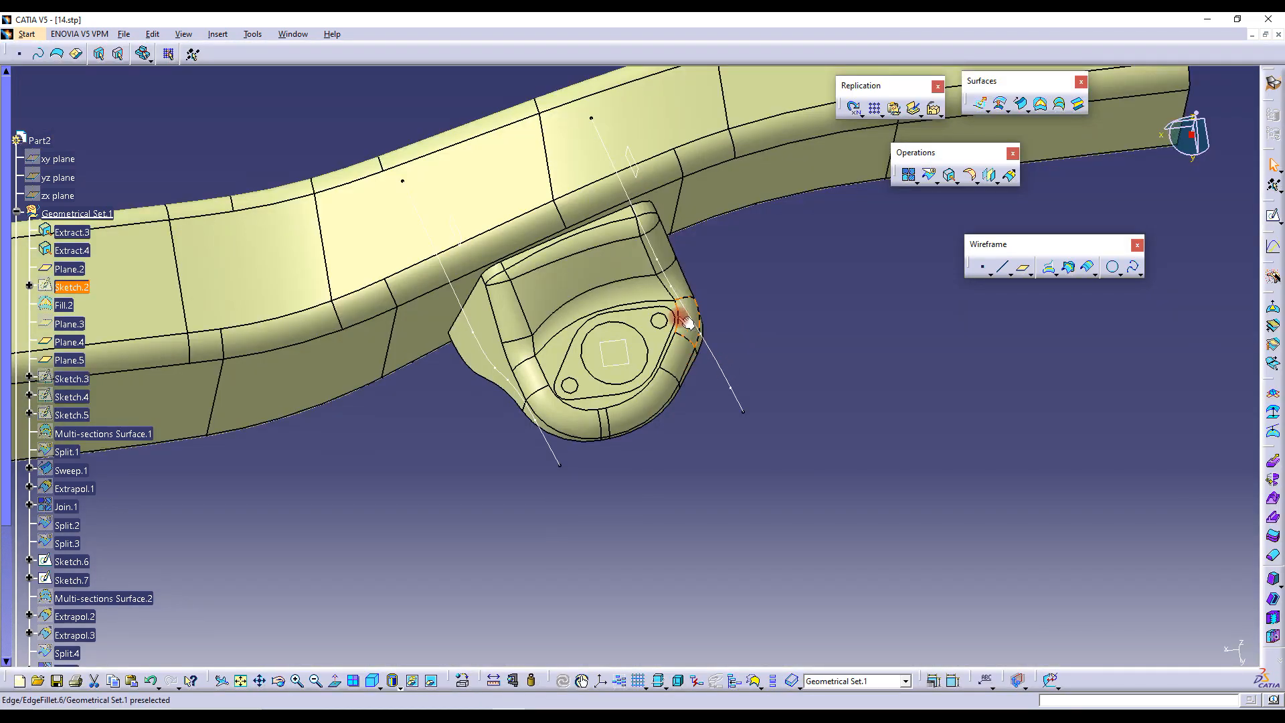
mouse_move(654, 336)
middle_down()
mouse_move(692, 373)
mouse_move(752, 359)
mouse_move(647, 356)
mouse_move(606, 373)
mouse_move(660, 241)
mouse_move(841, 410)
mouse_move(662, 347)
mouse_move(582, 353)
mouse_move(673, 343)
middle_up()
middle_drag(800, 383, 602, 410)
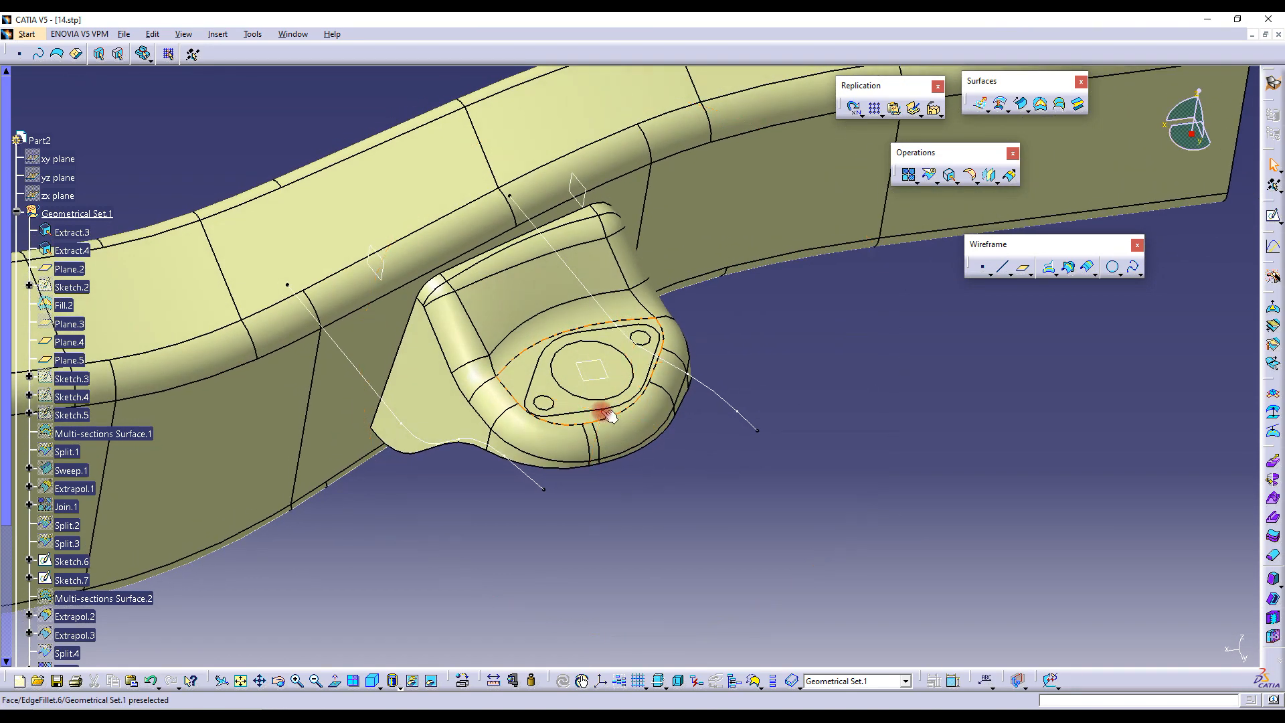
double_click(462, 291)
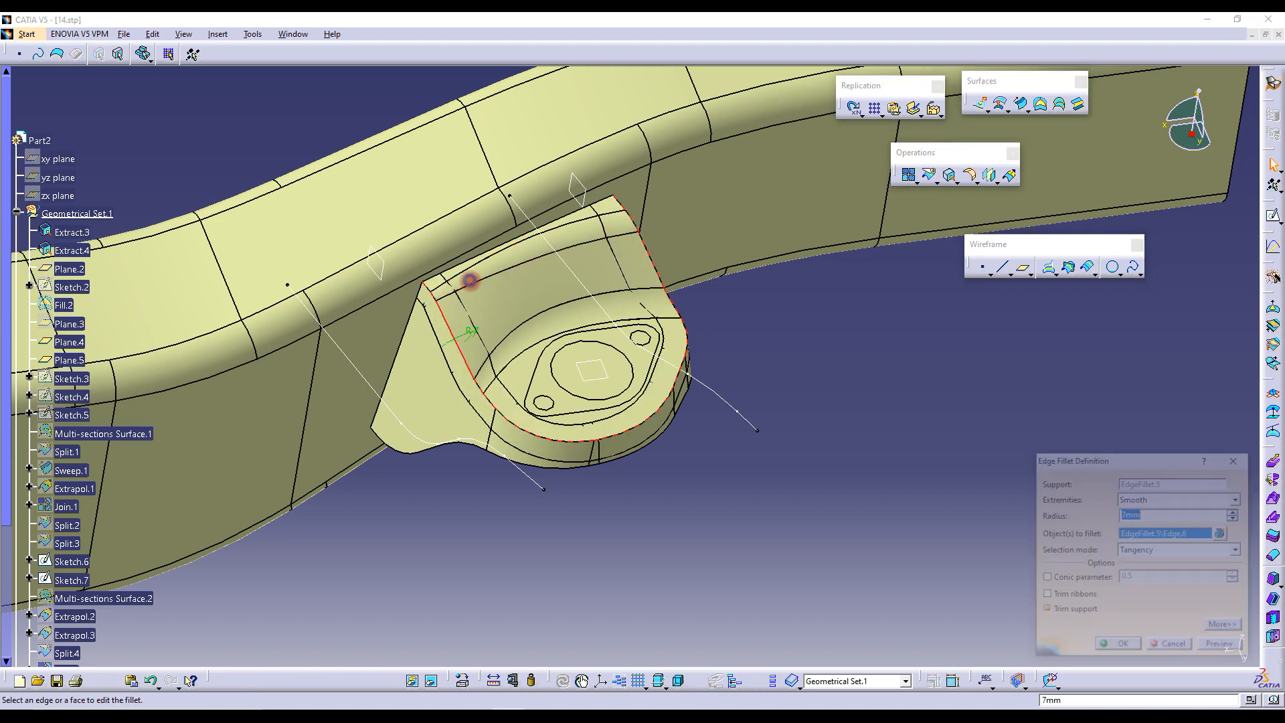
click(1172, 647)
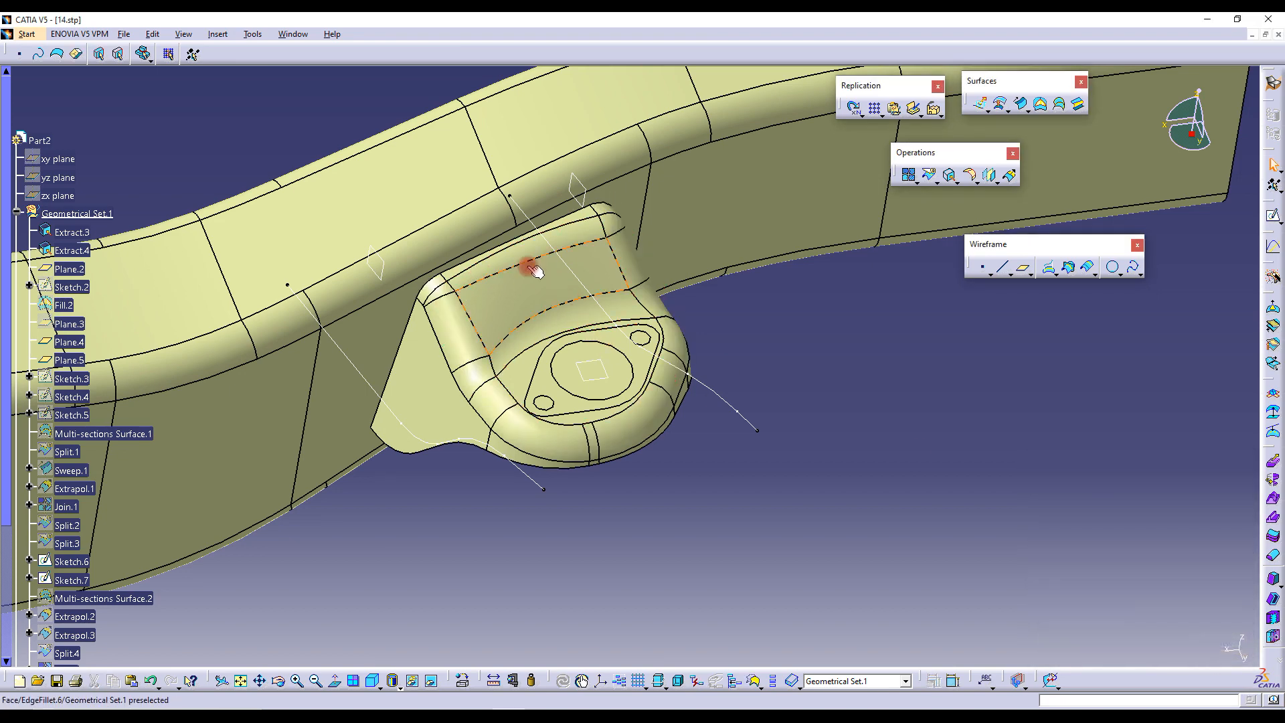
Delete the edge fillet along the bracket's outer rim
scroll(75, 392, down, 4)
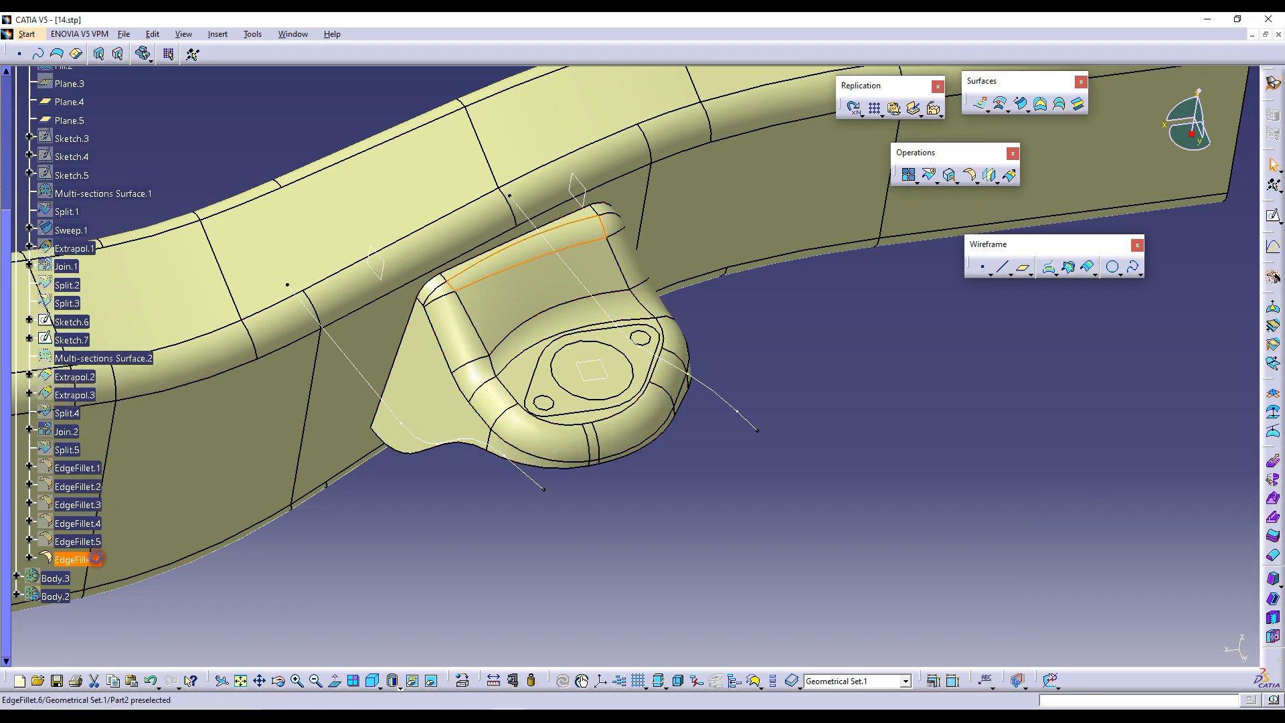
click(104, 561)
key(Delete)
key(Return)
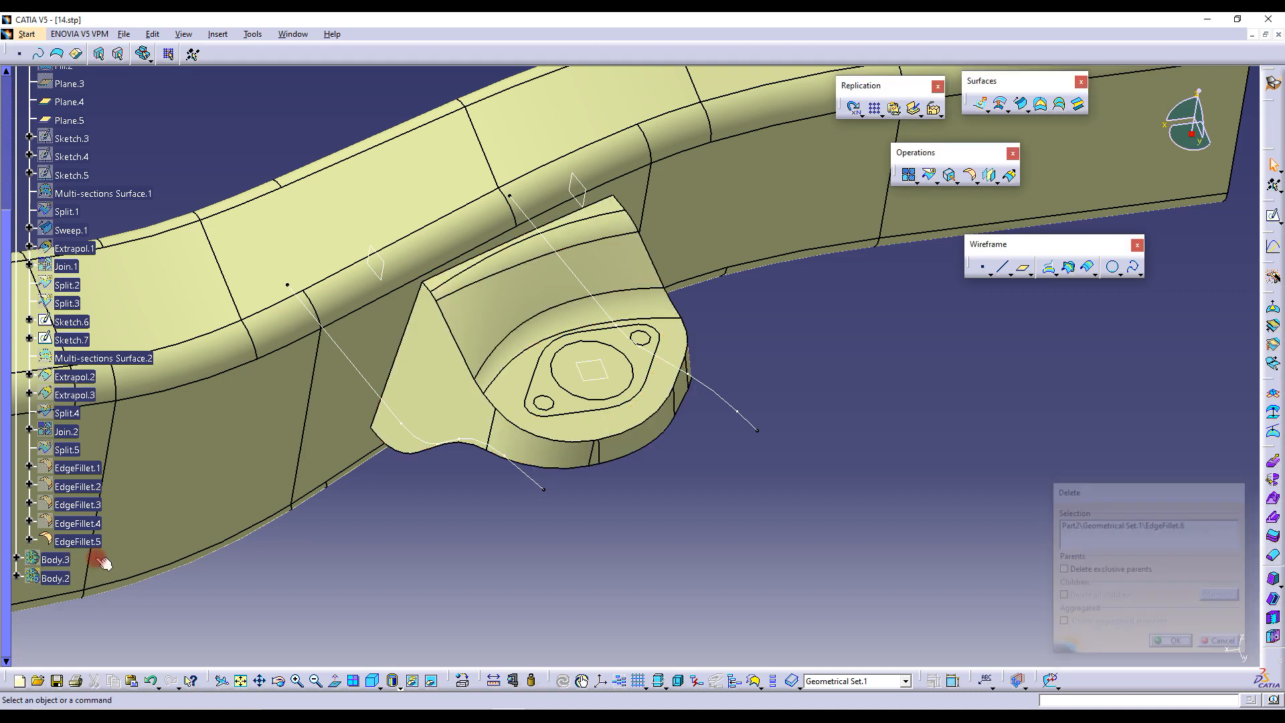
Start a variable radius fillet on the bracket's outer rim edge and set the radius at the near side's upper point to 12 mm
click(972, 179)
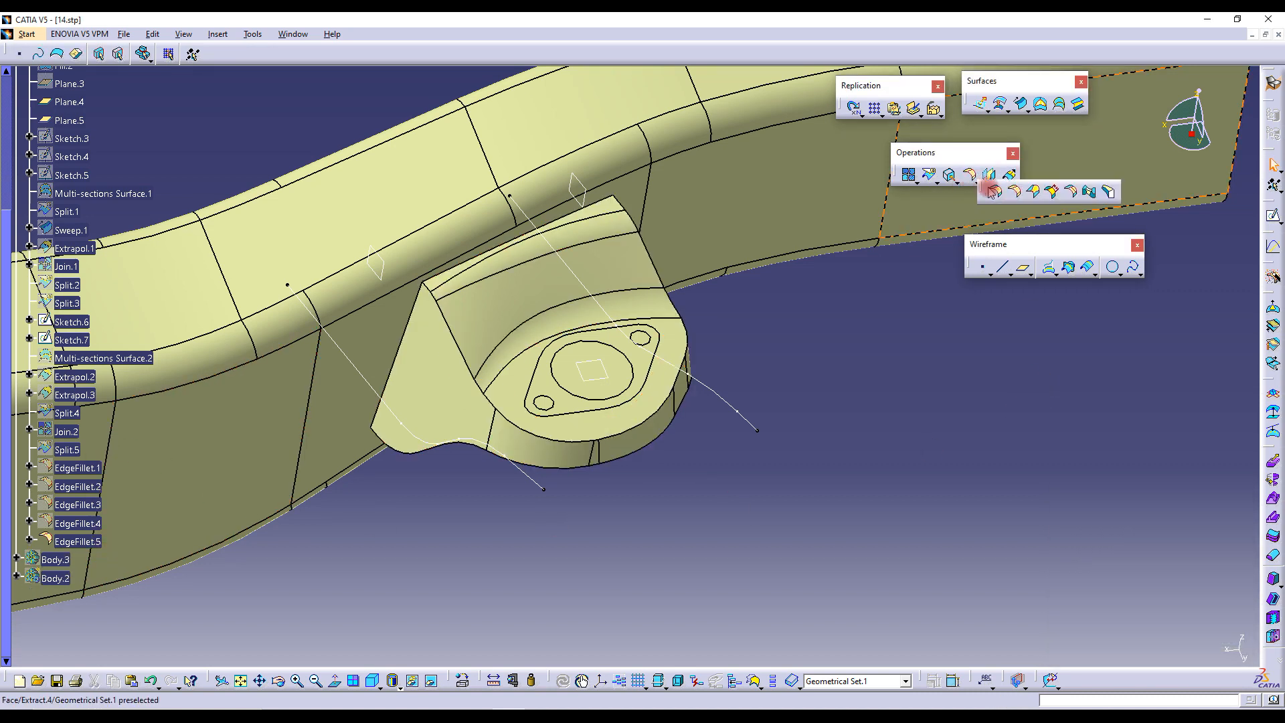
click(1035, 193)
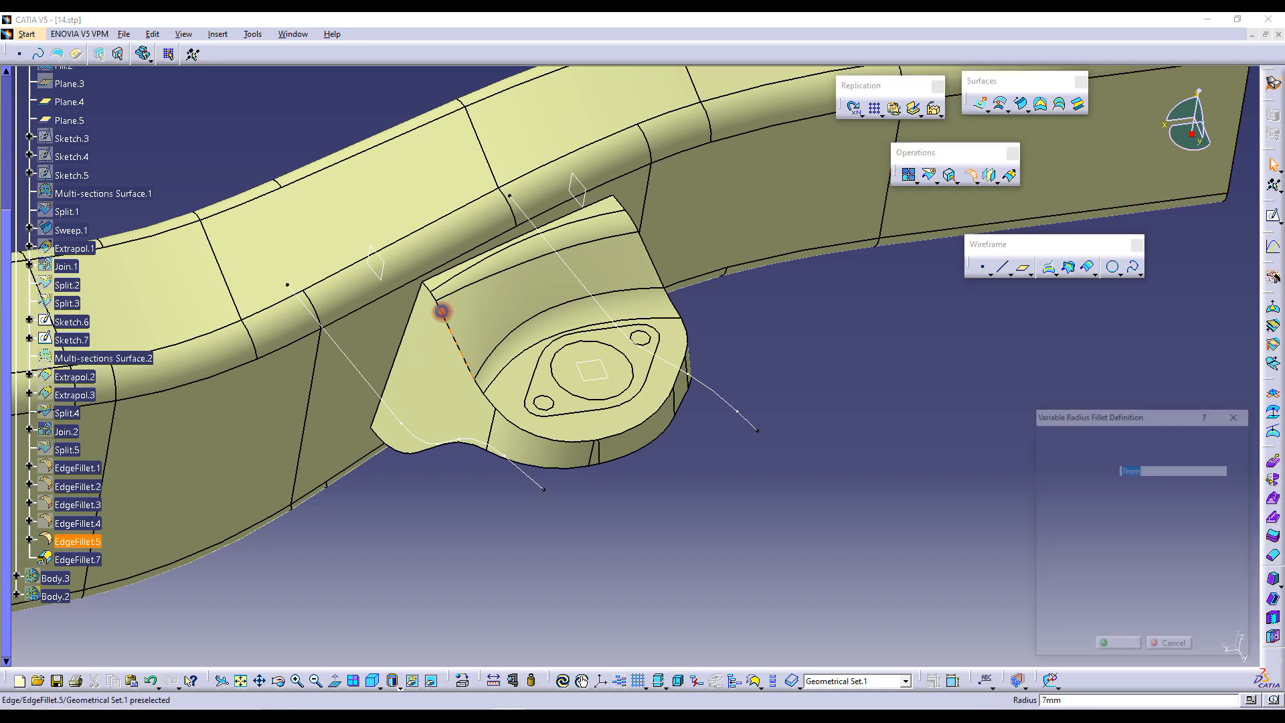
click(447, 316)
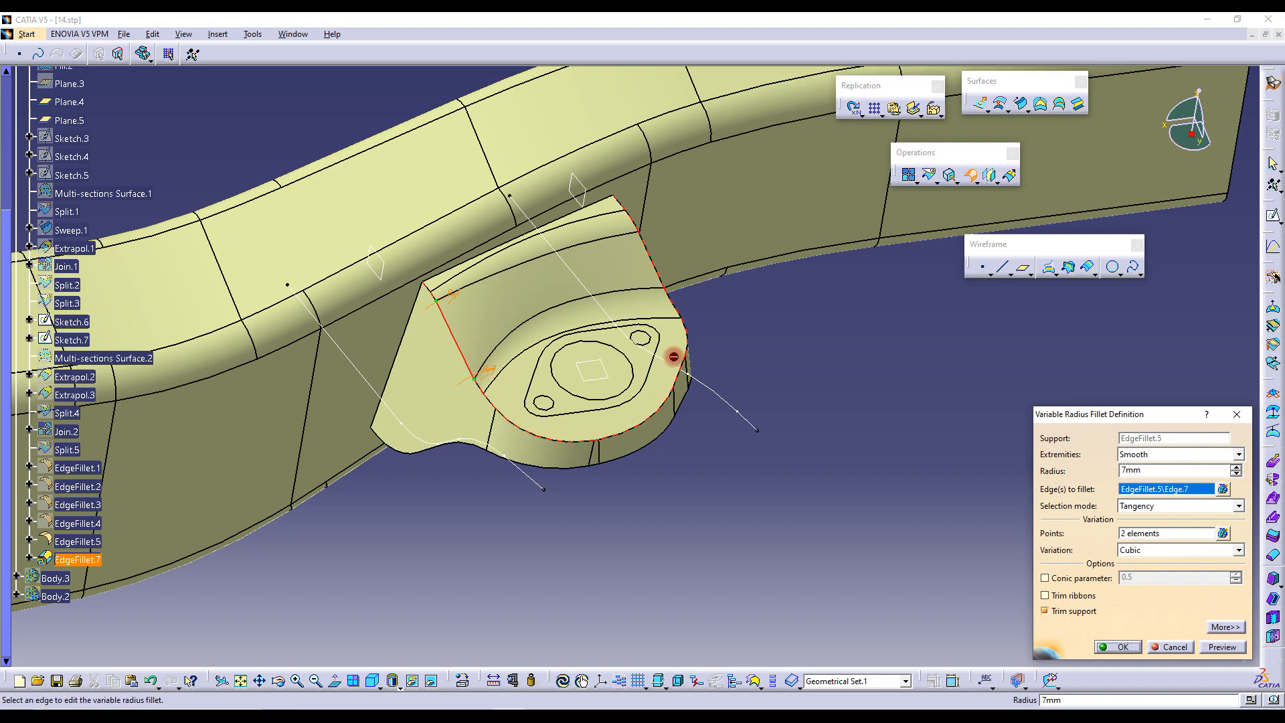
double_click(456, 300)
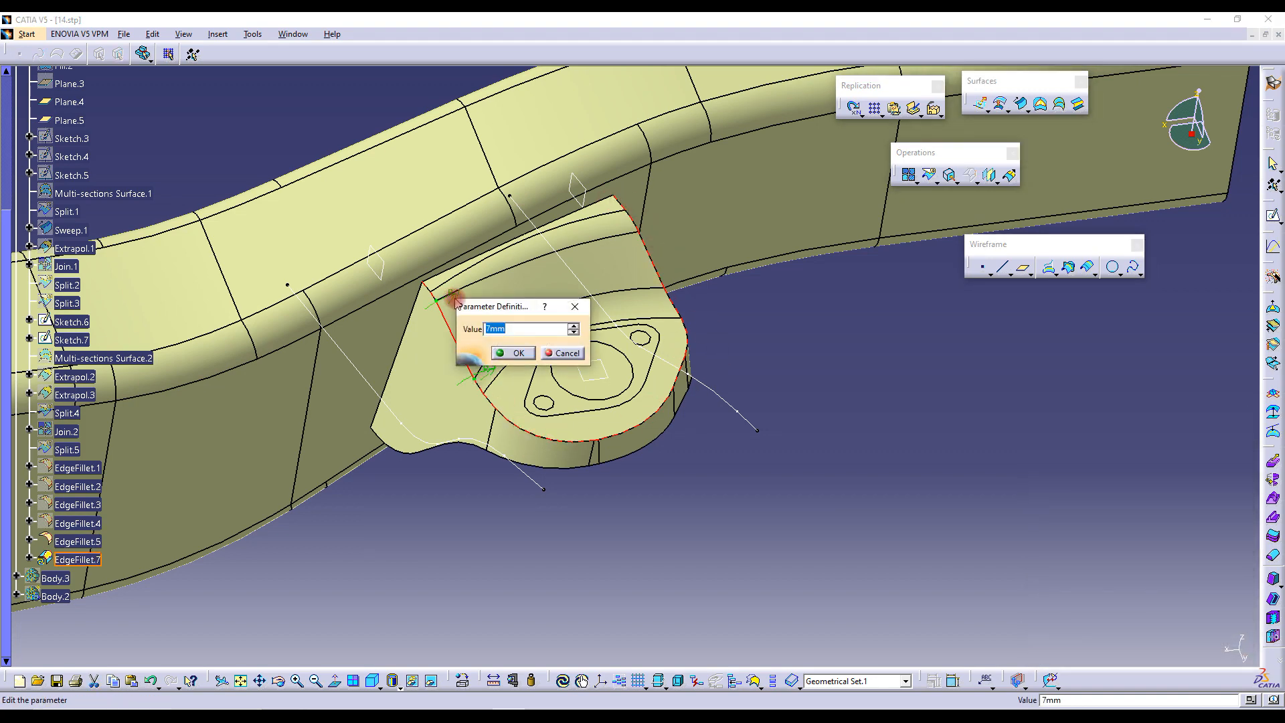
click(519, 354)
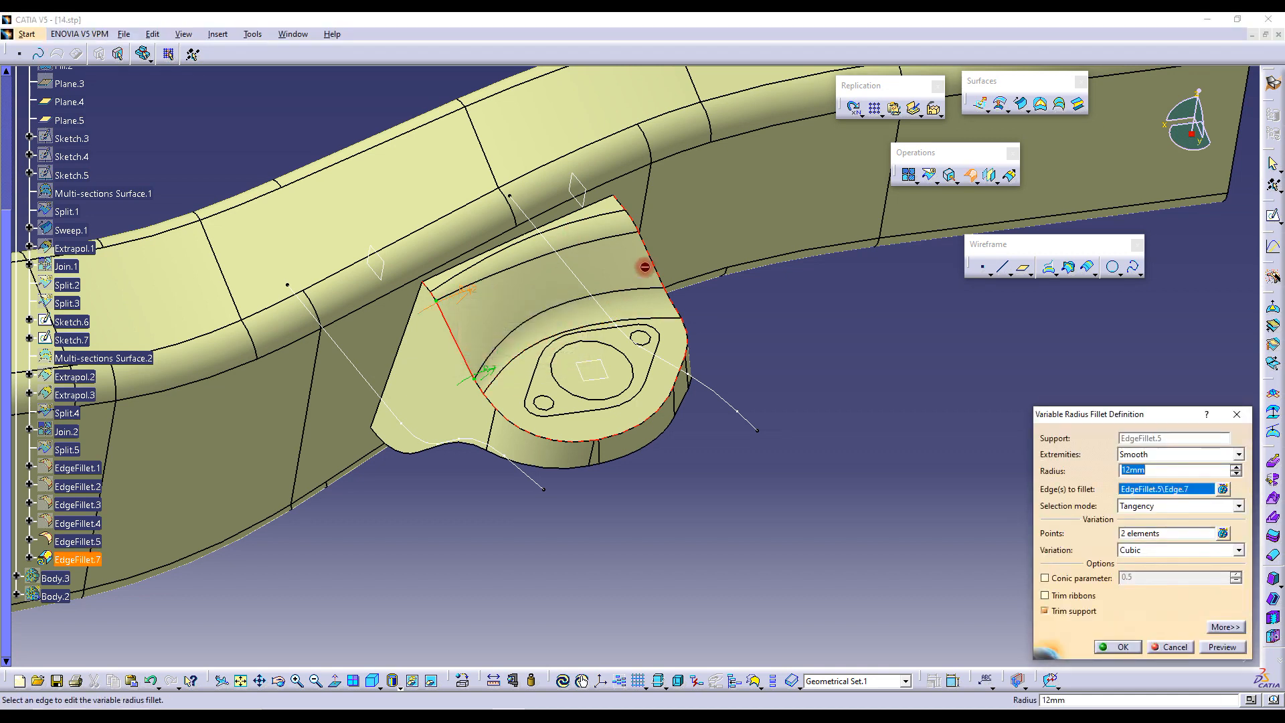
Add radius points at the far side's upper corner and lower end, set the lower one to 7 mm, and create the variable fillet
click(618, 199)
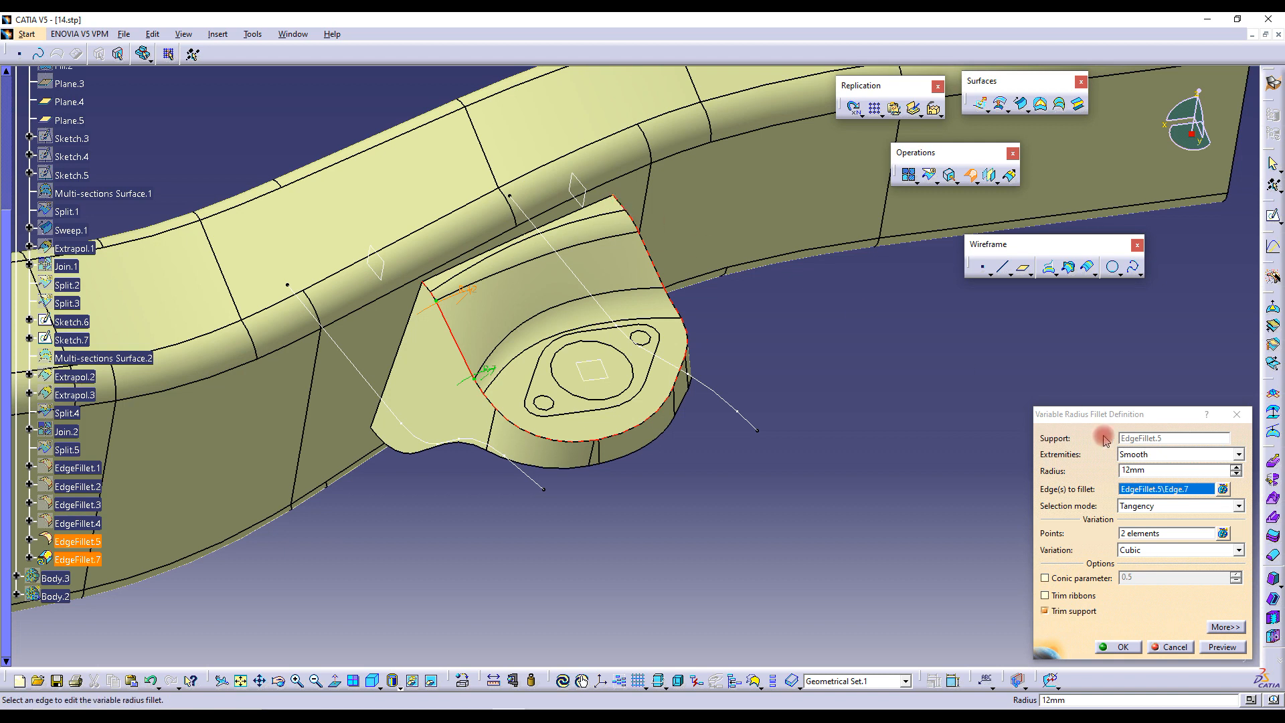
click(1147, 534)
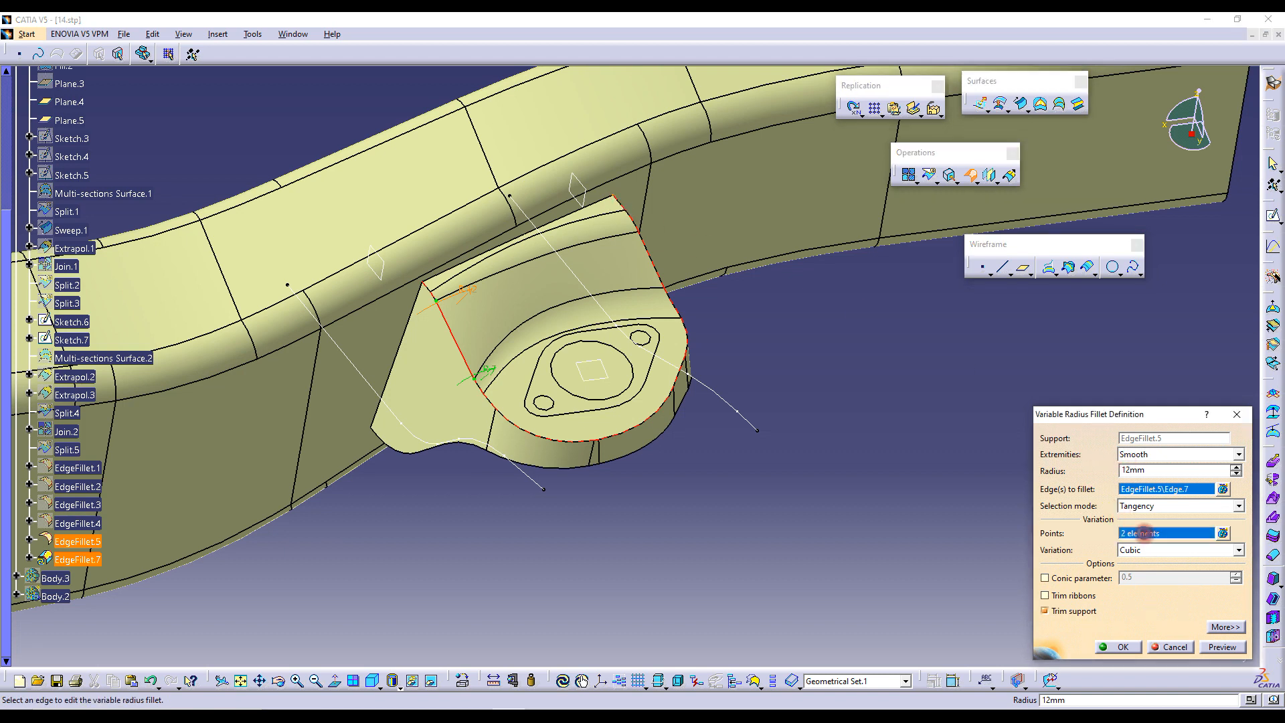
click(613, 196)
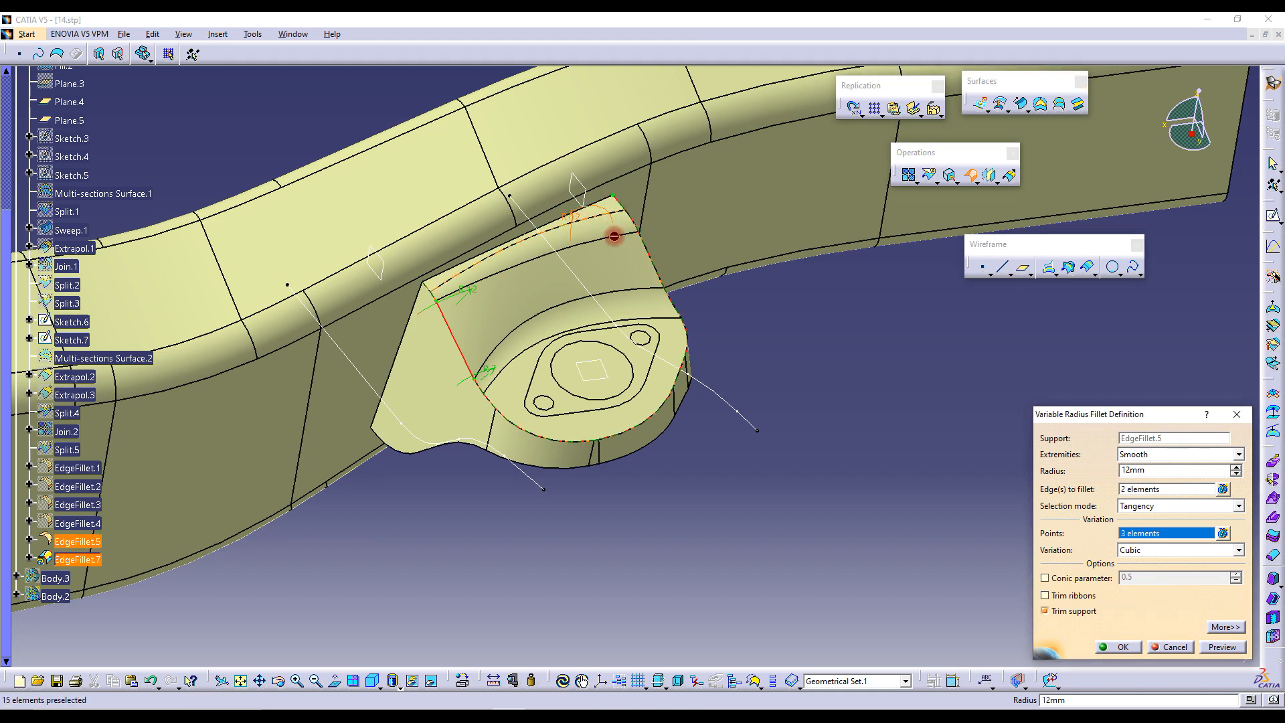
click(670, 290)
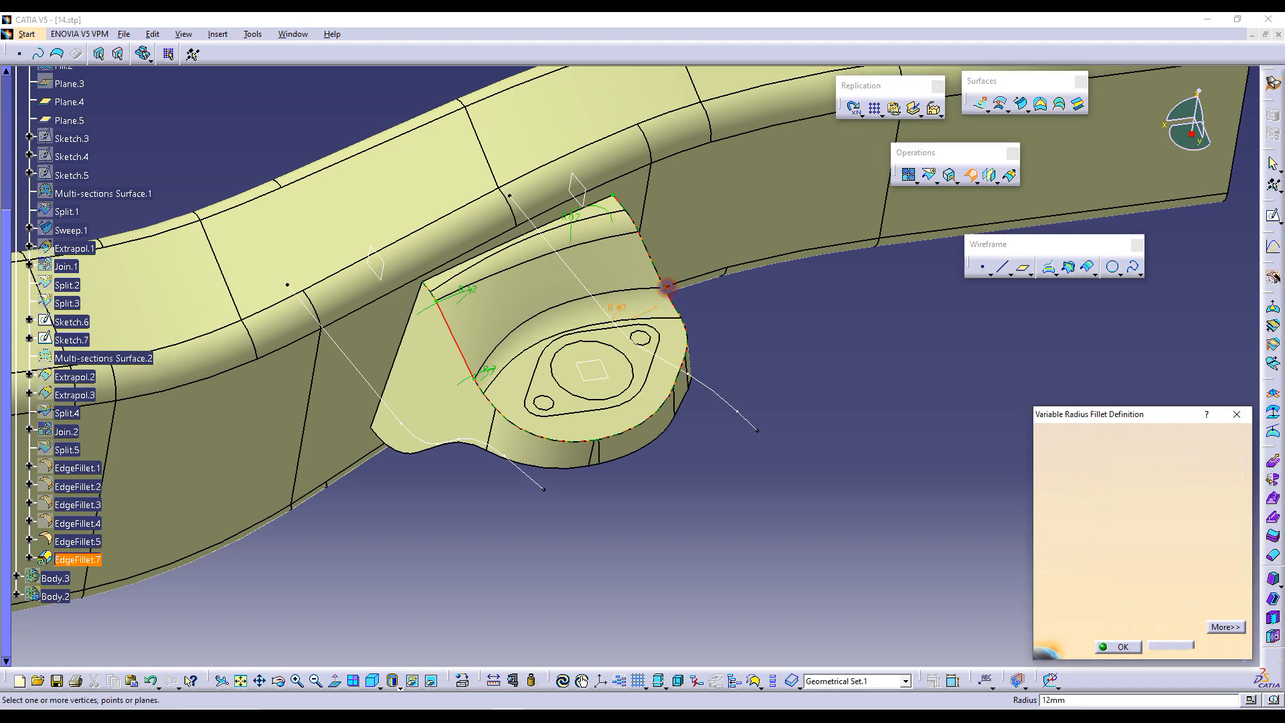
double_click(621, 307)
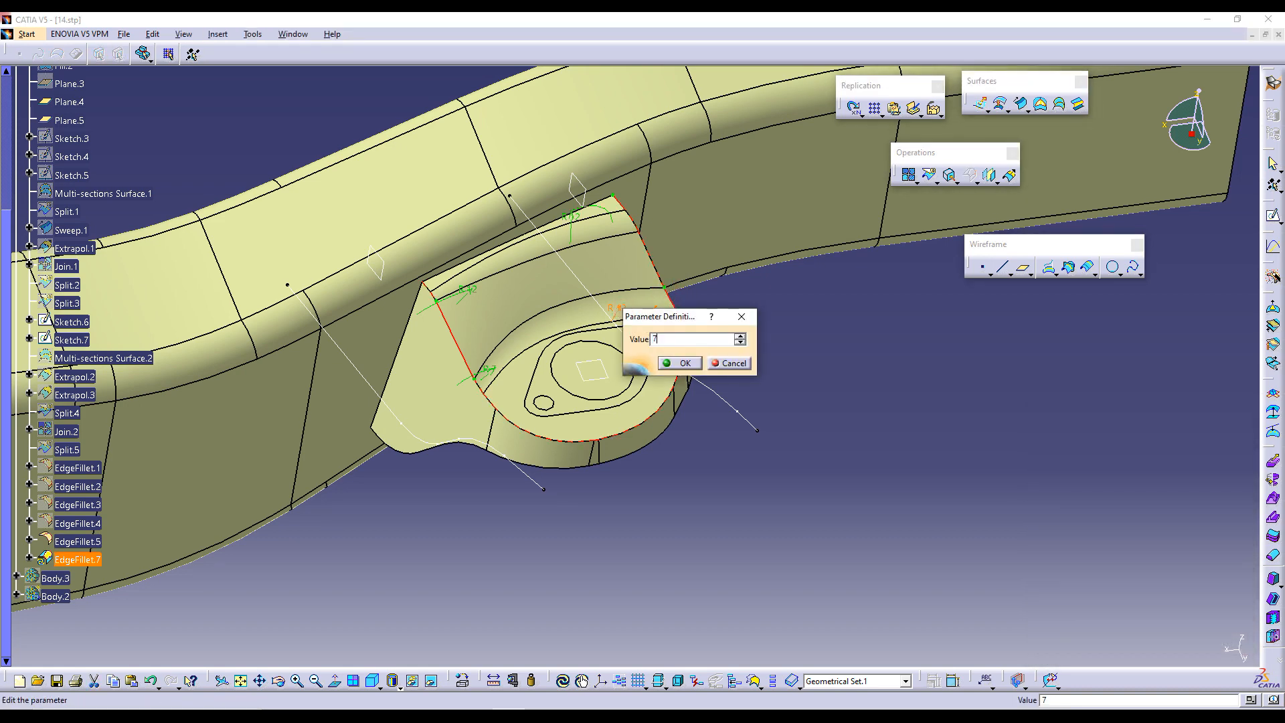
text(7)
key(Return)
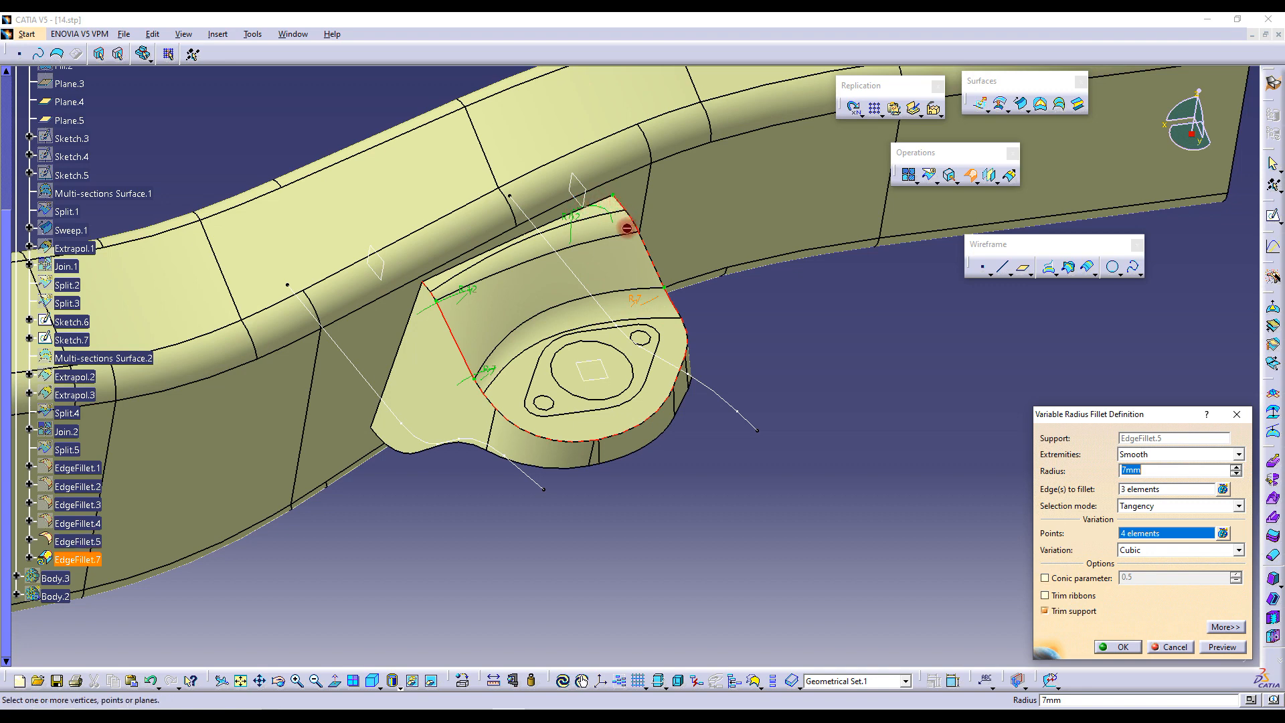
click(1123, 647)
middle_drag(605, 302, 435, 287)
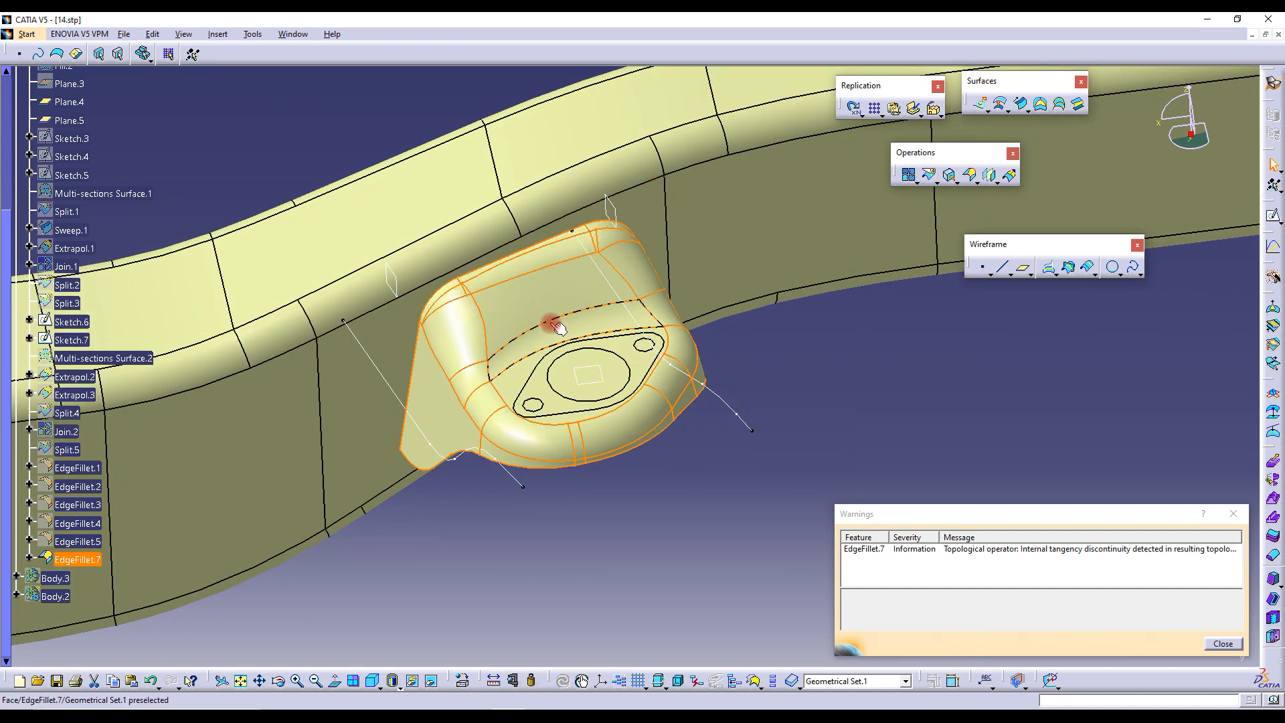
middle_drag(568, 251, 710, 348)
middle_drag(591, 294, 612, 313)
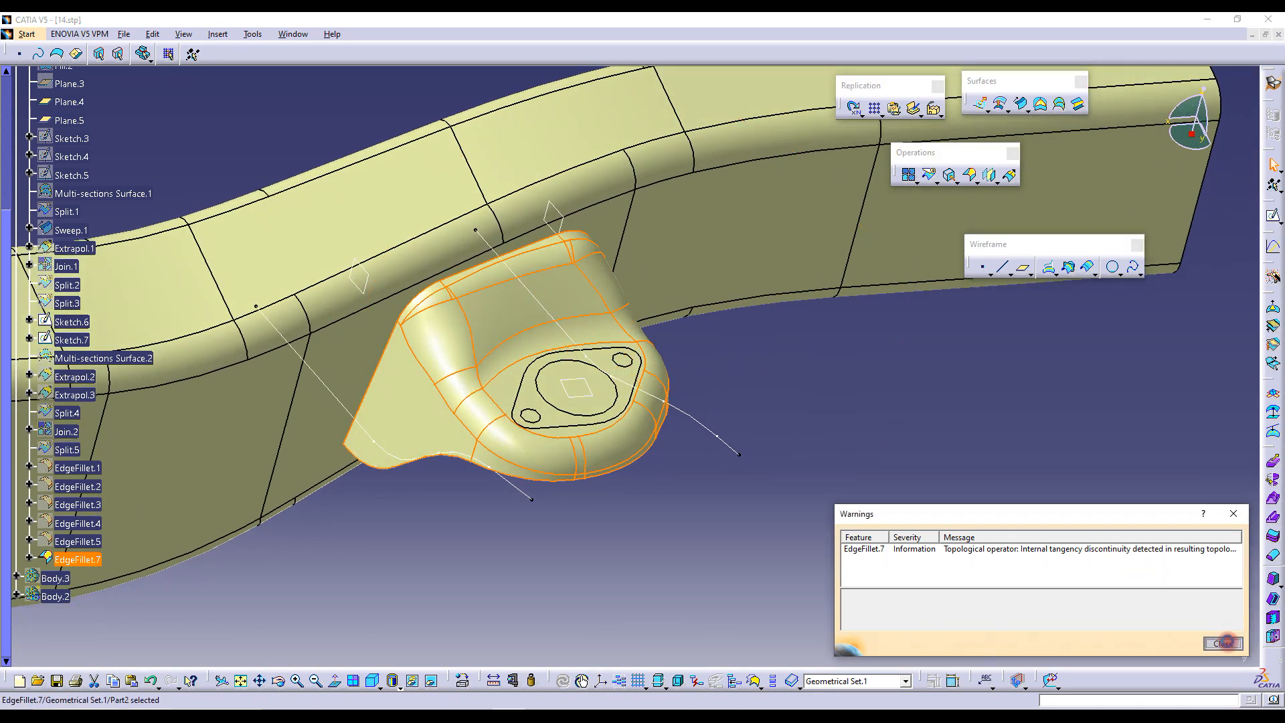
click(1223, 644)
Insert a new body into the part
middle_drag(855, 476, 501, 319)
middle_drag(629, 345, 468, 381)
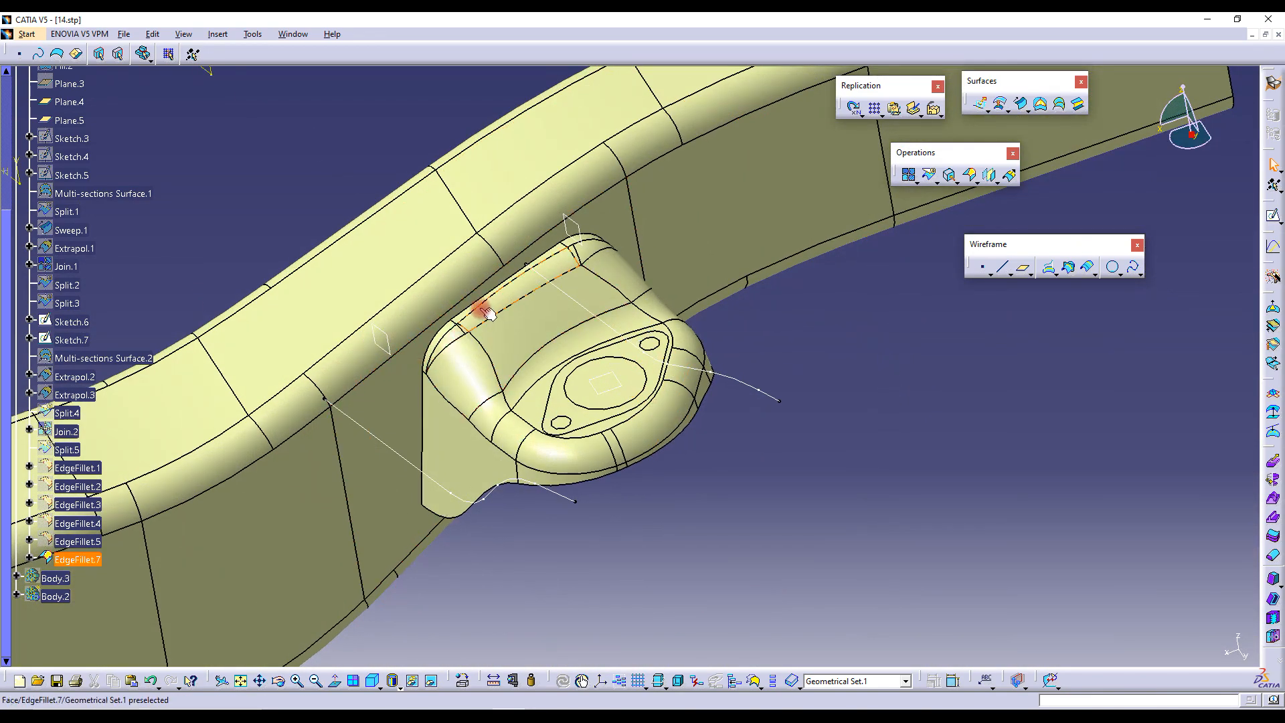
middle_drag(623, 321, 641, 241)
middle_drag(562, 330, 537, 353)
scroll(73, 345, up, 7)
click(39, 260)
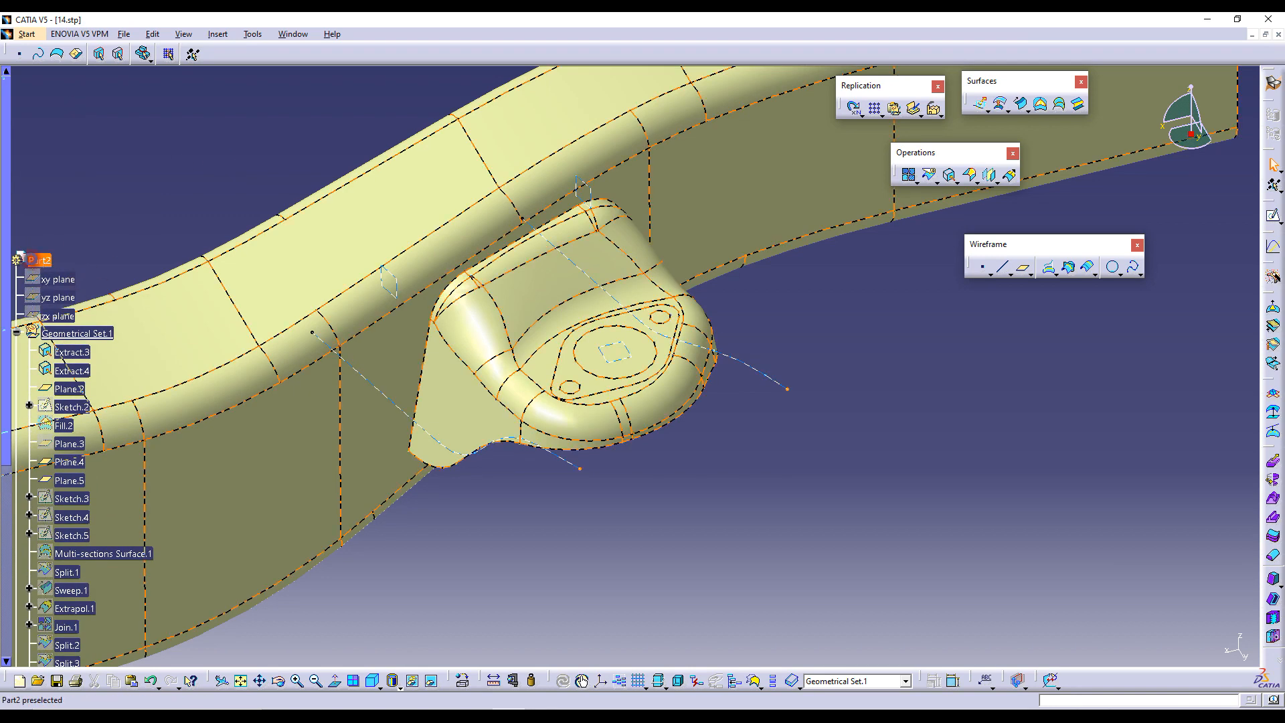
click(218, 34)
click(244, 55)
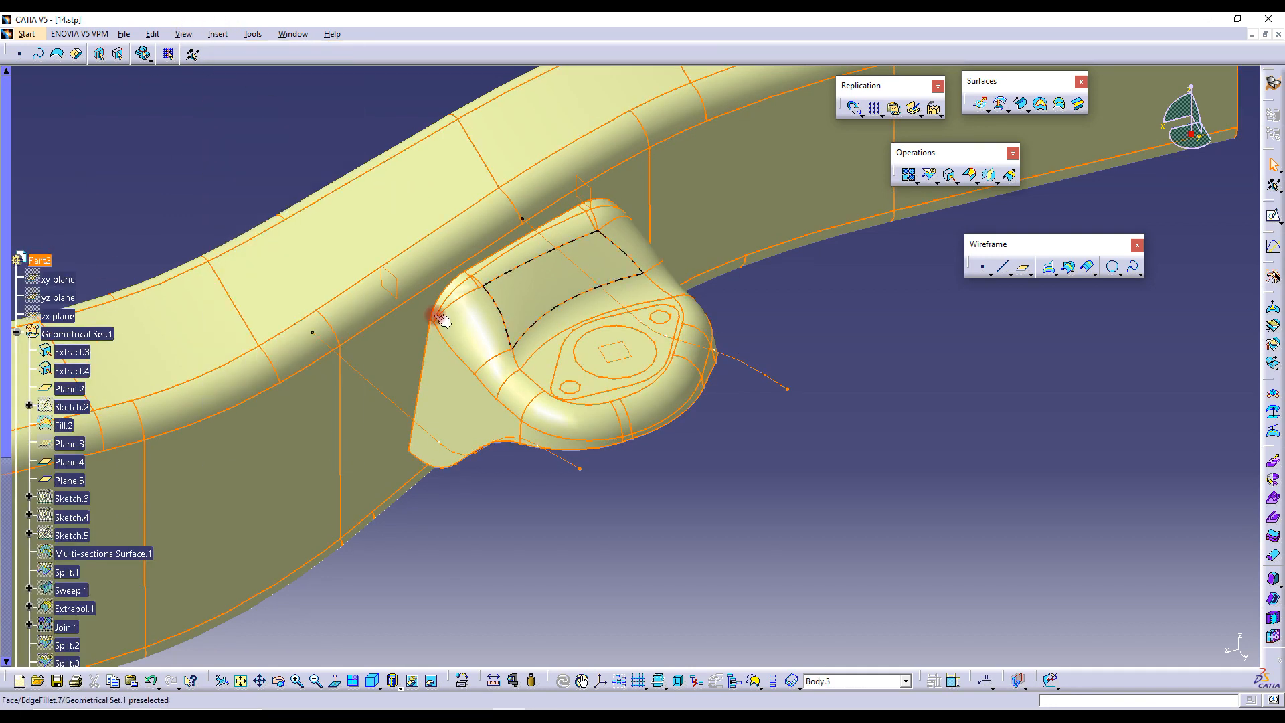
Define the newly inserted body as the work object
scroll(48, 350, down, 10)
click(55, 338)
right_click(60, 338)
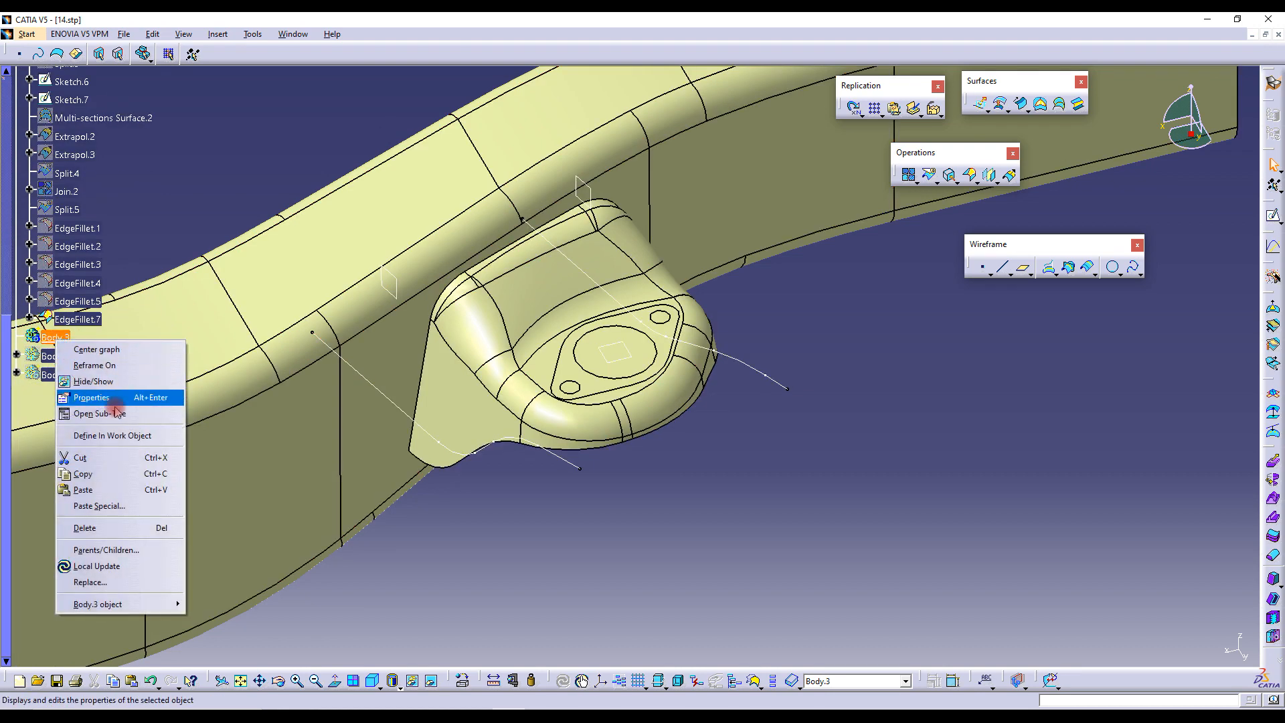
click(93, 434)
click(272, 168)
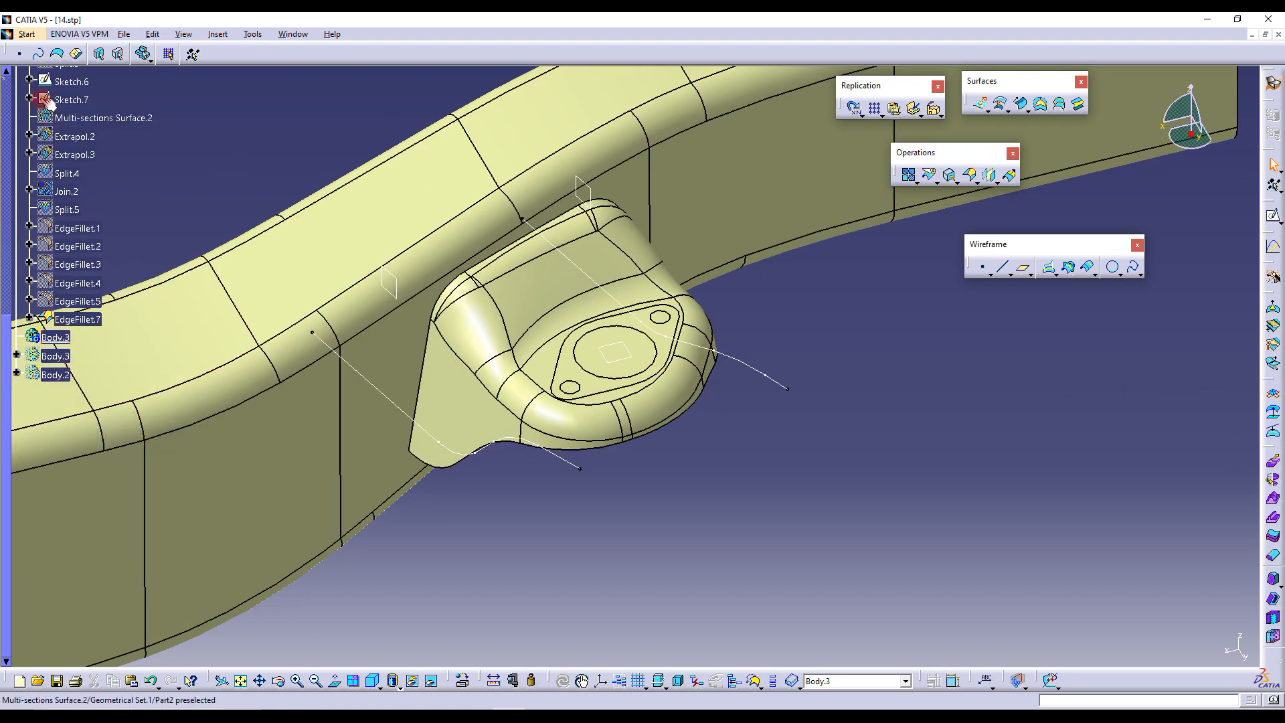
Switch to the Part Design workbench and thicken the filleted bracket surface with a first offset of 2.6 mm
click(27, 34)
mouse_move(65, 67)
click(226, 67)
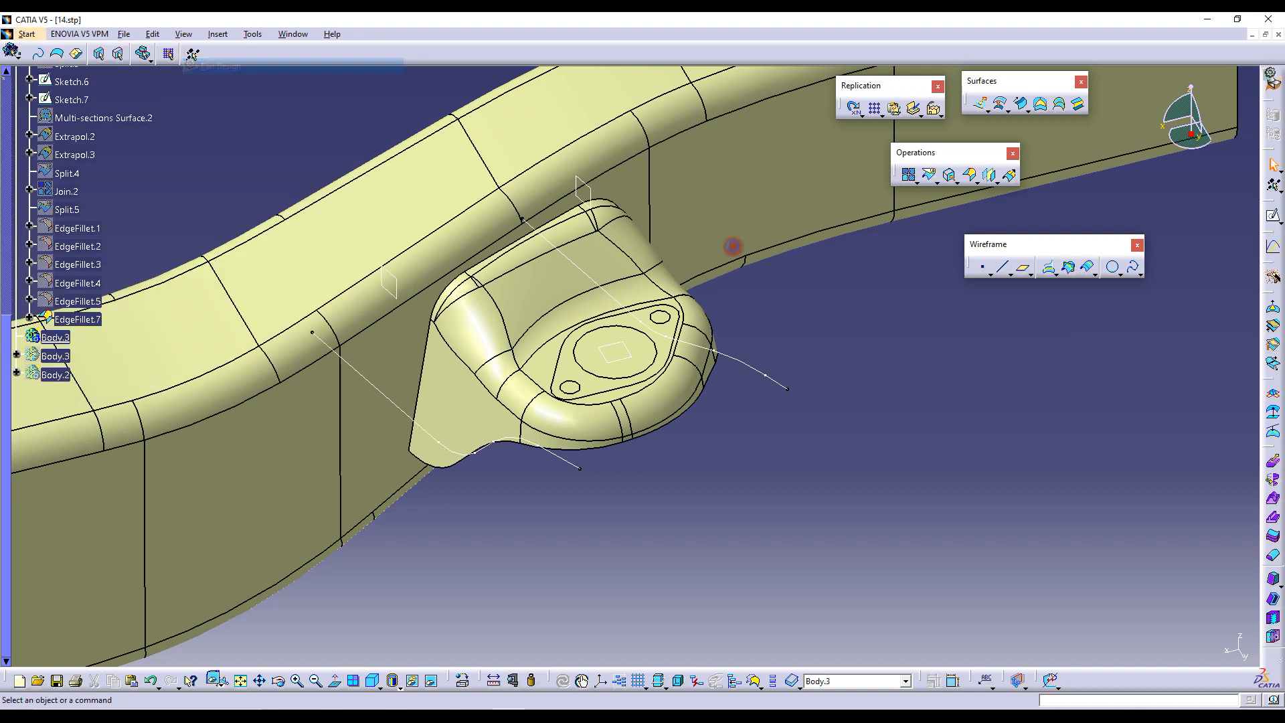
click(1272, 578)
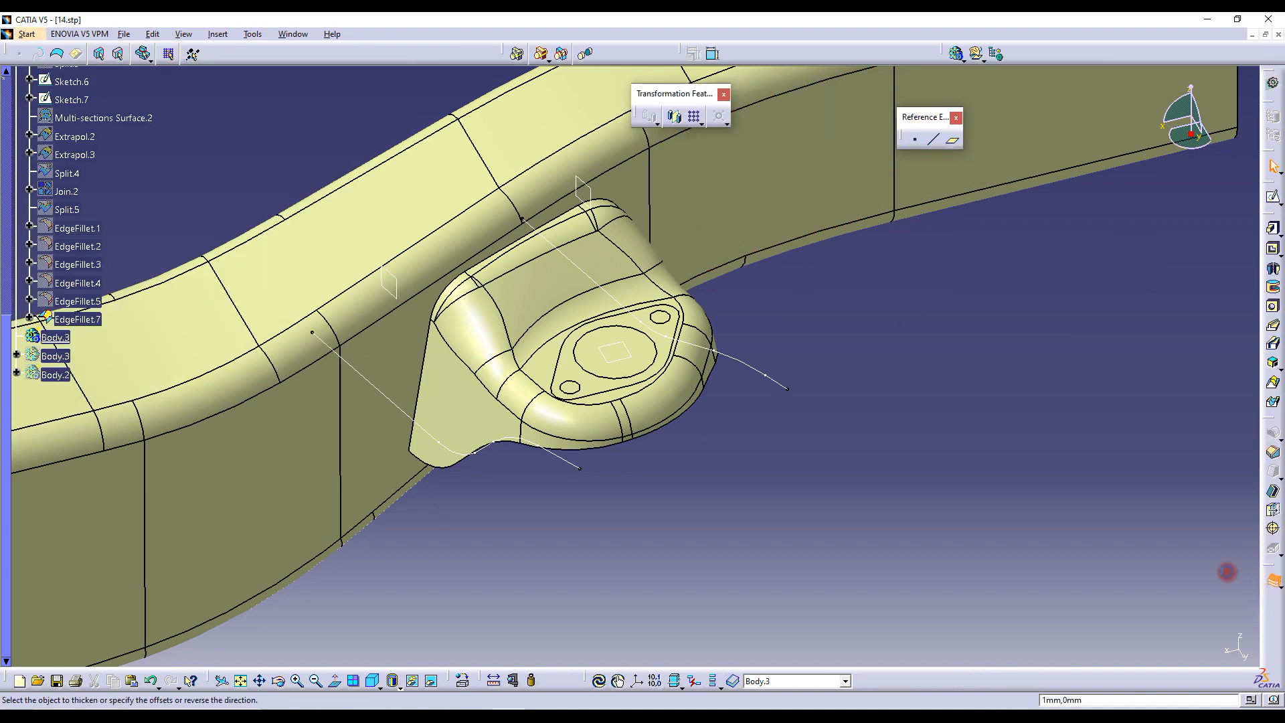
click(545, 411)
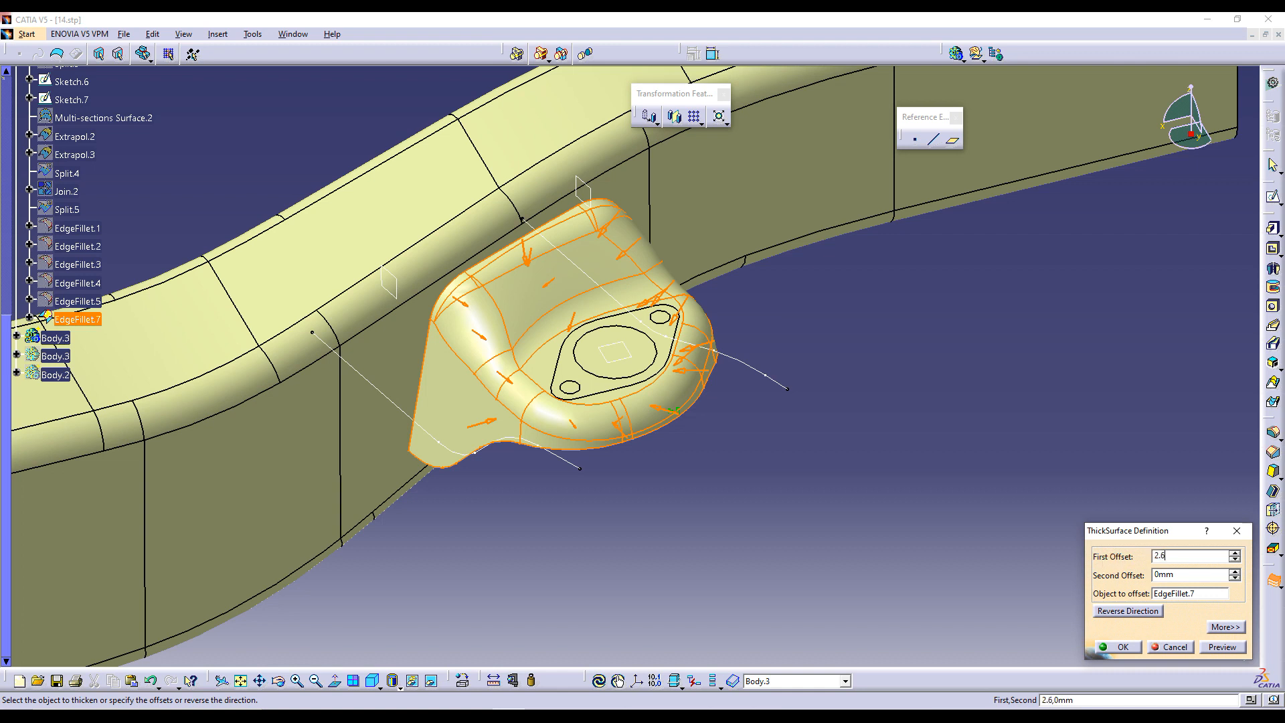
key(Return)
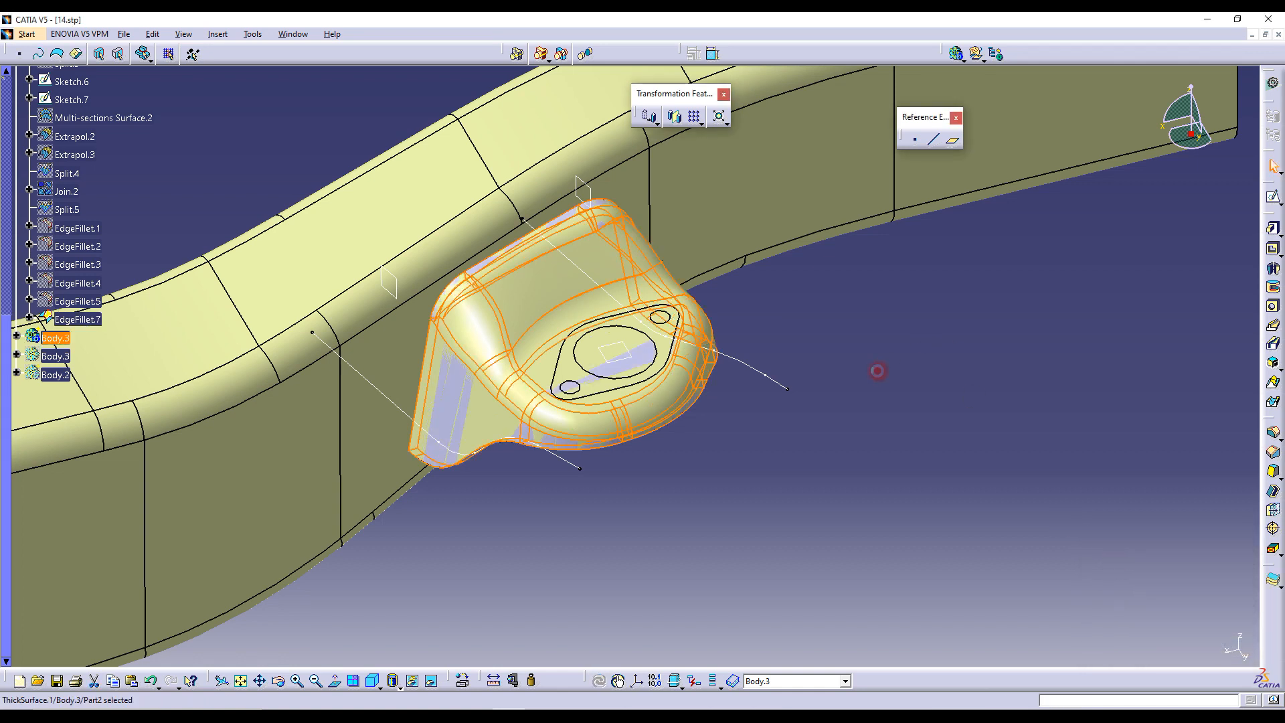
Hide the EdgeFillet.7 surface that covers the thickened bracket
click(879, 375)
right_click(101, 313)
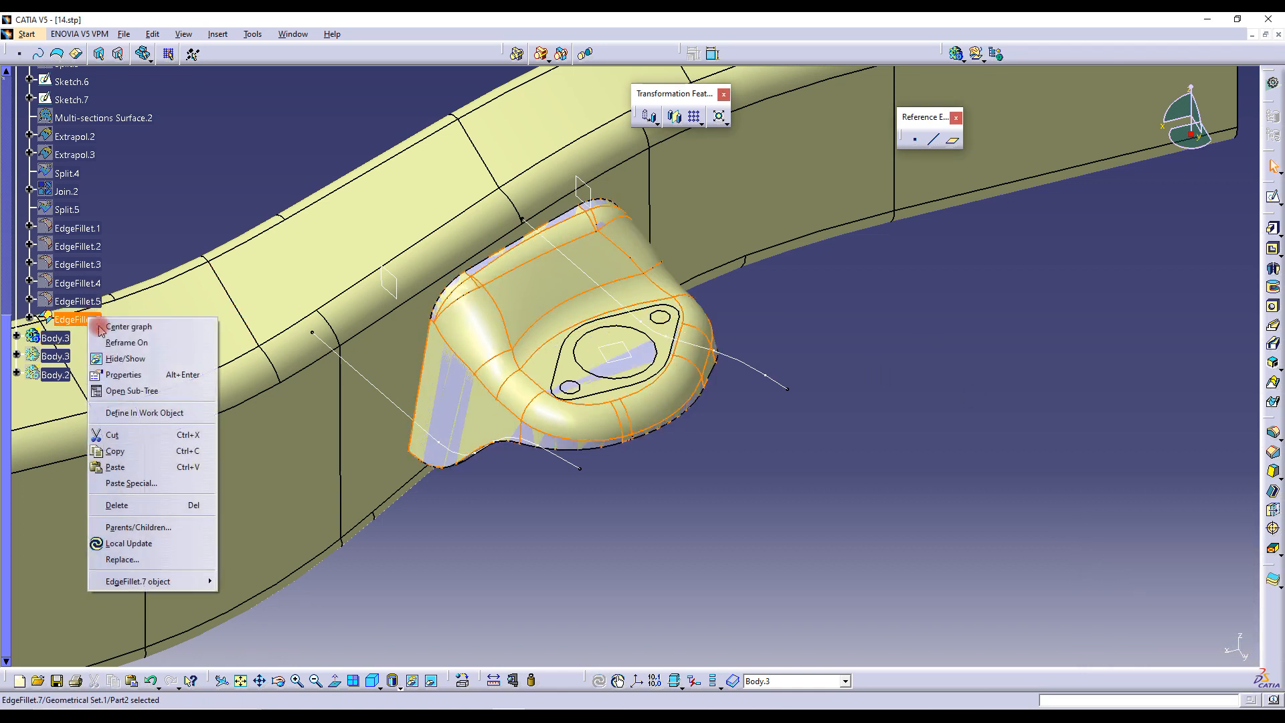
click(124, 356)
Hide the extracted rail surfaces Extract.3 and Extract.4 and collapse the part tree
mouse_move(590, 375)
middle_down()
mouse_move(511, 324)
mouse_move(522, 460)
mouse_move(574, 401)
mouse_move(637, 367)
mouse_move(568, 411)
middle_up()
scroll(70, 286, up, 9)
scroll(70, 286, up, 5)
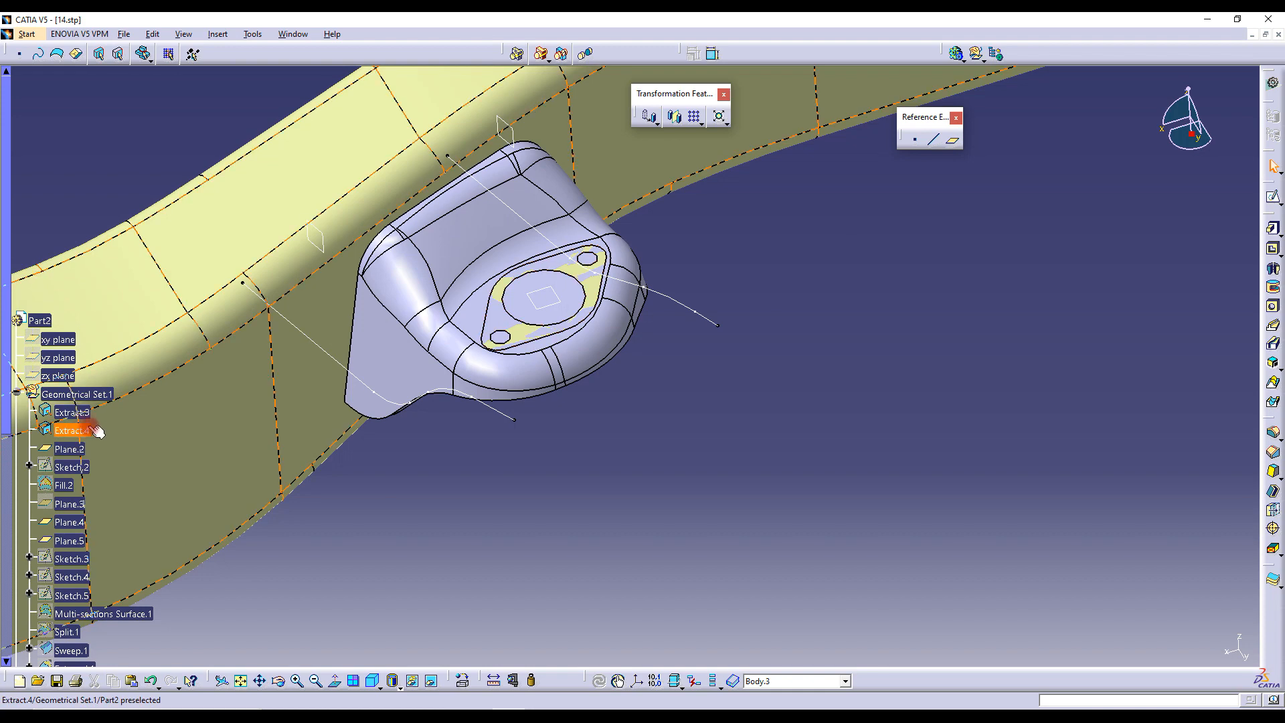
right_click(77, 395)
click(110, 465)
right_click(71, 415)
click(99, 459)
scroll(22, 353, down, 1)
click(17, 332)
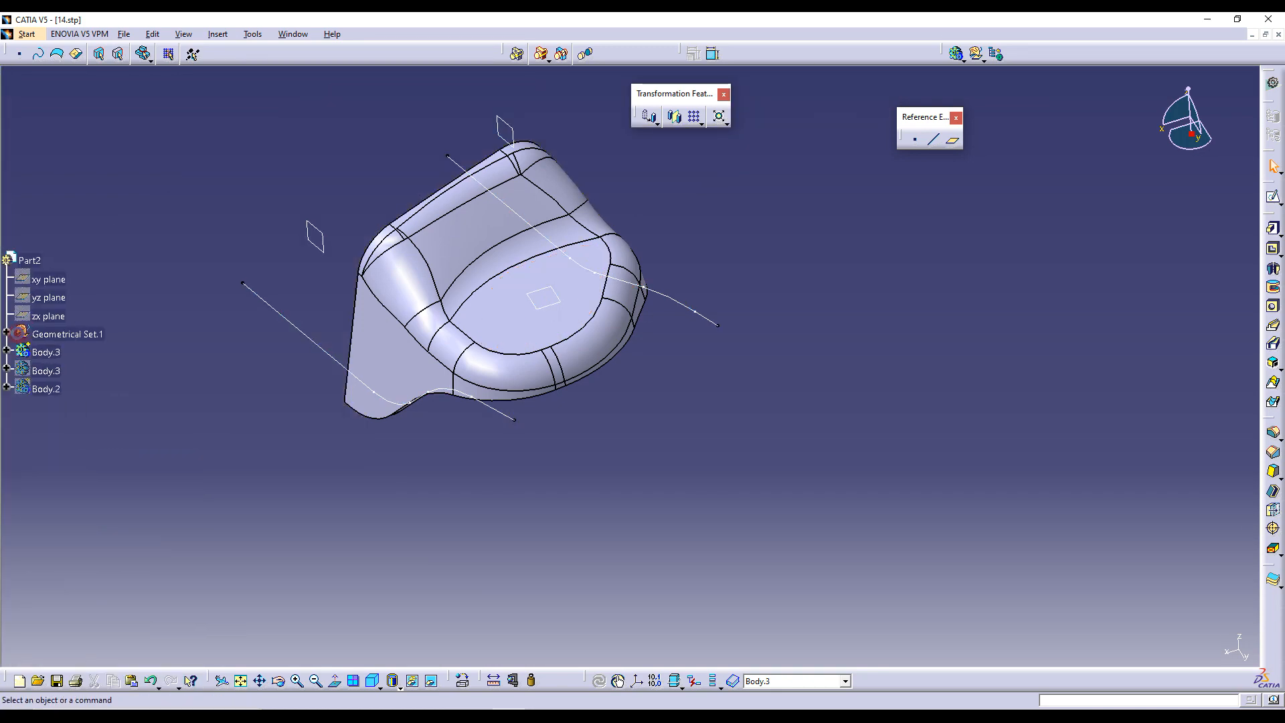
Show the rail body and the flanged pin body, and hide Geometrical Set.1
right_click(45, 370)
click(85, 411)
right_click(46, 352)
click(85, 425)
middle_drag(651, 343, 569, 328)
right_click(45, 389)
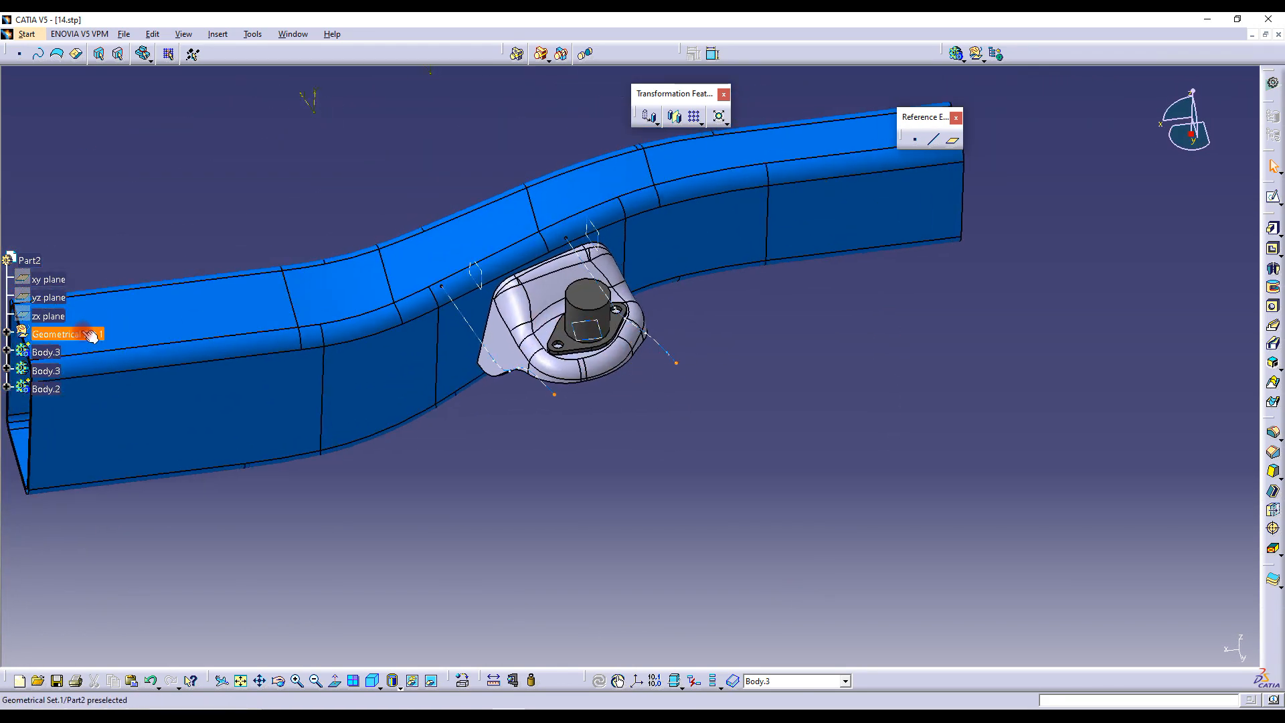
click(209, 371)
middle_drag(636, 356, 570, 513)
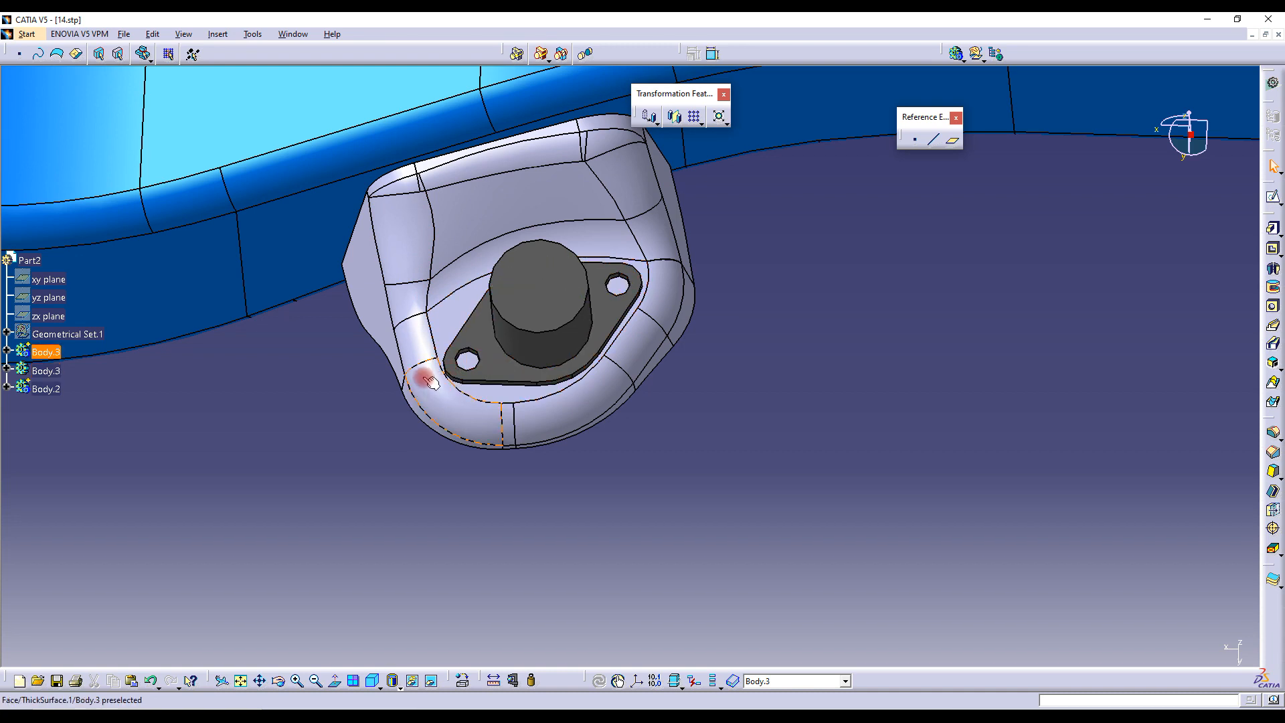
middle_drag(537, 368, 599, 428)
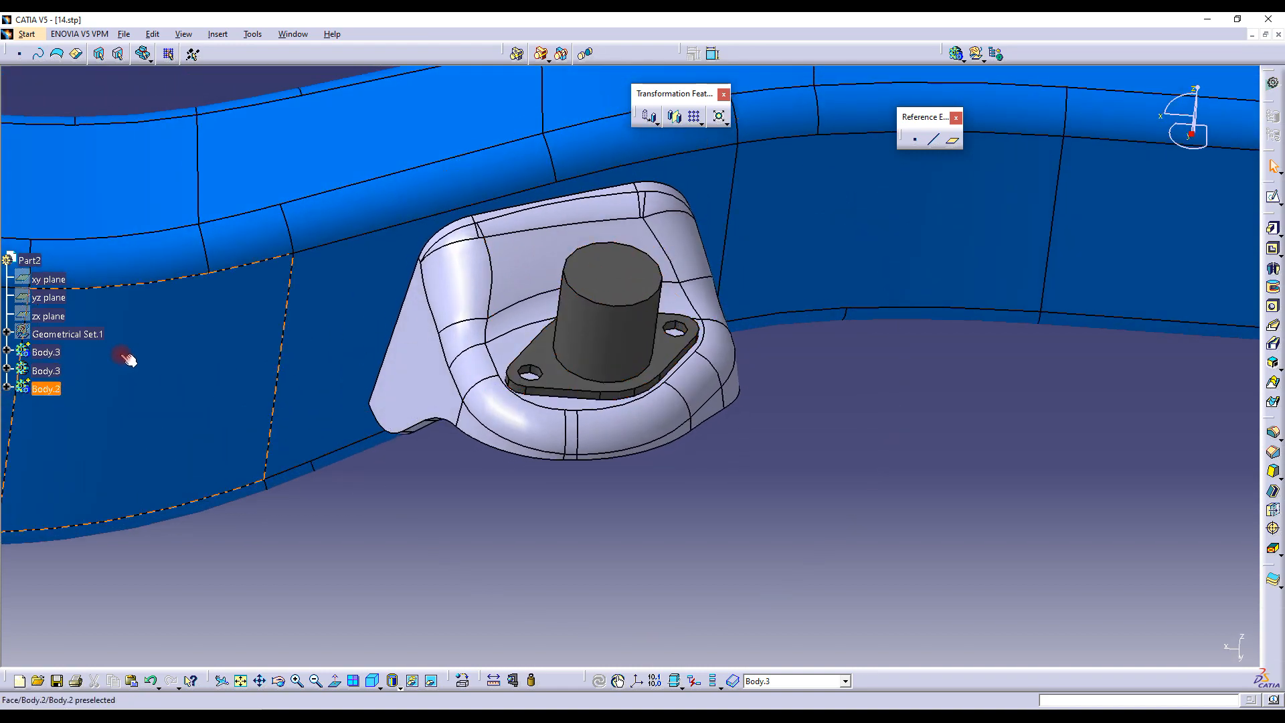
middle_drag(392, 342, 765, 299)
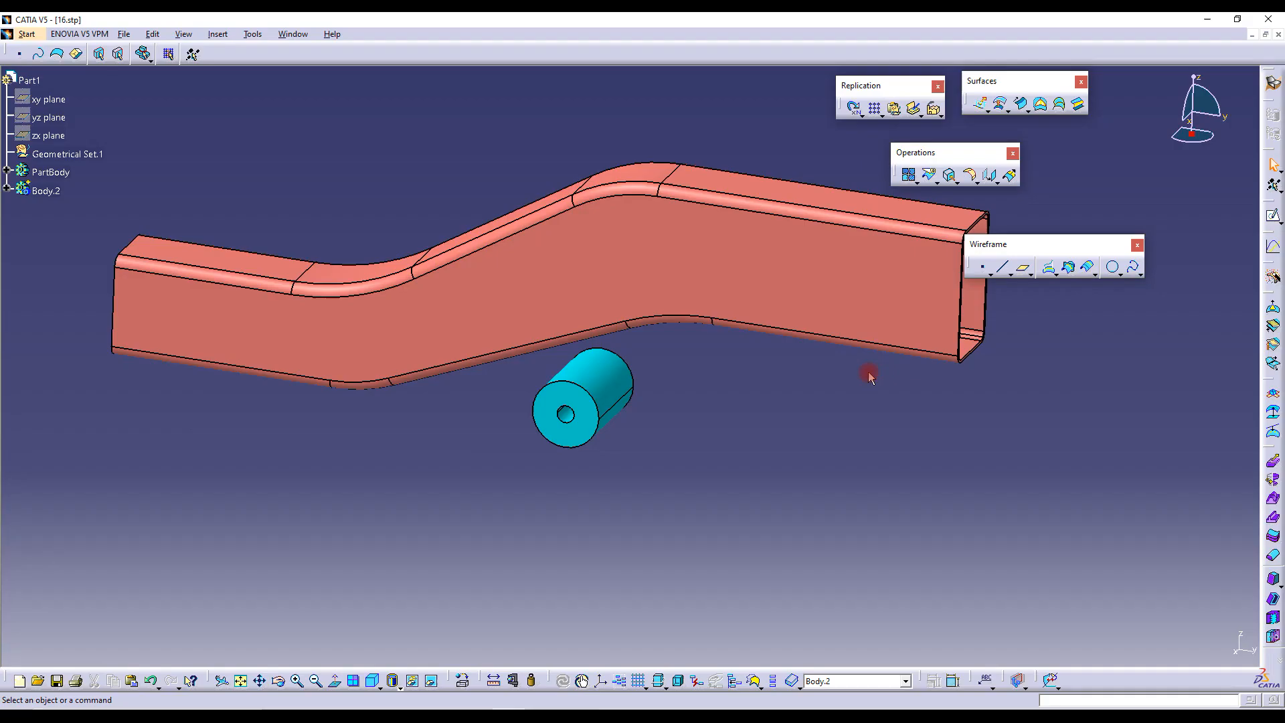
middle_drag(867, 373, 682, 402)
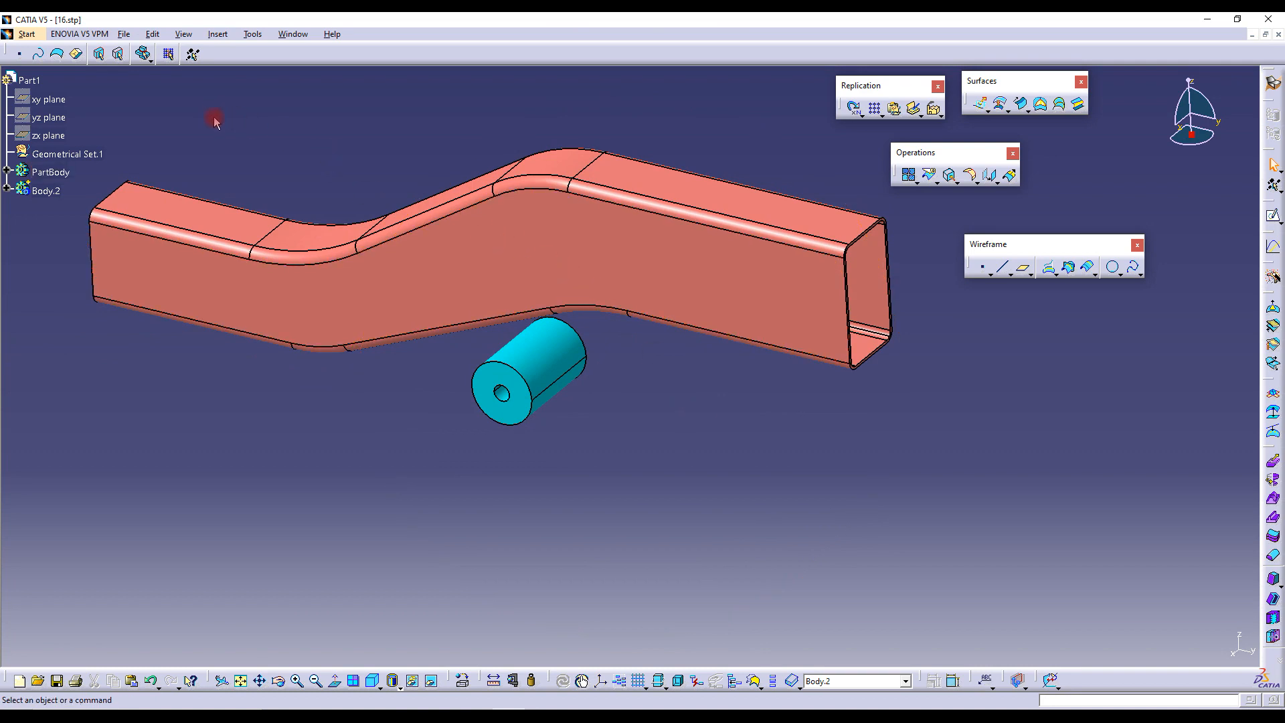
middle_drag(588, 344, 594, 287)
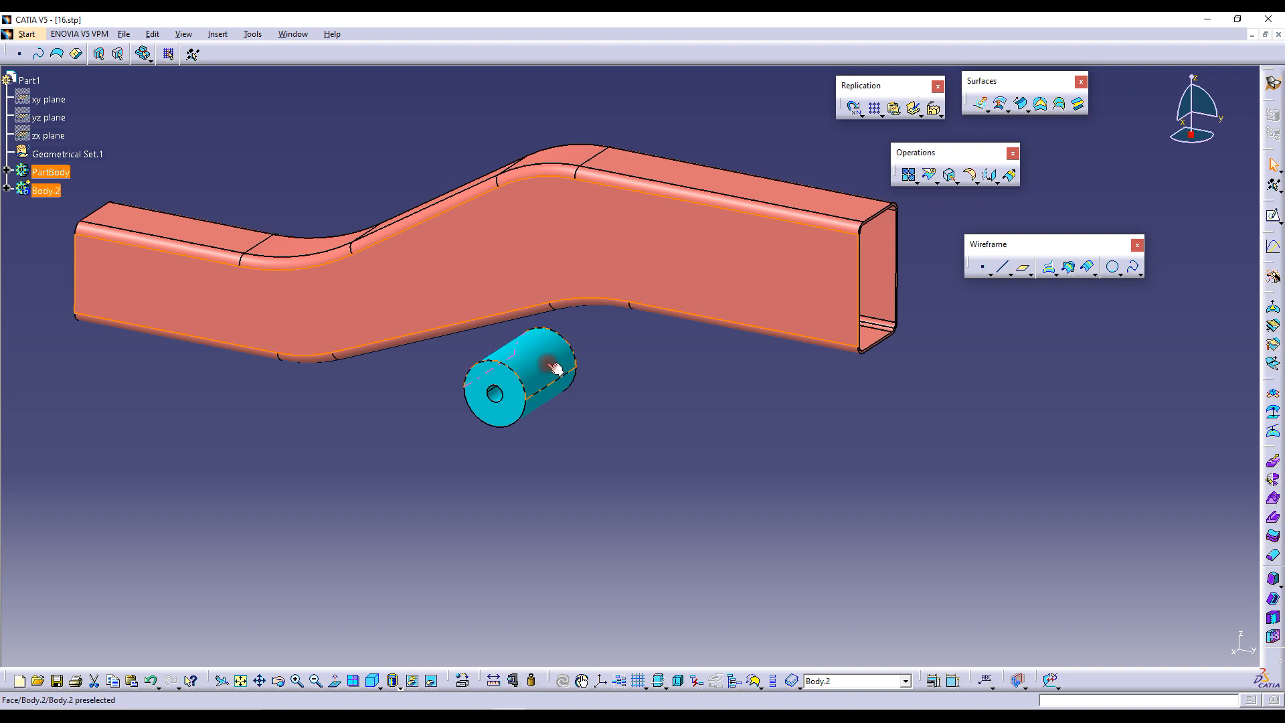
mouse_move(553, 368)
middle_down()
mouse_move(576, 367)
mouse_move(494, 365)
mouse_move(575, 365)
middle_up()
click(729, 347)
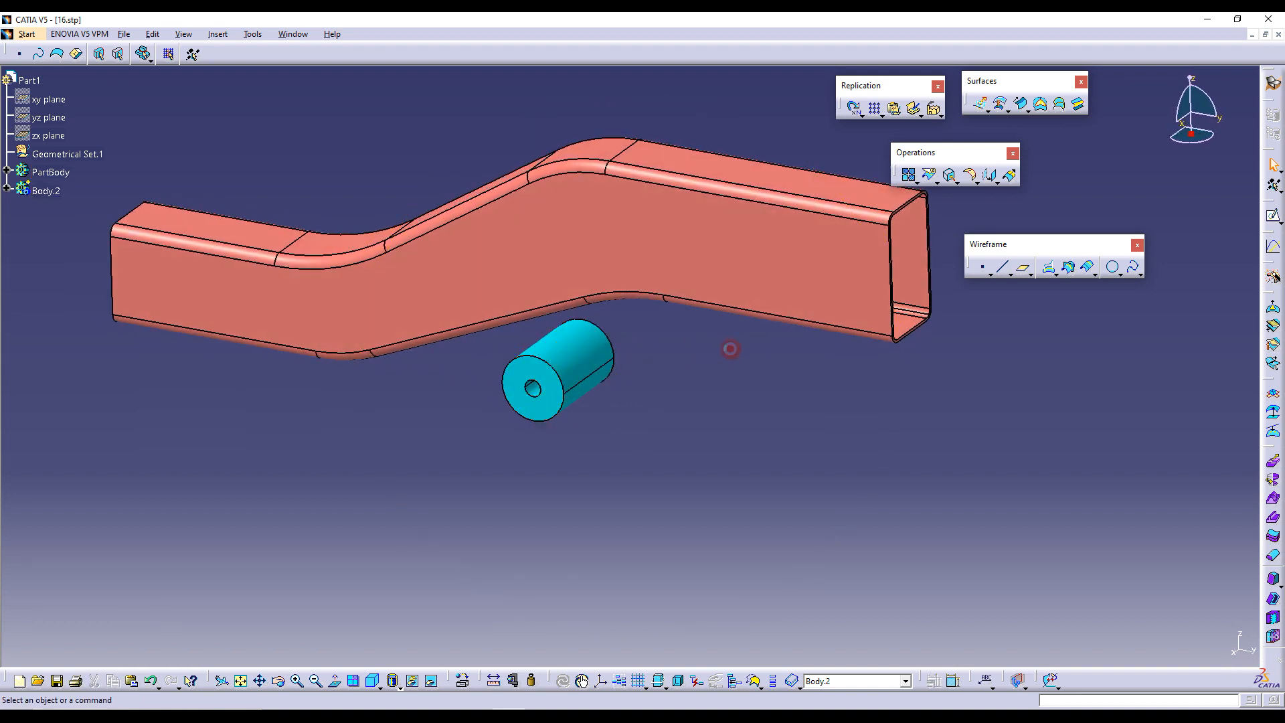
middle_drag(702, 345, 711, 372)
Create a plane offset 0 mm from the rail's flat side face
click(1015, 262)
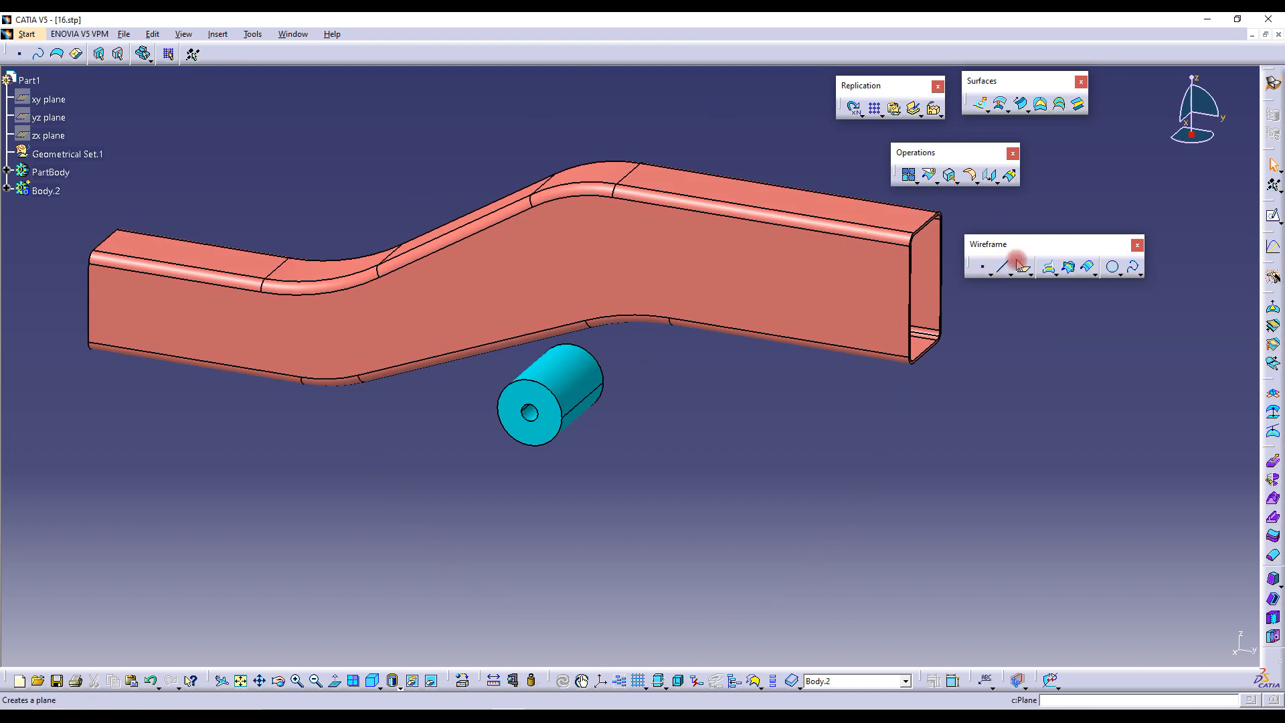
click(1024, 267)
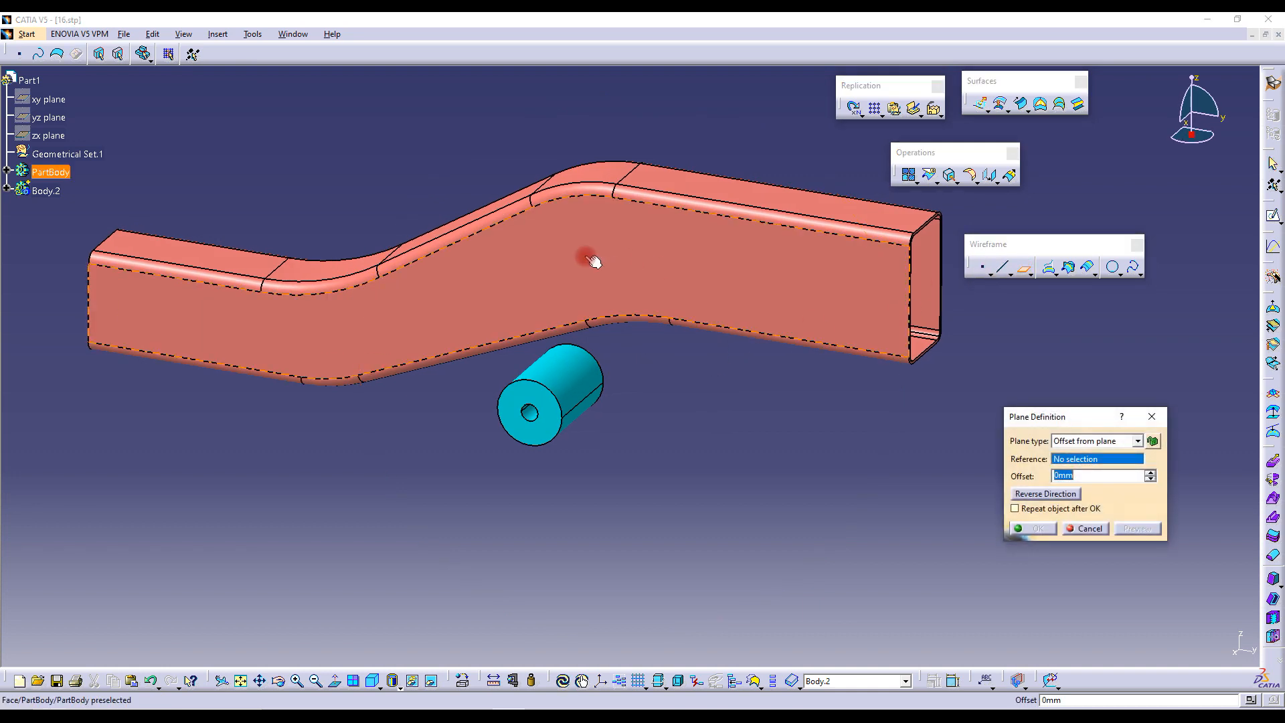
middle_drag(589, 310, 611, 345)
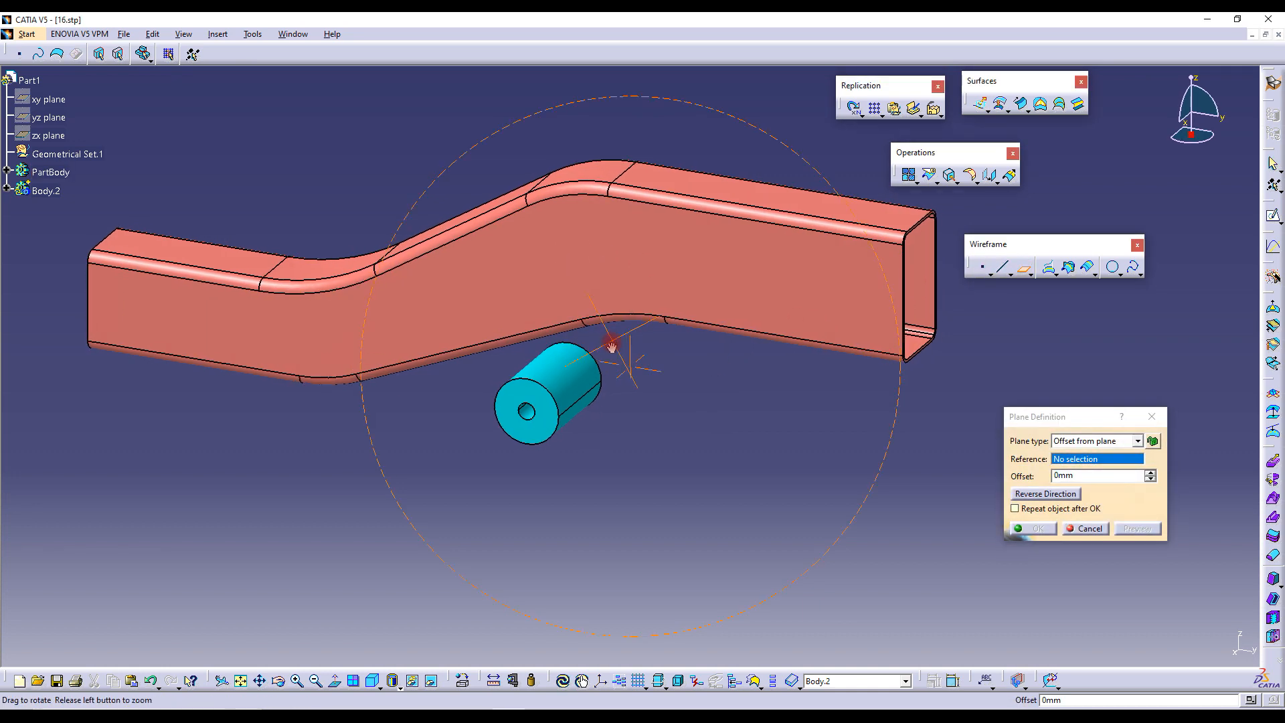
click(550, 263)
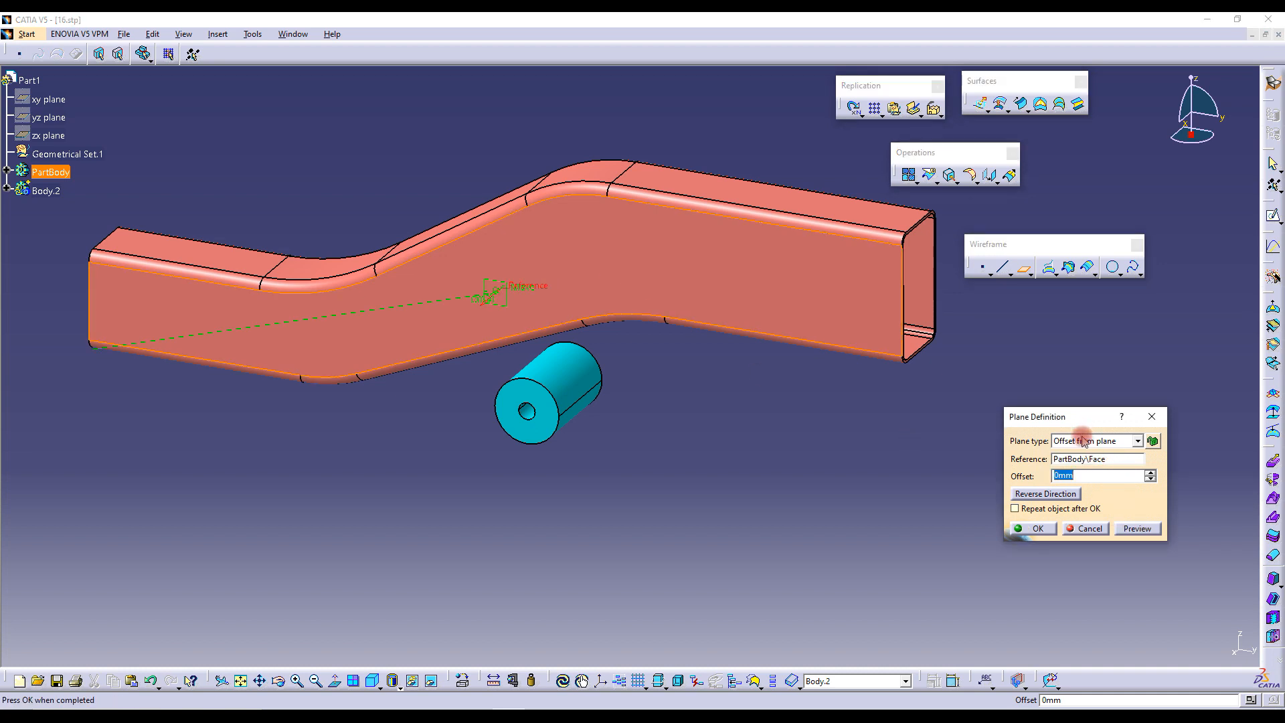
click(1038, 529)
Start a sketch on the new plane and view it face-on from the side showing the rail sloping up toward its wider end
click(513, 301)
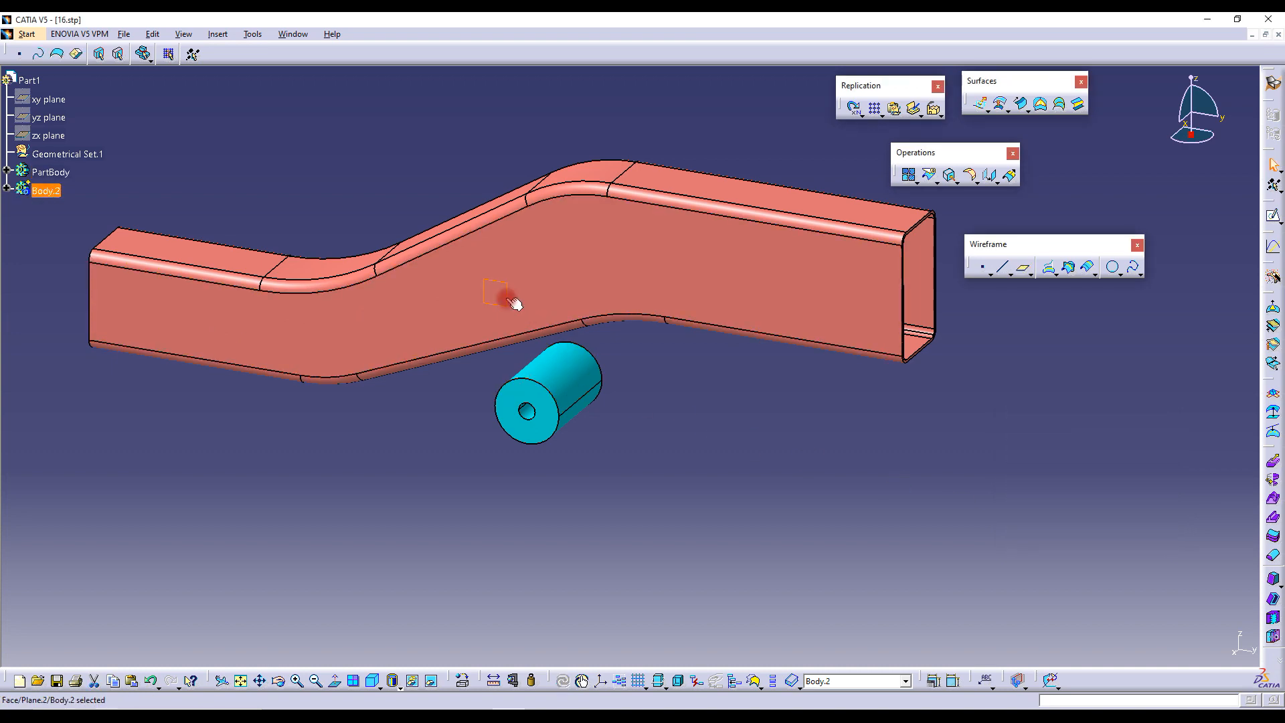
click(1273, 215)
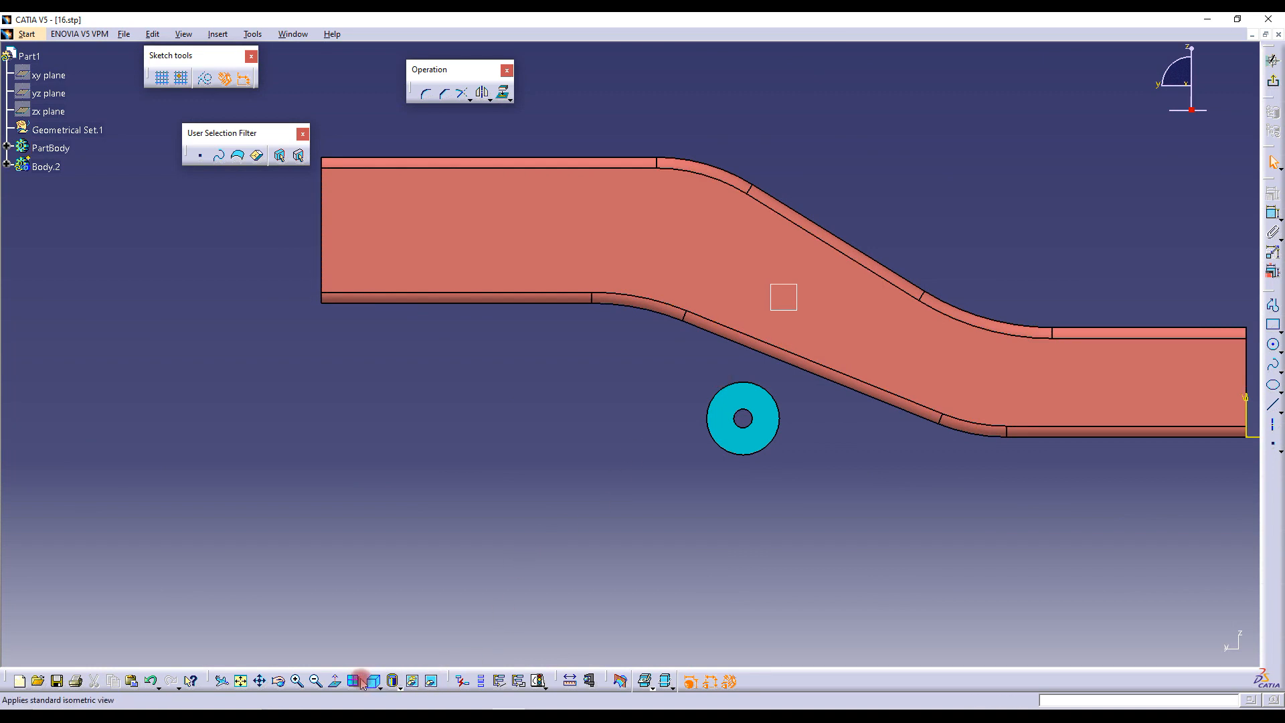
click(335, 680)
mouse_move(528, 387)
middle_down()
mouse_move(473, 314)
mouse_move(494, 290)
mouse_move(672, 297)
middle_up()
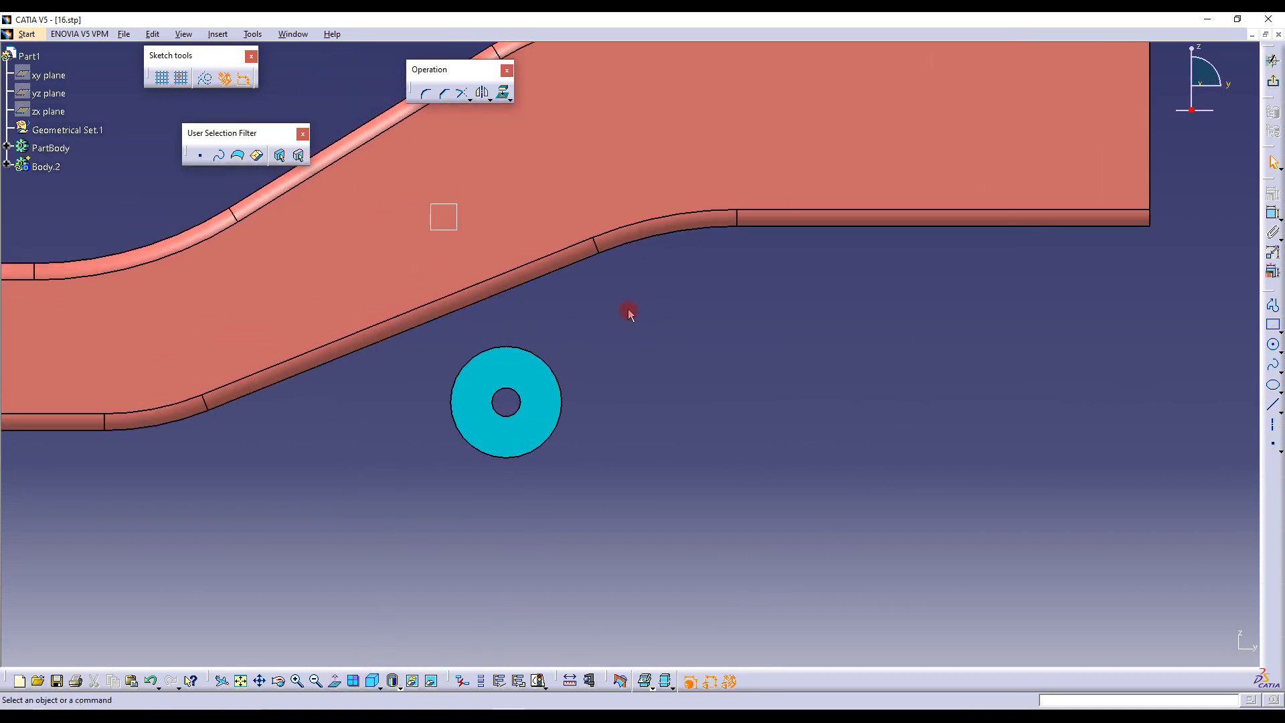
Sketch an open nine-line bracket profile along the rail's sloped section, down around the cylinder and back up onto the rail
click(1273, 306)
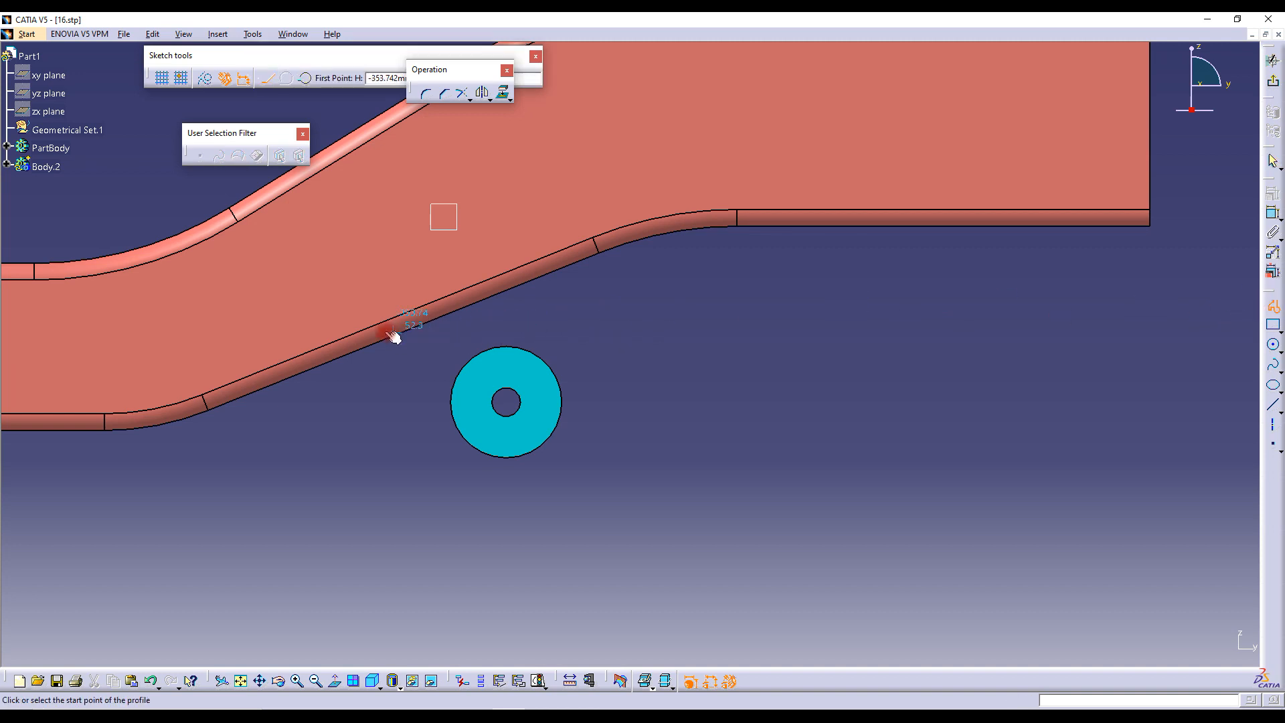
click(305, 330)
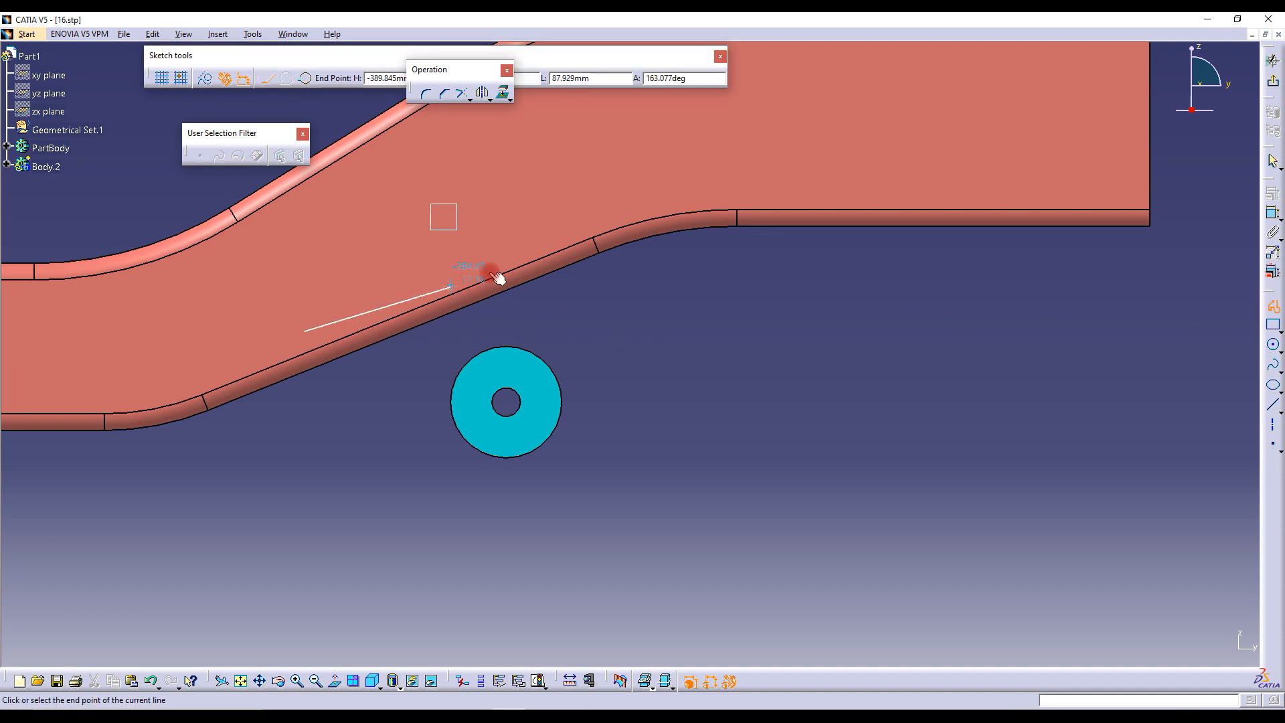
click(574, 221)
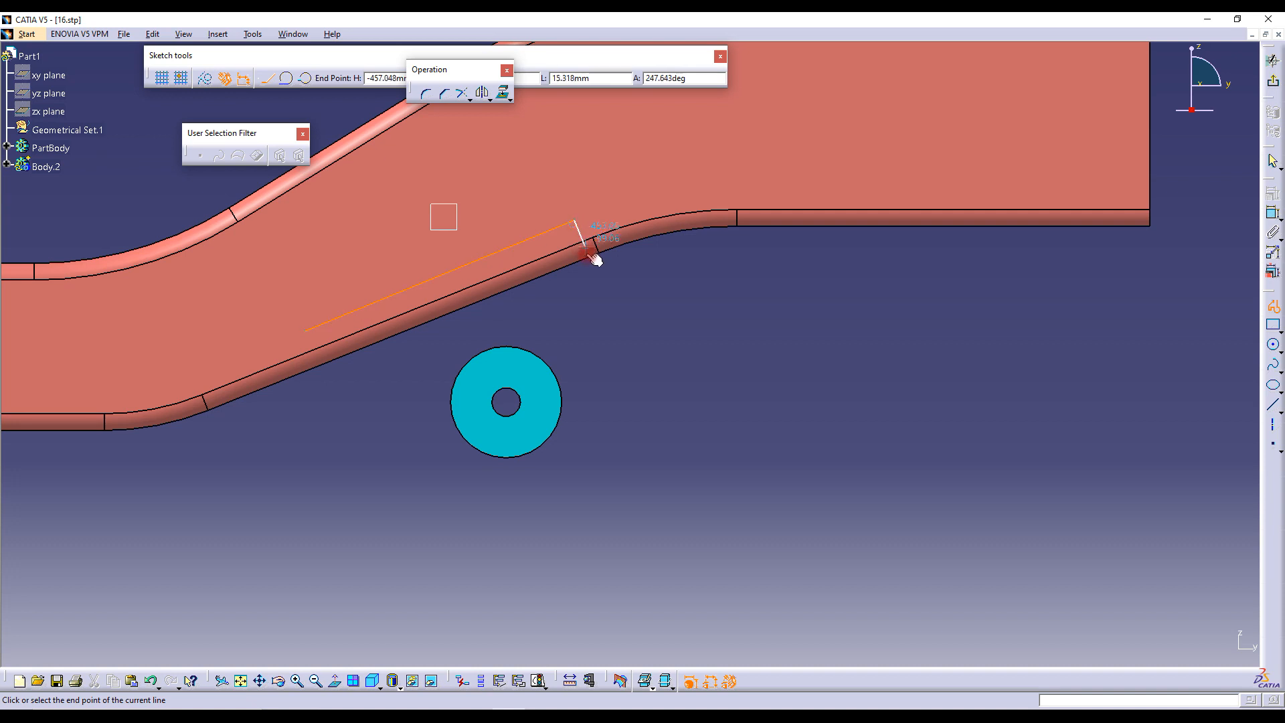
click(596, 266)
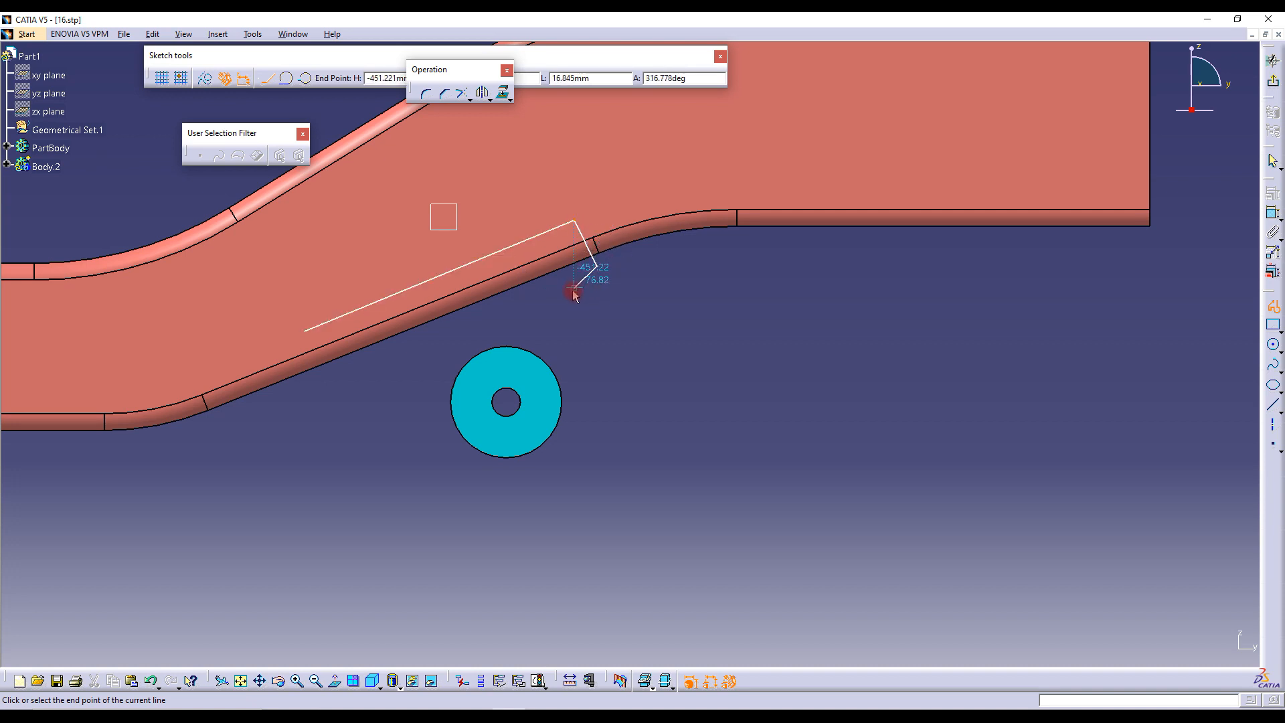
click(570, 291)
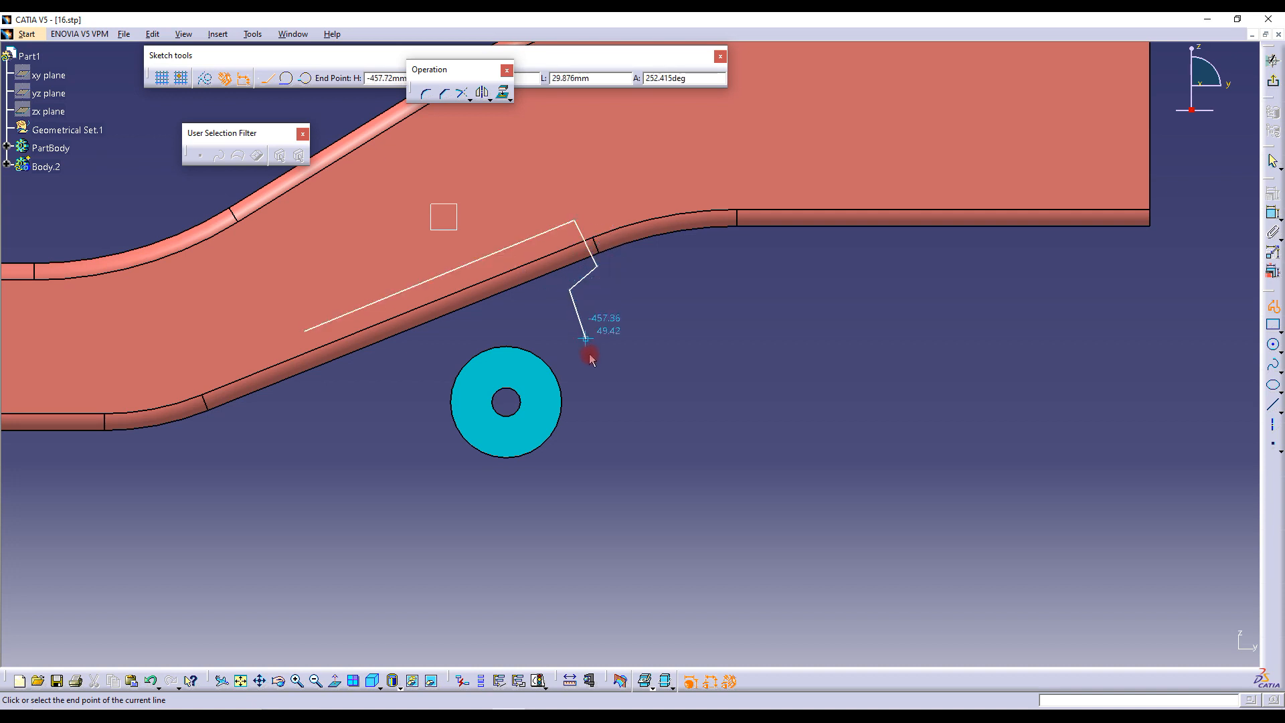
click(605, 399)
click(548, 507)
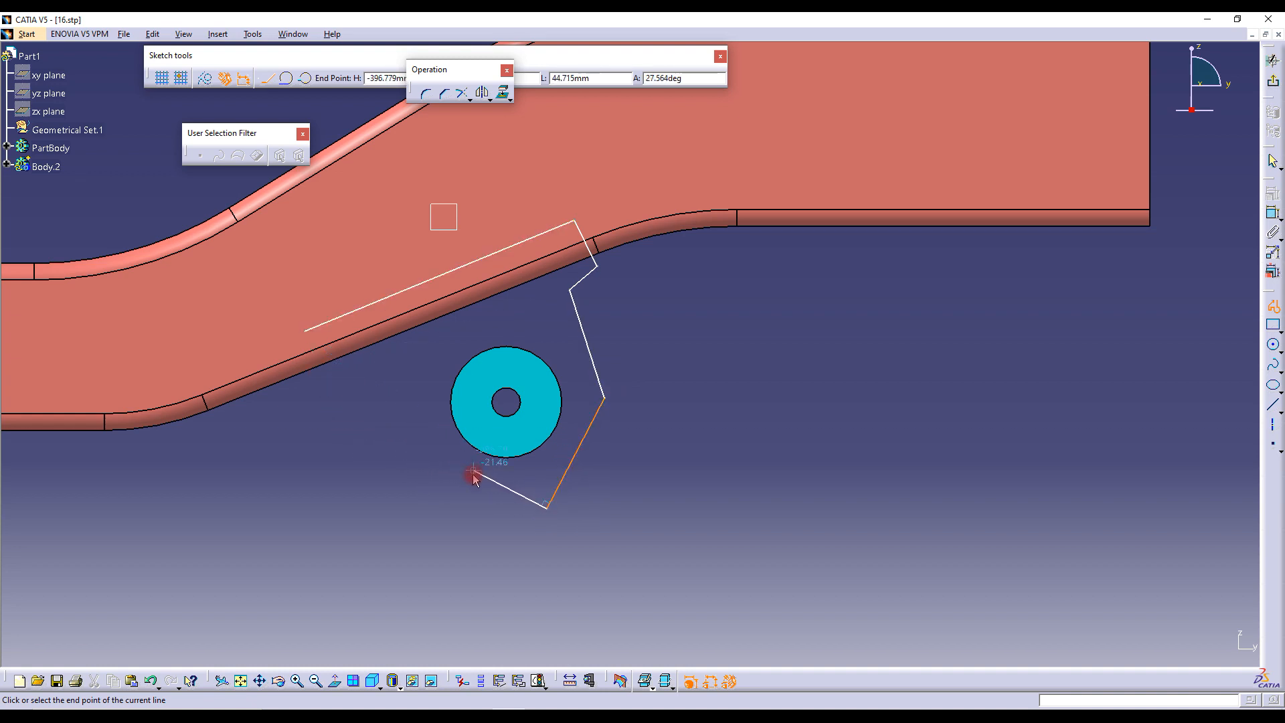
click(454, 488)
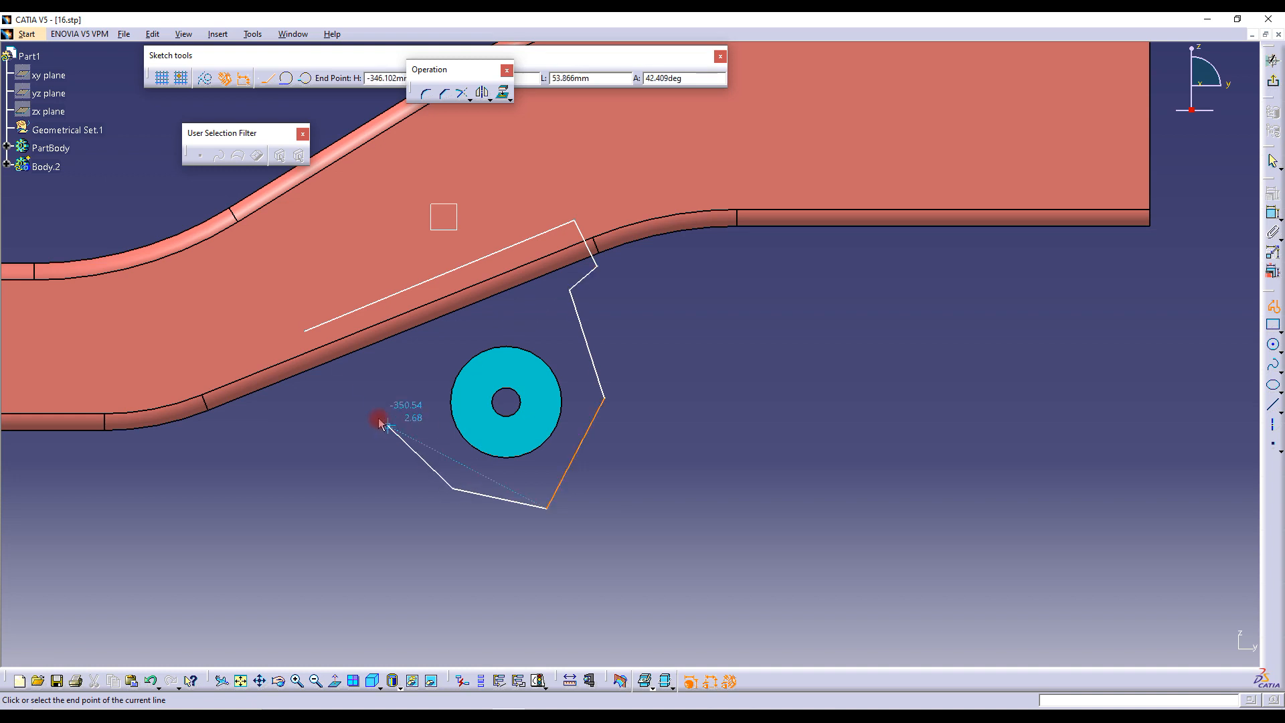
click(308, 369)
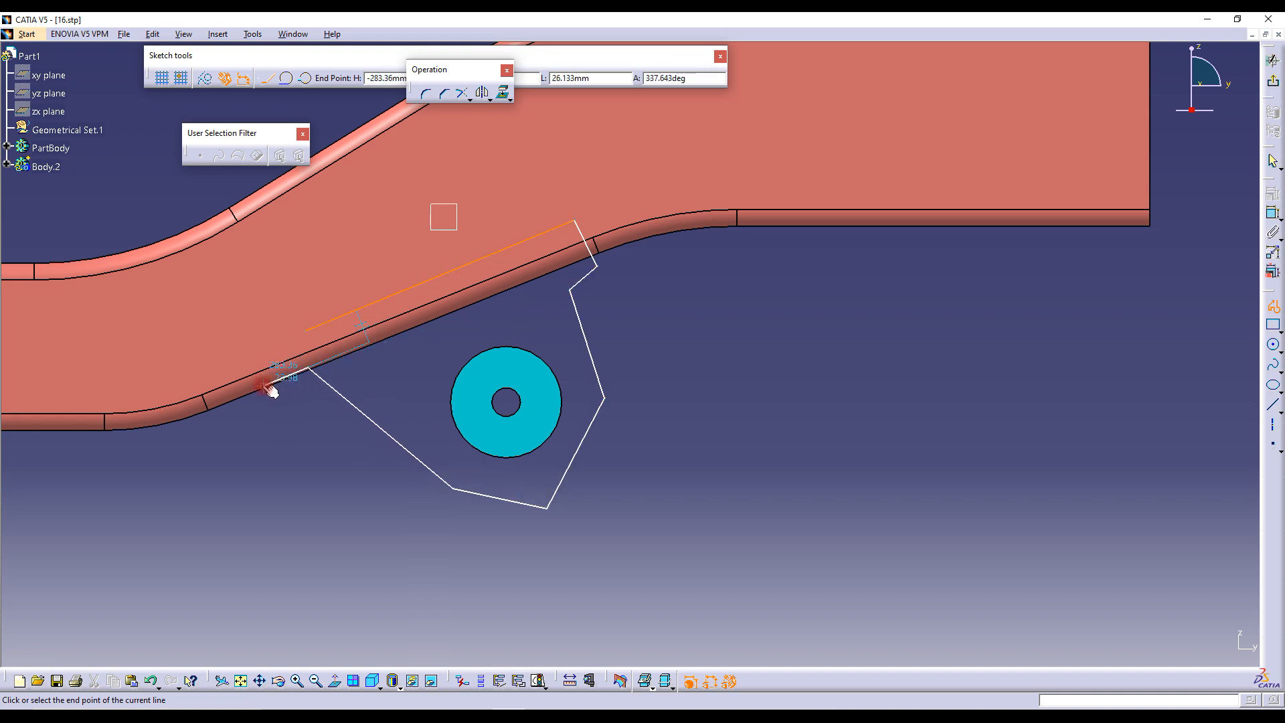
click(263, 387)
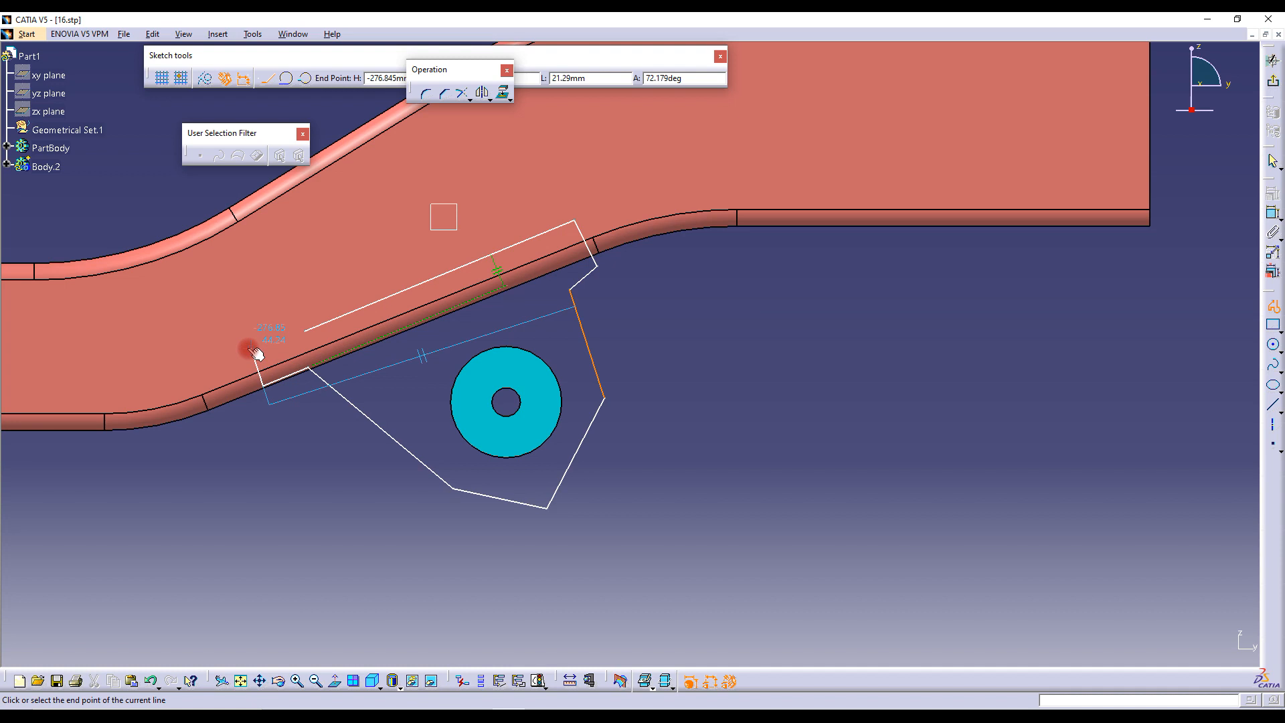
double_click(255, 351)
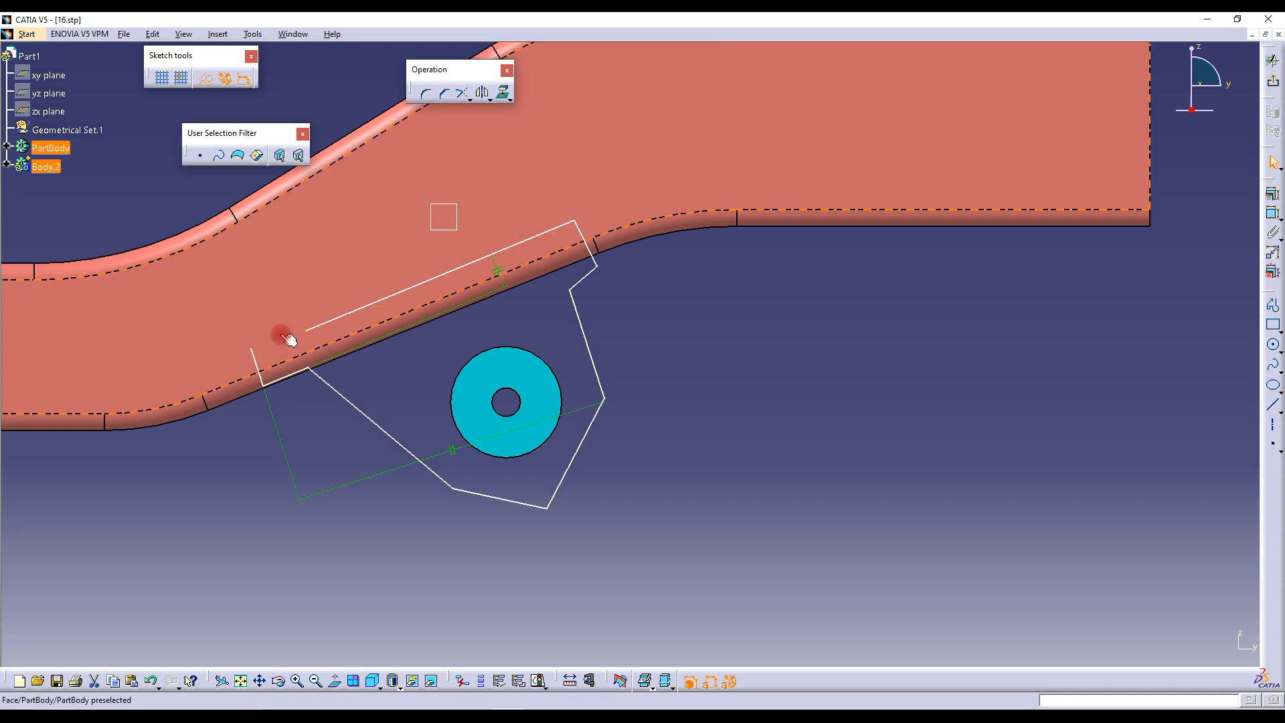
Close the bracket profile with a coincidence constraint between its start and end points
ctrl+click(251, 350)
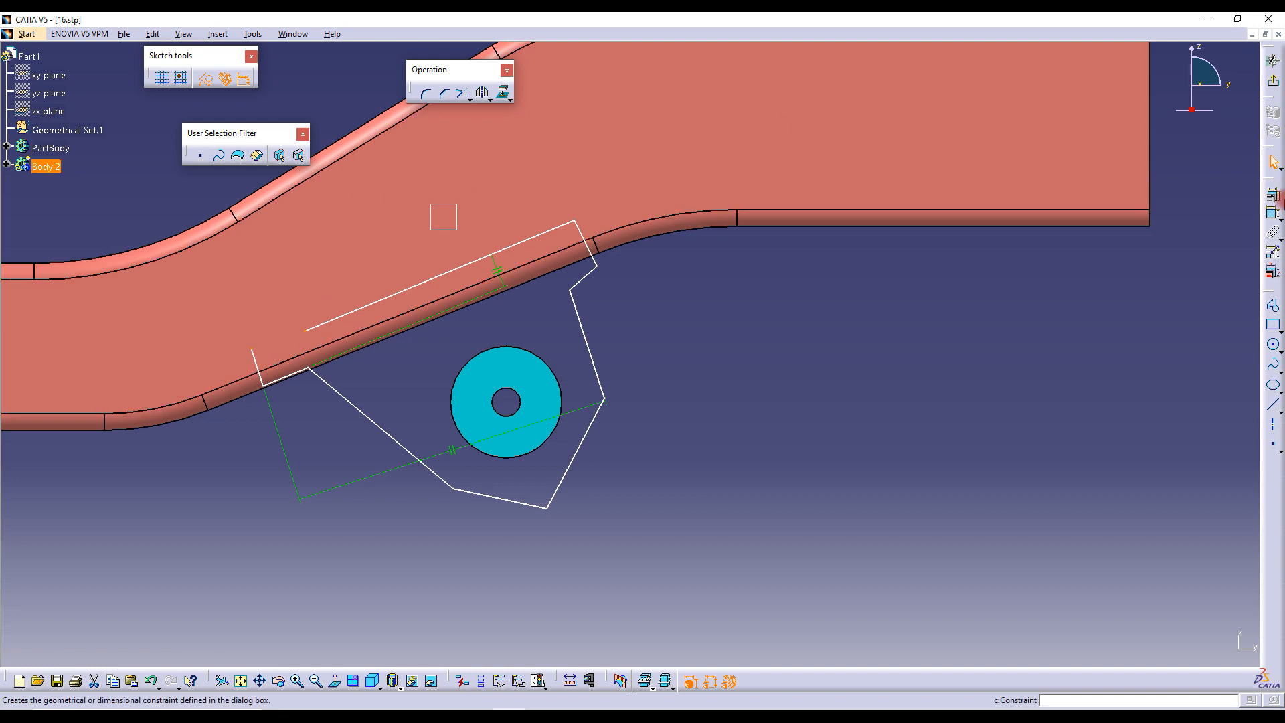
click(1271, 186)
click(1185, 518)
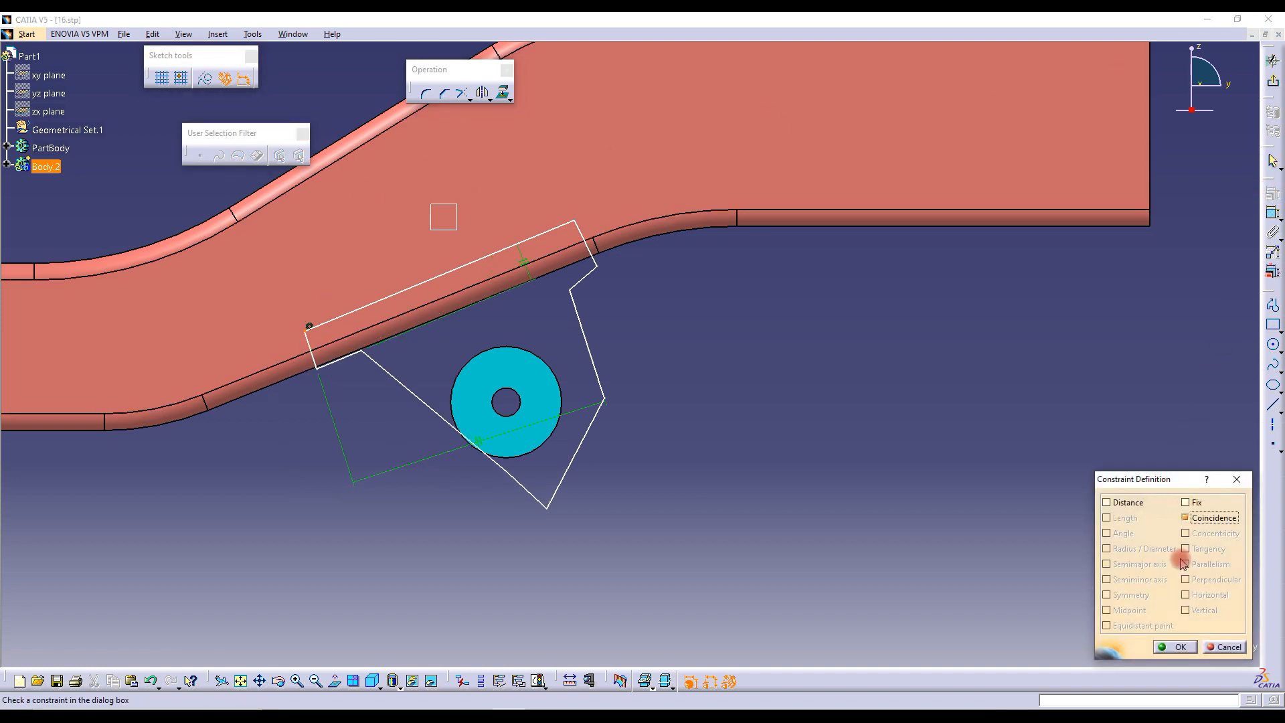
click(1178, 646)
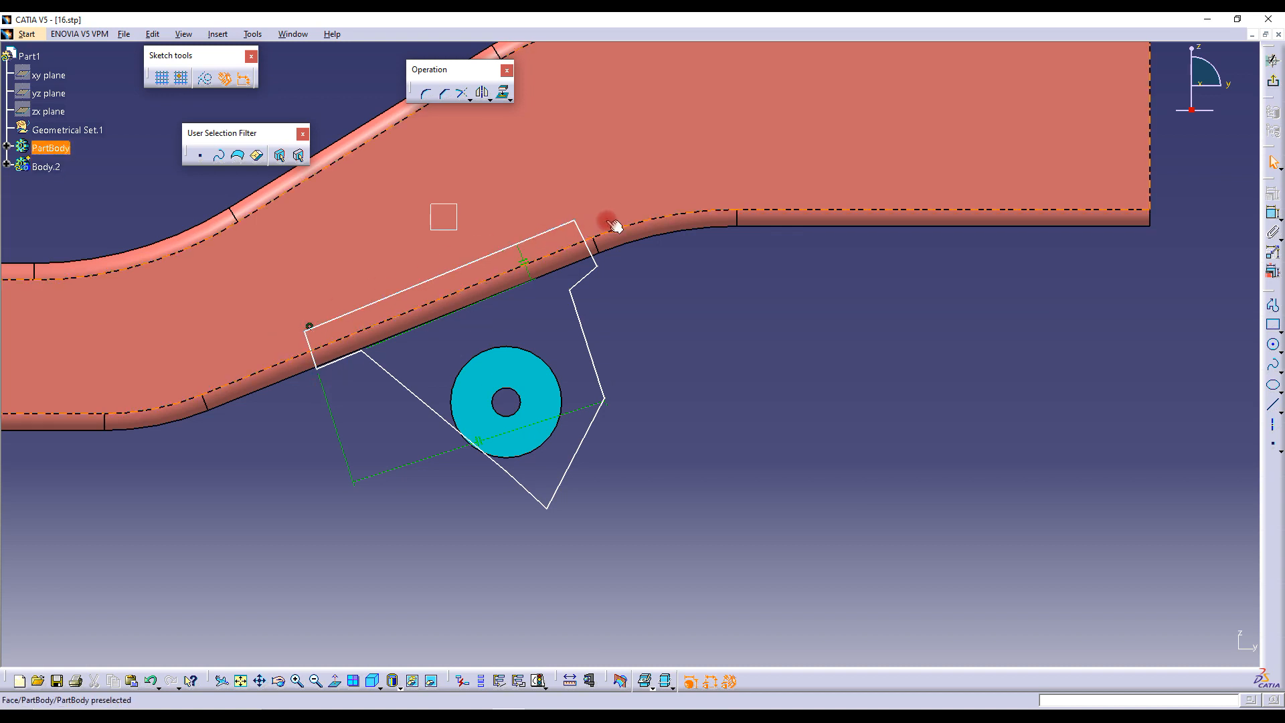
Reshape the bracket profile by moving its bottom corners and its lower rail tab so the outline encloses the whole cylinder
mouse_move(548, 514)
mouse_down()
mouse_move(494, 488)
mouse_move(546, 490)
mouse_move(461, 472)
mouse_up()
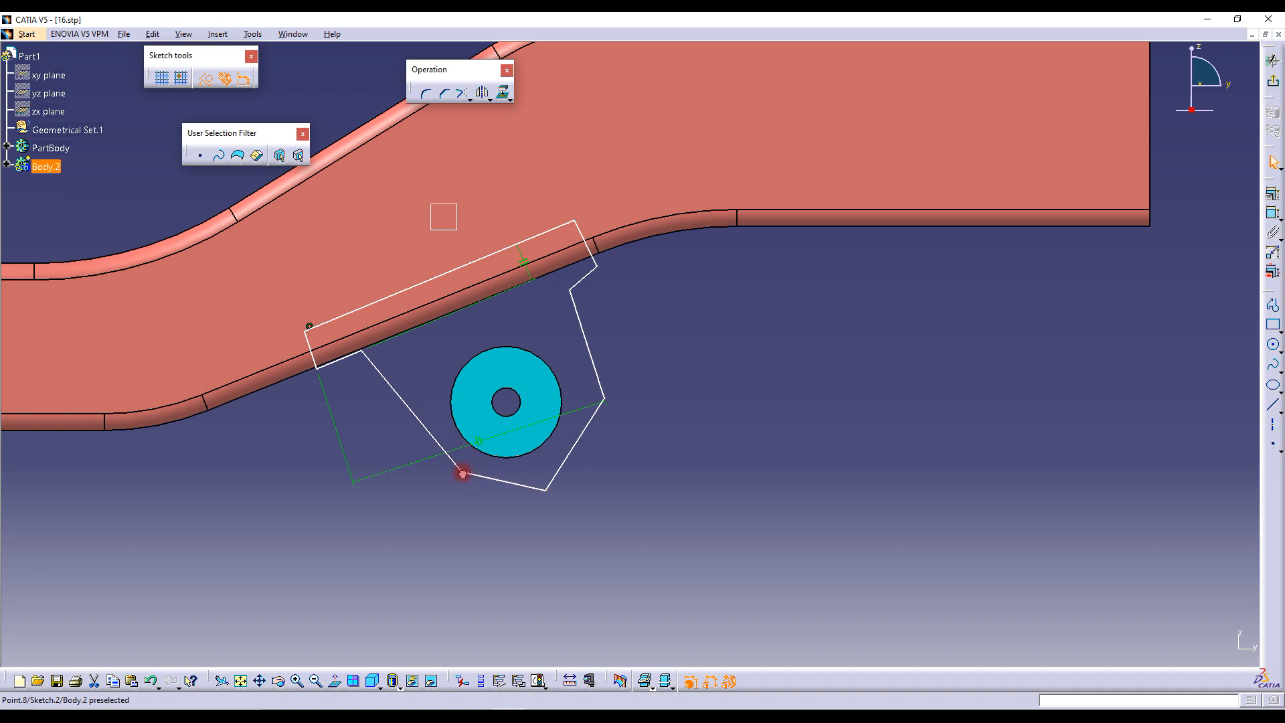
drag(322, 359, 260, 375)
drag(362, 353, 292, 377)
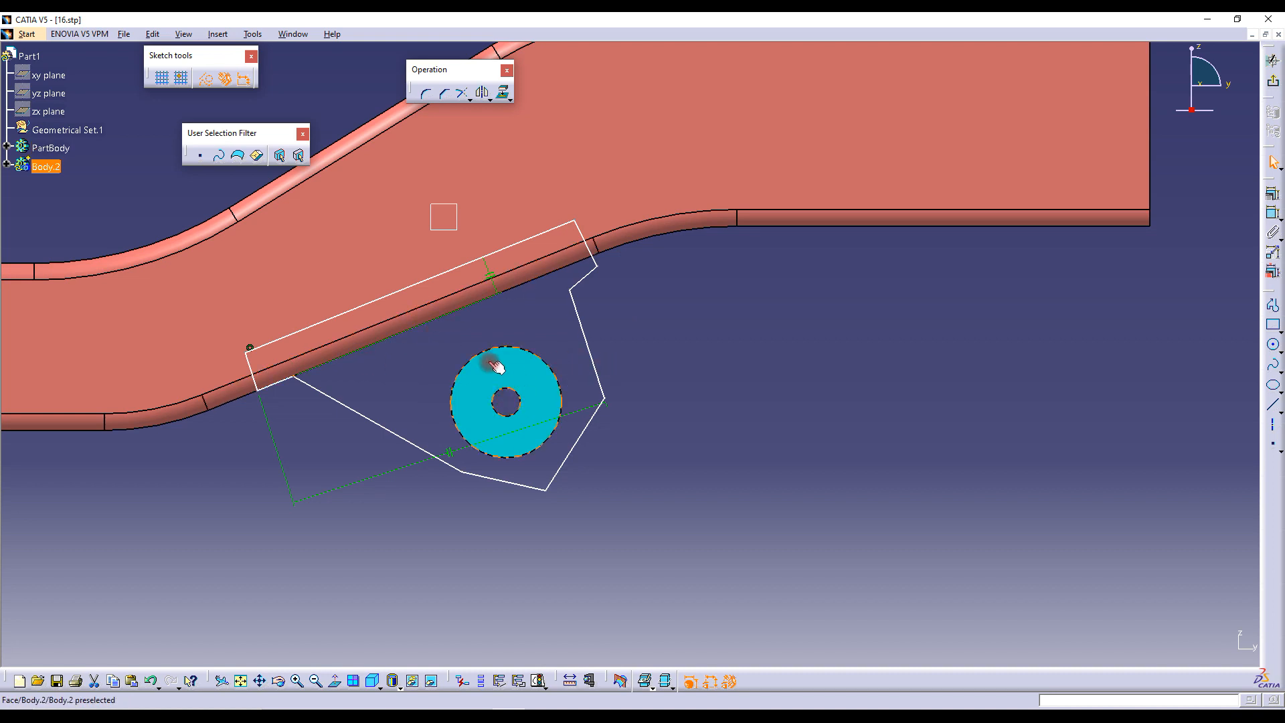
drag(467, 476, 458, 453)
Delete the two automatic parallelism constraints, Parallelism.4 and Parallelism.3, from the bracket profile
click(458, 453)
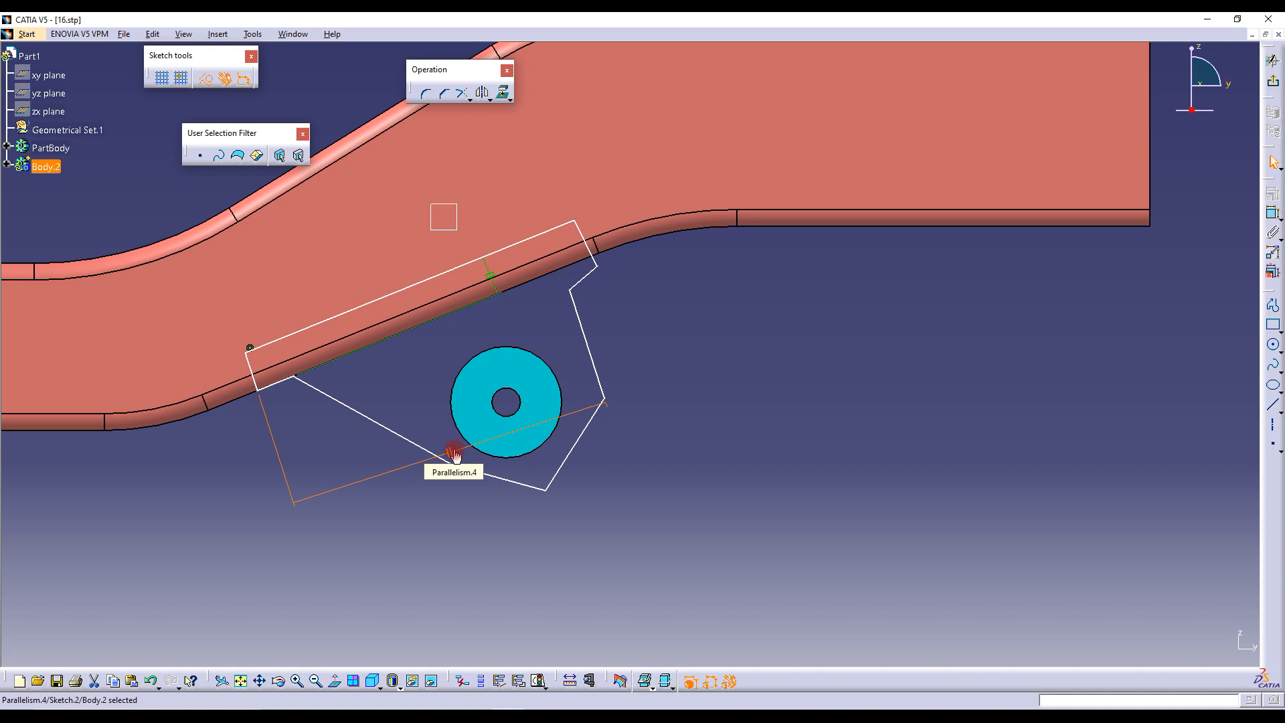
key(Delete)
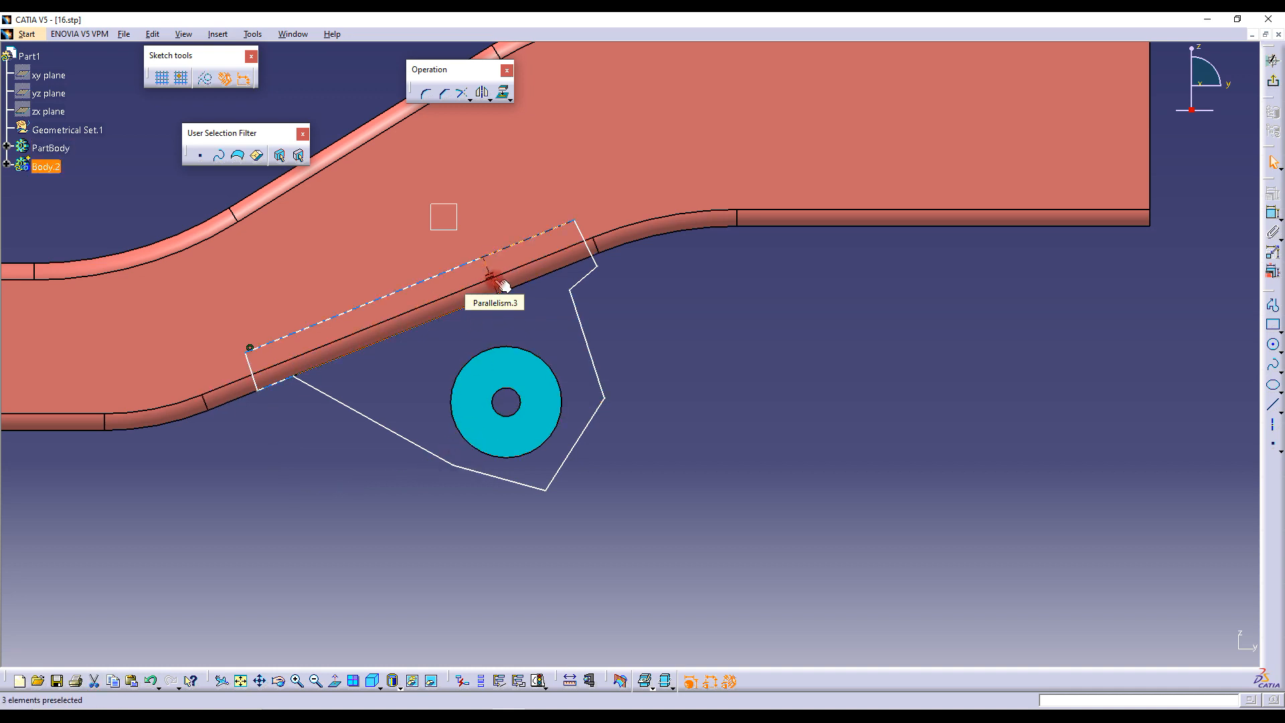
click(502, 286)
key(Delete)
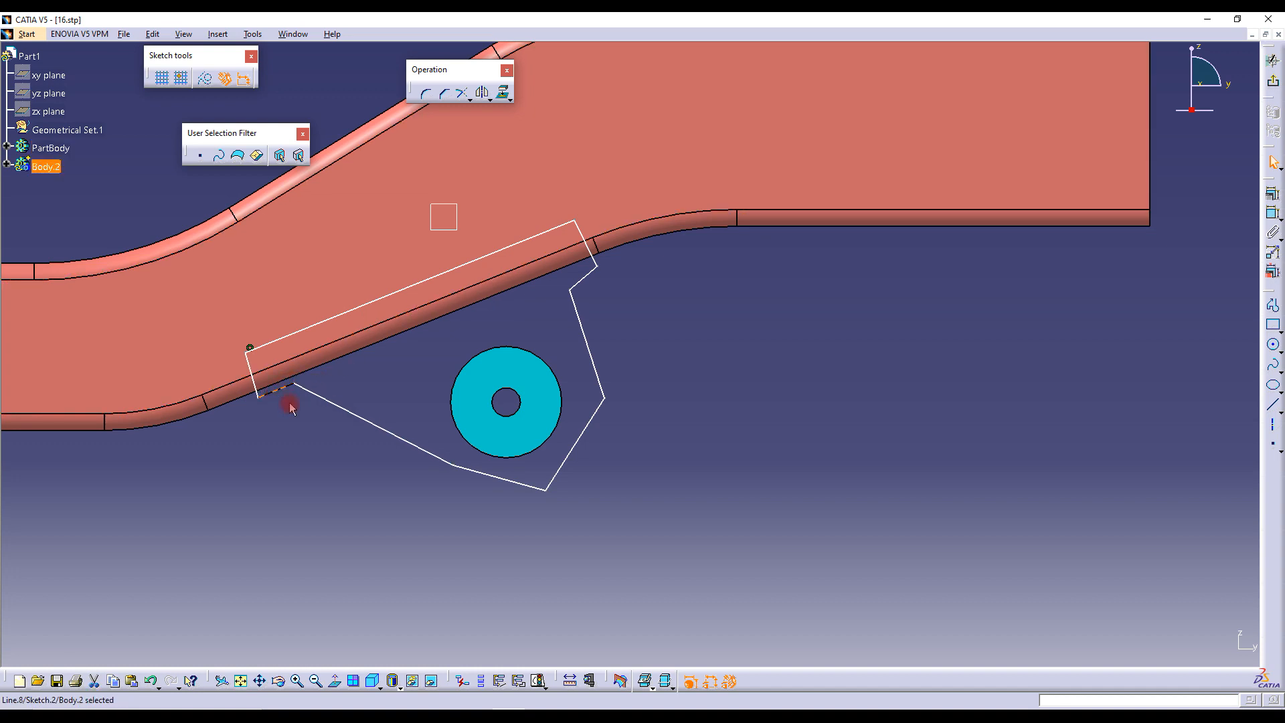
Project the rail's sloped lower edge into the sketch and convert it to construction geometry
click(584, 270)
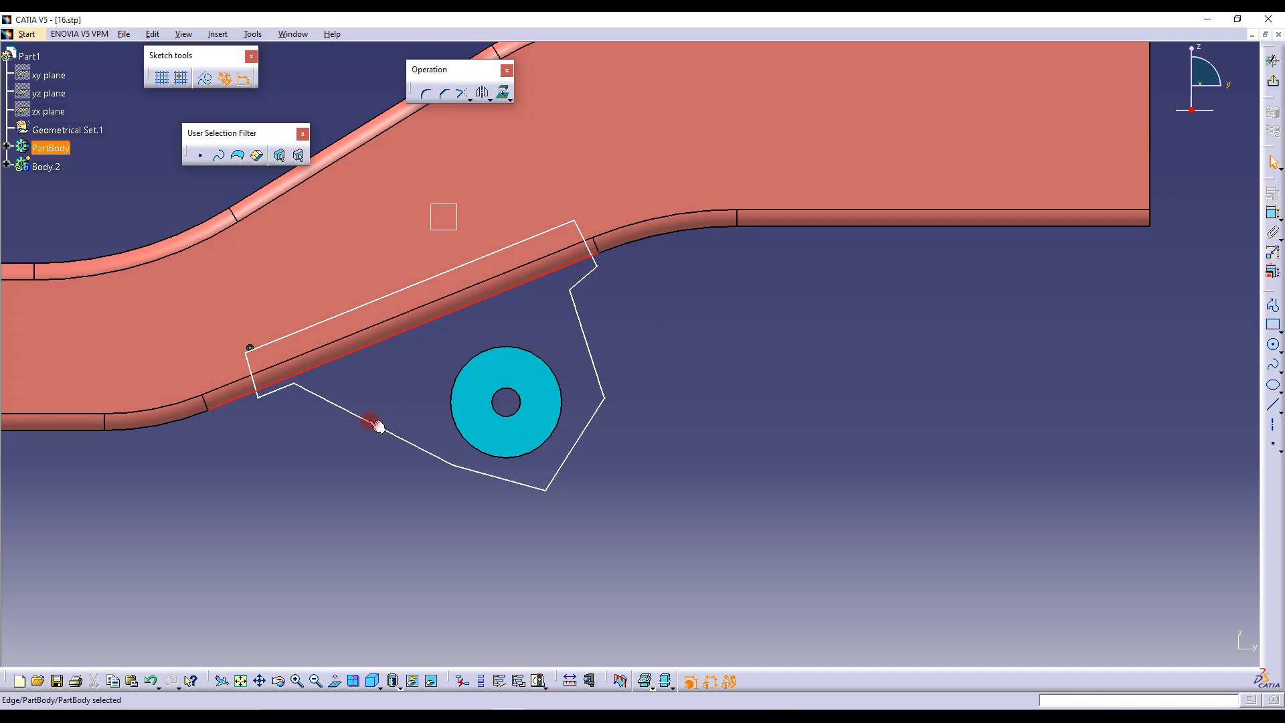
click(281, 386)
click(502, 92)
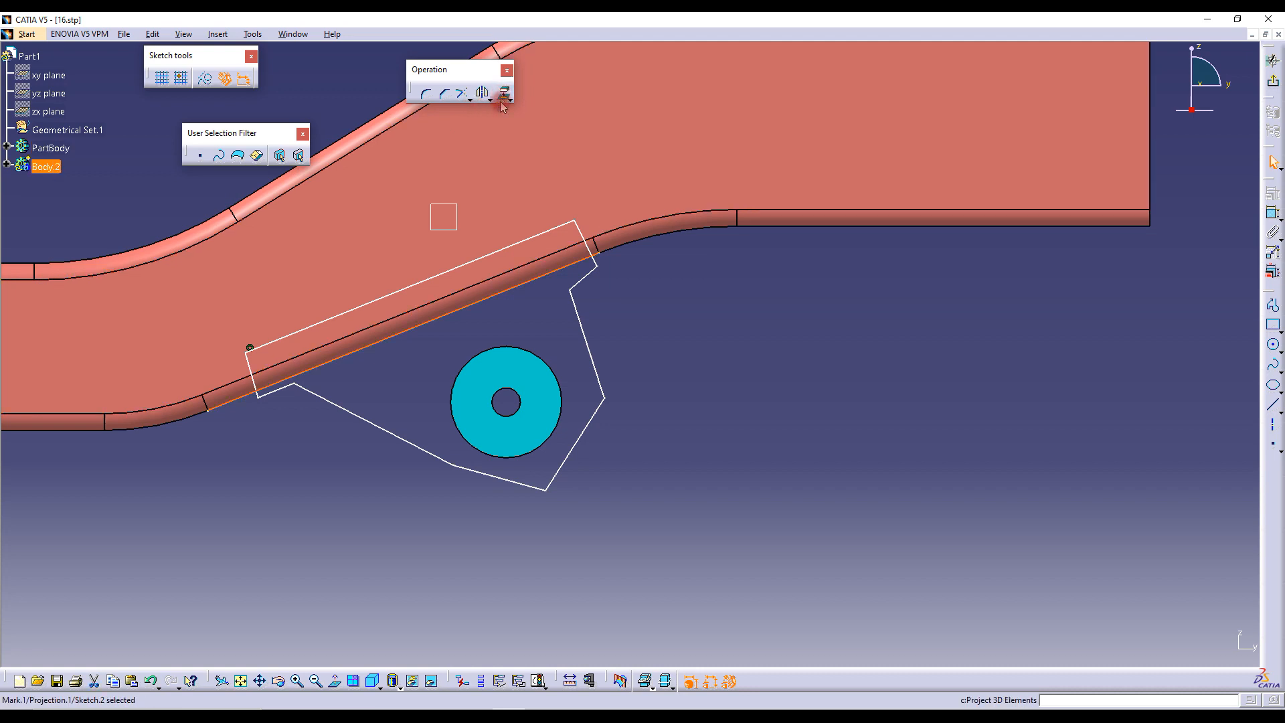
click(209, 80)
Make both short rail tabs of the bracket profile coincident with the projected rail edge
click(286, 395)
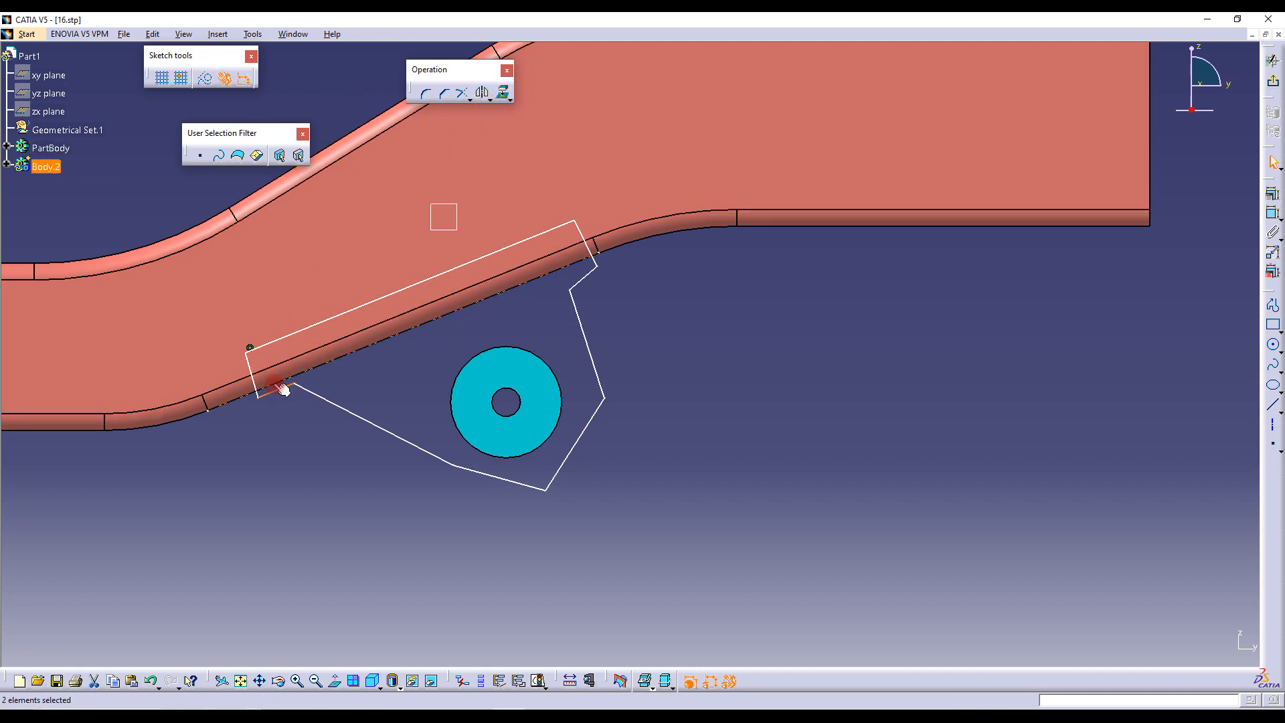
click(1273, 194)
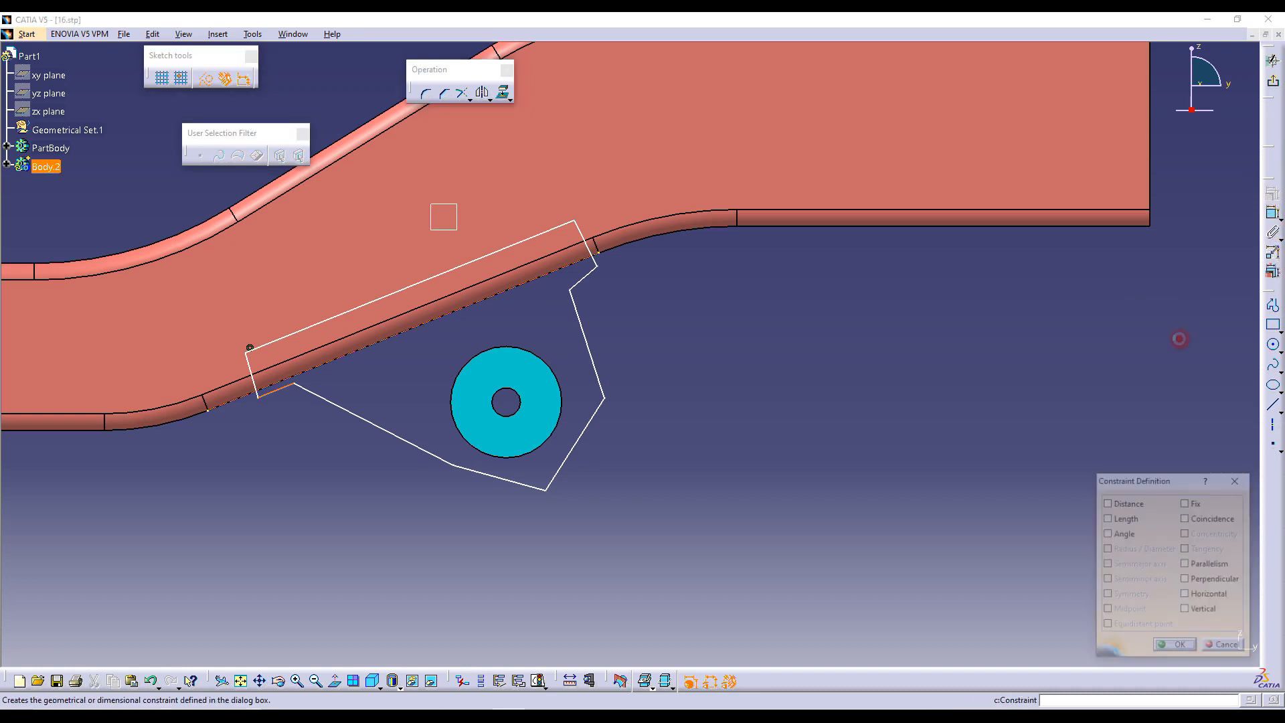
click(1197, 519)
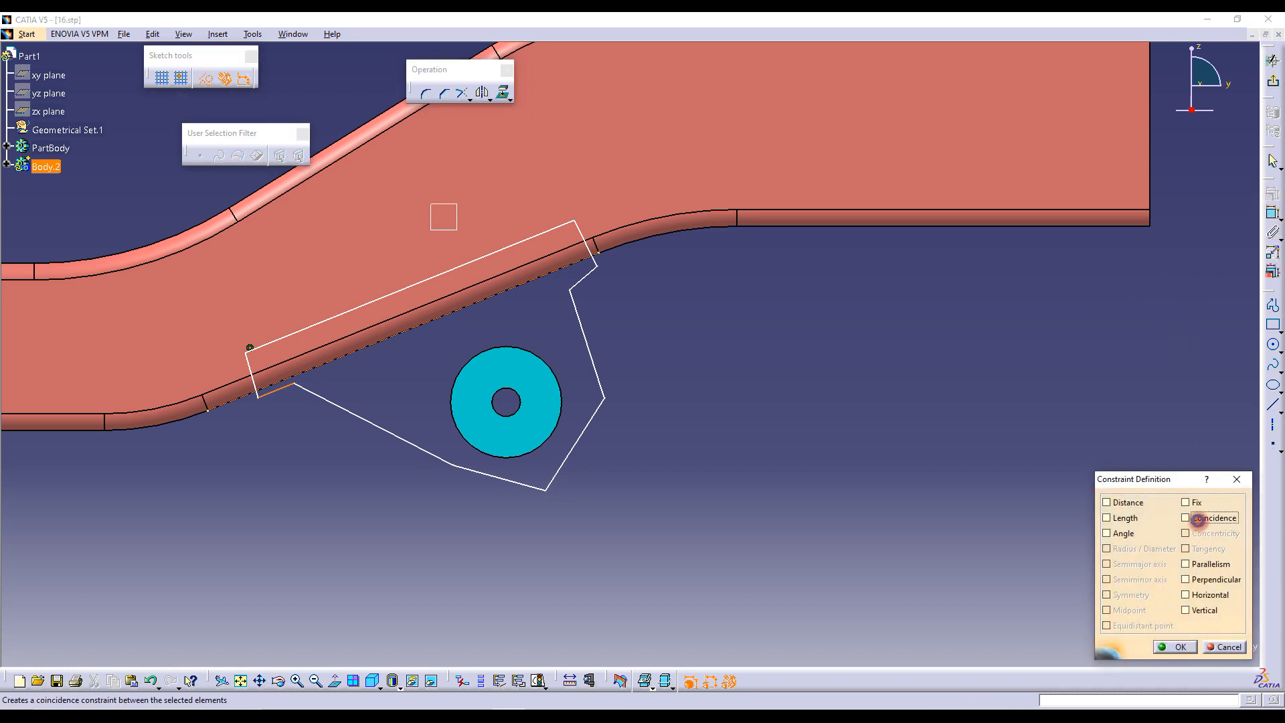
click(1179, 647)
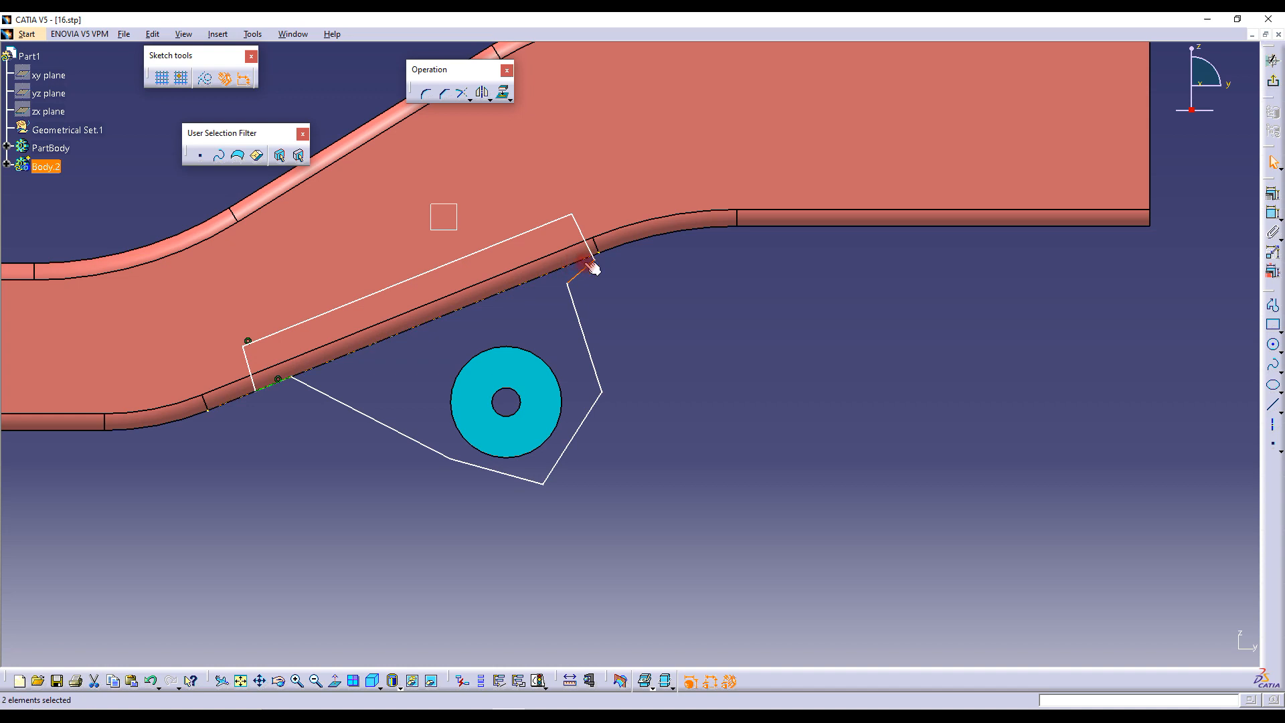
click(1273, 194)
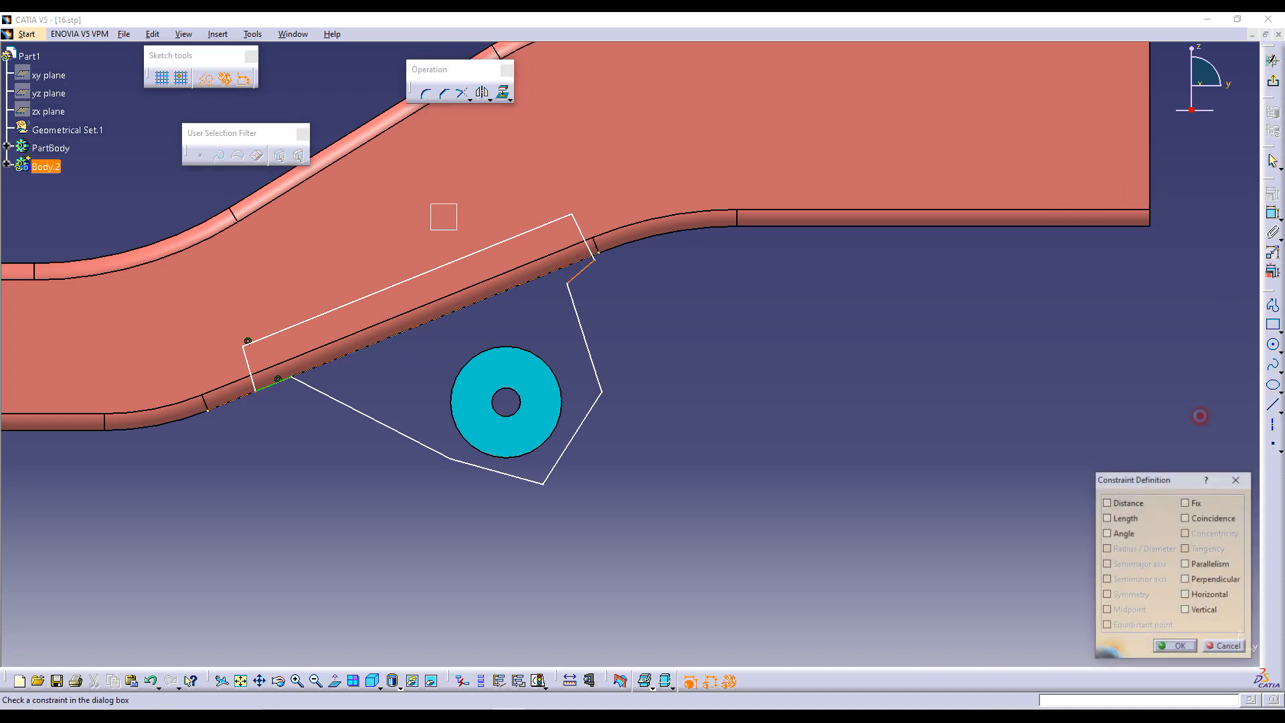
click(1211, 521)
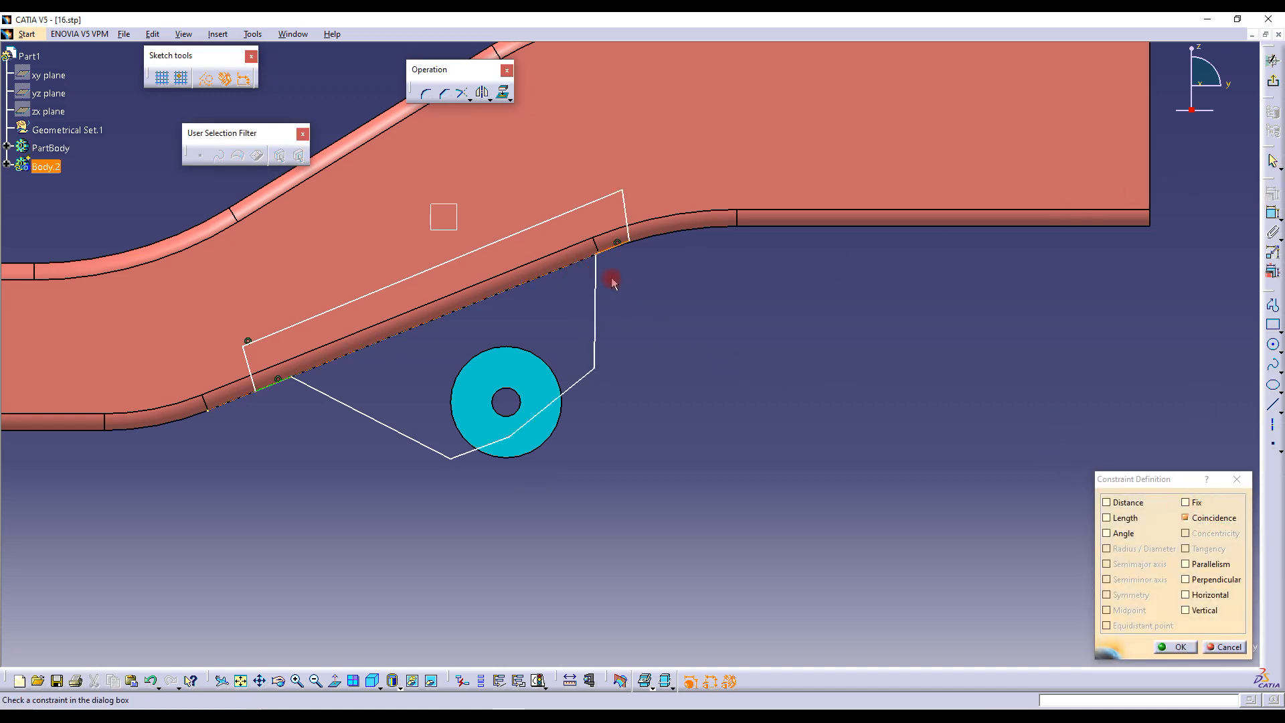
mouse_move(614, 272)
middle_down()
mouse_move(631, 305)
mouse_move(628, 277)
middle_up()
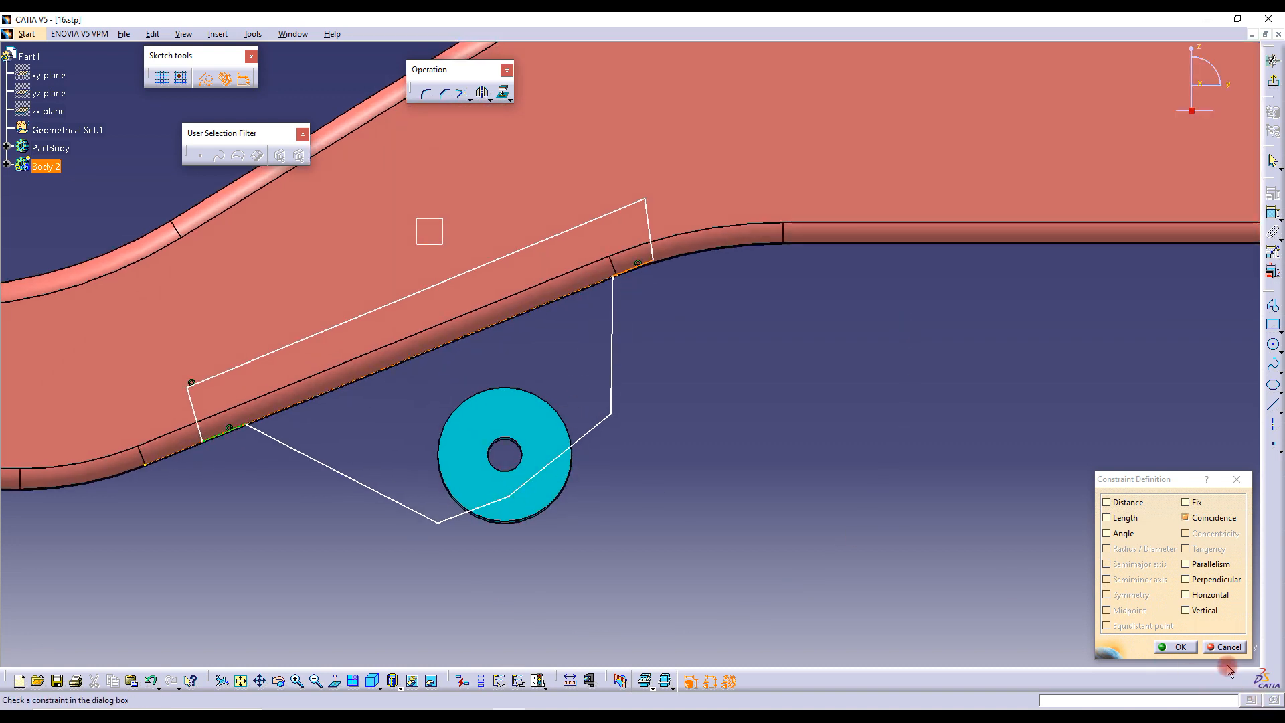
click(1176, 647)
Reshape the bracket profile by moving its lower corners outside the bushing and pulling the upper tab's corner and end line inward along the rail
drag(512, 499, 530, 551)
drag(614, 421, 605, 461)
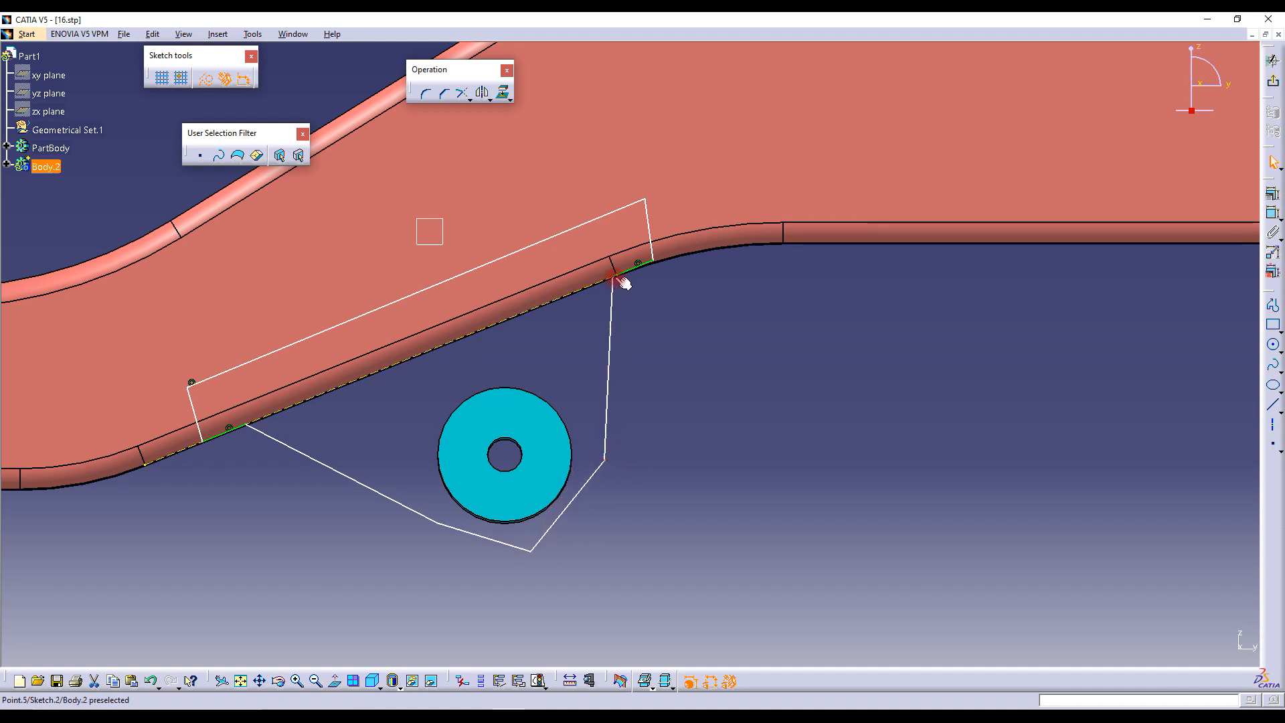
drag(615, 277, 553, 311)
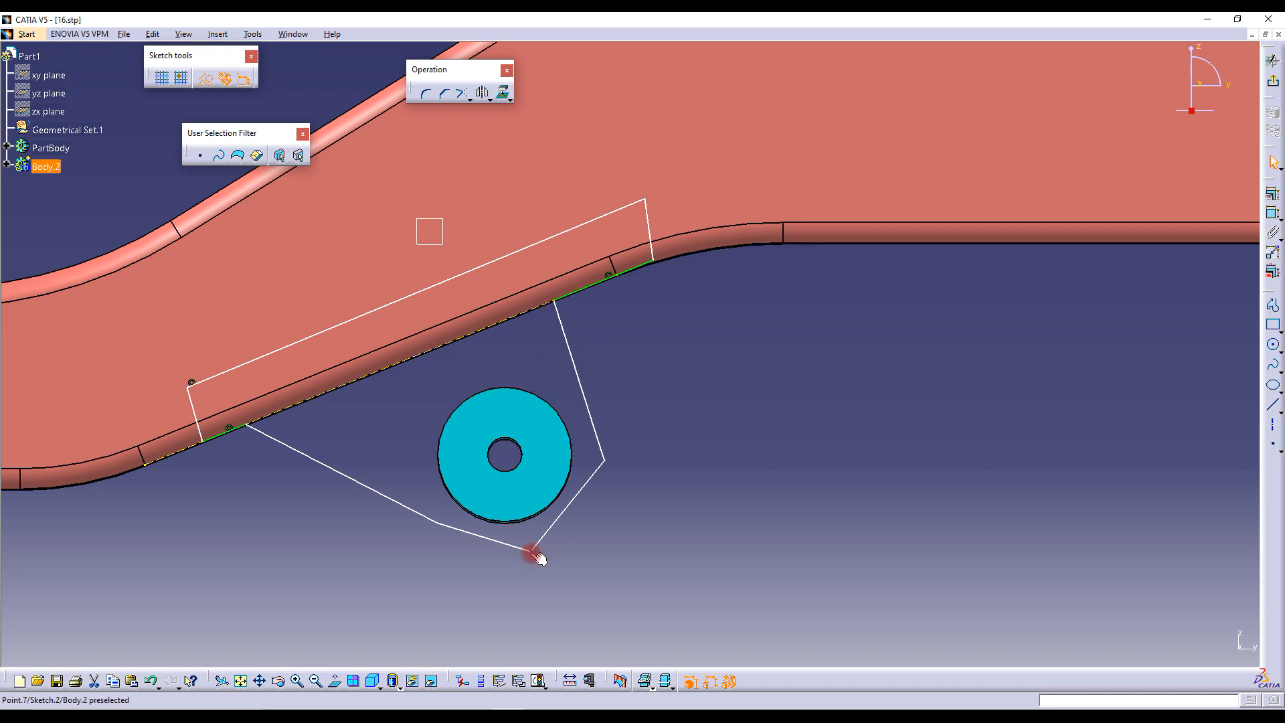
drag(534, 554, 528, 568)
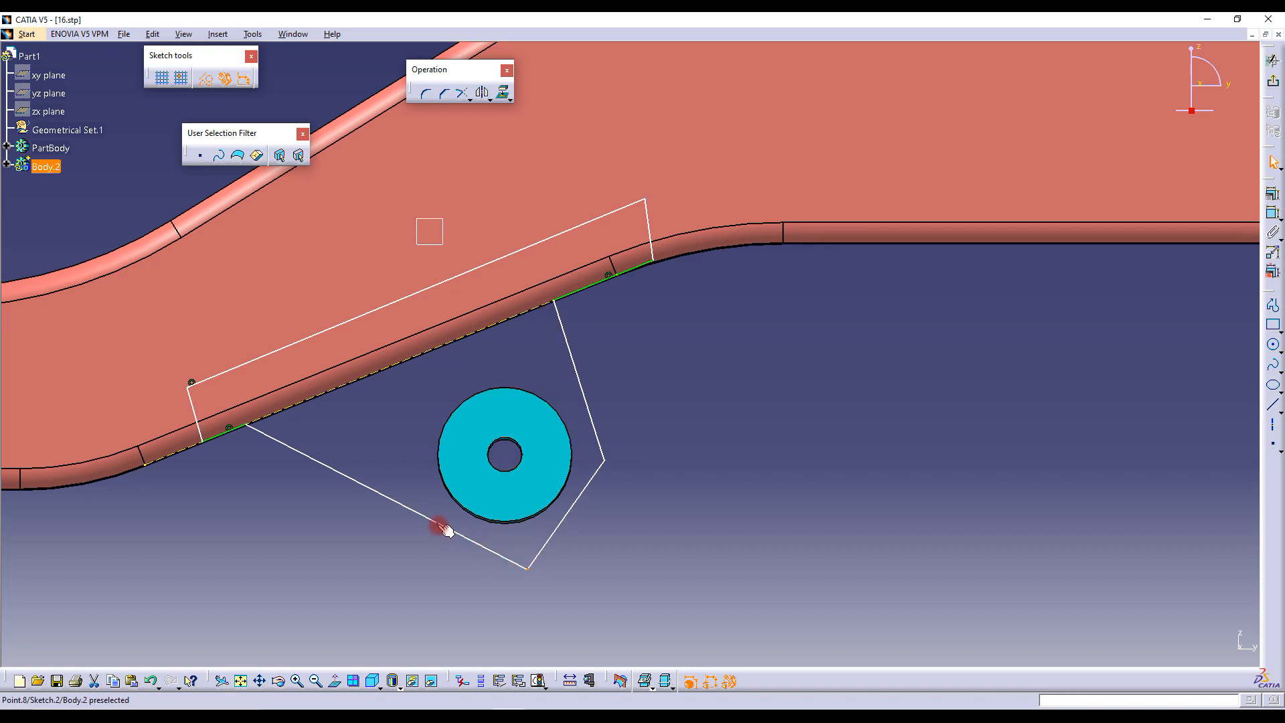
mouse_move(436, 524)
mouse_down()
mouse_move(434, 547)
mouse_move(453, 528)
mouse_move(455, 553)
mouse_up()
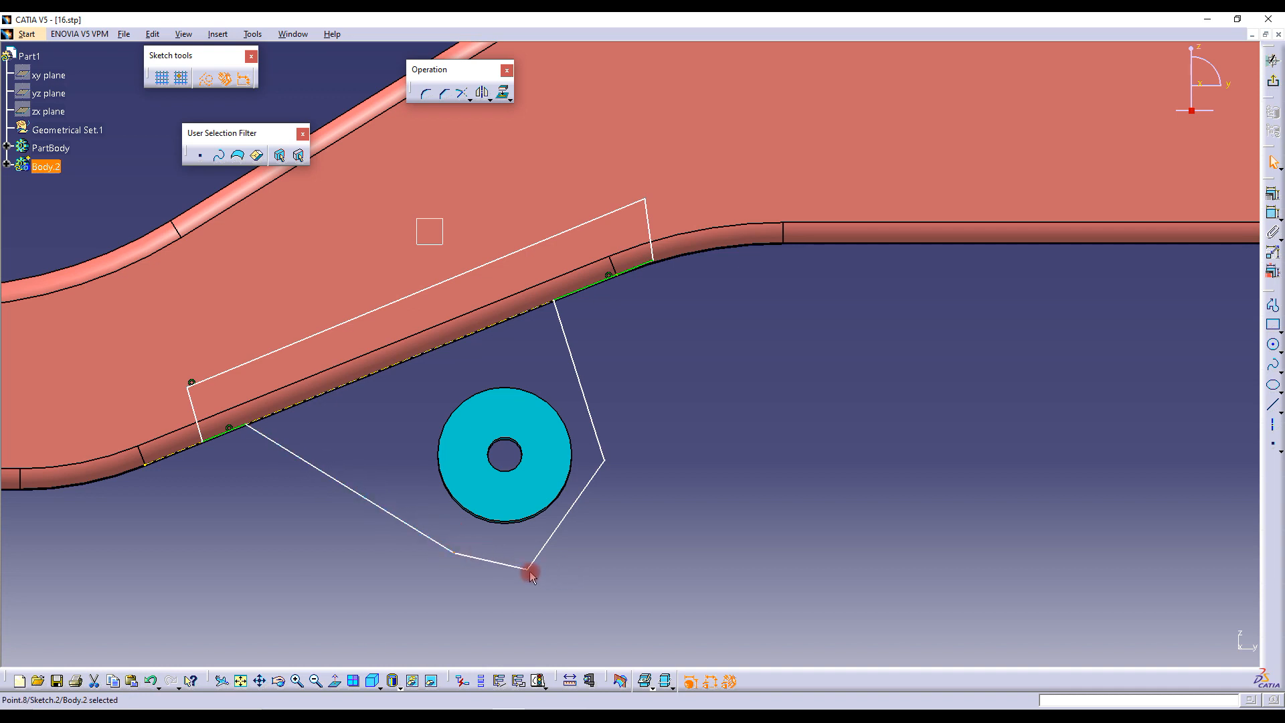
drag(528, 571, 539, 560)
mouse_move(648, 219)
mouse_down()
mouse_move(581, 247)
mouse_move(597, 251)
mouse_up()
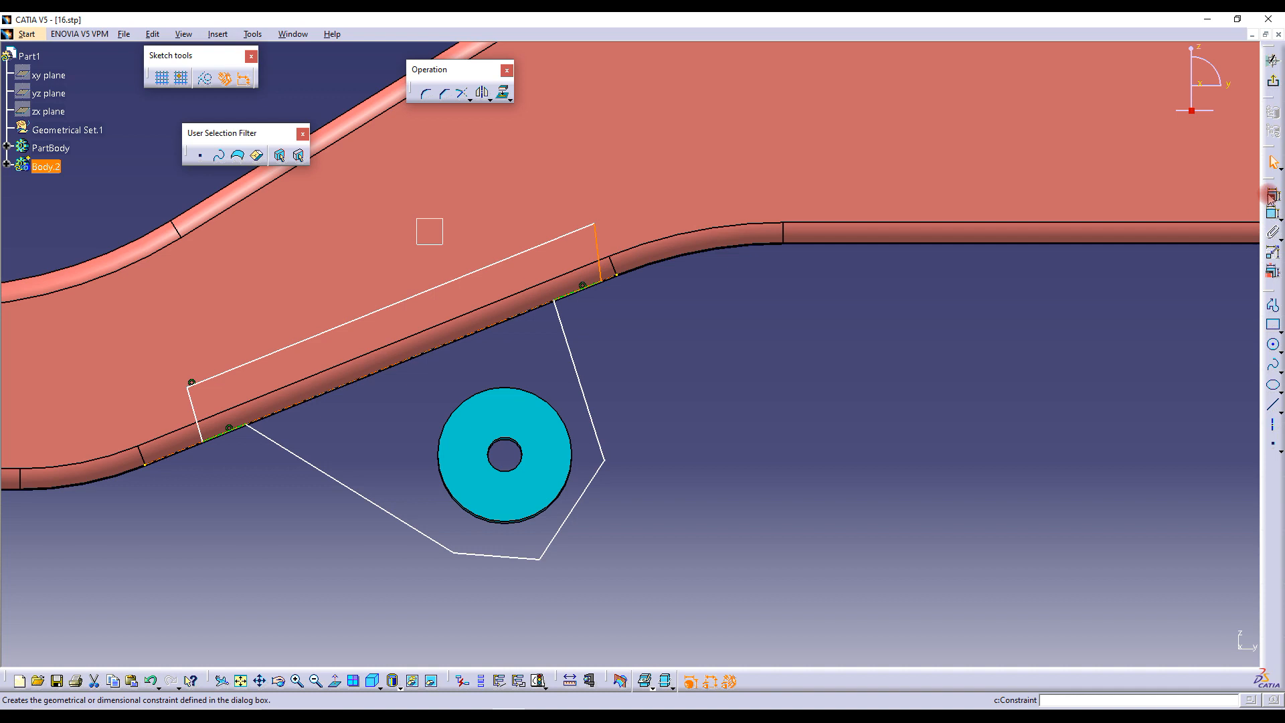
Constrain the profile's end line at the upper rail tab perpendicular to the projected rail edge
click(1272, 194)
click(1209, 580)
click(1177, 646)
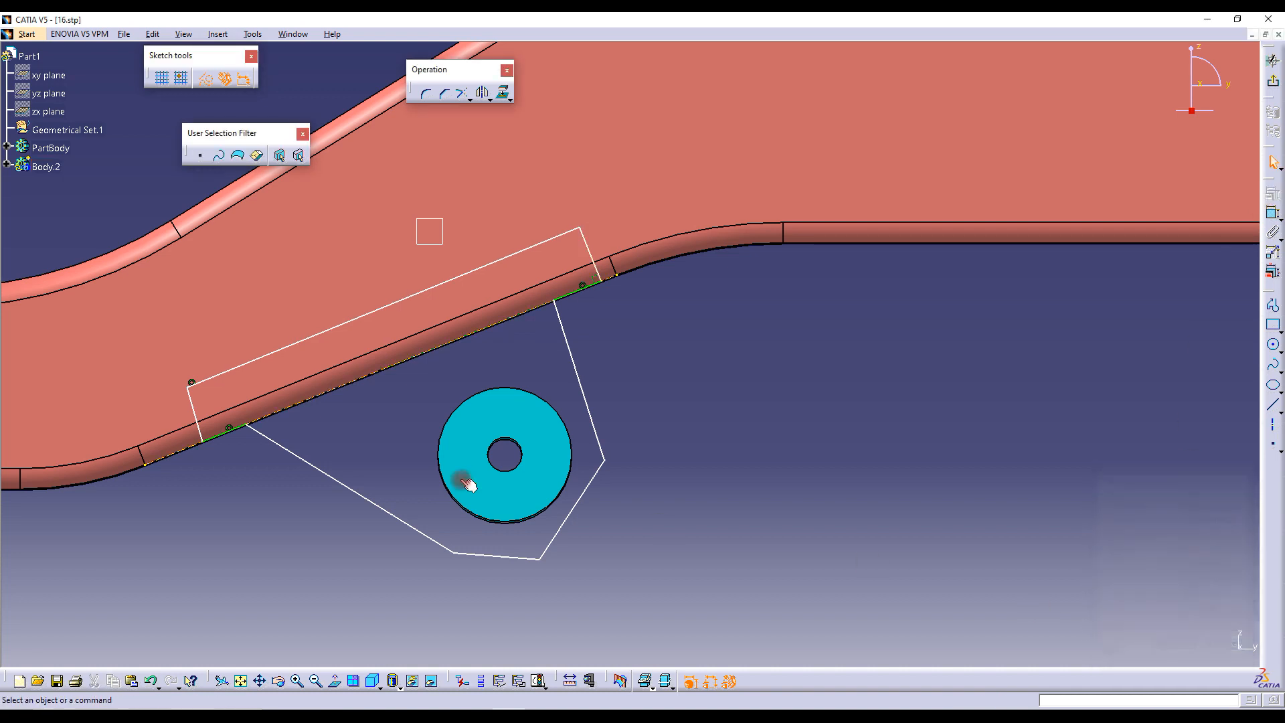
Constrain the profile's two short end lines across the rail parallel to each other
click(192, 404)
ctrl+click(596, 253)
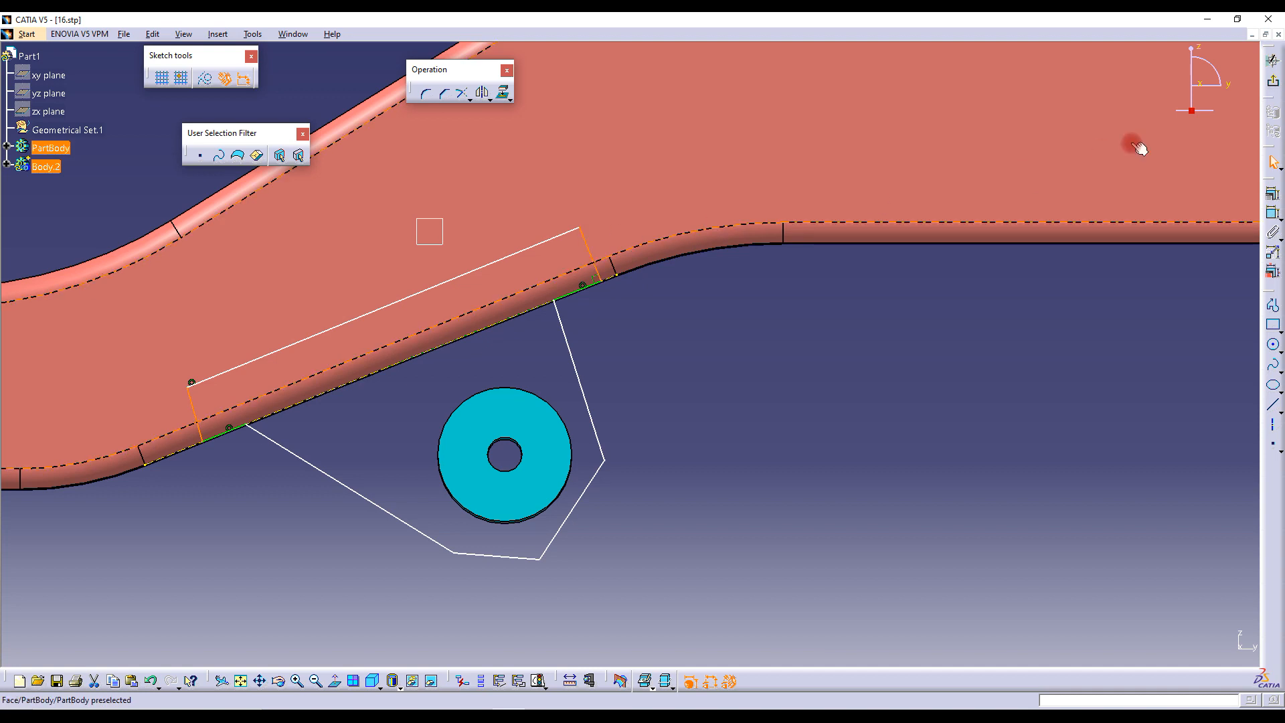
click(1272, 194)
click(1205, 565)
click(1176, 647)
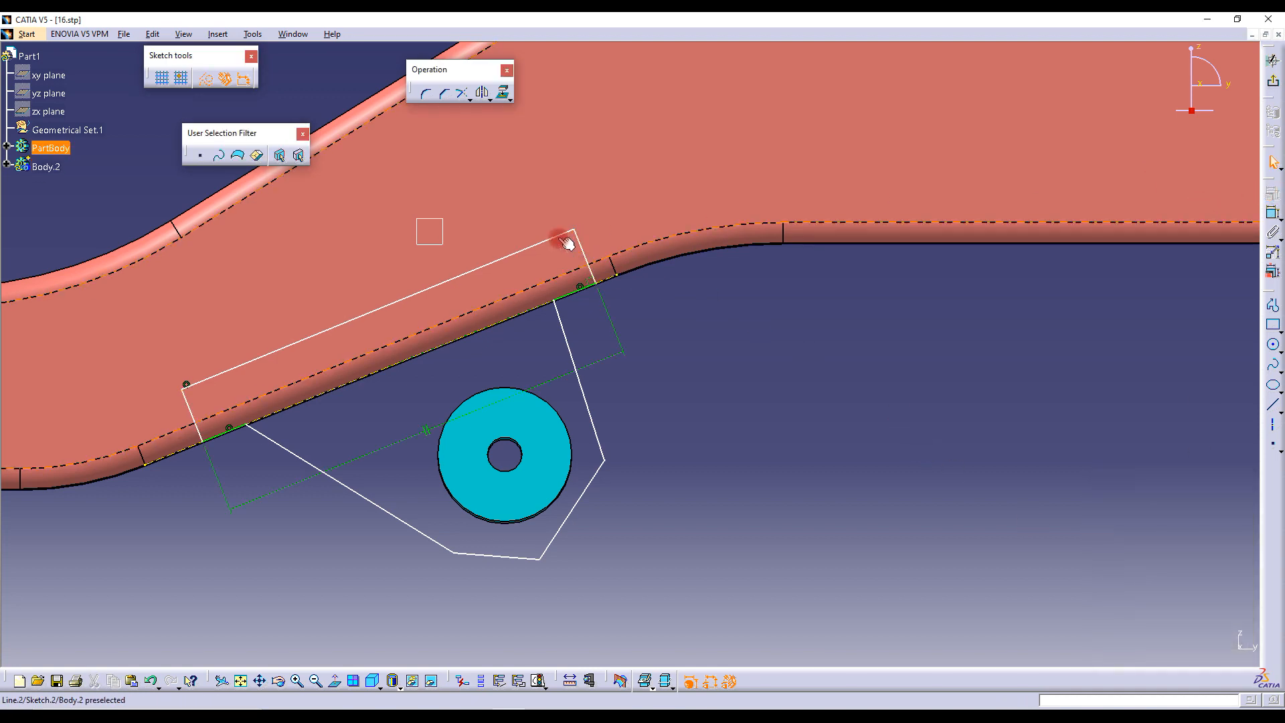
Make the profile's long upper line parallel to the rail edge, and move the two corners of the side line beside the bushing slightly outward
click(539, 242)
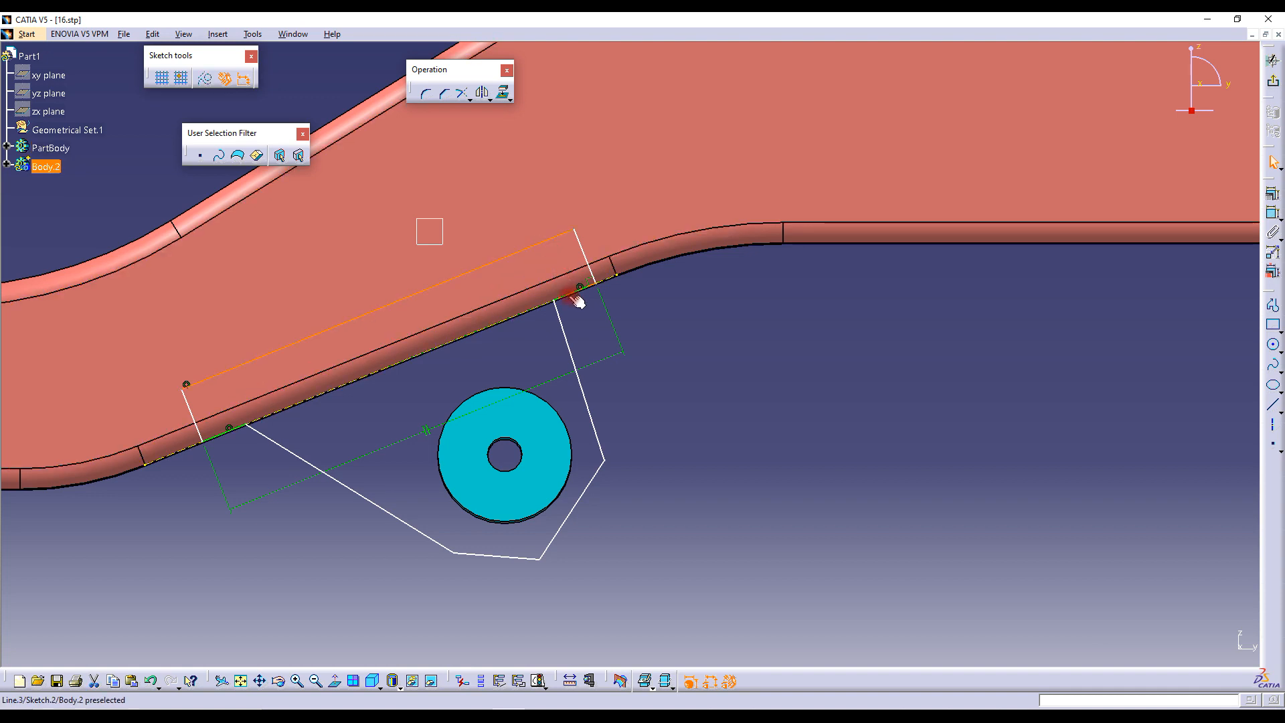
click(1274, 193)
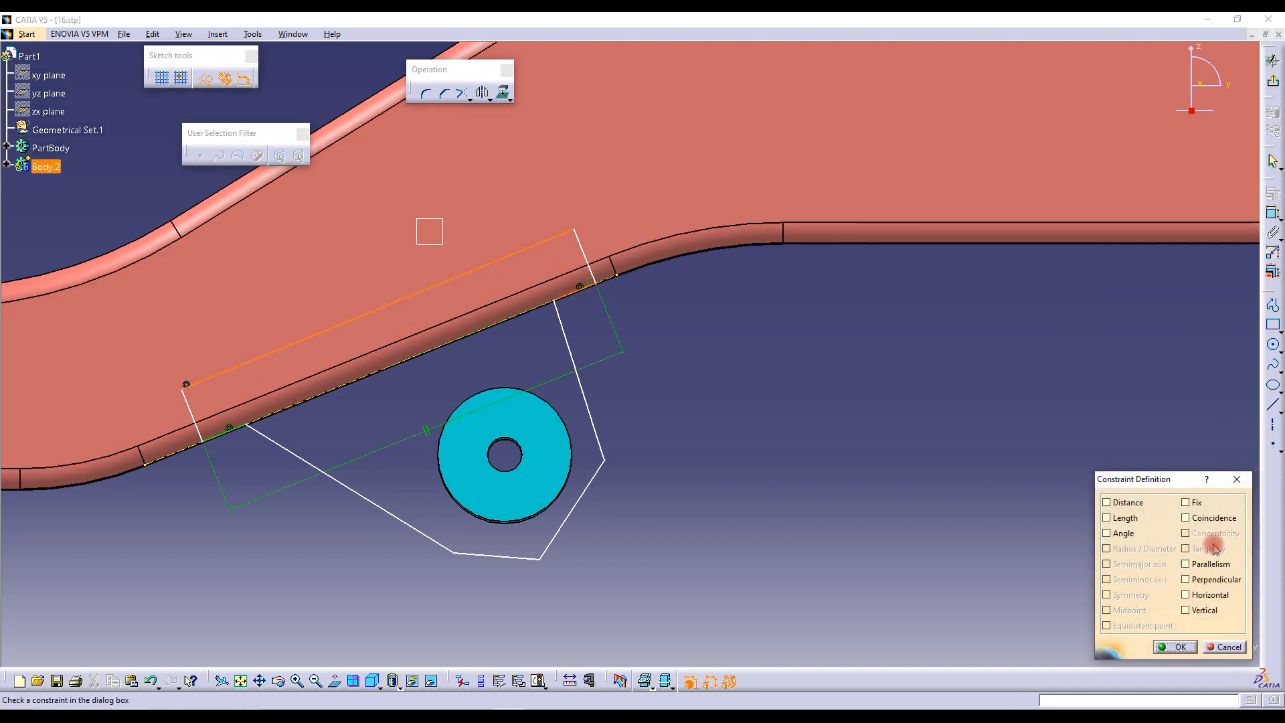
click(1213, 567)
click(1172, 646)
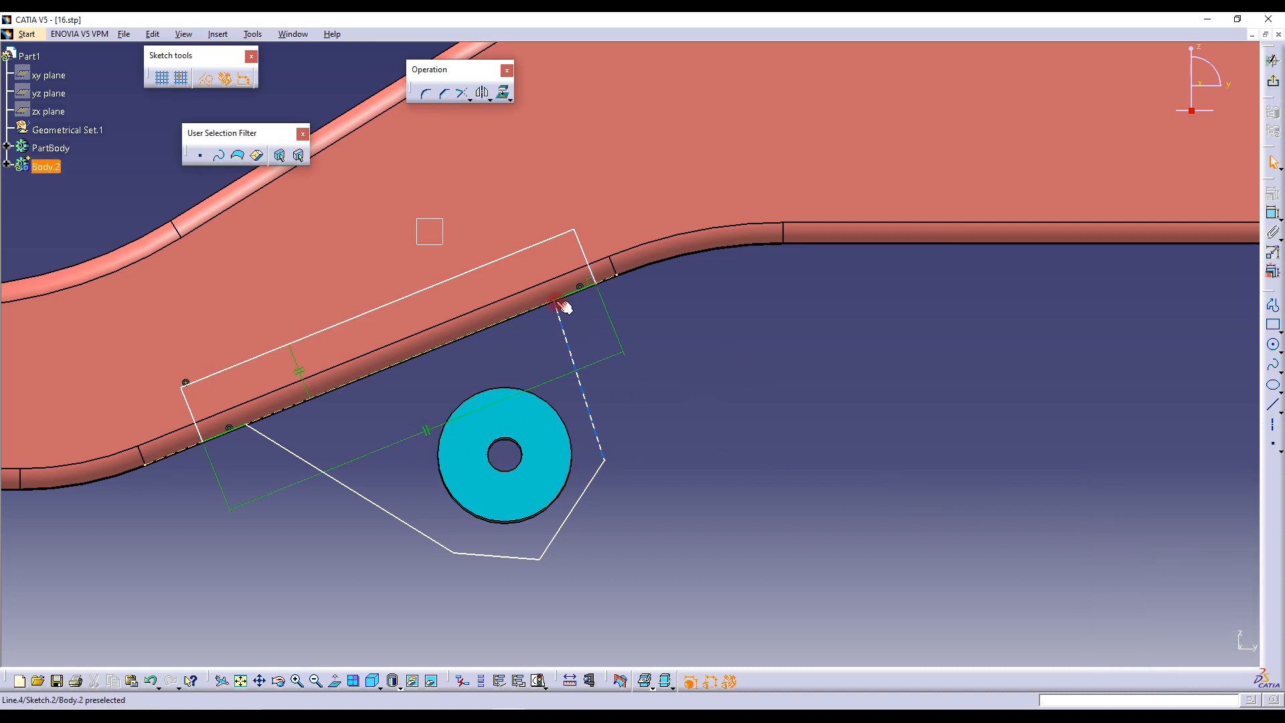
drag(554, 301, 564, 303)
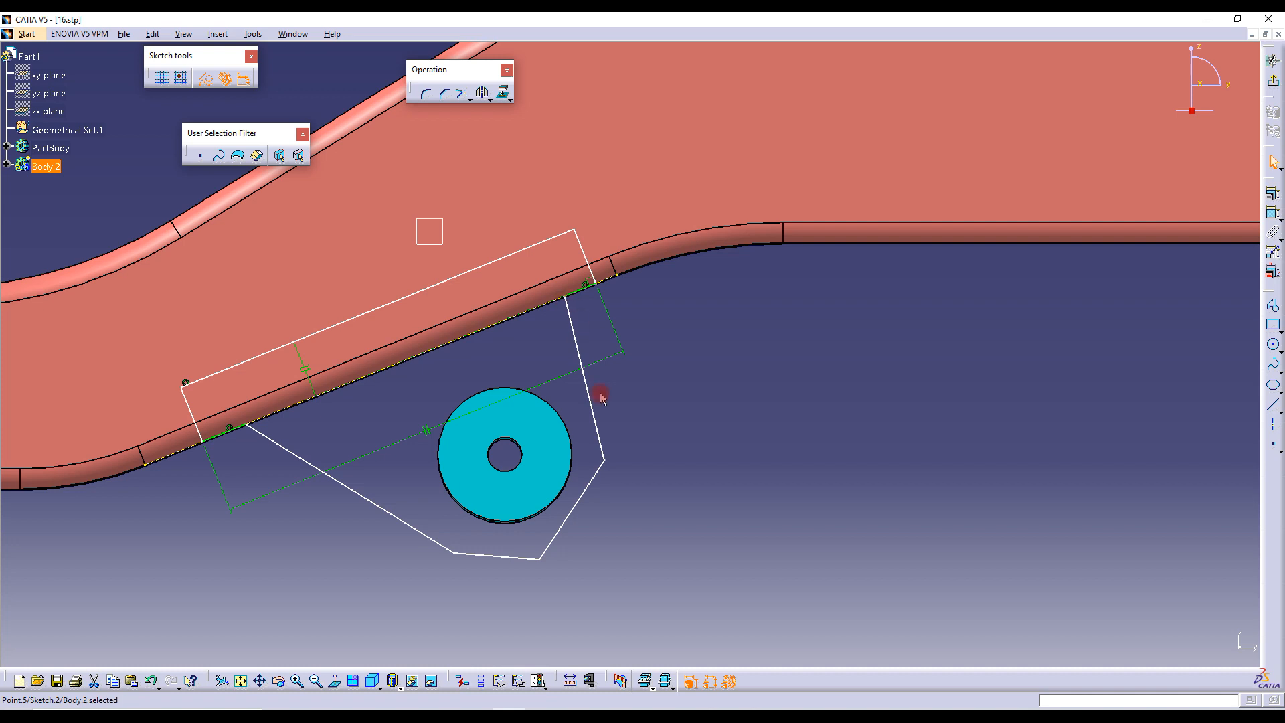
mouse_move(605, 459)
mouse_down()
mouse_move(626, 452)
mouse_move(616, 468)
mouse_up()
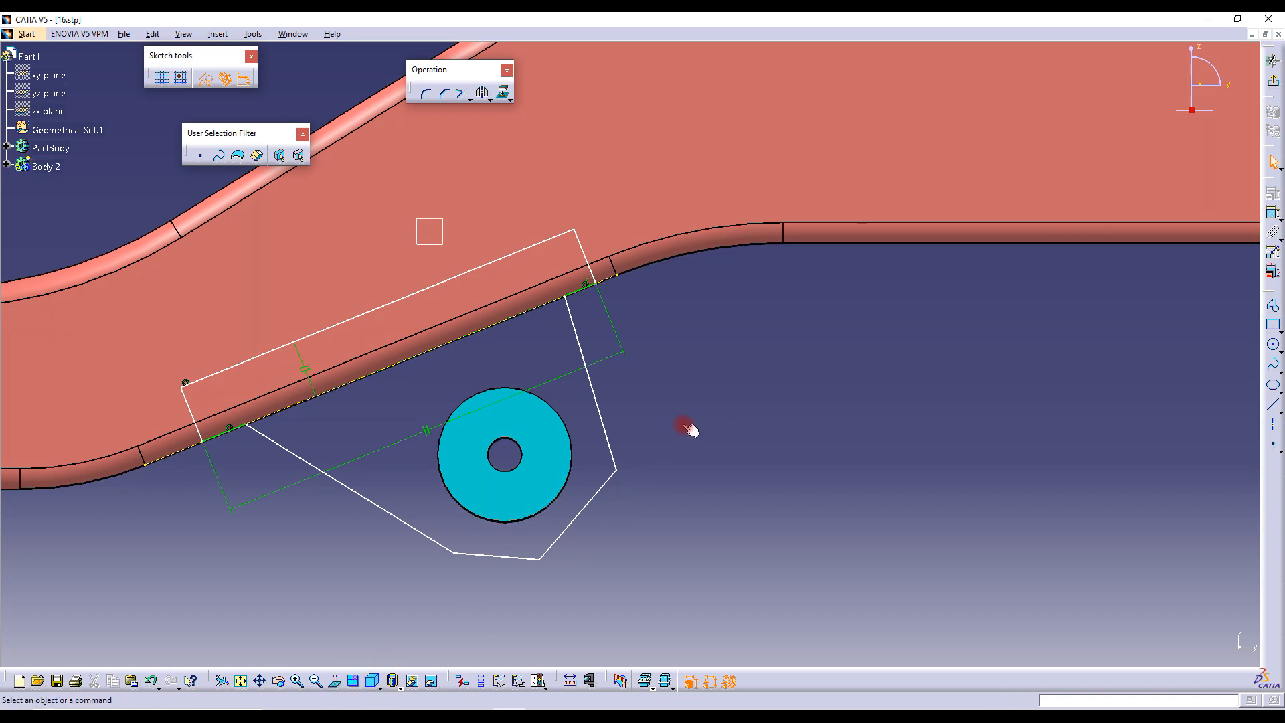
Dimension the gap between the bushing's outer edge and the slanted lower profile line, and set it to 15
click(565, 429)
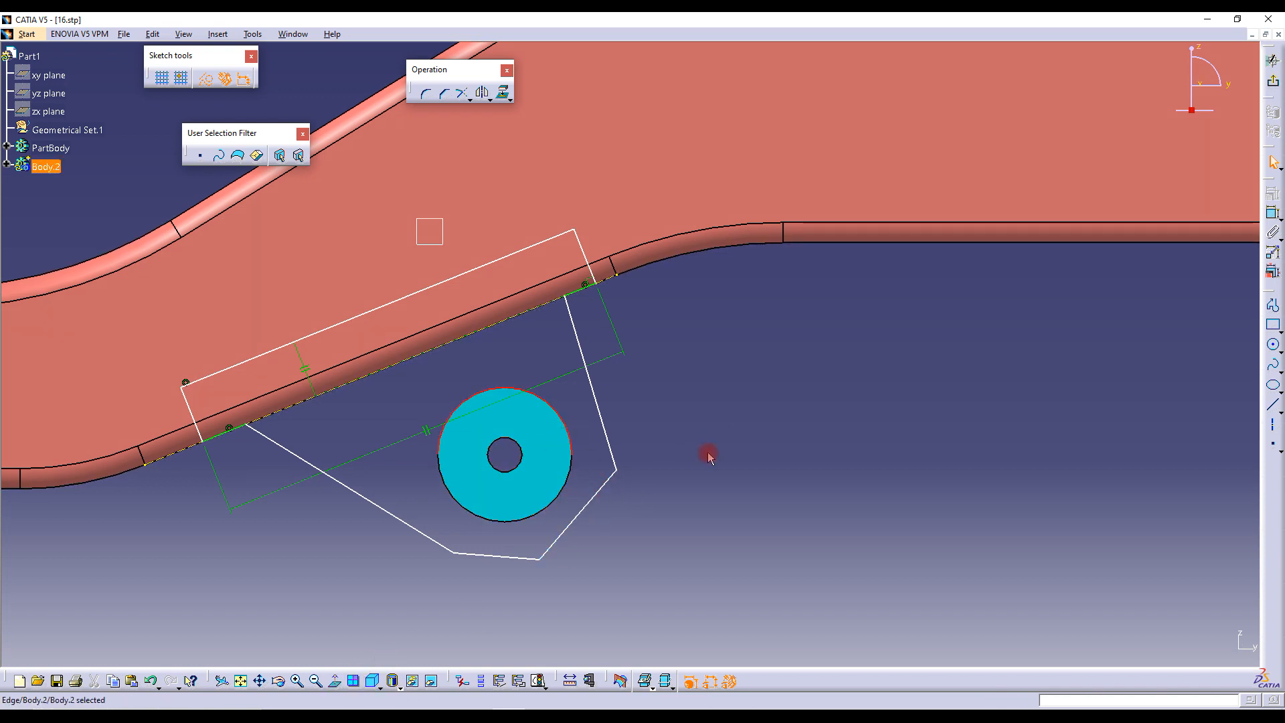
click(639, 485)
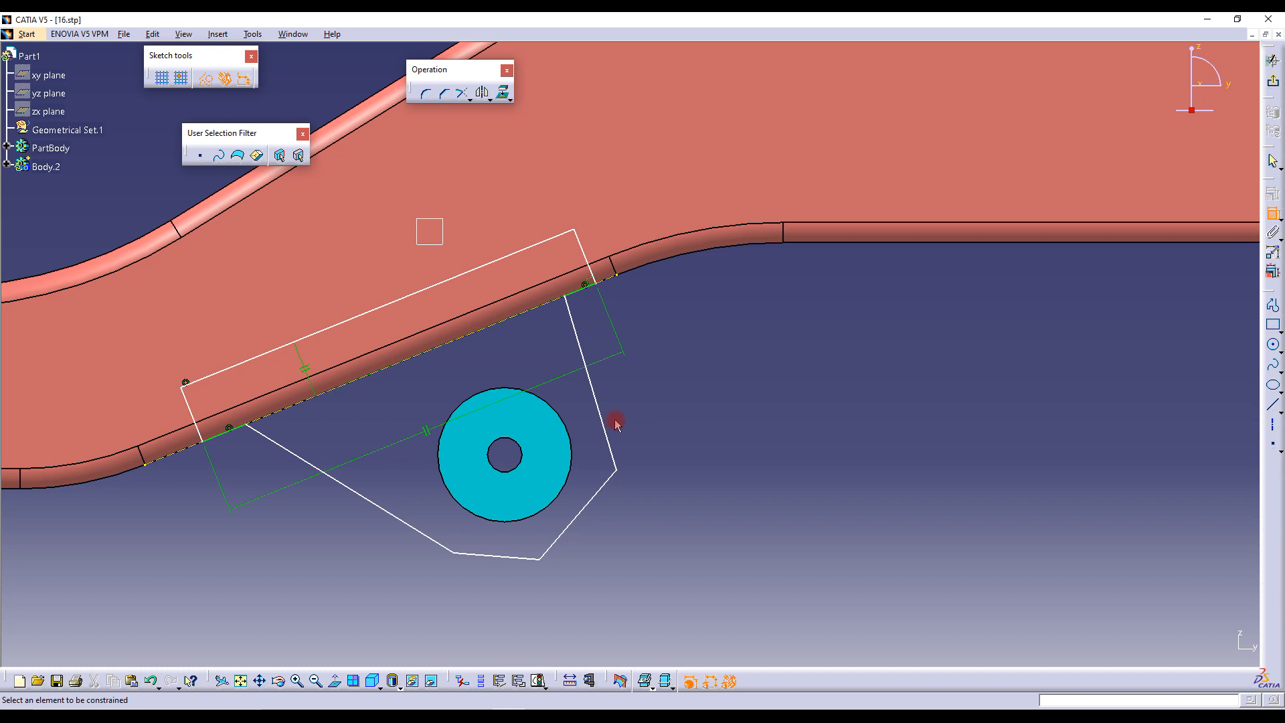
click(571, 478)
click(588, 506)
click(687, 420)
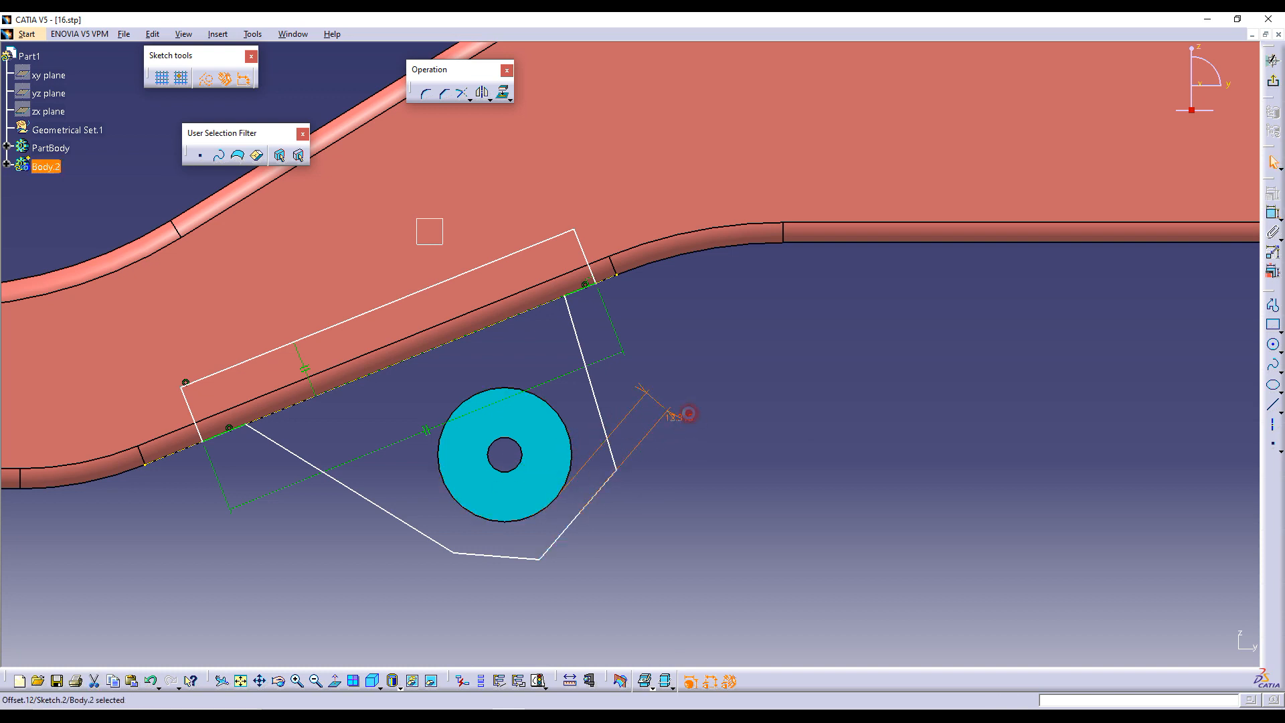
double_click(690, 421)
text(15)
key(Return)
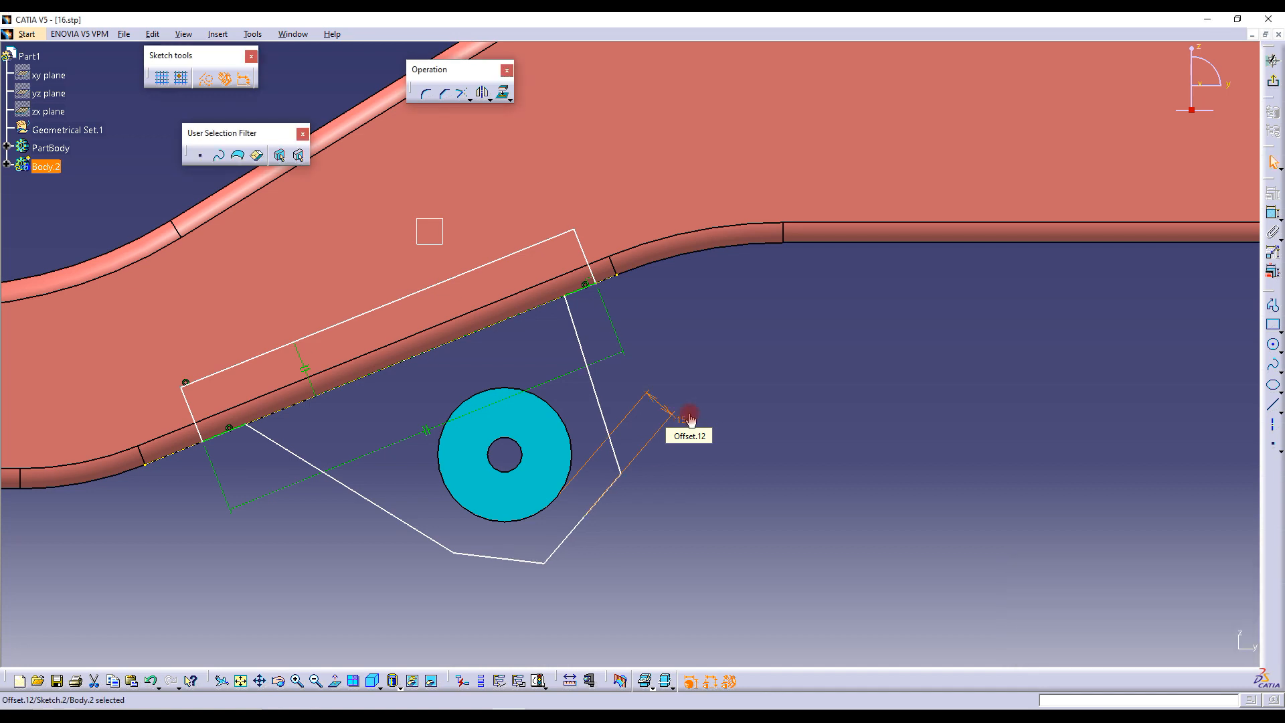
Dimension the gap between the bushing's outer edge and the short bottom profile line, and set it to 17
click(1271, 213)
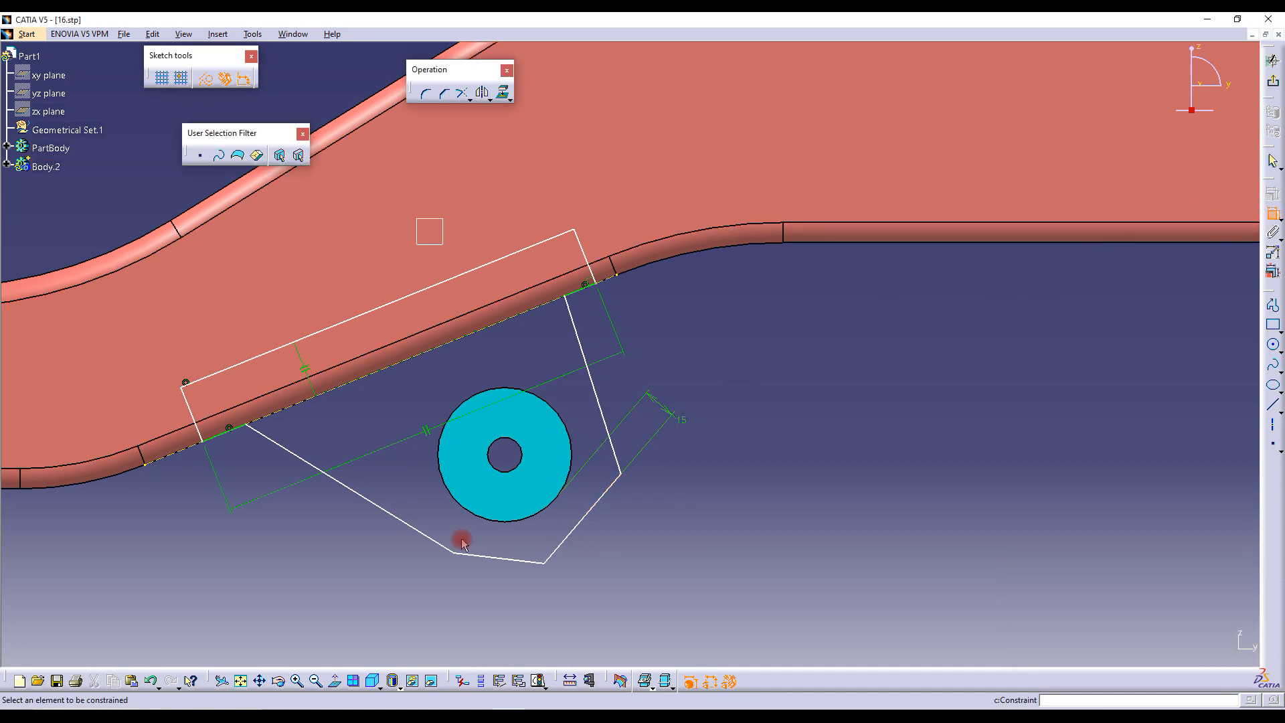
click(485, 522)
click(495, 564)
click(368, 550)
double_click(371, 548)
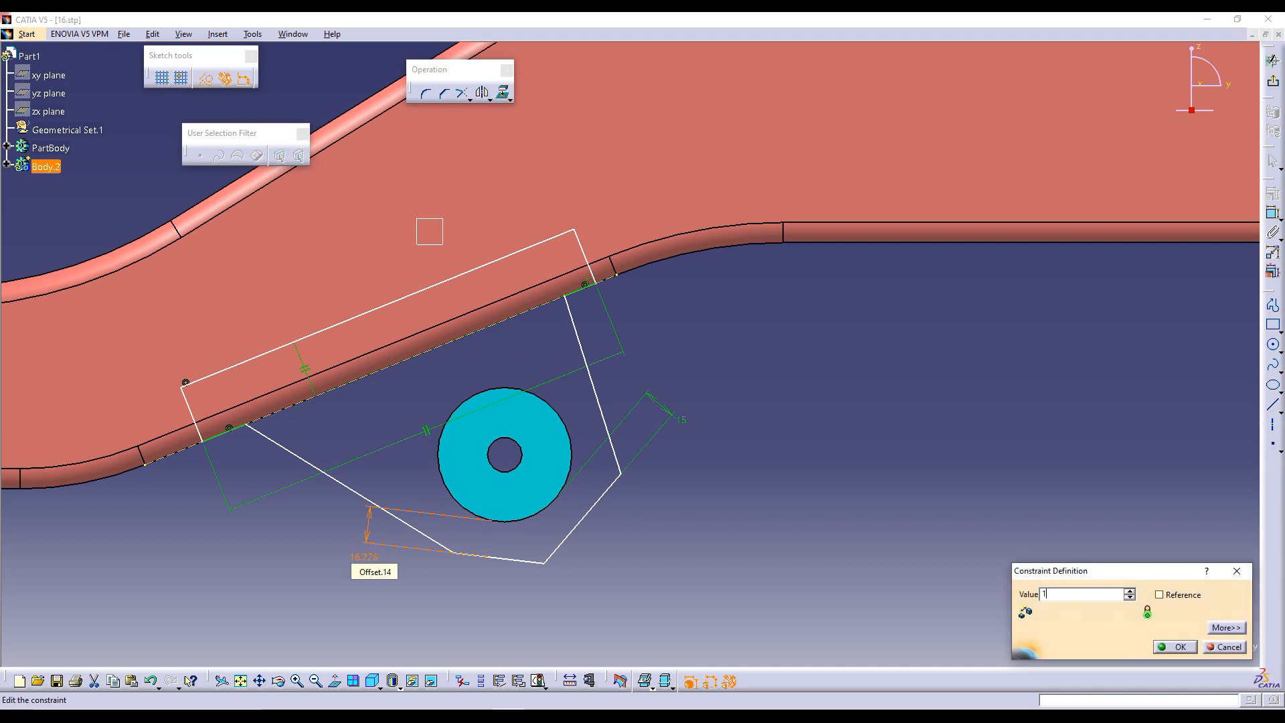
text(17)
key(Return)
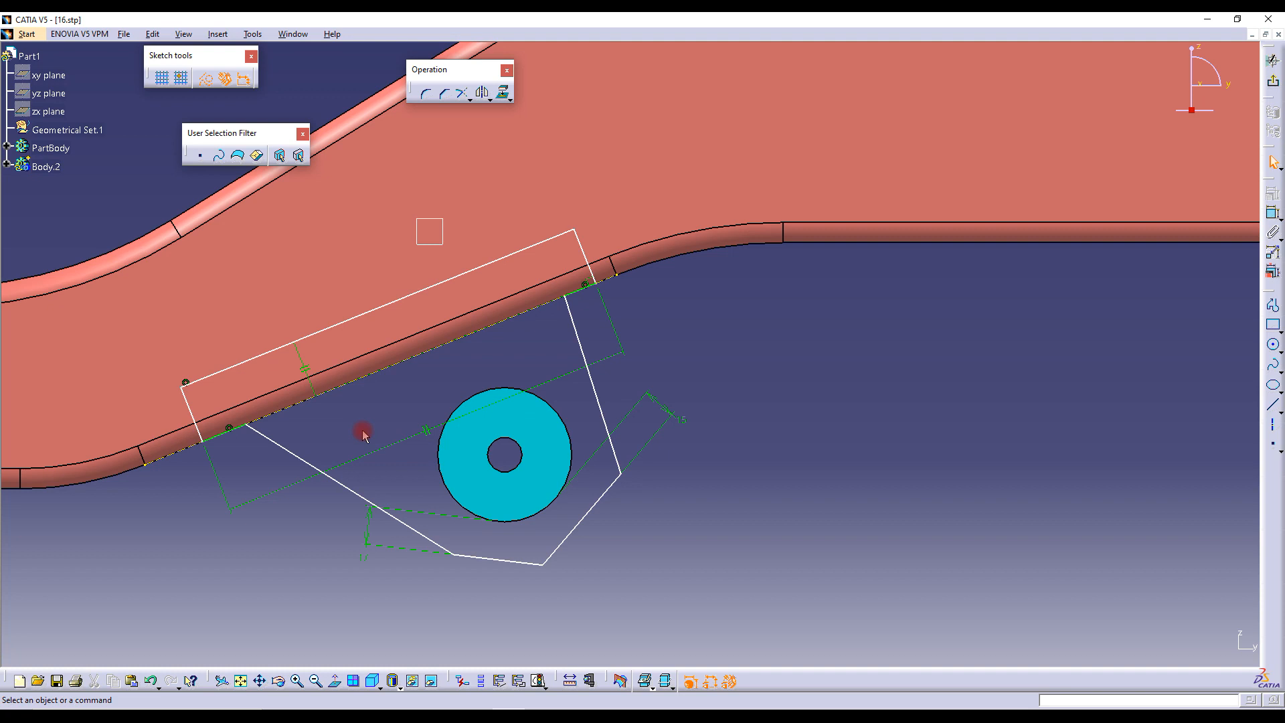
Adjust the inner corner of the lower rail tab along the rail edge and exit the bracket profile sketch
middle_drag(291, 433, 328, 423)
drag(292, 418, 284, 416)
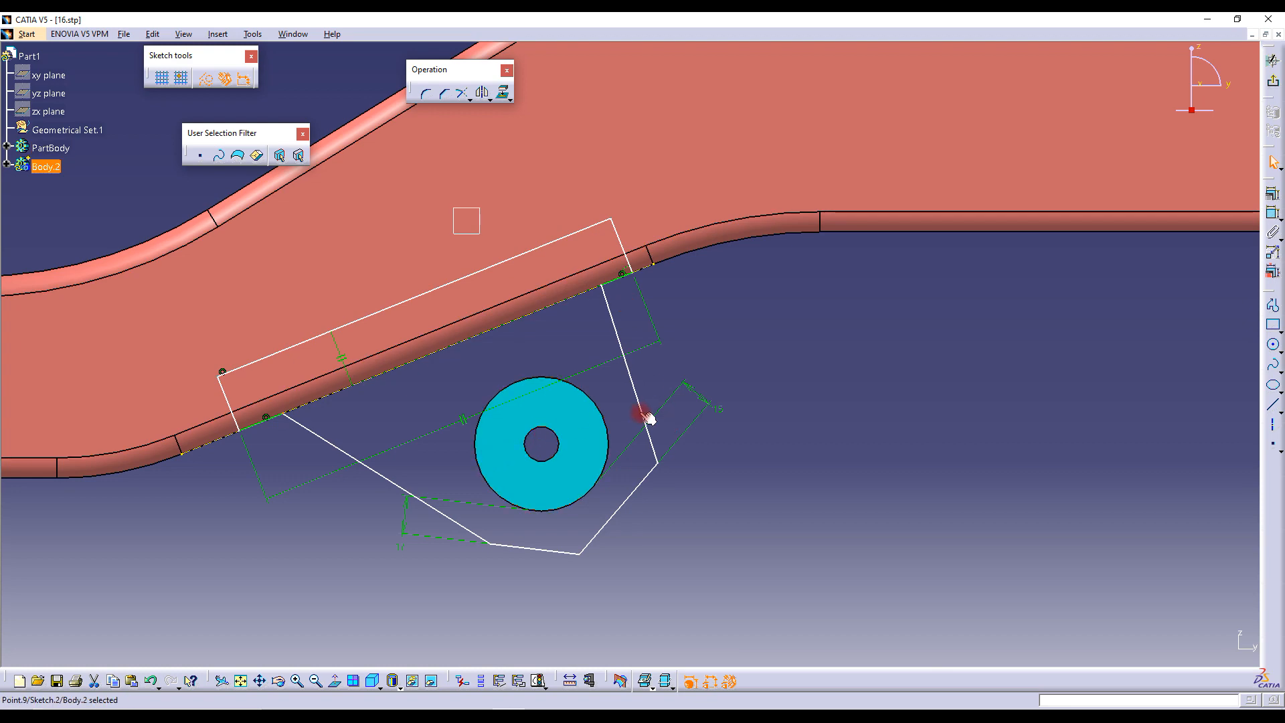
mouse_move(606, 395)
middle_down()
mouse_move(502, 424)
mouse_move(603, 419)
middle_up()
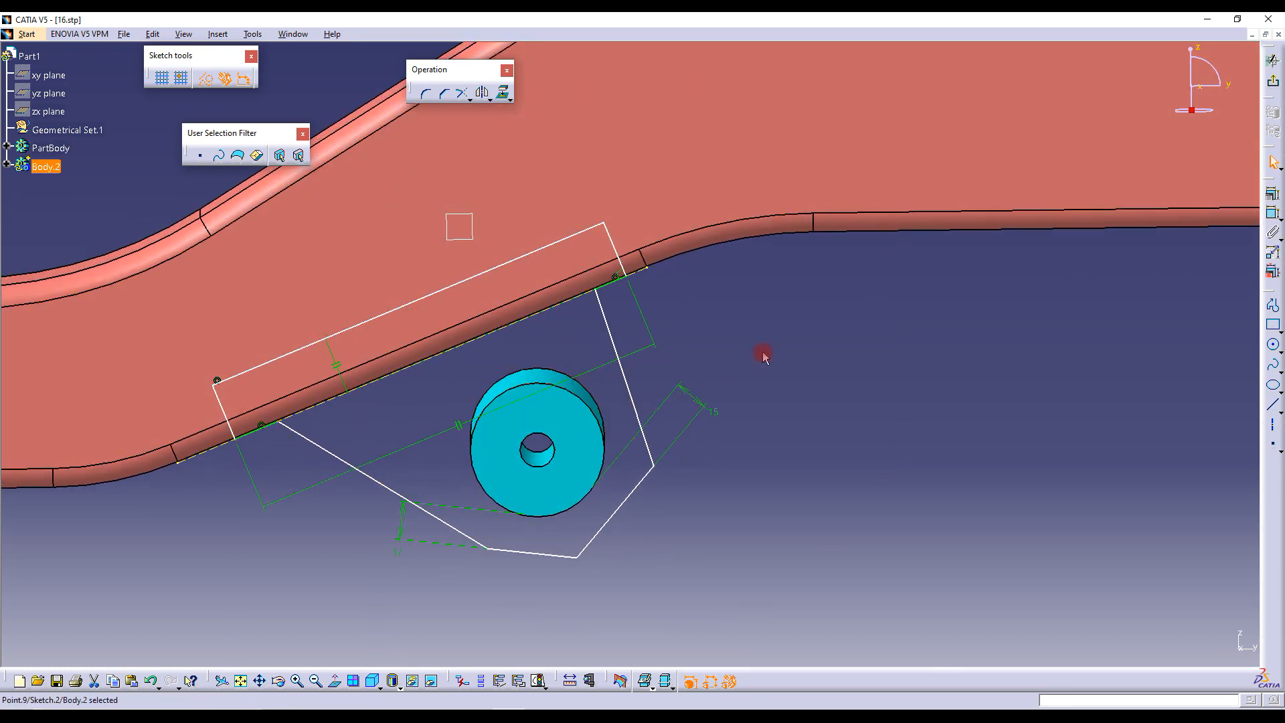
middle_drag(725, 355, 712, 307)
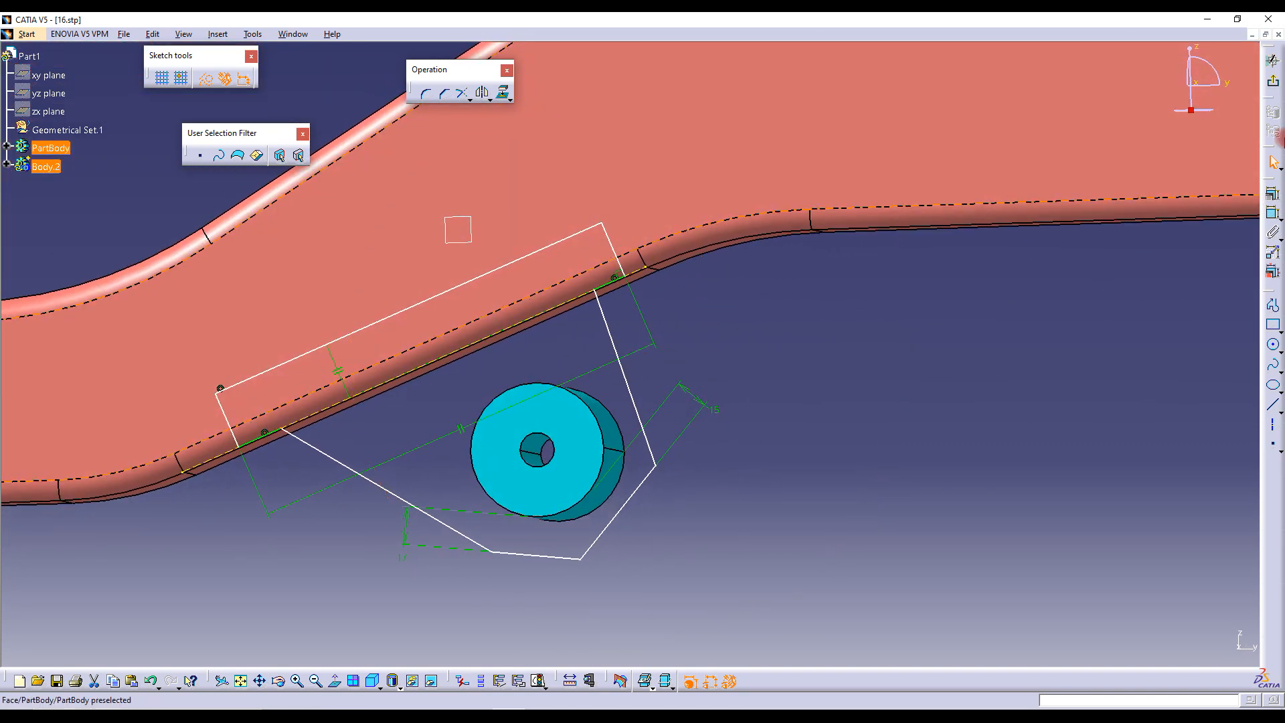
click(1274, 83)
click(1274, 81)
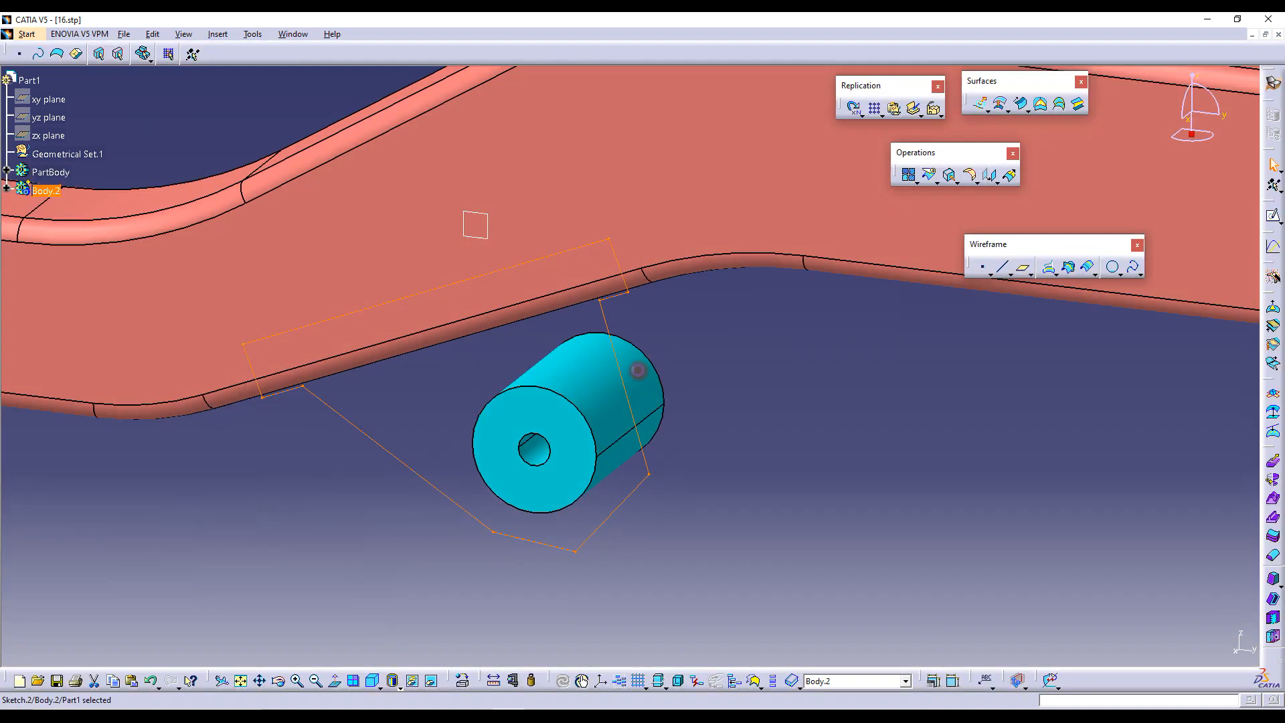
Fill the closed bracket profile sketch with a flat surface
click(773, 378)
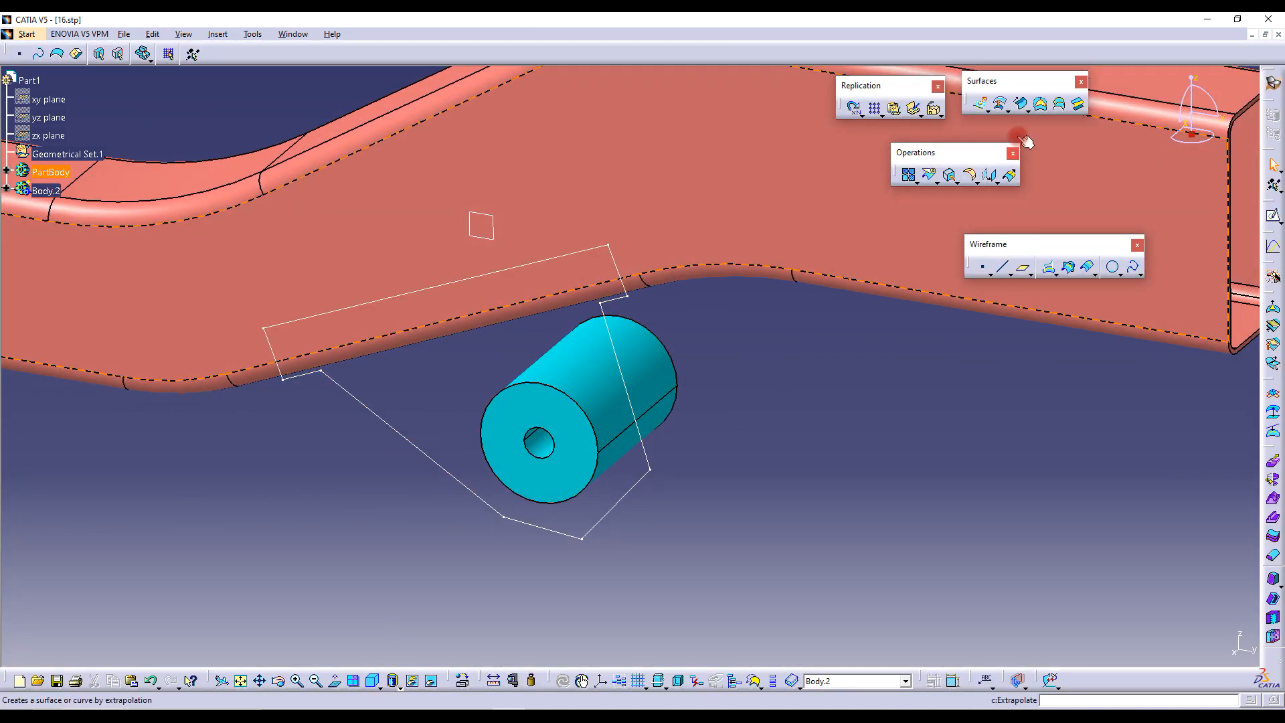
click(1036, 107)
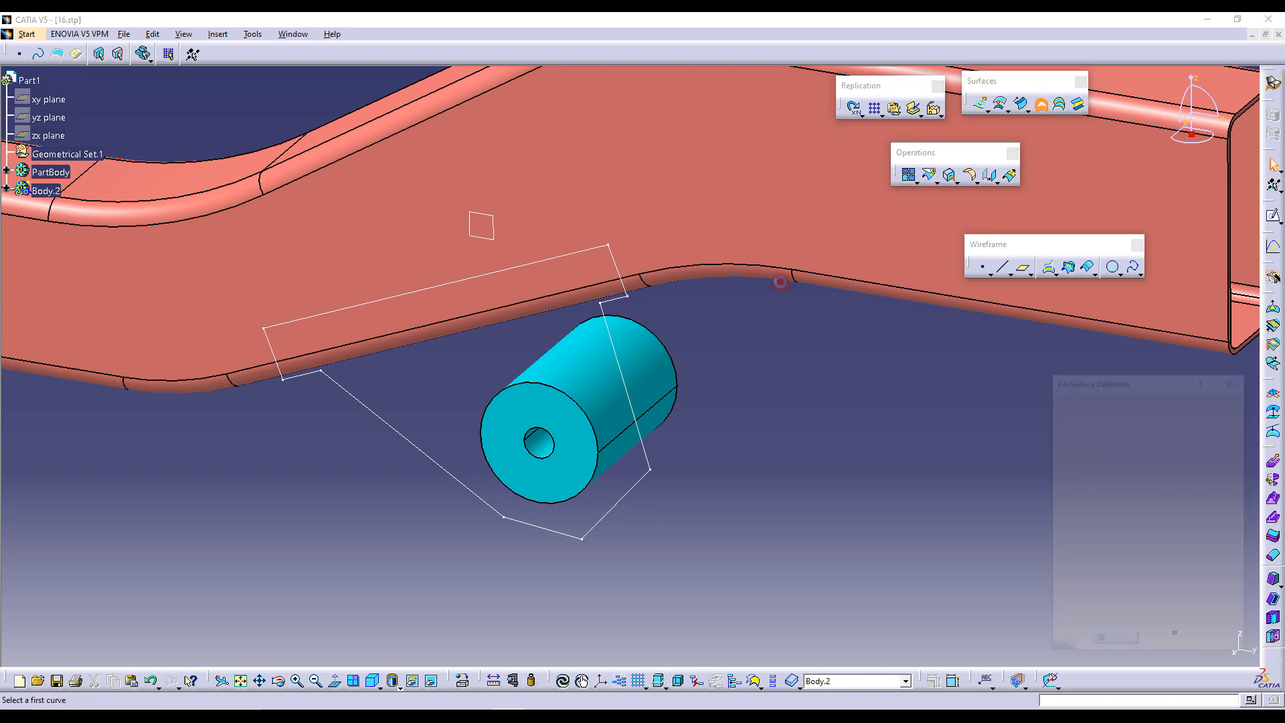
click(609, 325)
click(1115, 644)
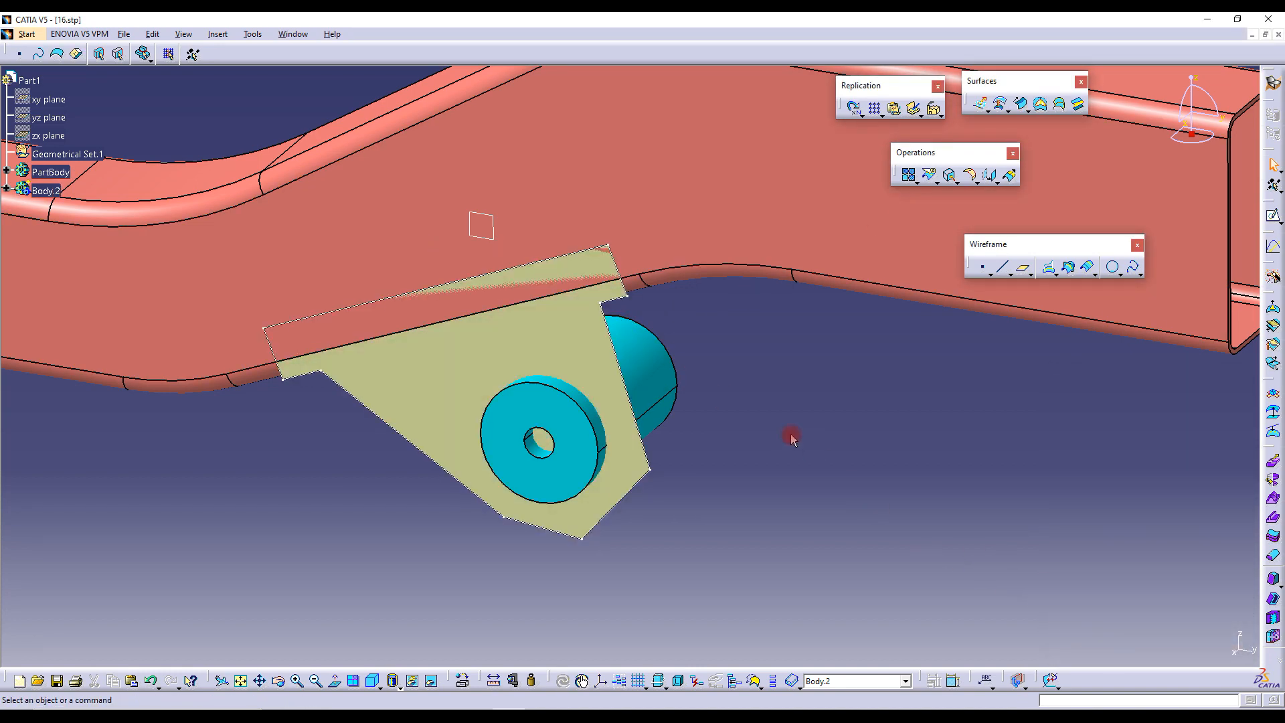
Reopen the bracket profile sketch and round the corner between the side line and the slanted lower line with a 38 mm radius
mouse_move(734, 353)
middle_down()
mouse_move(488, 339)
mouse_move(488, 368)
mouse_move(683, 365)
mouse_move(734, 343)
middle_up()
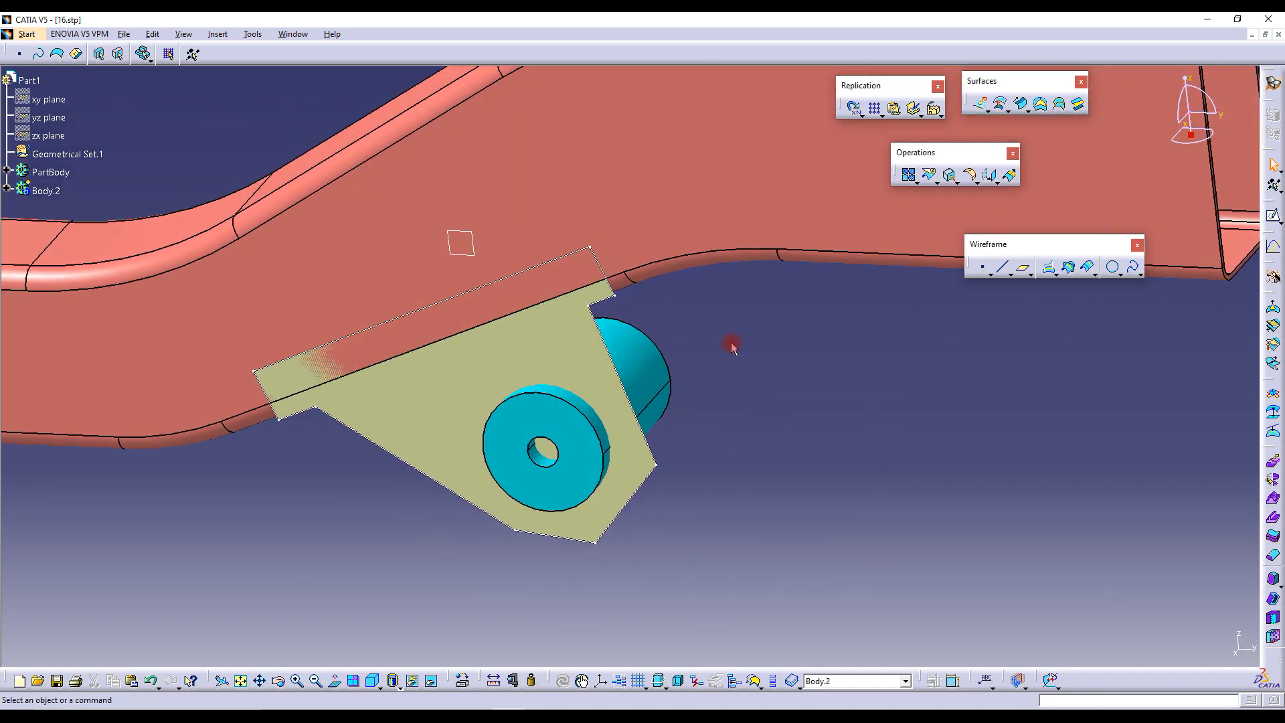
click(653, 239)
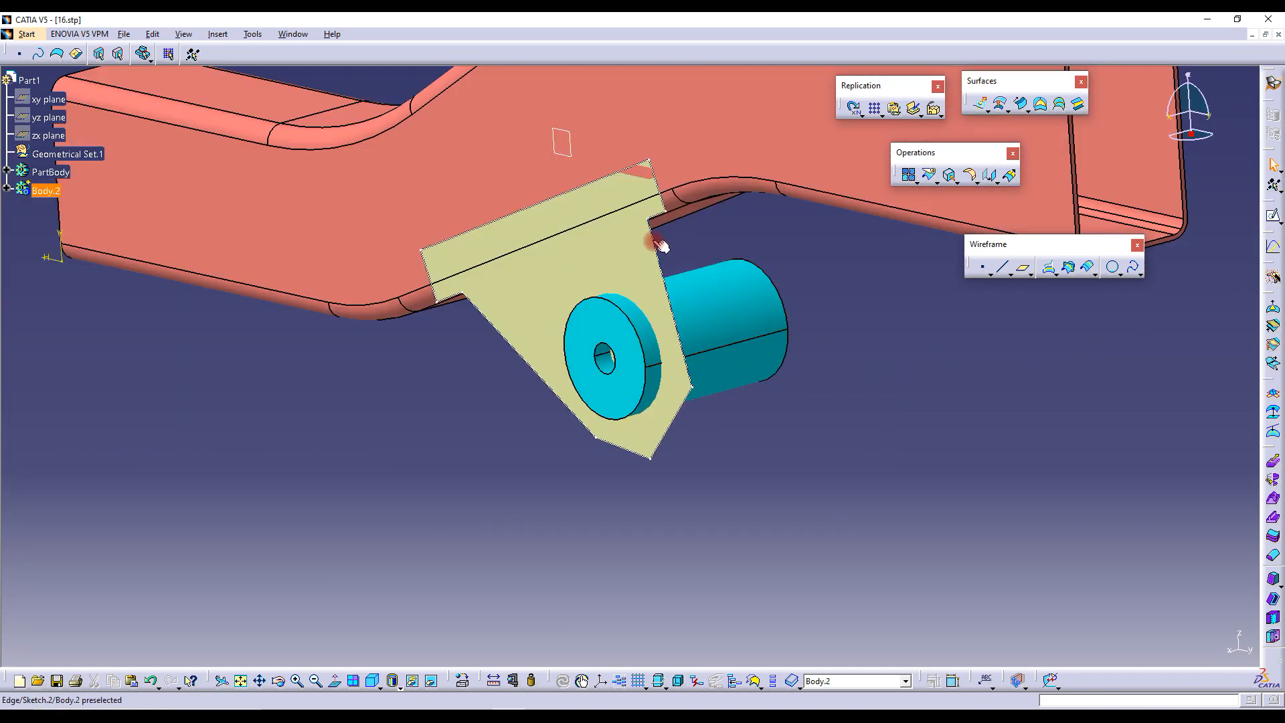
double_click(652, 240)
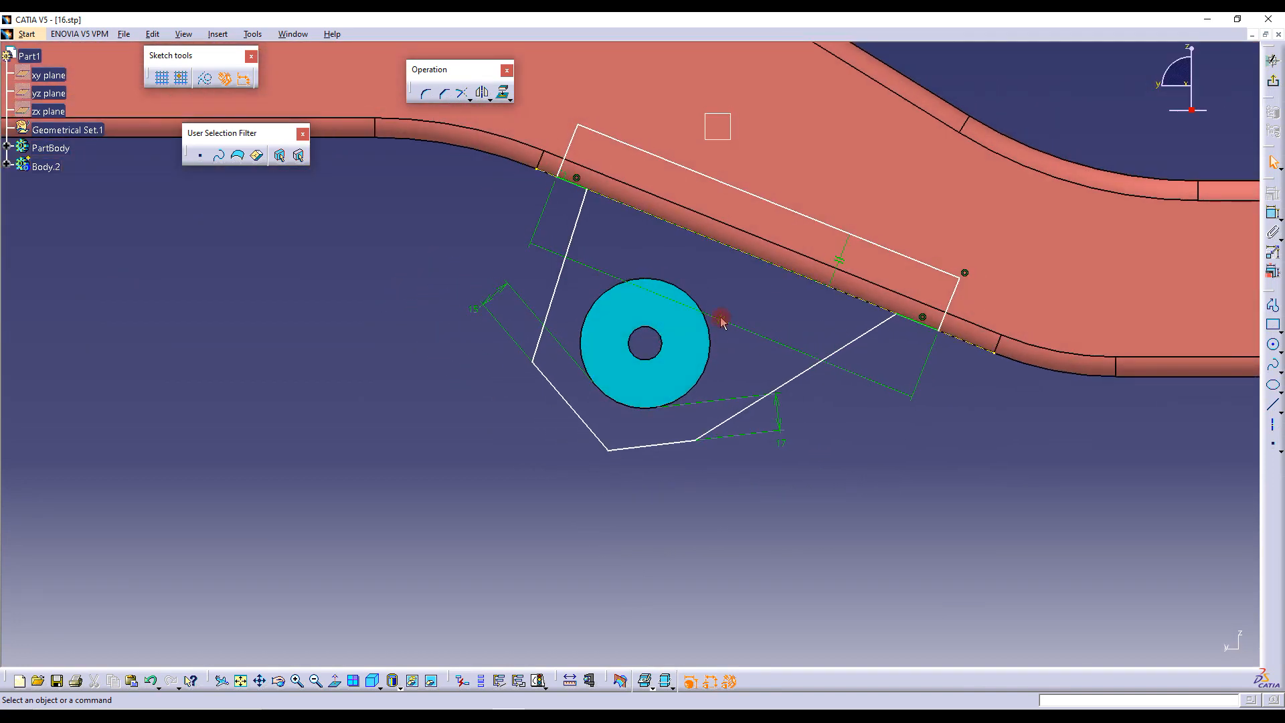
click(426, 93)
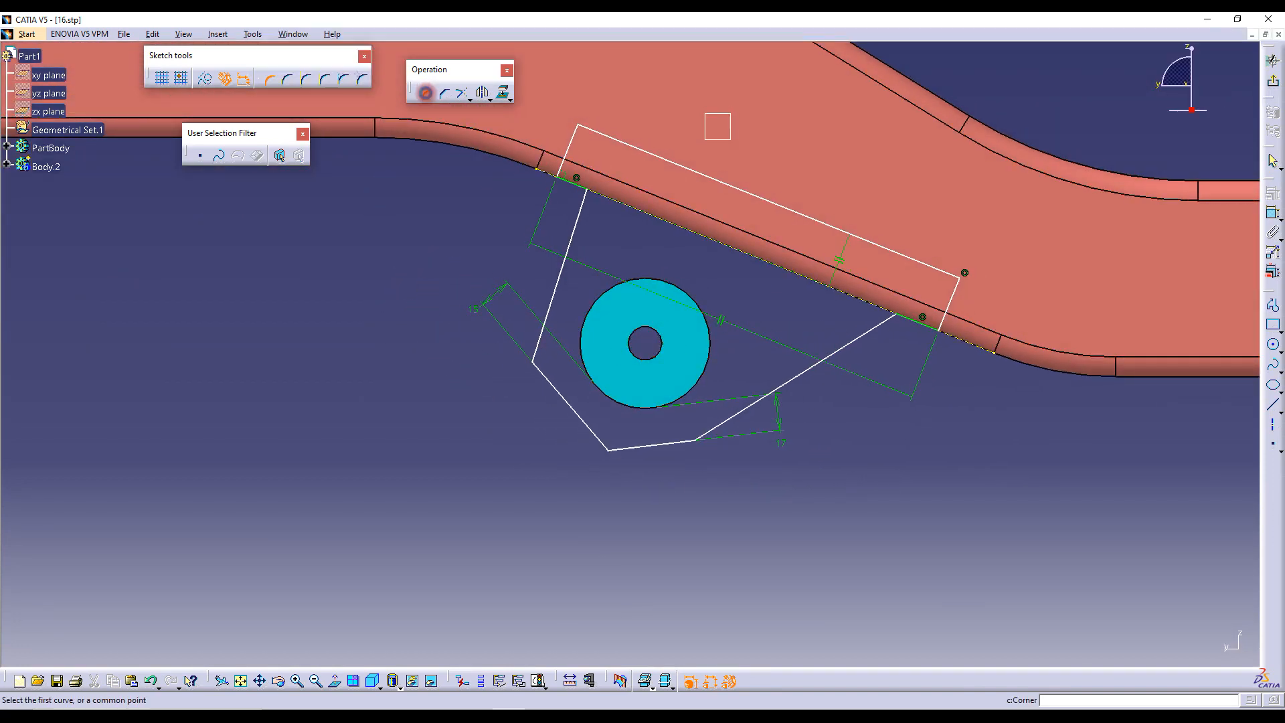
click(539, 366)
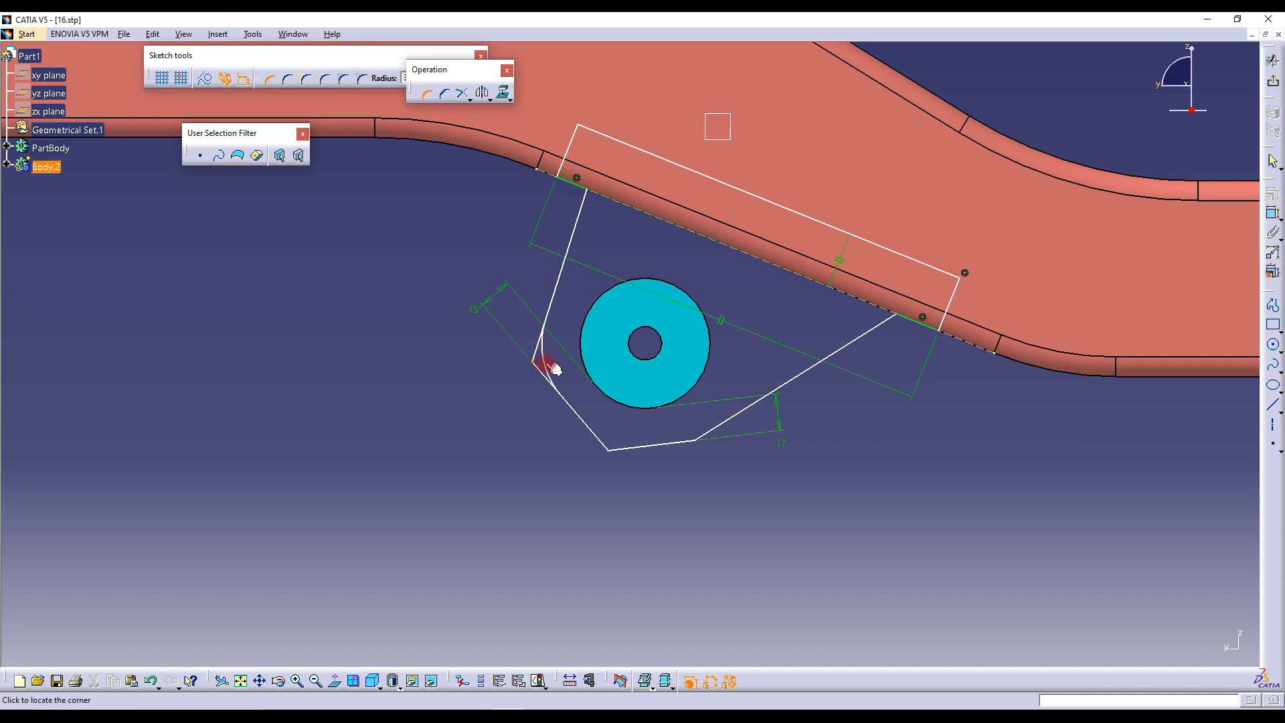
click(554, 367)
double_click(553, 362)
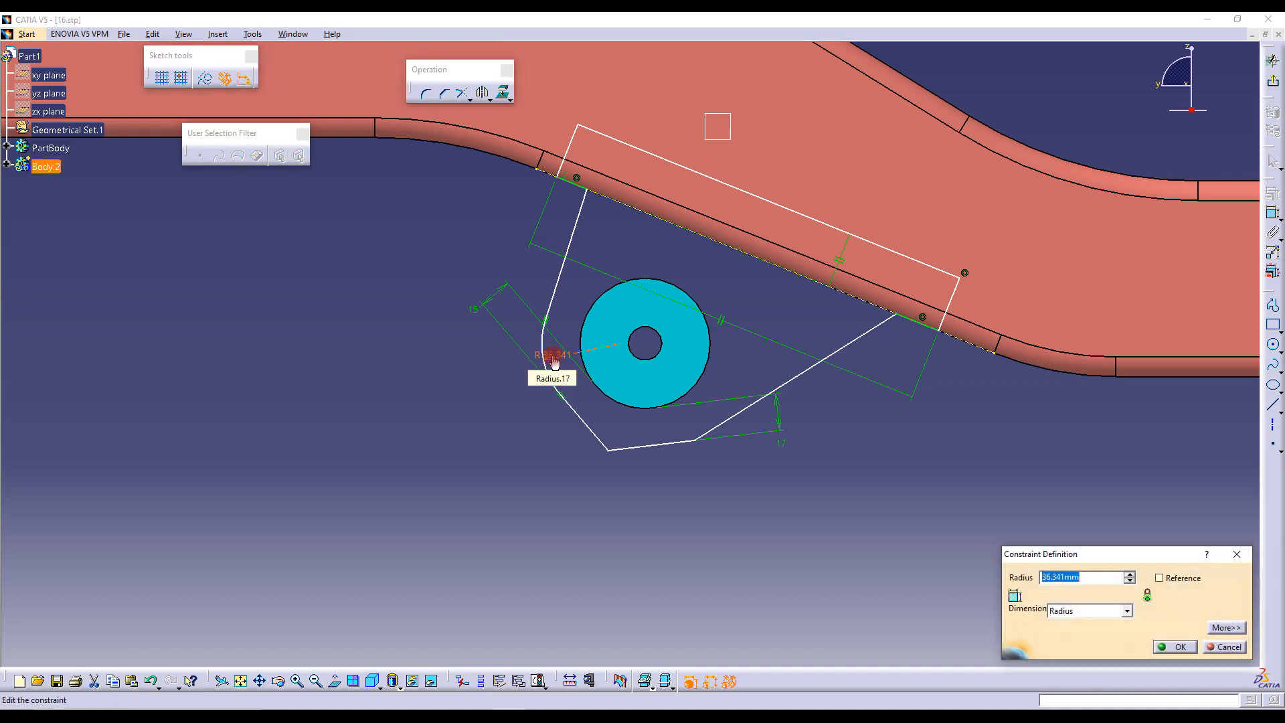
key(Return)
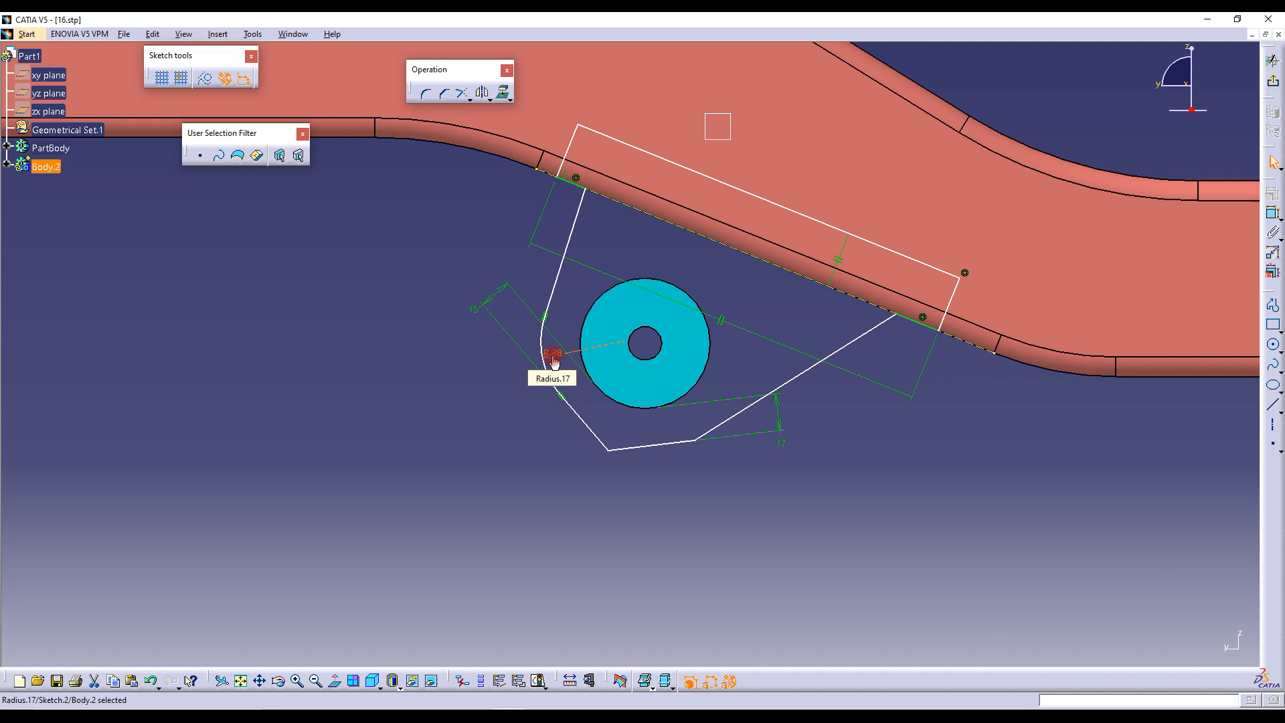
Round the corner between the slanted lower line and the short bottom line with a 33 mm radius
click(426, 93)
click(611, 451)
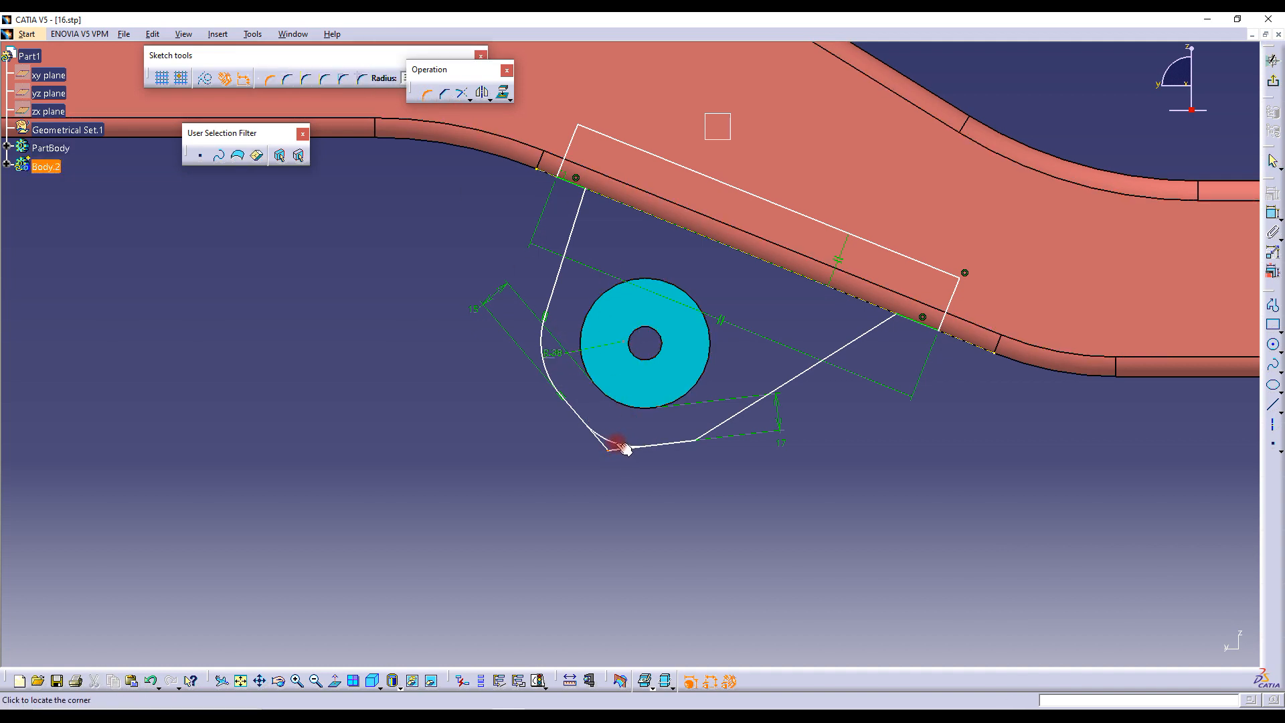
click(624, 448)
double_click(620, 435)
text(33)
key(Return)
Round the corner between the short bottom line and the long slanted side with a 54 mm radius, and exit the sketch
click(427, 94)
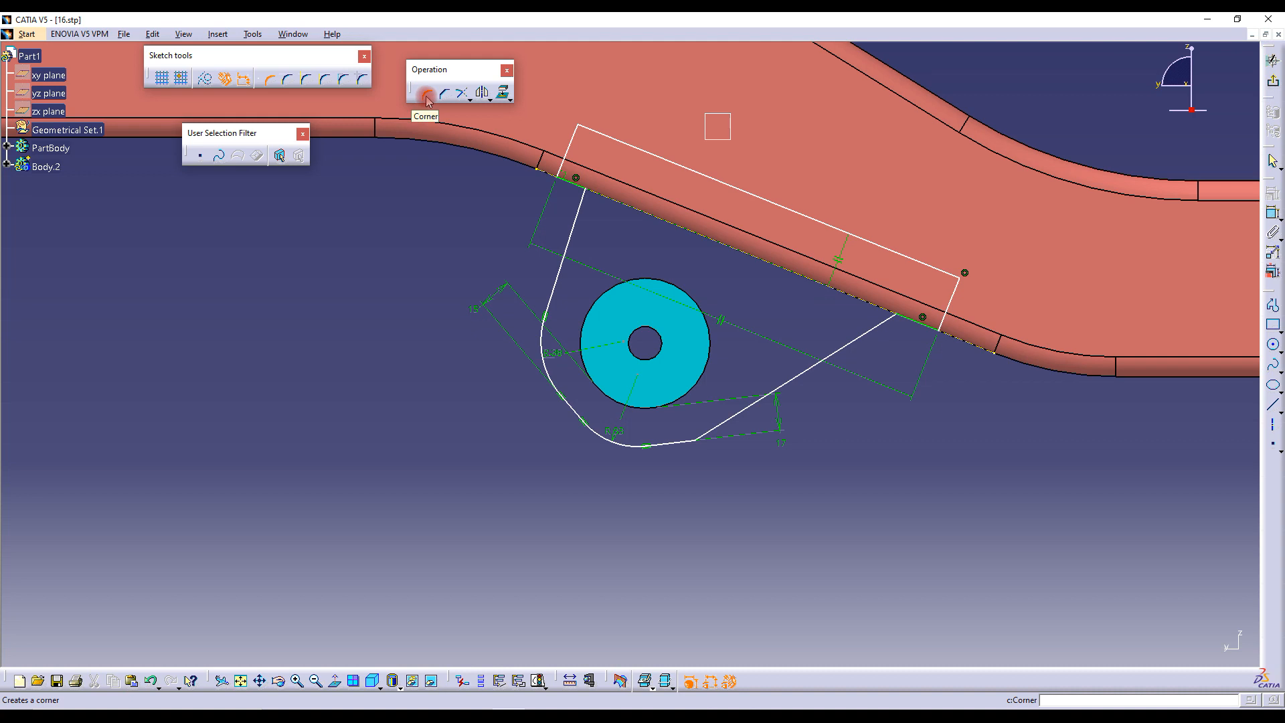
click(700, 442)
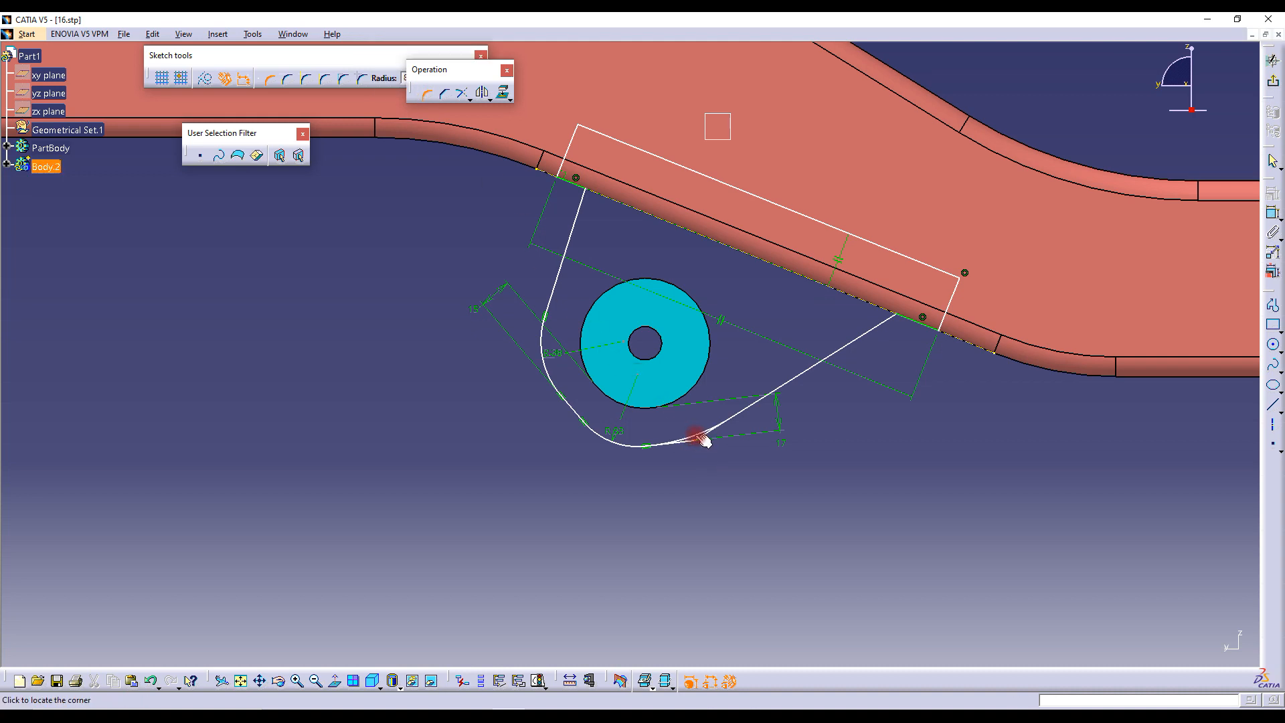
mouse_move(692, 437)
middle_down()
mouse_move(562, 299)
mouse_move(588, 290)
mouse_move(666, 309)
middle_up()
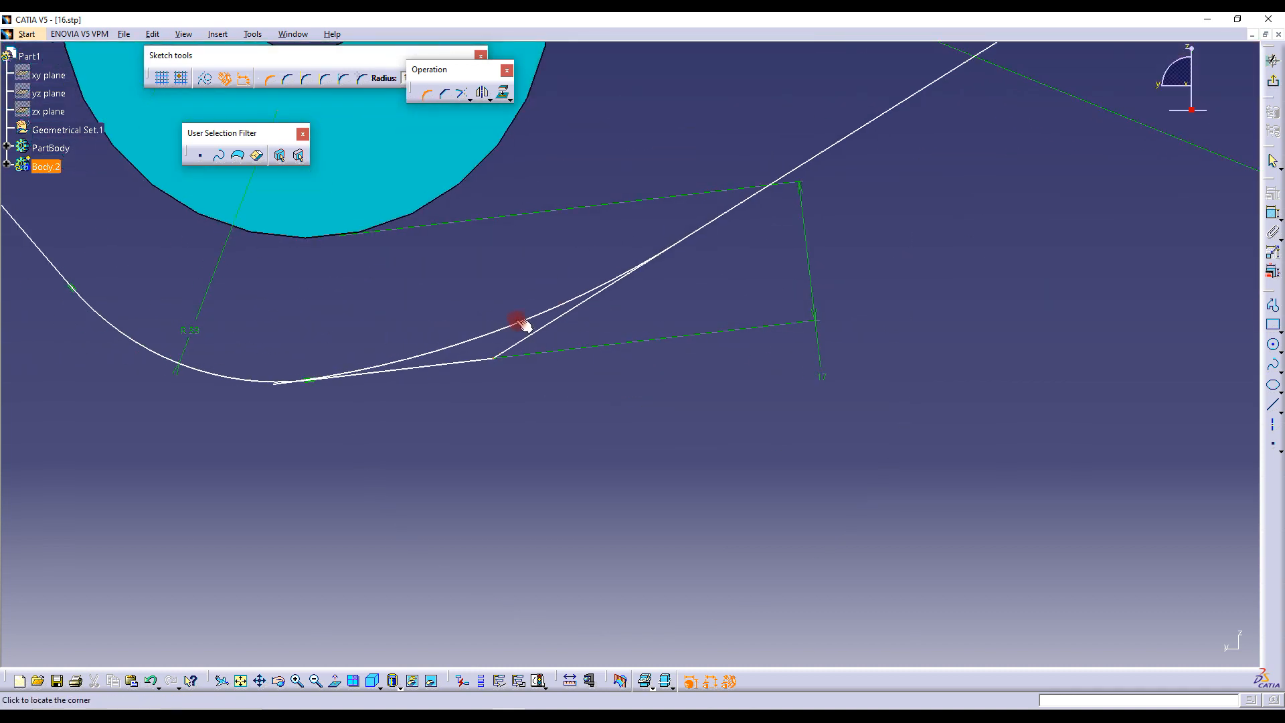
click(520, 341)
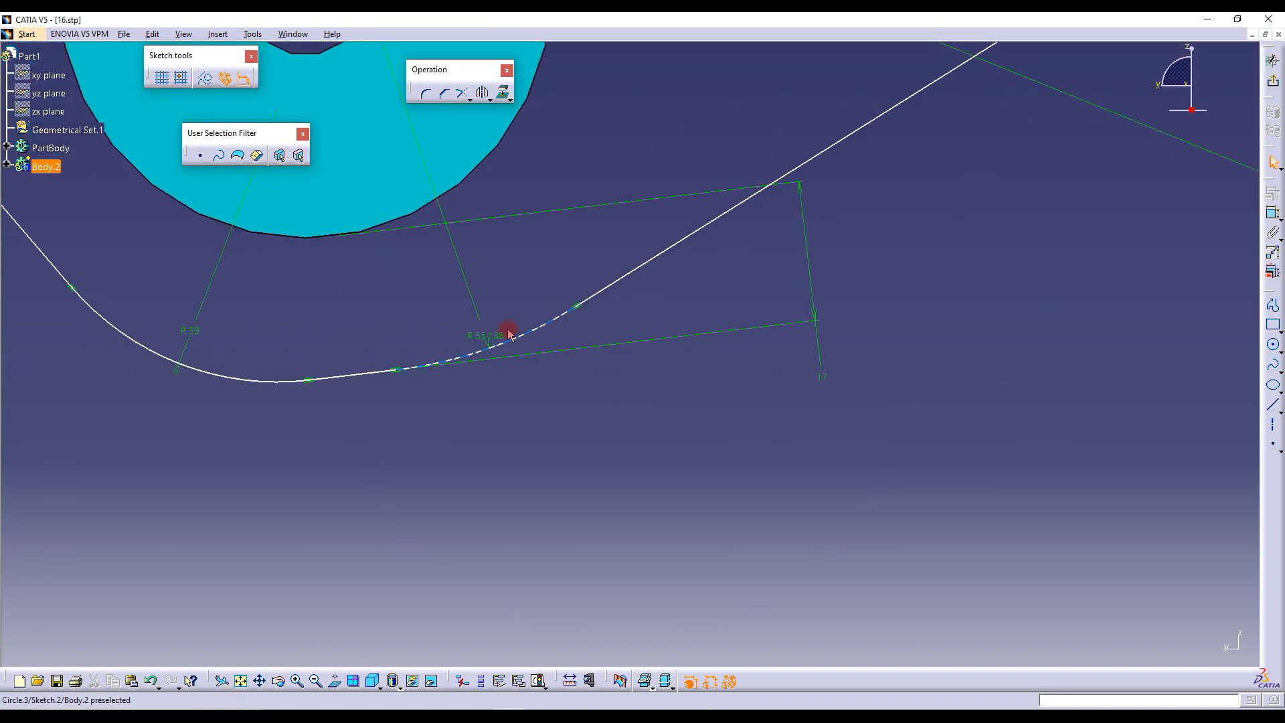
double_click(496, 336)
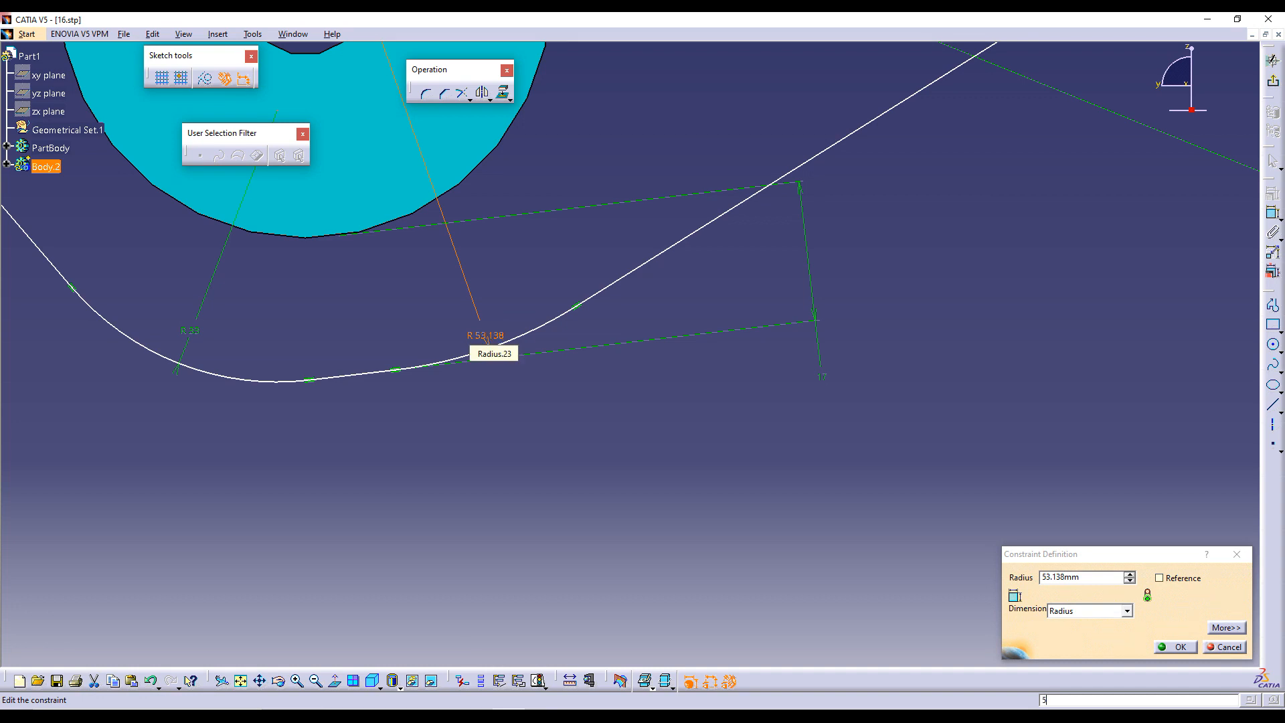
key(Return)
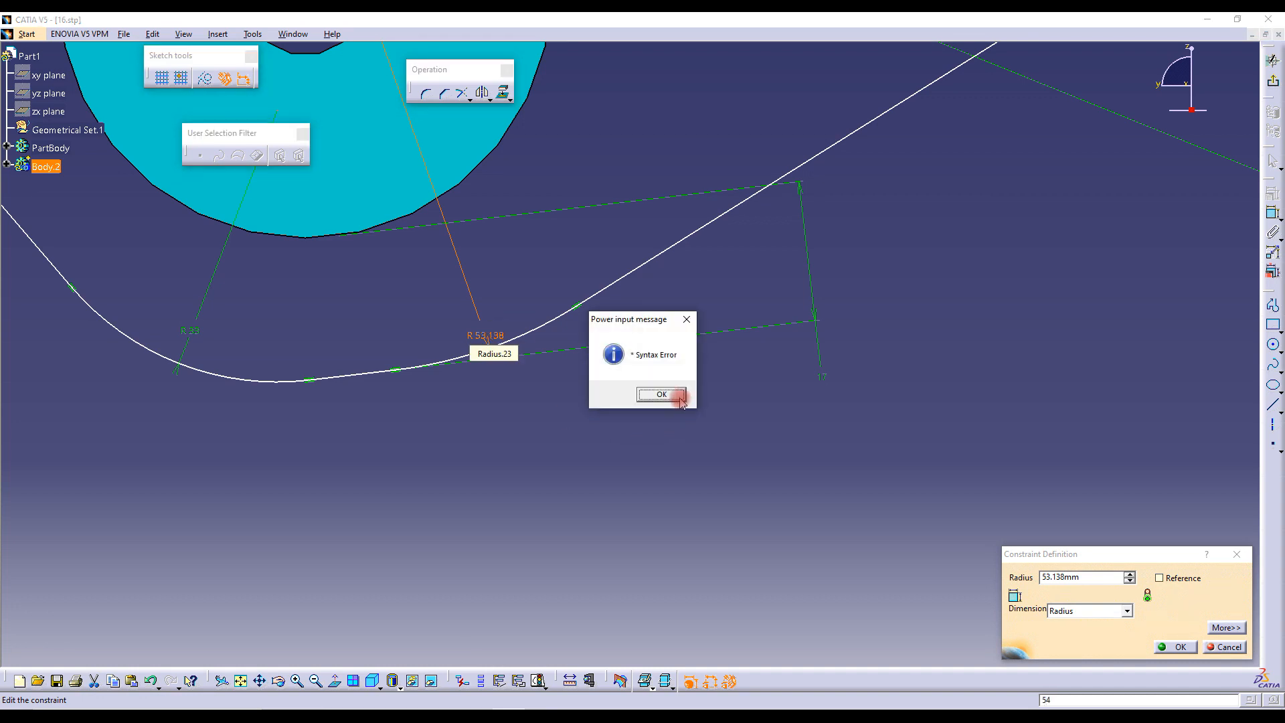
click(680, 397)
click(1085, 577)
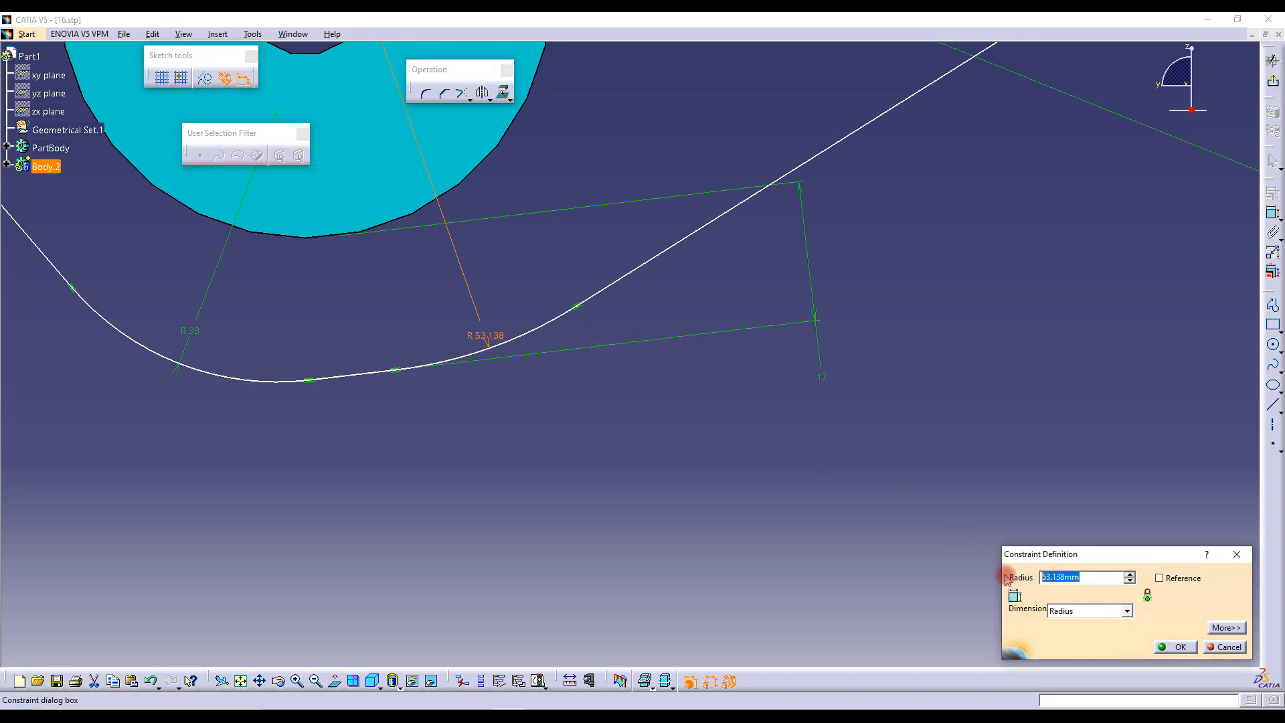
text(54)
key(Return)
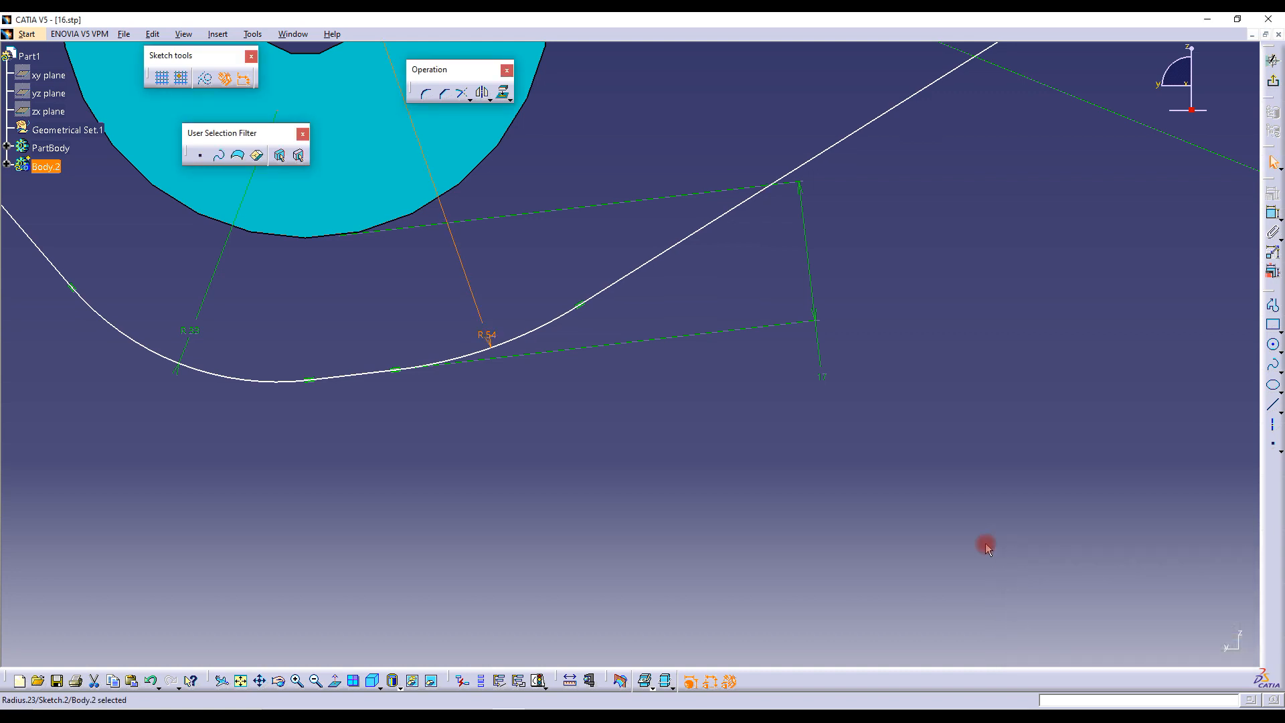
scroll(579, 305, down, 3)
middle_drag(579, 304, 581, 341)
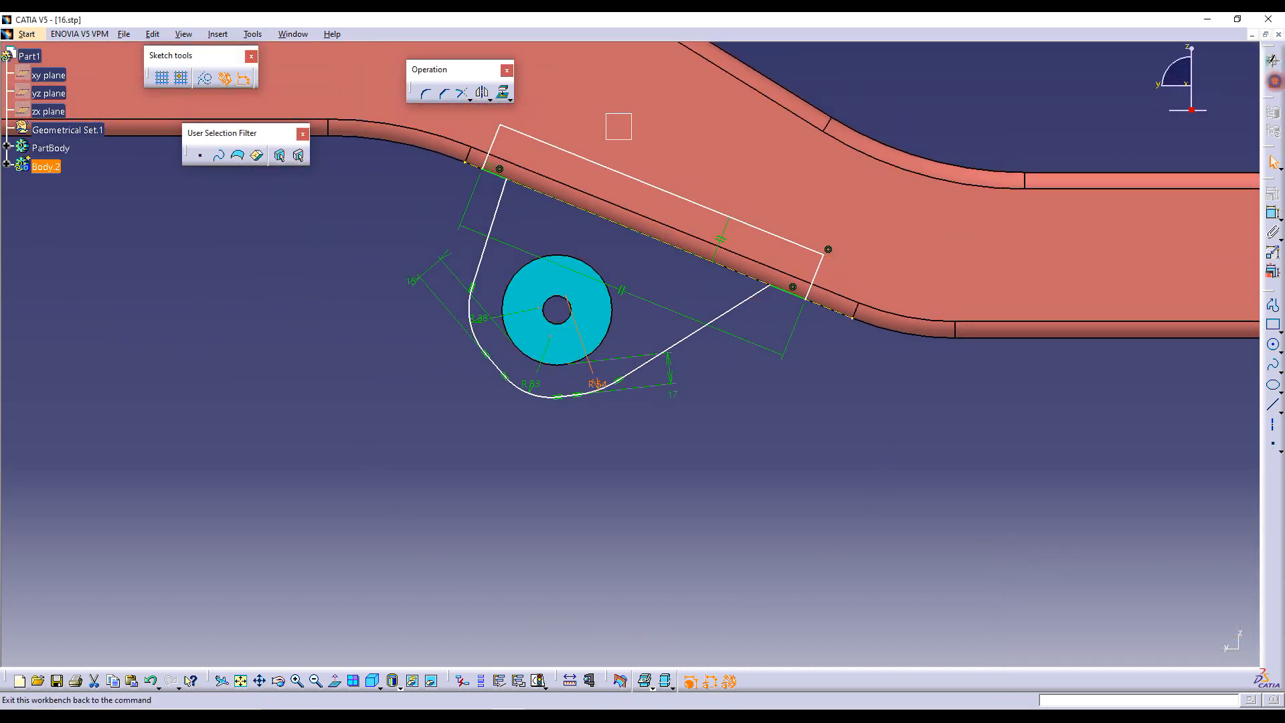
click(1274, 80)
Start a sketch on the bracket's plane, flip its view, and draw an open two-segment bent line across the bracket above the bushing
mouse_move(769, 372)
middle_down()
mouse_move(509, 365)
mouse_move(795, 364)
mouse_move(580, 295)
mouse_move(616, 321)
mouse_move(509, 338)
mouse_move(612, 344)
mouse_move(589, 337)
mouse_move(568, 297)
middle_up()
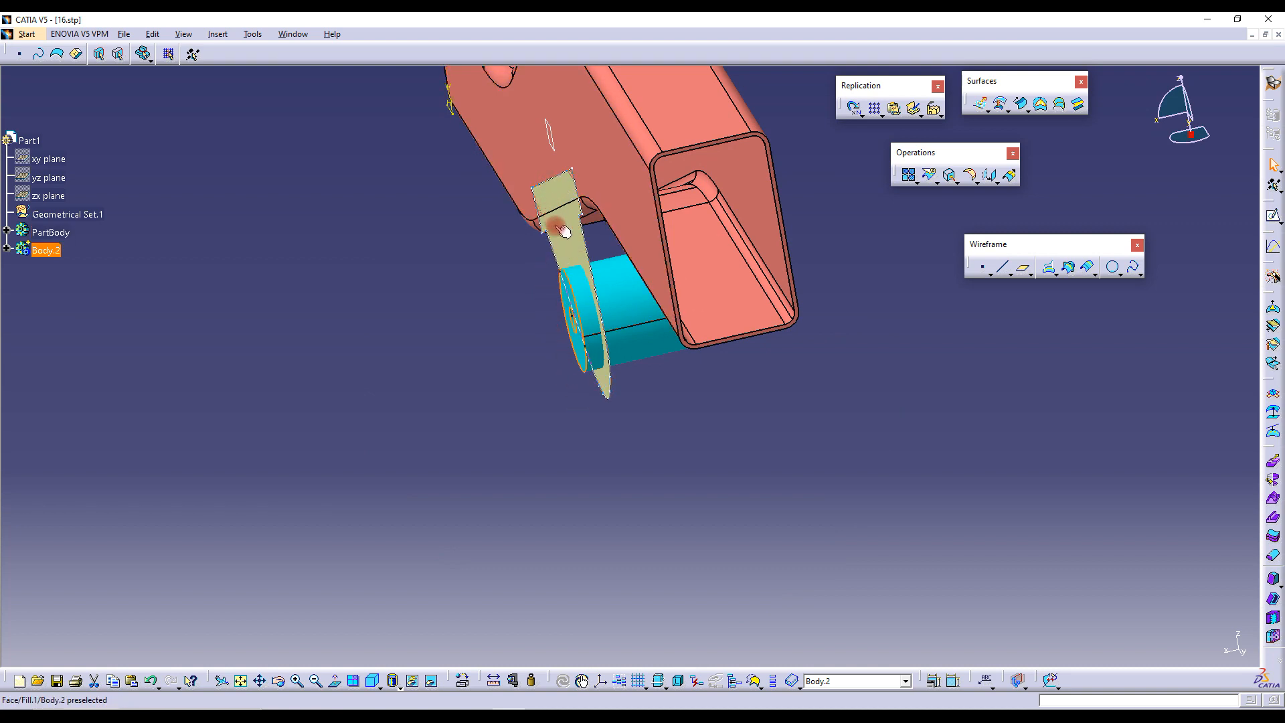
middle_drag(527, 286, 660, 261)
click(643, 170)
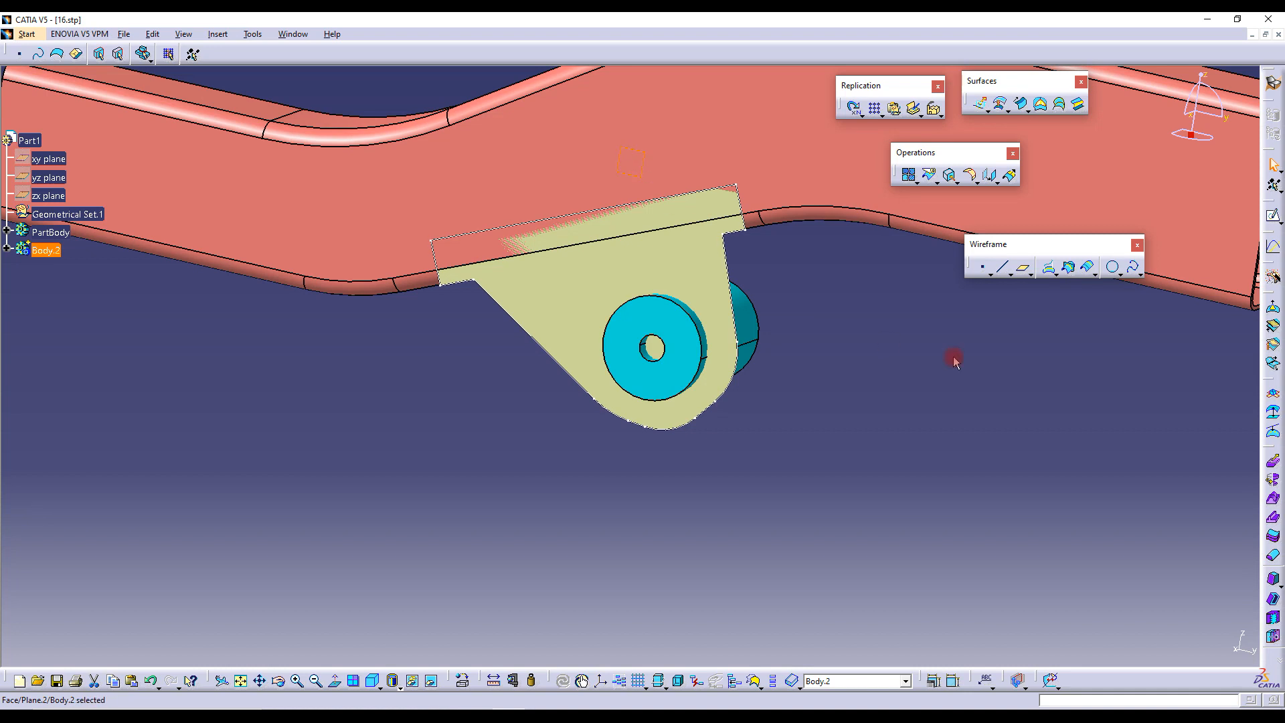
click(1274, 219)
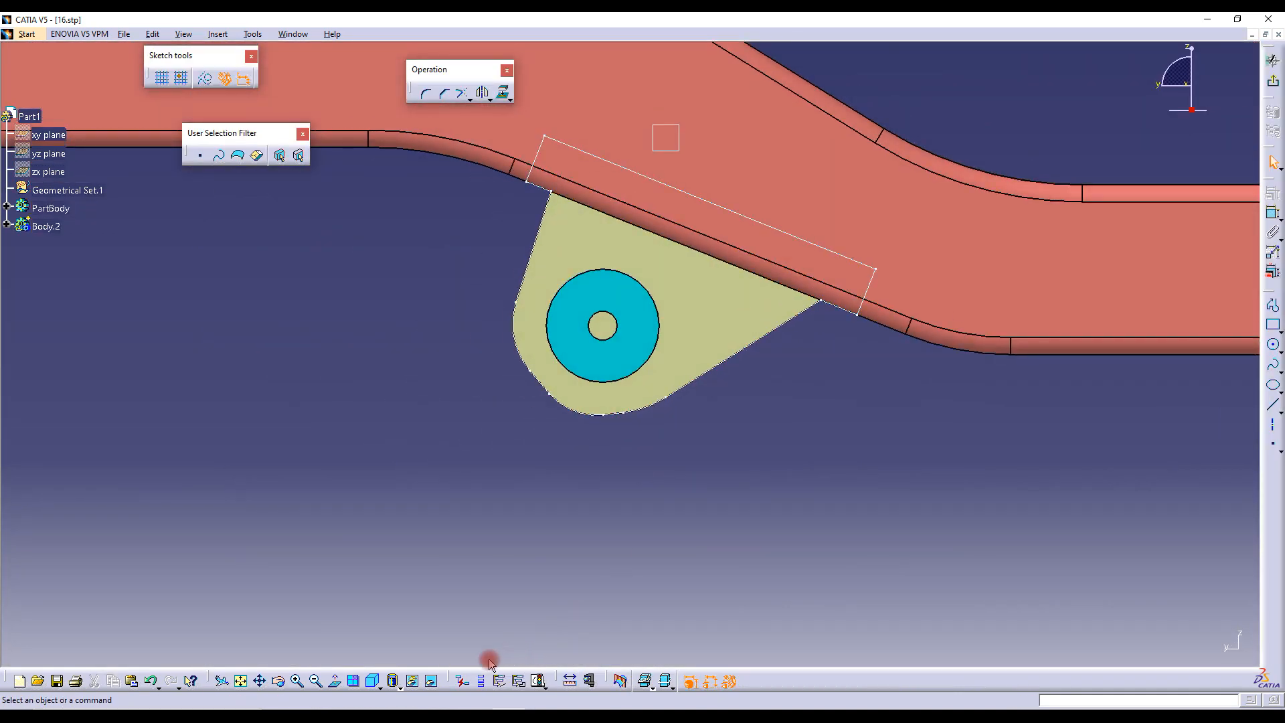
click(335, 681)
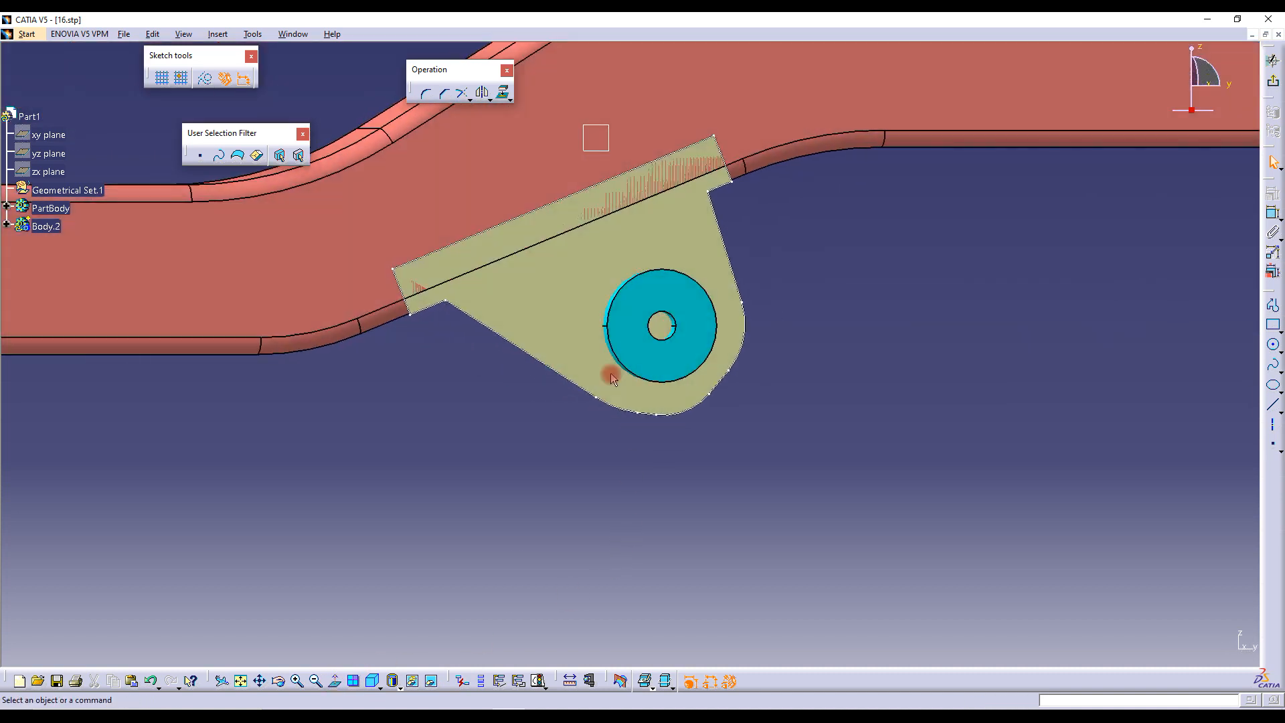
click(1275, 302)
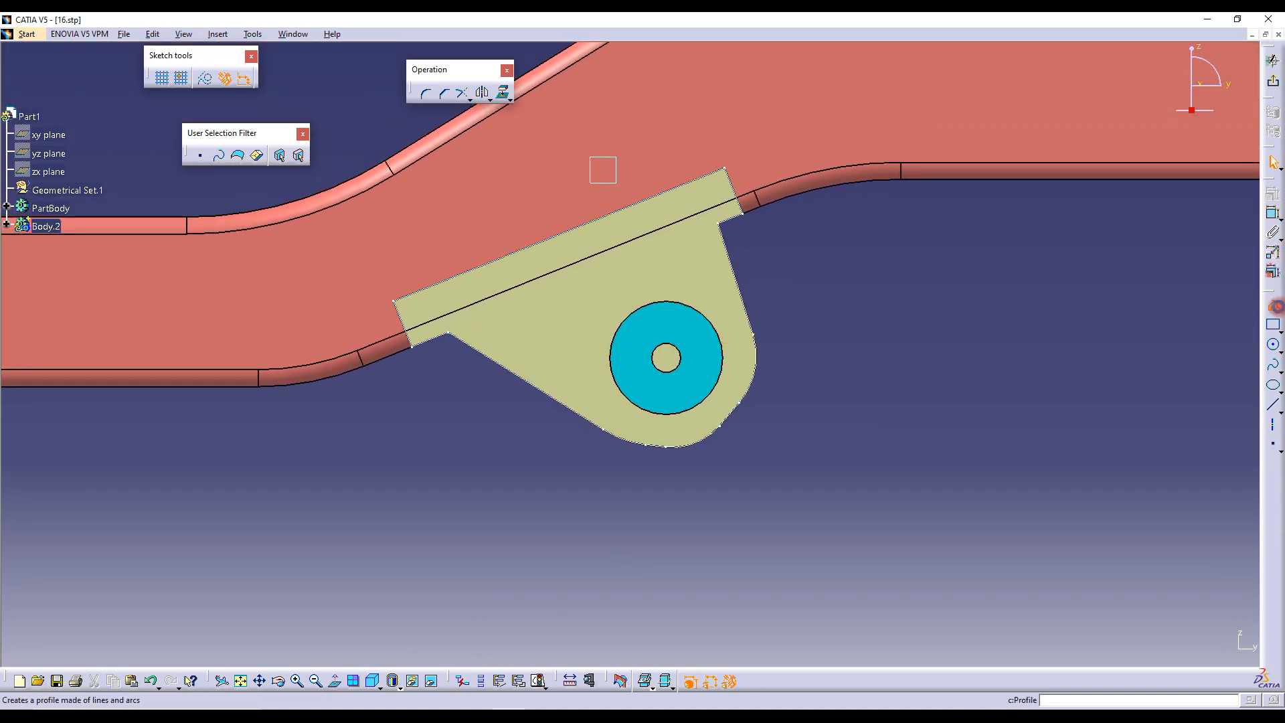
click(463, 357)
click(596, 273)
click(752, 251)
double_click(754, 249)
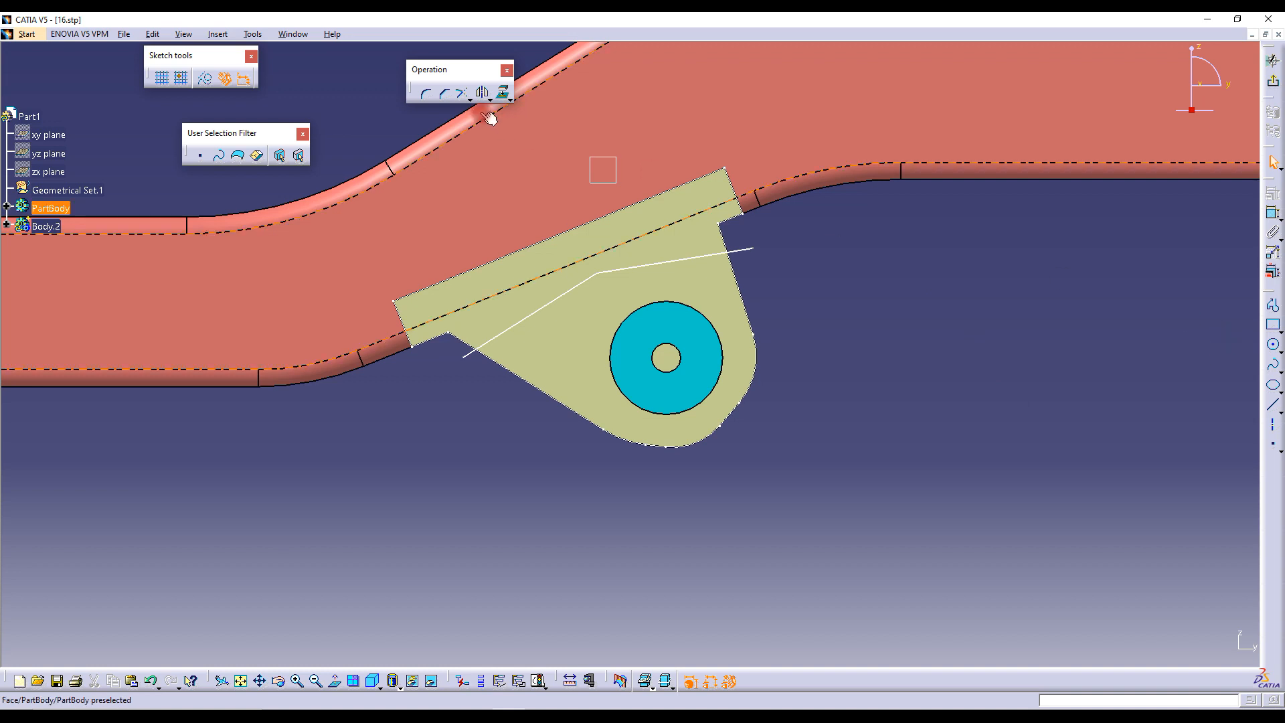
Round the bend of the open line with a 110 mm radius and exit the sketch
click(426, 93)
click(606, 276)
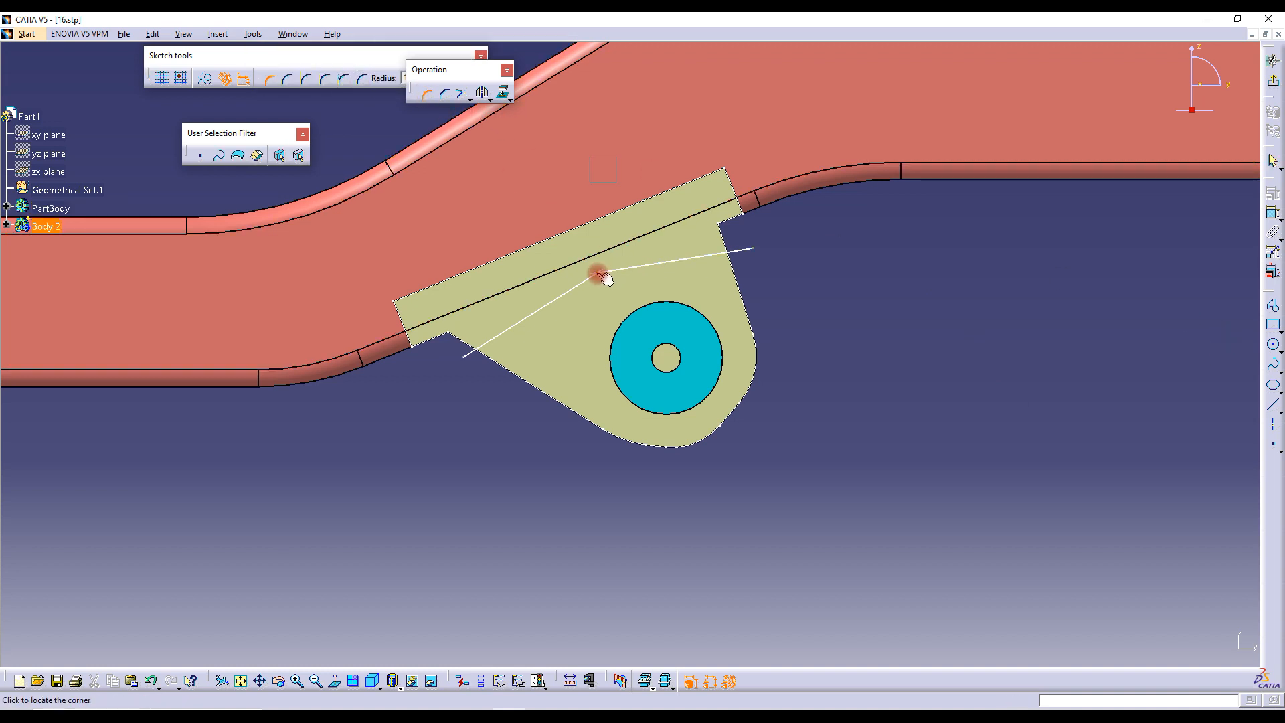
click(607, 283)
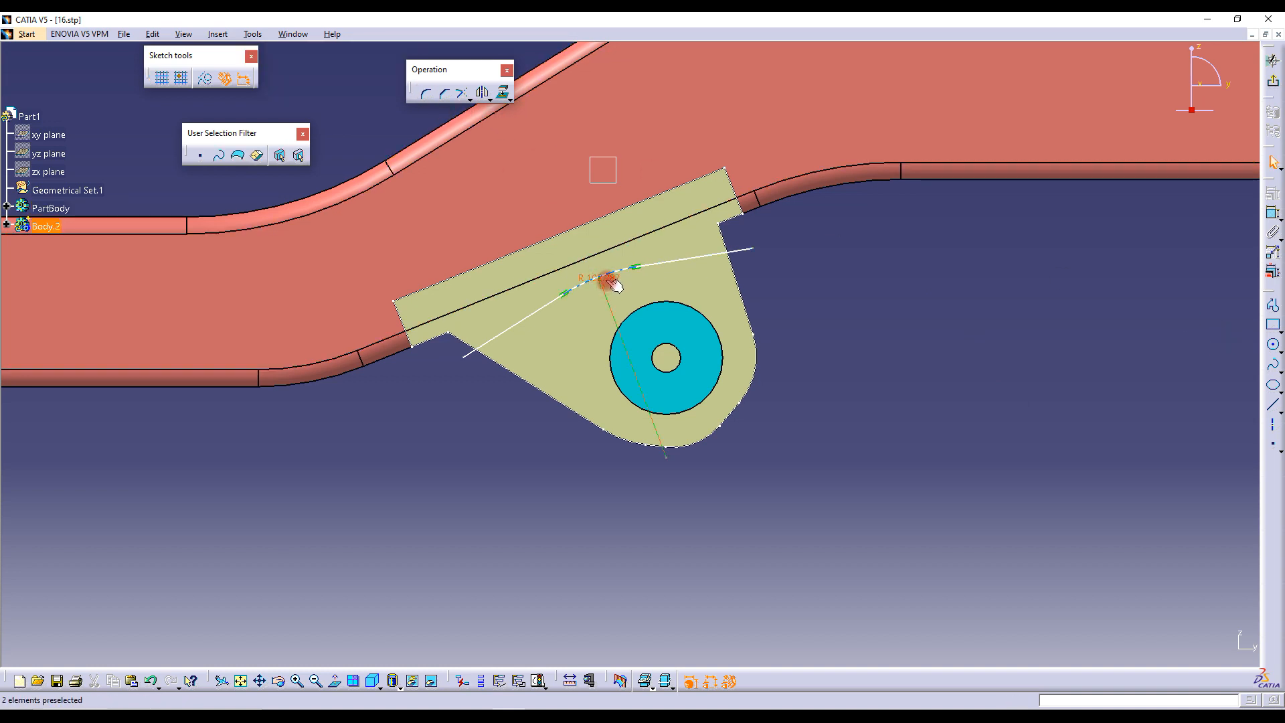
double_click(608, 285)
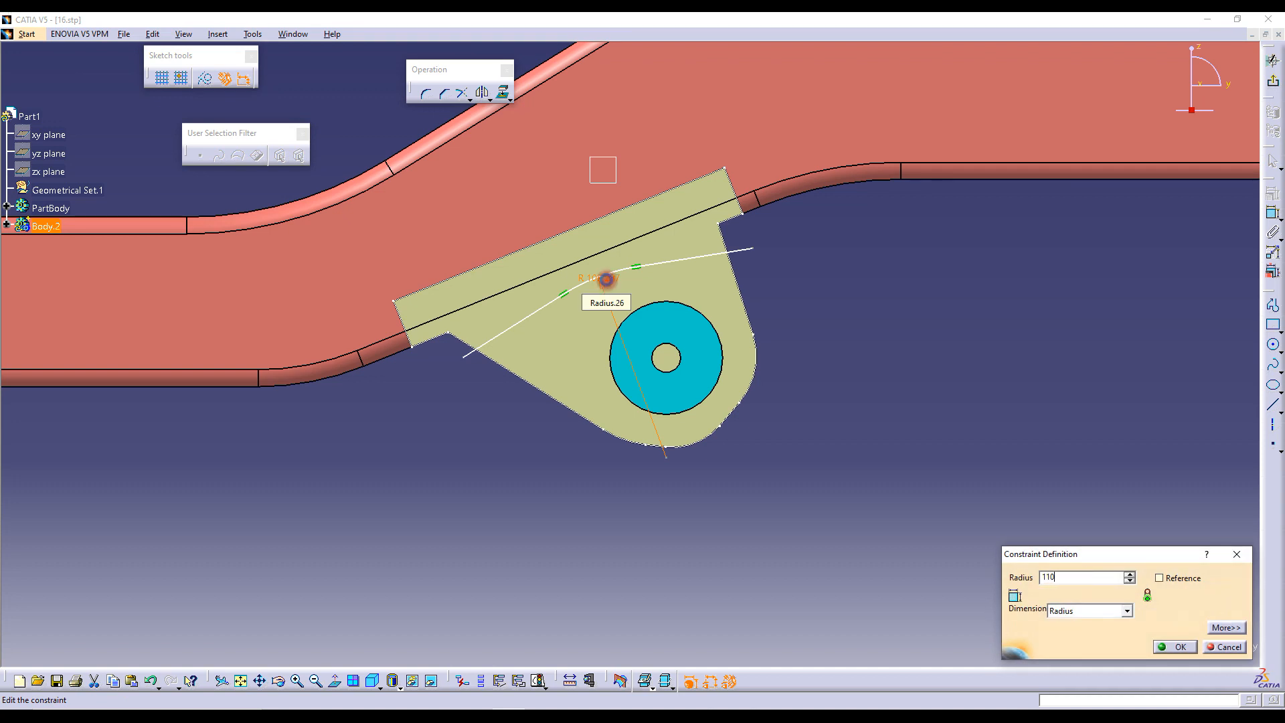
key(Return)
click(852, 240)
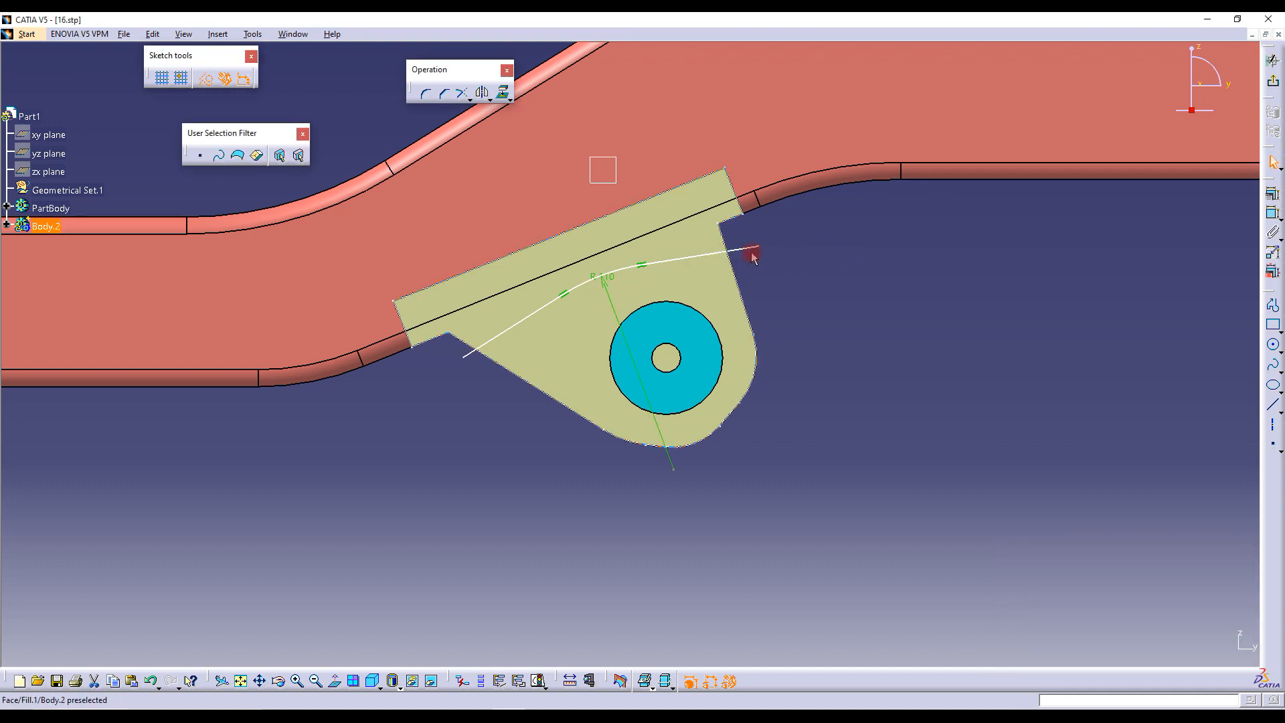
click(1274, 83)
Extrude the open bent line into a surface running above the bushing
mouse_move(683, 305)
middle_down()
mouse_move(737, 307)
mouse_move(509, 331)
mouse_move(448, 355)
mouse_move(701, 332)
middle_up()
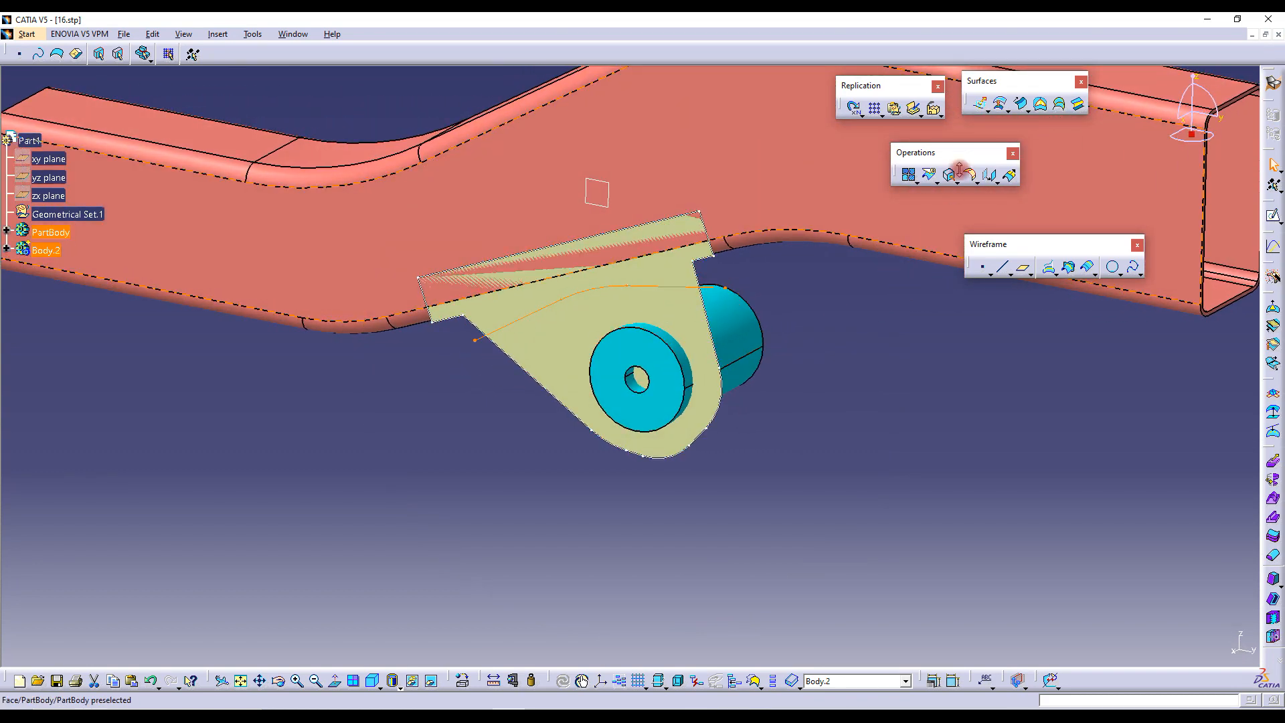
click(981, 104)
mouse_move(697, 310)
middle_down()
mouse_move(617, 353)
mouse_move(485, 356)
mouse_move(652, 369)
mouse_move(657, 347)
mouse_move(536, 361)
mouse_move(651, 356)
middle_up()
click(1120, 644)
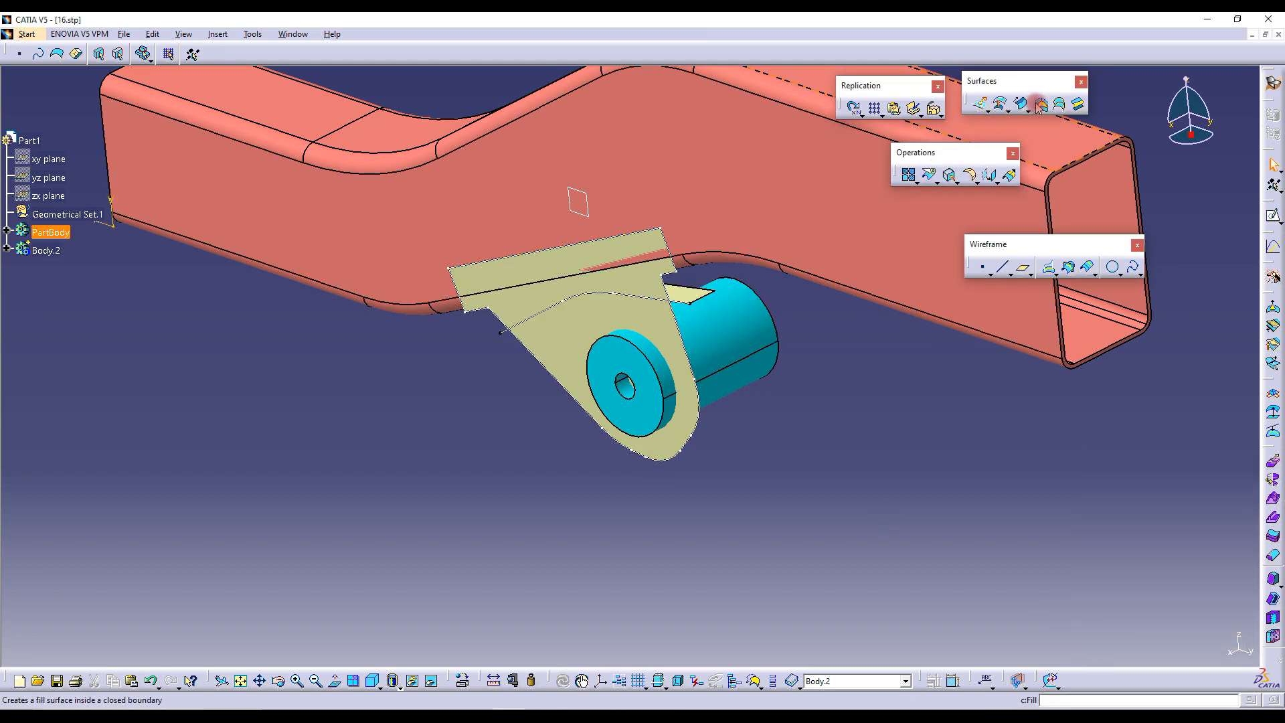
click(1000, 103)
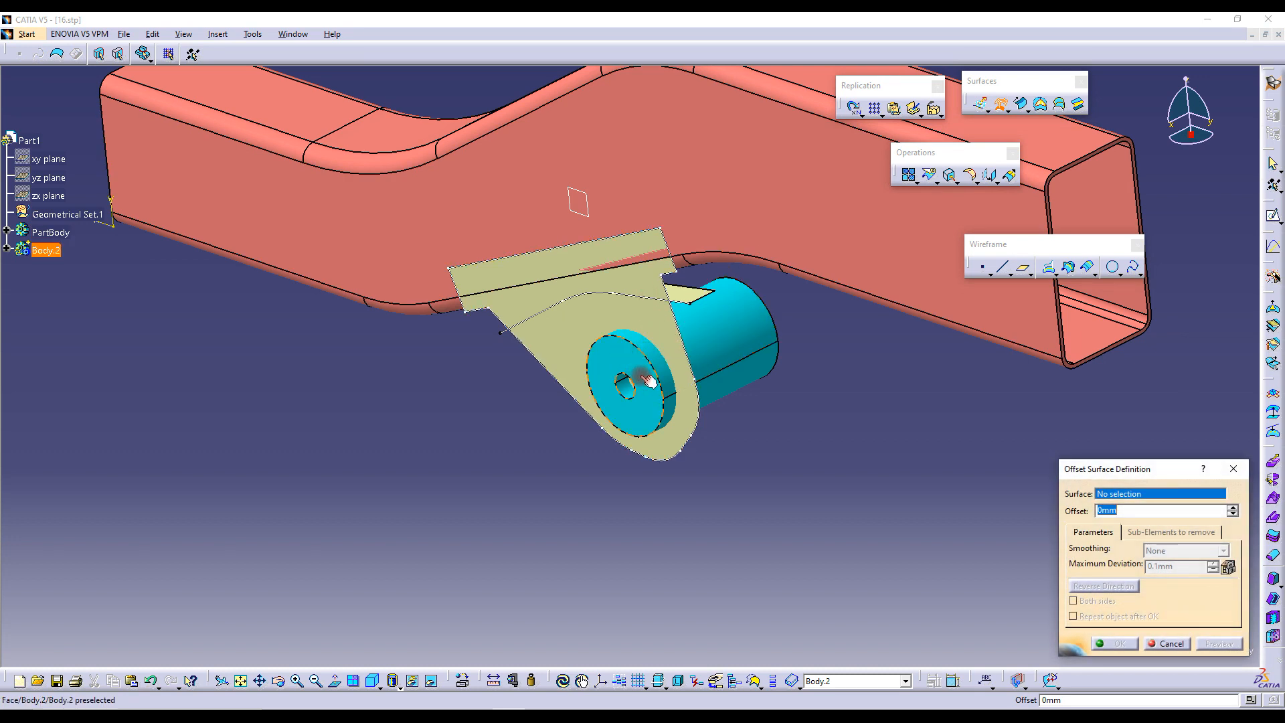
middle_drag(670, 364, 575, 395)
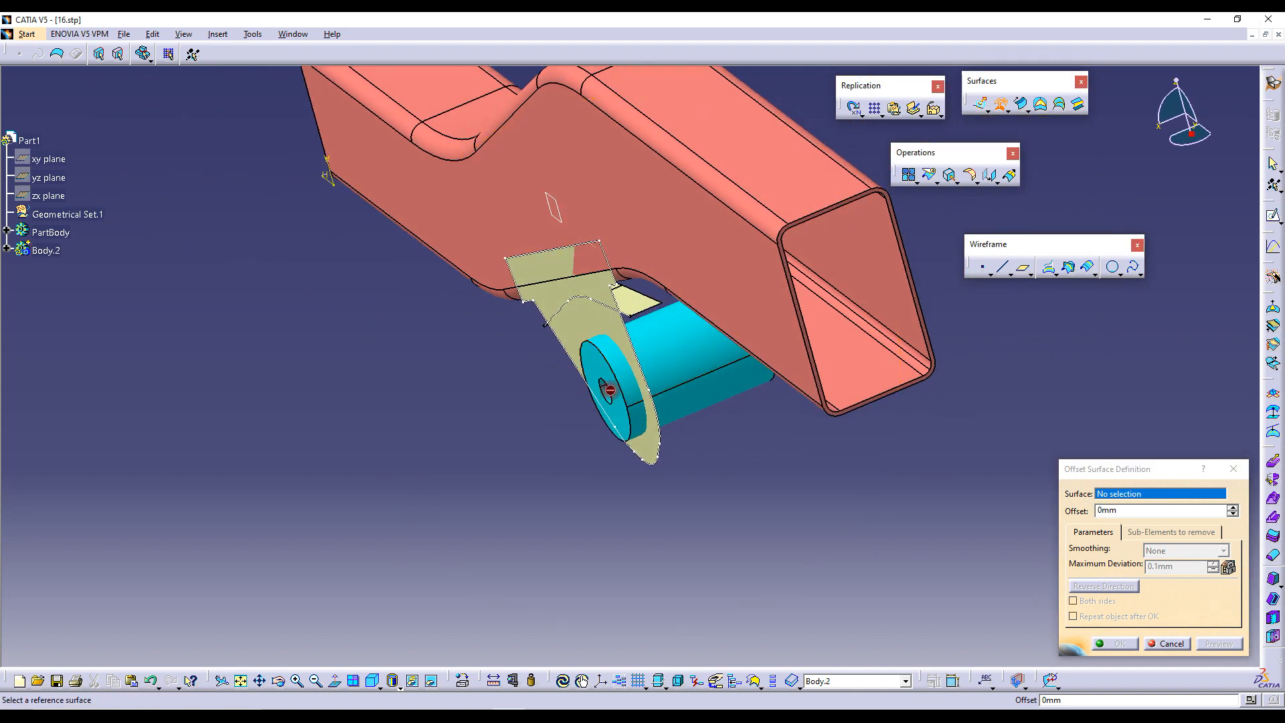
click(1189, 636)
middle_drag(961, 571, 974, 435)
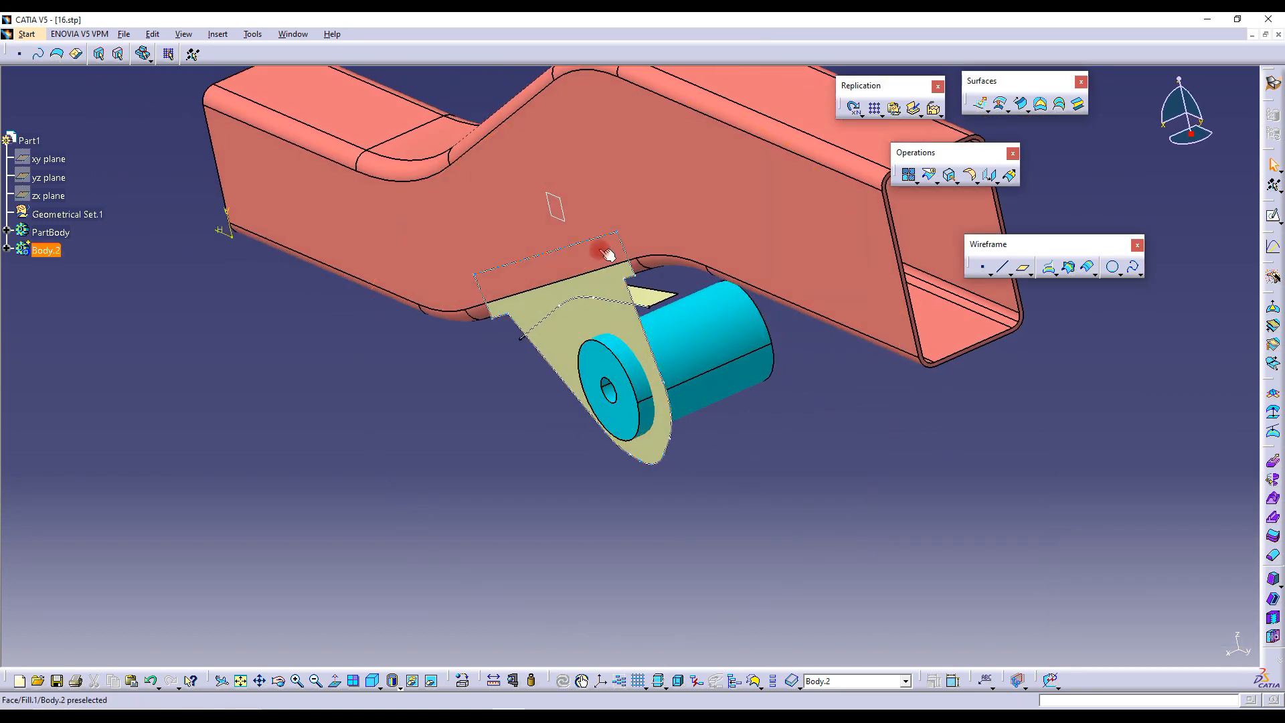
Measure the distance between the bracket's plane and the bushing's outer end face
click(494, 680)
click(566, 217)
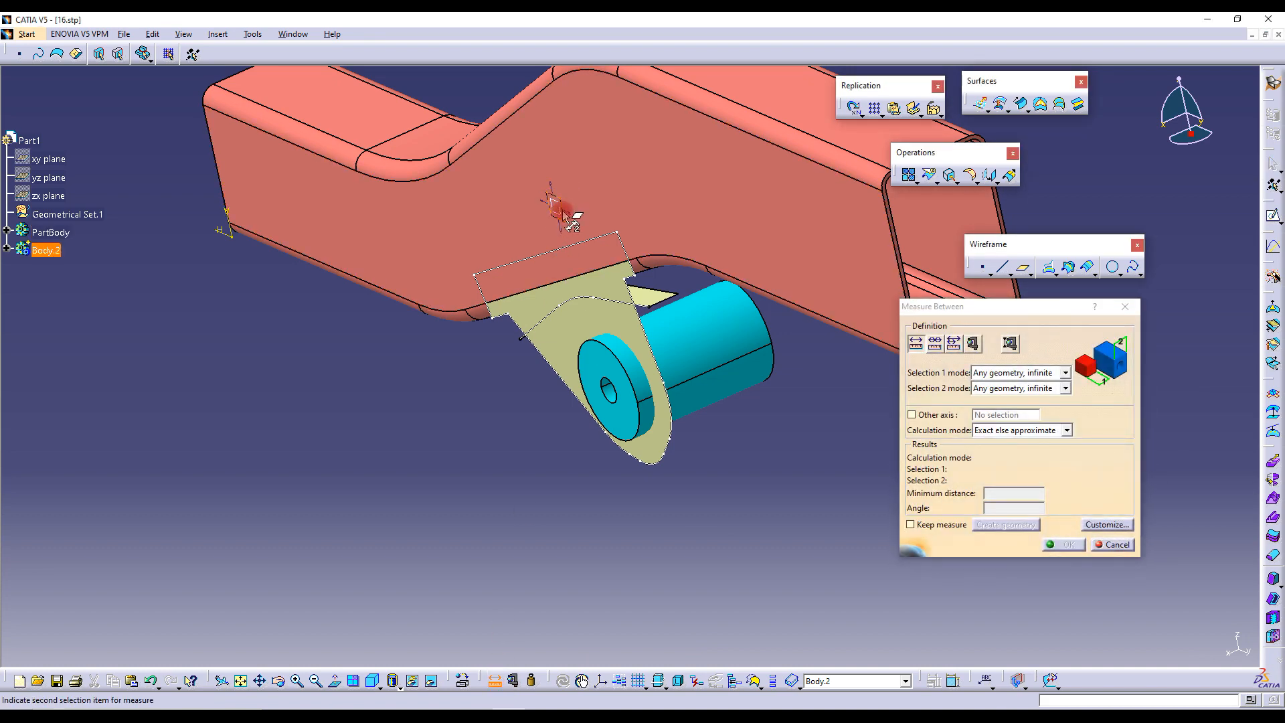
click(627, 392)
middle_drag(628, 391, 658, 393)
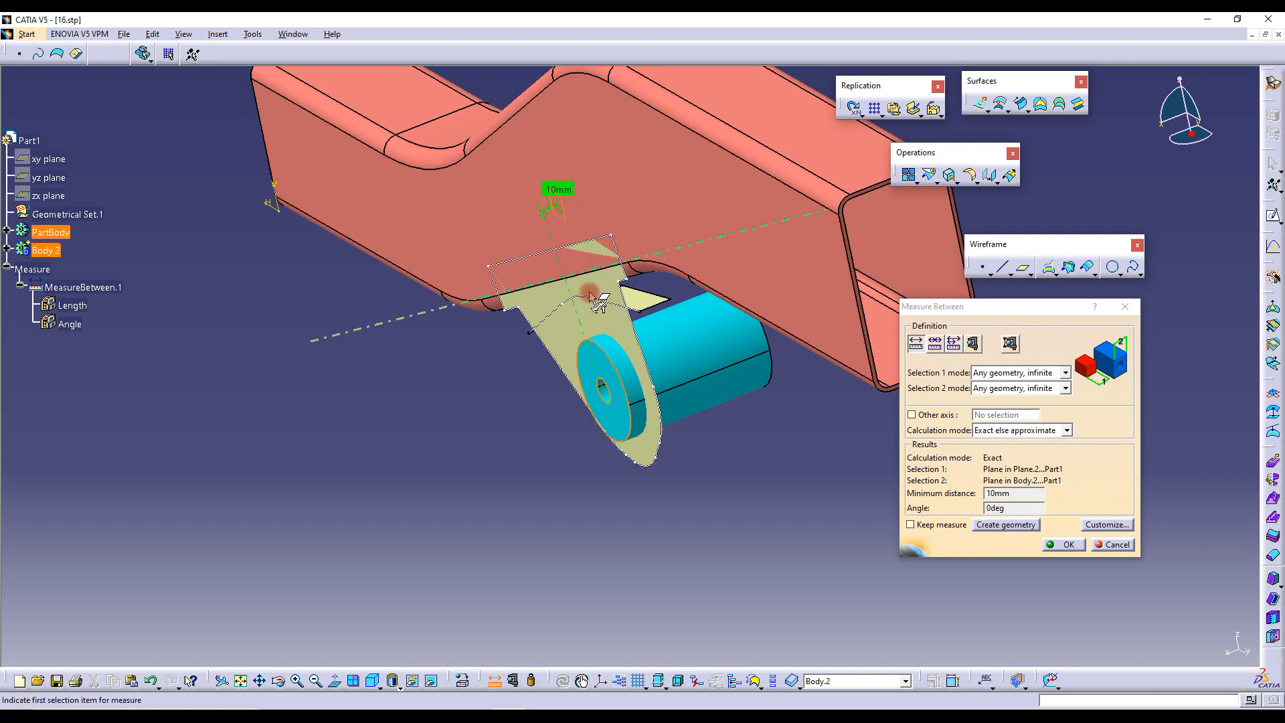
click(1064, 546)
Create a plane offset outward from the bracket's plane, on the side of the bushing's outer end face
click(1024, 269)
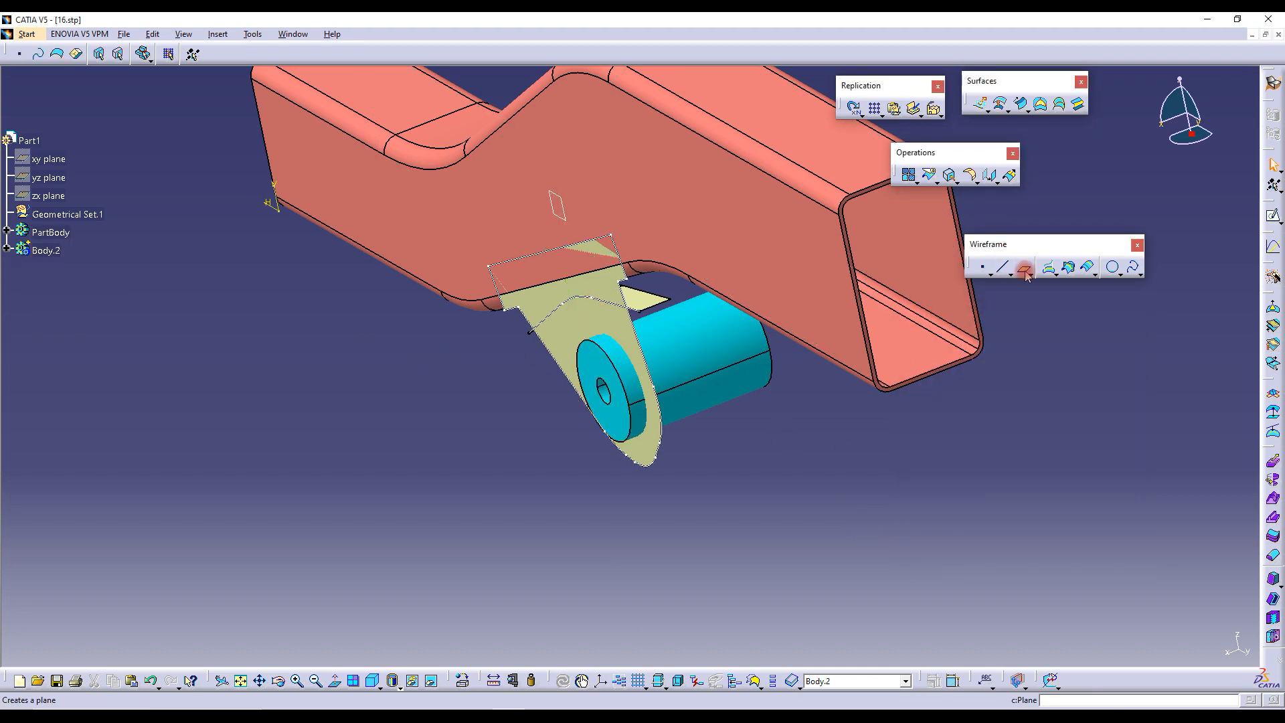
click(564, 229)
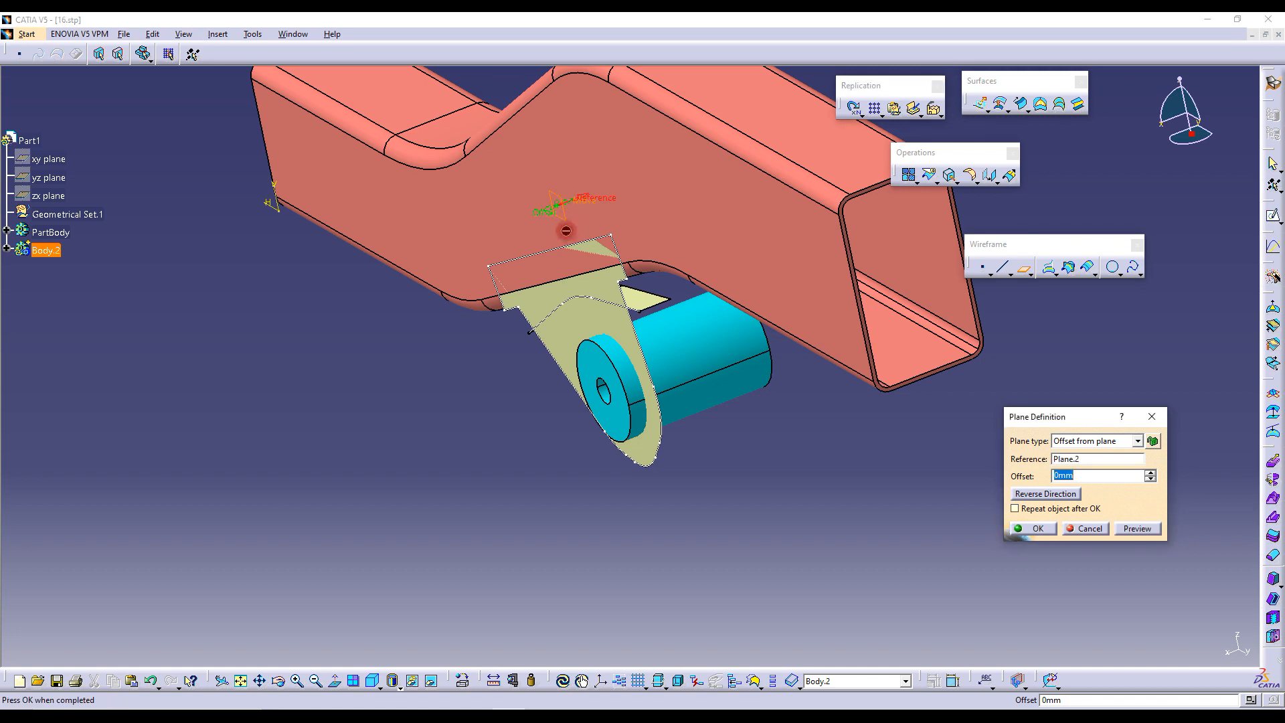
drag(544, 216, 537, 219)
click(1131, 532)
key(Return)
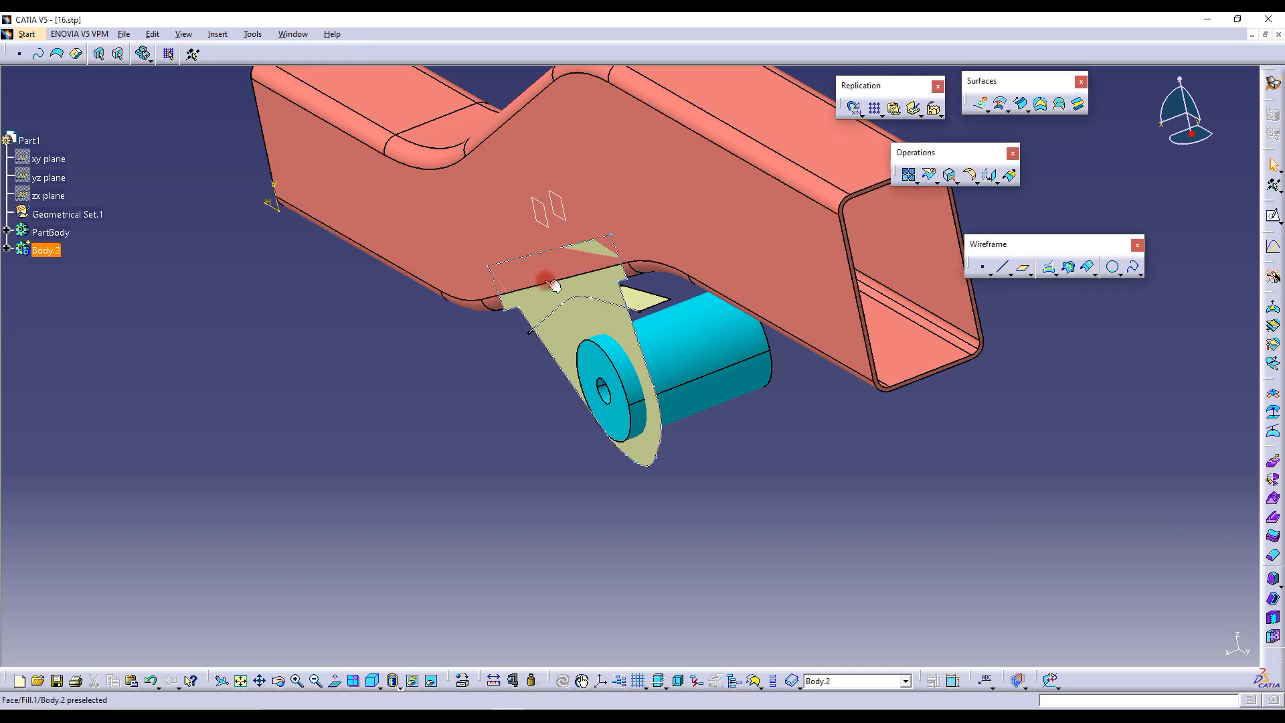
click(559, 223)
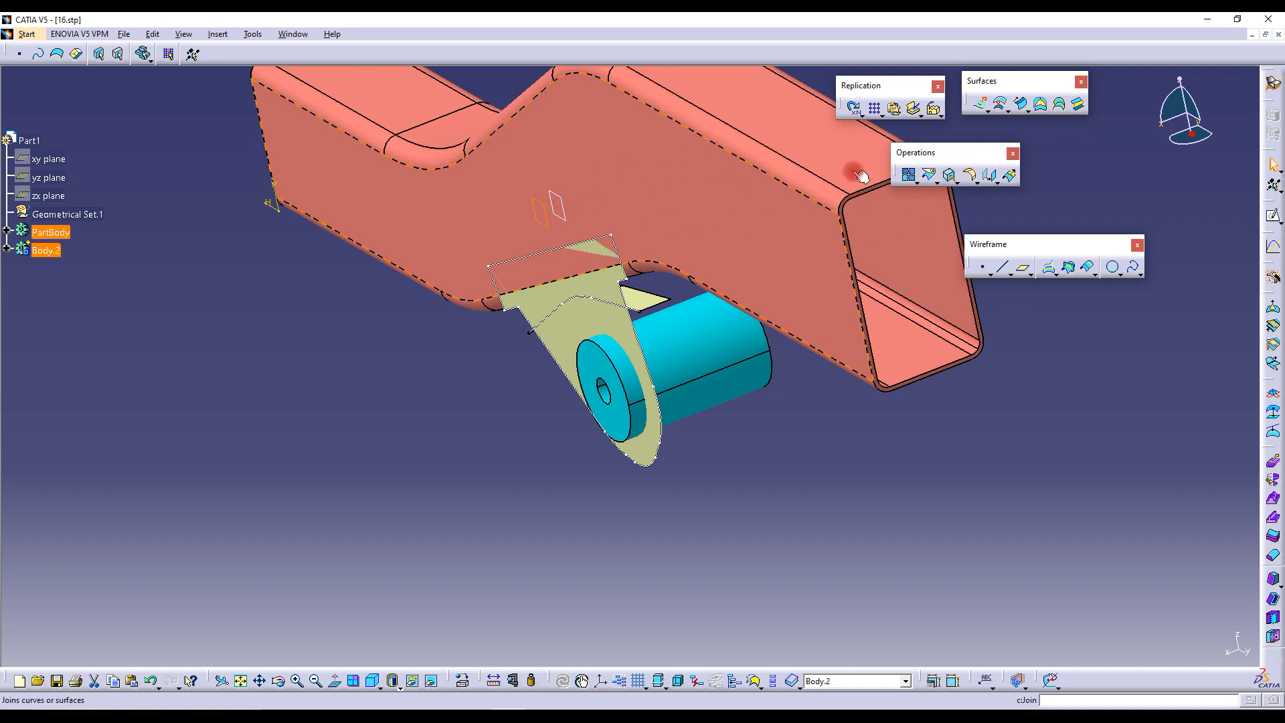
click(971, 173)
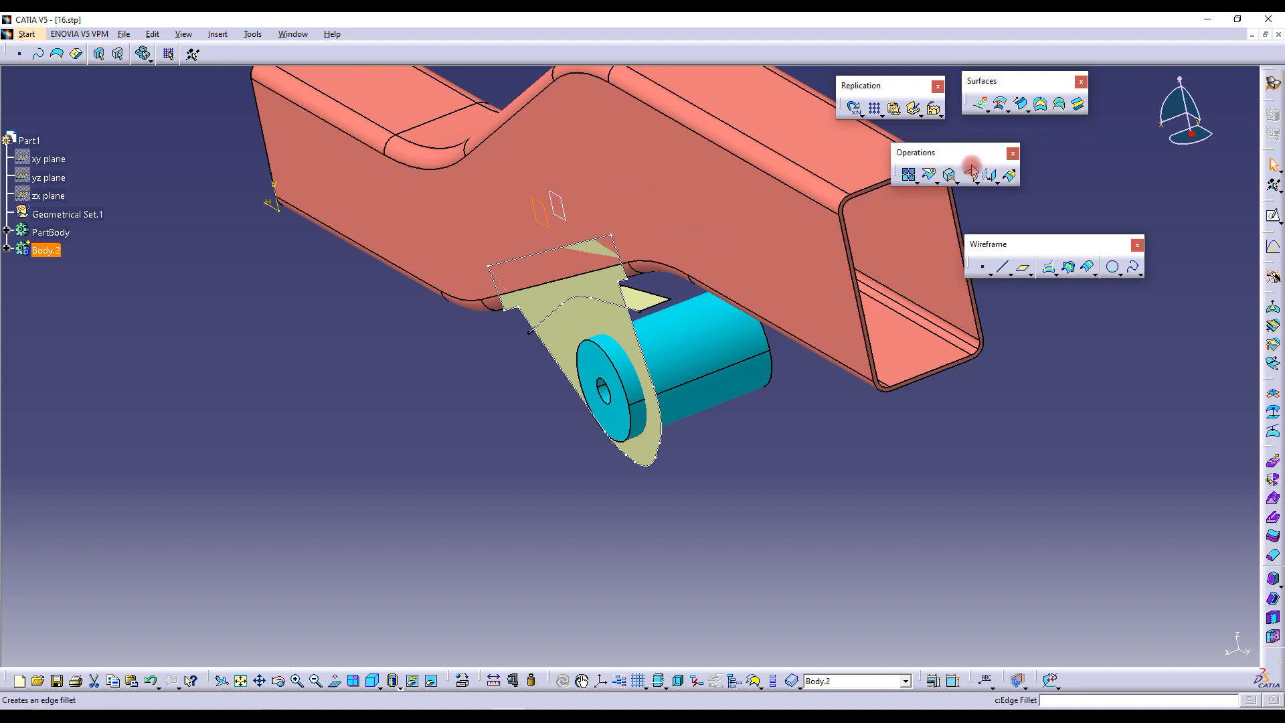
click(1001, 104)
click(614, 333)
click(1191, 623)
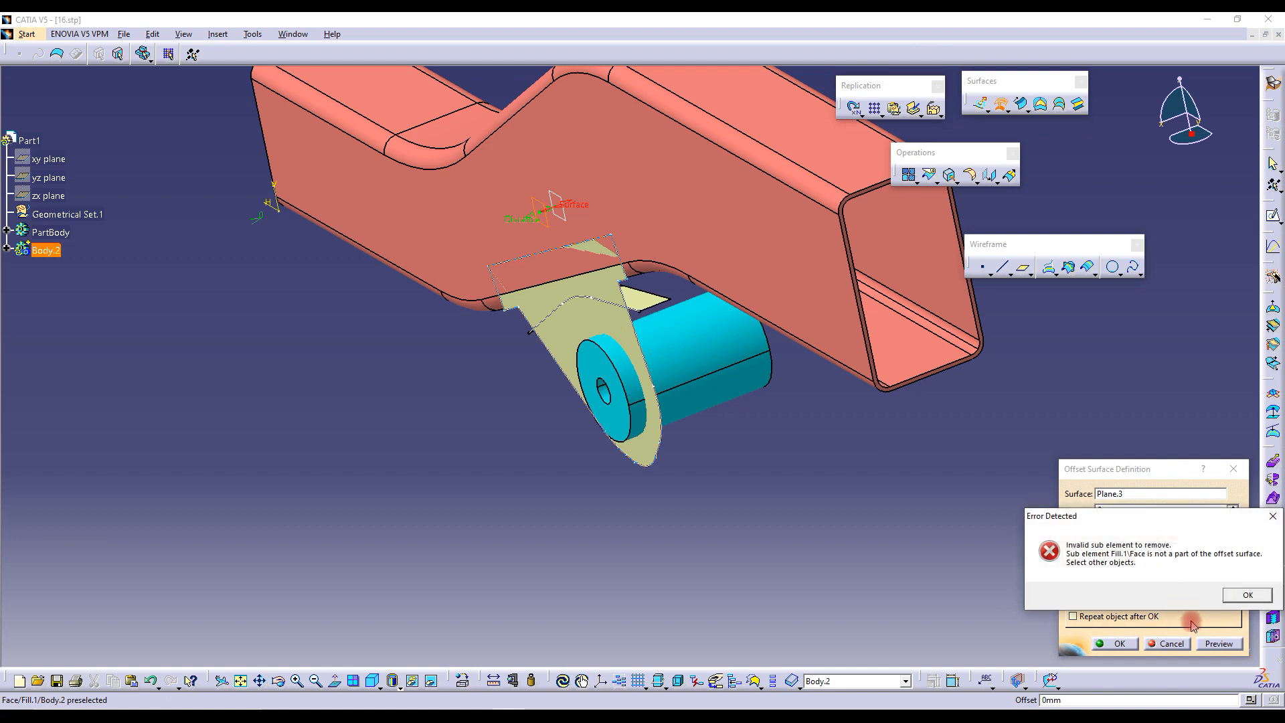
click(1247, 595)
click(1168, 643)
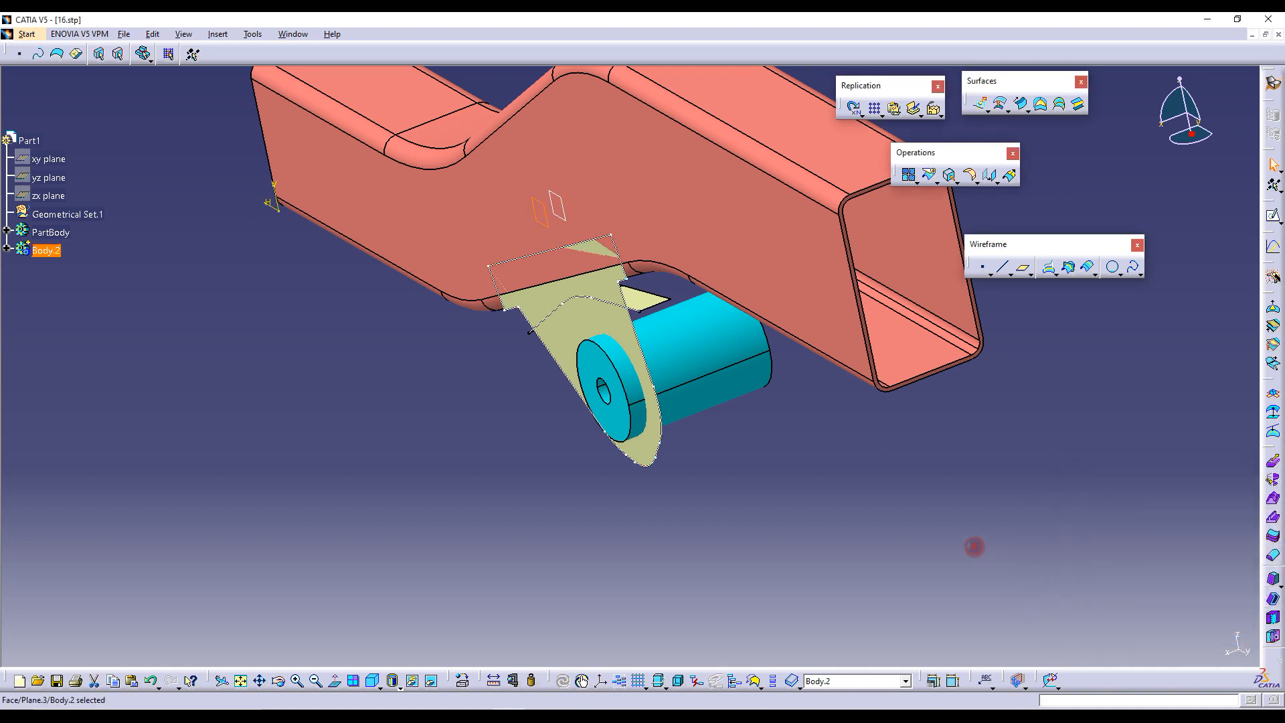
Offset the flat bracket side surface outward with a negative distance to form a parallel copy in front of the bushing's end face
click(1001, 104)
click(616, 331)
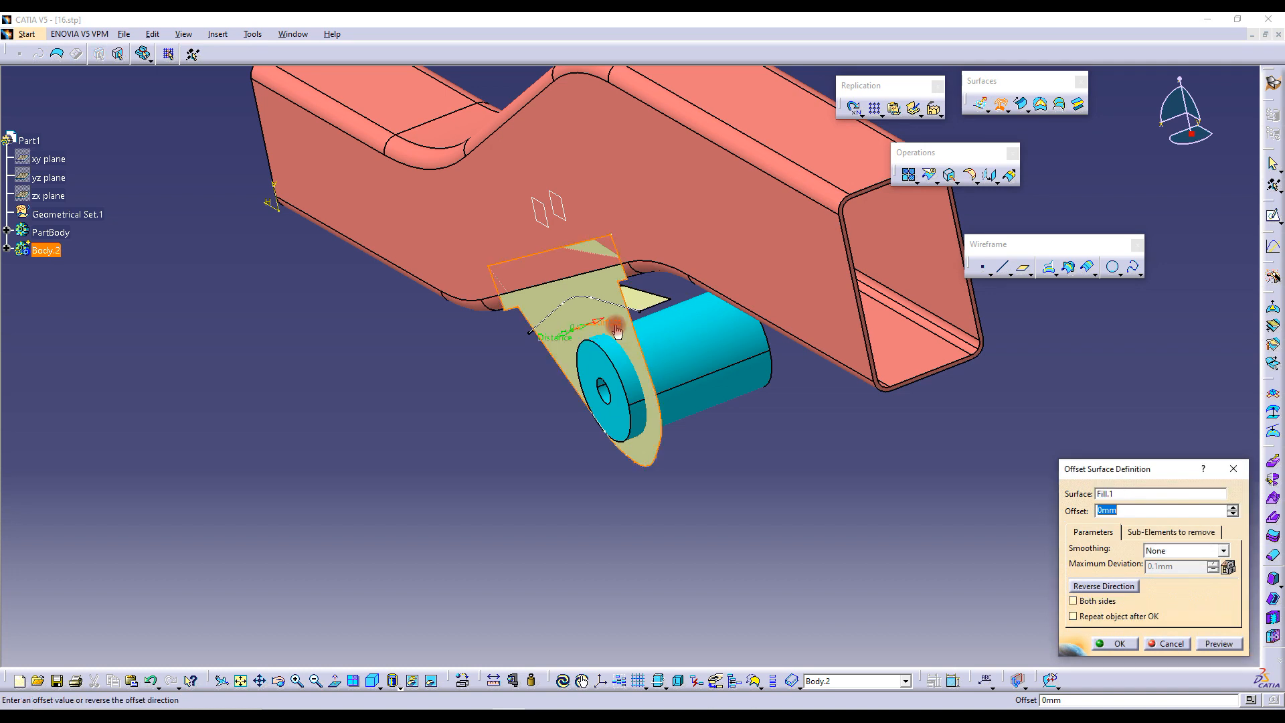
text(-7)
key(Return)
click(1163, 483)
drag(1178, 510, 1042, 510)
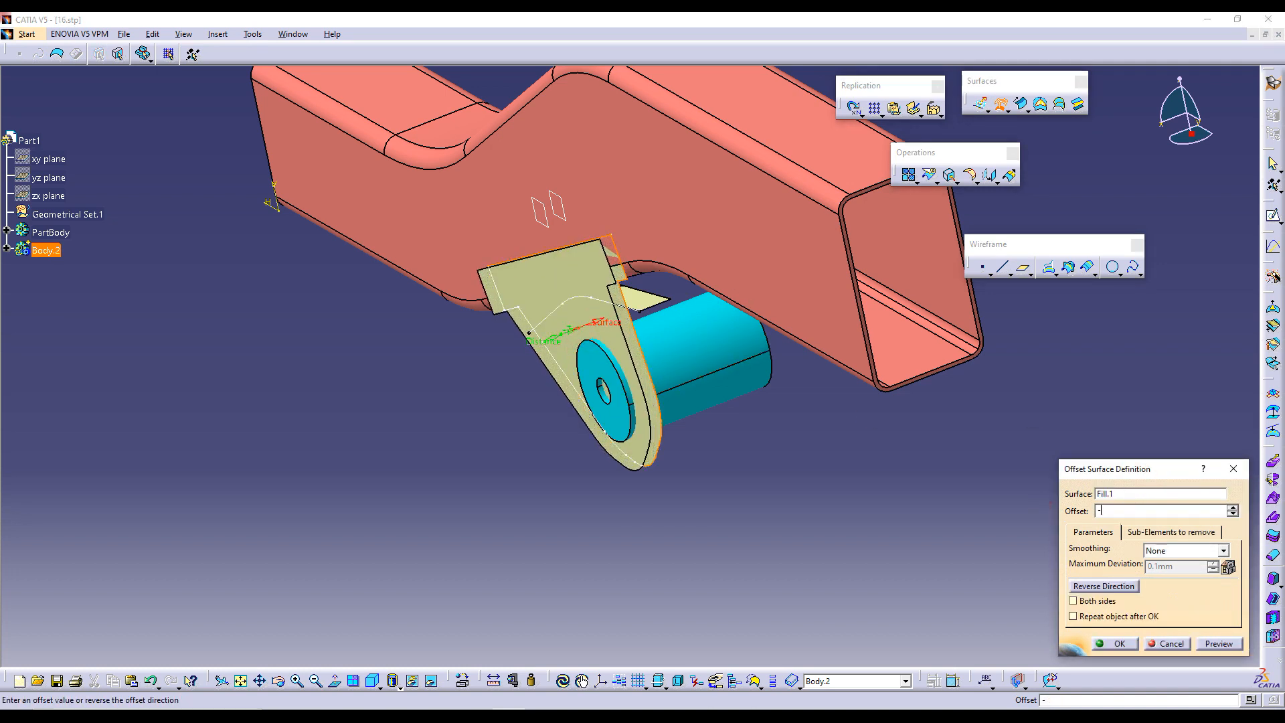
click(1098, 646)
Split the original flat bracket surface with the extruded bent surface, keeping the upper portion attached to the rail
middle_drag(713, 400, 584, 252)
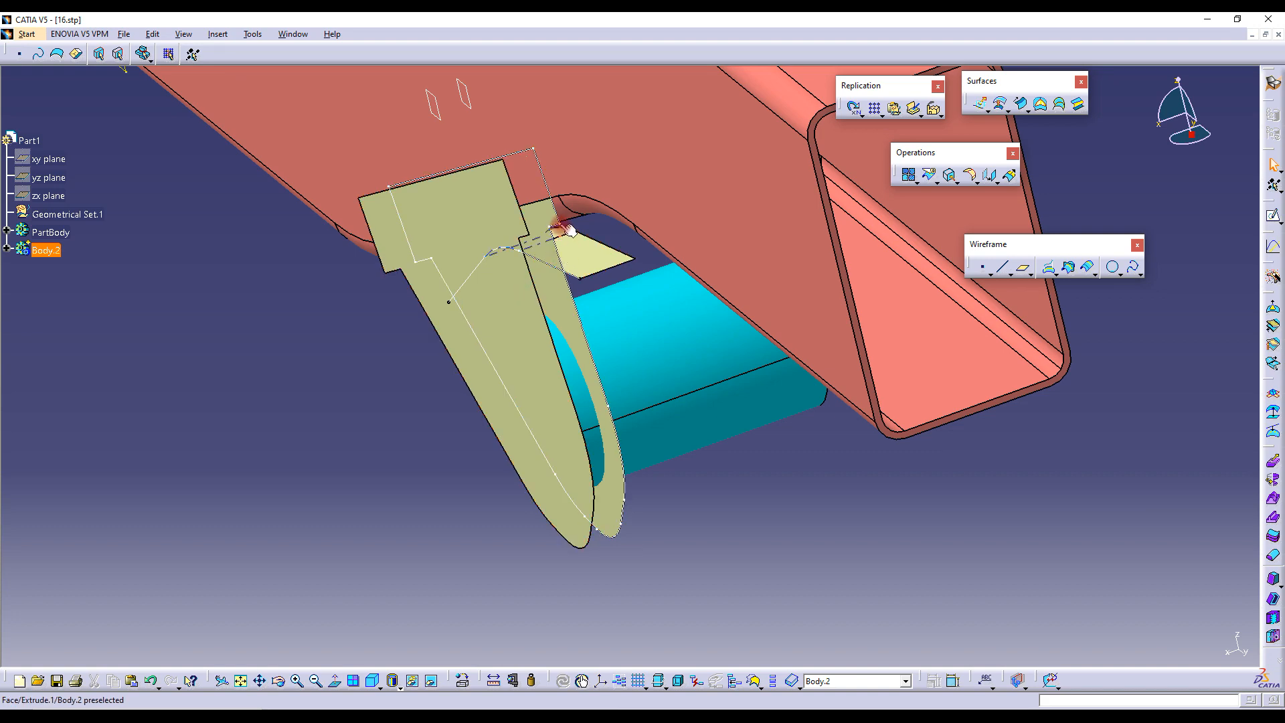
middle_drag(525, 317, 571, 325)
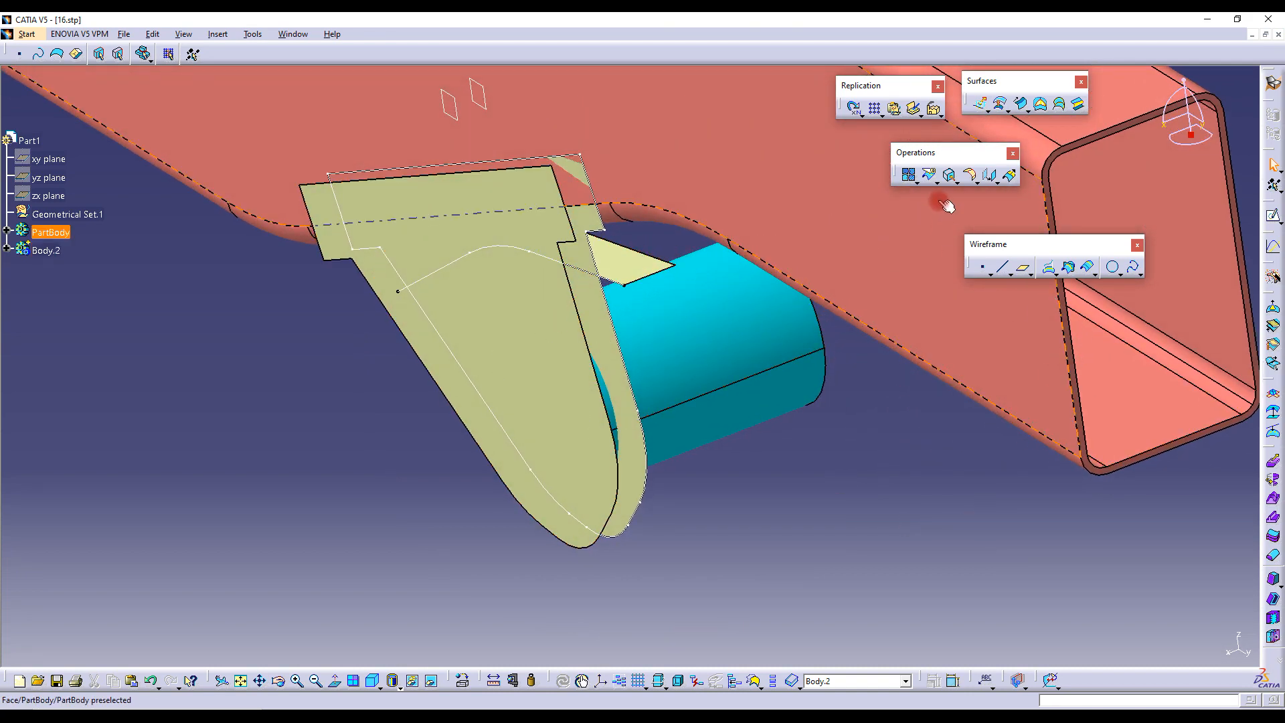
click(930, 176)
click(589, 261)
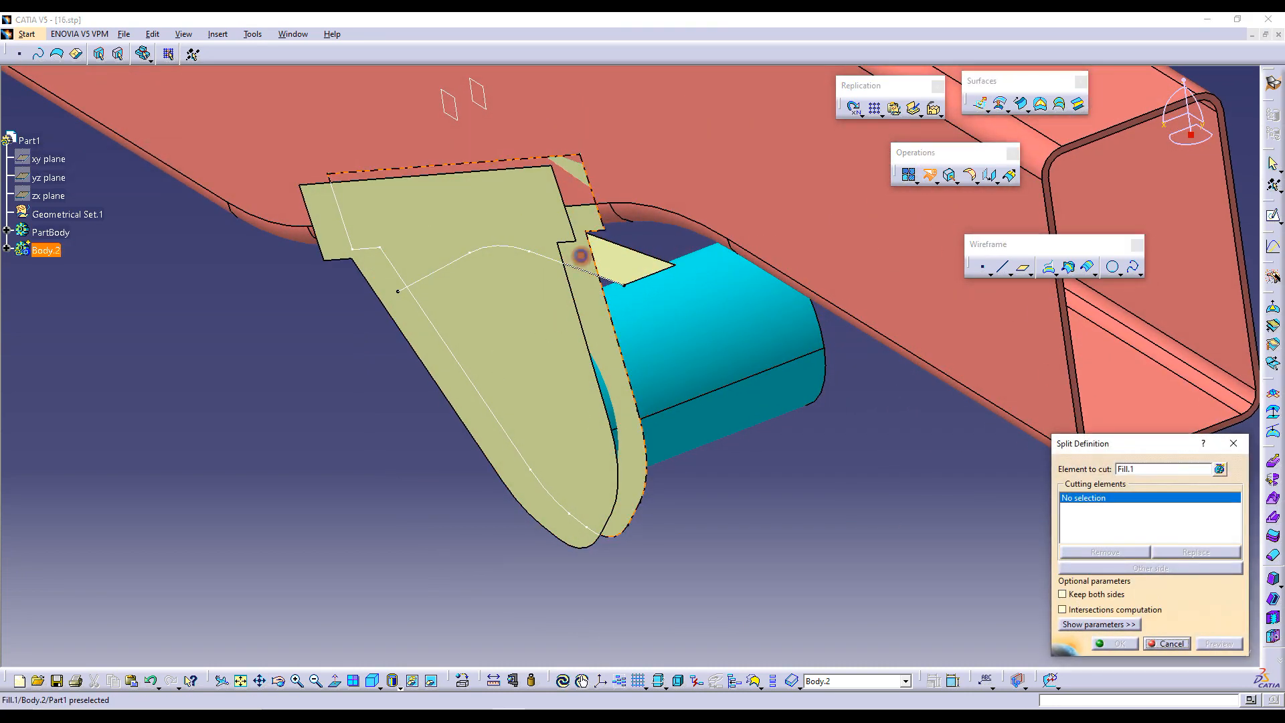
click(606, 280)
middle_drag(590, 307, 495, 255)
middle_drag(525, 304, 603, 295)
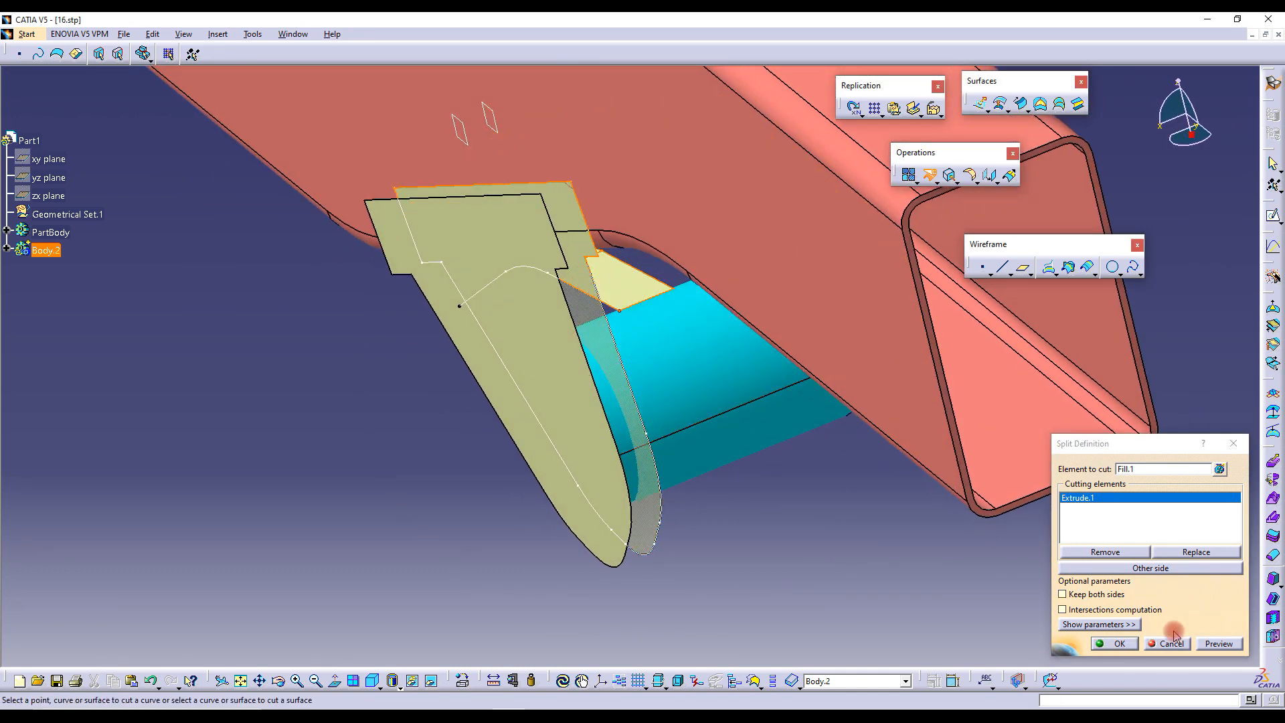
click(1119, 644)
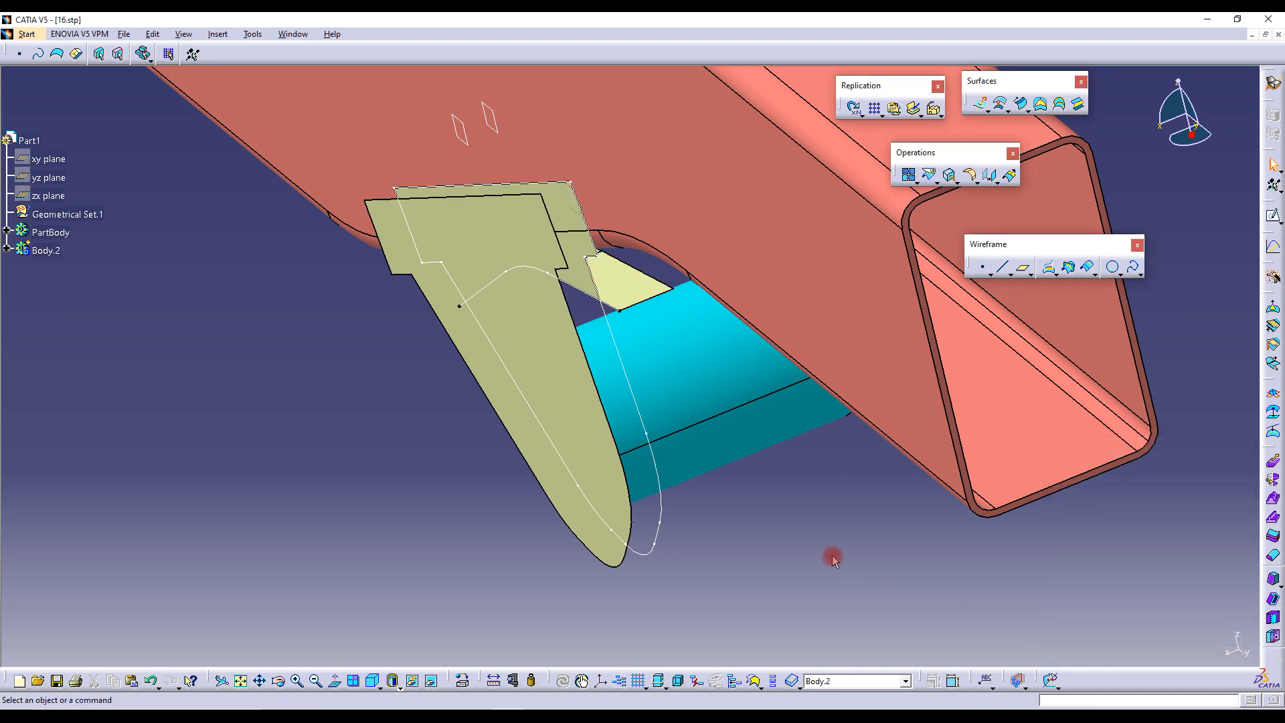
Offset the extruded bent surface downward toward the bushing, using a negative distance
click(1000, 104)
click(614, 289)
drag(556, 294, 561, 313)
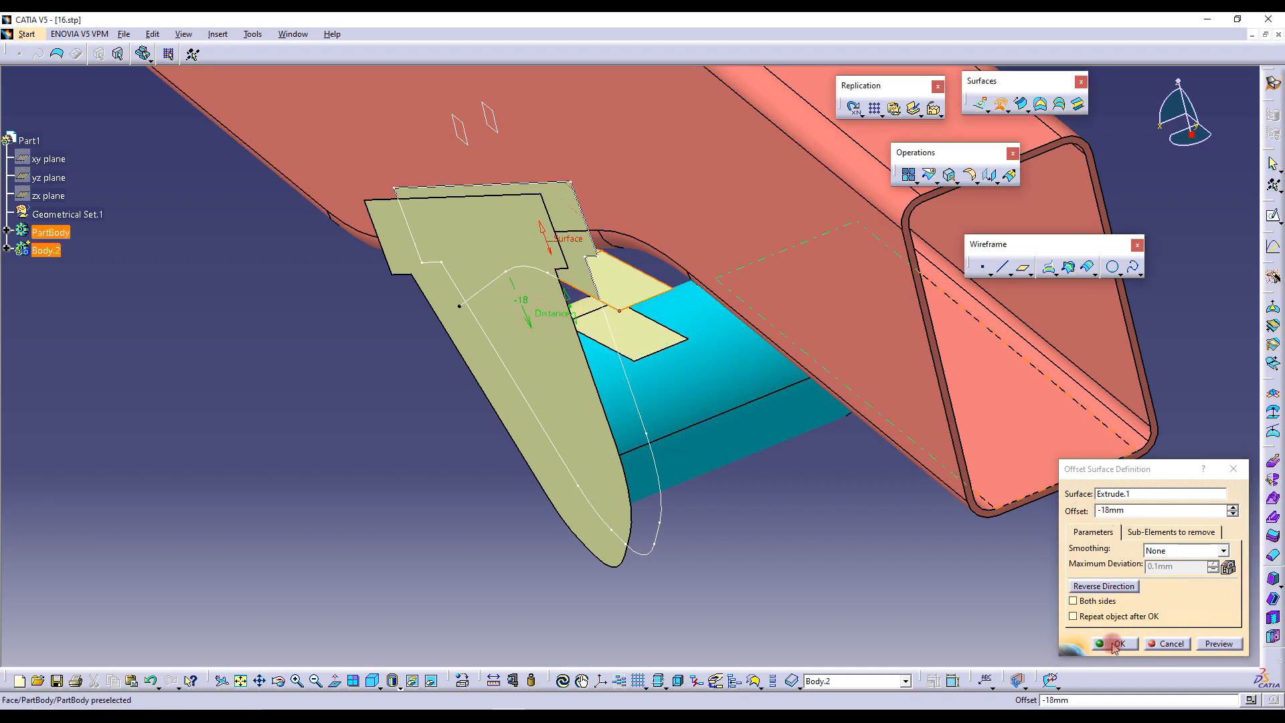
click(1138, 510)
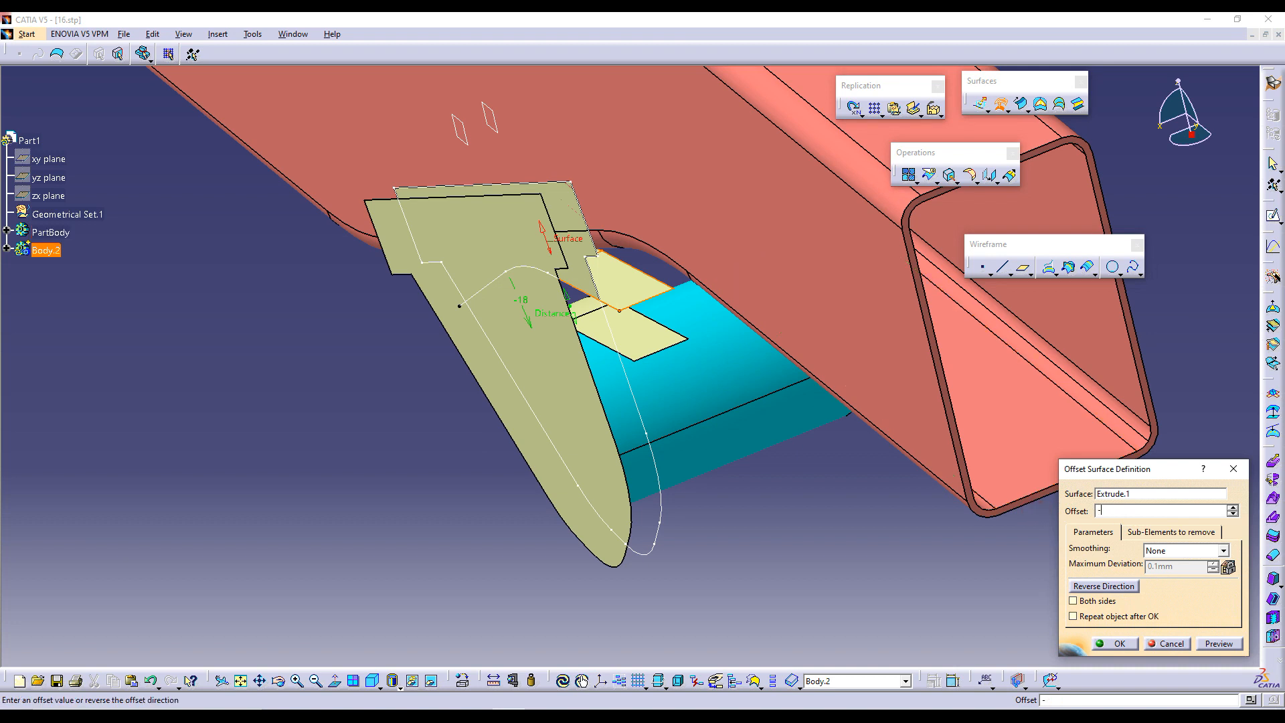
key(Return)
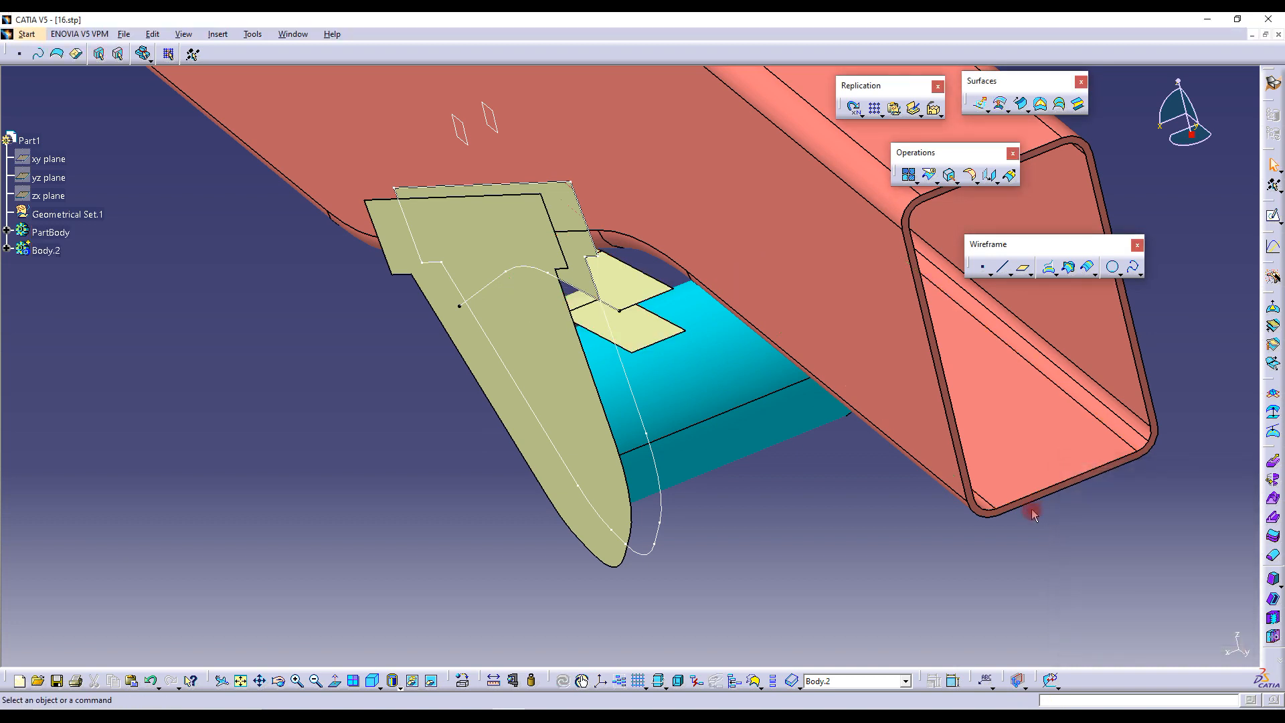
Bring up the available commands for the original extruded bent surface above the bushing
right_click(647, 290)
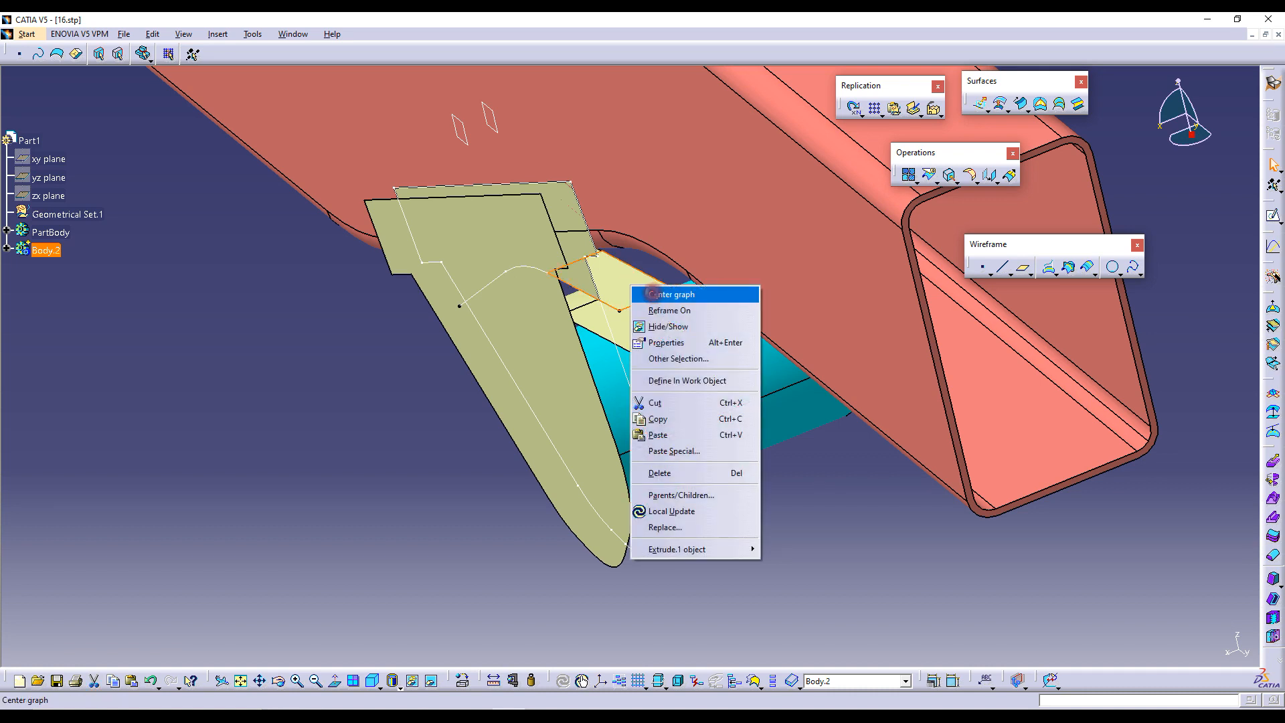
Extend the surface extruded from Sketch.3 in the opposite direction by setting its second limit to 20 mm
click(690, 295)
right_click(629, 273)
click(677, 285)
double_click(71, 367)
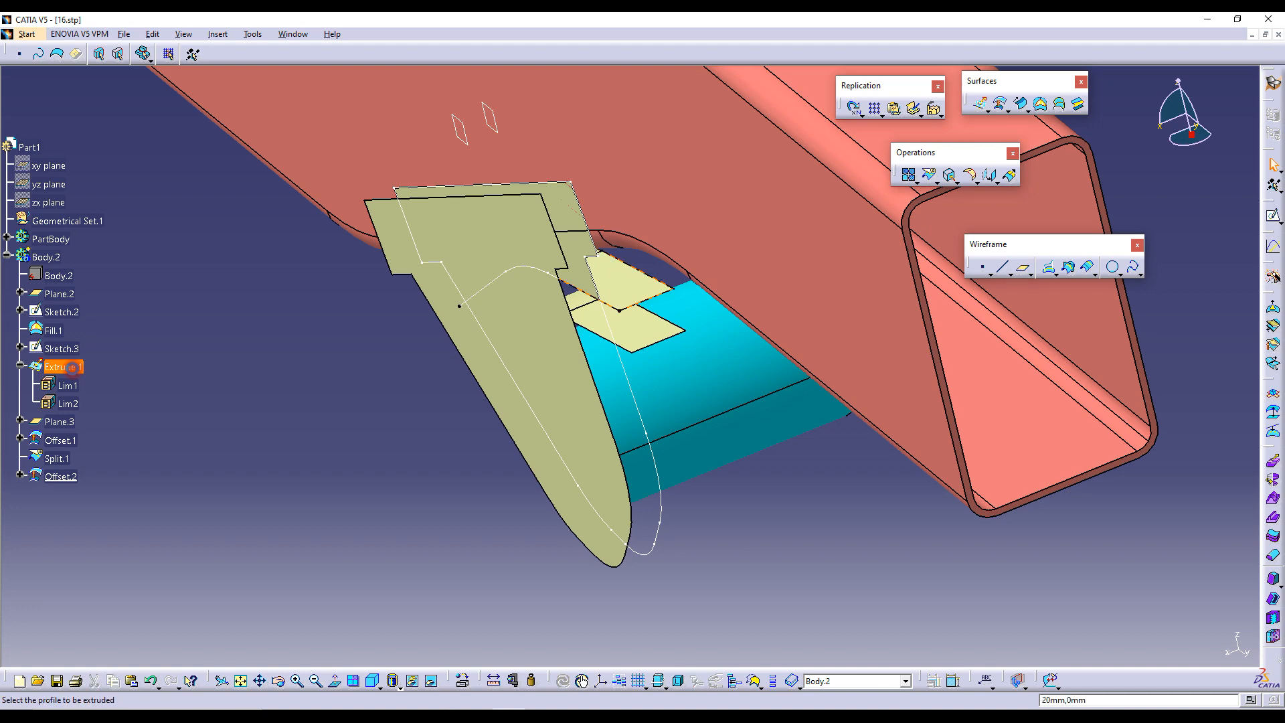
middle_drag(504, 309, 468, 343)
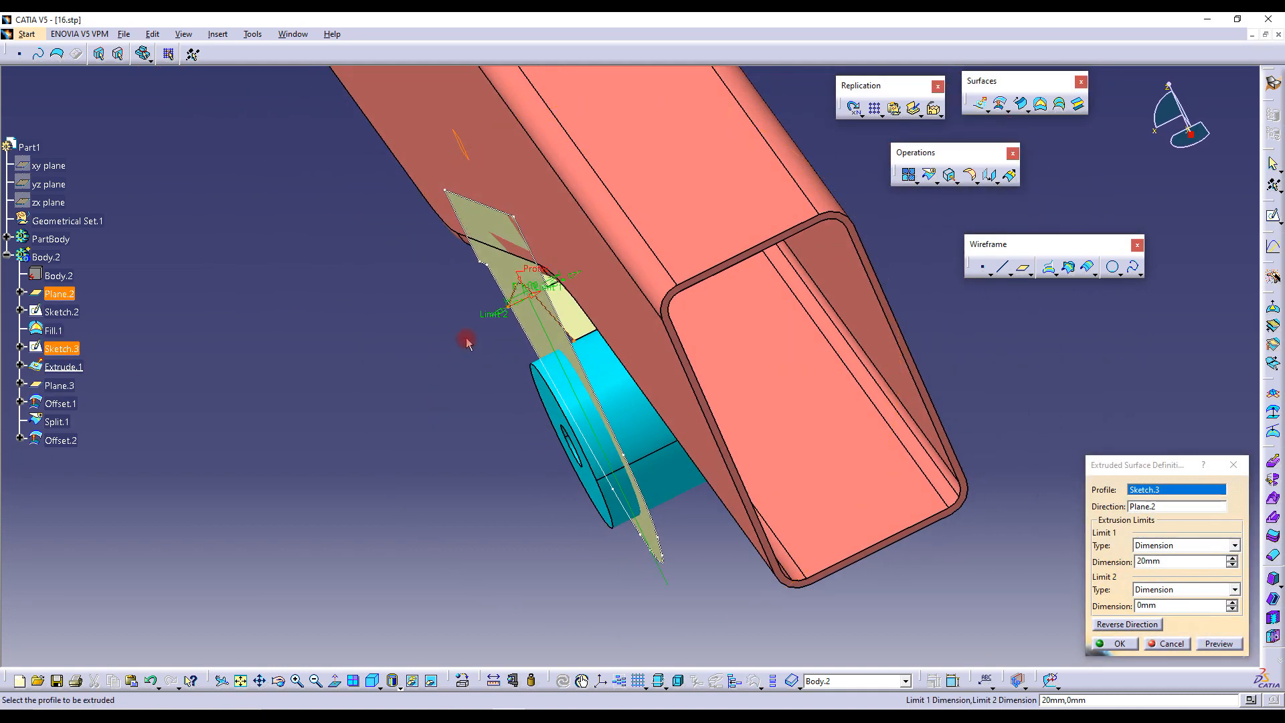
drag(495, 317, 434, 331)
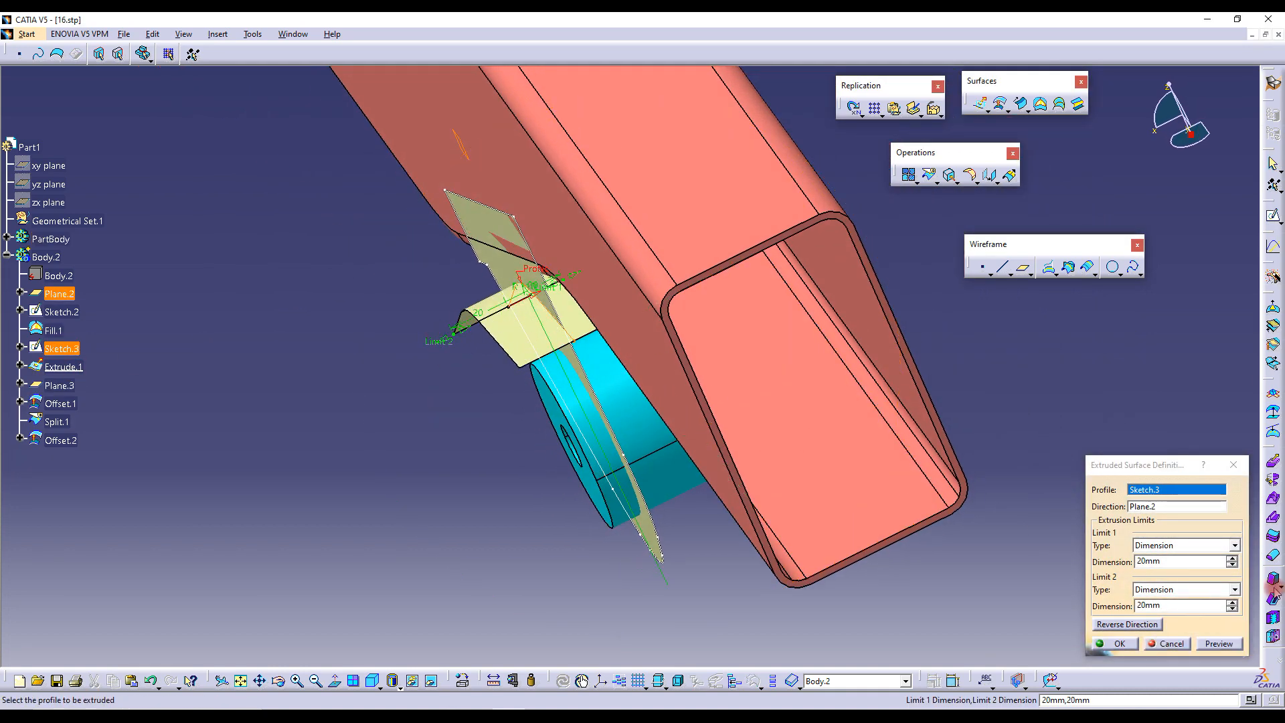
click(1124, 647)
Split Offset.1 with Offset.2 as the cutting element, keeping the lower rounded portion
middle_drag(494, 355, 589, 294)
middle_drag(574, 239, 613, 367)
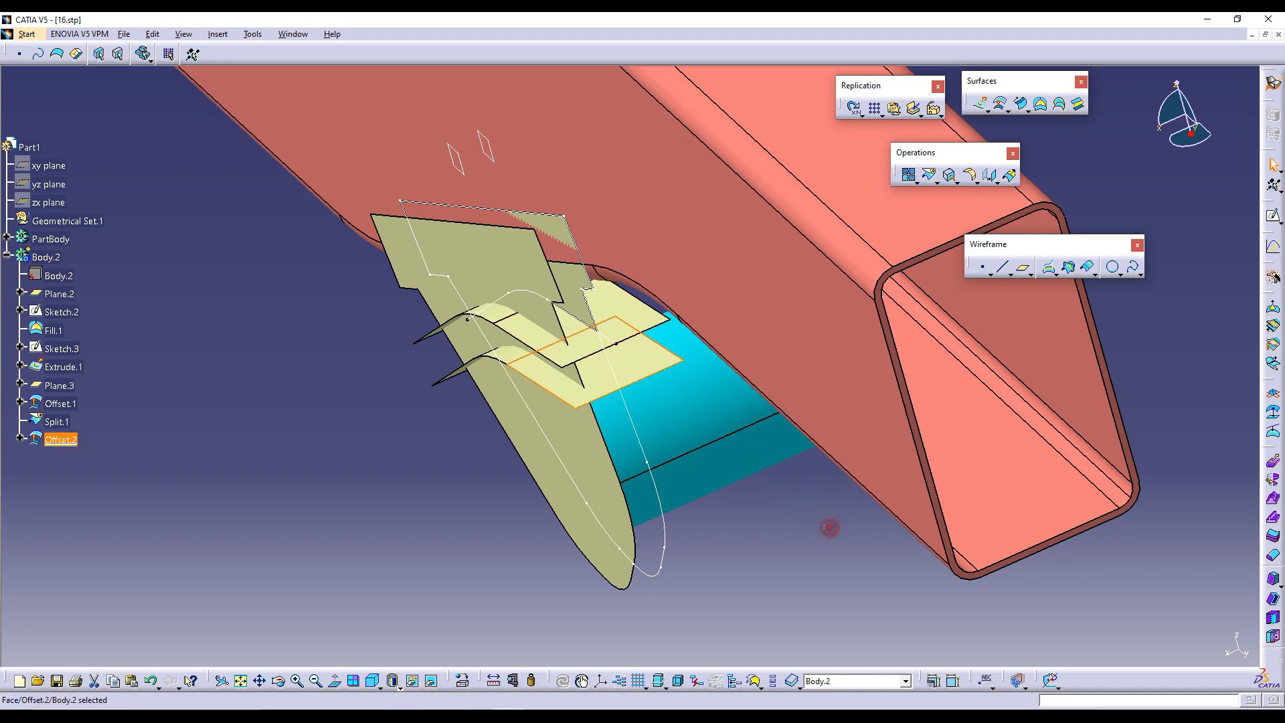
click(928, 175)
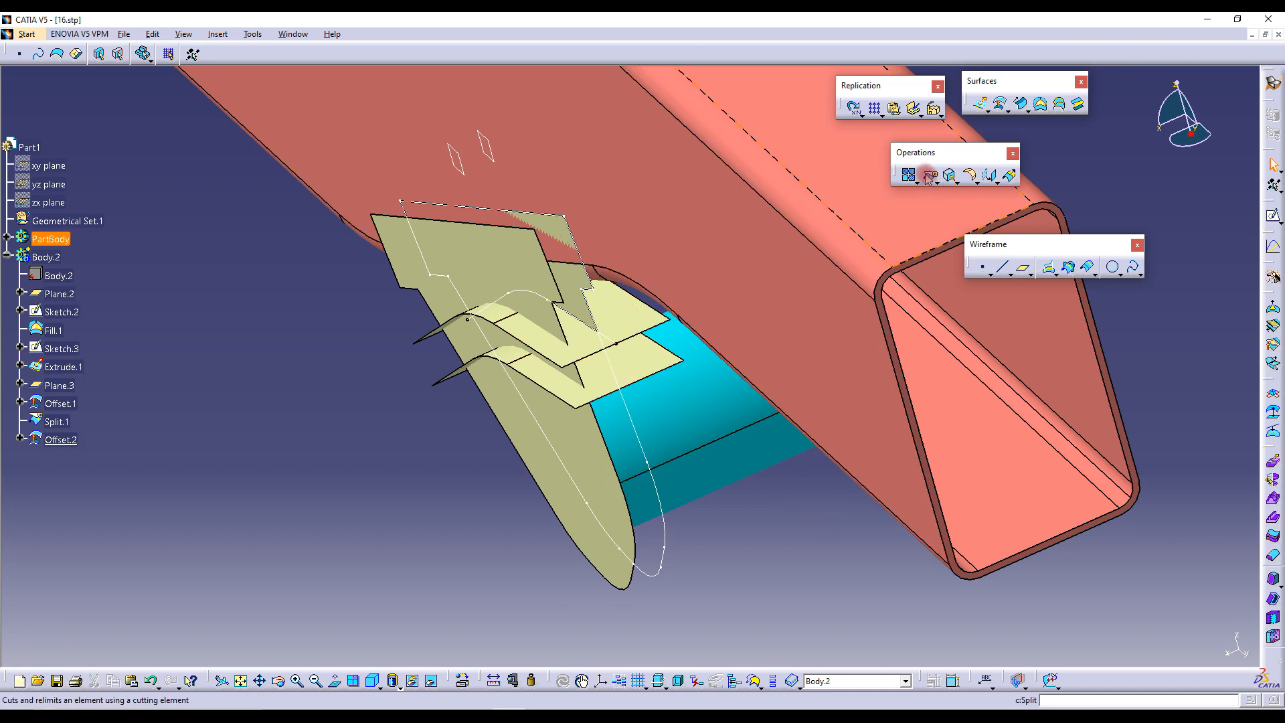
click(509, 267)
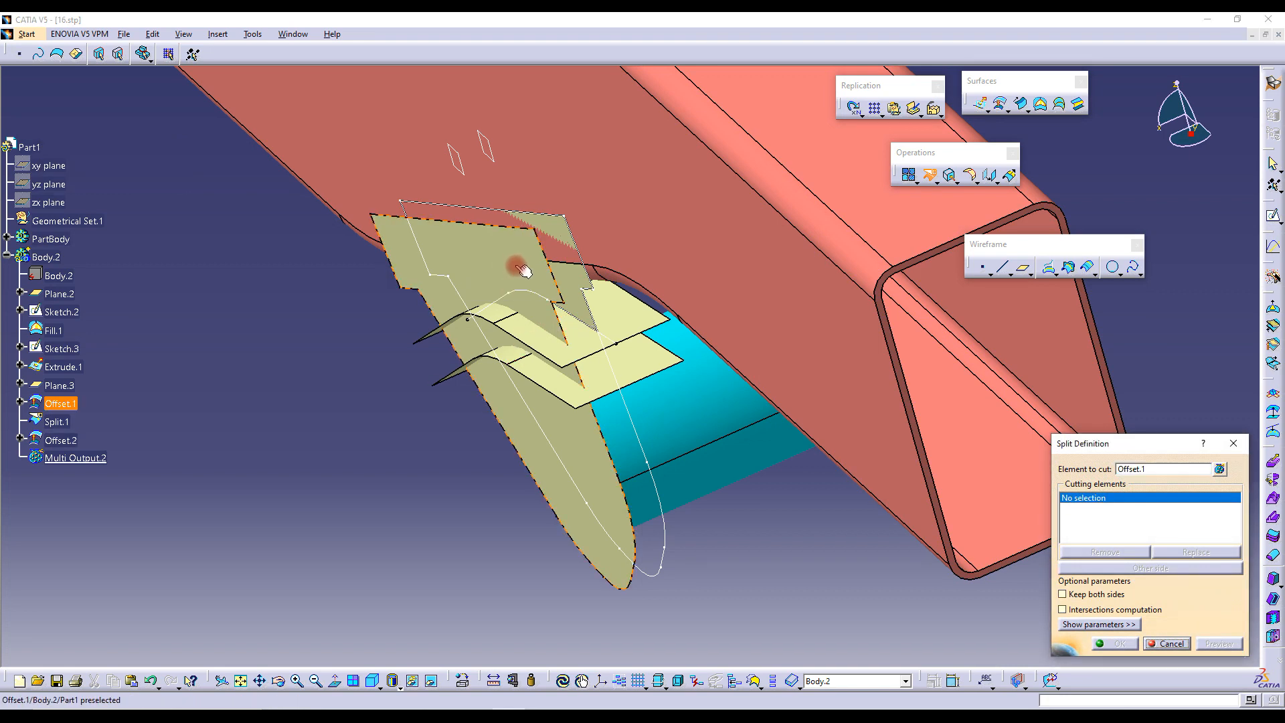
click(654, 364)
click(1151, 568)
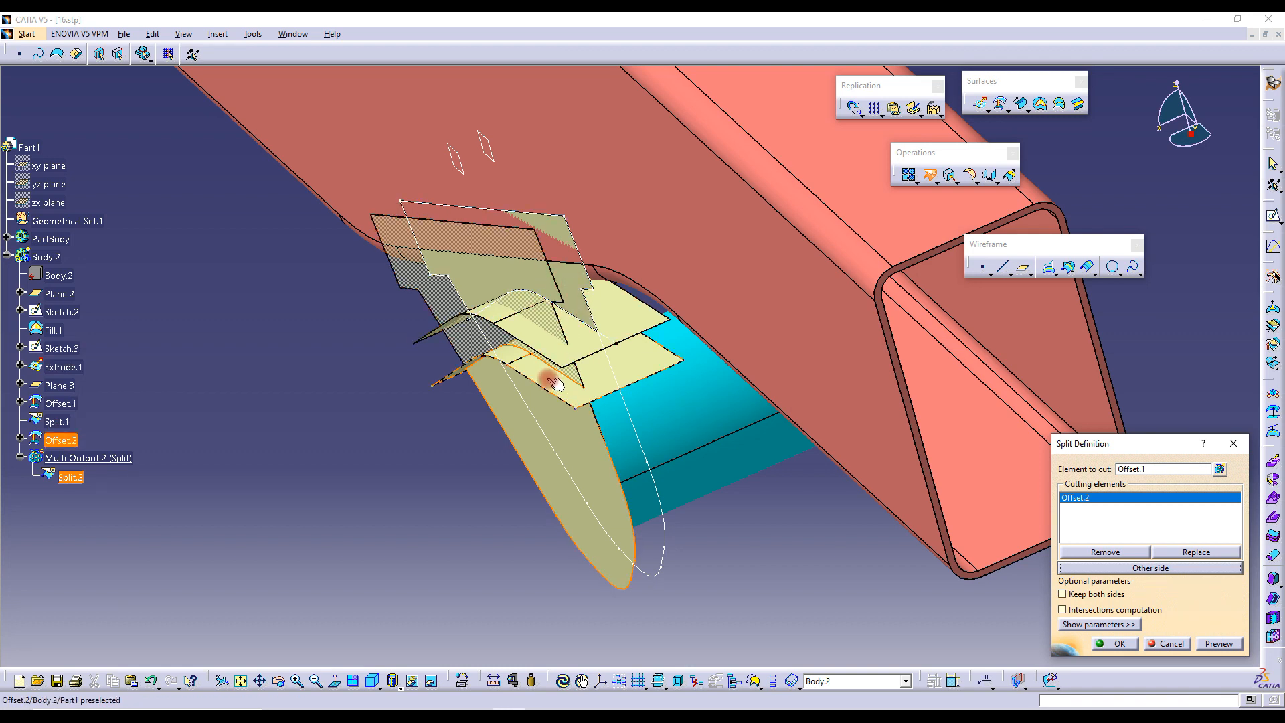
click(1115, 644)
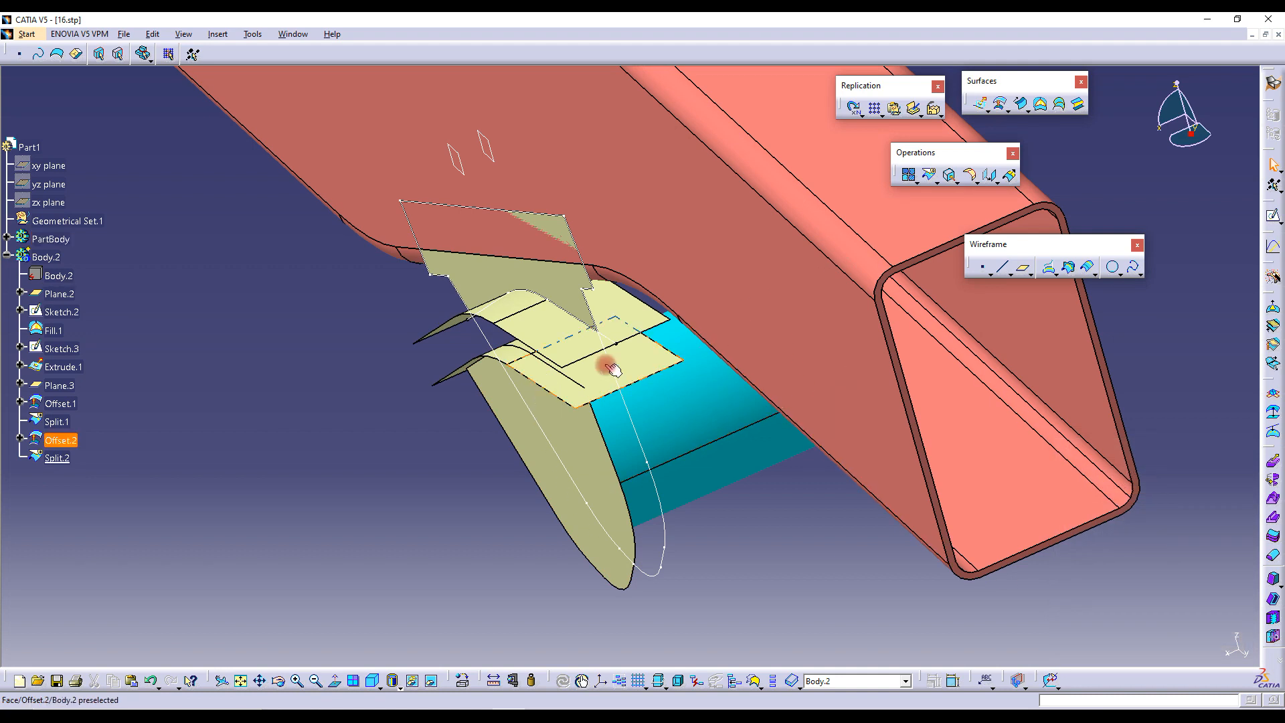
Hide the construction elements Extrude.1, Offset.2 and Sketch.3
right_click(63, 367)
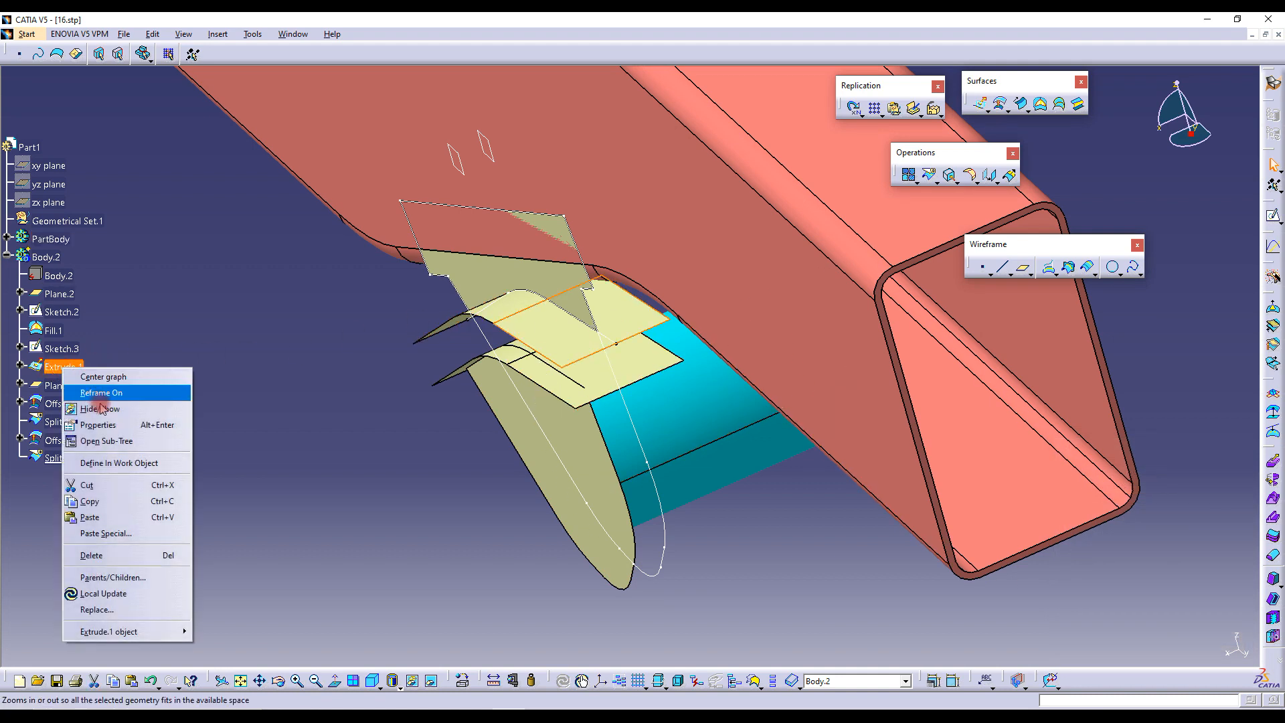
click(100, 408)
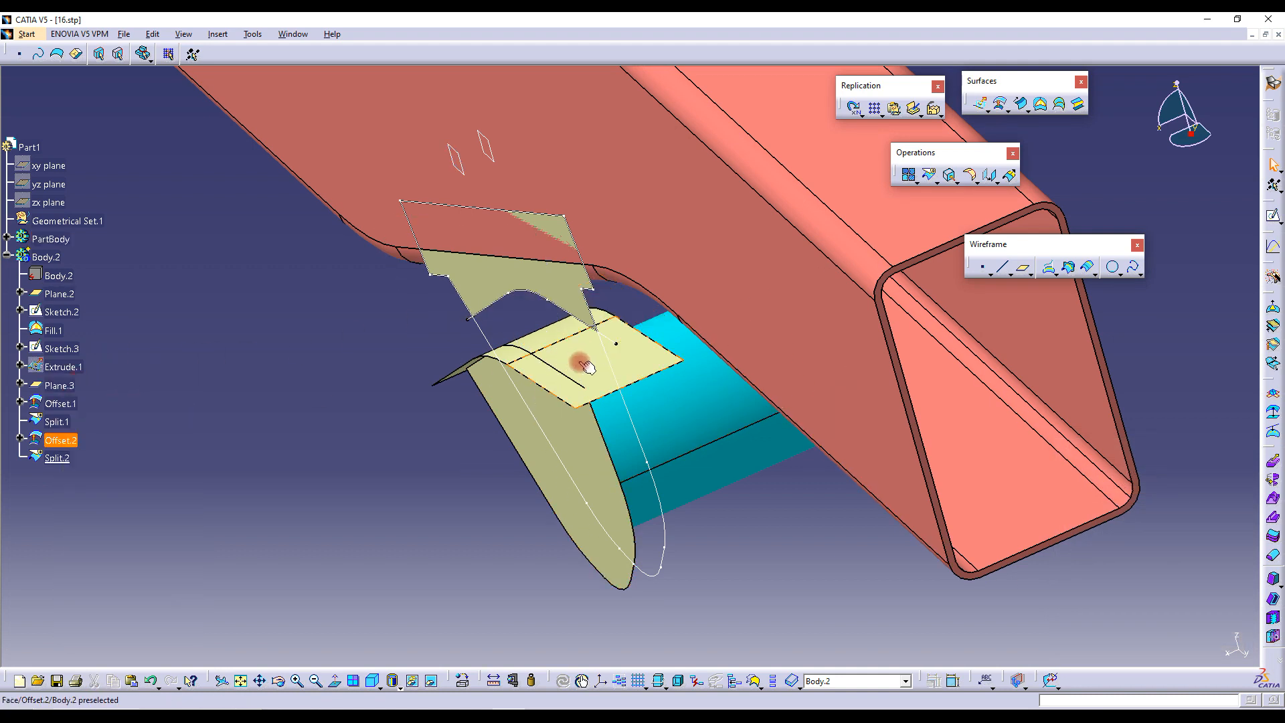
right_click(67, 439)
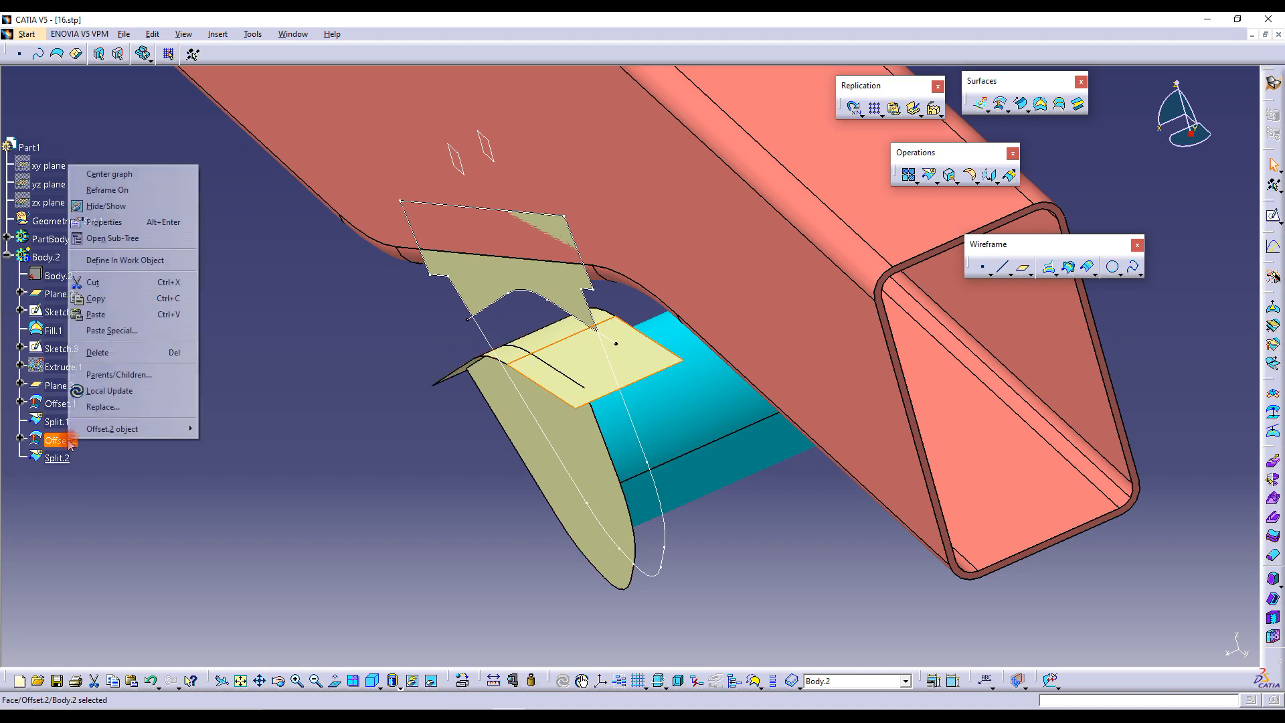
click(121, 206)
mouse_move(574, 424)
middle_down()
mouse_move(488, 402)
mouse_move(554, 399)
mouse_move(660, 436)
mouse_move(630, 375)
middle_up()
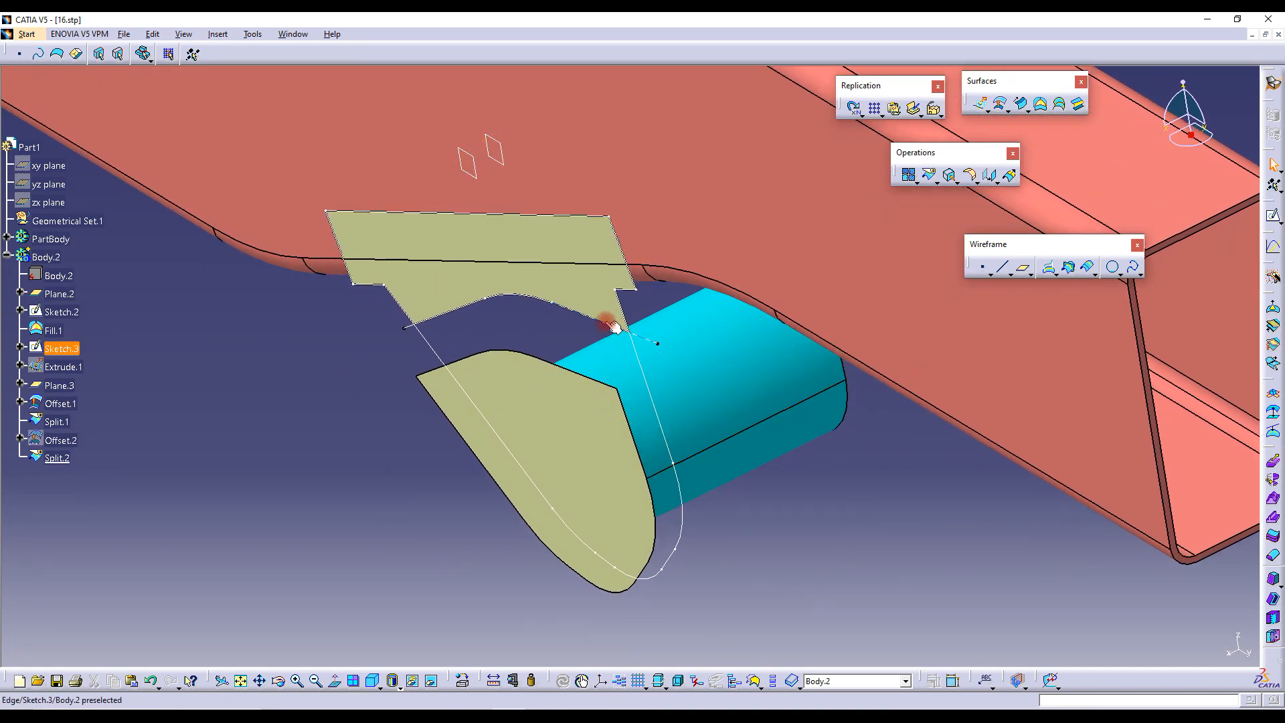
middle_drag(591, 366, 646, 367)
right_click(562, 313)
key(Escape)
click(1024, 212)
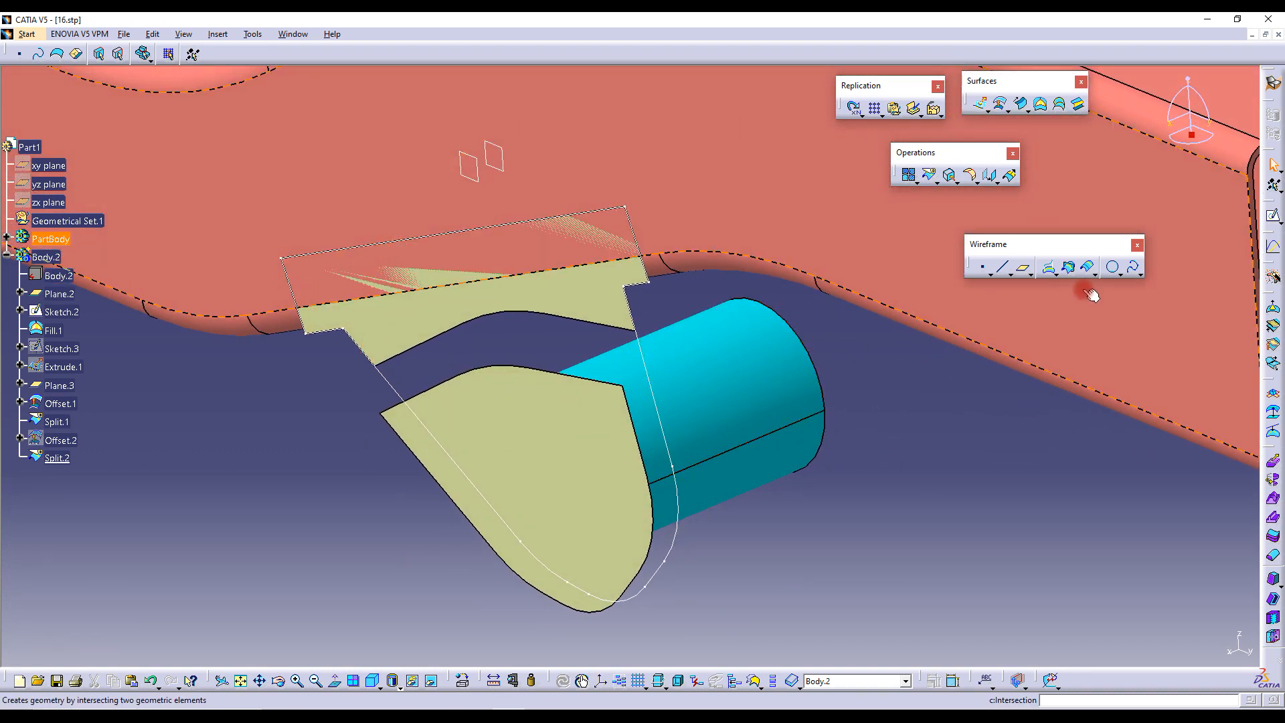
click(1075, 109)
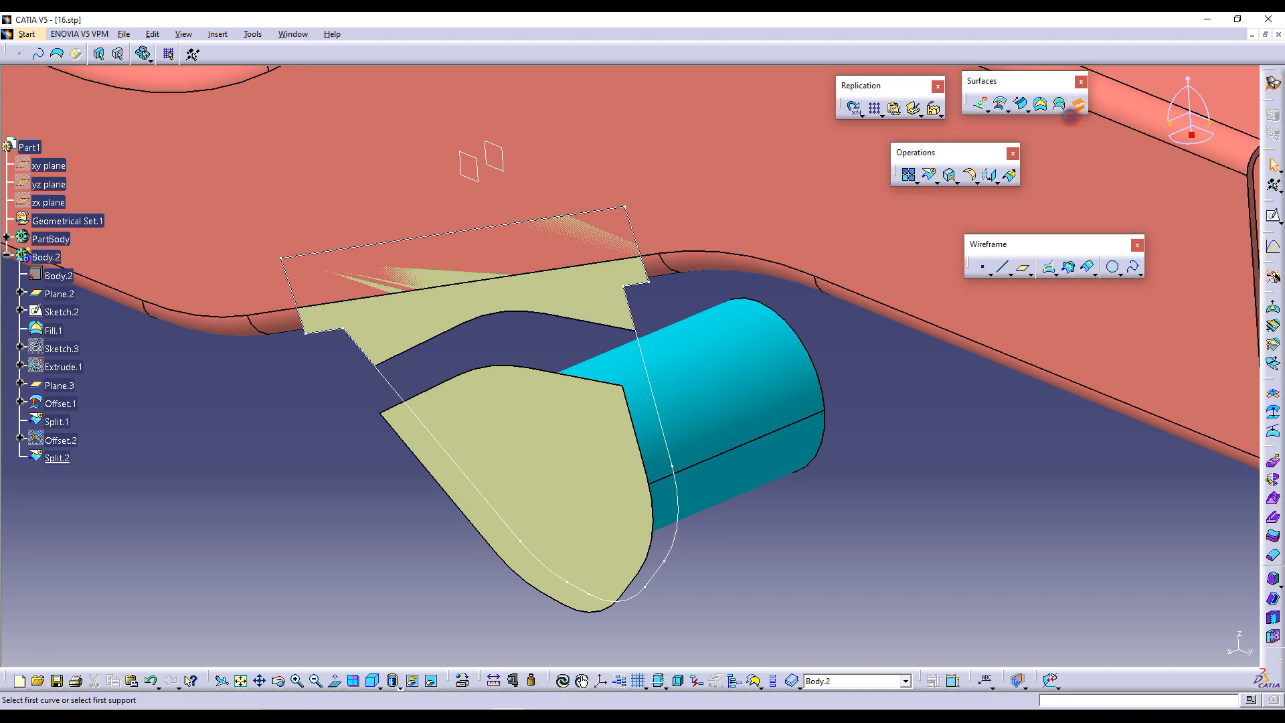
click(1119, 550)
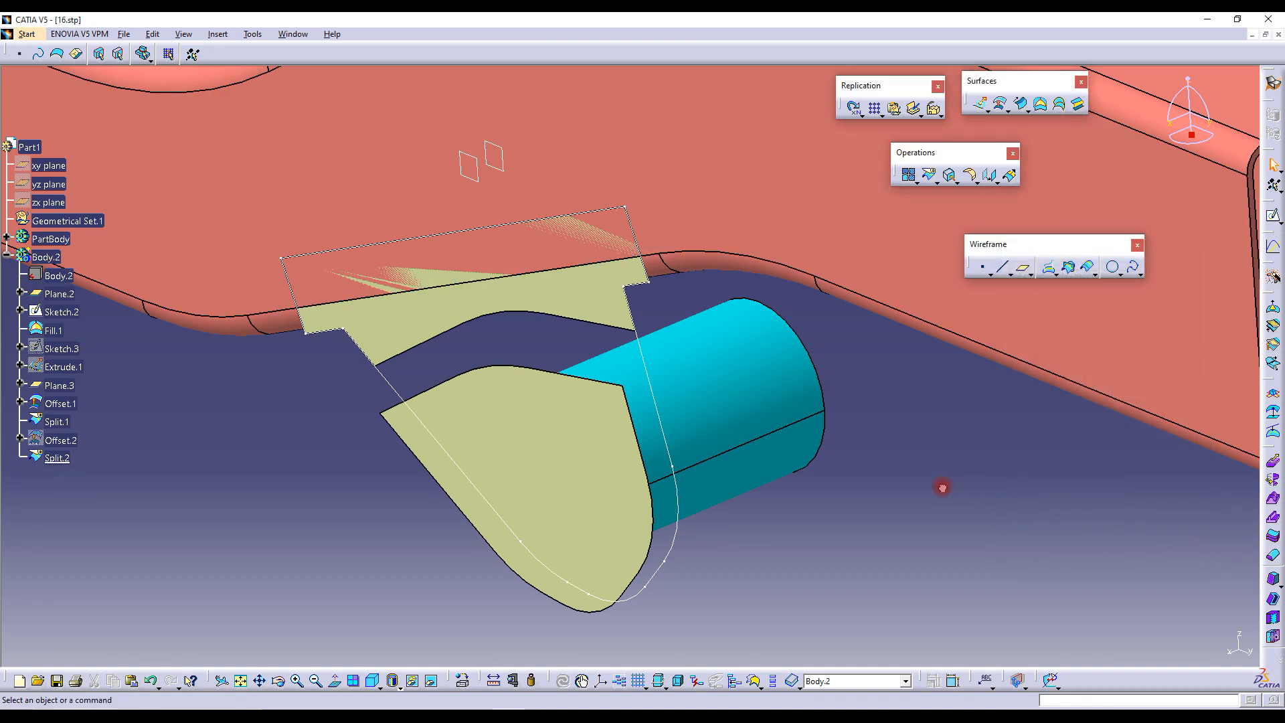
Hide Sketch.2 and create a point-continuity boundary along the curved lower edge of Split.1, limited by that edge's two end vertices
click(970, 176)
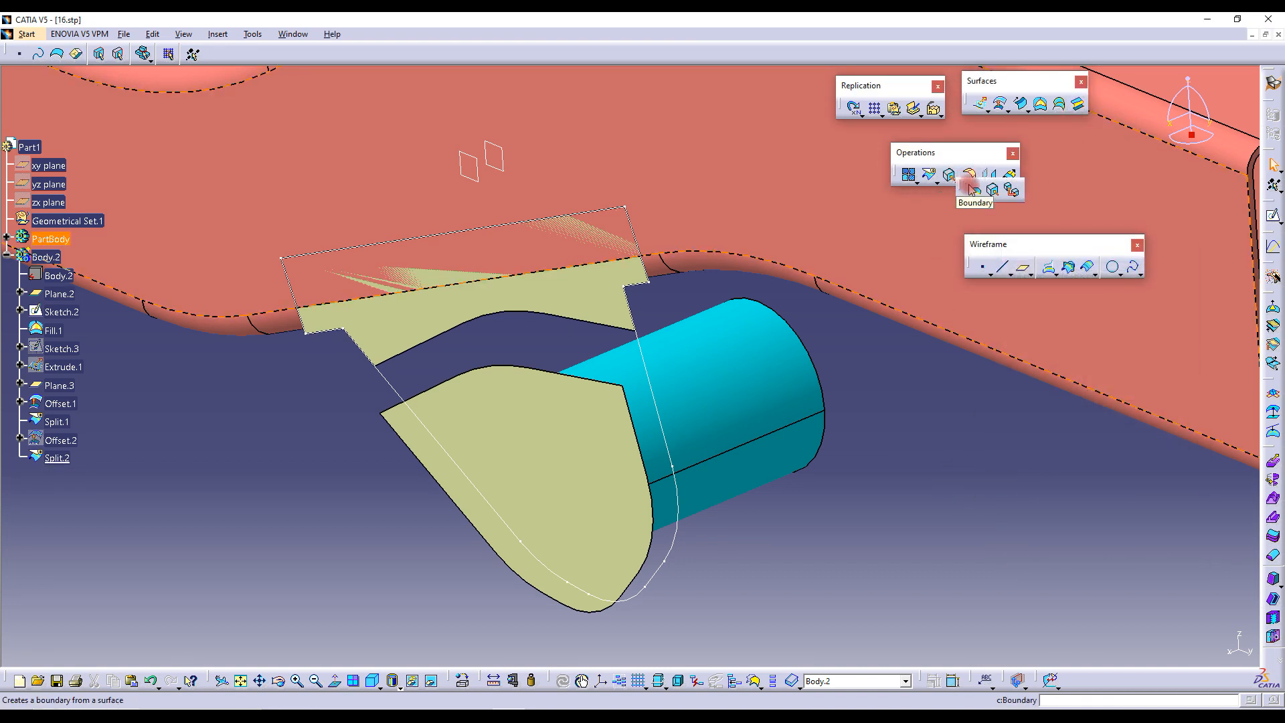
click(975, 193)
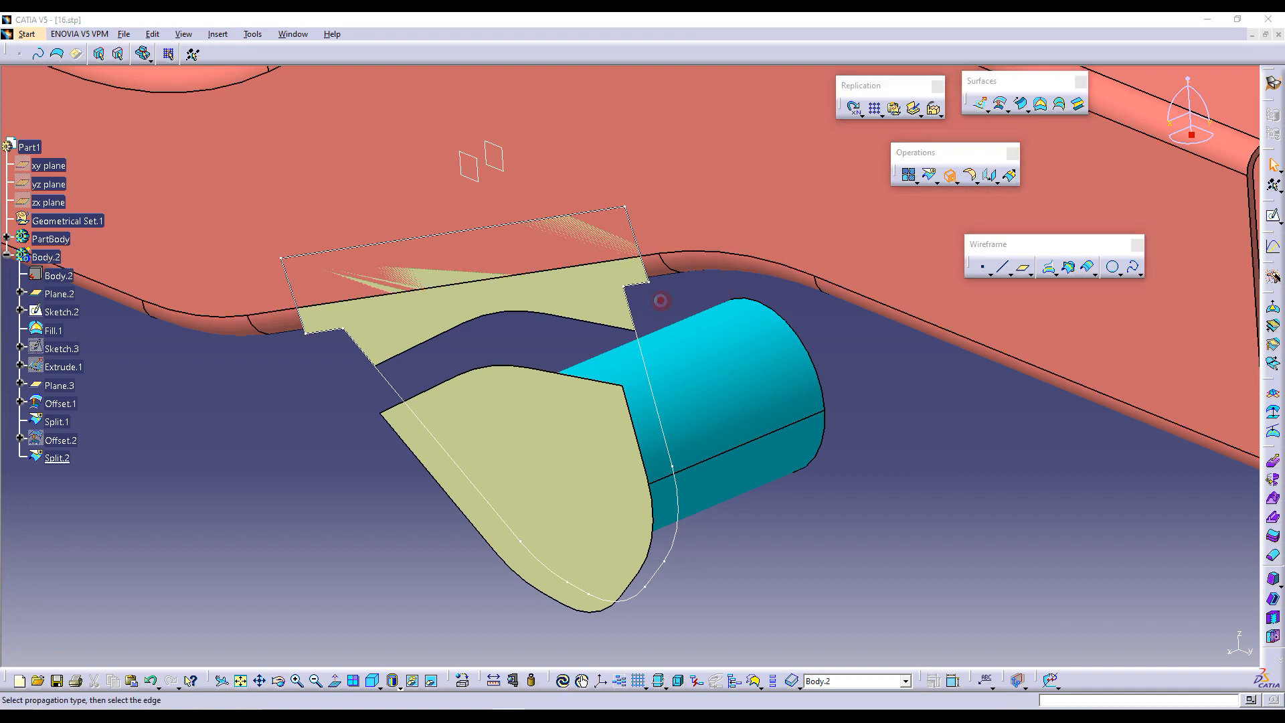
click(589, 319)
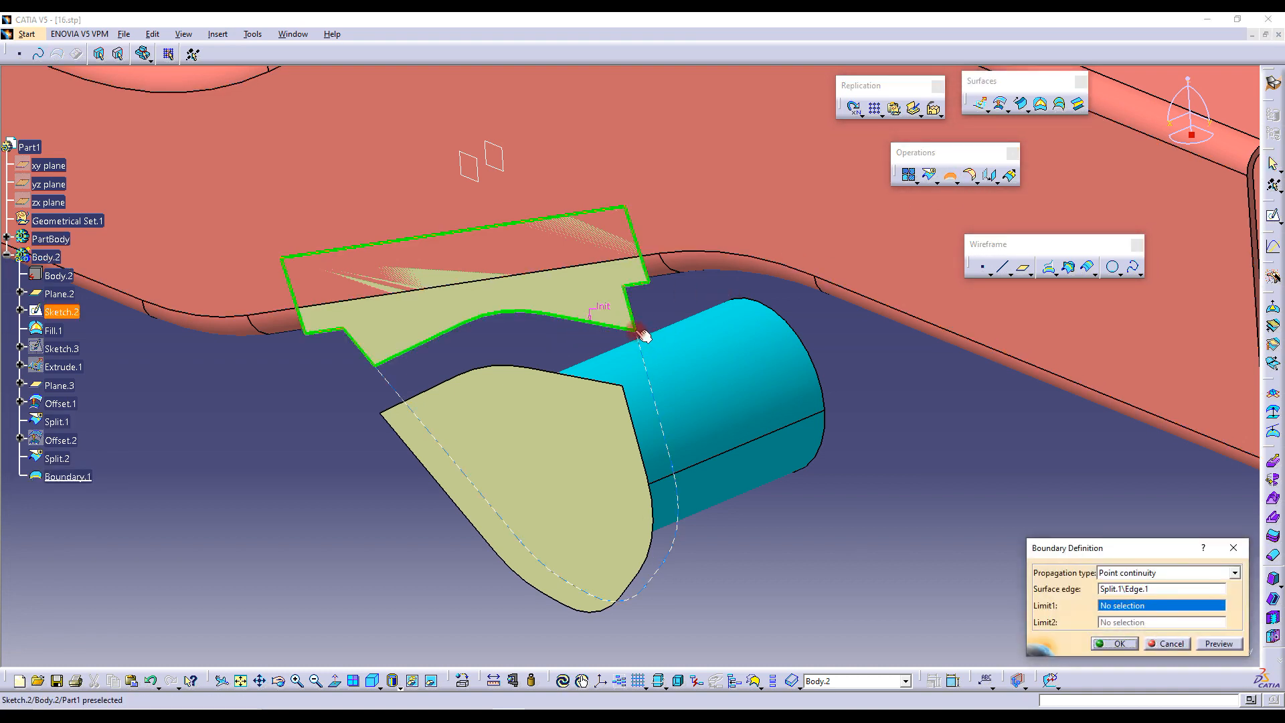
right_click(50, 312)
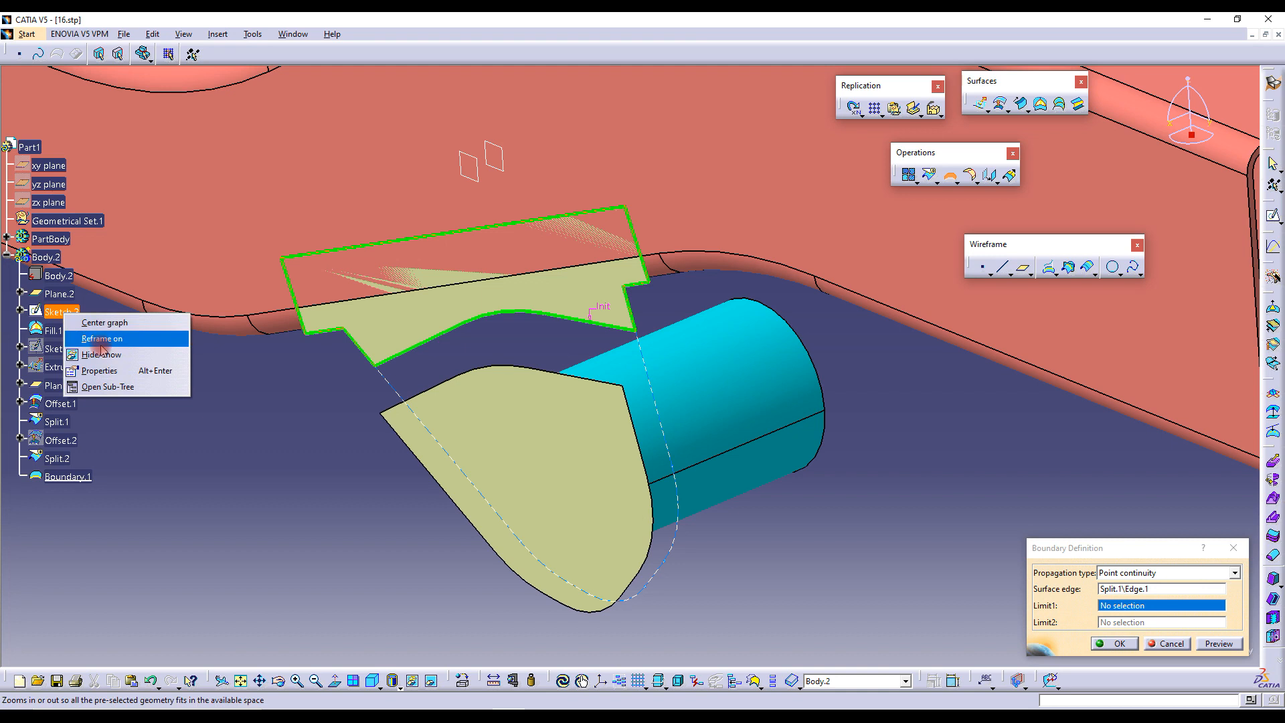
click(101, 354)
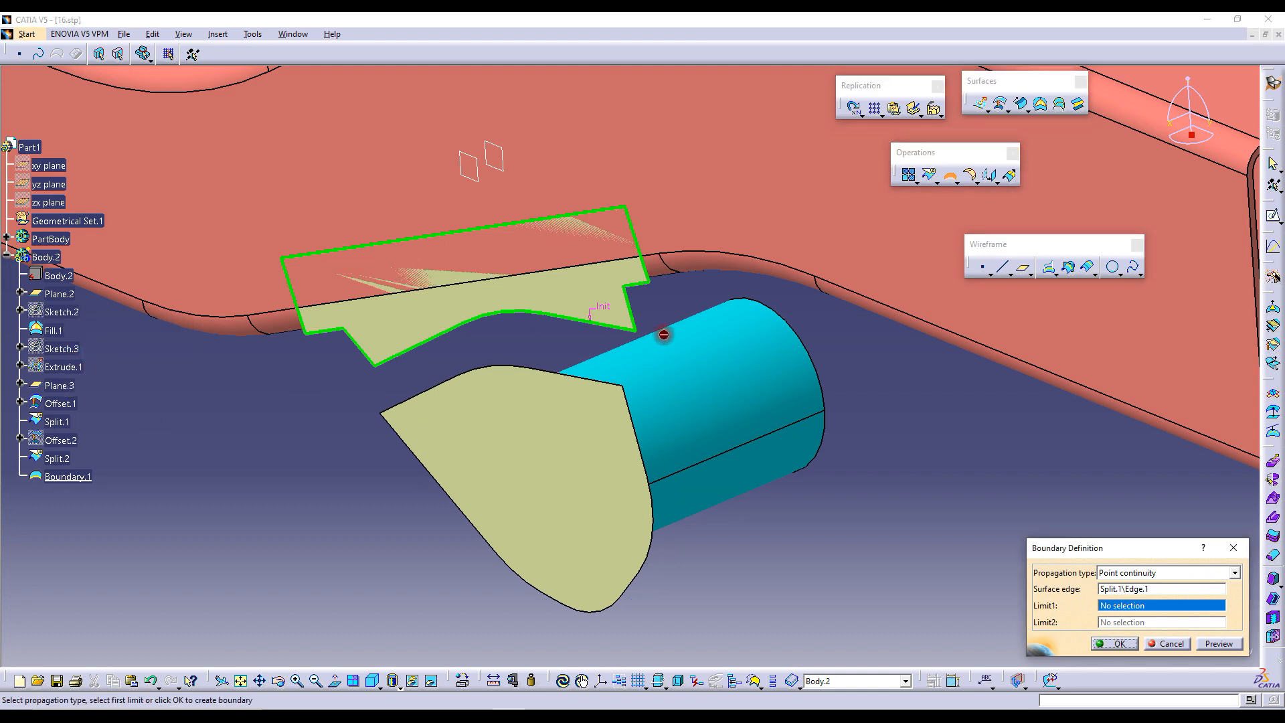
click(638, 330)
click(375, 365)
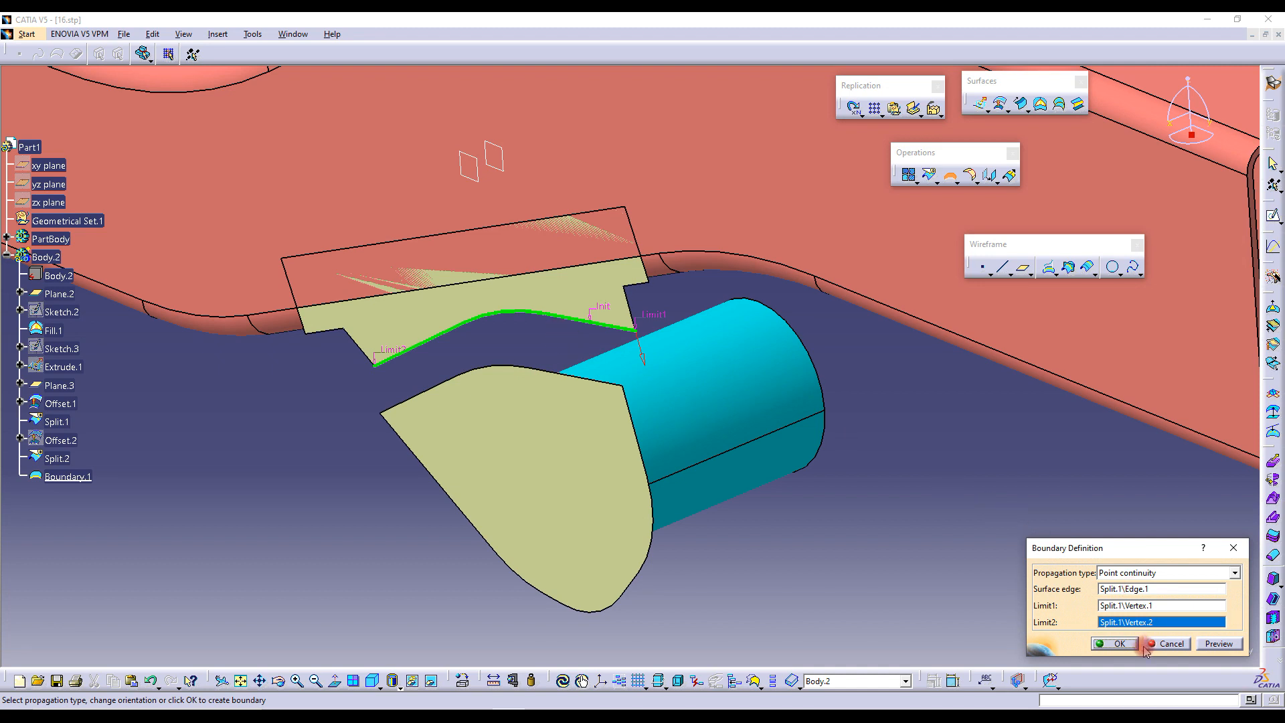
click(1118, 644)
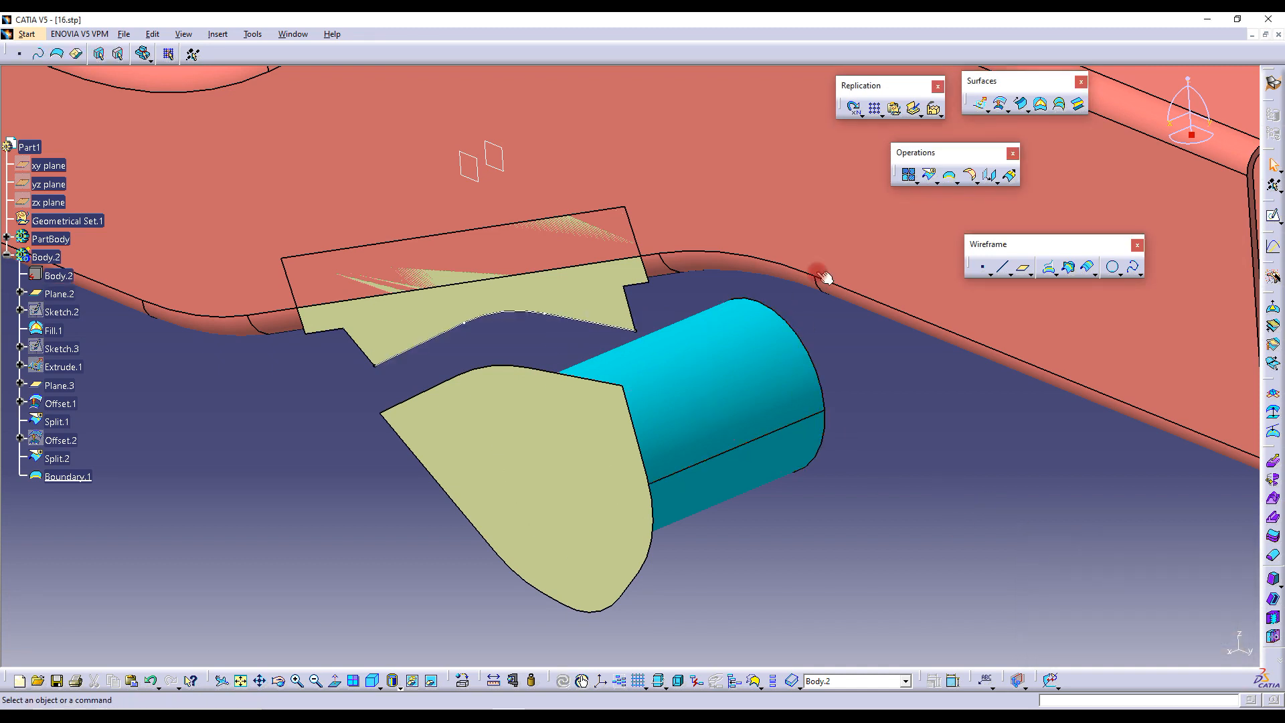
Create a point-continuity boundary along the curved upper edge of Split.2 between its two corner vertices, reversing the orientation to keep that edge
click(951, 177)
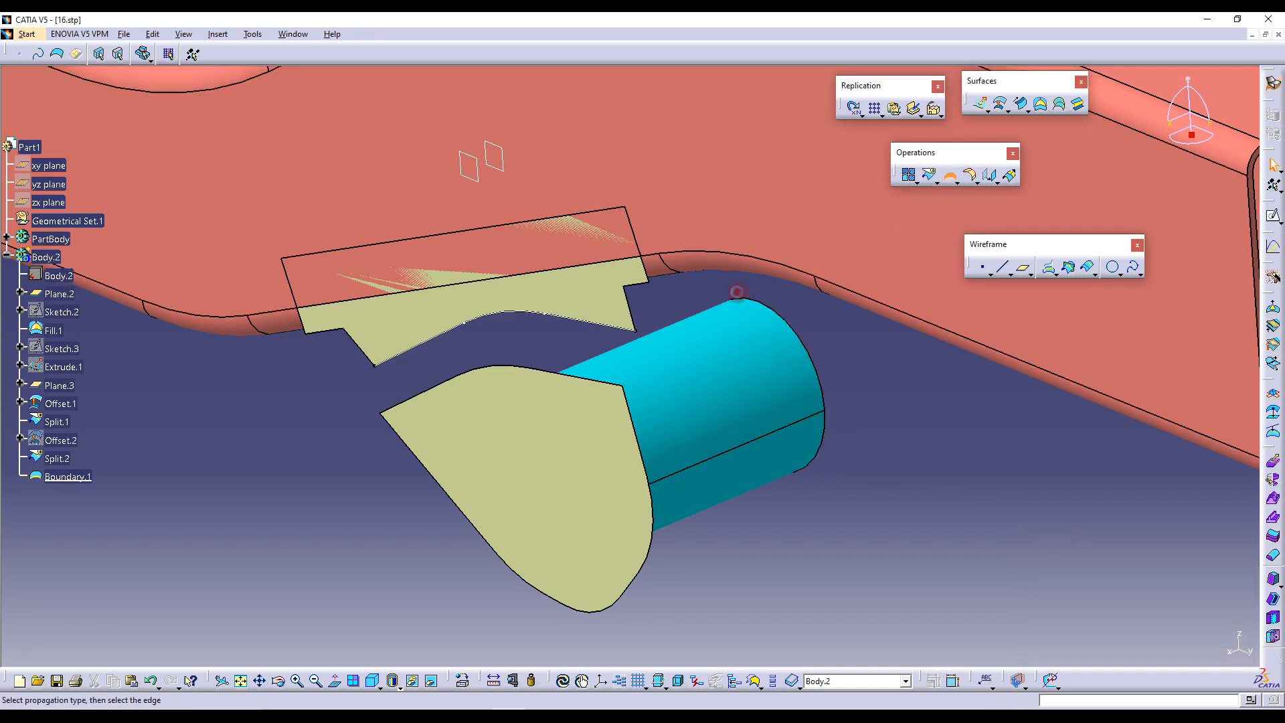
click(541, 374)
click(624, 386)
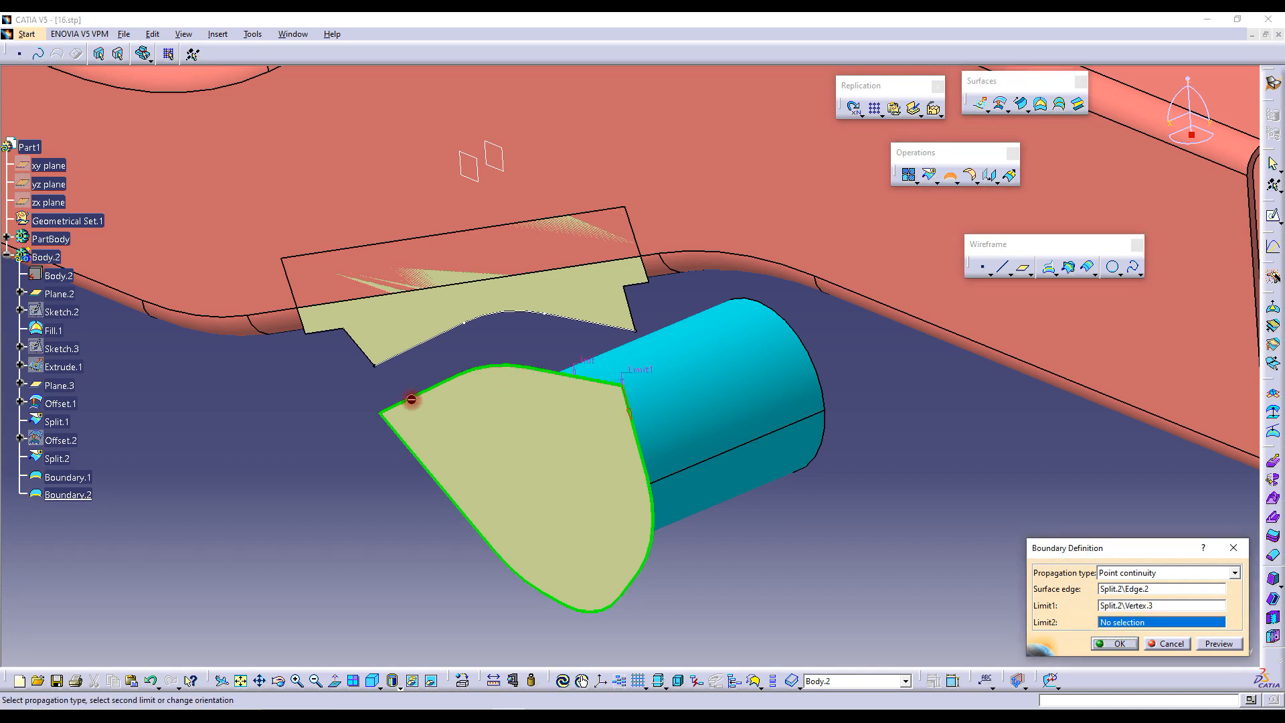
click(382, 414)
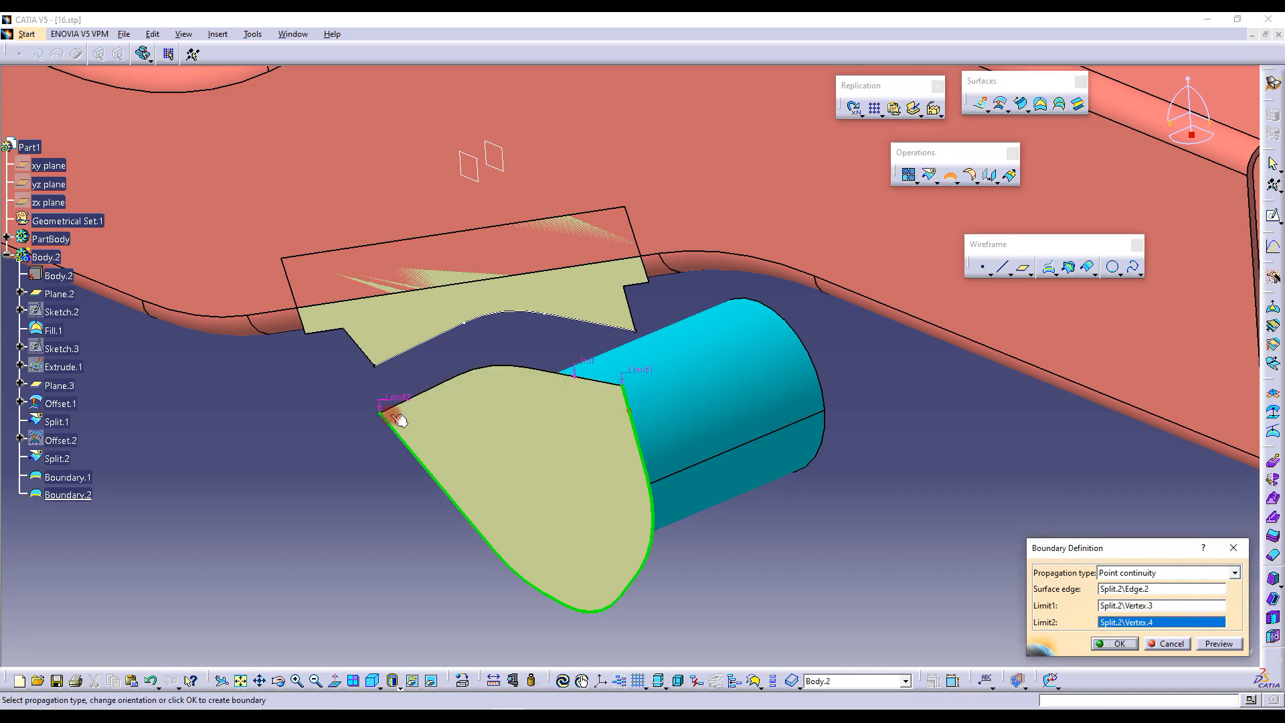
click(629, 406)
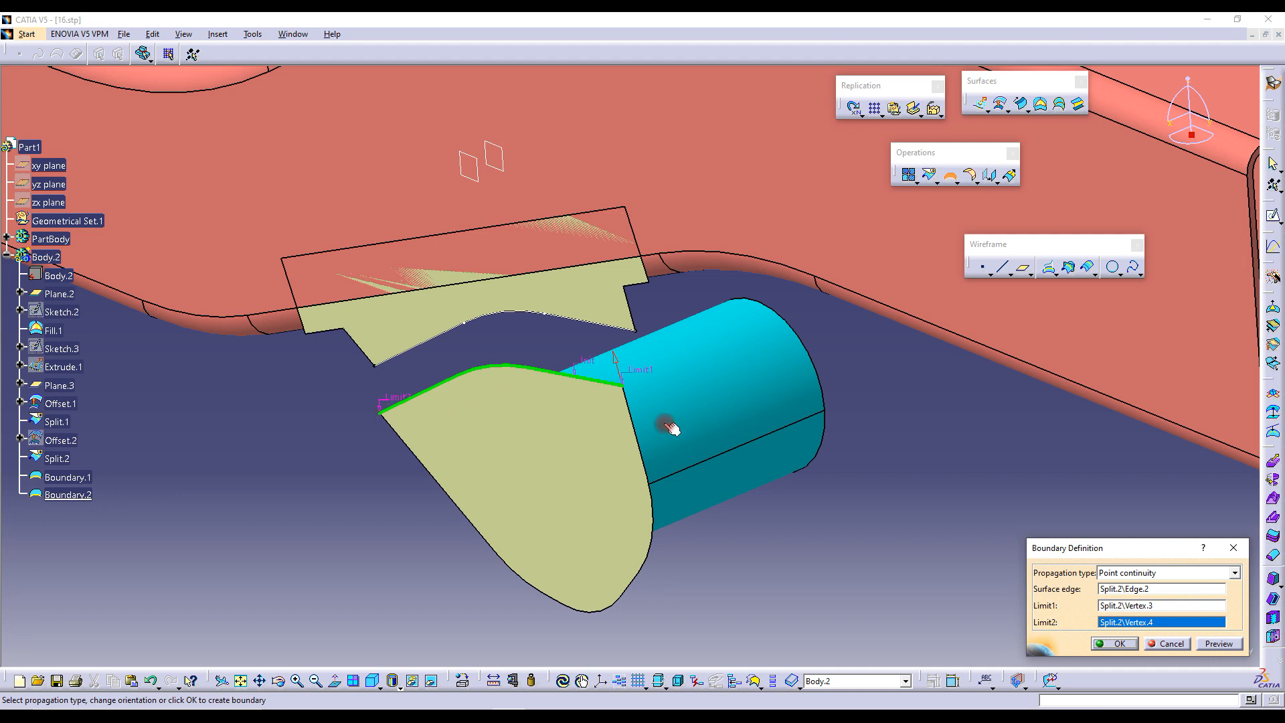
click(1098, 643)
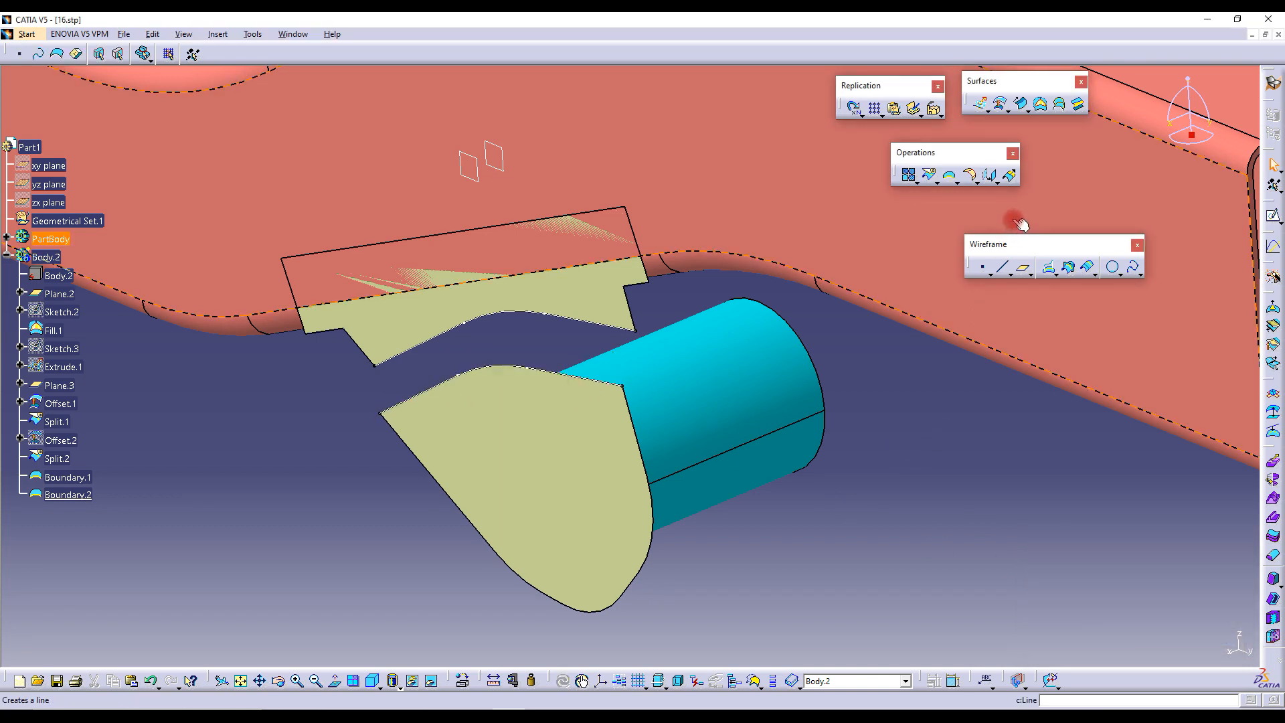
Create a blend surface using Boundary.1 as the first curve and Boundary.2 as the second curve
click(1078, 103)
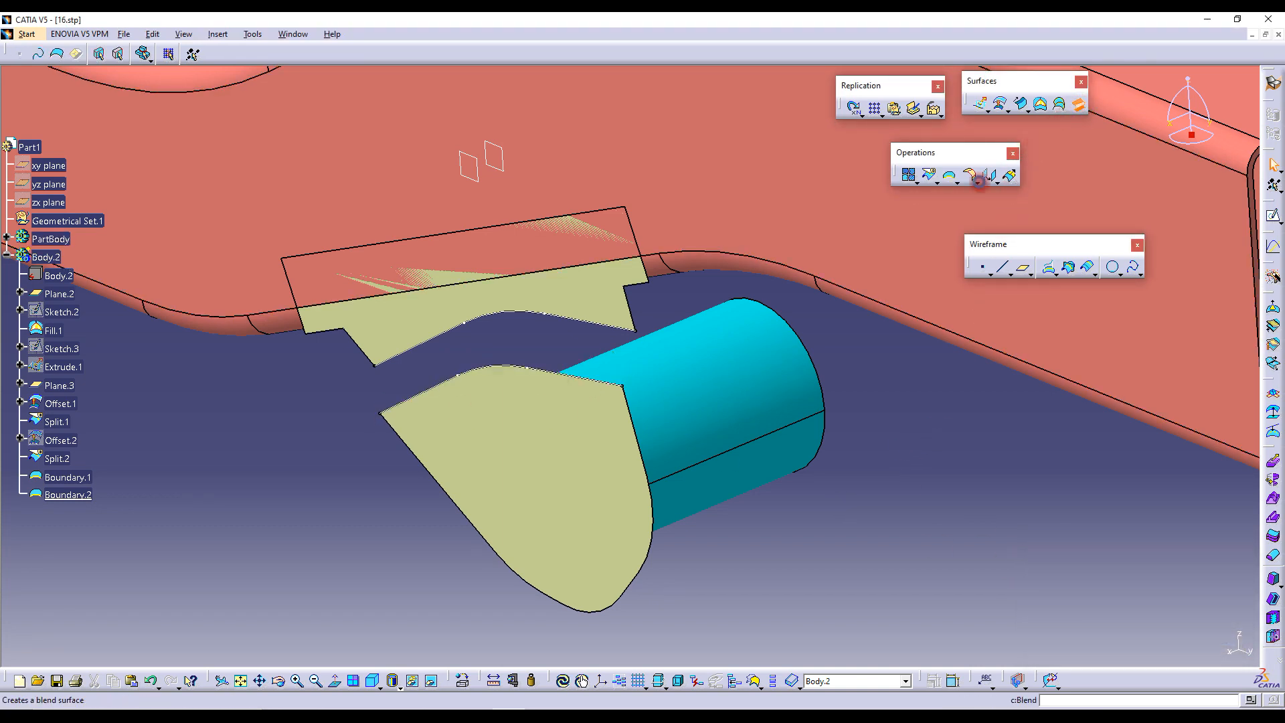
click(608, 326)
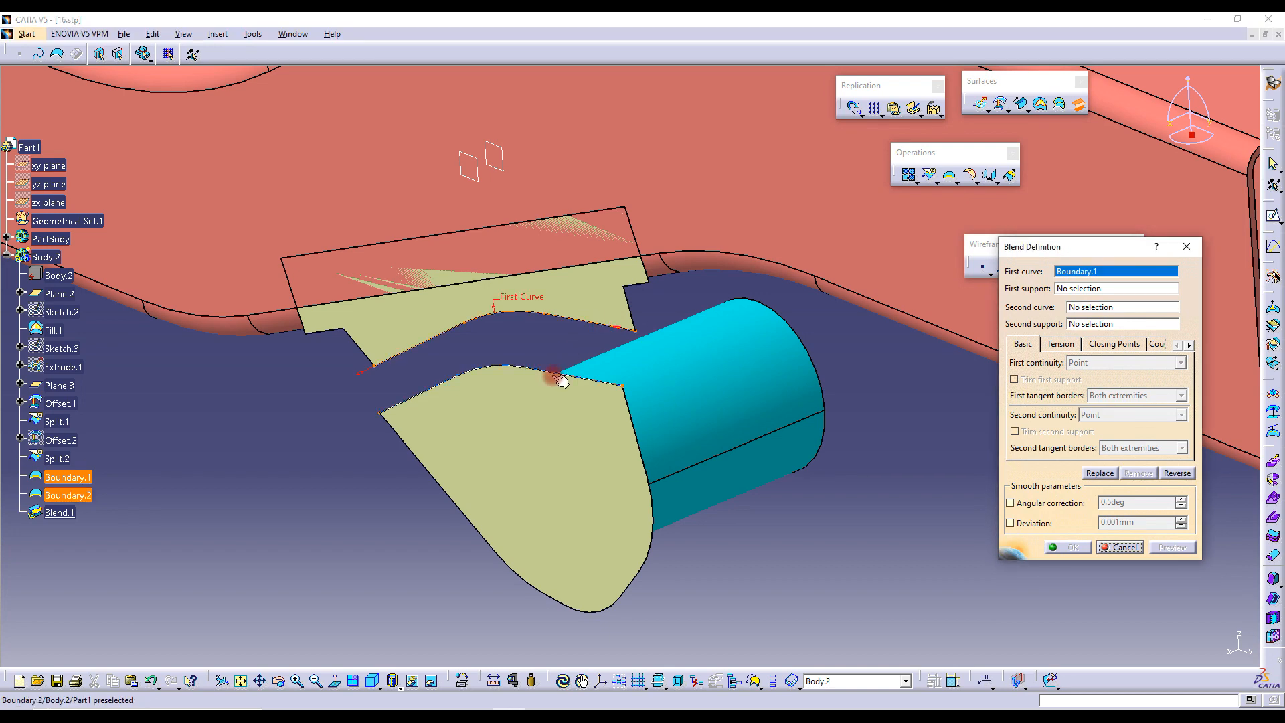
click(606, 381)
middle_drag(632, 383, 683, 422)
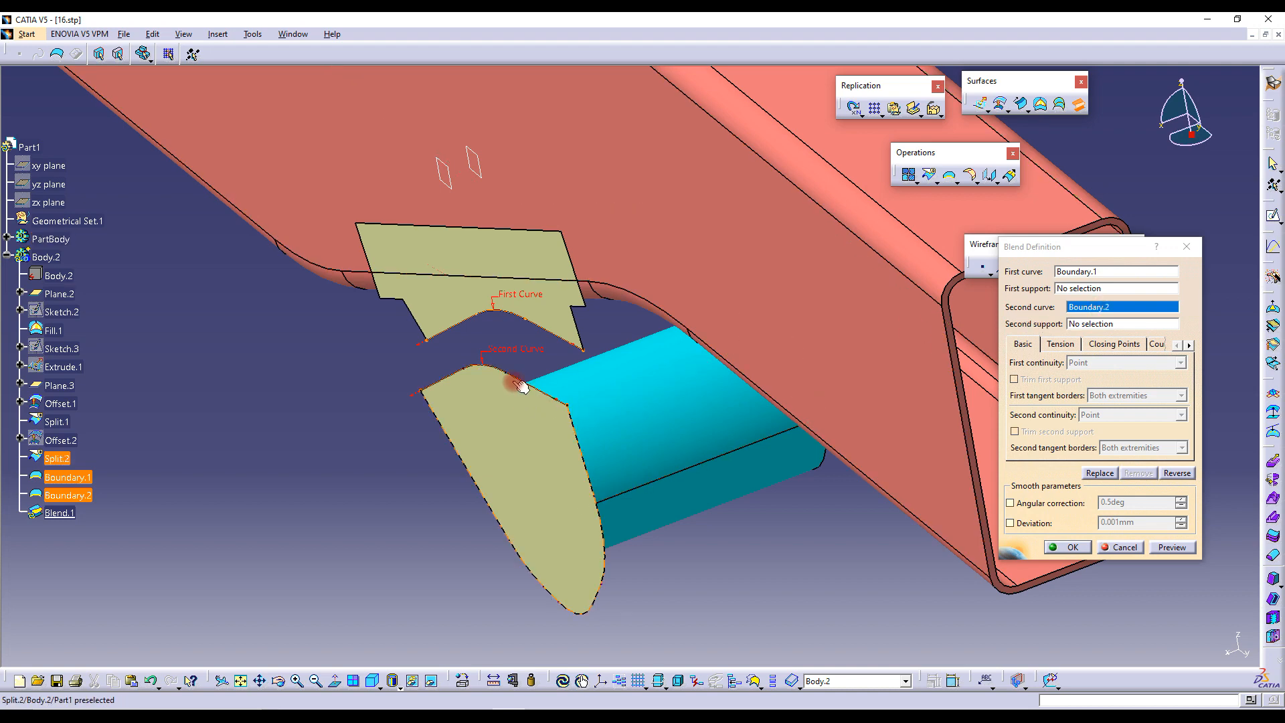
click(1069, 547)
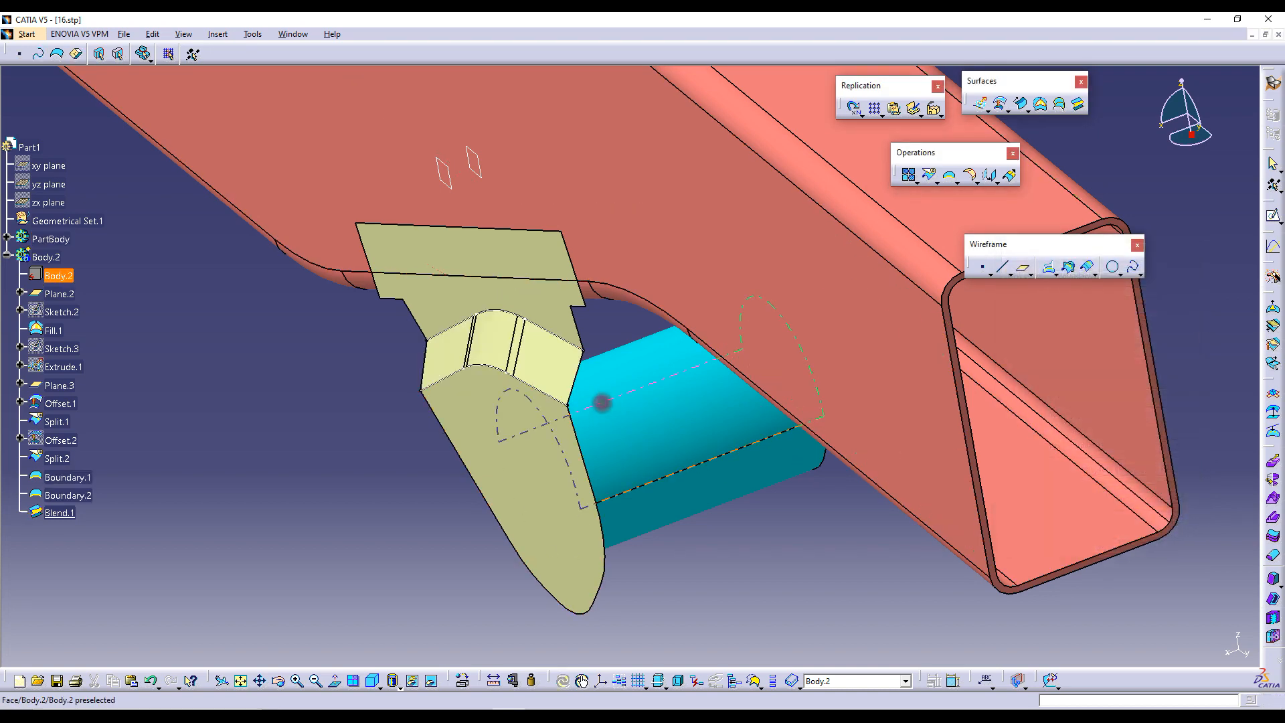
Reopen Blend.1 and add a Ratio coupling joining the Boundary.1 and Boundary.2 vertices at the arc end nearest the cylinder
middle_drag(606, 403, 706, 416)
double_click(570, 381)
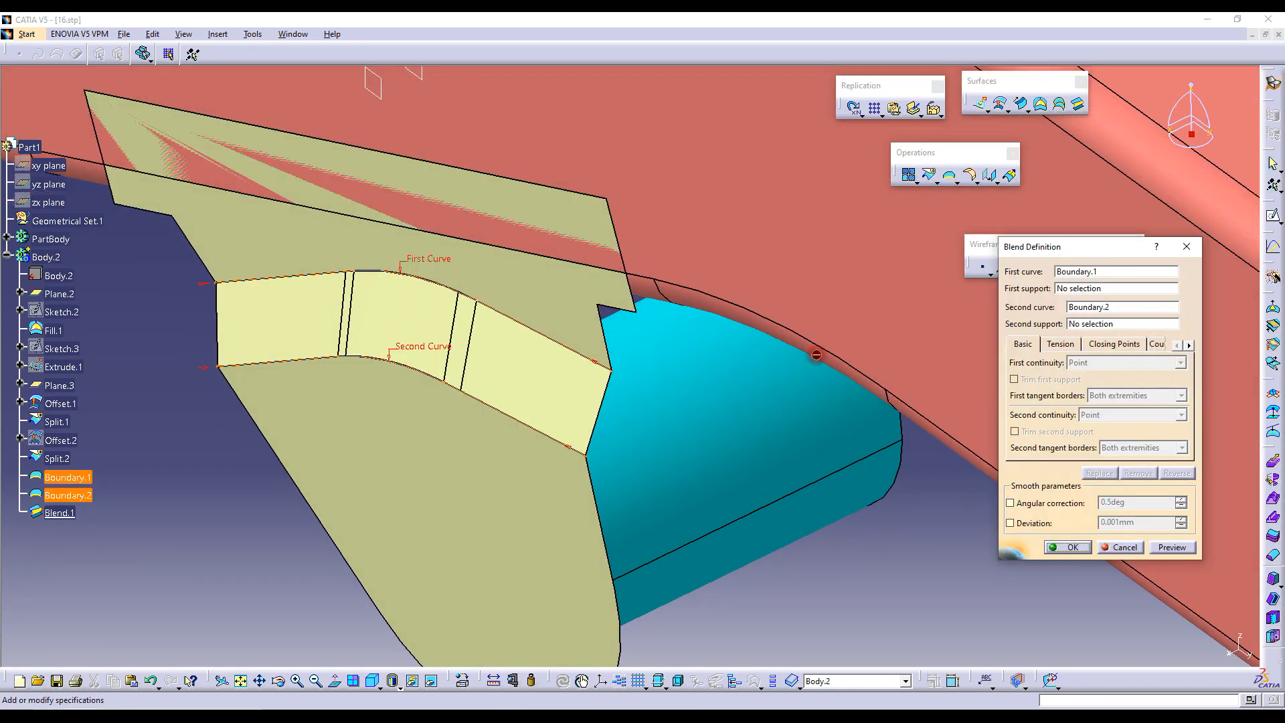
drag(1094, 246, 905, 208)
click(998, 307)
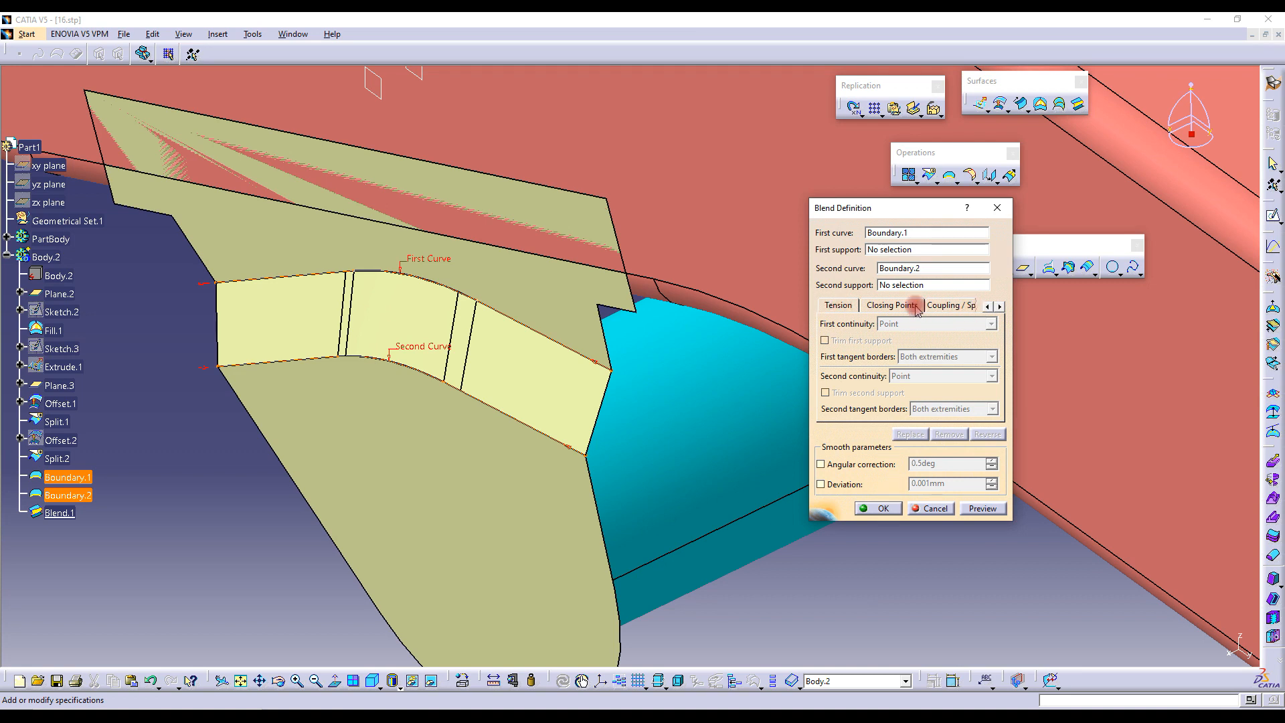
click(948, 308)
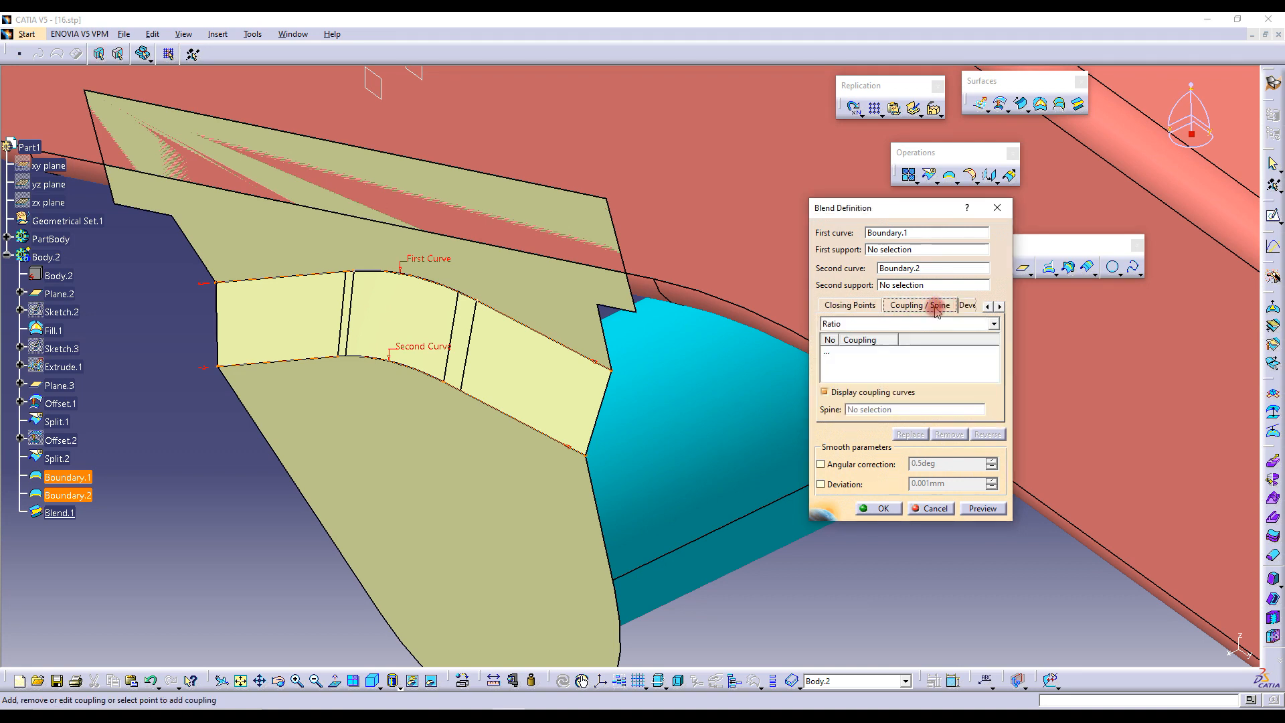
click(827, 356)
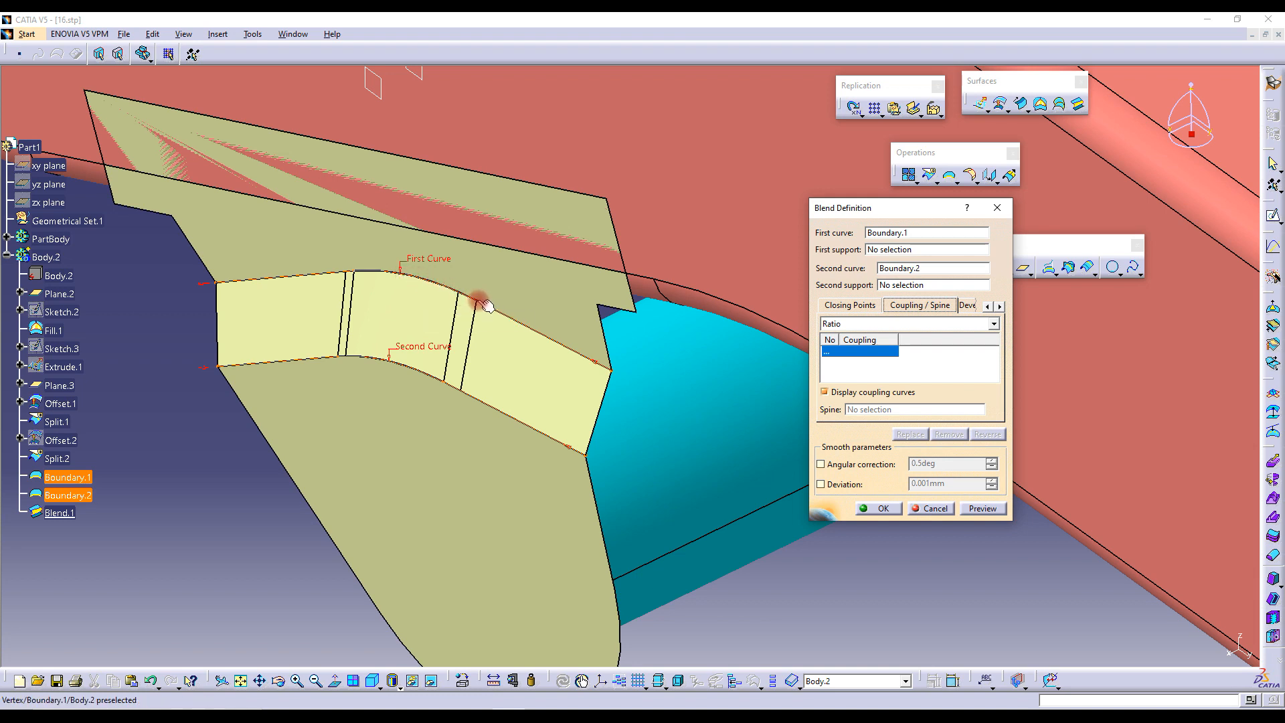
ctrl+middle_drag(487, 307, 544, 288)
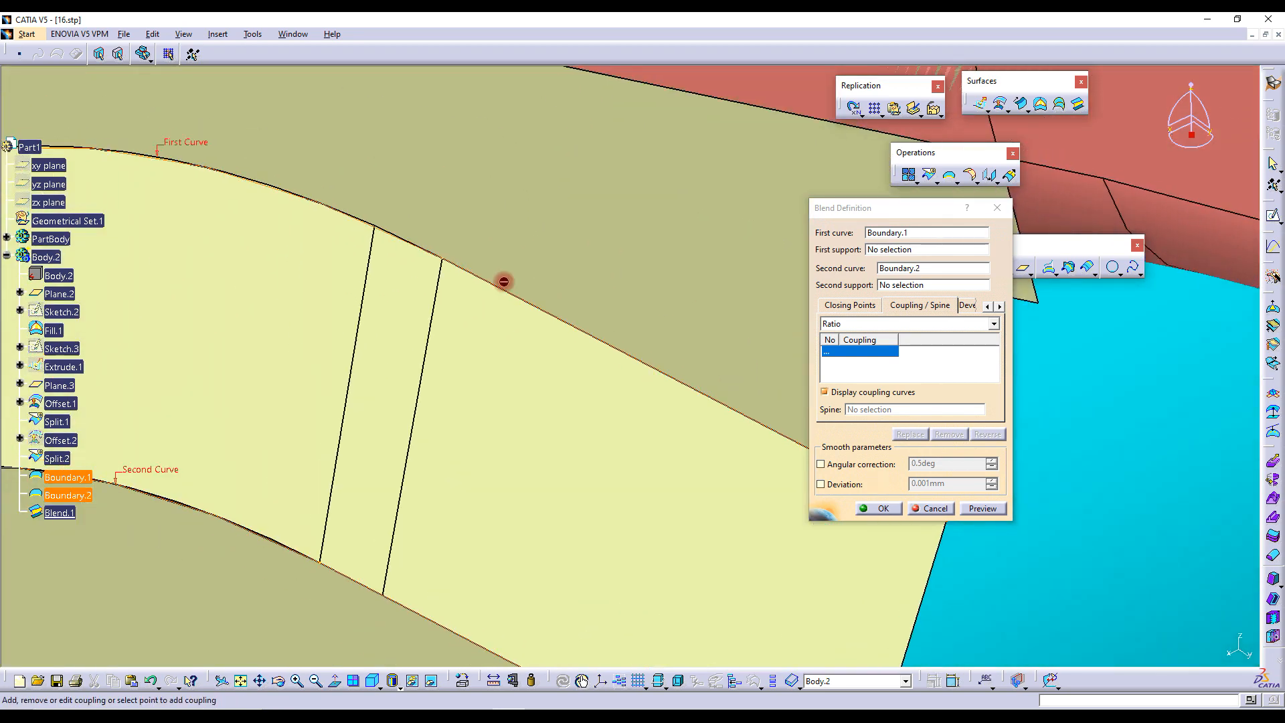
click(443, 263)
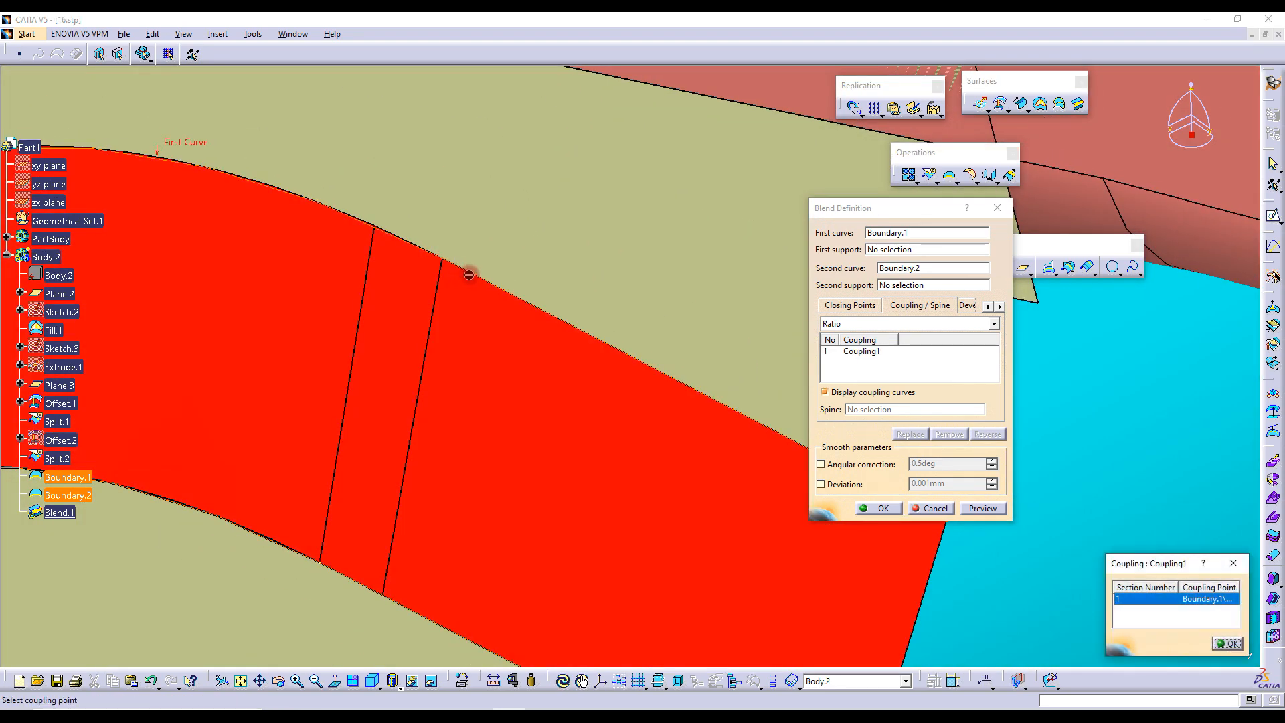
middle_drag(574, 326, 525, 351)
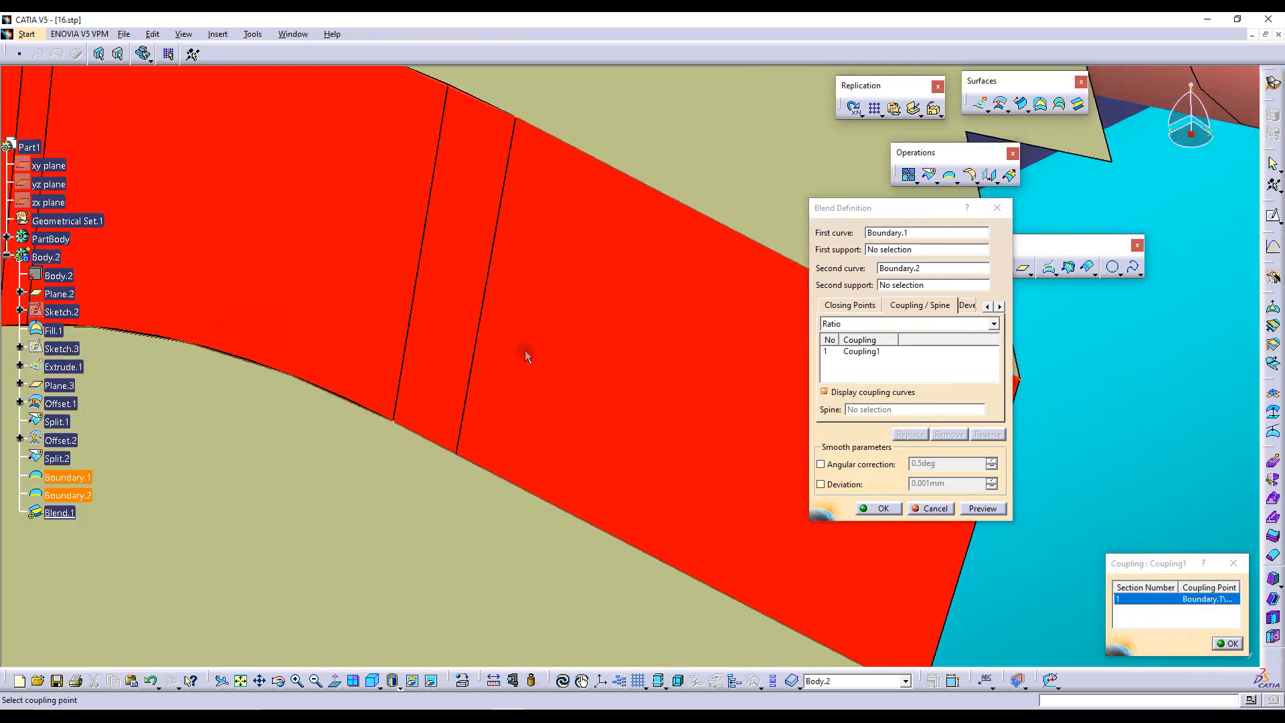
click(394, 423)
middle_drag(484, 346, 536, 460)
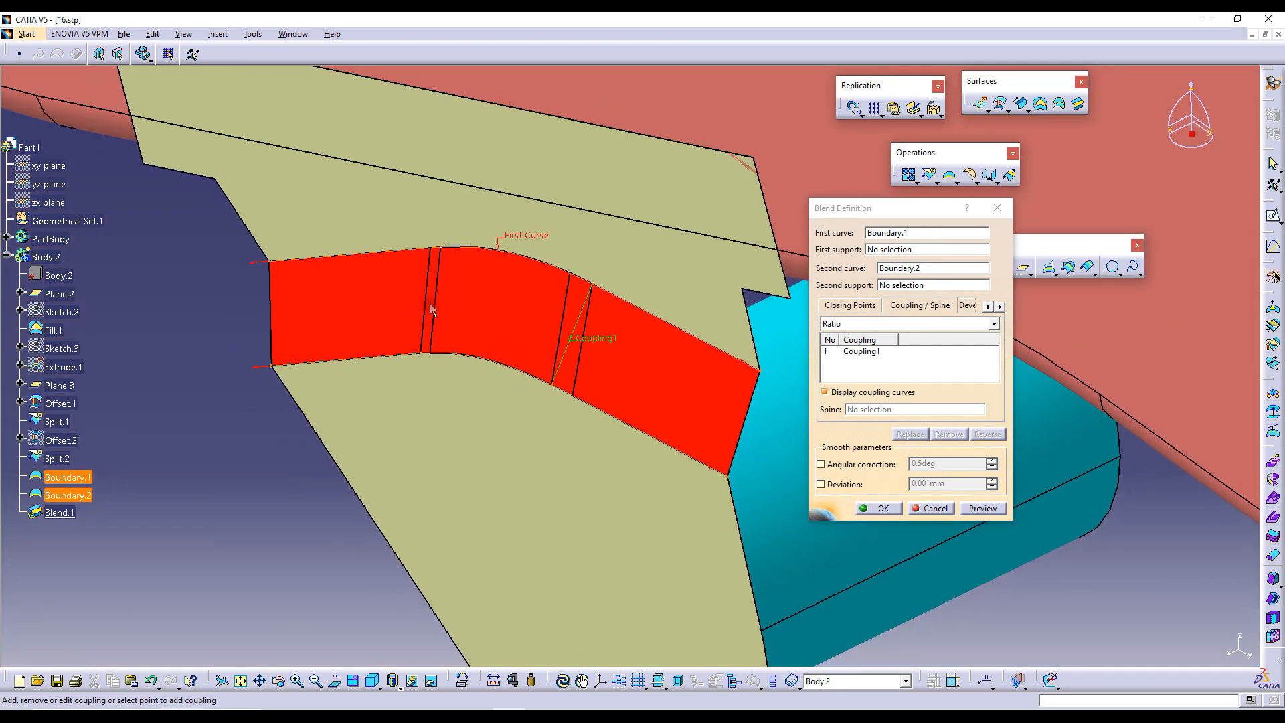
Add a second coupling between the boundary vertices at the other end of the arc, and apply the changes to Blend.1
click(860, 352)
click(839, 362)
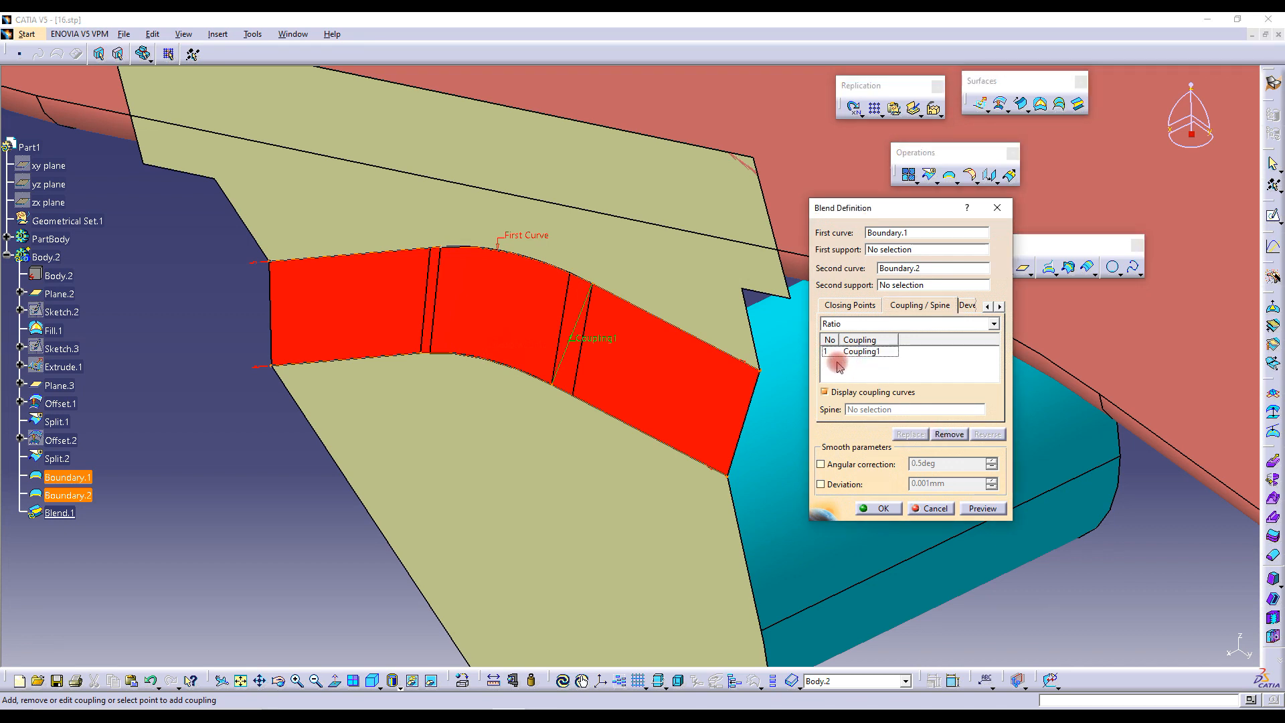
middle_drag(481, 277, 451, 195)
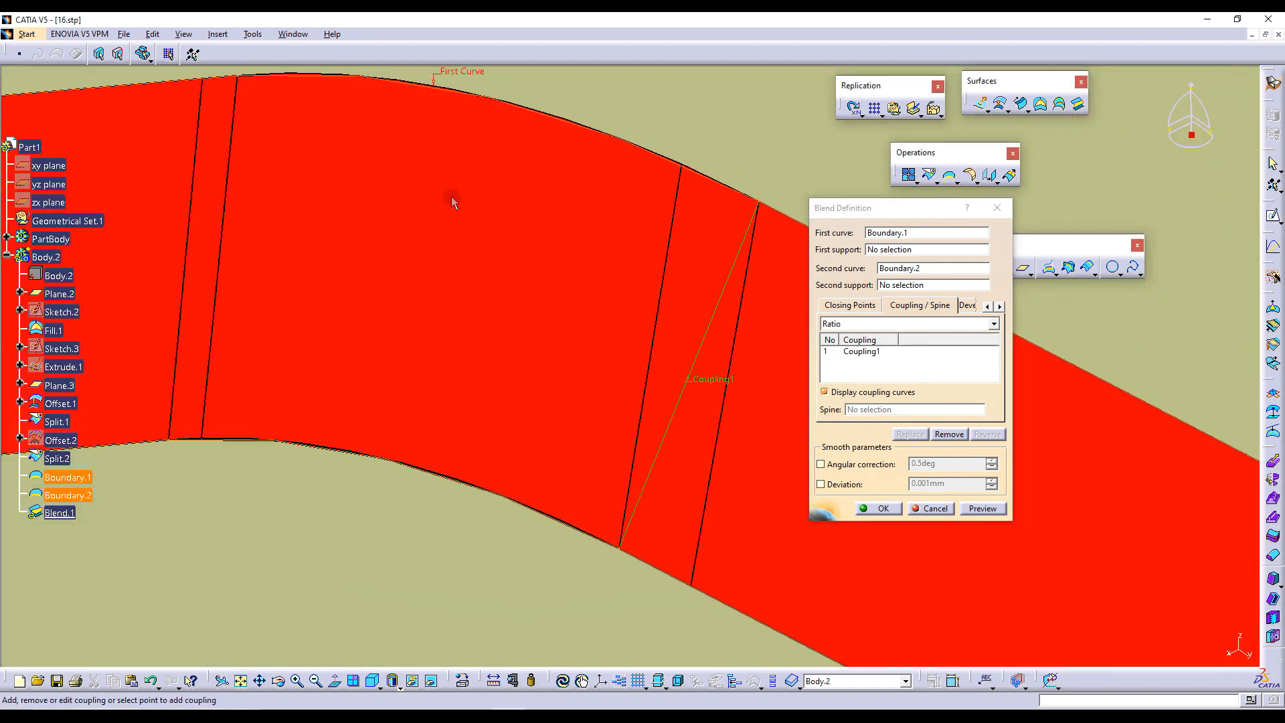
middle_drag(264, 81, 354, 176)
click(324, 172)
middle_drag(395, 272, 403, 241)
click(389, 411)
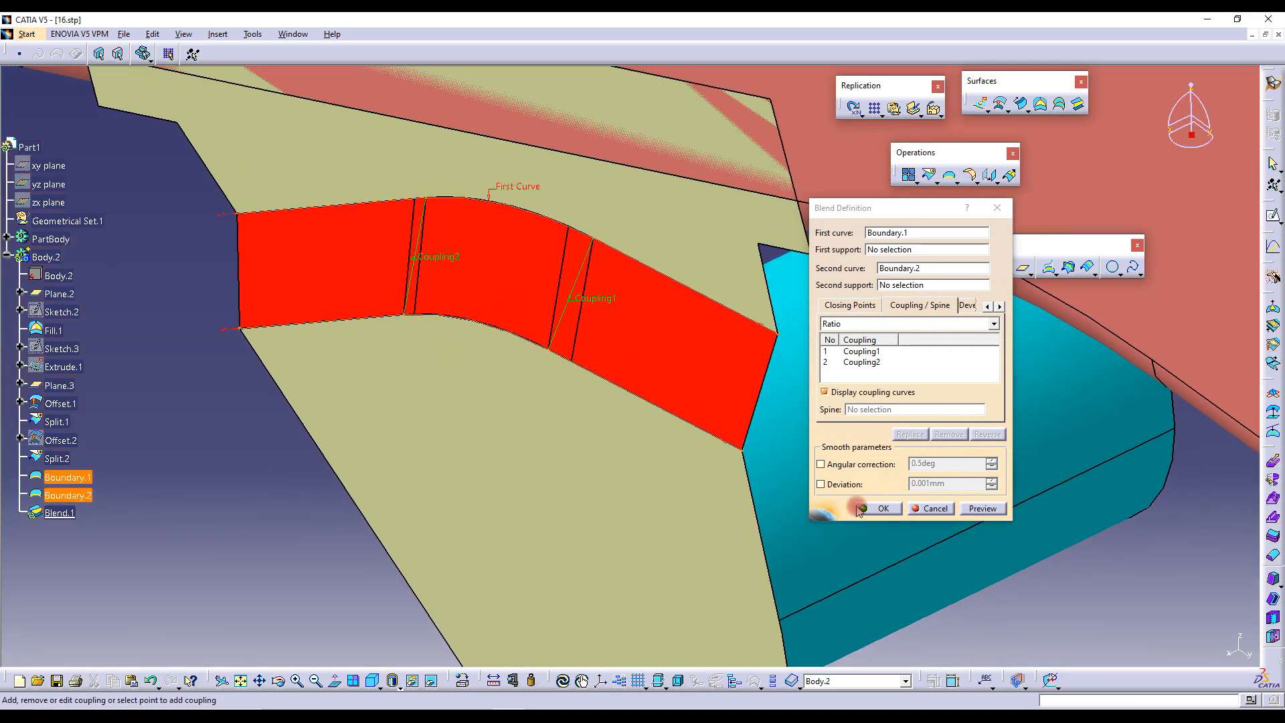
click(972, 508)
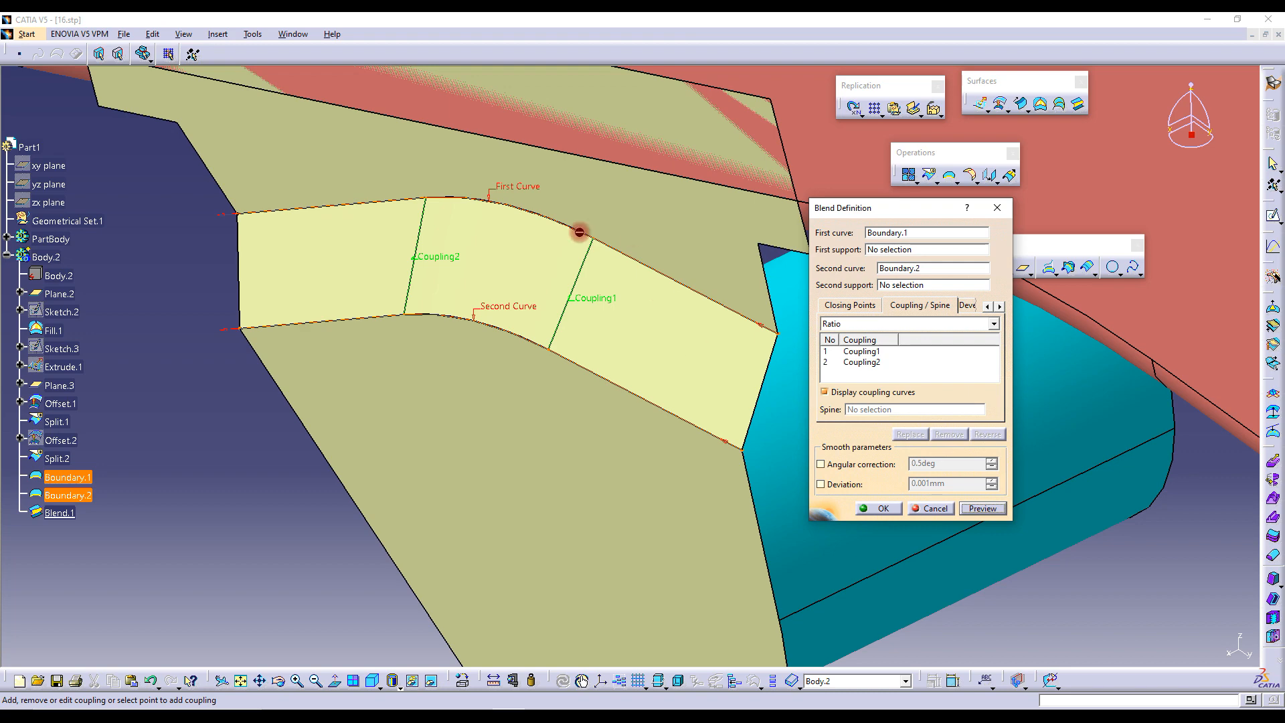
click(880, 509)
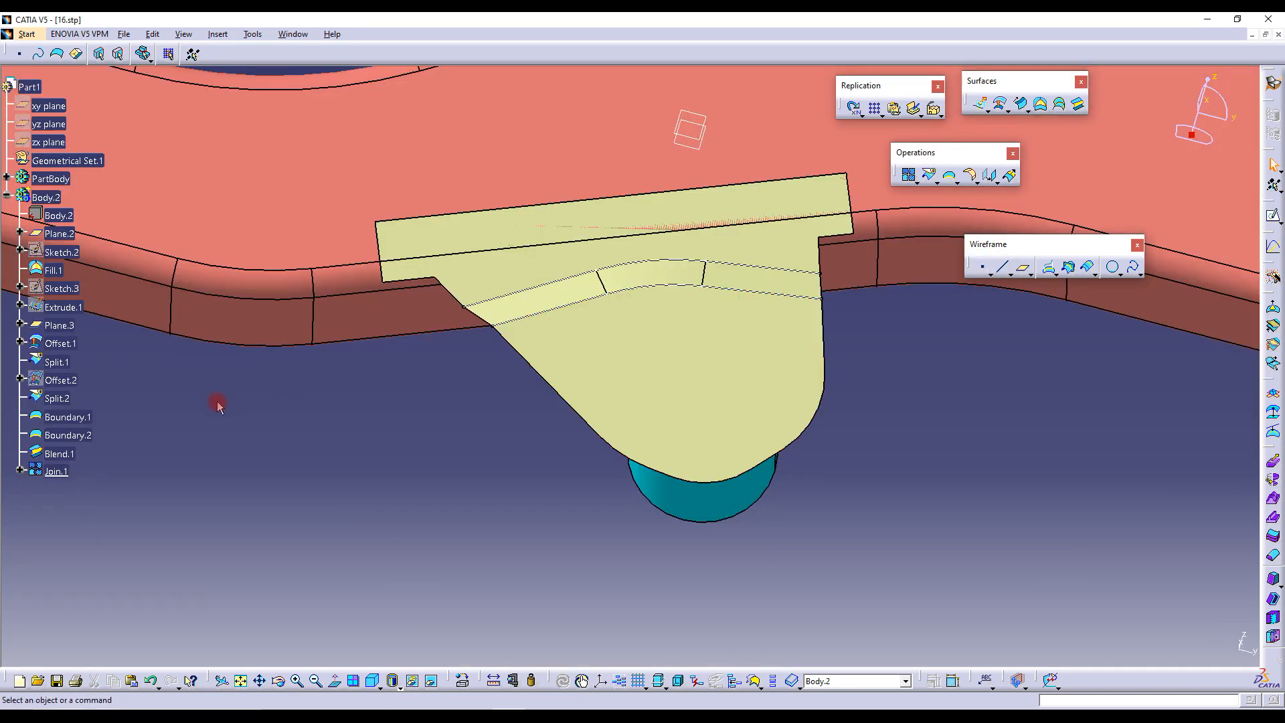
Review the elements joined in Join.1 and inspect the combined surface
click(65, 472)
middle_drag(676, 368, 267, 409)
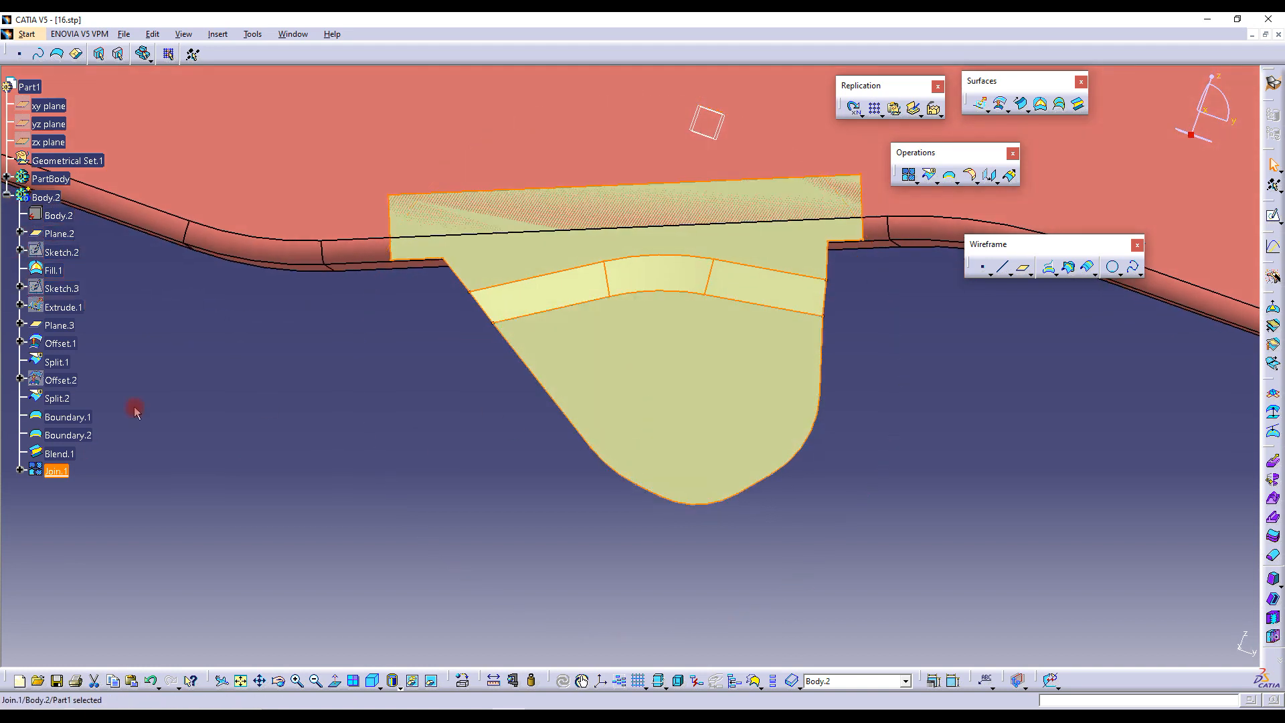
double_click(54, 472)
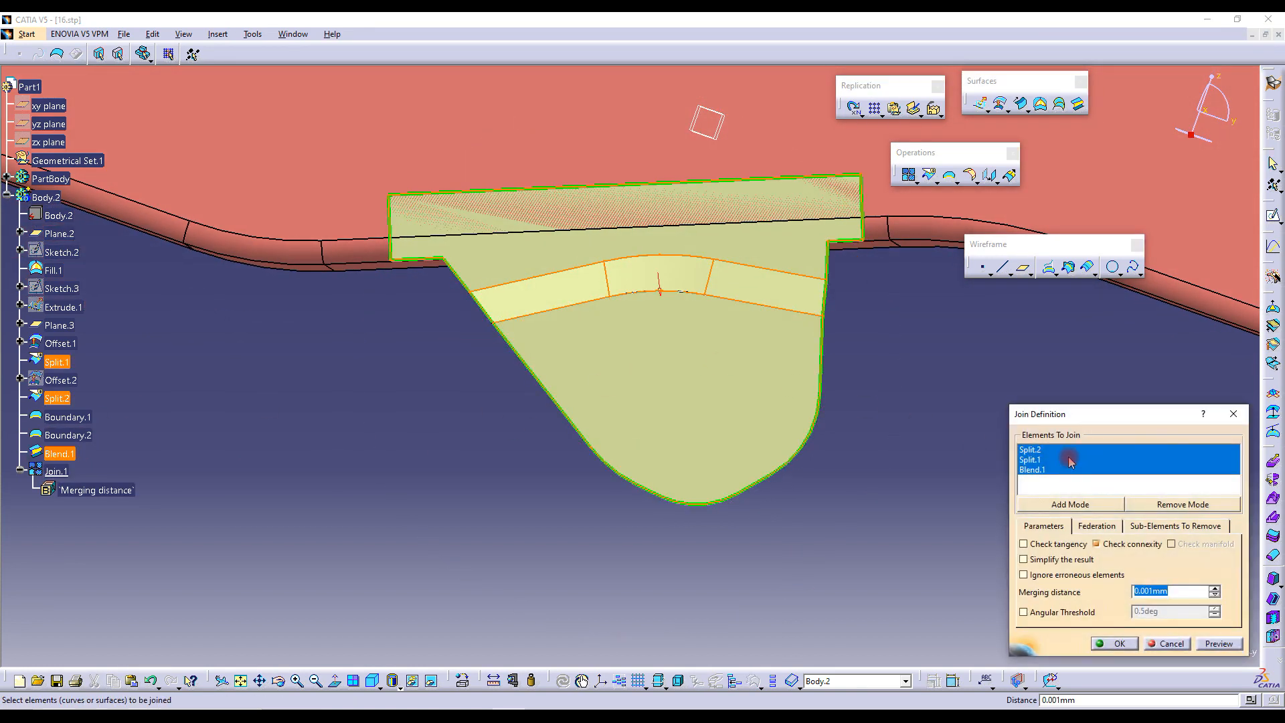
click(1042, 448)
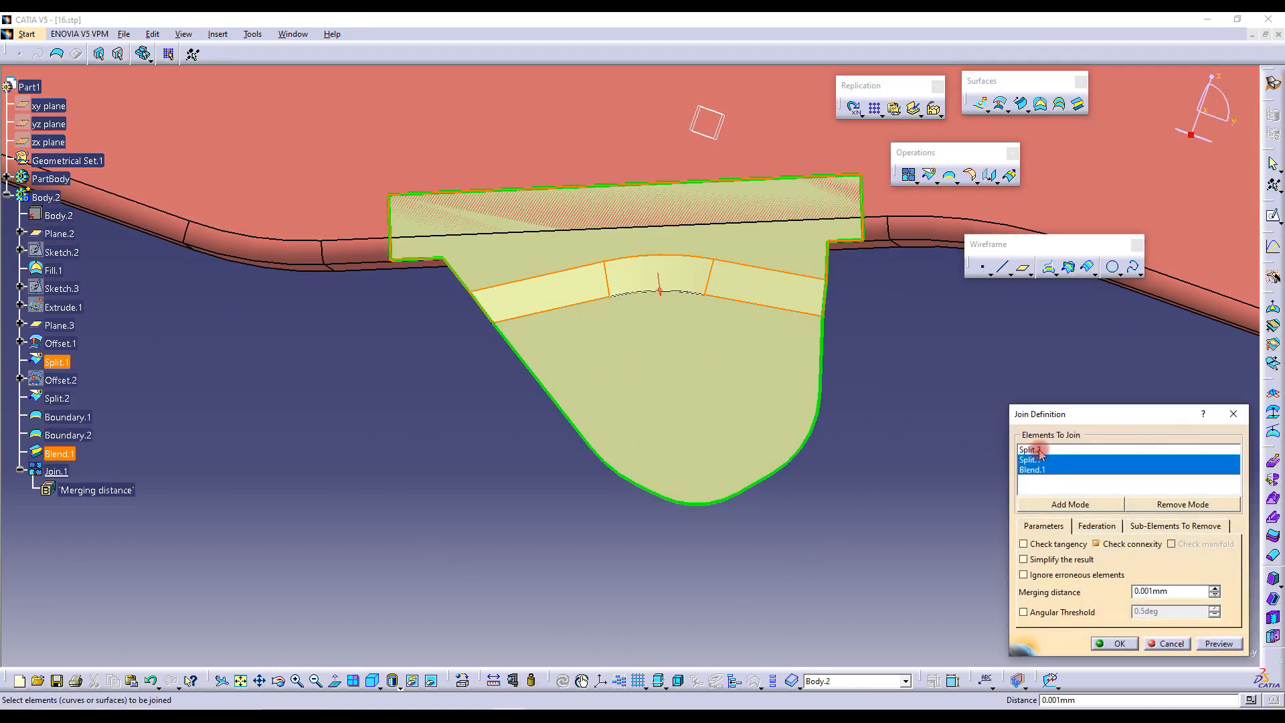
click(1040, 449)
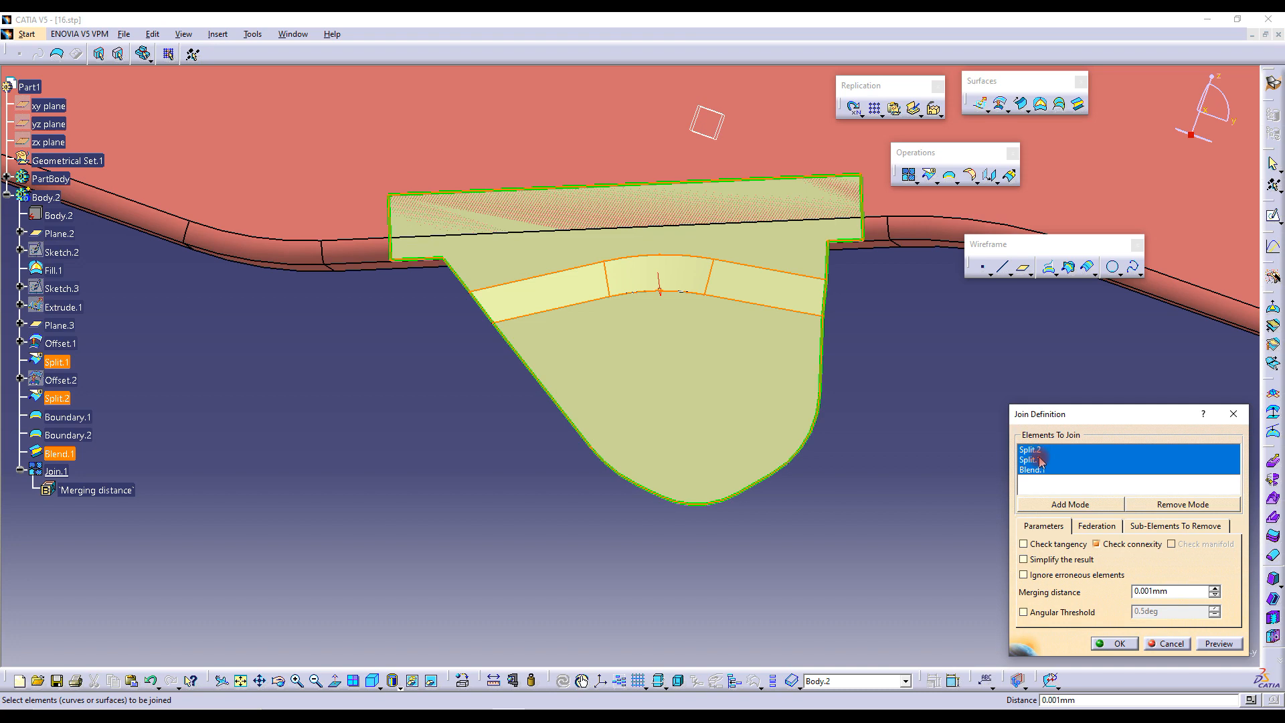
click(1098, 644)
middle_drag(383, 353, 572, 295)
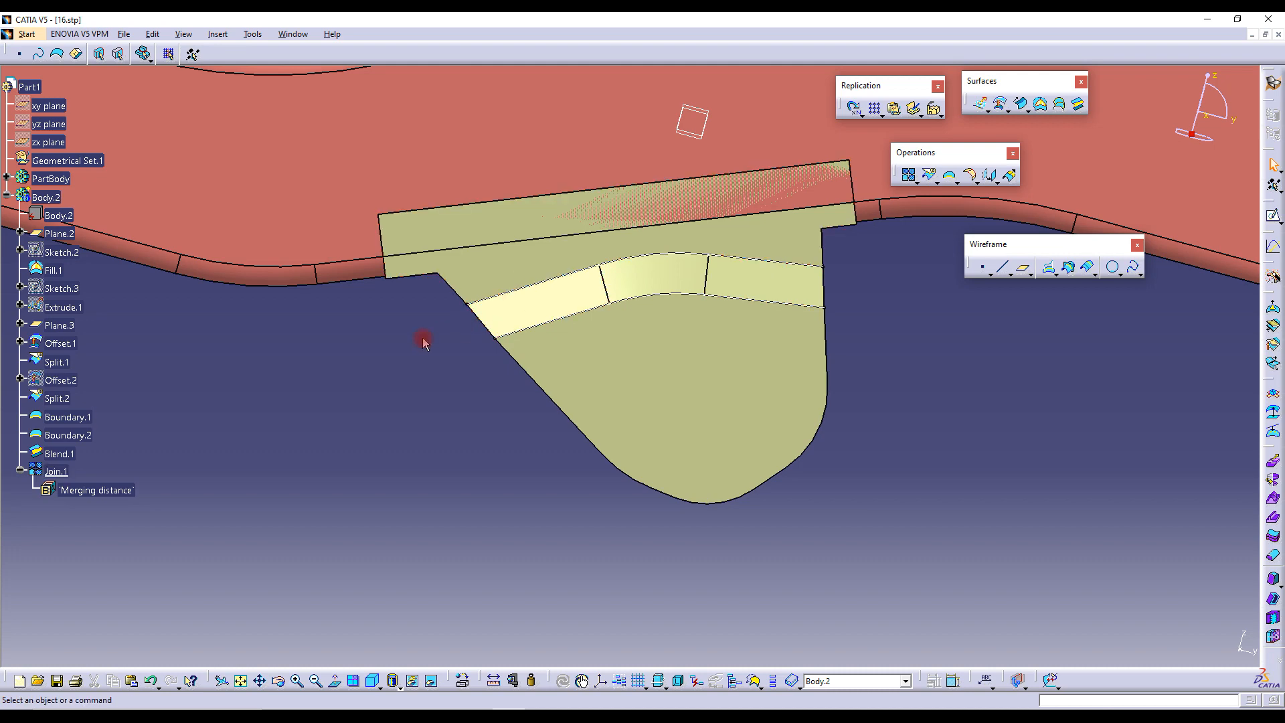
In Sketch.2, round the corner between the long slanted side line and the short segment on the tube edge with a 20 mm radius
double_click(74, 254)
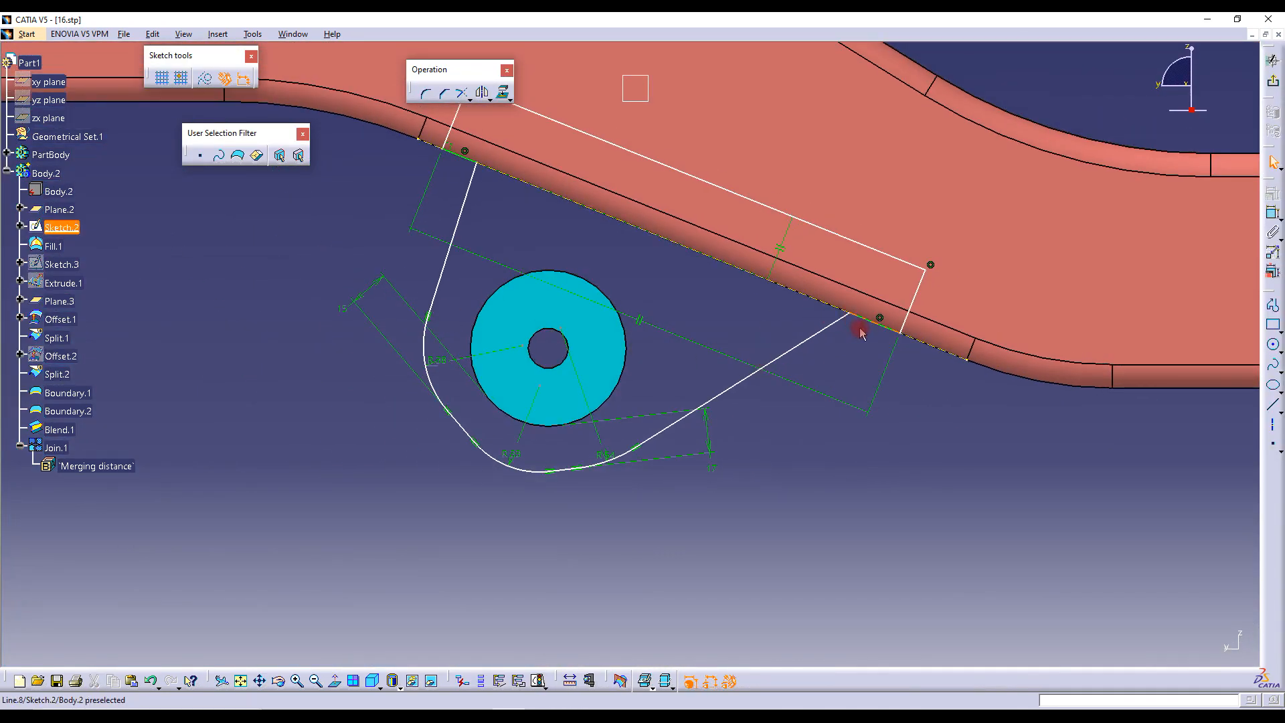
middle_drag(850, 324, 709, 318)
click(423, 92)
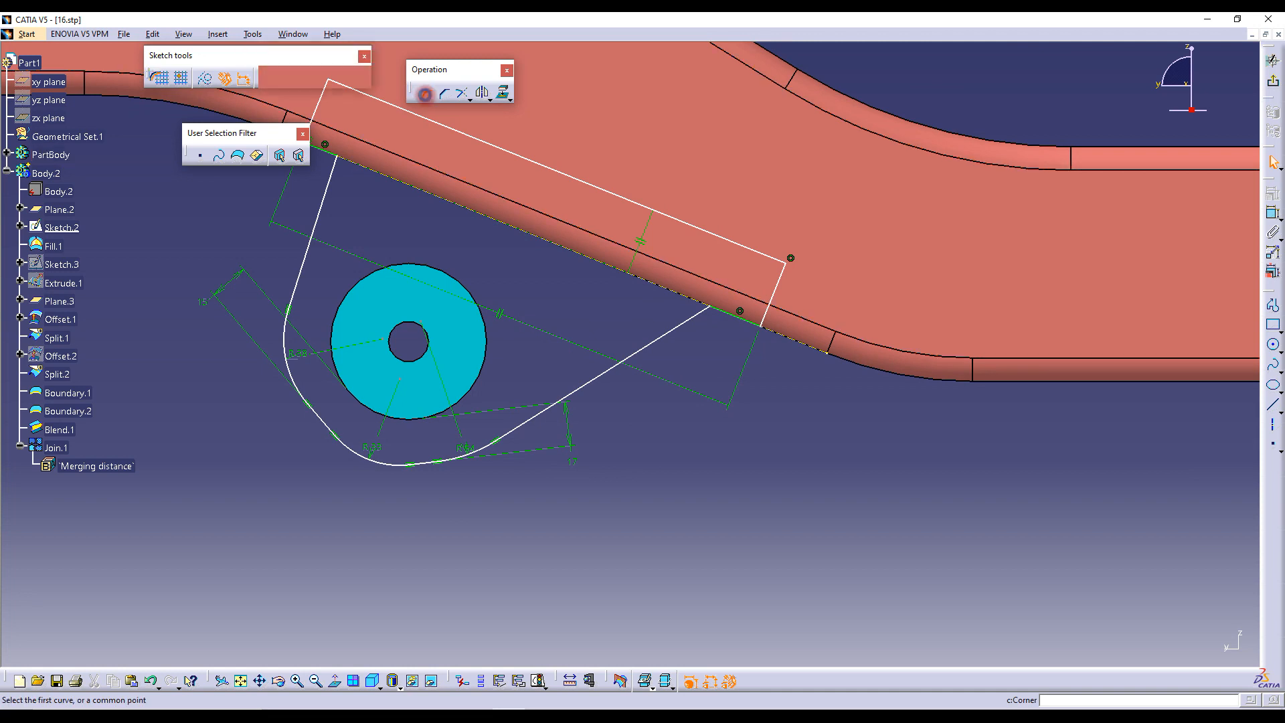
mouse_move(682, 342)
middle_down()
mouse_move(664, 350)
mouse_move(657, 261)
middle_up()
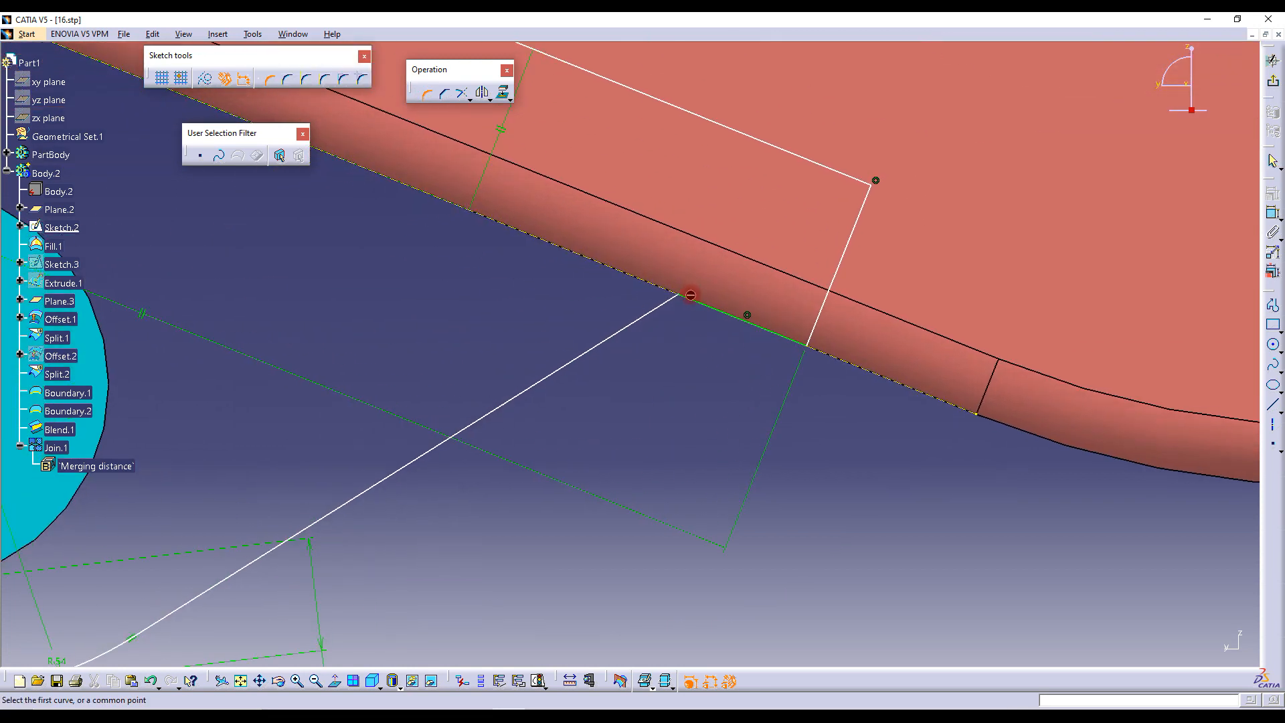
click(680, 295)
click(682, 316)
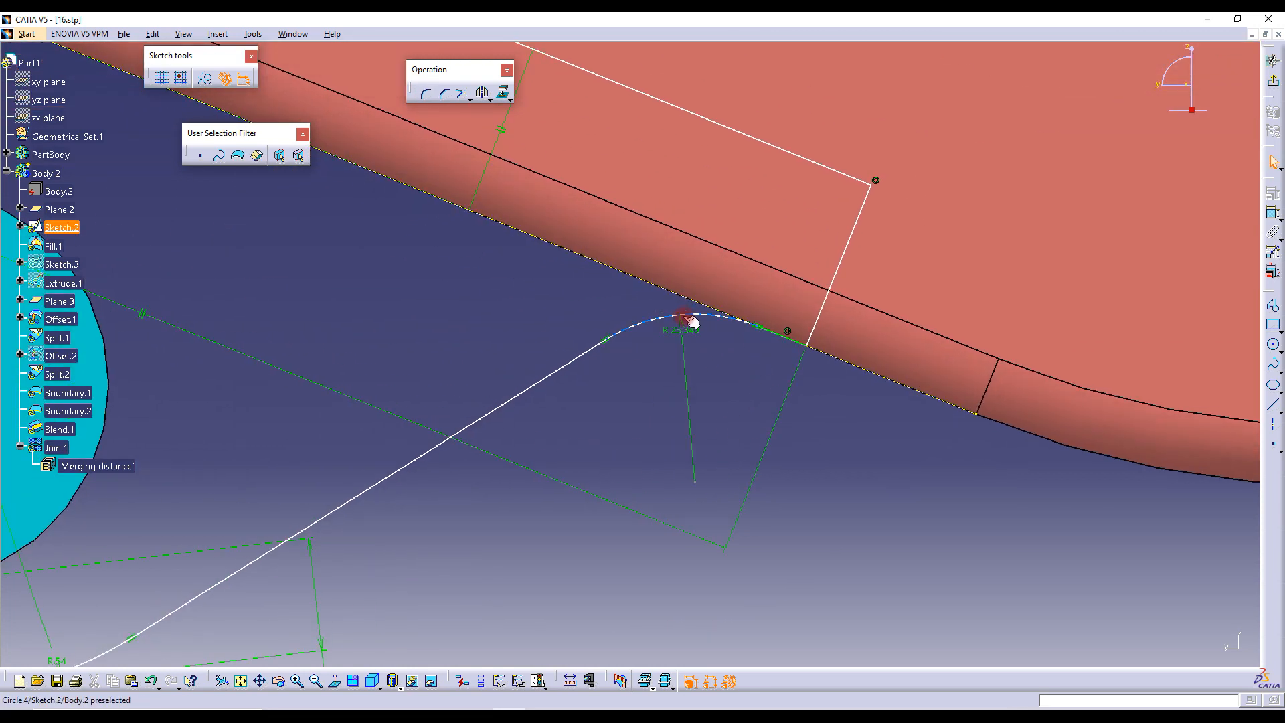
double_click(688, 329)
text(2)
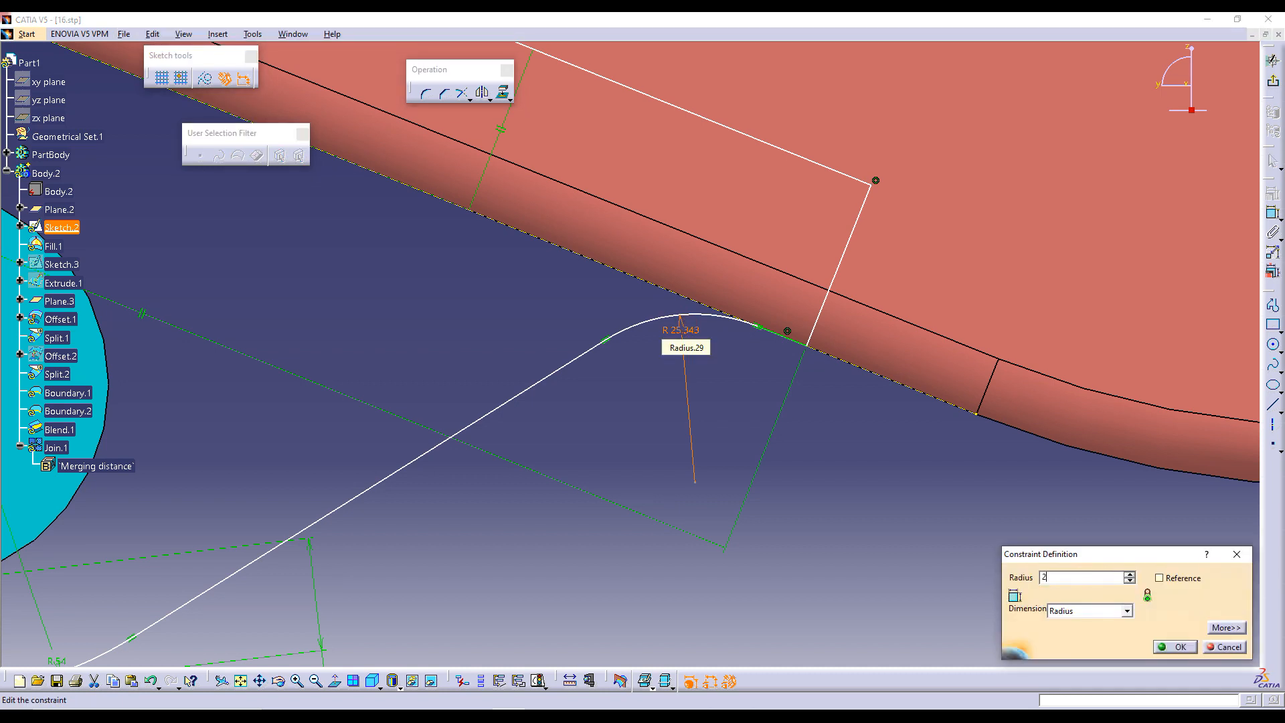
text(0)
key(Return)
Round the opposite Sketch.2 corner, where the steep side line meets the short segment on the tube edge, with a small constrained radius
mouse_move(462, 215)
middle_down()
mouse_move(473, 316)
mouse_move(668, 365)
middle_up()
scroll(668, 365, up, 1)
click(424, 95)
mouse_move(653, 277)
middle_down()
mouse_move(554, 223)
mouse_move(559, 206)
middle_up()
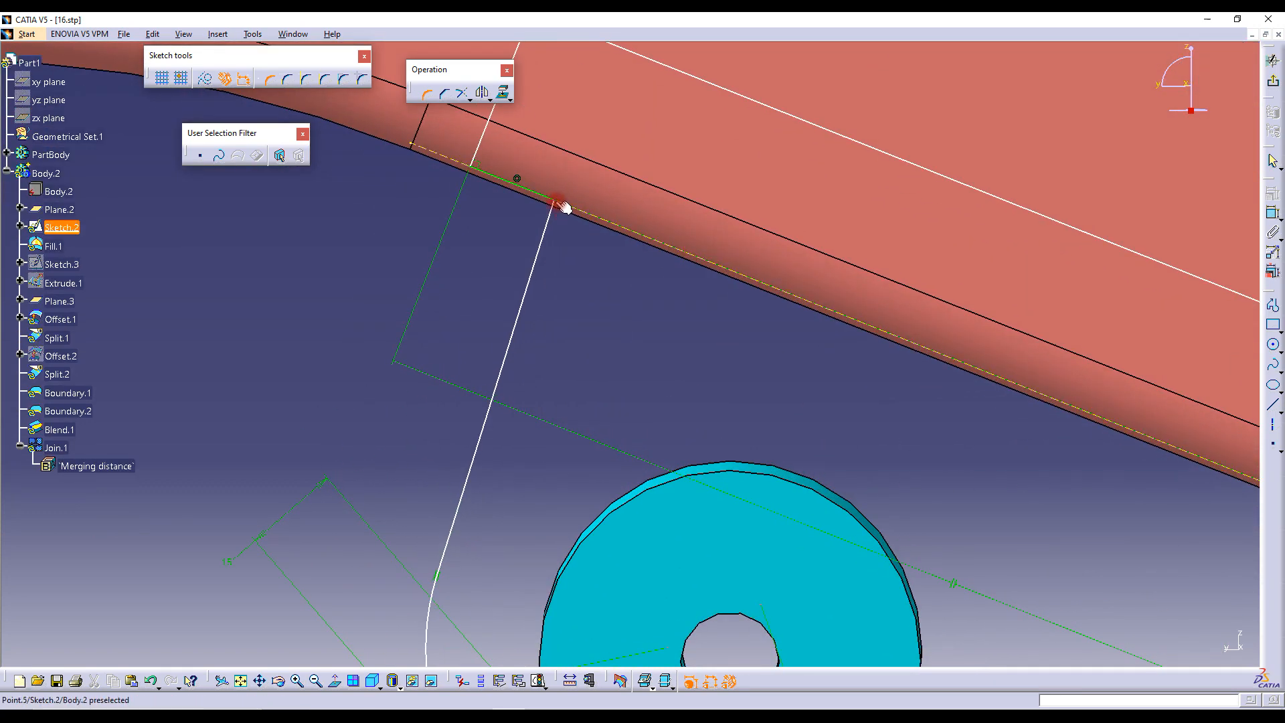
click(559, 204)
click(540, 206)
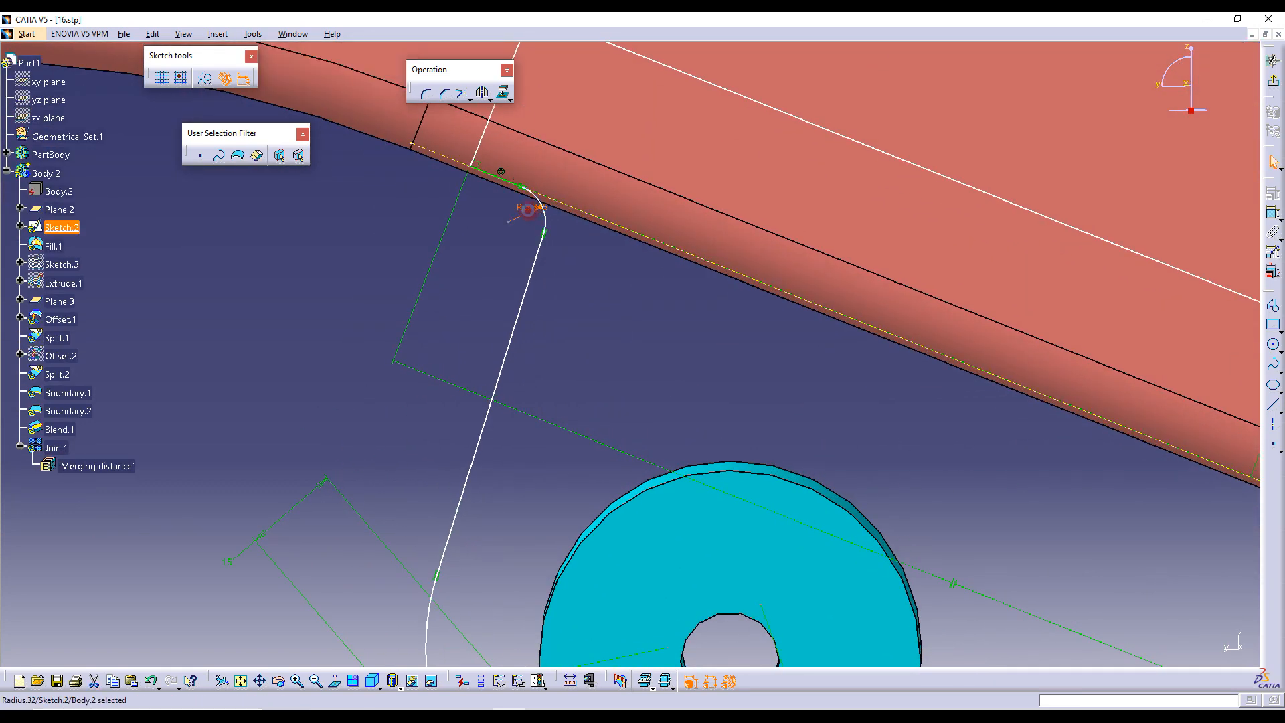
double_click(529, 210)
text(5)
key(Return)
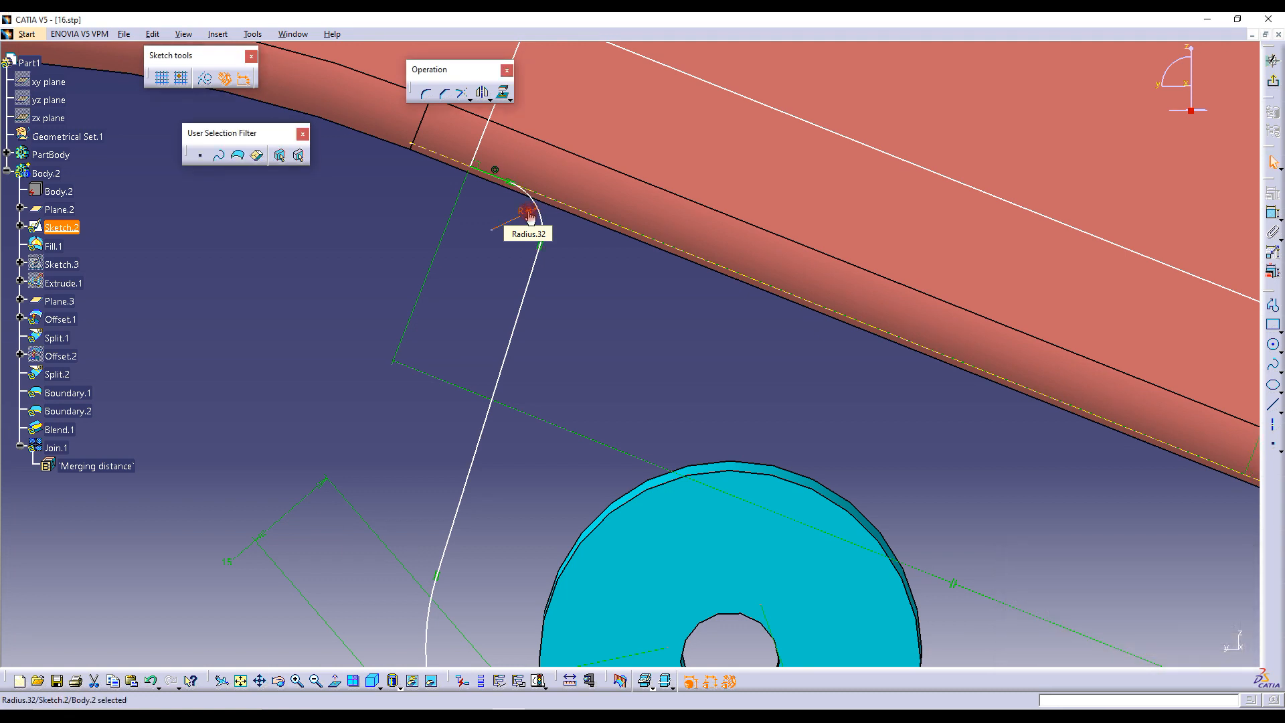
Shift the outline's short end line outward beside the steep side, set that corner's radius to 12 mm, and exit Sketch.2
middle_drag(483, 260, 538, 363)
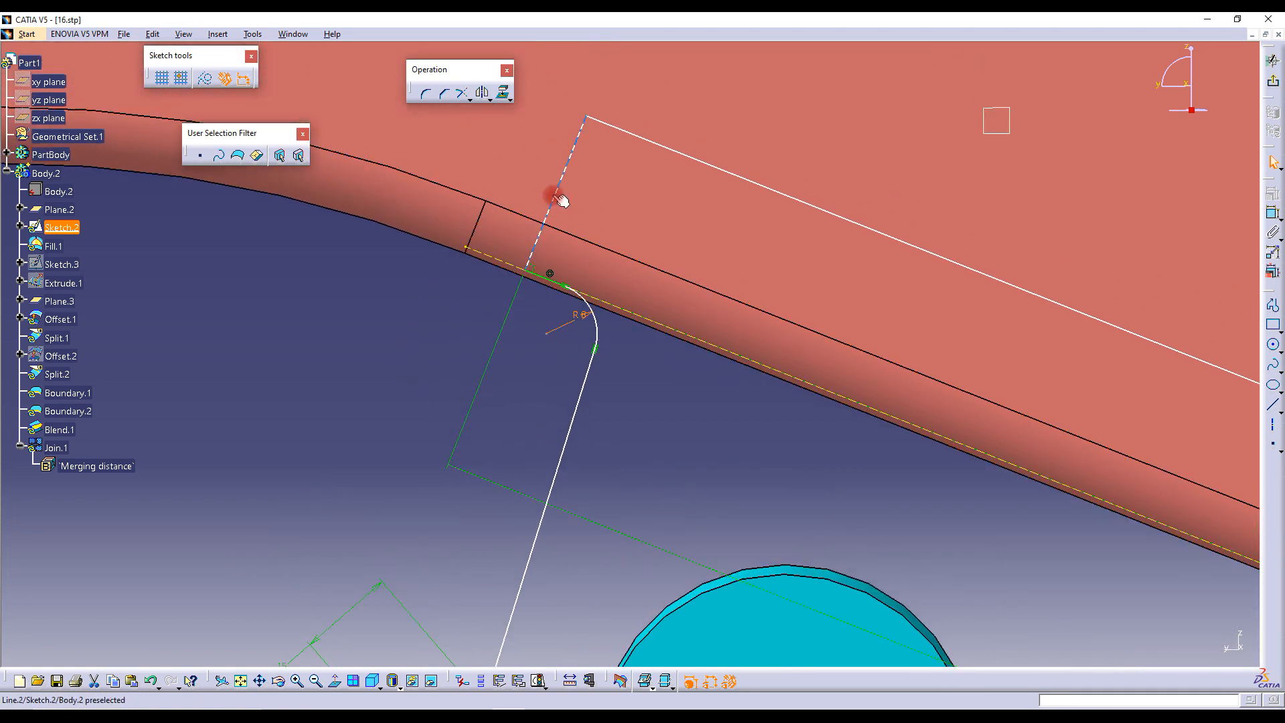
drag(550, 194, 523, 180)
click(583, 313)
double_click(582, 314)
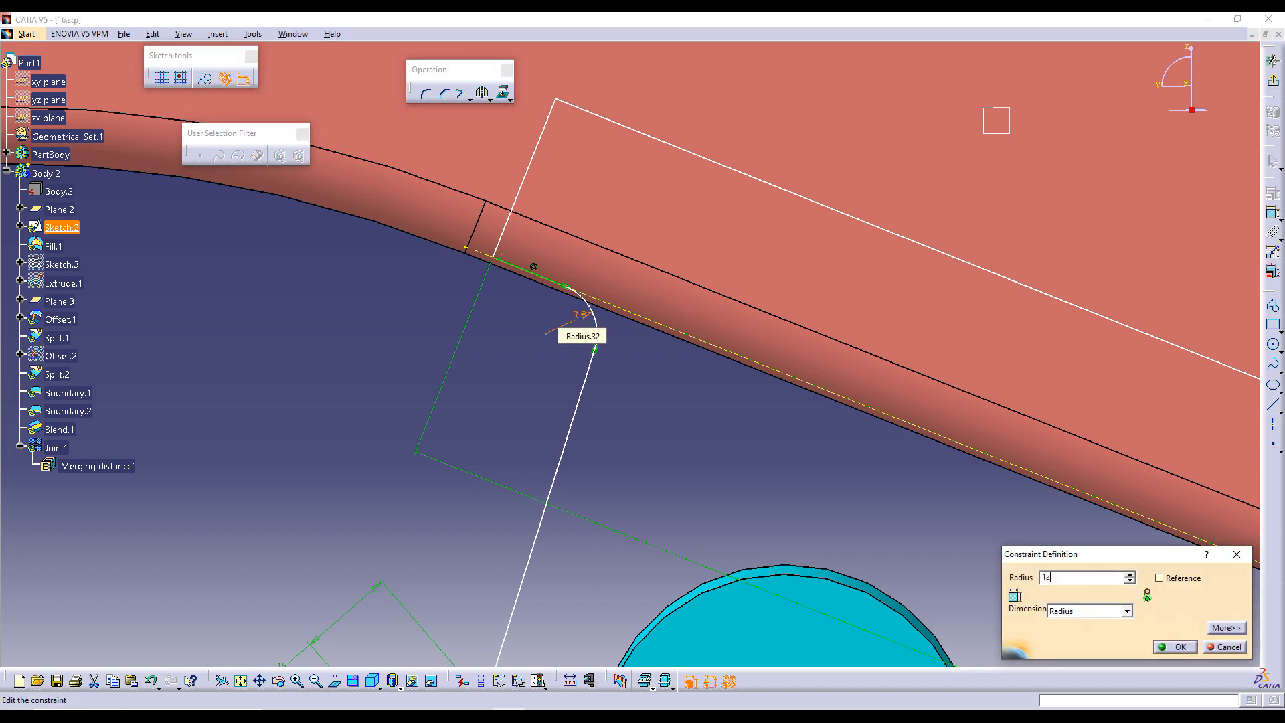
key(Return)
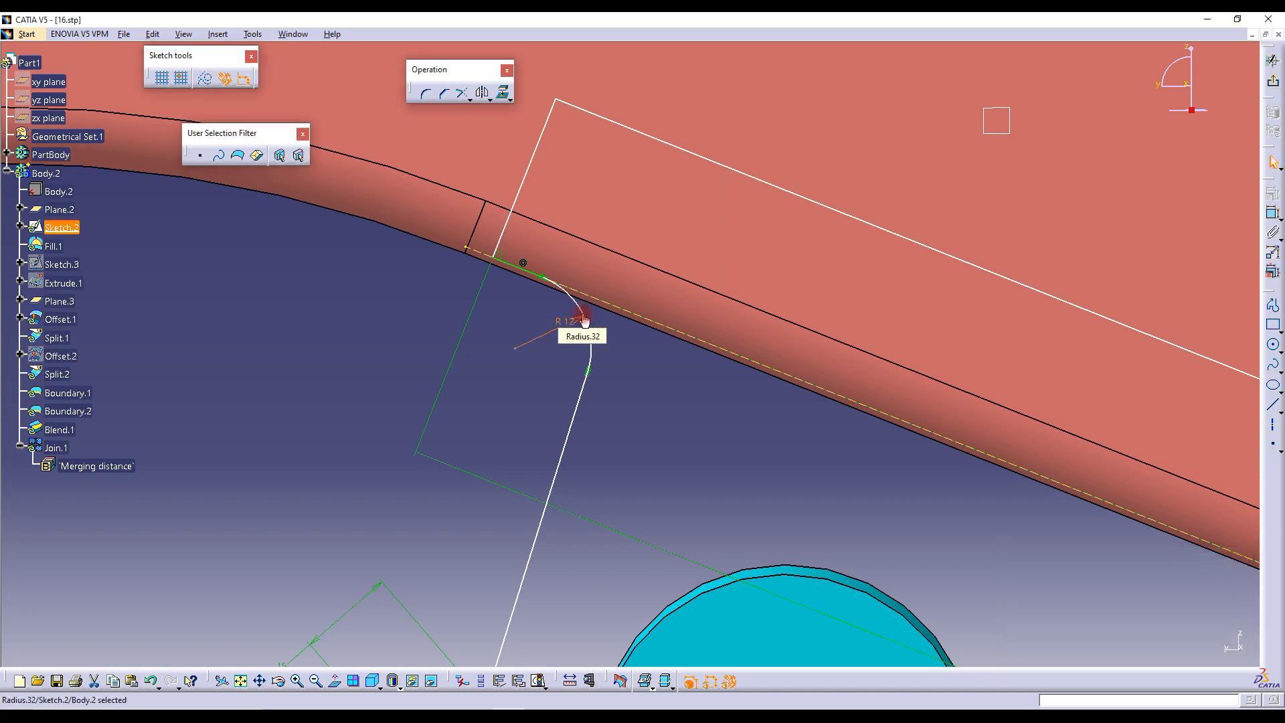
click(1273, 84)
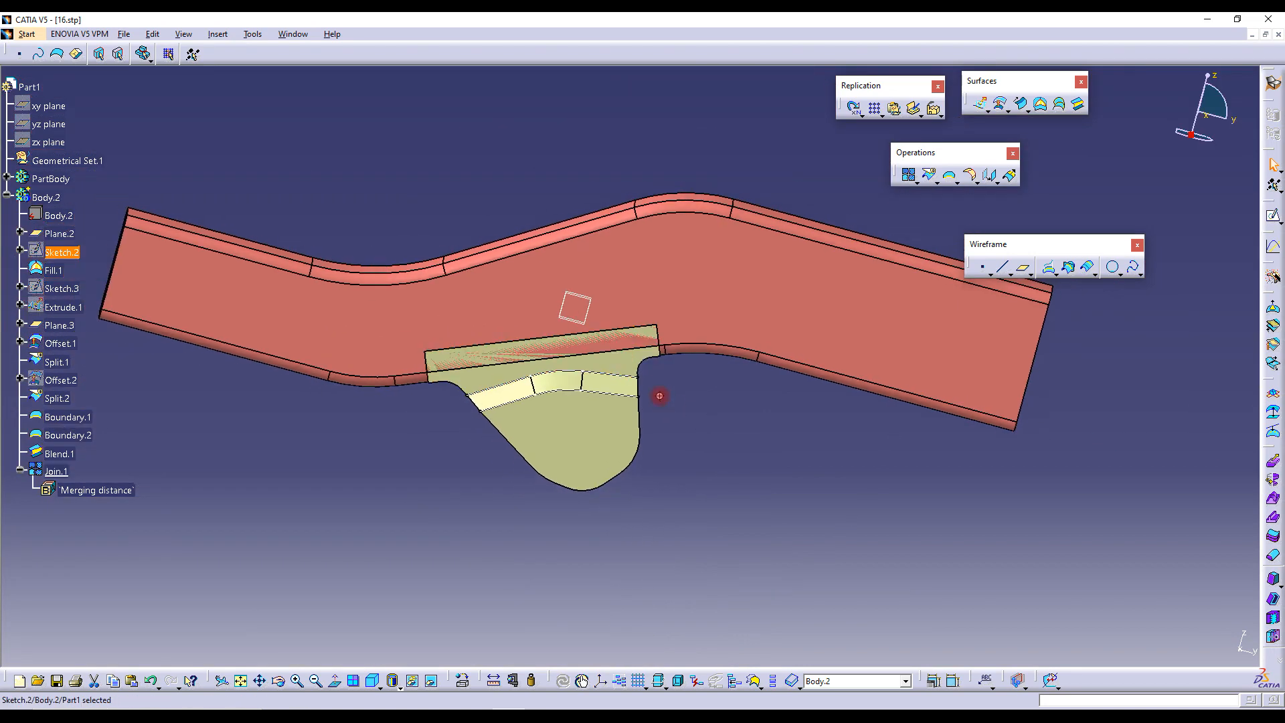
Hide Boundary.1 and Boundary.2
mouse_move(659, 396)
middle_down()
mouse_move(511, 376)
mouse_move(890, 422)
middle_up()
click(890, 422)
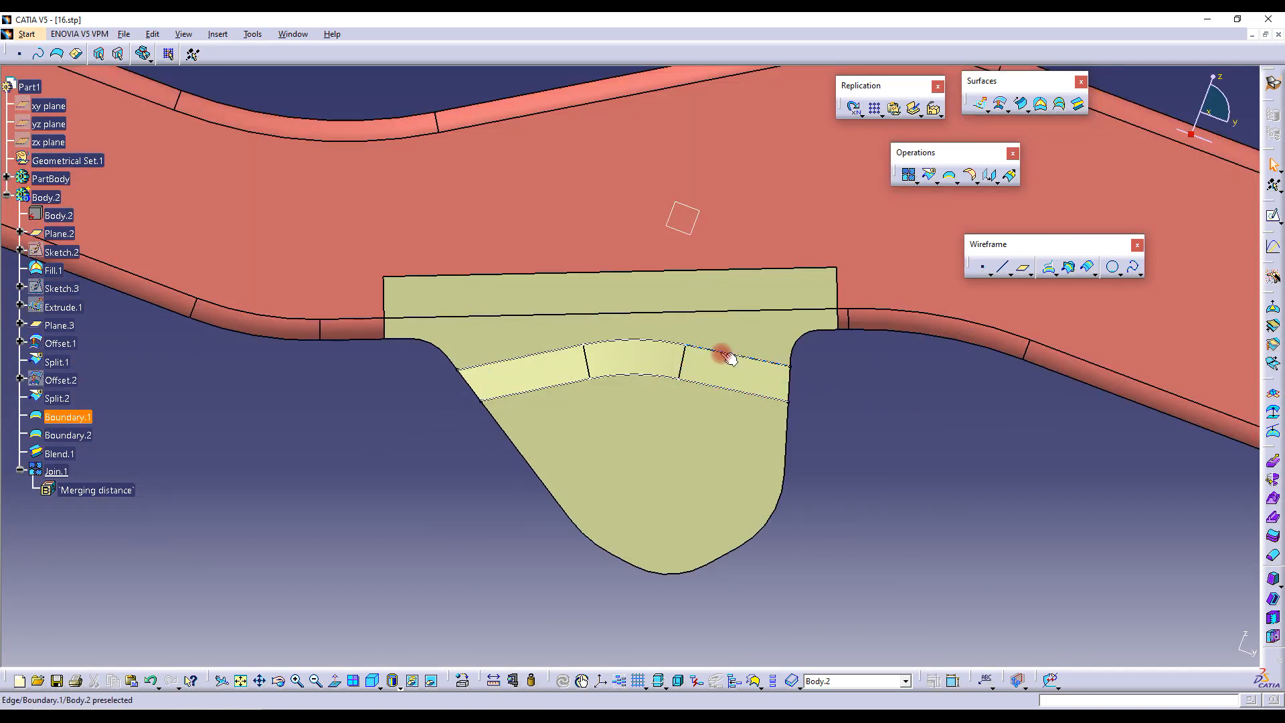
right_click(97, 416)
click(120, 455)
right_click(81, 440)
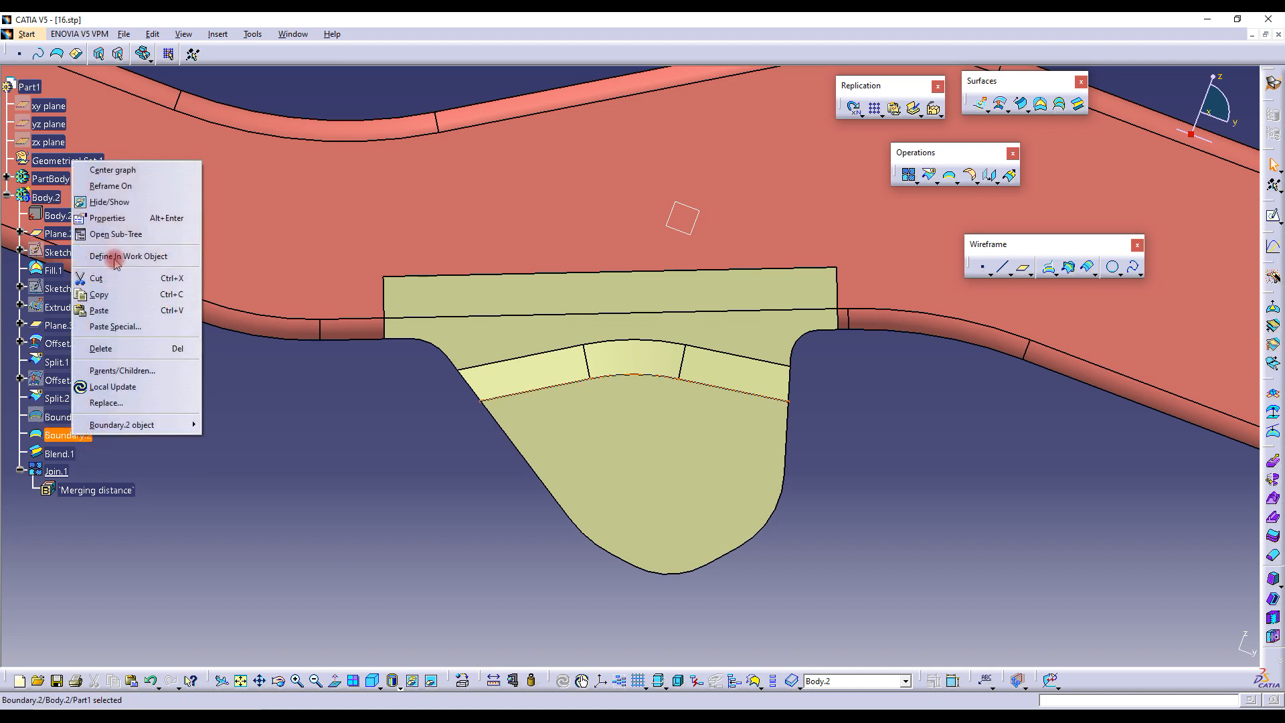
click(107, 199)
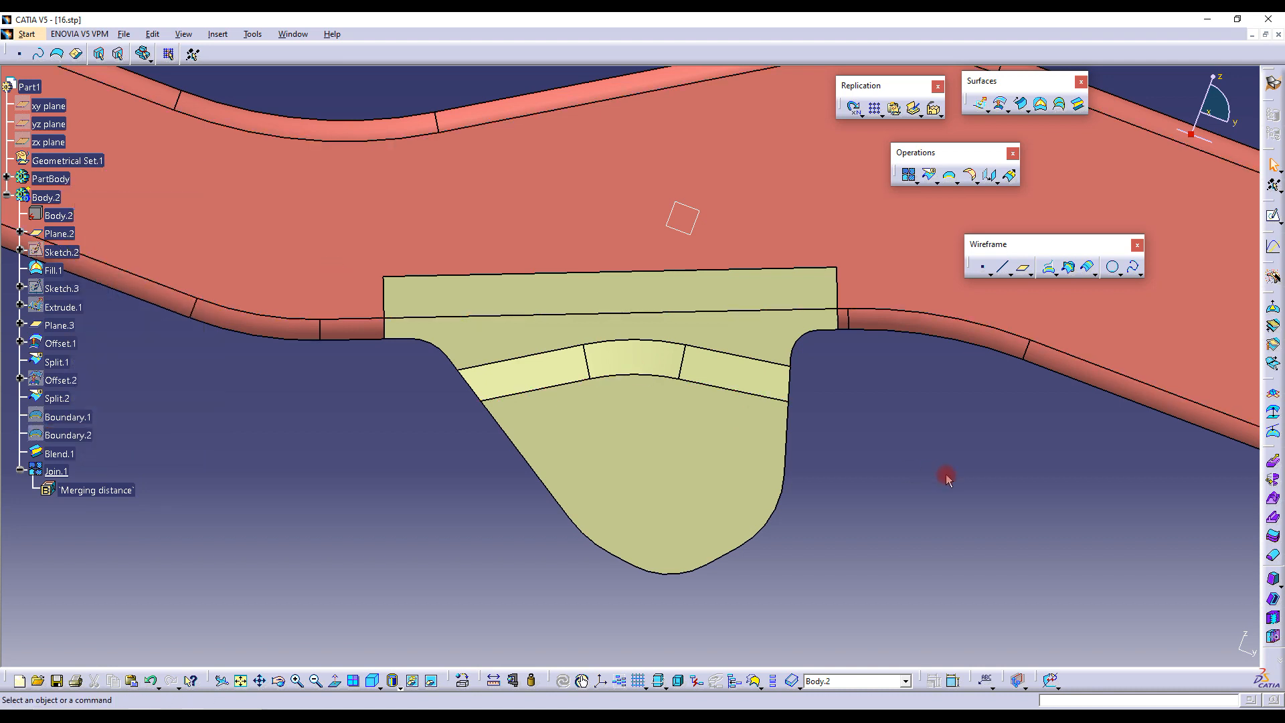
Fillet the upper and lower bend edges of Join.1 with one tangency-propagated Edge Fillet and enlarge its radius
click(972, 176)
click(717, 351)
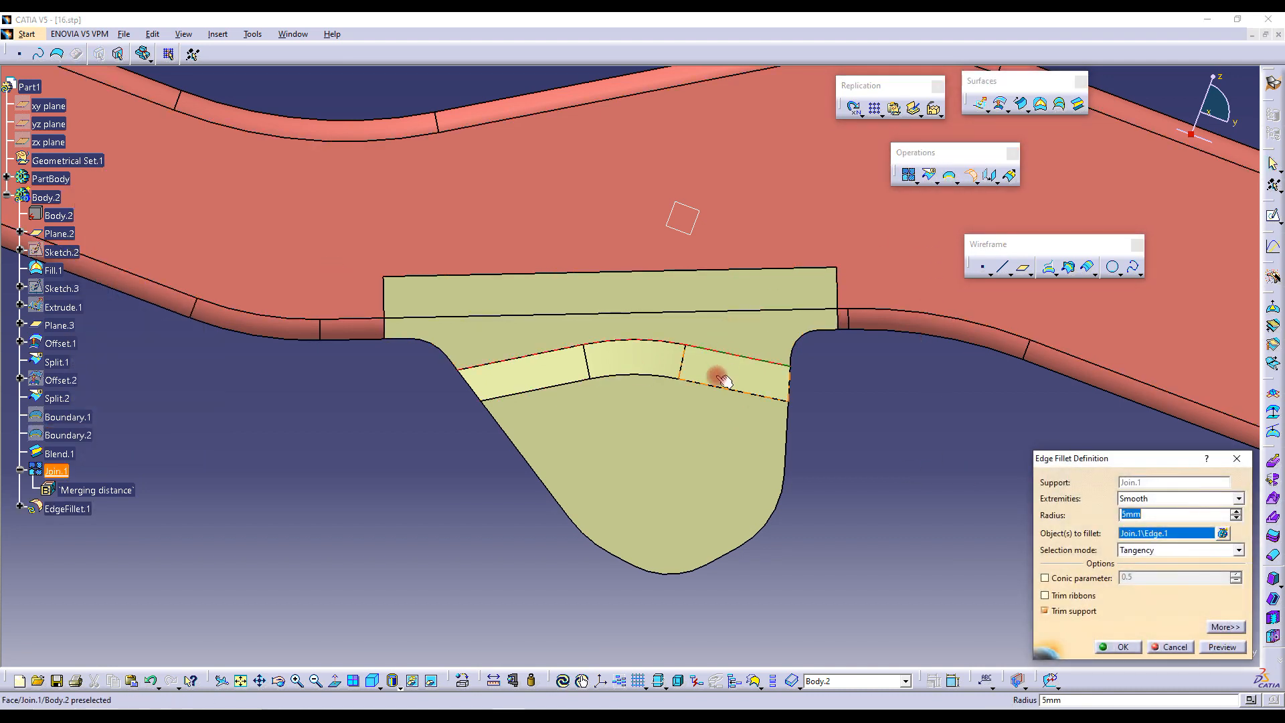
middle_drag(754, 367, 445, 371)
double_click(1140, 515)
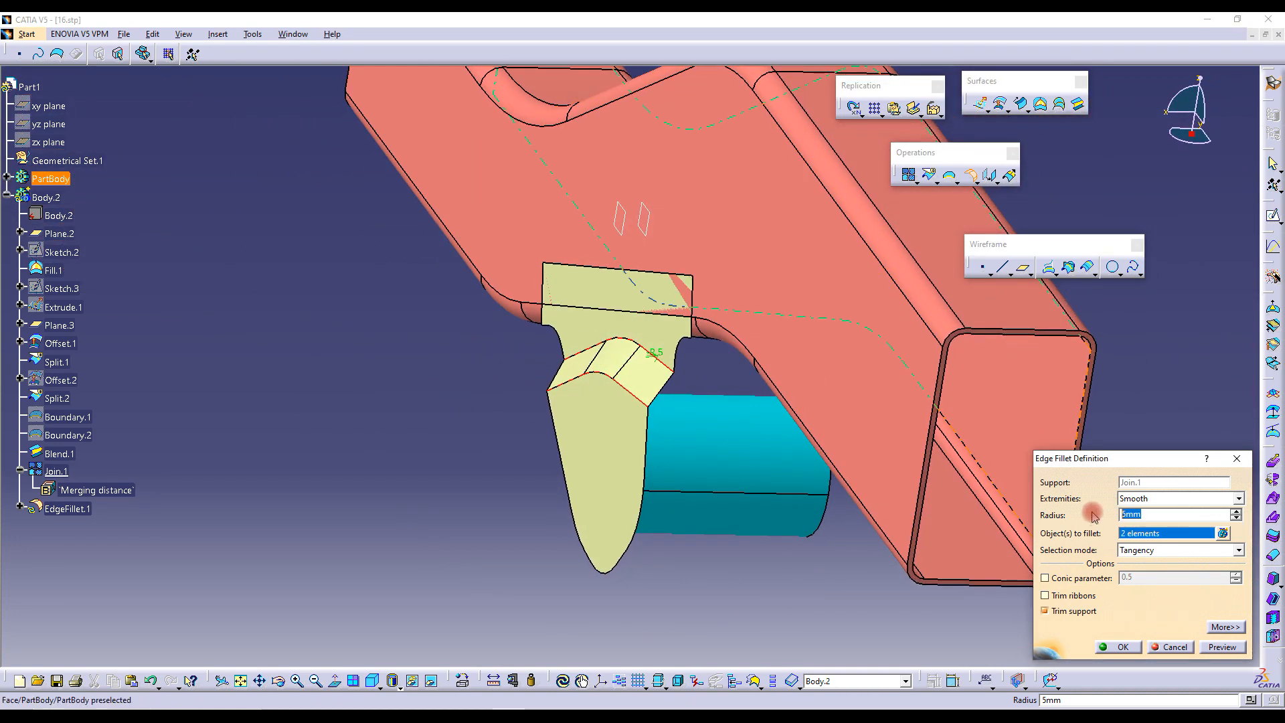
key(Return)
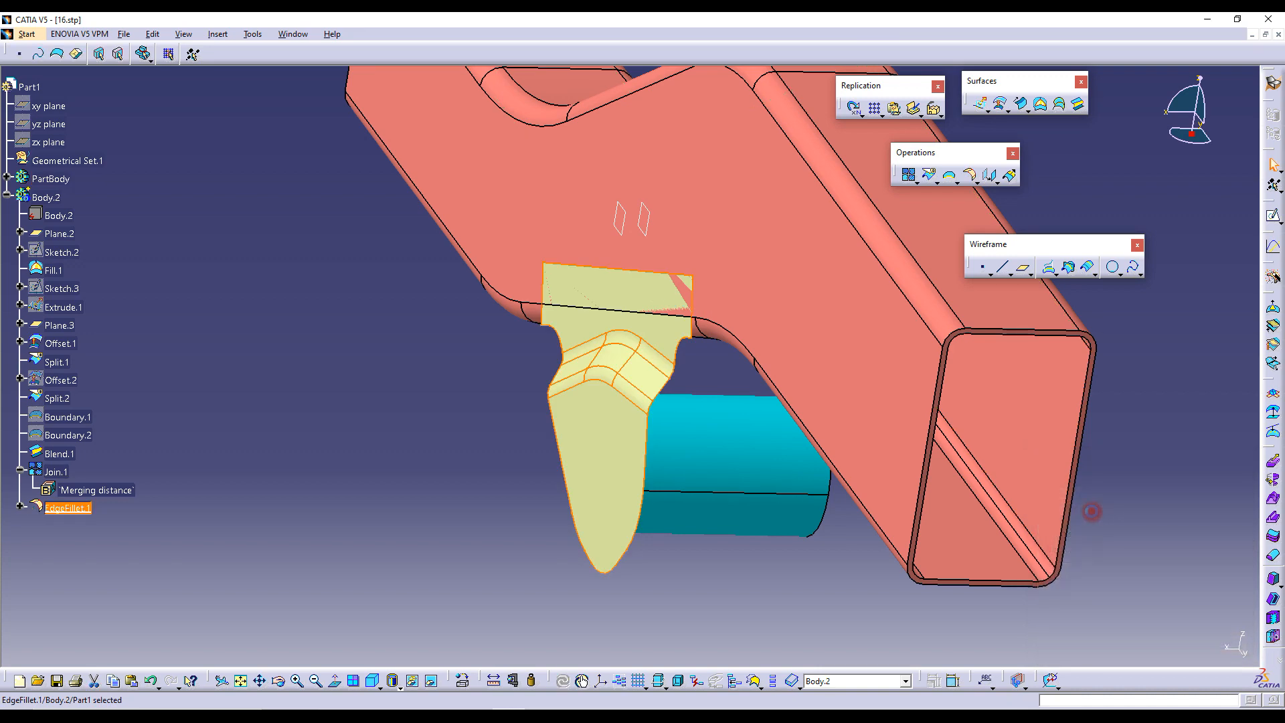
double_click(661, 362)
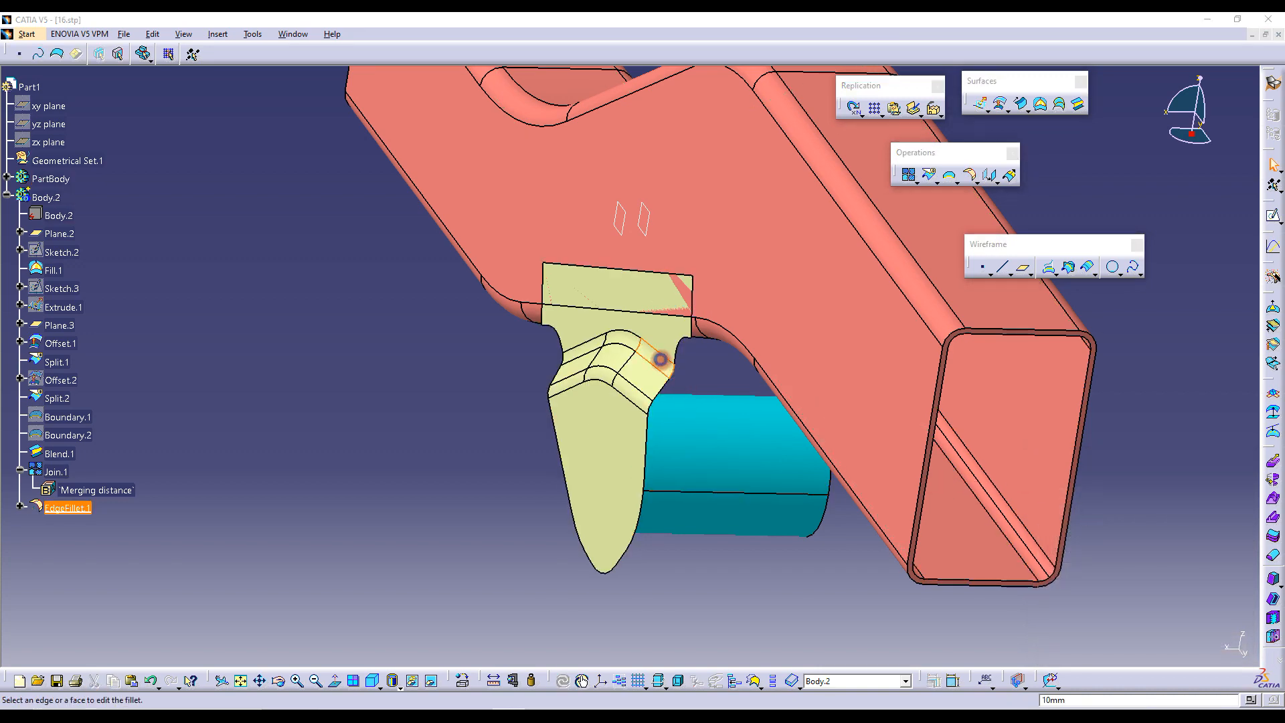
text(1)
key(Return)
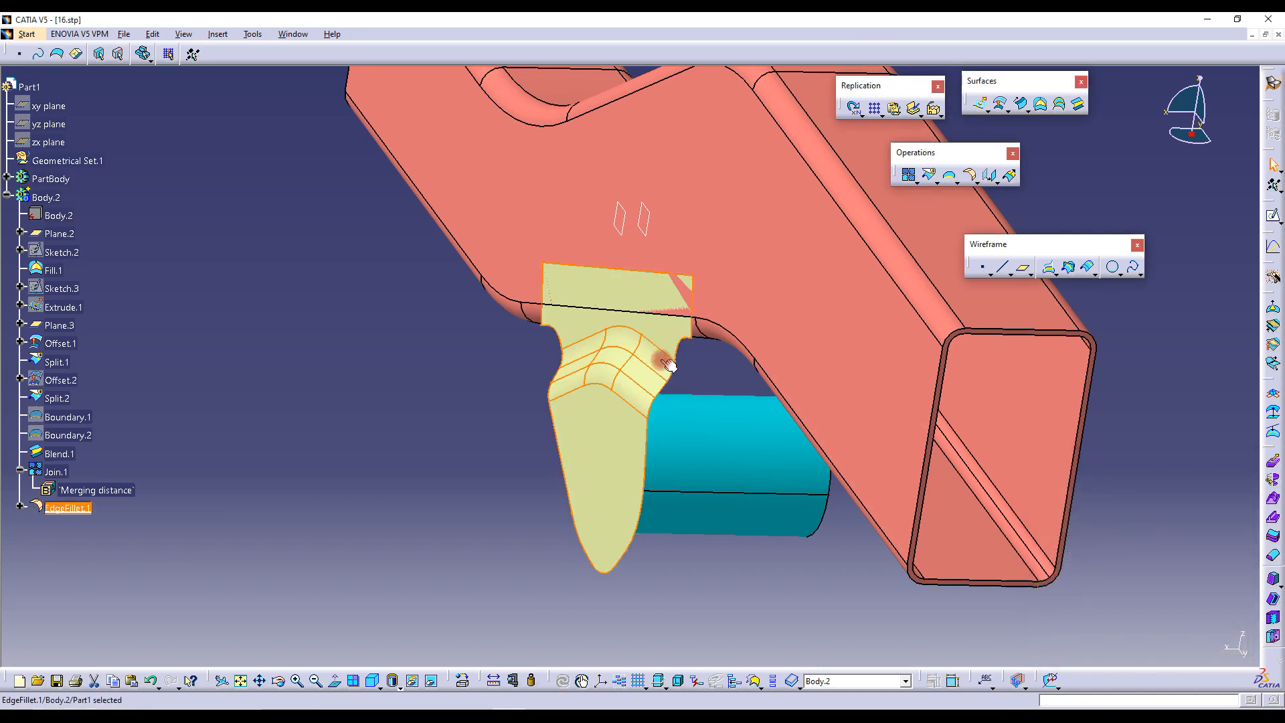
Check the filleted surface against the cyan cylinder and set the offset of Offset.2 to -13 mm
middle_drag(674, 430, 490, 439)
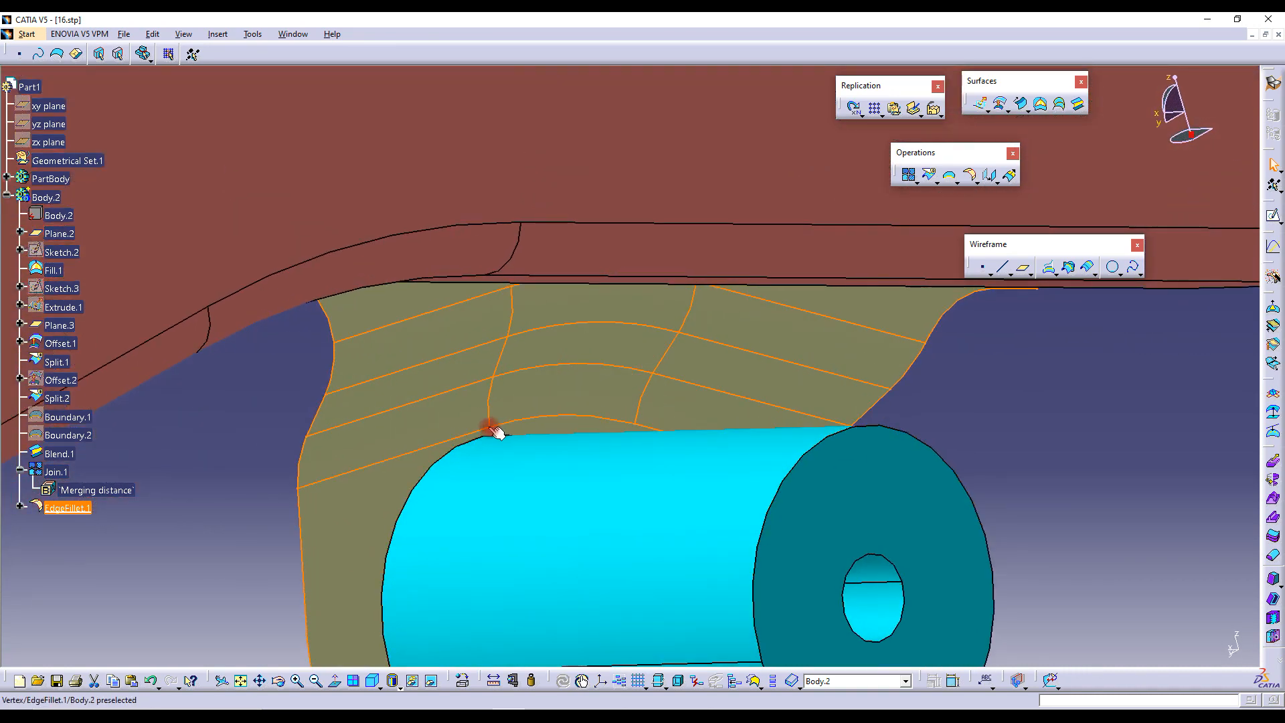
click(472, 438)
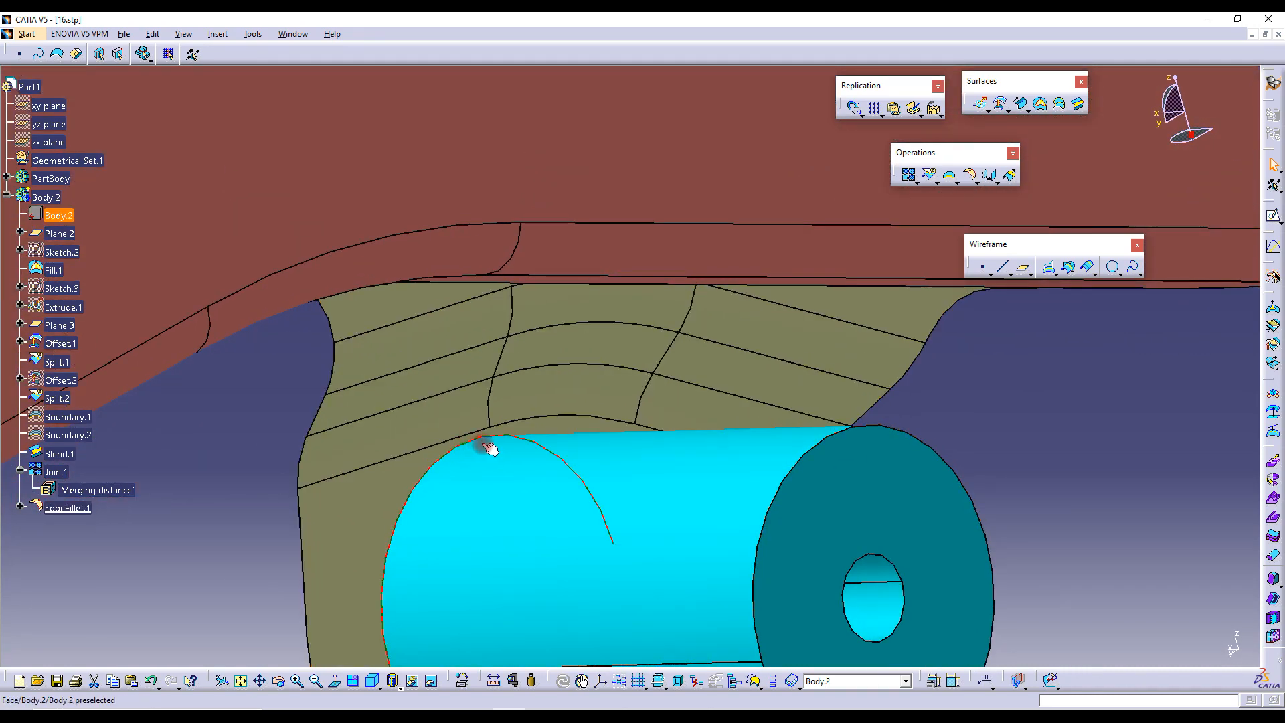
middle_drag(471, 454, 706, 422)
middle_drag(912, 387, 688, 451)
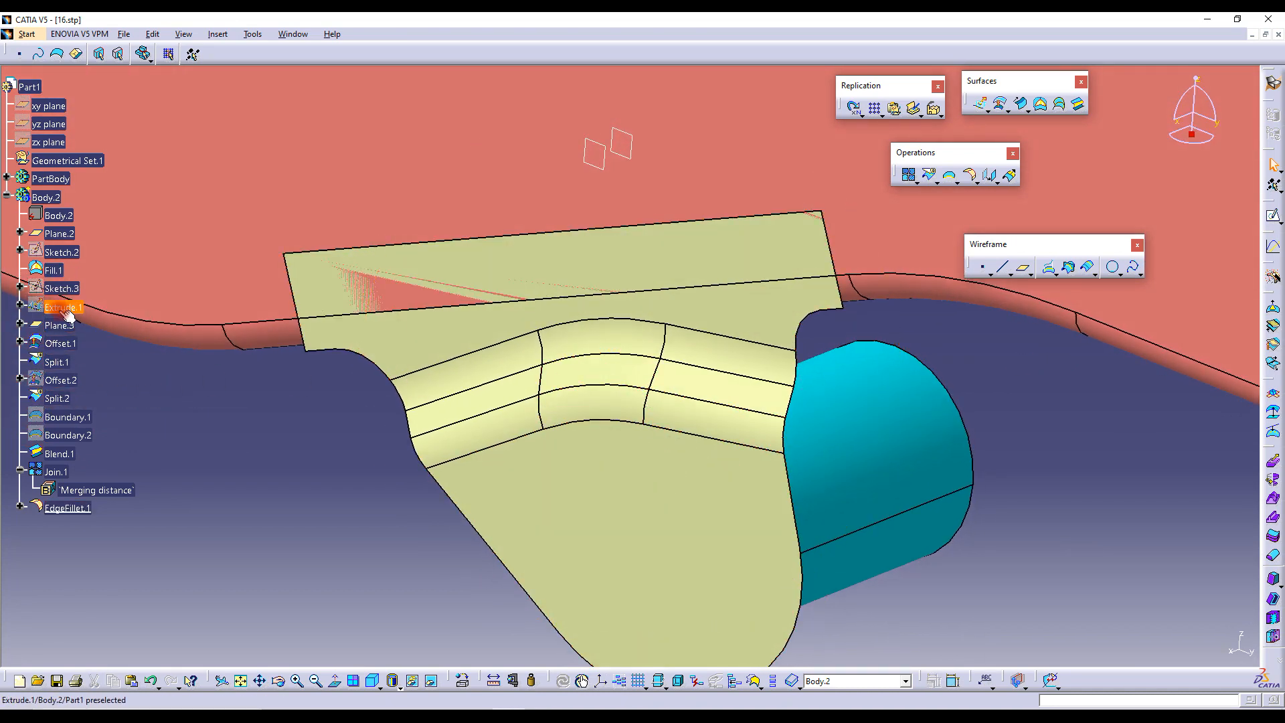
double_click(60, 344)
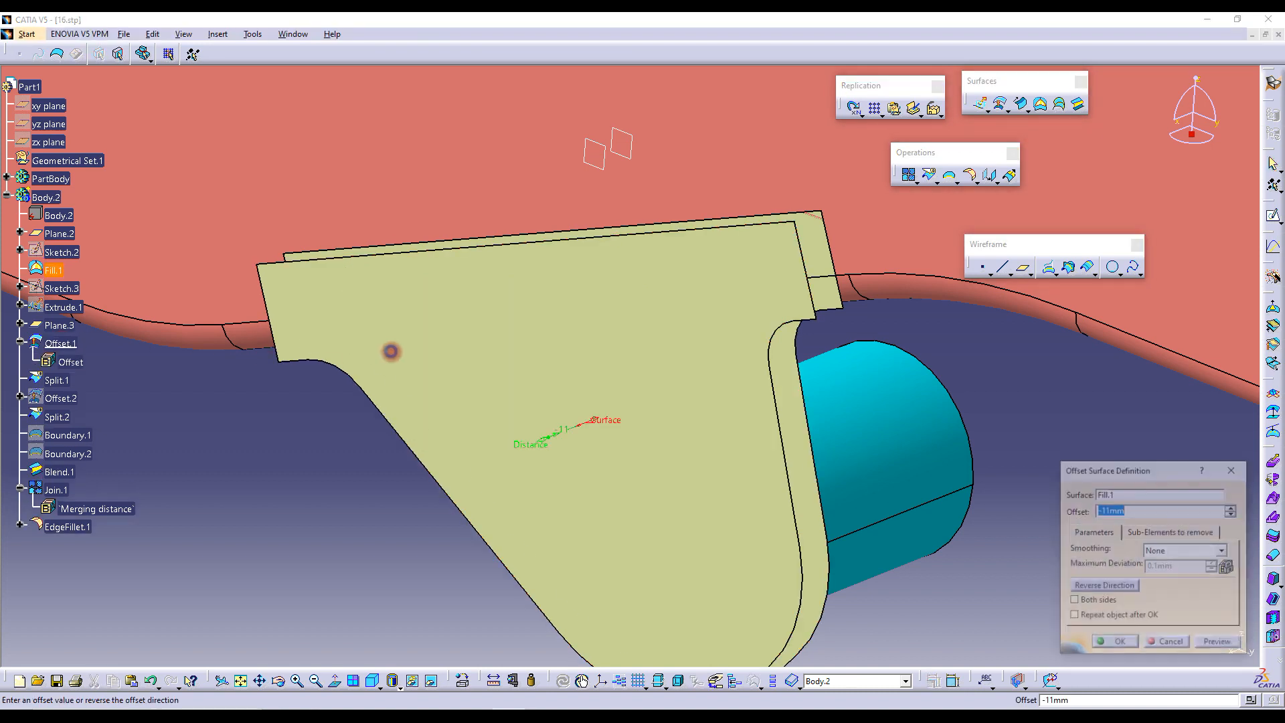
click(1183, 644)
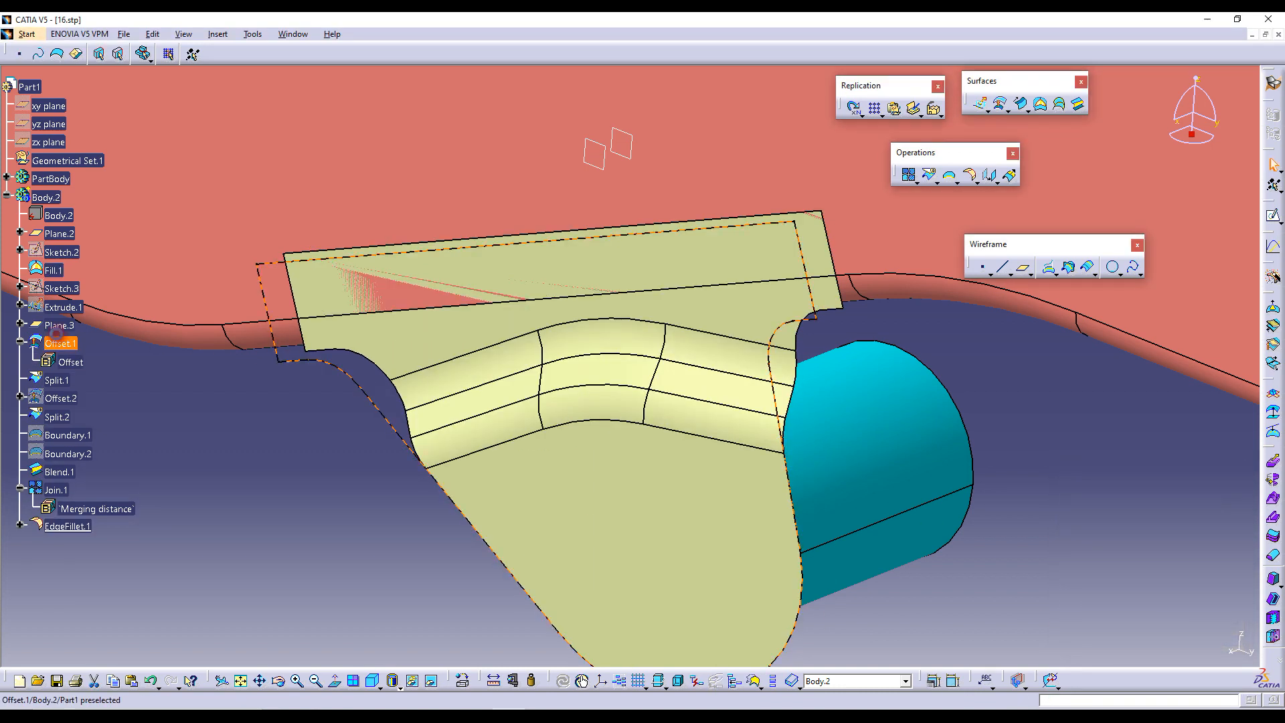
double_click(60, 398)
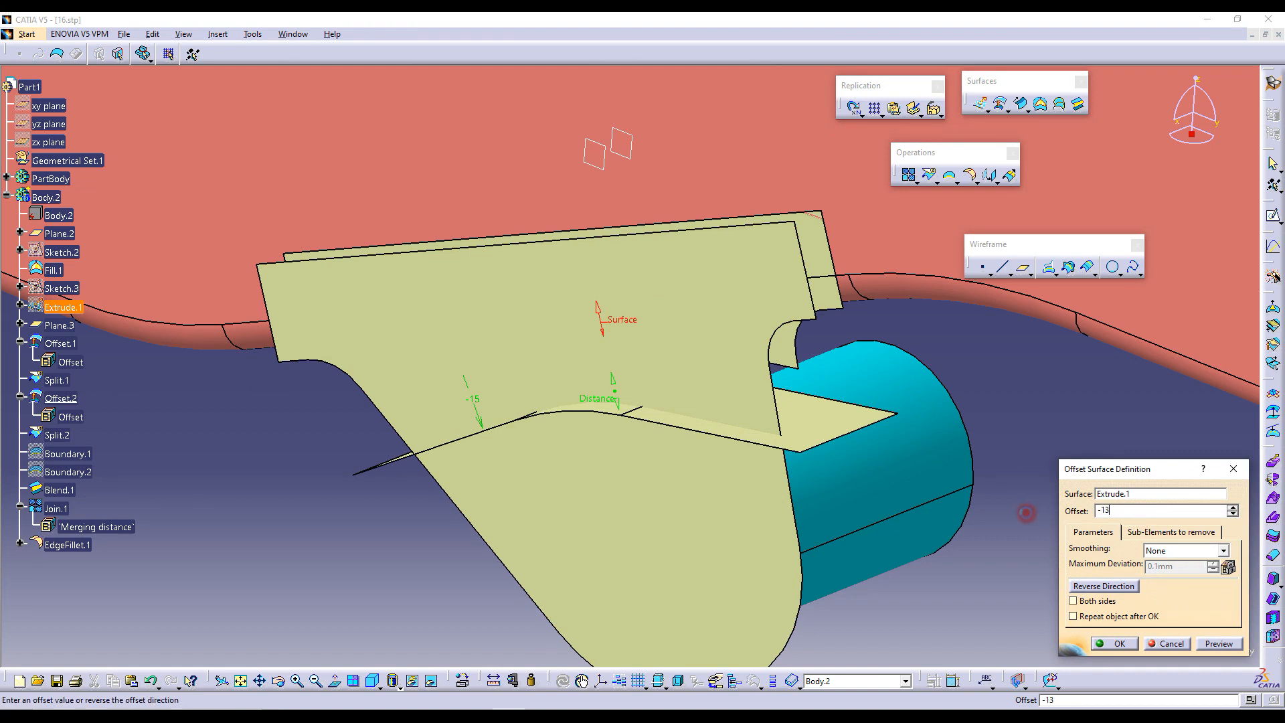
key(Return)
Reopen Offset.2 to adjust its offset distance, accept the definition, and inspect the stepped surface
middle_drag(840, 366, 192, 324)
double_click(67, 349)
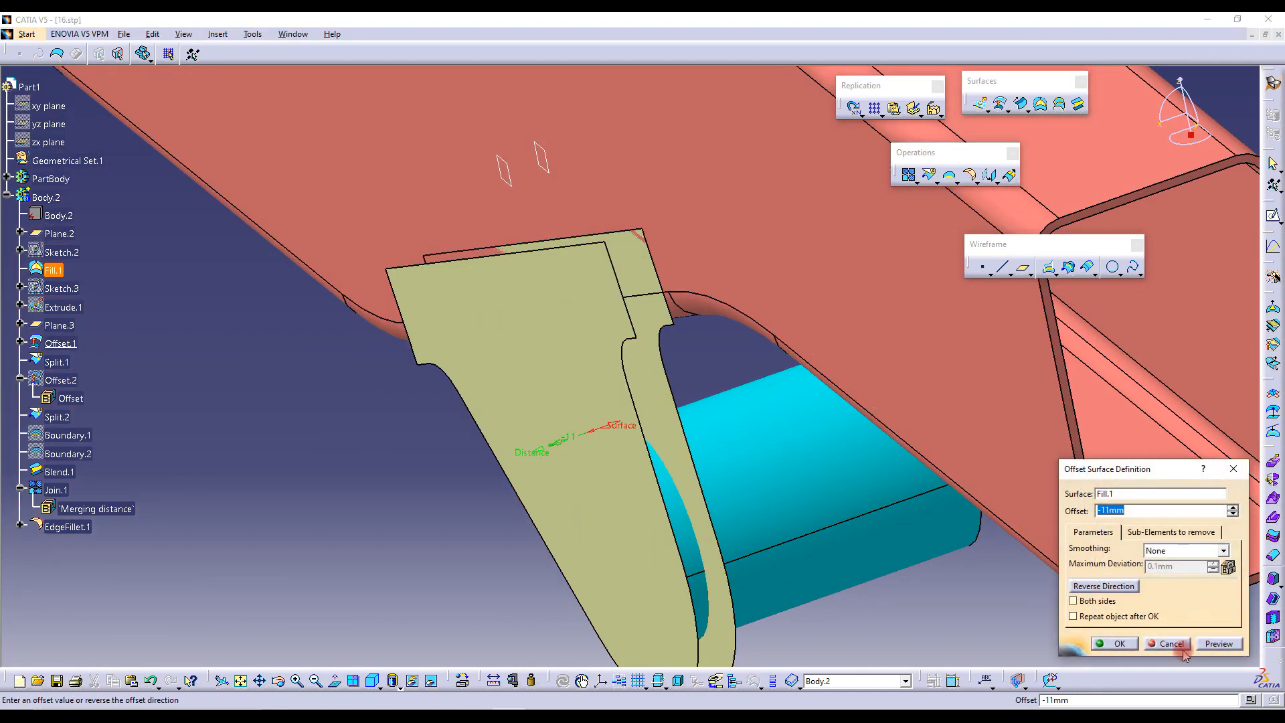
click(1172, 644)
double_click(61, 380)
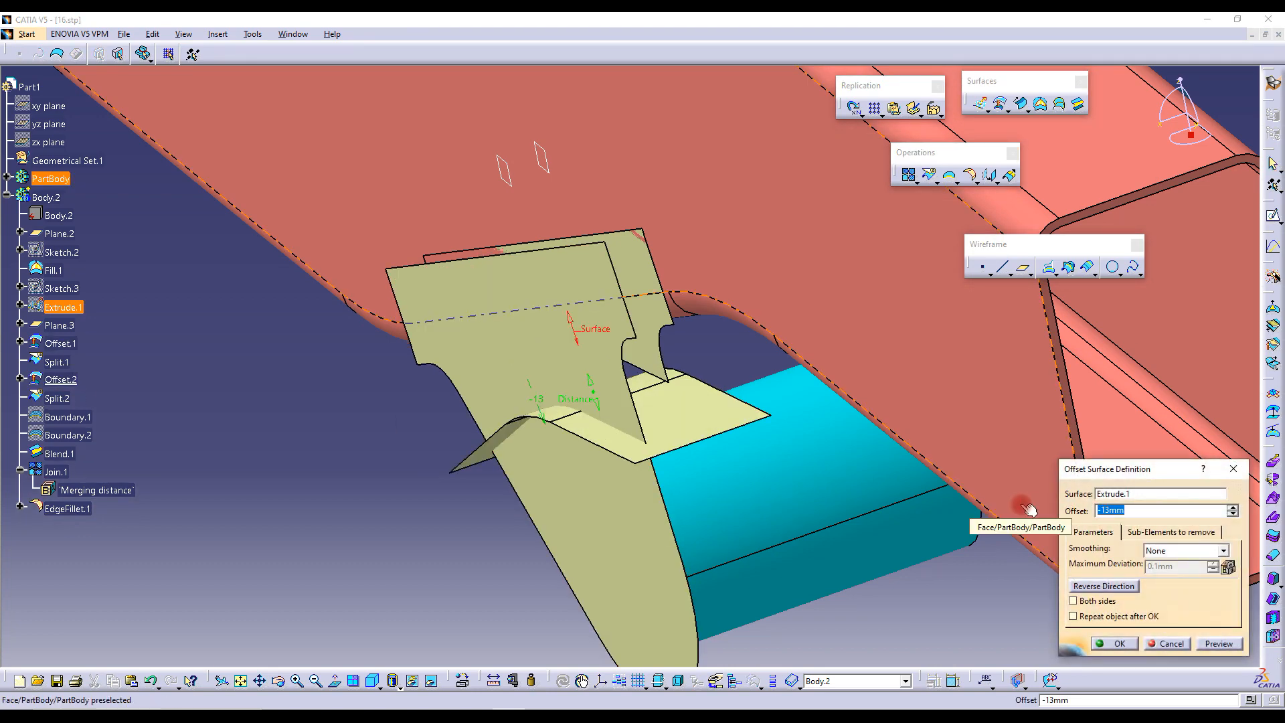
key(Return)
middle_drag(602, 268, 715, 312)
middle_drag(656, 356, 654, 424)
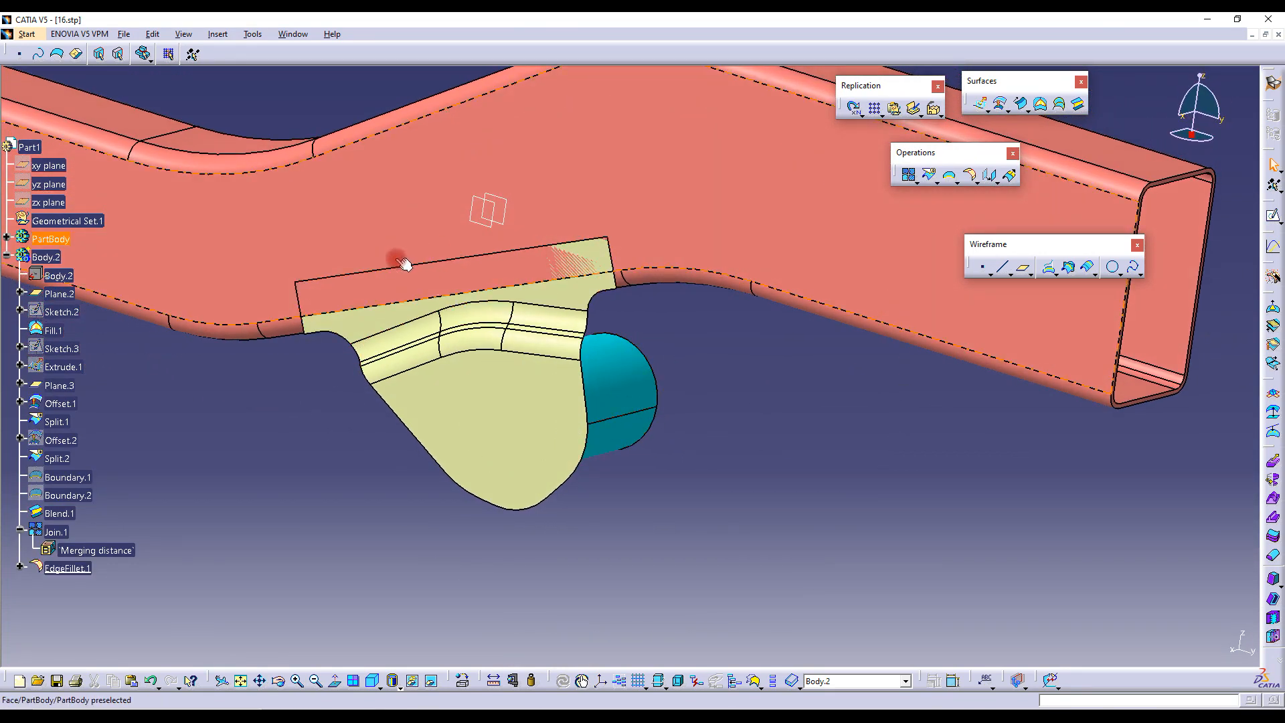
middle_drag(793, 395, 961, 430)
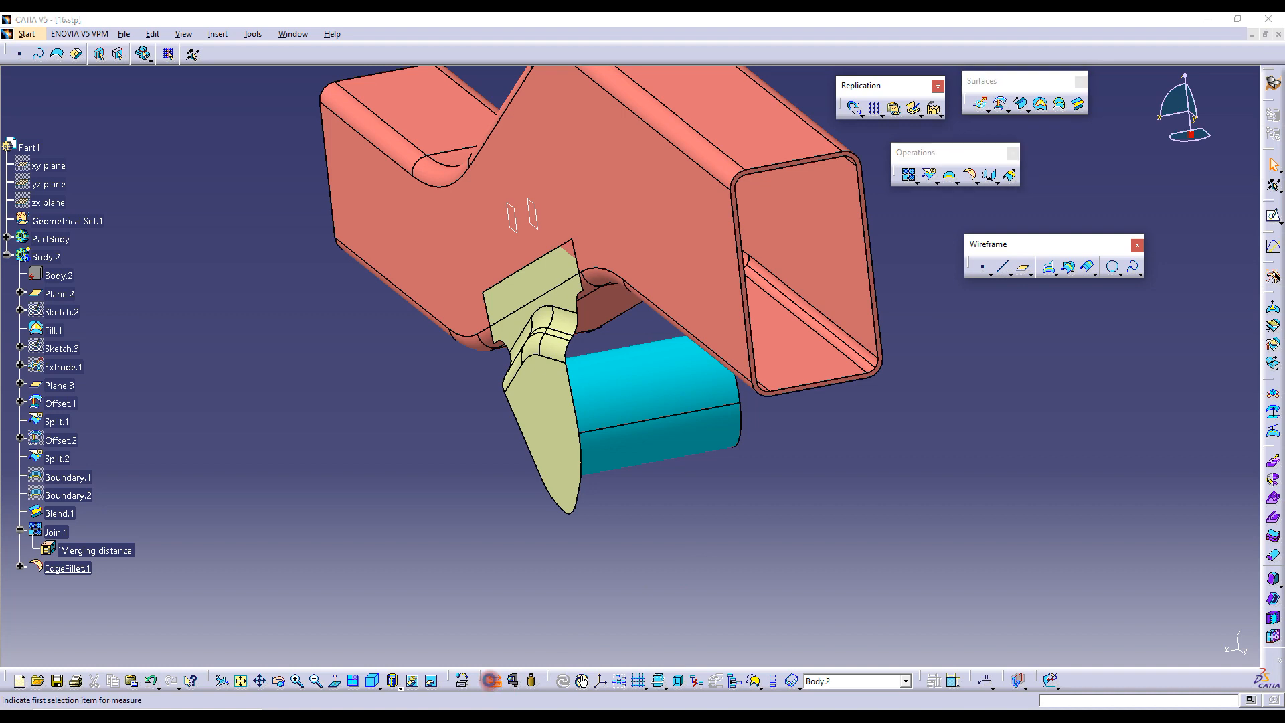
Measure the cyan cylinder's lengthwise side edge and examine its position beneath the tube
click(494, 680)
middle_drag(656, 509, 664, 461)
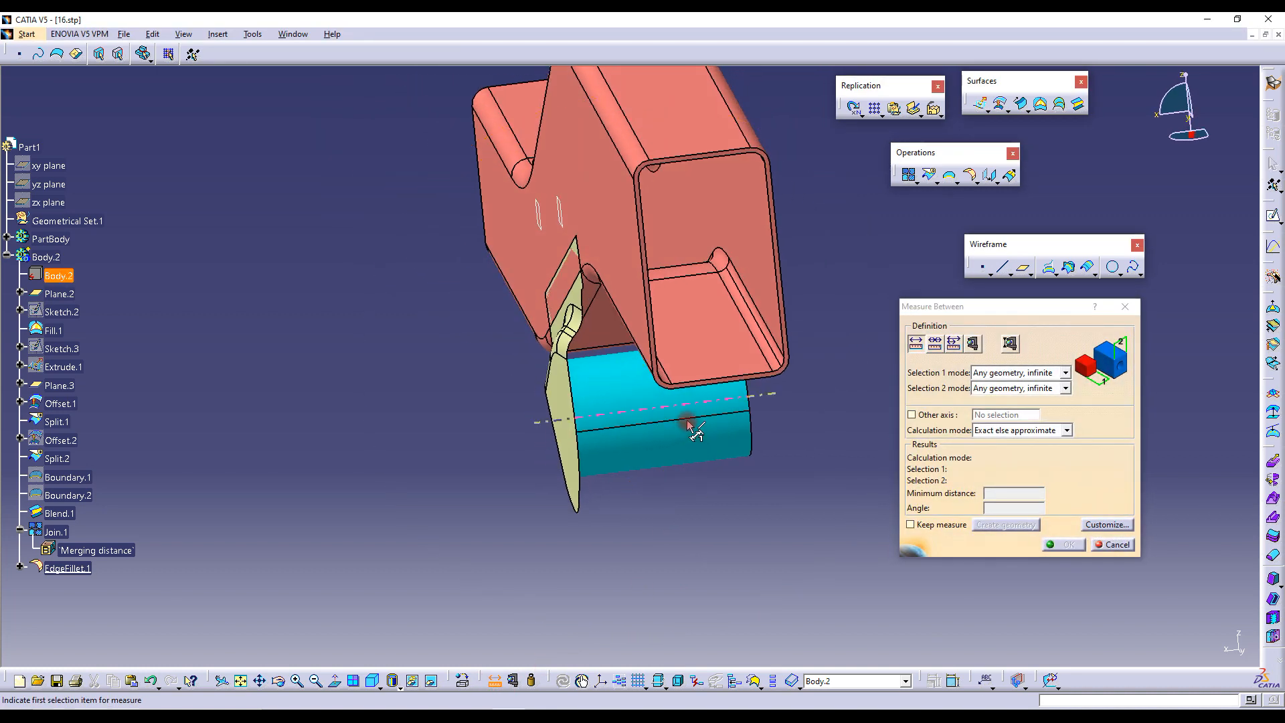
click(1114, 543)
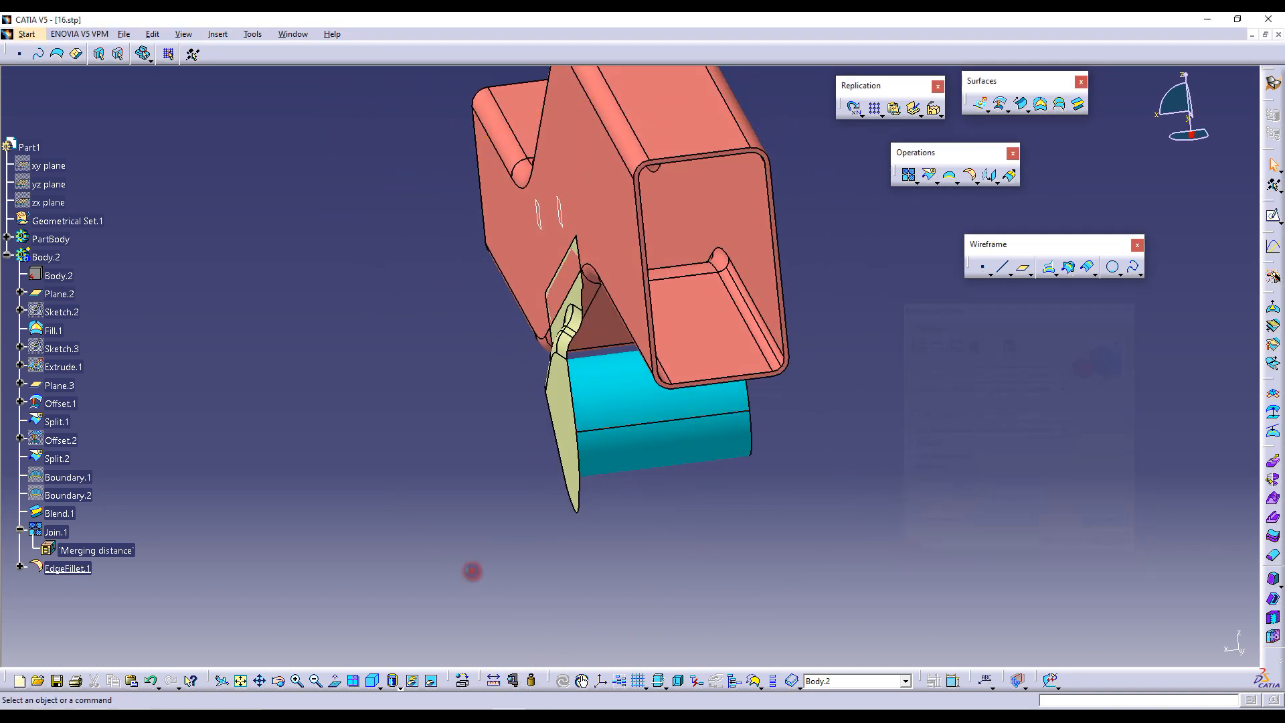
click(514, 682)
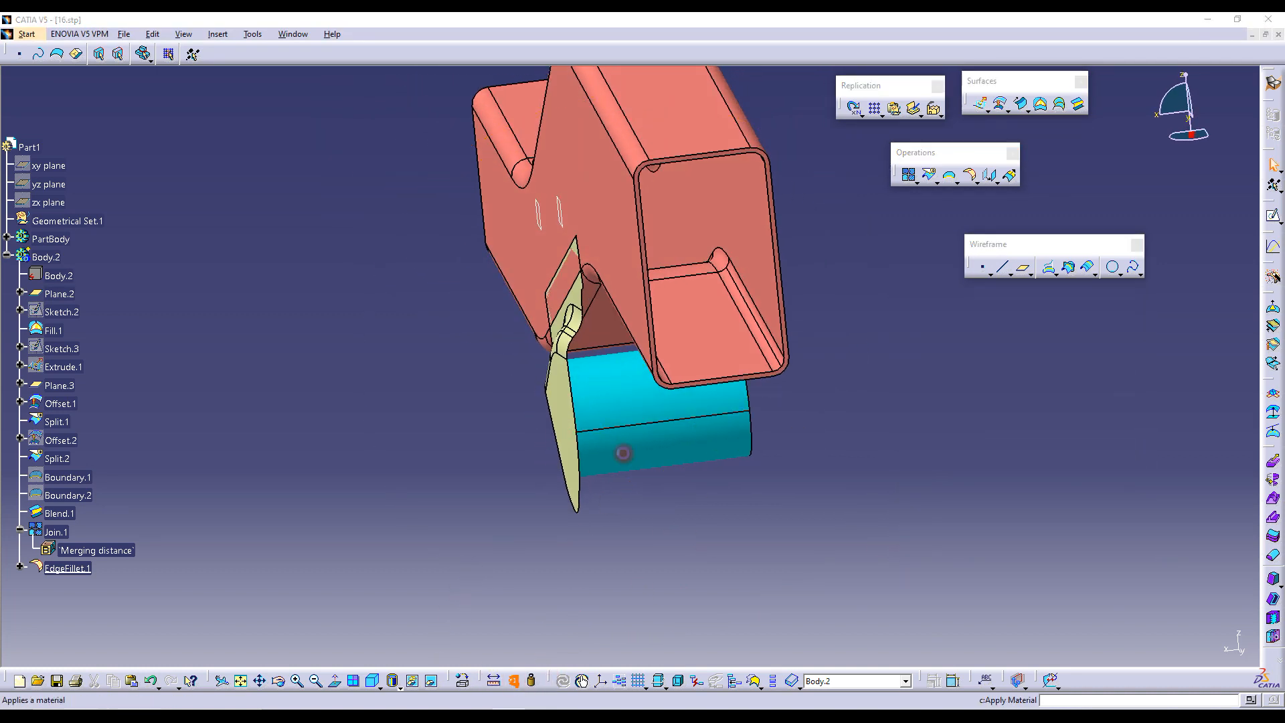
click(683, 423)
click(1225, 648)
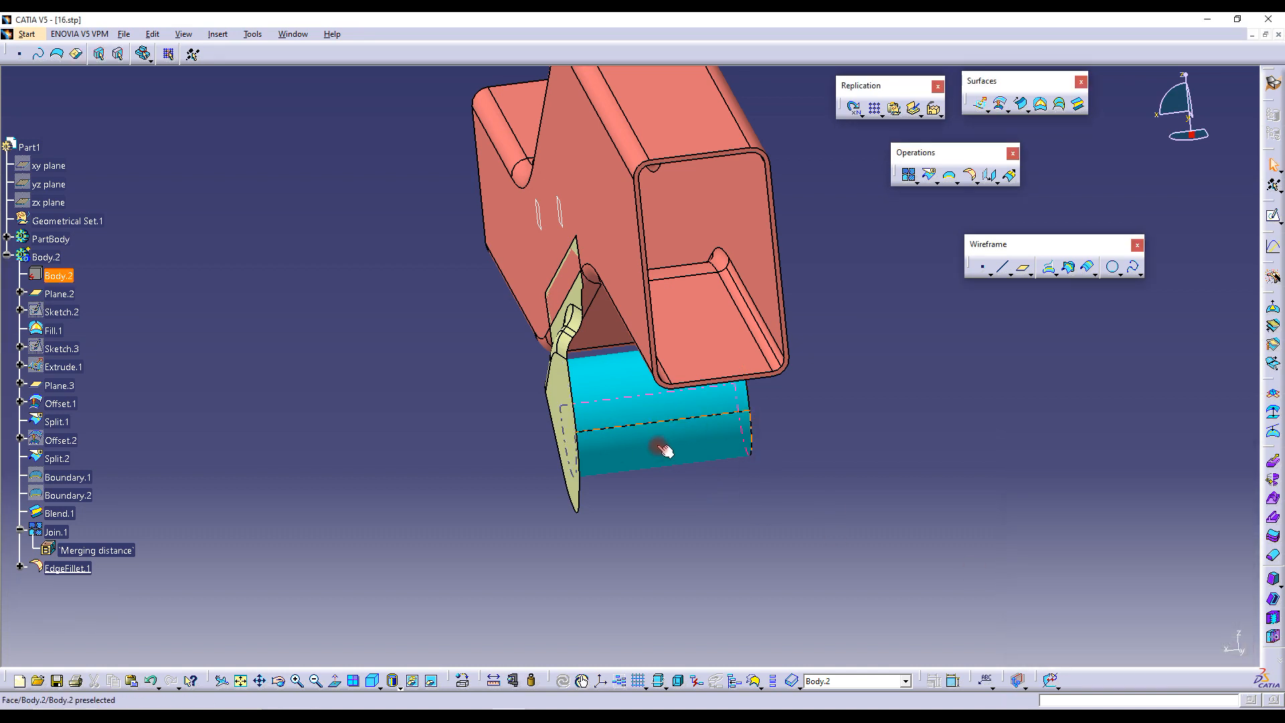
middle_drag(680, 437, 740, 402)
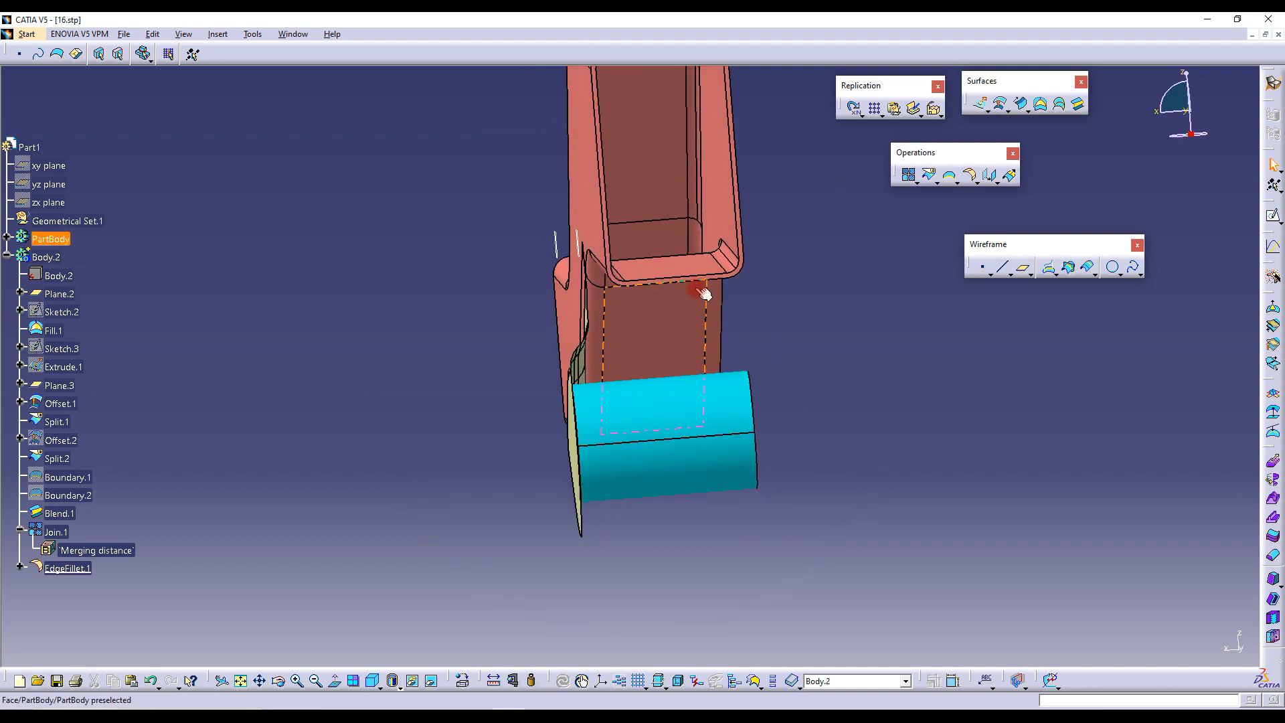
middle_drag(654, 381, 726, 431)
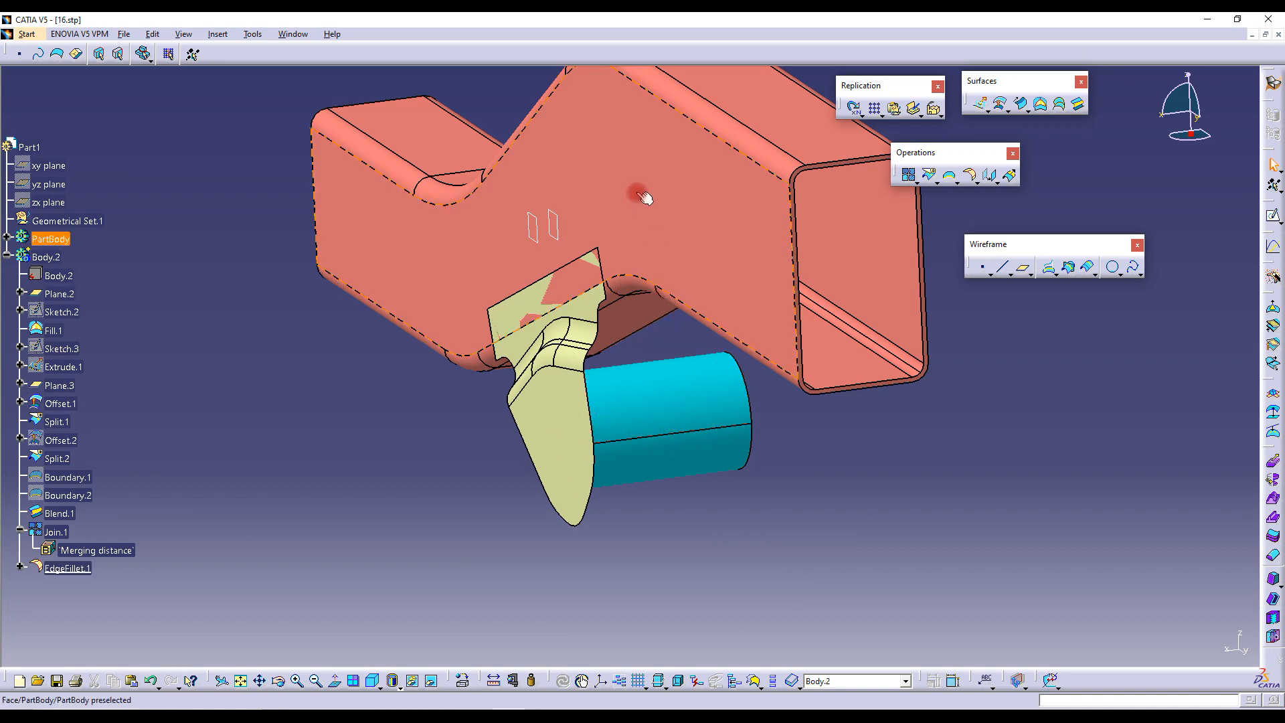
Create a plane offset inward from the cyan cylinder's free end face, near the cylinder's mid-length
middle_drag(691, 425, 663, 398)
click(1026, 269)
middle_drag(807, 412, 772, 401)
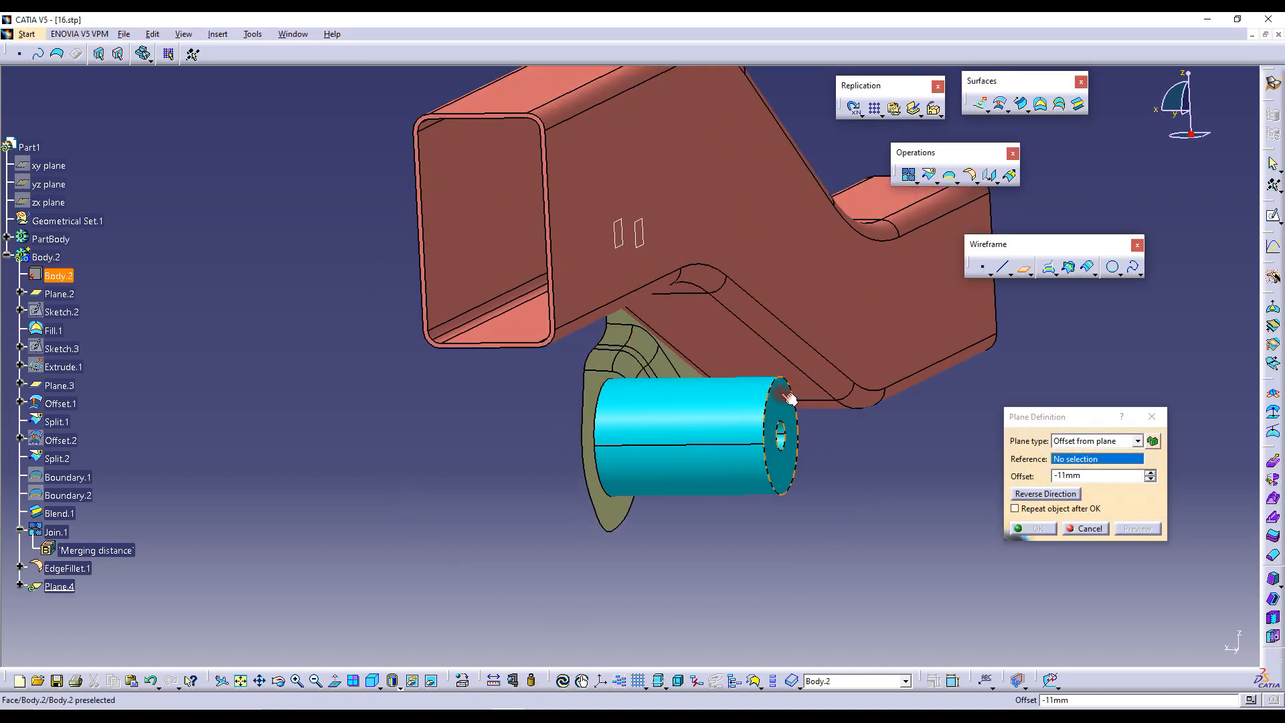
click(789, 399)
drag(748, 447, 700, 438)
click(1085, 480)
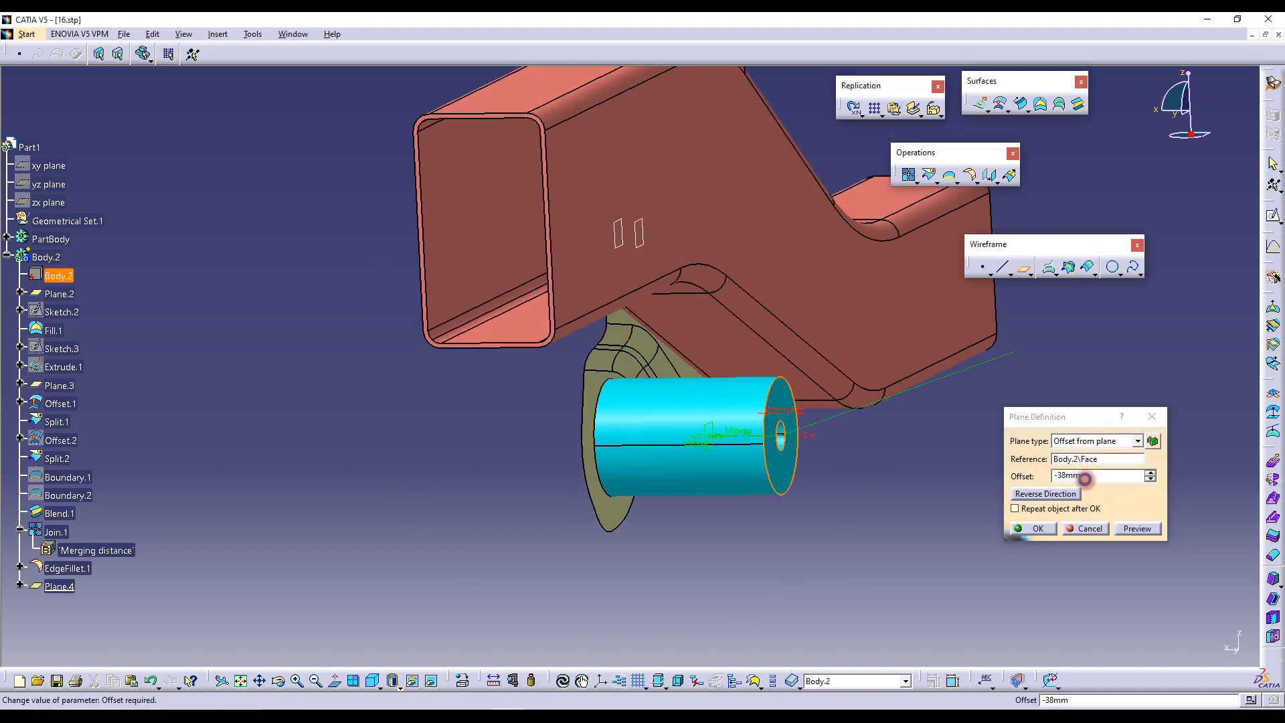
click(1024, 472)
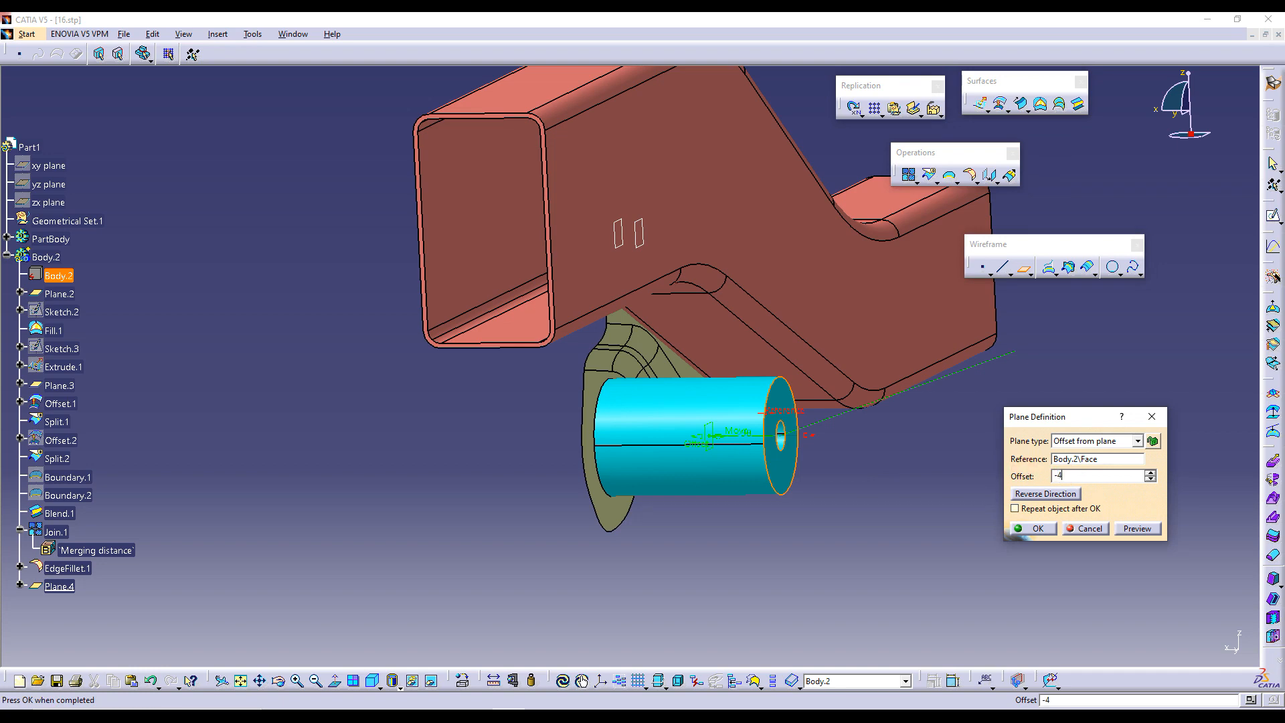
key(Return)
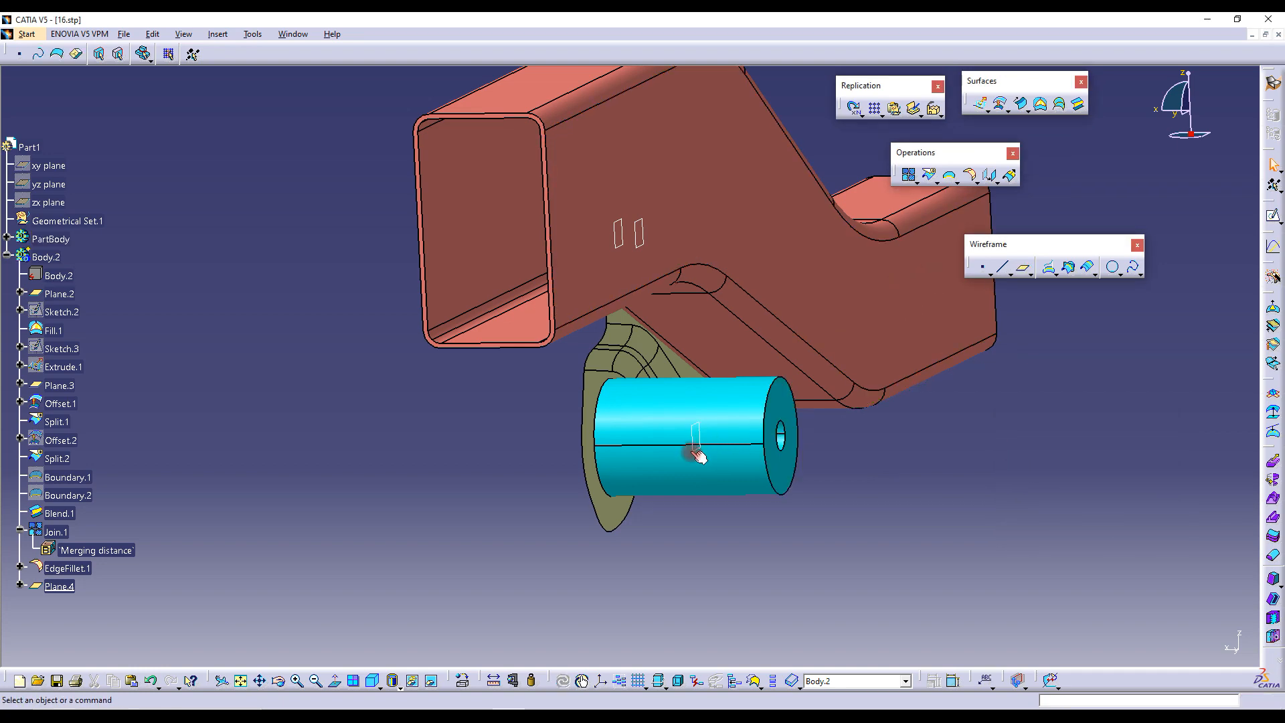
Mirror EdgeFillet.1 with Symmetry about Plane.4 at the middle of the cylinder
middle_drag(699, 438, 830, 423)
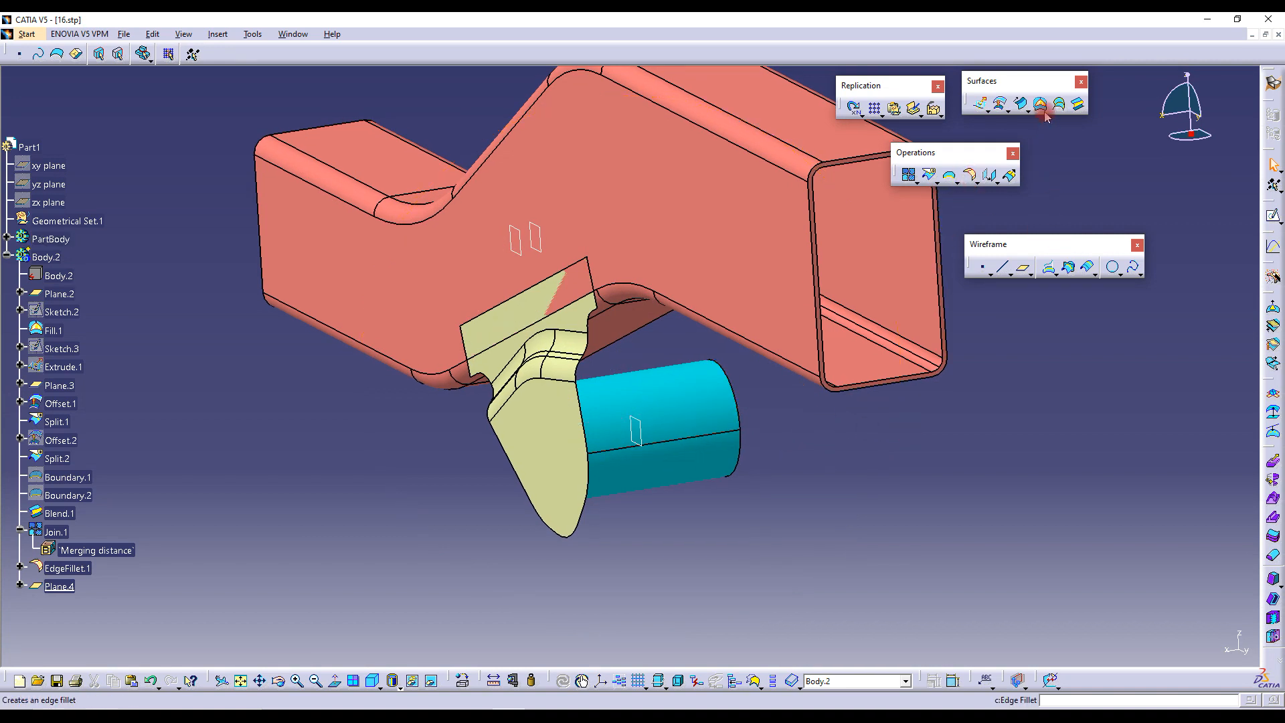
click(998, 182)
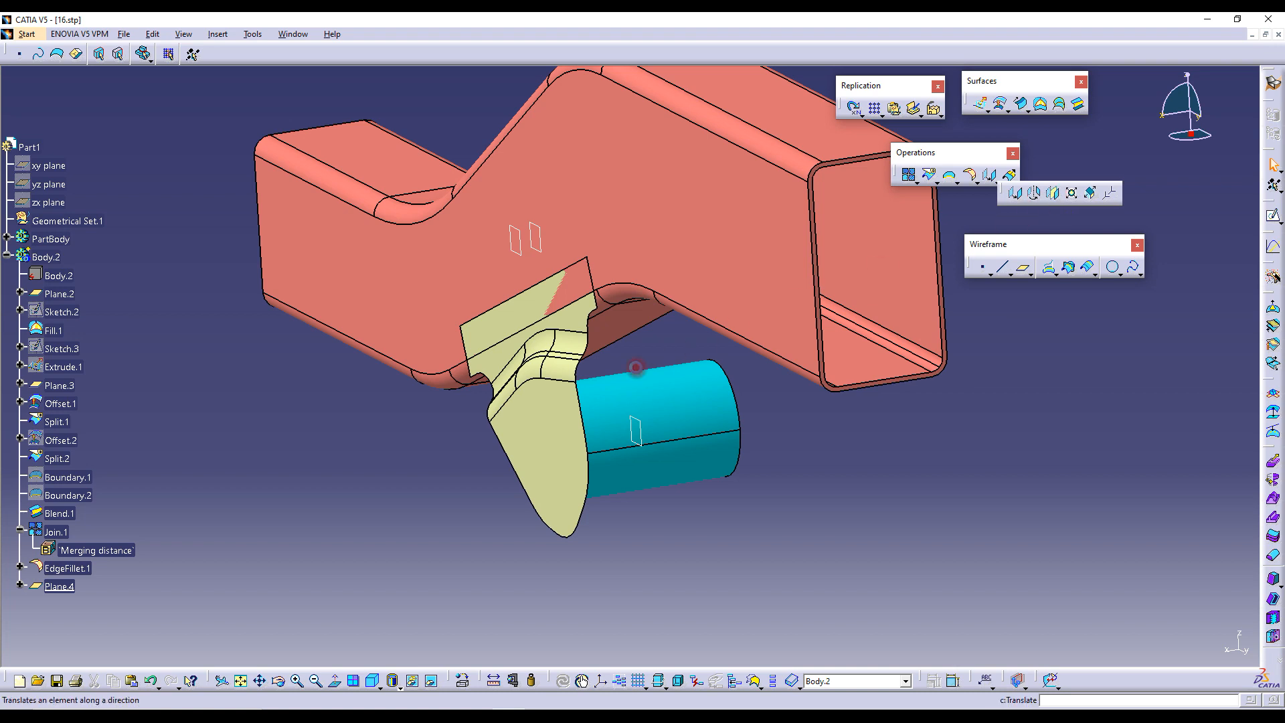
click(1052, 193)
click(567, 393)
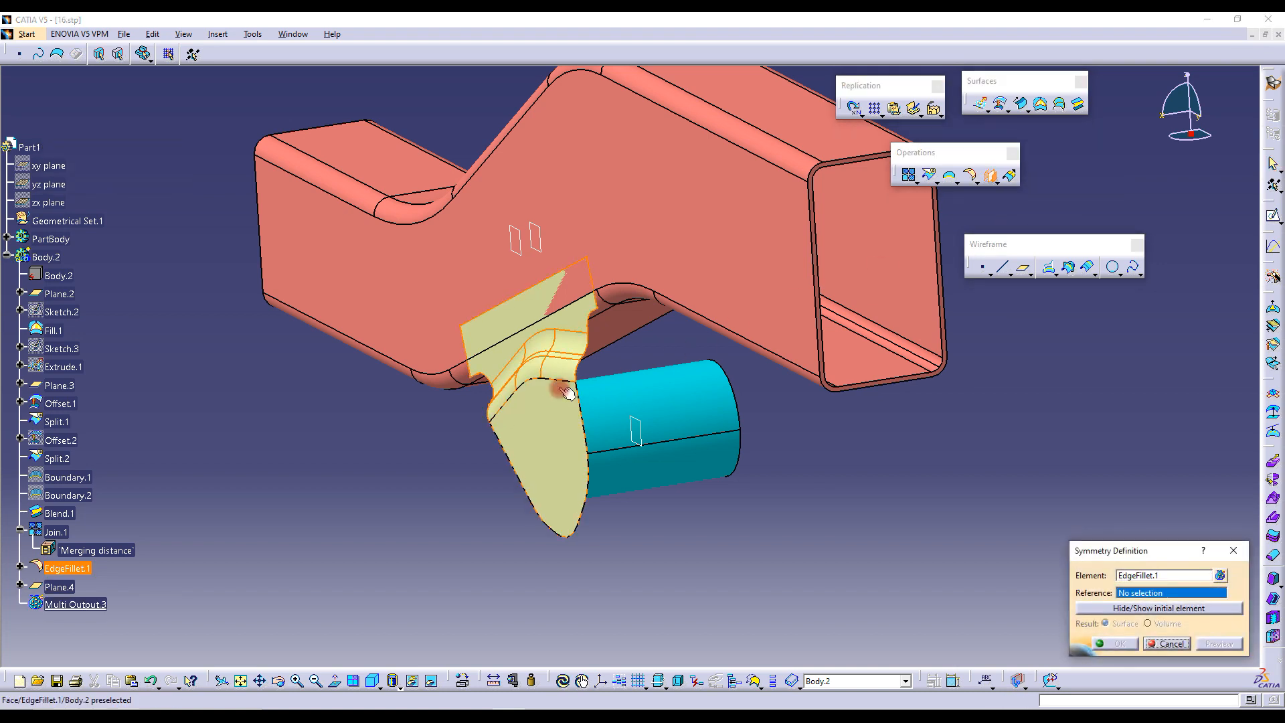
click(637, 430)
middle_drag(643, 426, 701, 343)
click(1120, 644)
Start a blend and create its first curve as a point-continuity boundary of EdgeFillet.1, limited to the lower contour between the flange's lower corners
middle_drag(984, 534, 676, 294)
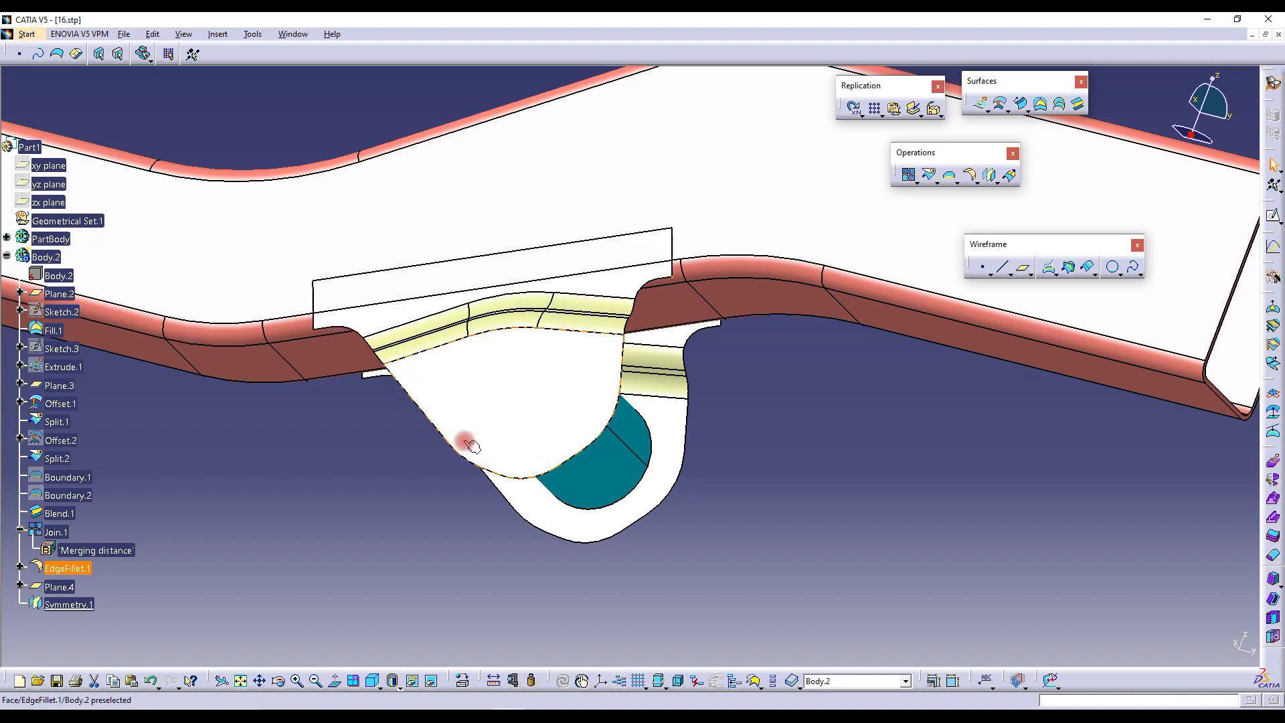
middle_drag(670, 321, 612, 339)
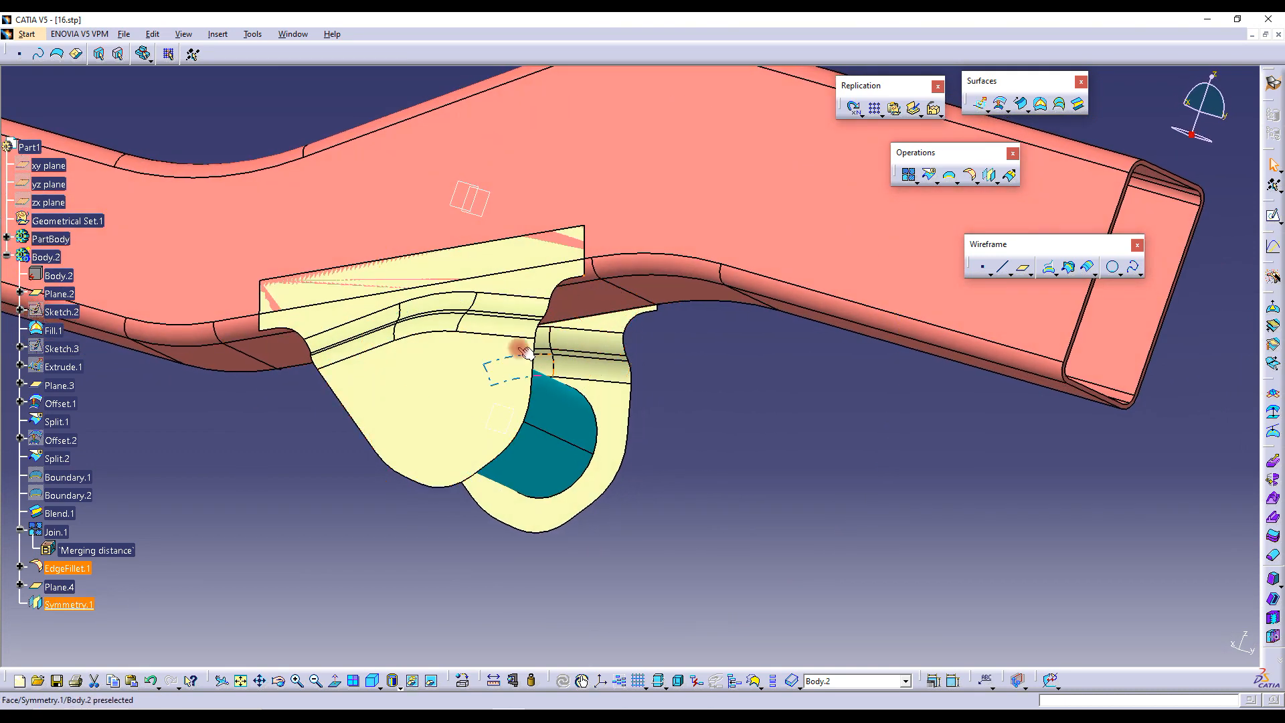
click(1078, 104)
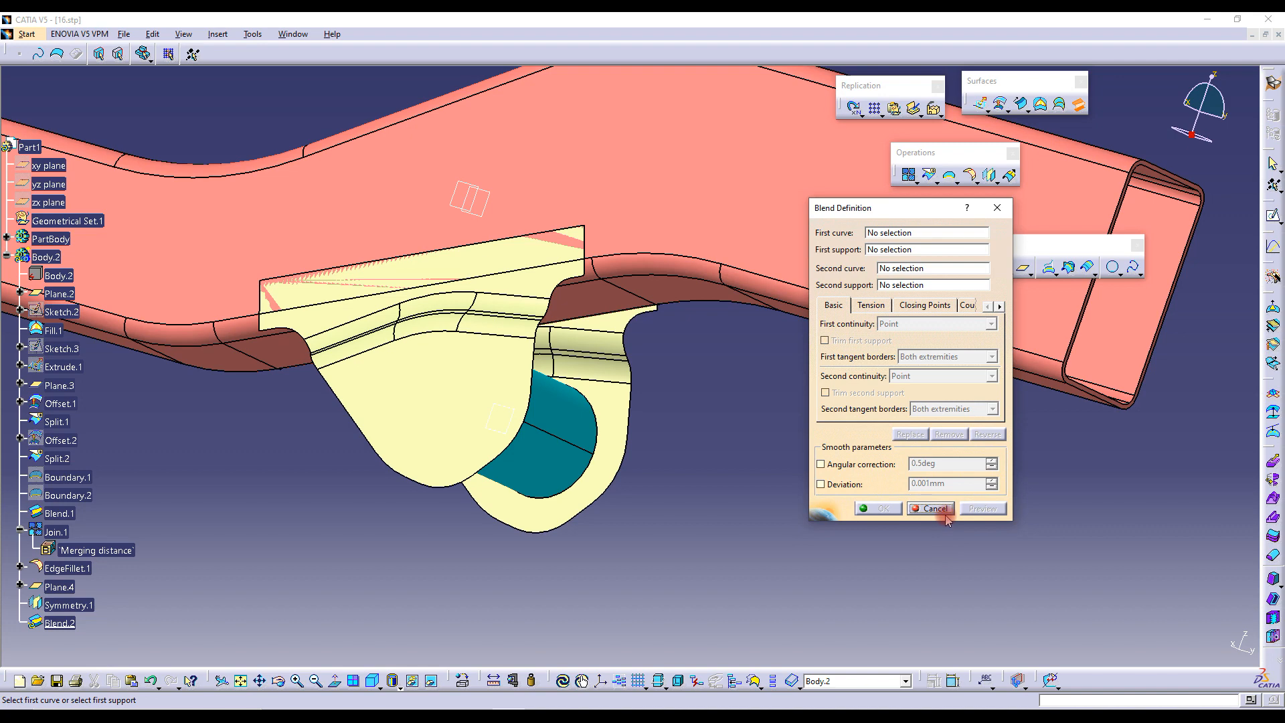
click(944, 512)
click(1079, 105)
right_click(884, 234)
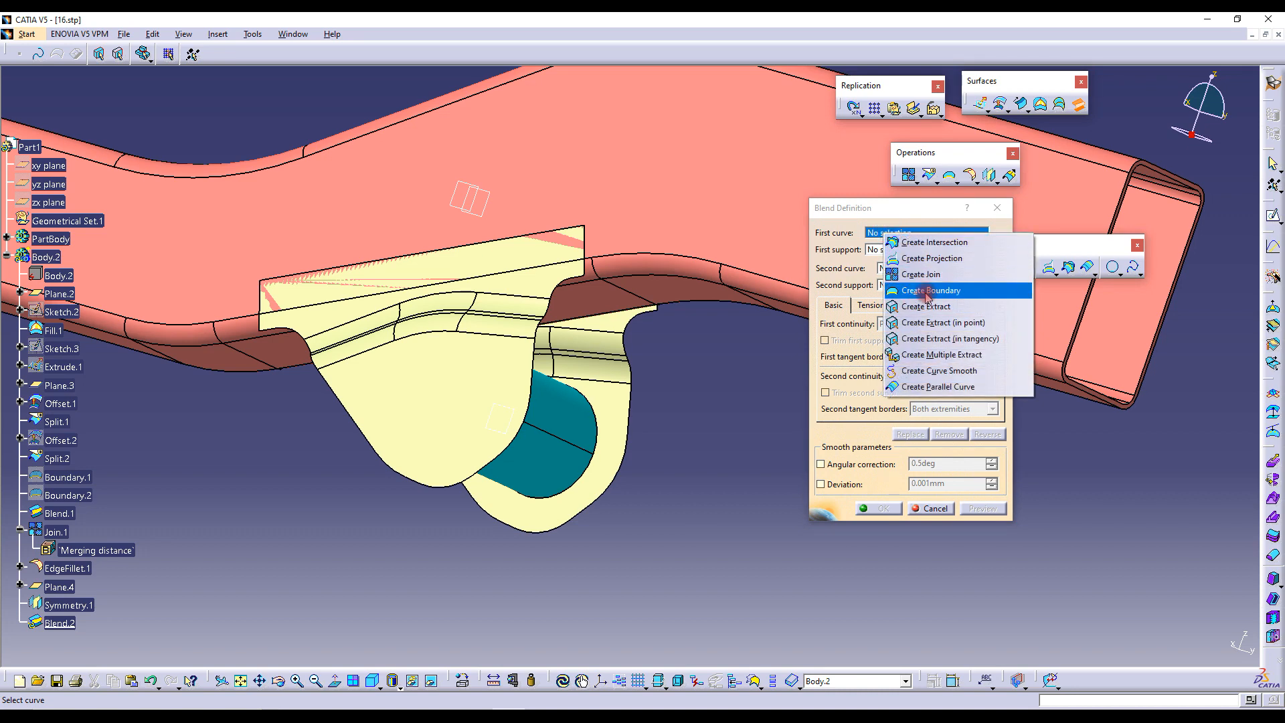
click(881, 234)
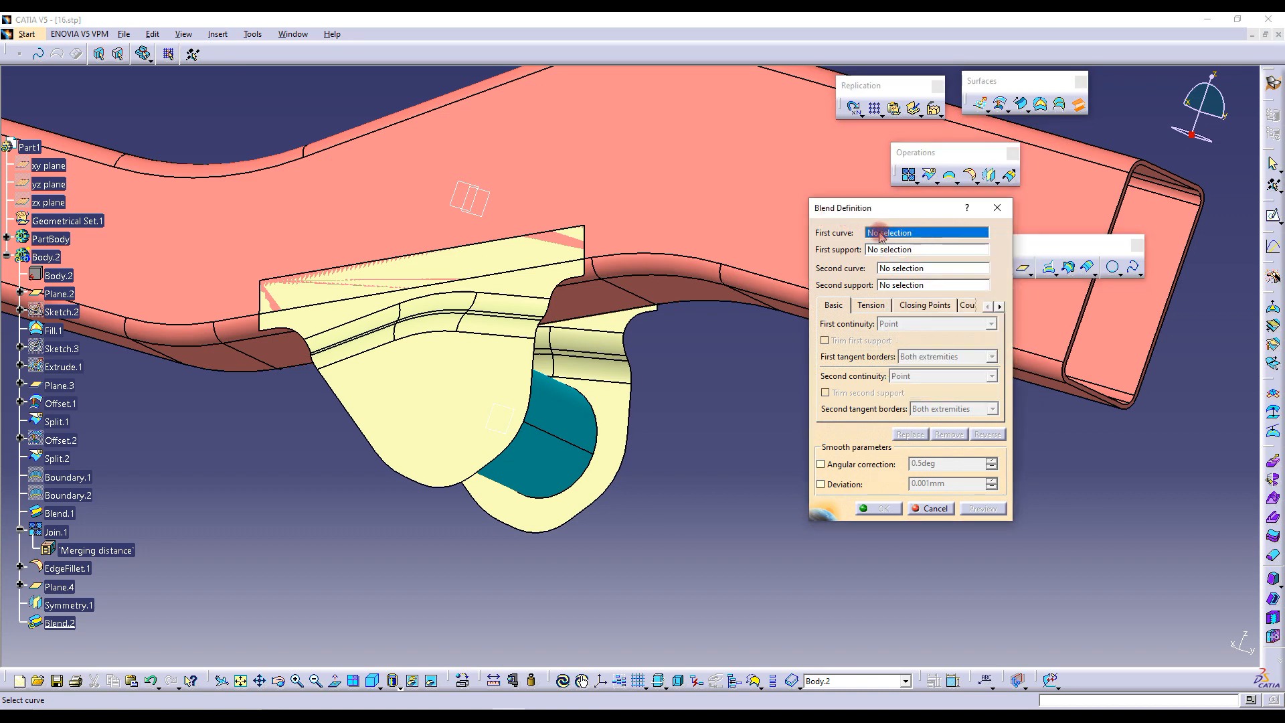
right_click(902, 235)
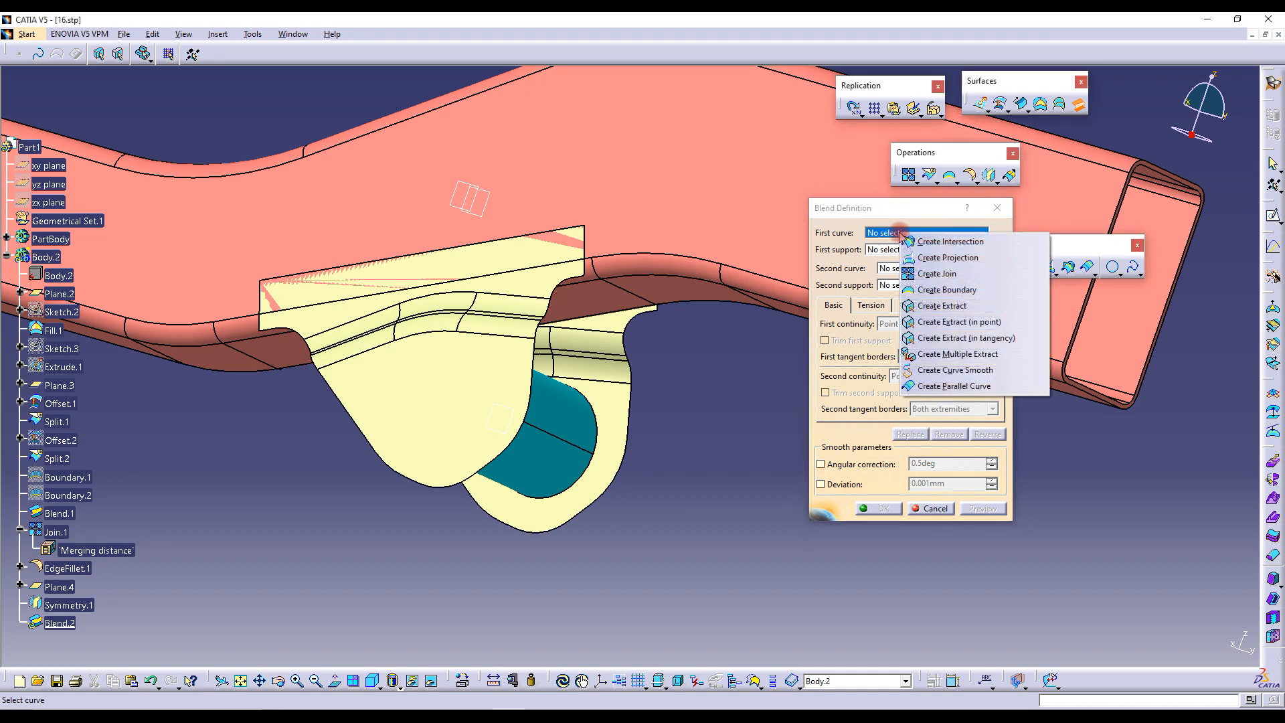
click(947, 290)
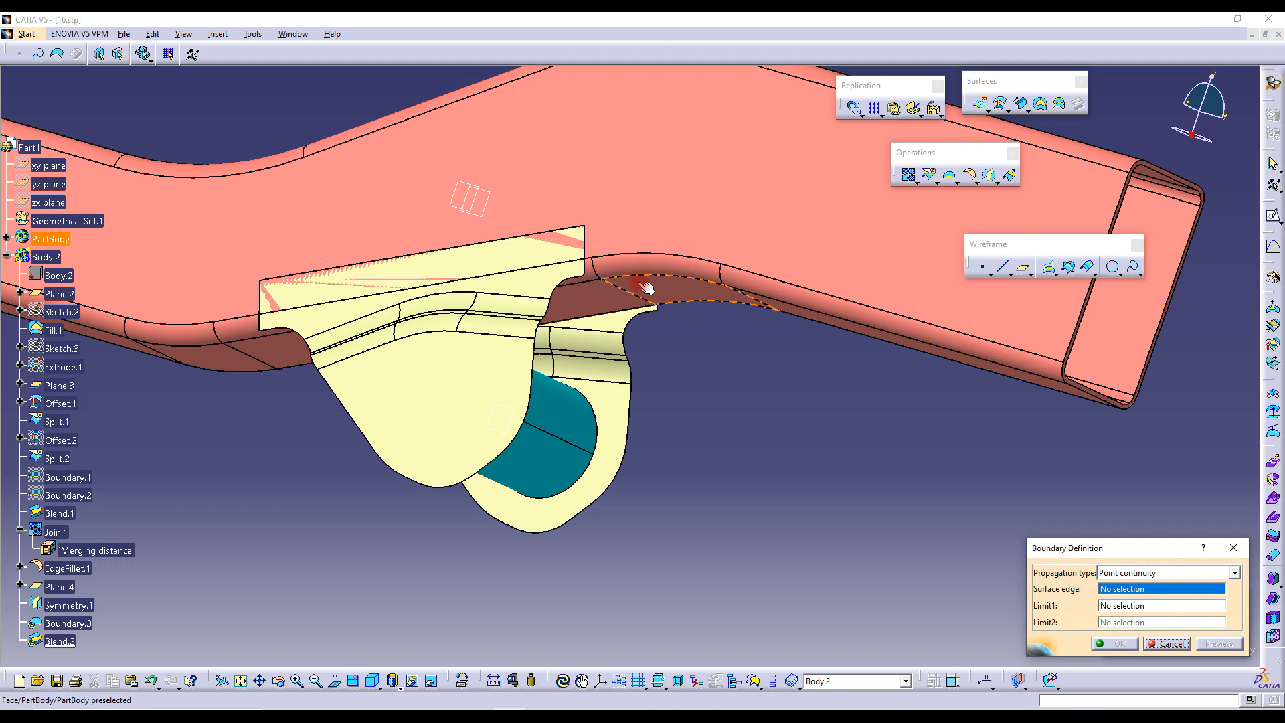
click(576, 275)
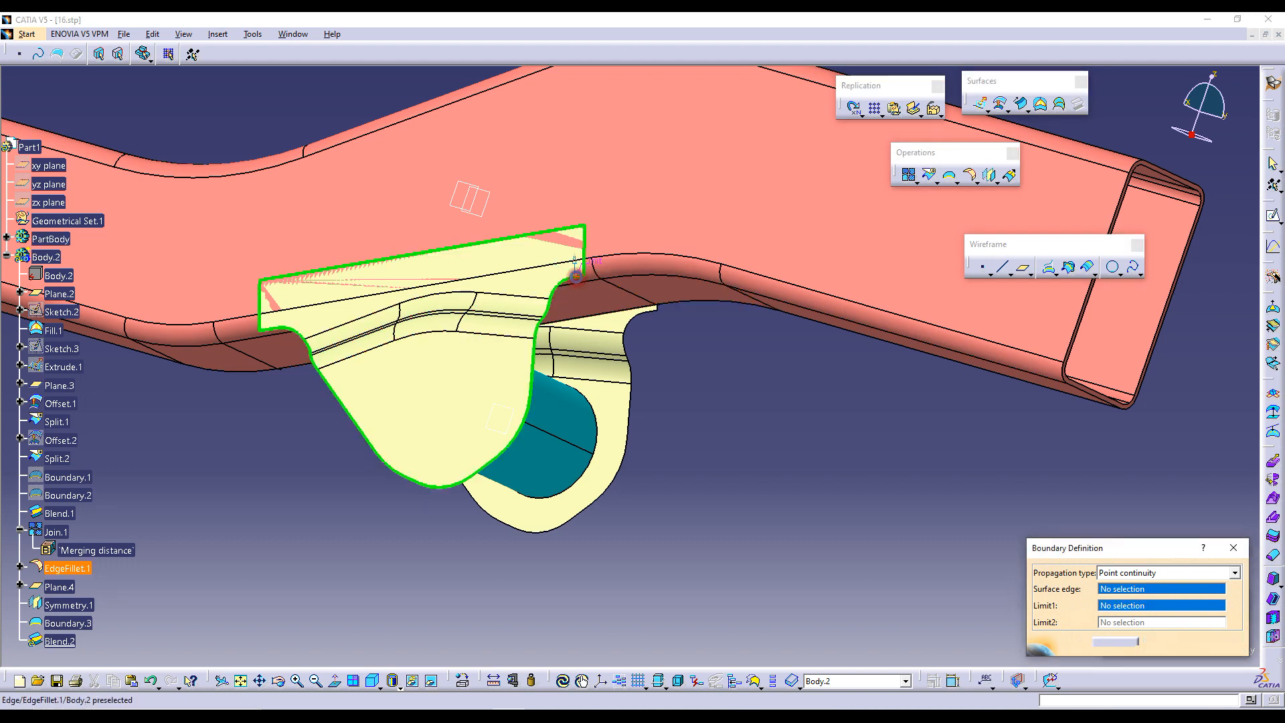
click(586, 283)
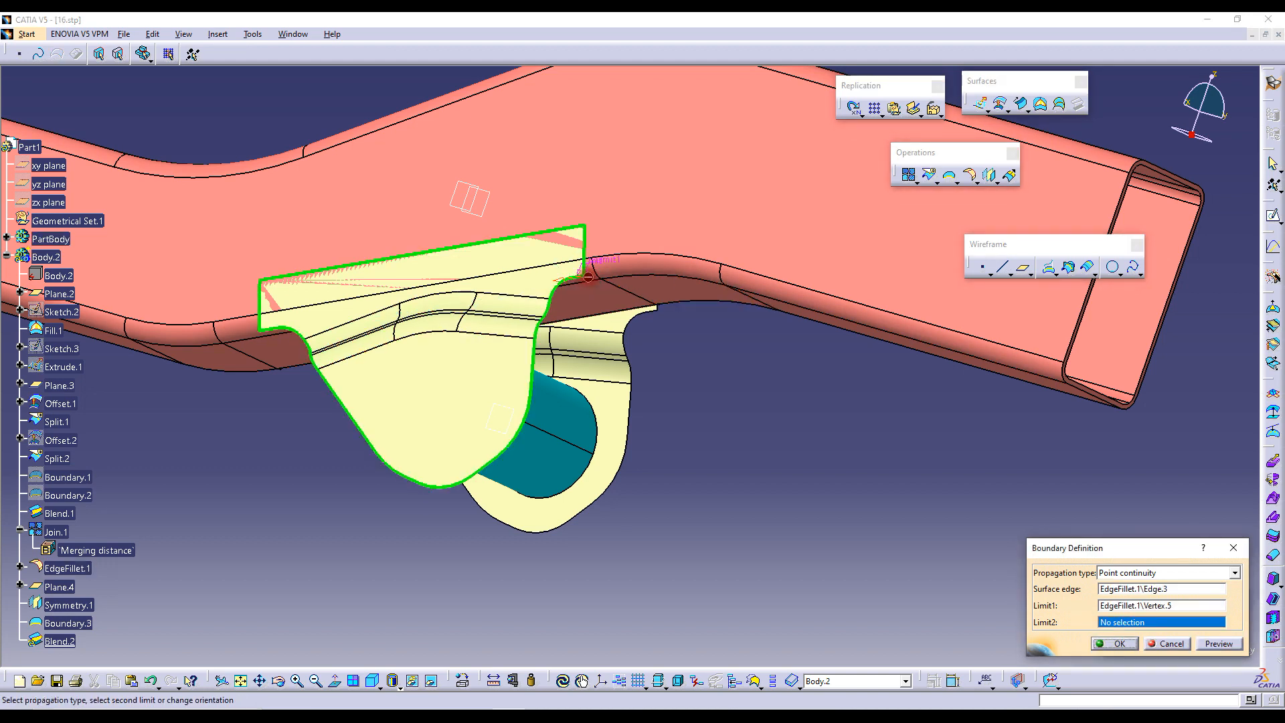
click(268, 335)
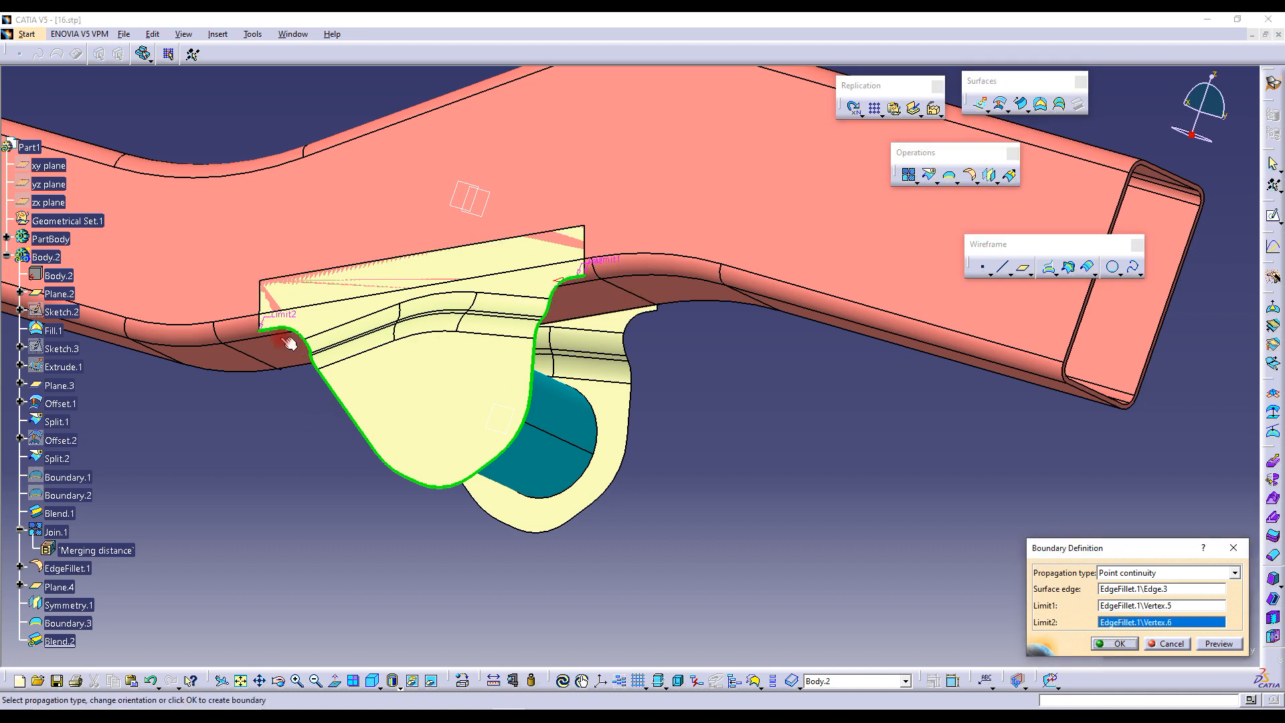
click(1117, 644)
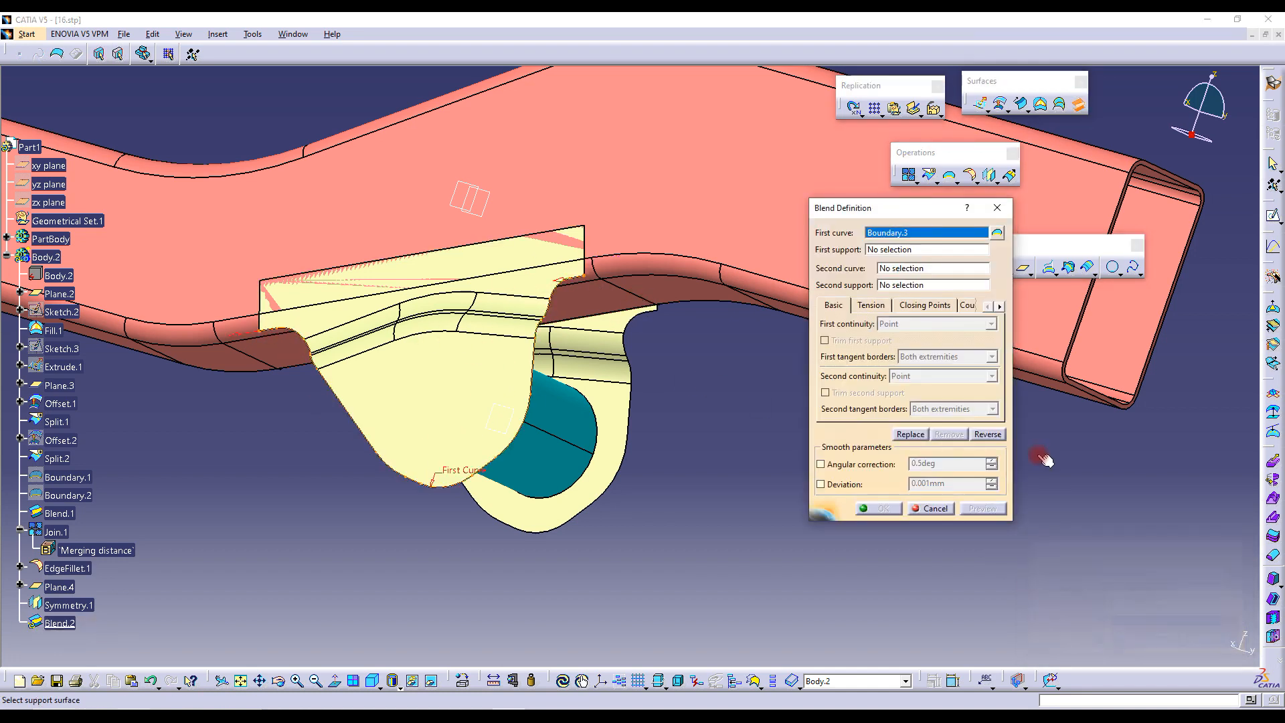
Create the blend's second curve as the matching lower-contour boundary of Symmetry.1 and complete the blend between both sides
click(914, 269)
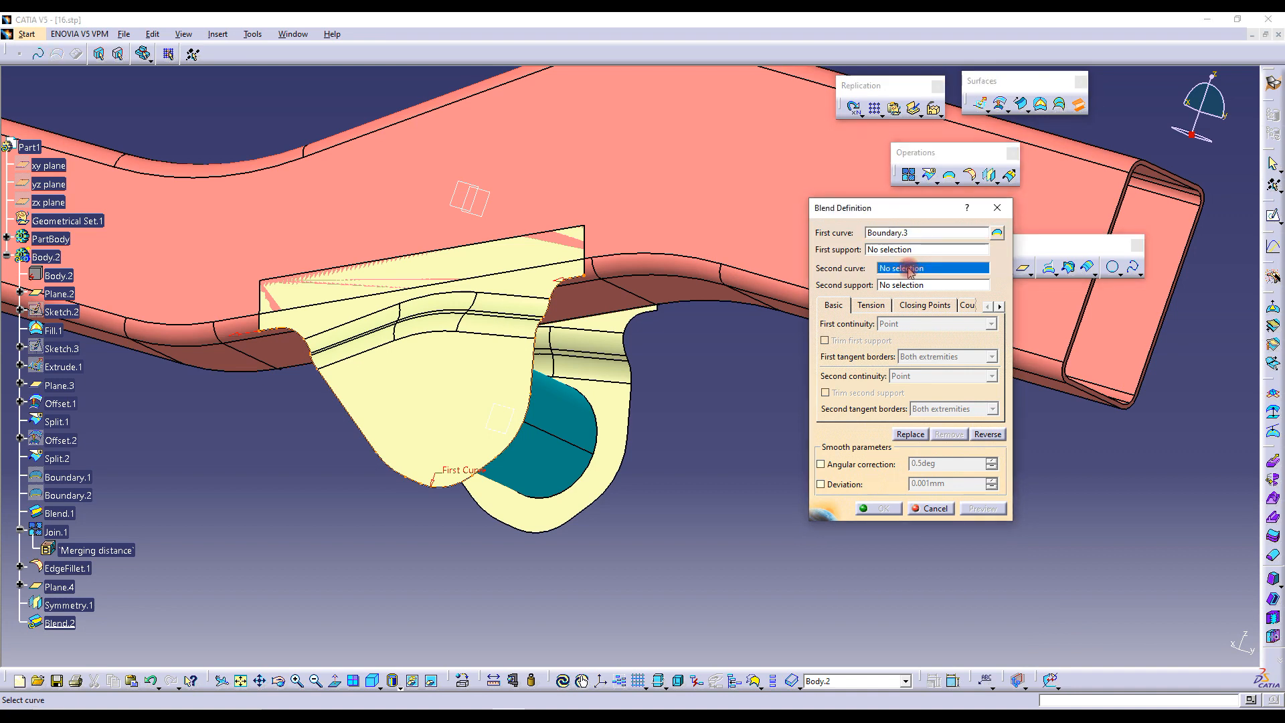
right_click(911, 271)
click(941, 297)
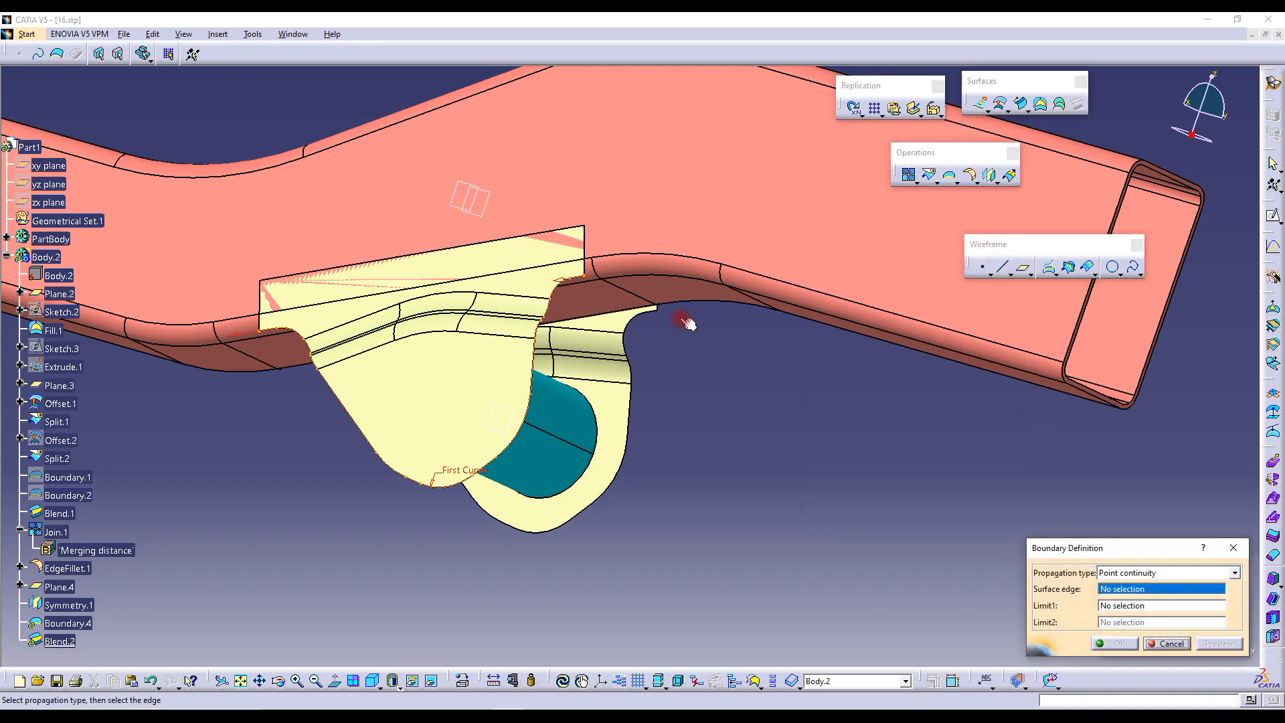
click(642, 322)
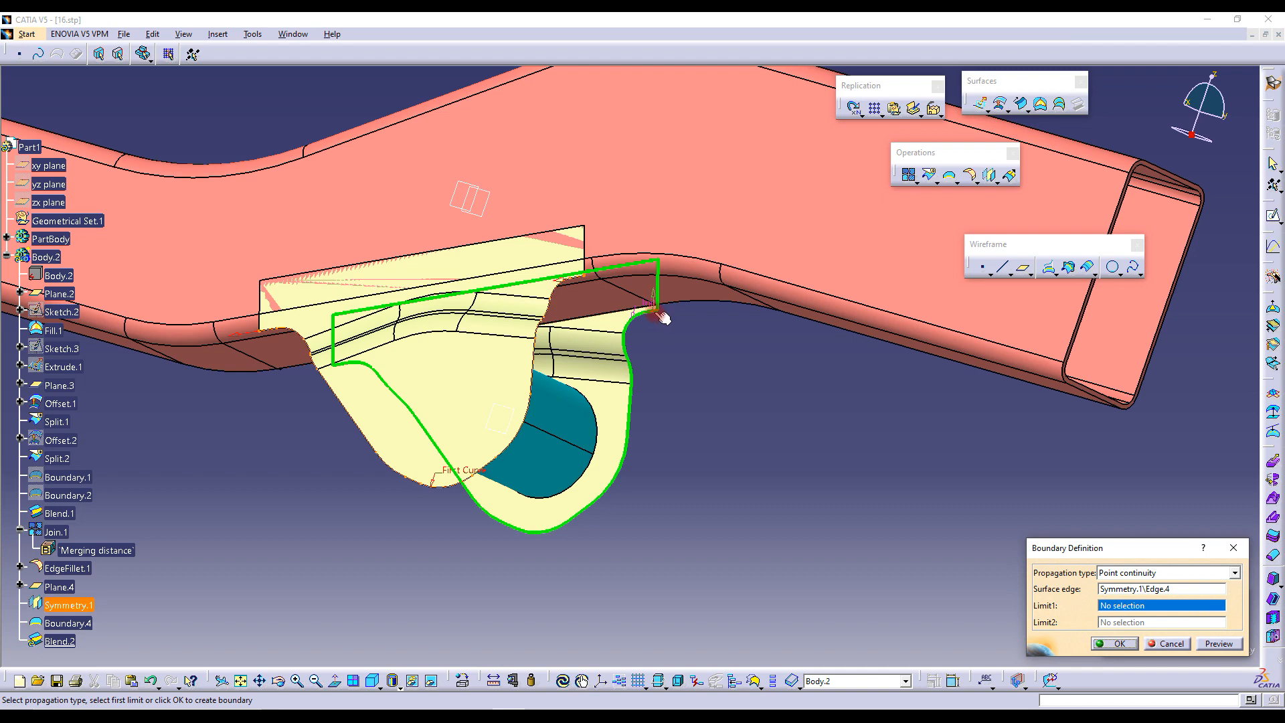
click(659, 309)
middle_drag(381, 302, 265, 408)
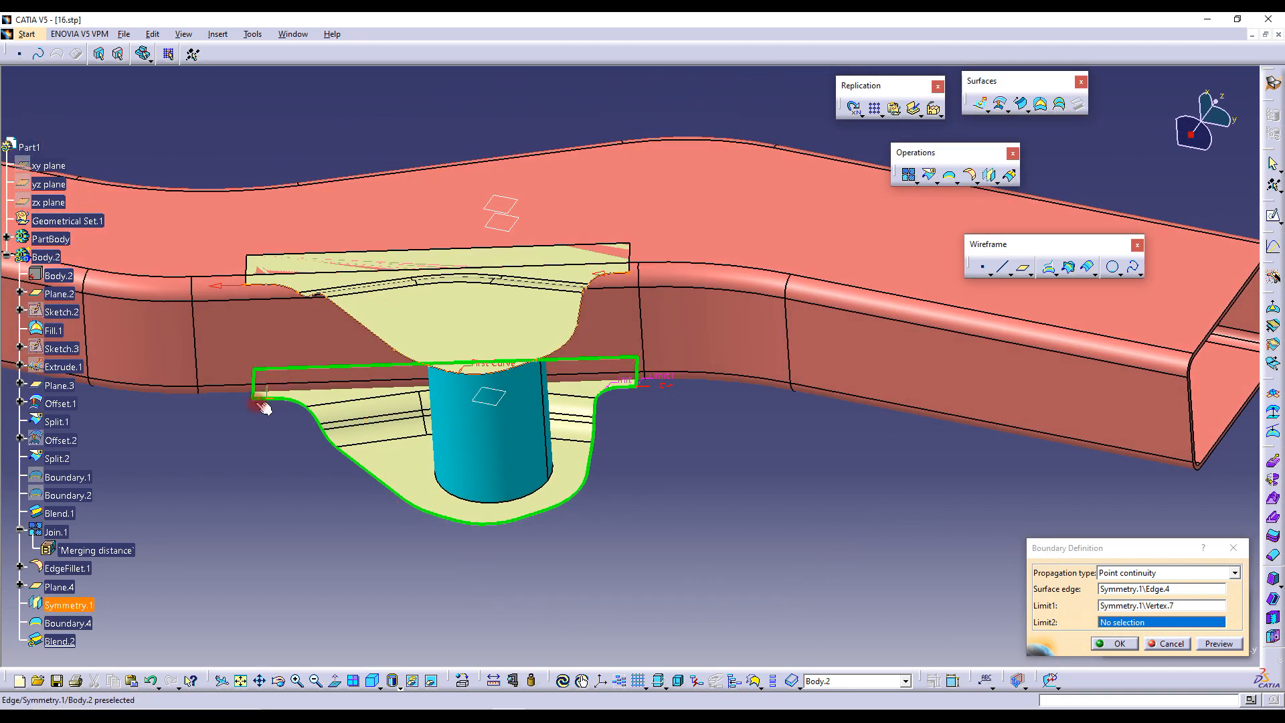
click(258, 403)
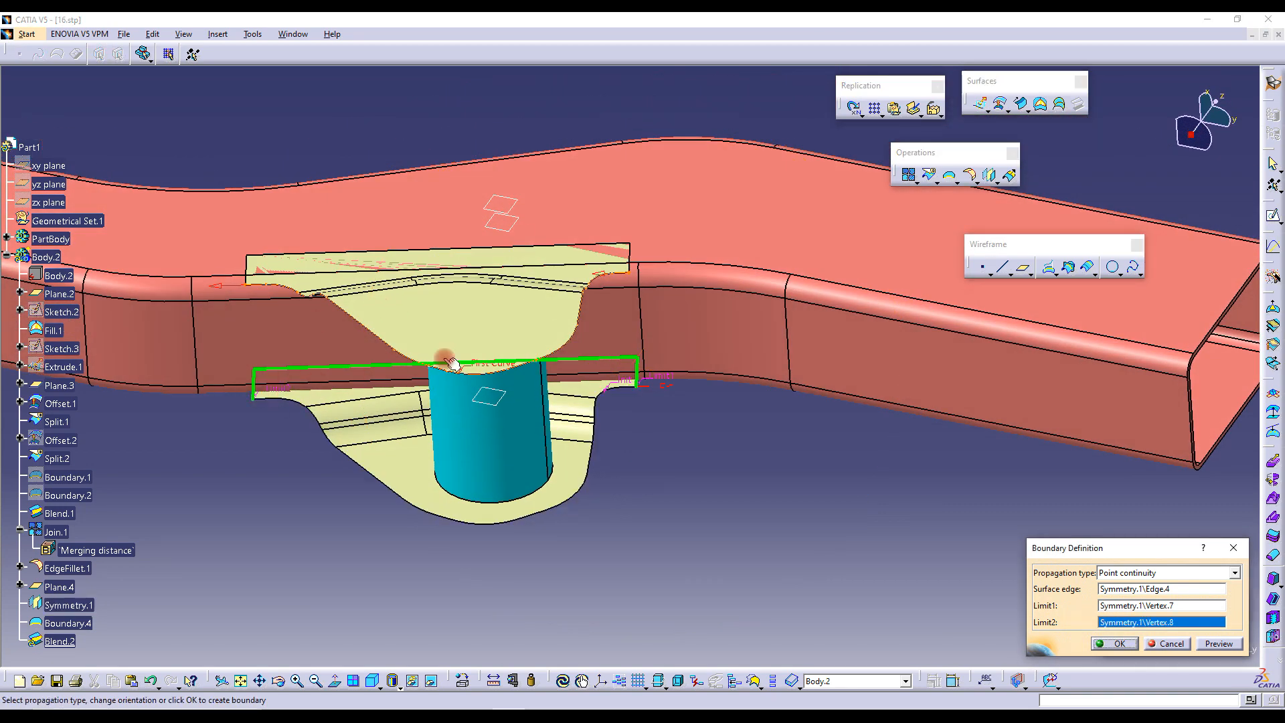
click(661, 393)
middle_drag(540, 267, 772, 453)
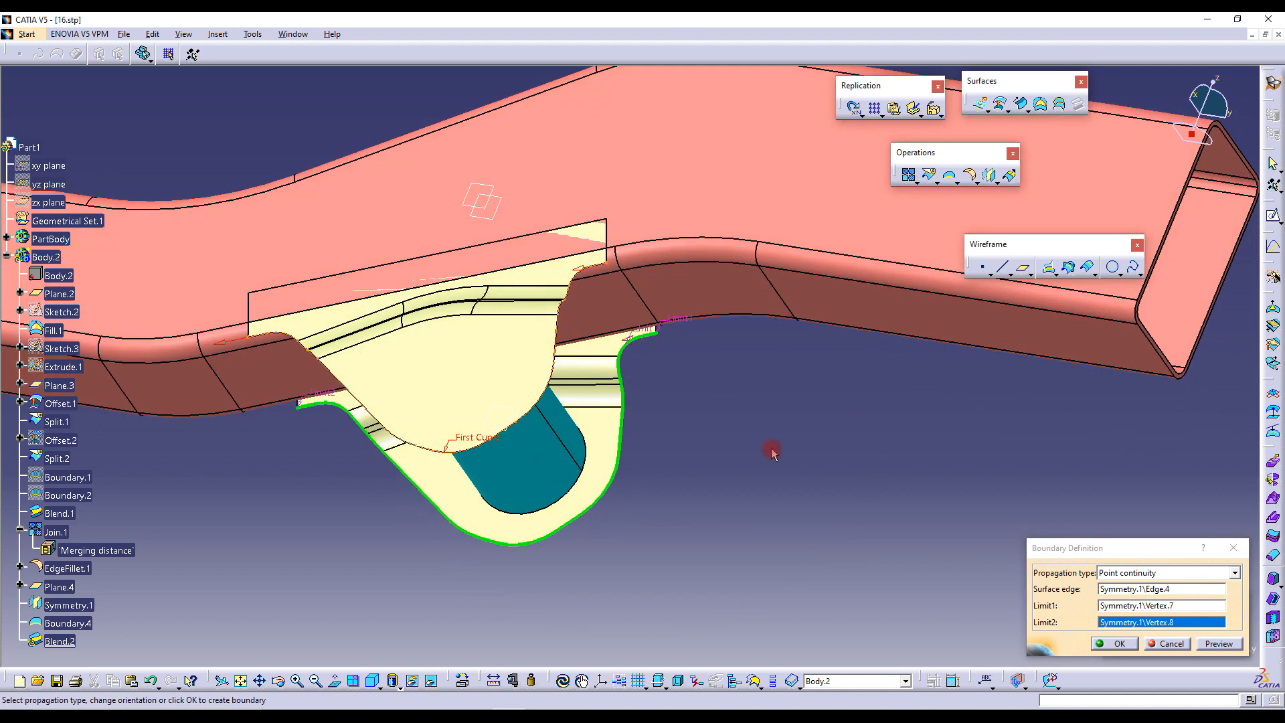
click(1115, 644)
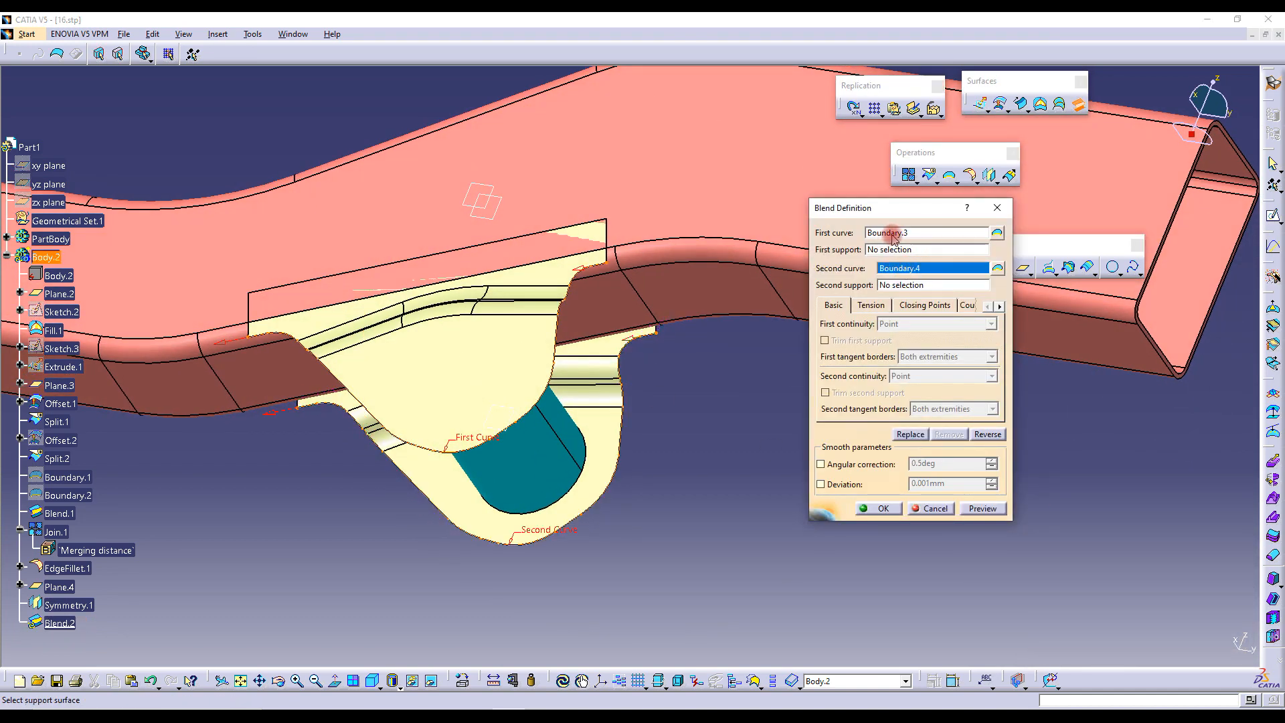
click(882, 509)
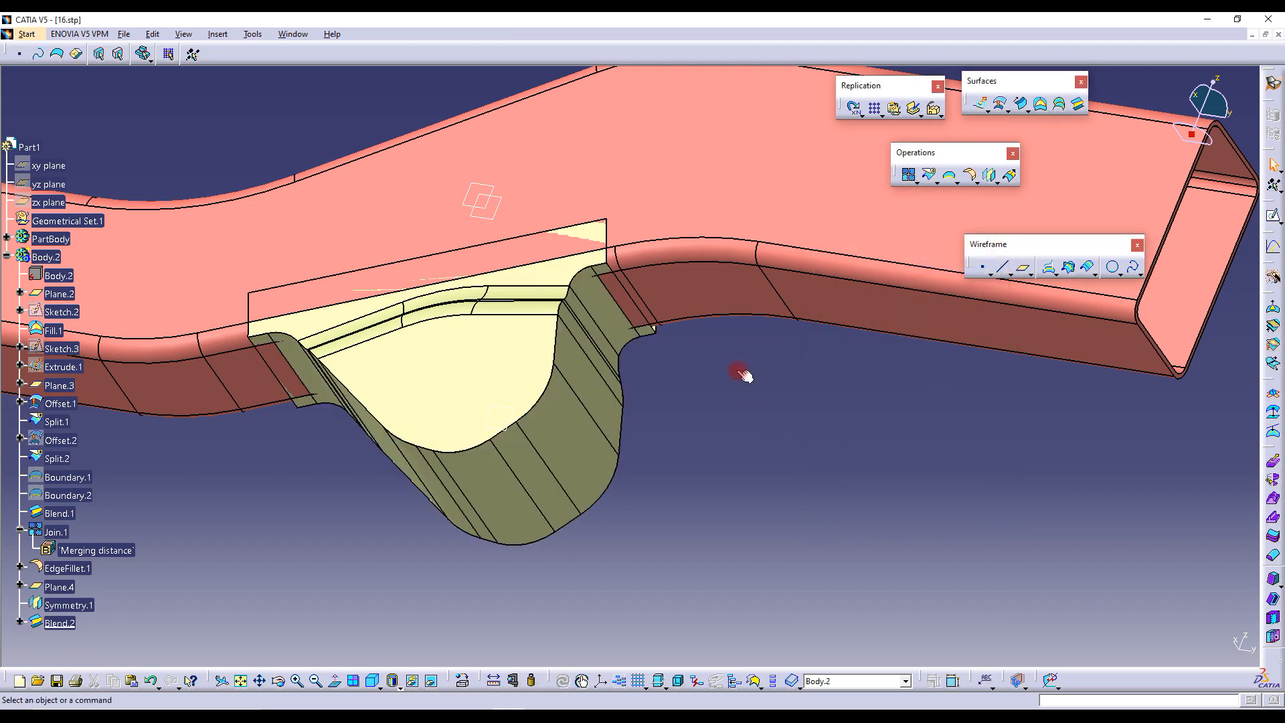
Examine the blended side wall between the two bracket faces from several angles, especially around its rounded lower end
middle_drag(681, 351, 783, 390)
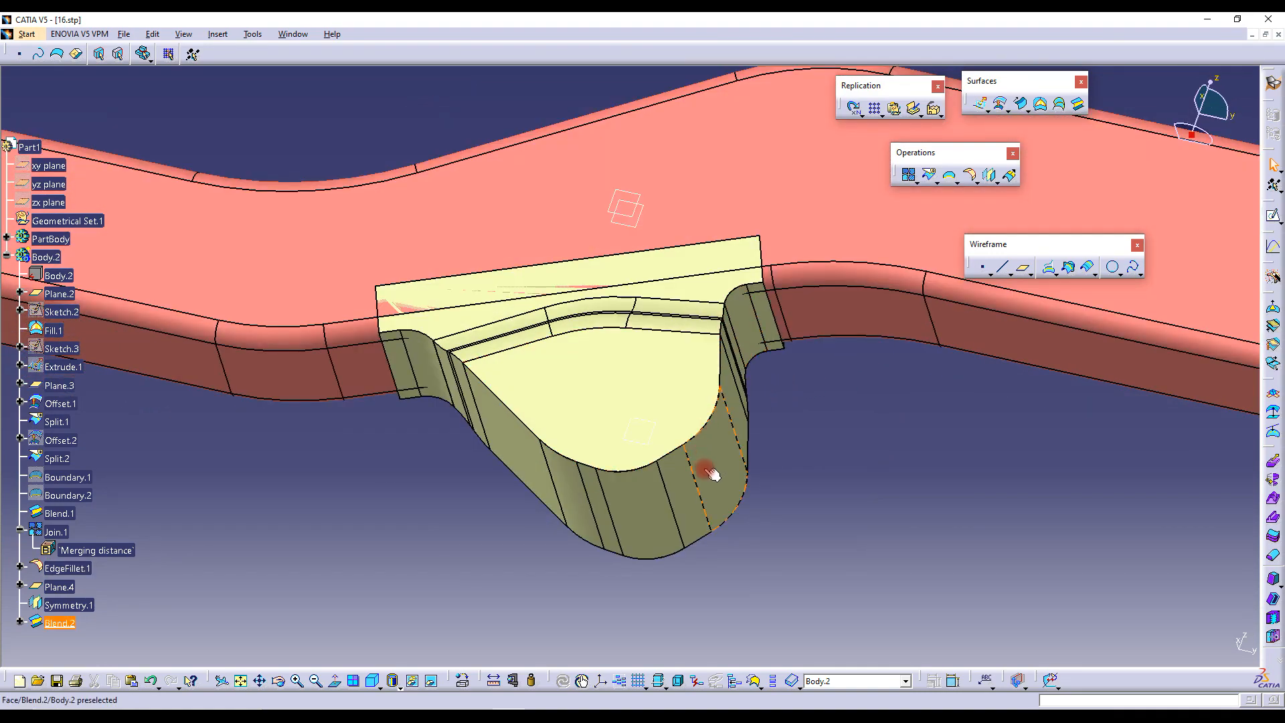
middle_drag(812, 444, 612, 419)
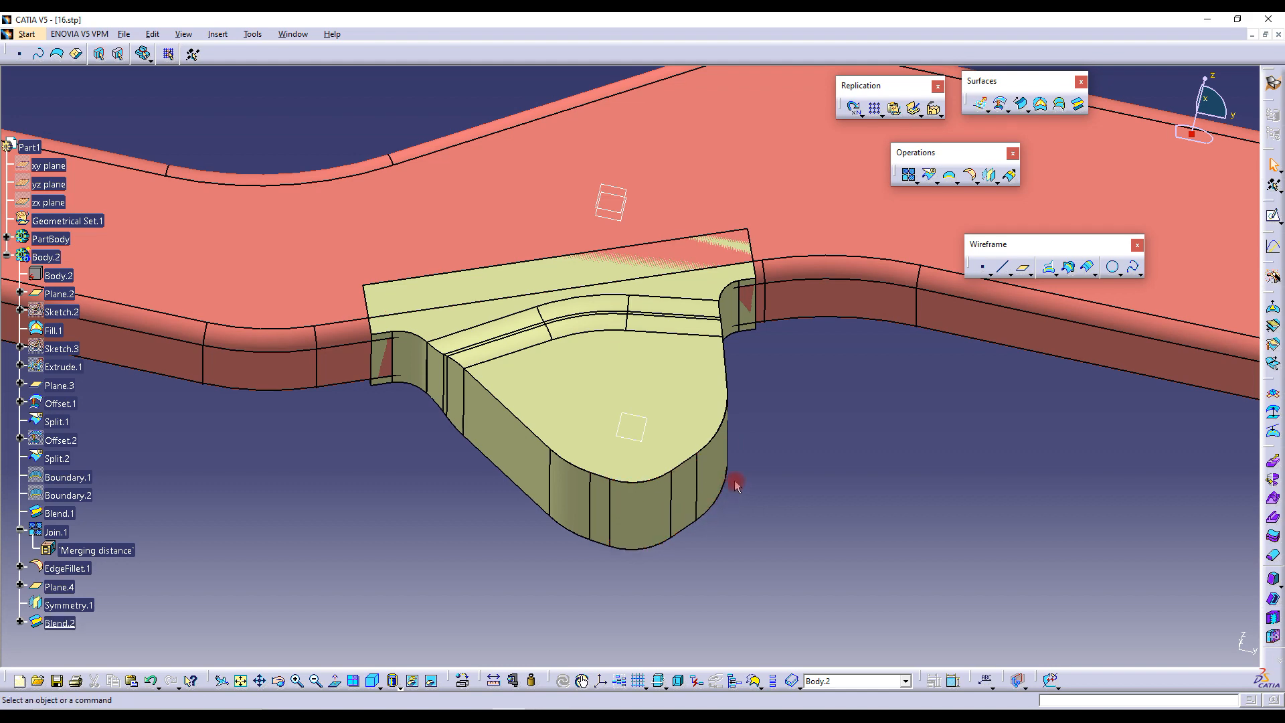
middle_drag(785, 546, 582, 387)
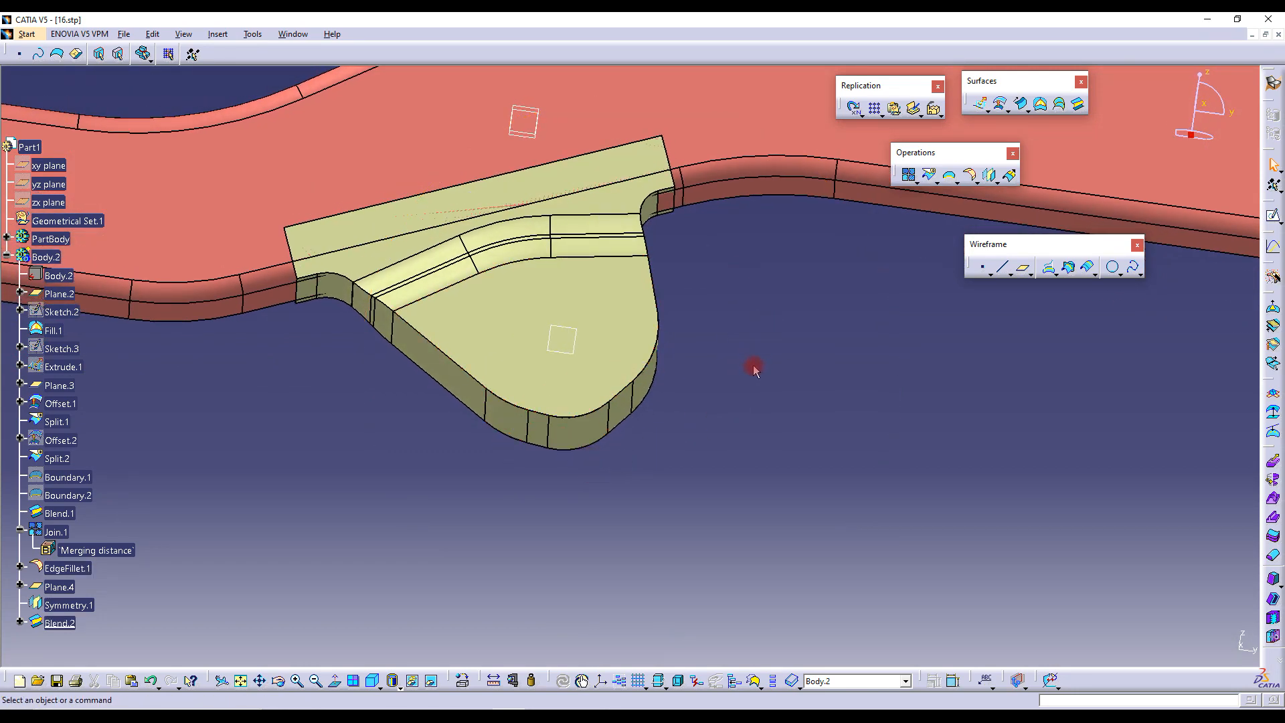
middle_drag(753, 366, 661, 340)
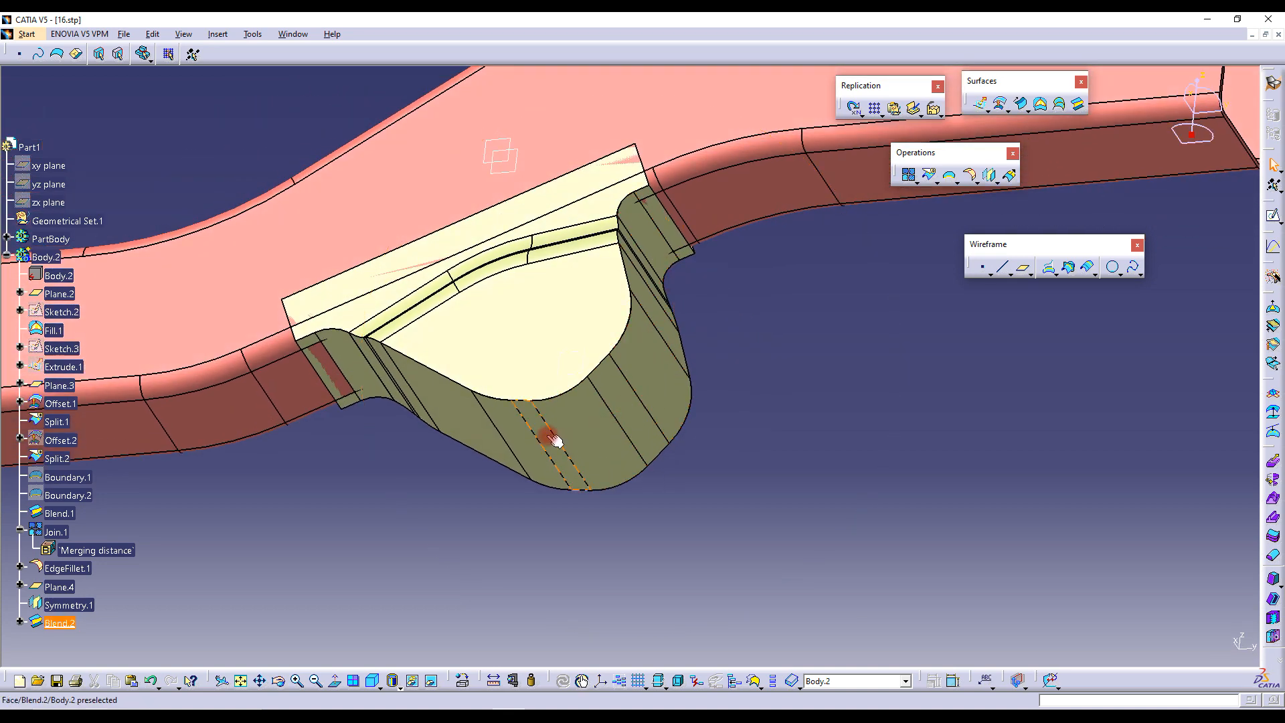
middle_drag(552, 417, 626, 341)
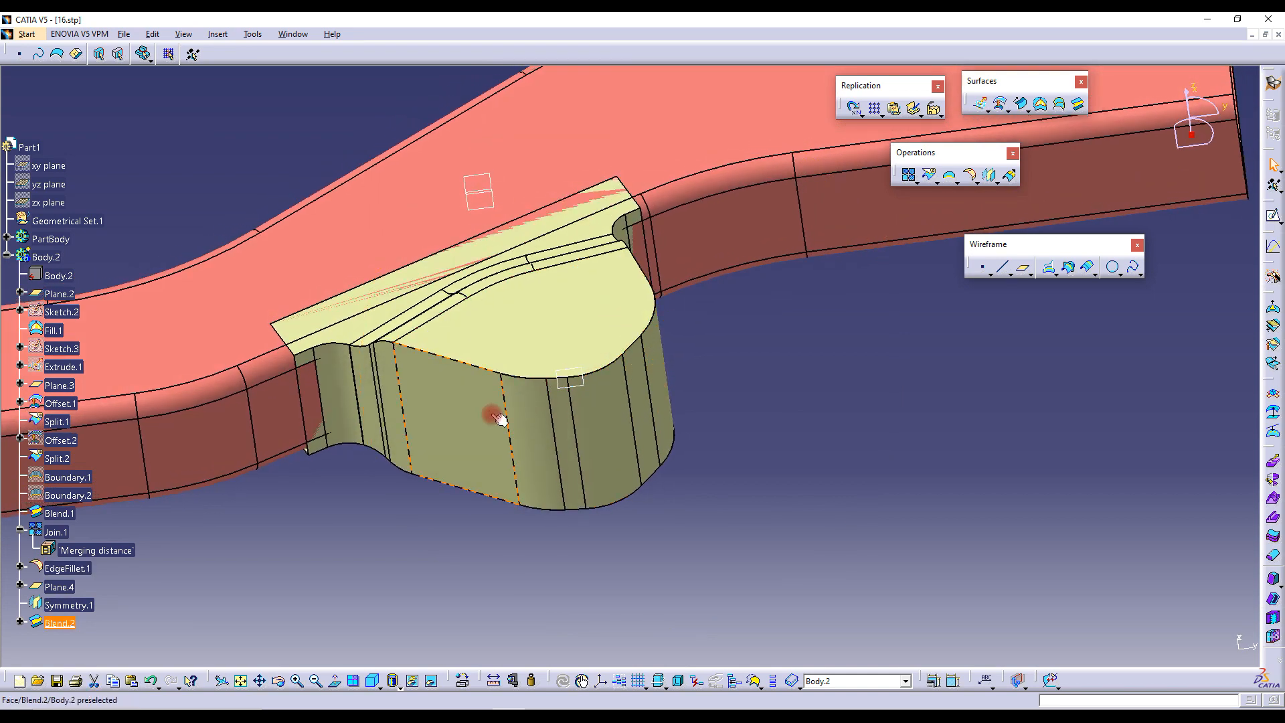
middle_drag(640, 383, 474, 441)
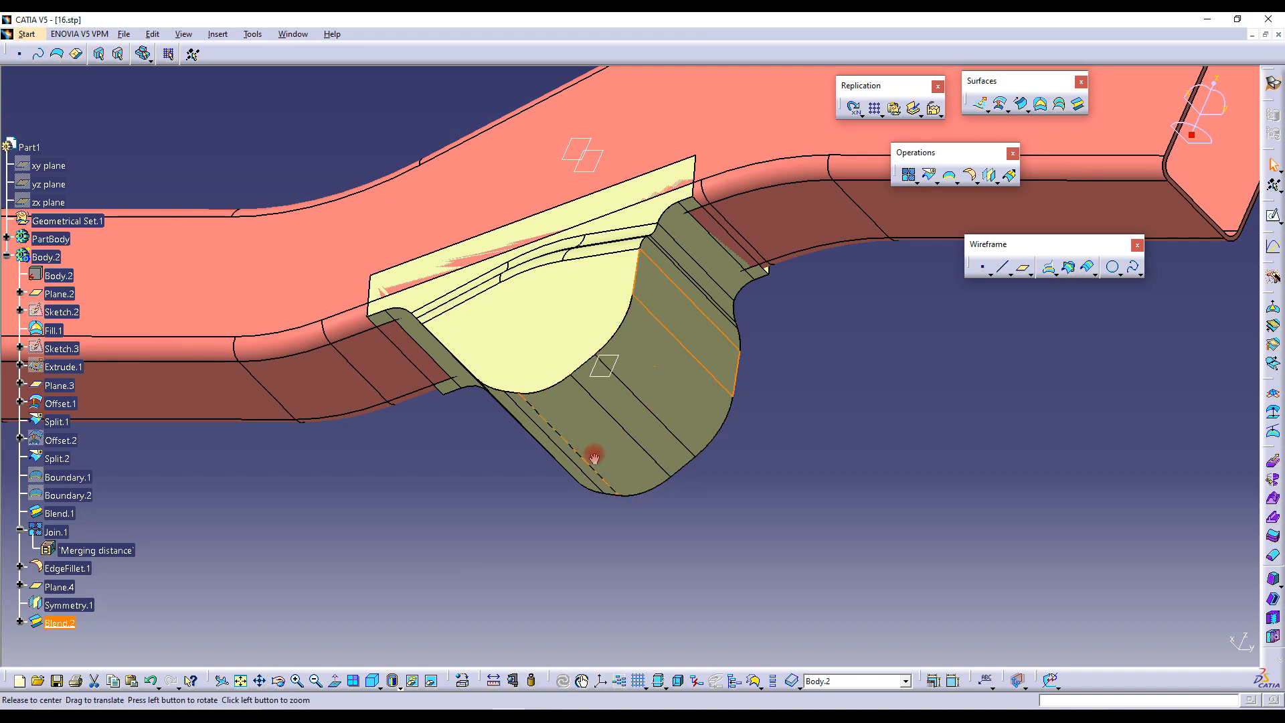
middle_drag(583, 454, 634, 437)
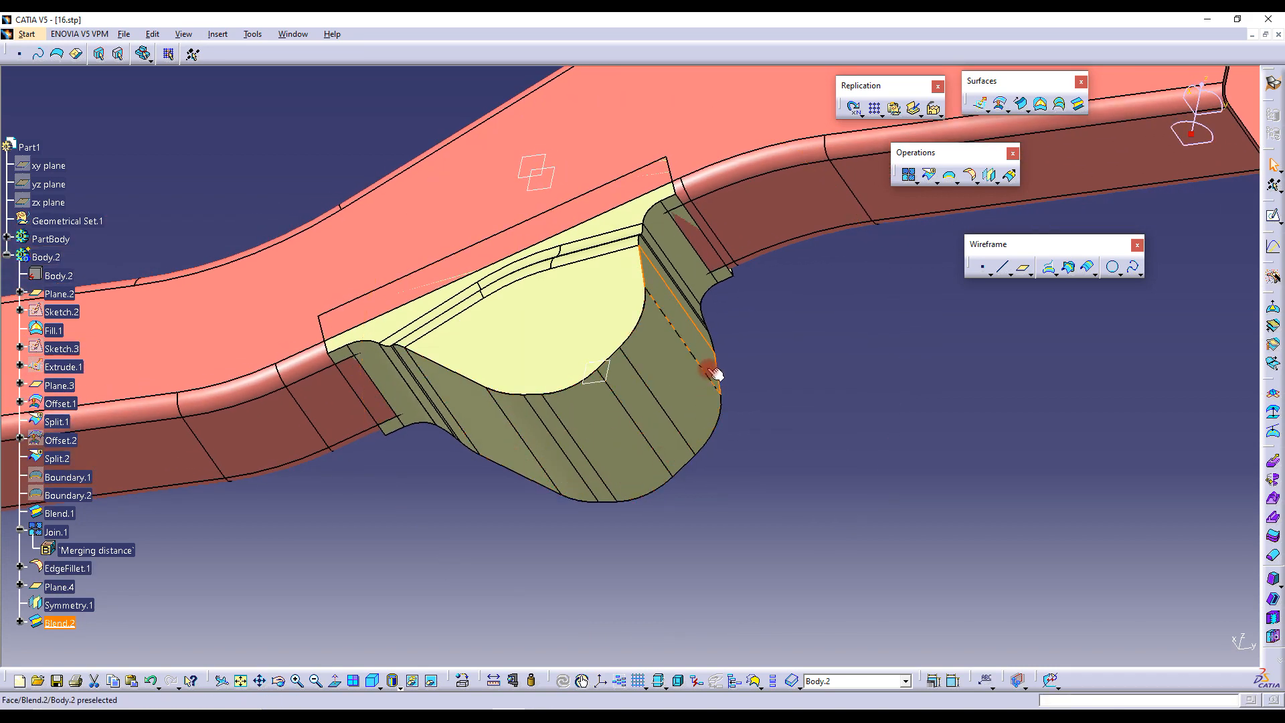
middle_drag(690, 390, 757, 382)
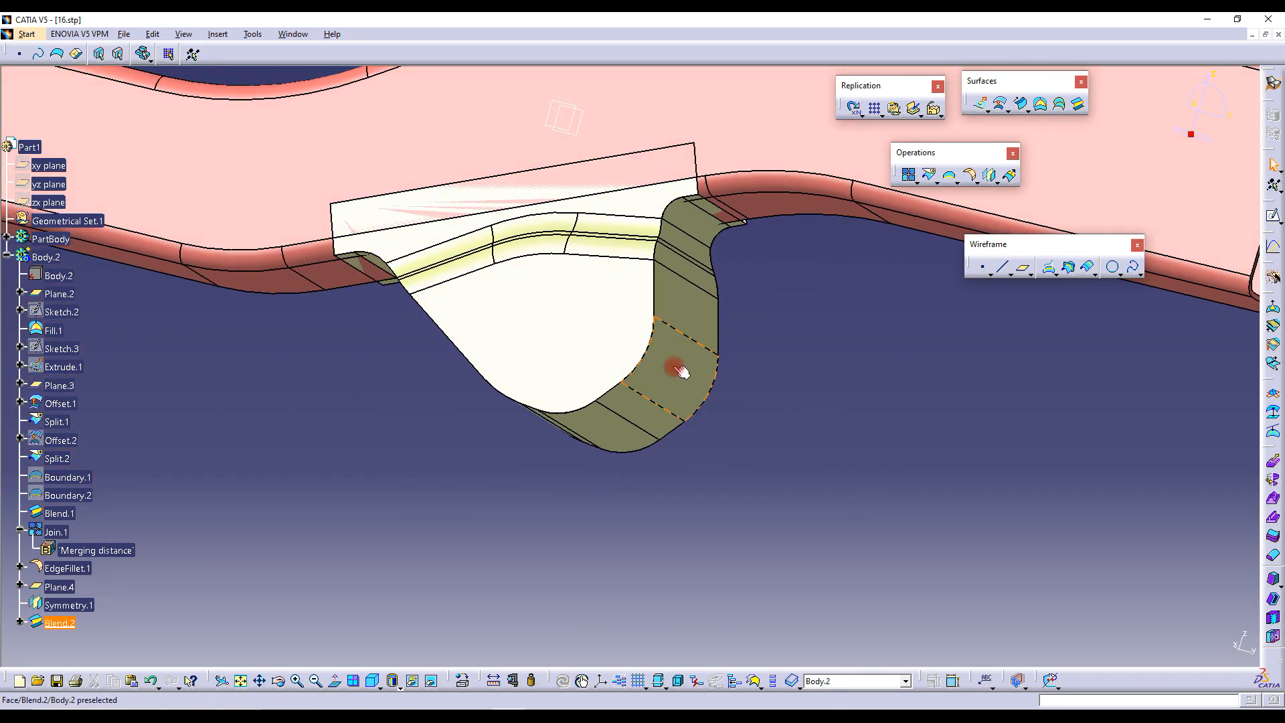
Open Sketch.2 for editing, try a smaller radius on the 38 mm arc beside the cylinder, and undo the trial
double_click(60, 312)
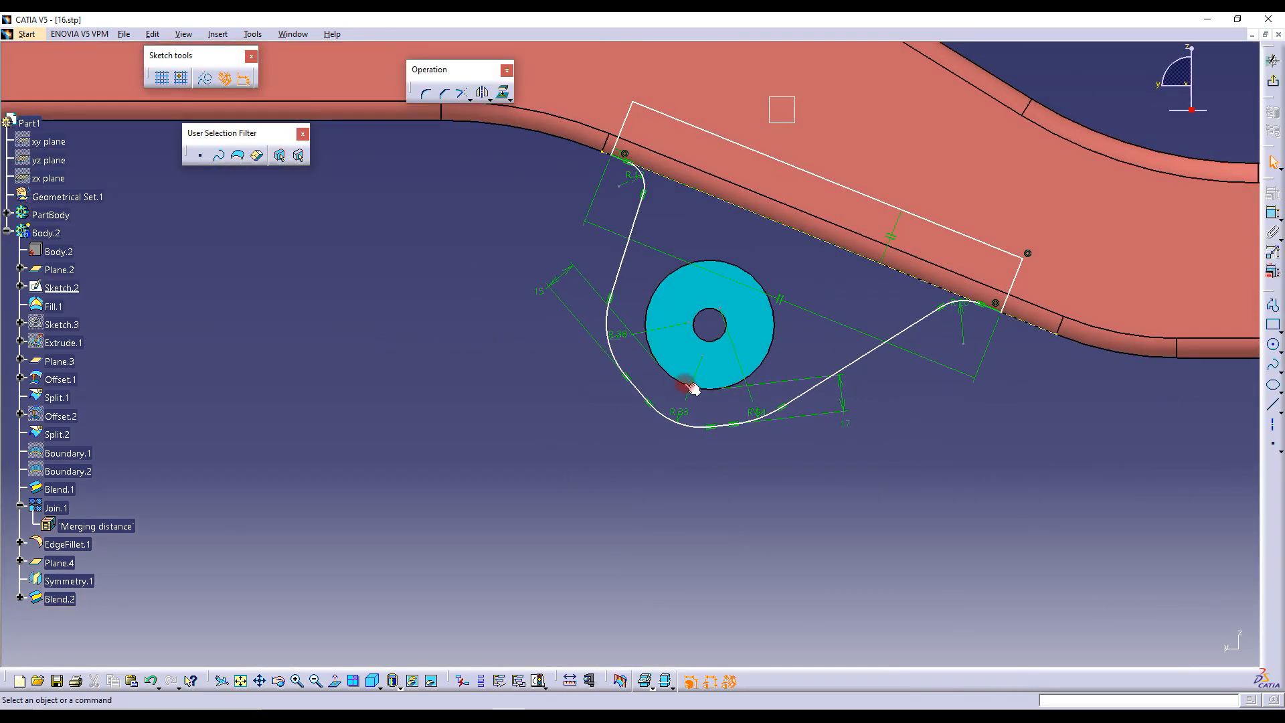
double_click(618, 335)
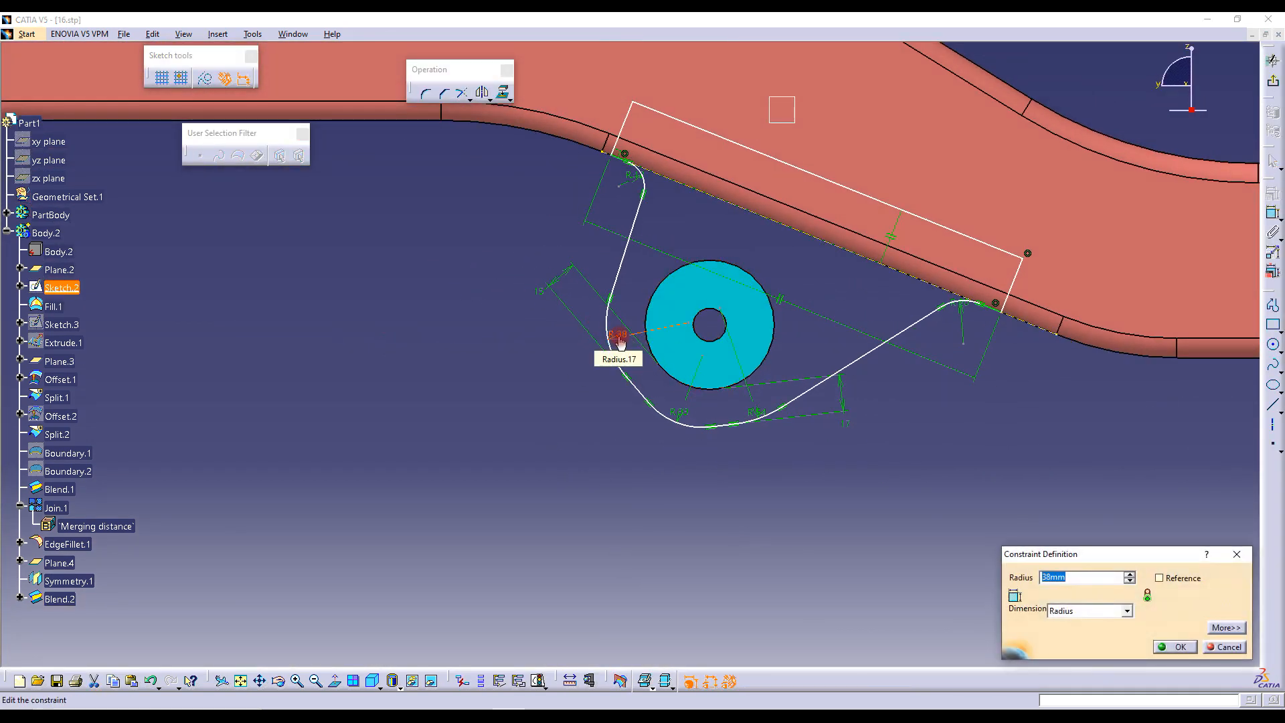
key(Return)
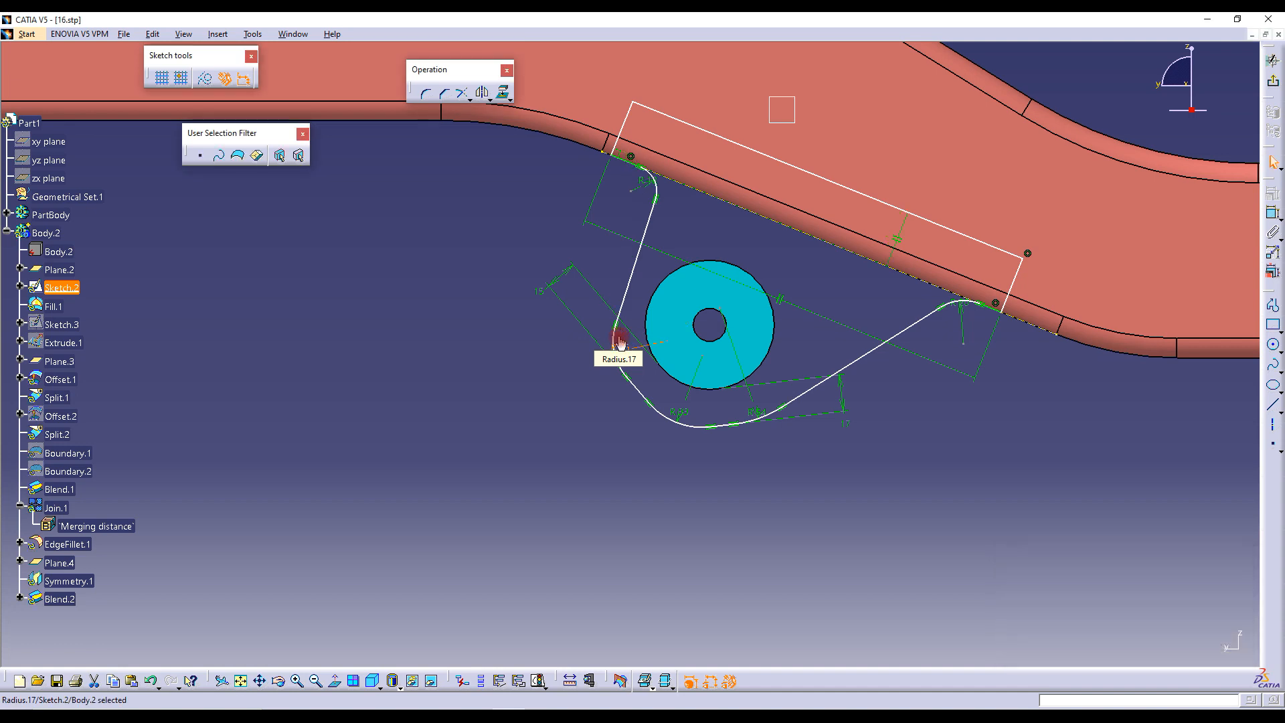
drag(658, 216, 648, 212)
key(ctrl+z)
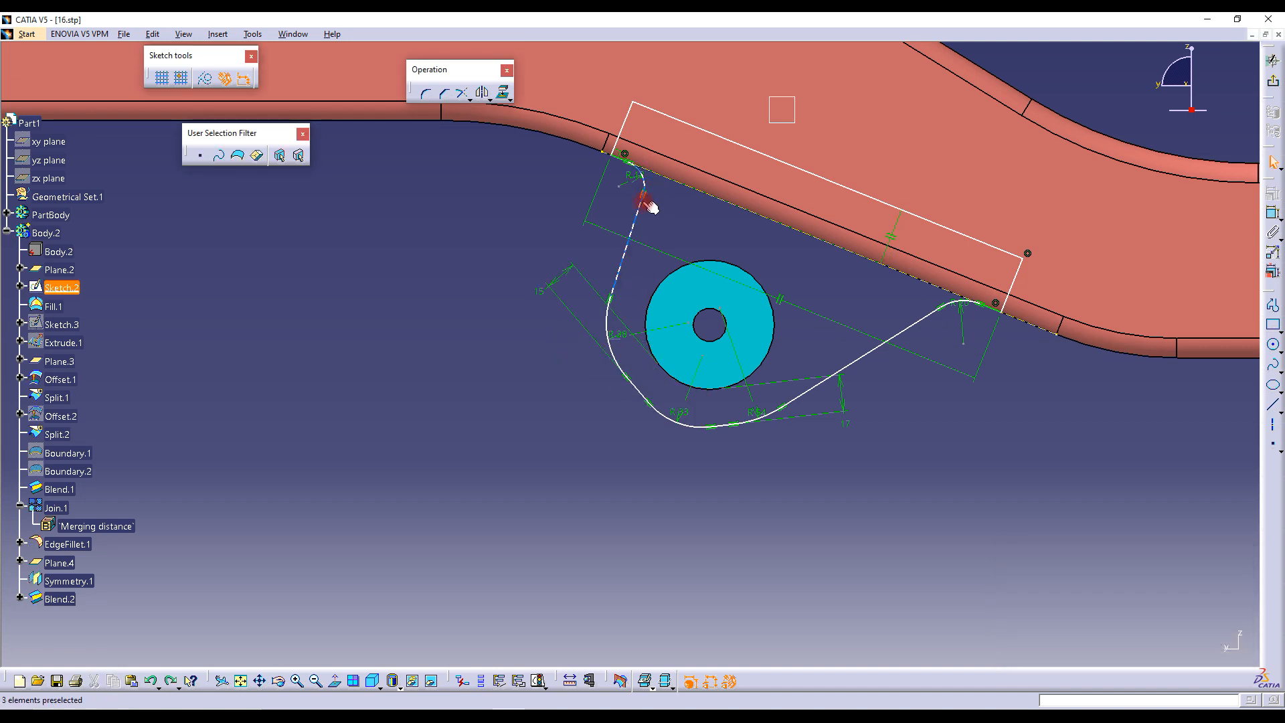
Set the radius of the 38 mm arc beside the cylinder in the bracket profile to 25 mm
double_click(619, 336)
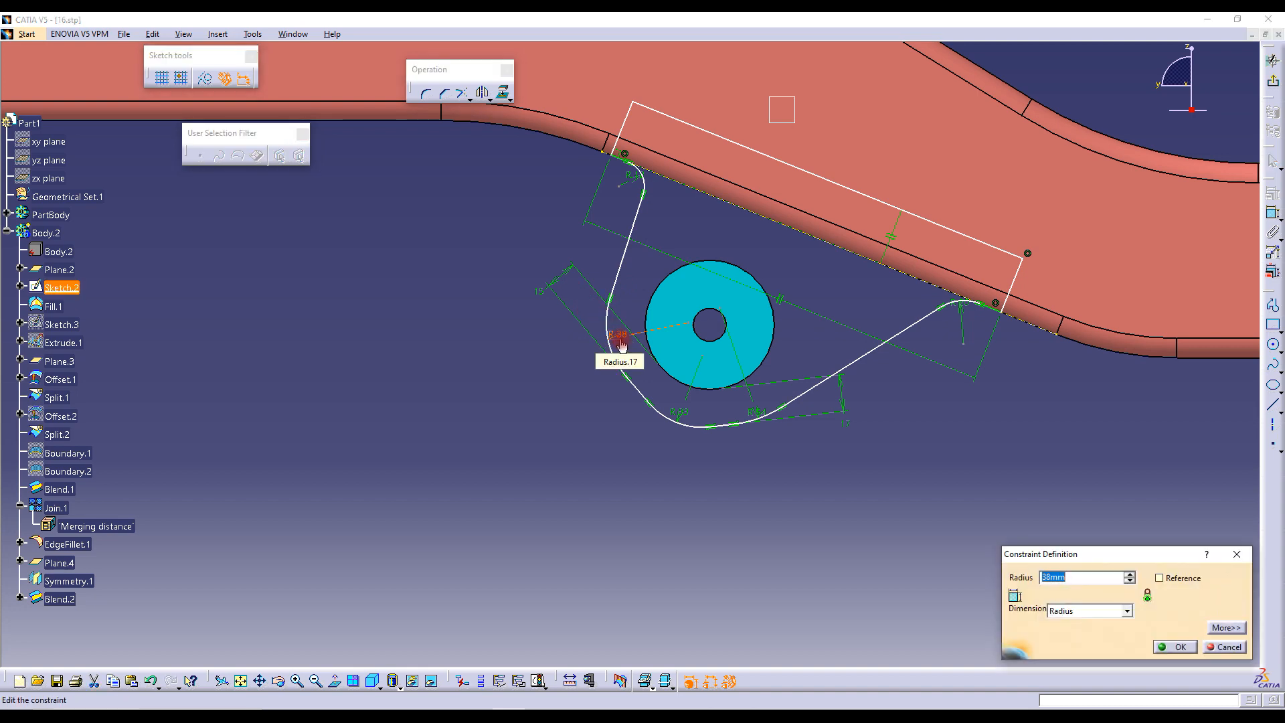
key(Return)
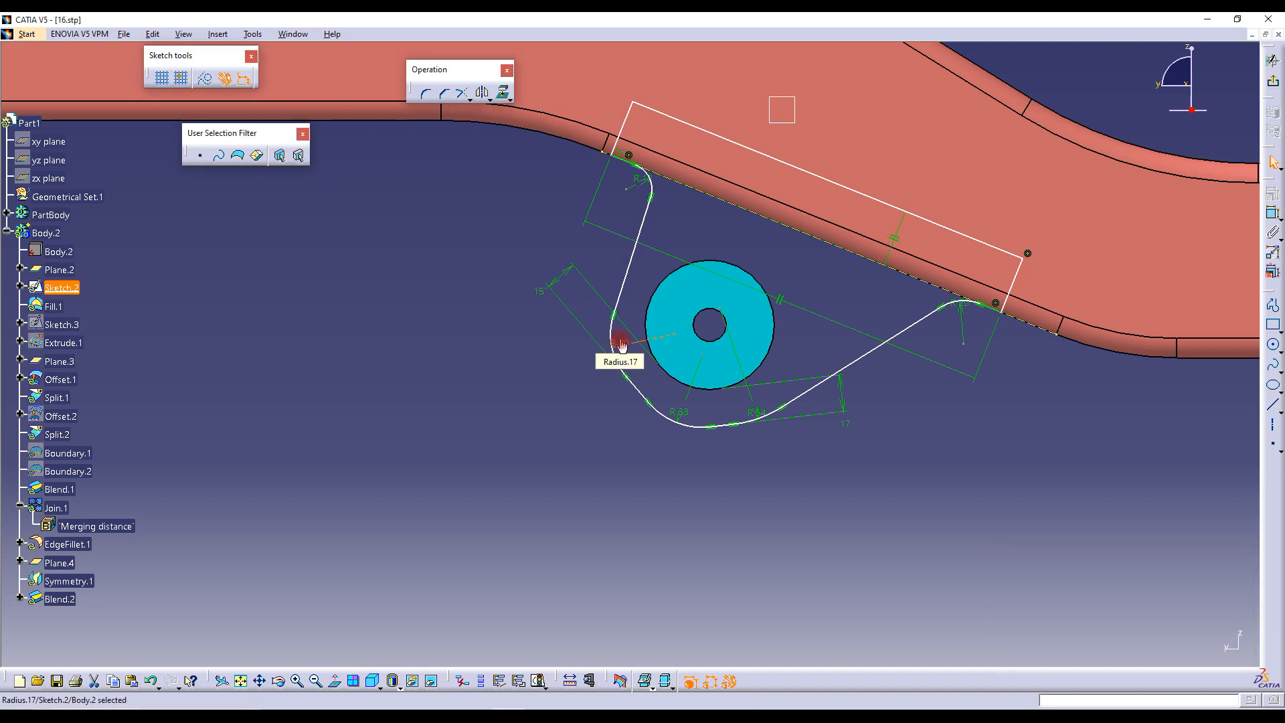
double_click(622, 343)
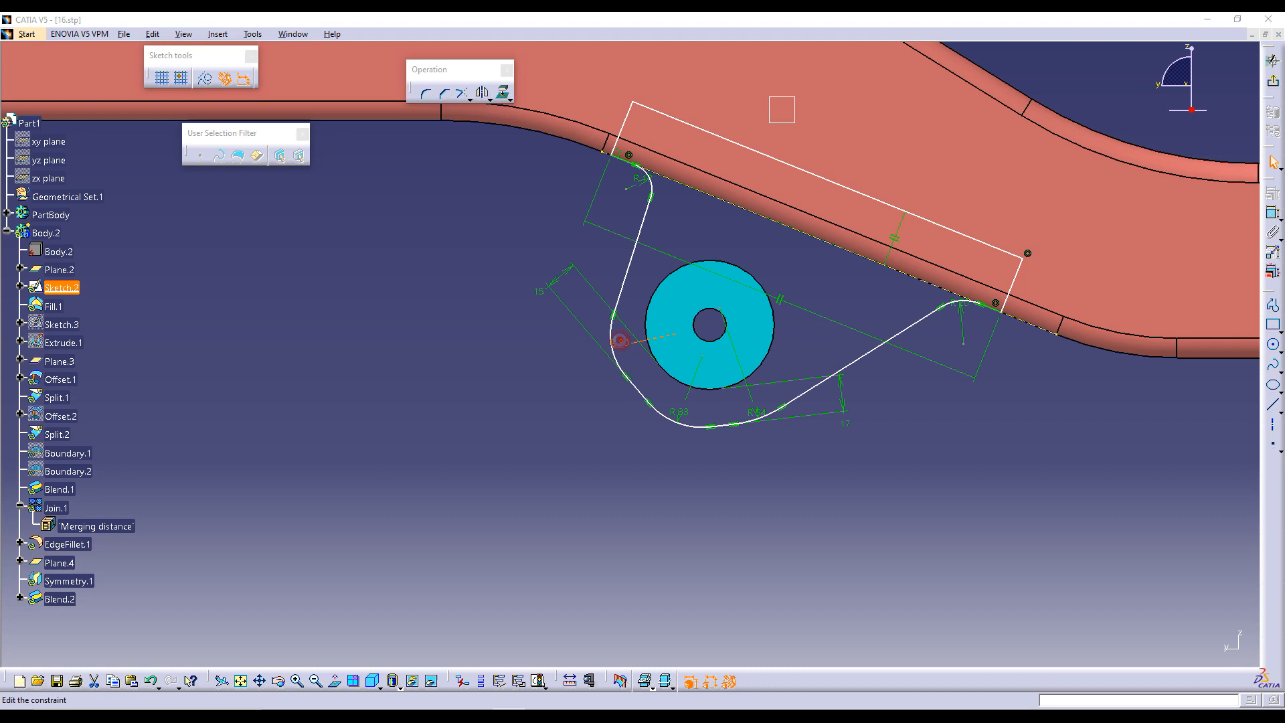
text(25)
key(Return)
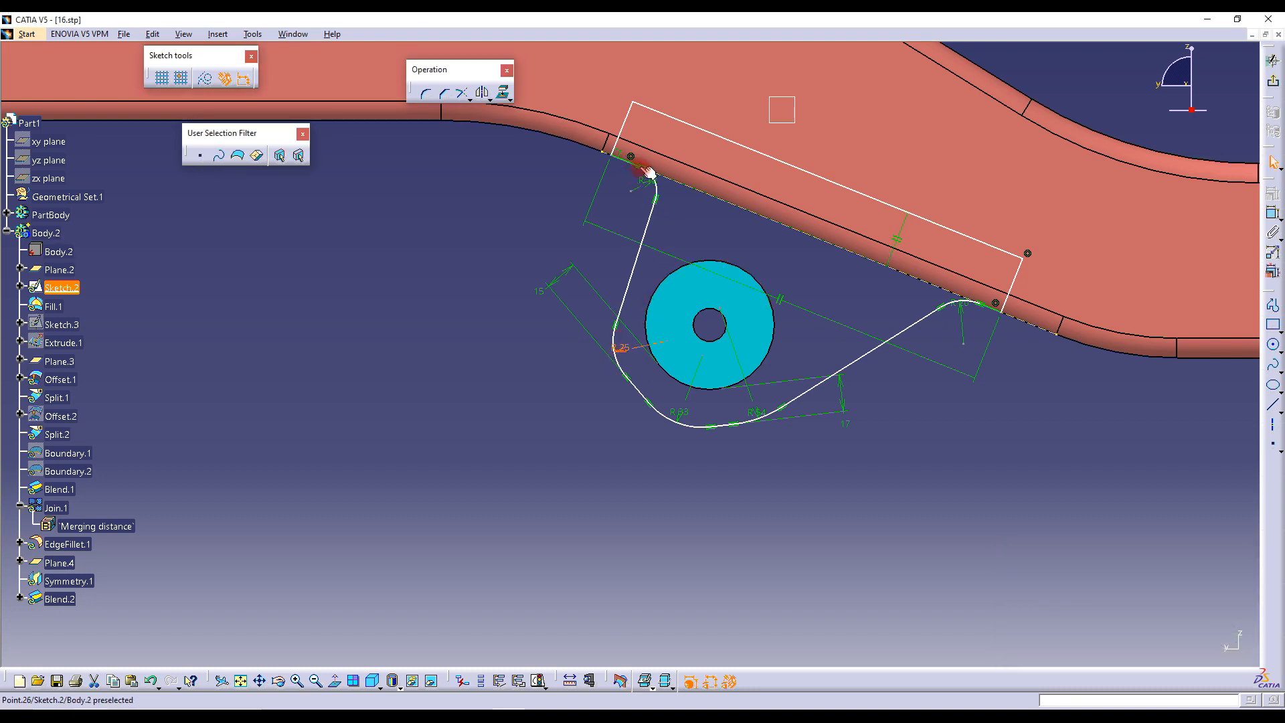
Shift the small arc at the bracket profile's upper end slightly along the reference edge and finish editing the sketch
drag(637, 165, 632, 163)
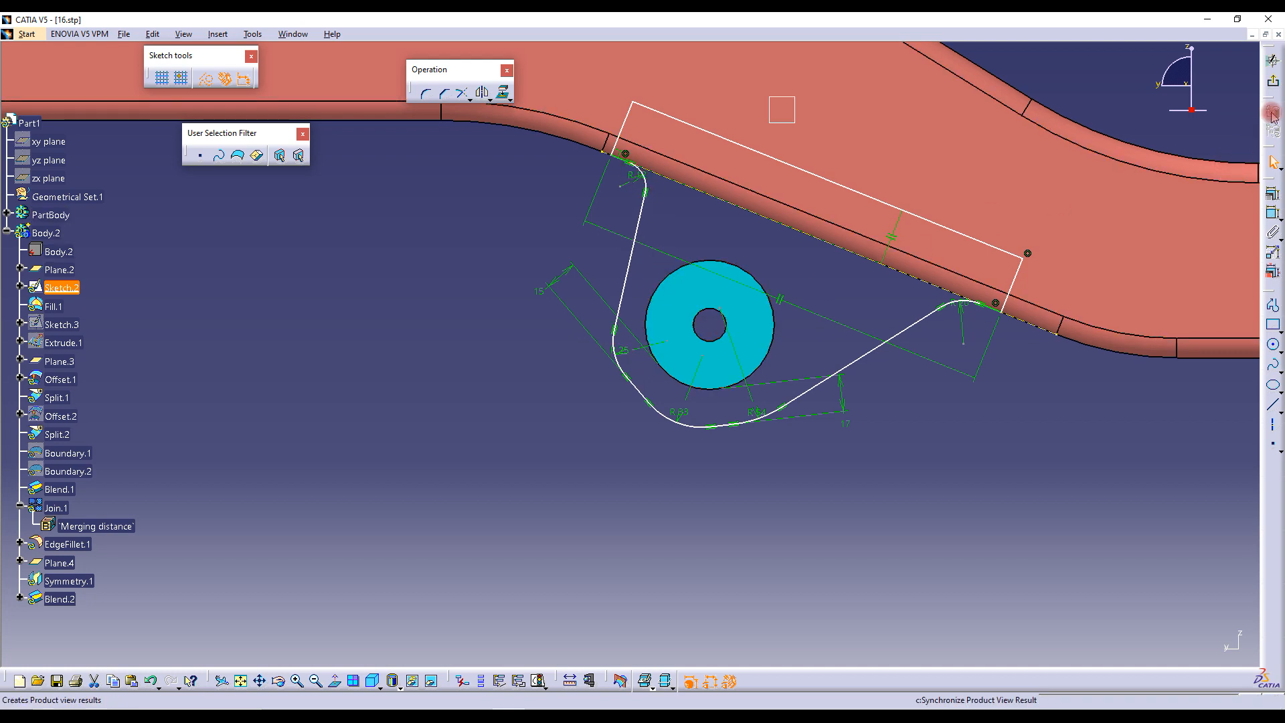
click(1274, 83)
click(689, 367)
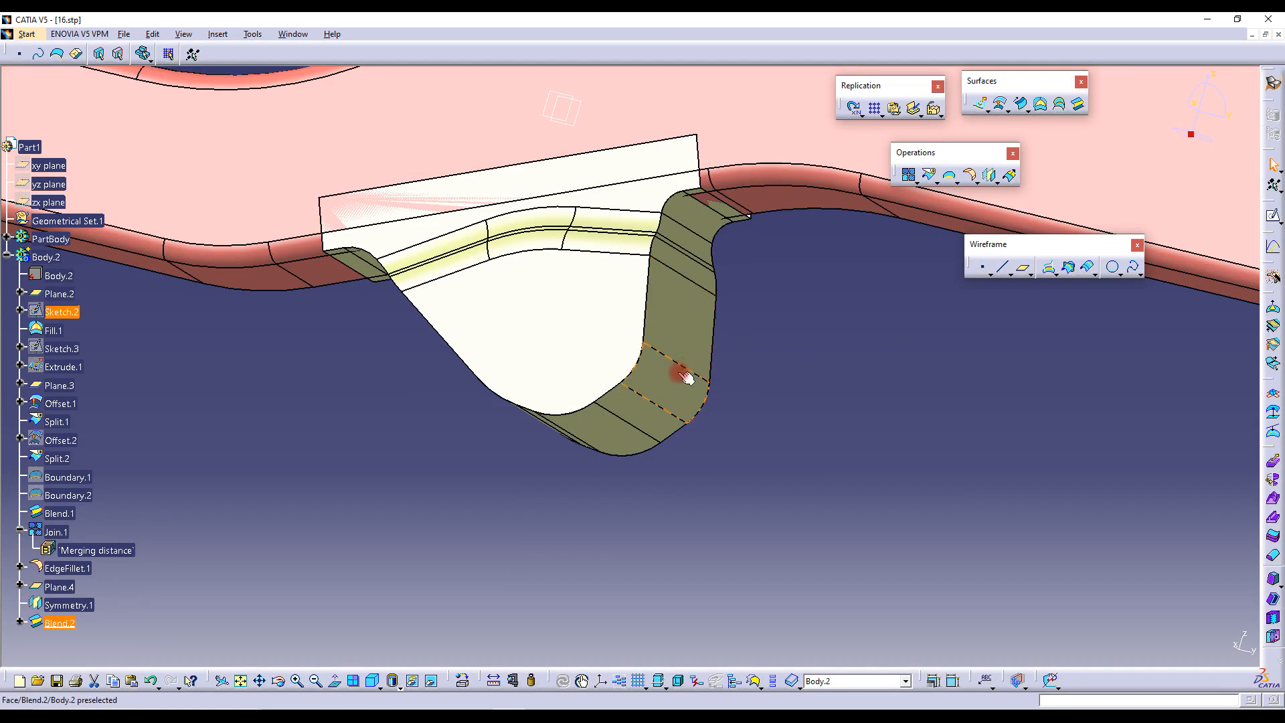
middle_drag(739, 409, 539, 362)
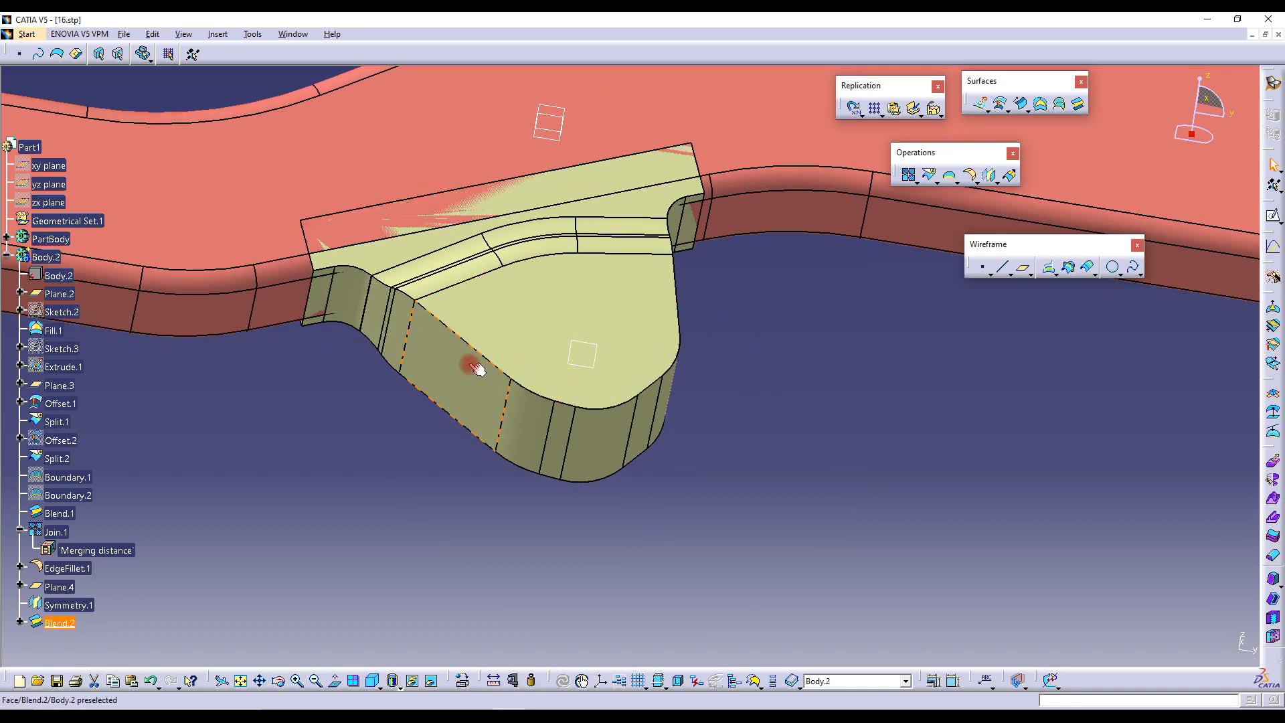
Create a plane through the two long straight edges of the flat side face on Blend.2
click(1273, 216)
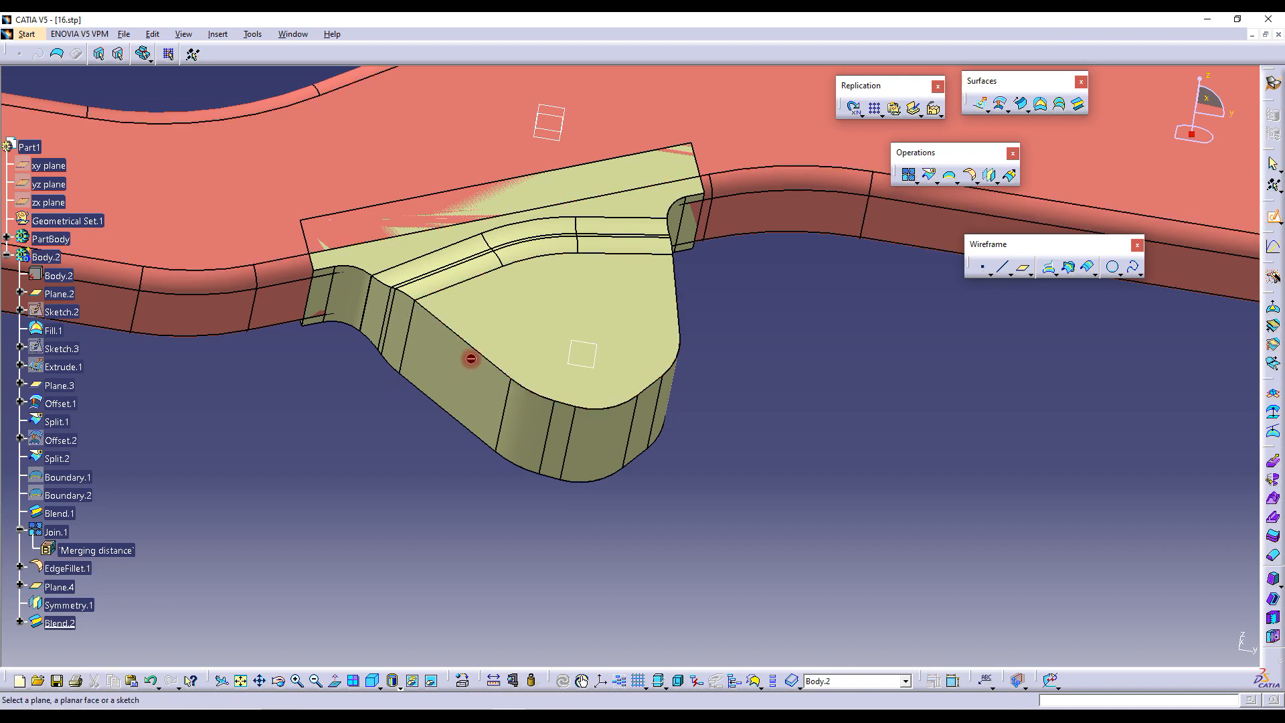
key(Escape)
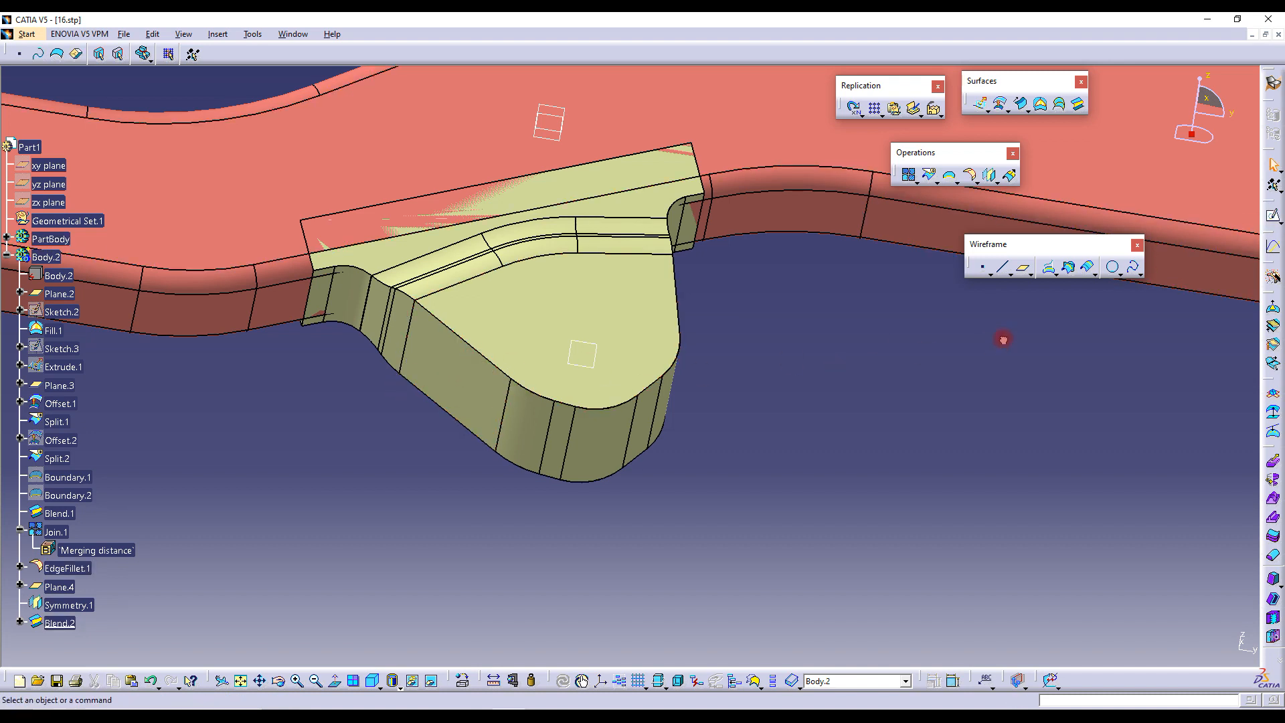
click(1024, 270)
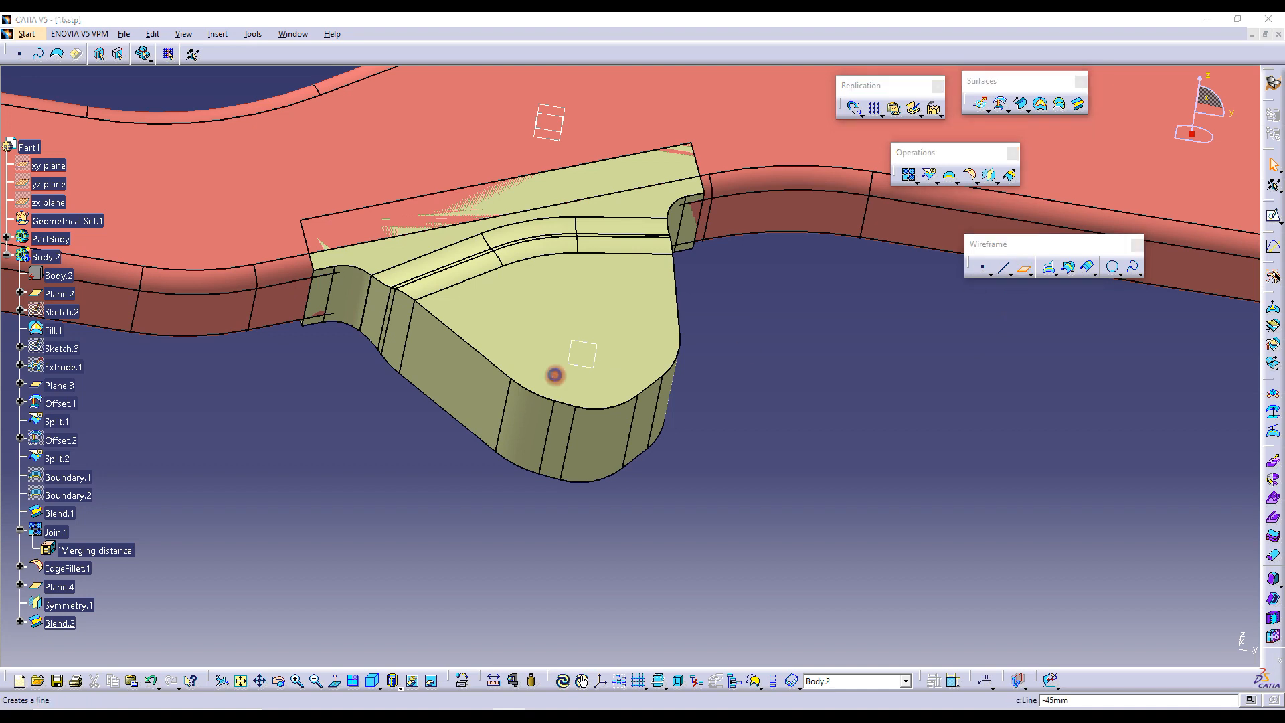
click(475, 349)
click(439, 403)
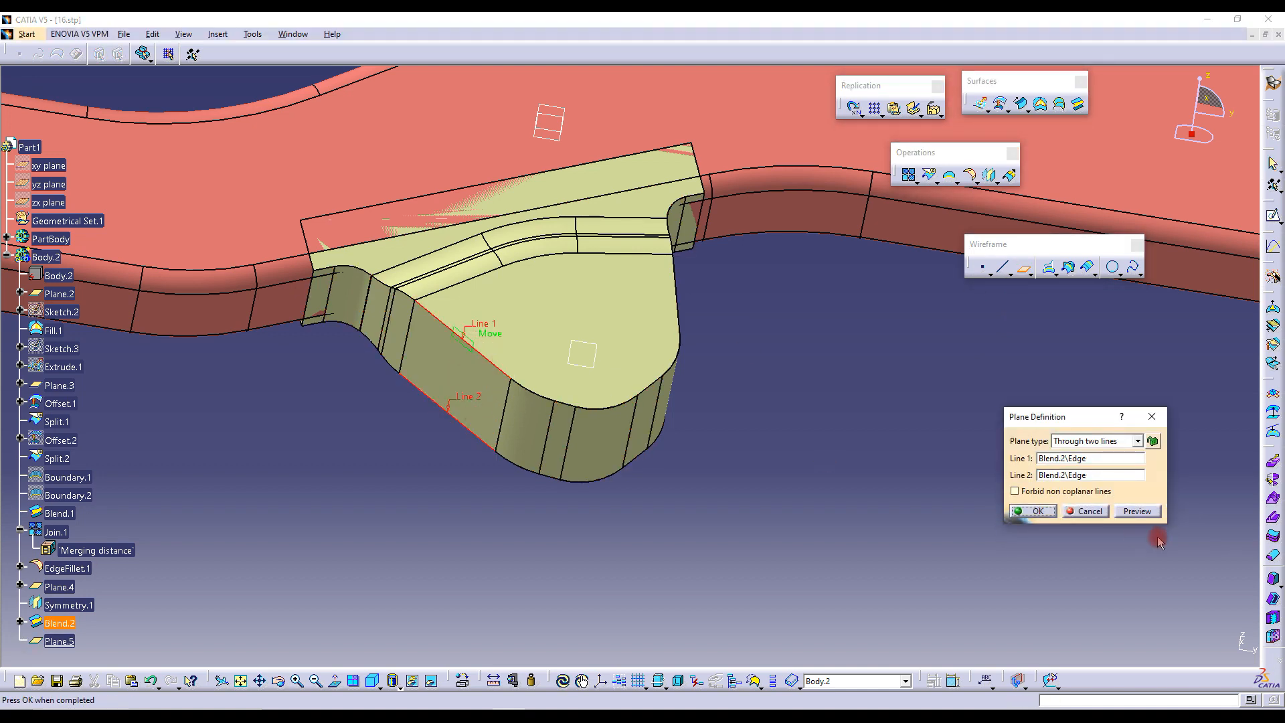
click(1053, 514)
Sketch an open stepped profile across the side wall on the new plane, with short horizontal ends, sloped flanks and a raised horizontal middle
click(473, 342)
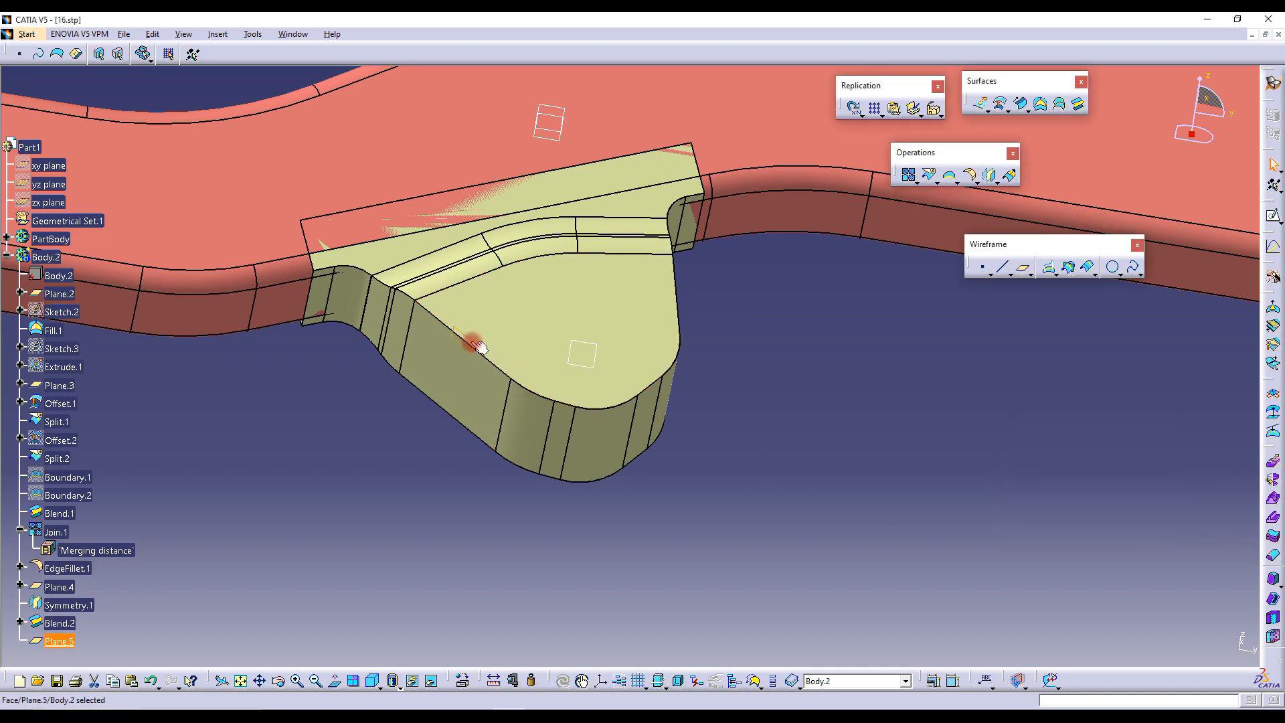
click(1272, 216)
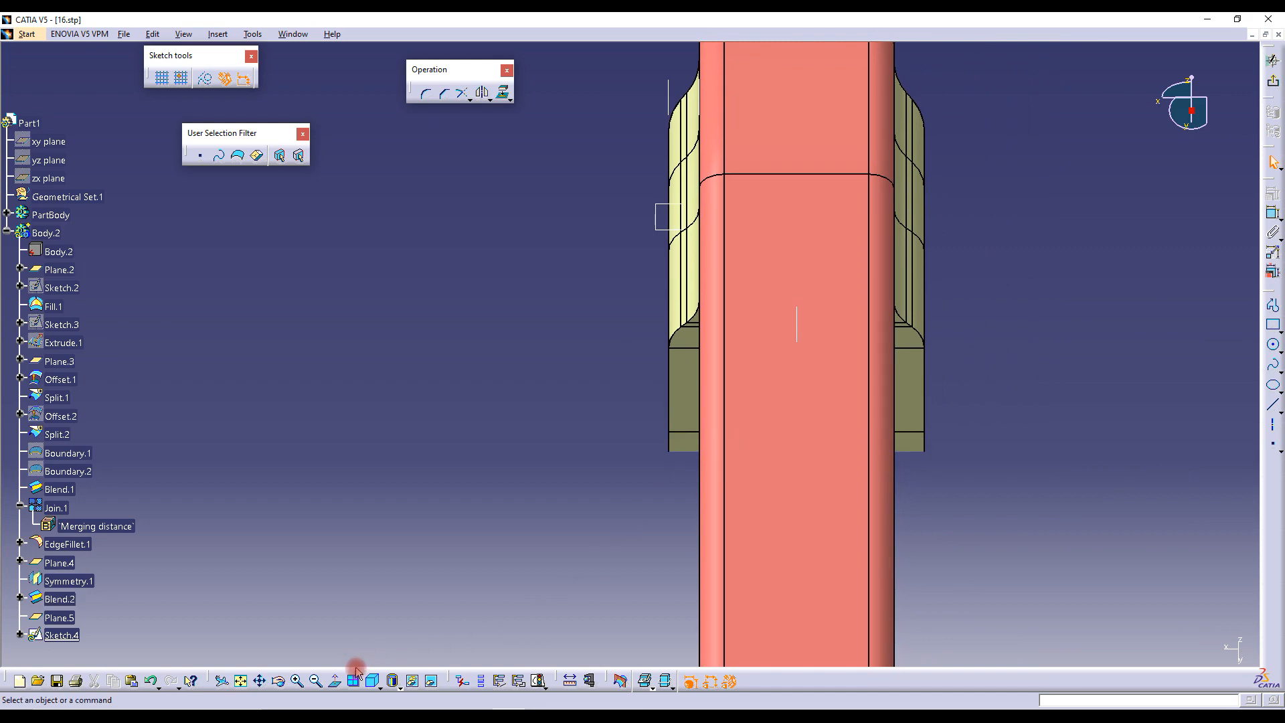
click(335, 681)
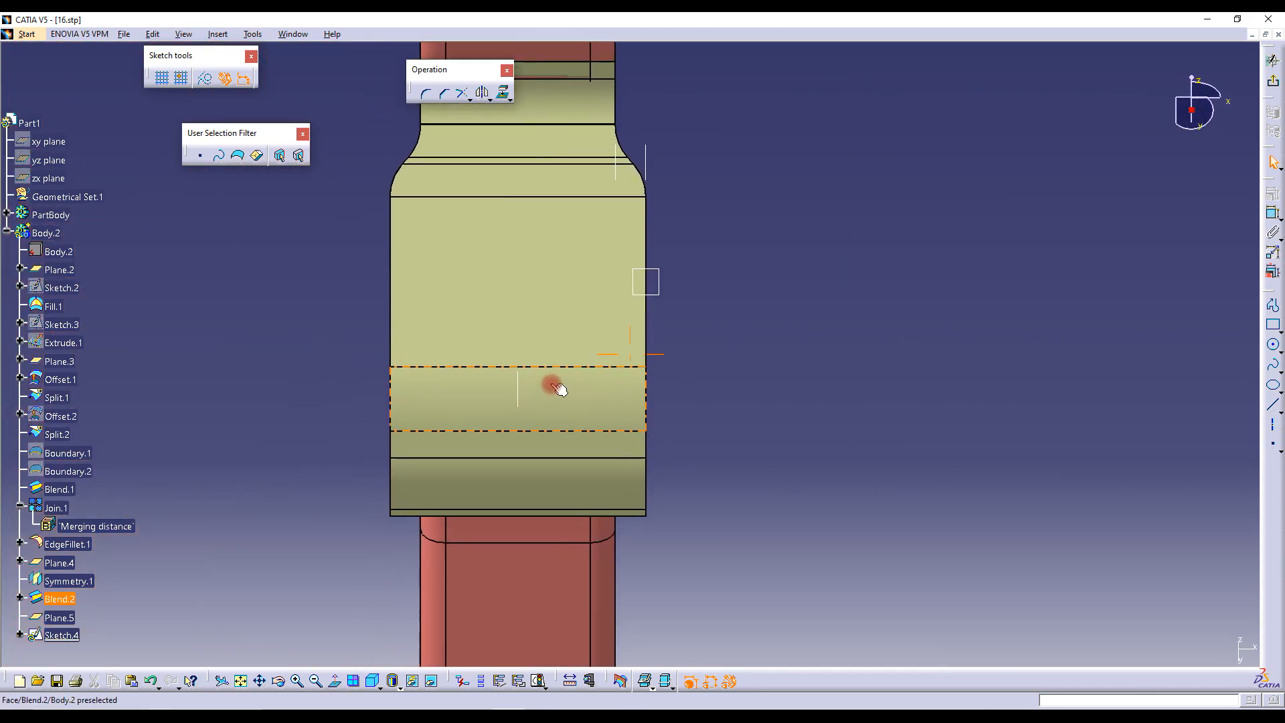
click(1272, 304)
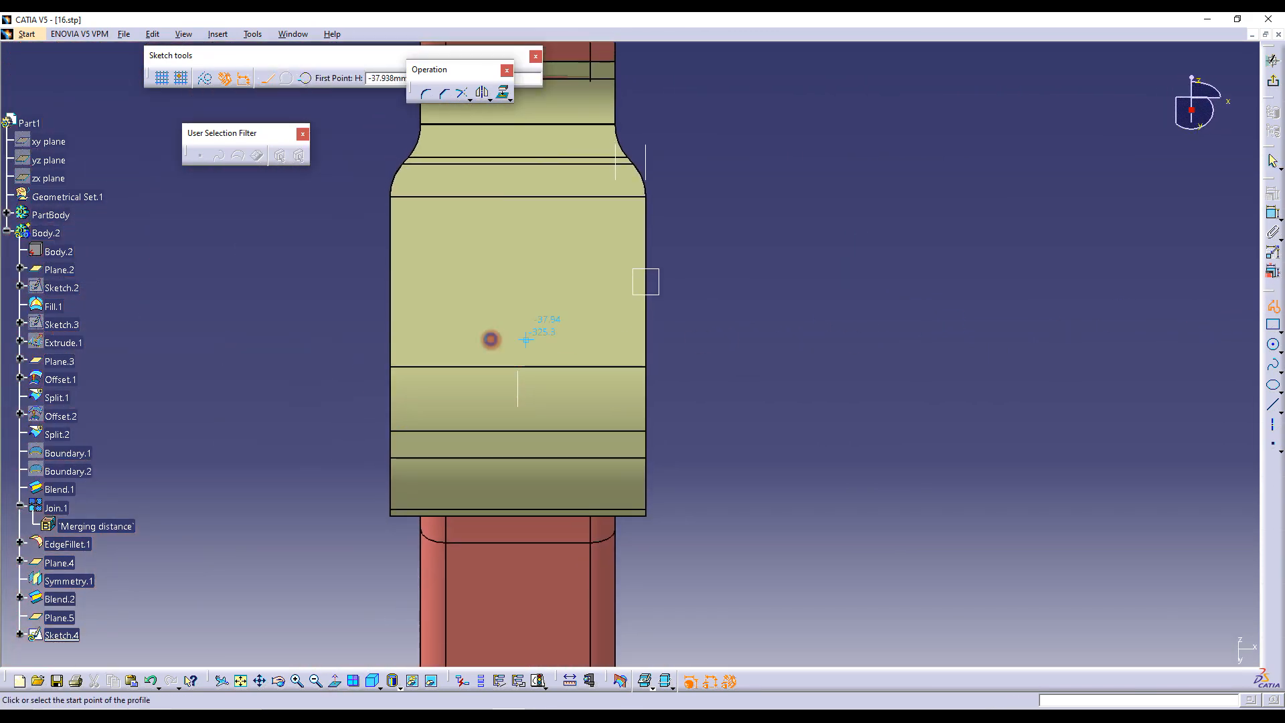
click(395, 315)
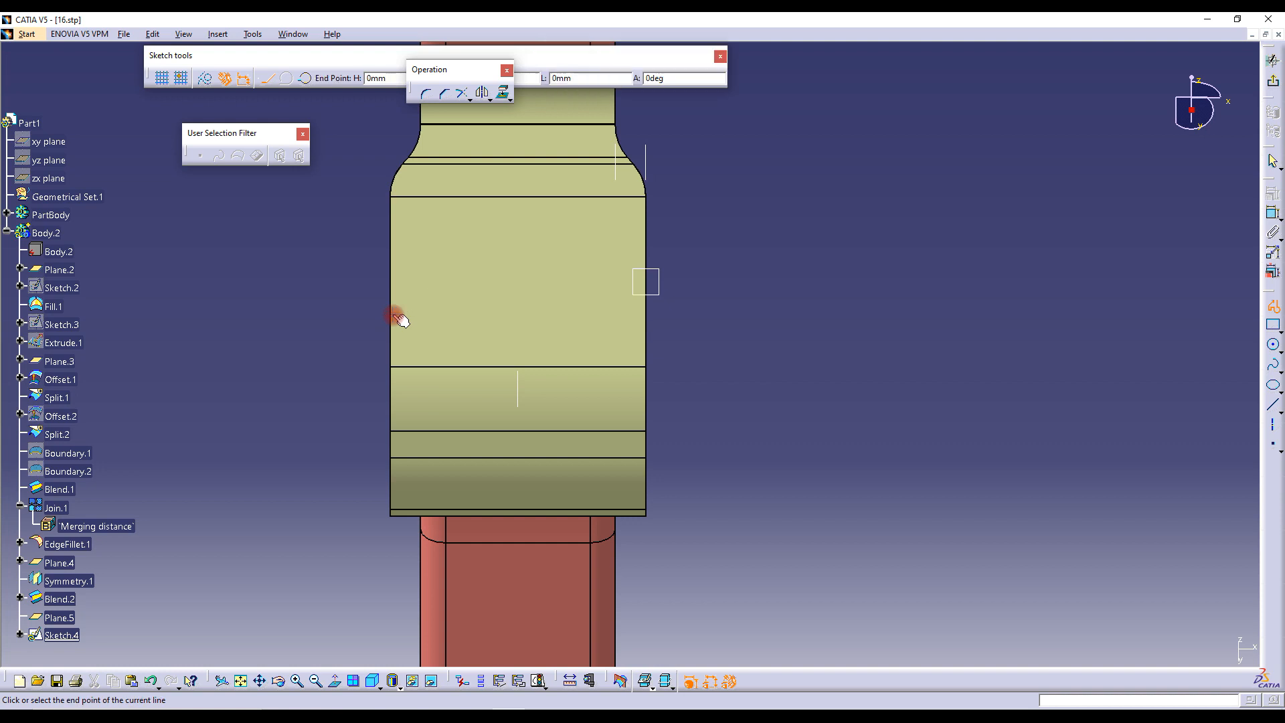
click(432, 289)
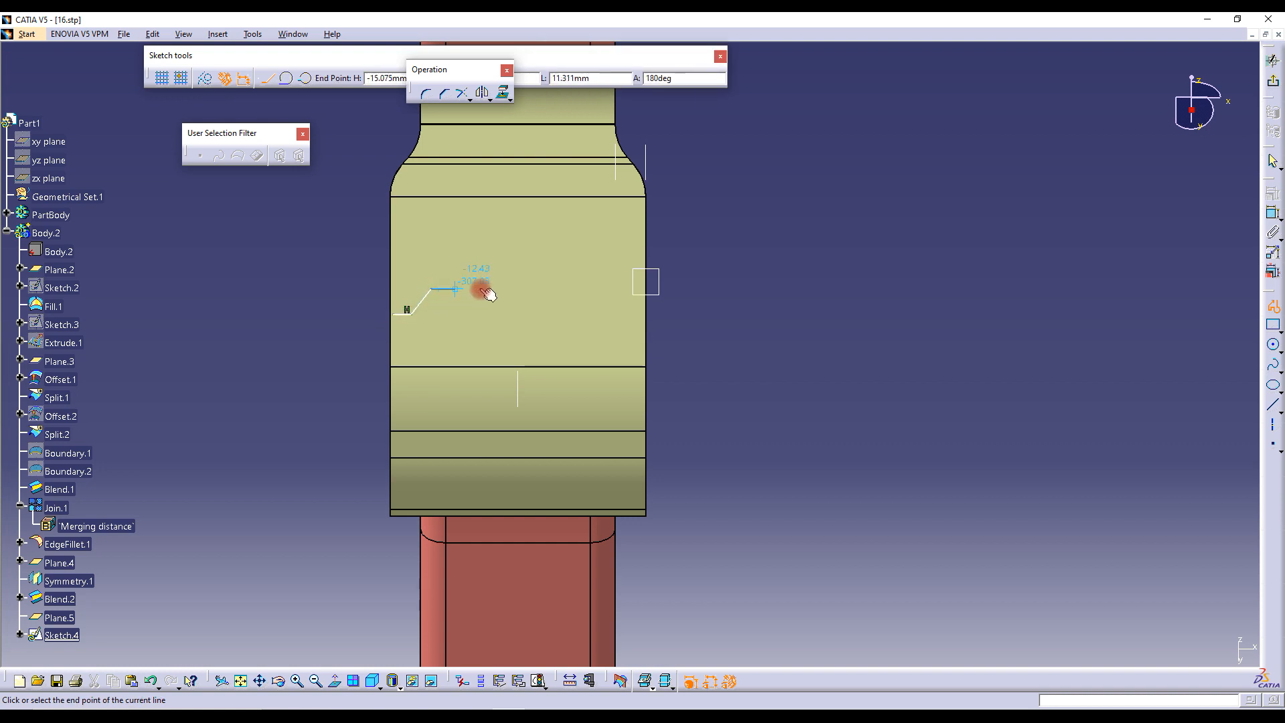
click(599, 289)
click(617, 313)
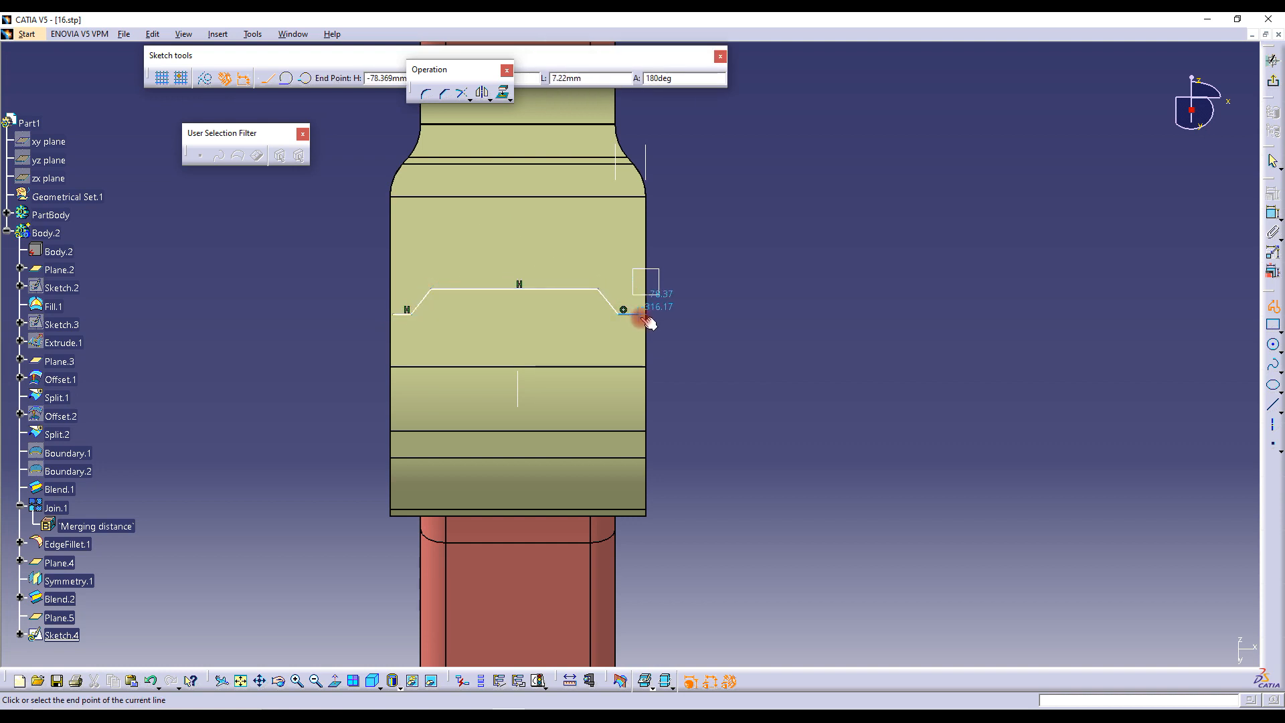
click(650, 313)
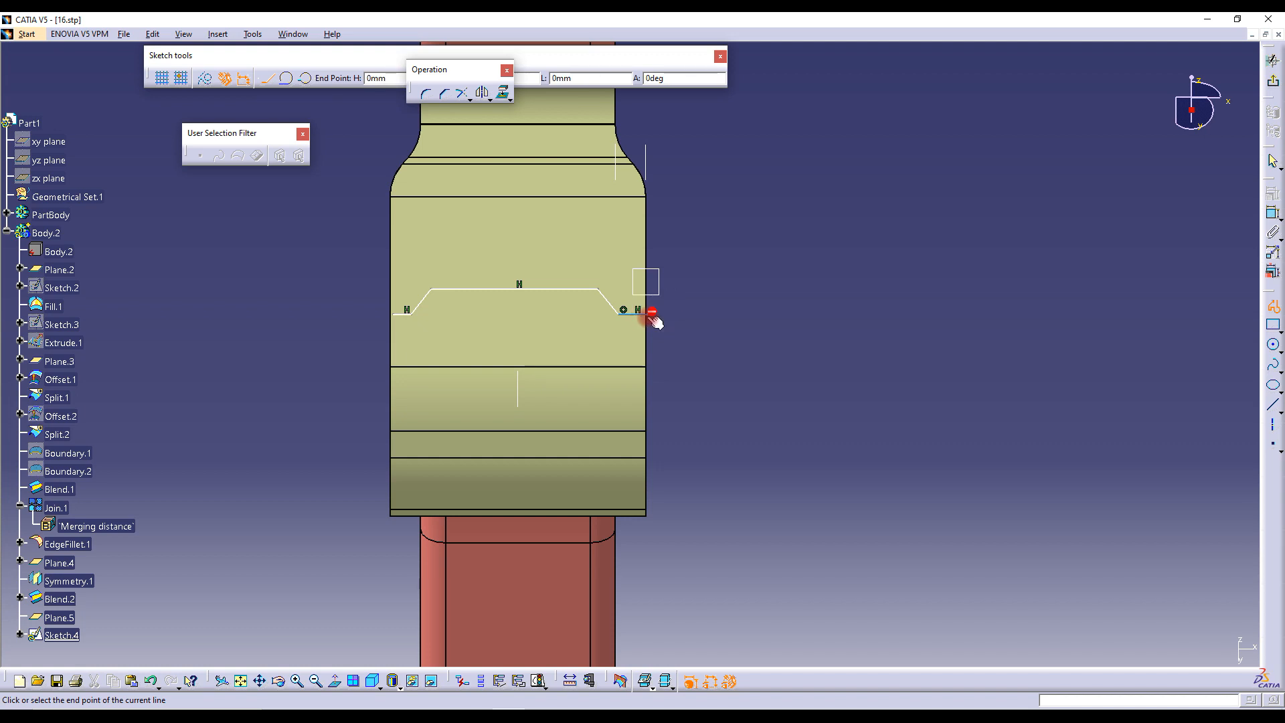
key(Escape)
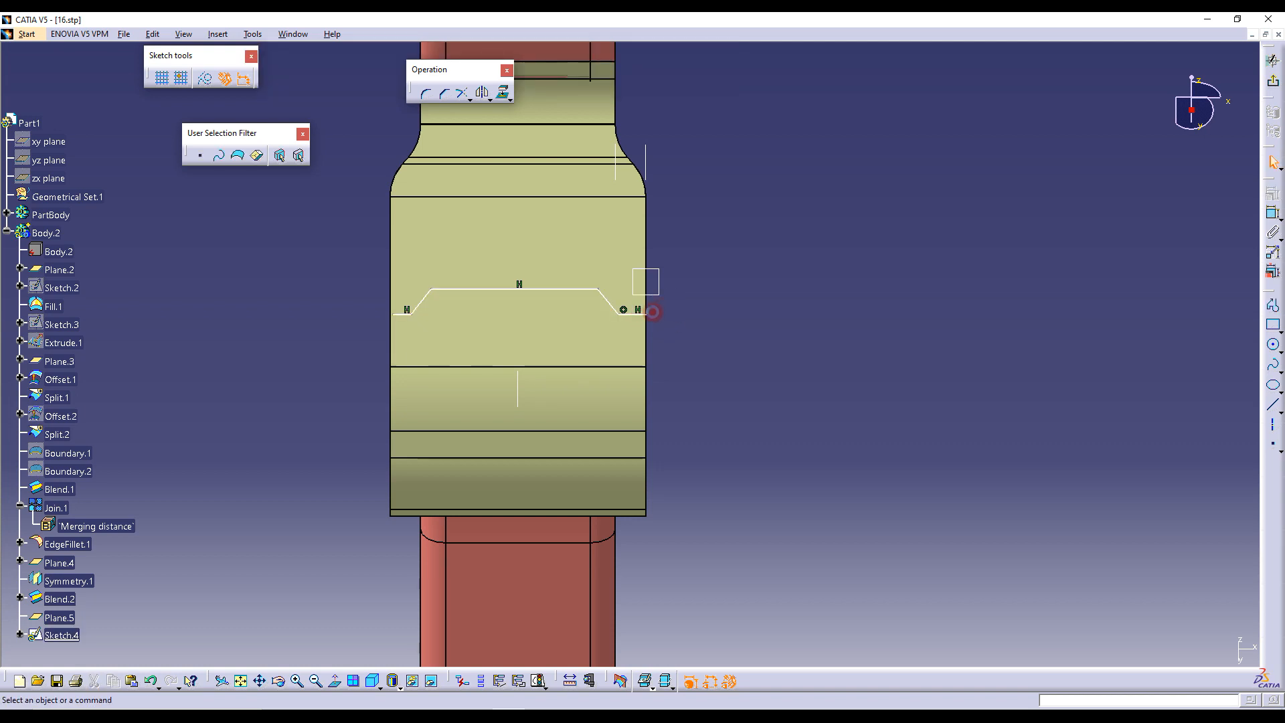
Constrain both end points of the stepped profile to be coincident with the side wall's two outer edges
click(391, 295)
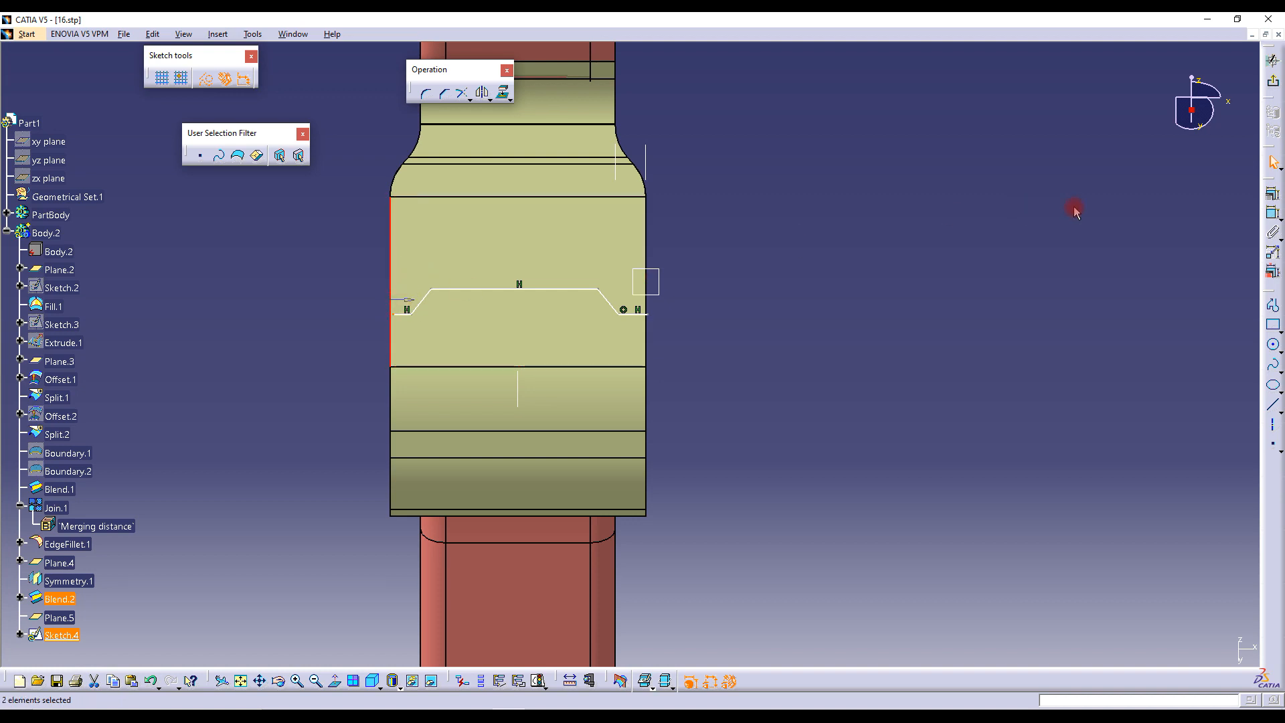
click(1273, 195)
click(1186, 517)
click(1176, 647)
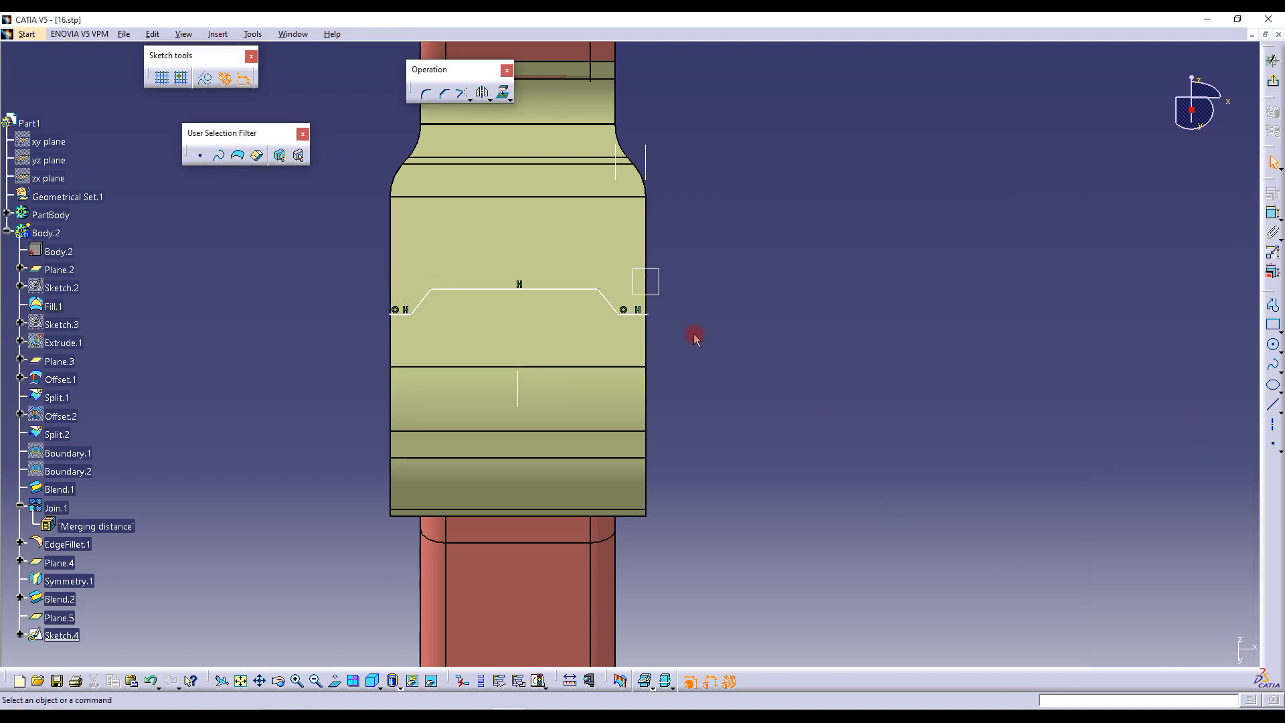
ctrl+click(652, 316)
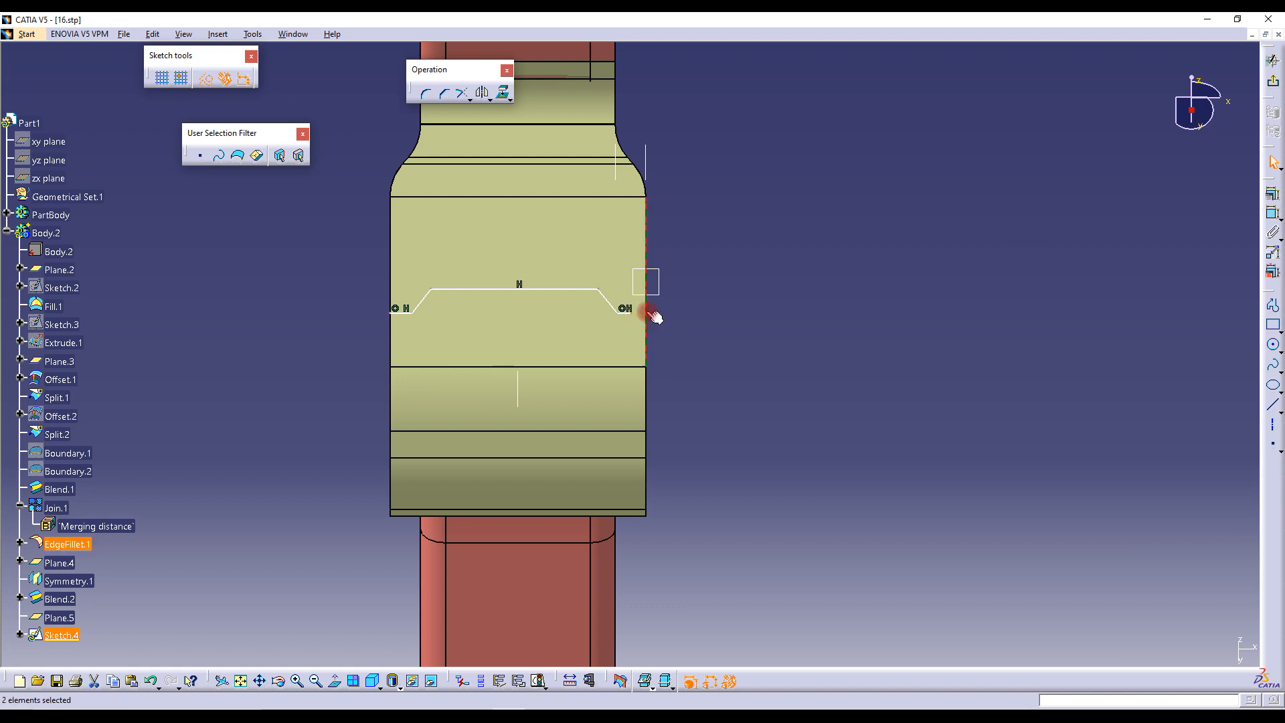
click(1274, 162)
click(1213, 518)
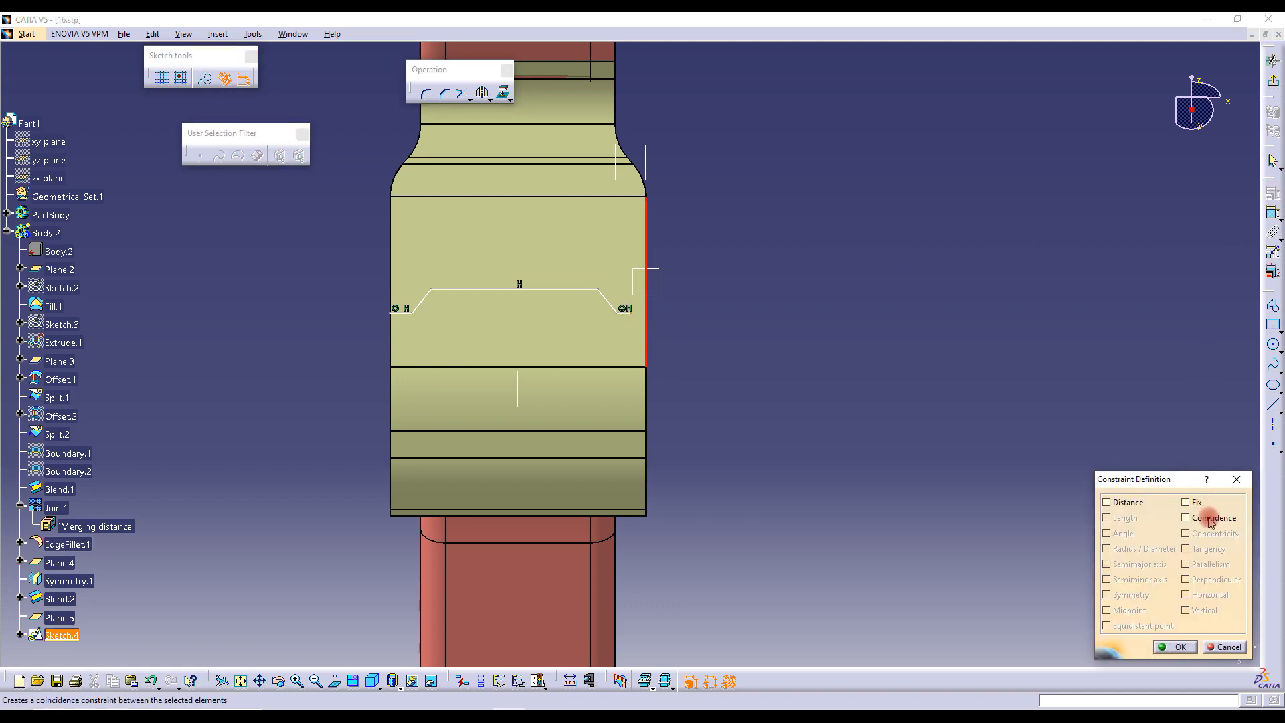
click(1173, 646)
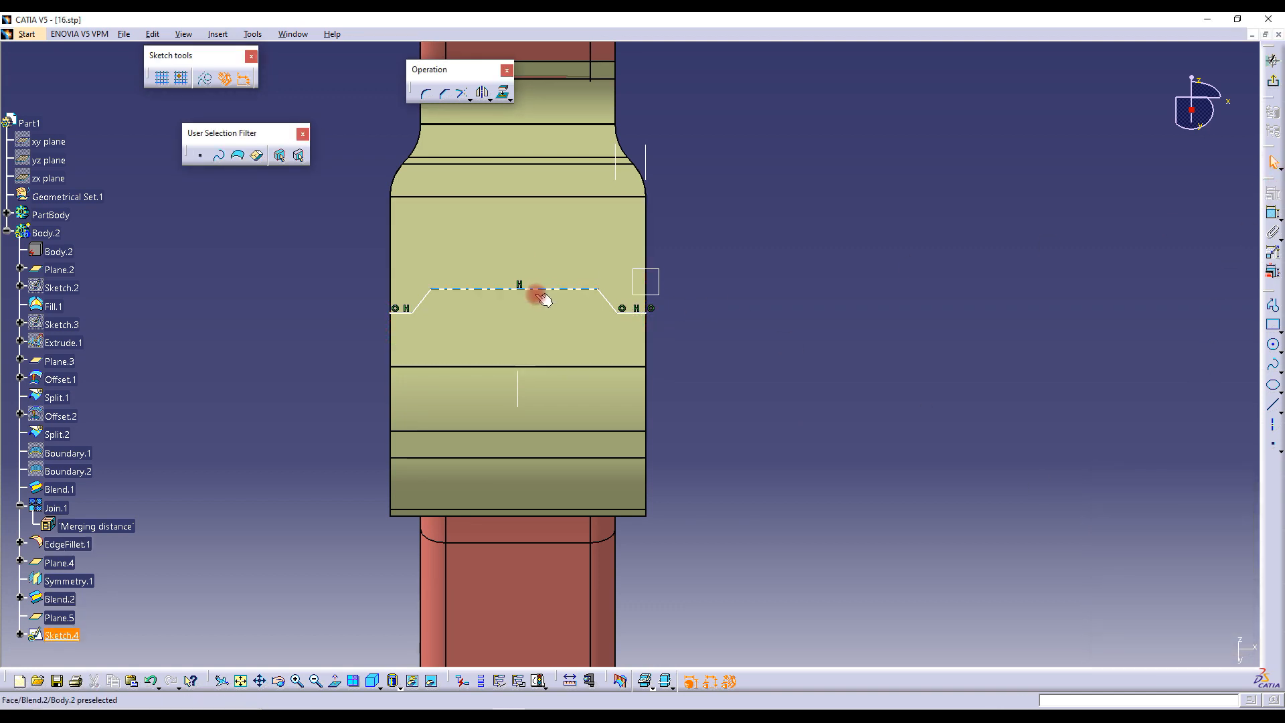
Move the profile's horizontal middle line farther up to deepen the step, and exit the sketch
drag(544, 274, 543, 268)
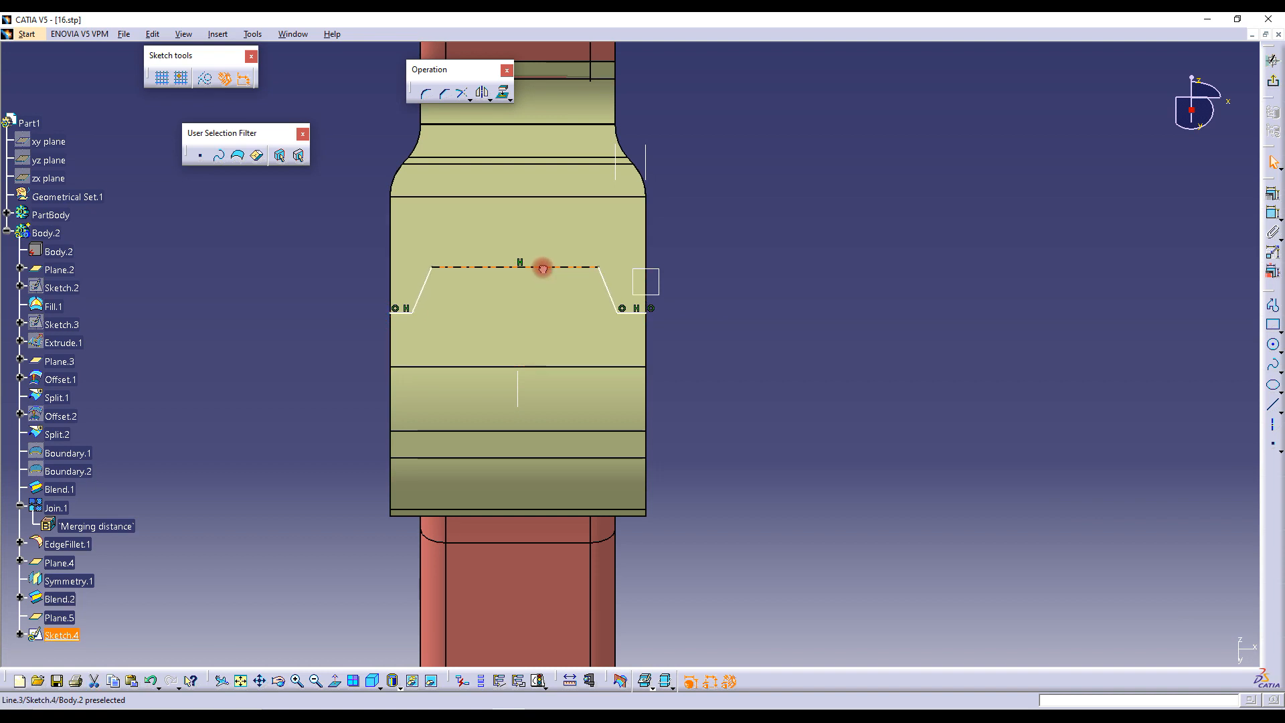
click(720, 274)
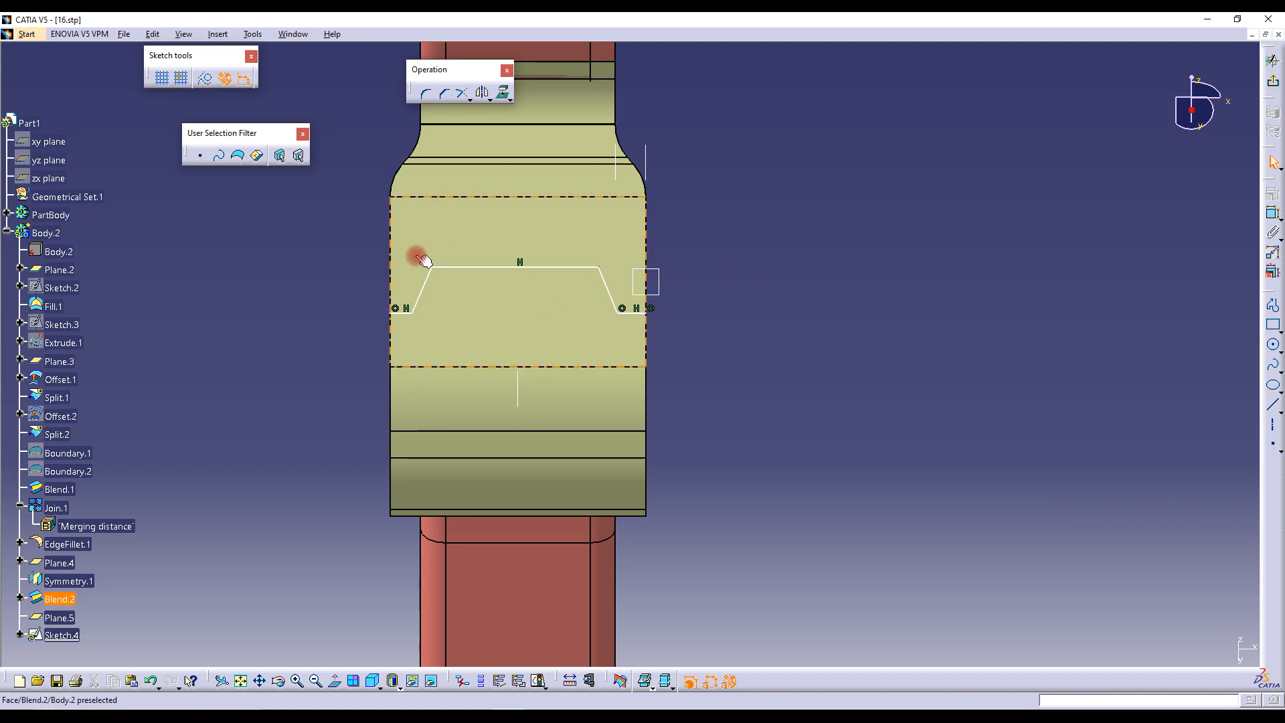
middle_drag(419, 252, 467, 295)
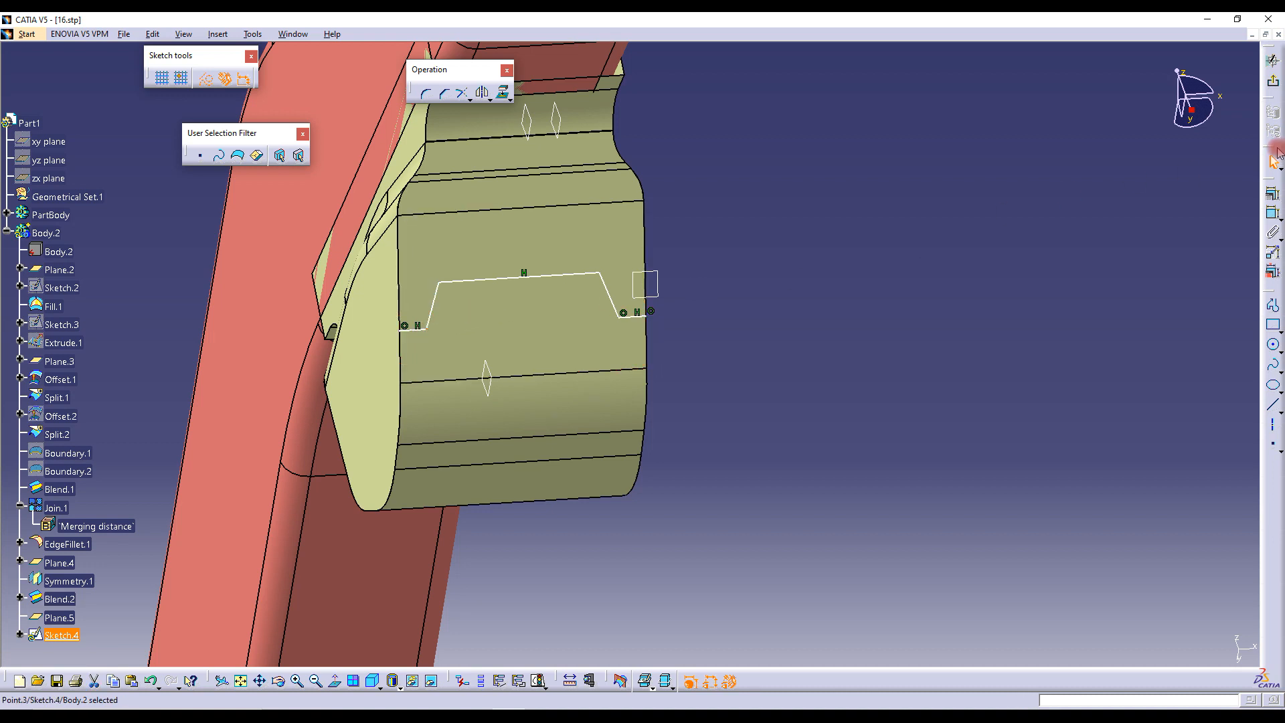
click(1275, 85)
mouse_move(795, 318)
middle_down()
mouse_move(514, 373)
mouse_move(625, 319)
mouse_move(595, 309)
mouse_move(657, 361)
mouse_move(886, 333)
mouse_move(811, 362)
mouse_move(724, 359)
middle_up()
Create a plane through the two straight edges of the flat Blend.2 face on the opposite side of the bracket
click(1023, 268)
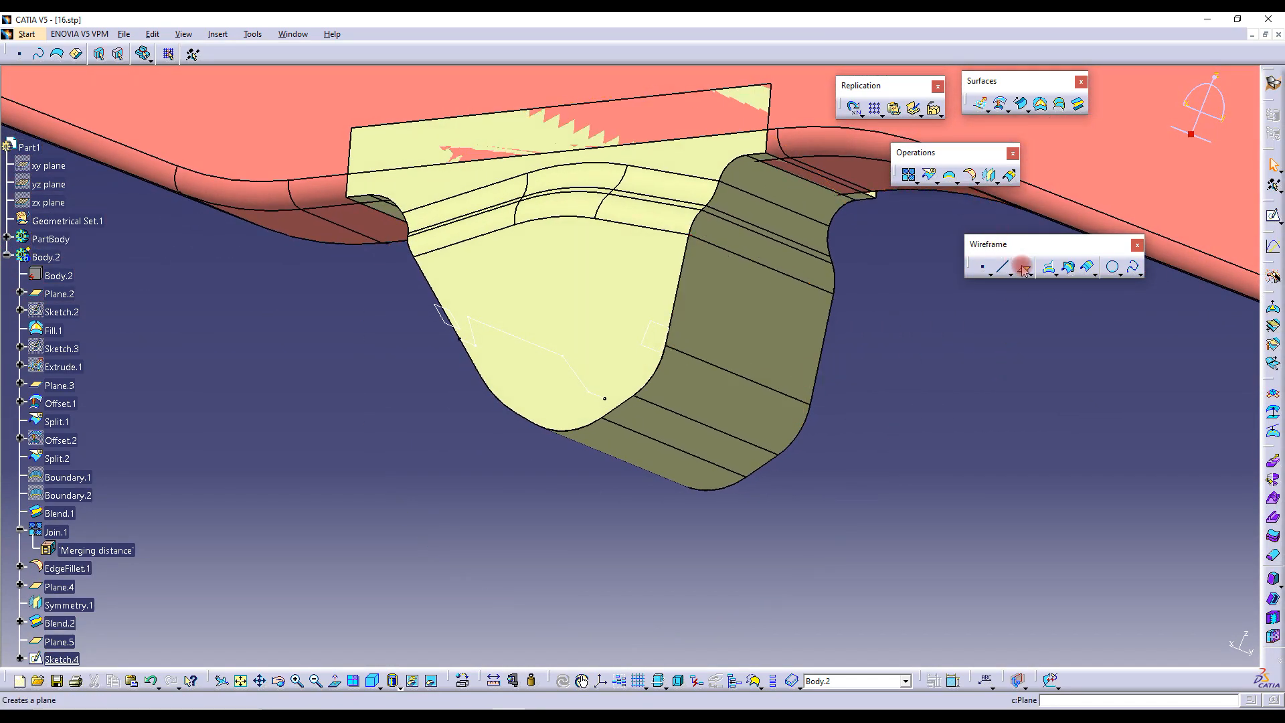
click(679, 286)
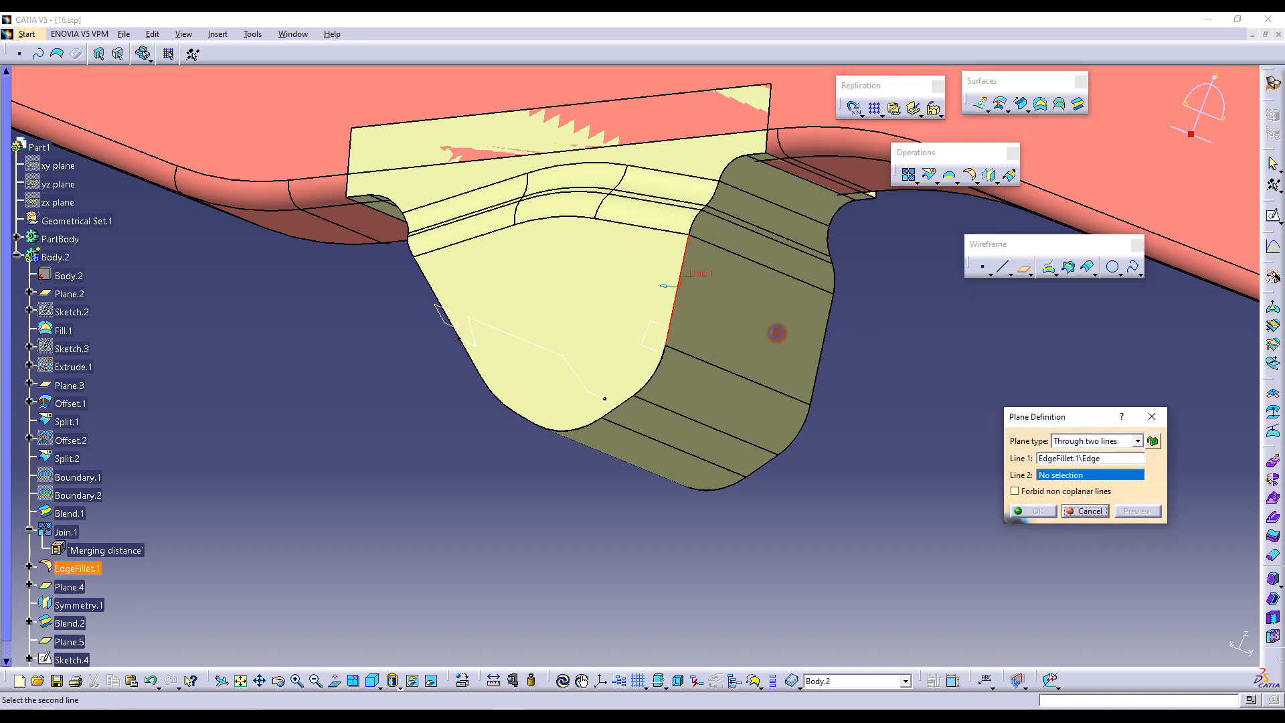
click(828, 344)
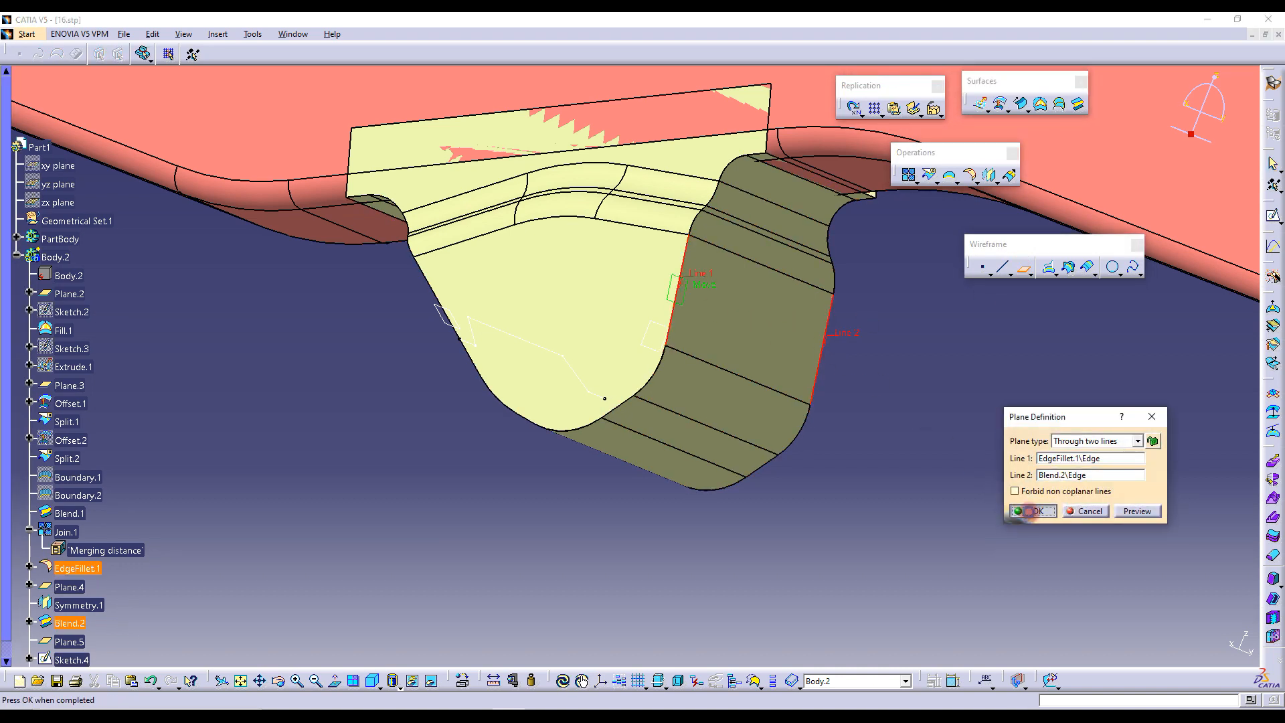
click(1031, 510)
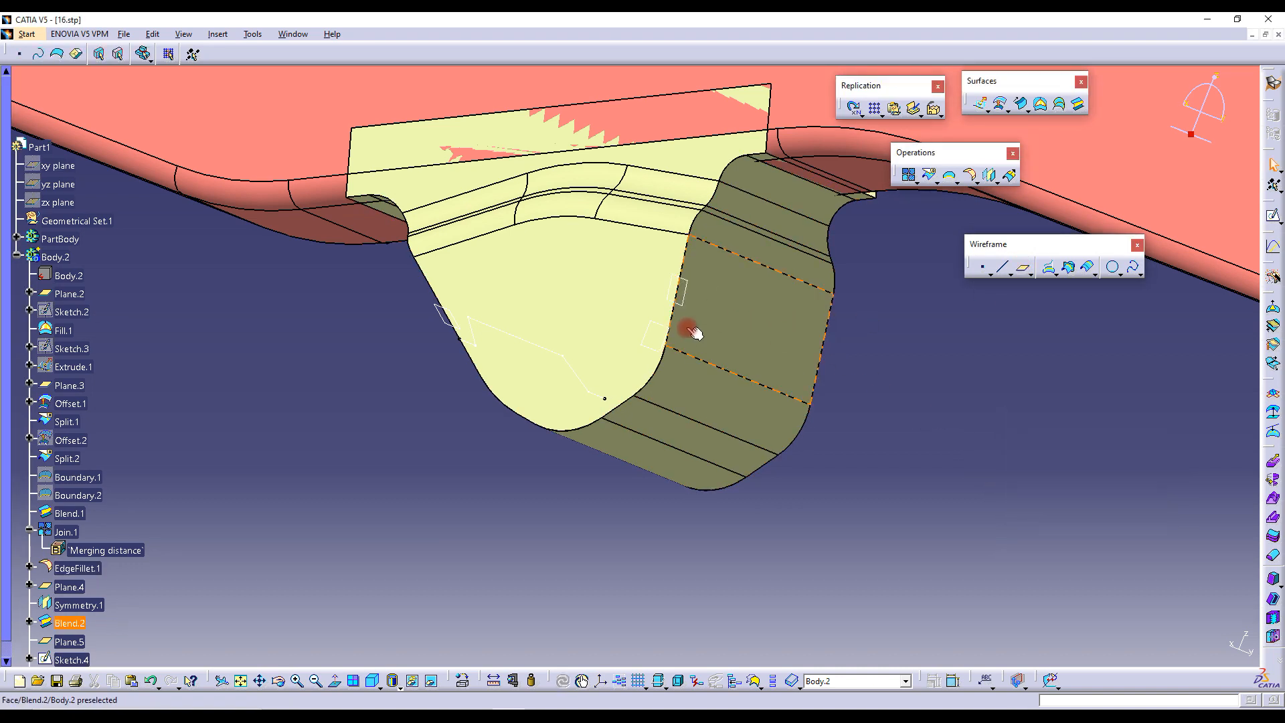
Open a new sketch on the opposite face's plane and view it squarely from the outside
click(1272, 211)
mouse_move(725, 292)
middle_down()
mouse_move(598, 274)
mouse_move(812, 292)
mouse_move(892, 271)
middle_up()
click(1273, 305)
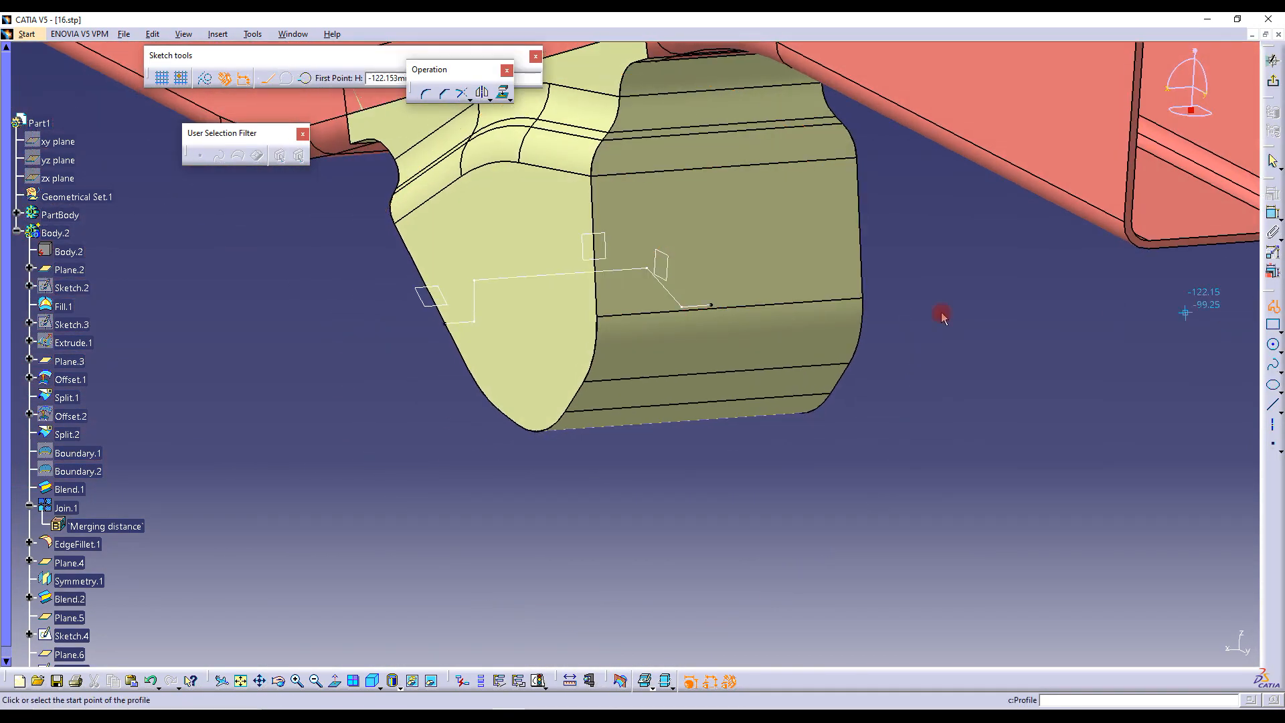
middle_drag(614, 258, 699, 282)
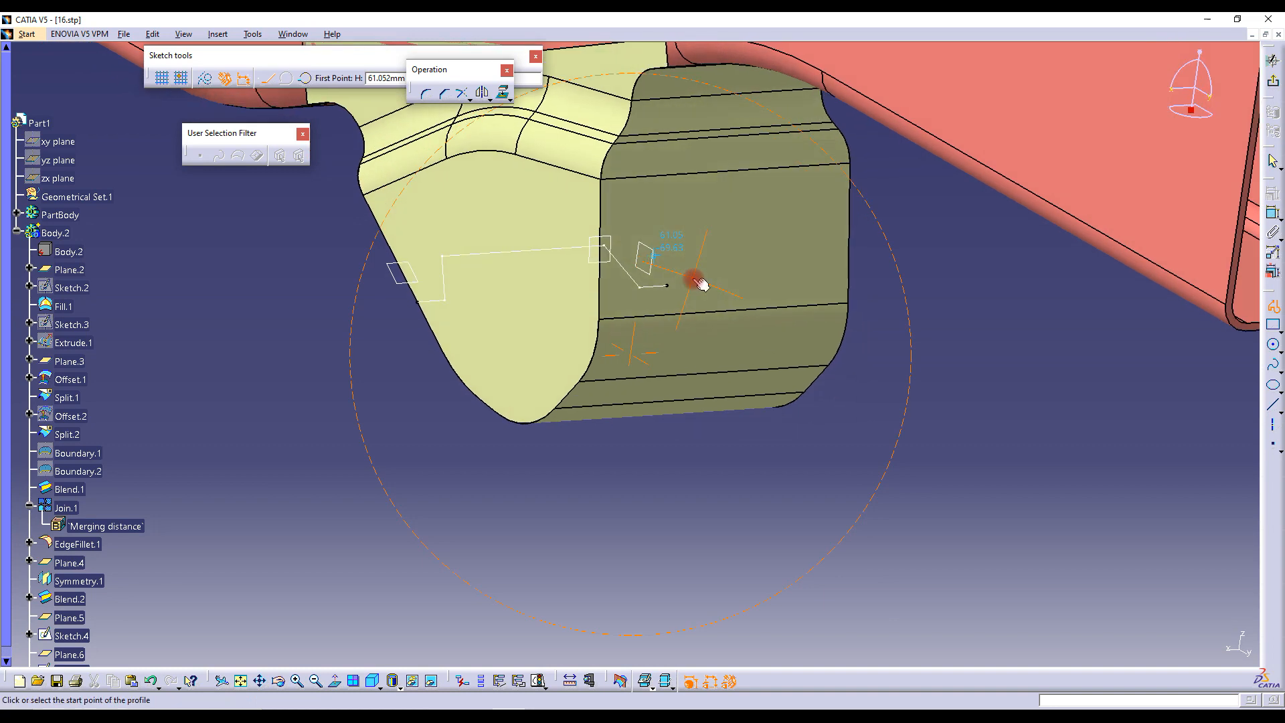
click(336, 682)
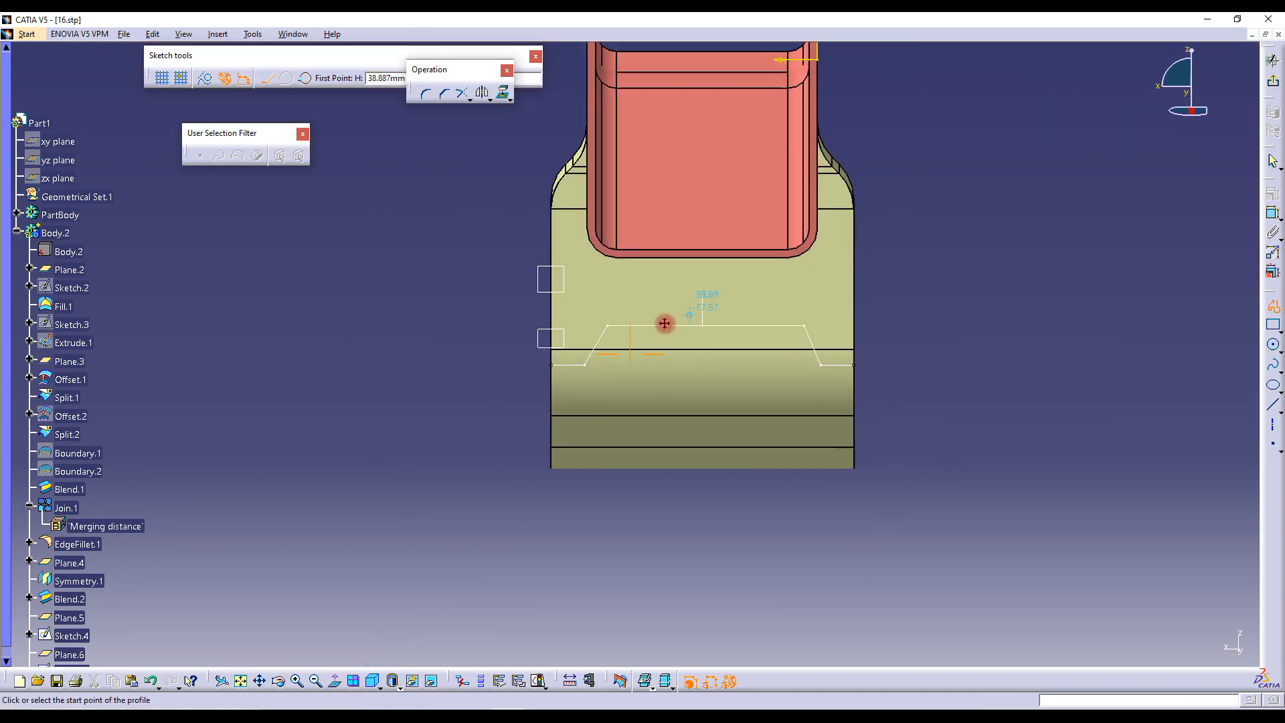
middle_drag(692, 315, 665, 324)
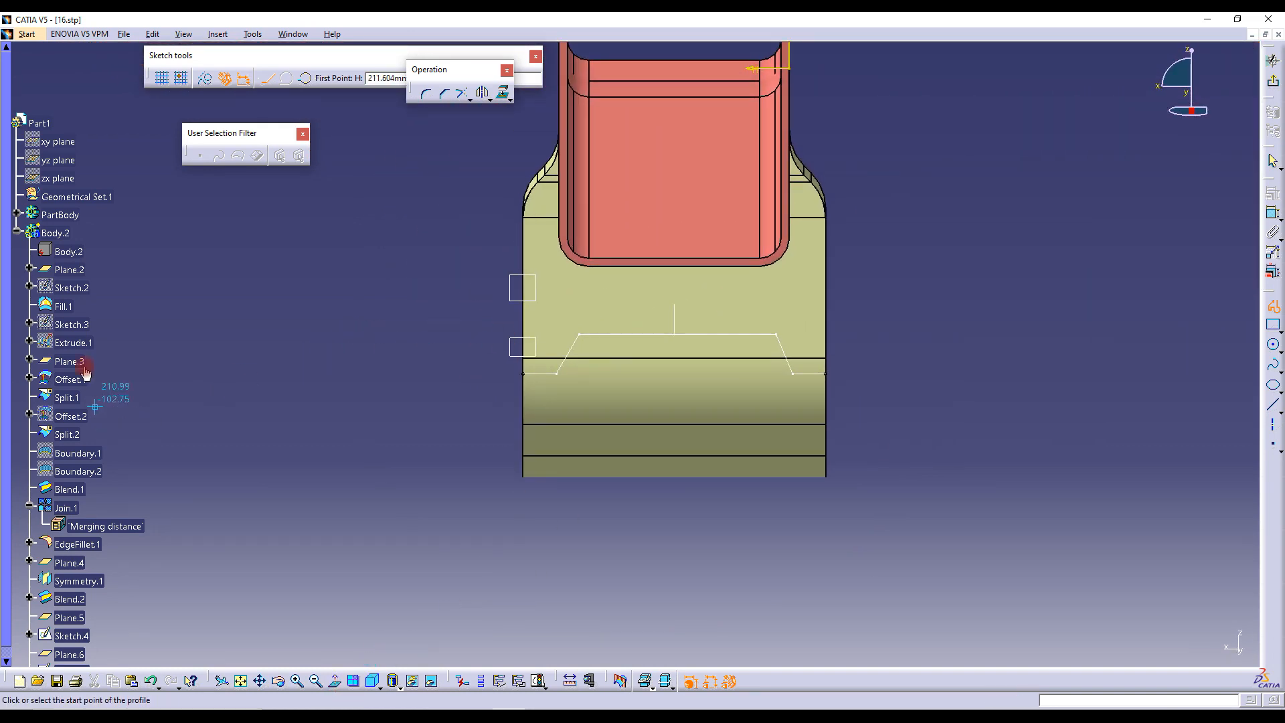
key(Escape)
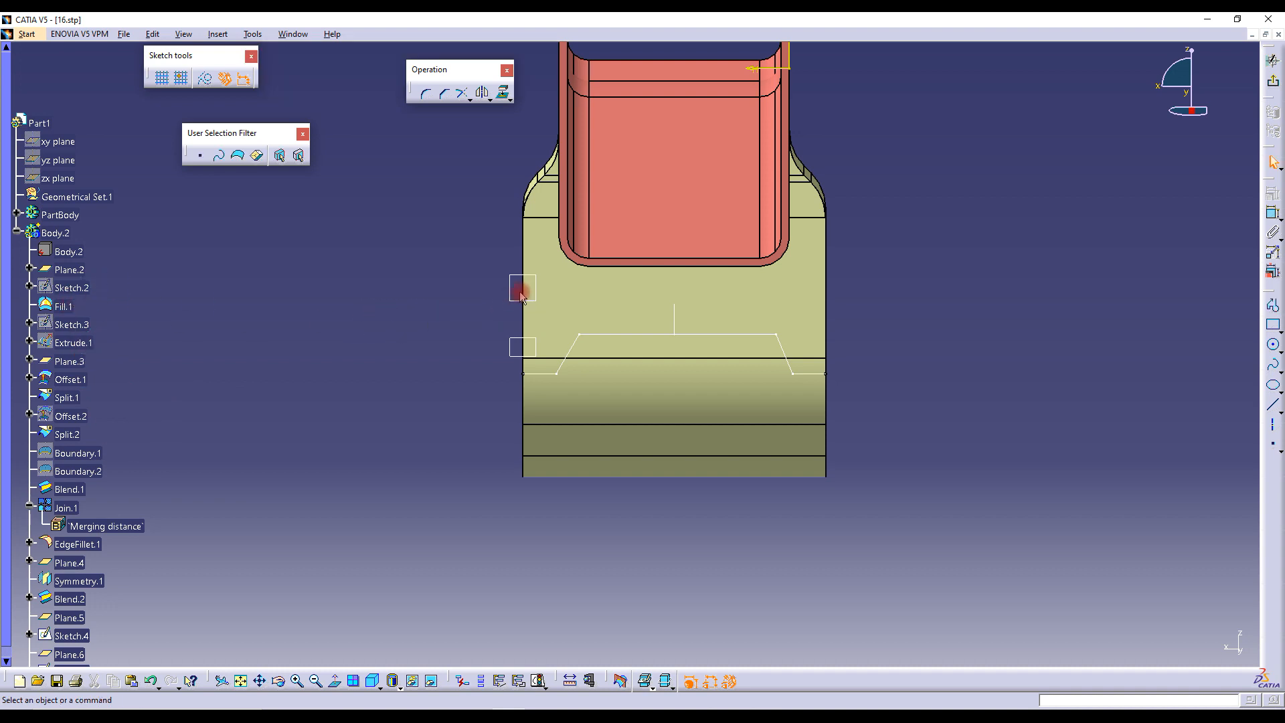
Hide Plane.6, Plane.5 and Sketch.4 to clear the view for the new sketch
scroll(73, 425, down, 5)
right_click(73, 426)
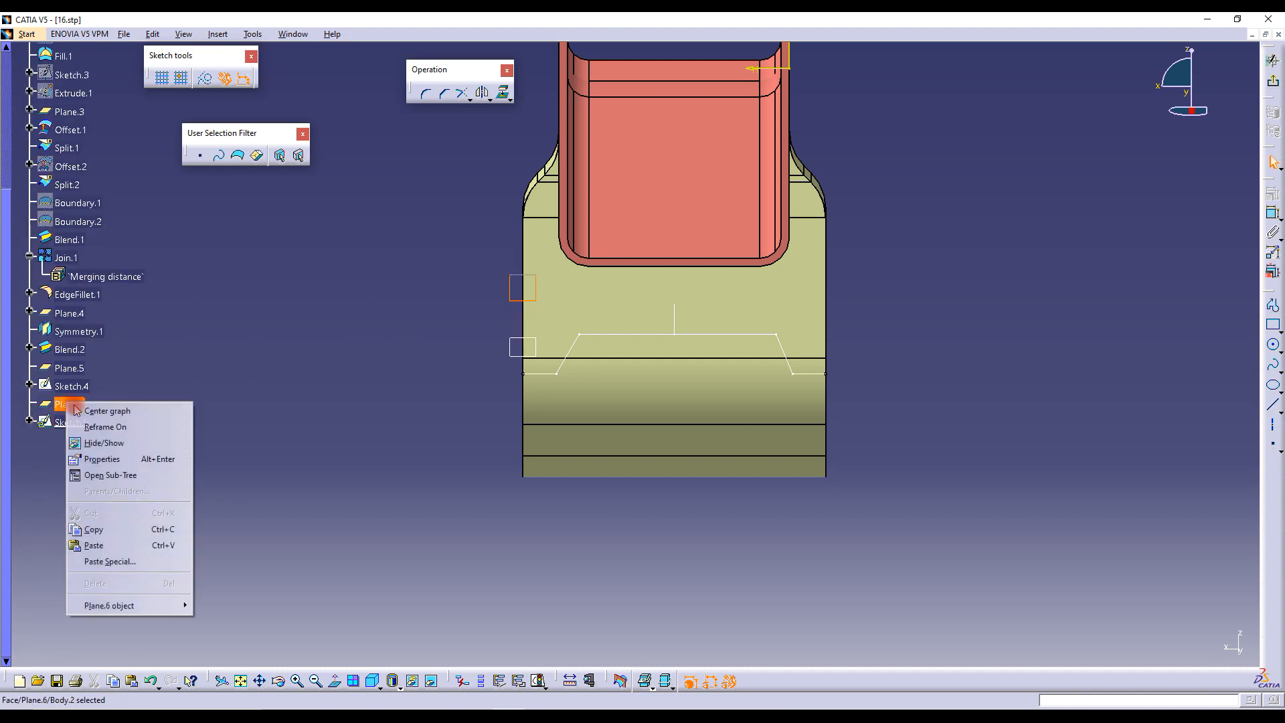
click(100, 441)
right_click(73, 368)
click(111, 412)
click(71, 386)
right_click(76, 389)
click(110, 432)
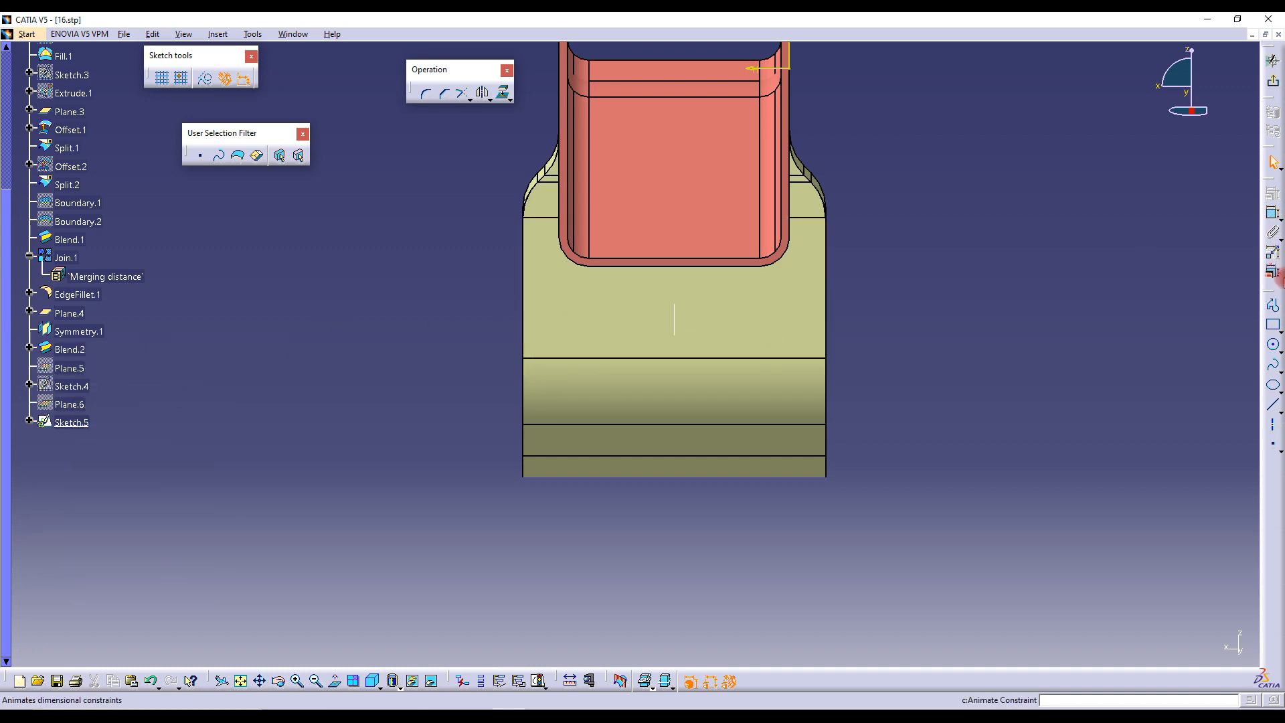
Draw a stepped profile across the flat face from one side edge to the other, with sloped sides rising to a horizontal middle line
click(1273, 305)
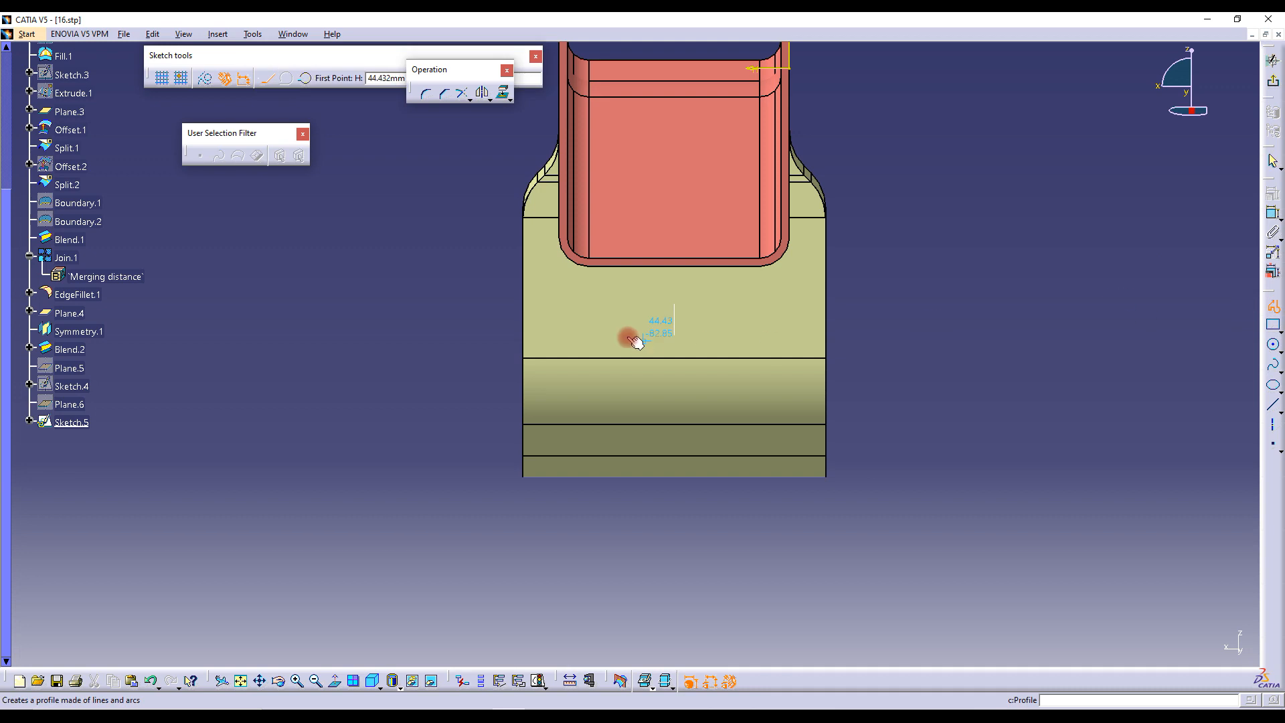
click(524, 329)
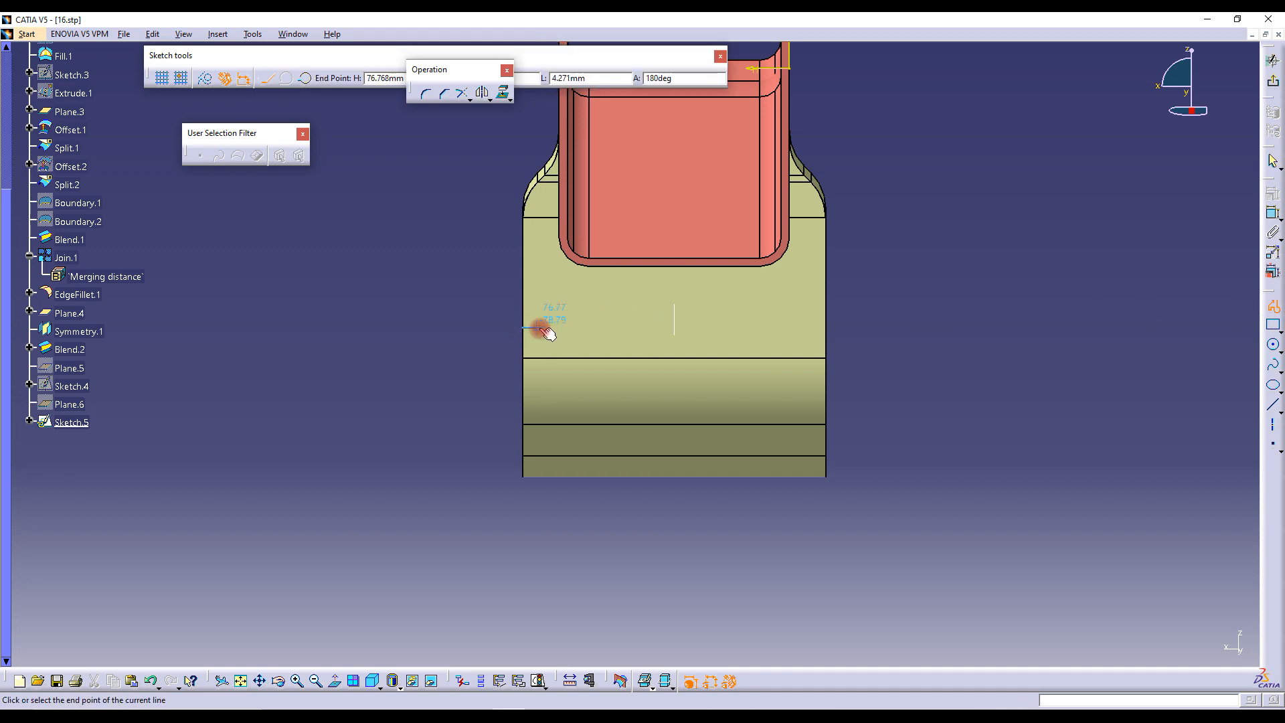
click(544, 328)
click(563, 297)
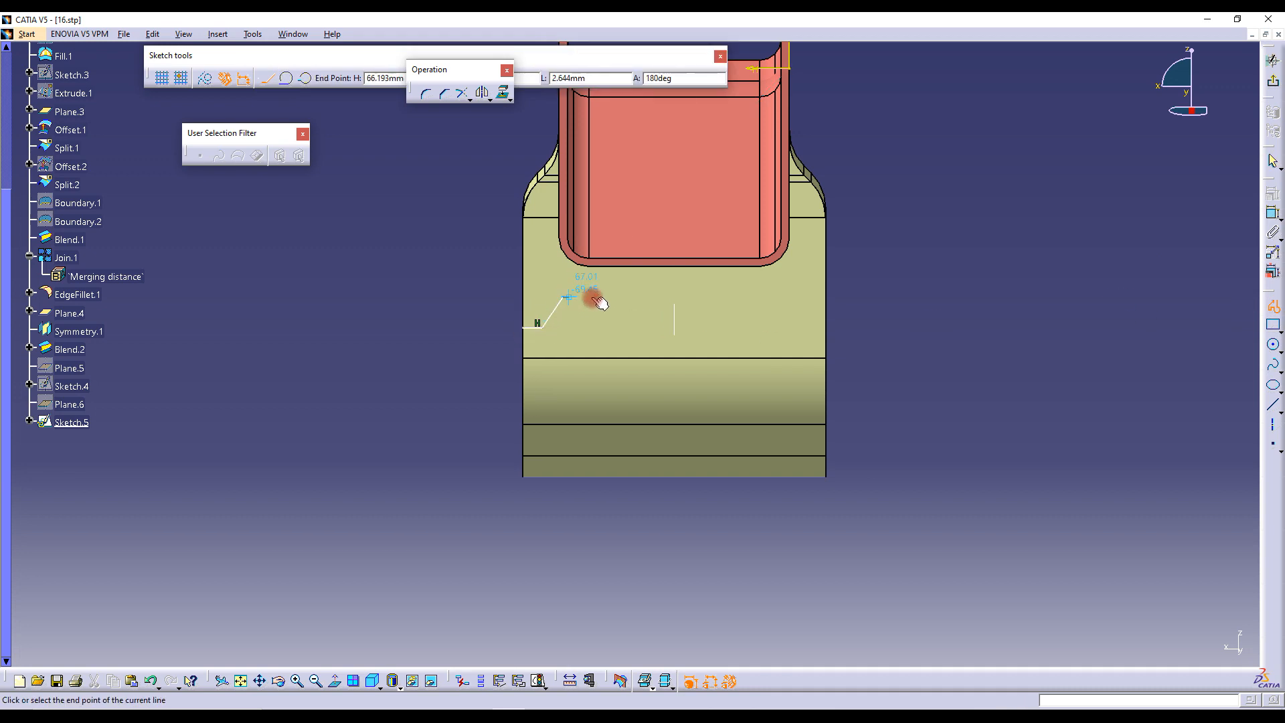
click(771, 297)
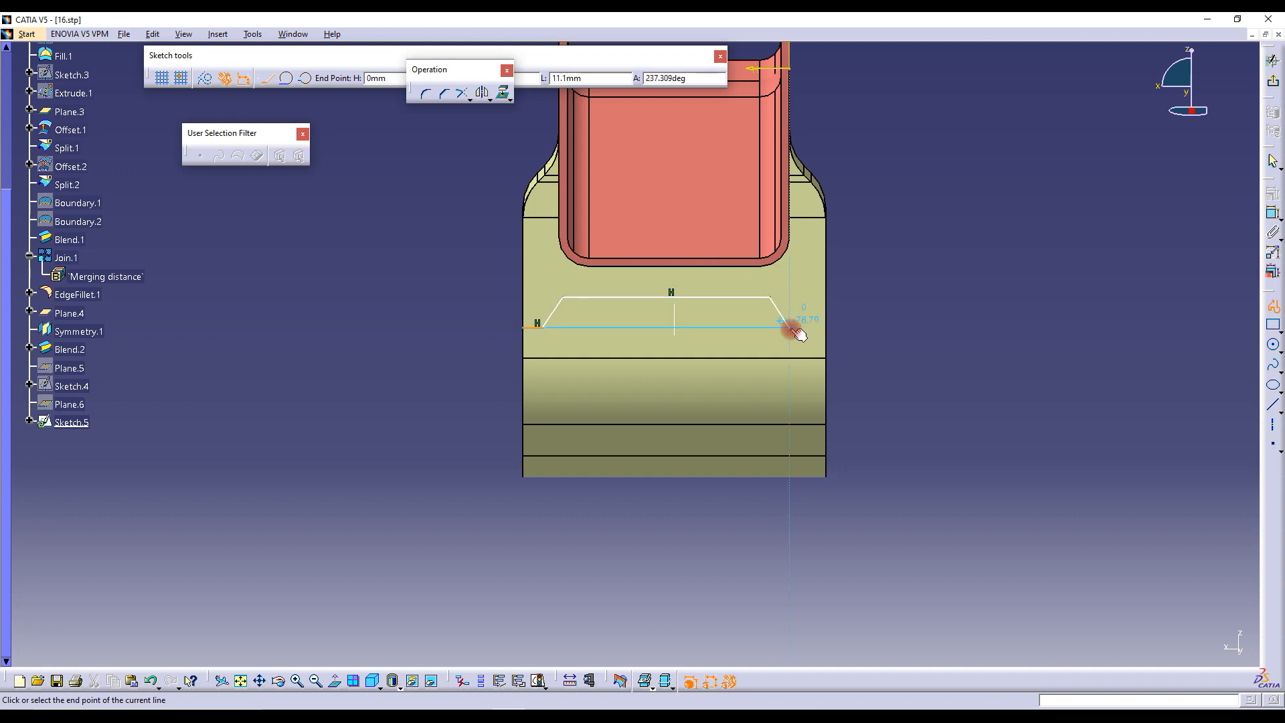
click(791, 328)
click(830, 328)
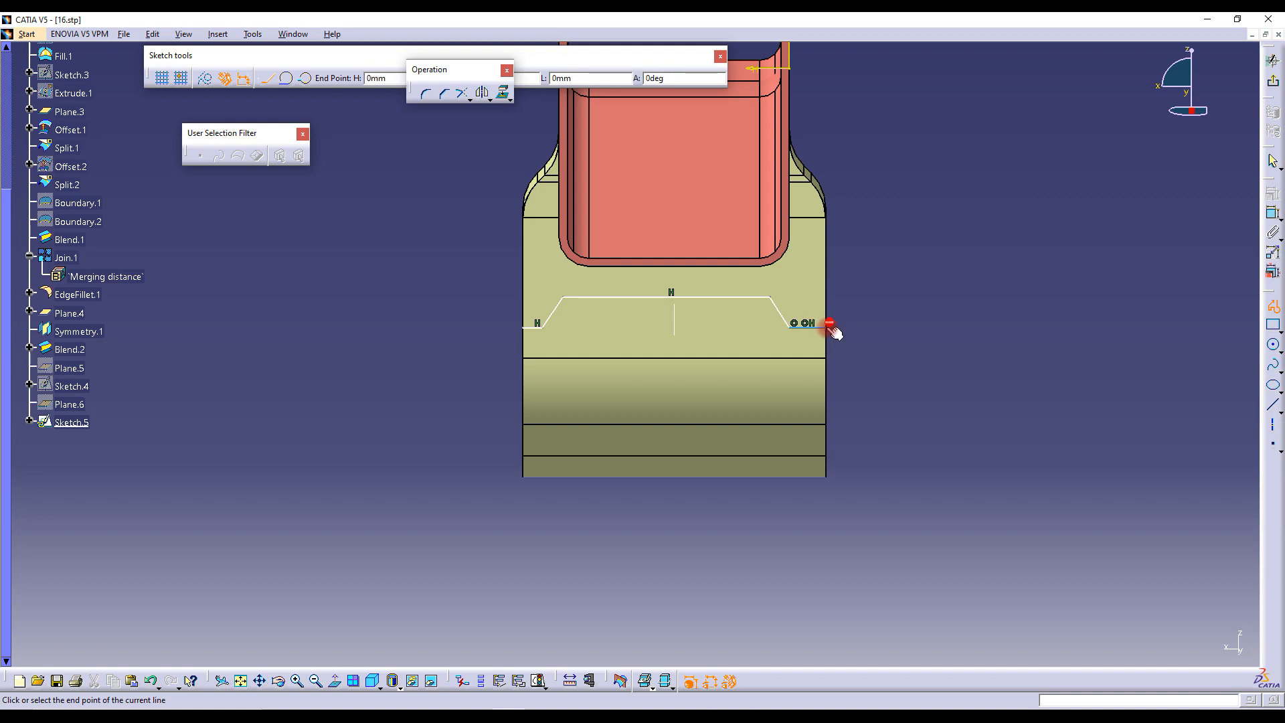
click(832, 326)
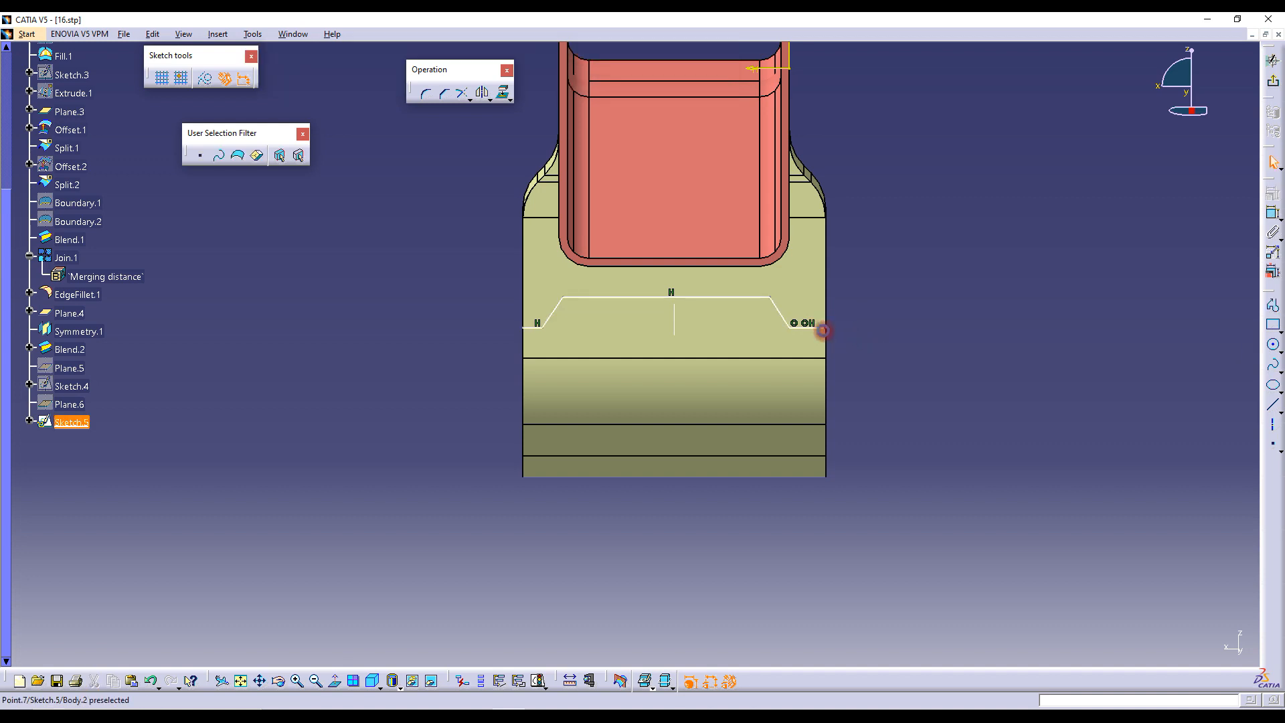
Make both end points of the stepped profile coincident with the face's vertical side edges
click(1273, 194)
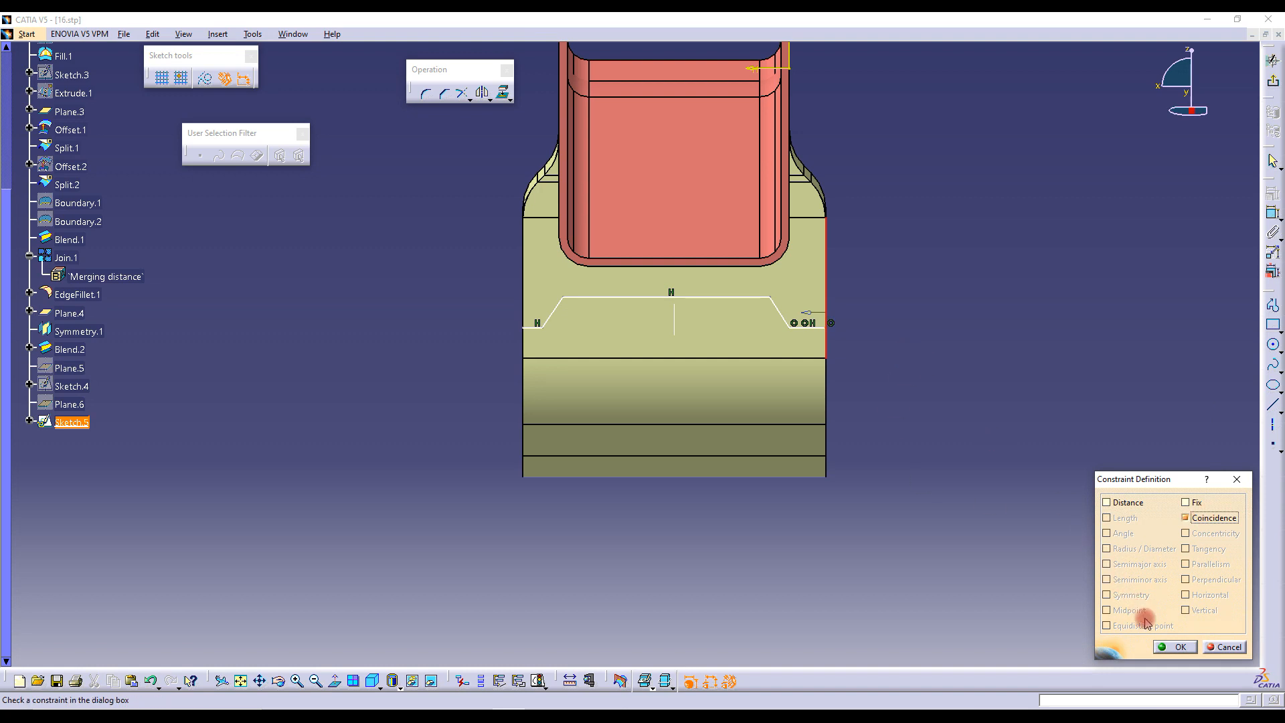
click(1176, 647)
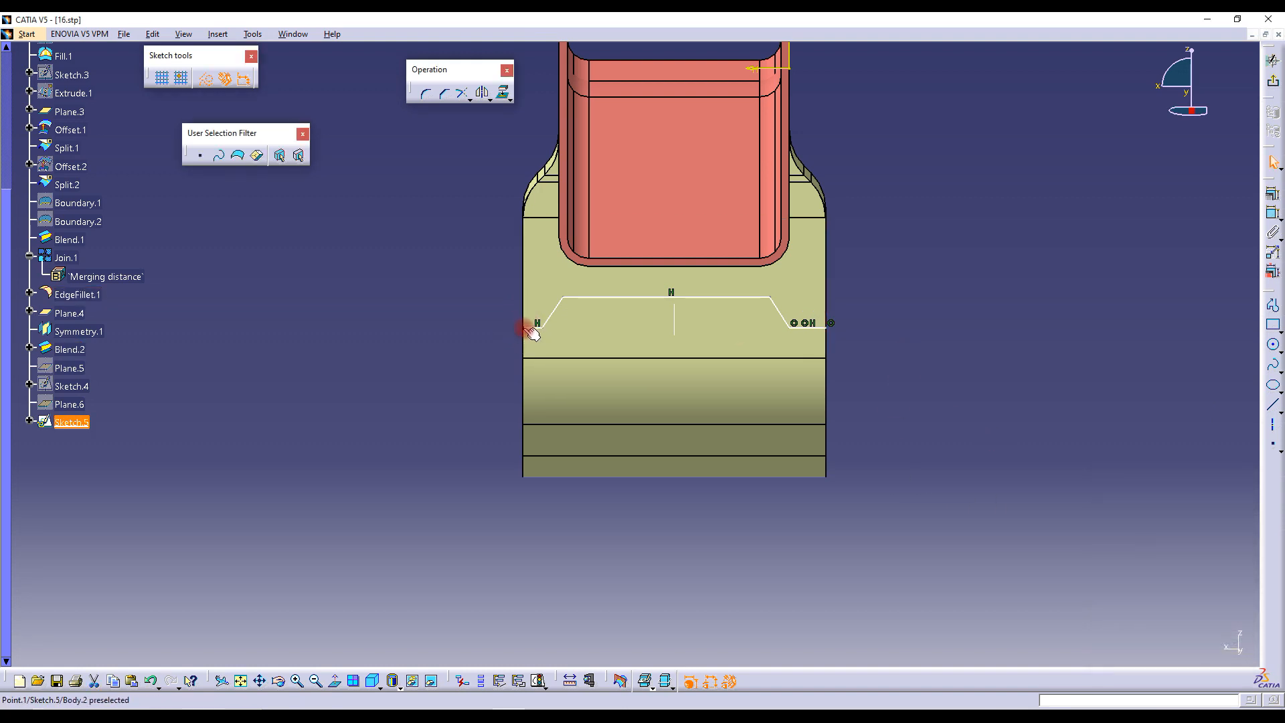
click(1273, 194)
click(1180, 648)
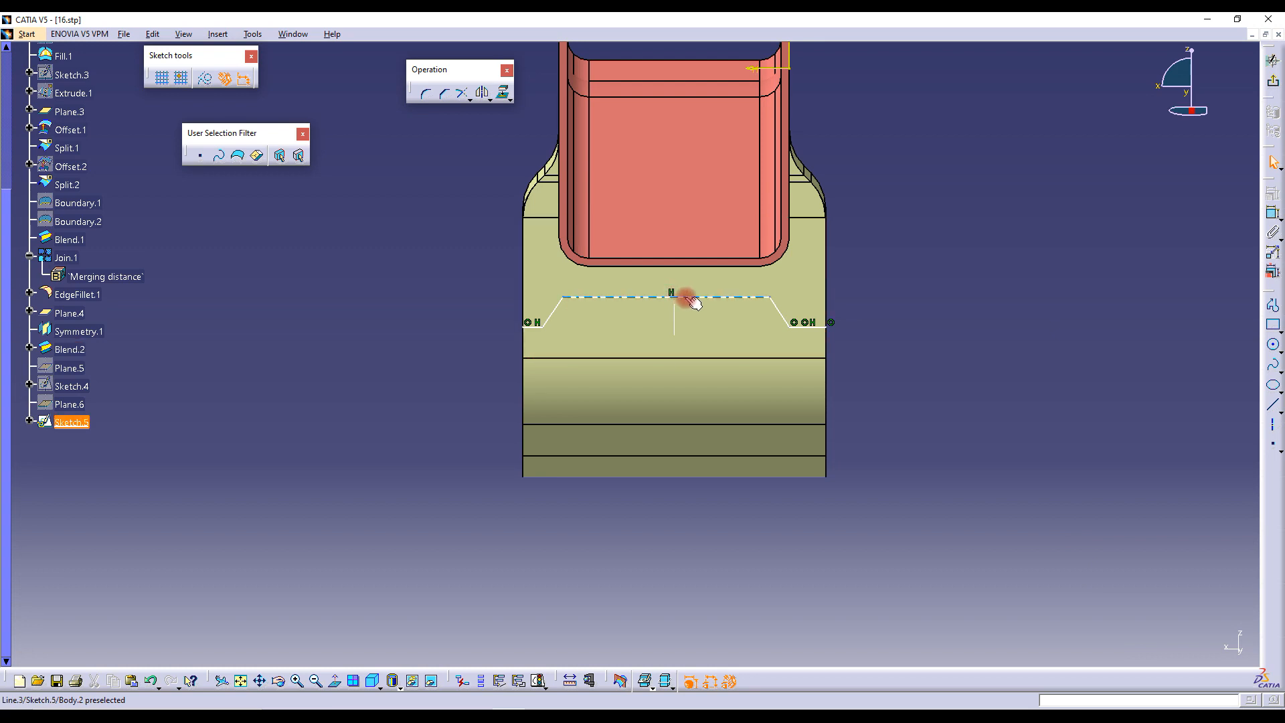
Move the profile's middle line up, delete the coincidence at one lower corner, shift that corner outward, and exit the sketch
drag(688, 295, 686, 287)
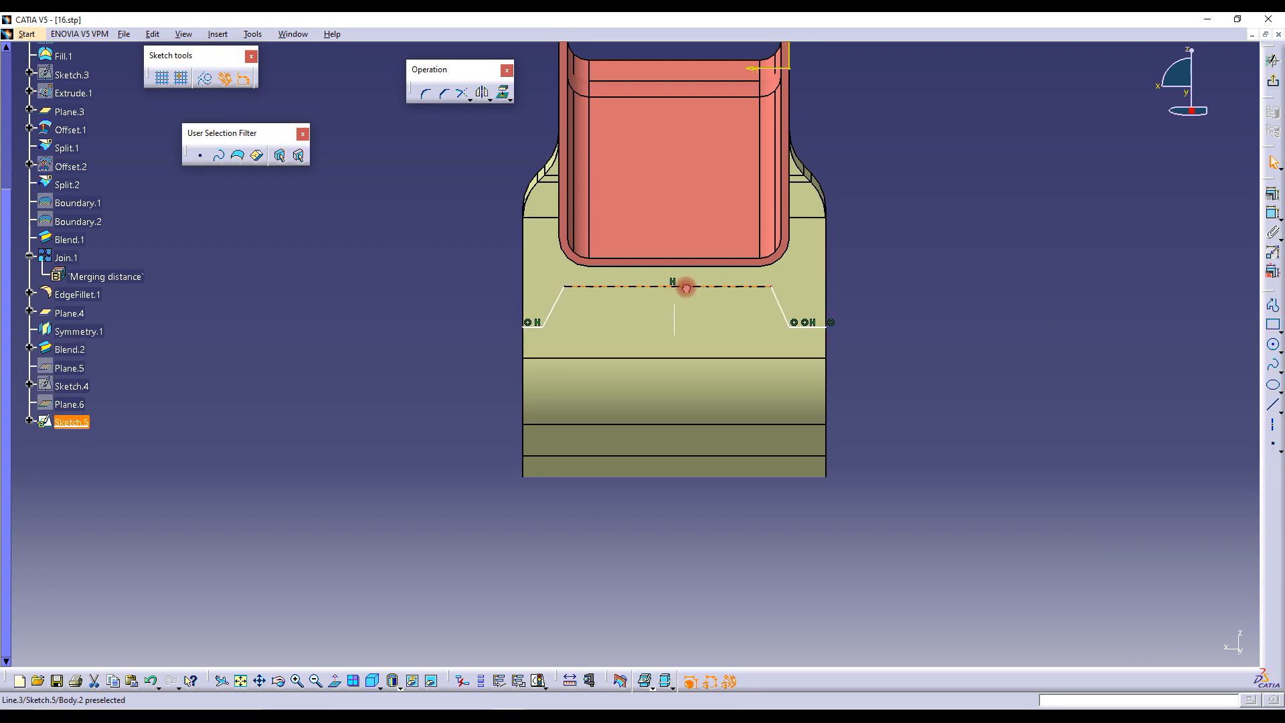
click(794, 324)
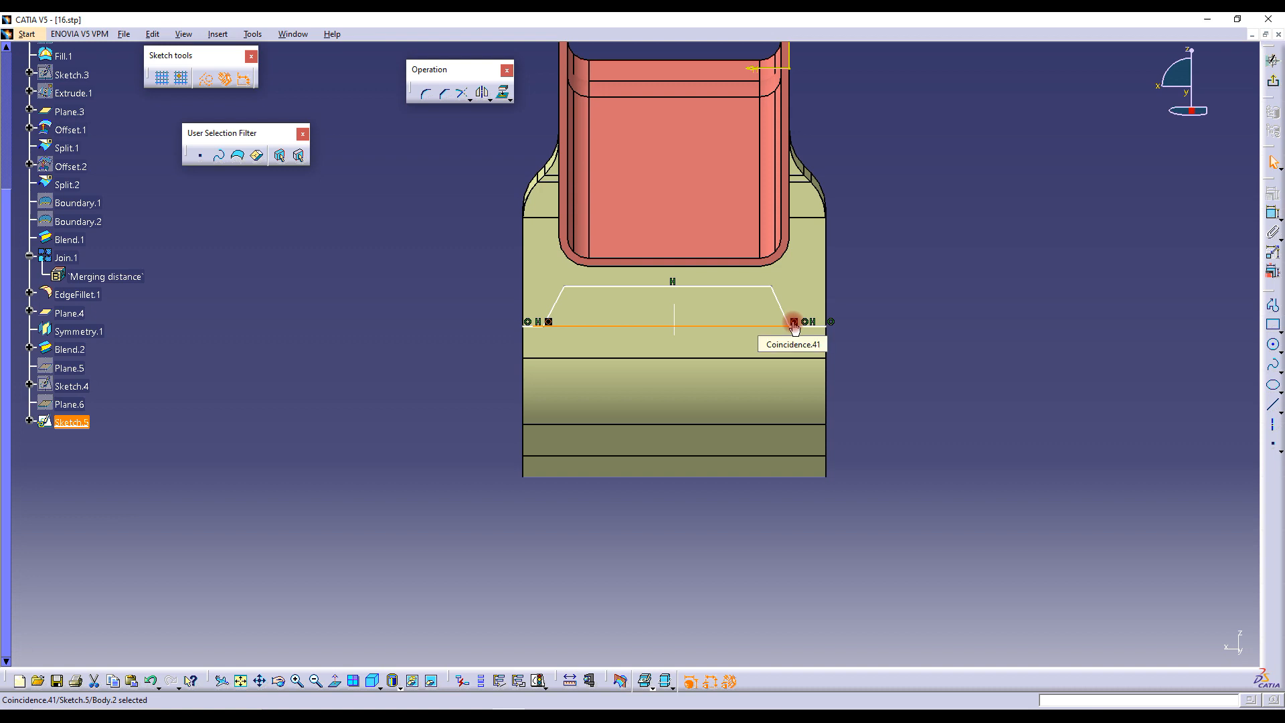
key(Delete)
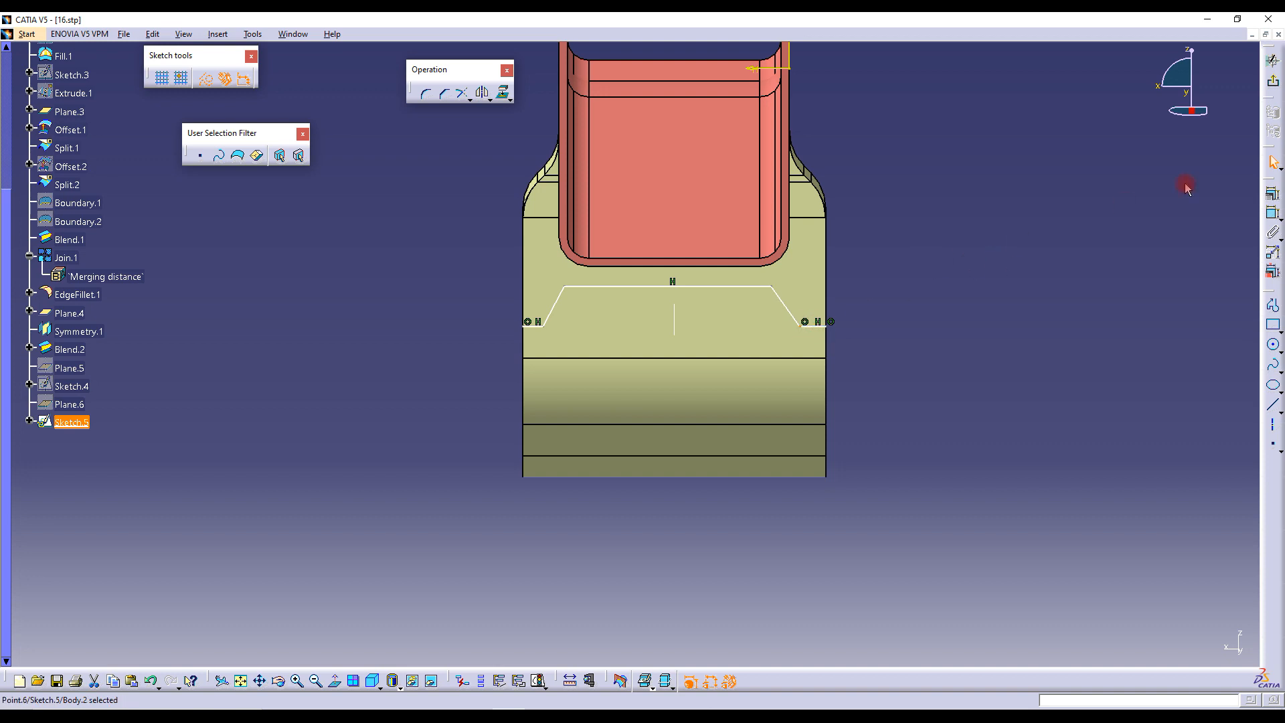
click(1277, 82)
Show the hidden Sketch.4 profile again on the opposite side of the bracket
middle_drag(567, 372, 613, 405)
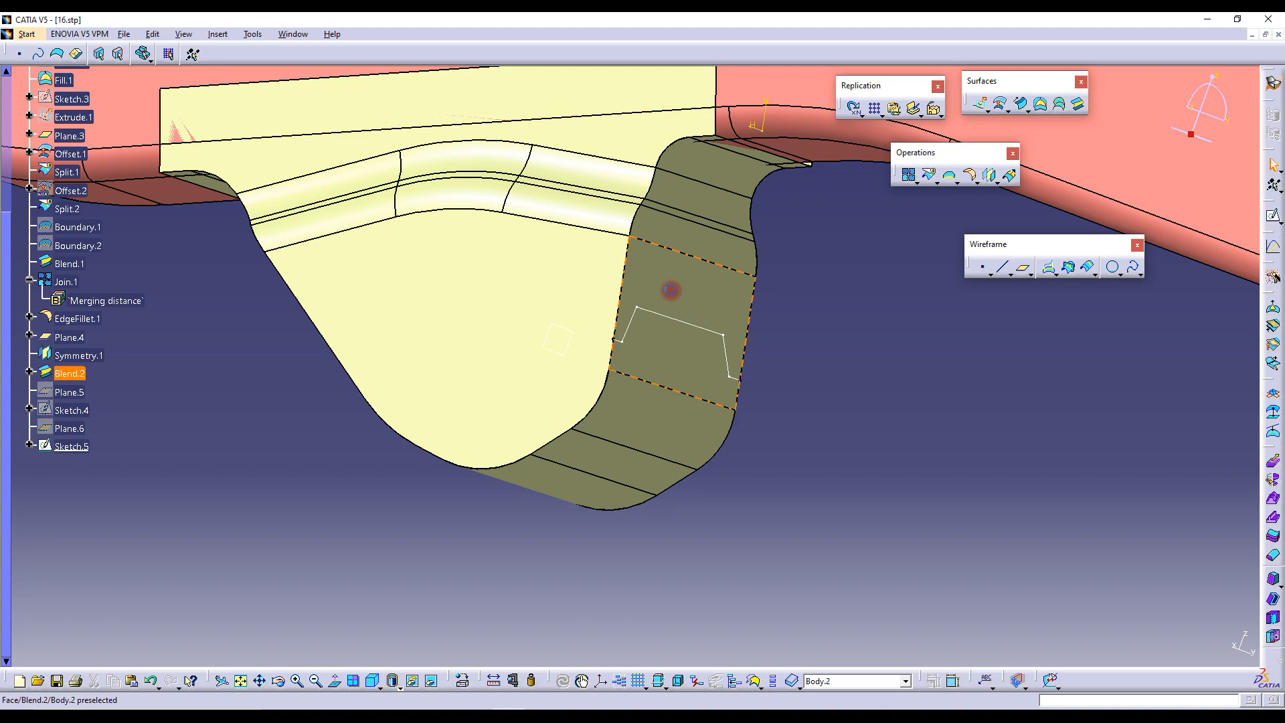
click(69, 374)
middle_drag(683, 396, 735, 323)
click(920, 340)
middle_drag(519, 425, 611, 356)
right_click(60, 405)
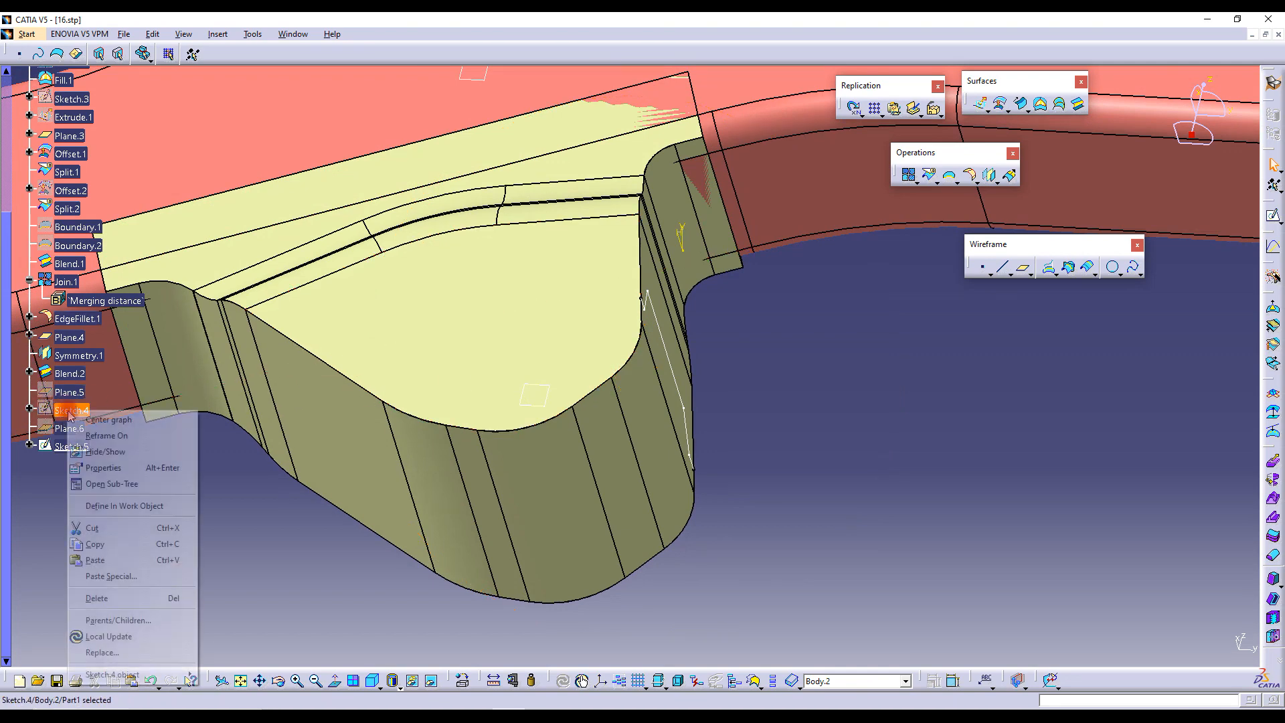
click(100, 451)
Split Blend.2 with Sketch.5 and keep both sides
middle_drag(581, 441, 675, 337)
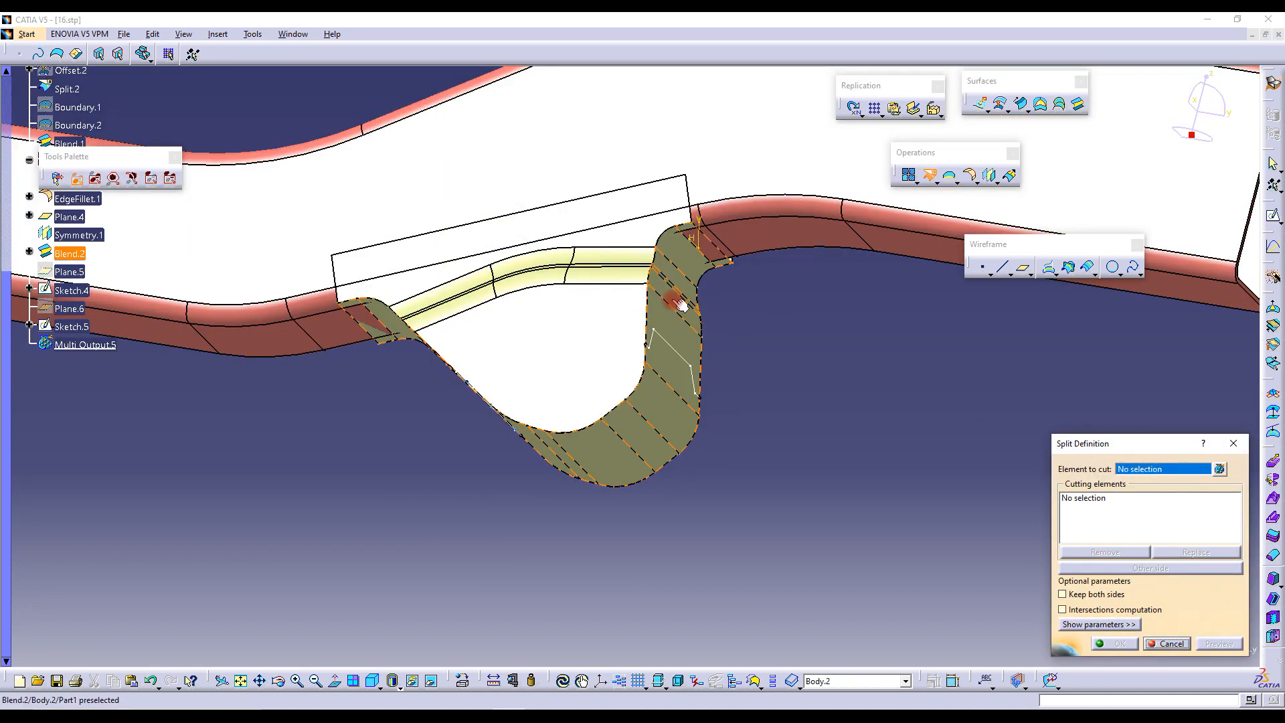
click(681, 306)
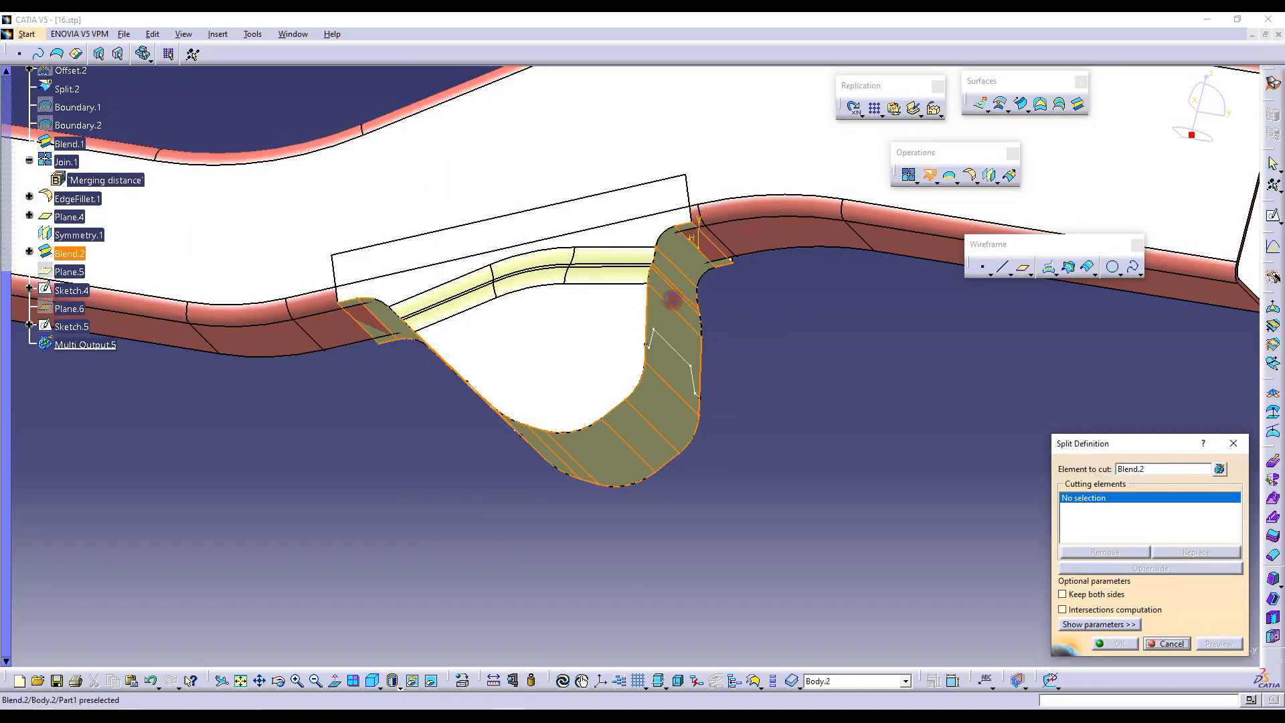
click(682, 356)
middle_drag(666, 348, 608, 386)
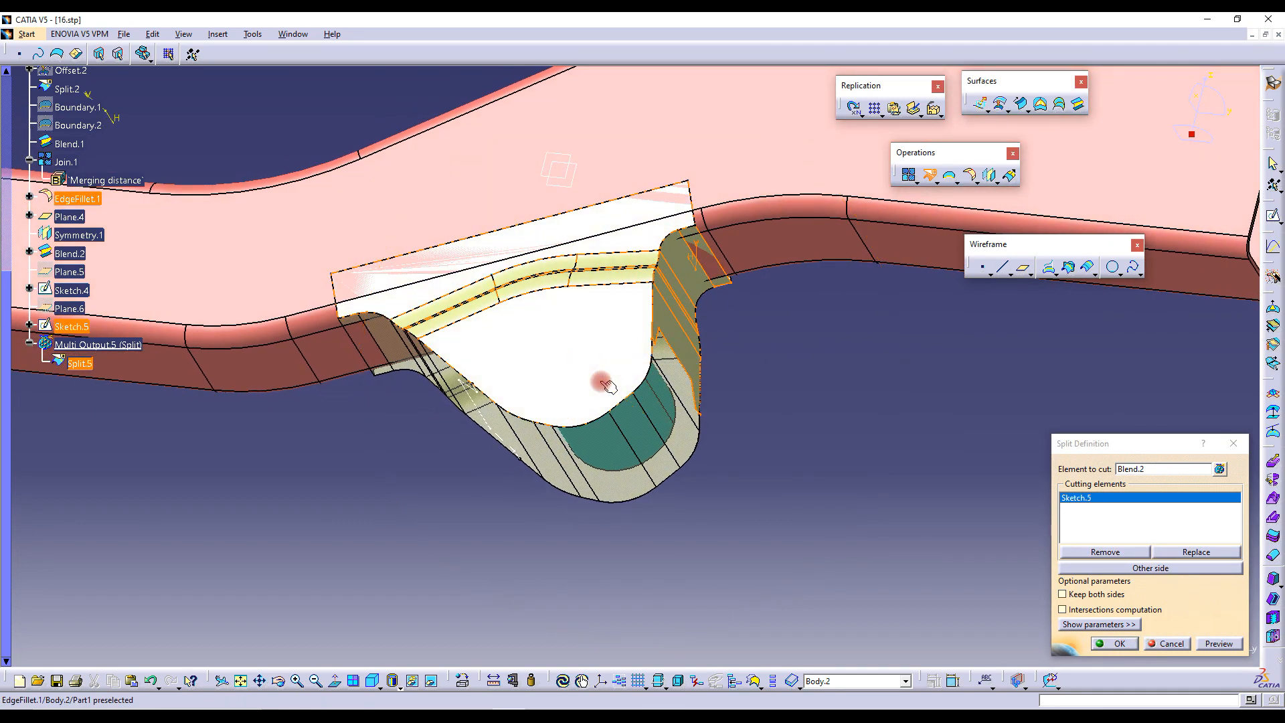
click(1064, 594)
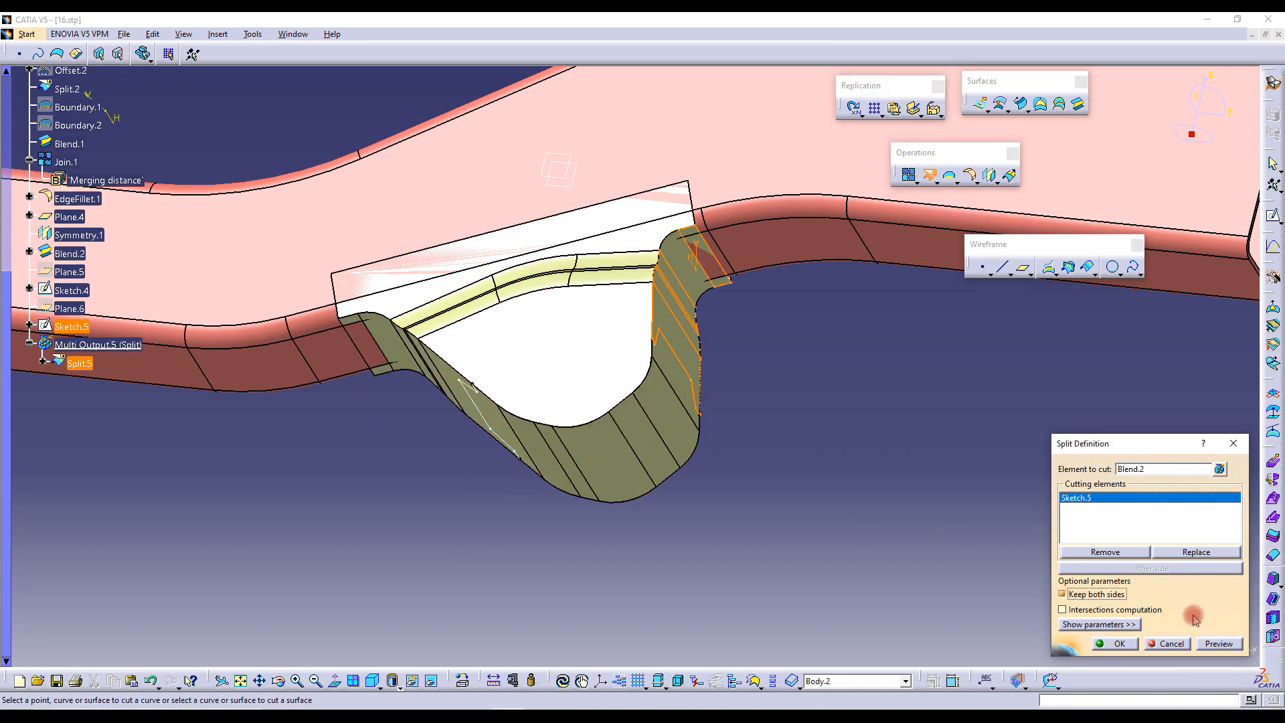
click(1102, 641)
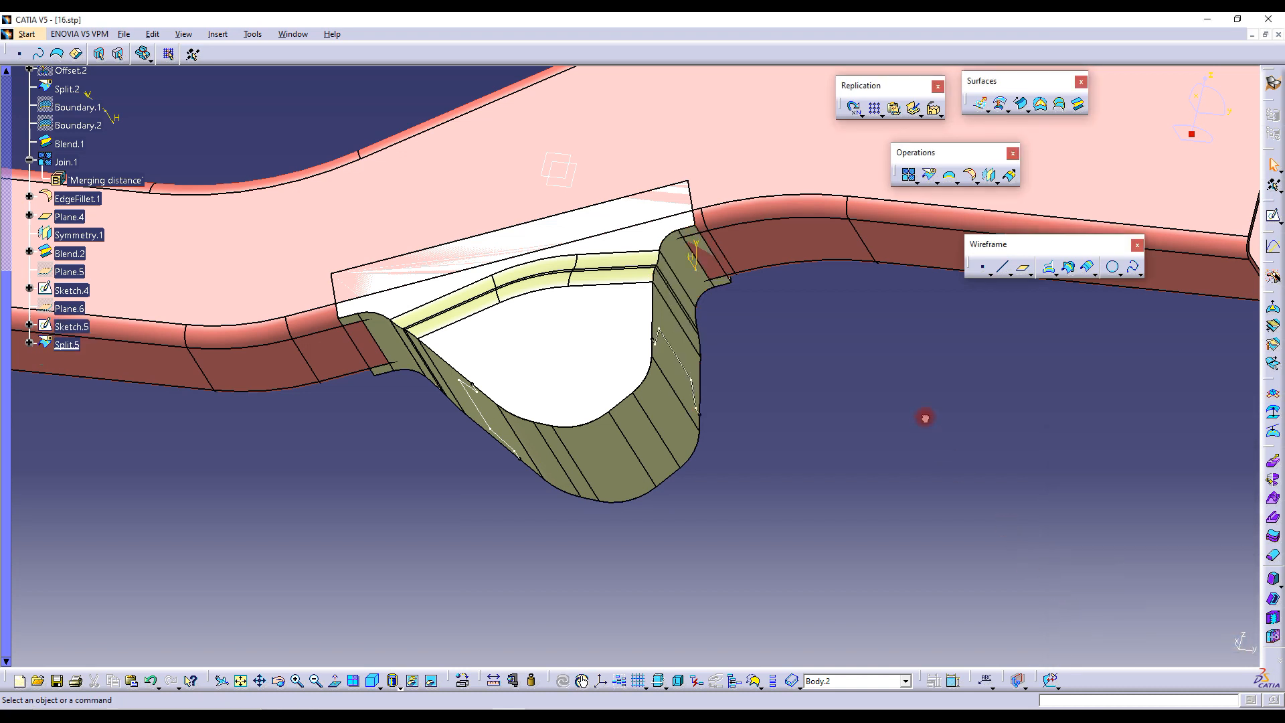
Hide Split.5 and split the remaining wall surface with Sketch.4, switching the kept part to the other side
right_click(65, 345)
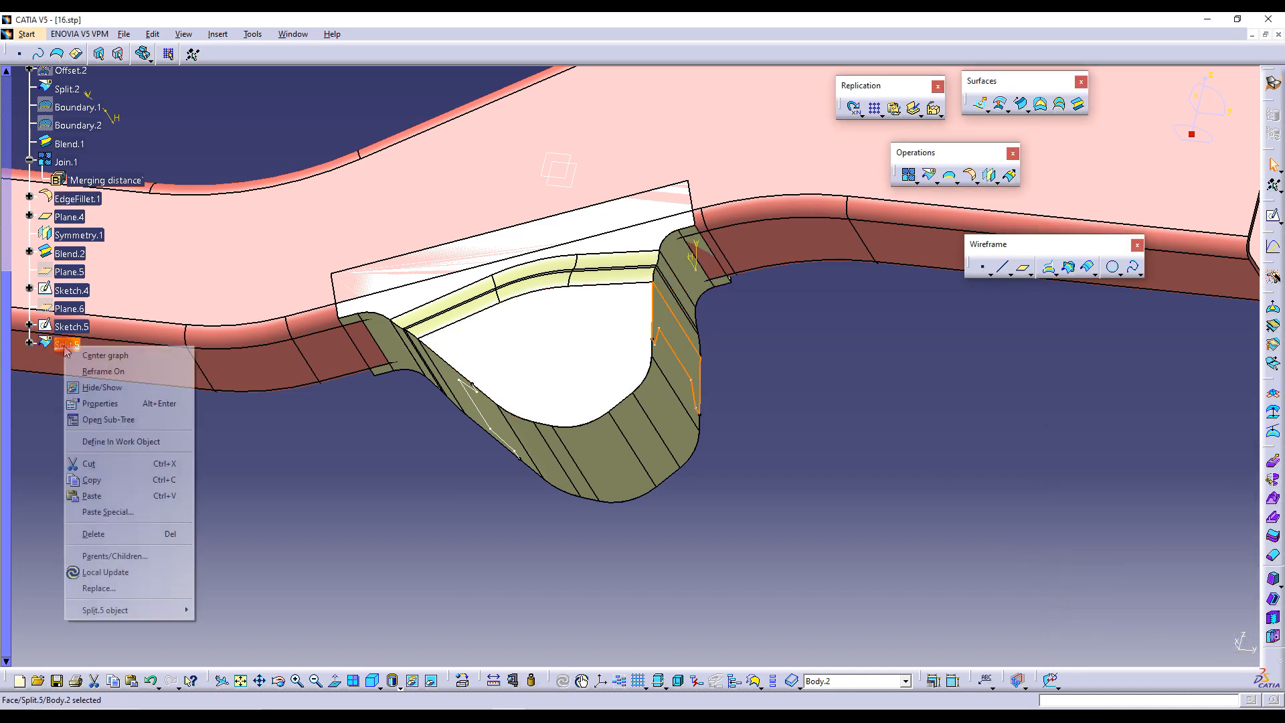
click(123, 392)
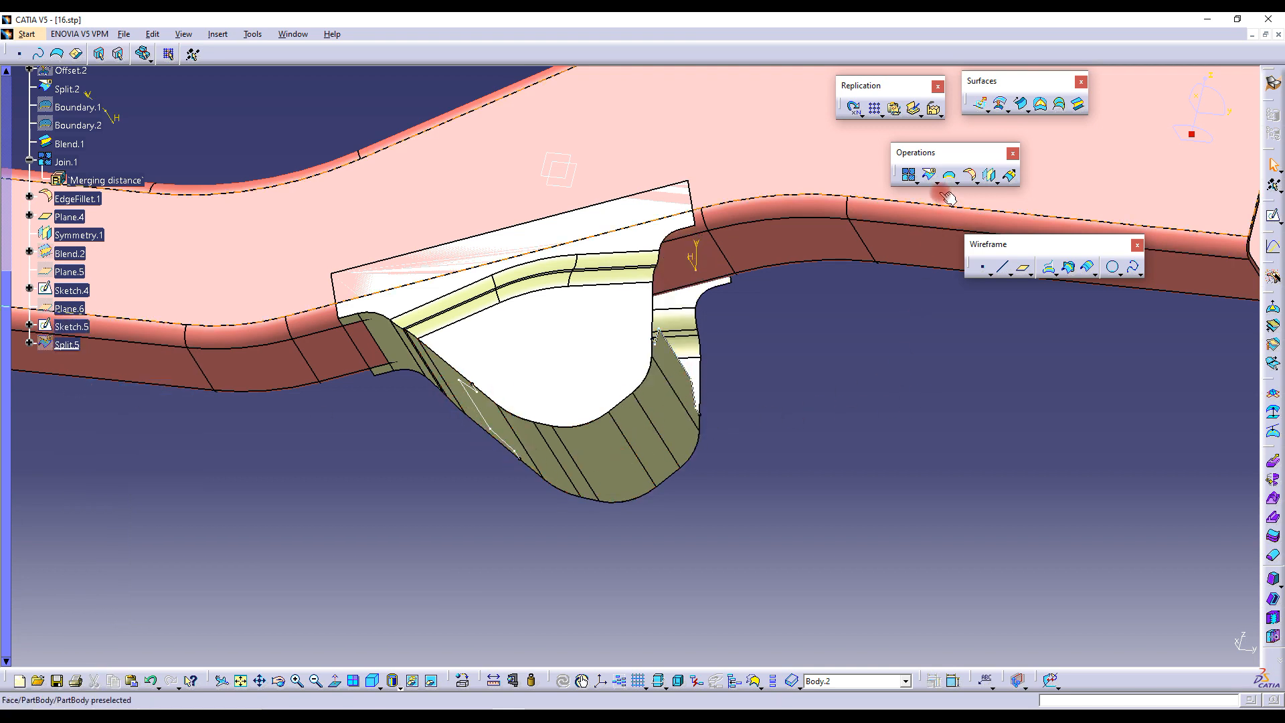
click(929, 178)
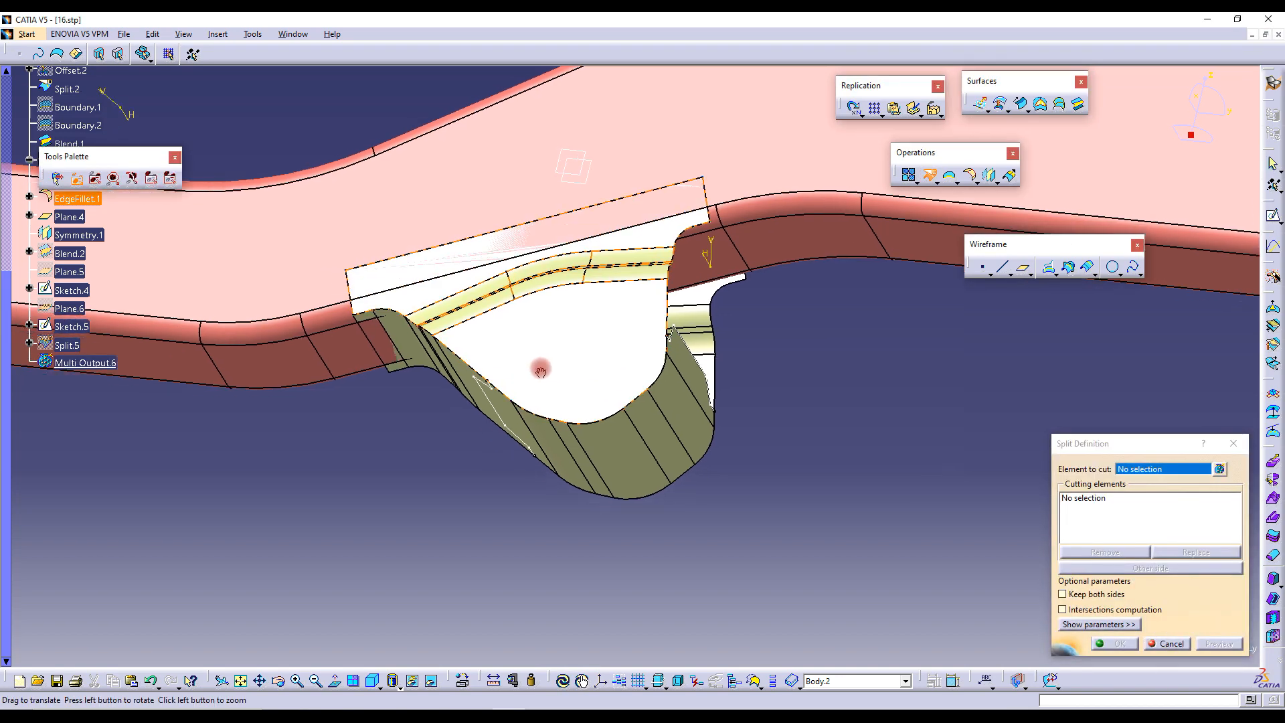
click(619, 442)
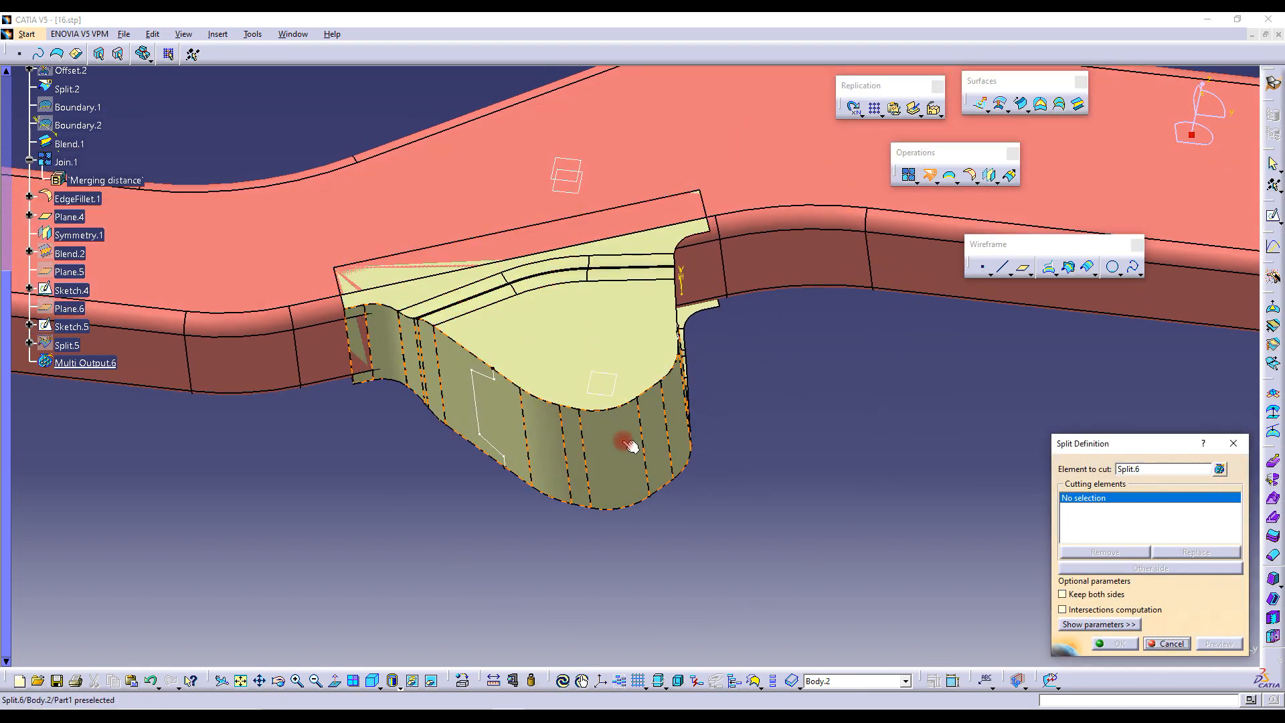
click(476, 381)
click(1126, 568)
click(1119, 645)
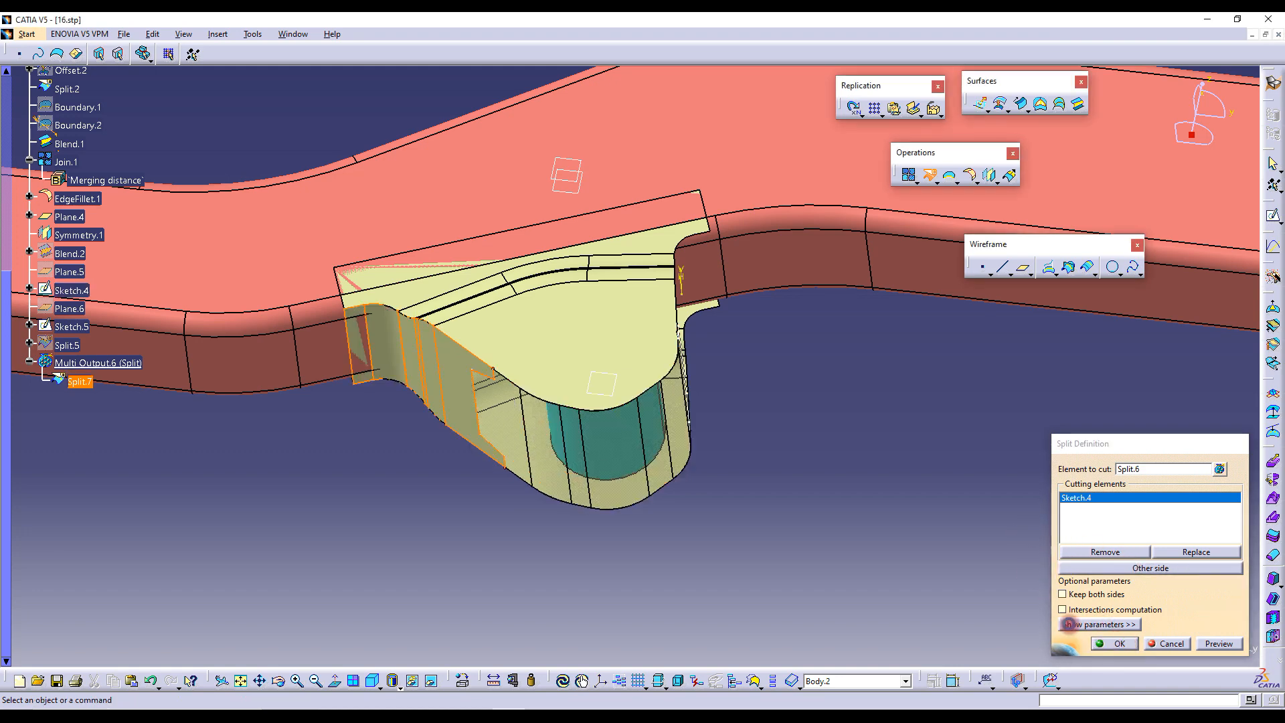
Show Split.5 again beside the second trimmed side wall
middle_drag(775, 444, 206, 390)
right_click(72, 352)
click(129, 384)
Open a new sketch on the flat EdgeFillet.1 face of the bracket and view the sketch plane squarely
mouse_move(753, 345)
middle_down()
mouse_move(634, 288)
mouse_move(809, 302)
mouse_move(504, 482)
mouse_move(554, 287)
mouse_move(580, 350)
mouse_move(620, 252)
mouse_move(683, 181)
mouse_move(697, 258)
middle_up()
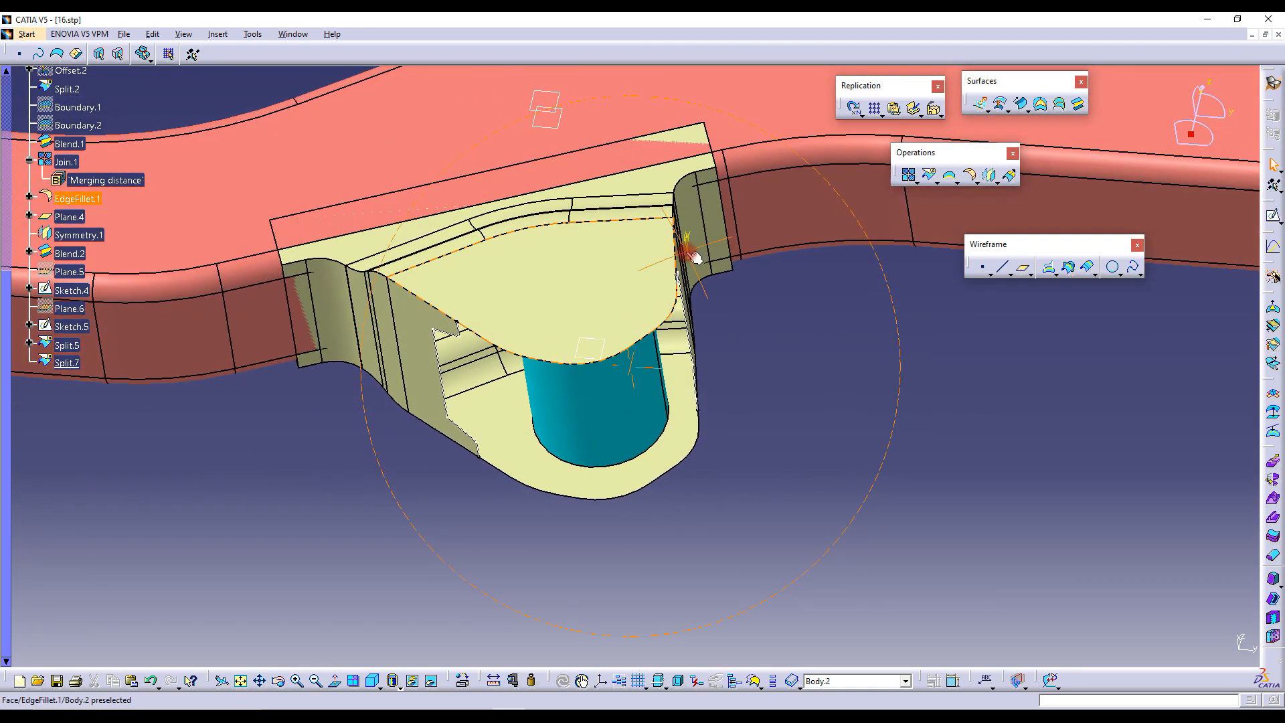
click(595, 292)
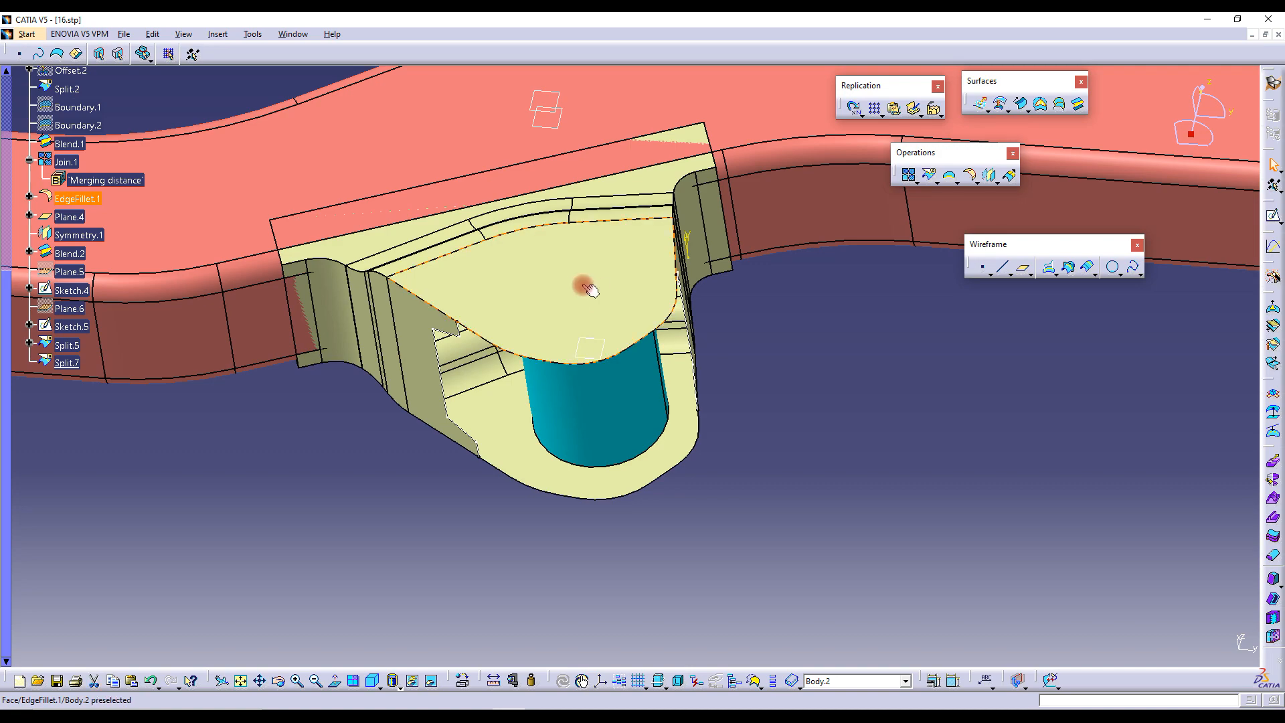
middle_drag(650, 310, 731, 481)
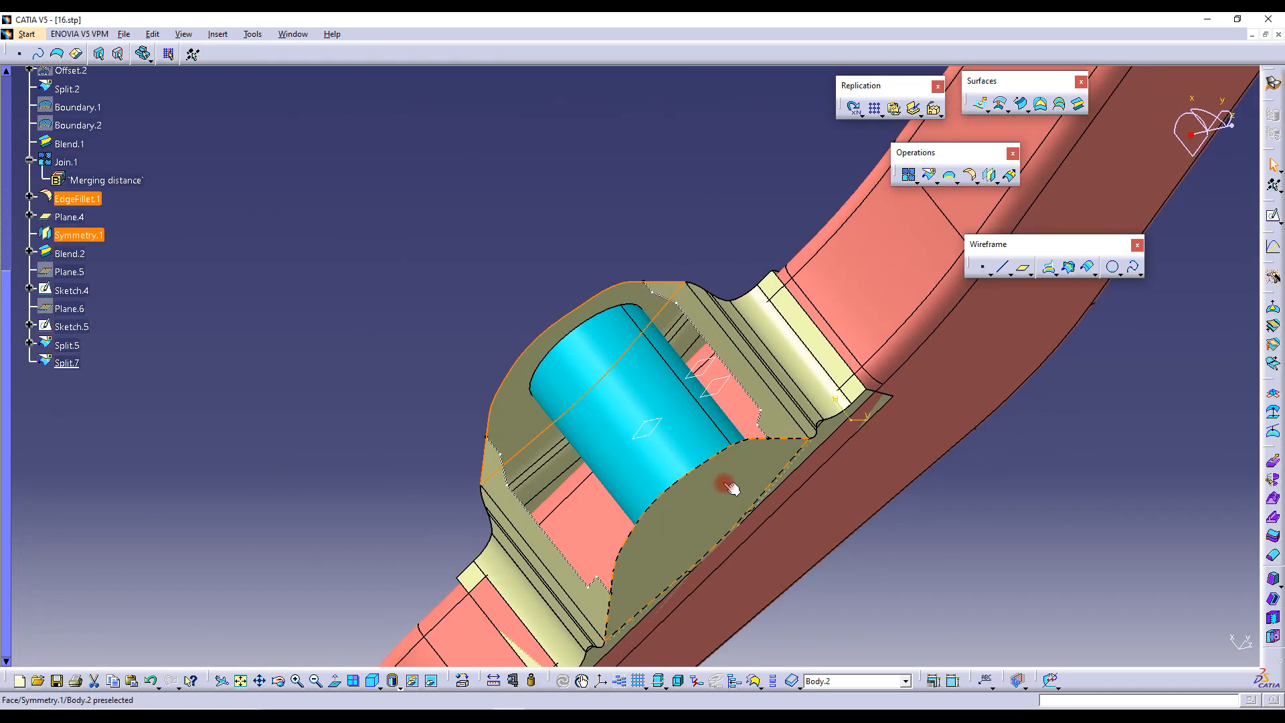
middle_drag(641, 332, 439, 324)
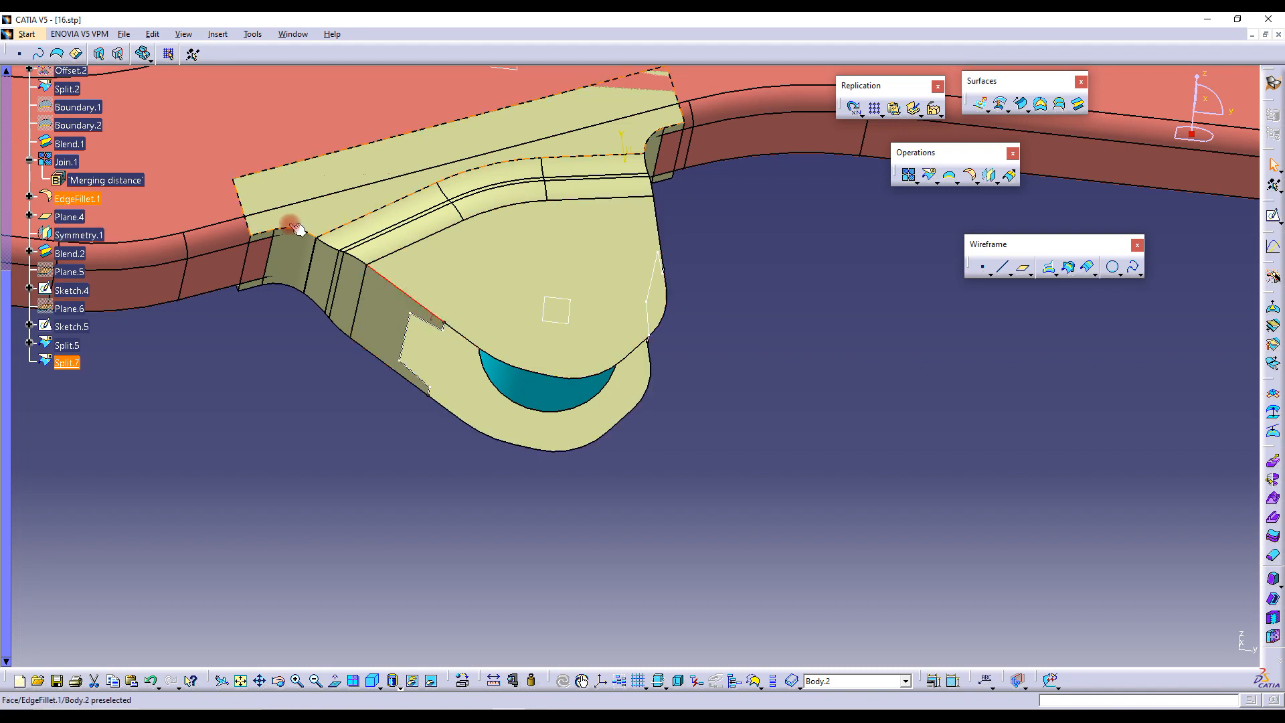
middle_drag(498, 346, 519, 260)
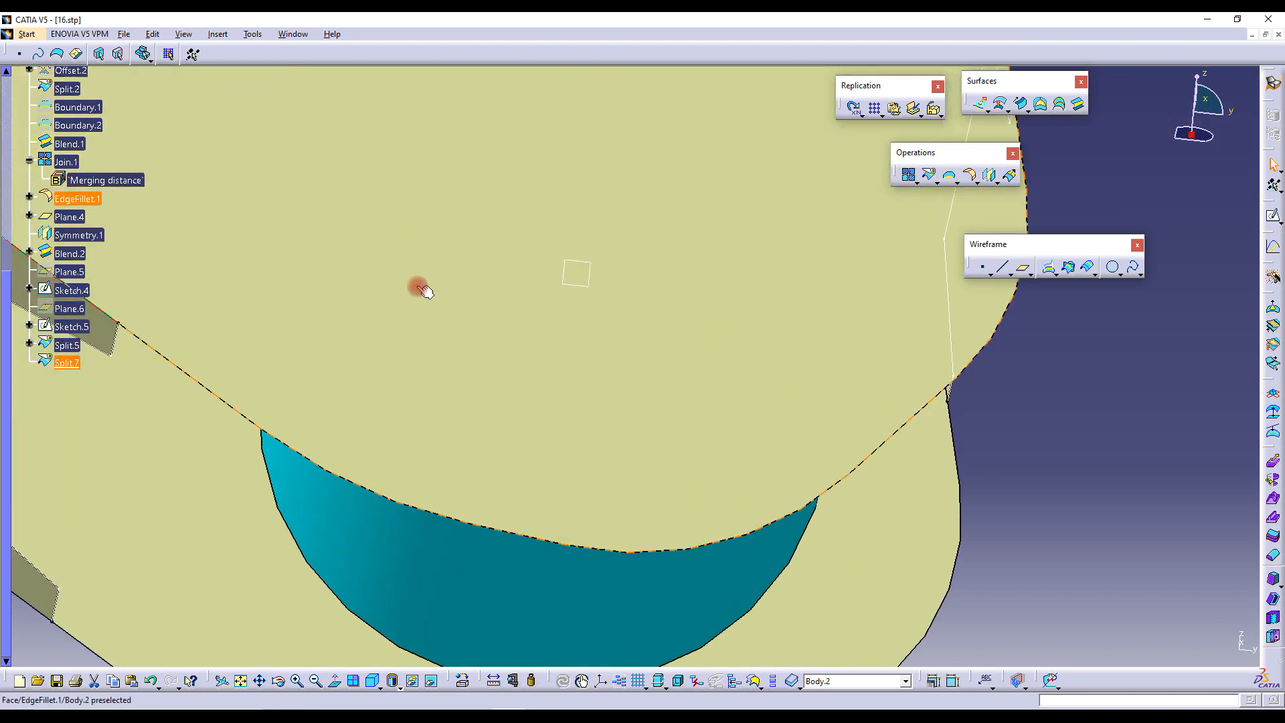
middle_drag(233, 324, 646, 326)
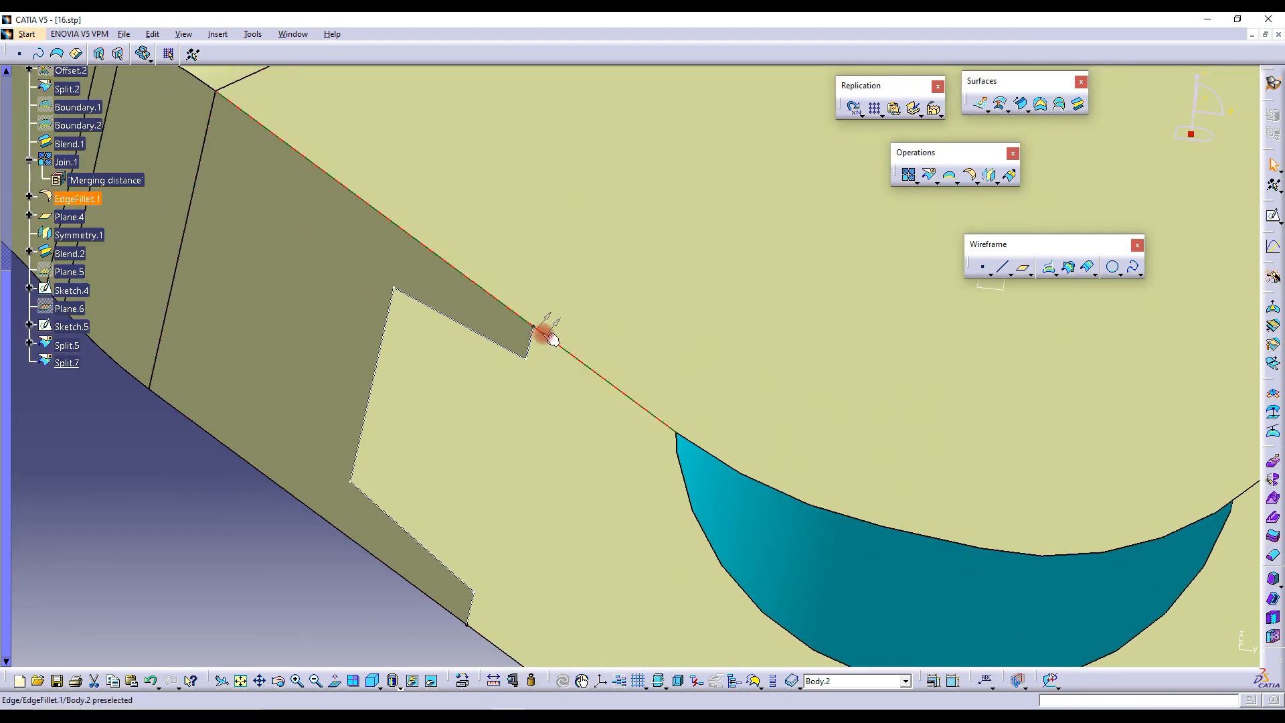
middle_drag(616, 341, 847, 361)
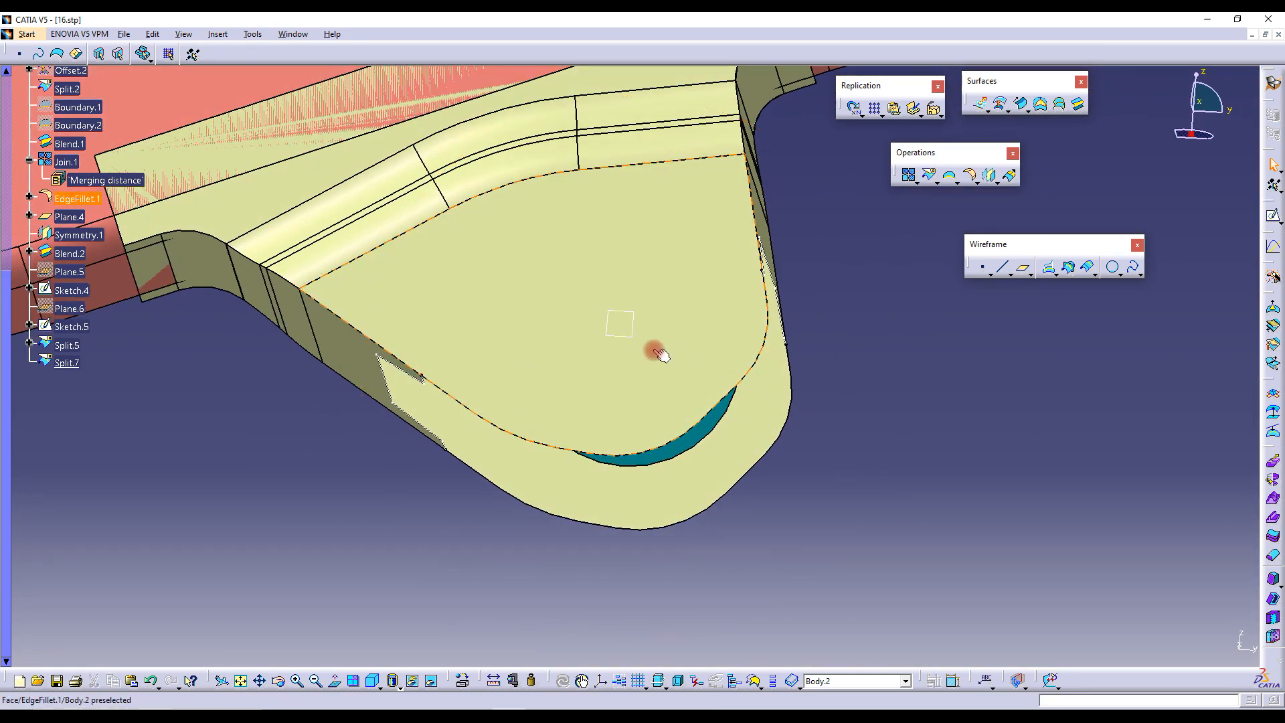
right_click(525, 316)
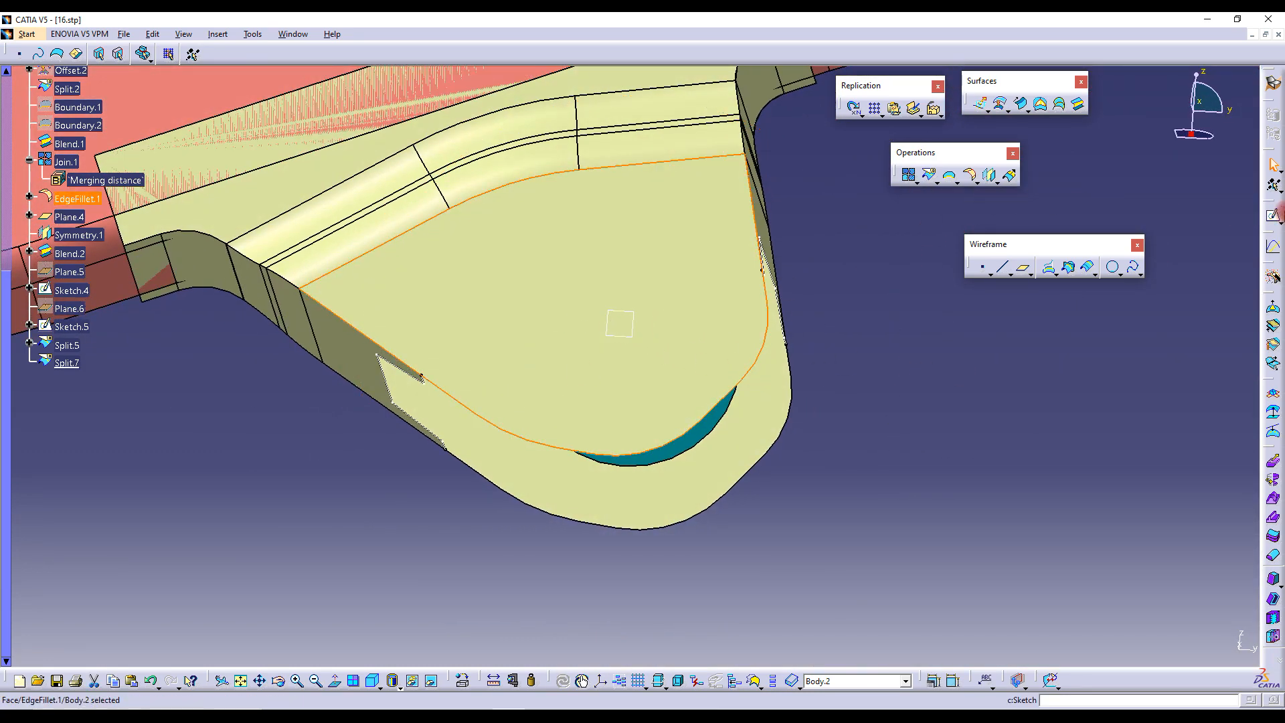
click(1273, 217)
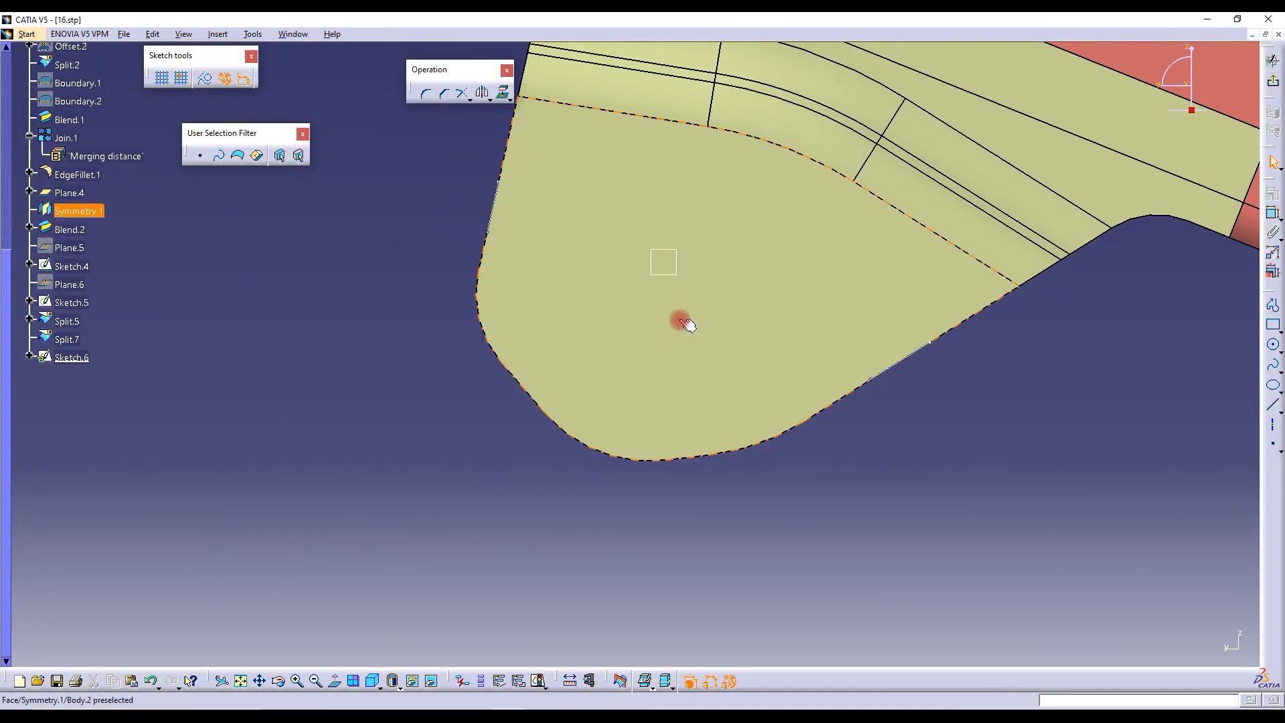
middle_drag(611, 345, 754, 364)
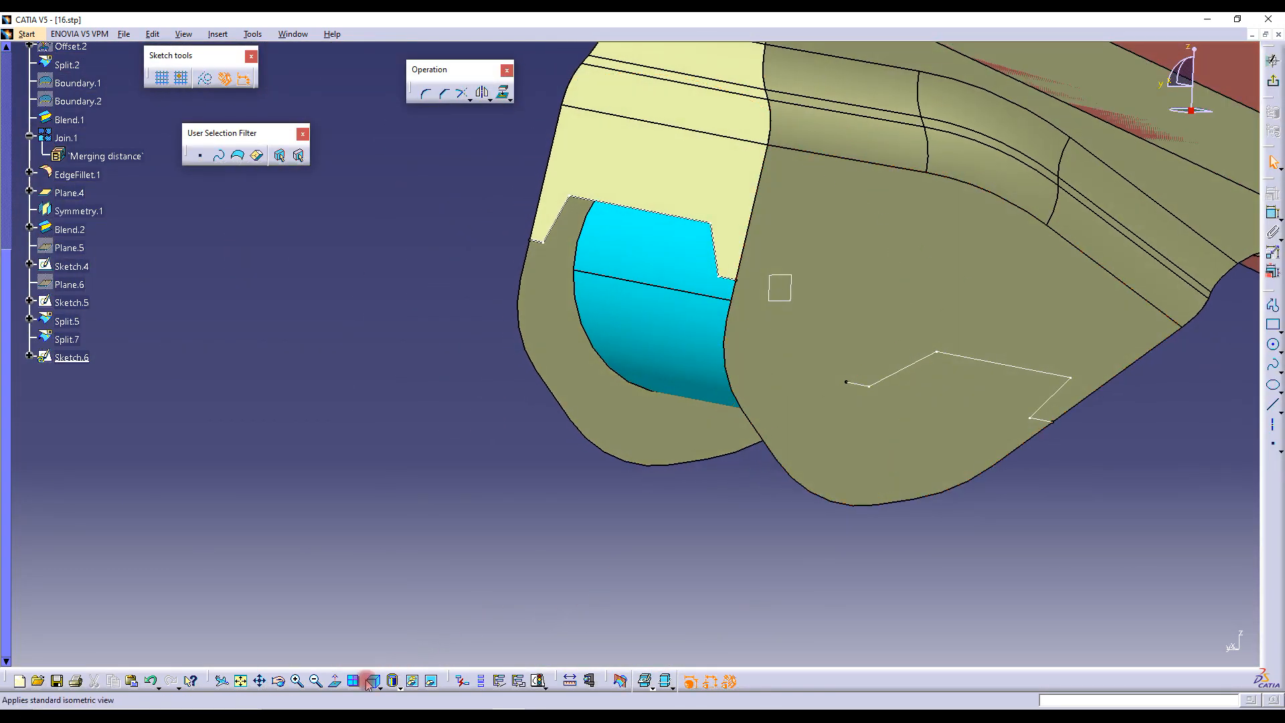
click(335, 689)
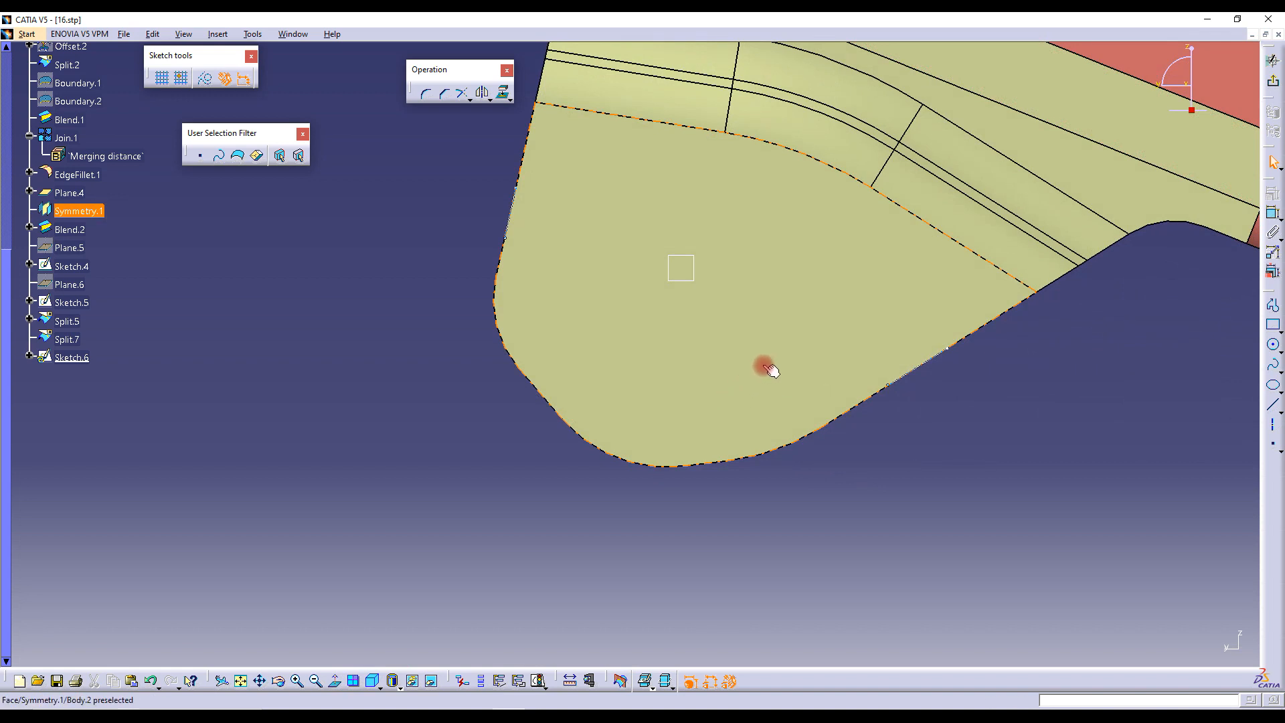
Sketch an open six-segment profile inside the flat face's rounded outline, spanning both side edges, and delete its parallelism constraint
click(1274, 303)
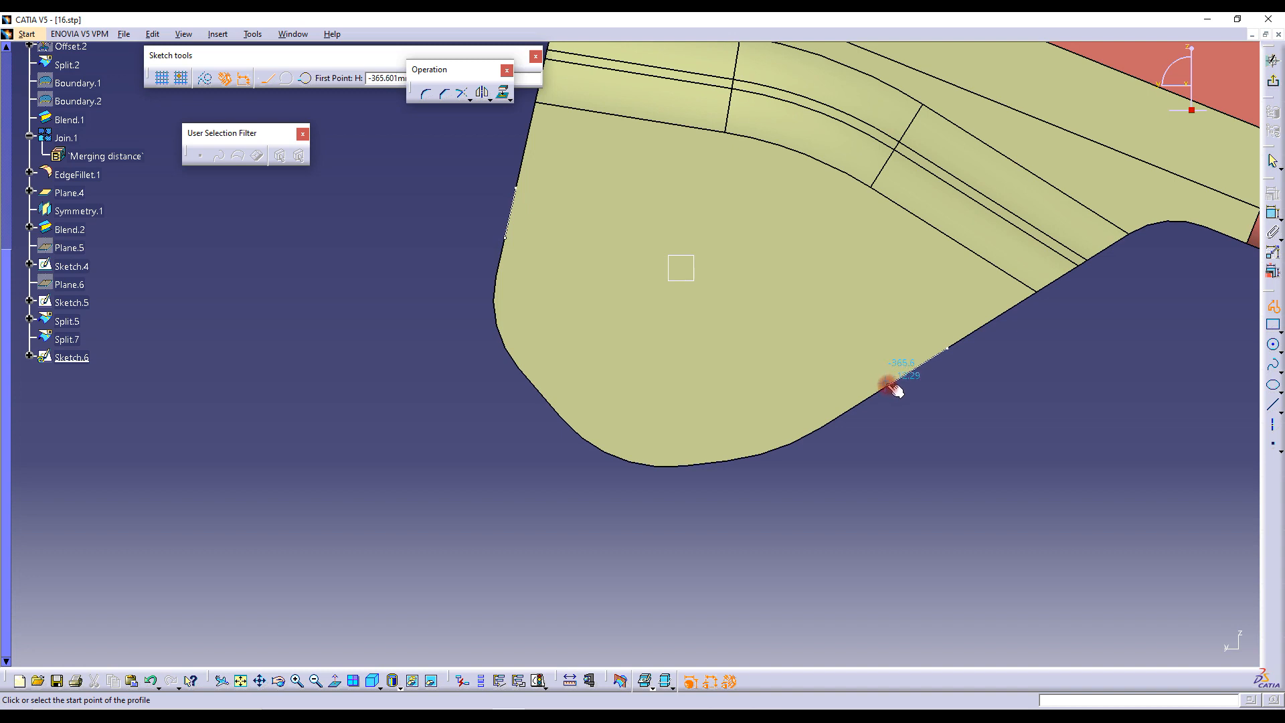
click(506, 239)
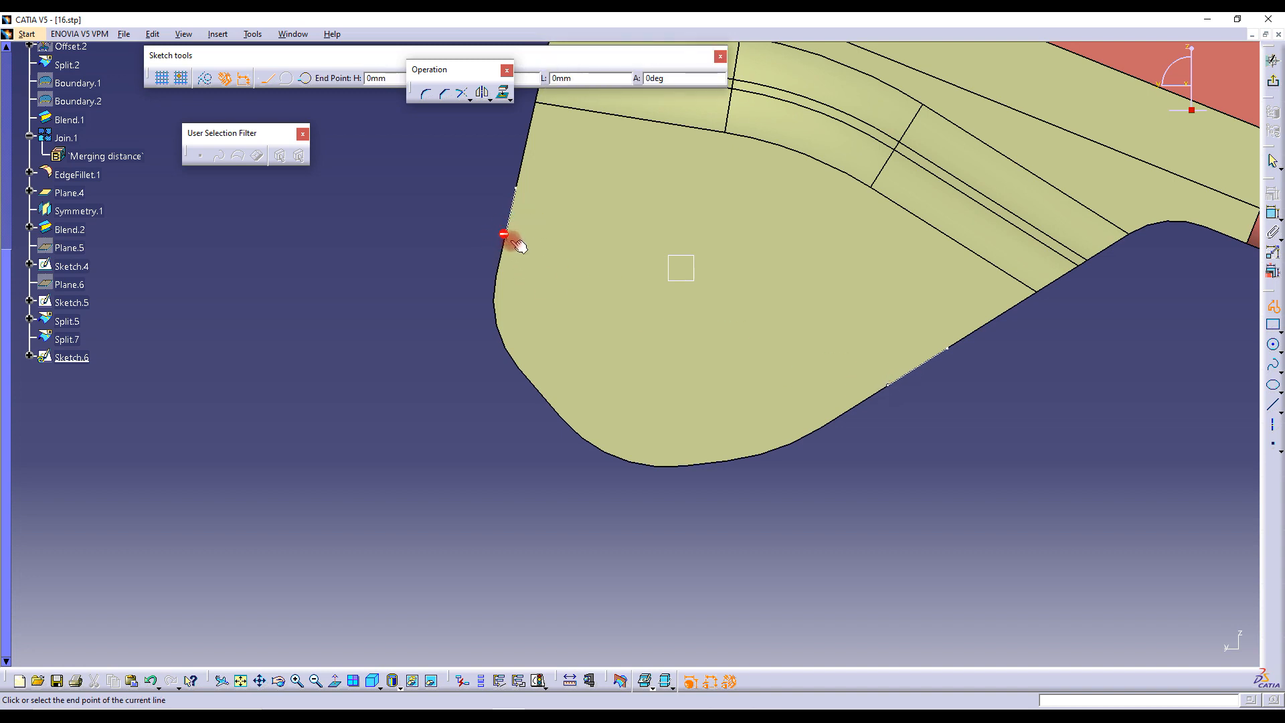
click(528, 244)
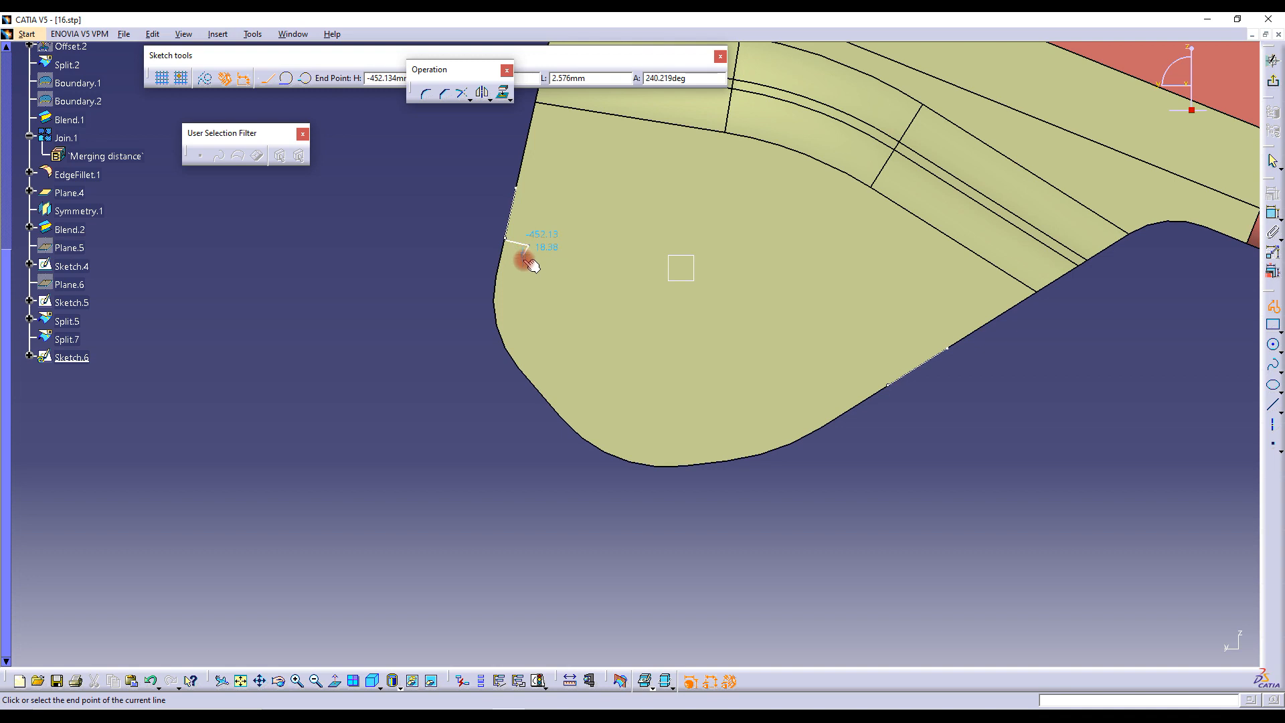
click(516, 305)
click(625, 423)
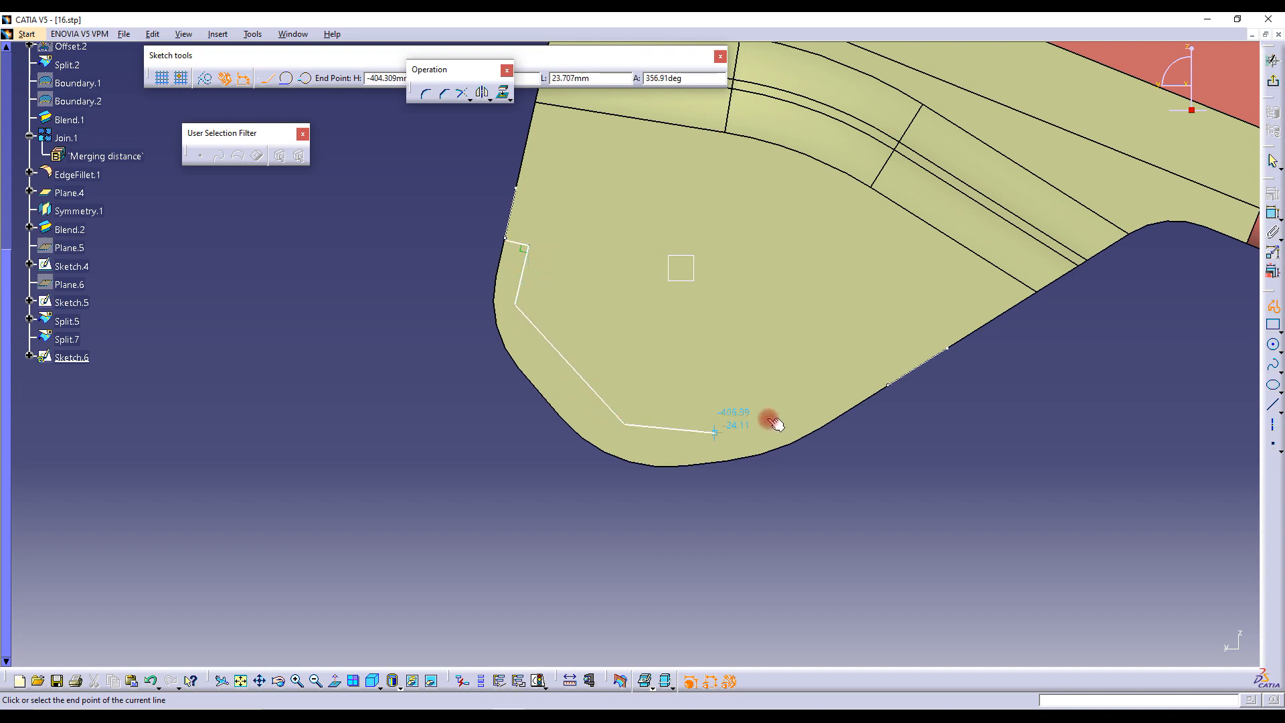
click(715, 433)
click(865, 366)
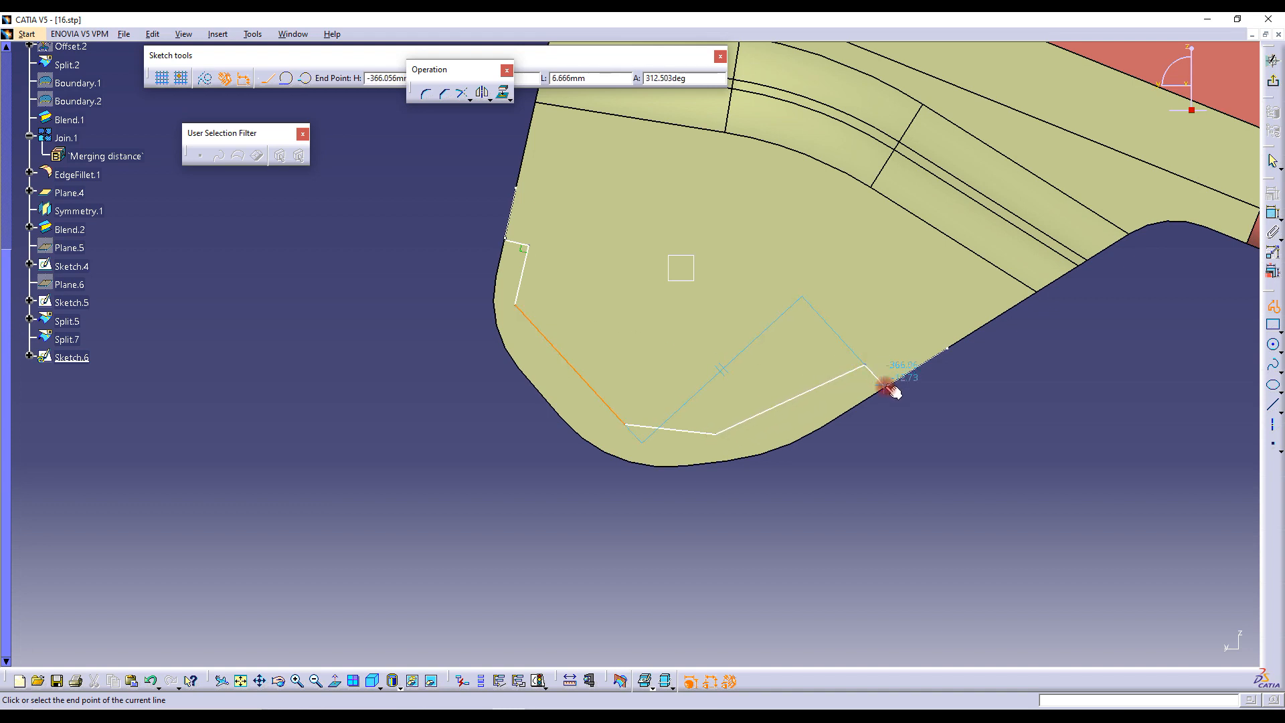
click(887, 387)
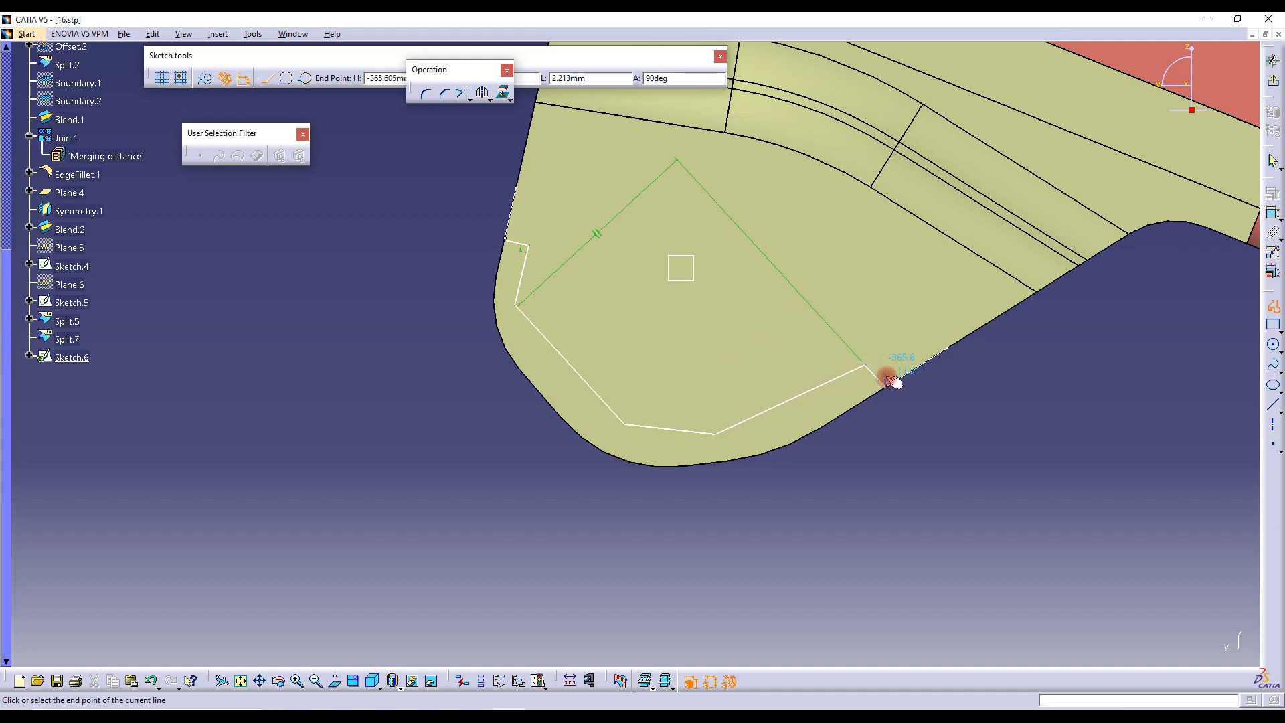
key(Escape)
key(Escape)
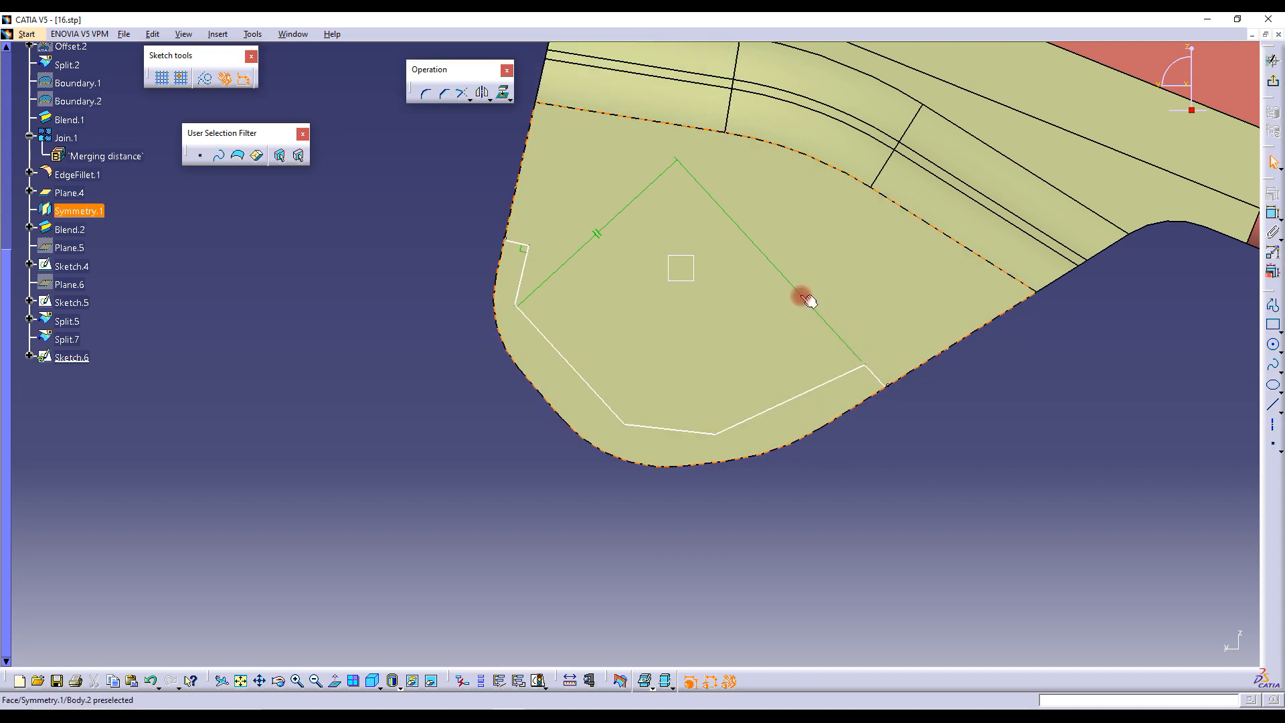
click(597, 236)
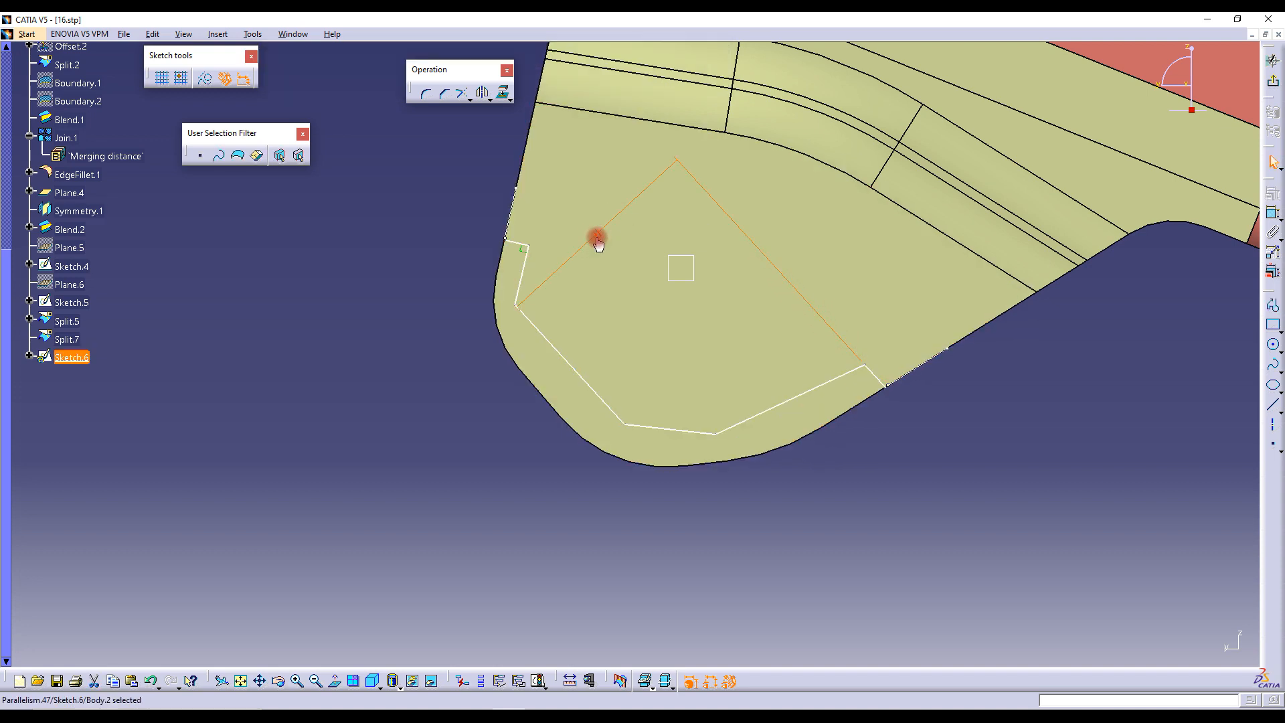
key(Delete)
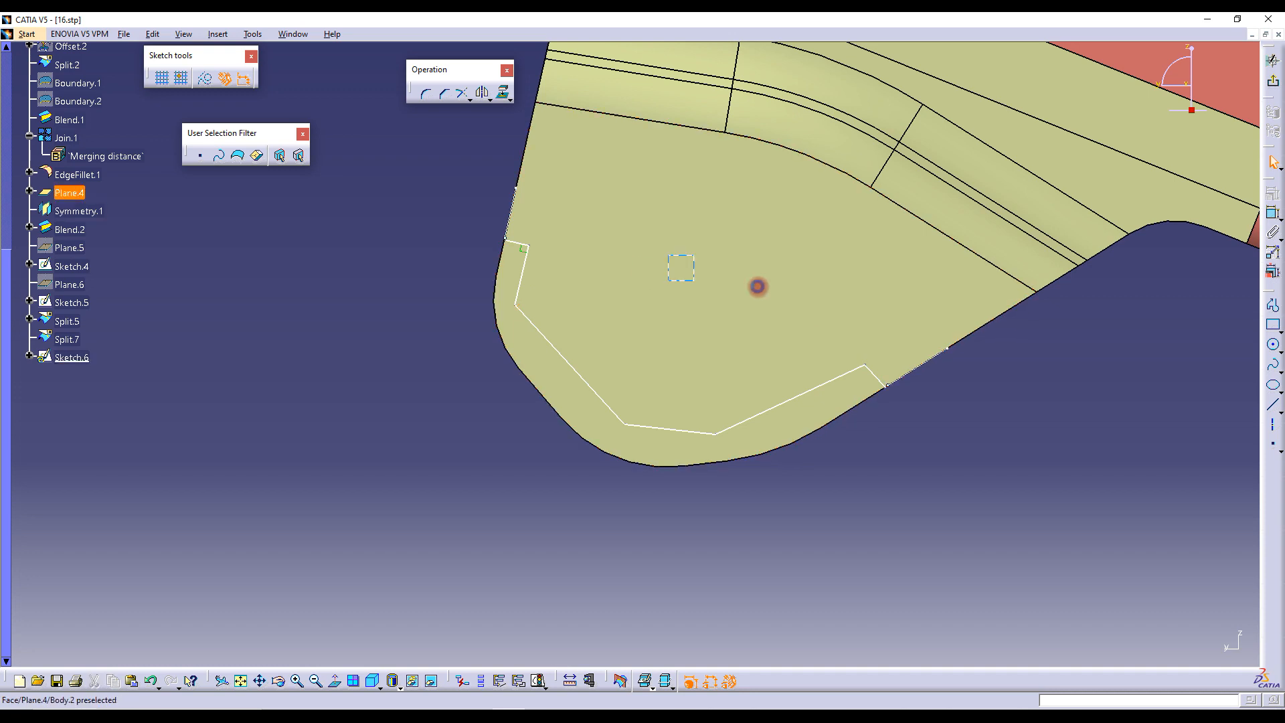
Make the profile's end point coincident with the end point of Sketch.4 on the adjoining side wall edge
click(875, 375)
middle_drag(919, 431, 799, 301)
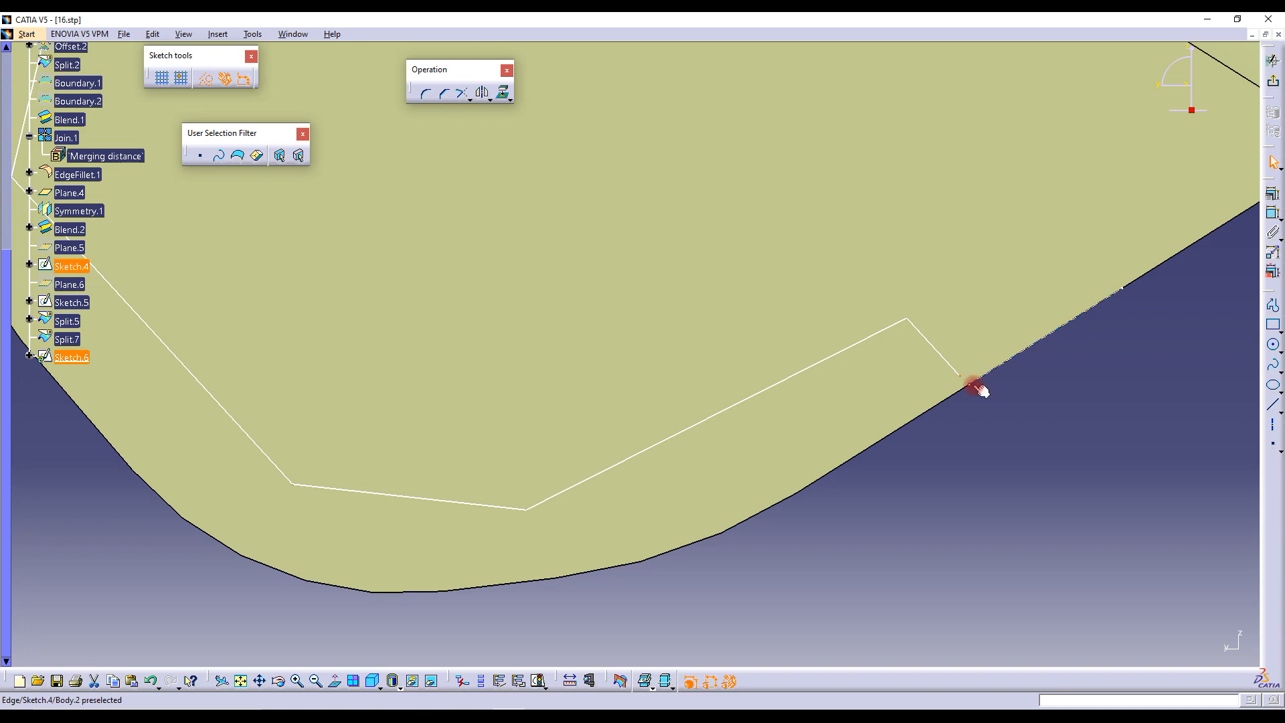
mouse_move(1051, 435)
middle_down()
mouse_move(998, 391)
mouse_move(893, 417)
mouse_move(779, 361)
mouse_move(817, 419)
mouse_move(649, 367)
mouse_move(769, 350)
mouse_move(382, 364)
mouse_move(407, 338)
middle_up()
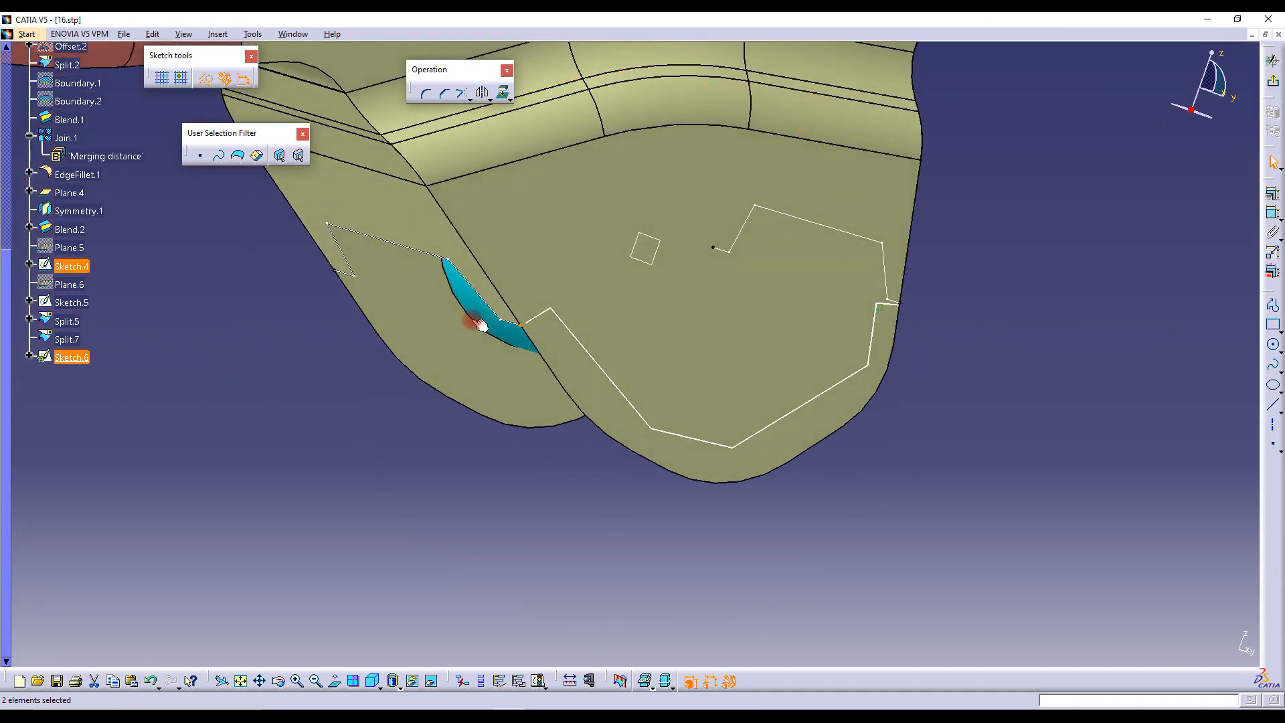
mouse_move(548, 330)
middle_down()
mouse_move(628, 330)
mouse_move(505, 274)
middle_up()
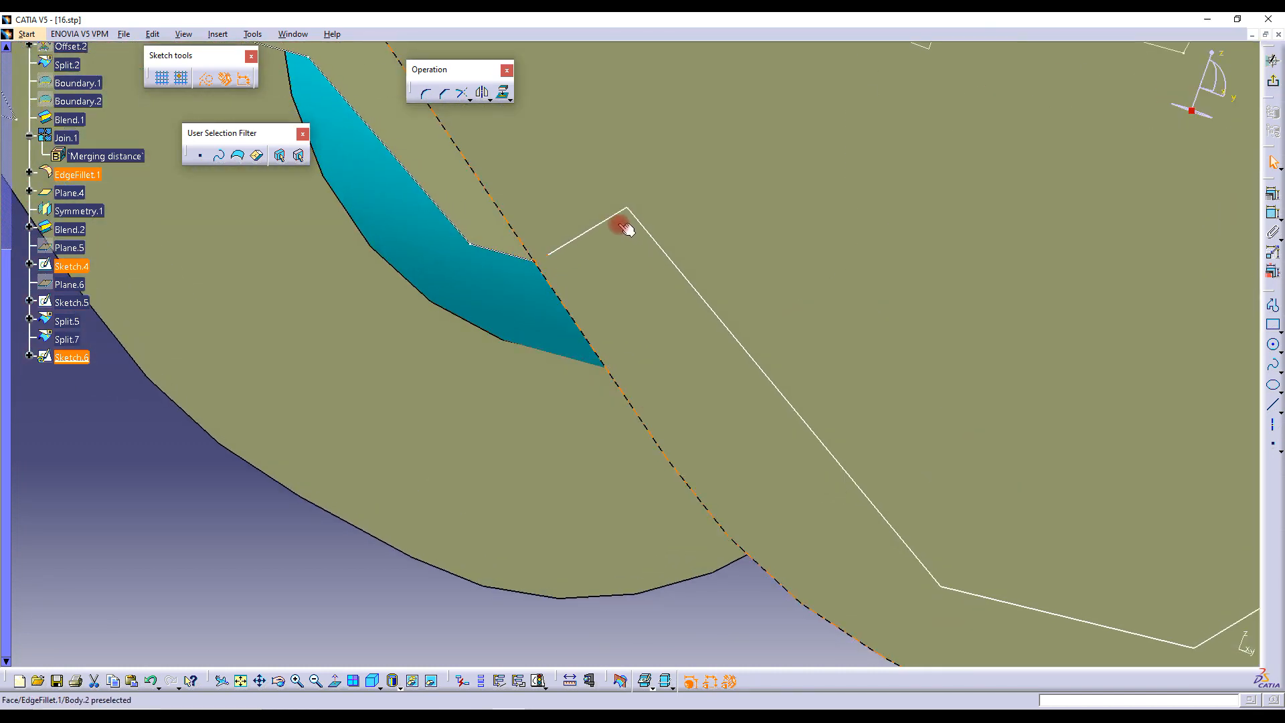
click(544, 256)
click(549, 254)
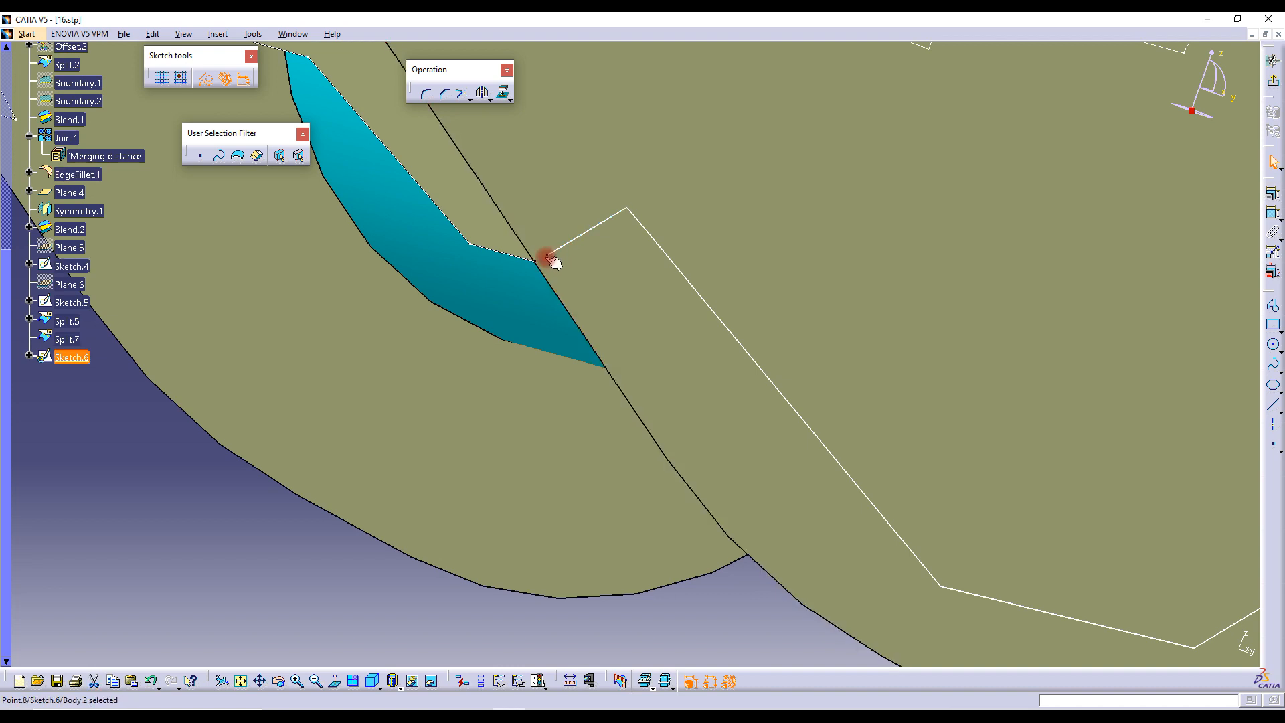
ctrl+click(607, 274)
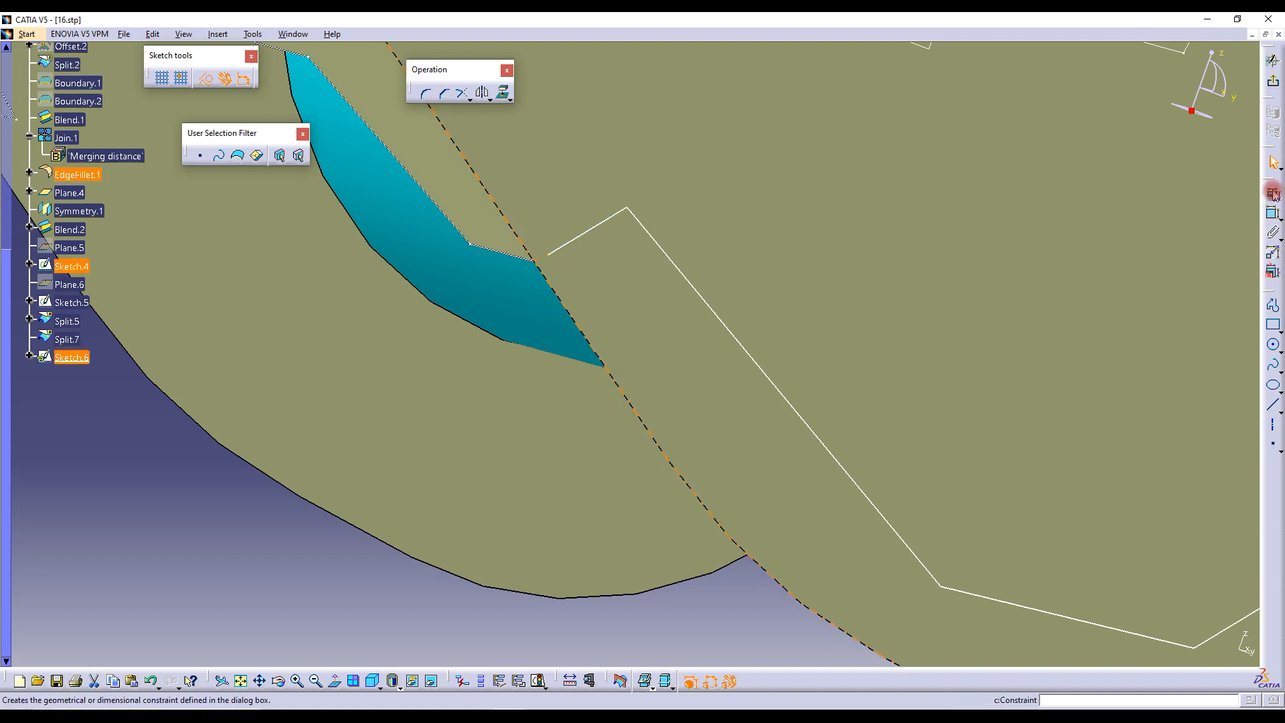
click(1272, 193)
click(1186, 518)
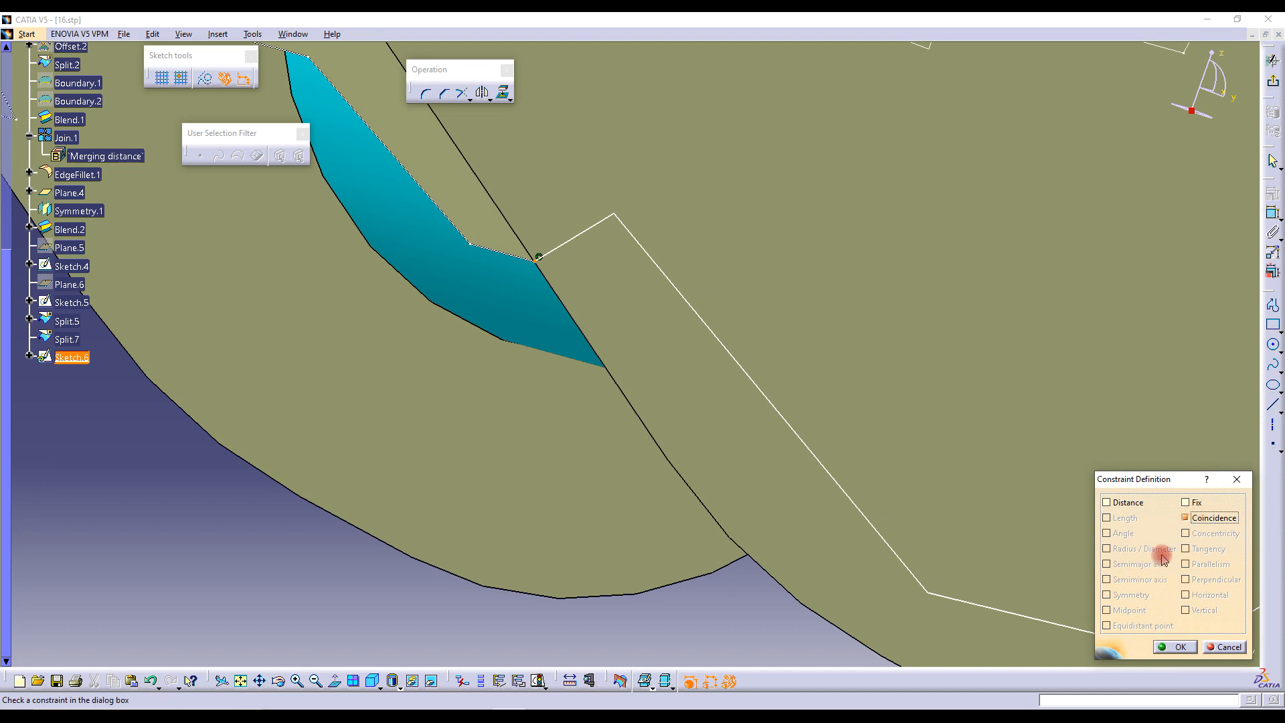
click(1180, 647)
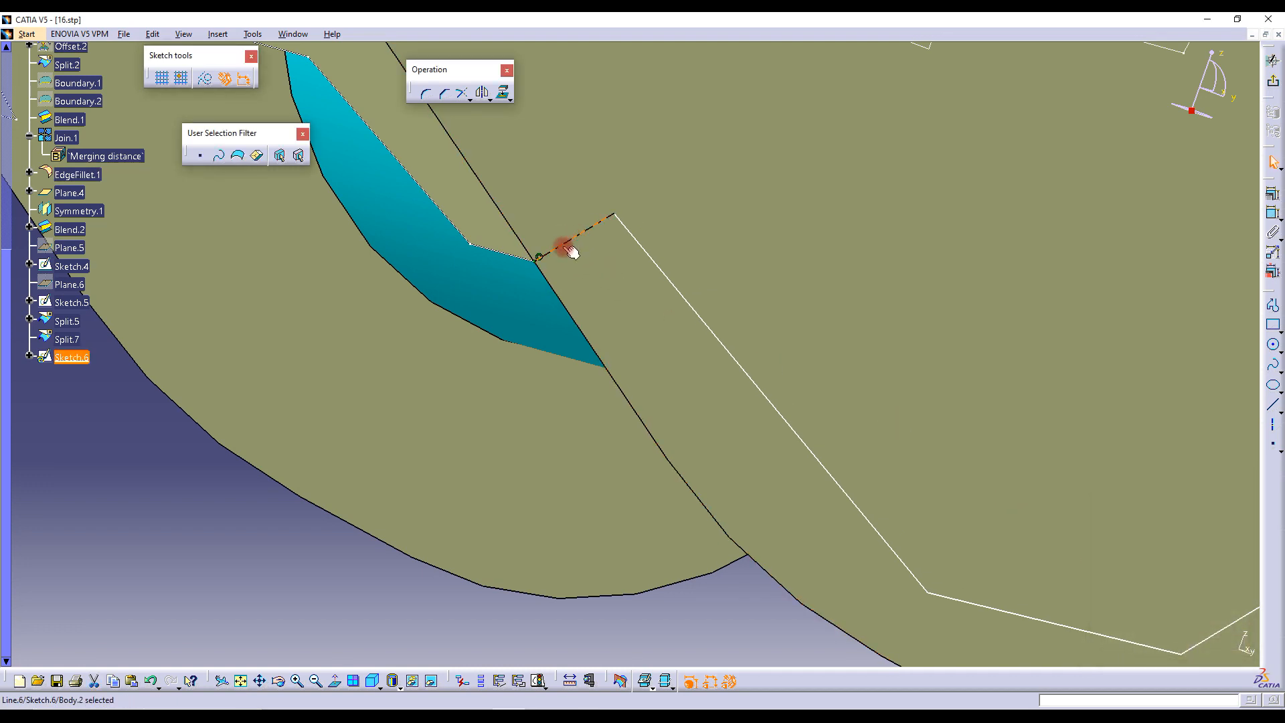
Constrain the short end segment beside Sketch.4 perpendicular to the straight edge of the face
ctrl+click(537, 256)
click(1273, 195)
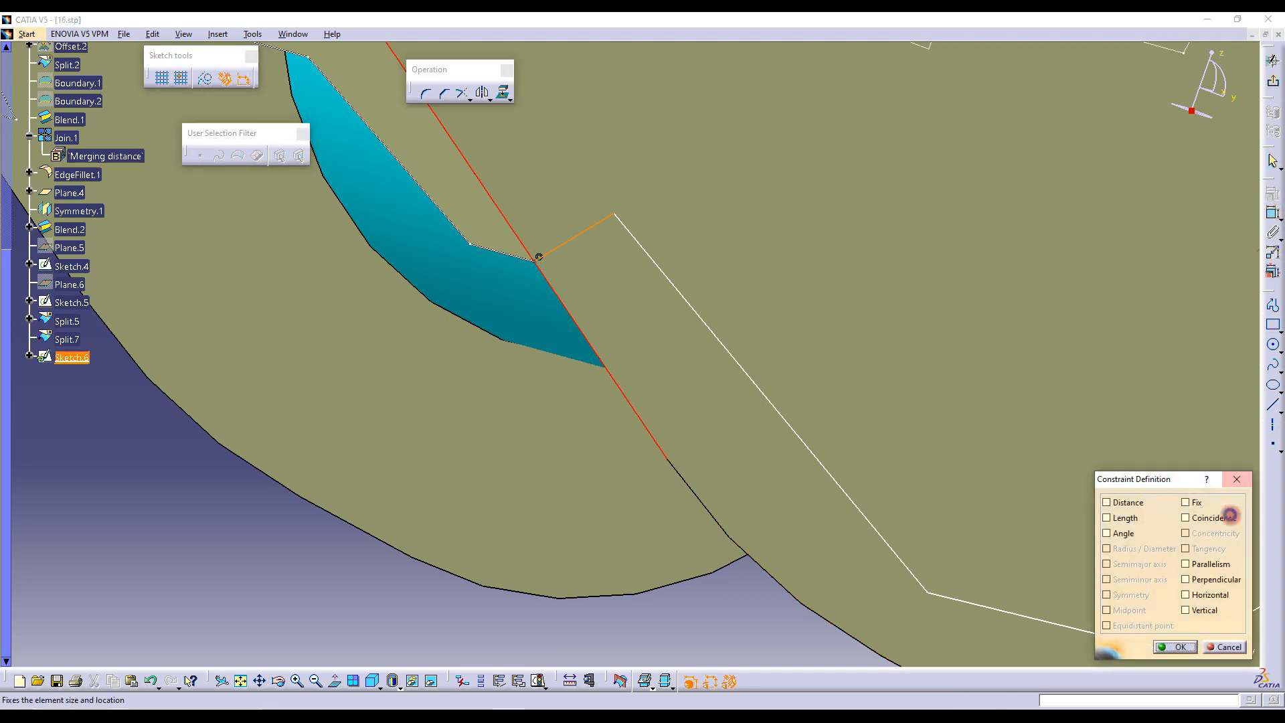
click(1211, 579)
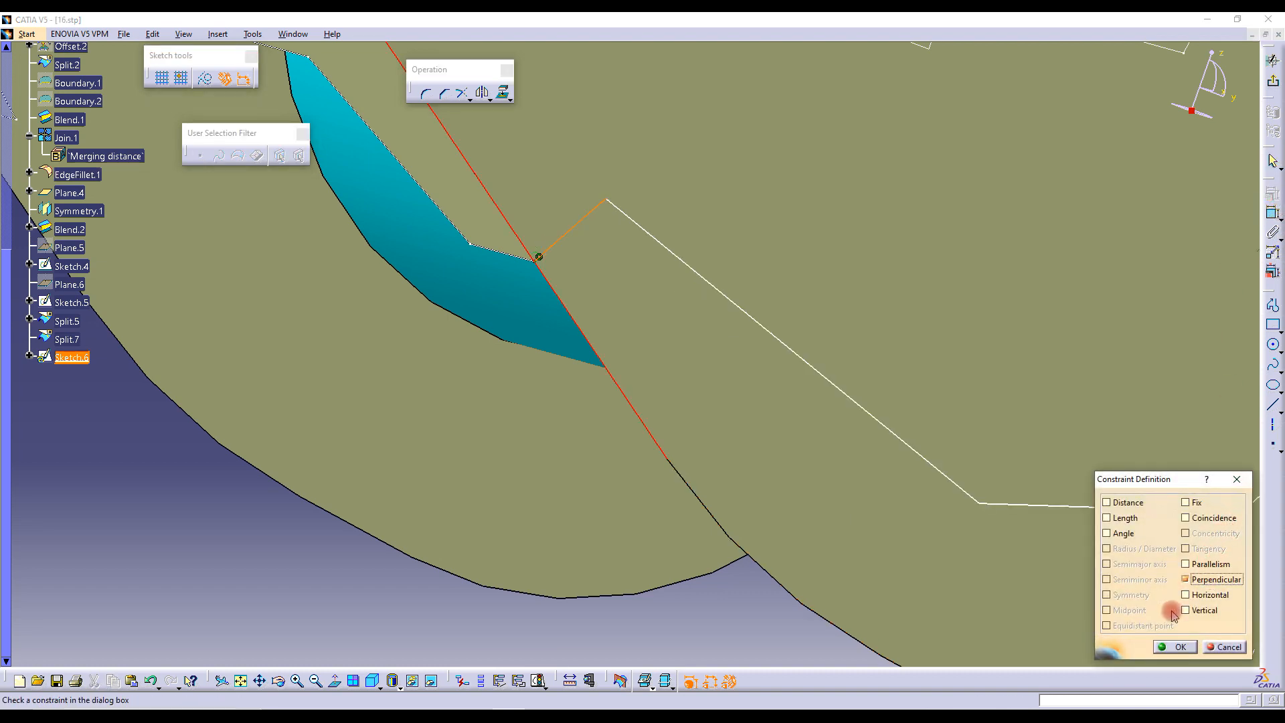
click(1178, 647)
Move the profile's three lower corner points outward so the segments roughly follow the face's rounded outline
middle_drag(855, 364, 877, 471)
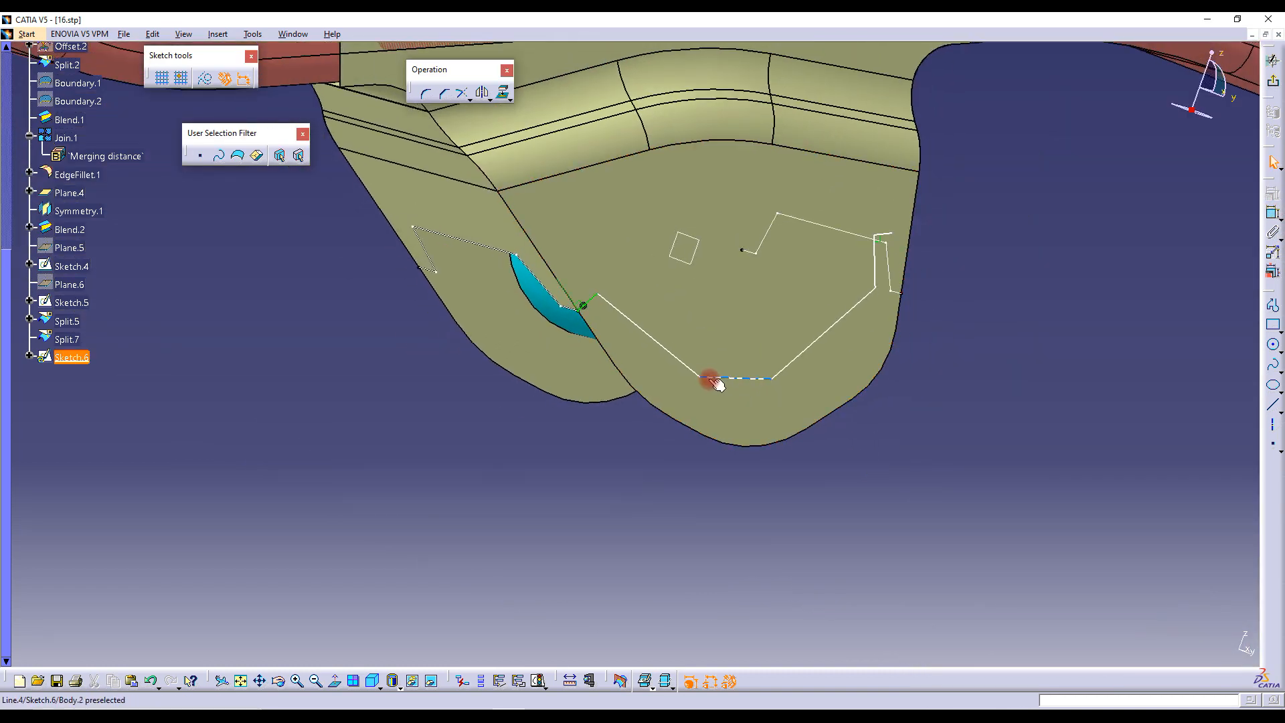
mouse_move(700, 379)
mouse_down()
mouse_move(712, 410)
mouse_move(674, 416)
mouse_move(665, 387)
mouse_move(678, 390)
mouse_move(665, 383)
mouse_up()
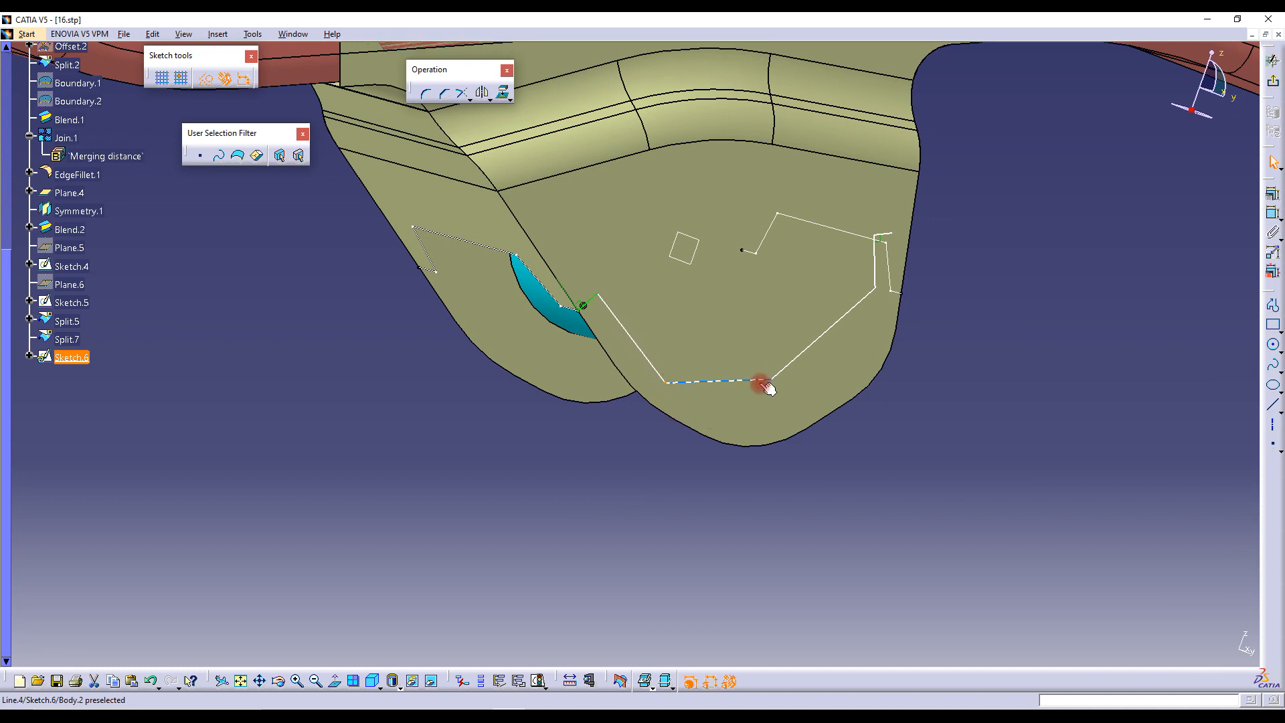
drag(771, 379, 751, 422)
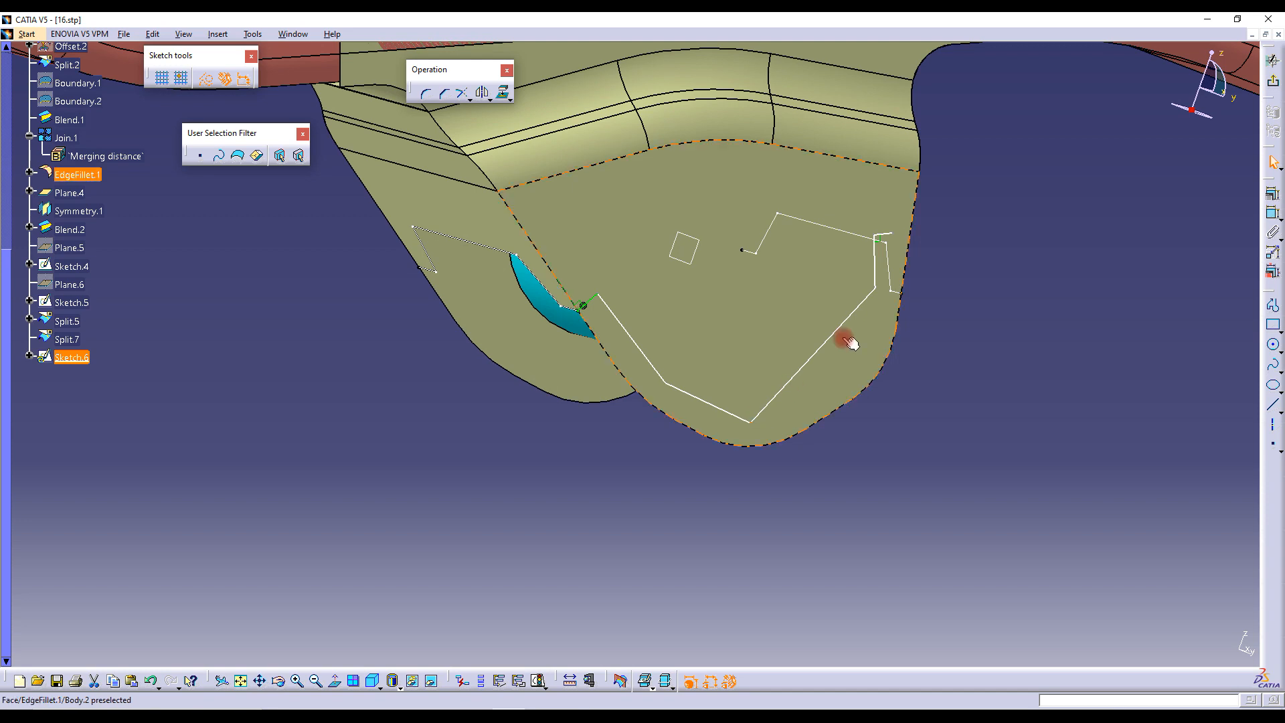
drag(882, 288, 864, 362)
Make the profile's other end point coincident with the end point of Sketch.5 on the opposite face edge
middle_drag(887, 253, 489, 253)
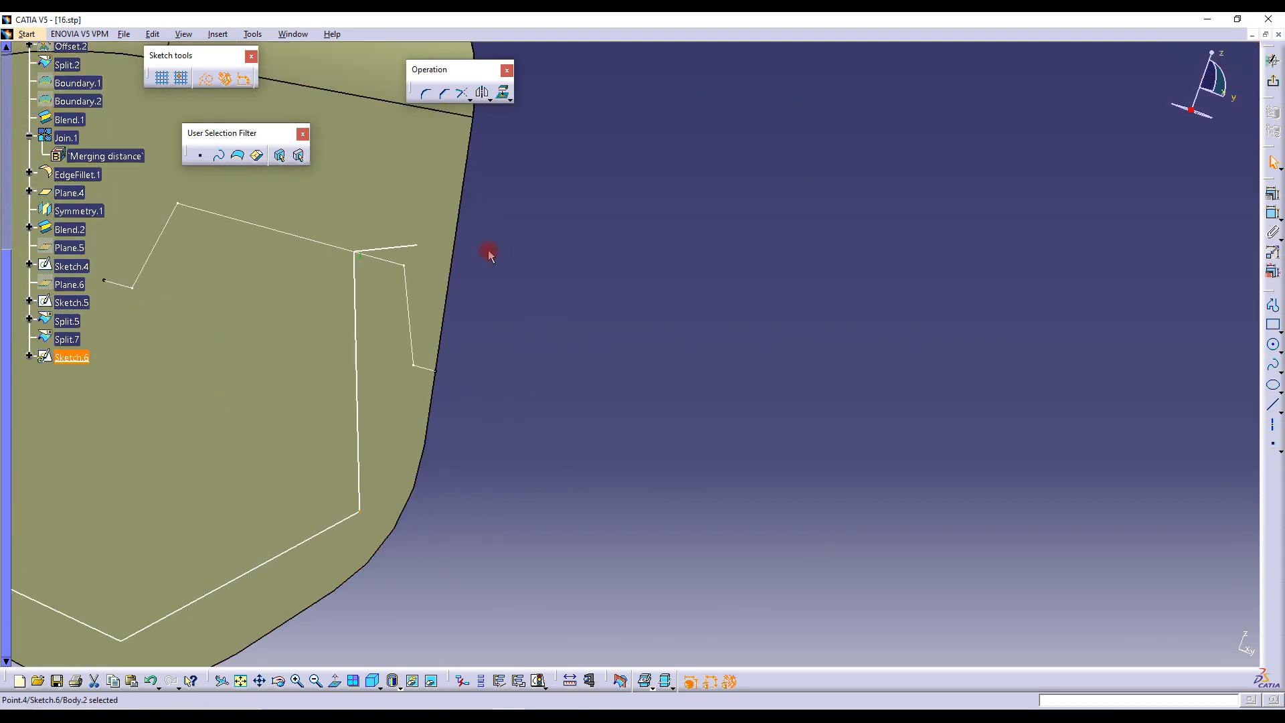
click(417, 245)
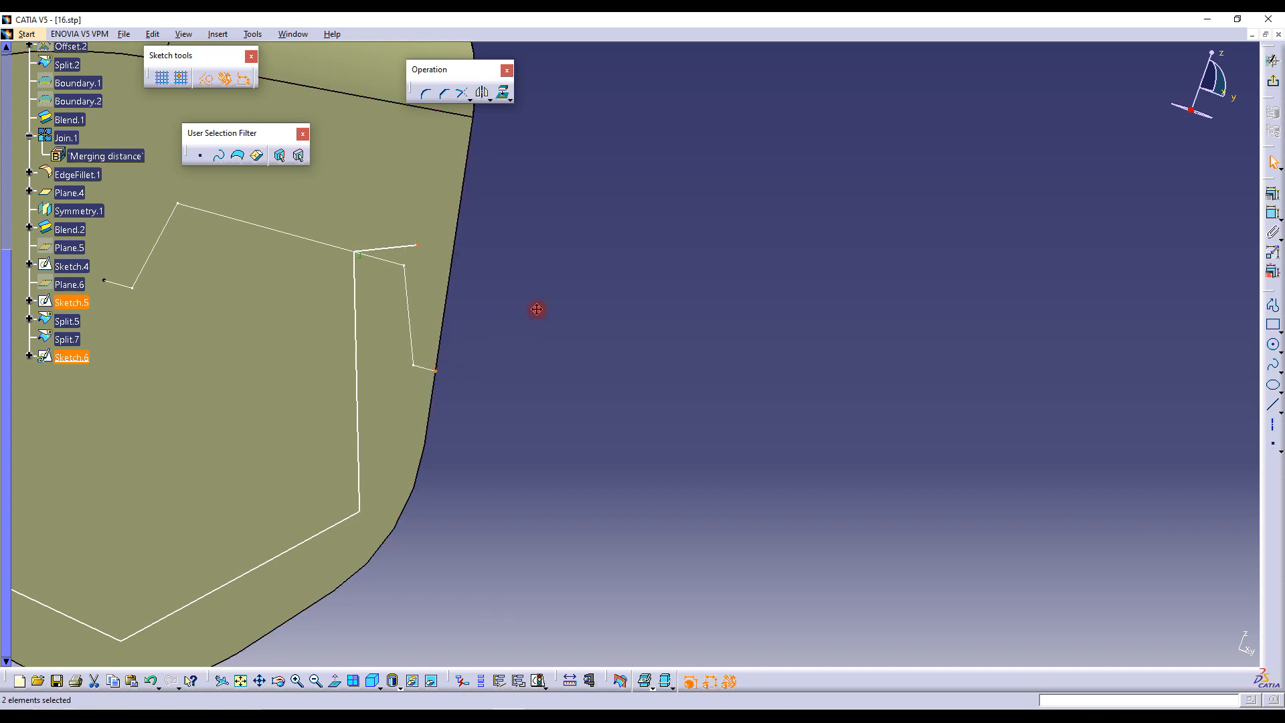
middle_drag(510, 321, 693, 319)
click(1272, 189)
click(1197, 518)
click(430, 370)
click(1176, 647)
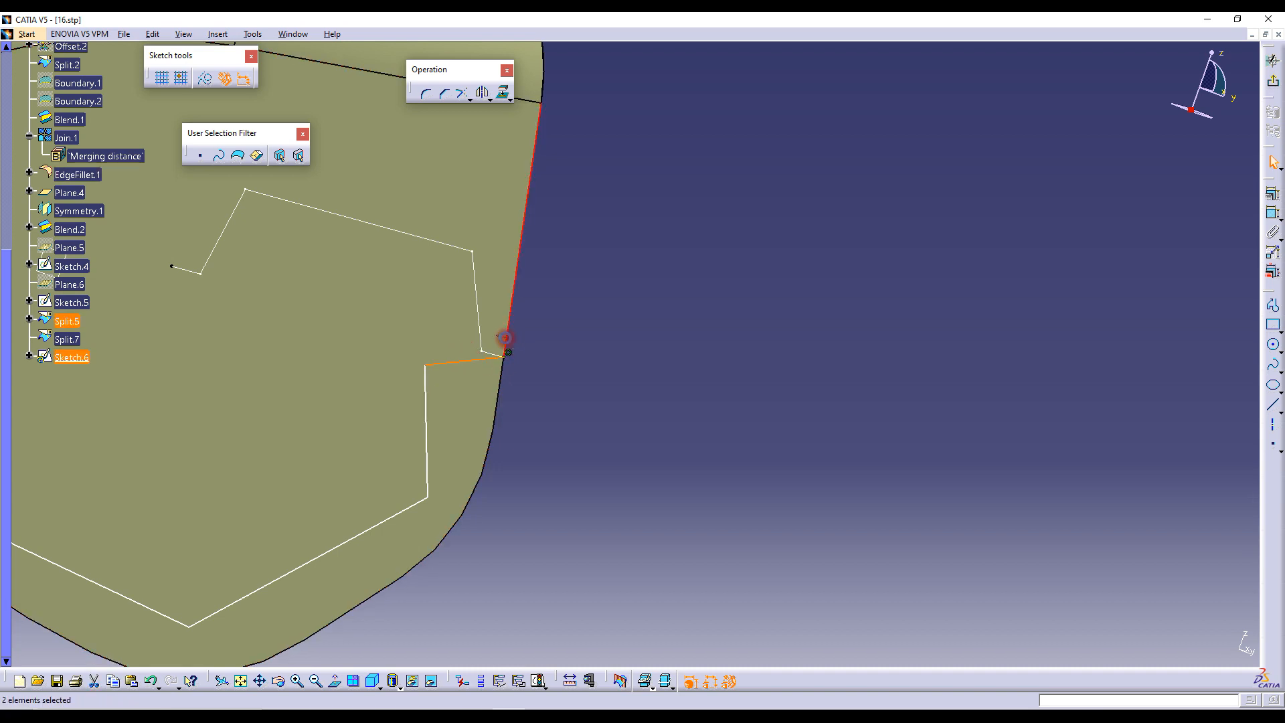
Constrain the end segment beside Sketch.5 perpendicular to the face edge, shorten it, and adjust the neighbouring corner point
click(1273, 194)
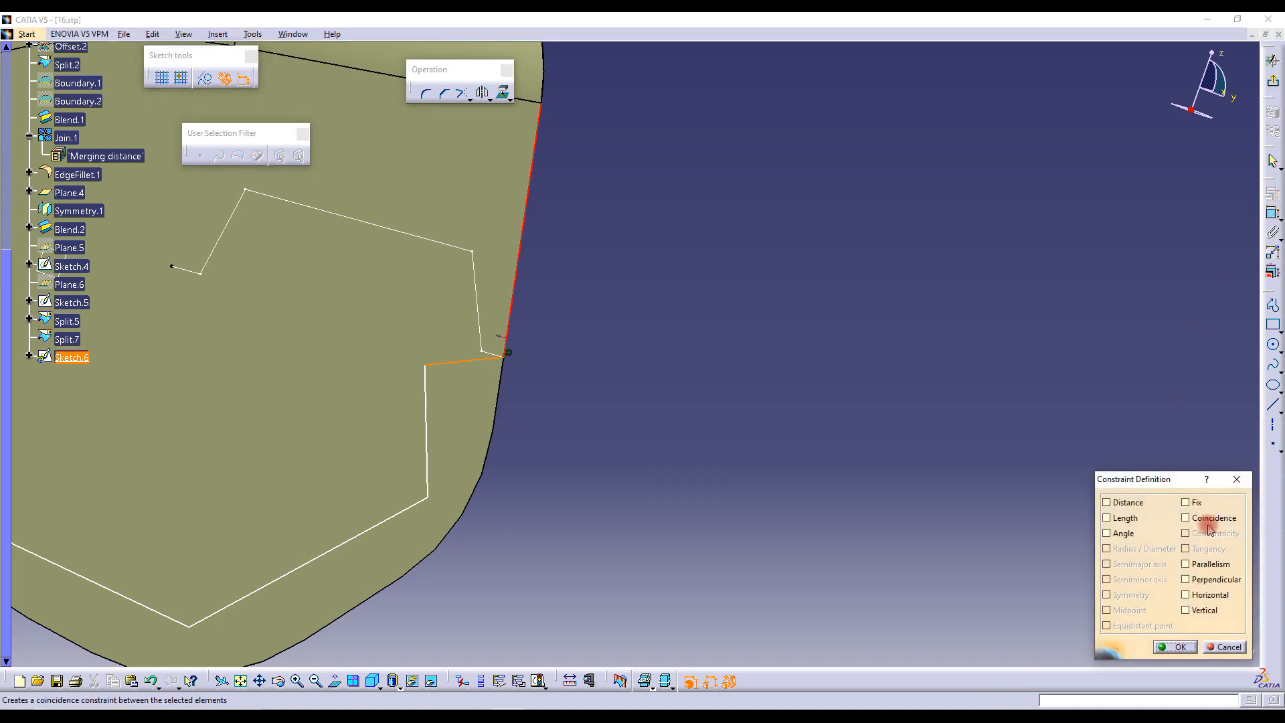
click(1189, 646)
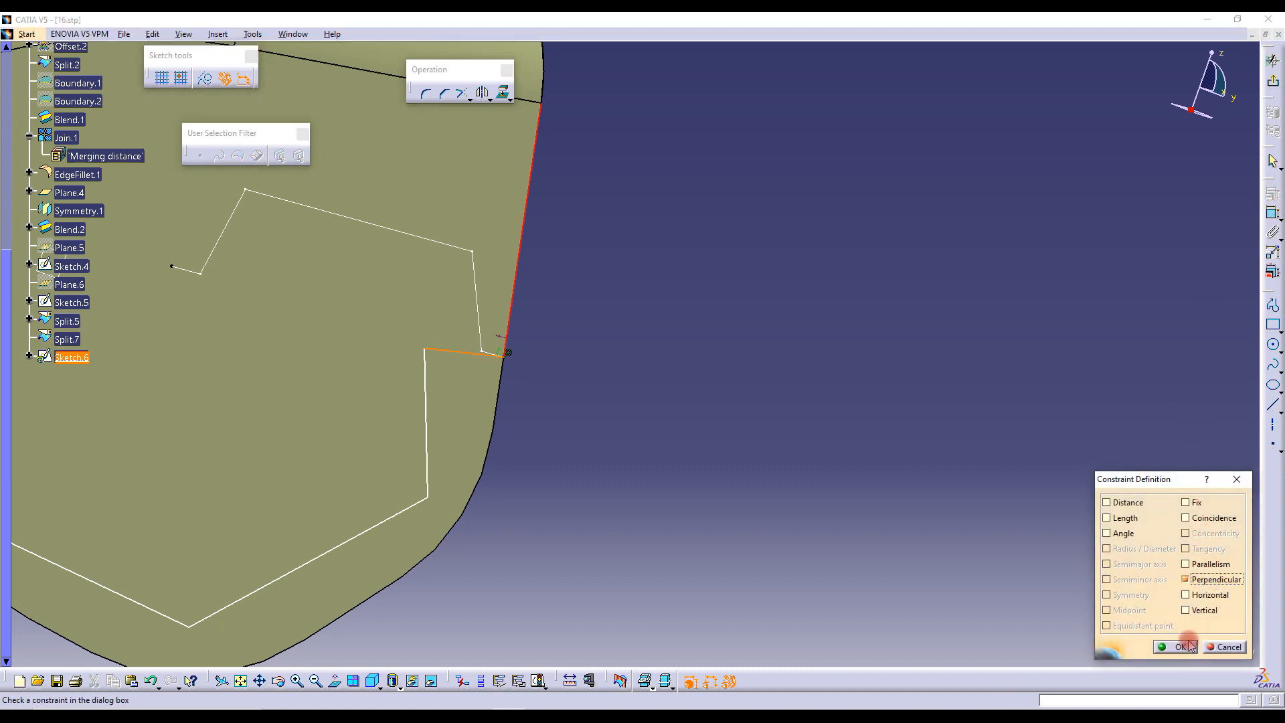
drag(427, 350, 458, 353)
drag(427, 497, 422, 496)
mouse_move(487, 444)
middle_down()
mouse_move(607, 466)
mouse_move(783, 410)
middle_up()
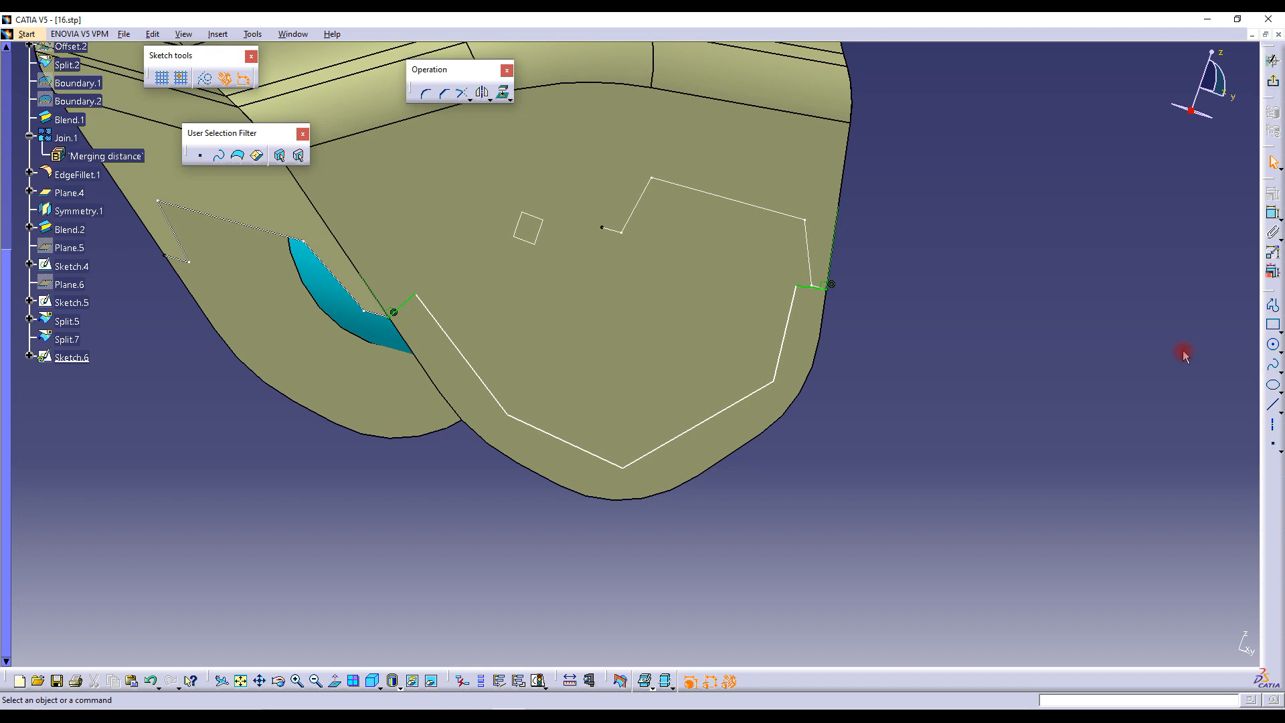
Round the profile's three lower corners with the Corner tool and exit the sketch
click(426, 93)
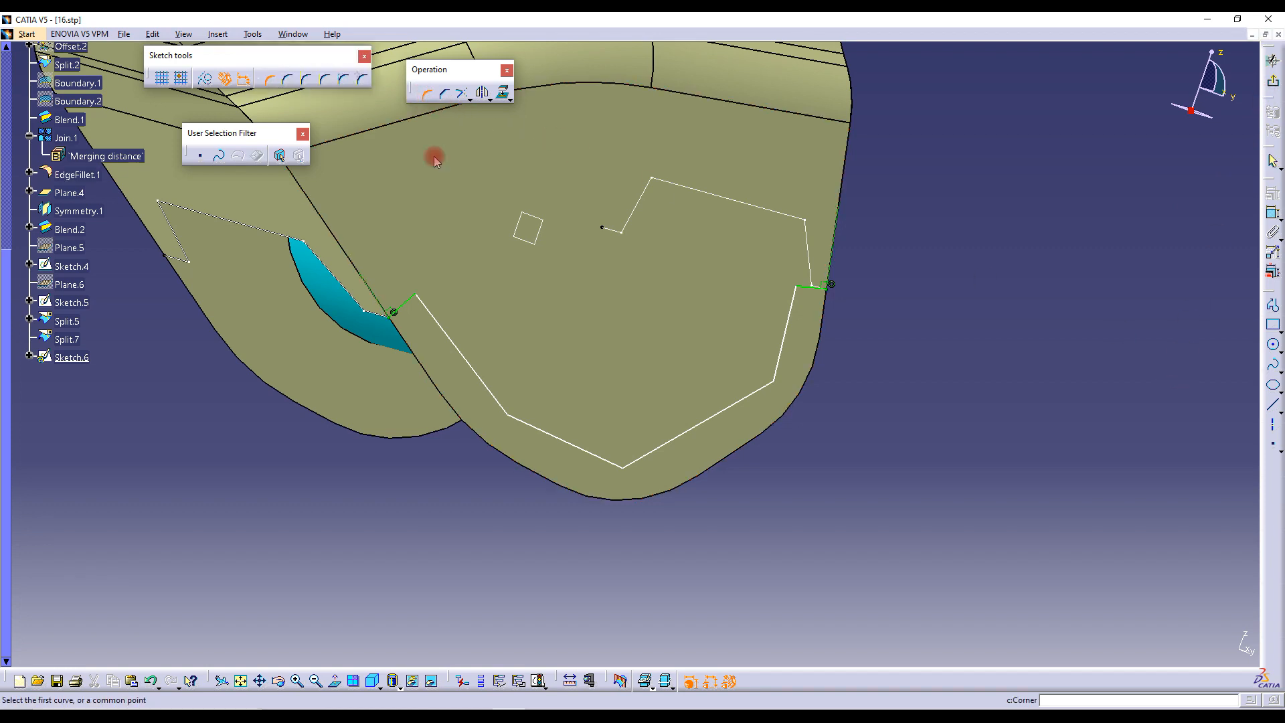
click(513, 423)
click(514, 420)
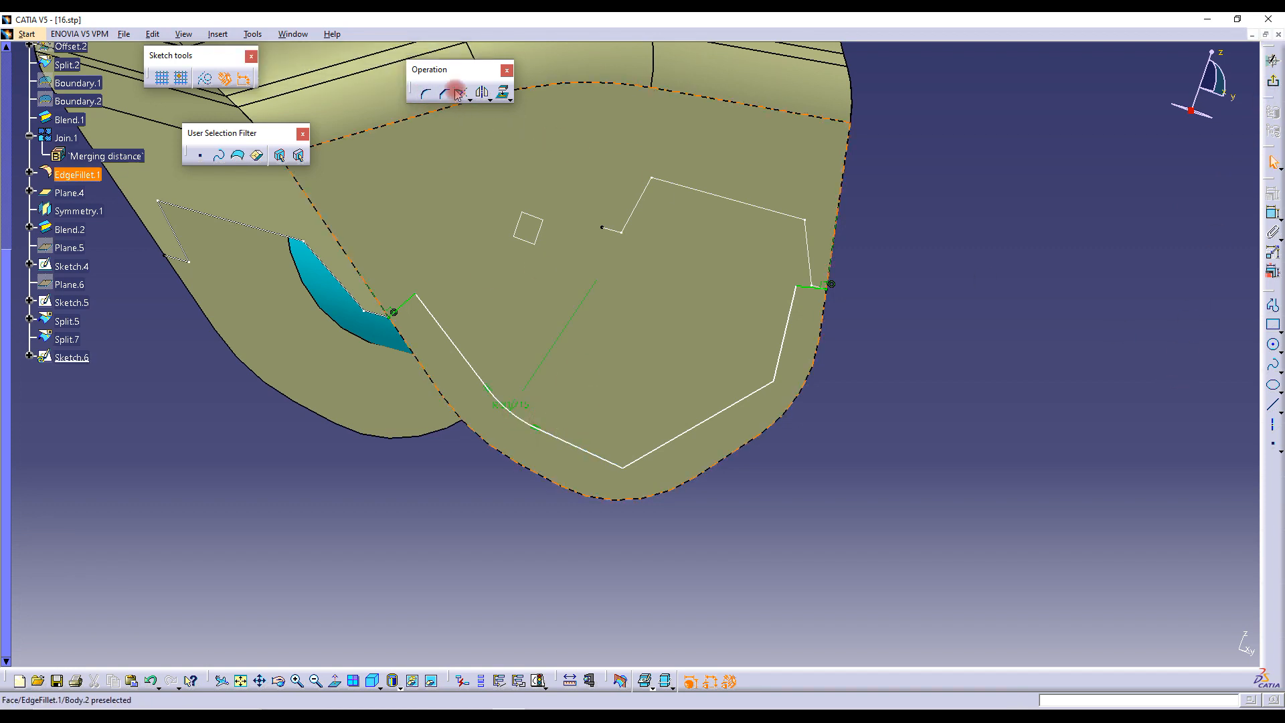
click(426, 93)
click(623, 466)
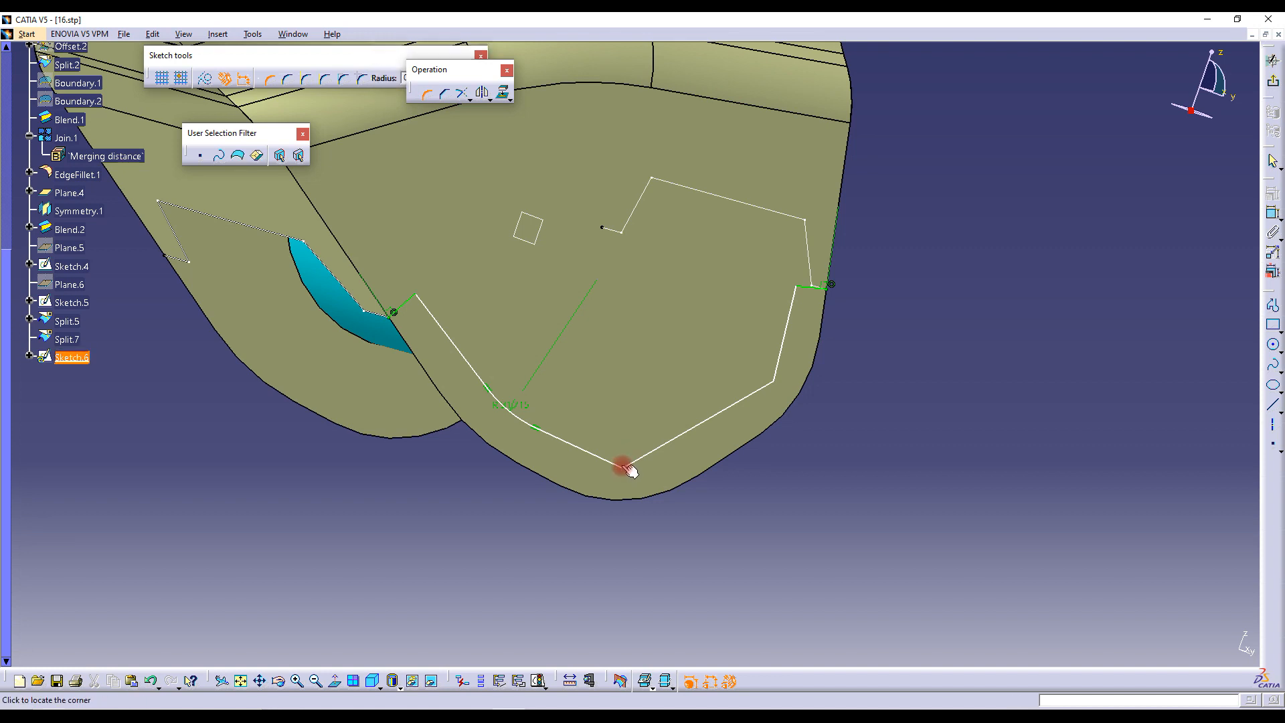
click(631, 464)
click(426, 93)
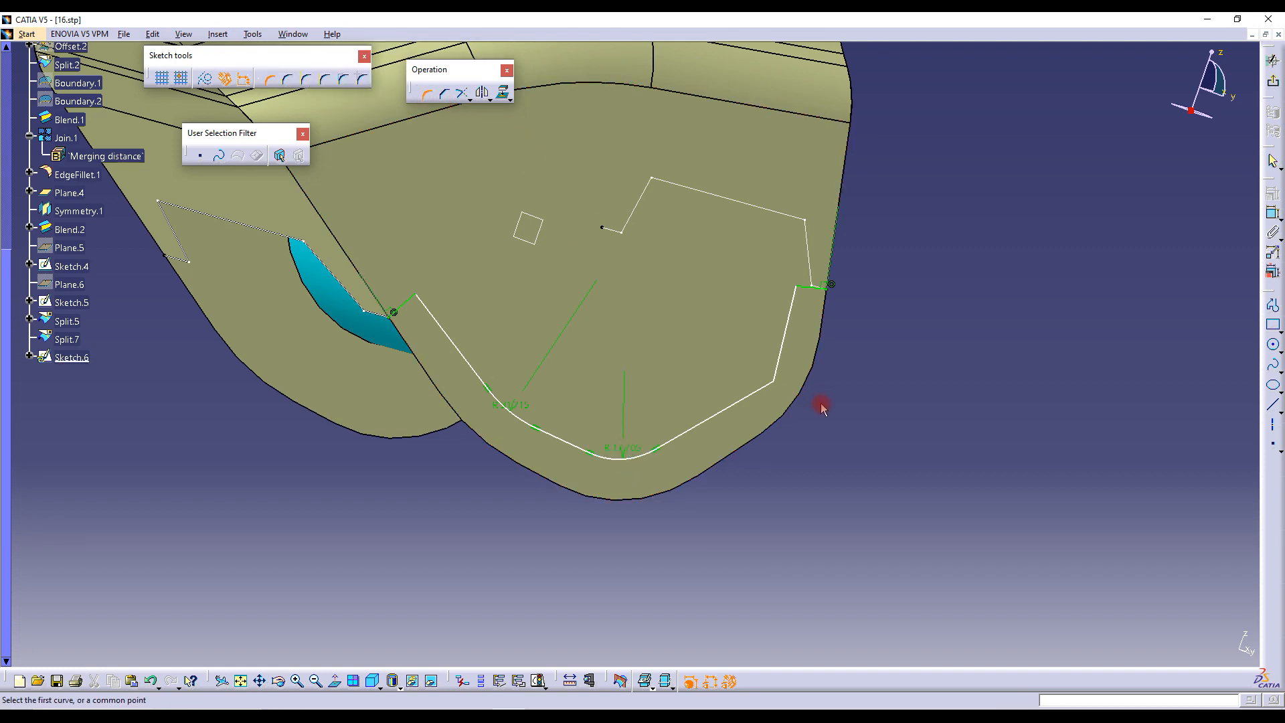
click(776, 384)
click(765, 379)
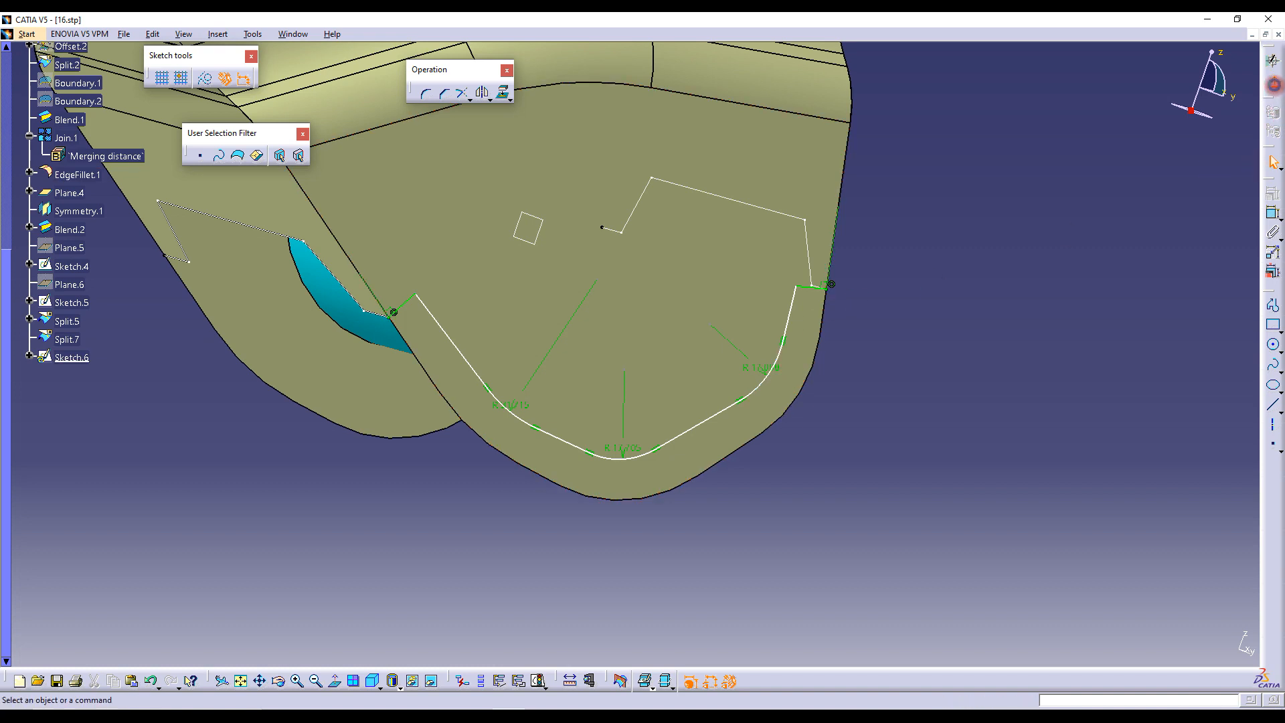
click(1275, 86)
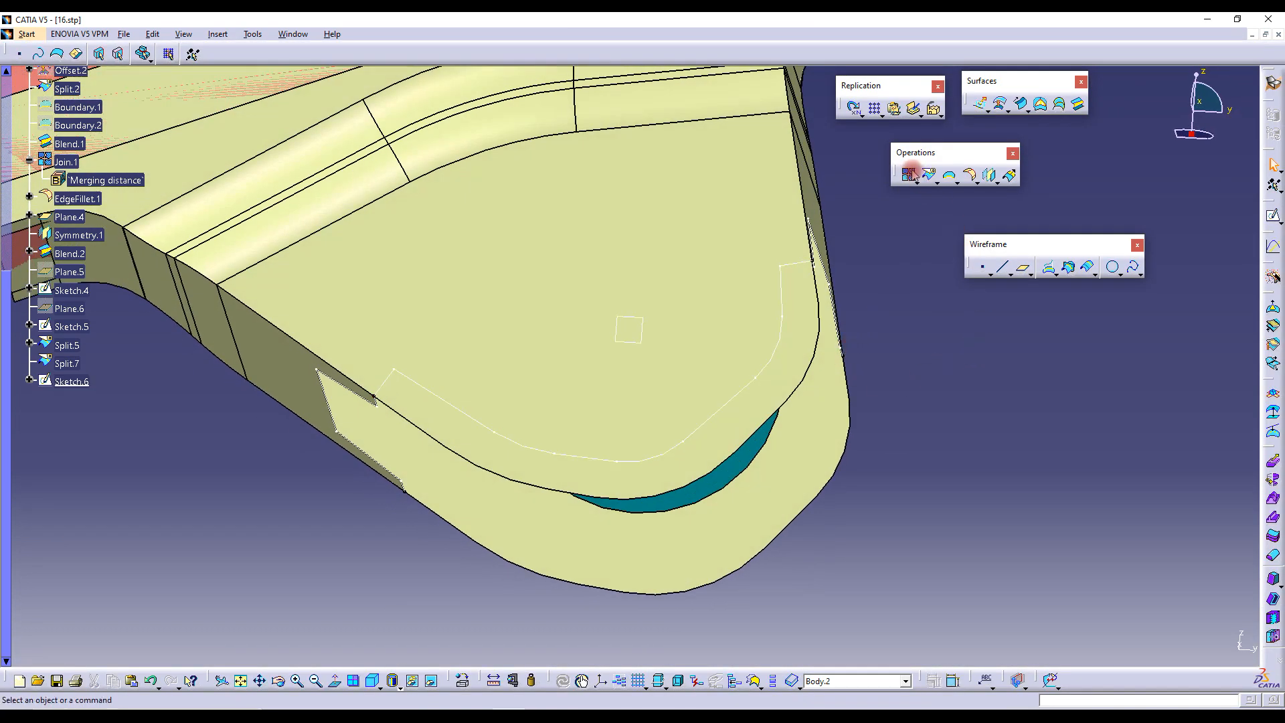
Try to split the EdgeFillet.1 surface directly with Sketch.6, and undo the split
click(929, 175)
click(719, 267)
middle_drag(720, 267, 616, 258)
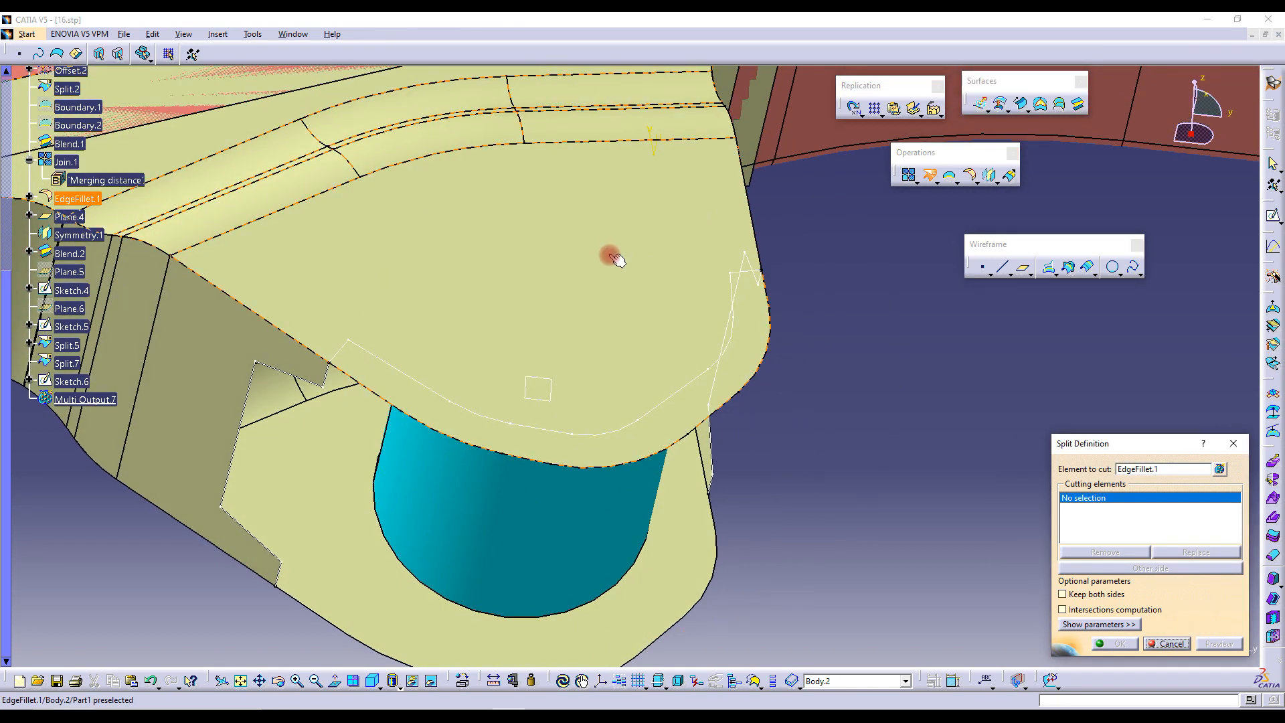
click(385, 367)
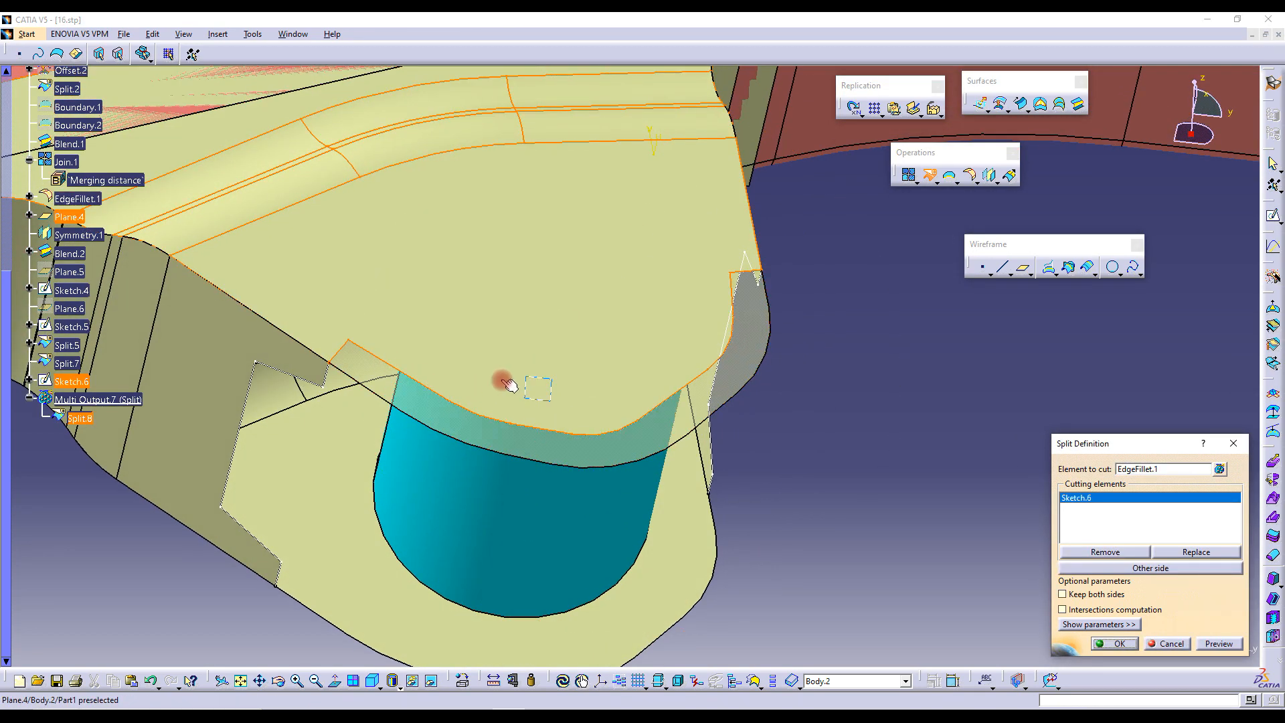
middle_drag(559, 345, 602, 344)
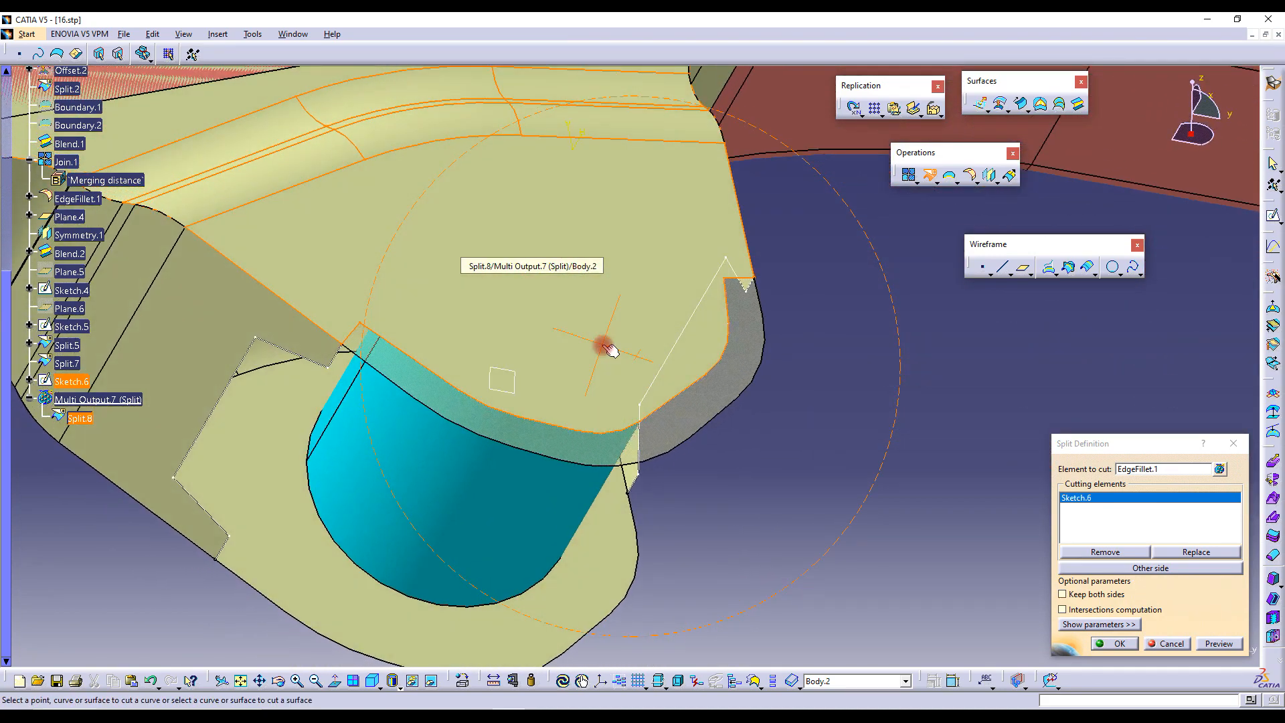
click(1124, 643)
middle_drag(731, 361, 890, 279)
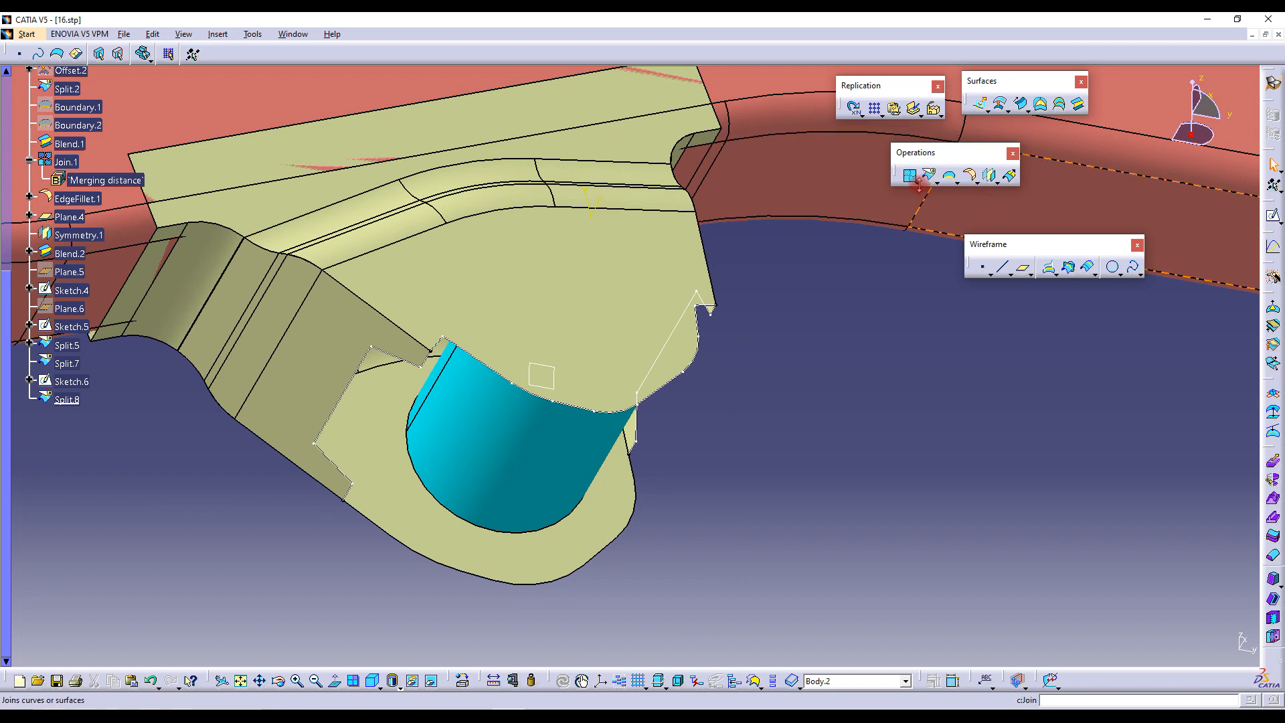
key(ctrl+z)
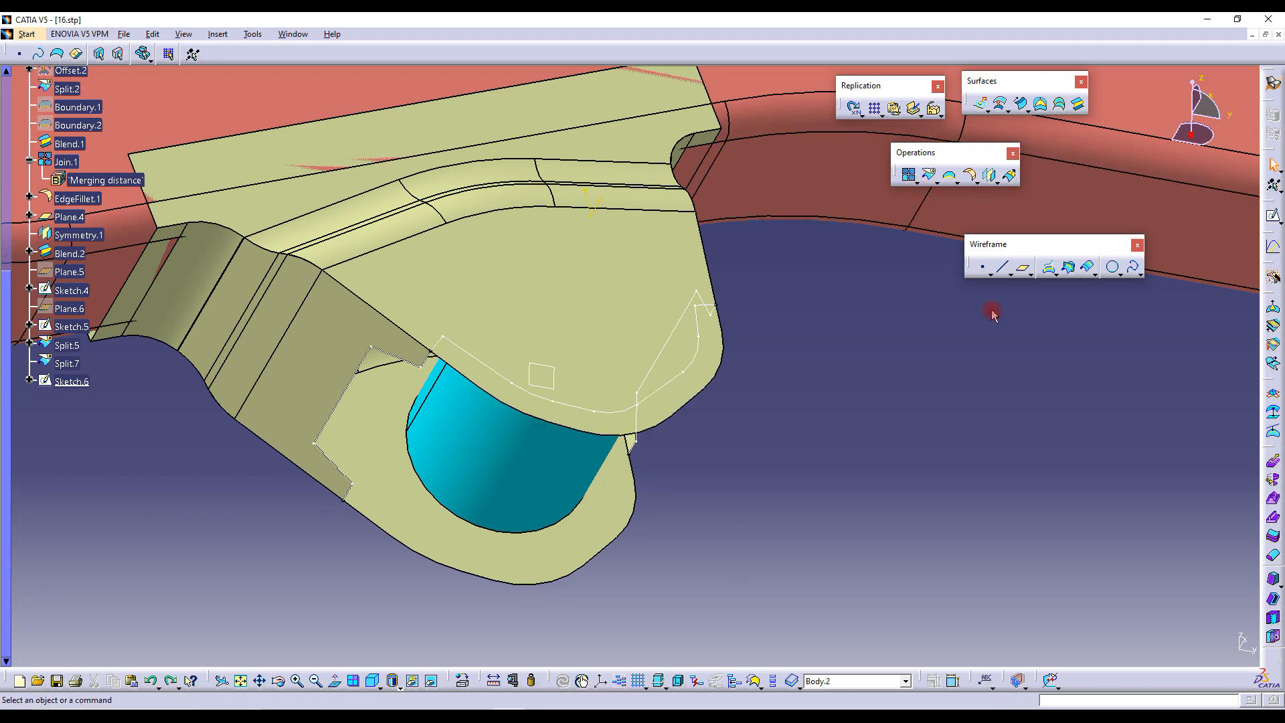
Extrude Sketch.6 as a surface along its sketch normal, with limits of 124 mm and 20 mm, through both flat bracket faces
click(979, 103)
click(471, 354)
mouse_move(472, 354)
middle_down()
mouse_move(485, 376)
mouse_move(618, 397)
middle_up()
drag(666, 355, 624, 557)
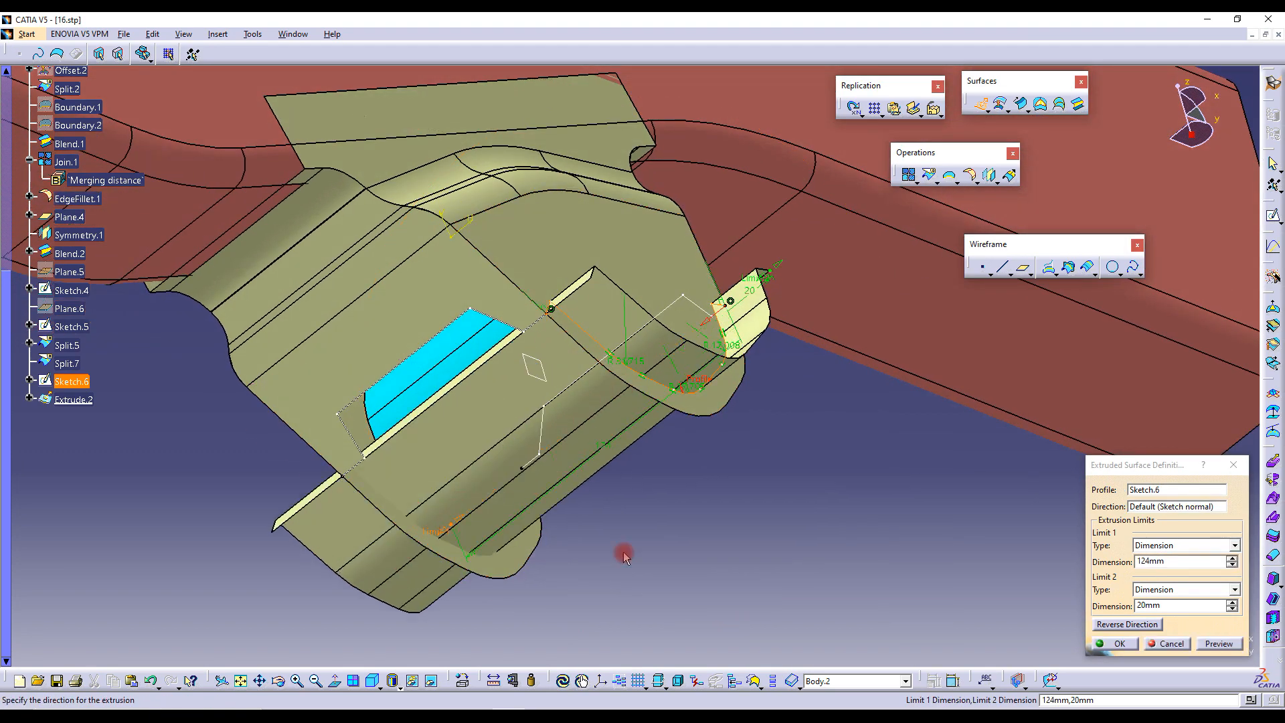
click(1102, 648)
Split EdgeFillet.1 with the Extrude.2 surface, removing the rounded outer rim of its flat face
middle_drag(789, 491, 806, 502)
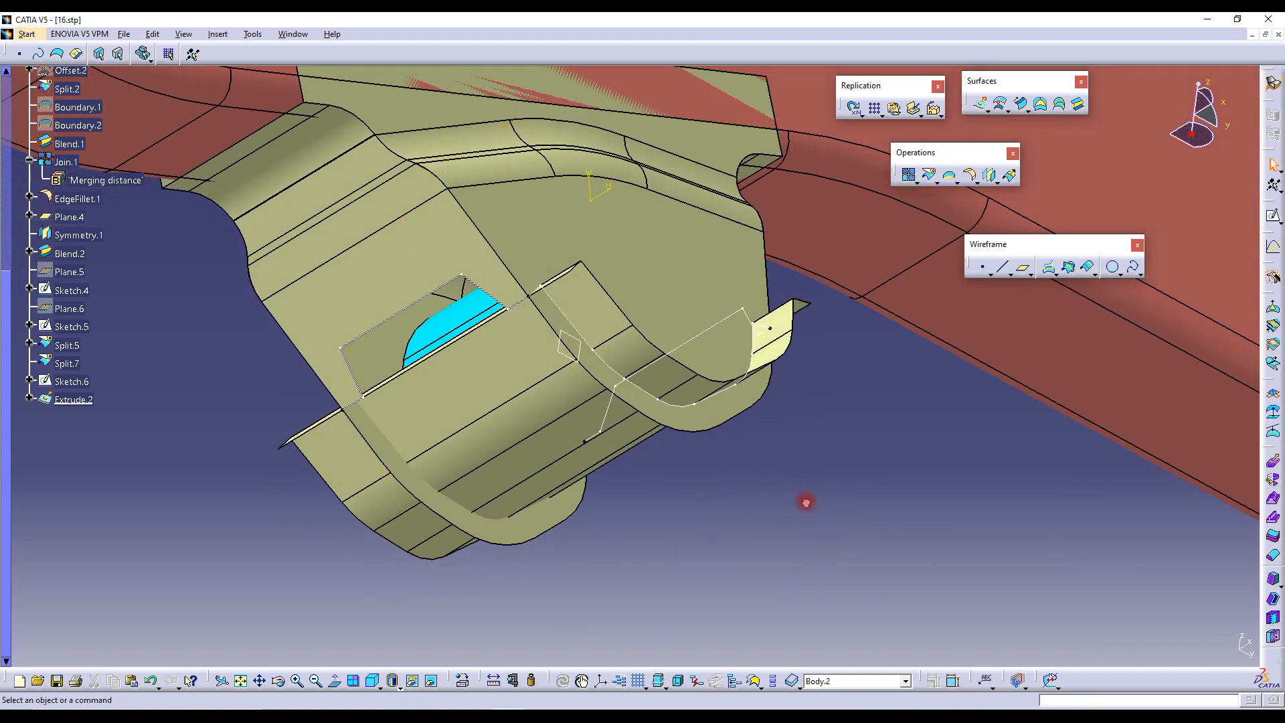
click(929, 175)
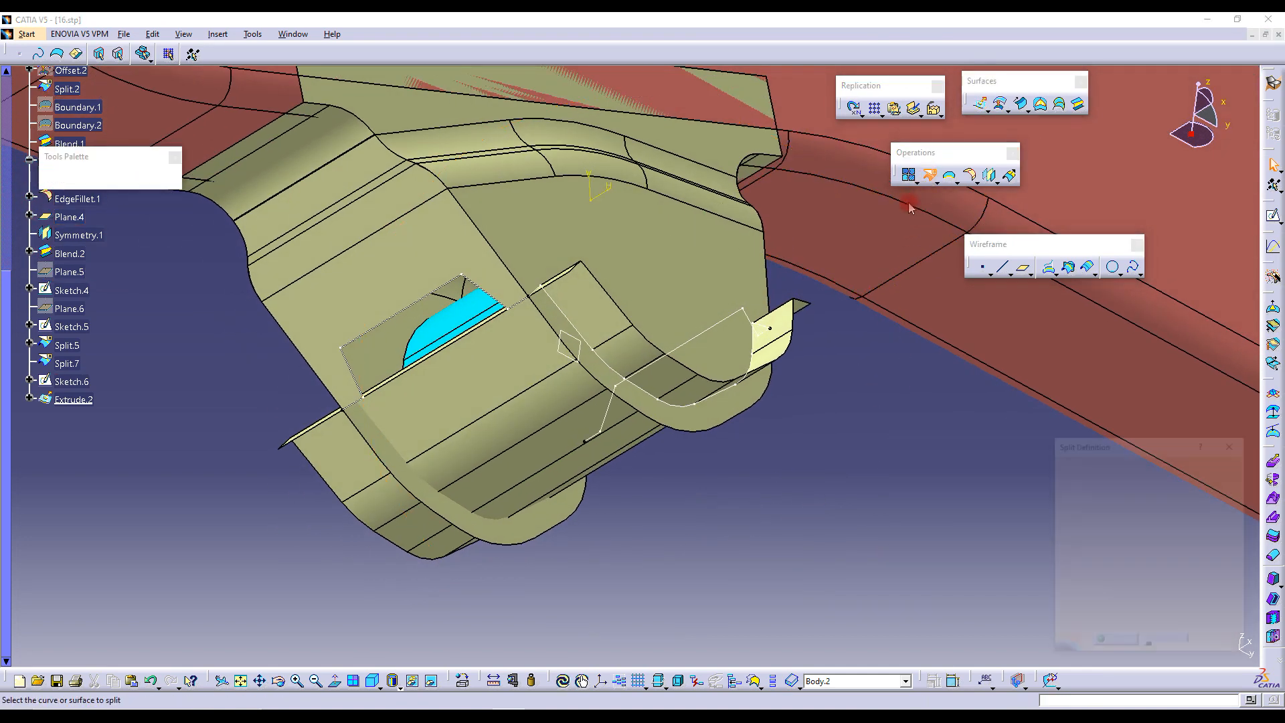
click(587, 251)
click(595, 326)
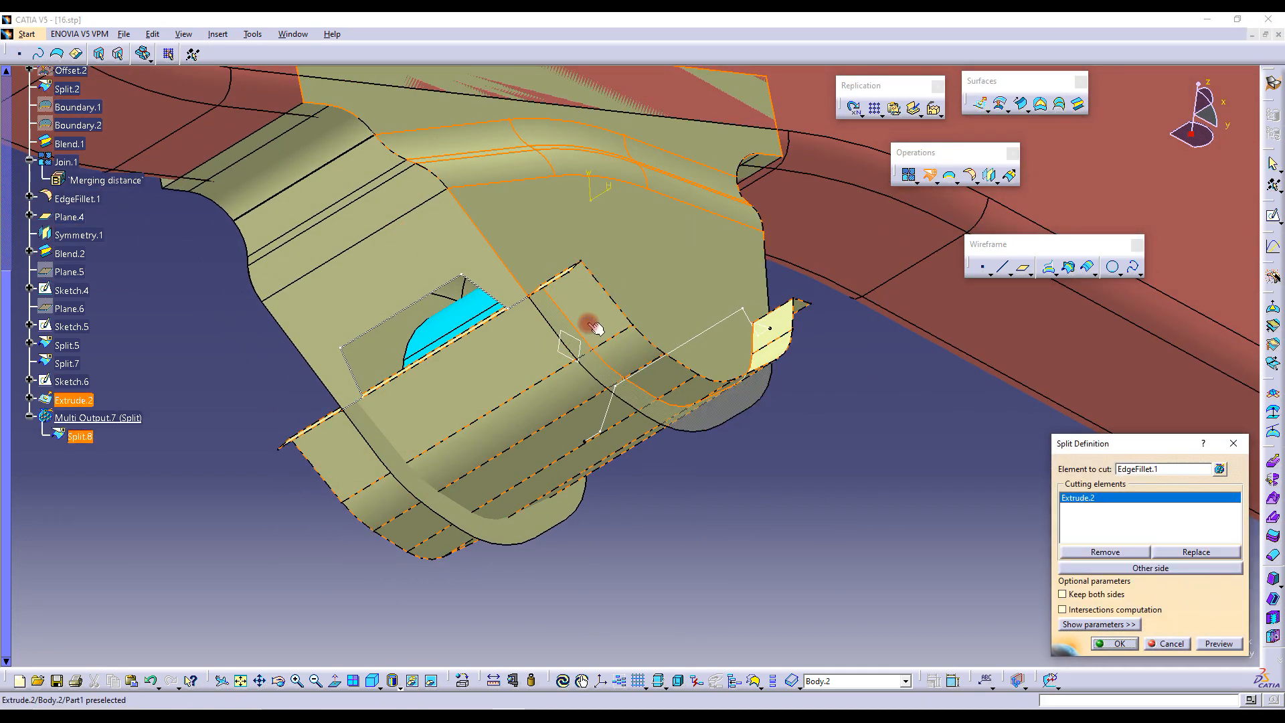
click(1115, 643)
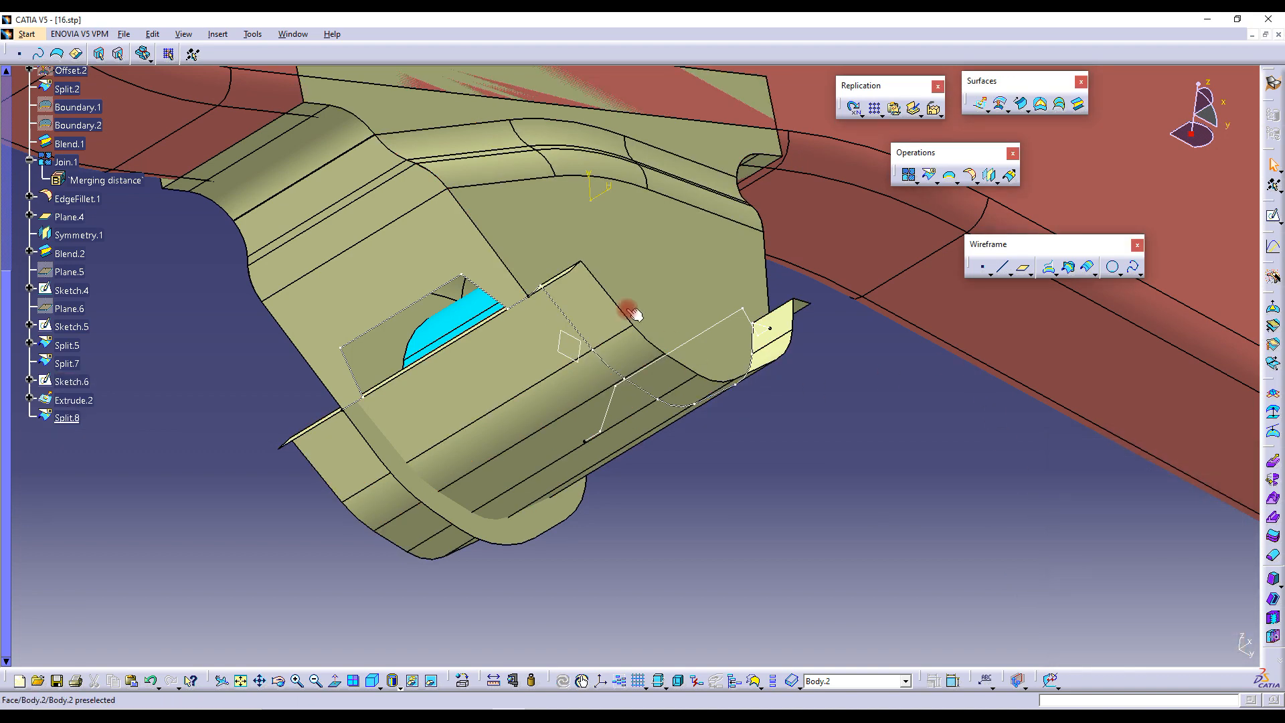
Split Symmetry.1 with Extrude.2 to remove its rounded outer rim, and hide the Extrude.2 surface
click(929, 175)
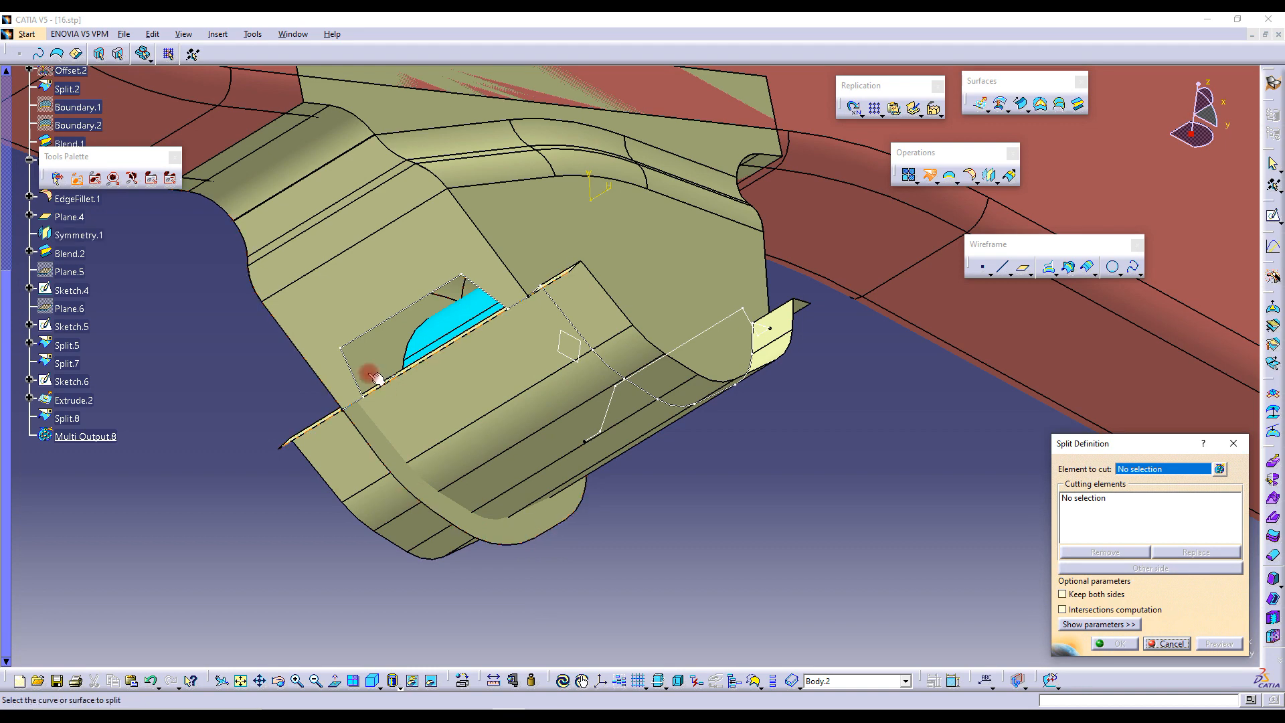
click(439, 443)
click(443, 445)
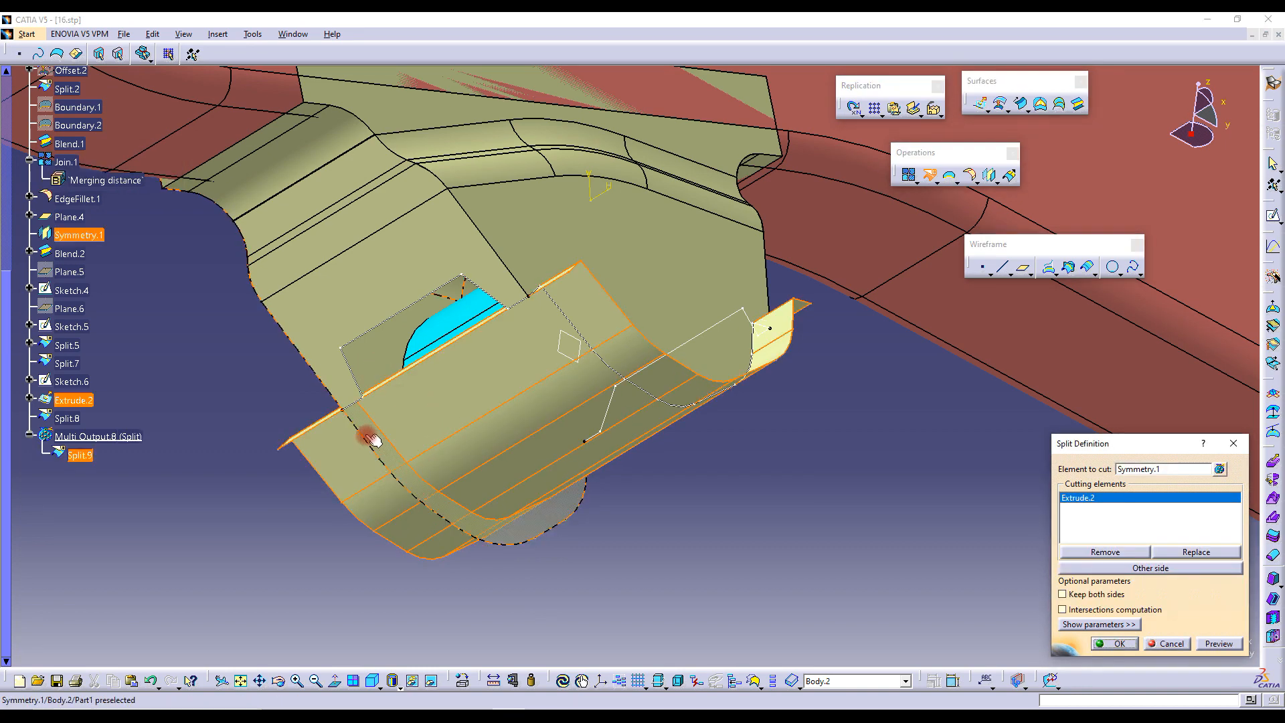
click(1119, 644)
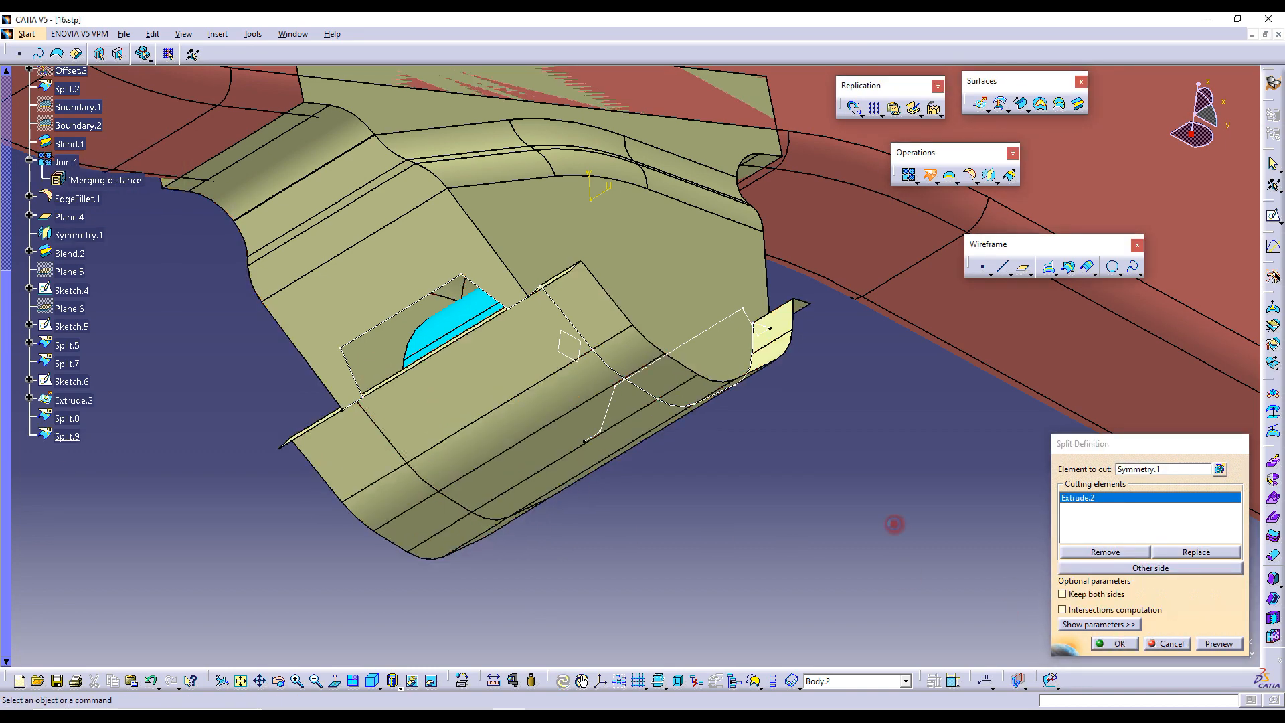
right_click(81, 404)
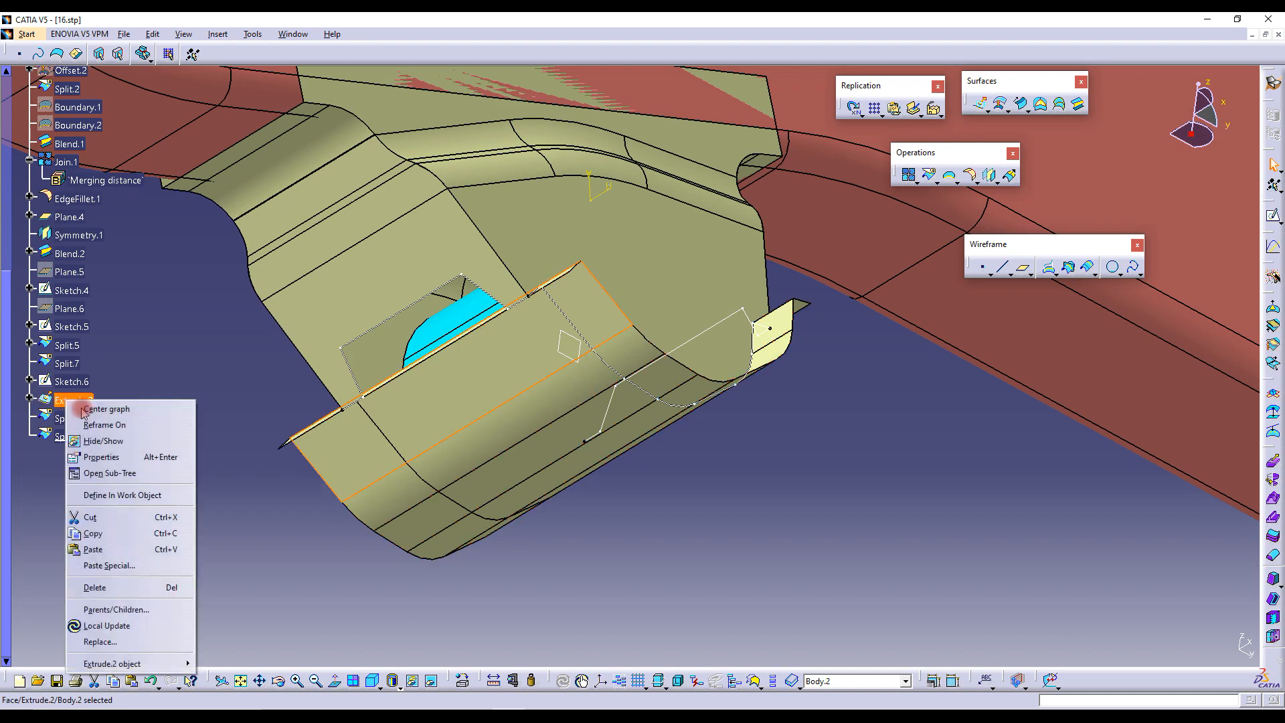
click(103, 440)
Examine the trimmed bracket faces and side walls around the tube from several angles
middle_drag(697, 399, 746, 353)
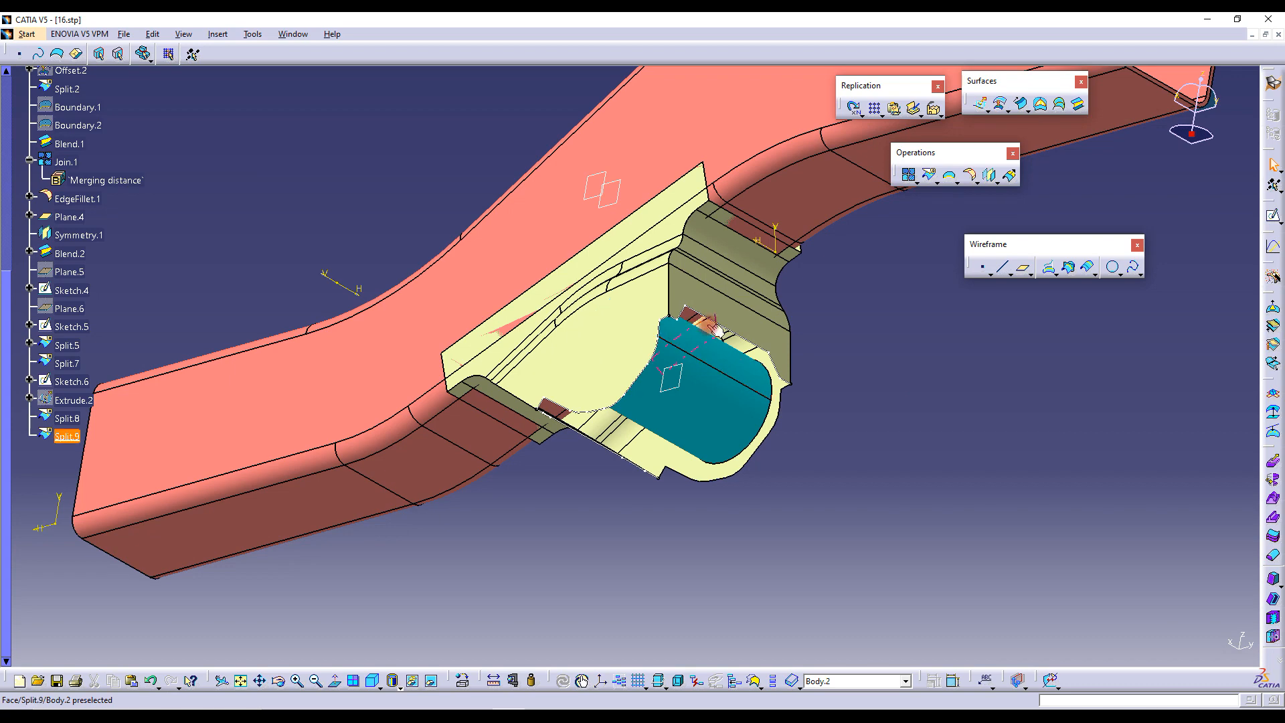
middle_drag(618, 349, 686, 372)
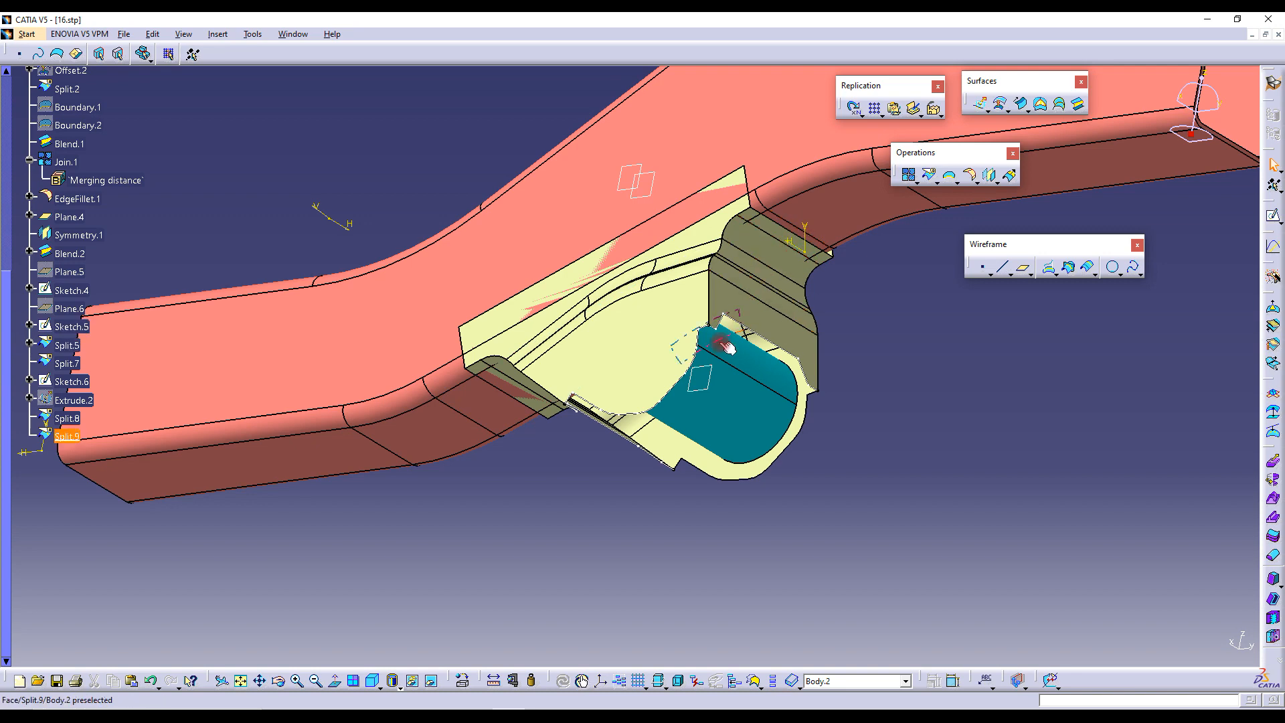
middle_drag(665, 403, 612, 387)
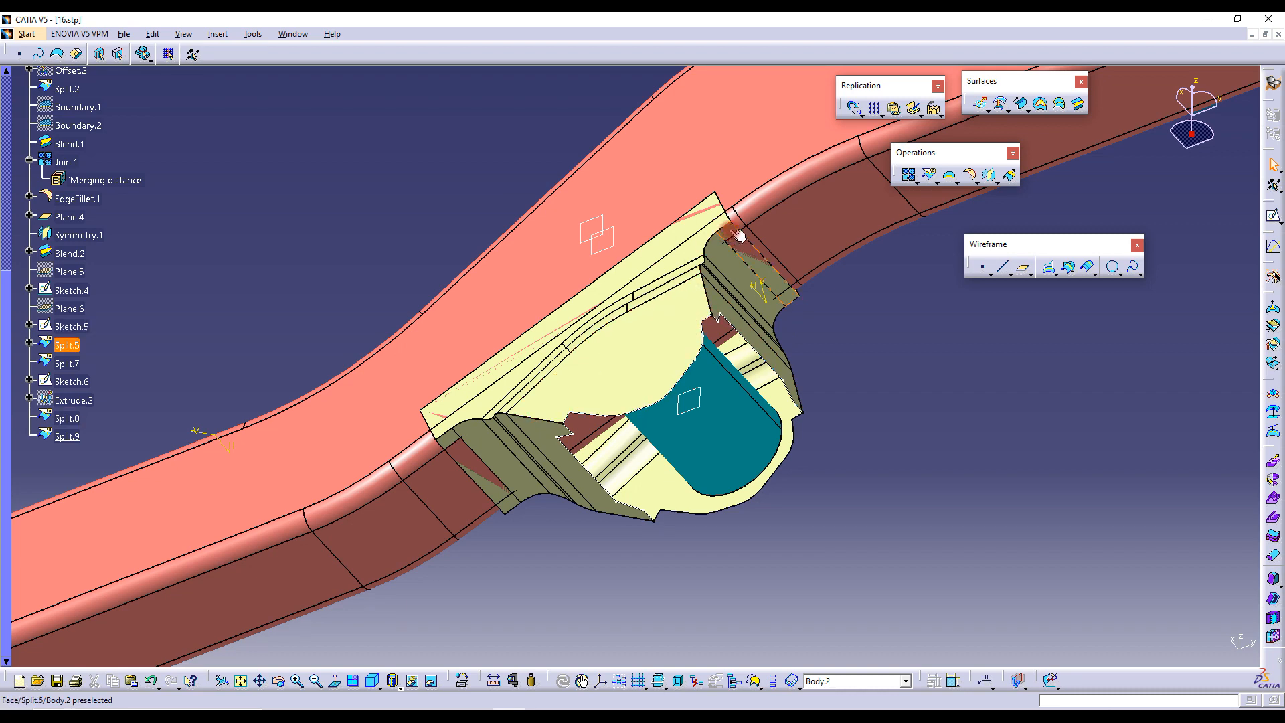
mouse_move(757, 323)
middle_down()
mouse_move(769, 300)
mouse_move(762, 315)
middle_up()
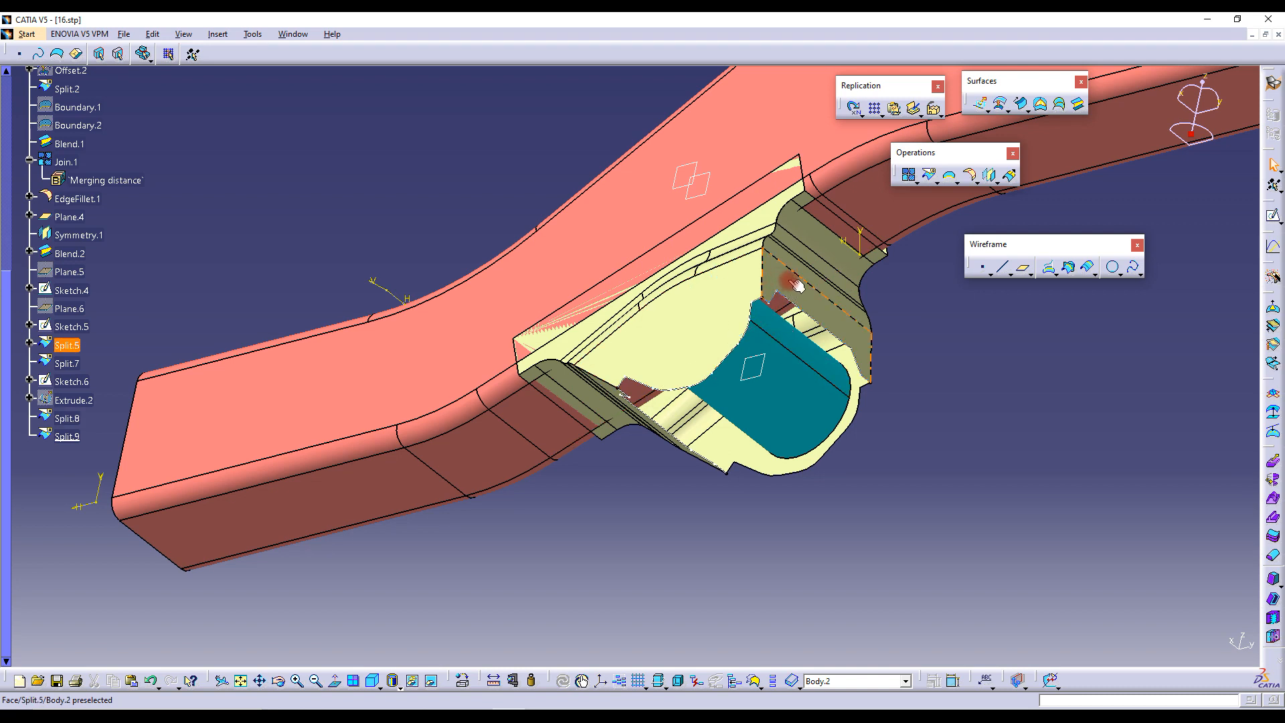
middle_drag(687, 255, 810, 209)
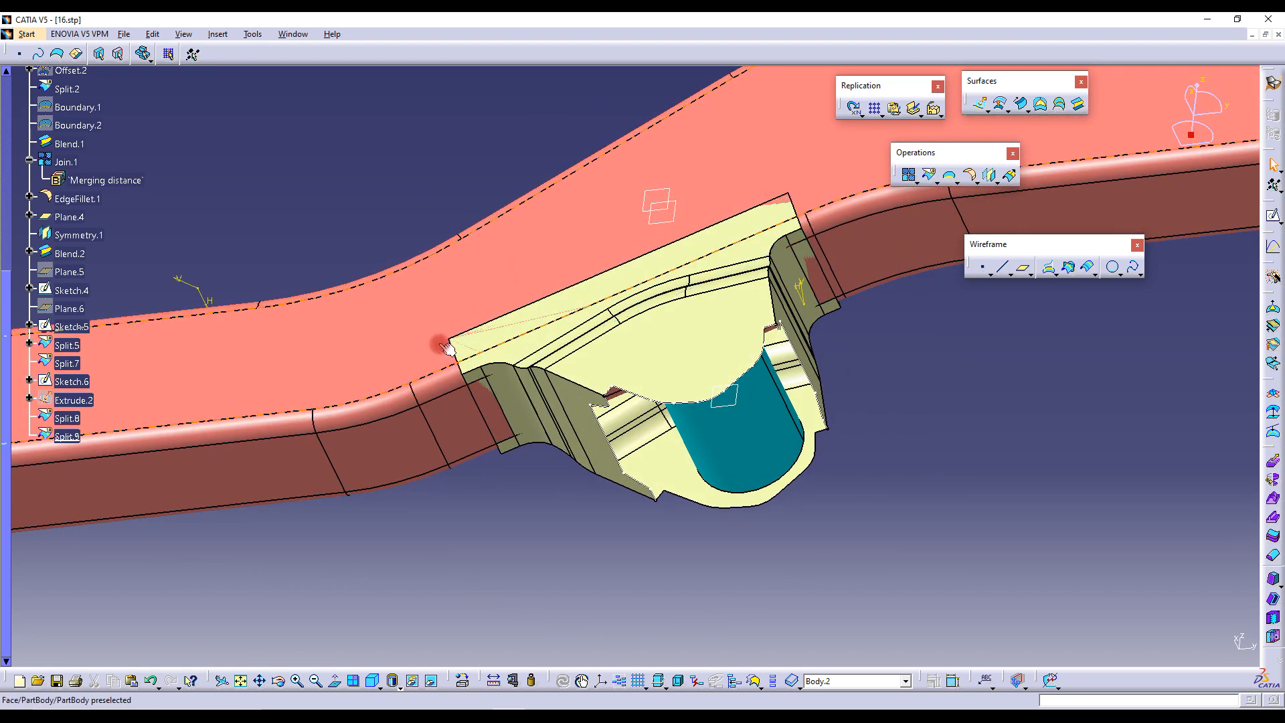
middle_drag(446, 347, 784, 299)
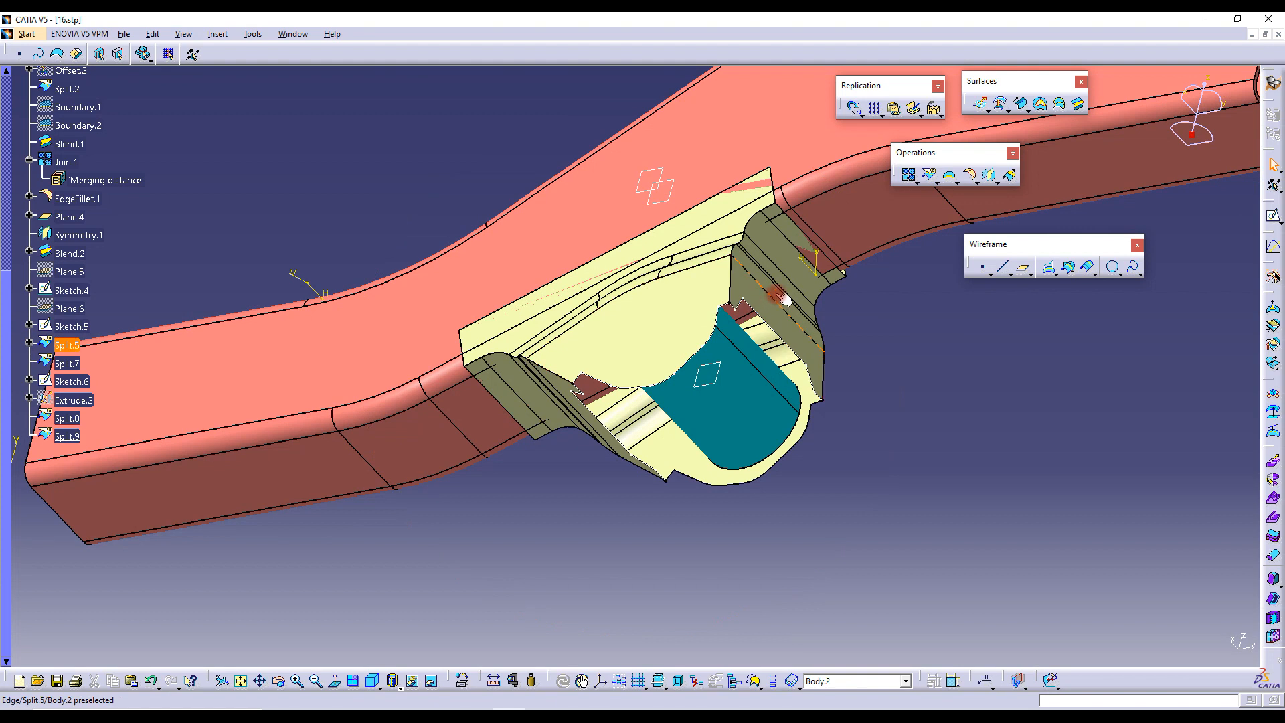
click(553, 397)
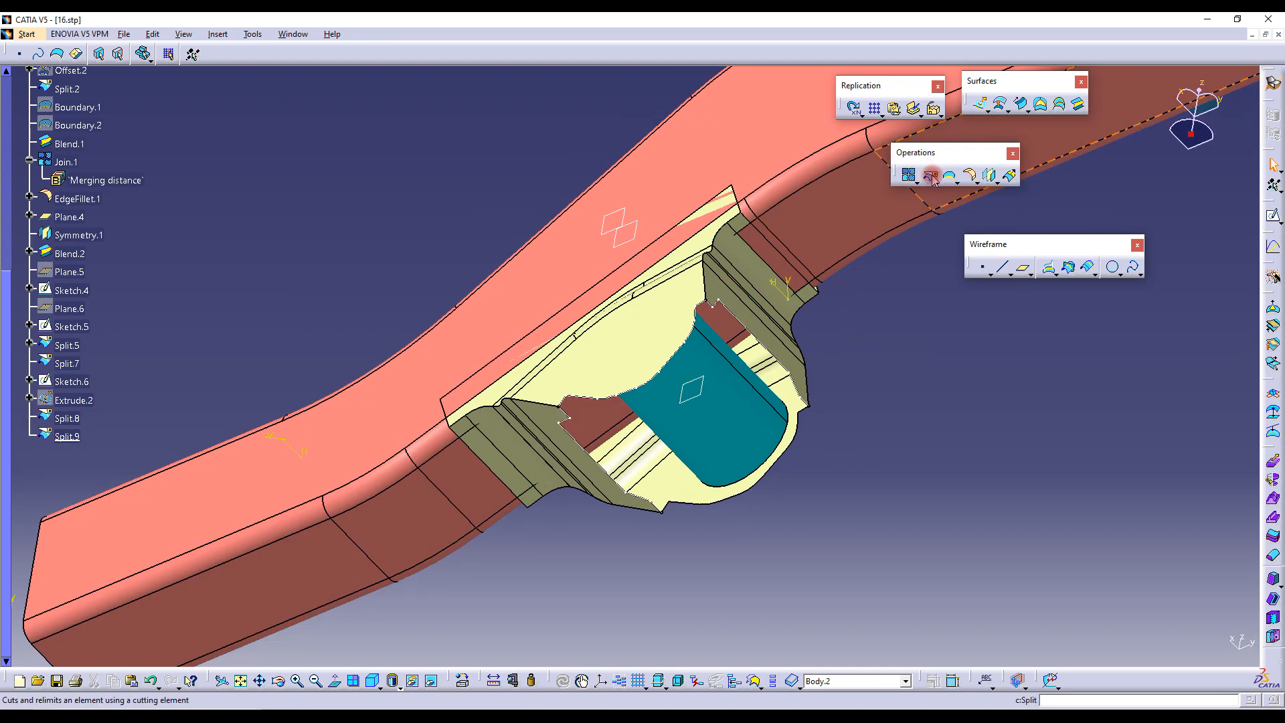
Split the Split.5 side wall with Plane.4, keeping both sides
click(929, 176)
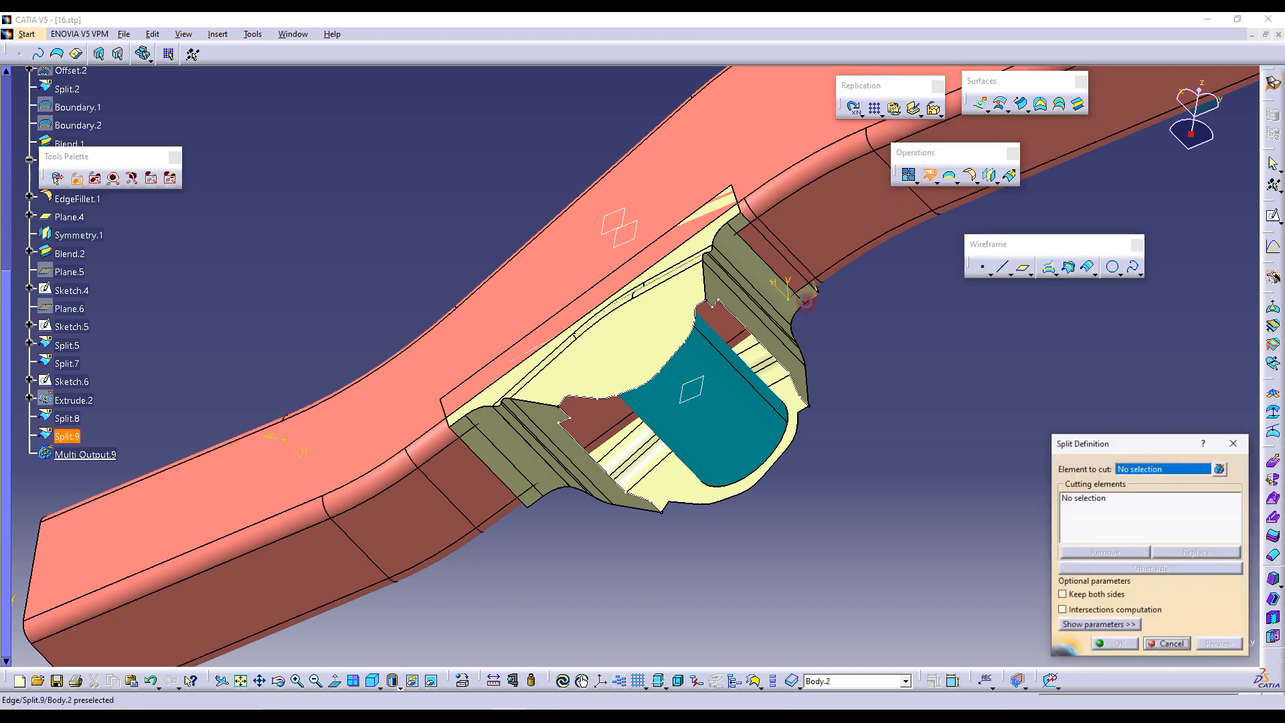
click(773, 285)
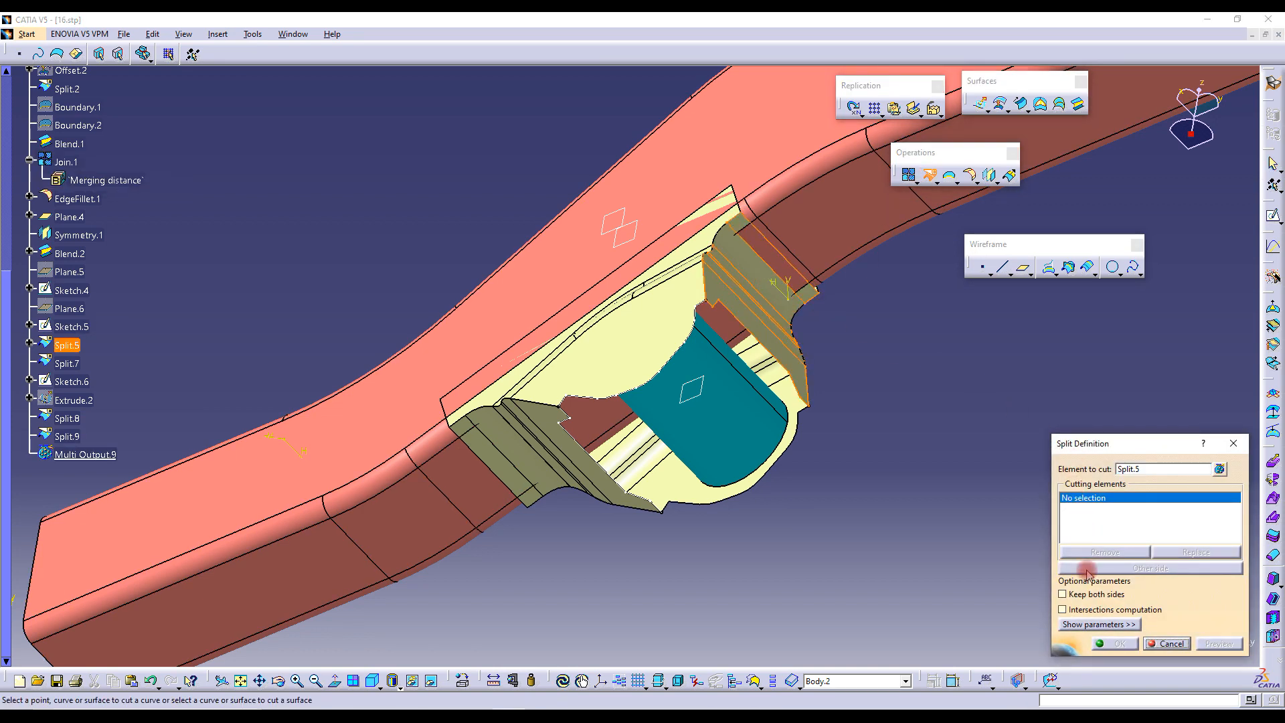
click(695, 390)
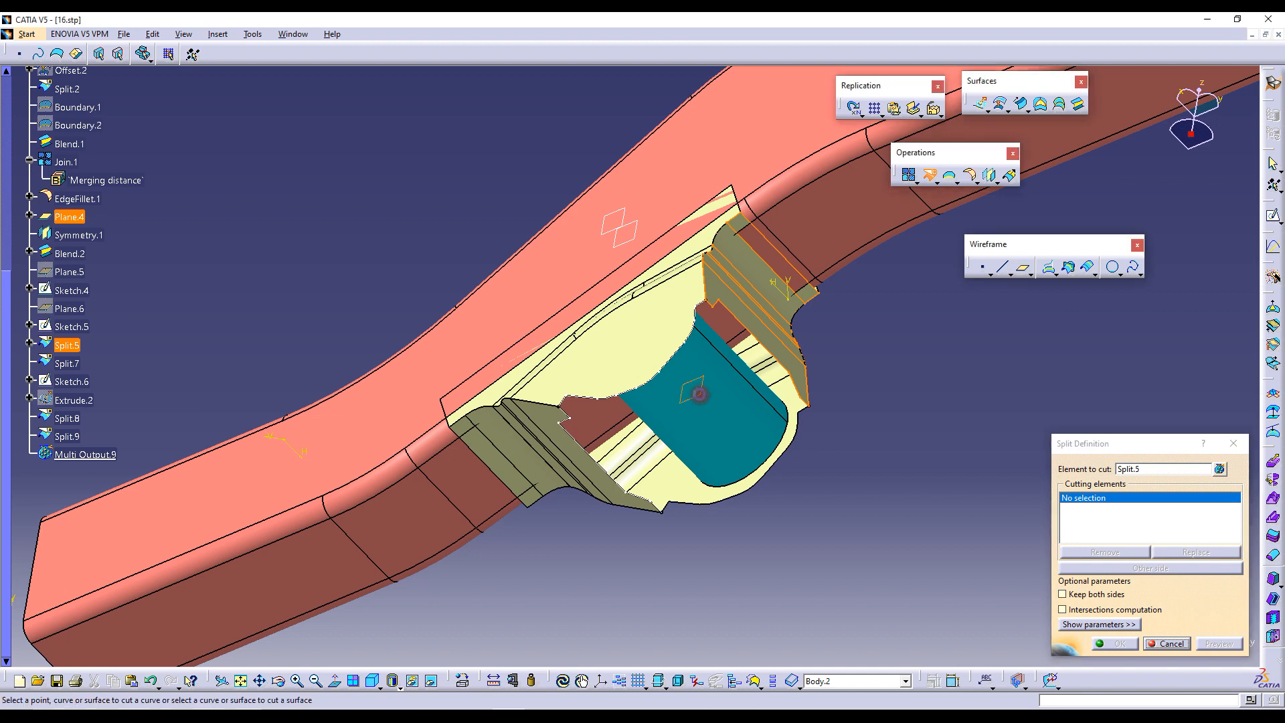
click(1083, 596)
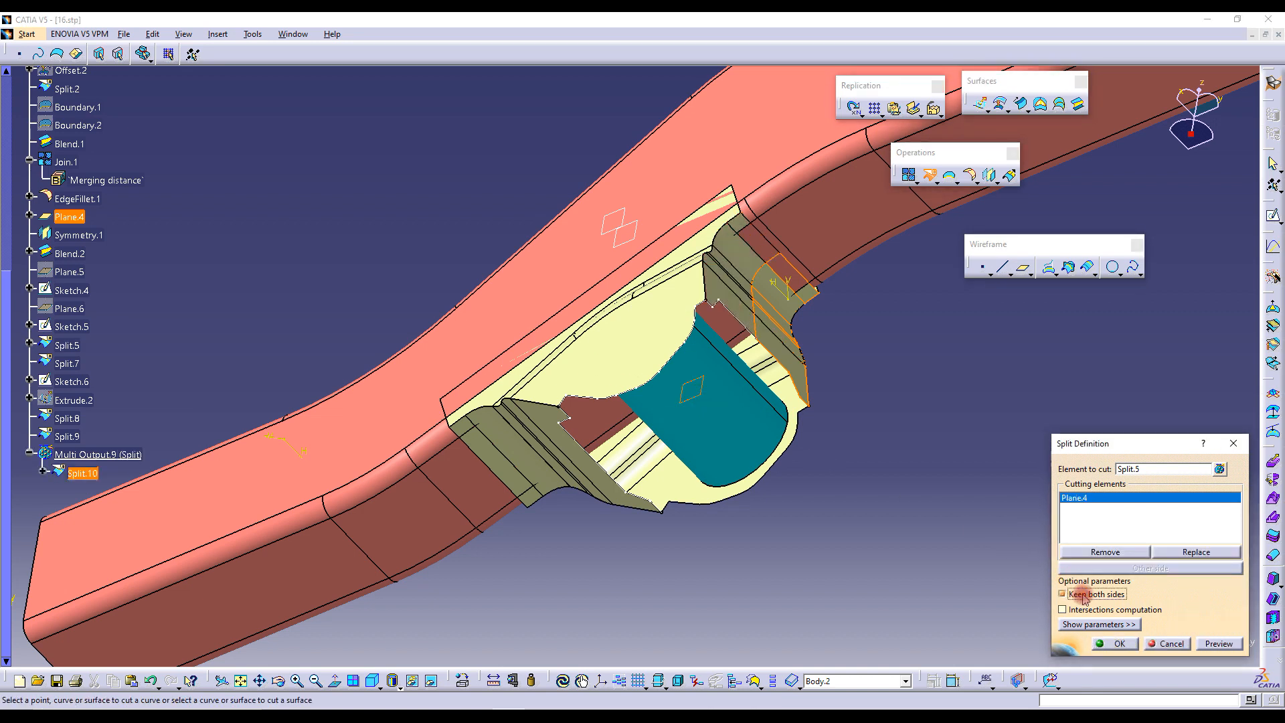
click(1120, 643)
Split the opposite side wall, Split.7, with Plane.4, keeping both sides
click(929, 175)
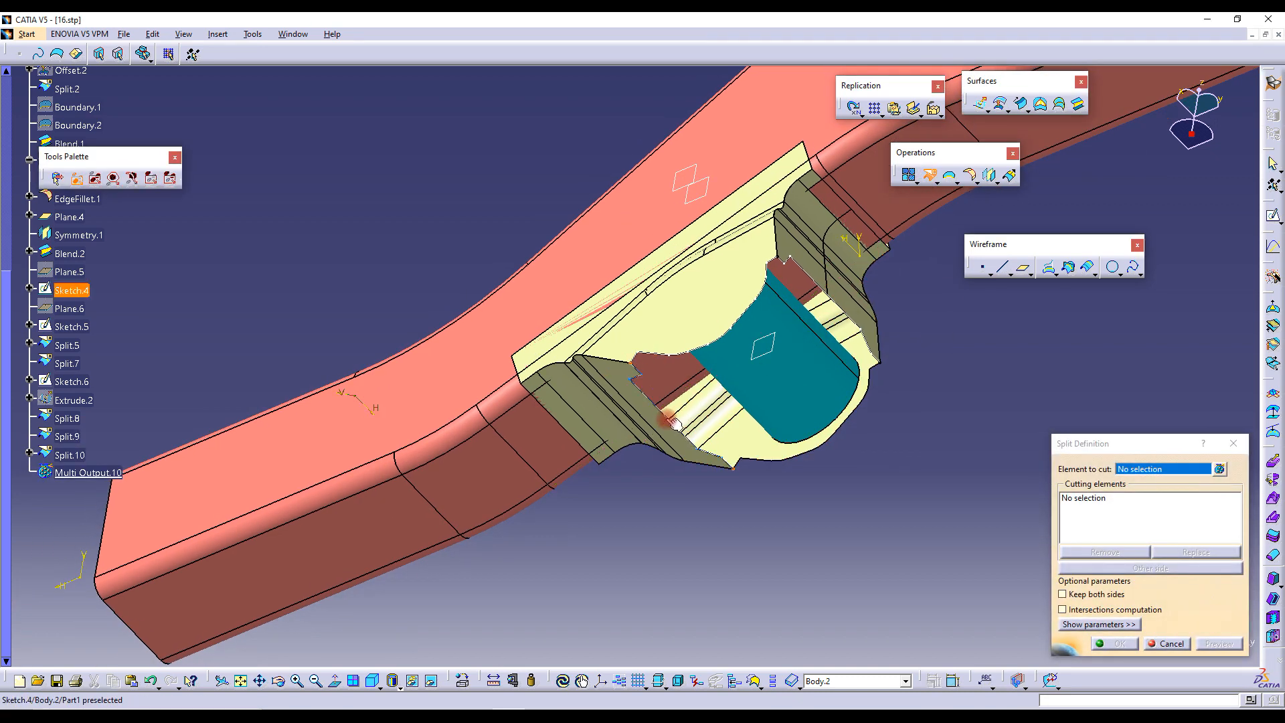
click(660, 411)
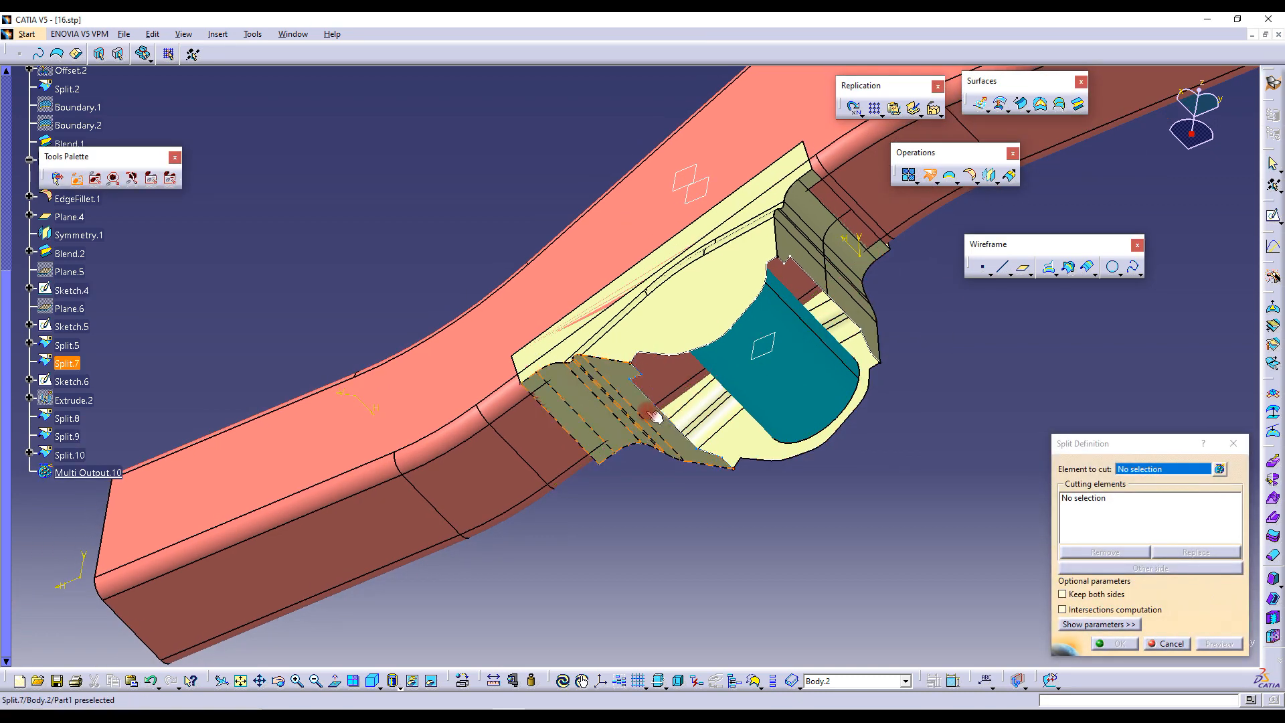
click(776, 349)
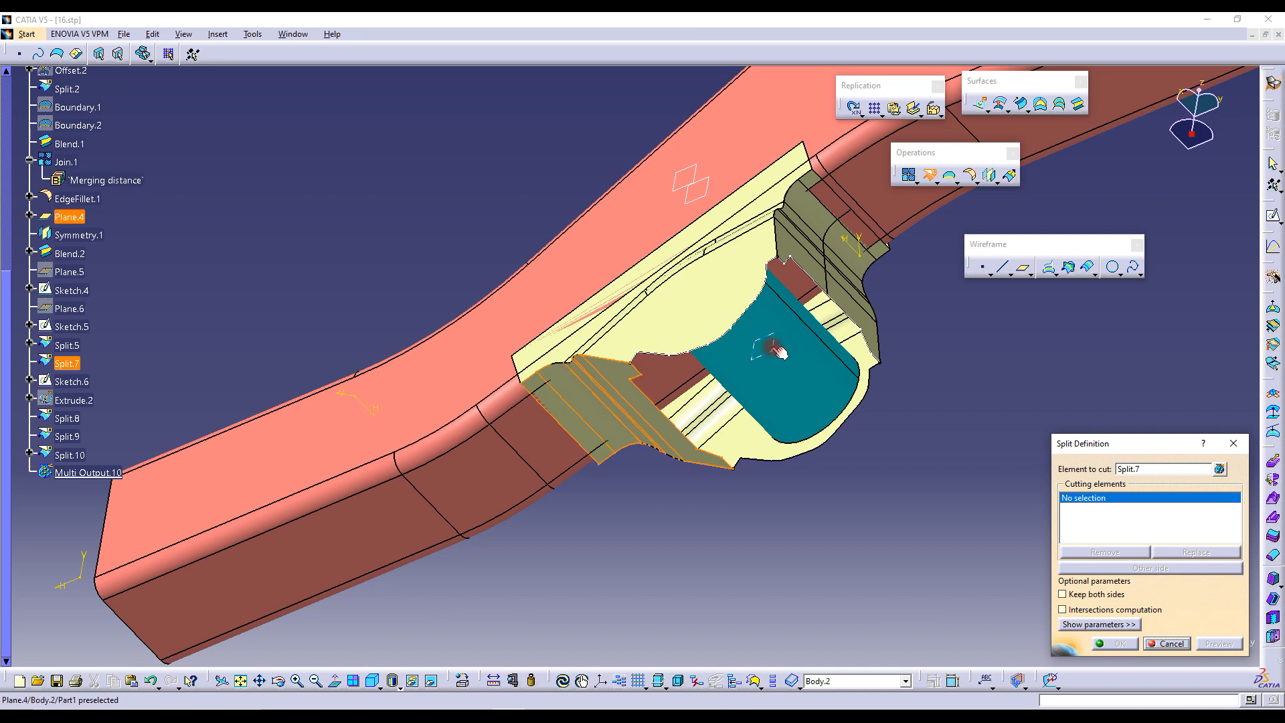
click(1087, 596)
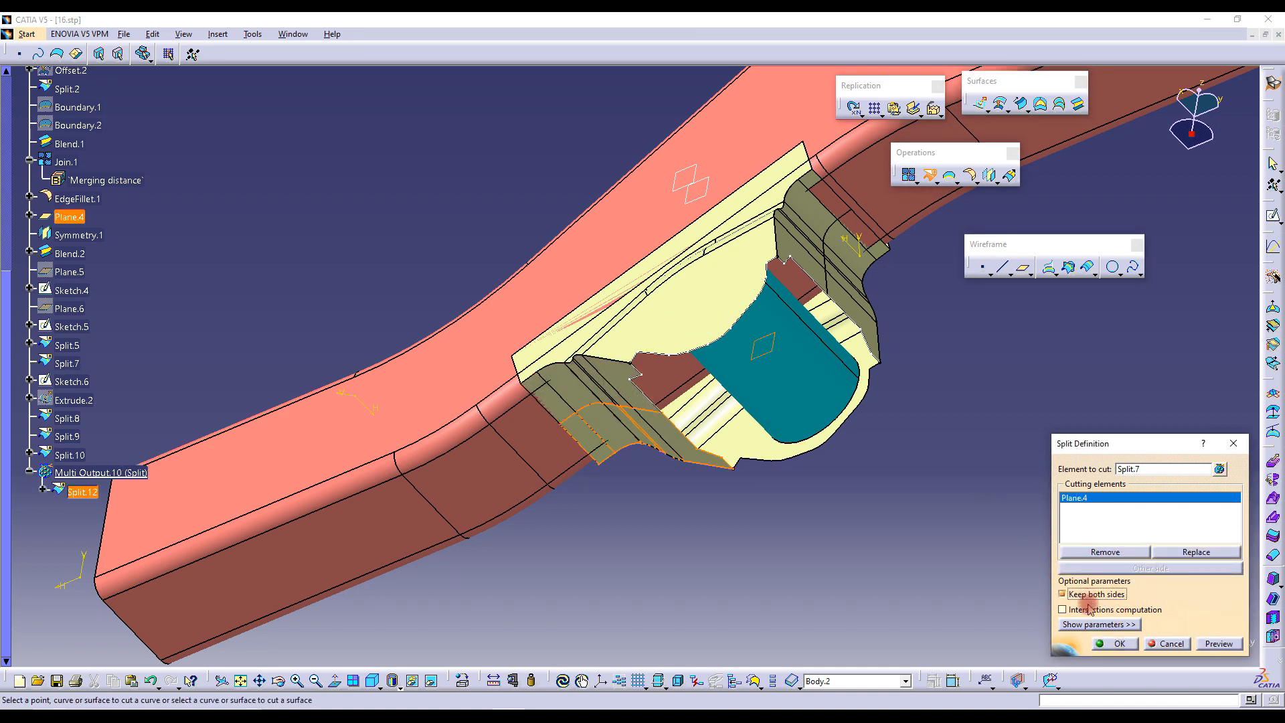
click(1117, 645)
Join Split.10, Split.9 and Split.12 into one surface with a 0.001 mm merging distance
middle_drag(1041, 497, 736, 248)
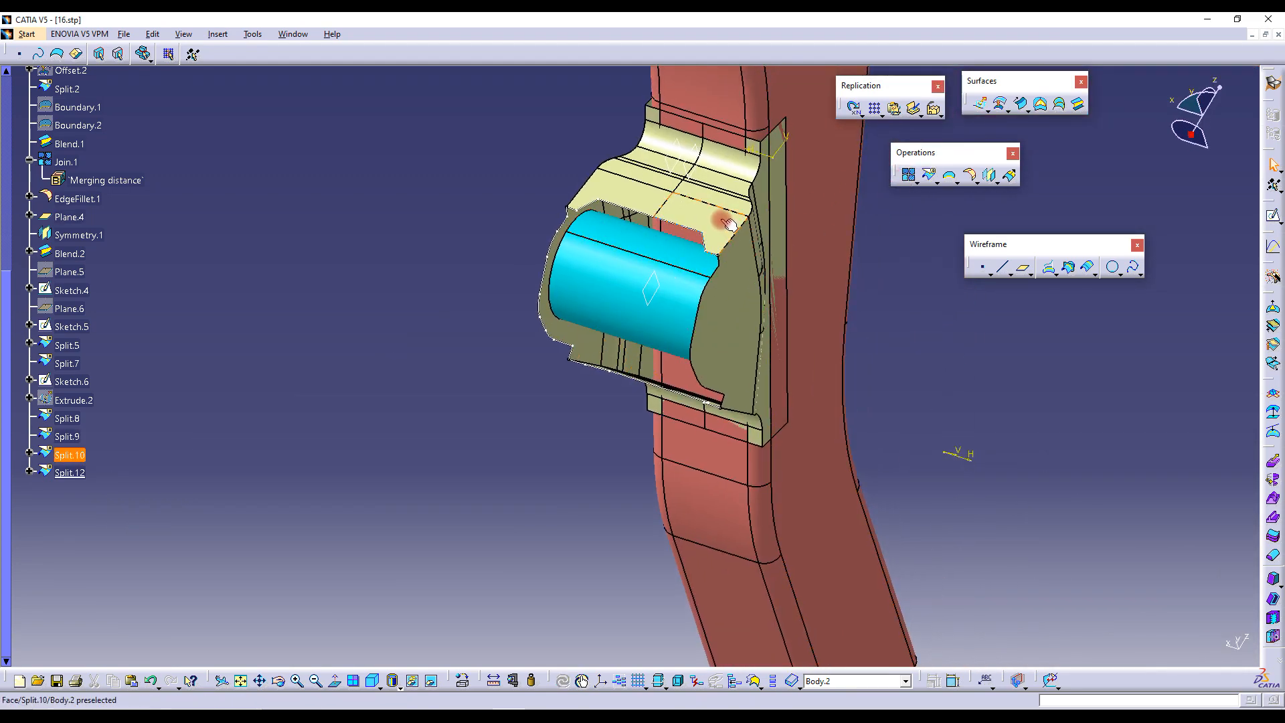
middle_drag(790, 308, 841, 227)
click(909, 176)
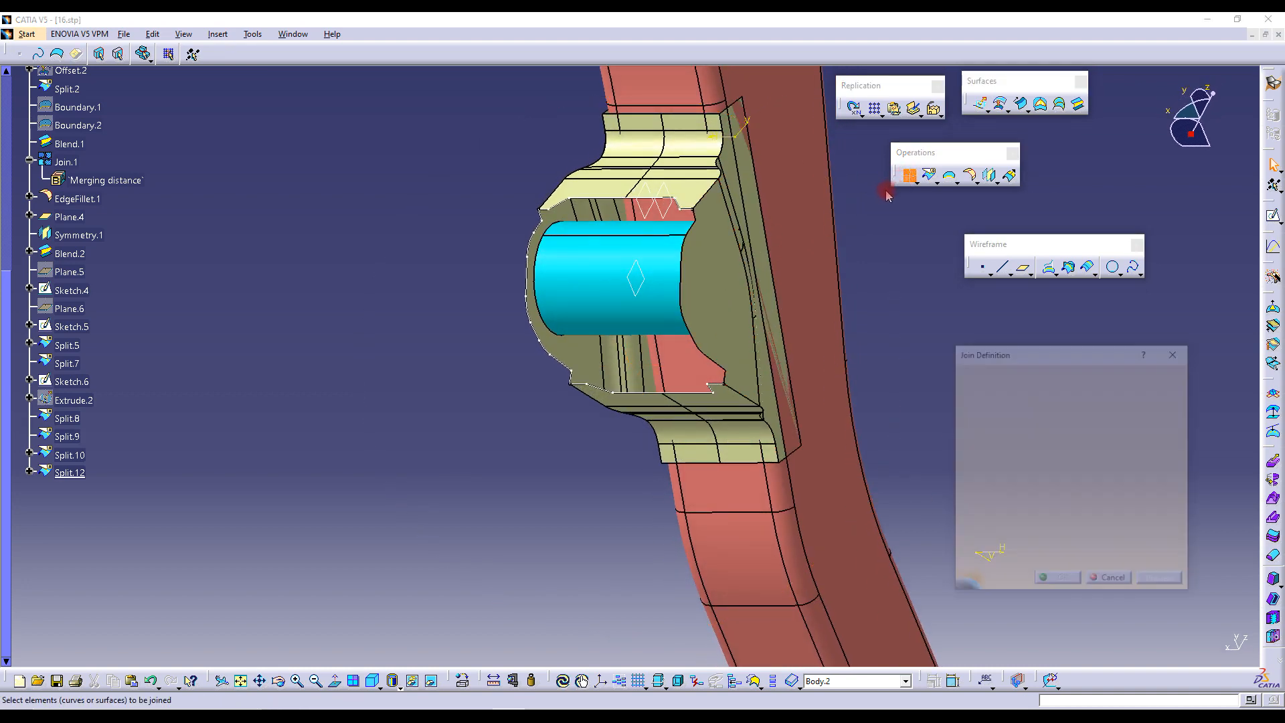
click(688, 194)
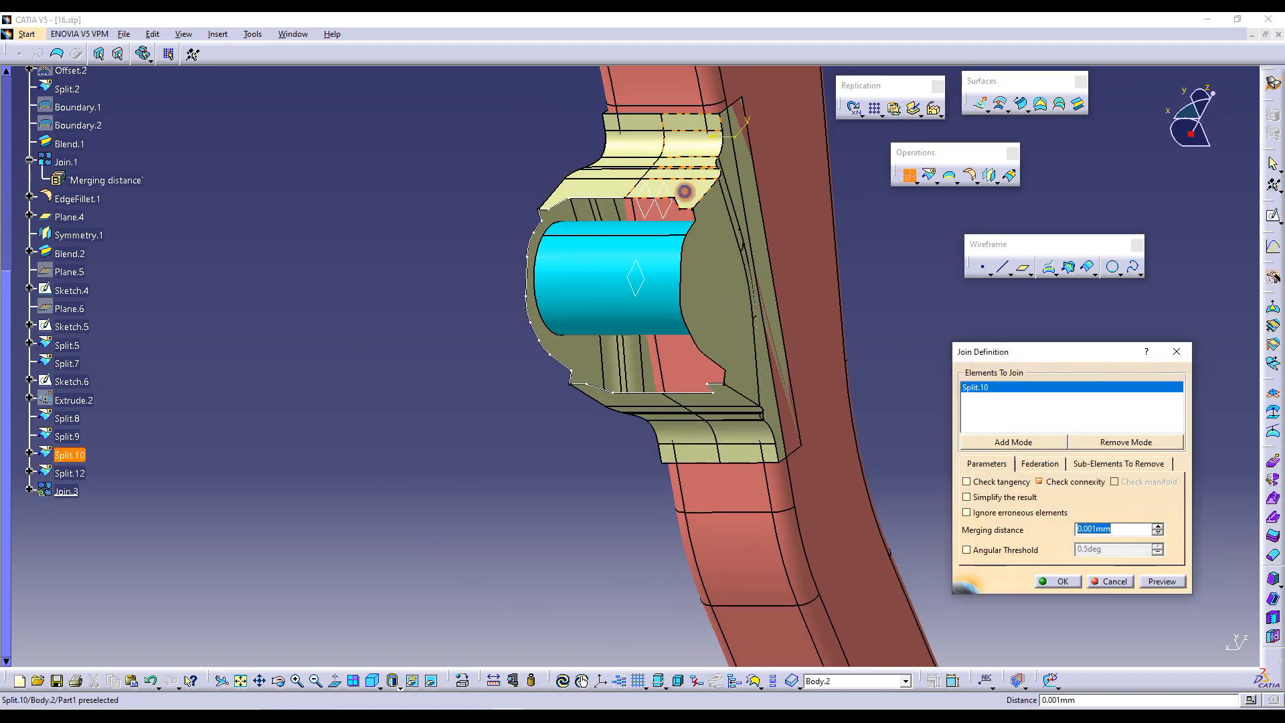
click(727, 253)
click(741, 407)
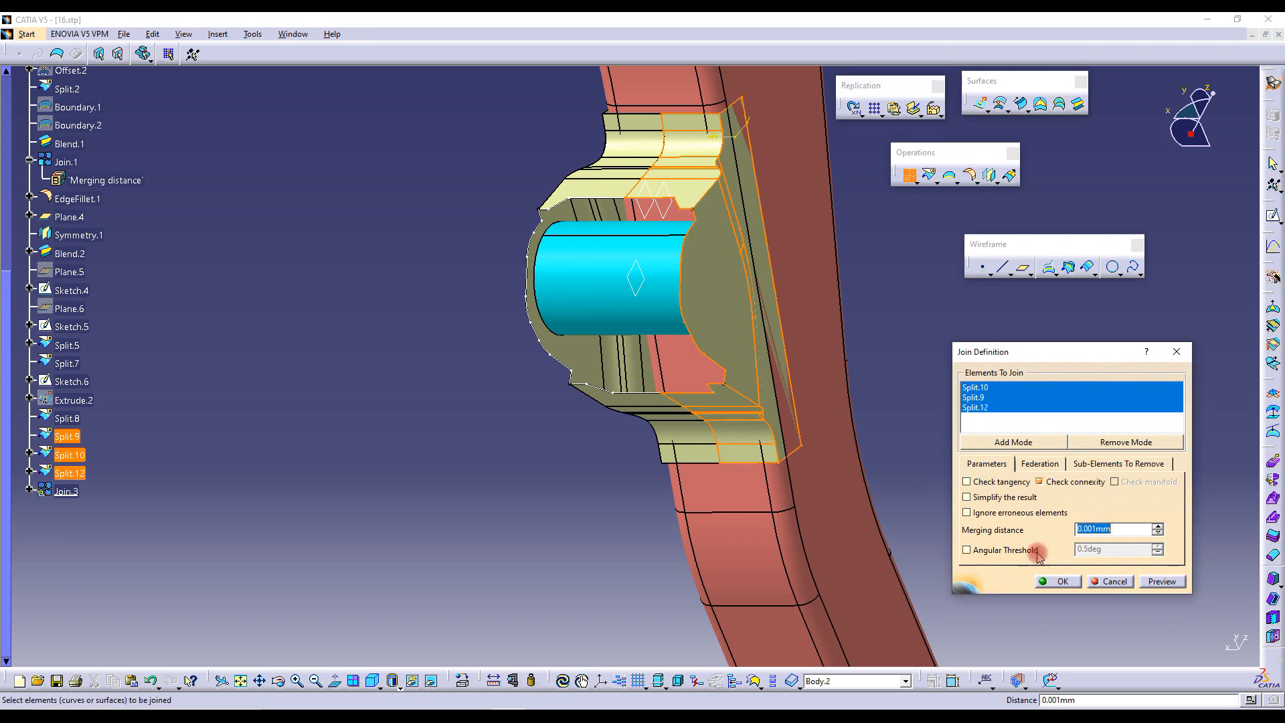
click(1063, 581)
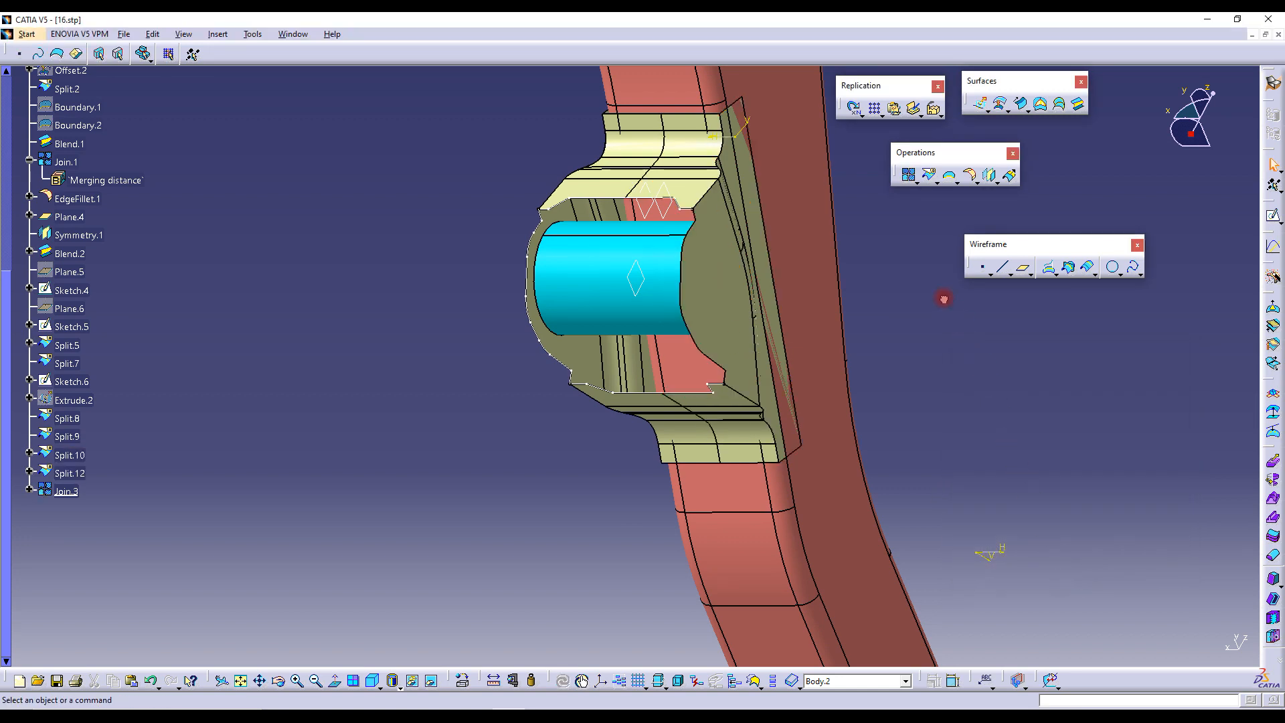
Join Split.11, Split.8 and Split.13 into one surface with a 0.001 mm merging distance
click(911, 175)
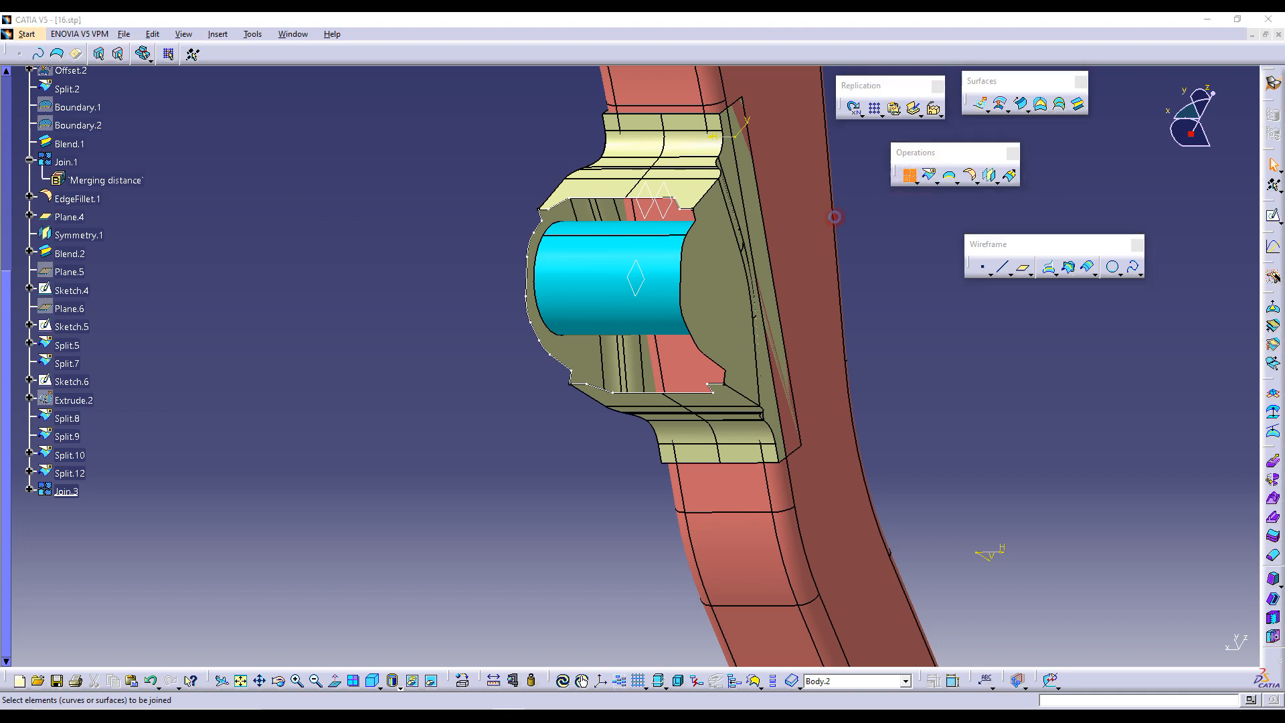
middle_drag(609, 194, 829, 278)
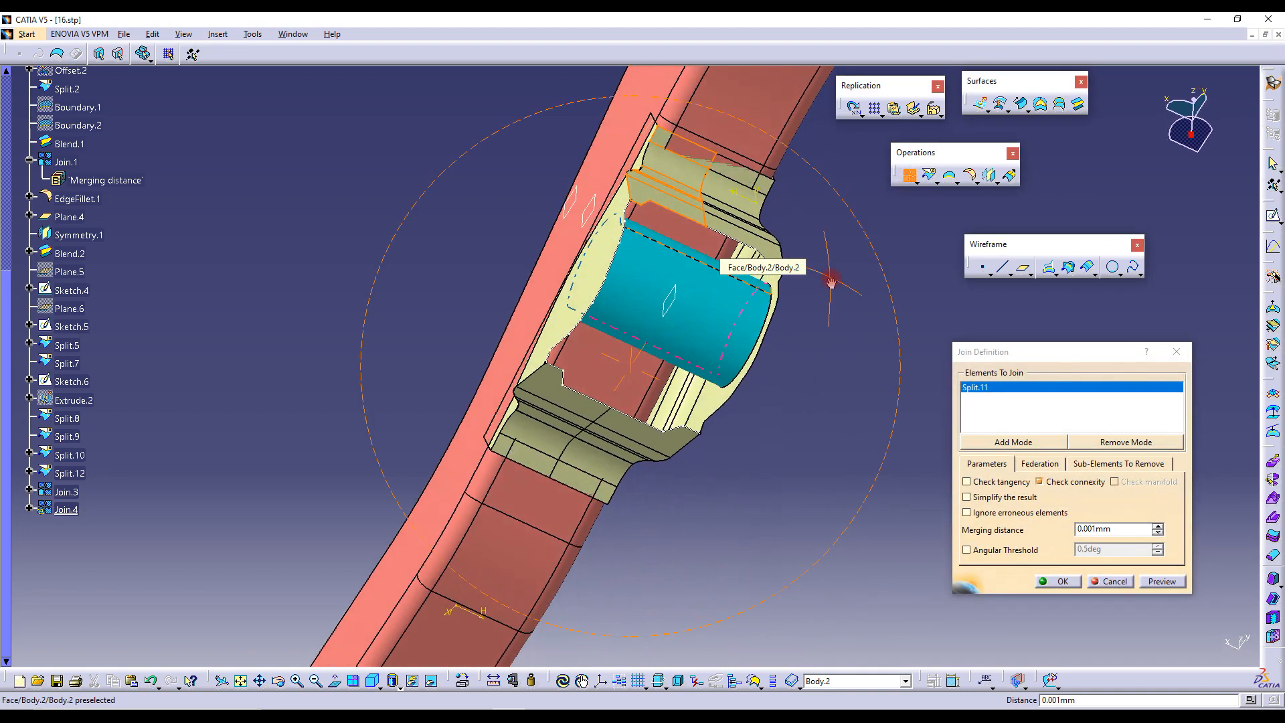
click(573, 329)
click(563, 391)
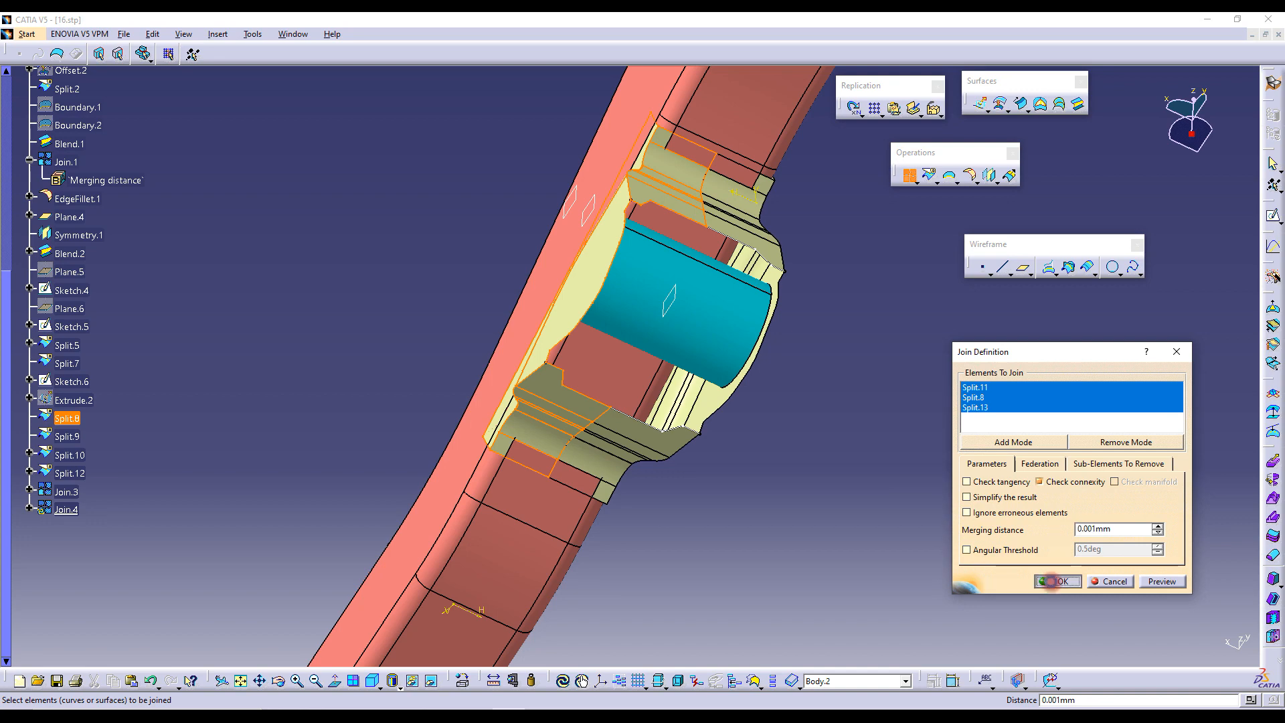
click(1058, 581)
middle_drag(850, 313, 602, 250)
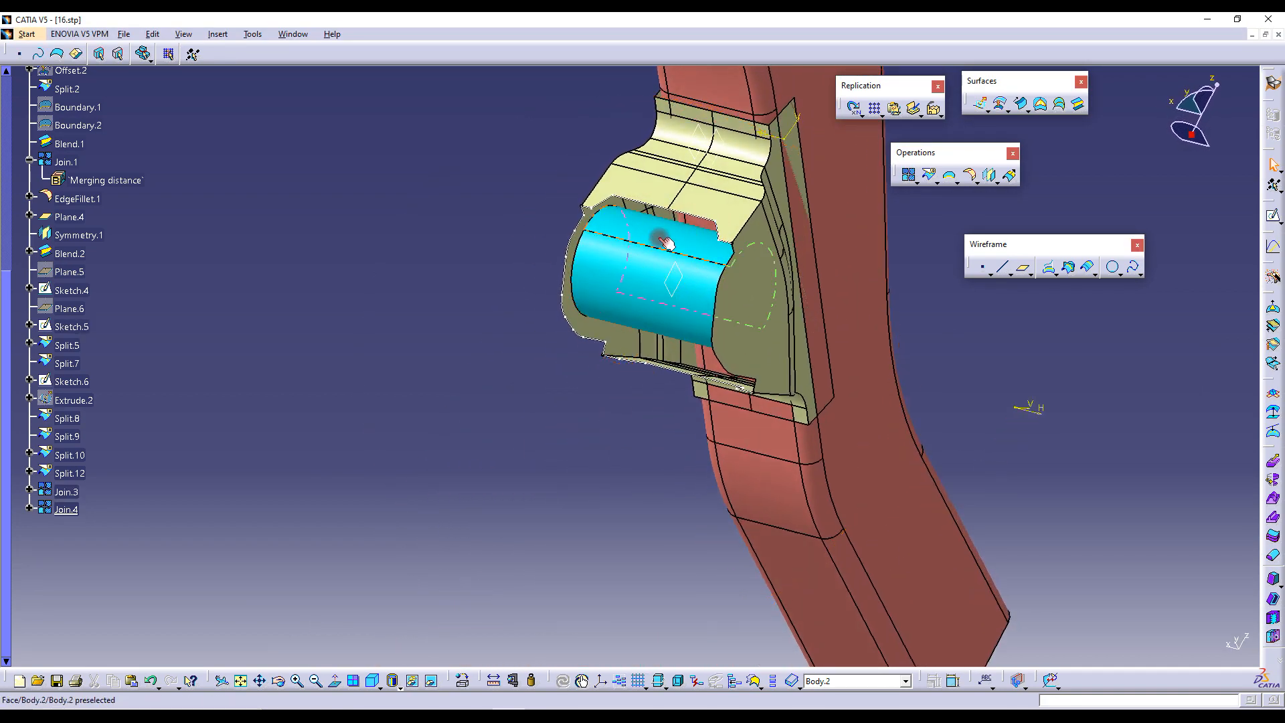
Hide Join.3 and Join.4 one at a time and show both again to check the extent of each bracket half
right_click(68, 492)
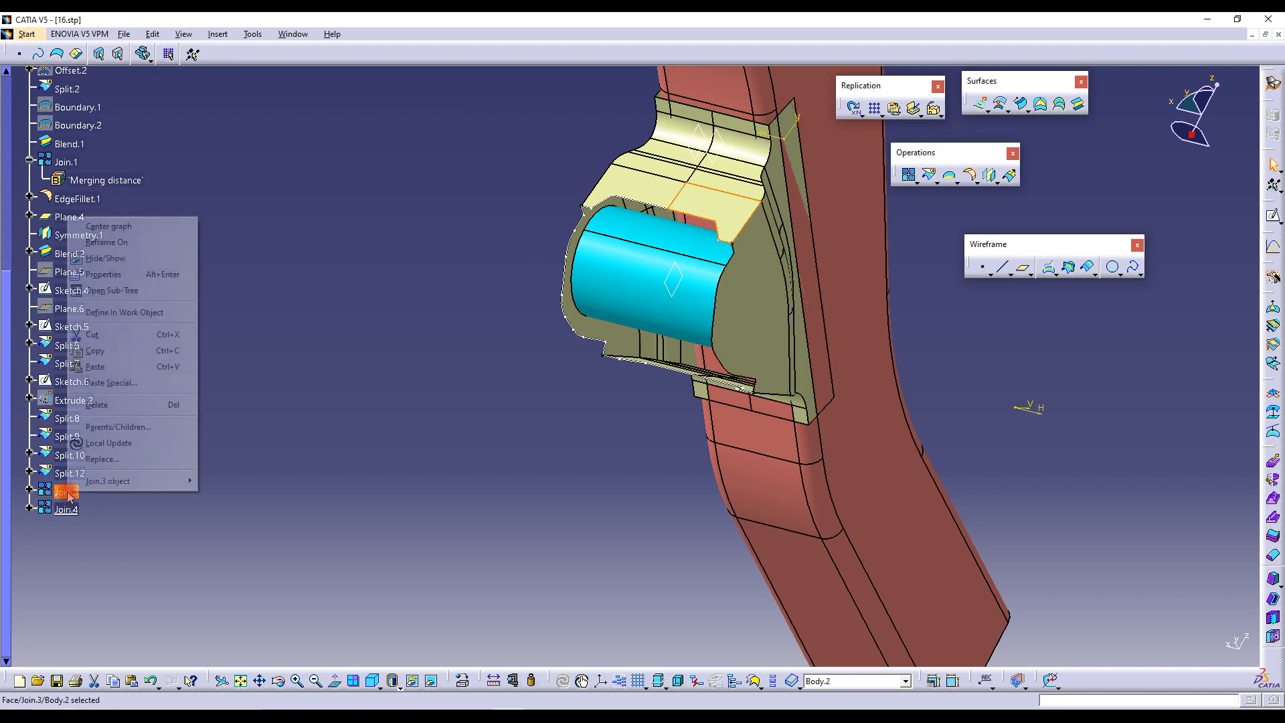
click(120, 258)
middle_drag(442, 361, 487, 435)
right_click(53, 512)
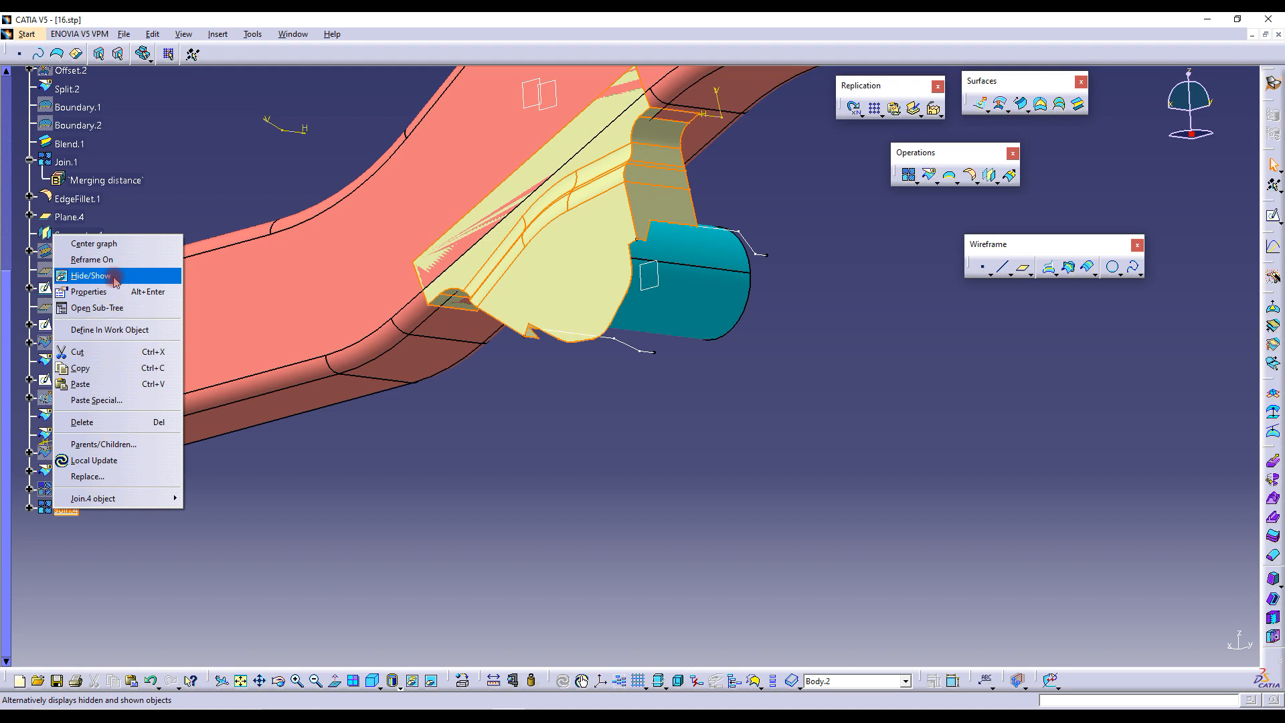
click(121, 276)
right_click(70, 492)
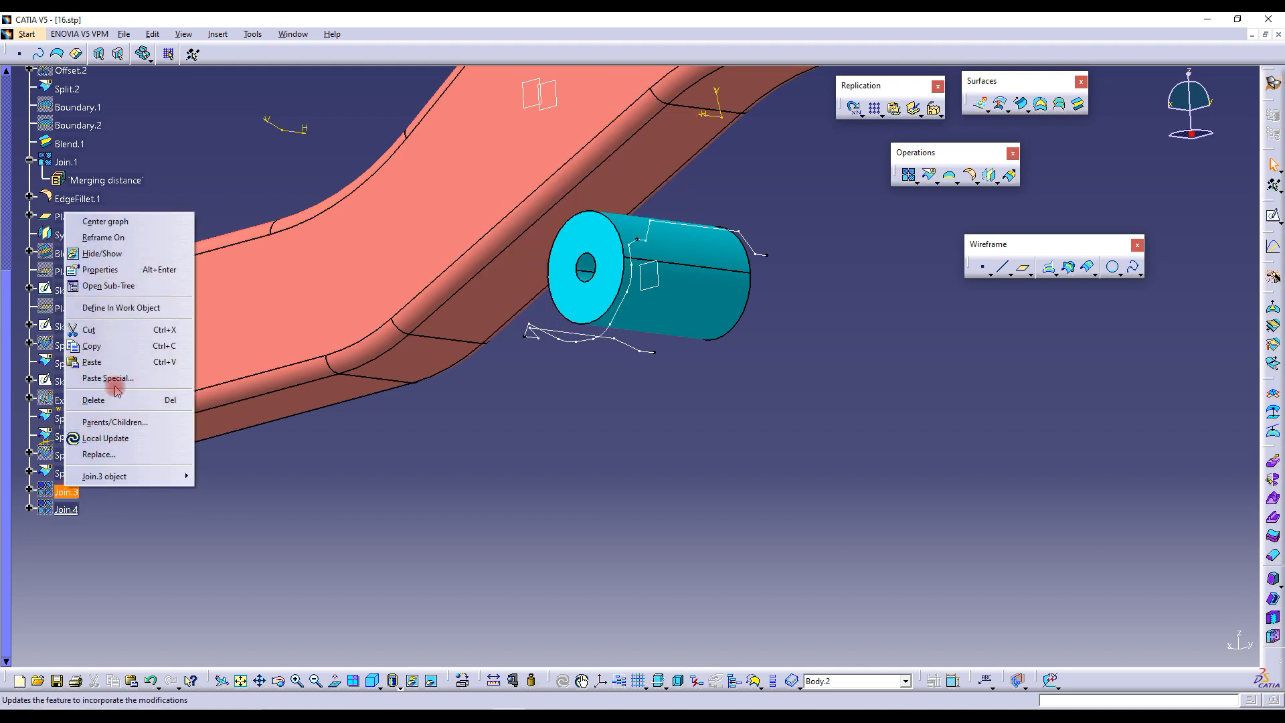
click(121, 258)
right_click(69, 512)
click(124, 275)
middle_drag(719, 276, 546, 216)
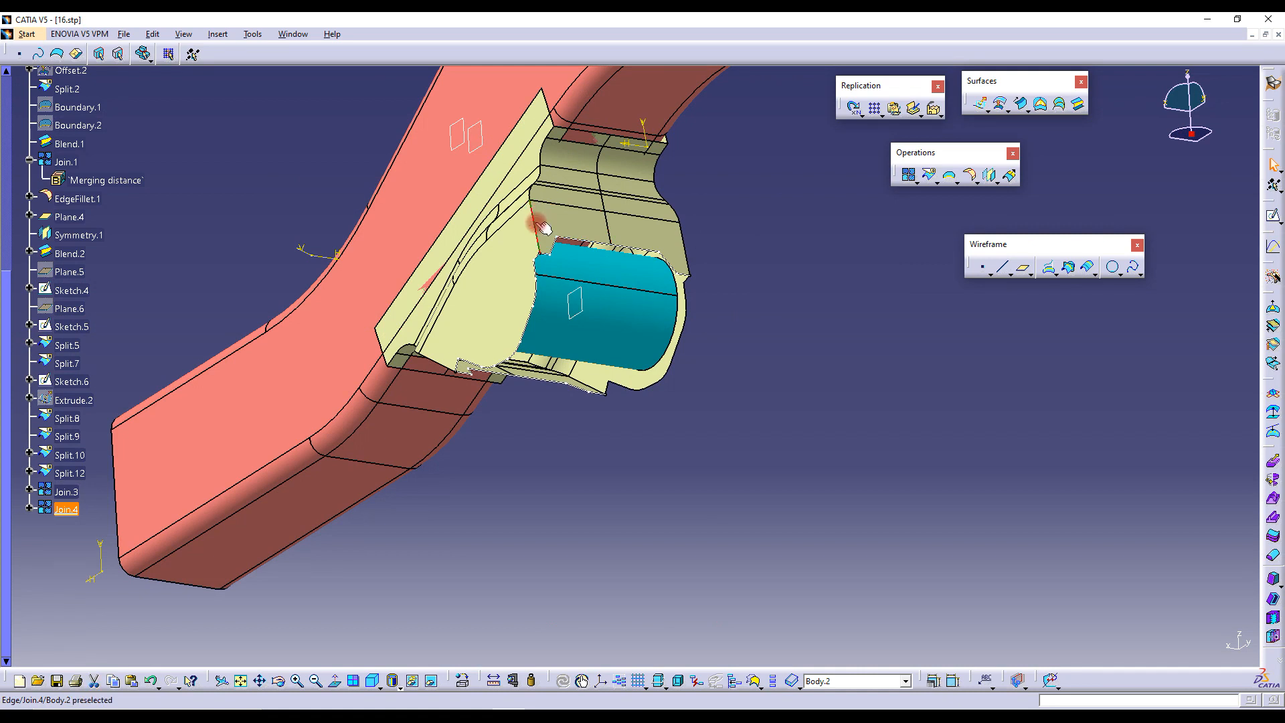
Fillet the corner edge between the flat side face and curved wall of Join.4 with a 6 mm radius
click(968, 188)
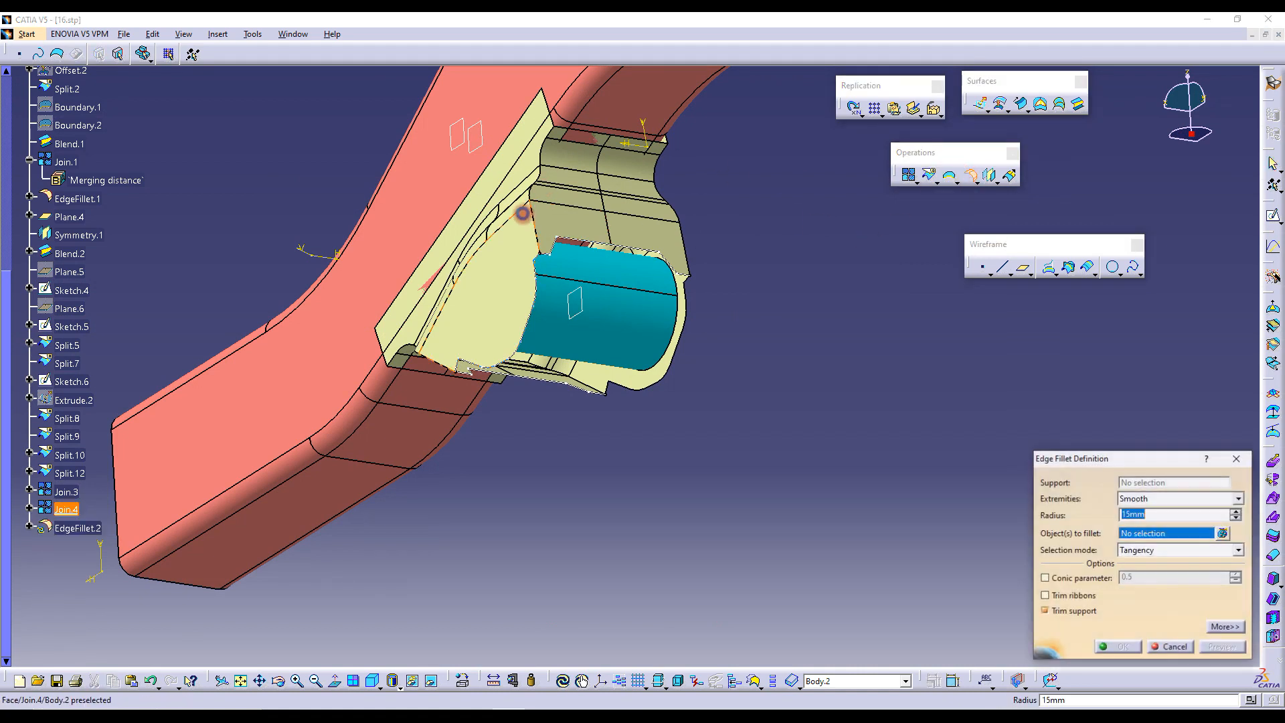
click(530, 214)
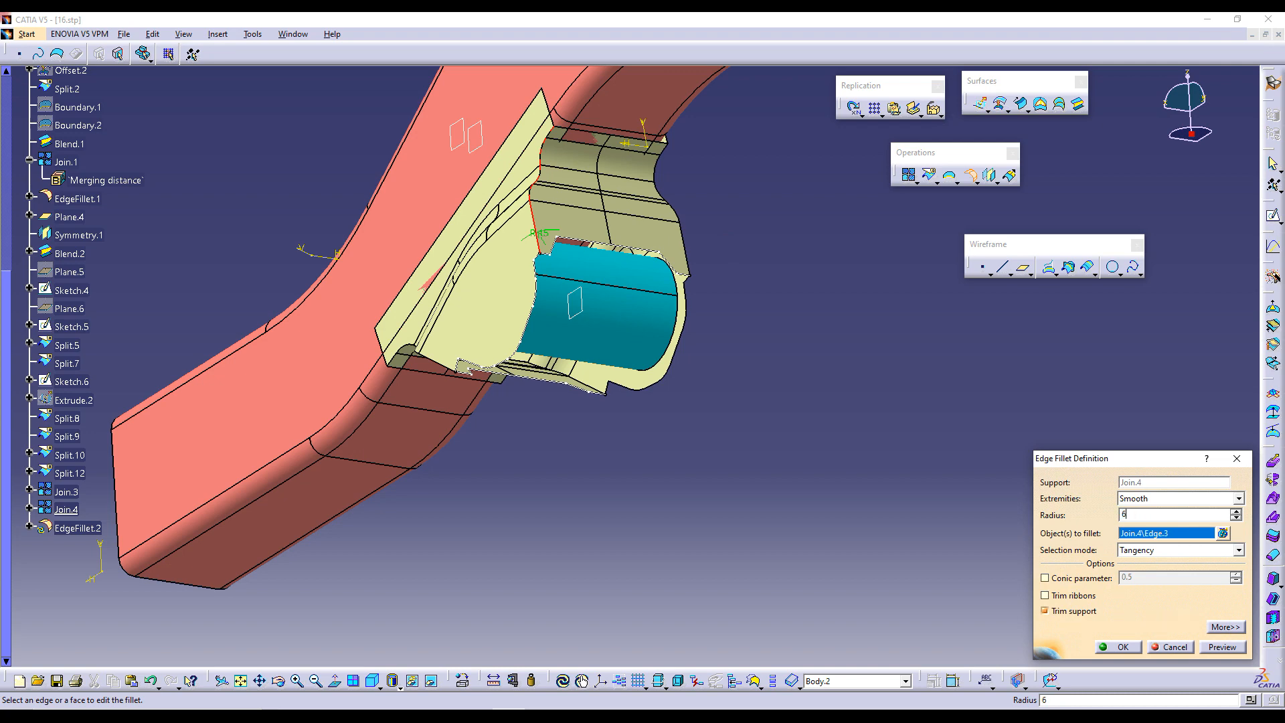
key(Return)
click(800, 235)
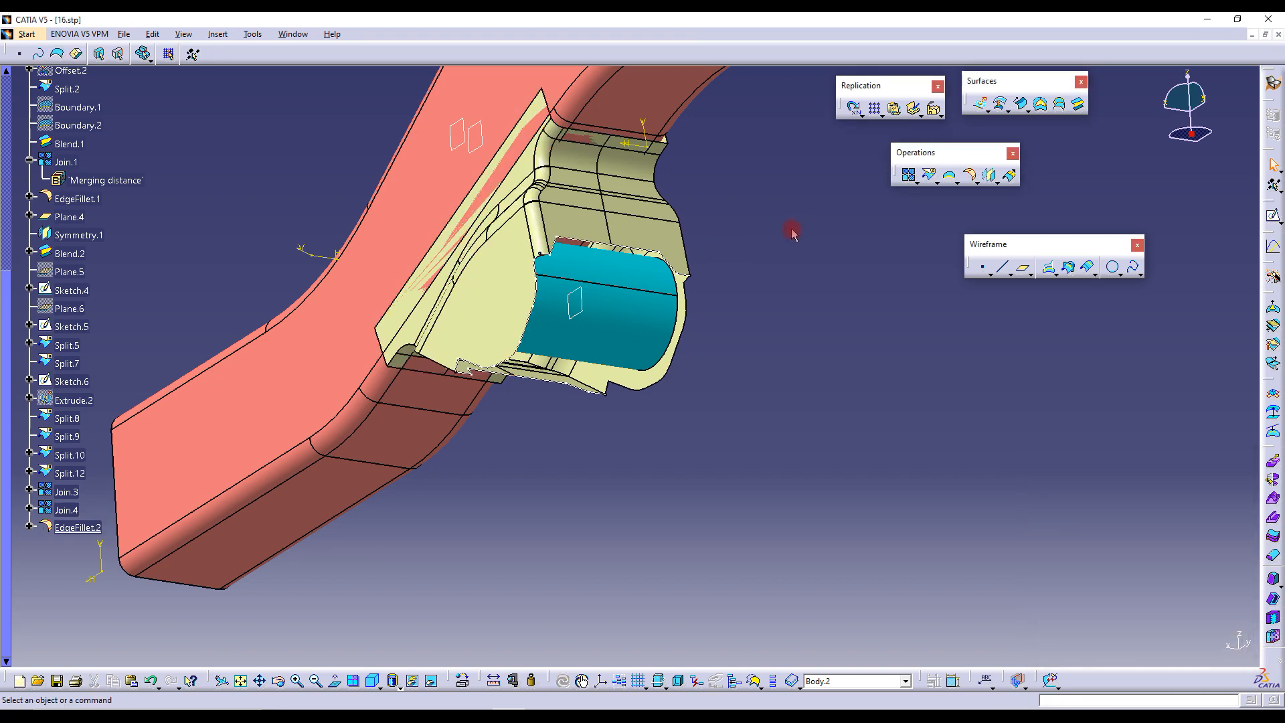
Measure the radius of the arc edge on the tube beside the bracket's filleted corner
middle_drag(617, 131, 752, 407)
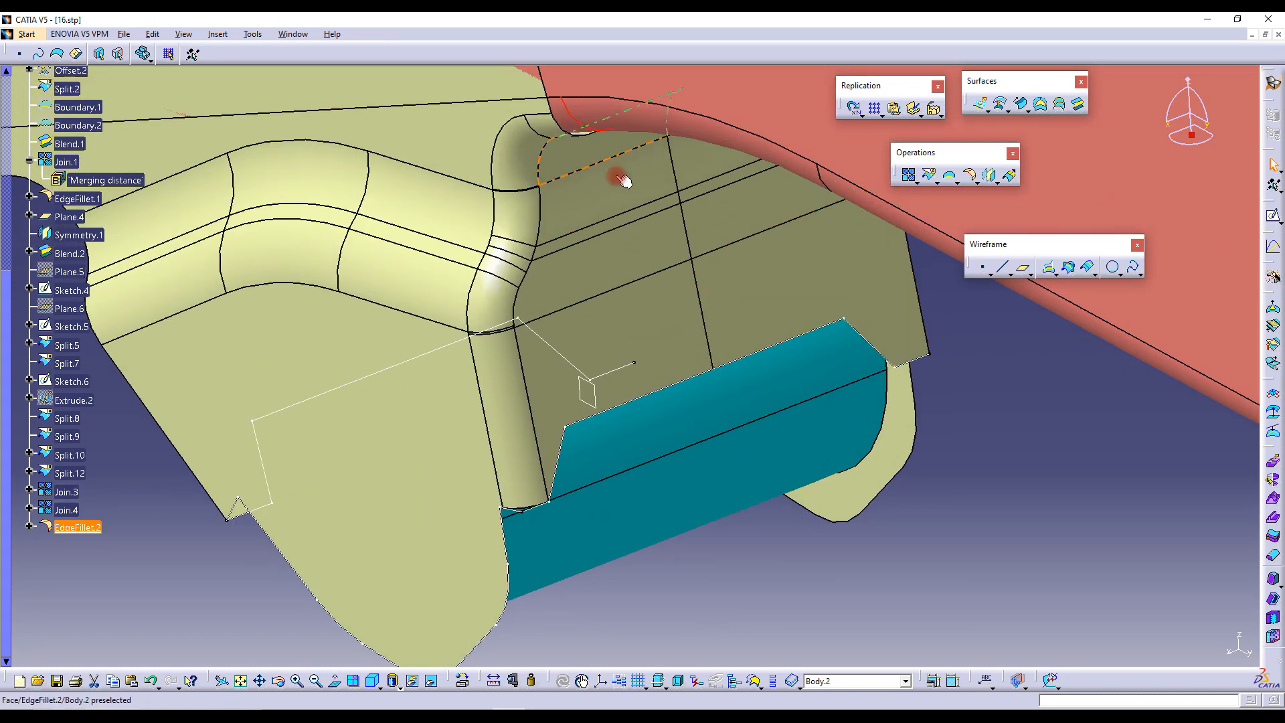
click(517, 681)
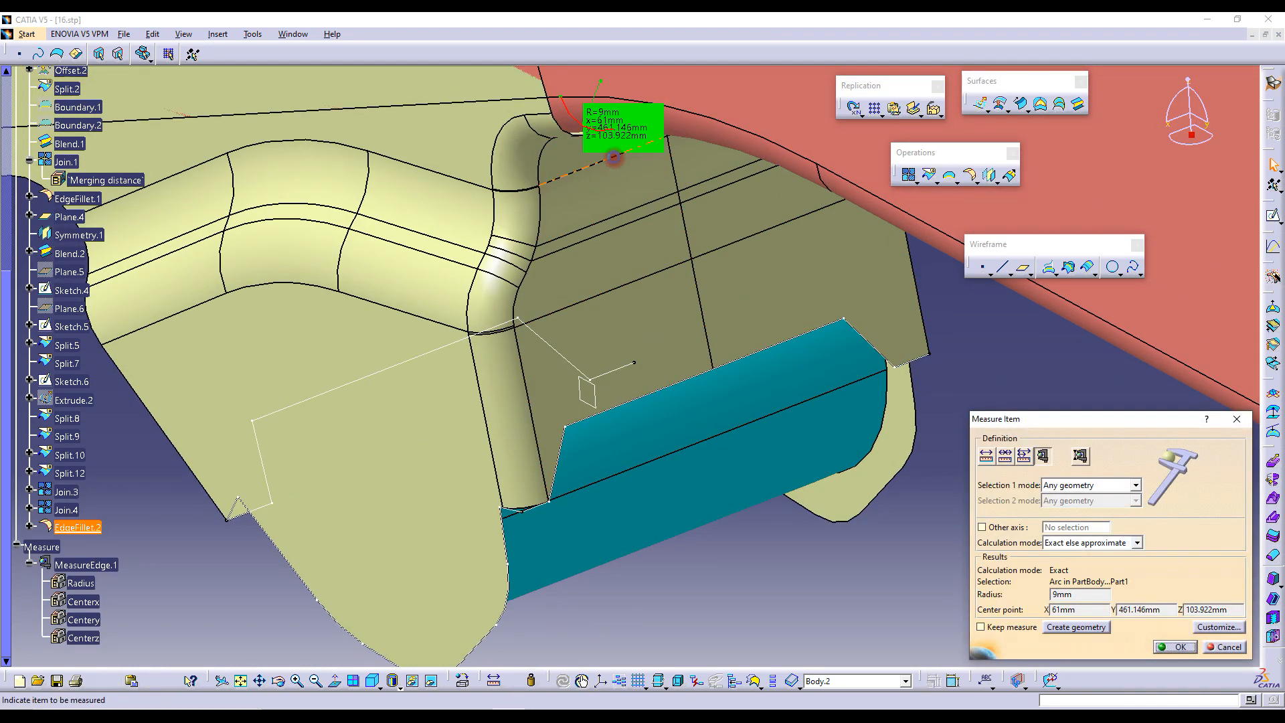
click(1224, 647)
Set the radius of EdgeFillet.2 to 7 mm
mouse_move(711, 372)
middle_down()
mouse_move(706, 410)
mouse_move(694, 354)
middle_up()
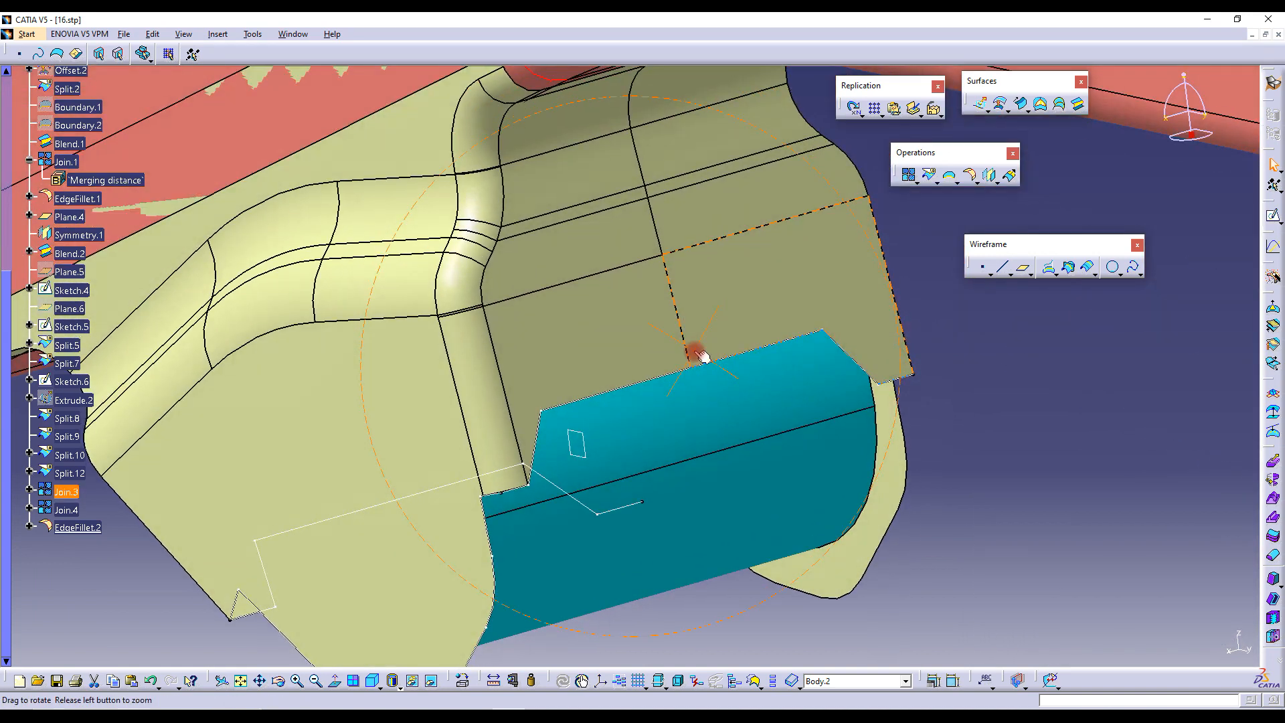
double_click(77, 528)
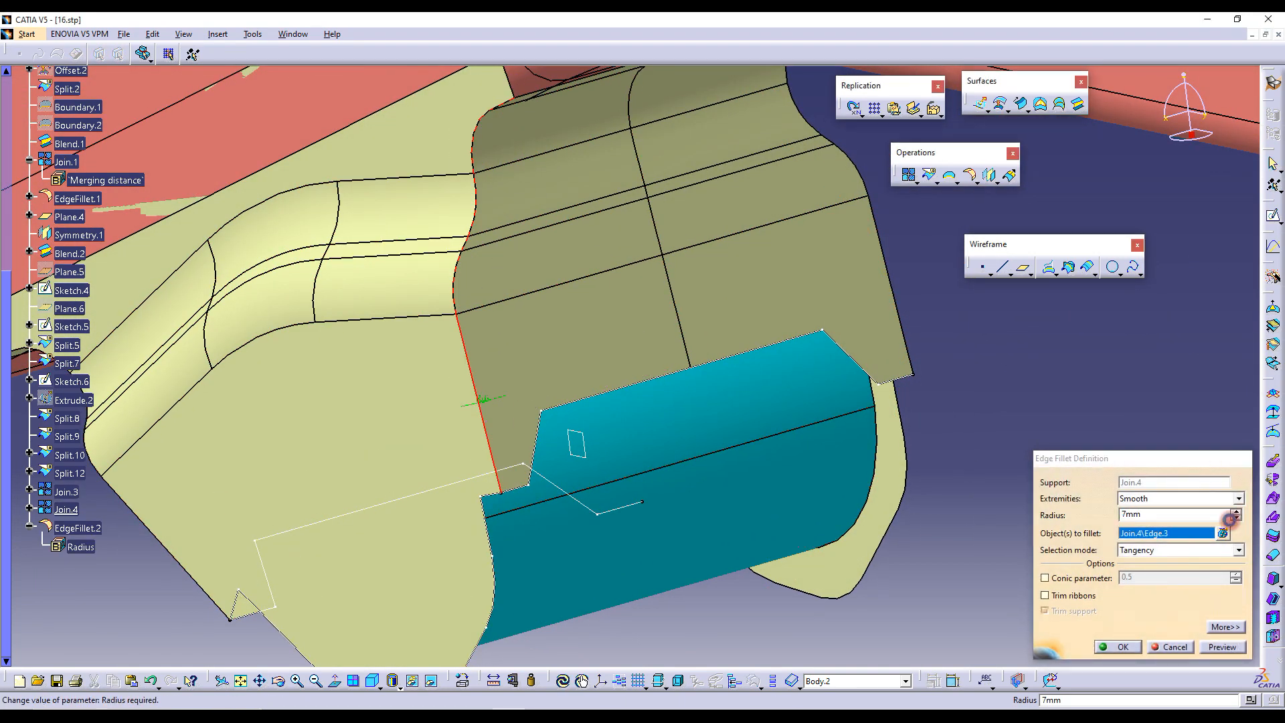
key(Return)
Open Sketch.5 and Sketch.6 in turn to examine their trimming profiles, leaving each sketch unmodified
mouse_move(419, 461)
middle_down()
mouse_move(548, 393)
mouse_move(797, 402)
middle_up()
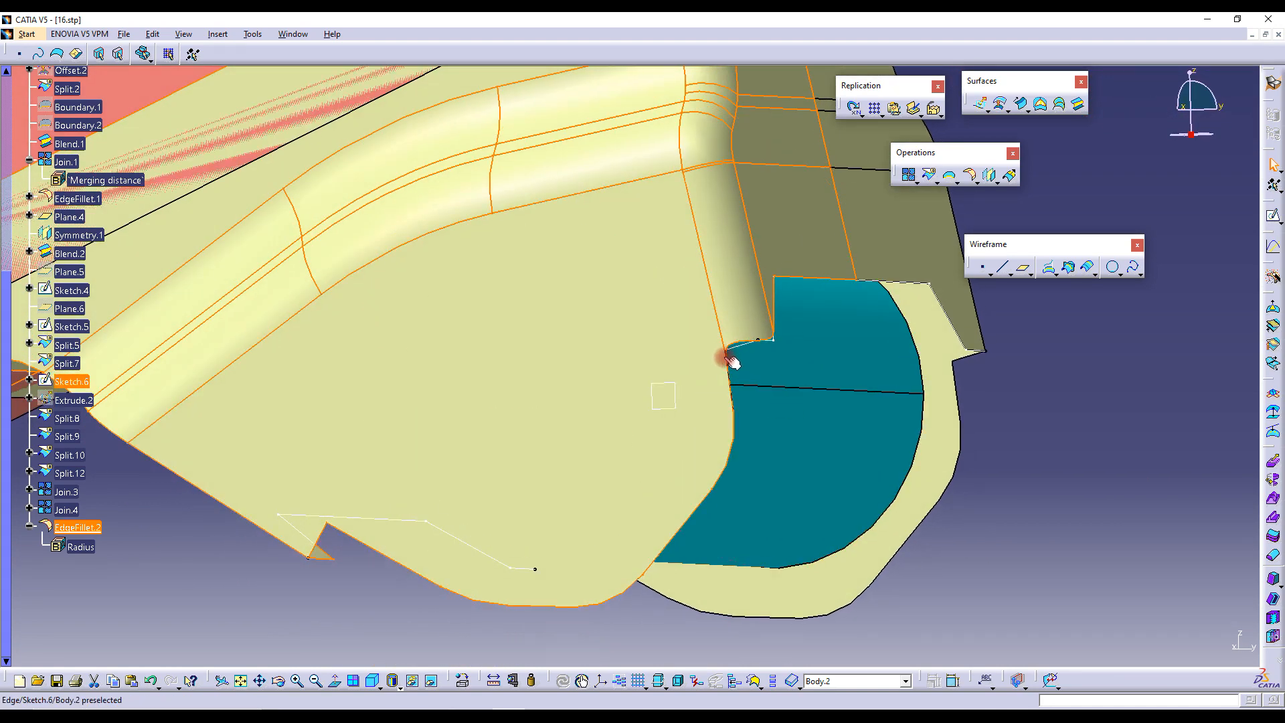
click(80, 380)
click(72, 328)
double_click(71, 328)
middle_drag(505, 336, 588, 459)
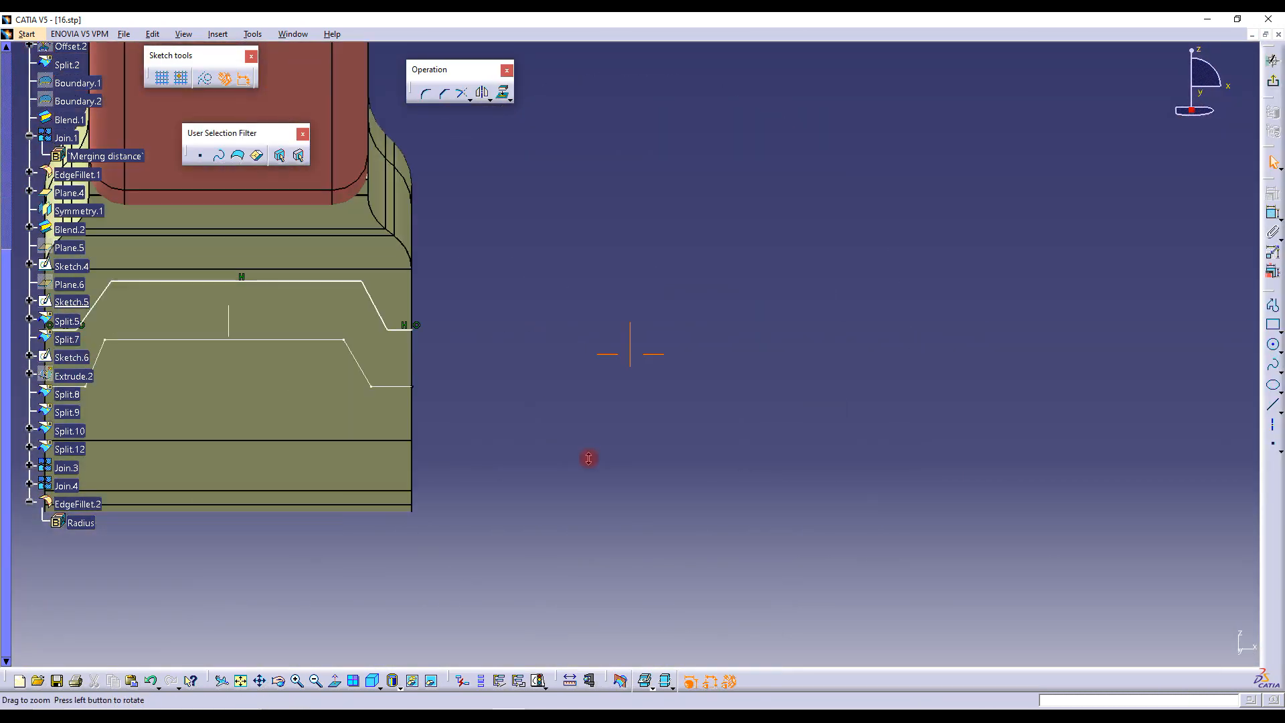
middle_drag(452, 309, 605, 288)
click(1273, 81)
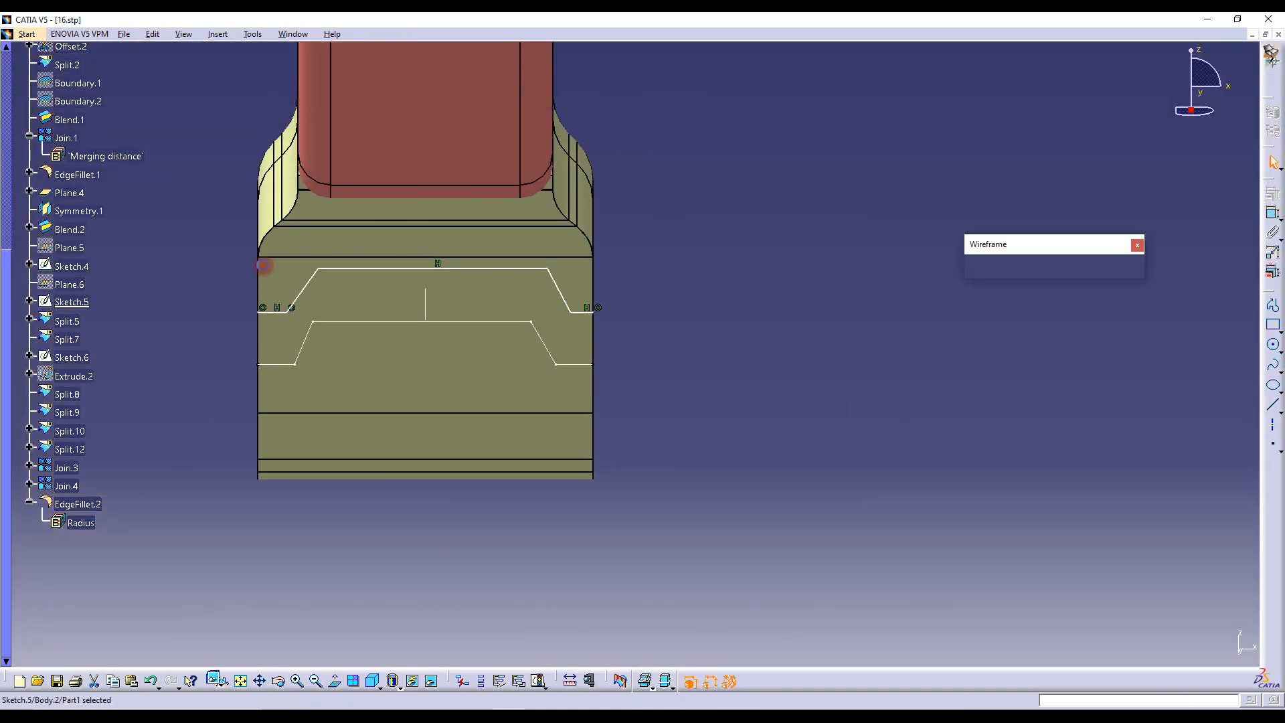
click(65, 325)
double_click(65, 324)
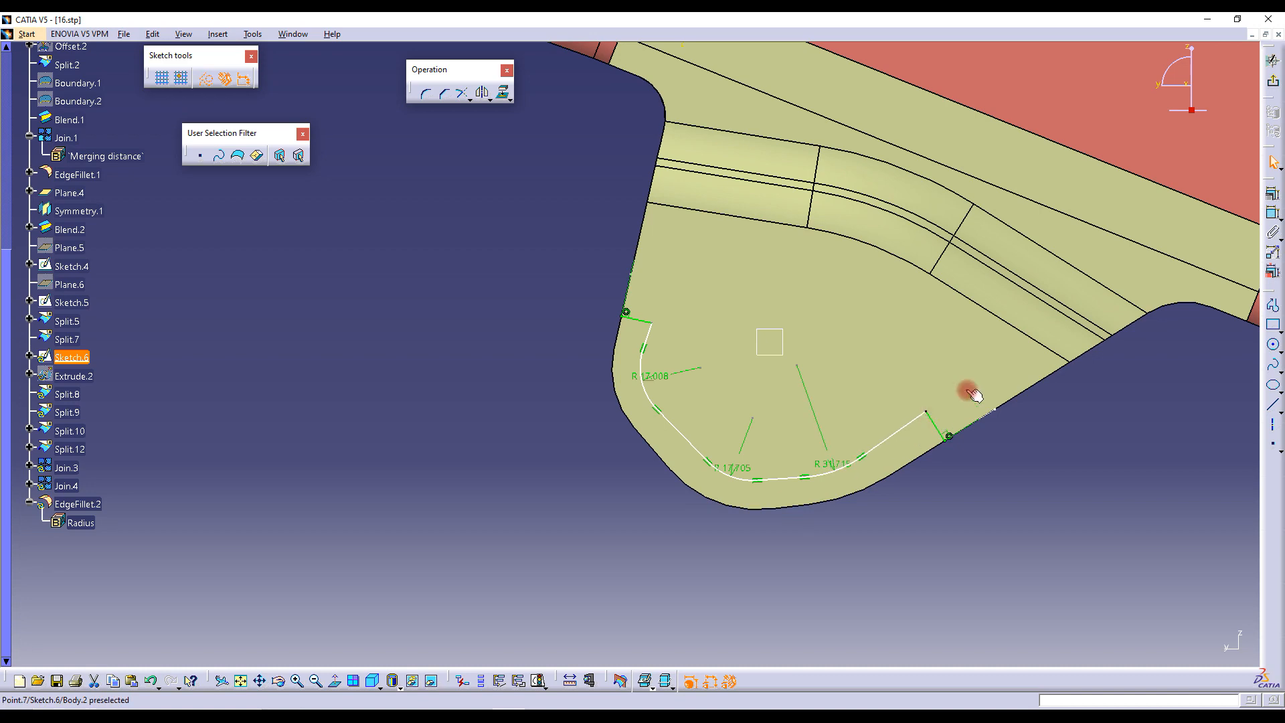
click(1266, 83)
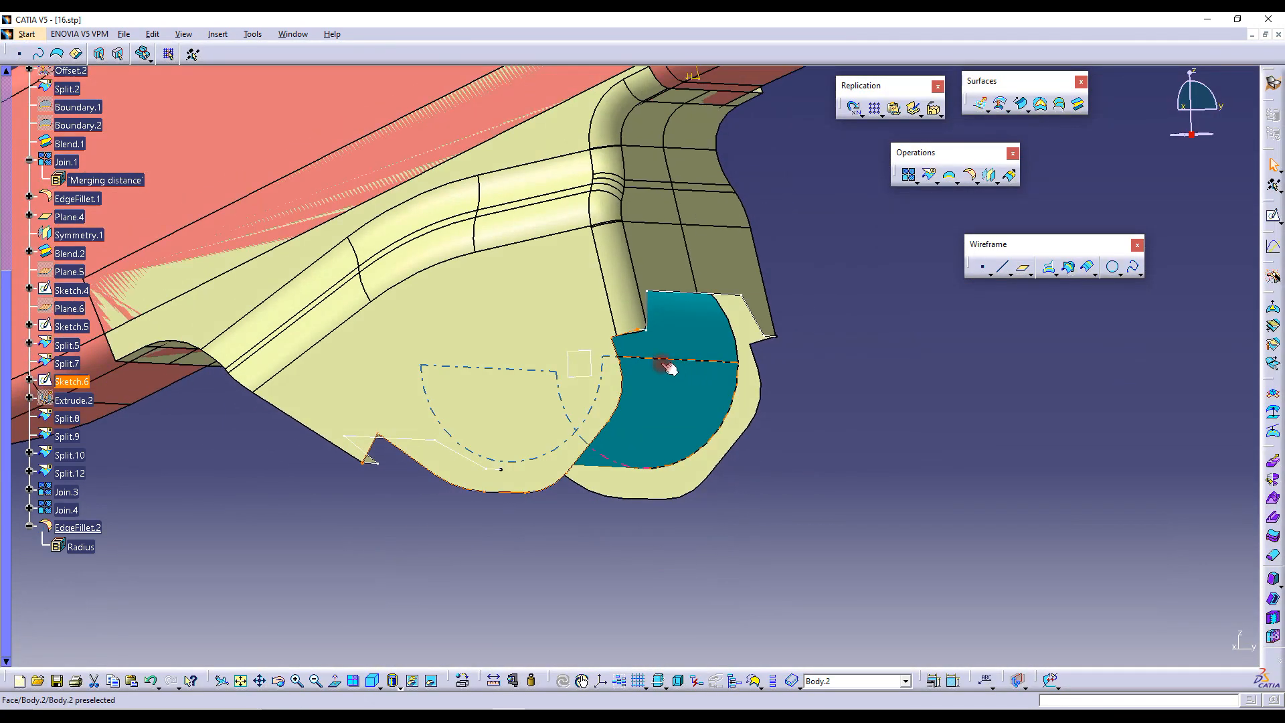
Examine the trimmed faces around the cylinder and review the definition of EdgeFillet.2
middle_drag(754, 331, 613, 324)
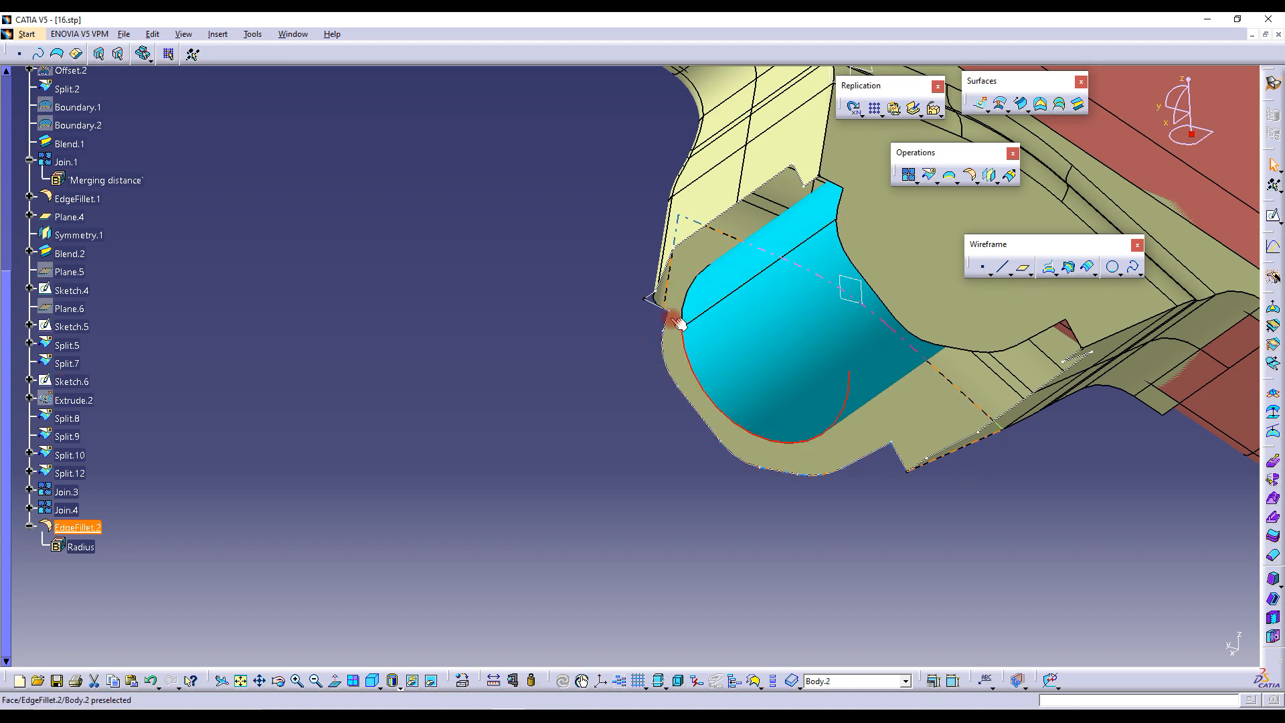
middle_drag(611, 345, 781, 238)
double_click(94, 527)
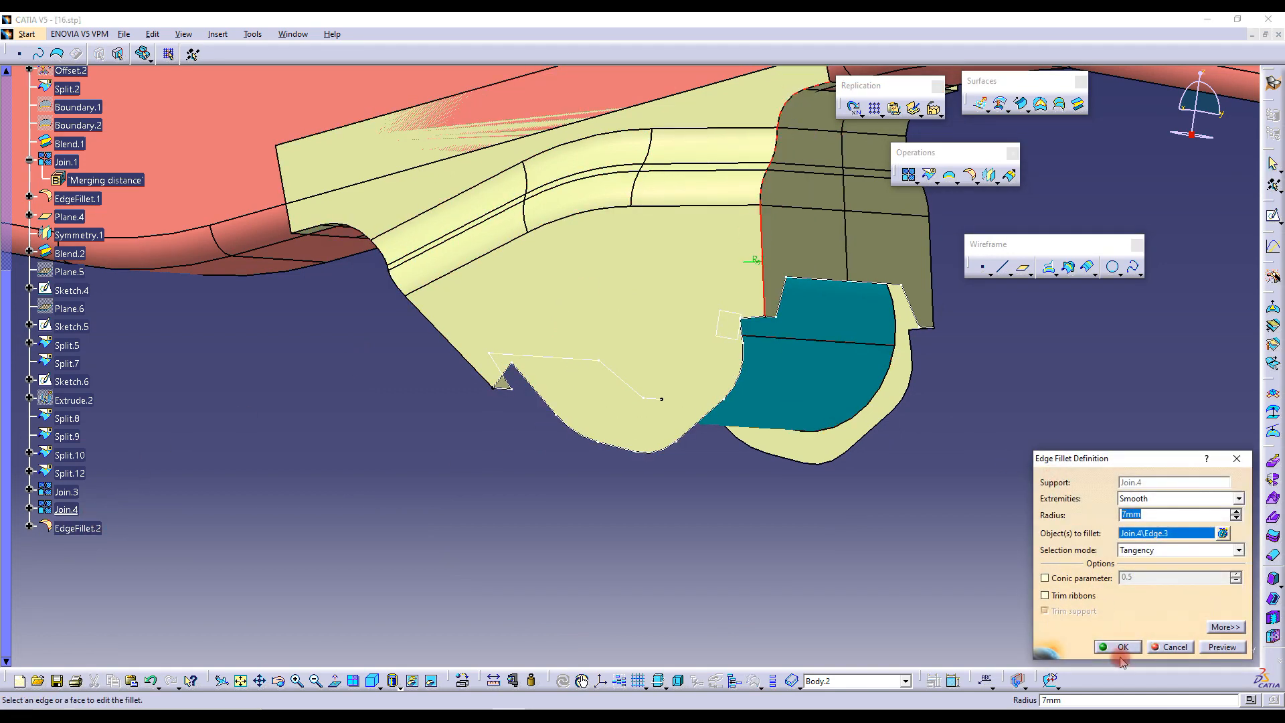
click(1121, 648)
Fillet the matching corner edge of Join.3 with a 7 mm radius
middle_drag(729, 300, 470, 280)
click(675, 227)
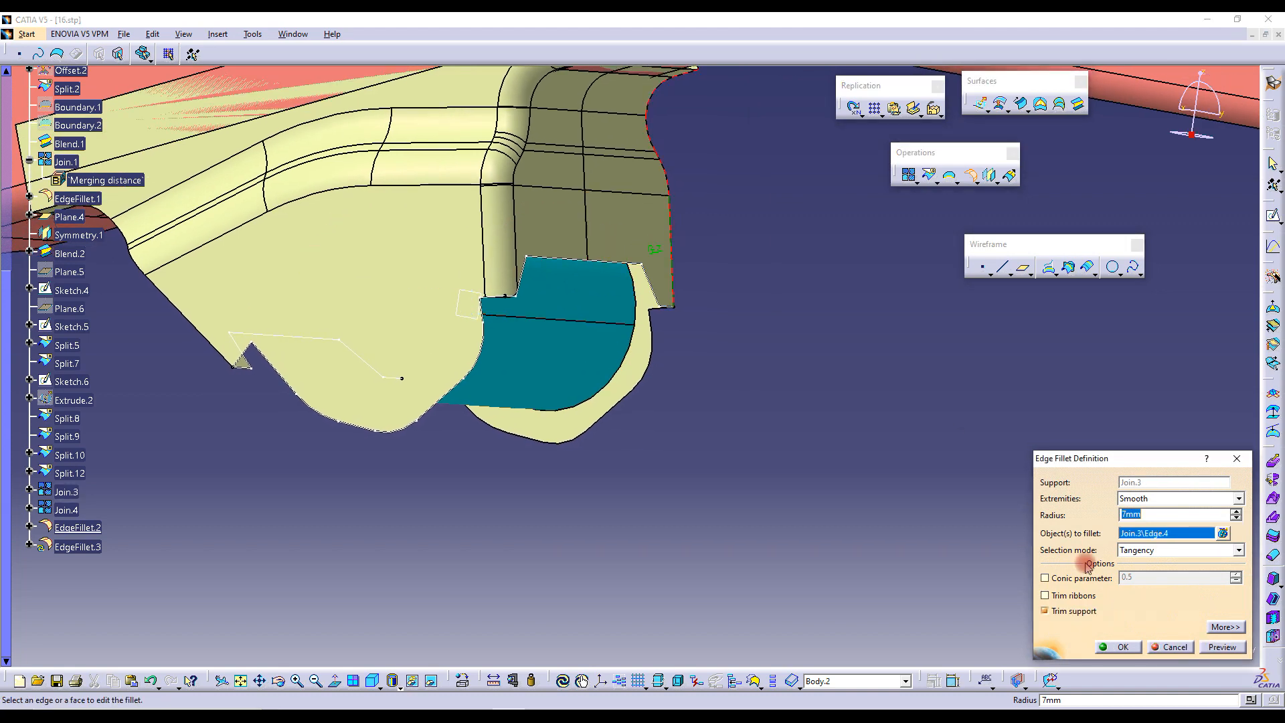
click(1125, 645)
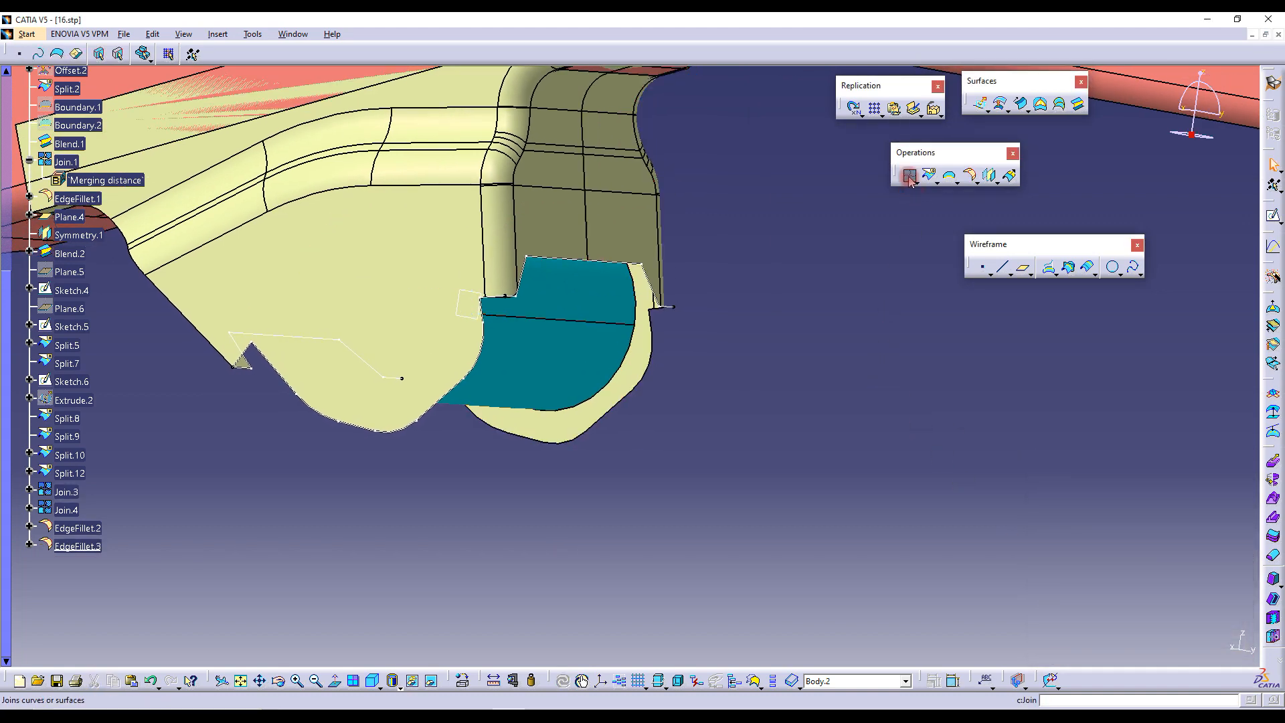
Fillet the remaining corner edges on the other end of EdgeFillet.2 and EdgeFillet.3 with a 7 mm radius
click(970, 175)
middle_drag(307, 390, 397, 302)
click(379, 297)
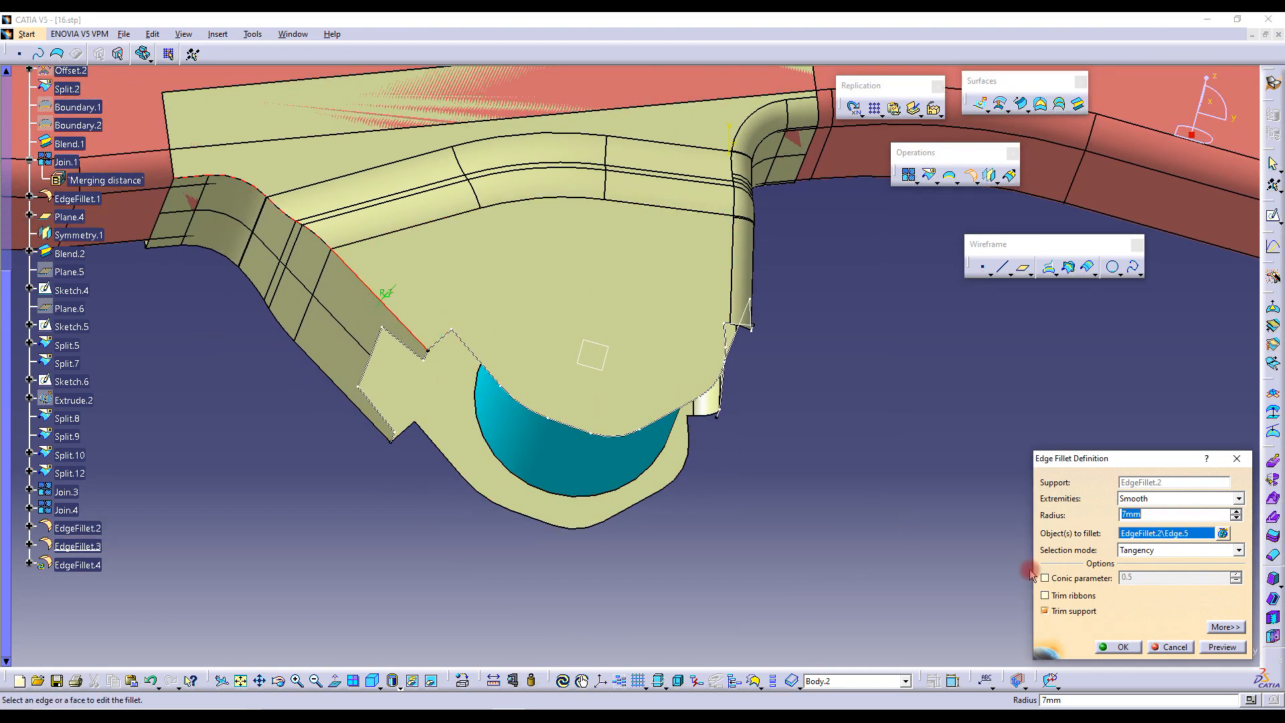
click(1106, 647)
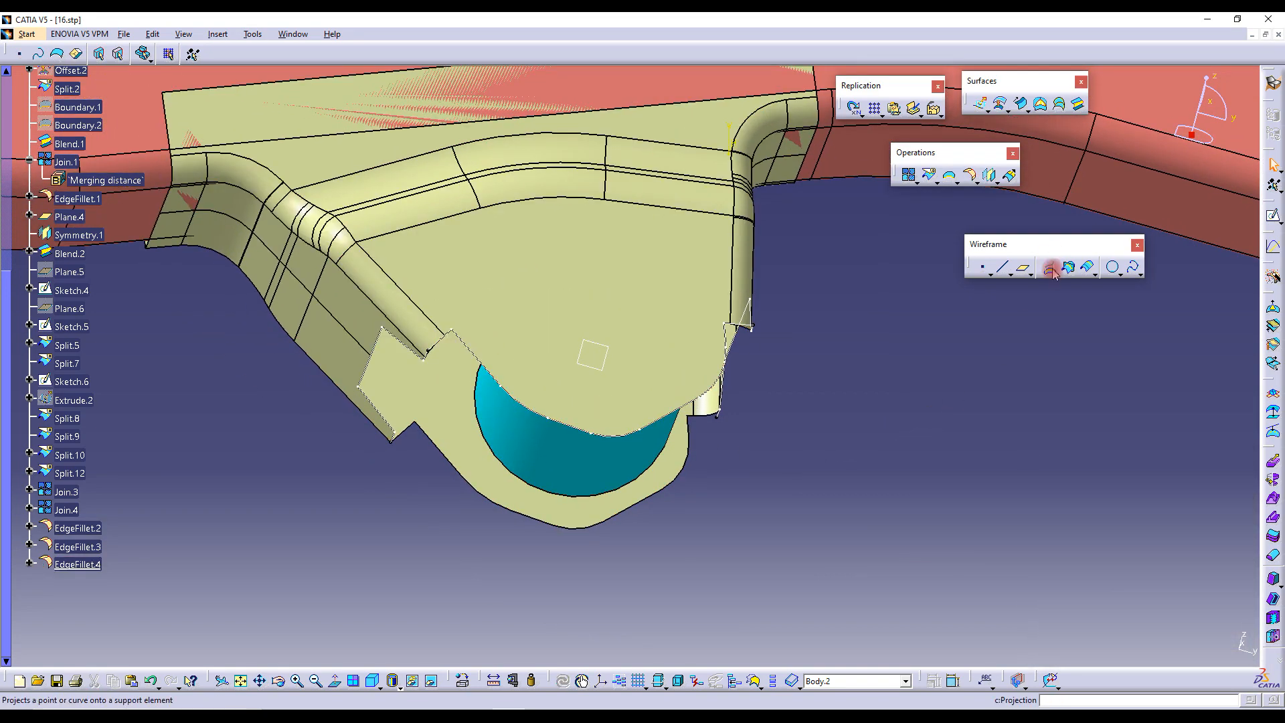
click(970, 175)
click(332, 378)
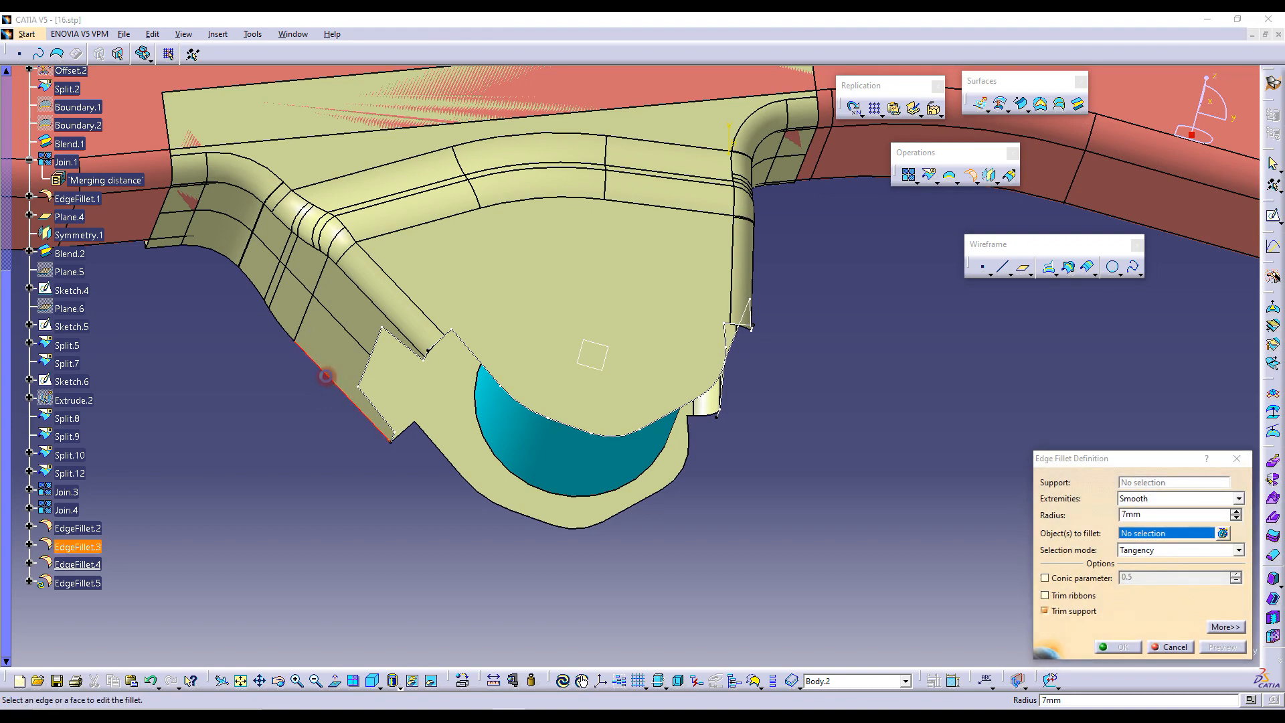
click(1123, 647)
Insert a new body after Body.2 and define it as the work object
middle_drag(872, 476, 522, 345)
scroll(37, 267, up, 6)
click(16, 188)
click(201, 58)
click(218, 34)
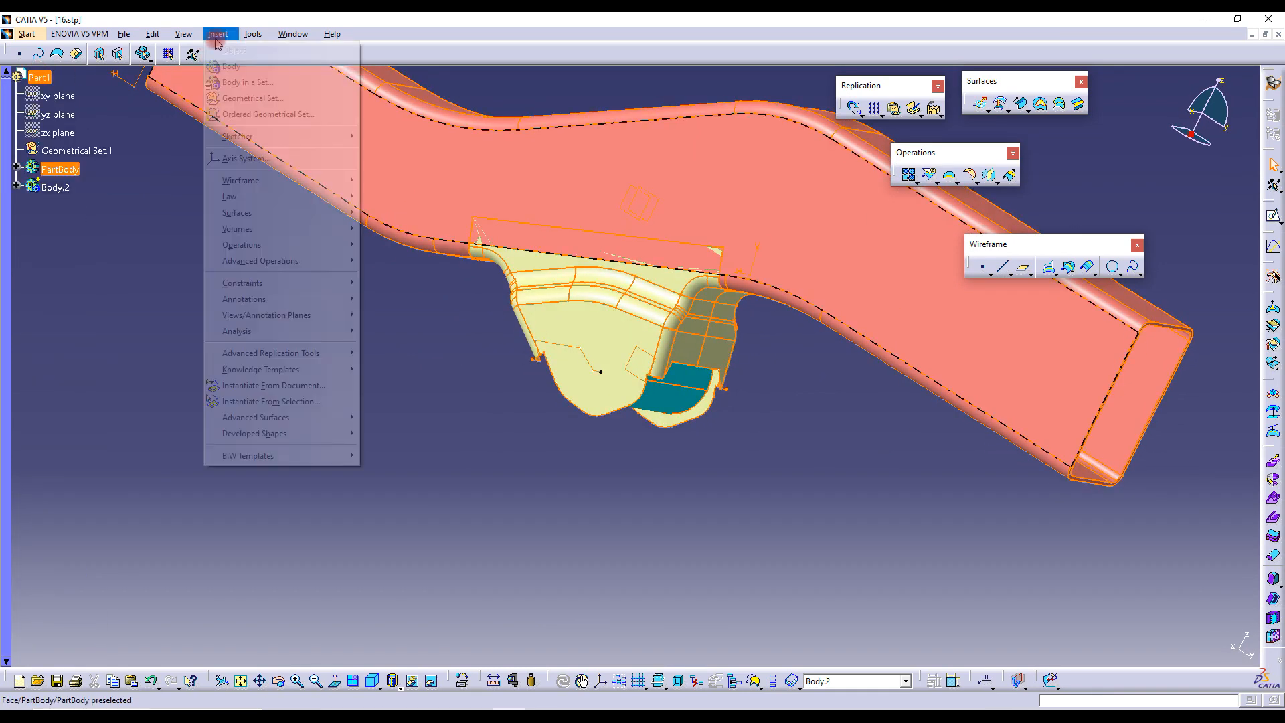
click(231, 67)
right_click(53, 207)
click(112, 298)
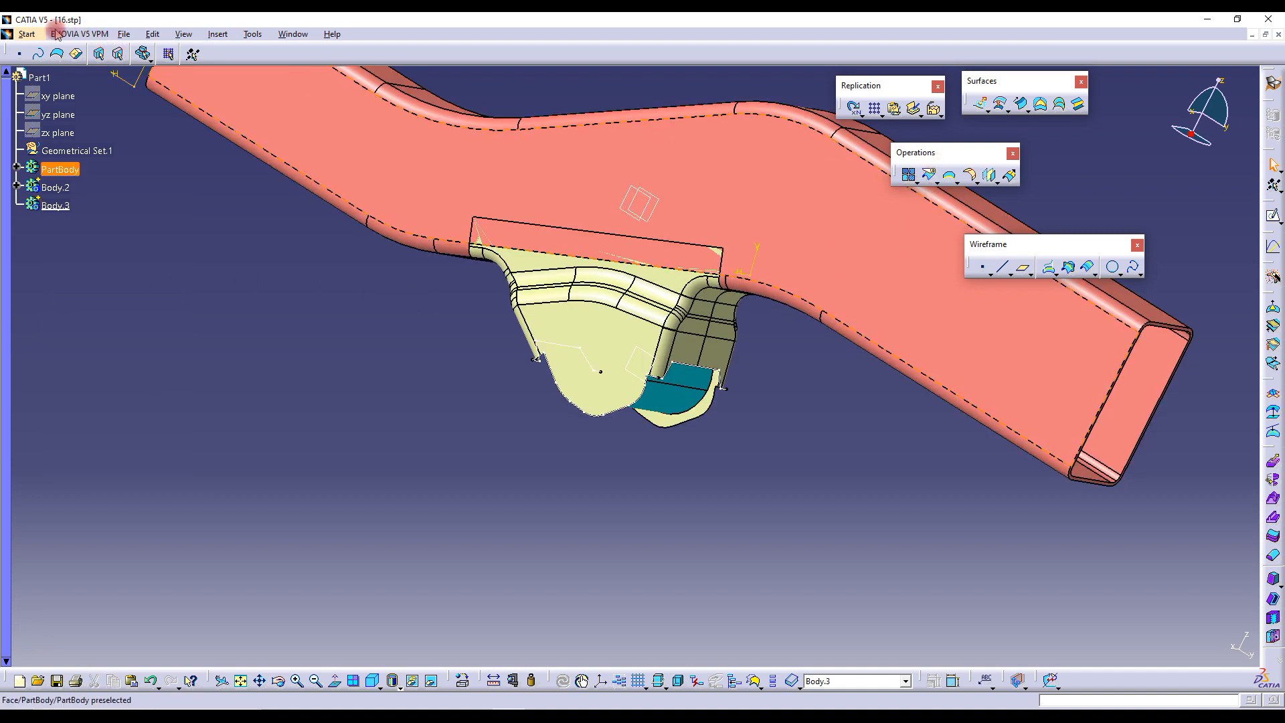
Switch to the Part Design workbench and thicken EdgeFillet.4 with a 2.8 mm first offset and 0 mm second offset
click(27, 35)
mouse_move(86, 51)
click(268, 63)
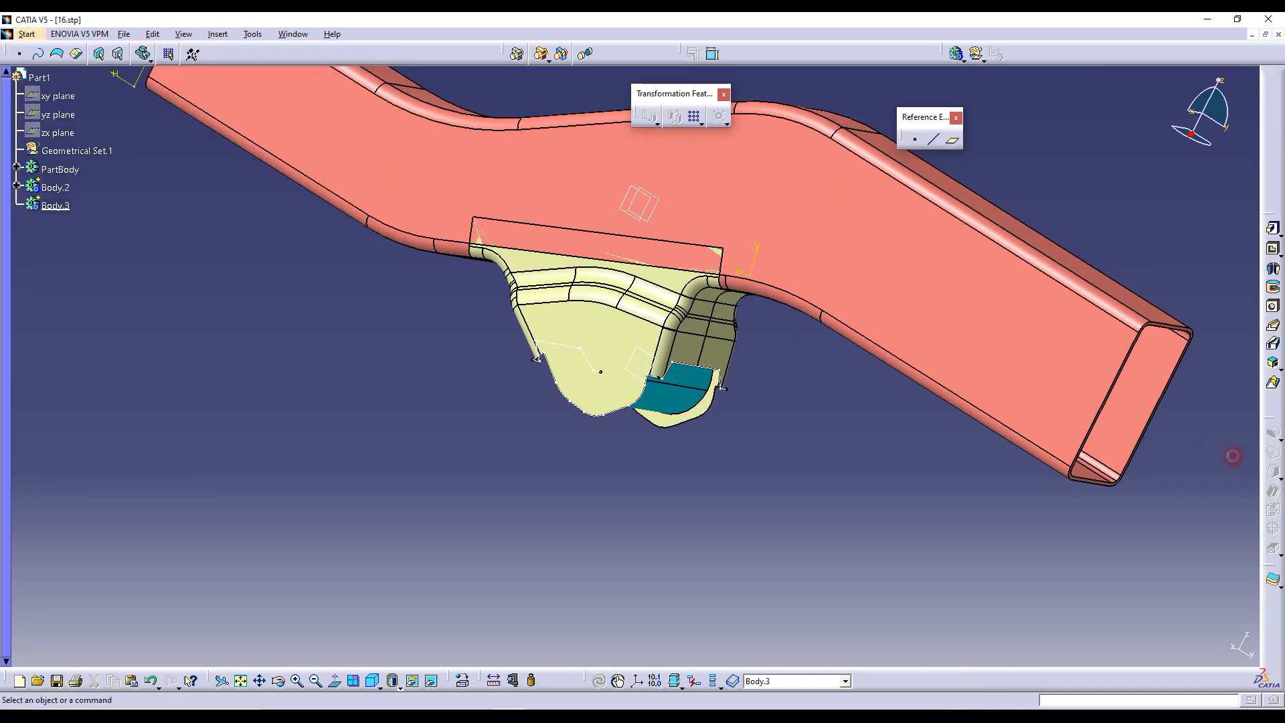
click(1272, 582)
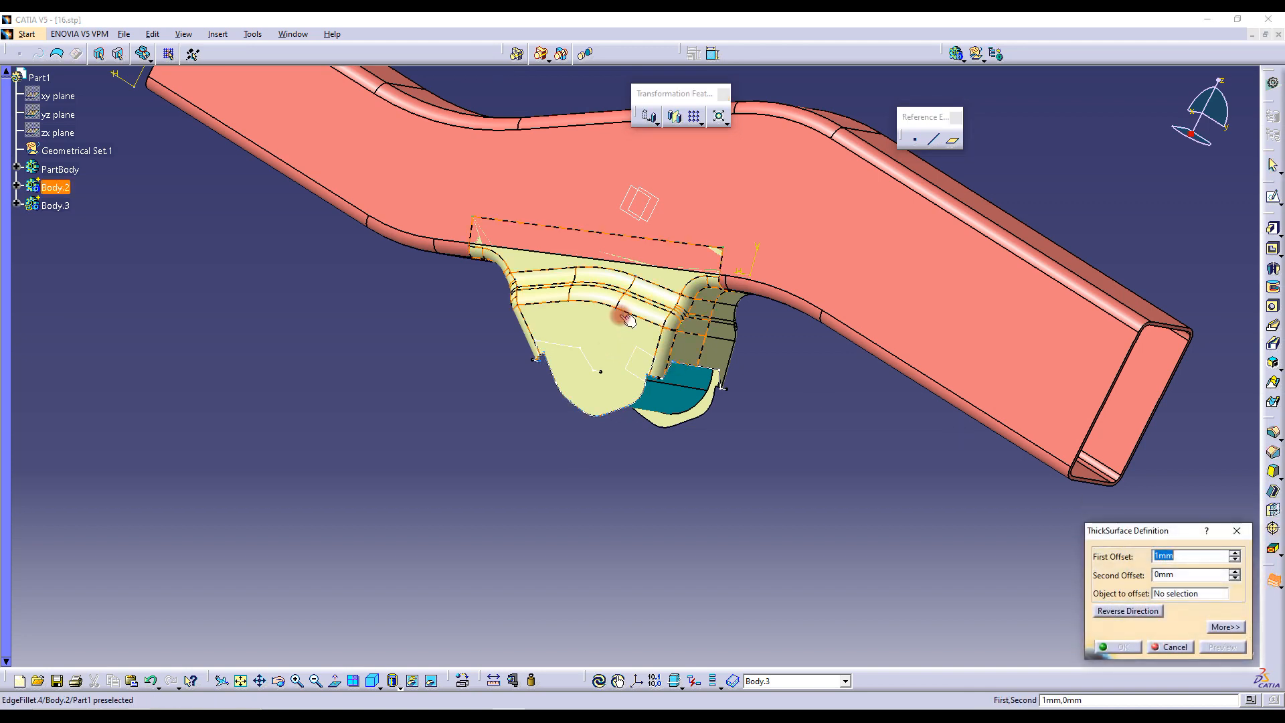
click(751, 328)
middle_drag(755, 331, 505, 301)
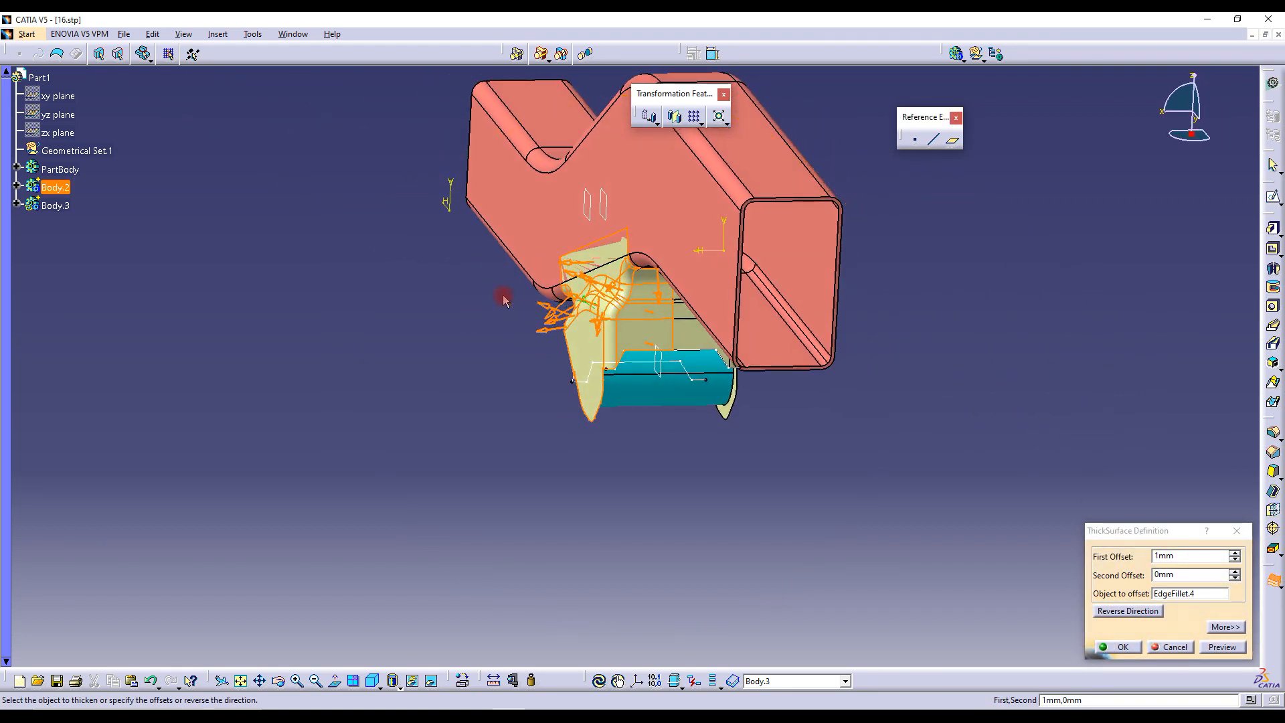
click(1198, 561)
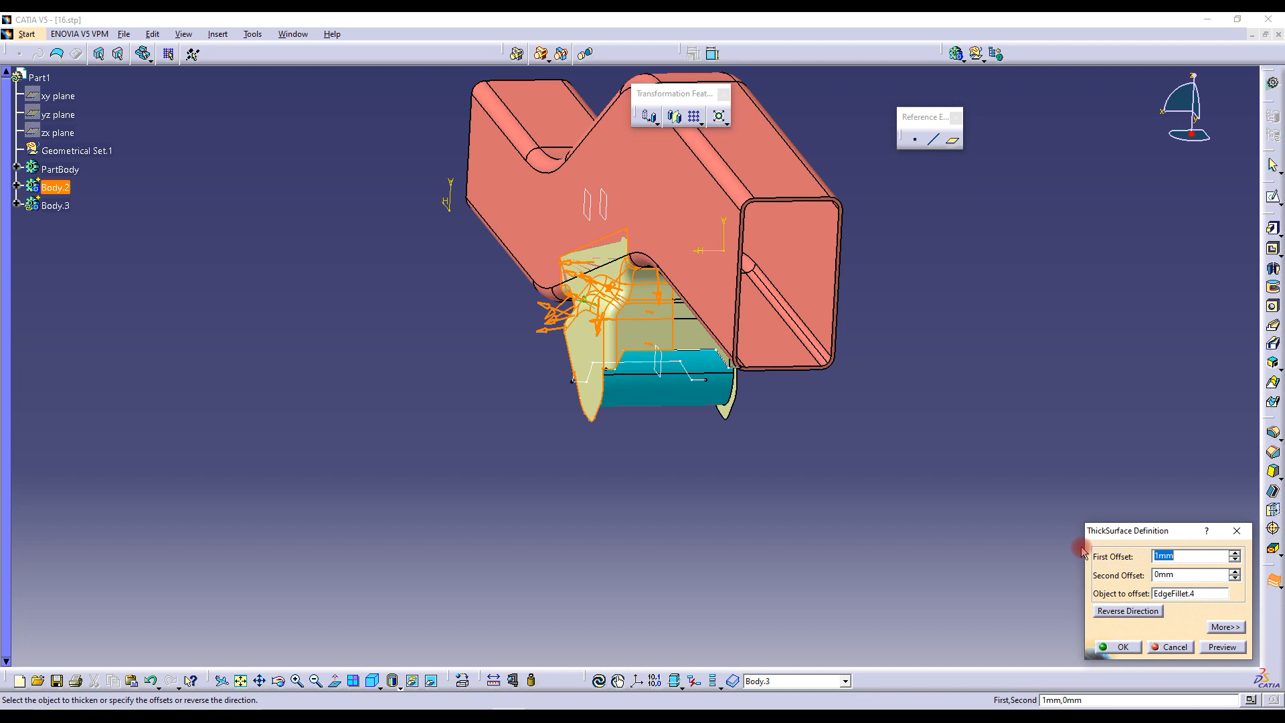
key(Return)
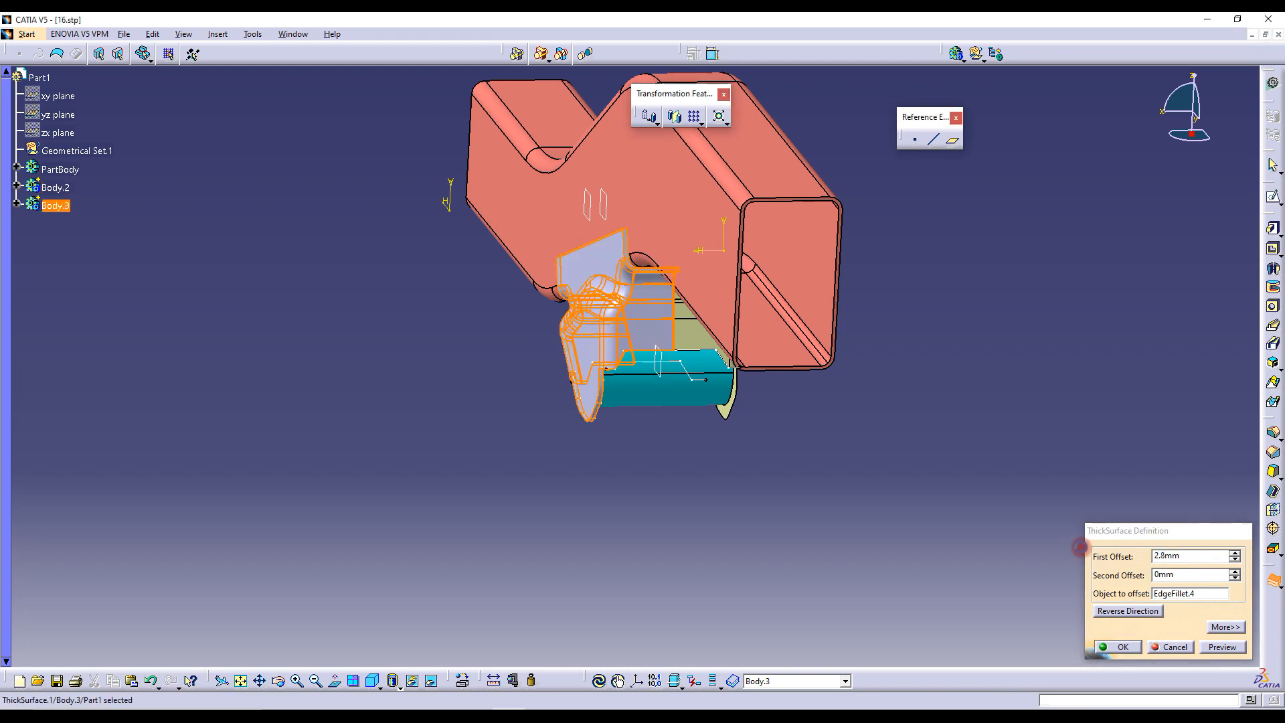
middle_drag(585, 350, 816, 195)
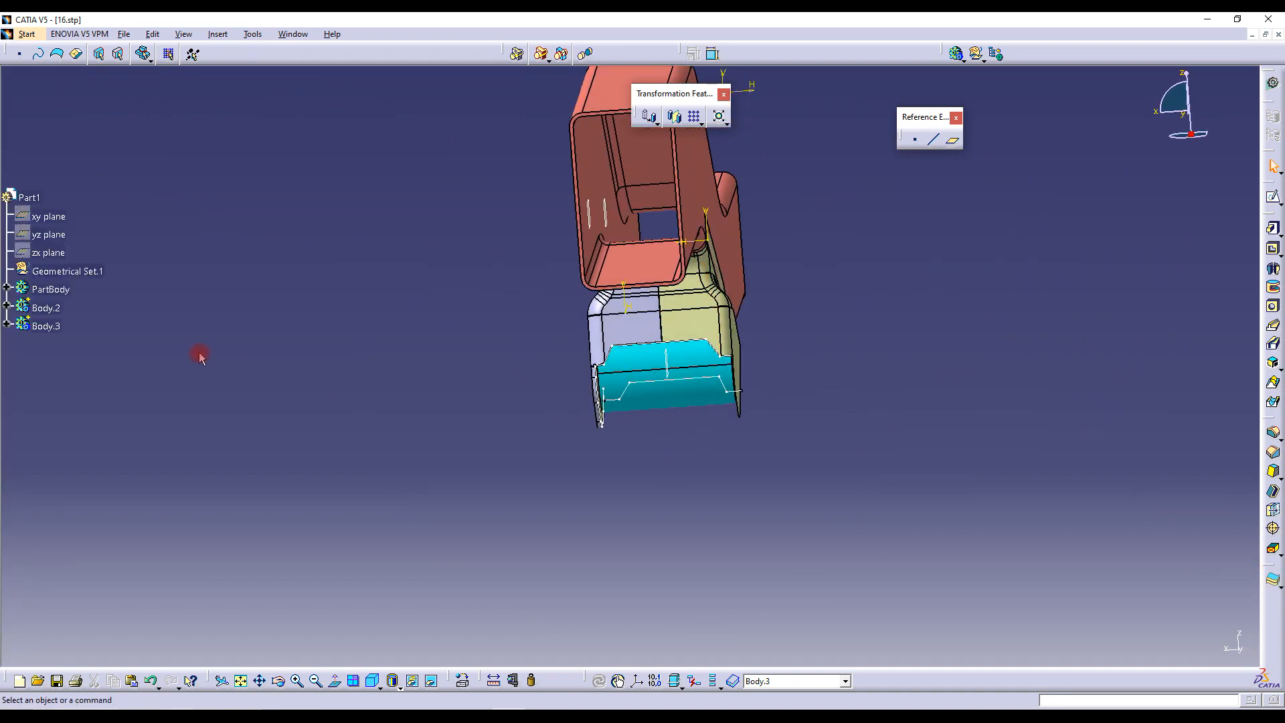
Insert a new body after Body.3 and define it as the work object
click(27, 317)
click(218, 34)
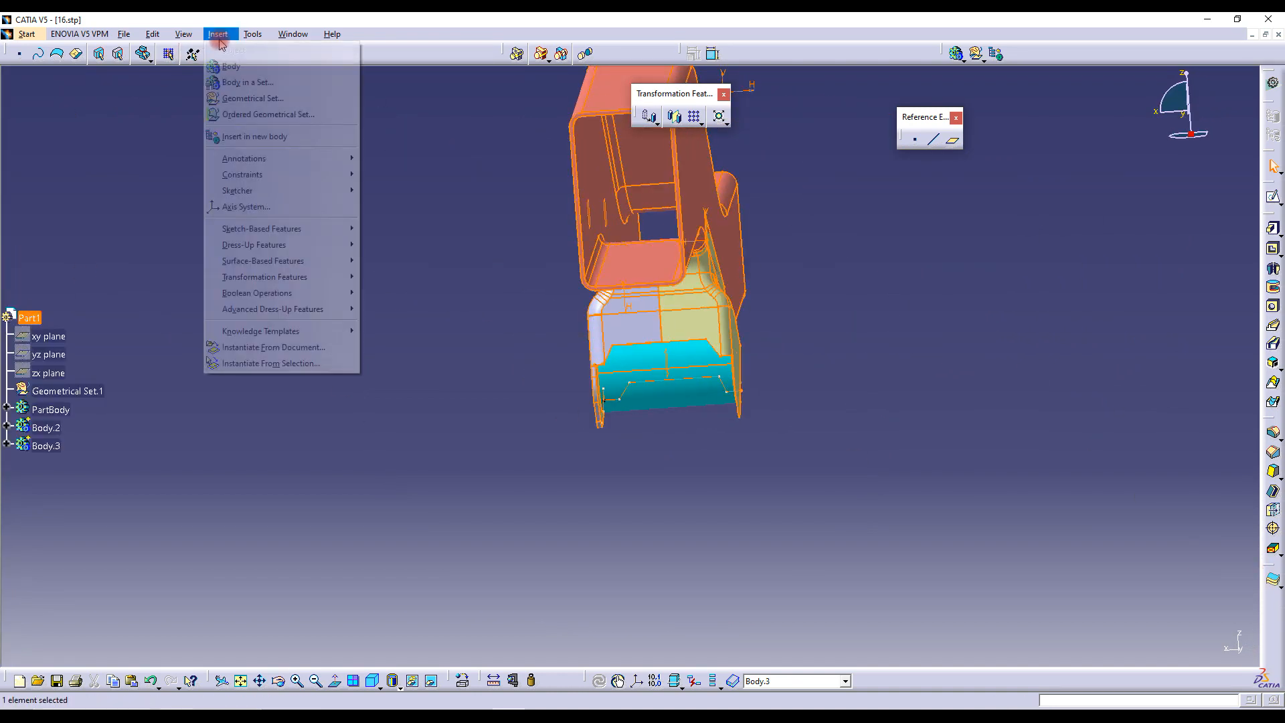
click(231, 66)
right_click(46, 463)
click(127, 284)
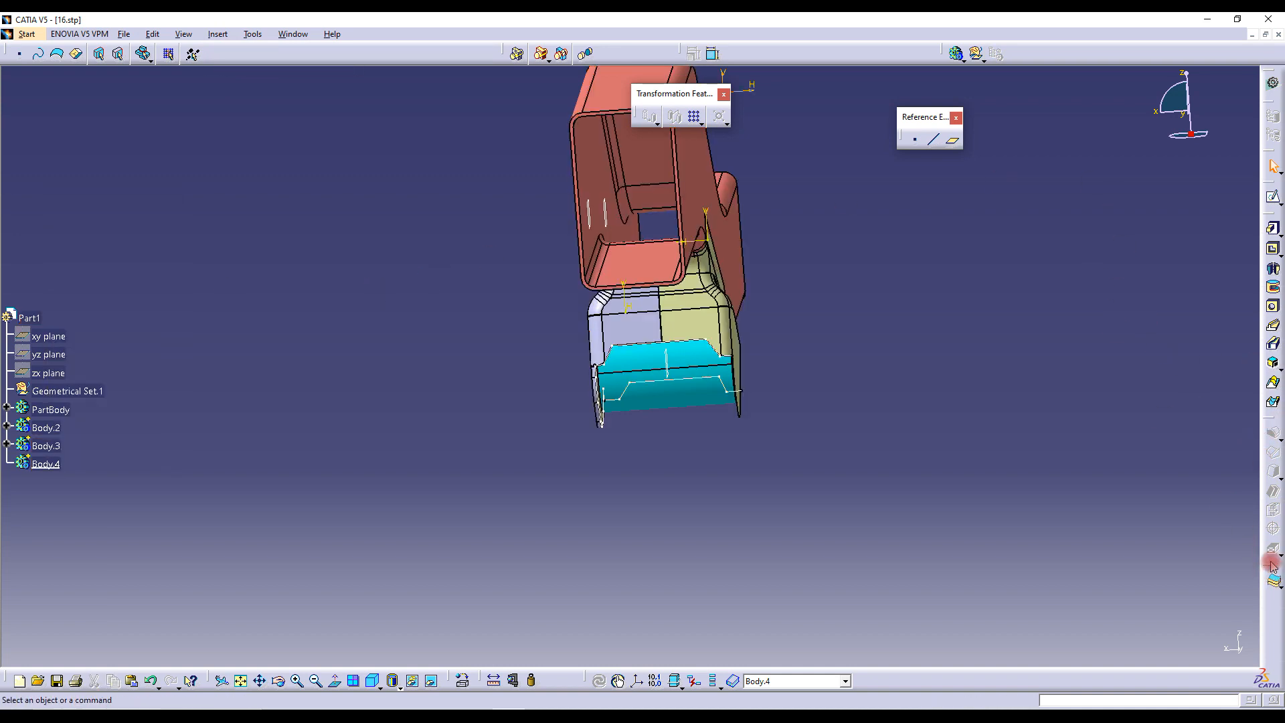
Thicken the other half's filleted bracket surface into a solid in Body.4
click(700, 331)
middle_drag(705, 329, 689, 341)
click(1126, 648)
Hide PartBody and Body.2 to leave the two thickened bracket halves on display
middle_drag(913, 468, 306, 462)
click(371, 284)
click(46, 427)
ctrl+click(51, 410)
right_click(51, 410)
click(90, 451)
middle_drag(674, 430, 715, 289)
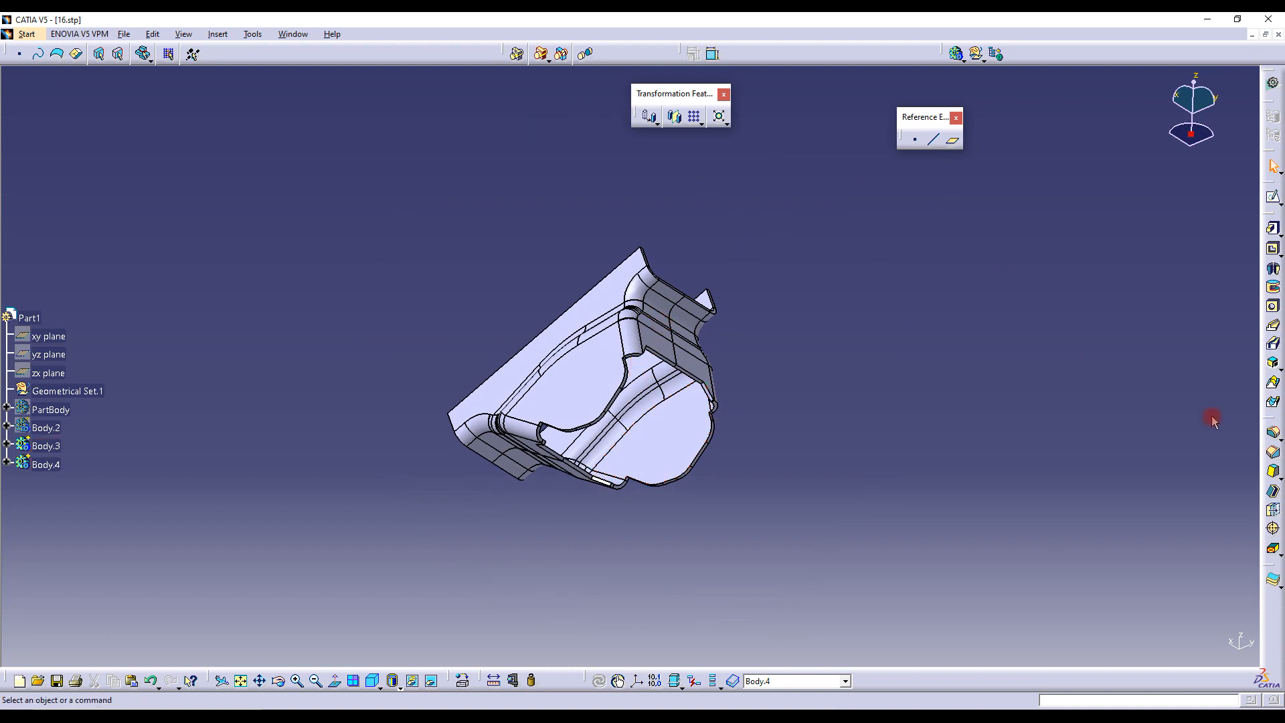
middle_drag(743, 416, 680, 191)
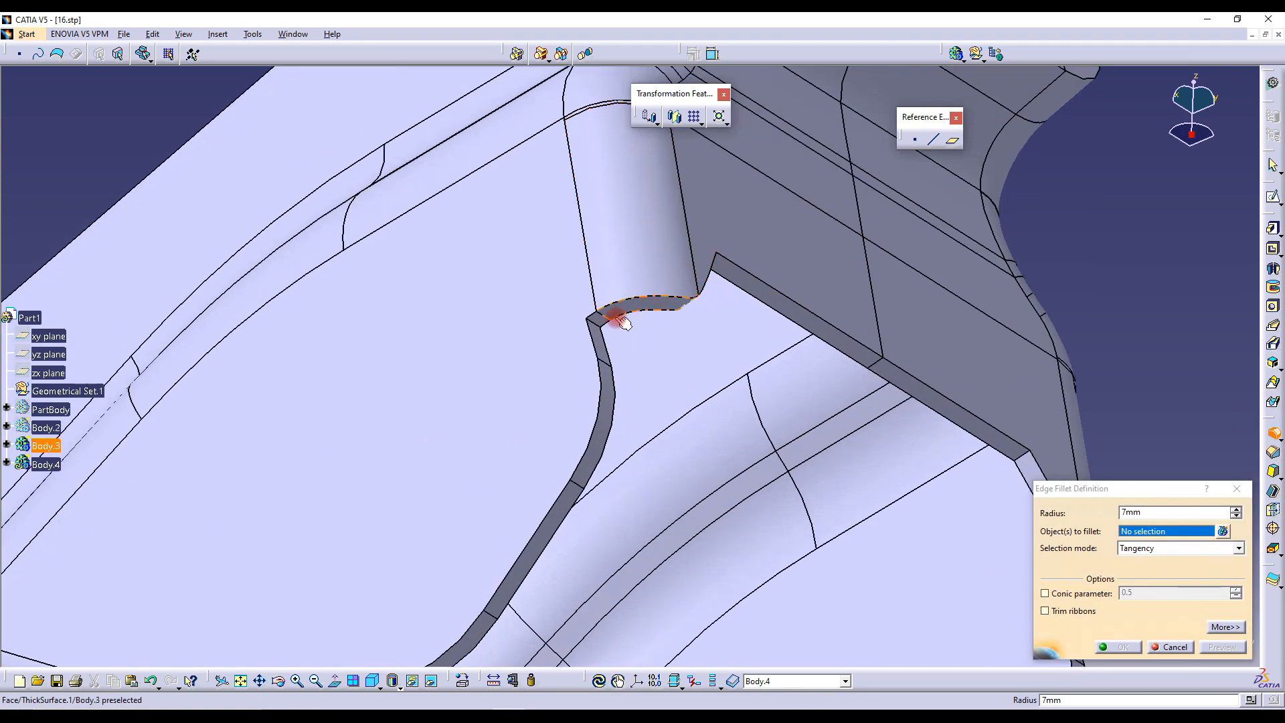
click(600, 325)
click(755, 394)
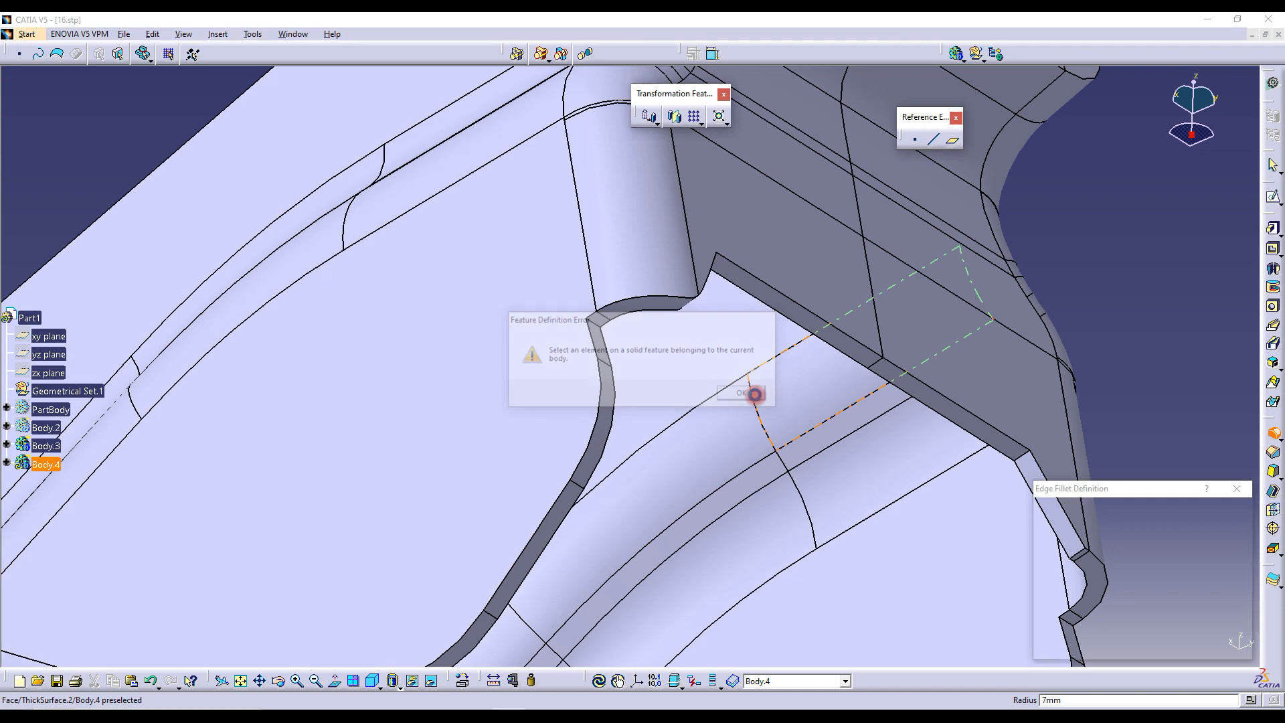
key(Escape)
Define Body.3 as the work object
click(643, 284)
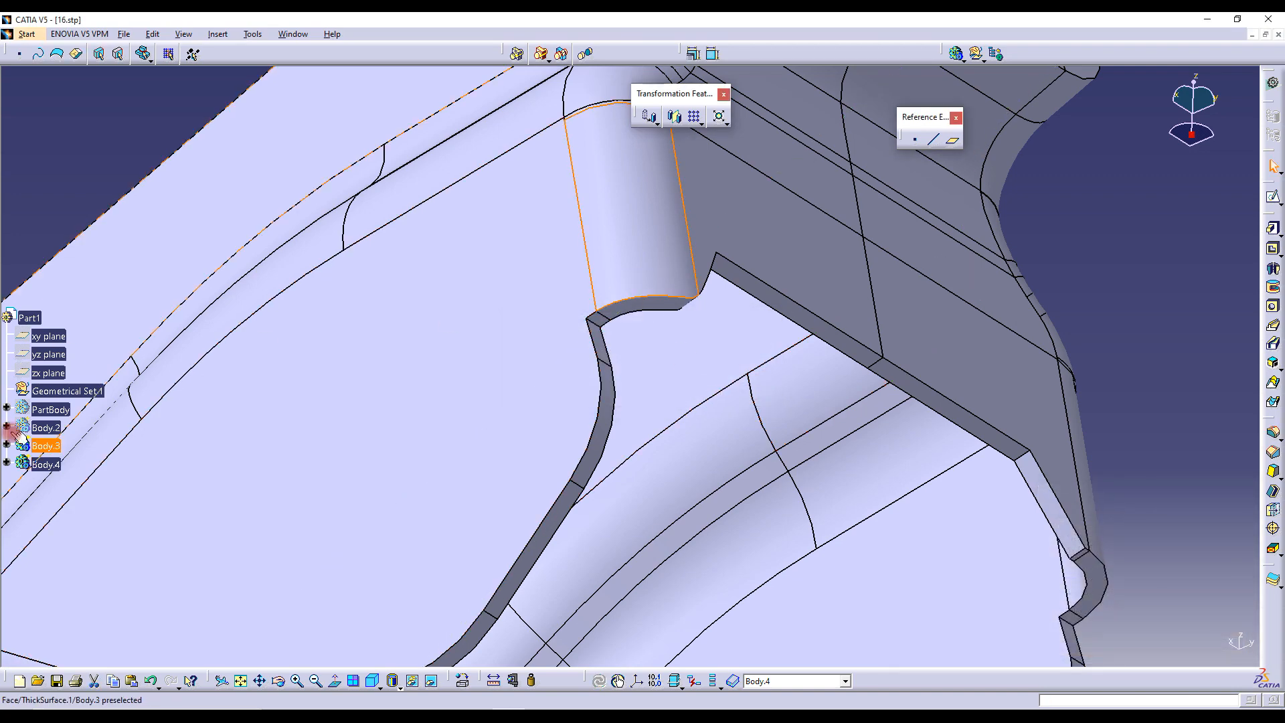
click(20, 443)
right_click(40, 446)
click(100, 267)
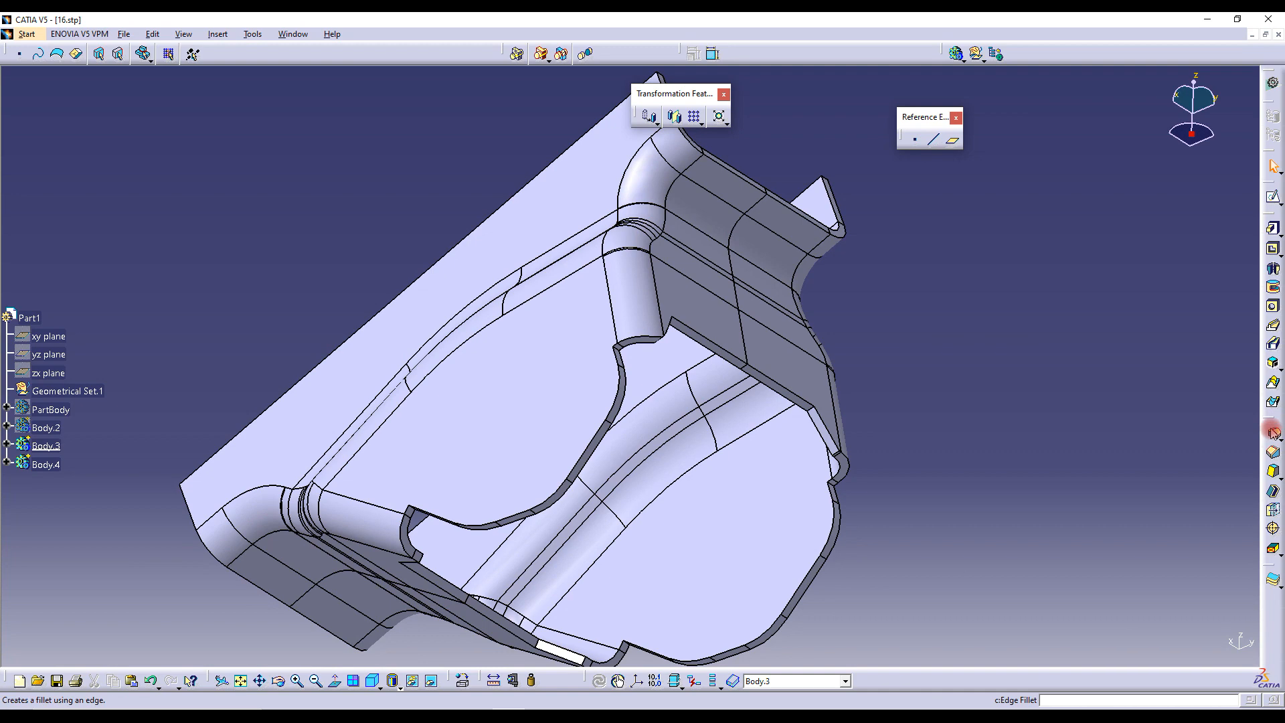
Fillet the two sharp corner edges at the ends of Body.3's curved rim with a 5 mm radius
click(1272, 432)
middle_drag(645, 411, 587, 298)
click(560, 302)
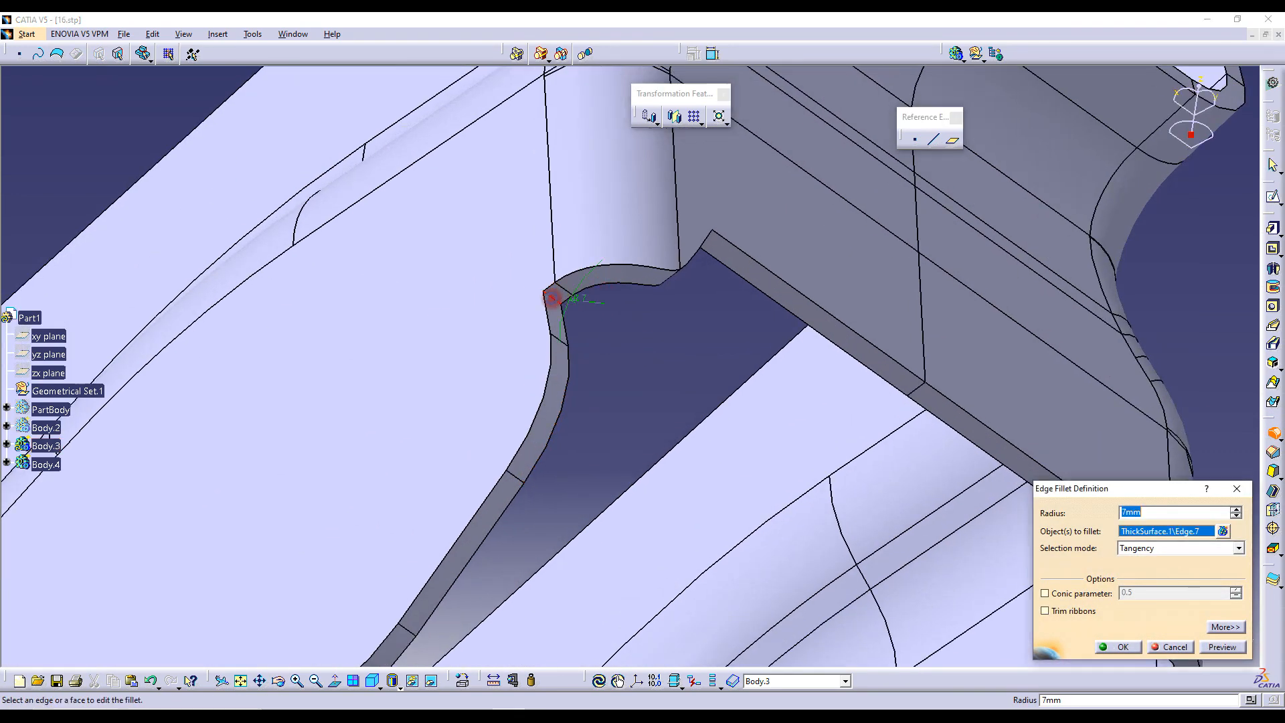
middle_drag(587, 385, 421, 455)
click(399, 461)
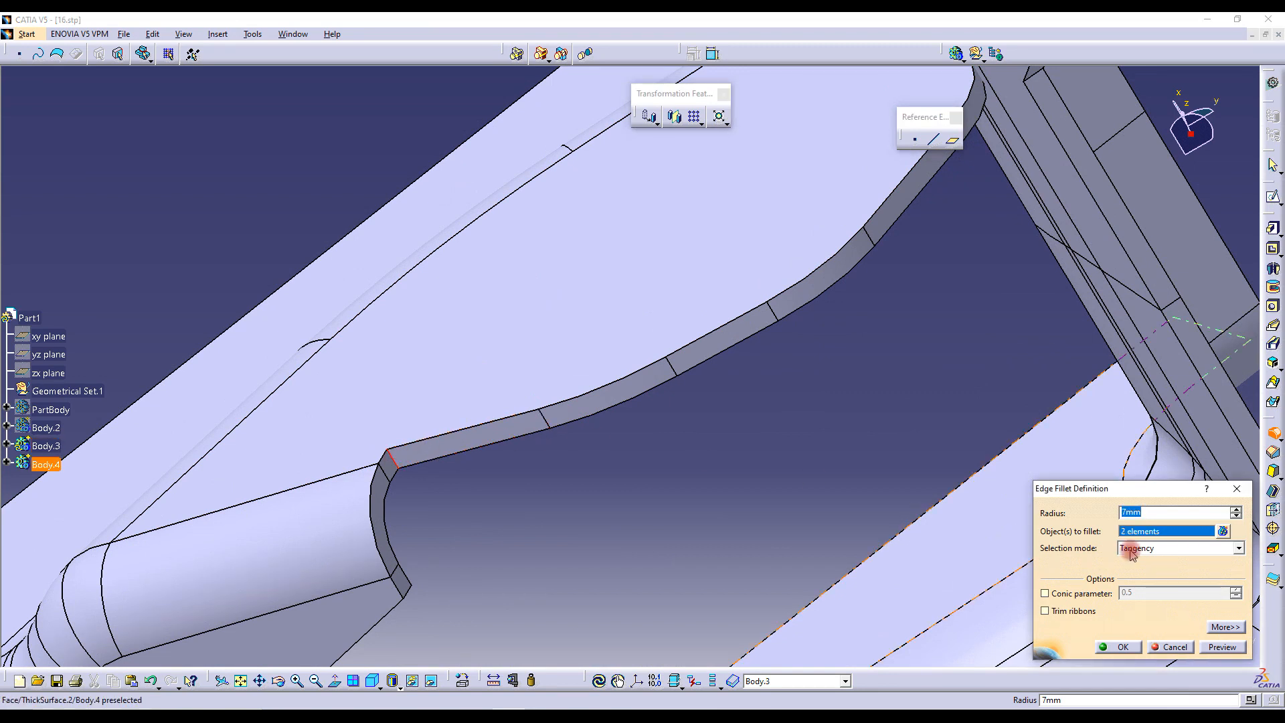
text(5)
key(Return)
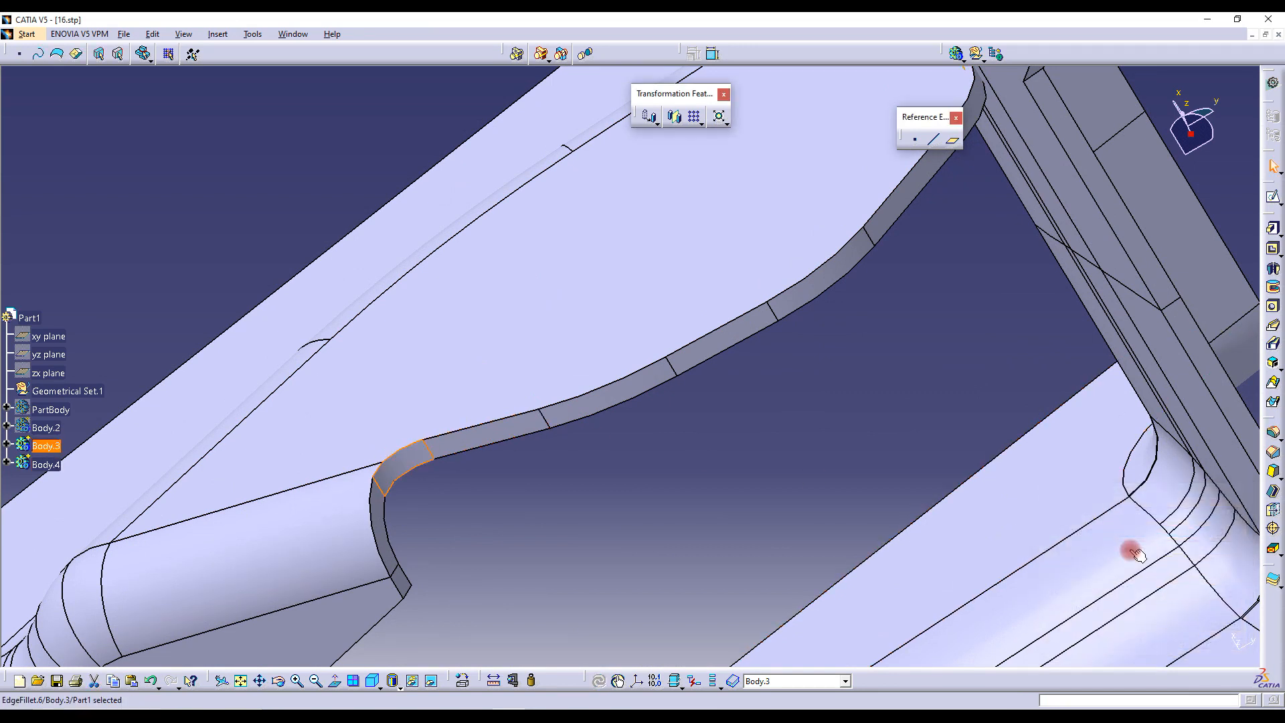
Edit the 5 mm fillet on Body.3 to include the two corner edges where the rounded bends meet the side walls
double_click(412, 458)
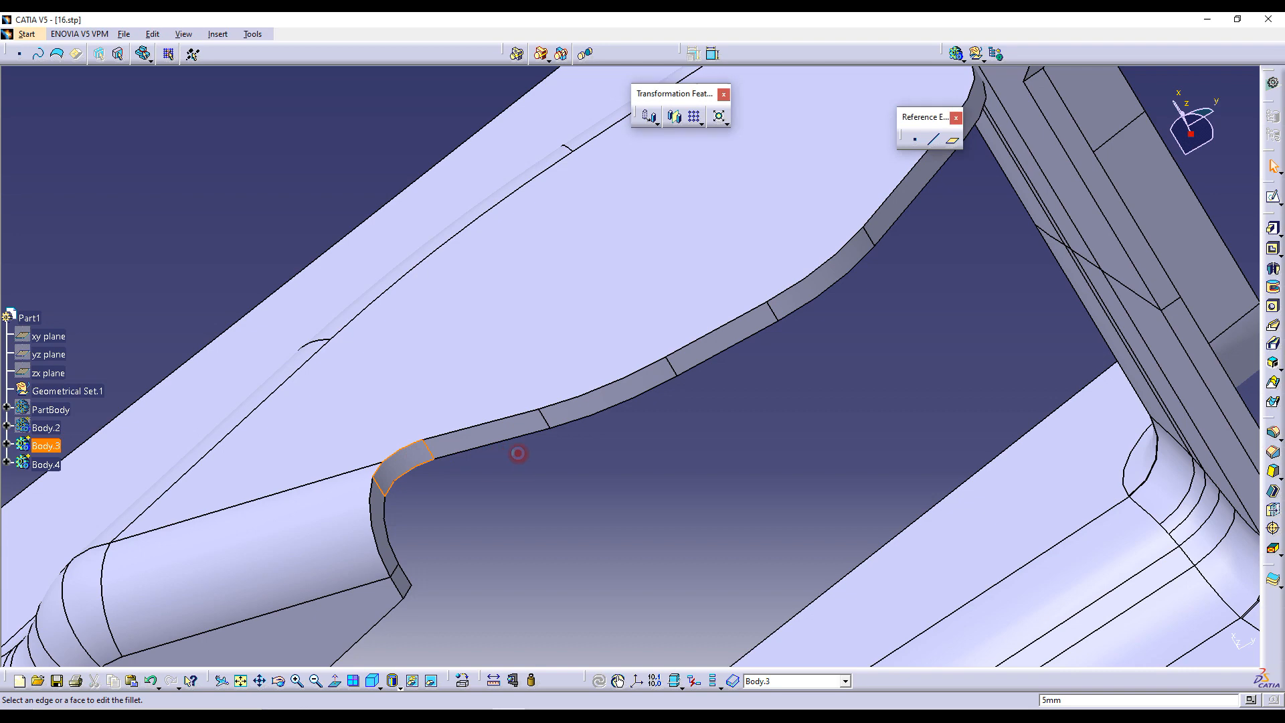
middle_drag(520, 466, 596, 265)
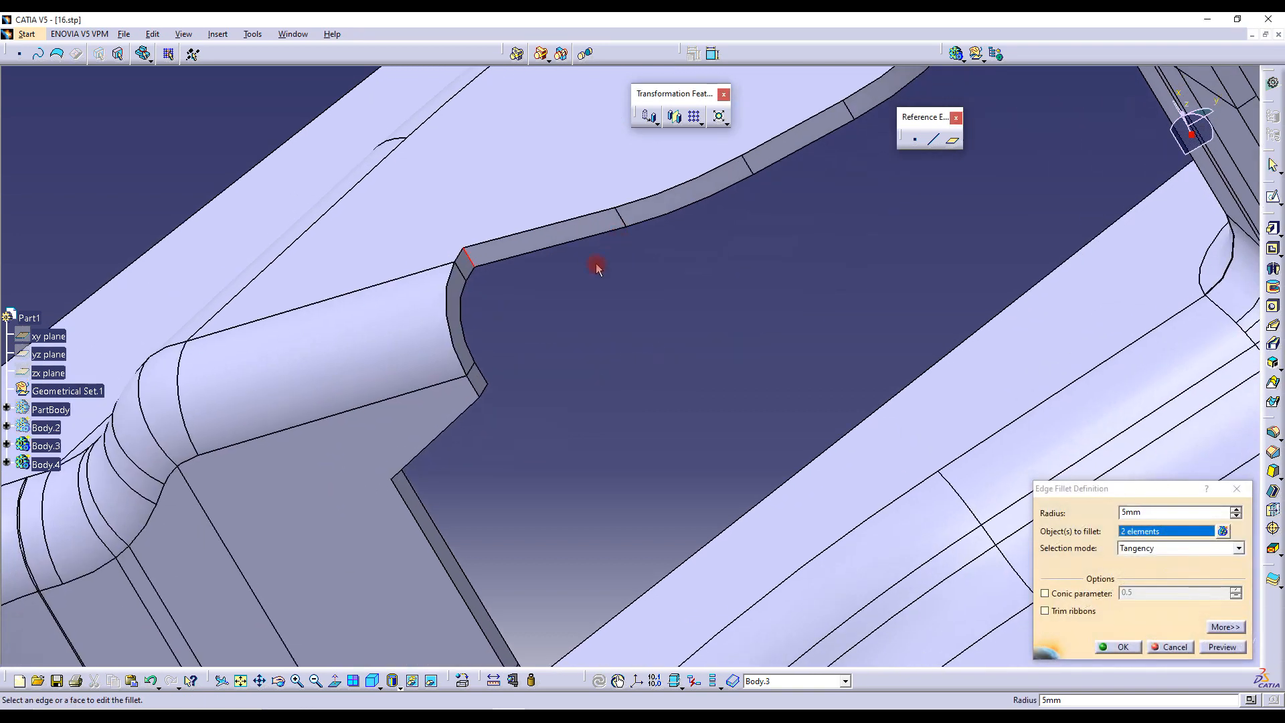
click(485, 388)
middle_drag(689, 330, 640, 468)
middle_drag(654, 356, 730, 462)
click(653, 347)
click(1115, 649)
double_click(643, 363)
middle_drag(762, 457, 792, 423)
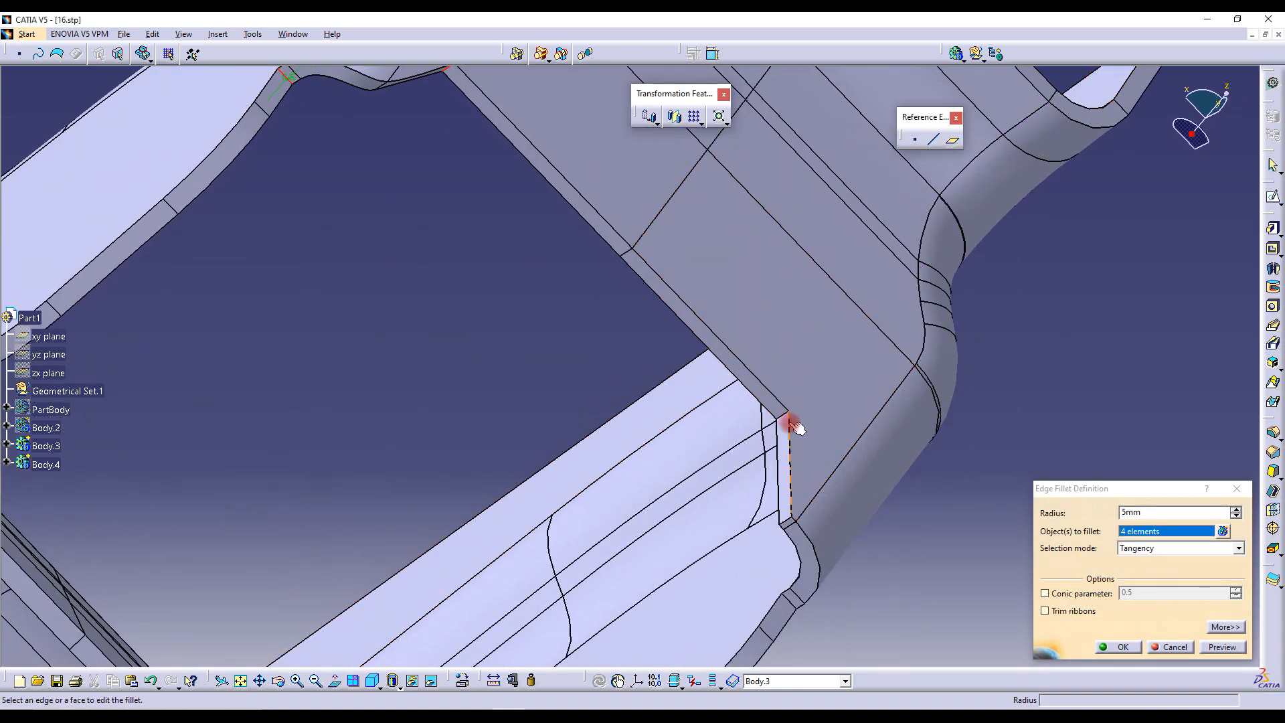
click(787, 419)
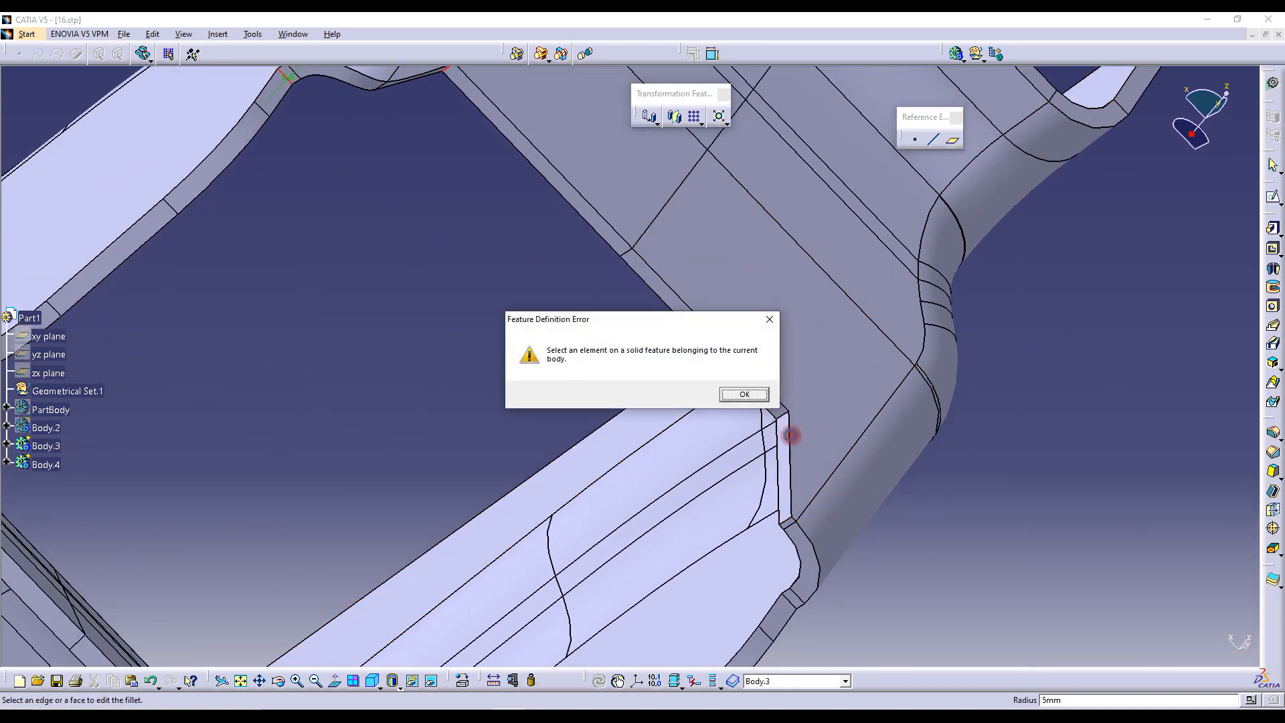
click(744, 394)
middle_drag(751, 393, 469, 375)
click(1113, 648)
Add the corner edge at the inner side wall of Body.3's opening to the 5 mm fillet
middle_drag(522, 301, 481, 361)
click(496, 295)
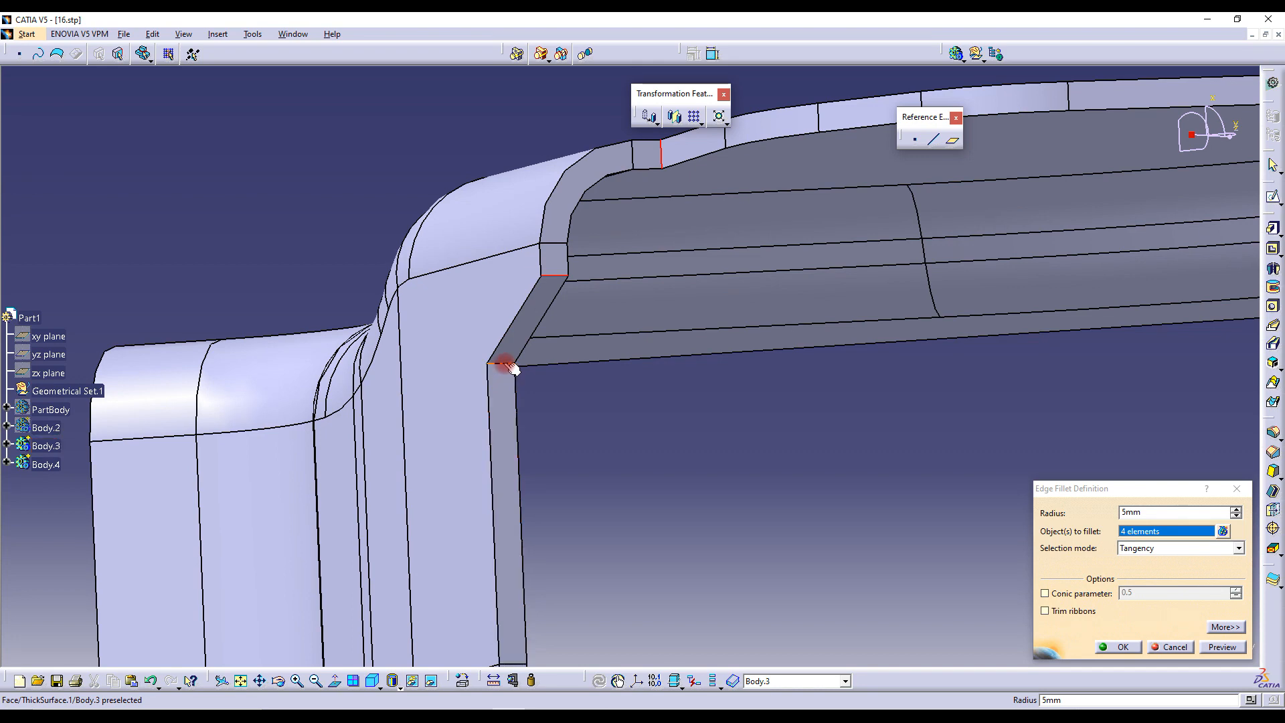
click(512, 366)
click(1116, 646)
Define Body.4 as the work object
middle_drag(697, 267, 576, 426)
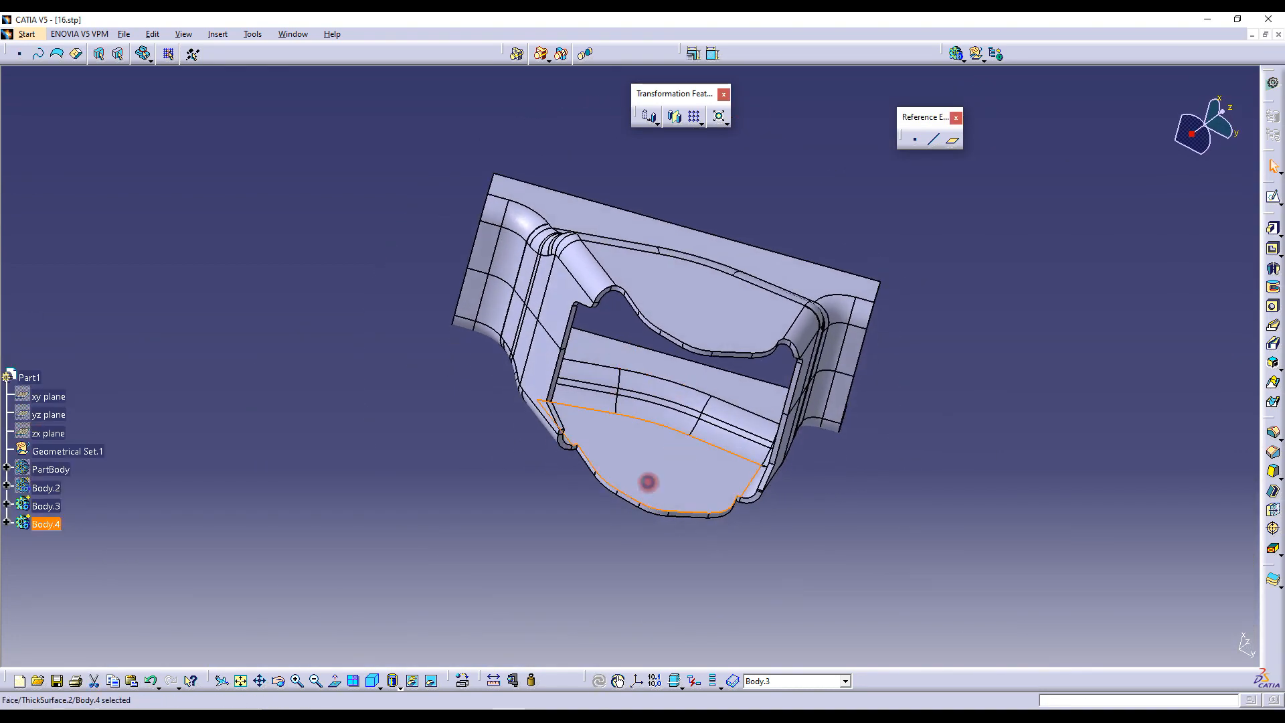
right_click(45, 525)
click(107, 347)
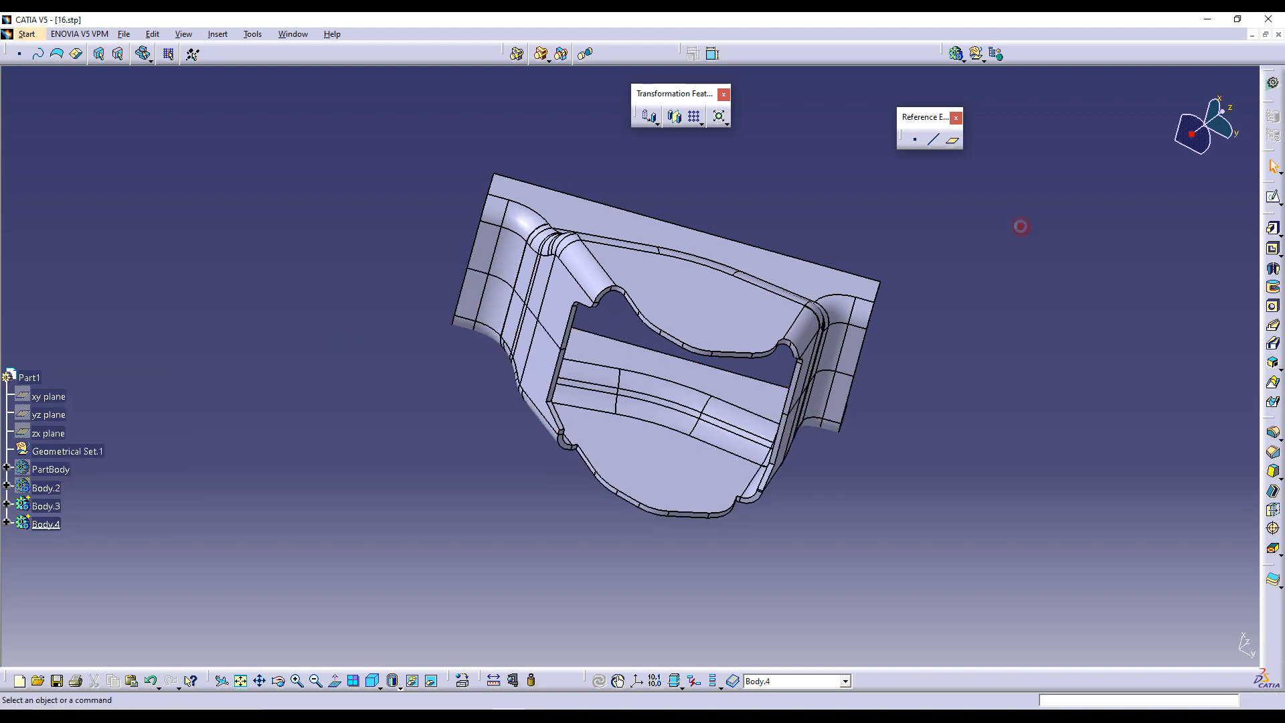
Fillet six sharp corner edges around Body.4's opening, three at each end of the curved rim, with a 5 mm radius
middle_drag(652, 439, 630, 241)
middle_drag(509, 359, 650, 290)
click(649, 293)
click(697, 359)
click(763, 454)
middle_drag(817, 451, 610, 289)
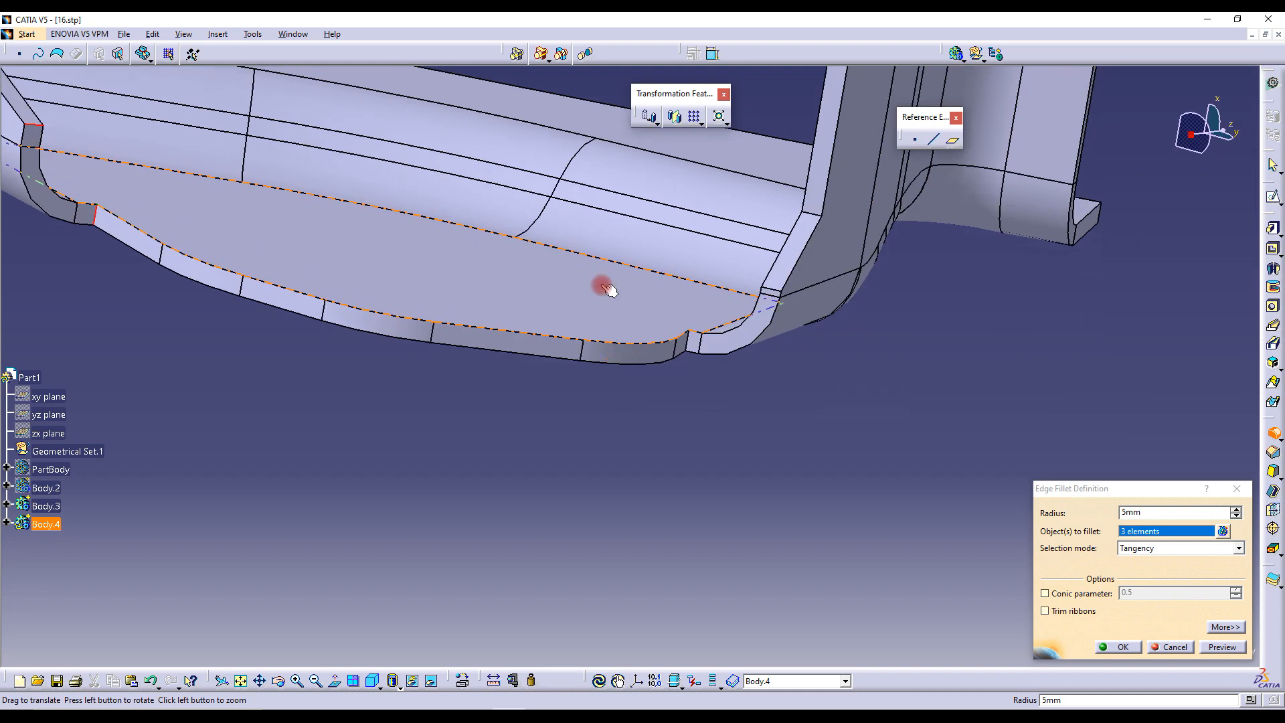
click(693, 346)
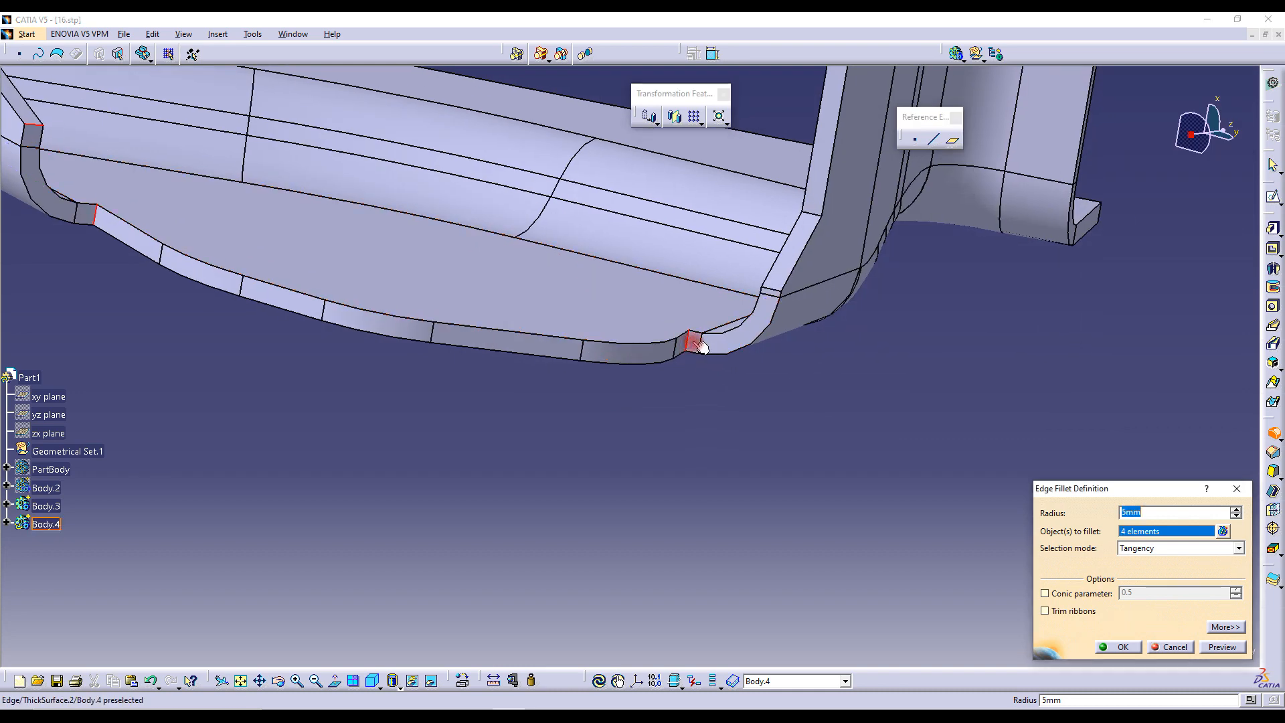
click(776, 291)
middle_drag(828, 278, 762, 472)
click(745, 492)
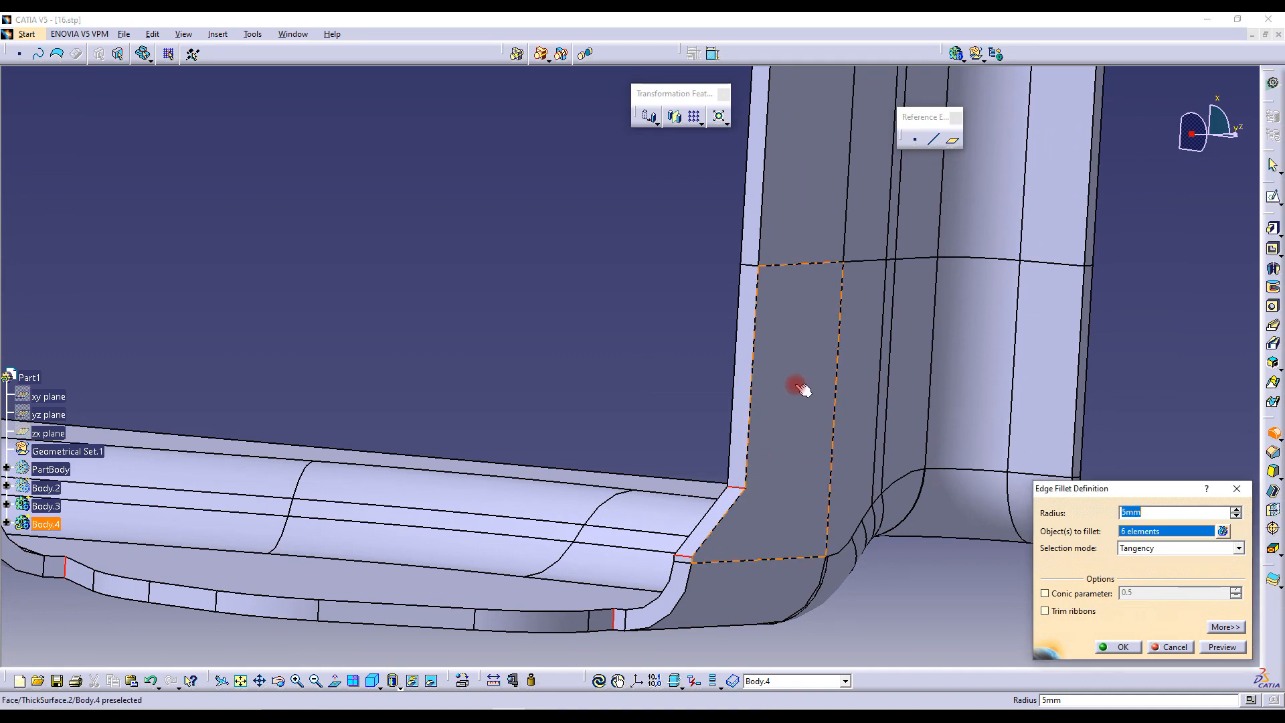
middle_drag(801, 384, 790, 489)
click(1136, 648)
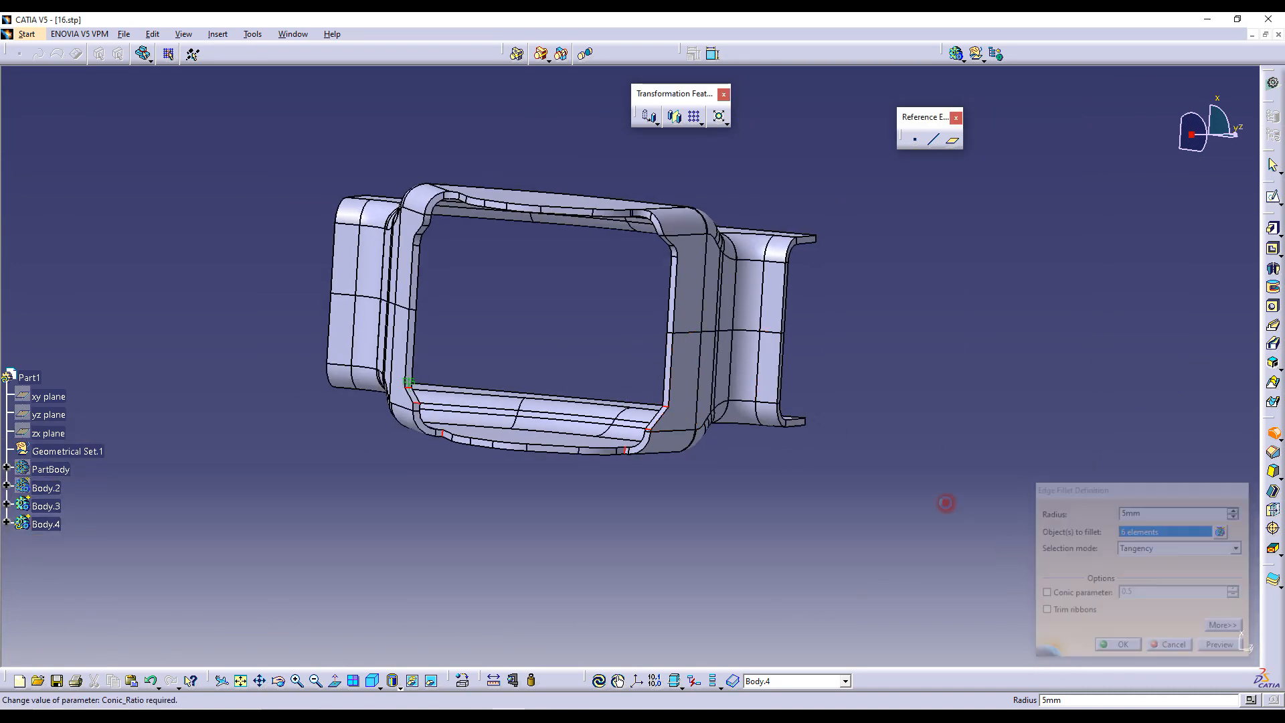
Examine the shape of the filleted bracket halves and how they sit against the main frame from several angles
mouse_move(918, 334)
middle_down()
mouse_move(617, 287)
mouse_move(662, 542)
mouse_move(666, 373)
middle_up()
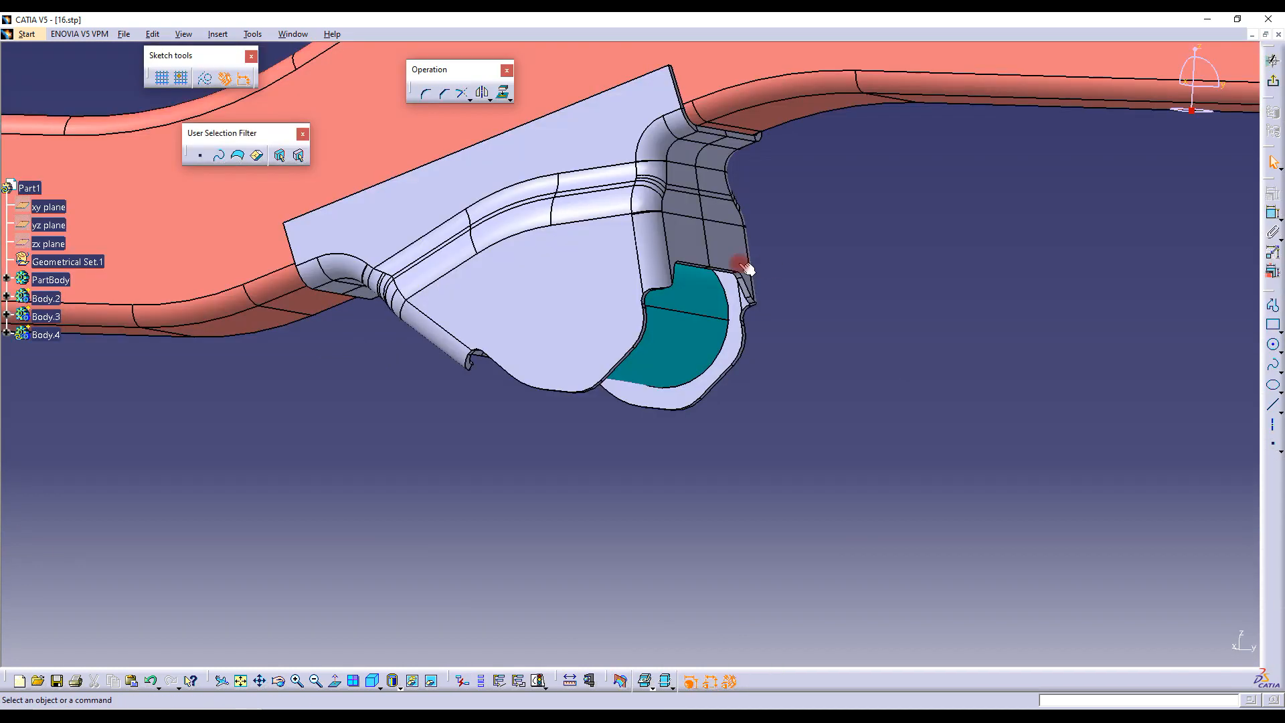
middle_drag(740, 267, 577, 287)
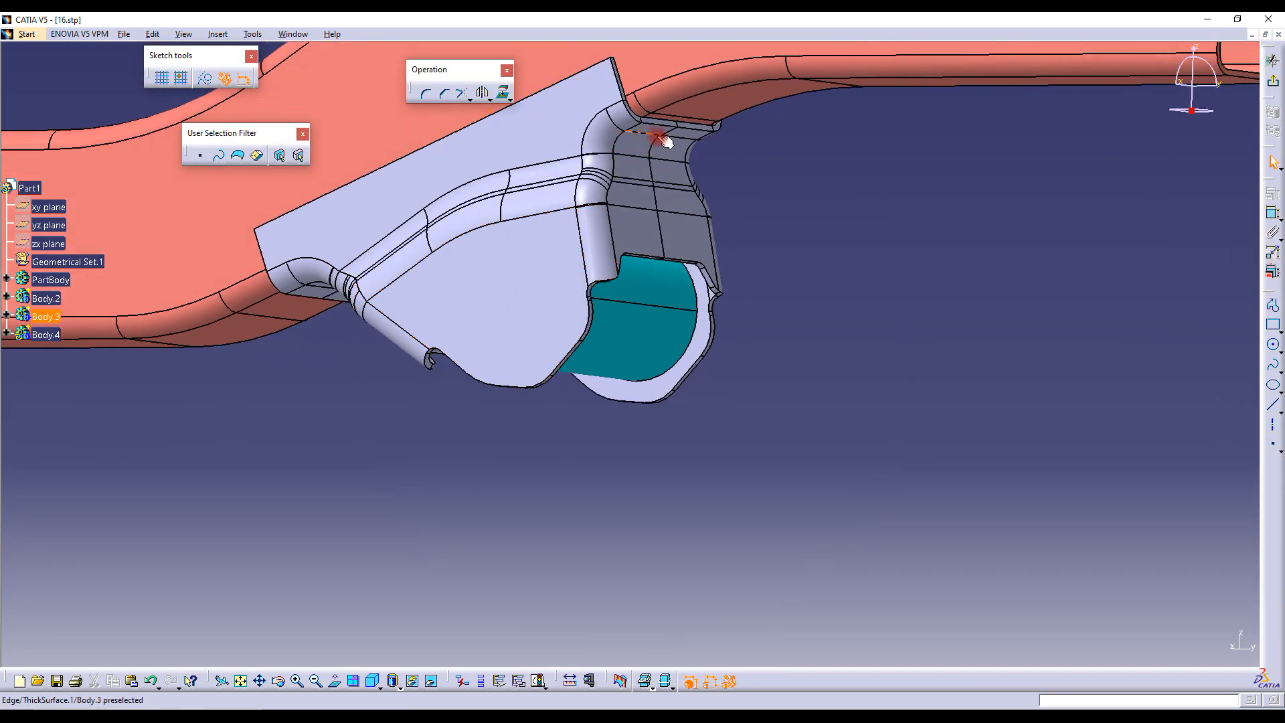
middle_drag(433, 295, 413, 265)
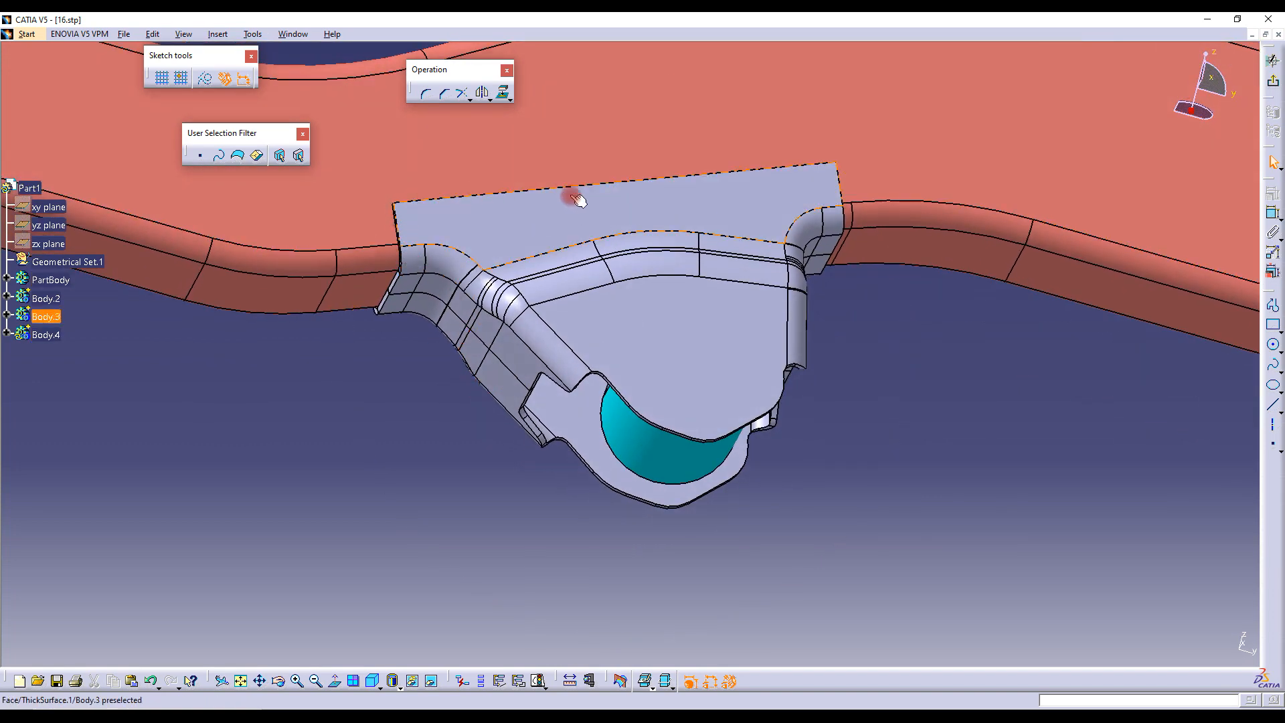
mouse_move(810, 172)
middle_down()
mouse_move(761, 264)
mouse_move(830, 143)
middle_up()
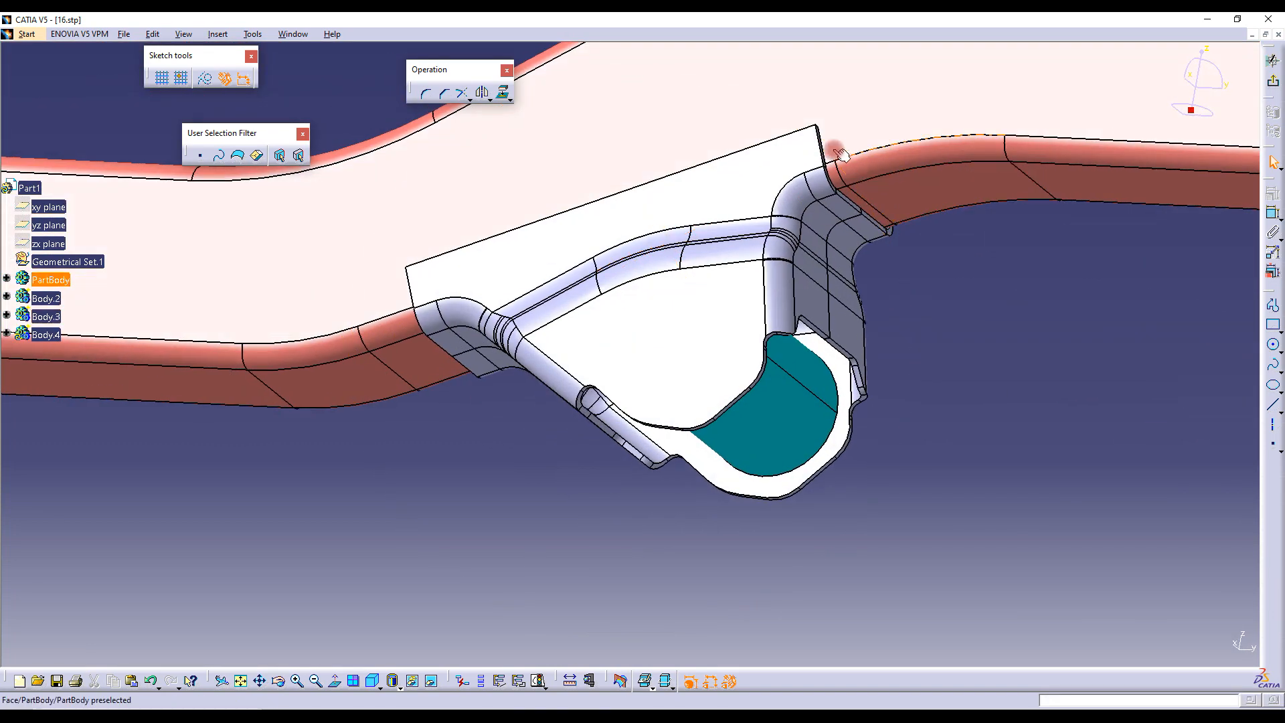
middle_drag(747, 242, 682, 370)
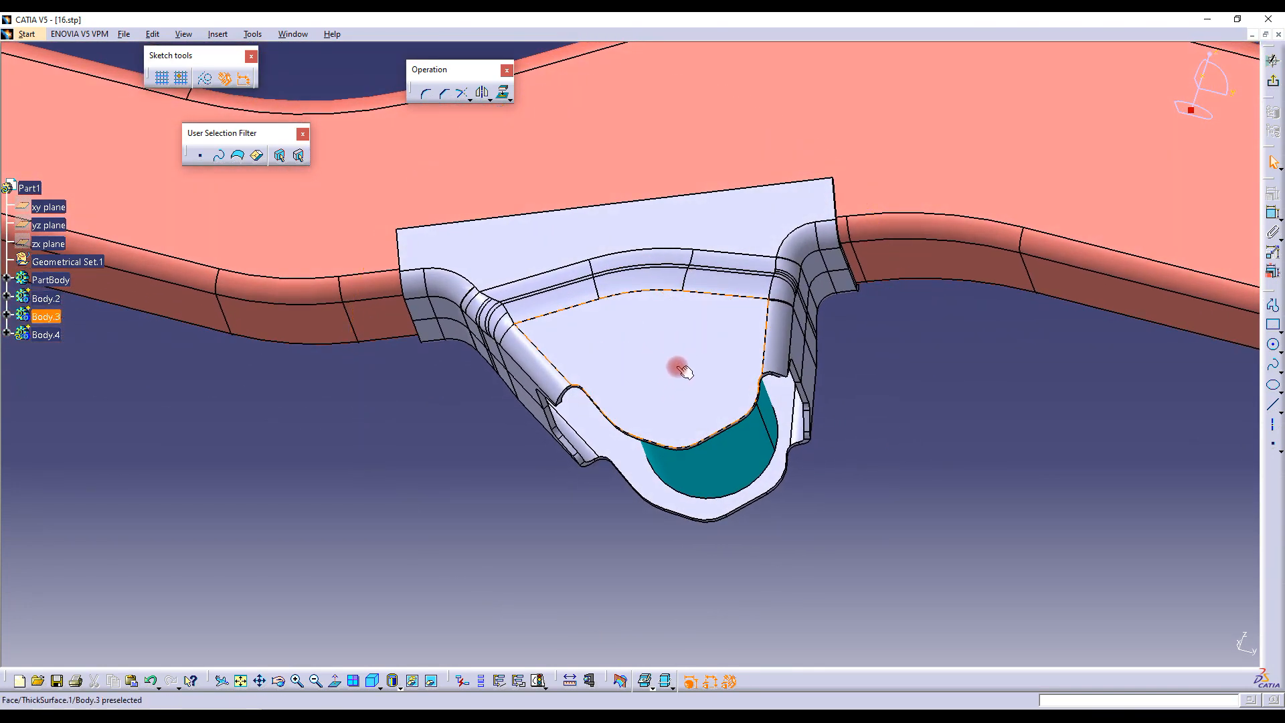
middle_drag(728, 399, 646, 441)
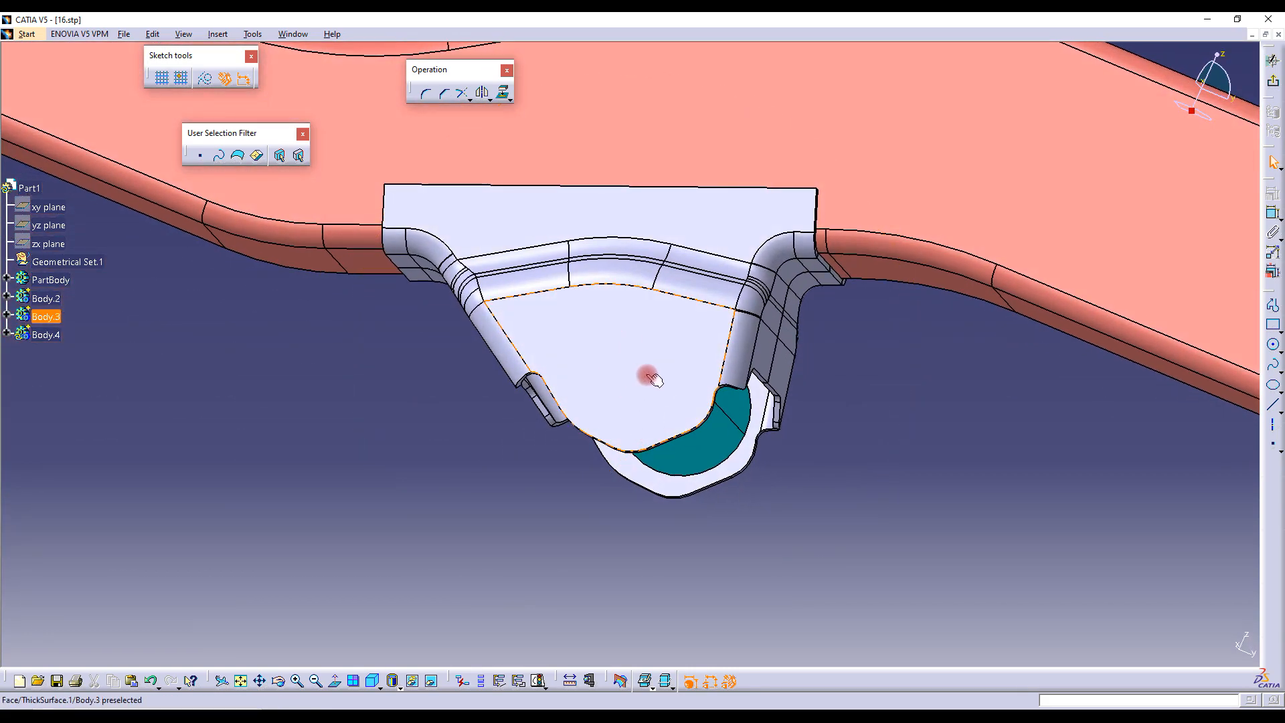
middle_drag(683, 375, 703, 333)
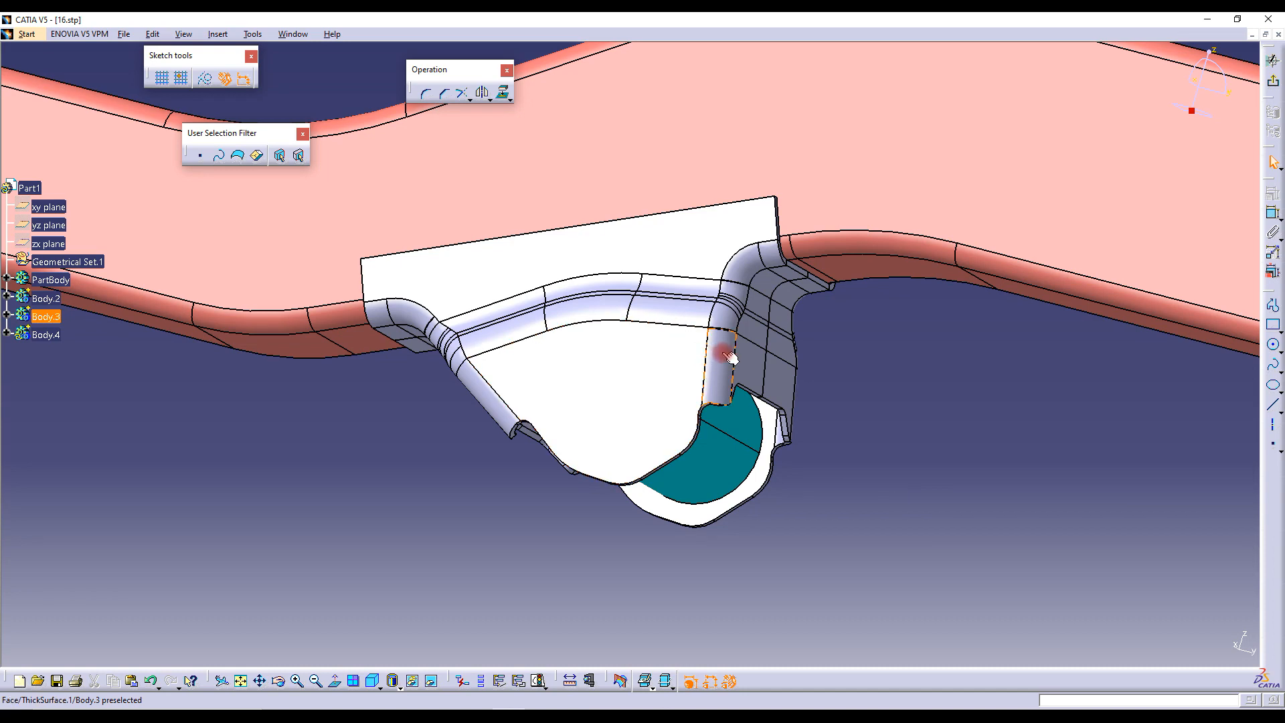
middle_drag(749, 362, 790, 385)
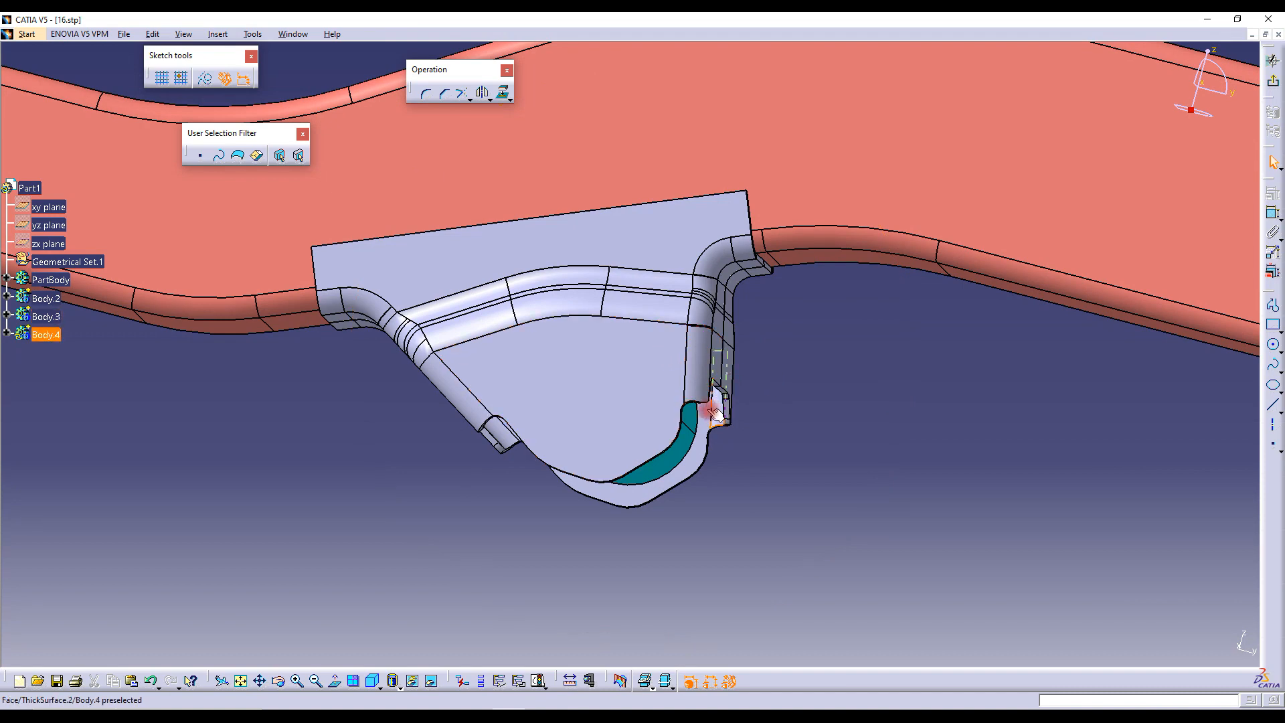
middle_drag(722, 403, 743, 282)
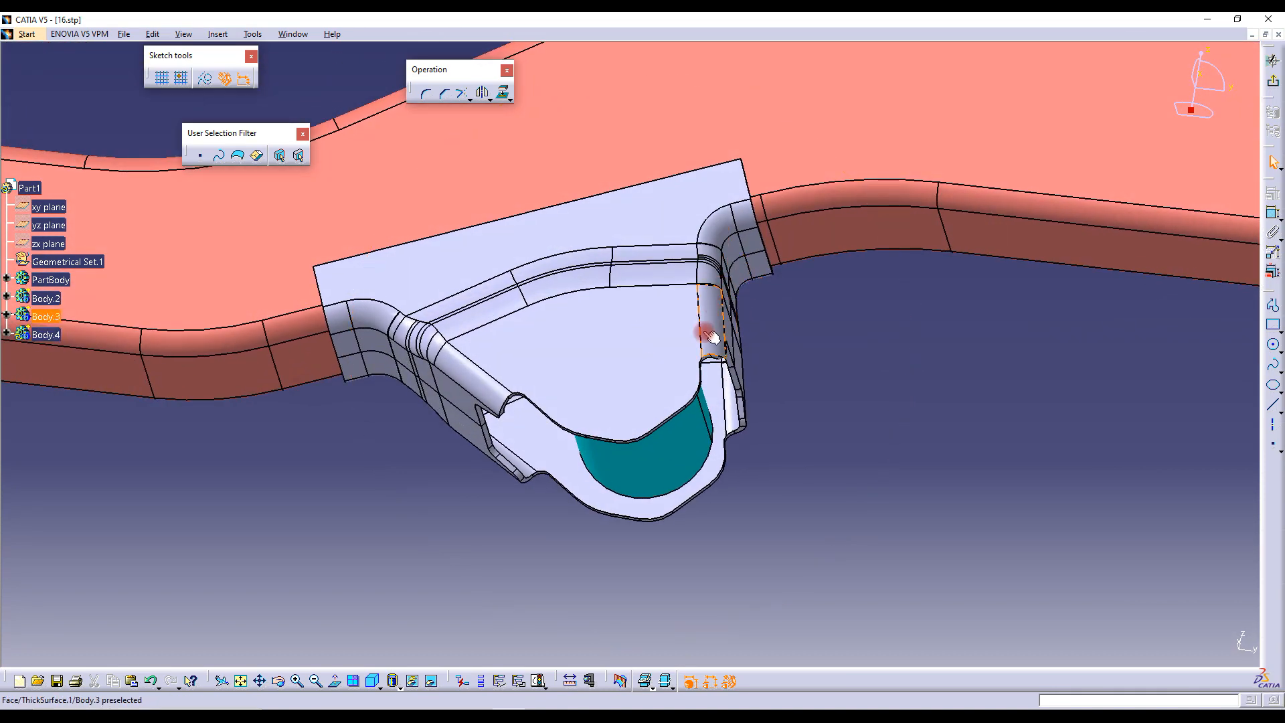